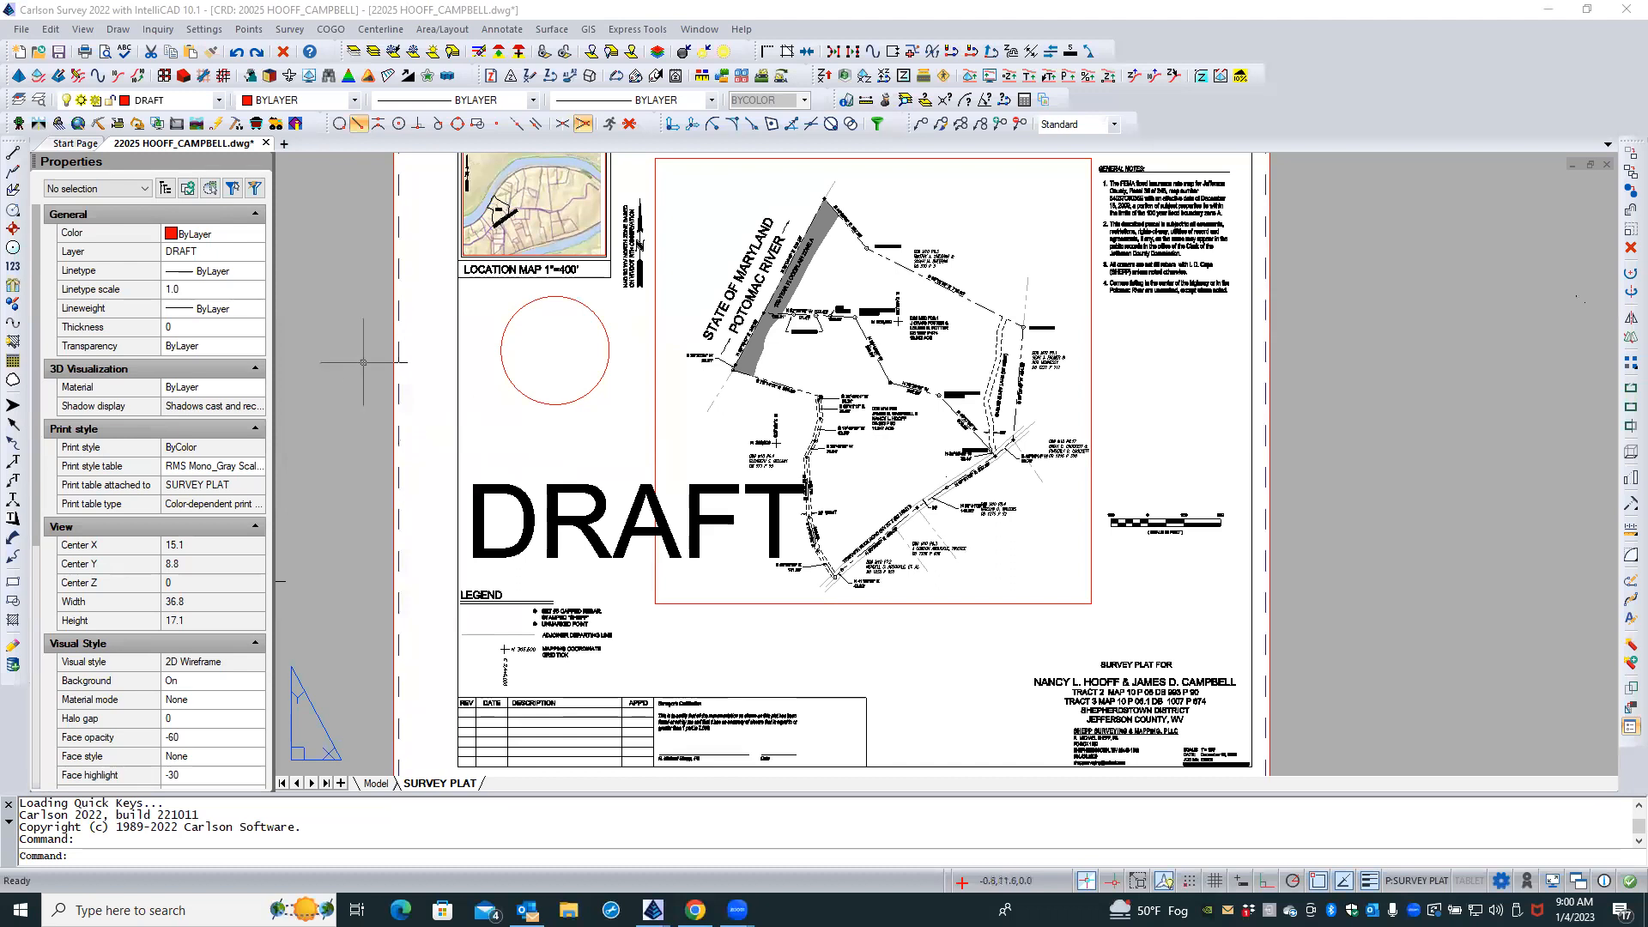
Open the layer settings and make the BUILDINGS layer current
{"action": "left_click", "coordinate": [38, 102]}
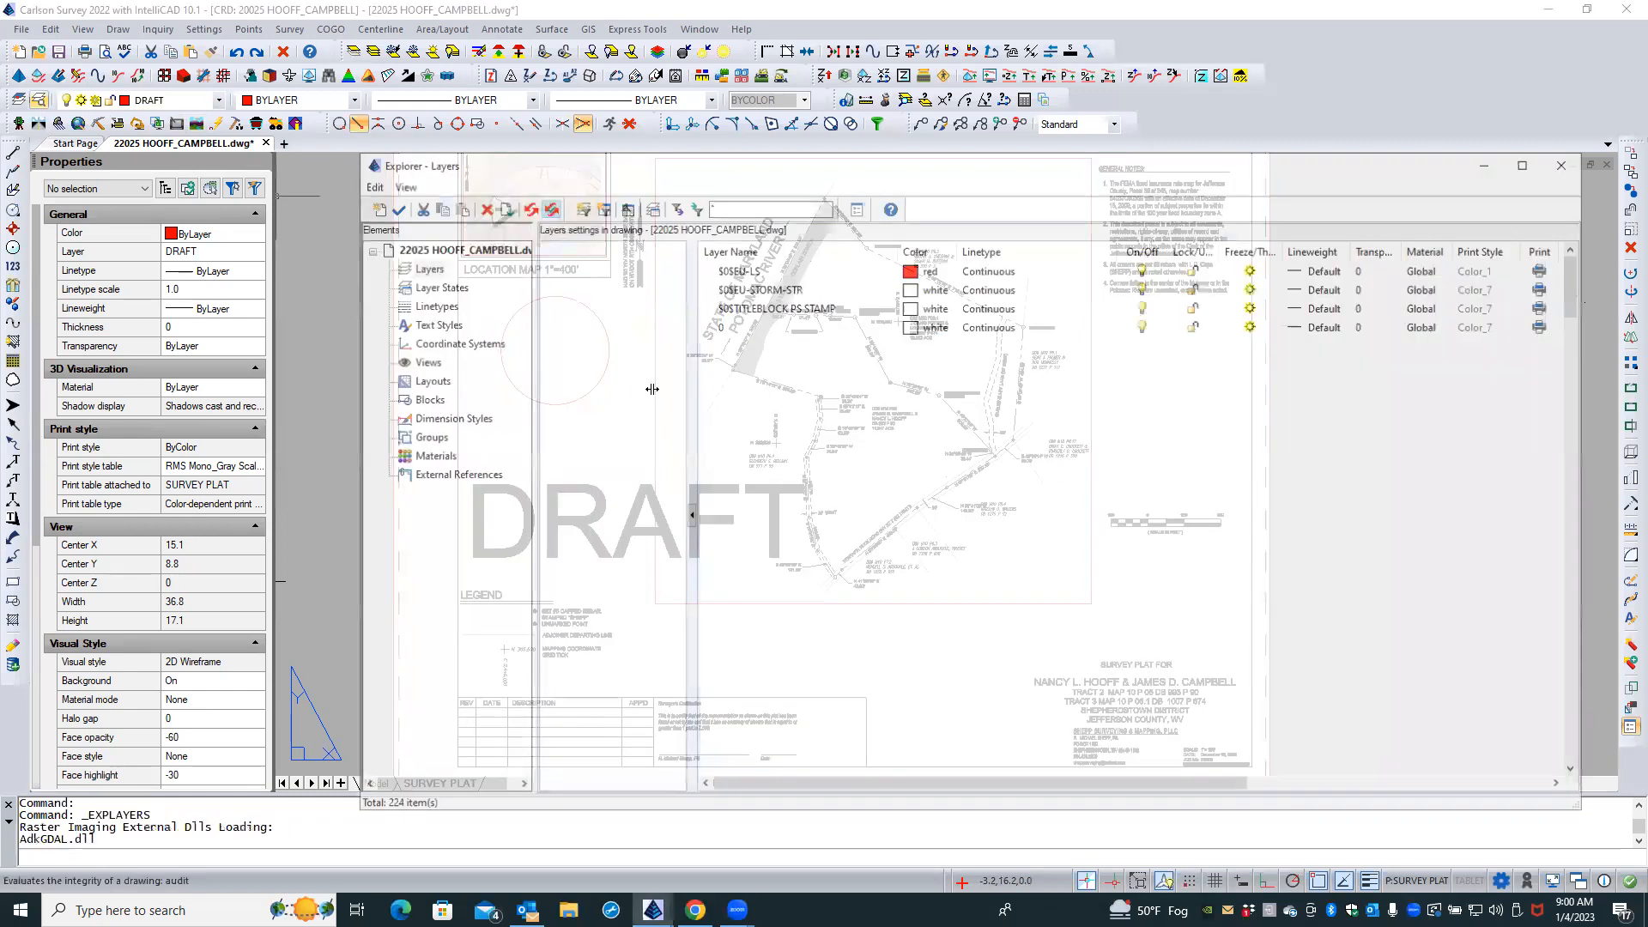
{"action": "scroll", "coordinate": [794, 493], "scroll_direction": "up", "scroll_amount": 2}
{"action": "scroll", "coordinate": [794, 494], "scroll_direction": "up", "scroll_amount": 1}
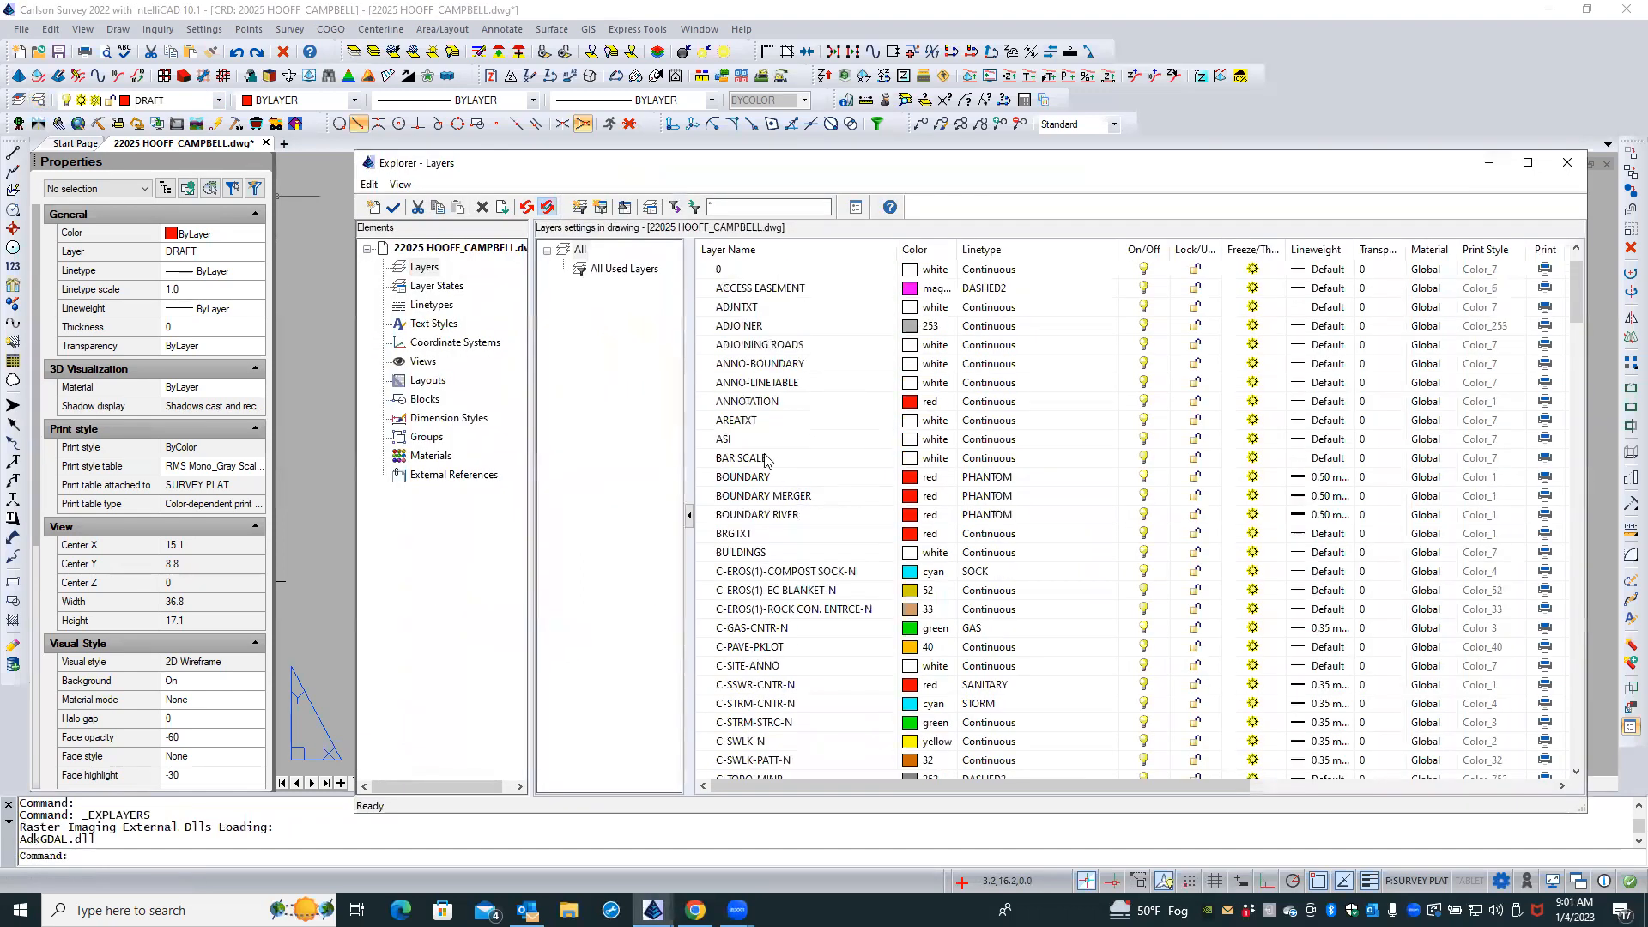
{"action": "double_click", "coordinate": [709, 478]}
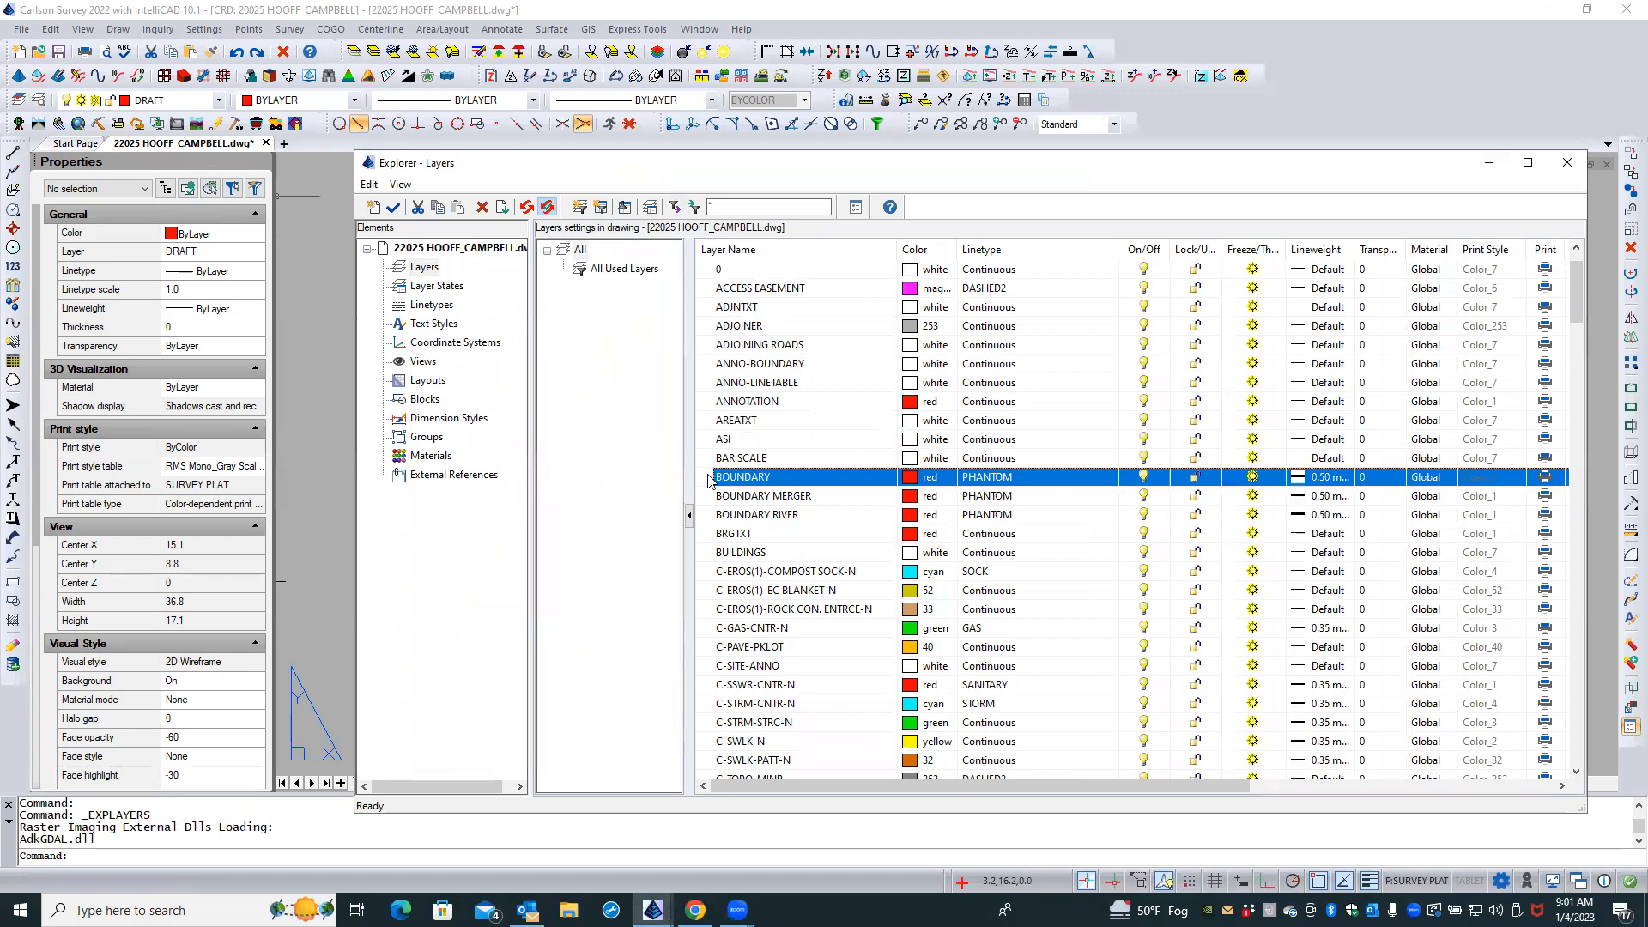
{"action": "double_click", "coordinate": [709, 554]}
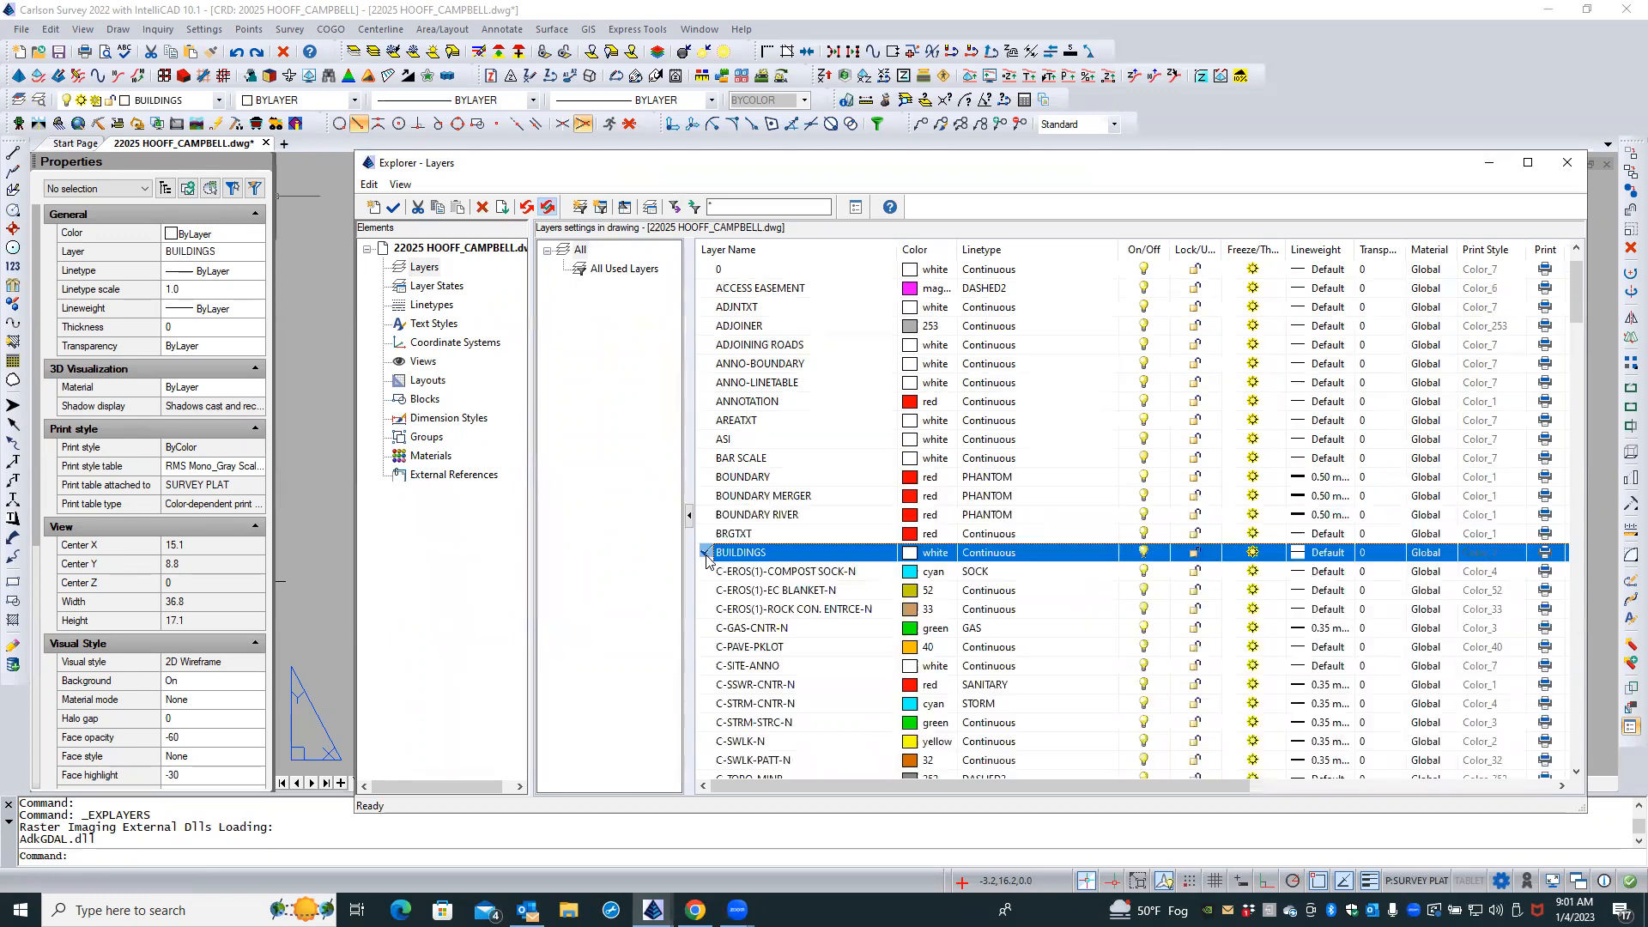
Freeze the DRAFT layer and thaw the CERTIFICATION layer, leaving the layer settings closed and the drawing open
{"action": "scroll", "coordinate": [710, 619], "scroll_direction": "down", "scroll_amount": 5}
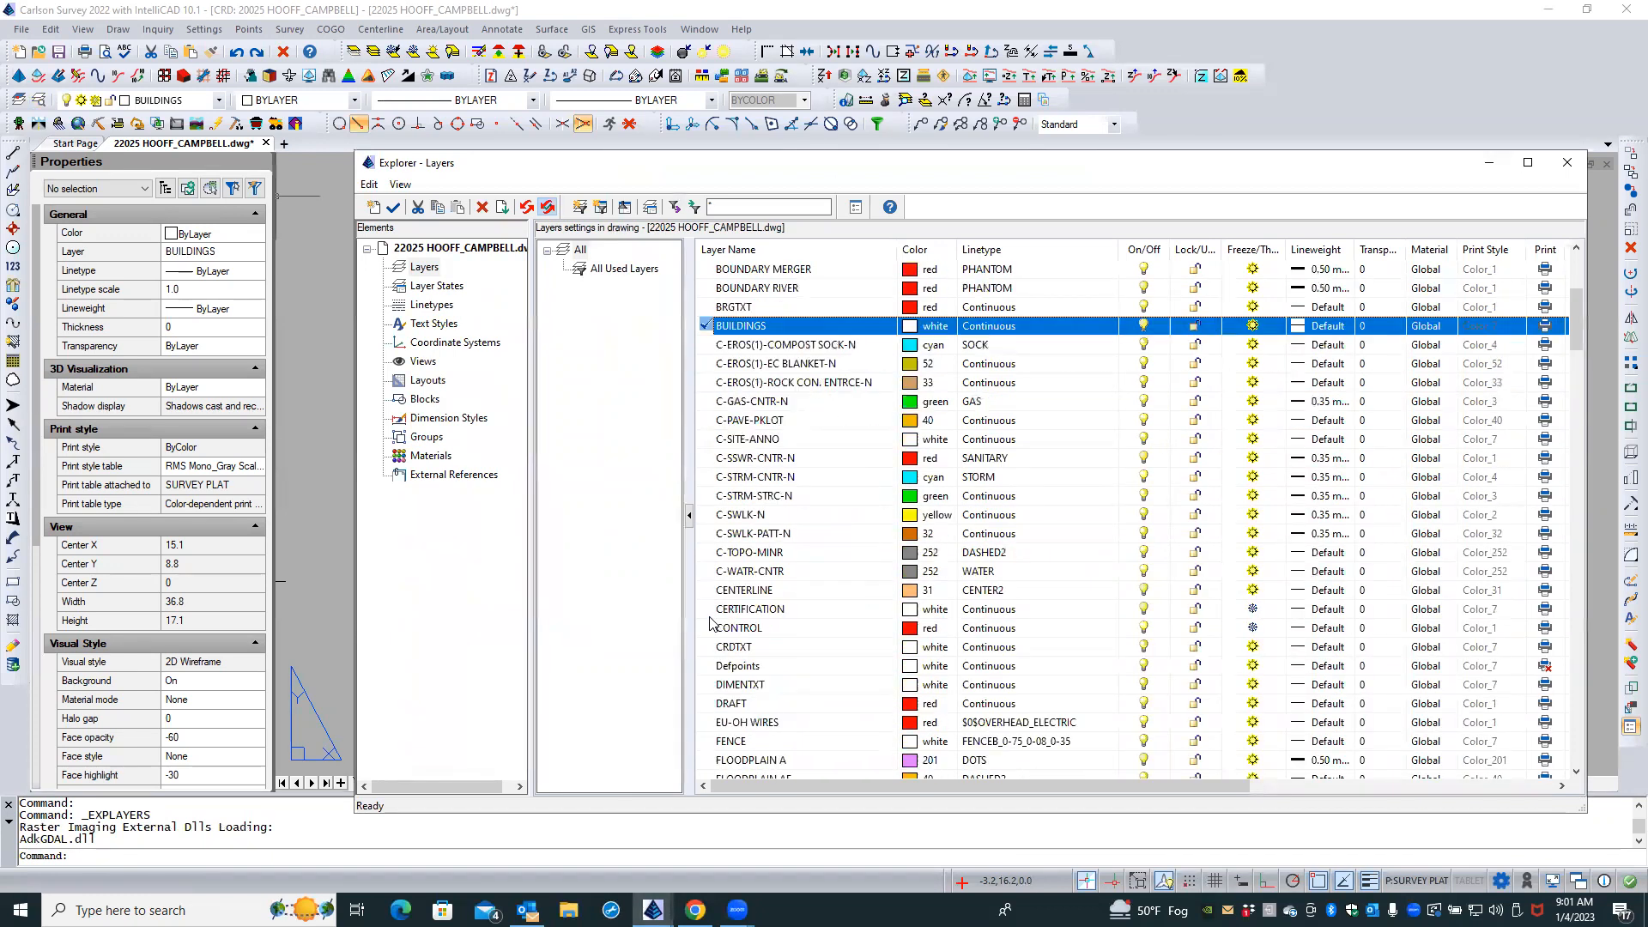
{"action": "left_click", "coordinate": [728, 649]}
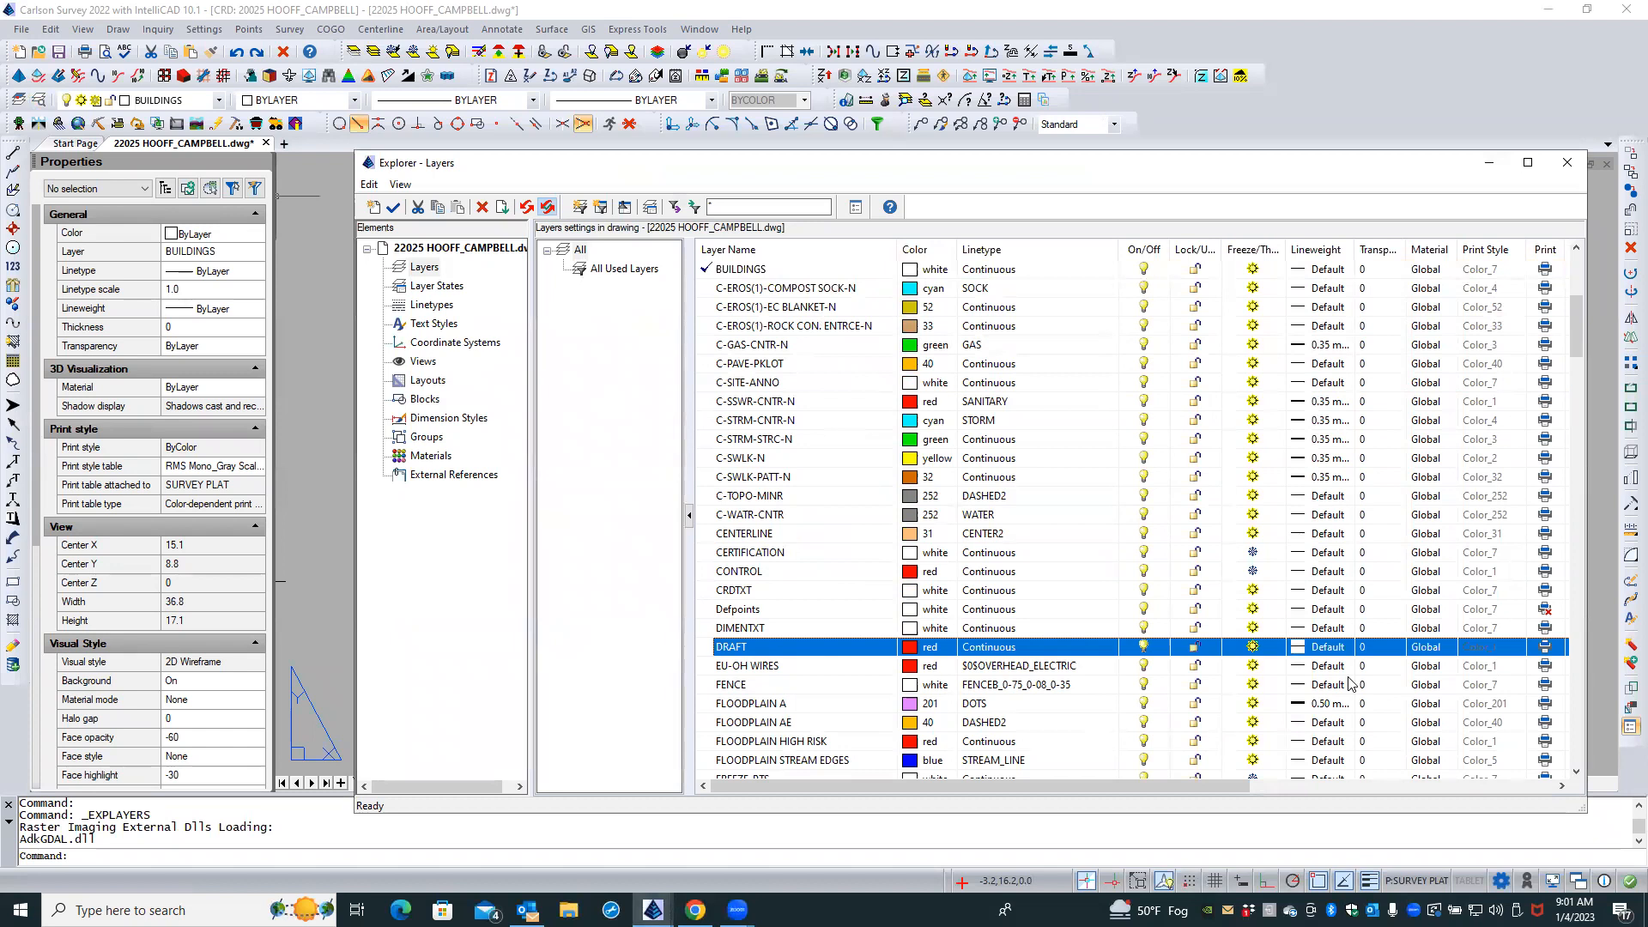
{"action": "left_click", "coordinate": [1255, 648]}
{"action": "left_click", "coordinate": [826, 556]}
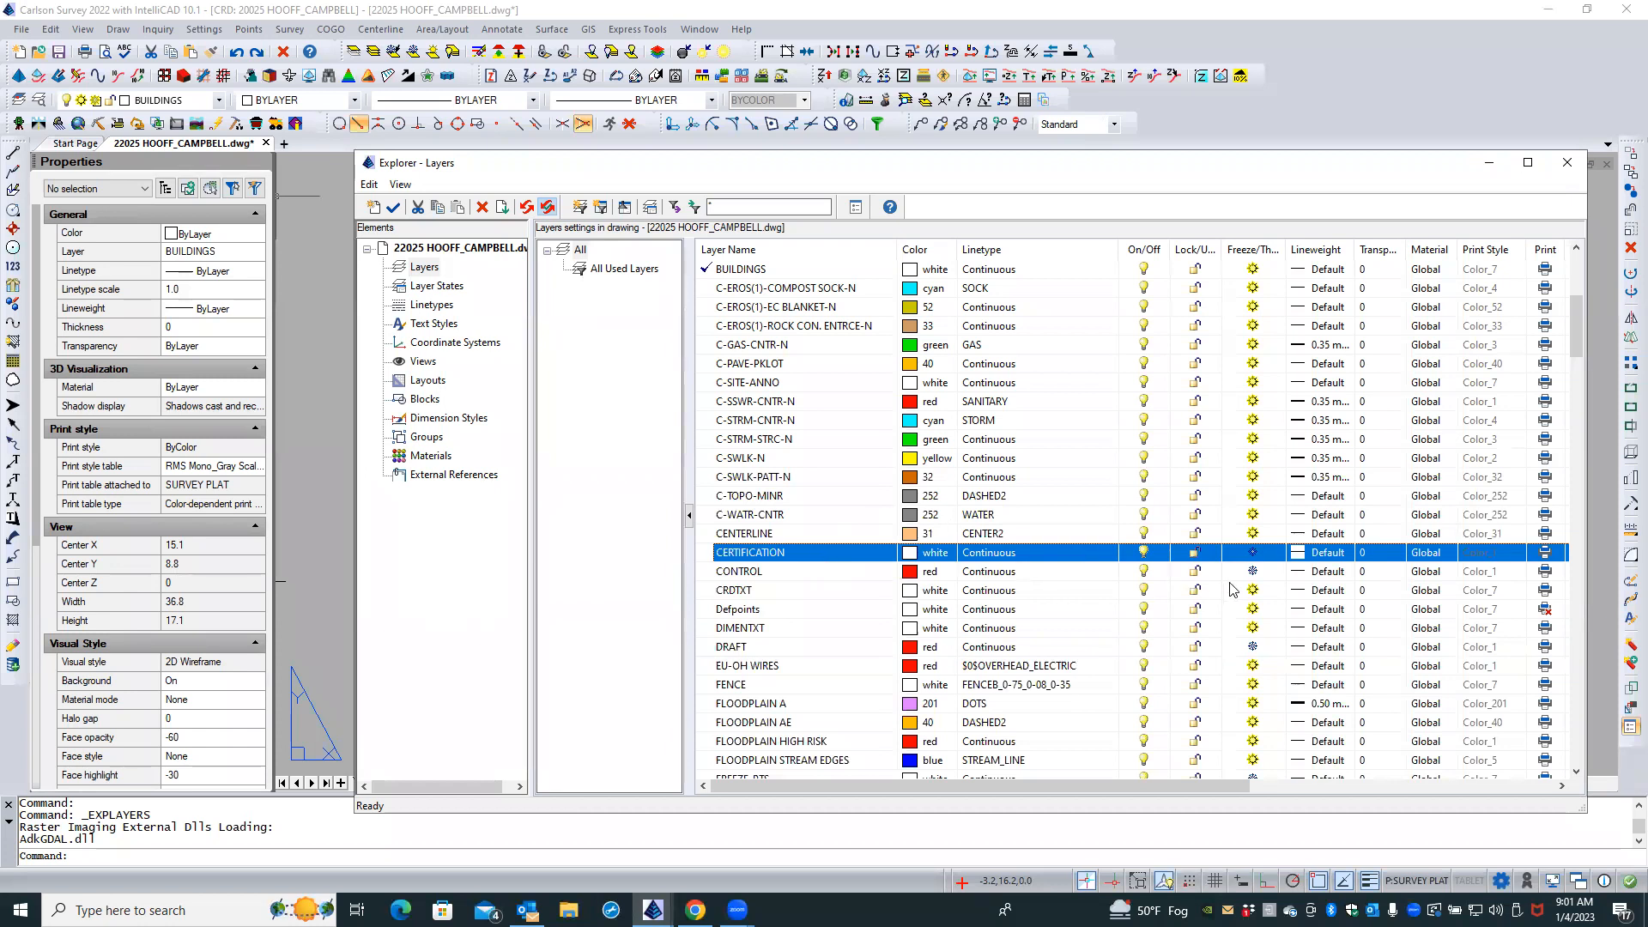
{"action": "left_click", "coordinate": [1253, 552]}
{"action": "left_click", "coordinate": [1495, 137]}
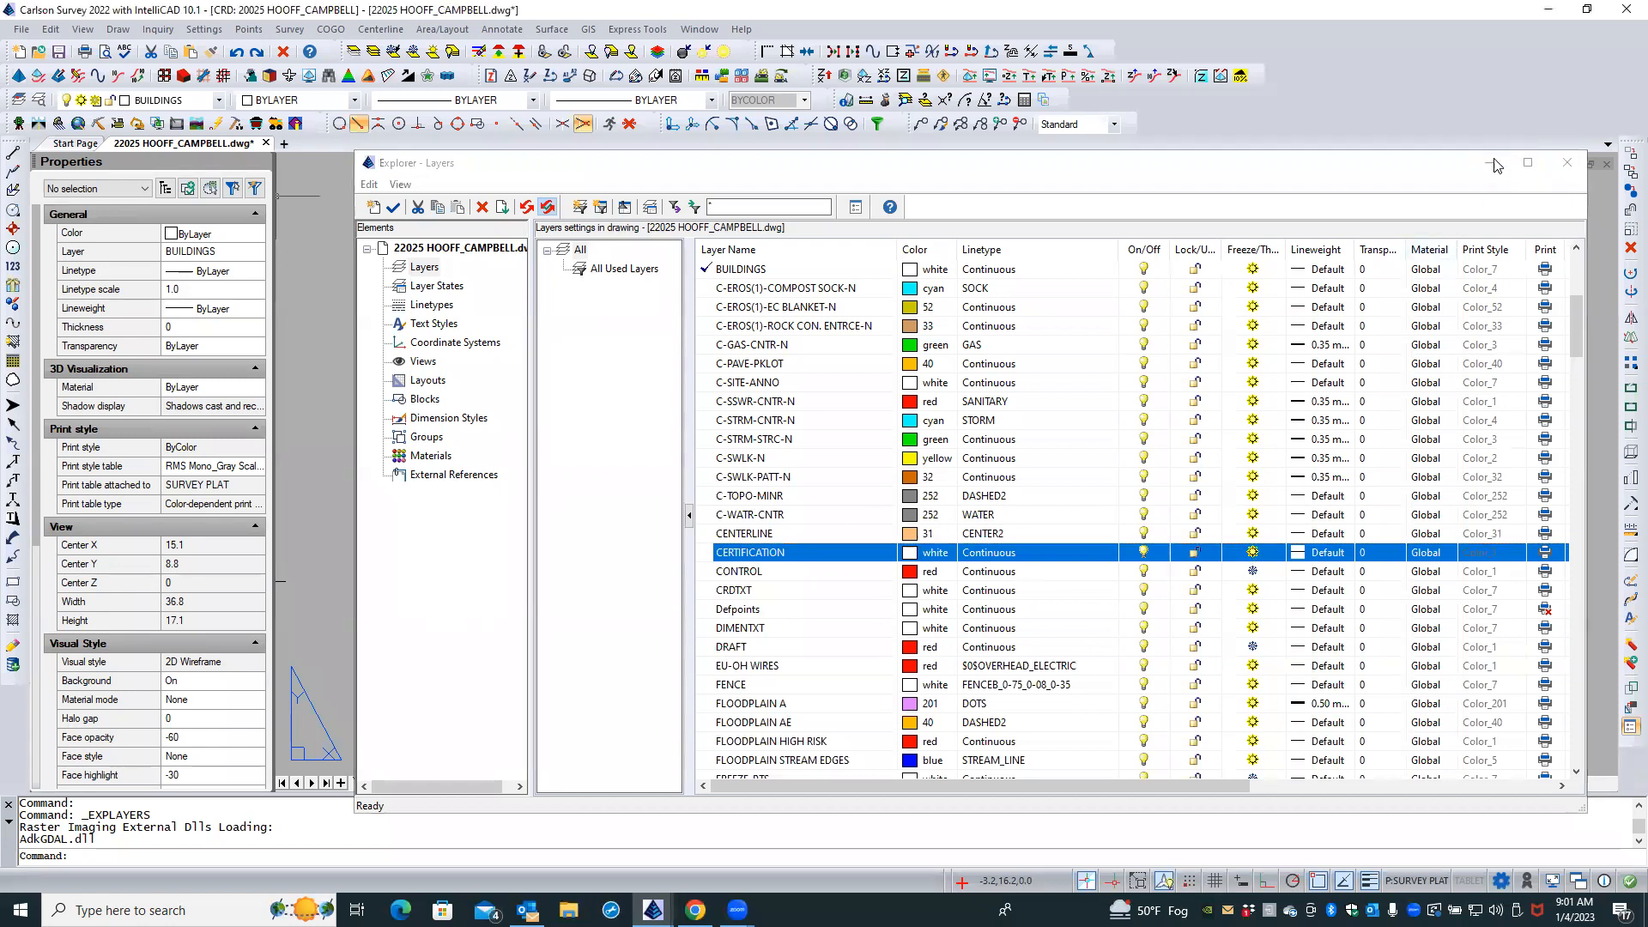
{"action": "left_click", "coordinate": [1614, 29]}
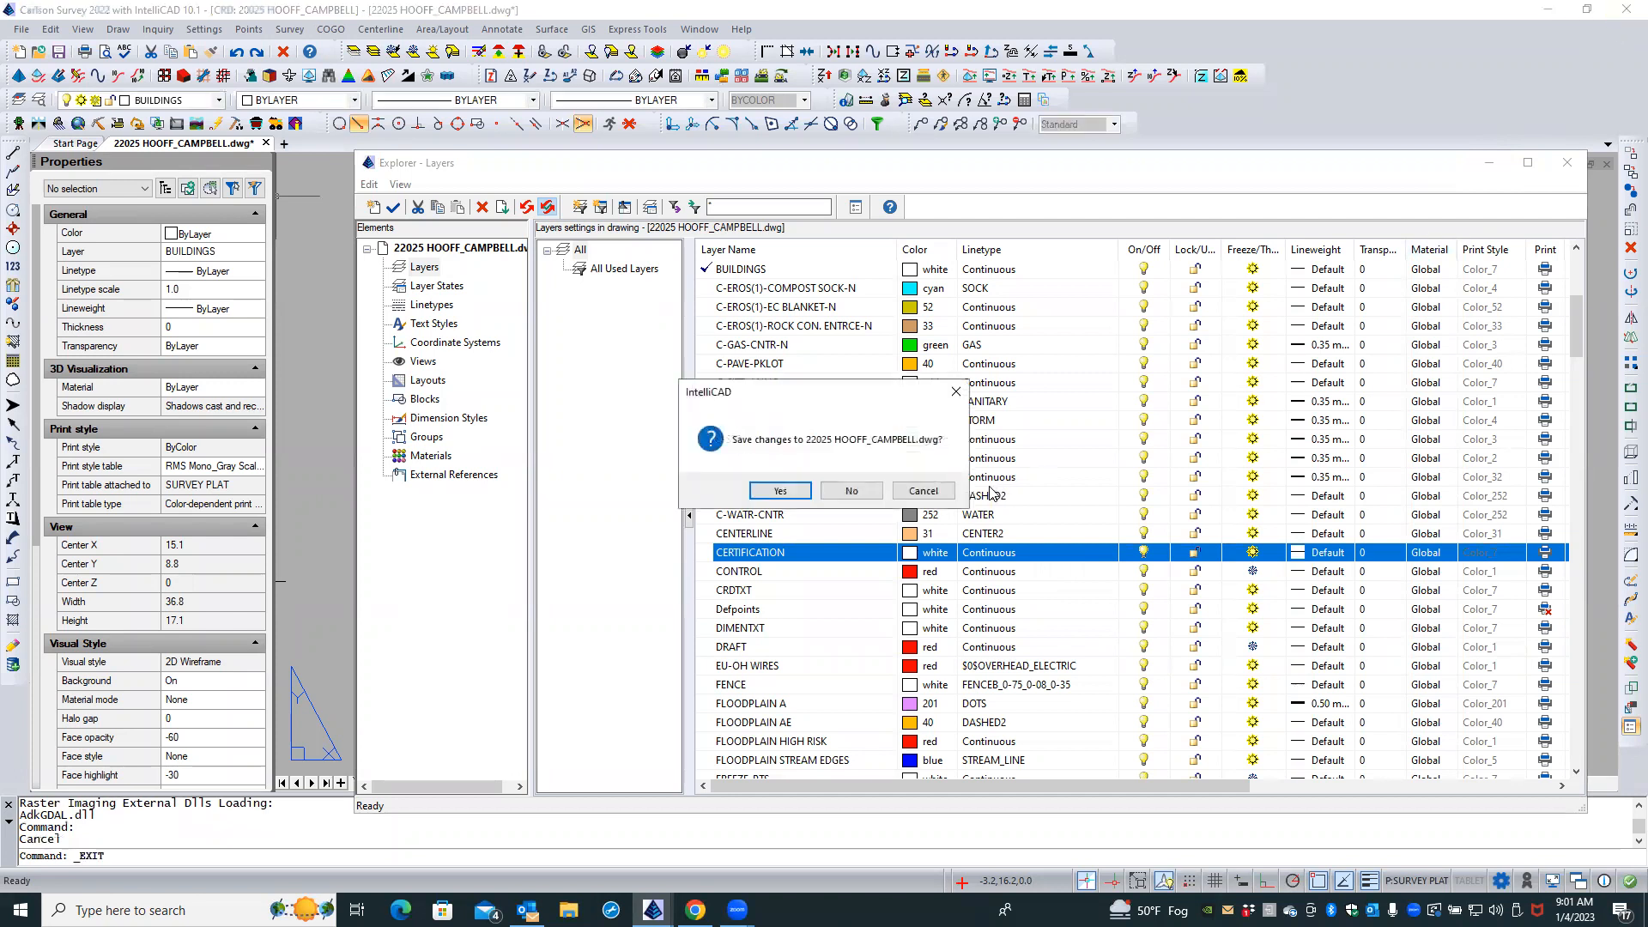
{"action": "left_click", "coordinate": [924, 492]}
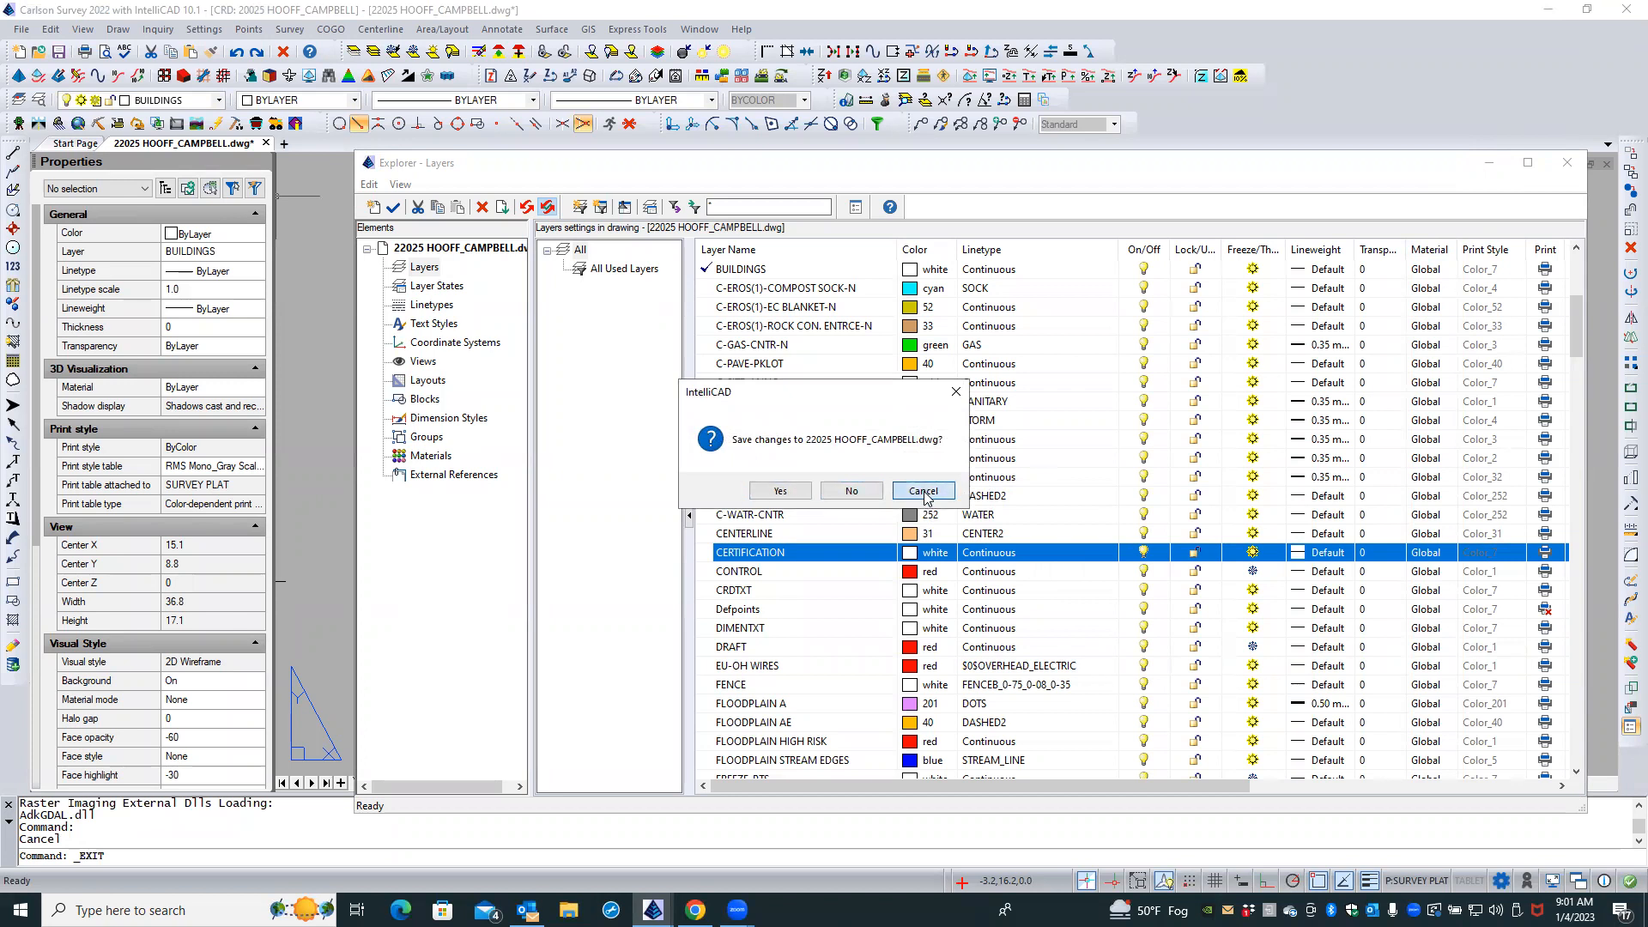
{"action": "left_click", "coordinate": [1570, 164]}
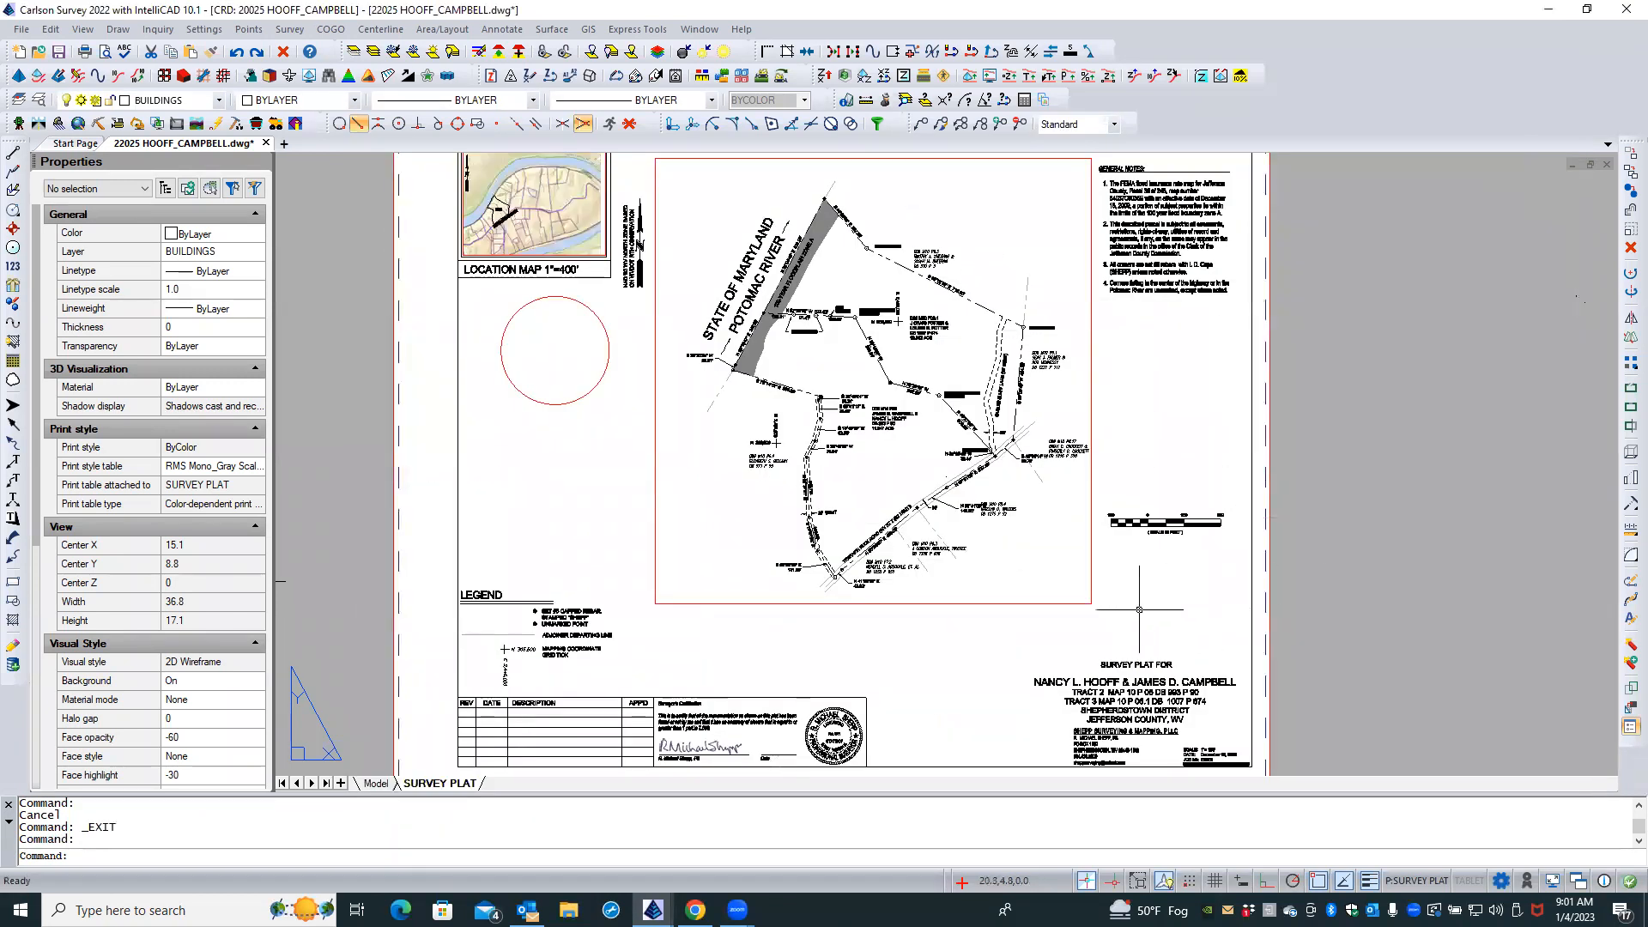
Examine the shed and its "SEE INSET" note on the N 87°22'51" W boundary line, along with the surrounding parcels
{"action": "scroll", "coordinate": [829, 405], "scroll_direction": "up", "scroll_amount": 1}
{"action": "middle_click_drag", "start_coordinate": [846, 371], "coordinate": [858, 469]}
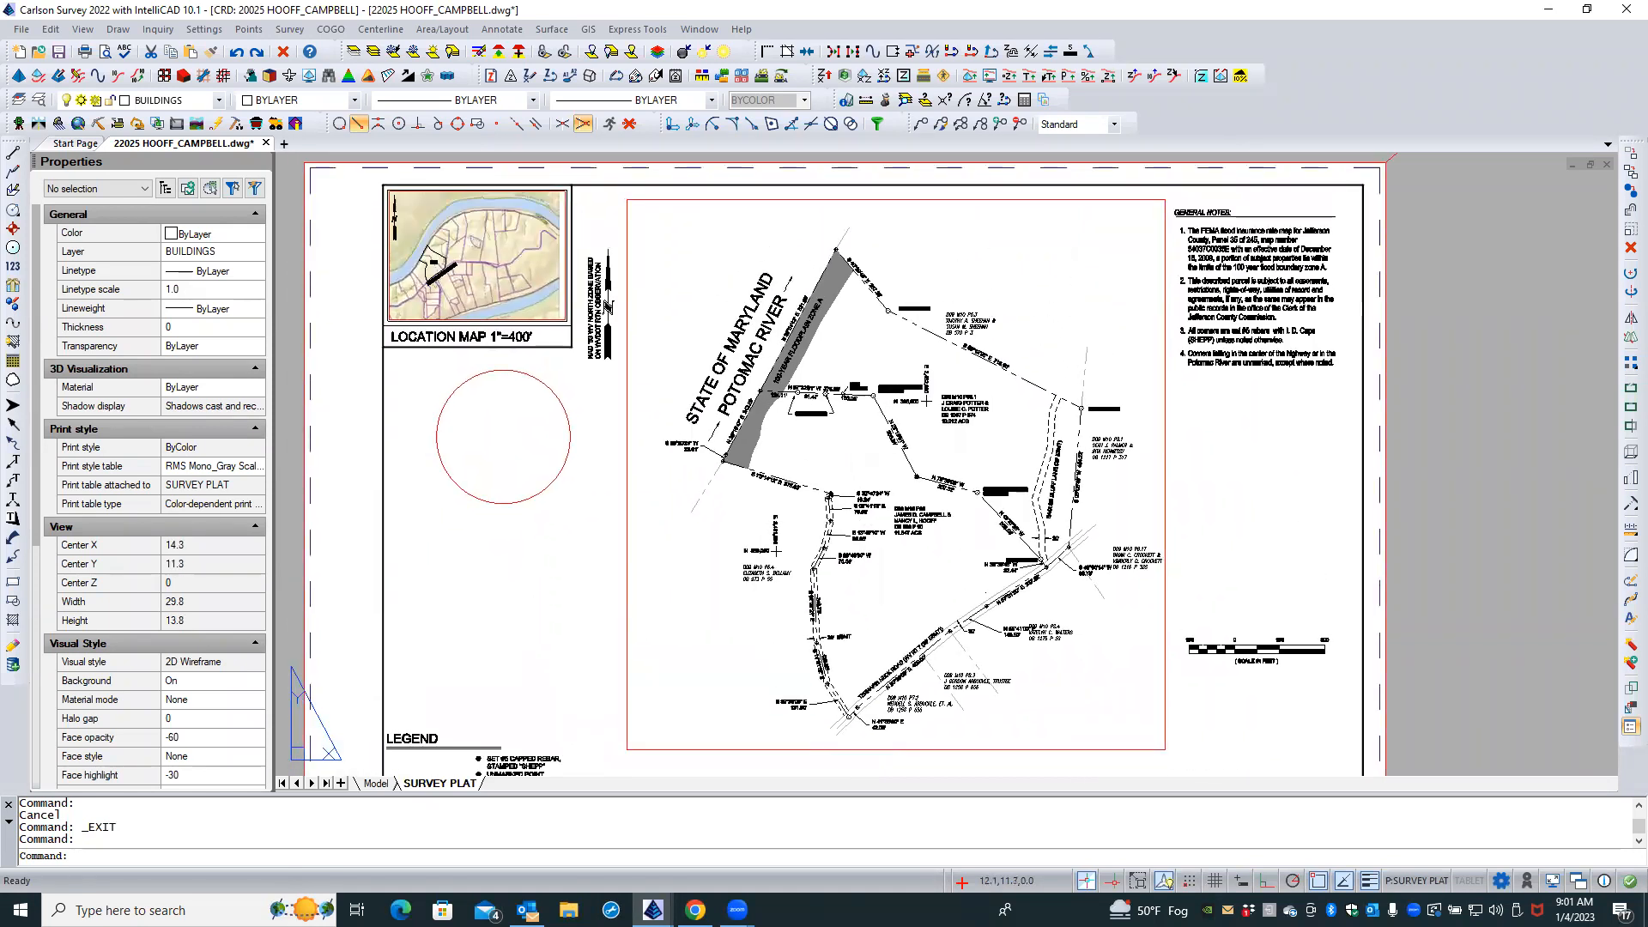
{"action": "scroll", "coordinate": [850, 444], "scroll_direction": "up", "scroll_amount": 2}
{"action": "scroll", "coordinate": [850, 444], "scroll_direction": "up", "scroll_amount": 3}
{"action": "middle_click_drag", "start_coordinate": [849, 373], "coordinate": [949, 635]}
{"action": "scroll", "coordinate": [881, 508], "scroll_direction": "up", "scroll_amount": 2}
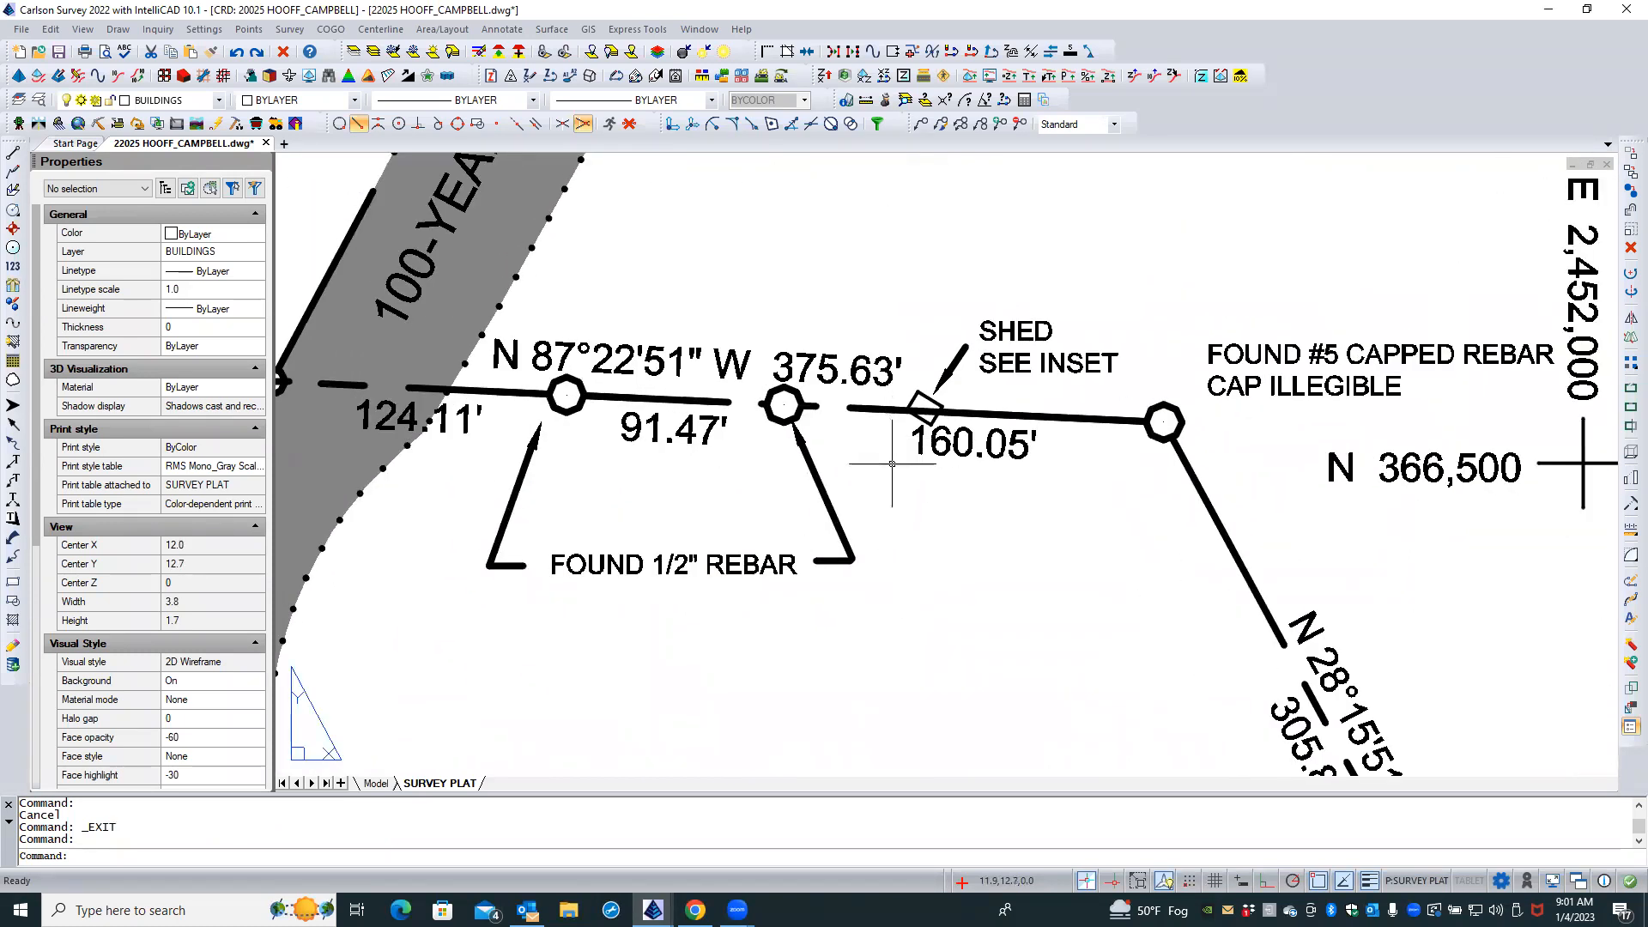
{"action": "scroll", "coordinate": [896, 467], "scroll_direction": "down", "scroll_amount": 1}
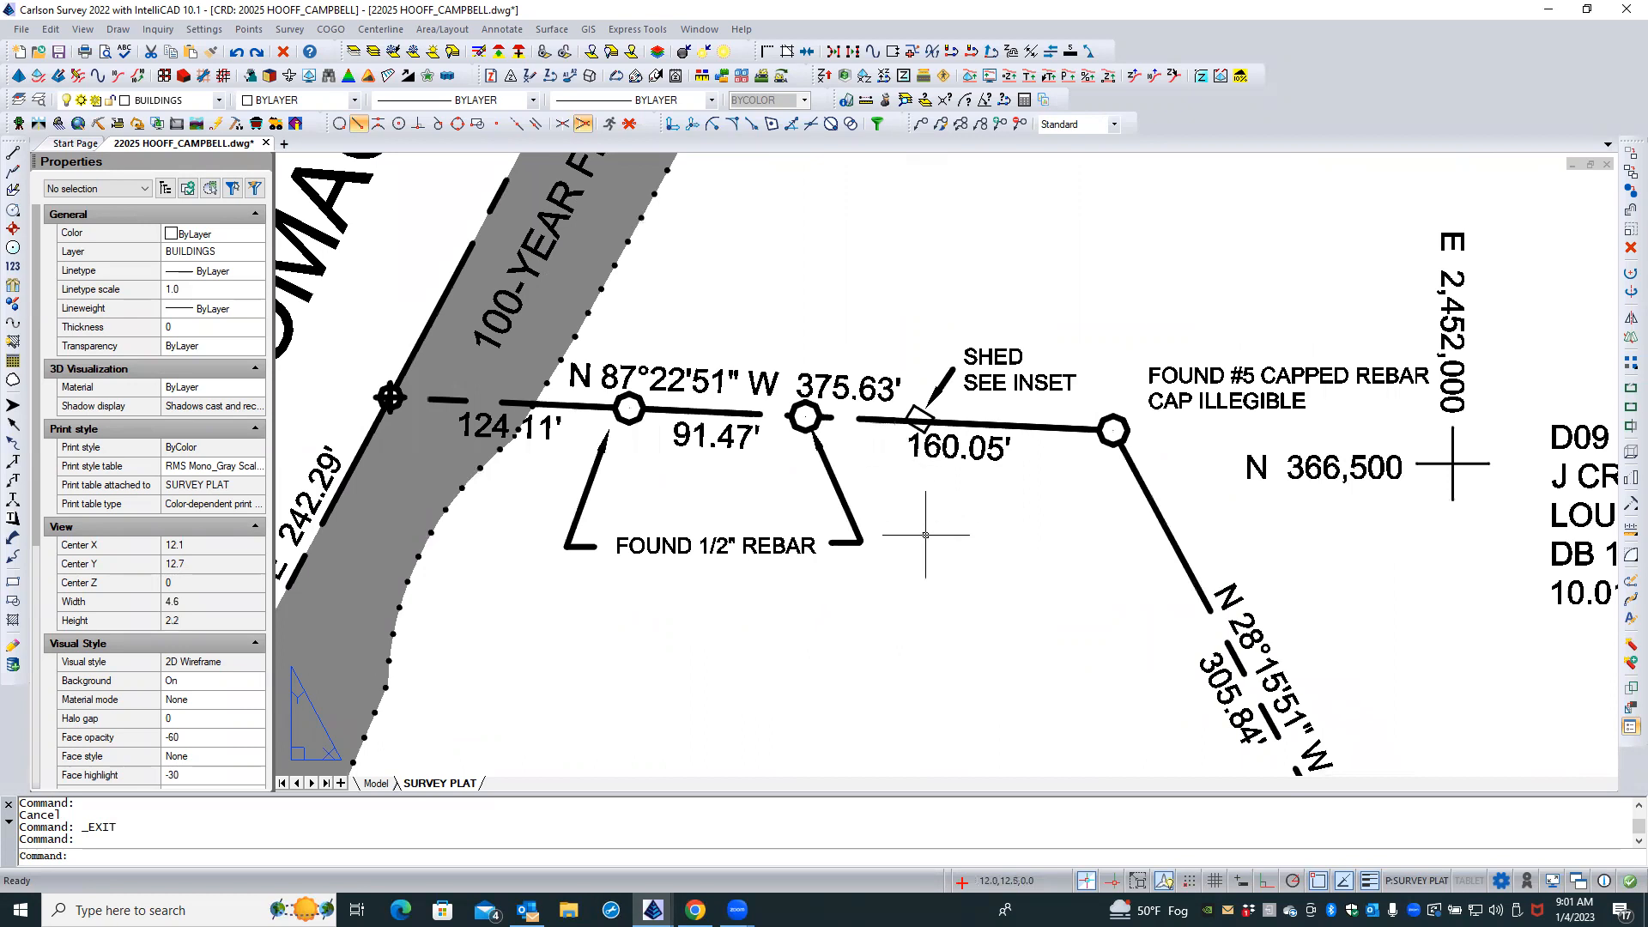
{"action": "scroll", "coordinate": [908, 599], "scroll_direction": "down", "scroll_amount": 4}
{"action": "scroll", "coordinate": [908, 601], "scroll_direction": "down", "scroll_amount": 1}
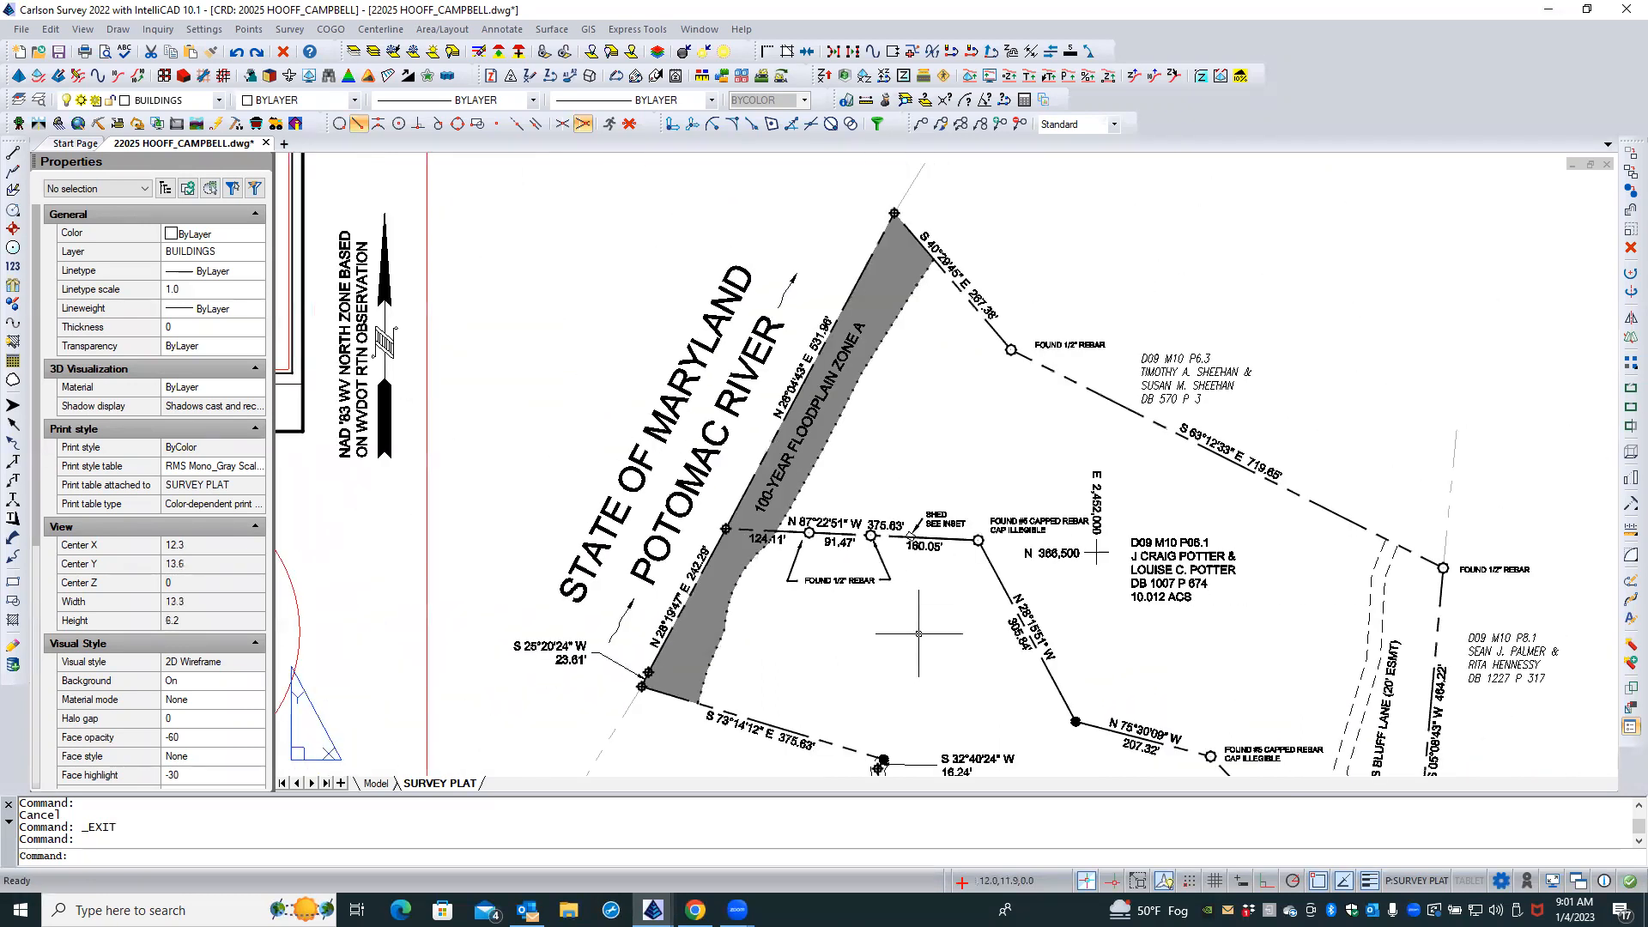
{"action": "scroll", "coordinate": [923, 580], "scroll_direction": "down", "scroll_amount": 1}
{"action": "scroll", "coordinate": [898, 291], "scroll_direction": "down", "scroll_amount": 2}
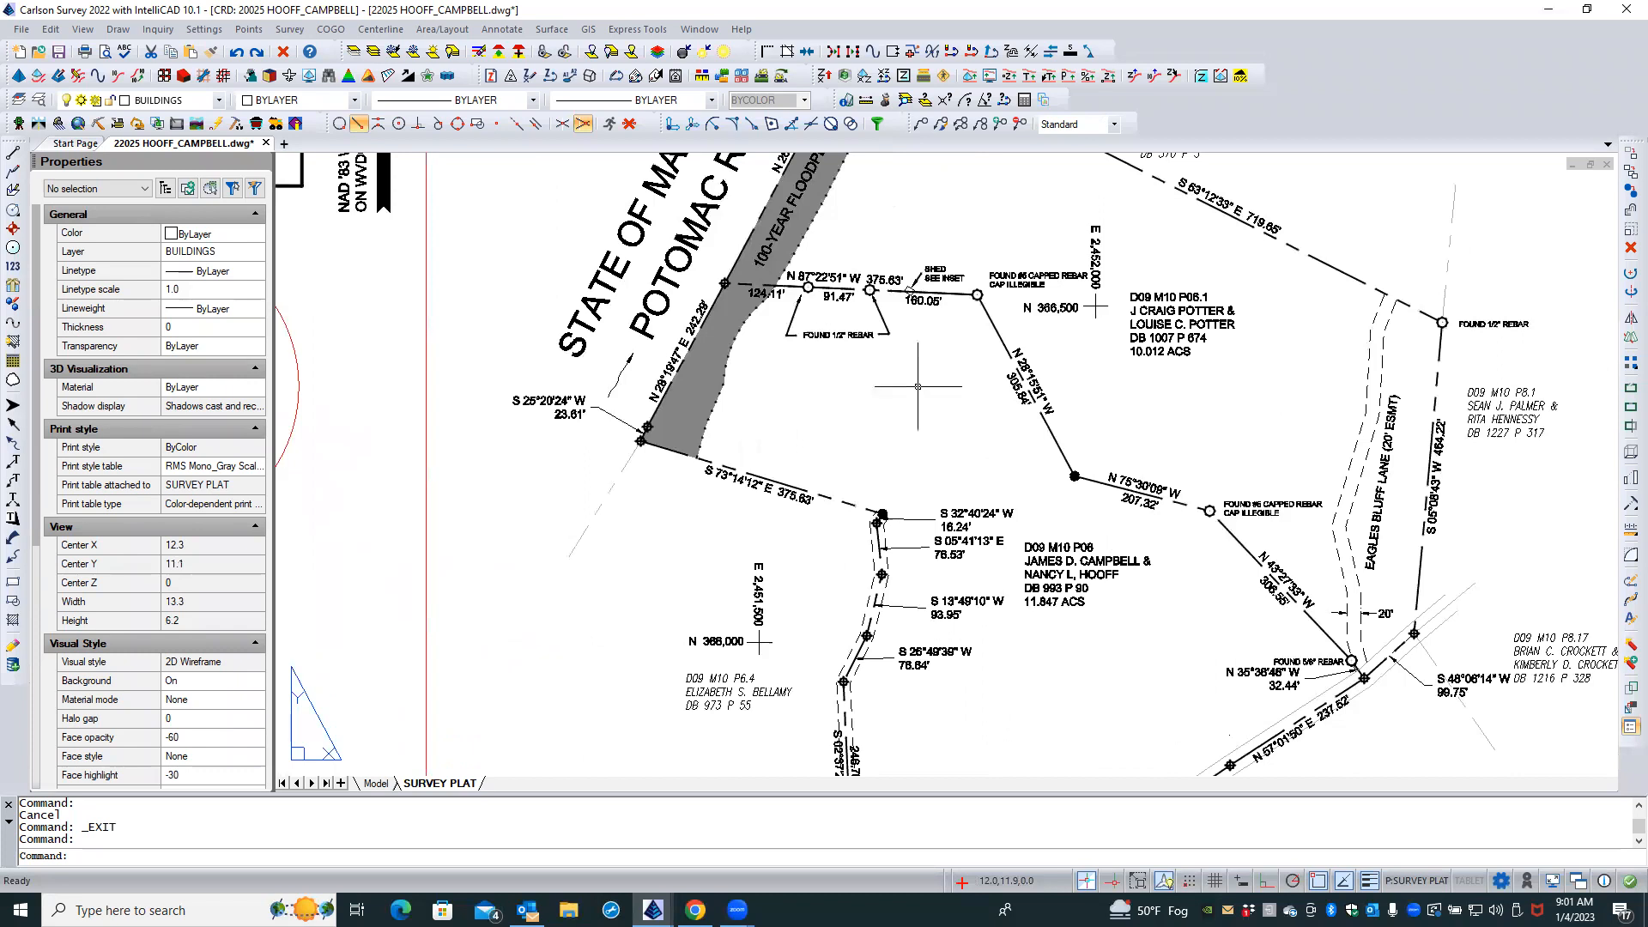
{"action": "scroll", "coordinate": [918, 388], "scroll_direction": "down", "scroll_amount": 1}
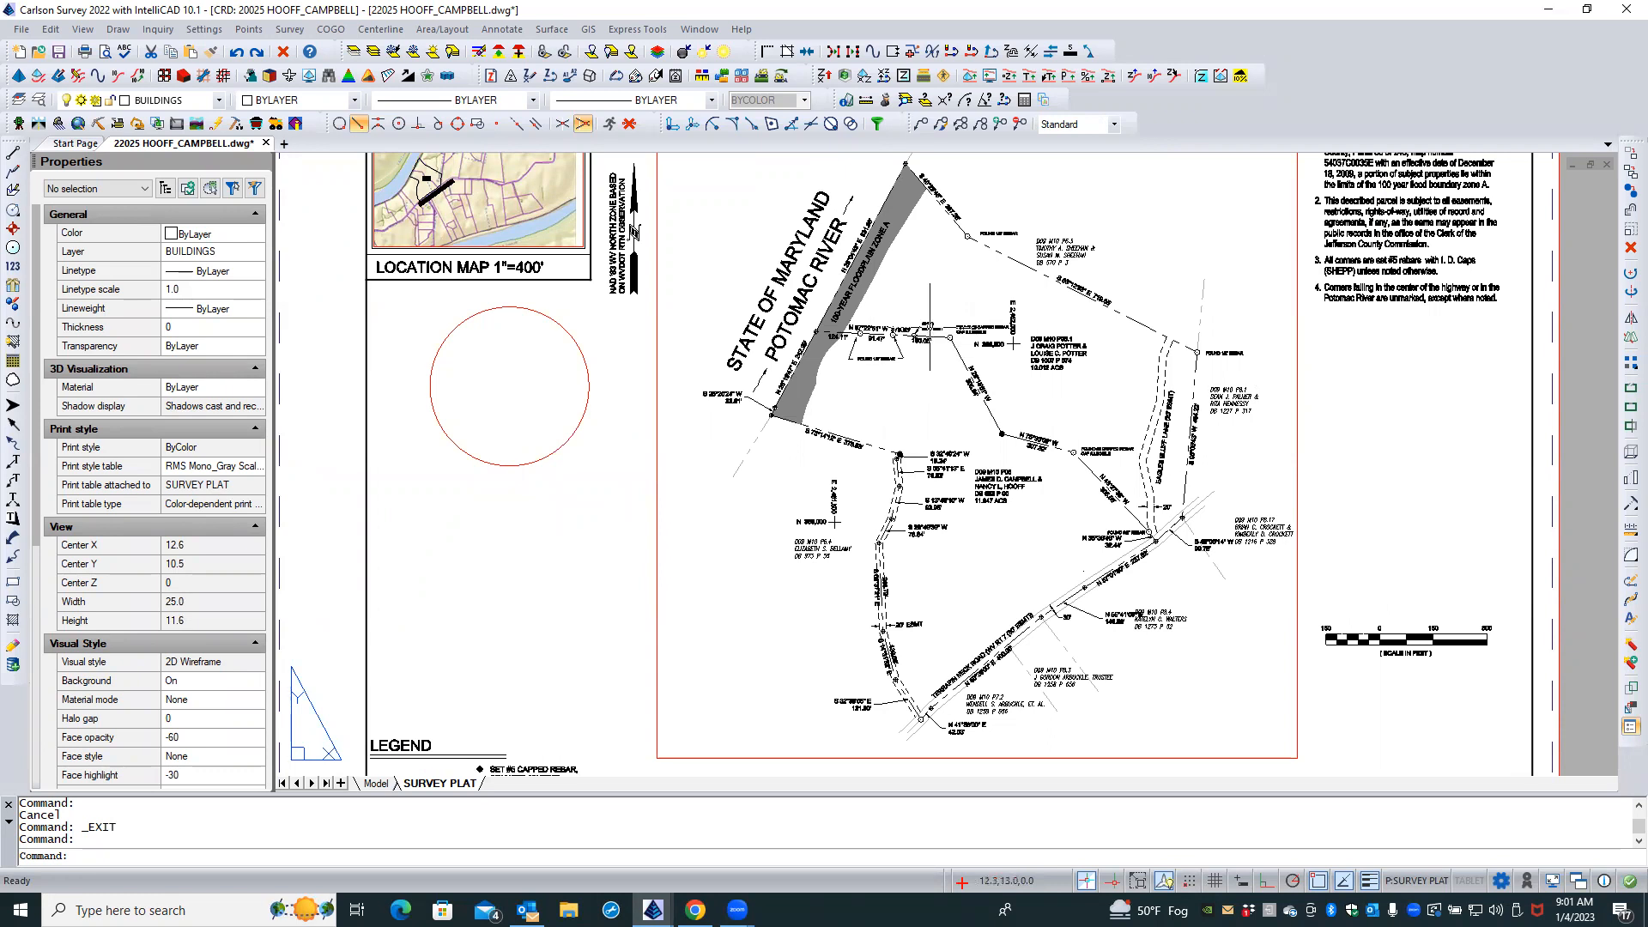
{"action": "scroll", "coordinate": [923, 341], "scroll_direction": "up", "scroll_amount": 6}
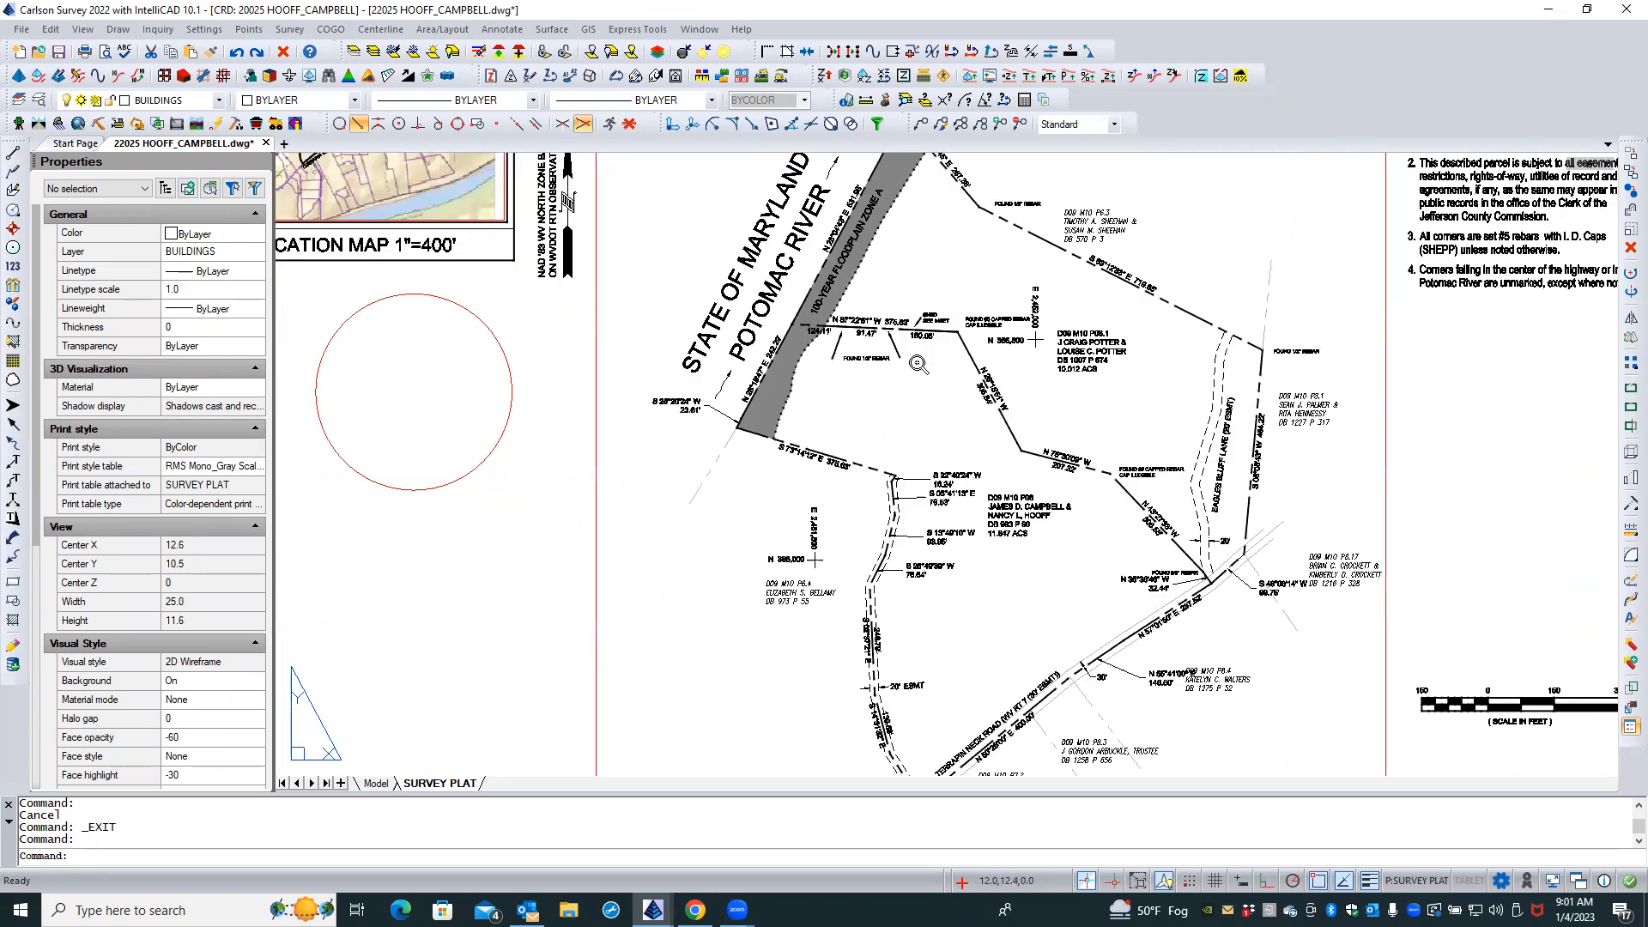
Inspect the layer and size properties of the red circle below the location map
{"action": "scroll", "coordinate": [802, 558], "scroll_direction": "down", "scroll_amount": 4}
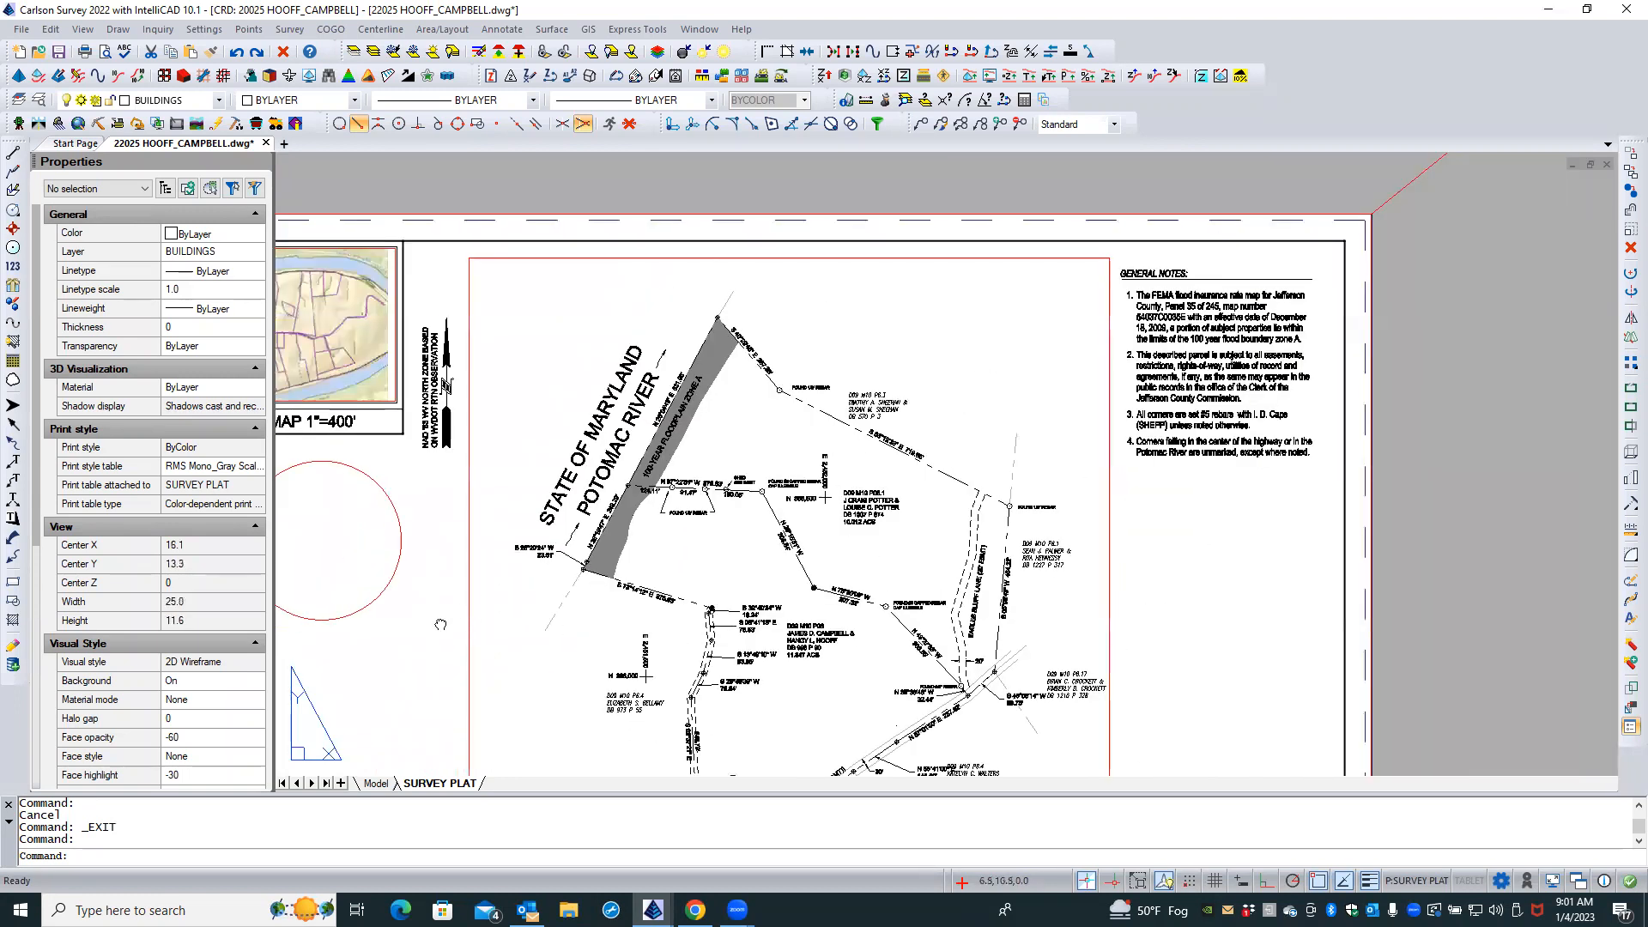
{"action": "scroll", "coordinate": [463, 592], "scroll_direction": "down", "scroll_amount": 2}
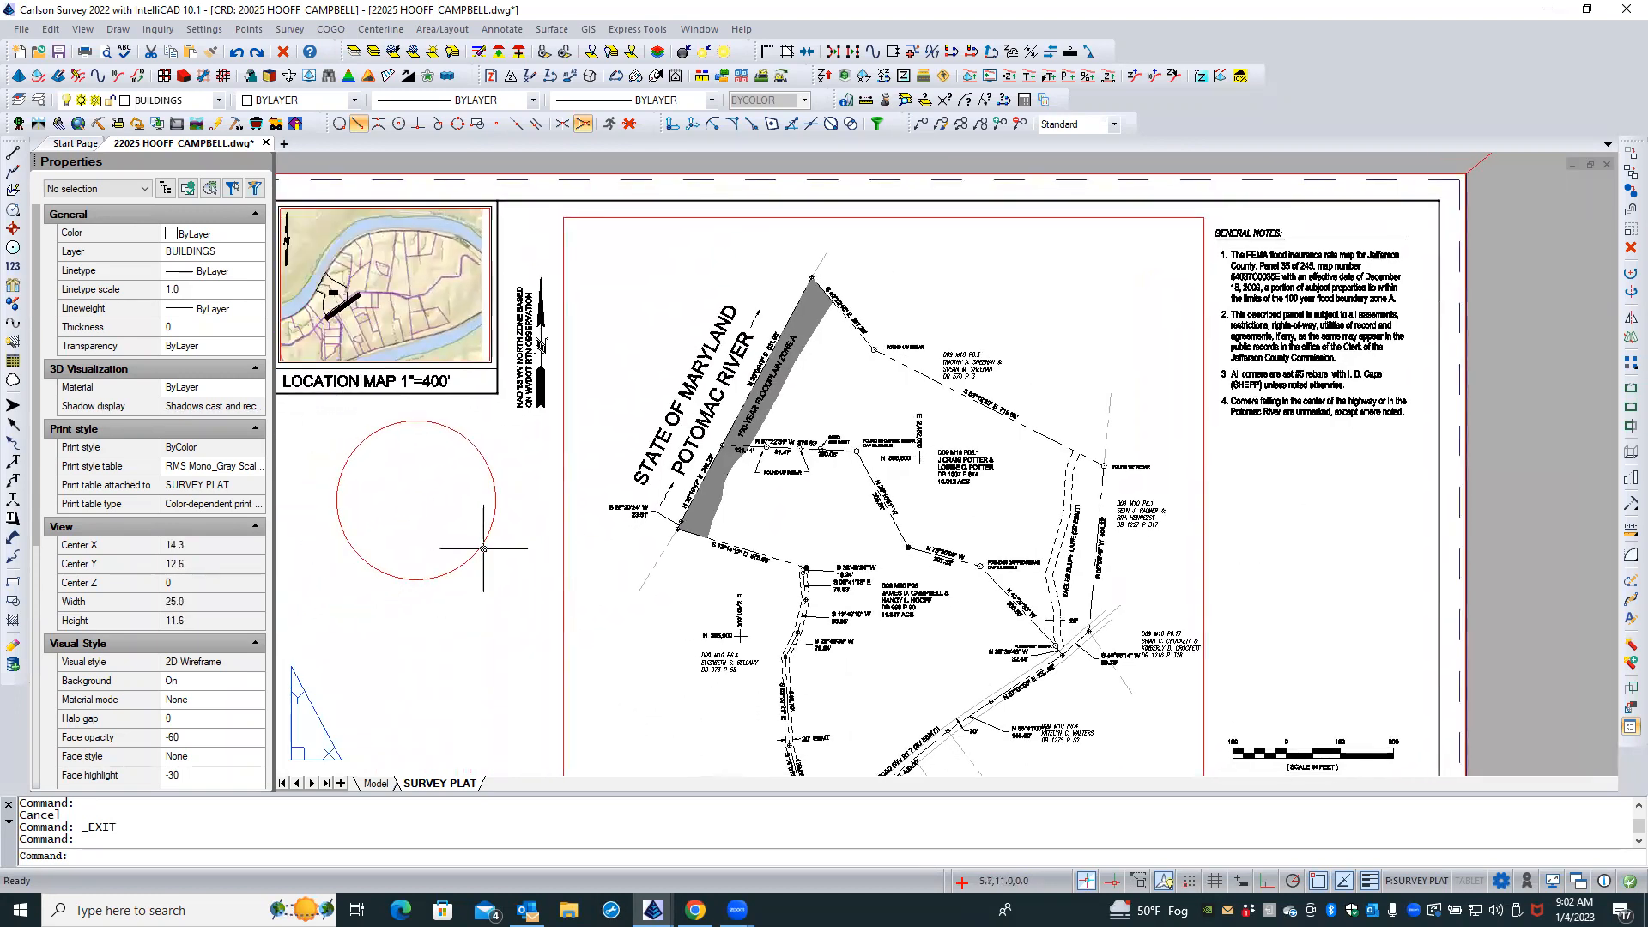
{"action": "left_click", "coordinate": [482, 547]}
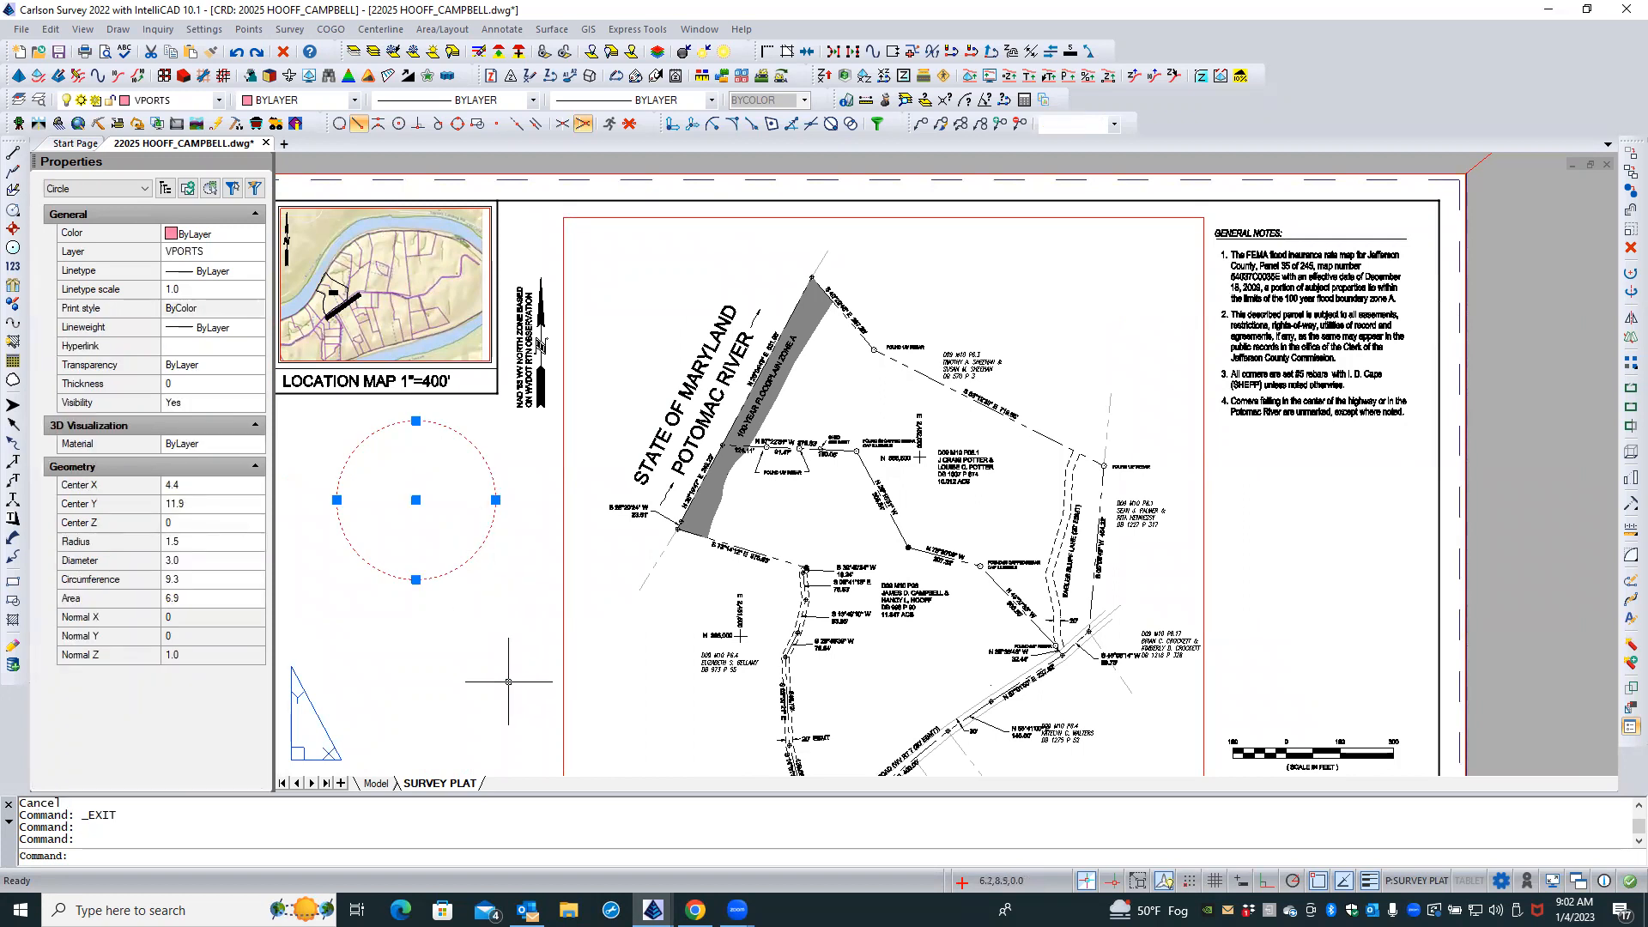
{"action": "key", "text": "Escape"}
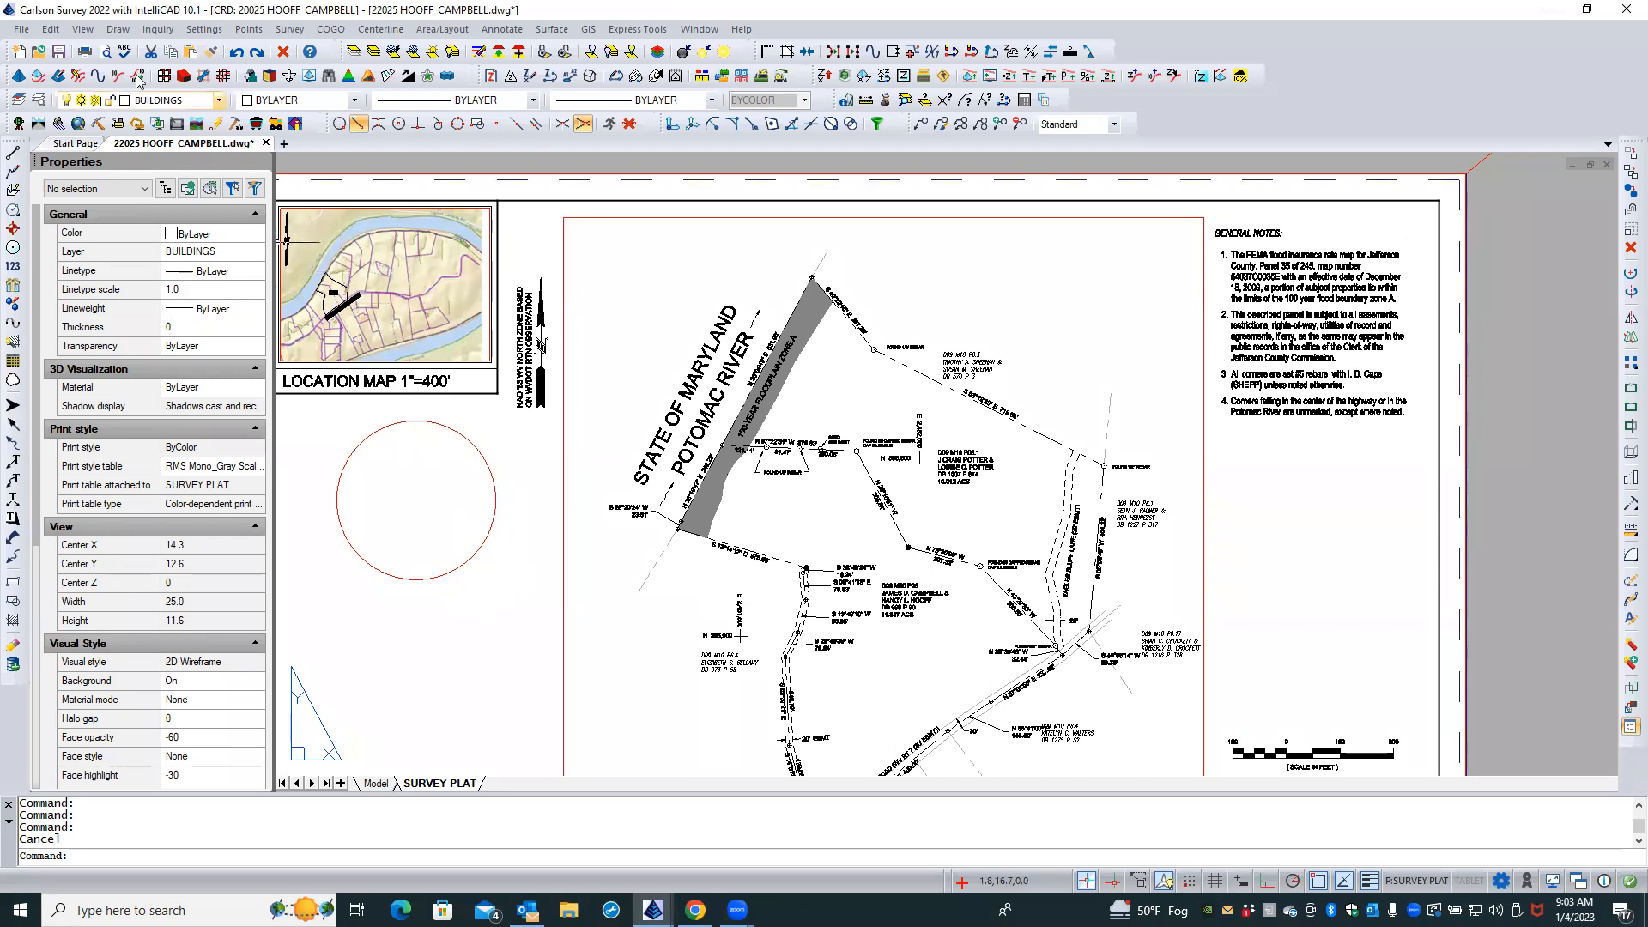
Create a model view viewport on the survey plat layout with the Entity option, using the red circle as its boundary
{"action": "left_click", "coordinate": [91, 32]}
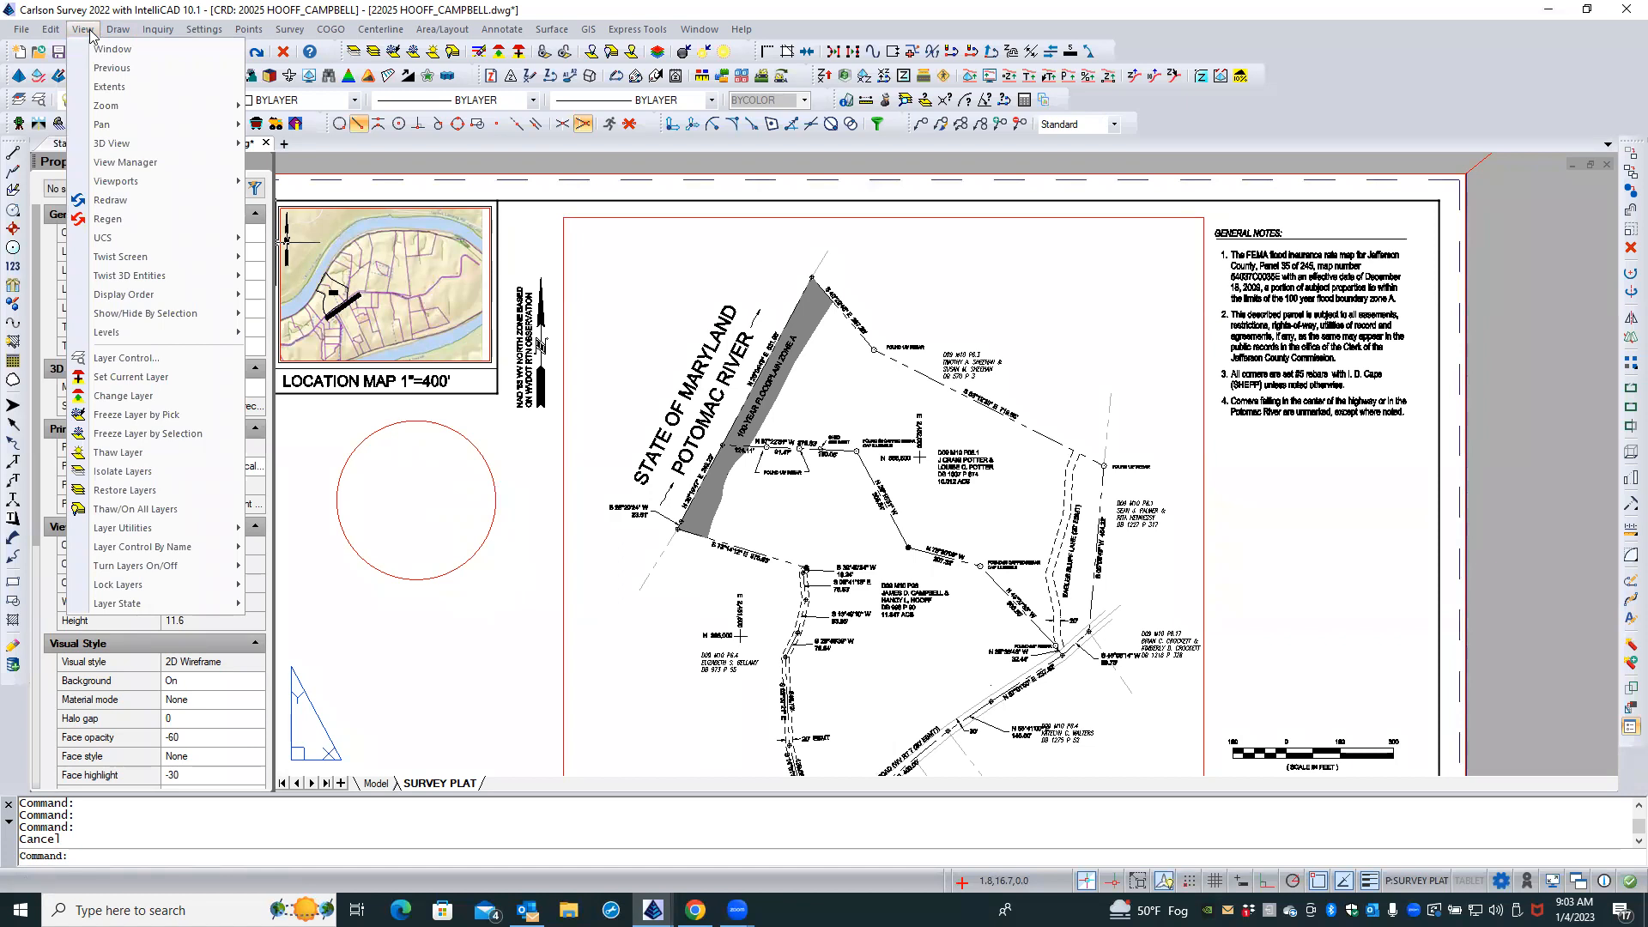
{"action": "mouse_move", "coordinate": [150, 184]}
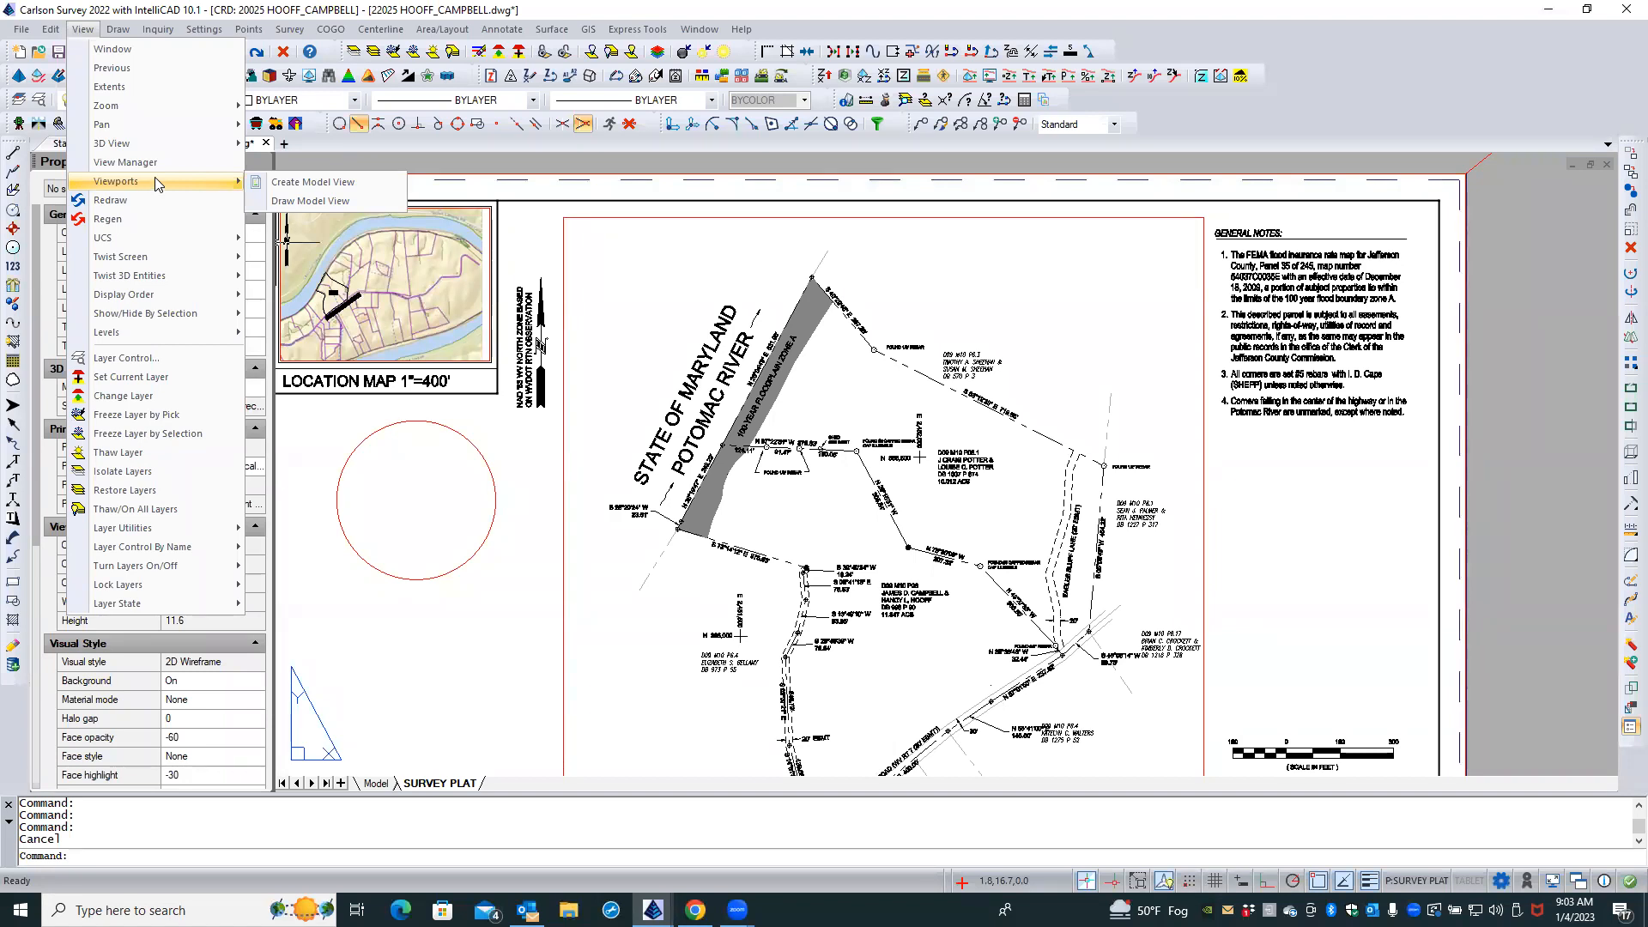
{"action": "left_click", "coordinate": [275, 187]}
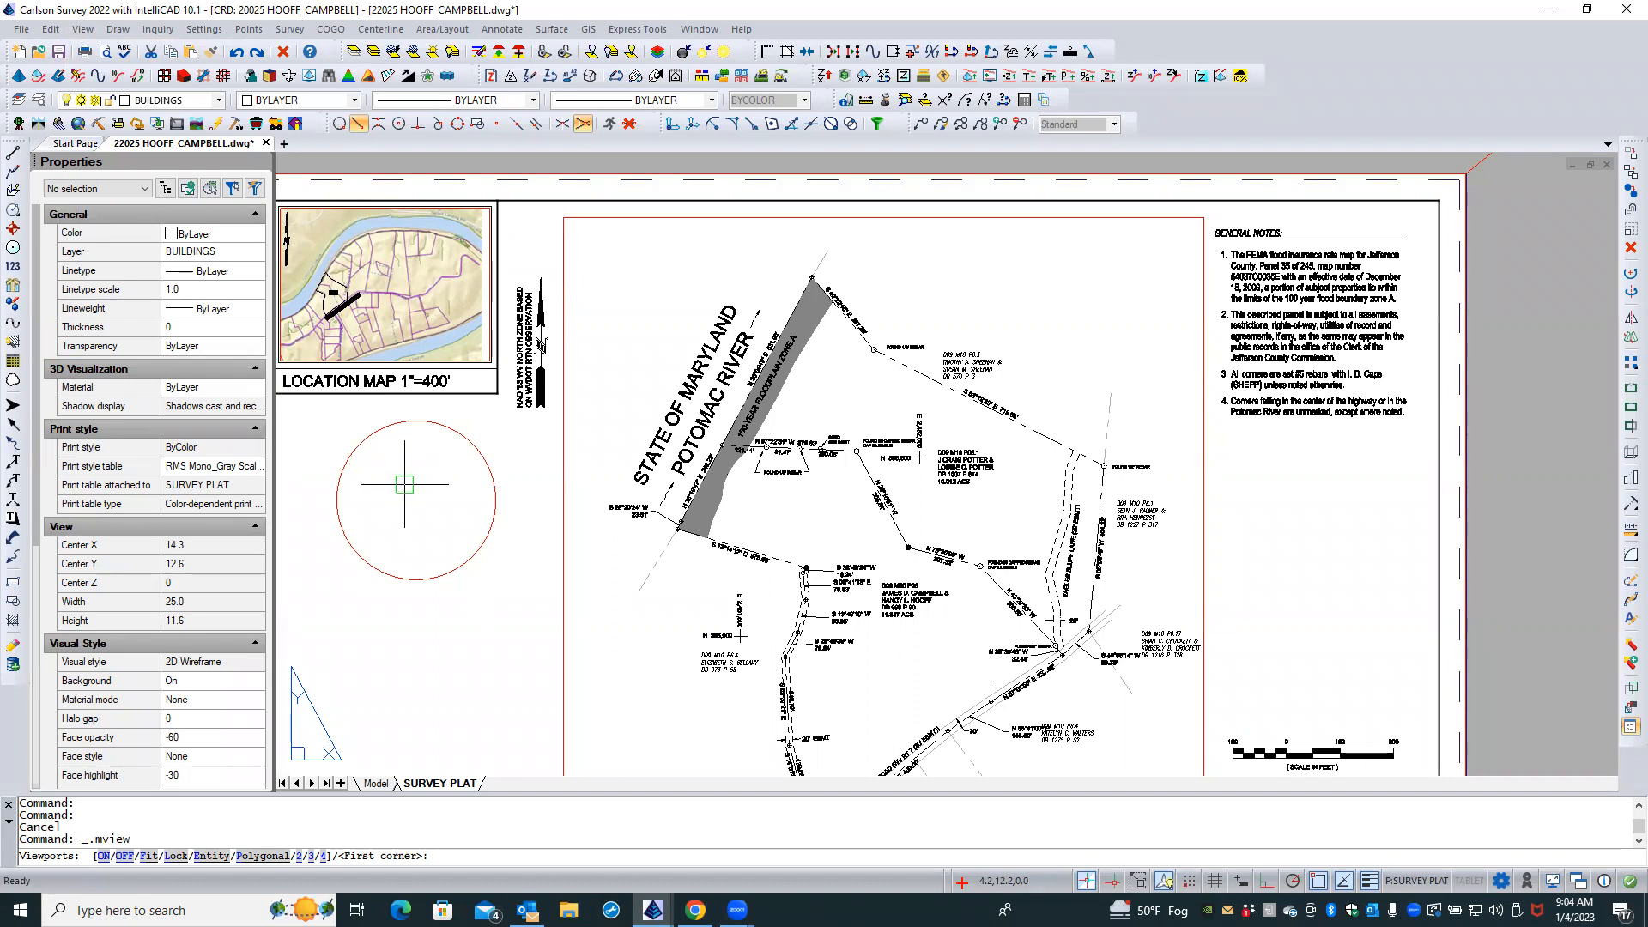
{"action": "type", "text": "E"}
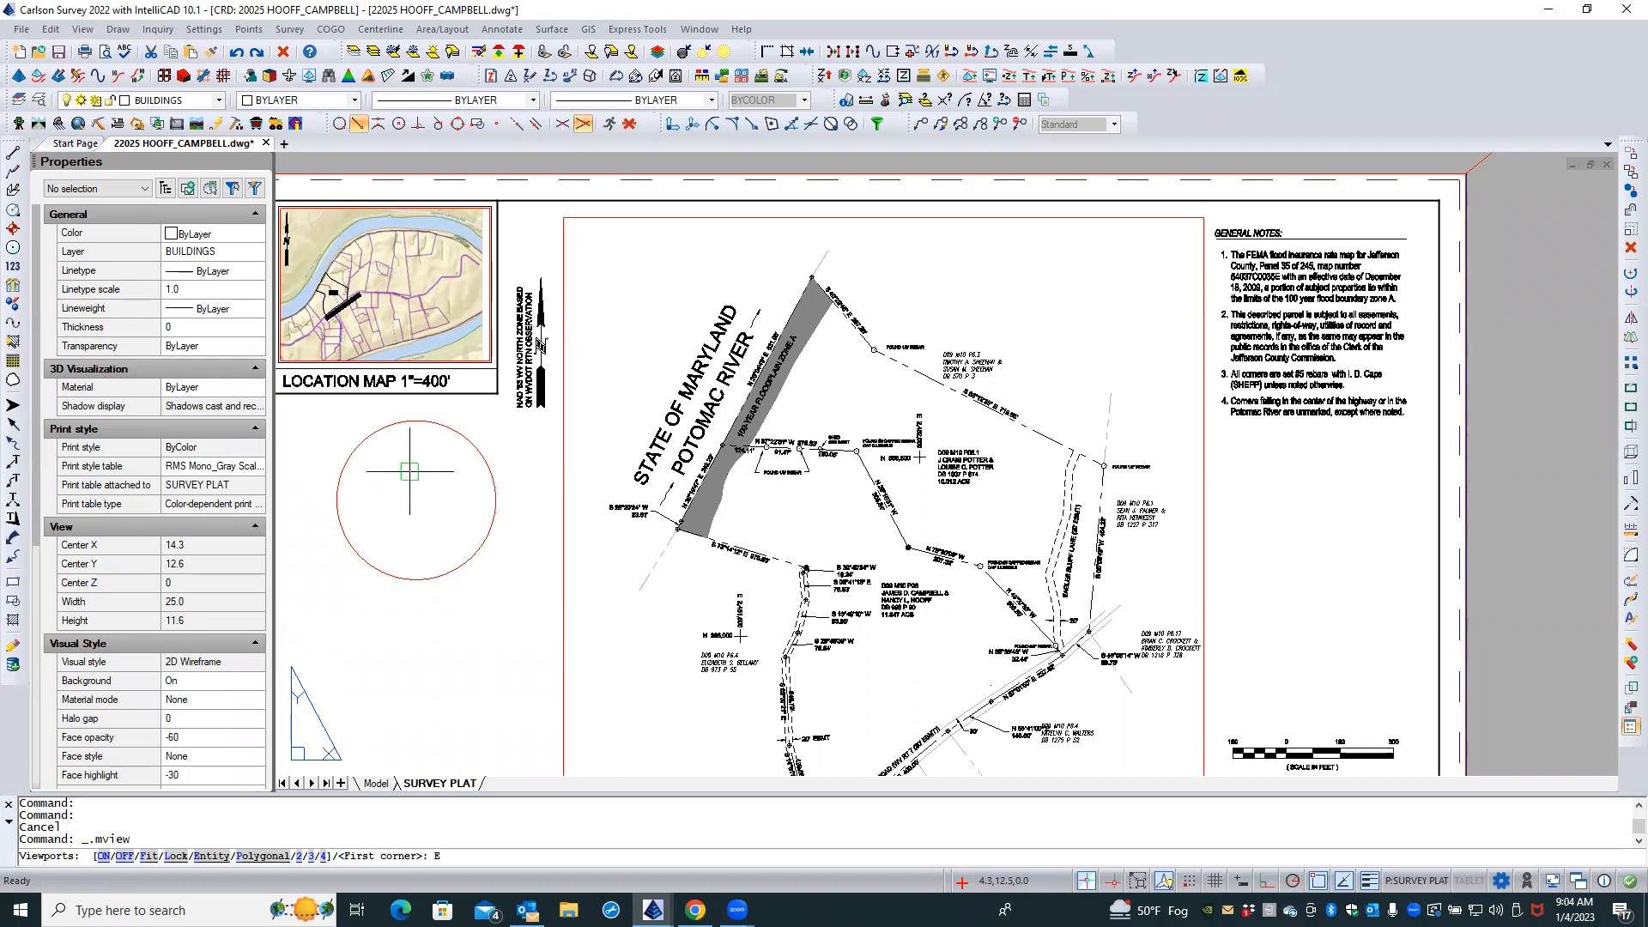
{"action": "key", "text": "Return"}
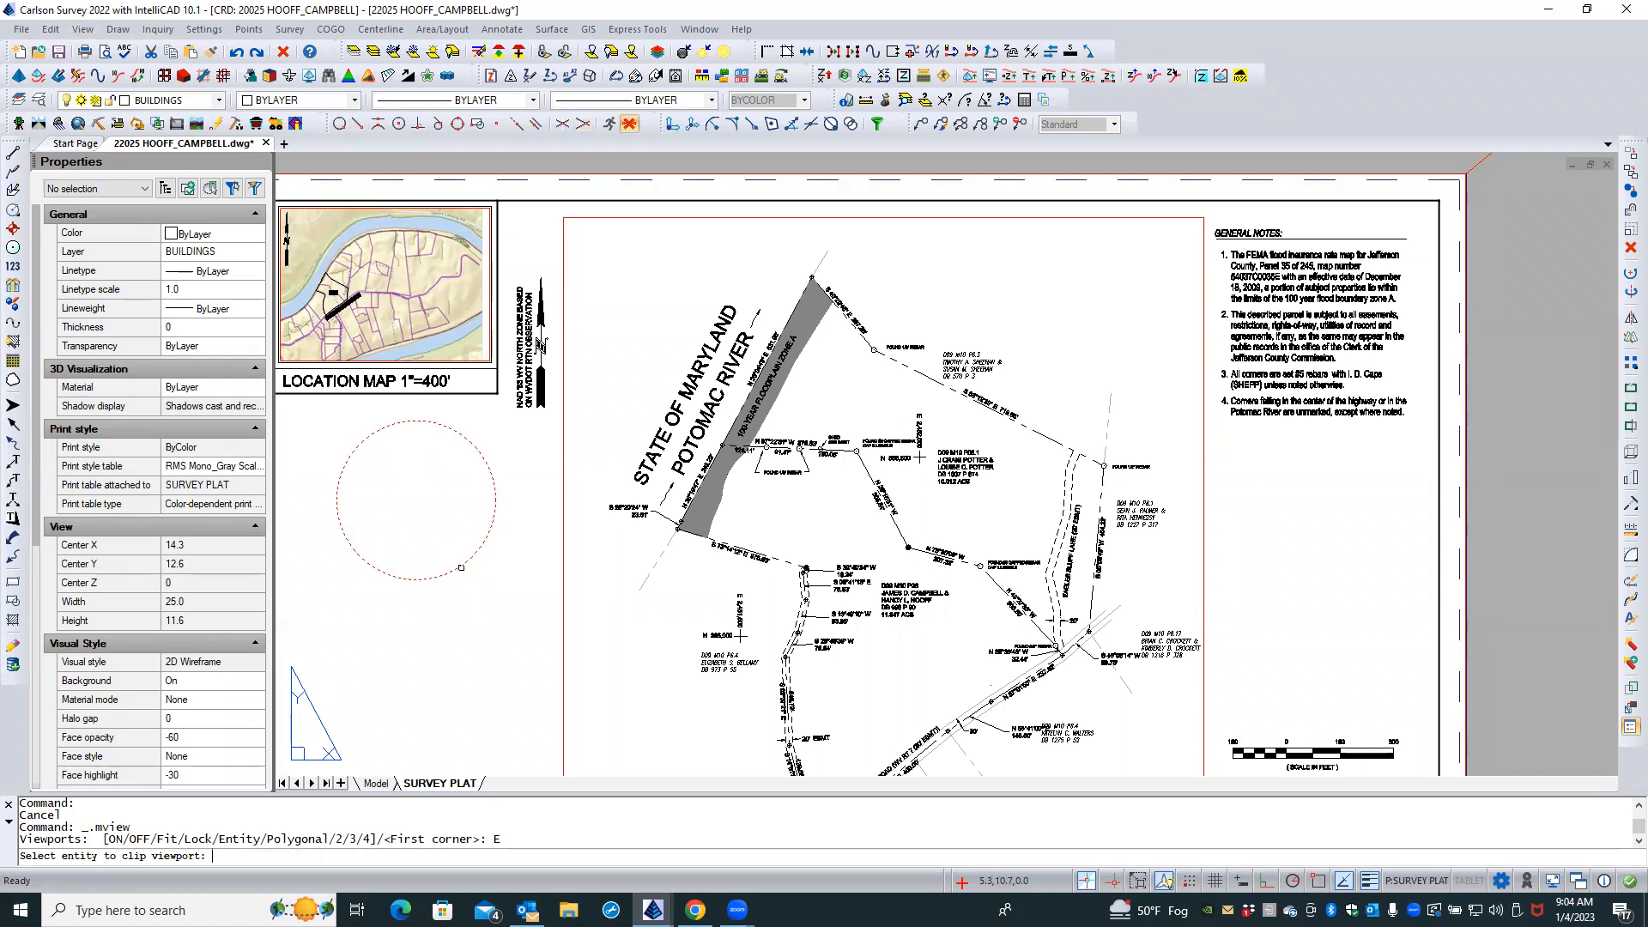
{"action": "left_click", "coordinate": [461, 567]}
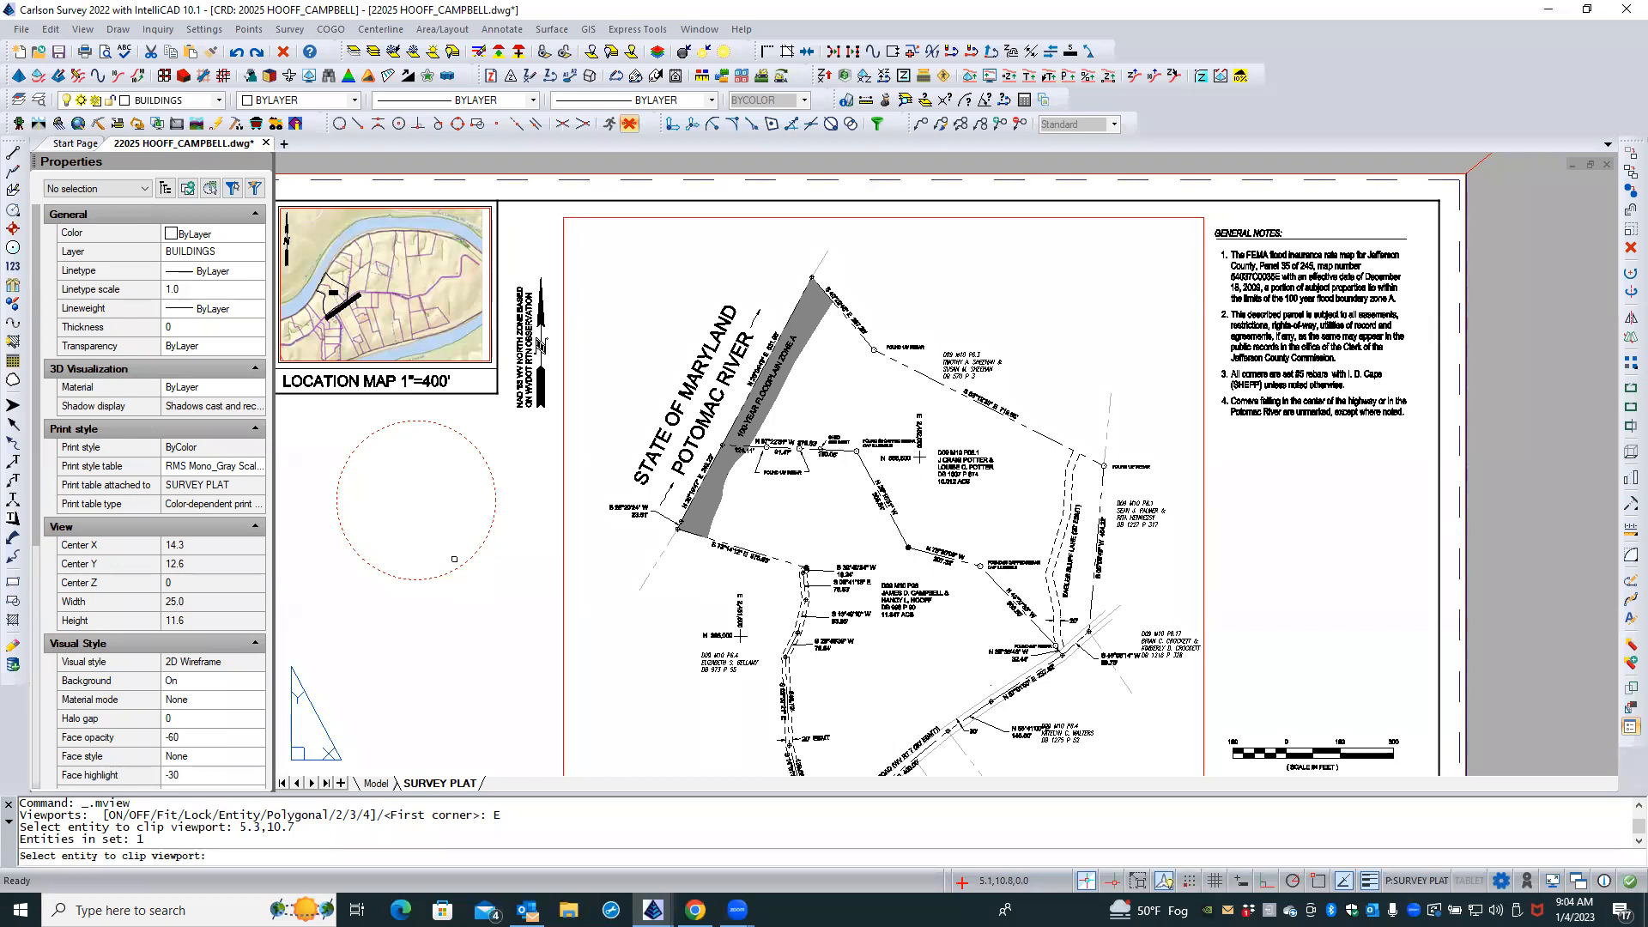
{"action": "key", "text": "Return"}
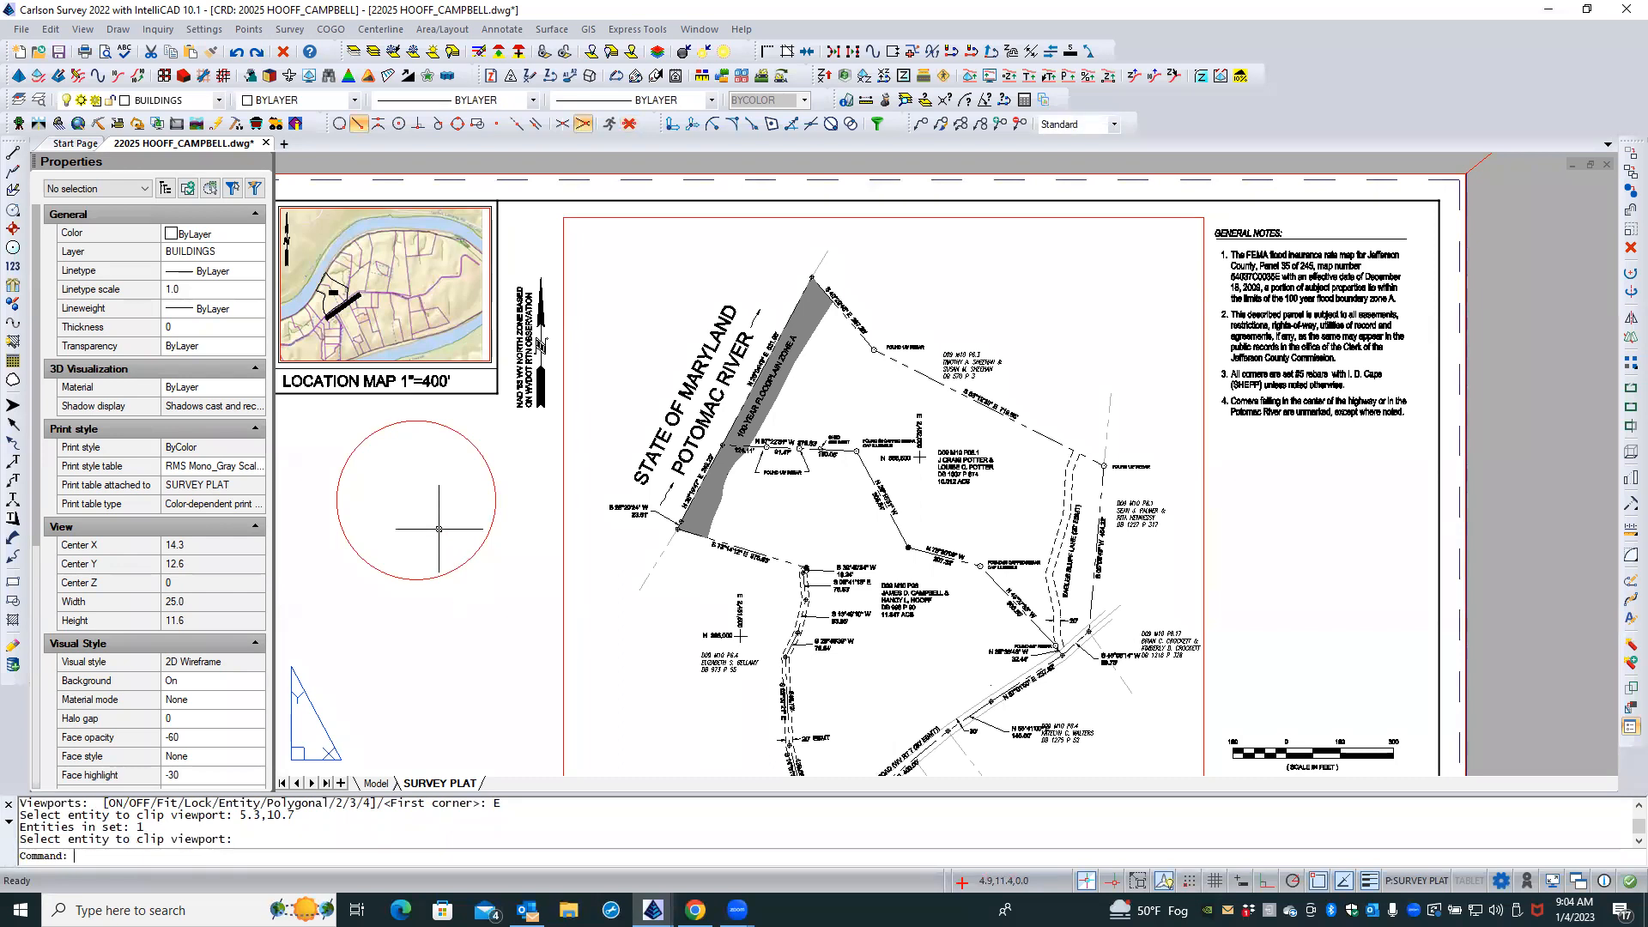
Activate the circular viewport and zoom its model view to the drawing extents
{"action": "double_click", "coordinate": [439, 529]}
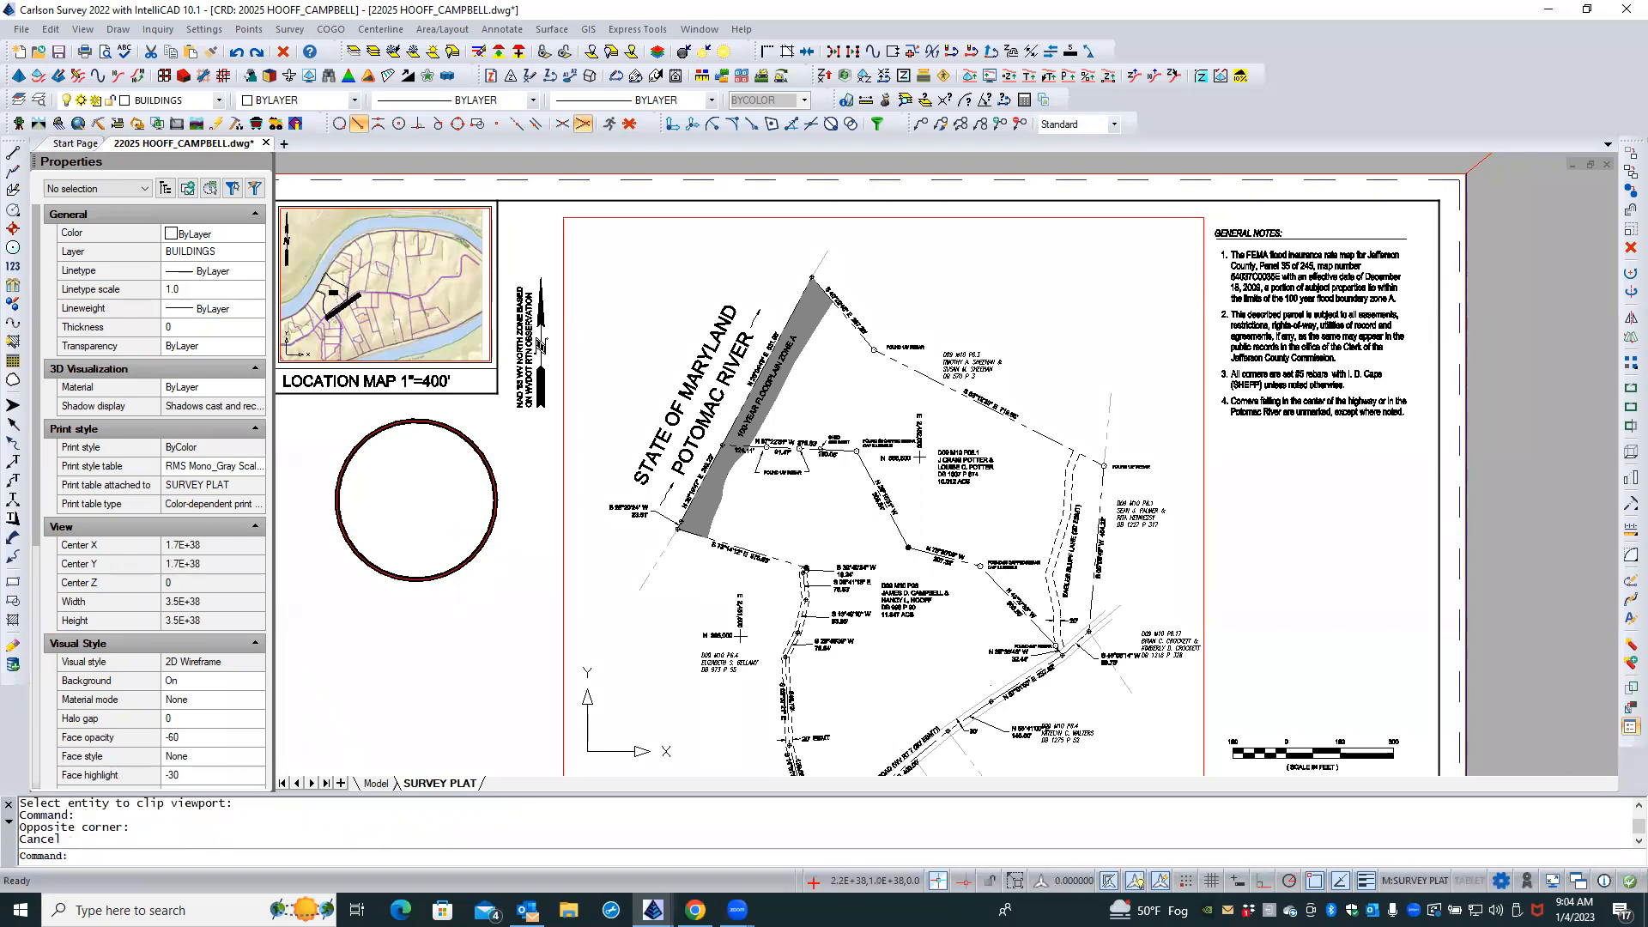
{"action": "double_click", "coordinate": [517, 488]}
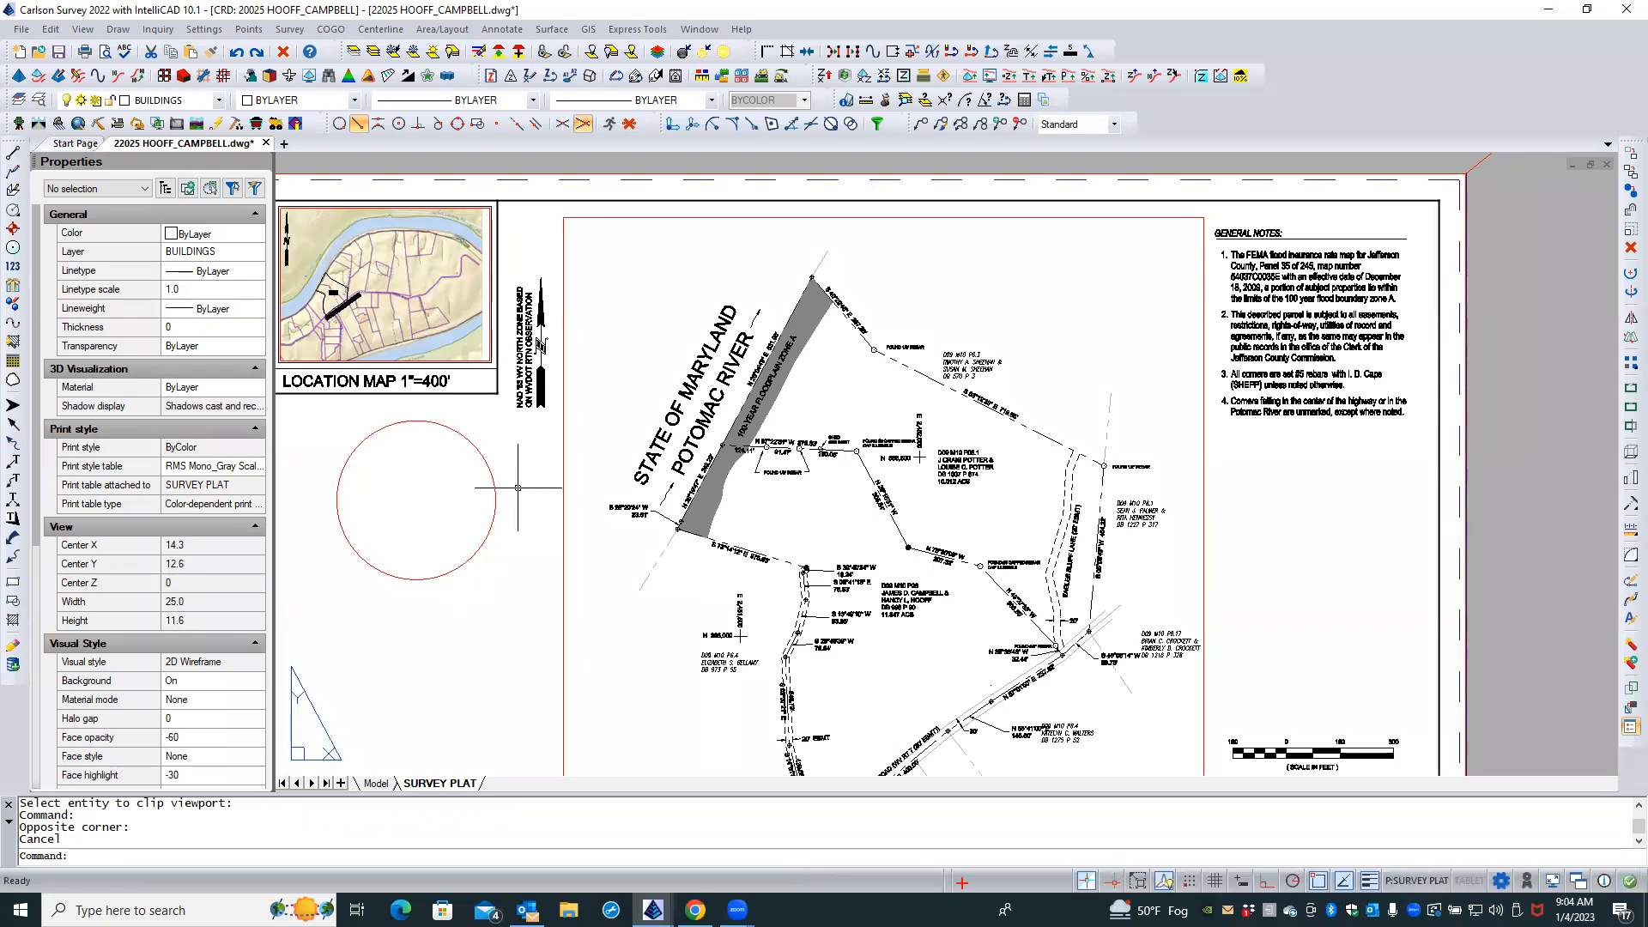
{"action": "double_click", "coordinate": [450, 503]}
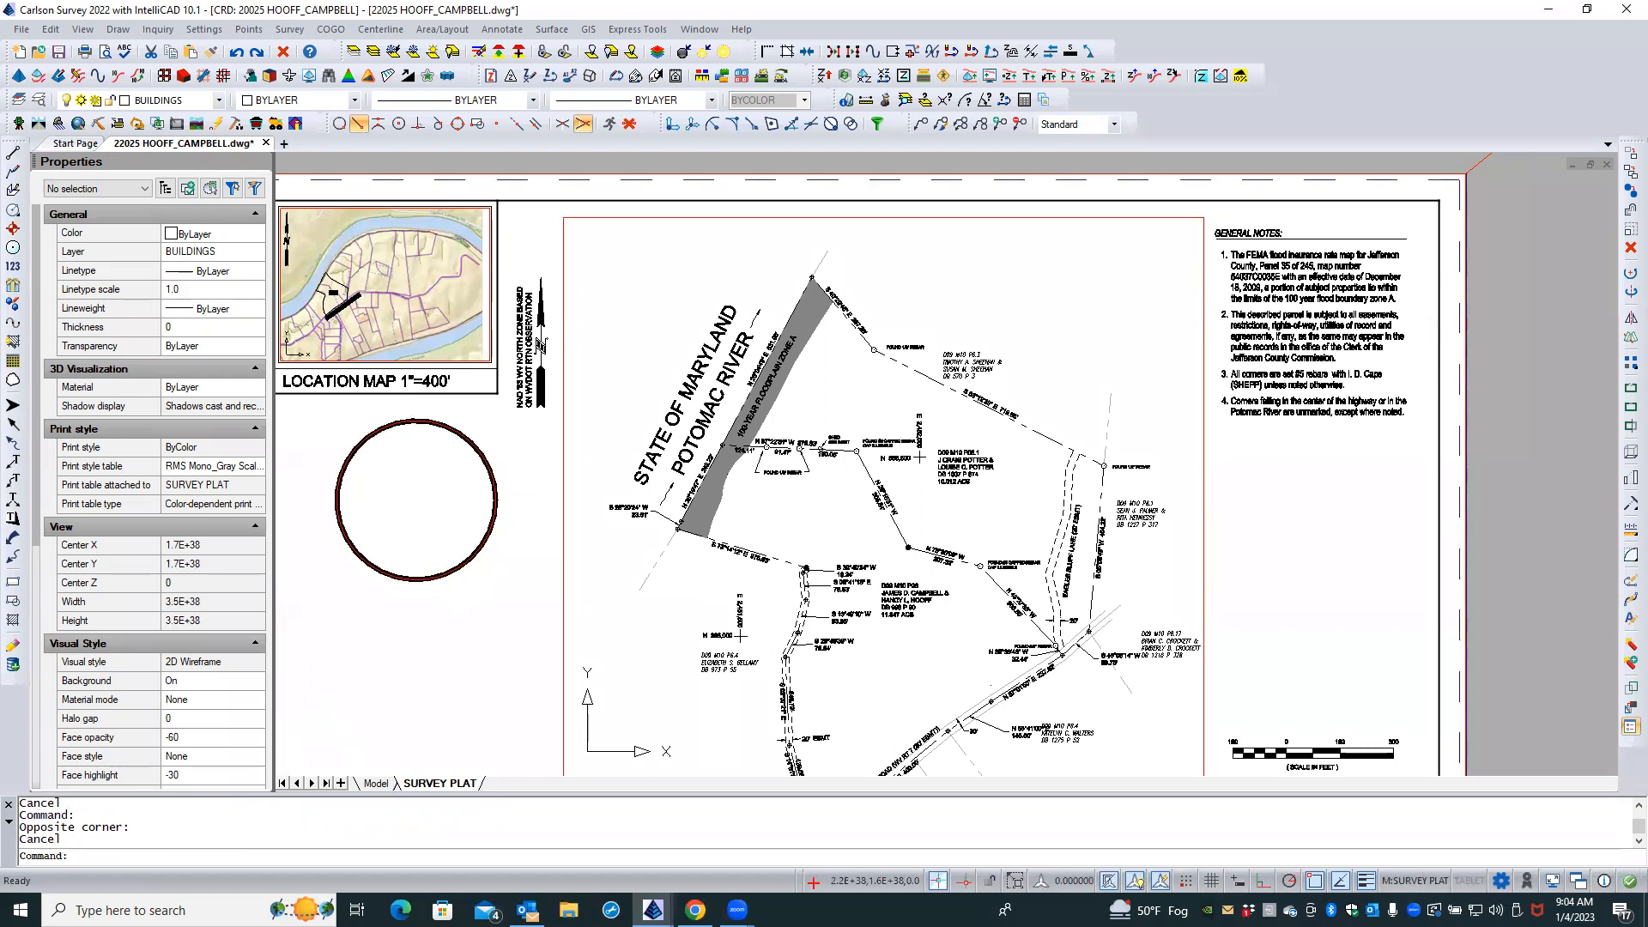
{"action": "middle_click", "coordinate": [437, 507]}
{"action": "middle_click", "coordinate": [438, 507]}
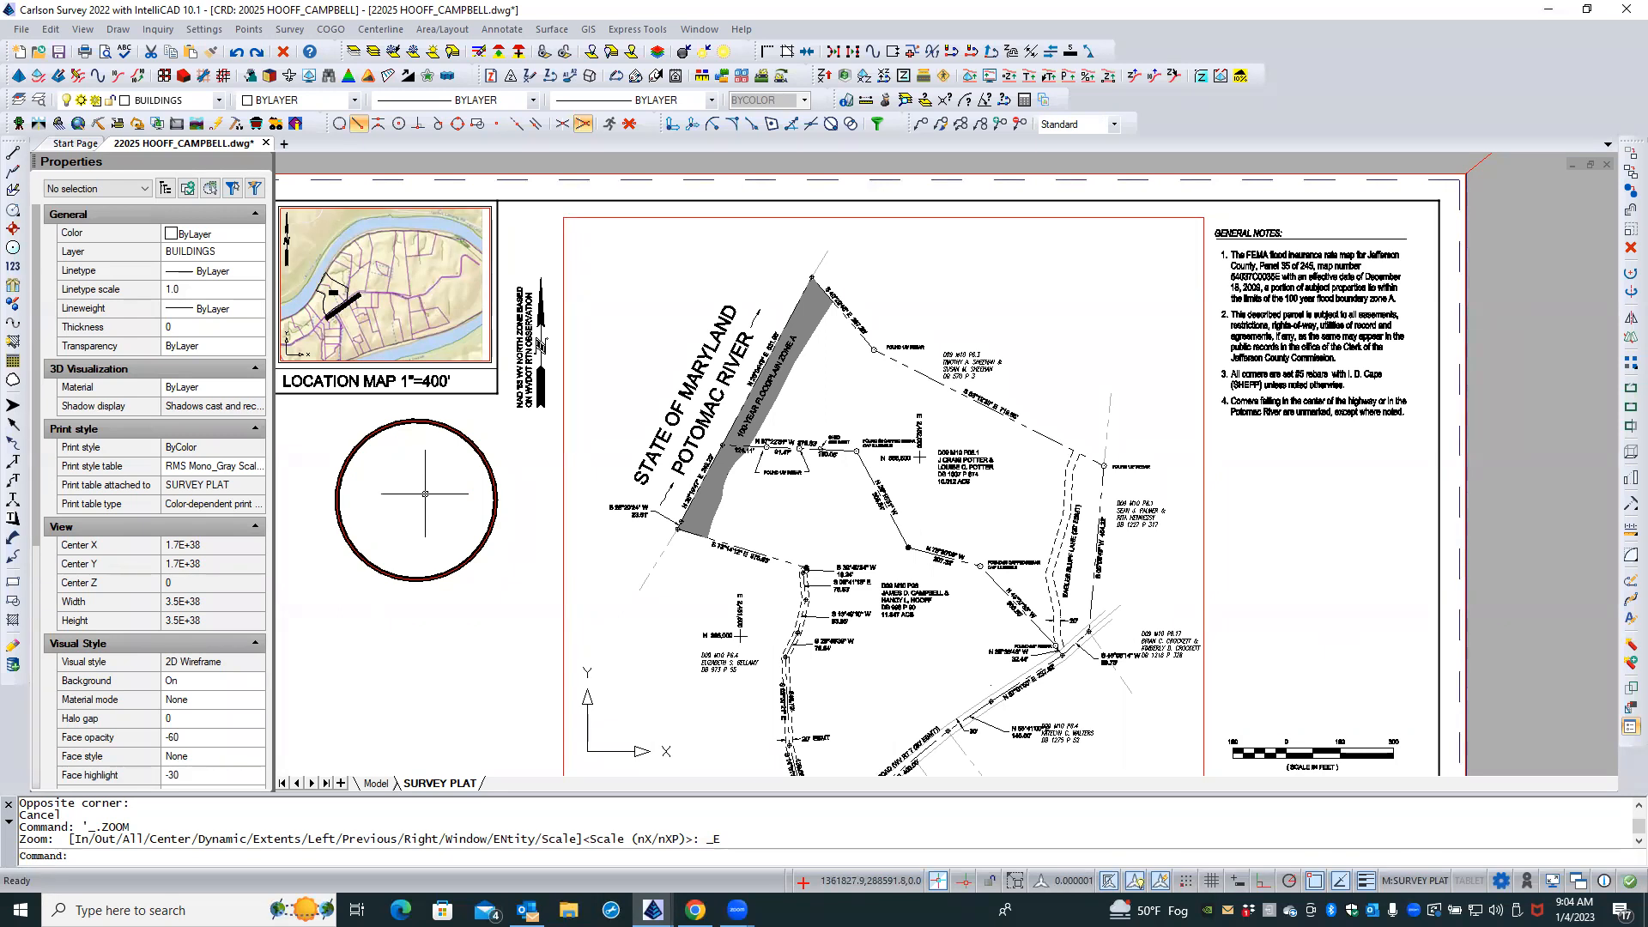
{"action": "middle_click", "coordinate": [425, 493]}
{"action": "middle_click", "coordinate": [425, 493]}
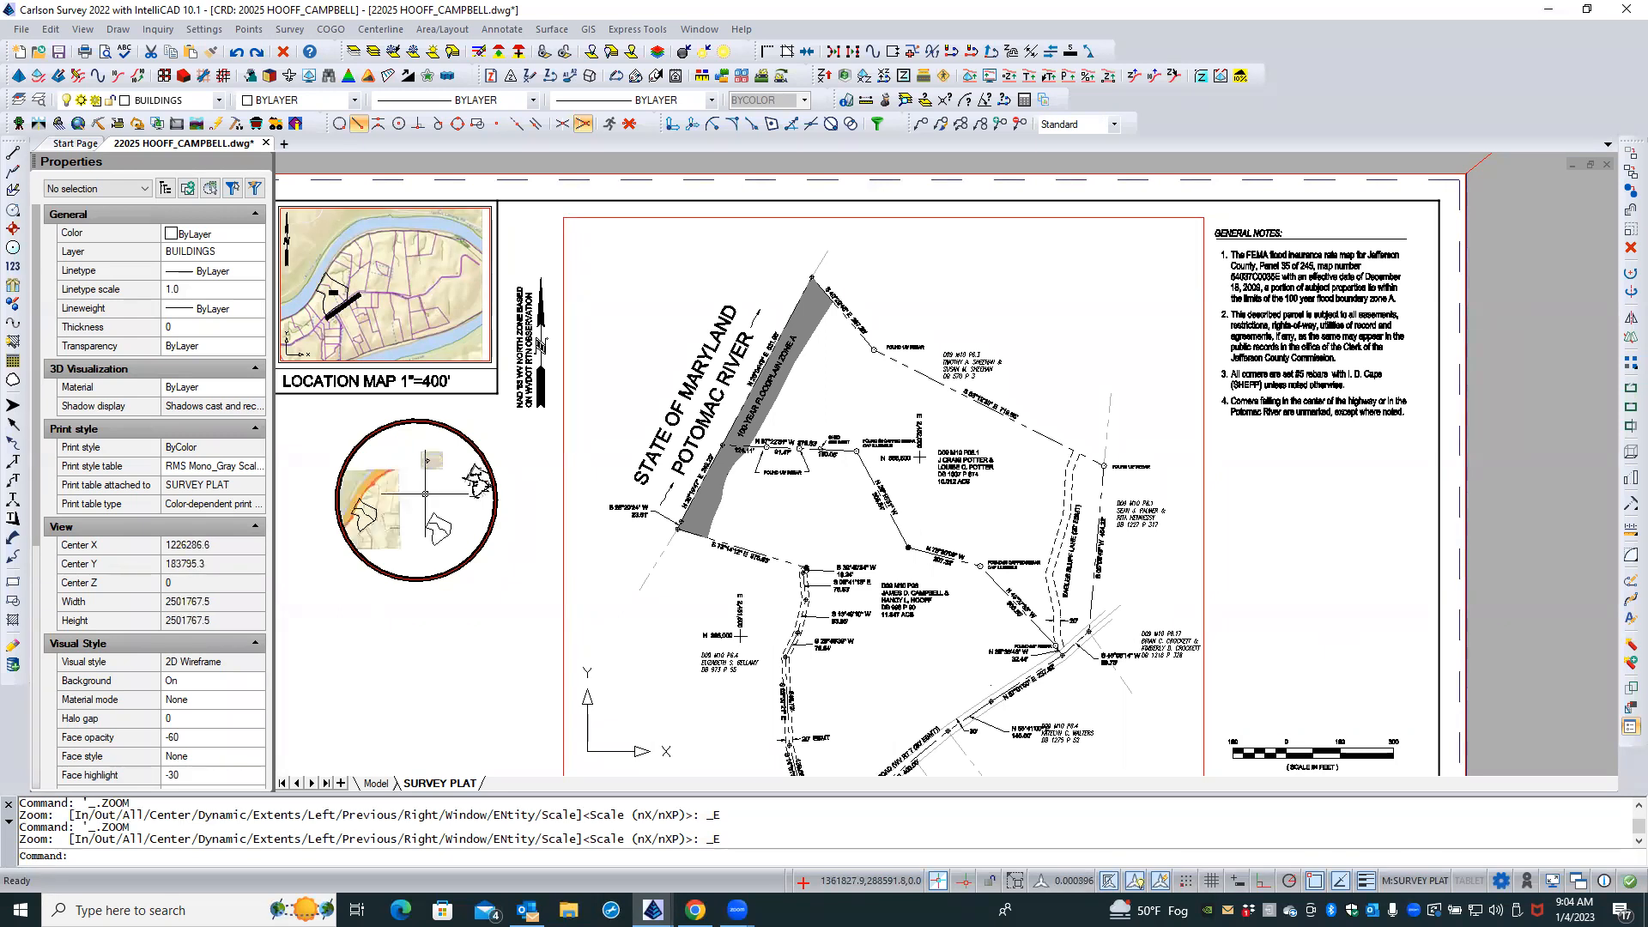
Bring the boundary line around the shed and the rebar note into the circular viewport's view
{"action": "scroll", "coordinate": [425, 493], "scroll_direction": "up", "scroll_amount": 5}
{"action": "scroll", "coordinate": [405, 519], "scroll_direction": "down", "scroll_amount": 2}
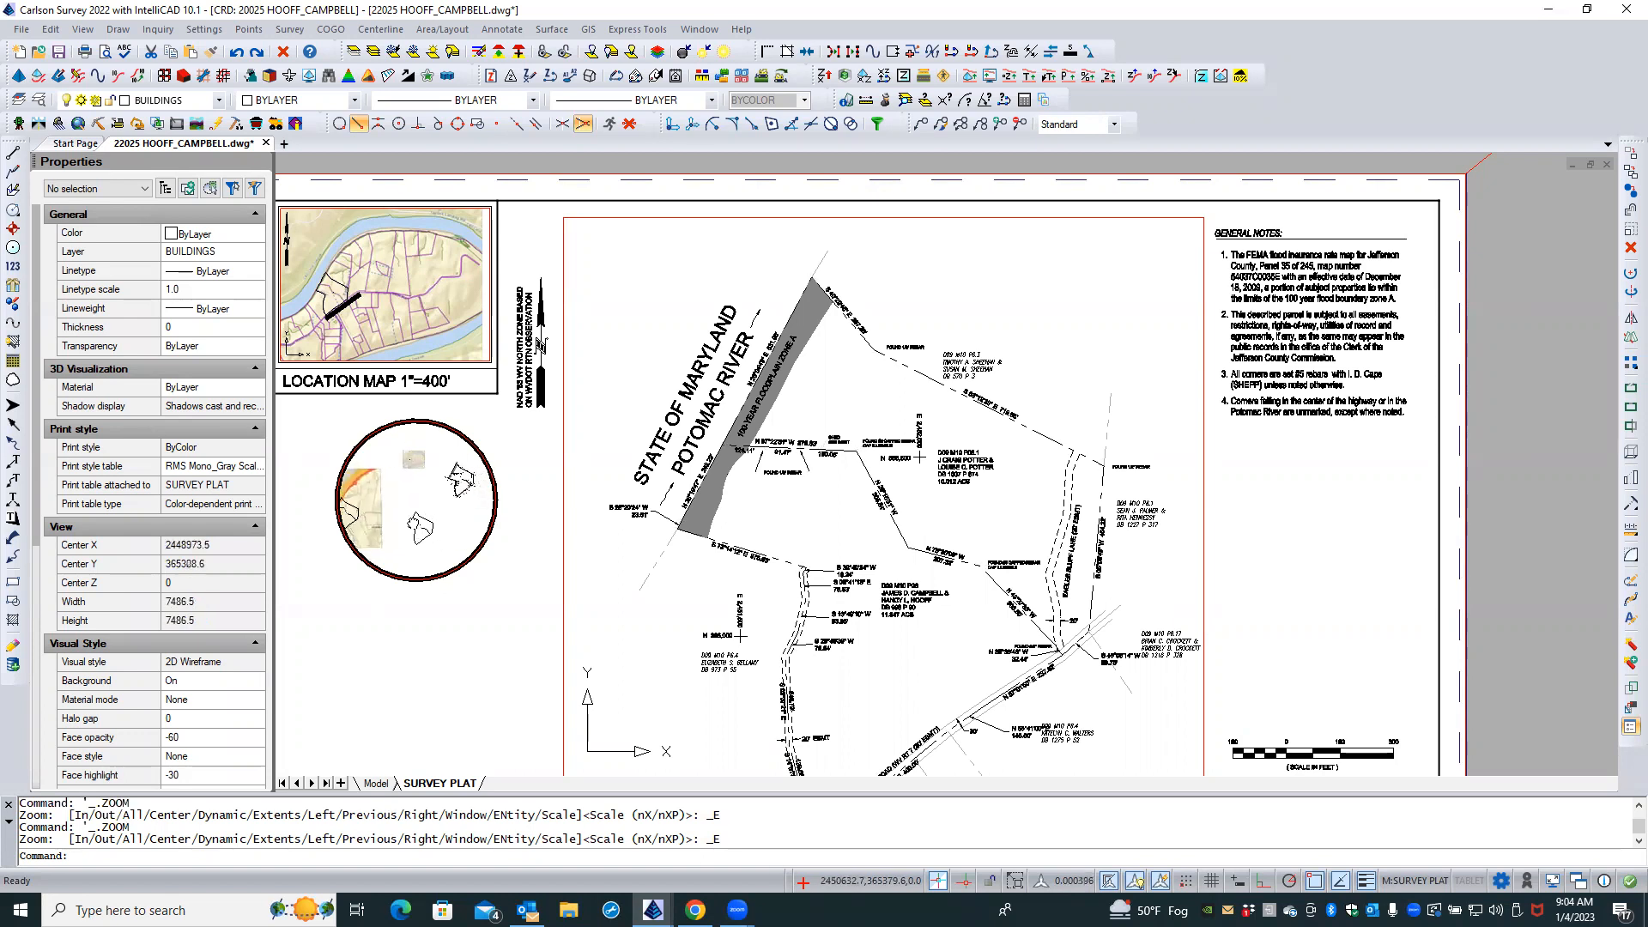
{"action": "scroll", "coordinate": [441, 504], "scroll_direction": "up", "scroll_amount": 5}
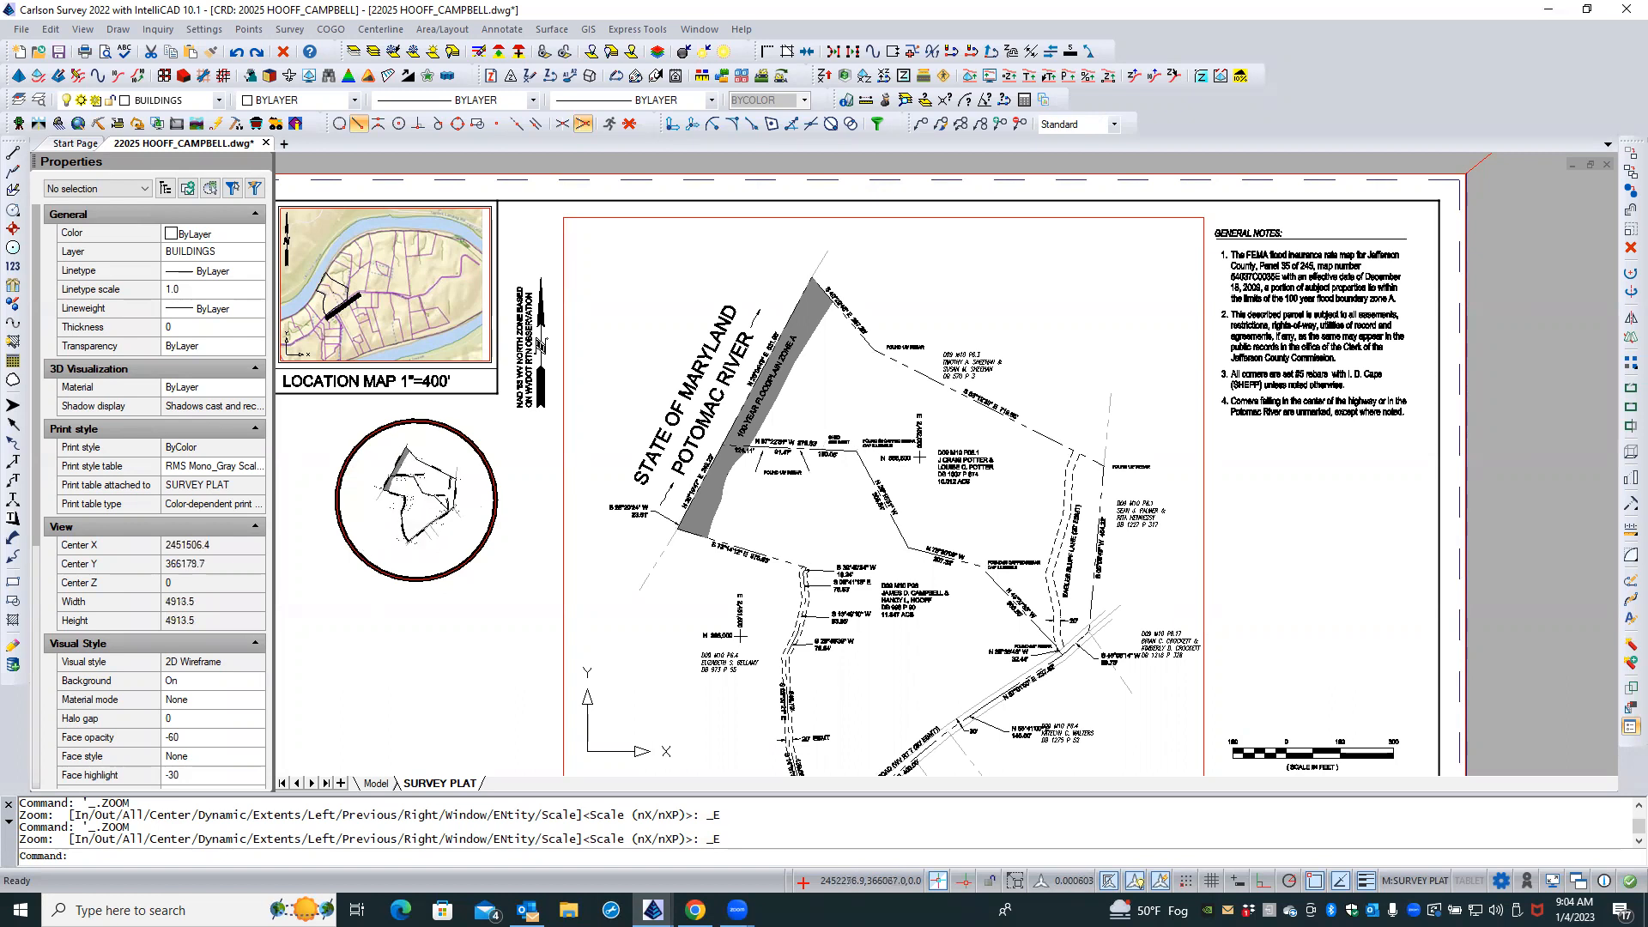
{"action": "scroll", "coordinate": [441, 503], "scroll_direction": "up", "scroll_amount": 5}
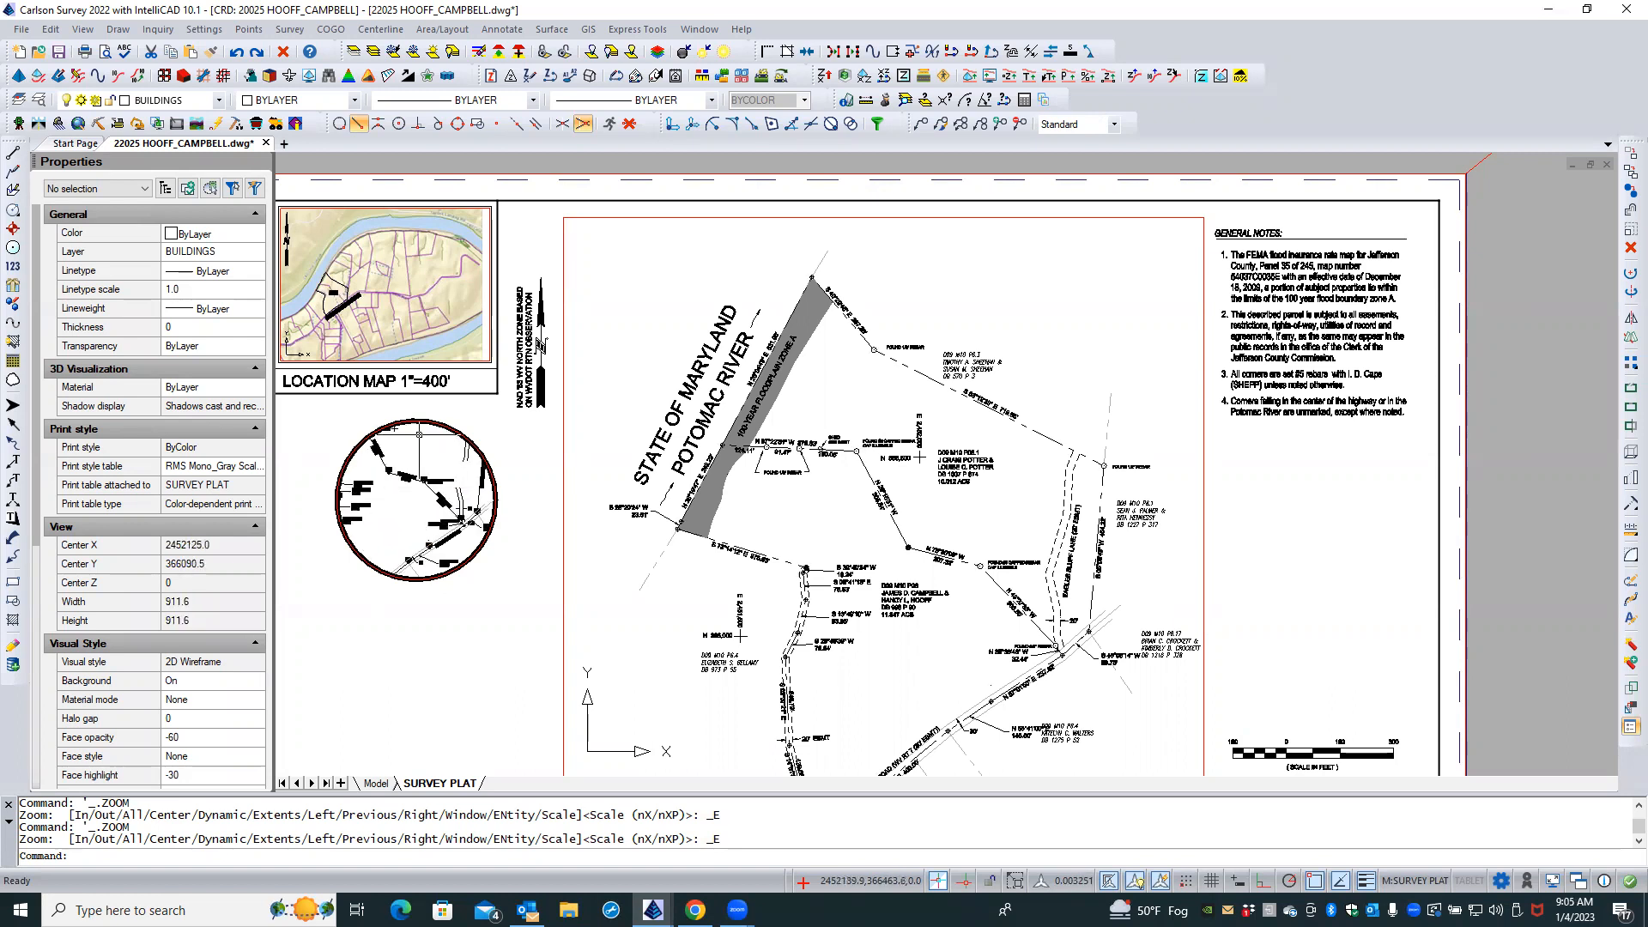
{"action": "middle_click_drag", "start_coordinate": [445, 471], "coordinate": [480, 443]}
{"action": "middle_click_drag", "start_coordinate": [446, 506], "coordinate": [405, 509]}
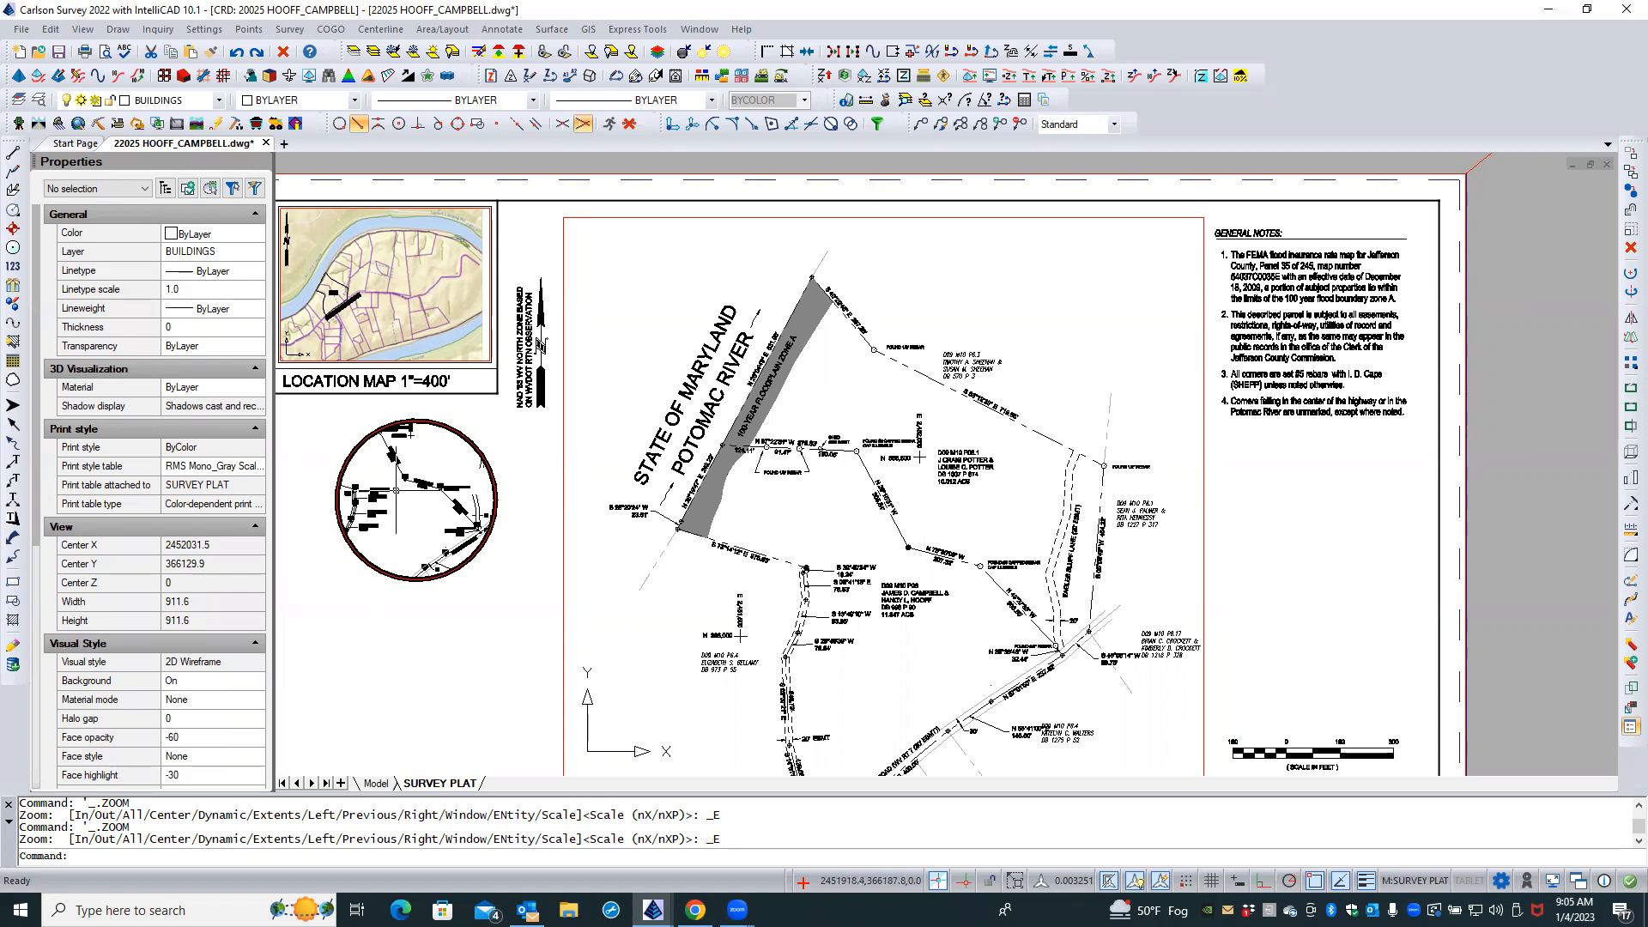
{"action": "middle_click_drag", "start_coordinate": [391, 488], "coordinate": [439, 509]}
{"action": "scroll", "coordinate": [405, 479], "scroll_direction": "up", "scroll_amount": 5}
{"action": "scroll", "coordinate": [438, 509], "scroll_direction": "up", "scroll_amount": 3}
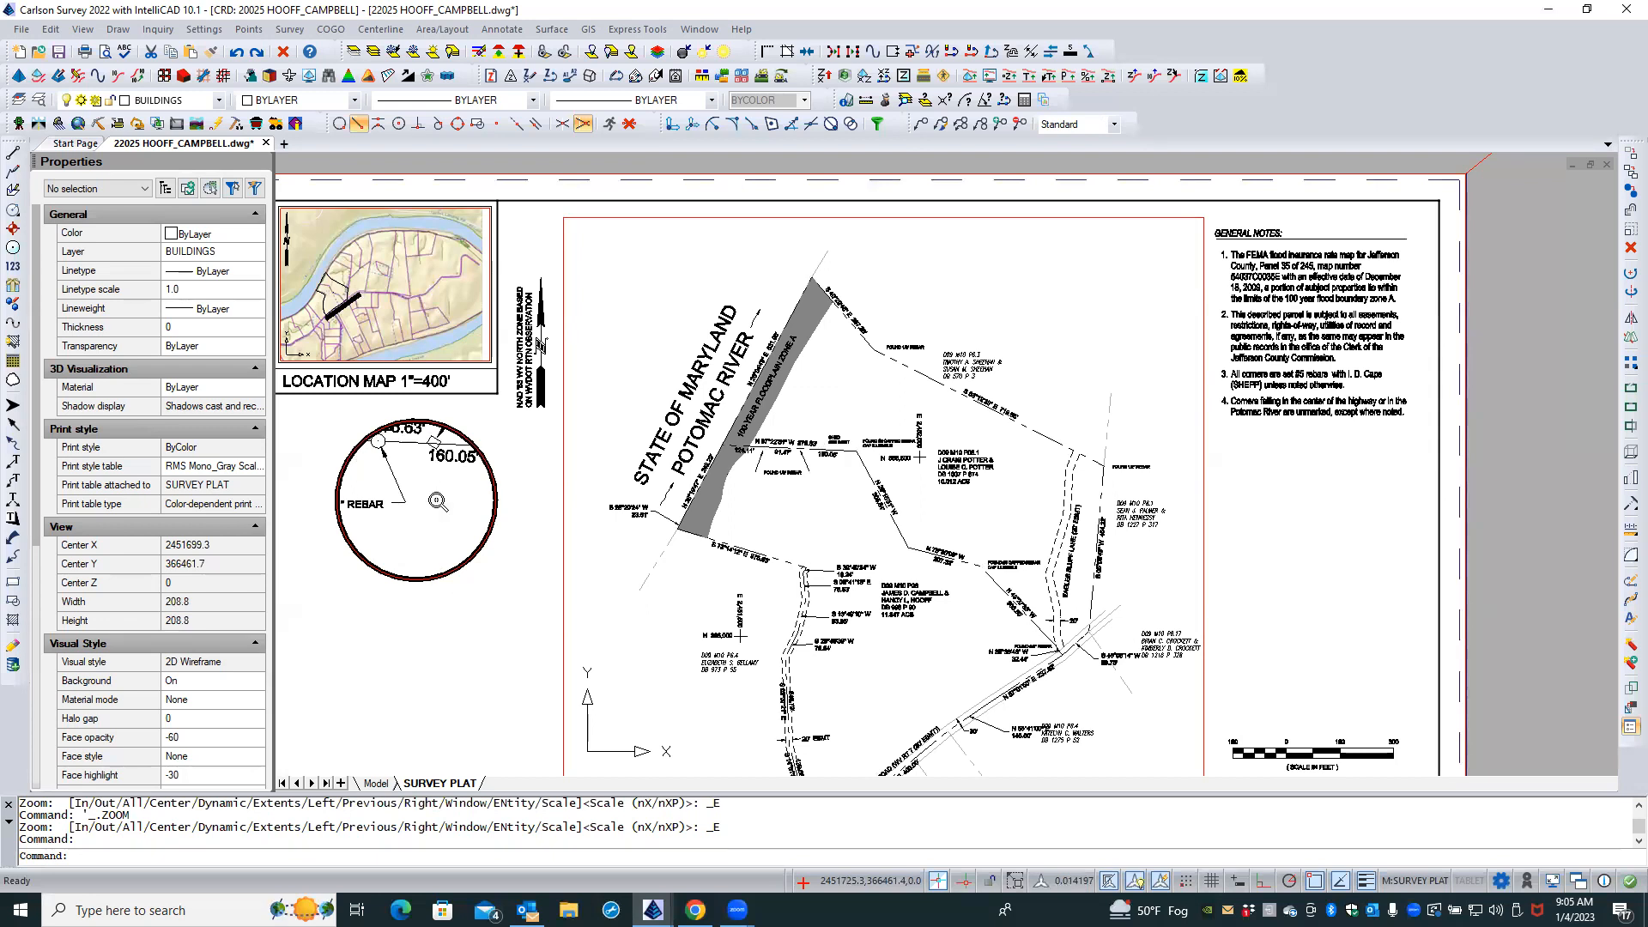
Center and enlarge the shed in the circular viewport at a custom scale of about 0.04, and return to paper space
{"action": "left_click", "coordinate": [433, 547]}
{"action": "middle_click_drag", "start_coordinate": [436, 543], "coordinate": [420, 554]}
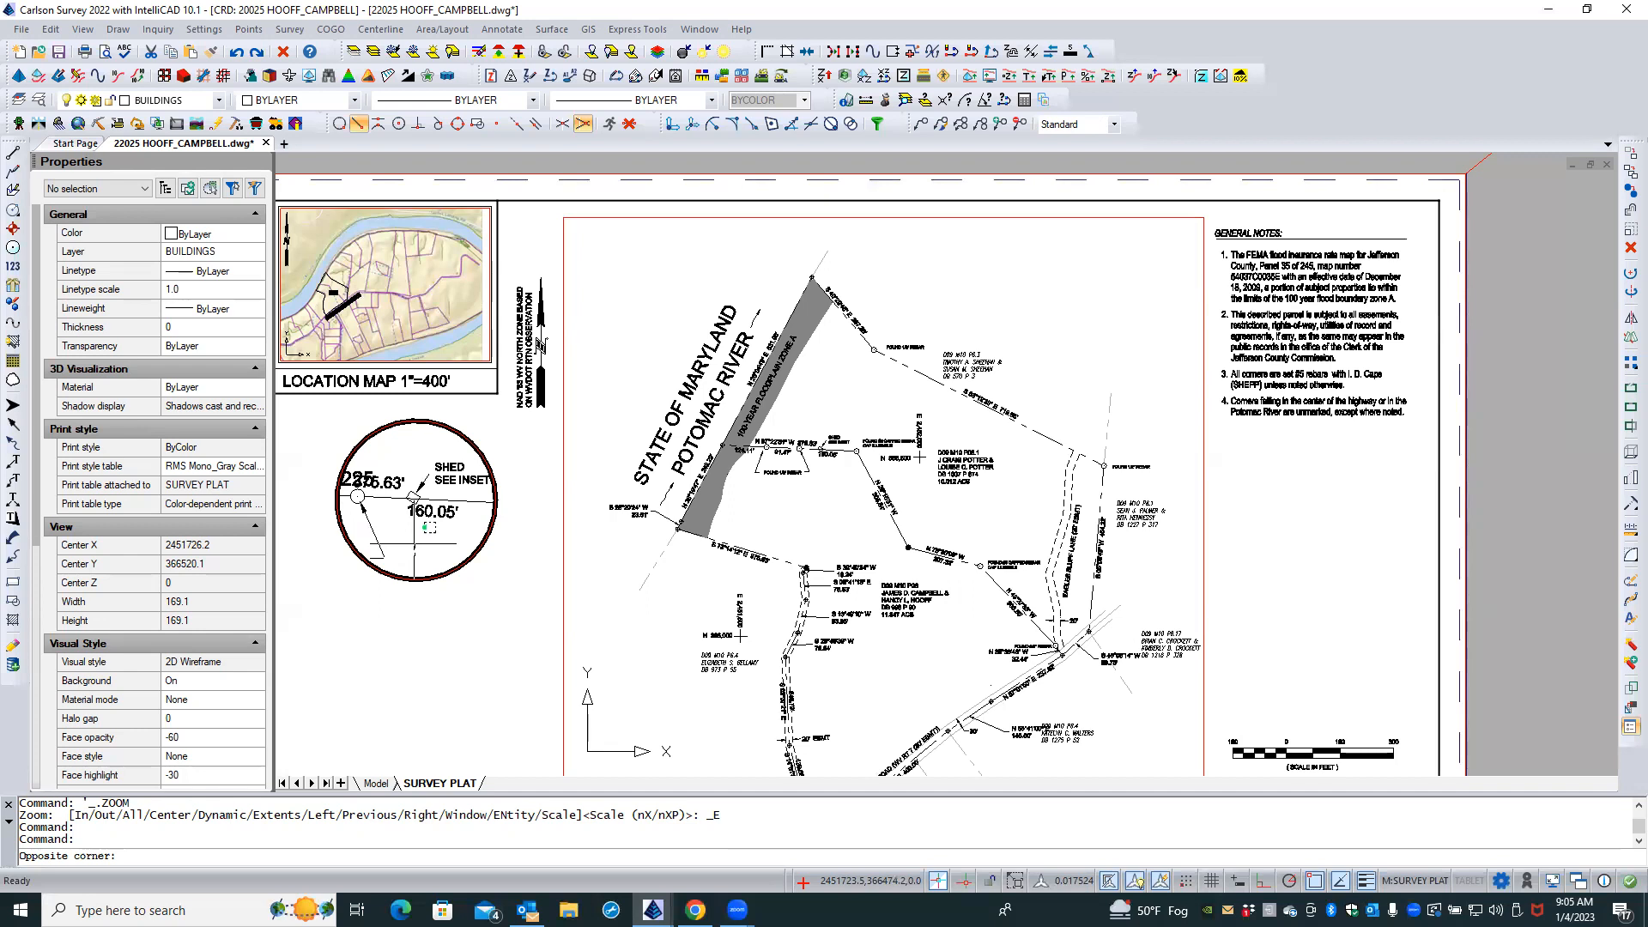
{"action": "scroll", "coordinate": [429, 527], "scroll_direction": "up", "scroll_amount": 1}
{"action": "scroll", "coordinate": [425, 549], "scroll_direction": "up", "scroll_amount": 1}
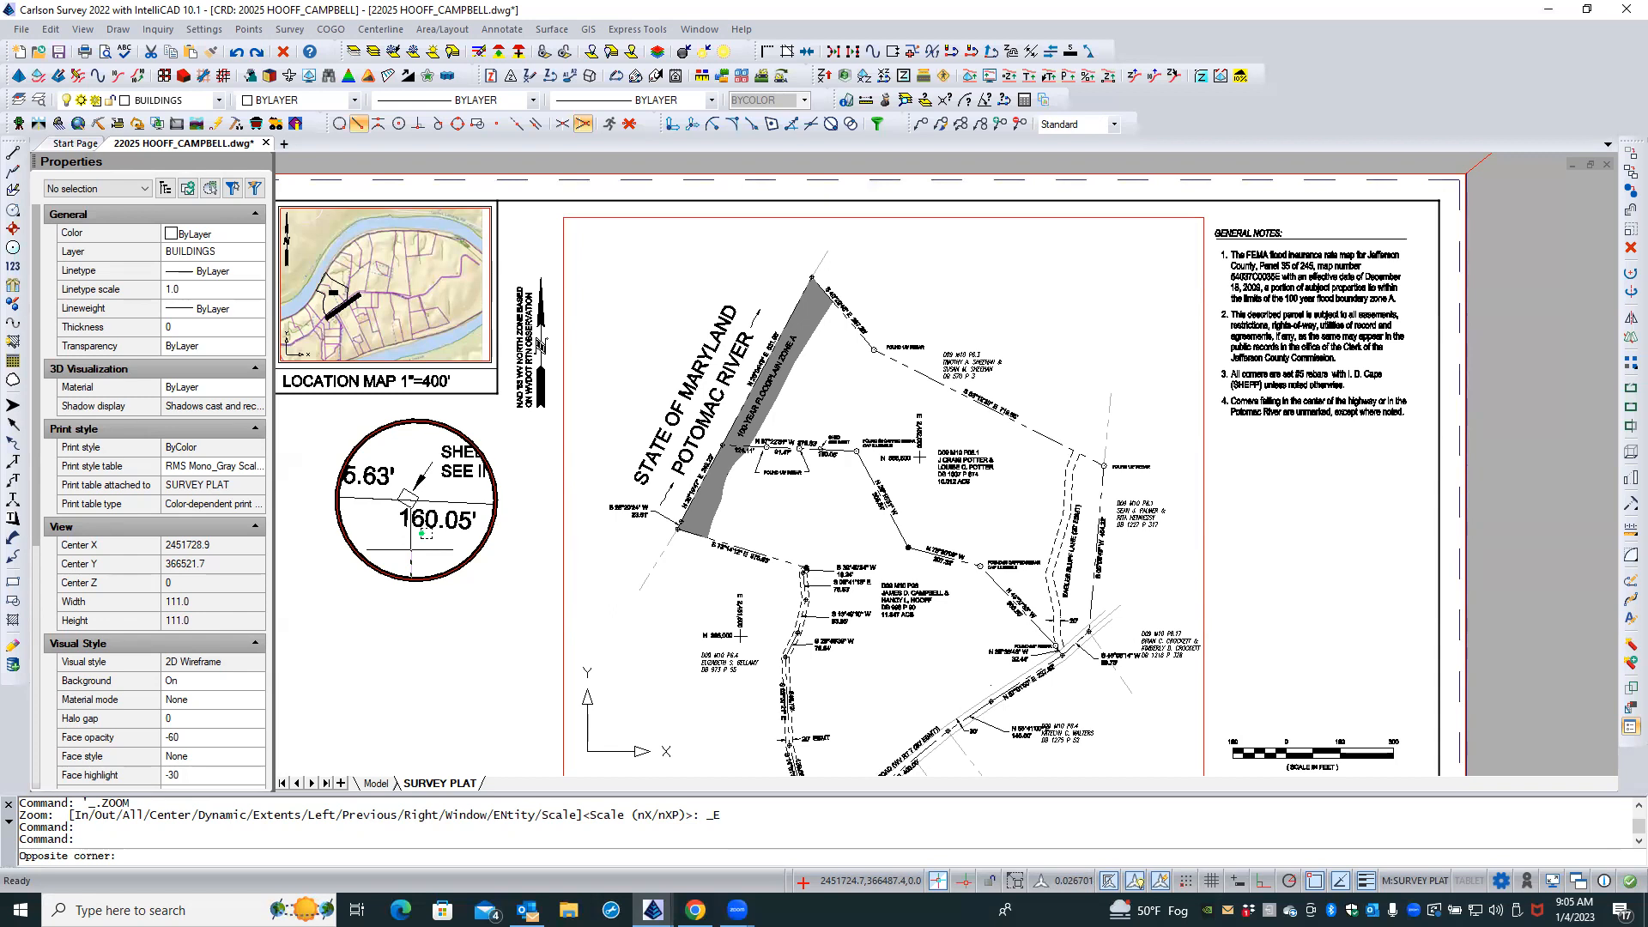
{"action": "scroll", "coordinate": [421, 534], "scroll_direction": "up", "scroll_amount": 2}
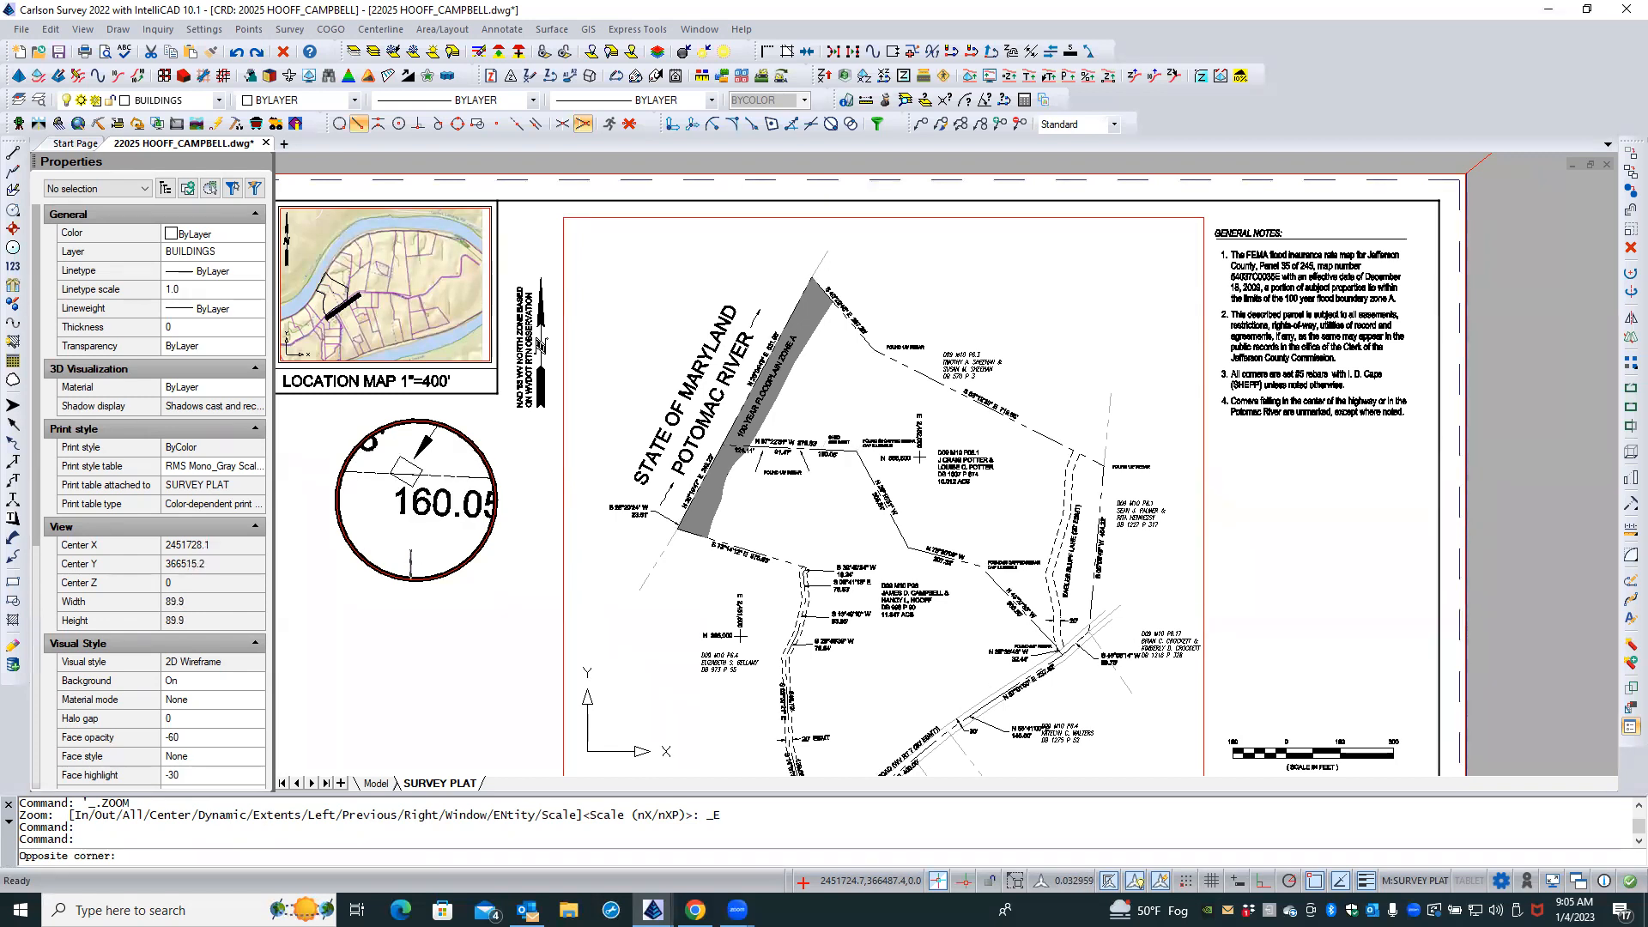
{"action": "scroll", "coordinate": [415, 569], "scroll_direction": "up", "scroll_amount": 2}
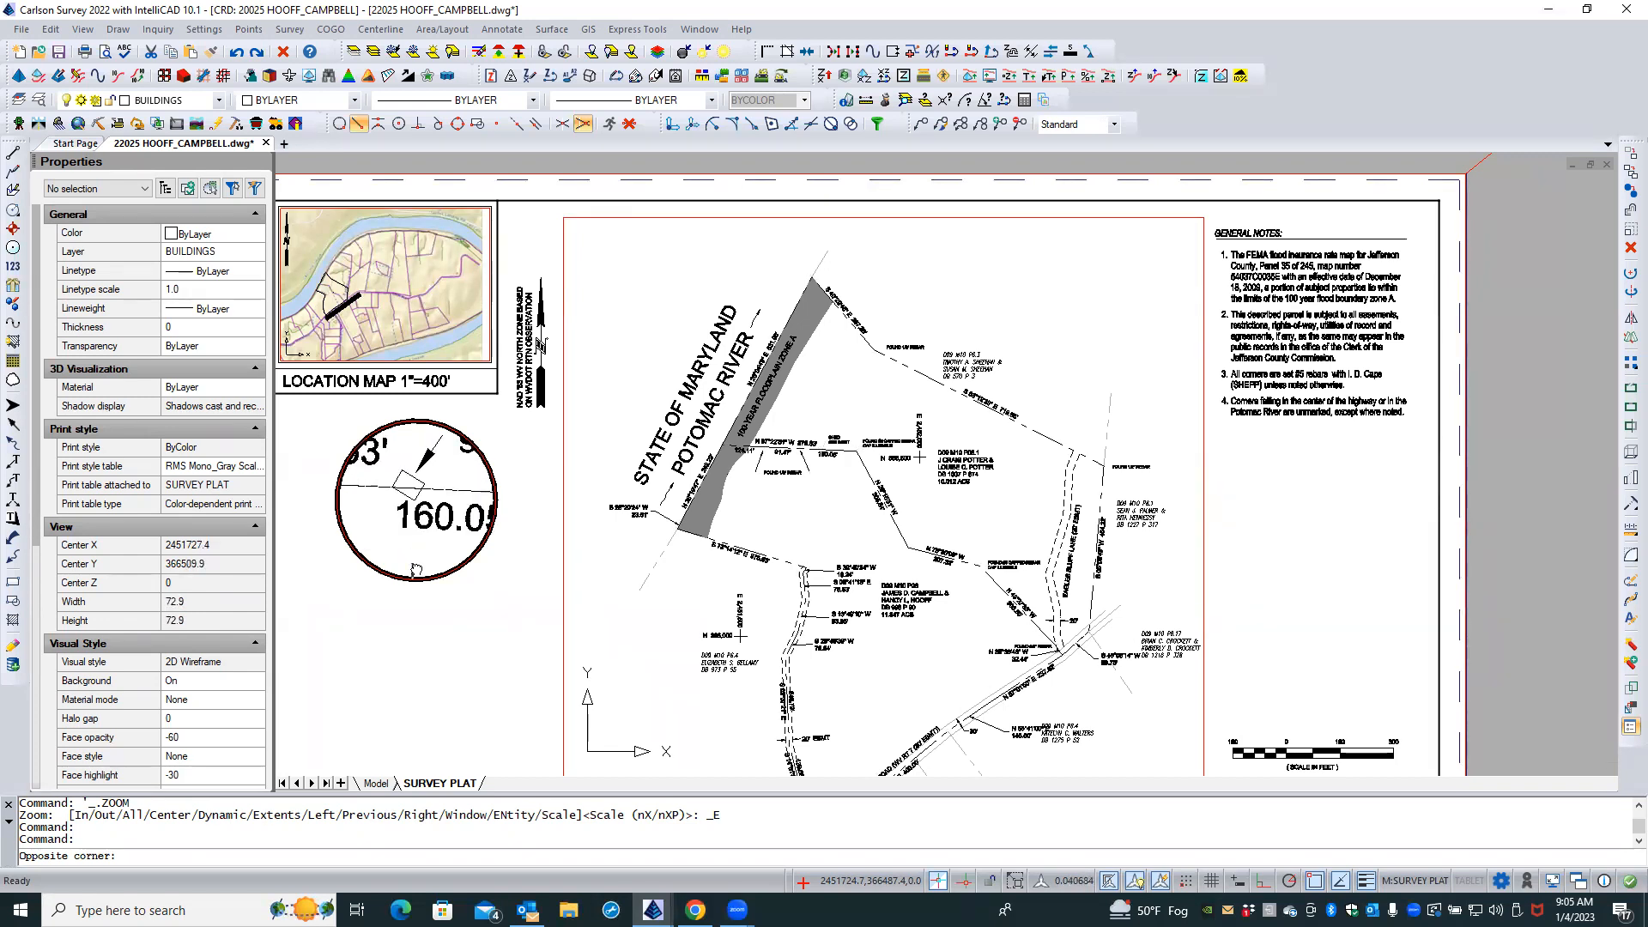
{"action": "middle_click_drag", "start_coordinate": [414, 546], "coordinate": [413, 561]}
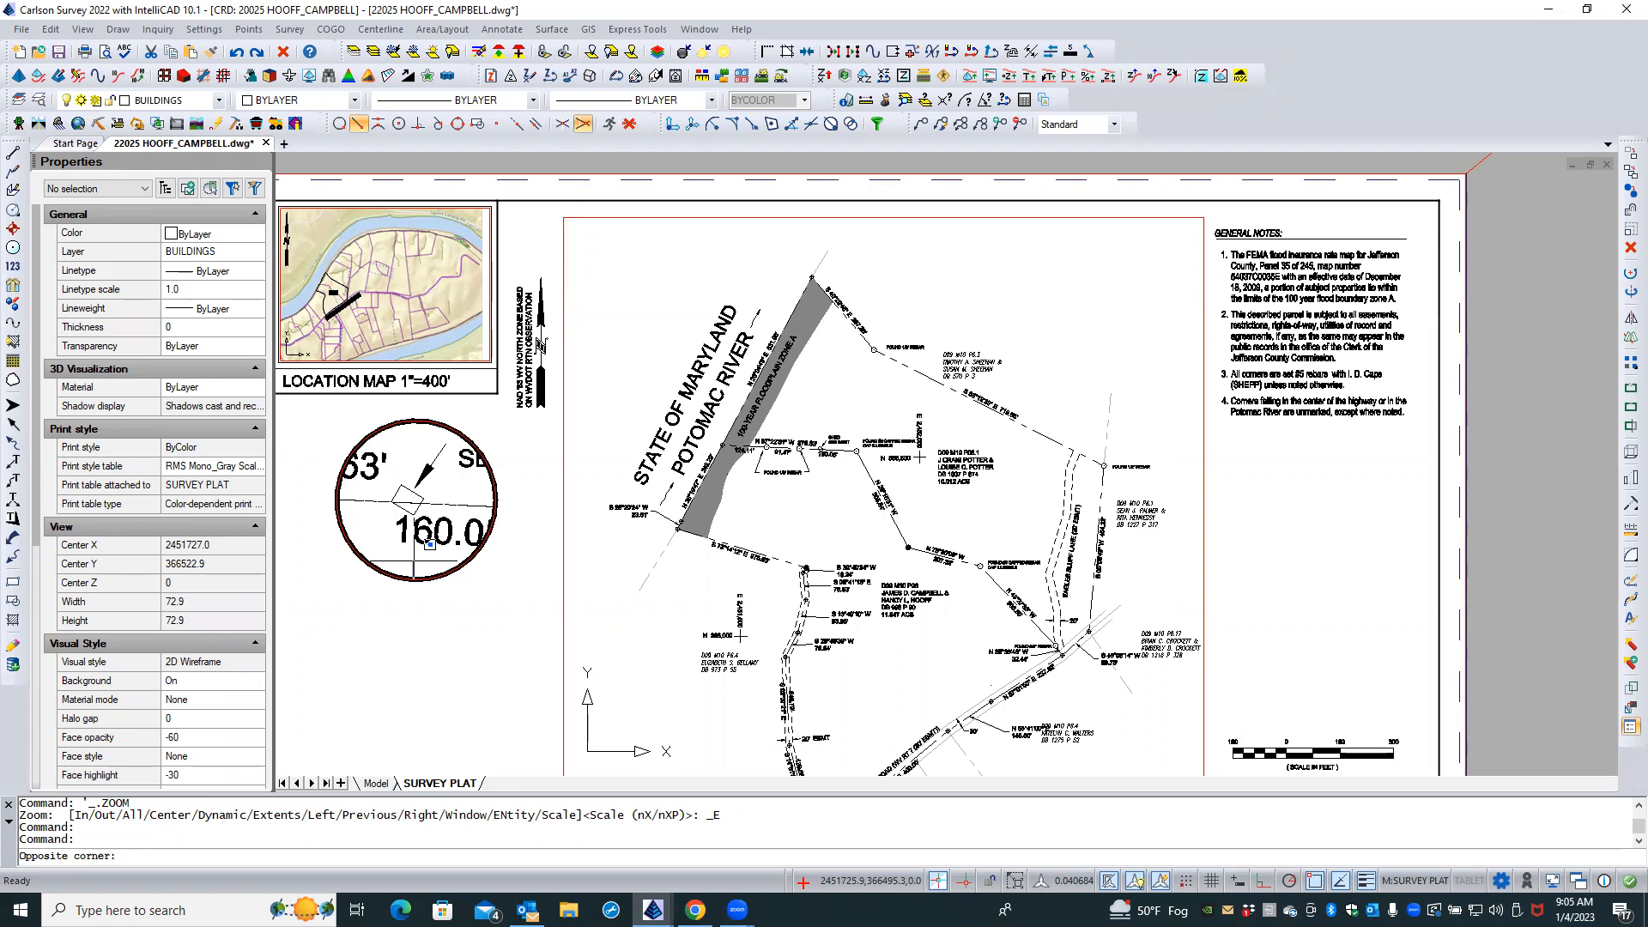
{"action": "double_click", "coordinate": [434, 628]}
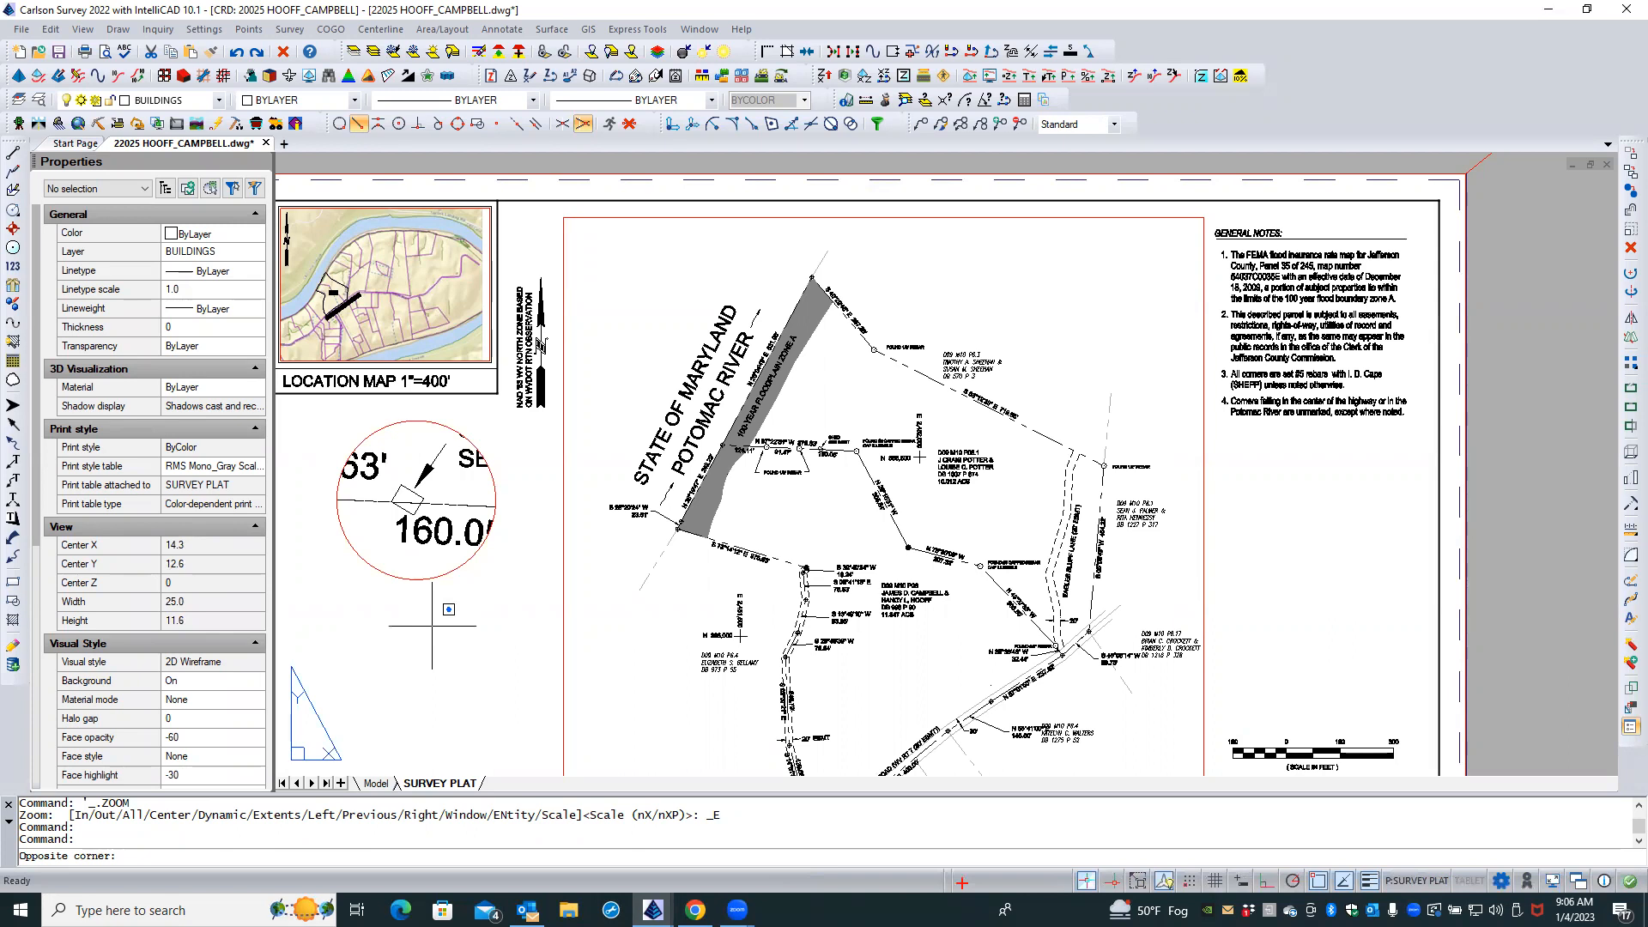
{"action": "key", "text": "Escape"}
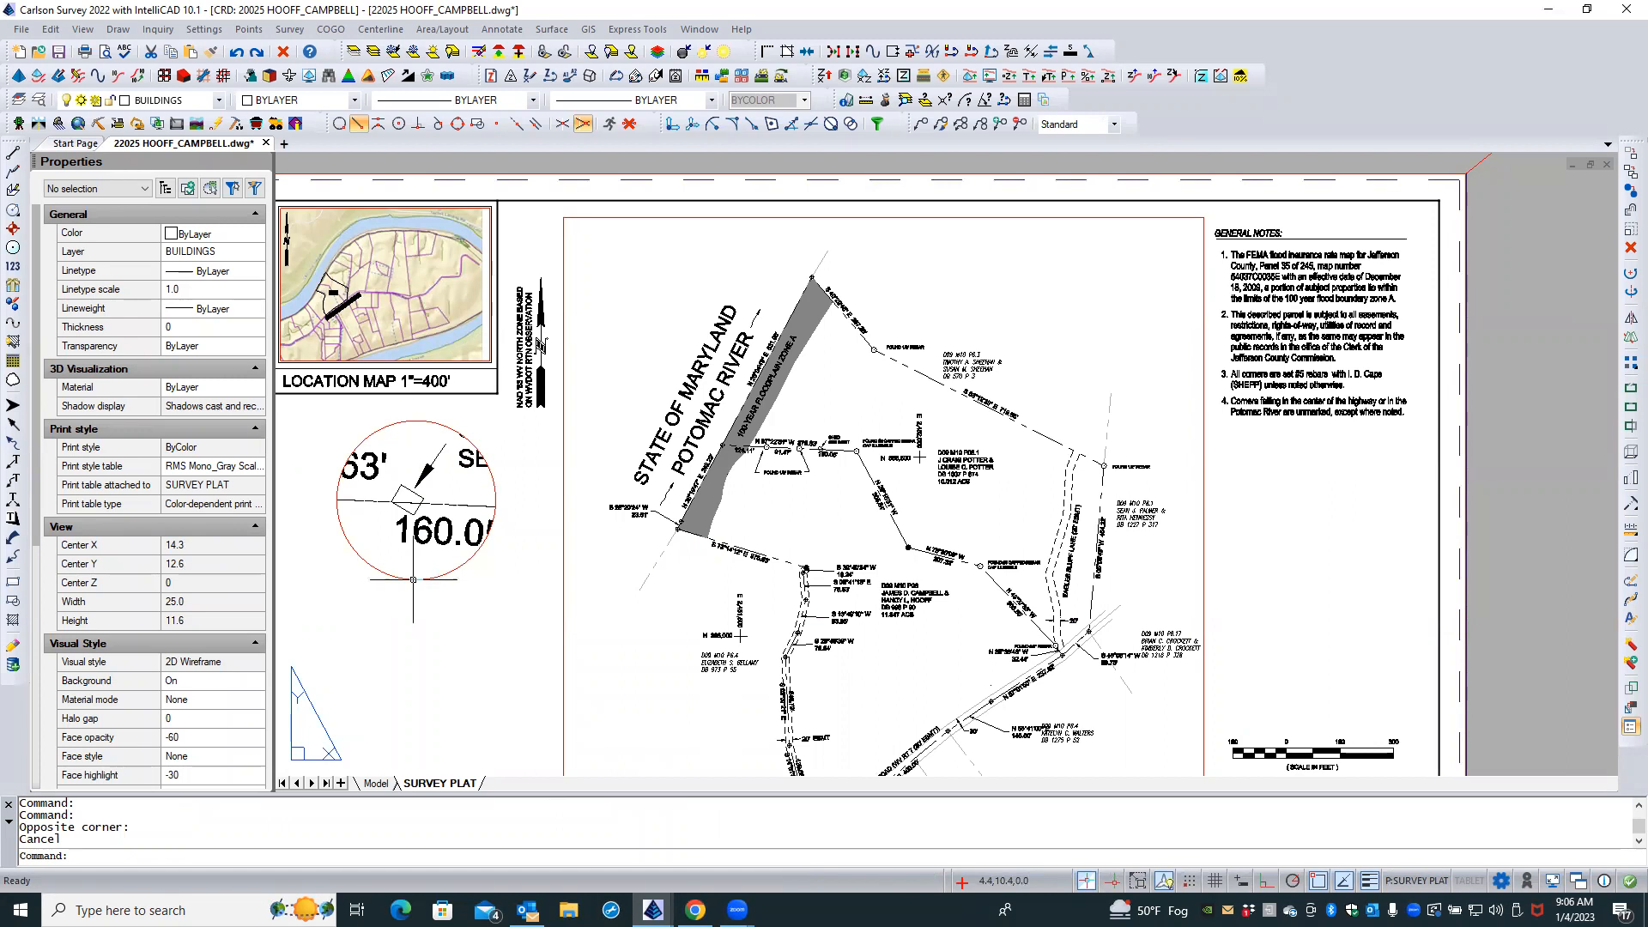
{"action": "left_click", "coordinate": [412, 580]}
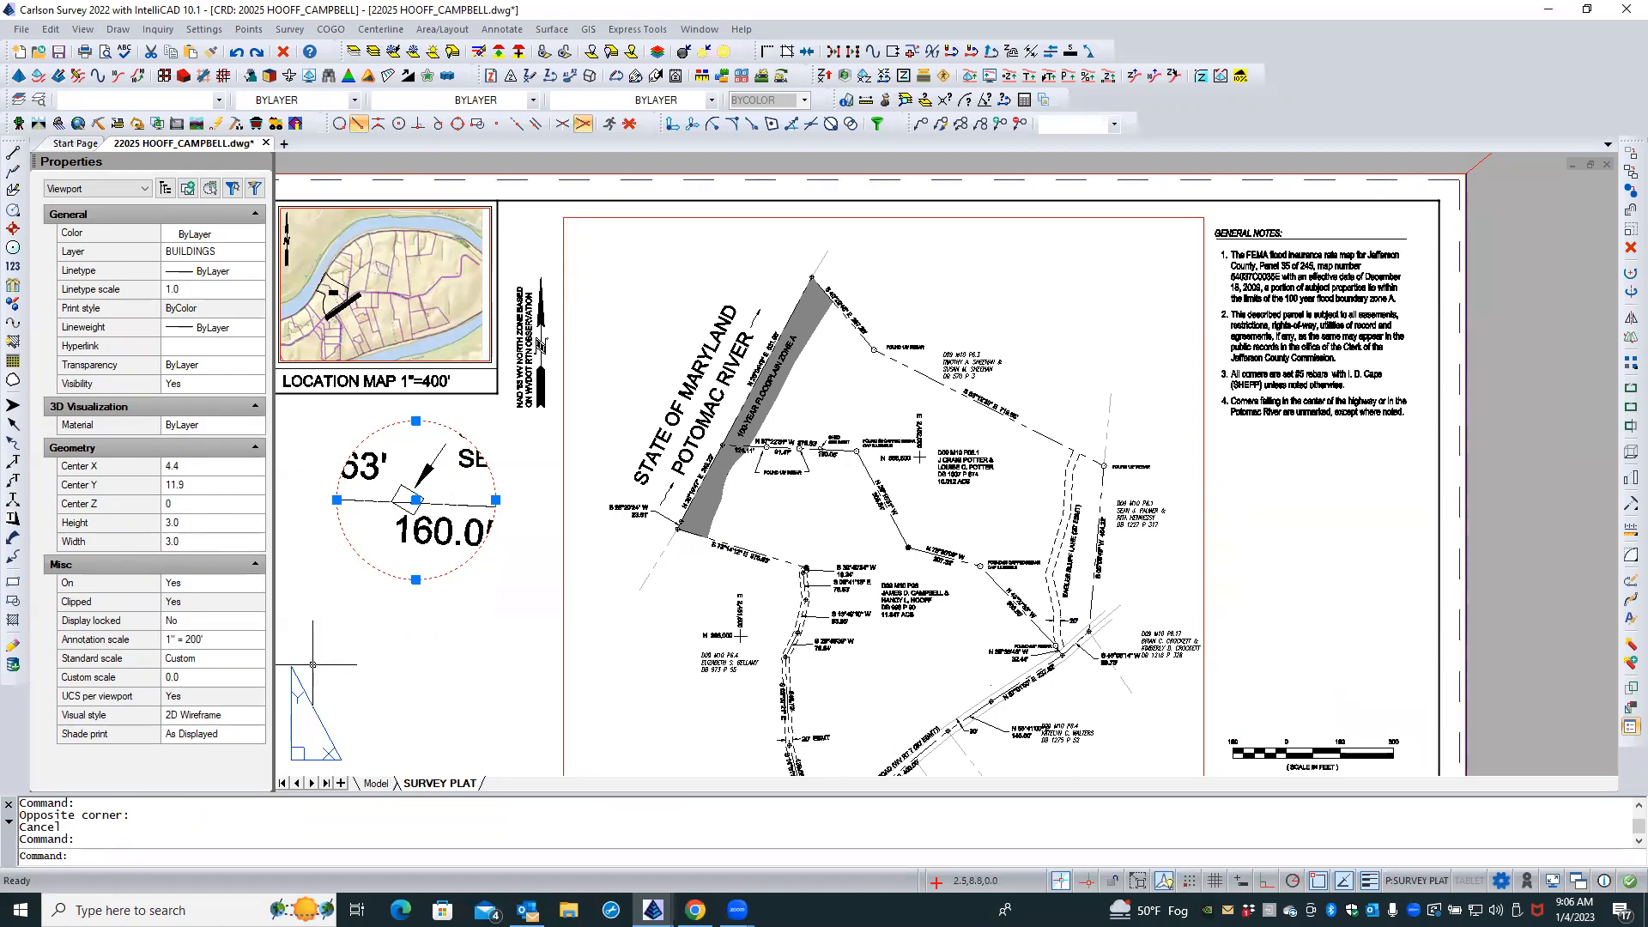
{"action": "type", "text": "UNITE"}
{"action": "key", "text": "Return"}
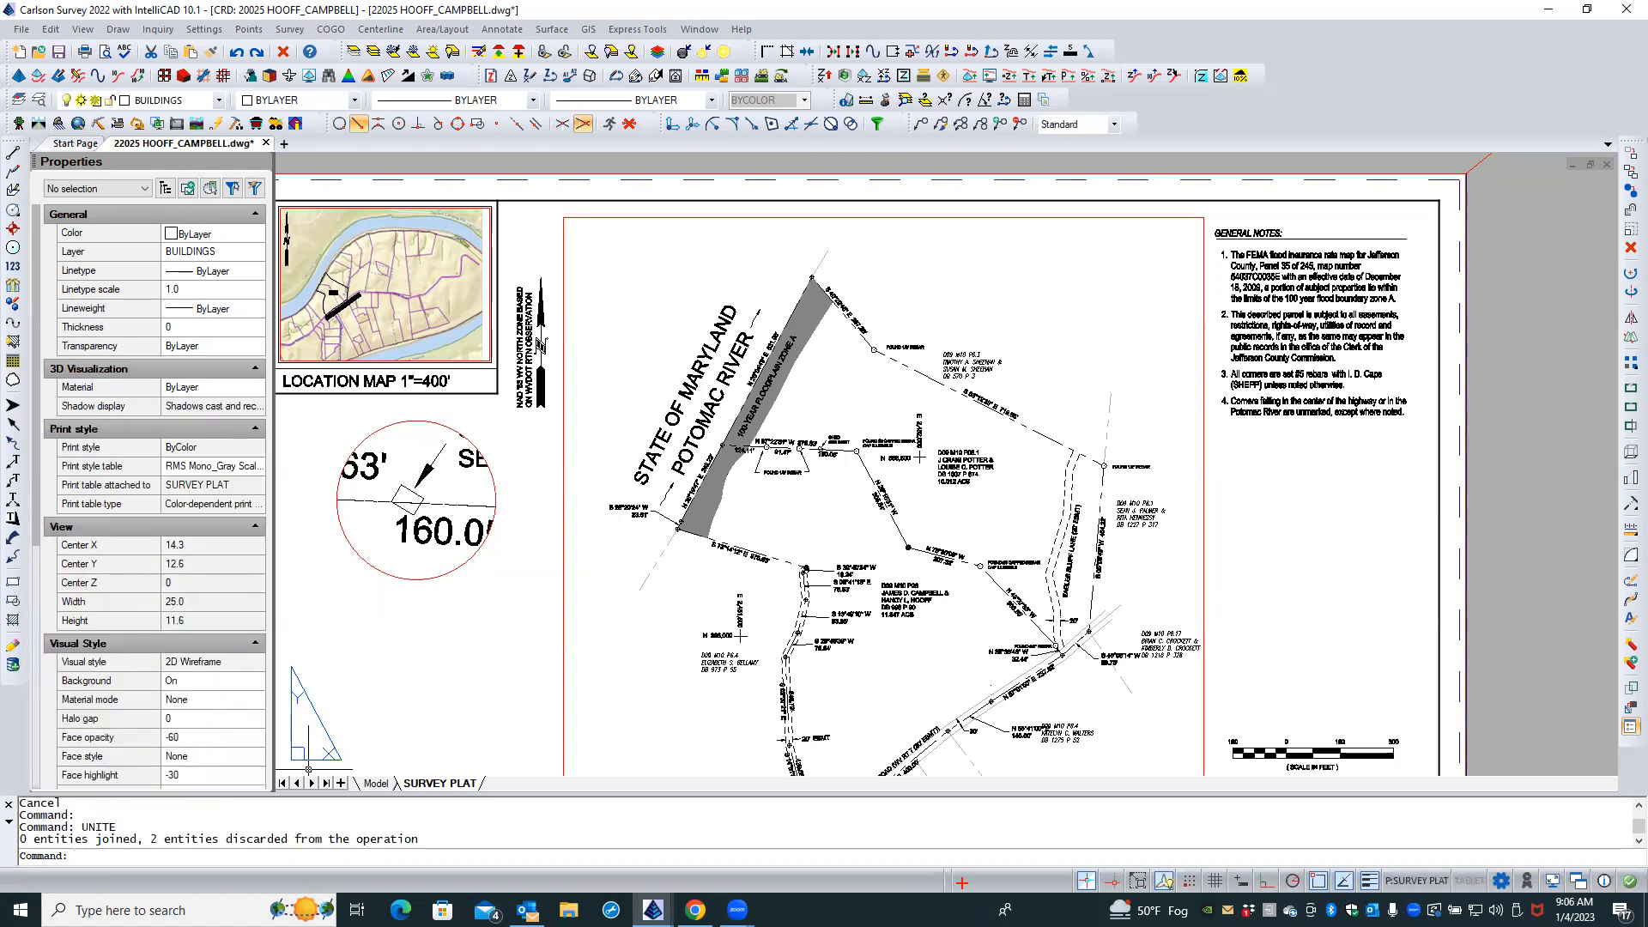
Set the linear display precision to six decimal places and inspect the circular viewport's custom scale
{"action": "type", "text": "UNITS"}
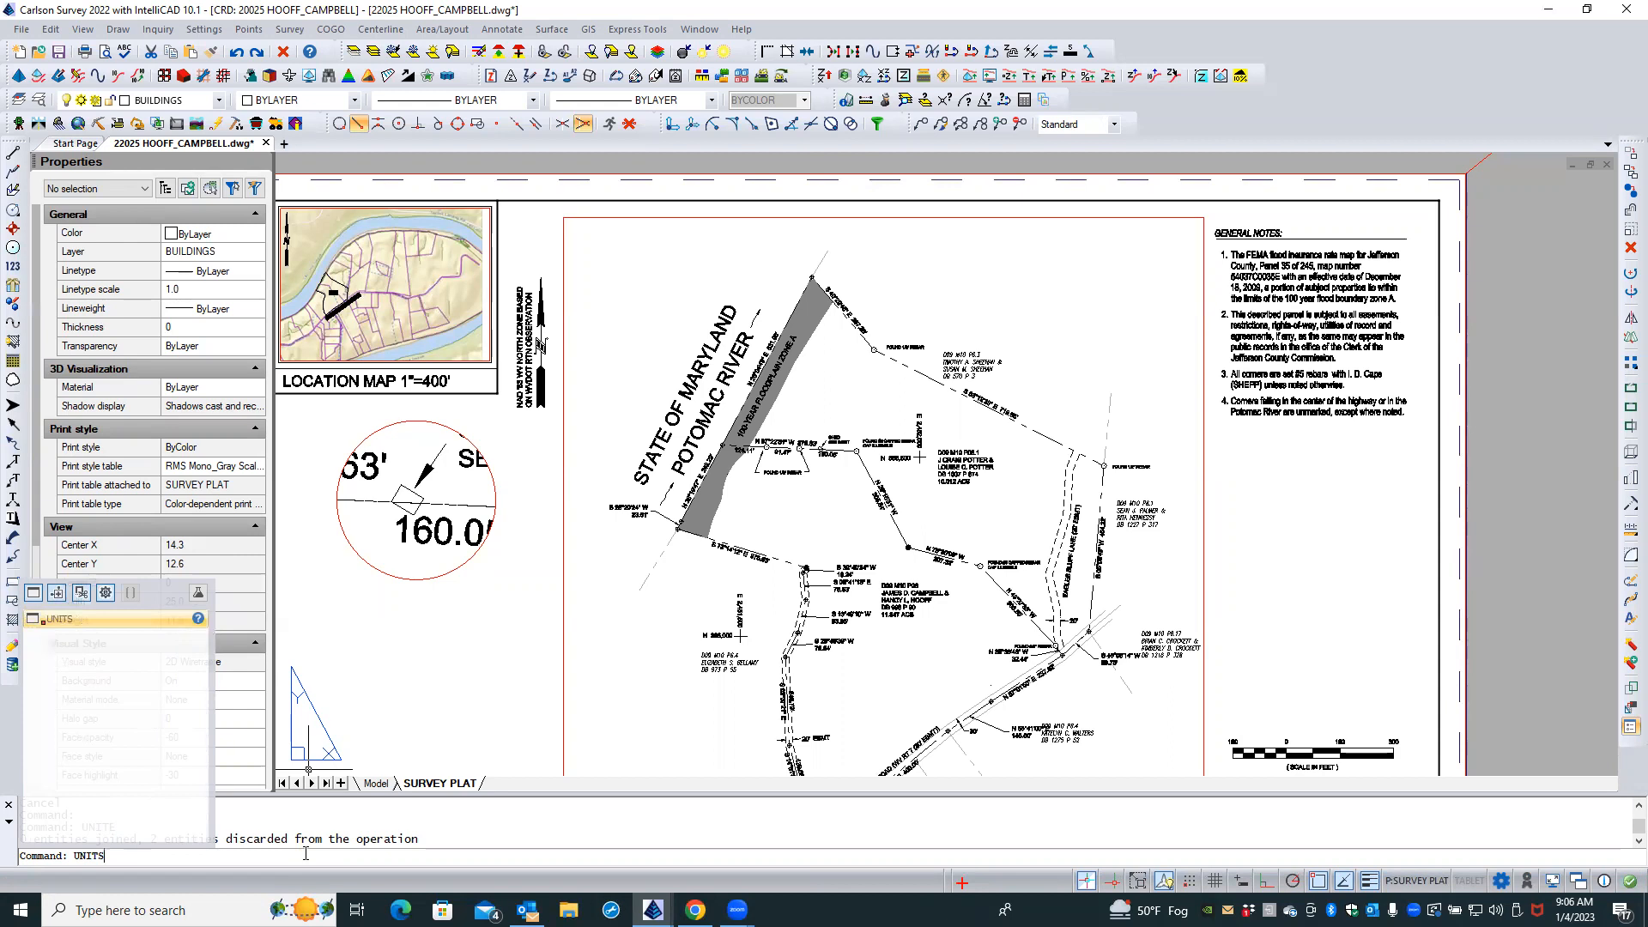
{"action": "key", "text": "Return"}
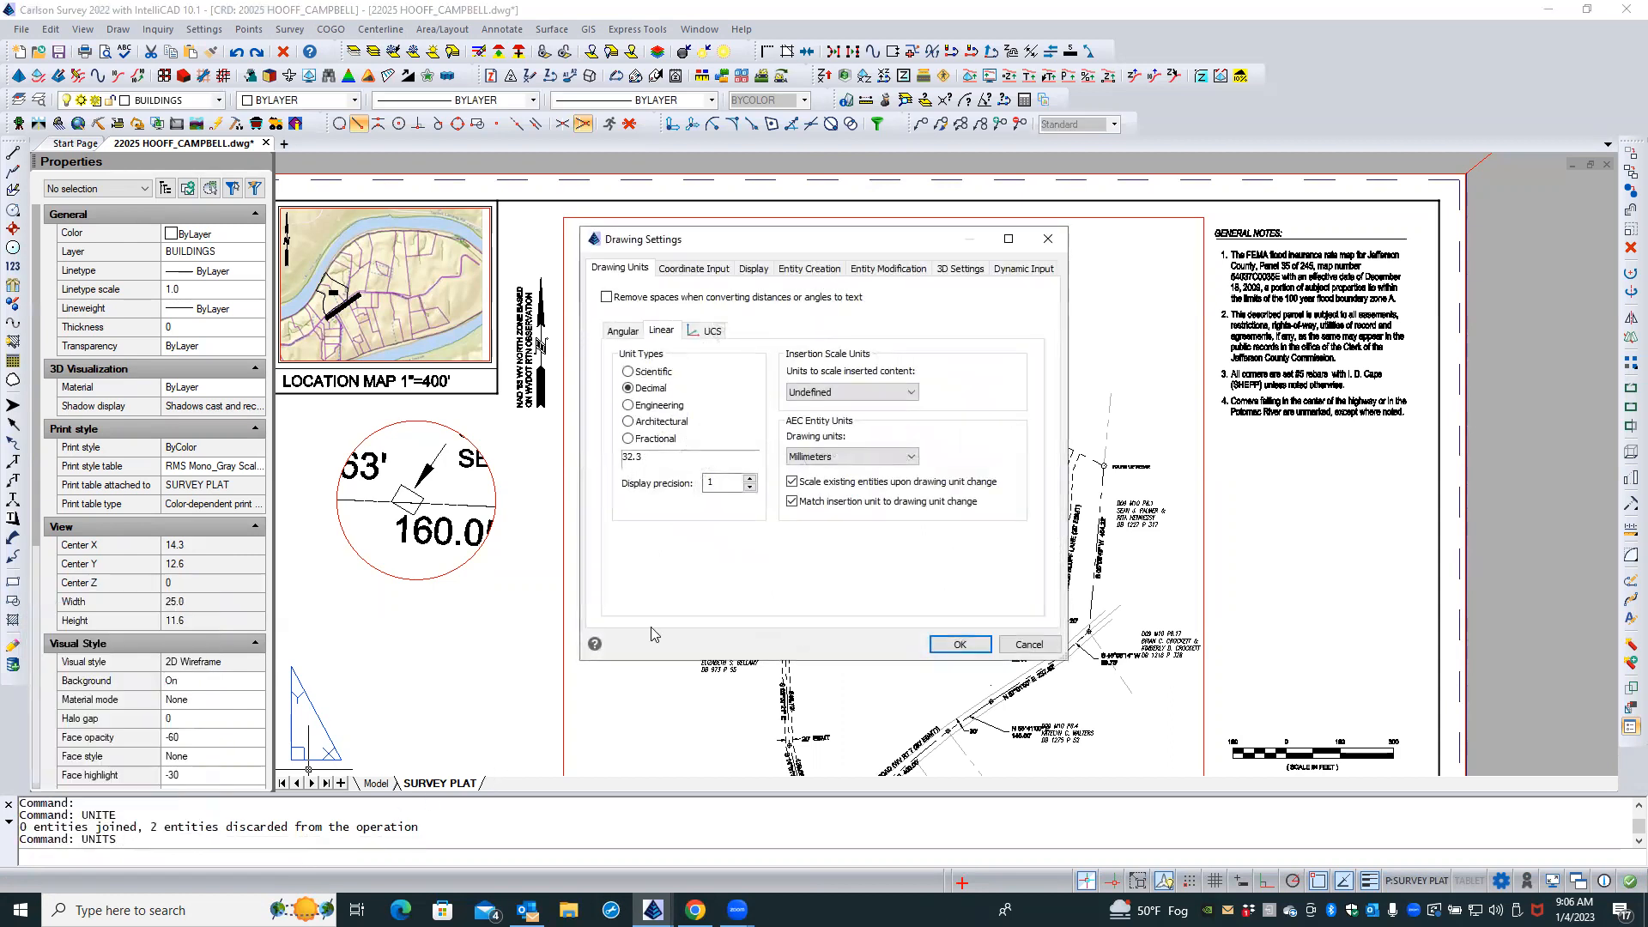
{"action": "left_click", "coordinate": [751, 481]}
{"action": "left_click", "coordinate": [751, 480]}
{"action": "left_click", "coordinate": [959, 646]}
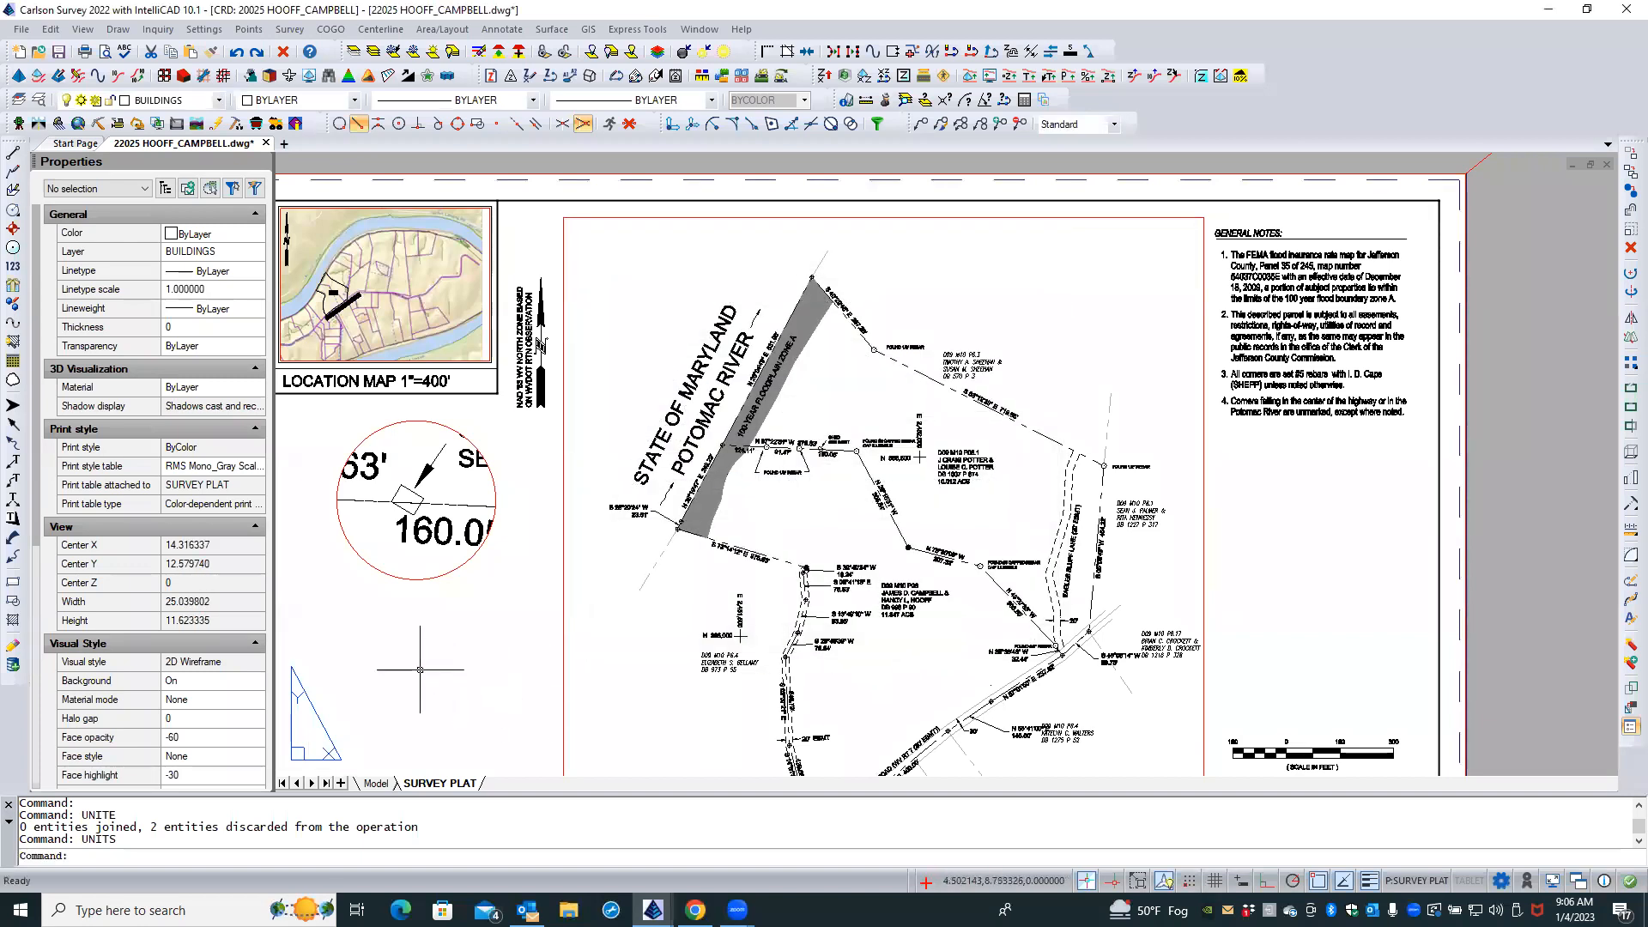
{"action": "left_click", "coordinate": [427, 580]}
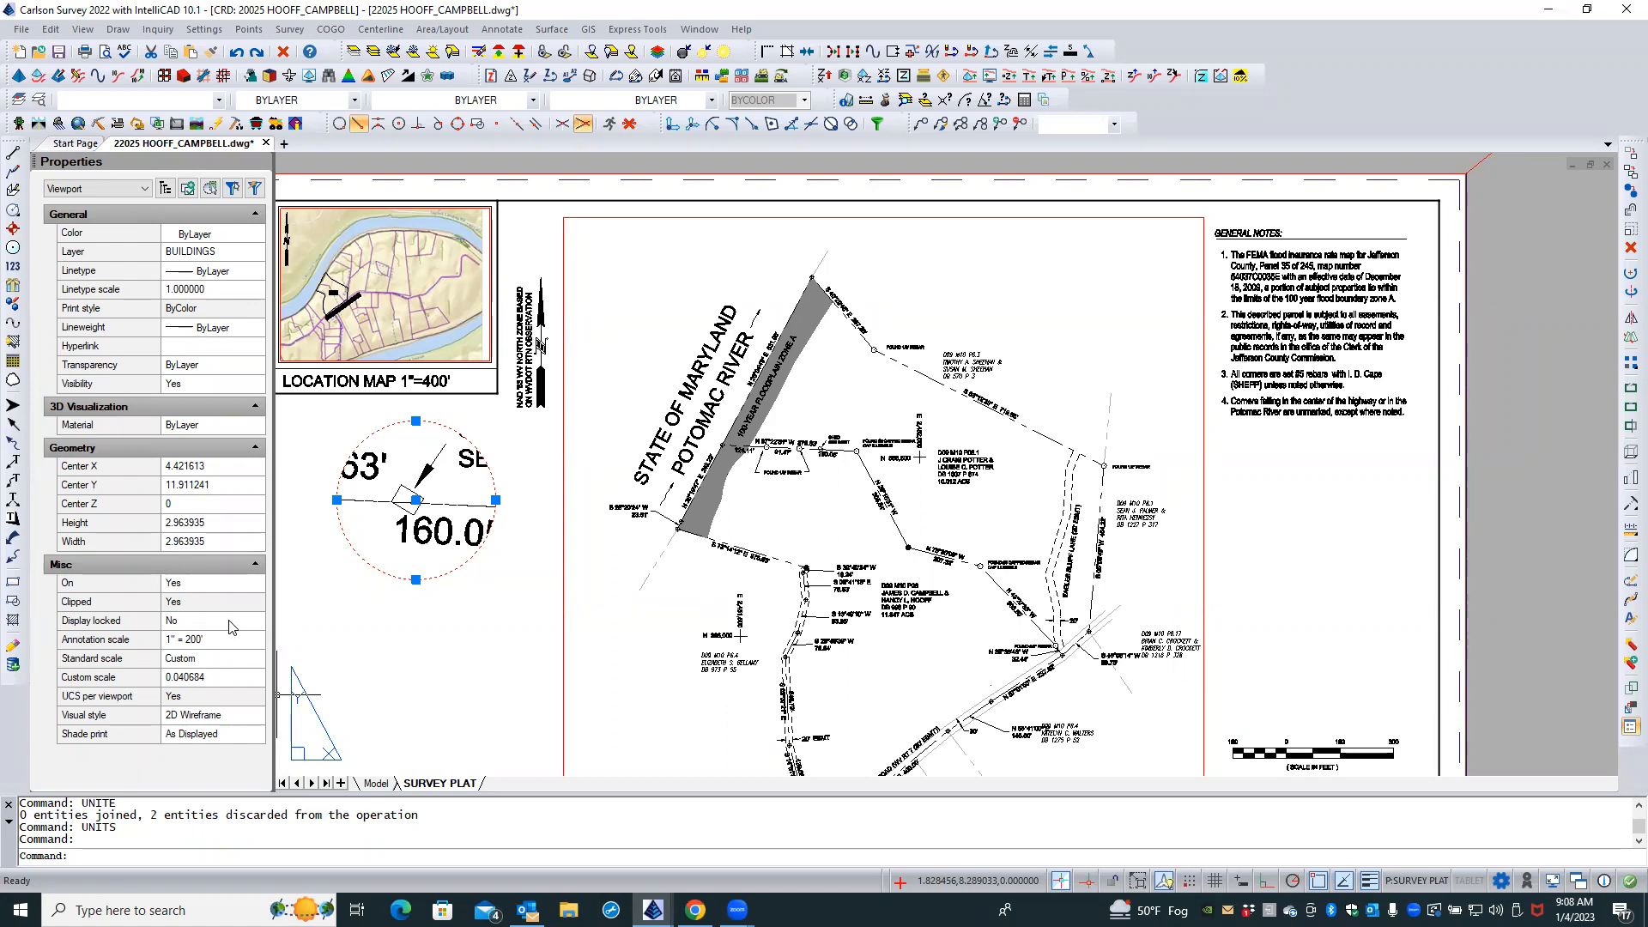
{"action": "left_click", "coordinate": [229, 678]}
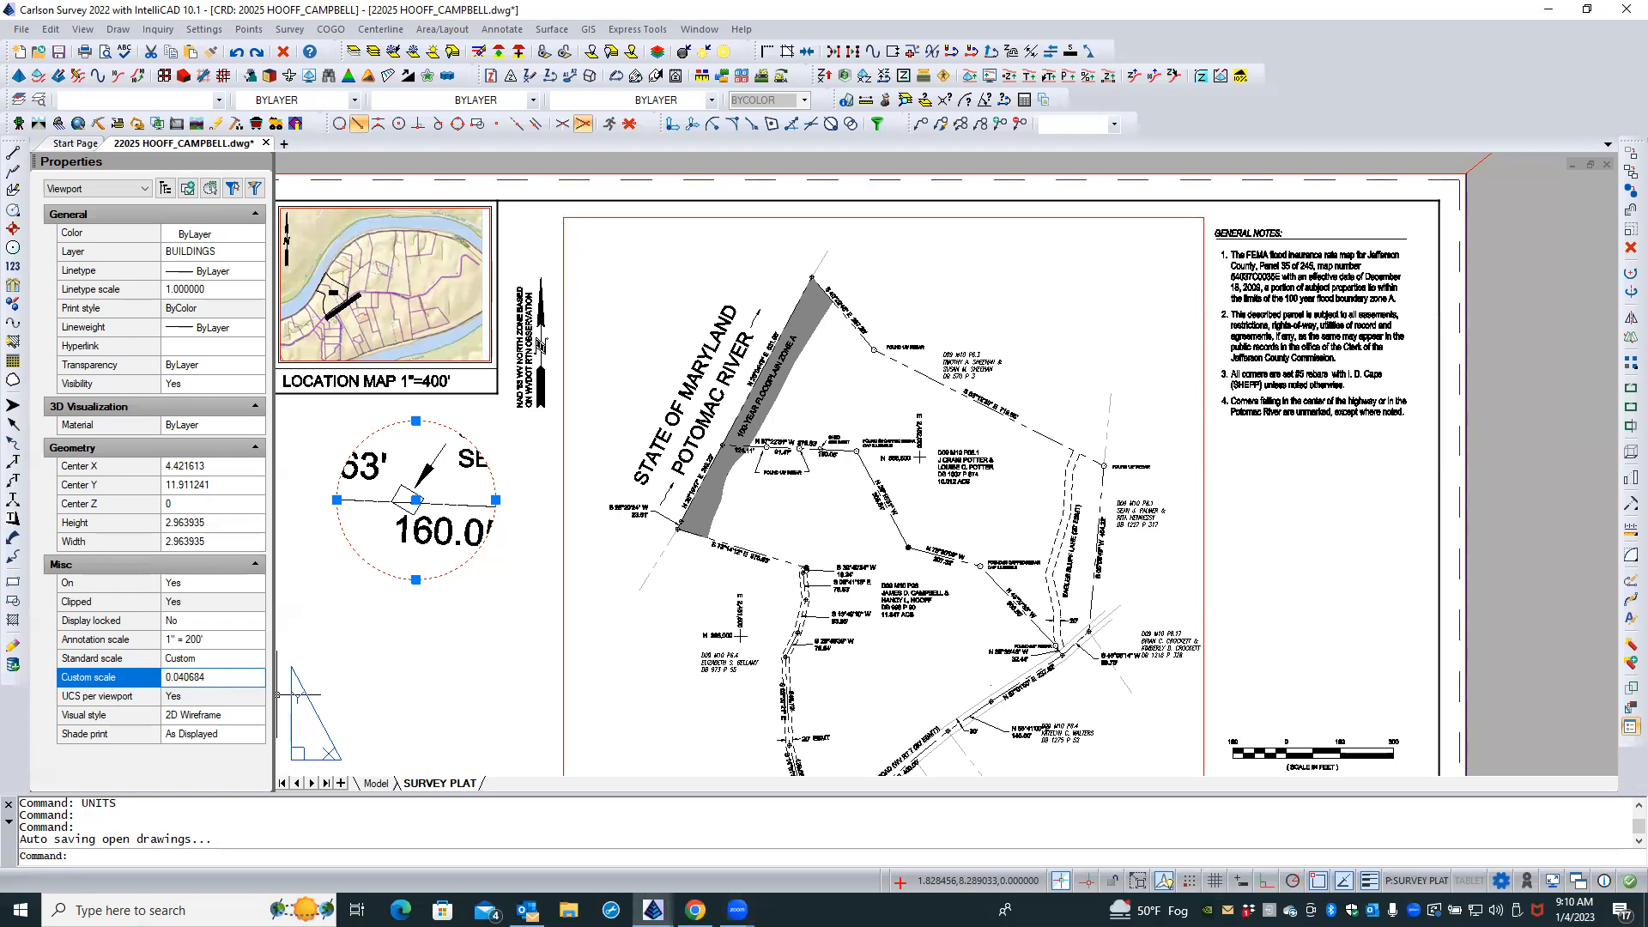
Enlarge the circular viewport to about 5.68 in diameter and pan its view until the entire rebar marker shows beside the shed
{"action": "left_click", "coordinate": [415, 580]}
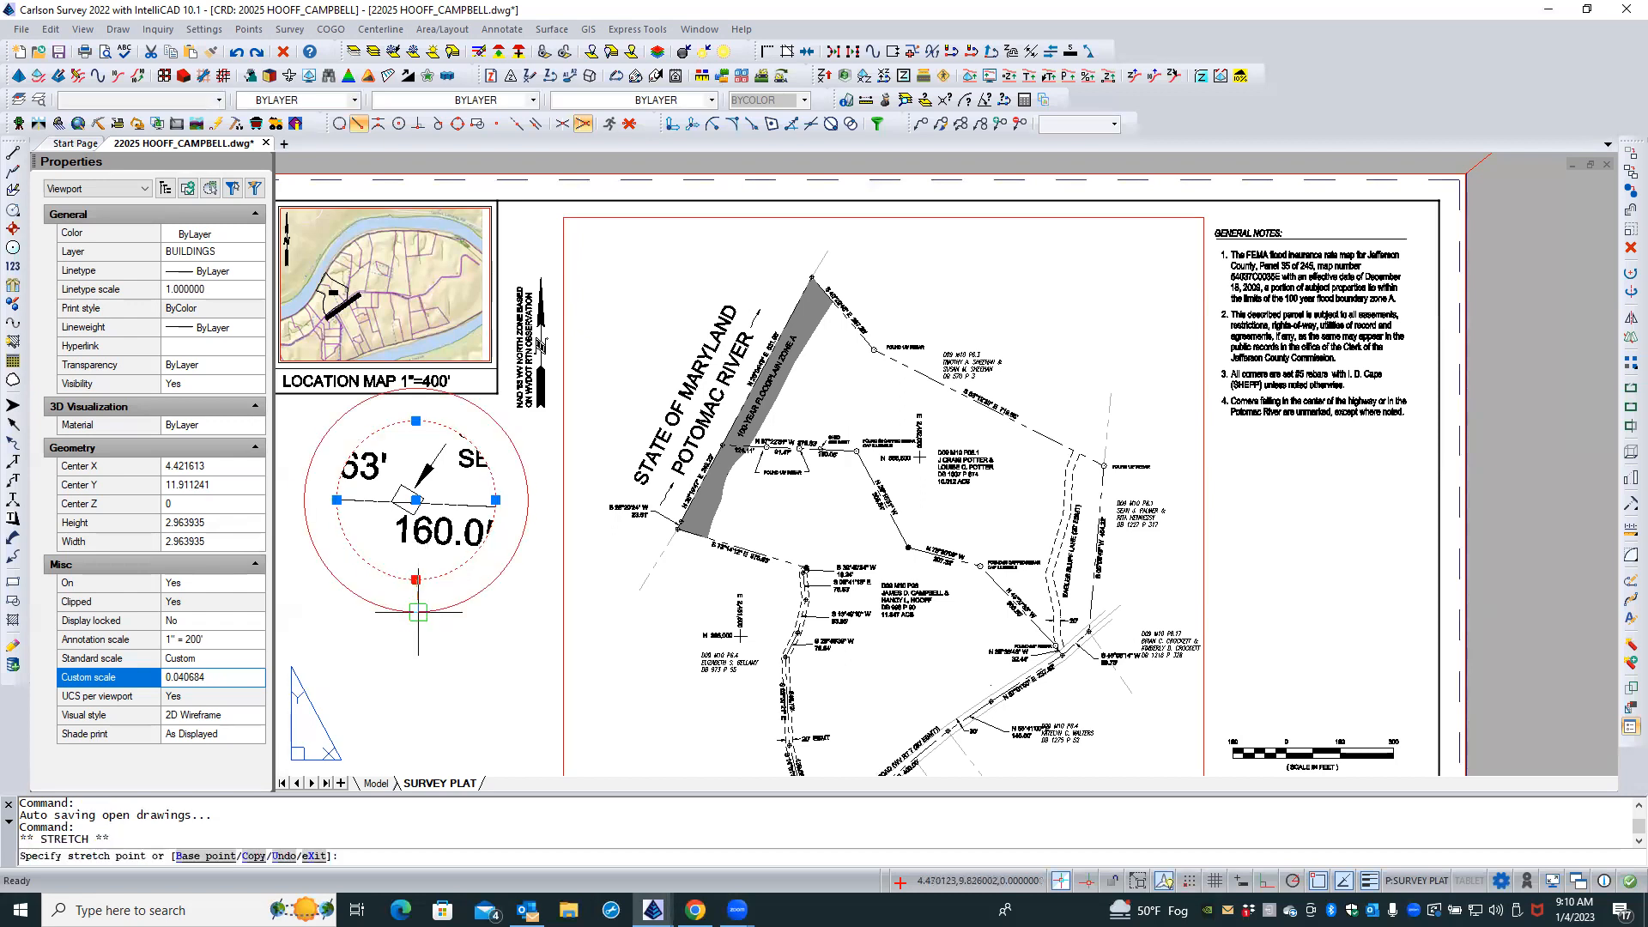
{"action": "left_click", "coordinate": [423, 653]}
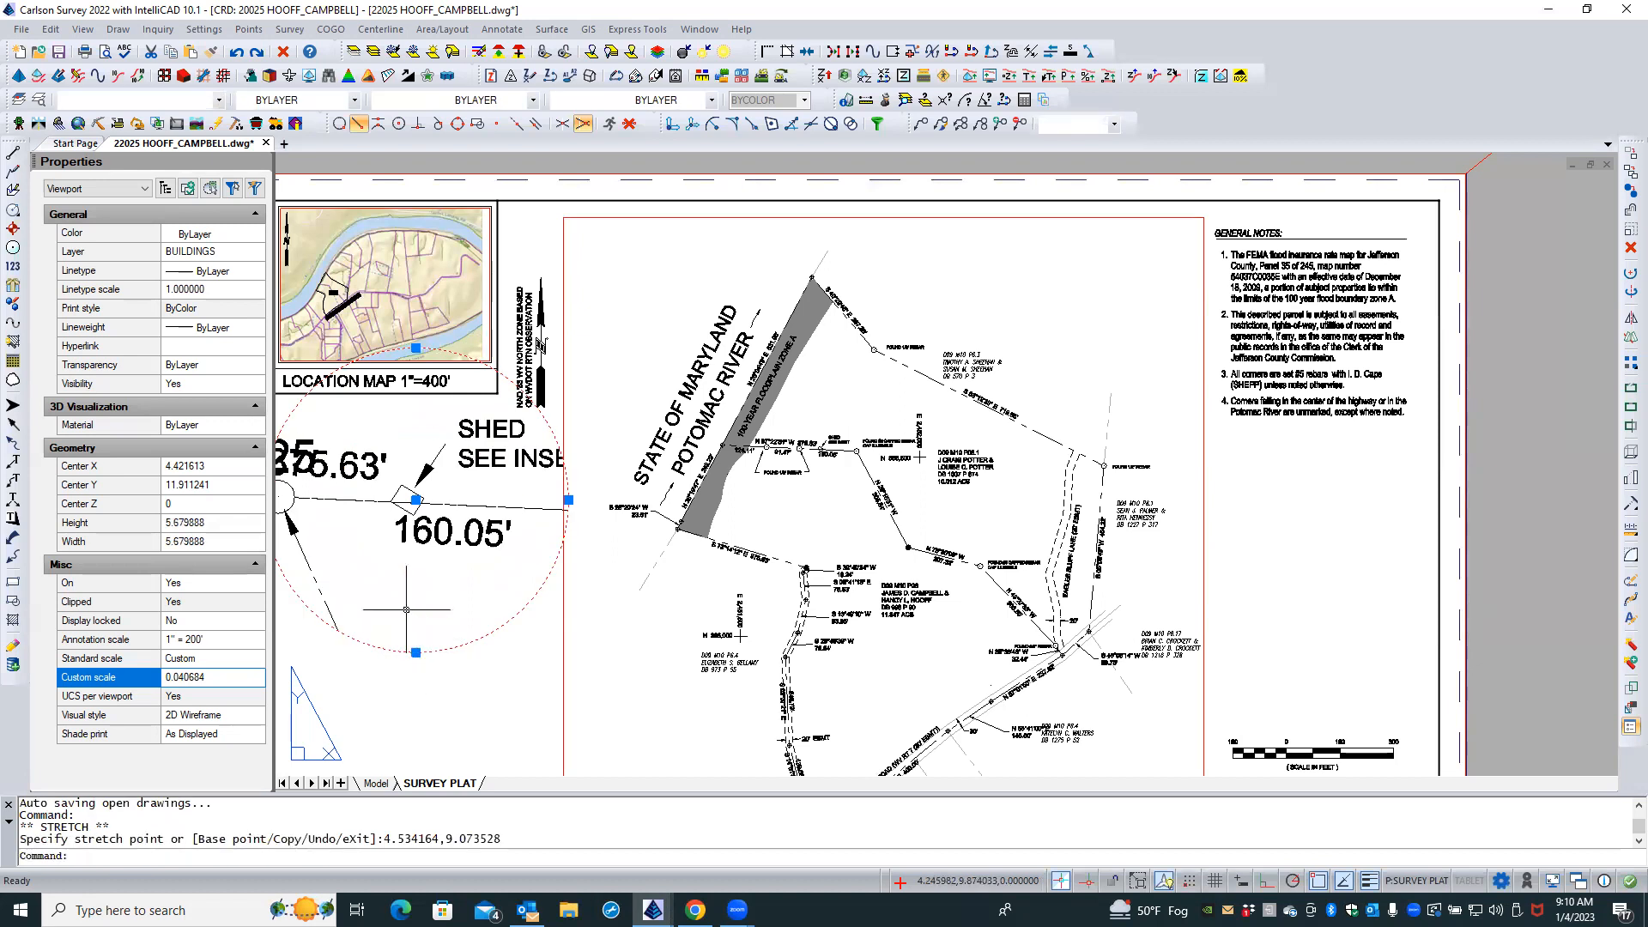
{"action": "double_click", "coordinate": [427, 599]}
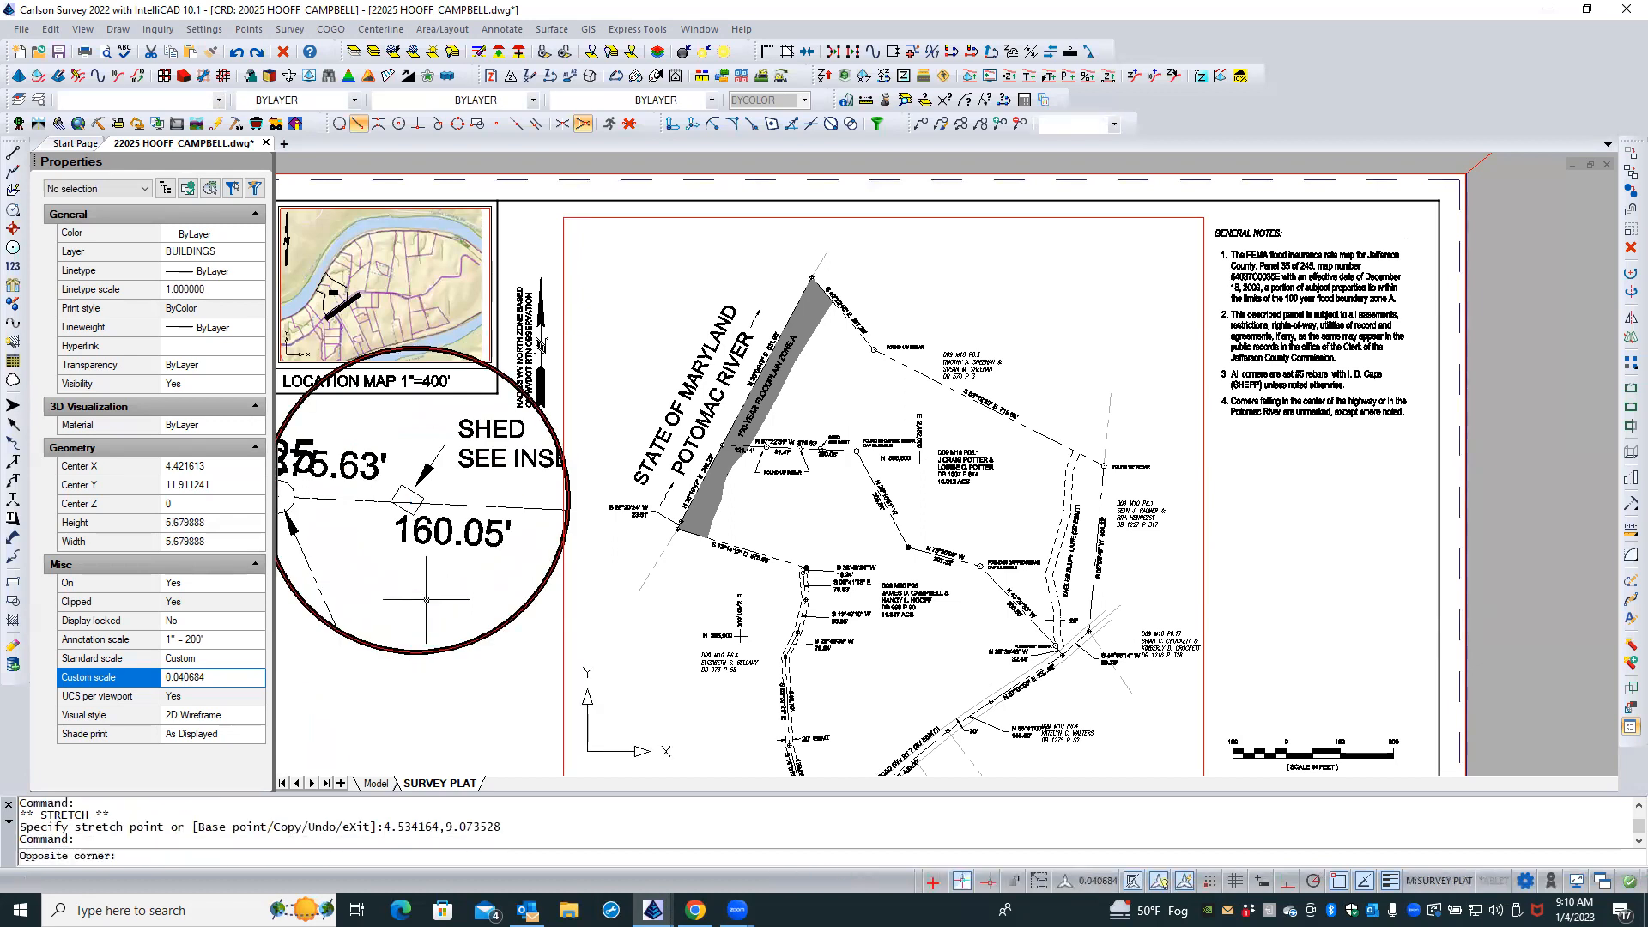
{"action": "middle_click_drag", "start_coordinate": [388, 561], "coordinate": [421, 570]}
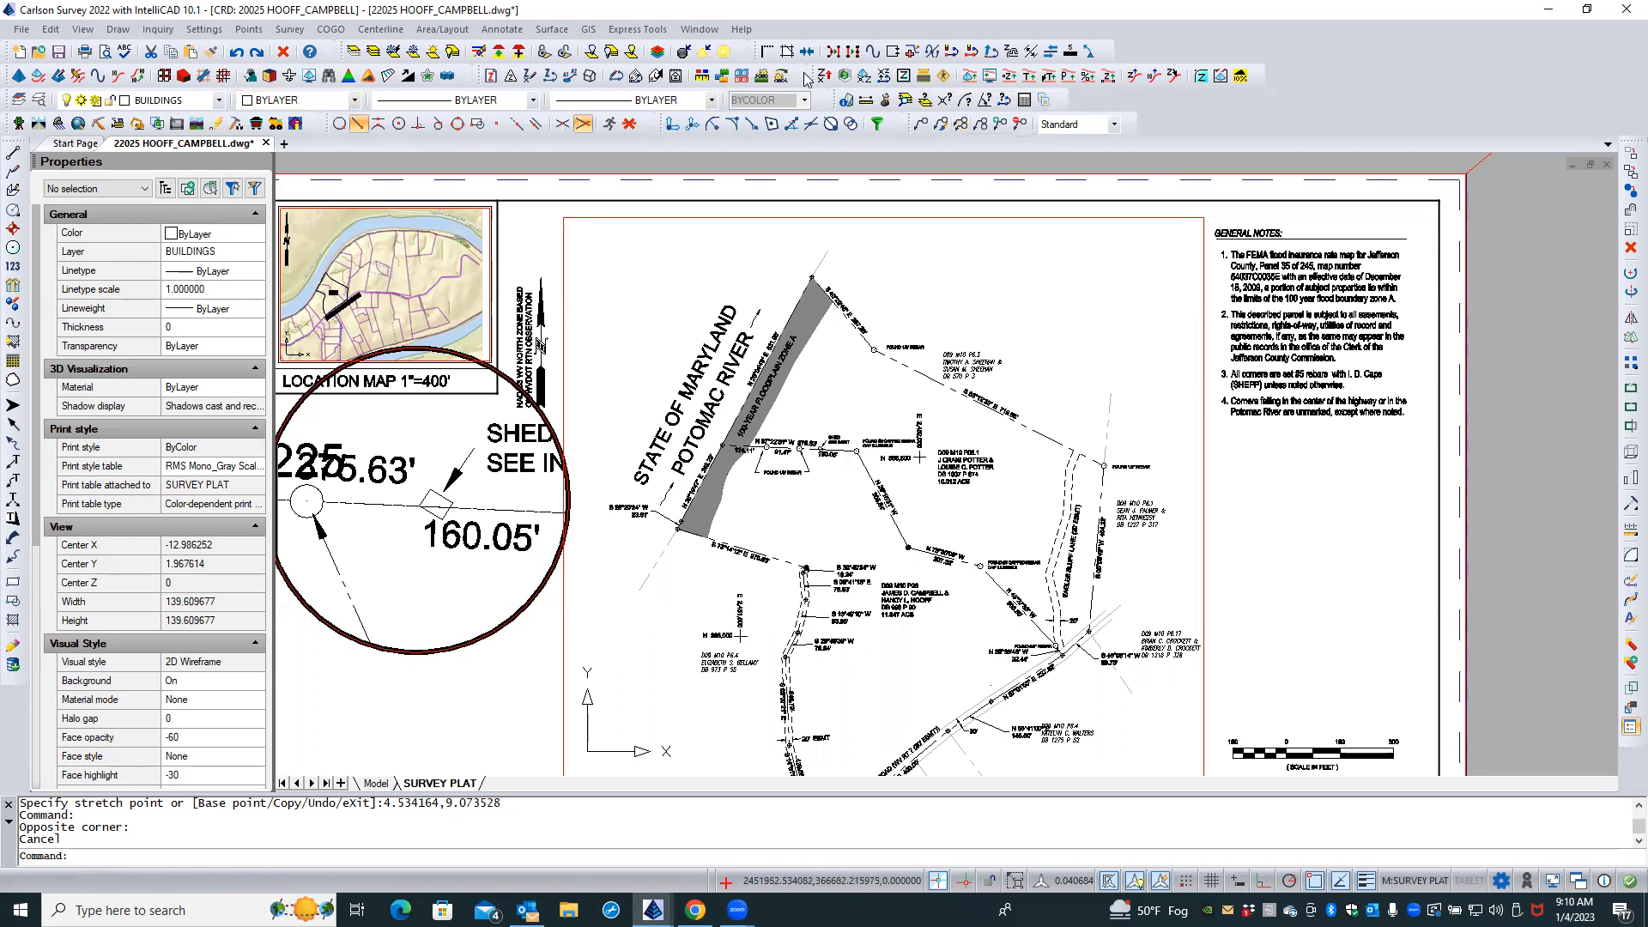
Measure the distance from the center of the rebar marker circle to the shed's upper corner, using Center and Endpoint snaps
{"action": "left_click", "coordinate": [865, 100]}
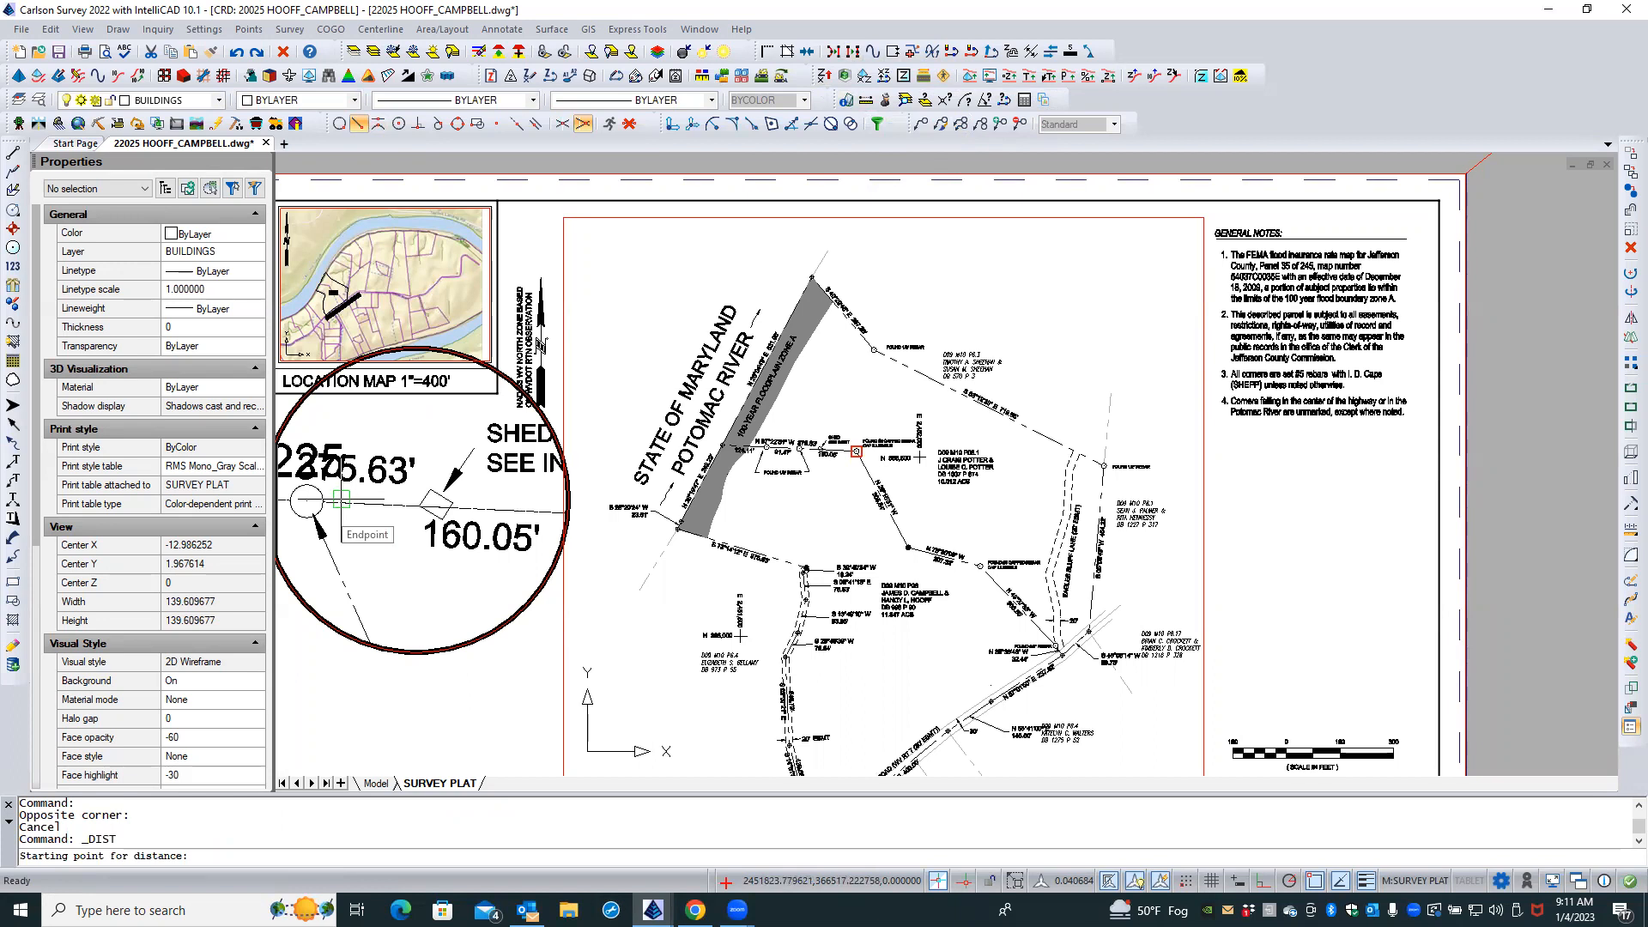
{"action": "right_click", "coordinate": [341, 499], "text": "shift"}
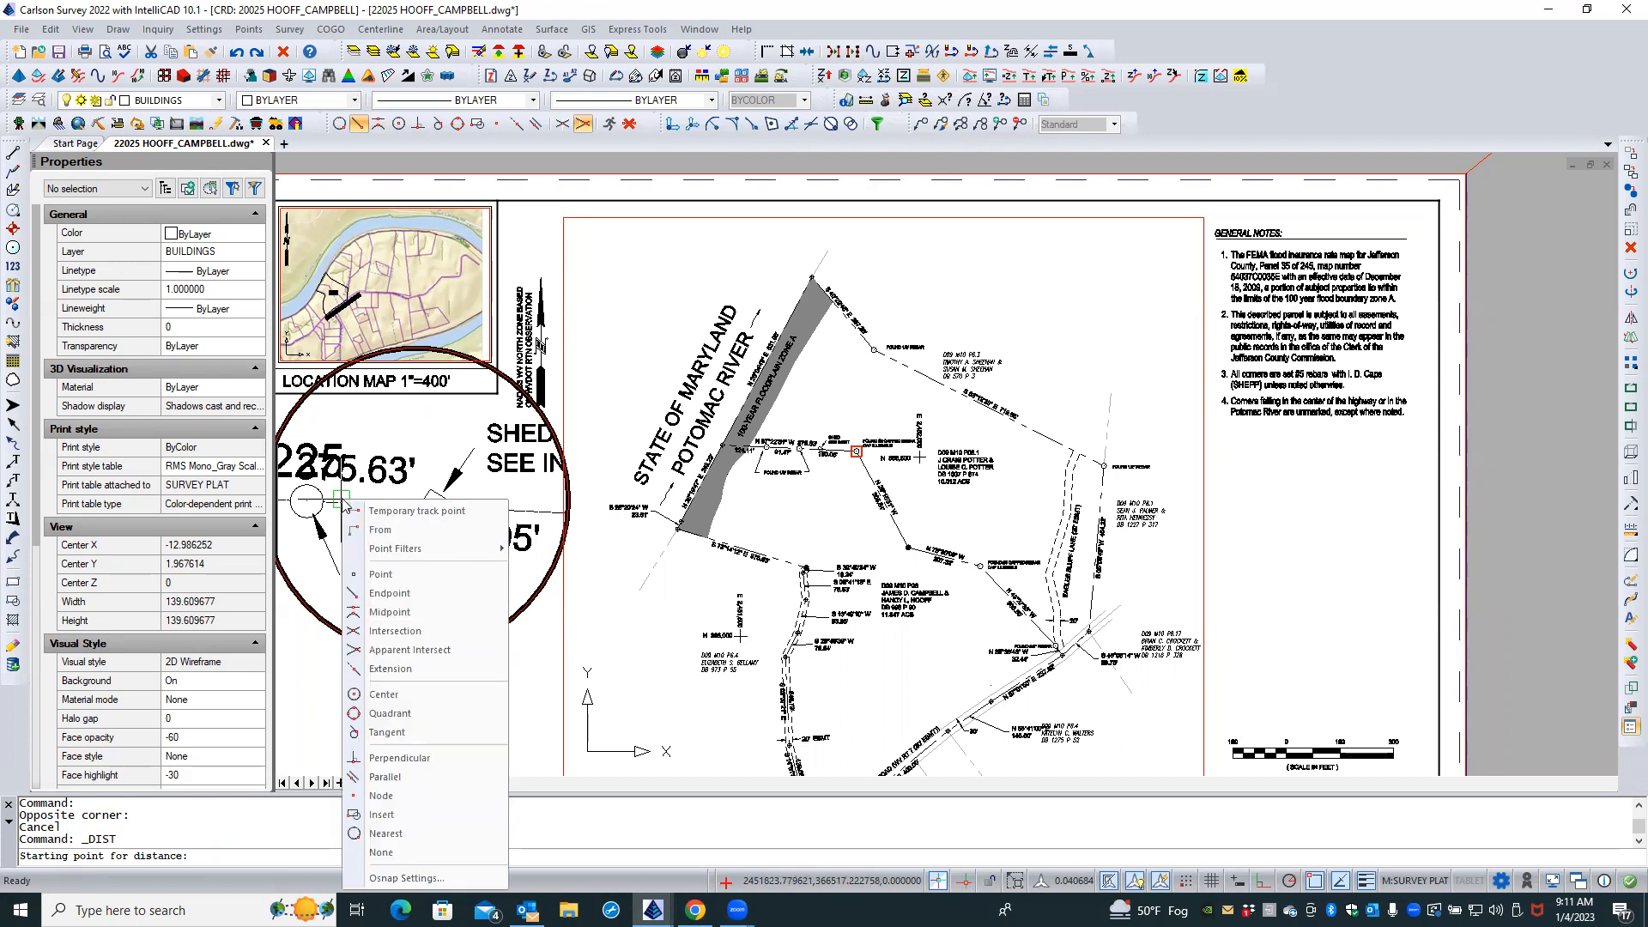
{"action": "left_click", "coordinate": [393, 695]}
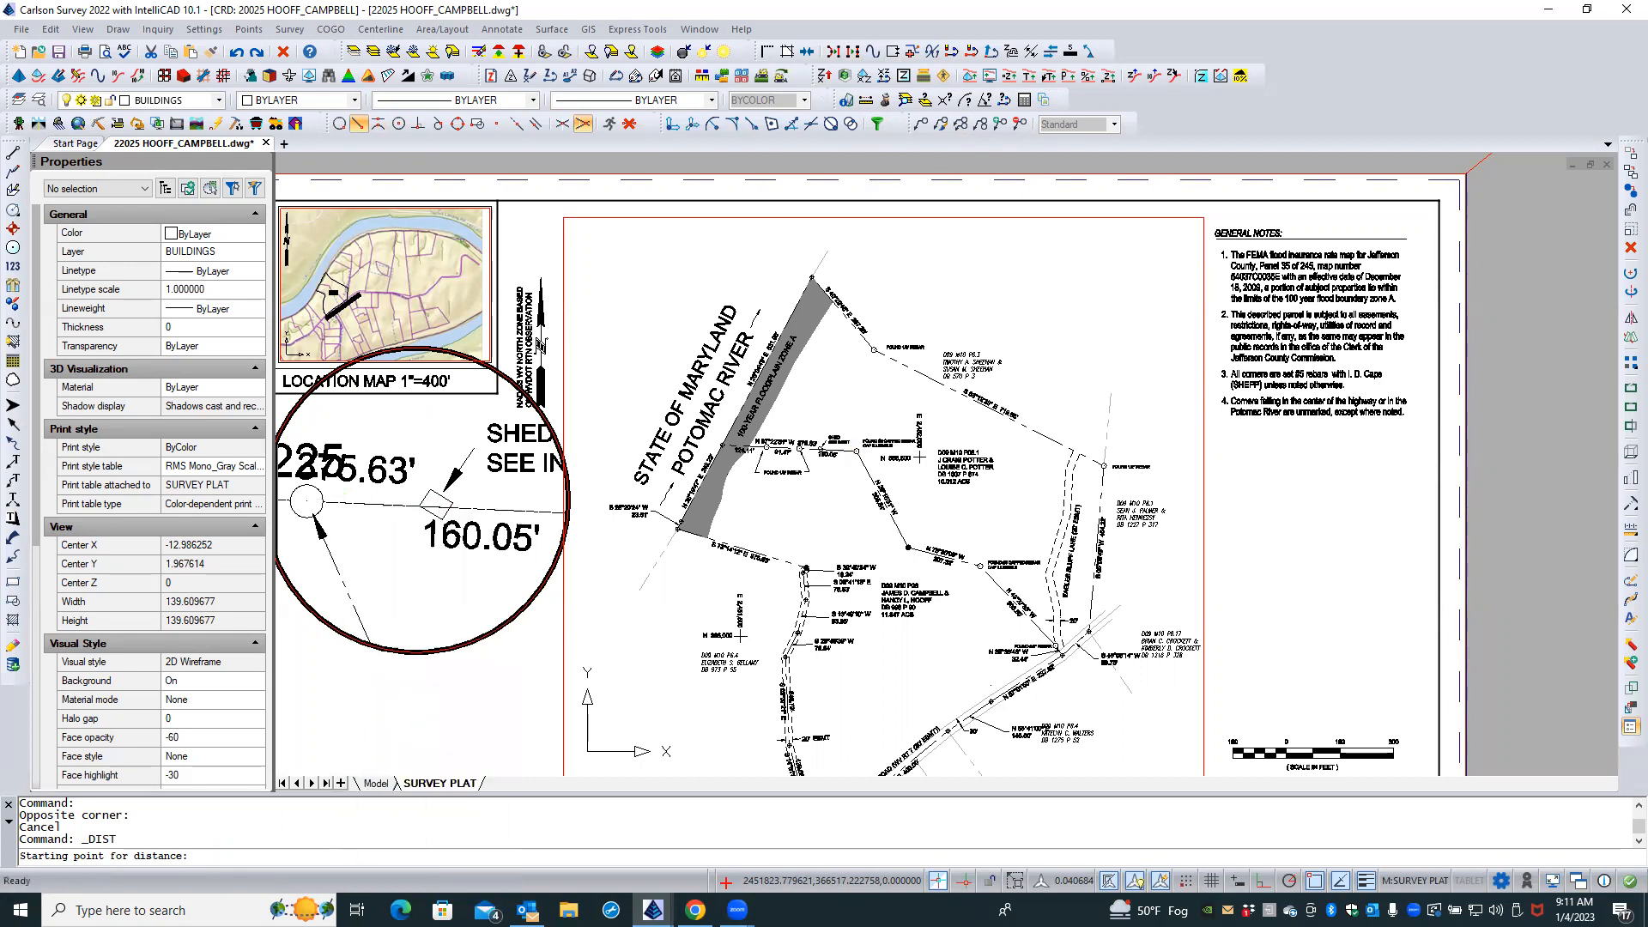
{"action": "left_click", "coordinate": [289, 514]}
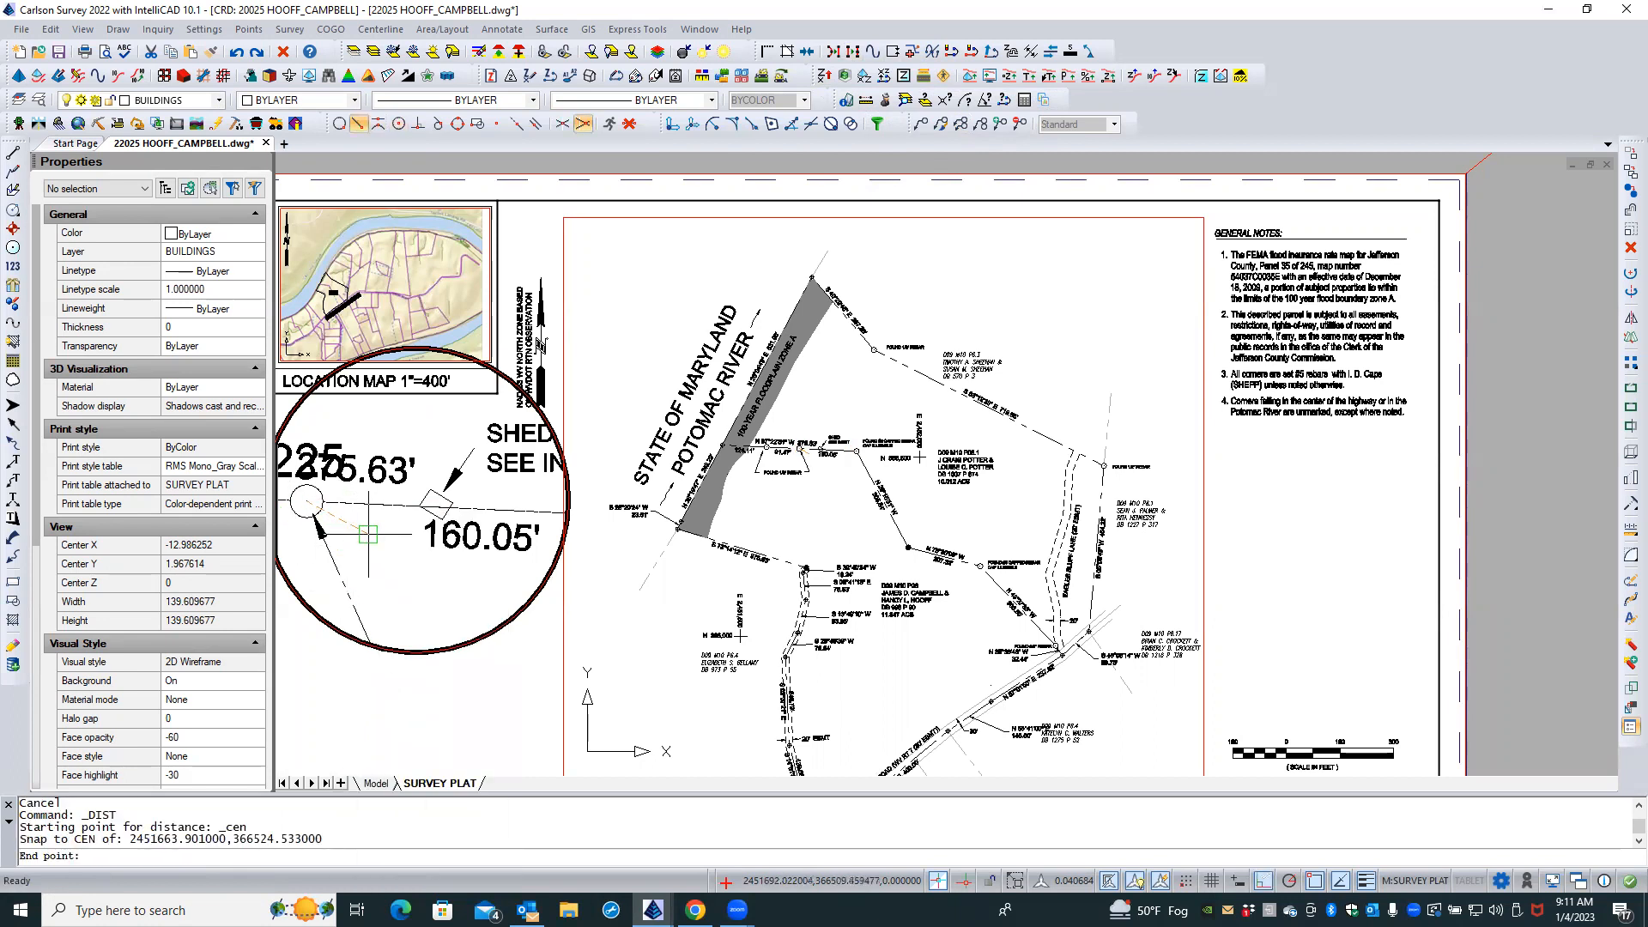
{"action": "right_click", "coordinate": [368, 535], "text": "shift"}
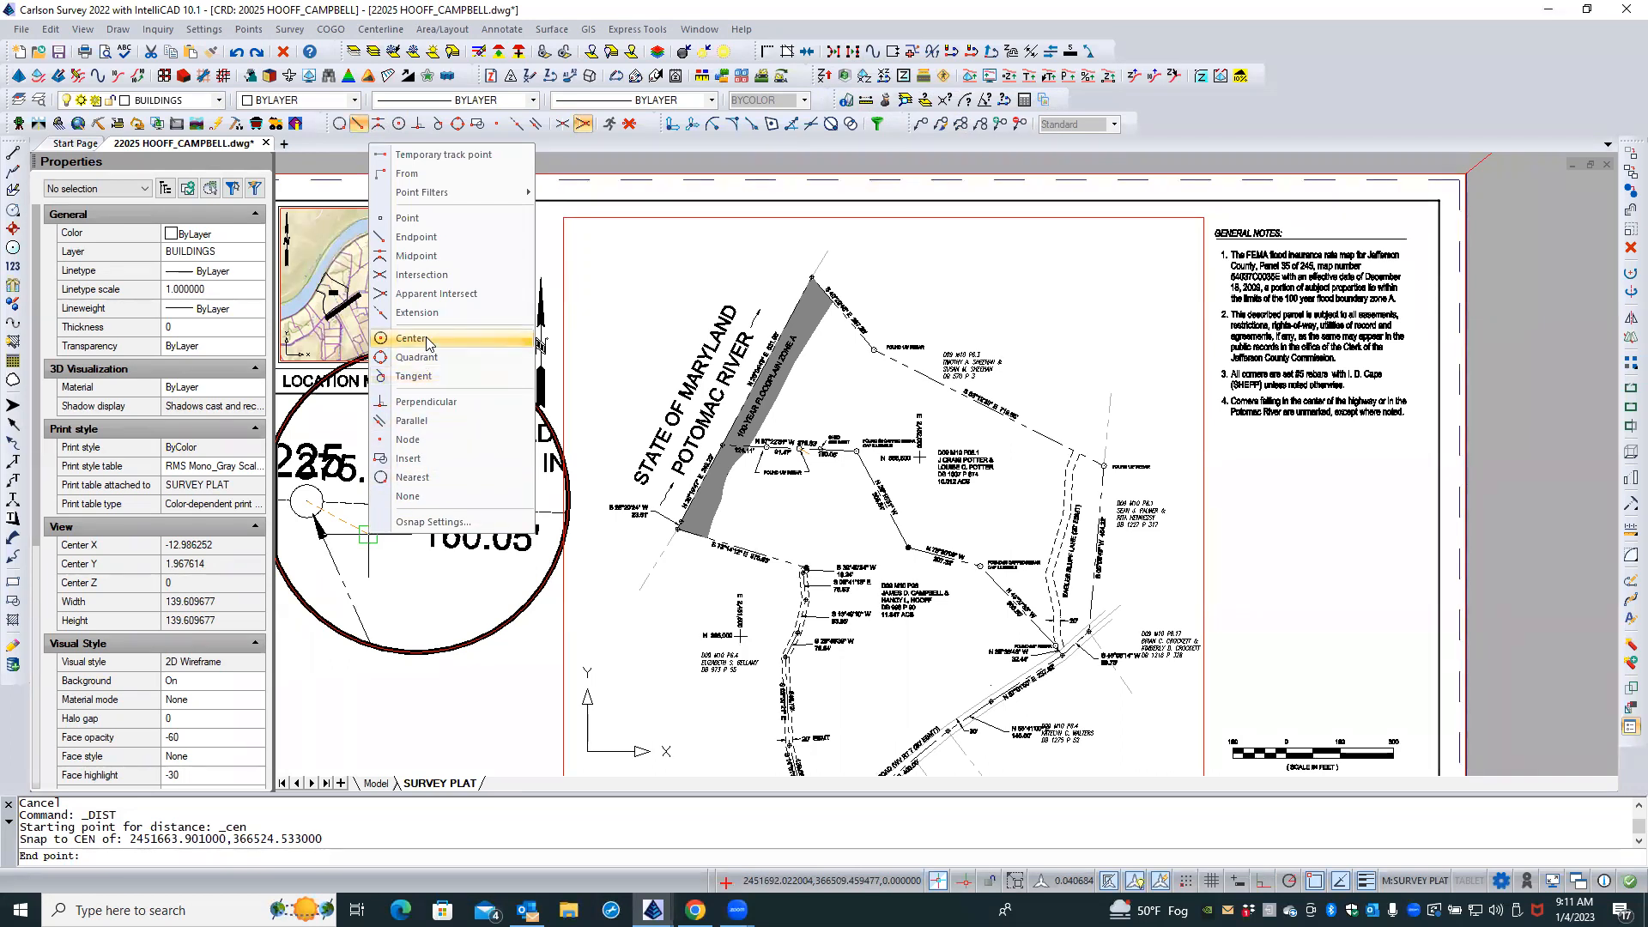
{"action": "left_click", "coordinate": [429, 238]}
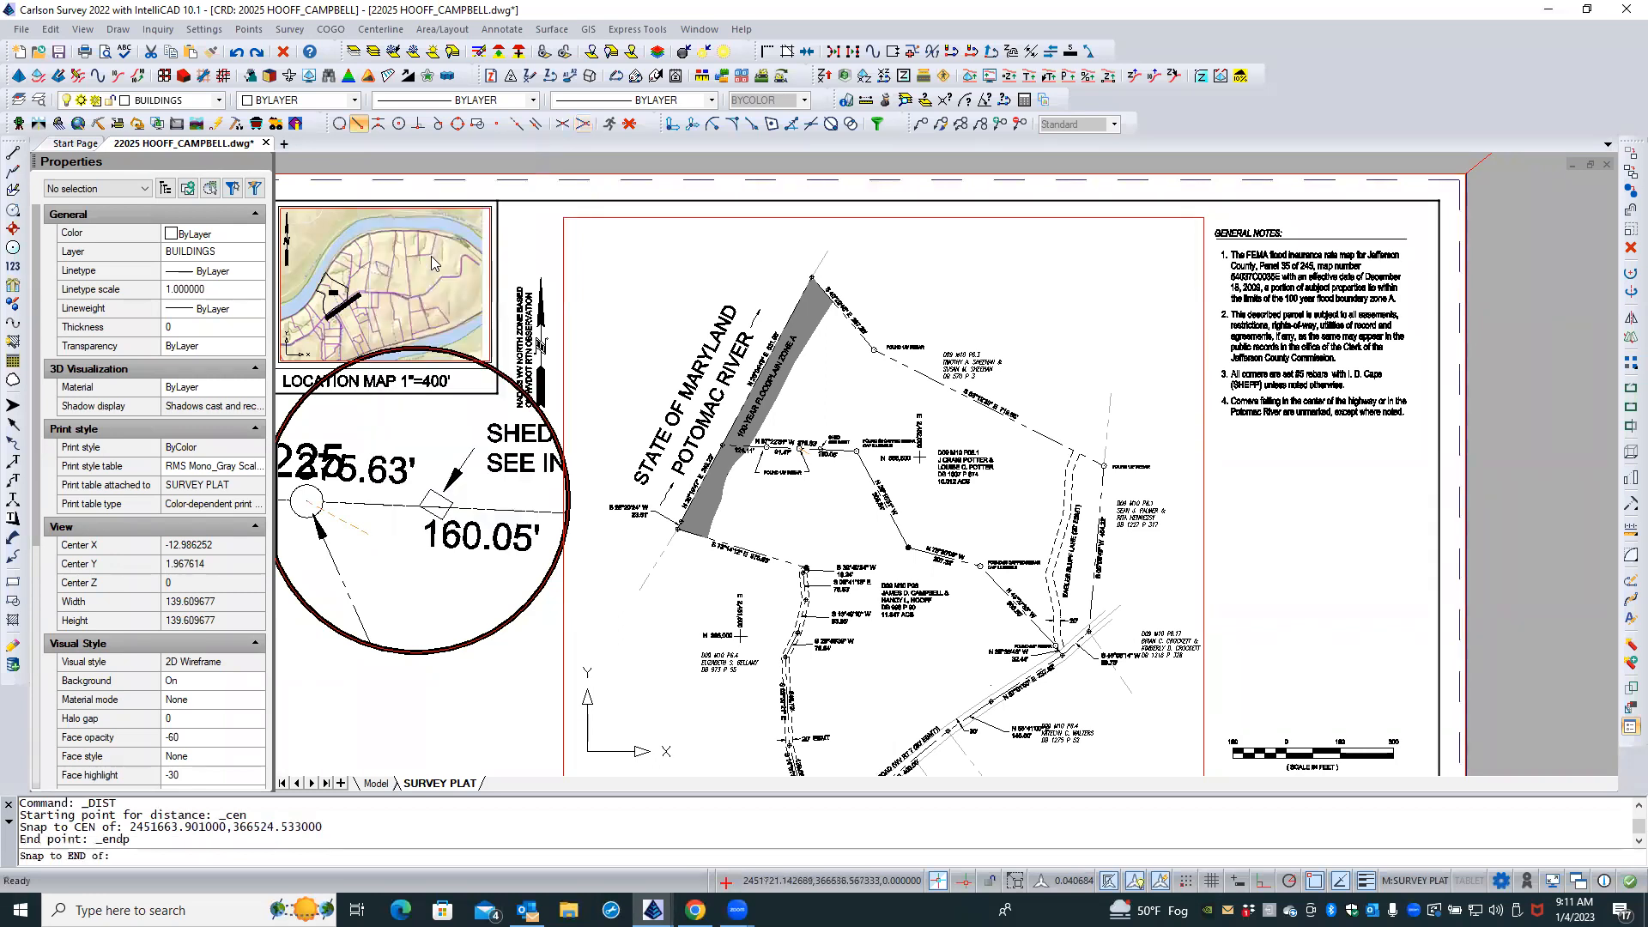
{"action": "left_click", "coordinate": [429, 489]}
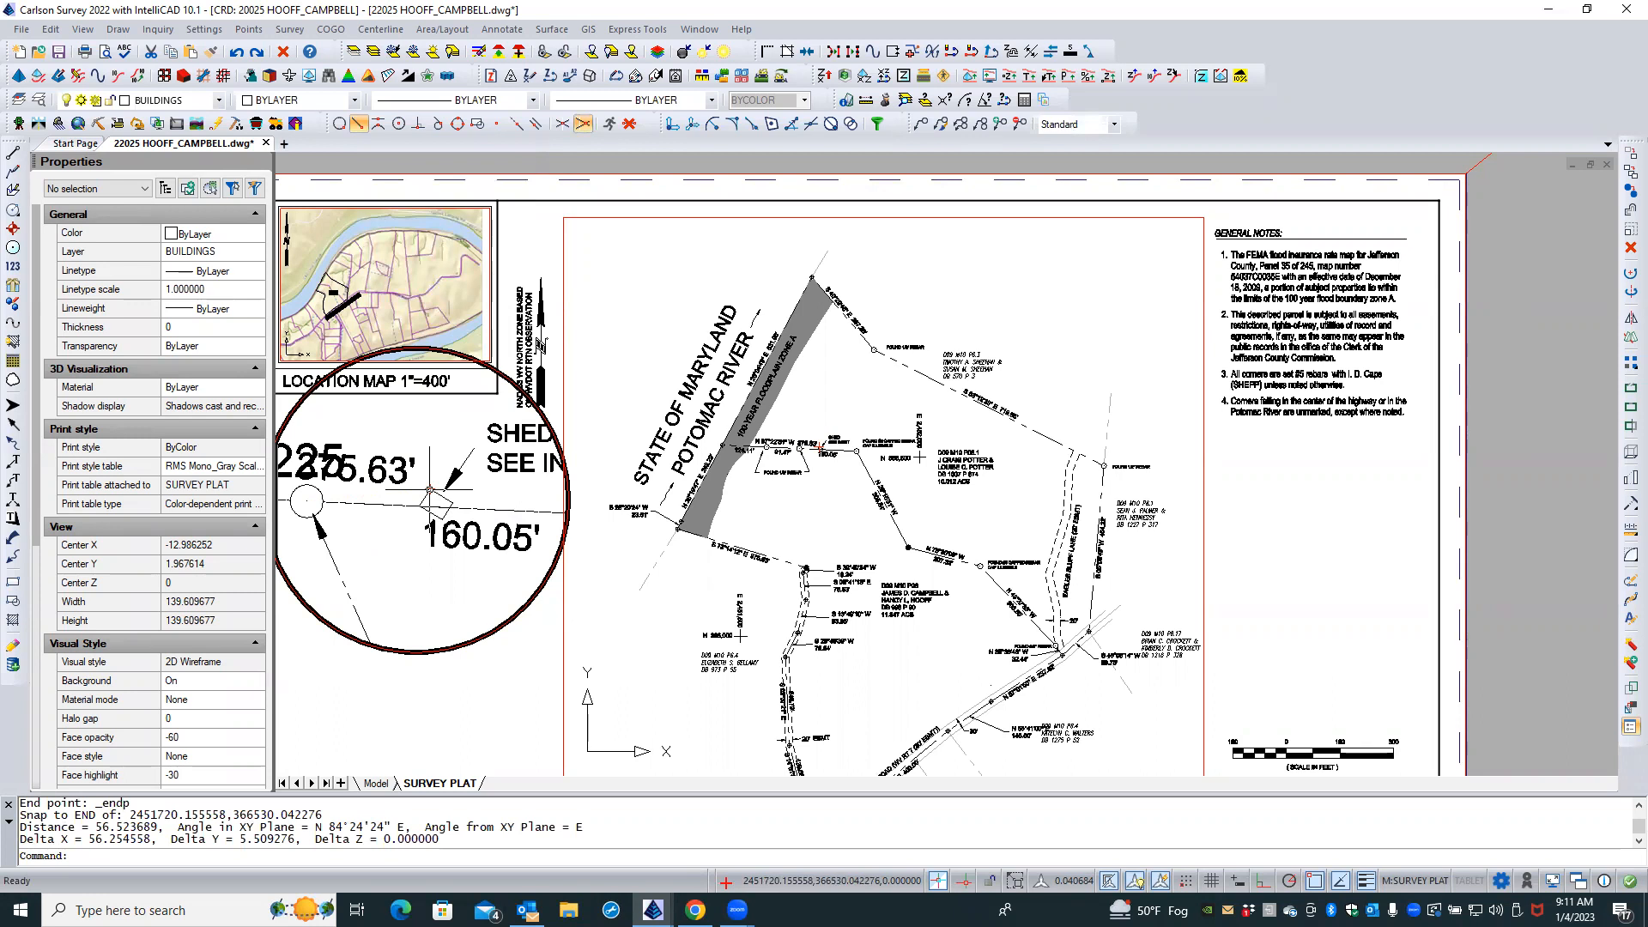
Return to paper space and check the circular viewport's size and scale properties
{"action": "double_click", "coordinate": [455, 720]}
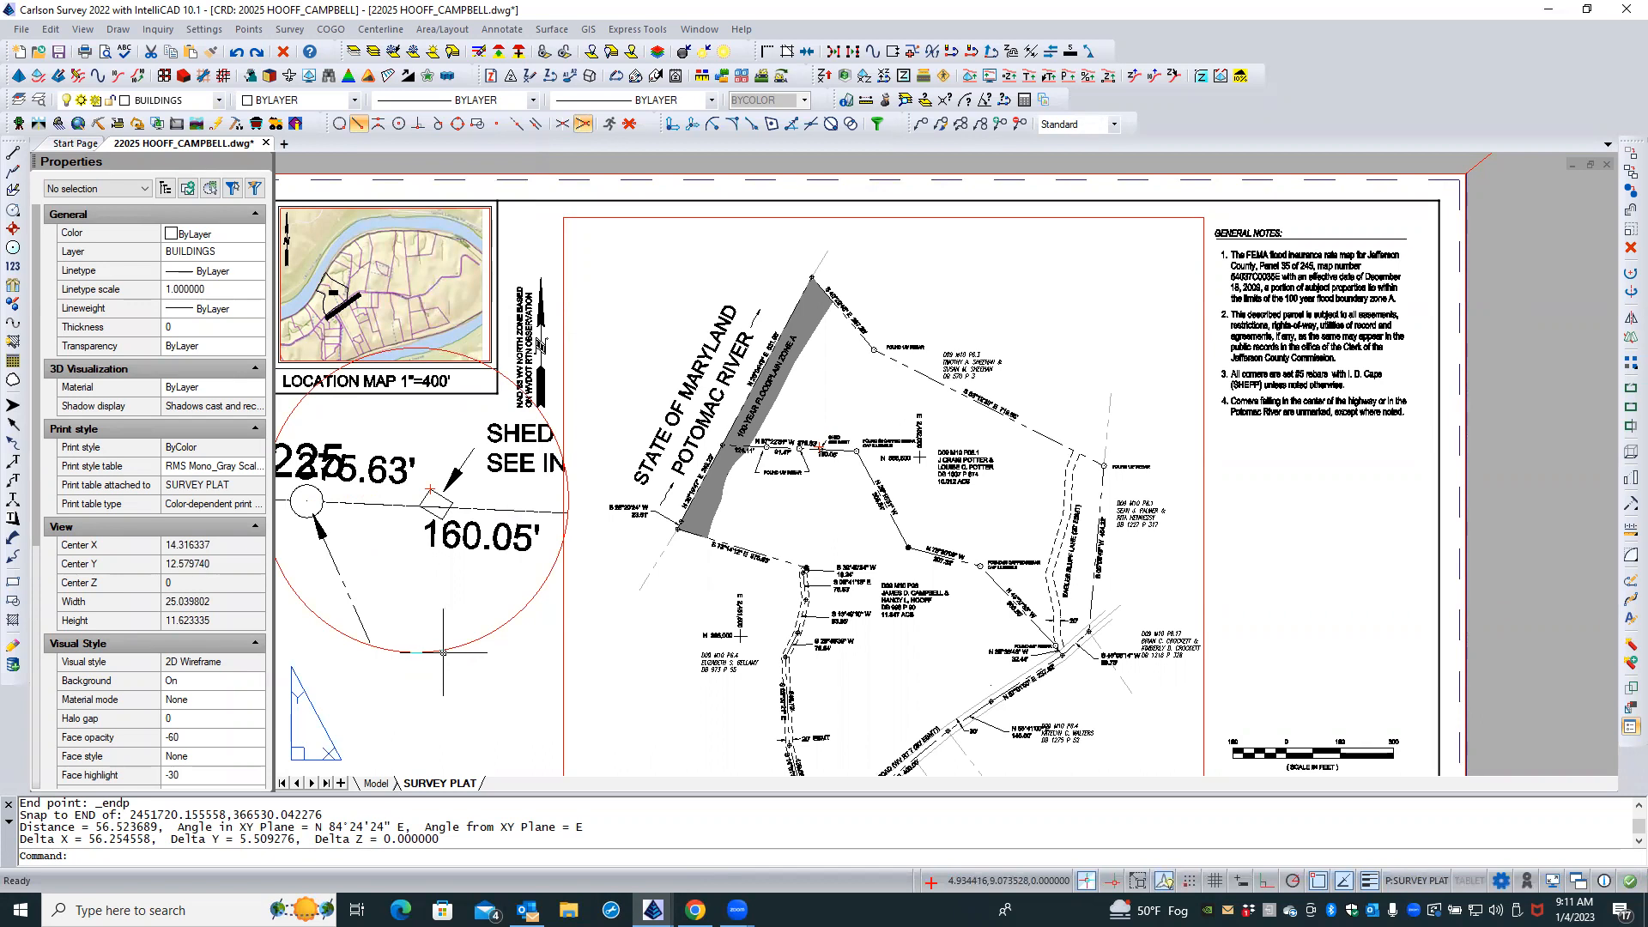
{"action": "left_click", "coordinate": [443, 652]}
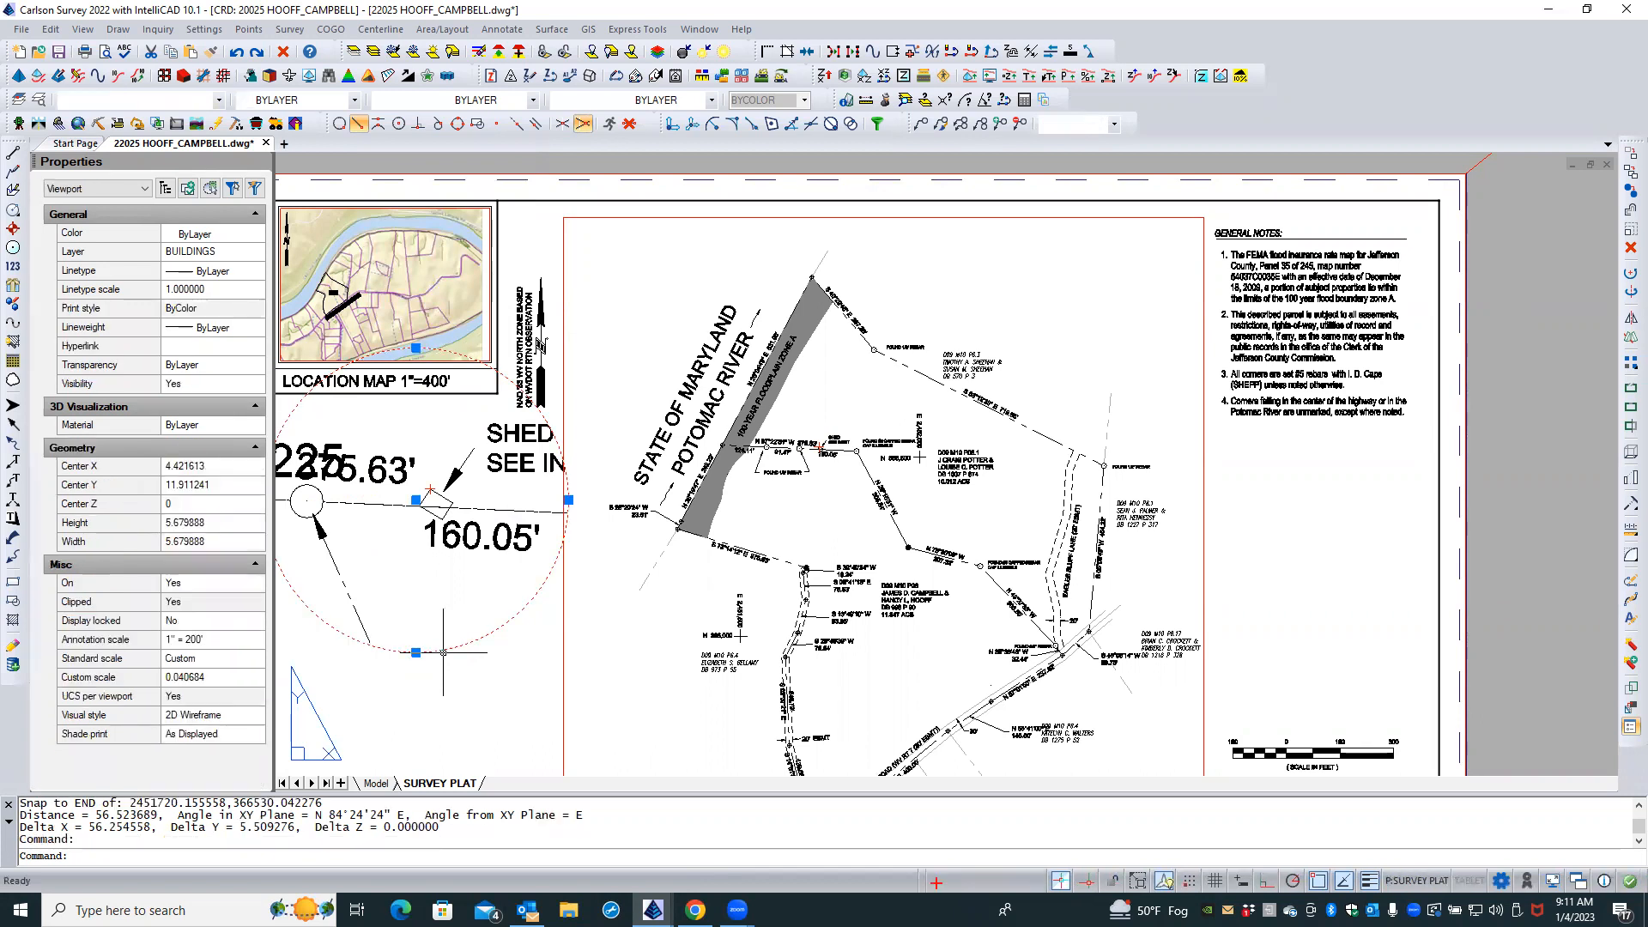
{"action": "left_click", "coordinate": [482, 702]}
{"action": "left_click", "coordinate": [460, 705]}
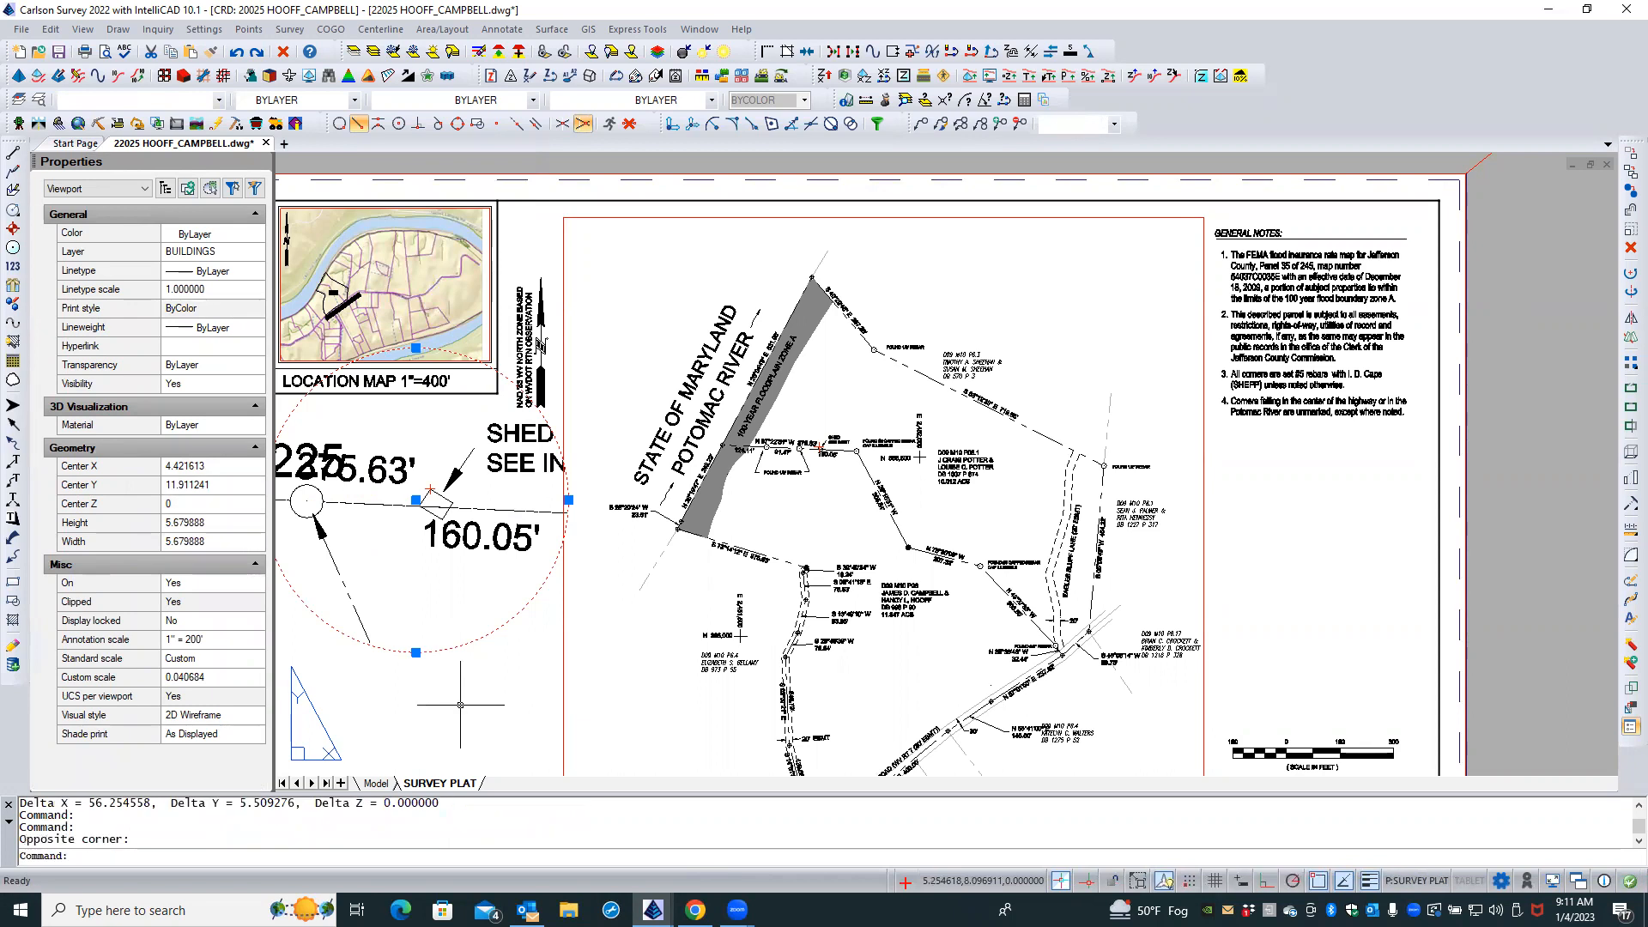
{"action": "key", "text": "Escape"}
{"action": "key", "text": "Escape"}
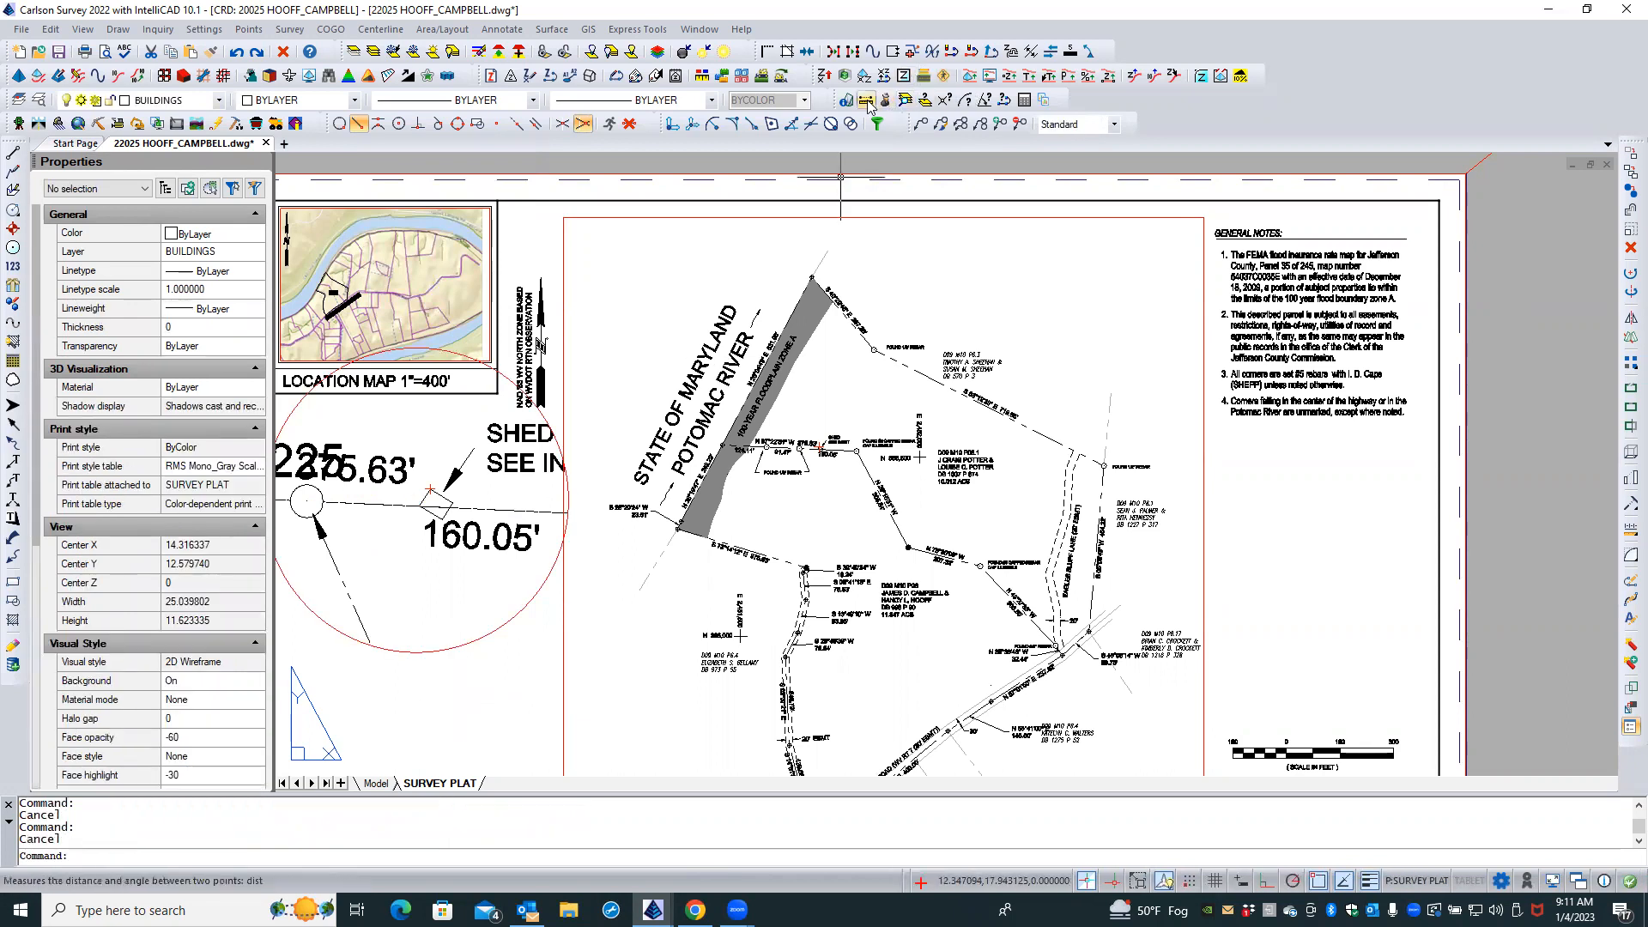
Measure a roughly horizontal distance between two free points on the sheet below the circular viewport
{"action": "left_click", "coordinate": [946, 99]}
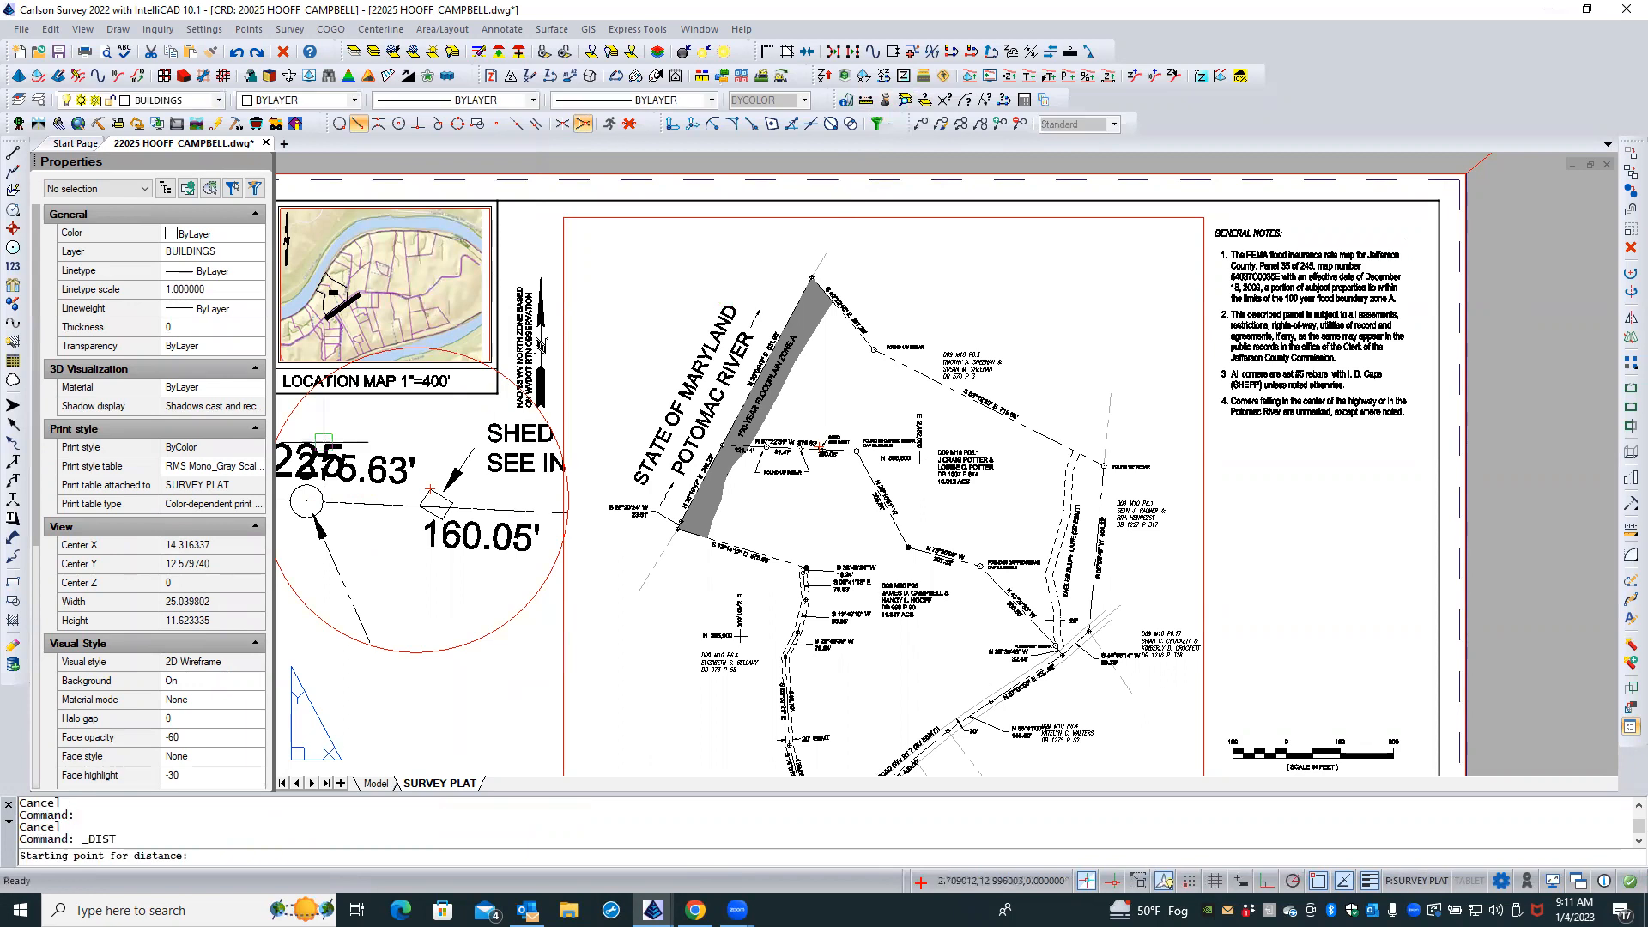
{"action": "left_click", "coordinate": [339, 689]}
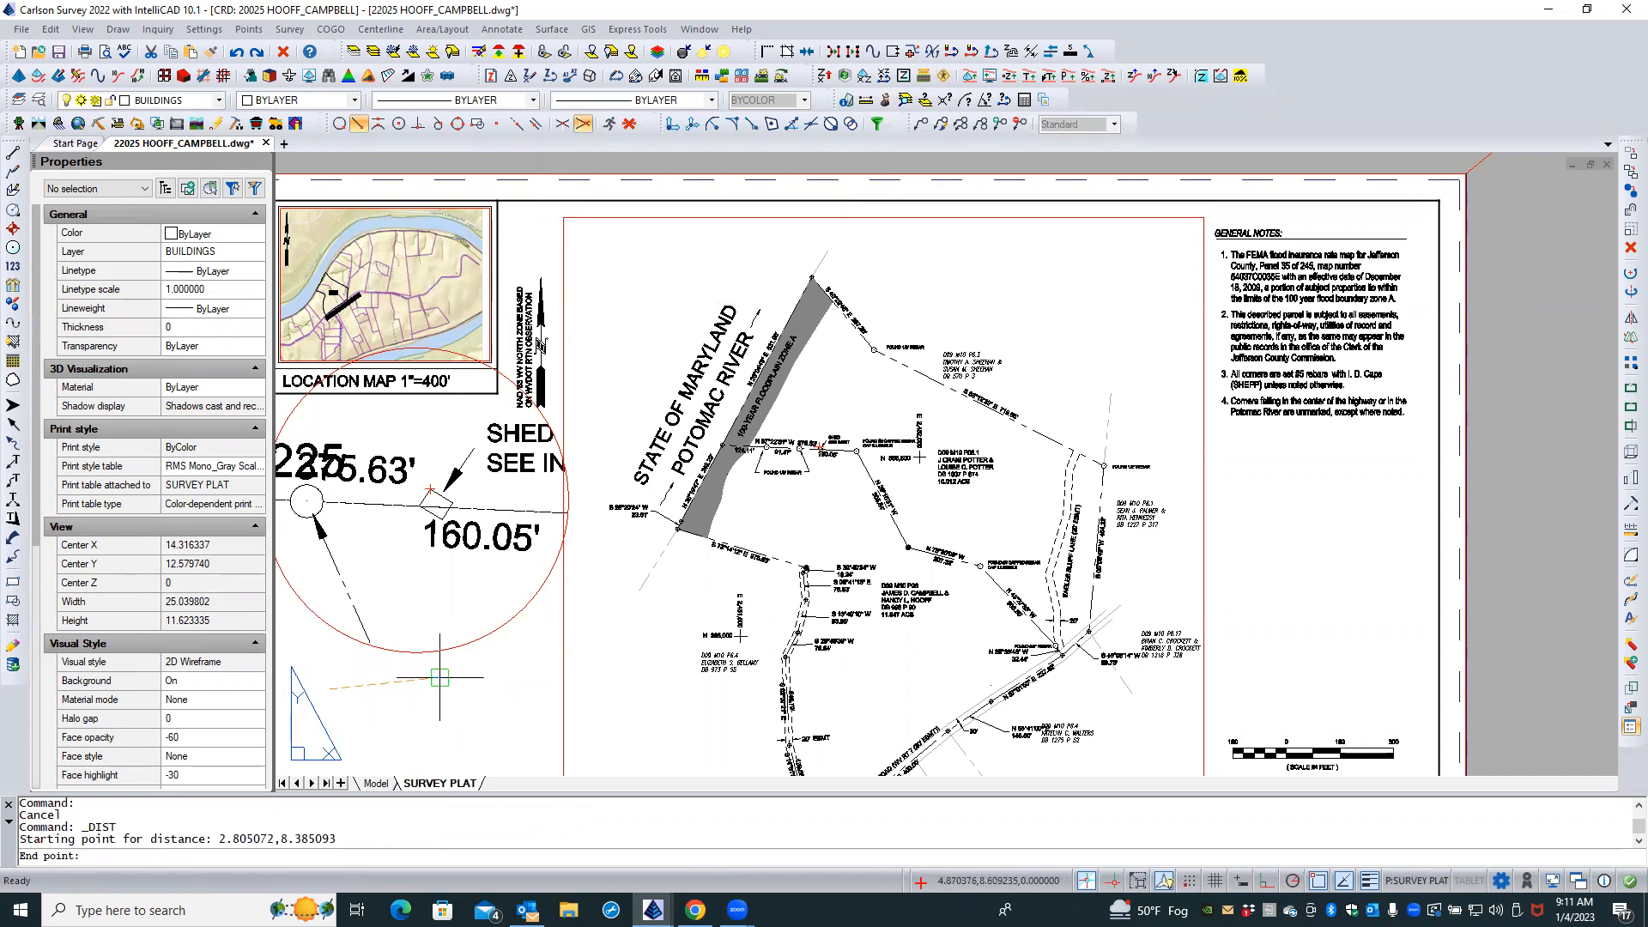
{"action": "left_click", "coordinate": [444, 678]}
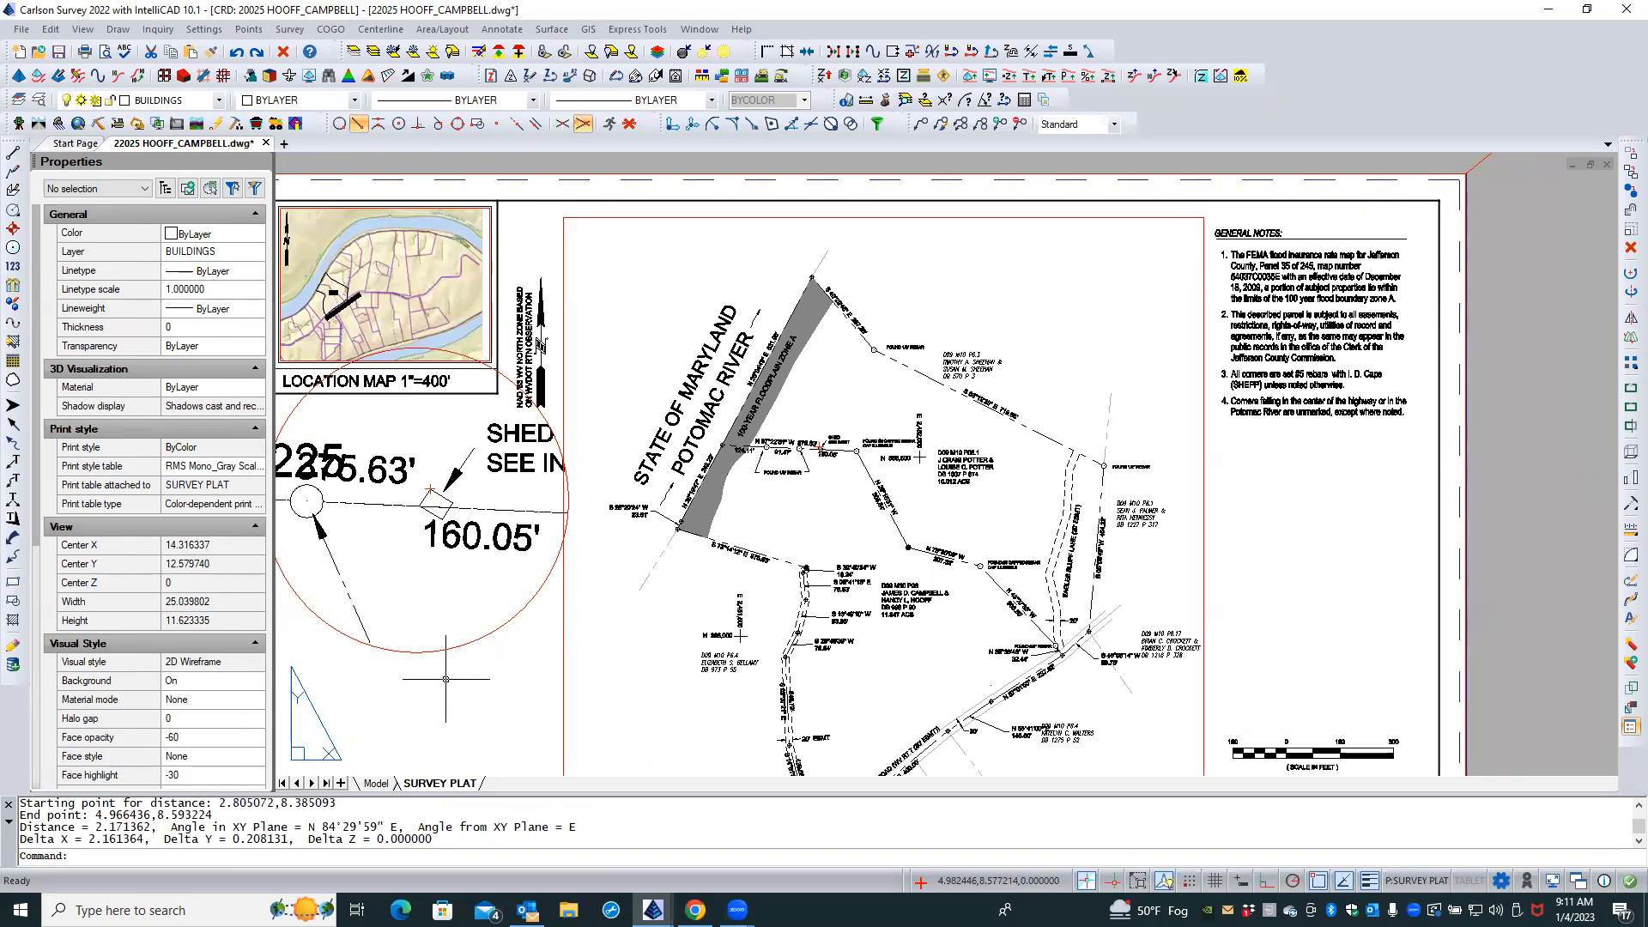
{"action": "left_click", "coordinate": [444, 679]}
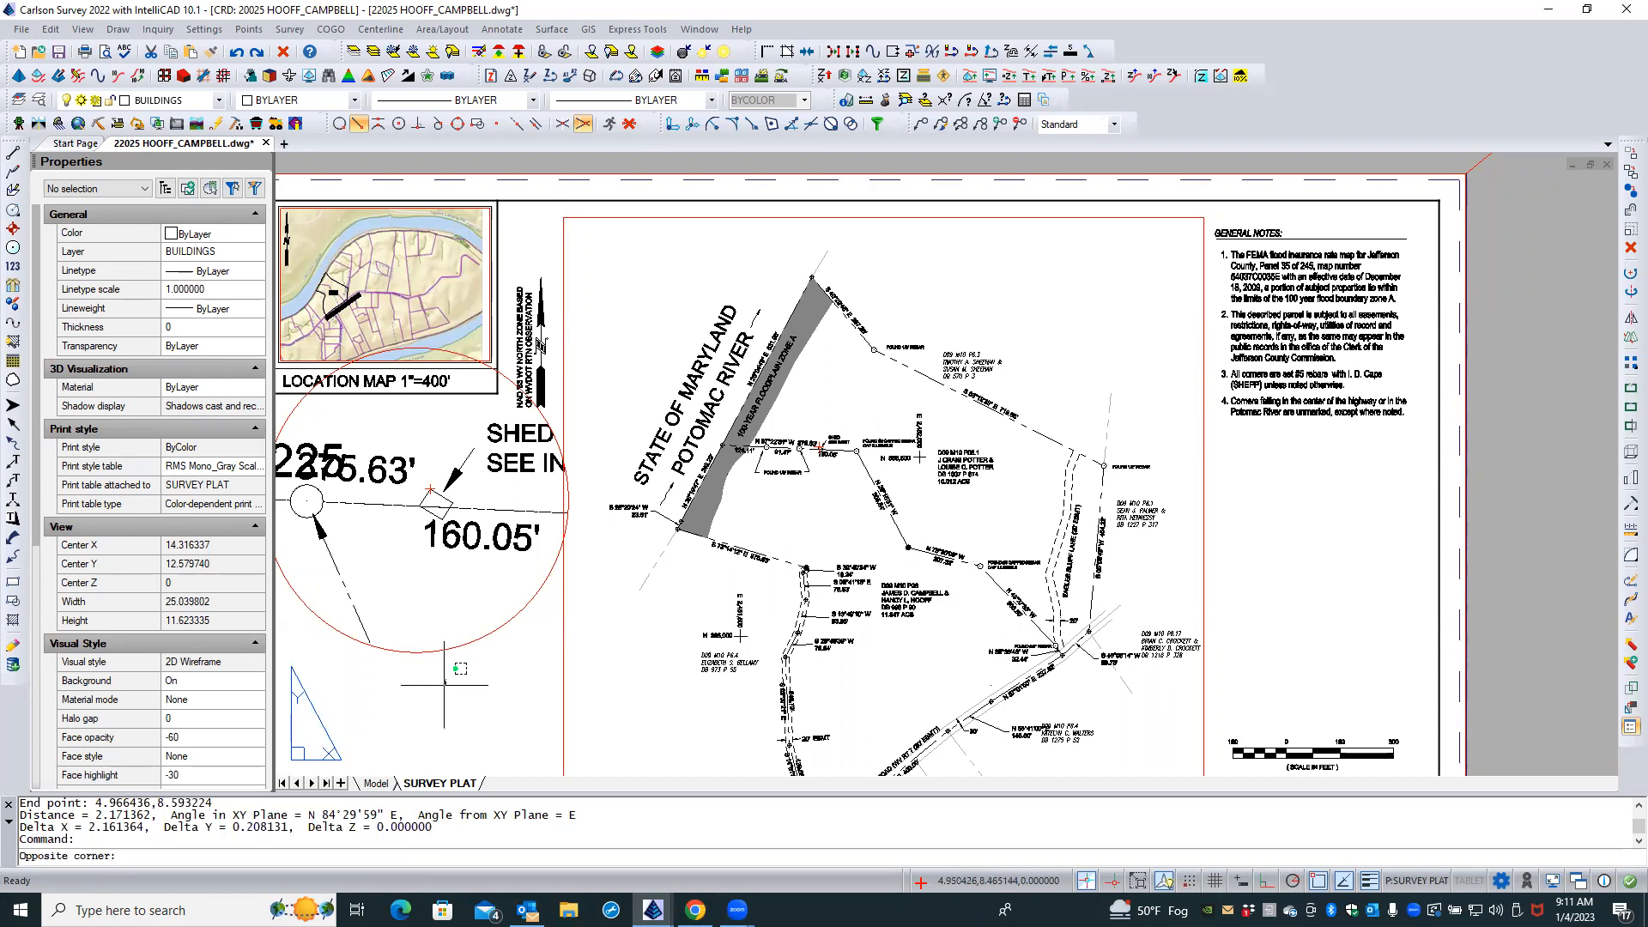
{"action": "left_click", "coordinate": [443, 684]}
{"action": "key", "text": "Escape"}
{"action": "key", "text": "Escape"}
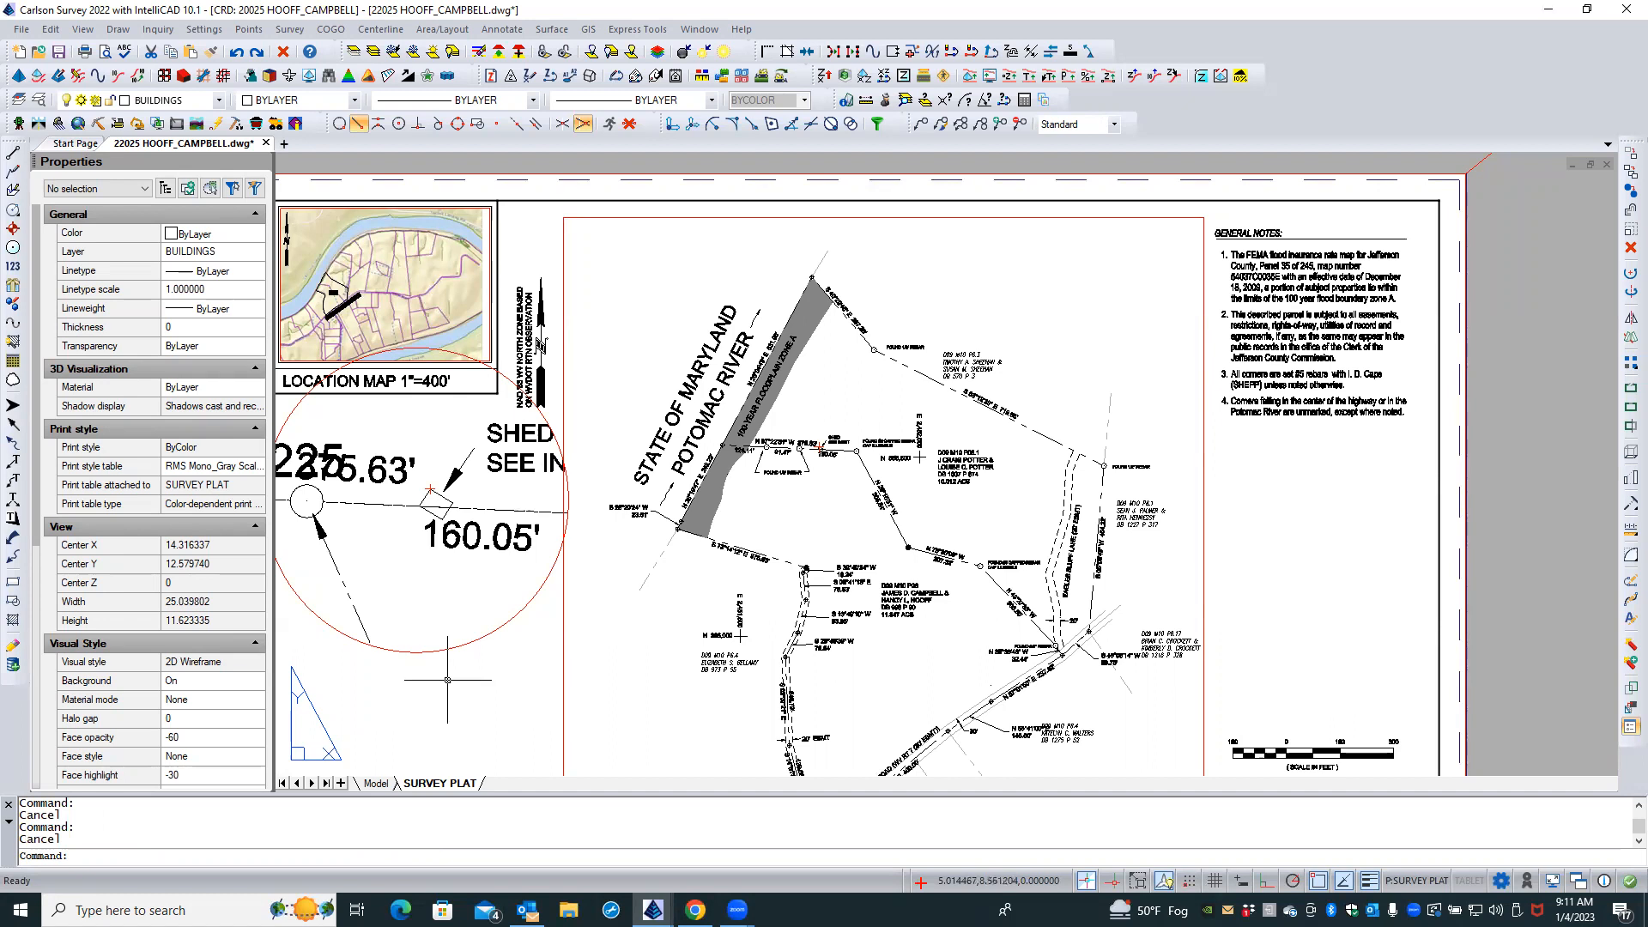
{"action": "left_click", "coordinate": [446, 679]}
{"action": "left_click", "coordinate": [413, 689]}
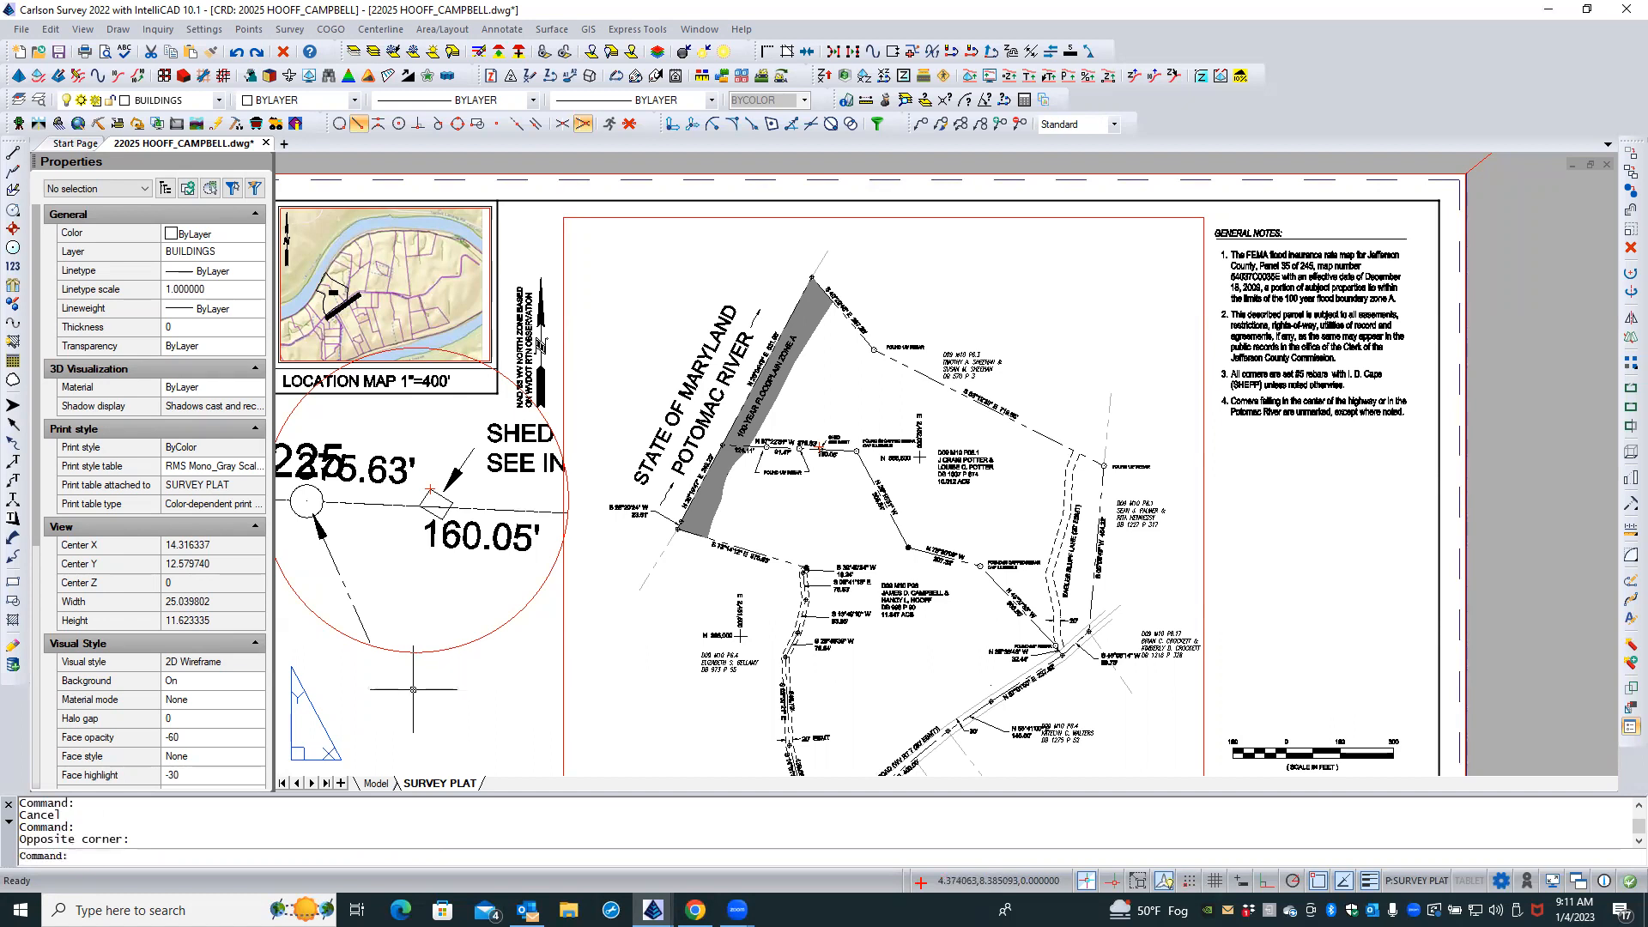
{"action": "left_click", "coordinate": [413, 689]}
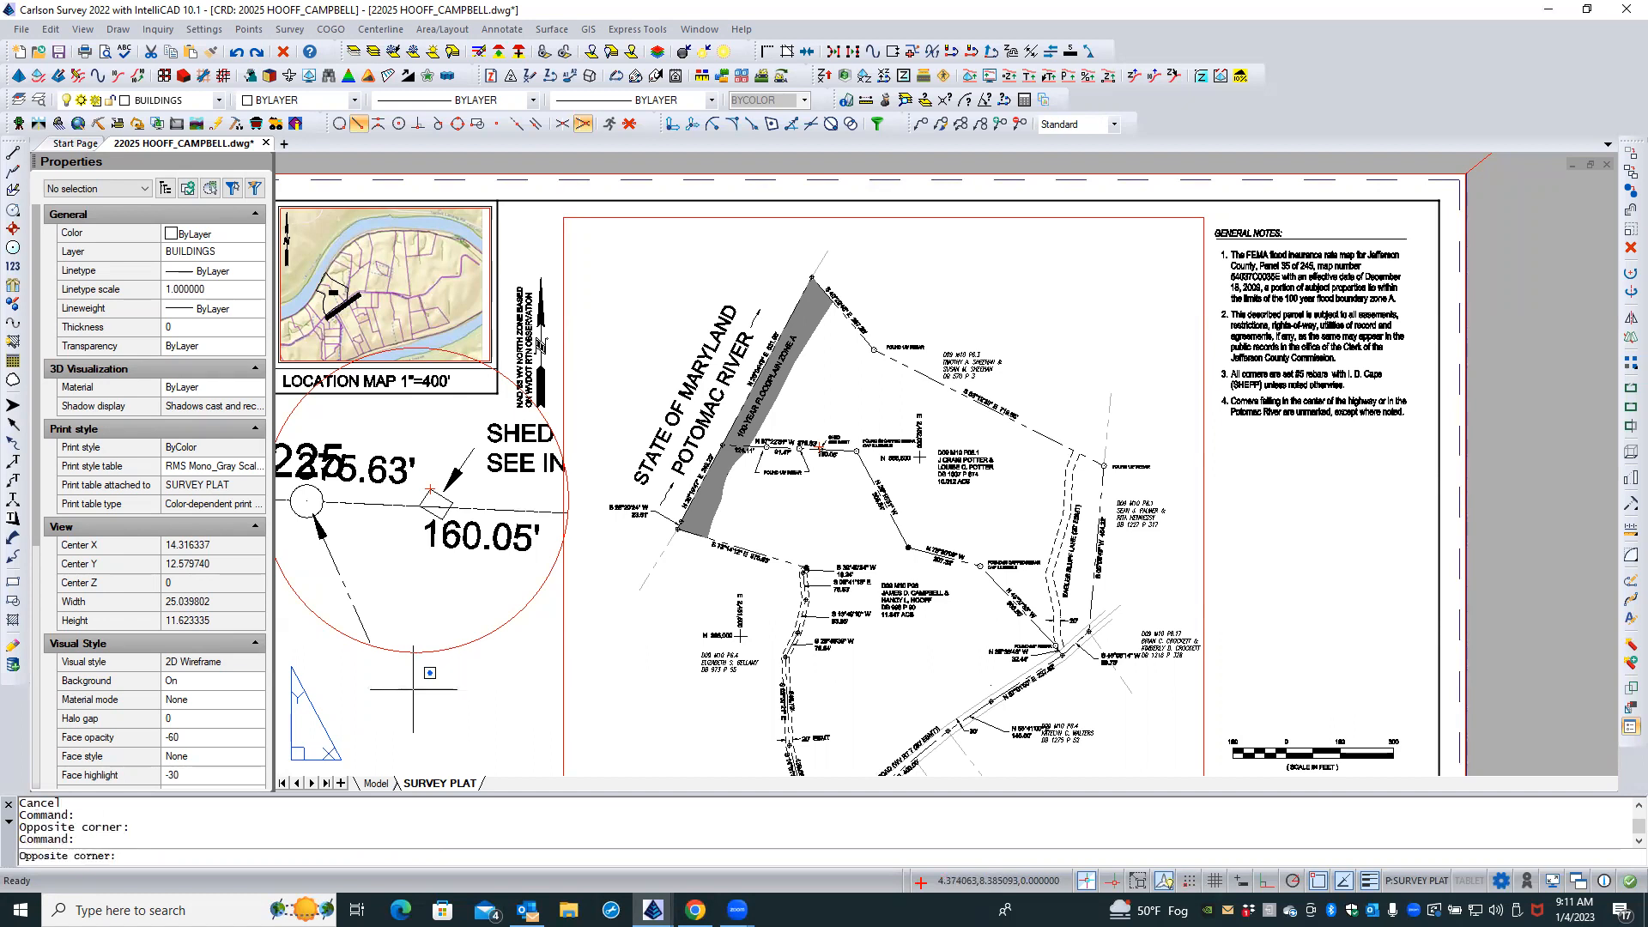
{"action": "left_click", "coordinate": [431, 690]}
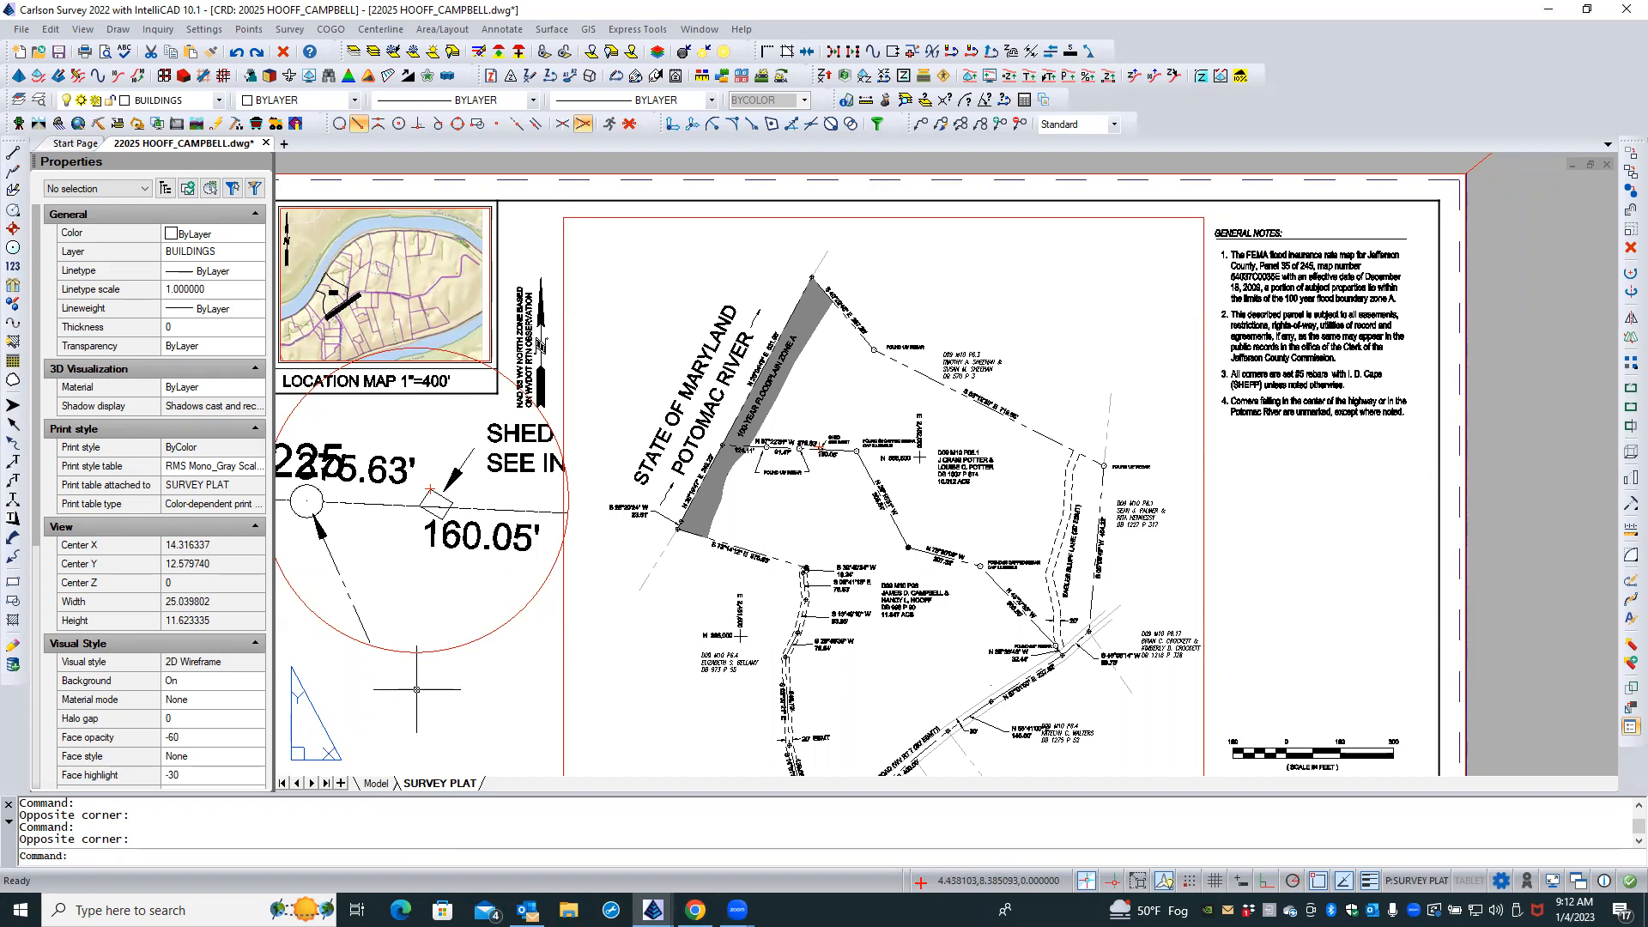
Set the circular viewport's custom scale to 0.05
{"action": "key", "text": "Escape"}
{"action": "key", "text": "Escape"}
{"action": "left_click", "coordinate": [417, 654]}
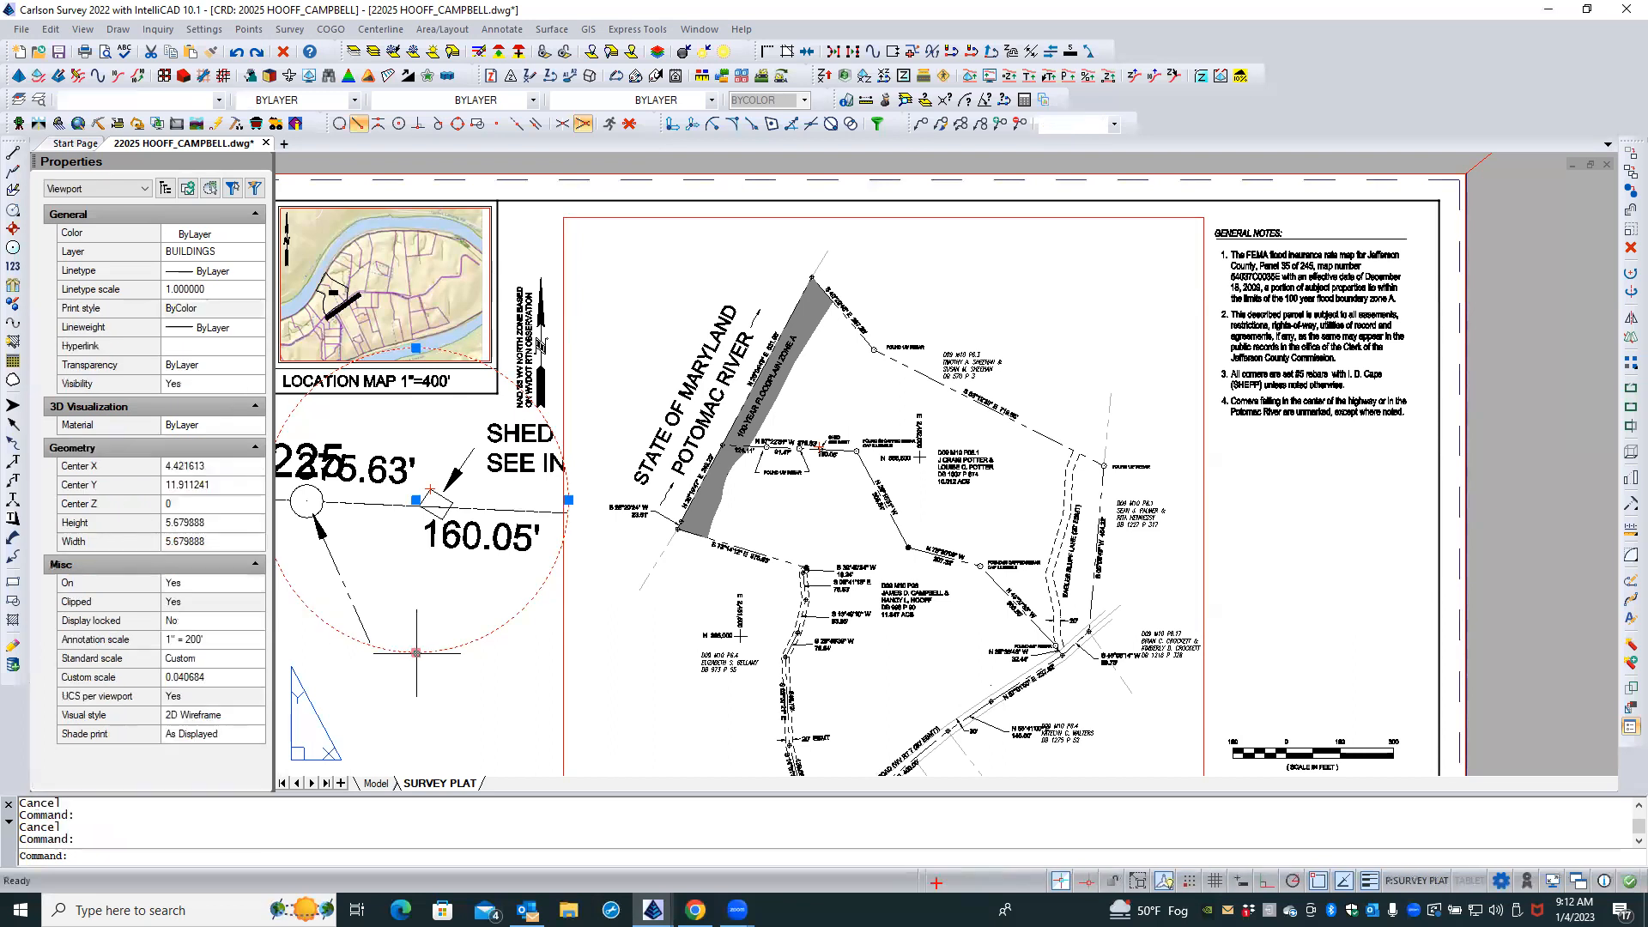
{"action": "left_click", "coordinate": [243, 680]}
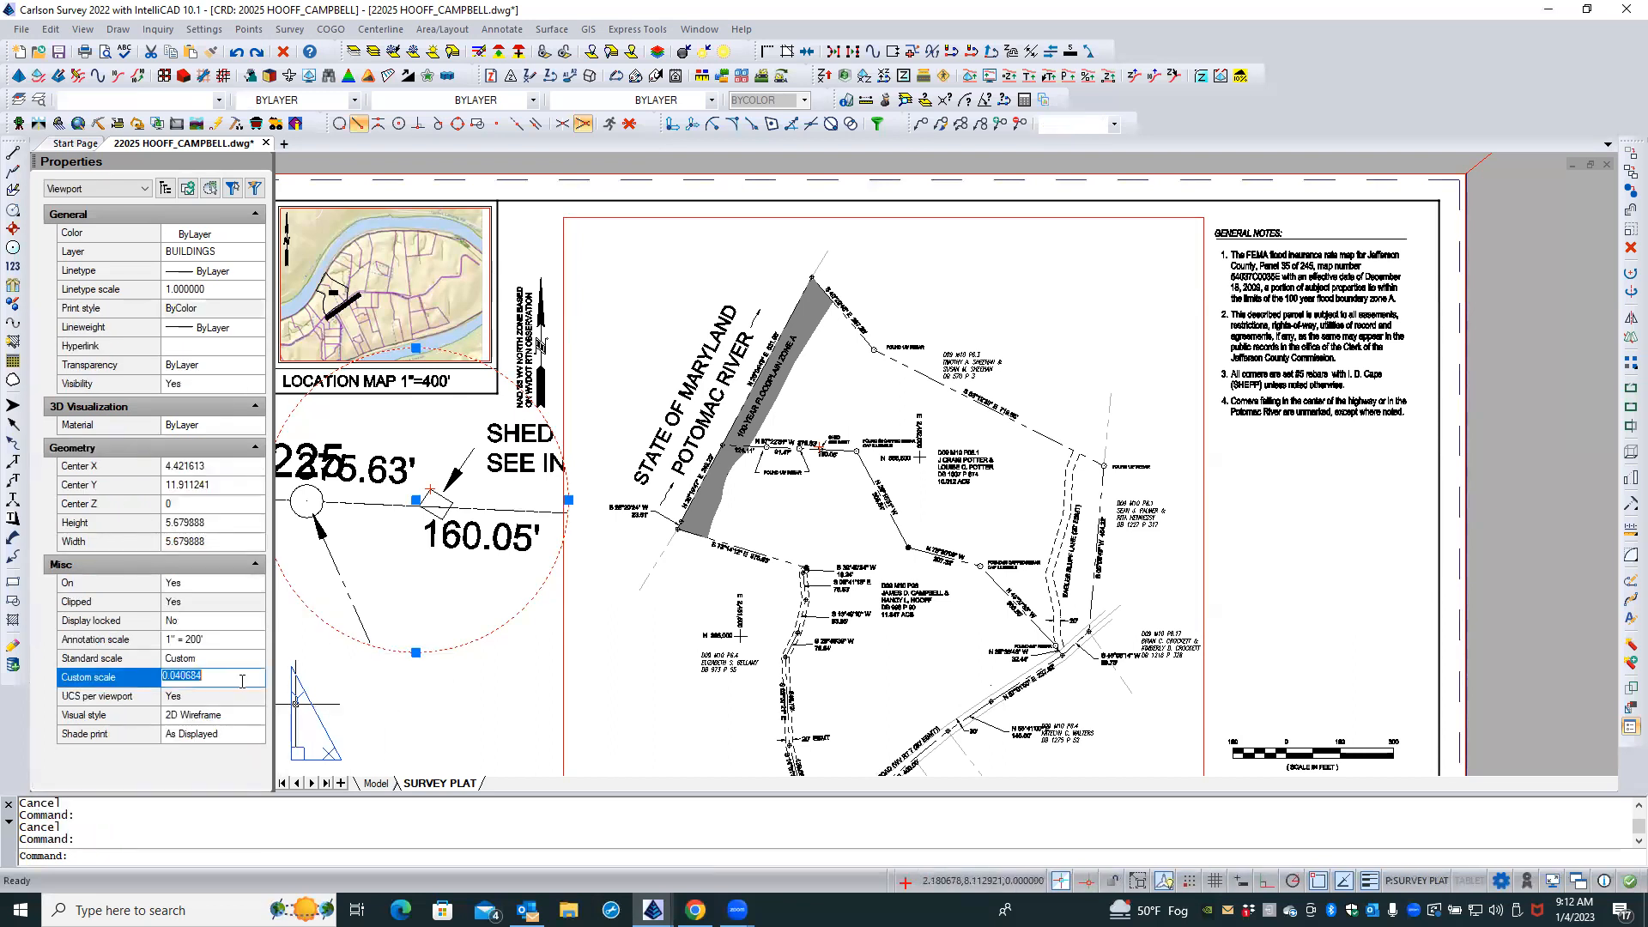
{"action": "type", "text": "0.05"}
{"action": "key", "text": "Return"}
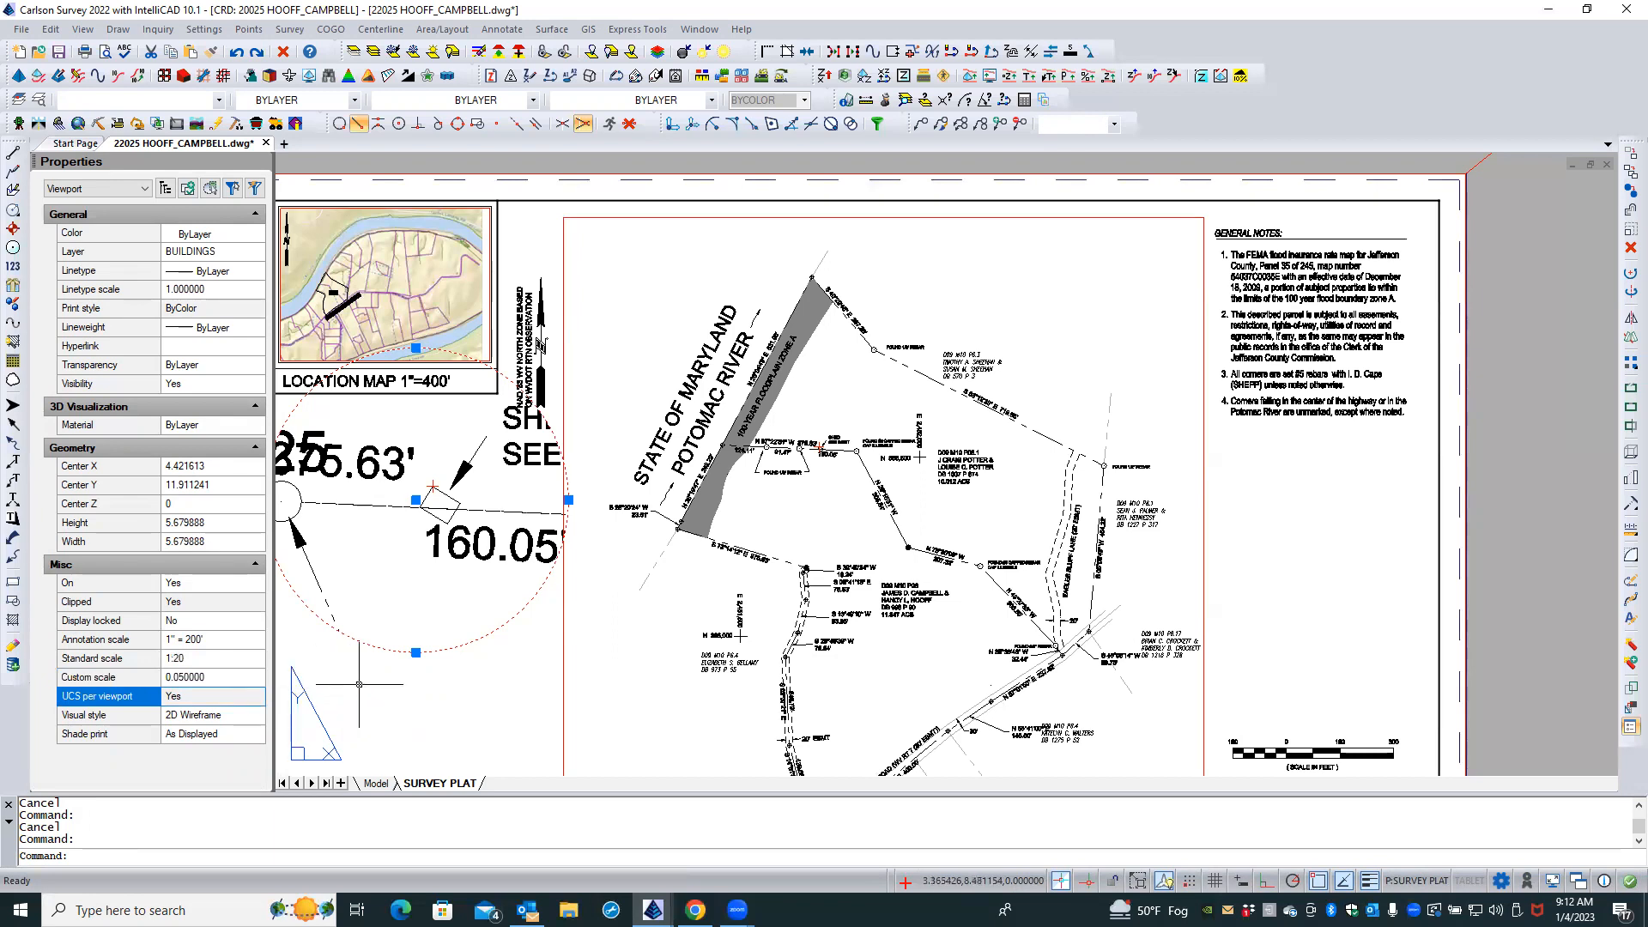
Set the circular viewport's annotation scale to 1:20 to match its standard scale
{"action": "left_click", "coordinate": [209, 644]}
{"action": "left_click", "coordinate": [185, 642]}
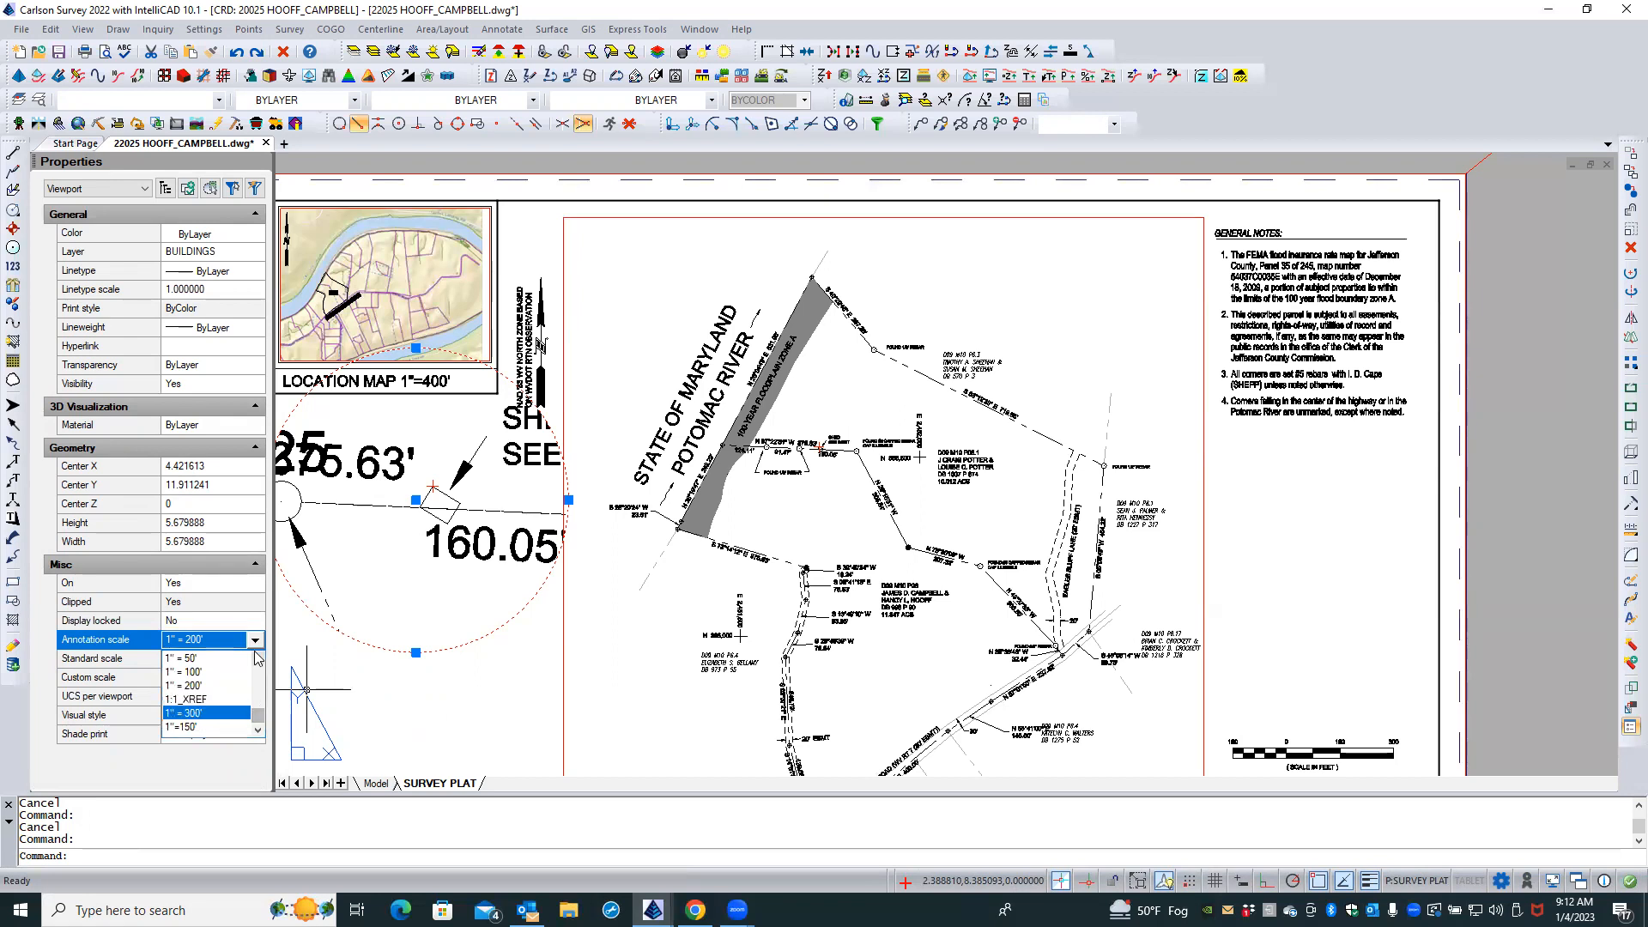
{"action": "left_click", "coordinate": [213, 699]}
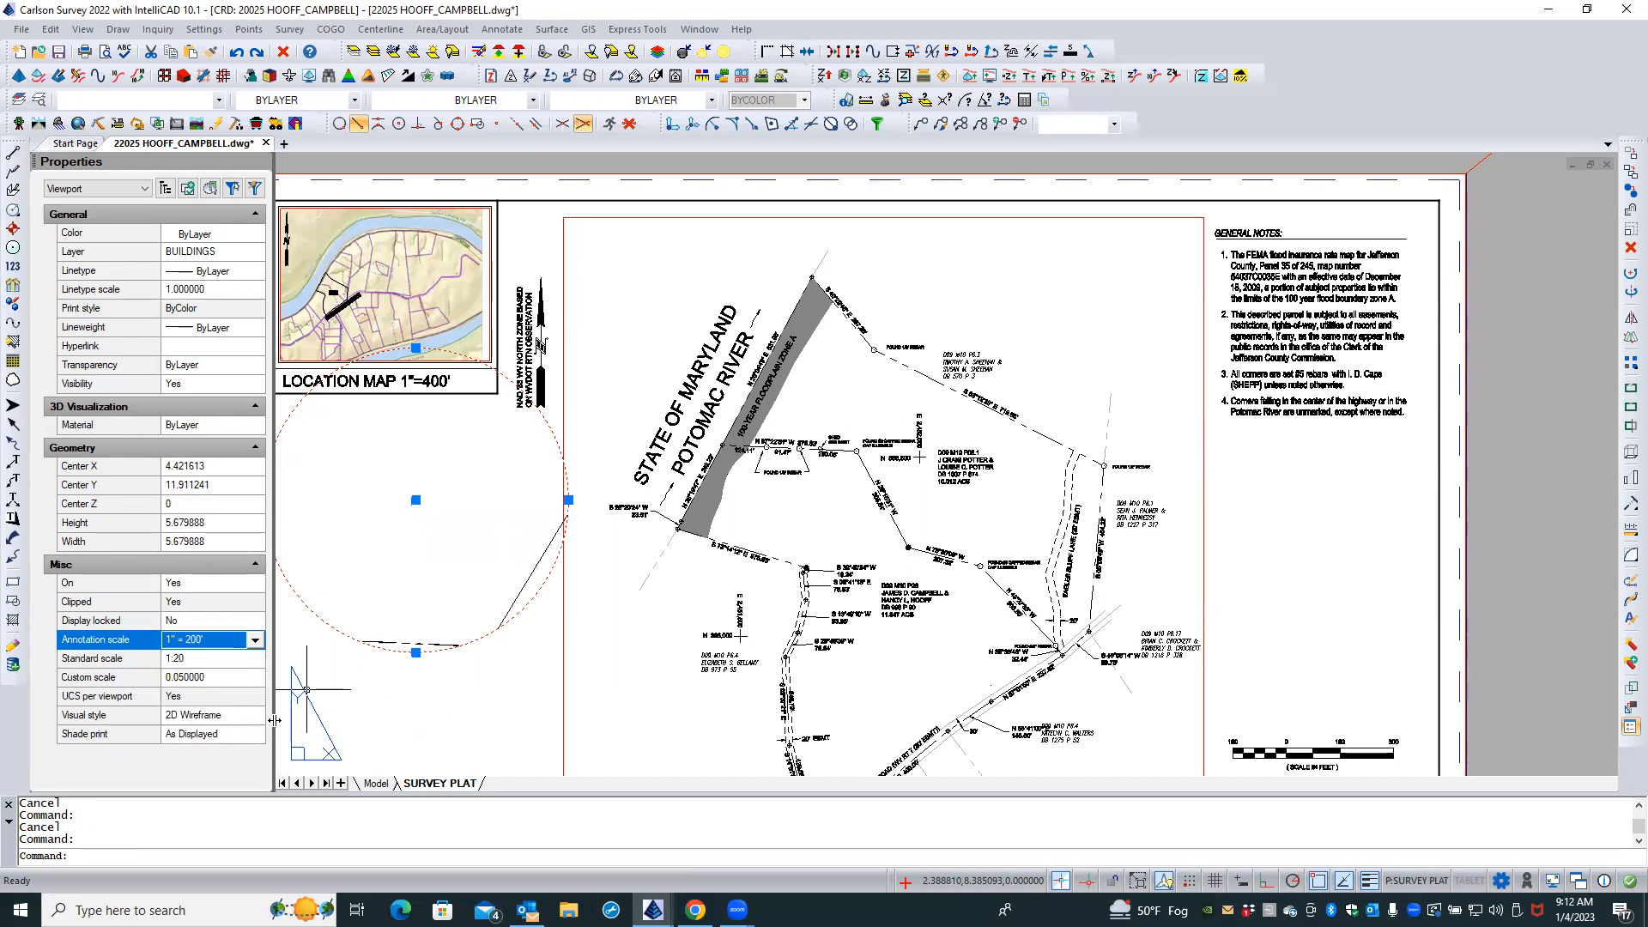
{"action": "left_click", "coordinate": [256, 642]}
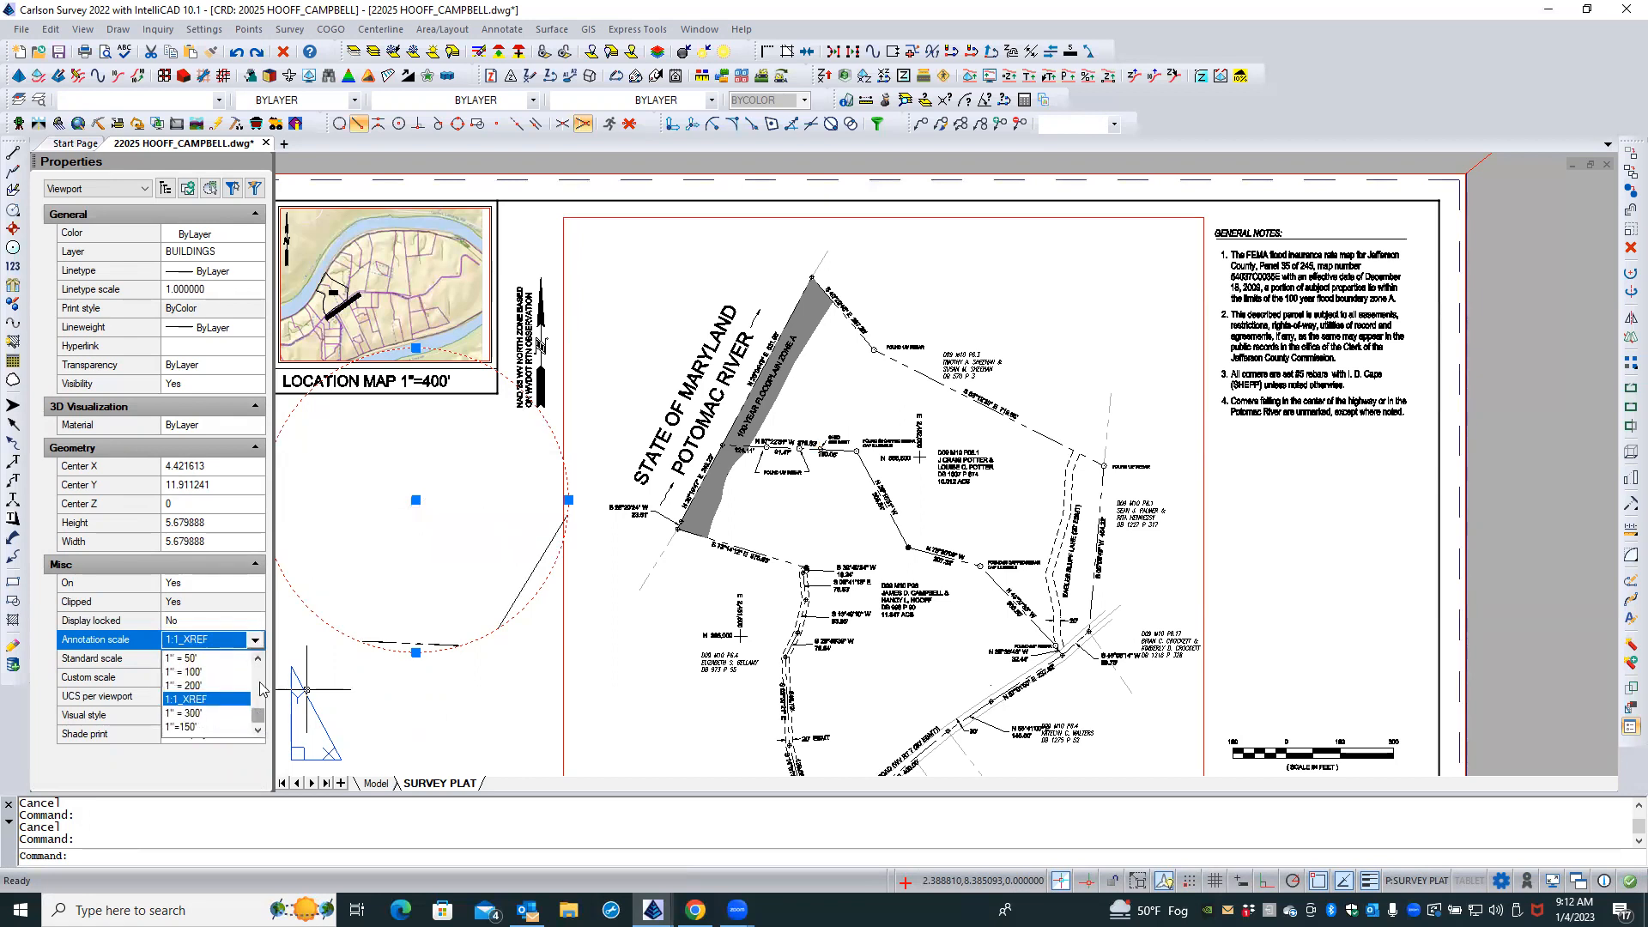
{"action": "left_click_drag", "start_coordinate": [260, 671], "coordinate": [260, 677]}
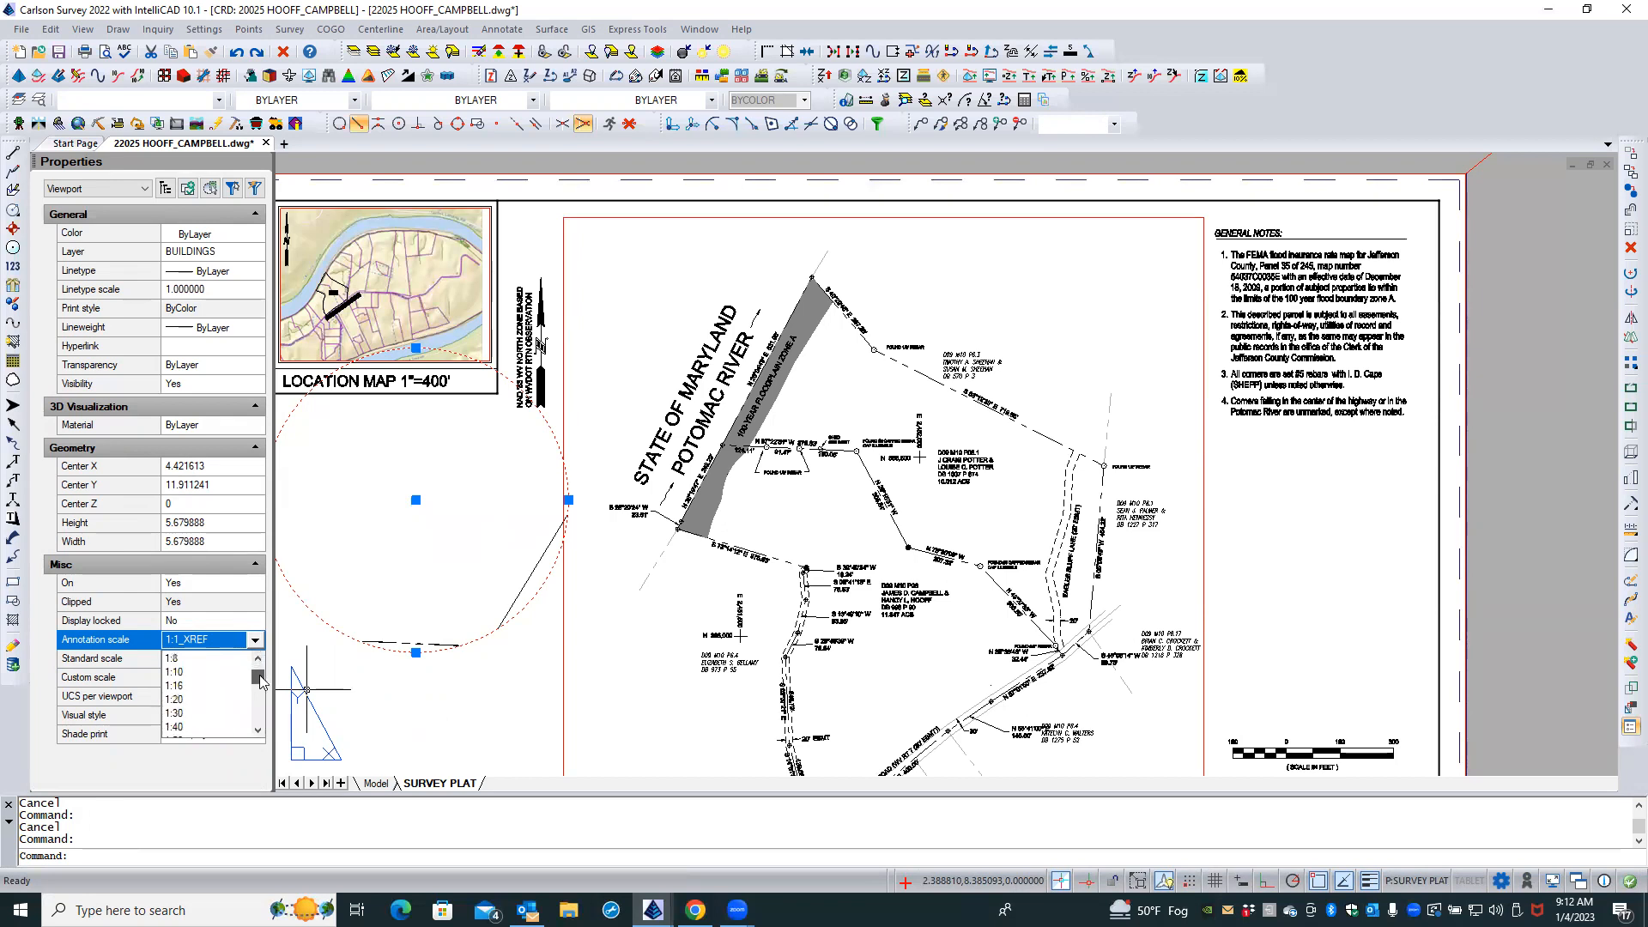
{"action": "left_click", "coordinate": [175, 699]}
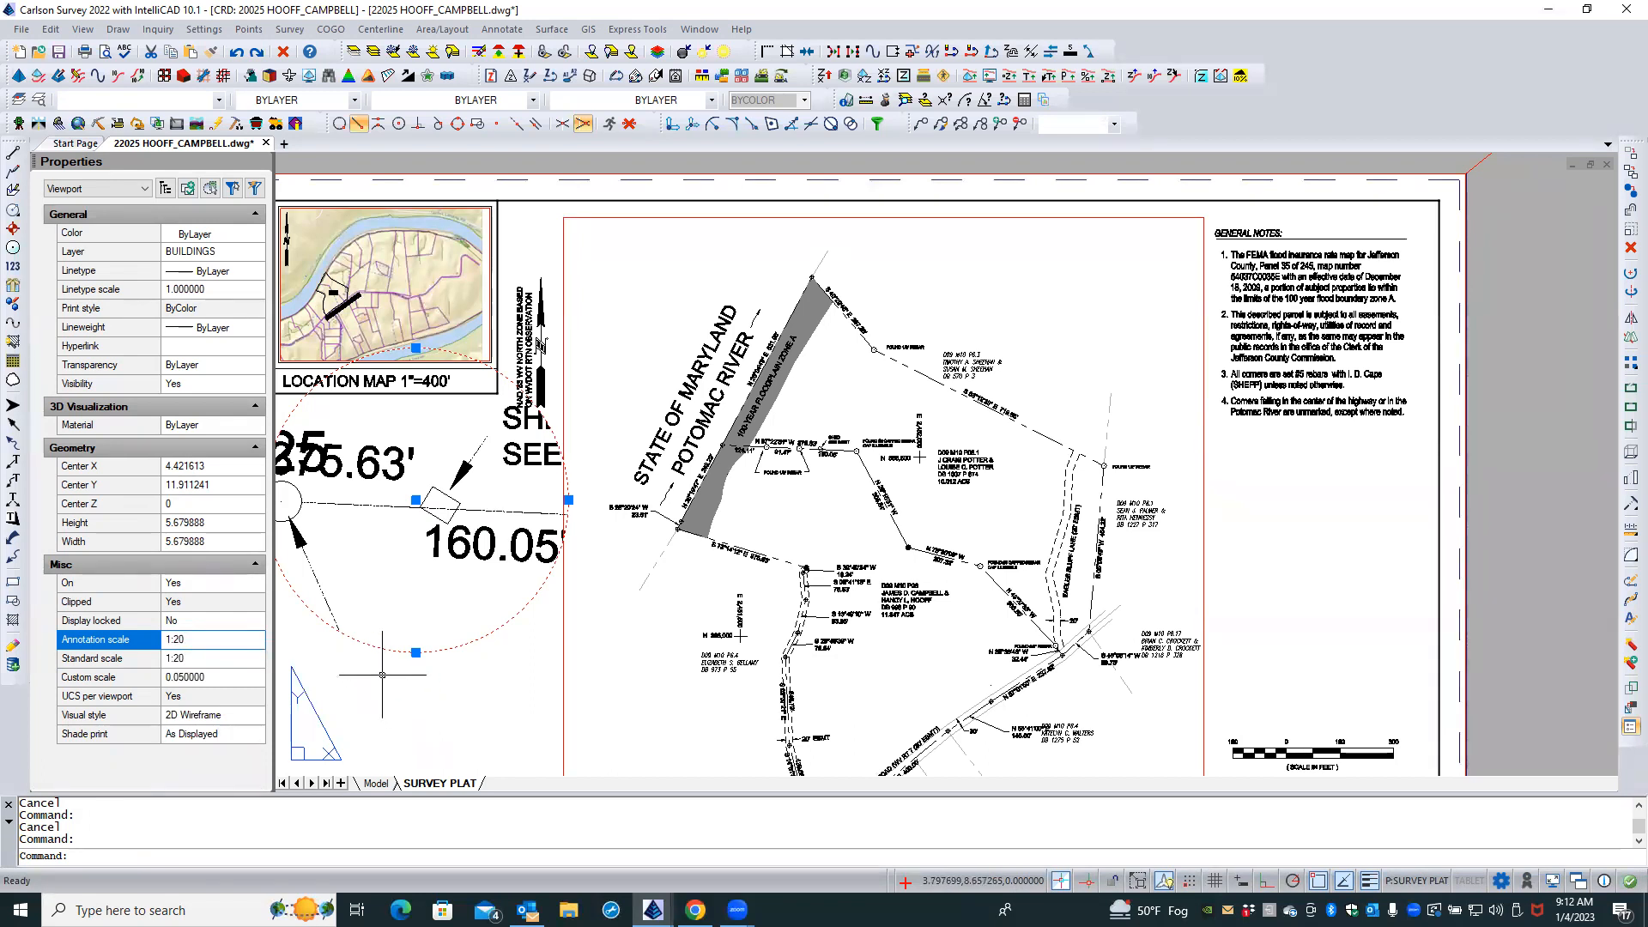
Lock the circular viewport's display
{"action": "left_click", "coordinate": [220, 621]}
{"action": "left_click", "coordinate": [254, 621]}
{"action": "left_click", "coordinate": [206, 640]}
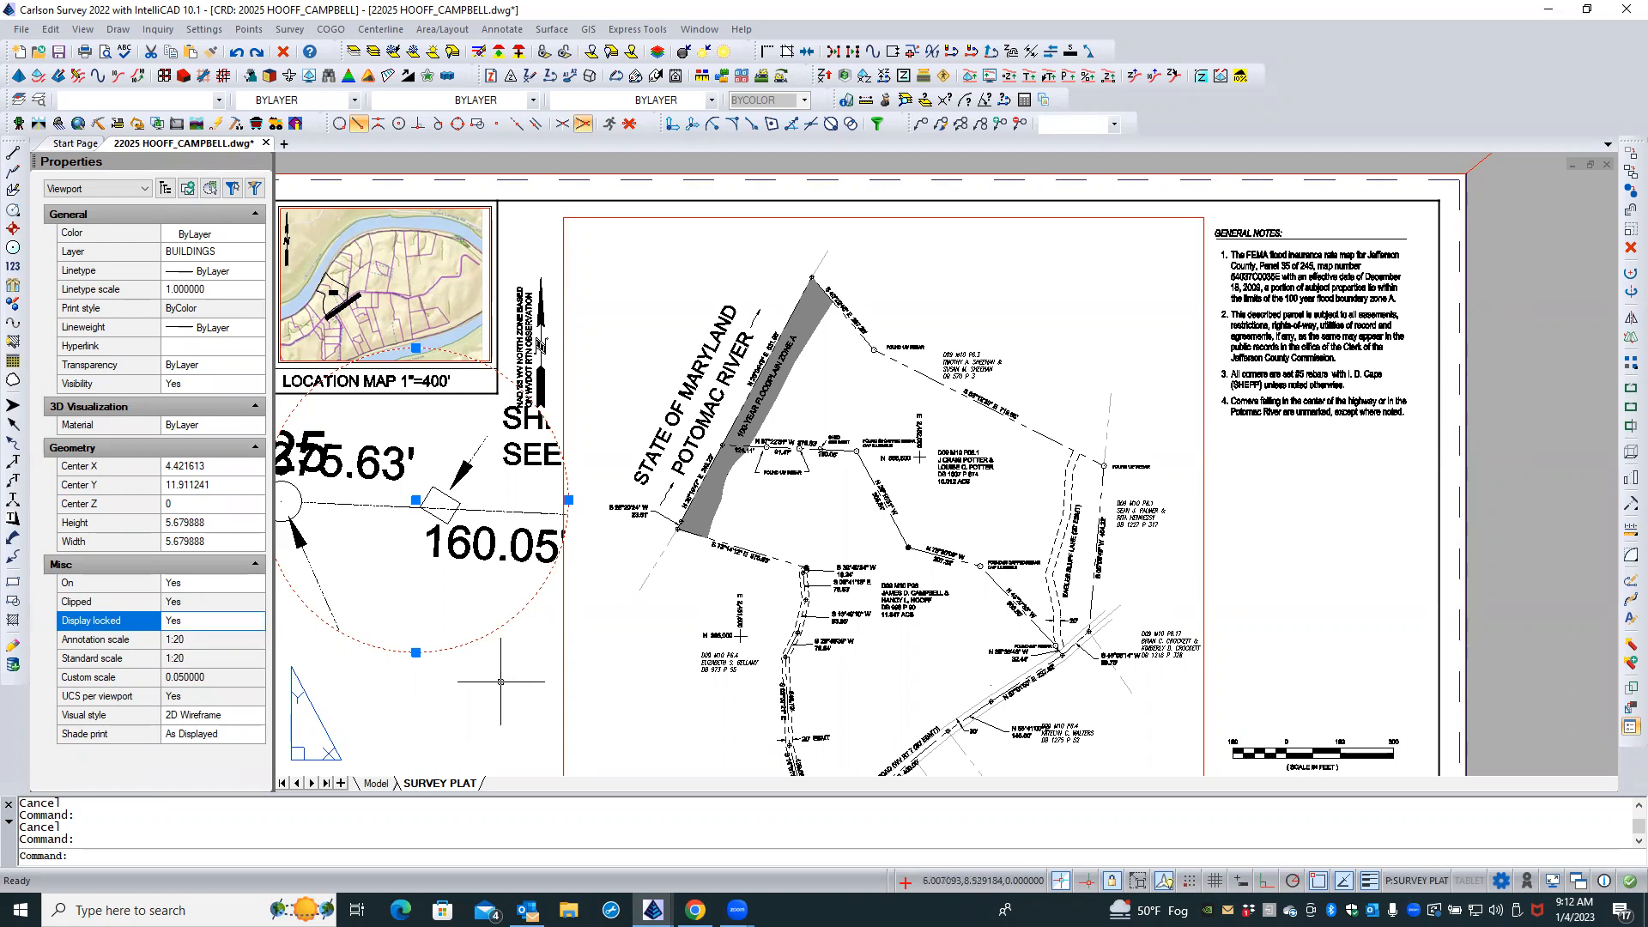
{"action": "key", "text": "Escape"}
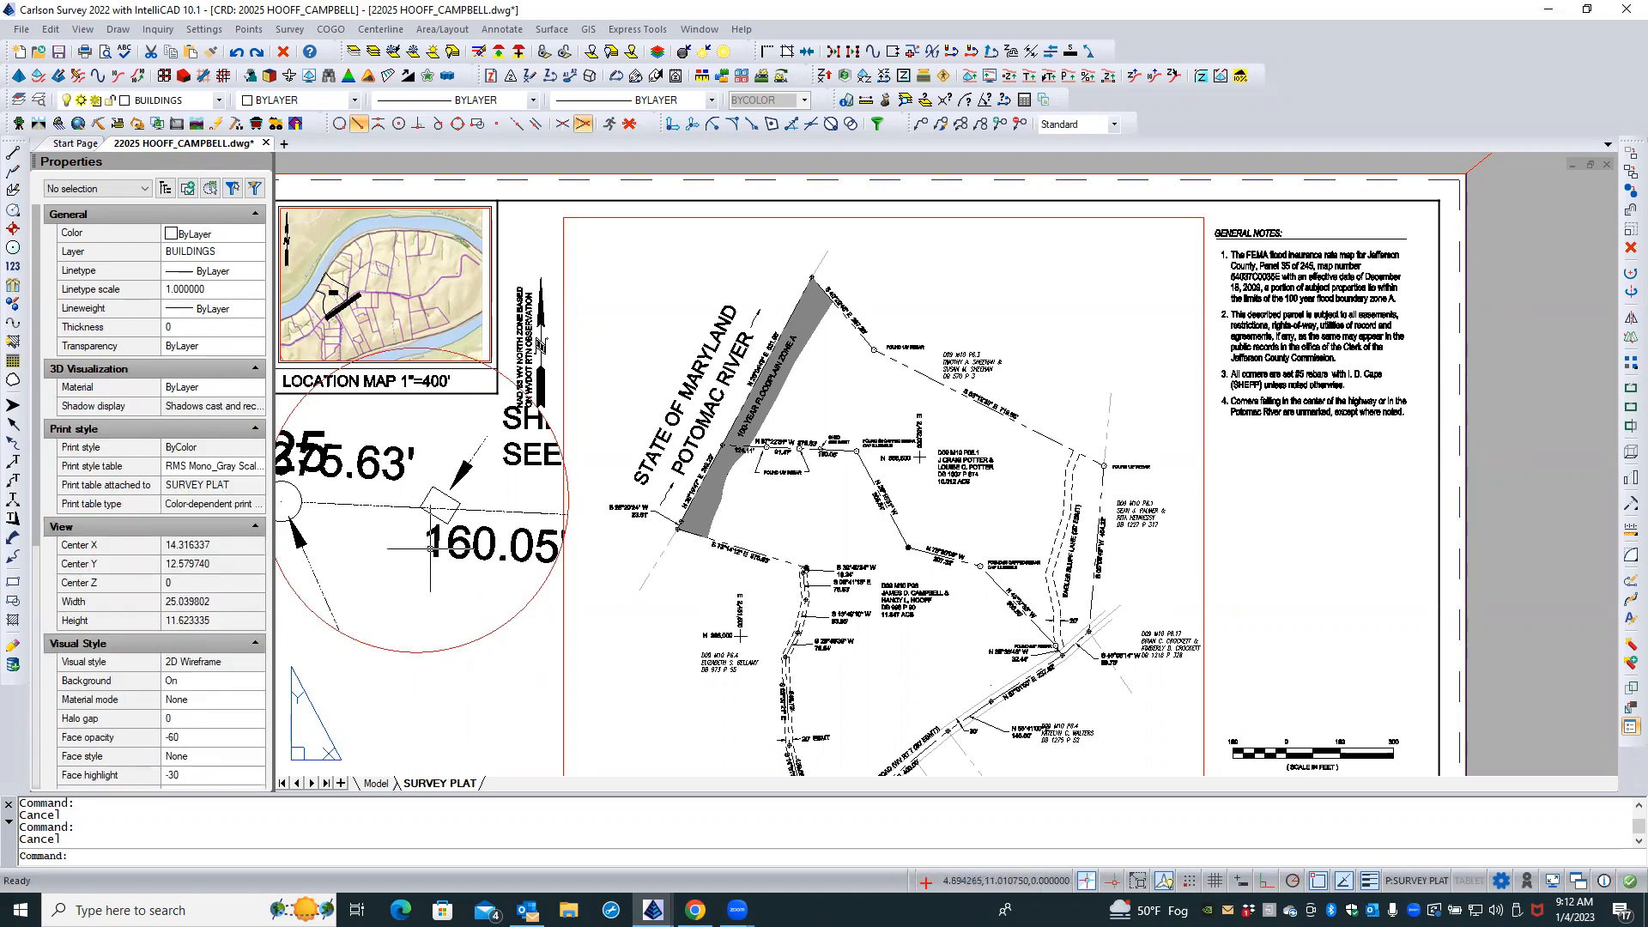
Shrink the circular viewport to about 5.29 in diameter and move its center to about 3.89, 11.14, below the location map
{"action": "left_click", "coordinate": [443, 650]}
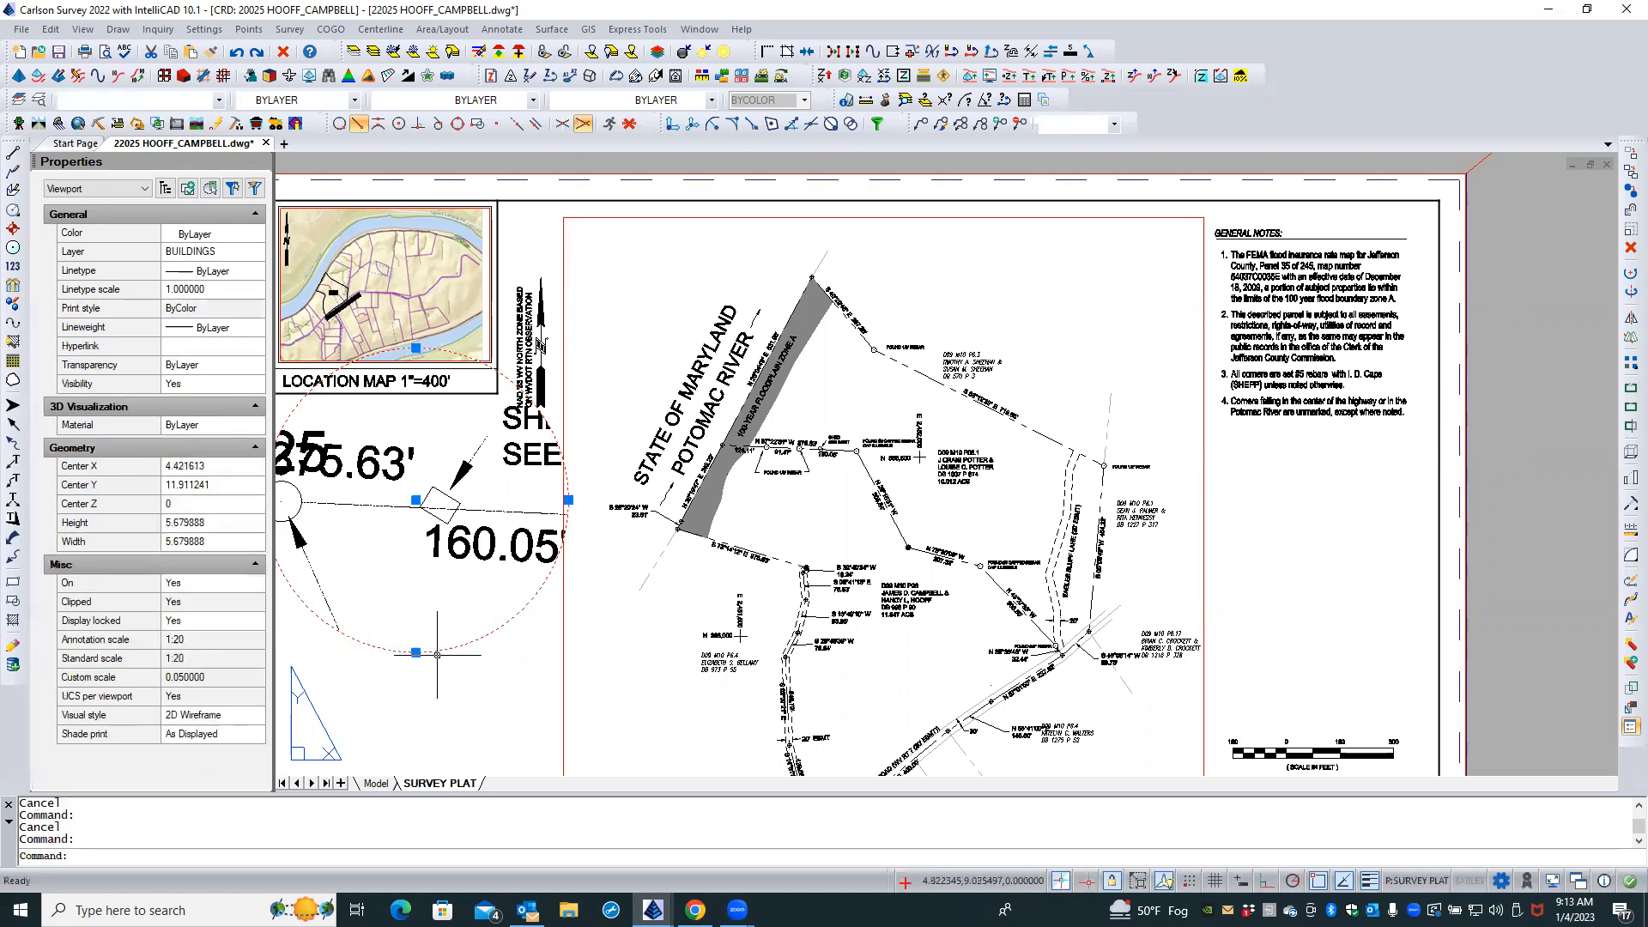
{"action": "left_click", "coordinate": [415, 651]}
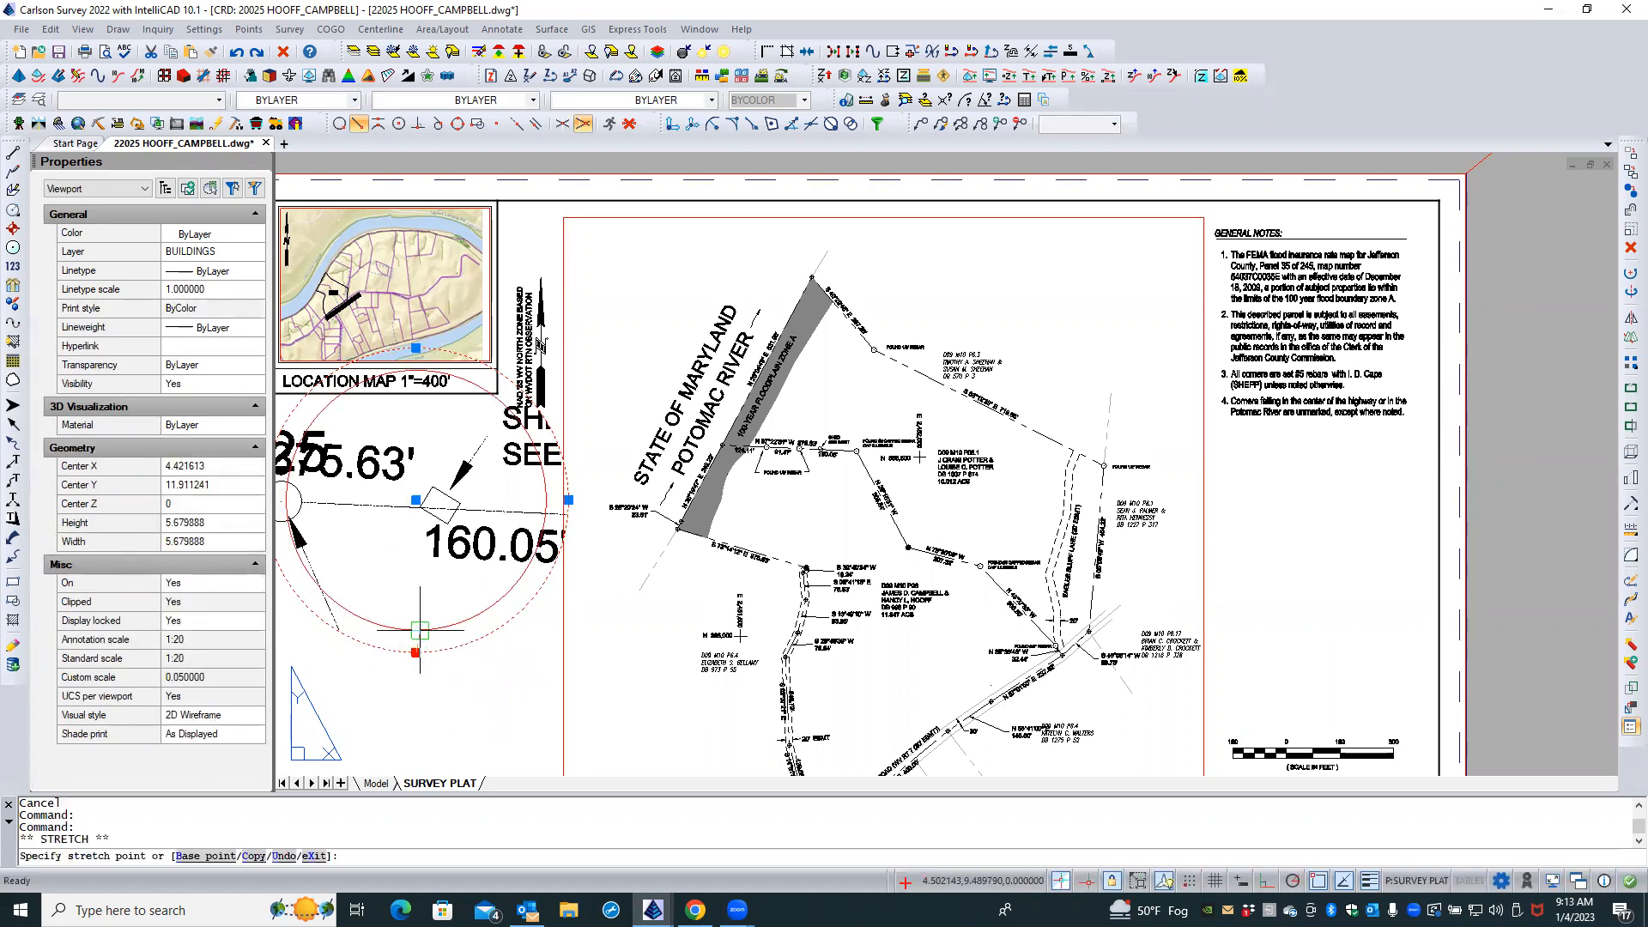
{"action": "left_click", "coordinate": [416, 642]}
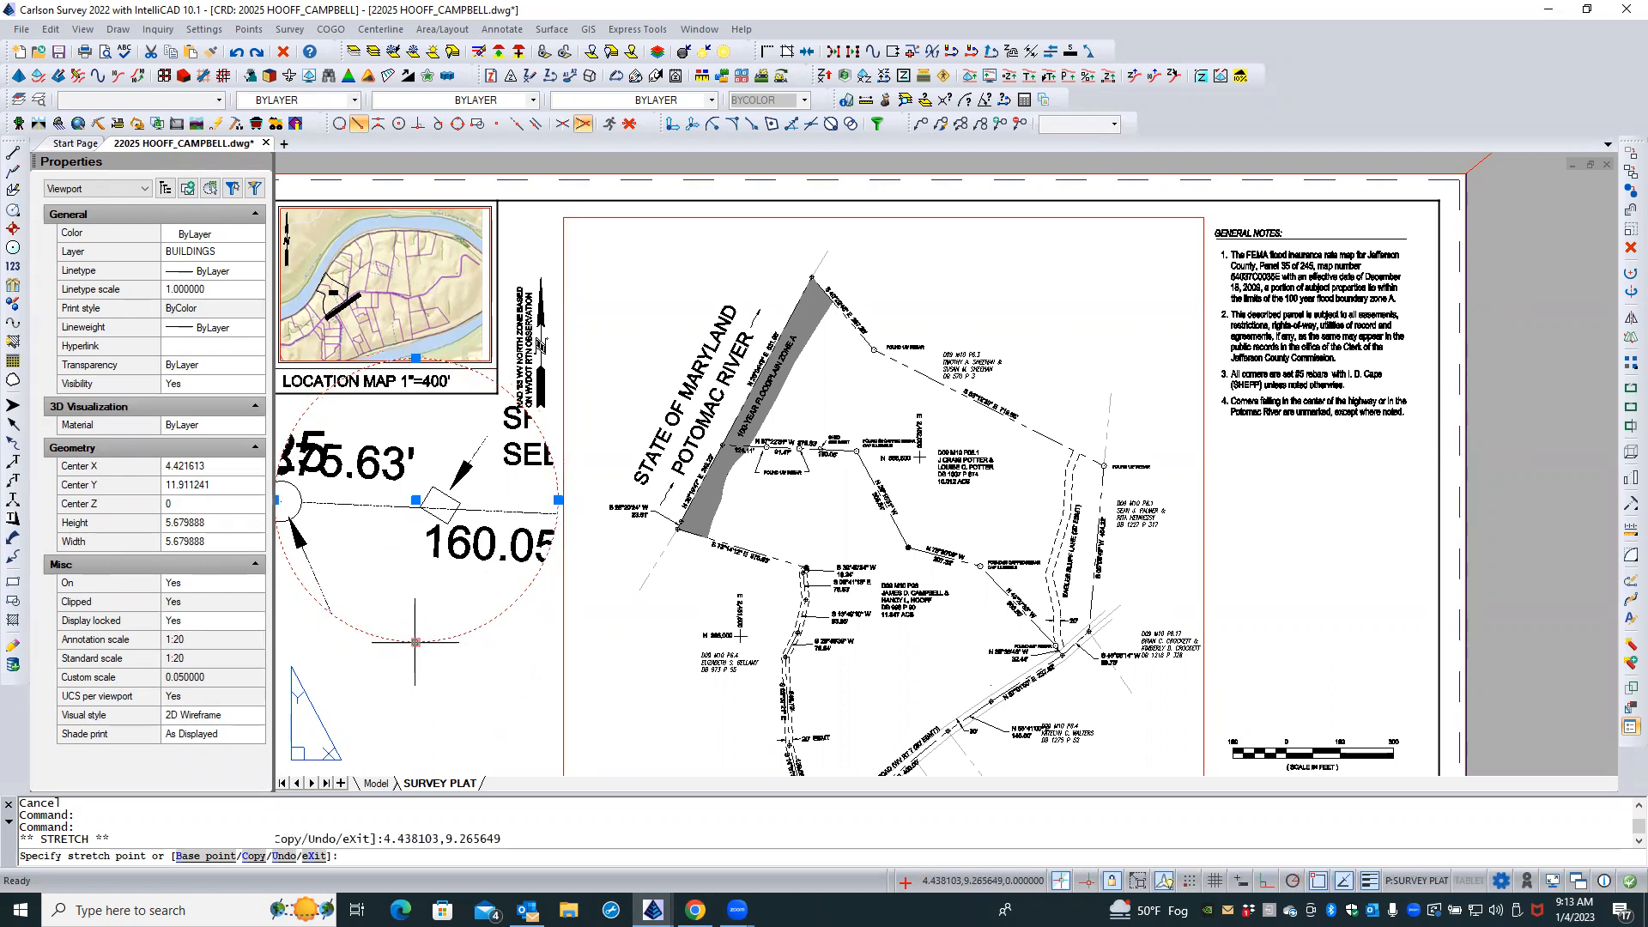
{"action": "left_click", "coordinate": [416, 500]}
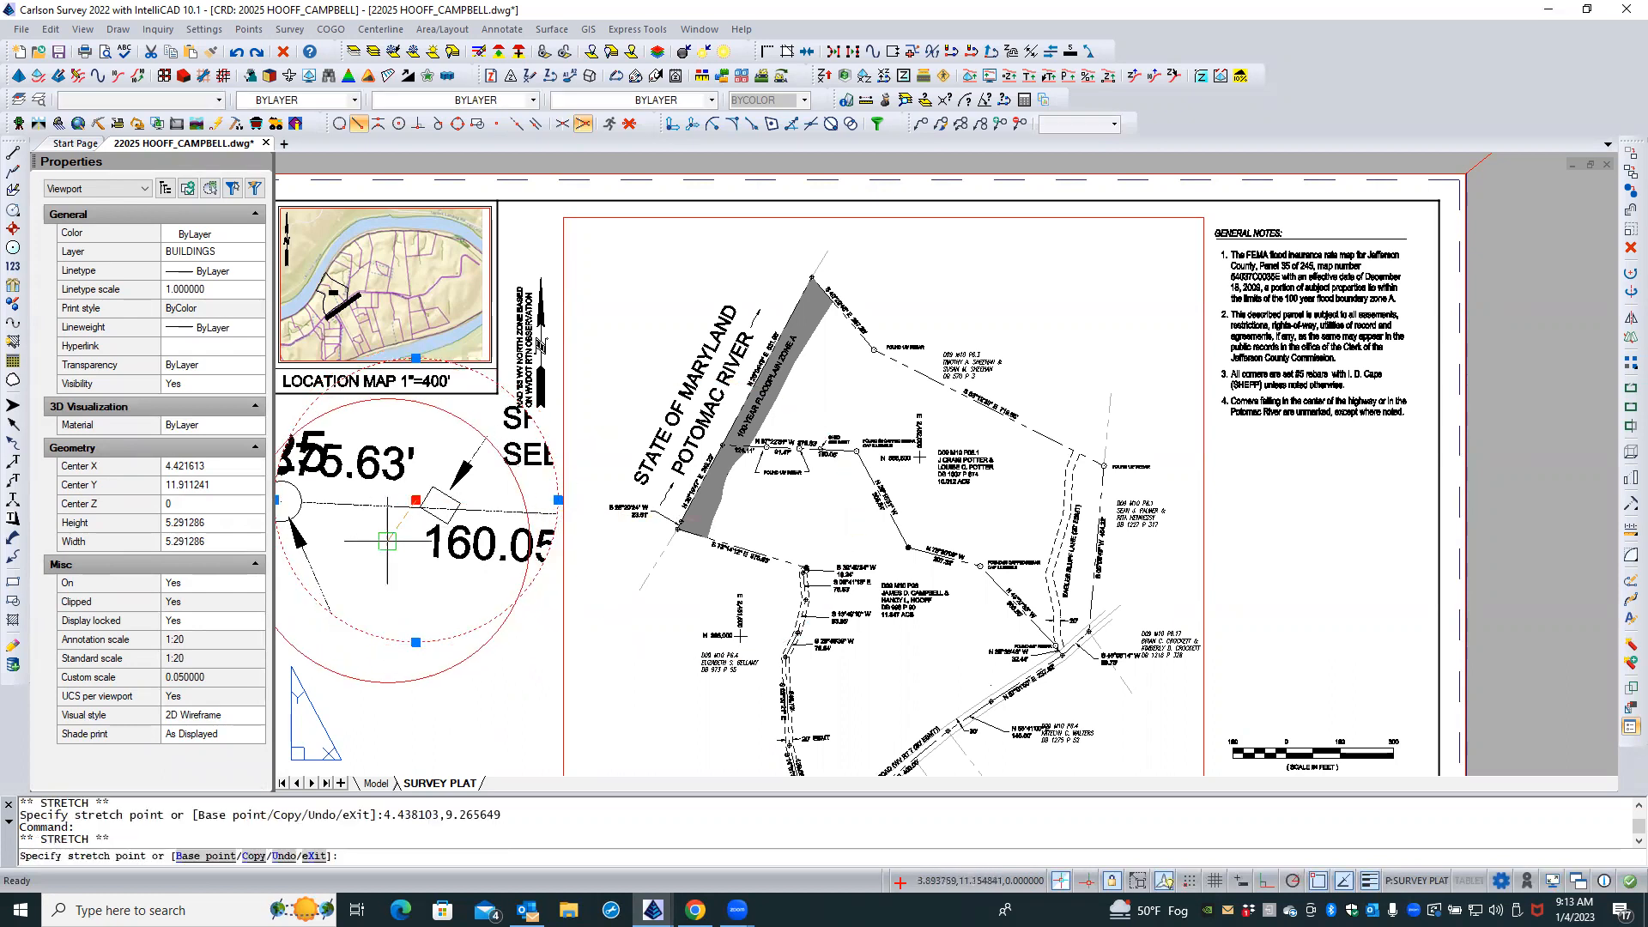
{"action": "left_click", "coordinate": [388, 543]}
{"action": "scroll", "coordinate": [669, 429], "scroll_direction": "down", "scroll_amount": 1}
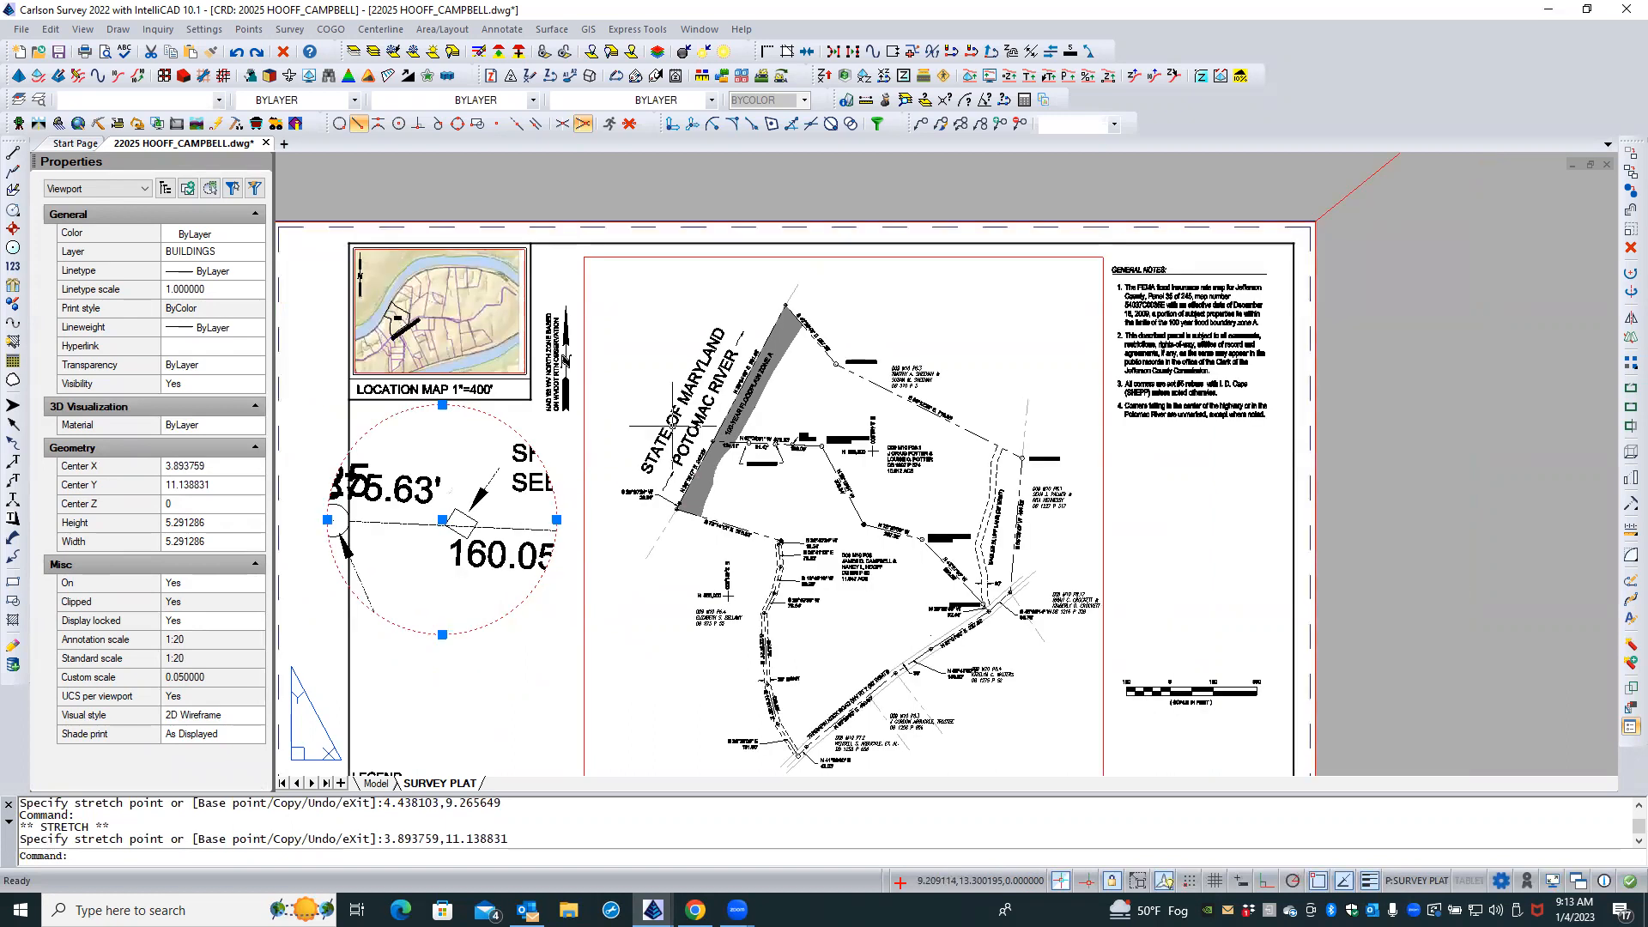
{"action": "scroll", "coordinate": [317, 538], "scroll_direction": "up", "scroll_amount": 2}
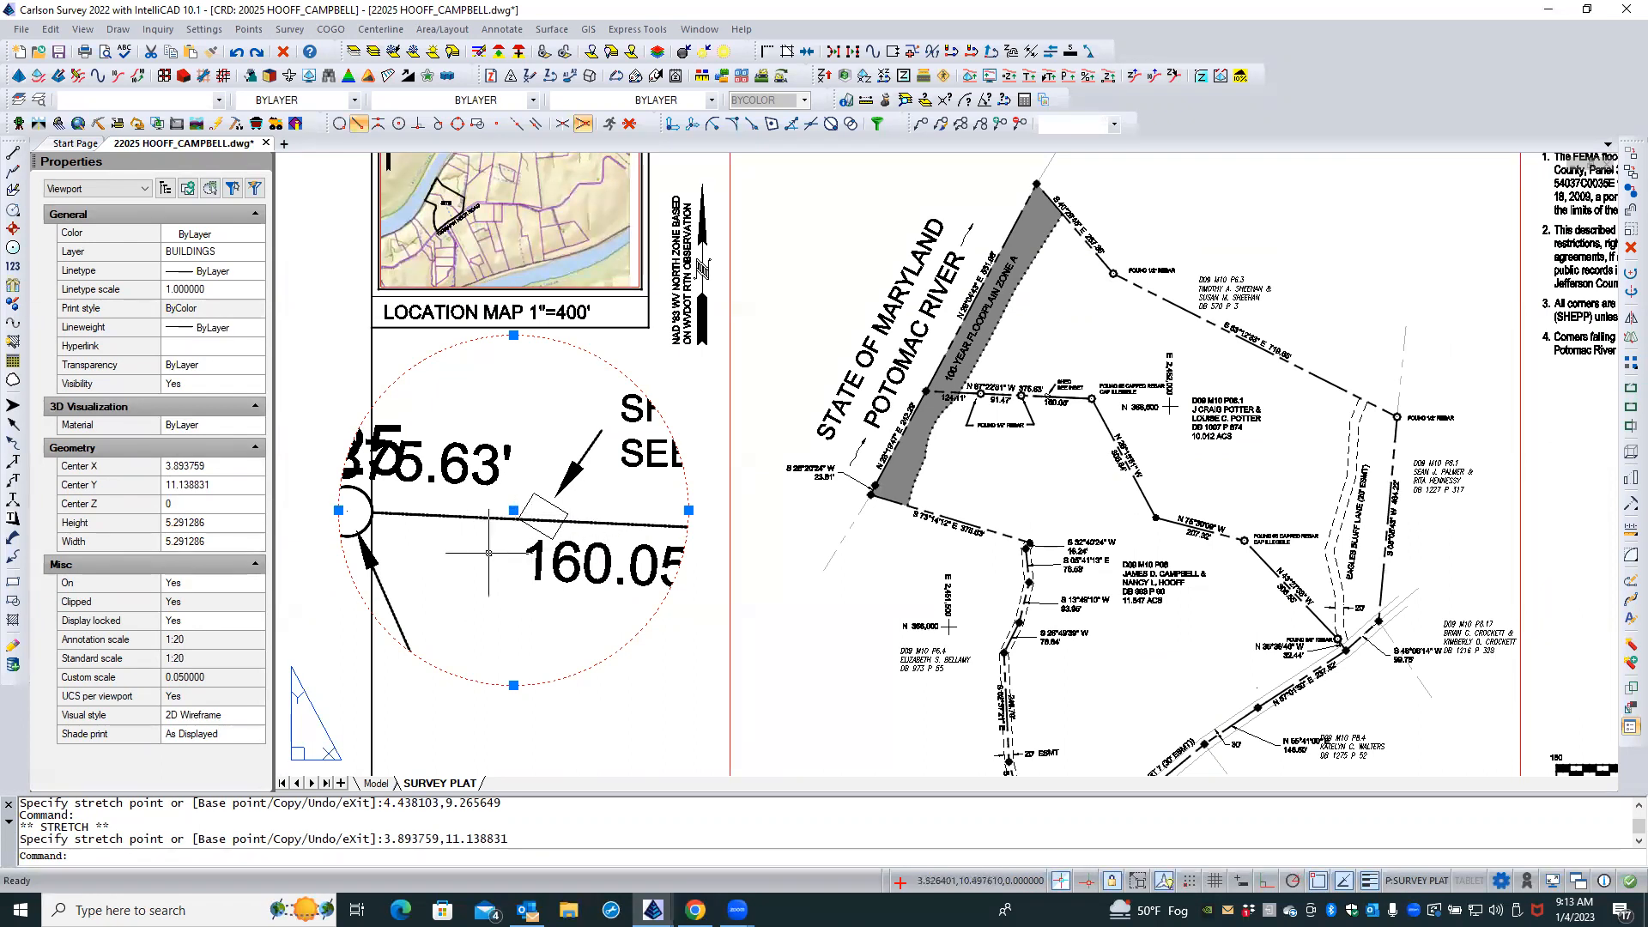
Unlock the circular viewport's display and activate model space inside it
{"action": "left_click", "coordinate": [190, 624]}
{"action": "left_click", "coordinate": [191, 624]}
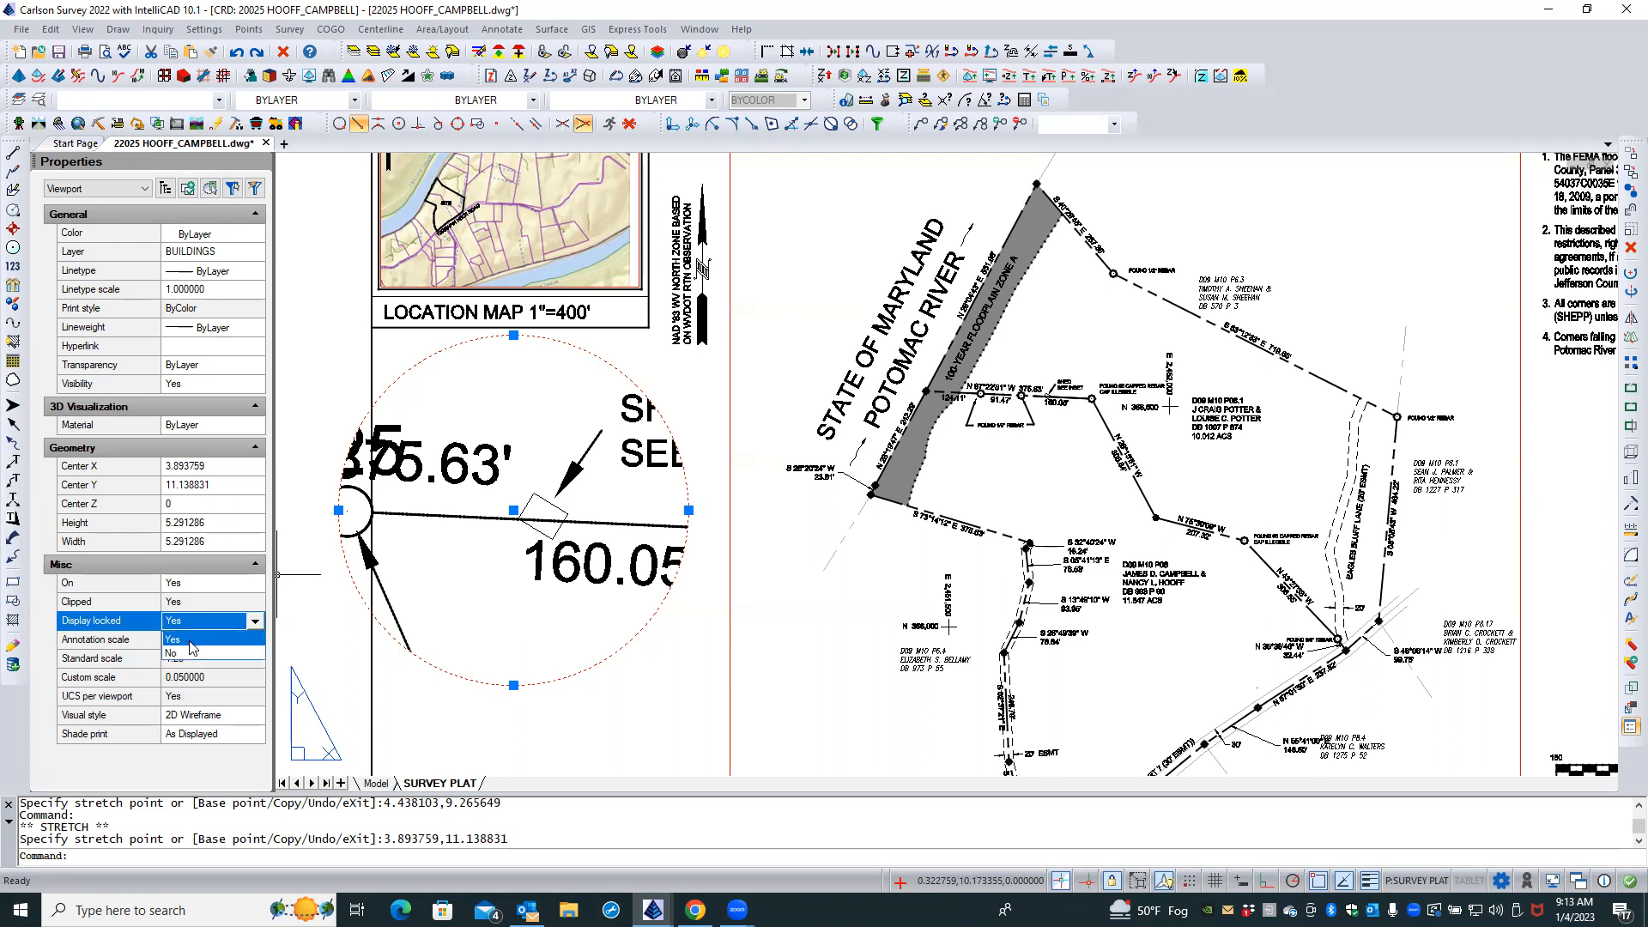
{"action": "left_click", "coordinate": [183, 655]}
{"action": "left_click", "coordinate": [455, 565]}
{"action": "key", "text": "Escape"}
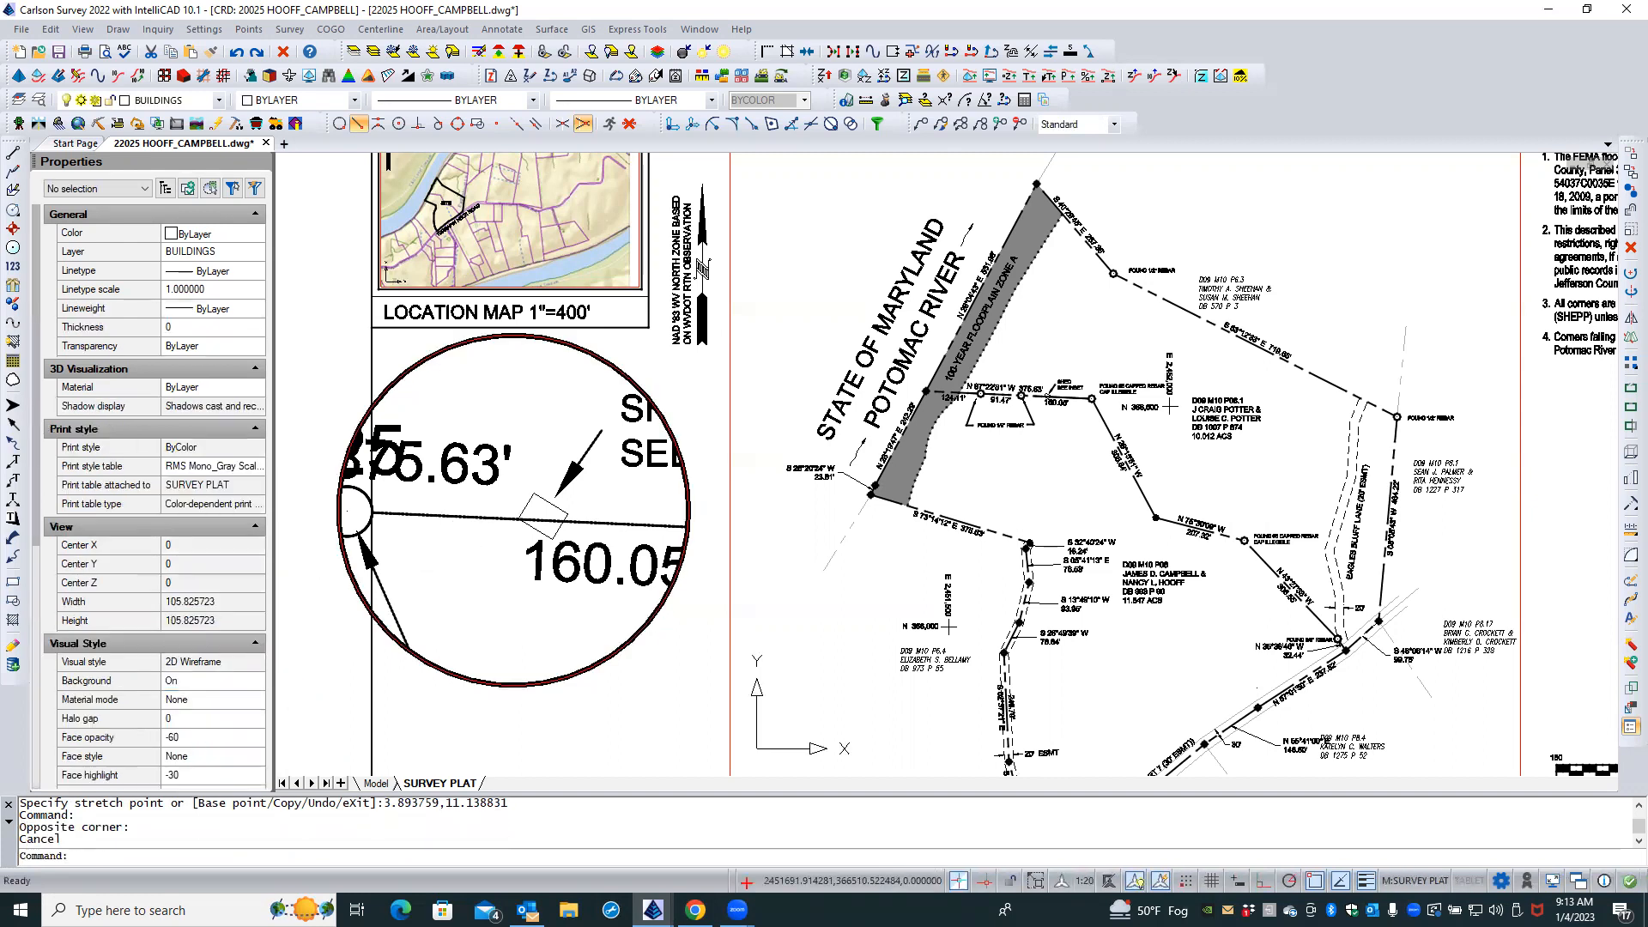
Pan the view inside the circular viewport until the entire rebar marker and the shed both show along the boundary line
{"action": "middle_click_drag", "start_coordinate": [445, 564], "coordinate": [487, 554]}
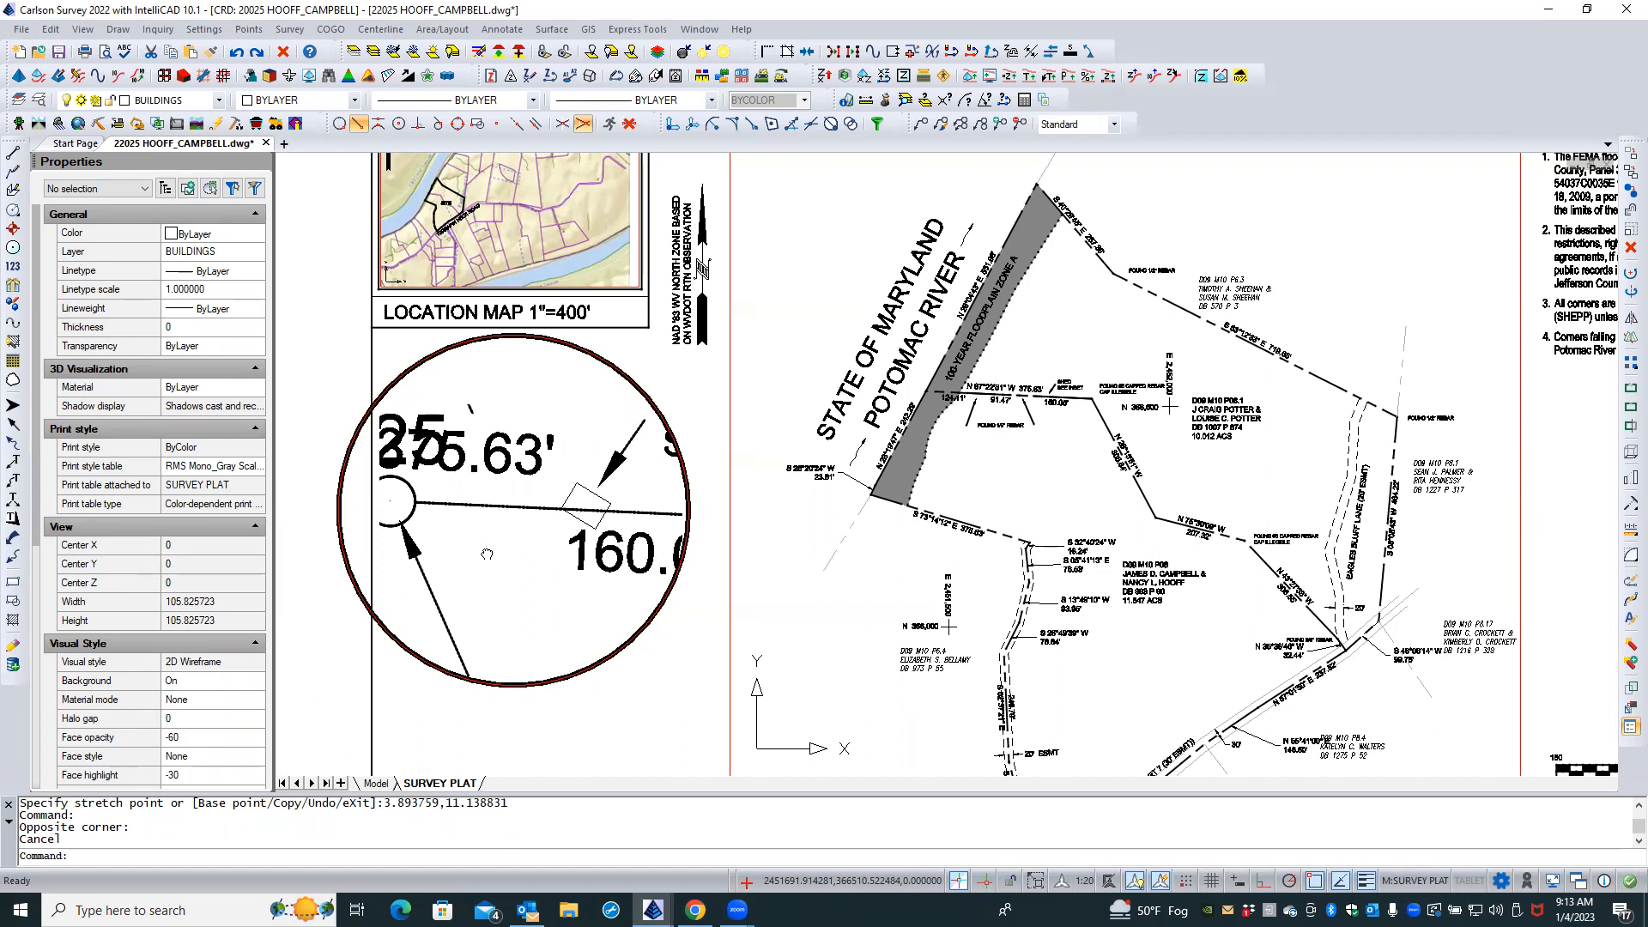
{"action": "middle_click_drag", "start_coordinate": [487, 555], "coordinate": [481, 558]}
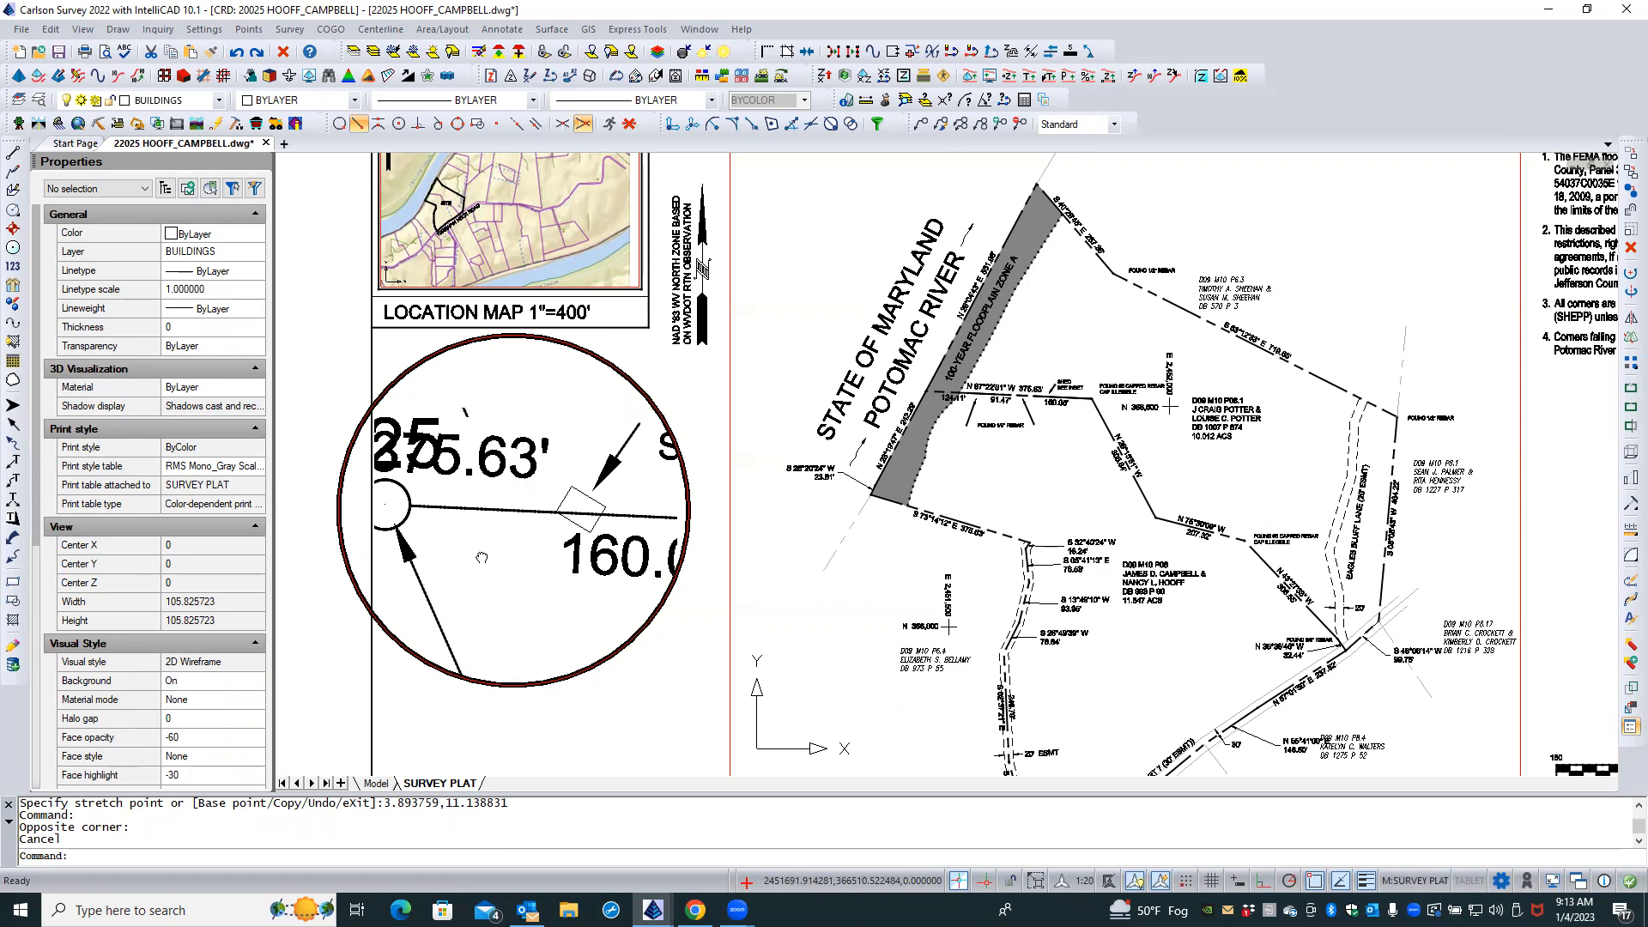
{"action": "middle_click_drag", "start_coordinate": [482, 558], "coordinate": [495, 556]}
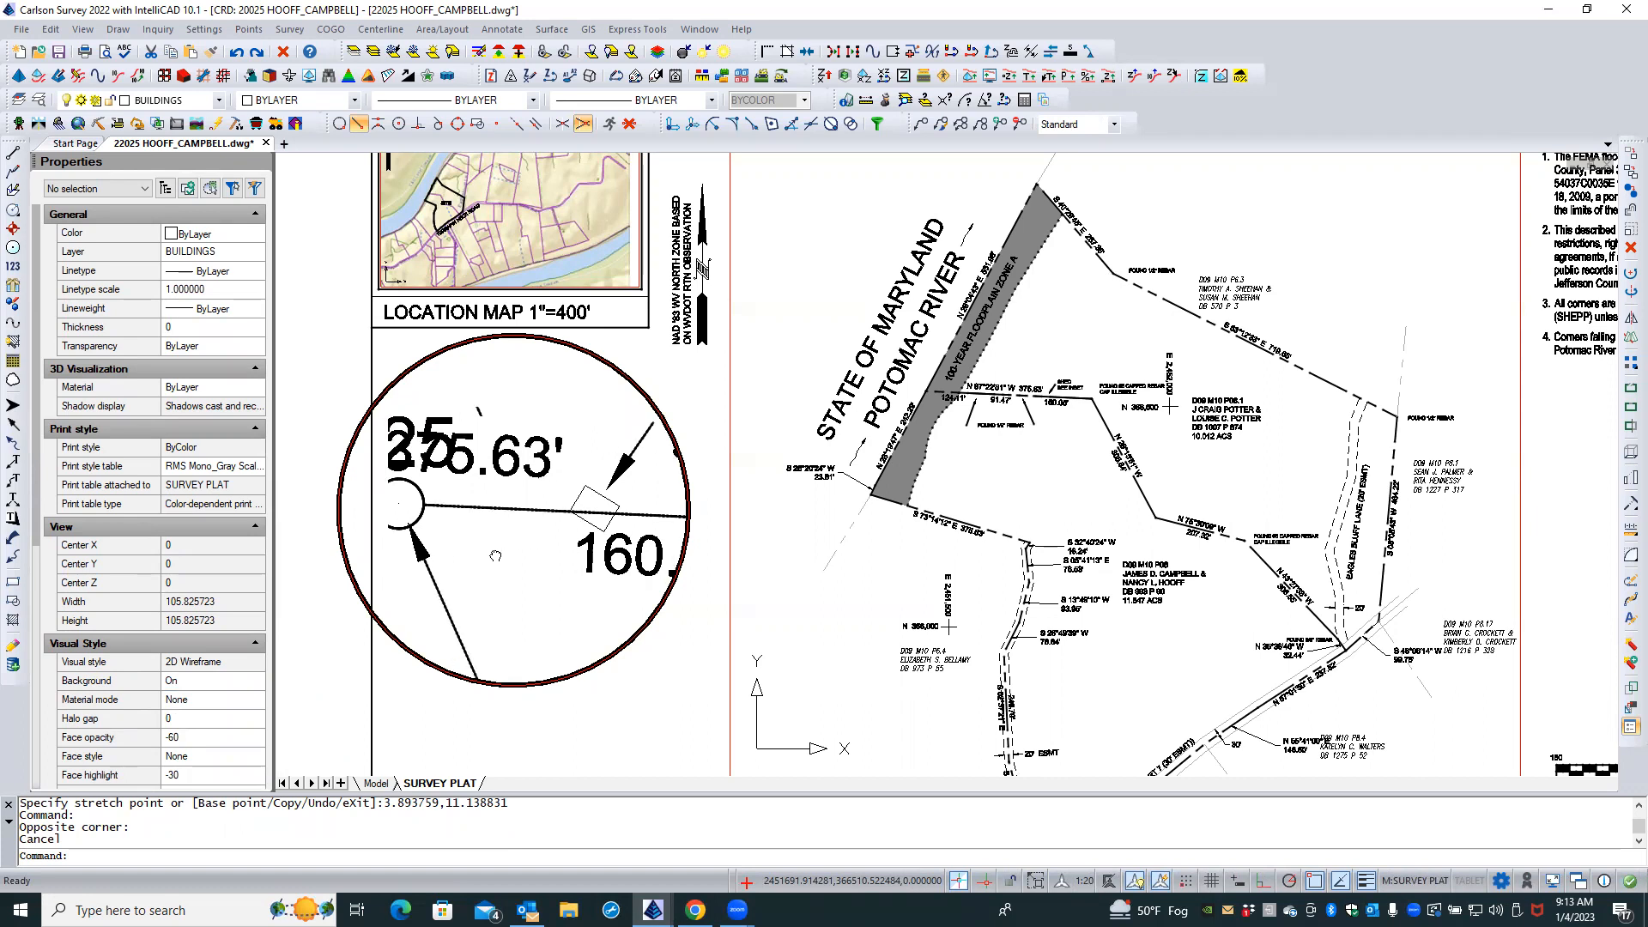
{"action": "right_click", "coordinate": [491, 550]}
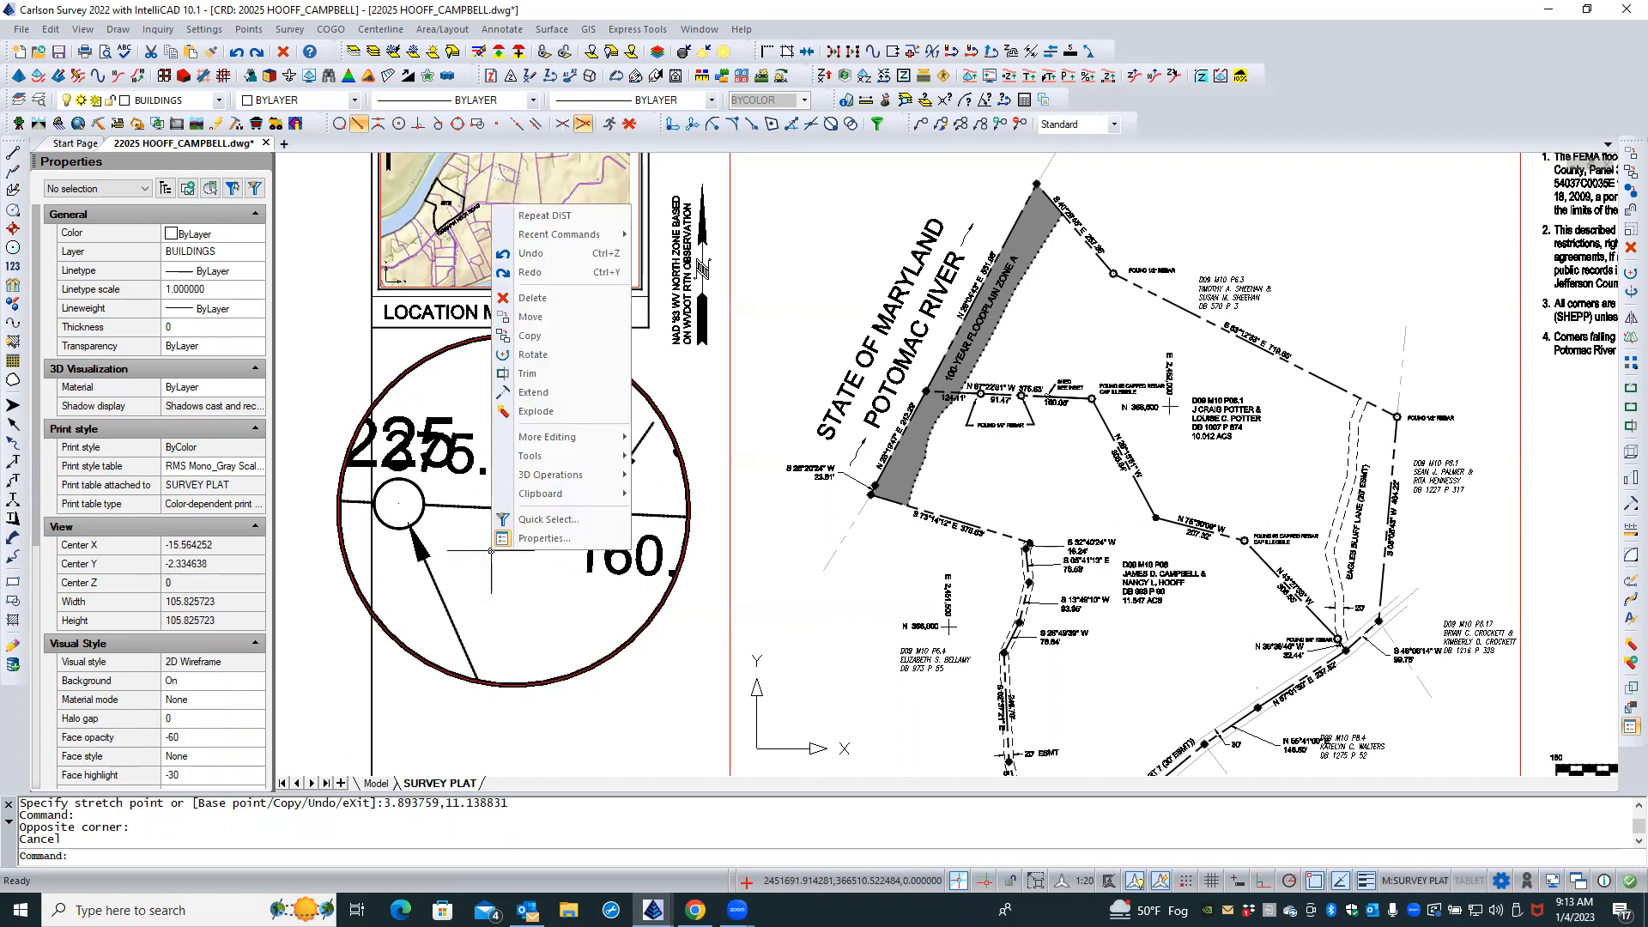
{"action": "key", "text": "Escape"}
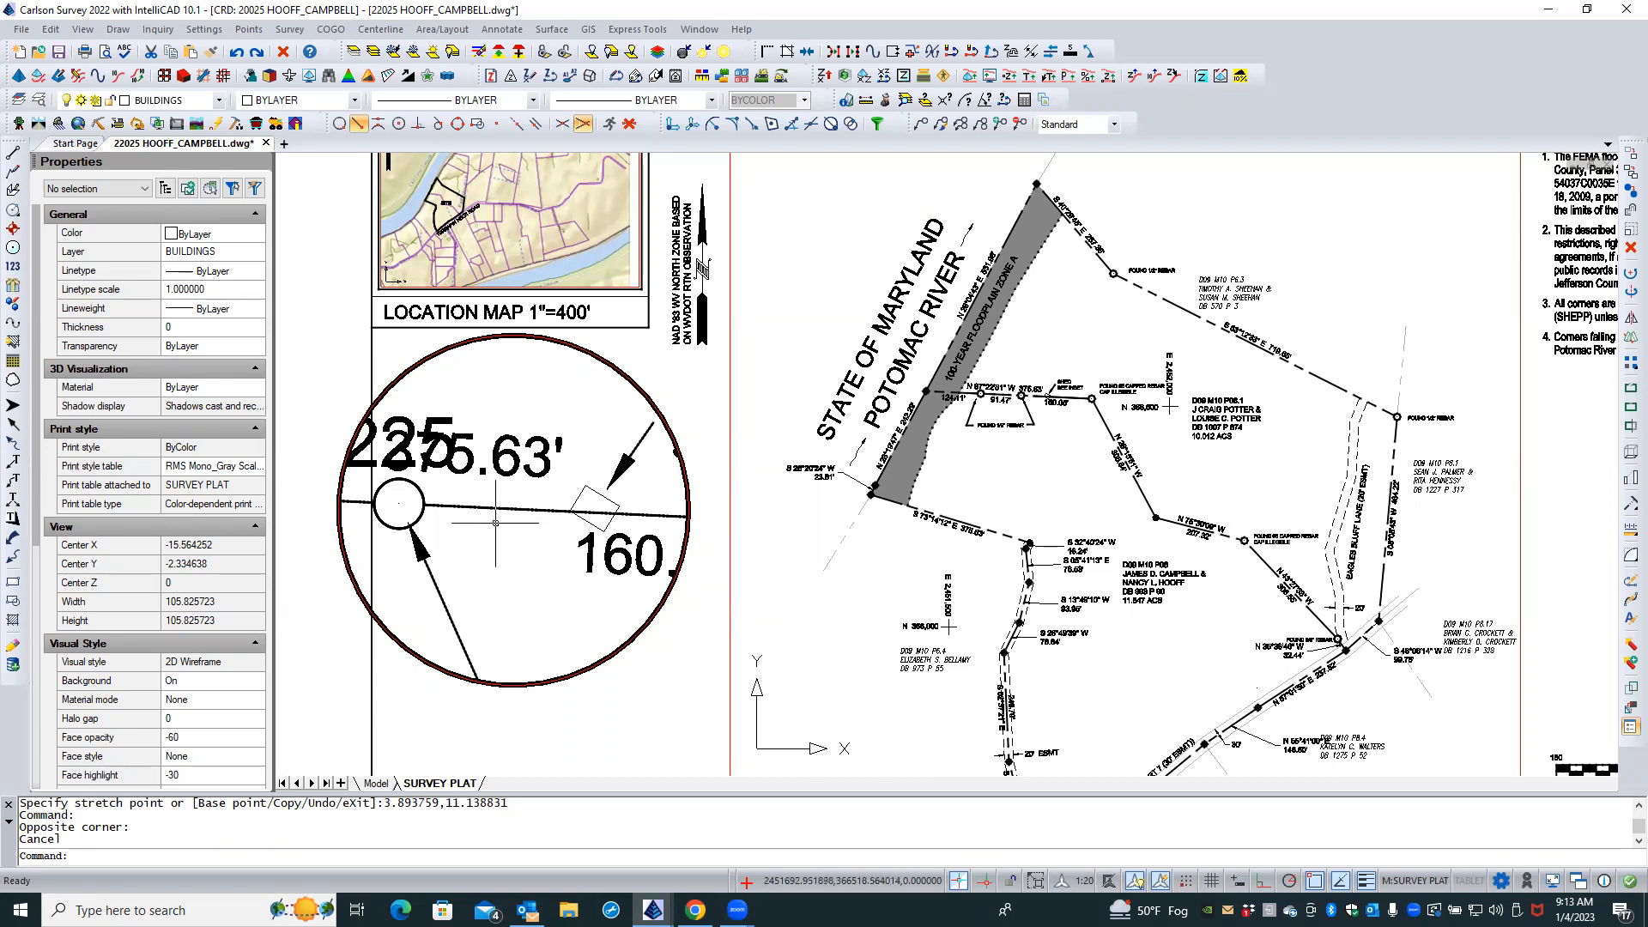
Freeze the PNTNO and ANNO-BOUNDARY layers inside the circular viewport by picking the point number and the boundary distance text
{"action": "double_click", "coordinate": [559, 703]}
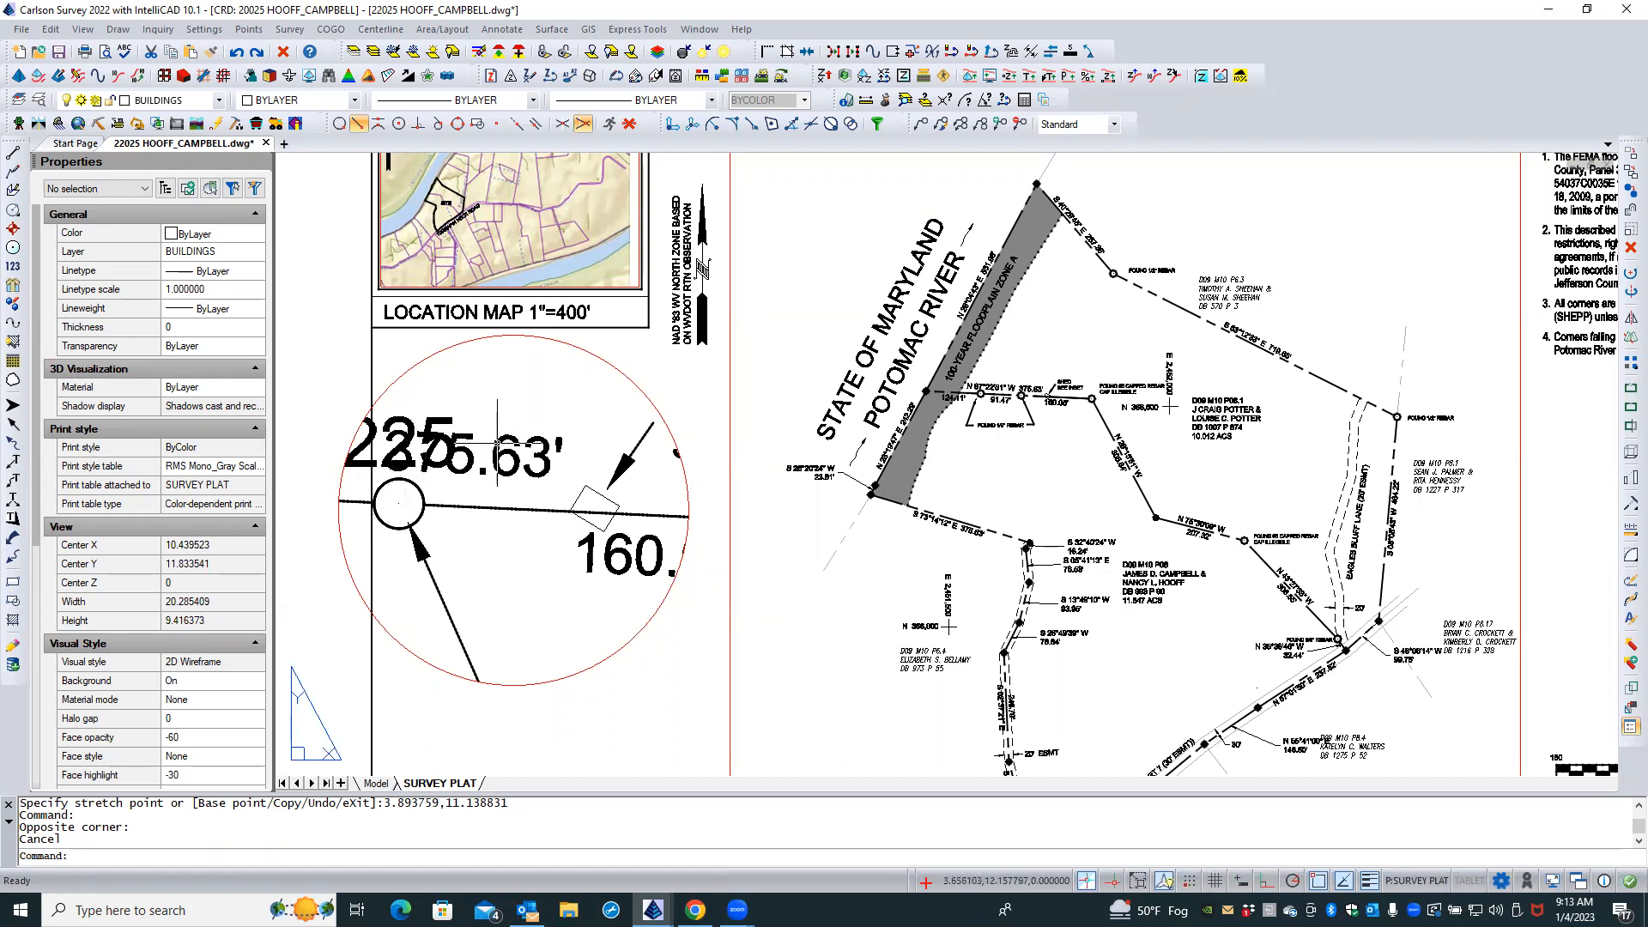
{"action": "double_click", "coordinate": [523, 547]}
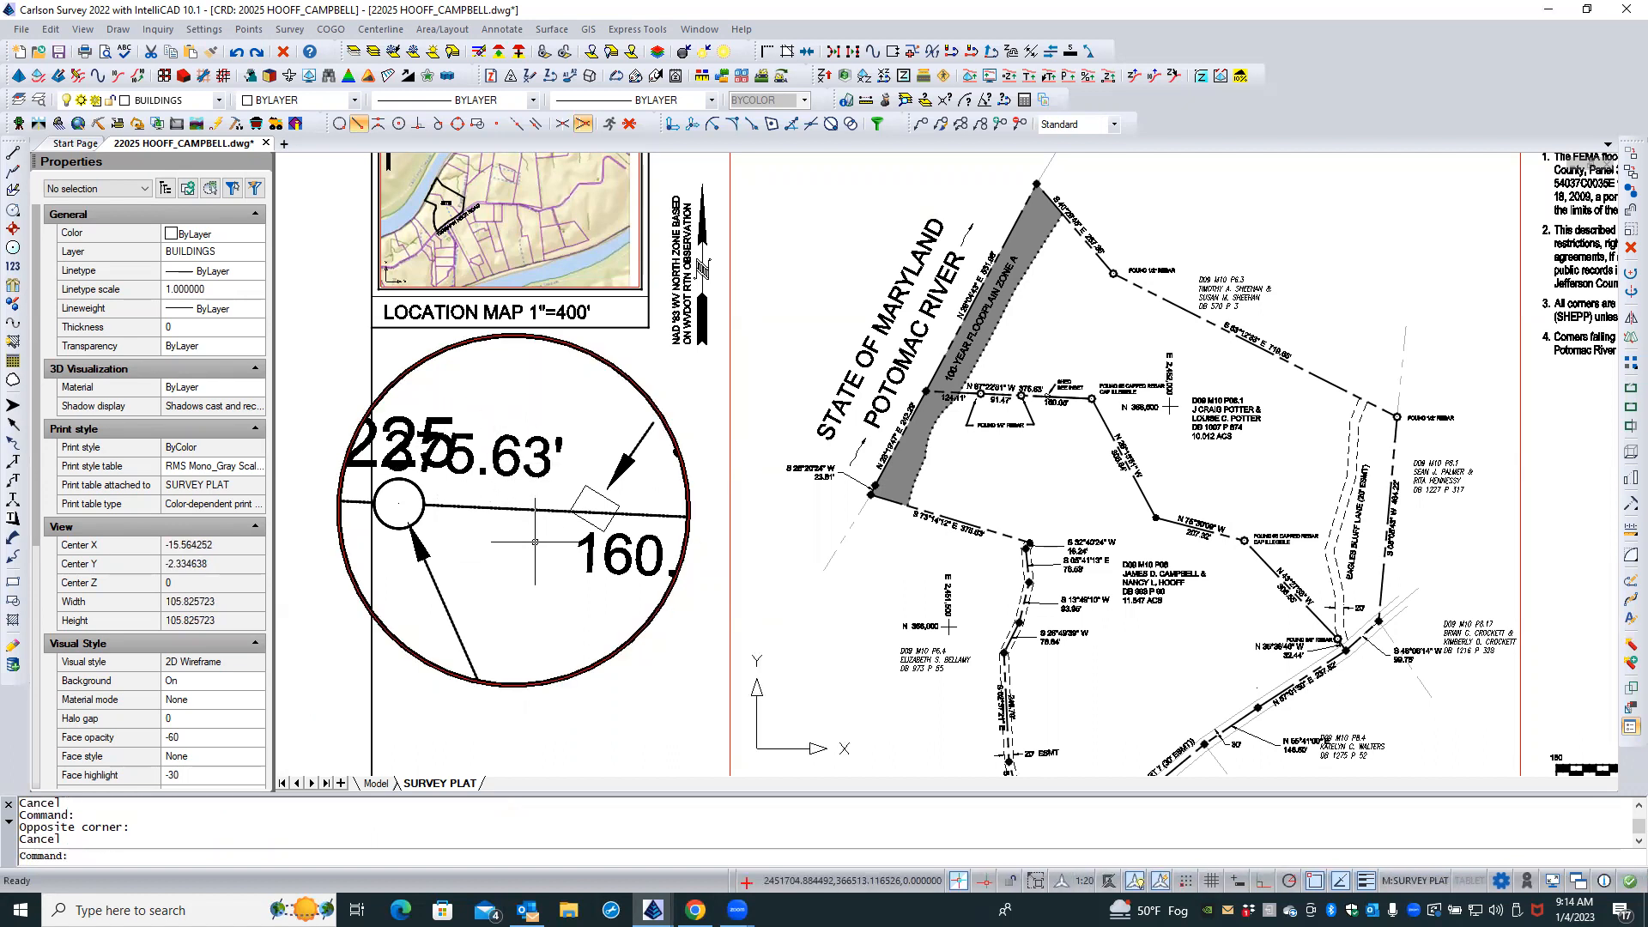
{"action": "left_click", "coordinate": [394, 53]}
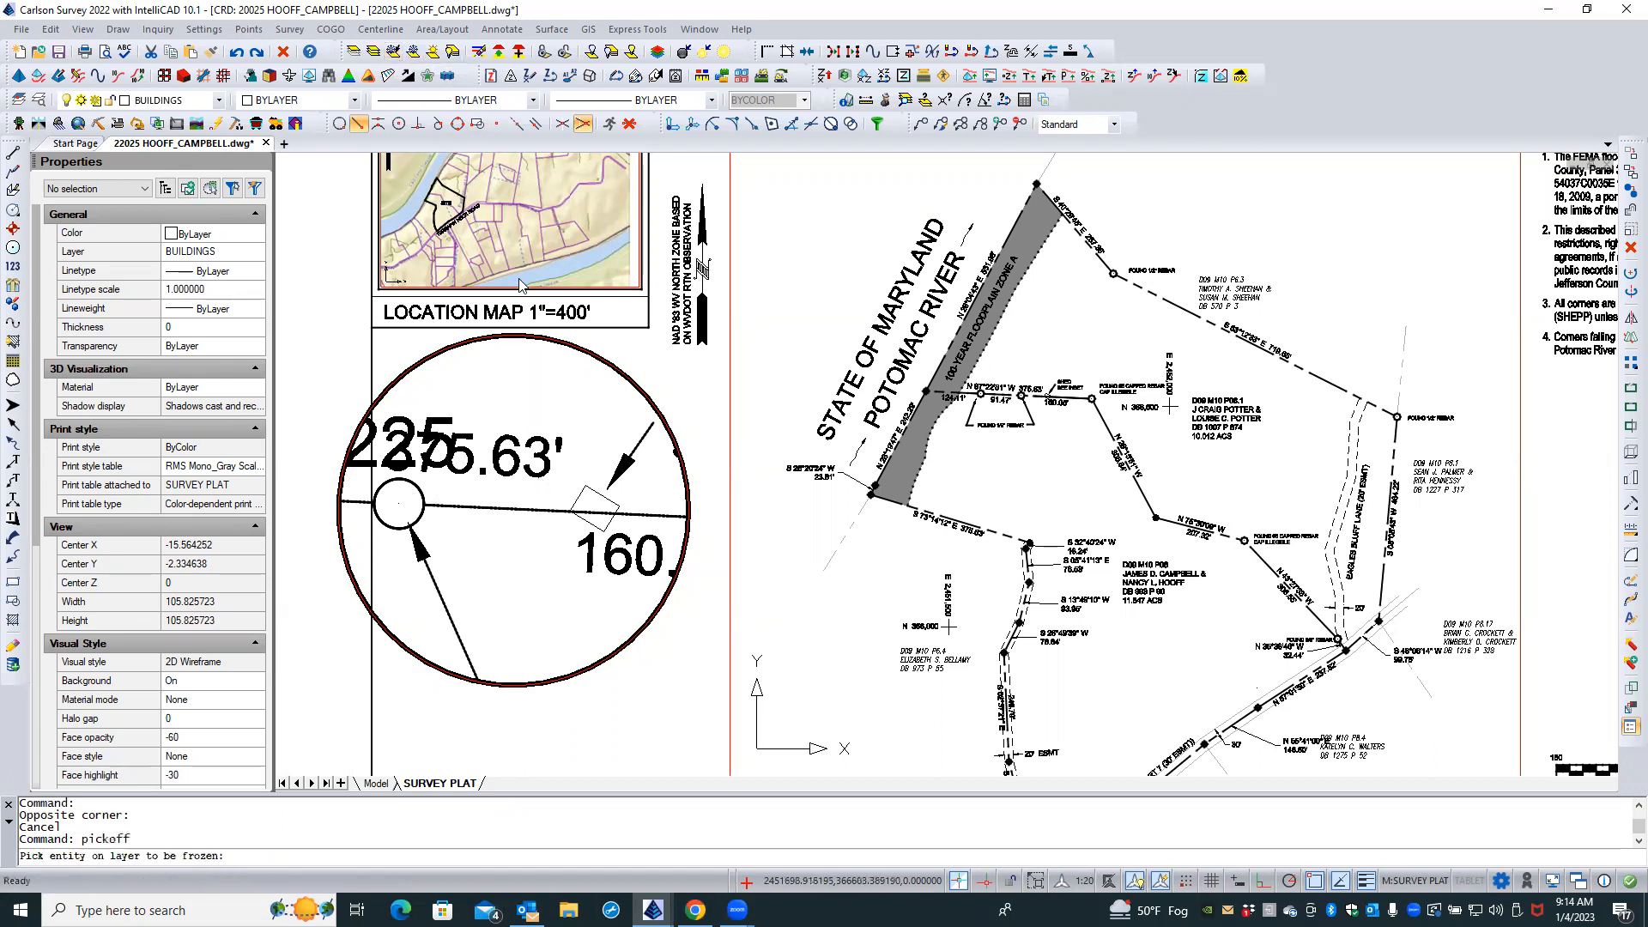
{"action": "left_click", "coordinate": [411, 442]}
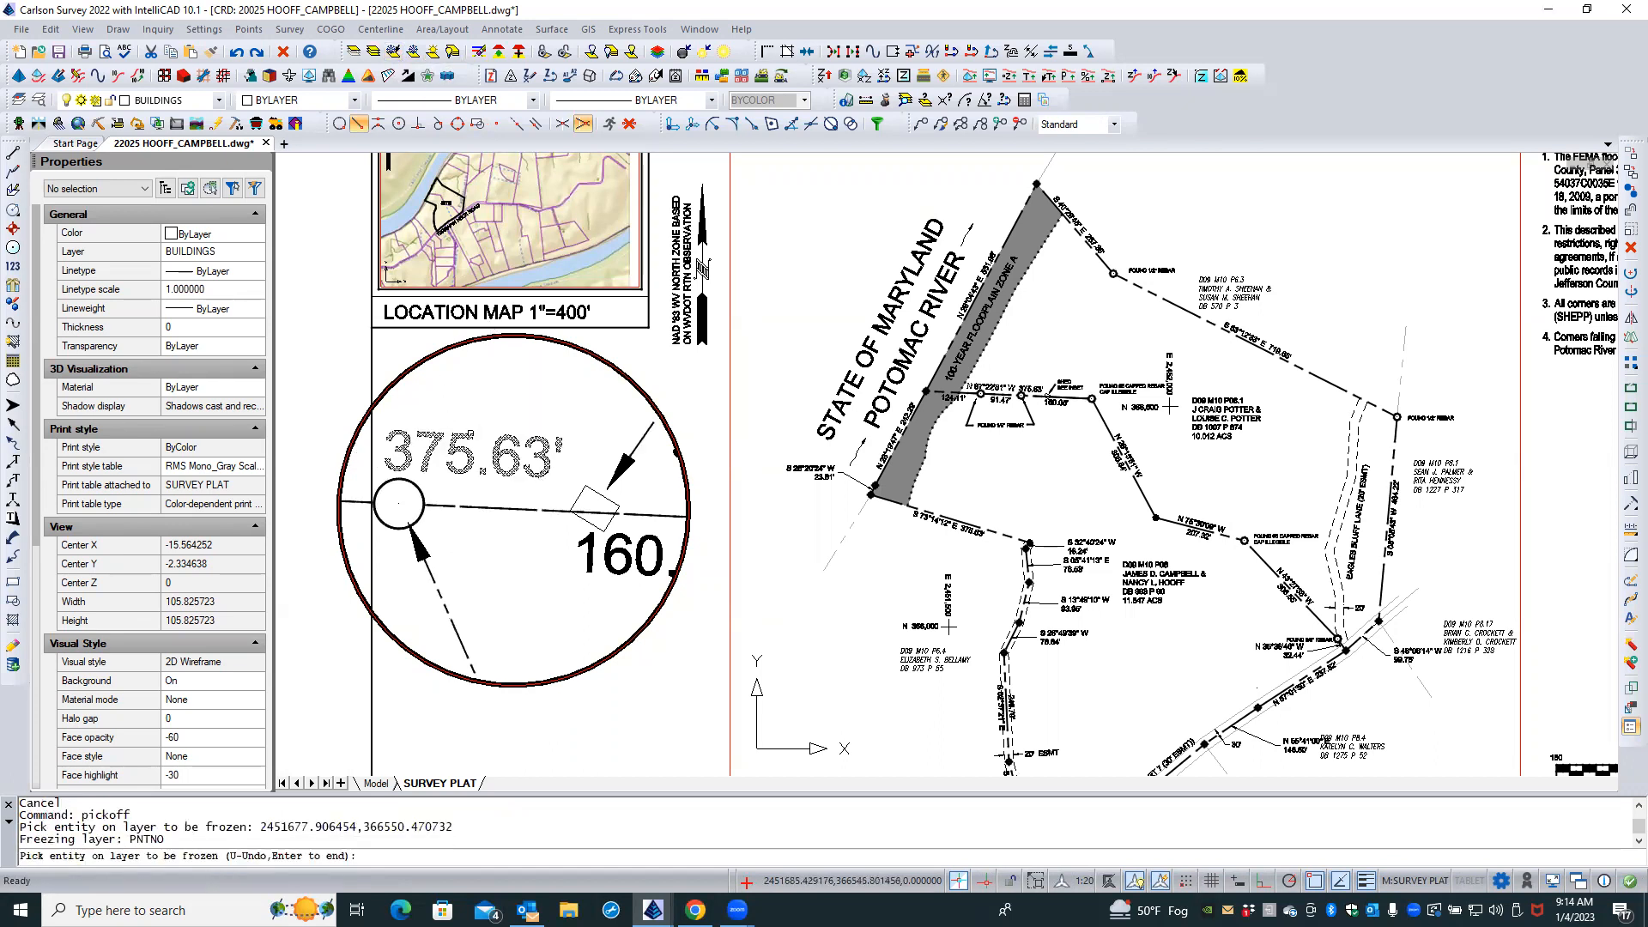
{"action": "left_click", "coordinate": [448, 470]}
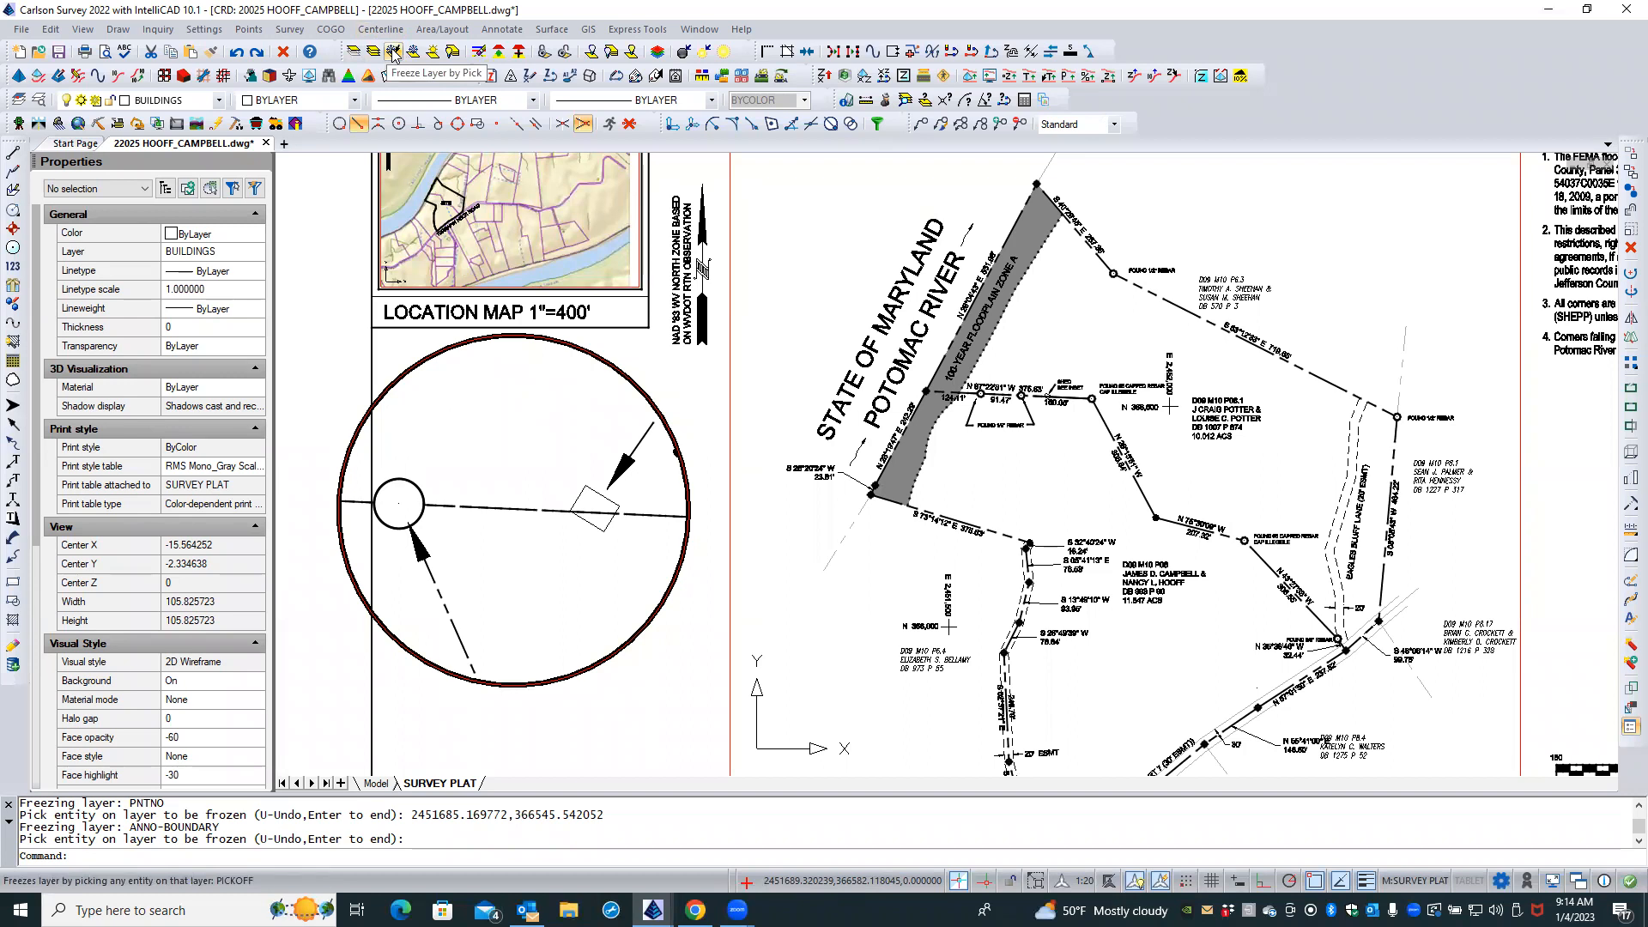
{"action": "key", "text": "Return"}
Select the rebar leader together with all similar leaders and assign them to the DIMENTXT layer
{"action": "left_click", "coordinate": [437, 576]}
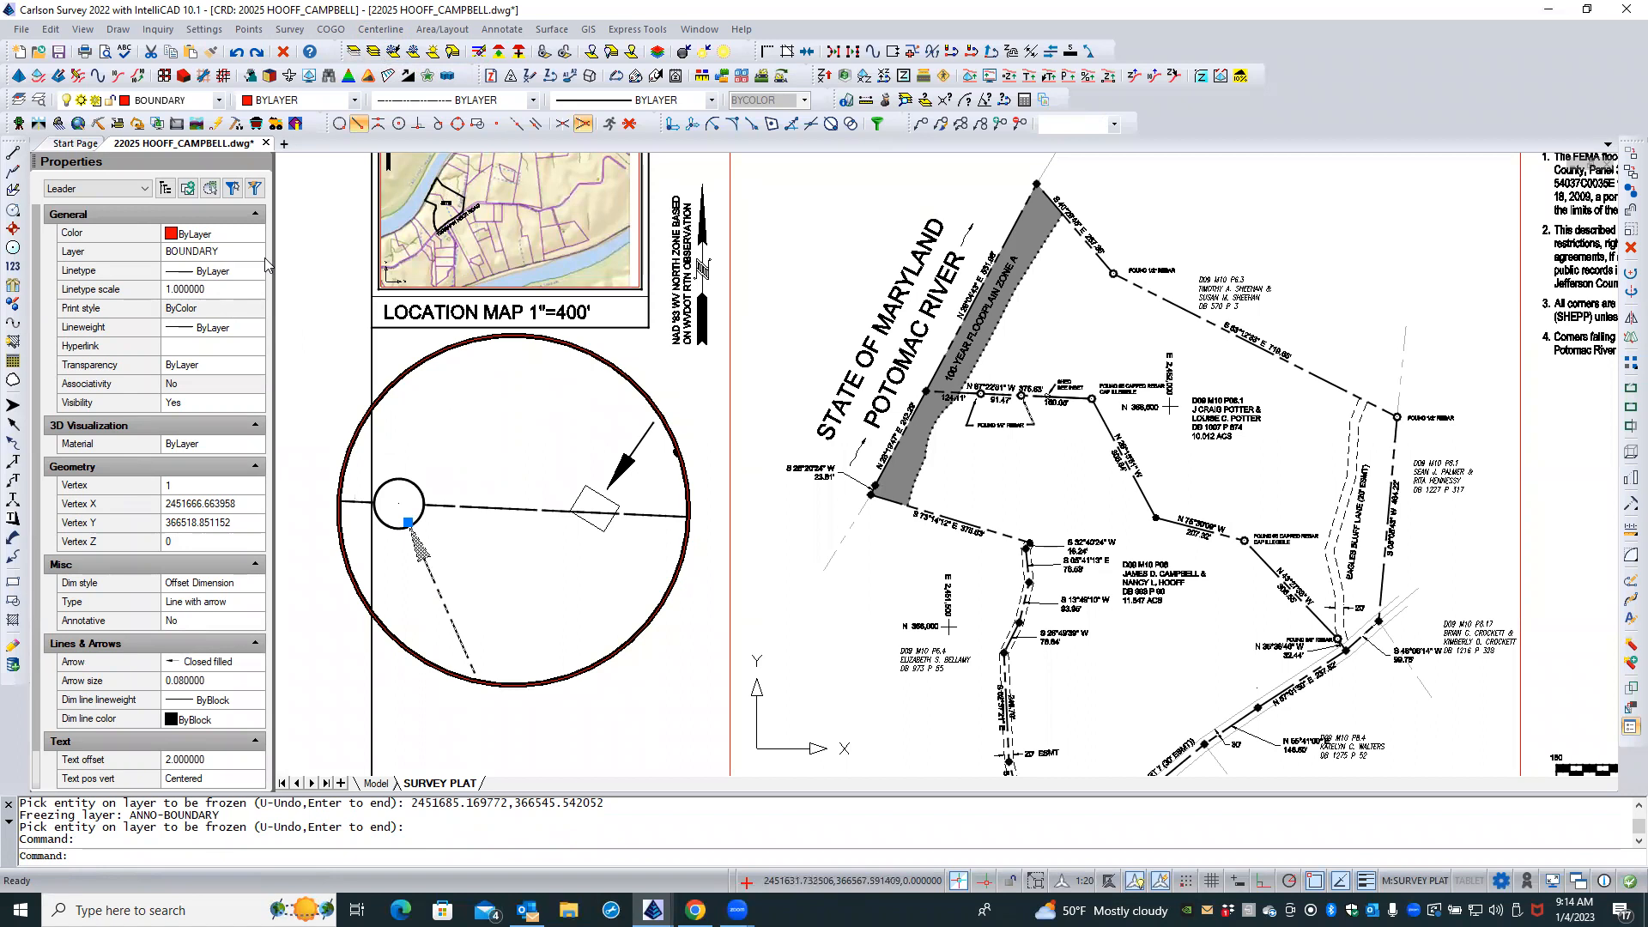
{"action": "right_click", "coordinate": [453, 554]}
{"action": "left_click", "coordinate": [509, 522]}
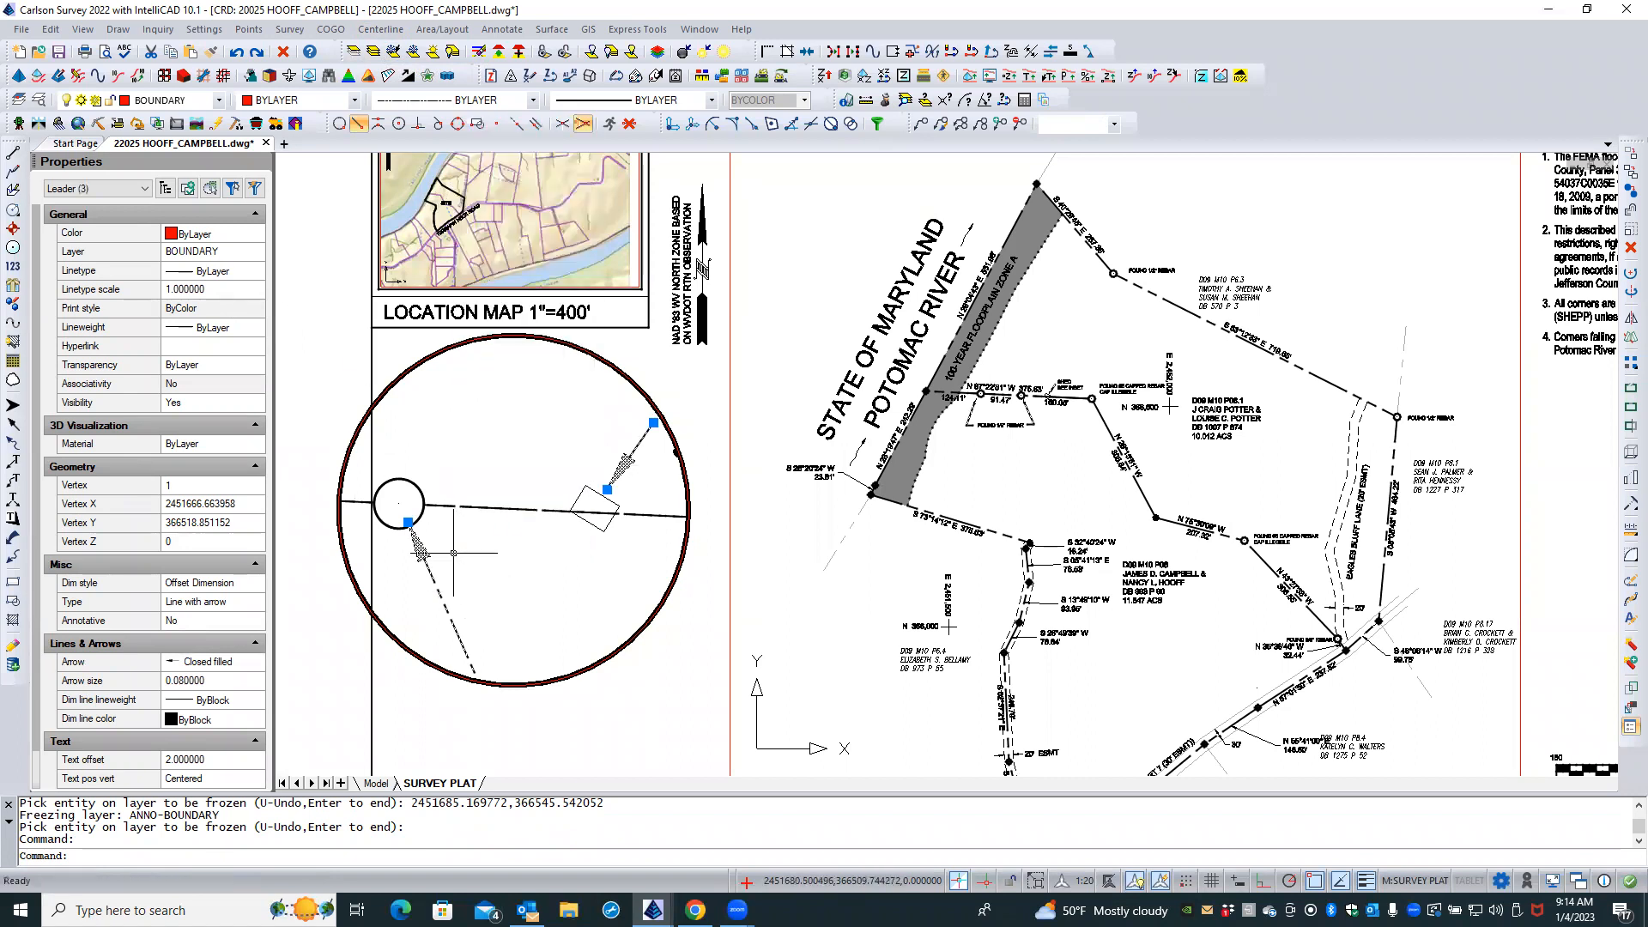
{"action": "left_click", "coordinate": [245, 252]}
{"action": "left_click", "coordinate": [254, 253]}
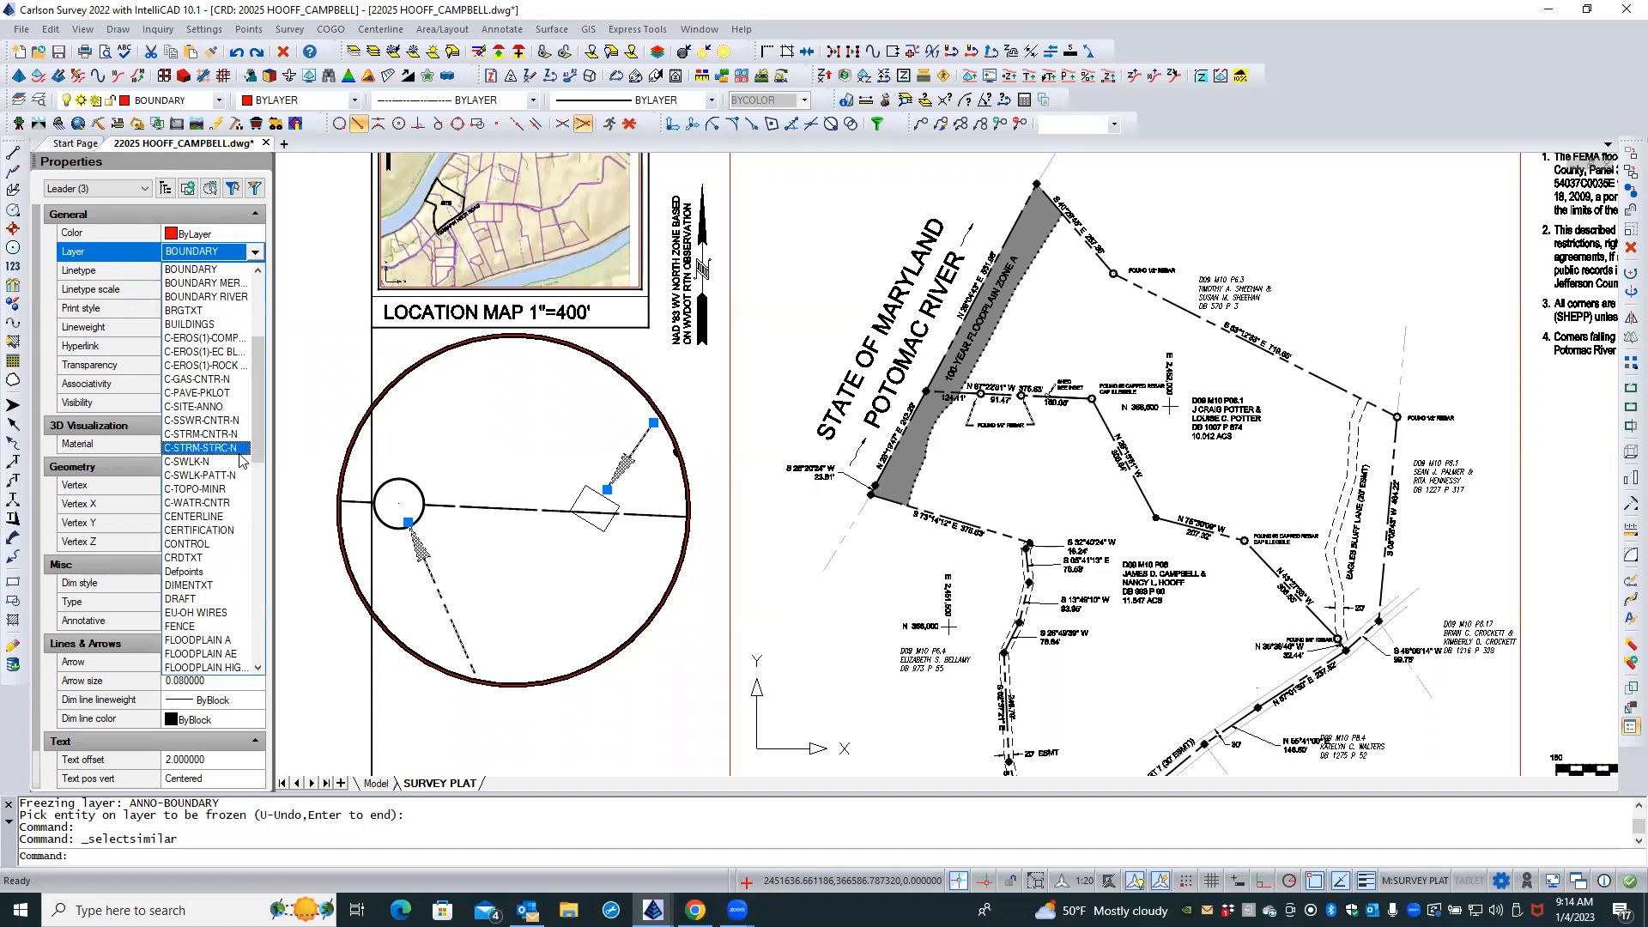
{"action": "left_click", "coordinate": [212, 585]}
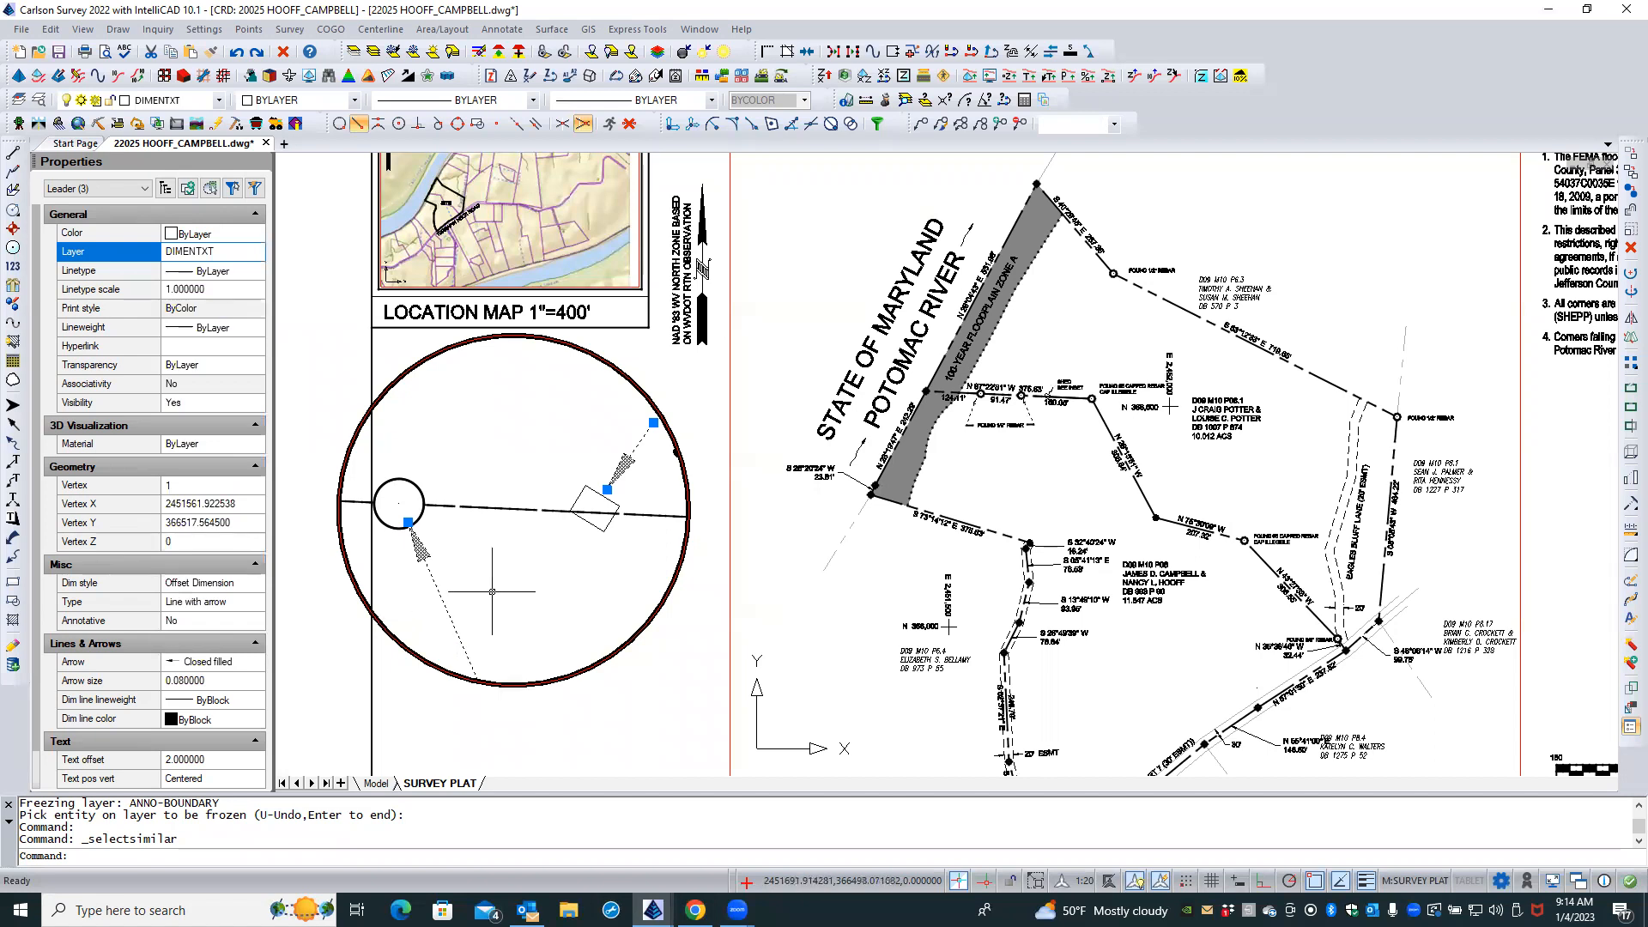
{"action": "key", "text": "Escape"}
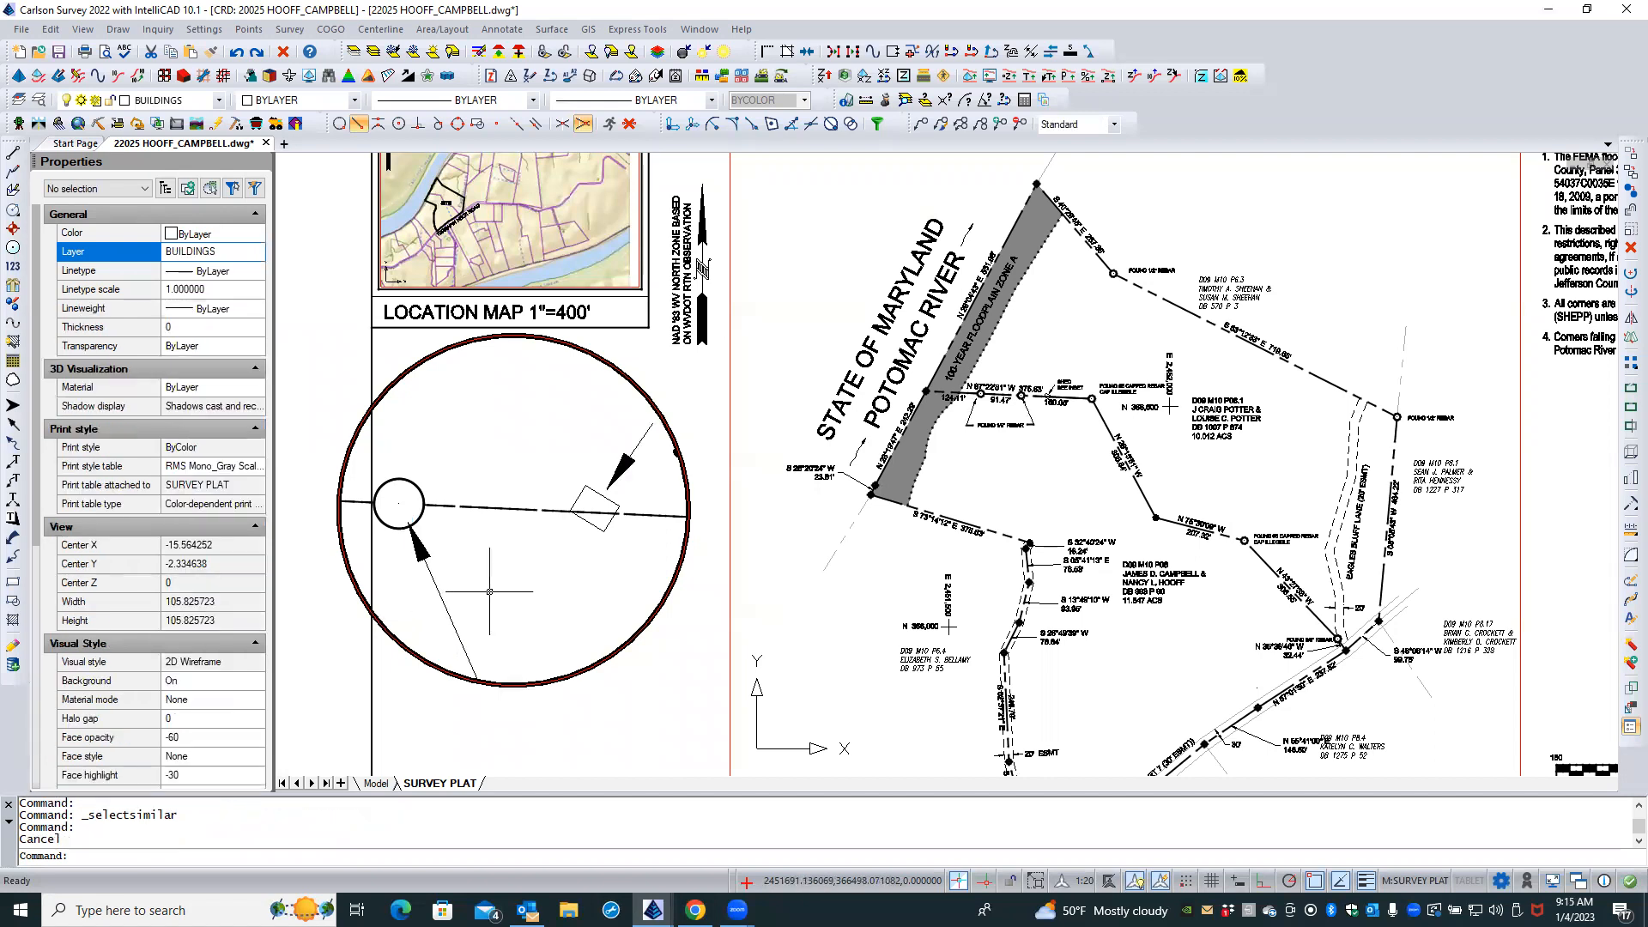
Return to paper space, shrink the circular viewport to about 4.56 in diameter and lock its display
{"action": "double_click", "coordinate": [644, 677]}
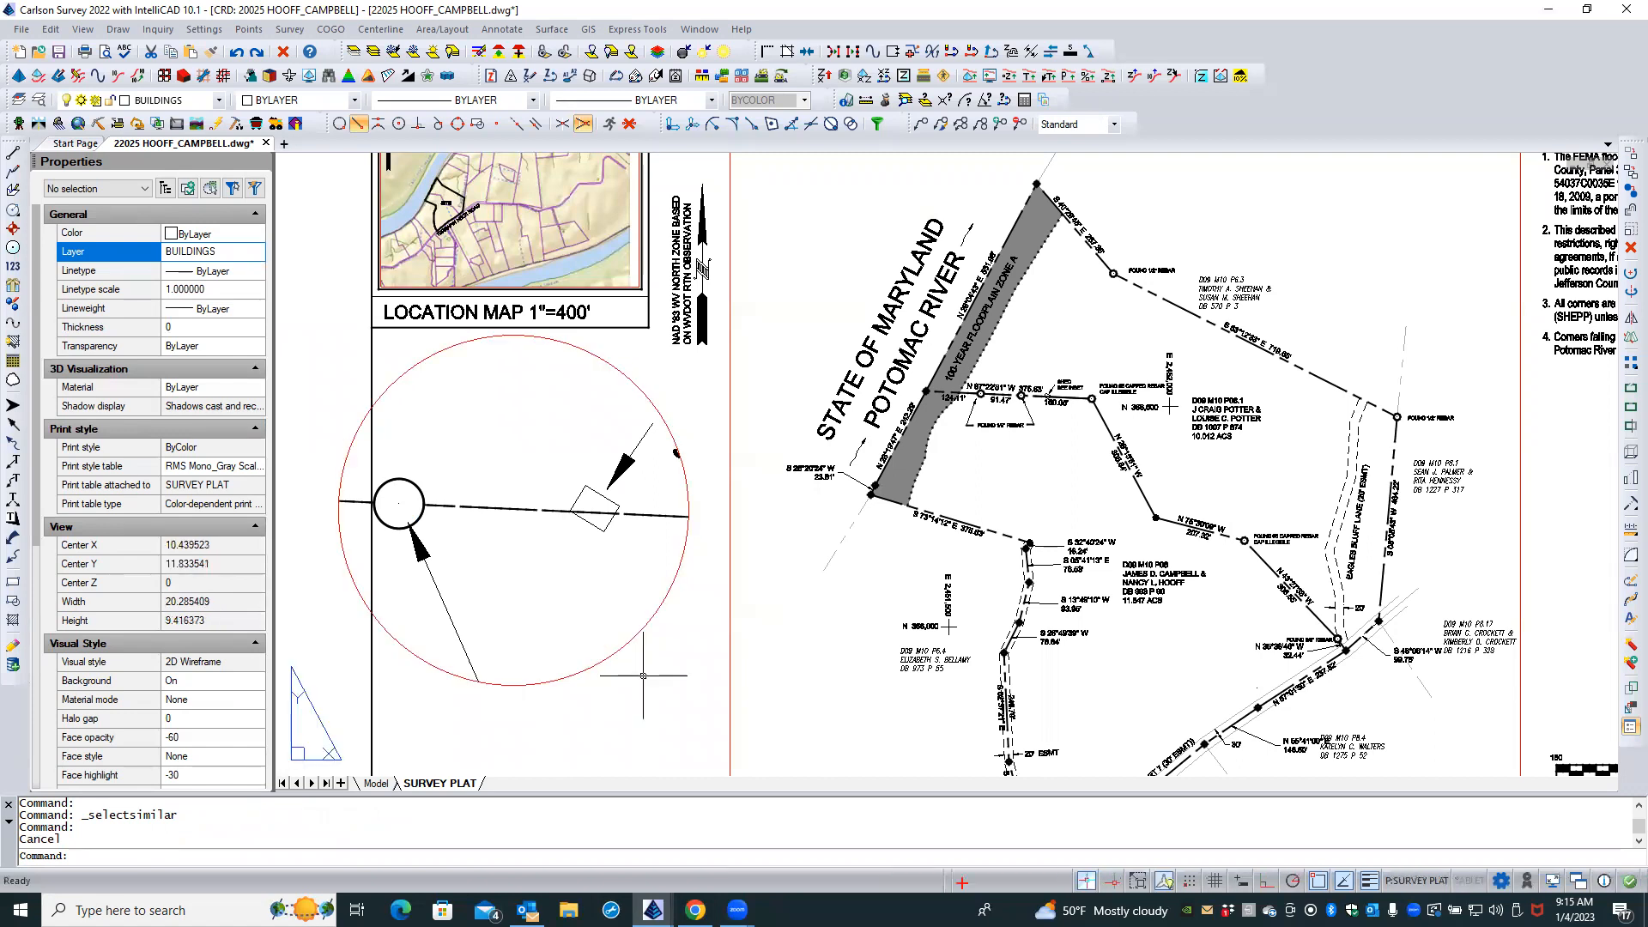
{"action": "left_click", "coordinate": [590, 666]}
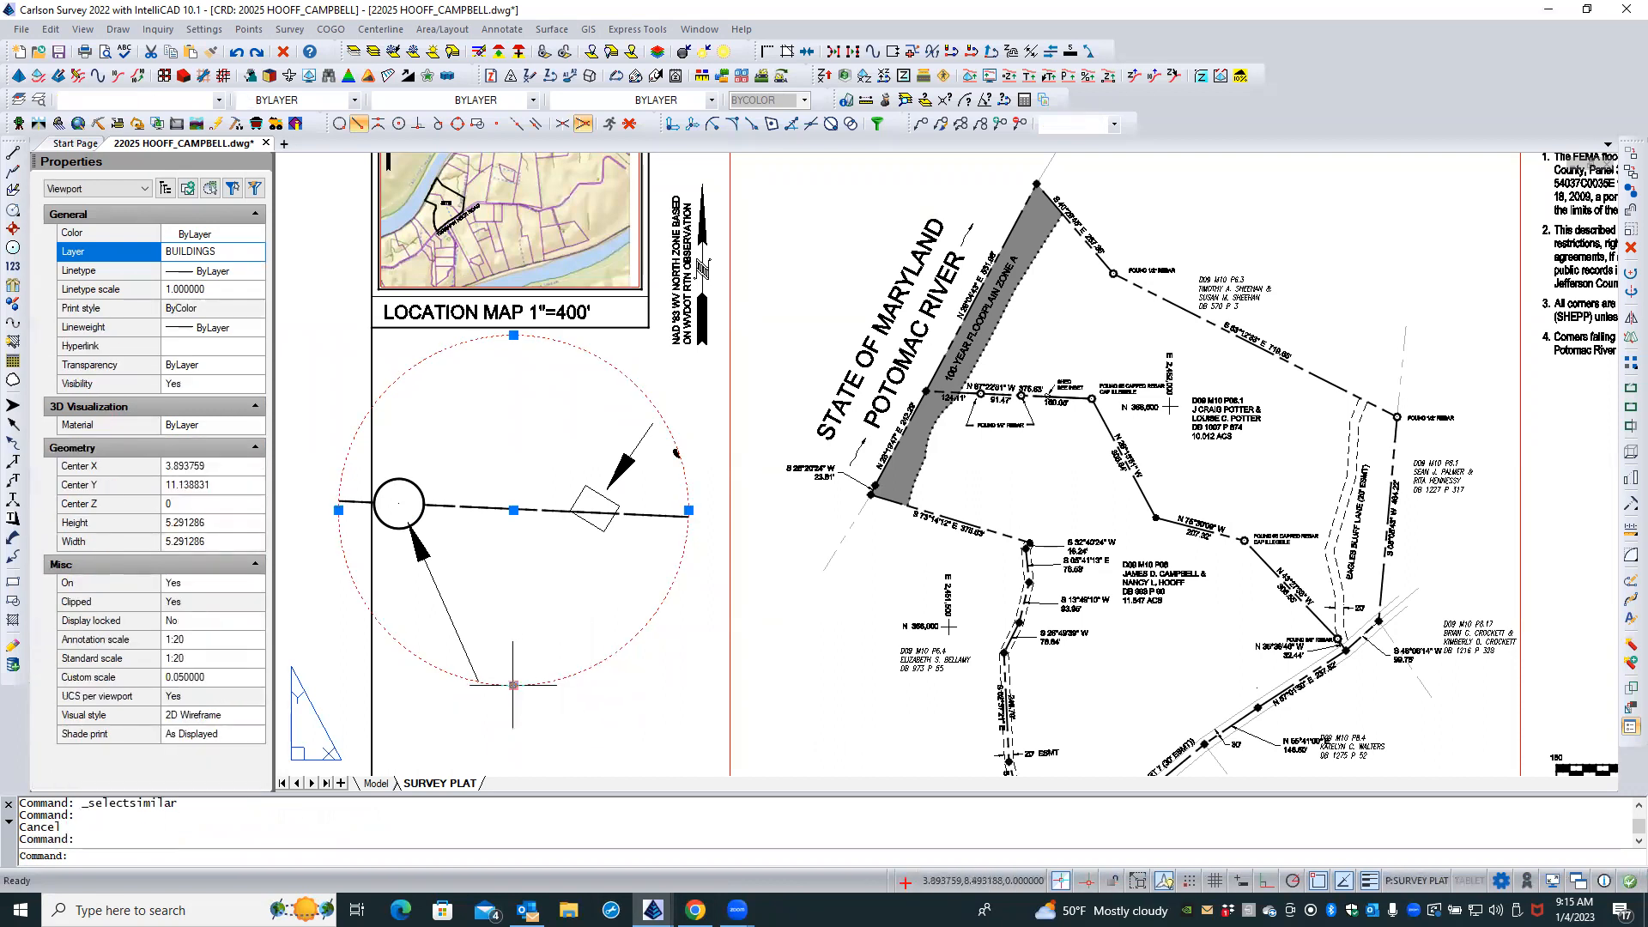
{"action": "left_click", "coordinate": [513, 685]}
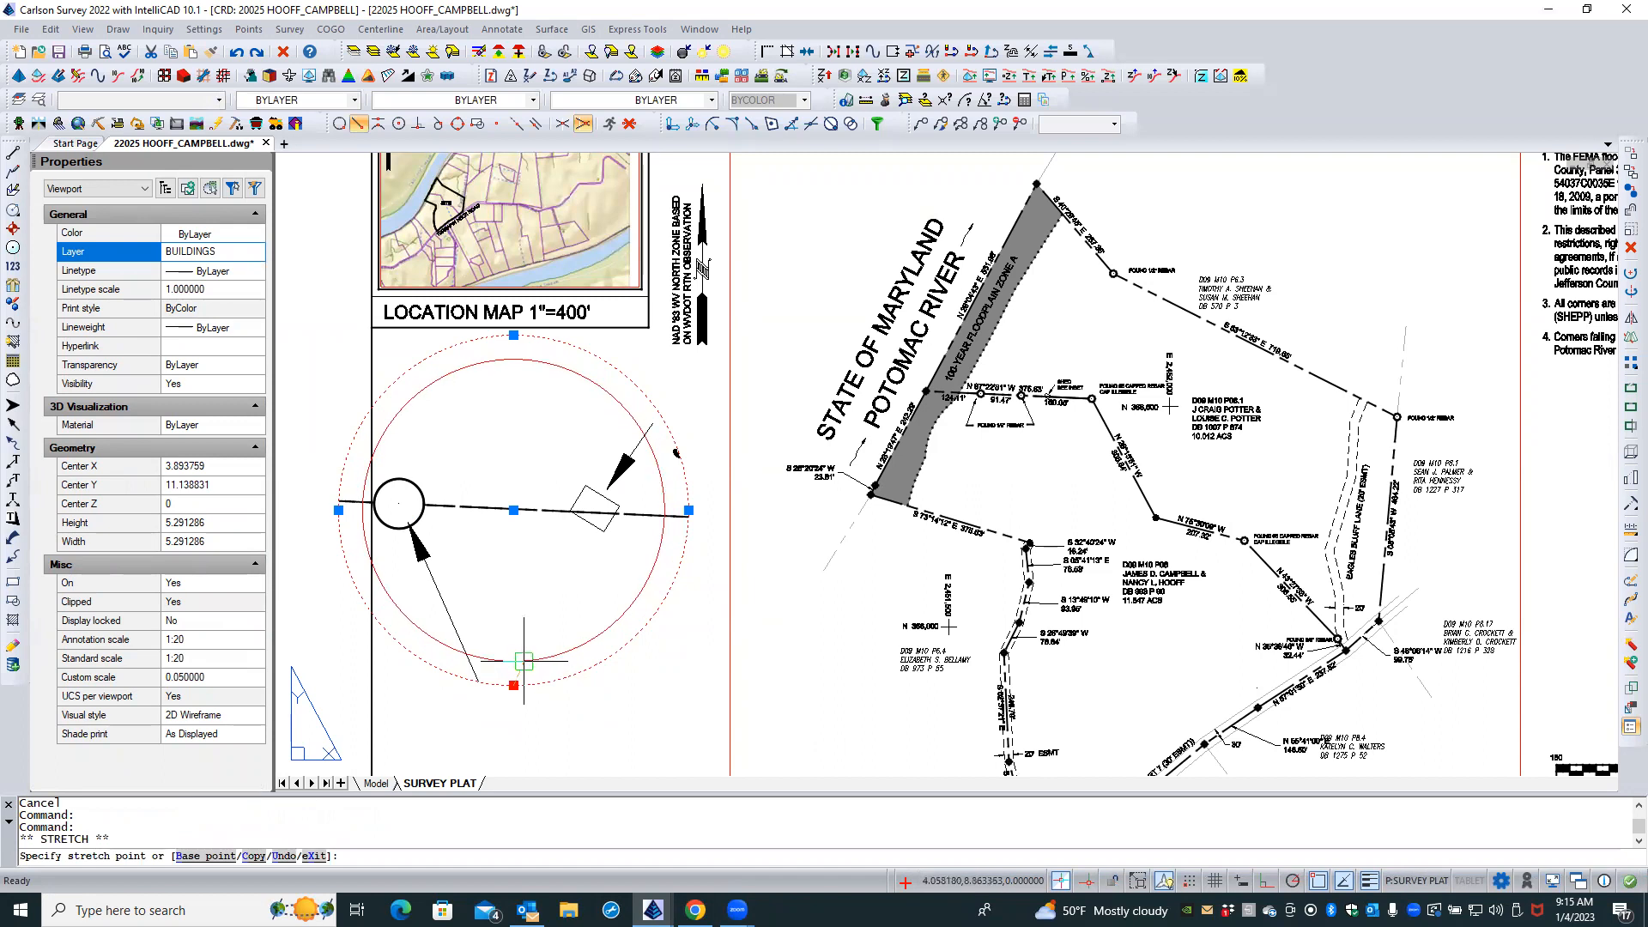
{"action": "left_click", "coordinate": [524, 661]}
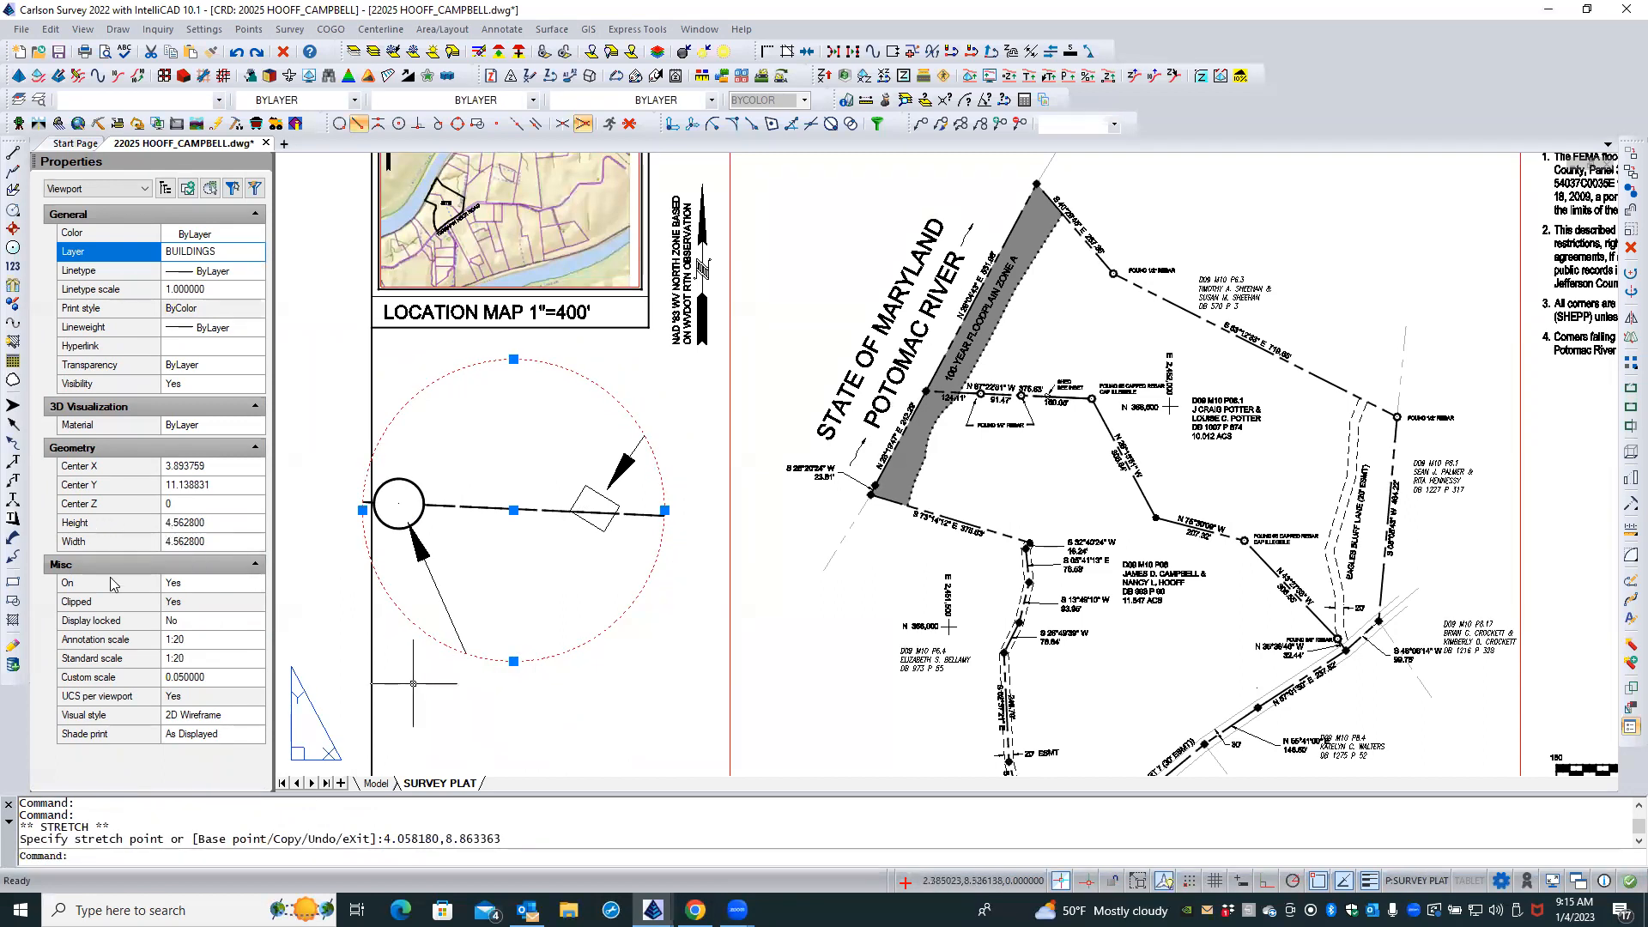
{"action": "left_click", "coordinate": [189, 624]}
{"action": "left_click", "coordinate": [199, 622]}
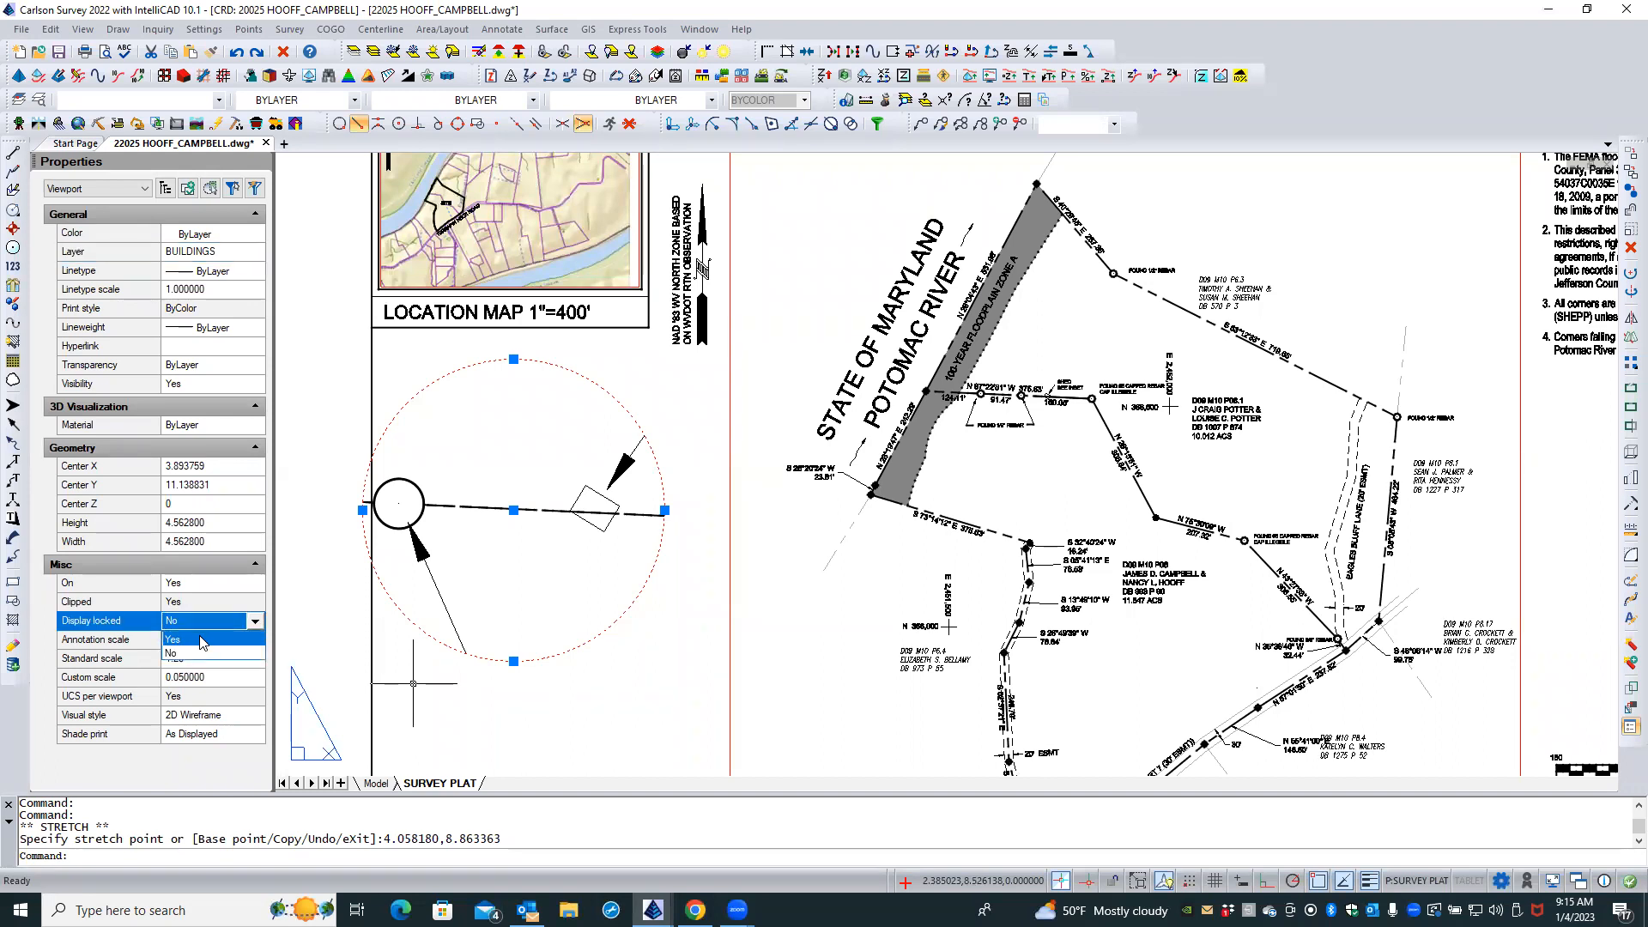
{"action": "left_click", "coordinate": [200, 640]}
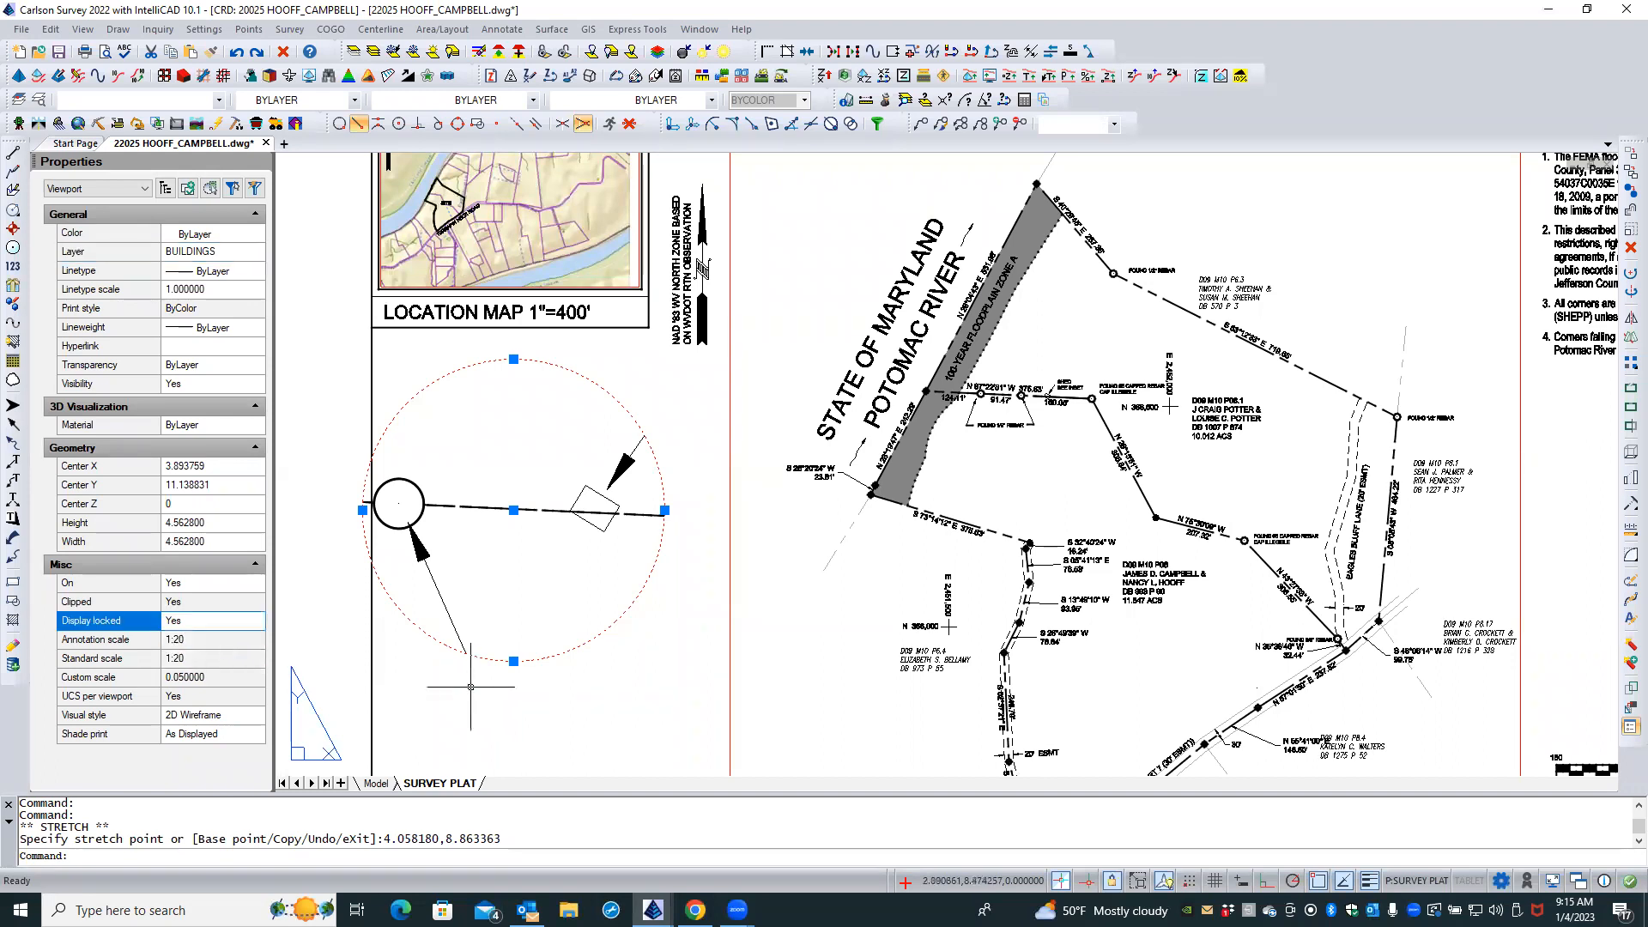
Move the circular viewport's center to about 4.40, 10.90, clear of the sheet border below the location map
{"action": "left_click", "coordinate": [513, 510]}
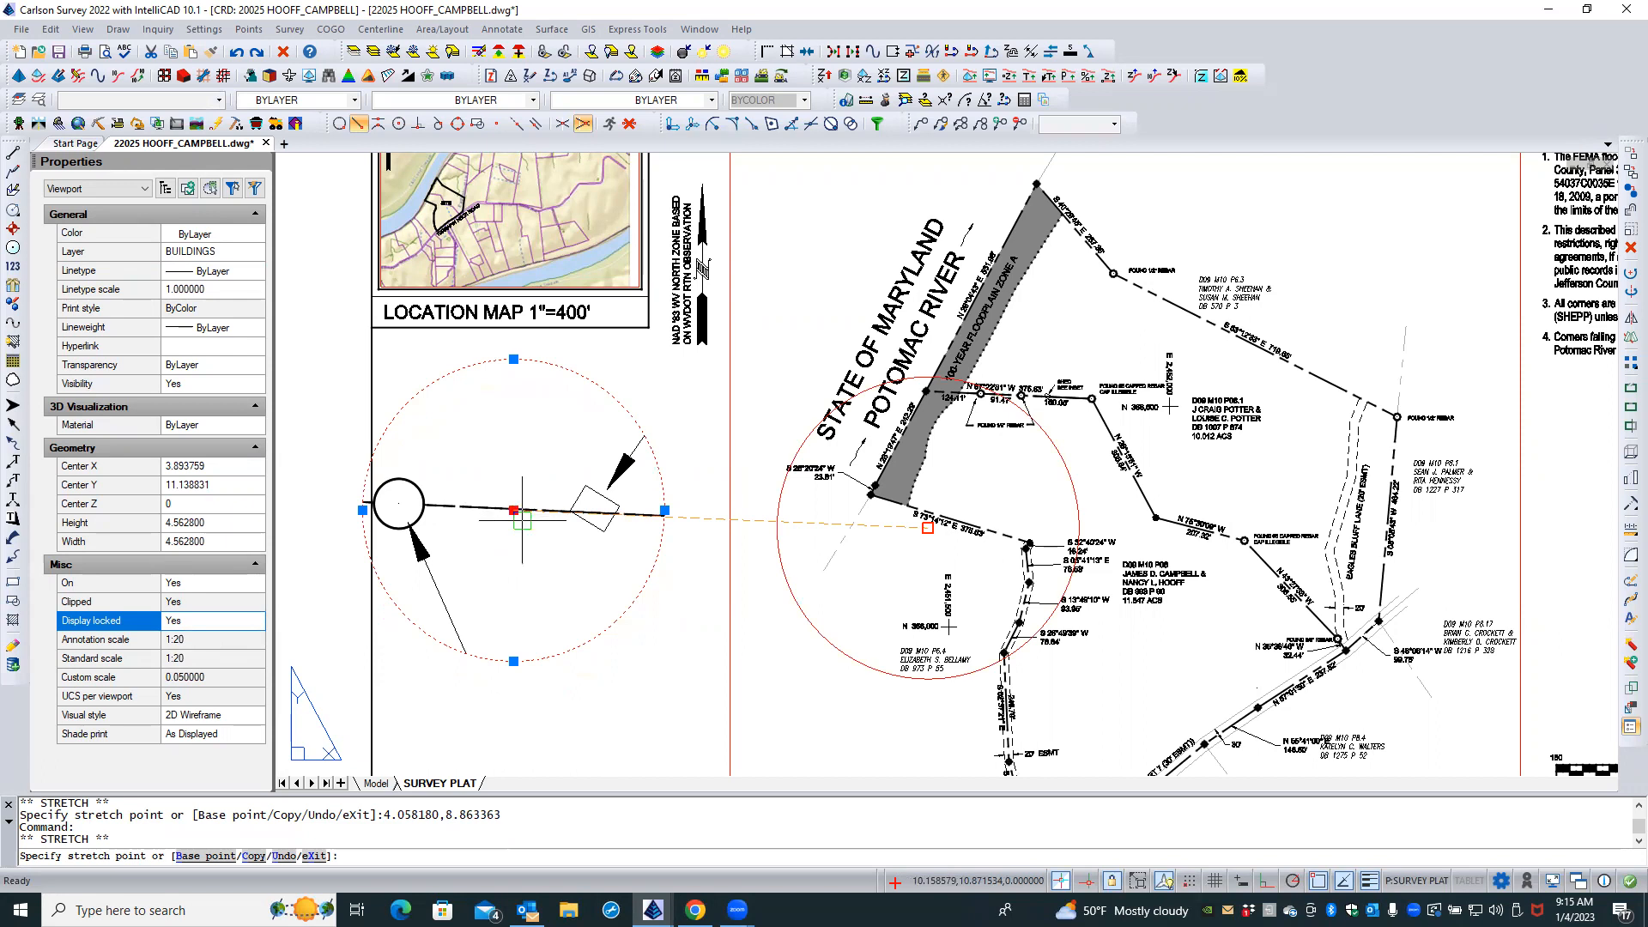
{"action": "right_click", "coordinate": [523, 520], "text": "shift"}
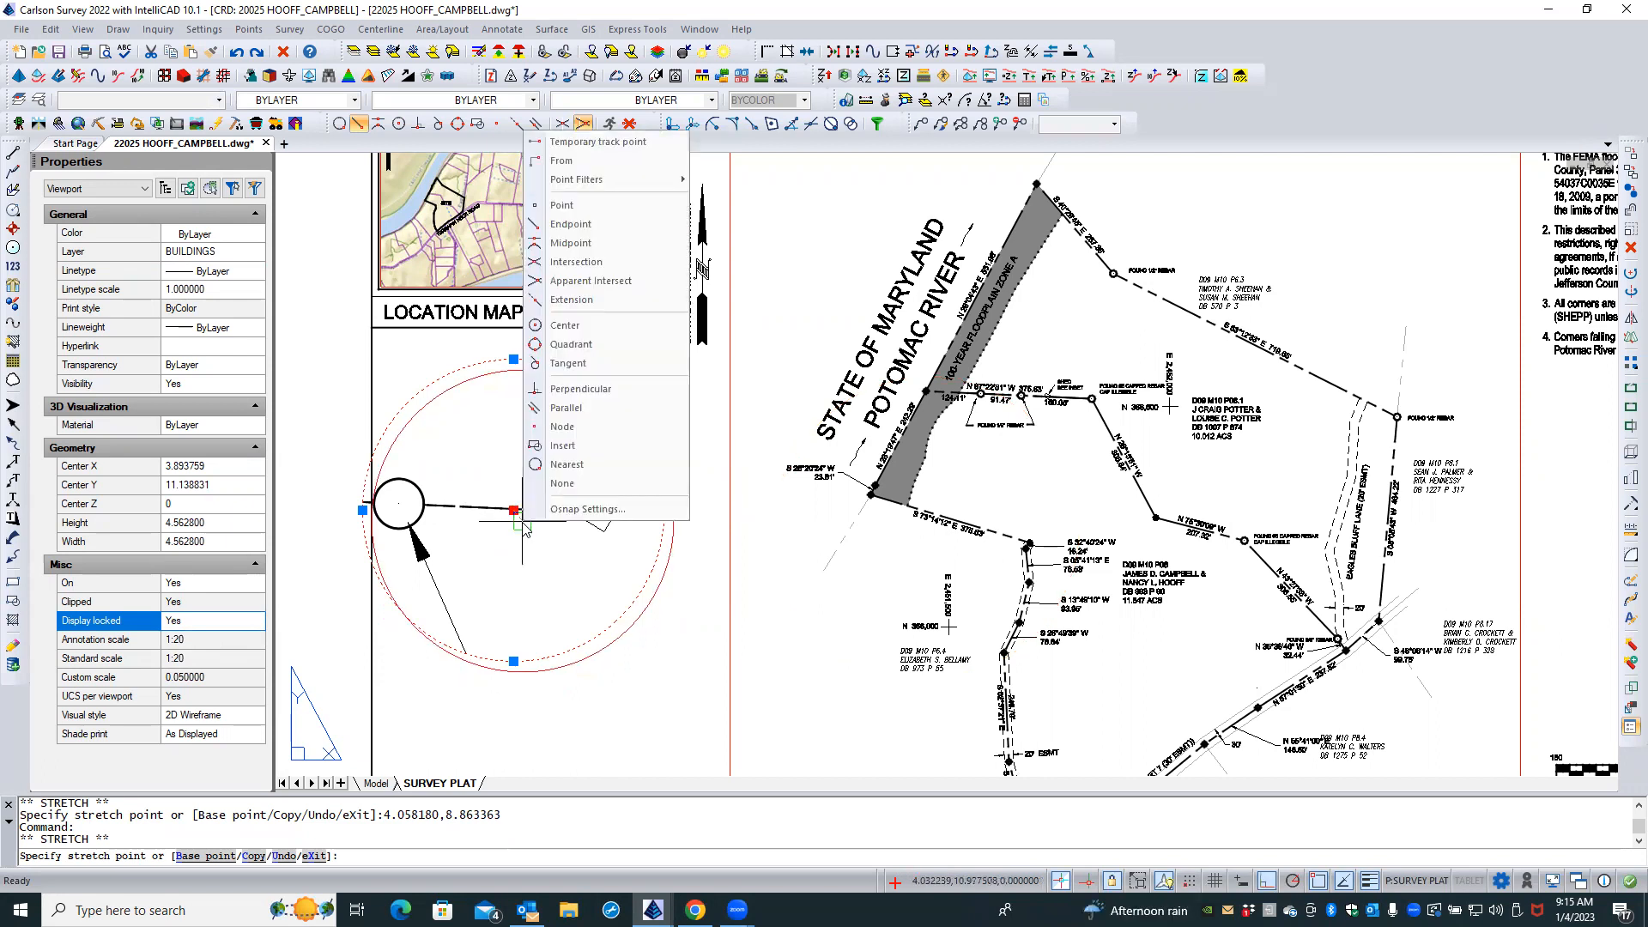
{"action": "left_click", "coordinate": [562, 484]}
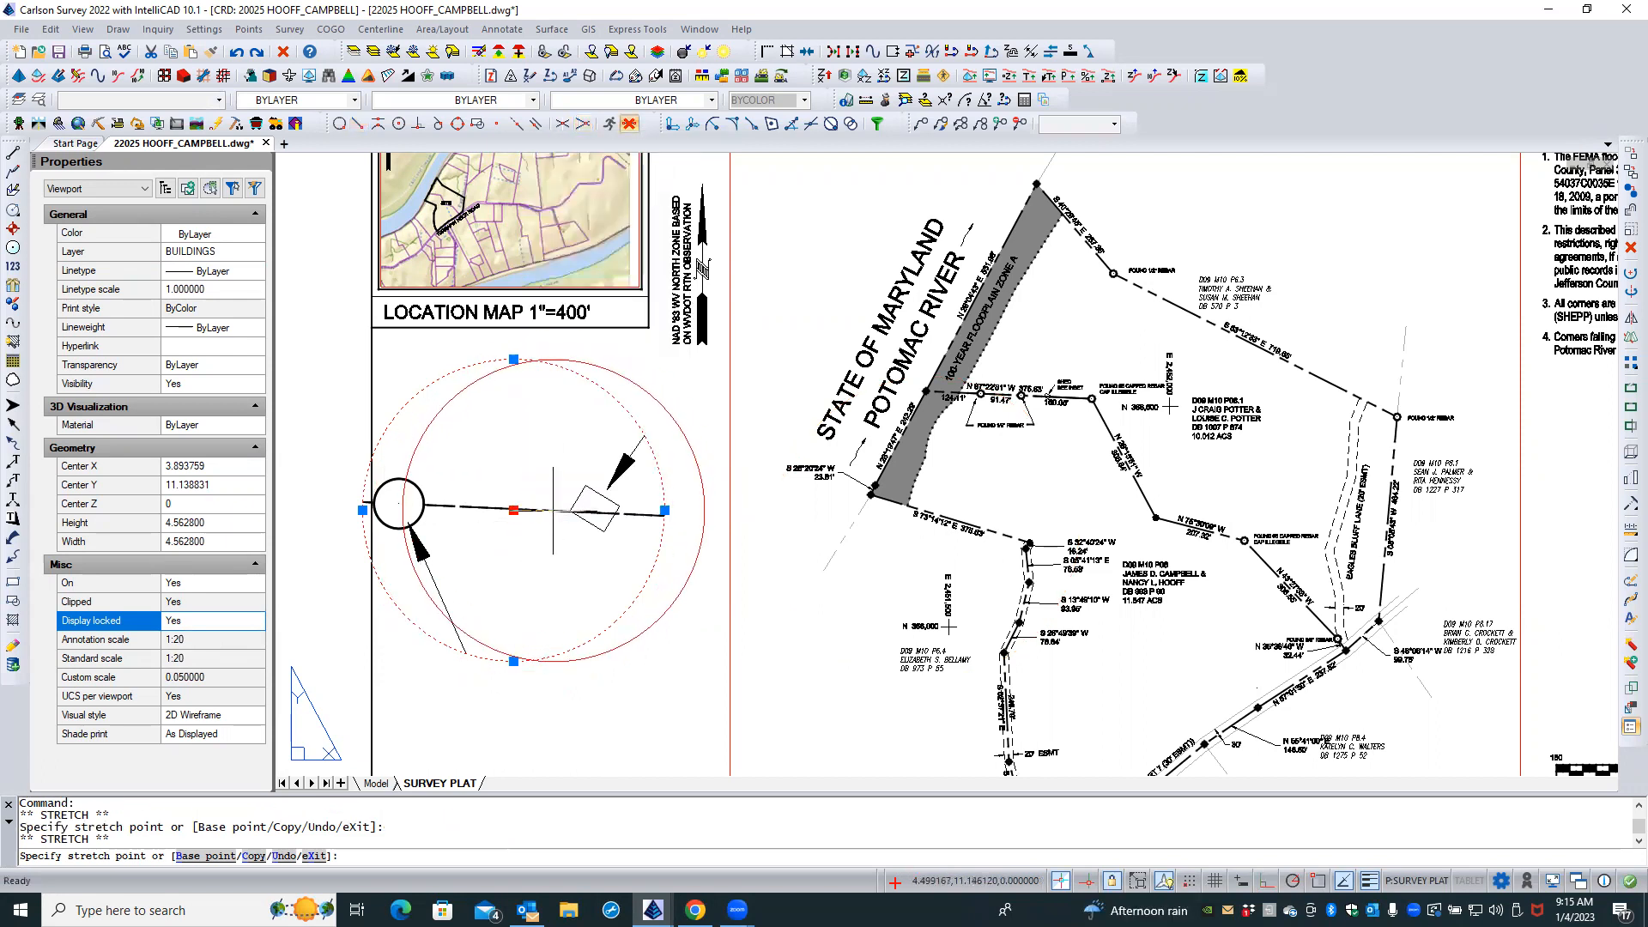
{"action": "key", "text": "space"}
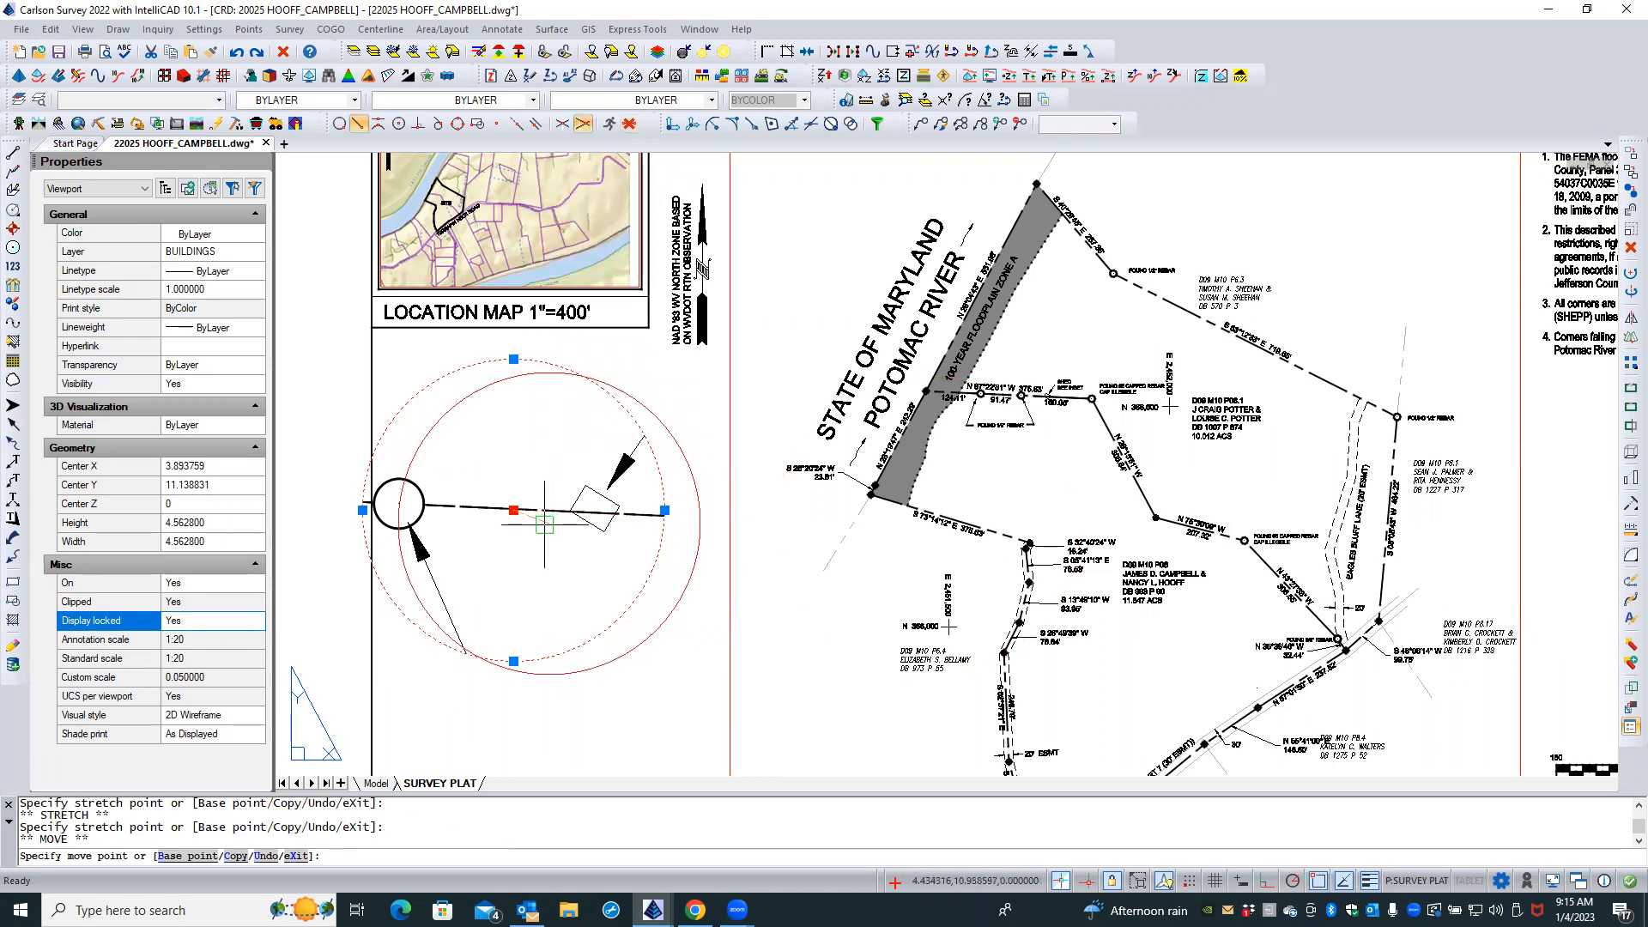
{"action": "left_click", "coordinate": [546, 525]}
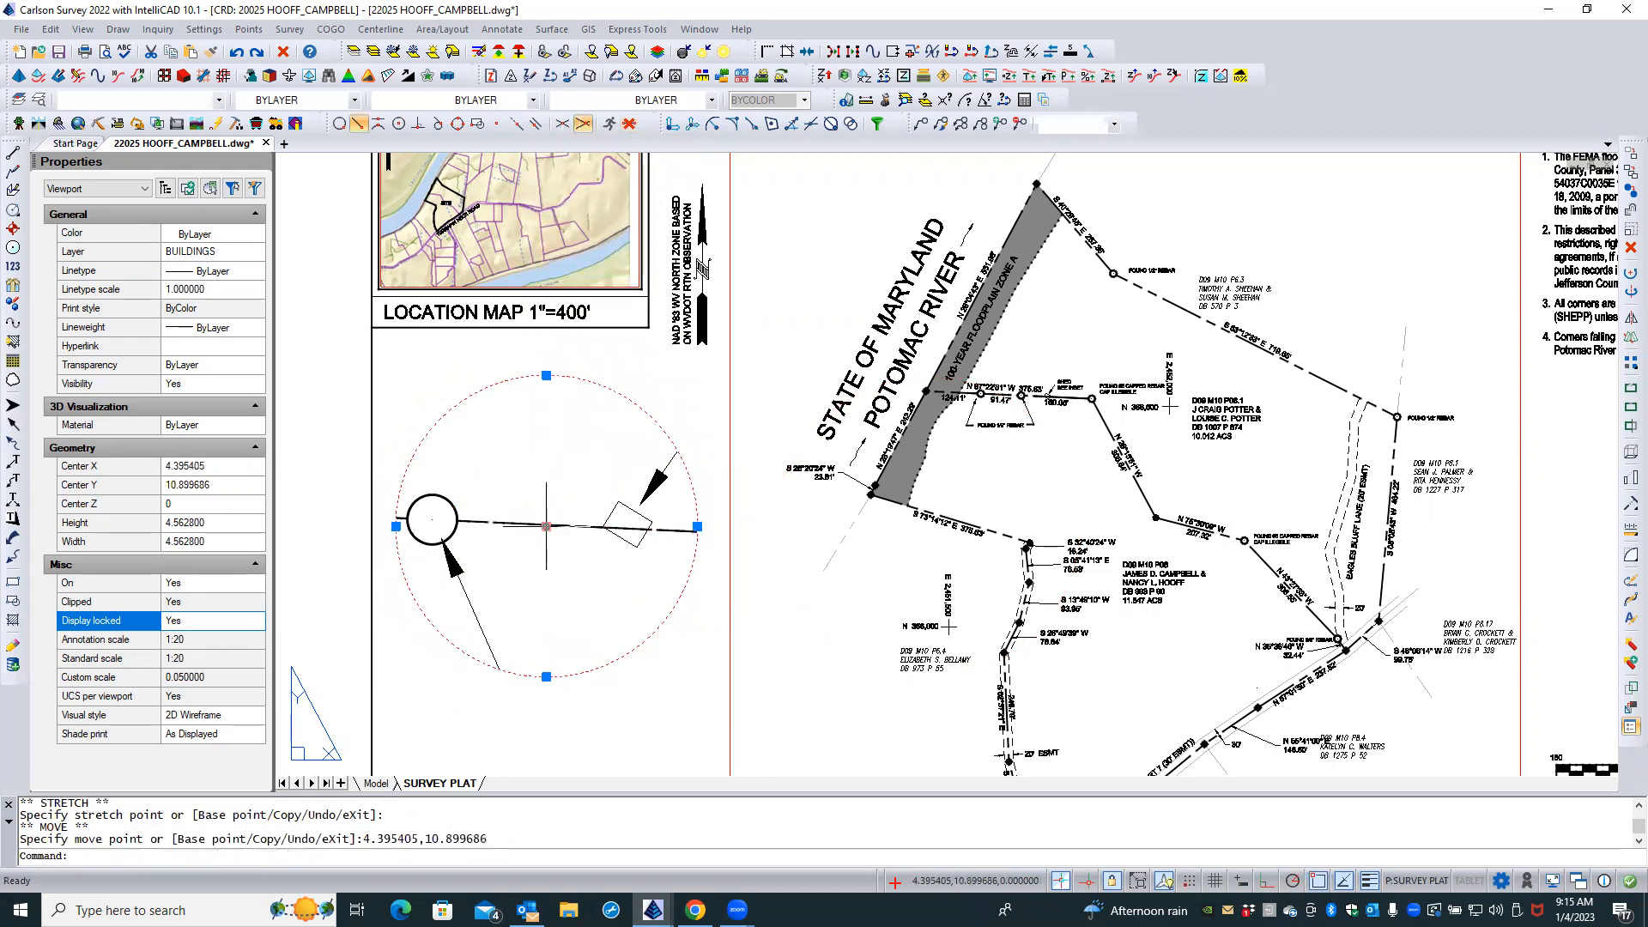
{"action": "left_click", "coordinate": [618, 679]}
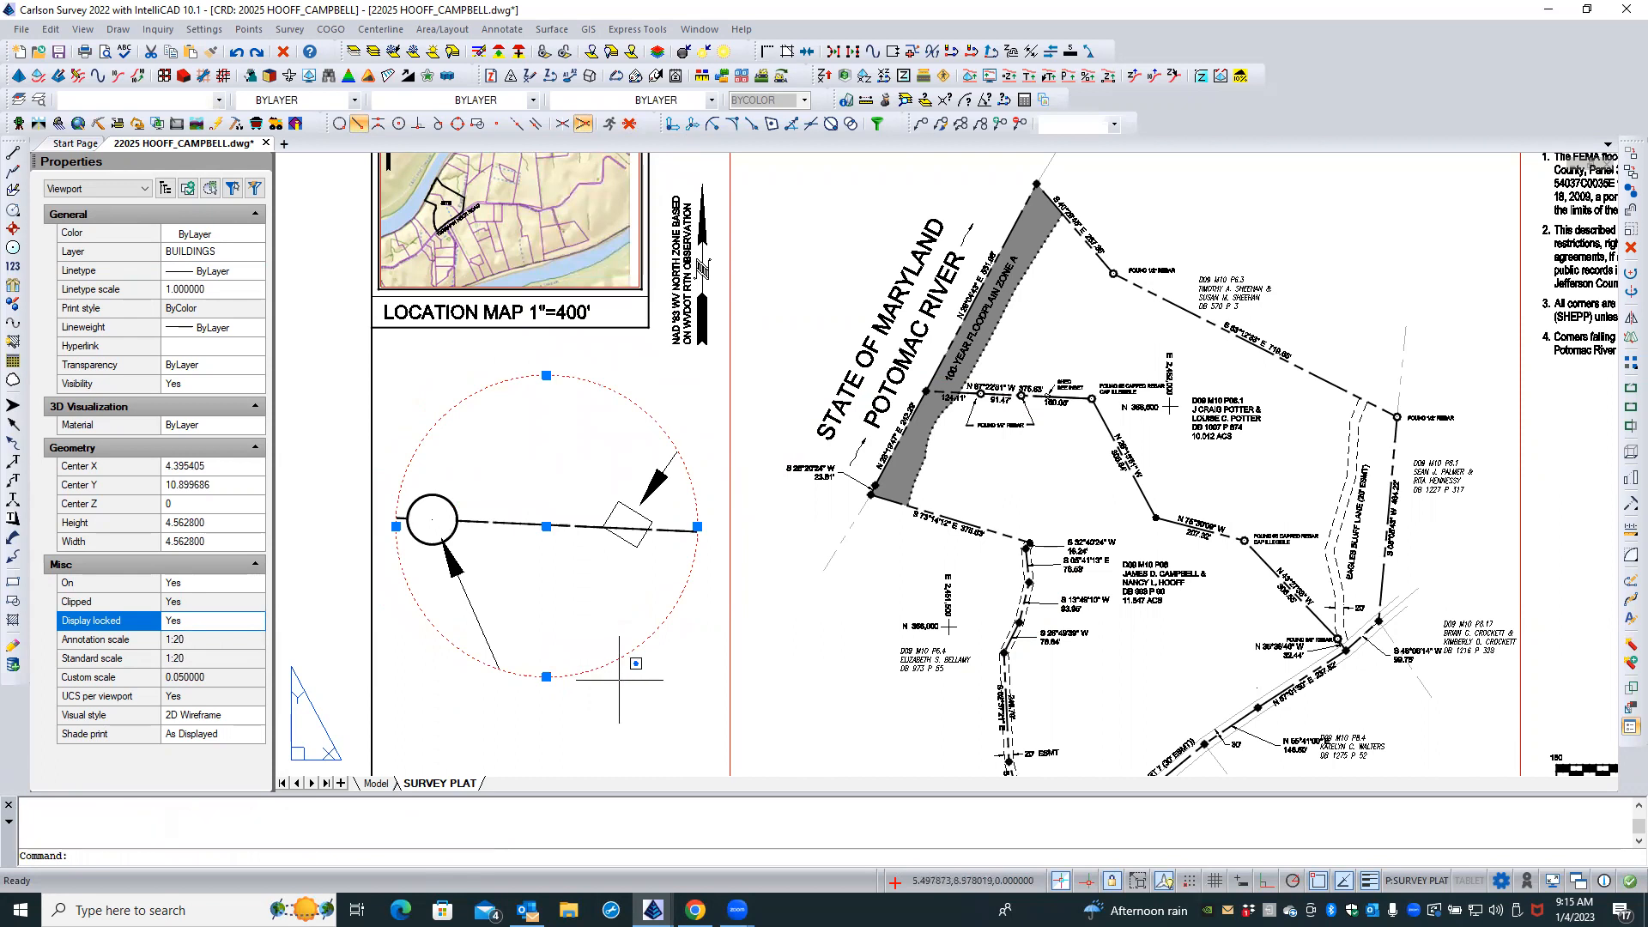
{"action": "key", "text": "Escape"}
{"action": "key", "text": "Escape"}
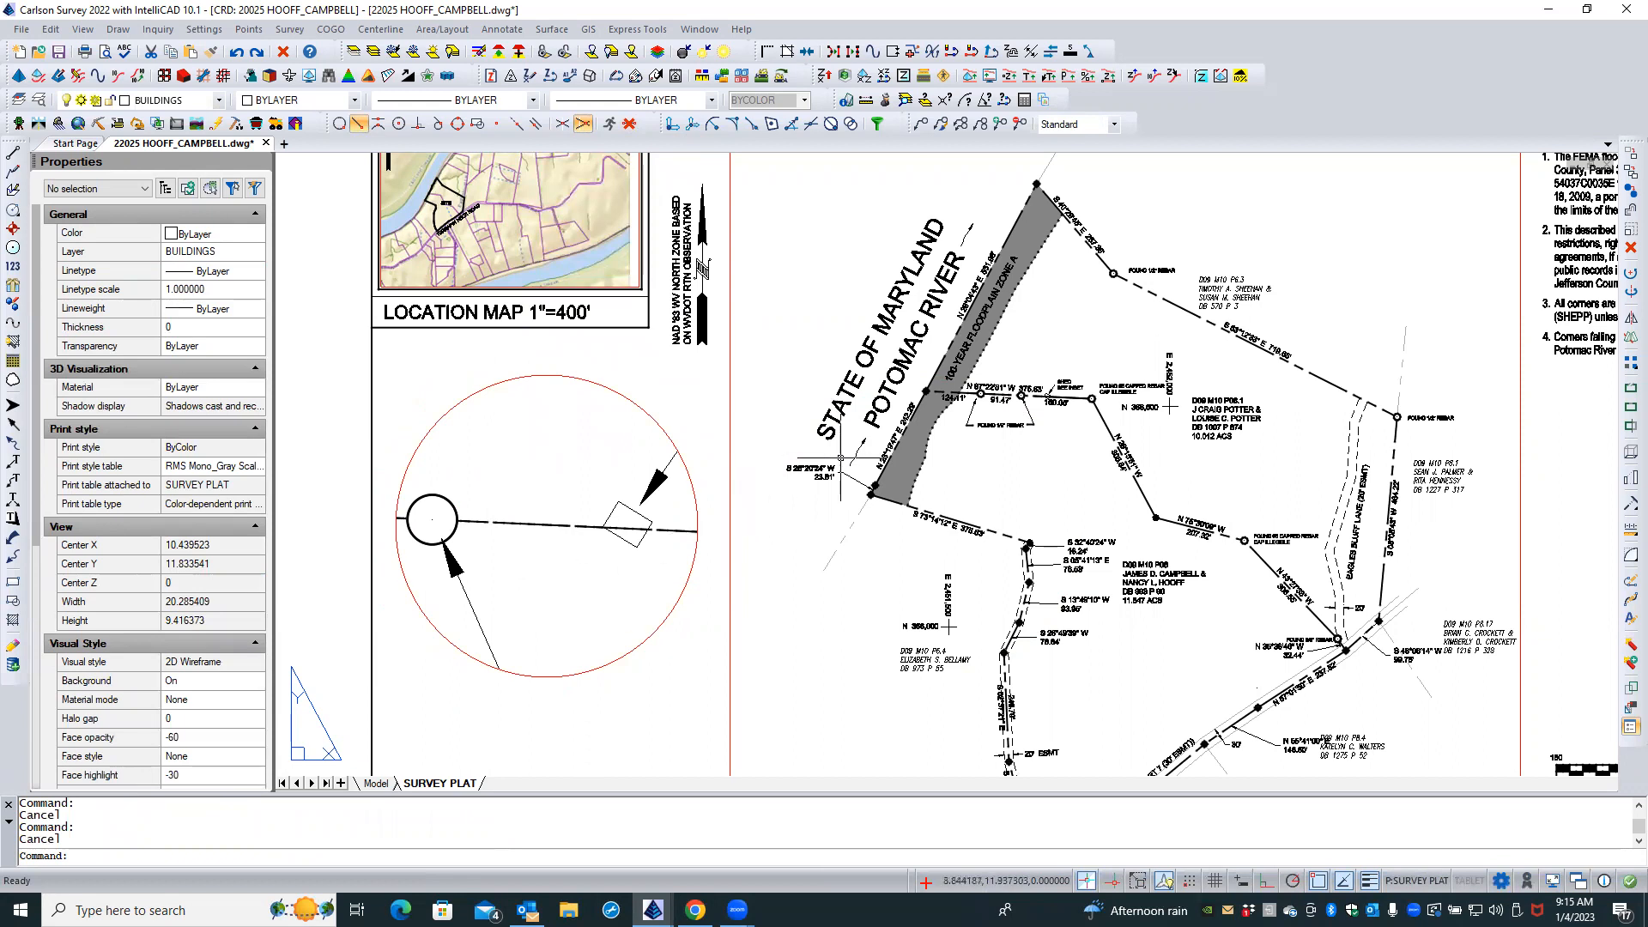
Activate model space in the main plat viewport near the shed and regenerate all viewports
{"action": "scroll", "coordinate": [1055, 378], "scroll_direction": "up", "scroll_amount": 2}
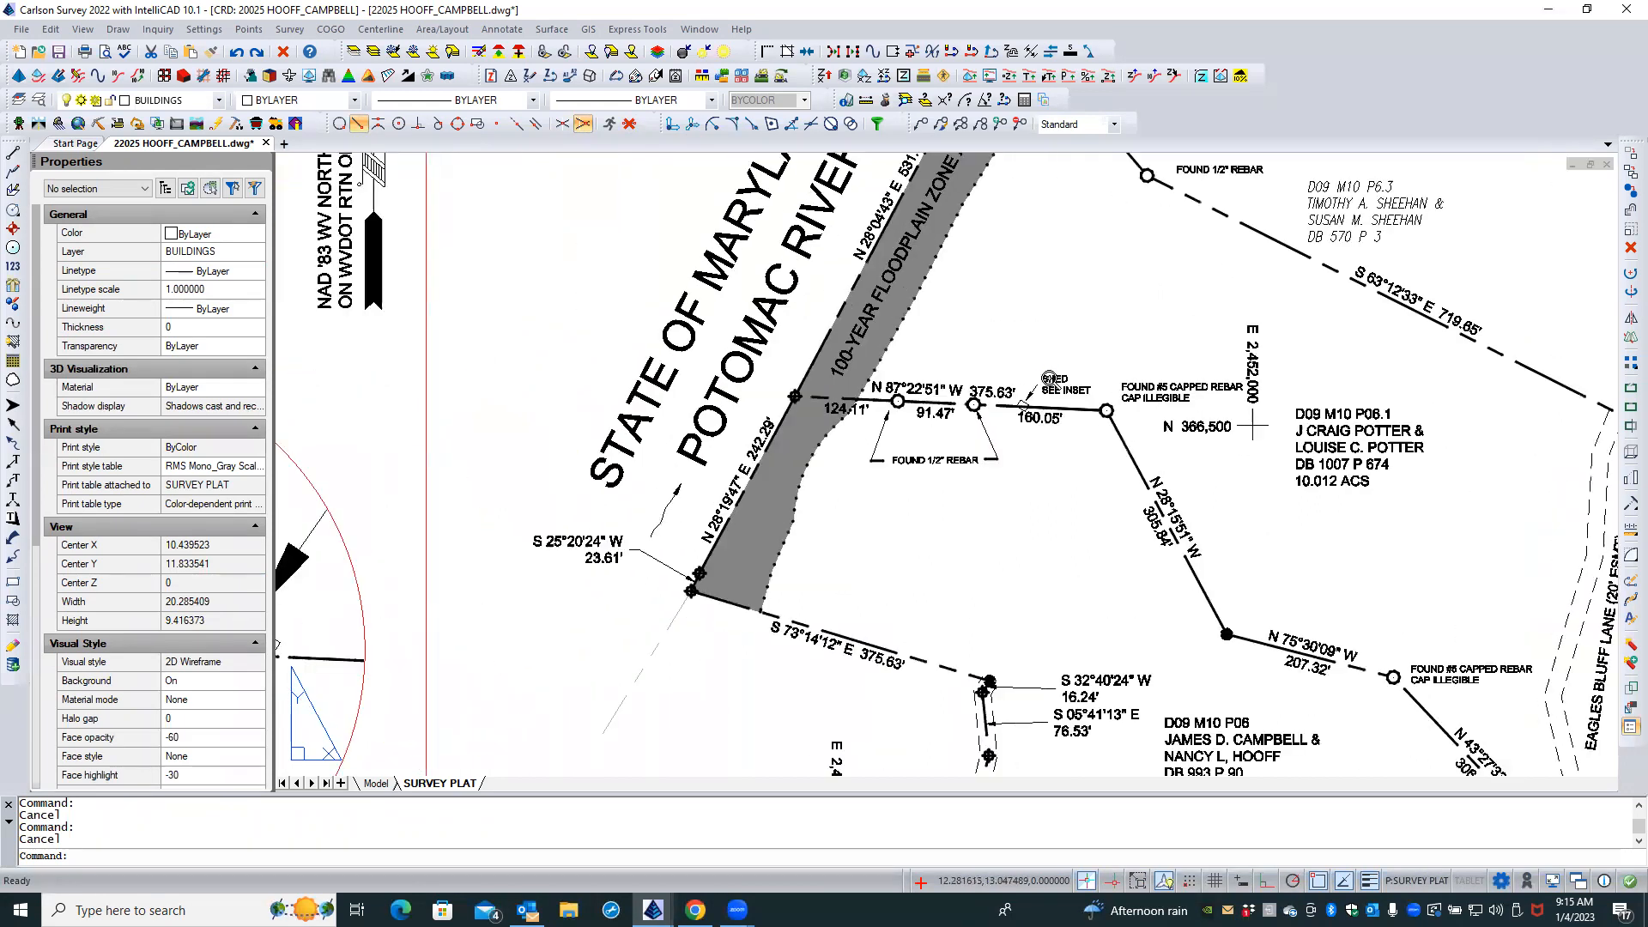
{"action": "scroll", "coordinate": [1028, 375], "scroll_direction": "up", "scroll_amount": 2}
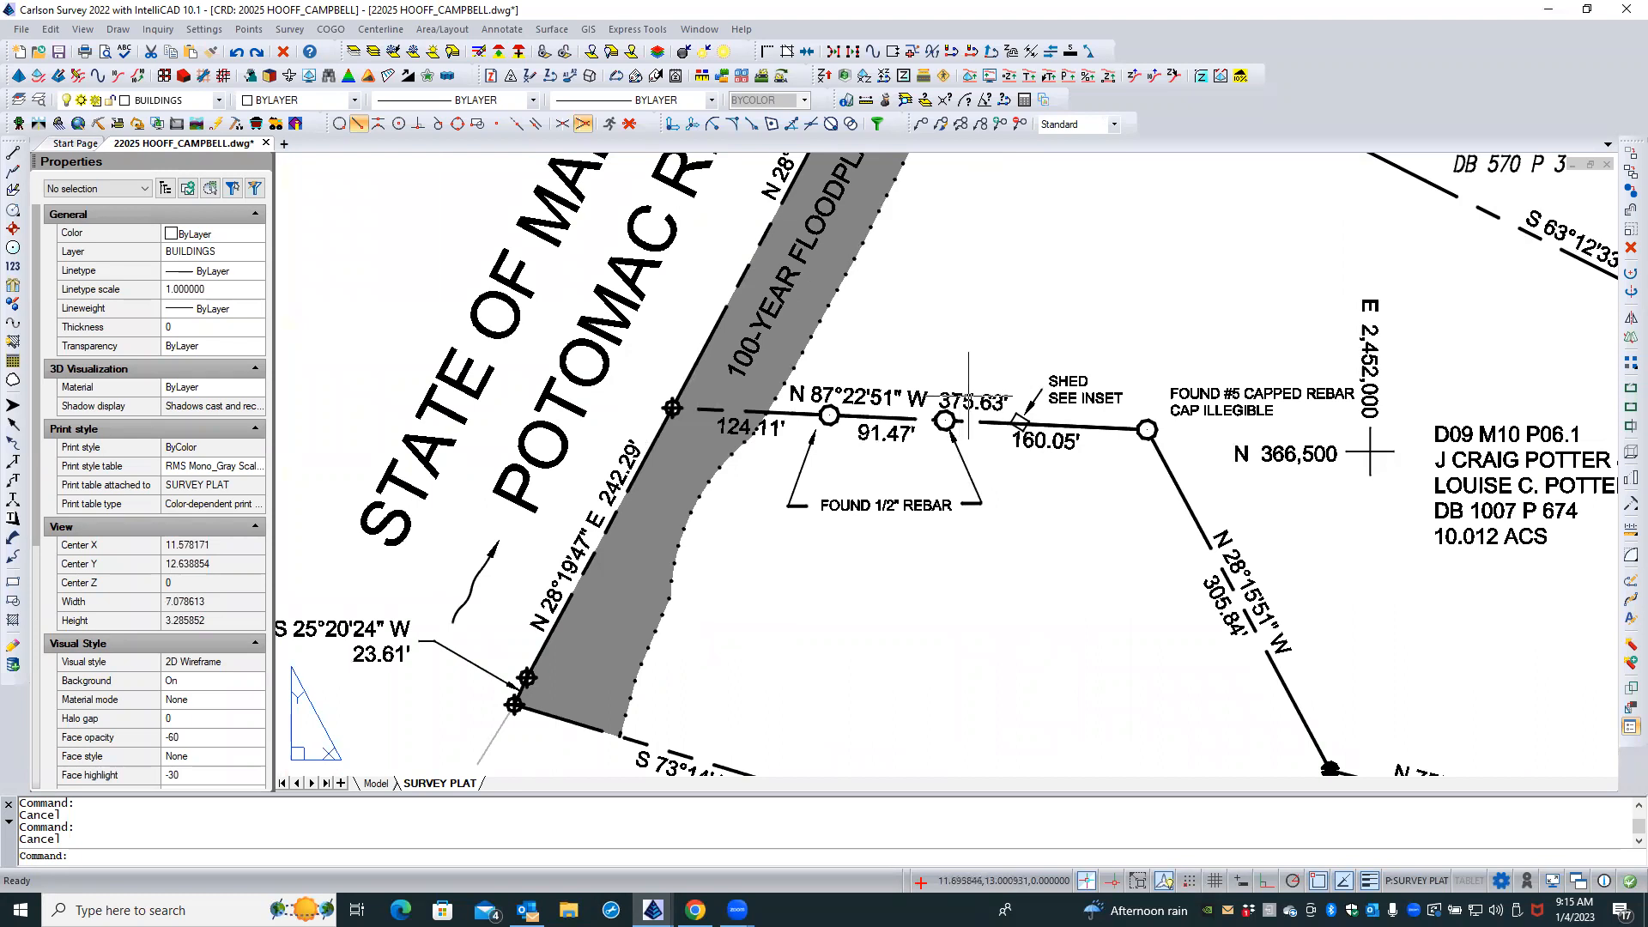
{"action": "scroll", "coordinate": [987, 394], "scroll_direction": "up", "scroll_amount": 1}
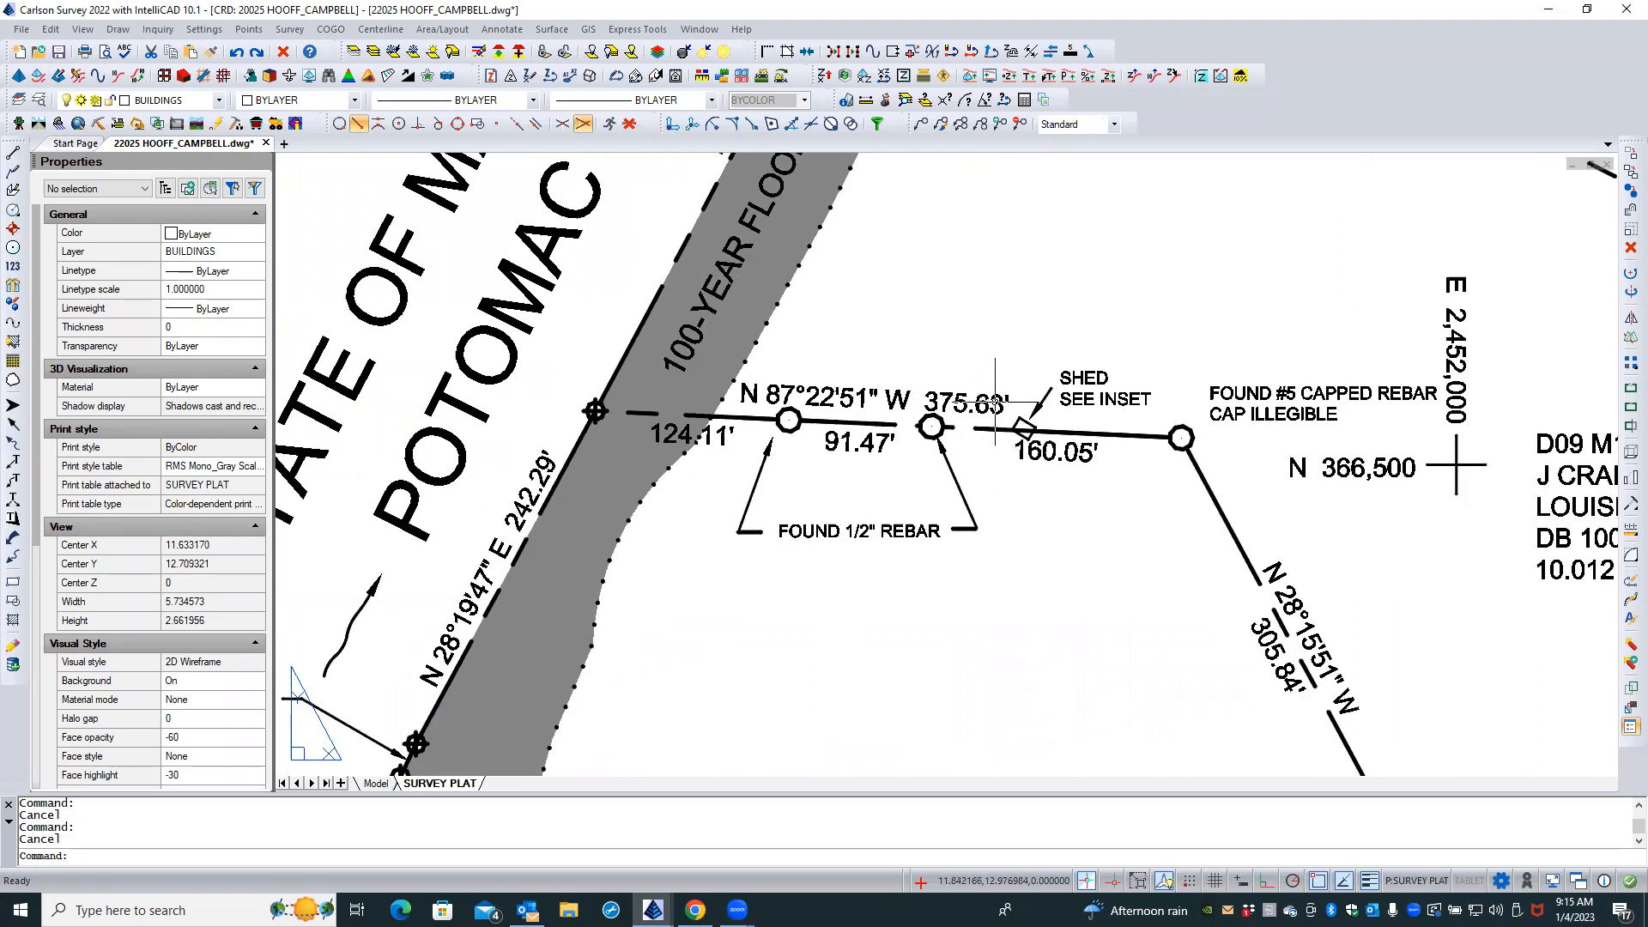
{"action": "scroll", "coordinate": [995, 402], "scroll_direction": "up", "scroll_amount": 1}
{"action": "scroll", "coordinate": [996, 403], "scroll_direction": "up", "scroll_amount": 1}
{"action": "double_click", "coordinate": [1009, 506]}
{"action": "type", "text": "rea"}
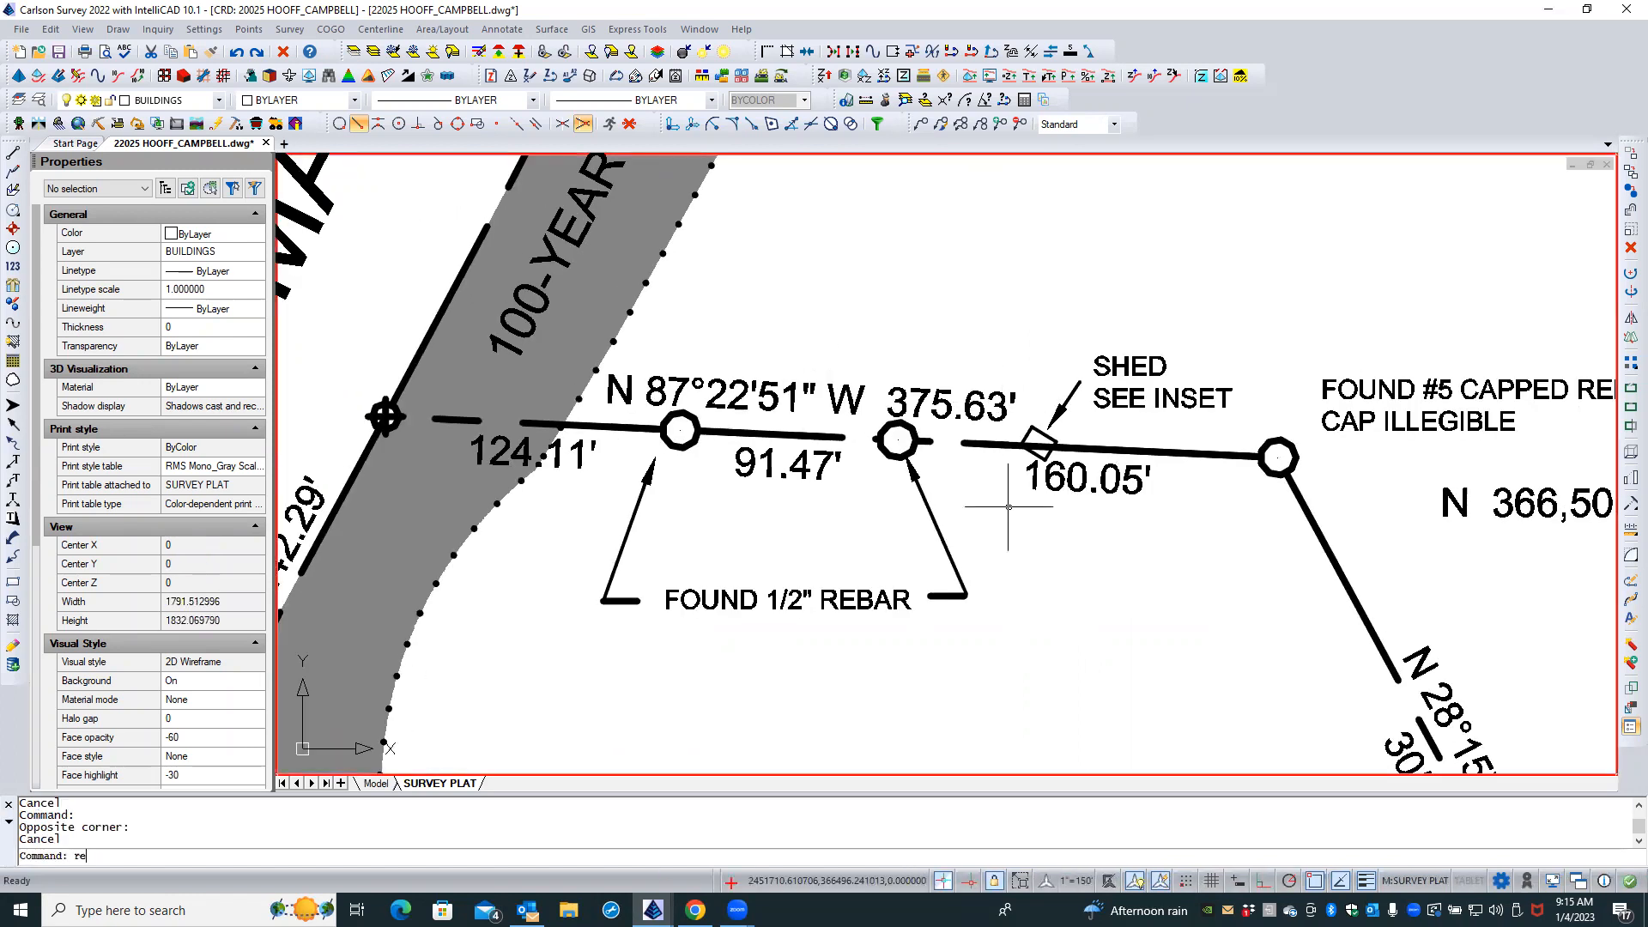
{"action": "key", "text": "Return"}
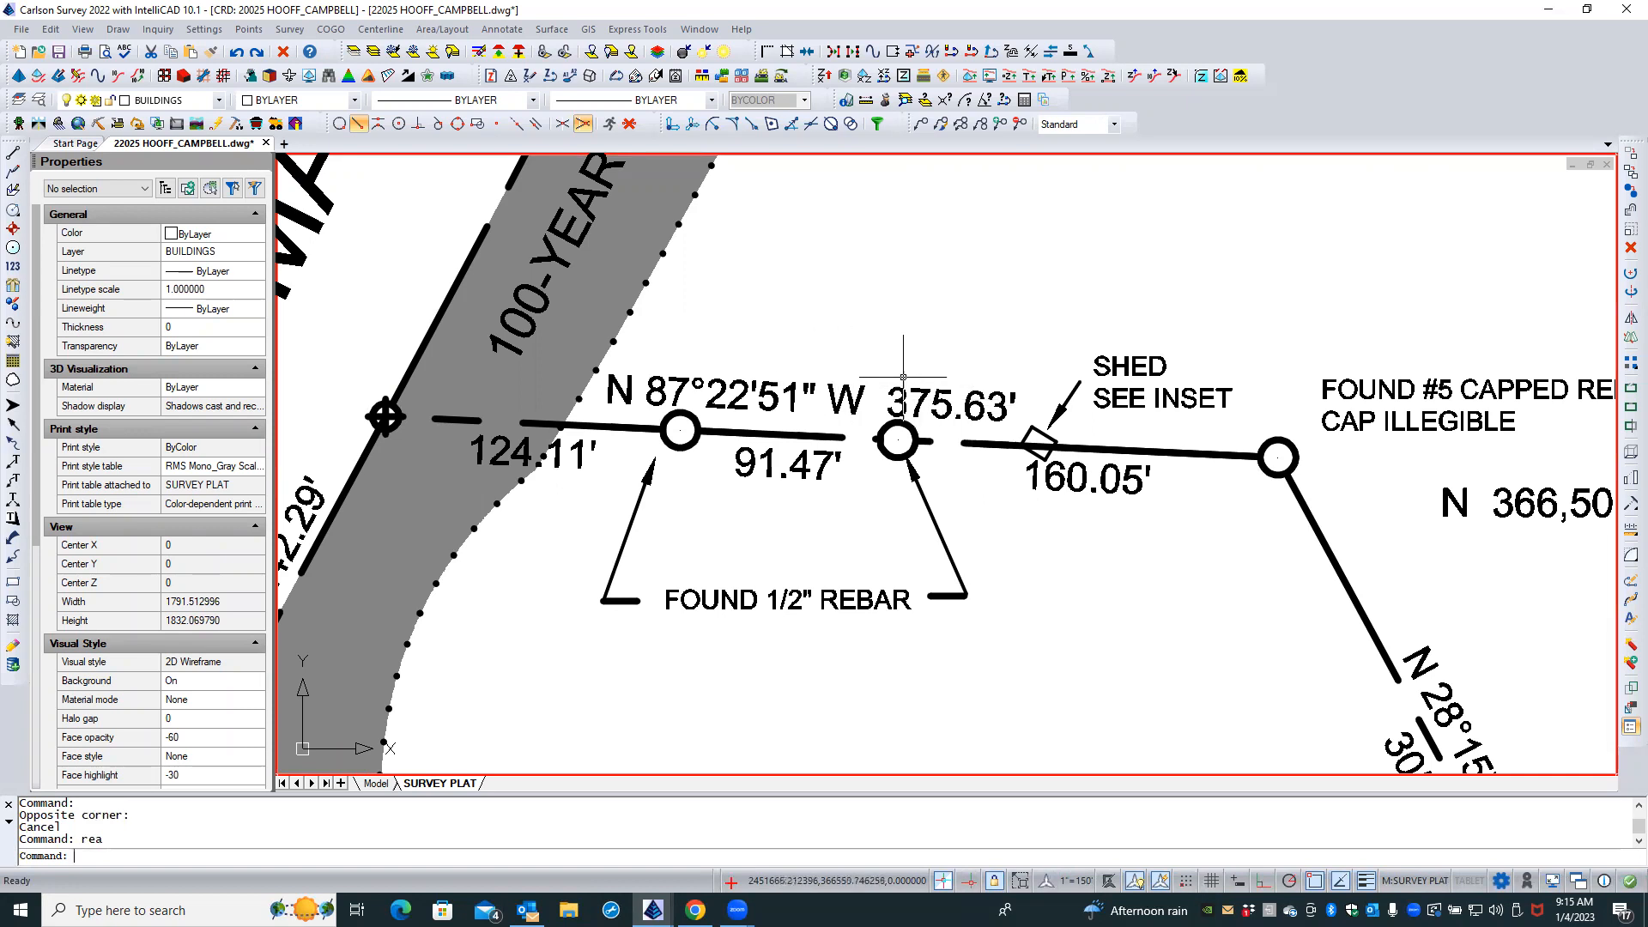
Return to paper space, open the layer explorer and enlarge its window to expose the viewport columns
{"action": "scroll", "coordinate": [993, 380], "scroll_direction": "down", "scroll_amount": 1}
{"action": "scroll", "coordinate": [997, 381], "scroll_direction": "down", "scroll_amount": 3}
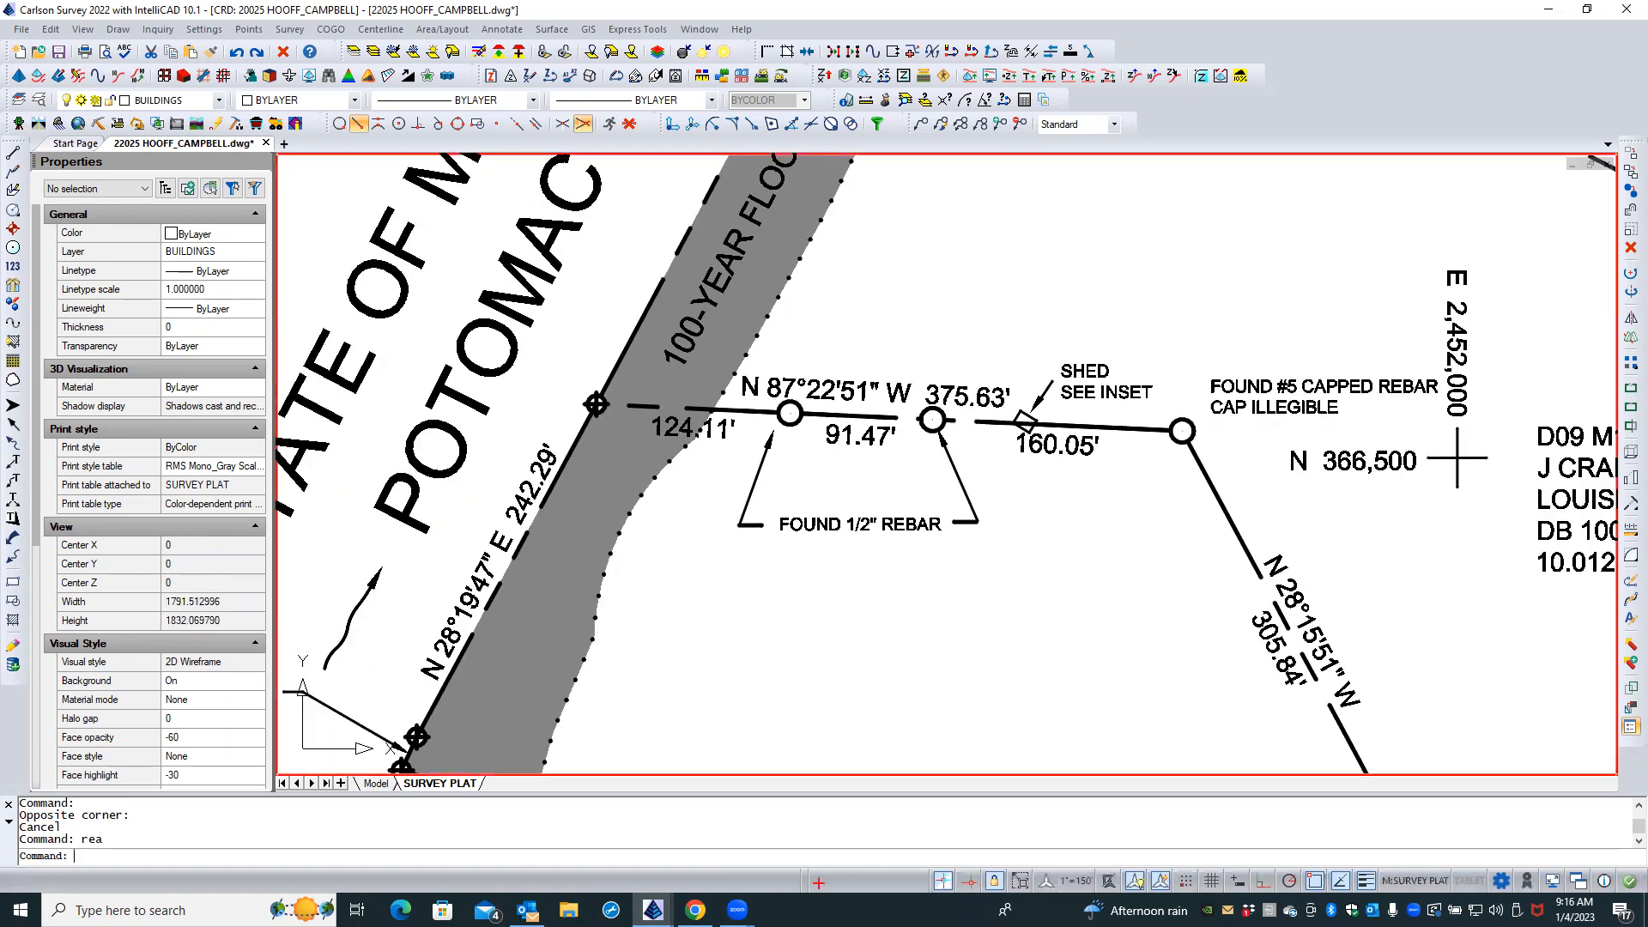
{"action": "scroll", "coordinate": [1001, 380], "scroll_direction": "down", "scroll_amount": 3}
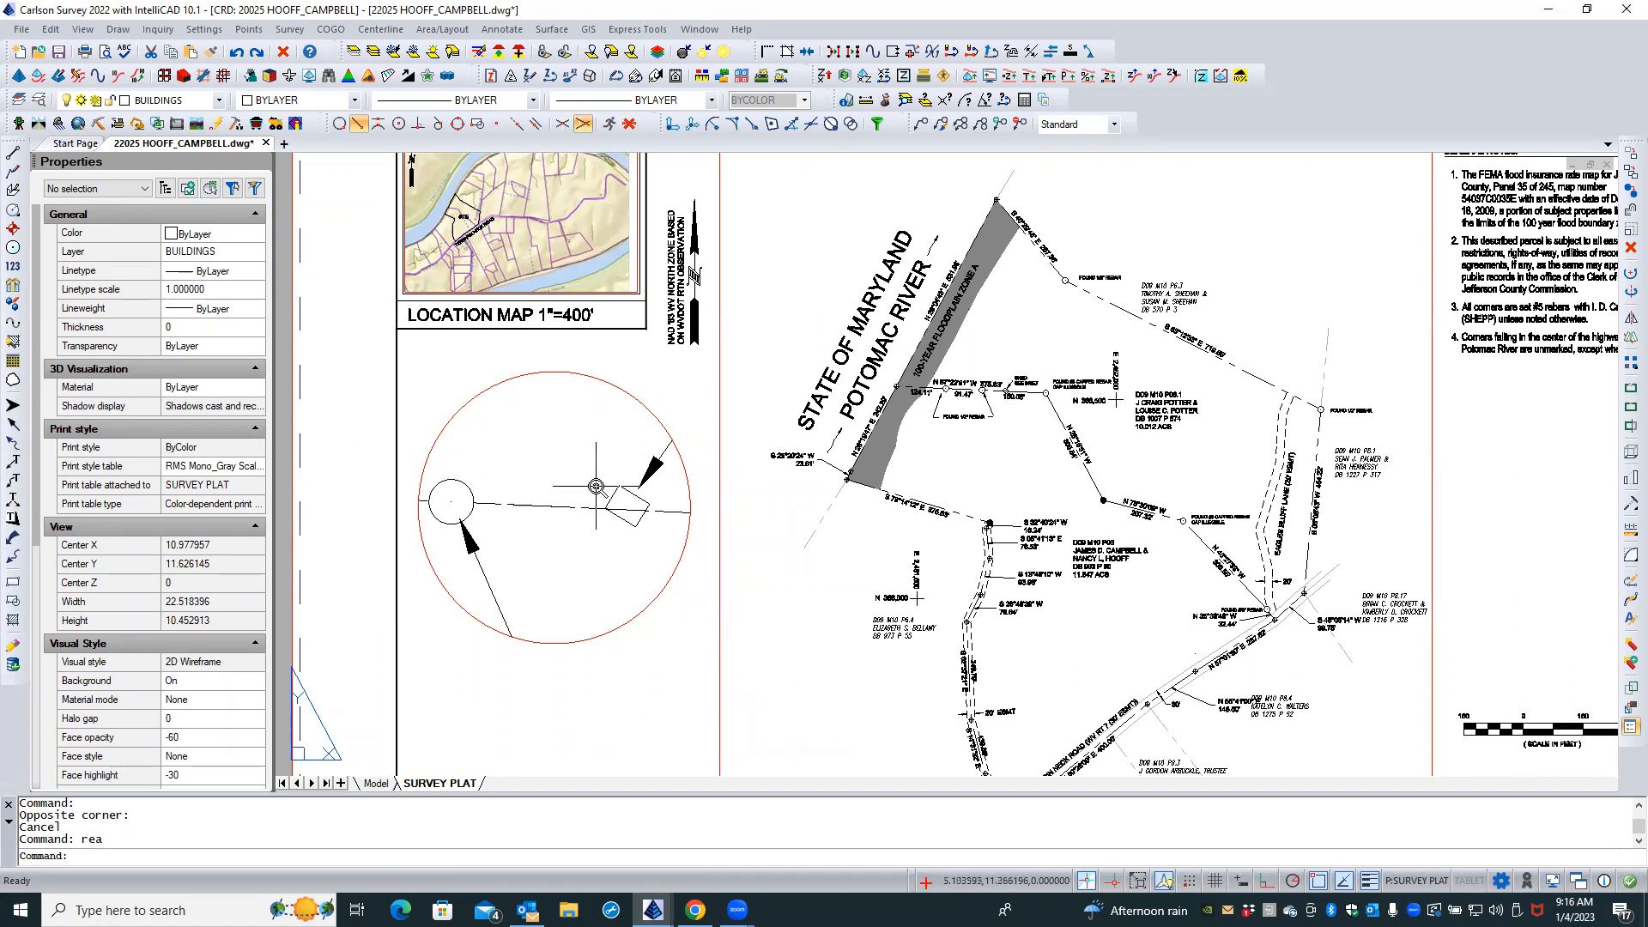
{"action": "scroll", "coordinate": [536, 489], "scroll_direction": "up", "scroll_amount": 1}
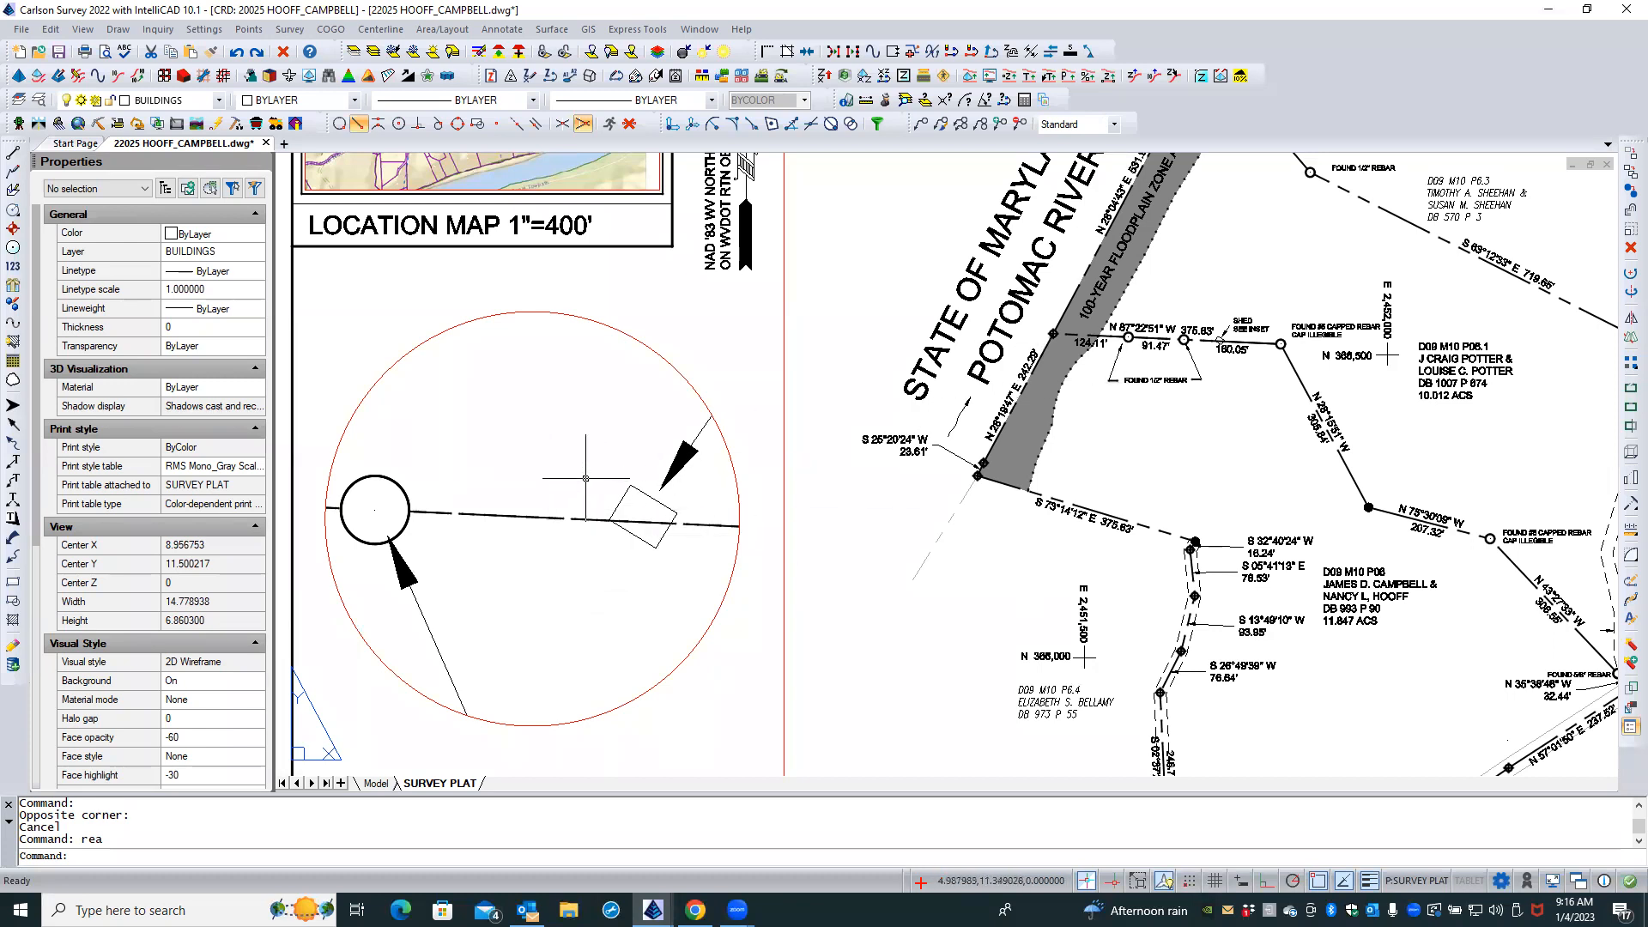
{"action": "left_click", "coordinate": [39, 102]}
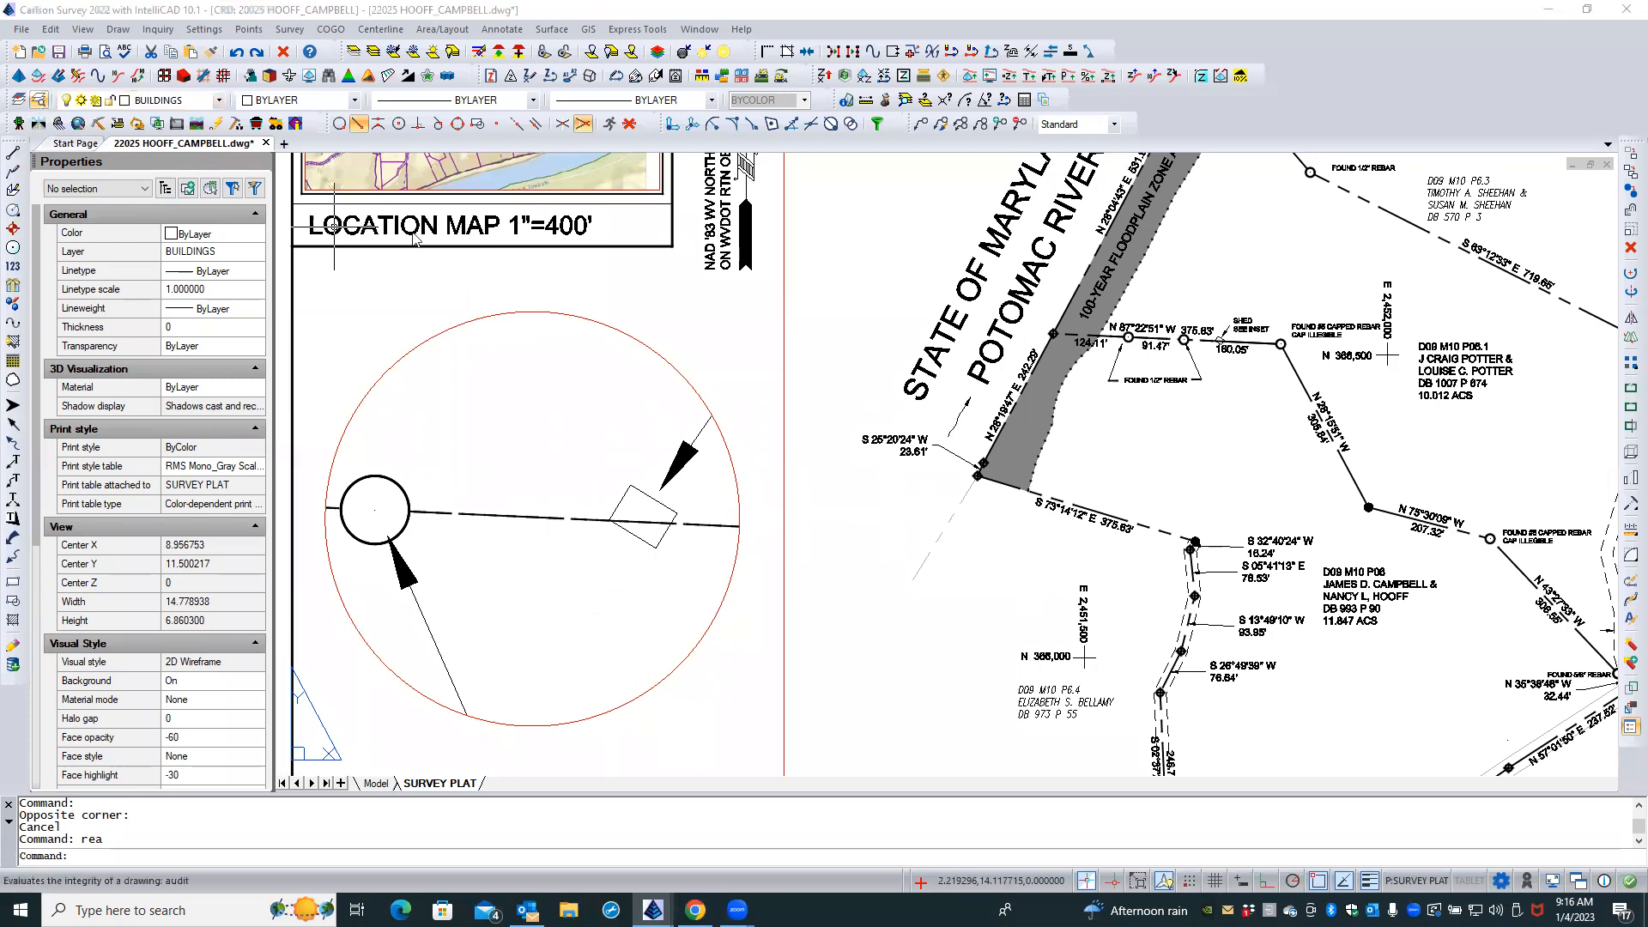
{"action": "left_click_drag", "start_coordinate": [508, 163], "coordinate": [327, 106]}
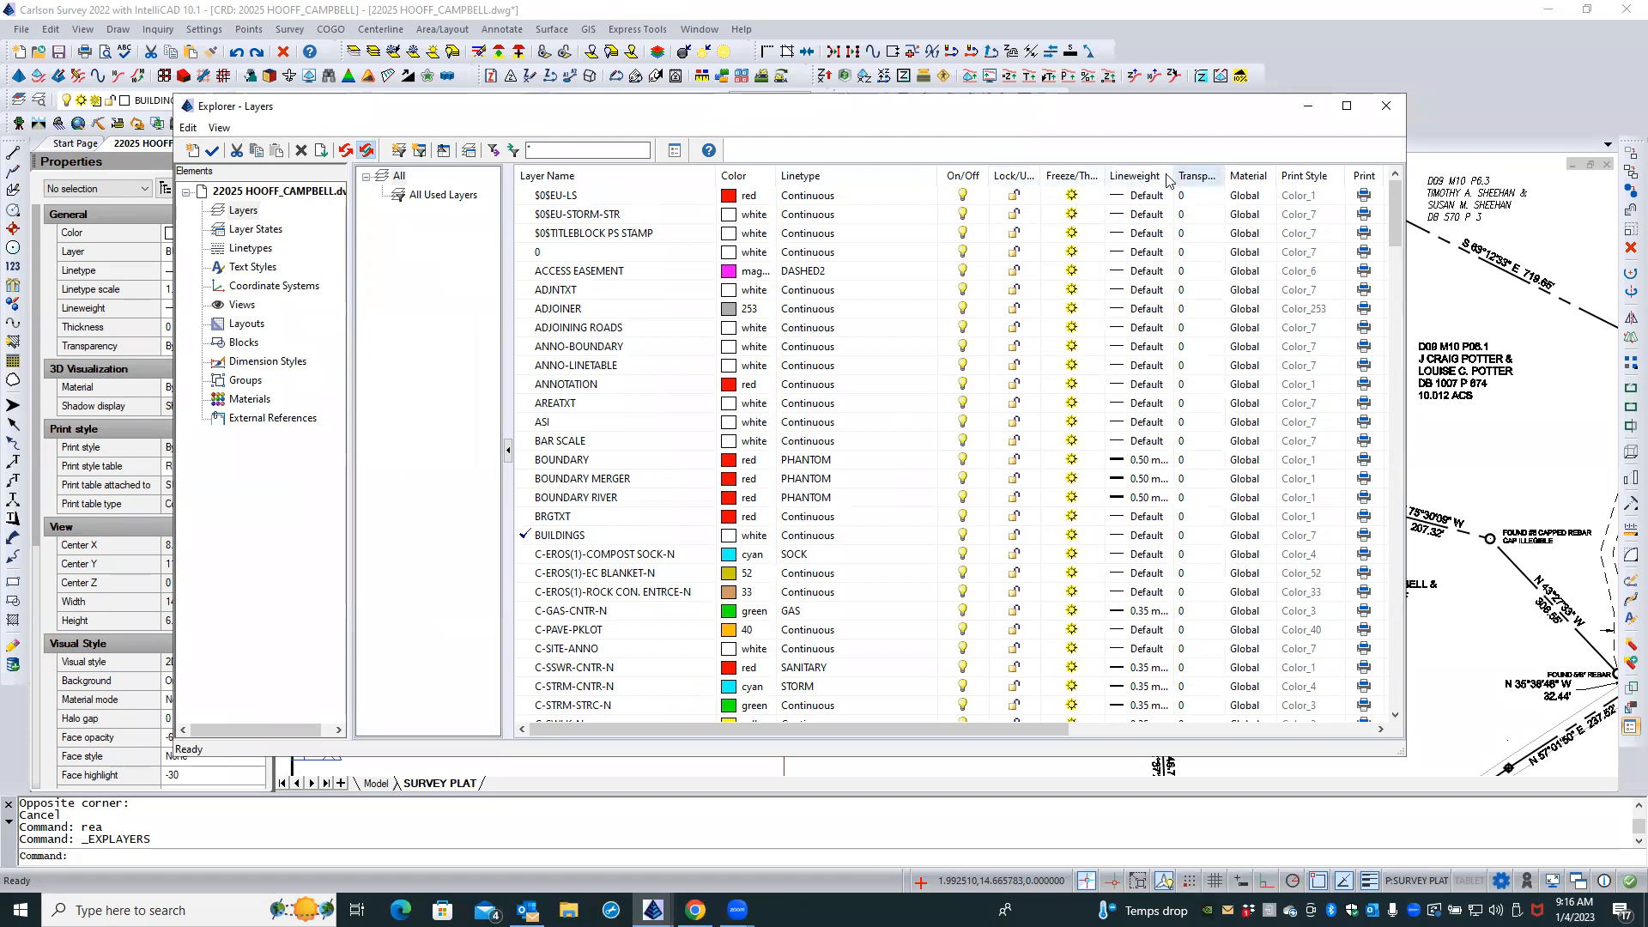
{"action": "left_click", "coordinate": [1407, 243]}
{"action": "left_click_drag", "start_coordinate": [1408, 240], "coordinate": [1567, 243]}
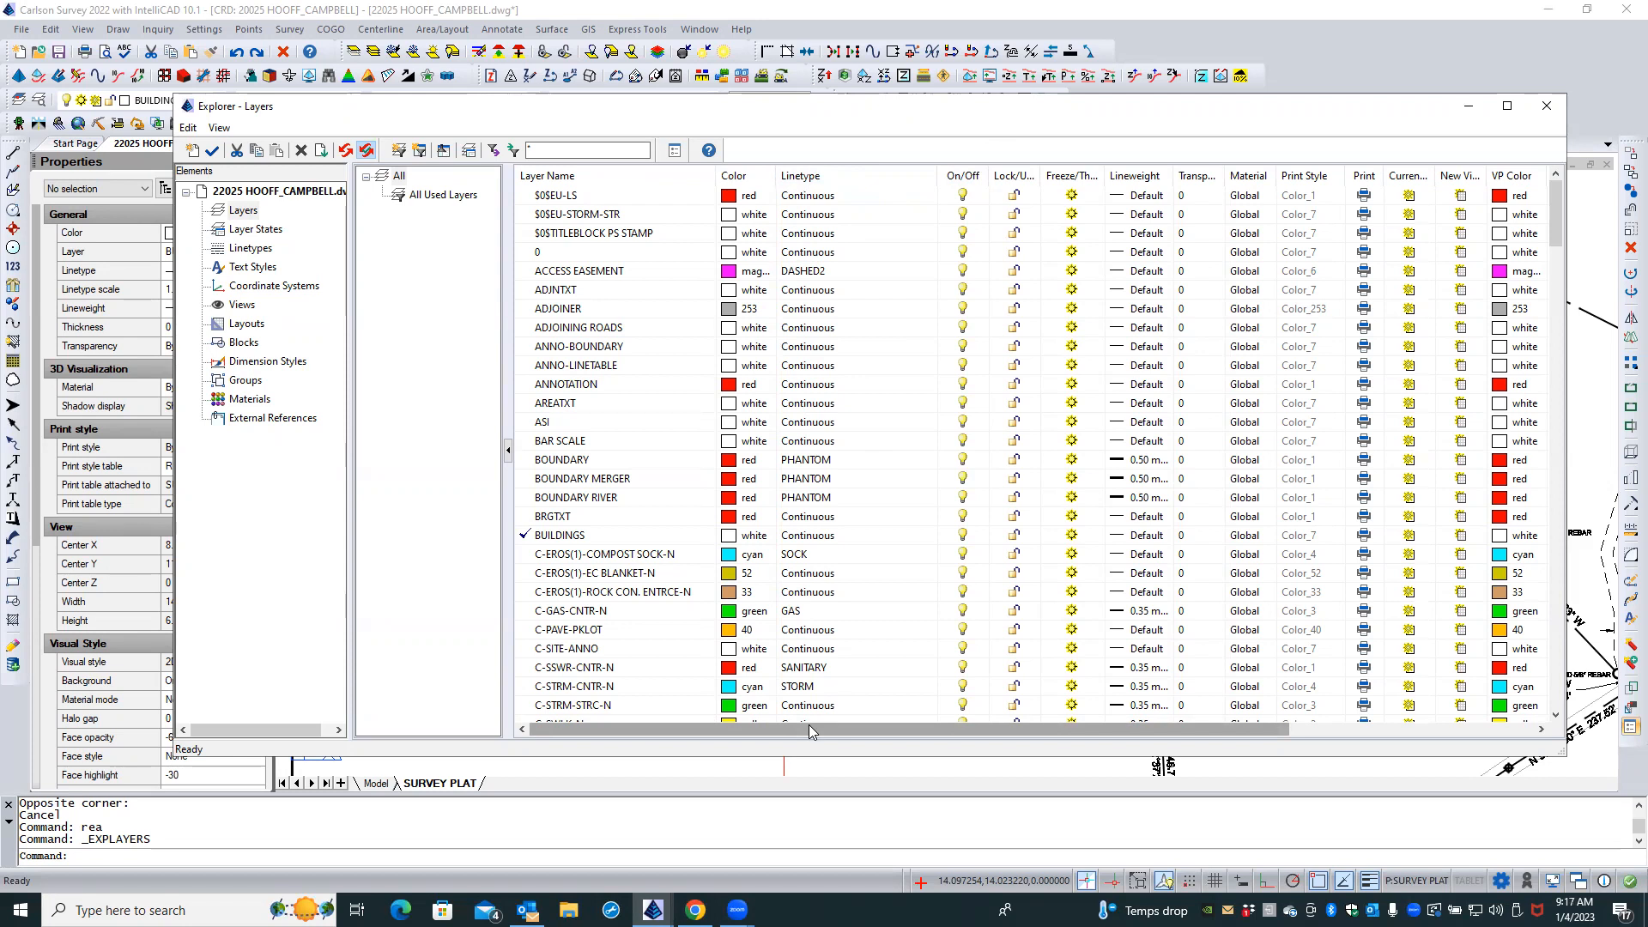
Widen the current and new viewport columns, sort the layers by current viewport state, examine the frozen ones and close the layer explorer
{"action": "left_click_drag", "start_coordinate": [808, 724], "coordinate": [1050, 755]}
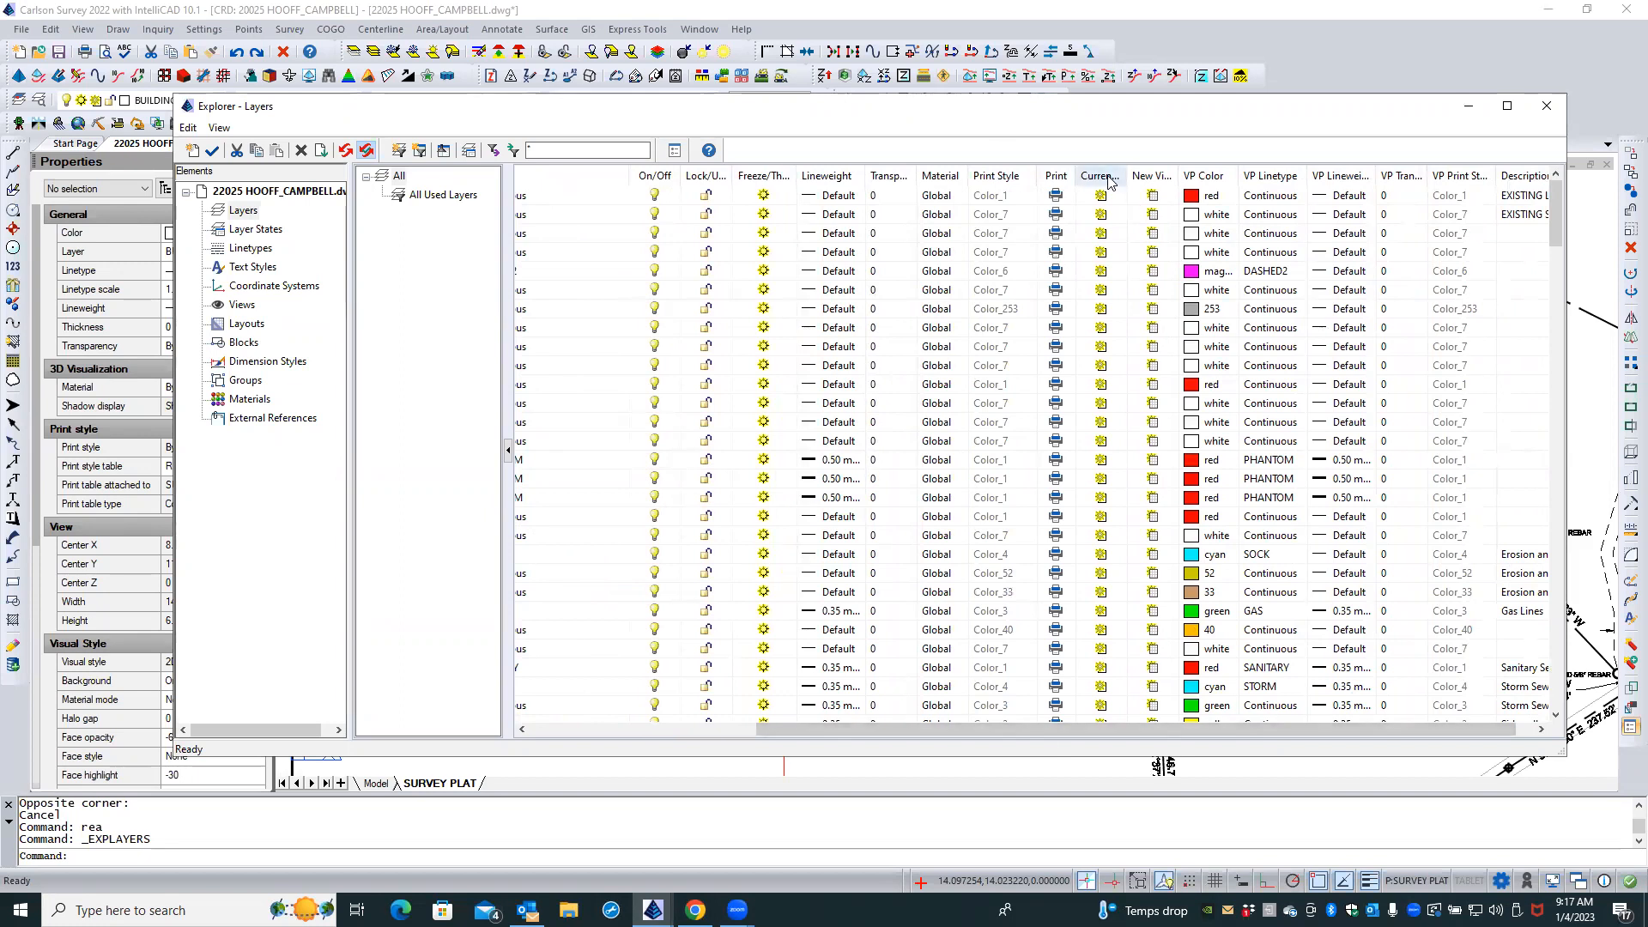
{"action": "left_click_drag", "start_coordinate": [1123, 169], "coordinate": [1169, 169]}
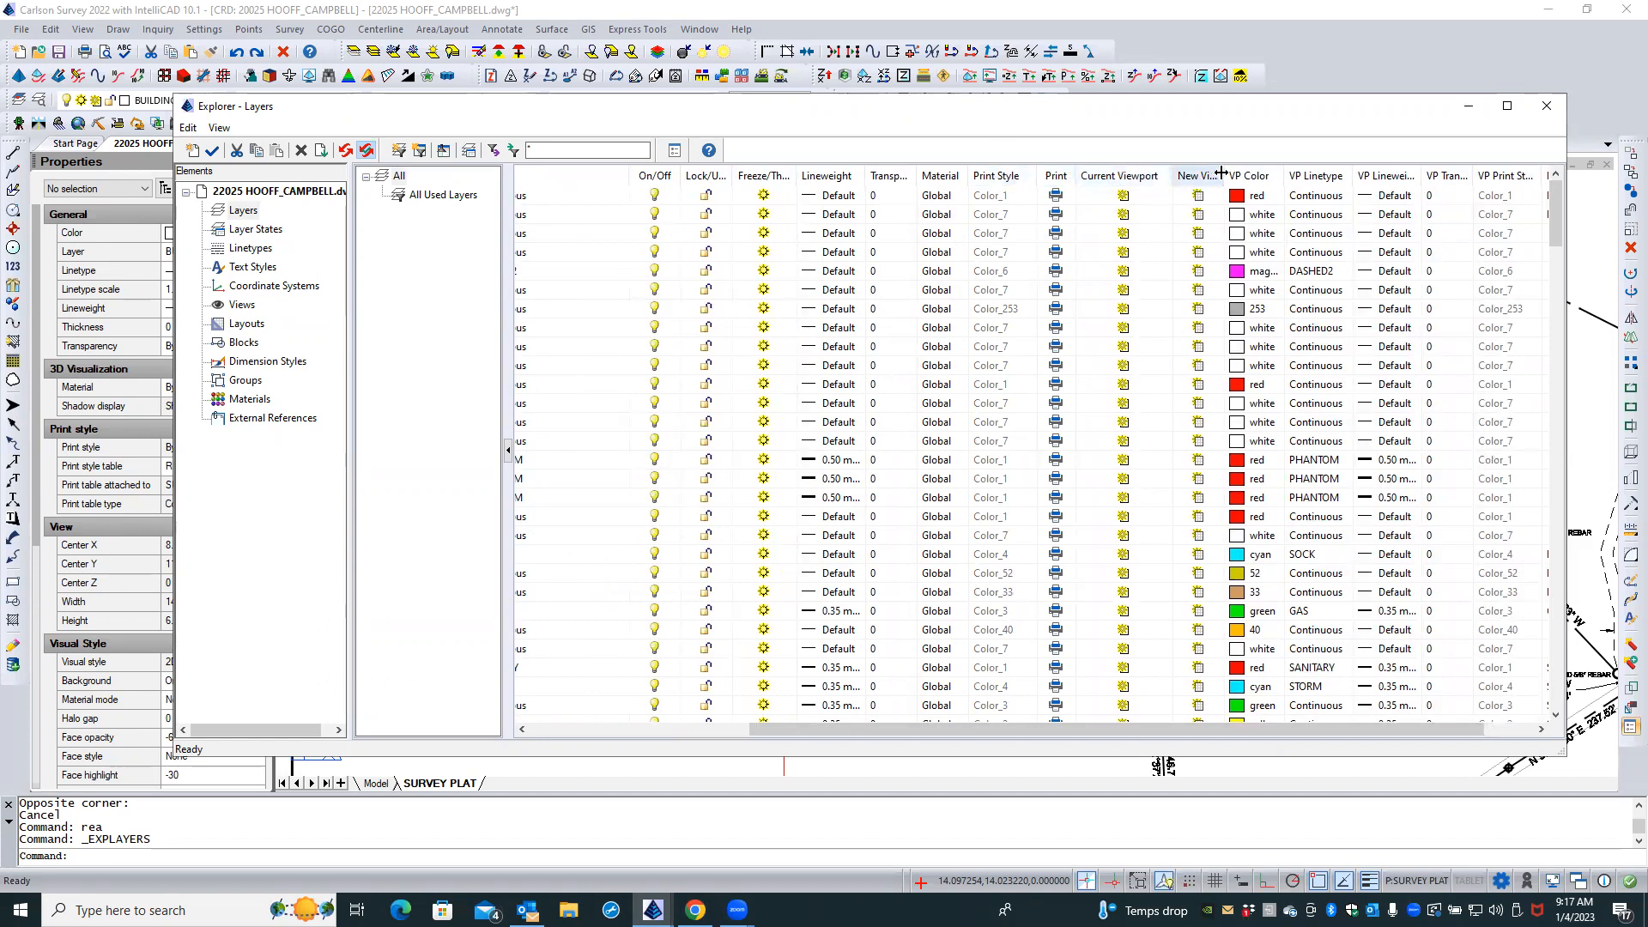
{"action": "left_click_drag", "start_coordinate": [1245, 175], "coordinate": [1269, 175]}
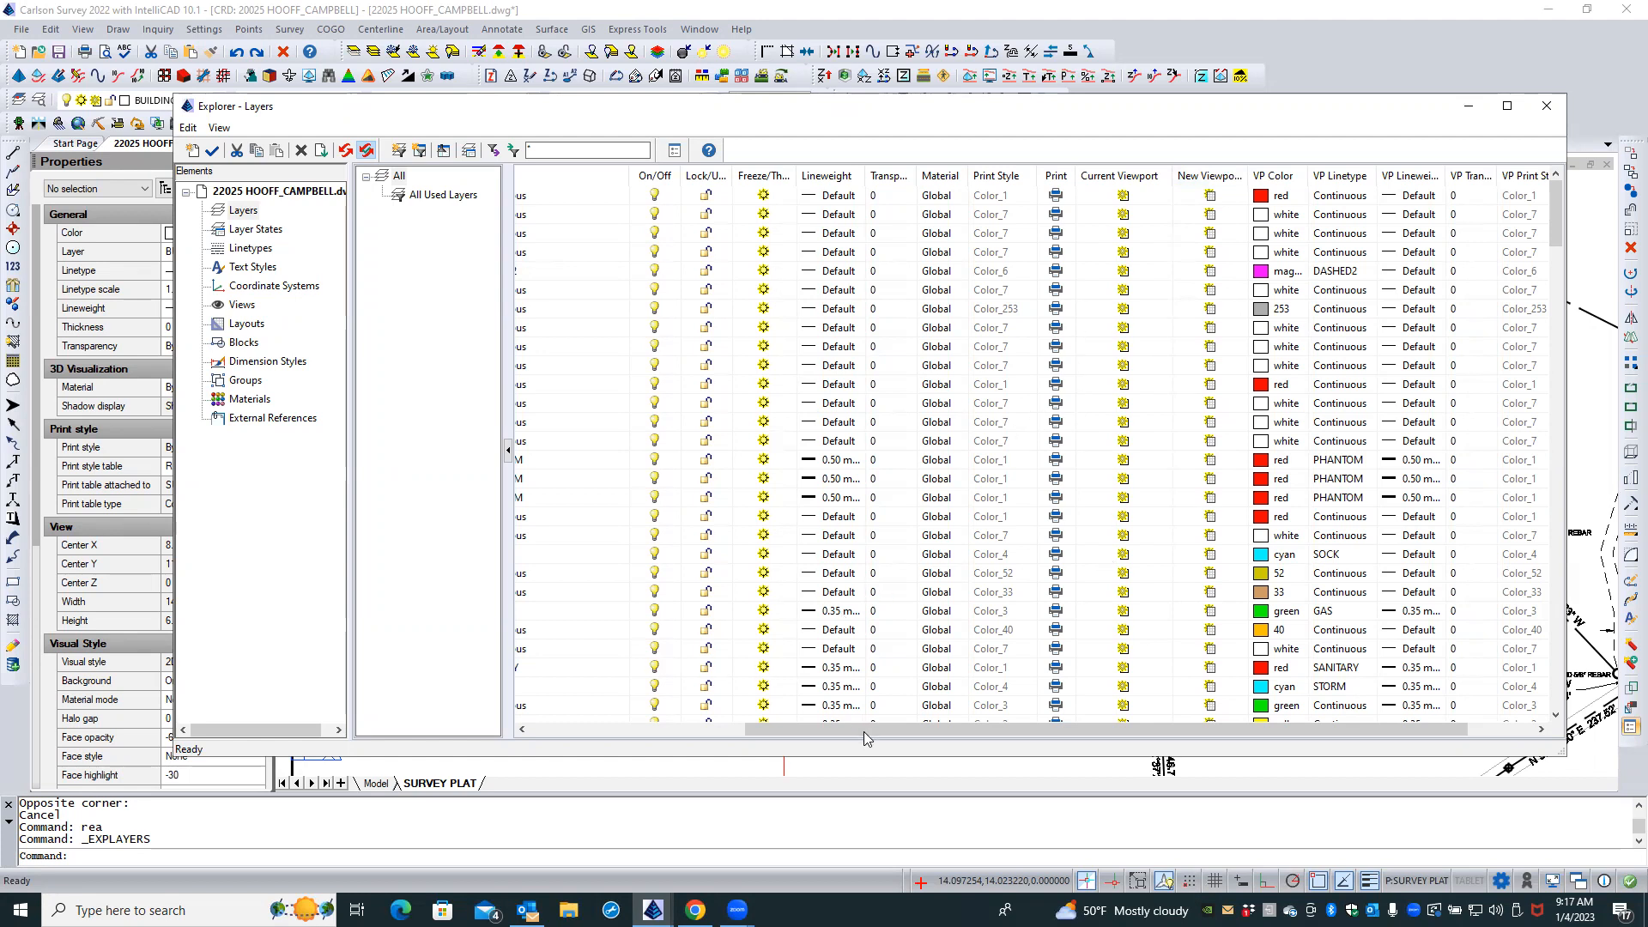
{"action": "left_click_drag", "start_coordinate": [858, 728], "coordinate": [923, 728]}
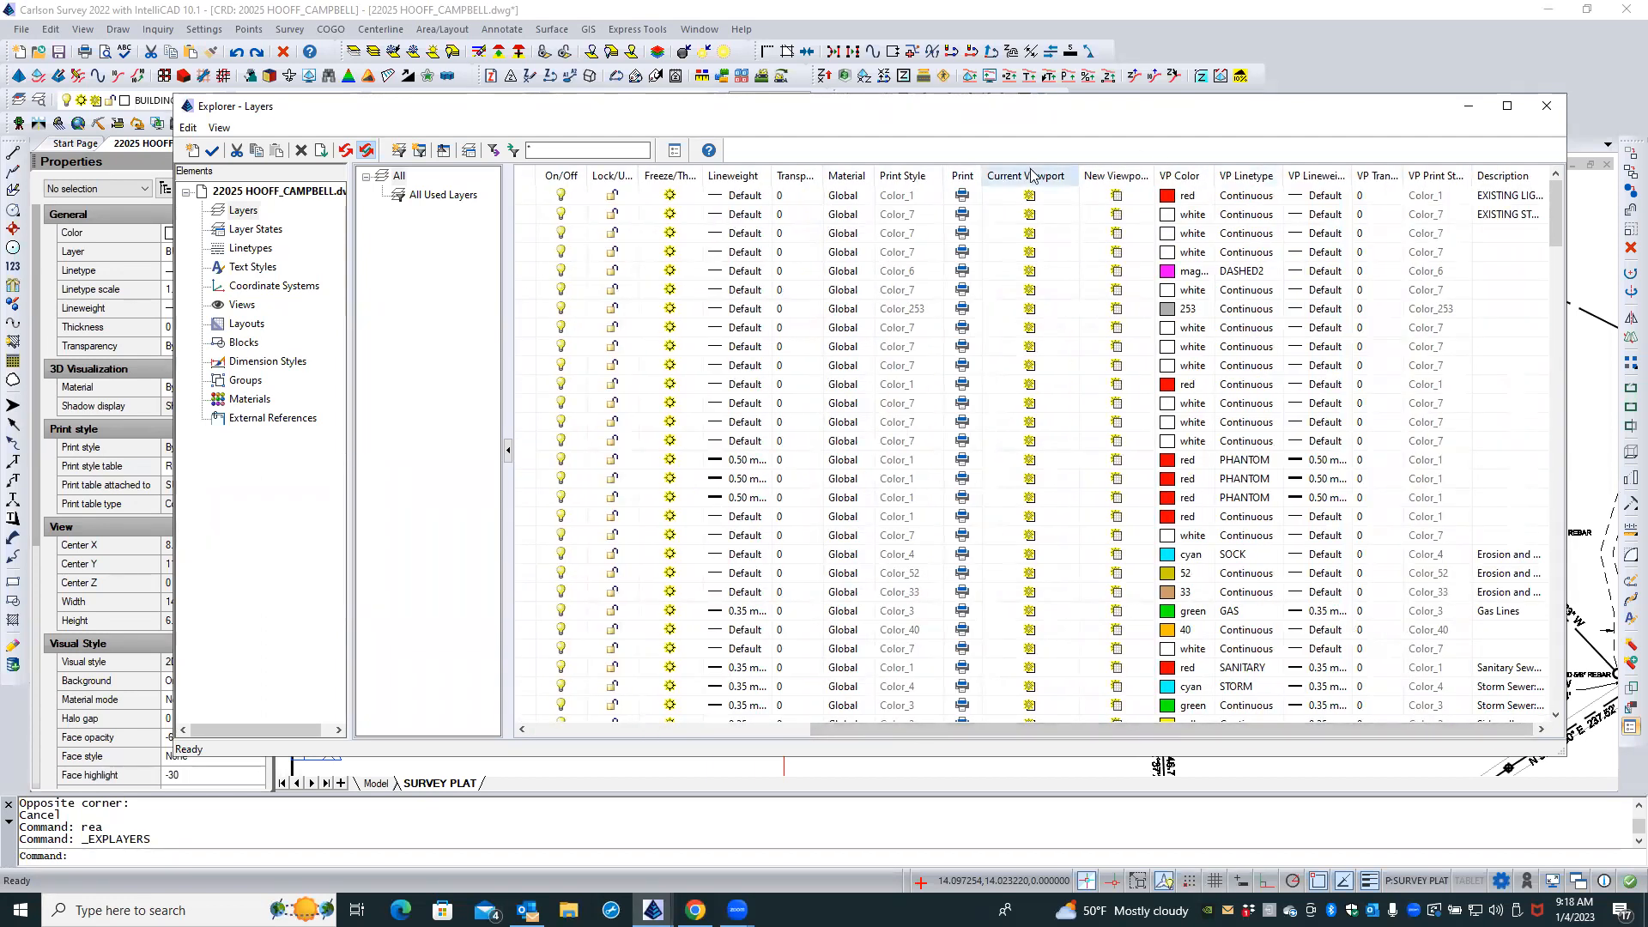
{"action": "left_click_drag", "start_coordinate": [1081, 175], "coordinate": [1138, 170]}
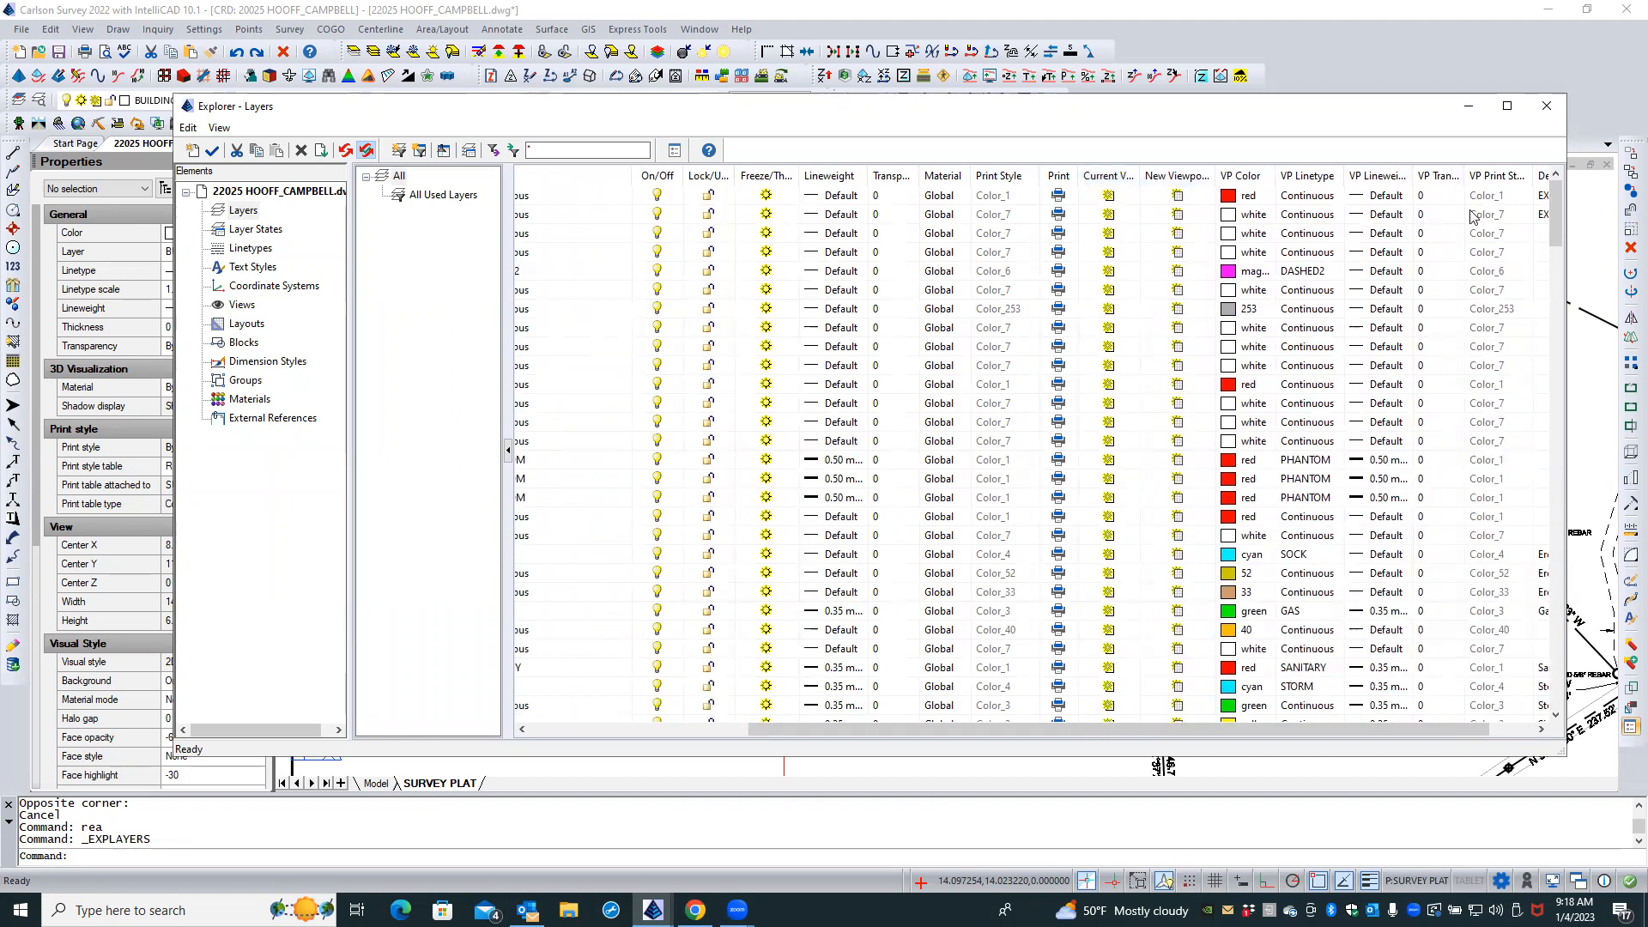
{"action": "left_click_drag", "start_coordinate": [1556, 215], "coordinate": [1545, 172]}
{"action": "left_click", "coordinate": [1098, 175]}
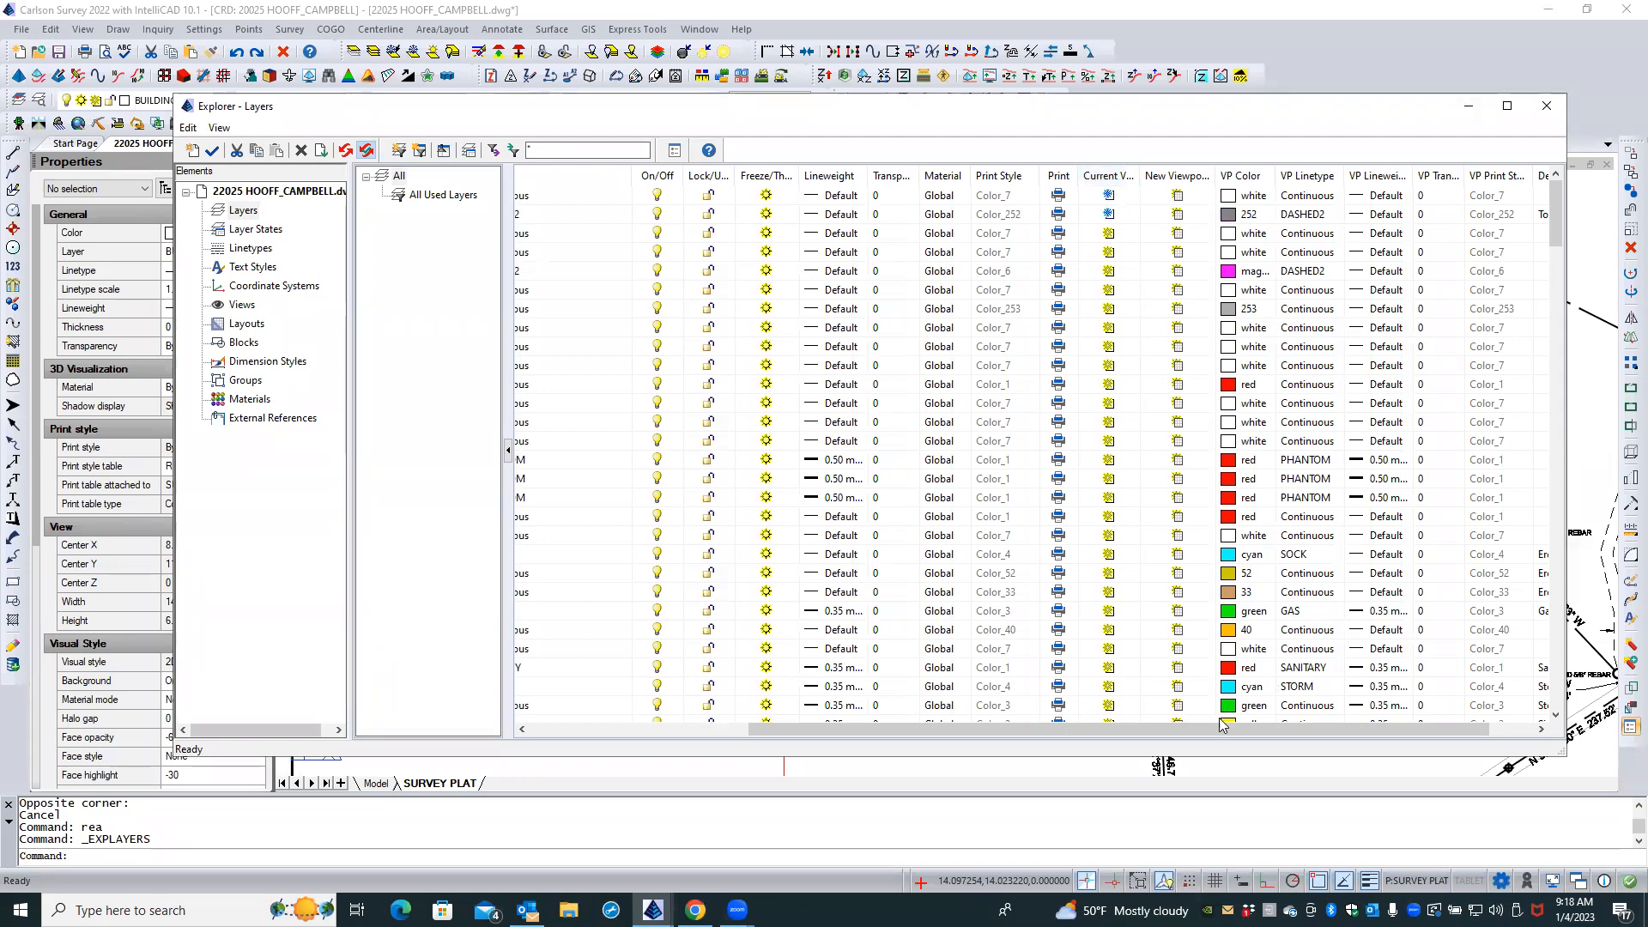
{"action": "left_click_drag", "start_coordinate": [1072, 729], "coordinate": [917, 753]}
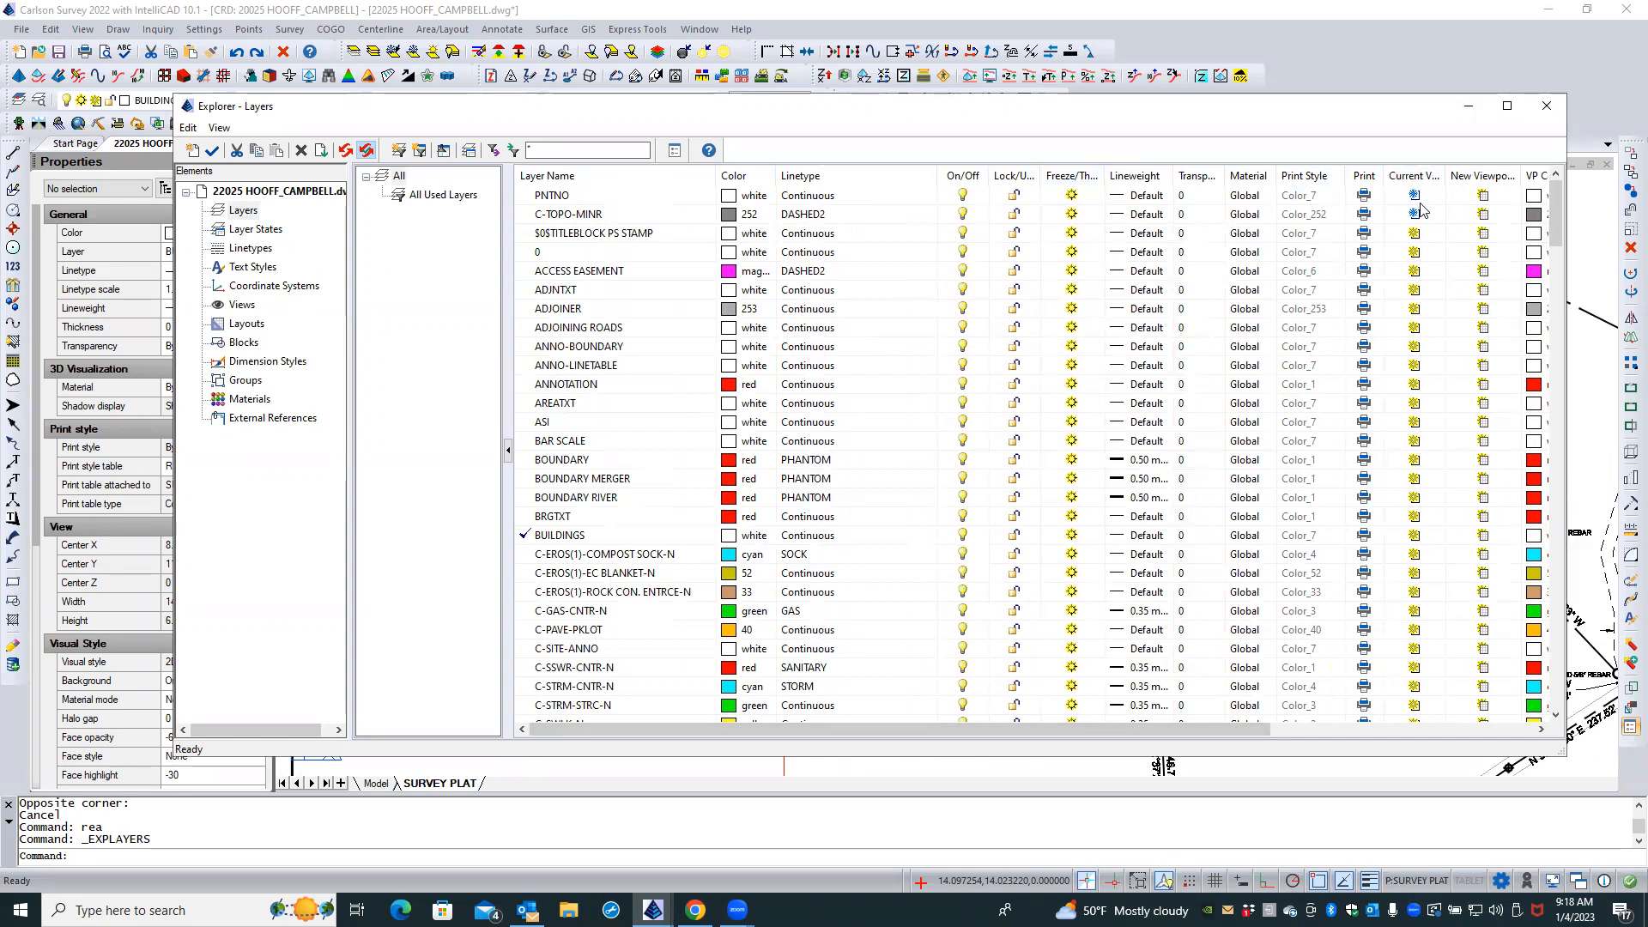
{"action": "left_click", "coordinate": [1547, 108]}
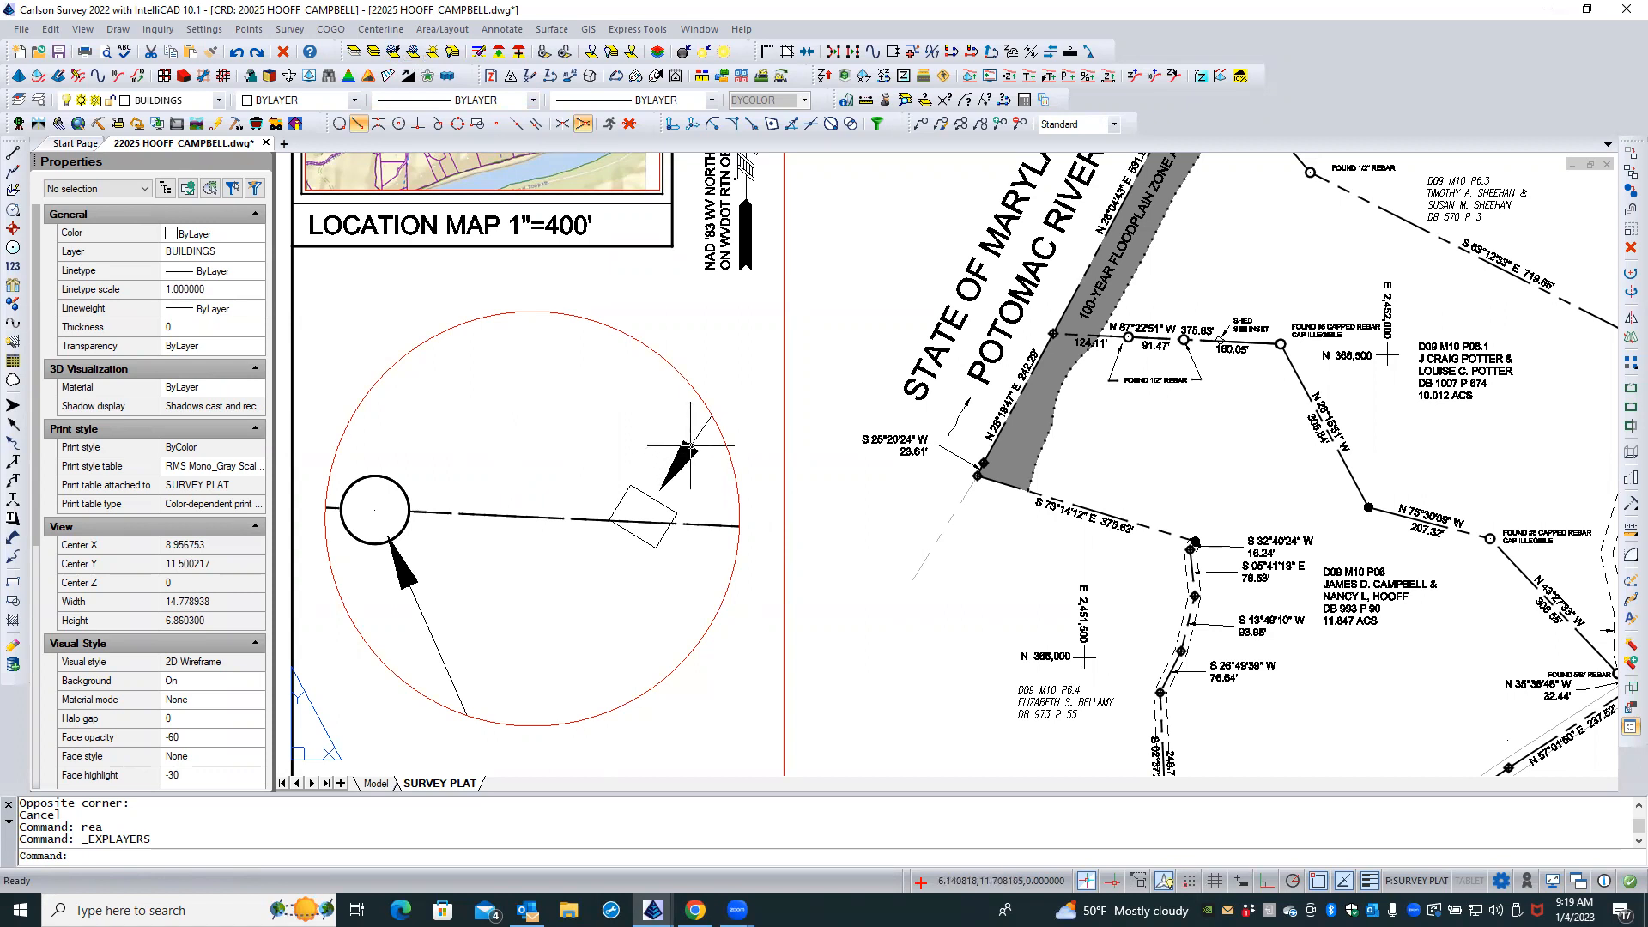
Activate the circular viewport and freeze the DIMENTXT layer in it by picking the shed leader's arrow
{"action": "double_click", "coordinate": [579, 406]}
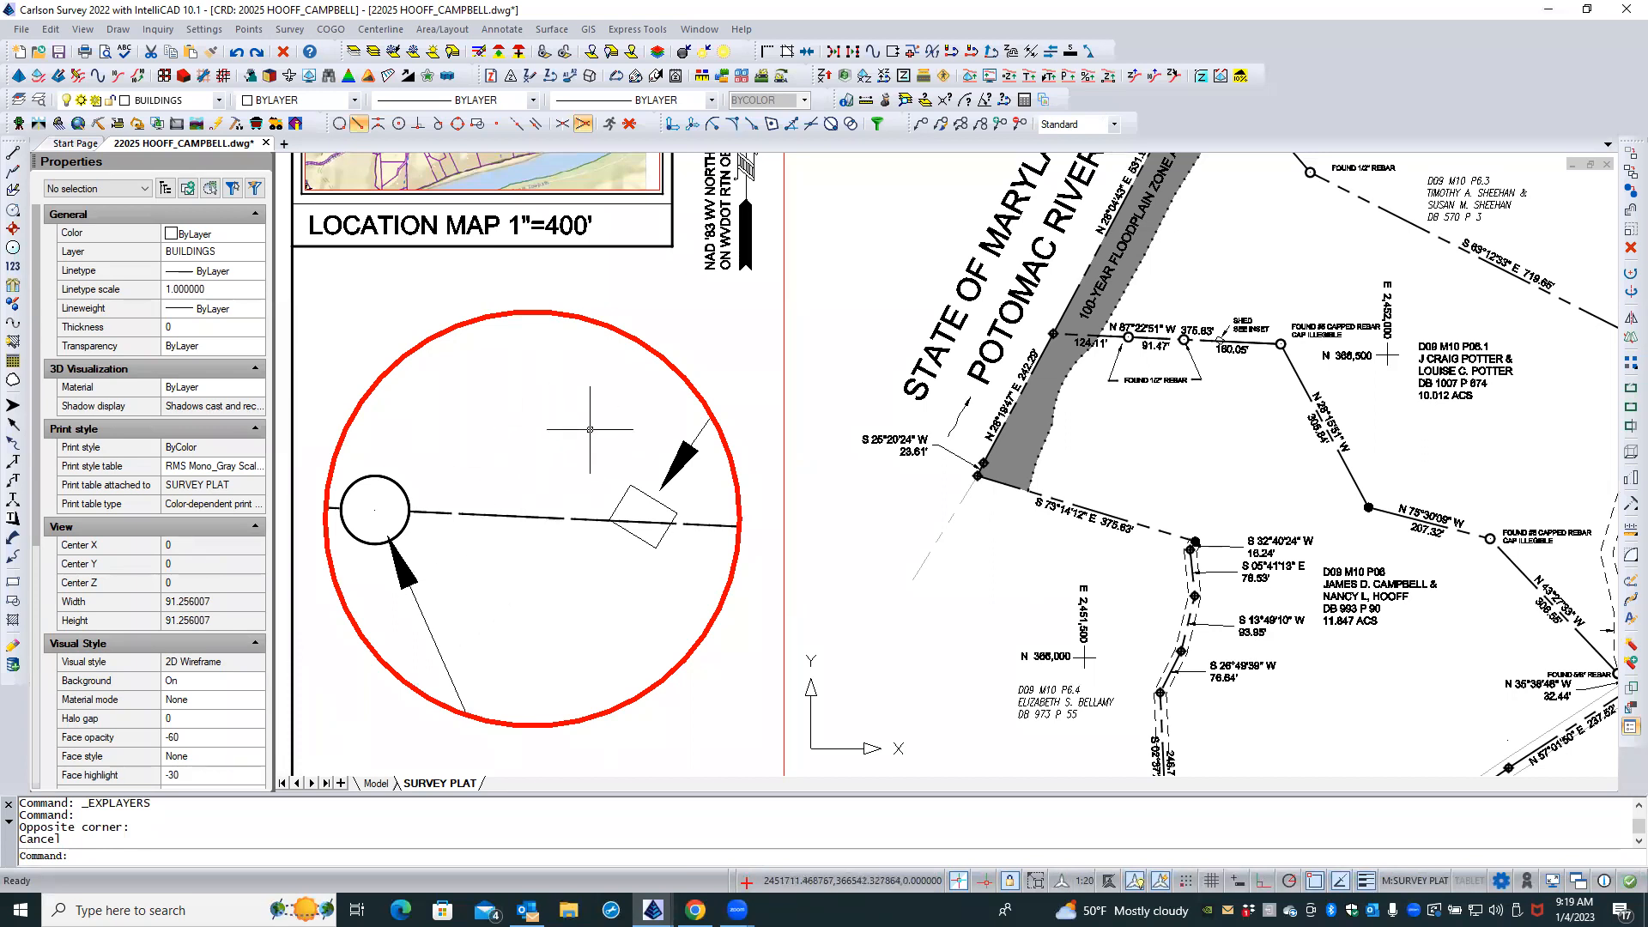
{"action": "left_click", "coordinate": [393, 53]}
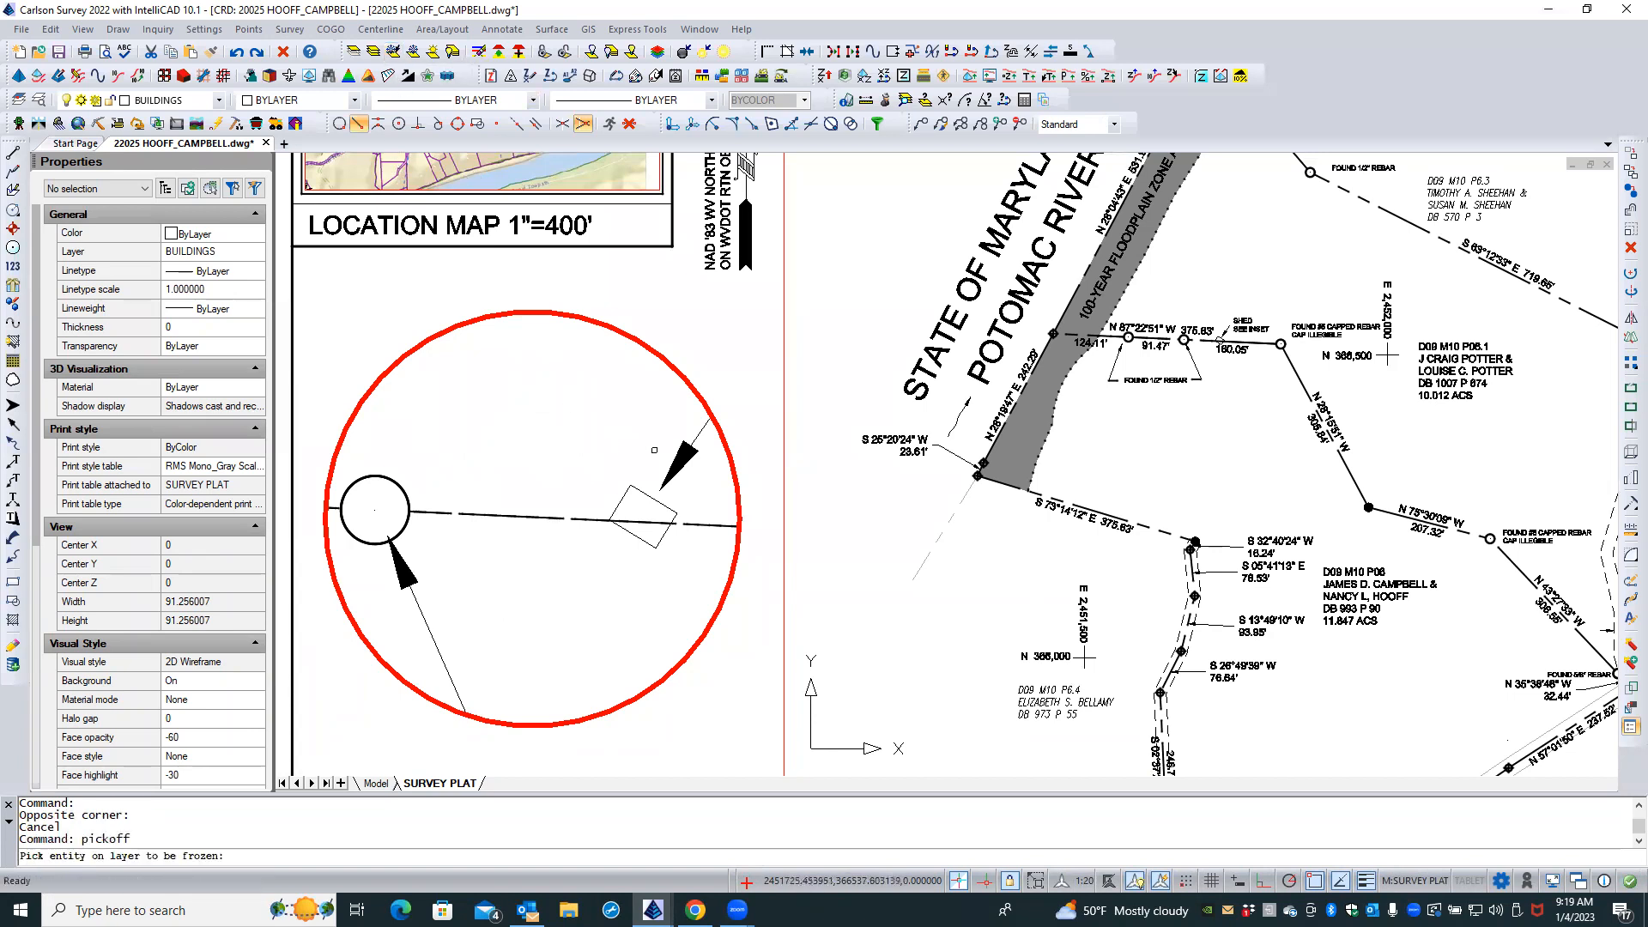
{"action": "left_click", "coordinate": [684, 449]}
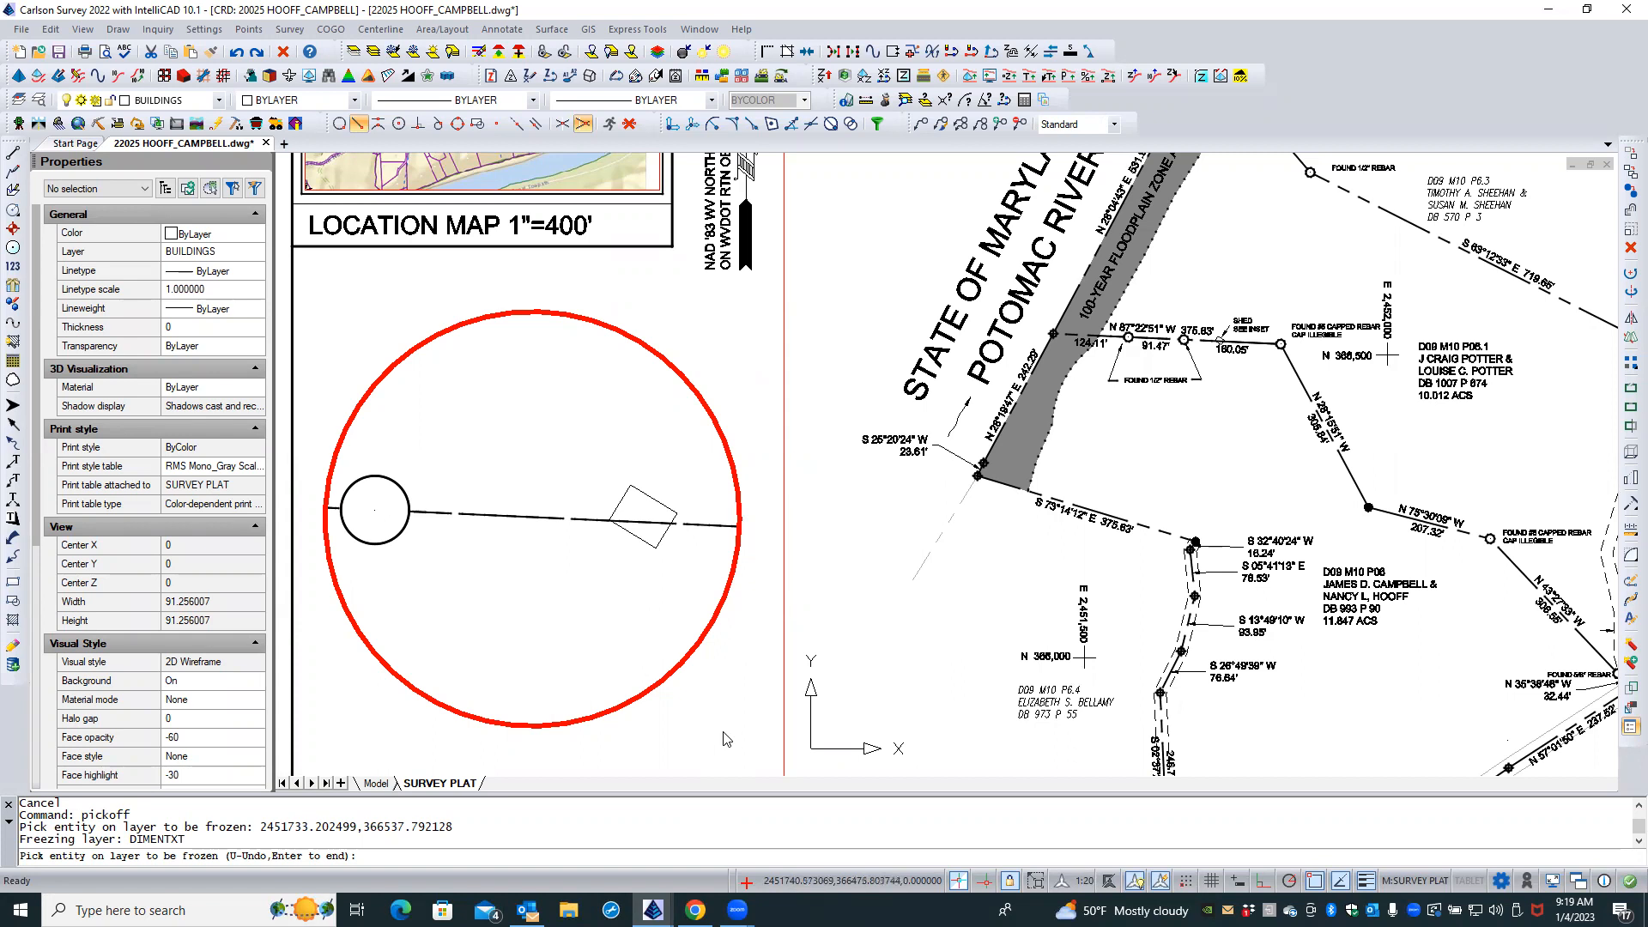
{"action": "scroll", "coordinate": [725, 734], "scroll_direction": "down", "scroll_amount": 3}
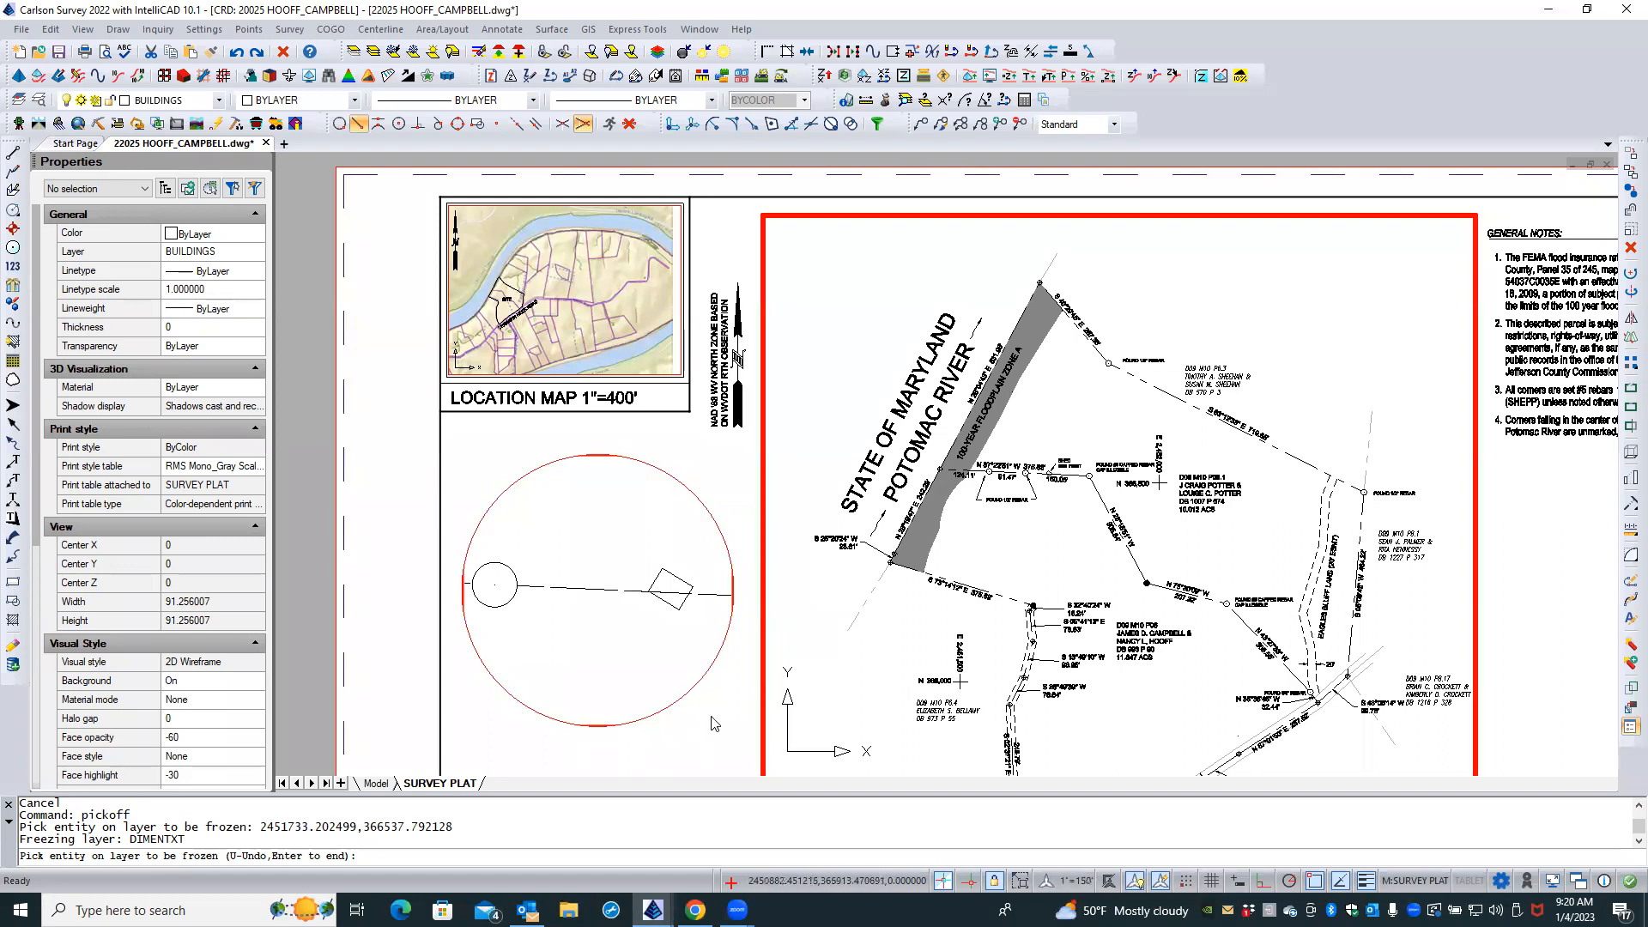
{"action": "left_click", "coordinate": [820, 631]}
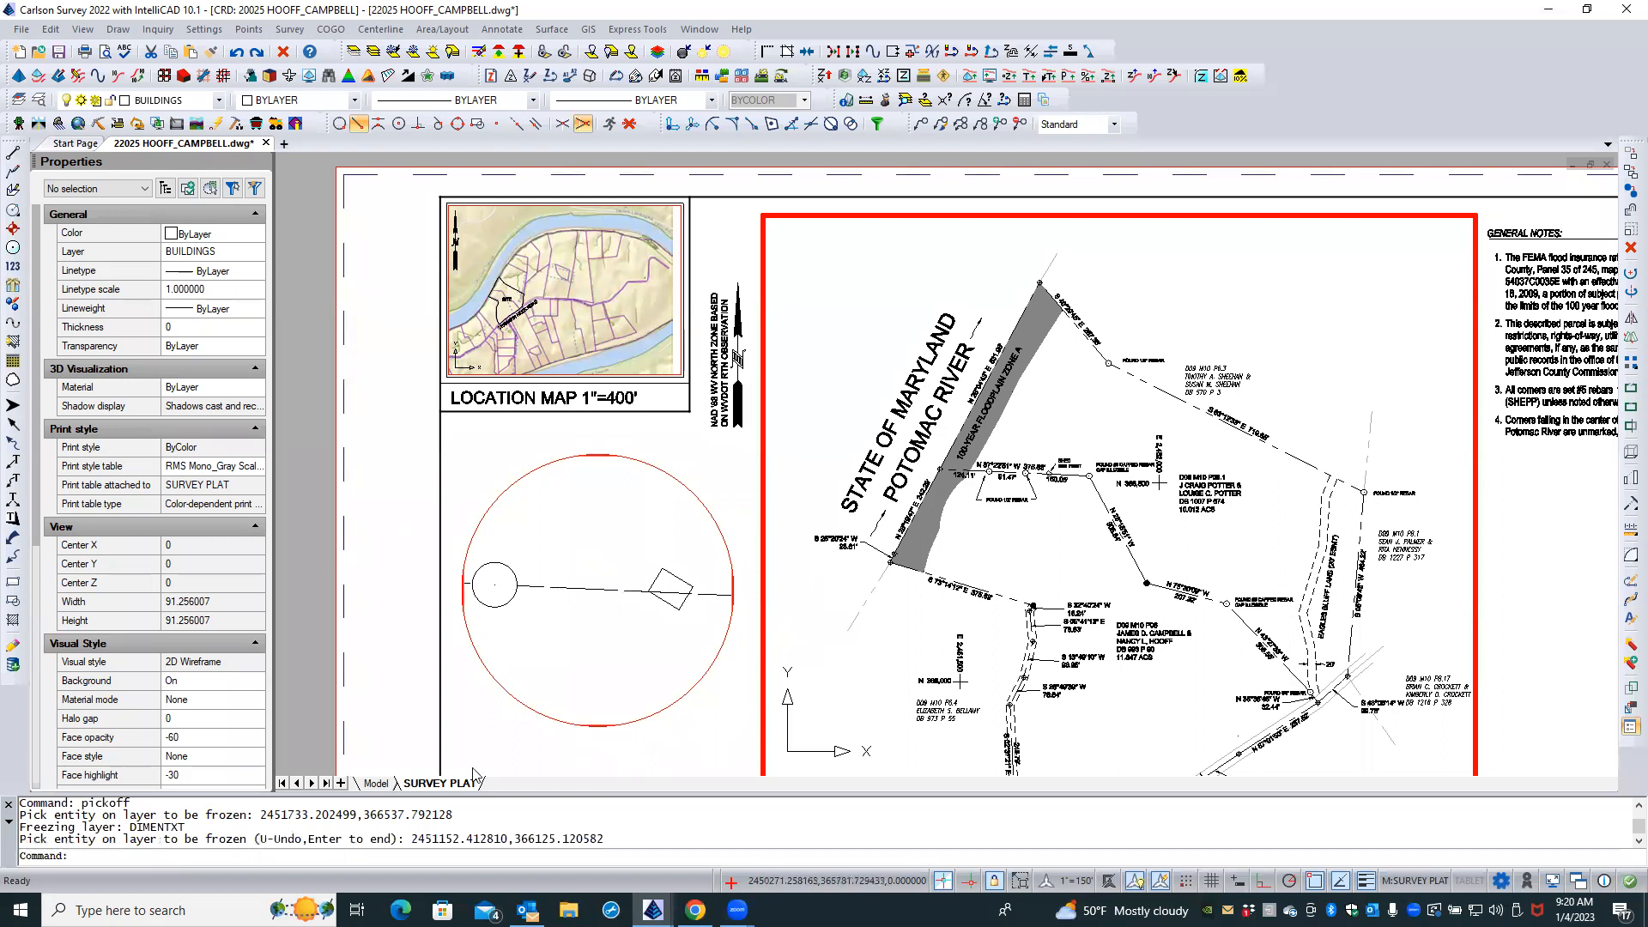
{"action": "key", "text": "Escape"}
{"action": "key", "text": "Escape"}
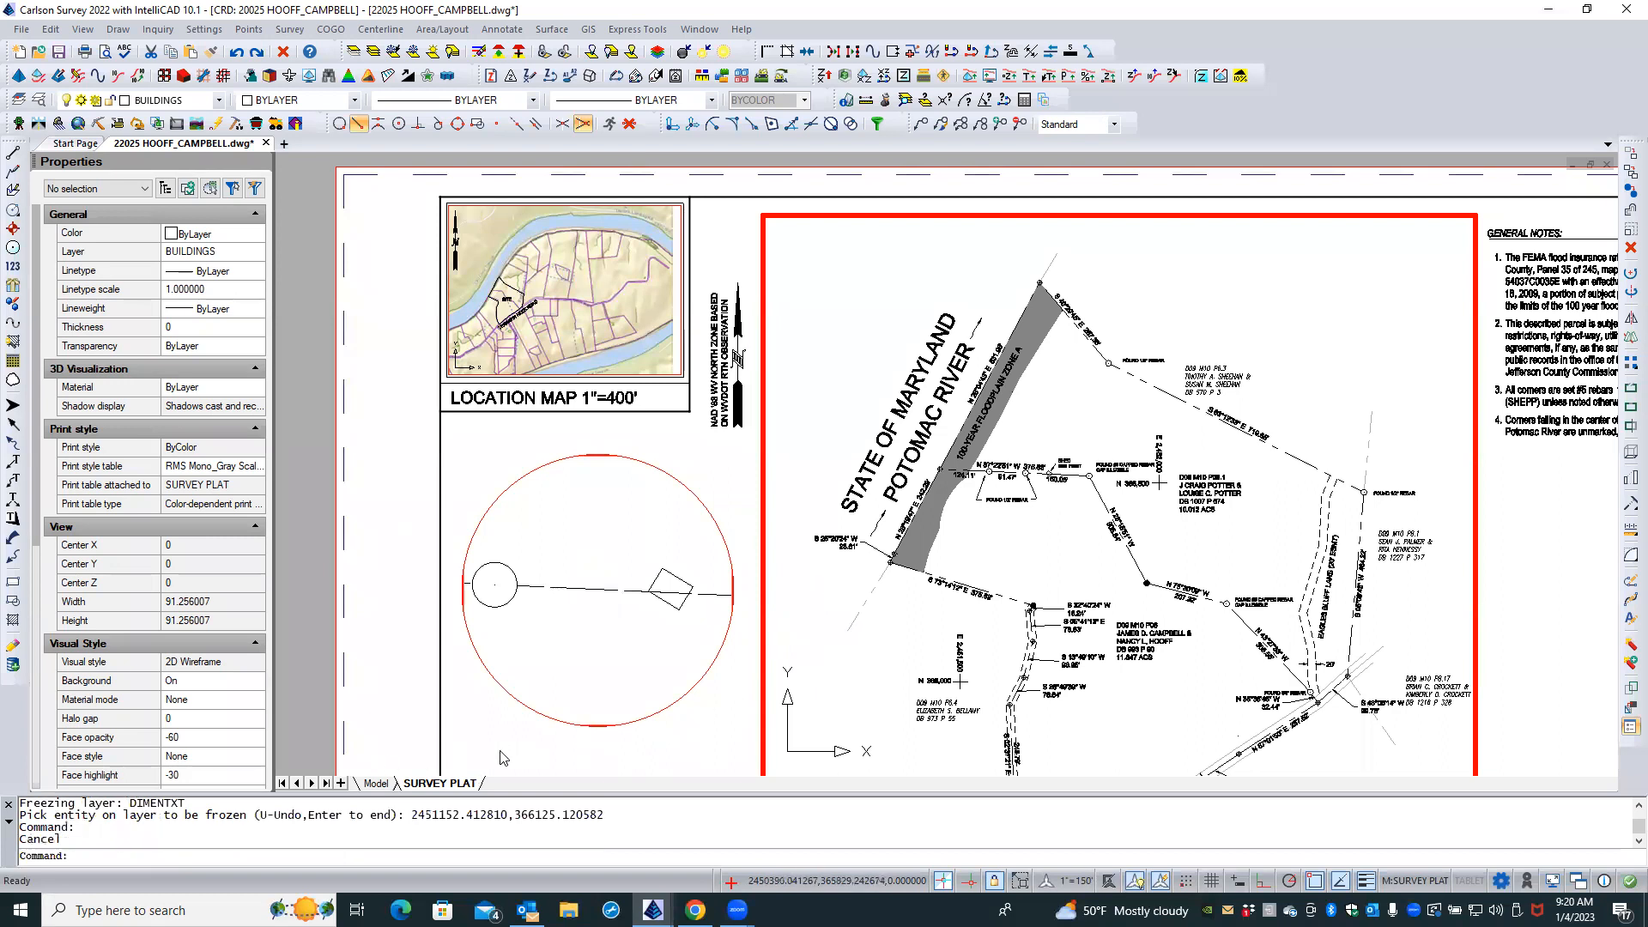
Return to paper space and reactivate model space inside the circular viewport
{"action": "double_click", "coordinate": [480, 733]}
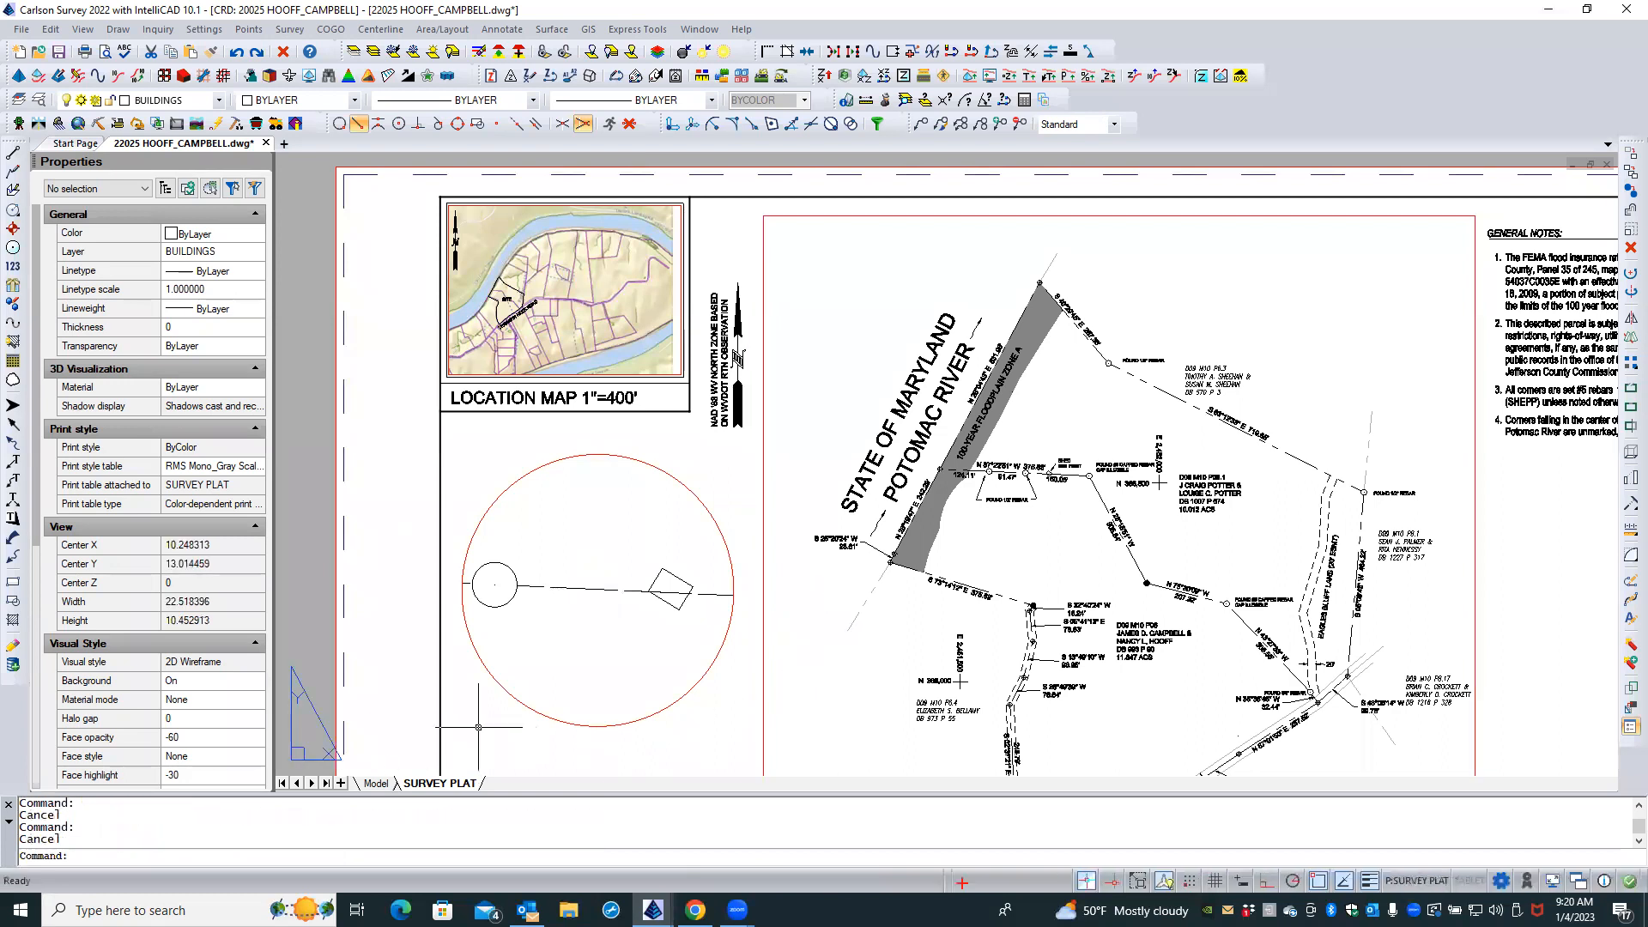
{"action": "left_click", "coordinate": [504, 727]}
{"action": "left_click", "coordinate": [536, 744]}
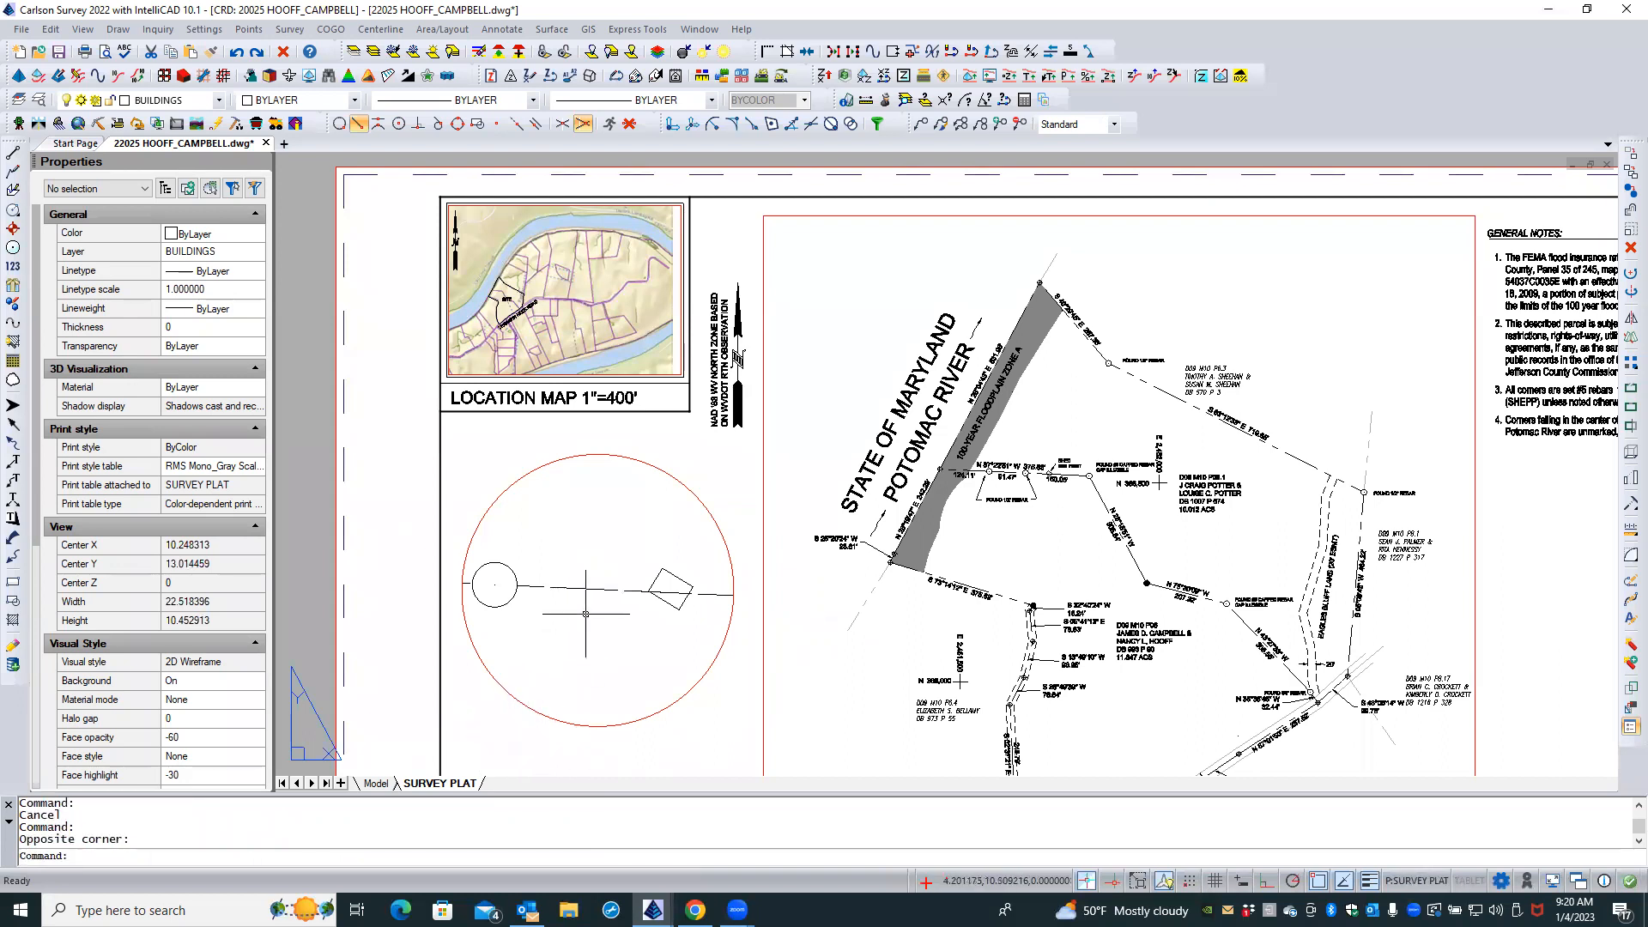
{"action": "scroll", "coordinate": [587, 614], "scroll_direction": "up", "scroll_amount": 2}
{"action": "scroll", "coordinate": [587, 615], "scroll_direction": "up", "scroll_amount": 4}
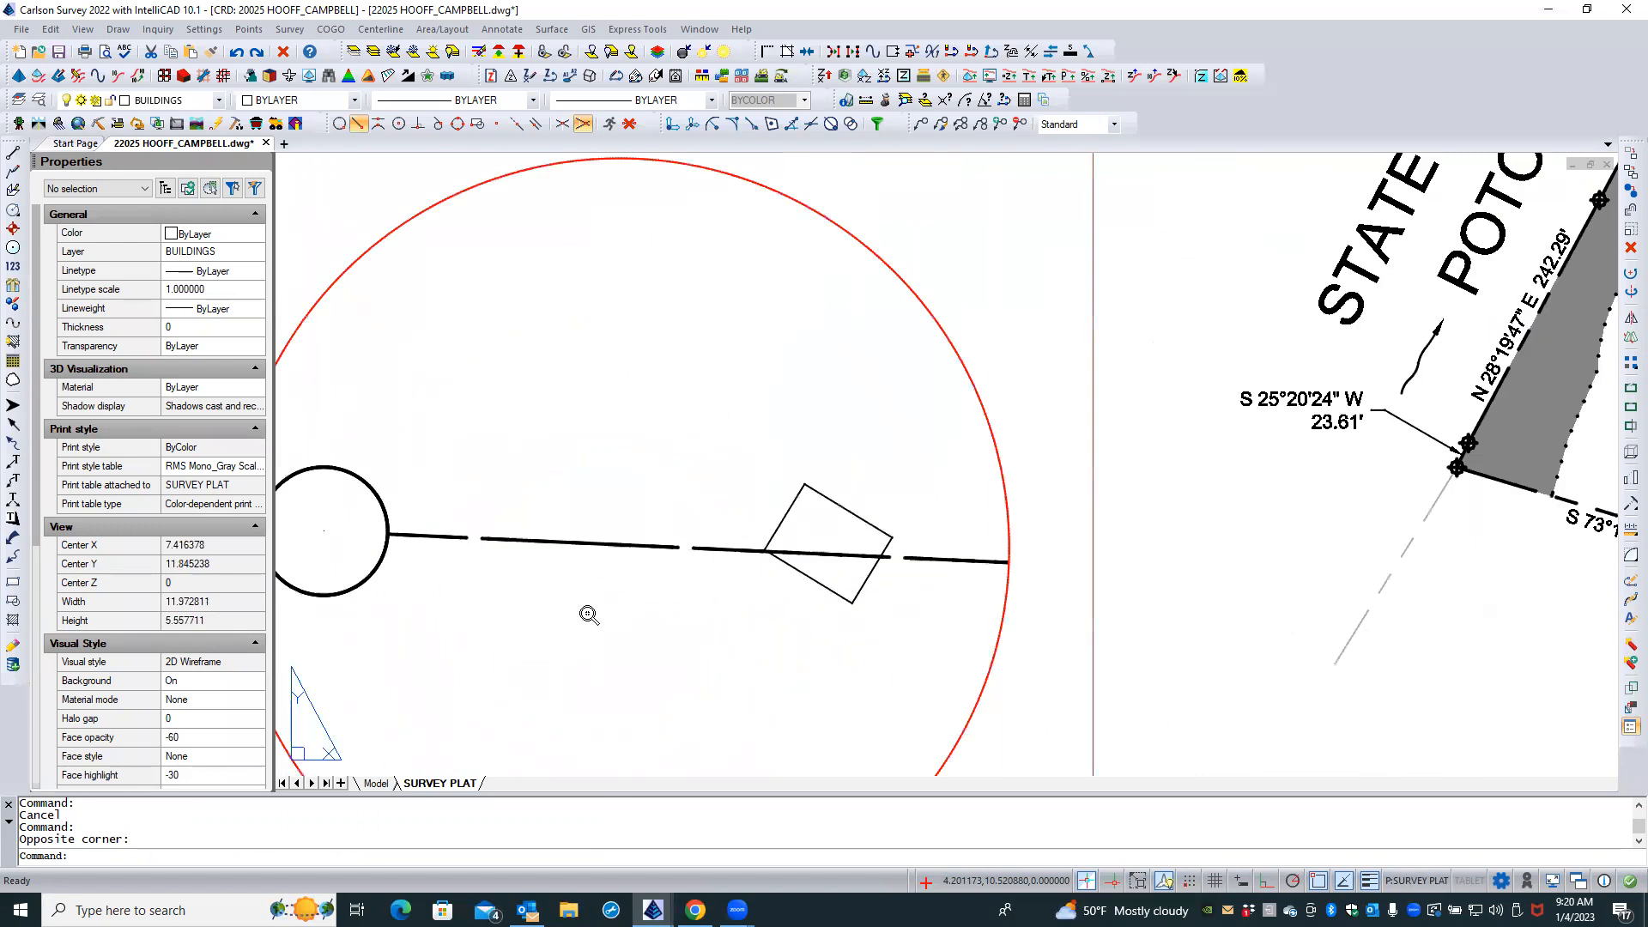
{"action": "scroll", "coordinate": [588, 614], "scroll_direction": "down", "scroll_amount": 3}
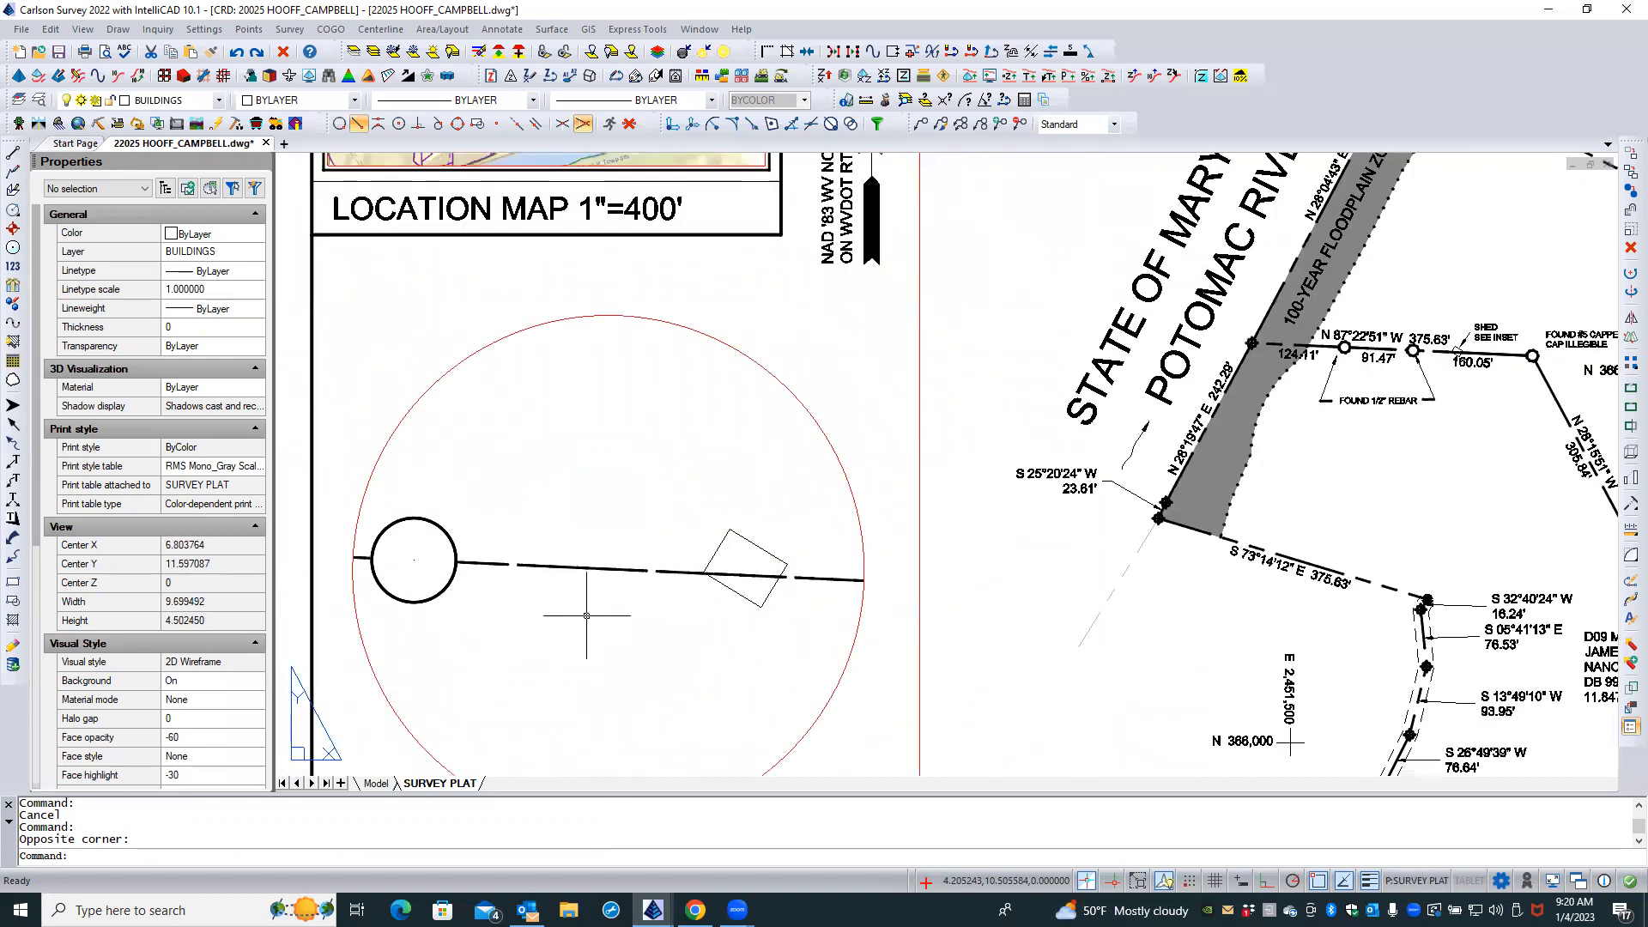
{"action": "left_click", "coordinate": [587, 615]}
{"action": "double_click", "coordinate": [587, 615]}
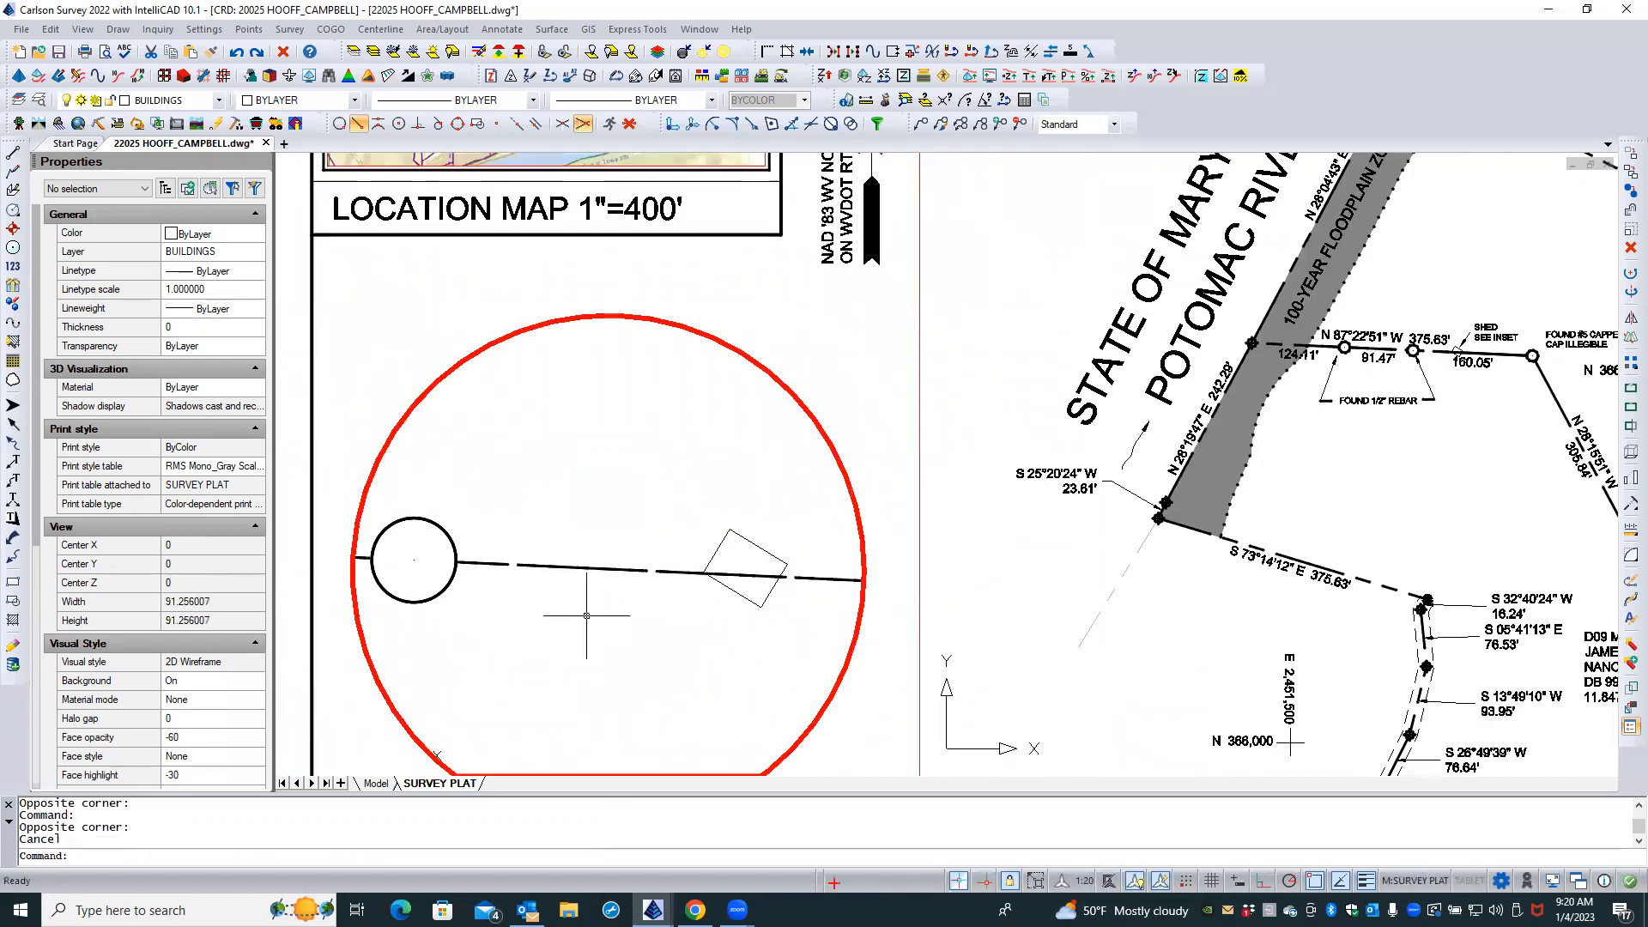
Inspect the properties of the overlapping BOUNDARY polylines crossing the circular viewport, then clear the selection
{"action": "left_click", "coordinate": [604, 570]}
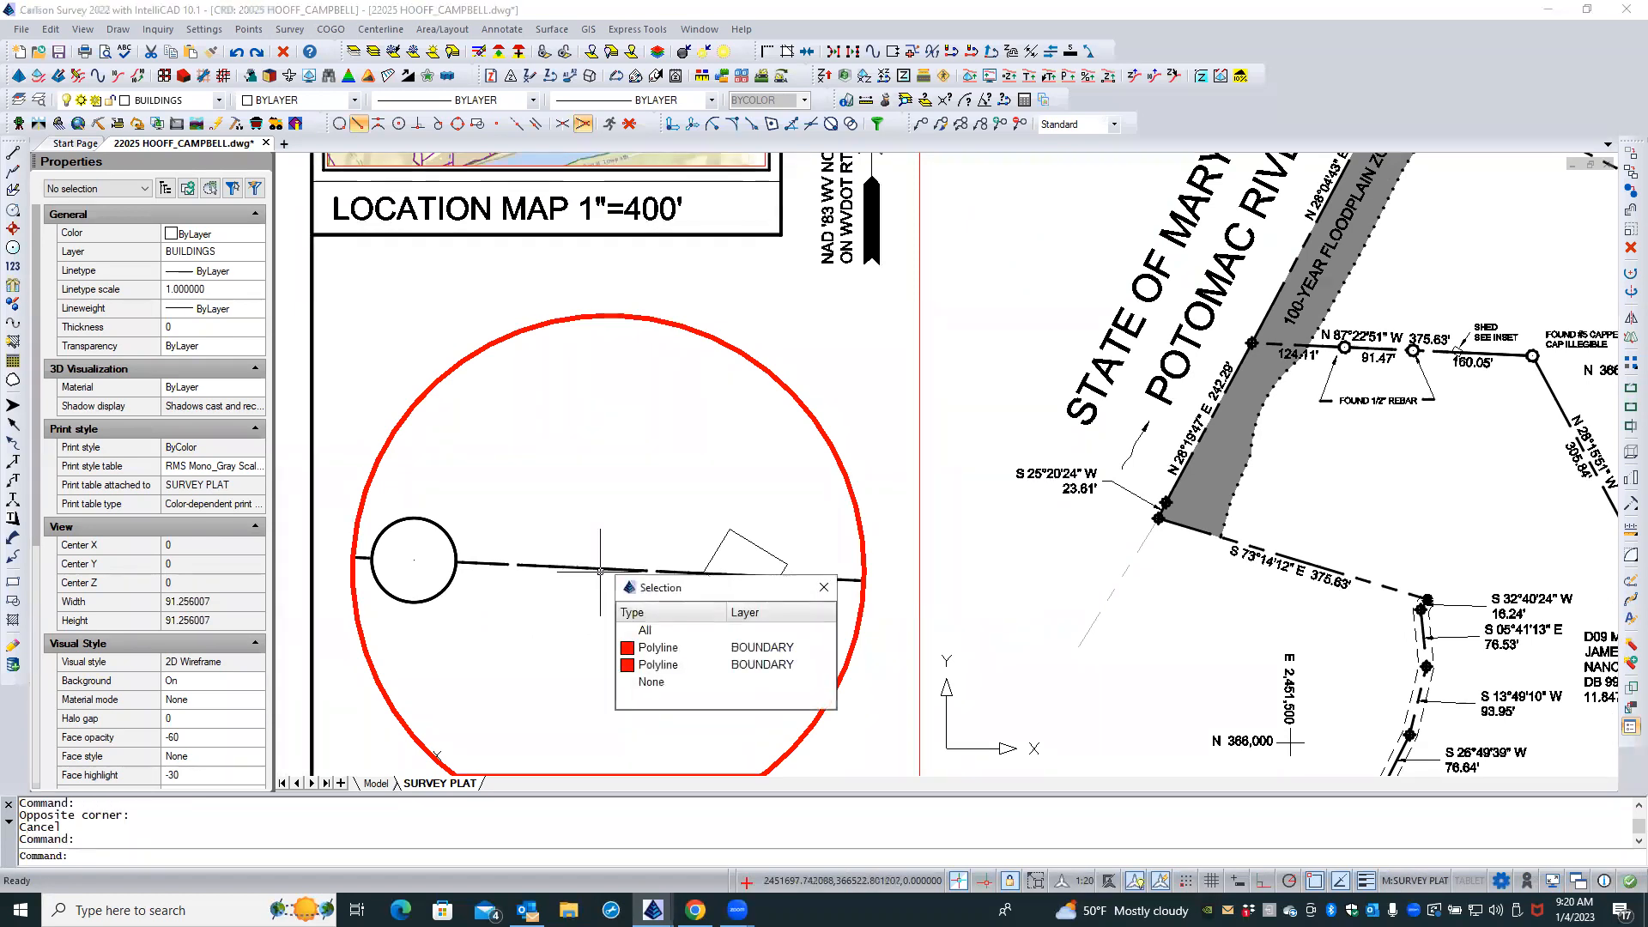
{"action": "left_click", "coordinate": [657, 650]}
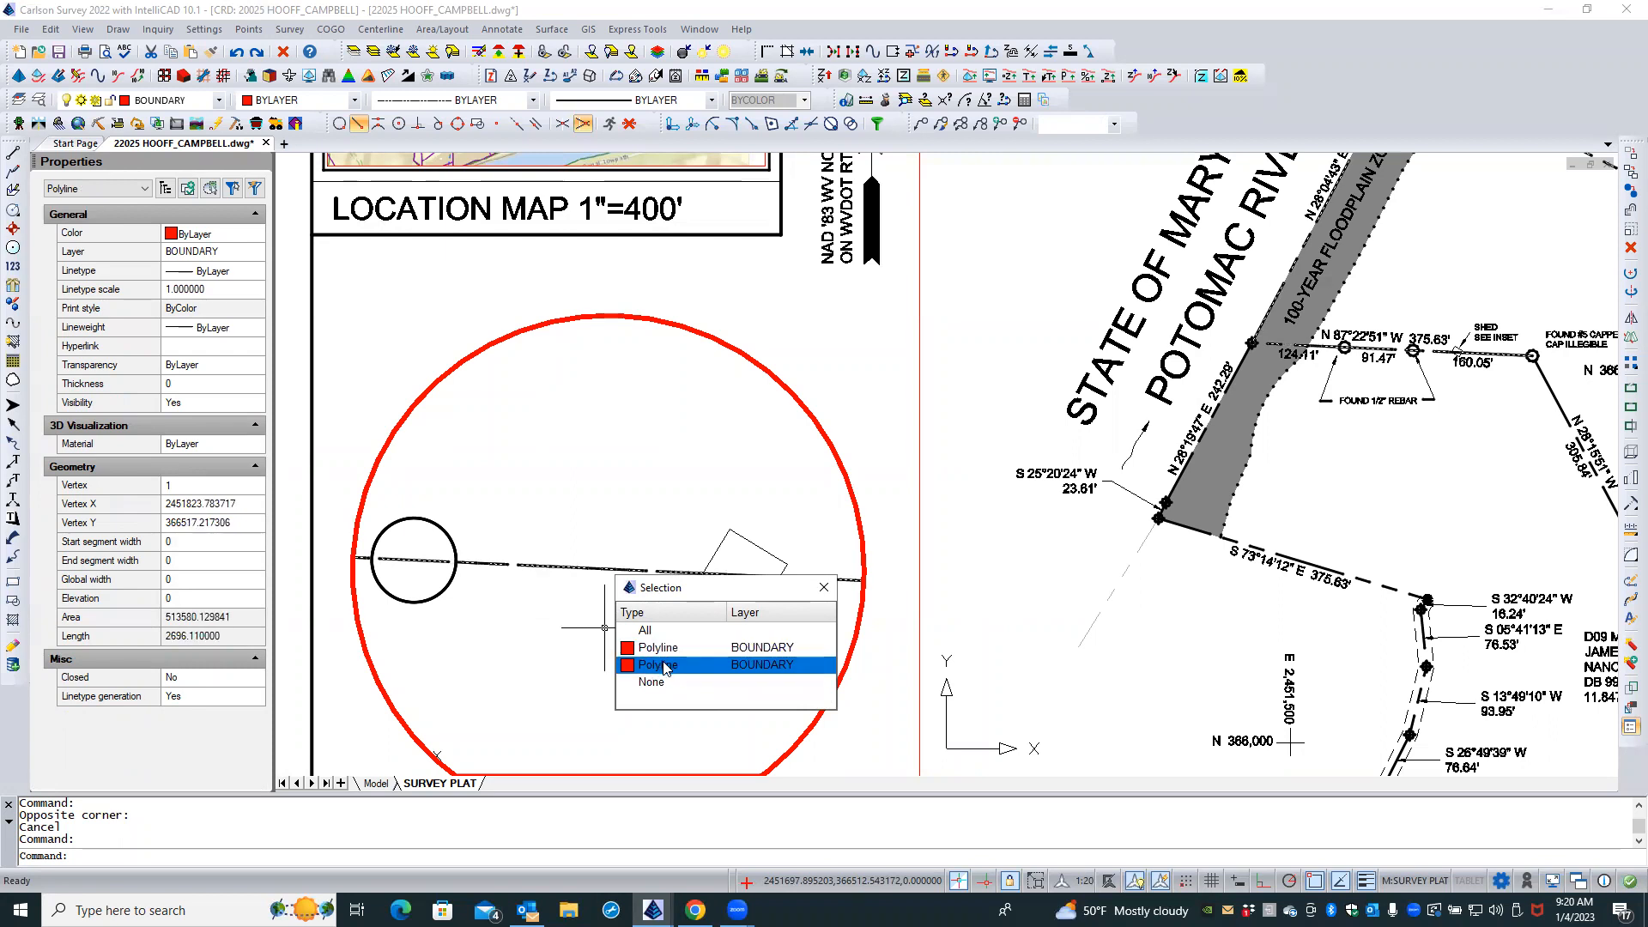
{"action": "left_click", "coordinate": [665, 667]}
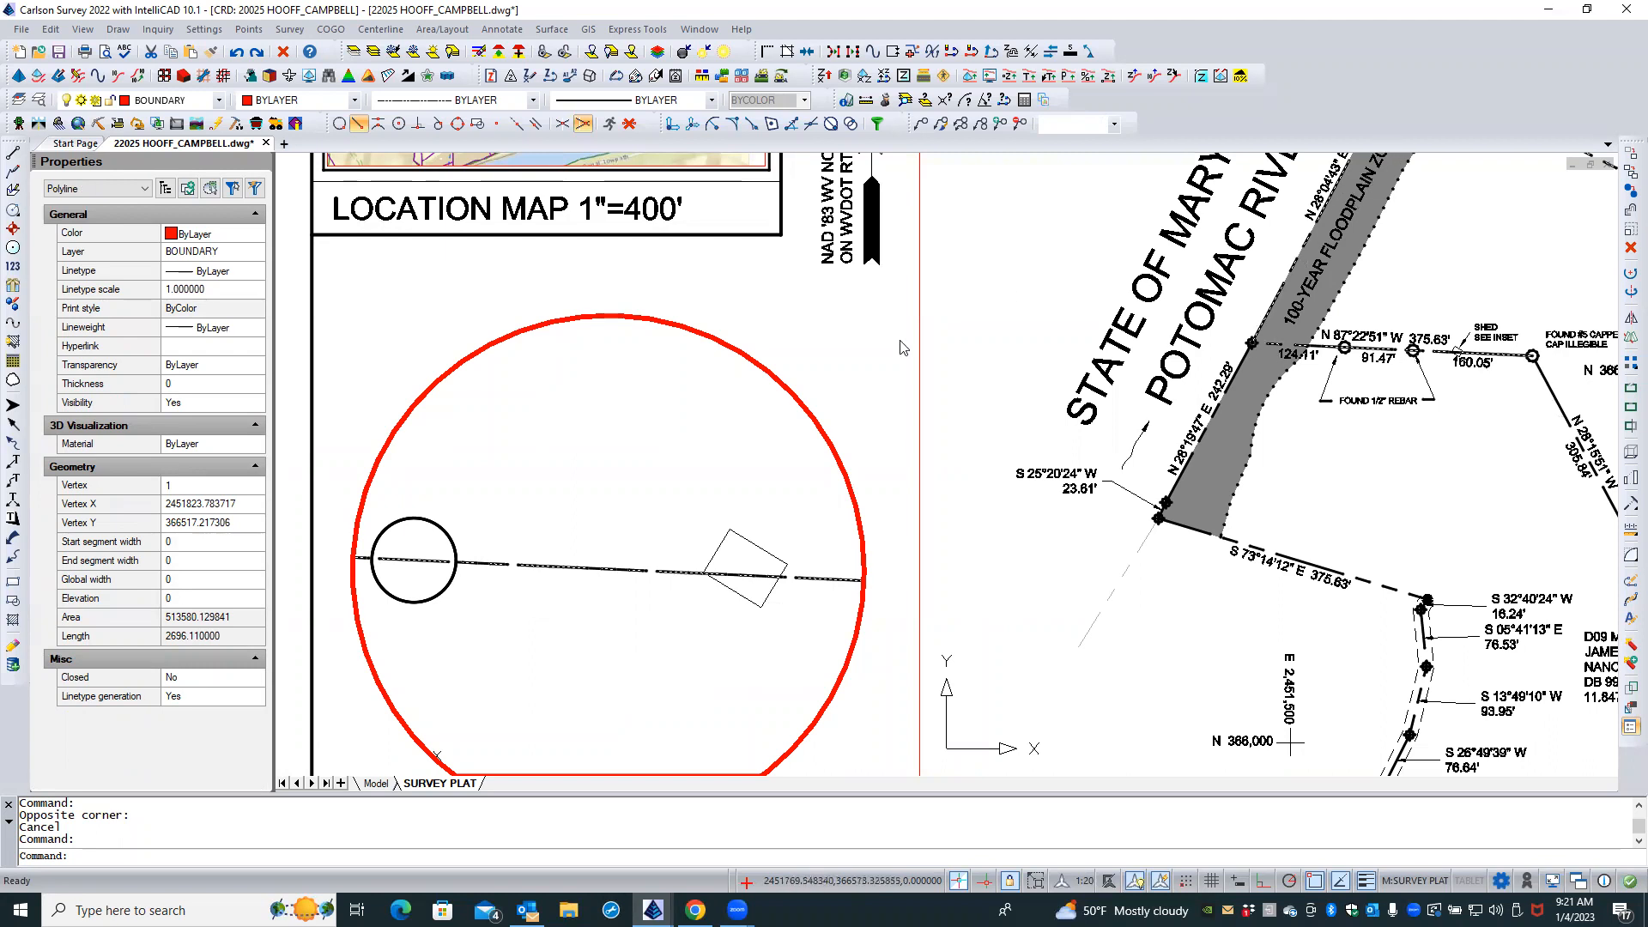
{"action": "left_click", "coordinate": [537, 504]}
{"action": "key", "text": "Escape"}
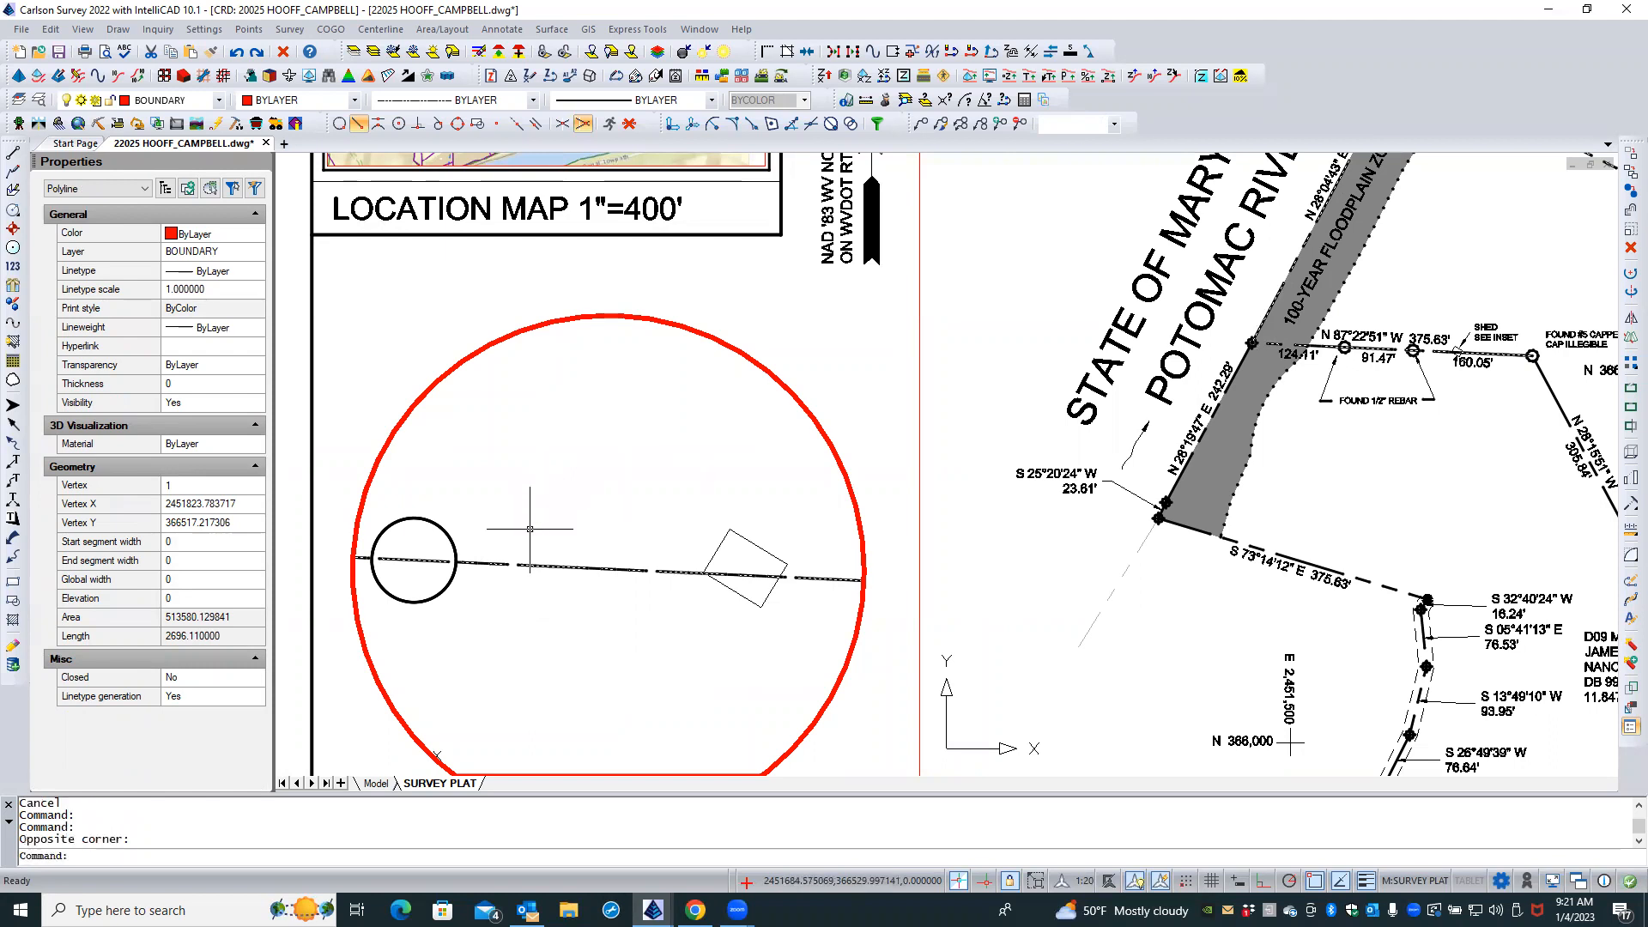
{"action": "key", "text": "Escape"}
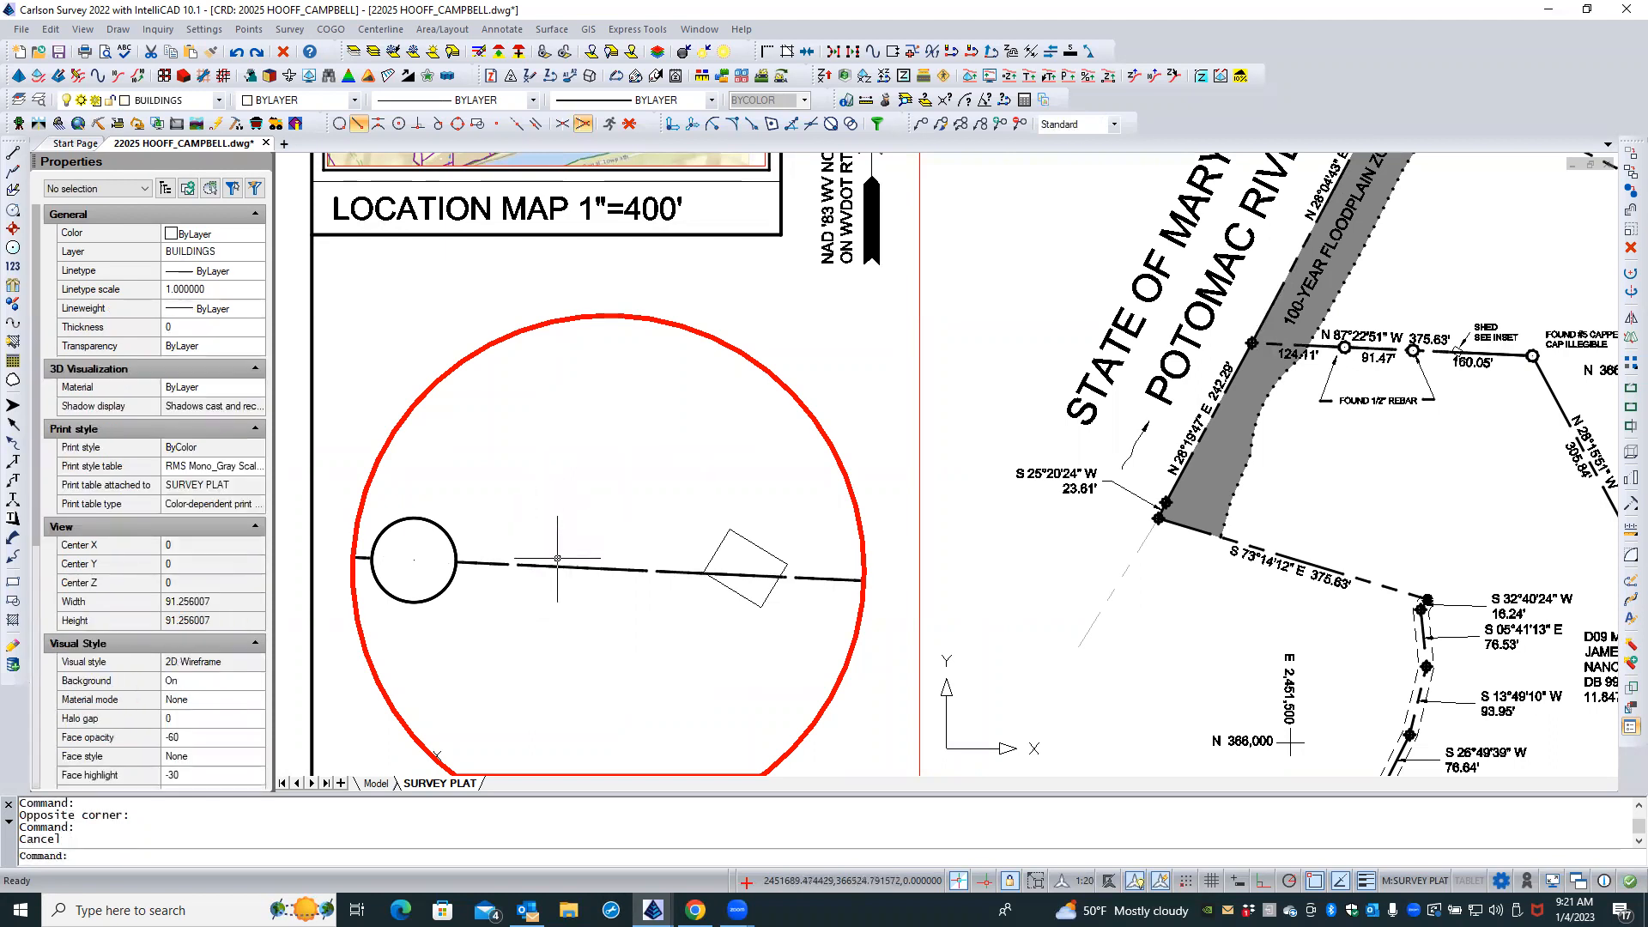
Delete the shorter of the two overlapping BOUNDARY polylines between the rebar and the shed
{"action": "left_click", "coordinate": [557, 565]}
{"action": "left_click", "coordinate": [645, 644]}
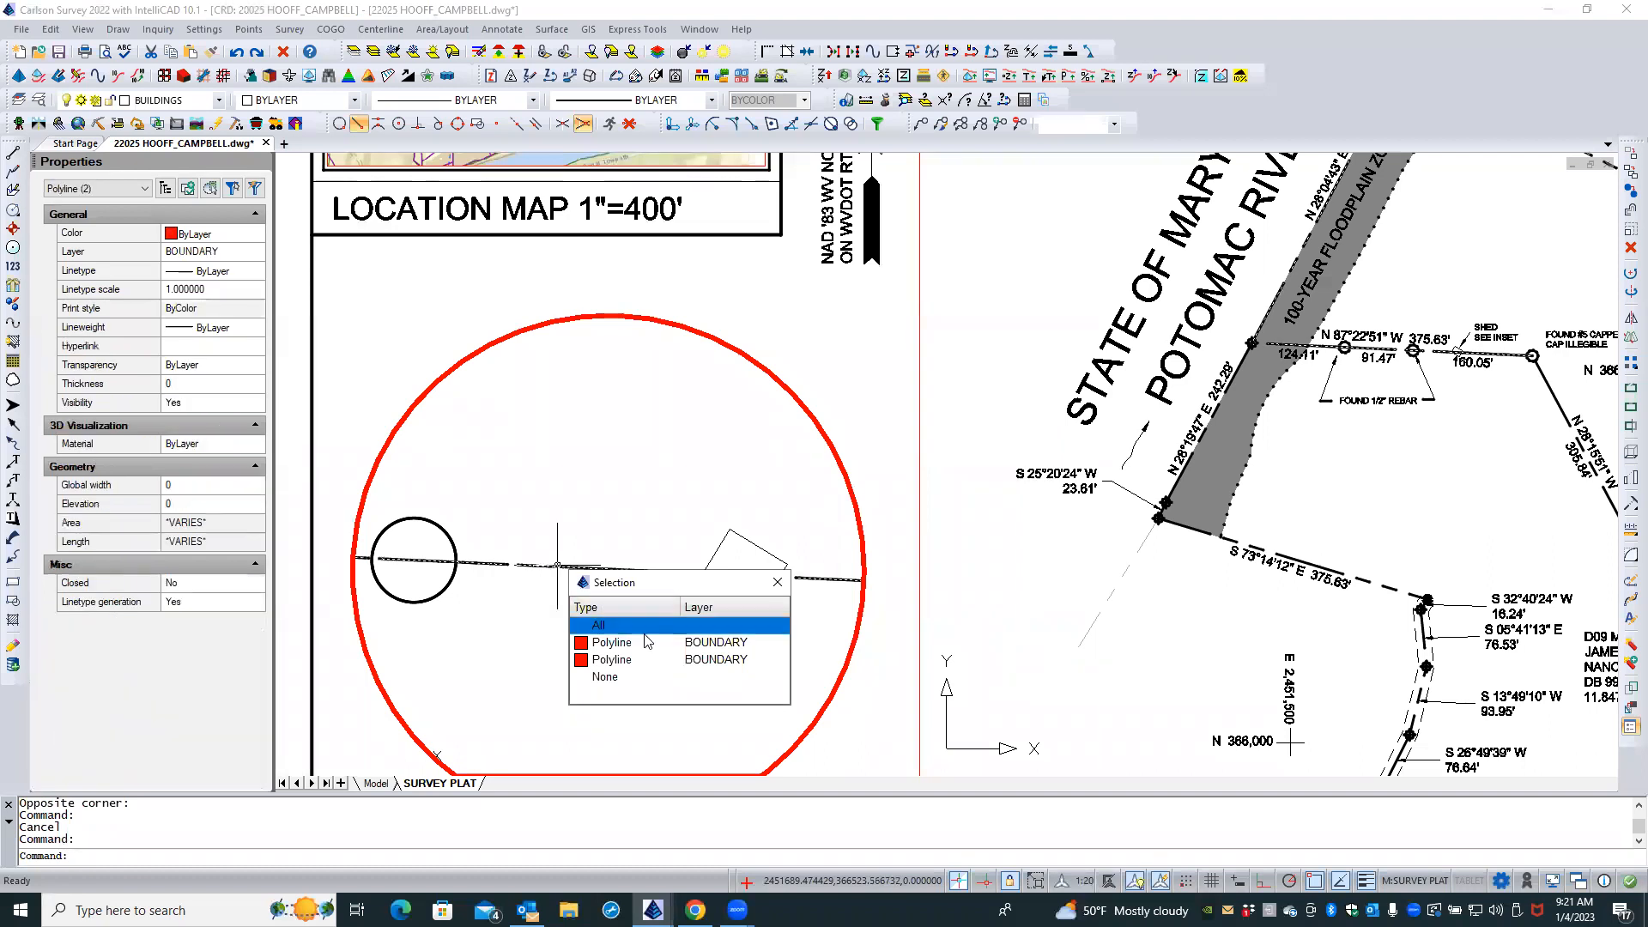
{"action": "left_click", "coordinate": [645, 643]}
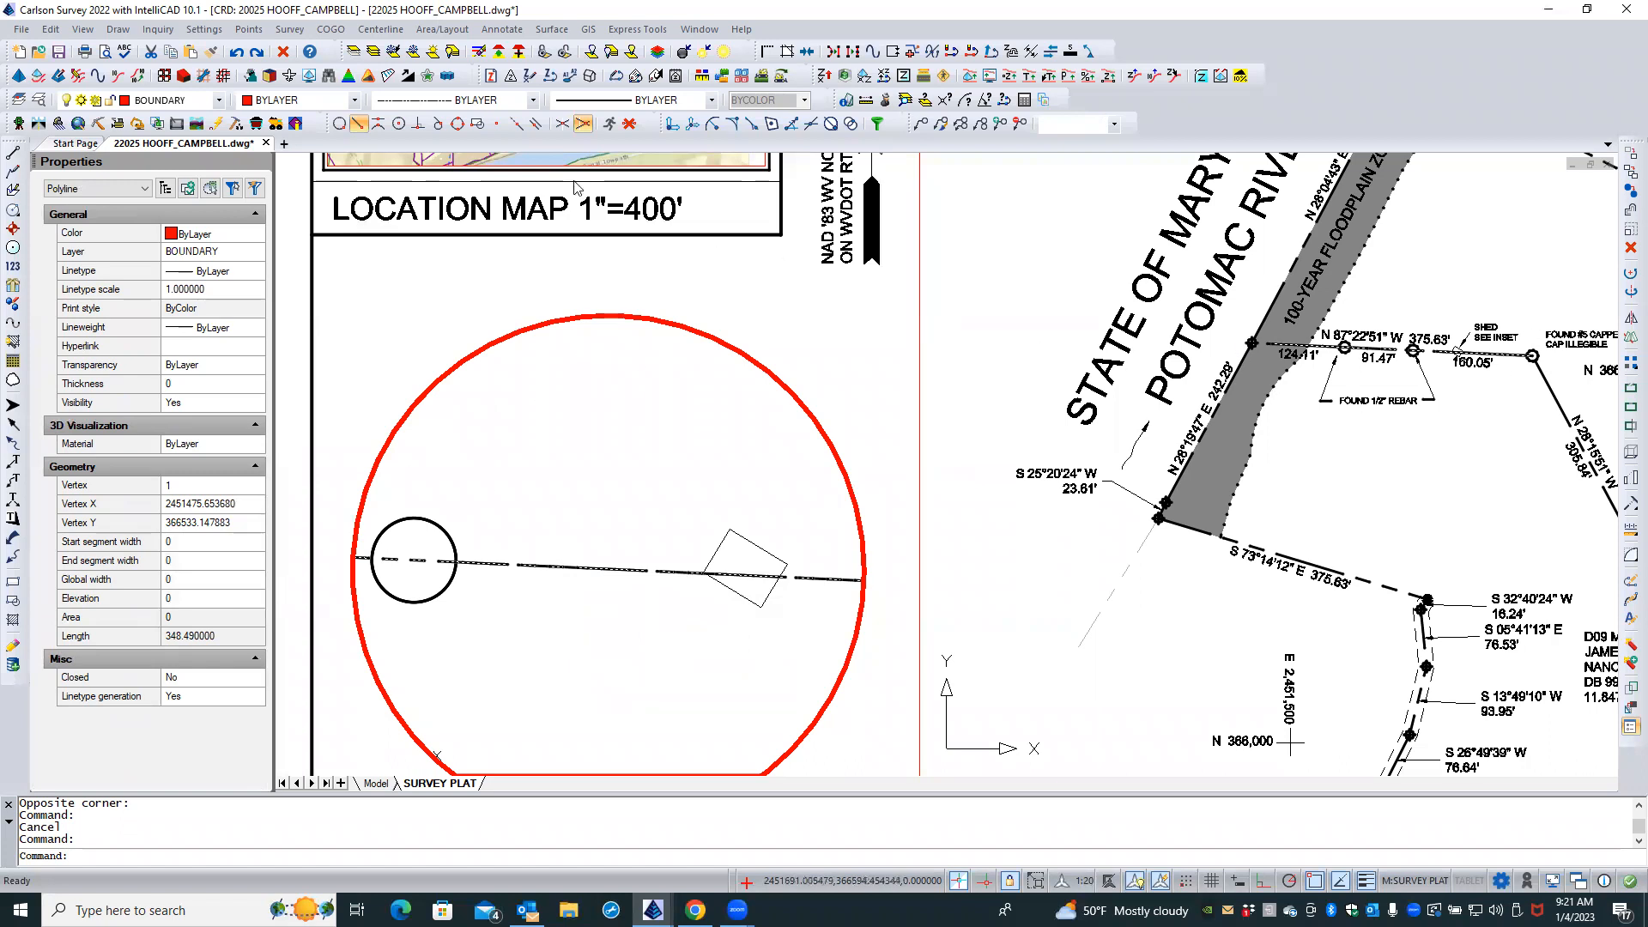
{"action": "left_click", "coordinate": [283, 51]}
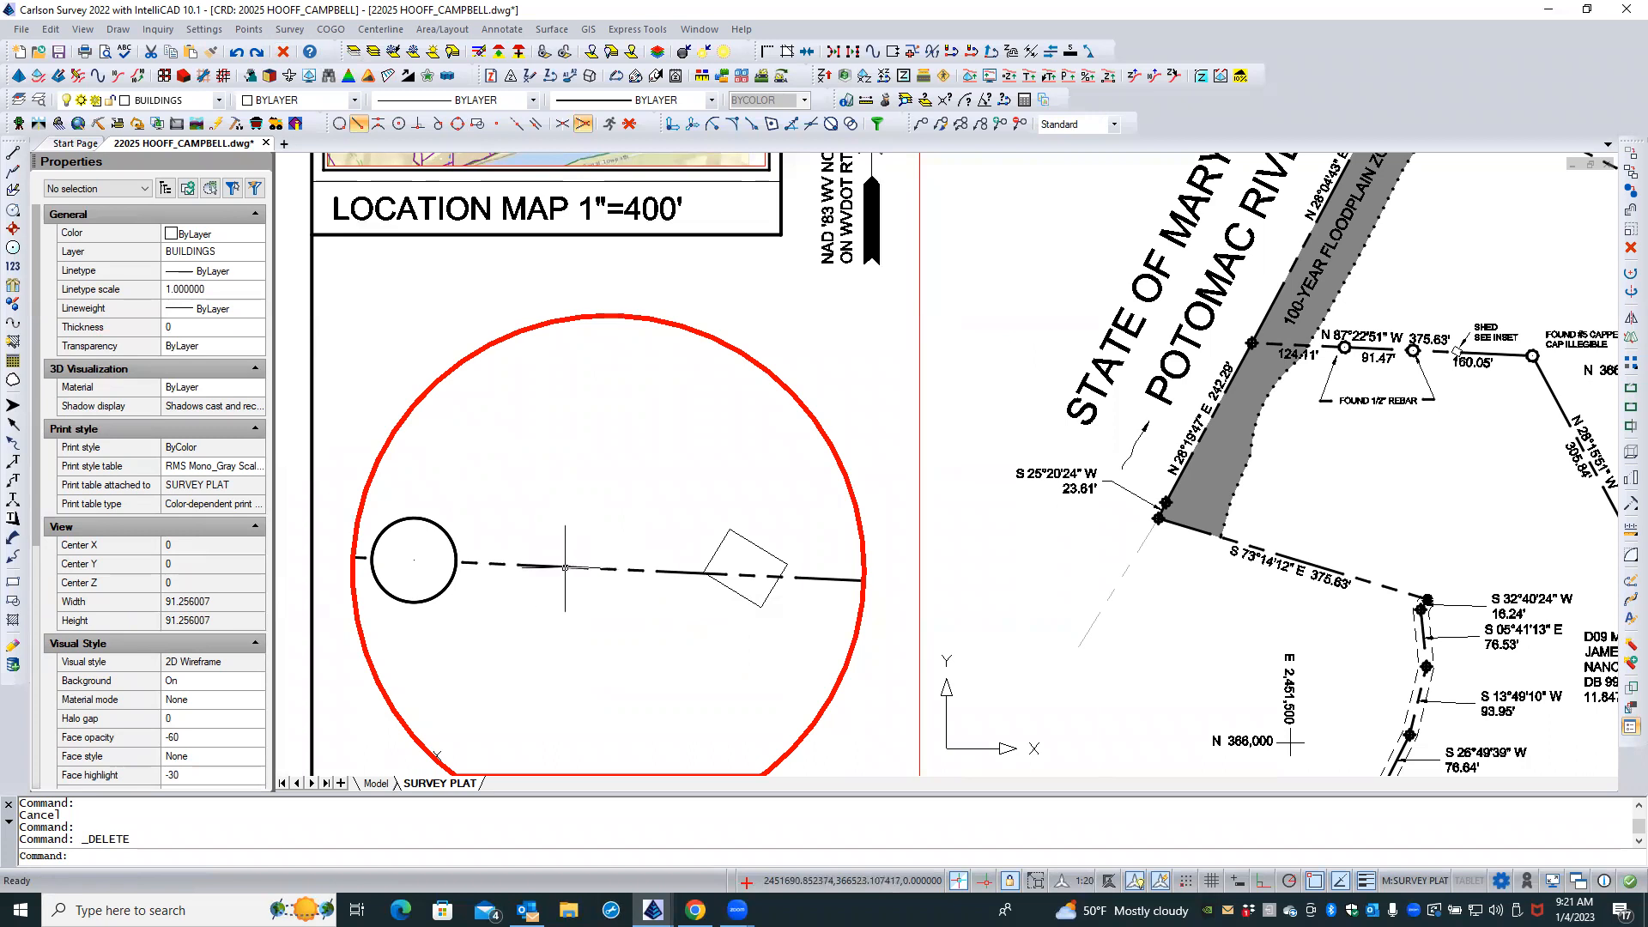
{"action": "left_click", "coordinate": [439, 595]}
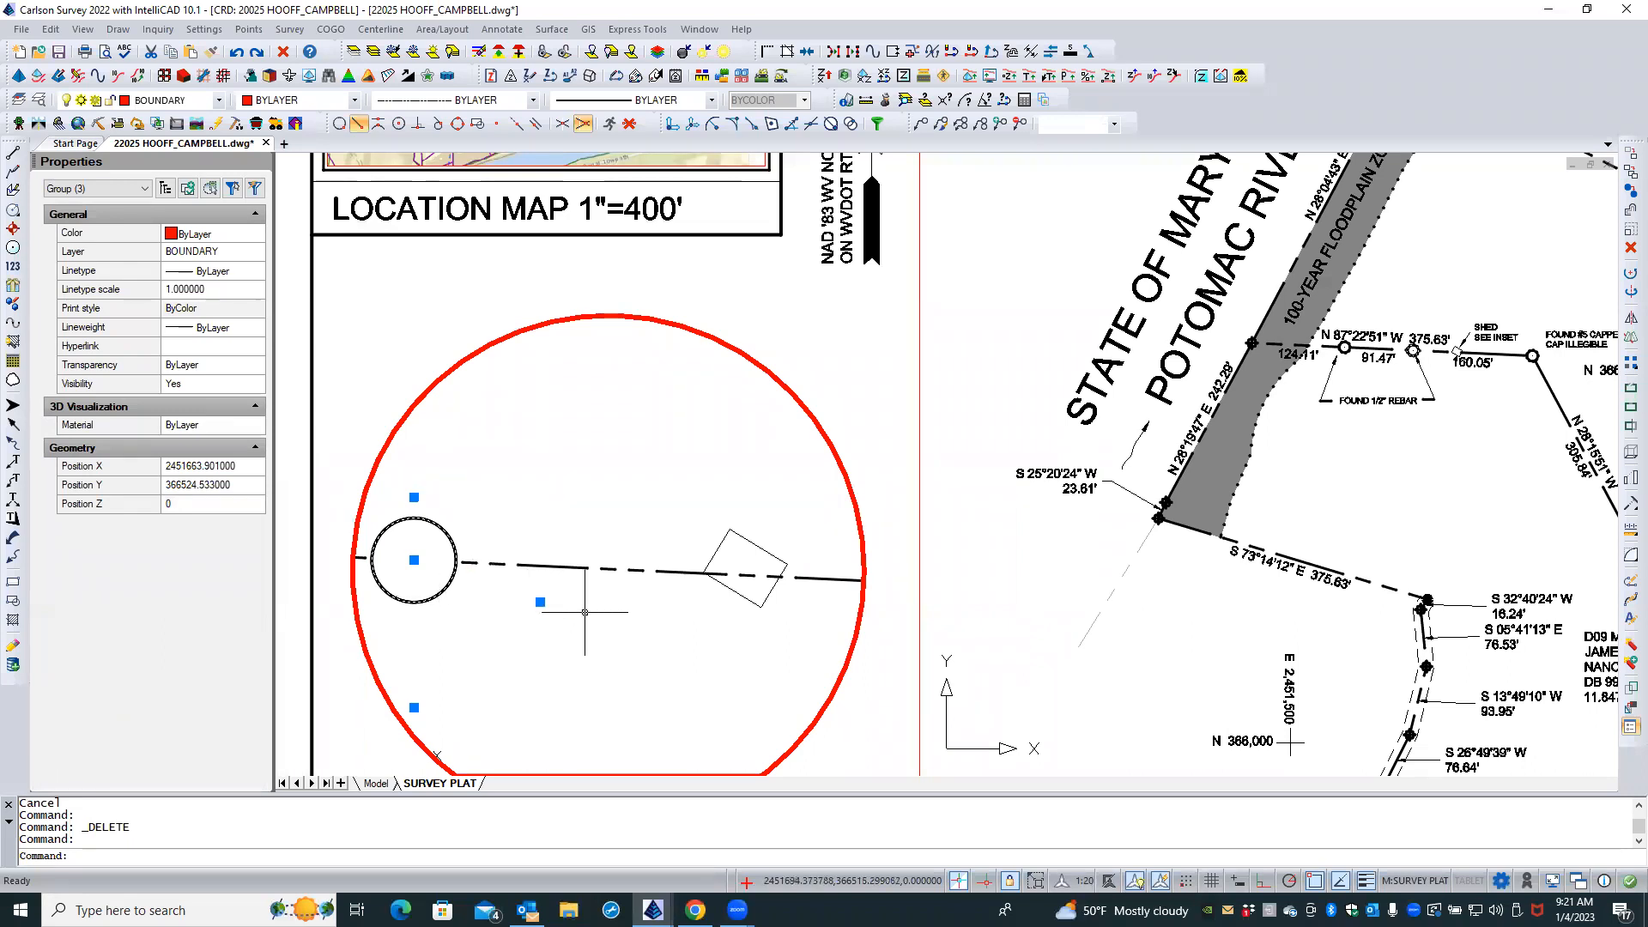
{"action": "key", "text": "Escape"}
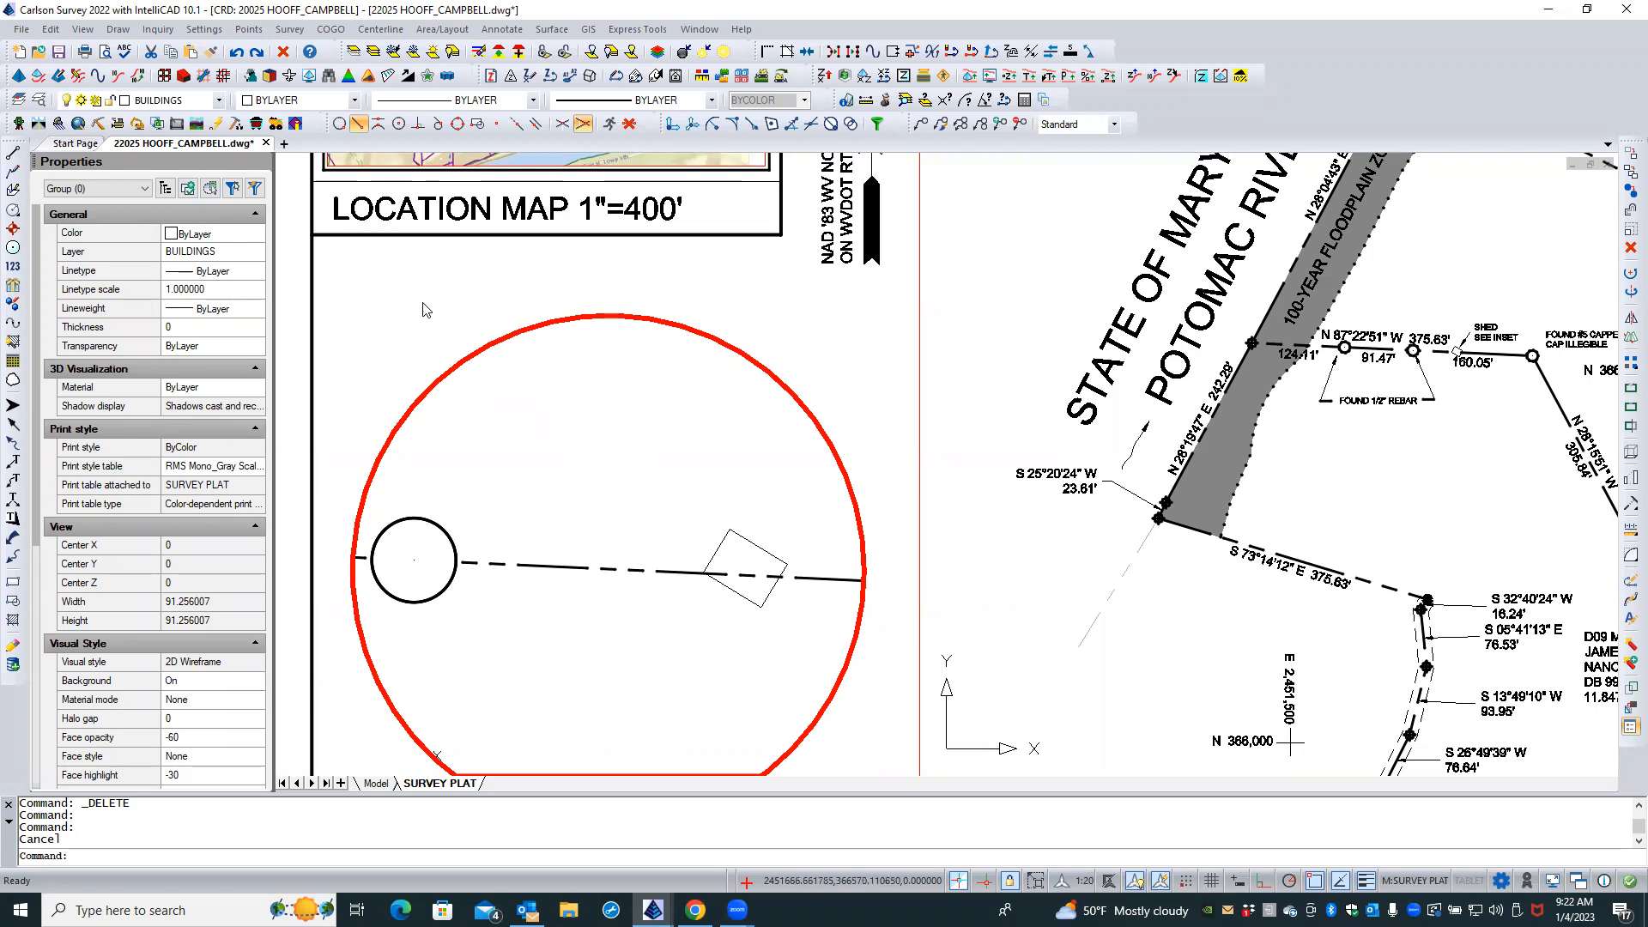
Create a new layer named BOUNDARY POINT TEMP and freeze it
{"action": "left_click", "coordinate": [39, 100]}
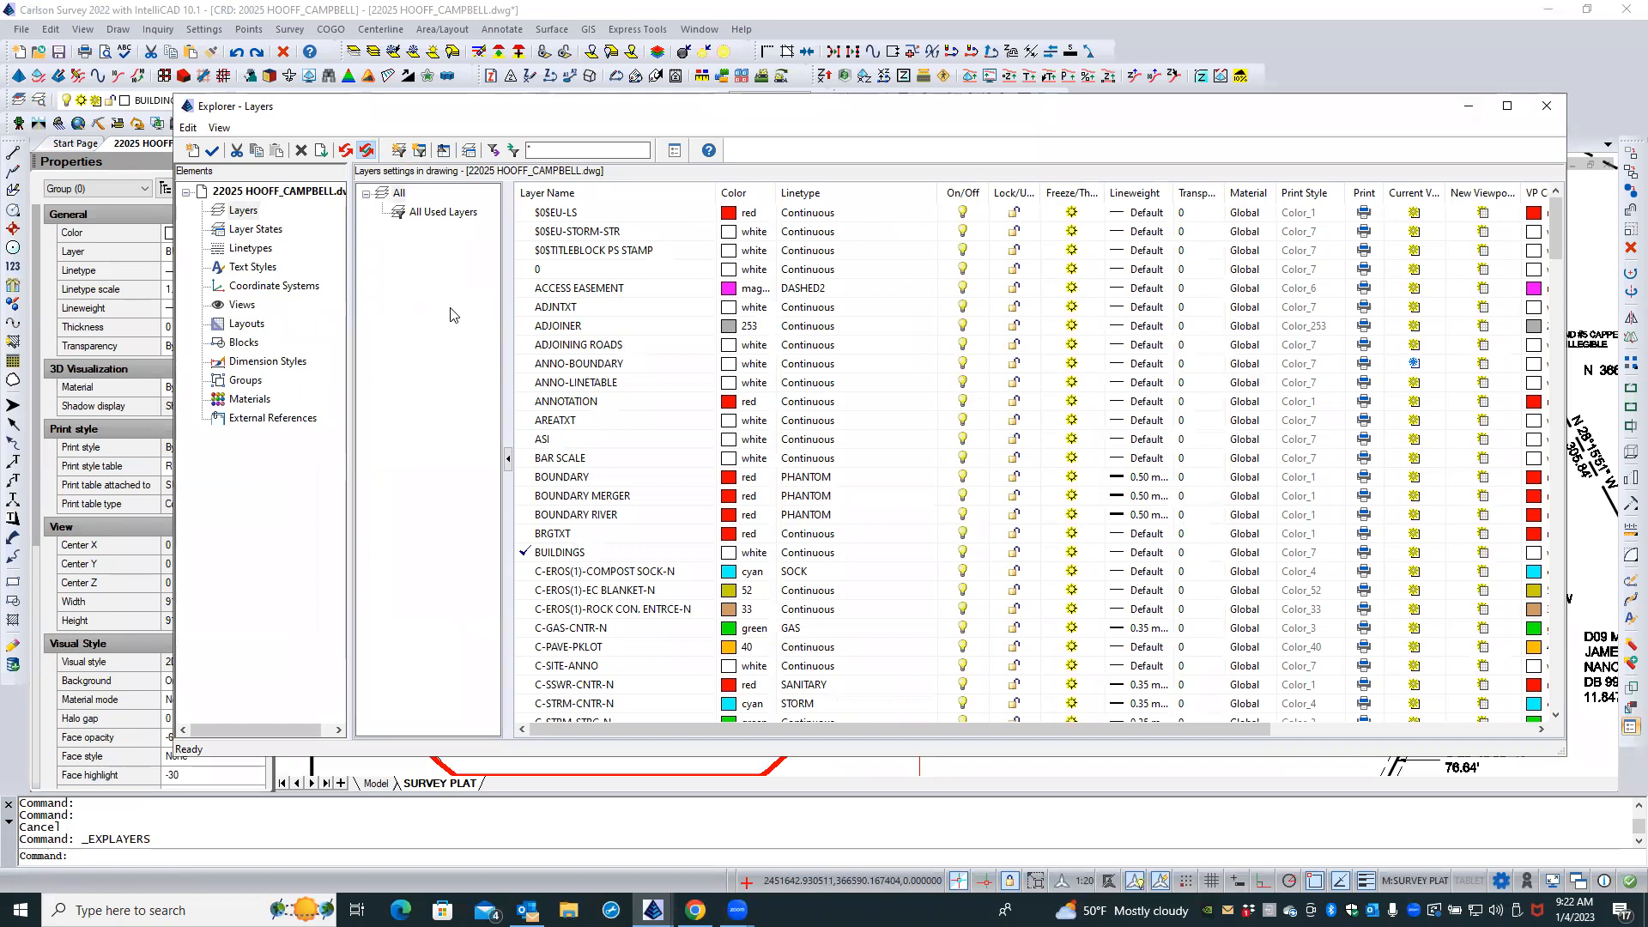
{"action": "left_click", "coordinate": [193, 151]}
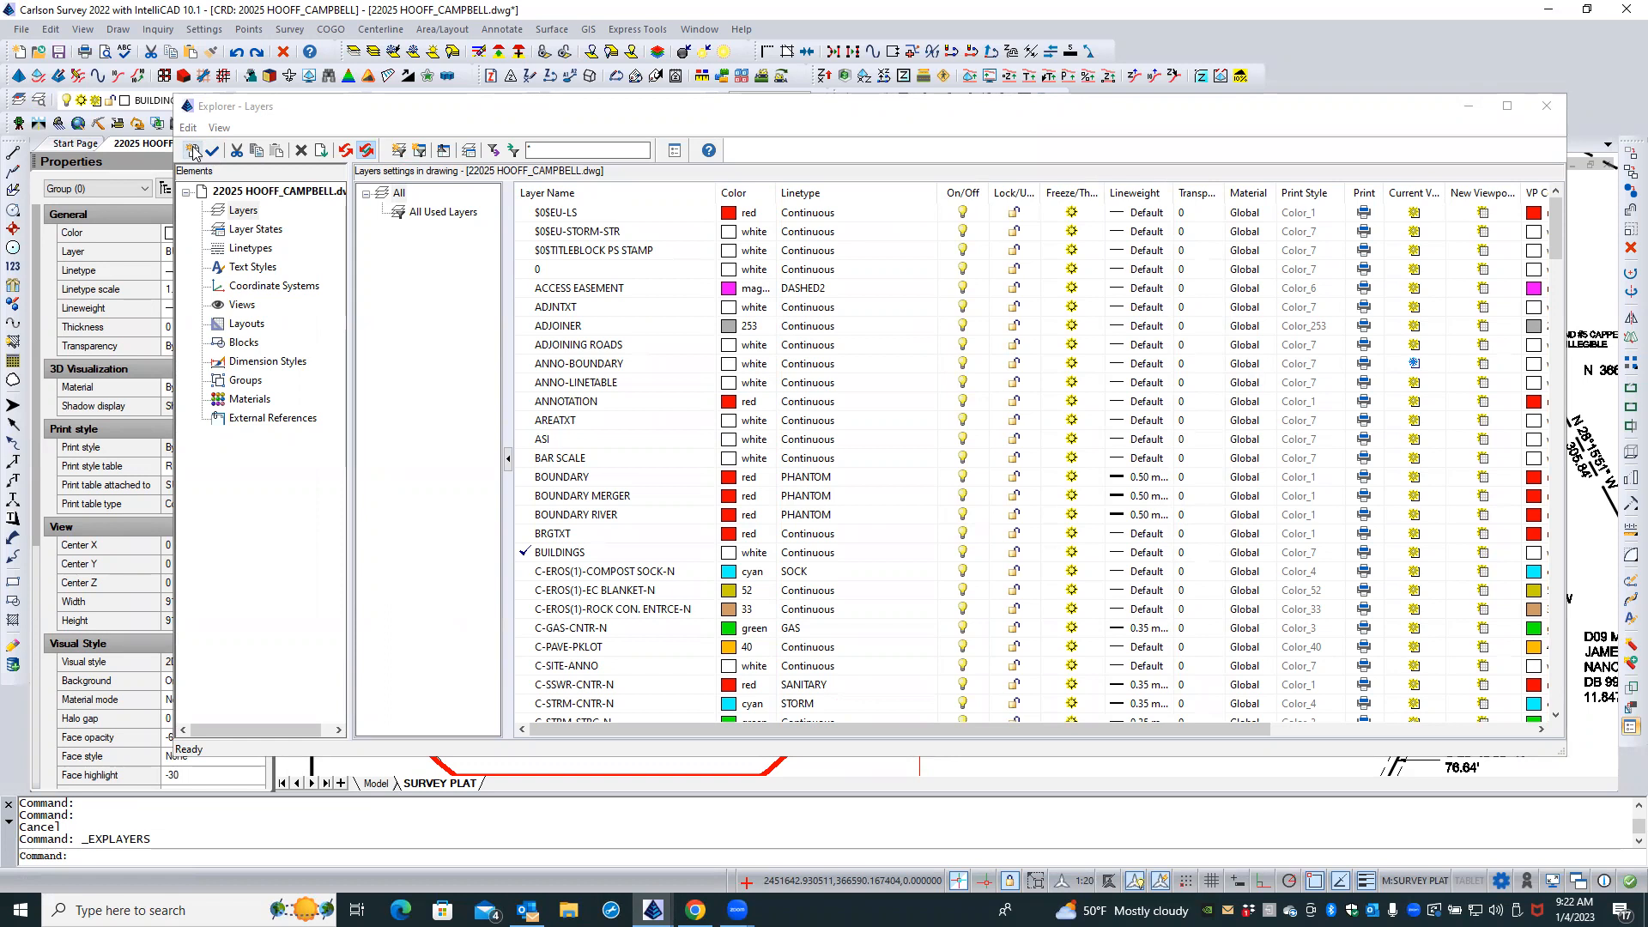
{"action": "left_click", "coordinate": [193, 151]}
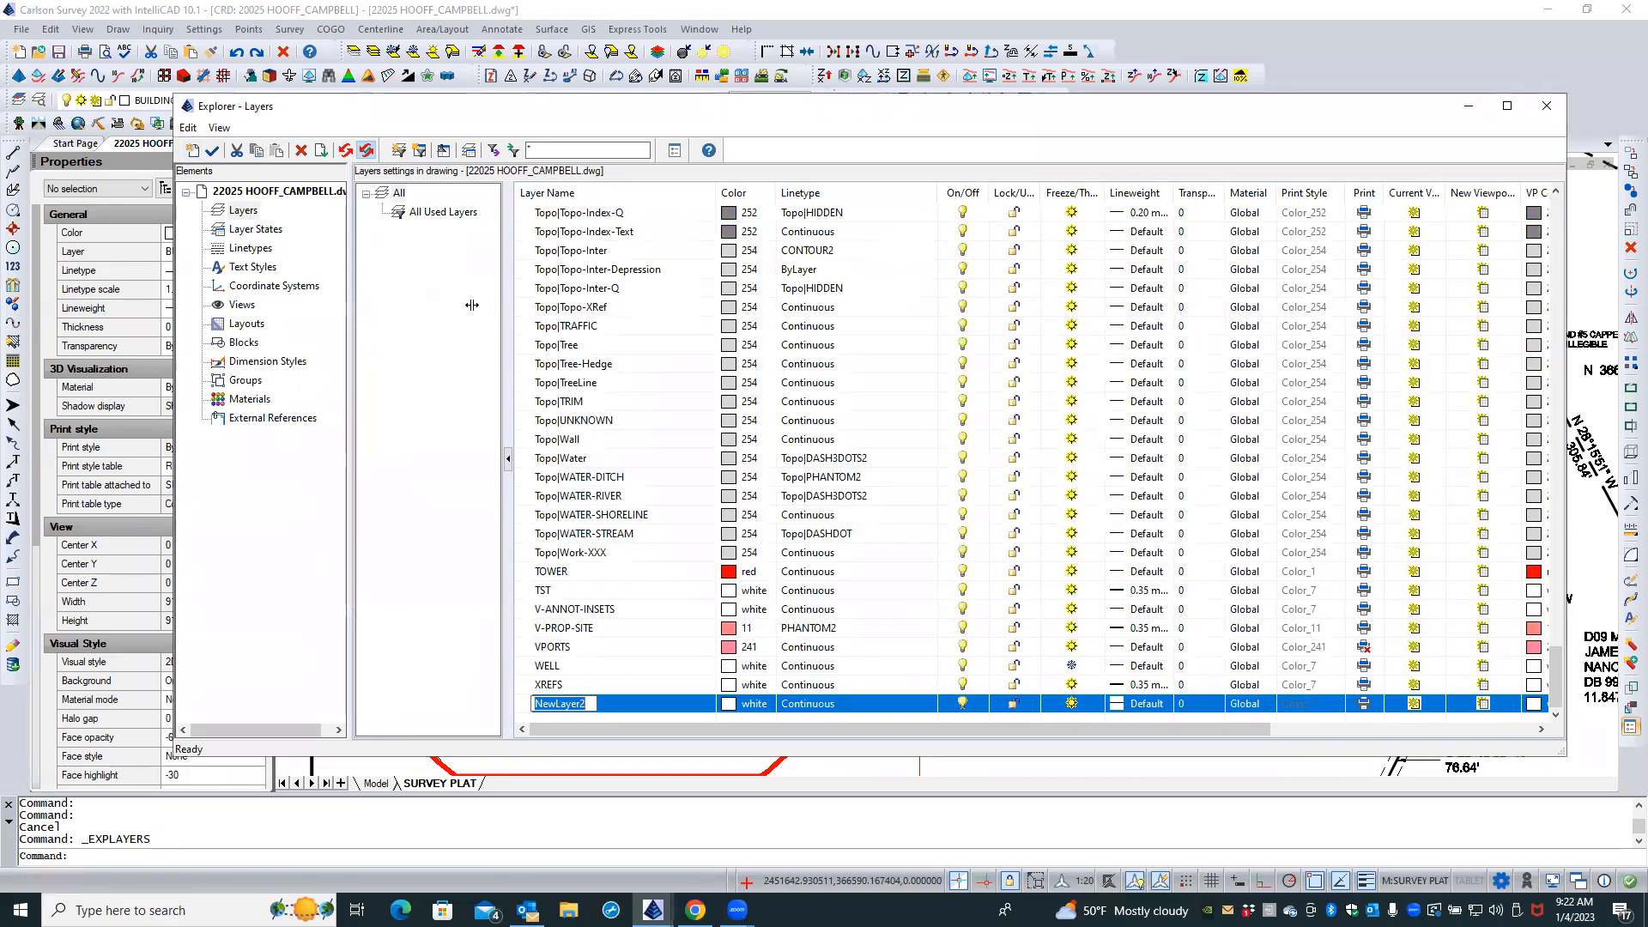
{"action": "type", "text": "BOUNDARY POINT"}
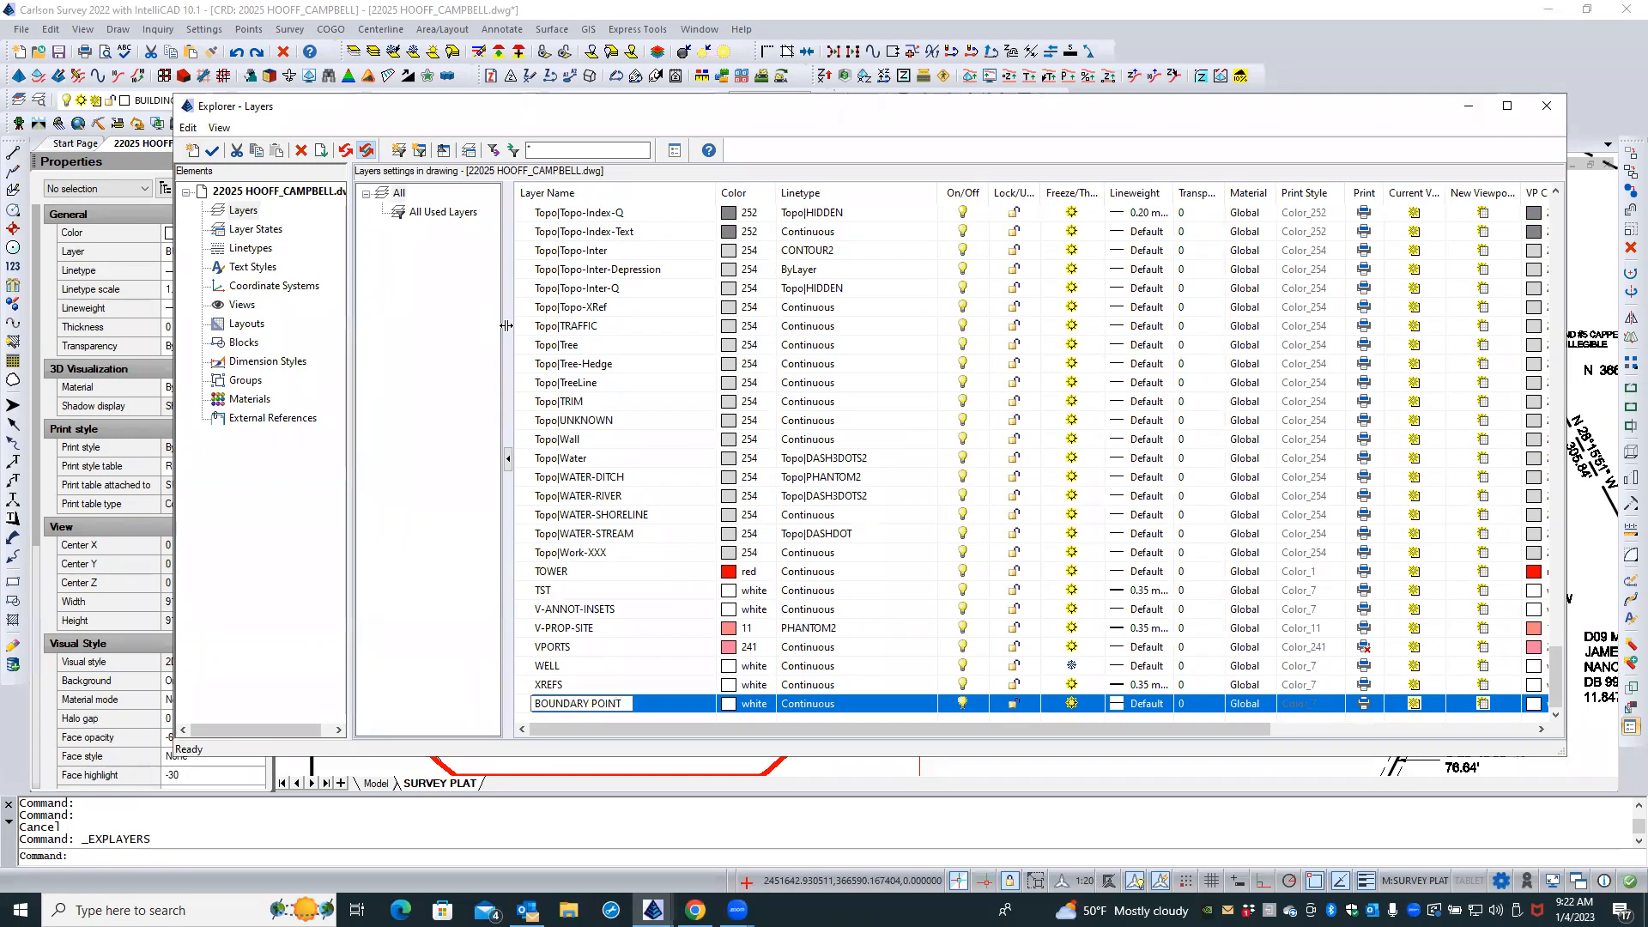
{"action": "type", "text": " TEMP"}
{"action": "left_click", "coordinate": [1071, 703]}
{"action": "left_click", "coordinate": [1546, 106]}
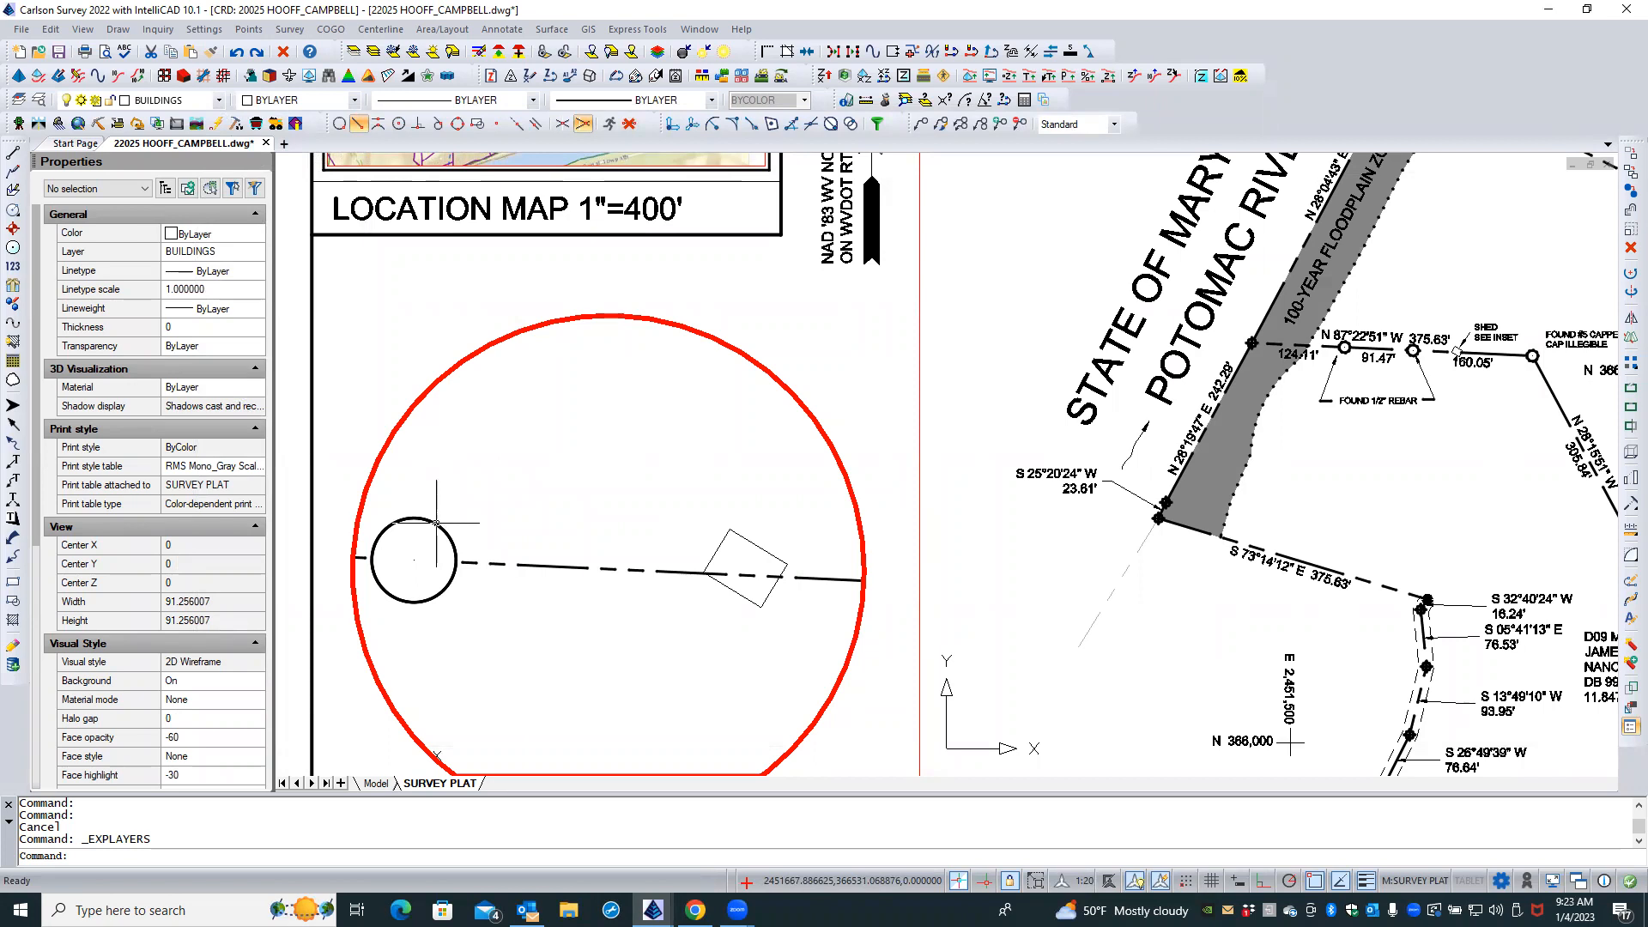
Thaw the BOUNDARY POINT TEMP layer
{"action": "left_click", "coordinate": [38, 100]}
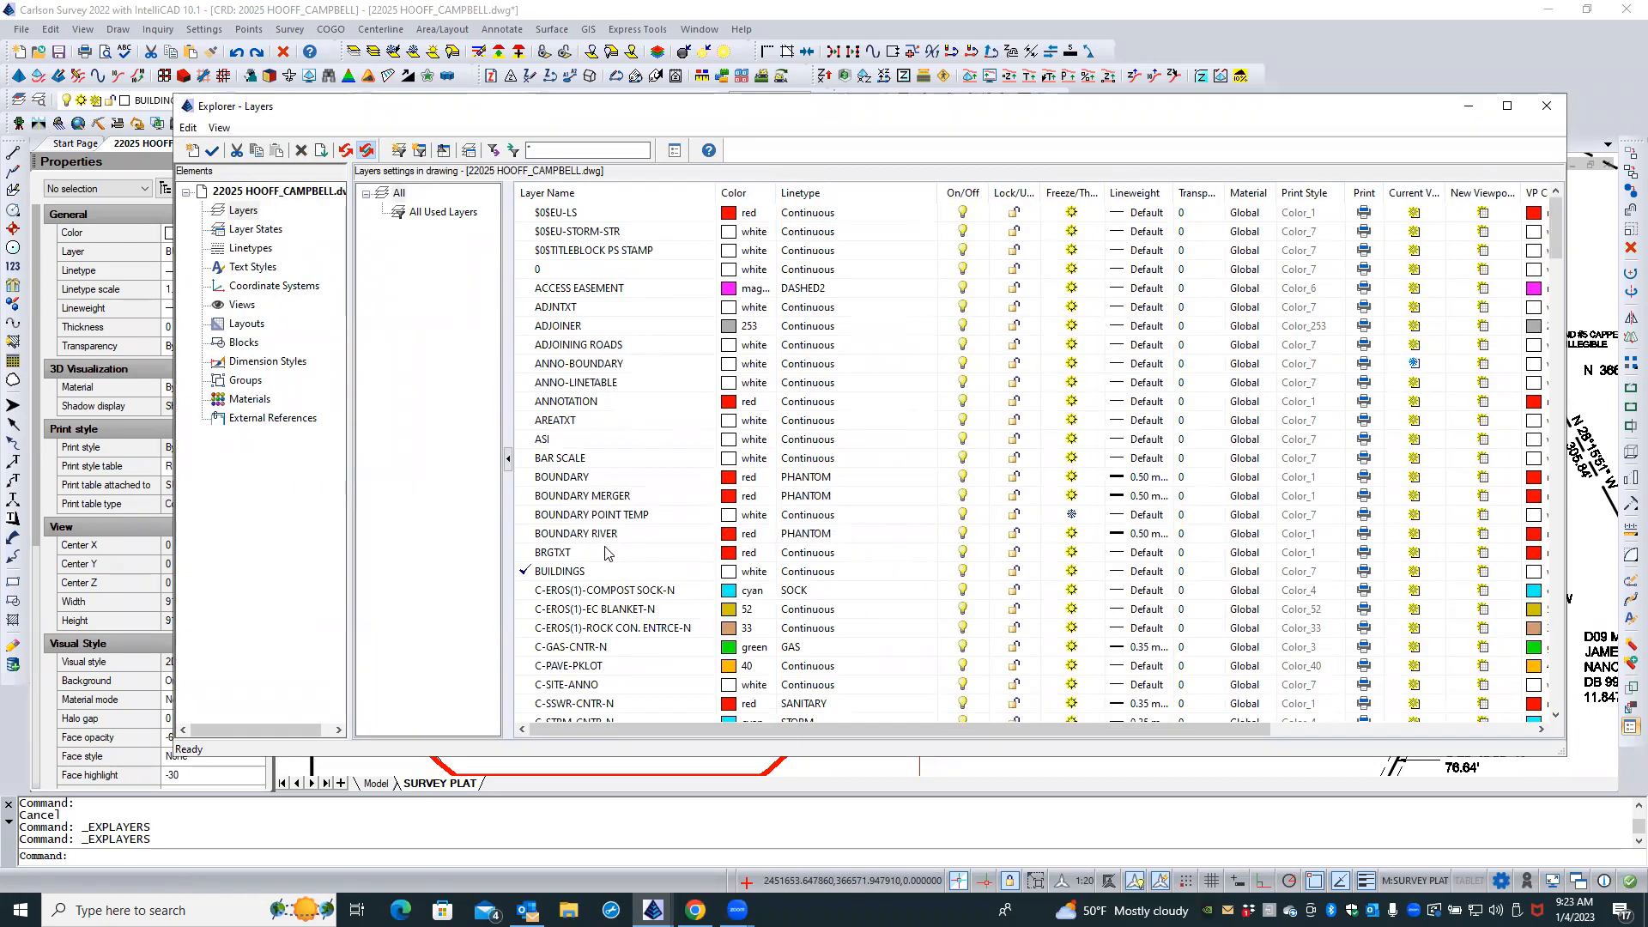
{"action": "left_click", "coordinate": [1068, 515]}
{"action": "left_click", "coordinate": [1557, 108]}
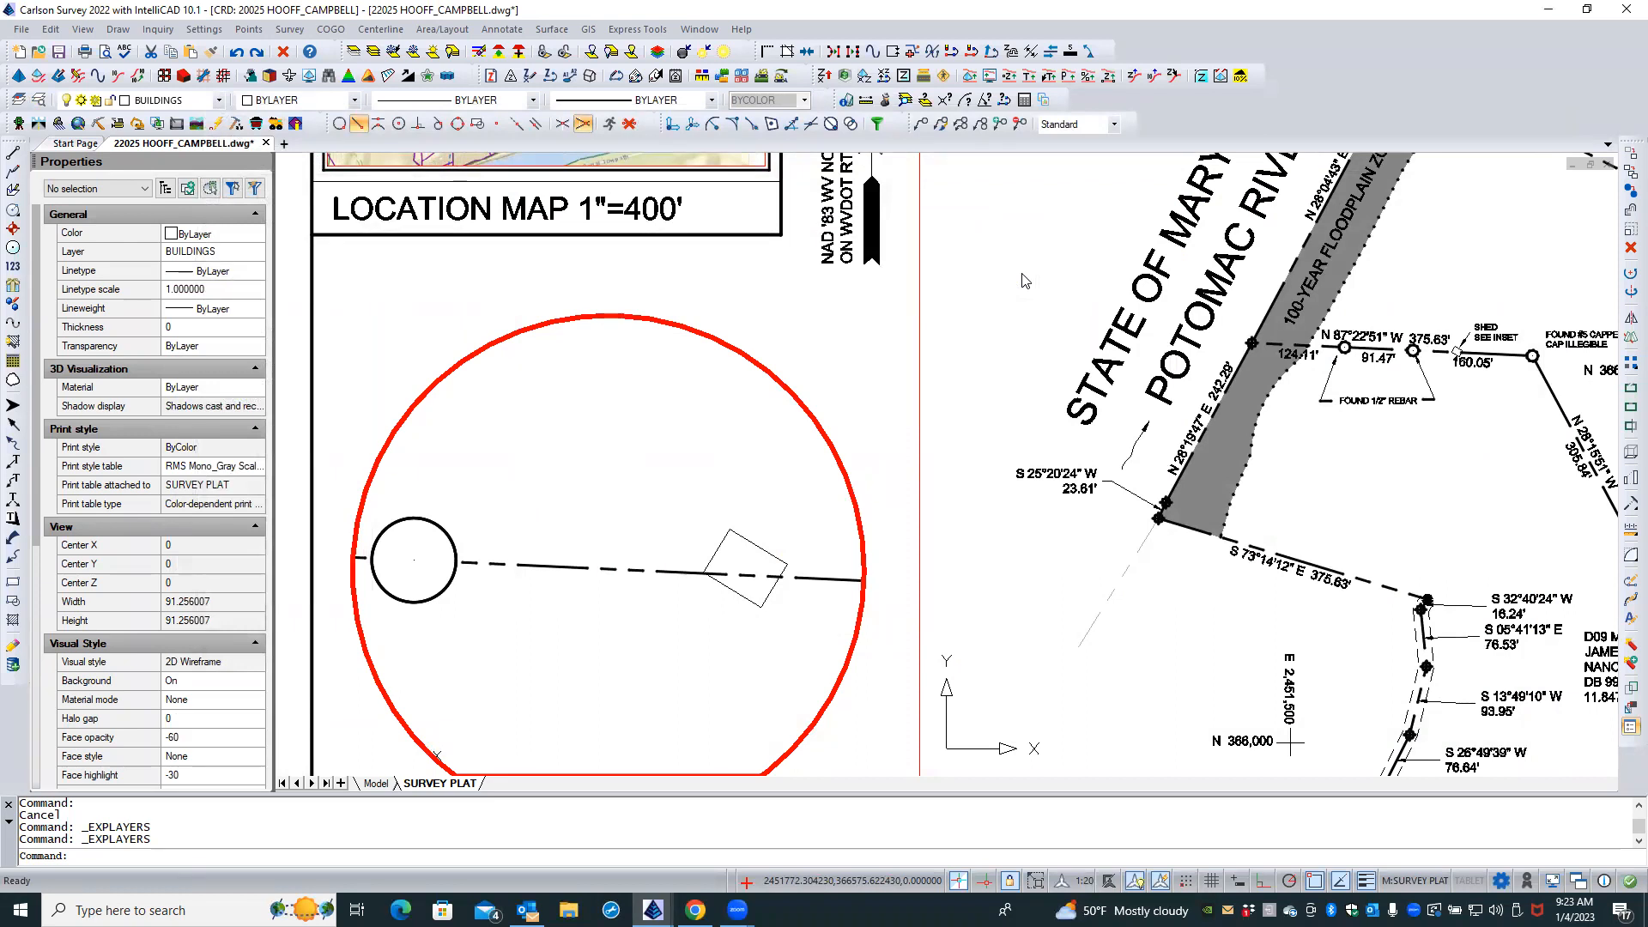
Move the rebar circle symbol in the inset viewport to the BOUNDARY POINT TEMP layer and clear the selection
{"action": "left_click", "coordinate": [432, 520]}
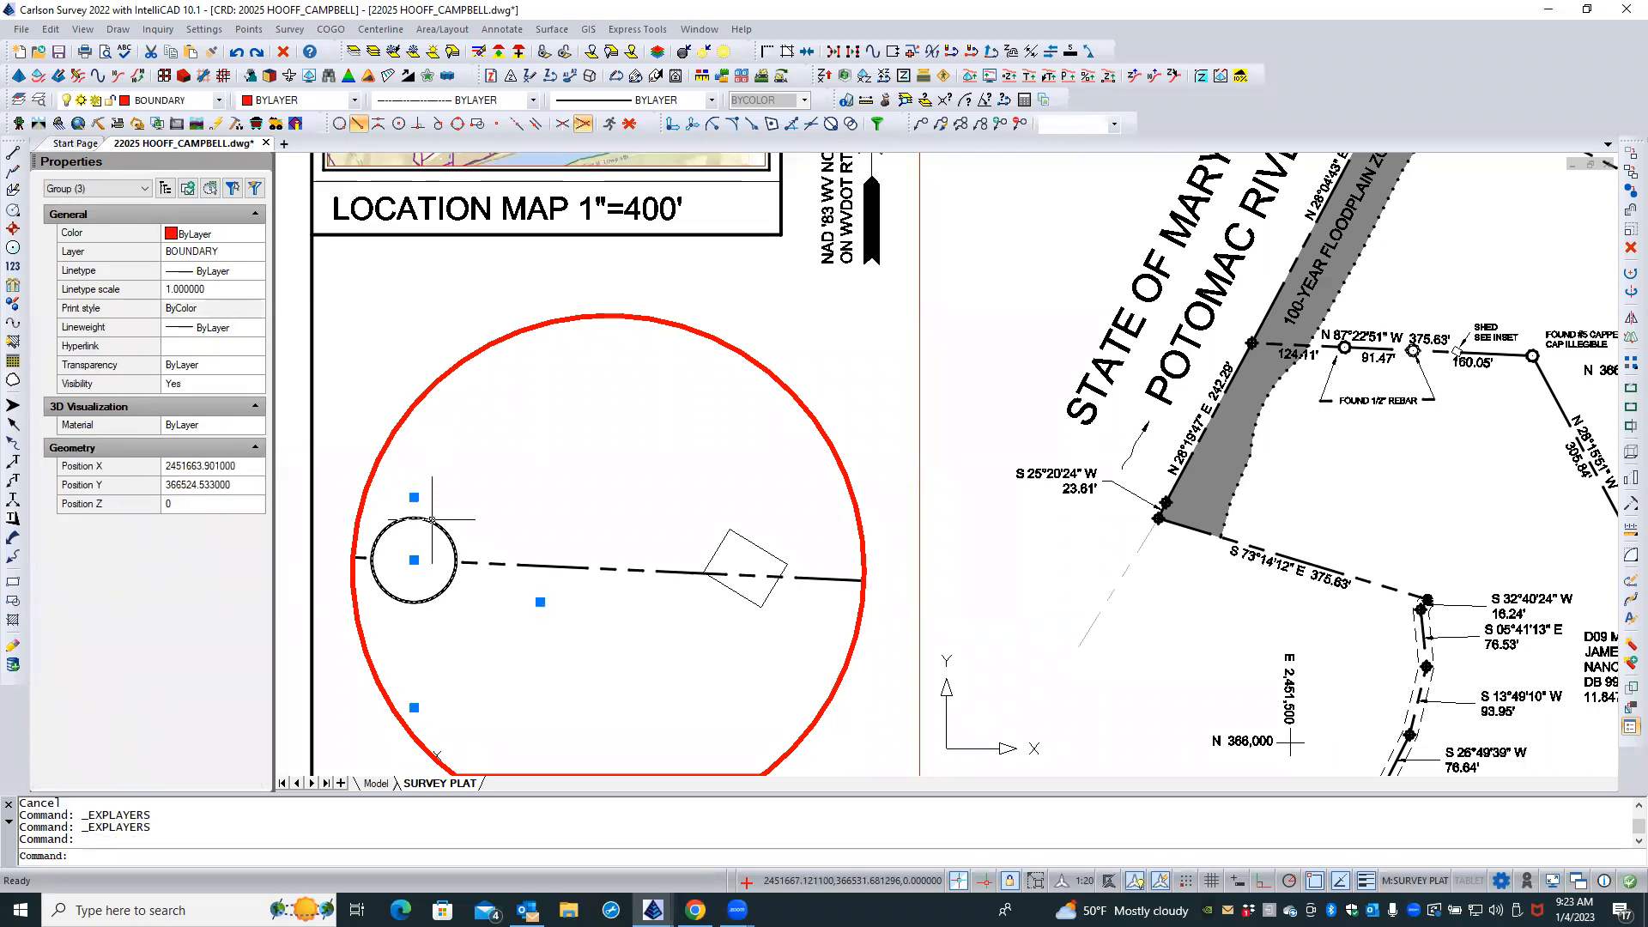
{"action": "left_click", "coordinate": [221, 252]}
{"action": "left_click", "coordinate": [253, 253]}
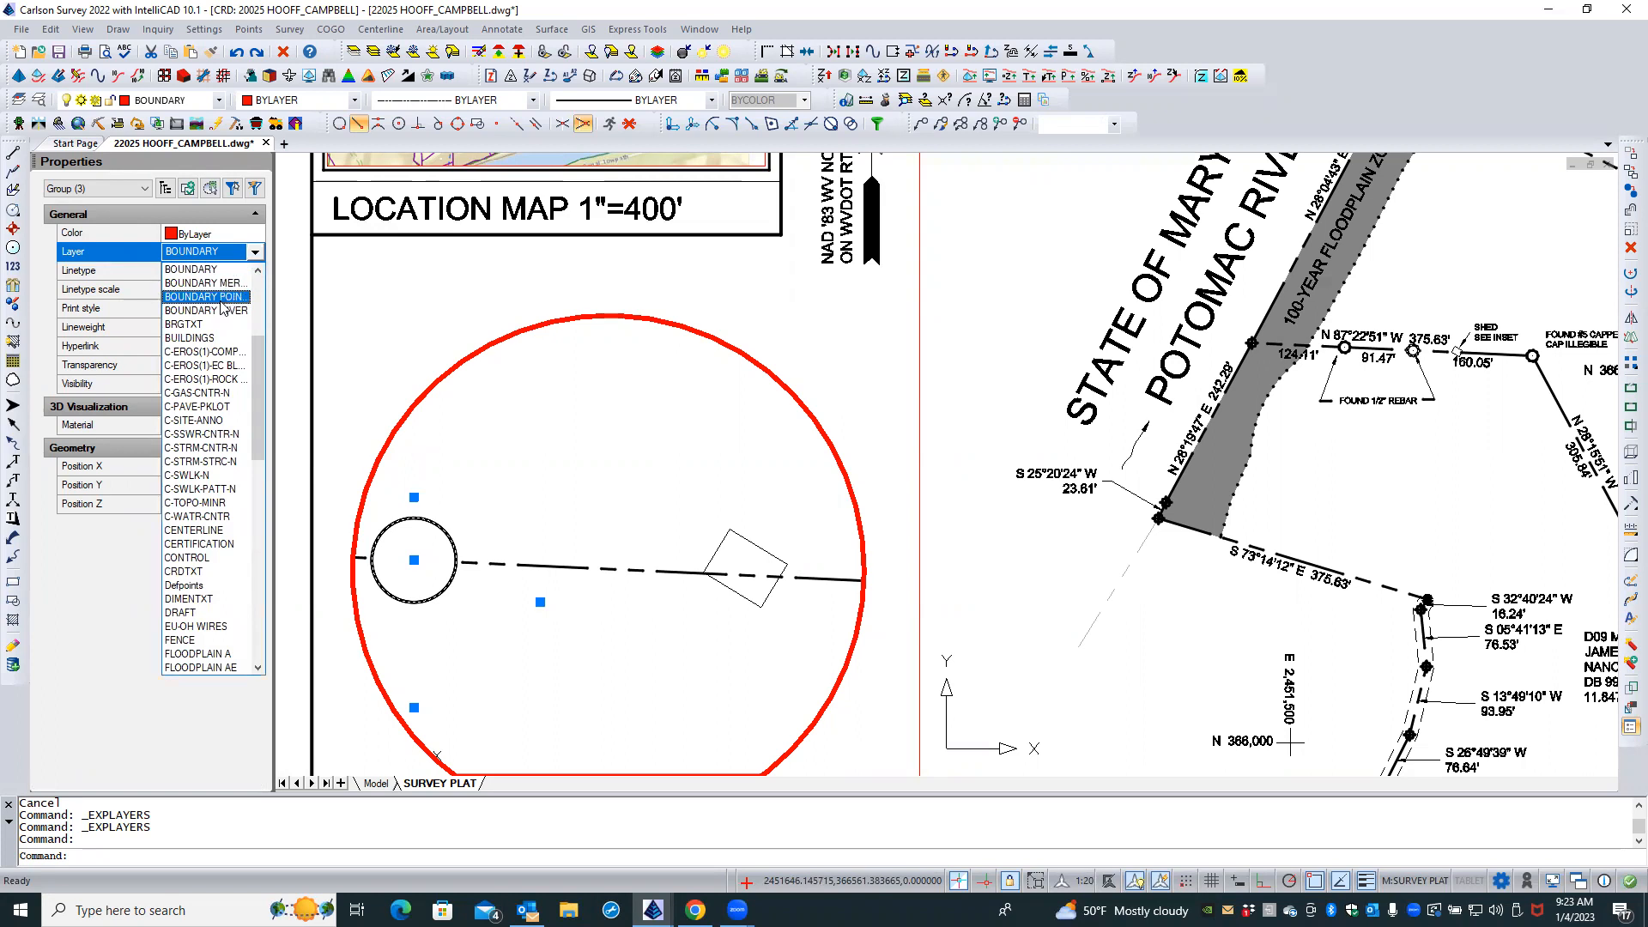
{"action": "left_click", "coordinate": [221, 299]}
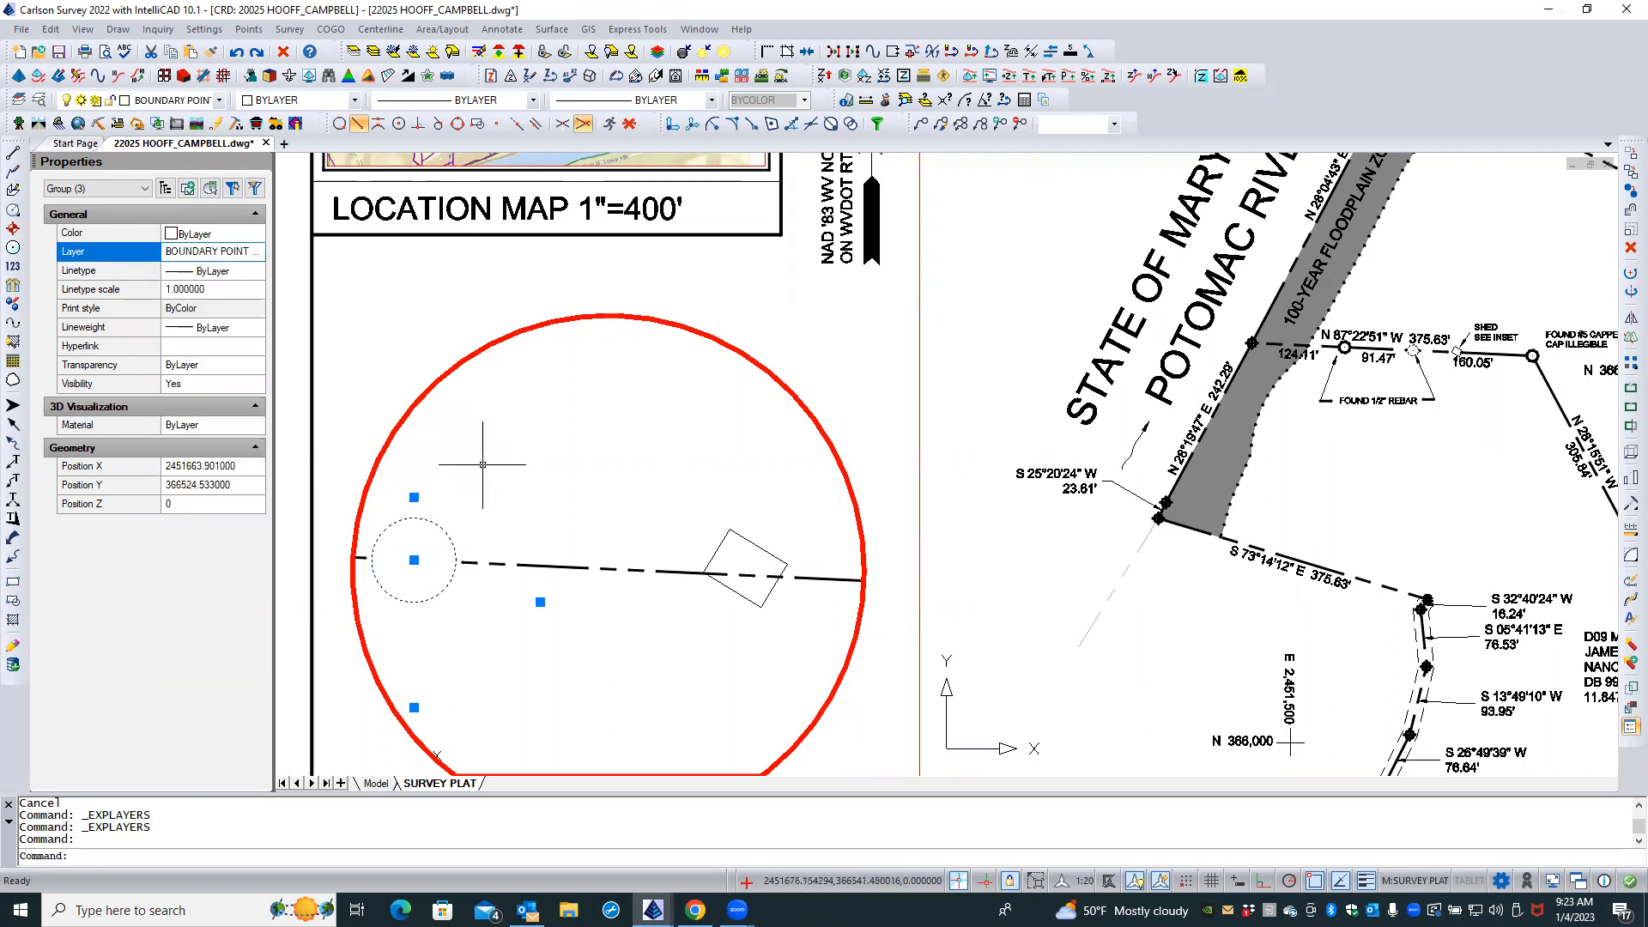
{"action": "key", "text": "Escape"}
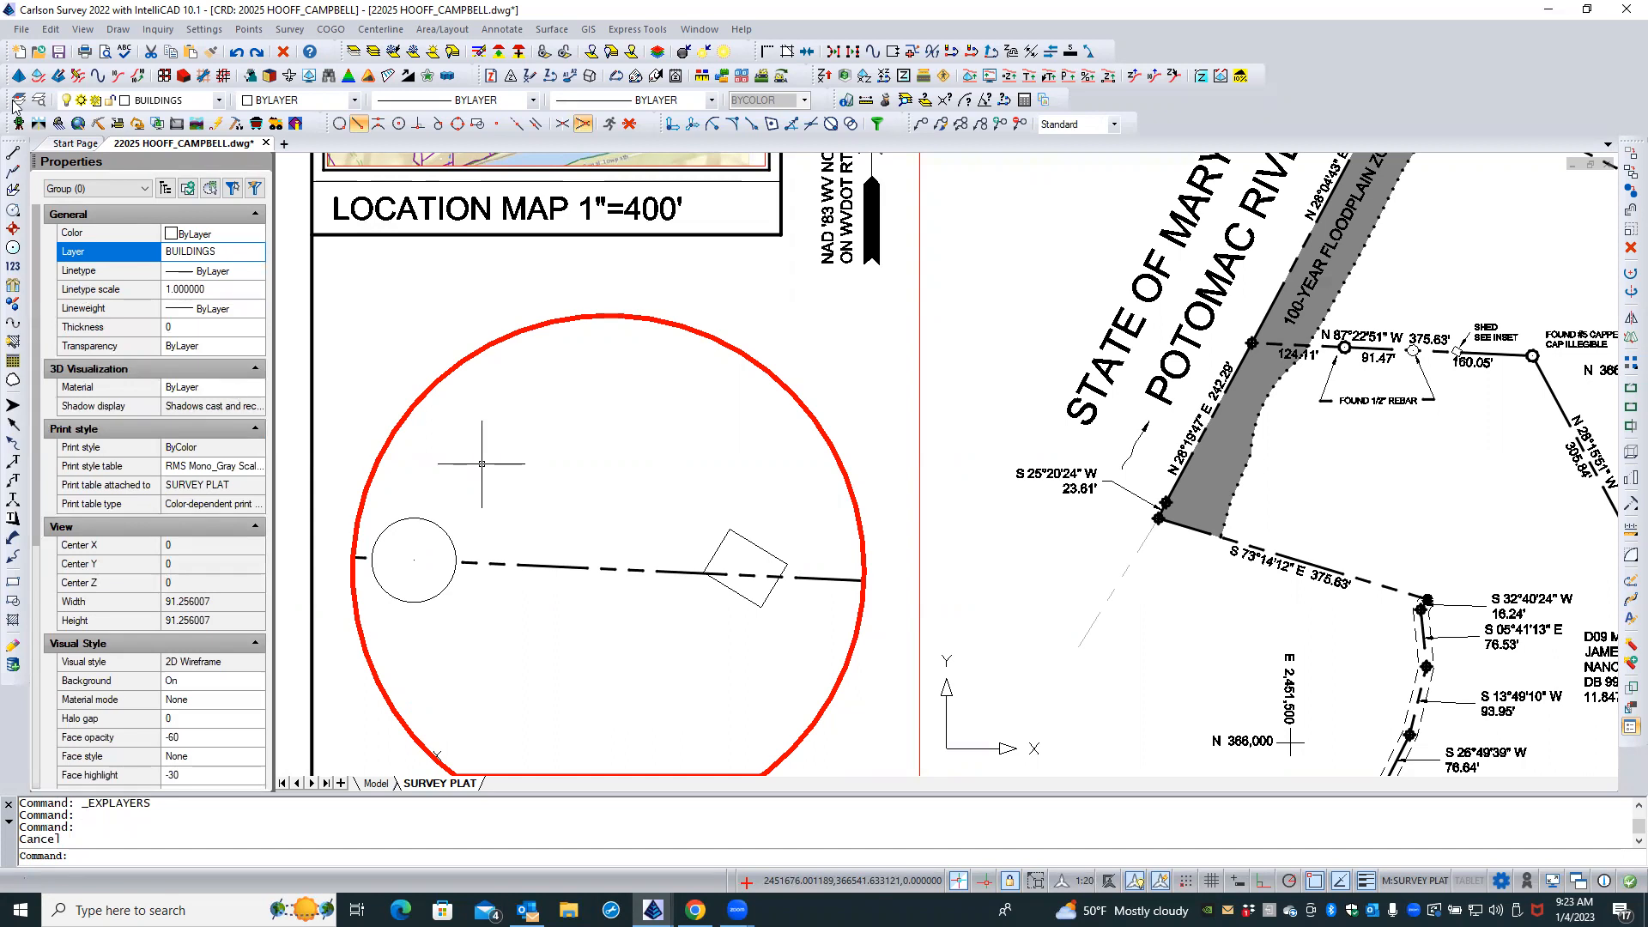
Set the lineweight of the BOUNDARY POINT TEMP layer to 0.50 mm
{"action": "left_click", "coordinate": [38, 103]}
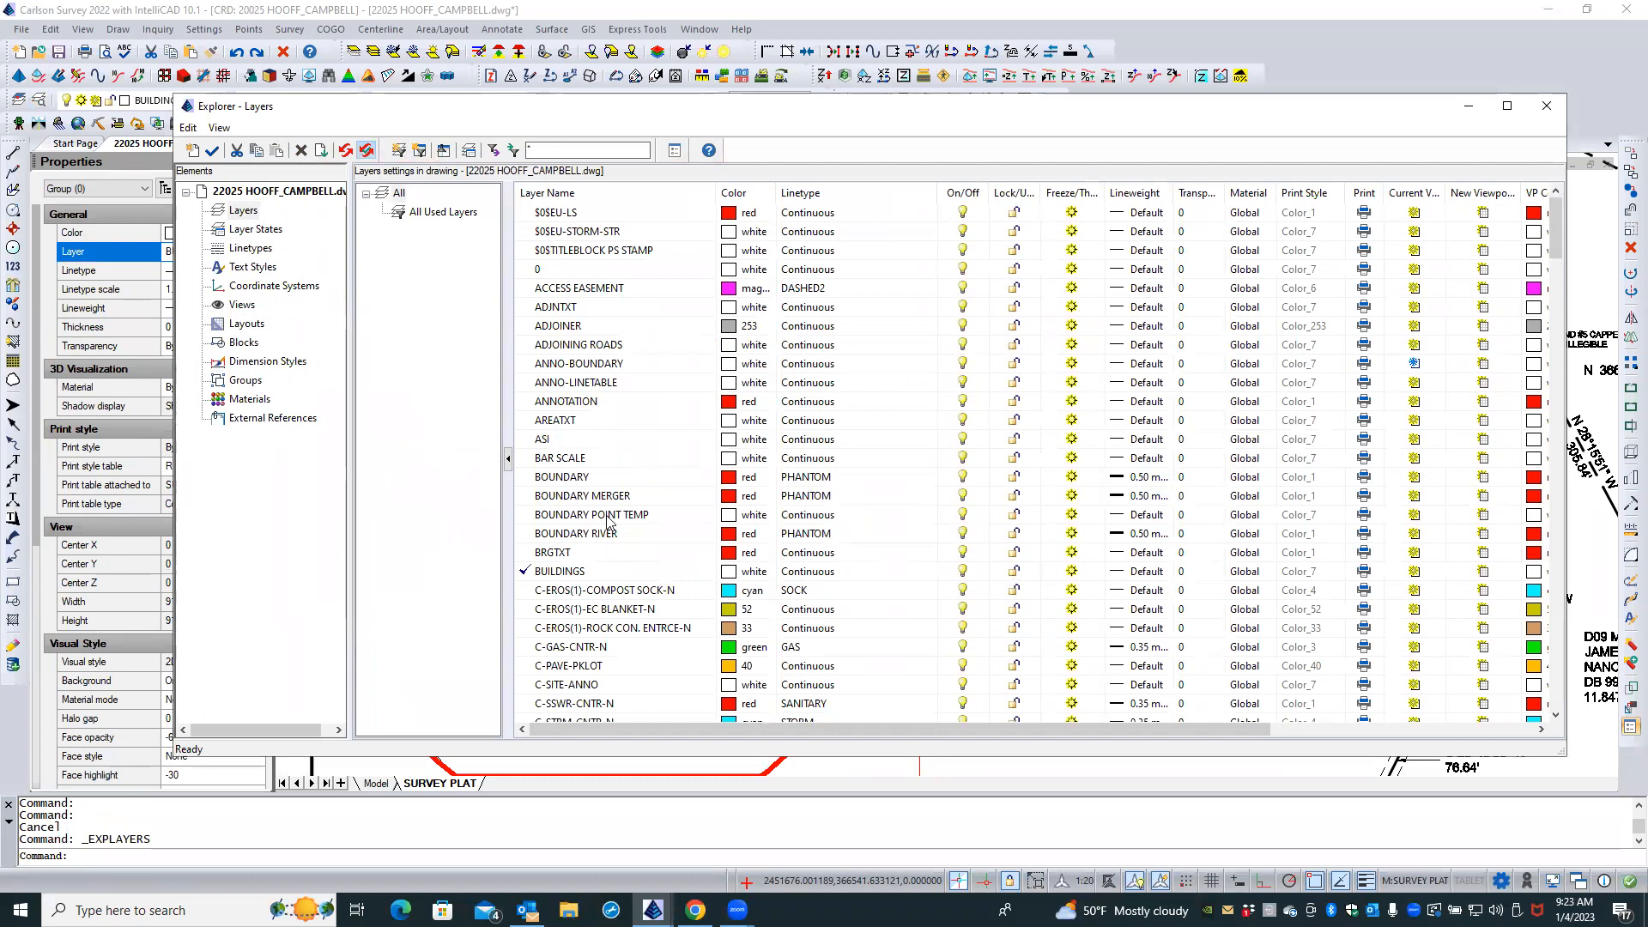
{"action": "left_click", "coordinate": [587, 479]}
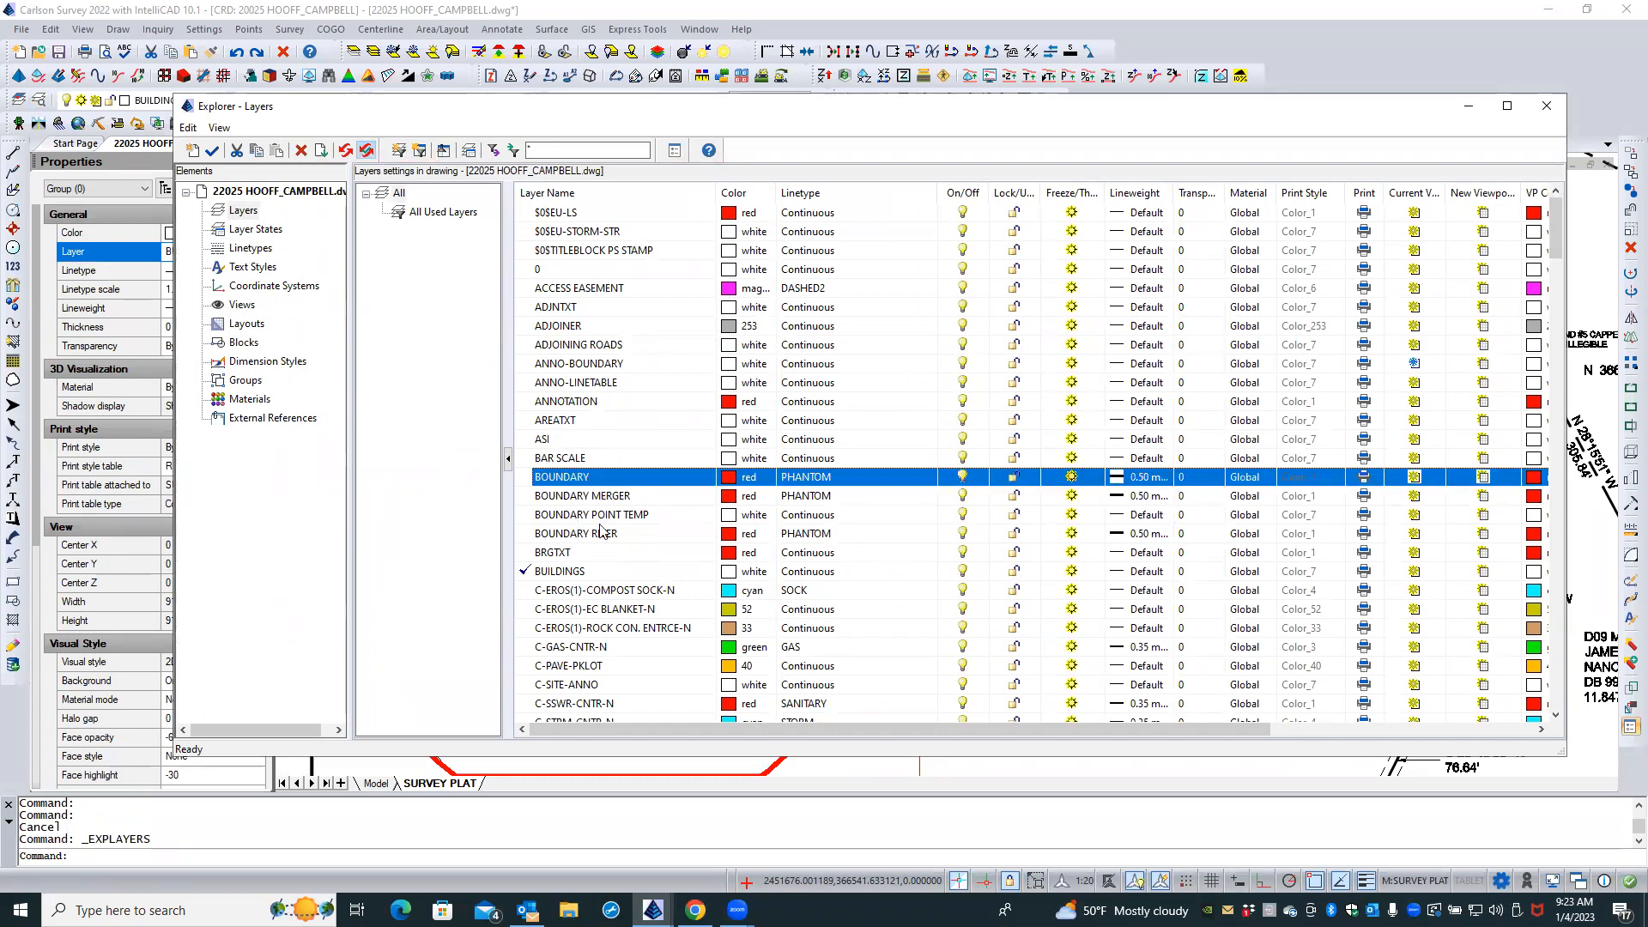
{"action": "left_click", "coordinate": [628, 516]}
{"action": "left_click", "coordinate": [1130, 517]}
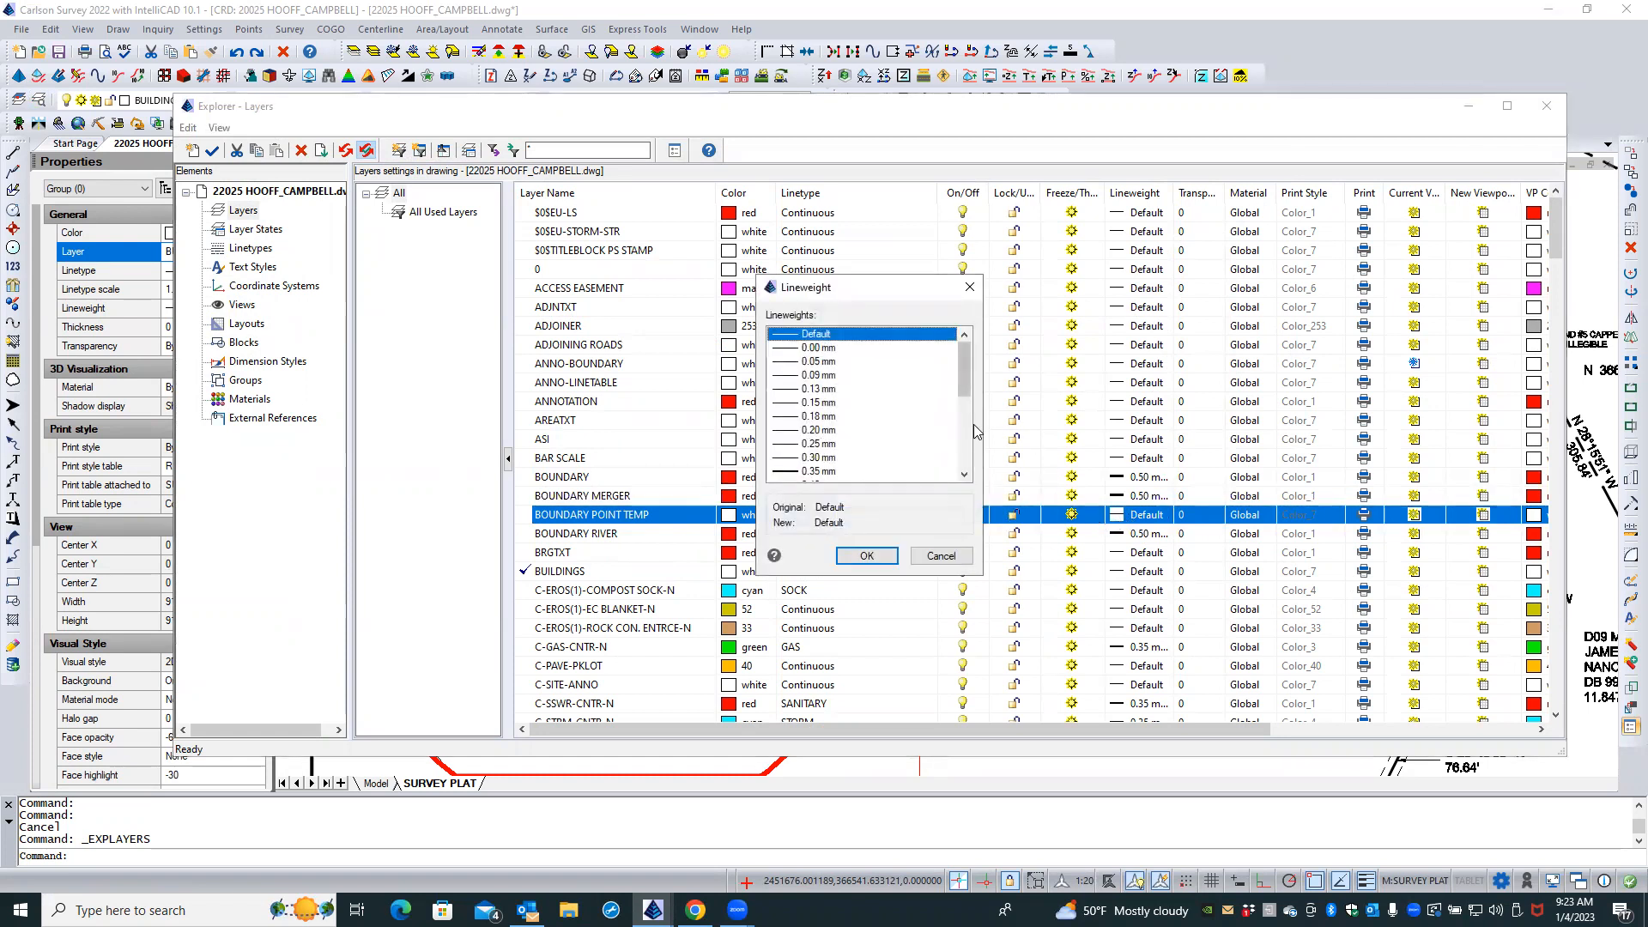
{"action": "left_click", "coordinate": [965, 443]}
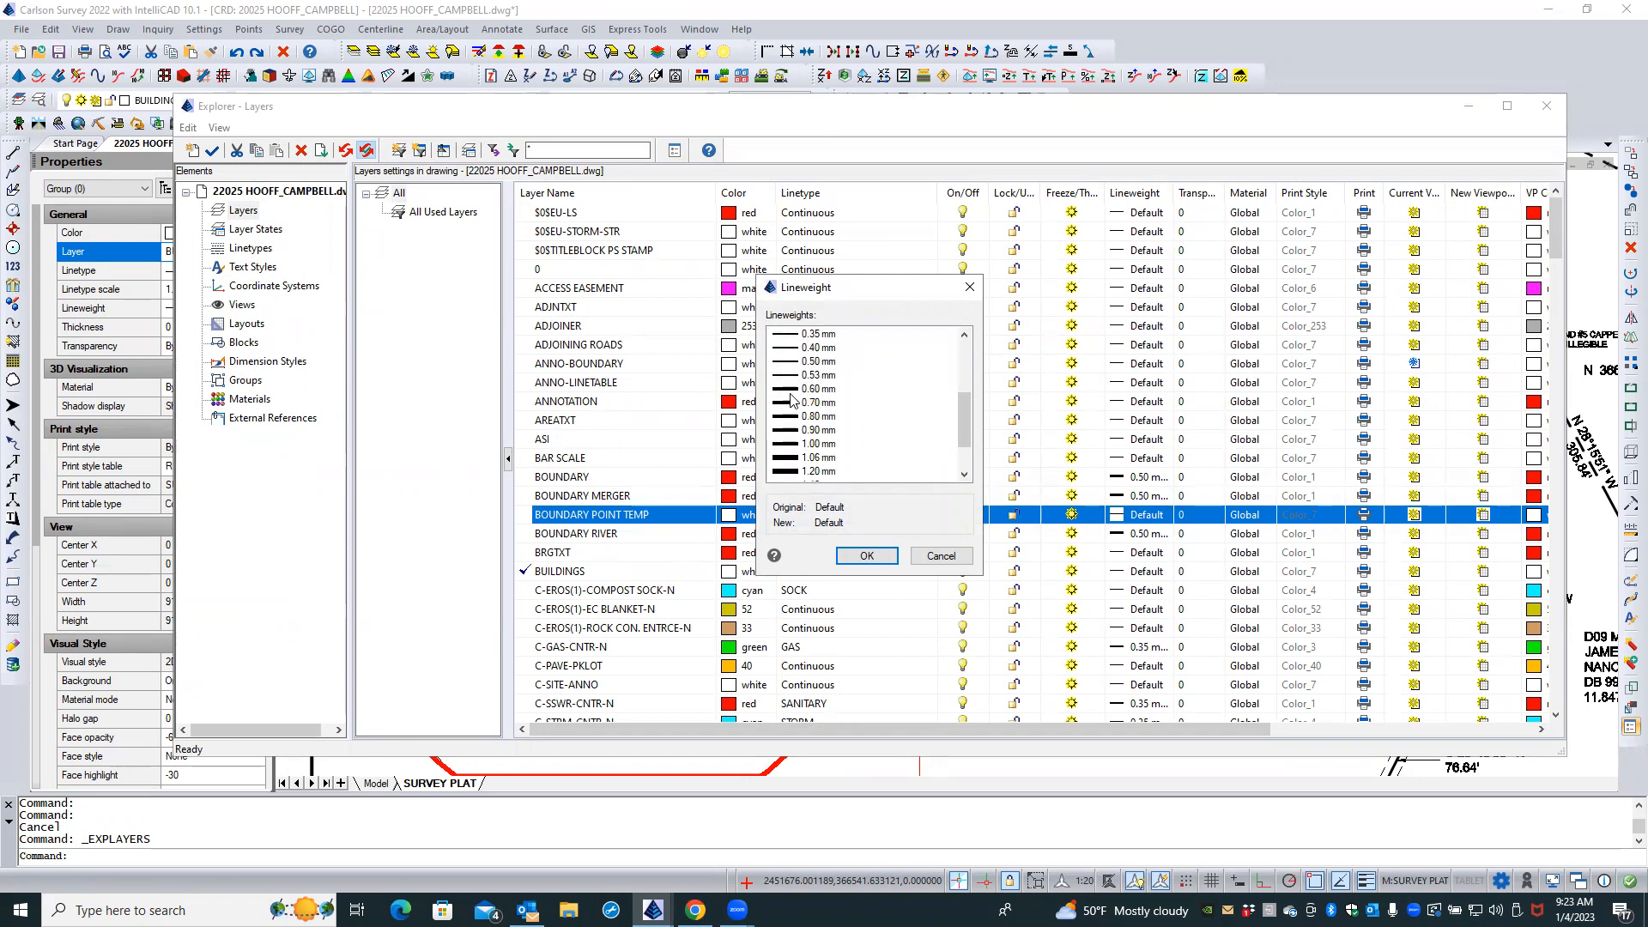
{"action": "left_click", "coordinate": [782, 361]}
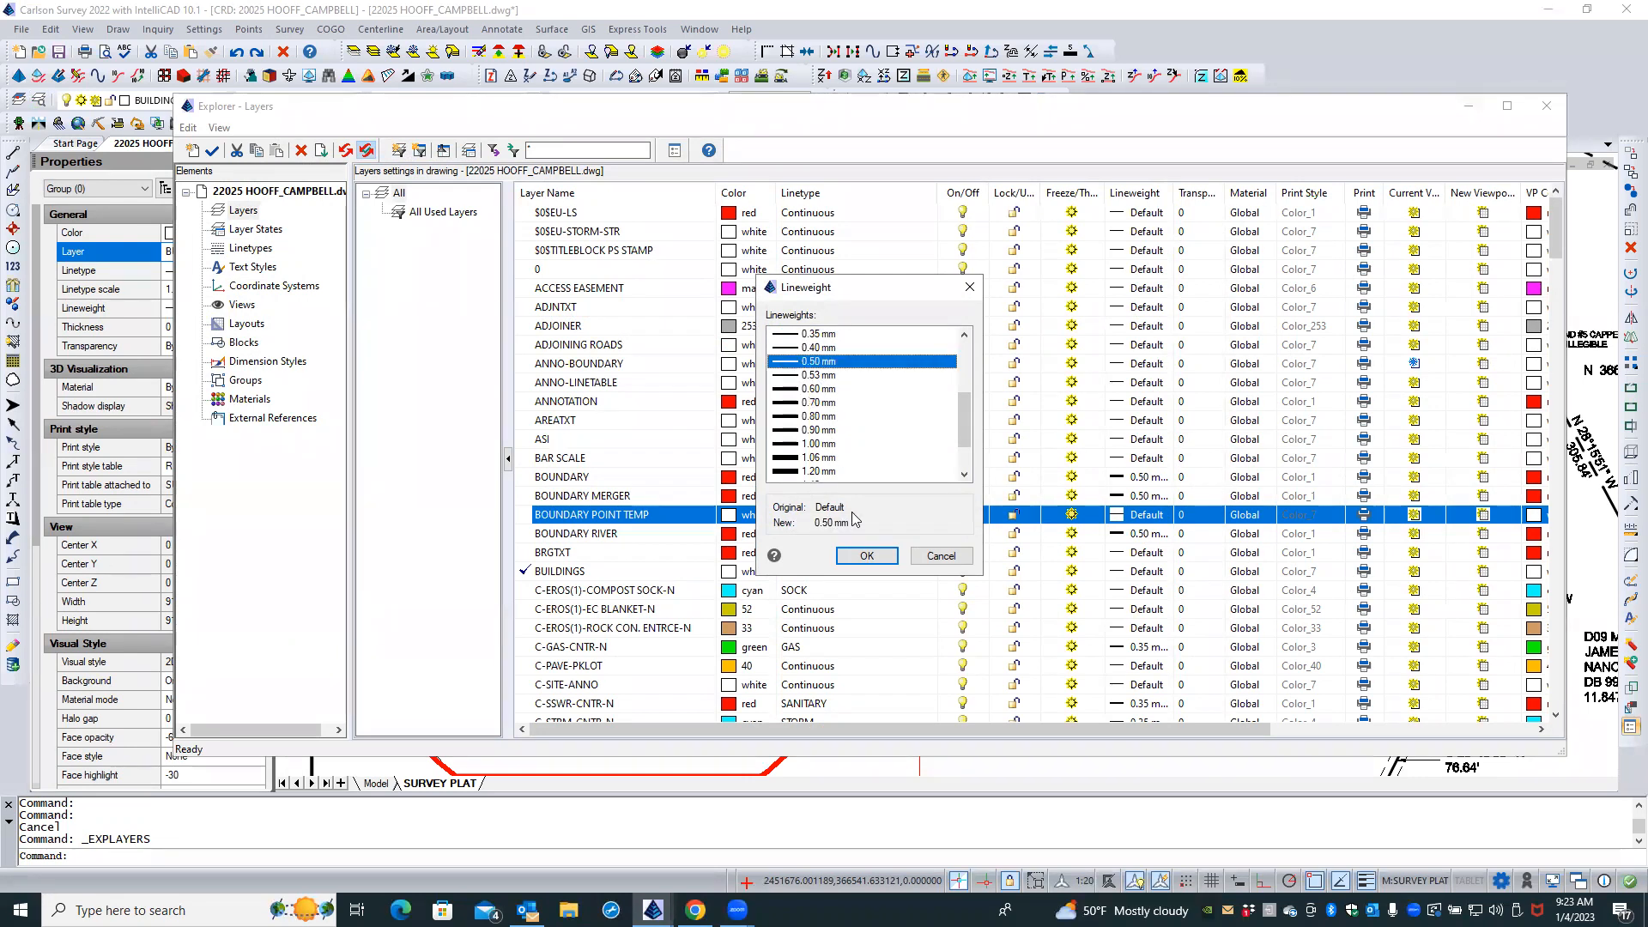
{"action": "left_click", "coordinate": [867, 555]}
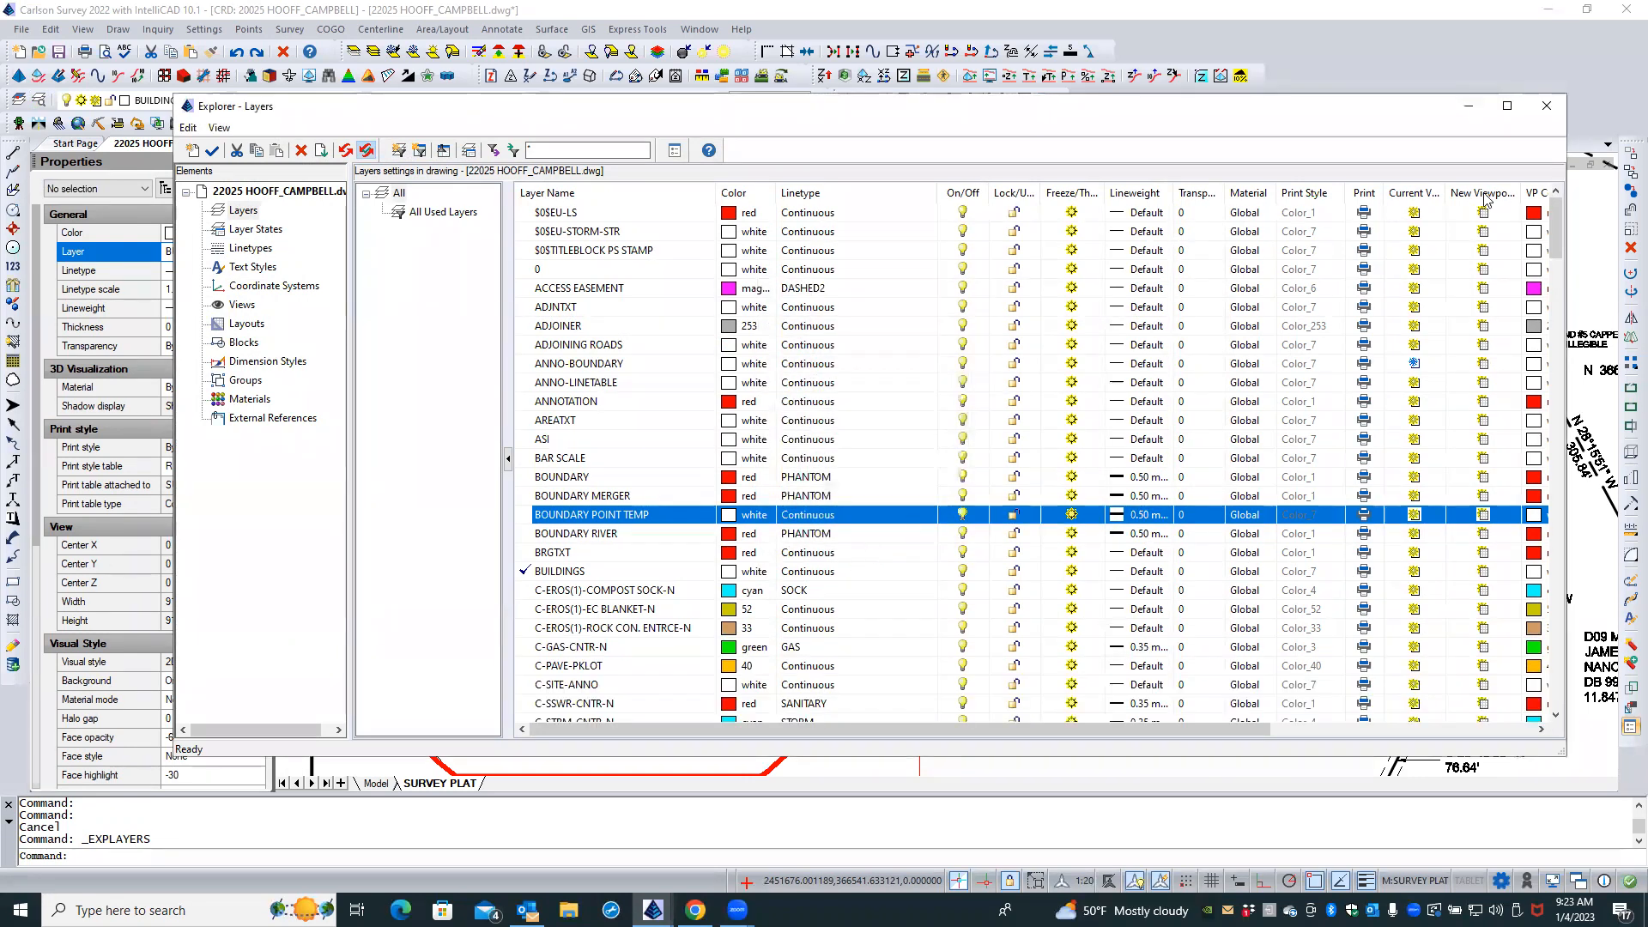
{"action": "left_click", "coordinate": [1547, 106]}
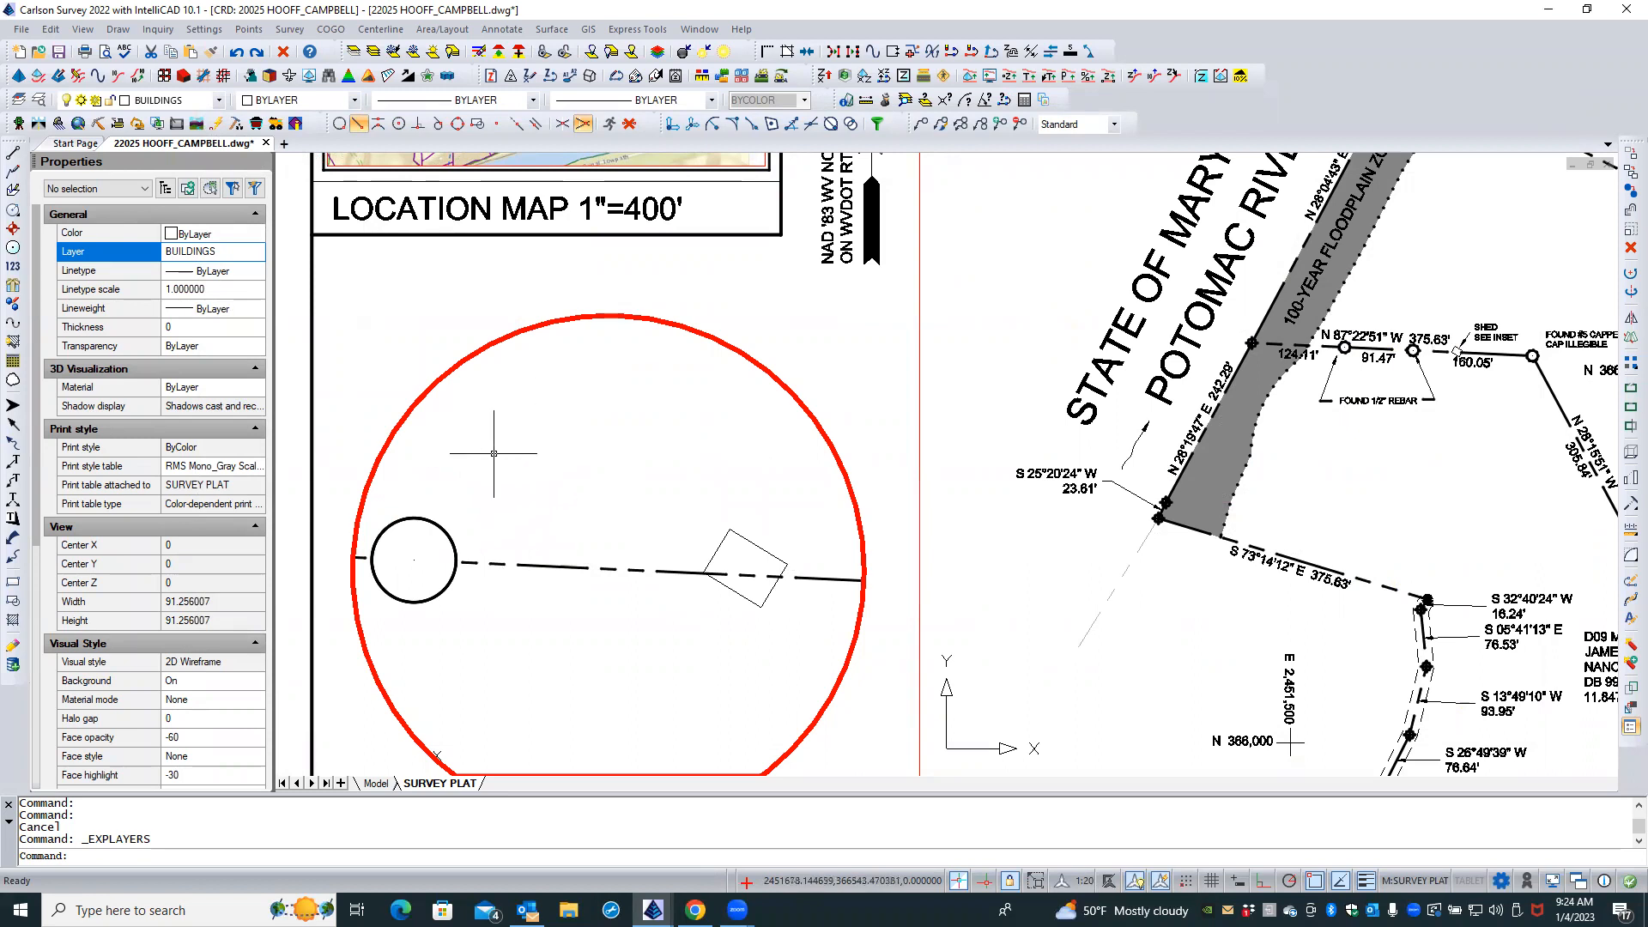
Check the properties of the rebar symbol and the boundary polyline in the inset, clearing the selection after each
{"action": "left_click", "coordinate": [445, 533]}
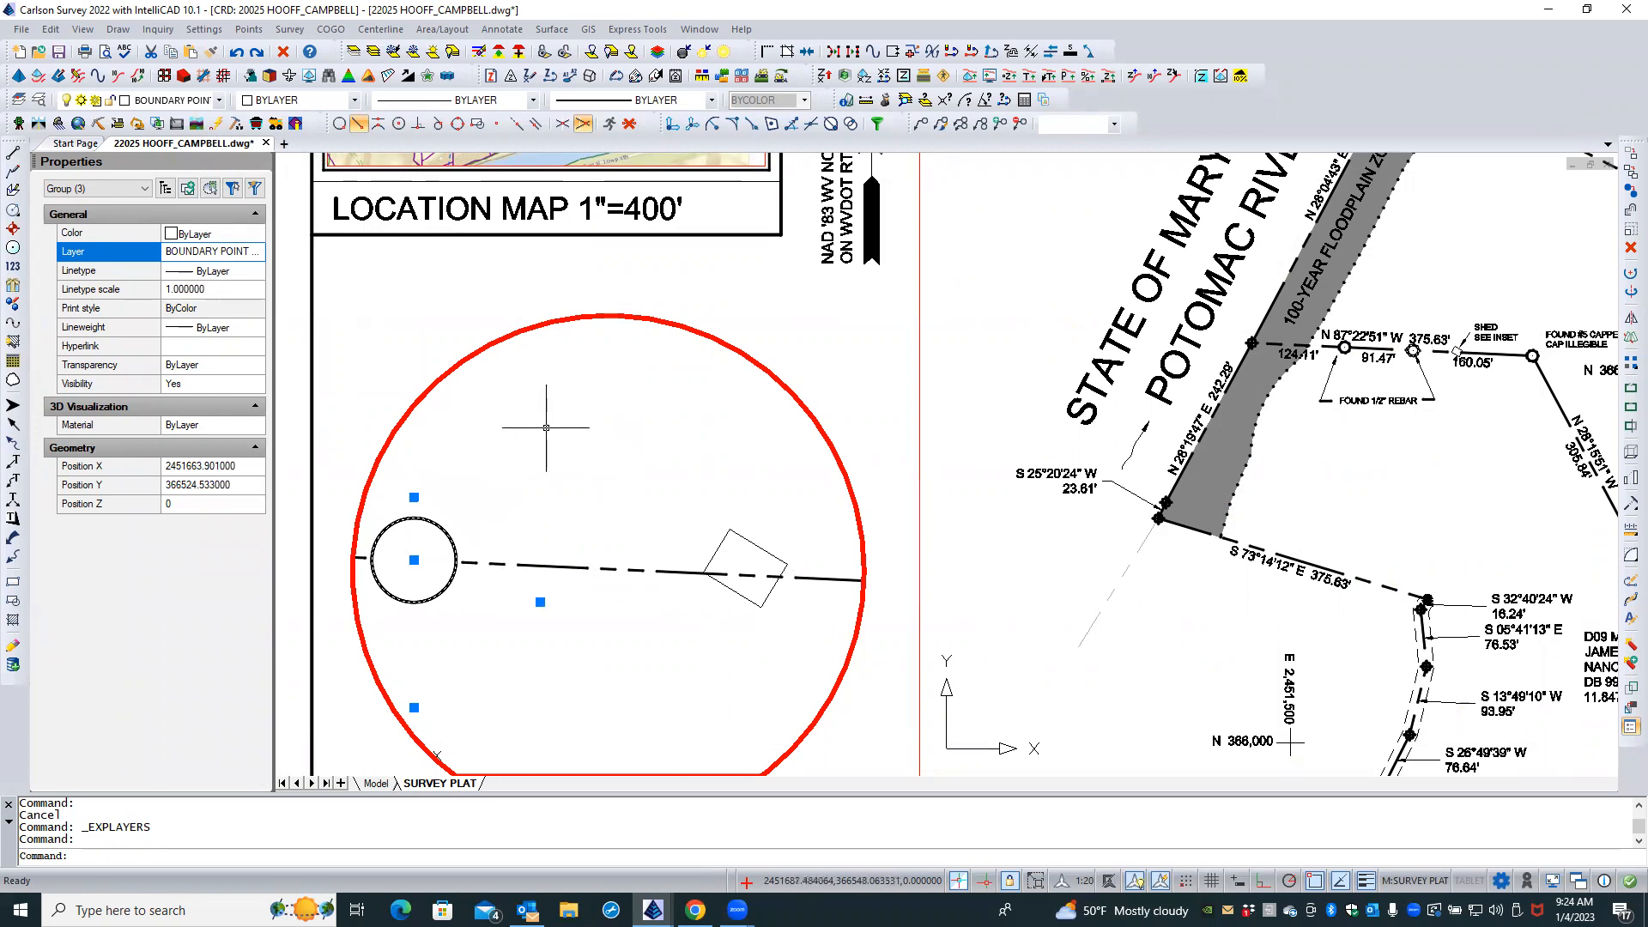
{"action": "key", "text": "Escape"}
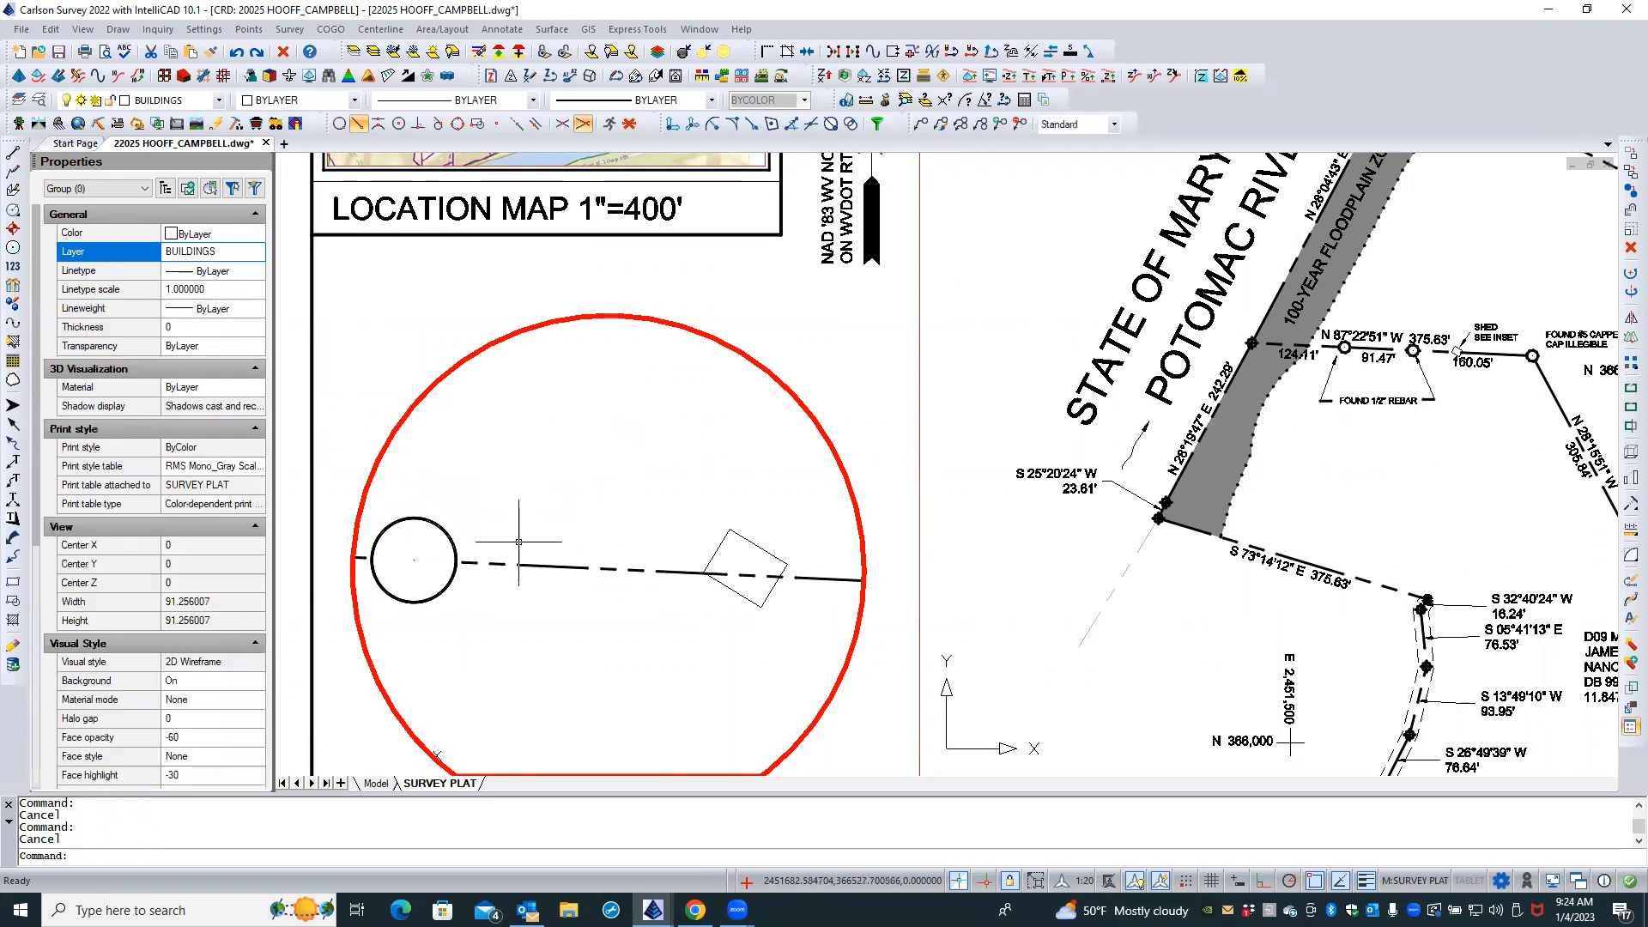
{"action": "left_click", "coordinate": [529, 564]}
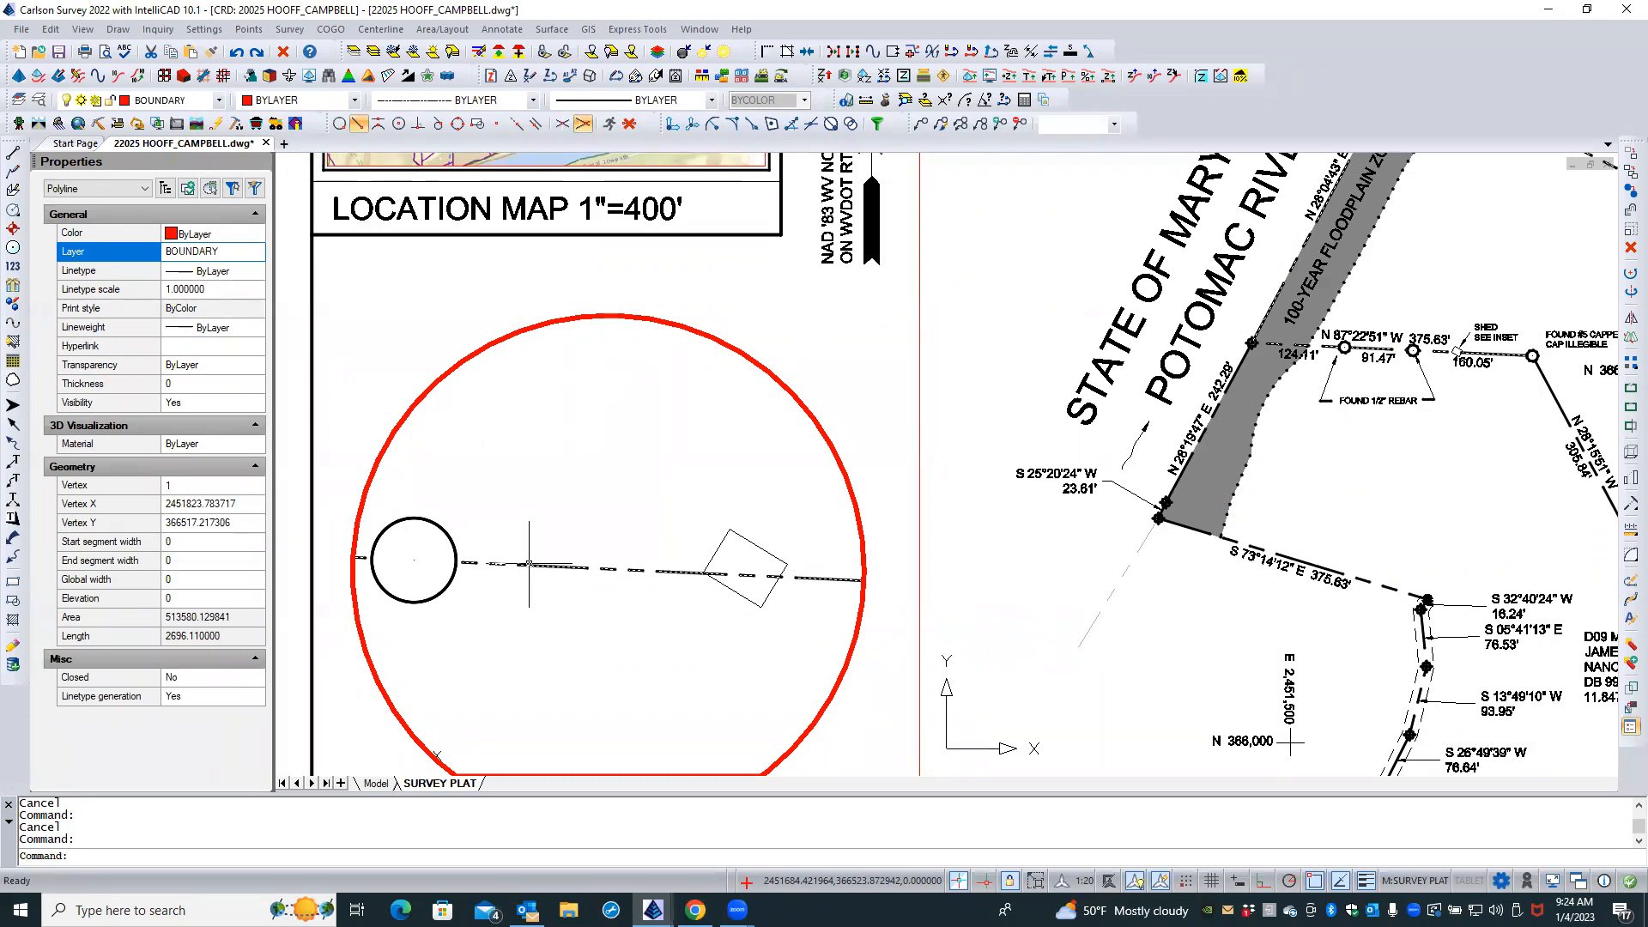
{"action": "key", "text": "Escape"}
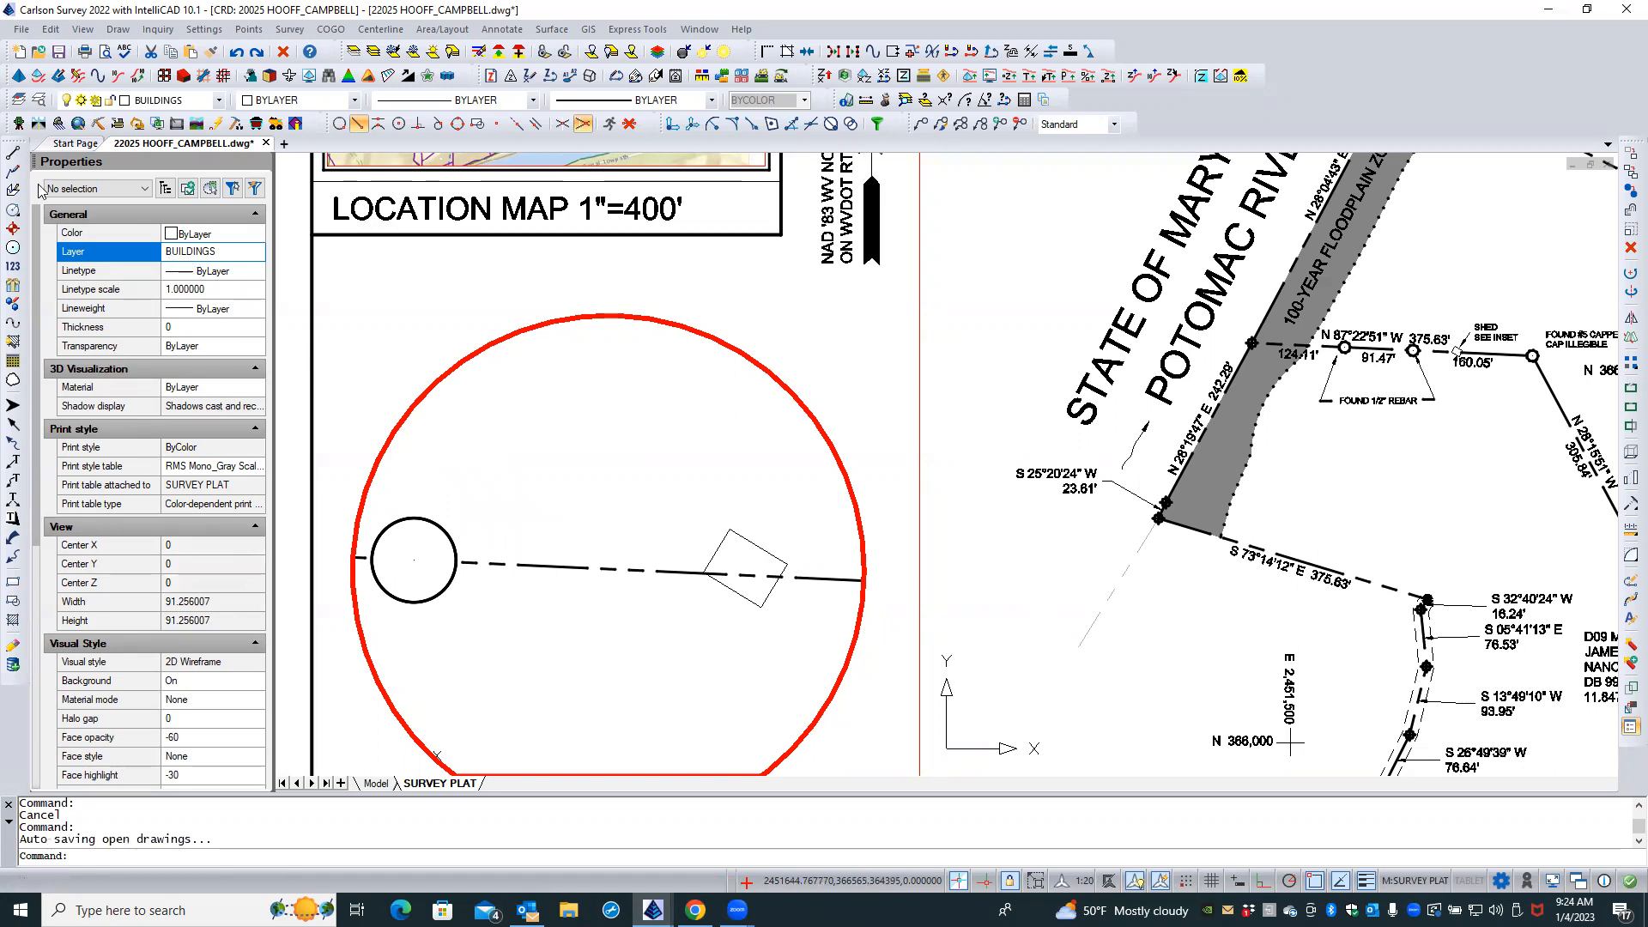
Draw a 2D polyline about 32 units long from the rebar circle's center diagonally up toward the inset's upper middle, using current drawing properties
{"action": "left_click", "coordinate": [14, 175]}
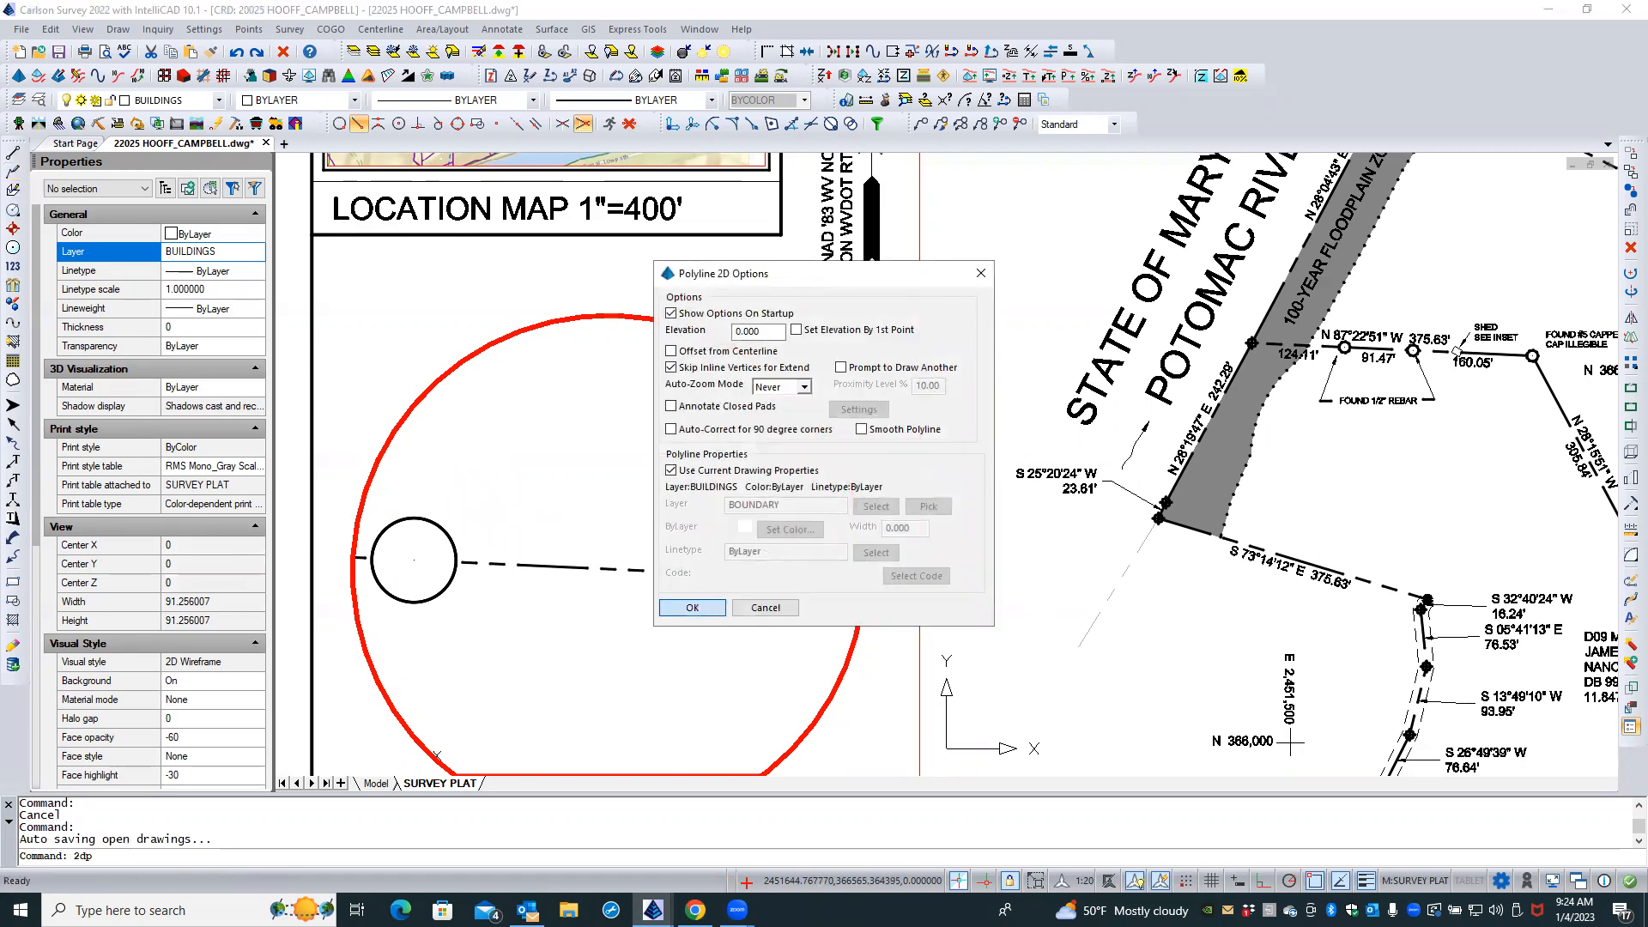
{"action": "left_click", "coordinate": [695, 607]}
{"action": "right_click", "coordinate": [488, 511], "text": "shift"}
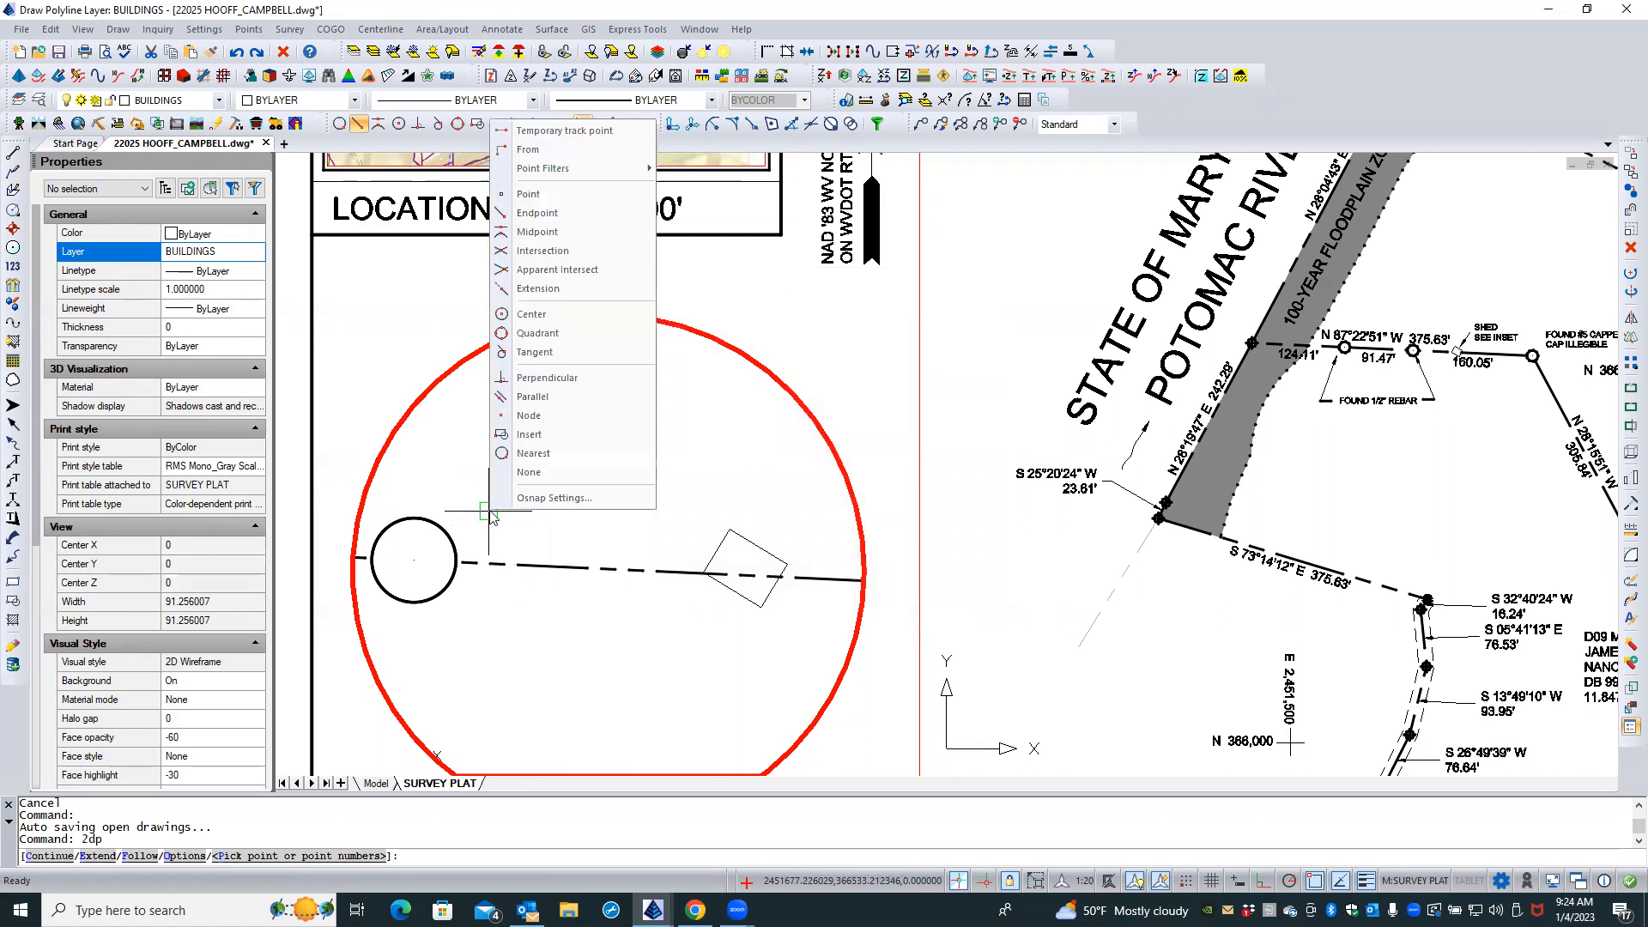
{"action": "left_click", "coordinate": [533, 314]}
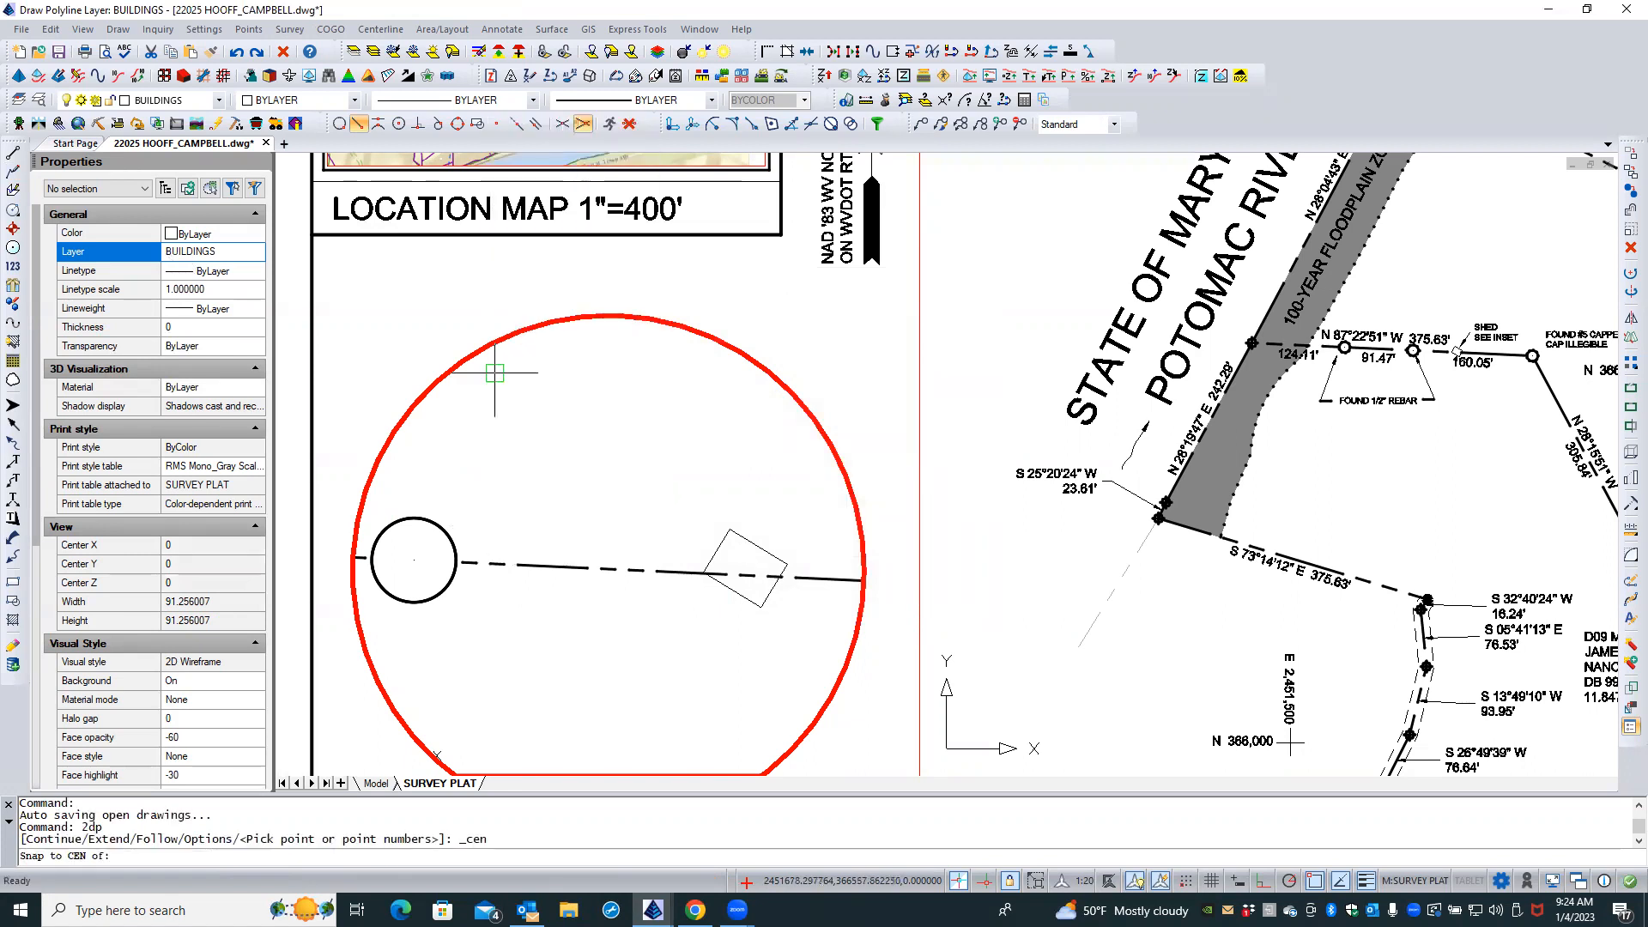
{"action": "left_click", "coordinate": [446, 530]}
{"action": "left_click", "coordinate": [542, 439]}
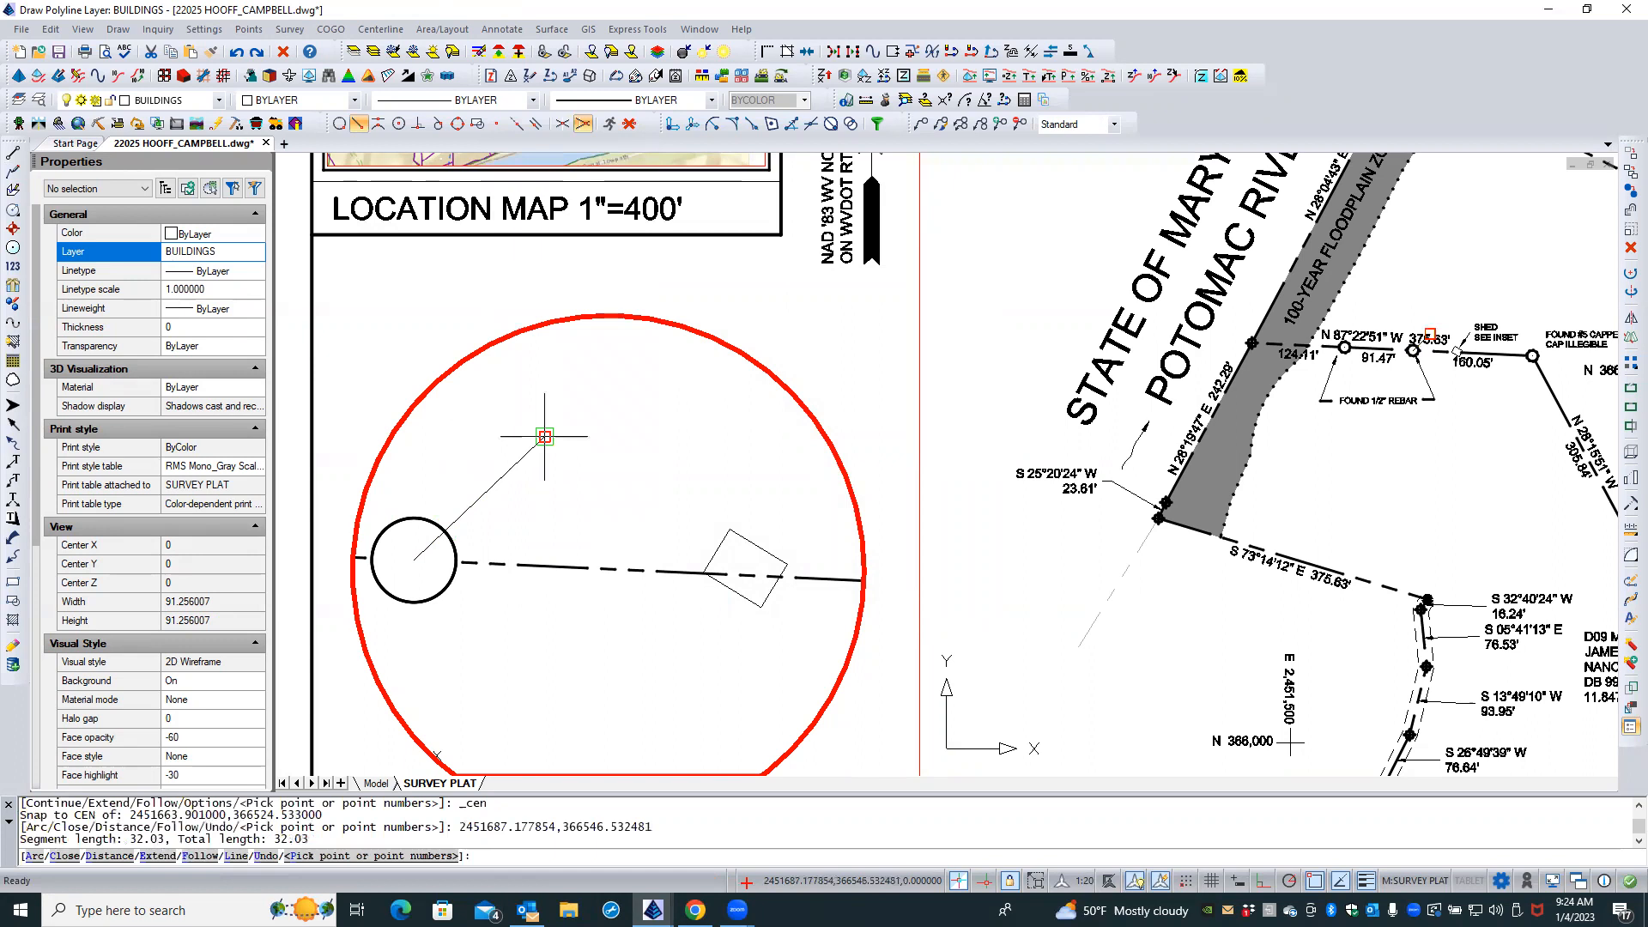
{"action": "key", "text": "Return"}
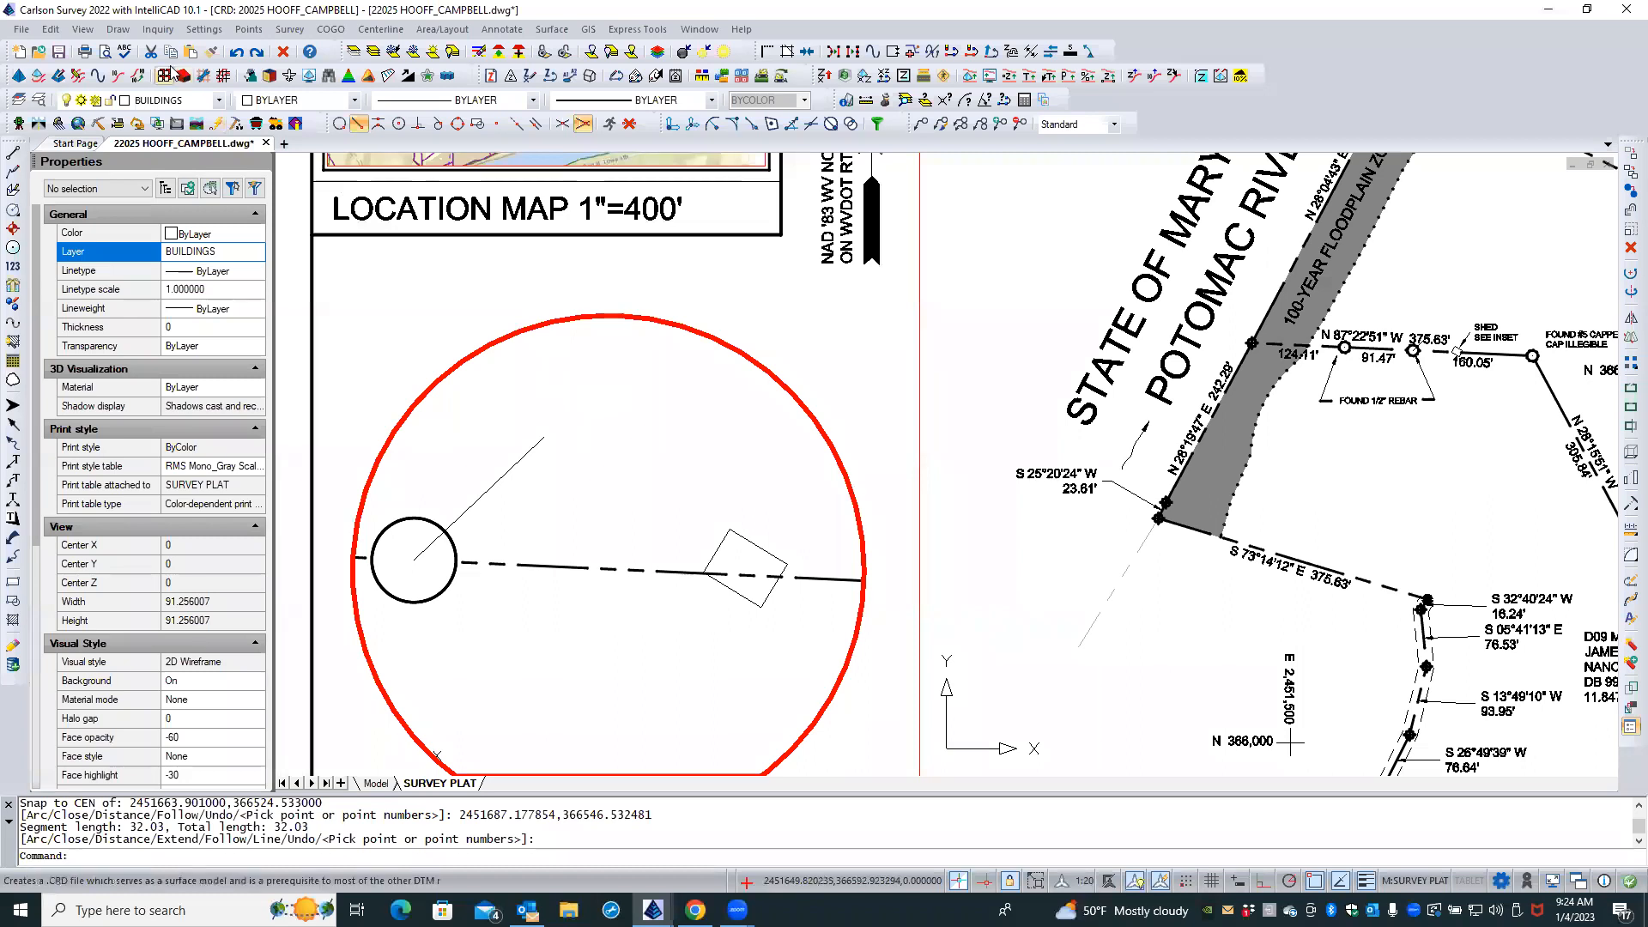
Freeze the BOUNDARY POINT TEMP layer by picking the rebar circle symbol in the inset
{"action": "left_click", "coordinate": [381, 53]}
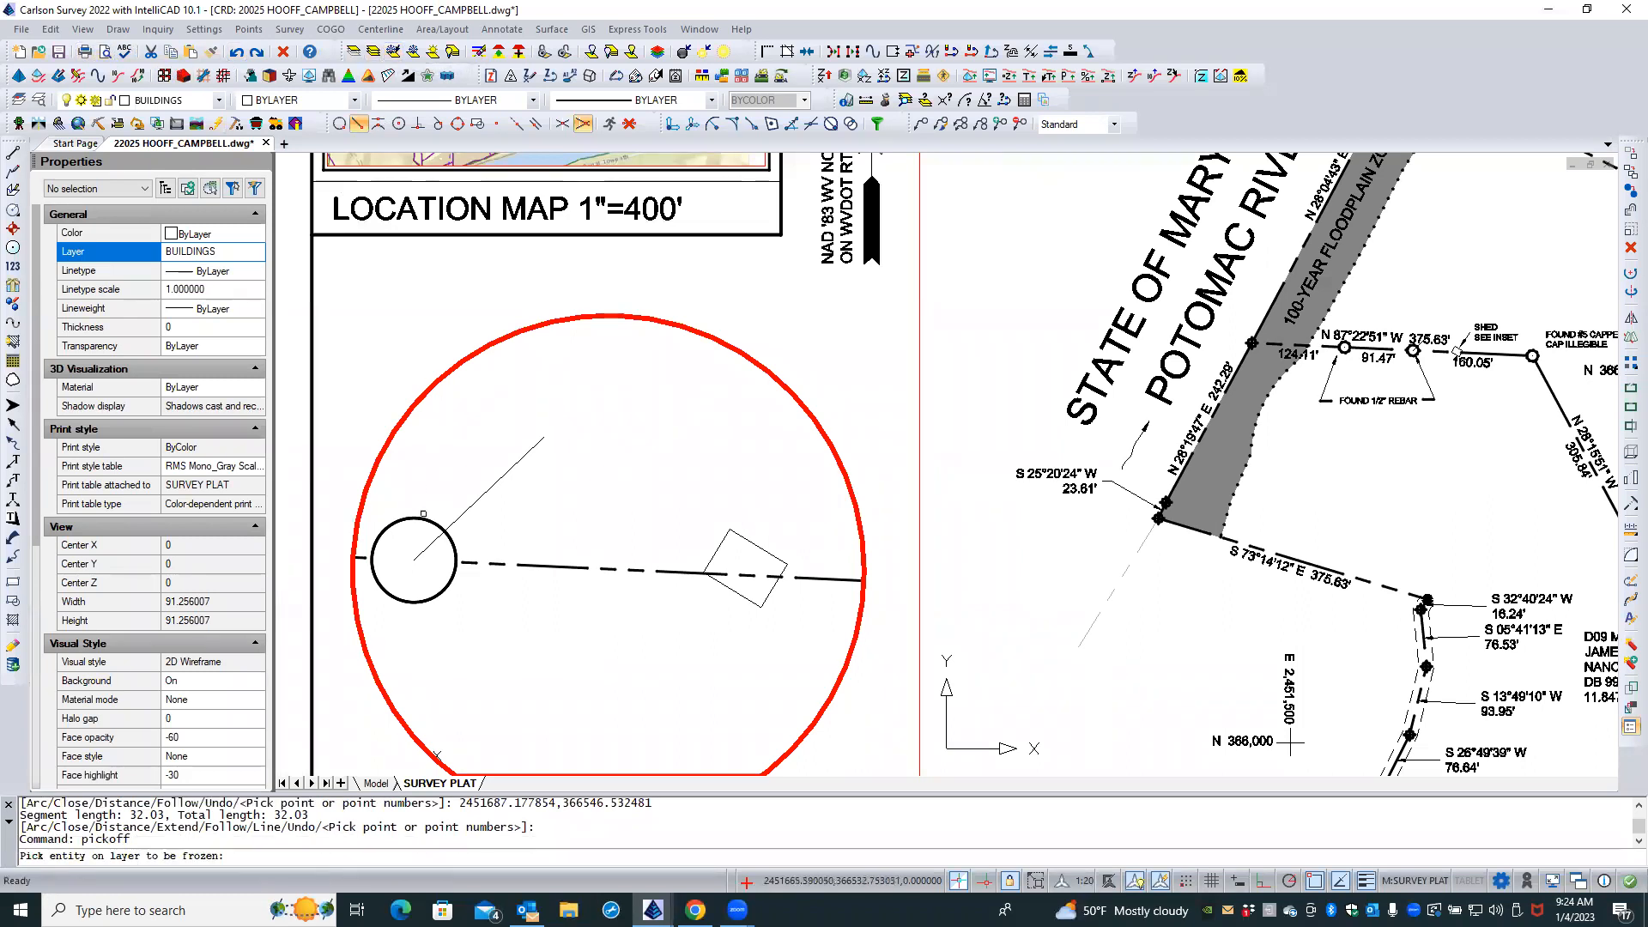
{"action": "left_click", "coordinate": [423, 514]}
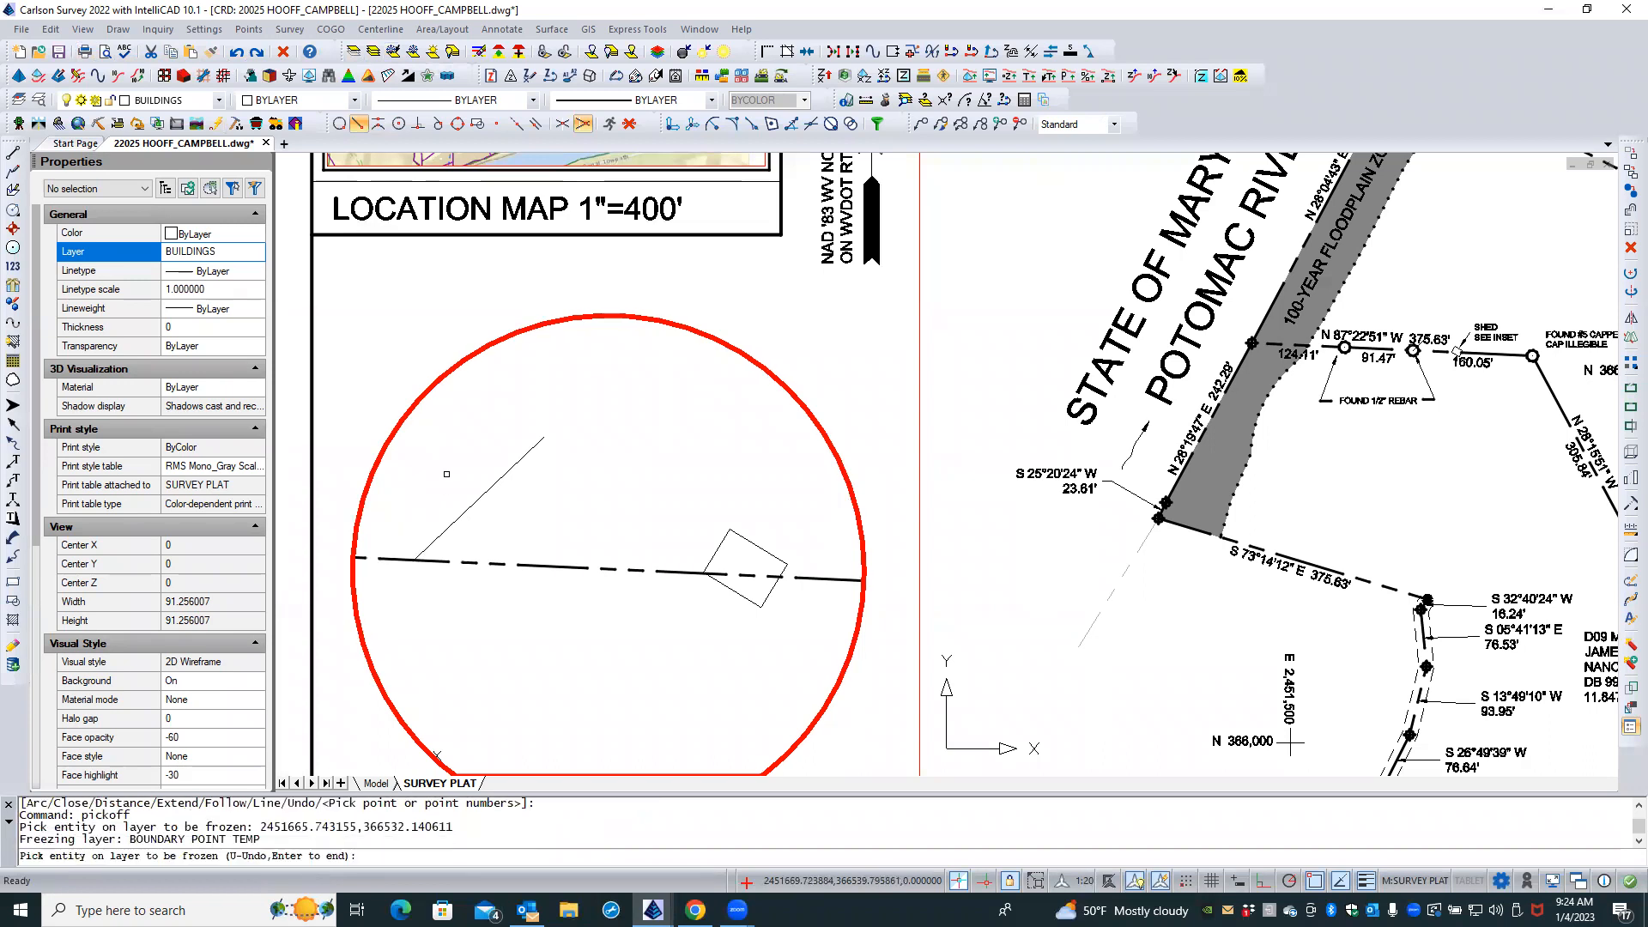
{"action": "key", "text": "Return"}
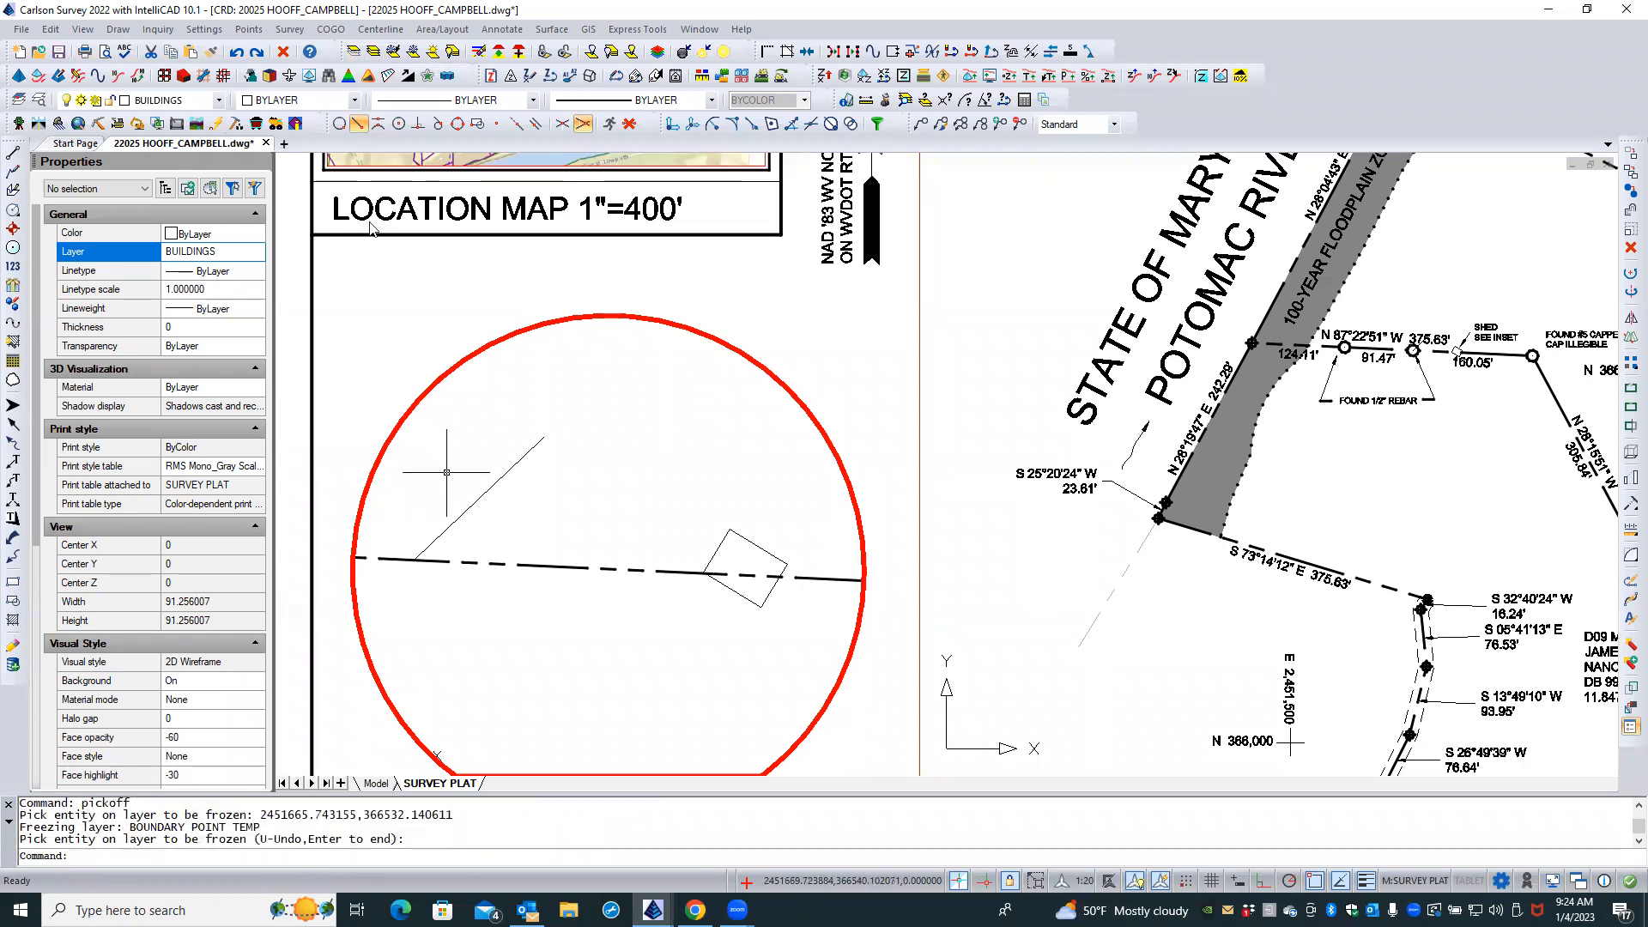
Insert symbol SPT4_W on layer PCOR at the diagonal line's lower end in the inset, using a symbol scale of .05
{"action": "left_click", "coordinate": [116, 30]}
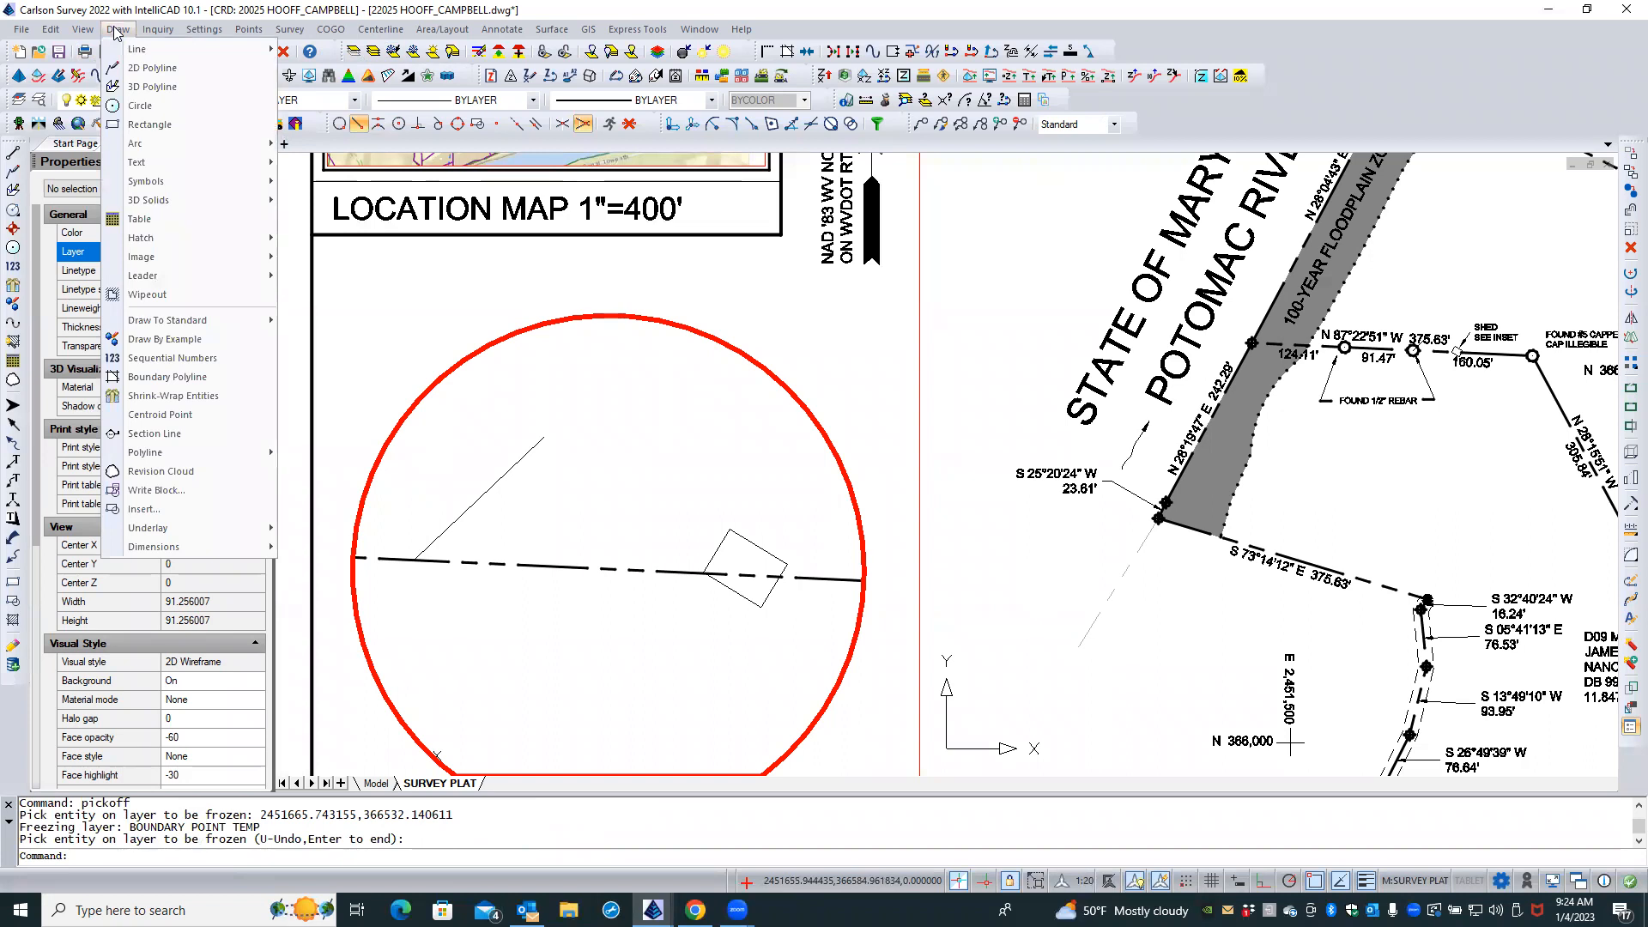
{"action": "mouse_move", "coordinate": [190, 275]}
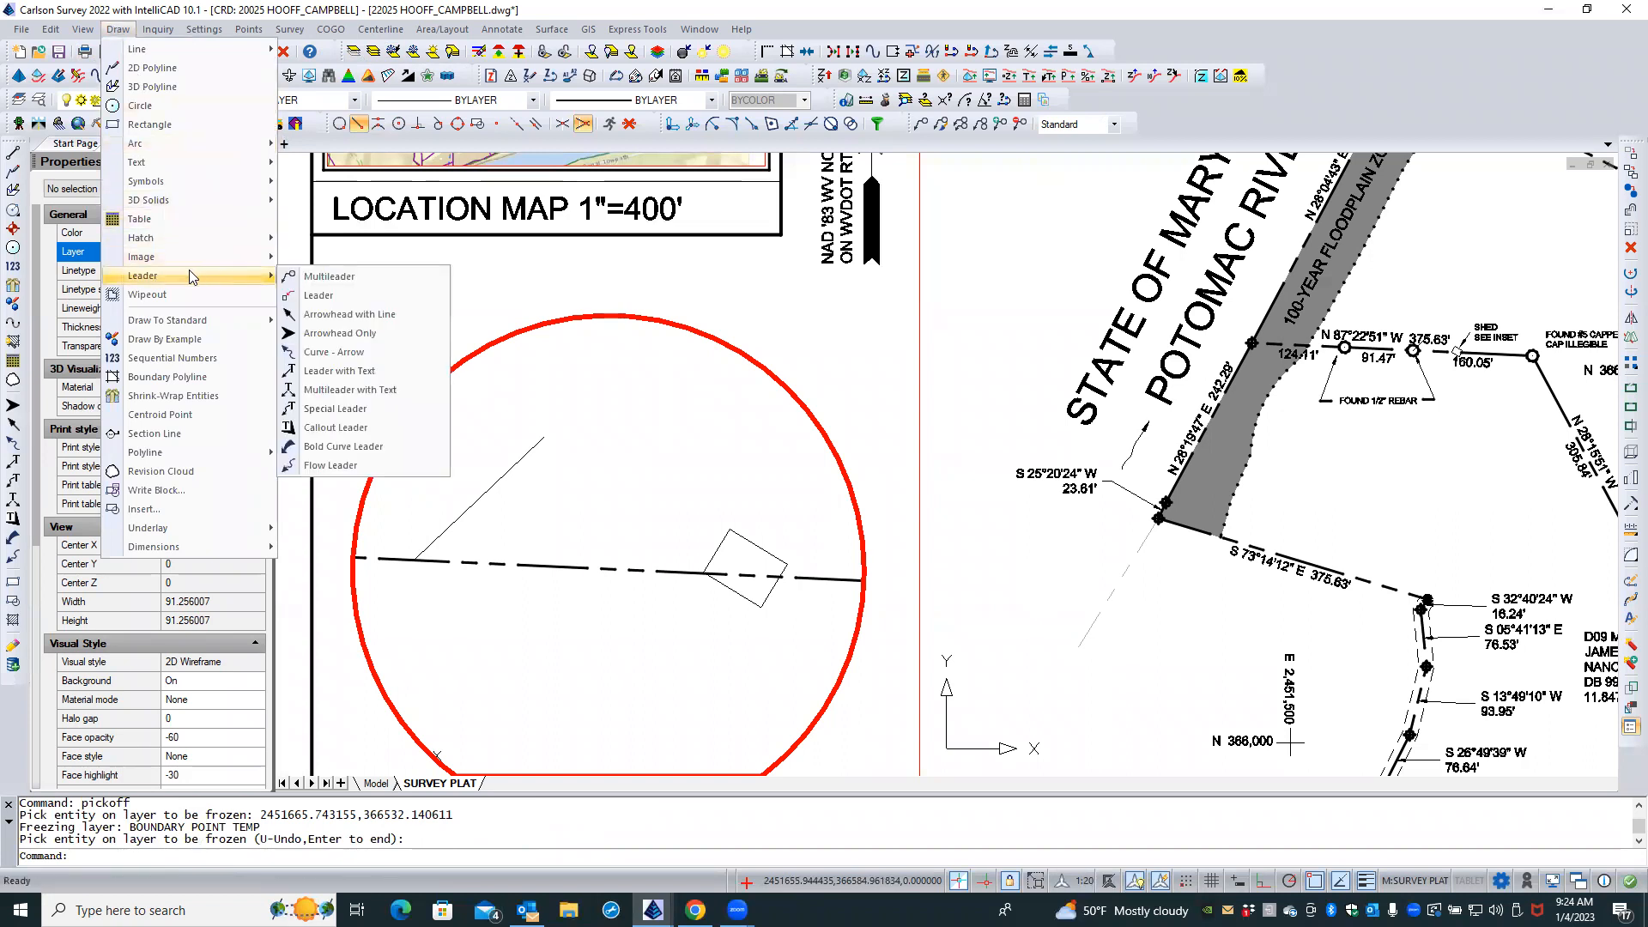
{"action": "mouse_move", "coordinate": [255, 186]}
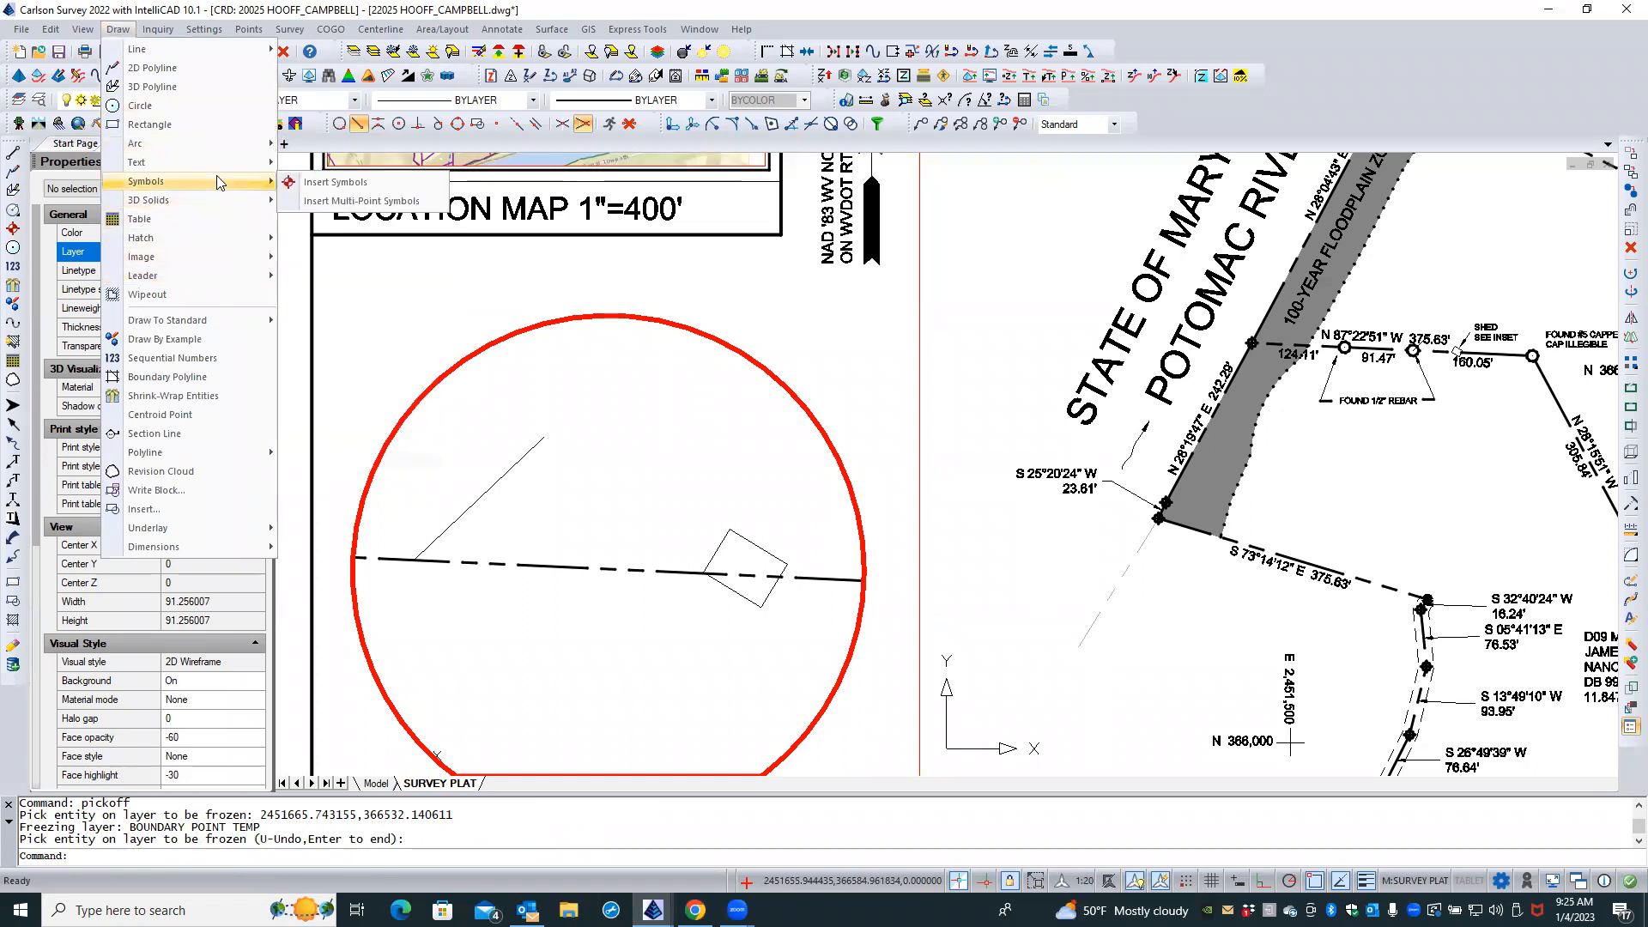
{"action": "left_click", "coordinate": [337, 182]}
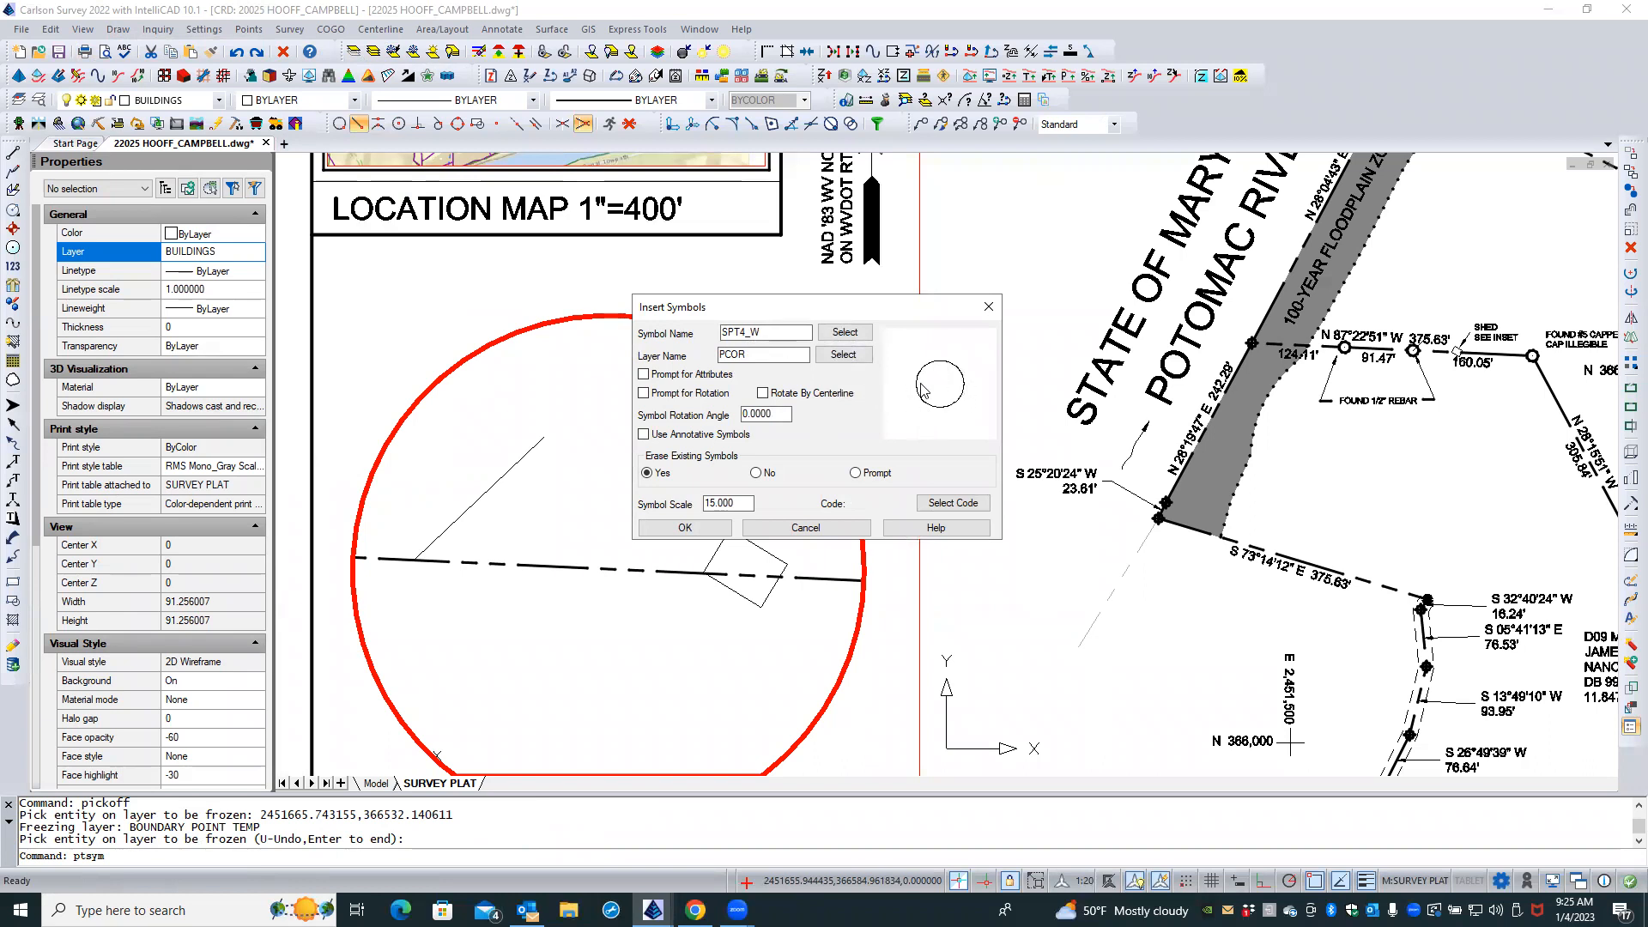
{"action": "double_click", "coordinate": [727, 501]}
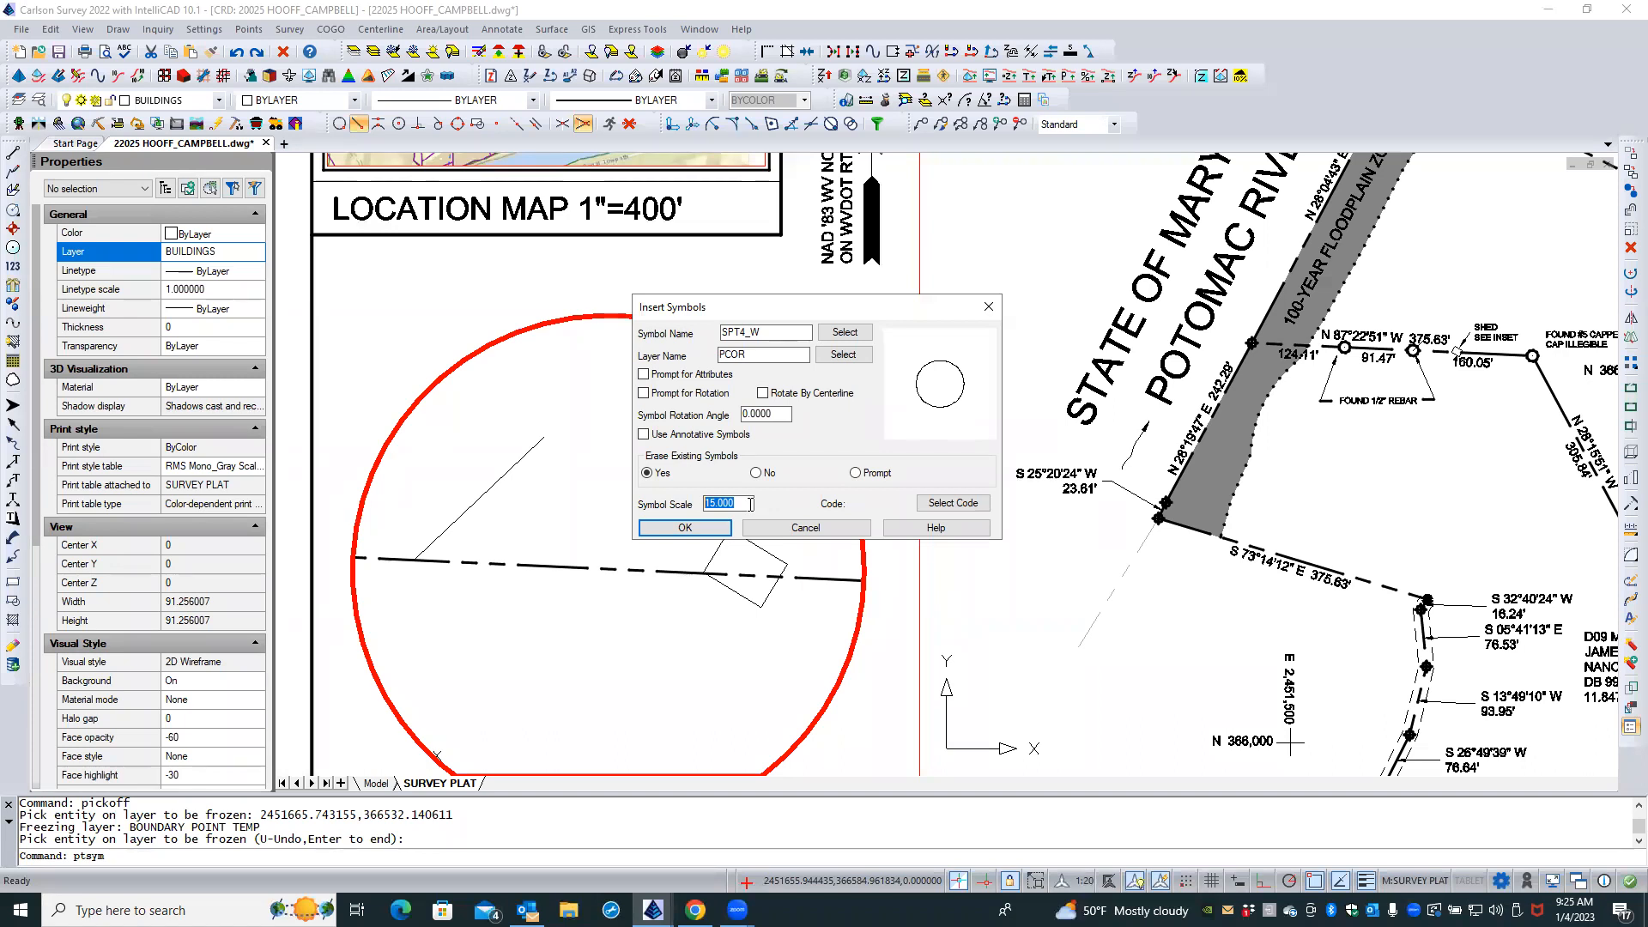
{"action": "key", "text": "BackSpace"}
{"action": "type", "text": ".05"}
{"action": "left_click", "coordinate": [691, 528]}
{"action": "key", "text": "Return"}
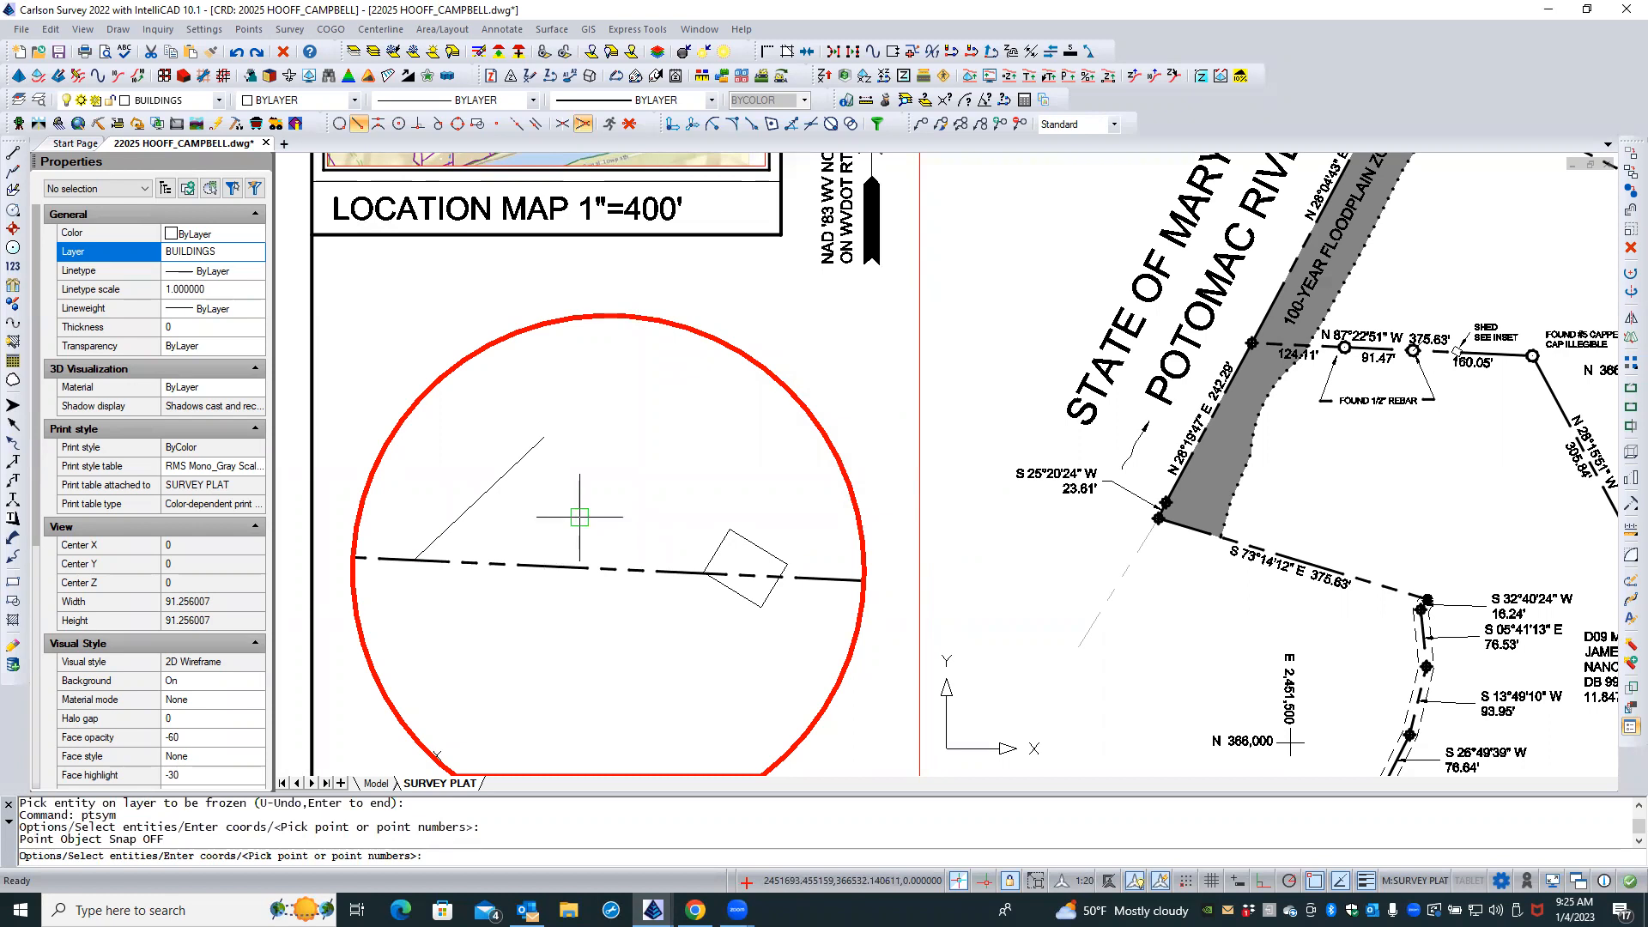
{"action": "key", "text": "Return"}
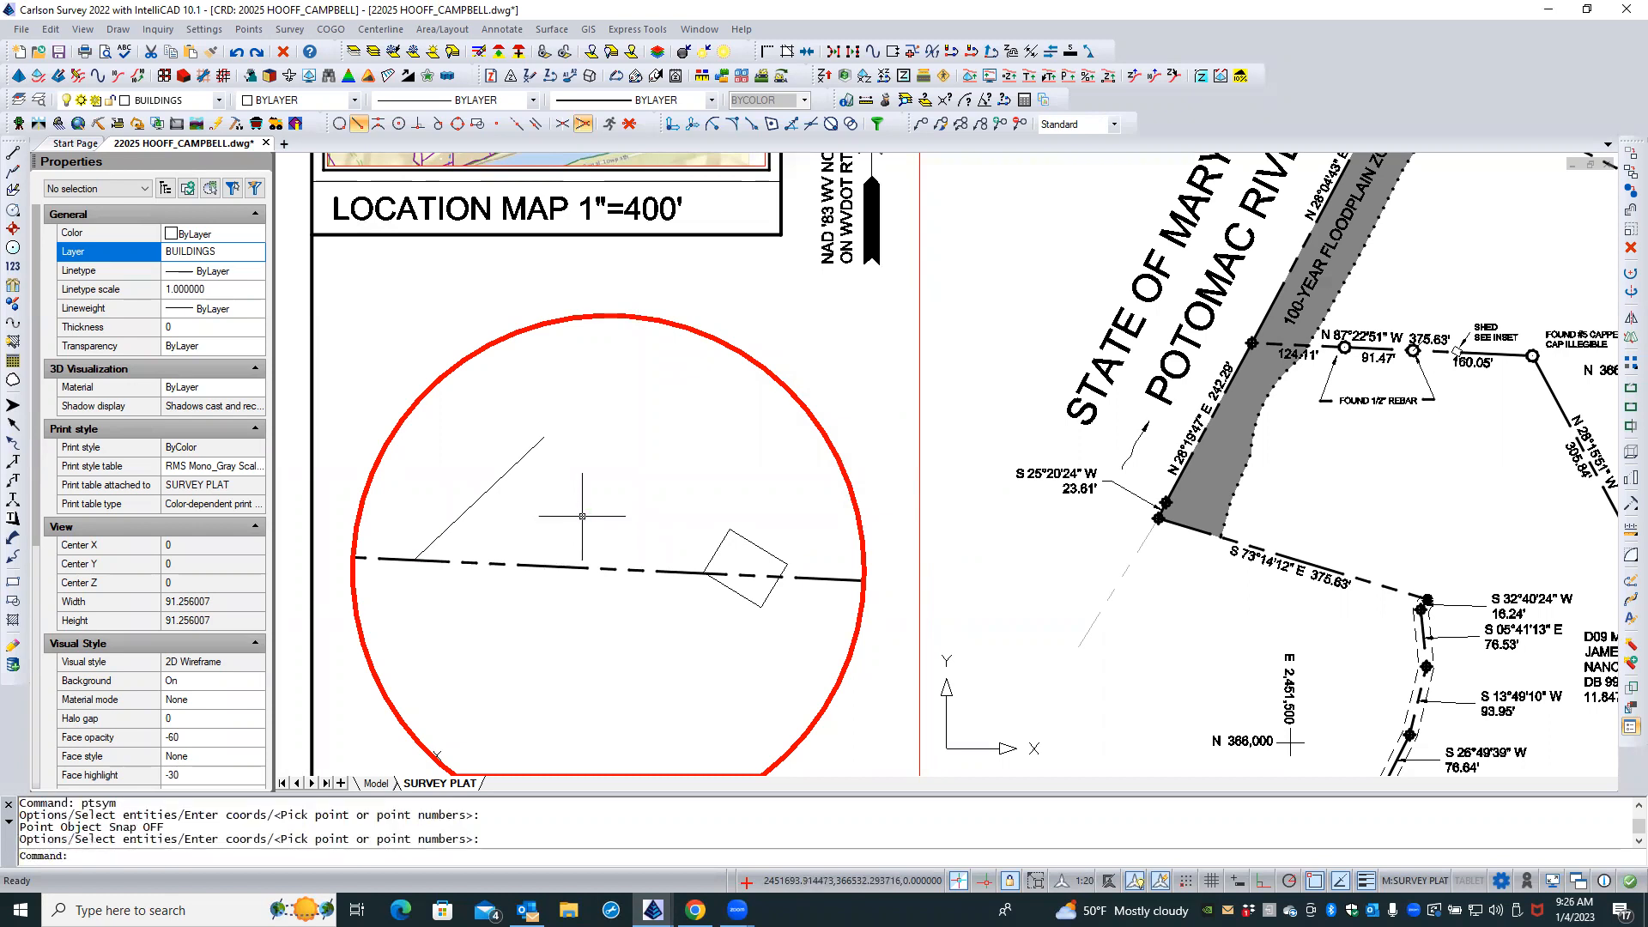
Set the X, Y and Z scale of the inserted rebar symbol to 1 and clear the selection
{"action": "left_click", "coordinate": [396, 575]}
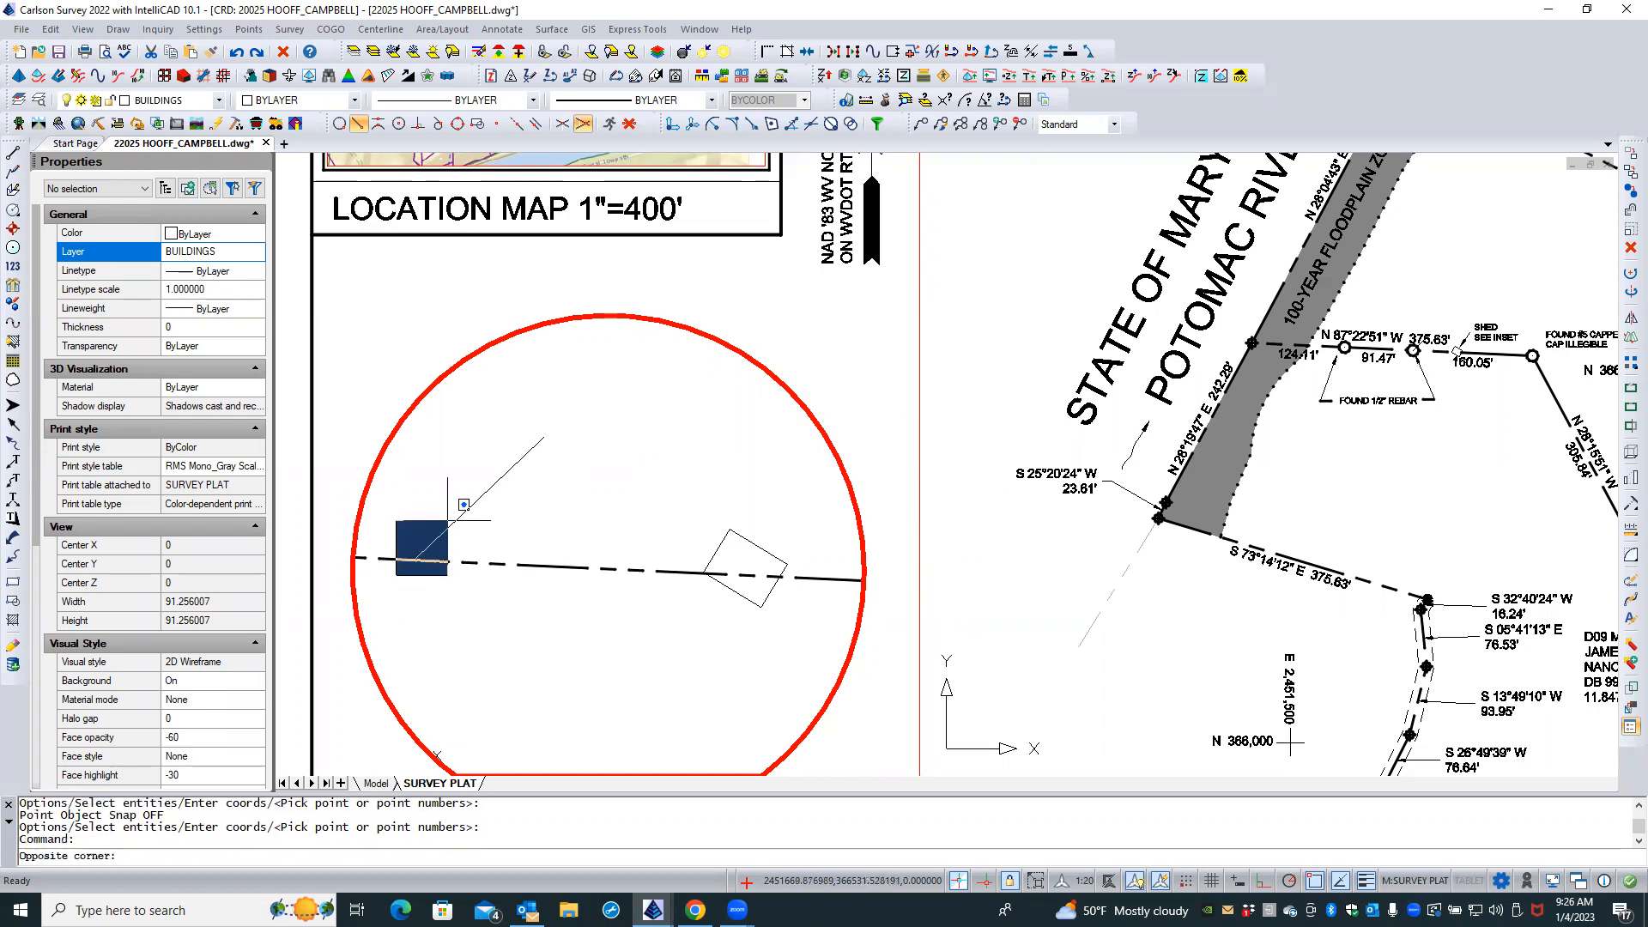
{"action": "left_click", "coordinate": [467, 508]}
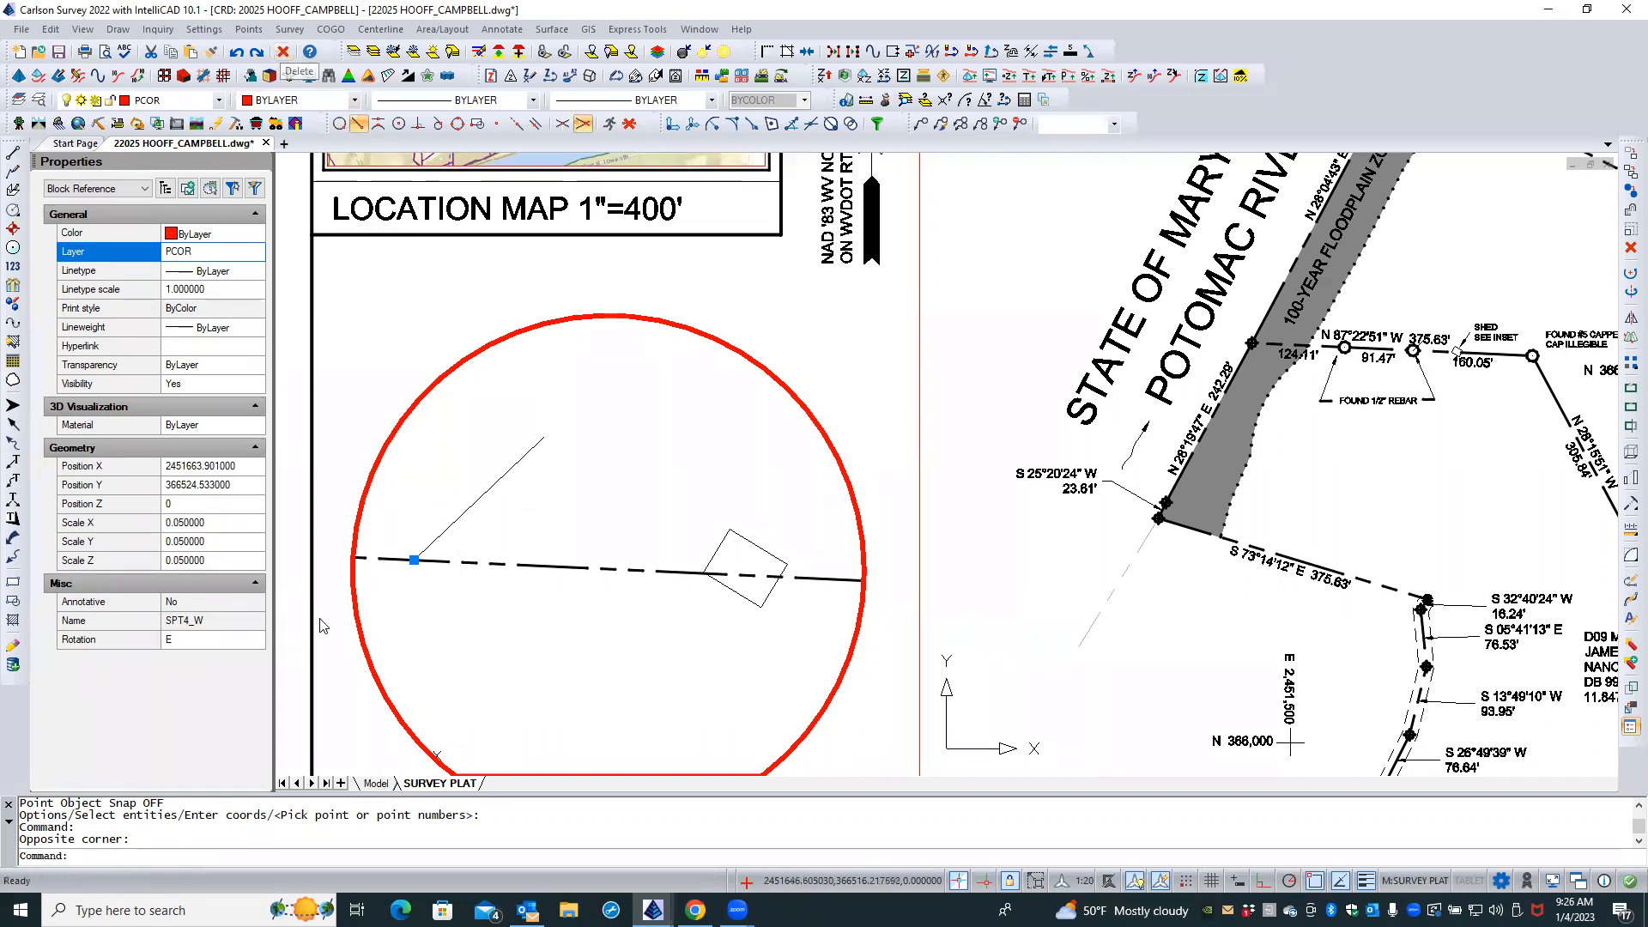
{"action": "left_click", "coordinate": [225, 523]}
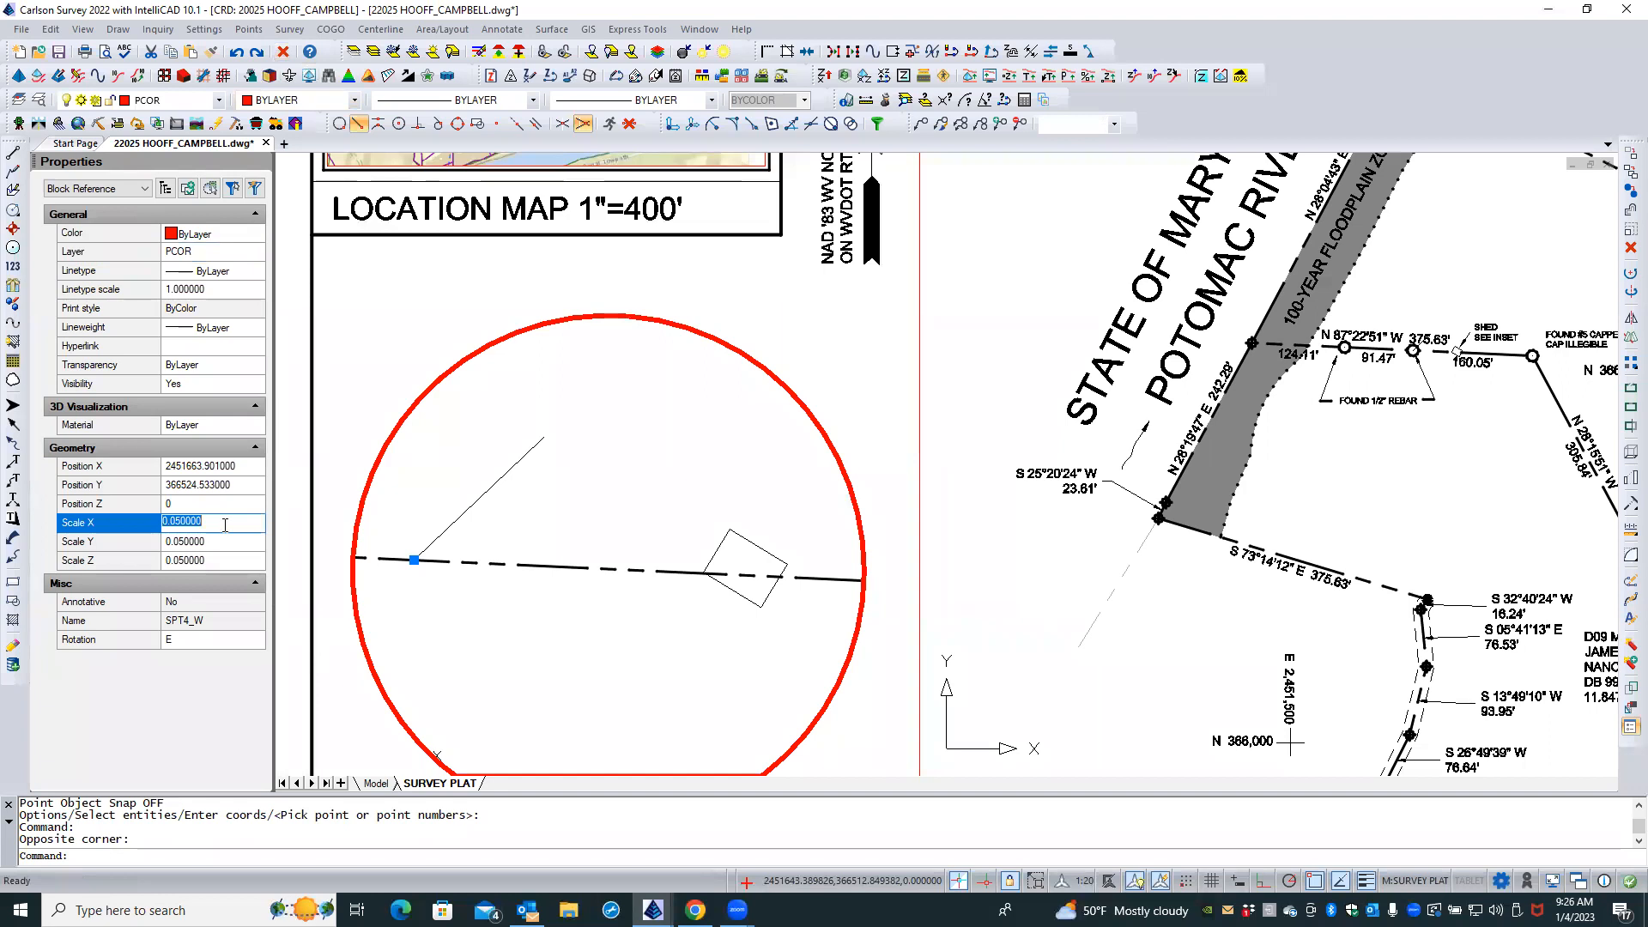
{"action": "type", "text": "1"}
{"action": "left_click", "coordinate": [211, 542]}
{"action": "type", "text": "1"}
{"action": "left_click", "coordinate": [215, 562]}
{"action": "type", "text": "1"}
{"action": "left_click", "coordinate": [236, 524]}
{"action": "key", "text": "Escape"}
{"action": "scroll", "coordinate": [407, 591], "scroll_direction": "up", "scroll_amount": 3}
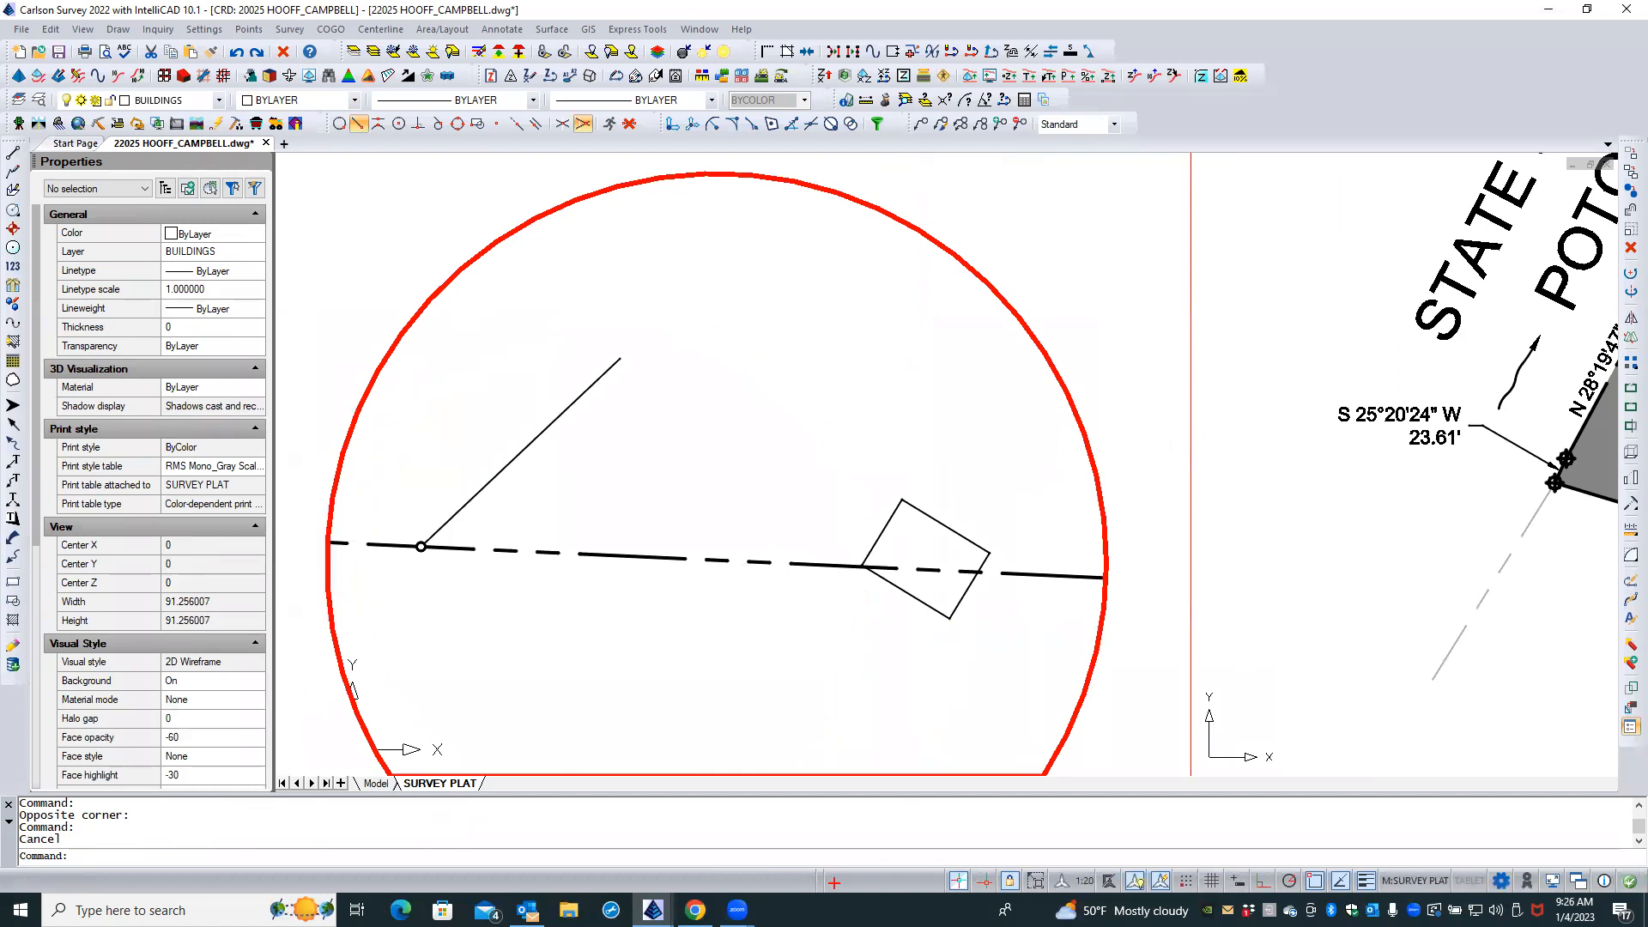
Select the rebar symbol in the inset and set its X, Y and Z scale to 5
{"action": "left_click", "coordinate": [404, 578]}
{"action": "left_click", "coordinate": [454, 481]}
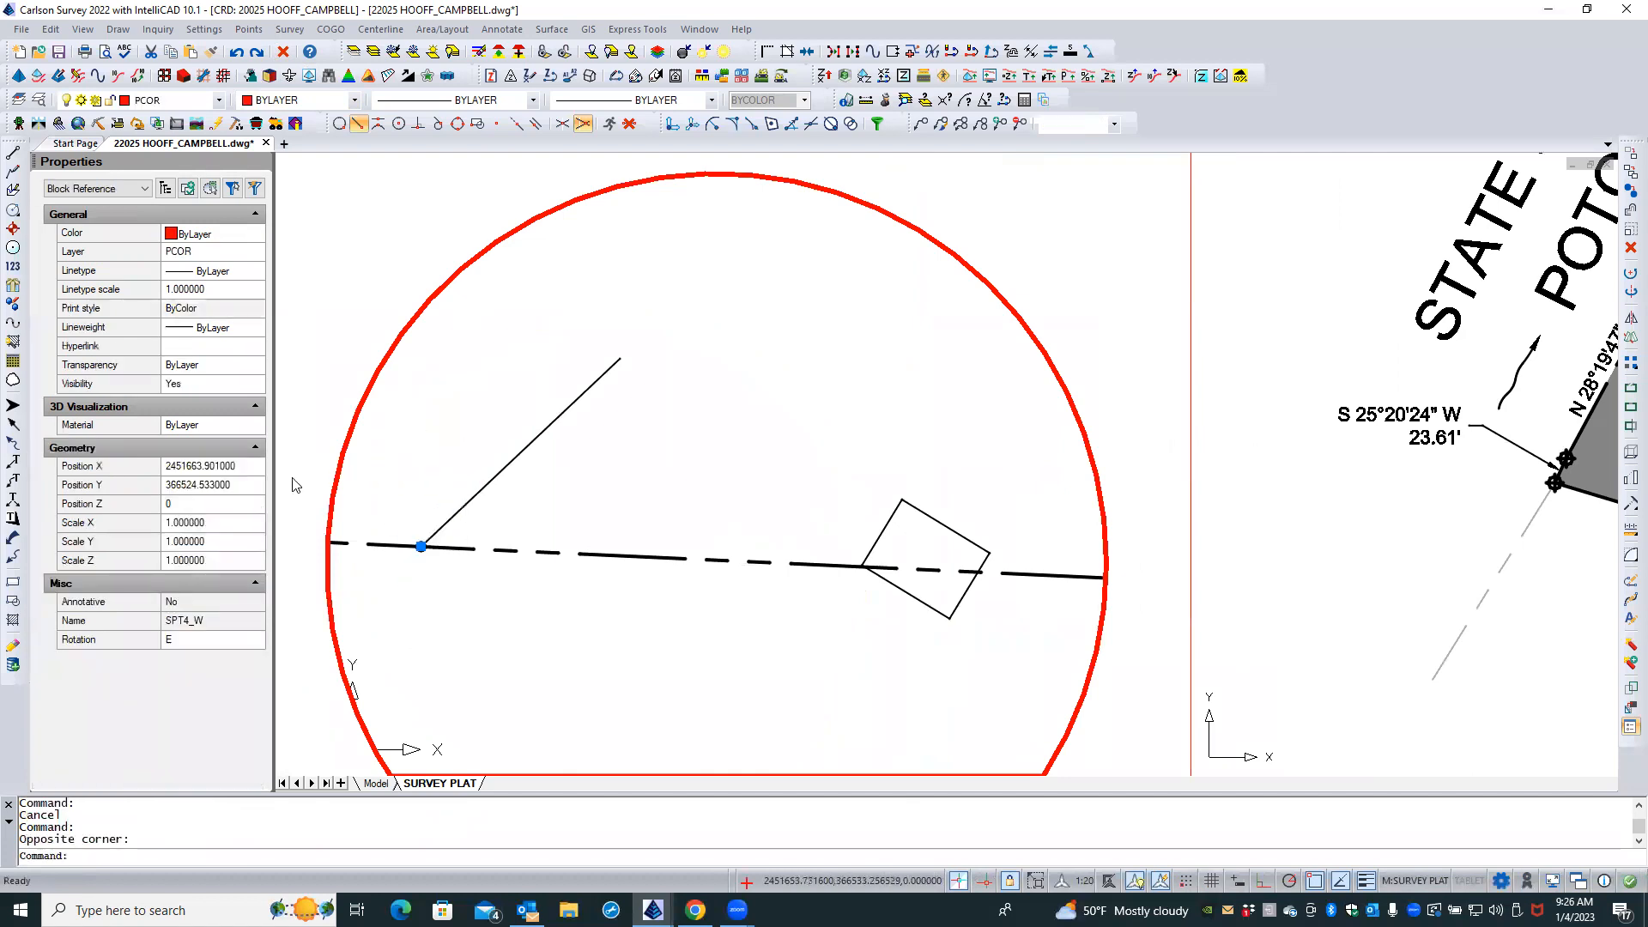
{"action": "left_click", "coordinate": [216, 519]}
{"action": "type", "text": "5"}
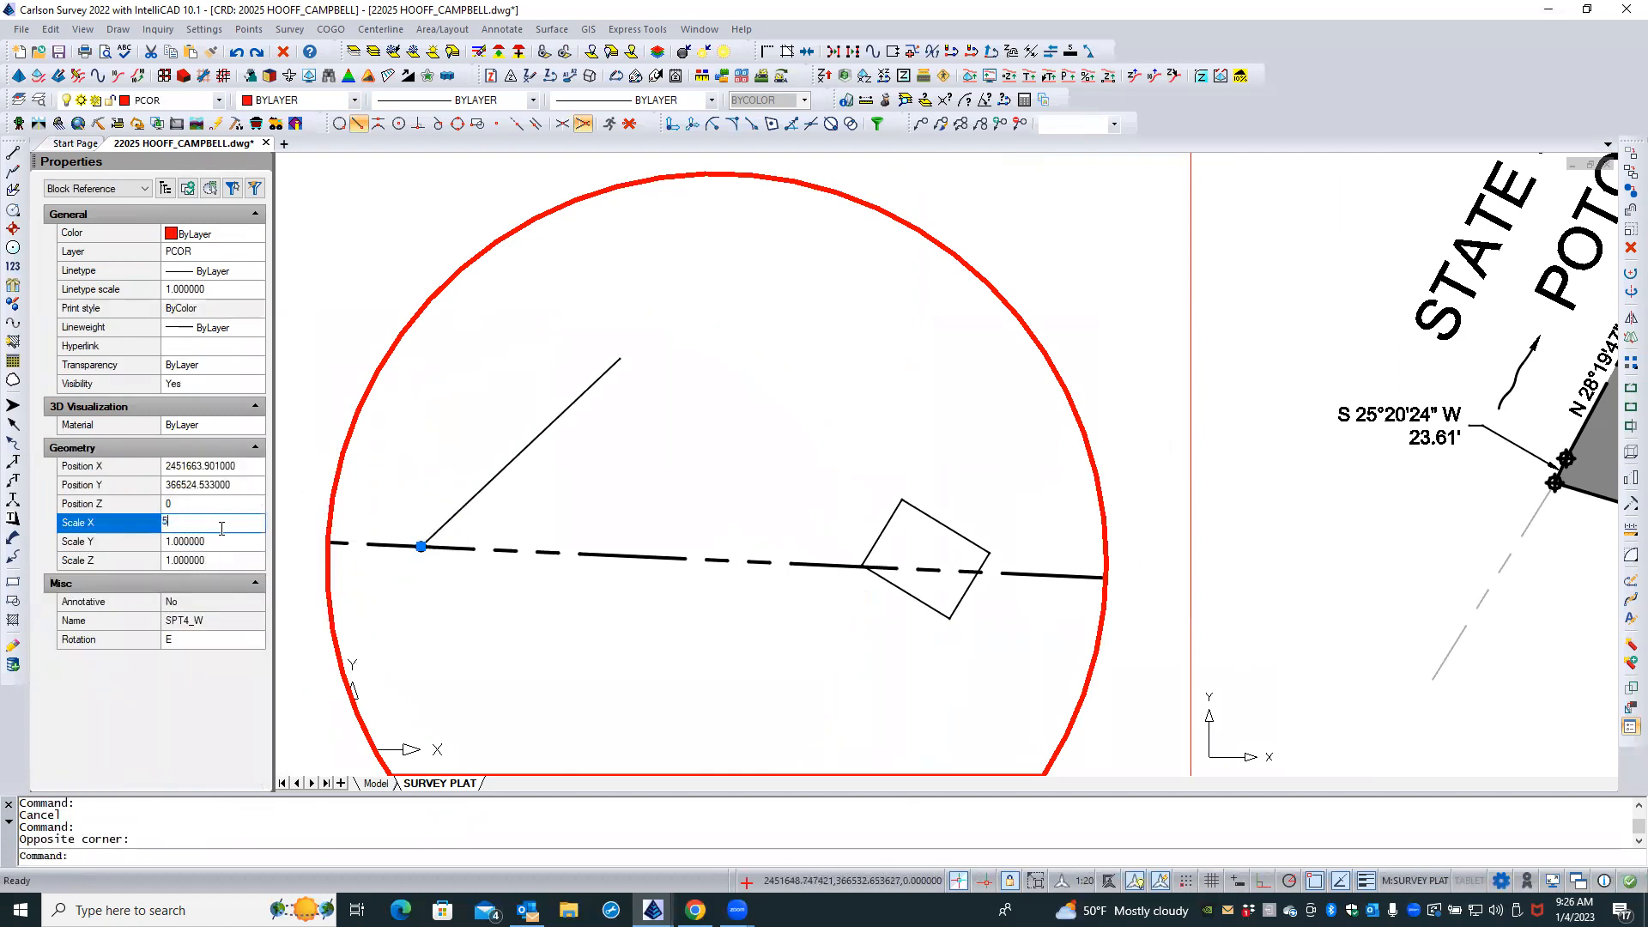
{"action": "left_click", "coordinate": [220, 541]}
{"action": "type", "text": "5"}
{"action": "left_click", "coordinate": [220, 561]}
{"action": "type", "text": "5"}
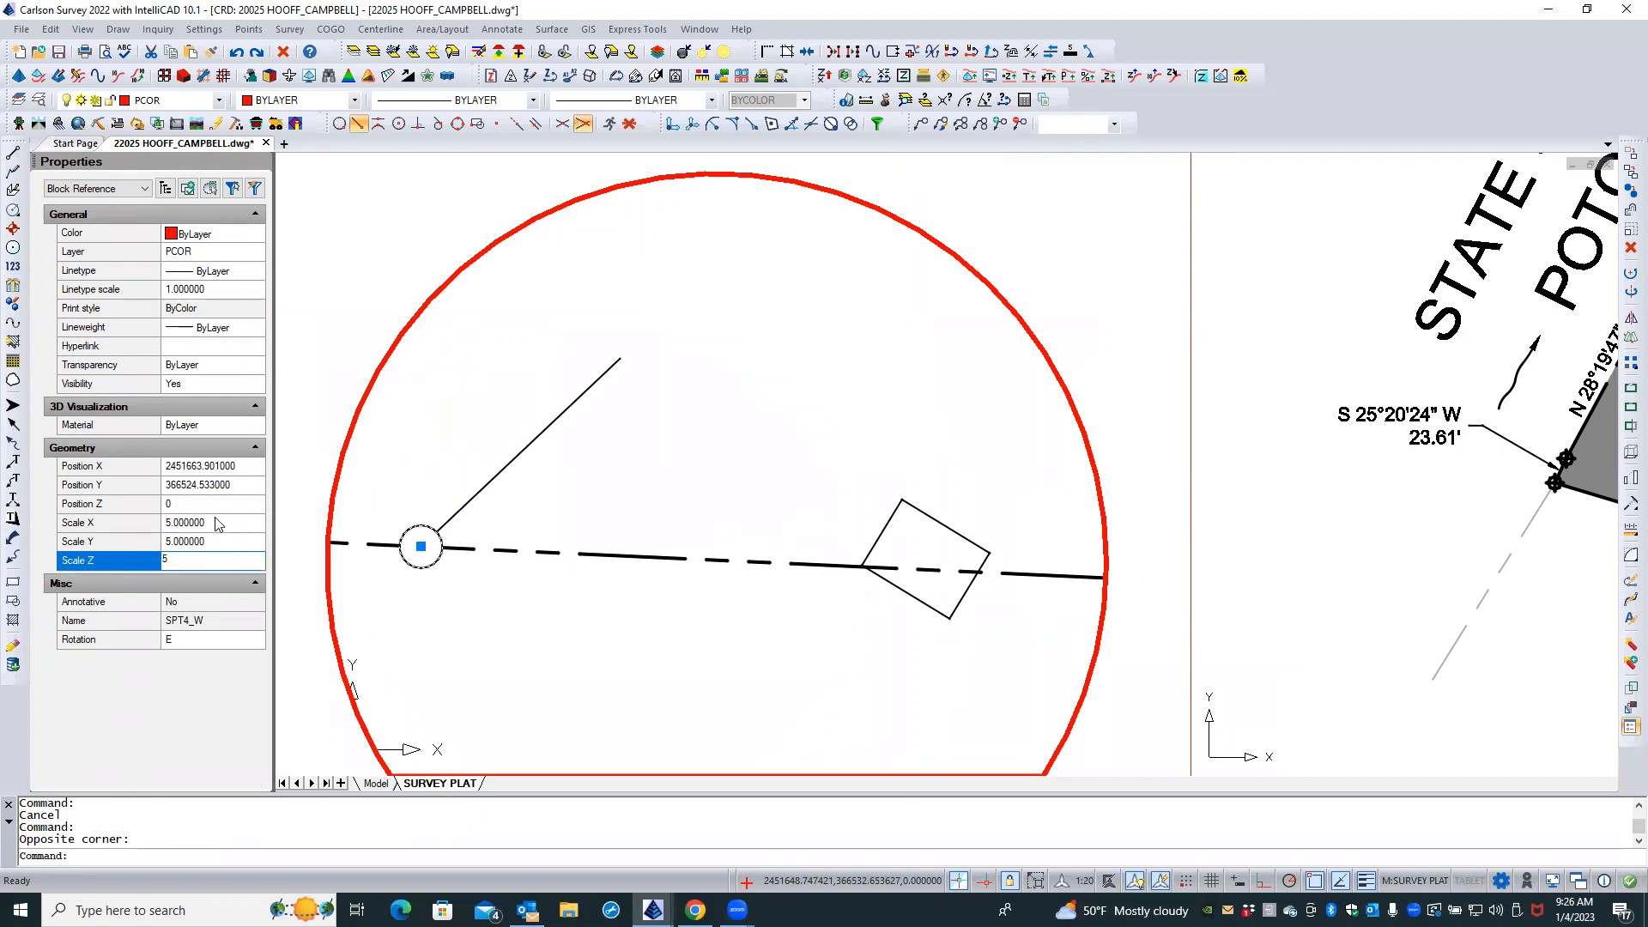
Set the rebar symbol's X and Y scale to 2 and clear the selection
{"action": "left_click", "coordinate": [216, 519]}
{"action": "type", "text": "2"}
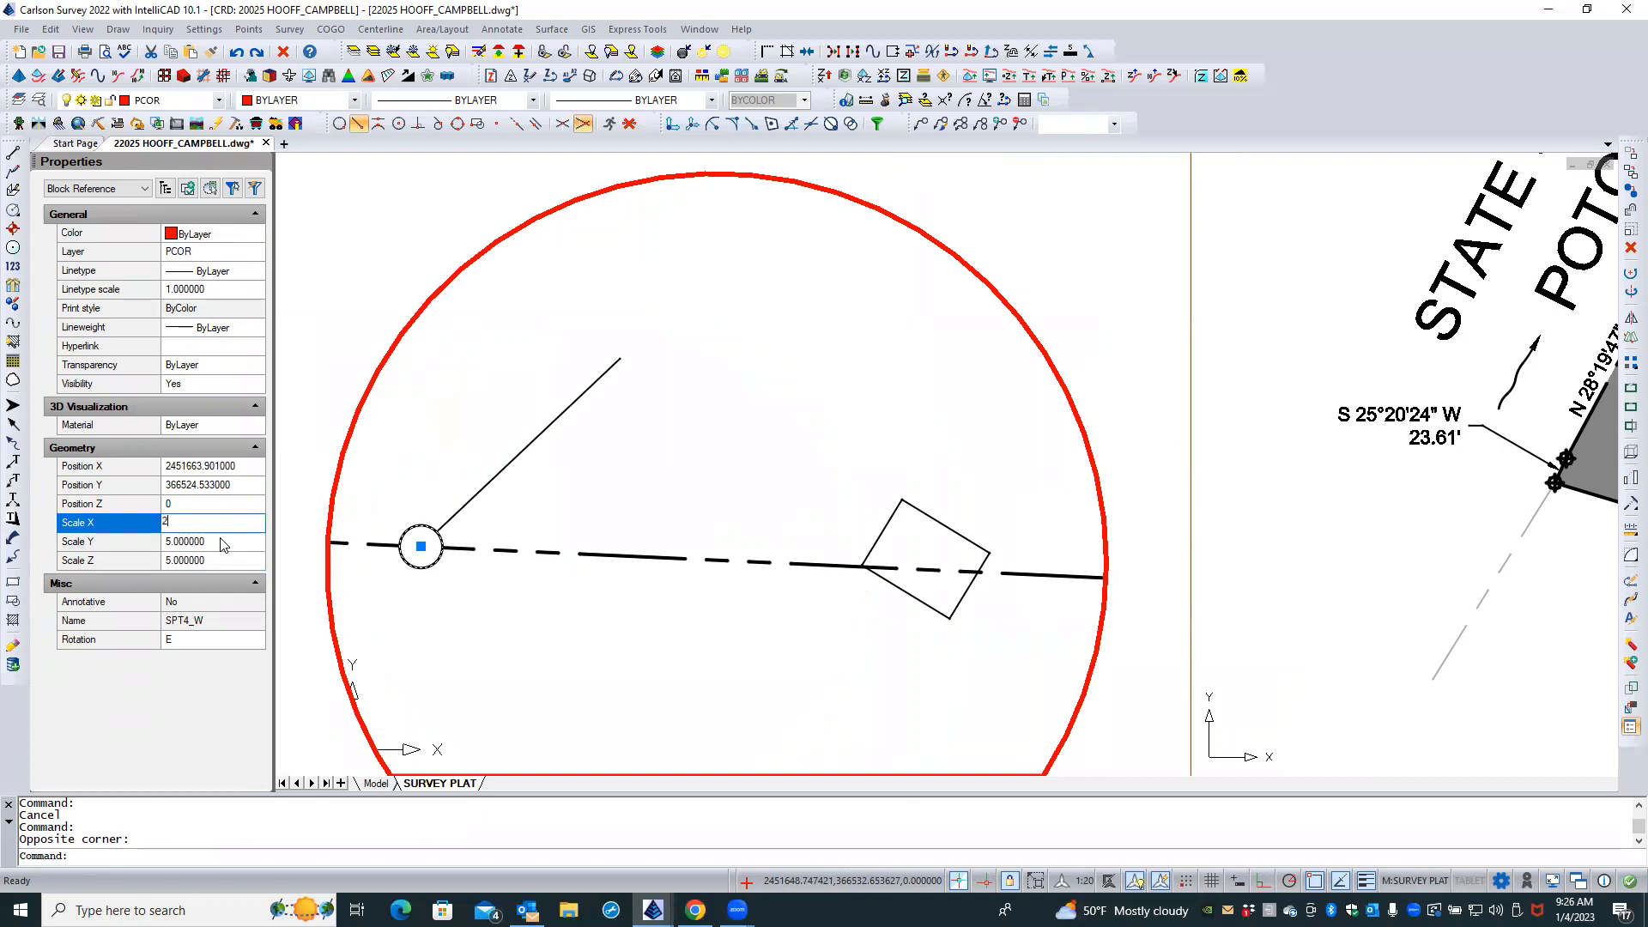
{"action": "left_click", "coordinate": [222, 543]}
{"action": "type", "text": "2"}
{"action": "left_click", "coordinate": [220, 560]}
{"action": "type", "text": "2"}
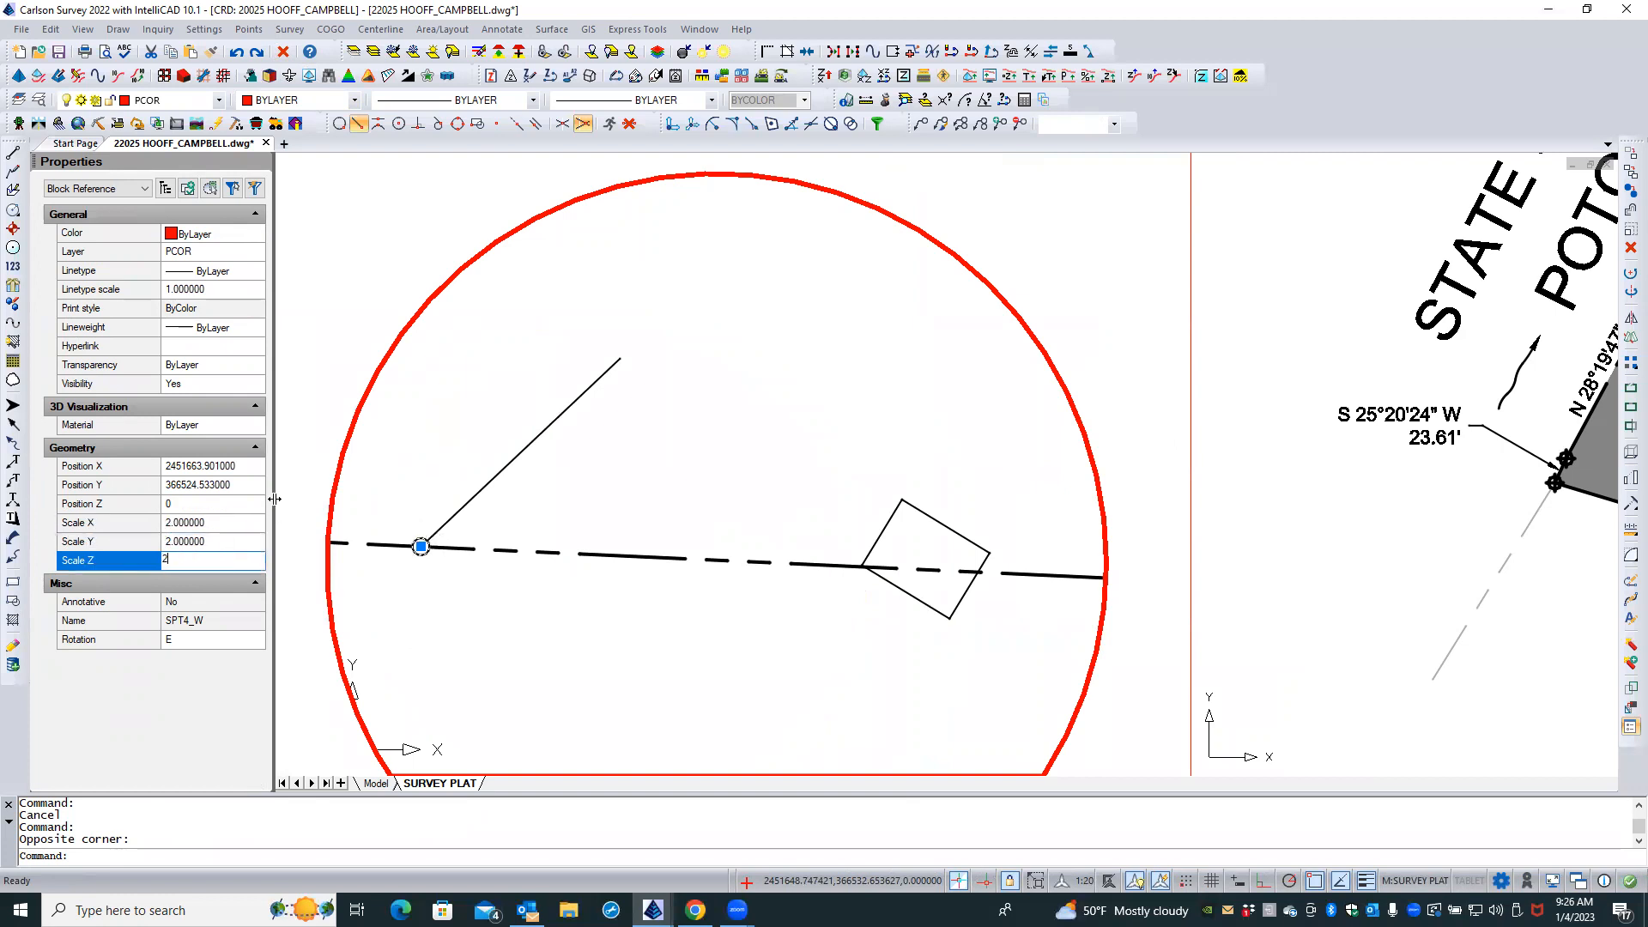
{"action": "key", "text": "Escape"}
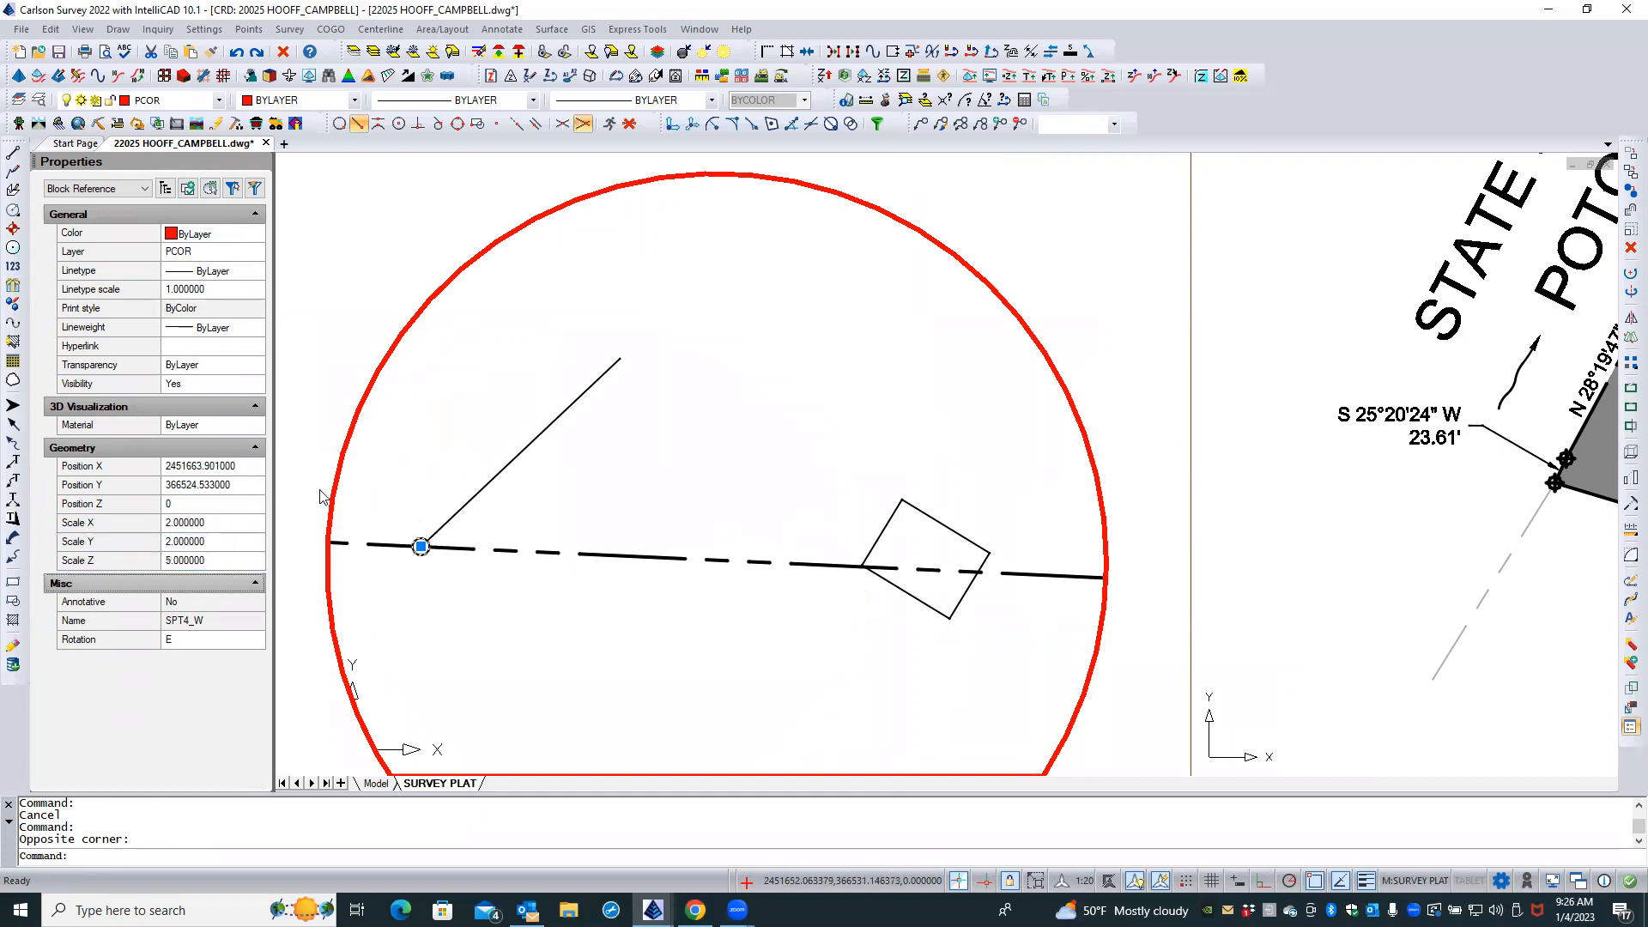
{"action": "key", "text": "Escape"}
{"action": "key", "text": "Escape"}
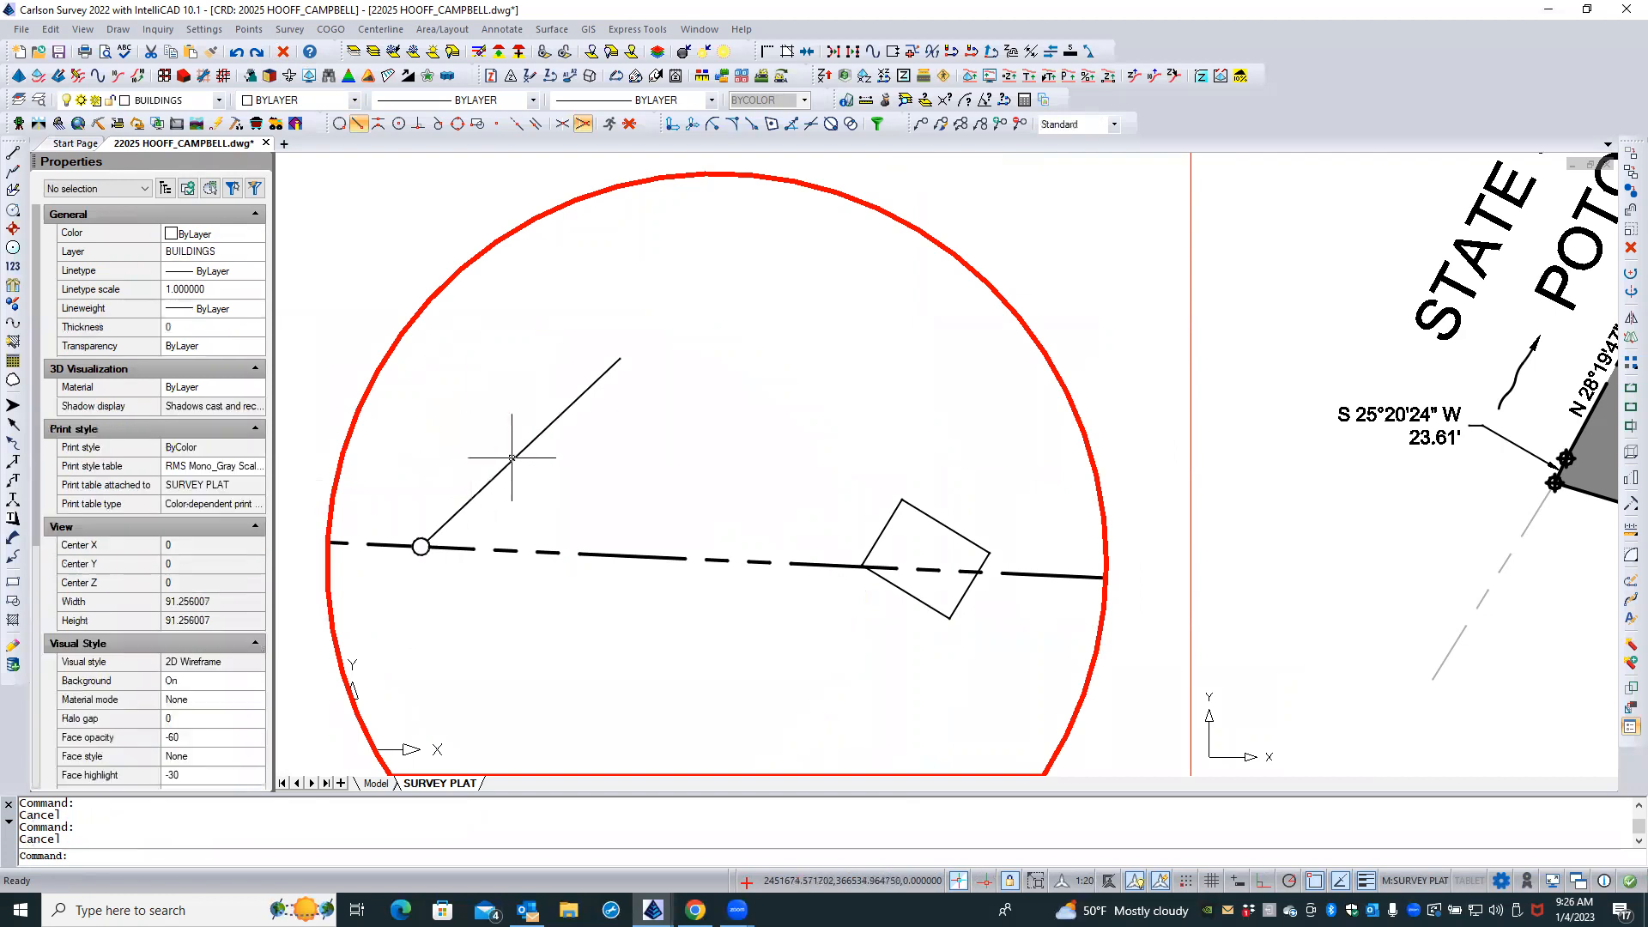
Delete the diagonal polyline that runs up from the rebar symbol in the inset
{"action": "left_click", "coordinate": [516, 456]}
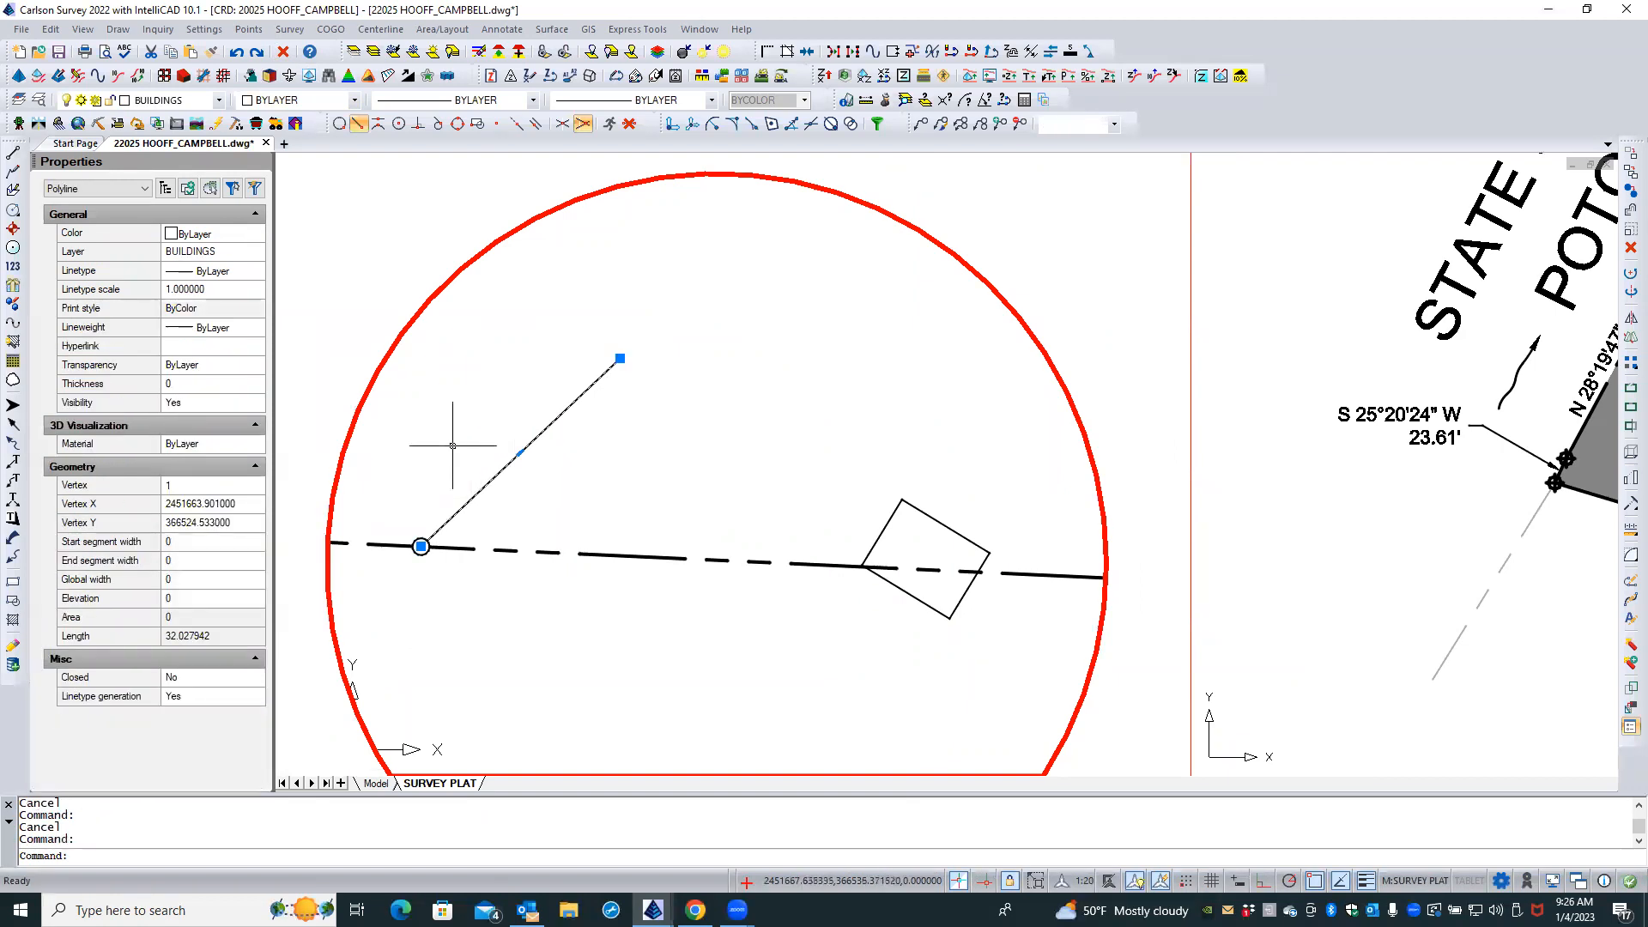
{"action": "left_click", "coordinate": [290, 51]}
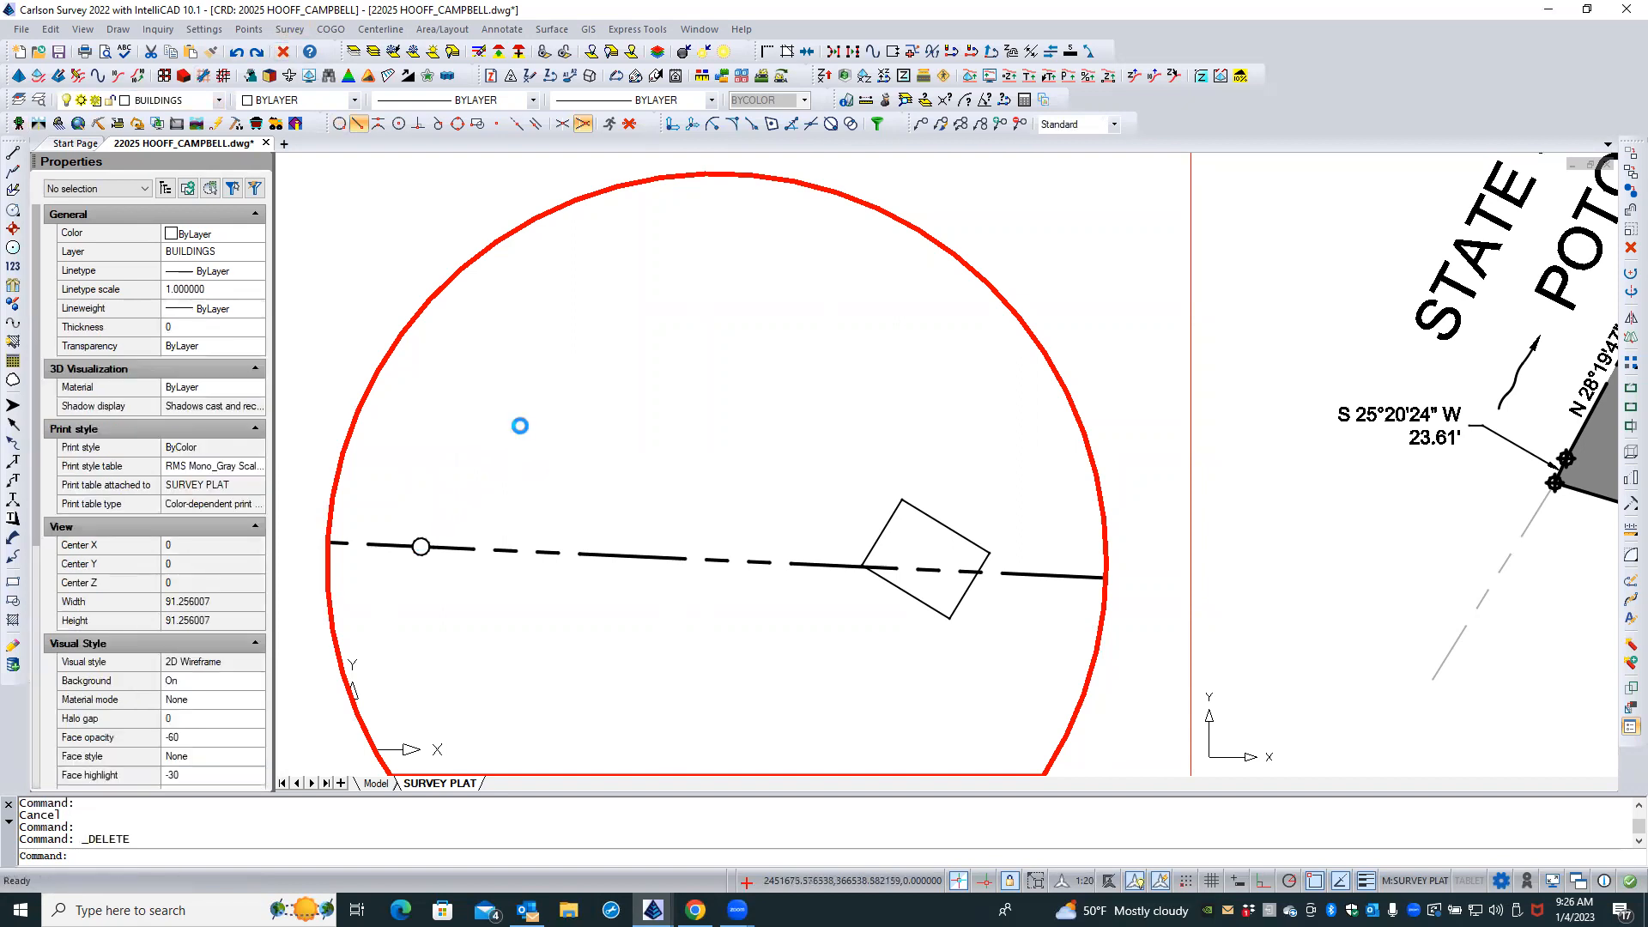
{"action": "scroll", "coordinate": [521, 424], "scroll_direction": "down", "scroll_amount": 2}
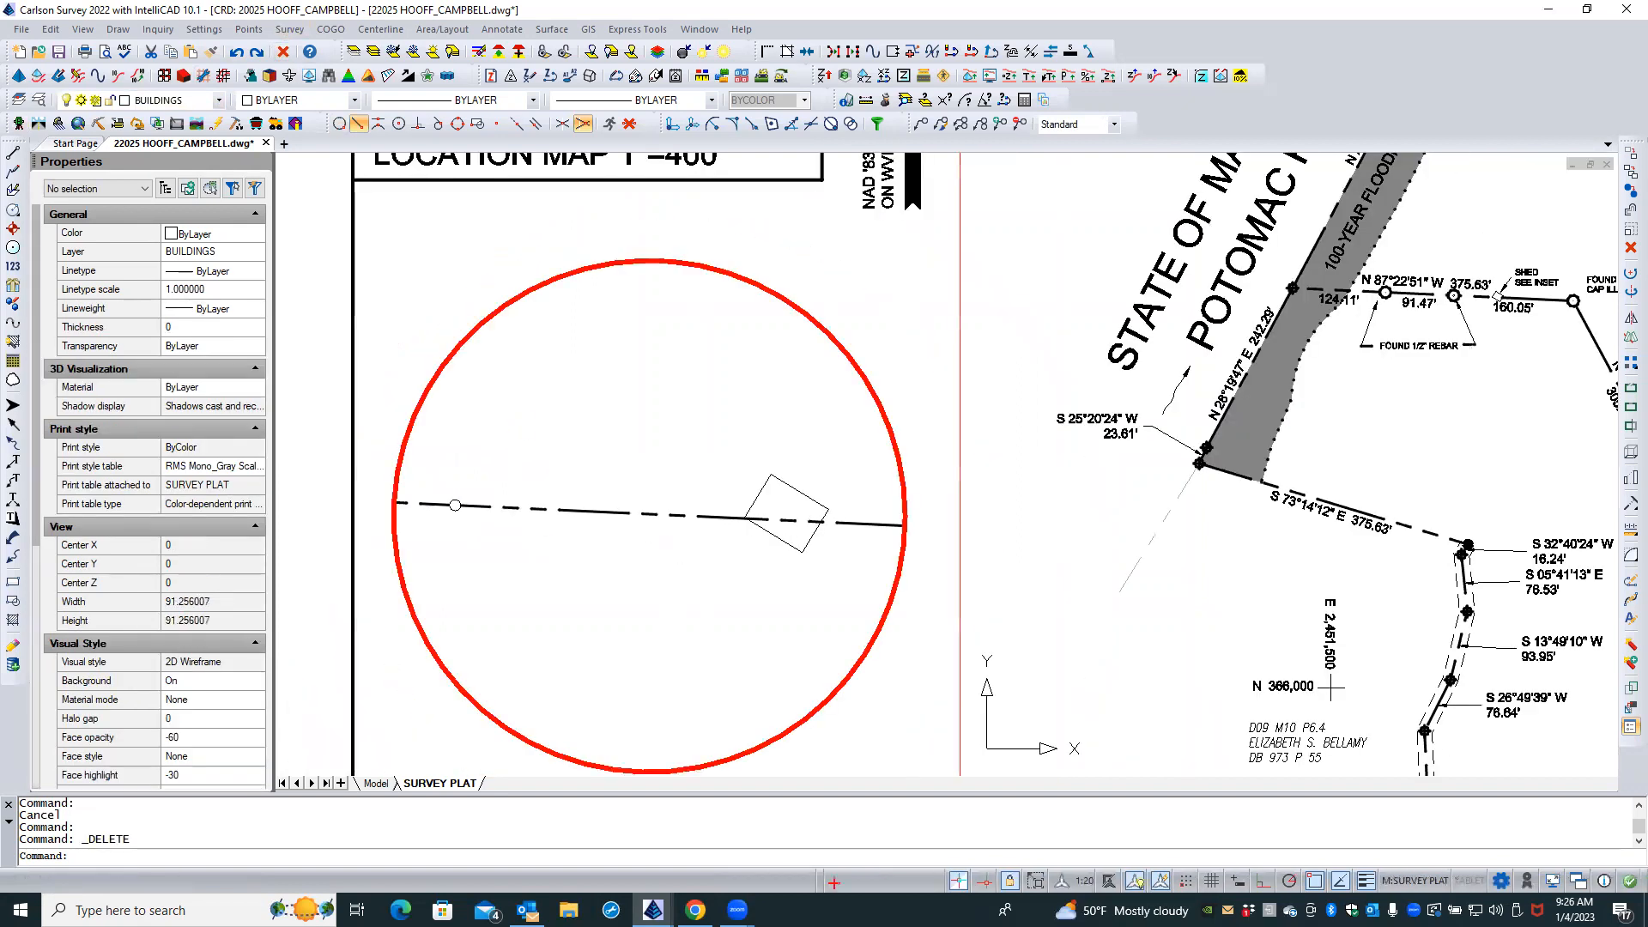
{"action": "scroll", "coordinate": [520, 424], "scroll_direction": "down", "scroll_amount": 1}
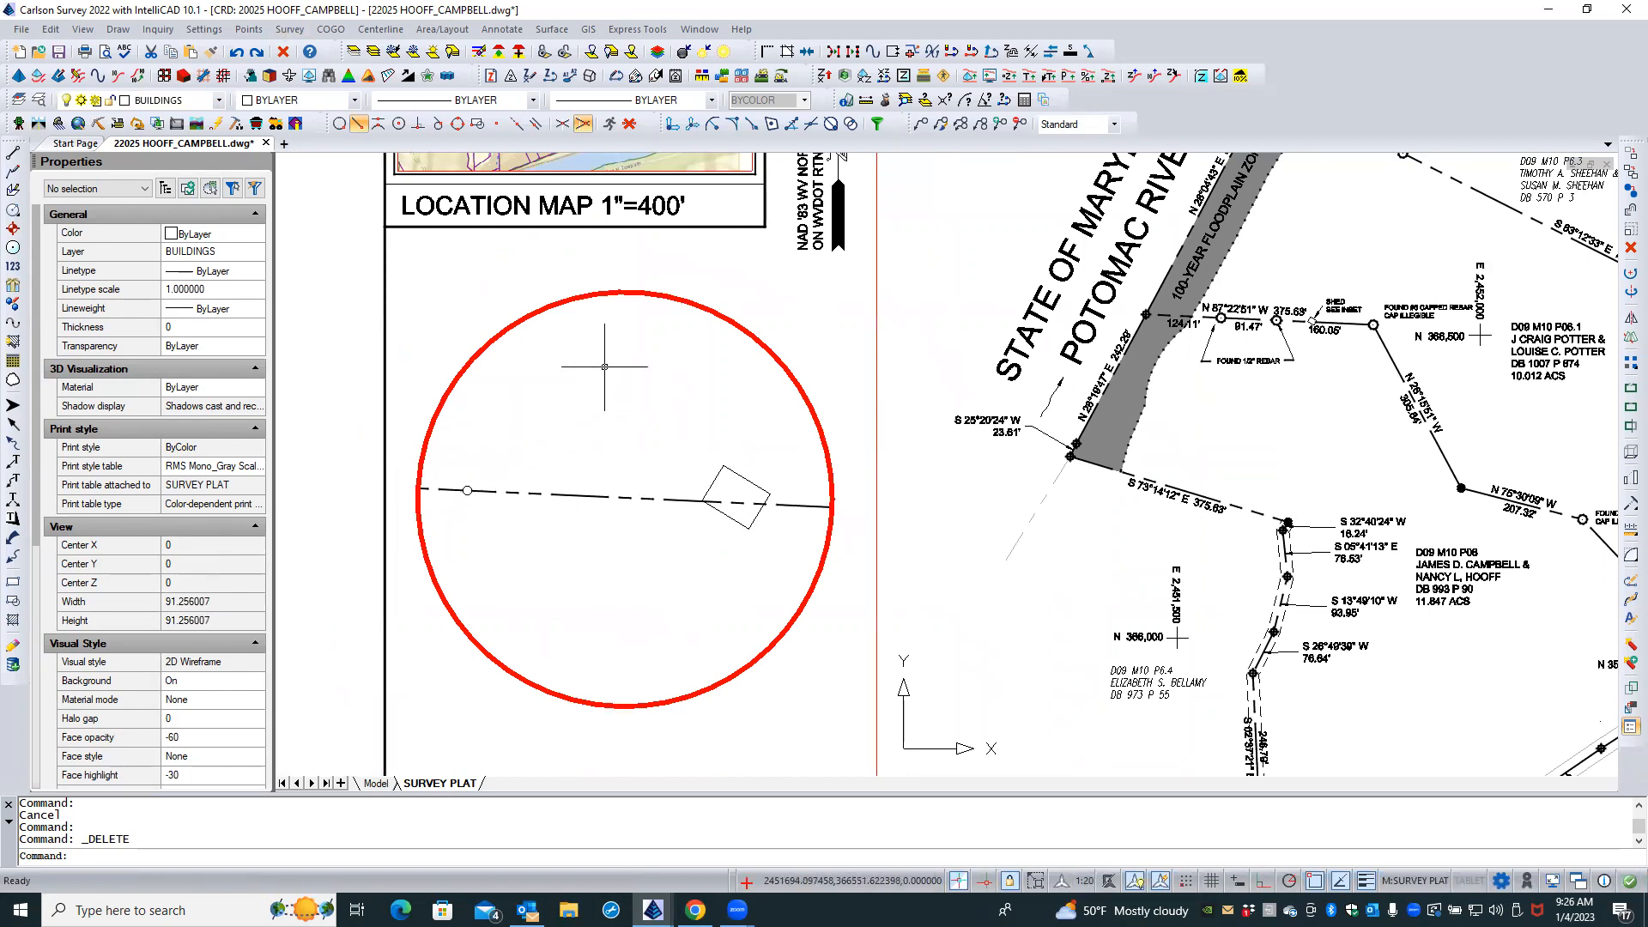
Leave the inset viewport for paper space and check the circular viewport's properties, clearing the selection
{"action": "double_click", "coordinate": [638, 266]}
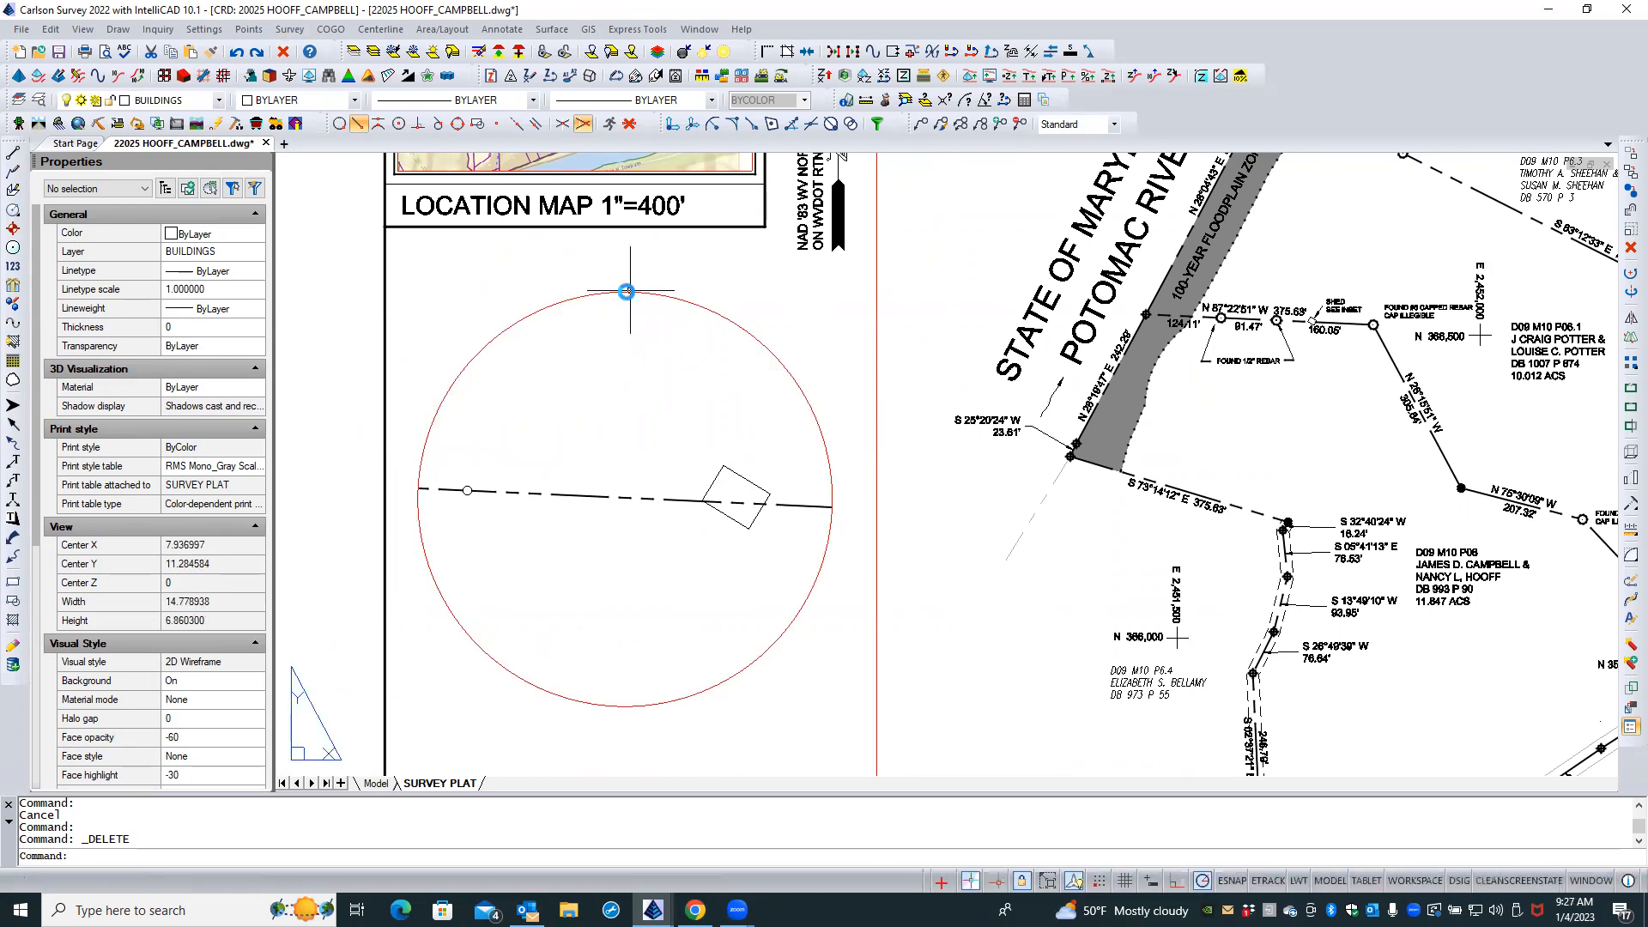
{"action": "left_click", "coordinate": [626, 292]}
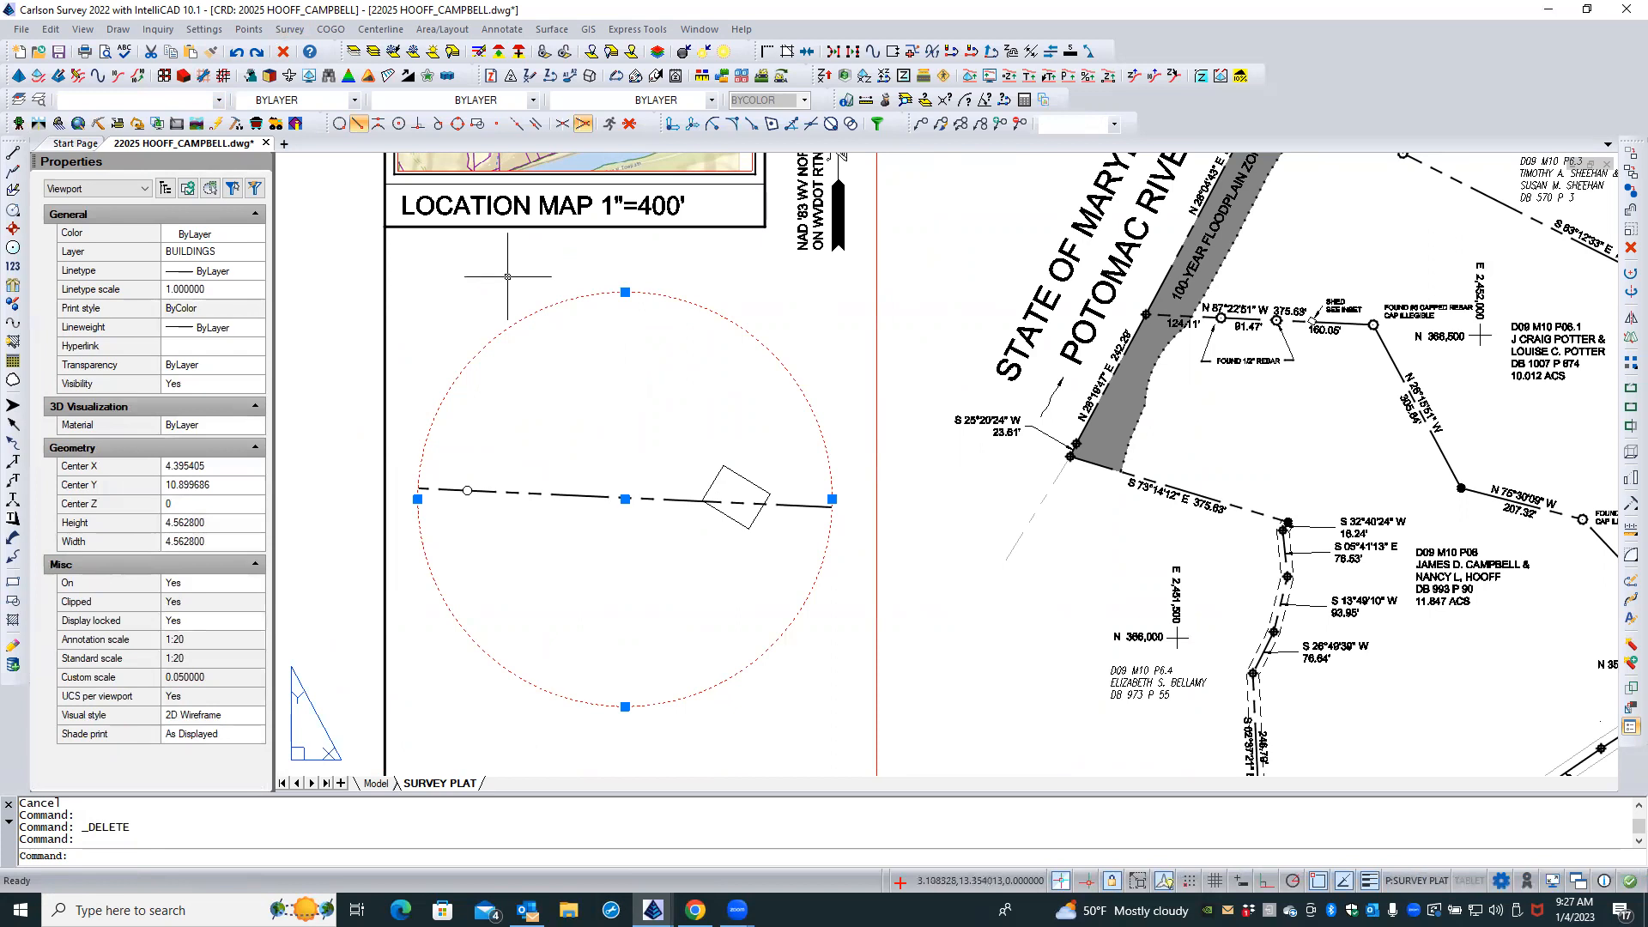
{"action": "key", "text": "Escape"}
{"action": "key", "text": "Escape"}
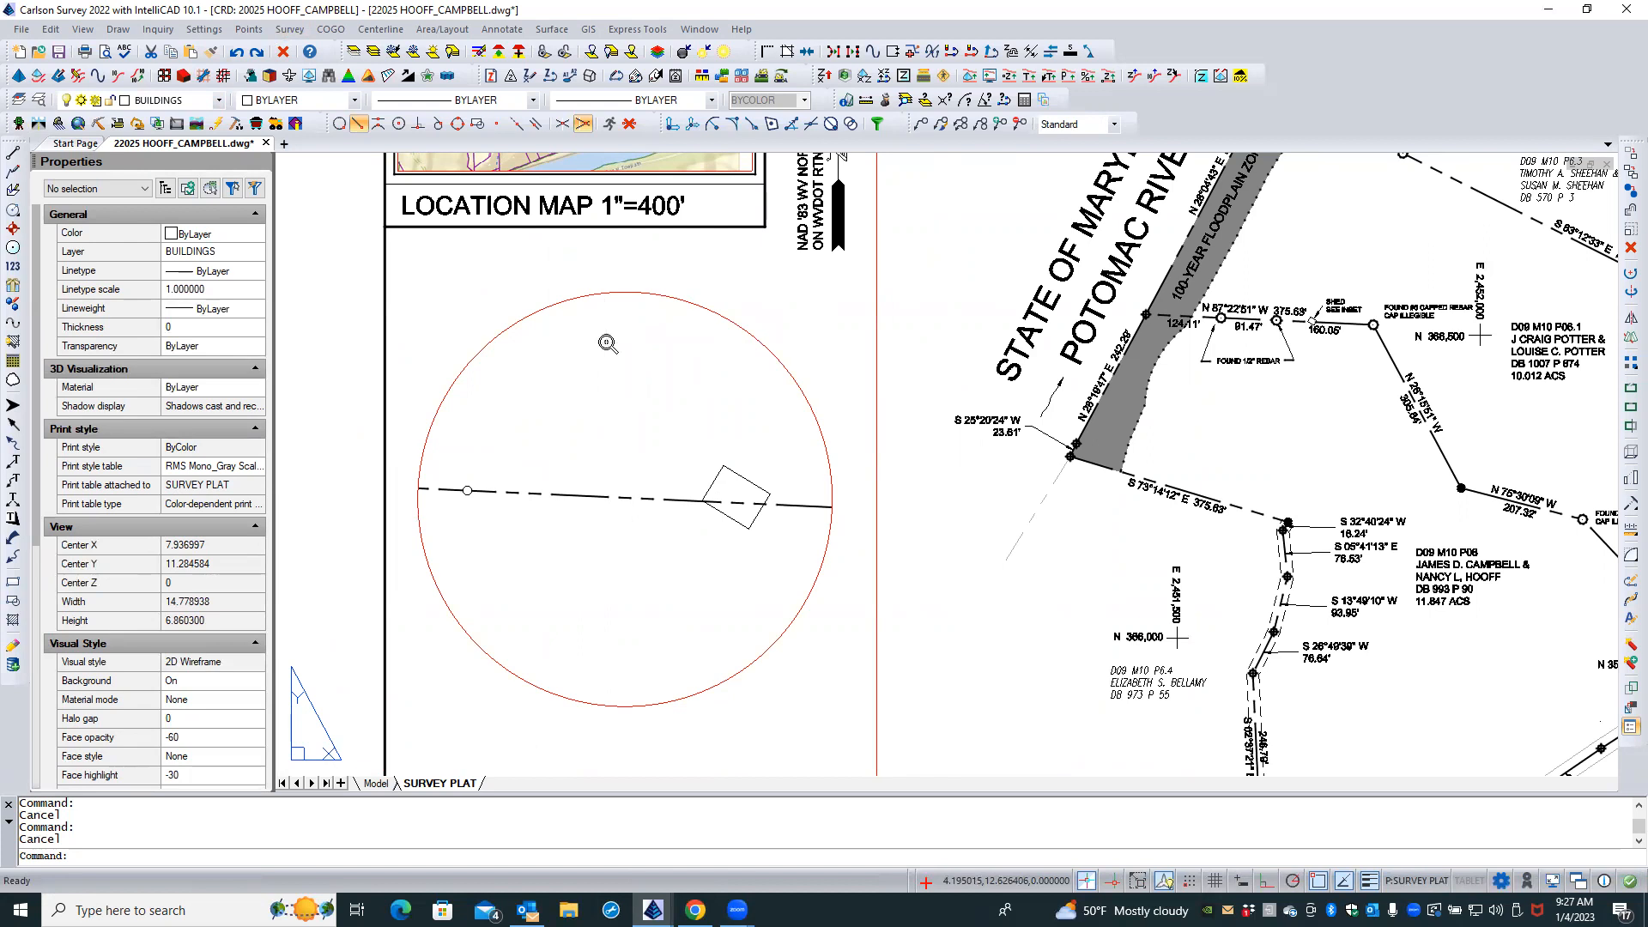
Check the properties of the border line beneath the location map and make its title block linework layer current
{"action": "scroll", "coordinate": [606, 342], "scroll_direction": "down", "scroll_amount": 1}
{"action": "scroll", "coordinate": [606, 343], "scroll_direction": "down", "scroll_amount": 1}
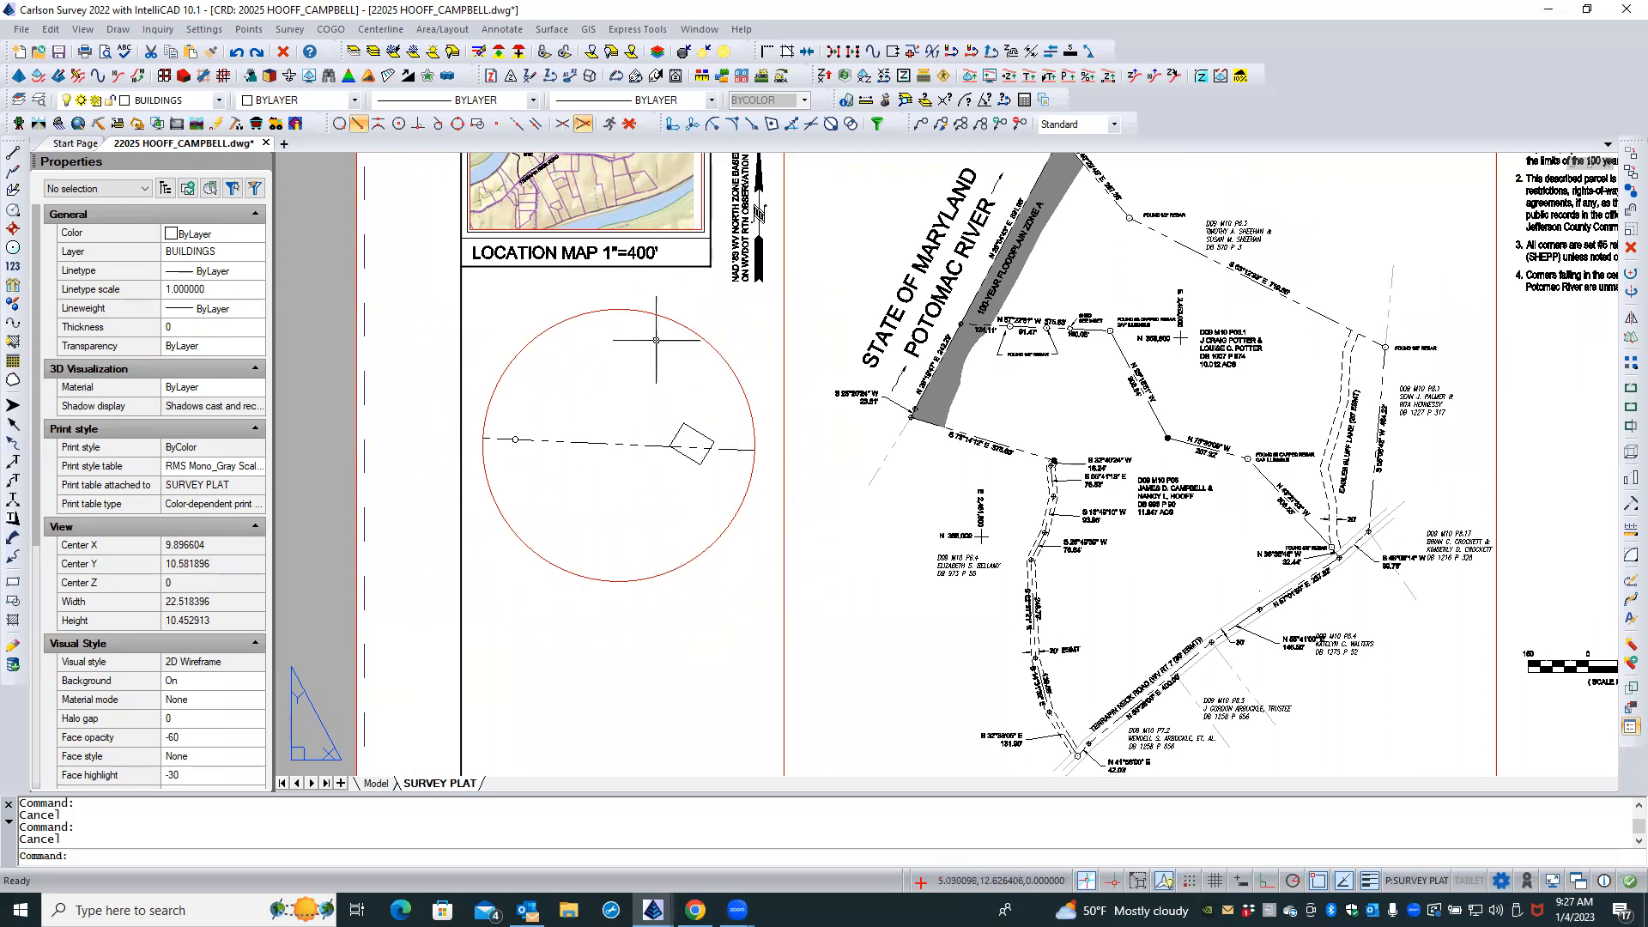
{"action": "left_click", "coordinate": [670, 266]}
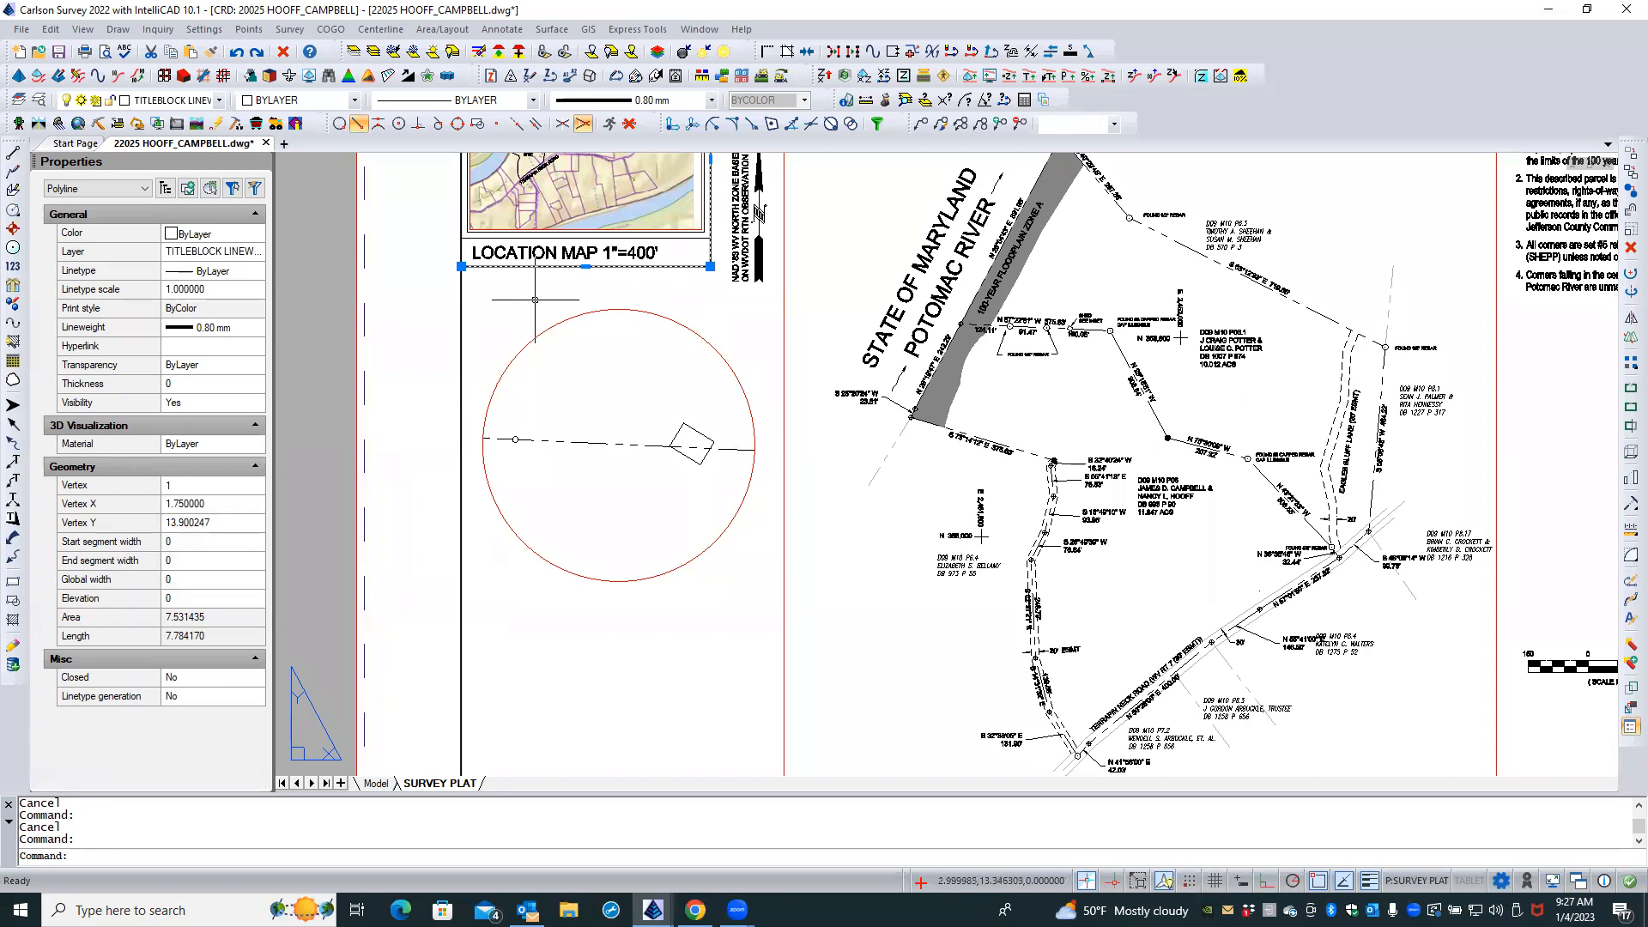
{"action": "key", "text": "Escape"}
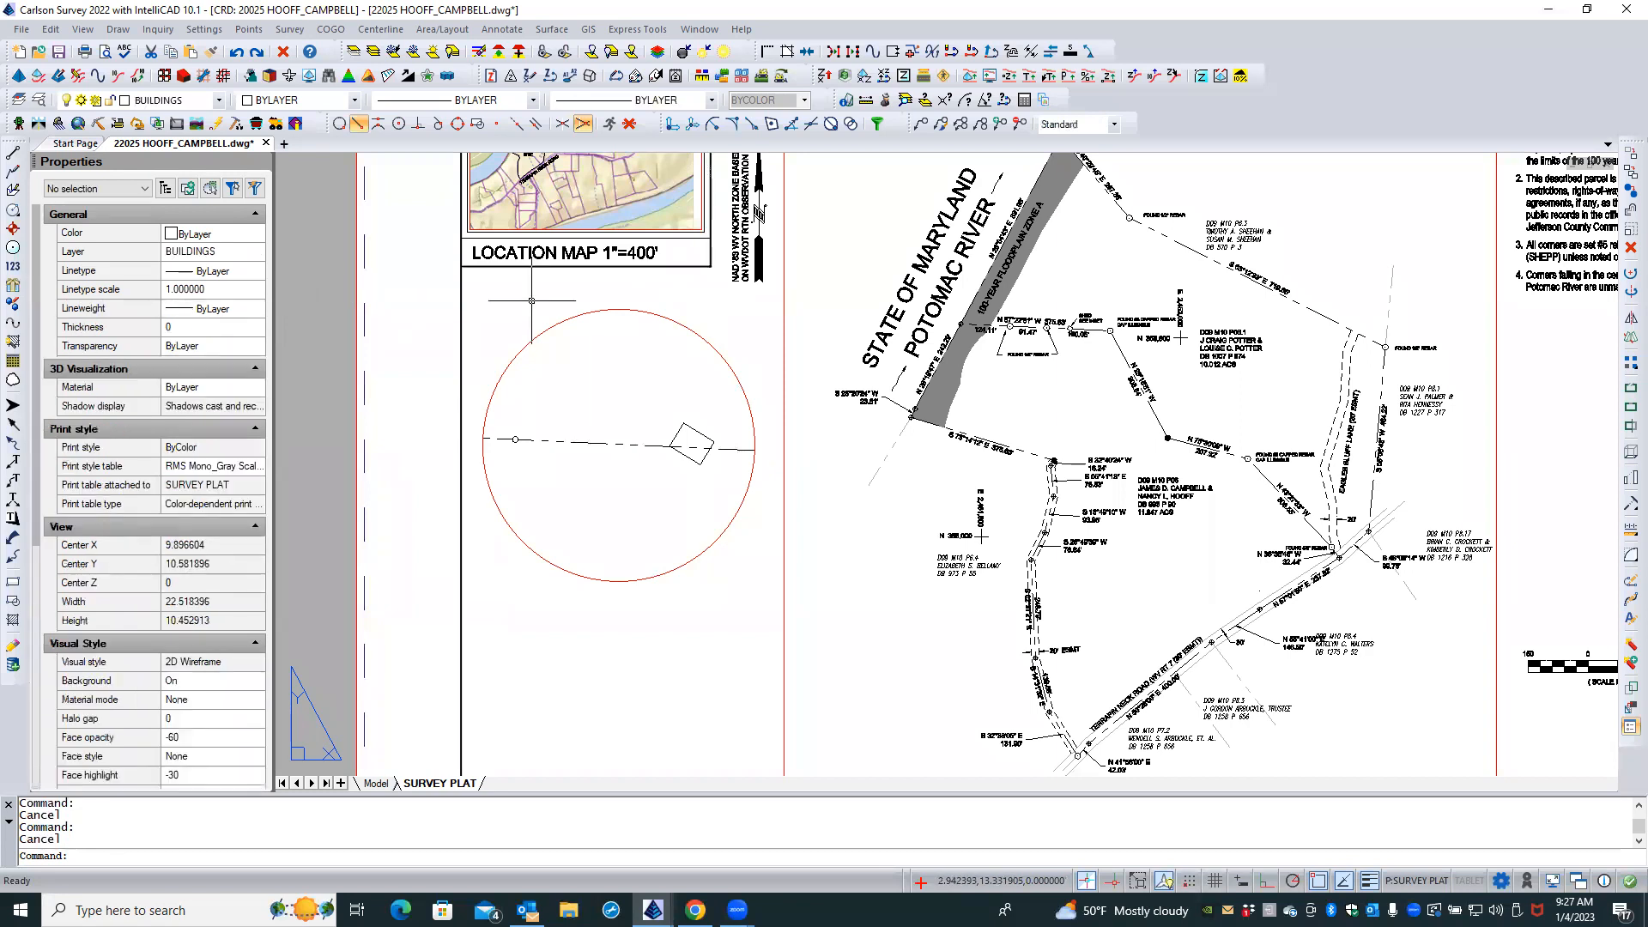
{"action": "left_click", "coordinate": [19, 100]}
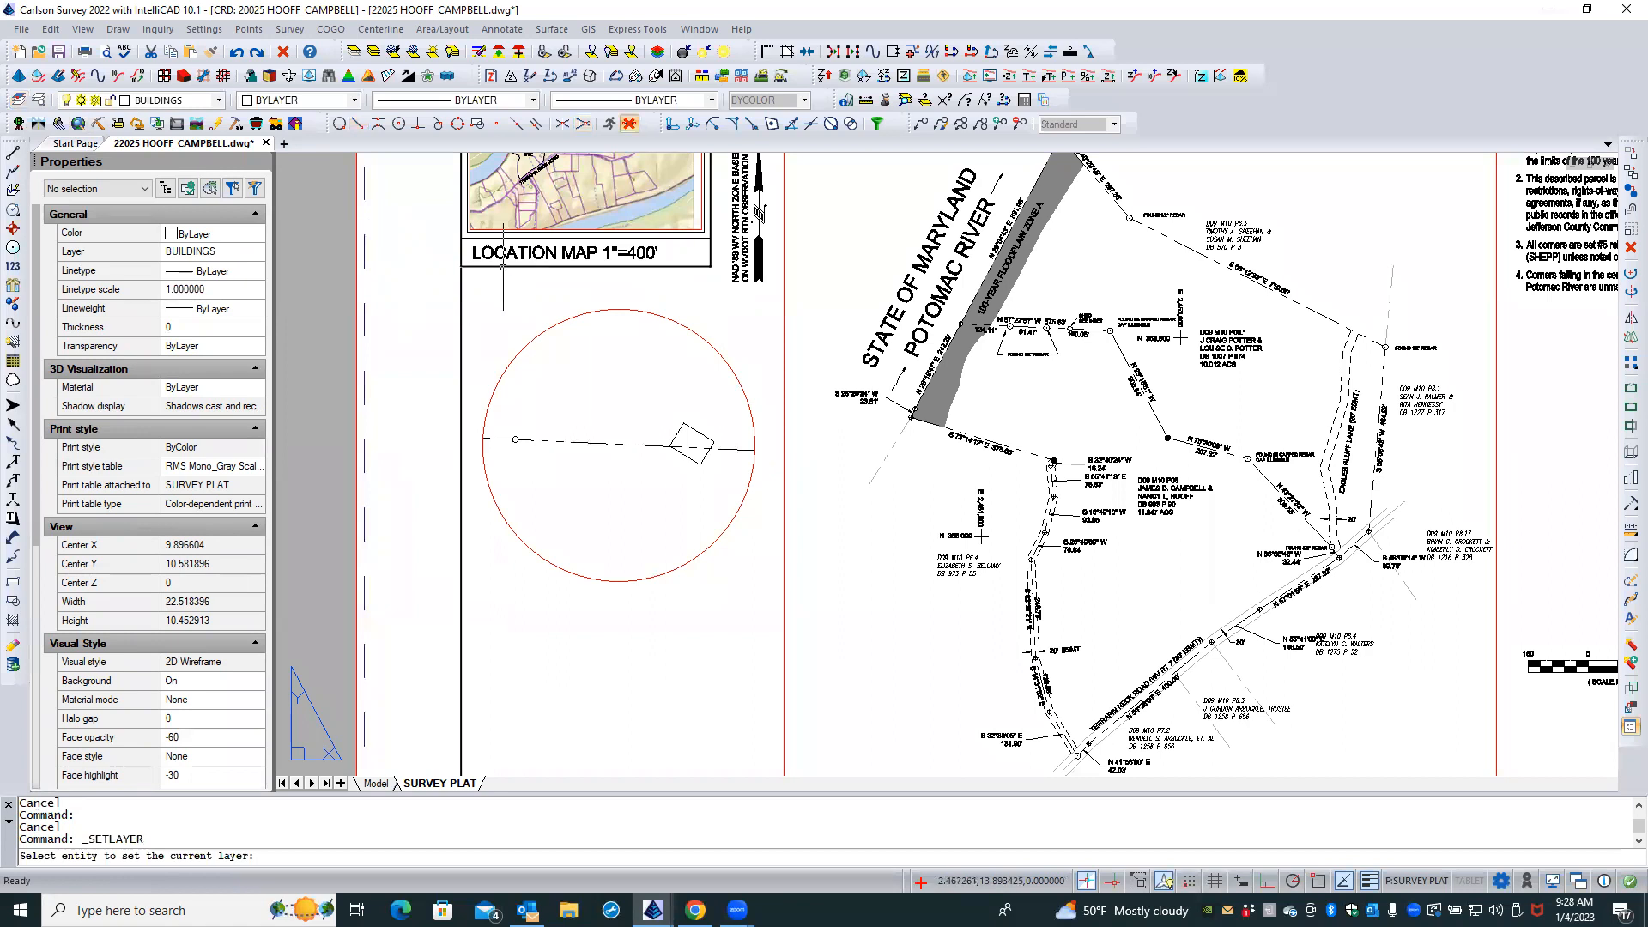
{"action": "left_click", "coordinate": [503, 266]}
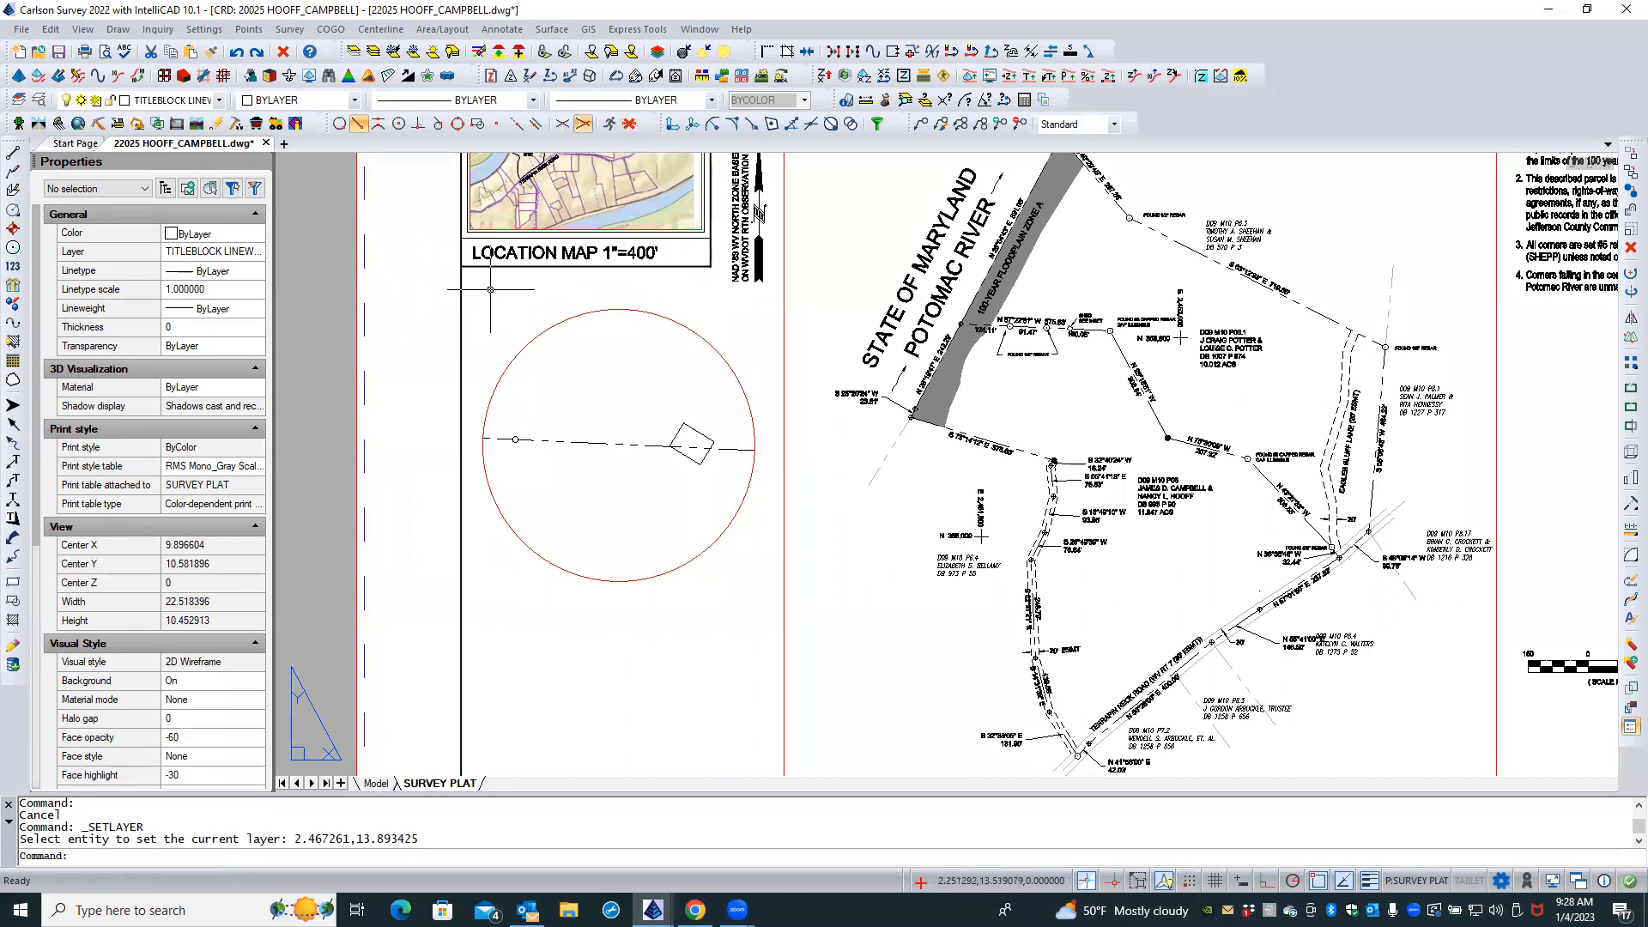
Draw a circle with a radius of about 2.30 centered on the circular viewport, just outside its red boundary
{"action": "left_click", "coordinate": [12, 210]}
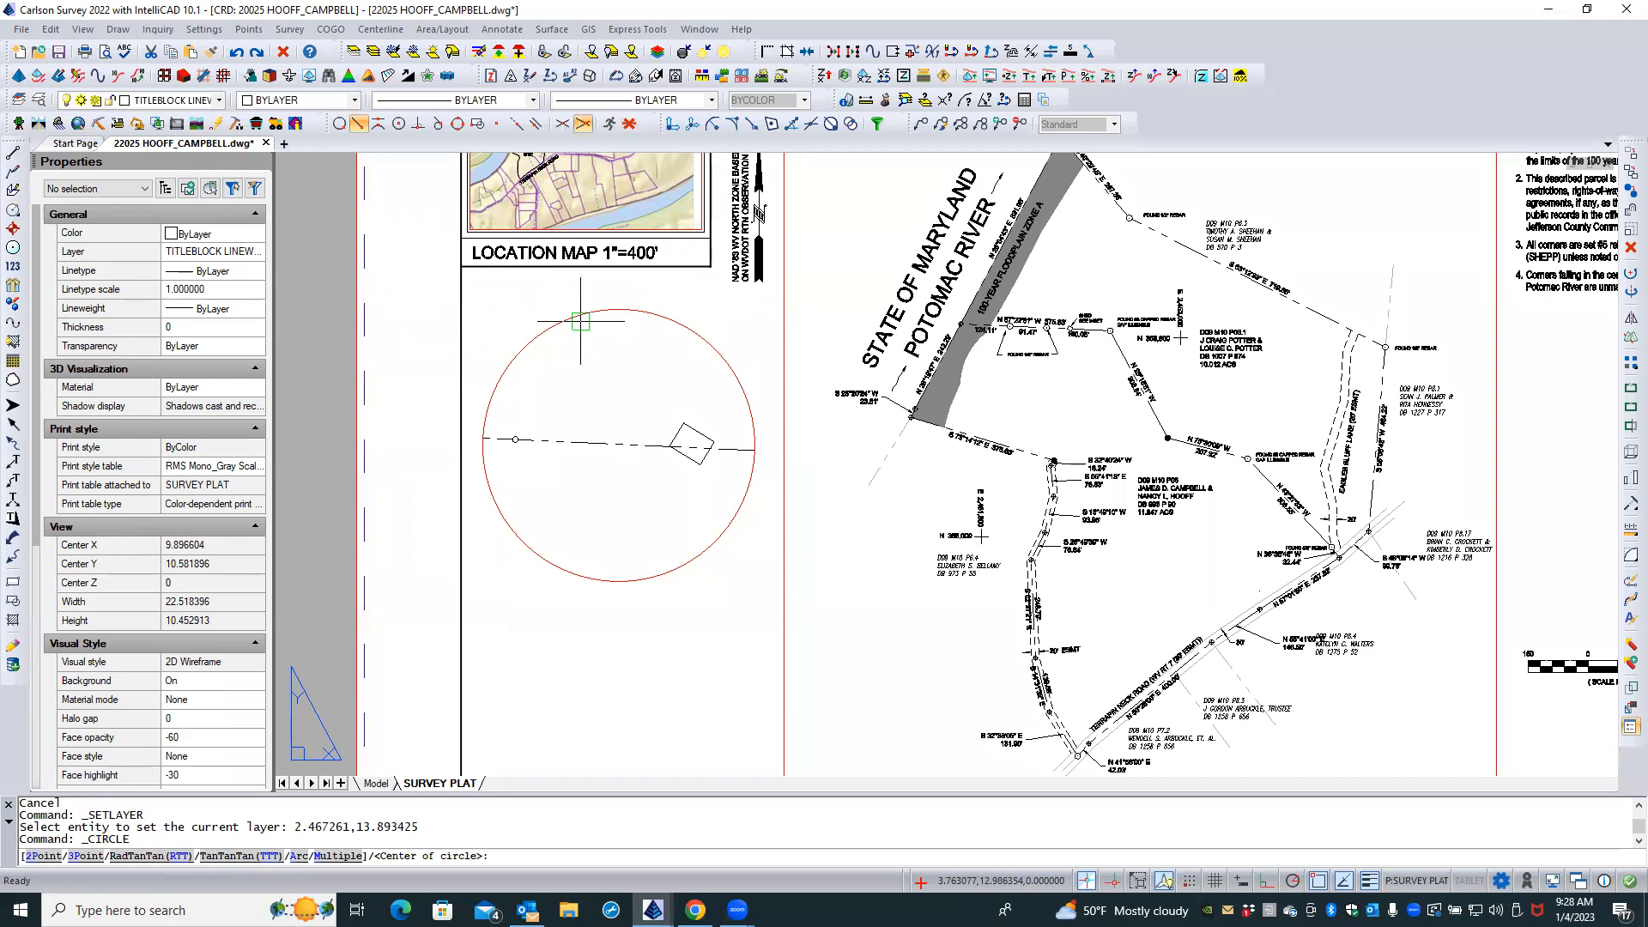
{"action": "right_click", "coordinate": [521, 306], "text": "shift"}
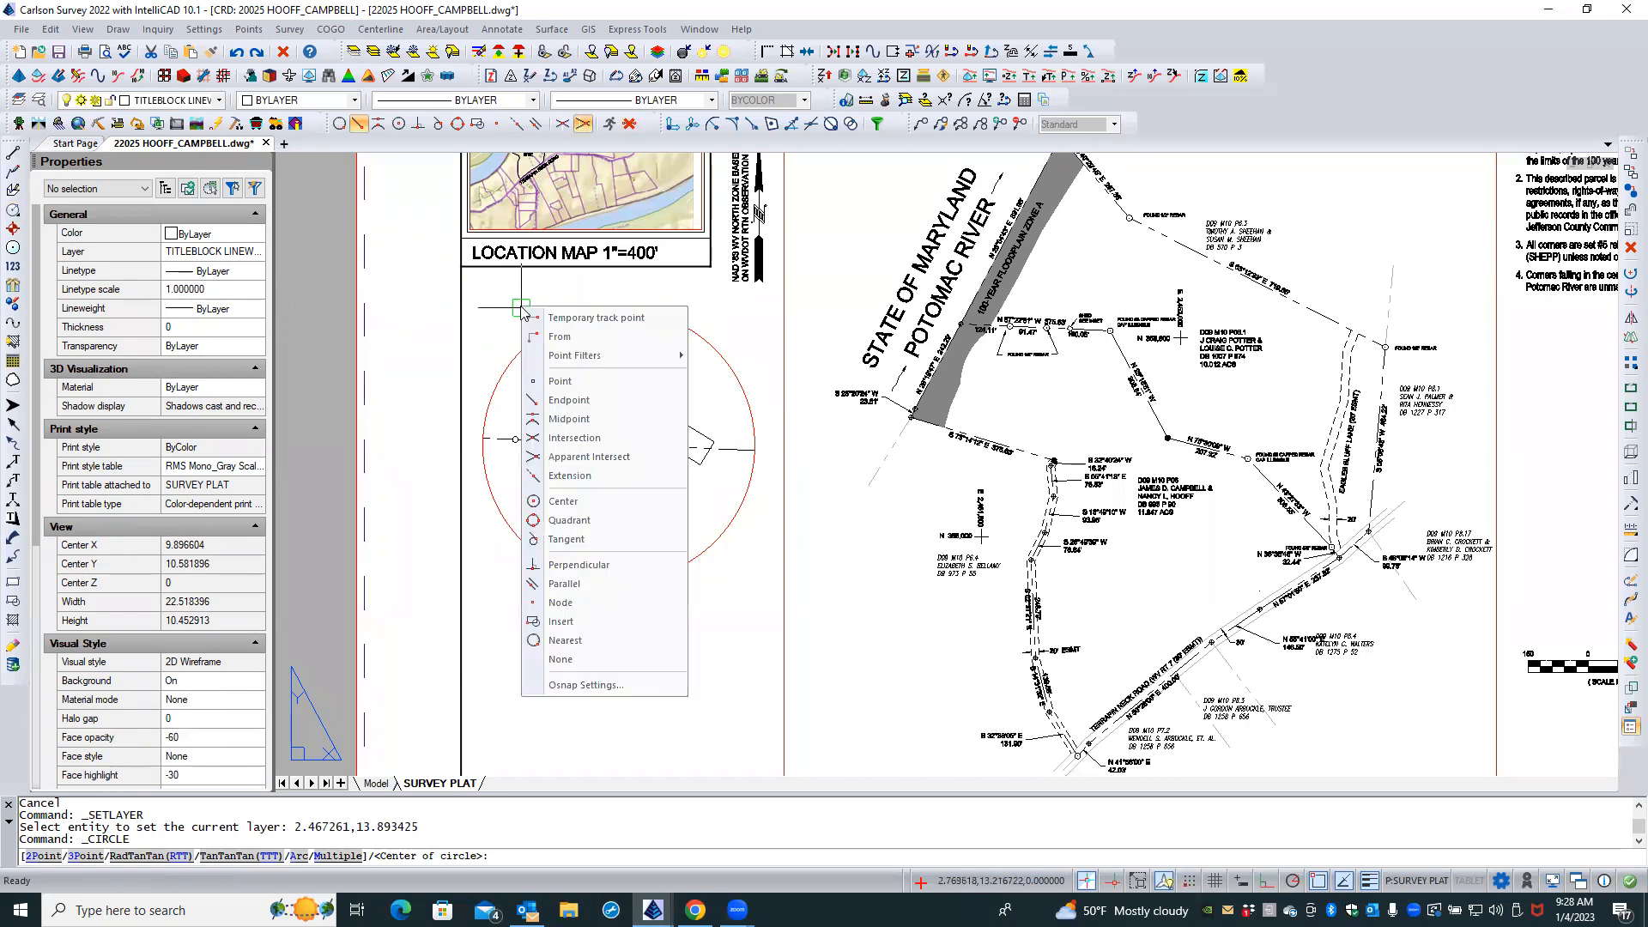
{"action": "left_click", "coordinate": [563, 501]}
{"action": "left_click", "coordinate": [494, 391]}
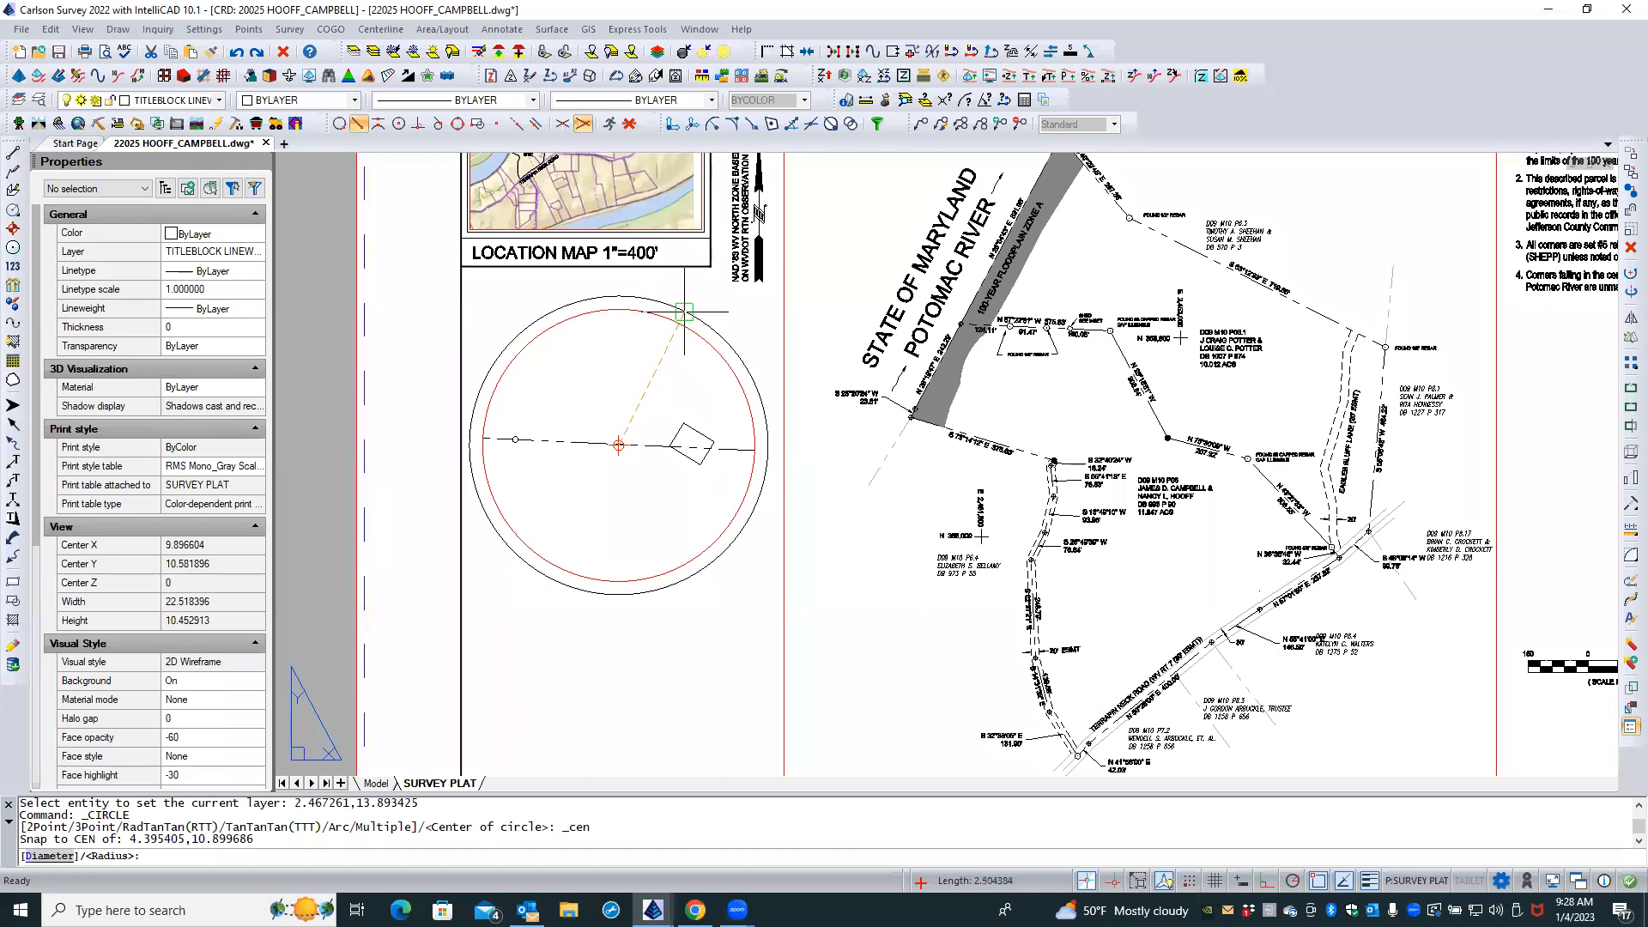
{"action": "scroll", "coordinate": [685, 316], "scroll_direction": "up", "scroll_amount": 3}
{"action": "scroll", "coordinate": [686, 323], "scroll_direction": "up", "scroll_amount": 4}
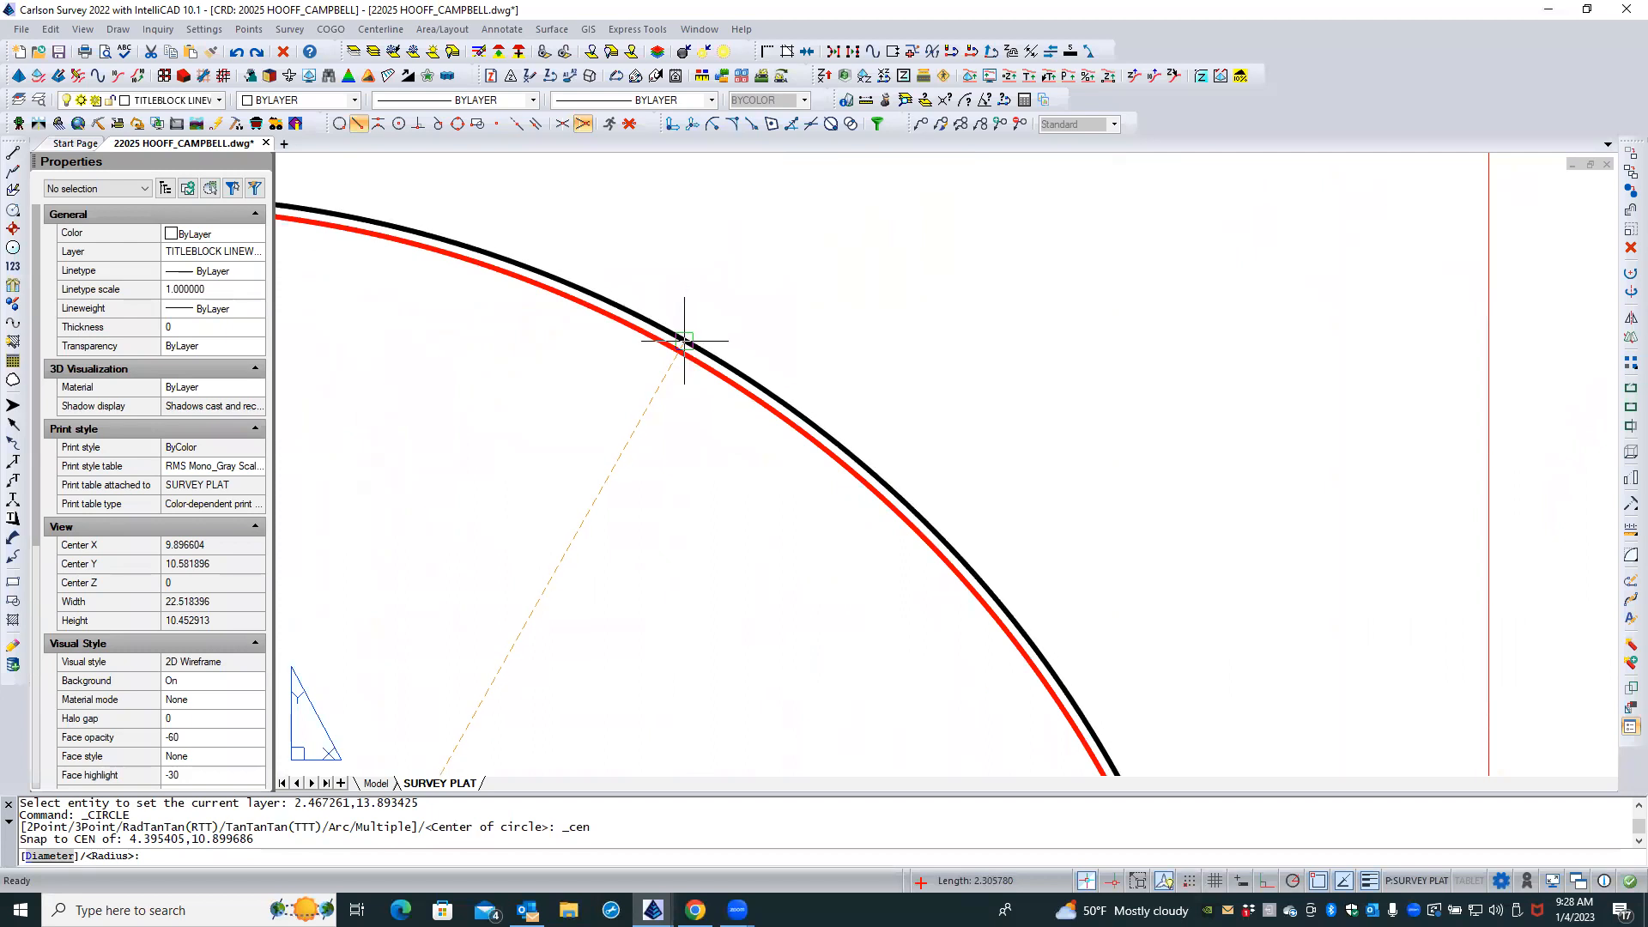
{"action": "left_click", "coordinate": [685, 339]}
{"action": "scroll", "coordinate": [810, 295], "scroll_direction": "down", "scroll_amount": 3}
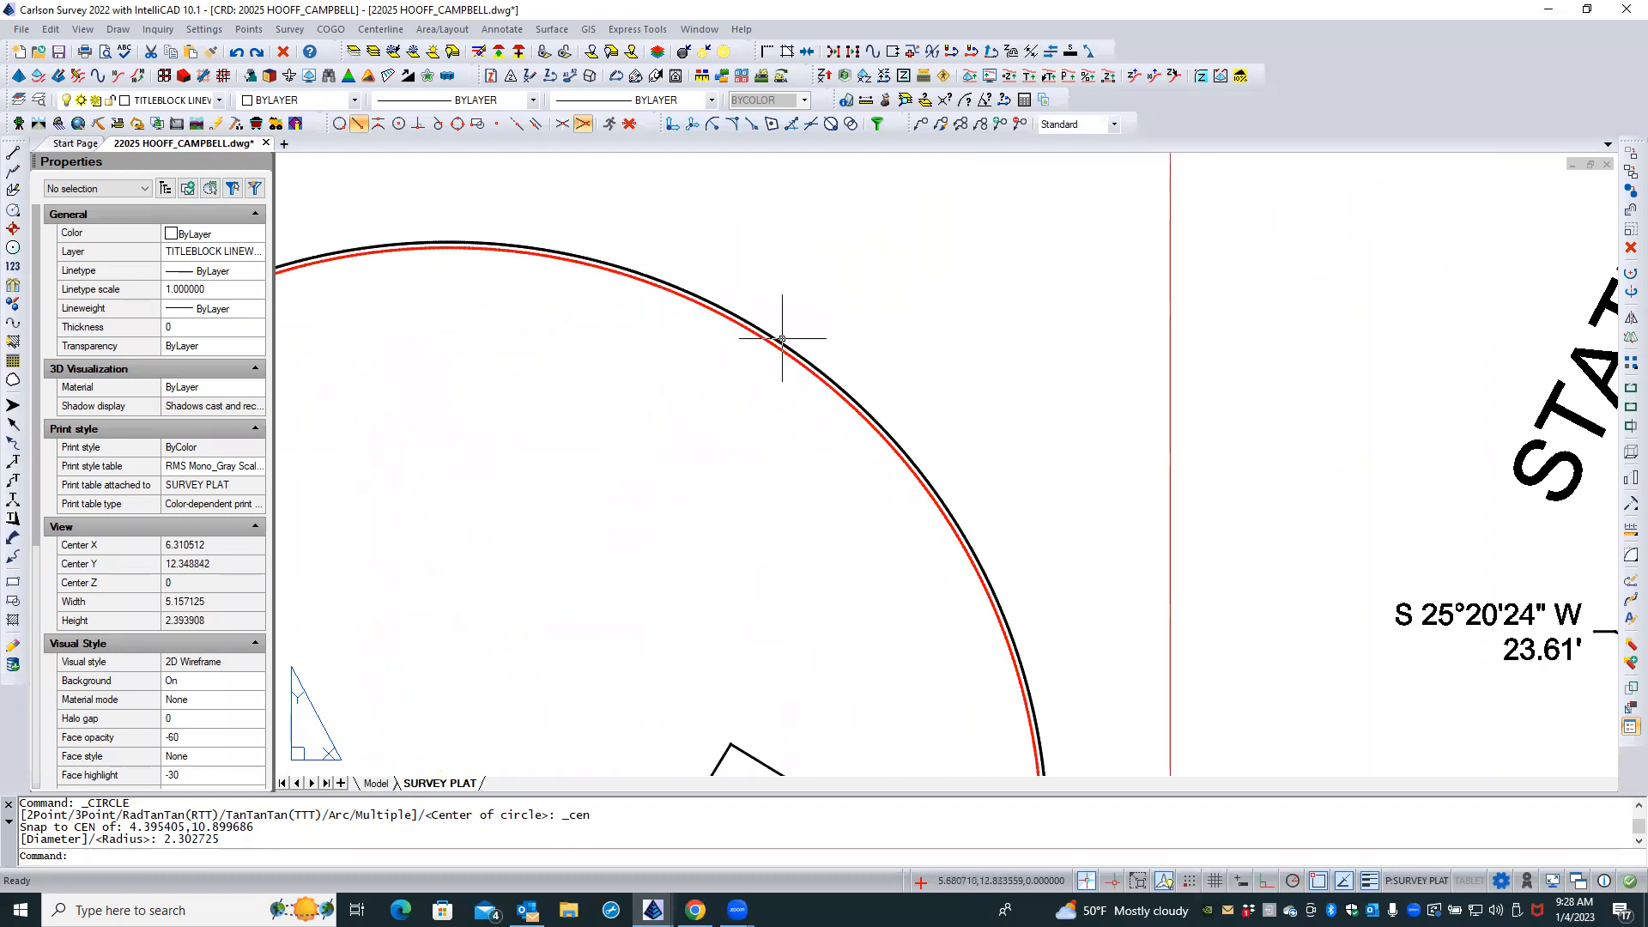
Change the linetype of the black border circle around the circular viewport to DASHED
{"action": "left_click", "coordinate": [783, 342]}
{"action": "left_click", "coordinate": [817, 326]}
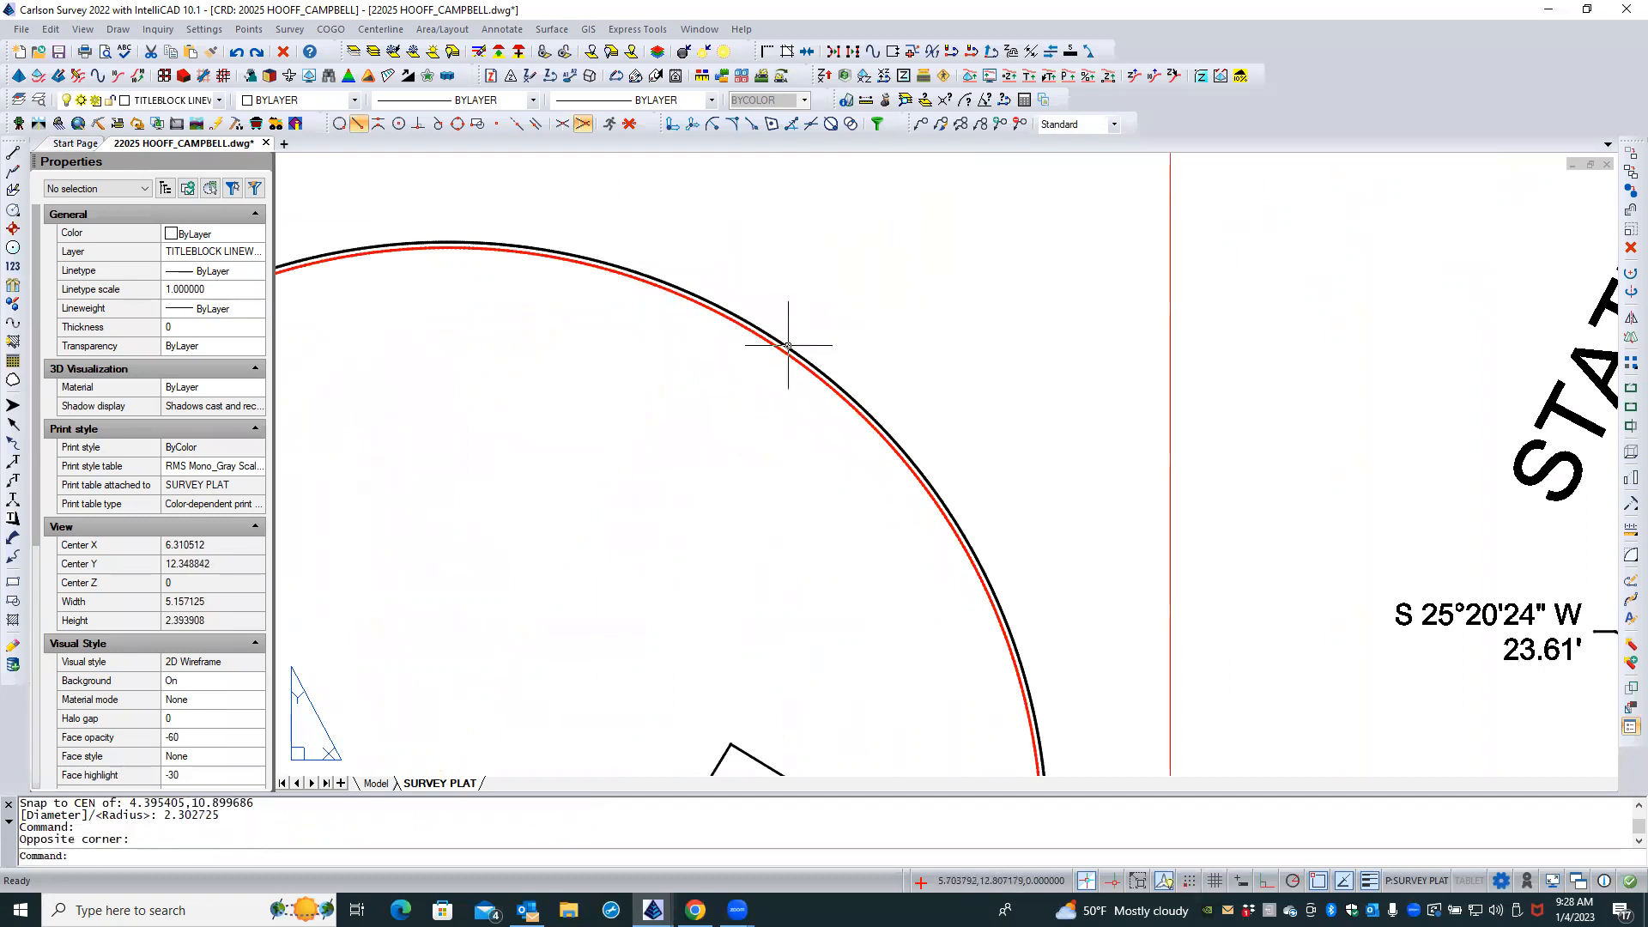
{"action": "left_click", "coordinate": [795, 352]}
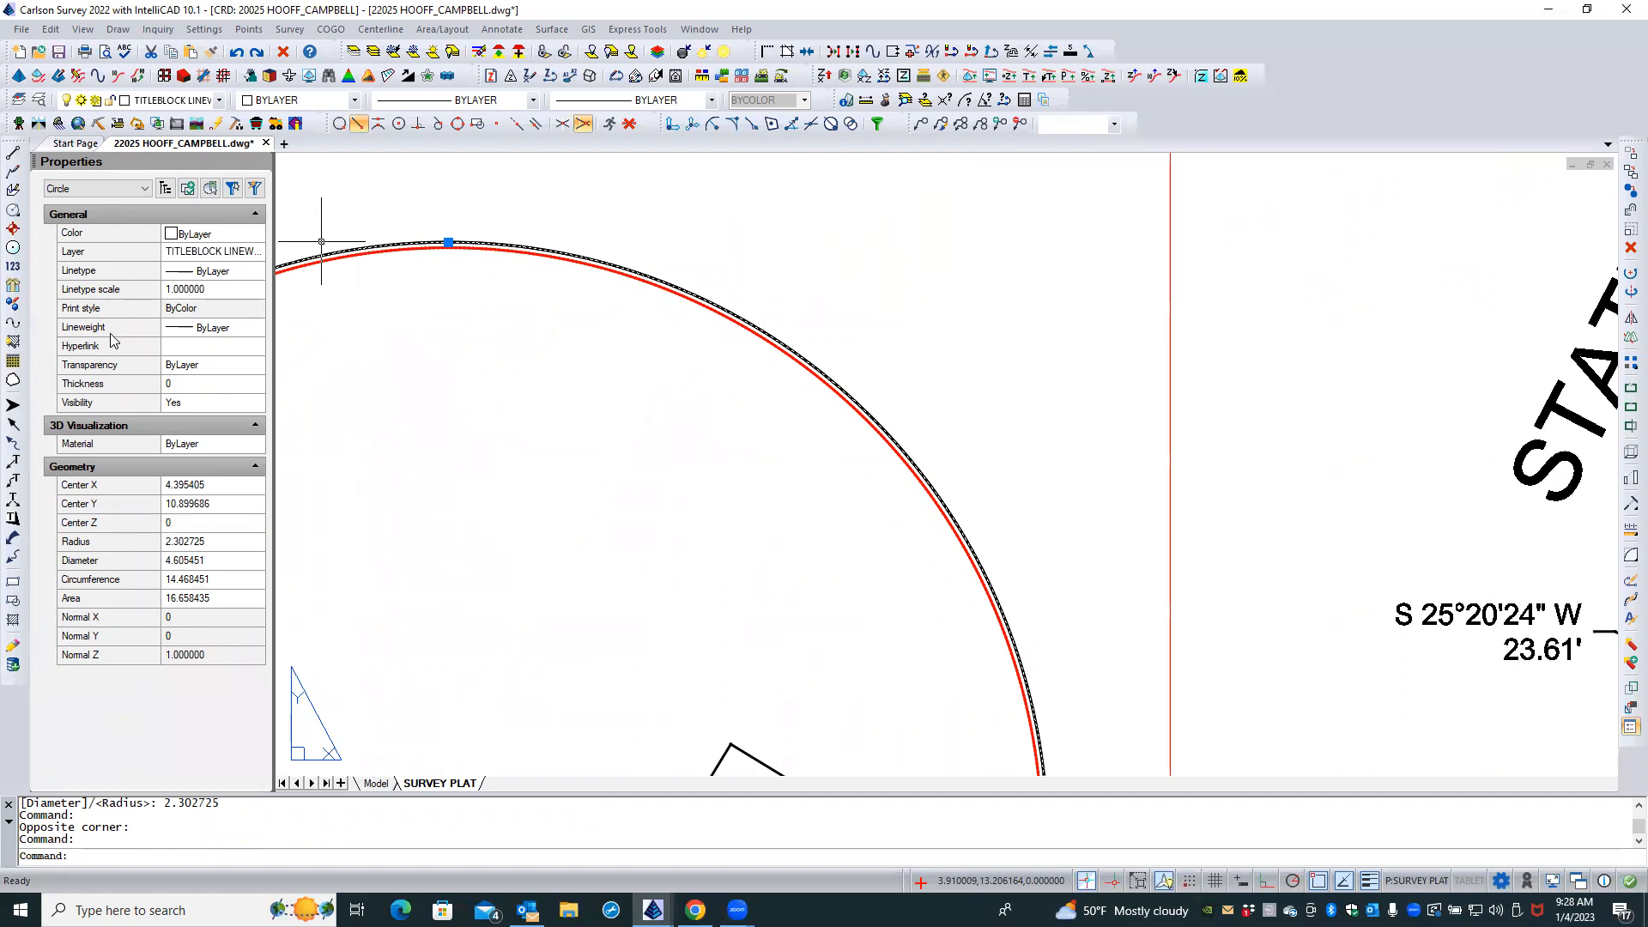
{"action": "left_click", "coordinate": [216, 272]}
{"action": "left_click", "coordinate": [254, 273]}
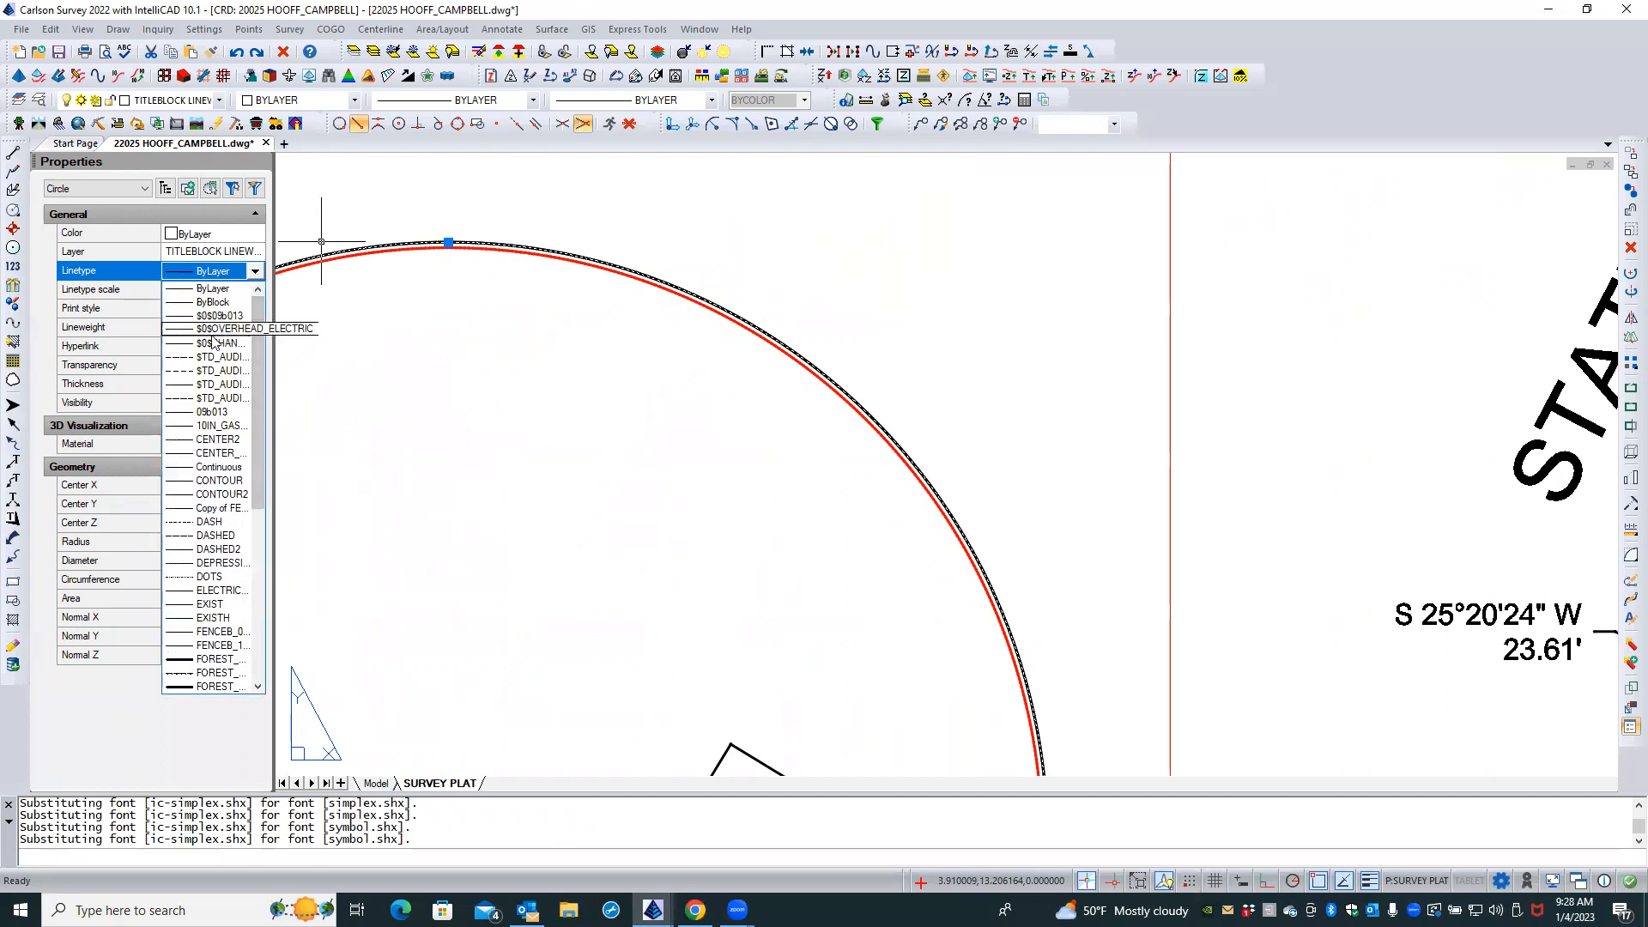
{"action": "left_click", "coordinate": [215, 536]}
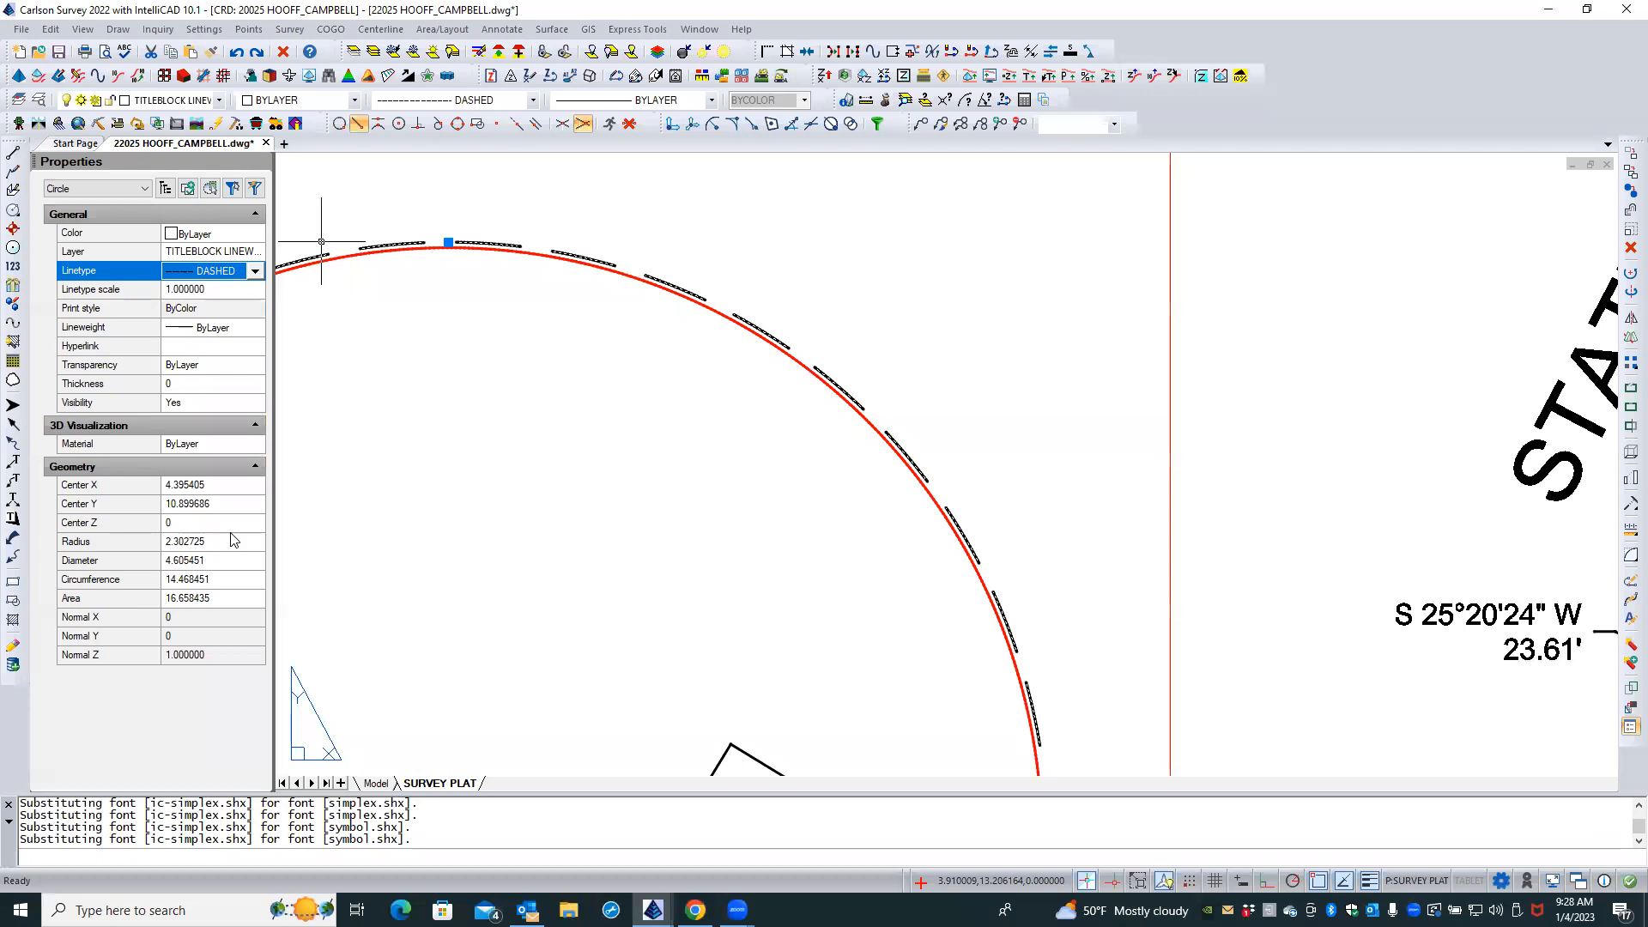
{"action": "key", "text": "Escape"}
{"action": "key", "text": "Escape"}
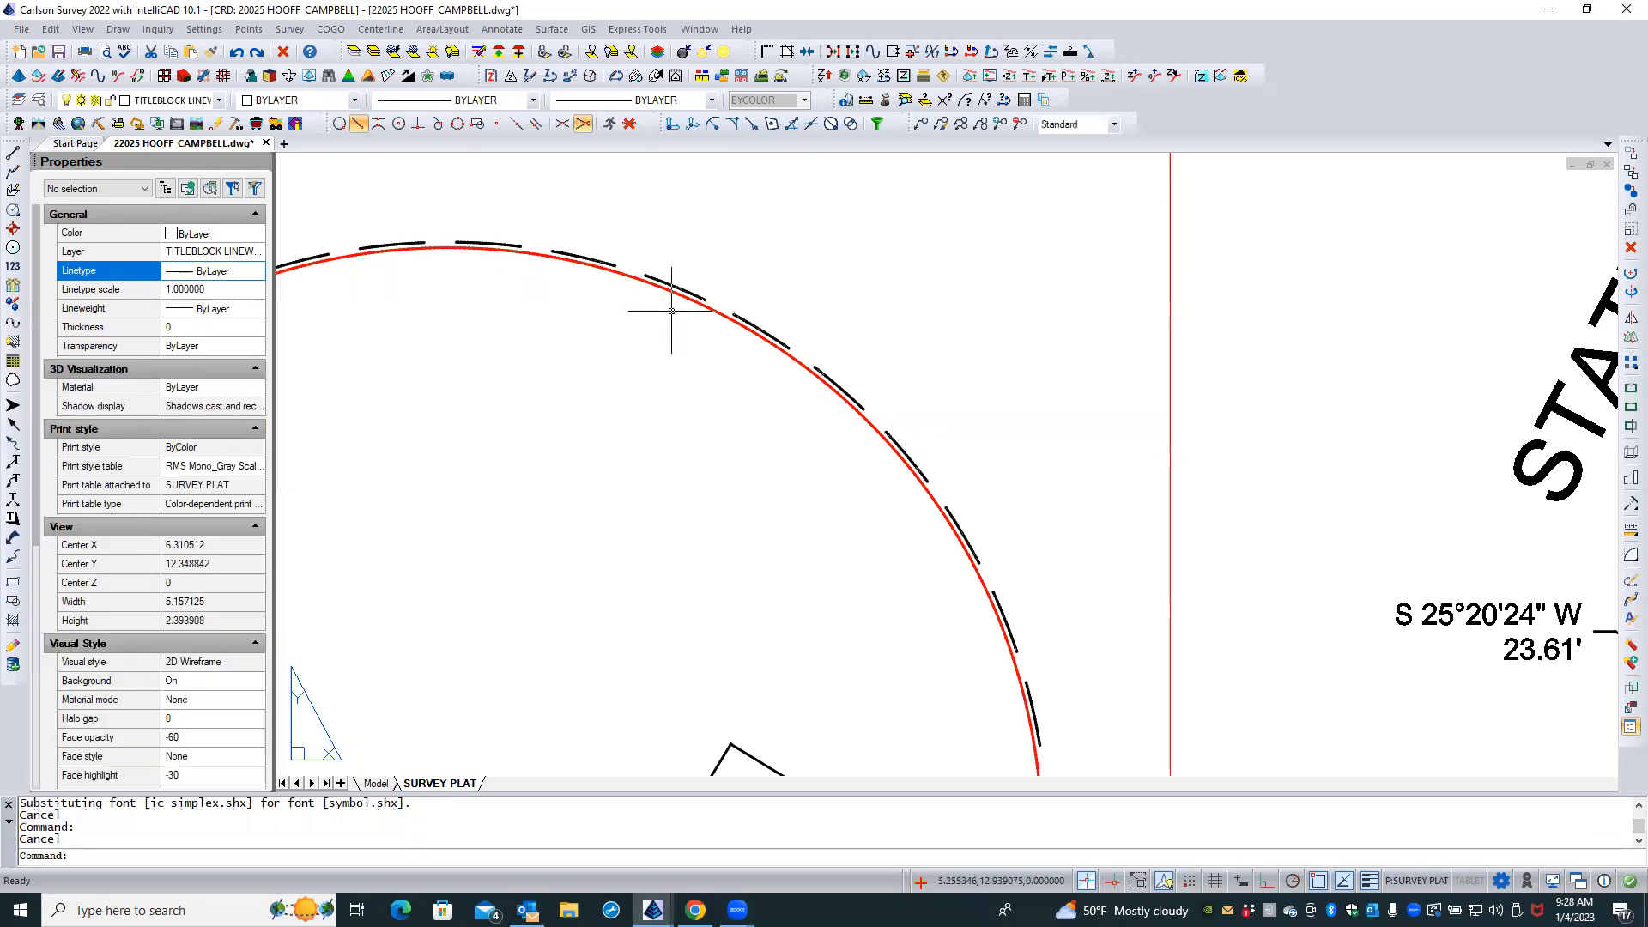
Set the dashed border circle's lineweight to 0.20 mm
{"action": "scroll", "coordinate": [755, 250], "scroll_direction": "down", "scroll_amount": 2}
{"action": "scroll", "coordinate": [754, 252], "scroll_direction": "down", "scroll_amount": 3}
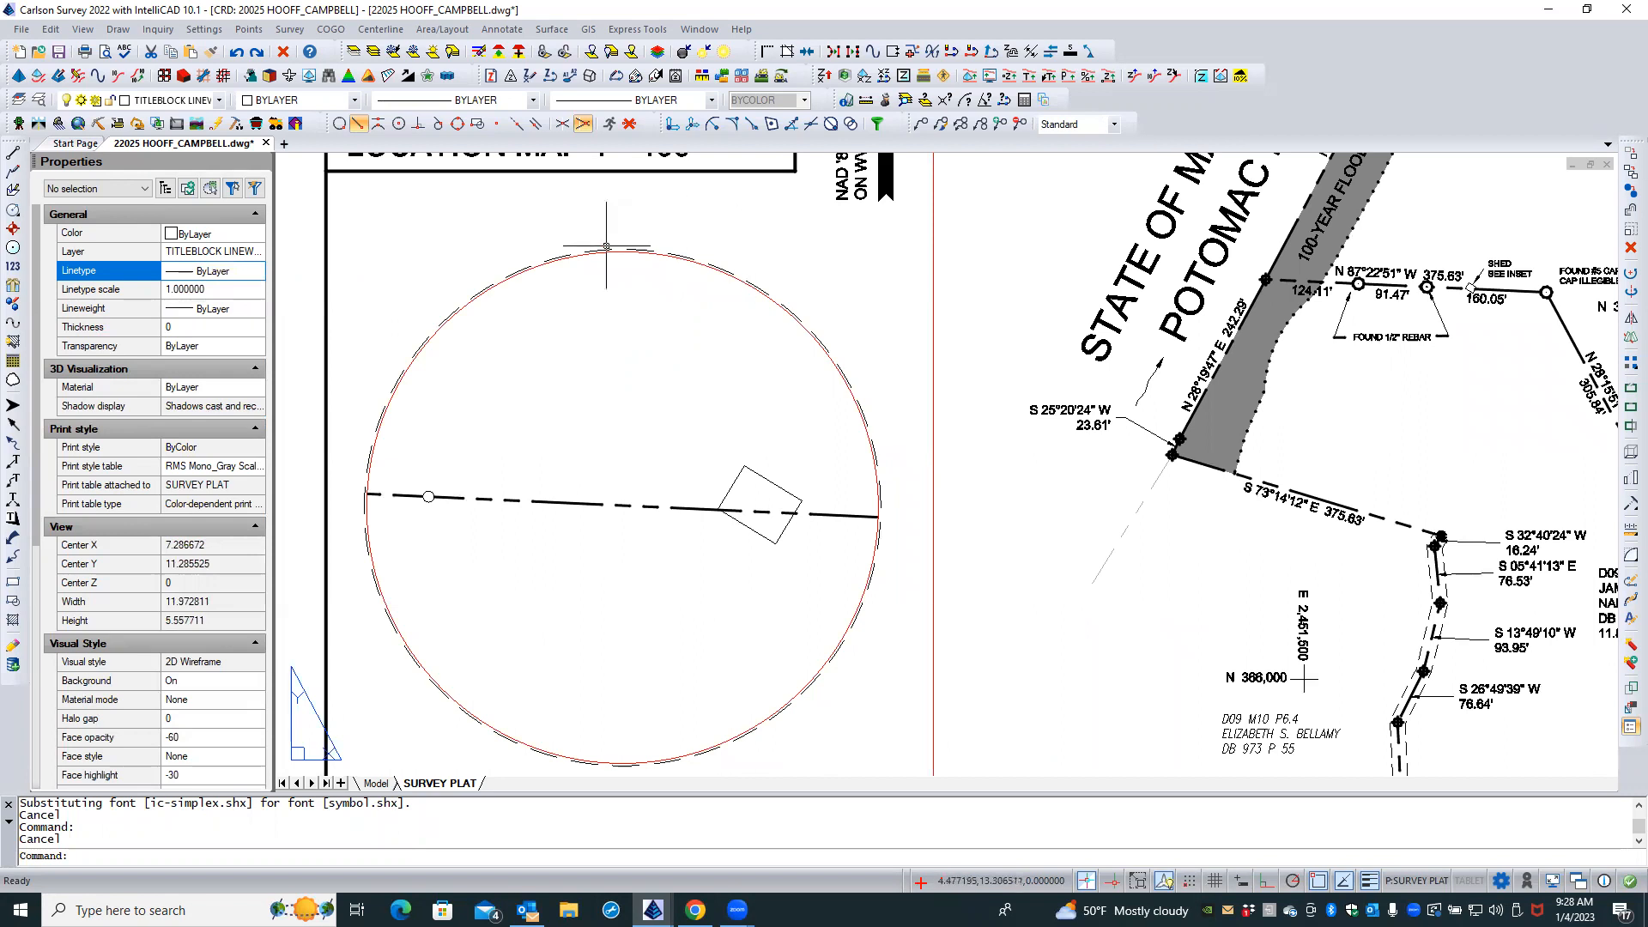
{"action": "scroll", "coordinate": [760, 285], "scroll_direction": "up", "scroll_amount": 2}
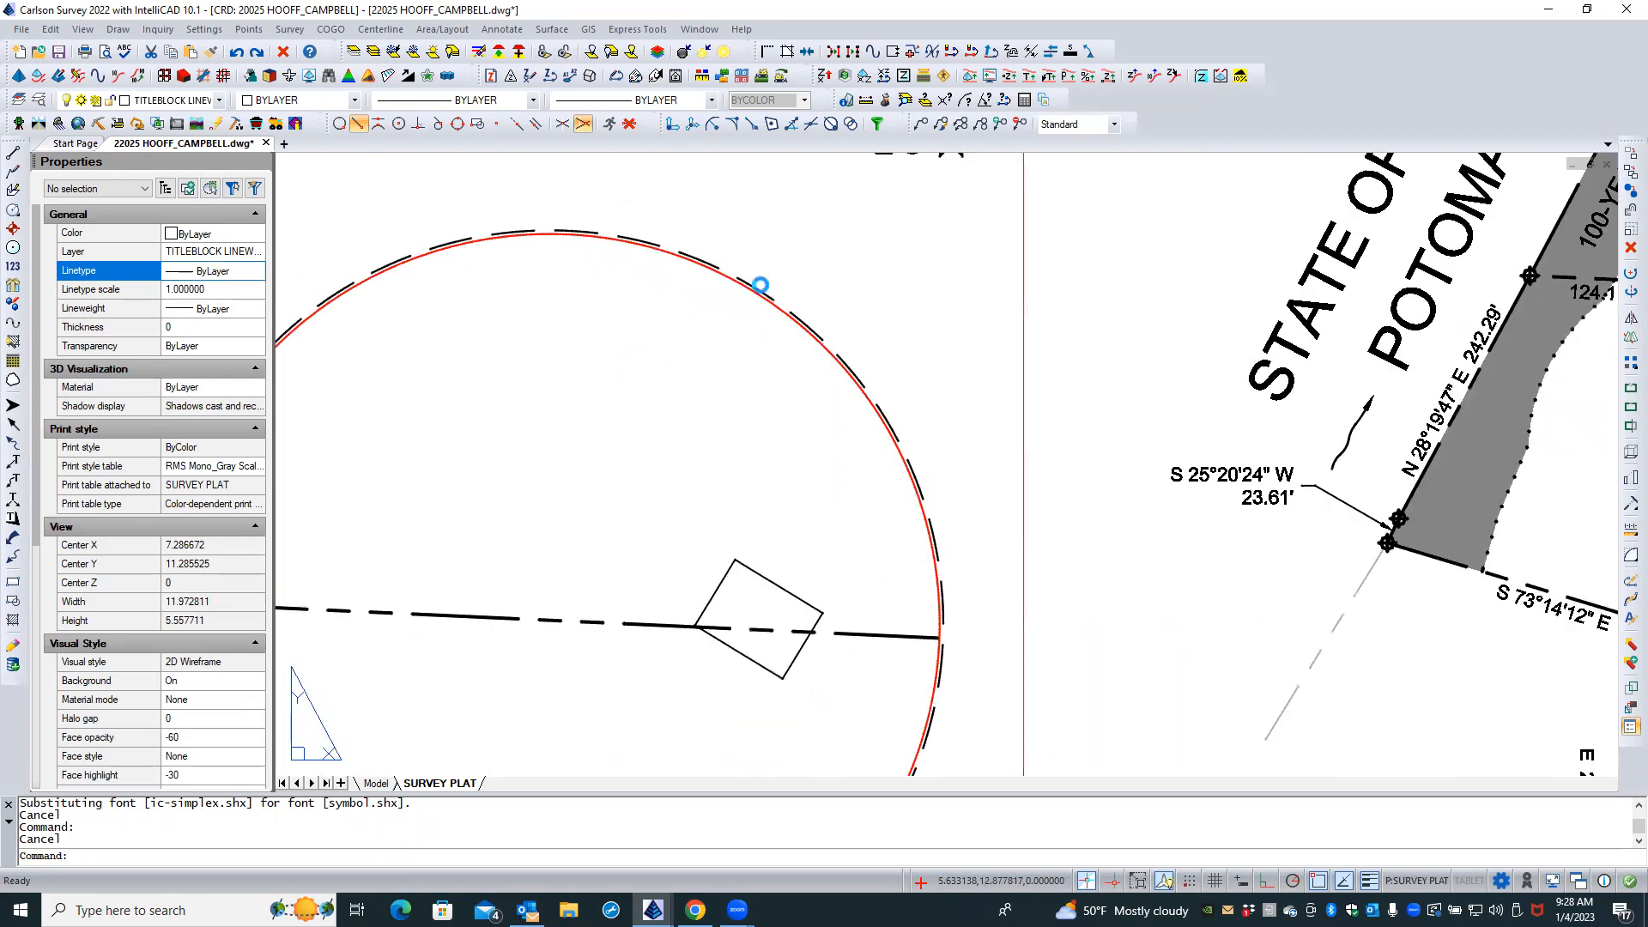
{"action": "left_click", "coordinate": [816, 270]}
{"action": "left_click", "coordinate": [776, 282]}
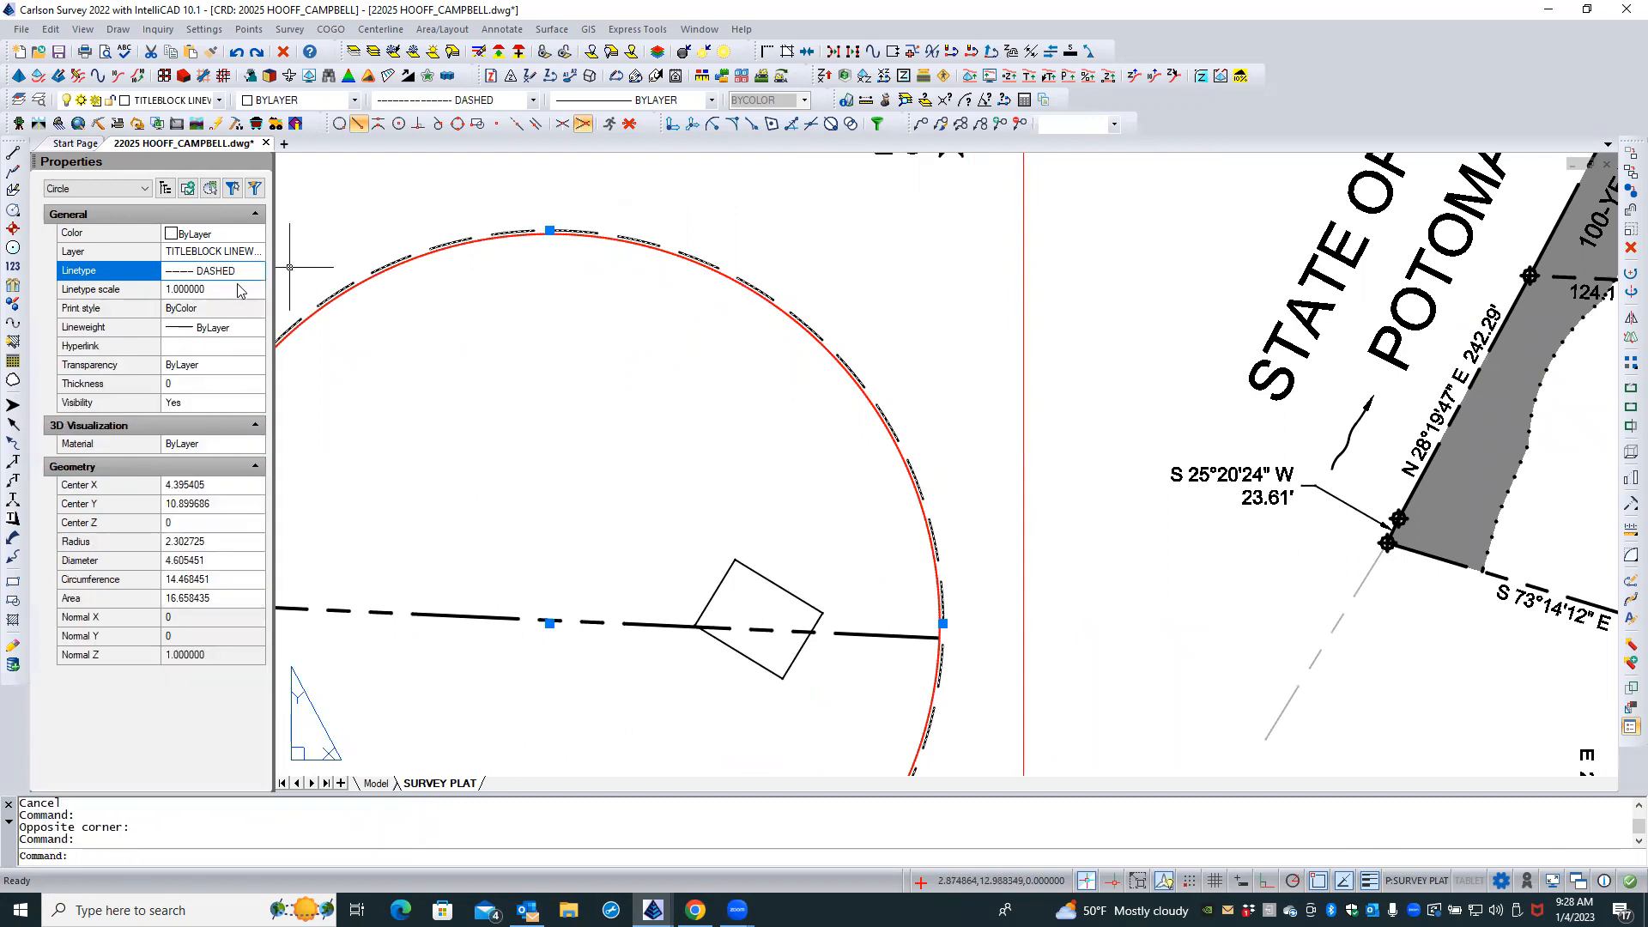
{"action": "left_click", "coordinate": [199, 328]}
{"action": "left_click", "coordinate": [254, 328]}
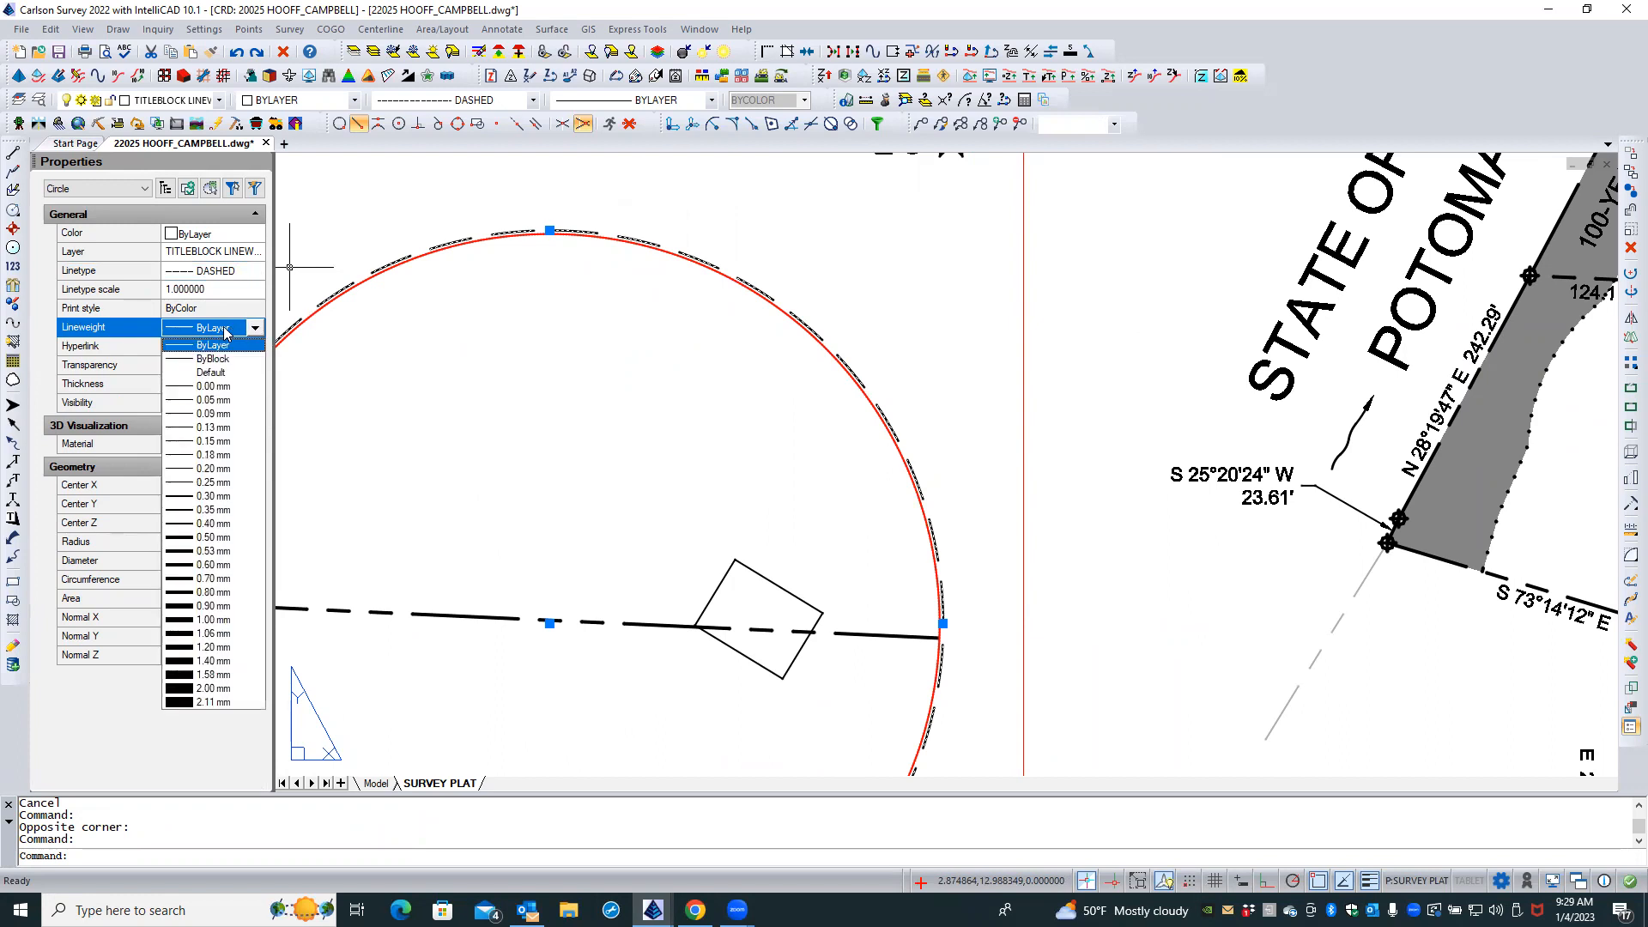
{"action": "left_click", "coordinate": [219, 469]}
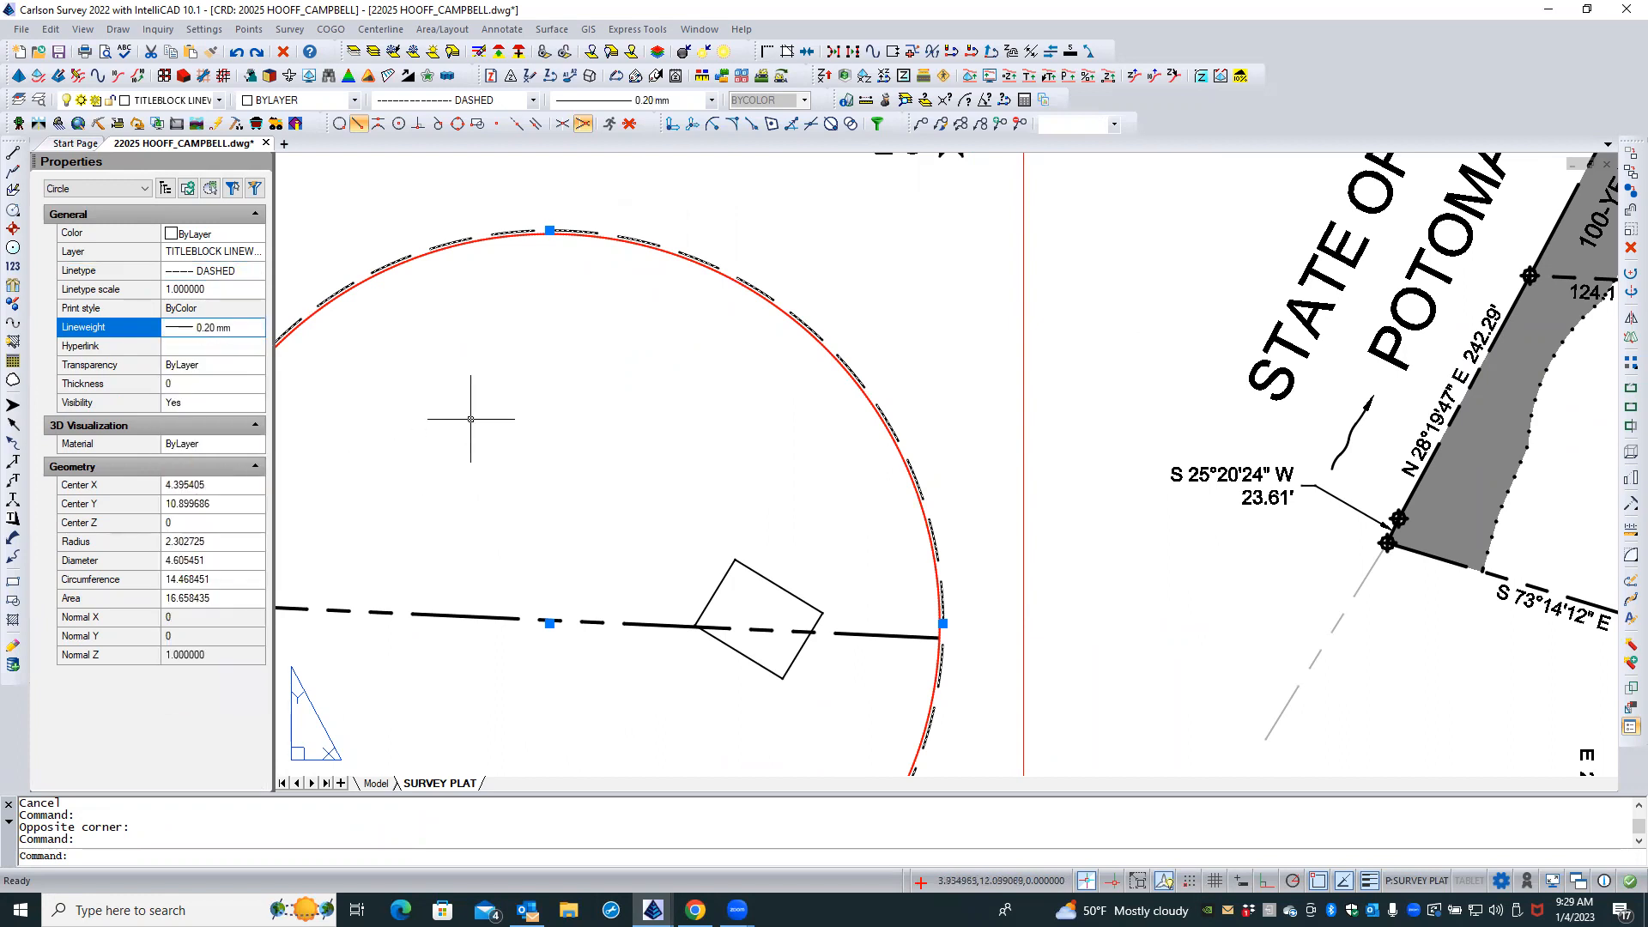
{"action": "key", "text": "Escape"}
{"action": "key", "text": "Escape"}
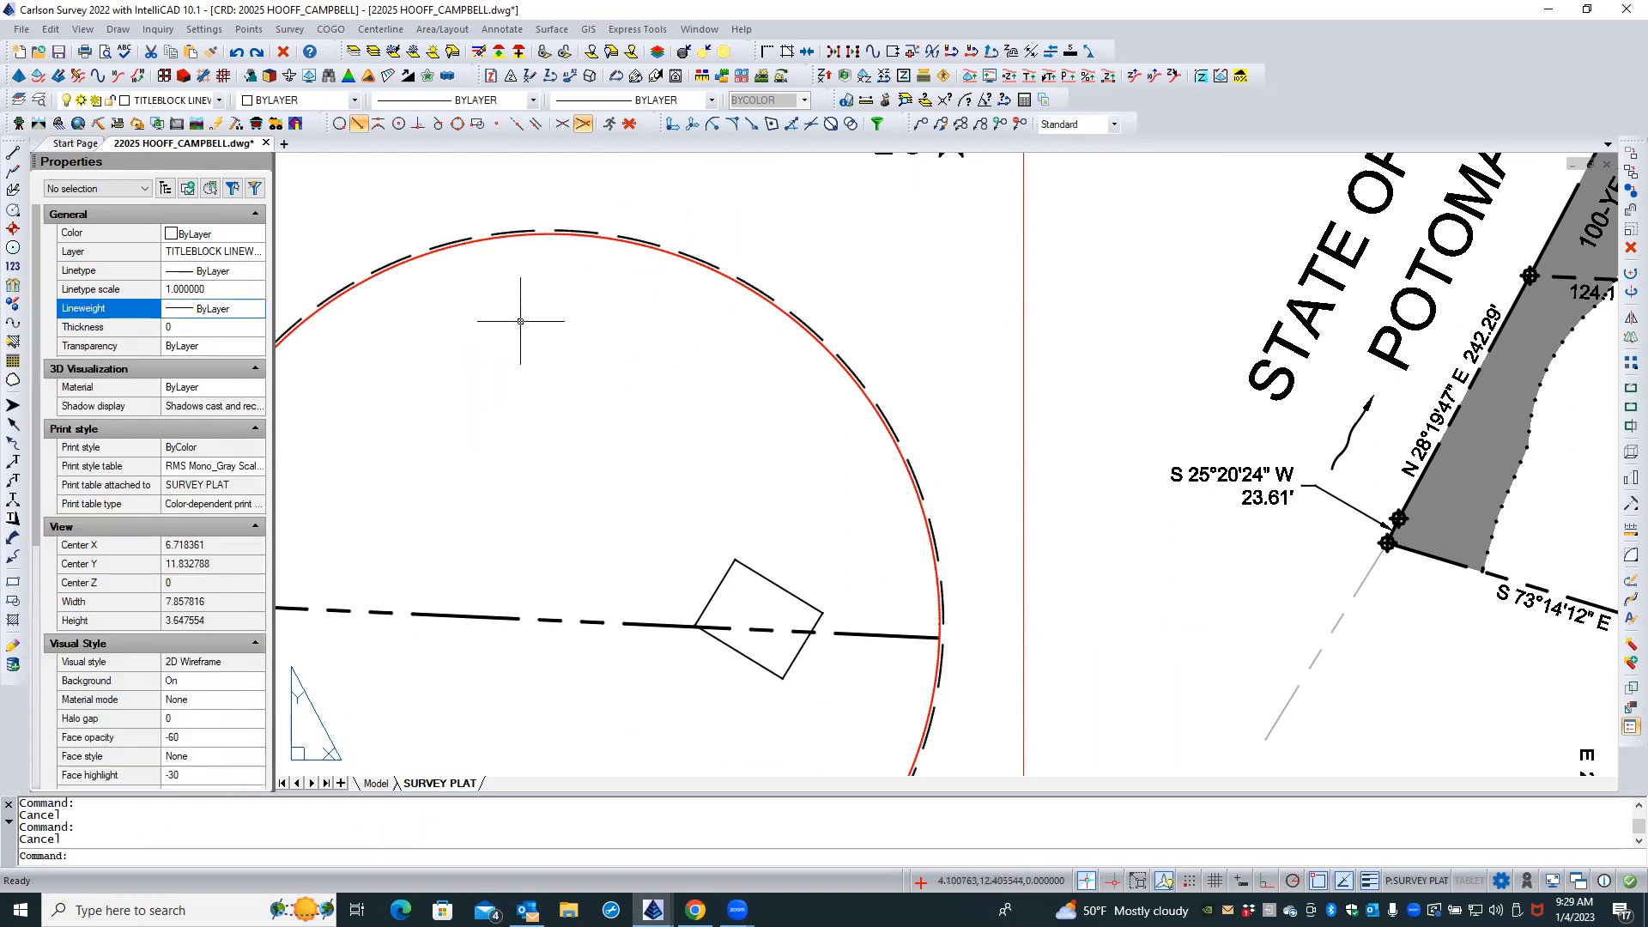
{"action": "scroll", "coordinate": [628, 217], "scroll_direction": "down", "scroll_amount": 2}
{"action": "scroll", "coordinate": [628, 217], "scroll_direction": "down", "scroll_amount": 1}
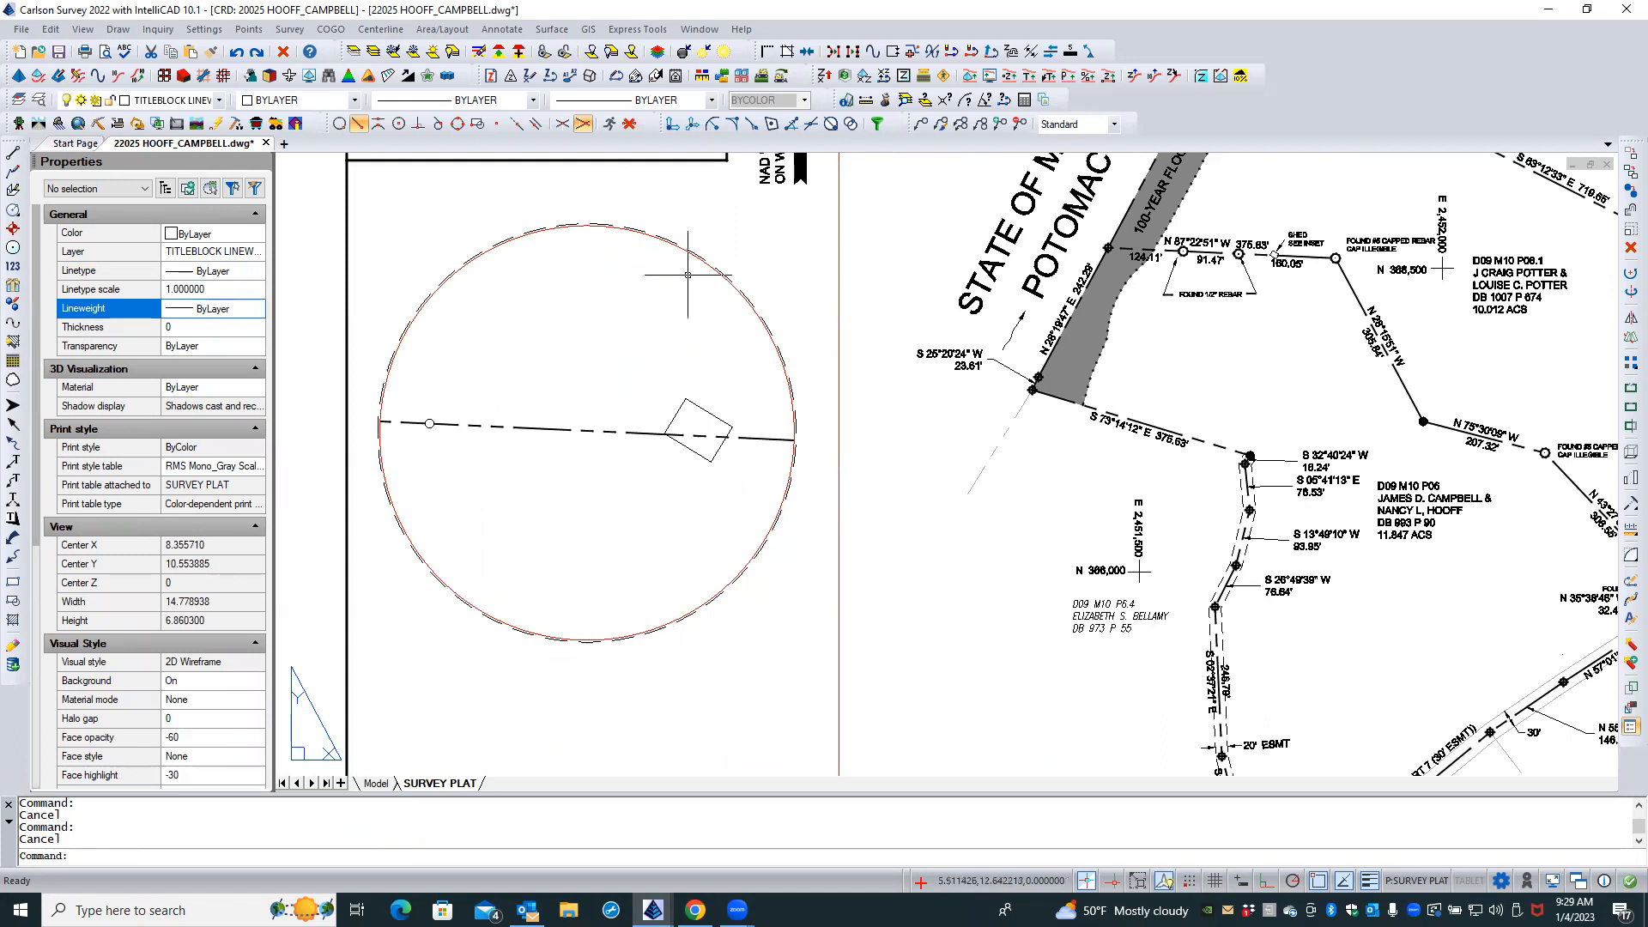
{"action": "scroll", "coordinate": [694, 524], "scroll_direction": "down", "scroll_amount": 1}
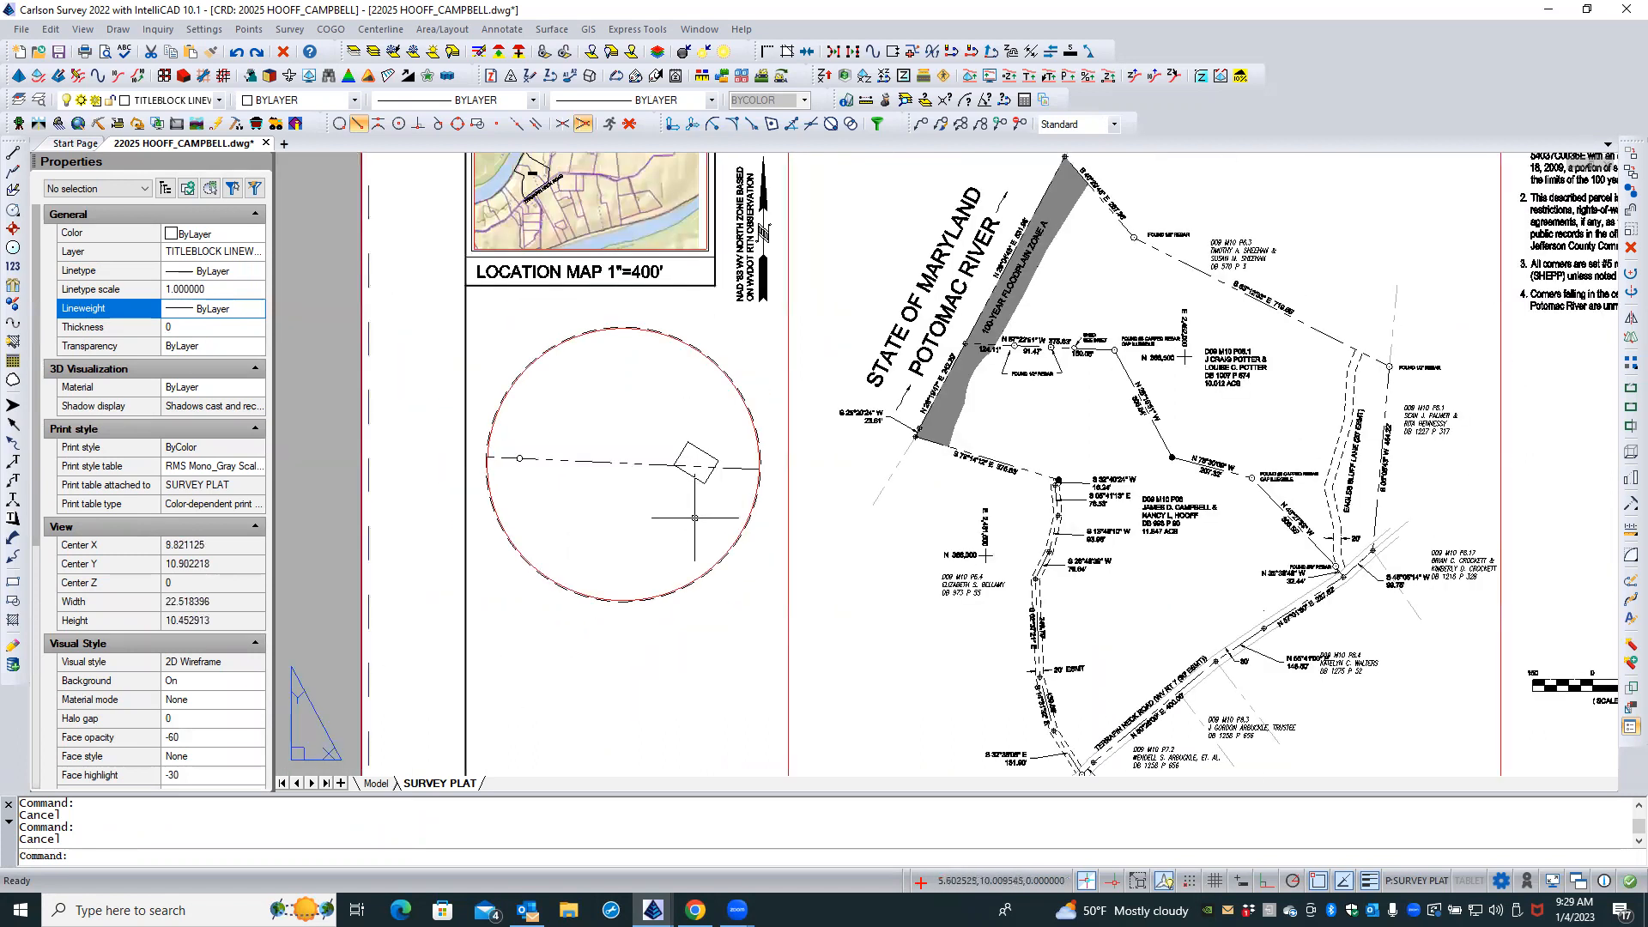
{"action": "scroll", "coordinate": [653, 494], "scroll_direction": "up", "scroll_amount": 1}
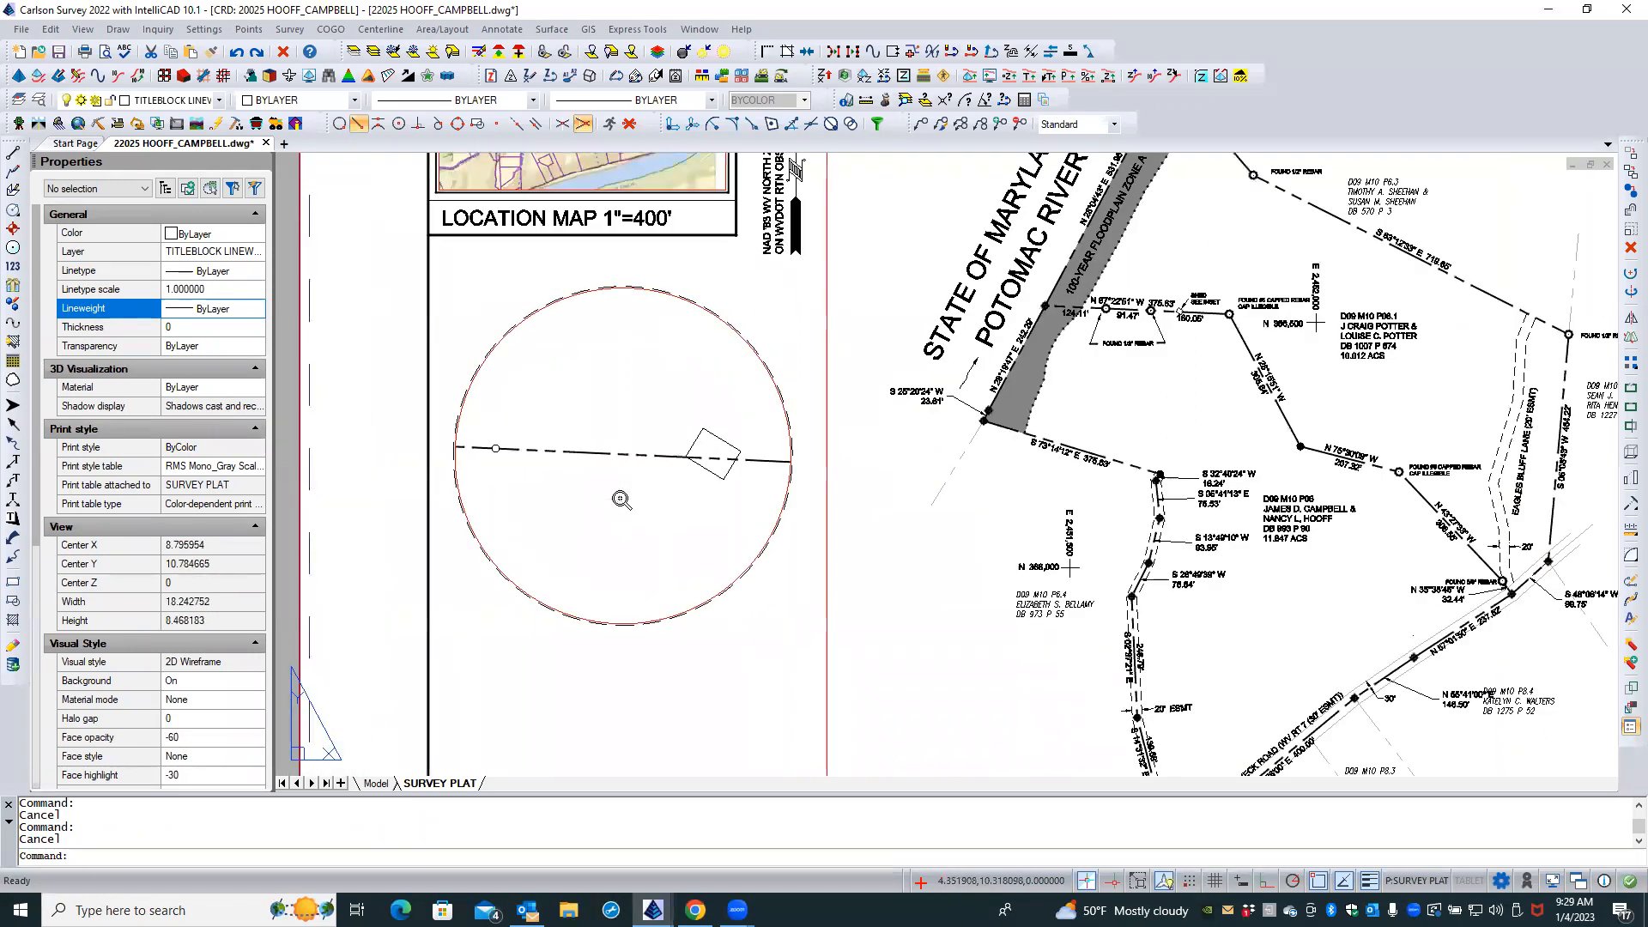
{"action": "scroll", "coordinate": [601, 592], "scroll_direction": "up", "scroll_amount": 1}
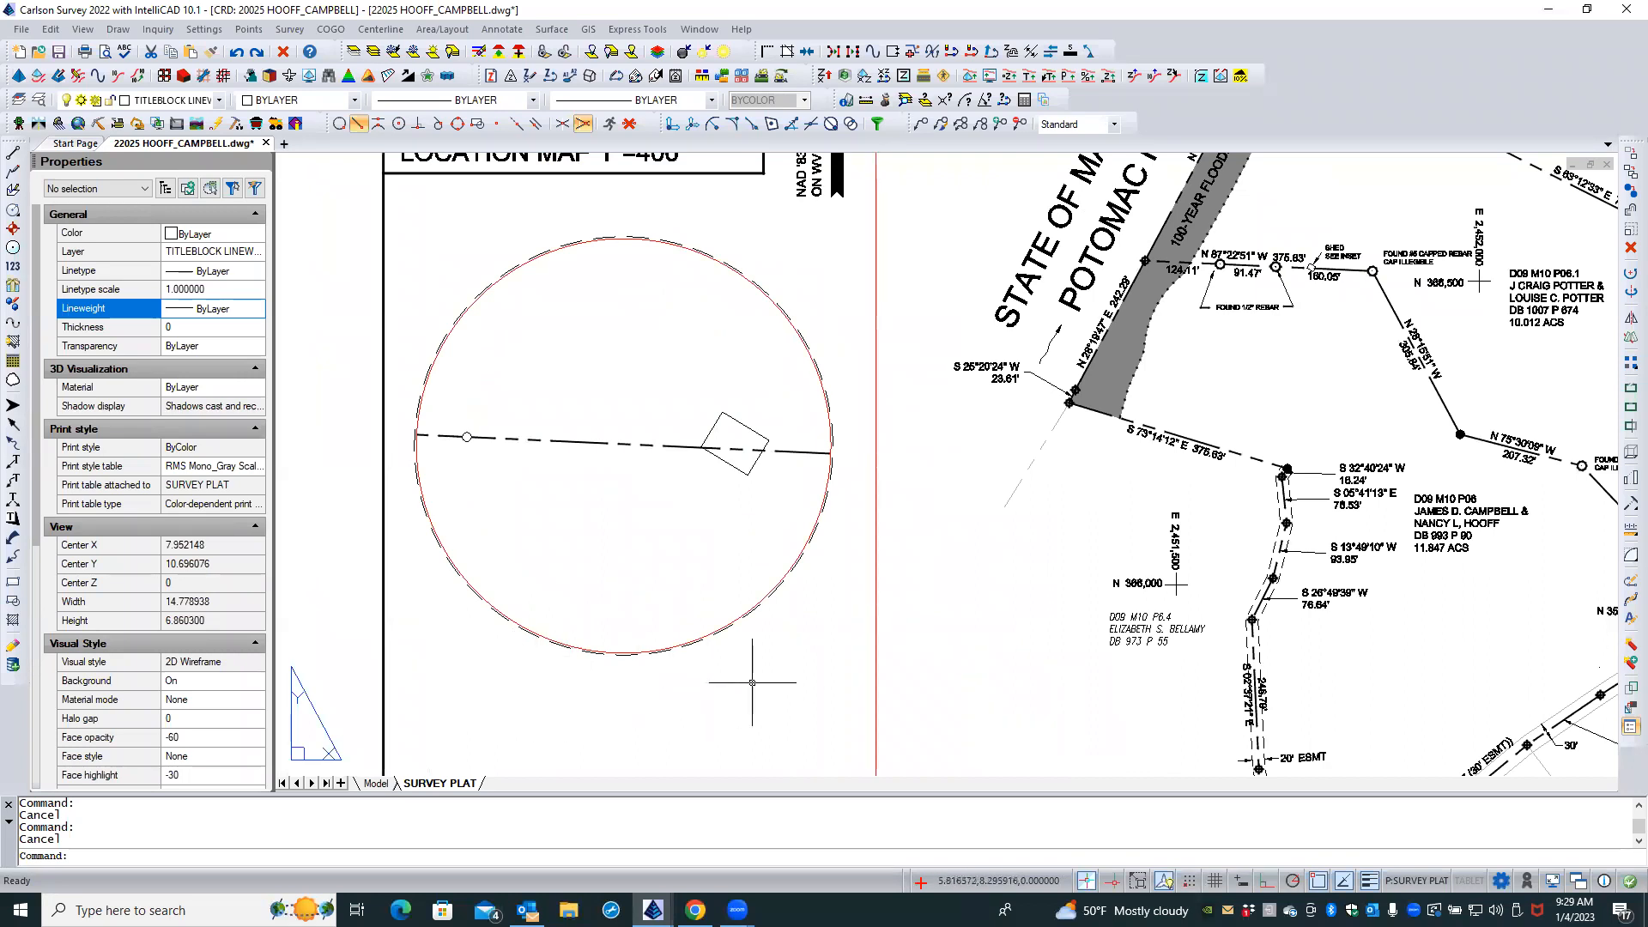
{"action": "left_click", "coordinate": [569, 648]}
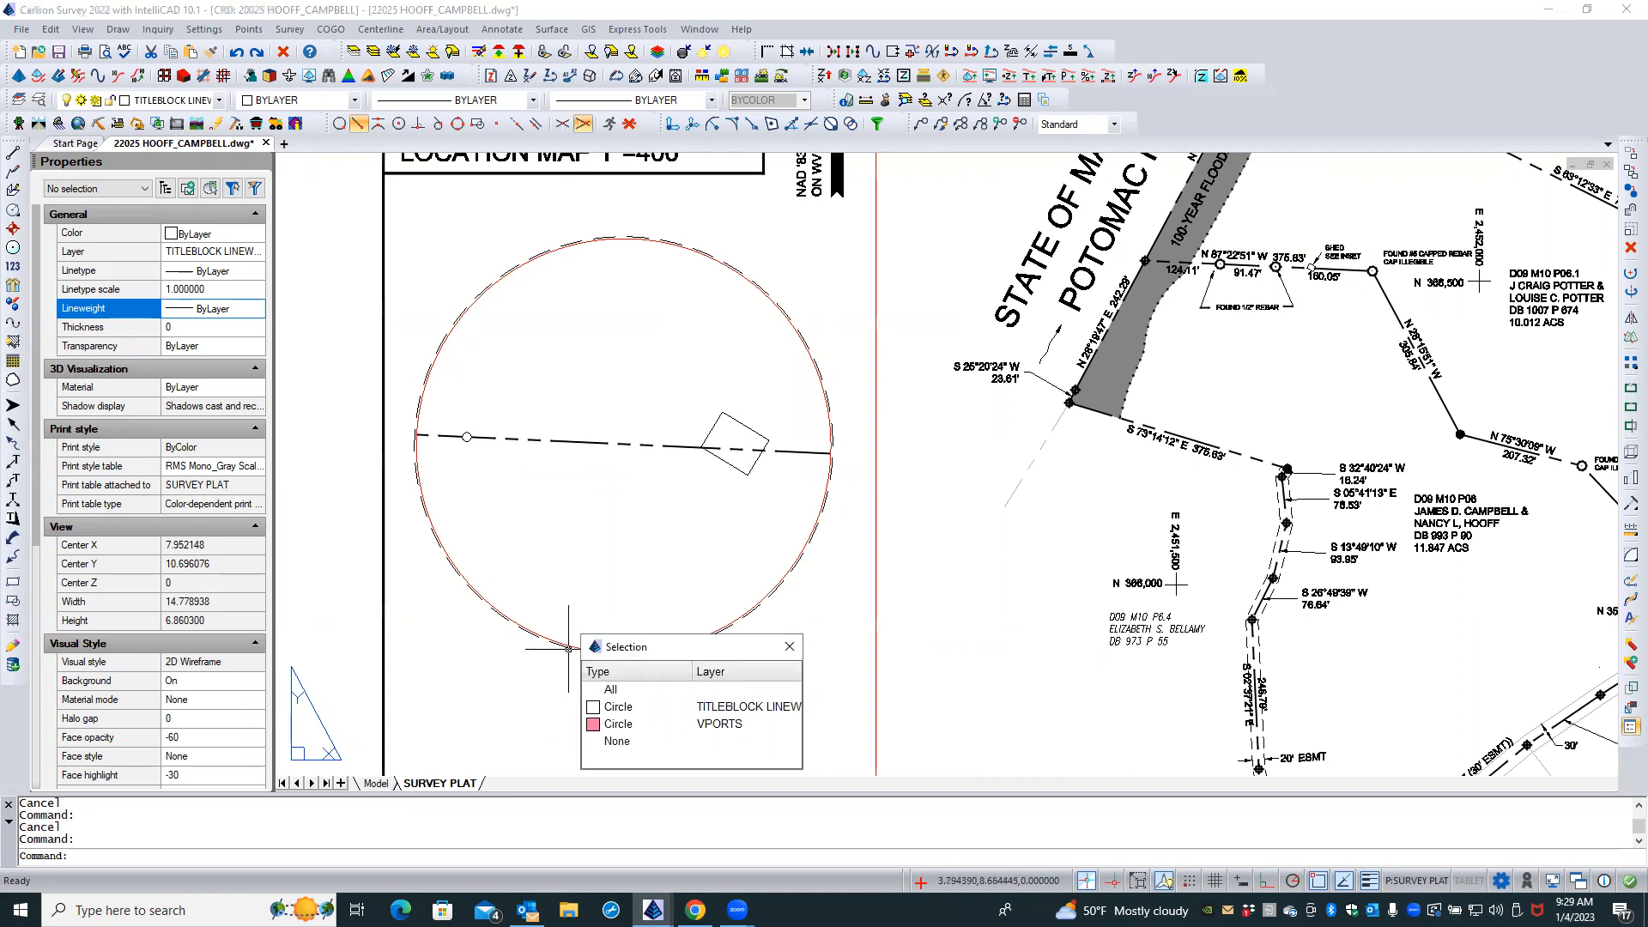
{"action": "left_click", "coordinate": [503, 678]}
{"action": "left_click", "coordinate": [508, 675]}
{"action": "left_click", "coordinate": [519, 672]}
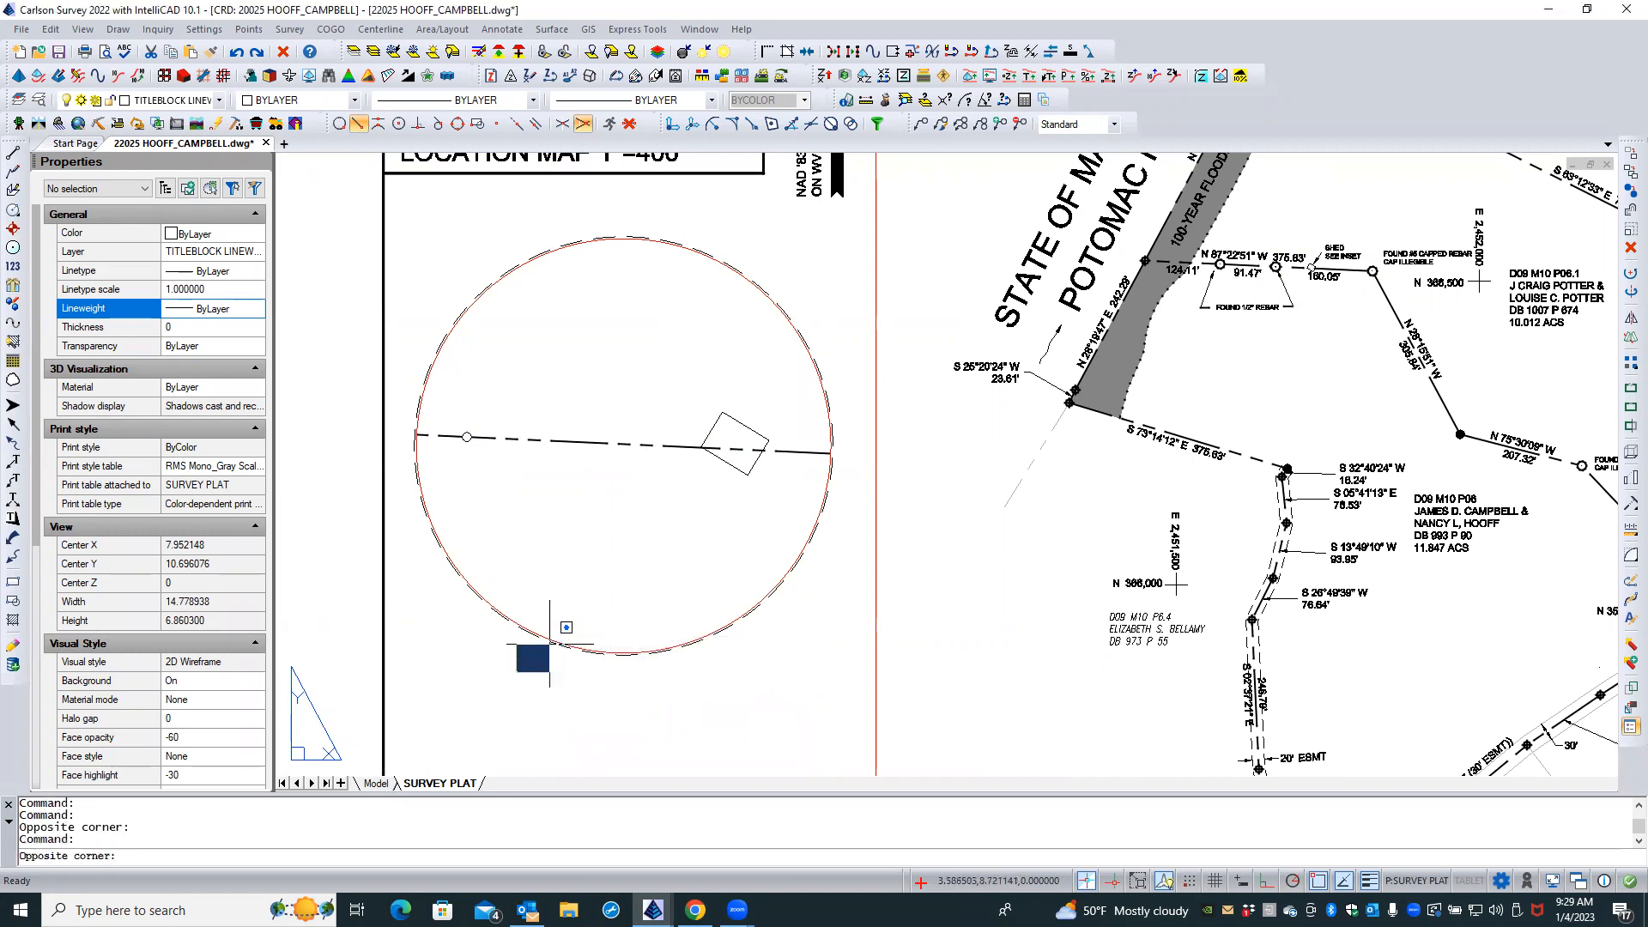
{"action": "left_click", "coordinate": [538, 652]}
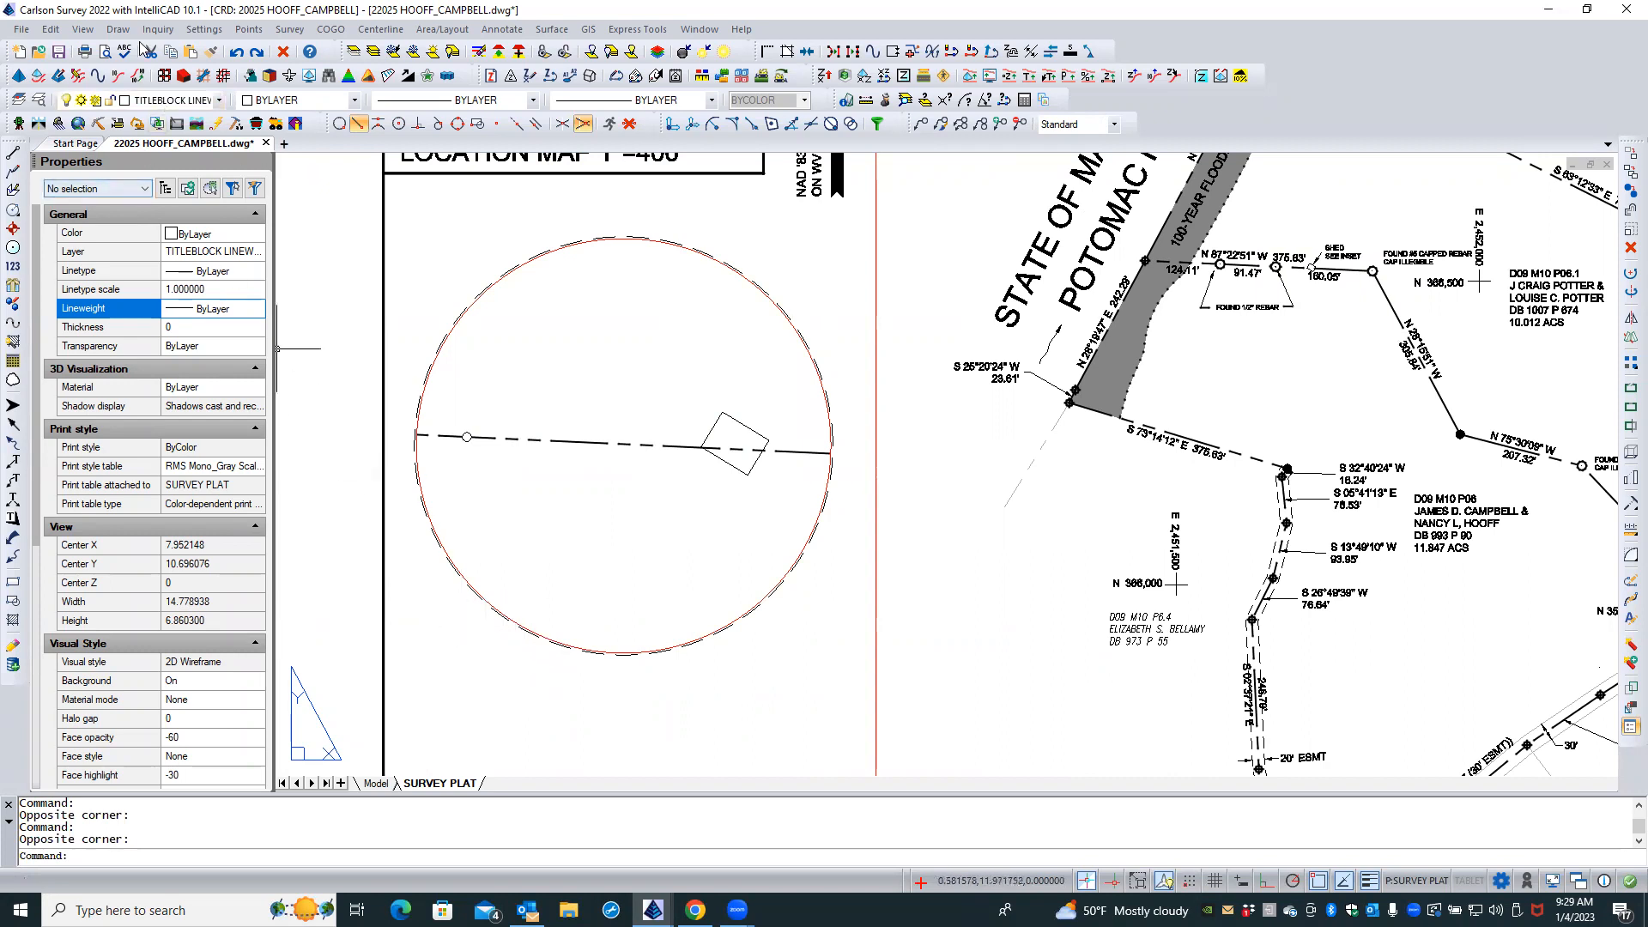
{"action": "left_click", "coordinate": [118, 29]}
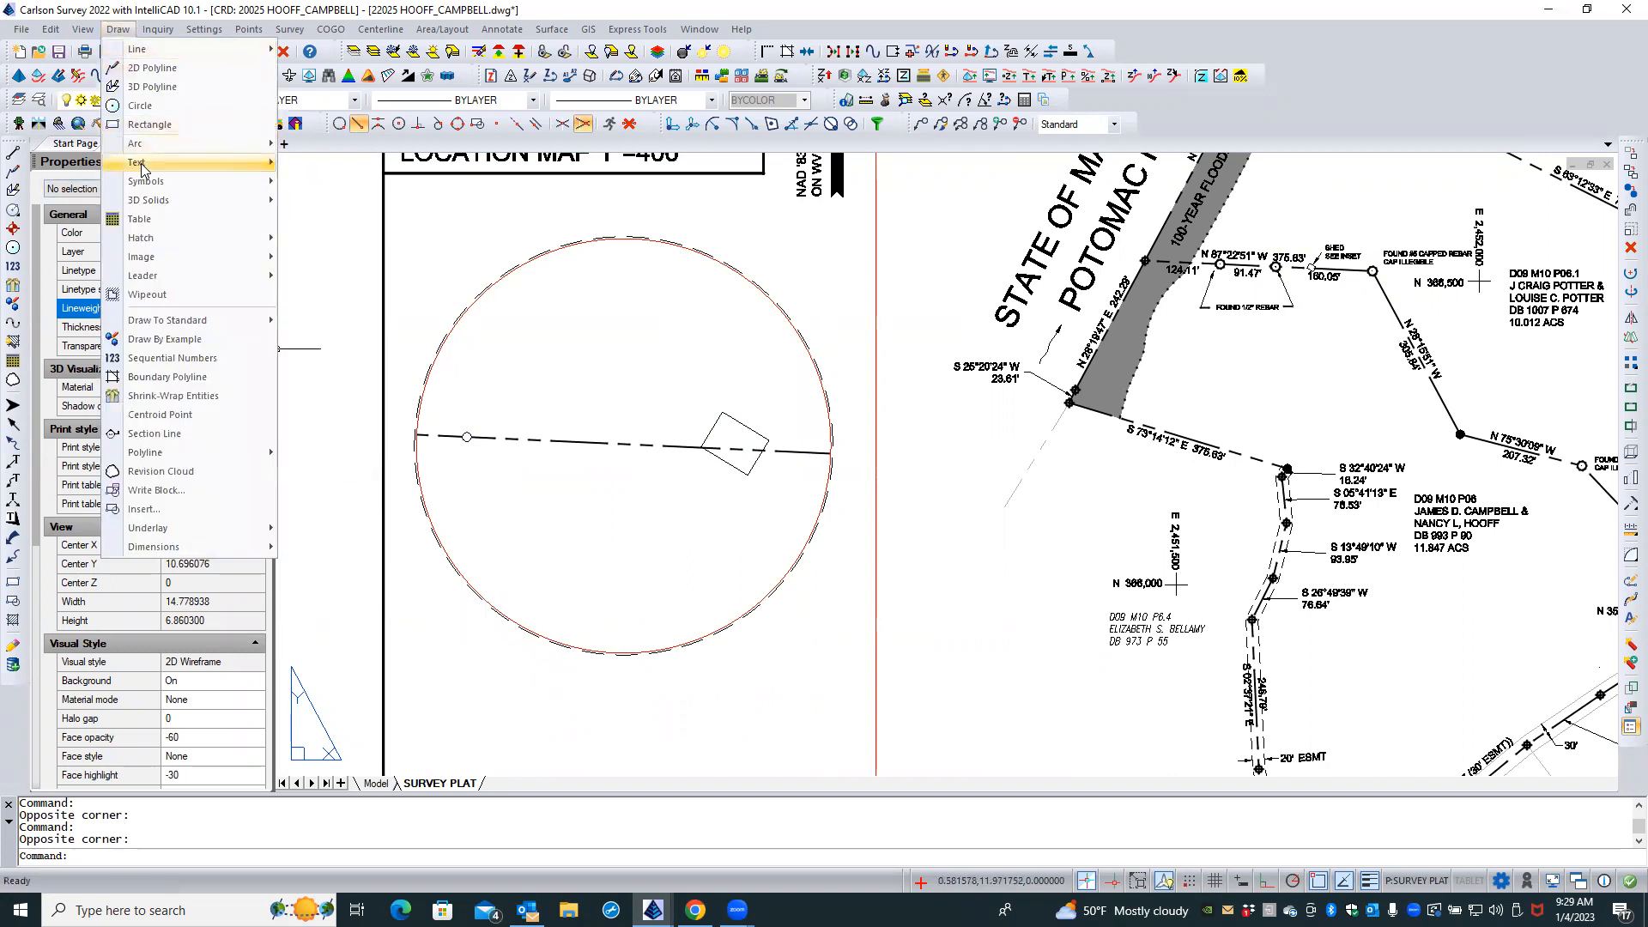
{"action": "mouse_move", "coordinate": [144, 163]}
{"action": "left_click", "coordinate": [309, 182]}
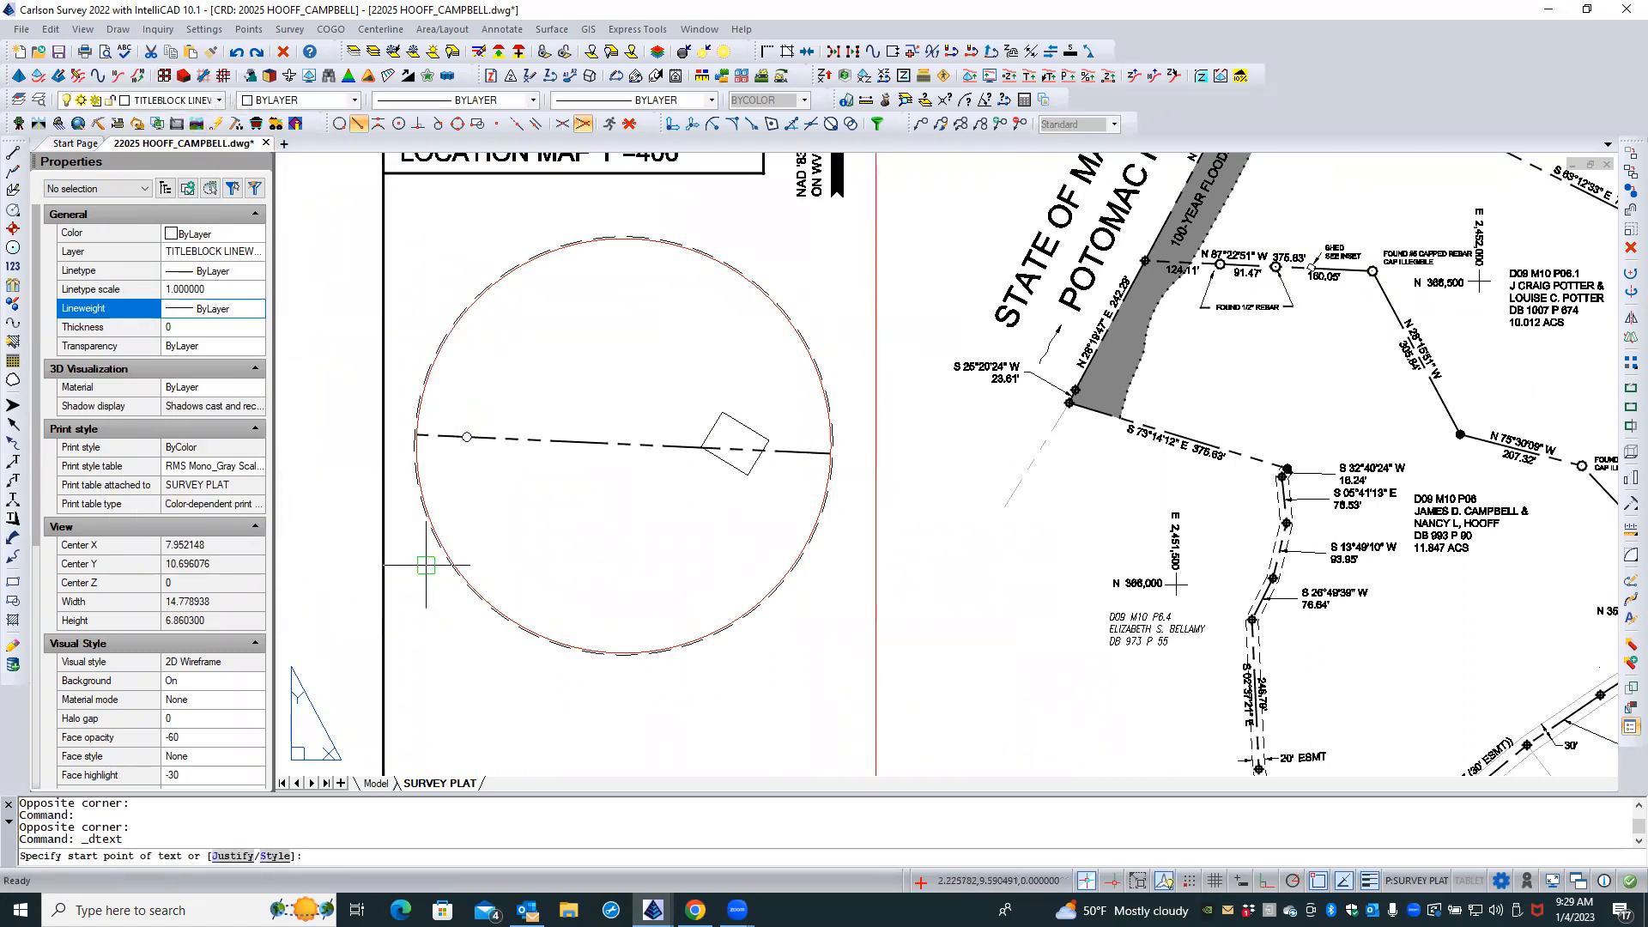
{"action": "left_click", "coordinate": [474, 679]}
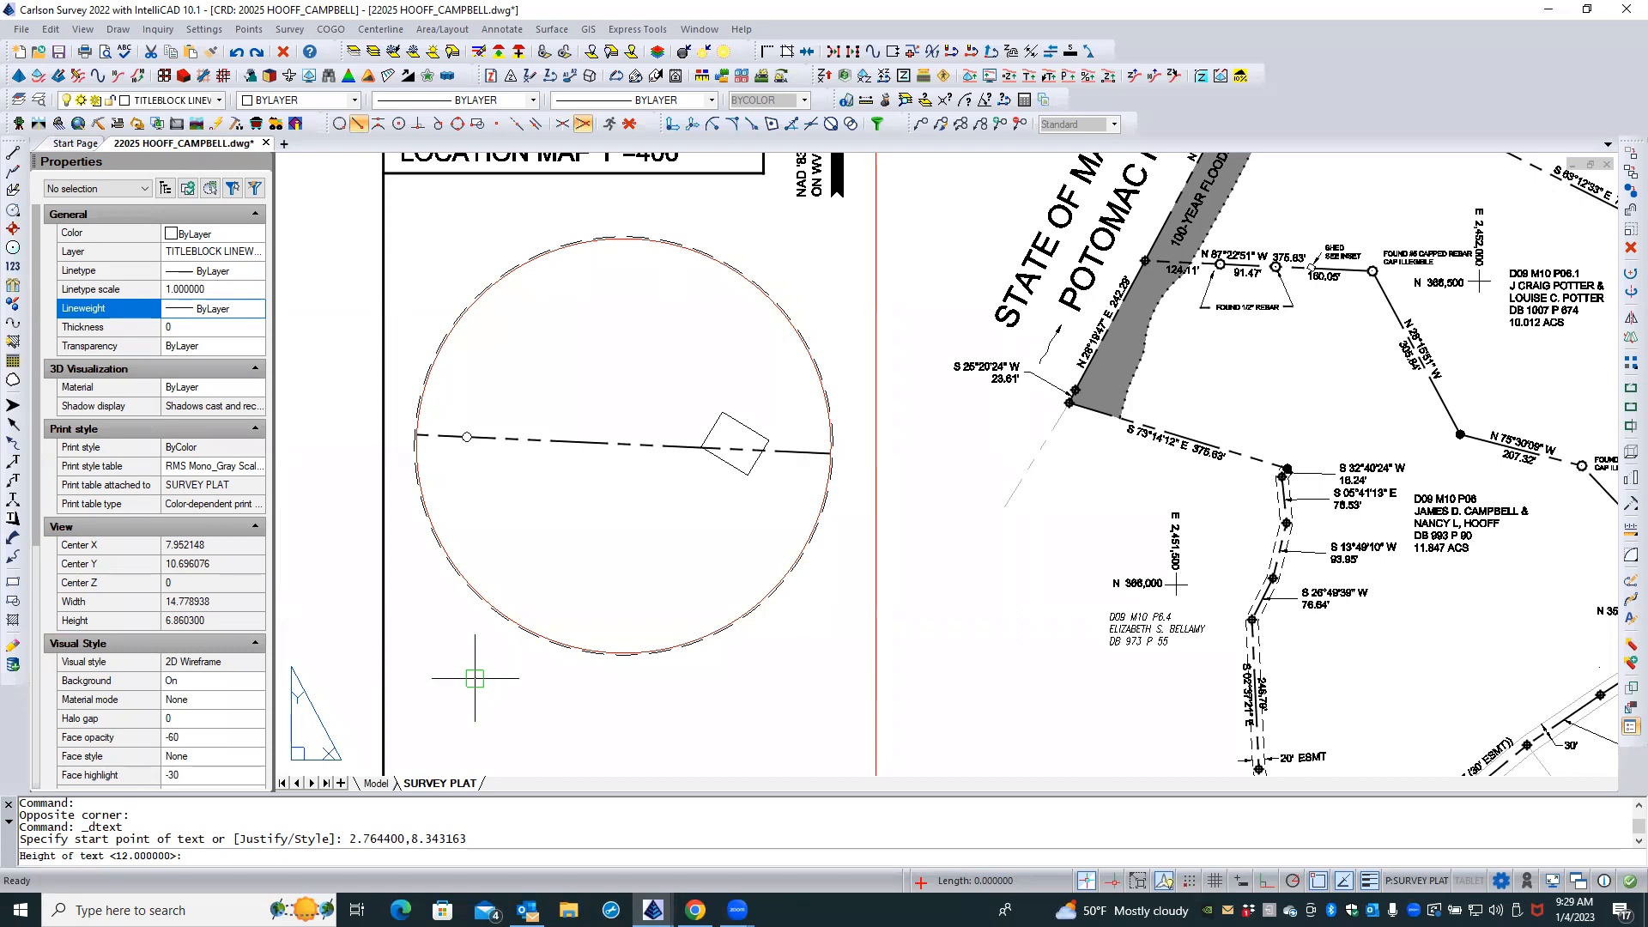
{"action": "type", "text": ".1"}
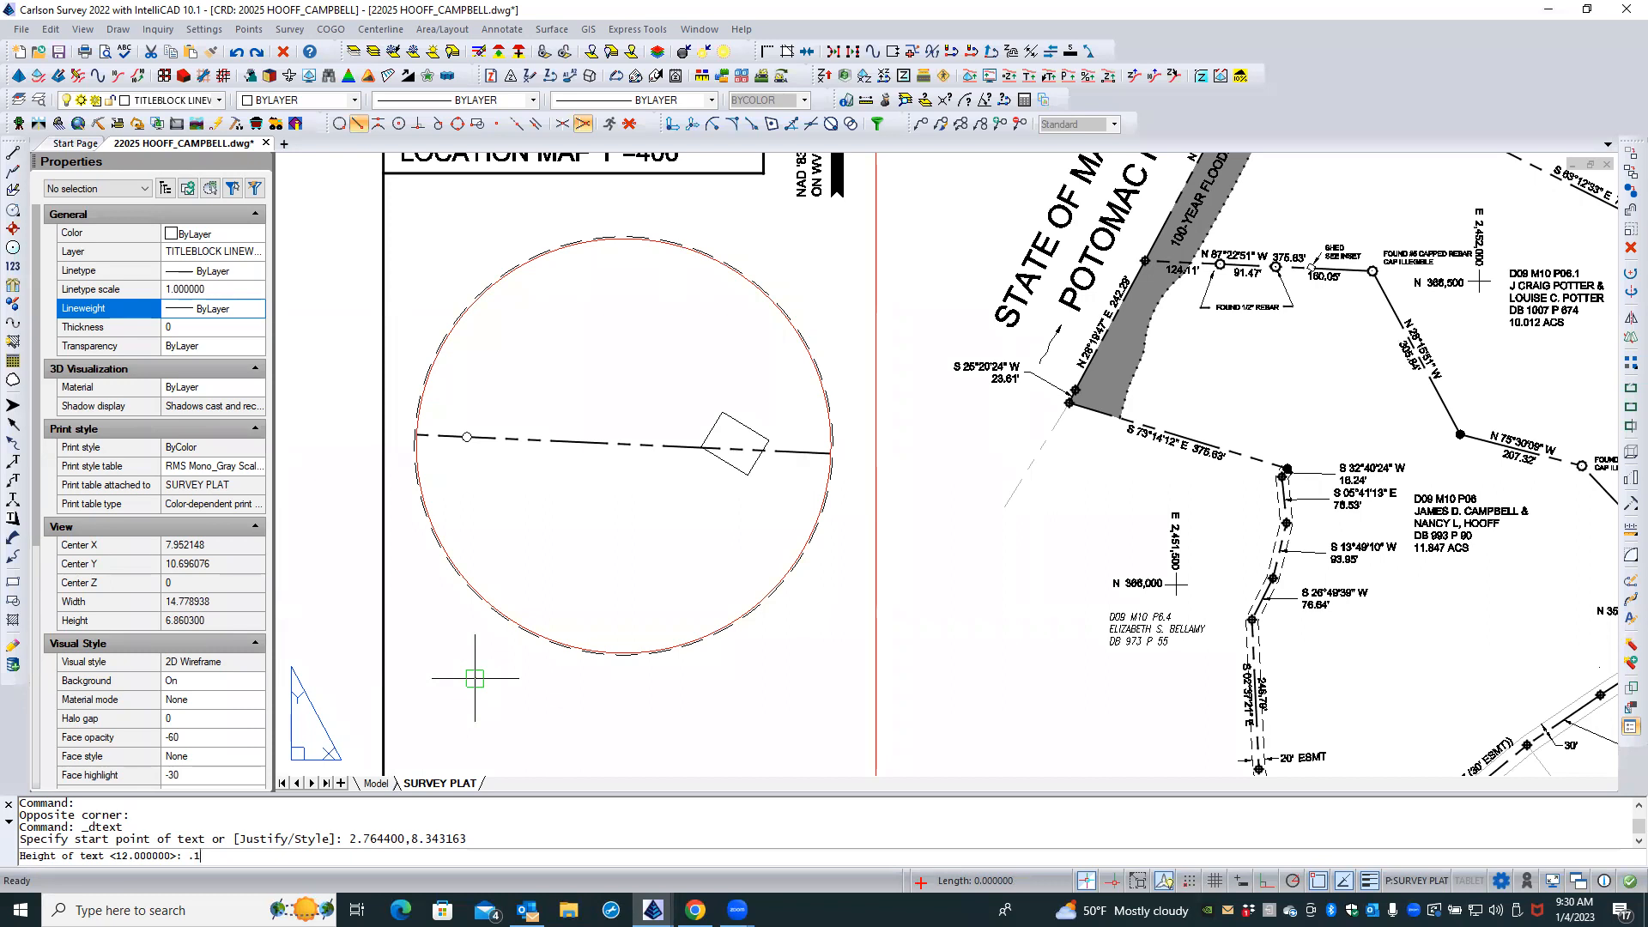
{"action": "key", "text": "Return"}
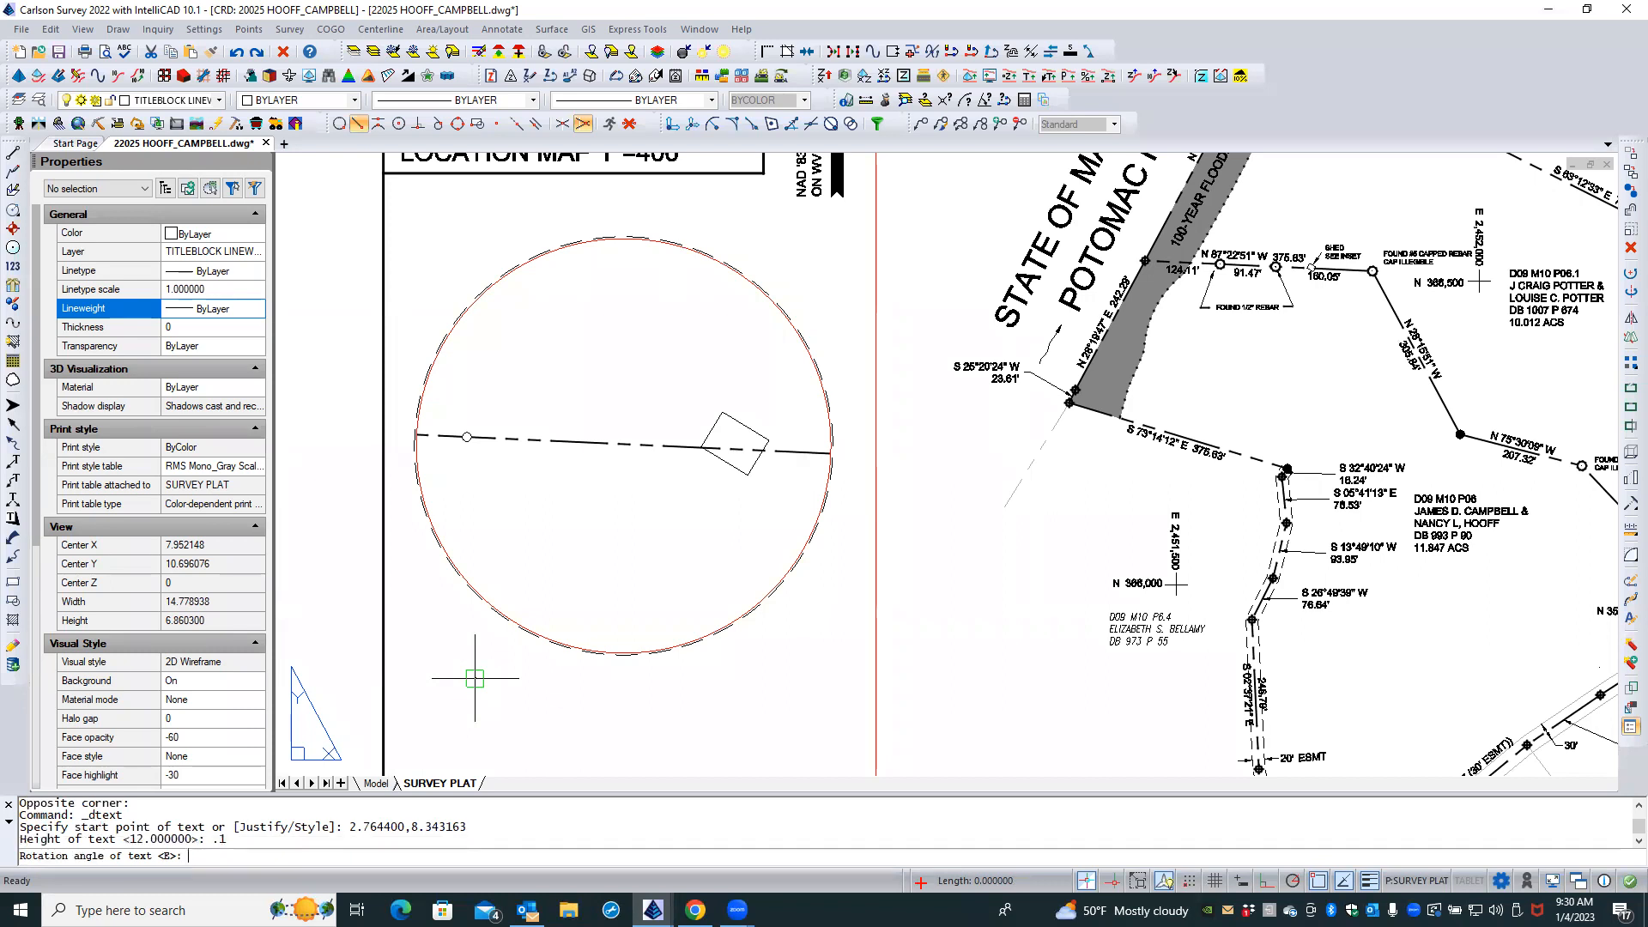
{"action": "key", "text": "Return"}
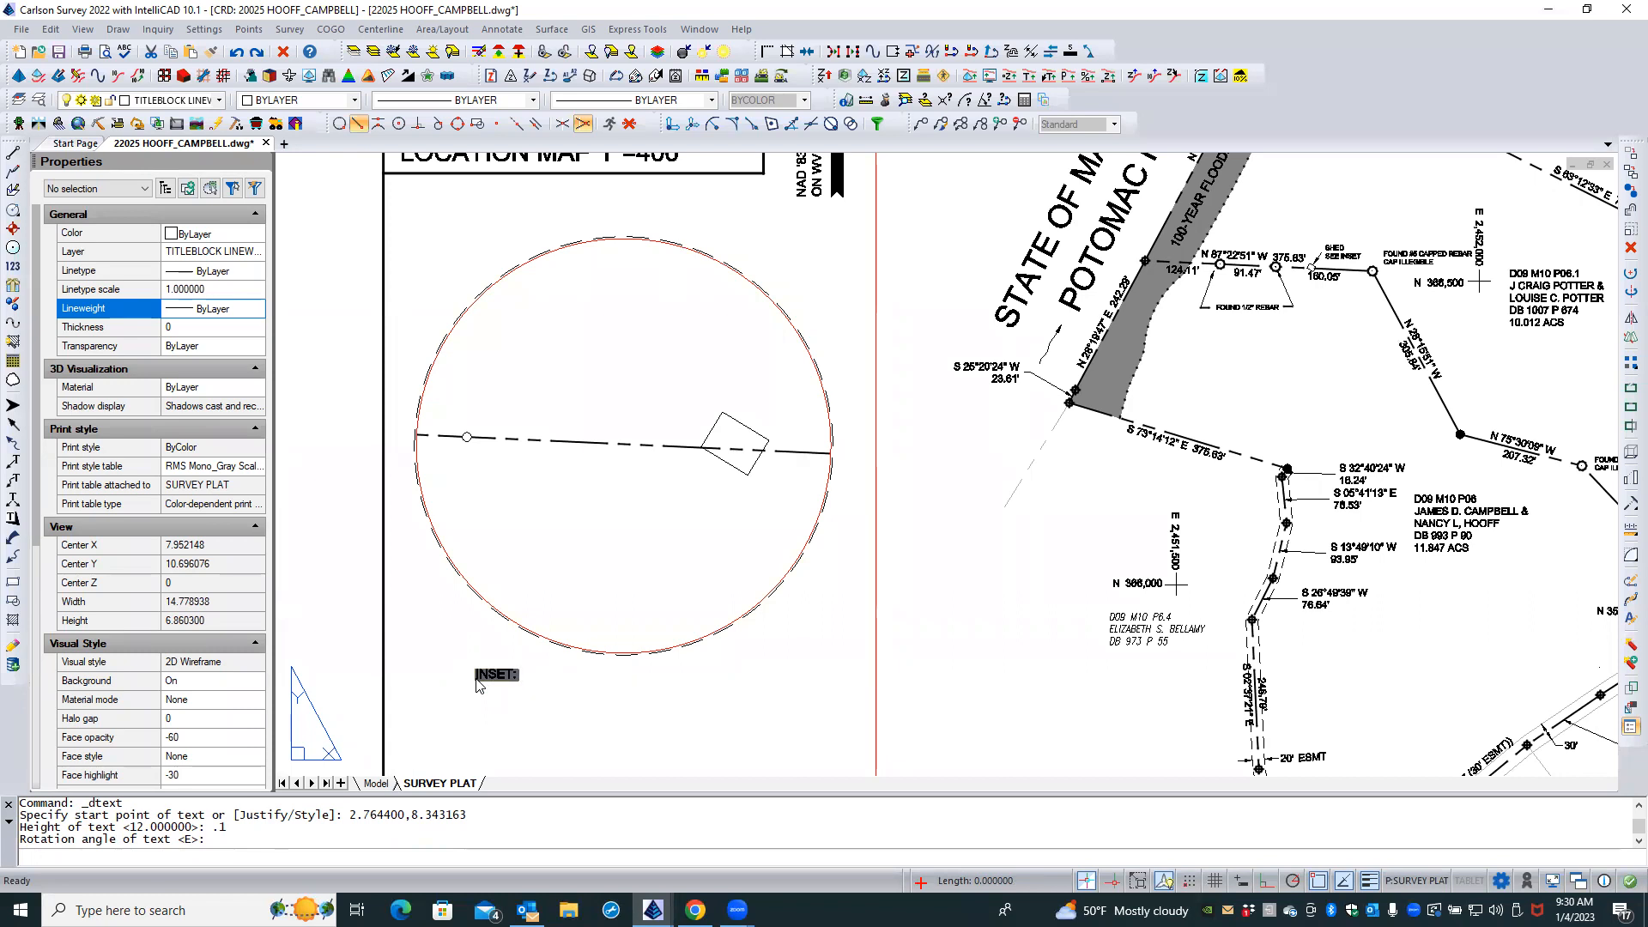
{"action": "type", "text": "1"}
{"action": "key", "text": "Return"}
{"action": "key", "text": "BackSpace"}
{"action": "key", "text": "BackSpace"}
{"action": "key", "text": "BackSpace"}
{"action": "key", "text": "BackSpace"}
{"action": "key", "text": "BackSpace"}
{"action": "key", "text": "BackSpace"}
{"action": "key", "text": "Return"}
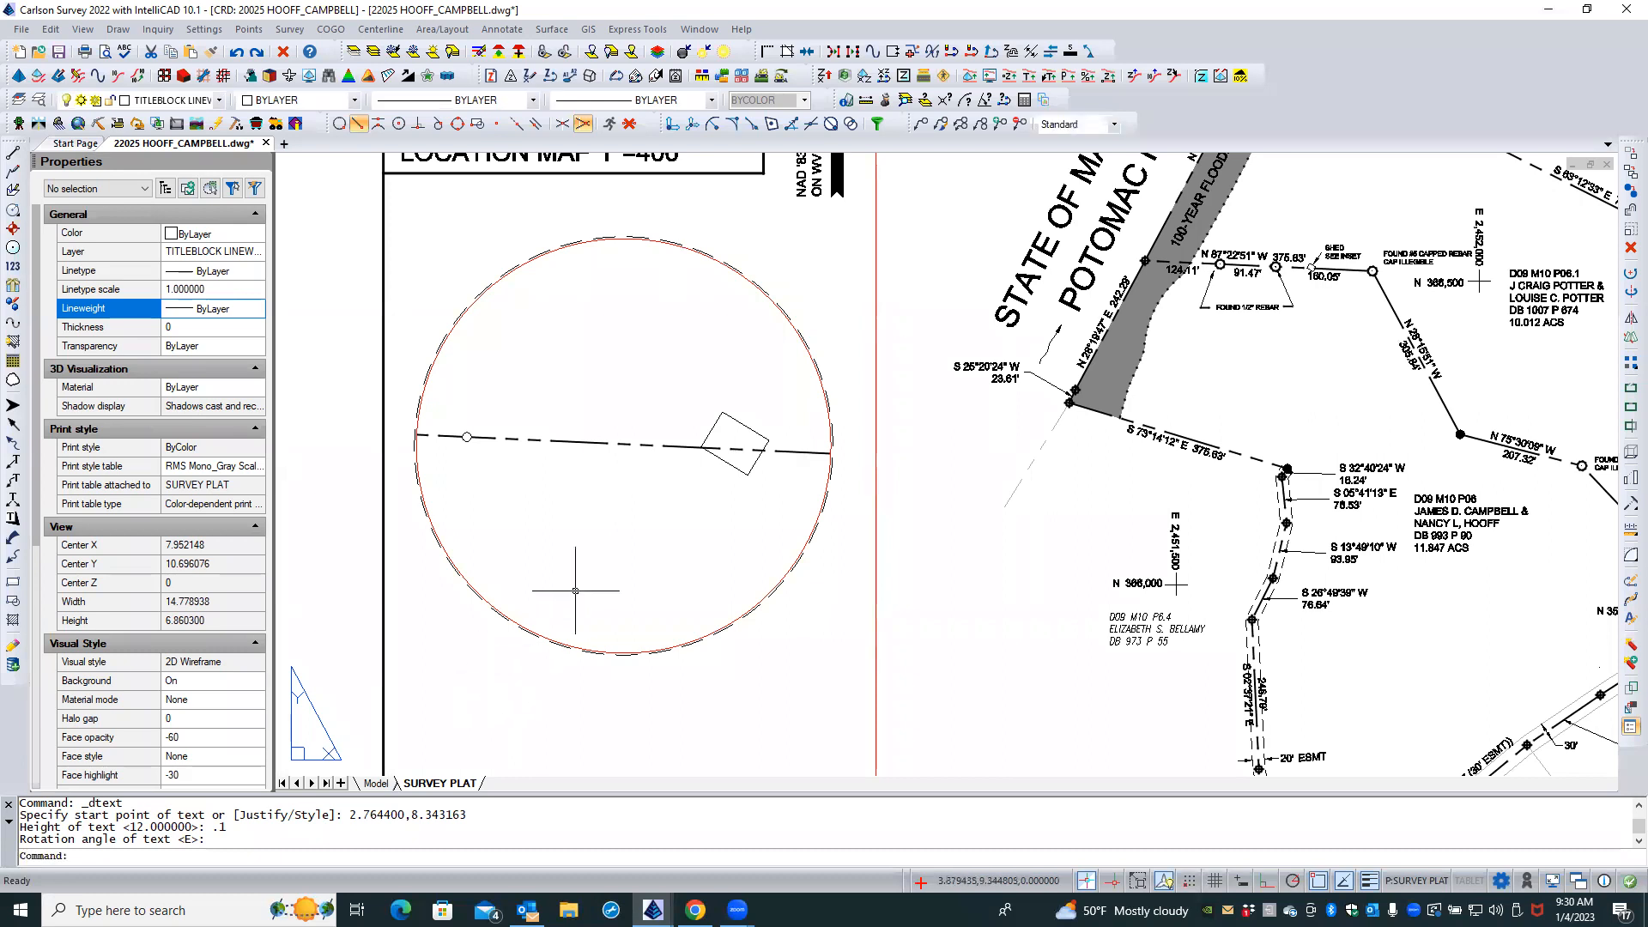
Copy the location map's title and scale text to just below the circular inset viewport
{"action": "scroll", "coordinate": [603, 414], "scroll_direction": "down", "scroll_amount": 2}
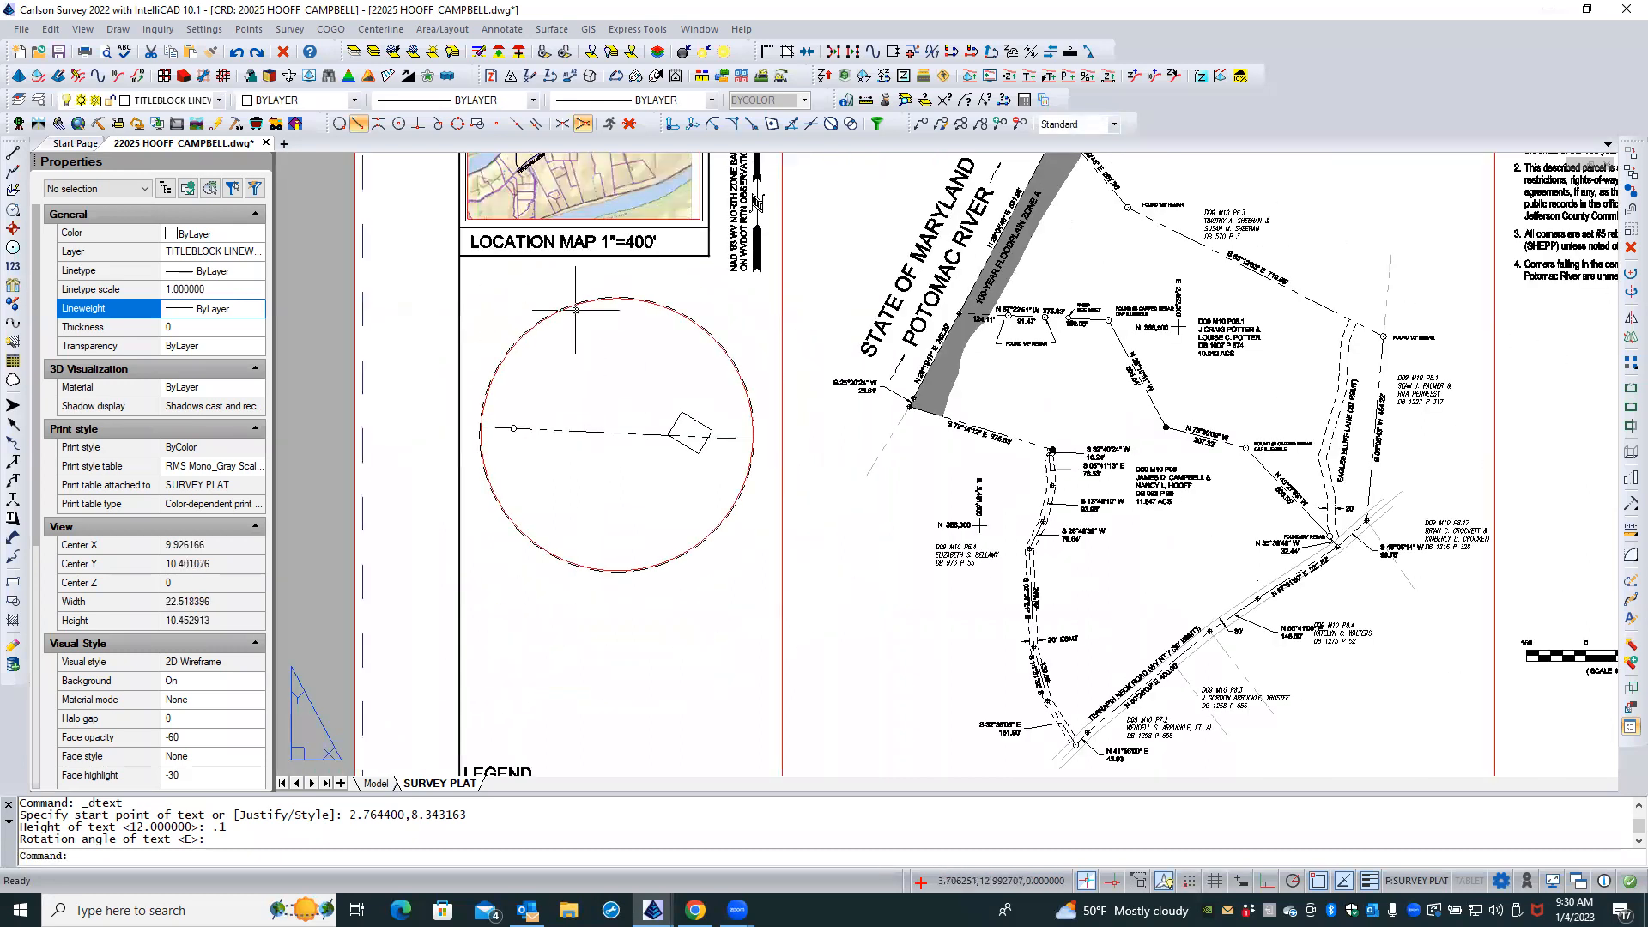
{"action": "left_click", "coordinate": [568, 240]}
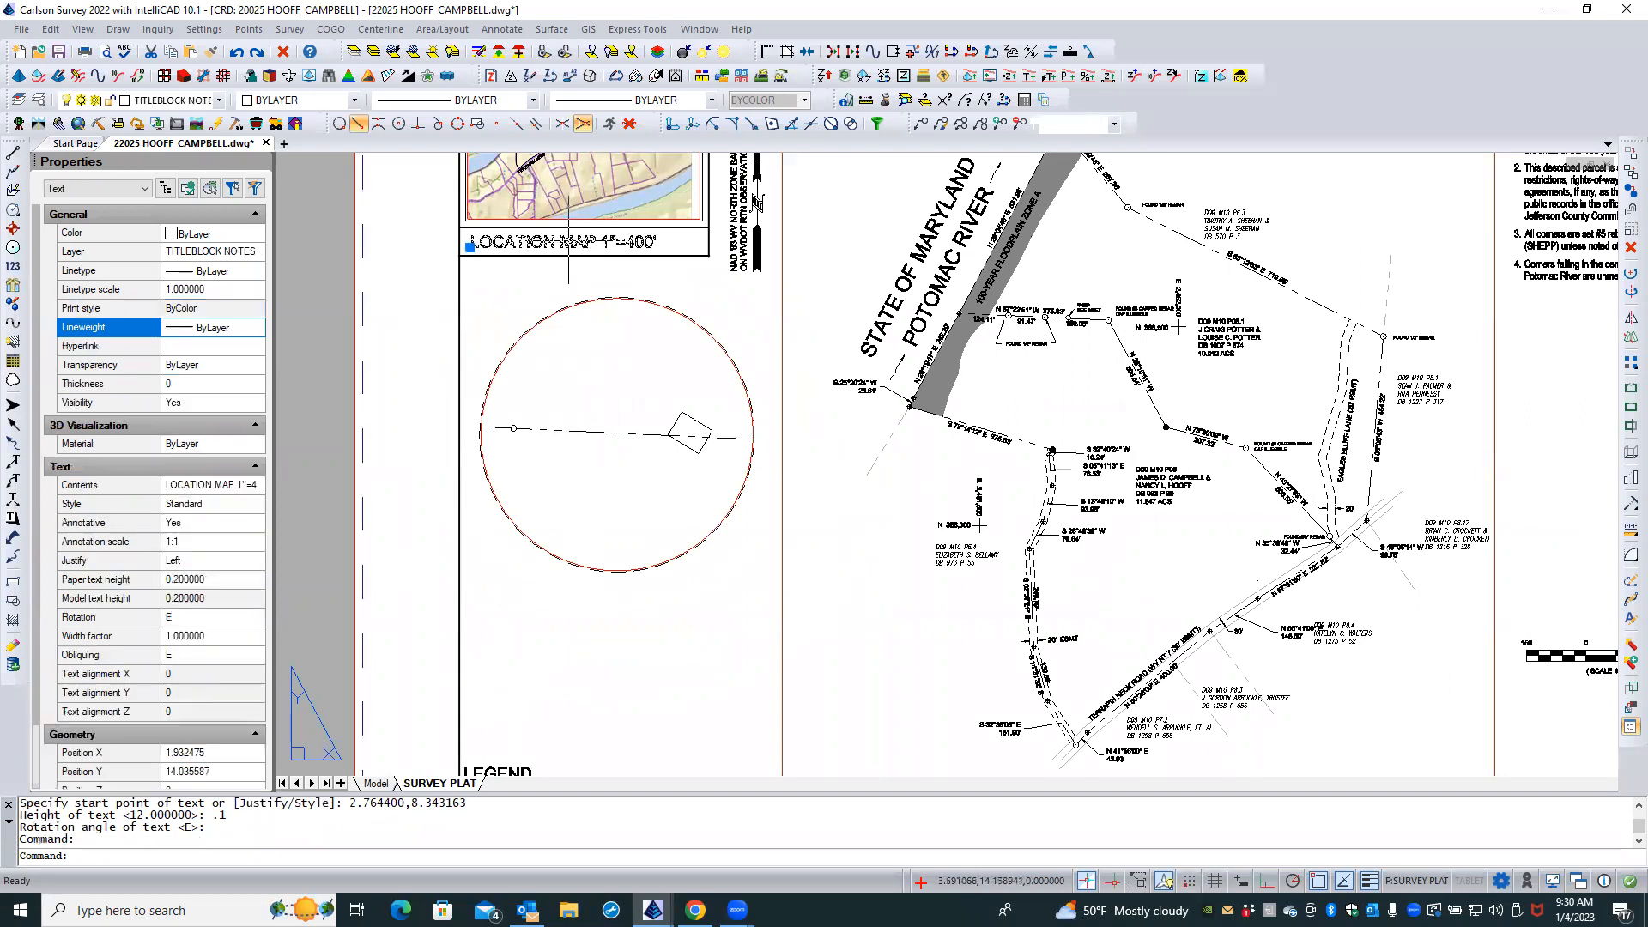
{"action": "right_click", "coordinate": [568, 241]}
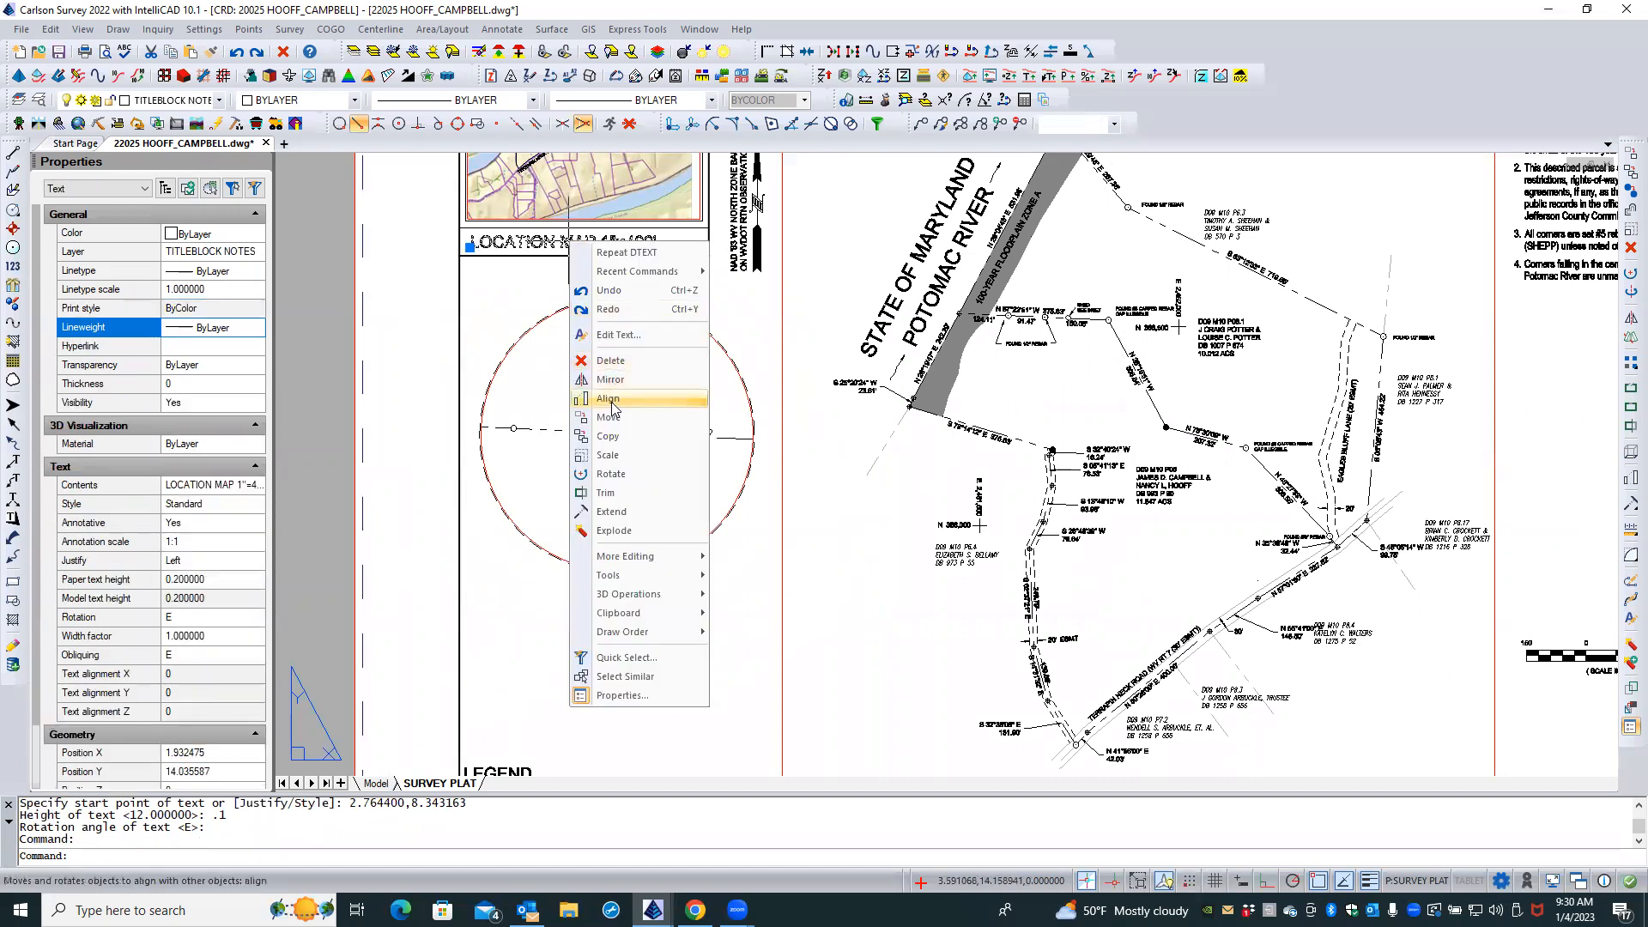
{"action": "left_click", "coordinate": [608, 436]}
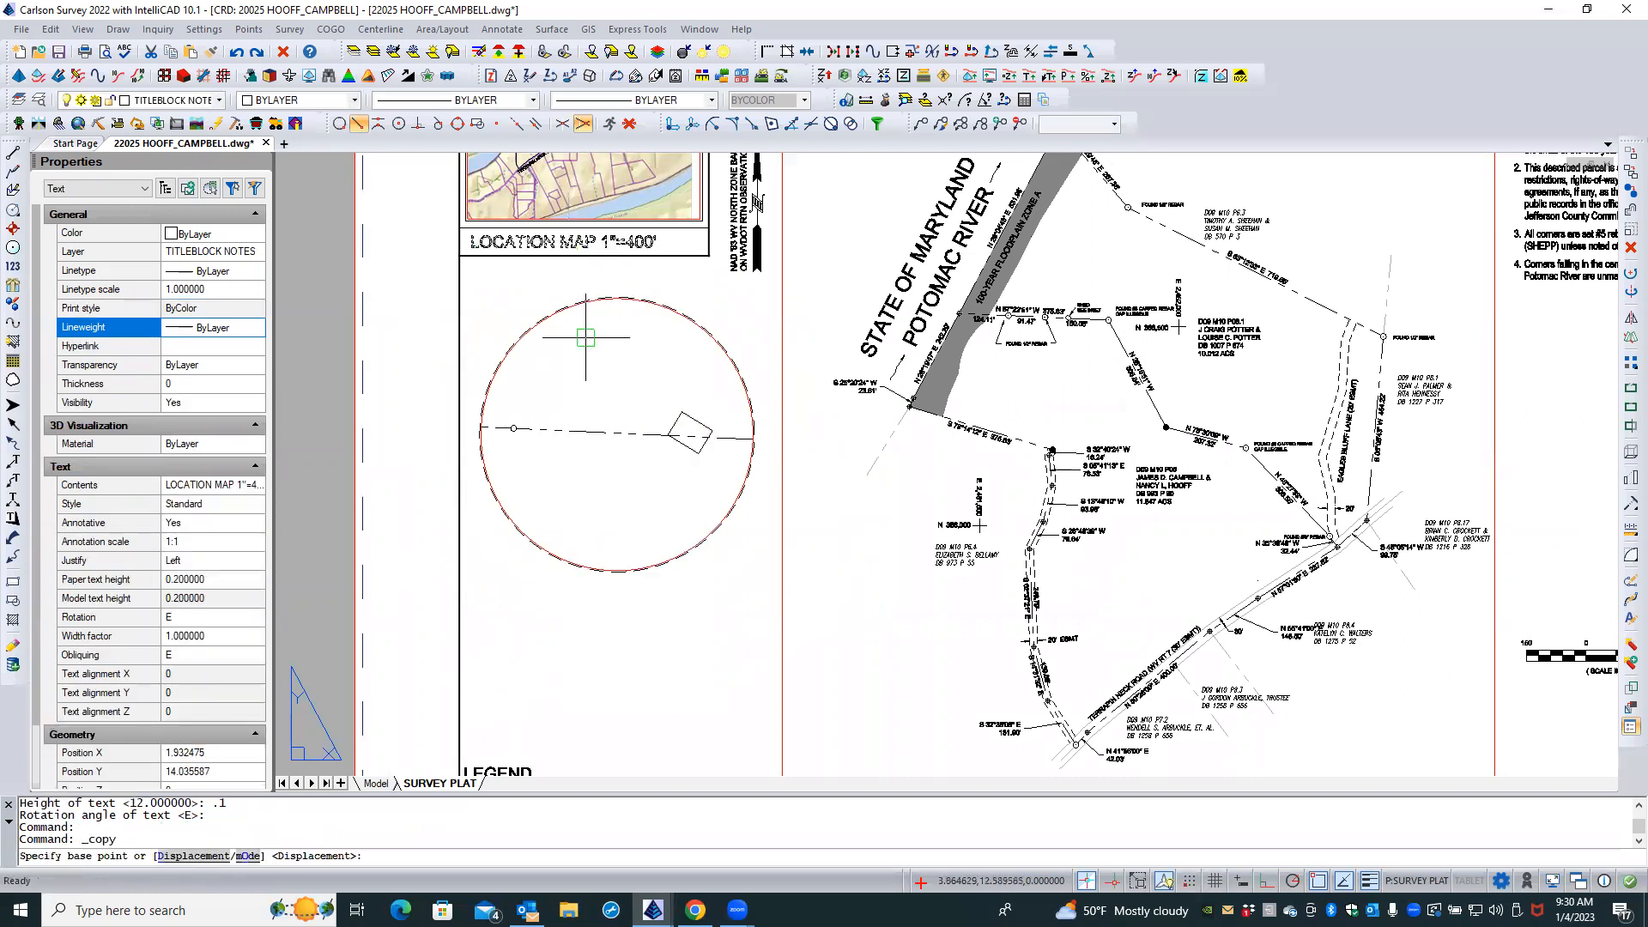
{"action": "left_click", "coordinate": [564, 287]}
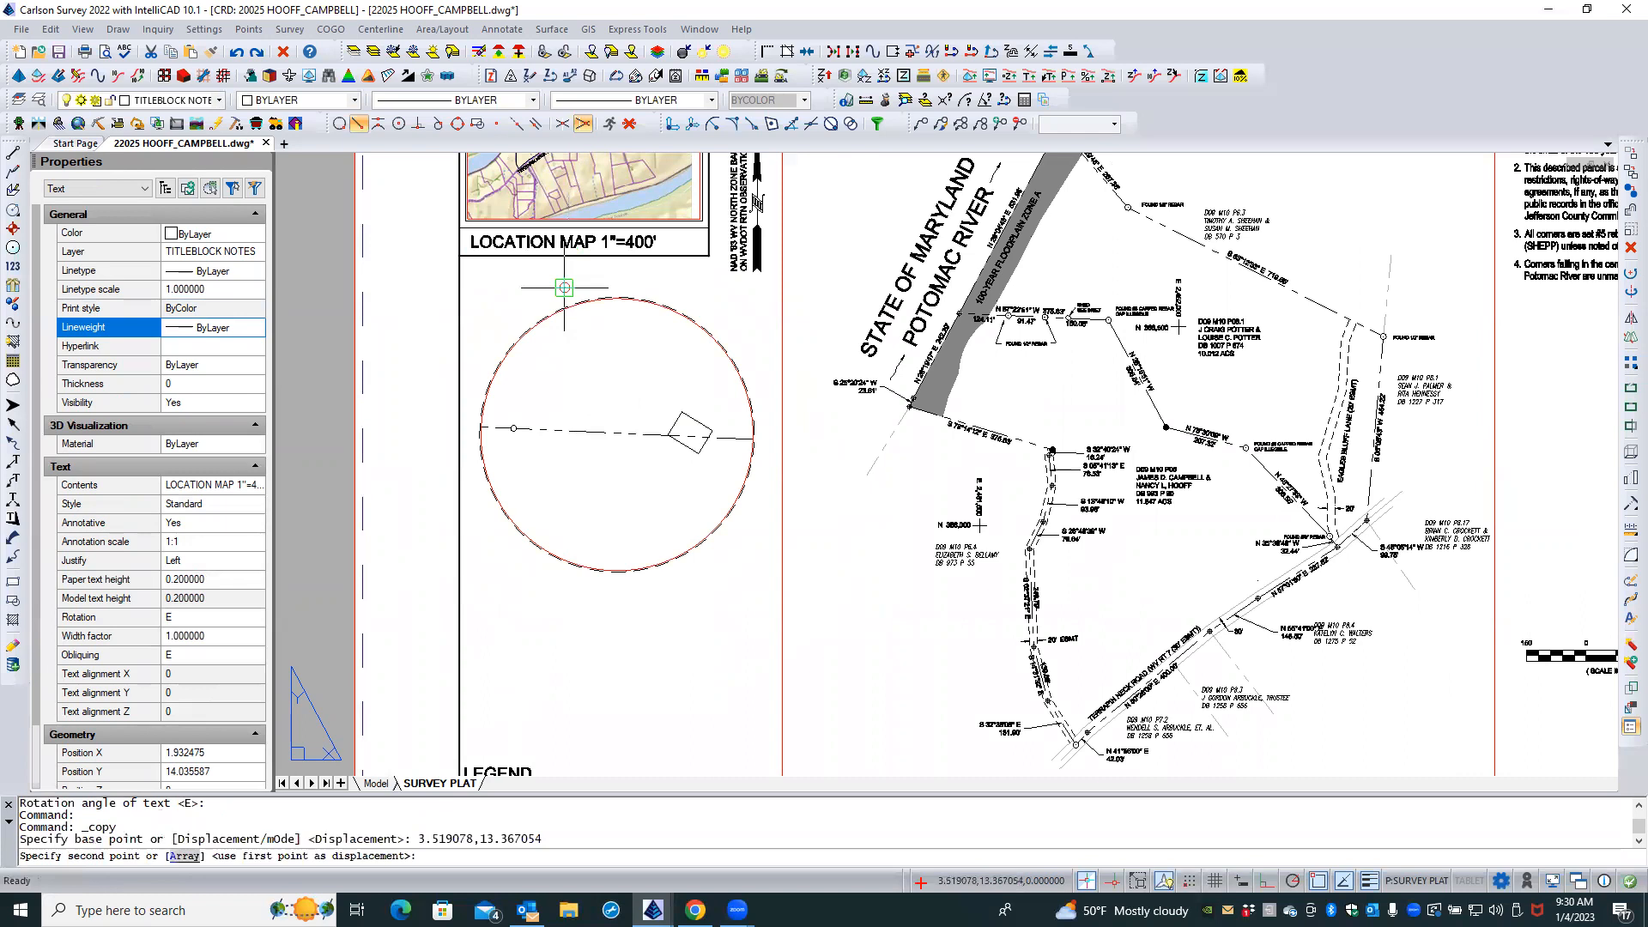
{"action": "left_click", "coordinate": [610, 633]}
{"action": "key", "text": "Escape"}
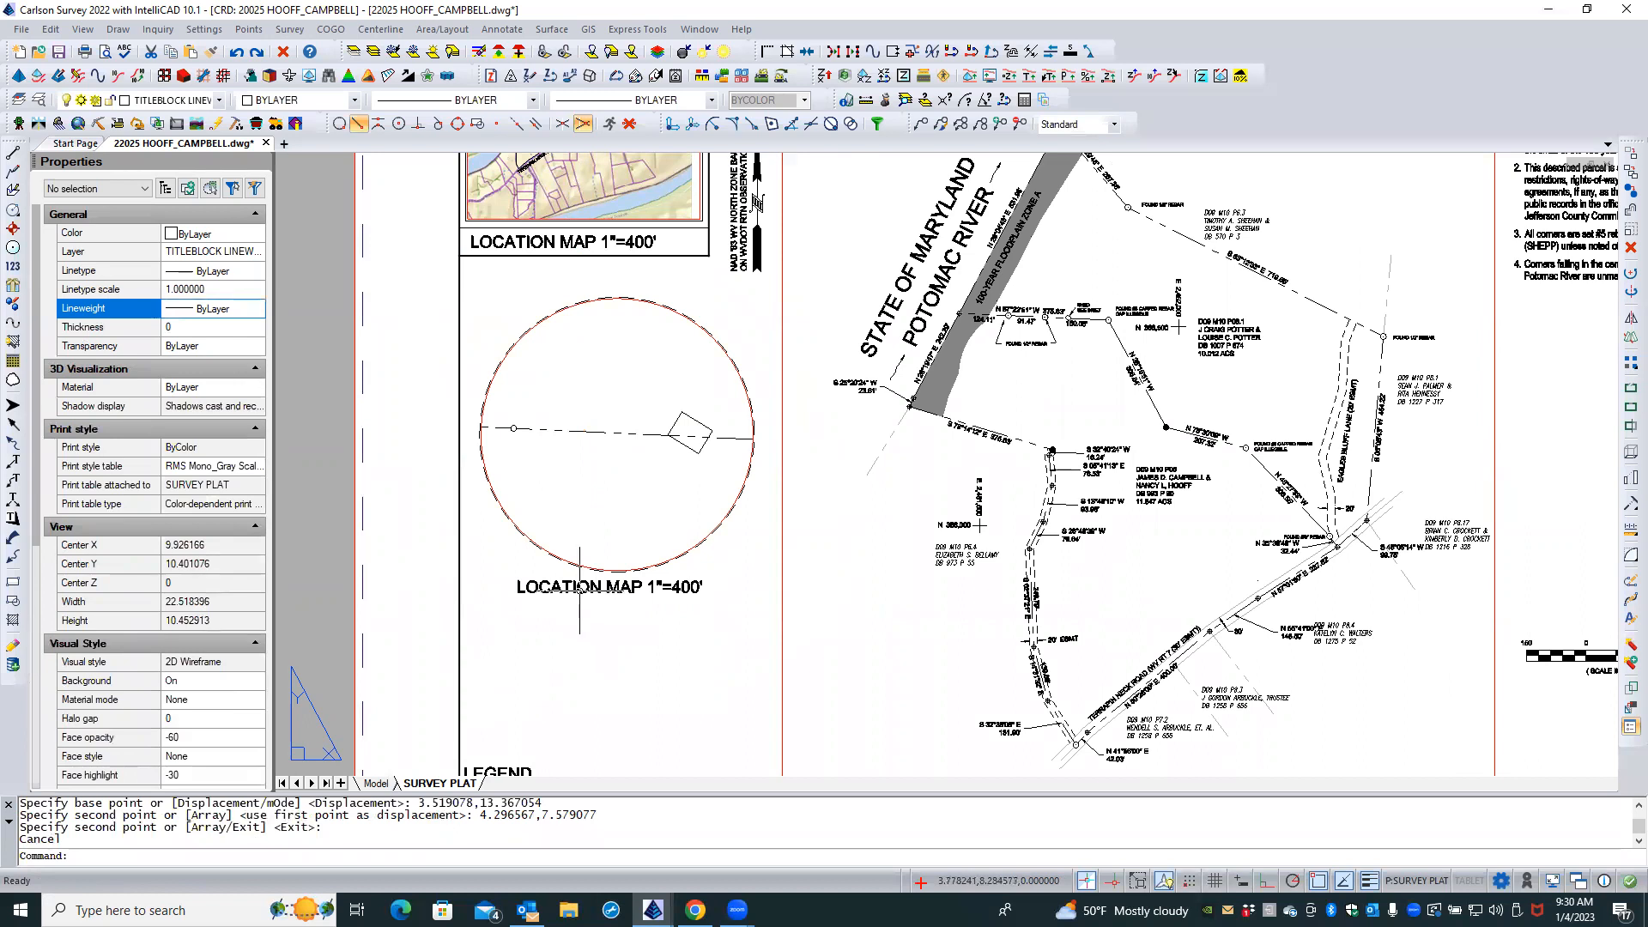
Try to replace the copied label's text below the circle with "INSET: 1"=20"
{"action": "double_click", "coordinate": [580, 590]}
{"action": "key", "text": "ctrl+c"}
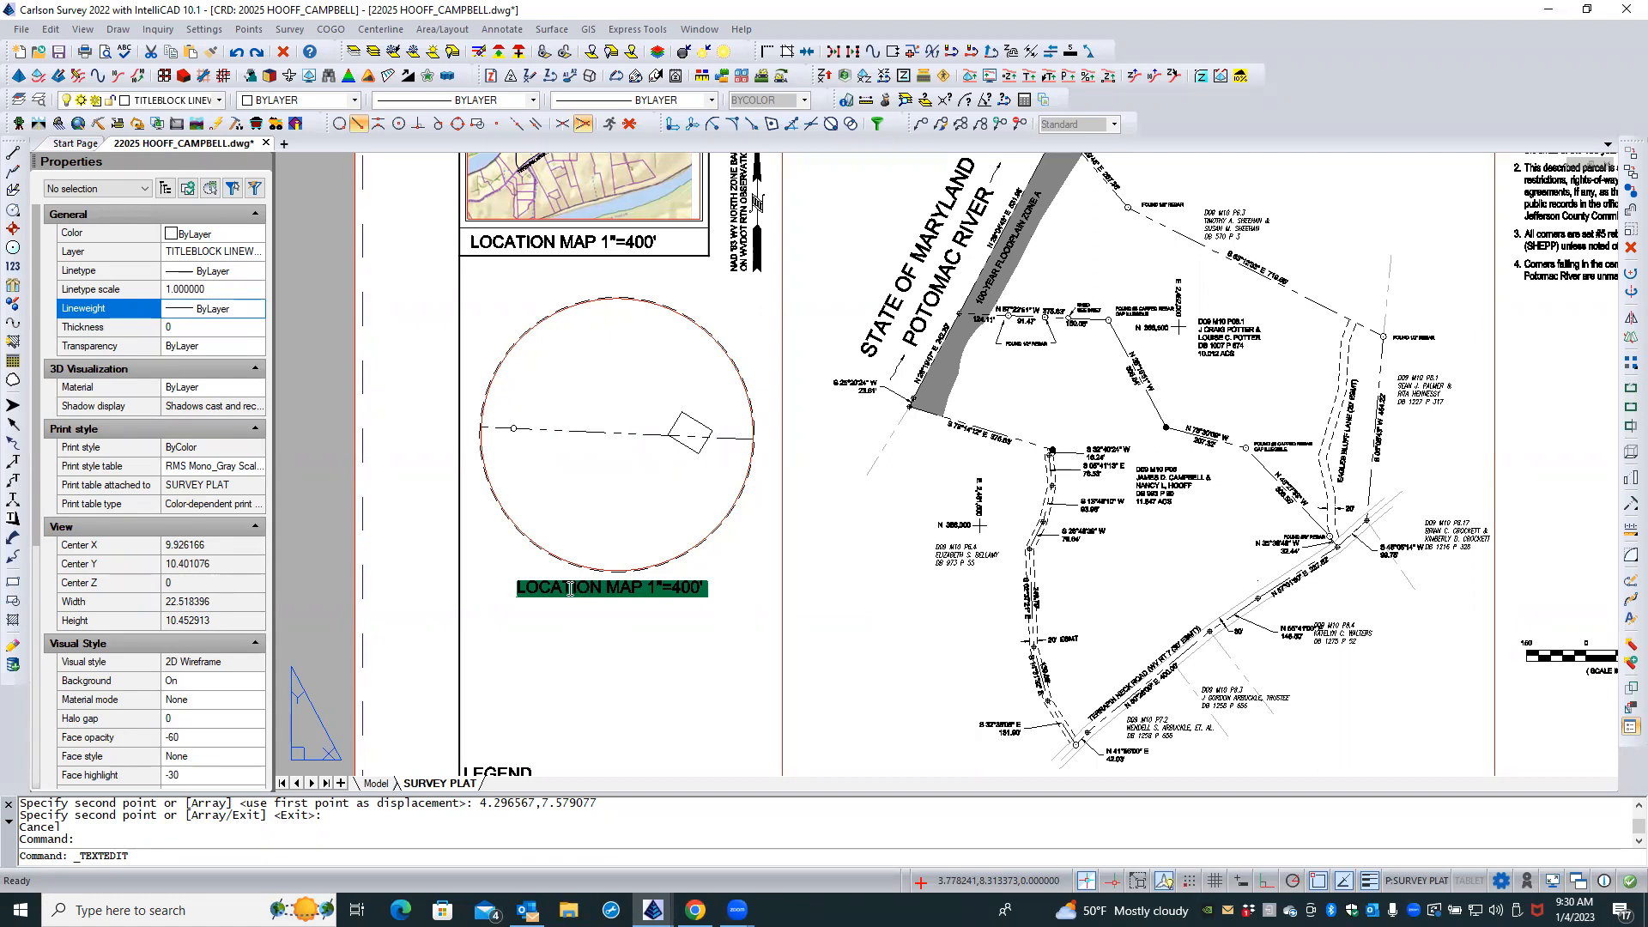
{"action": "key", "text": "Delete"}
{"action": "type", "text": "SET"}
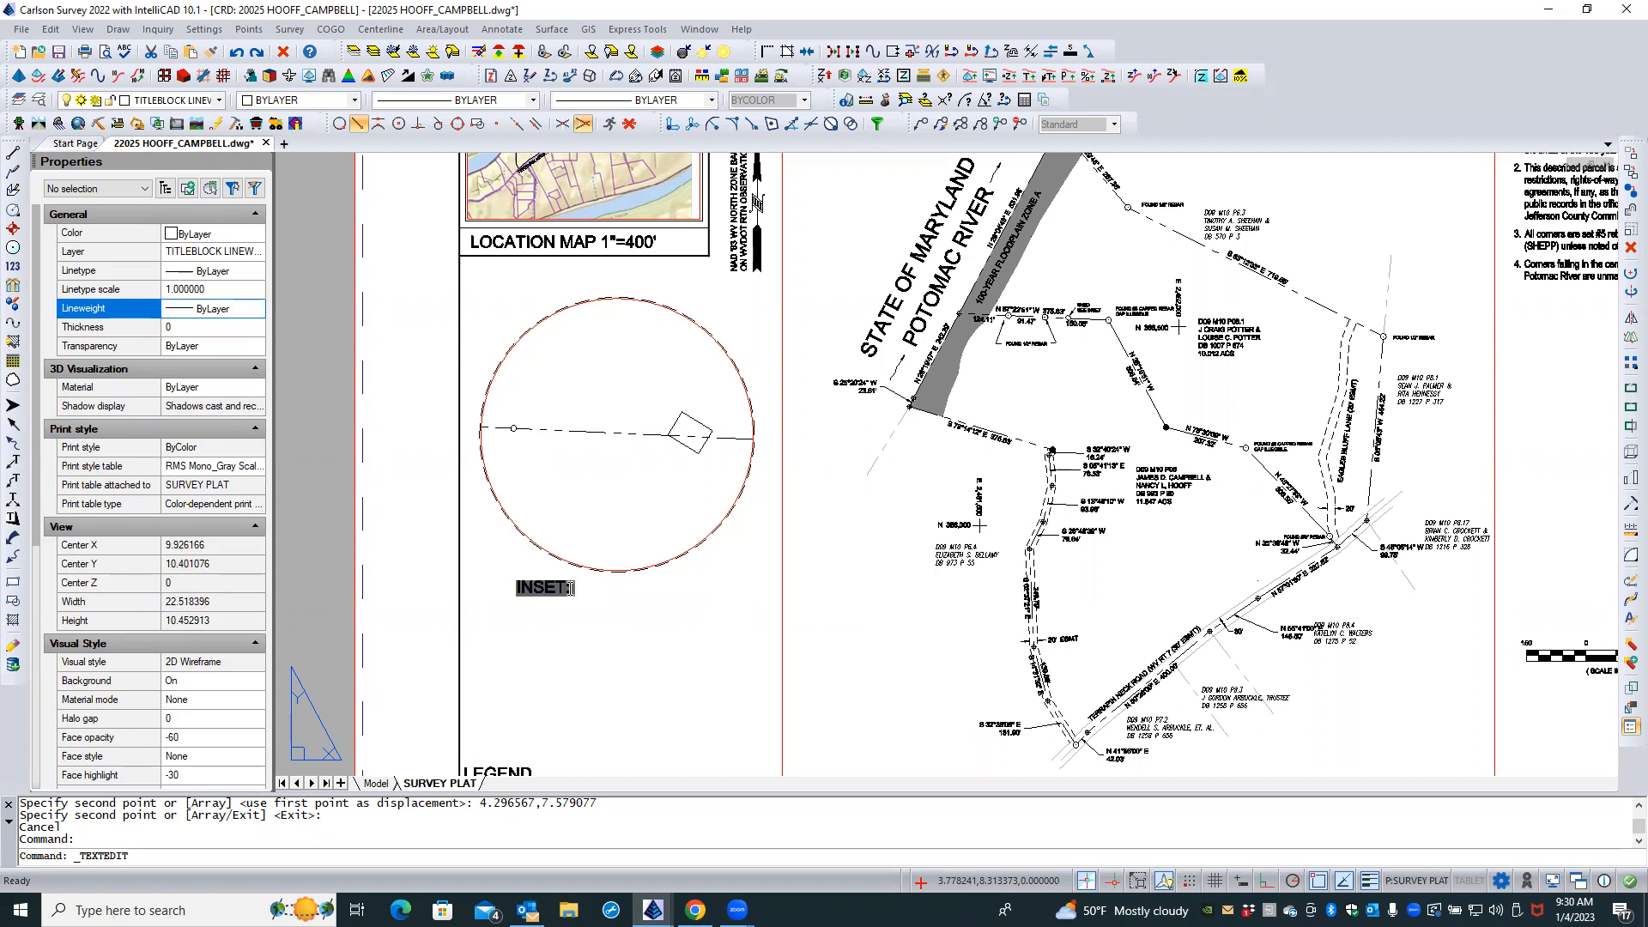
{"action": "type", "text": " 1\"=20"}
{"action": "key", "text": "ctrl+v"}
{"action": "key", "text": "Return"}
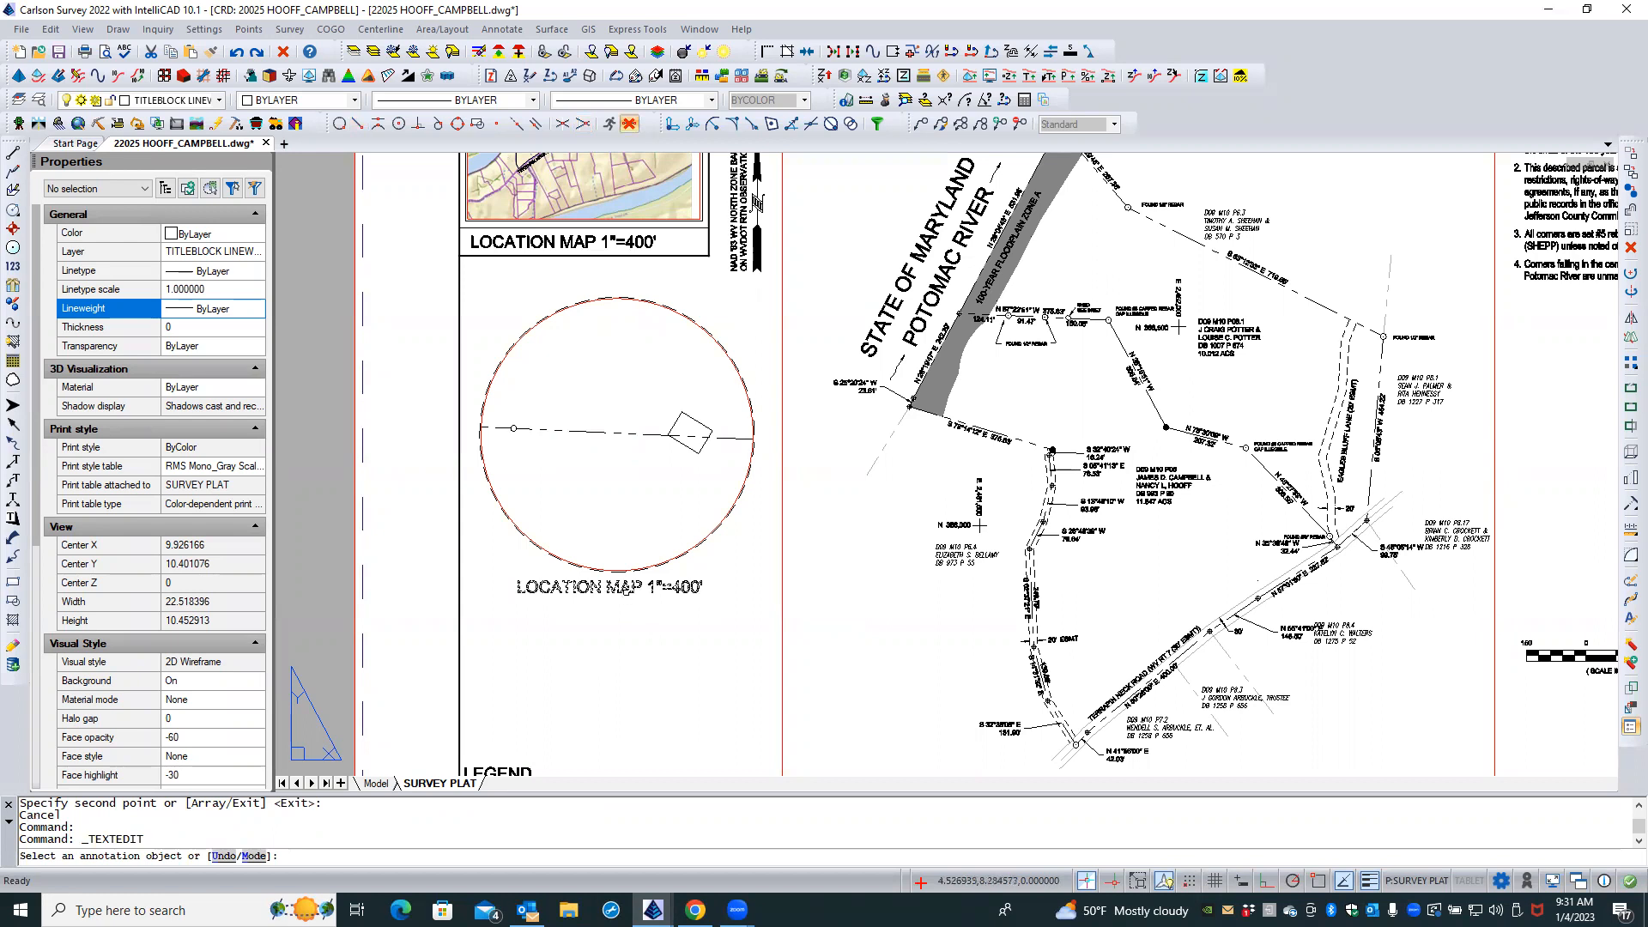
Replace the "LOCATION MAP" wording in the copied label below the circular inset with "INSET:"
{"action": "left_click", "coordinate": [627, 586]}
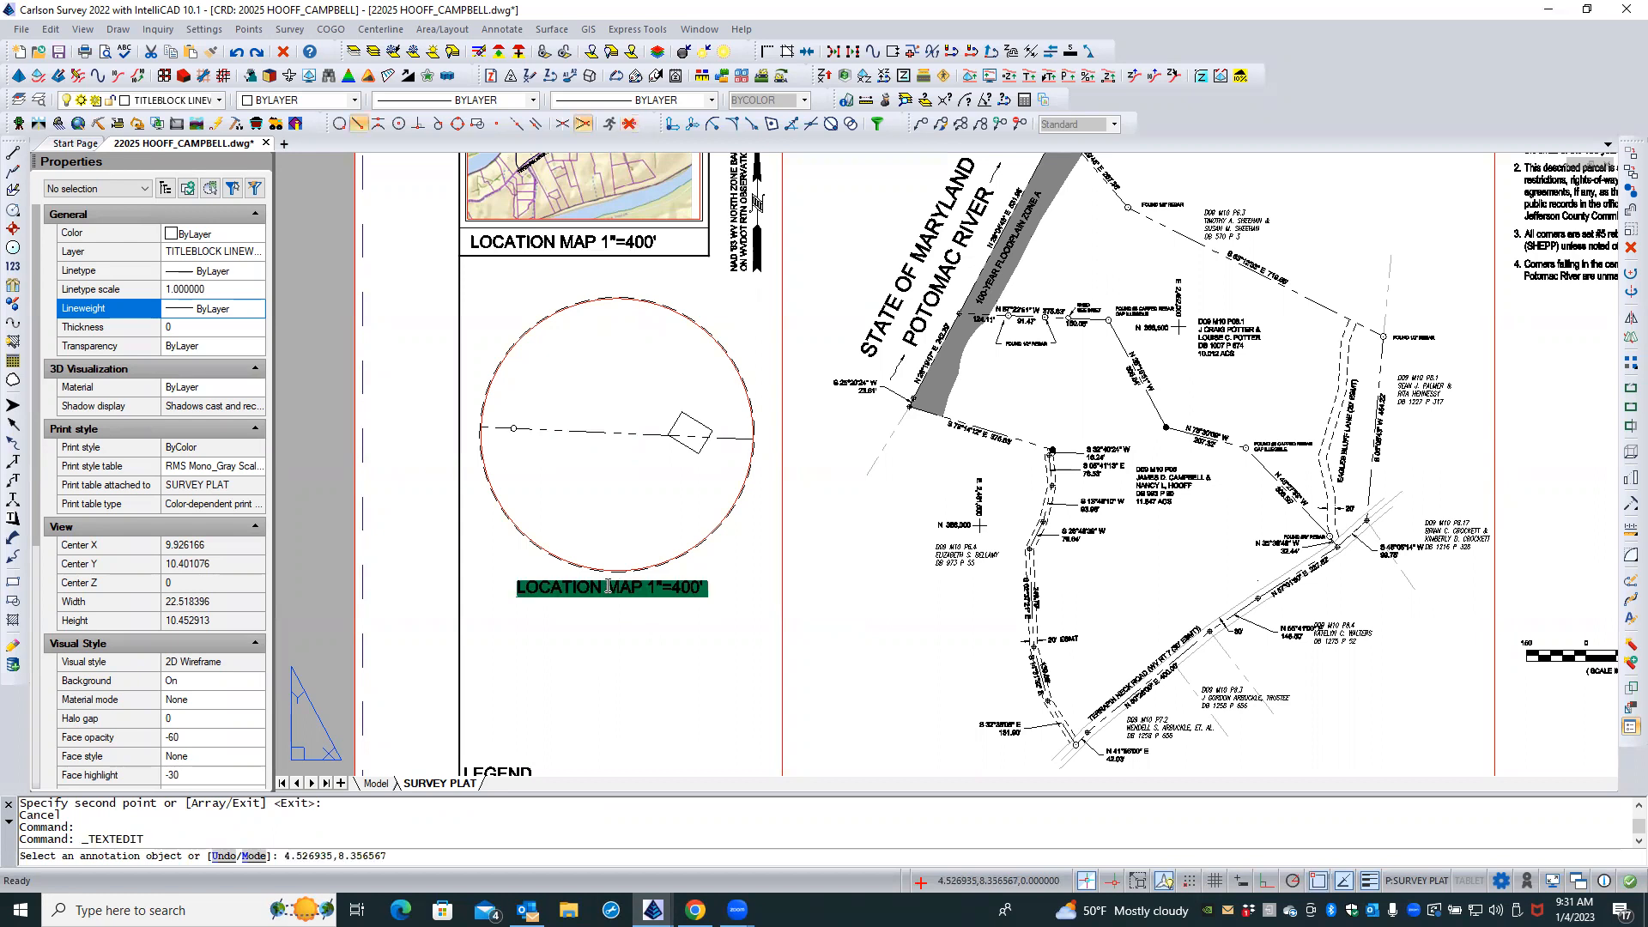
{"action": "double_click", "coordinate": [551, 591]}
{"action": "type", "text": "INSET"}
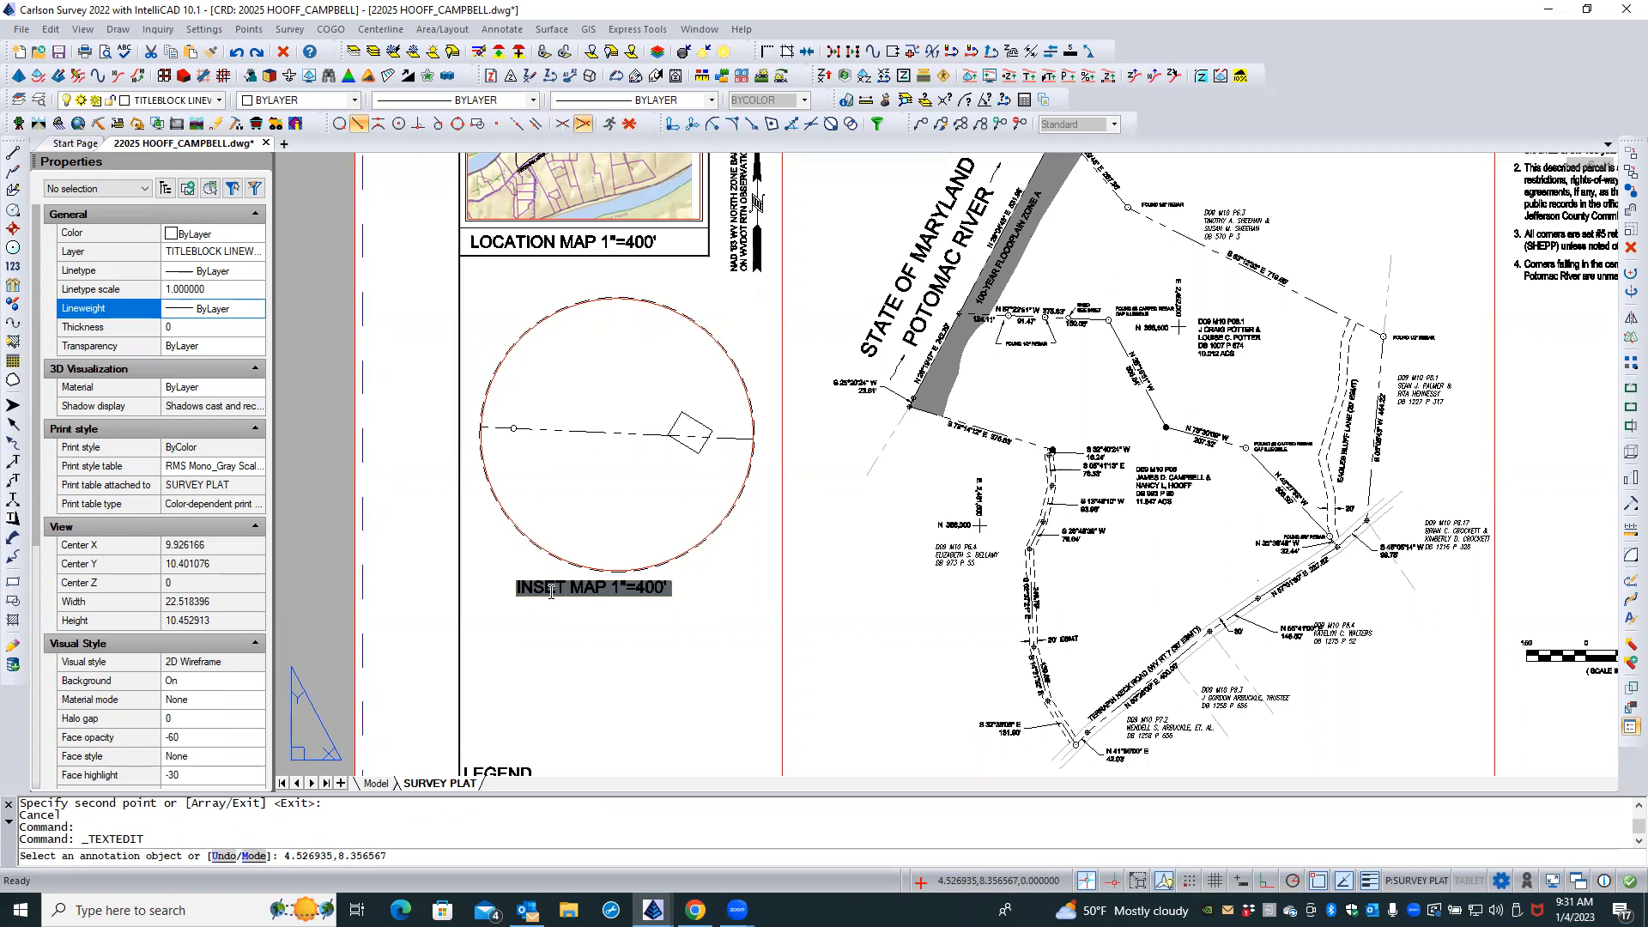
{"action": "type", "text": ":"}
{"action": "key", "text": "Delete"}
{"action": "key", "text": "Delete"}
{"action": "key", "text": "Delete"}
{"action": "key", "text": "Delete"}
{"action": "key", "text": "Delete"}
Set the scale in the inset label to 1" = 20', with spaces around the equals sign
{"action": "double_click", "coordinate": [612, 588]}
{"action": "left_click", "coordinate": [612, 587]}
{"action": "key", "text": "BackSpace"}
{"action": "key", "text": "BackSpace"}
{"action": "type", "text": "2"}
{"action": "left_click", "coordinate": [591, 672]}
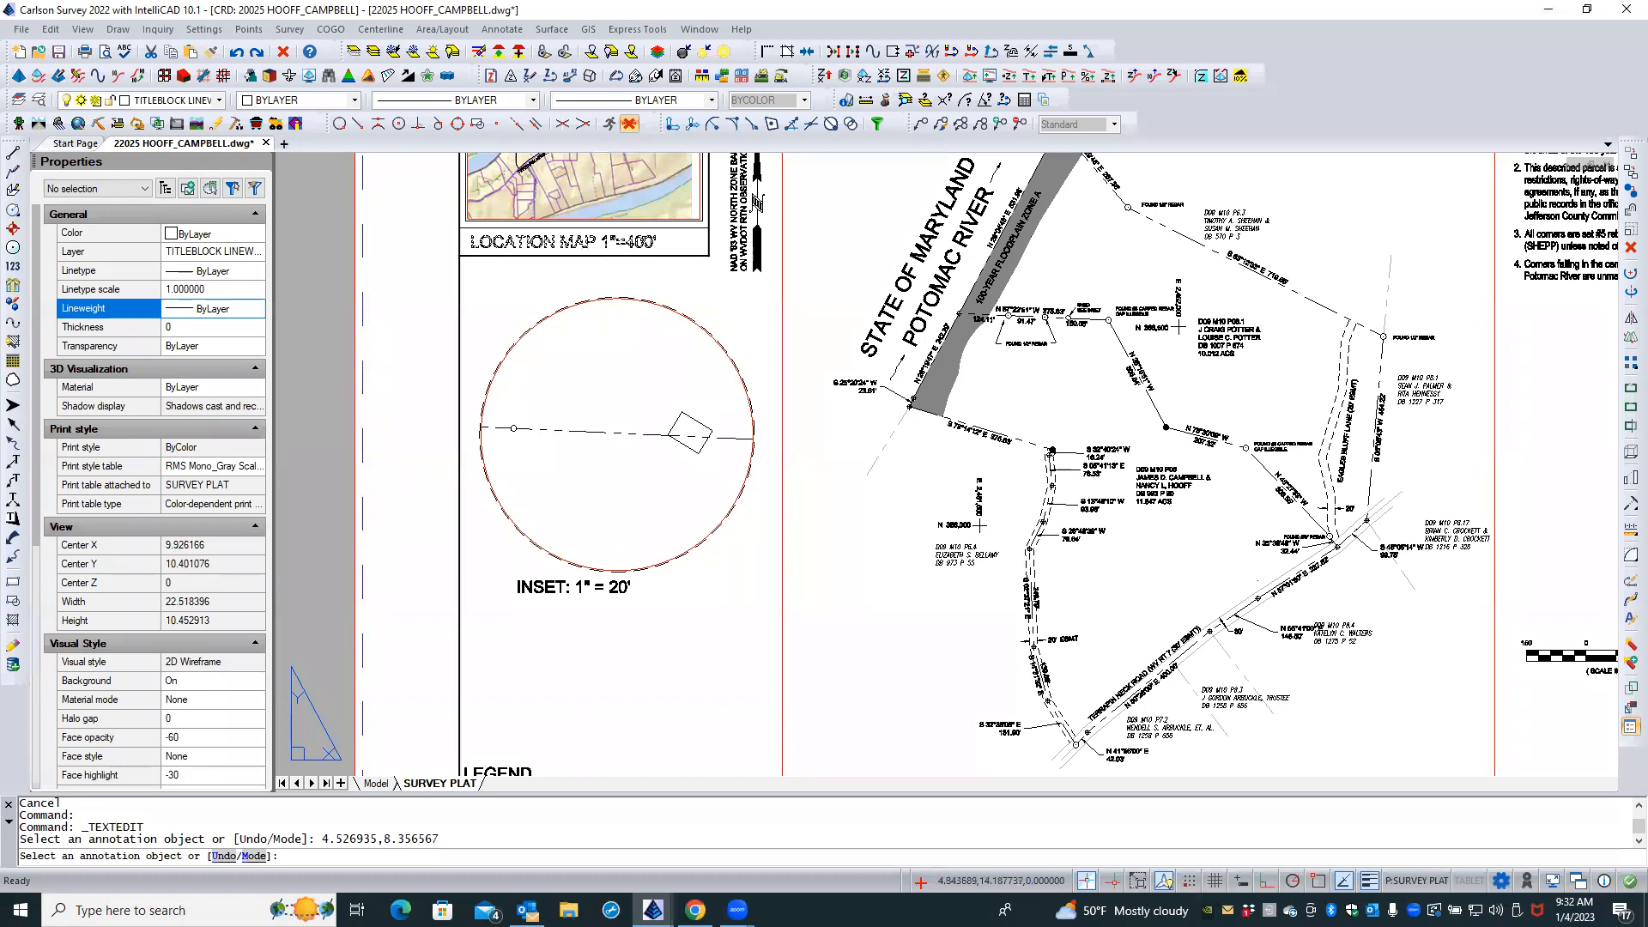
Add spaces around the equals sign in the location map title so it reads "LOCATION MAP 1" = 400'"
{"action": "left_click", "coordinate": [617, 244]}
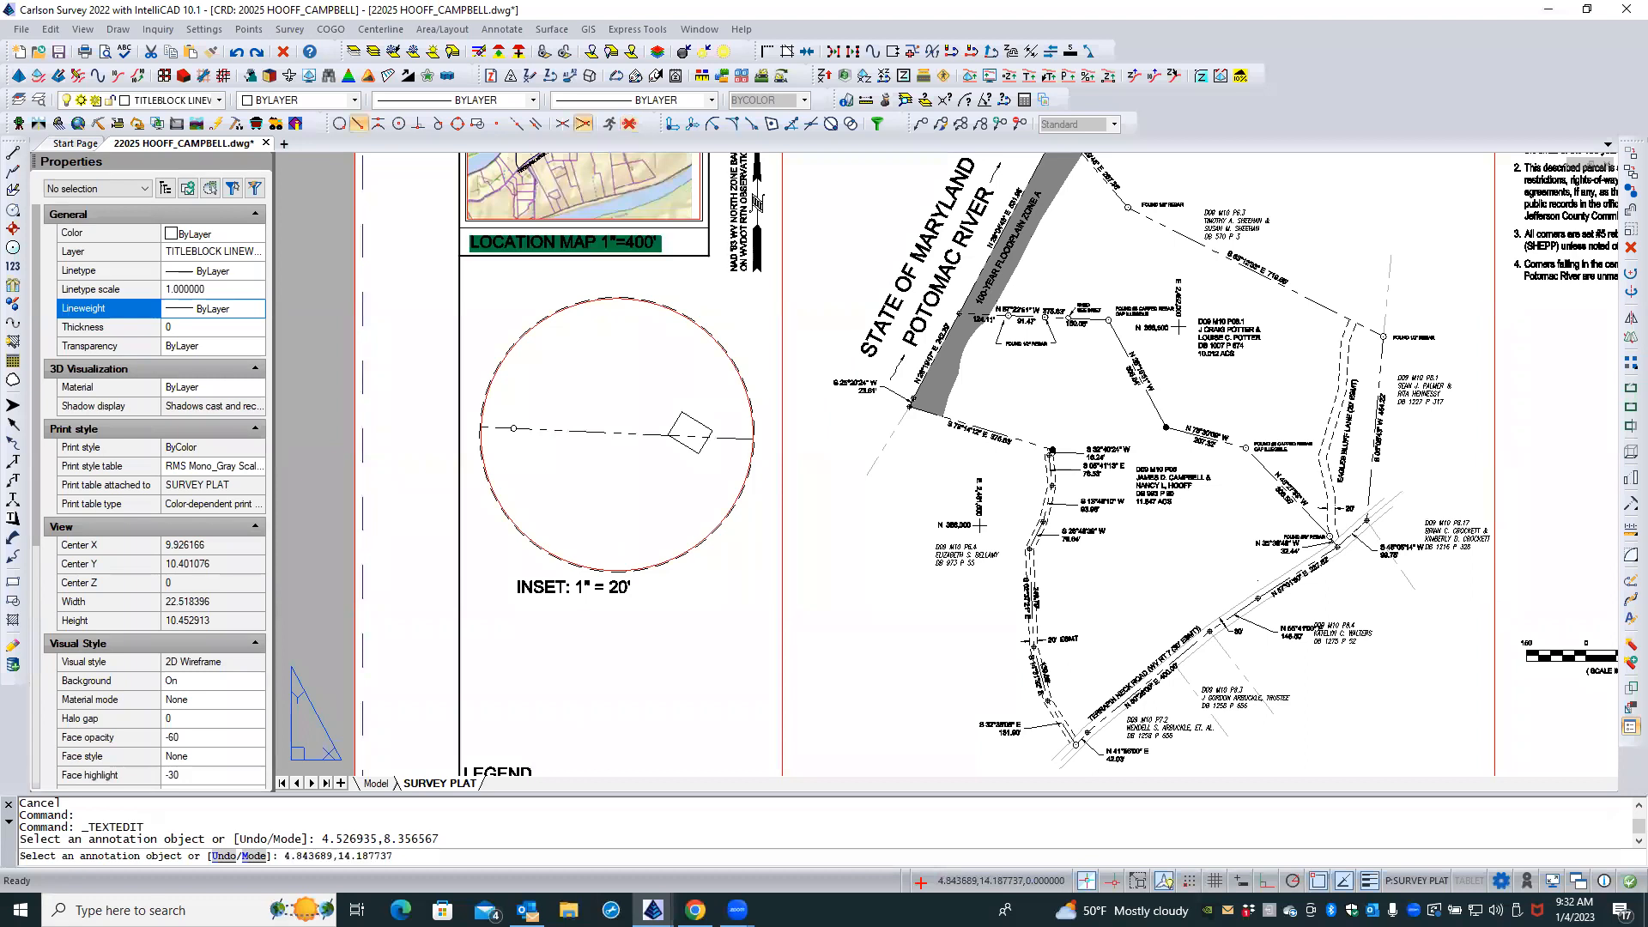
{"action": "left_click", "coordinate": [631, 241]}
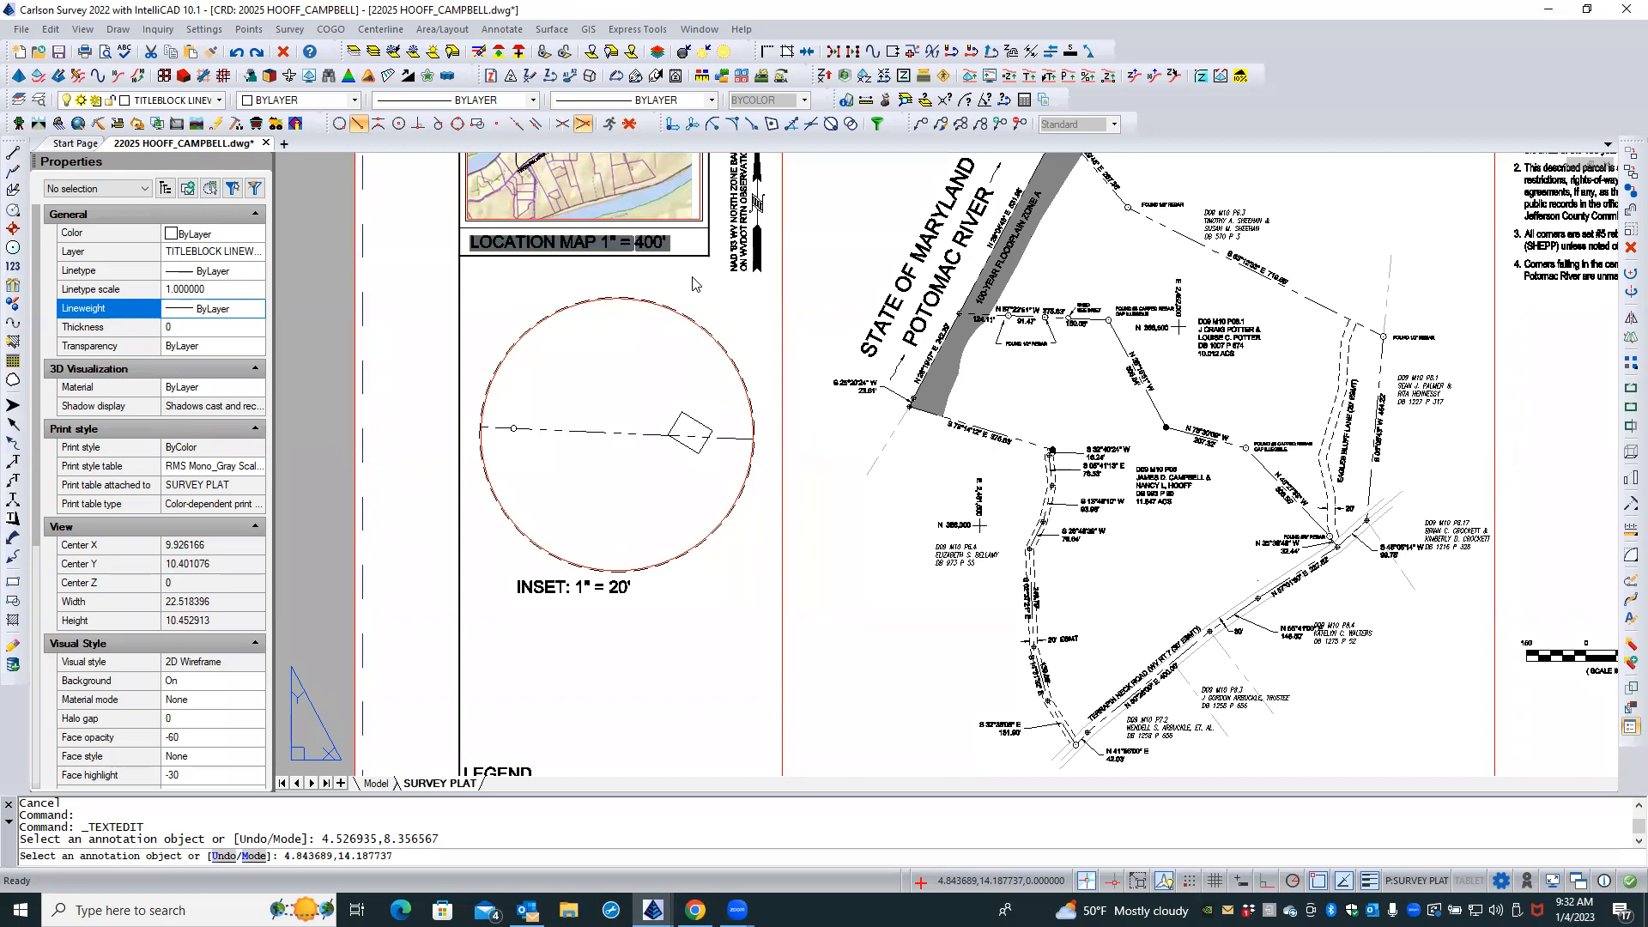
{"action": "left_click", "coordinate": [691, 275]}
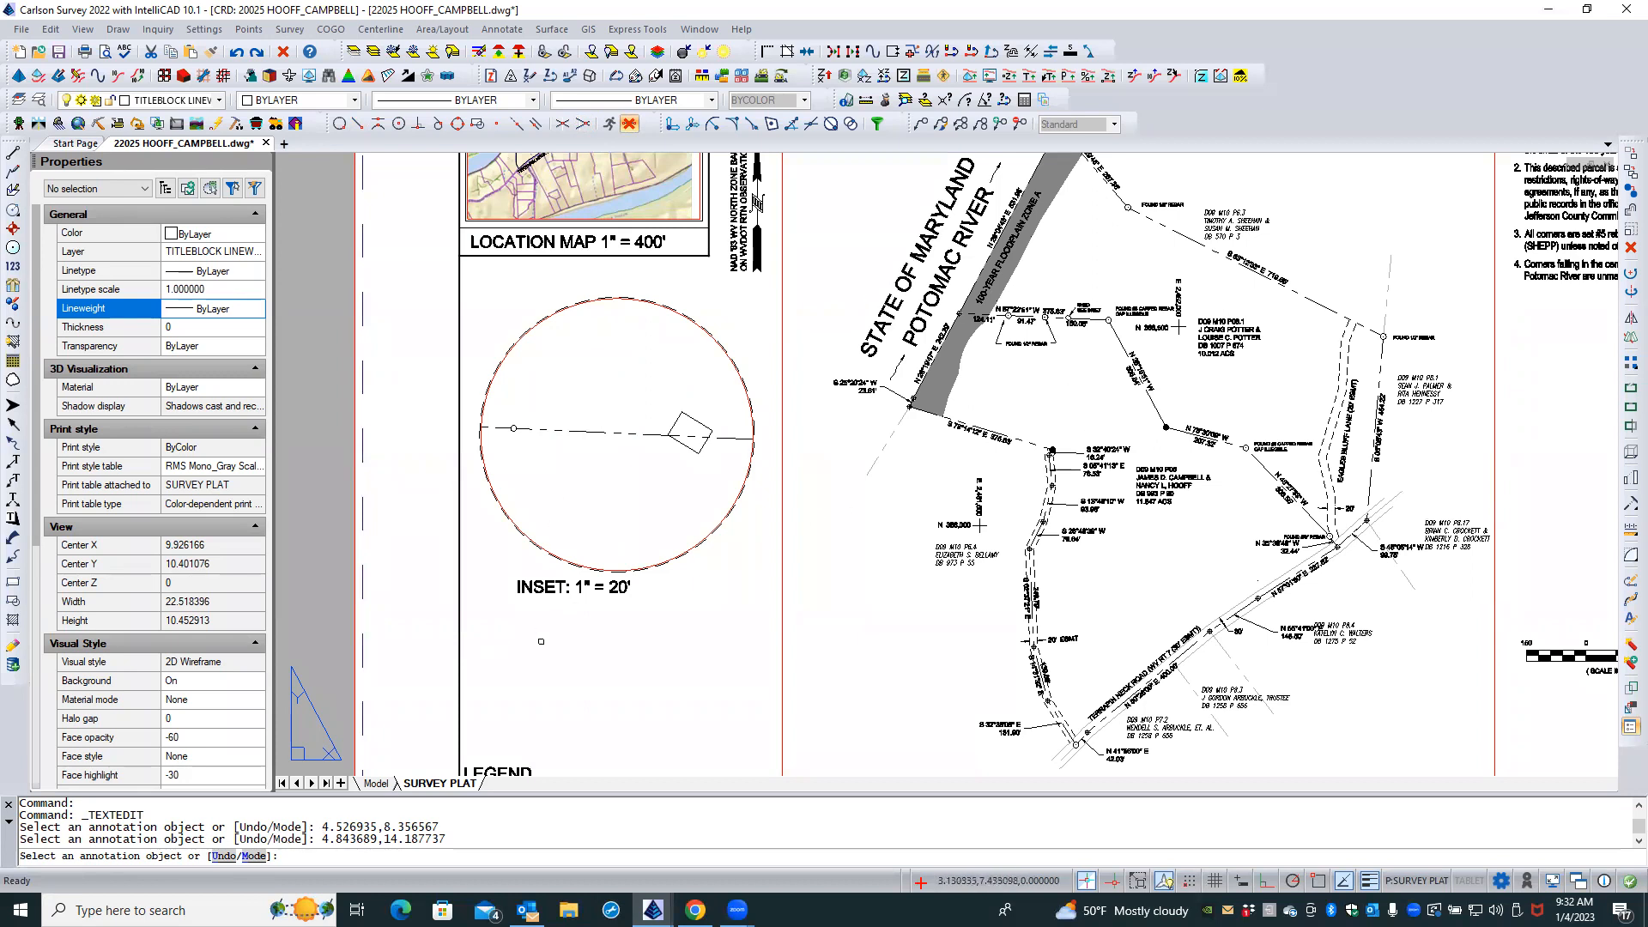
{"action": "key", "text": "Return"}
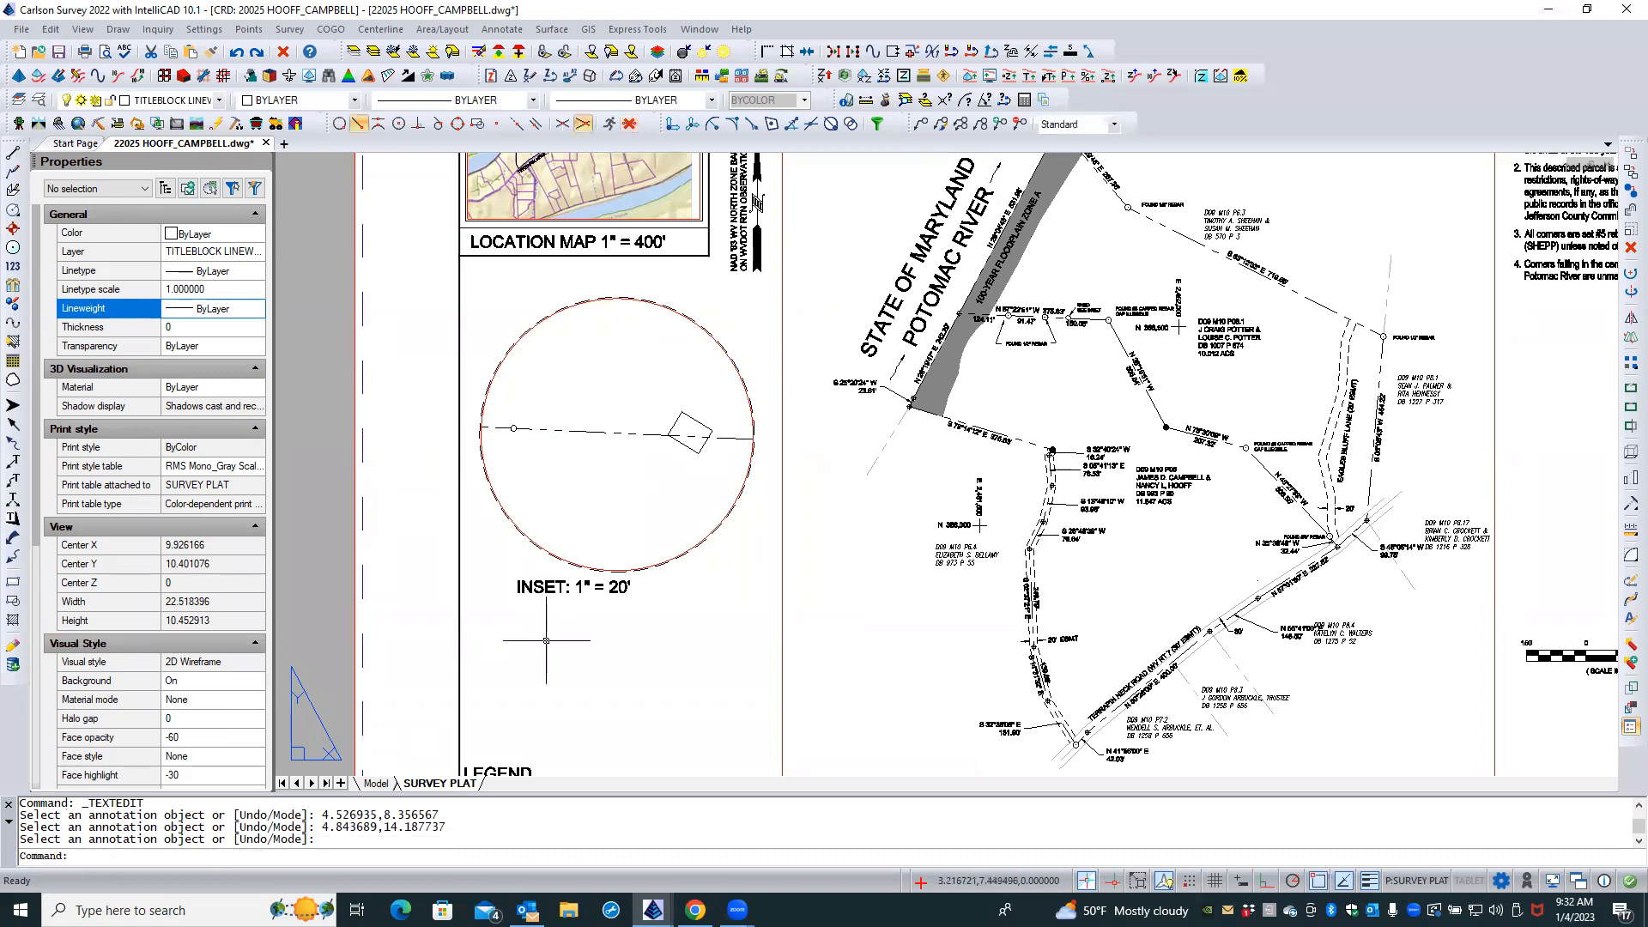
Move the "INSET: 1" = 20'" label so it sits centred beneath the circular viewport
{"action": "left_click", "coordinate": [526, 591]}
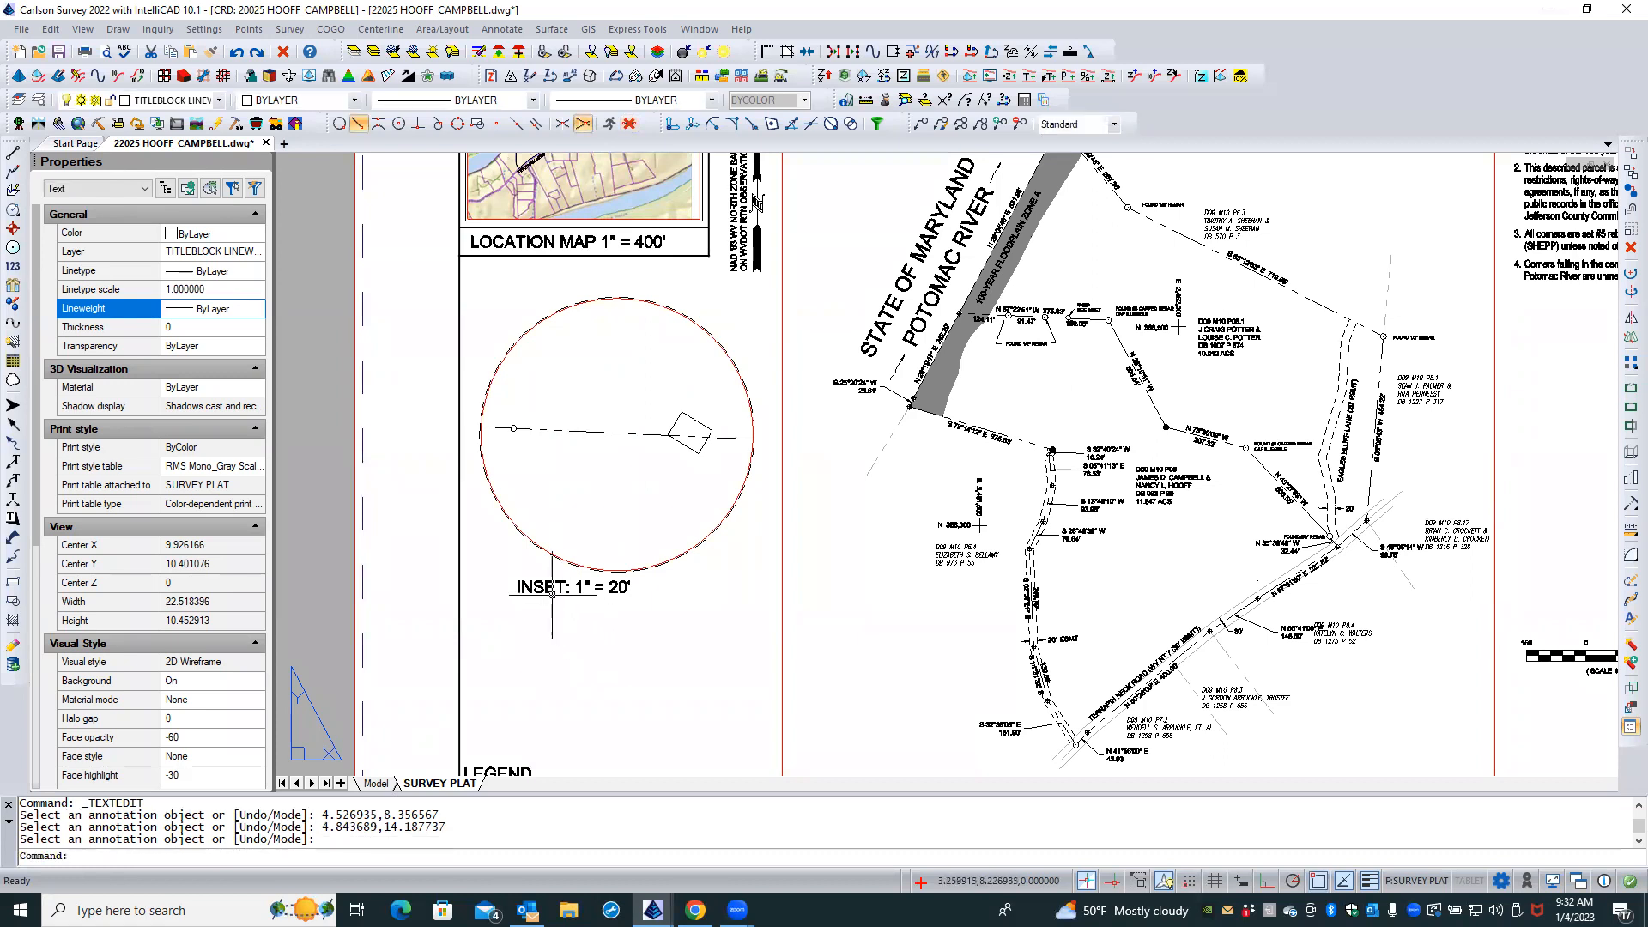
{"action": "left_click", "coordinate": [516, 592]}
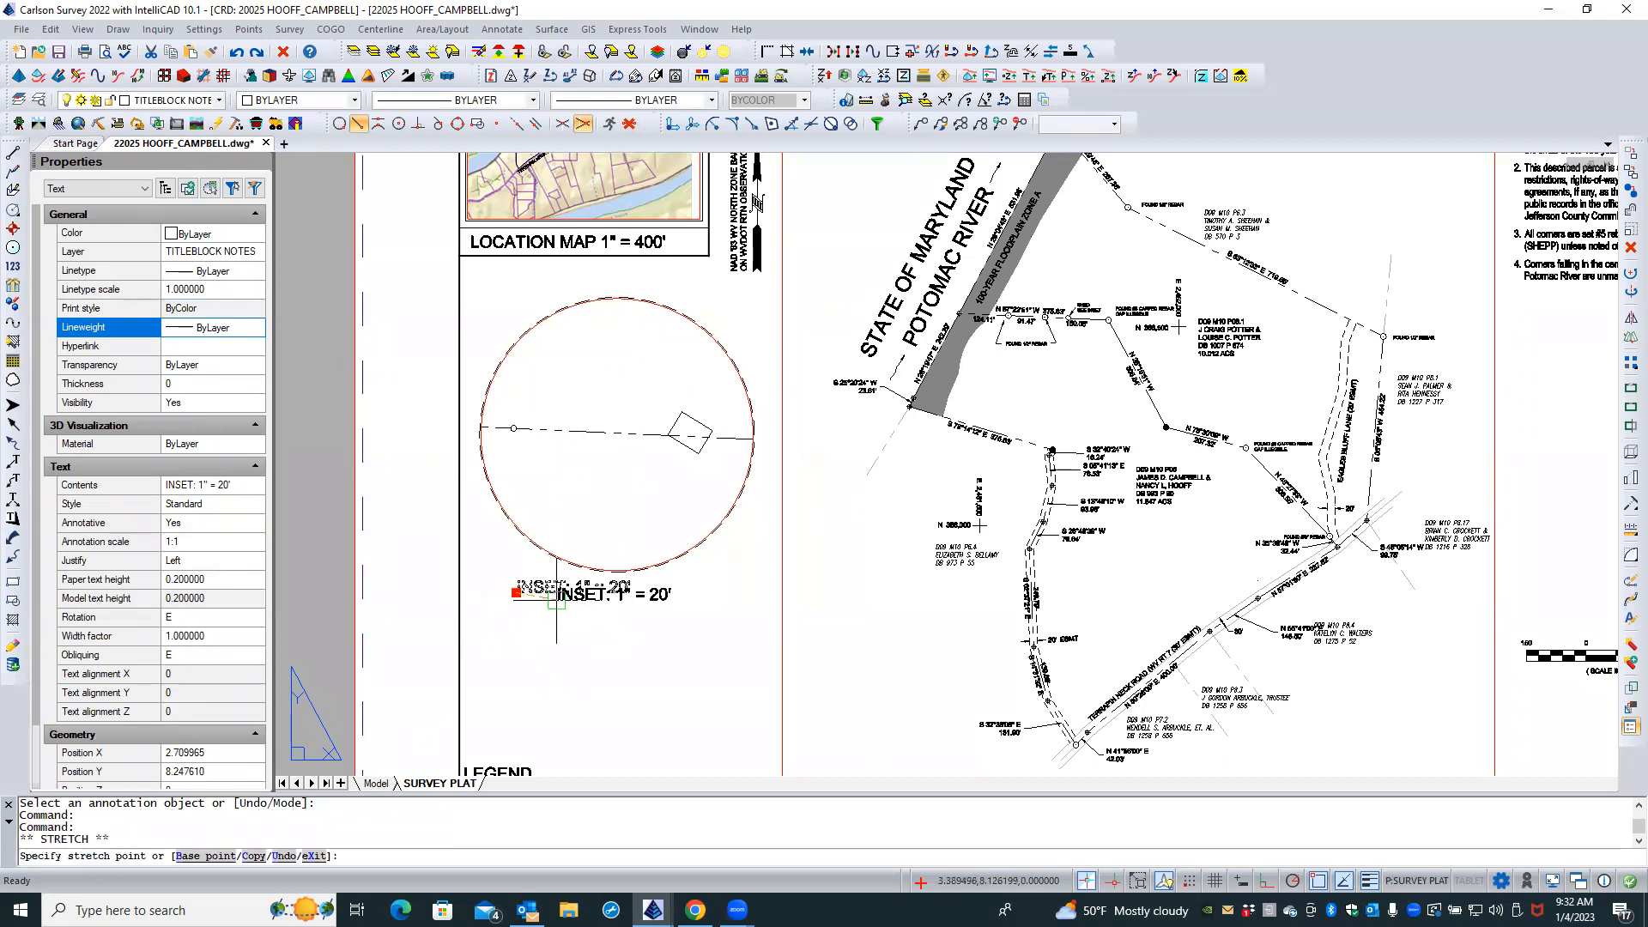
{"action": "left_click", "coordinate": [556, 598]}
{"action": "key", "text": "Escape"}
{"action": "key", "text": "Escape"}
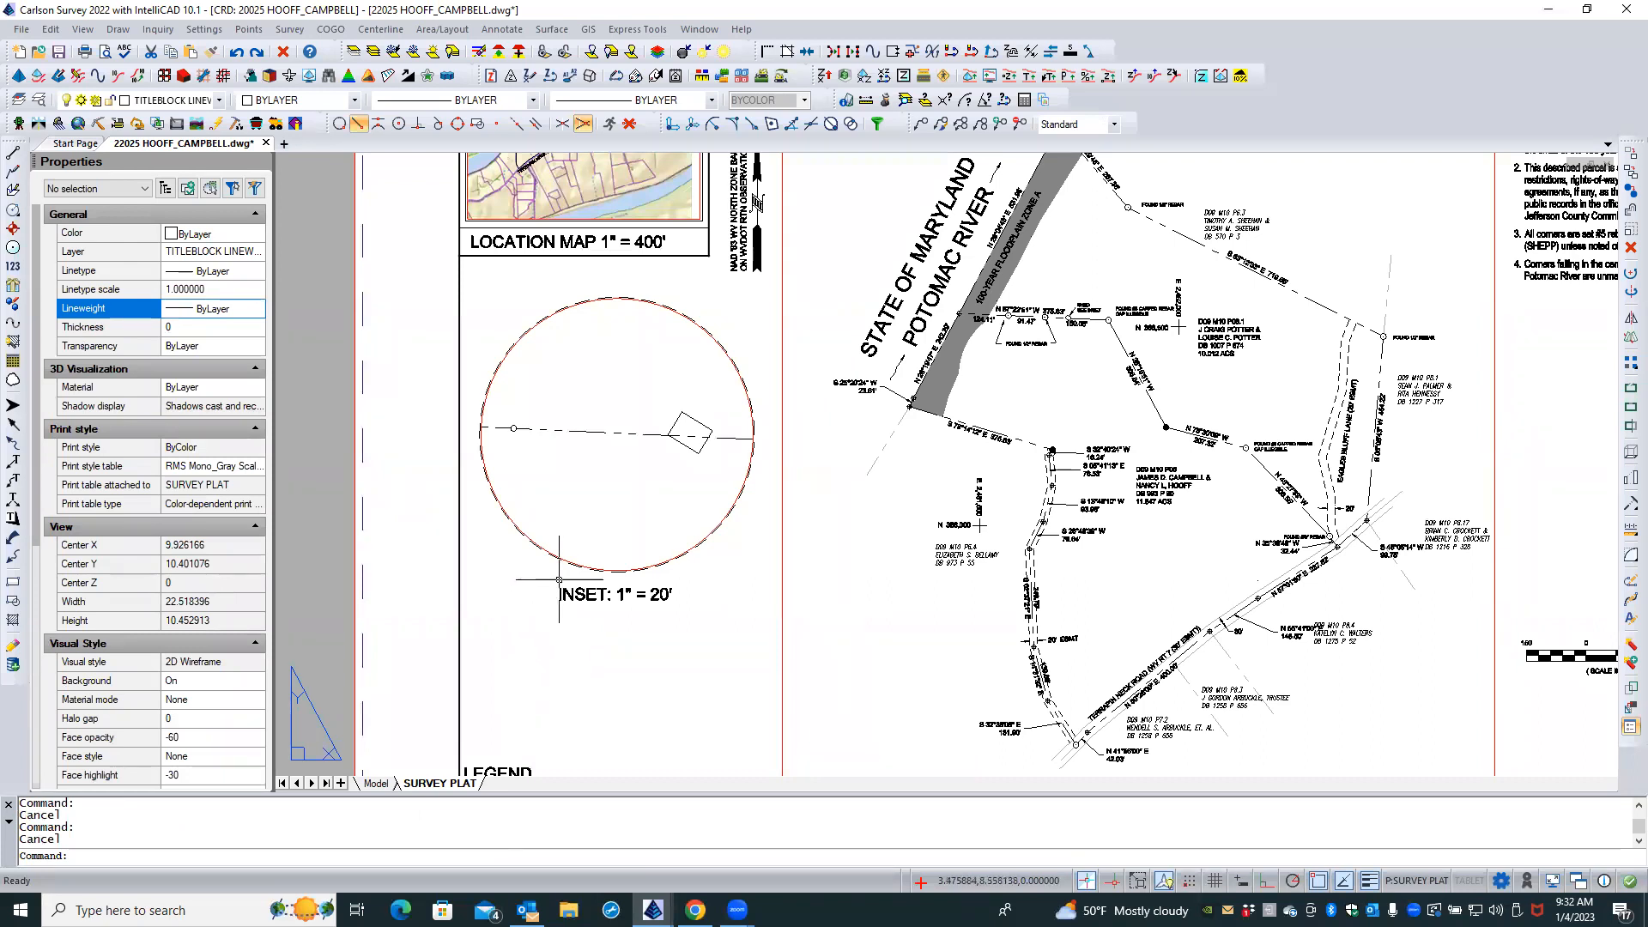
{"action": "left_click", "coordinate": [298, 31]}
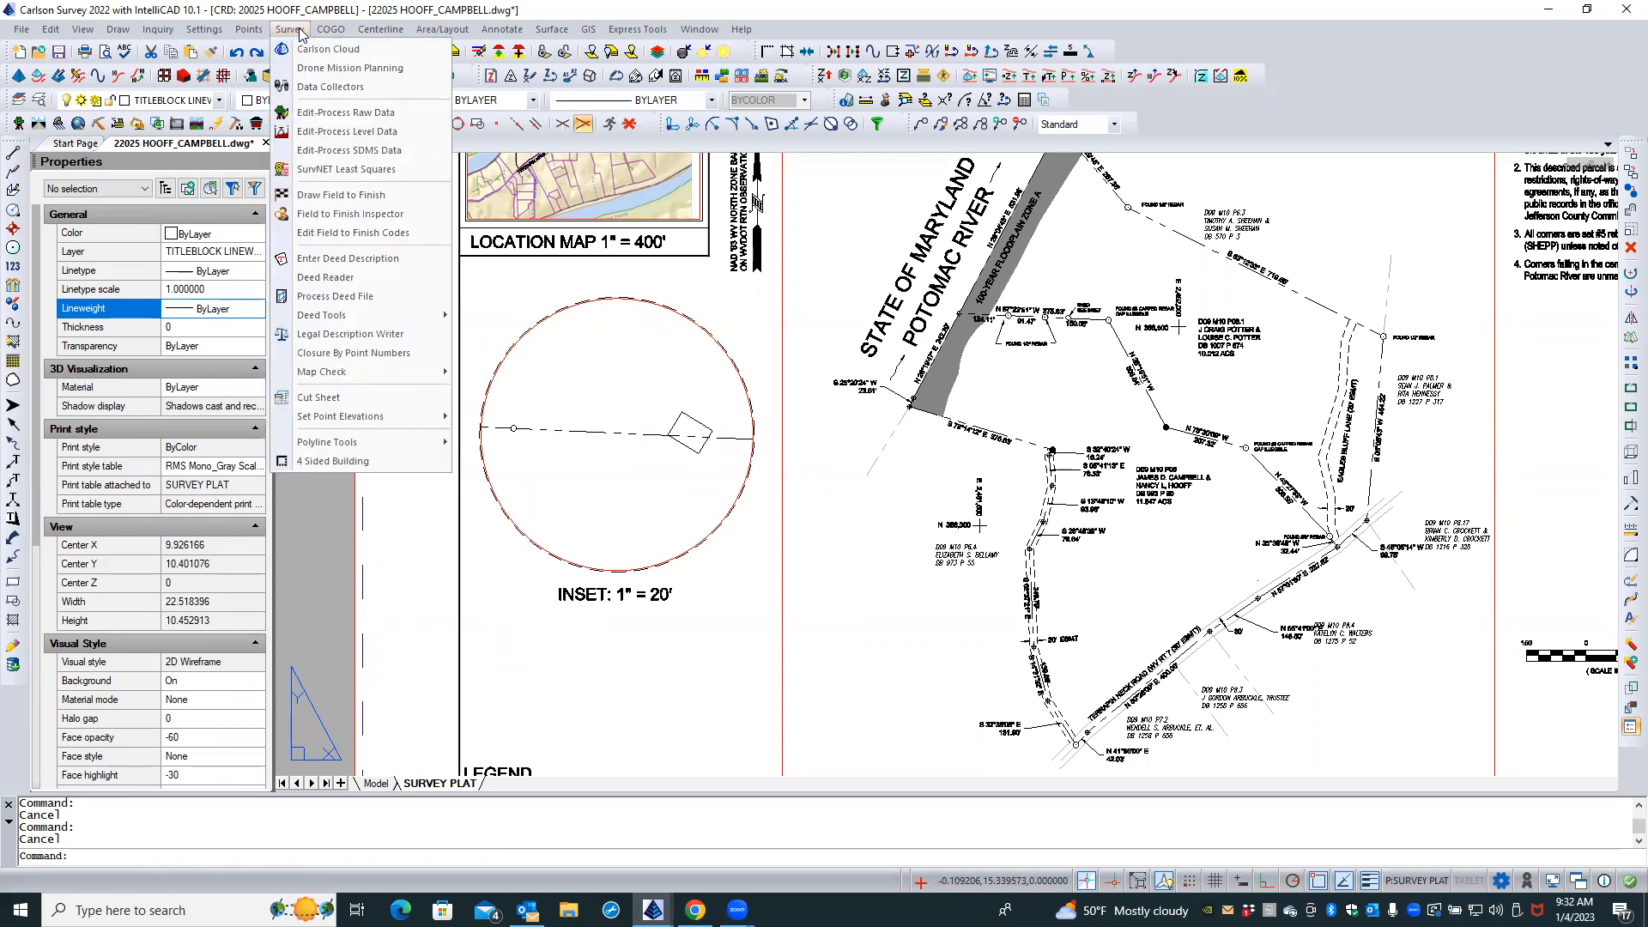
{"action": "mouse_move", "coordinate": [490, 31]}
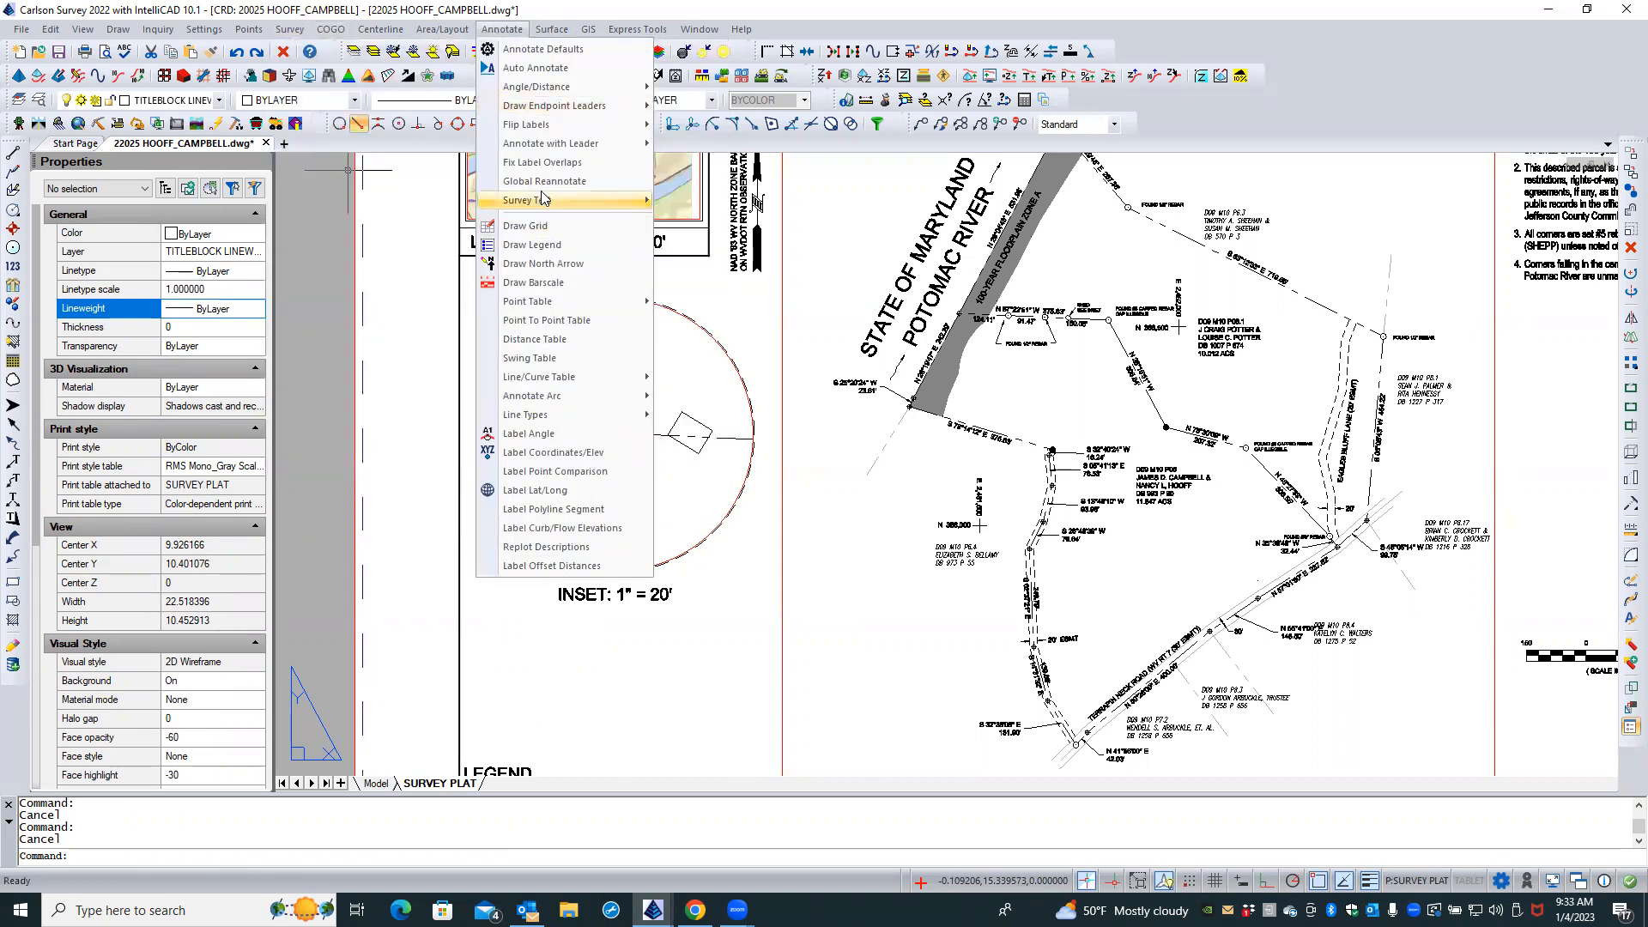
{"action": "mouse_move", "coordinate": [543, 200]}
{"action": "key", "text": "Escape"}
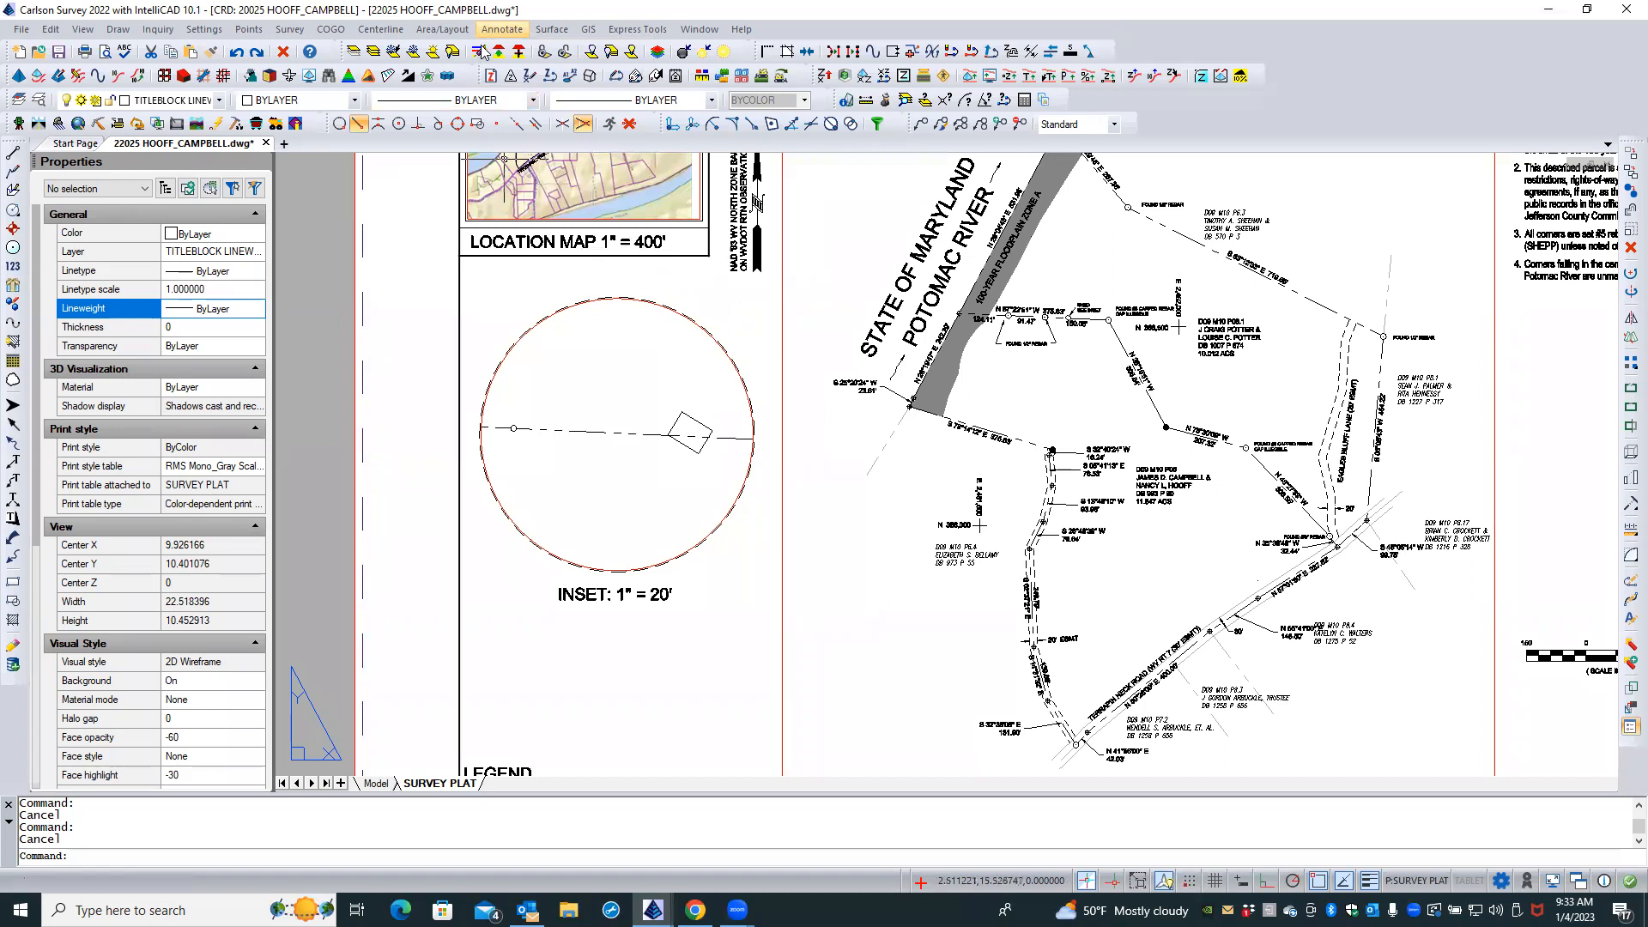
{"action": "left_click", "coordinate": [502, 30]}
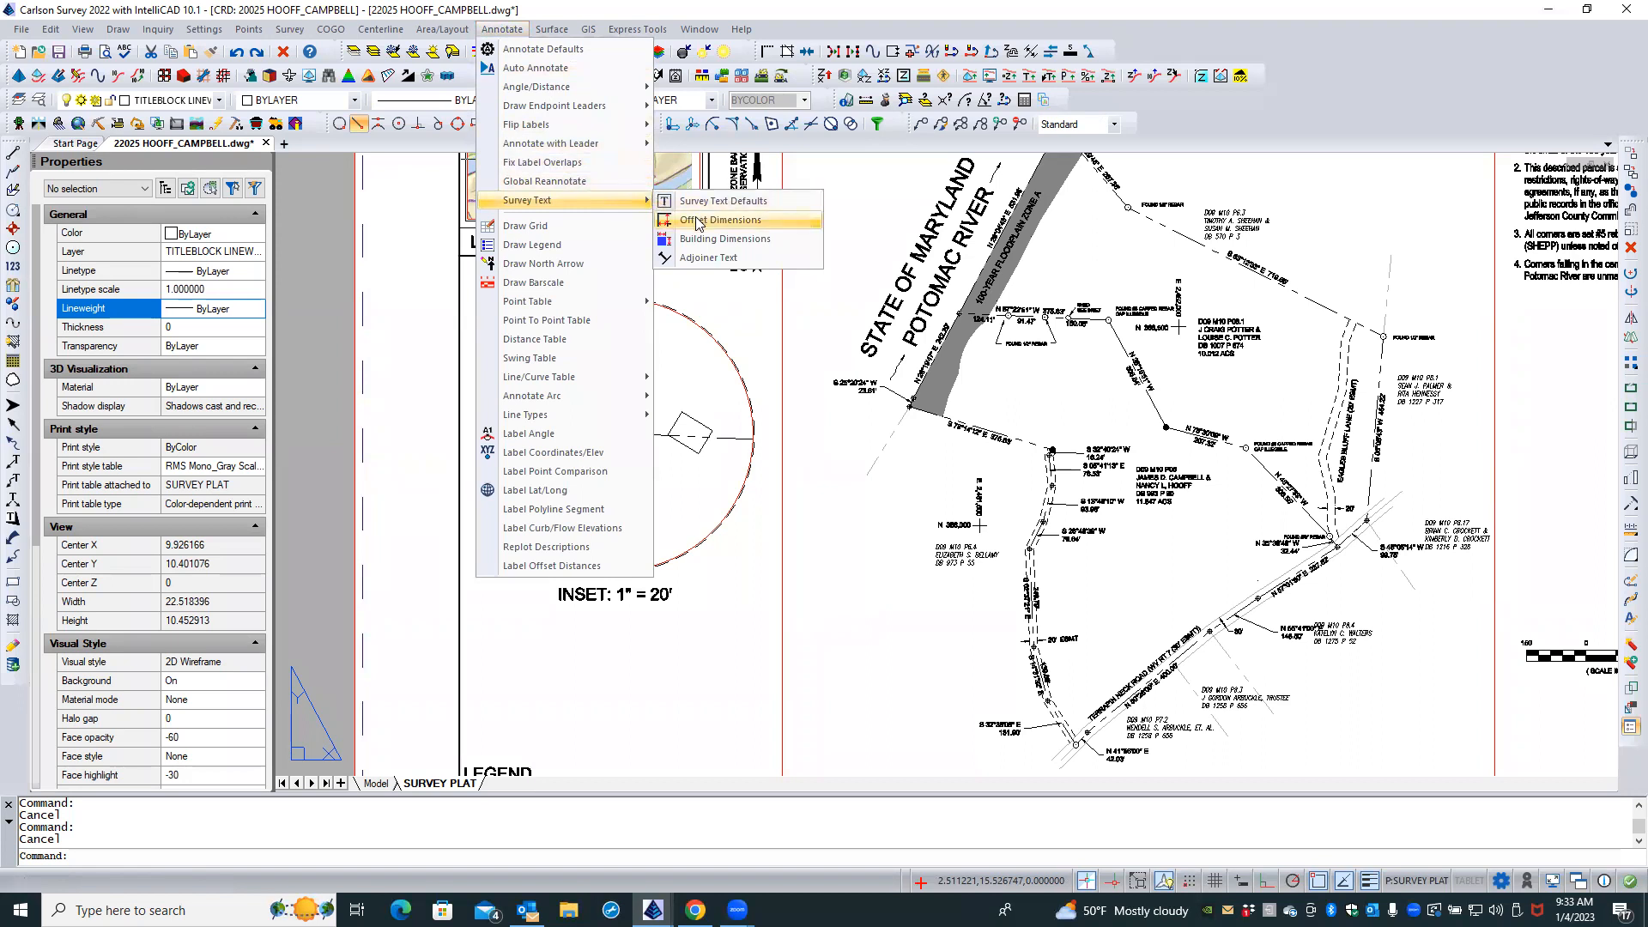
{"action": "left_click", "coordinate": [696, 221]}
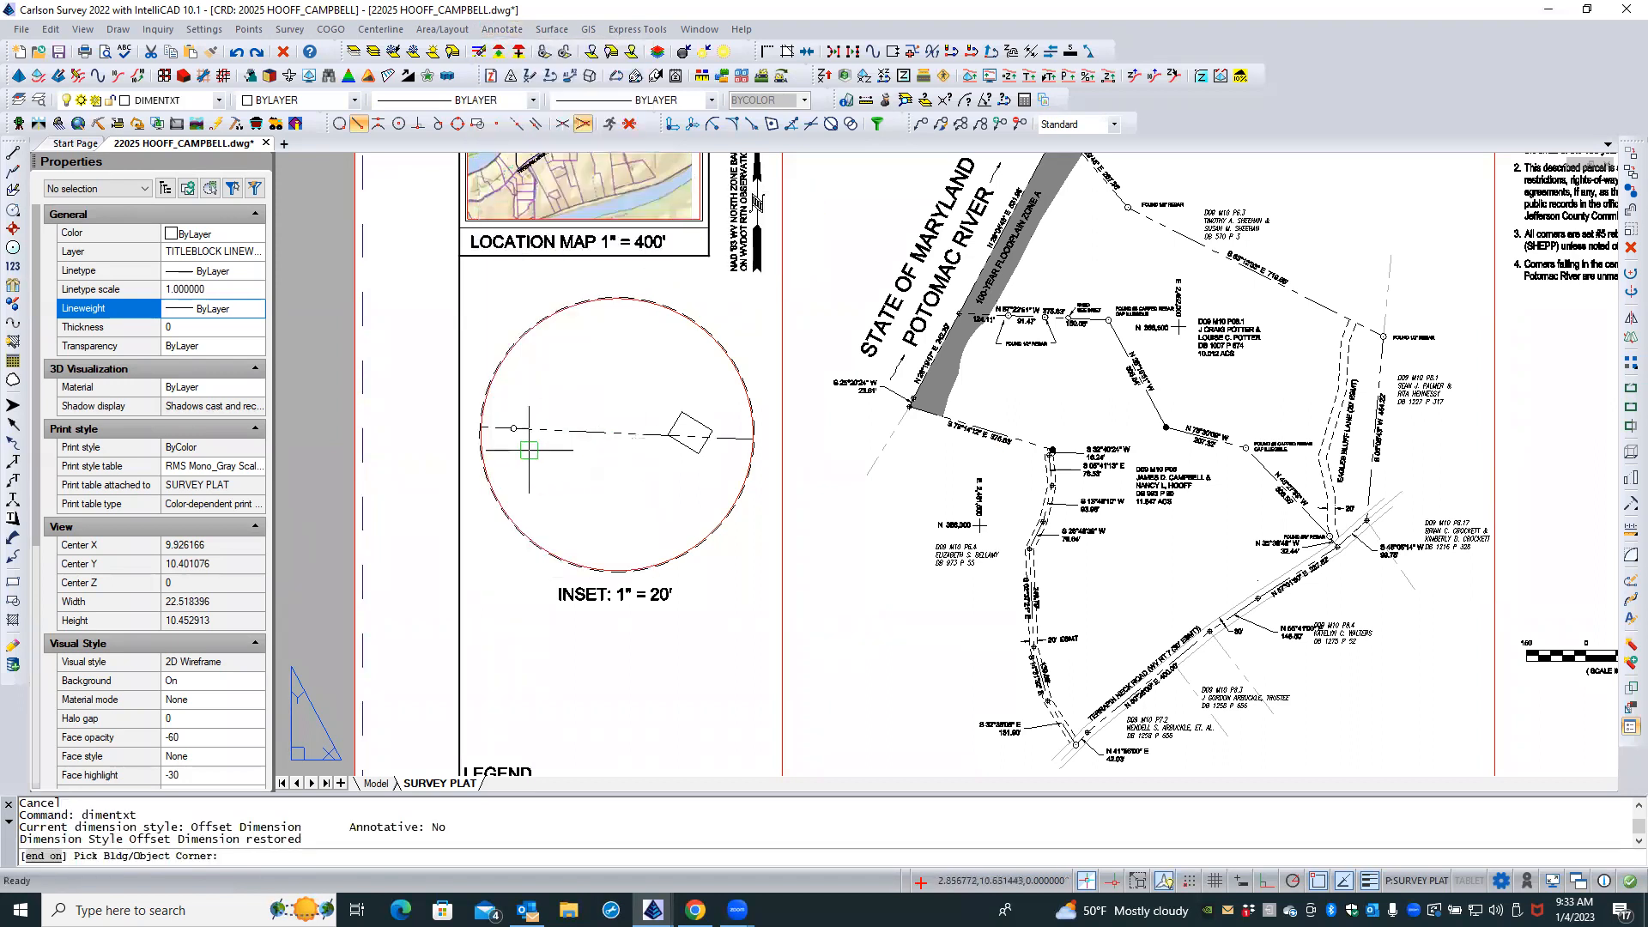
{"action": "scroll", "coordinate": [514, 439], "scroll_direction": "up", "scroll_amount": 1}
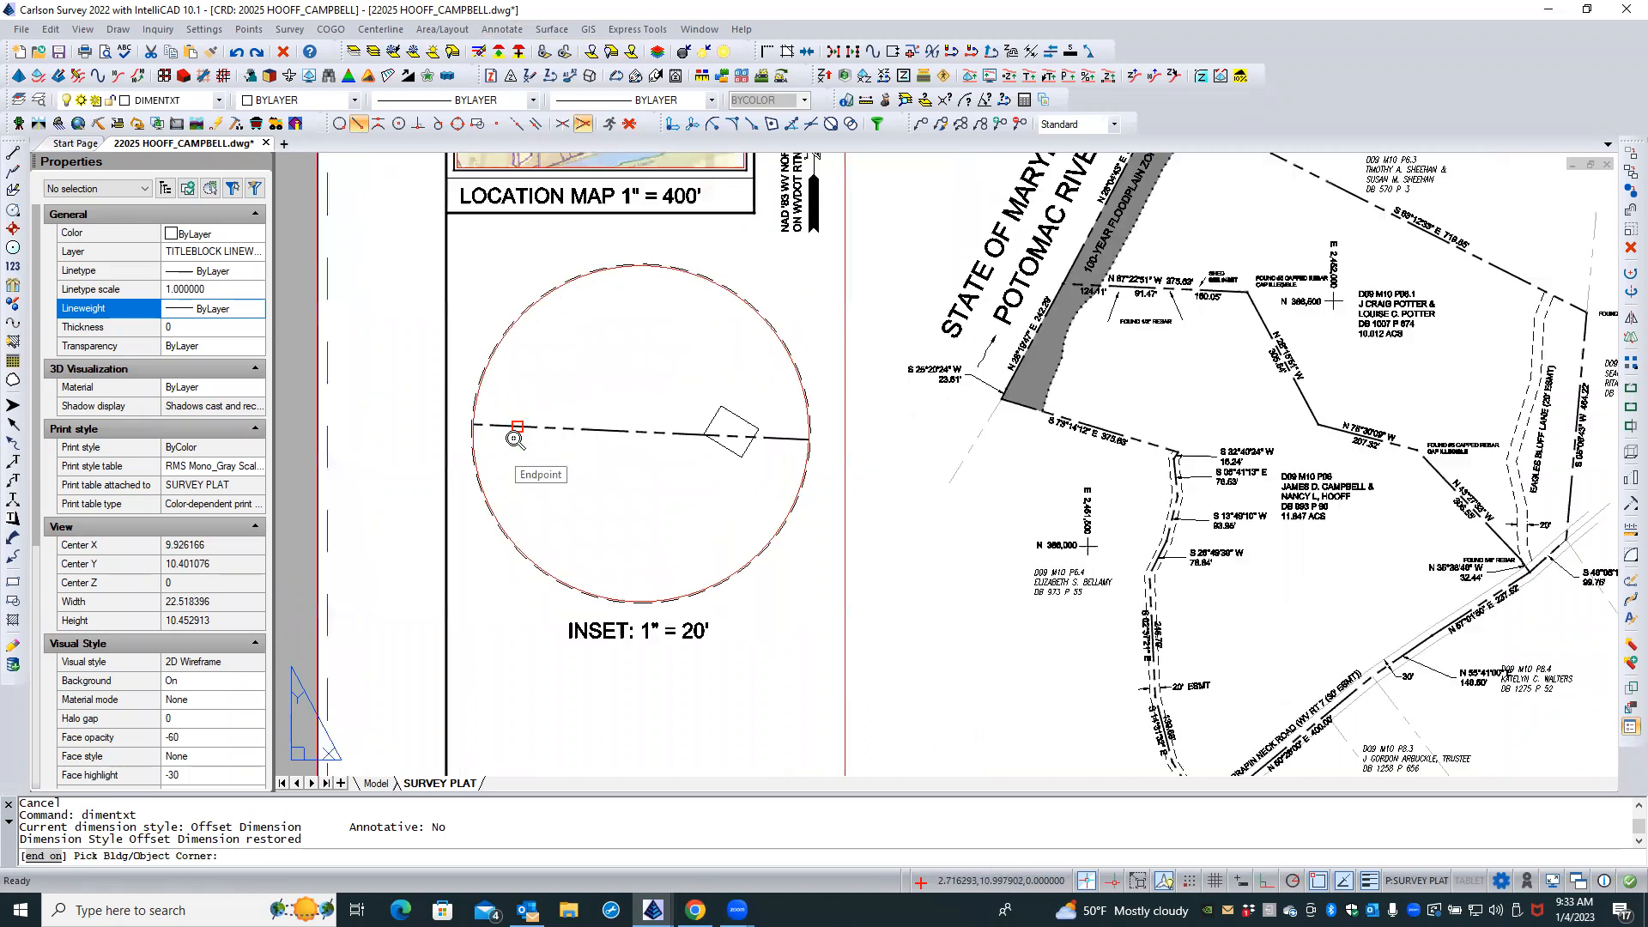
{"action": "scroll", "coordinate": [515, 439], "scroll_direction": "up", "scroll_amount": 1}
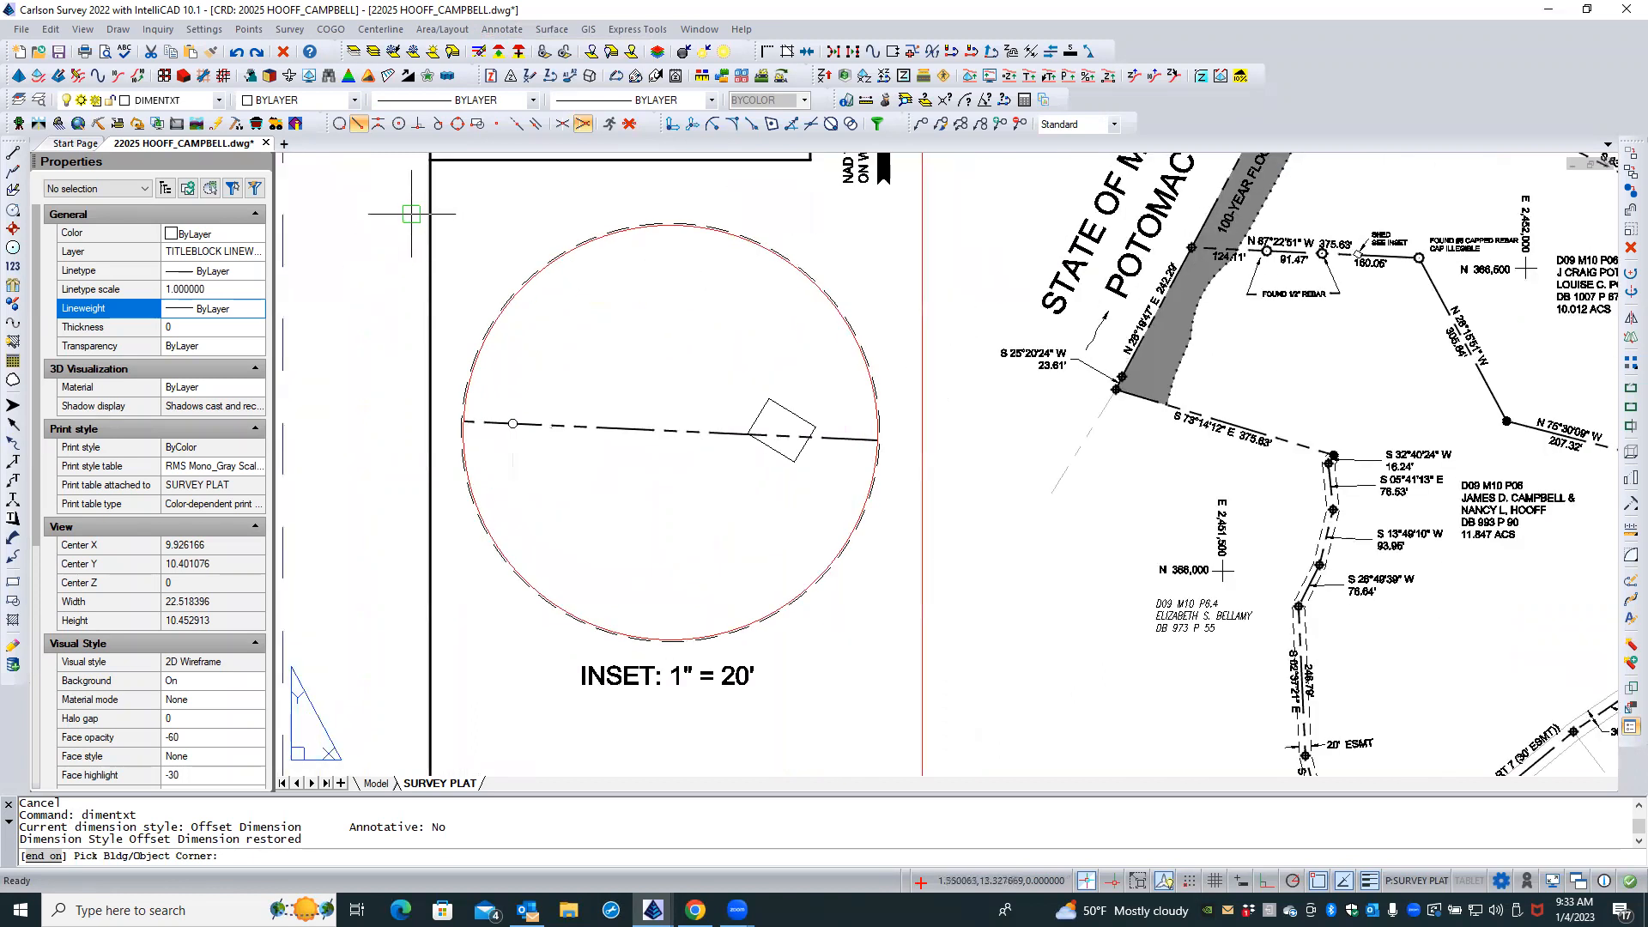
{"action": "left_click", "coordinate": [400, 124]}
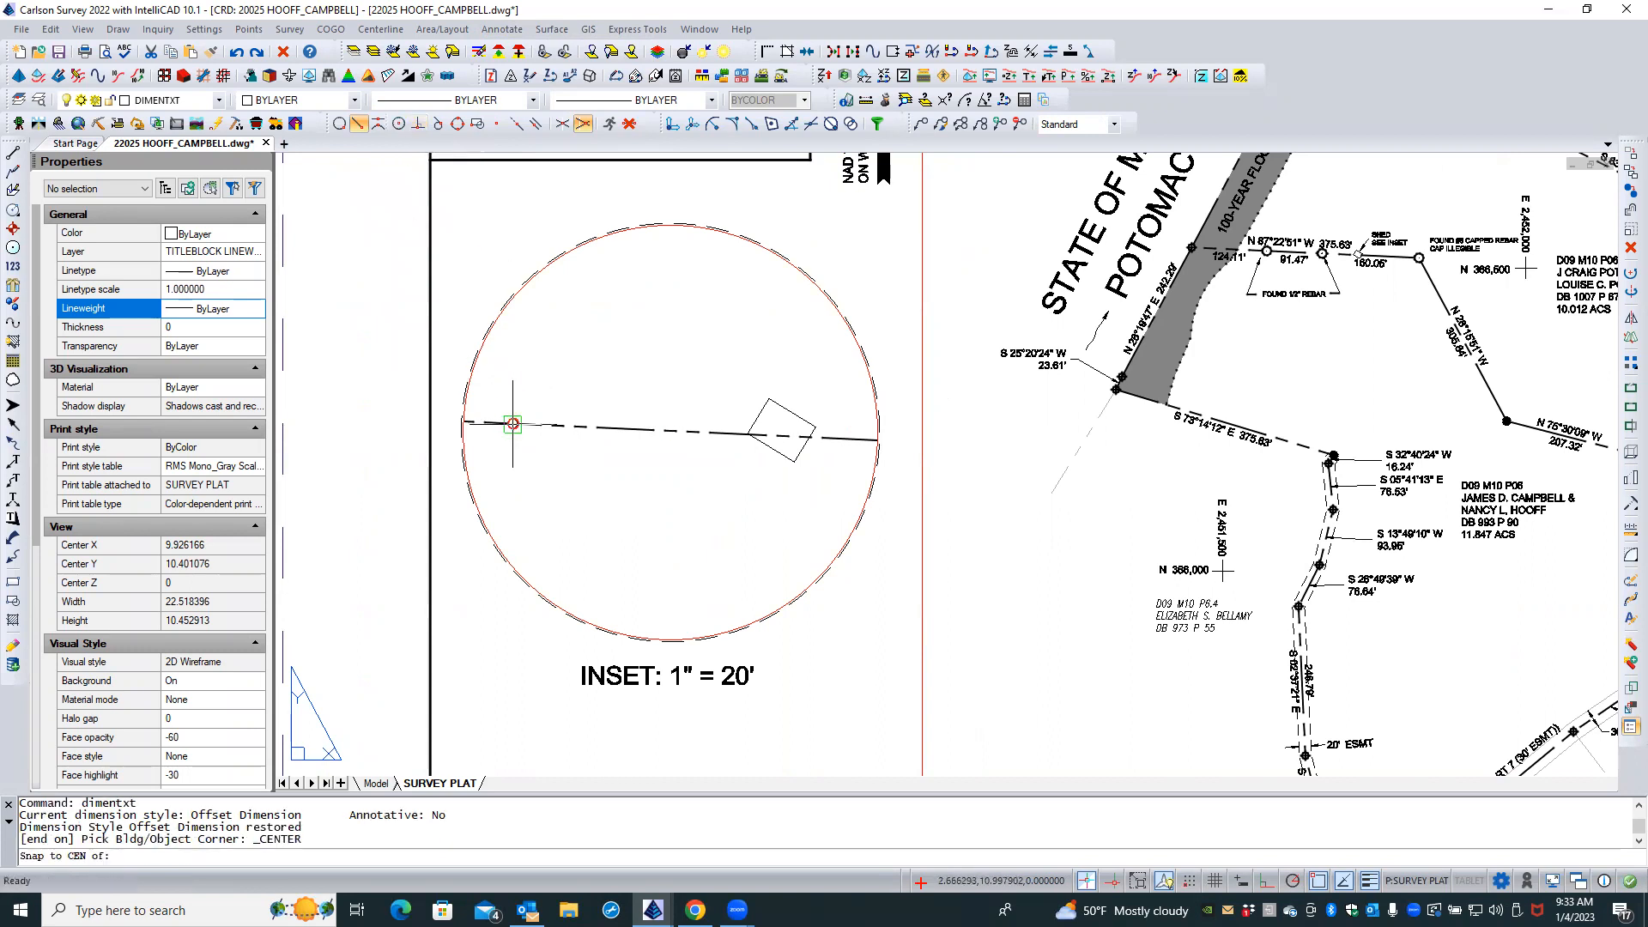
{"action": "left_click", "coordinate": [512, 424]}
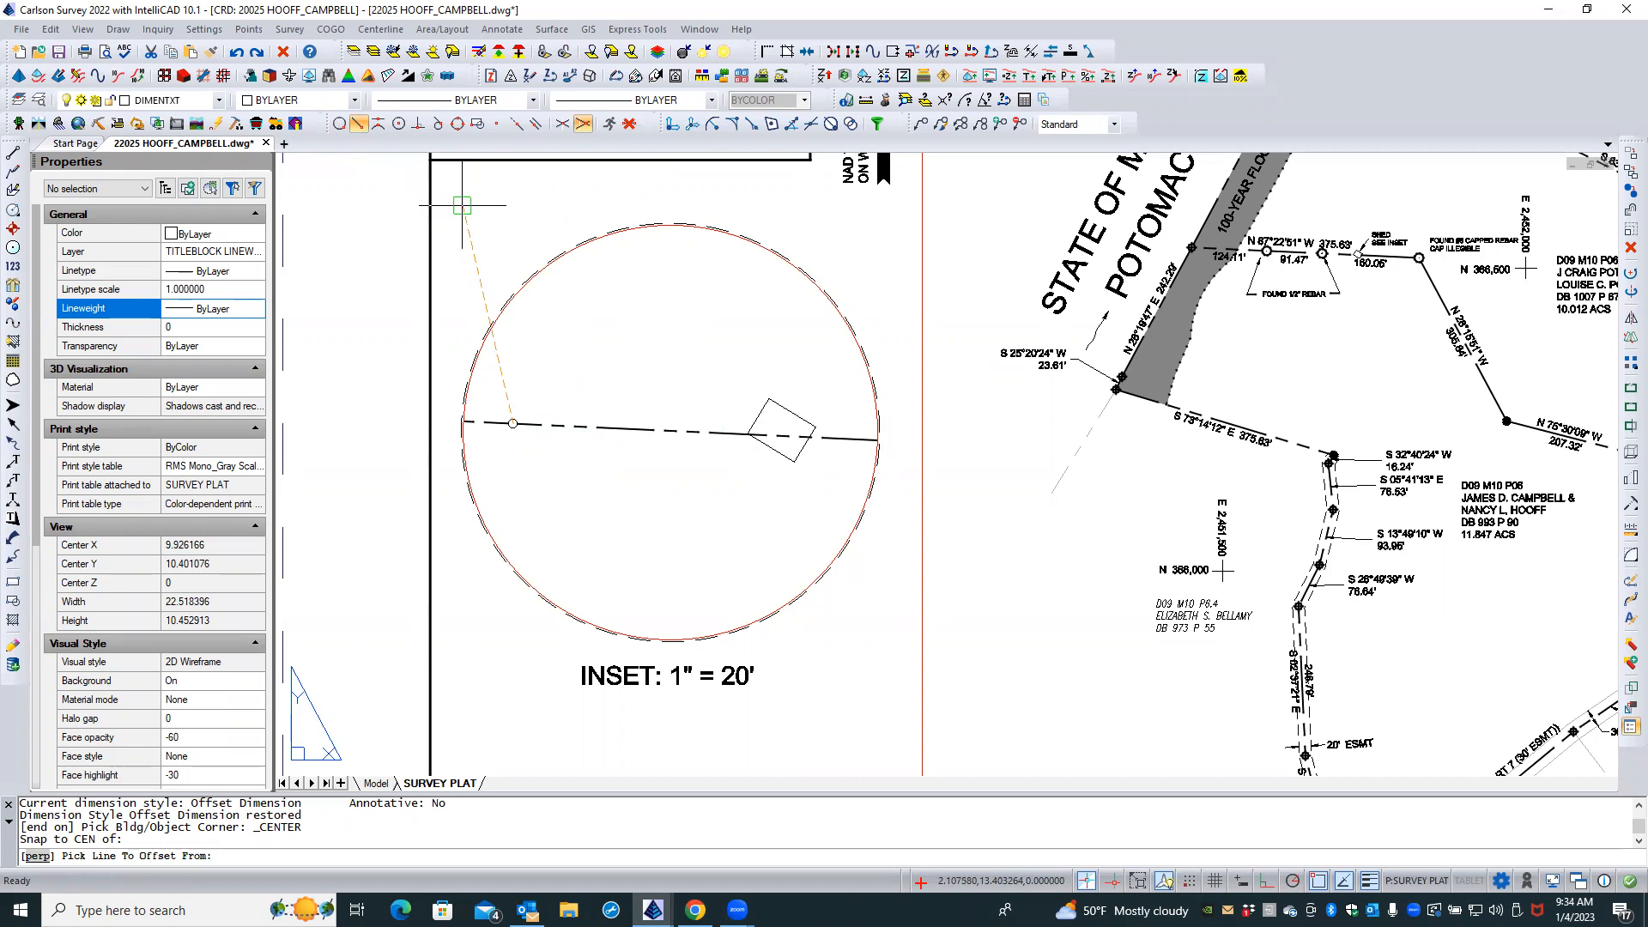
{"action": "key", "text": "Escape"}
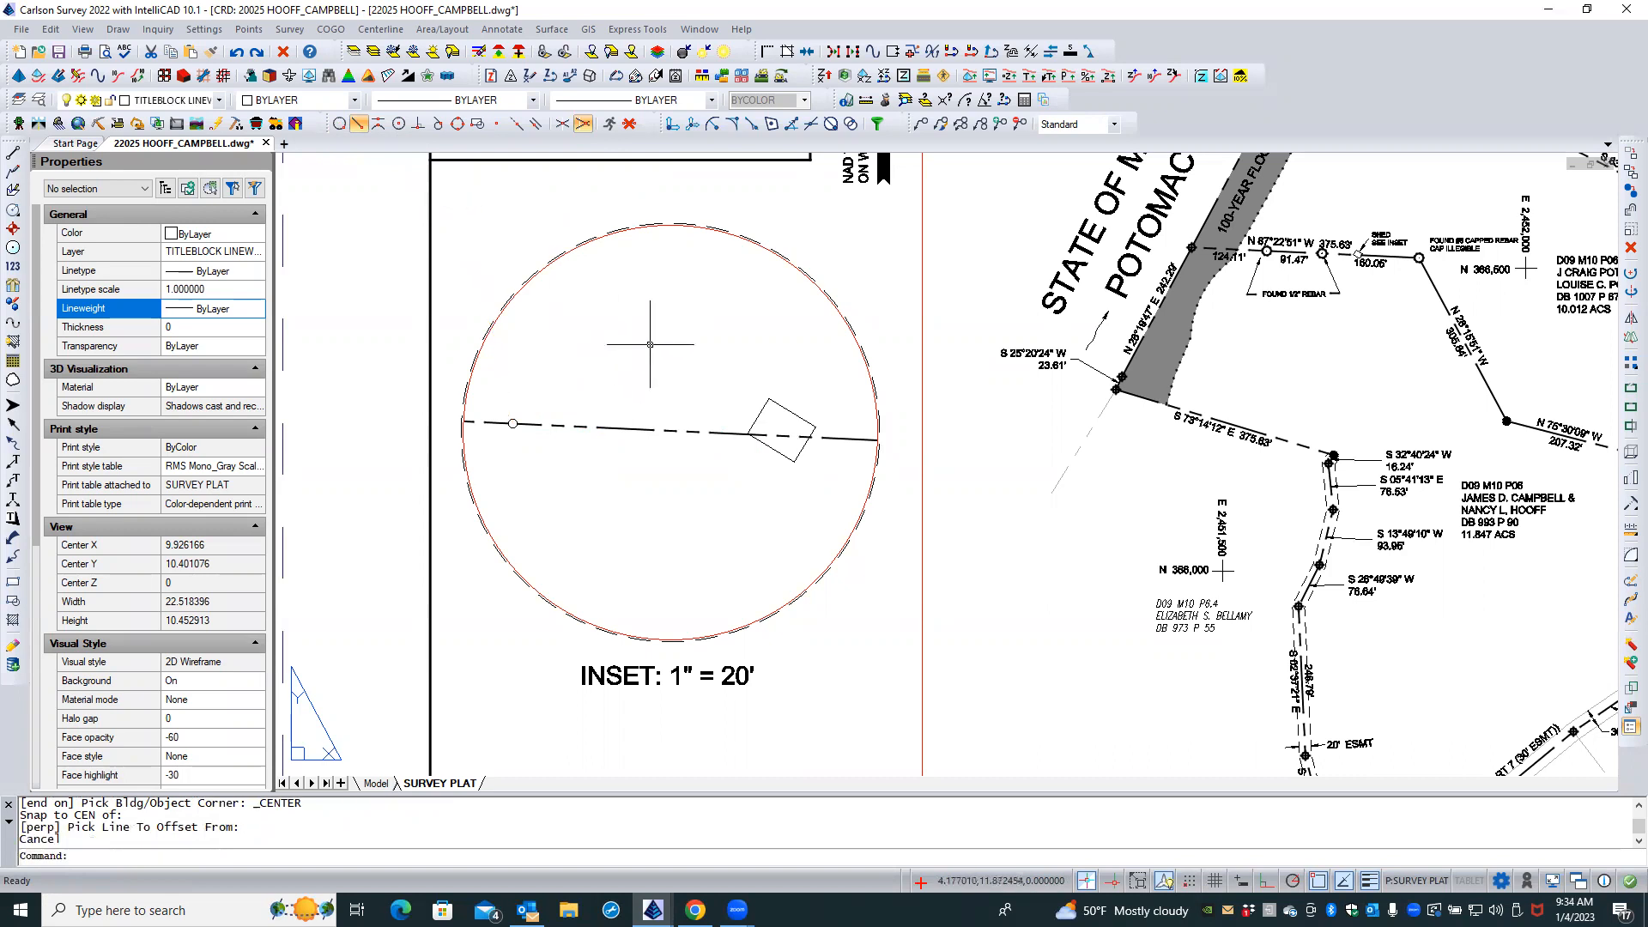
{"action": "left_click", "coordinate": [650, 344]}
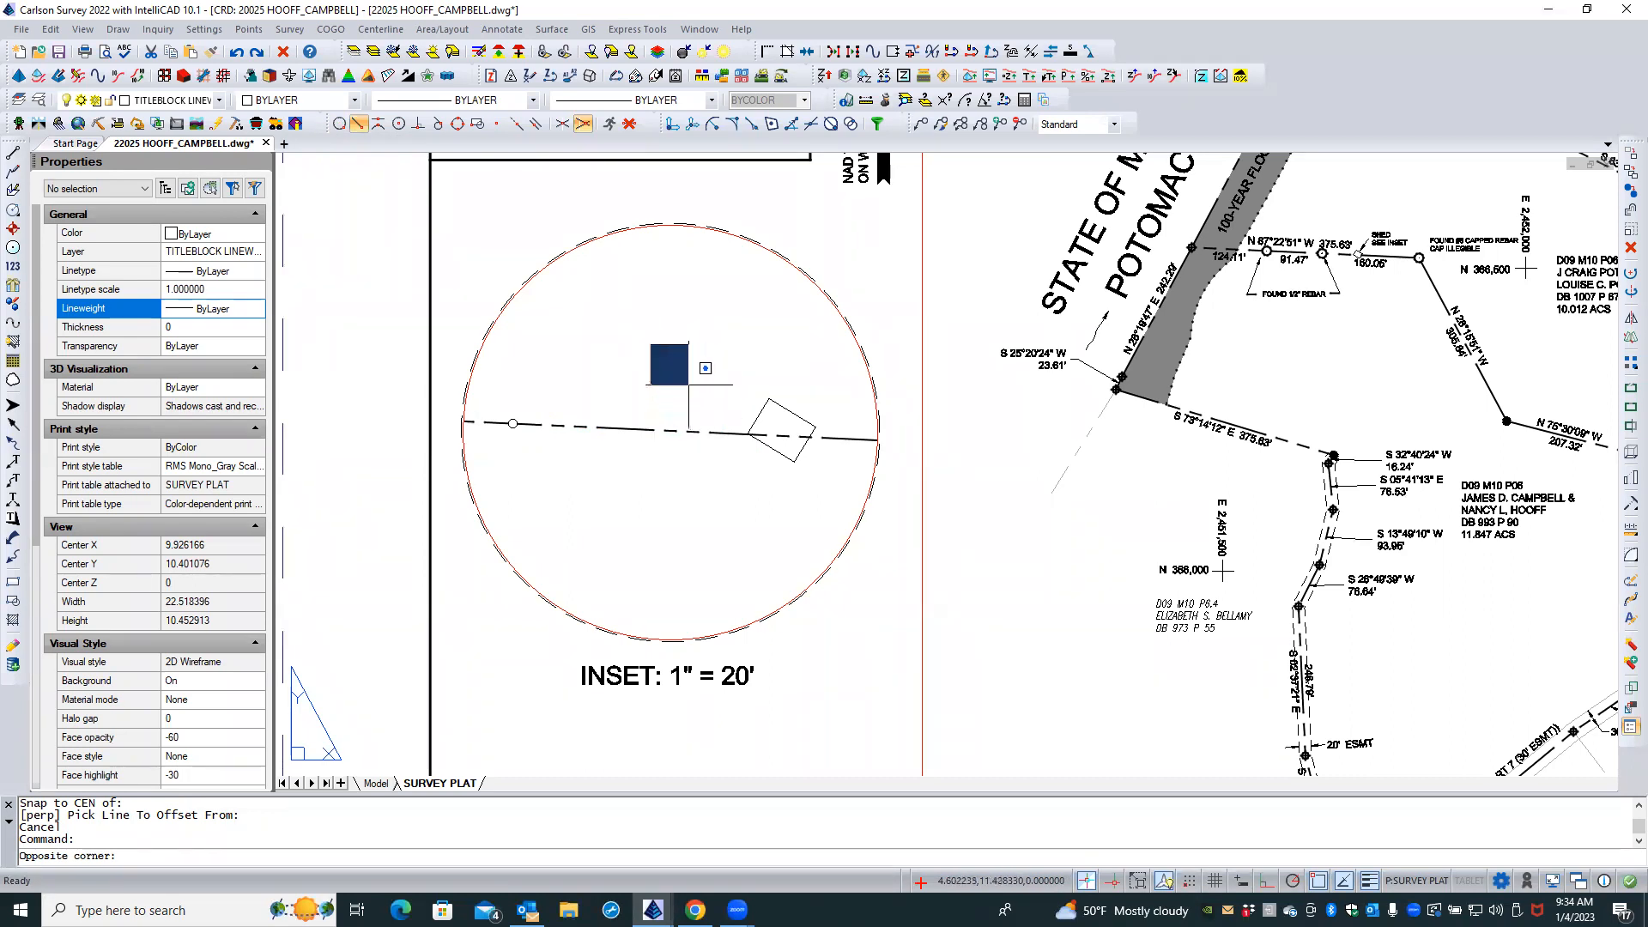
{"action": "key", "text": "Escape"}
Inside the circular inset viewport, annotate the distance by points from the rebar symbol's centre to the shed's nearest corner
{"action": "double_click", "coordinate": [782, 456]}
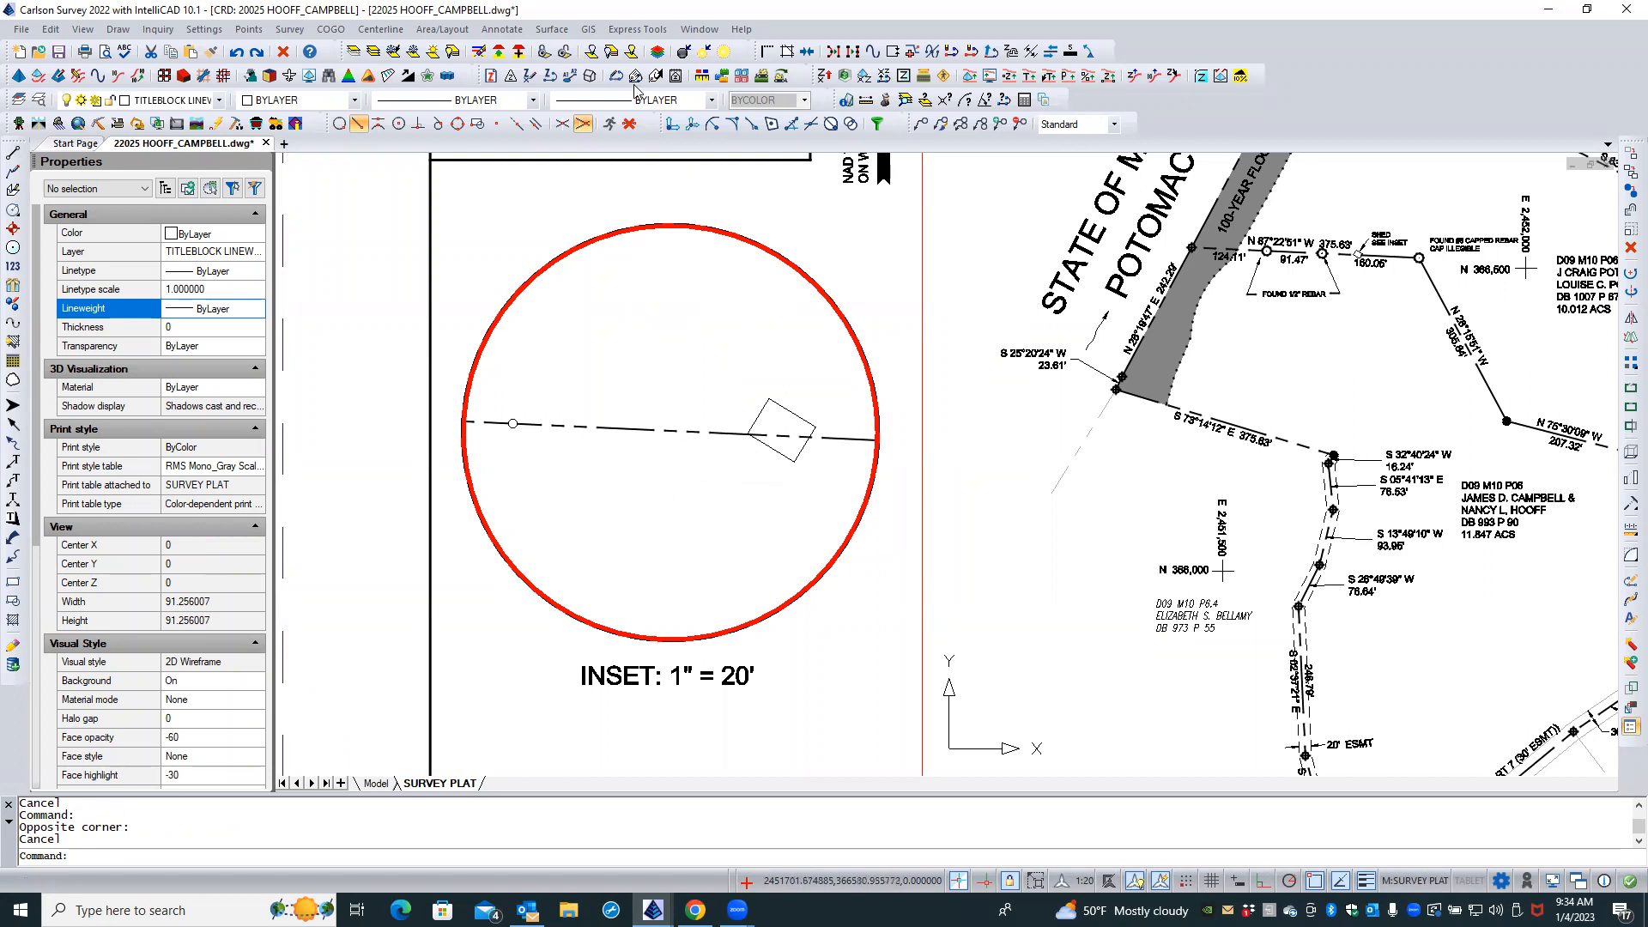
{"action": "left_click", "coordinate": [514, 30]}
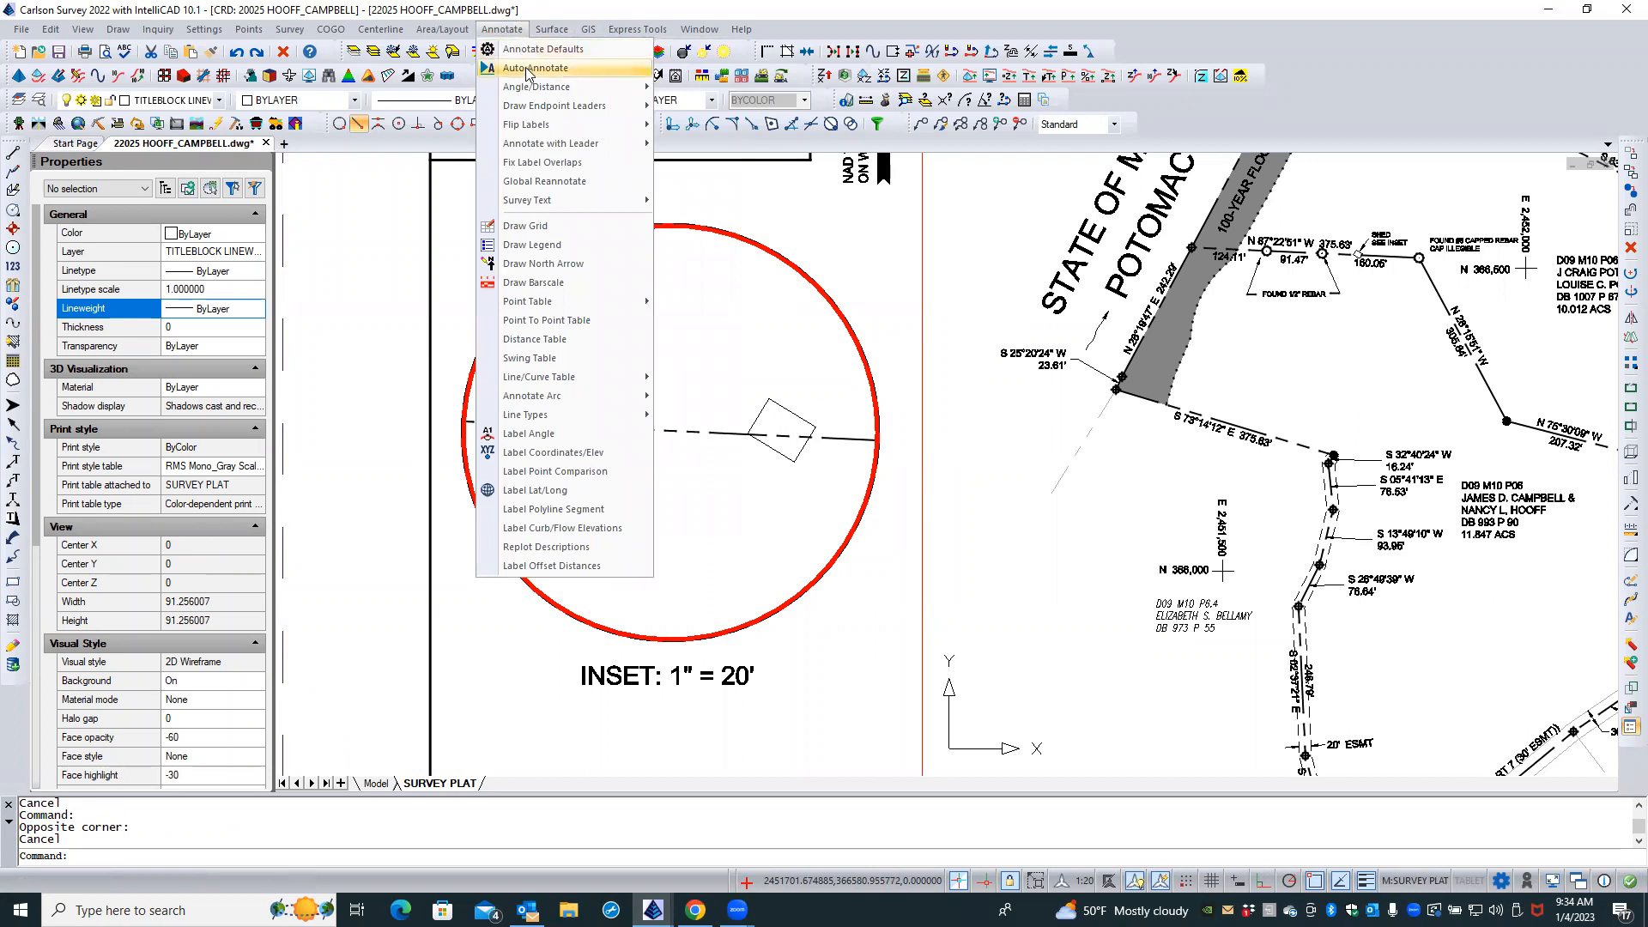
{"action": "mouse_move", "coordinate": [531, 86]}
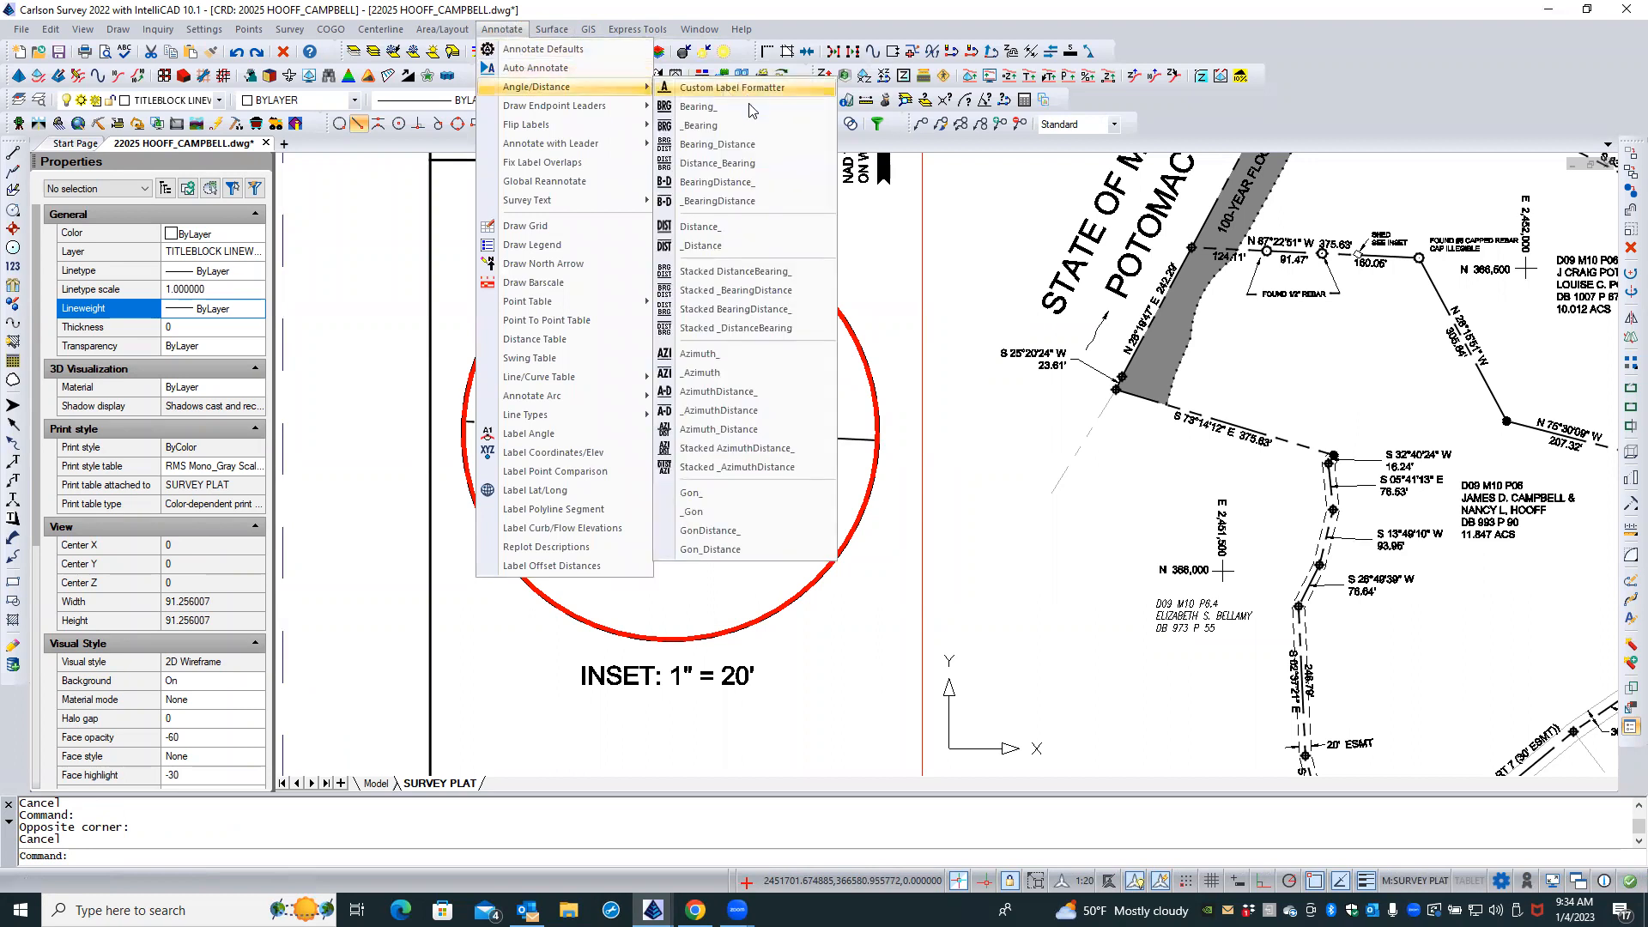
{"action": "left_click", "coordinate": [739, 229]}
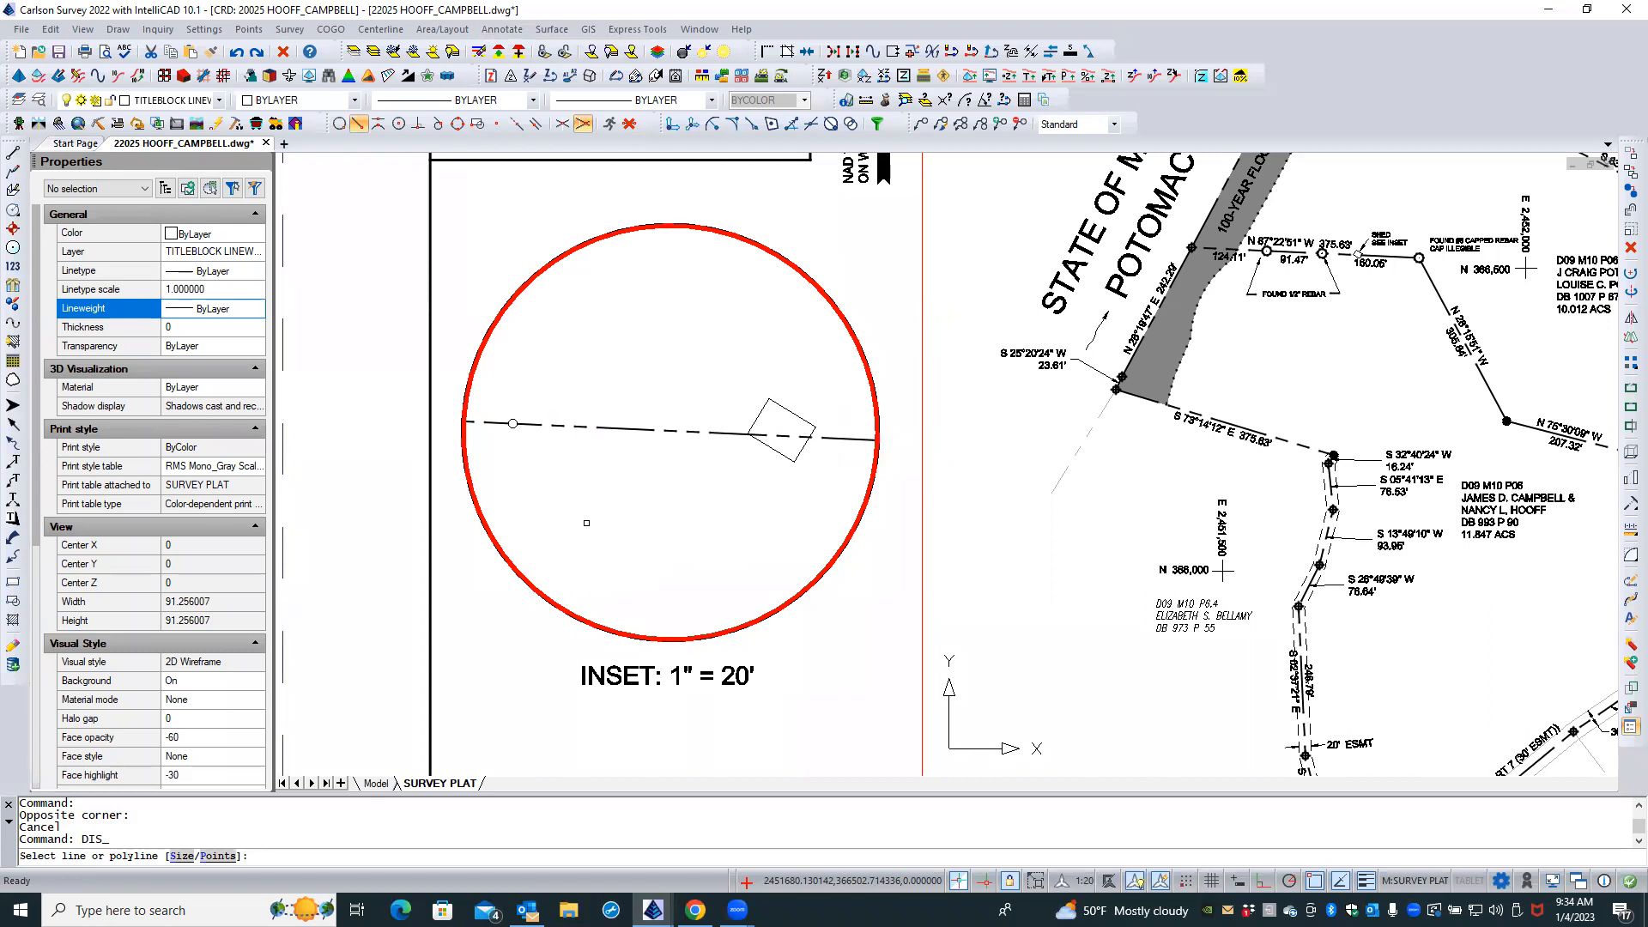
{"action": "type", "text": "P"}
{"action": "key", "text": "Return"}
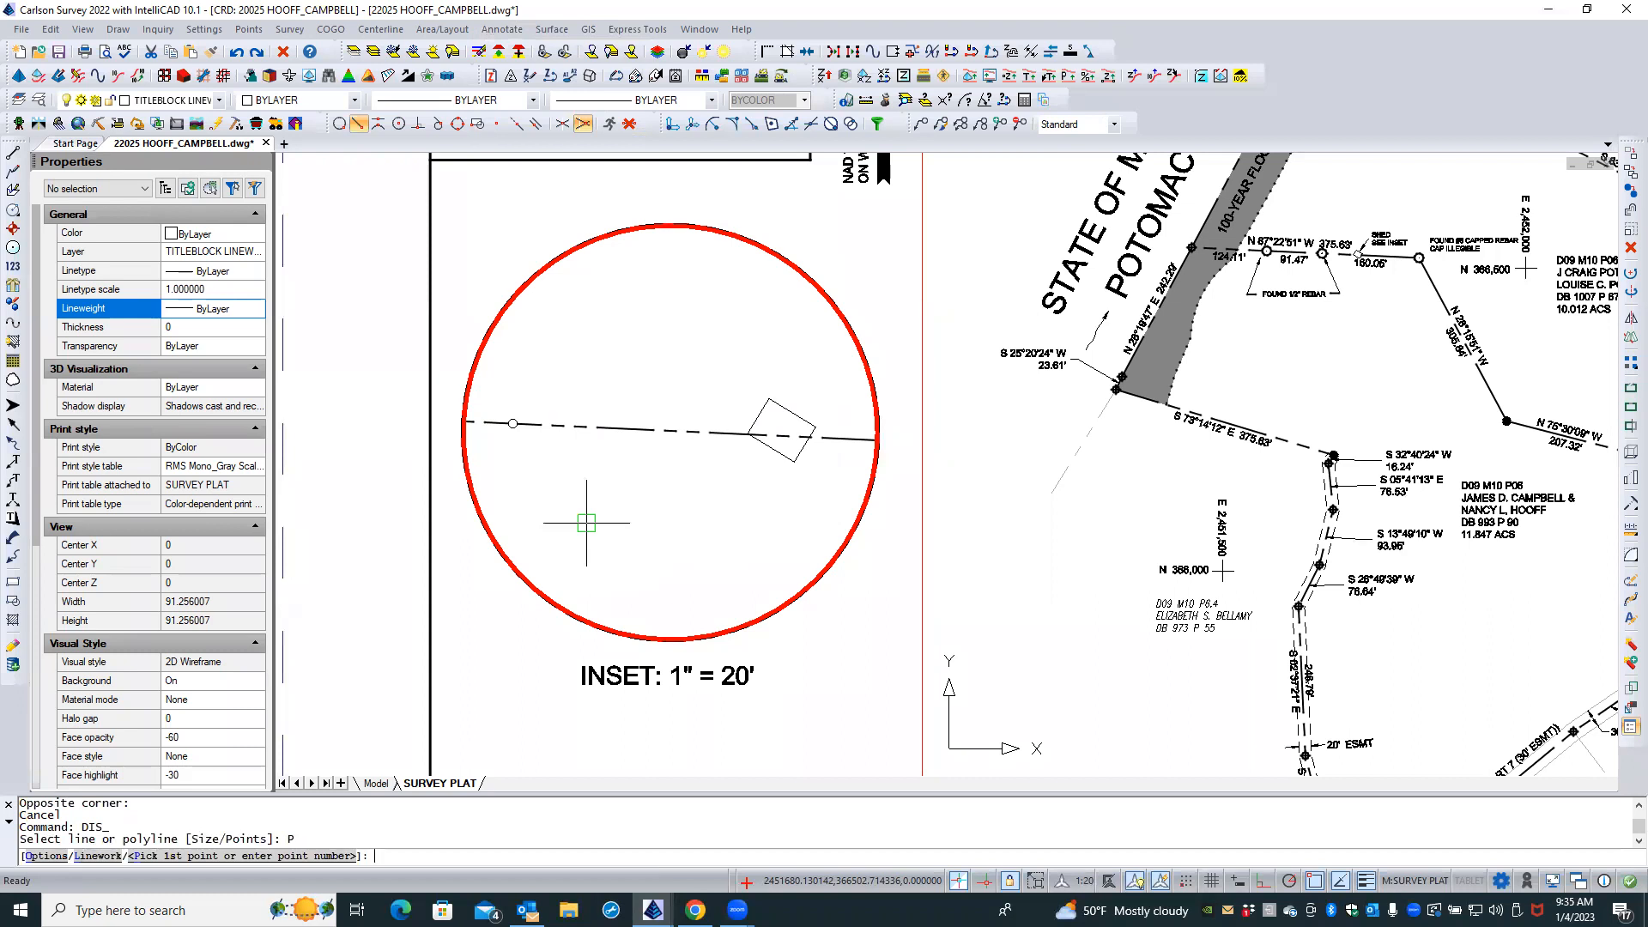
{"action": "right_click", "coordinate": [586, 523], "text": "shift"}
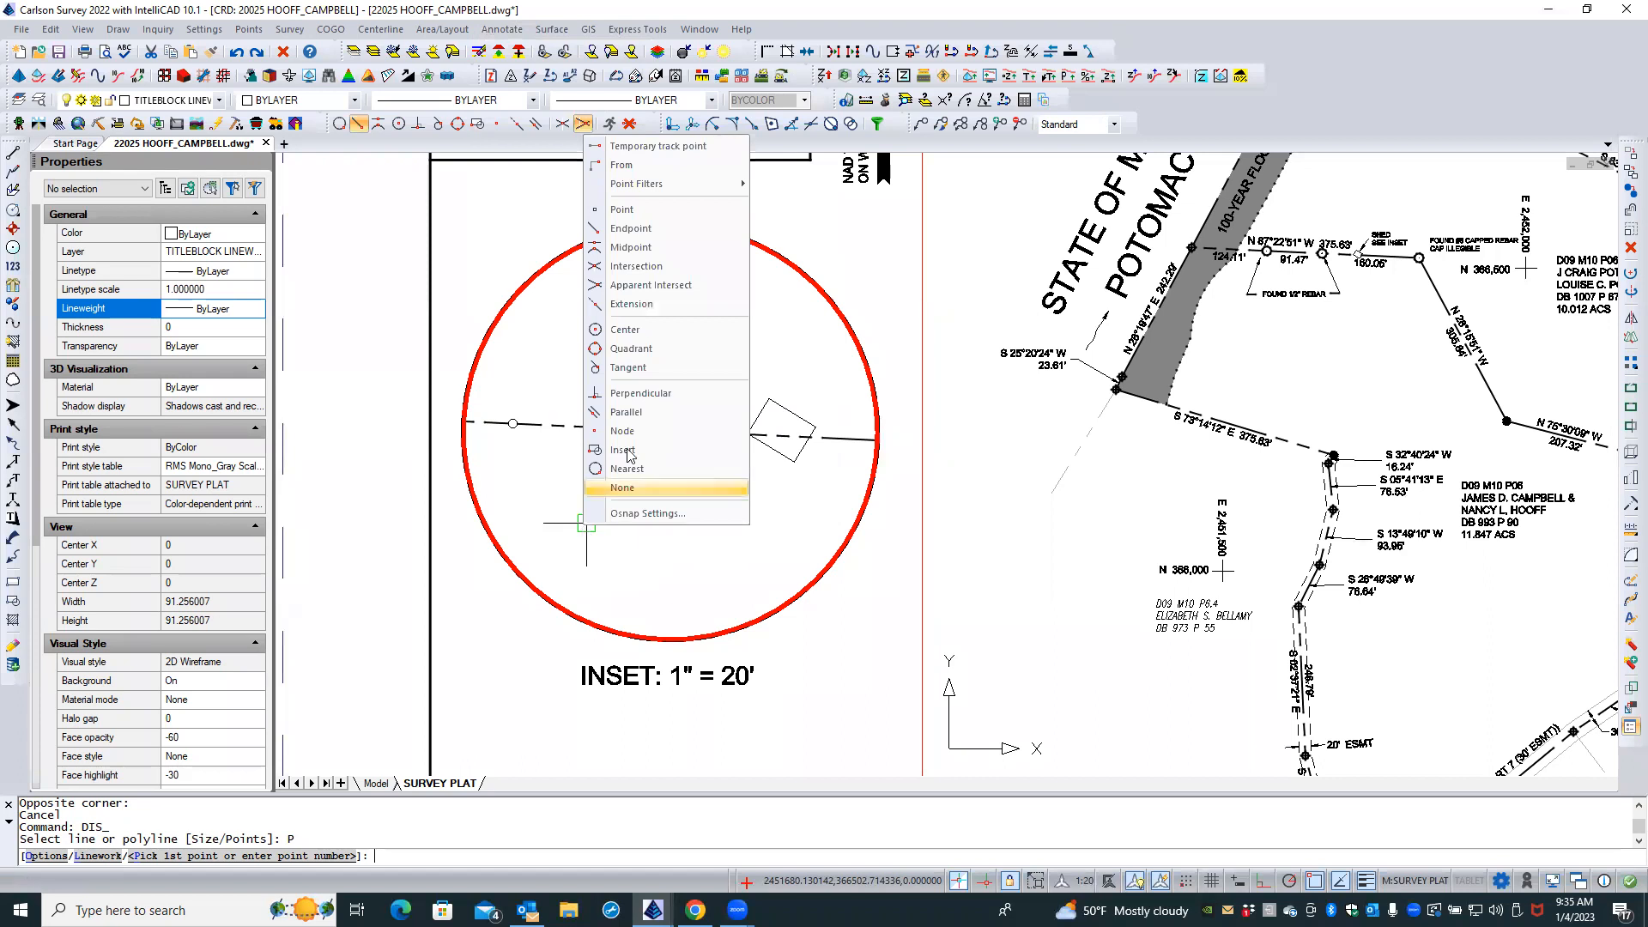
{"action": "left_click", "coordinate": [639, 328]}
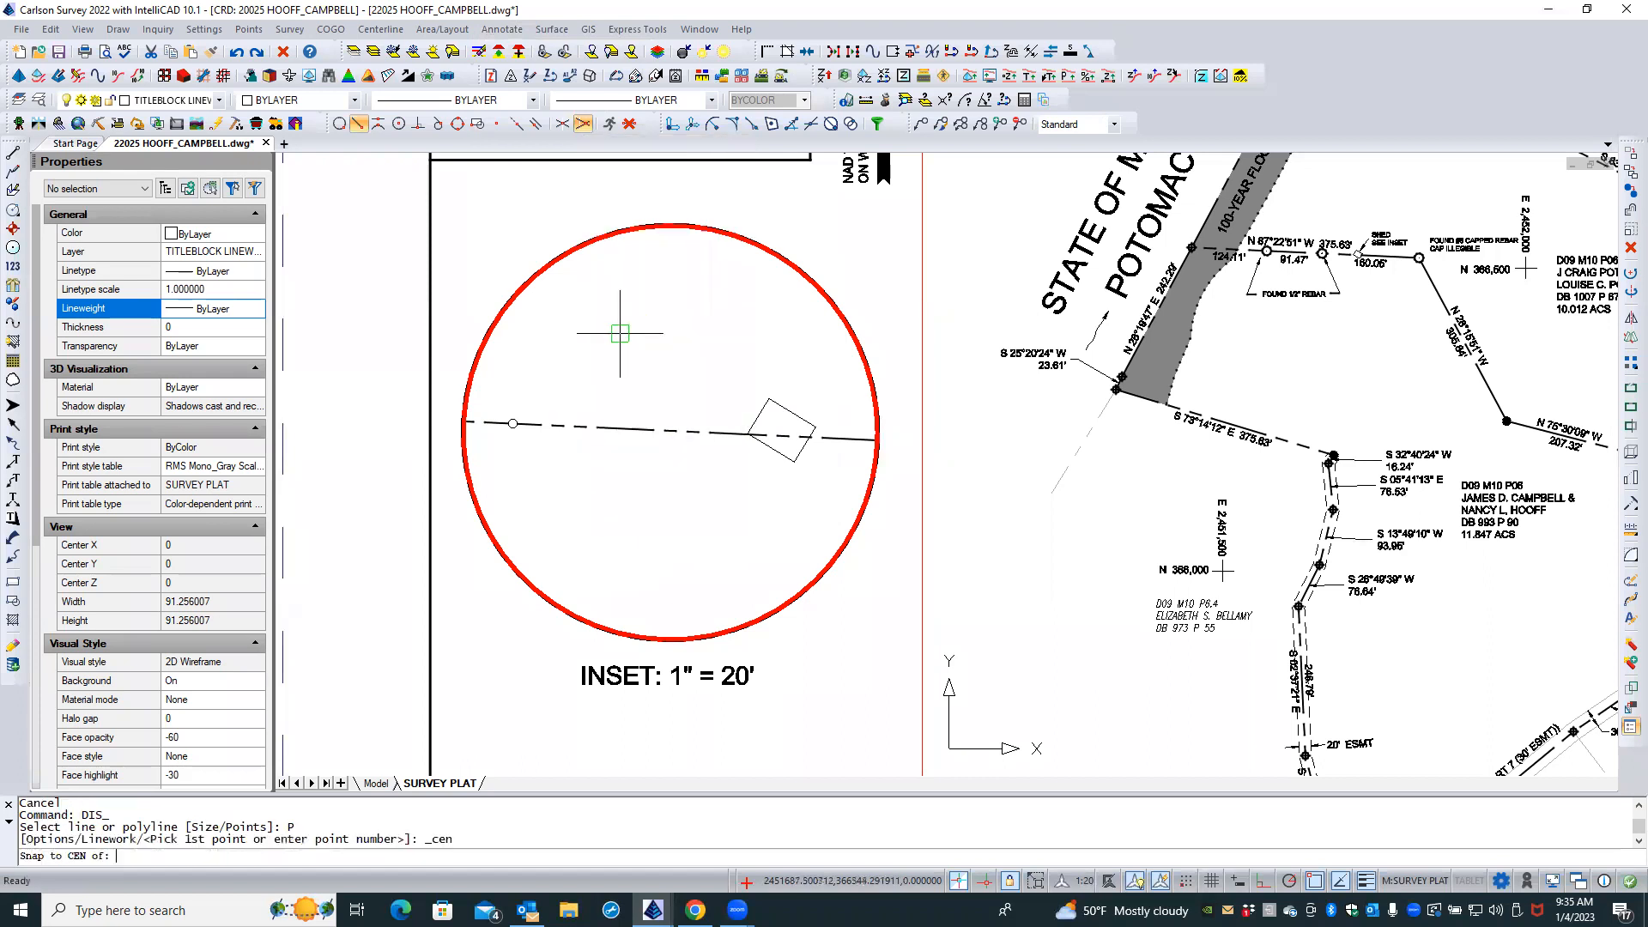
{"action": "left_click", "coordinate": [513, 423]}
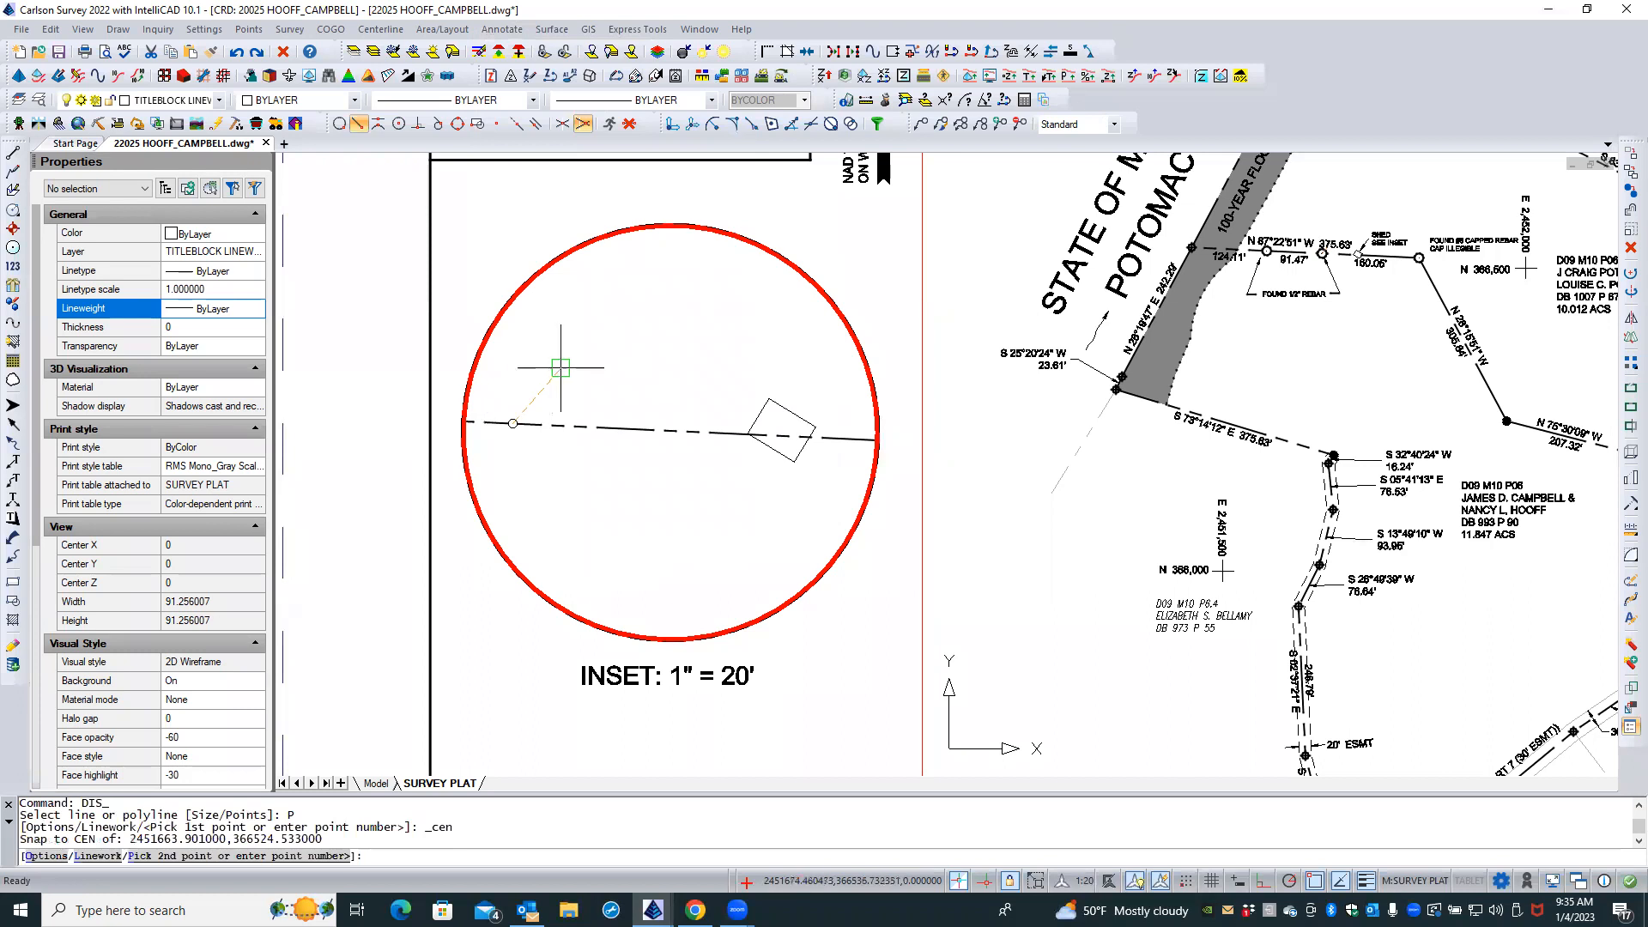
{"action": "left_click", "coordinate": [750, 416]}
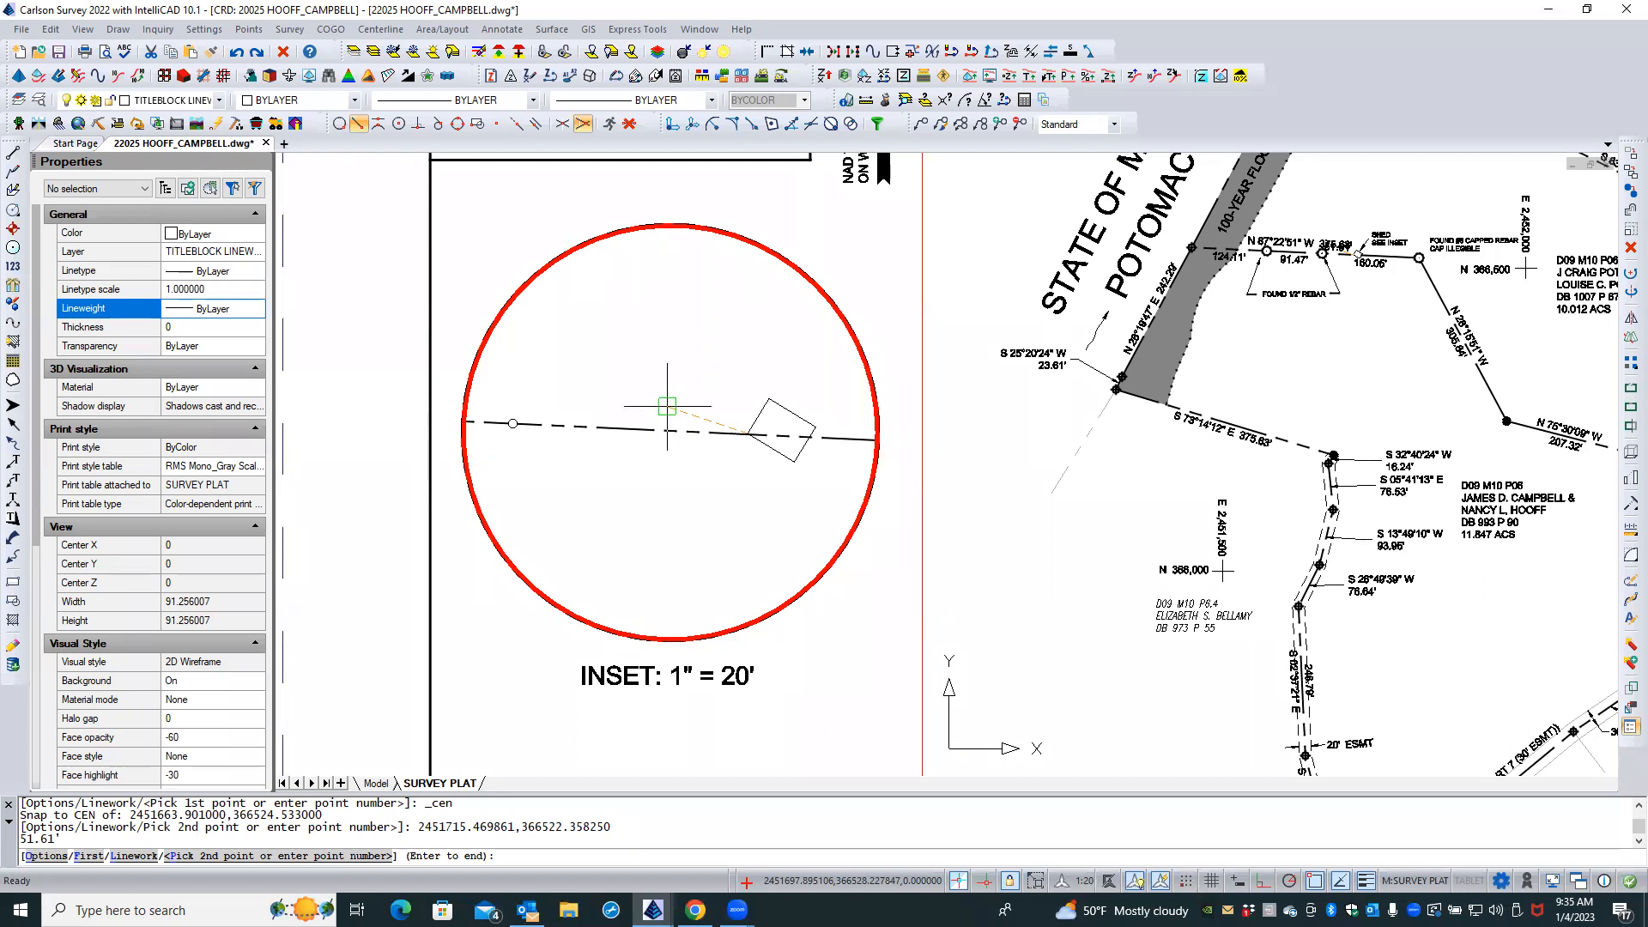
{"action": "key", "text": "Return"}
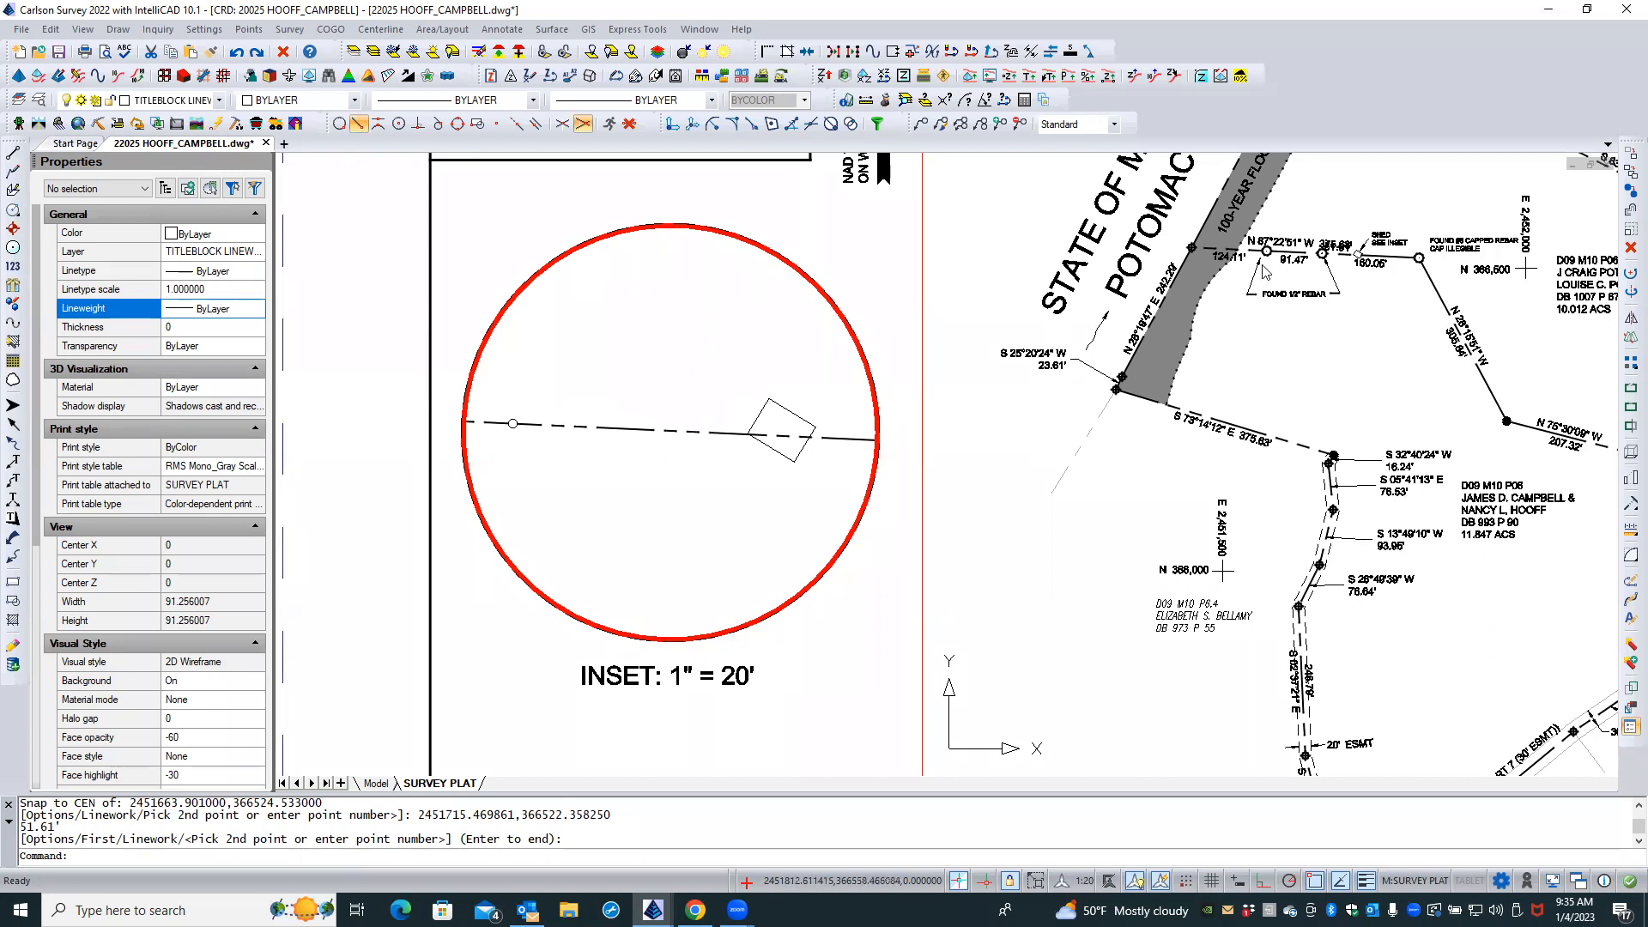
Check which layer the 51.61' distance label overlapping the boundary annotation uses in the main plat viewport
{"action": "left_click", "coordinate": [1354, 228]}
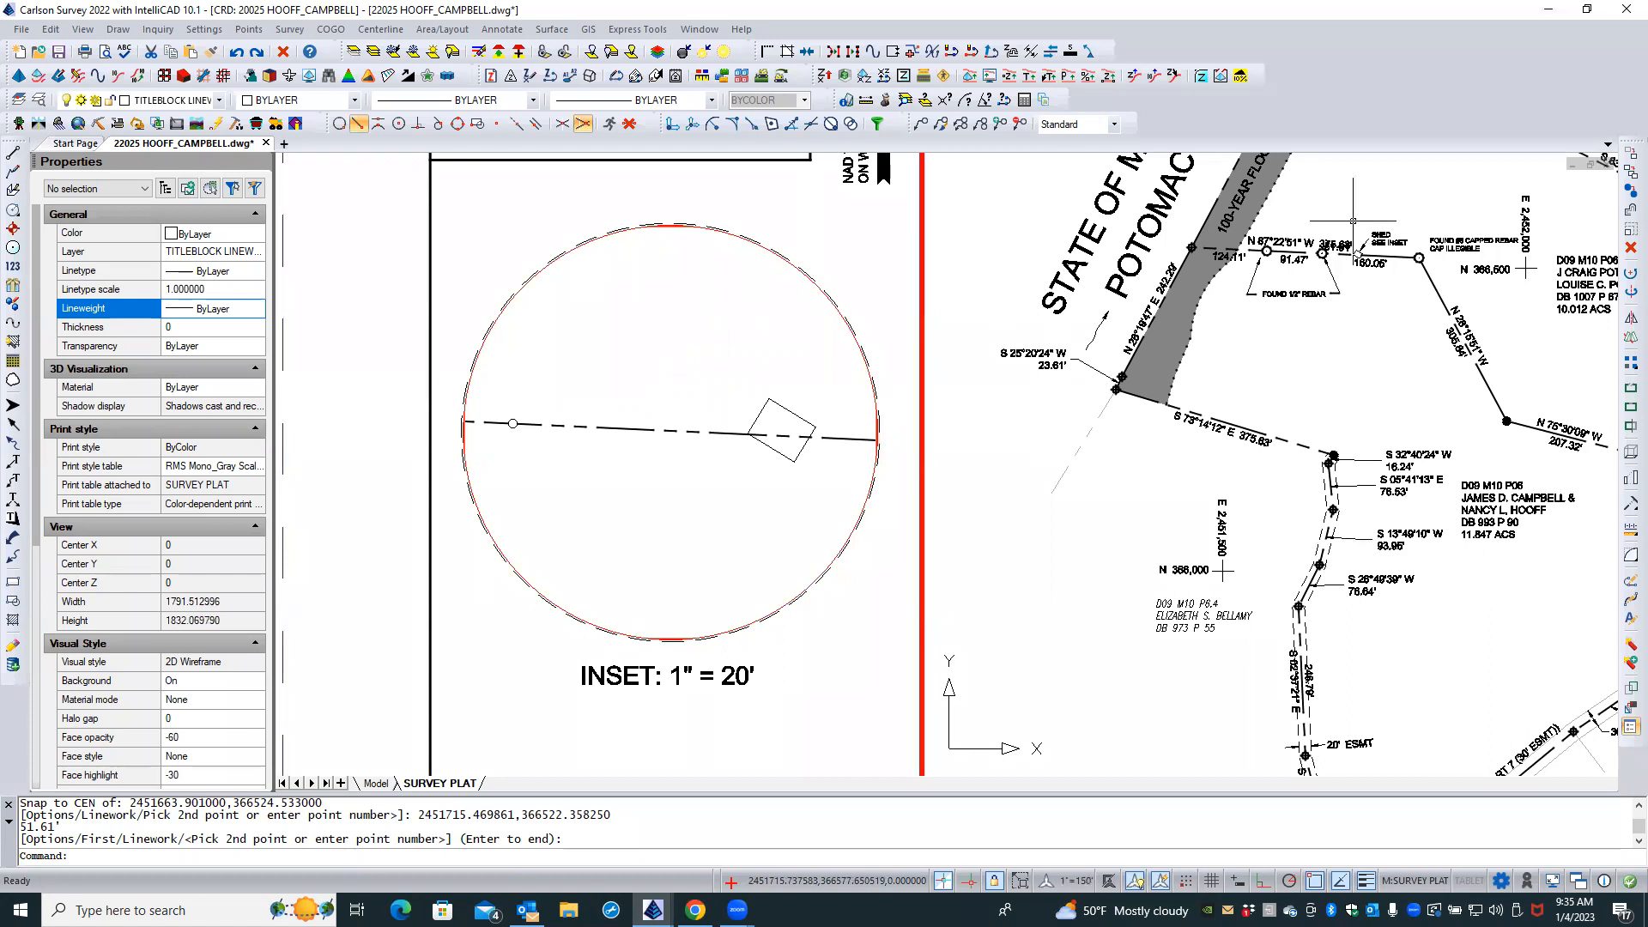
{"action": "scroll", "coordinate": [1355, 221], "scroll_direction": "up", "scroll_amount": 1}
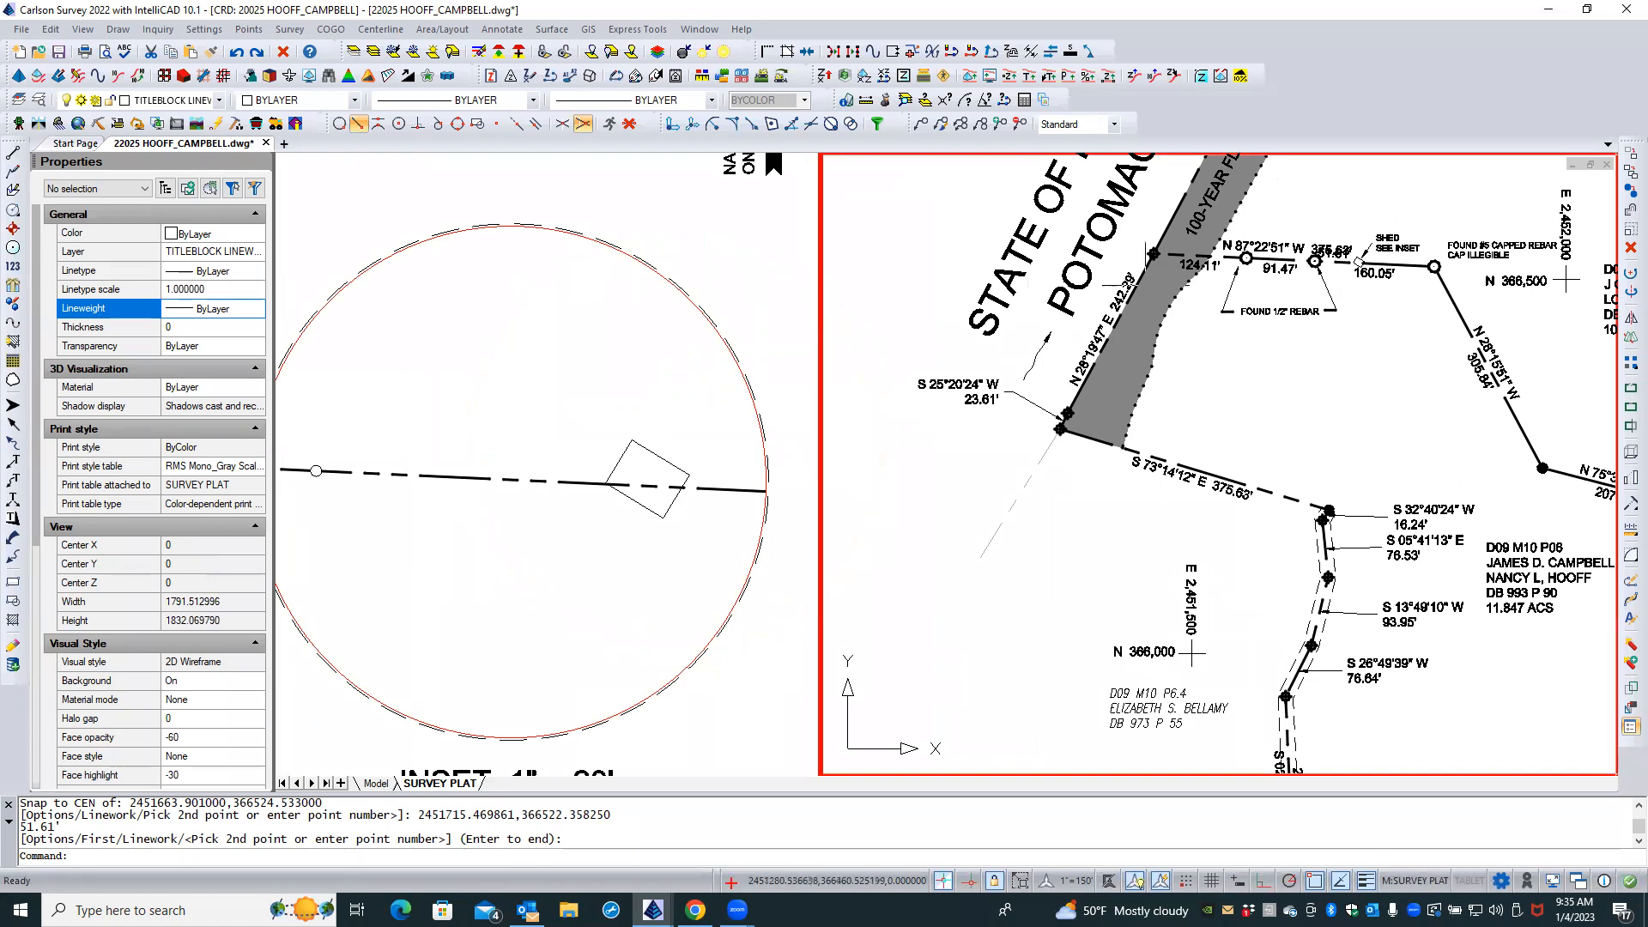
{"action": "scroll", "coordinate": [1350, 234], "scroll_direction": "up", "scroll_amount": 1}
{"action": "scroll", "coordinate": [1350, 234], "scroll_direction": "up", "scroll_amount": 1}
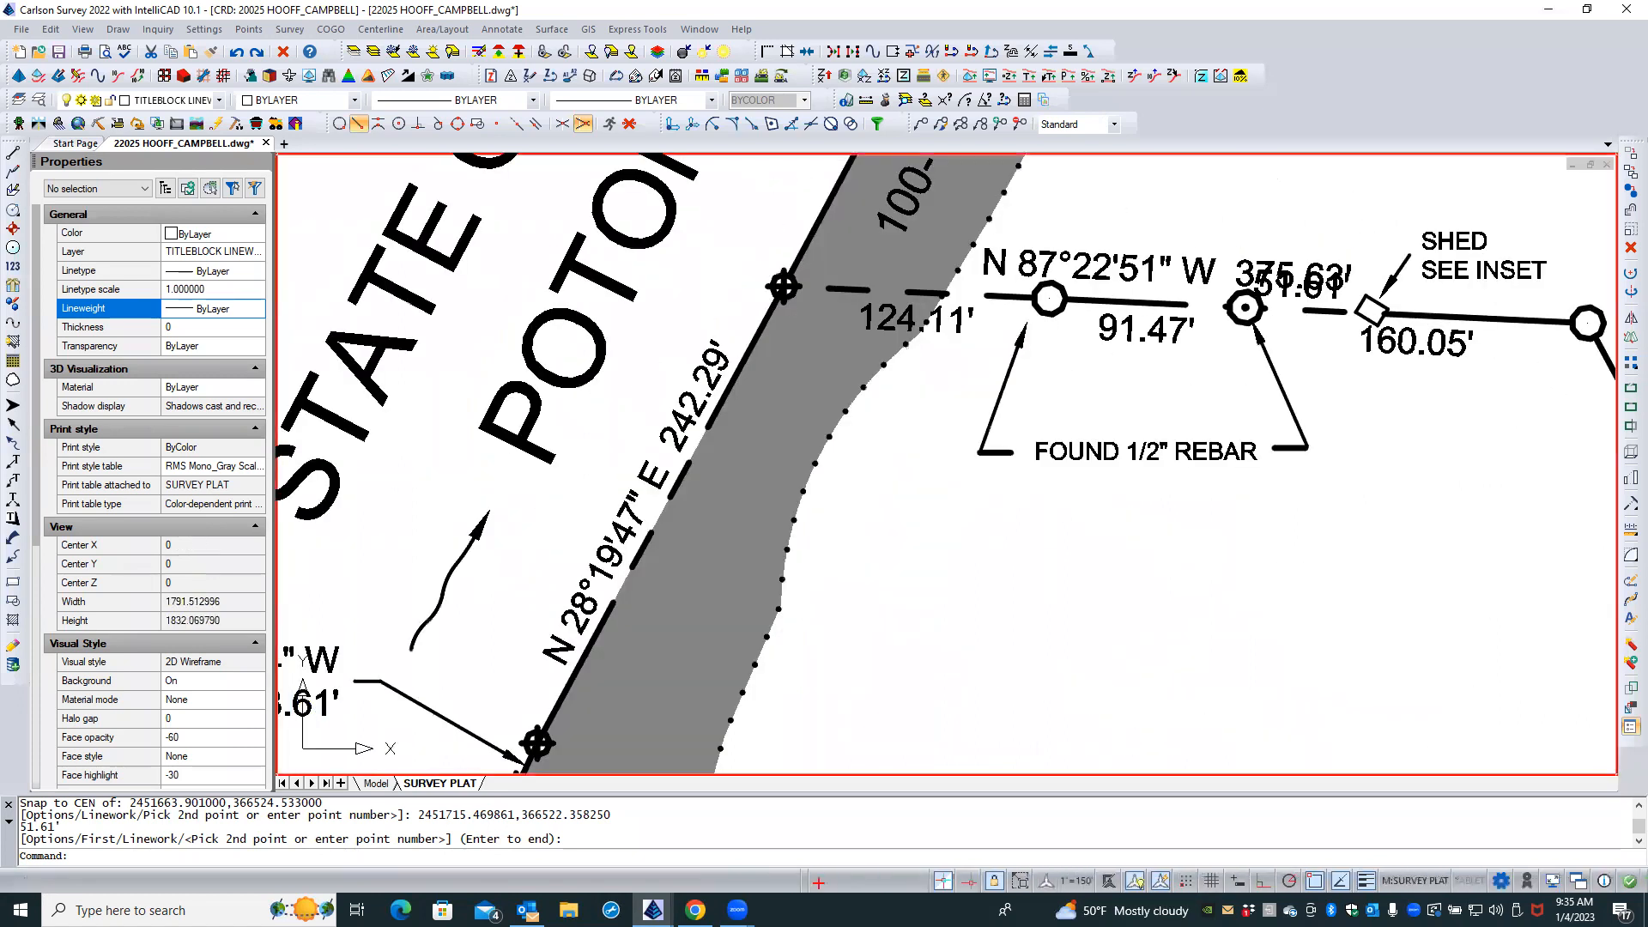
{"action": "scroll", "coordinate": [1350, 235], "scroll_direction": "up", "scroll_amount": 2}
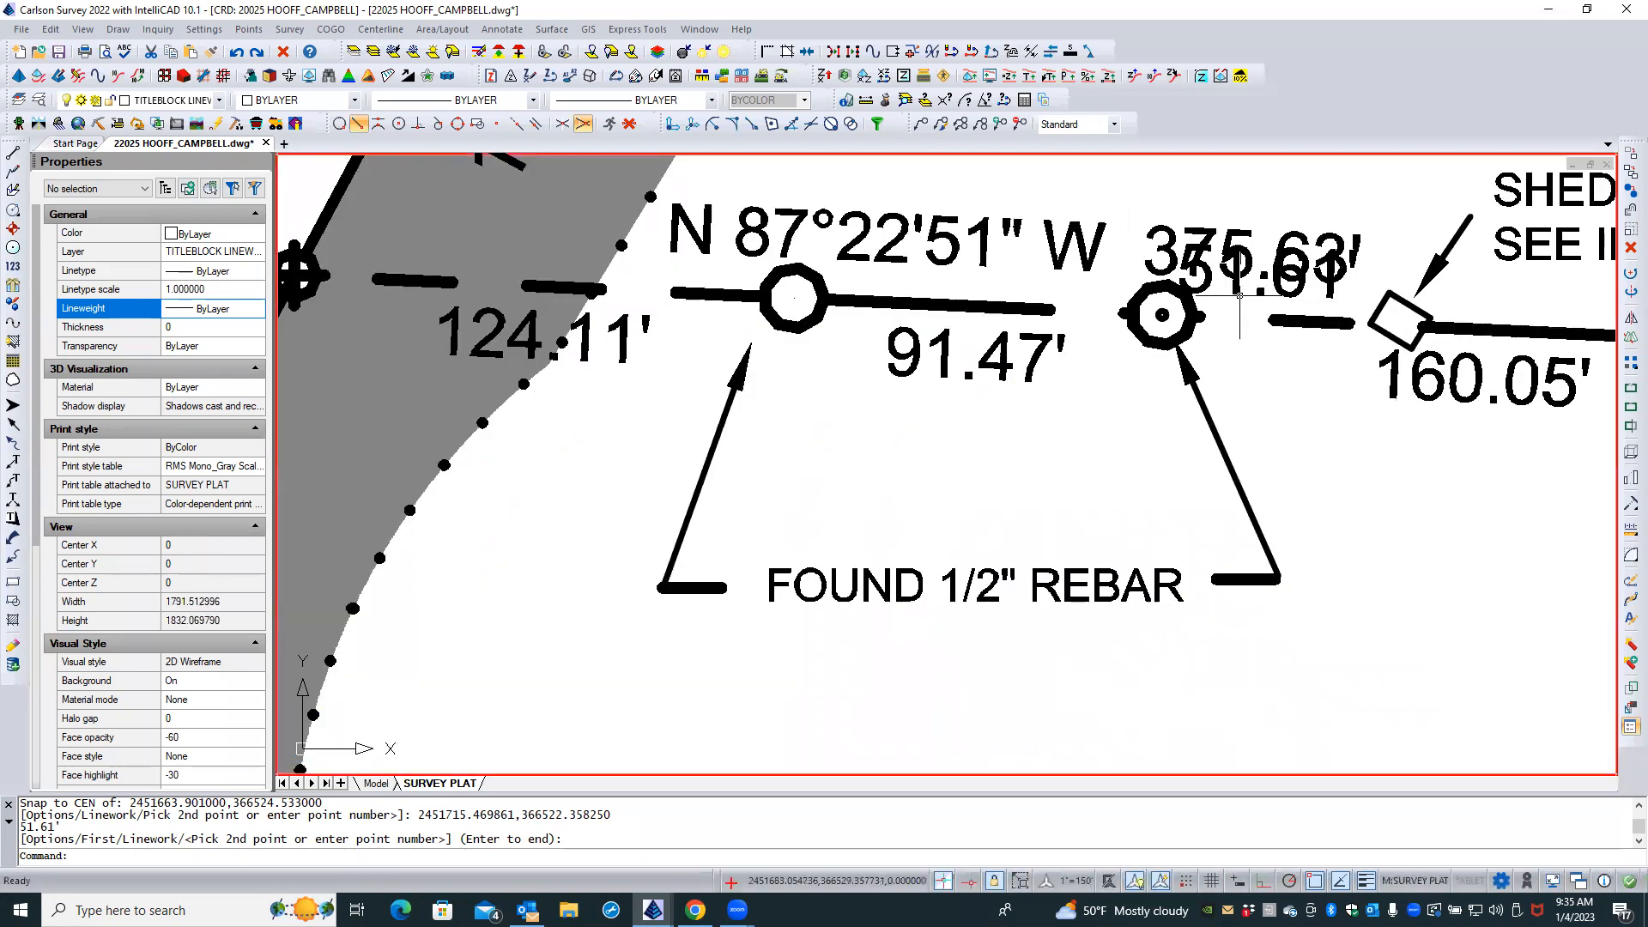
{"action": "left_click", "coordinate": [1236, 290]}
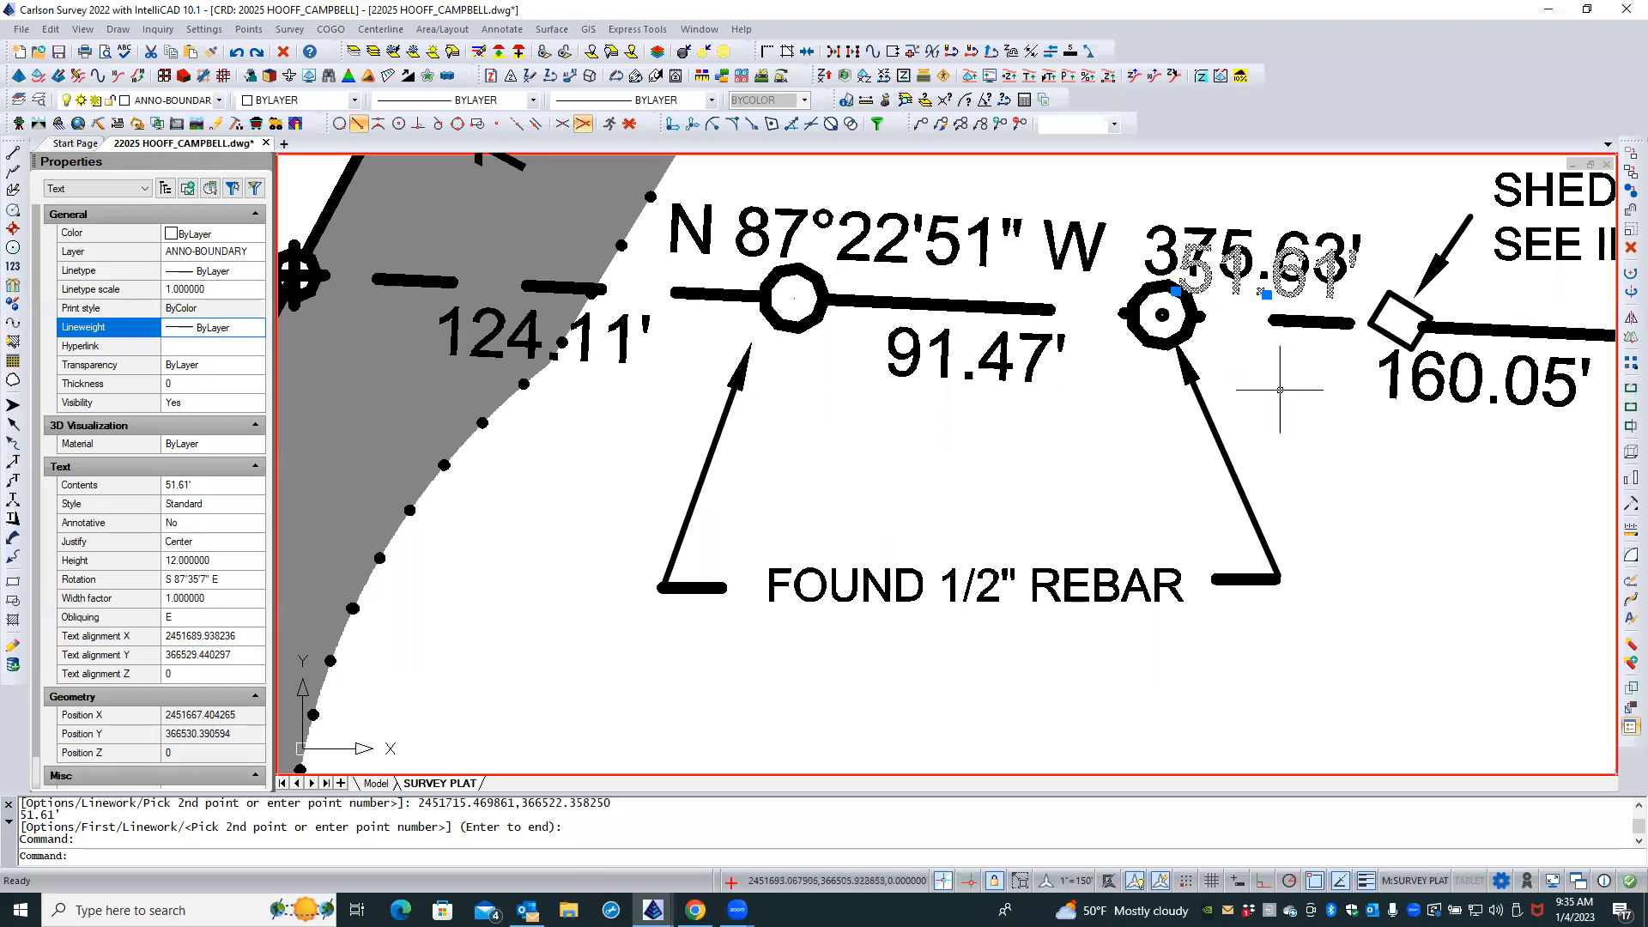
{"action": "scroll", "coordinate": [1269, 378], "scroll_direction": "down", "scroll_amount": 3}
{"action": "scroll", "coordinate": [1274, 384], "scroll_direction": "down", "scroll_amount": 2}
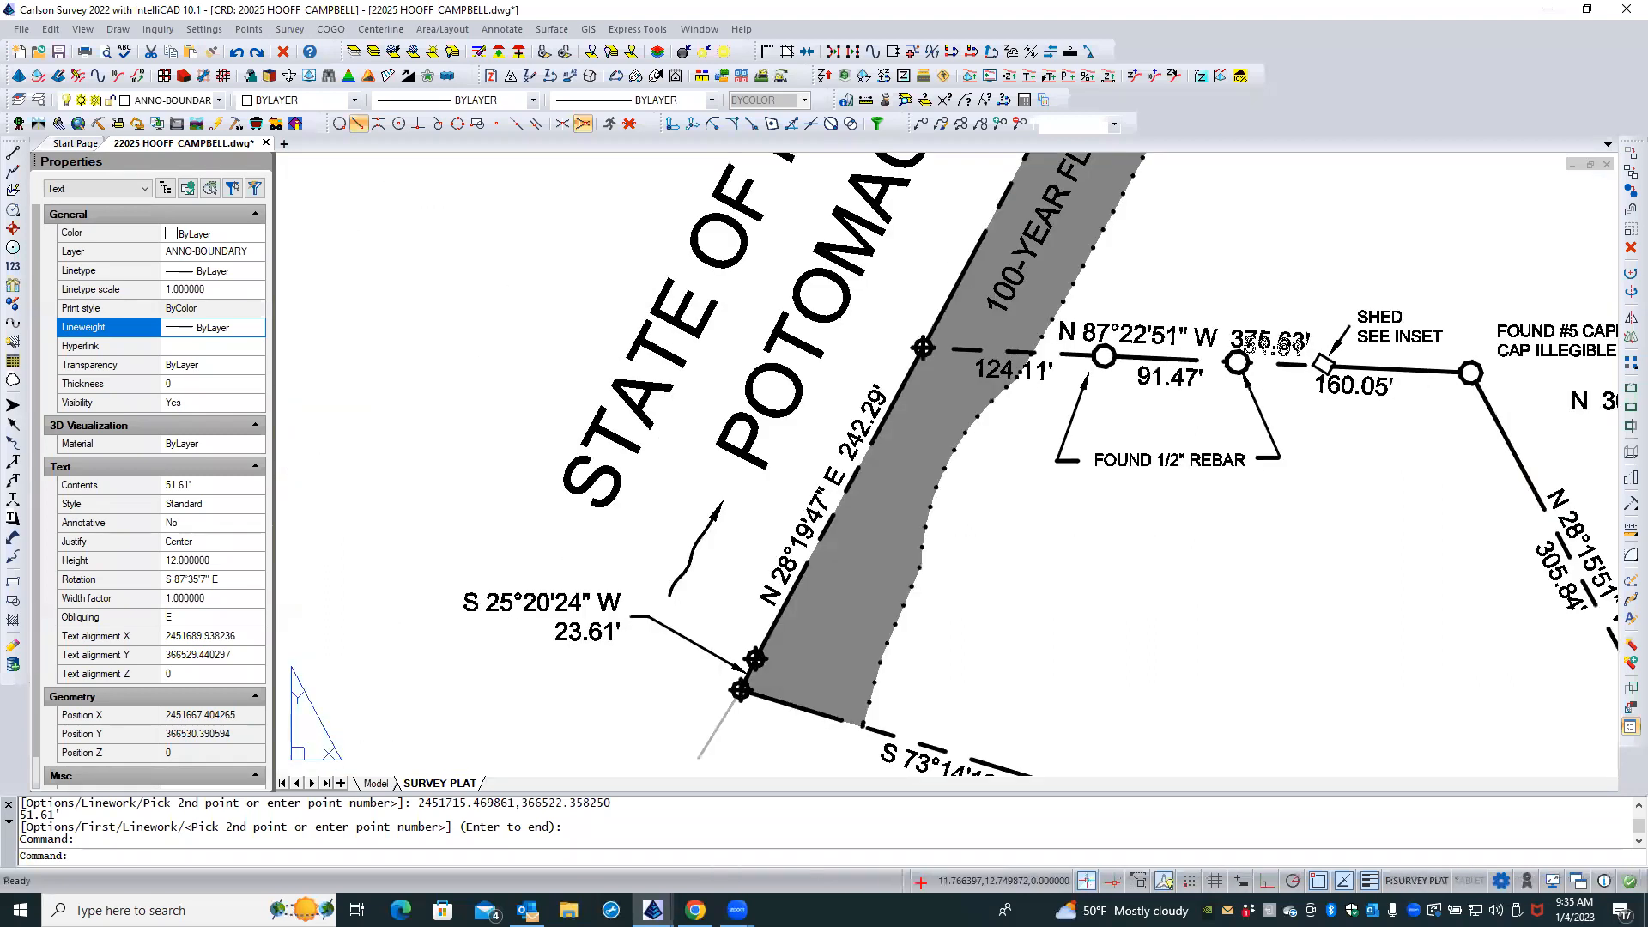
Open the layer manager and make ANNO-BOUNDARY the current layer
{"action": "left_click", "coordinate": [39, 101]}
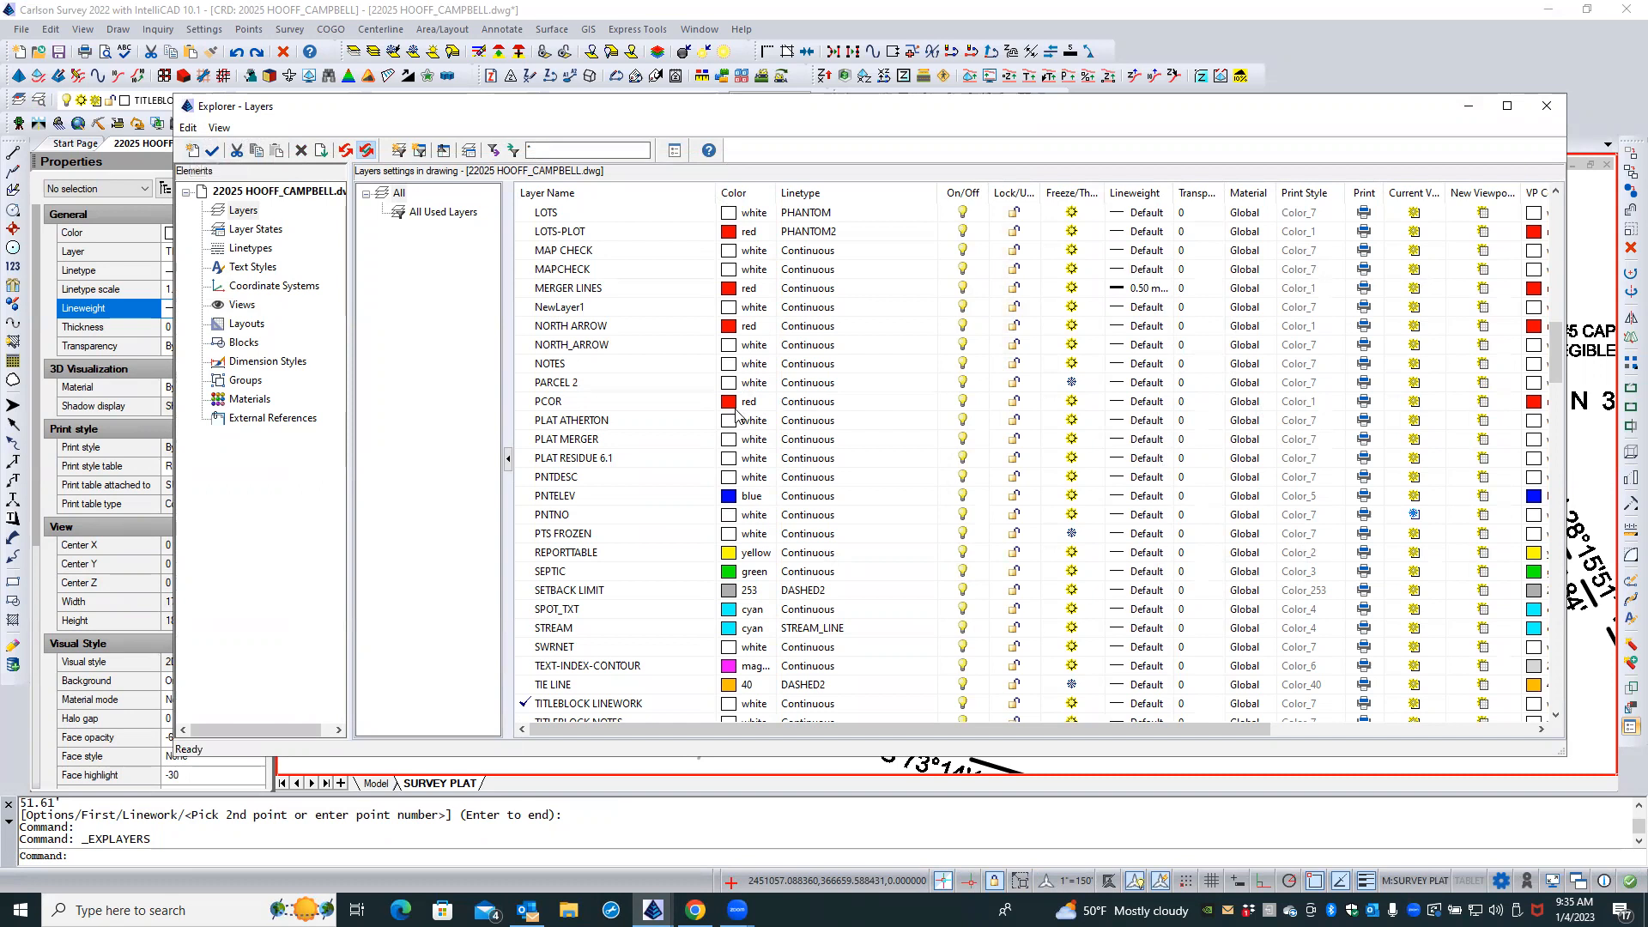
{"action": "scroll", "coordinate": [544, 403], "scroll_direction": "up", "scroll_amount": 15}
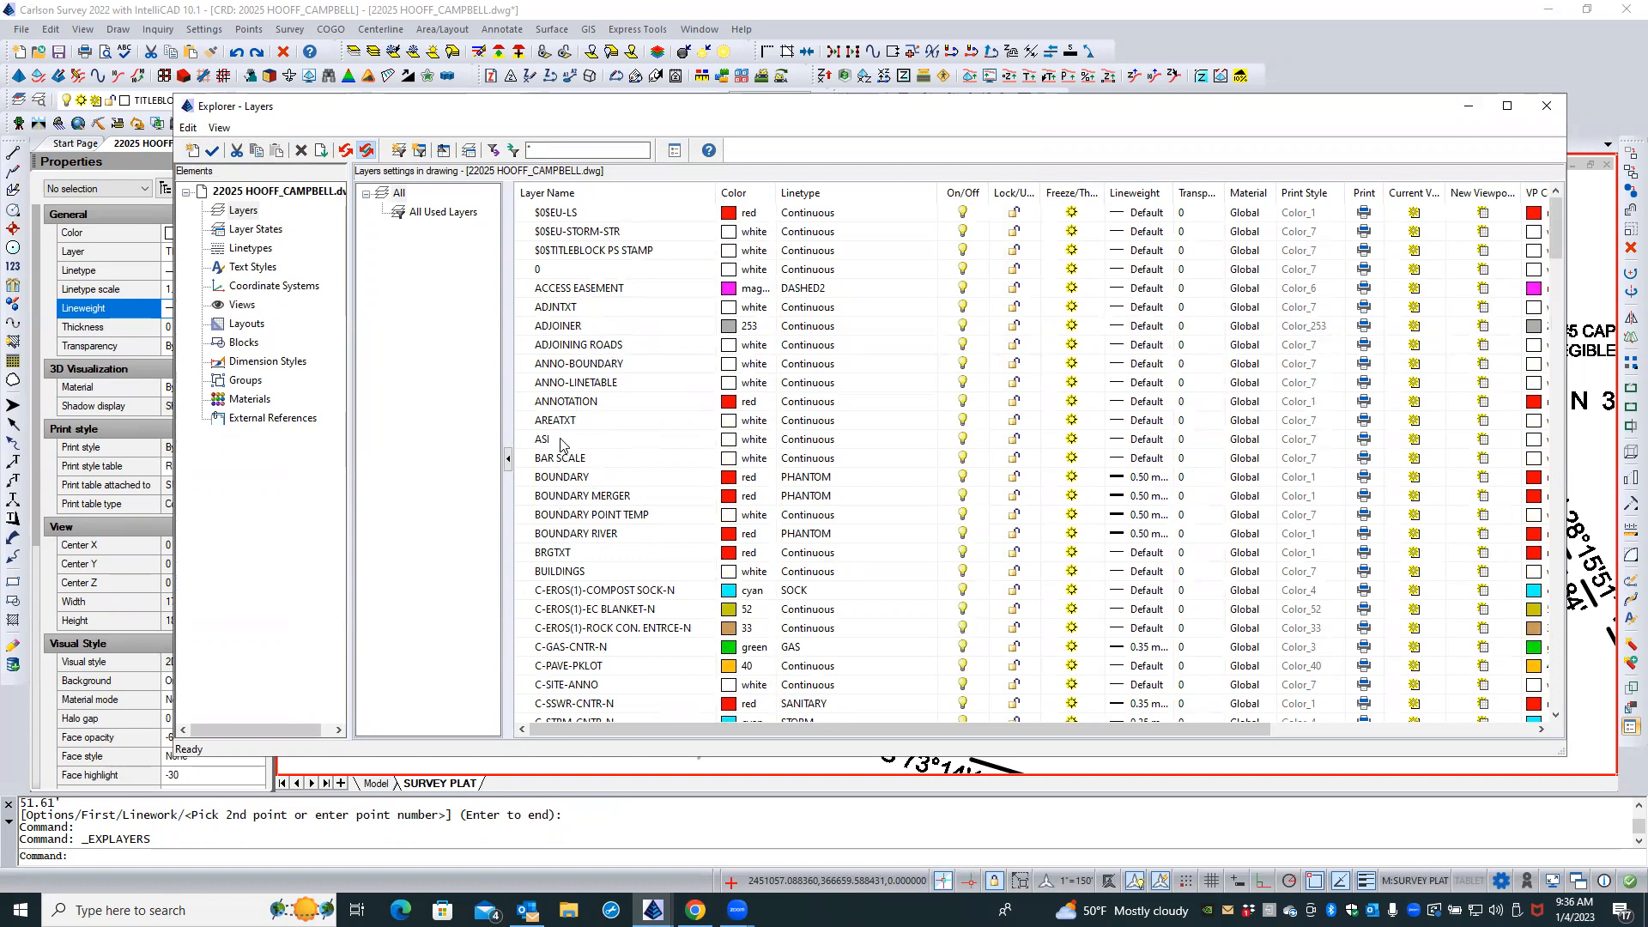
{"action": "left_click", "coordinate": [598, 364]}
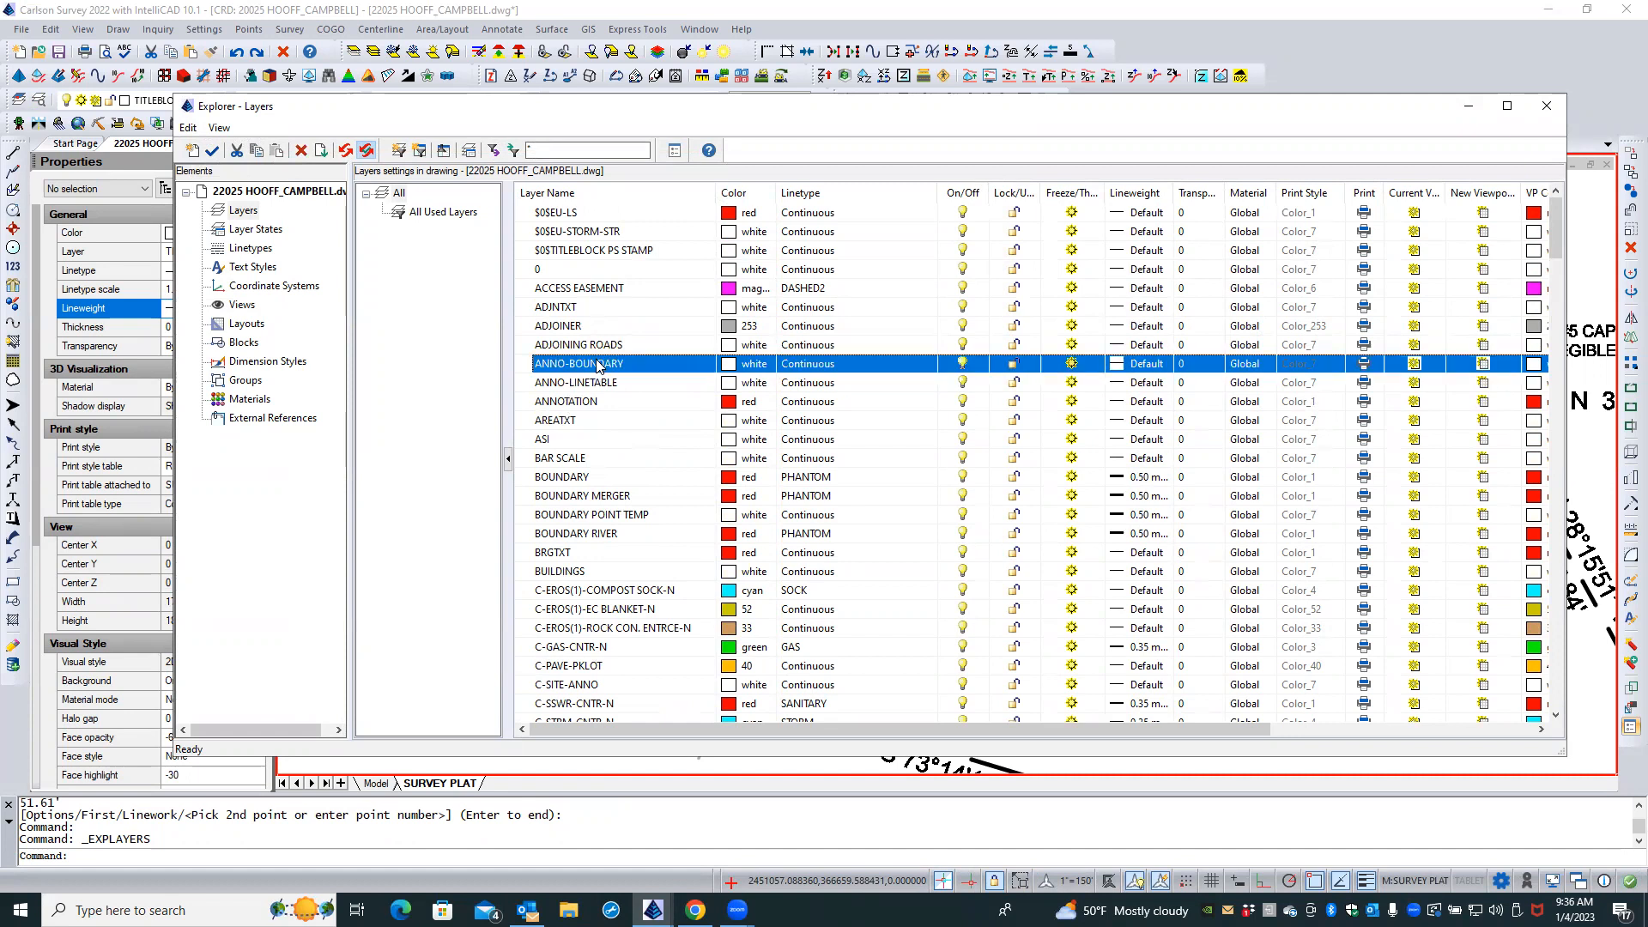
{"action": "double_click", "coordinate": [598, 364]}
Create a new layer named ANNO-BOUNDARY-INSET
{"action": "left_click", "coordinate": [194, 152]}
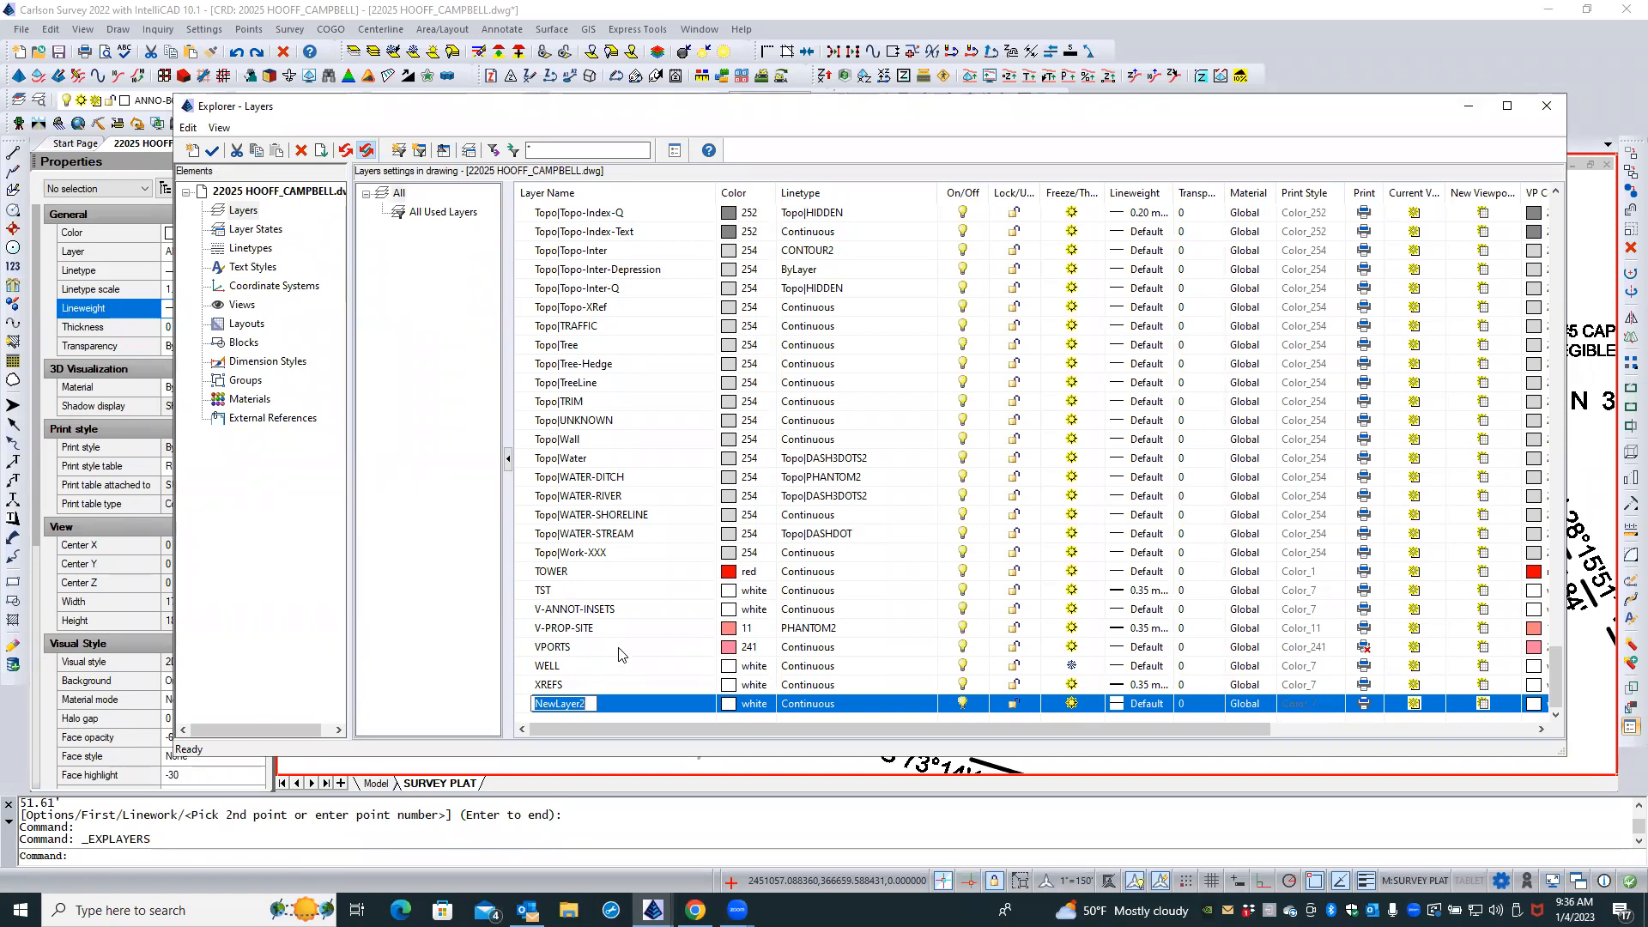
{"action": "type", "text": "ANN"}
{"action": "type", "text": "O"}
{"action": "type", "text": "_"}
{"action": "type", "text": "BOUN DARY"}
{"action": "type", "text": "-INSET"}
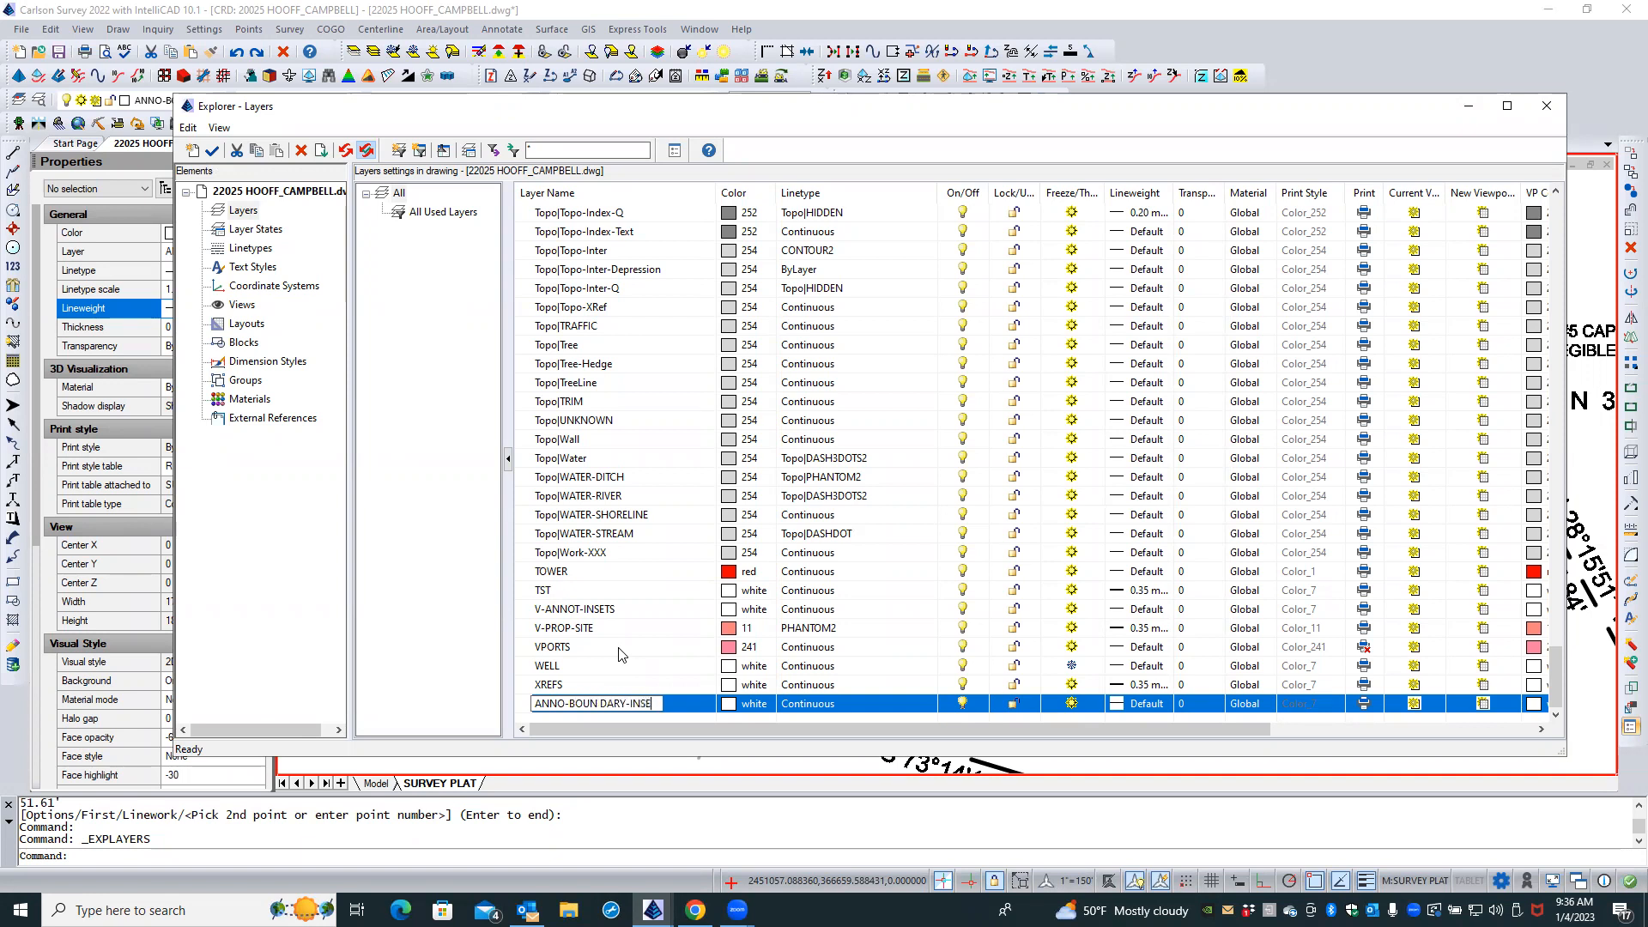
{"action": "left_click", "coordinate": [603, 703]}
{"action": "key", "text": "BackSpace"}
{"action": "key", "text": "Return"}
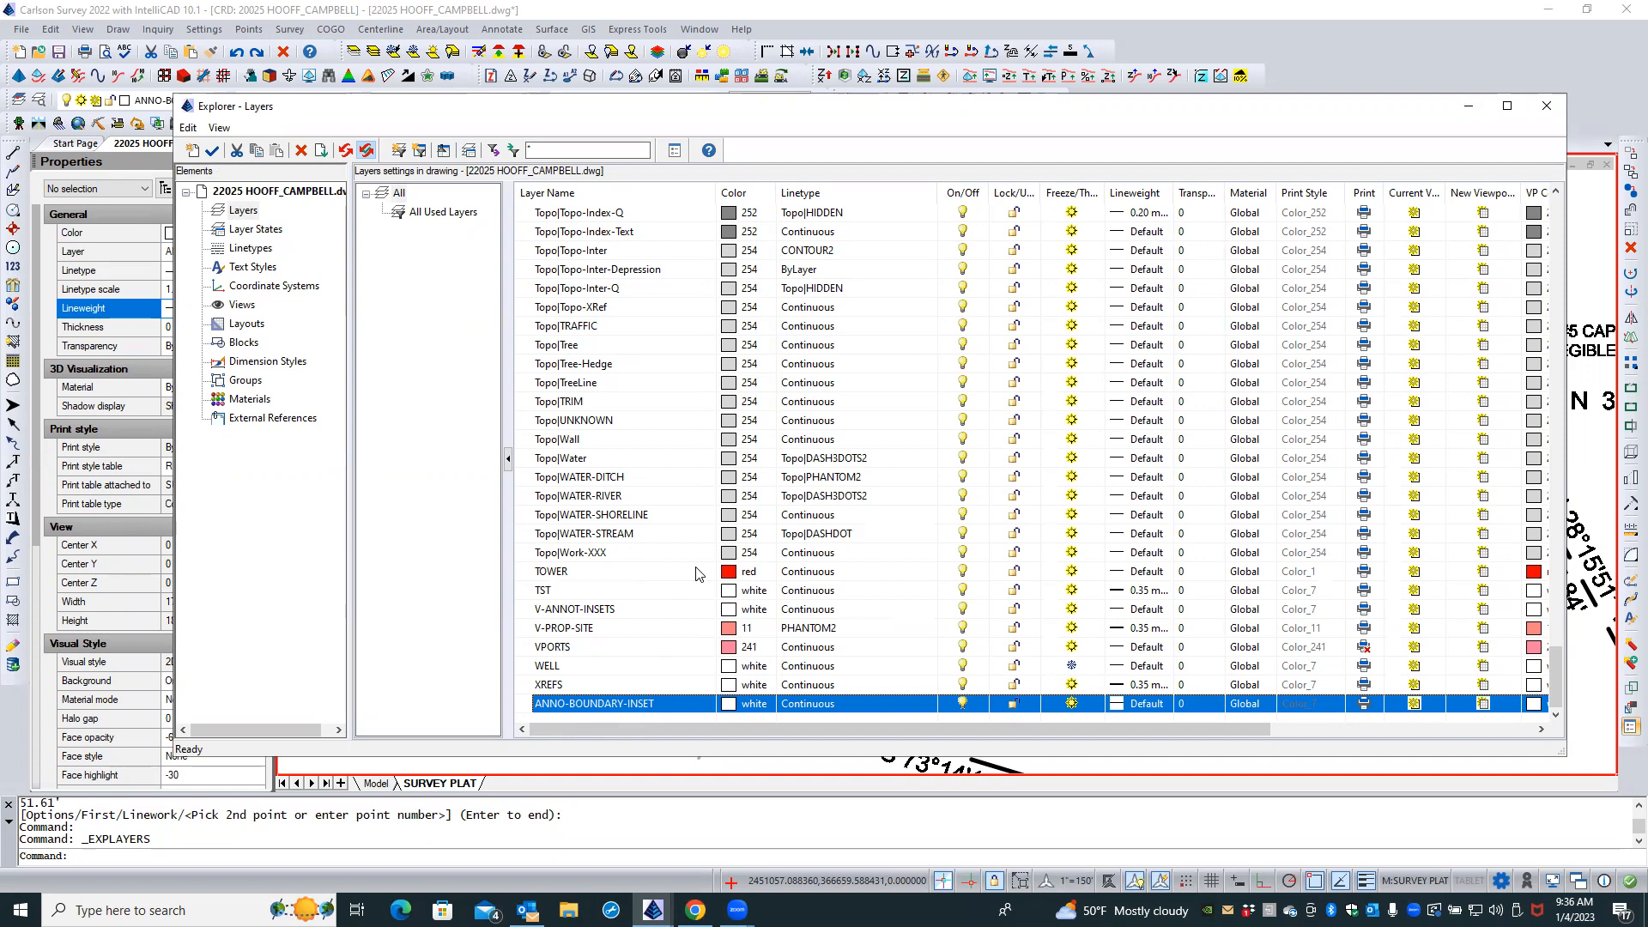
Make ANNO-BOUNDARY-INSET the current layer and close the layer manager
{"action": "double_click", "coordinate": [601, 704]}
{"action": "left_click_drag", "start_coordinate": [1562, 691], "coordinate": [1558, 225]}
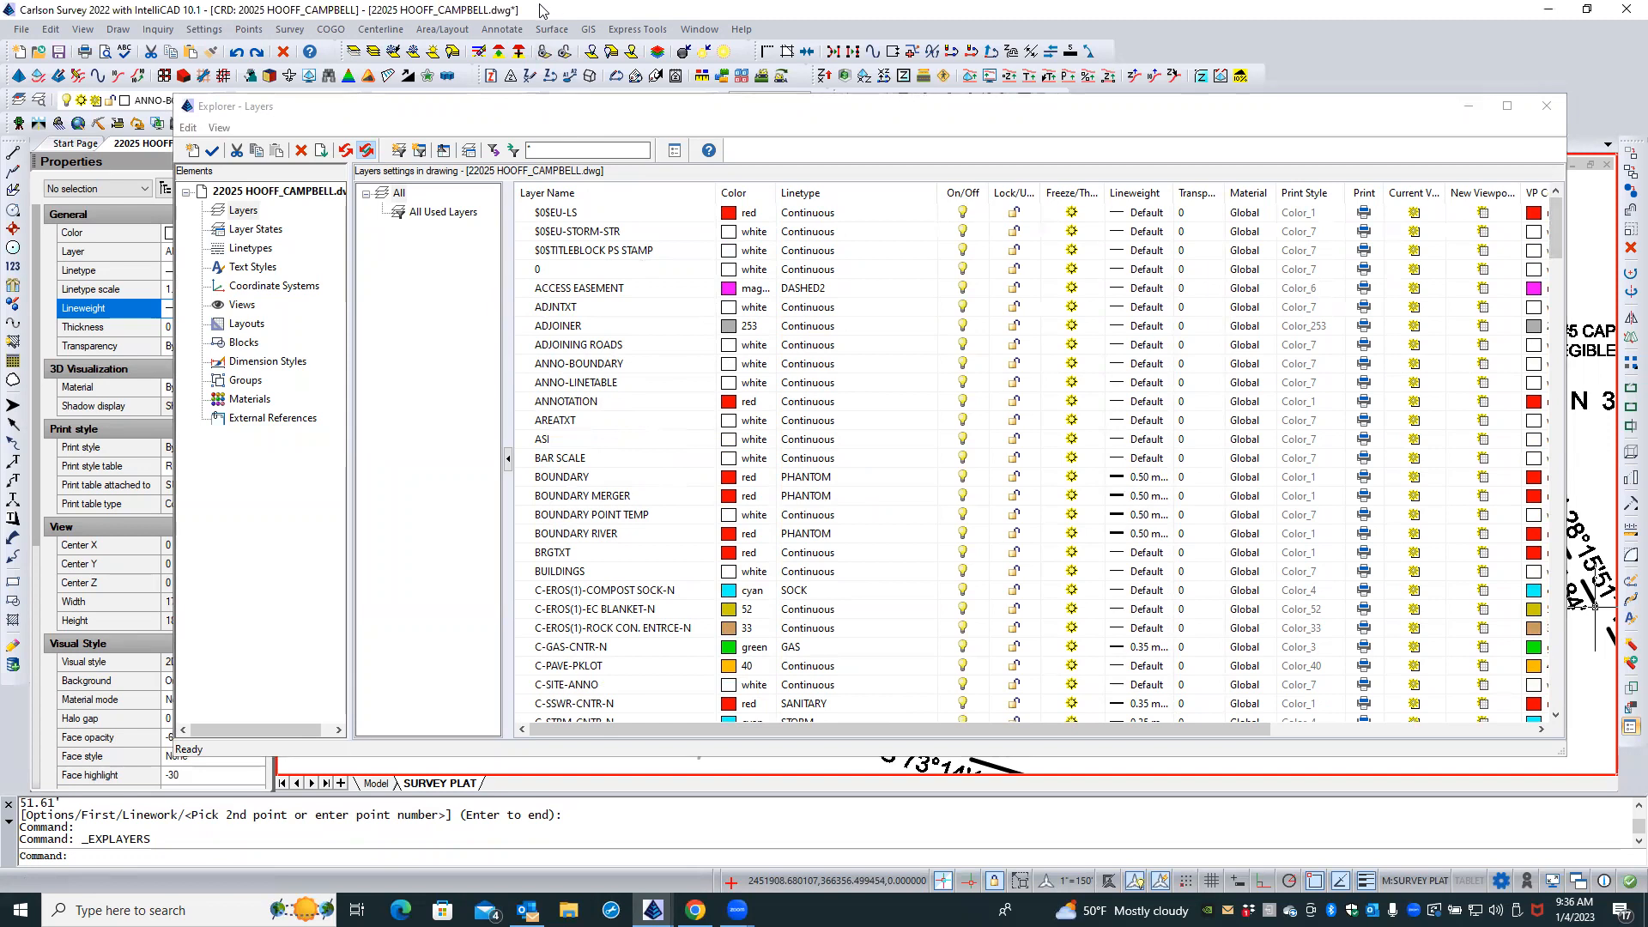
{"action": "left_click", "coordinate": [1548, 107]}
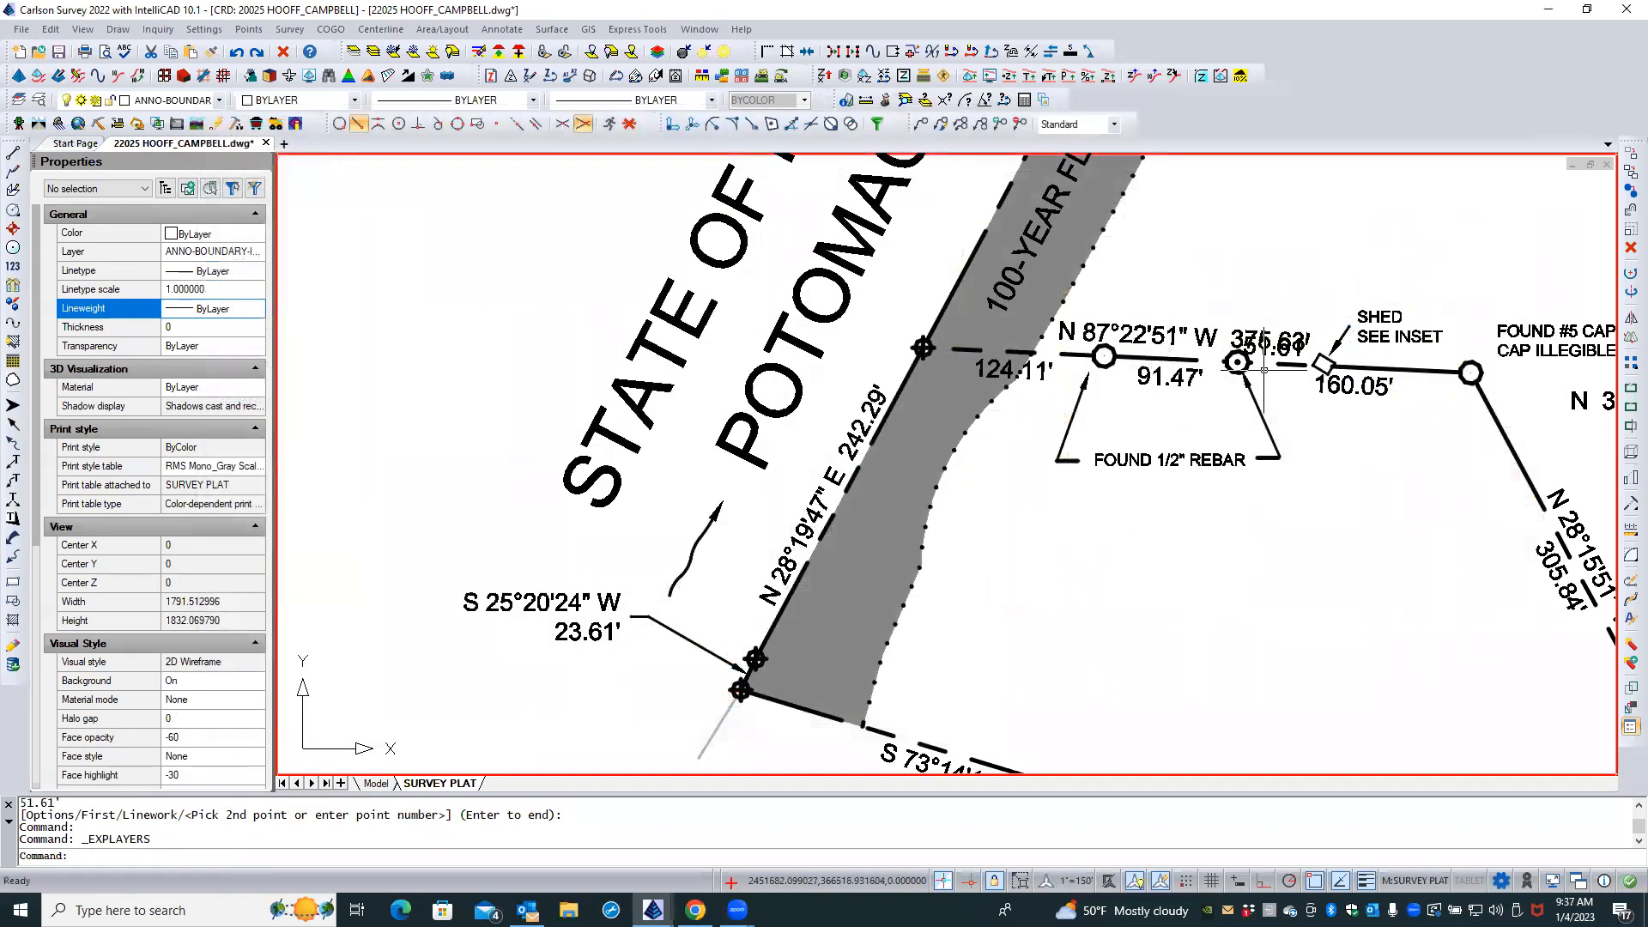
Move the 51.61' label beside the rebar in the main viewport to the ANNO-BOUNDARY-INSET layer
{"action": "scroll", "coordinate": [1275, 353], "scroll_direction": "up", "scroll_amount": 5}
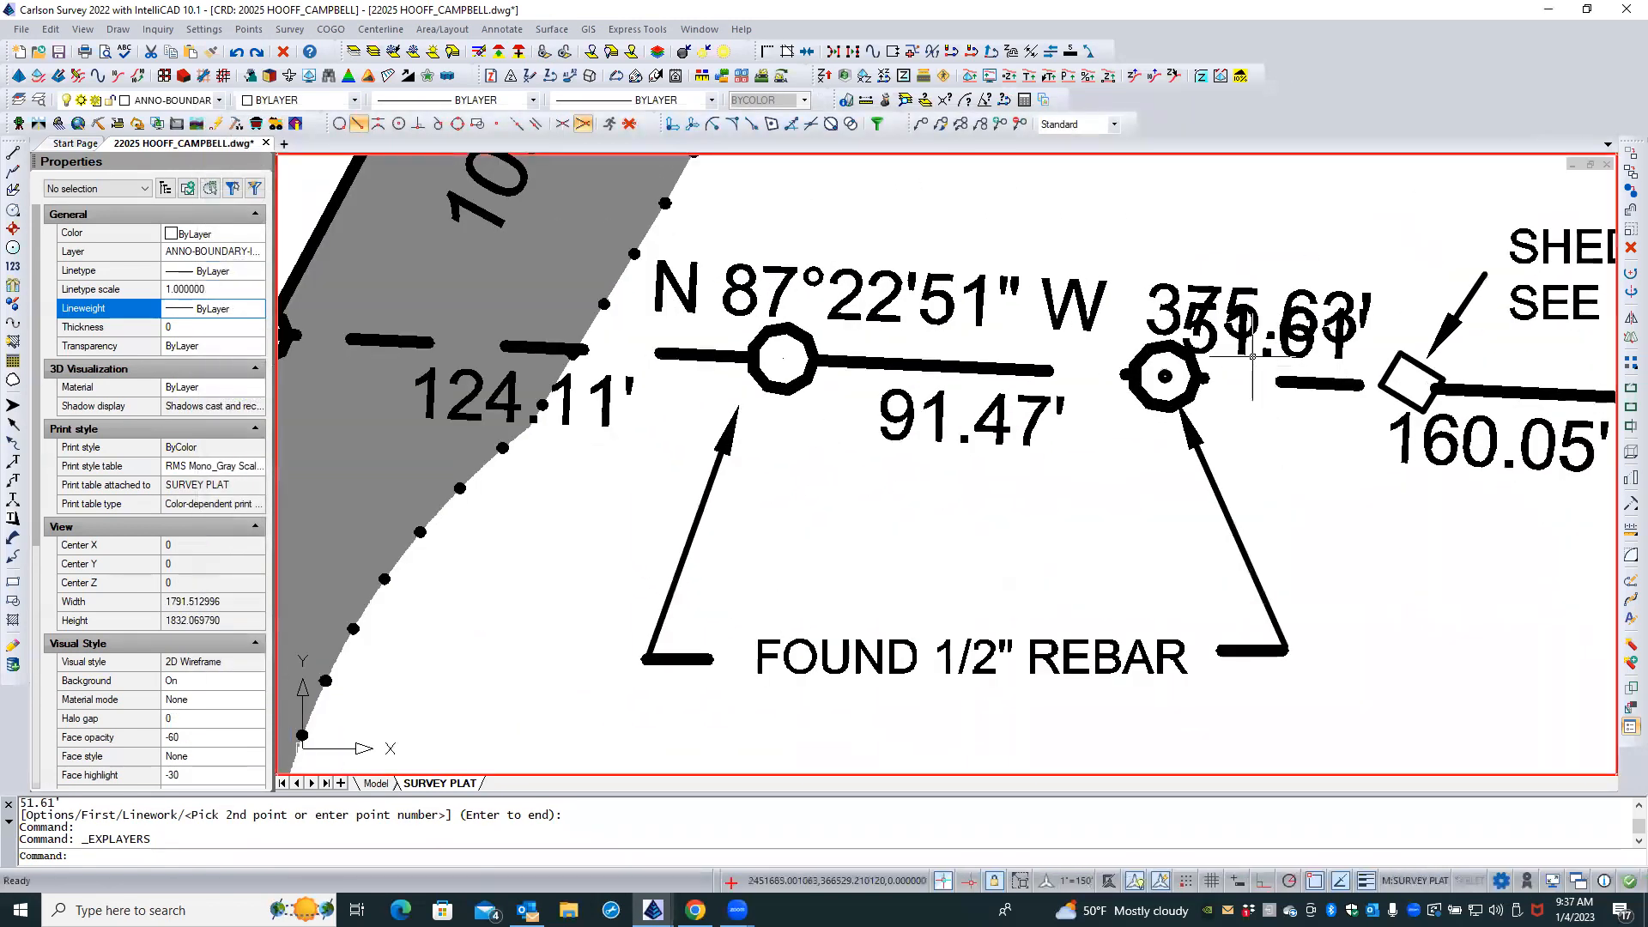
{"action": "left_click", "coordinate": [1243, 352]}
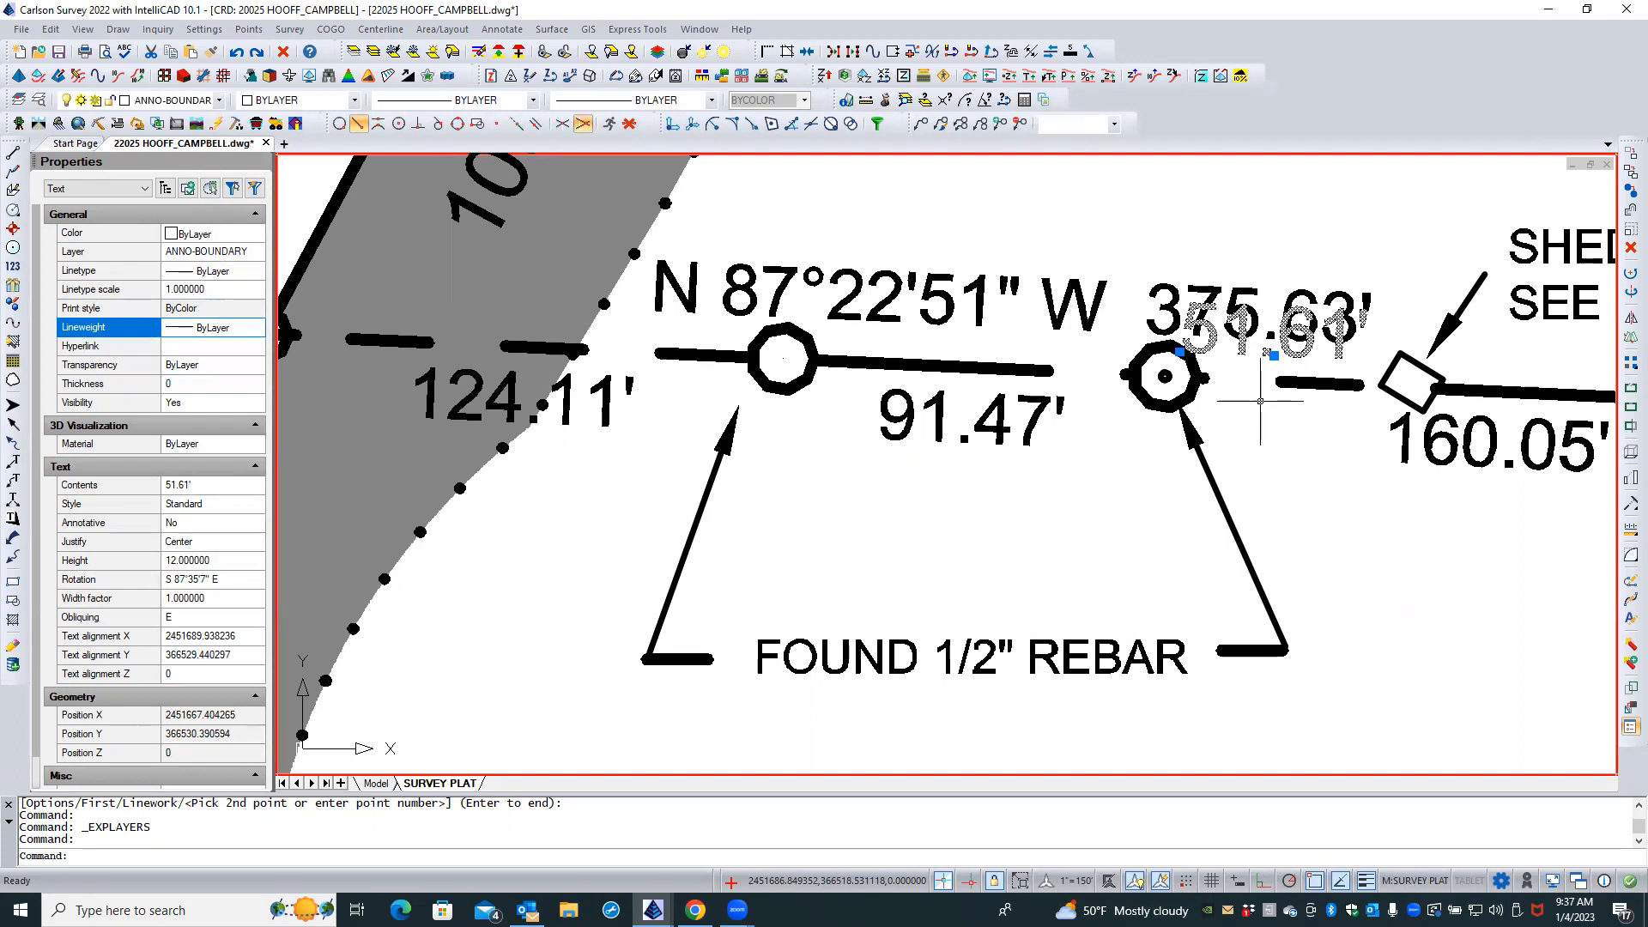
{"action": "left_click", "coordinate": [226, 257]}
{"action": "left_click", "coordinate": [255, 251]}
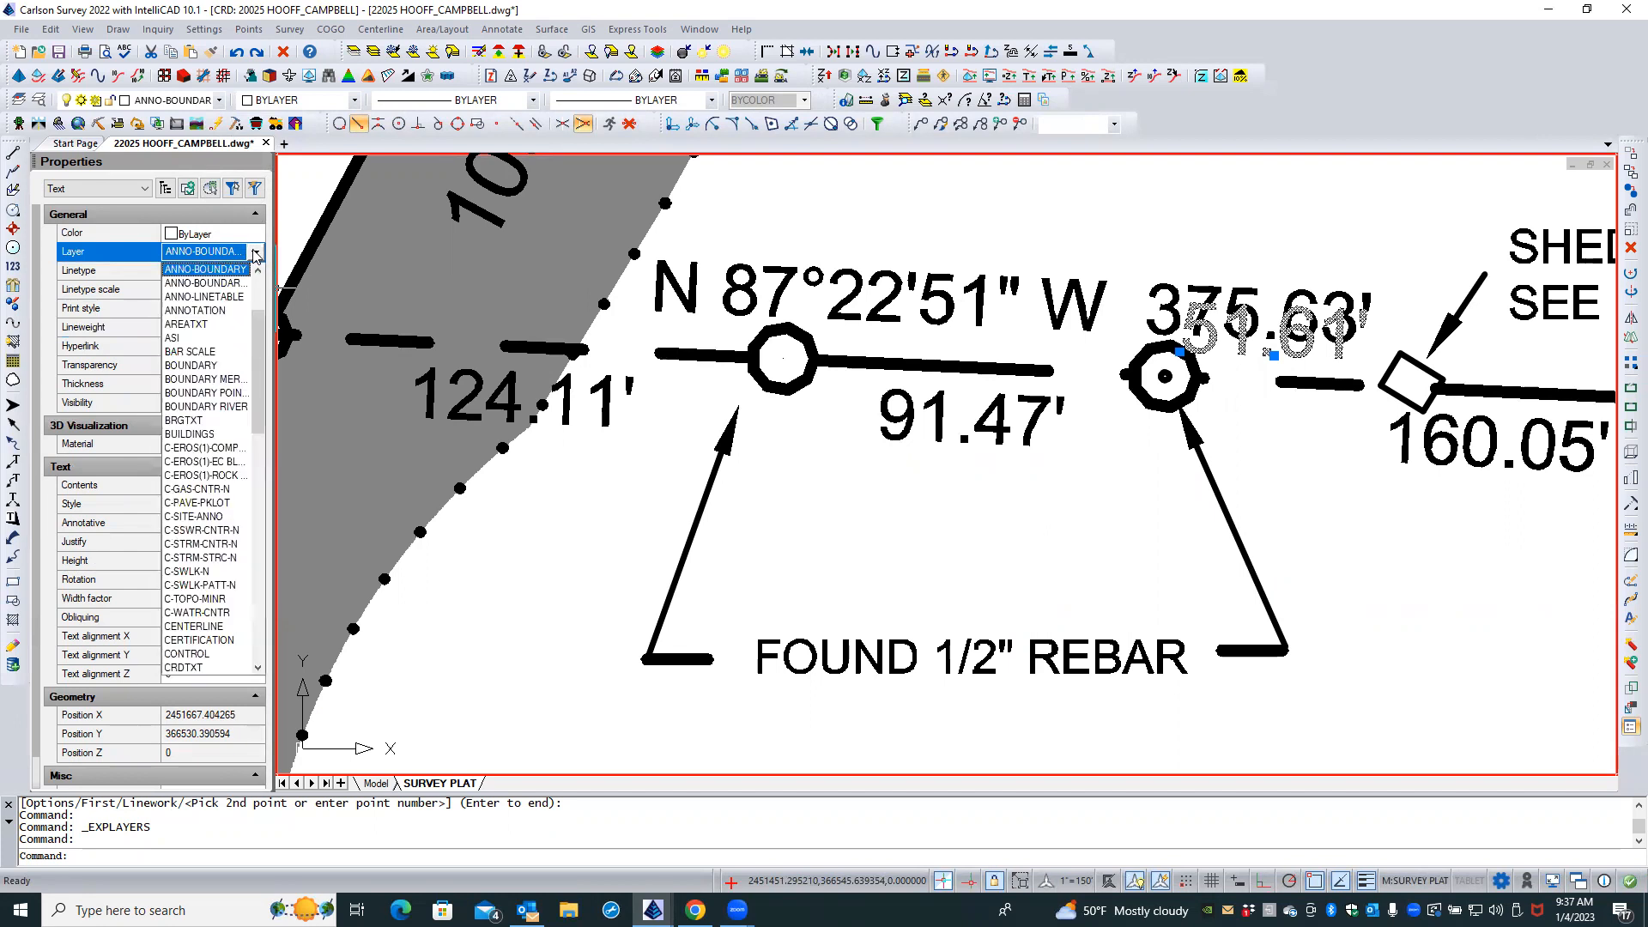
{"action": "left_click", "coordinate": [202, 283]}
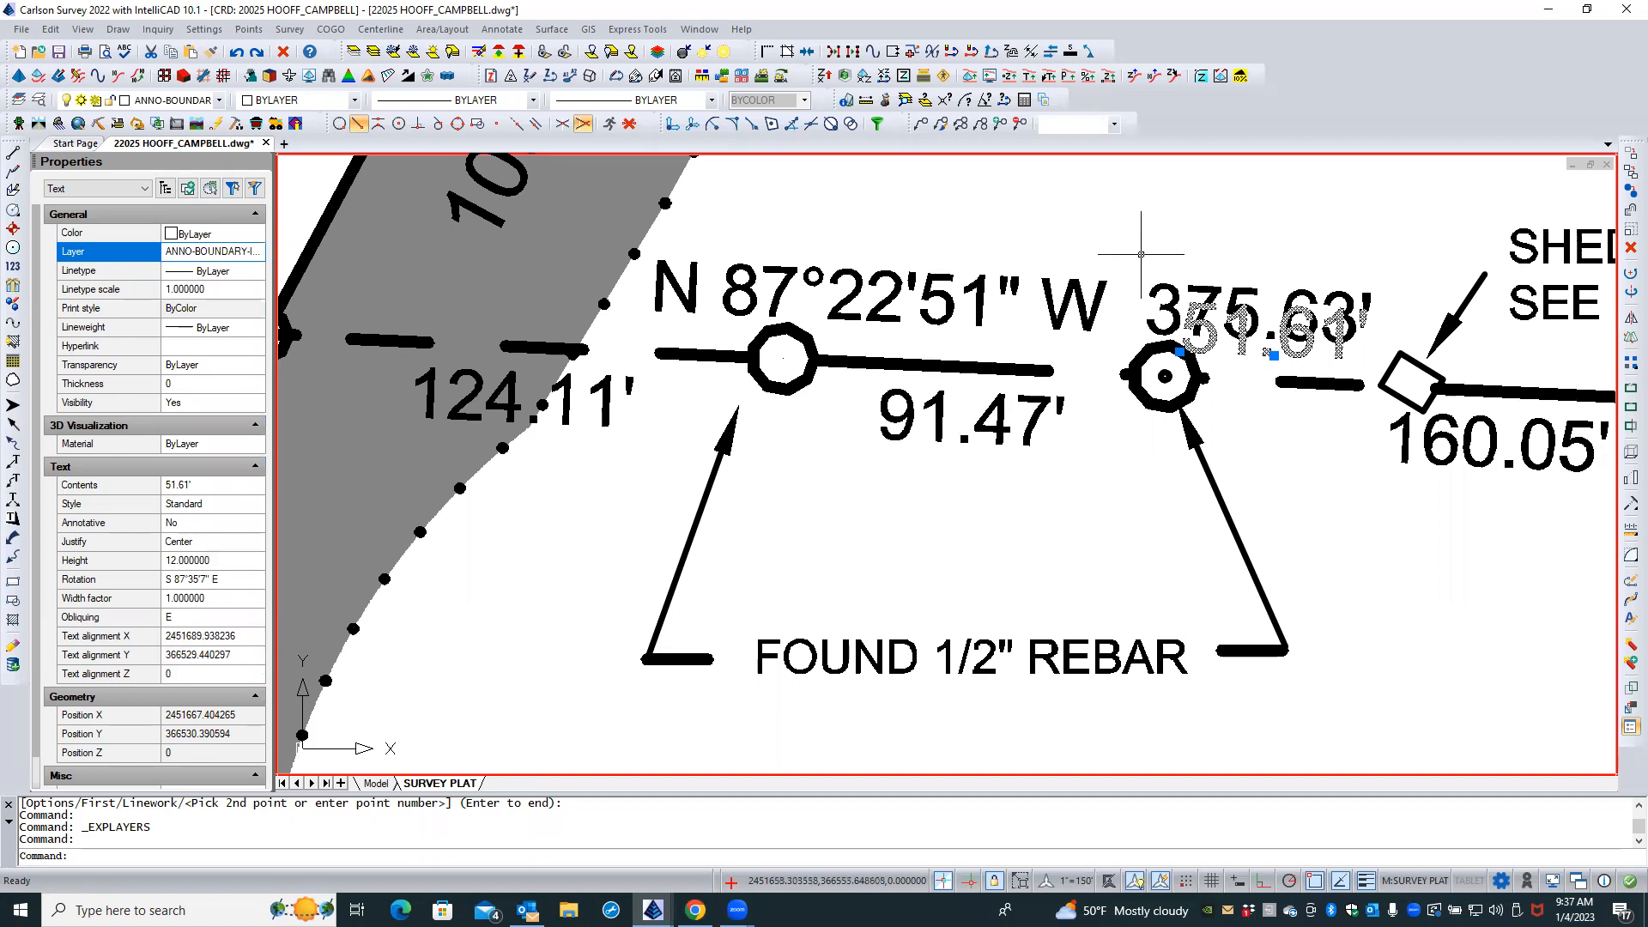
{"action": "key", "text": "Escape"}
{"action": "key", "text": "Escape"}
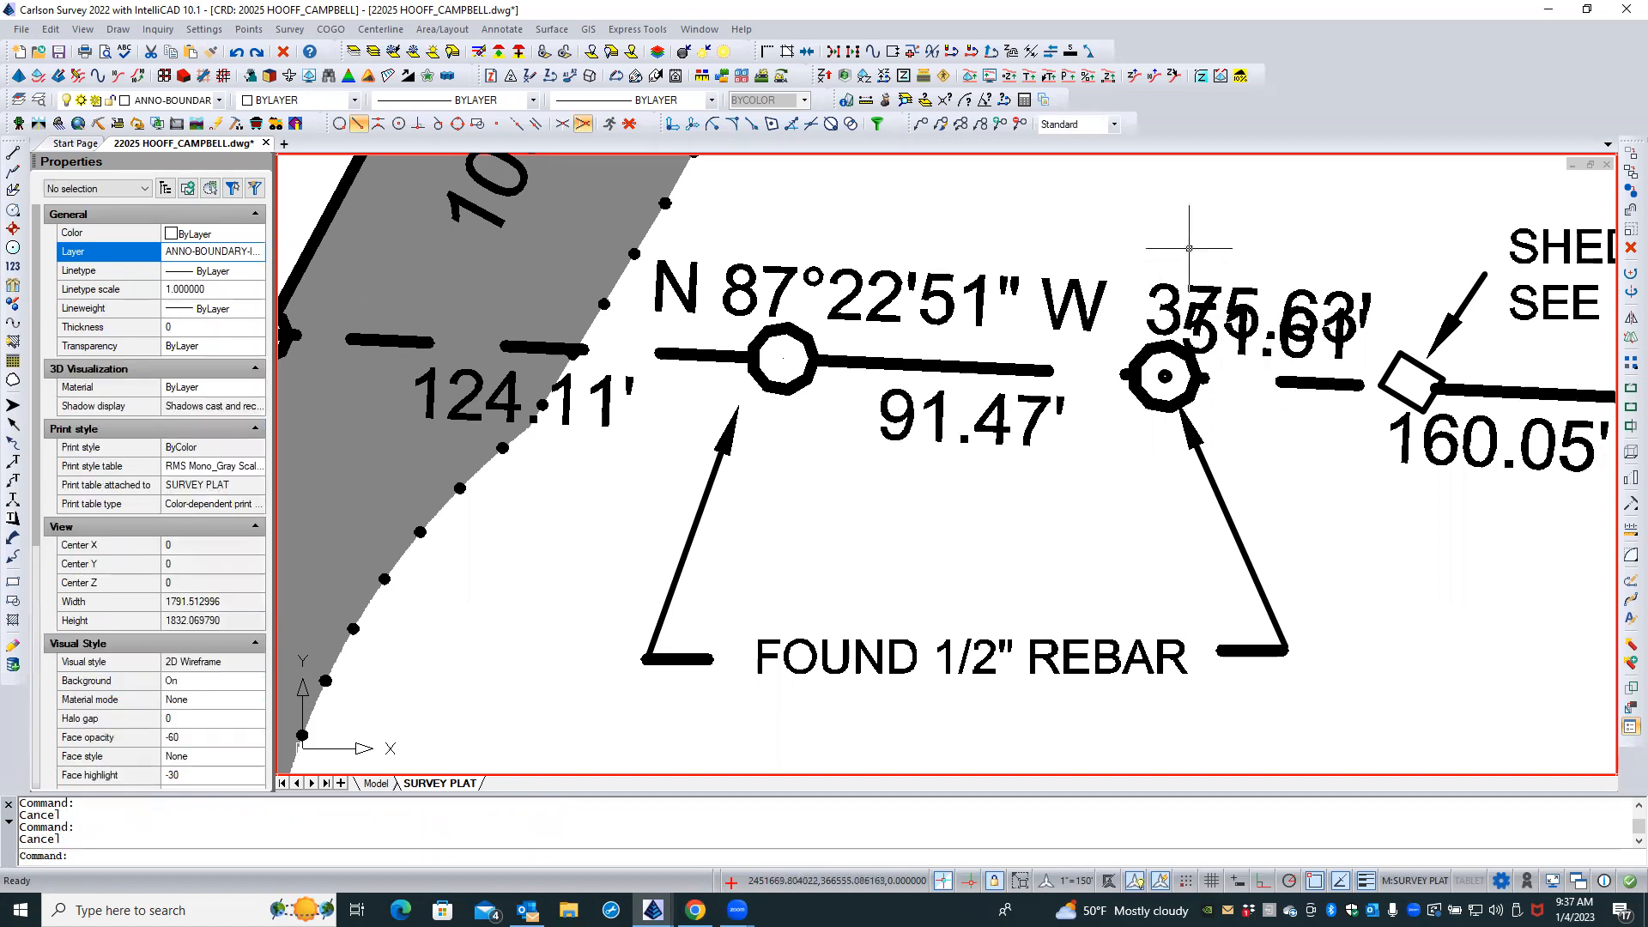
Freeze the 51.61' label's layer, ANNO-BOUNDARY-INSET, by picking the label in the main plat viewport, and return to paper space
{"action": "left_click", "coordinate": [394, 53]}
{"action": "left_click", "coordinate": [1239, 343]}
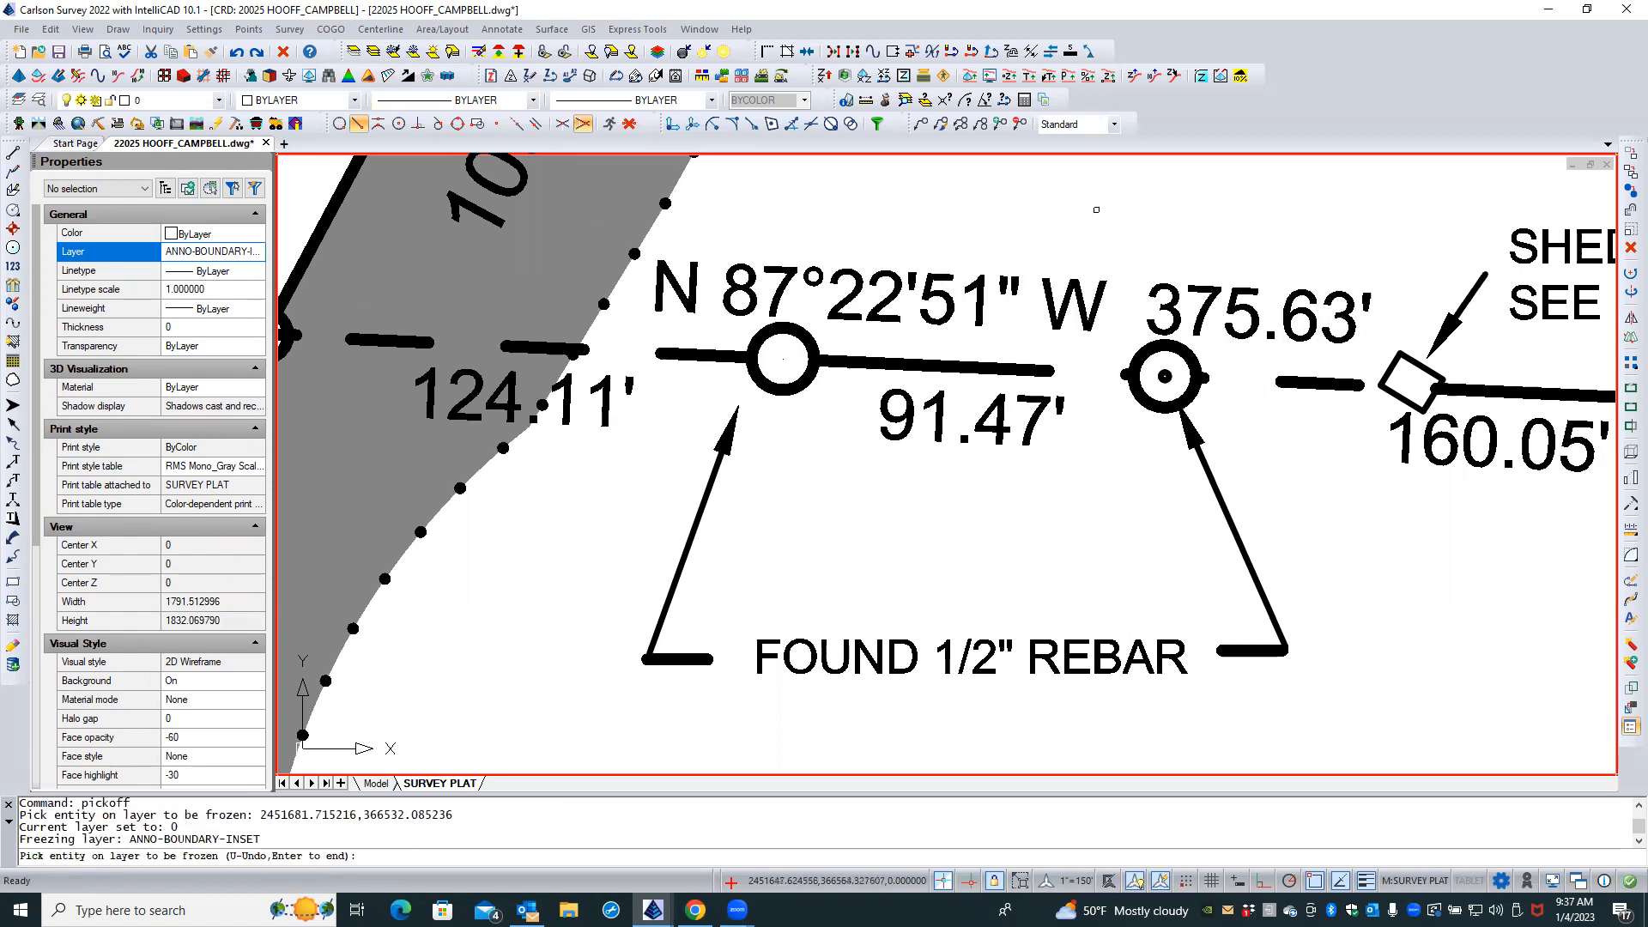
{"action": "key", "text": "Return"}
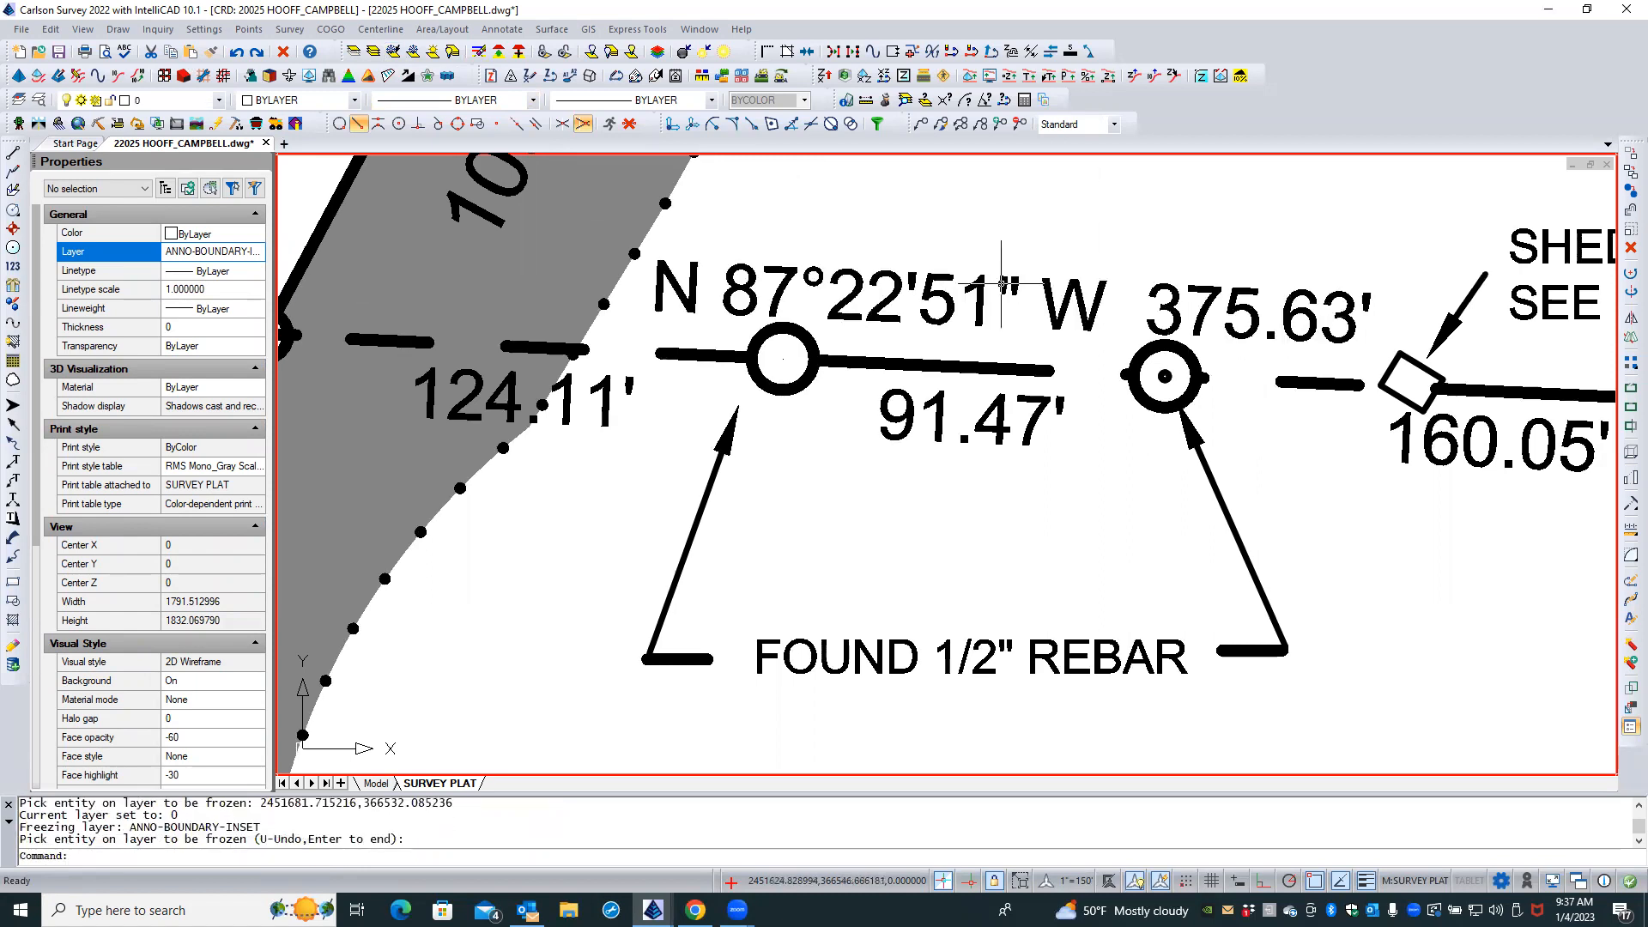
{"action": "scroll", "coordinate": [995, 377], "scroll_direction": "down", "scroll_amount": 4}
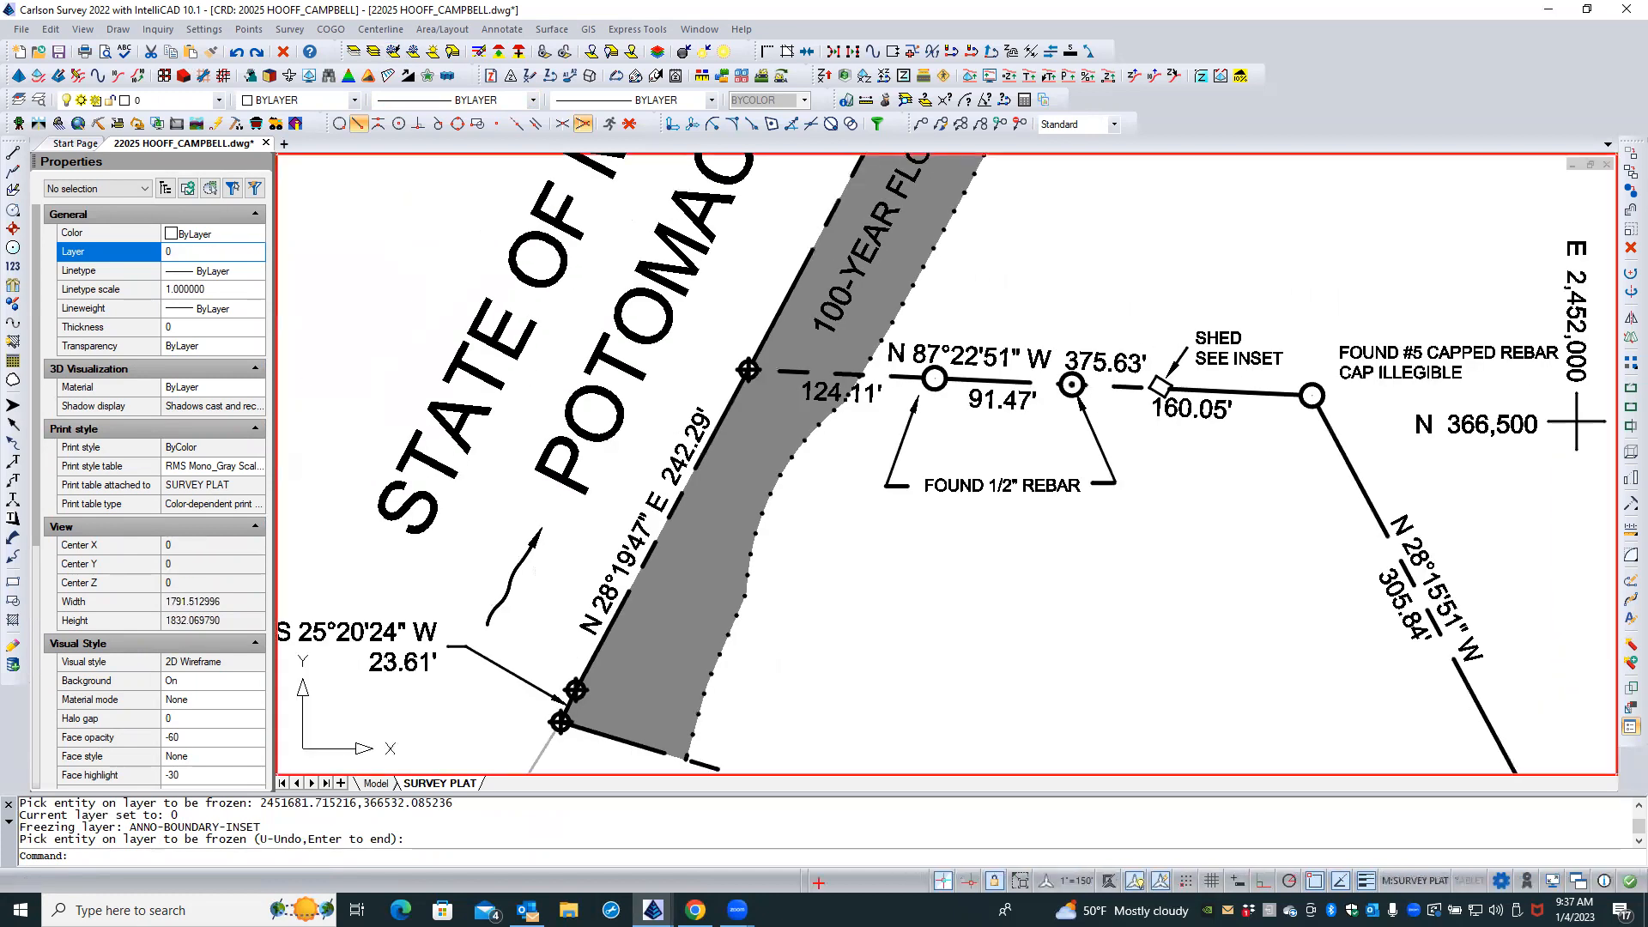
{"action": "scroll", "coordinate": [1022, 388], "scroll_direction": "down", "scroll_amount": 3}
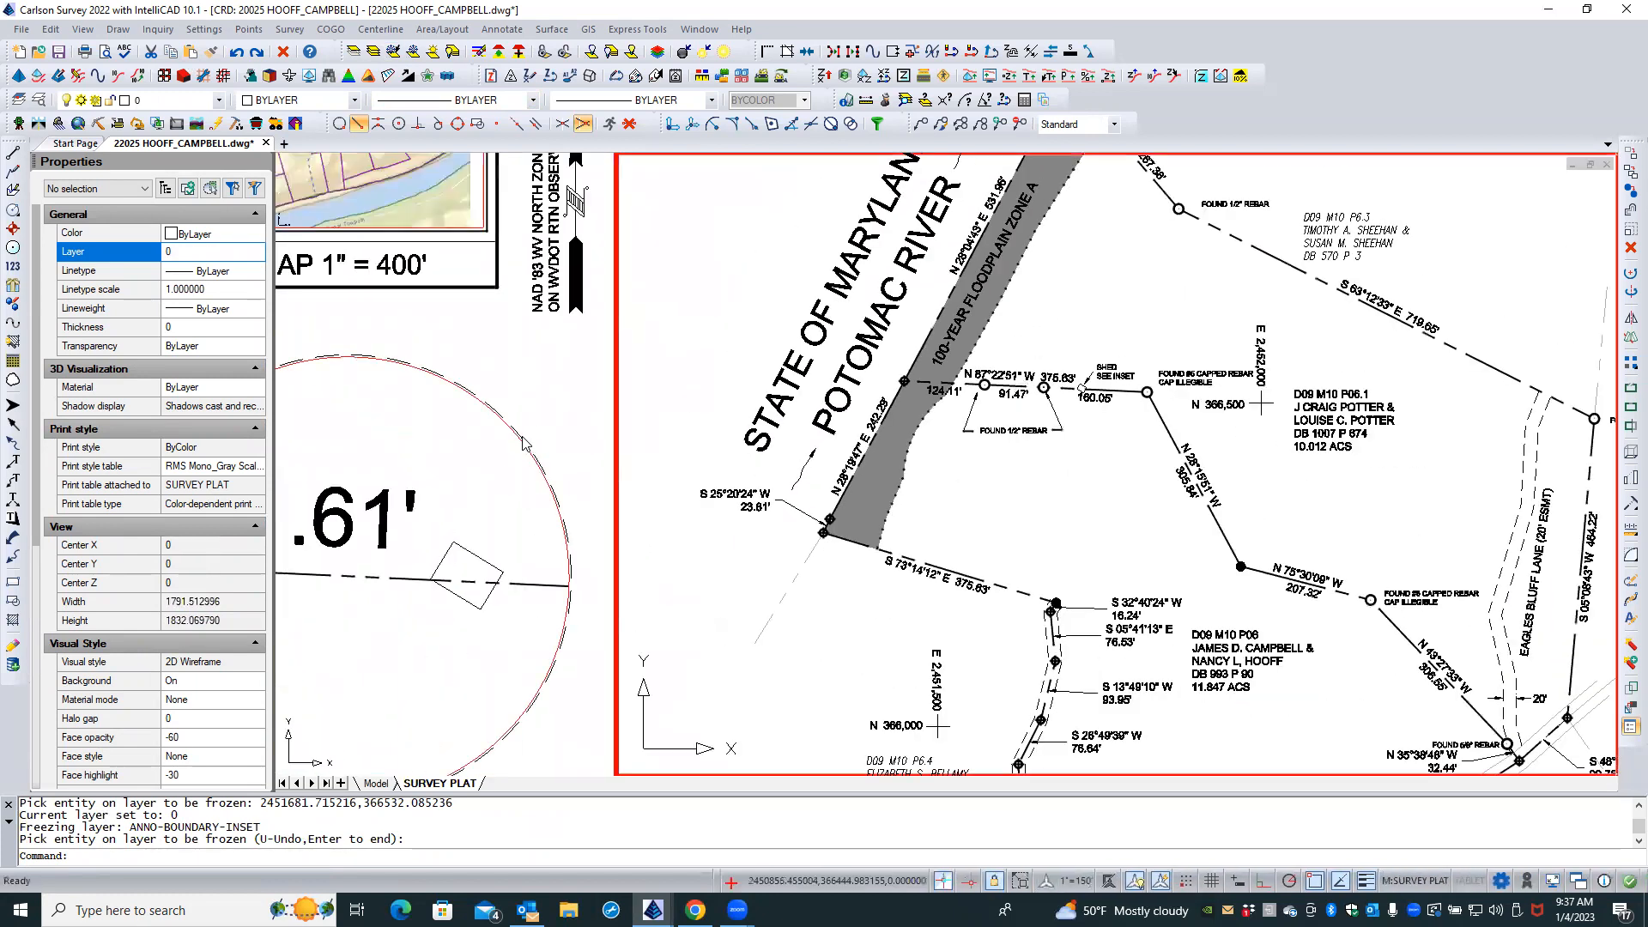
{"action": "double_click", "coordinate": [589, 390]}
{"action": "scroll", "coordinate": [713, 378], "scroll_direction": "down", "scroll_amount": 5}
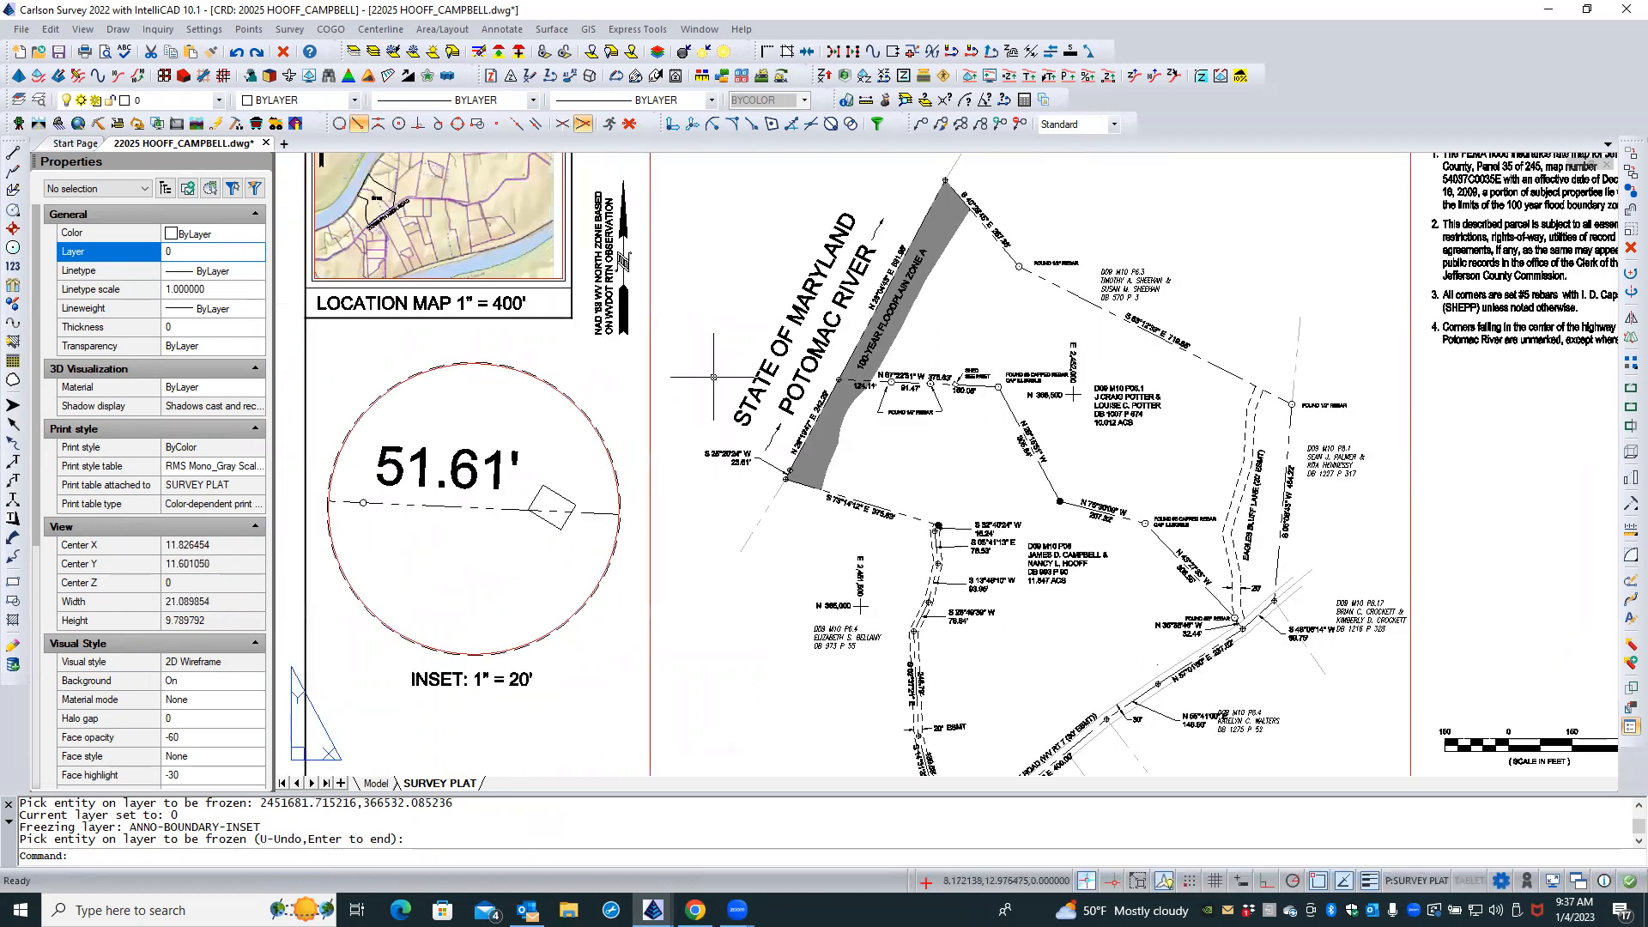
{"action": "scroll", "coordinate": [333, 460], "scroll_direction": "up", "scroll_amount": 3}
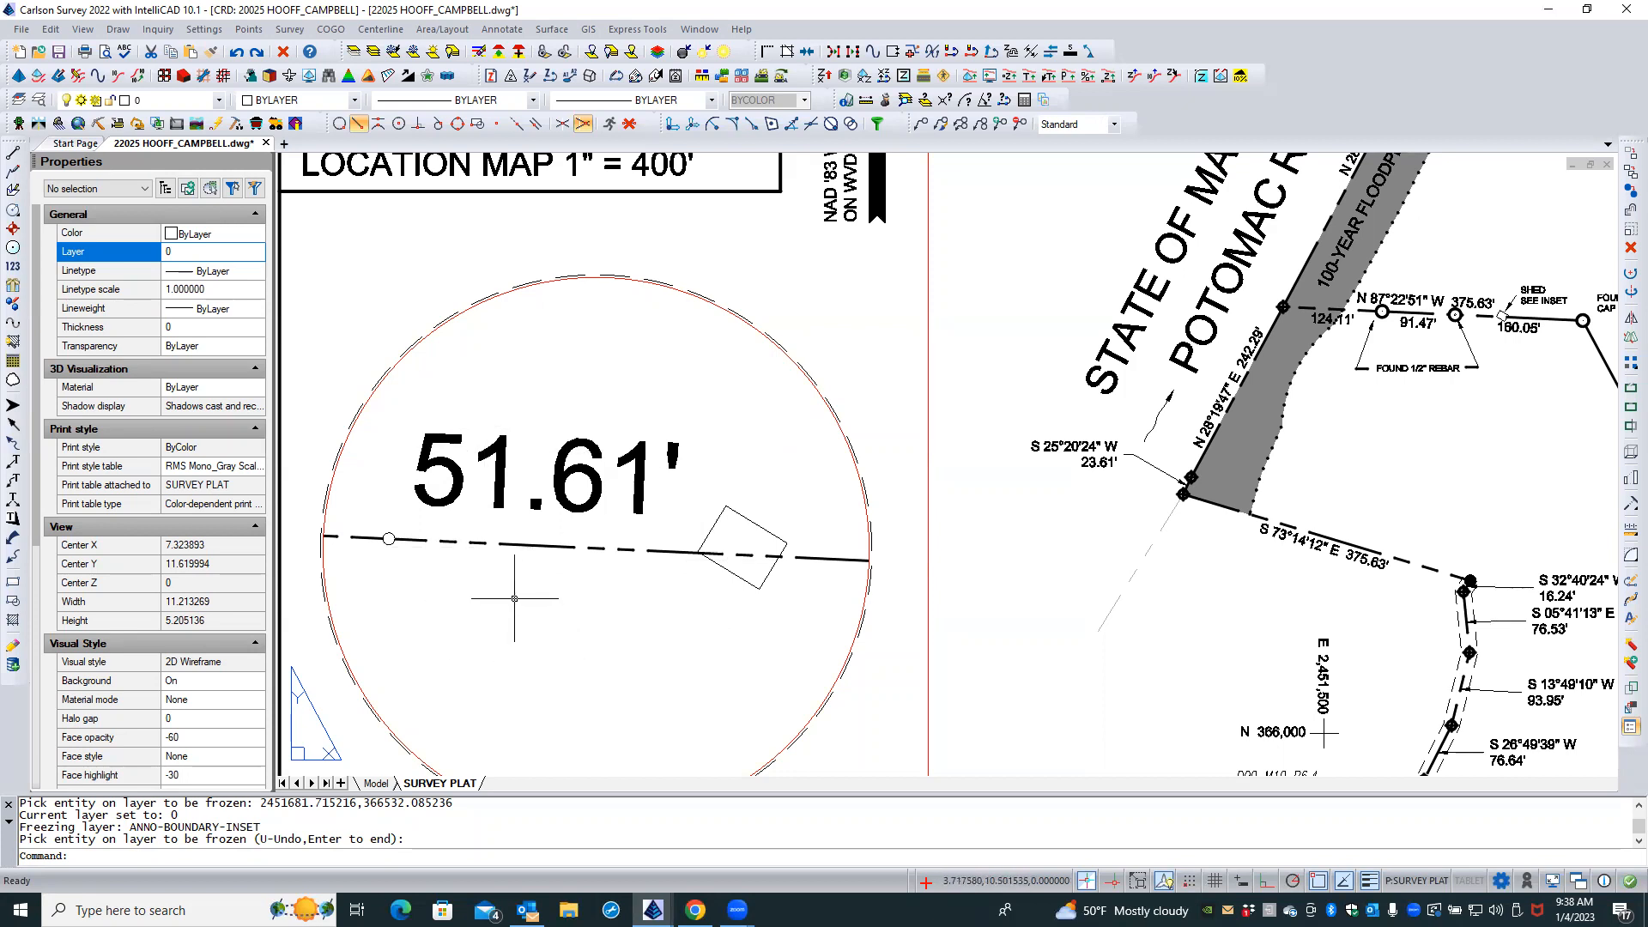
{"action": "left_click", "coordinate": [214, 30]}
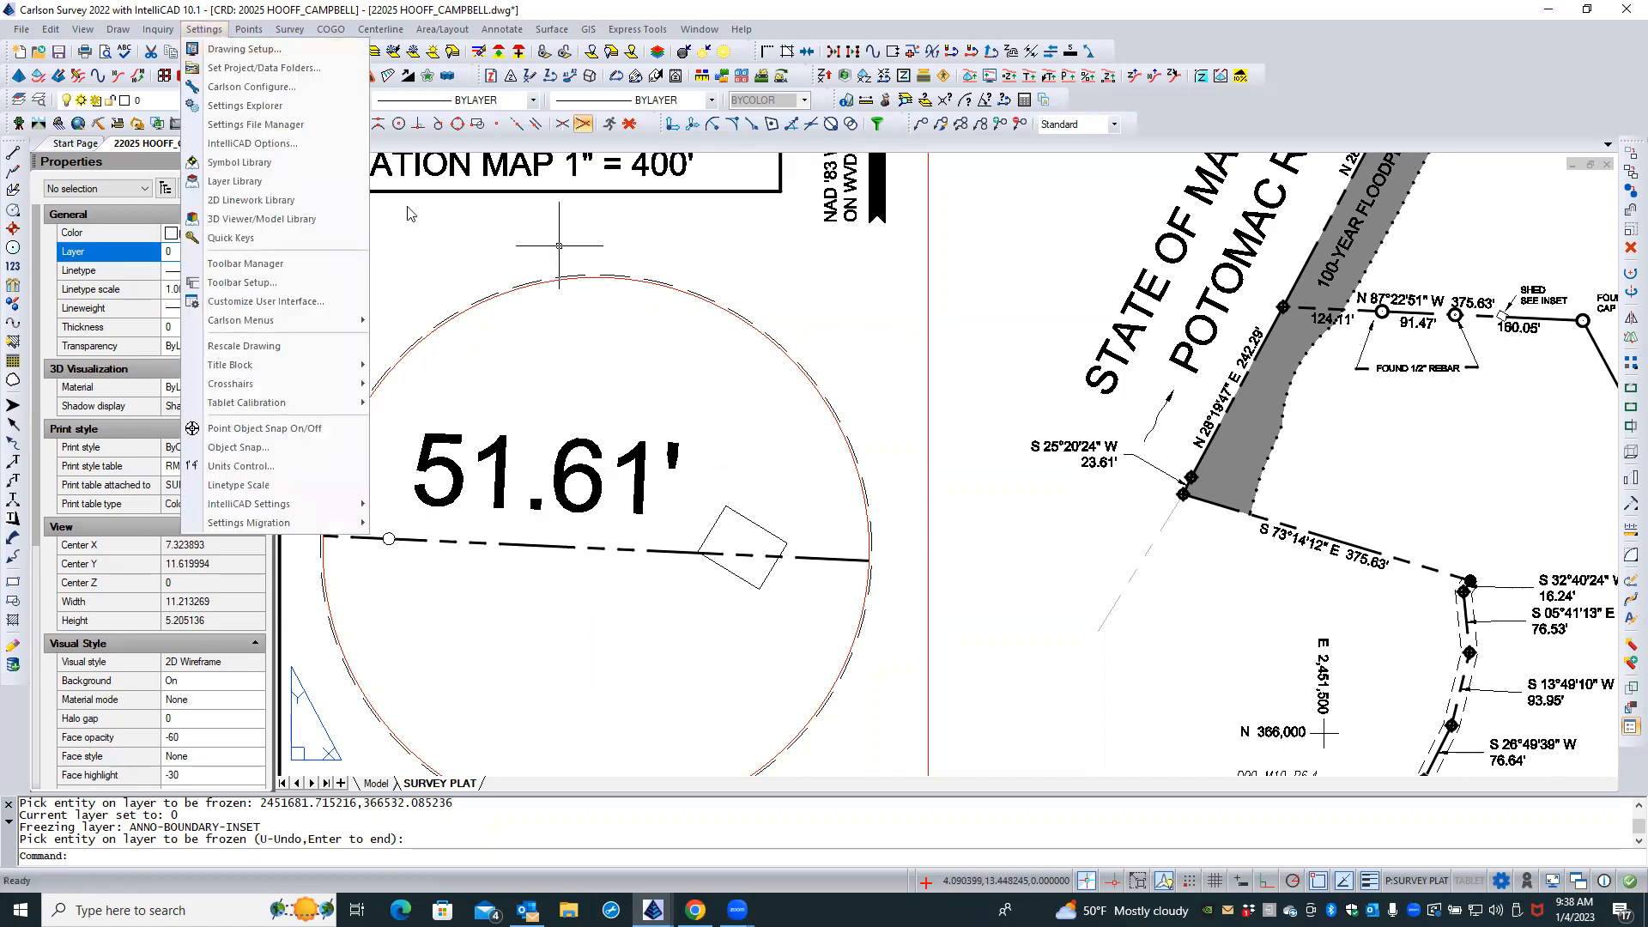
{"action": "left_click", "coordinate": [442, 224]}
{"action": "left_click", "coordinate": [404, 244]}
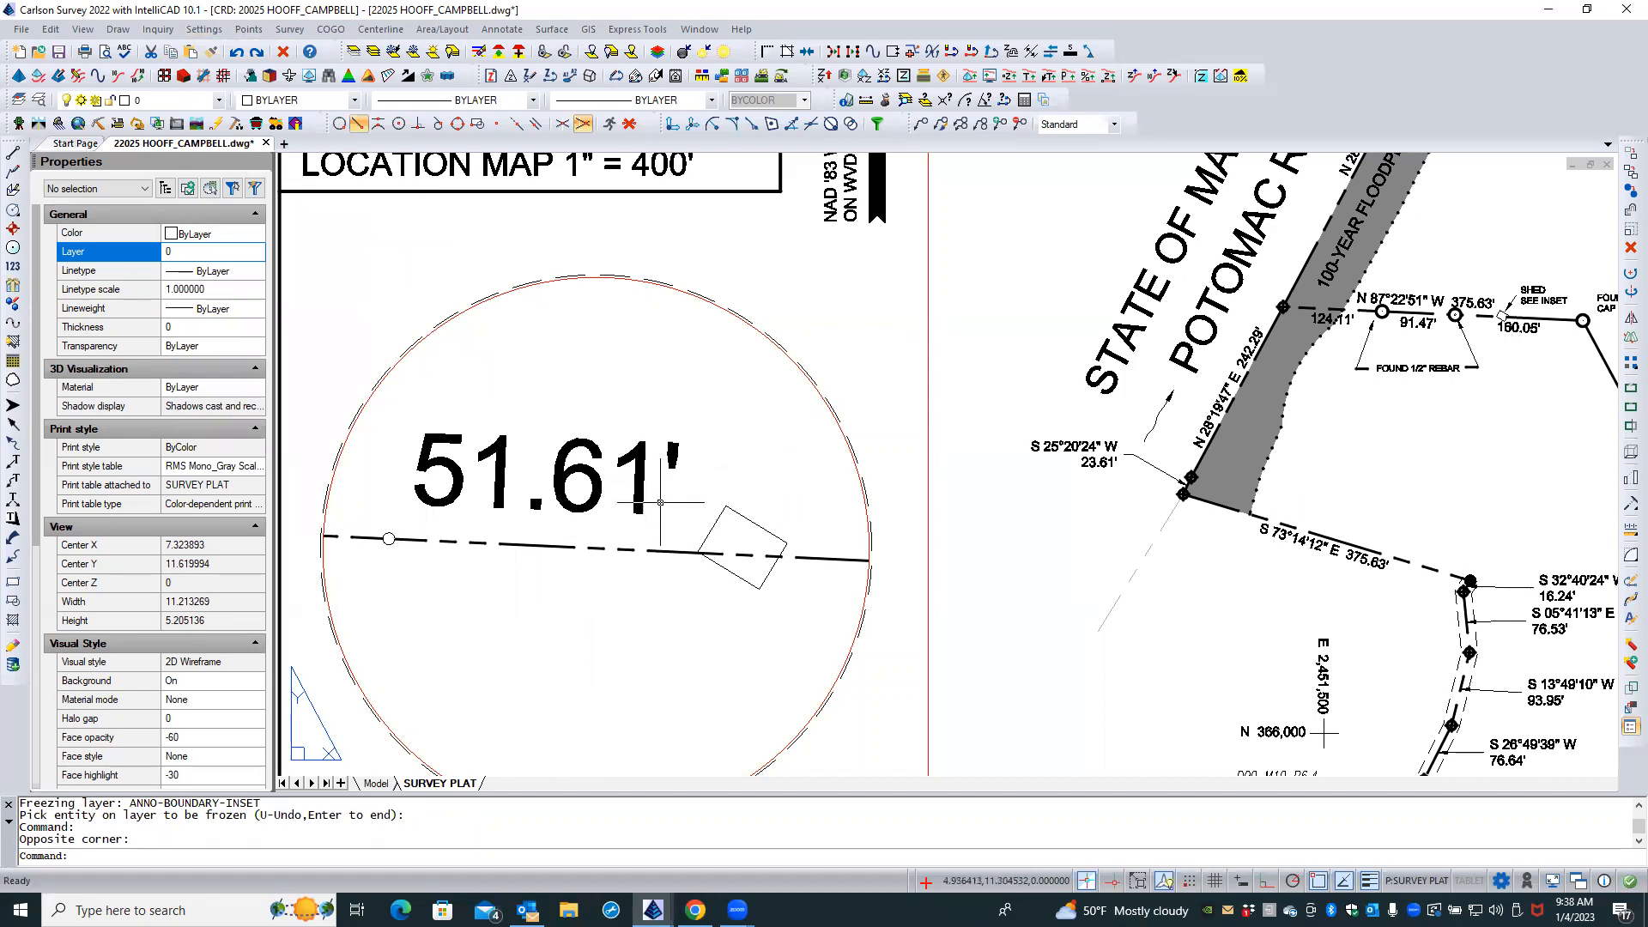
Activate the circular inset viewport and delete the oversized 51.61' distance label
{"action": "scroll", "coordinate": [704, 483], "scroll_direction": "down", "scroll_amount": 1}
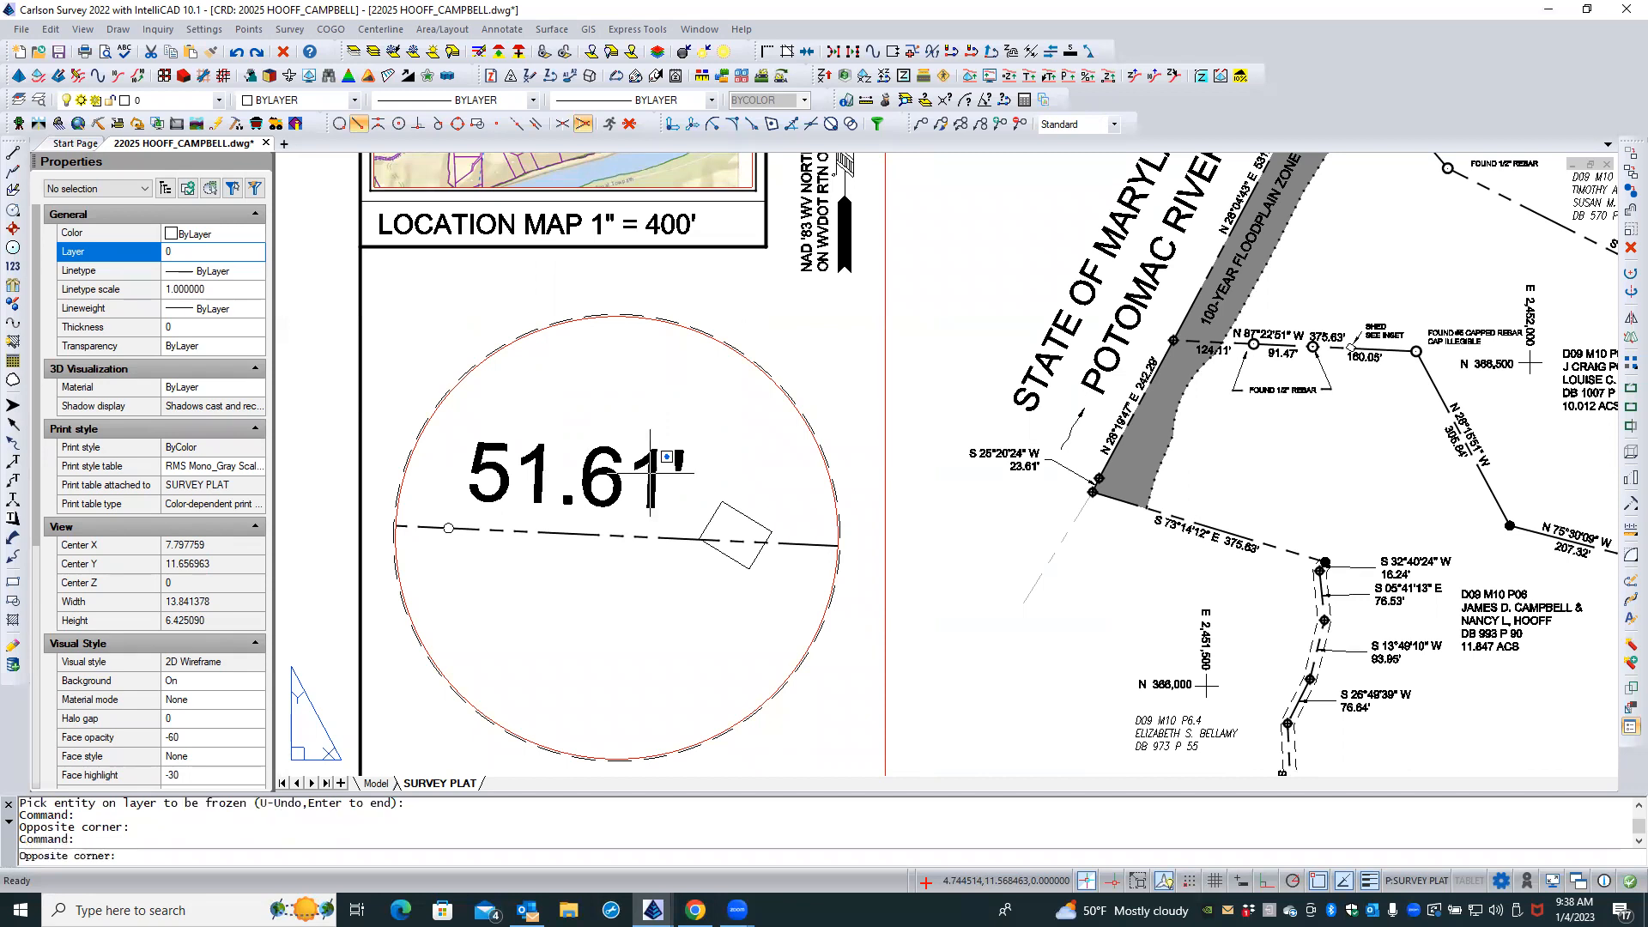
{"action": "double_click", "coordinate": [671, 478]}
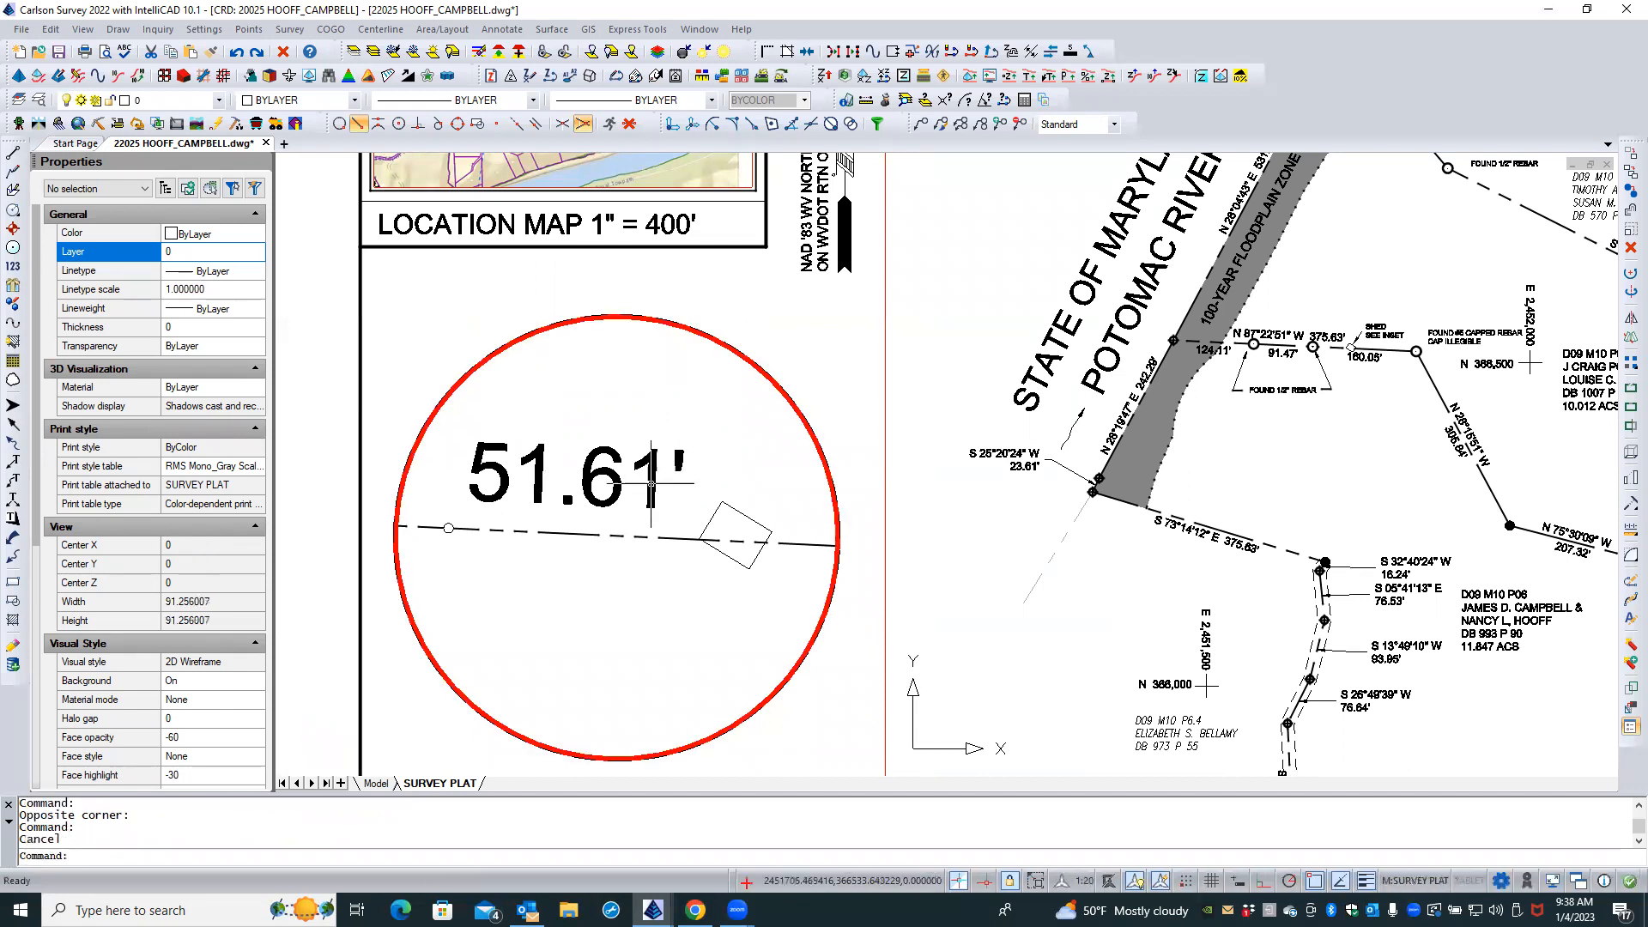
{"action": "left_click", "coordinate": [676, 486]}
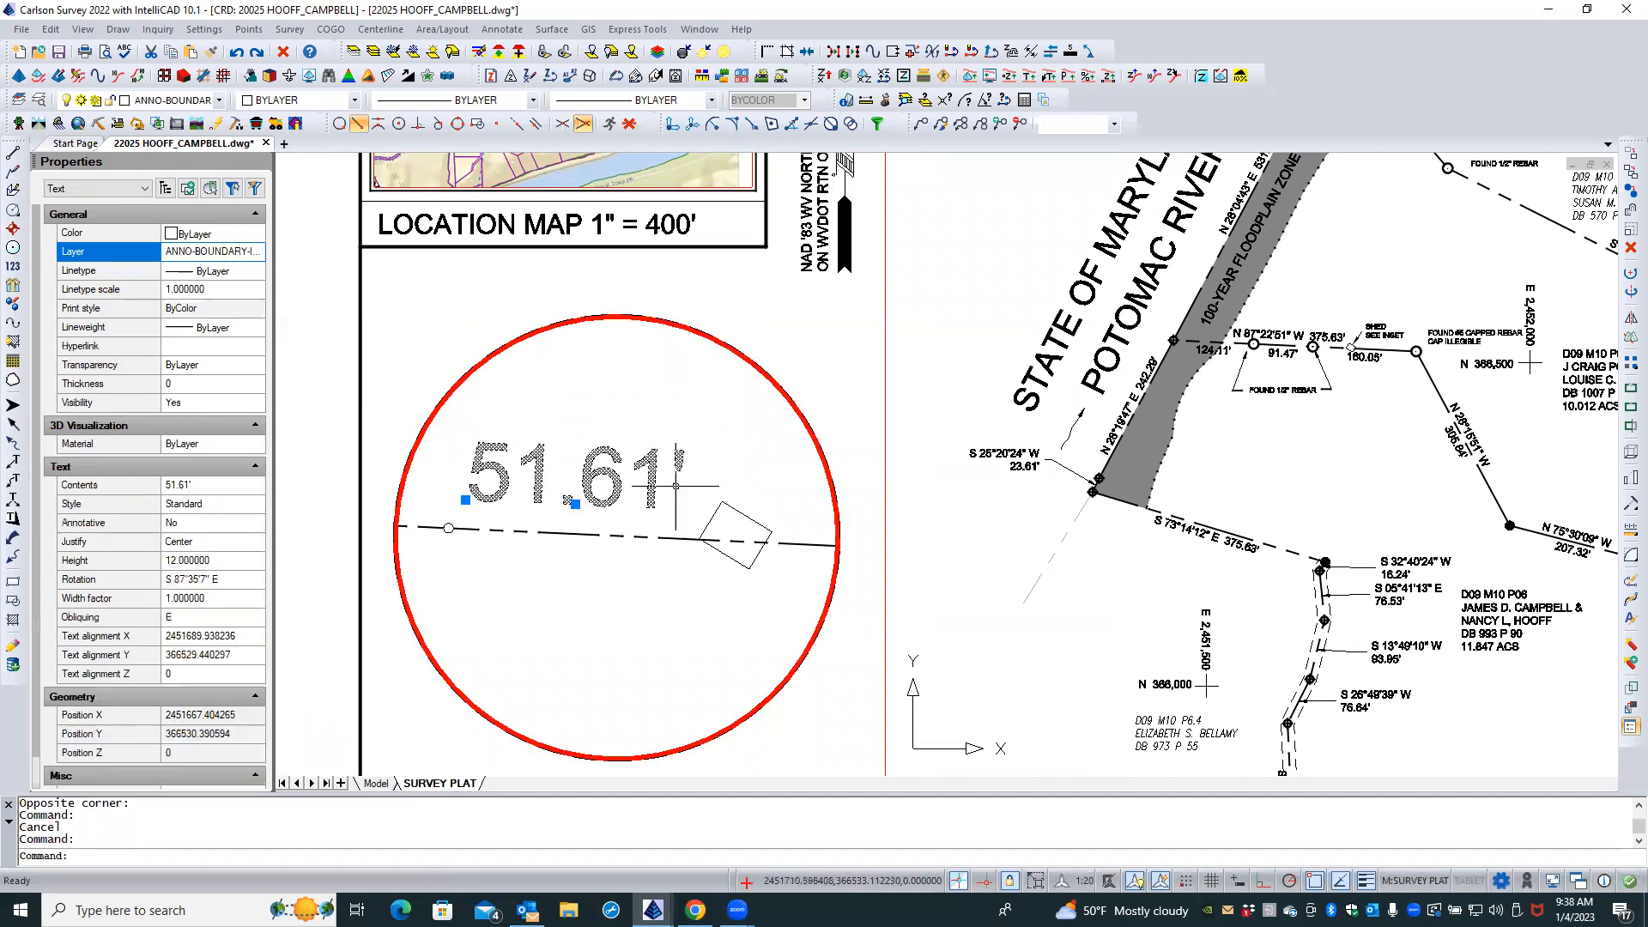
{"action": "left_click", "coordinate": [284, 53]}
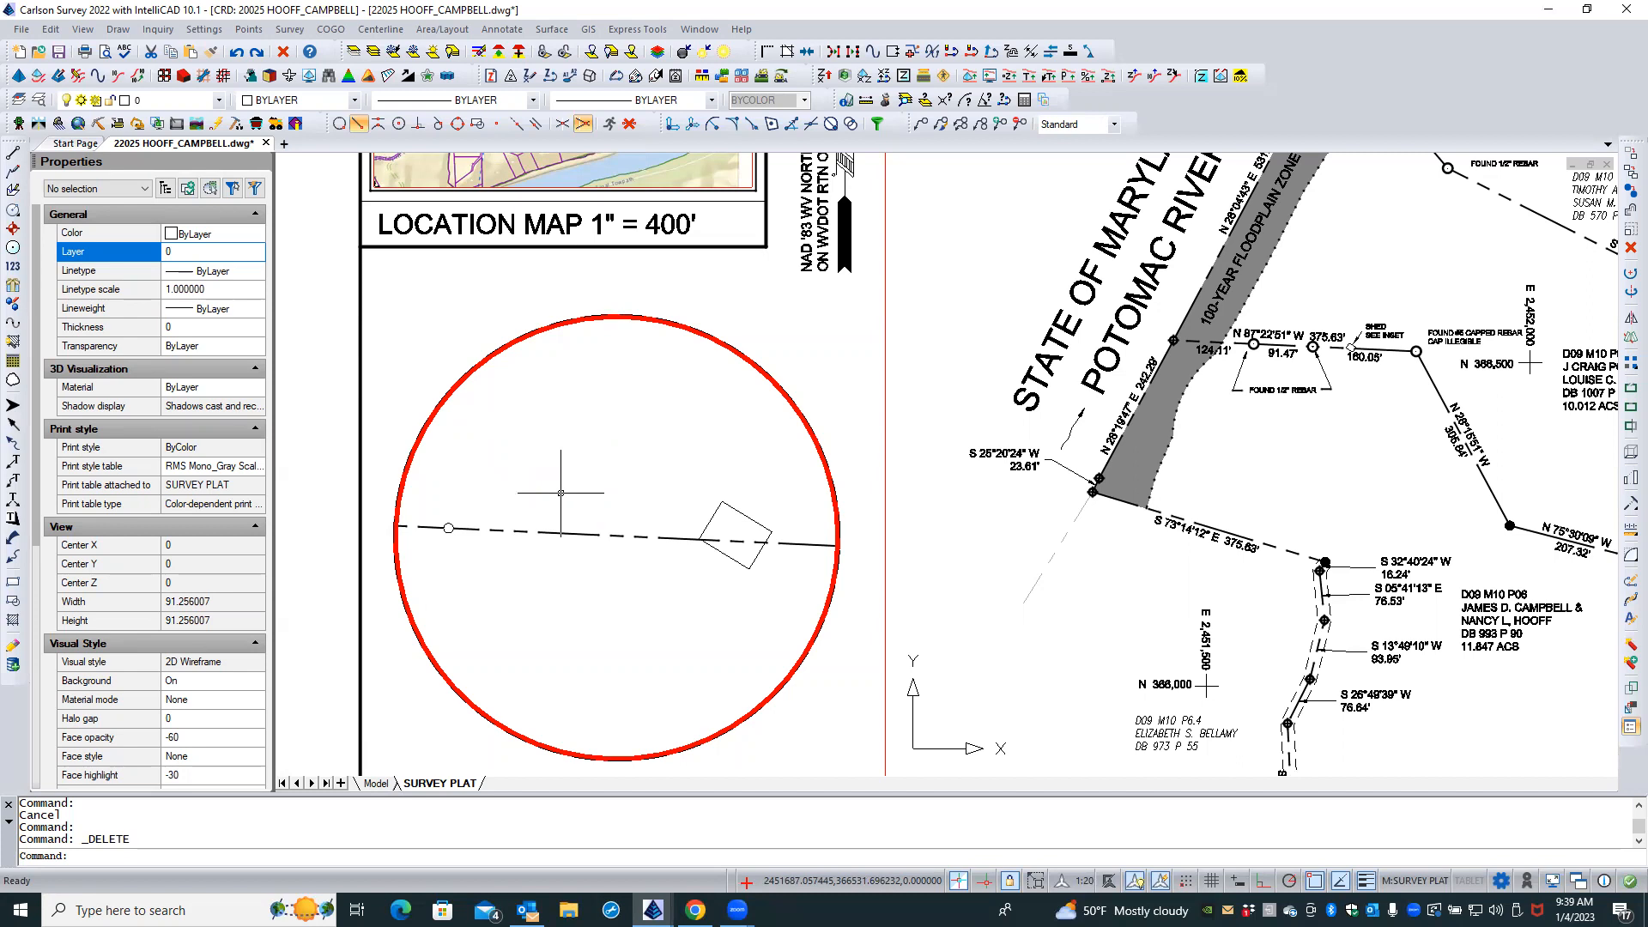
Make ANNO-BOUNDARY-INSET the current layer and open the general annotation settings from the distance-above-line label command's options
{"action": "left_click", "coordinate": [220, 253]}
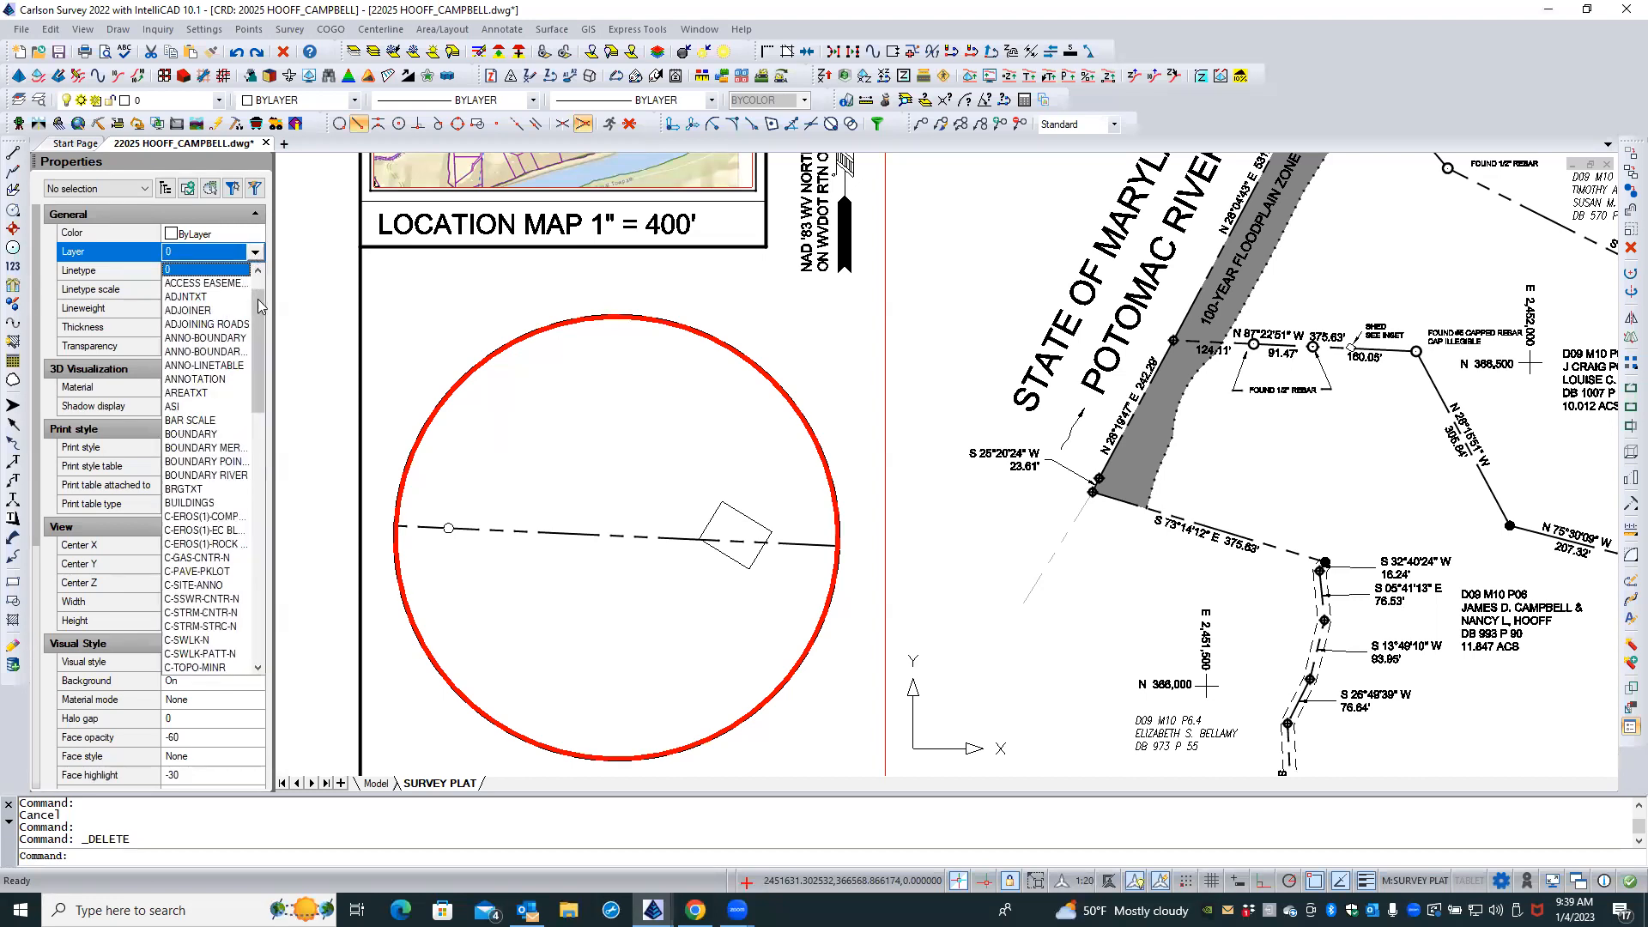
{"action": "left_click", "coordinate": [238, 353]}
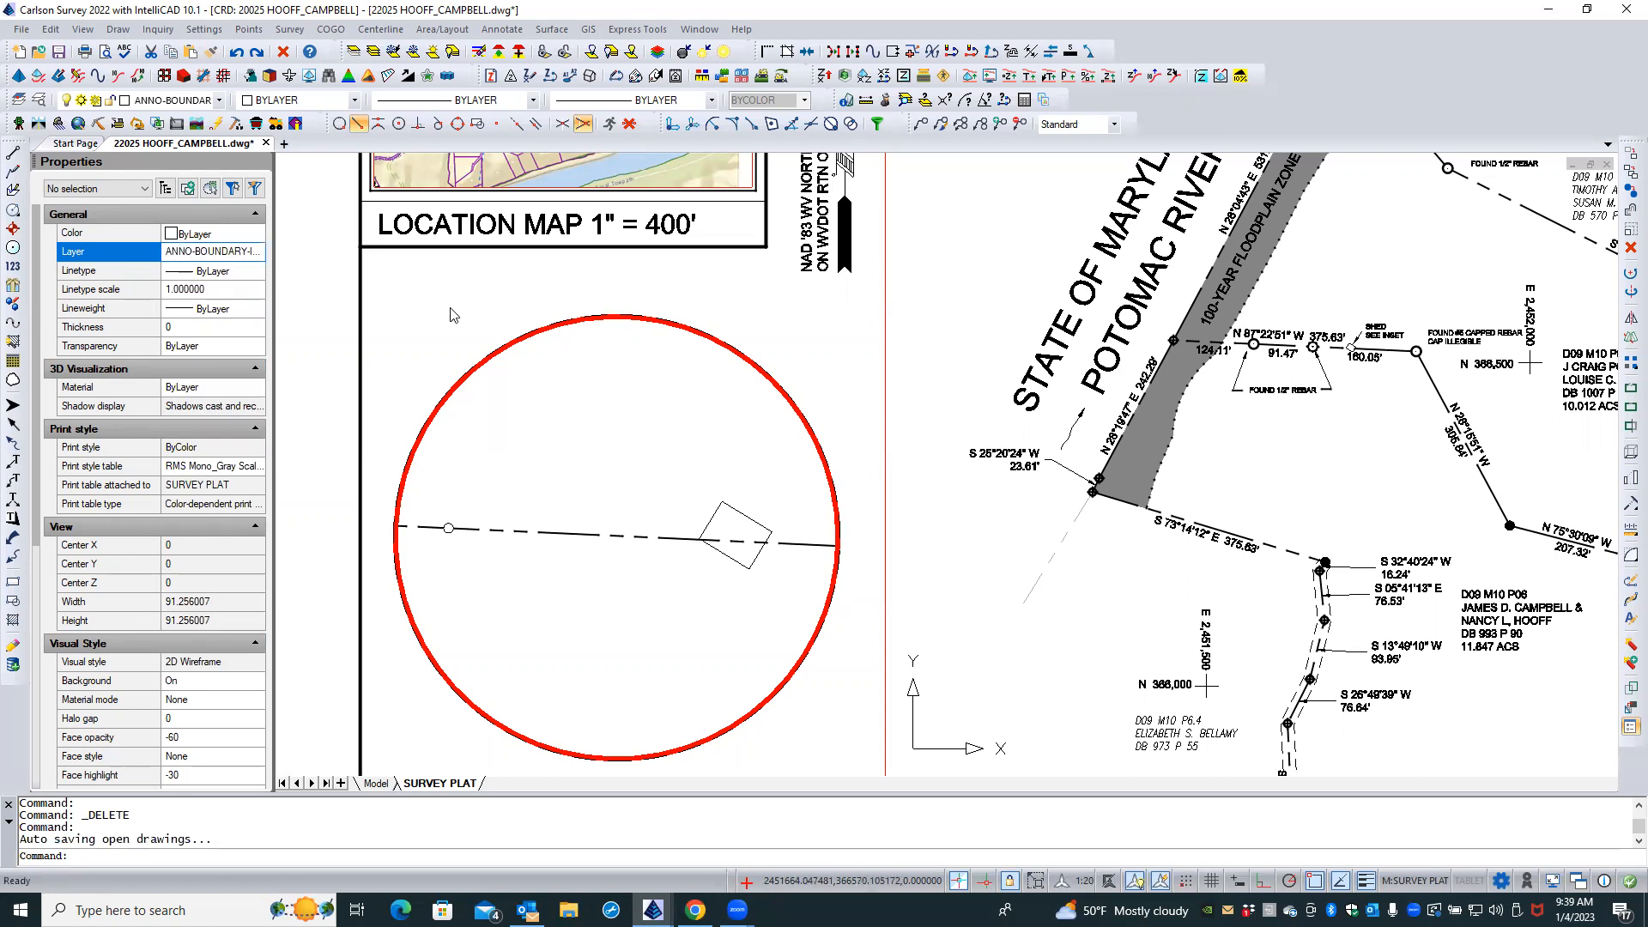
{"action": "left_click", "coordinate": [506, 29]}
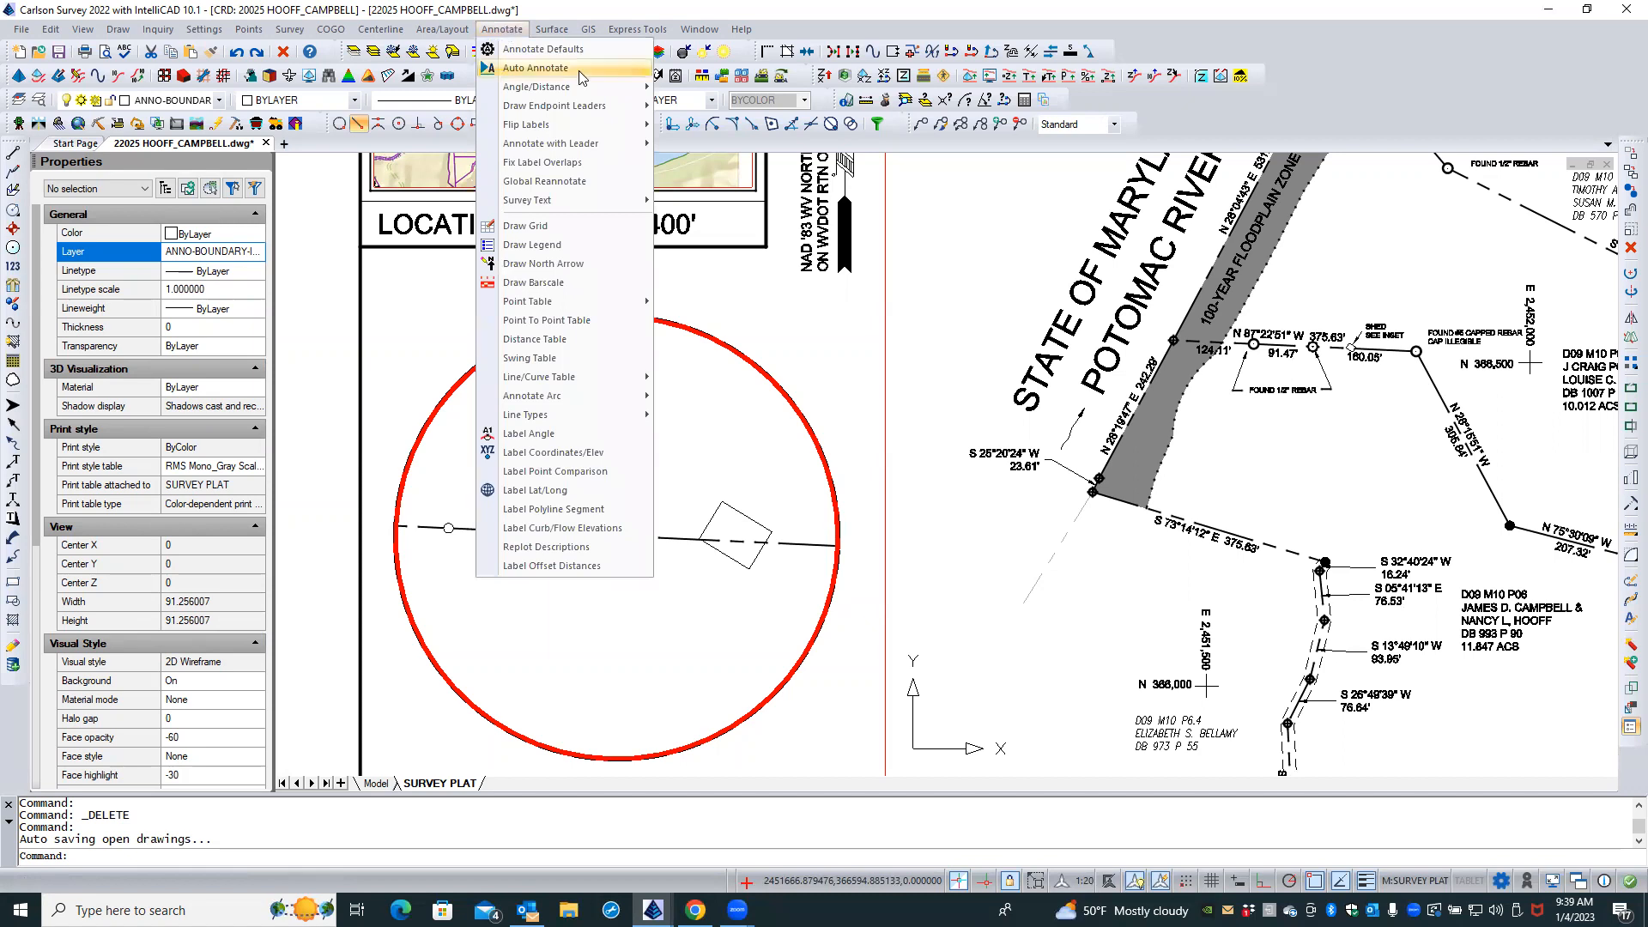
{"action": "mouse_move", "coordinate": [584, 129]}
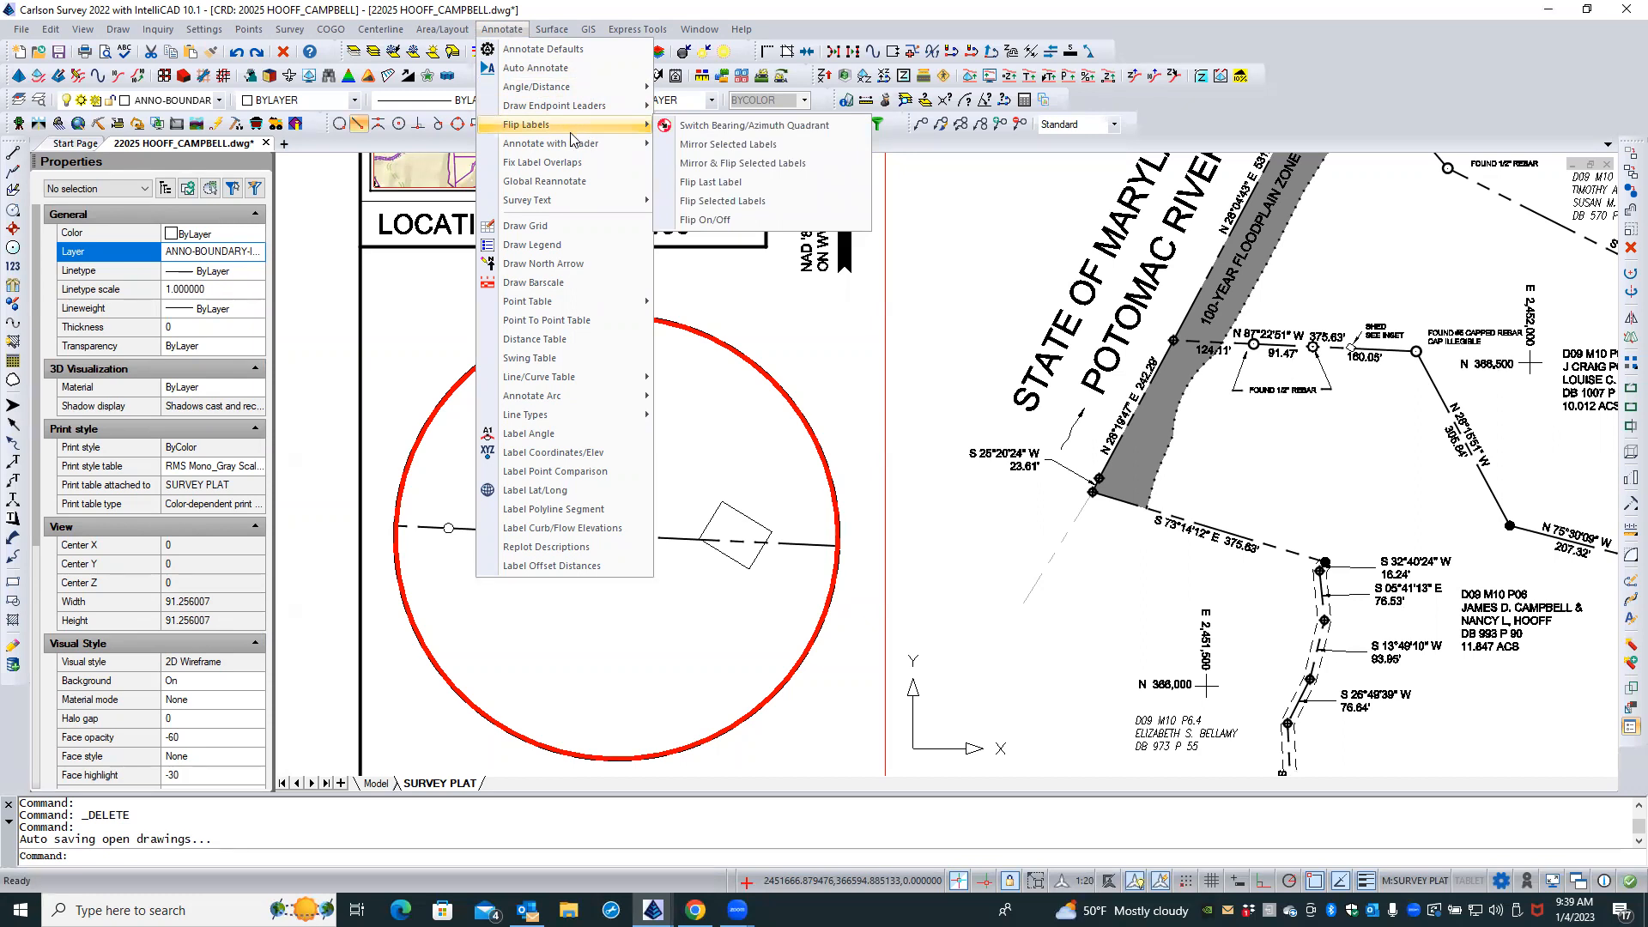
{"action": "mouse_move", "coordinate": [595, 85]}
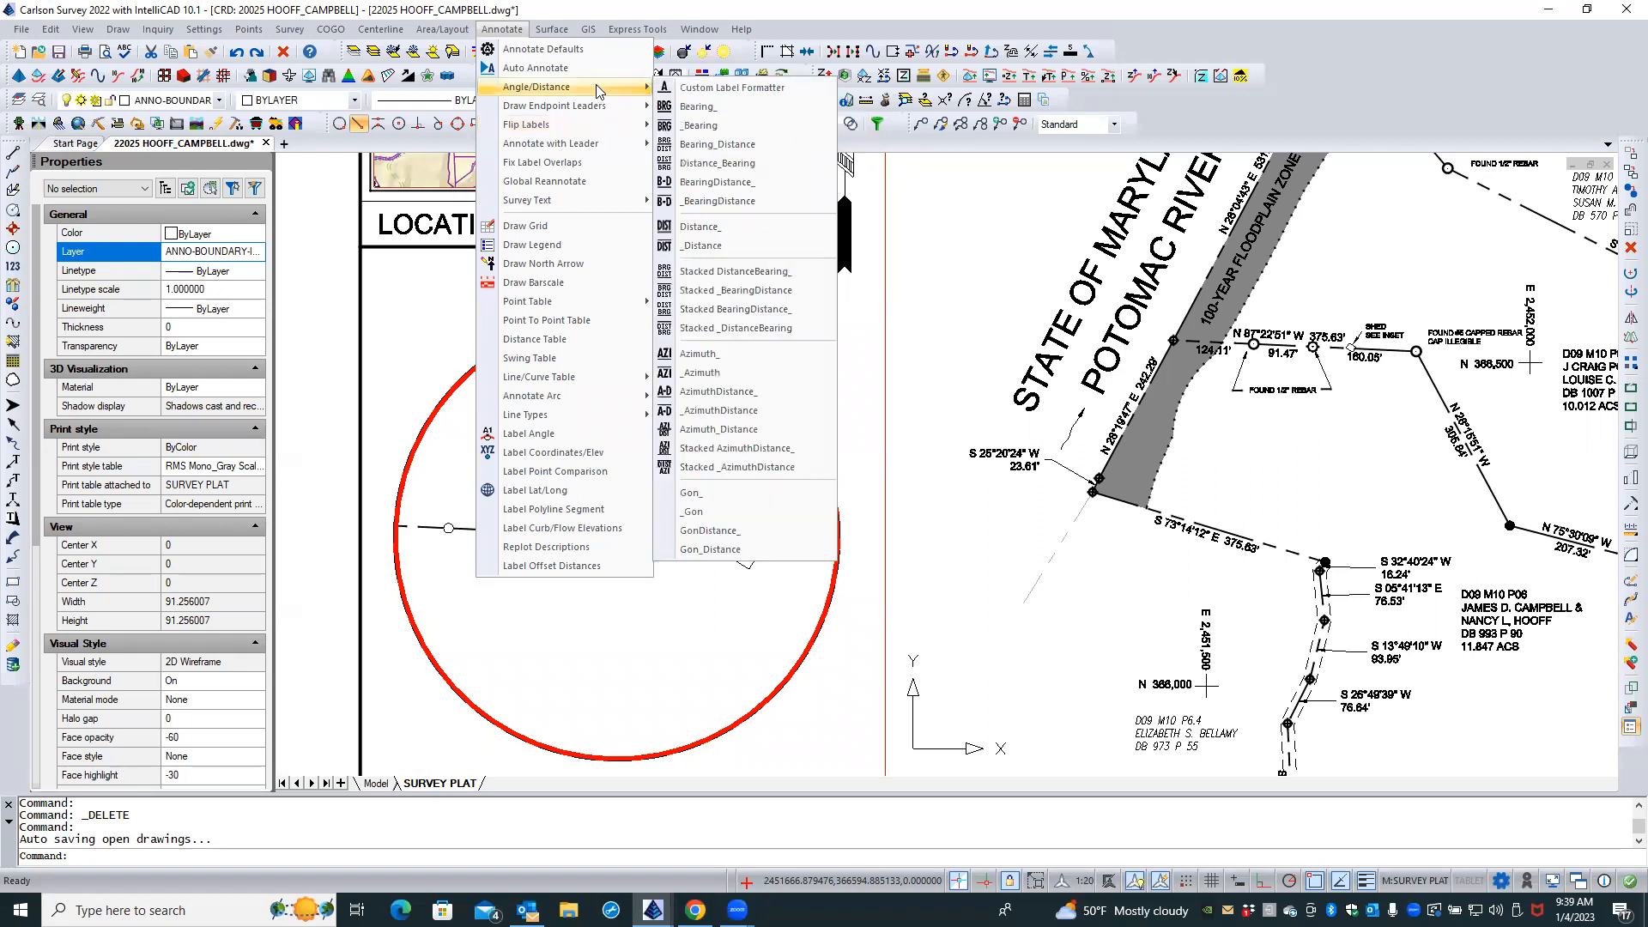
{"action": "left_click", "coordinate": [734, 230]}
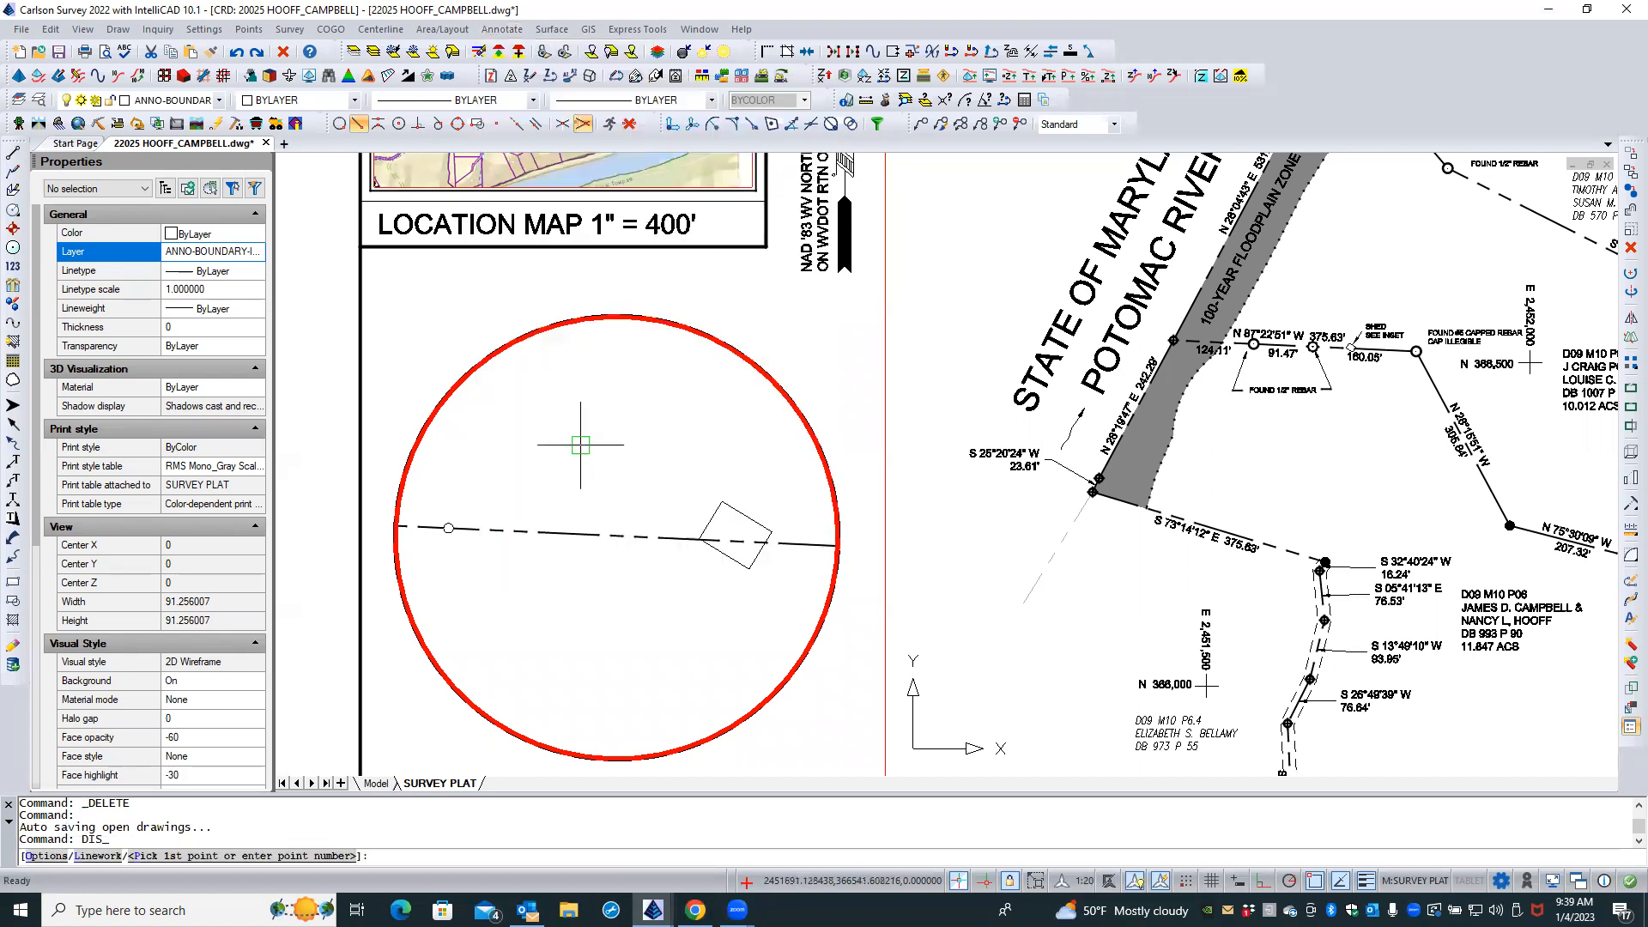
{"action": "type", "text": "O"}
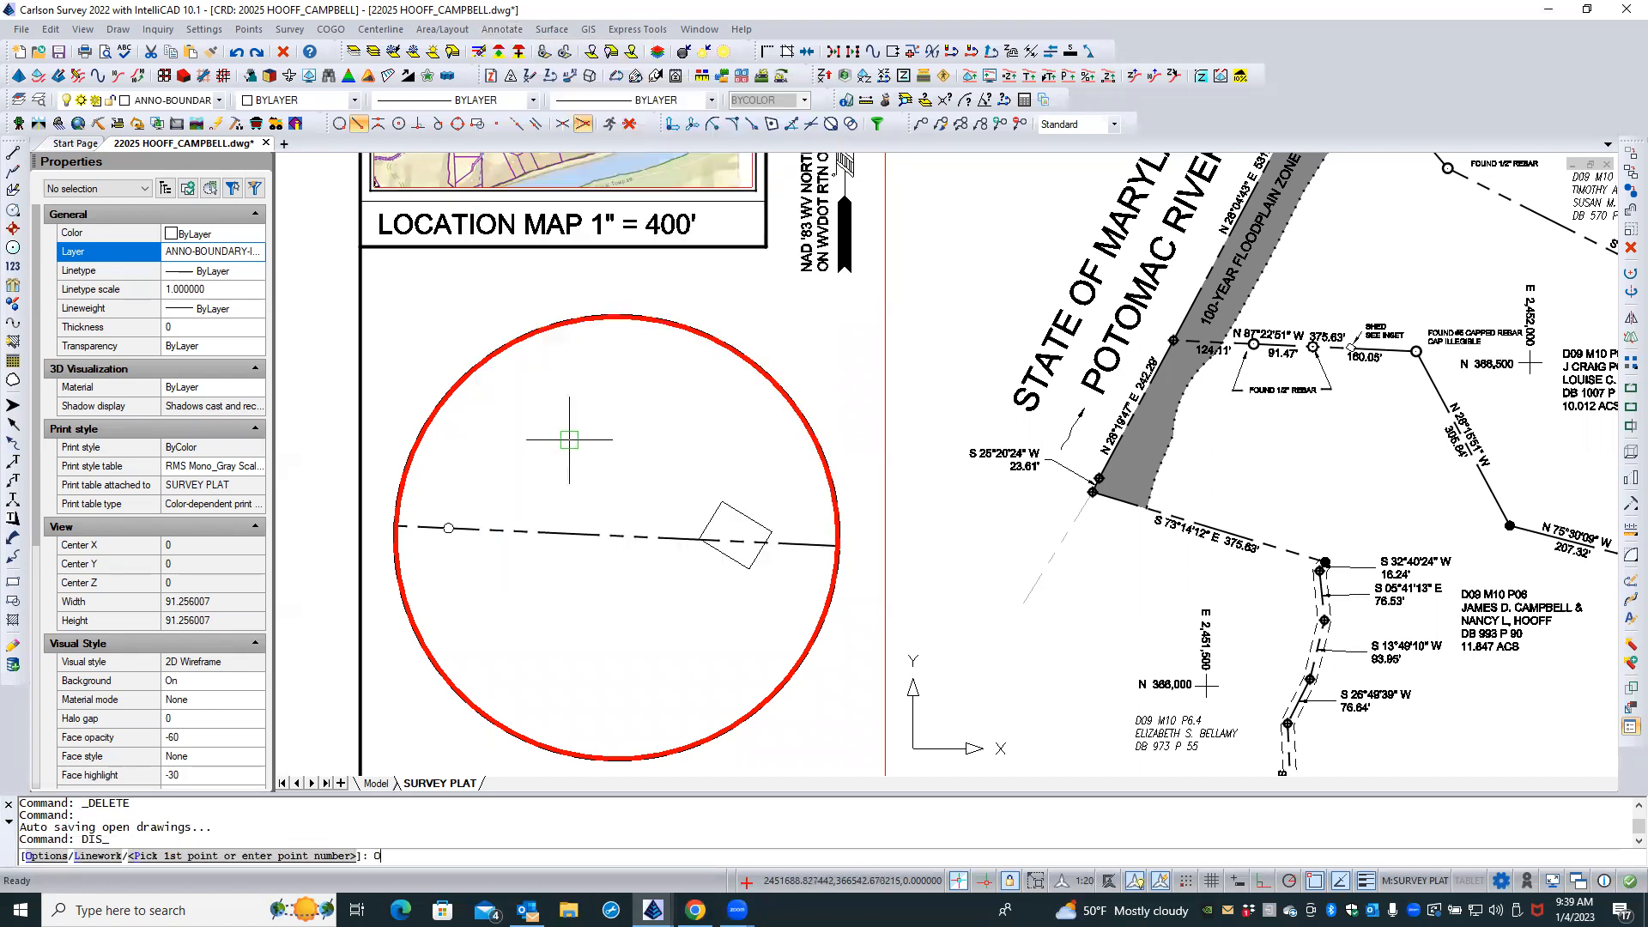
{"action": "key", "text": "Return"}
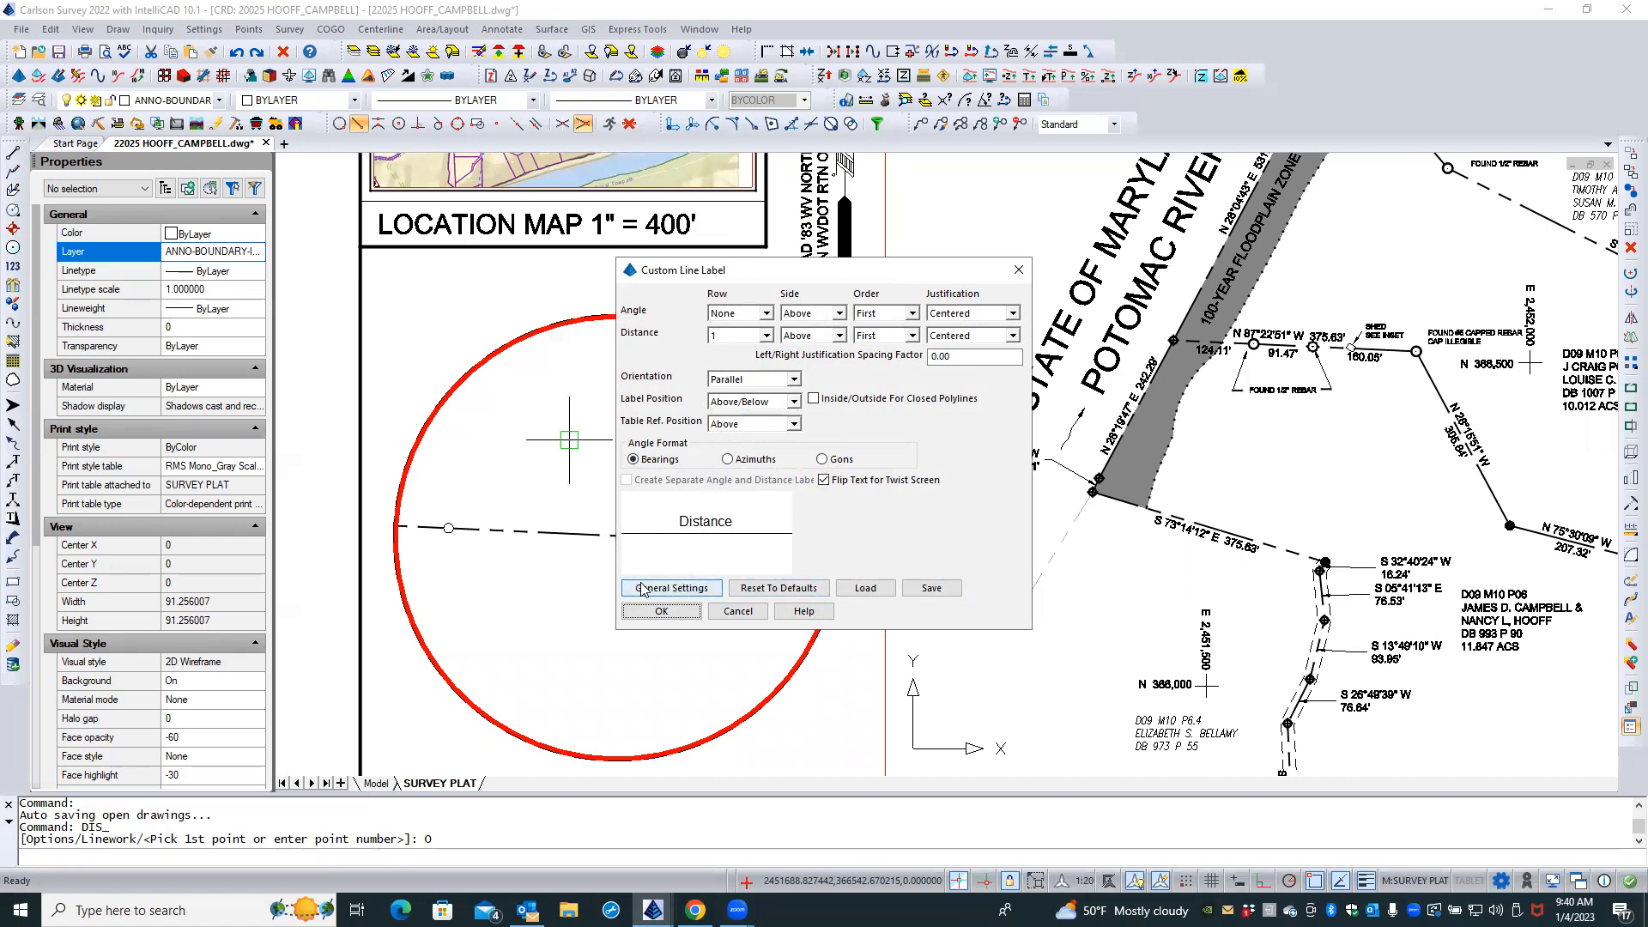
{"action": "left_click", "coordinate": [671, 589]}
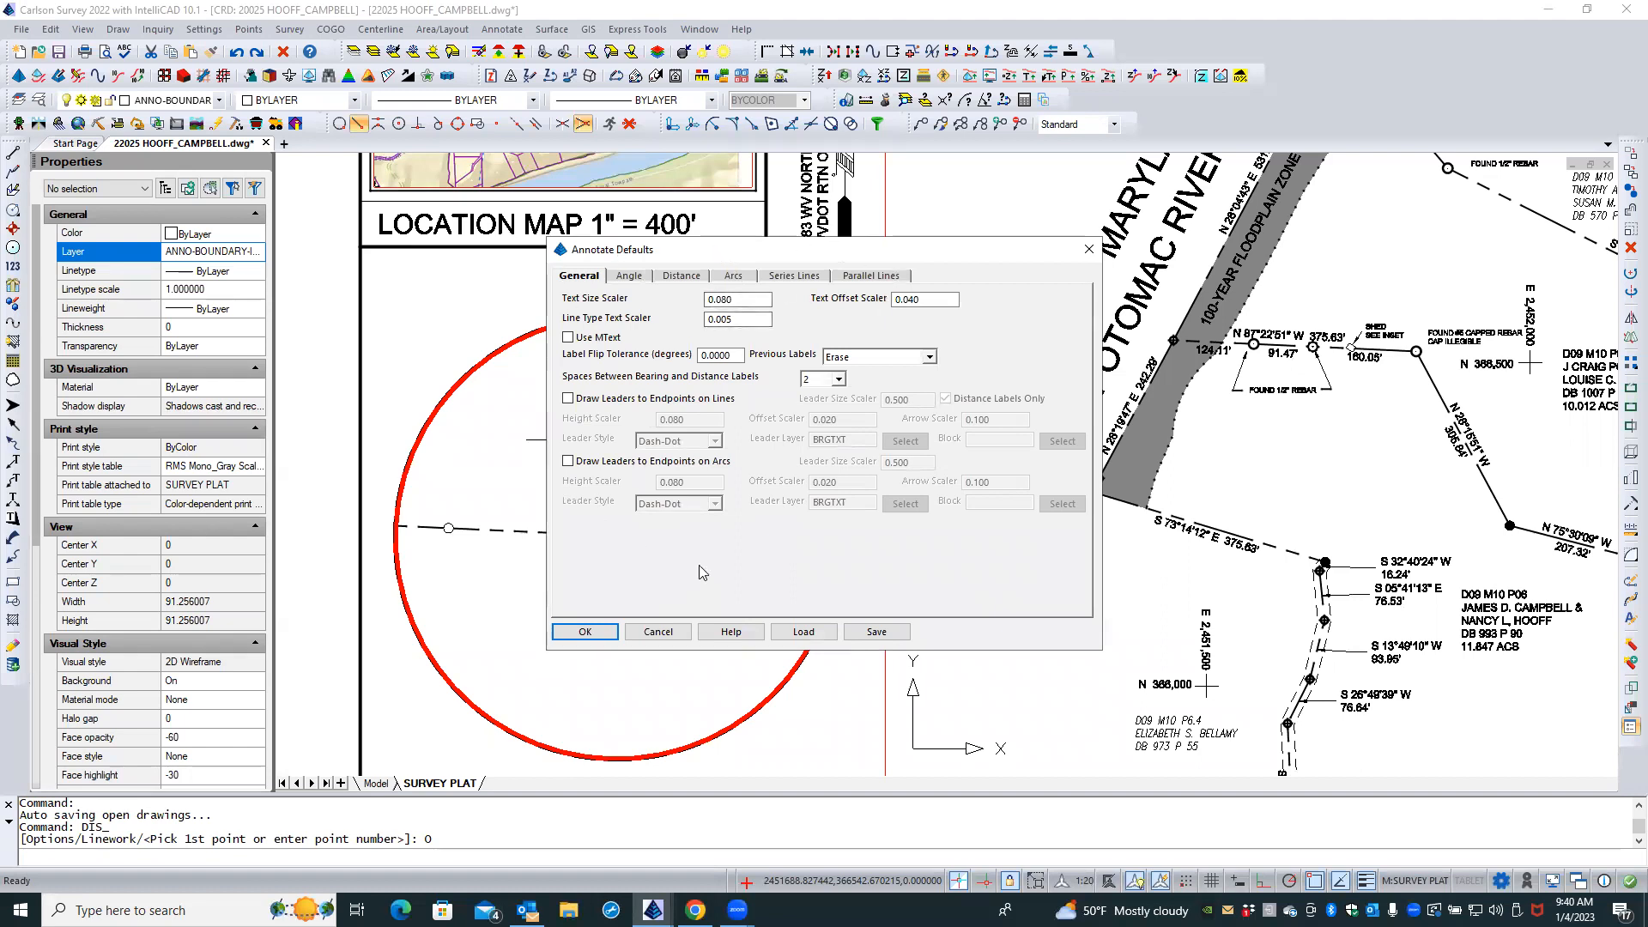
Save the existing annotation defaults as ANNO GLOBAL DEFAULTS in the C:\Carlson Projects\Settings folder
{"action": "left_click_drag", "start_coordinate": [739, 295], "coordinate": [678, 294]}
{"action": "left_click", "coordinate": [759, 297]}
{"action": "left_click", "coordinate": [698, 281]}
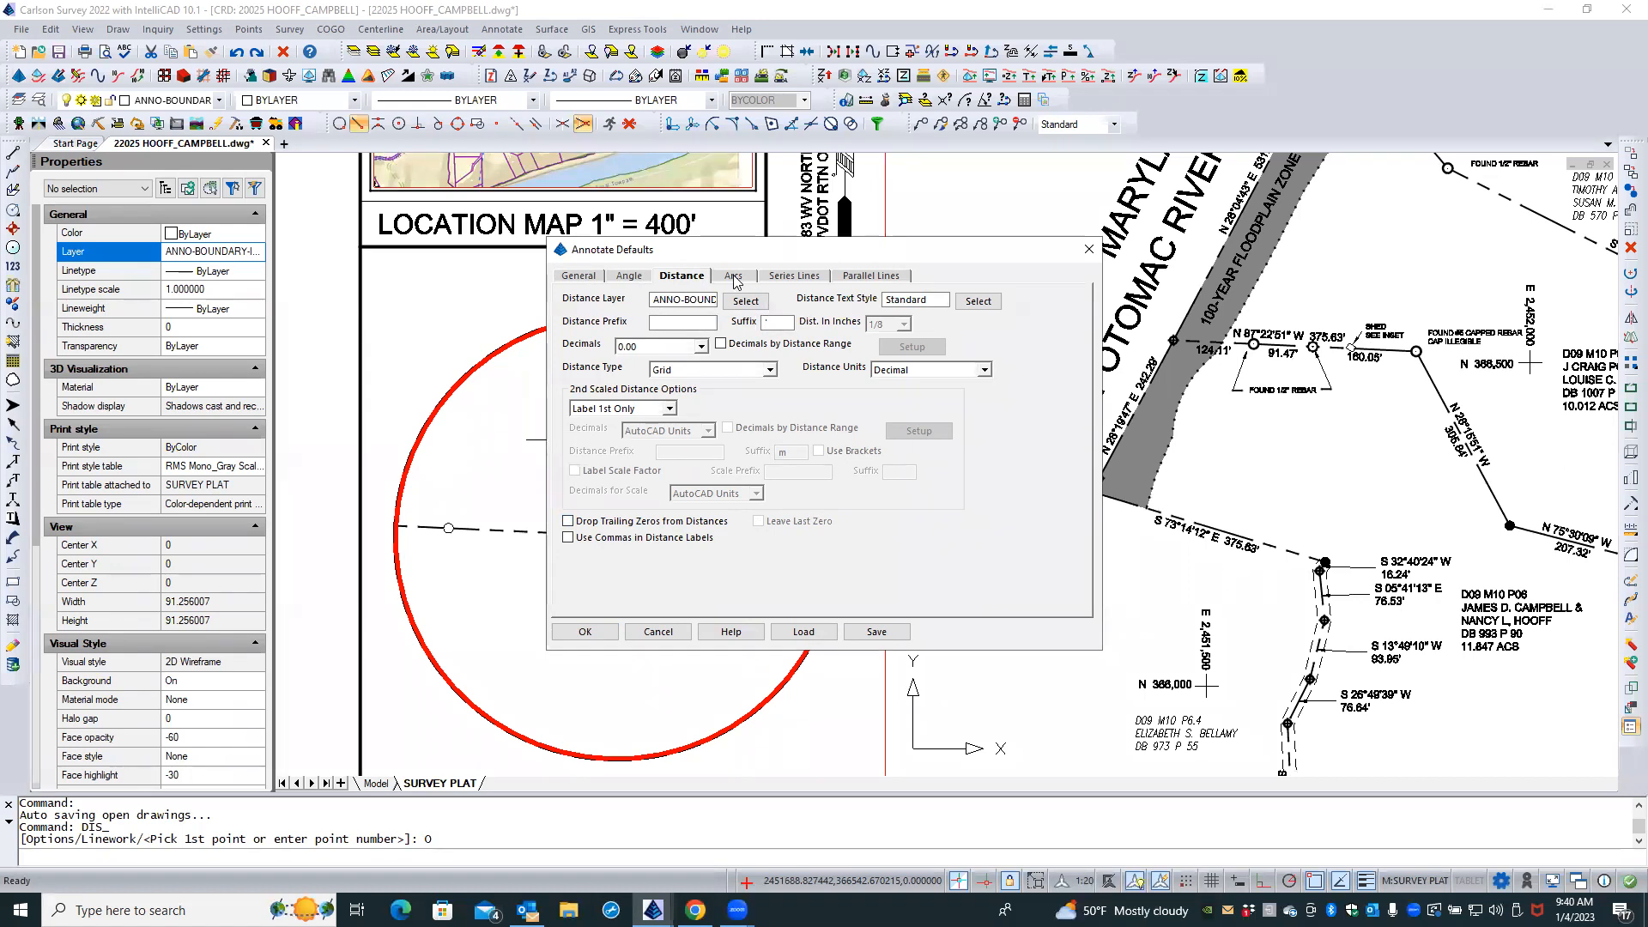
{"action": "left_click", "coordinate": [581, 285]}
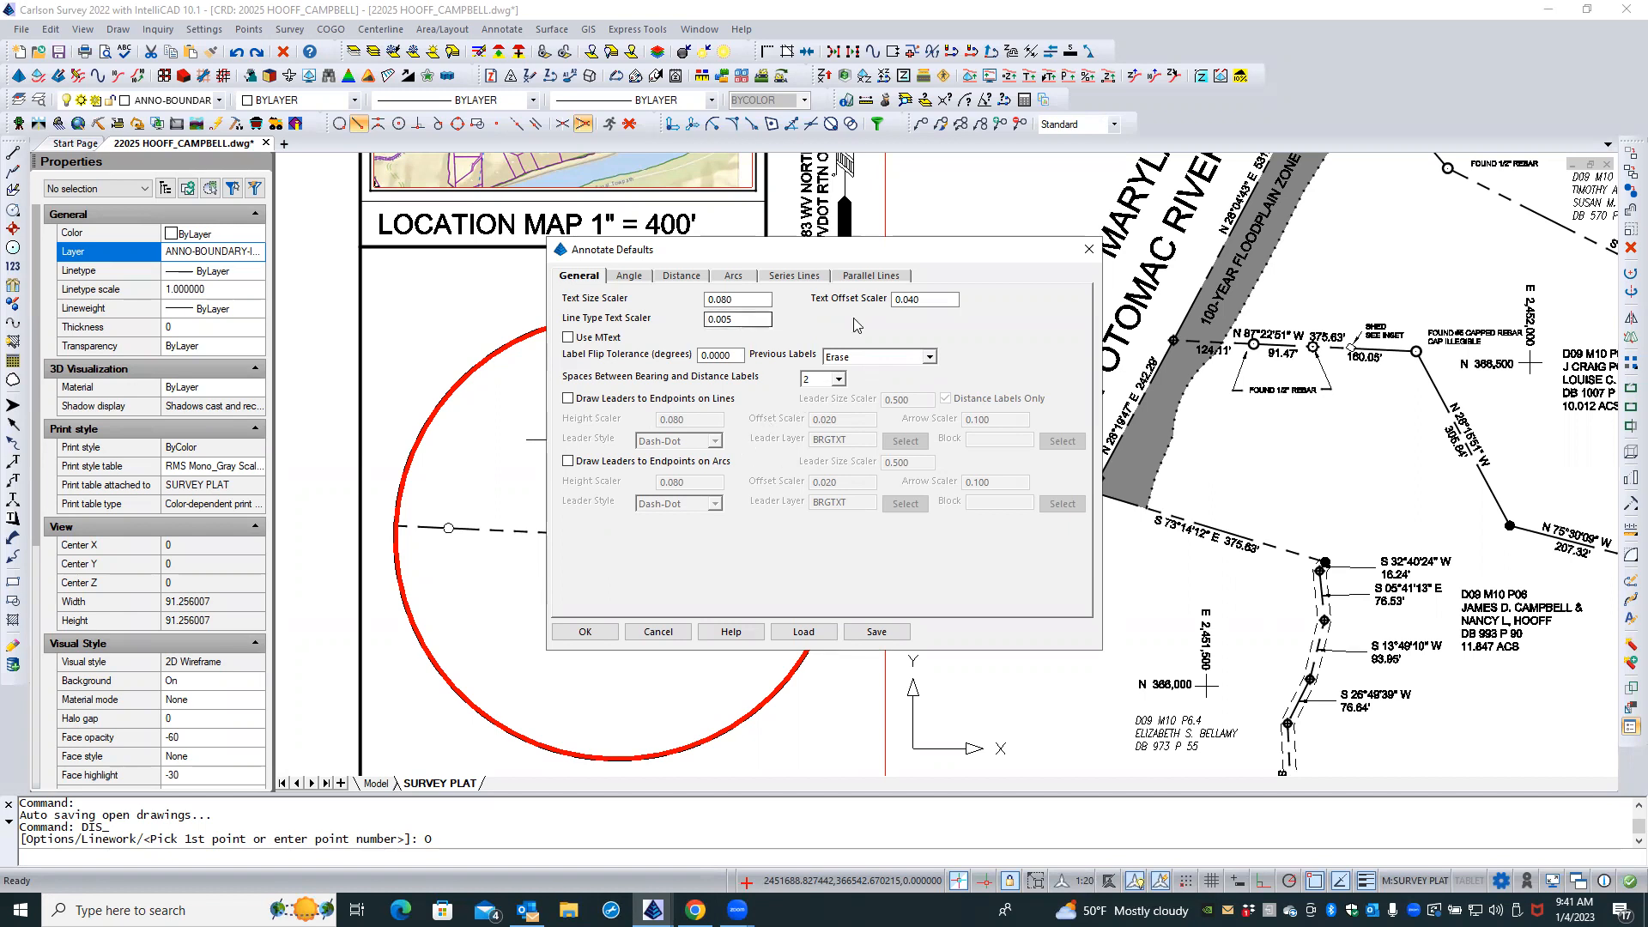
{"action": "left_click", "coordinate": [876, 632]}
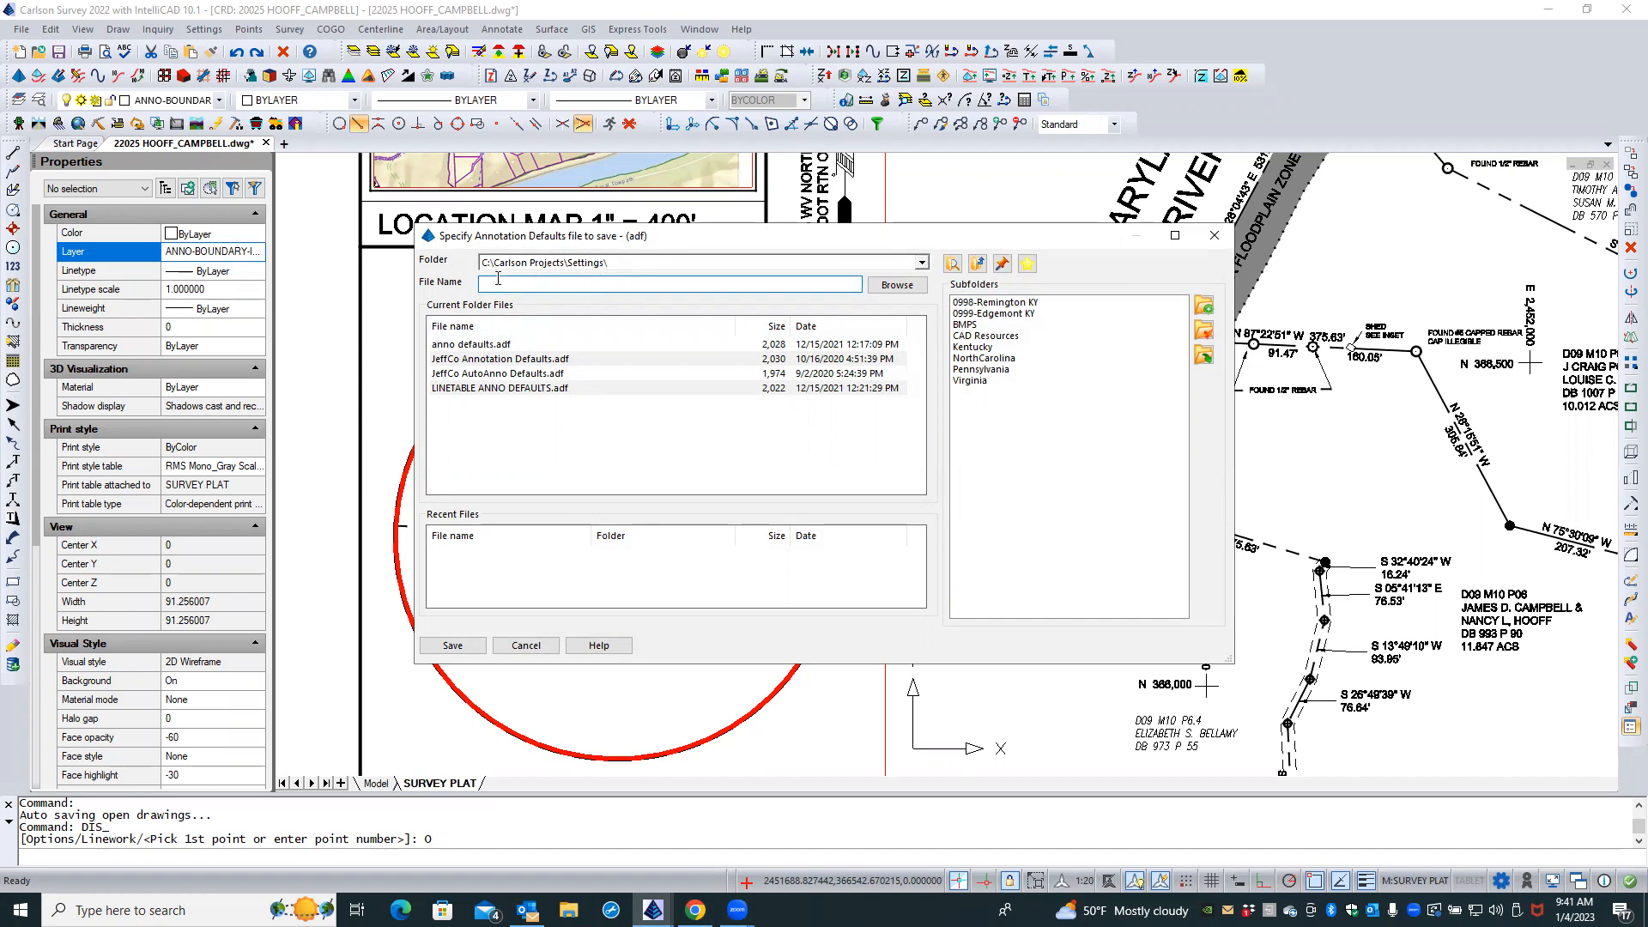
{"action": "type", "text": "ANN"}
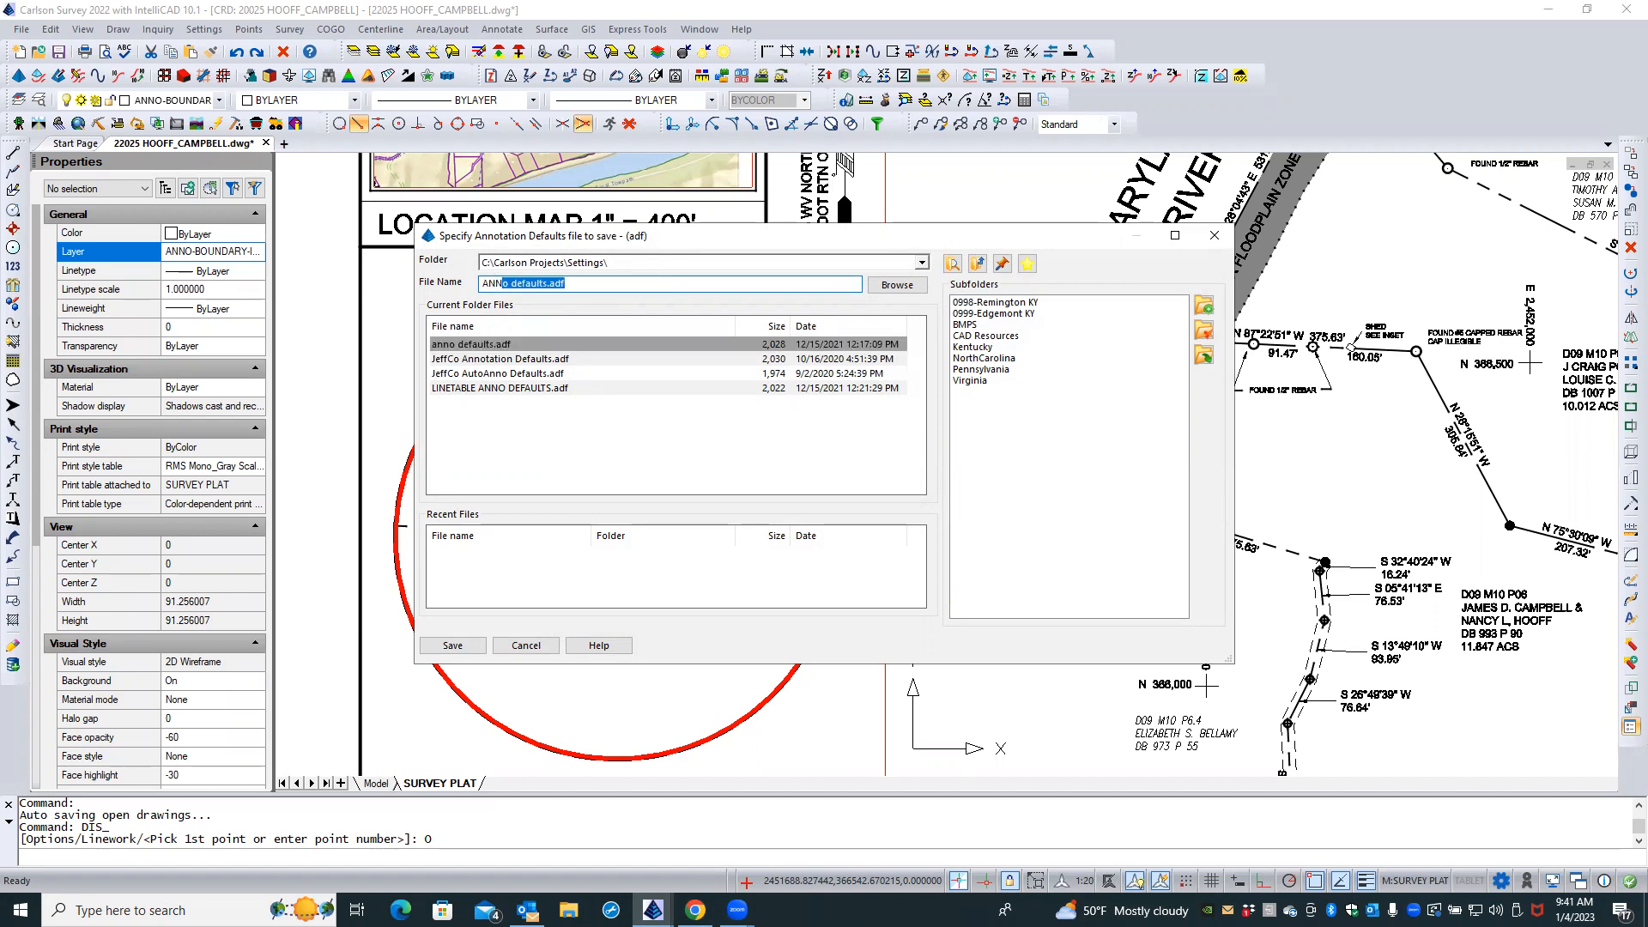
{"action": "type", "text": "O GLOBAL DEFAULTS"}
{"action": "left_click", "coordinate": [452, 645]}
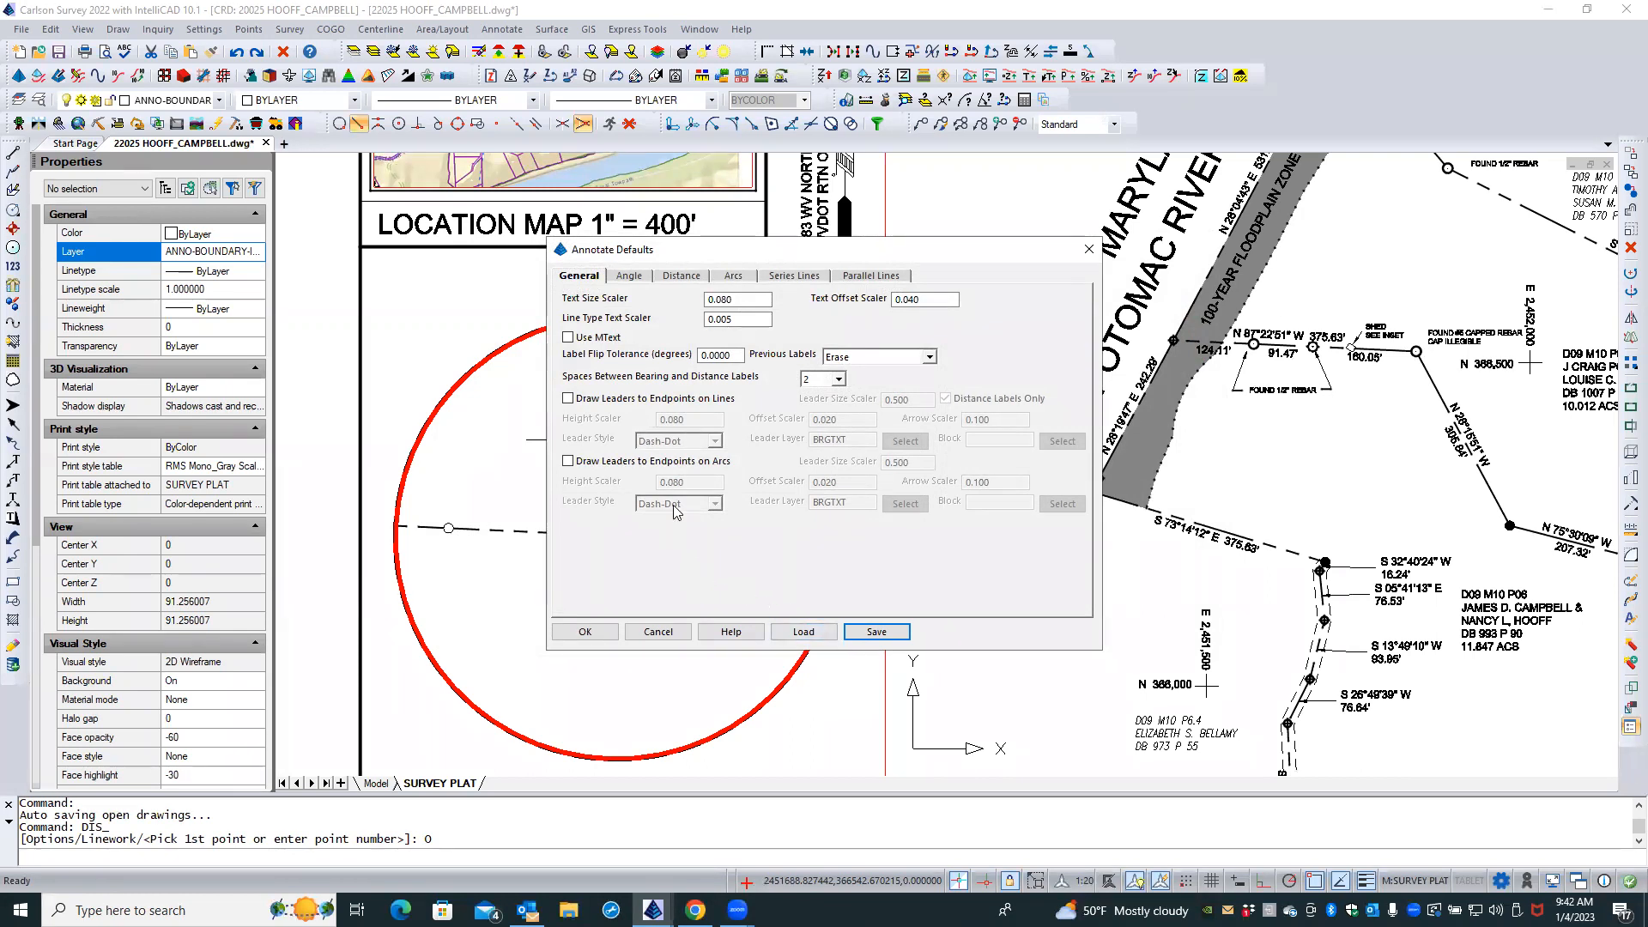
Set the text size scaler to .01, text offset scaler to .005333, line type text scaler to 1, and previous labels to Prompt Before Erasing
{"action": "left_click", "coordinate": [683, 276]}
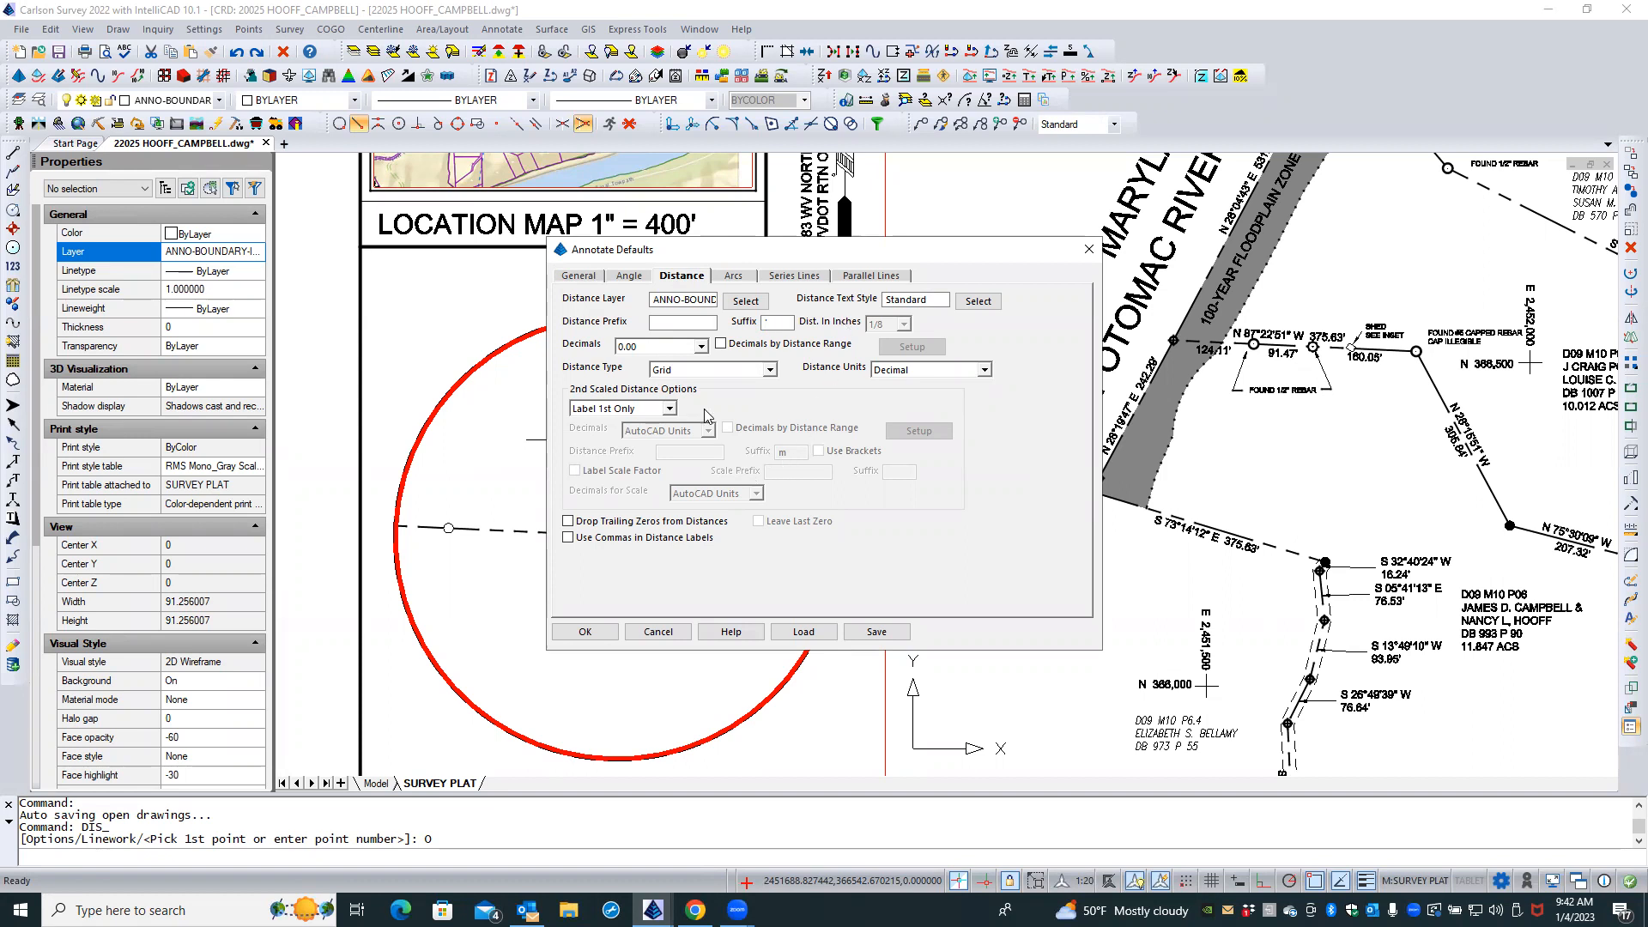
{"action": "left_click", "coordinate": [578, 276]}
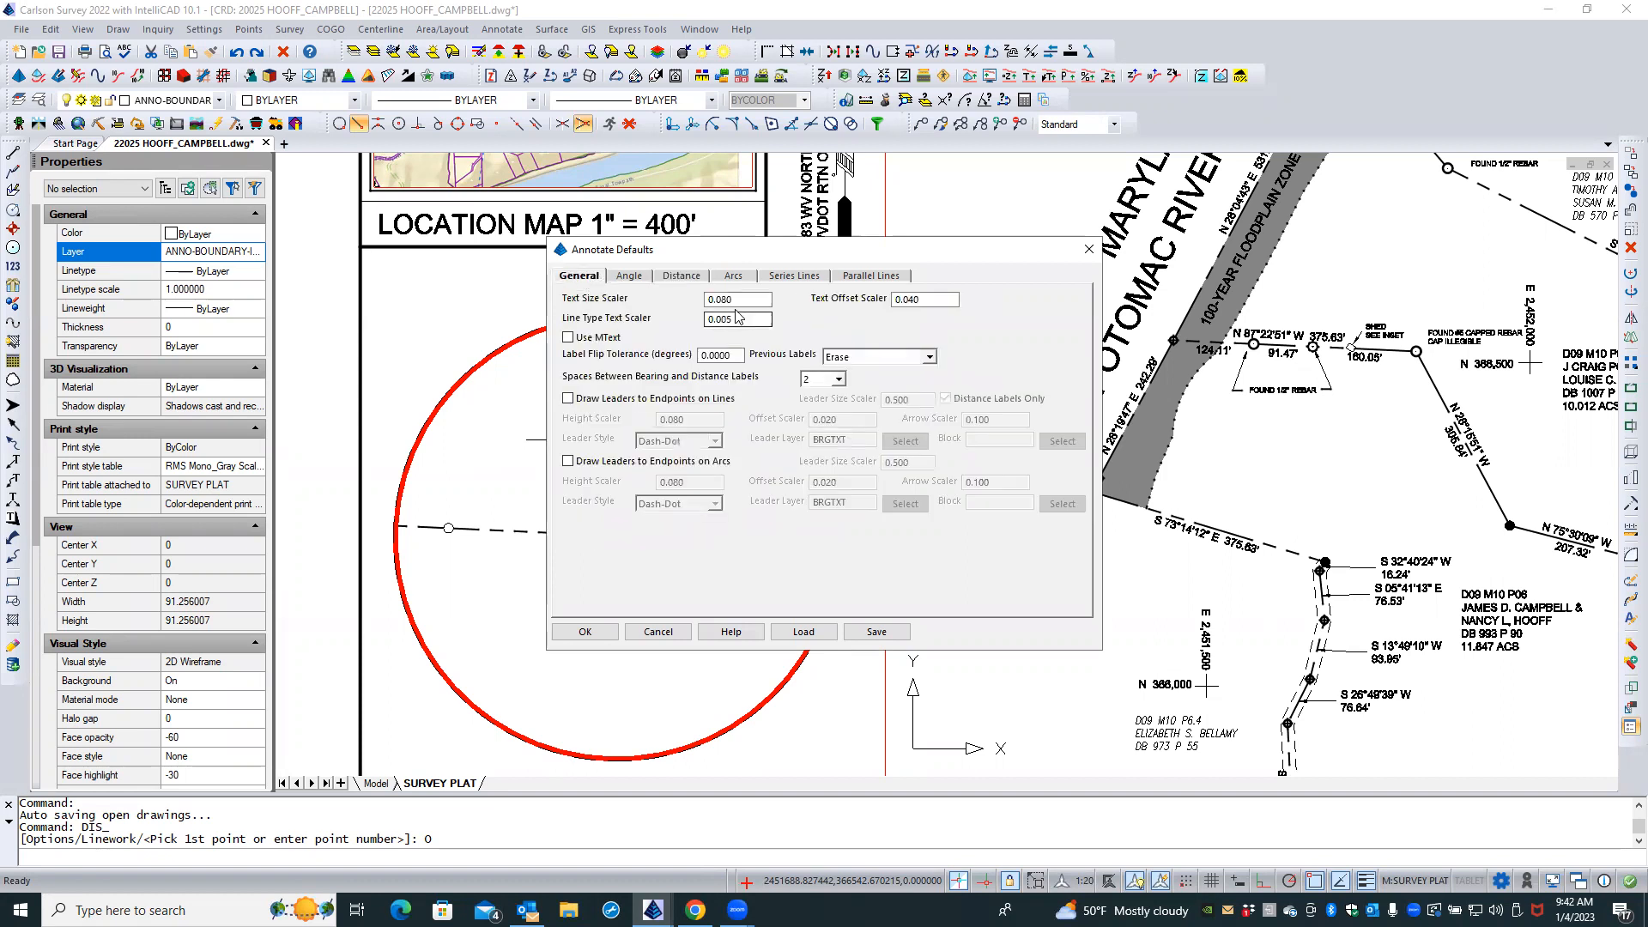
{"action": "double_click", "coordinate": [740, 301]}
{"action": "type", "text": ".01"}
{"action": "left_click_drag", "start_coordinate": [958, 299], "coordinate": [925, 298]}
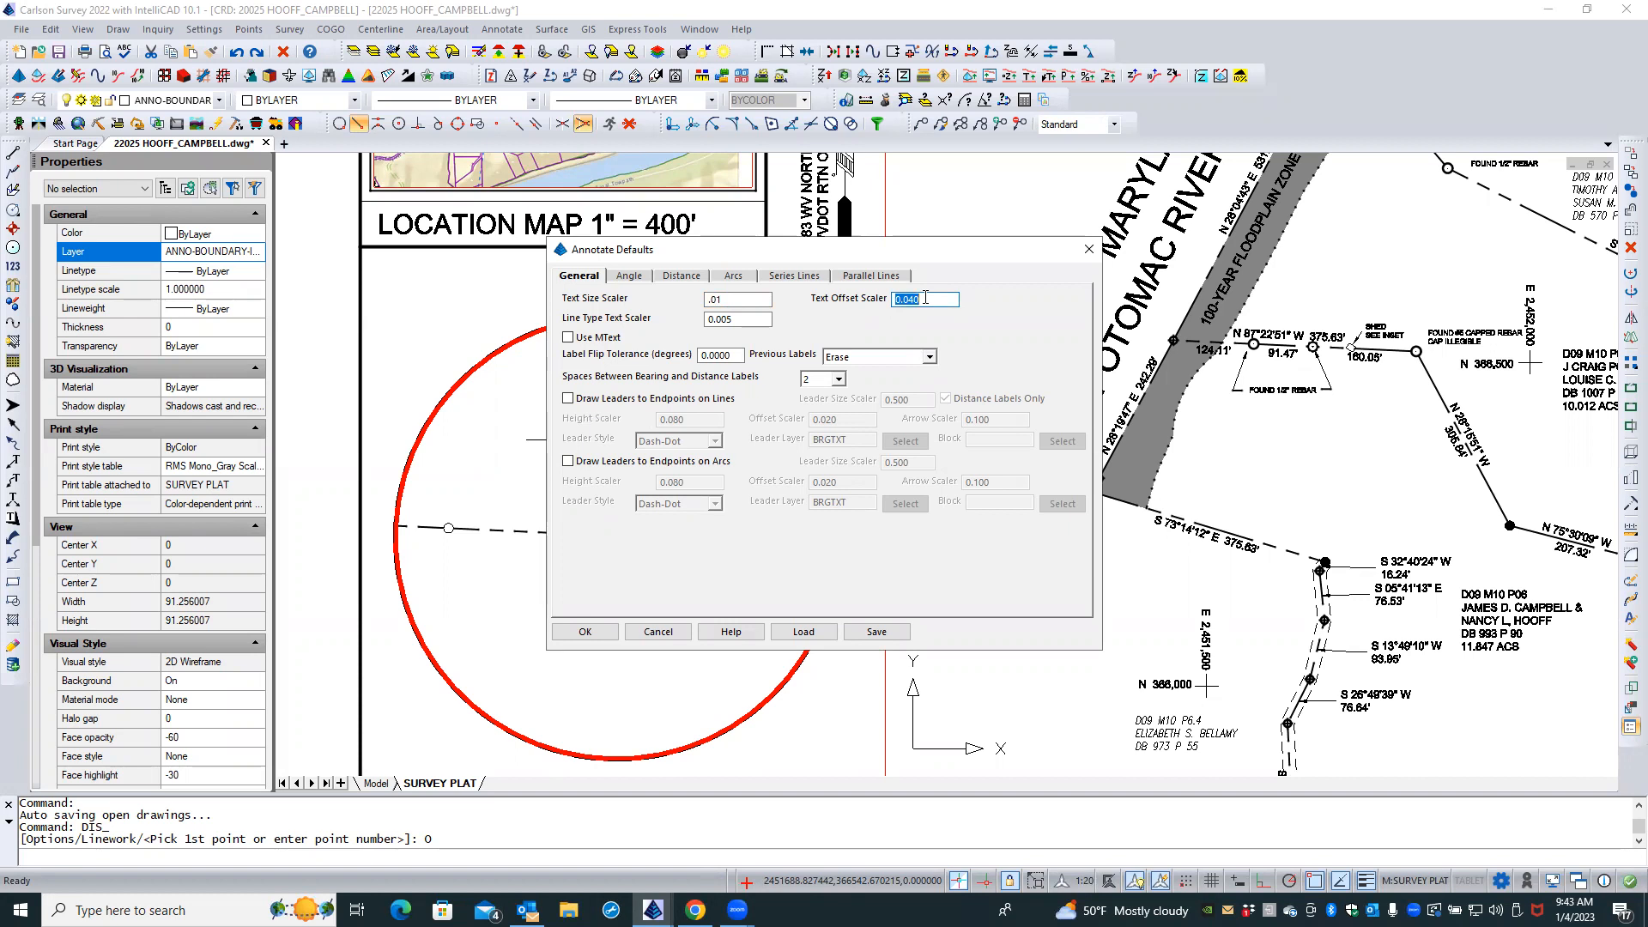
{"action": "type", "text": ".005333"}
{"action": "left_click", "coordinate": [739, 319]}
{"action": "double_click", "coordinate": [739, 319]}
{"action": "type", "text": "1"}
{"action": "left_click", "coordinate": [931, 358]}
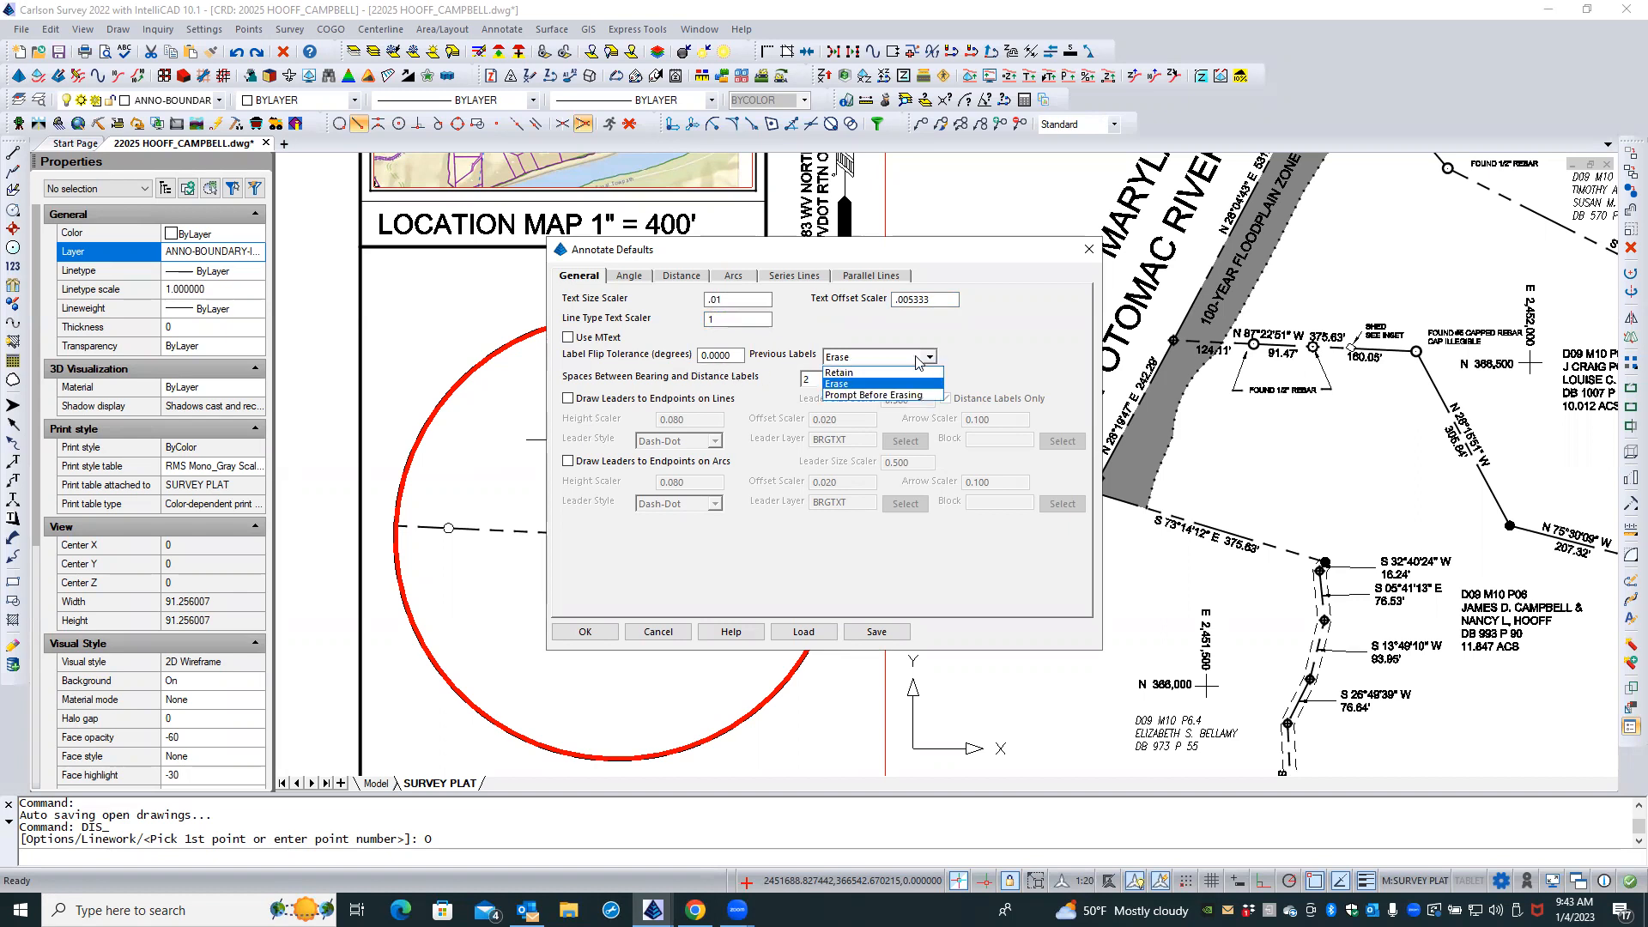
{"action": "left_click", "coordinate": [836, 396]}
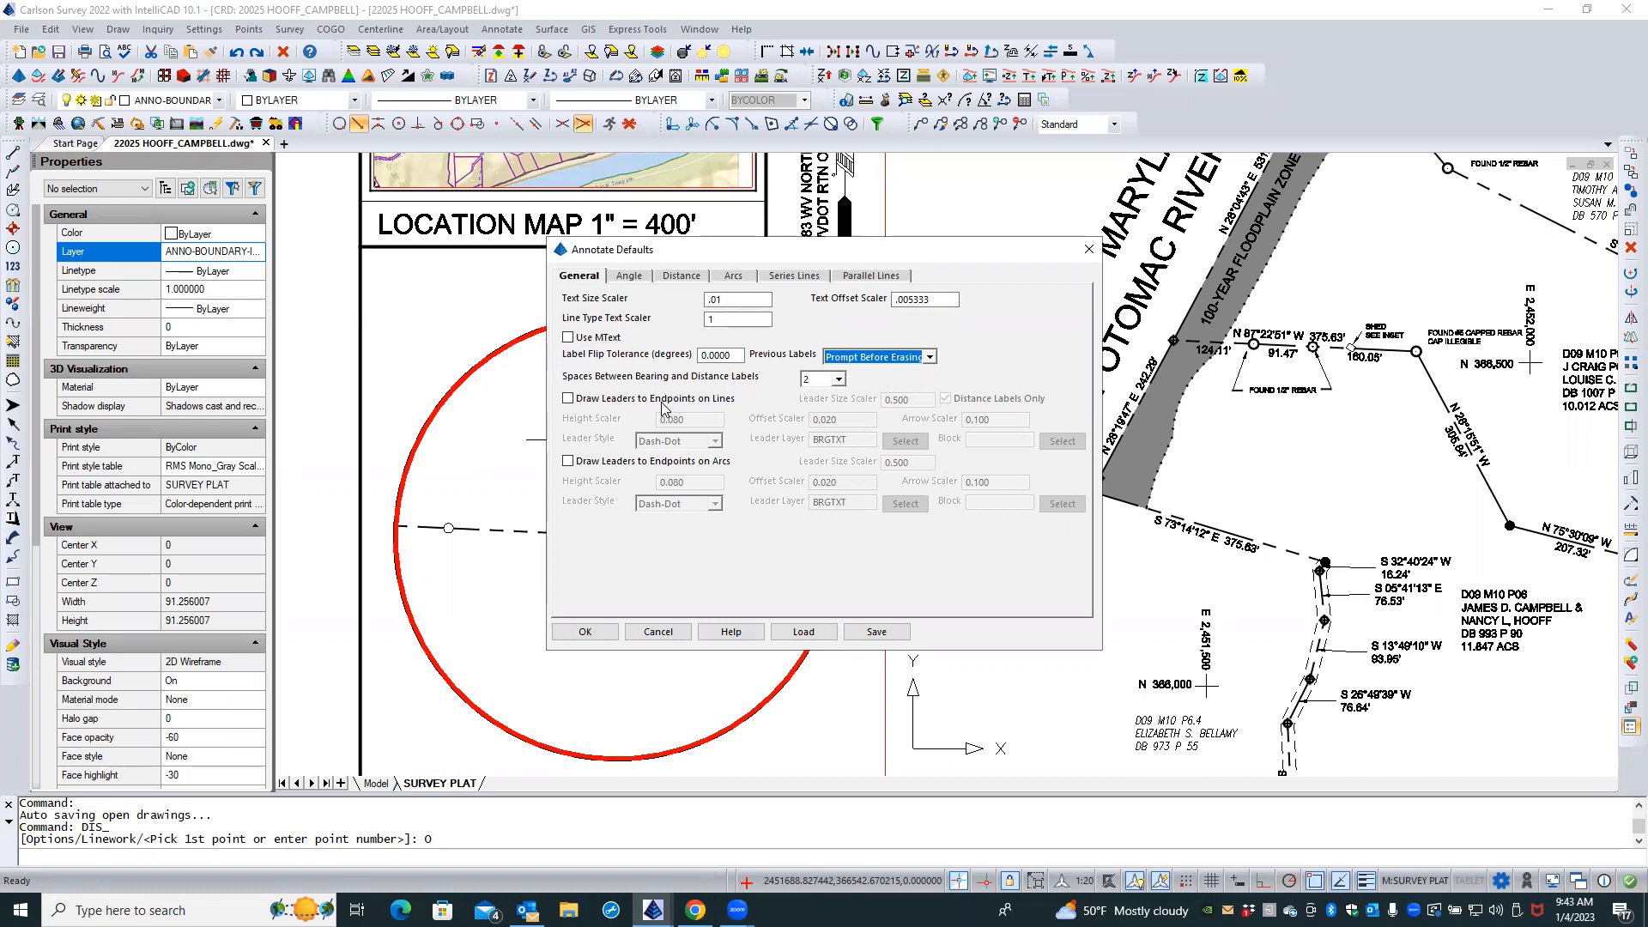
Enable leaders to endpoints on lines with a leader size scaler of .06 and the Arrow-Arc style
{"action": "left_click", "coordinate": [611, 400]}
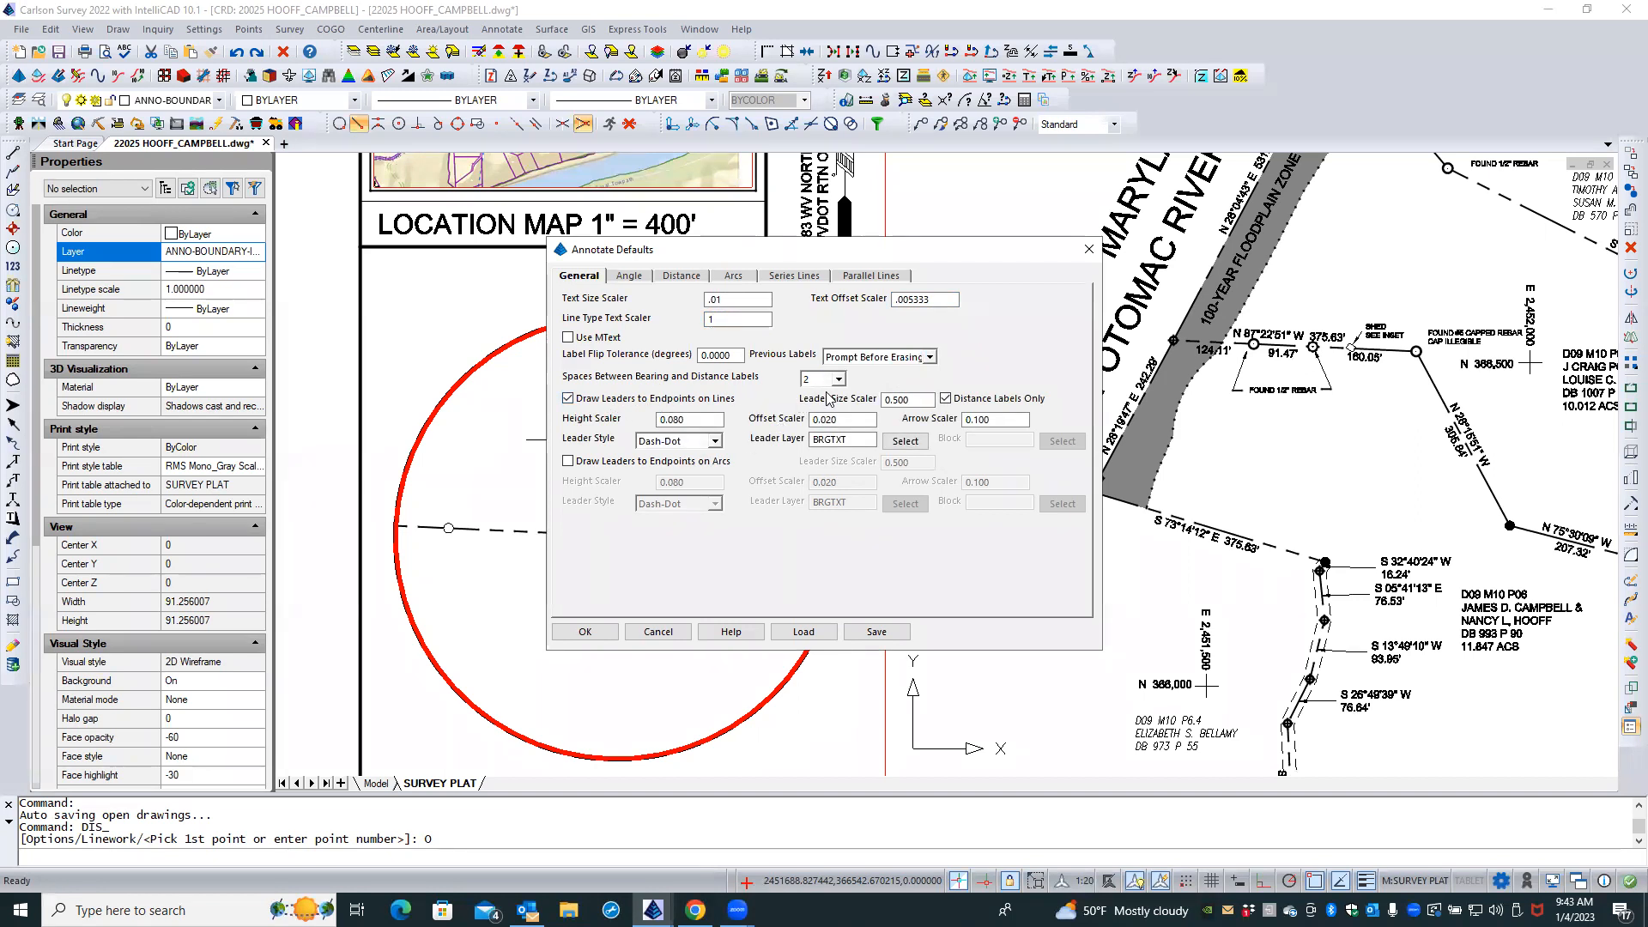
{"action": "left_click", "coordinate": [908, 400]}
{"action": "double_click", "coordinate": [909, 400]}
{"action": "type", "text": ".06"}
{"action": "left_click", "coordinate": [714, 441]}
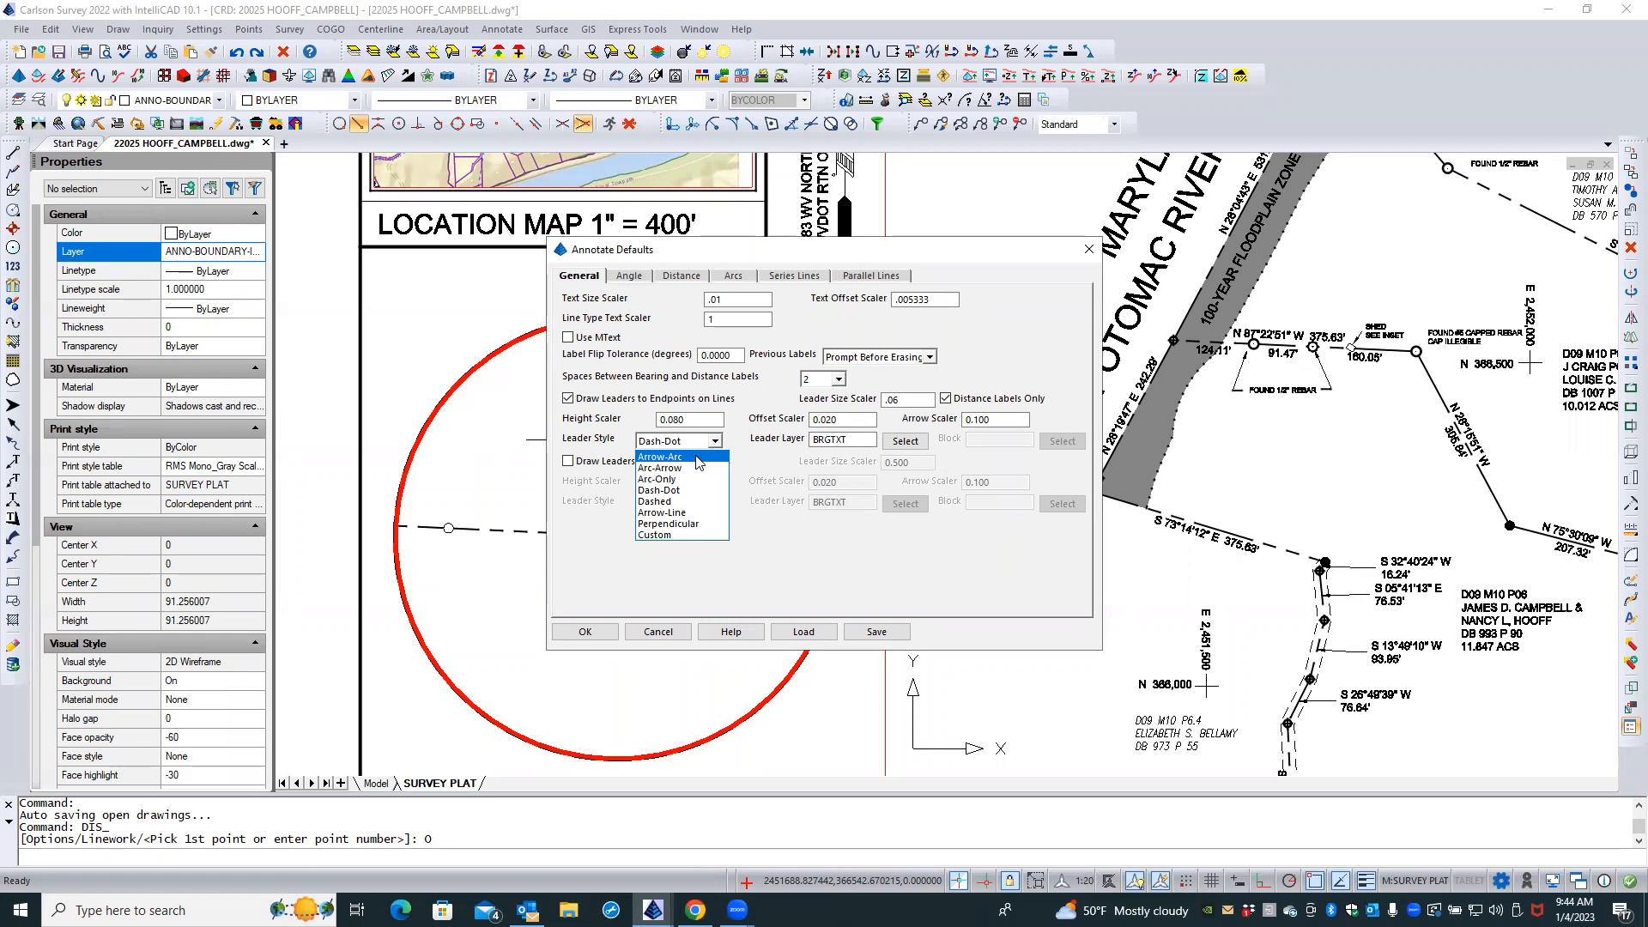
{"action": "left_click", "coordinate": [696, 457]}
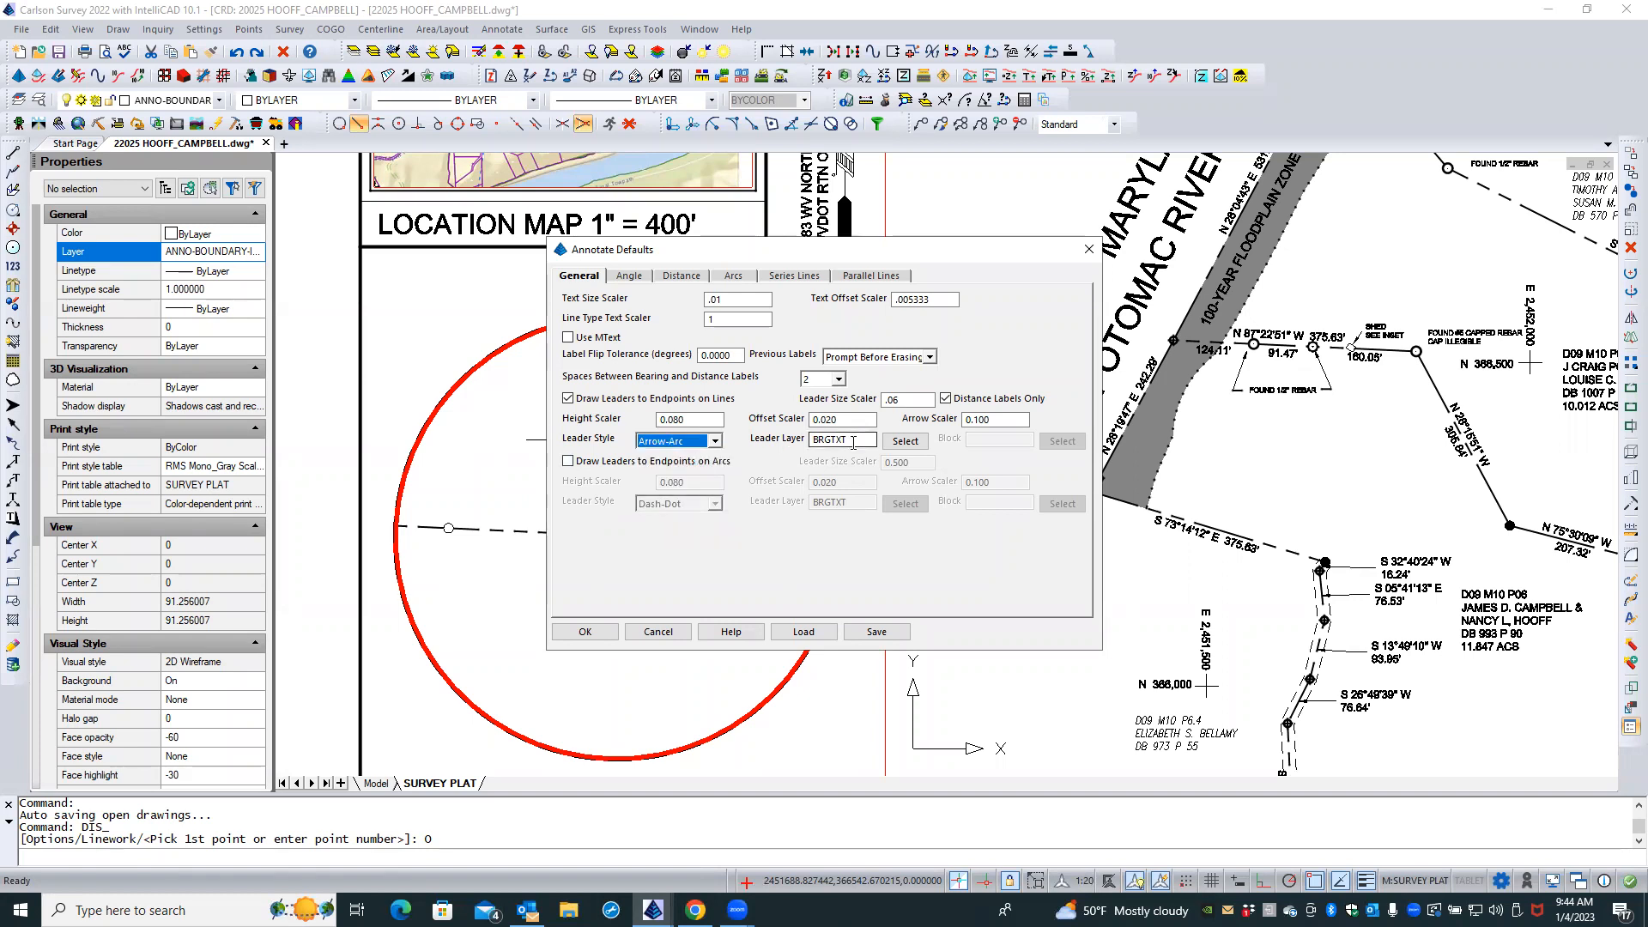
Assign the line leaders to the ANNO-BOUNDARY-INSET layer and set their height scaler to .01
{"action": "left_click", "coordinate": [905, 442]}
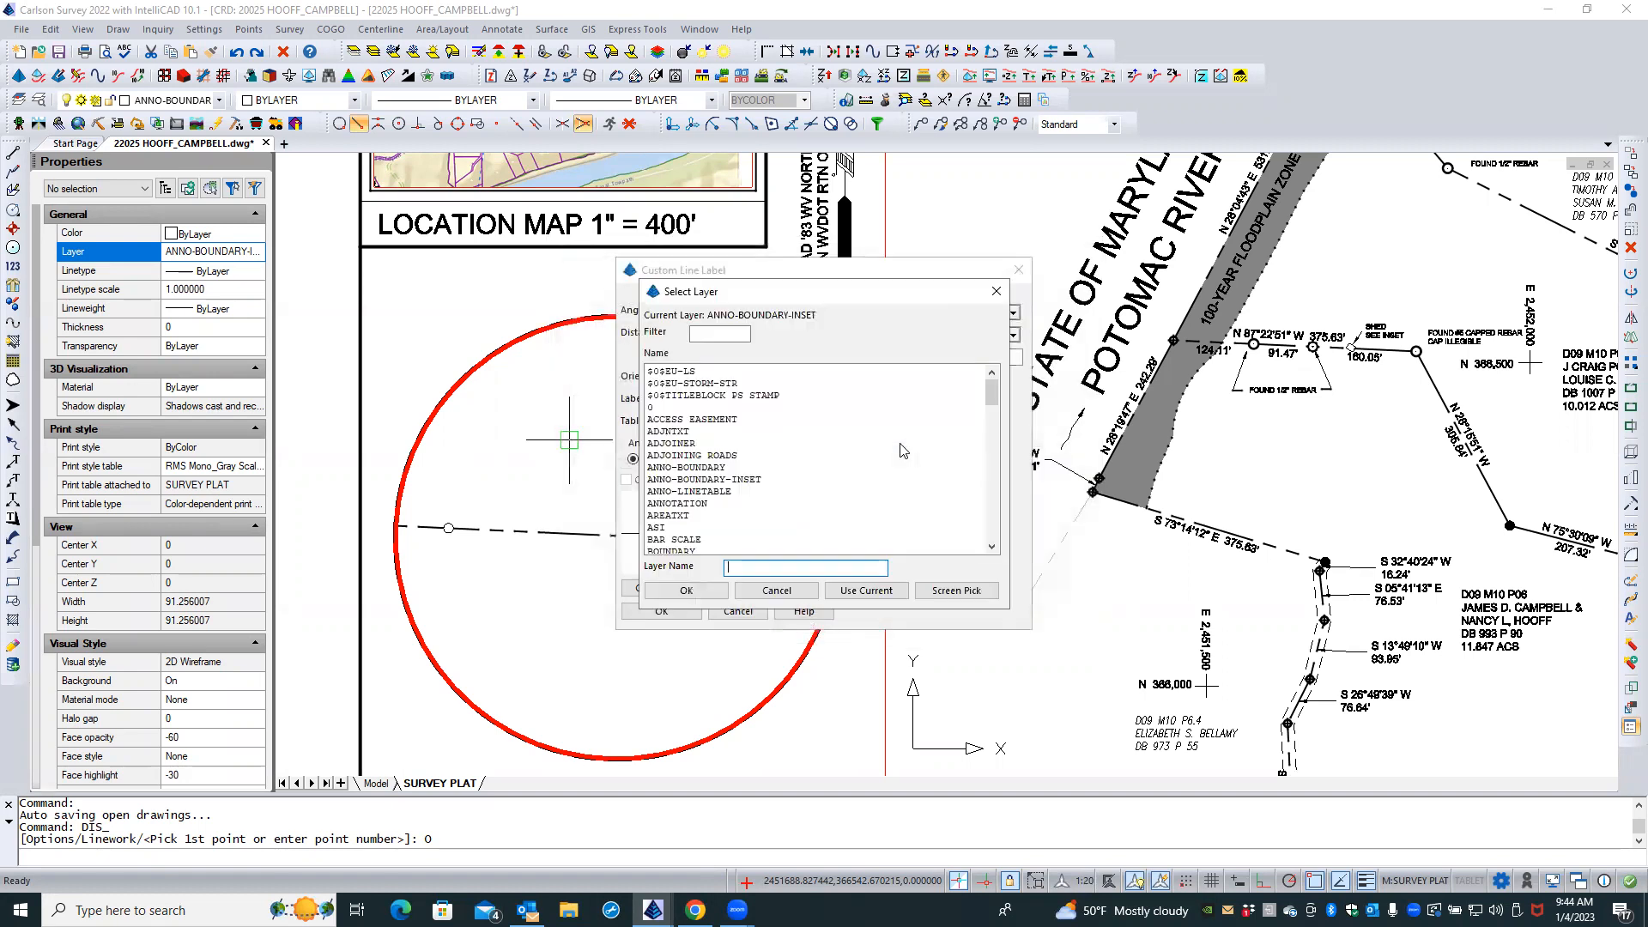
{"action": "left_click", "coordinate": [714, 479]}
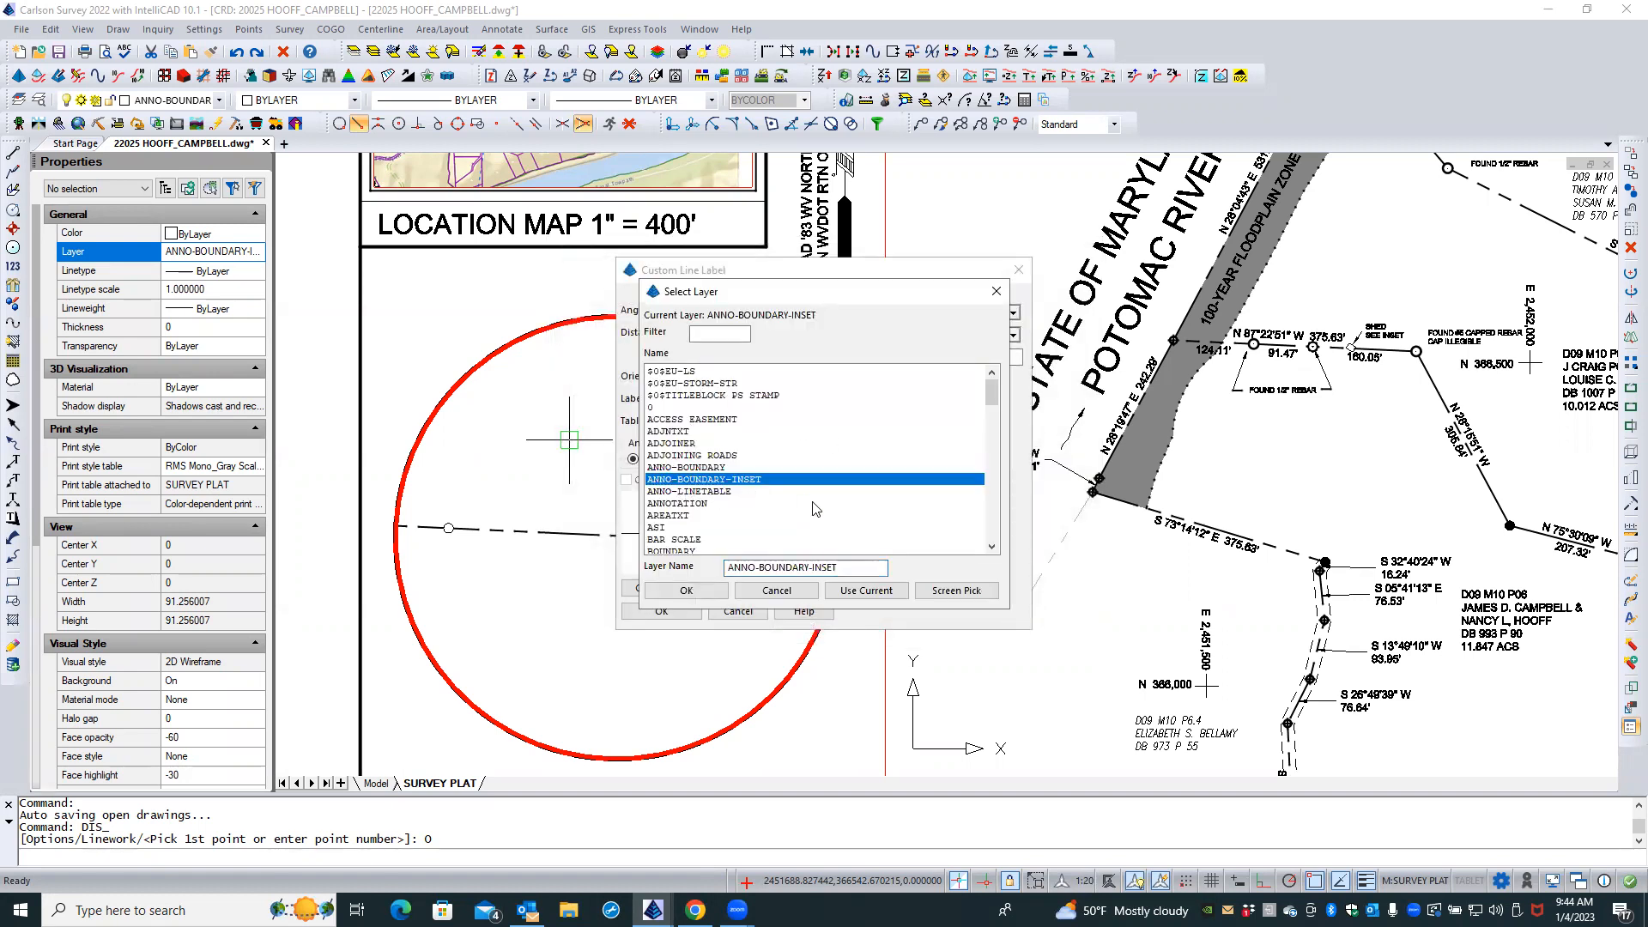
{"action": "left_click", "coordinate": [674, 591]}
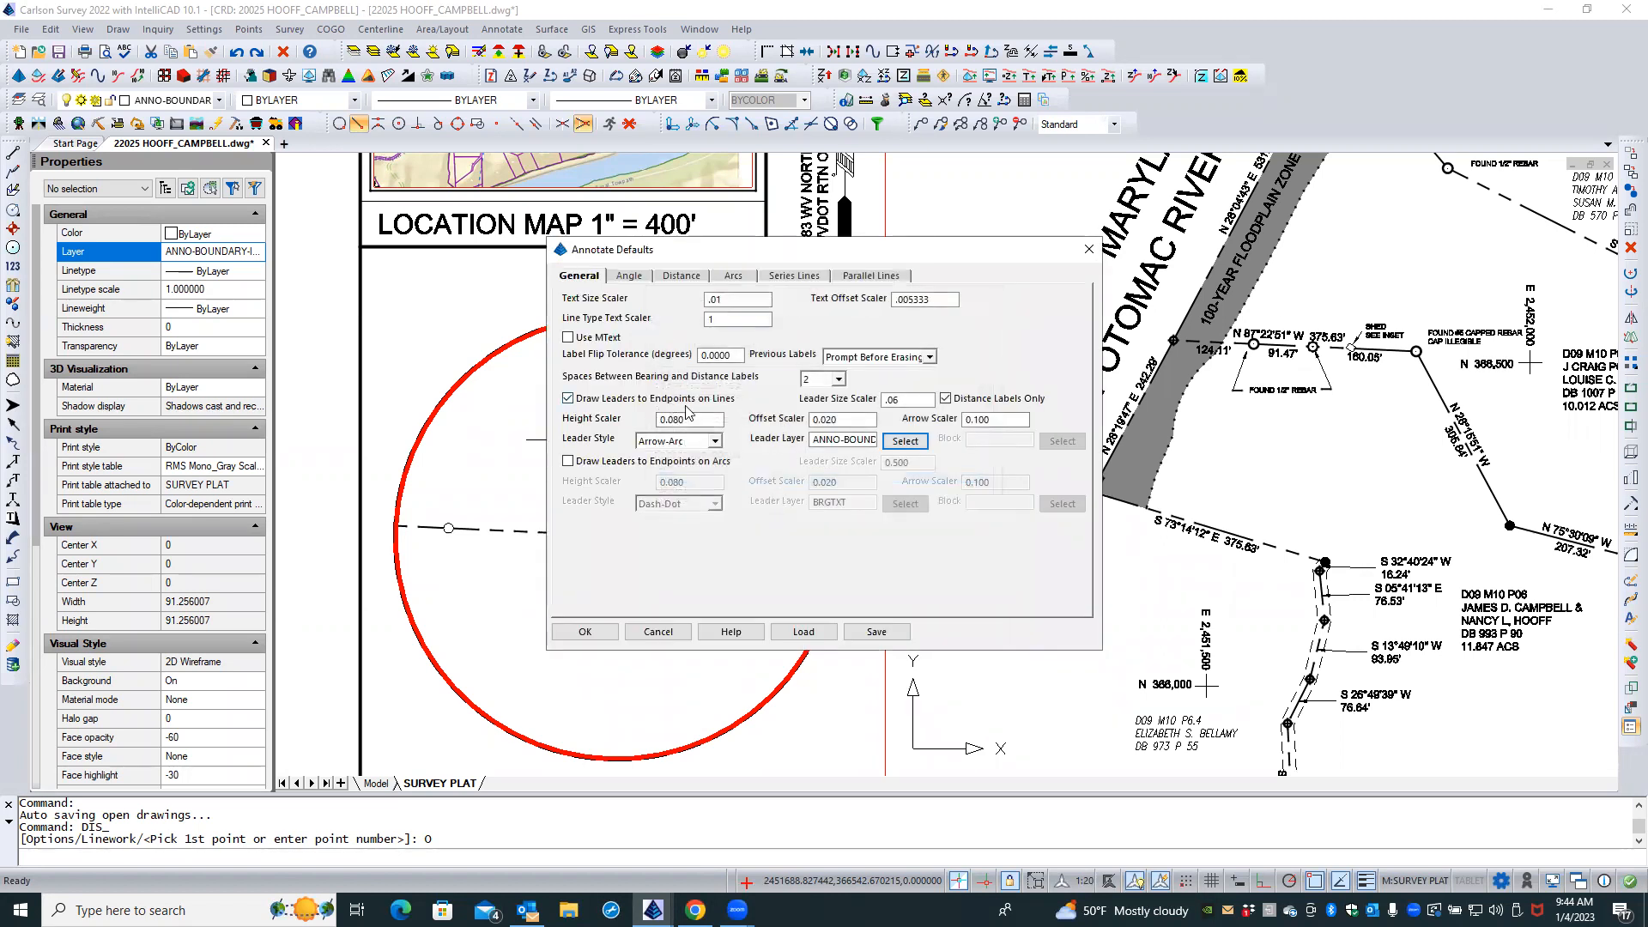
{"action": "double_click", "coordinate": [690, 418]}
{"action": "type", "text": ".01"}
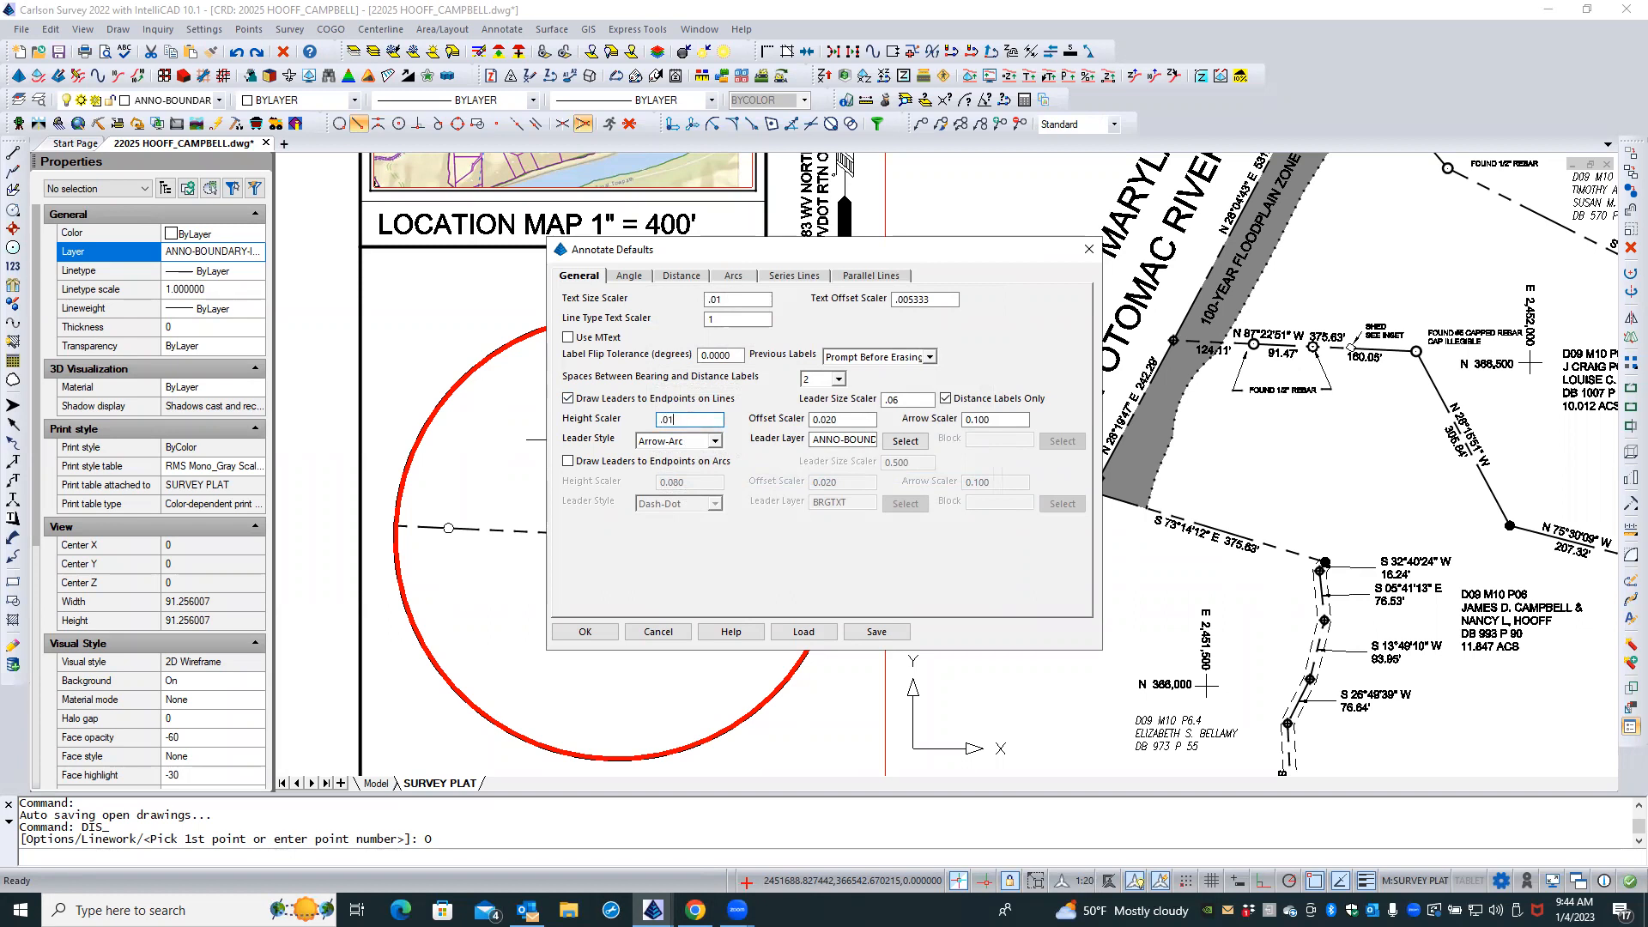
Set the endpoint leader offset scaler for lines to .0026667 and the arrow scaler to .0133333
{"action": "double_click", "coordinate": [846, 418]}
{"action": "type", "text": ".0026667"}
{"action": "double_click", "coordinate": [998, 419]}
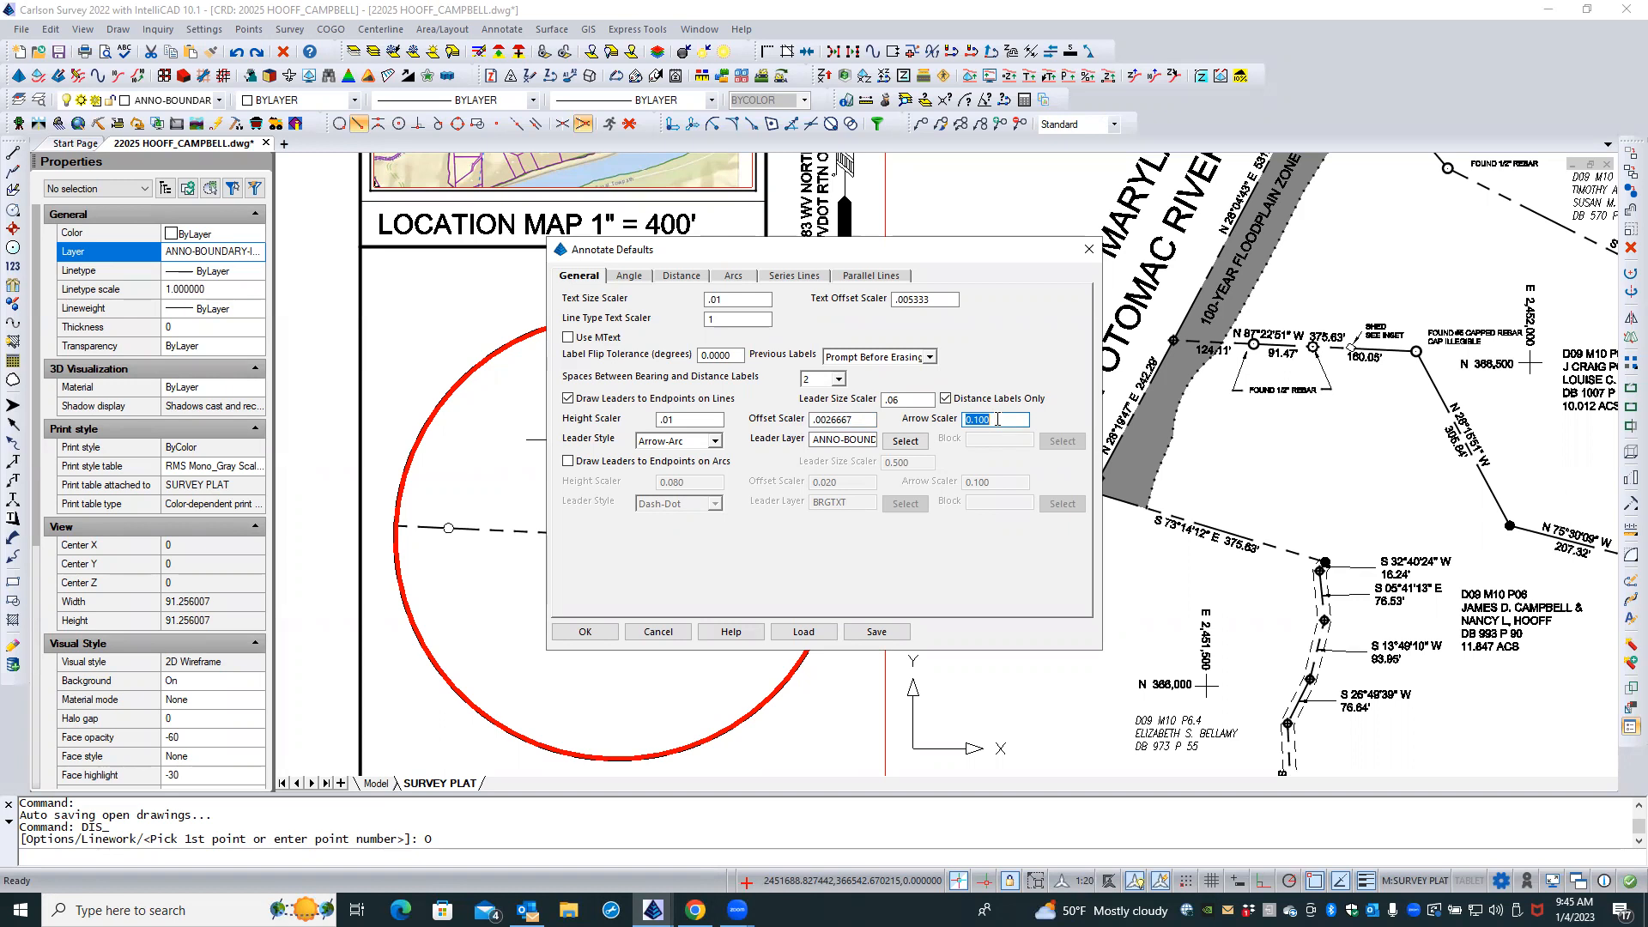
{"action": "type", "text": ".0133333"}
In the distance annotation defaults, assign the layer ANNO-BOUNDARY-INSET and use Grid as the distance type
{"action": "left_click", "coordinate": [673, 279]}
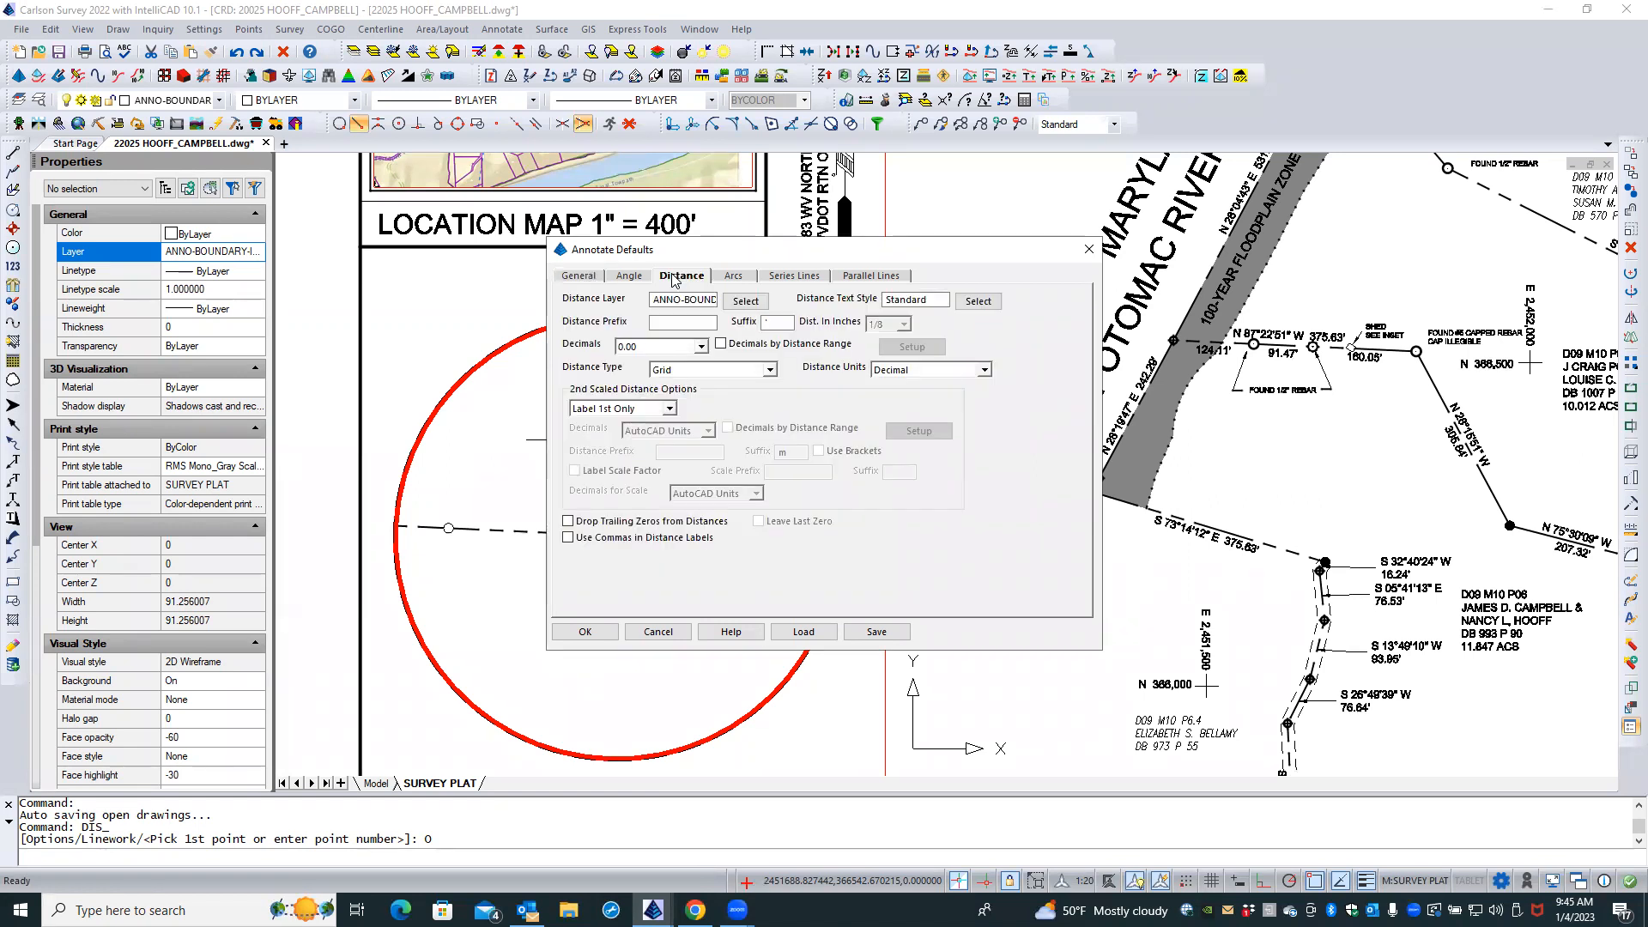
{"action": "left_click", "coordinate": [750, 305]}
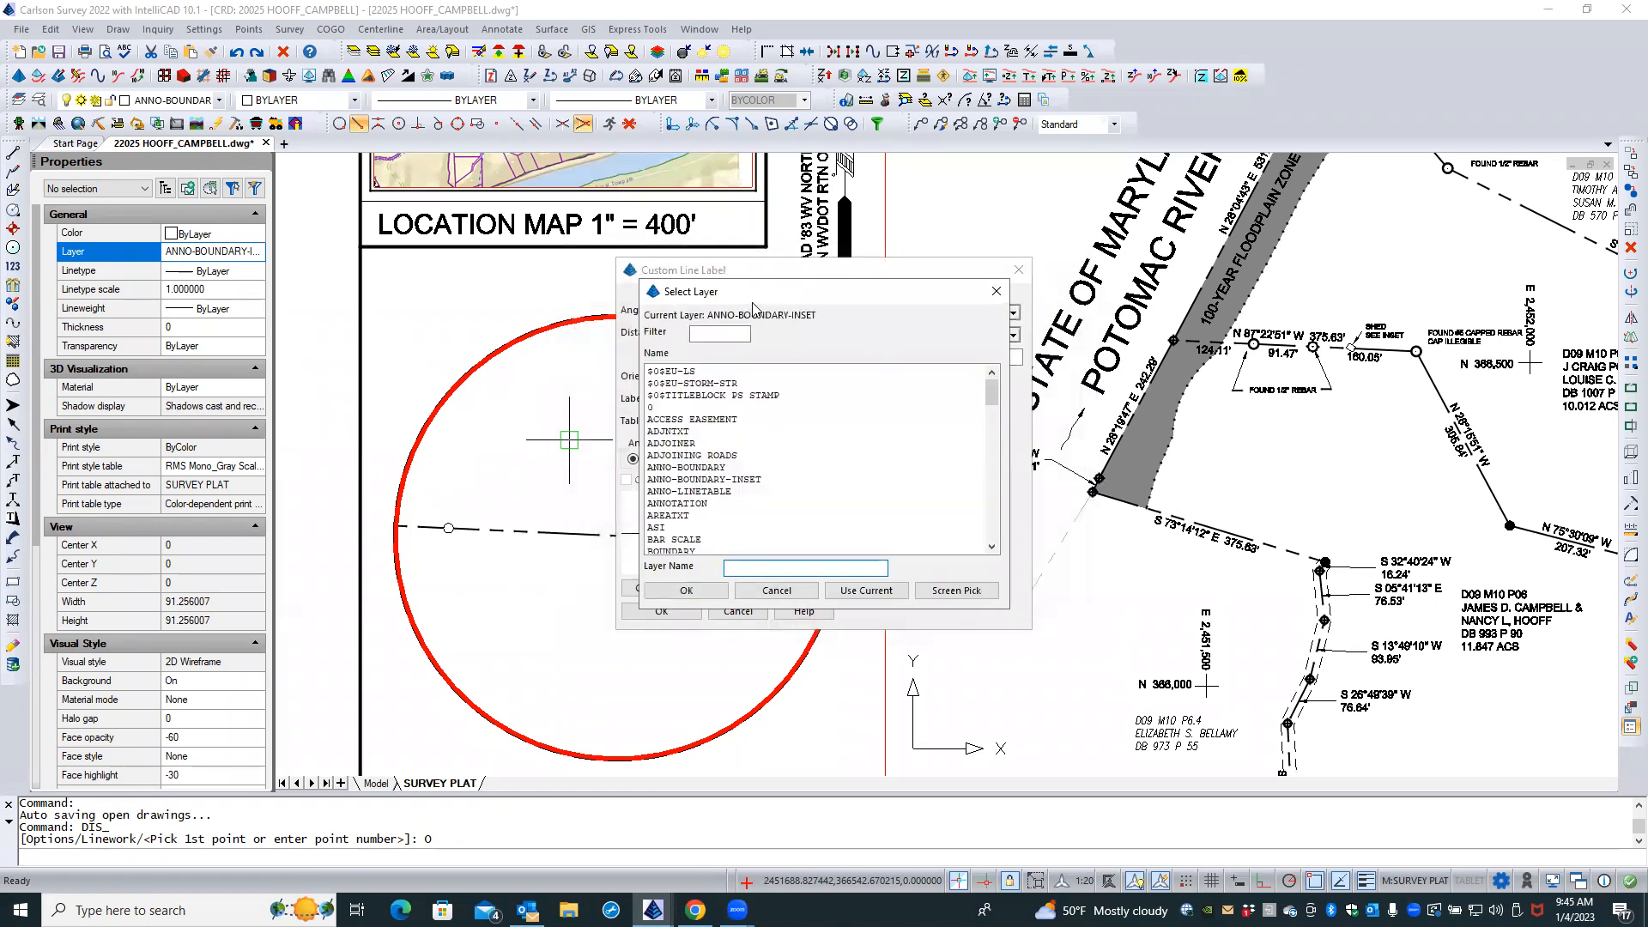
{"action": "left_click", "coordinate": [693, 481]}
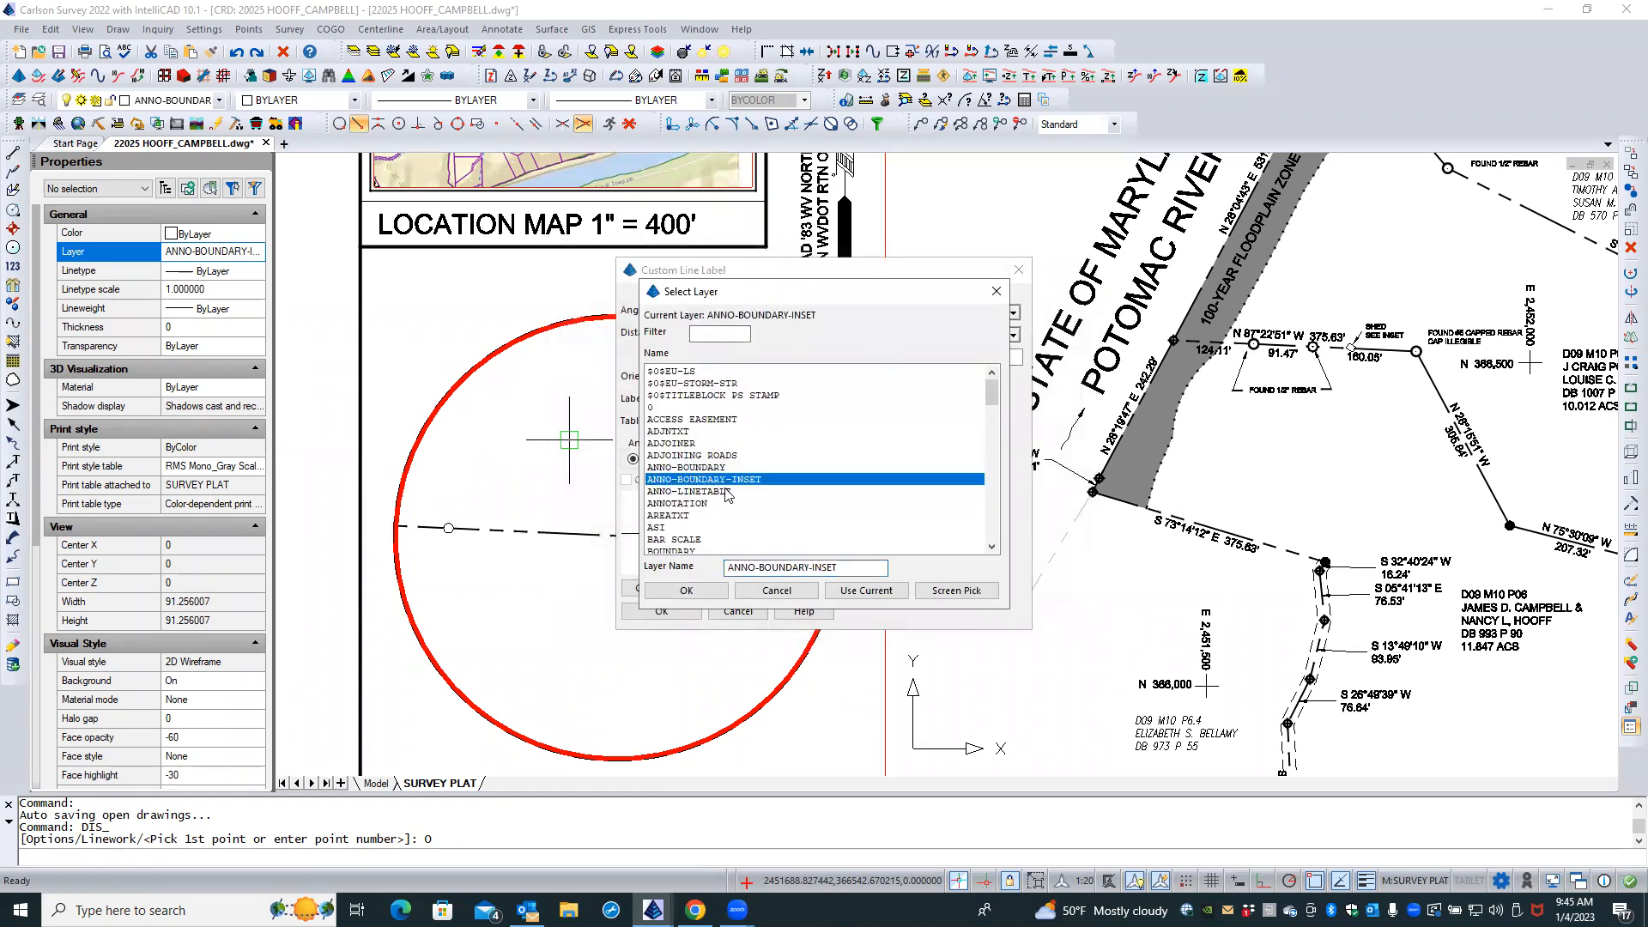
{"action": "left_click", "coordinate": [686, 590]}
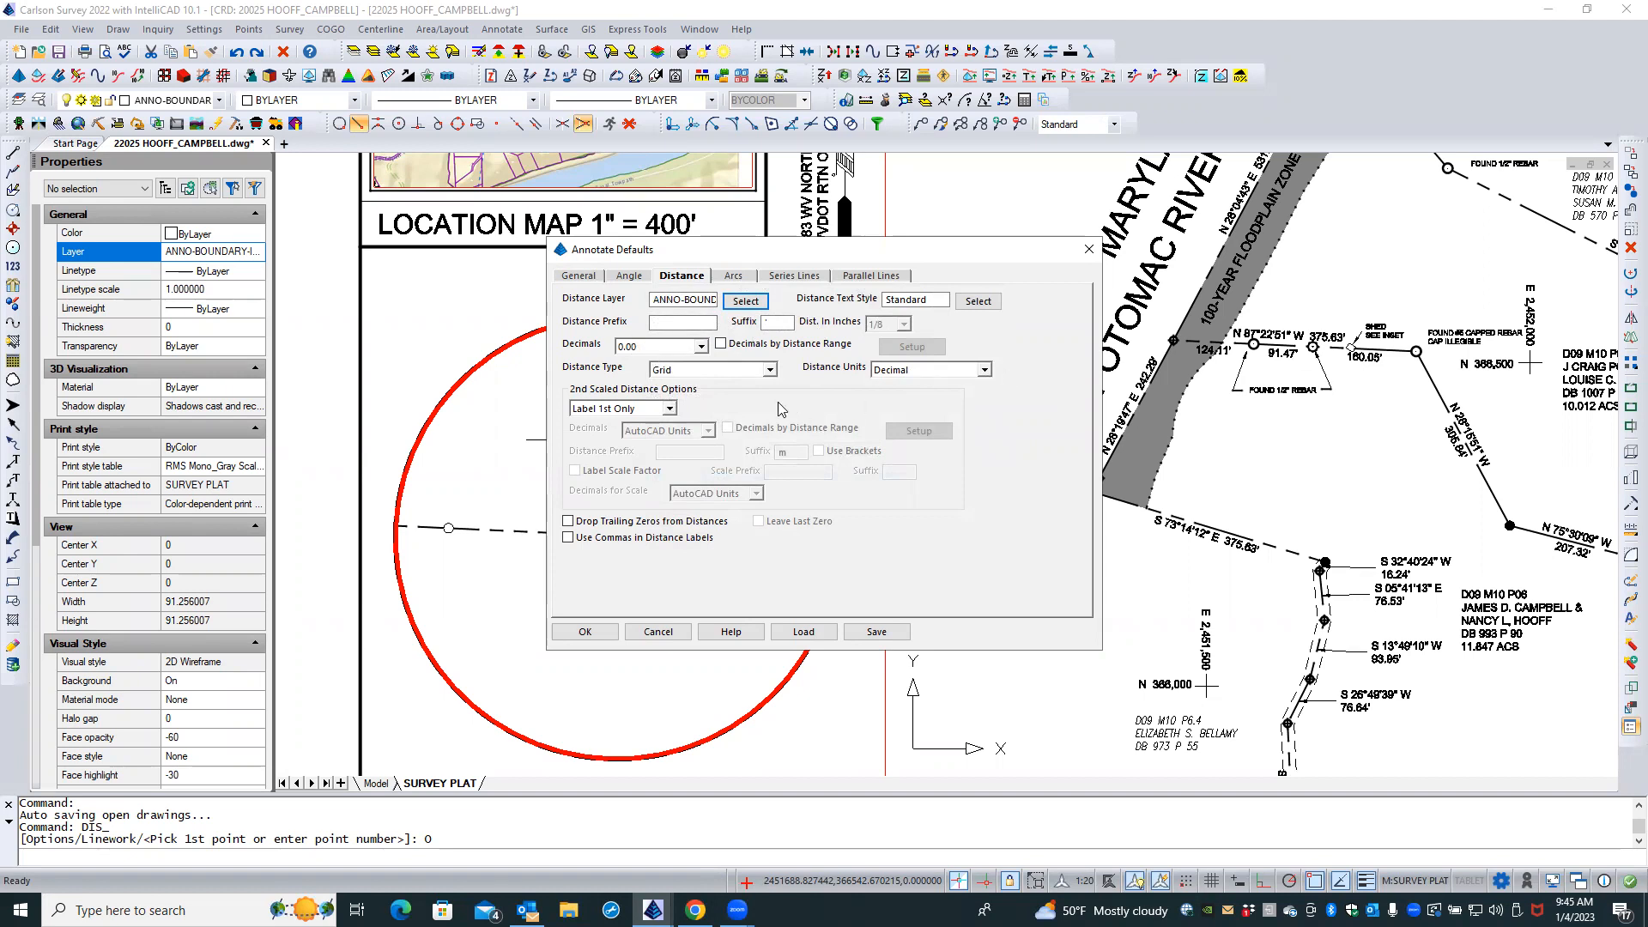
{"action": "left_click", "coordinate": [768, 370]}
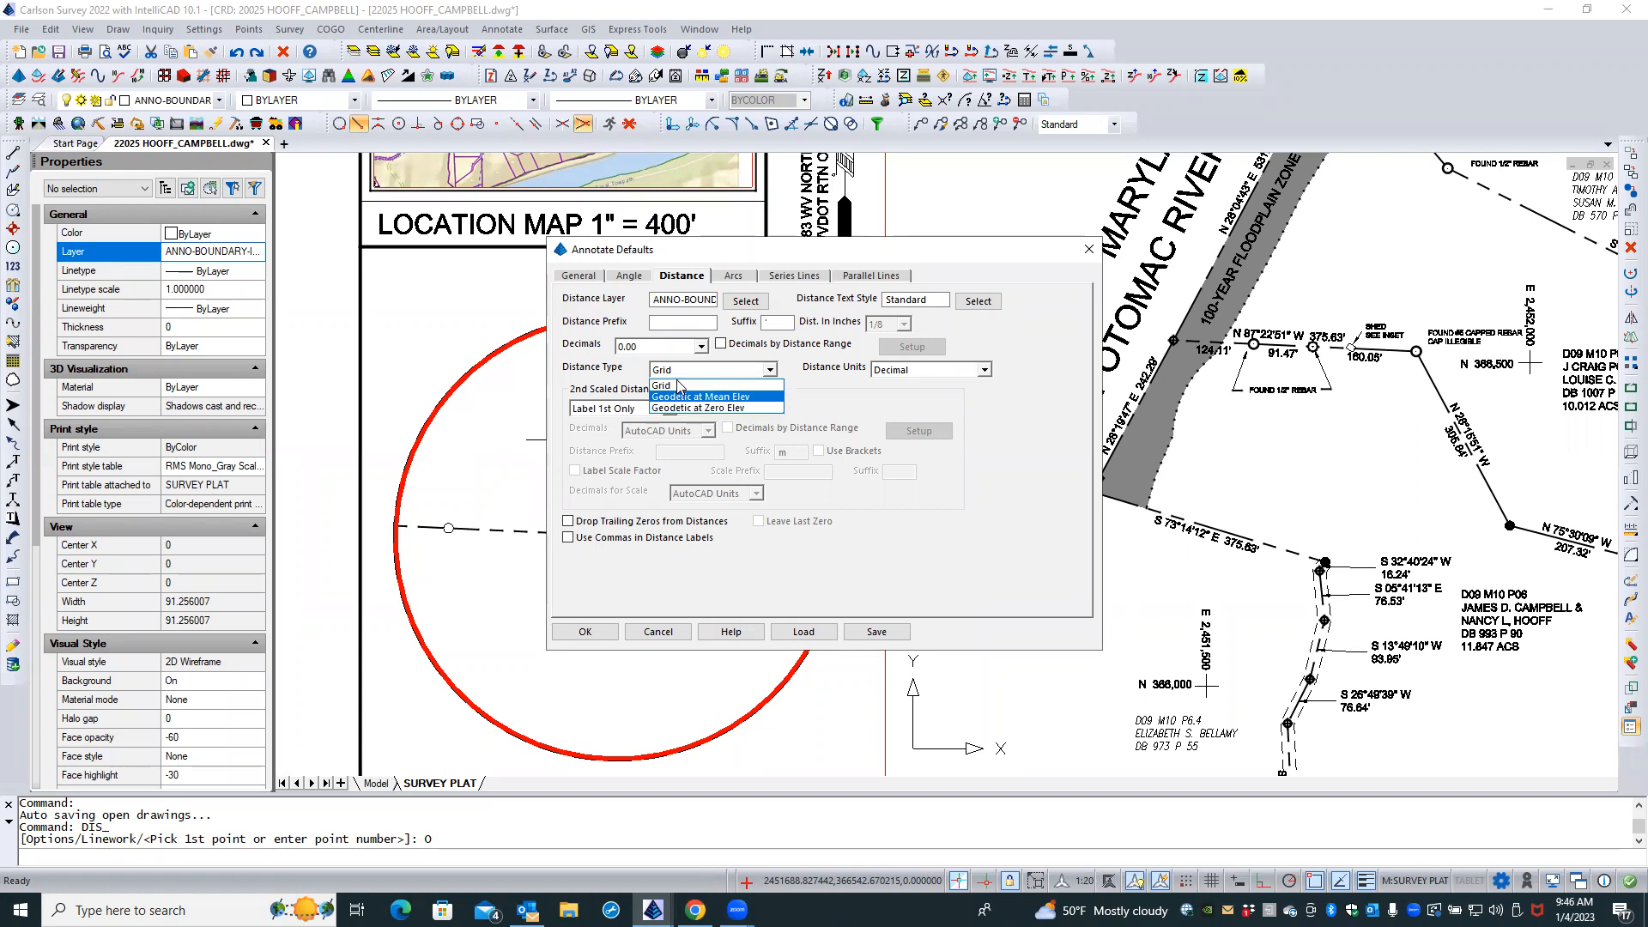
{"action": "left_click", "coordinate": [607, 381]}
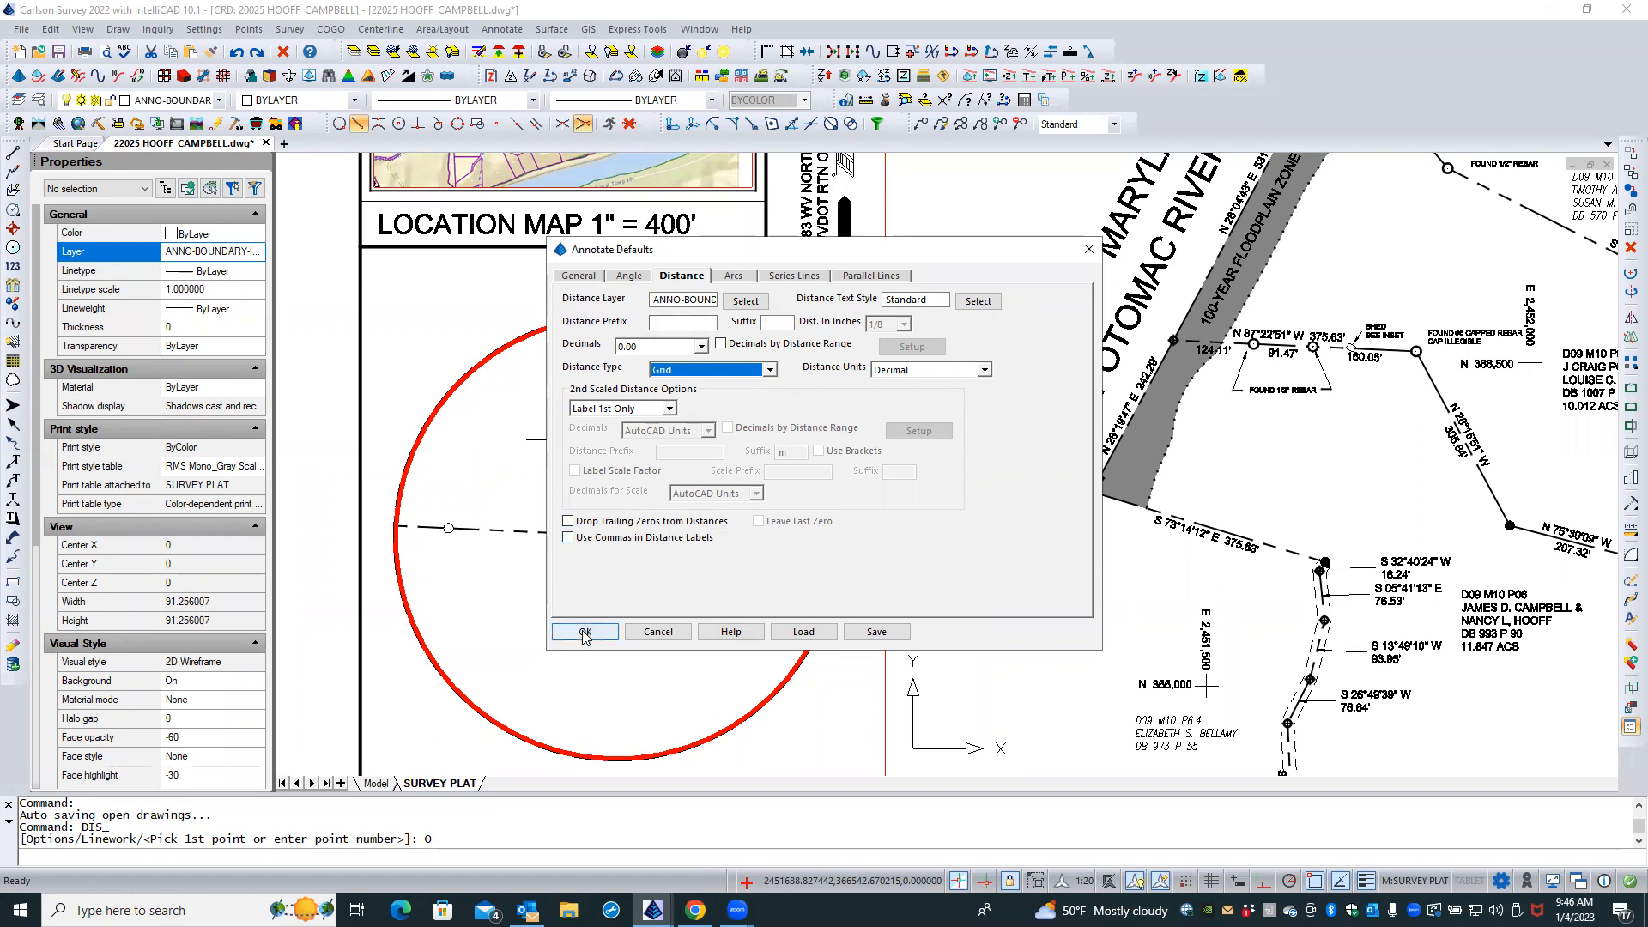
Save the annotation defaults as INSET MAP ANNO DFLTS in the current job's Carlson folder
{"action": "left_click", "coordinate": [873, 632]}
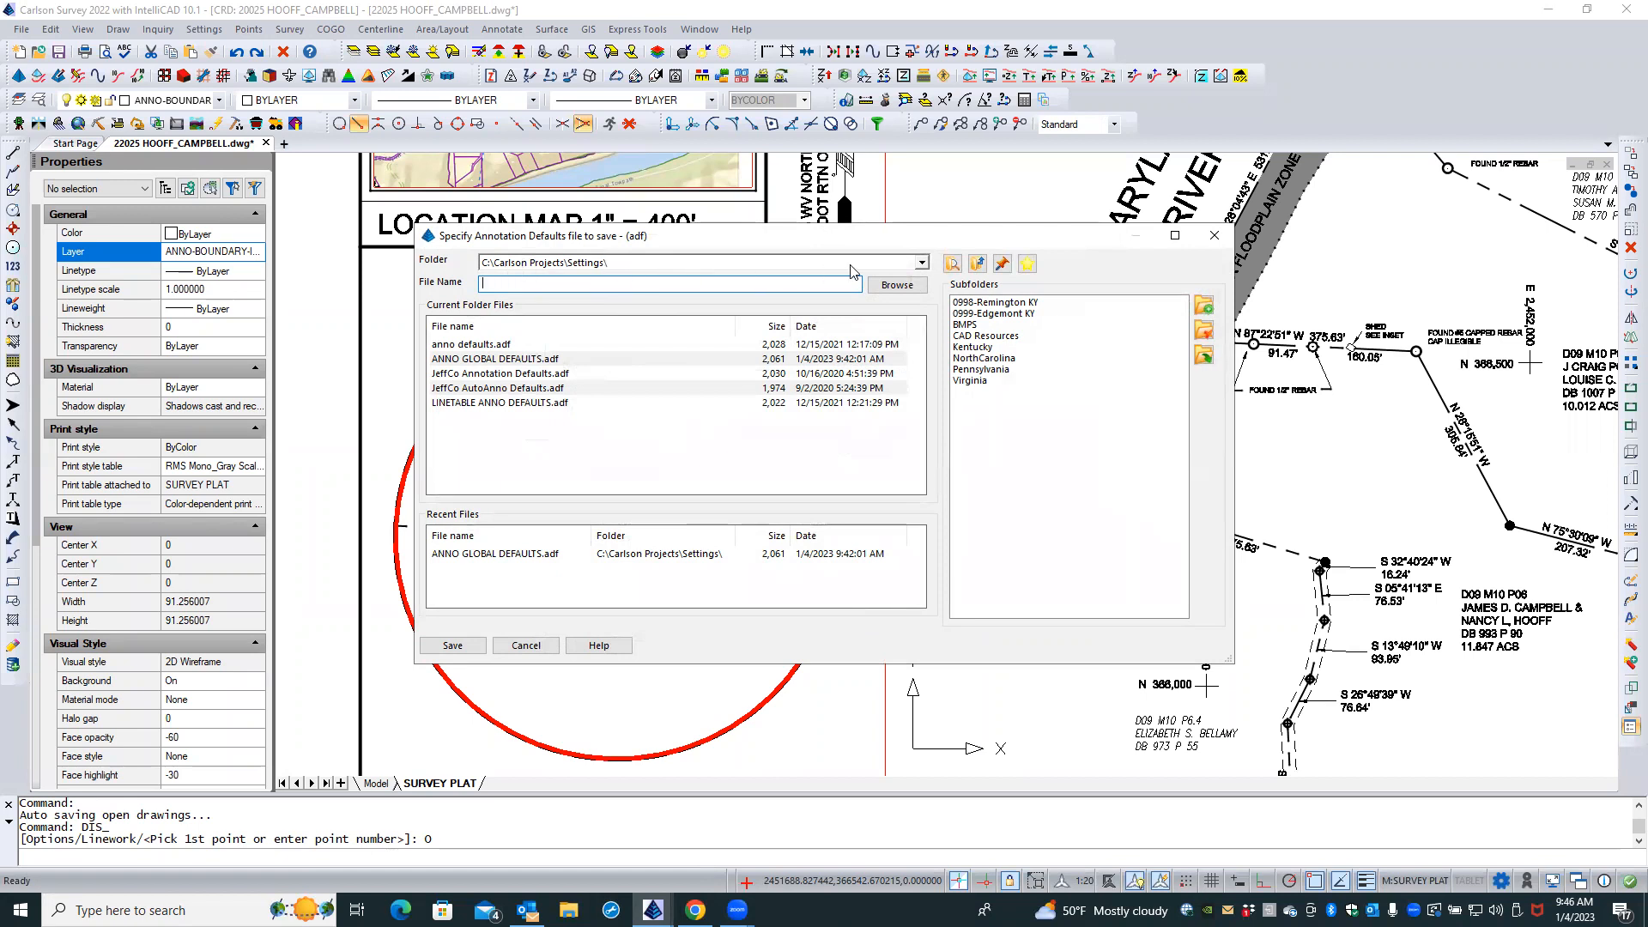
{"action": "left_click", "coordinate": [922, 262]}
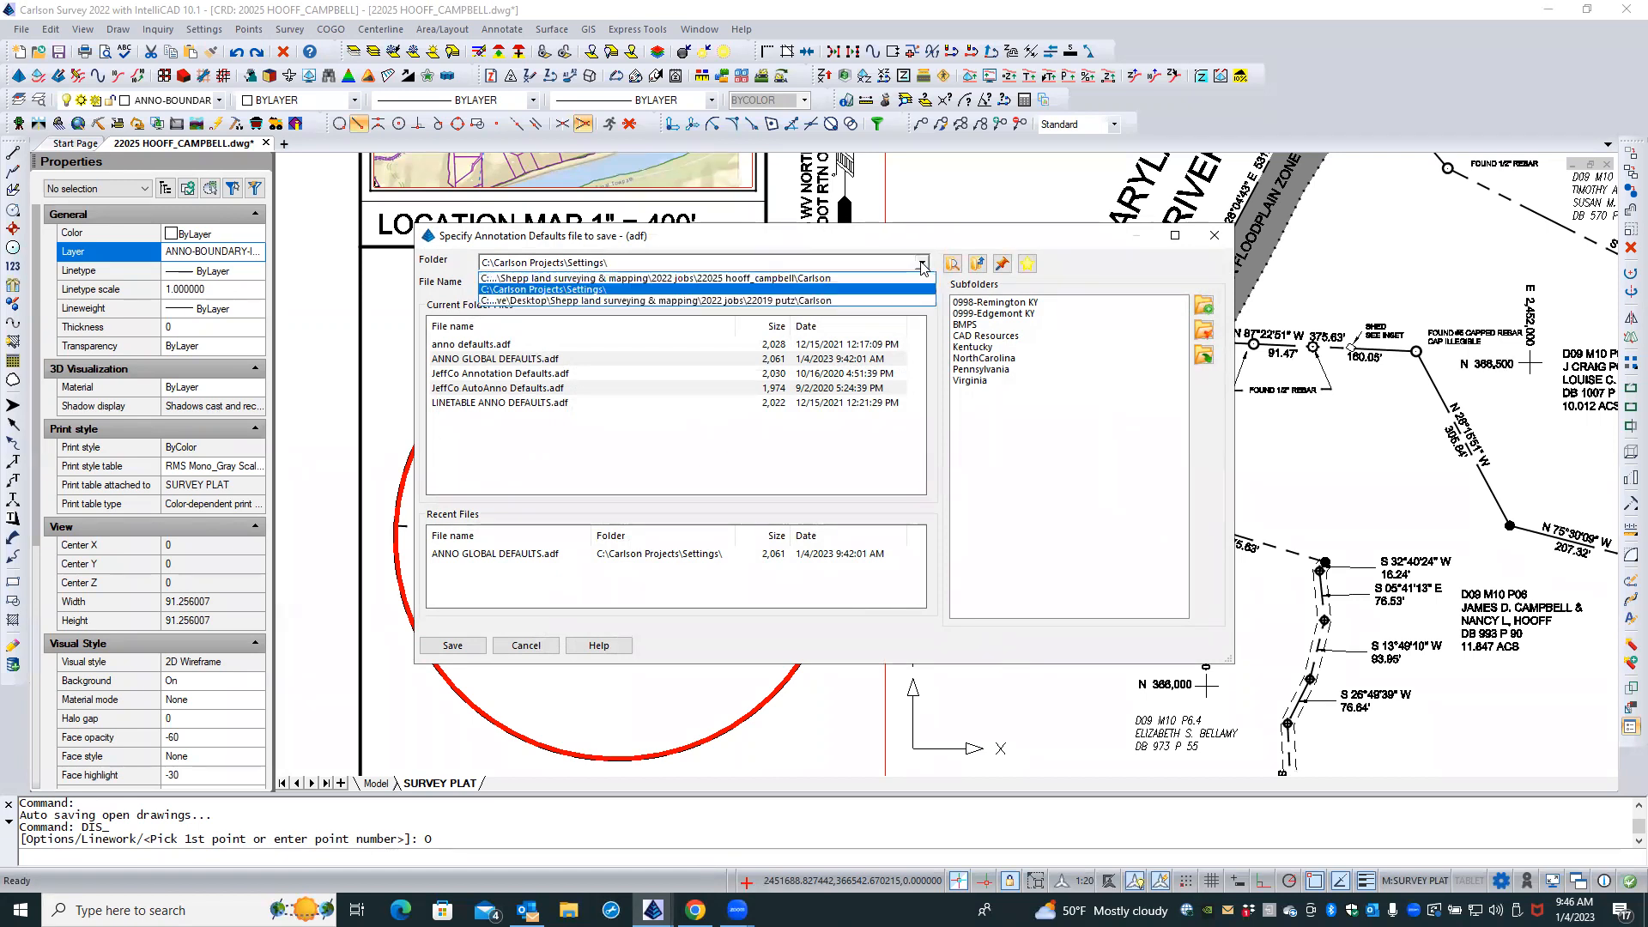
{"action": "left_click", "coordinate": [819, 278]}
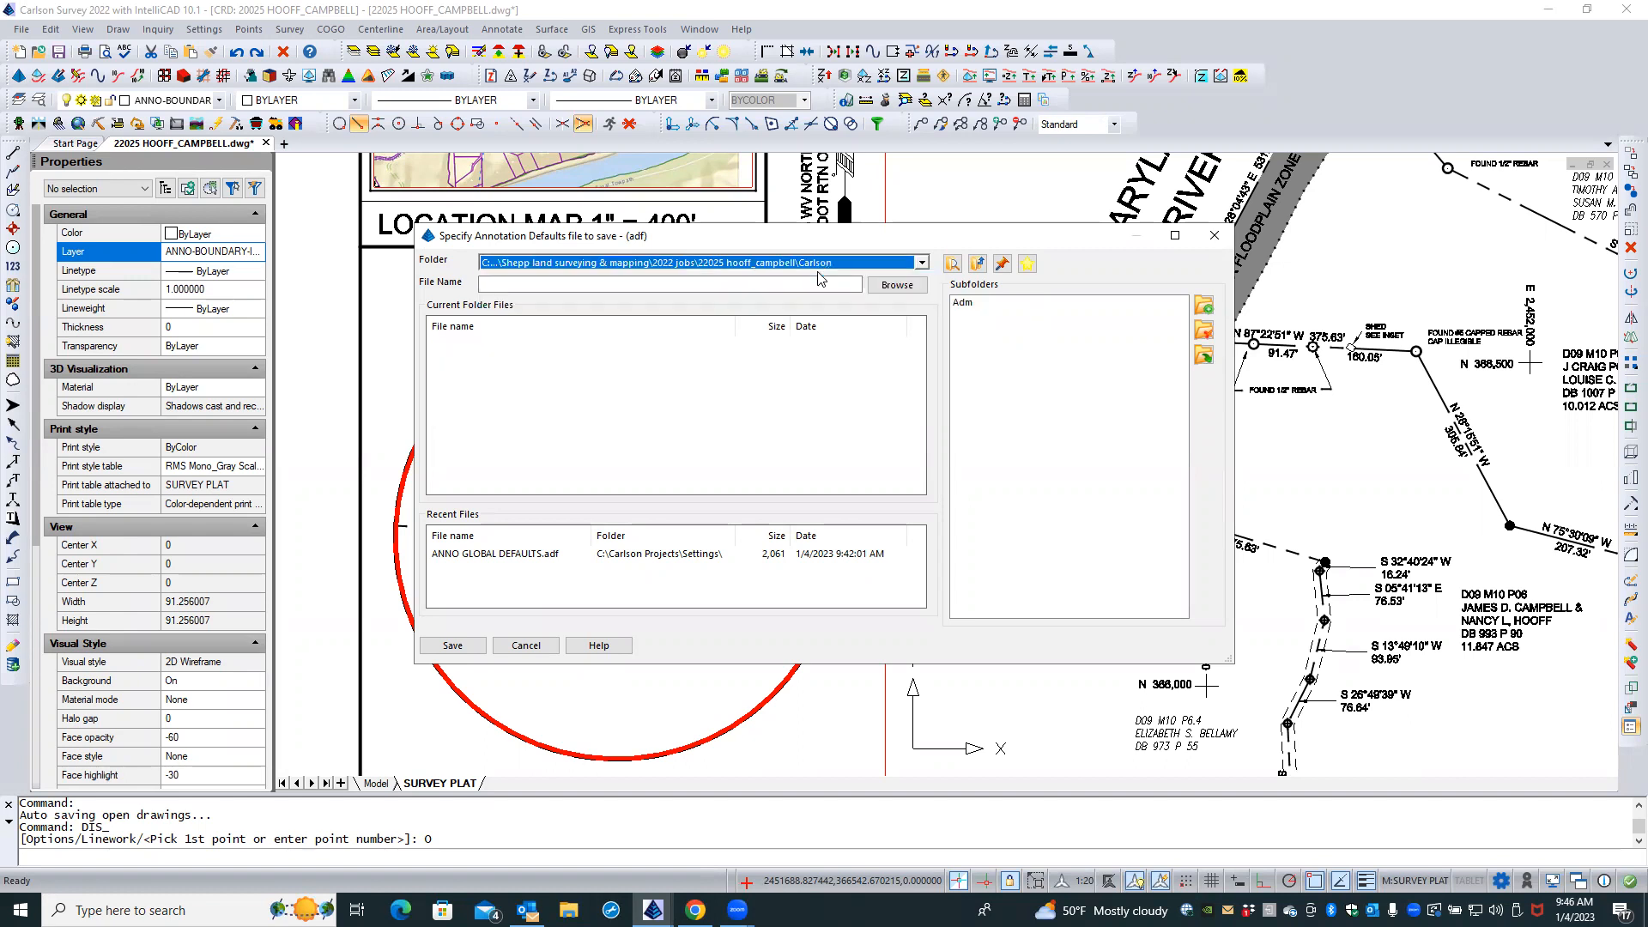
{"action": "left_click", "coordinate": [536, 283]}
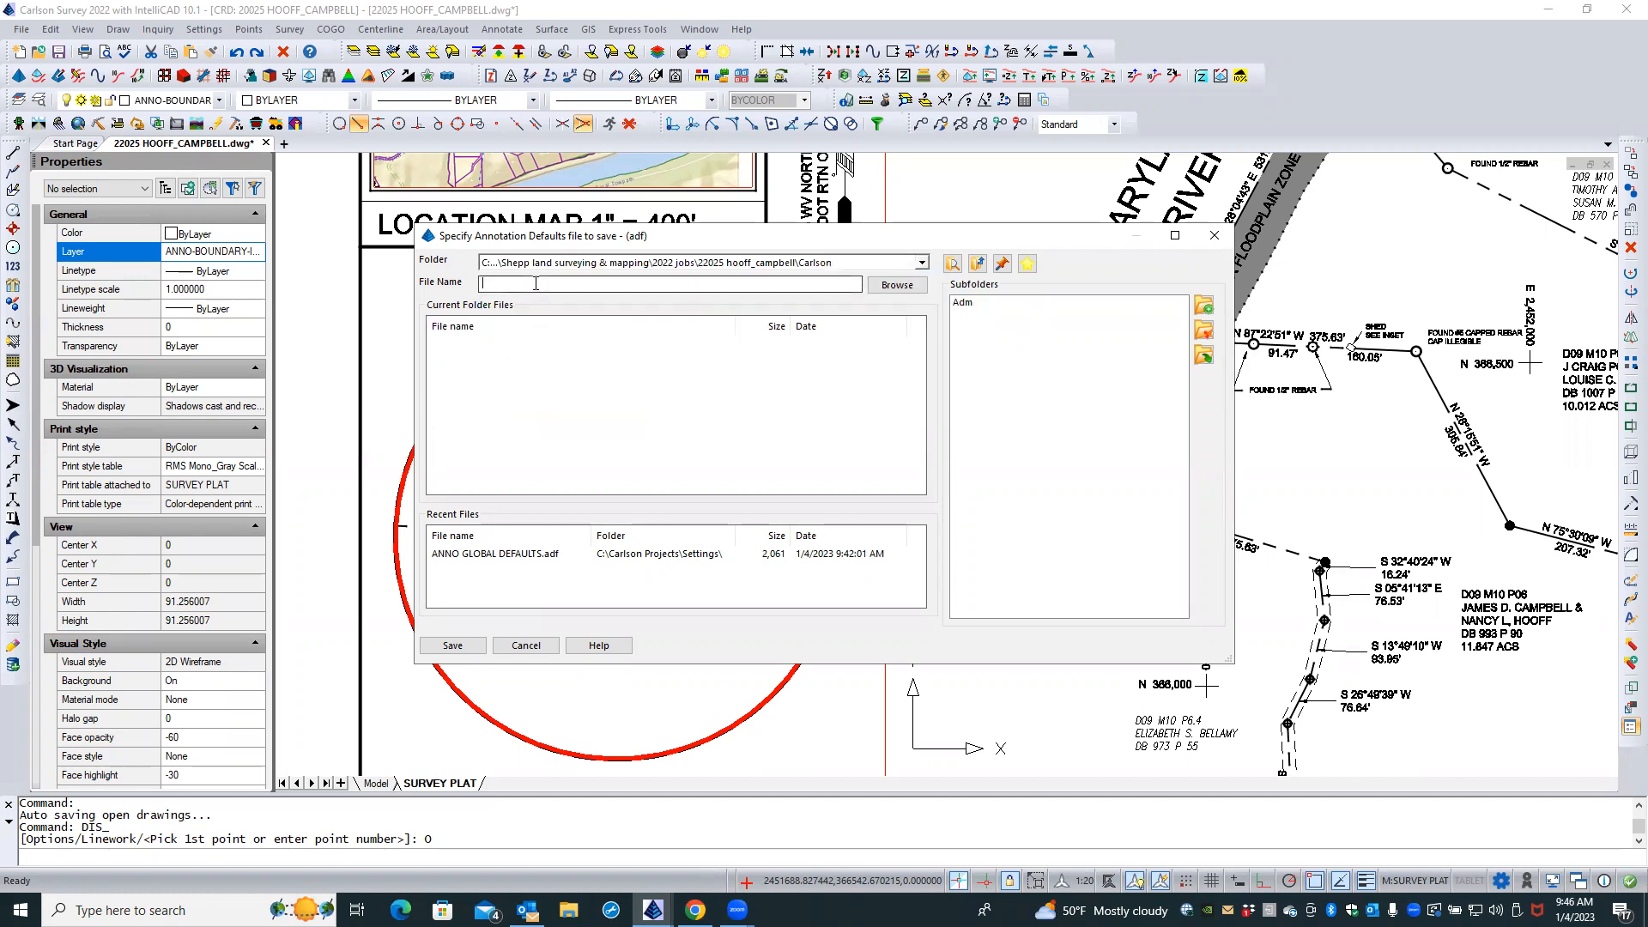
{"action": "type", "text": "INSET"}
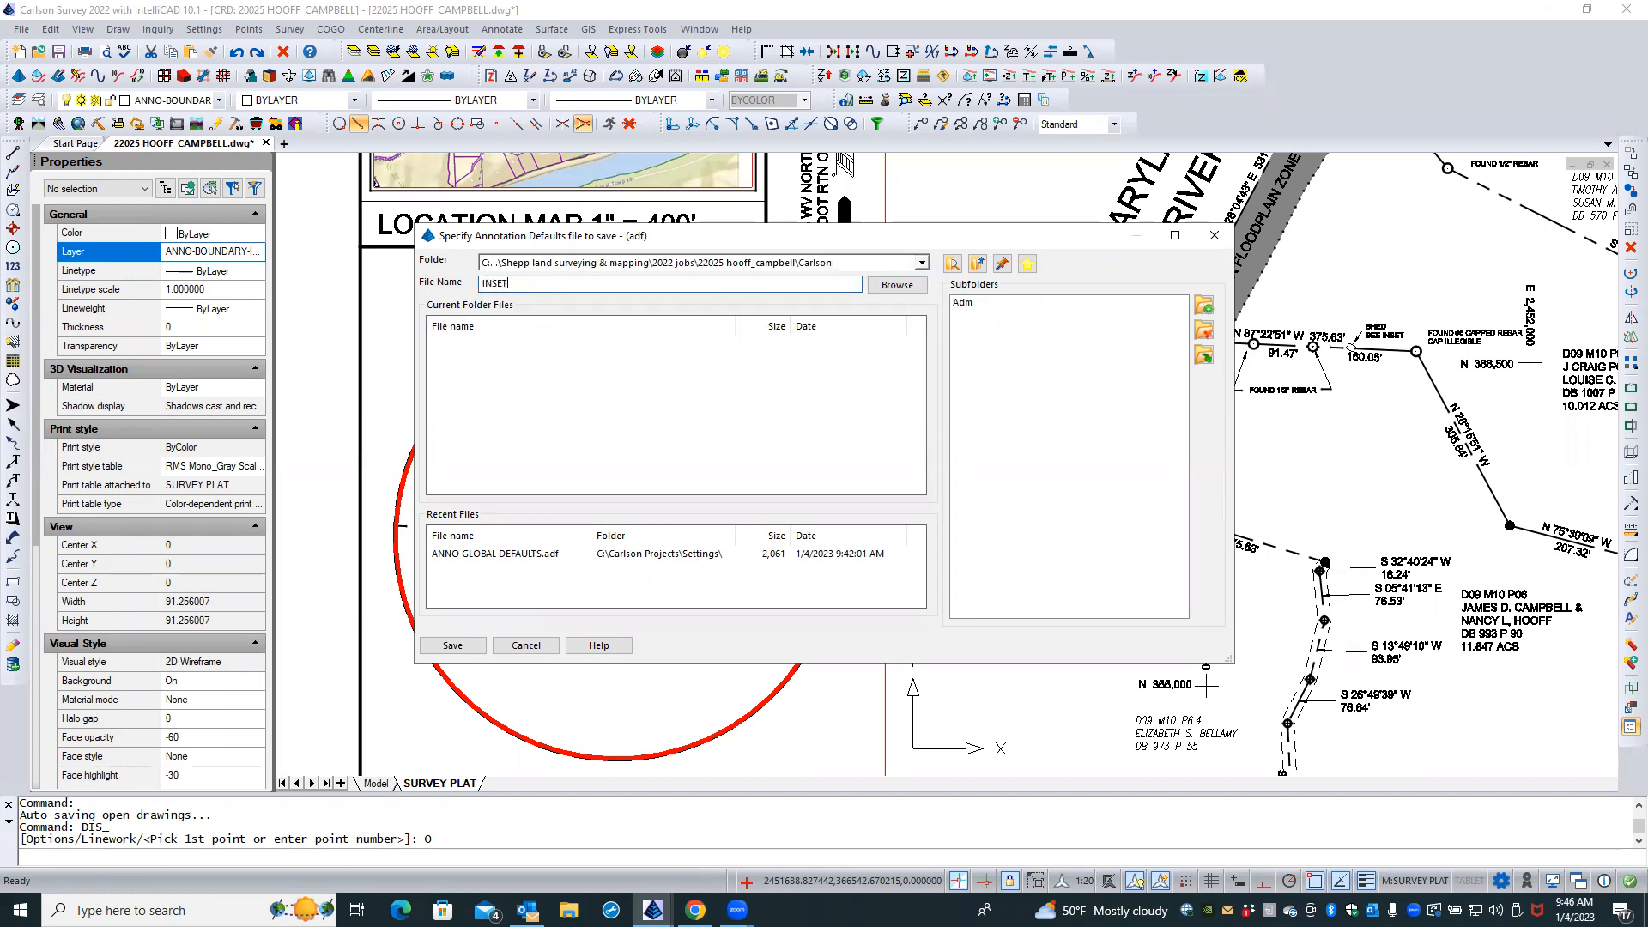
{"action": "type", "text": " MAP ANNO DFLTS"}
{"action": "key", "text": "Return"}
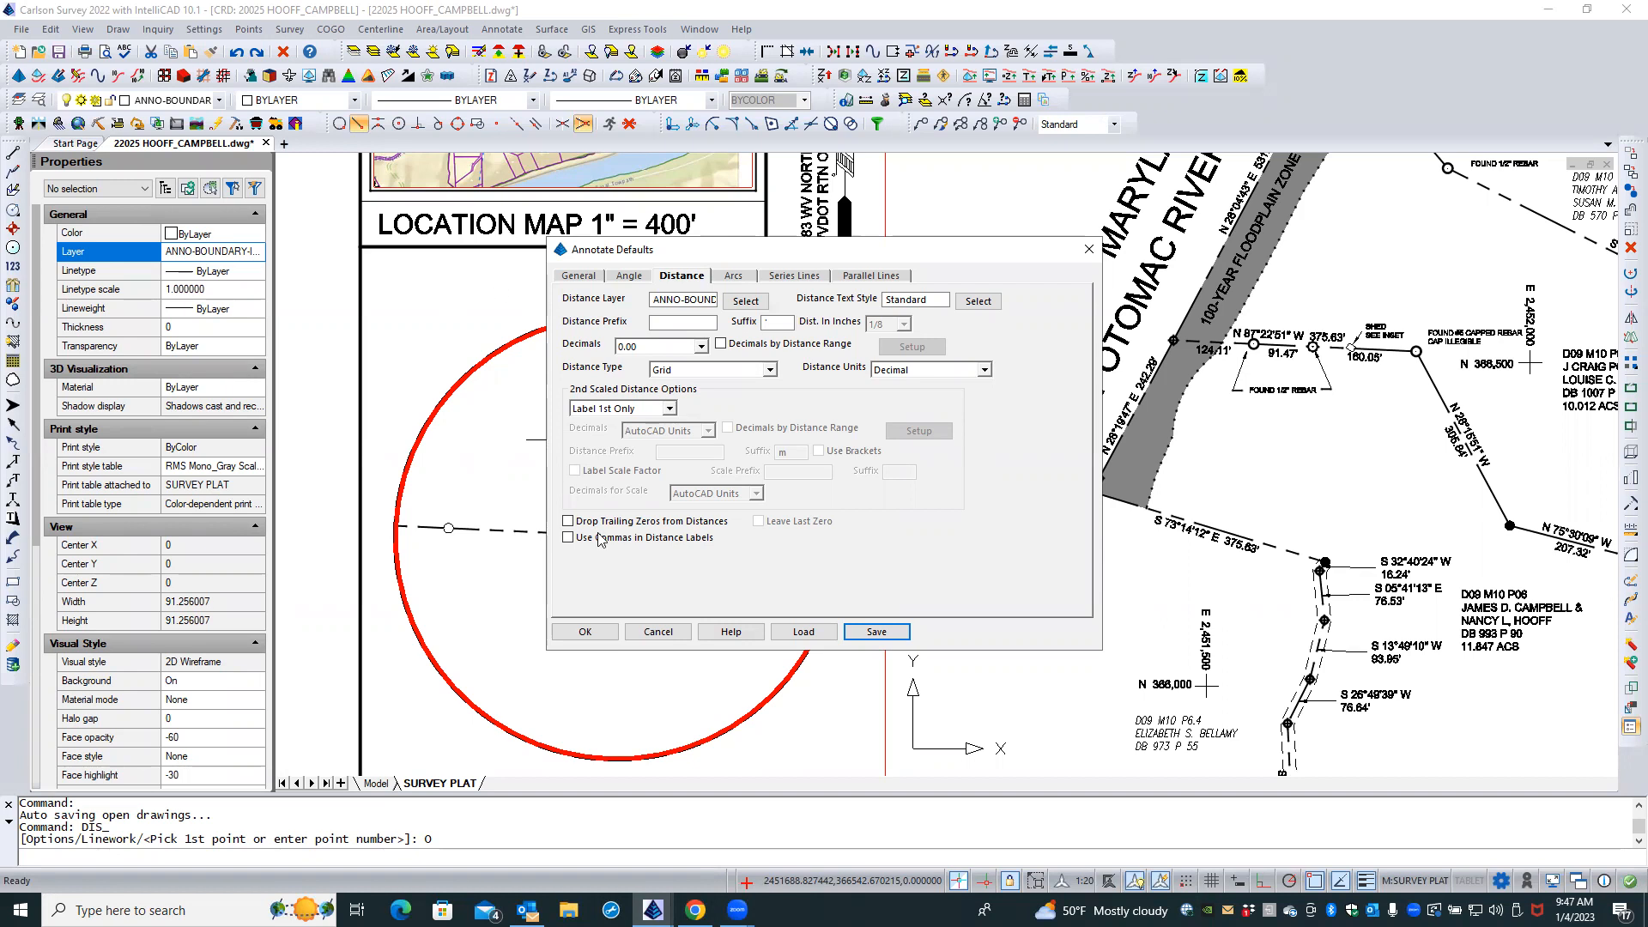
Accept the label settings and label the distance from the center of the inset's rebar symbol to the shed's intersection with the boundary line
{"action": "left_click", "coordinate": [585, 633]}
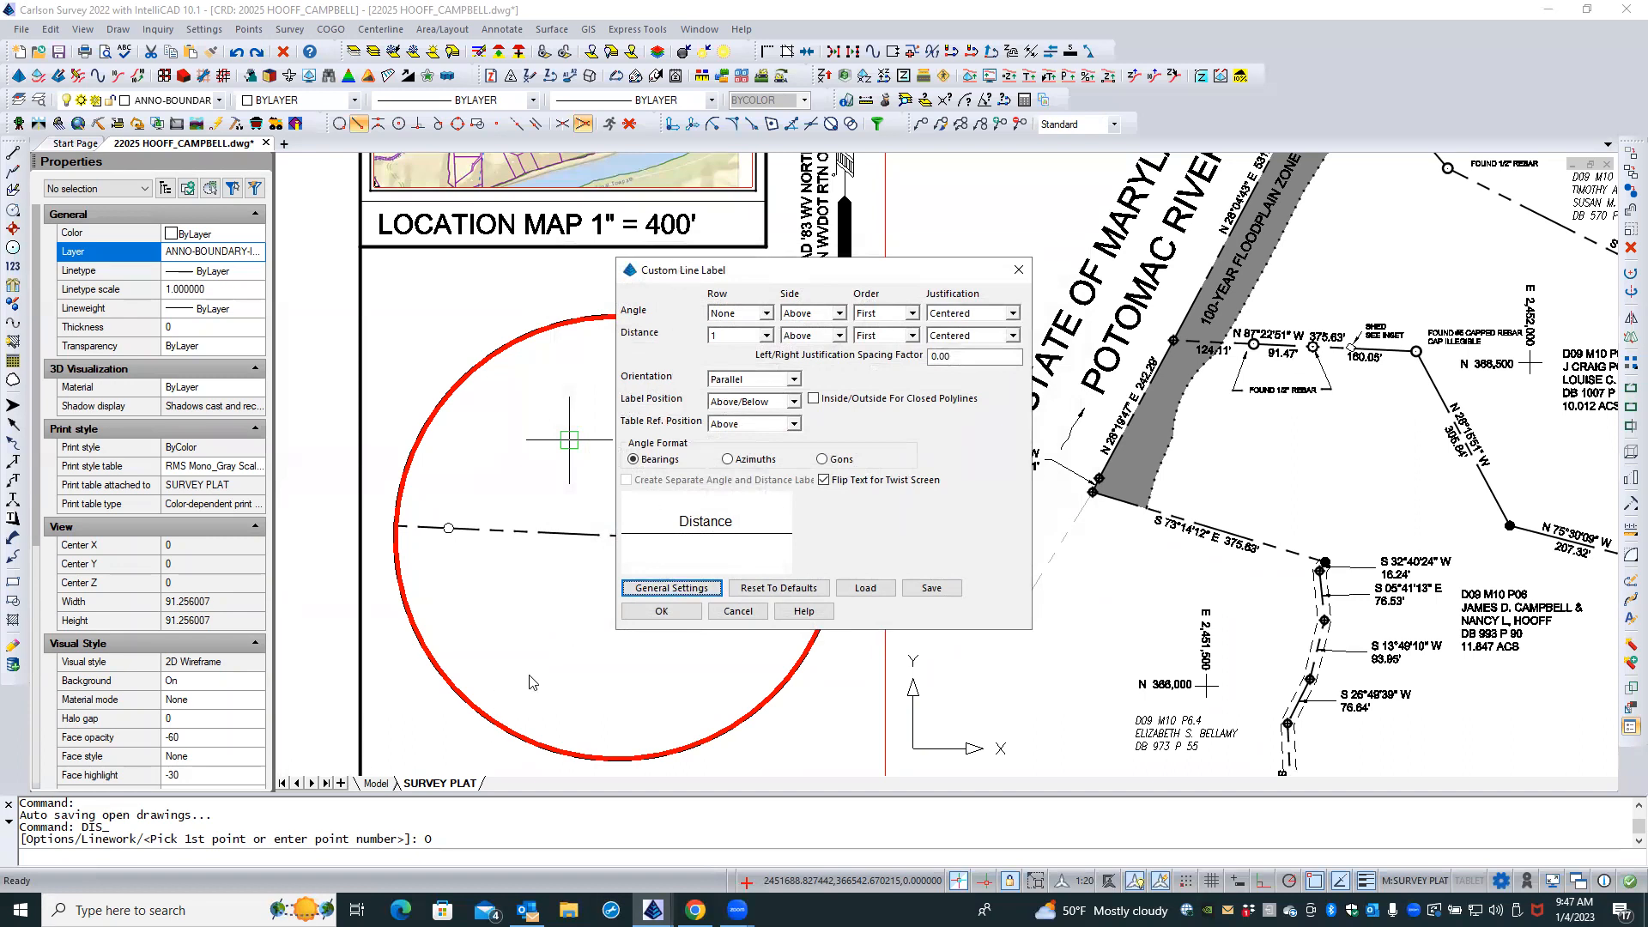
{"action": "left_click", "coordinate": [661, 610]}
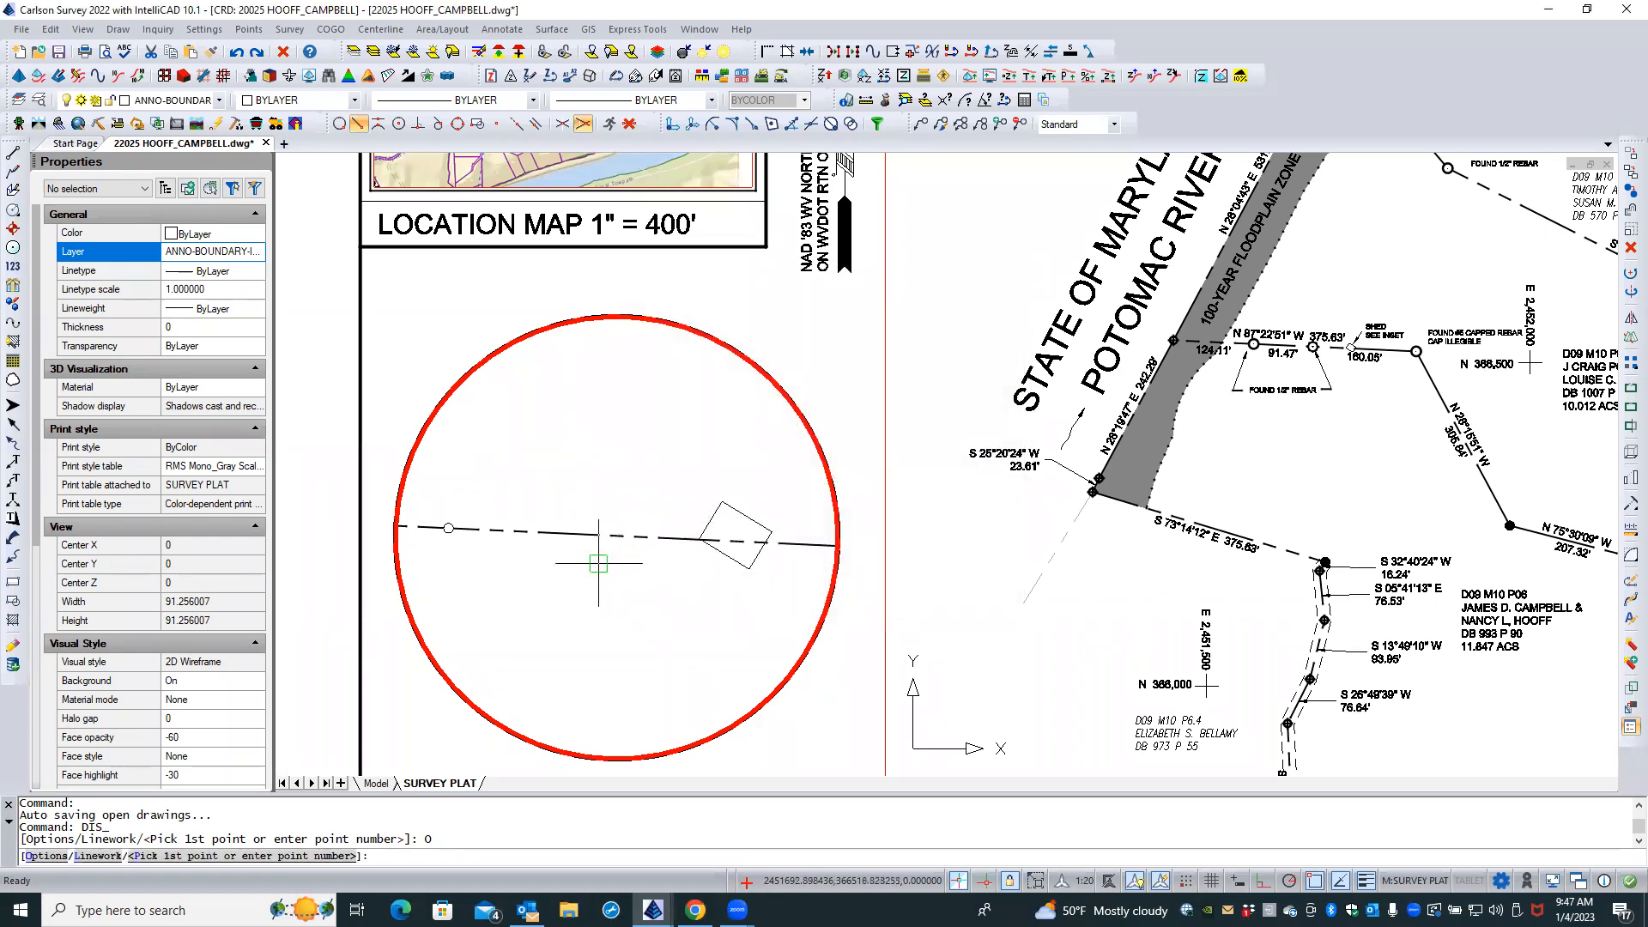
{"action": "left_click", "coordinate": [399, 124]}
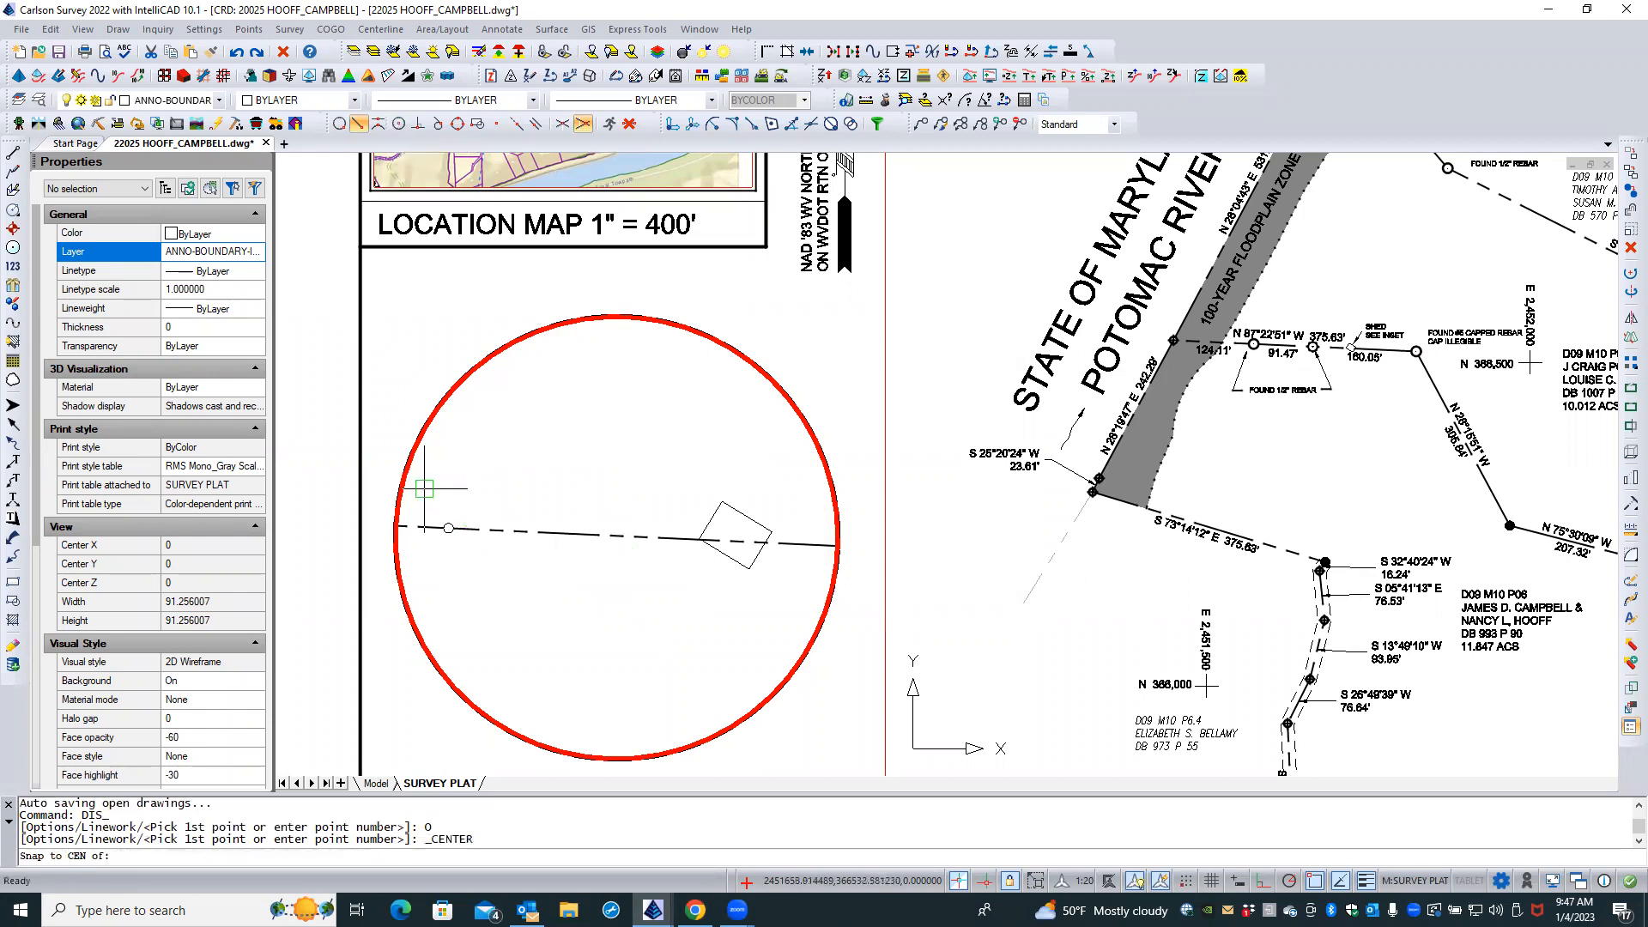
{"action": "left_click", "coordinate": [448, 527]}
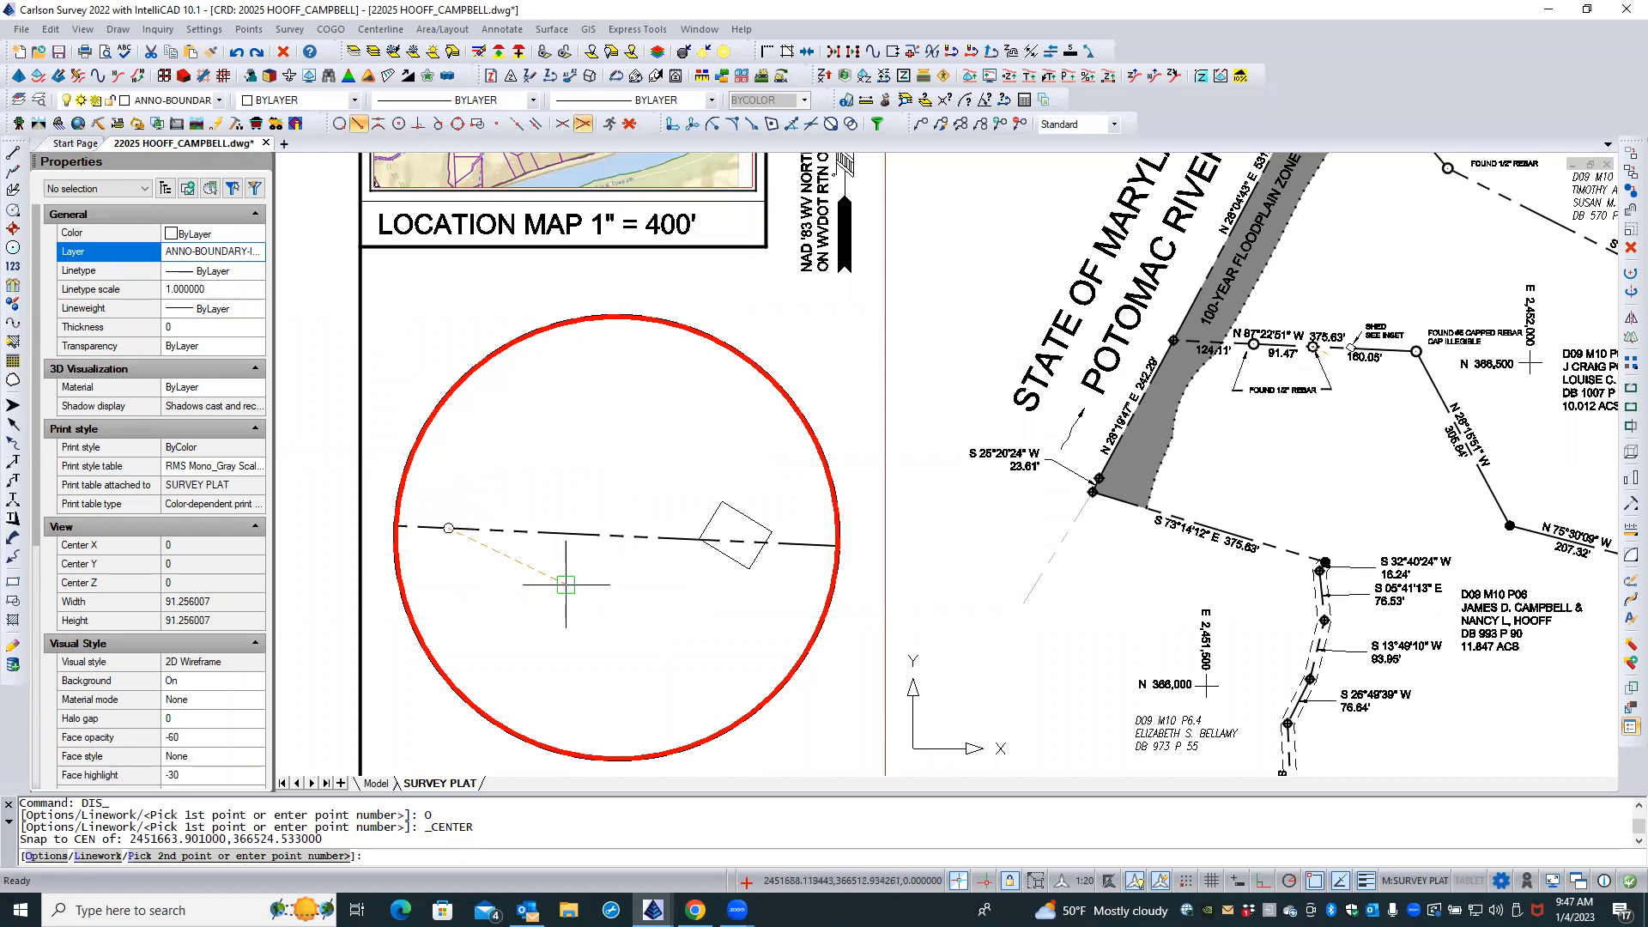
{"action": "left_click", "coordinate": [695, 526]}
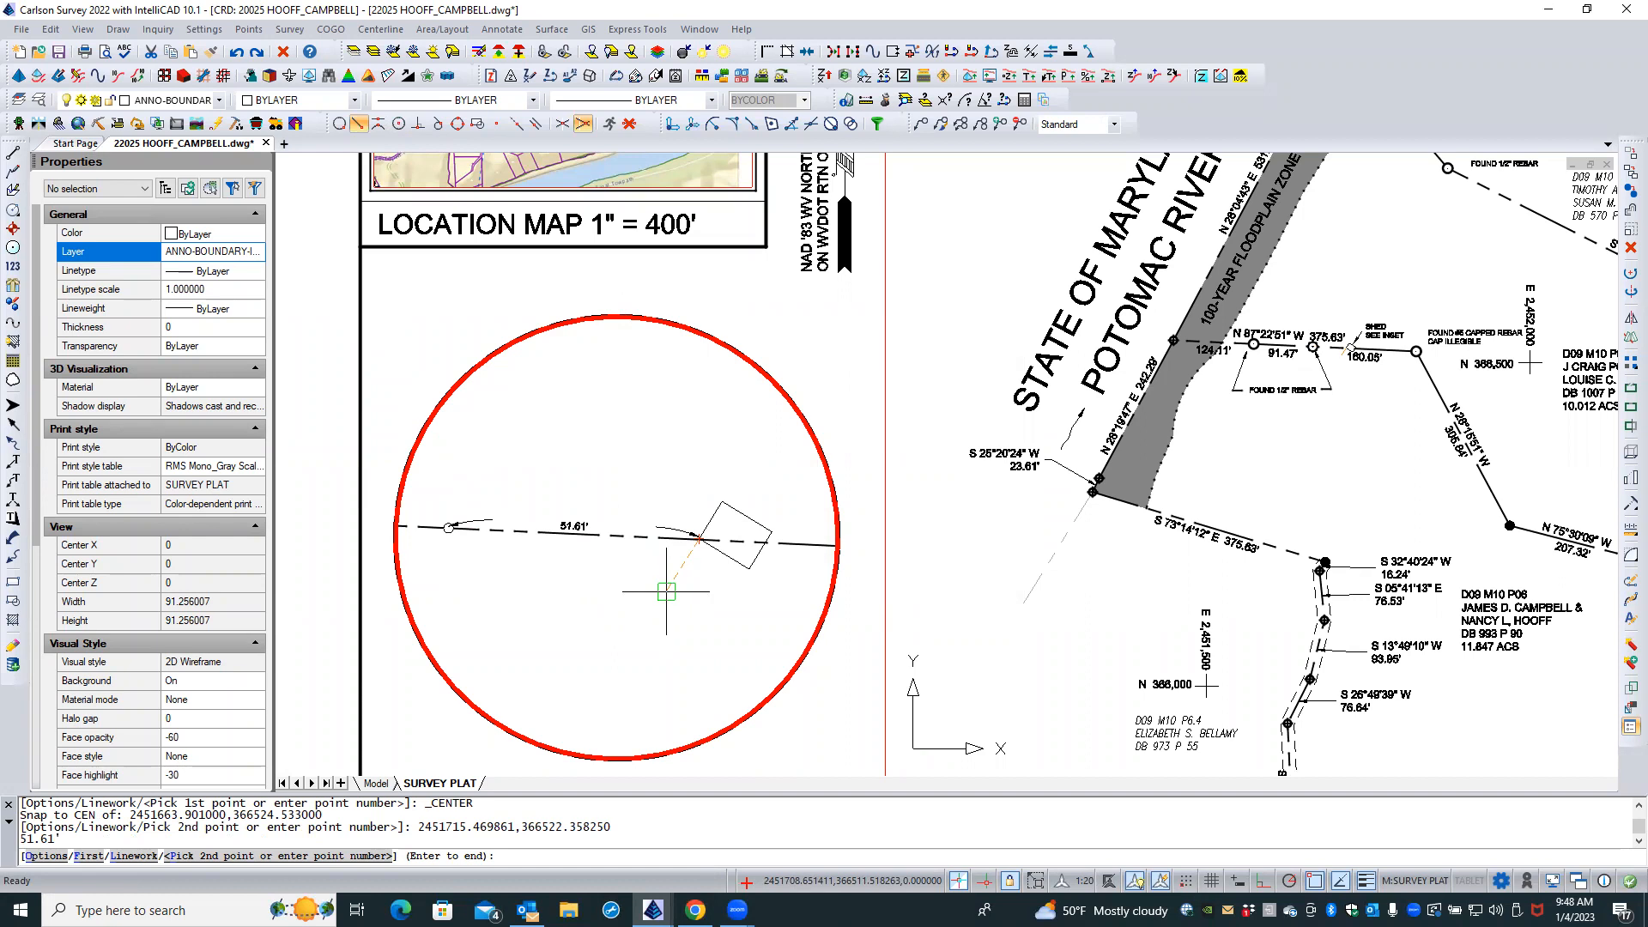
{"action": "key", "text": "Return"}
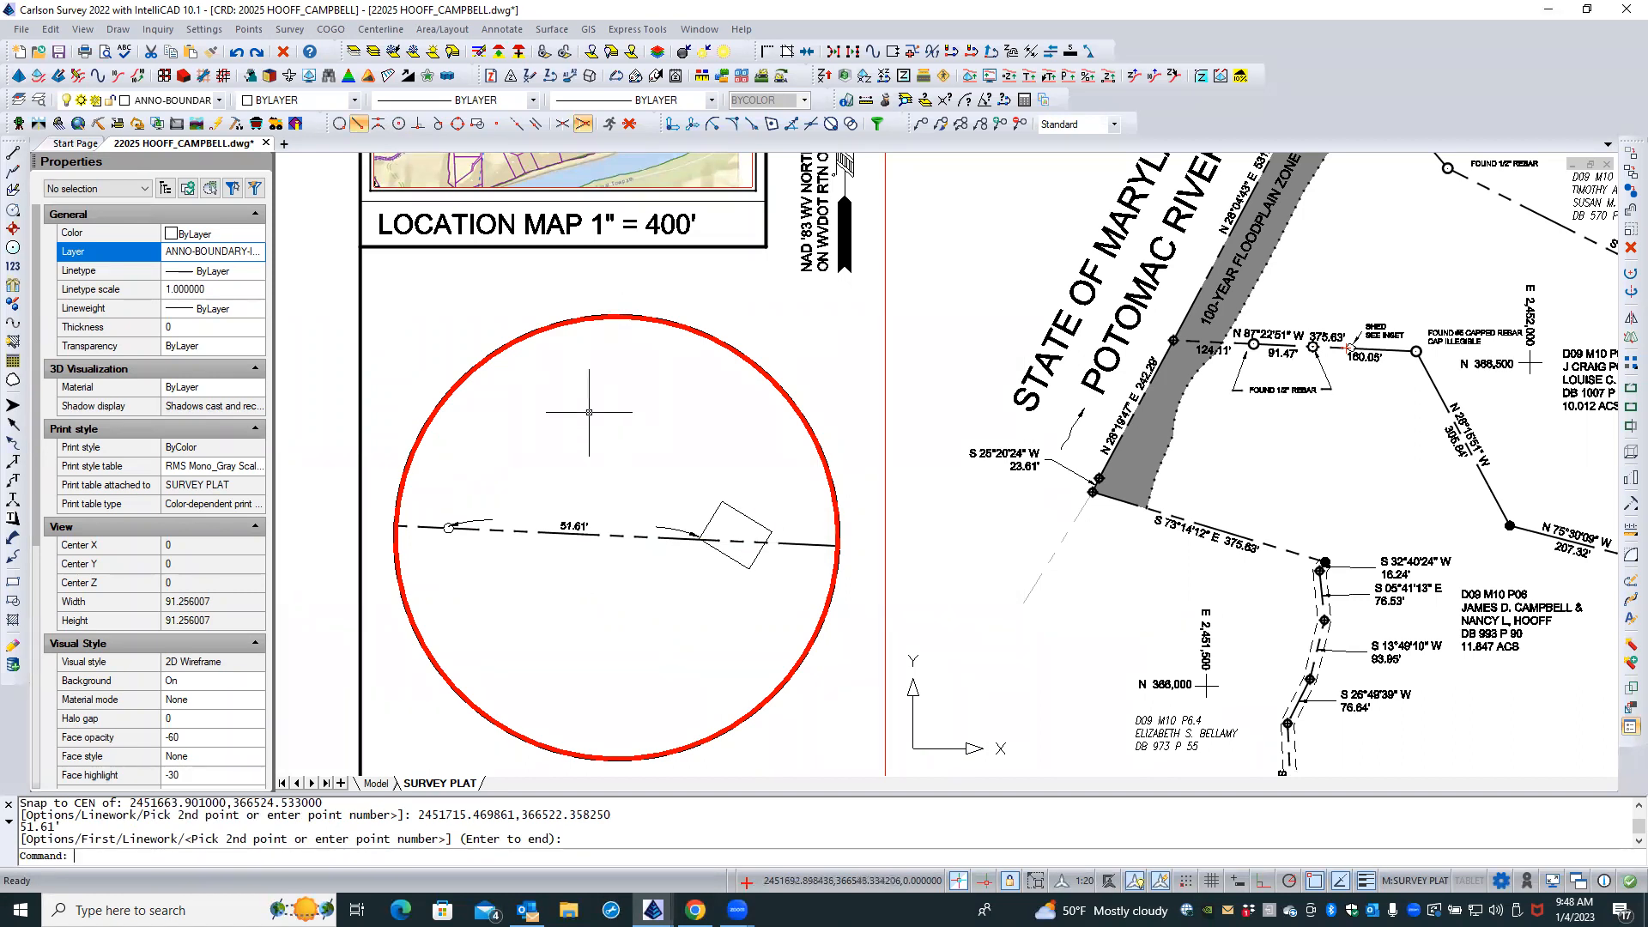
Try to add an offset dimension from the shed's lower corner to the boundary line in the inset
{"action": "left_click", "coordinate": [503, 30]}
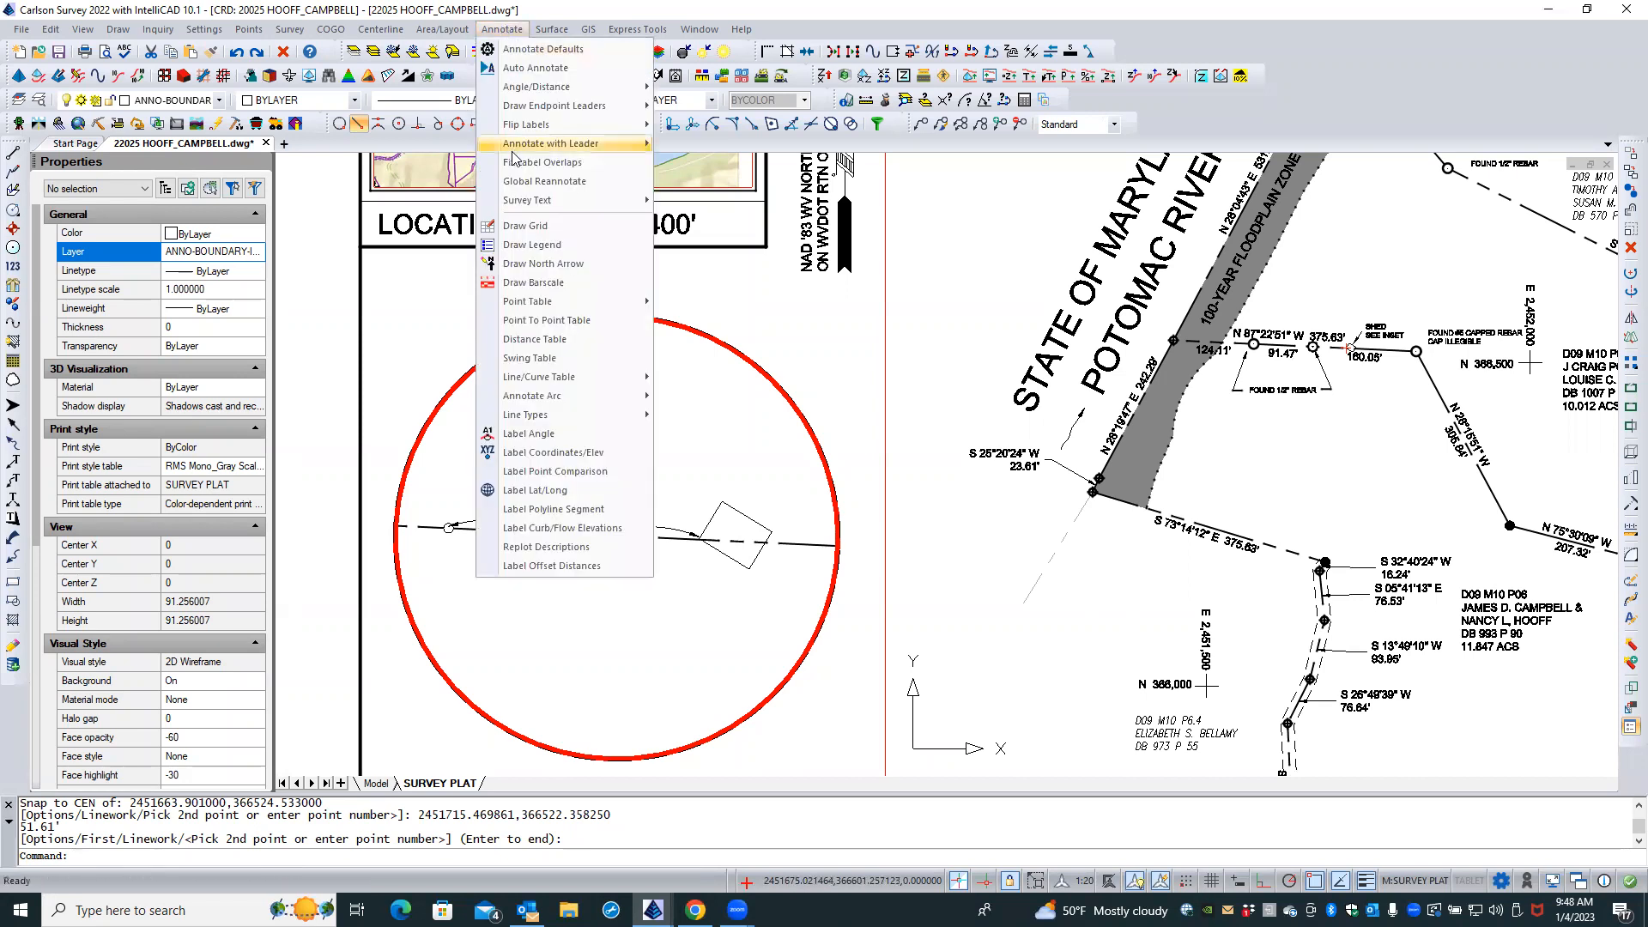
{"action": "mouse_move", "coordinate": [521, 203]}
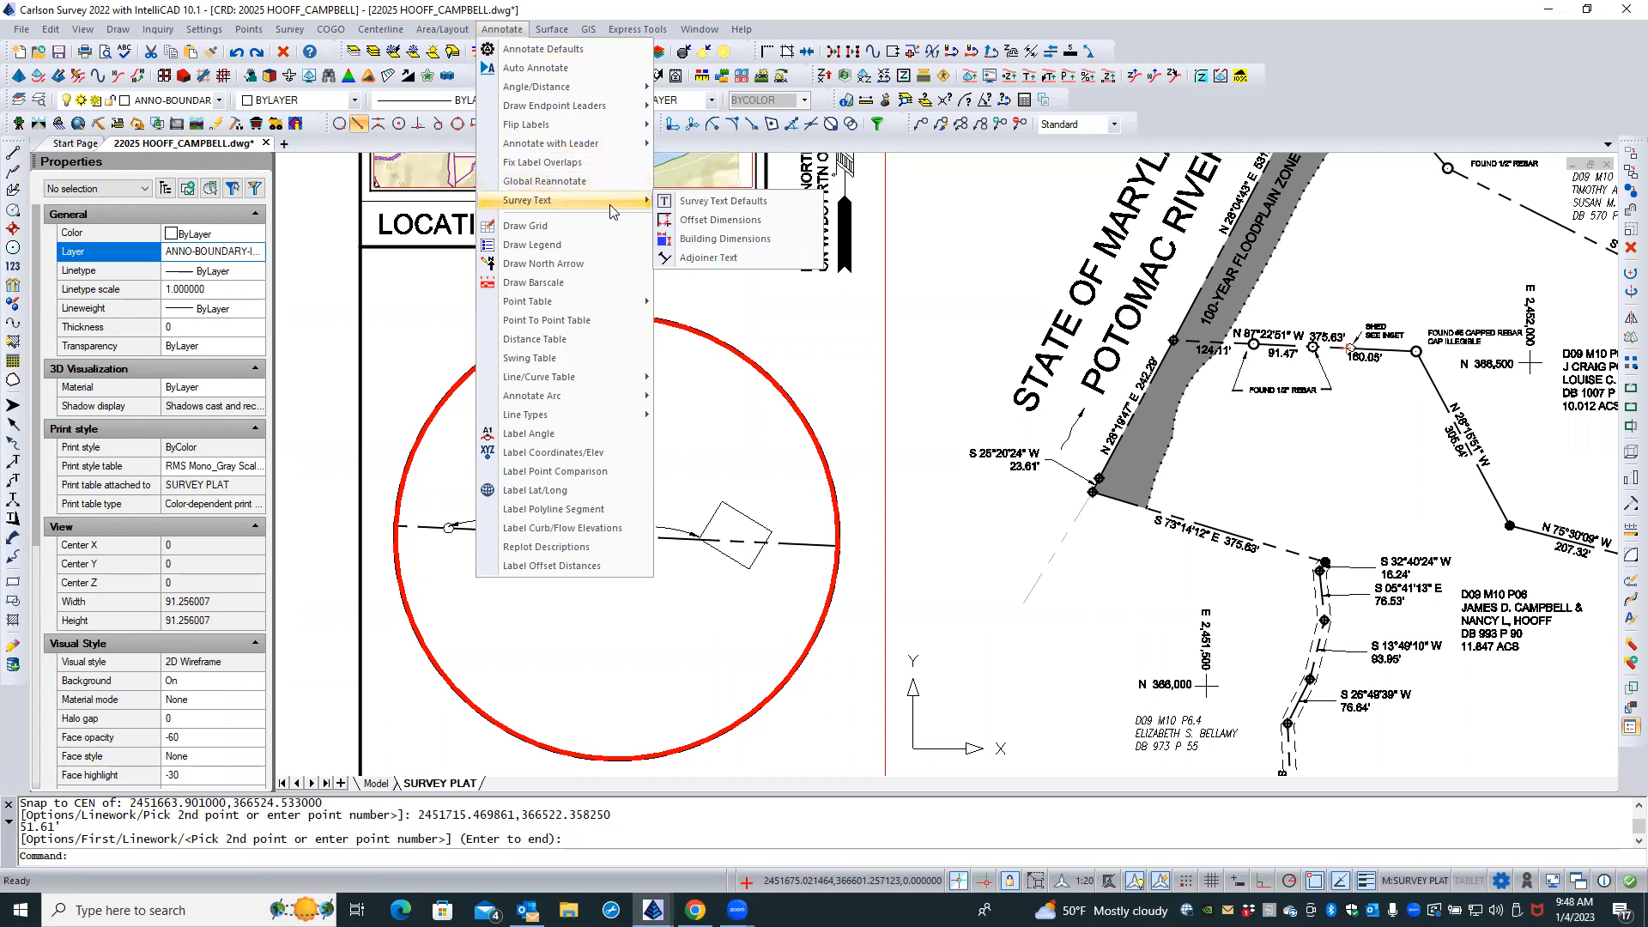
{"action": "left_click", "coordinate": [687, 221]}
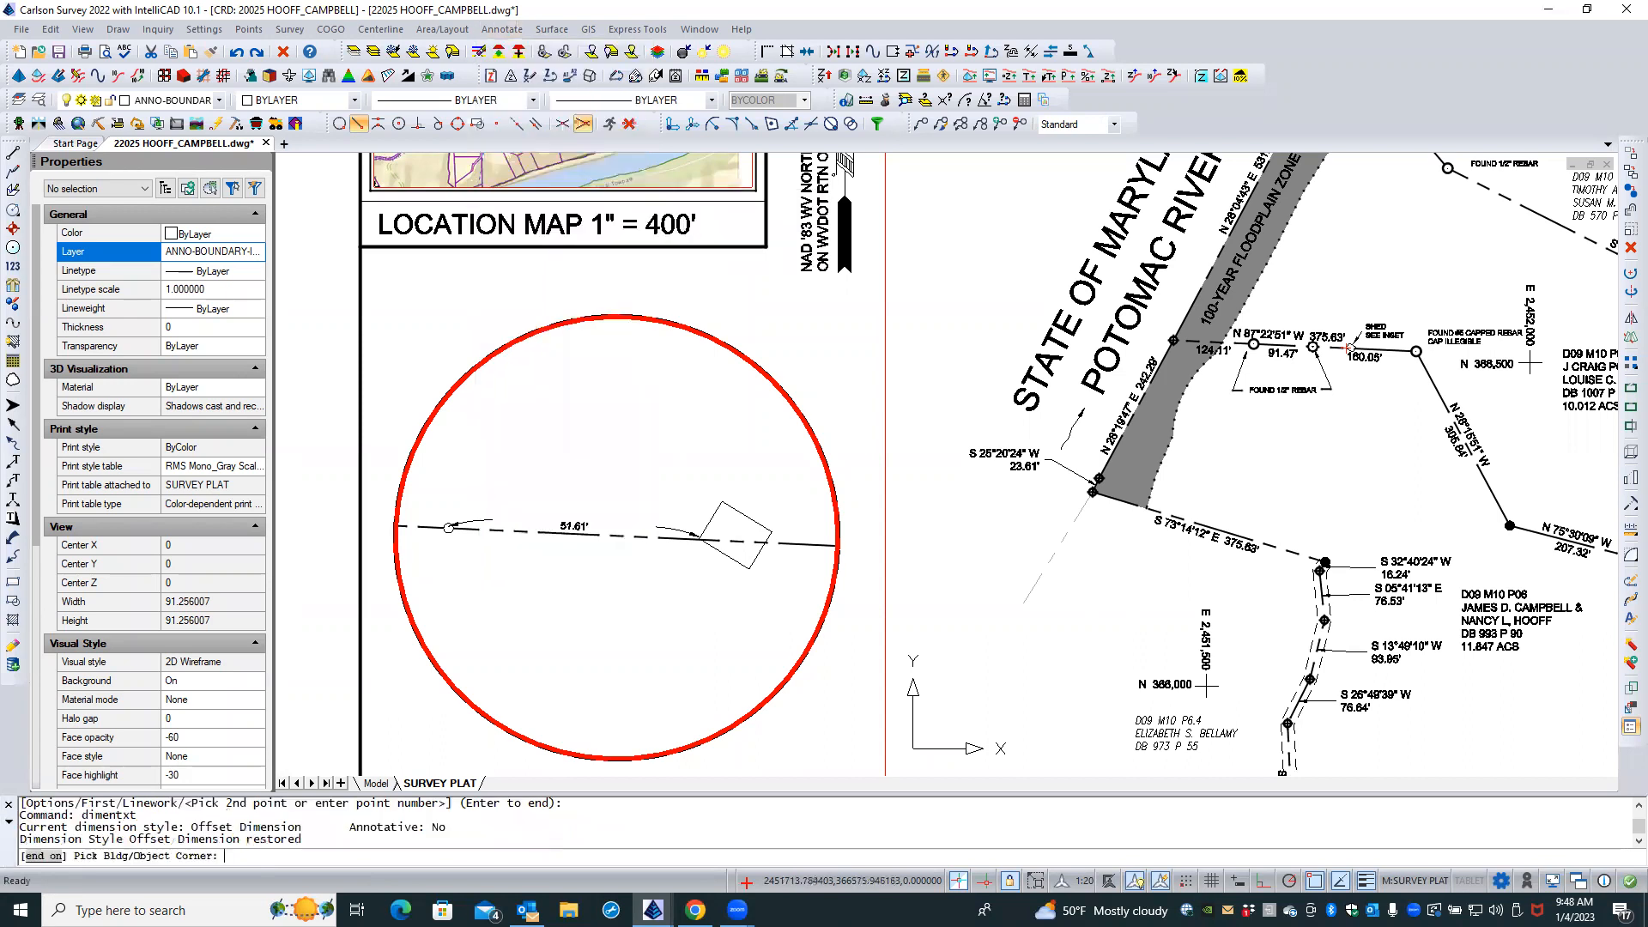
{"action": "left_click", "coordinate": [747, 566]}
{"action": "left_click", "coordinate": [749, 543]}
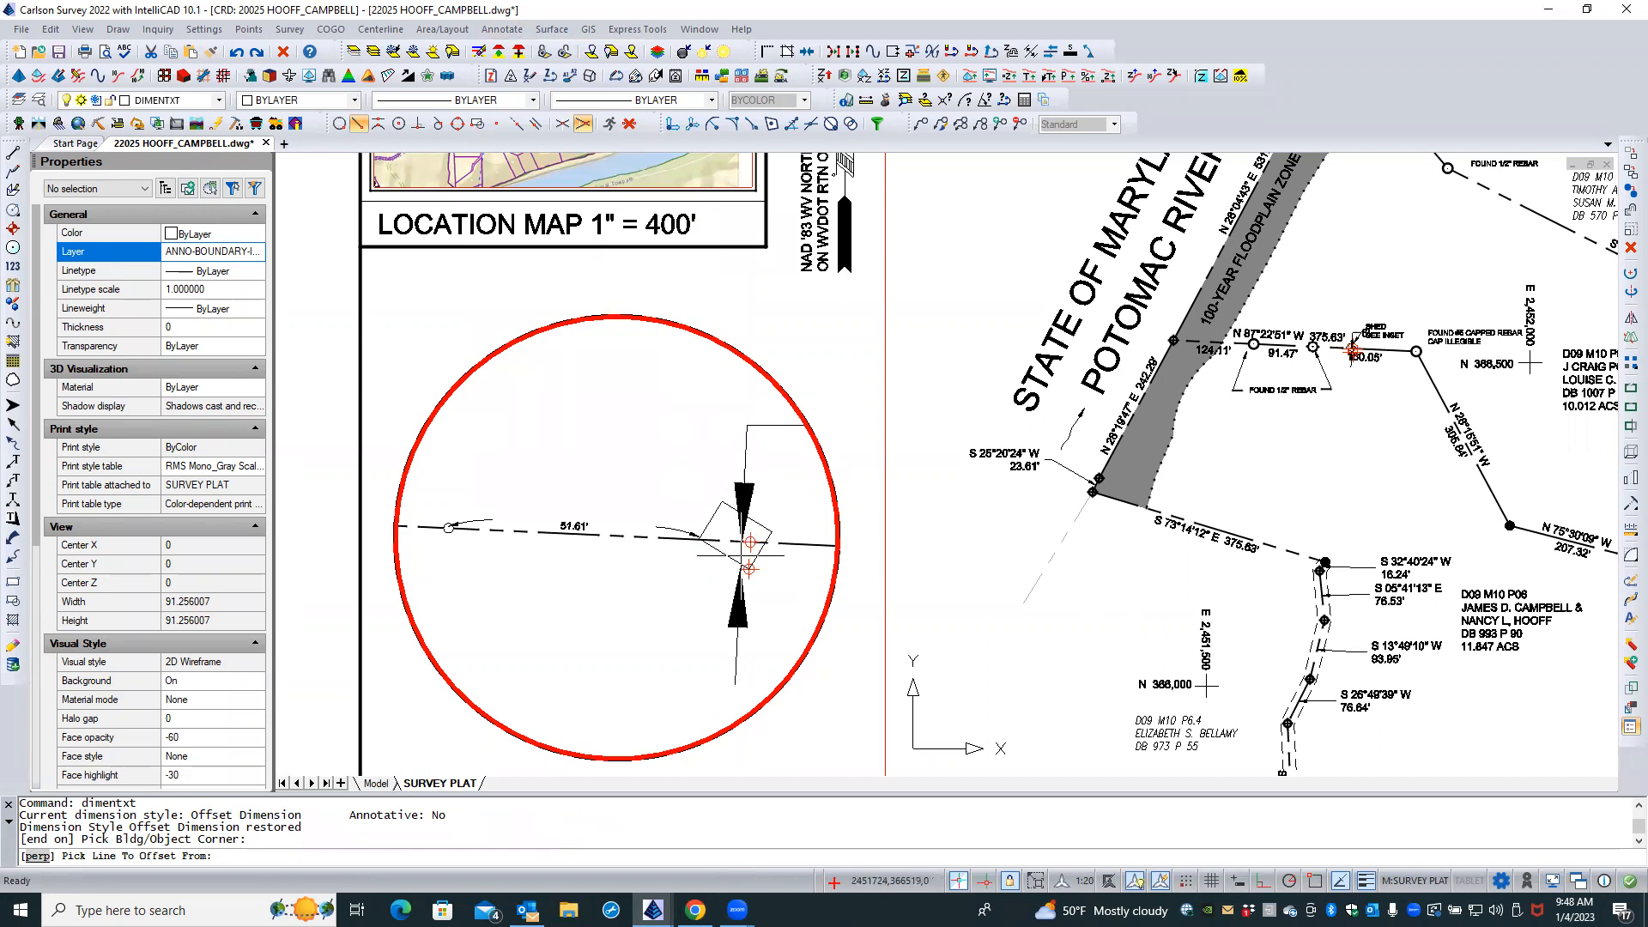
{"action": "key", "text": "Escape"}
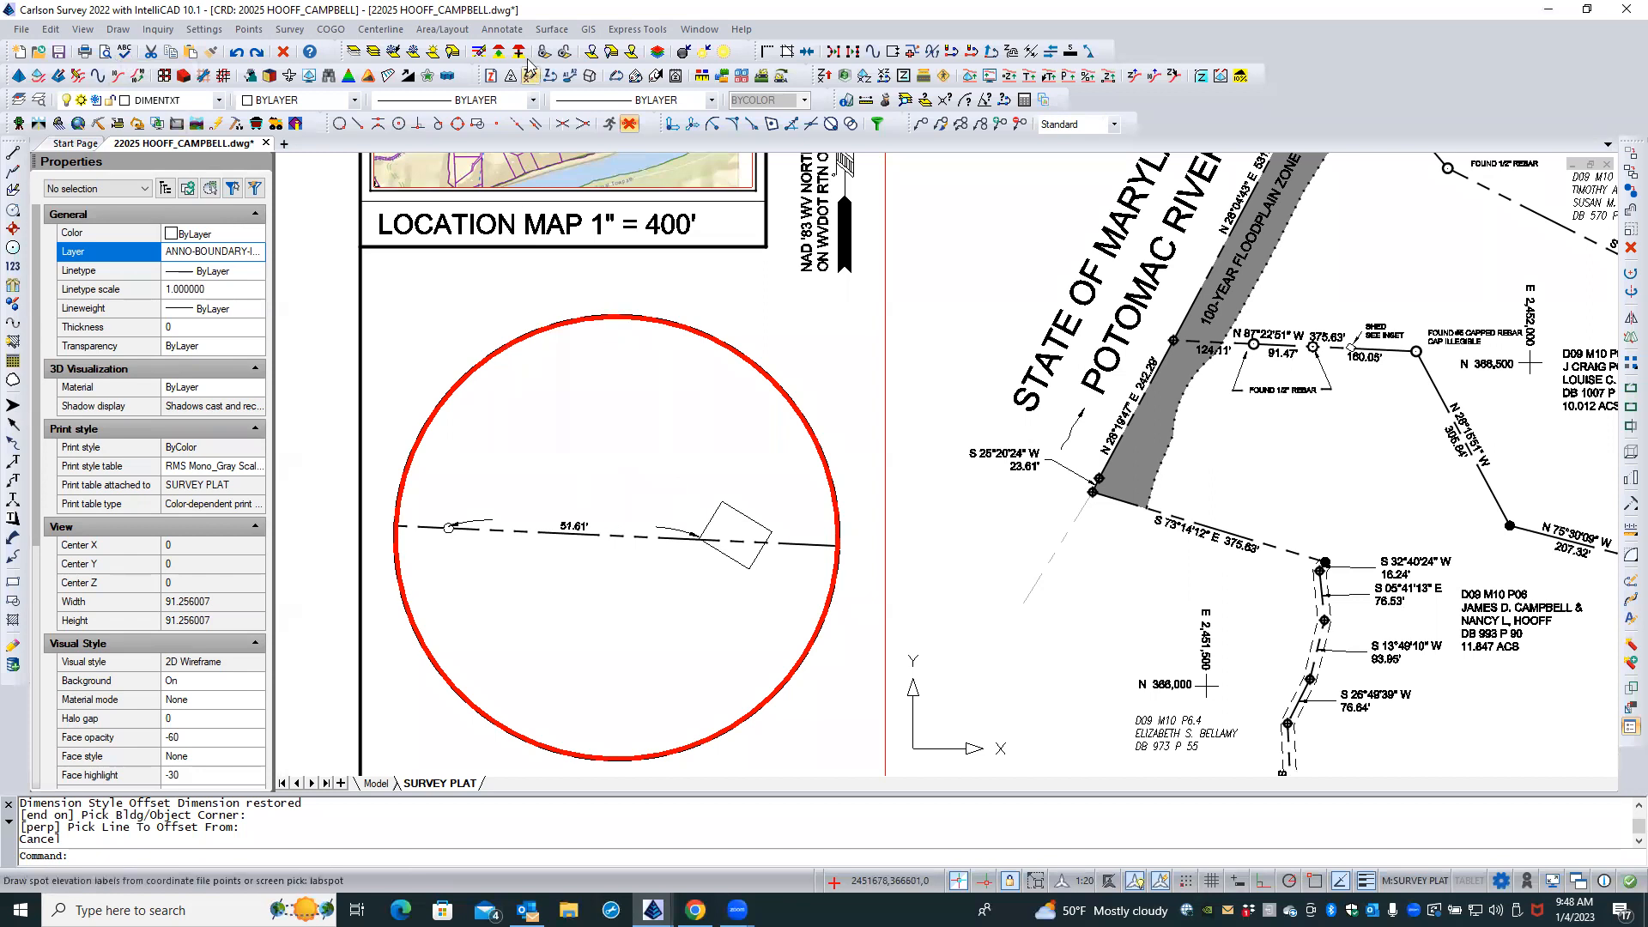
Open the Survey Text Defaults for editing
{"action": "left_click", "coordinate": [503, 29]}
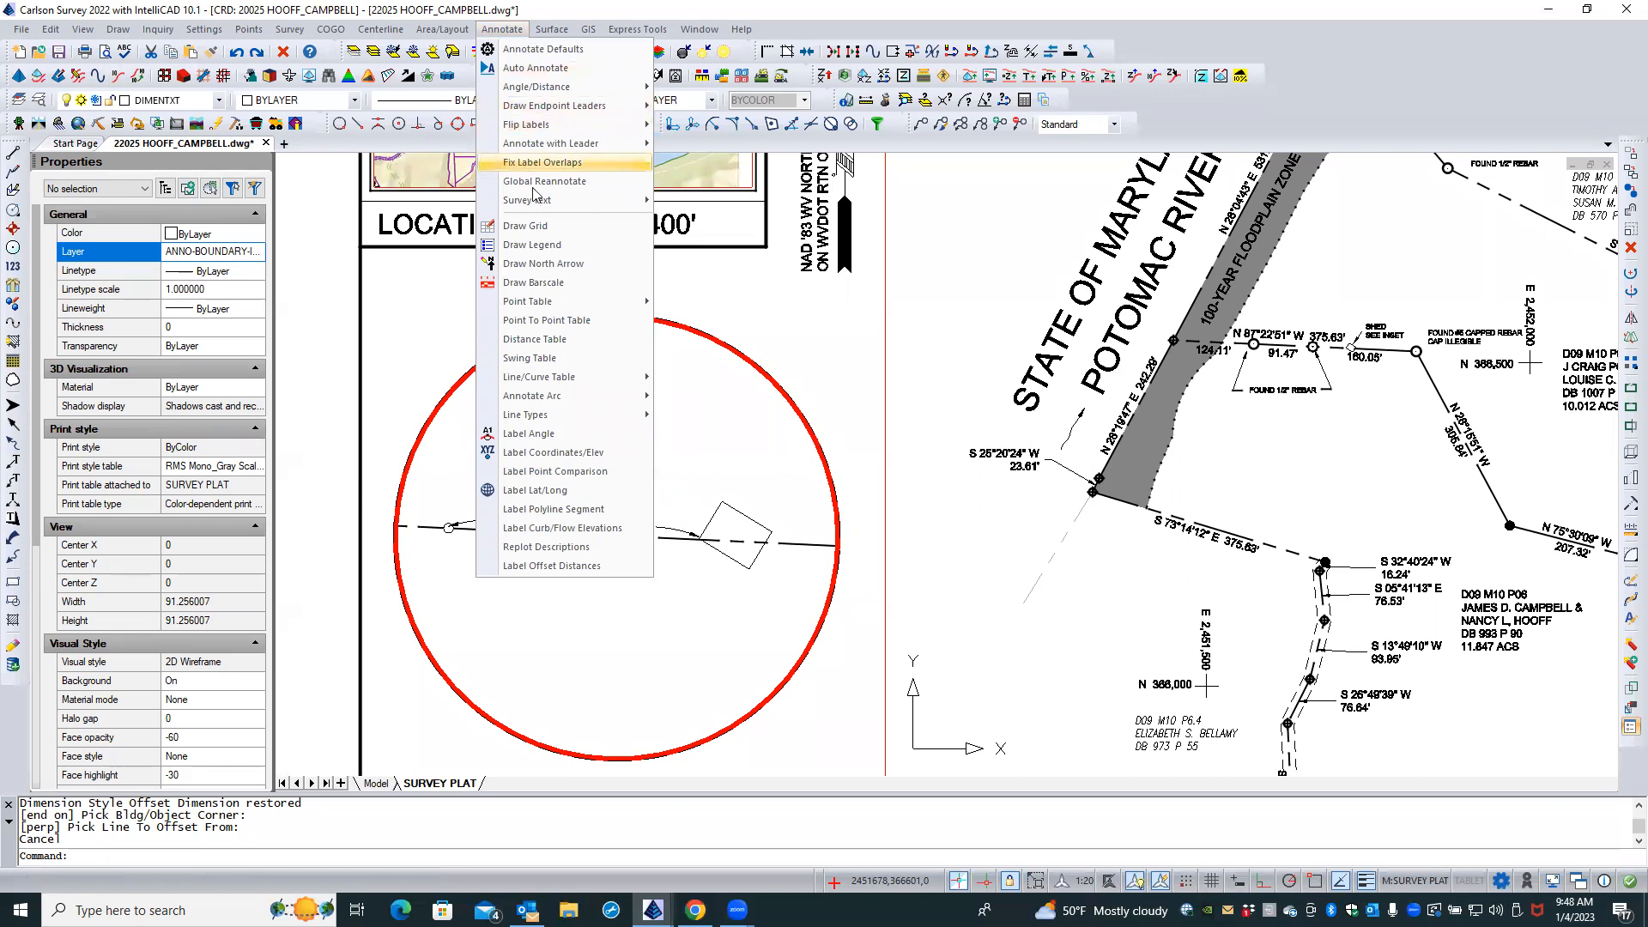
{"action": "mouse_move", "coordinate": [539, 207]}
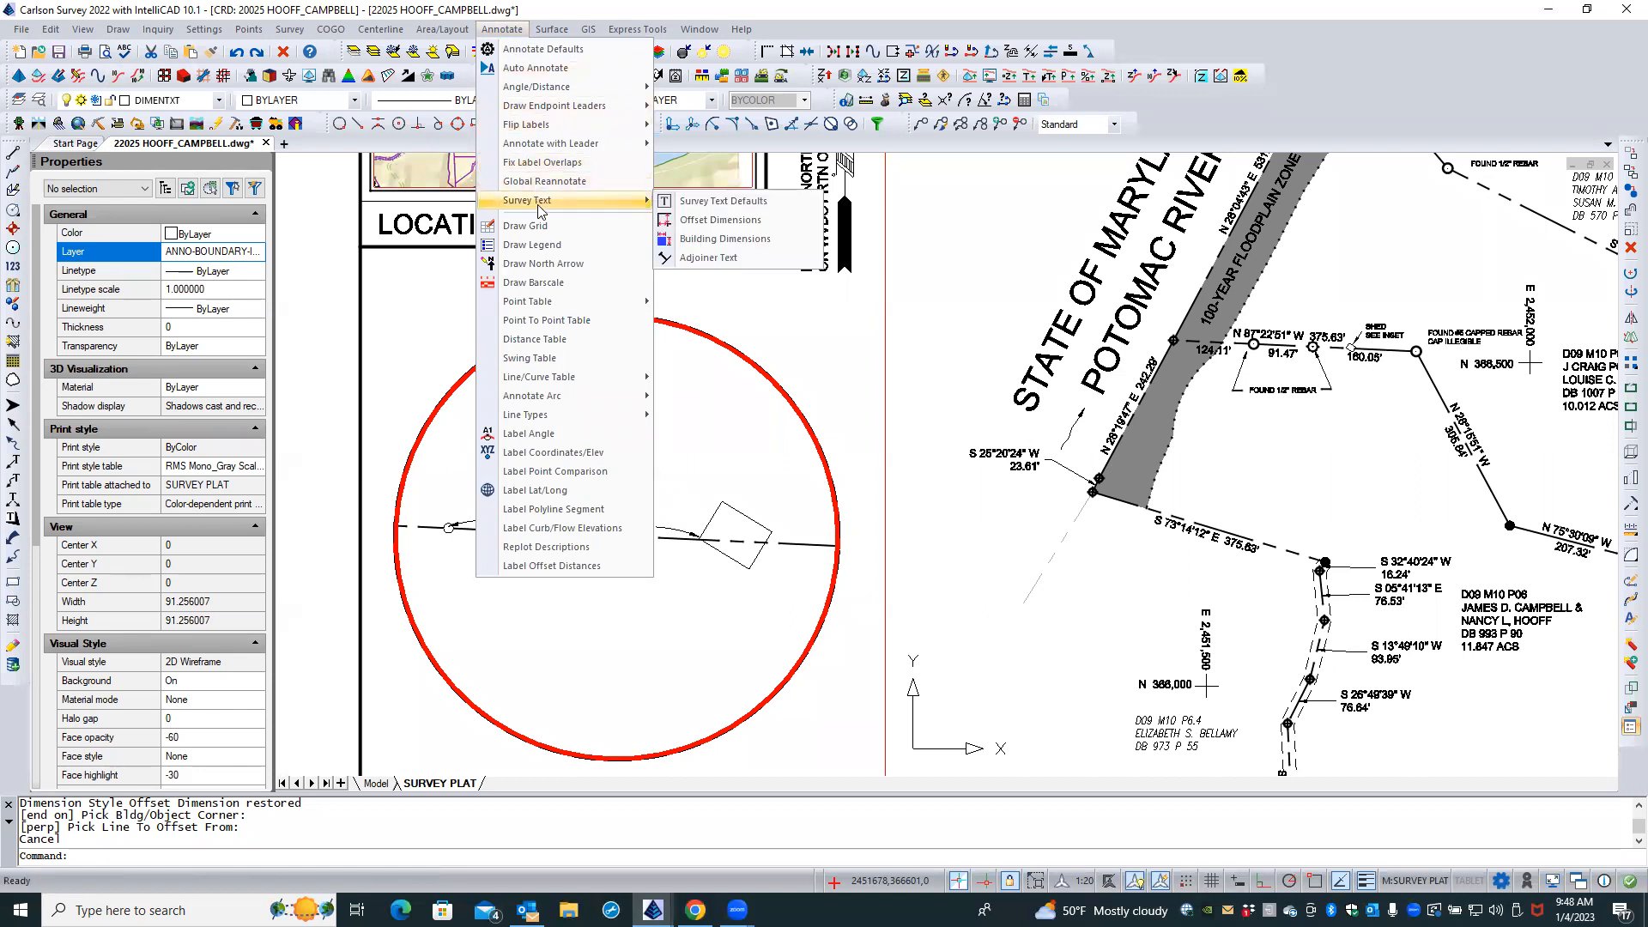
{"action": "left_click", "coordinate": [678, 203]}
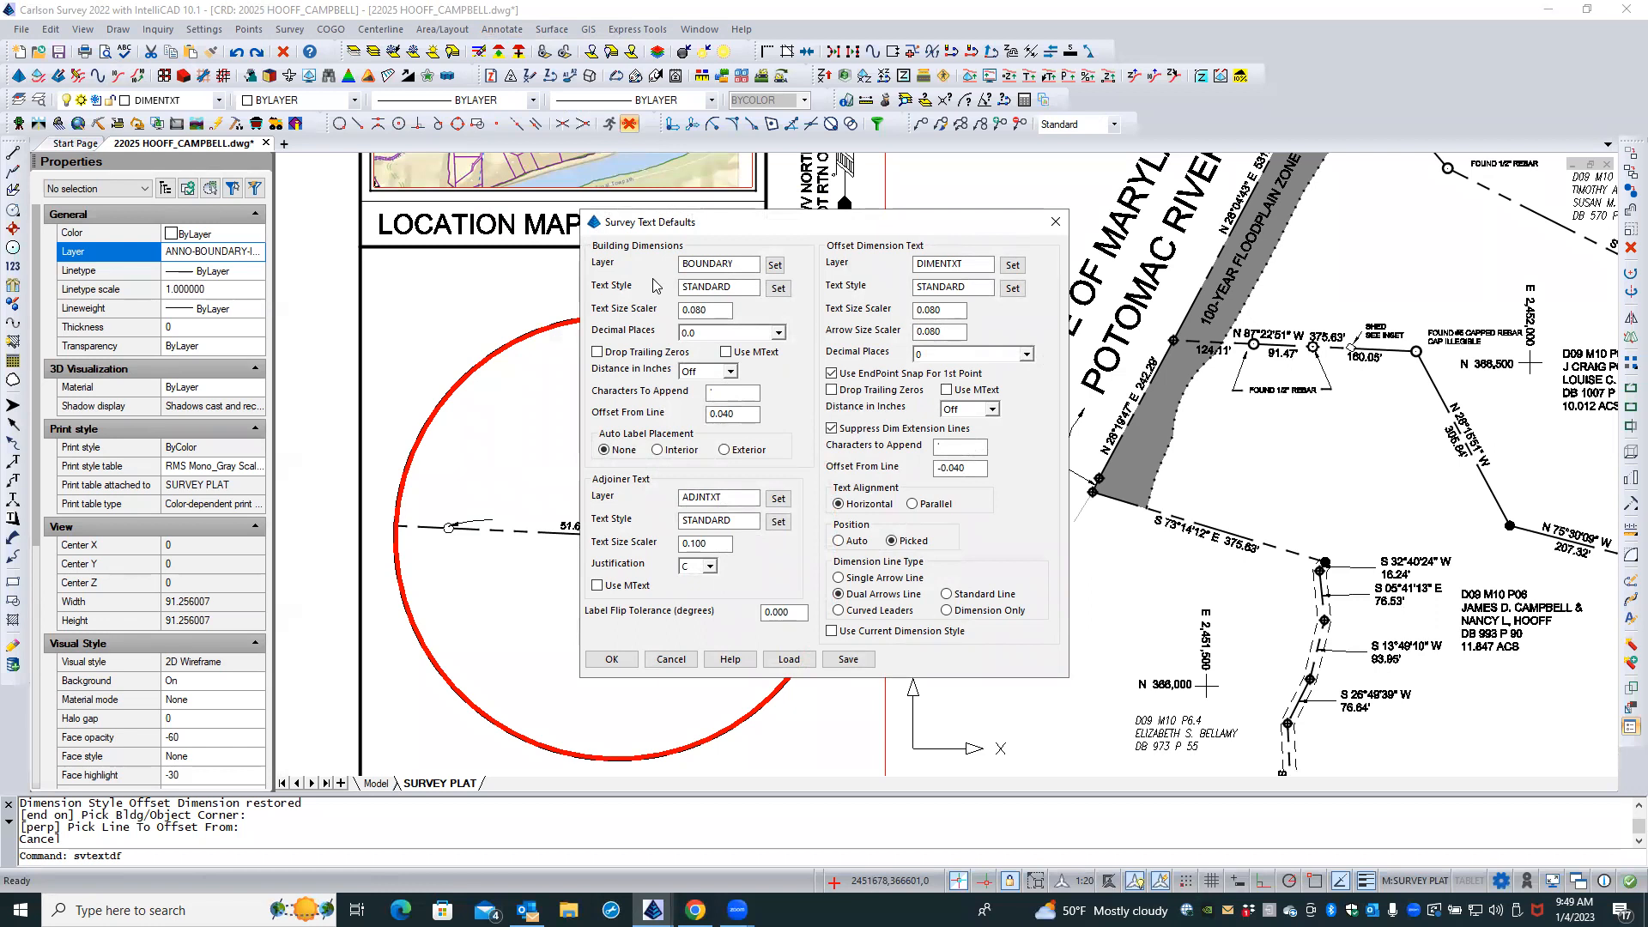
{"action": "left_click", "coordinate": [1009, 265]}
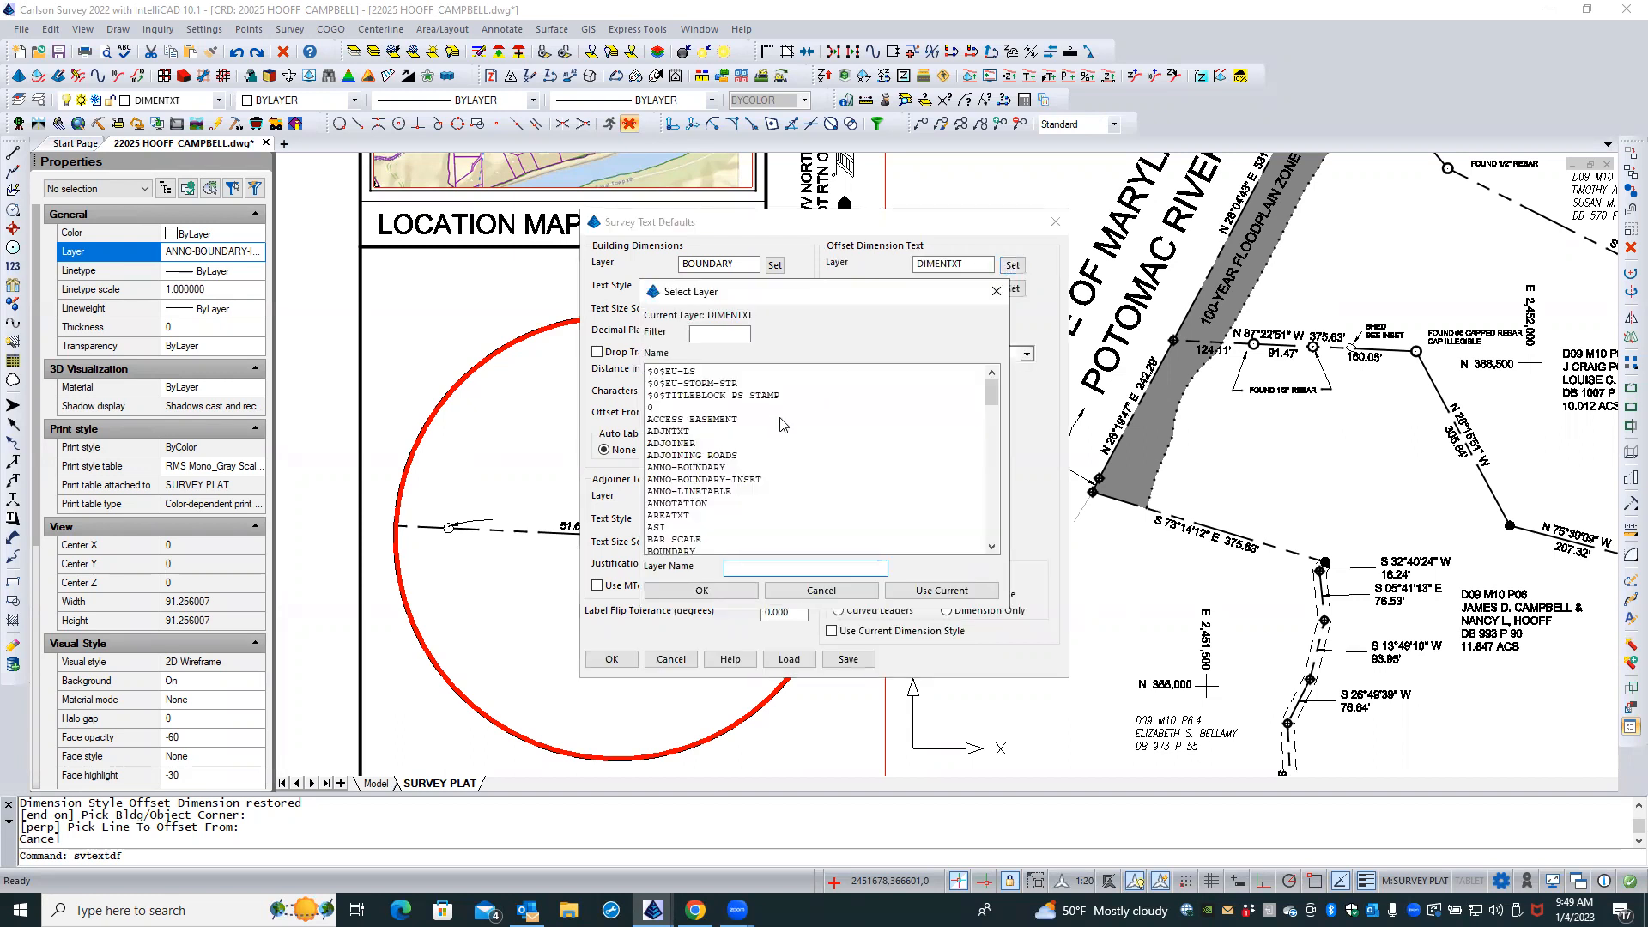
{"action": "left_click", "coordinate": [740, 480]}
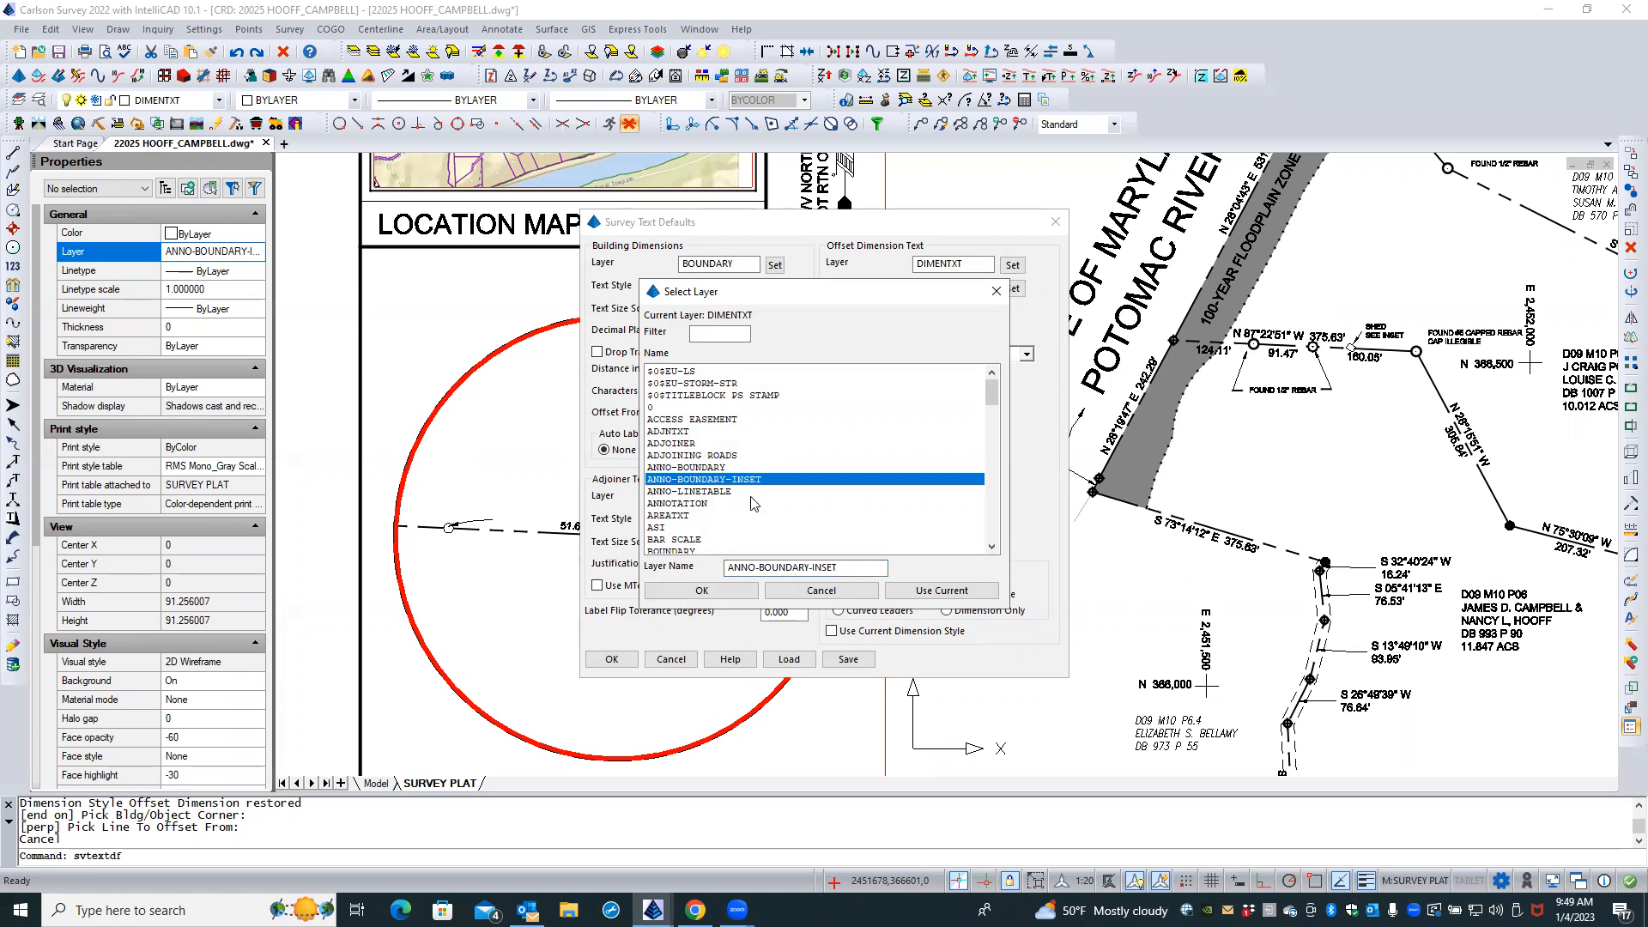
{"action": "left_click", "coordinate": [822, 592]}
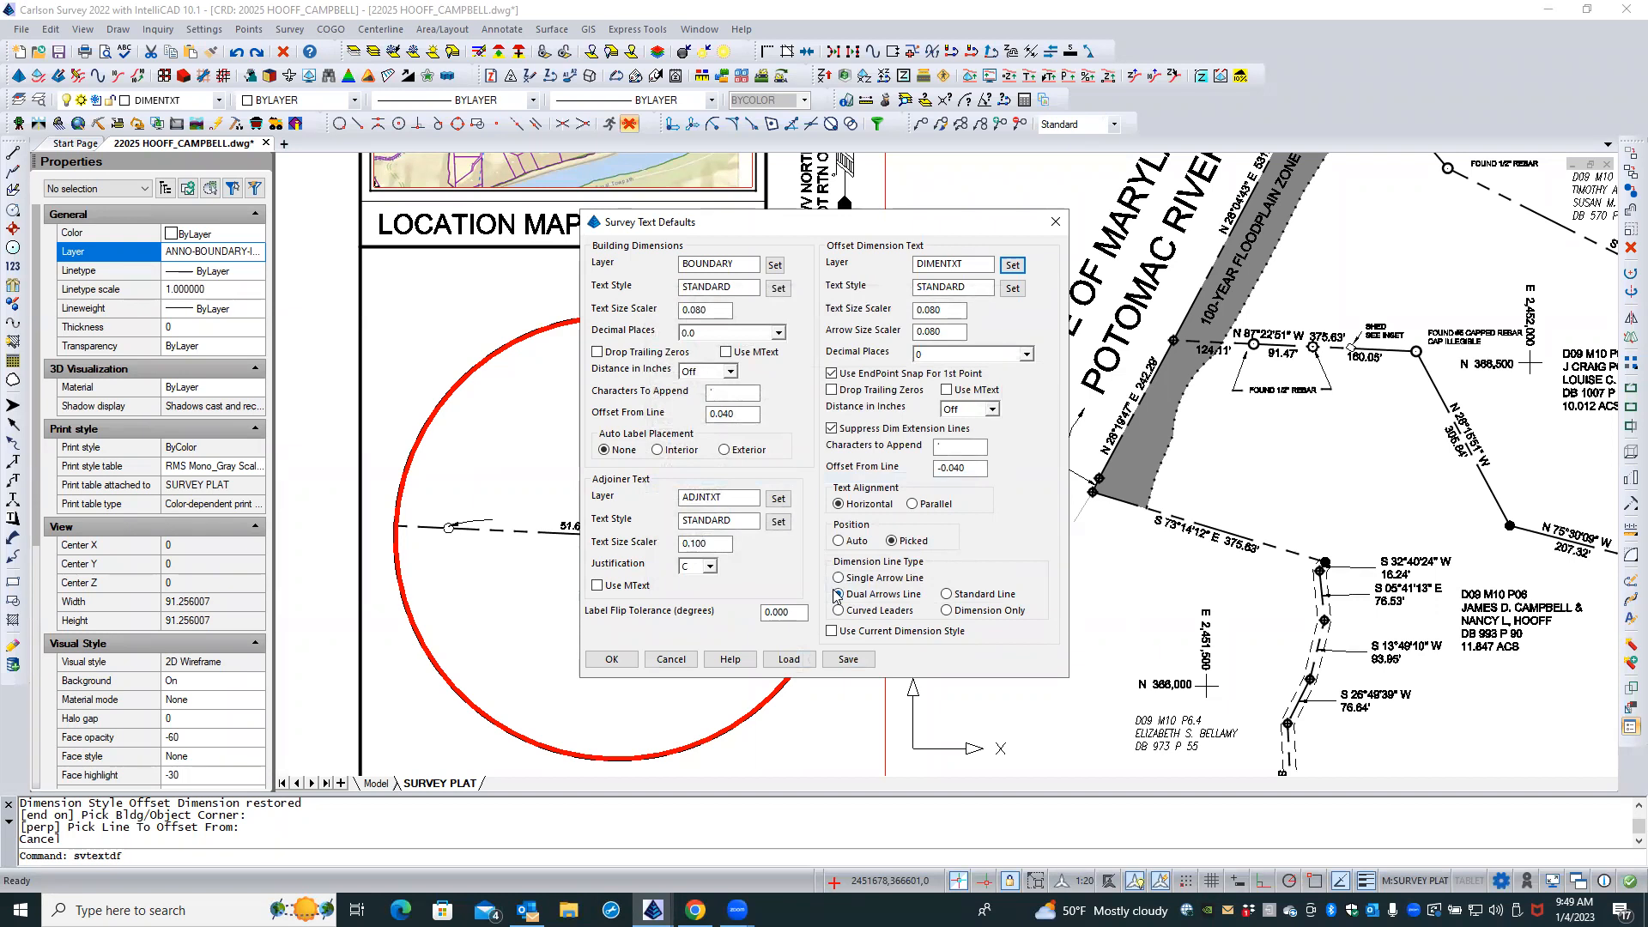
Save the survey text settings as SURVEY TEXT ANNO in the Carlson Projects Settings folder
{"action": "left_click", "coordinate": [848, 664]}
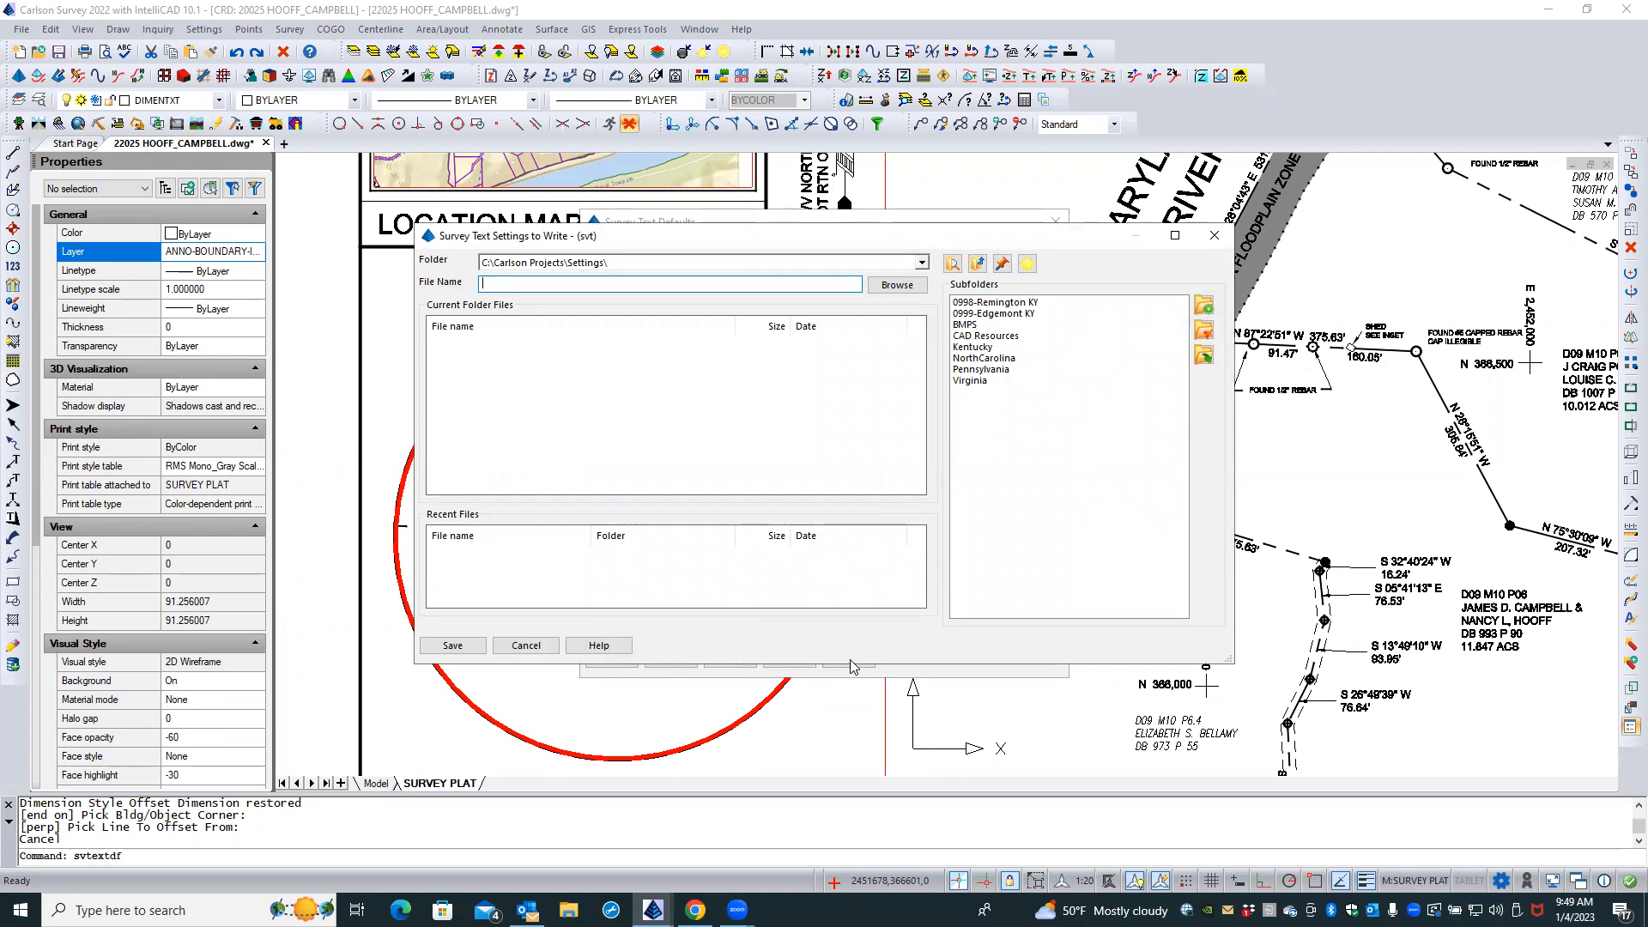
{"action": "type", "text": "SURVEY TEXT ANNO"}
{"action": "left_click", "coordinate": [453, 647]}
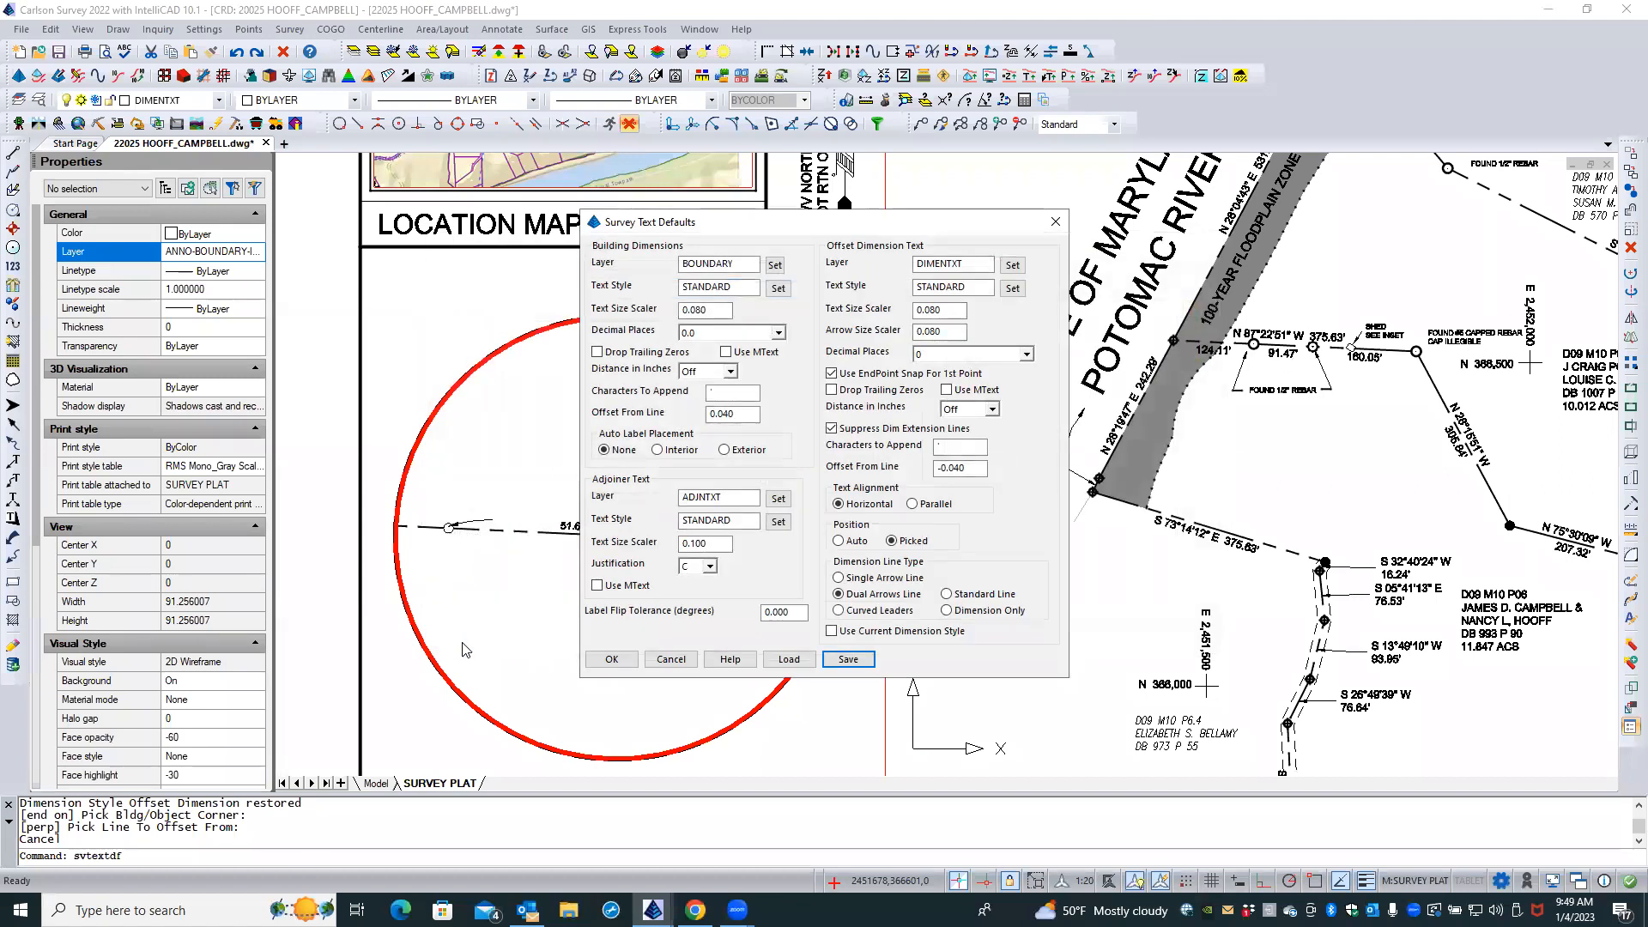
Set the offset dimension text layer to ANNO-BOUNDARY-INSET
{"action": "left_click", "coordinate": [1012, 266]}
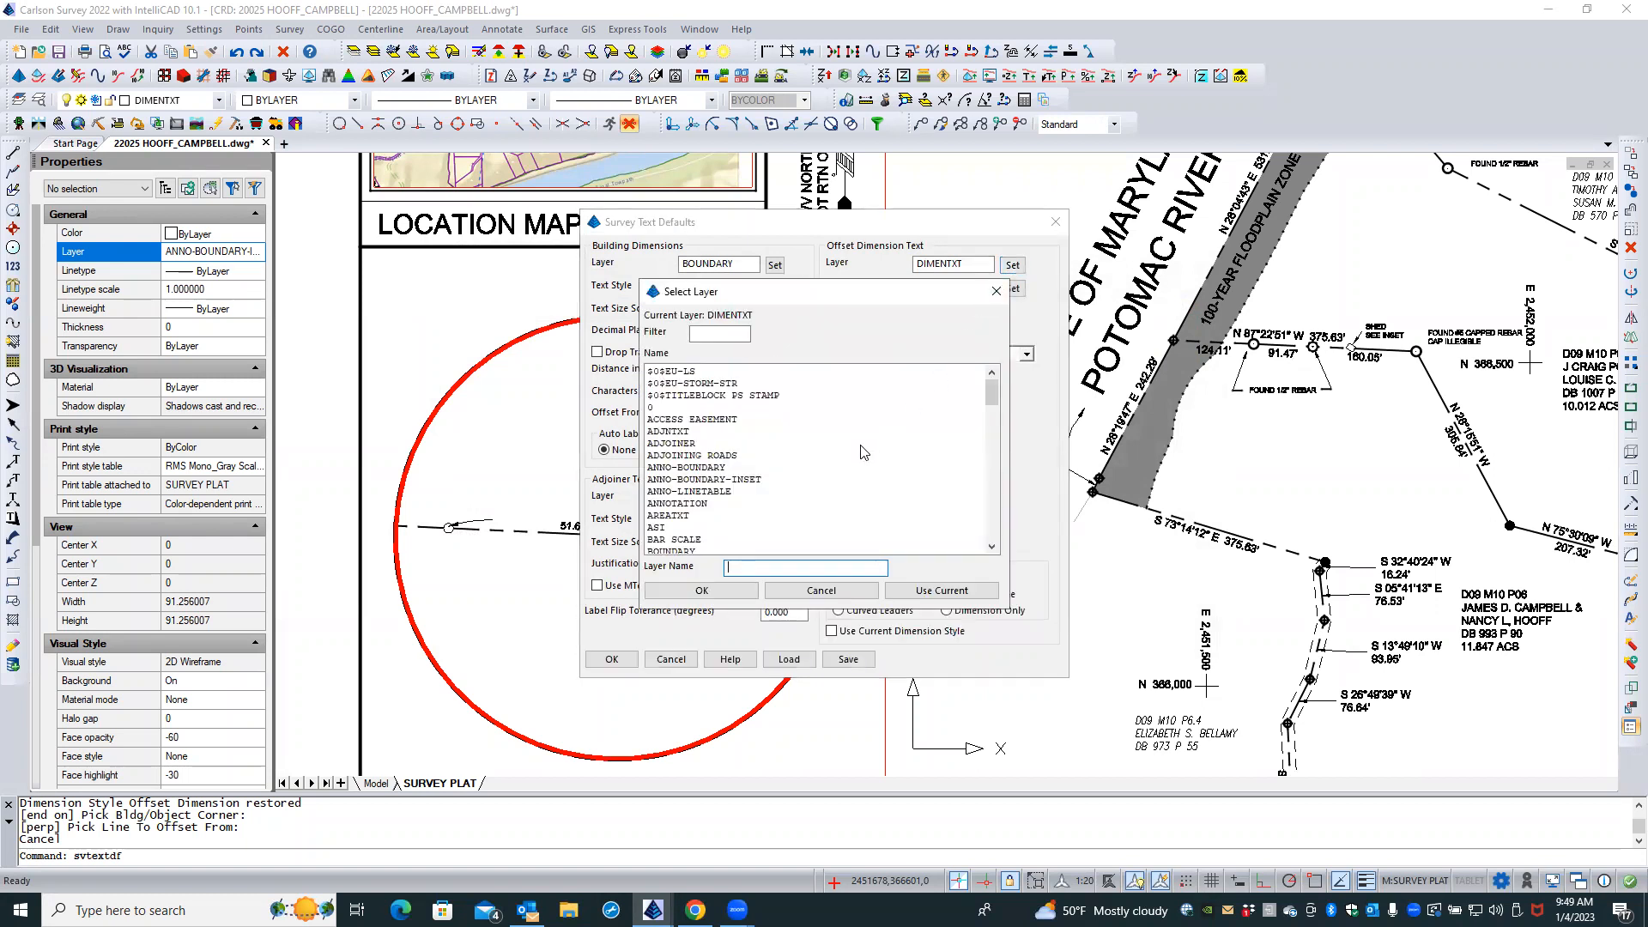
{"action": "left_click", "coordinate": [775, 481]}
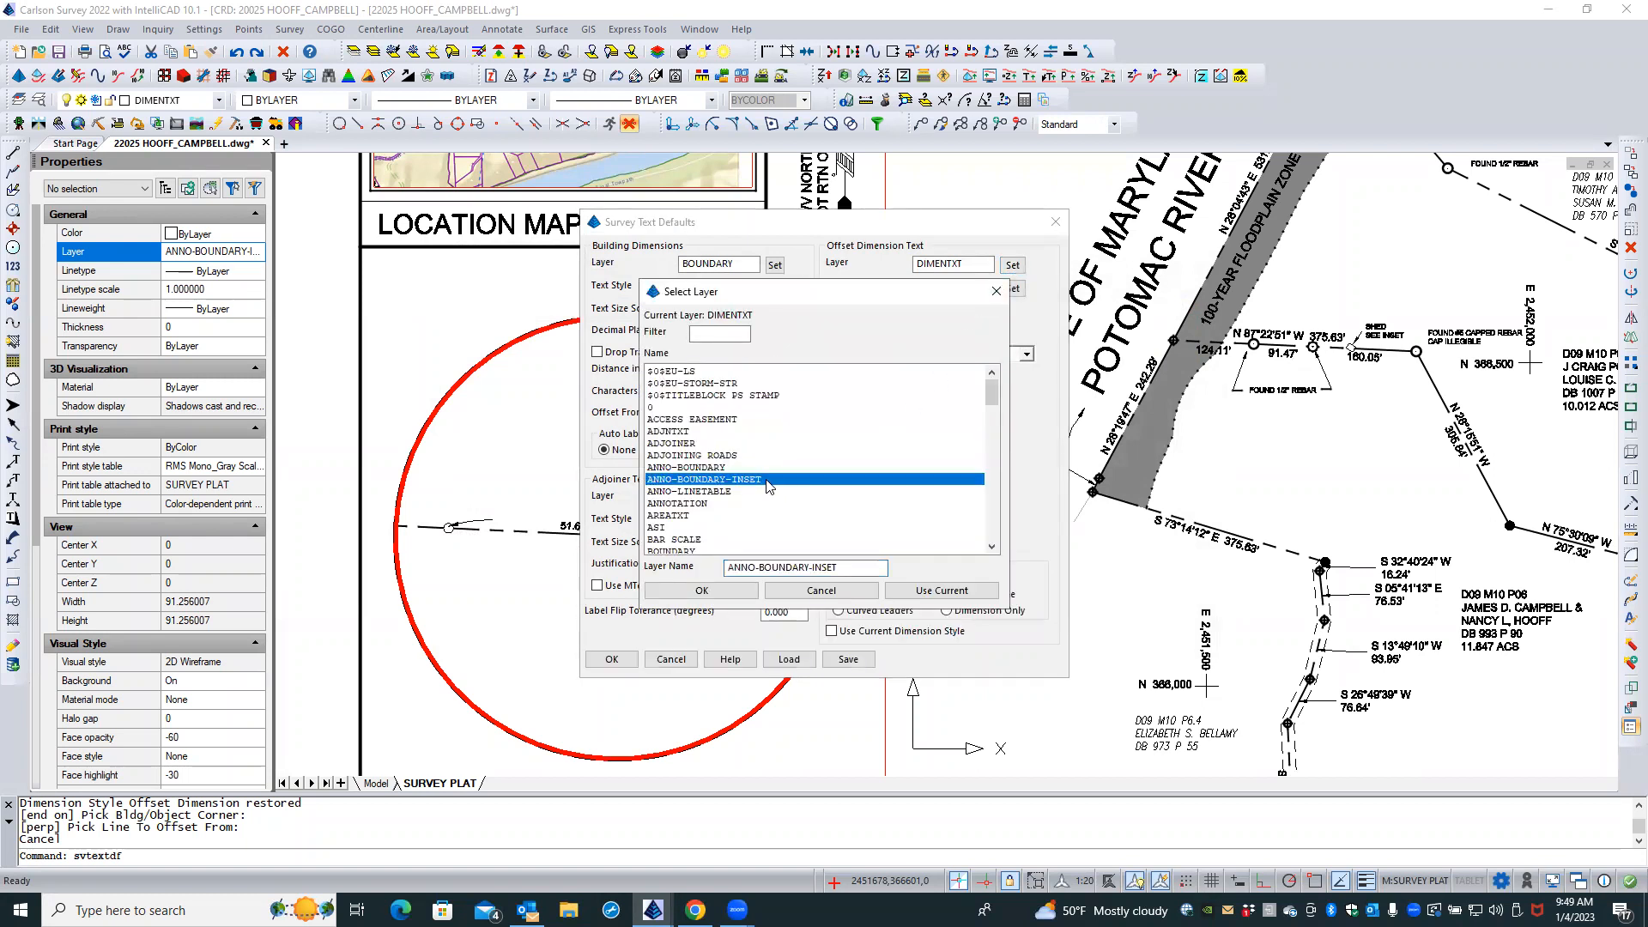
{"action": "left_click", "coordinate": [746, 598]}
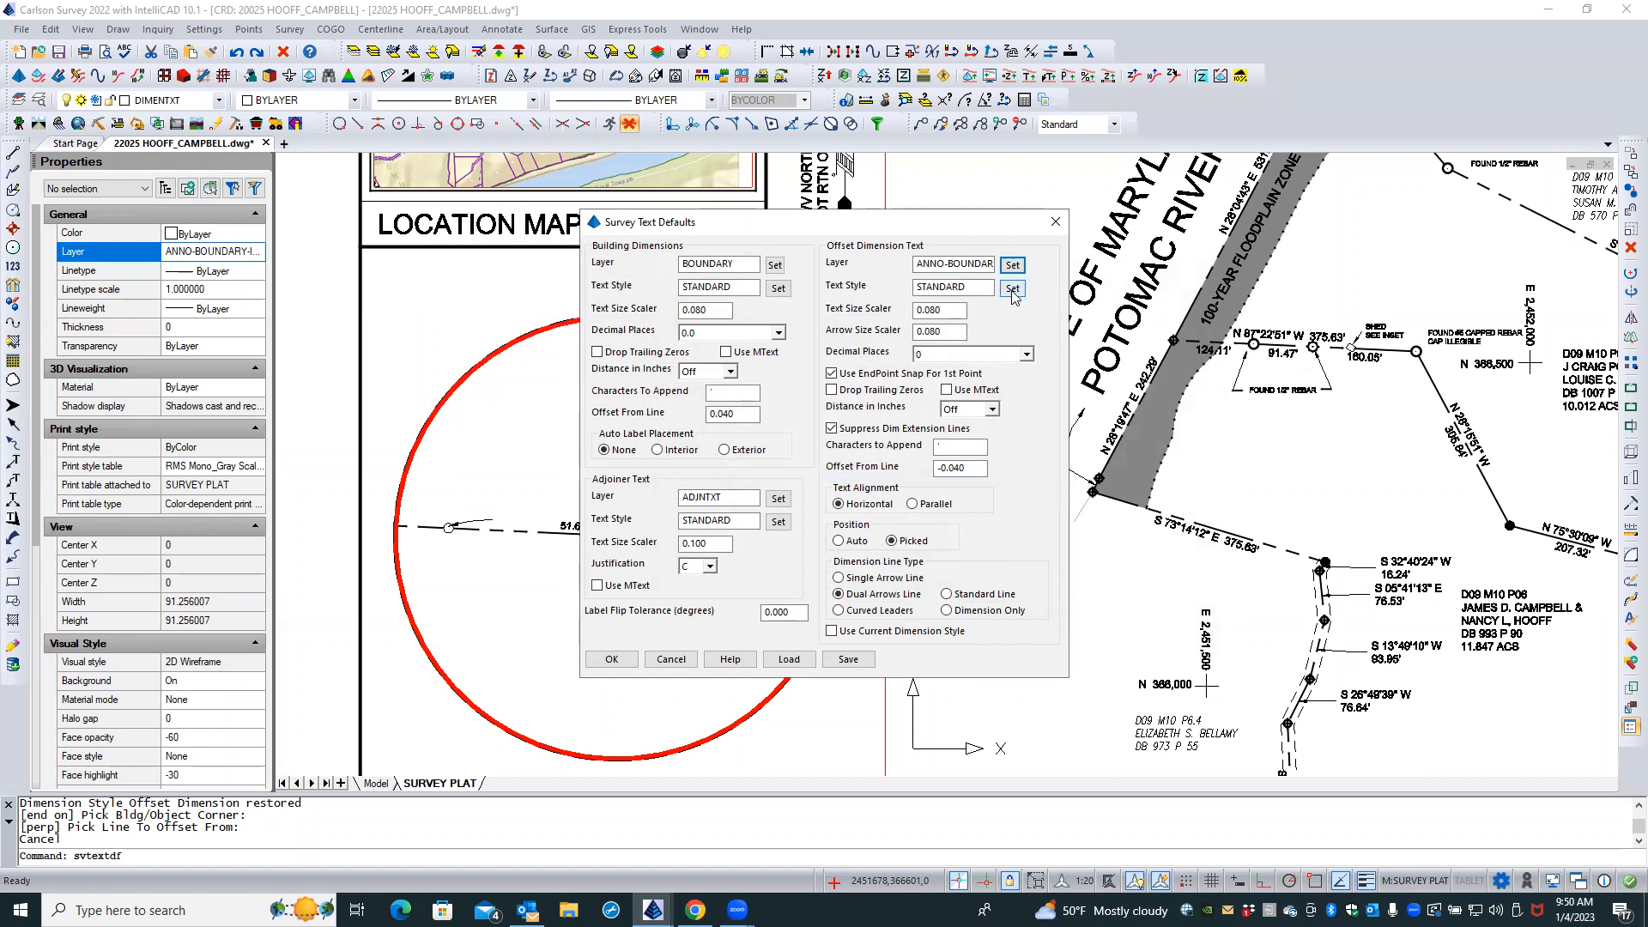
Set both the text size scaler and the arrow size scaler for offset dimension text to .01
{"action": "double_click", "coordinate": [939, 311]}
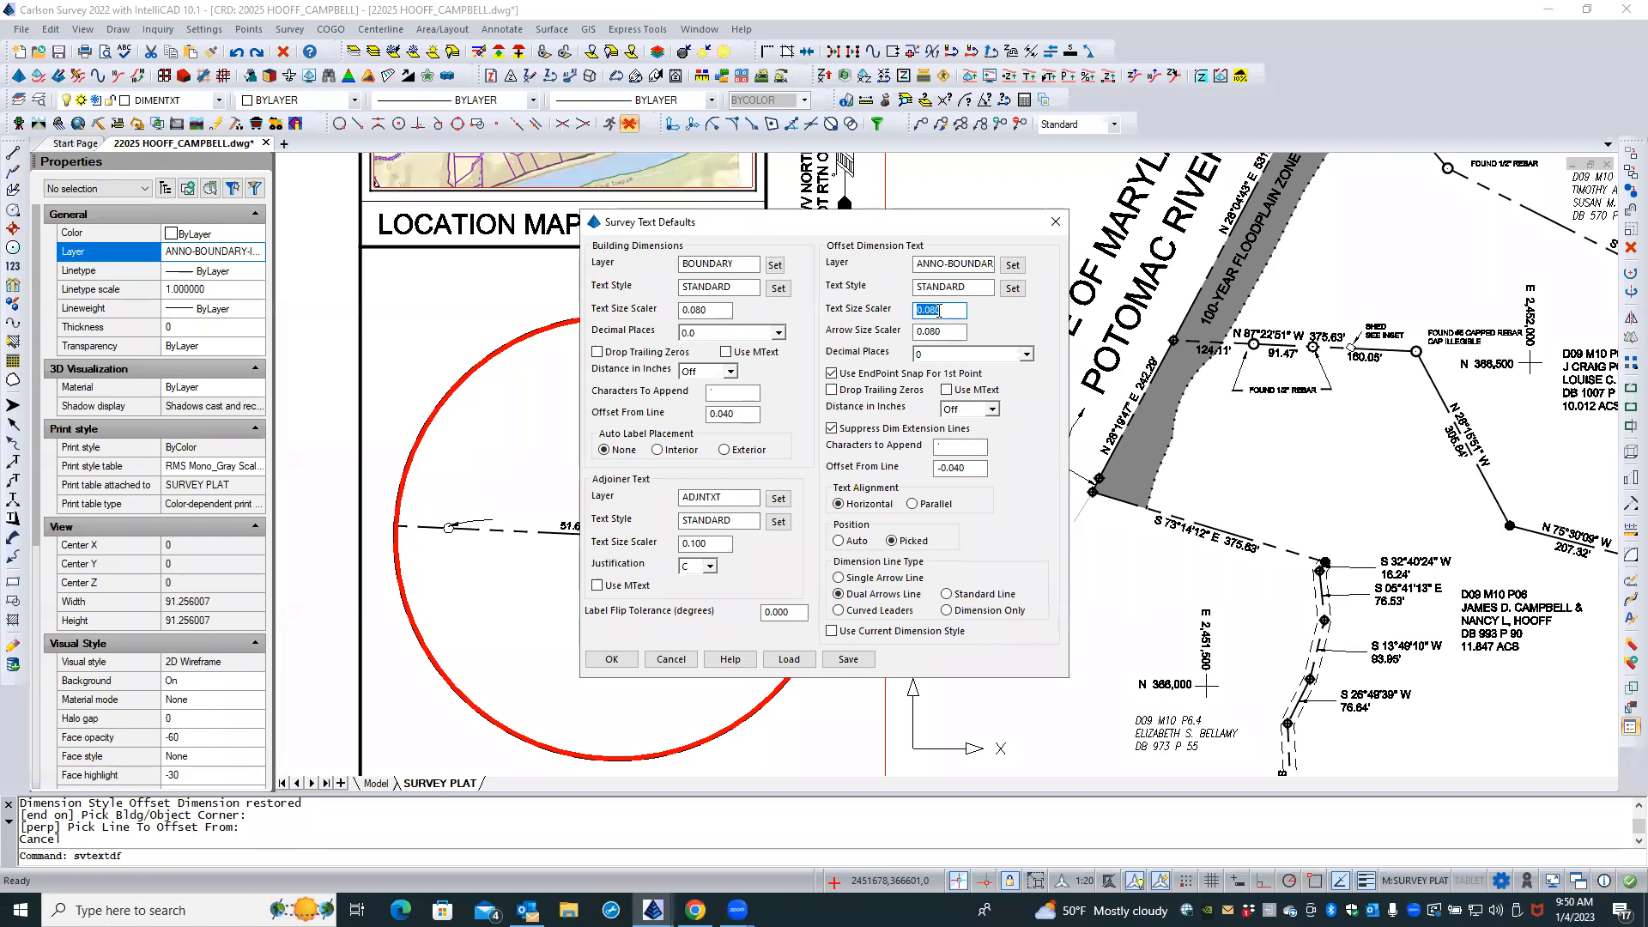
{"action": "type", "text": ".01"}
{"action": "double_click", "coordinate": [936, 332]}
{"action": "type", "text": ".01"}
Set the offset dimension decimal places to 0.0 and the offset from line to -0.005, and accept the survey text defaults
{"action": "left_click", "coordinate": [1027, 356]}
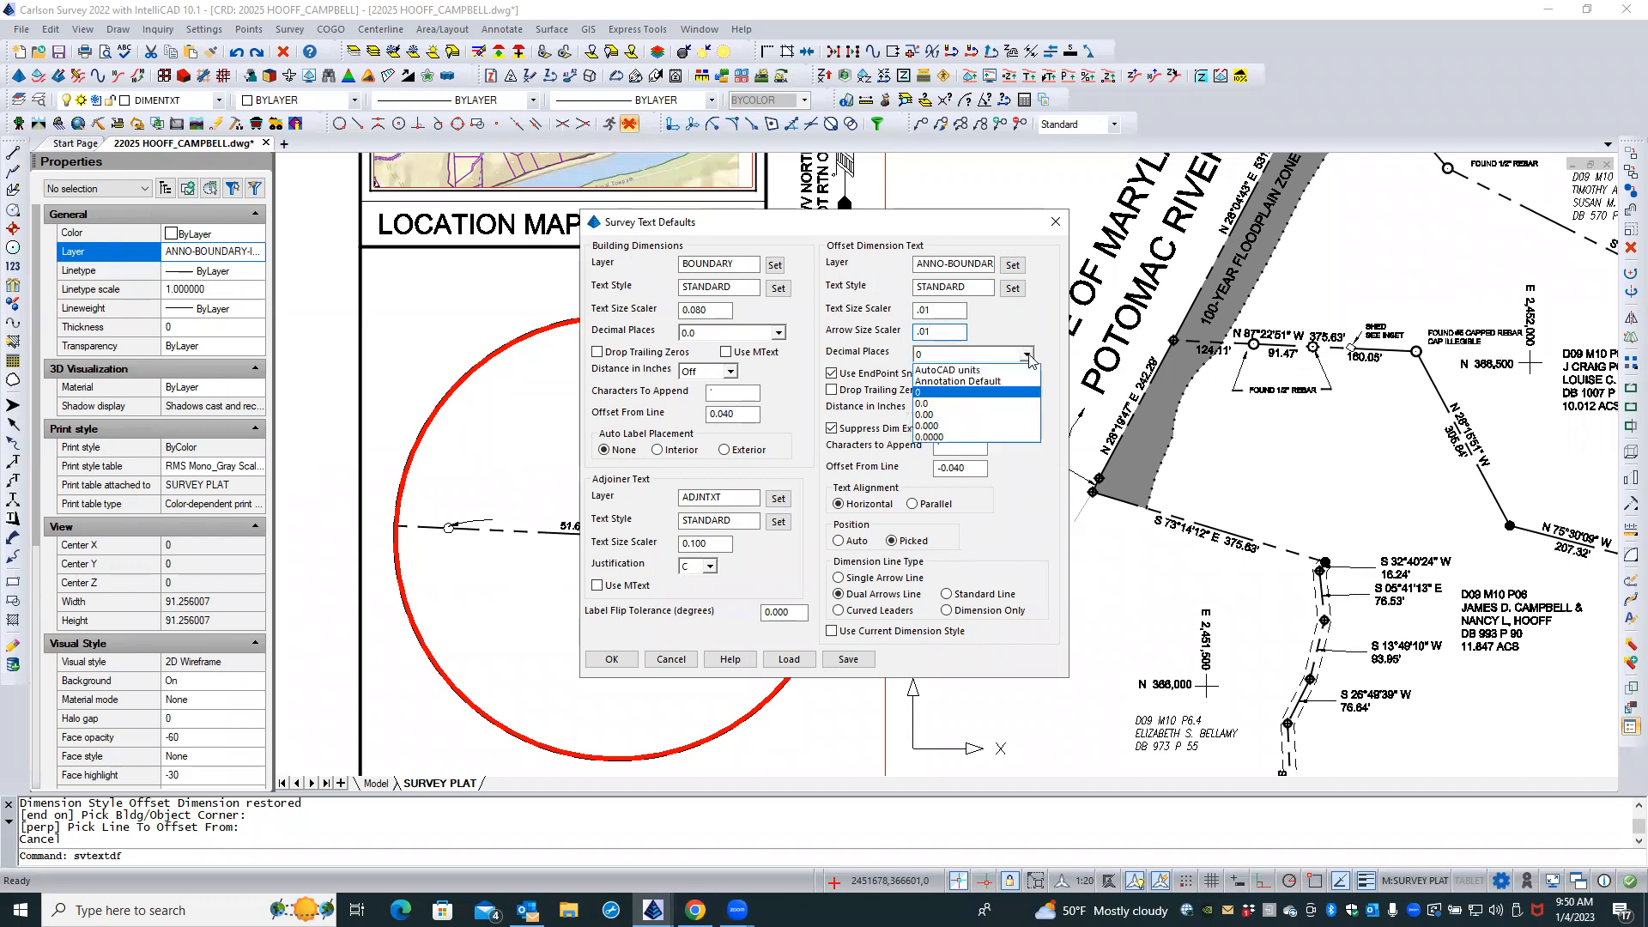
{"action": "left_click", "coordinate": [982, 405]}
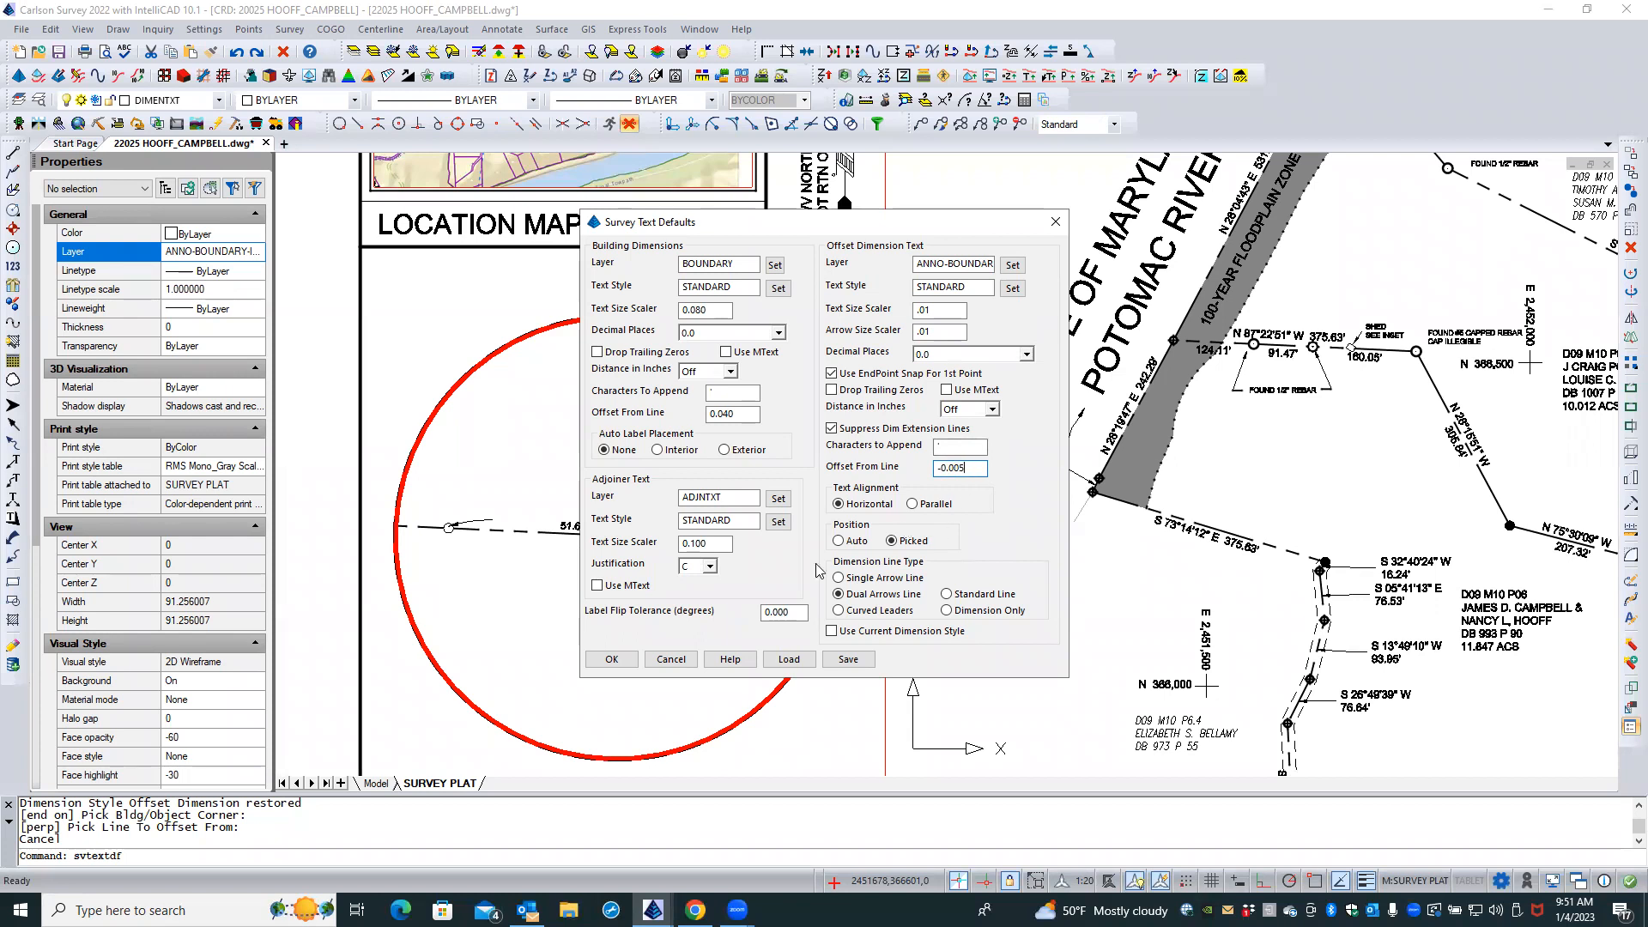
{"action": "left_click", "coordinate": [611, 659]}
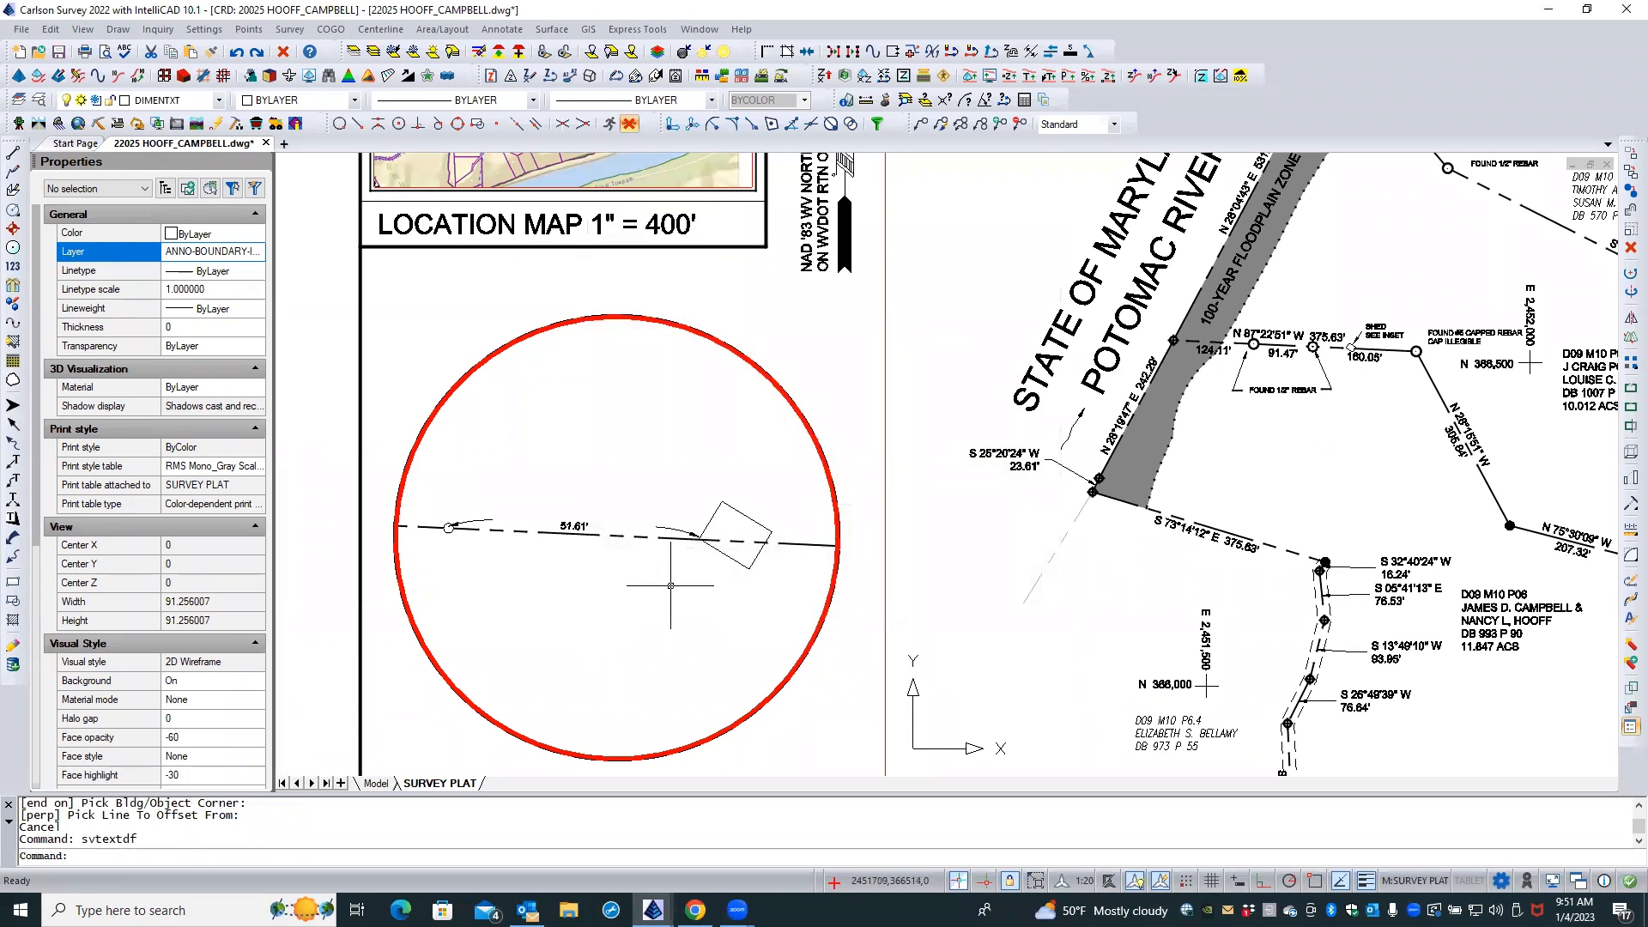
Add an offset dimension from the shed's lower corner perpendicular to the boundary line, placing its dimension line inside the shed's left half
{"action": "left_click", "coordinate": [502, 29]}
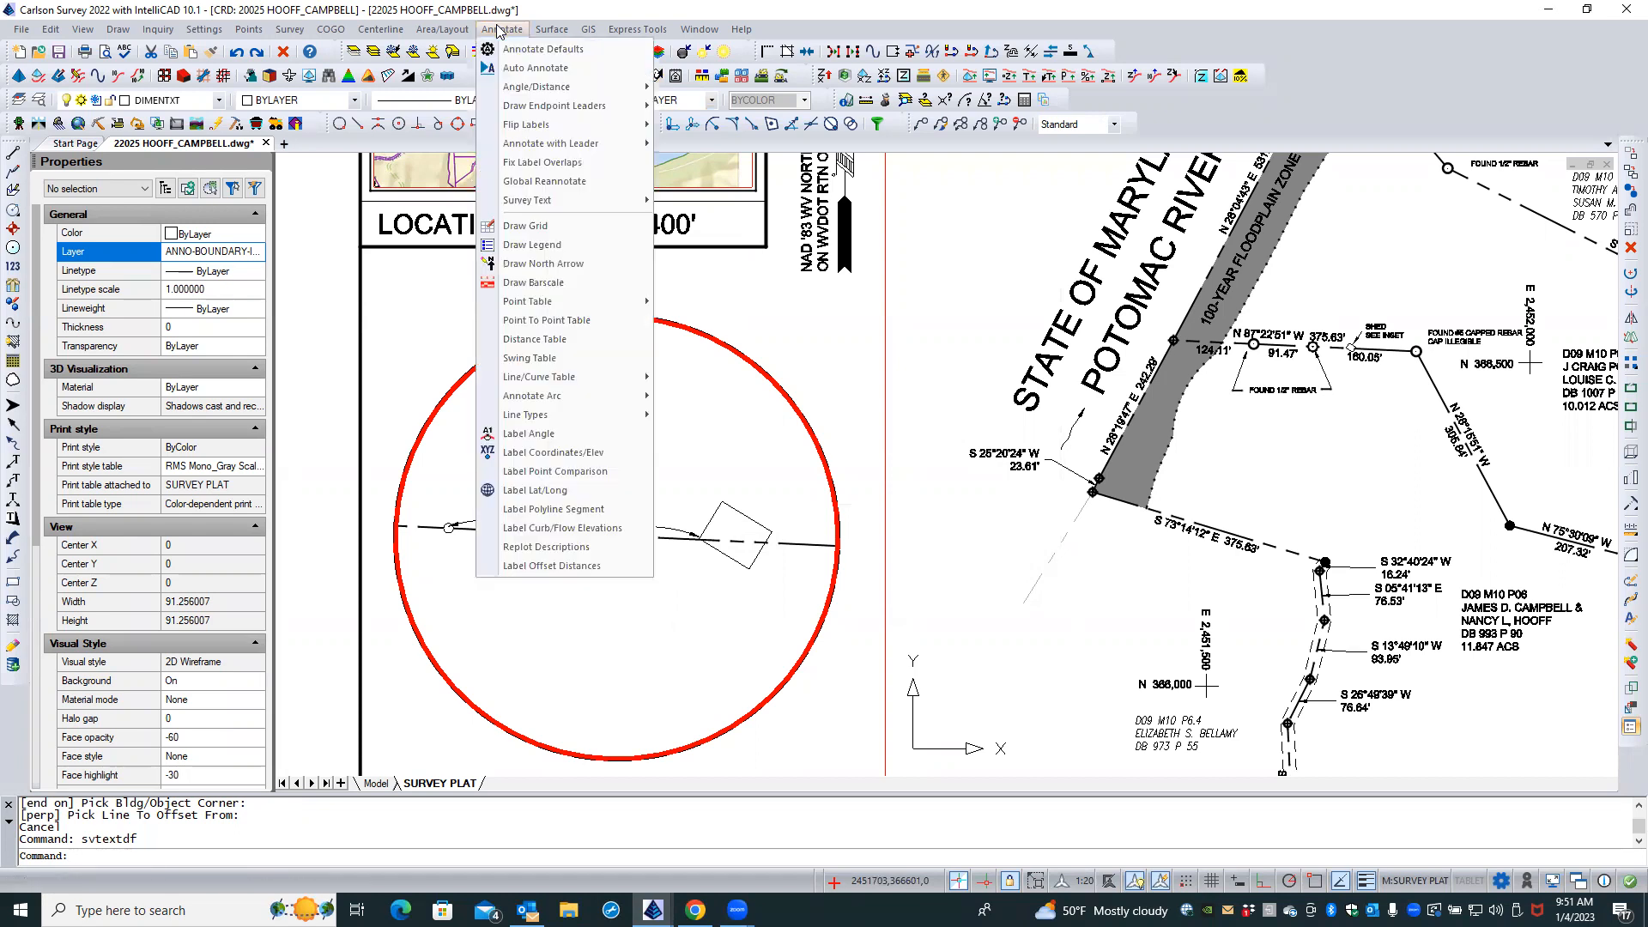
{"action": "mouse_move", "coordinate": [531, 203]}
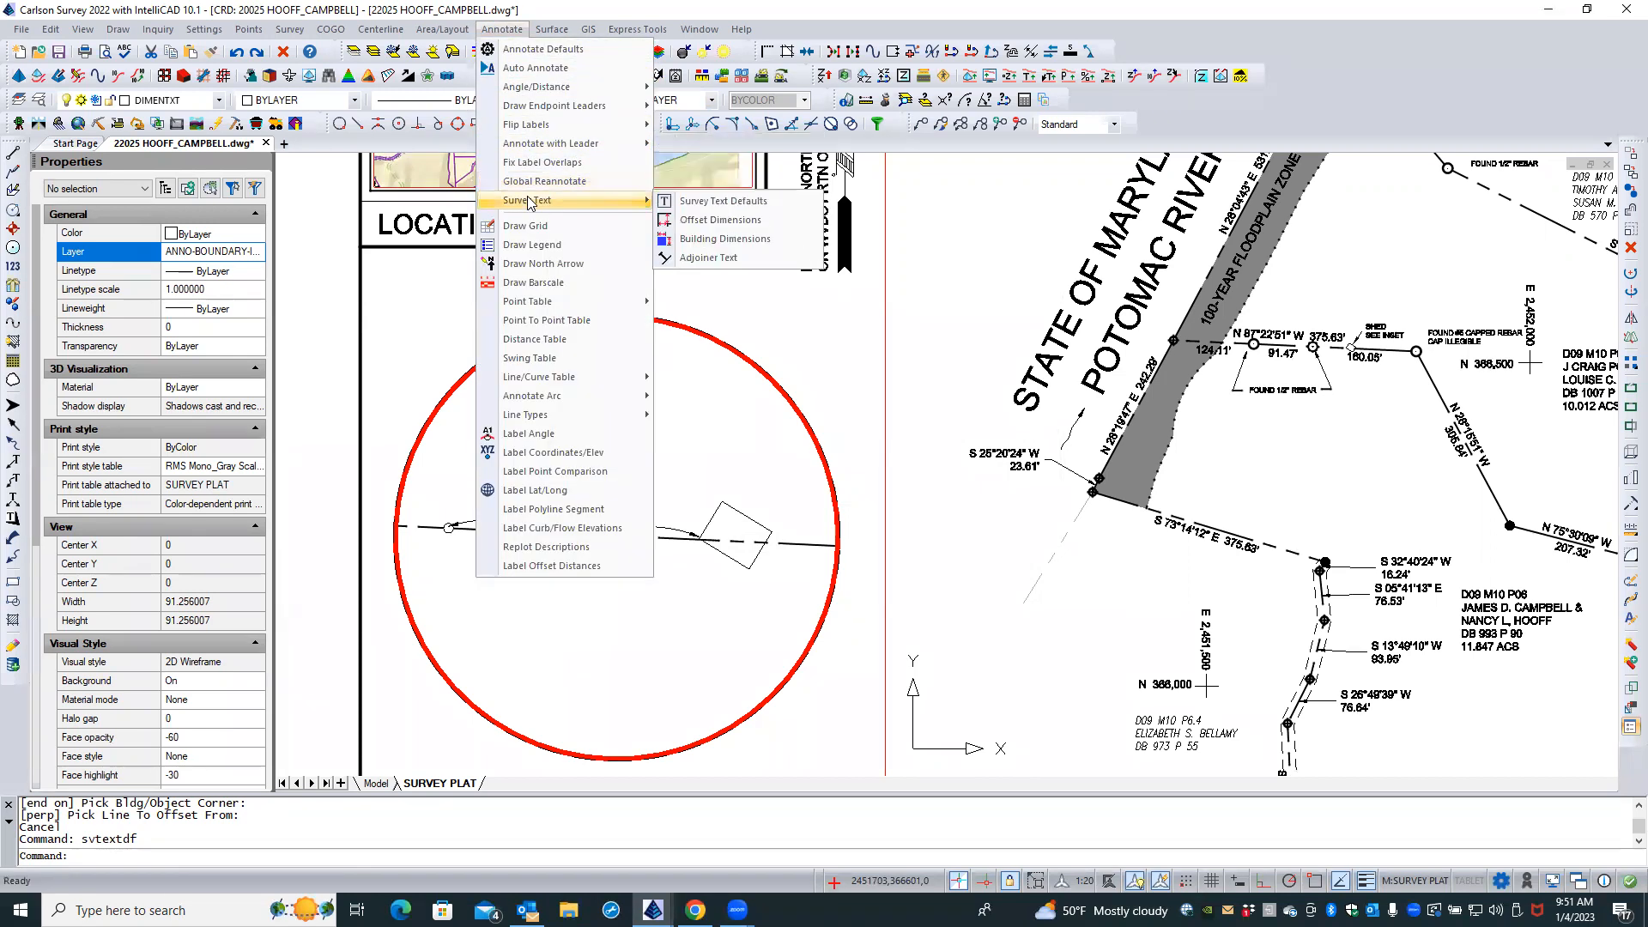
{"action": "left_click", "coordinate": [764, 226]}
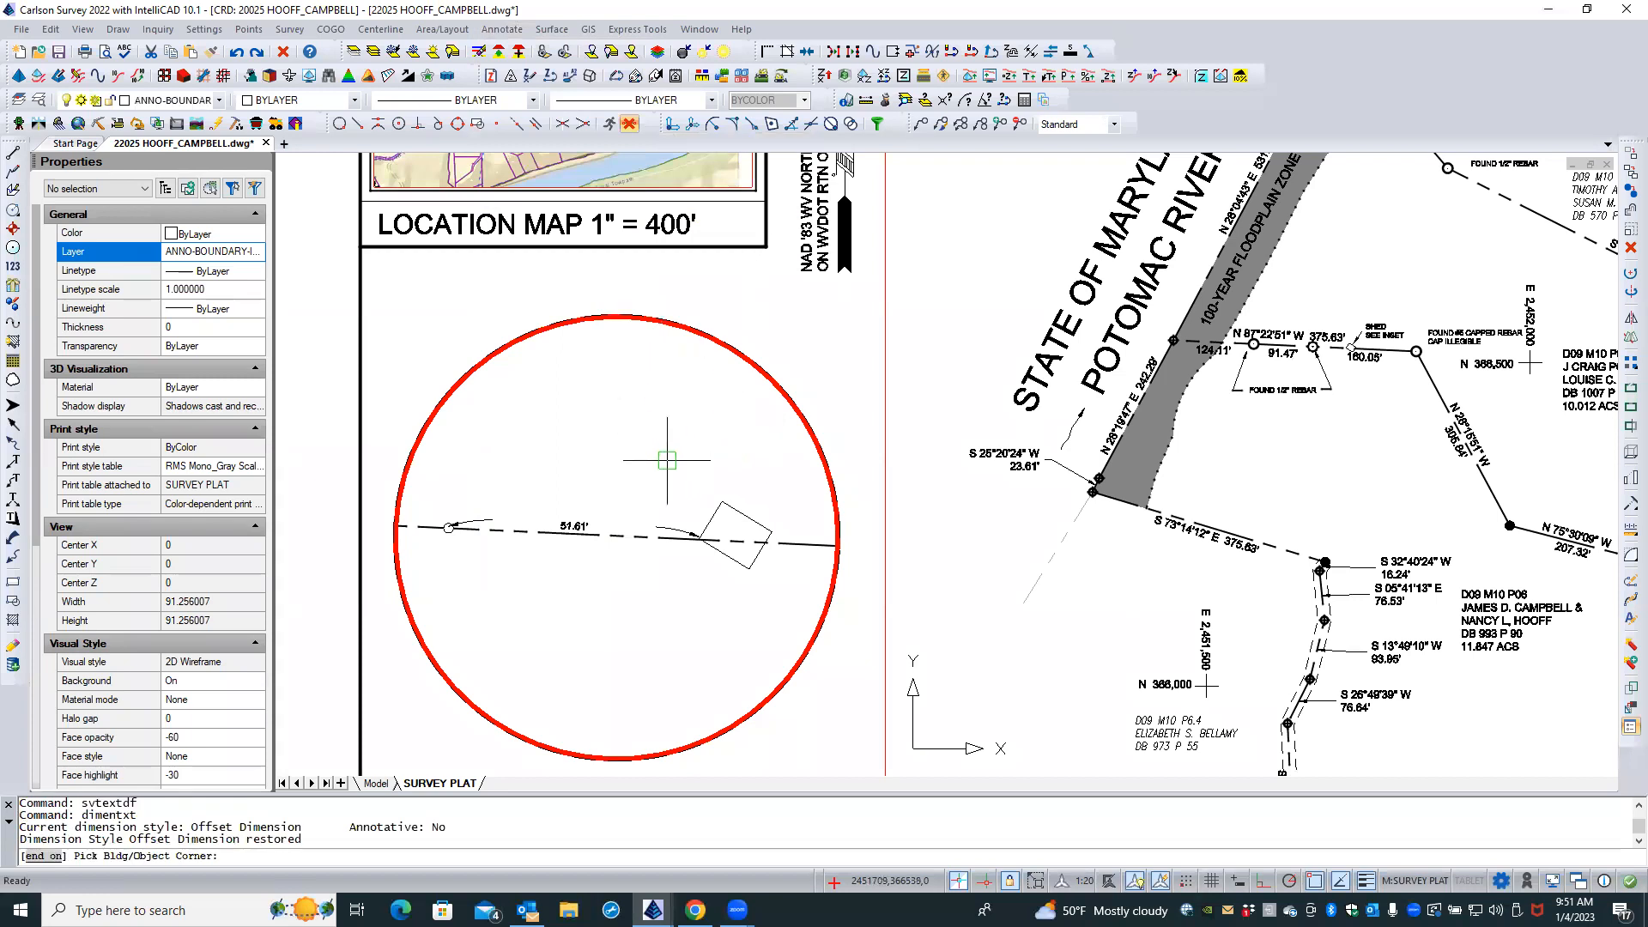
{"action": "left_click", "coordinate": [745, 560]}
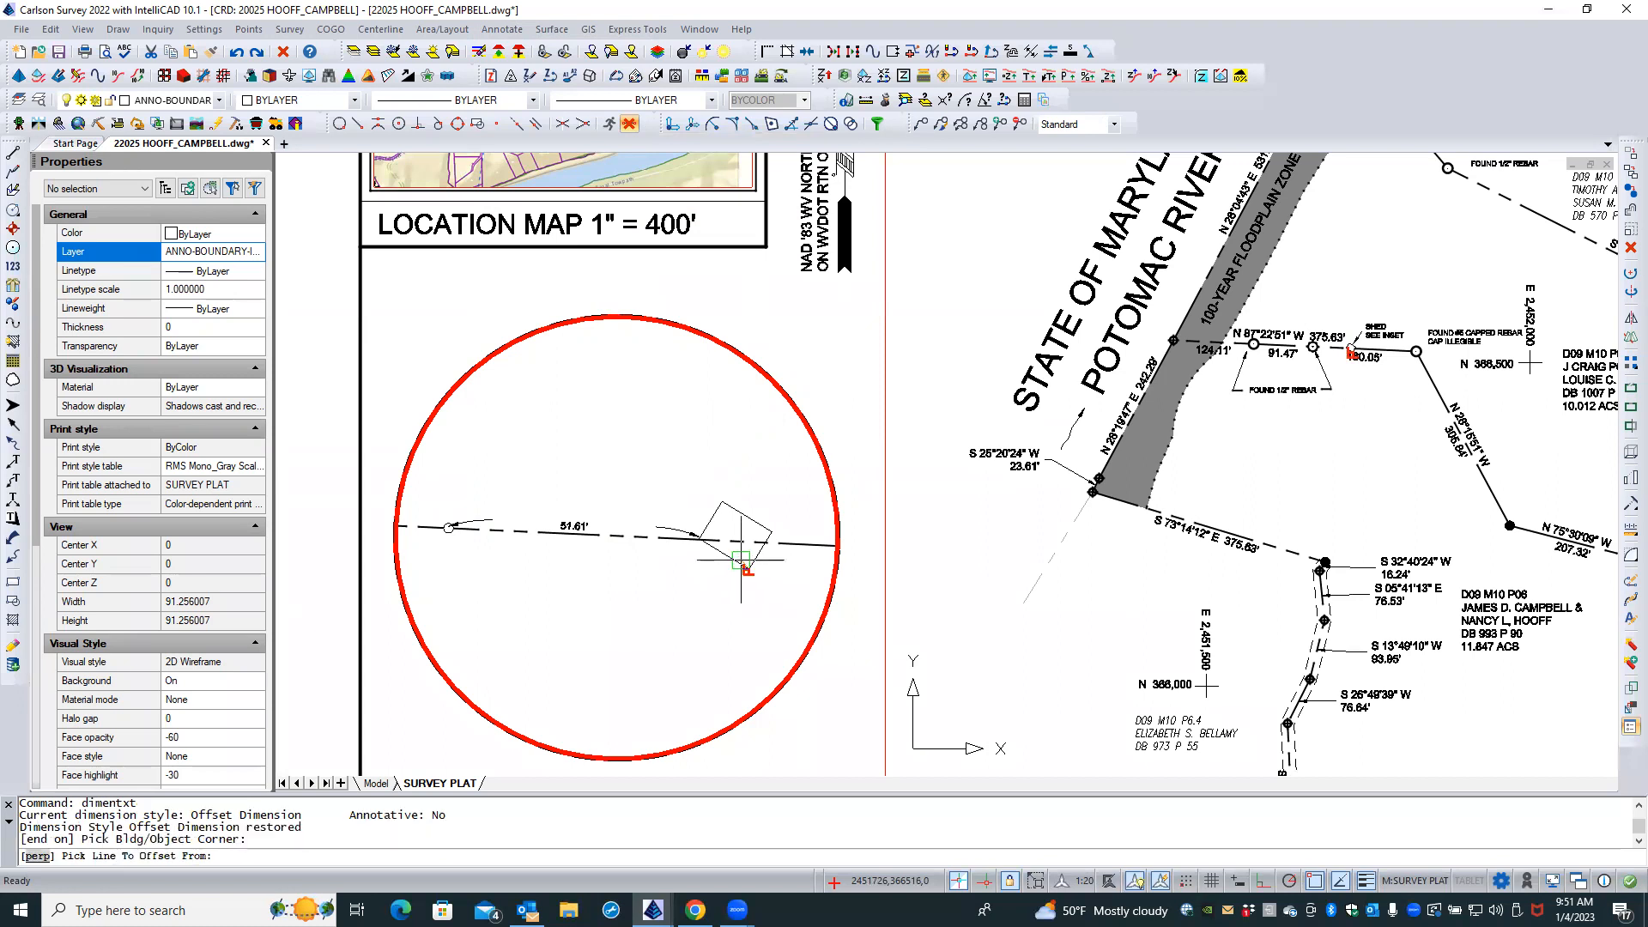
{"action": "left_click", "coordinate": [740, 539]}
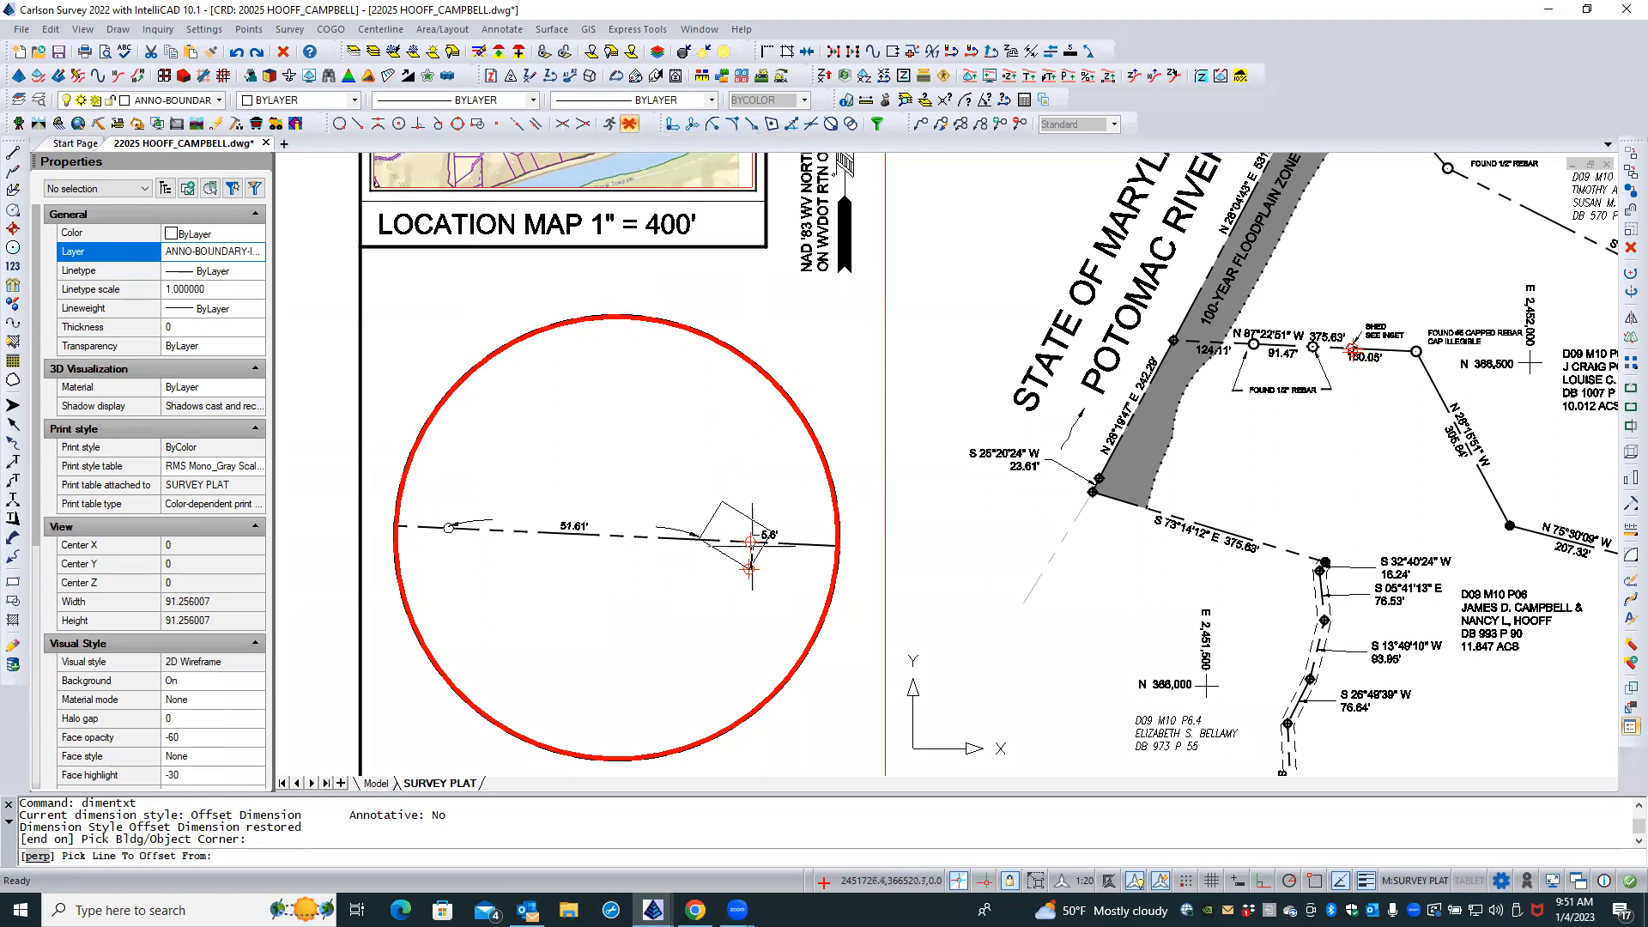
{"action": "scroll", "coordinate": [749, 543], "scroll_direction": "up", "scroll_amount": 4}
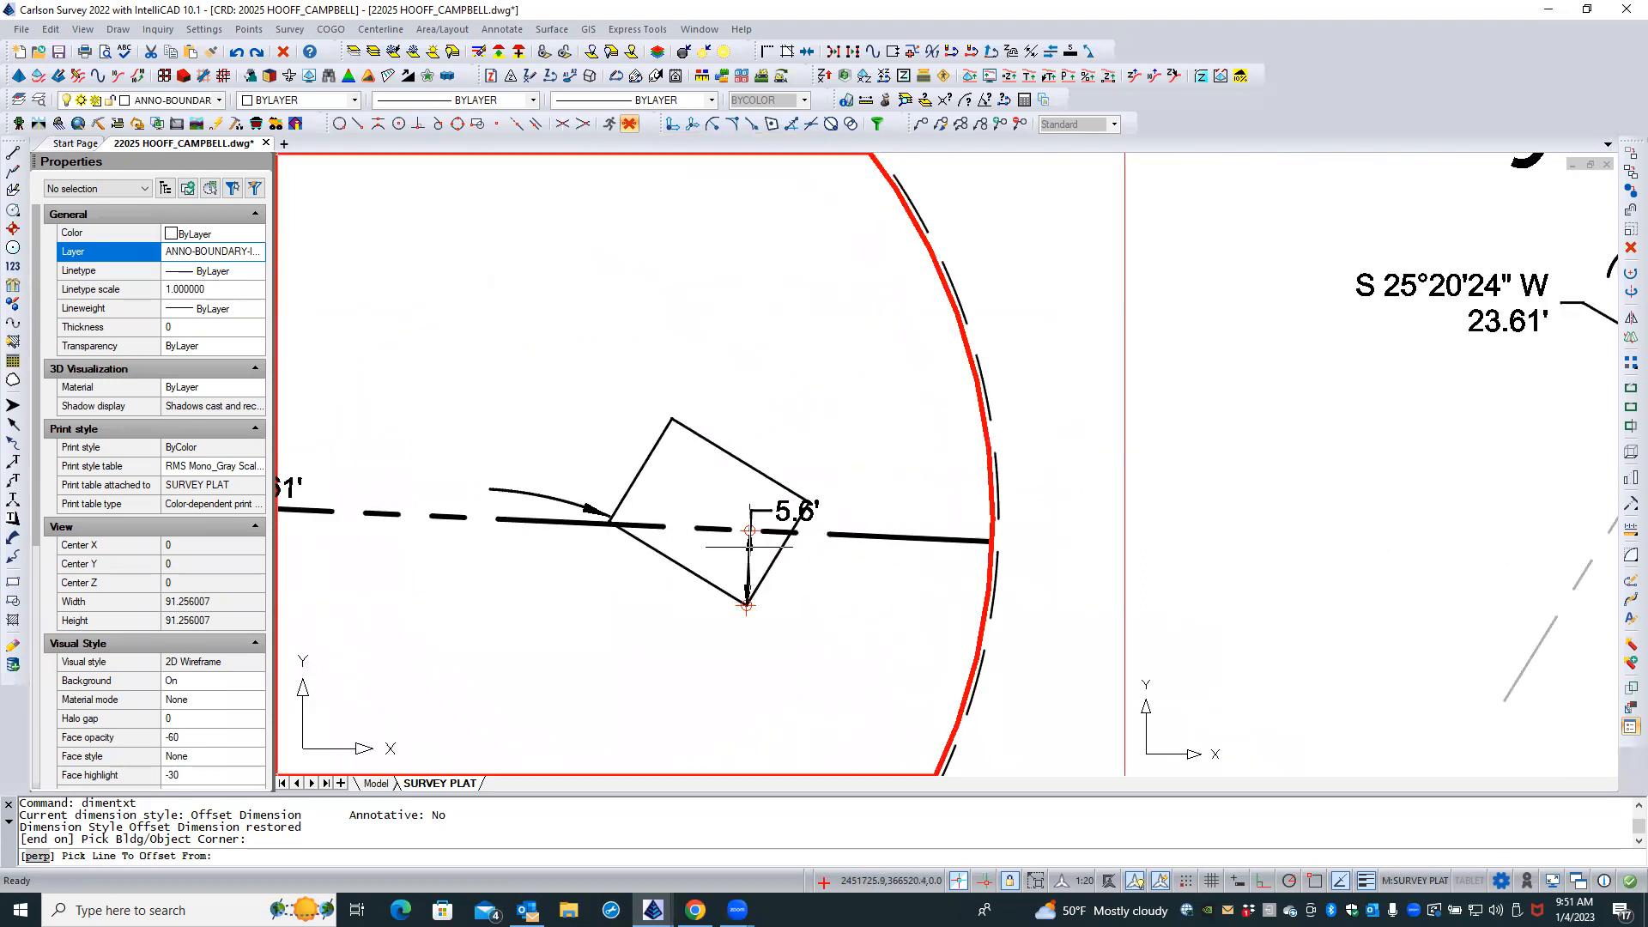
{"action": "scroll", "coordinate": [750, 542], "scroll_direction": "up", "scroll_amount": 3}
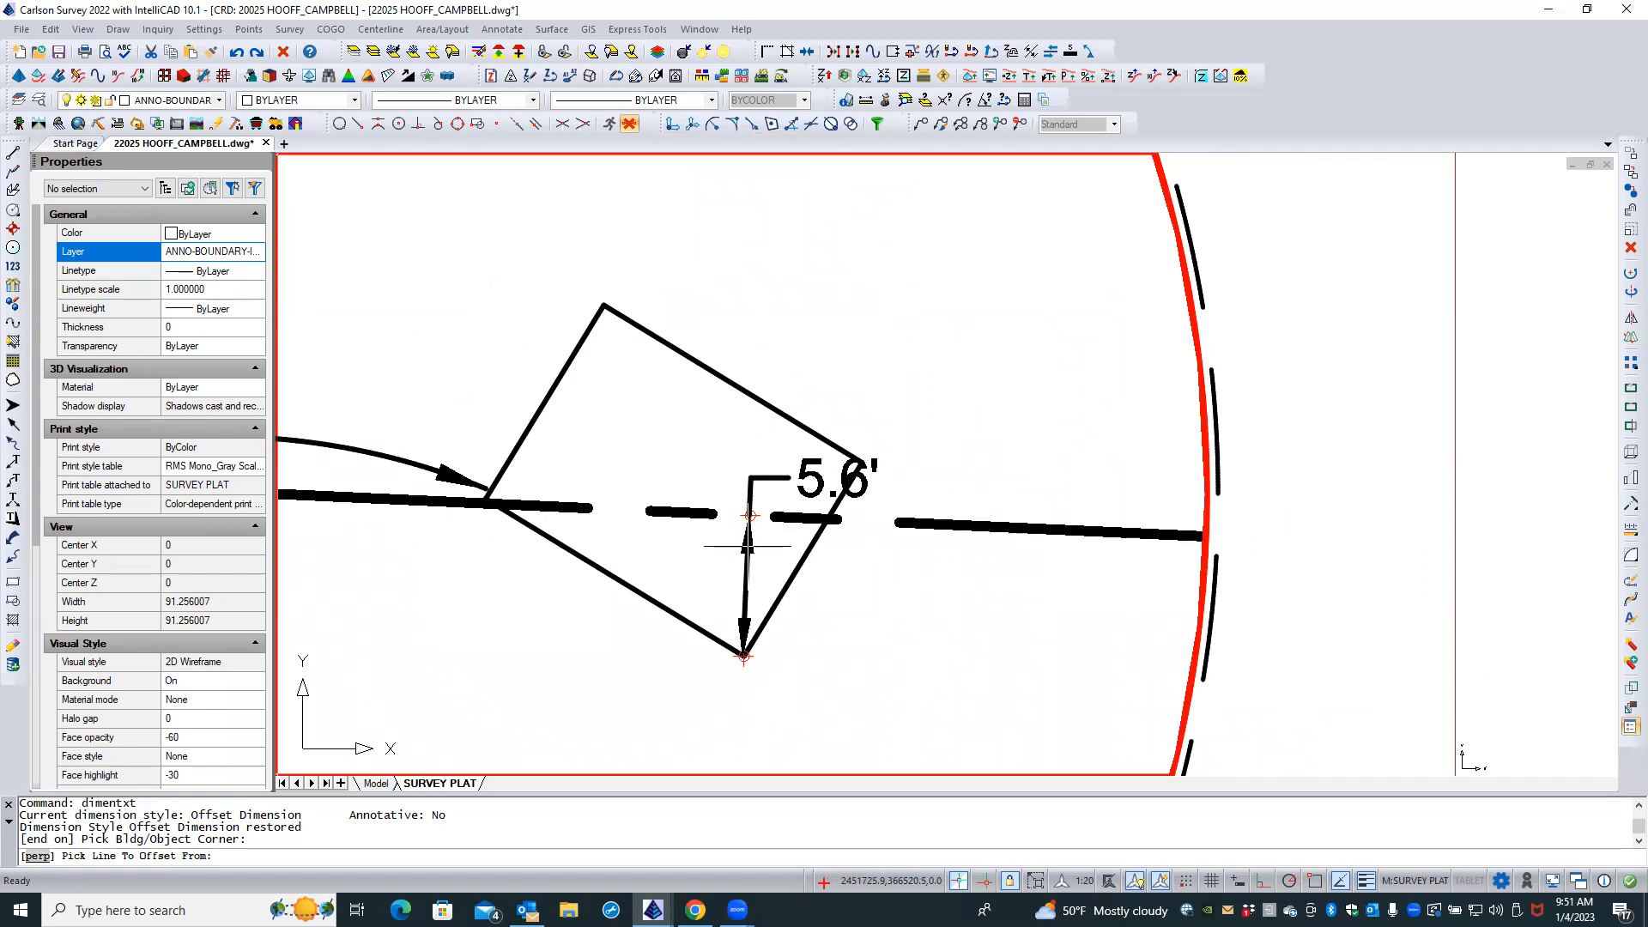
{"action": "scroll", "coordinate": [748, 544], "scroll_direction": "up", "scroll_amount": 2}
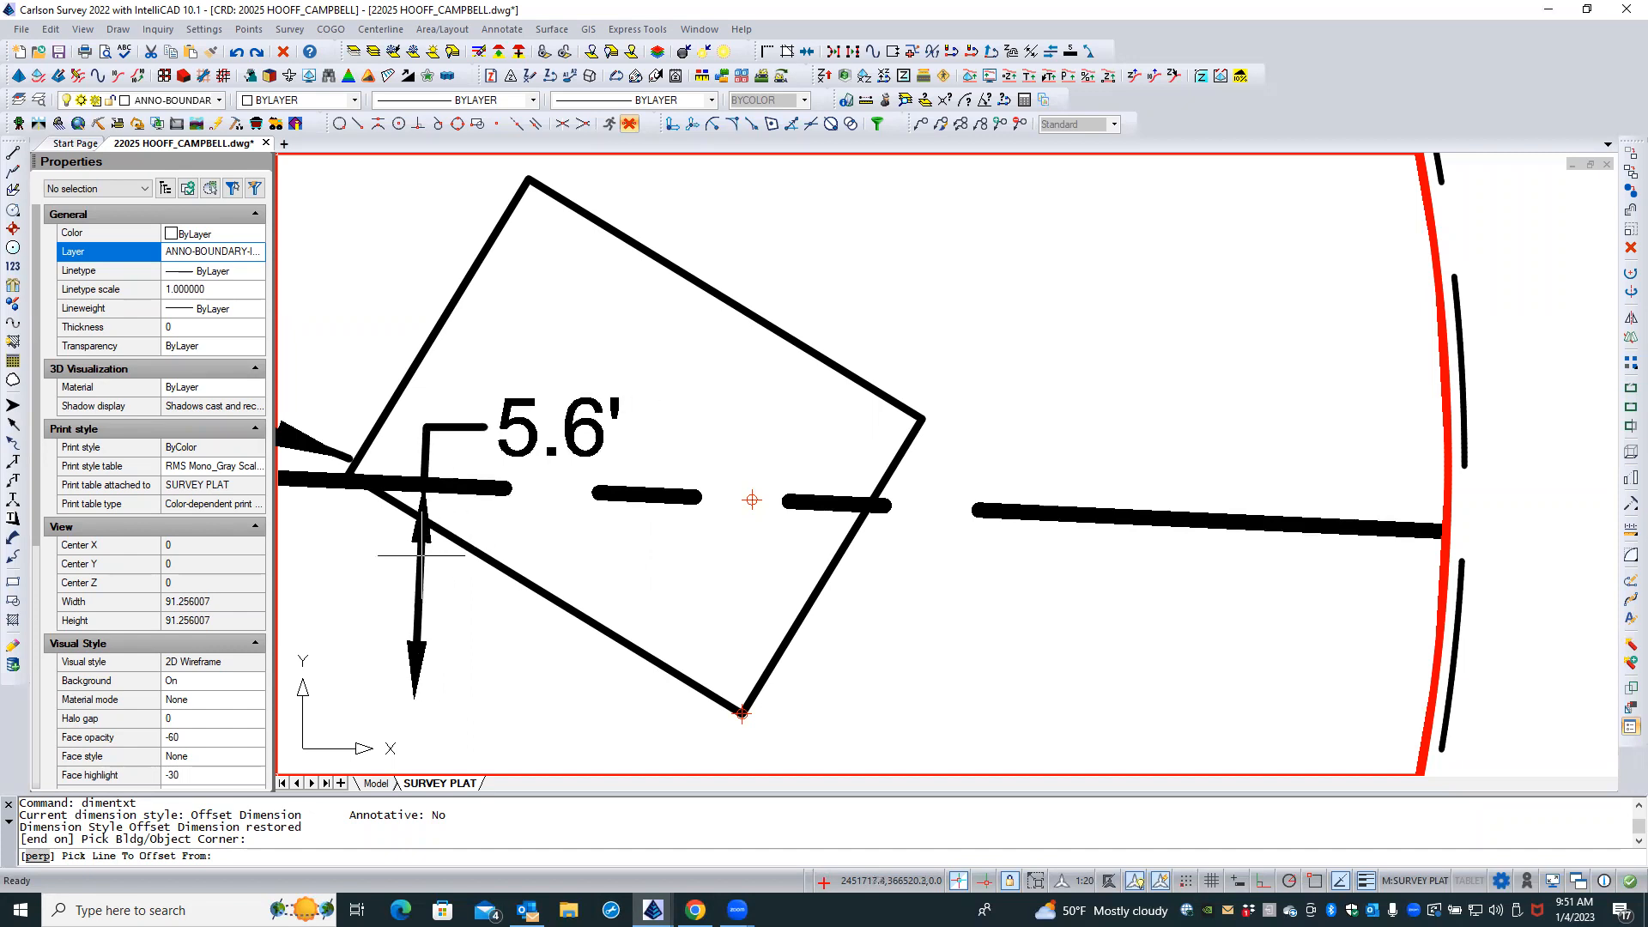
{"action": "left_click", "coordinate": [608, 571]}
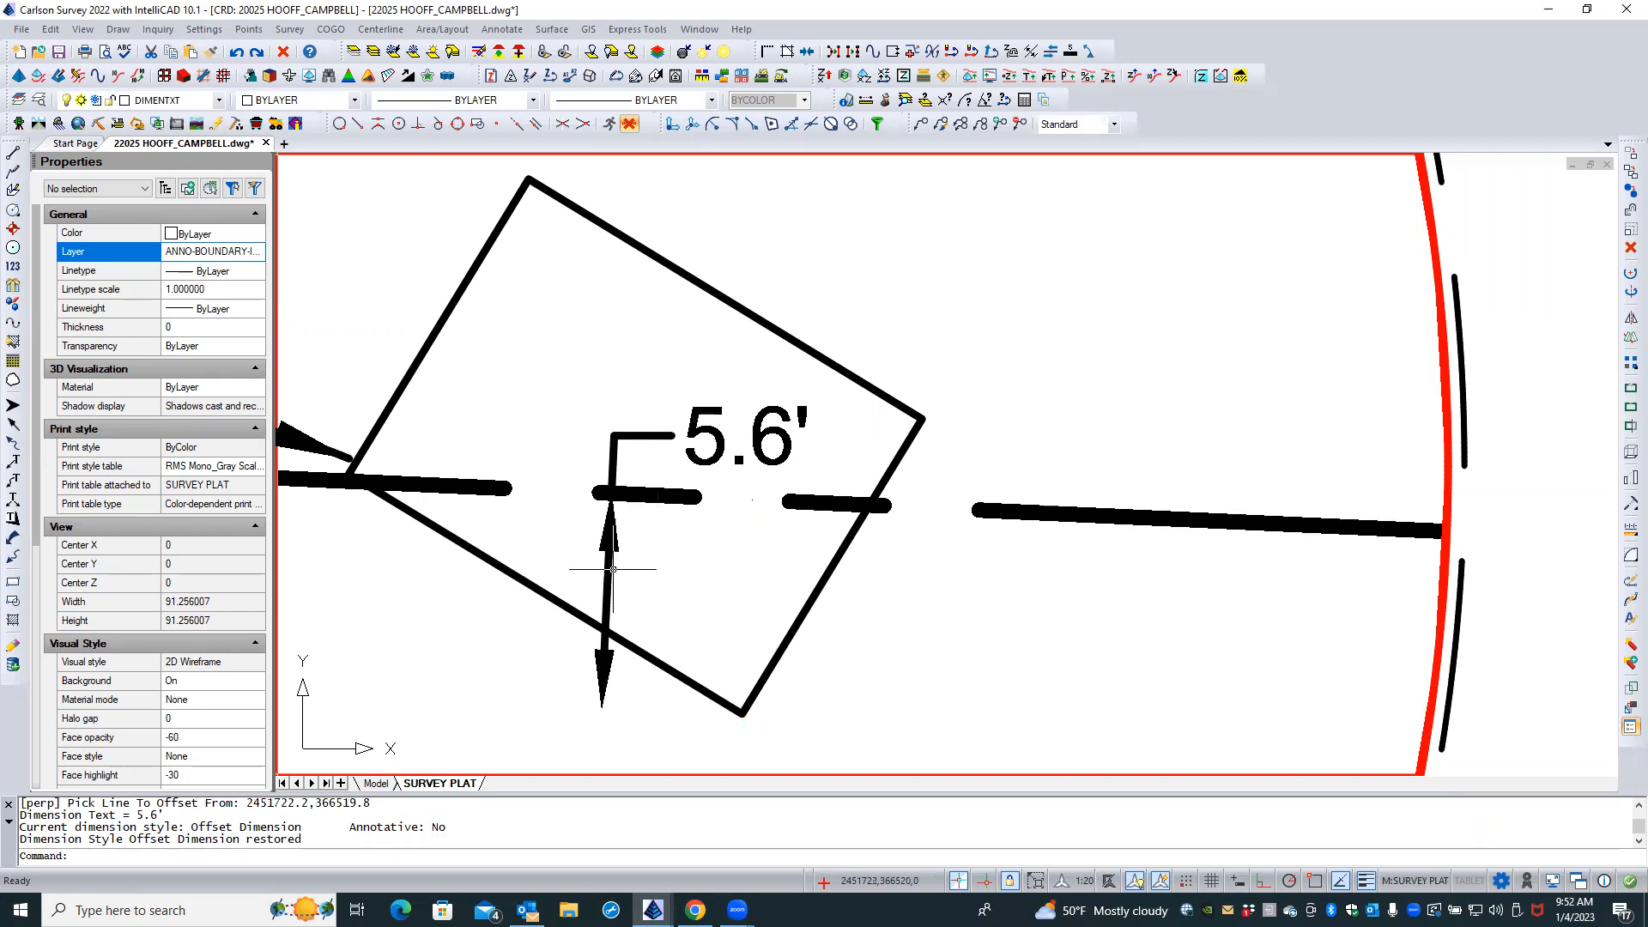
Examine the new offset dimension's object type and properties
{"action": "left_click", "coordinate": [609, 572]}
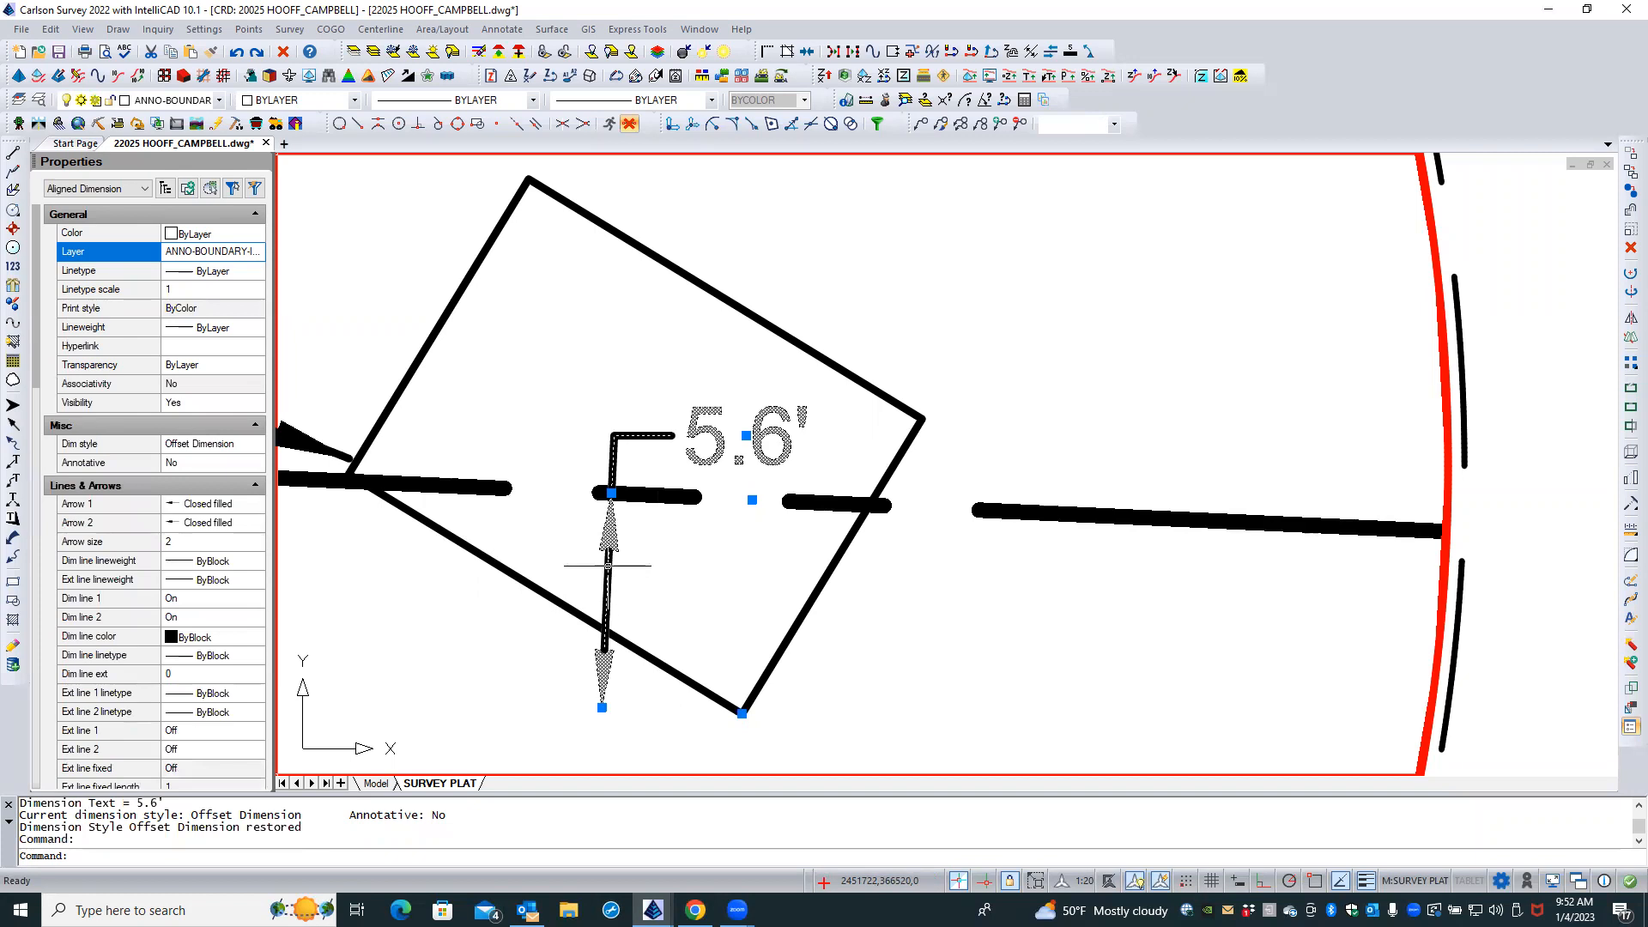
{"action": "scroll", "coordinate": [699, 526], "scroll_direction": "down", "scroll_amount": 2}
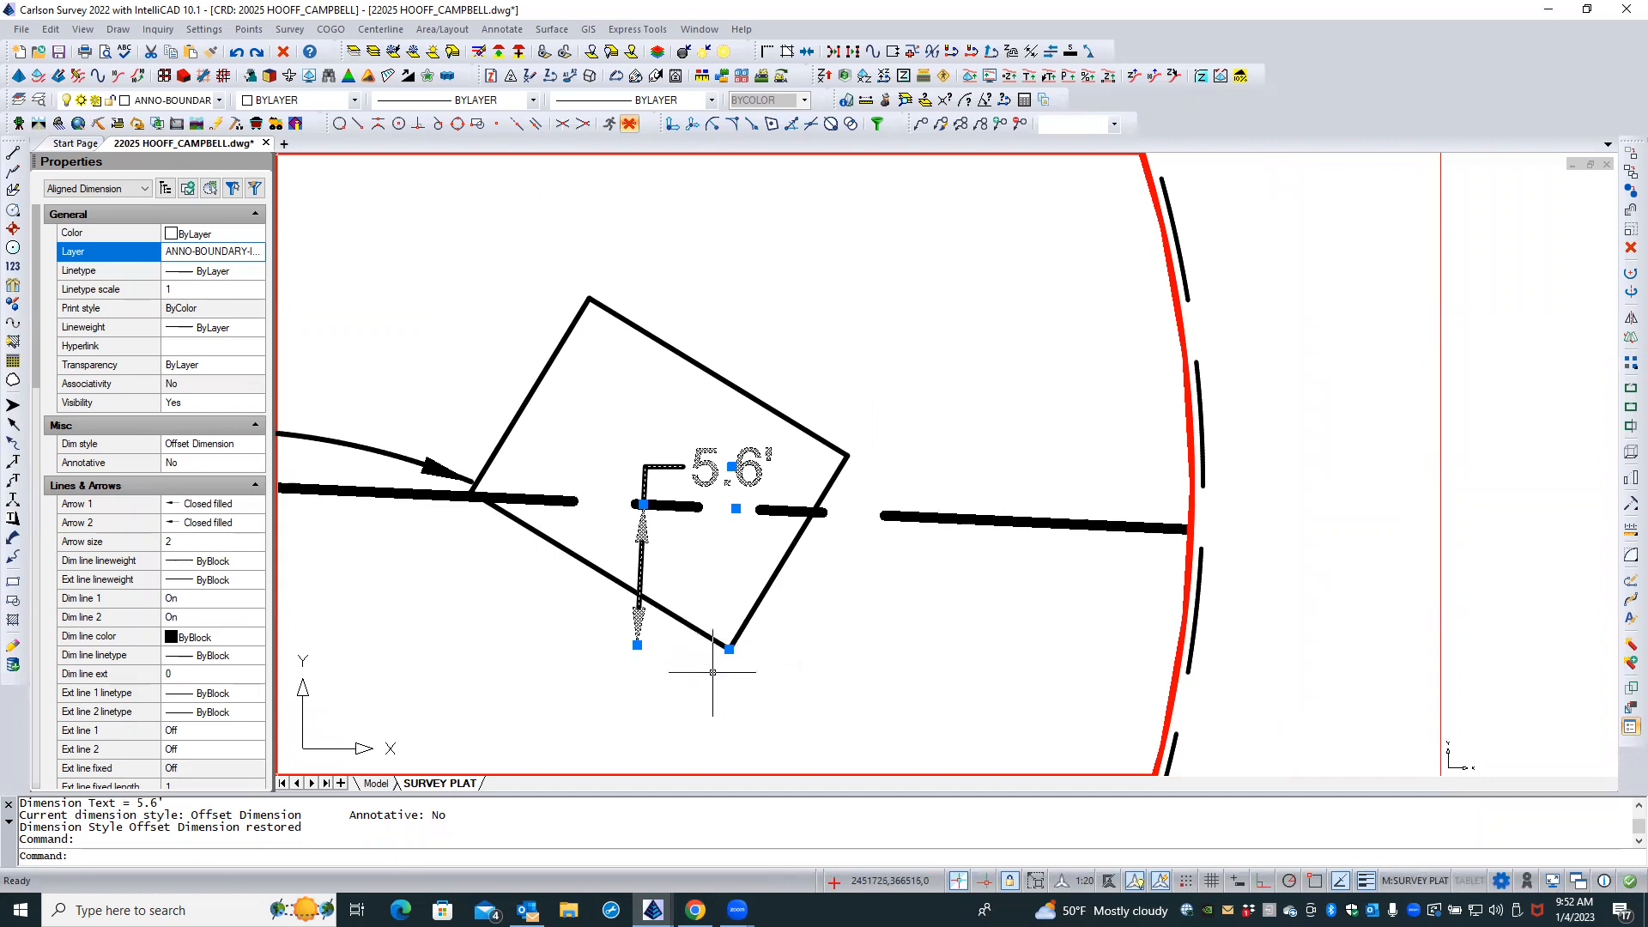
{"action": "key", "text": "Escape"}
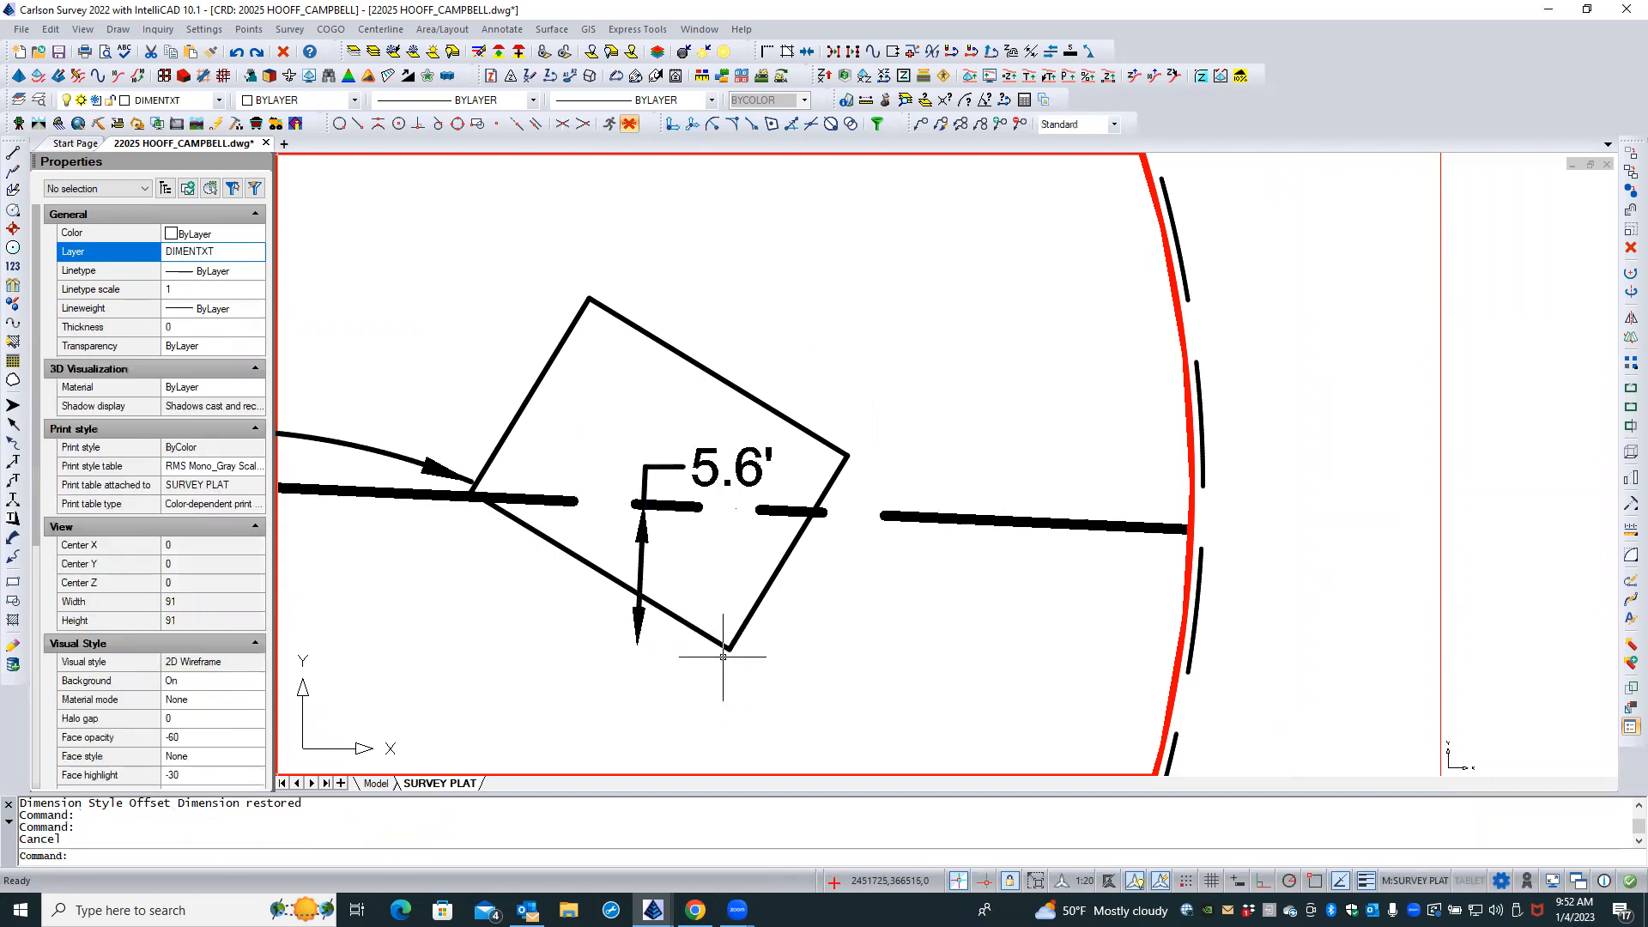
{"action": "scroll", "coordinate": [691, 570], "scroll_direction": "down", "scroll_amount": 1}
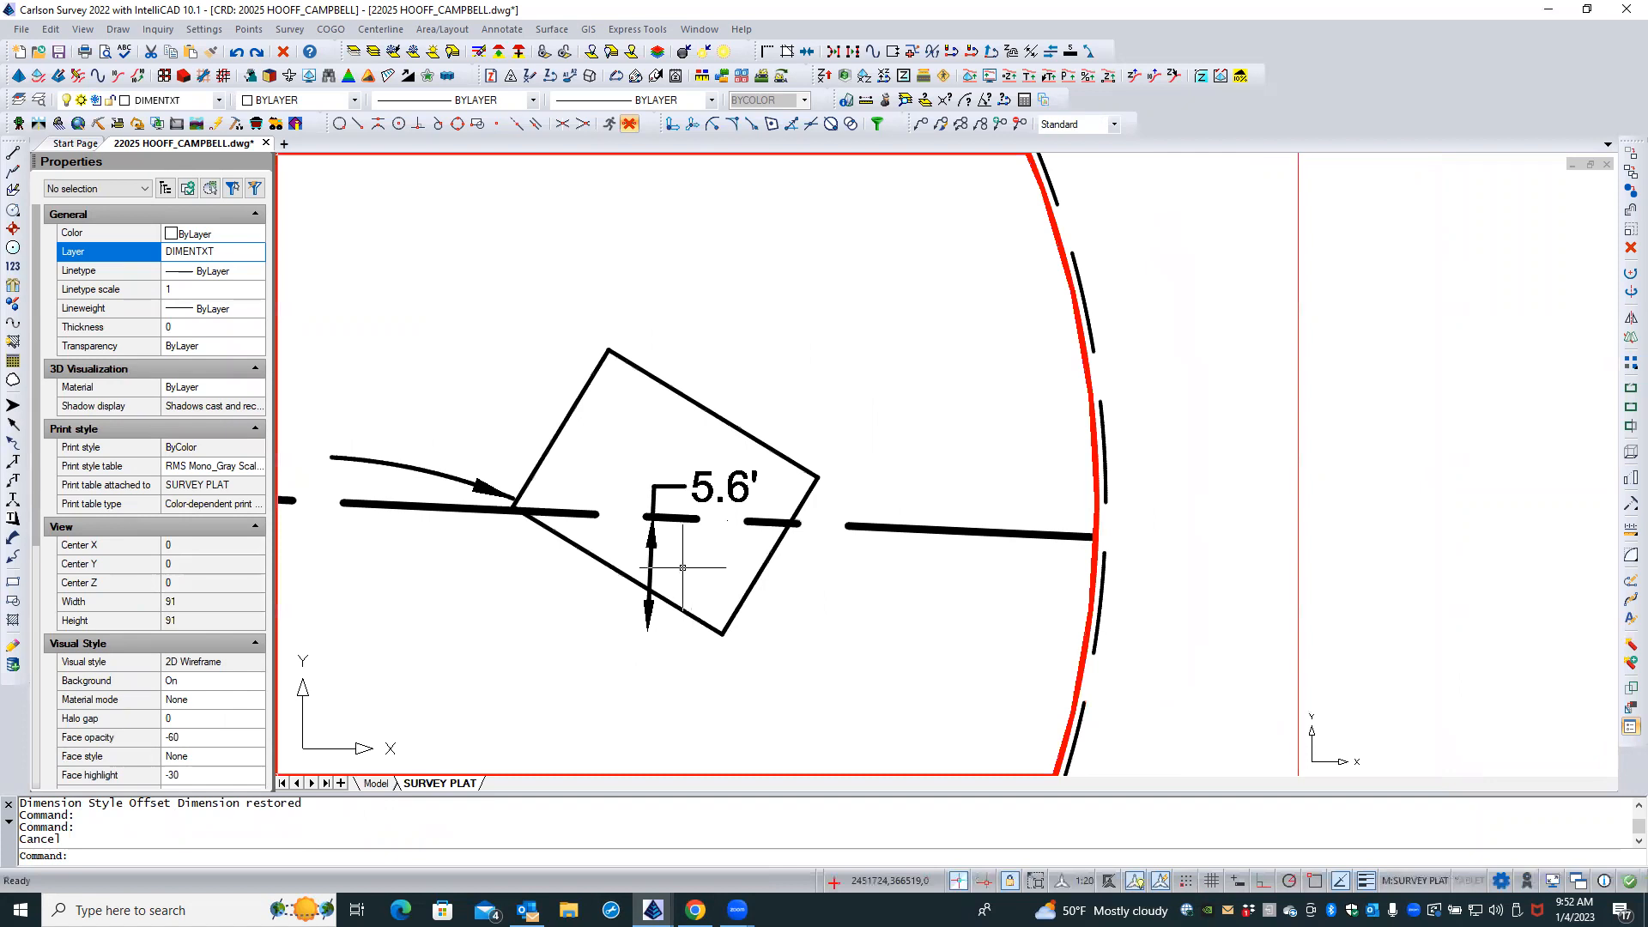
{"action": "left_click", "coordinate": [651, 565]}
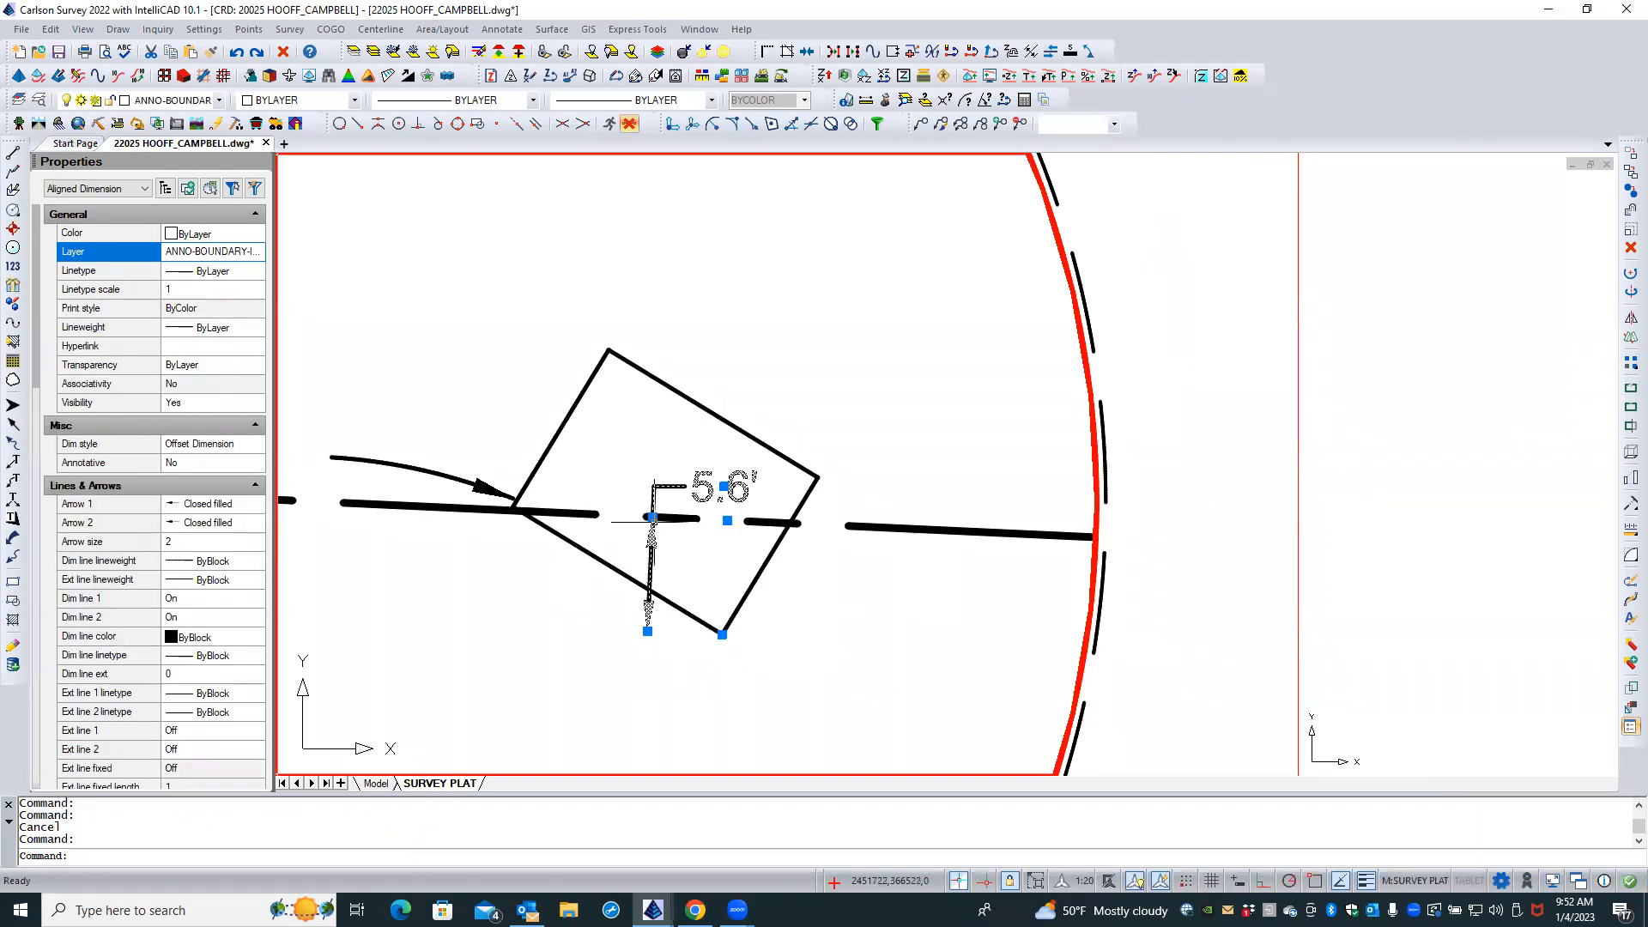
{"action": "left_click", "coordinate": [101, 189]}
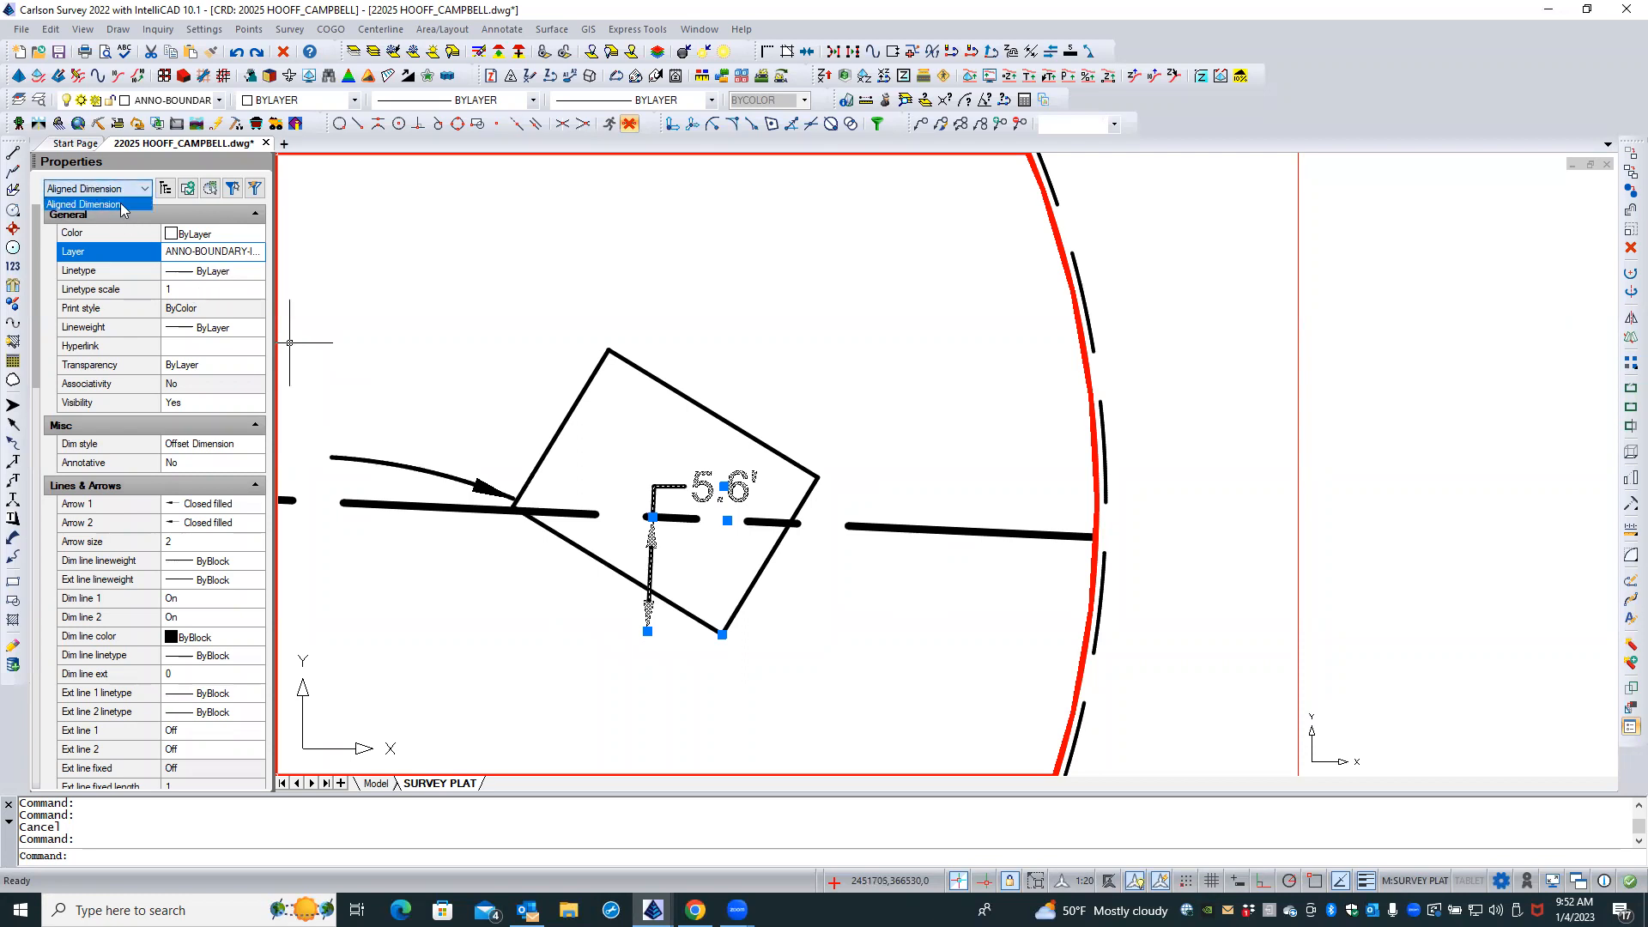
{"action": "left_click", "coordinate": [478, 352]}
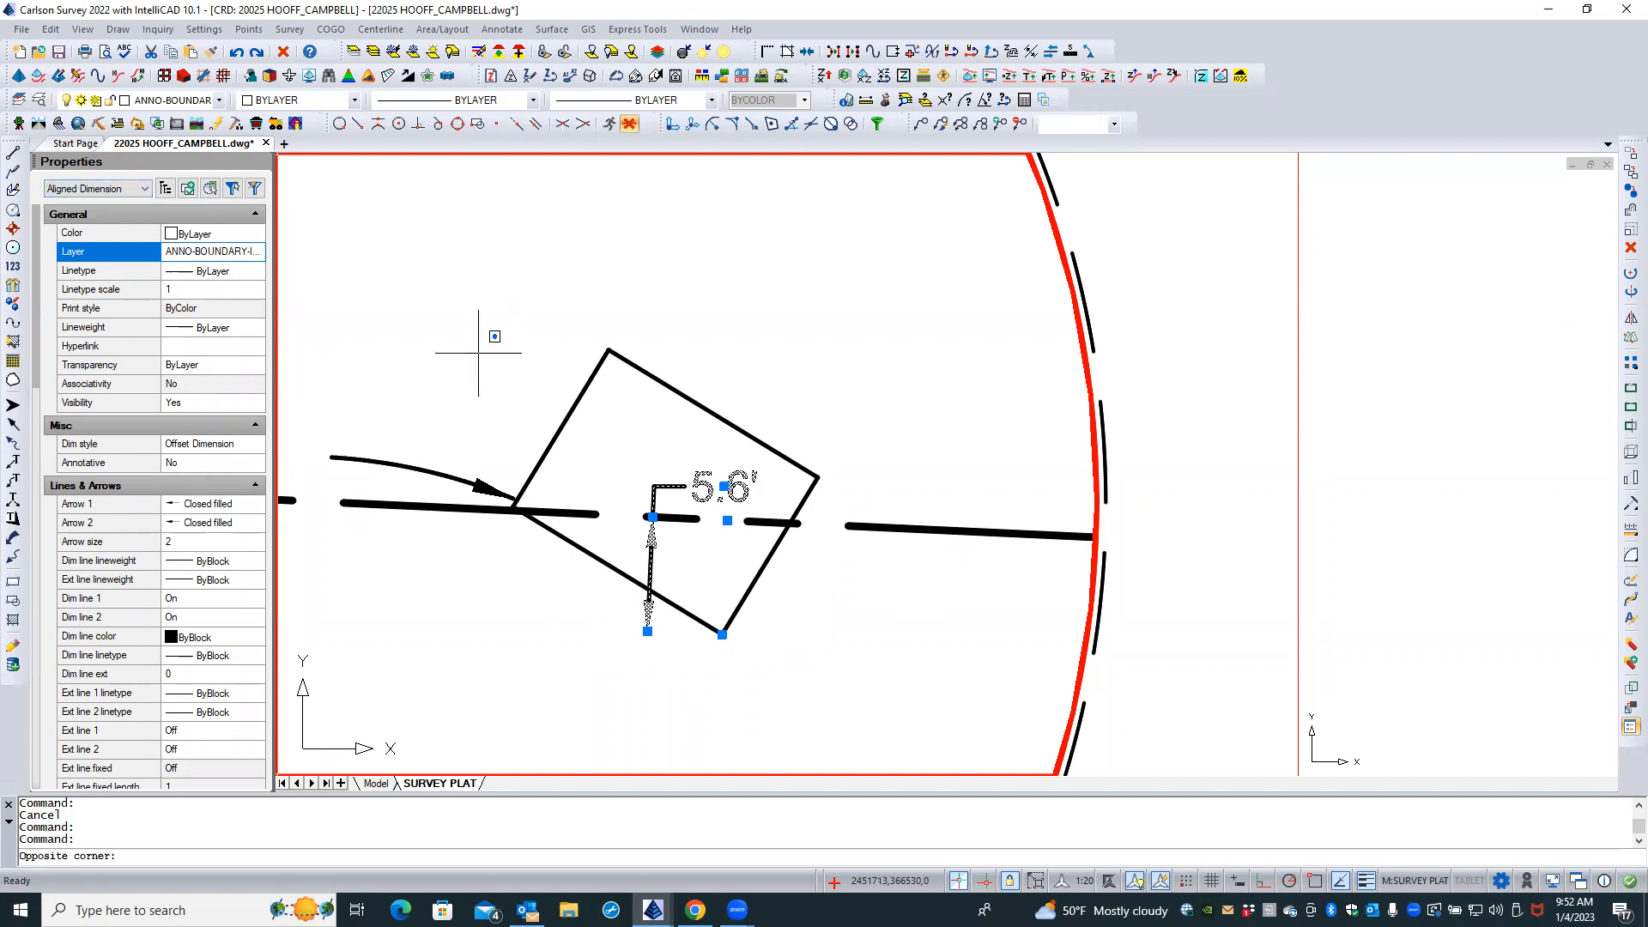
{"action": "key", "text": "Escape"}
{"action": "key", "text": "Escape"}
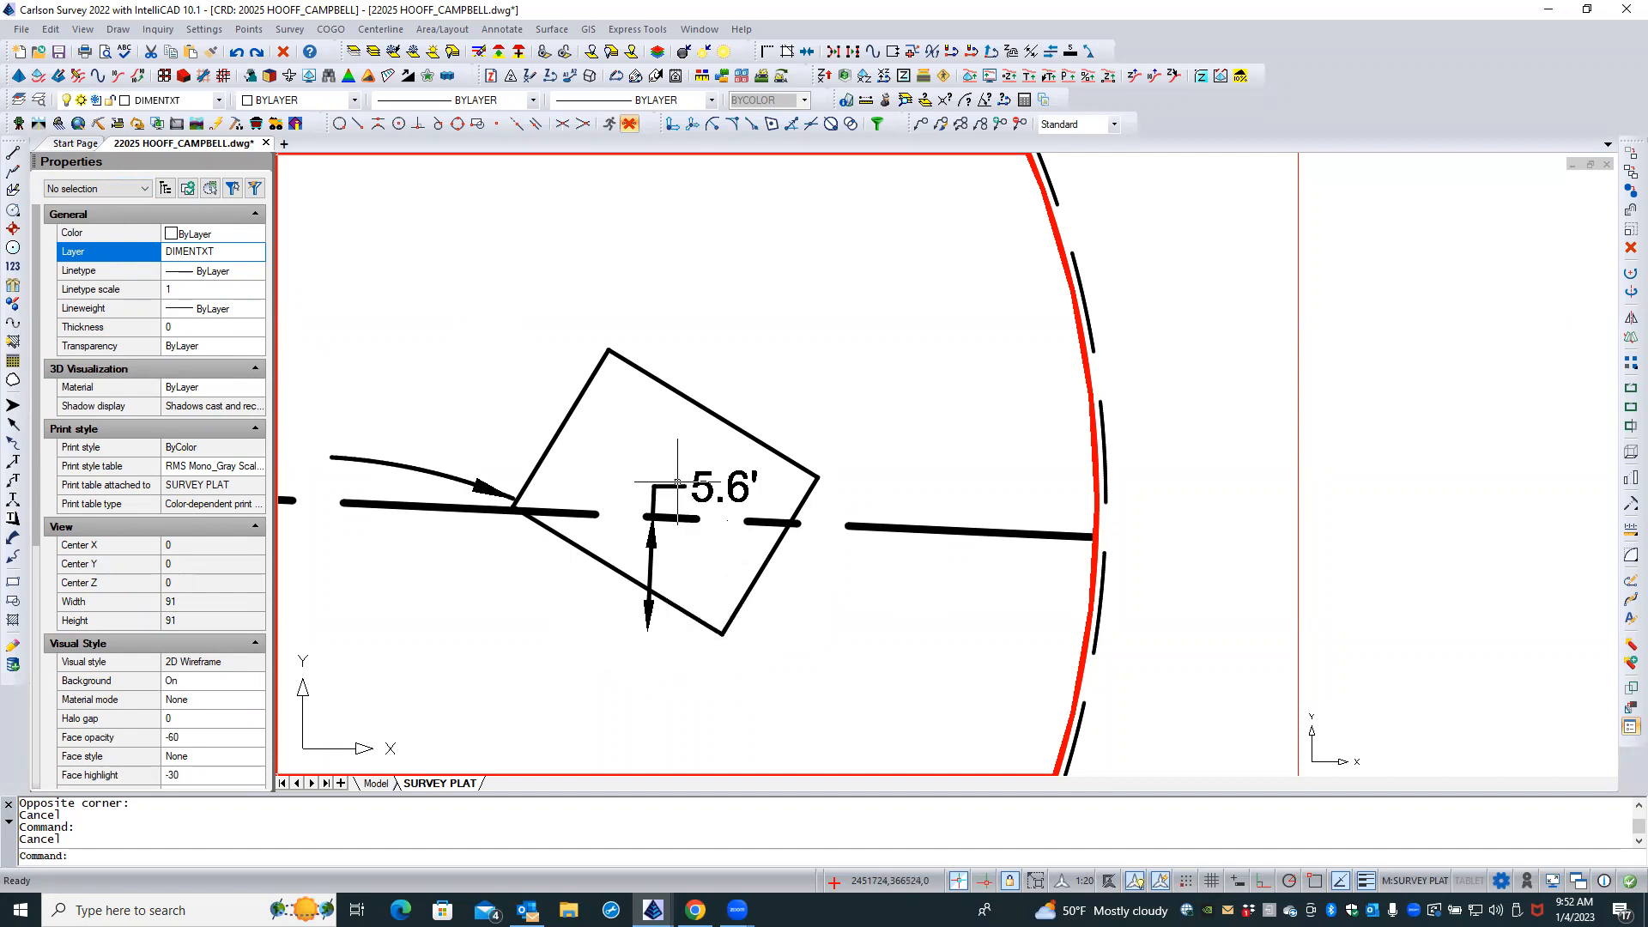
{"action": "left_click", "coordinate": [712, 520]}
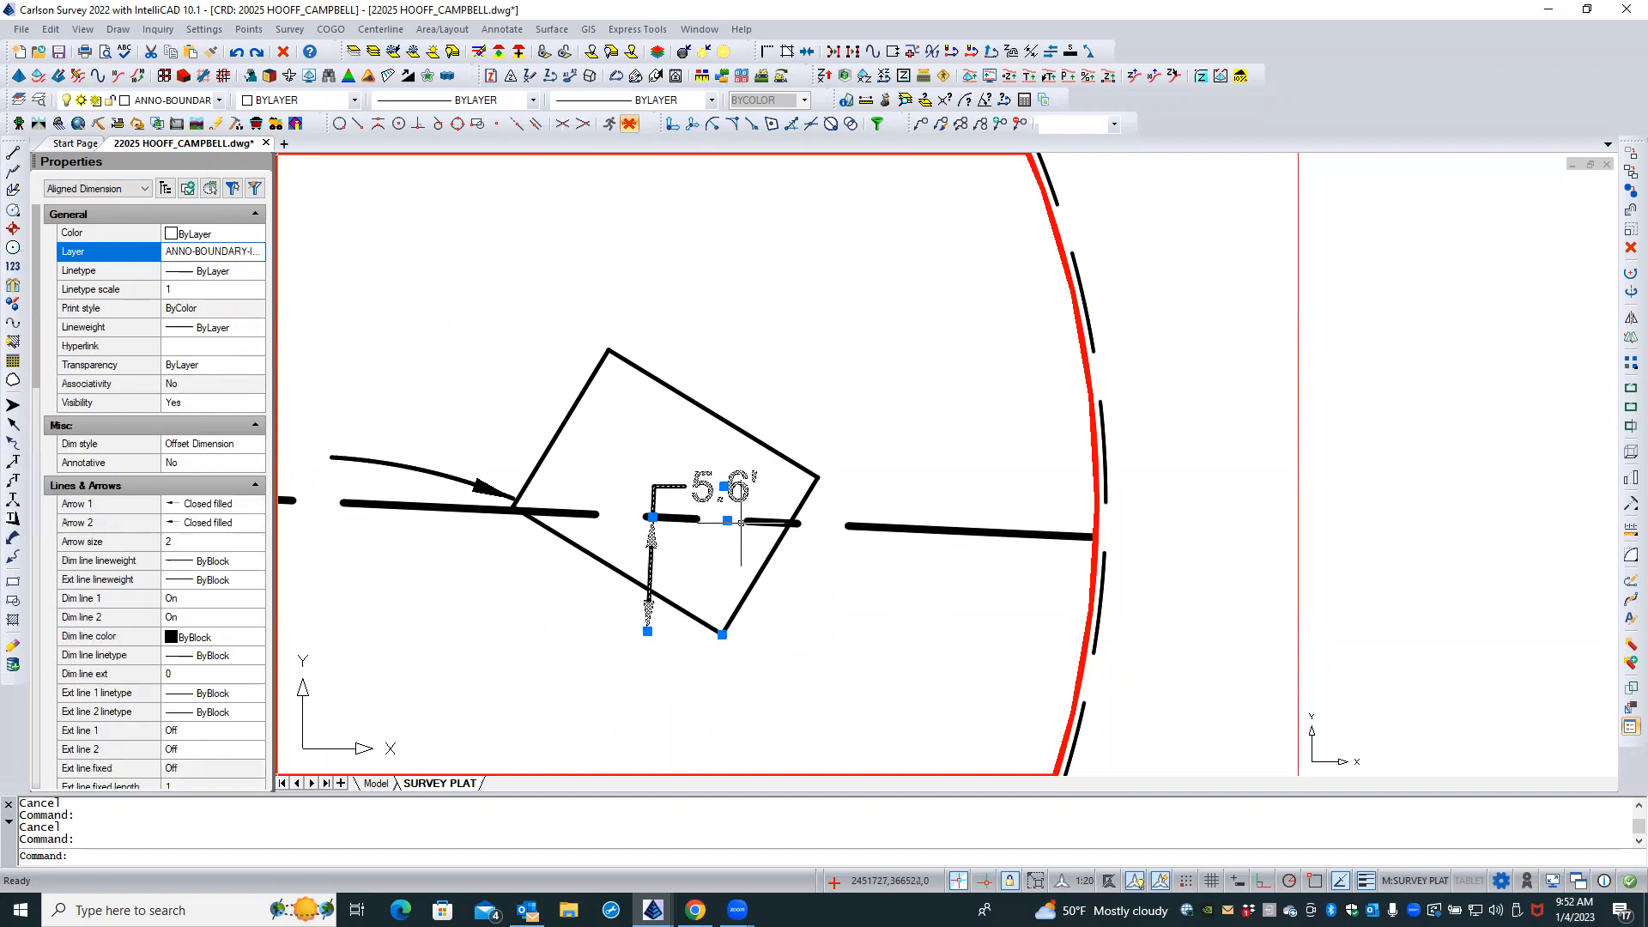
{"action": "left_click", "coordinate": [724, 487]}
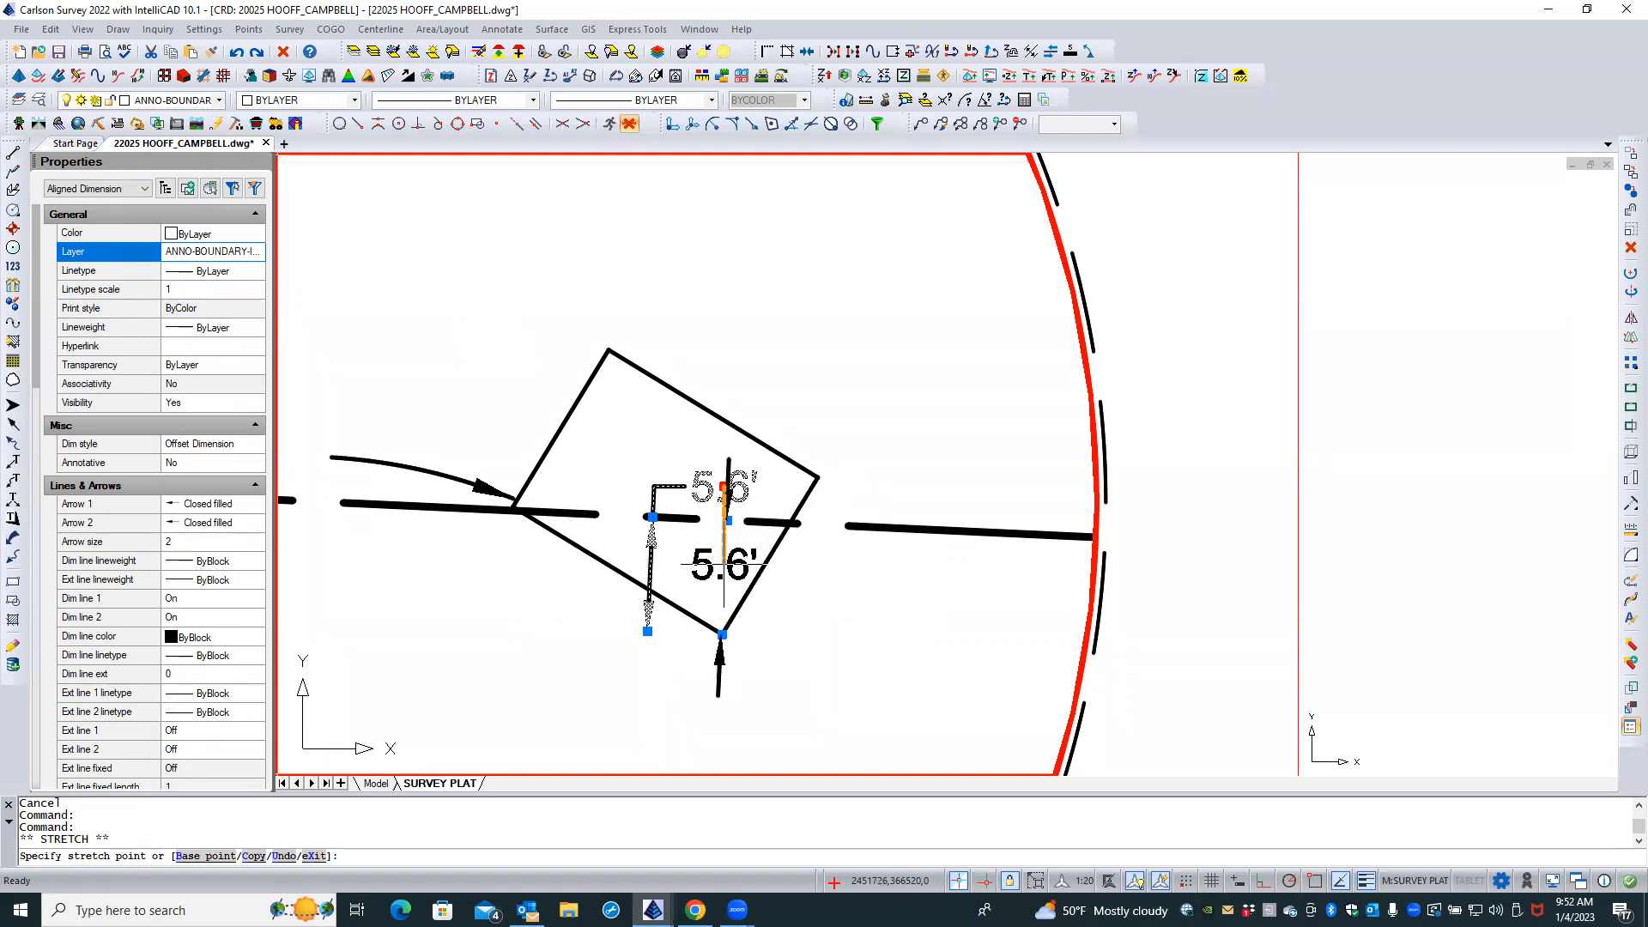
{"action": "key", "text": "Escape"}
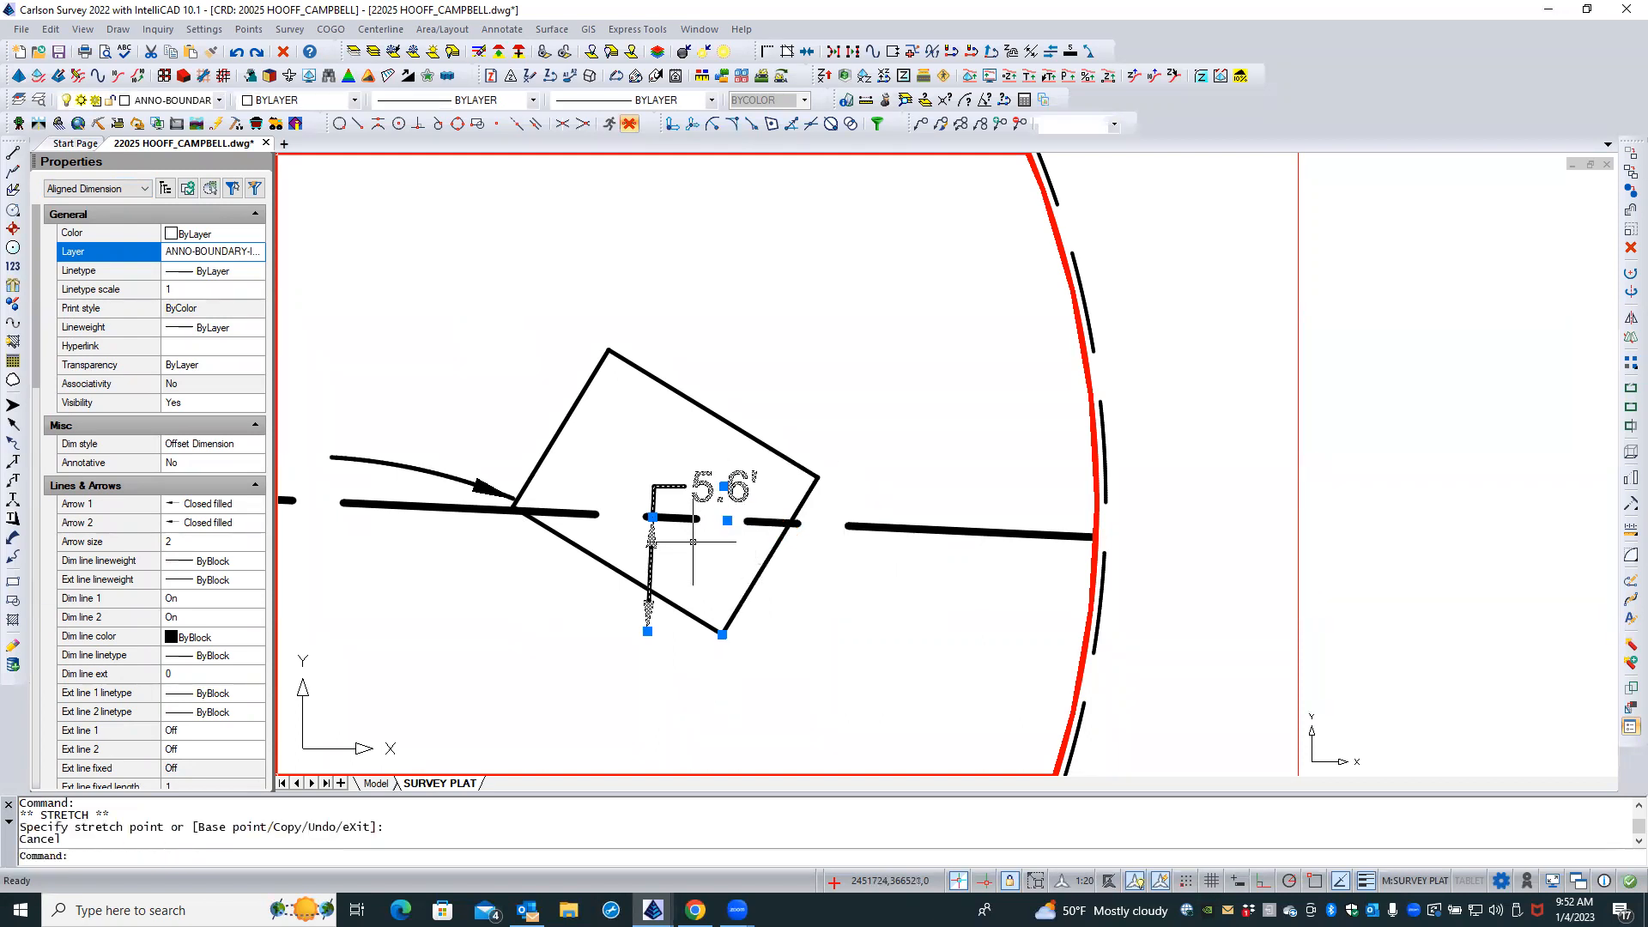
{"action": "key", "text": "Escape"}
Turn on the first extension line of the shed's offset dimension
{"action": "left_click", "coordinate": [681, 480]}
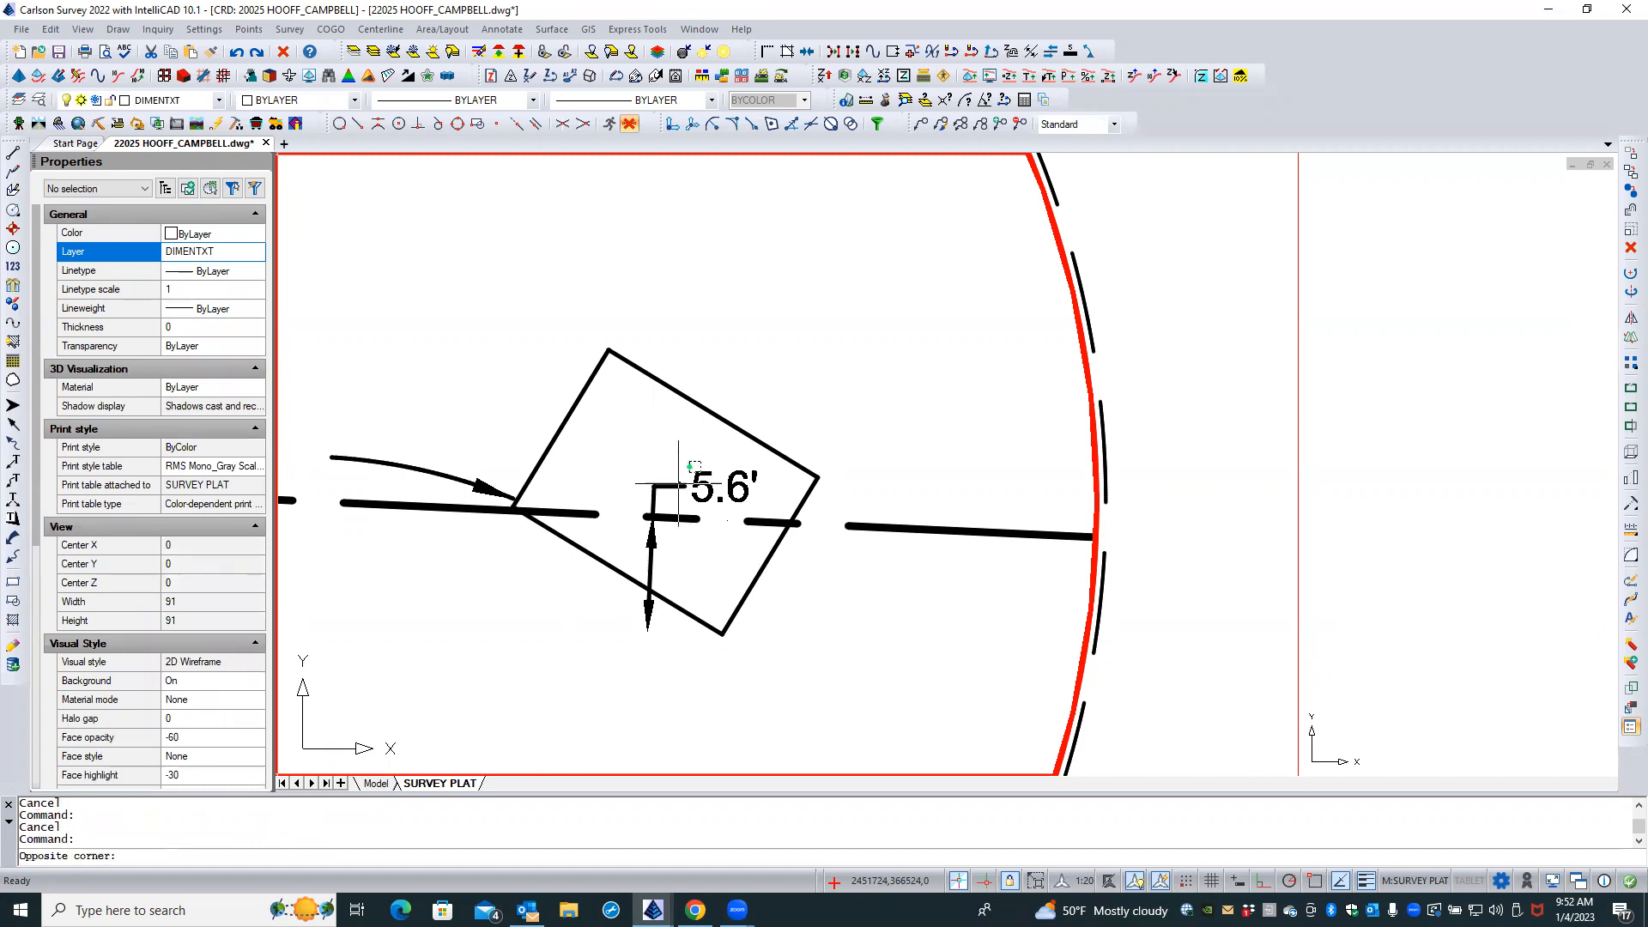
{"action": "left_click", "coordinate": [702, 484]}
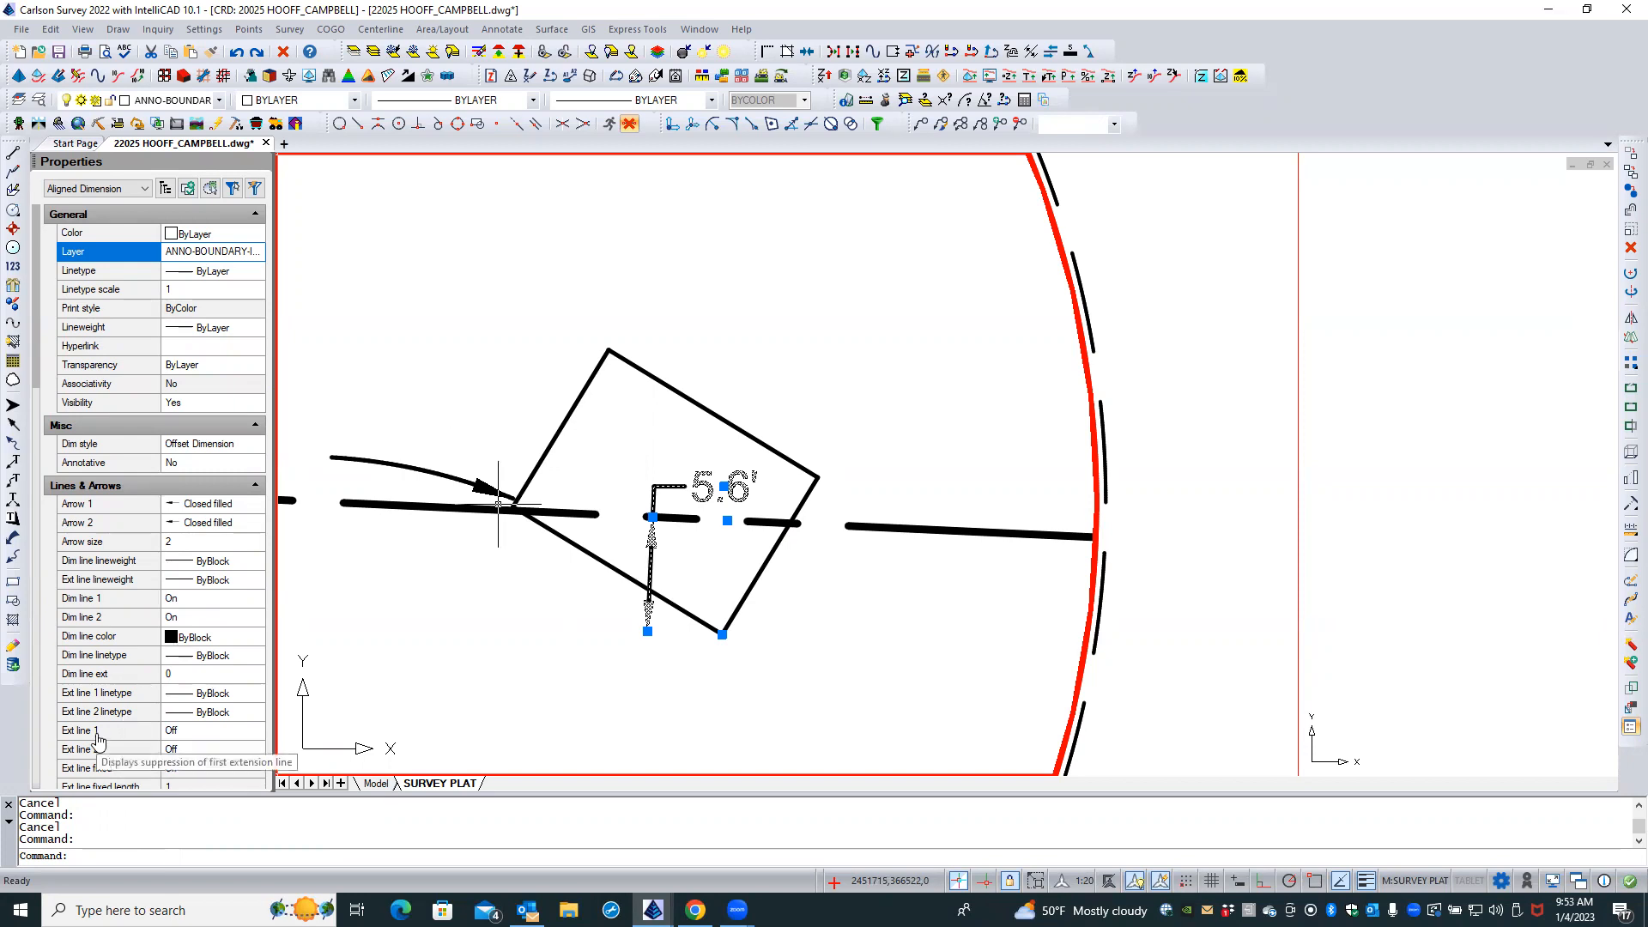
{"action": "left_click", "coordinate": [189, 734]}
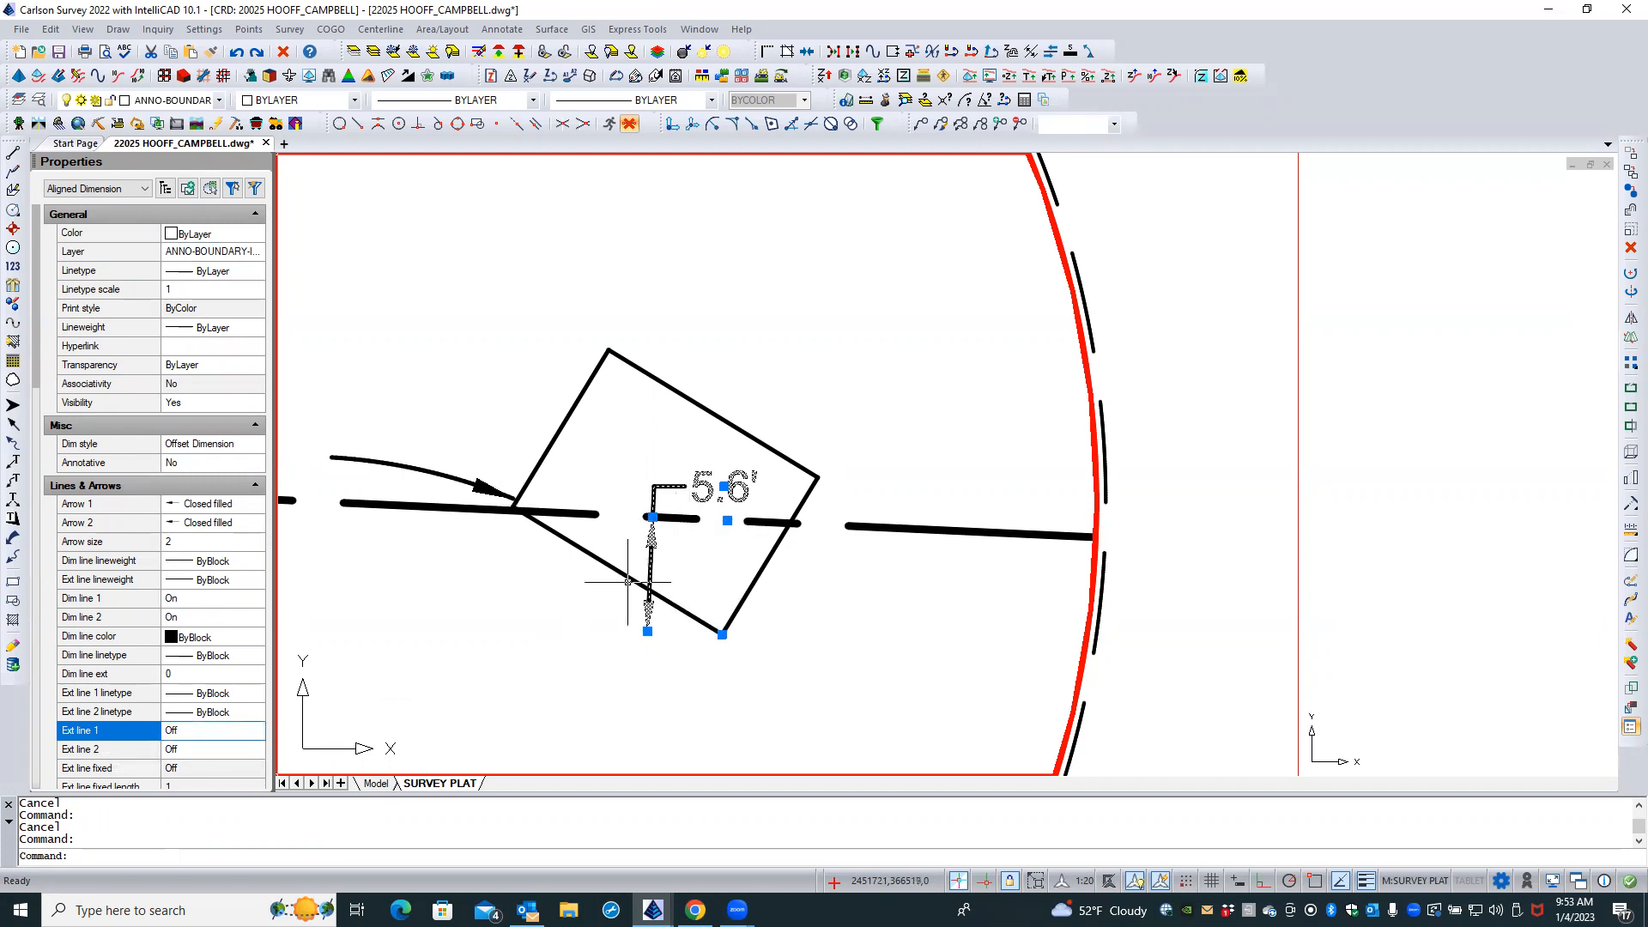
{"action": "left_click", "coordinate": [243, 730]}
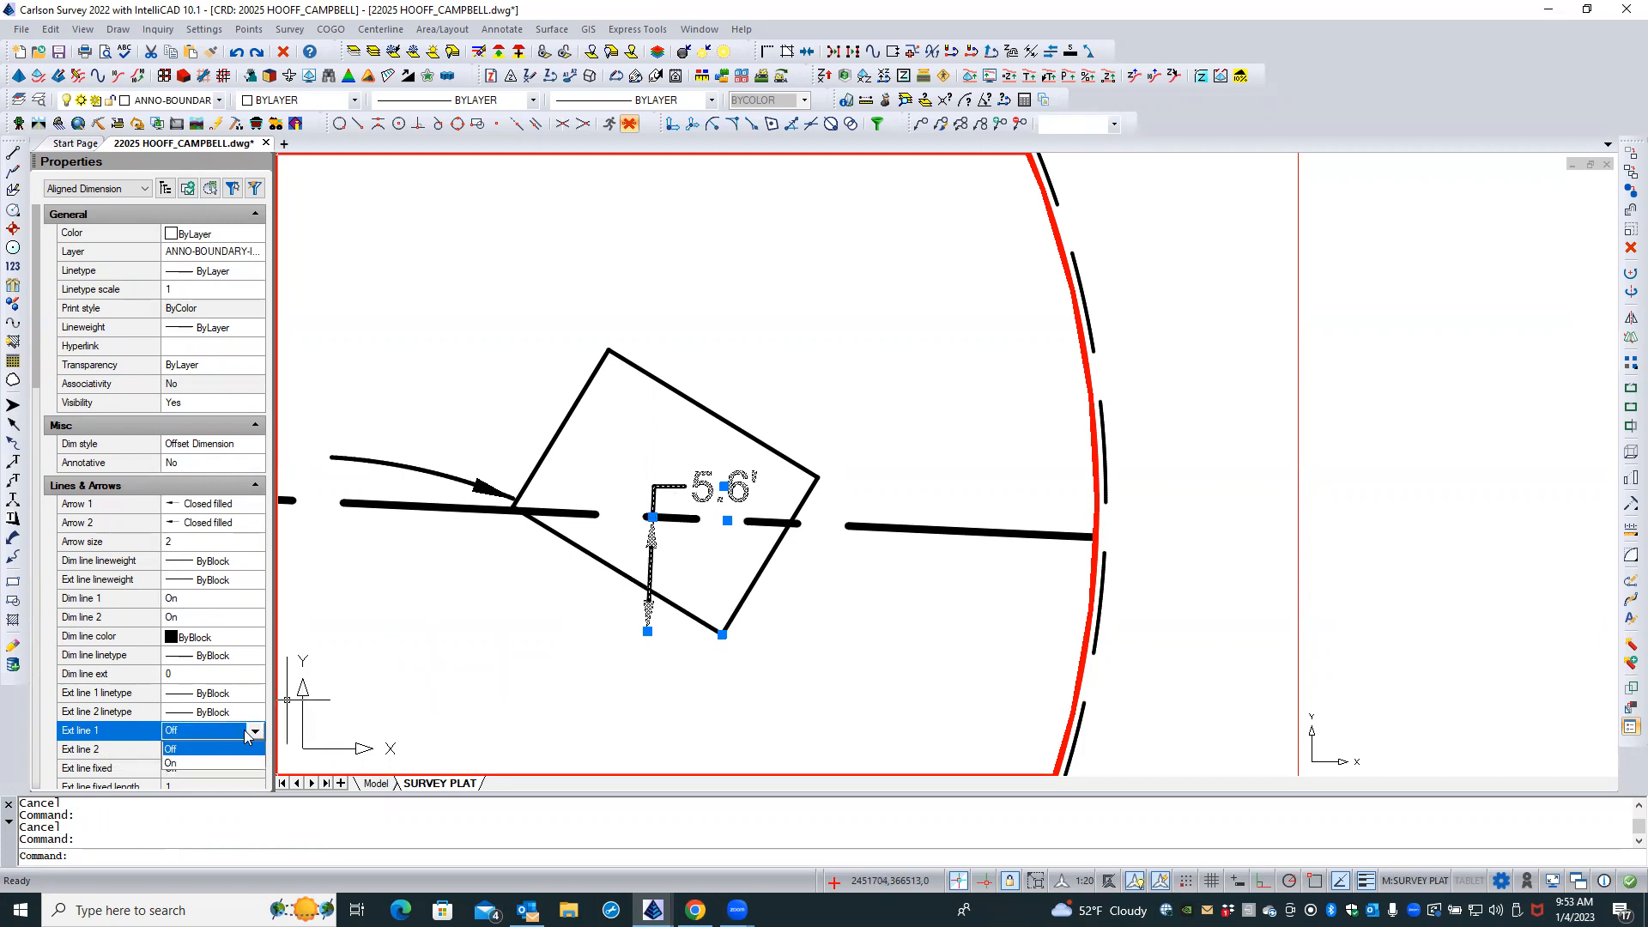
{"action": "left_click", "coordinate": [191, 762]}
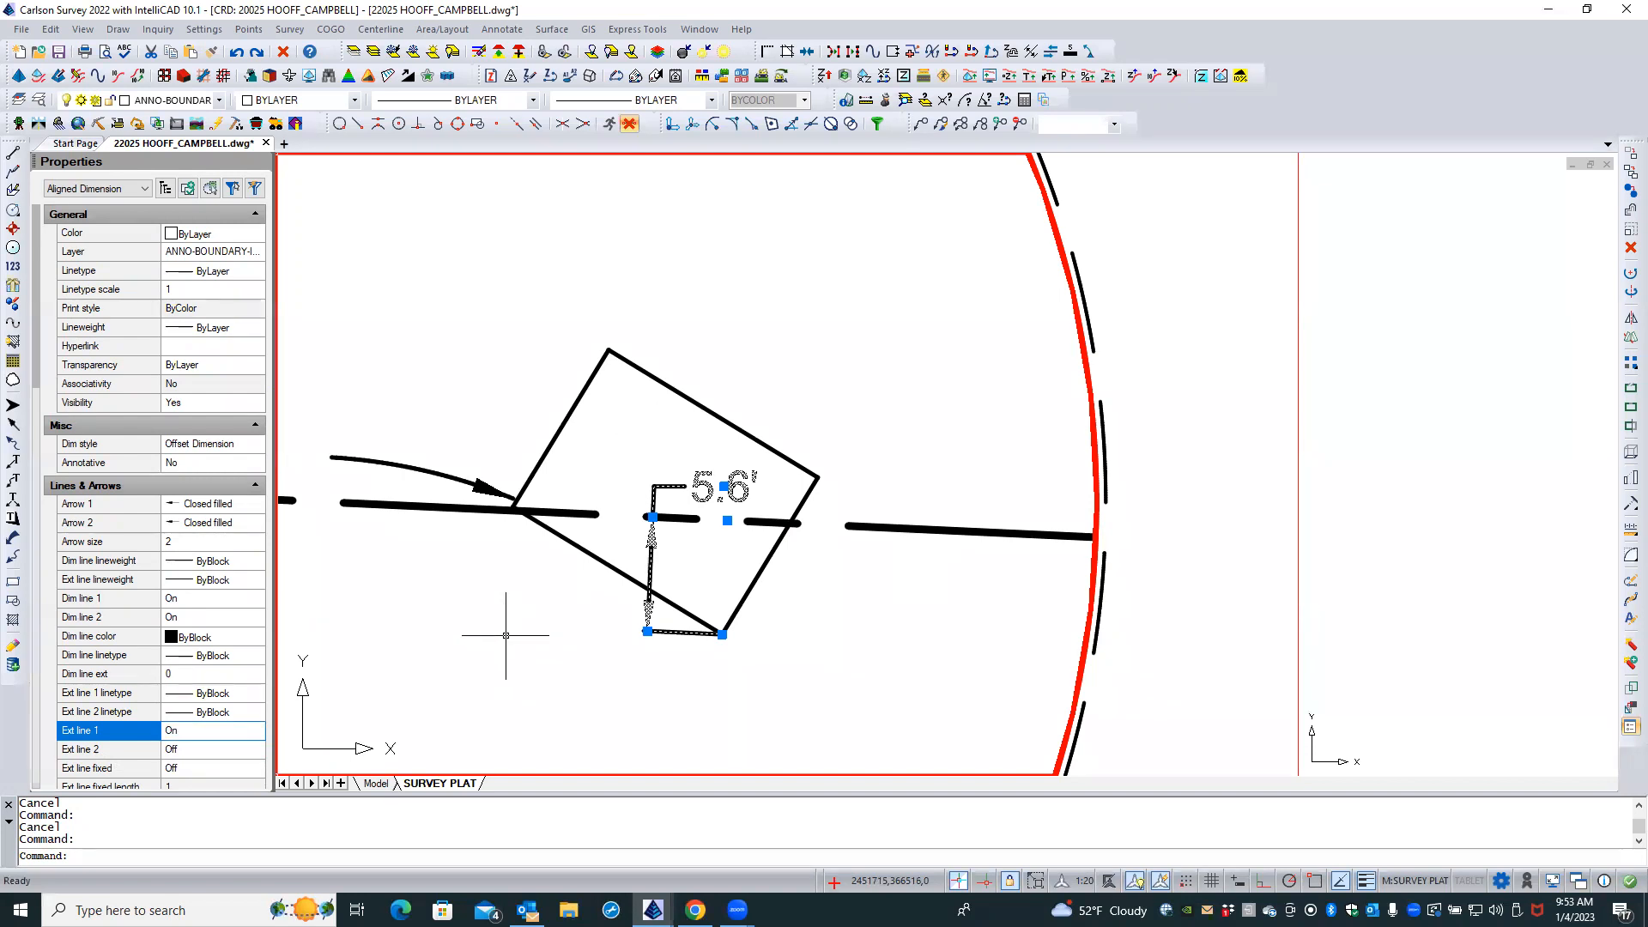
{"action": "key", "text": "Escape"}
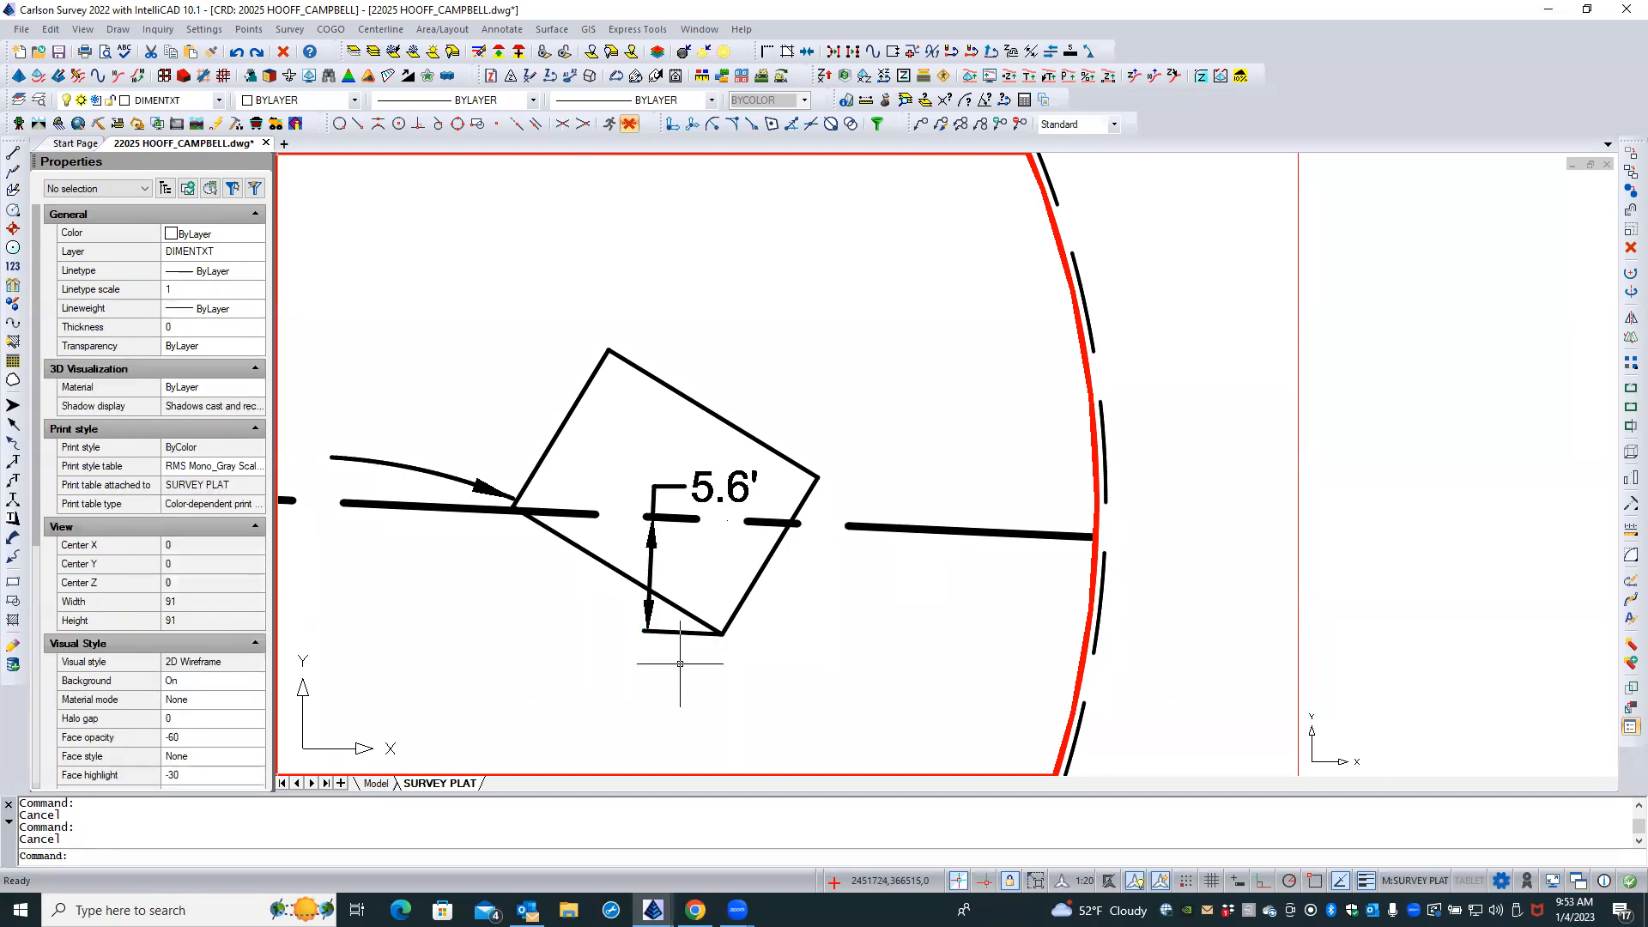
Try to set the shed offset dimension's extension line extension and extension line offset to .01
{"action": "left_click", "coordinate": [683, 632]}
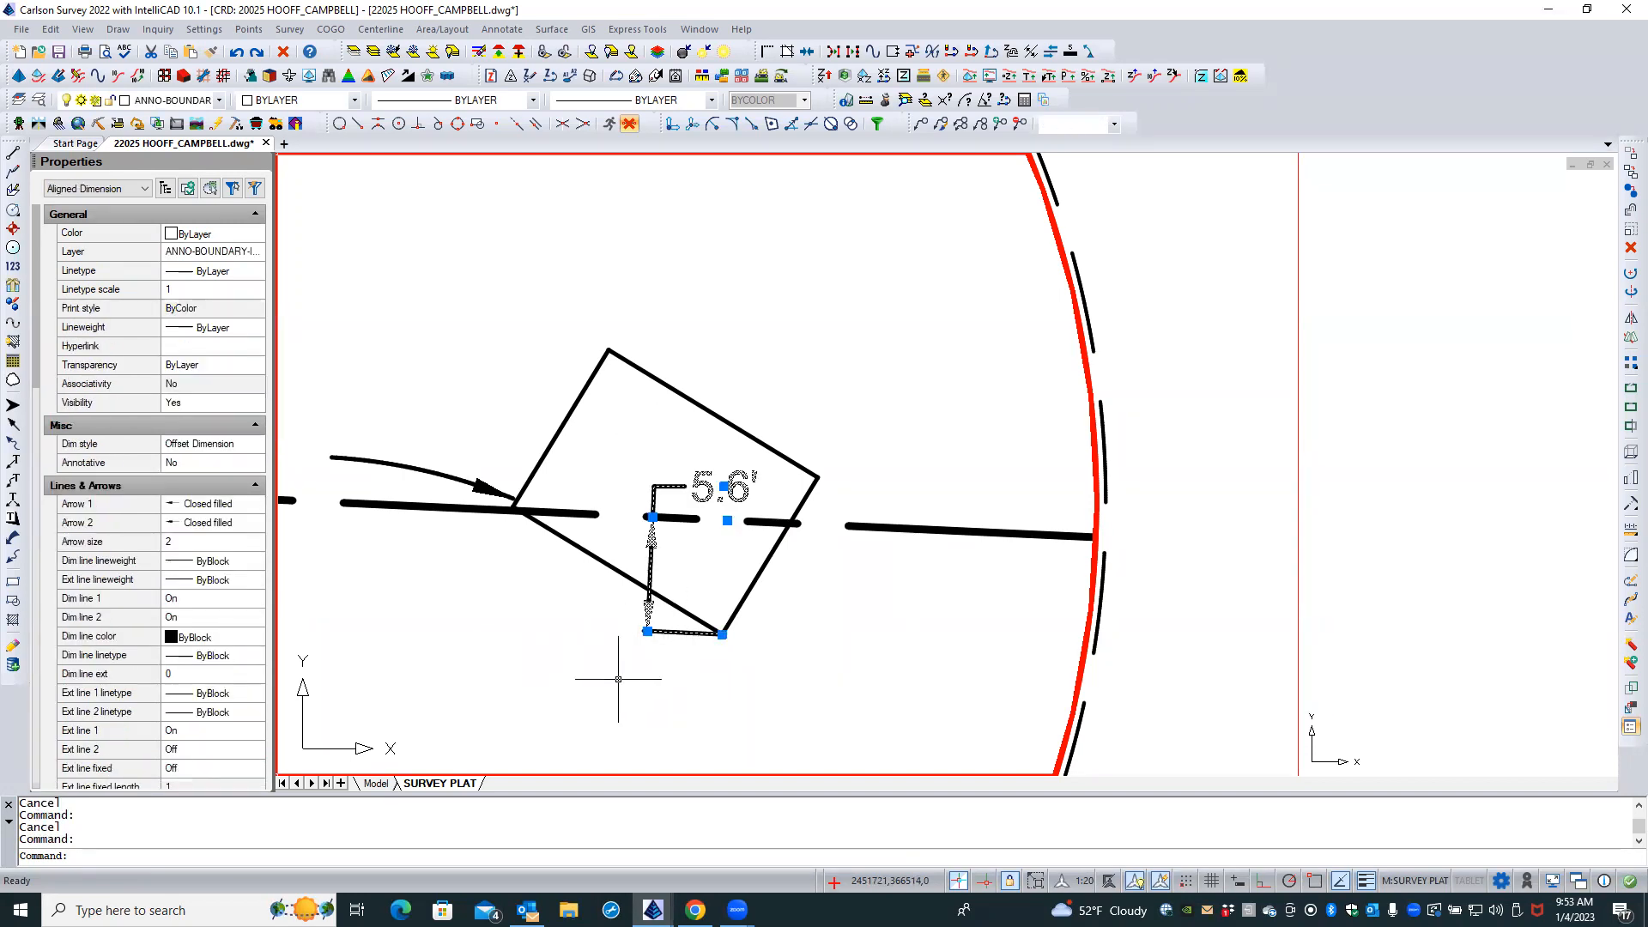
{"action": "scroll", "coordinate": [196, 678], "scroll_direction": "down", "scroll_amount": 2}
{"action": "scroll", "coordinate": [195, 679], "scroll_direction": "down", "scroll_amount": 1}
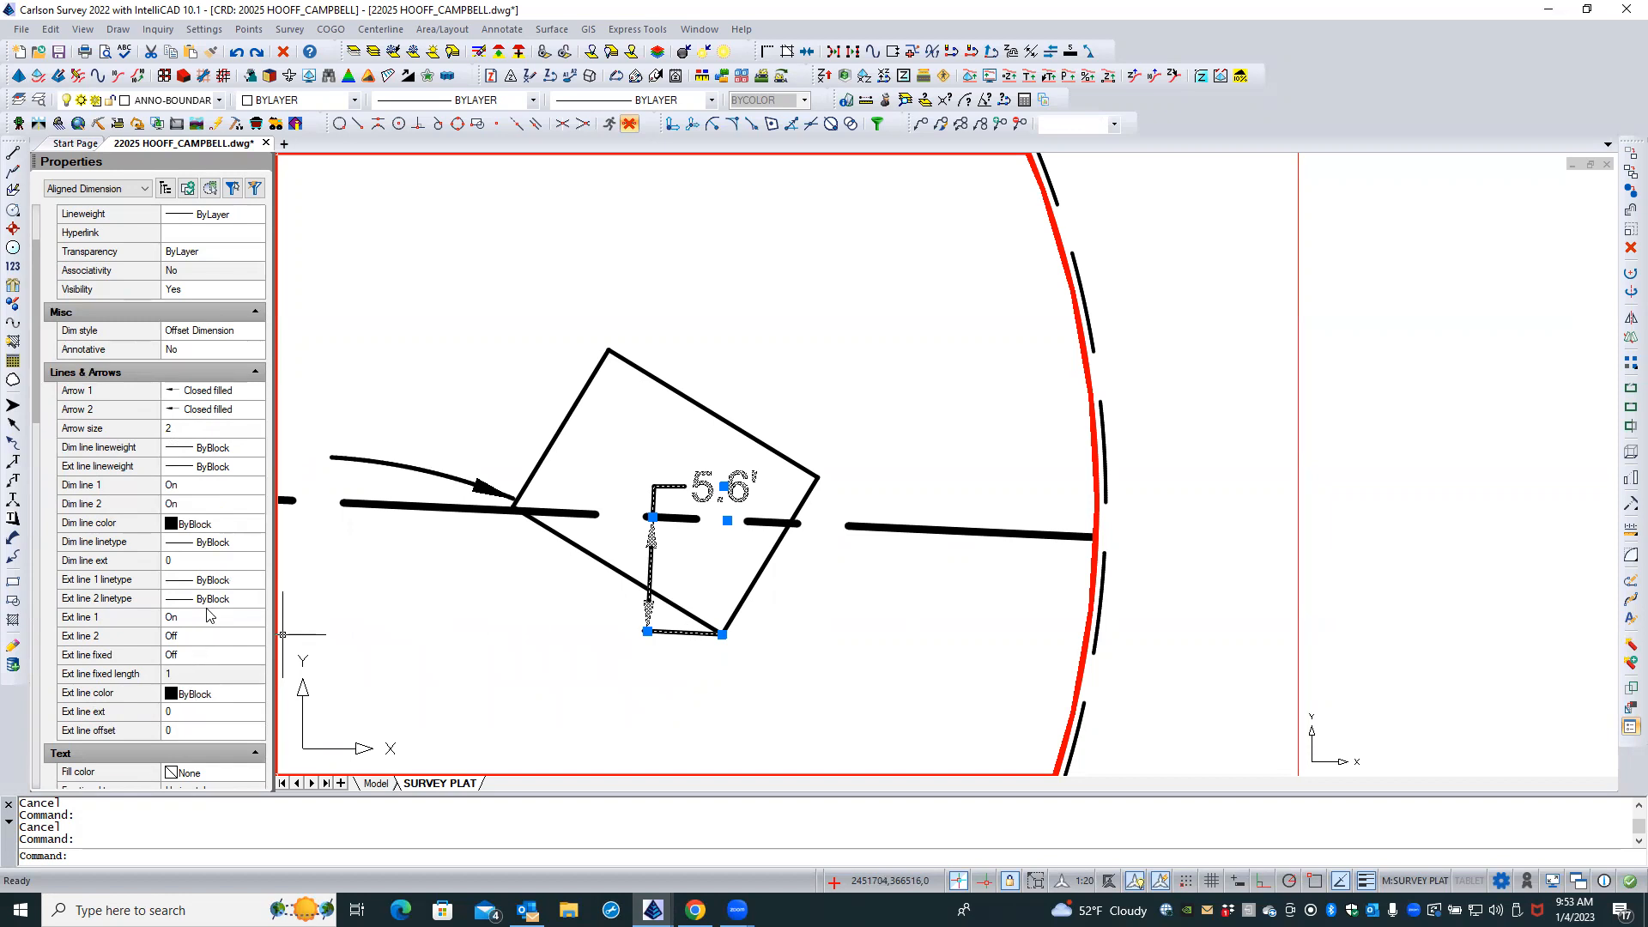
{"action": "scroll", "coordinate": [210, 615], "scroll_direction": "down", "scroll_amount": 1}
{"action": "scroll", "coordinate": [210, 614], "scroll_direction": "down", "scroll_amount": 1}
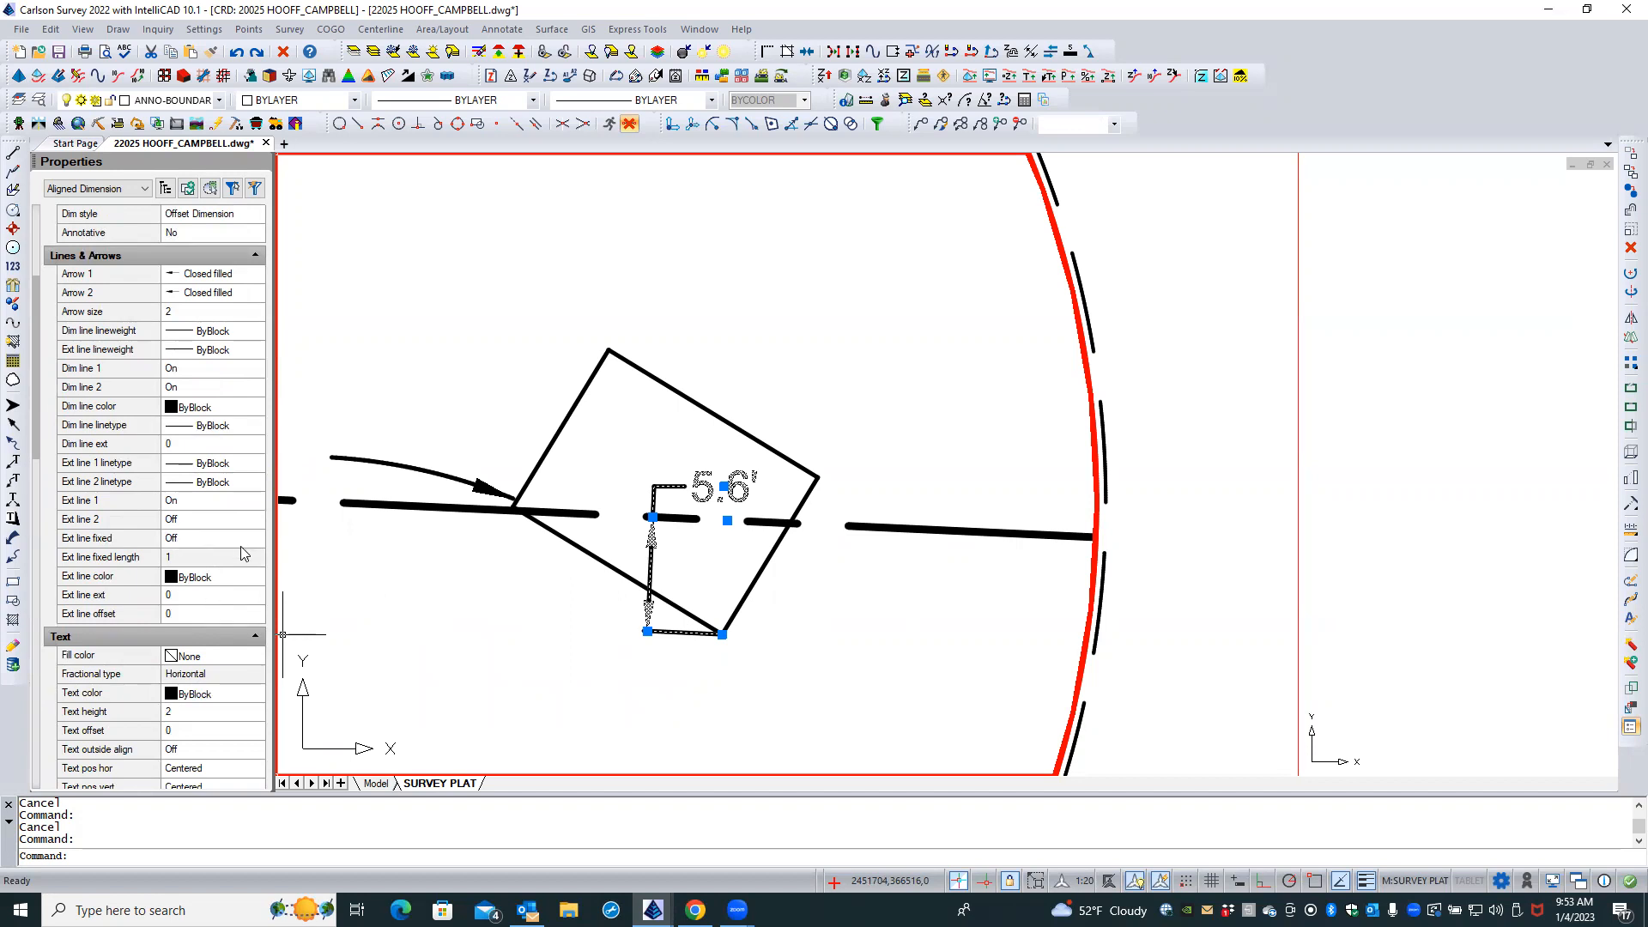
{"action": "left_click", "coordinate": [194, 595]}
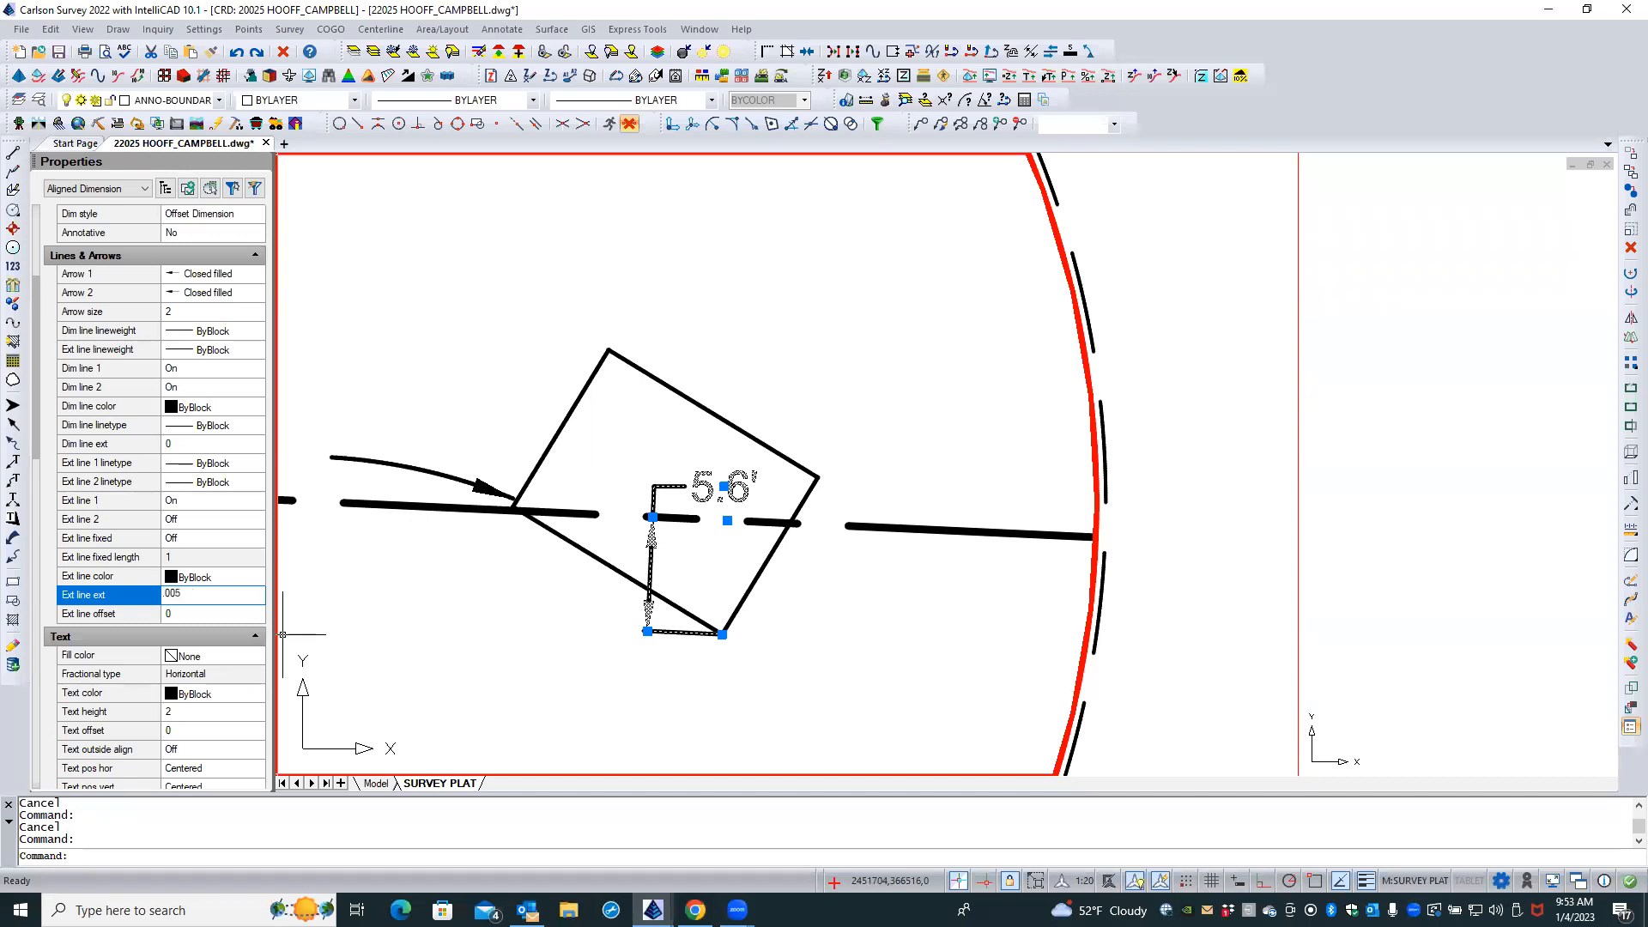
{"action": "left_click", "coordinate": [221, 611]}
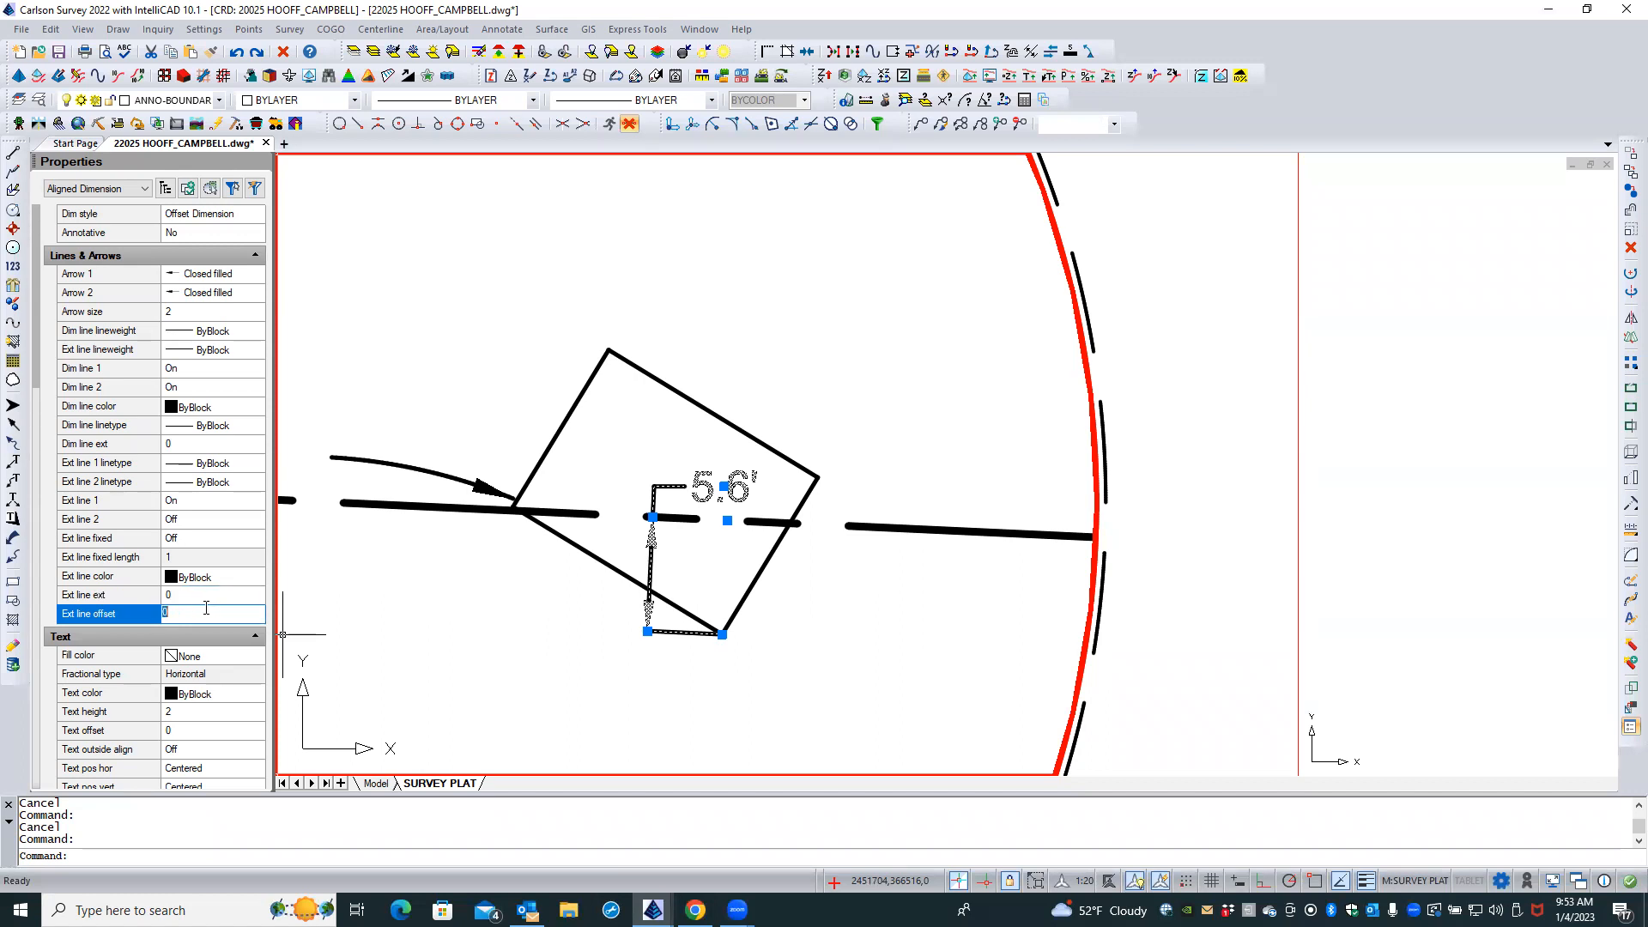
{"action": "type", "text": ".01"}
{"action": "left_click", "coordinate": [211, 594]}
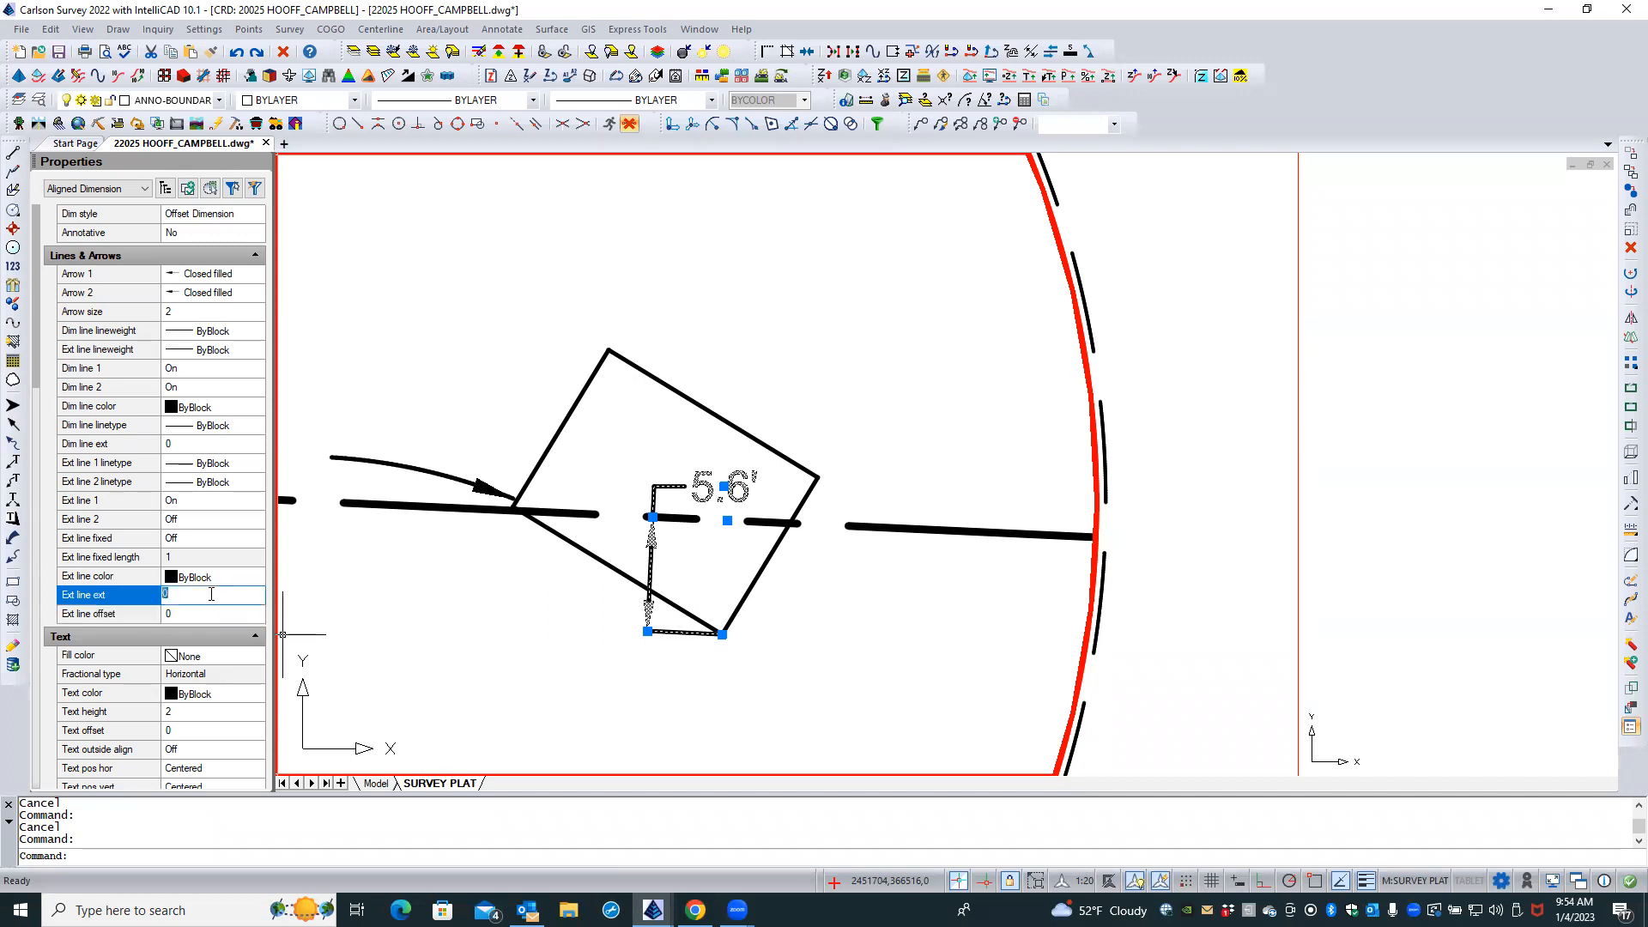
{"action": "type", "text": ".01"}
{"action": "key", "text": "Tab"}
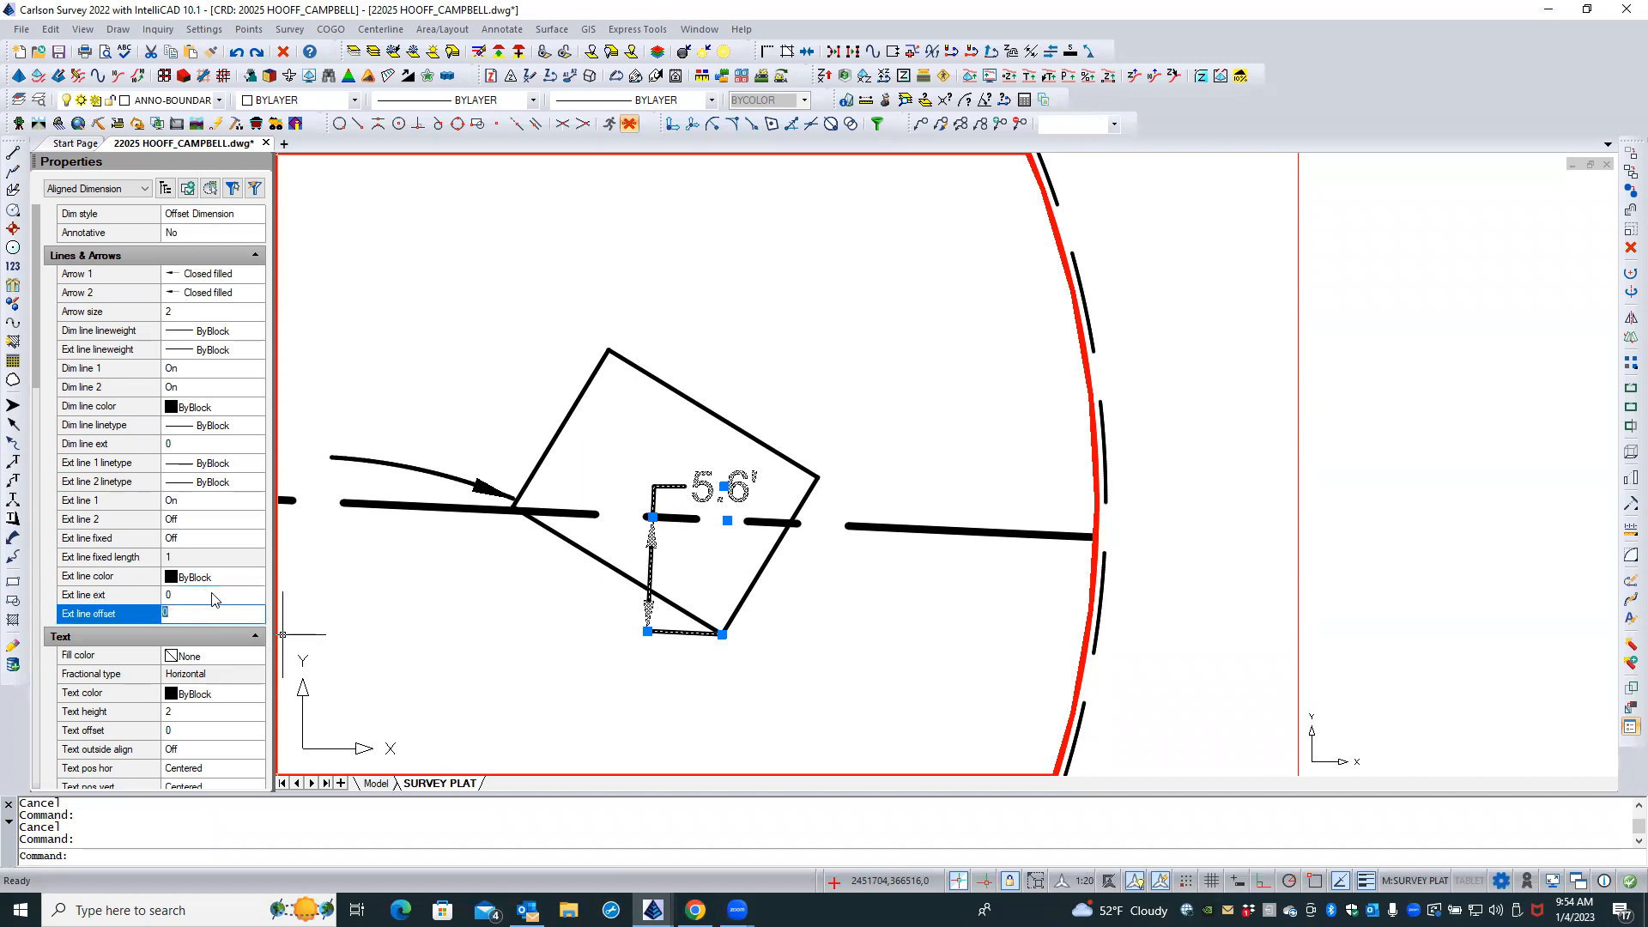
{"action": "key", "text": "Escape"}
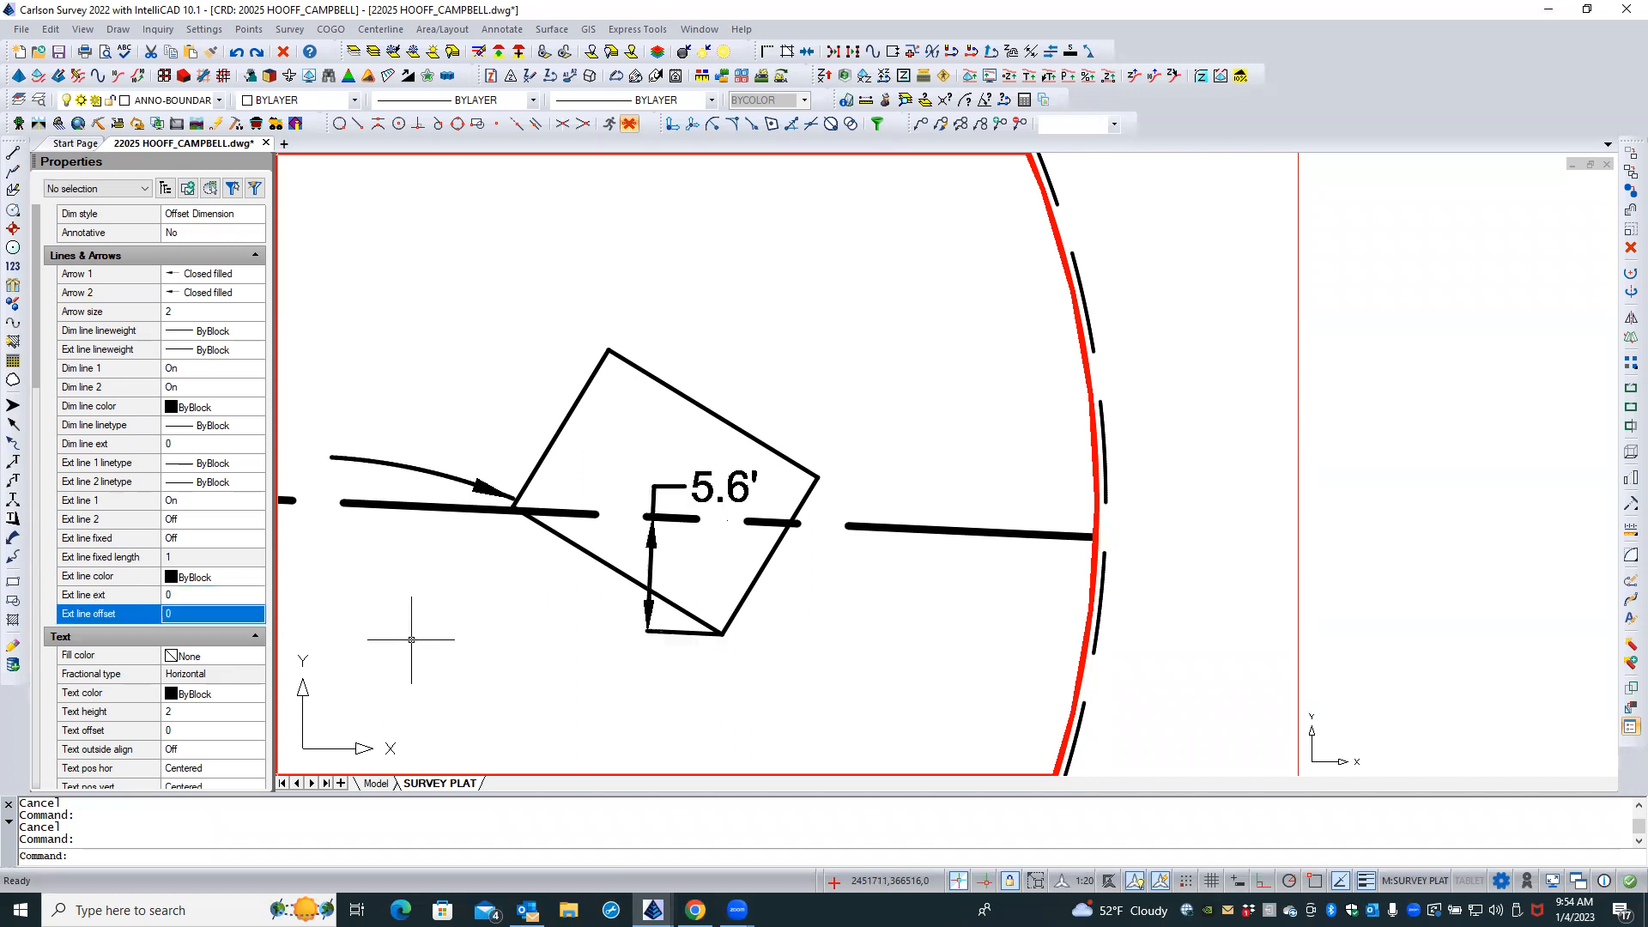
Set both the extension line extension and the extension line offset of the shed's offset dimension to 1
{"action": "left_click", "coordinate": [650, 637]}
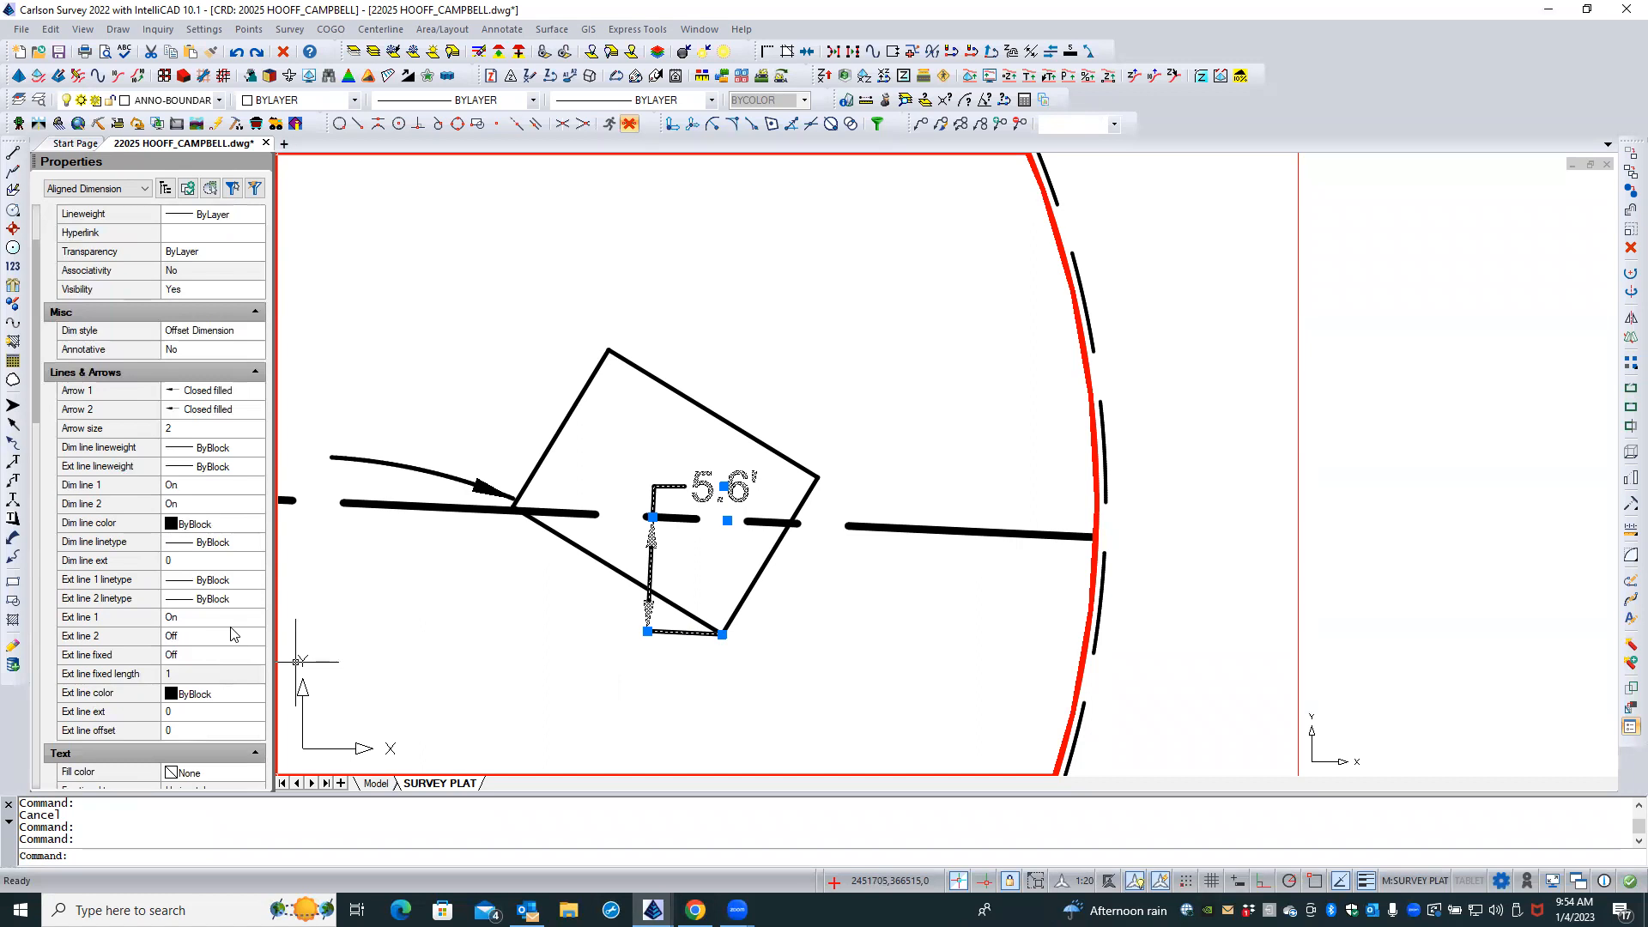
{"action": "scroll", "coordinate": [230, 634], "scroll_direction": "down", "scroll_amount": 3}
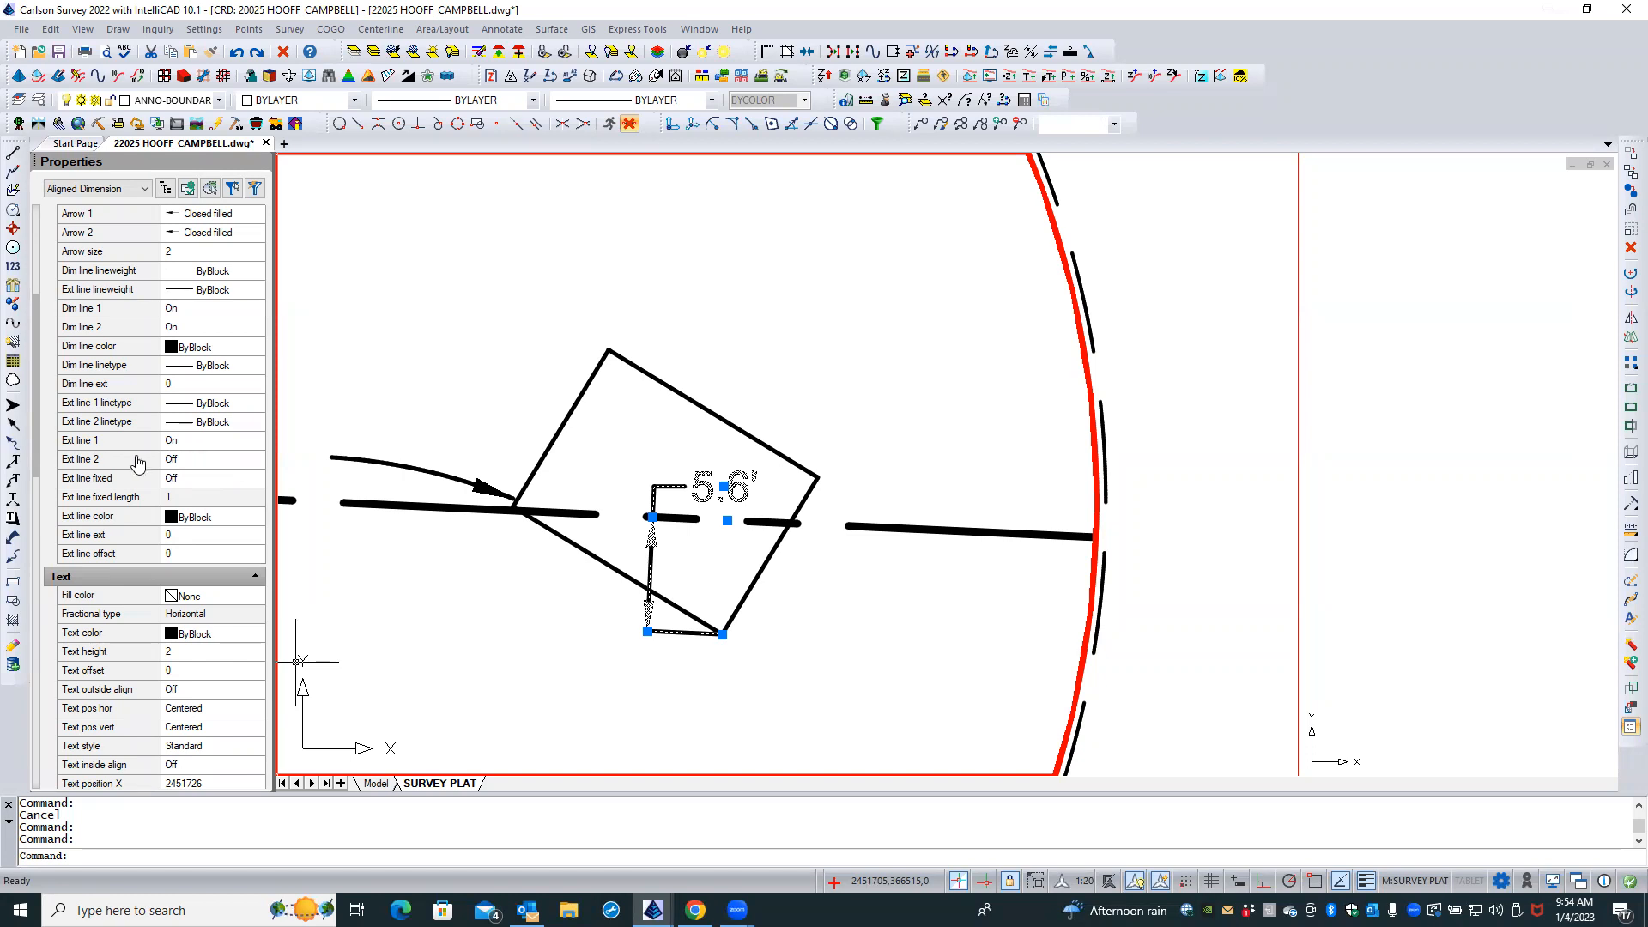
{"action": "scroll", "coordinate": [115, 537], "scroll_direction": "up", "scroll_amount": 5}
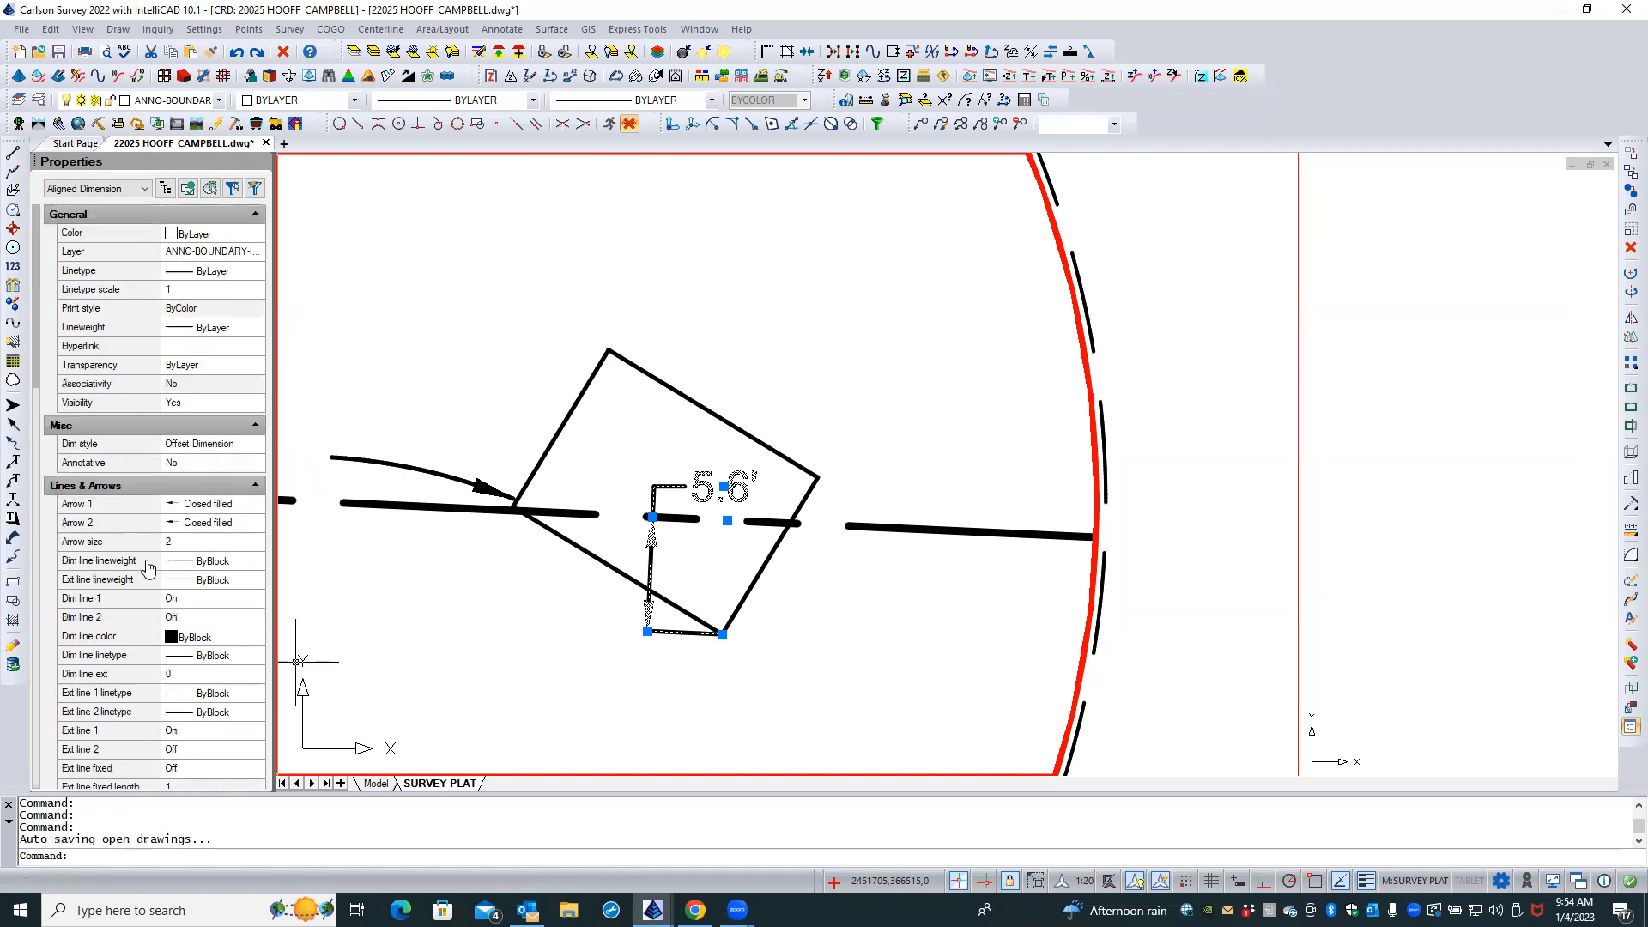
{"action": "scroll", "coordinate": [206, 550], "scroll_direction": "down", "scroll_amount": 3}
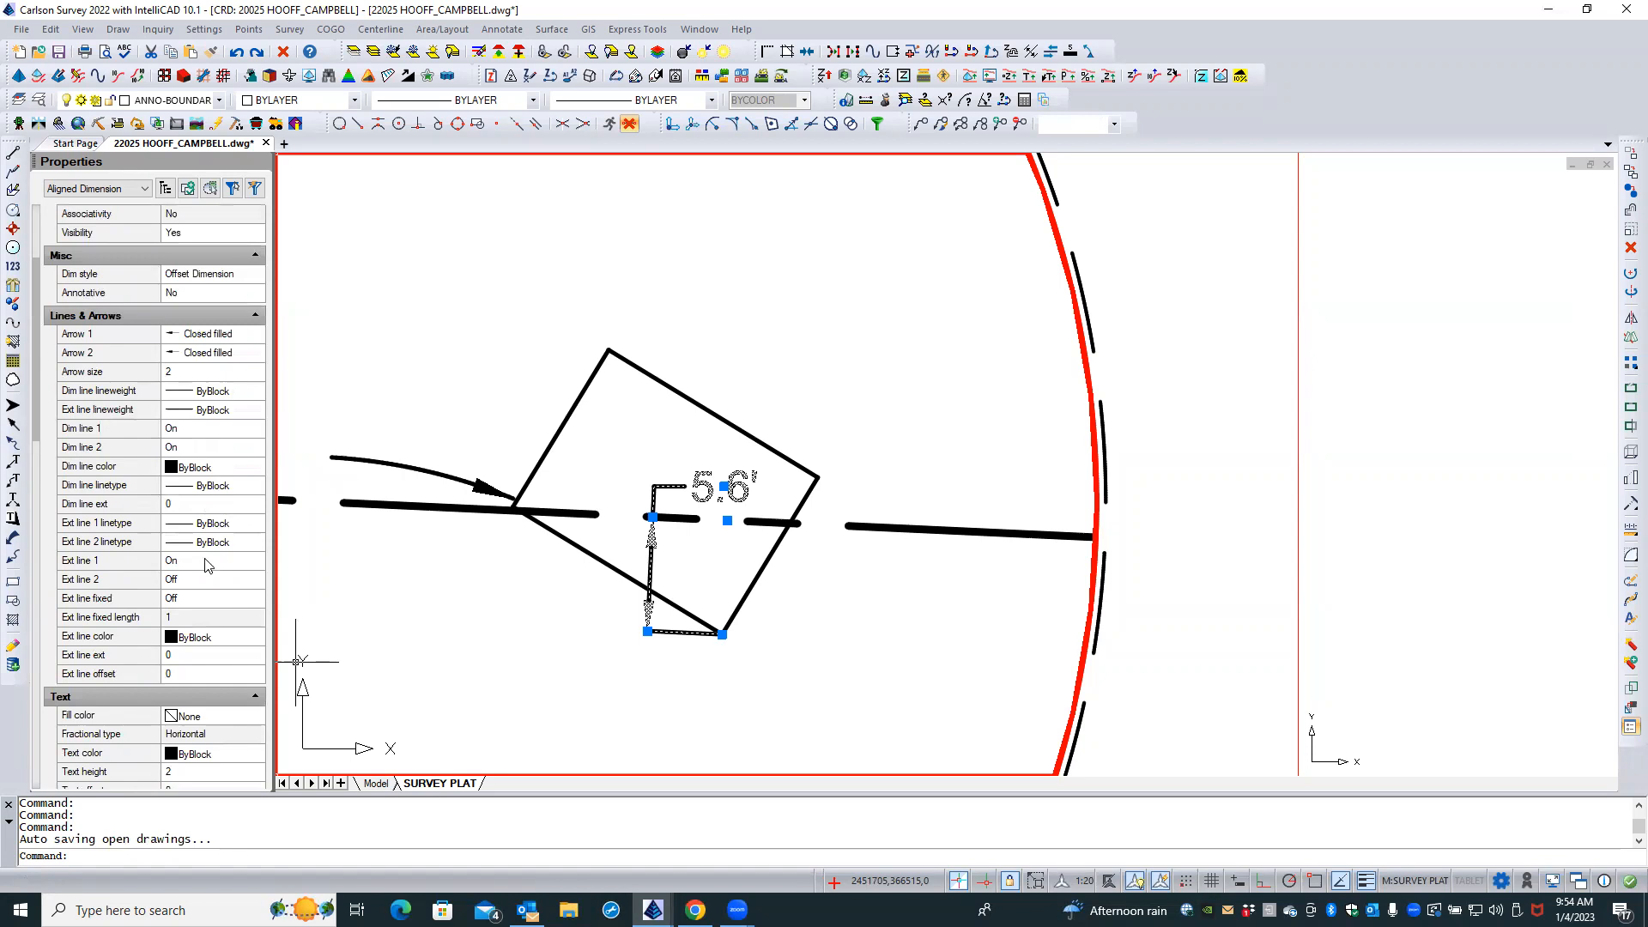
{"action": "left_click", "coordinate": [183, 658]}
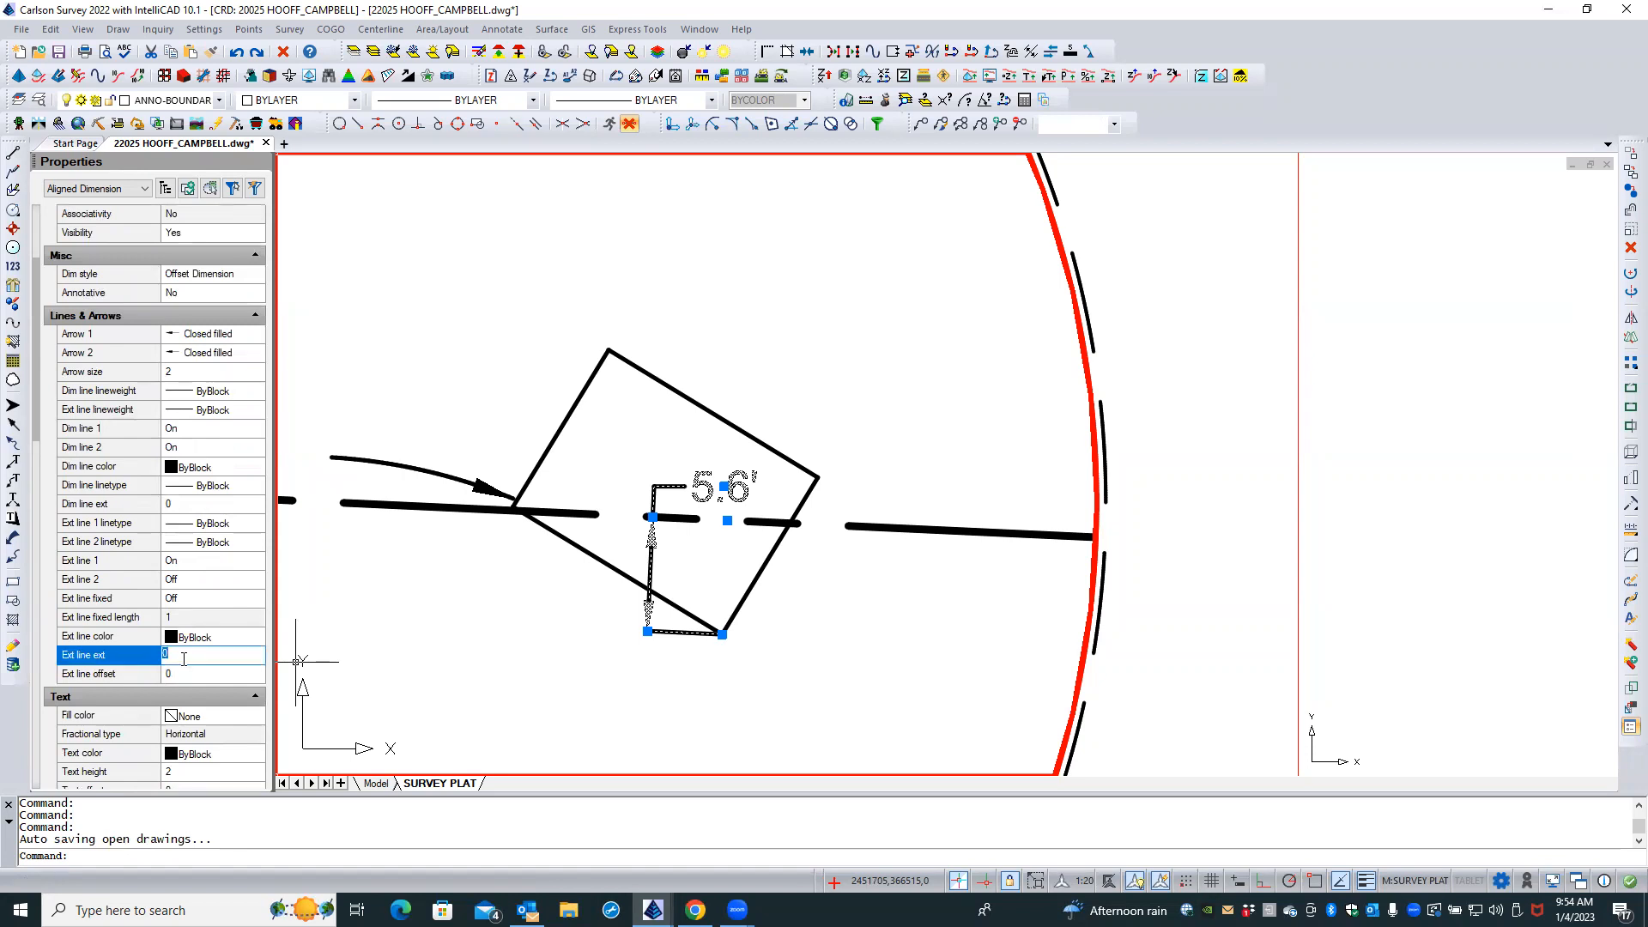
{"action": "type", "text": "1"}
{"action": "left_click", "coordinate": [190, 673]}
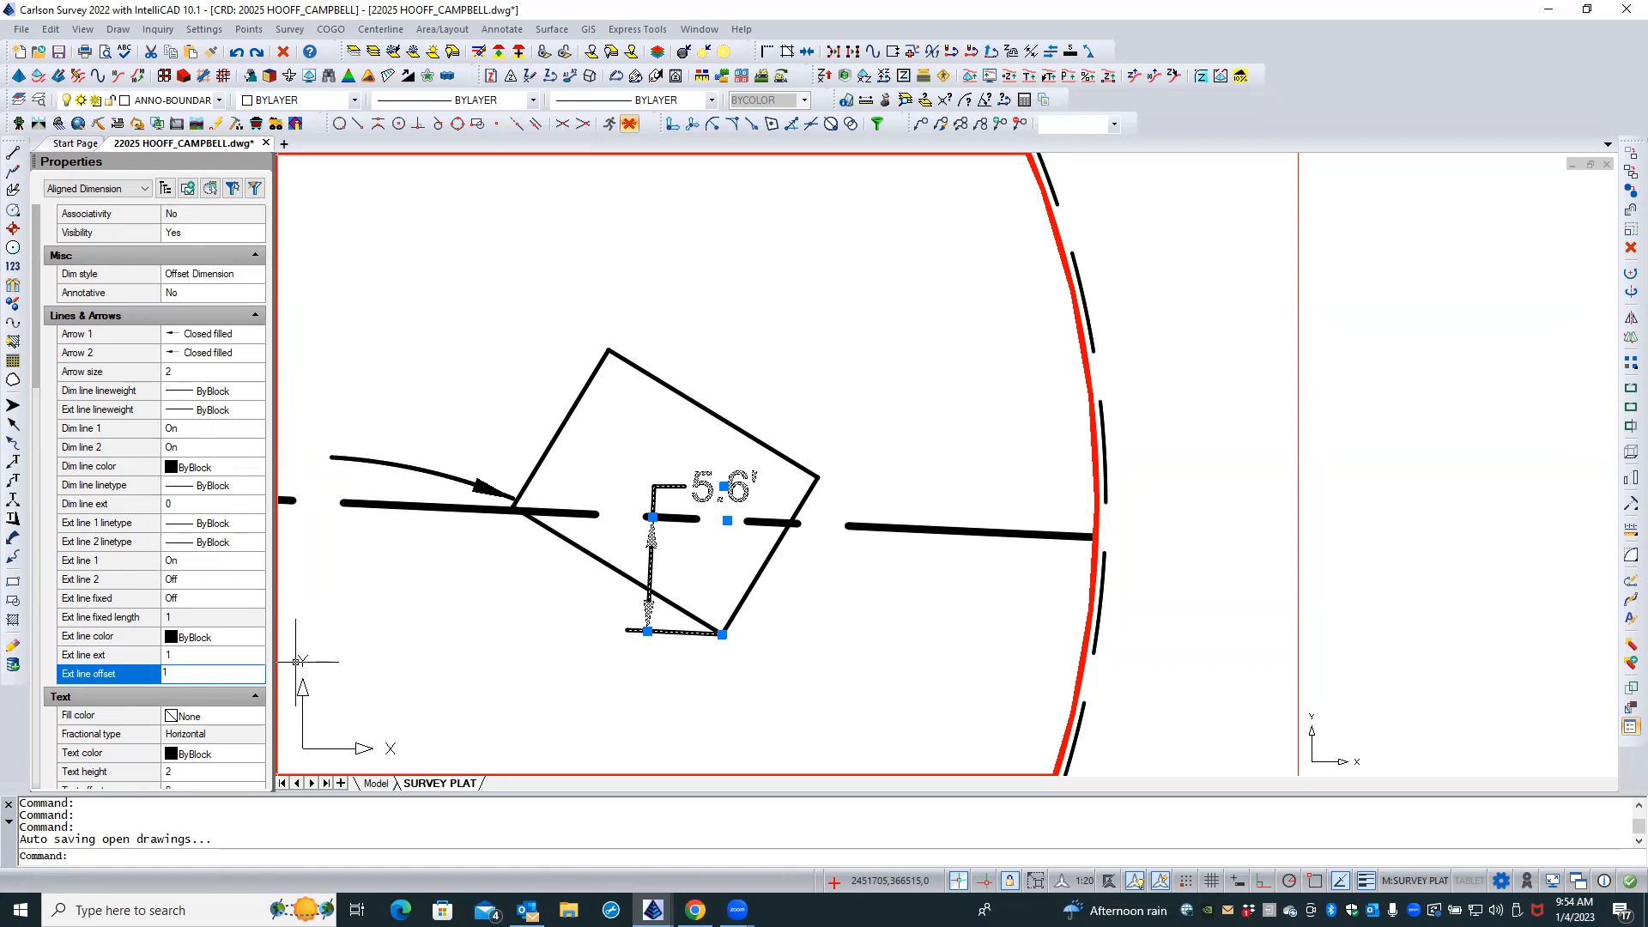
{"action": "key", "text": "Return"}
{"action": "key", "text": "Escape"}
{"action": "key", "text": "Escape"}
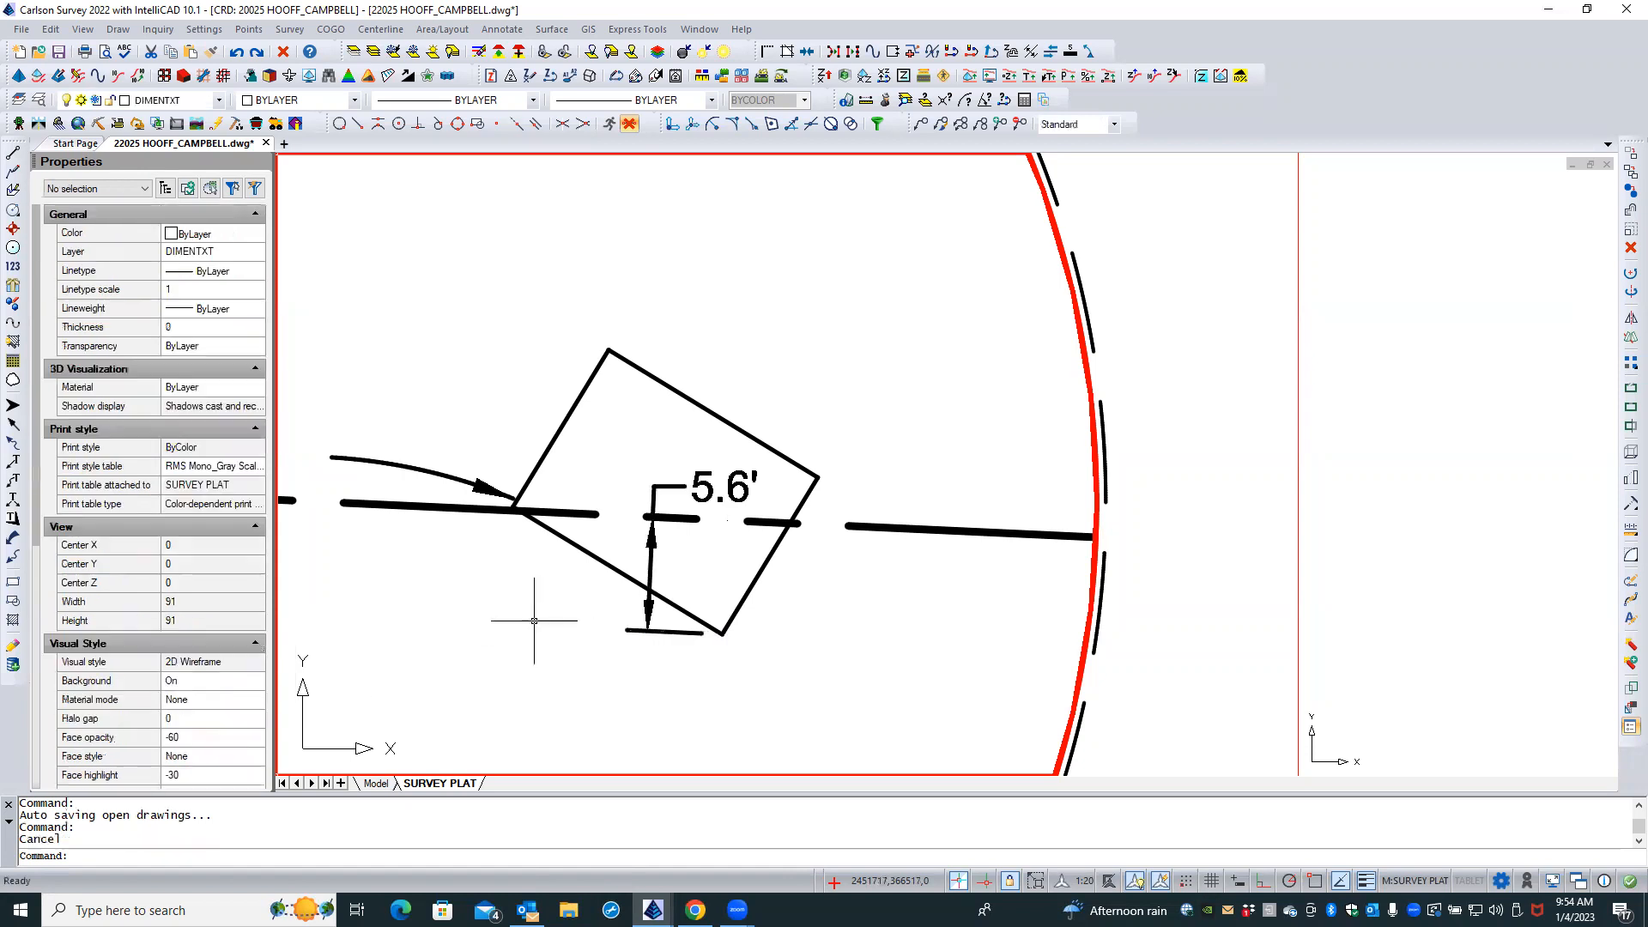
Leave the inset viewport for paper space and check how the shed's offset dimension looks within the whole inset map
{"action": "left_click", "coordinate": [687, 635]}
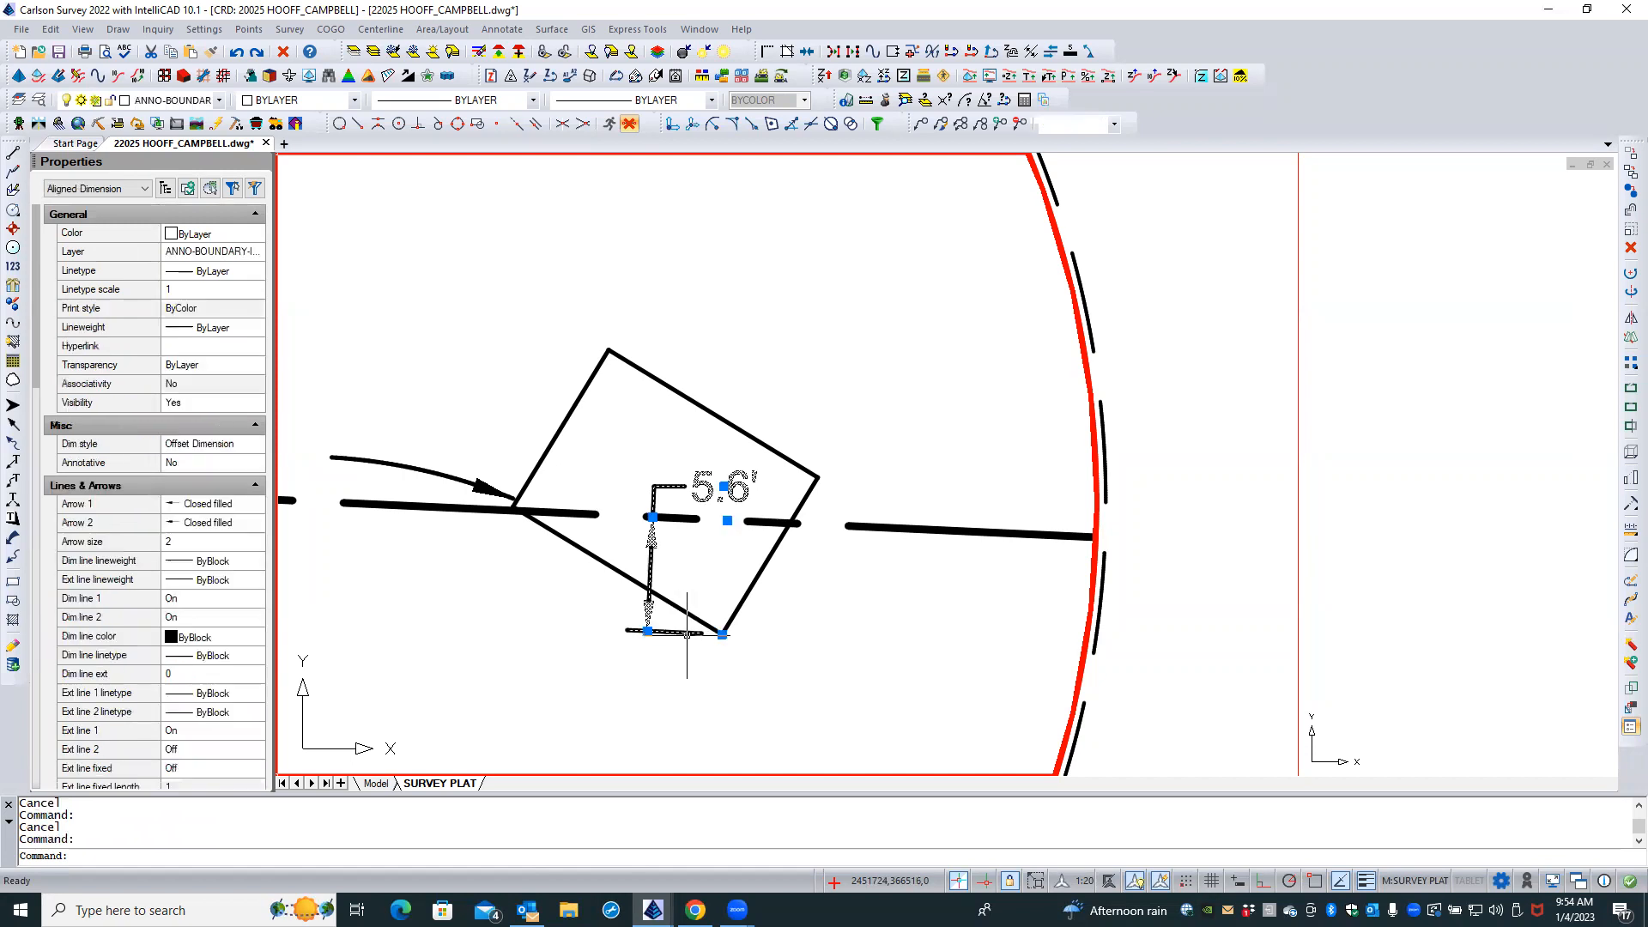
{"action": "scroll", "coordinate": [542, 670], "scroll_direction": "down", "scroll_amount": 2}
{"action": "double_click", "coordinate": [543, 663]}
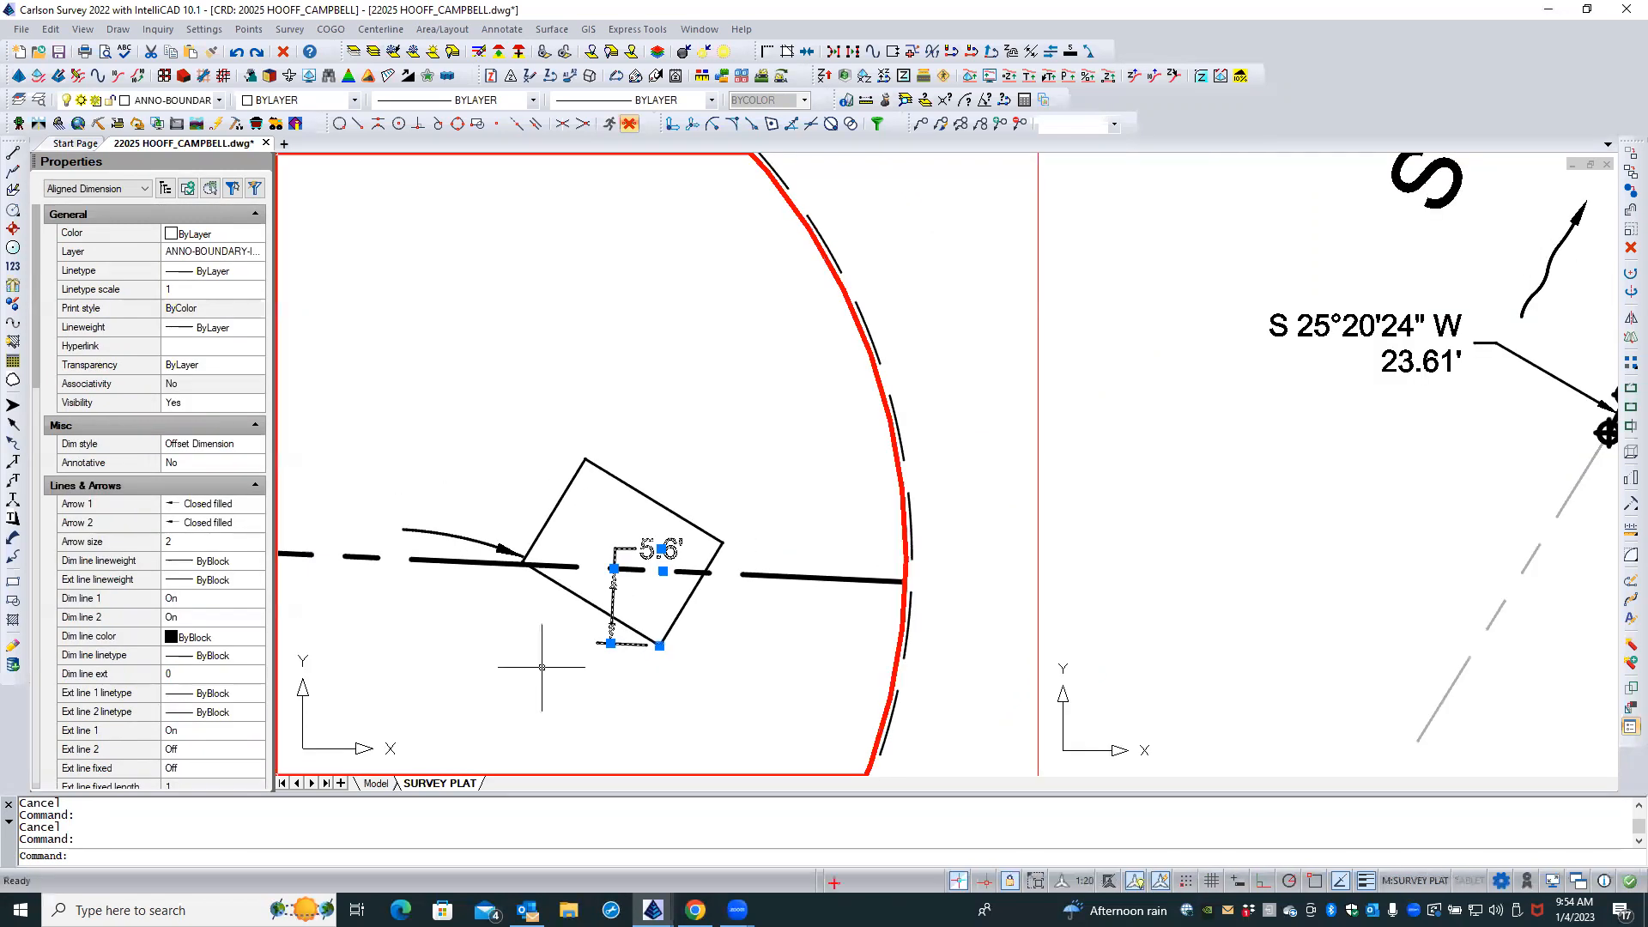
{"action": "key", "text": "Escape"}
{"action": "double_click", "coordinate": [960, 507]}
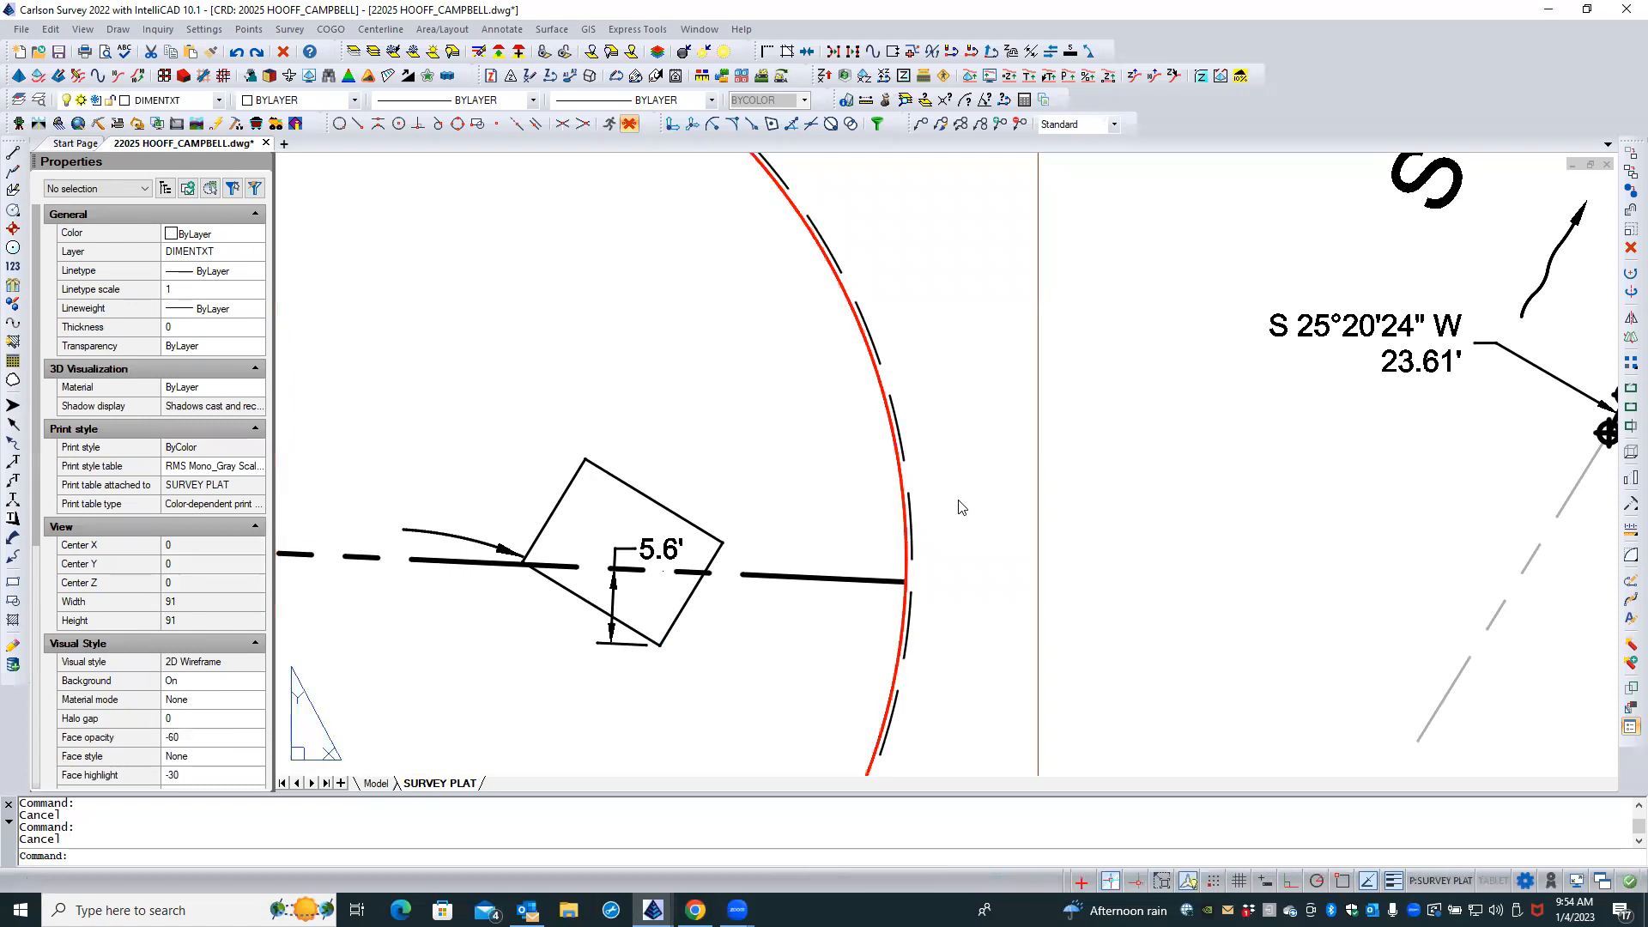
{"action": "scroll", "coordinate": [957, 499], "scroll_direction": "down", "scroll_amount": 3}
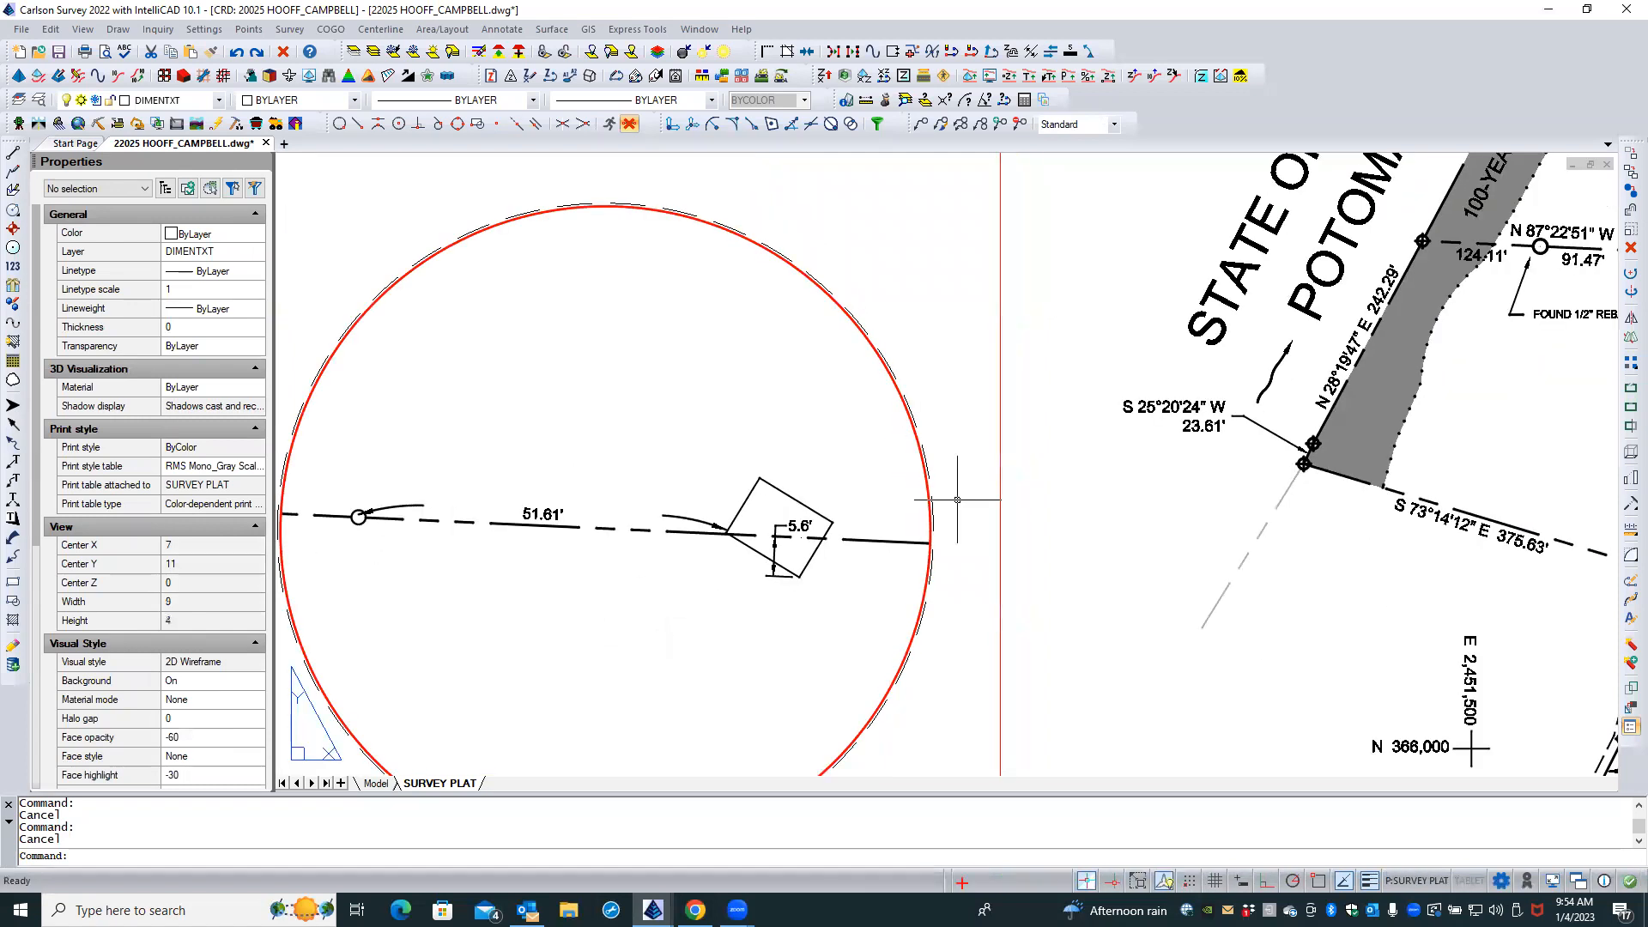
{"action": "scroll", "coordinate": [824, 467], "scroll_direction": "up", "scroll_amount": 2}
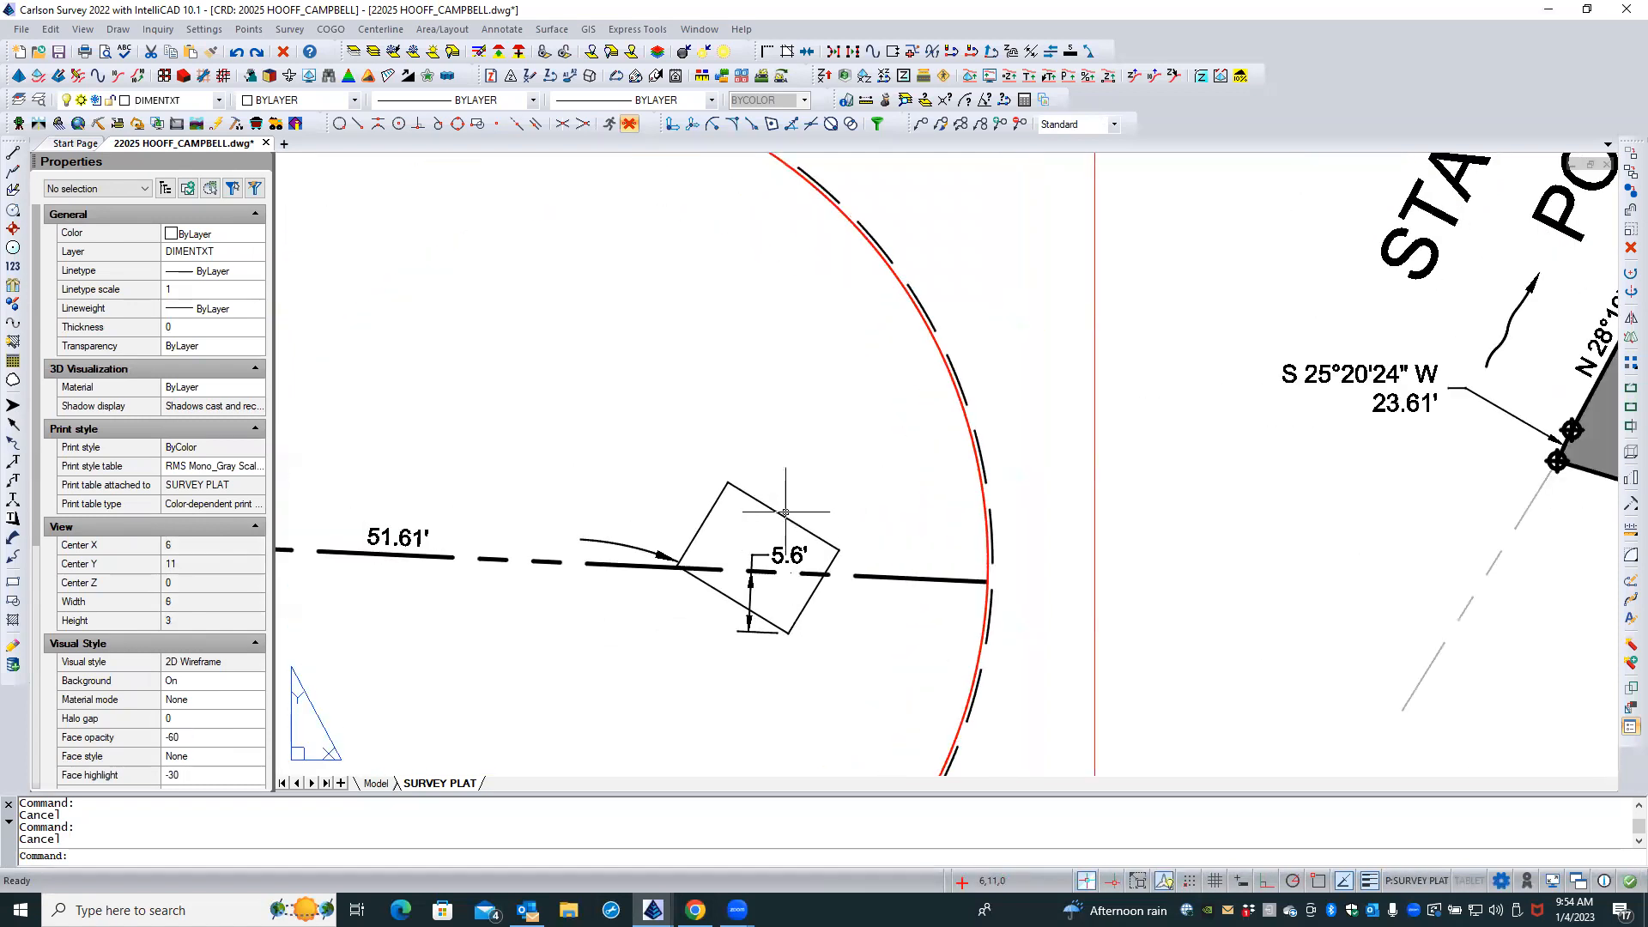
Reactivate the inset viewport and set the shed offset dimension's text movement to move text and add leader
{"action": "left_click", "coordinate": [776, 548]}
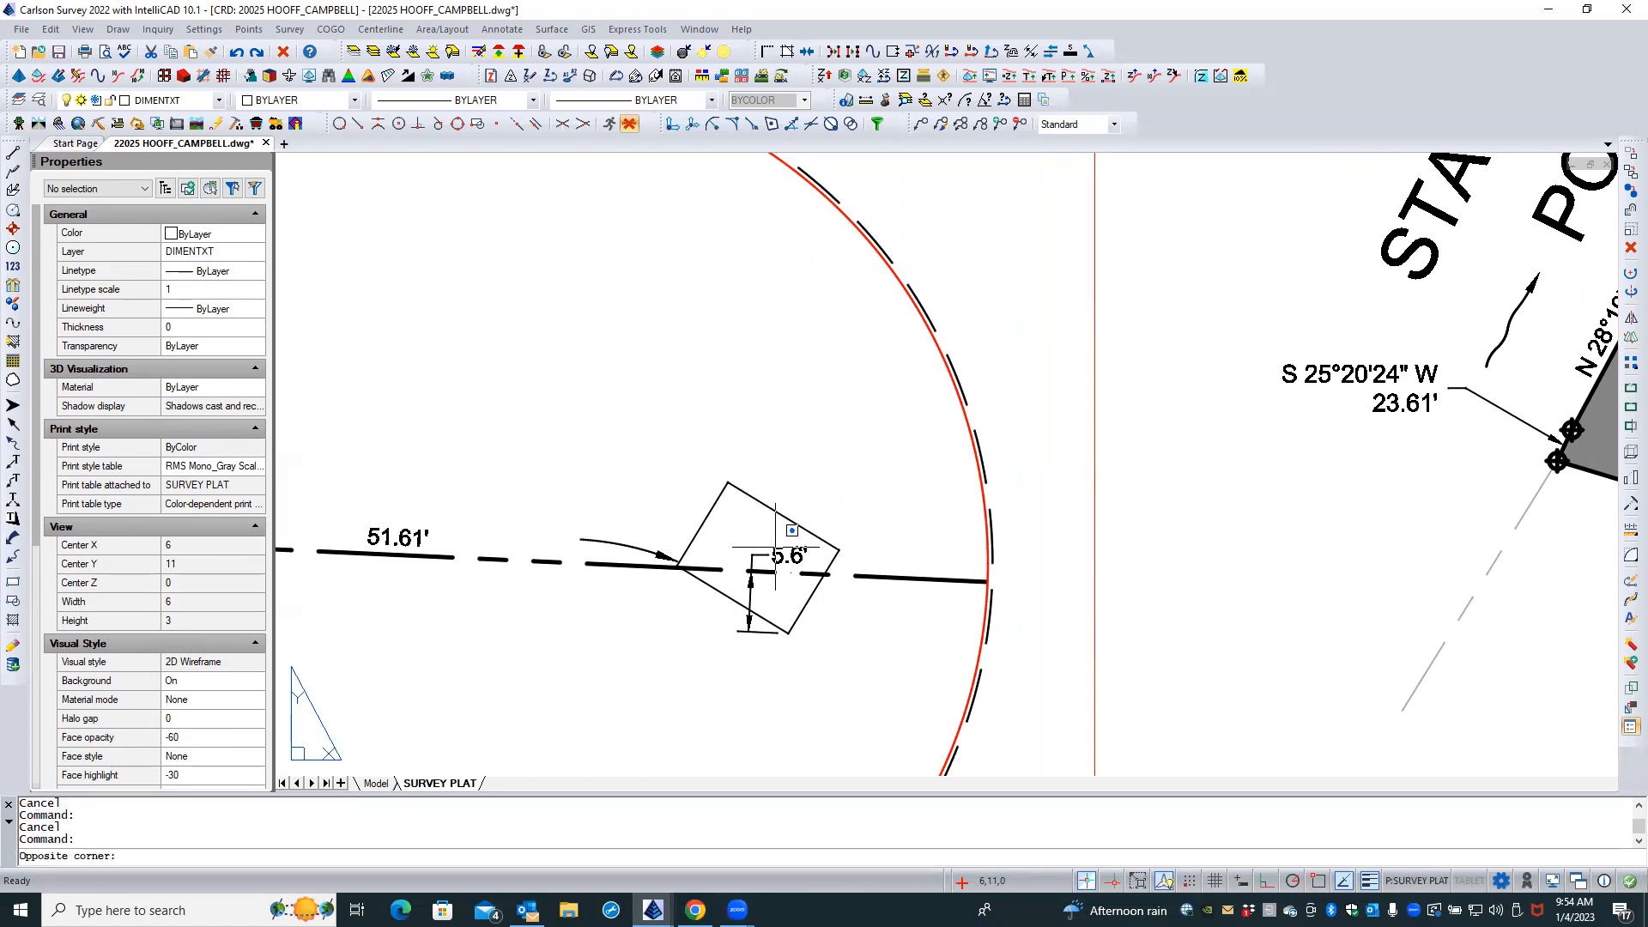
{"action": "left_click", "coordinate": [775, 547]}
{"action": "double_click", "coordinate": [774, 554]}
{"action": "left_click", "coordinate": [776, 554]}
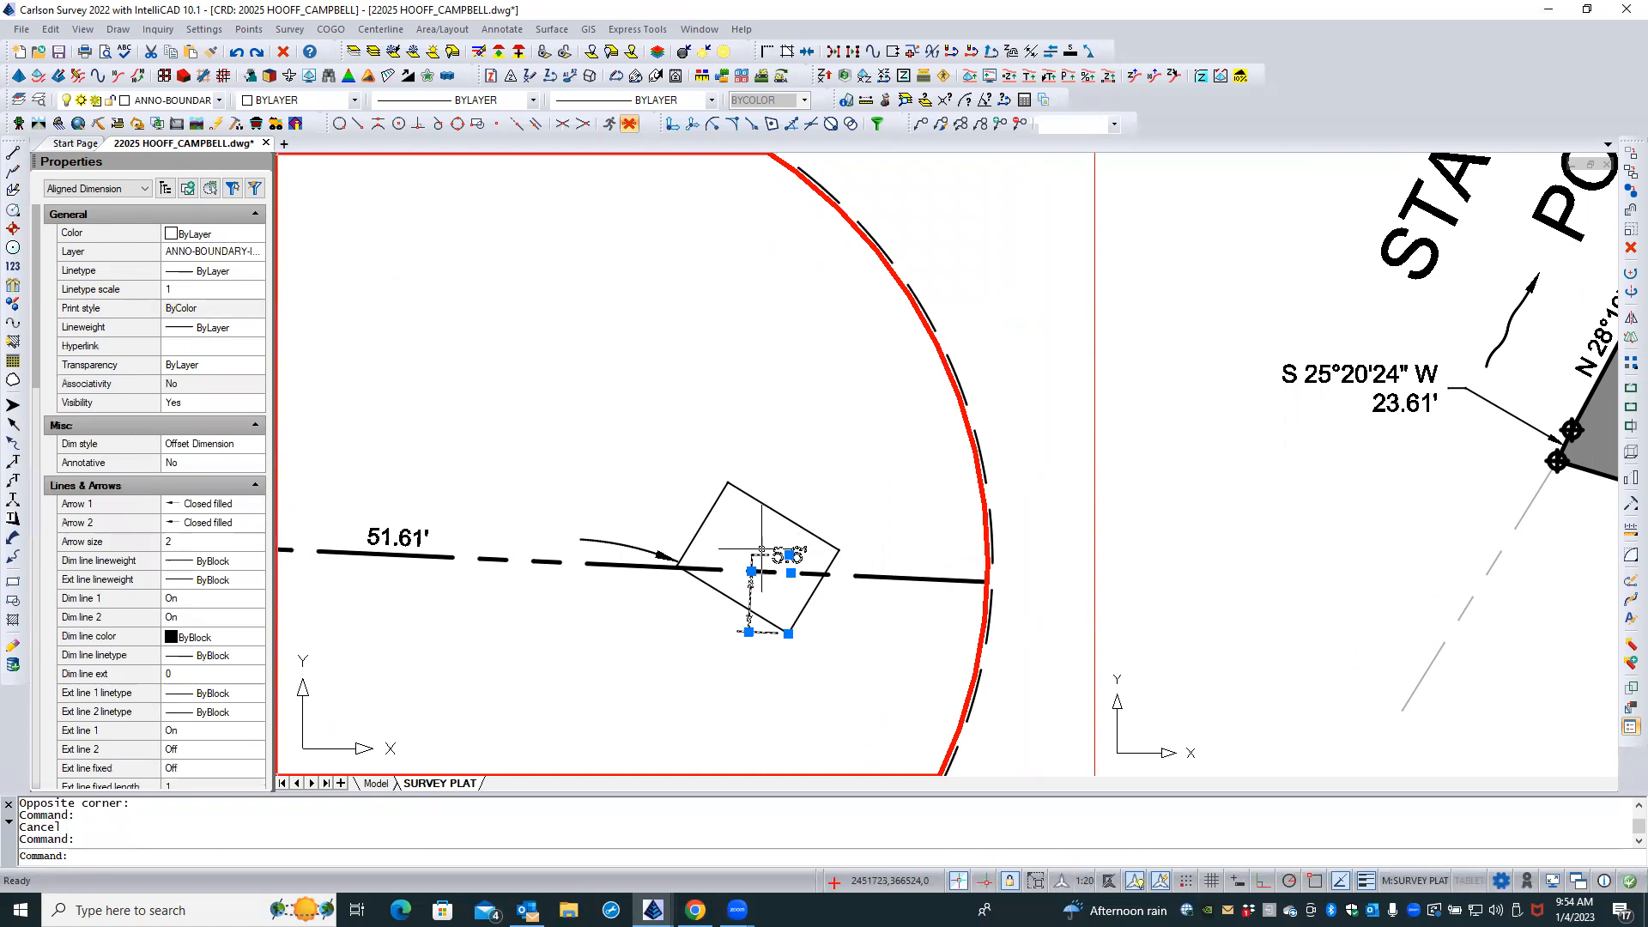
{"action": "scroll", "coordinate": [228, 642], "scroll_direction": "down", "scroll_amount": 5}
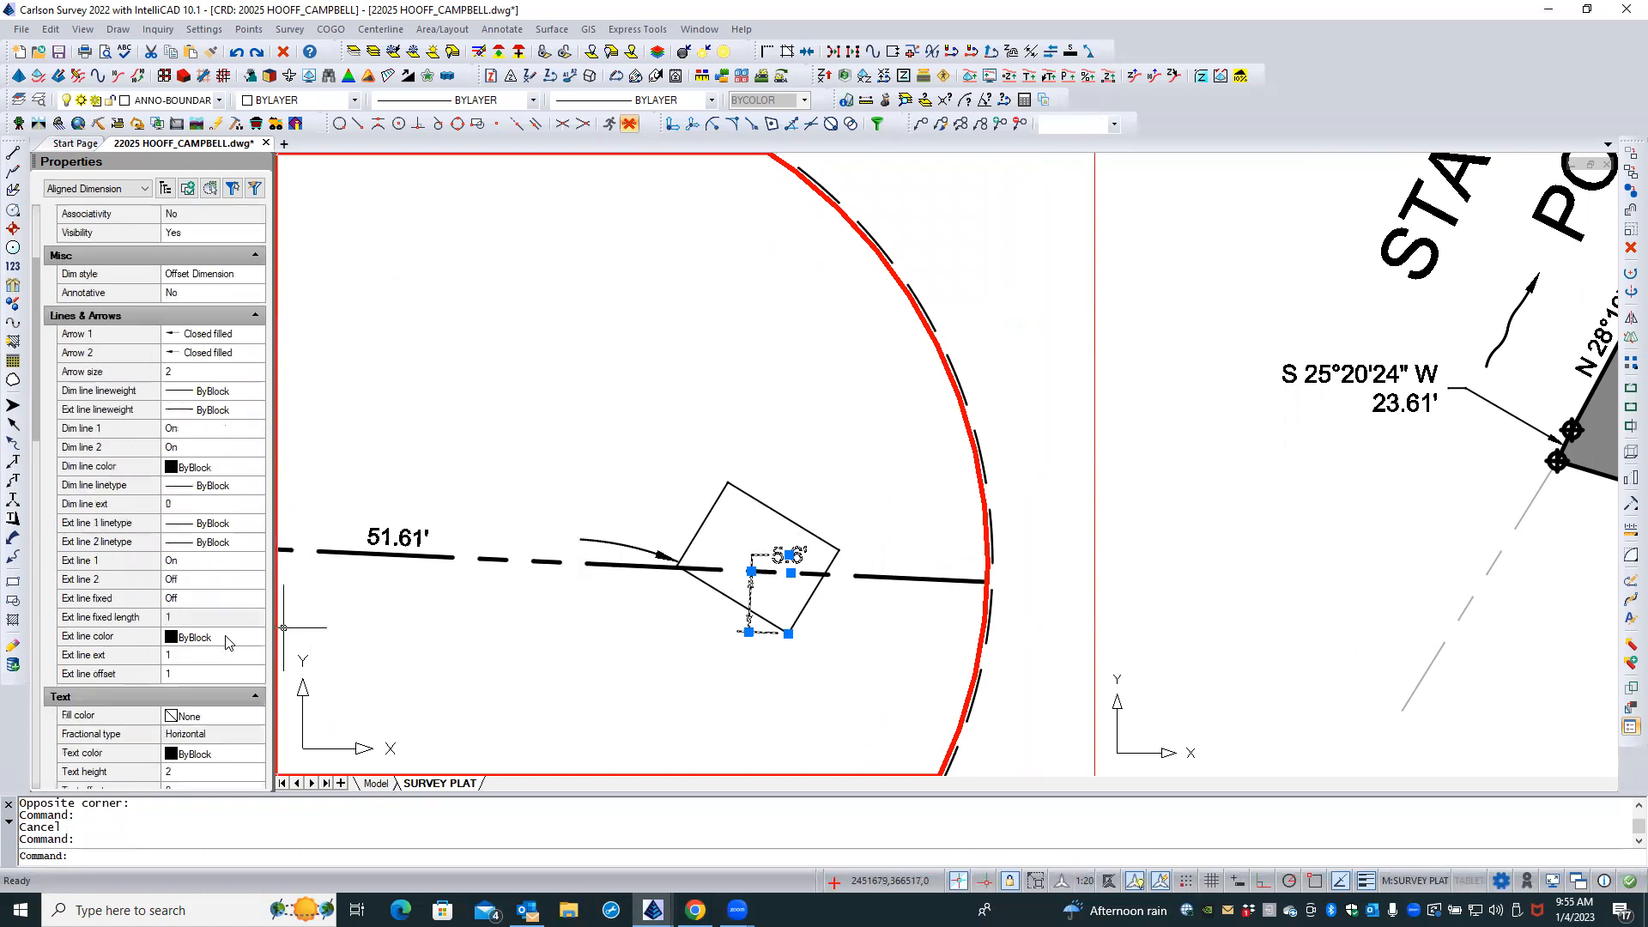
{"action": "scroll", "coordinate": [229, 642], "scroll_direction": "down", "scroll_amount": 3}
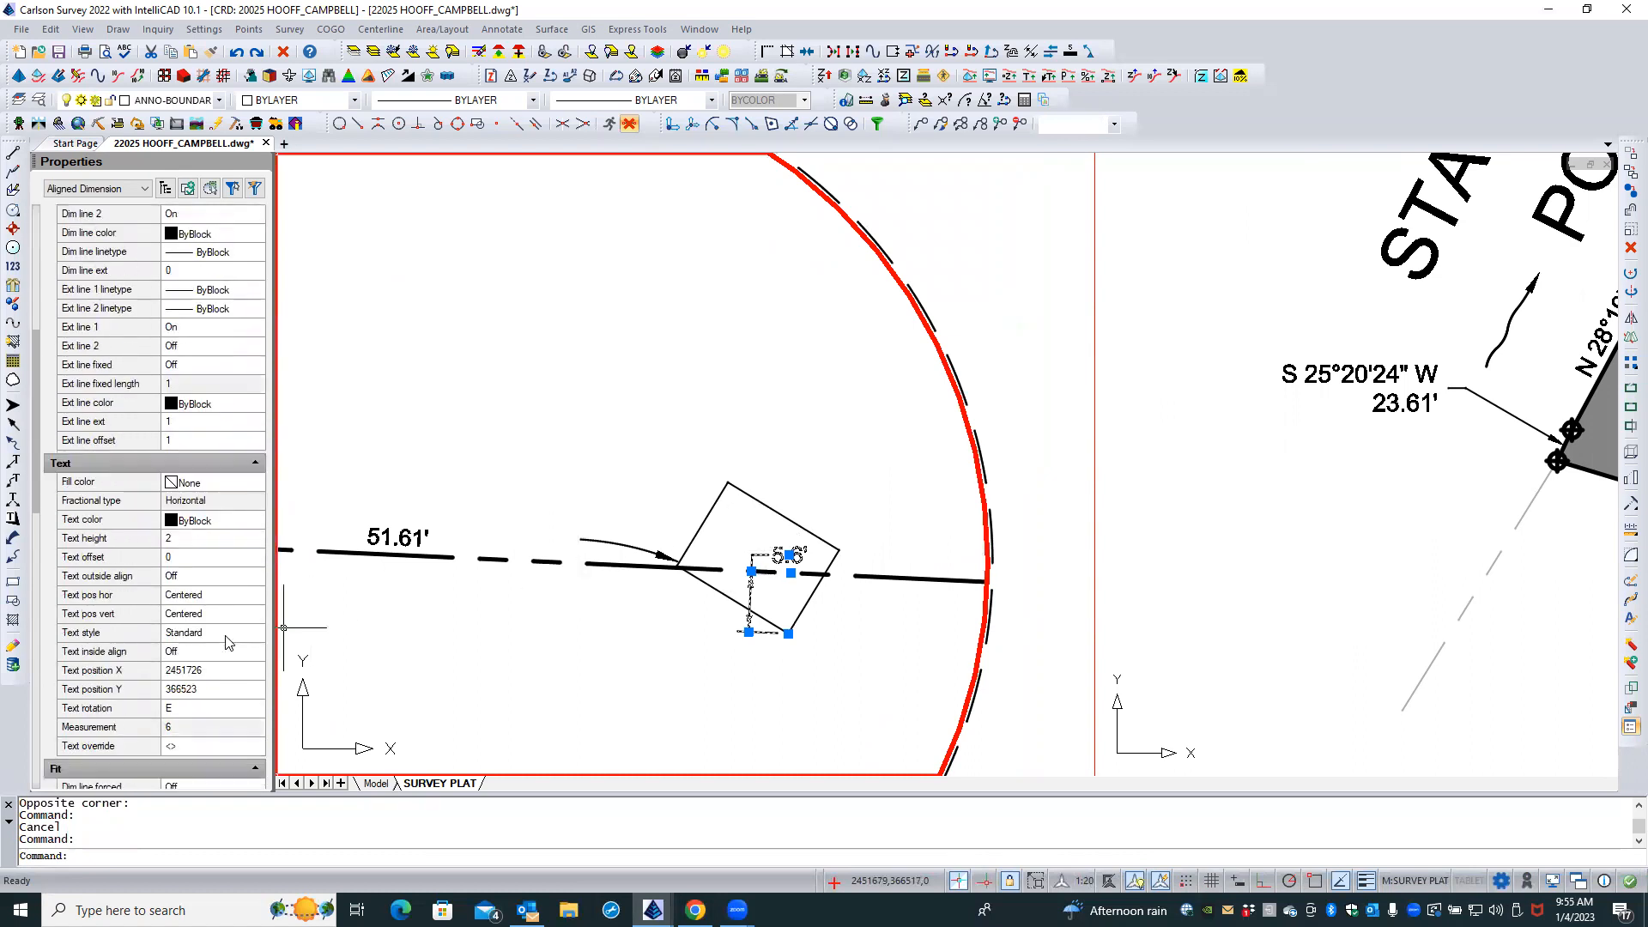
{"action": "scroll", "coordinate": [228, 642], "scroll_direction": "down", "scroll_amount": 6}
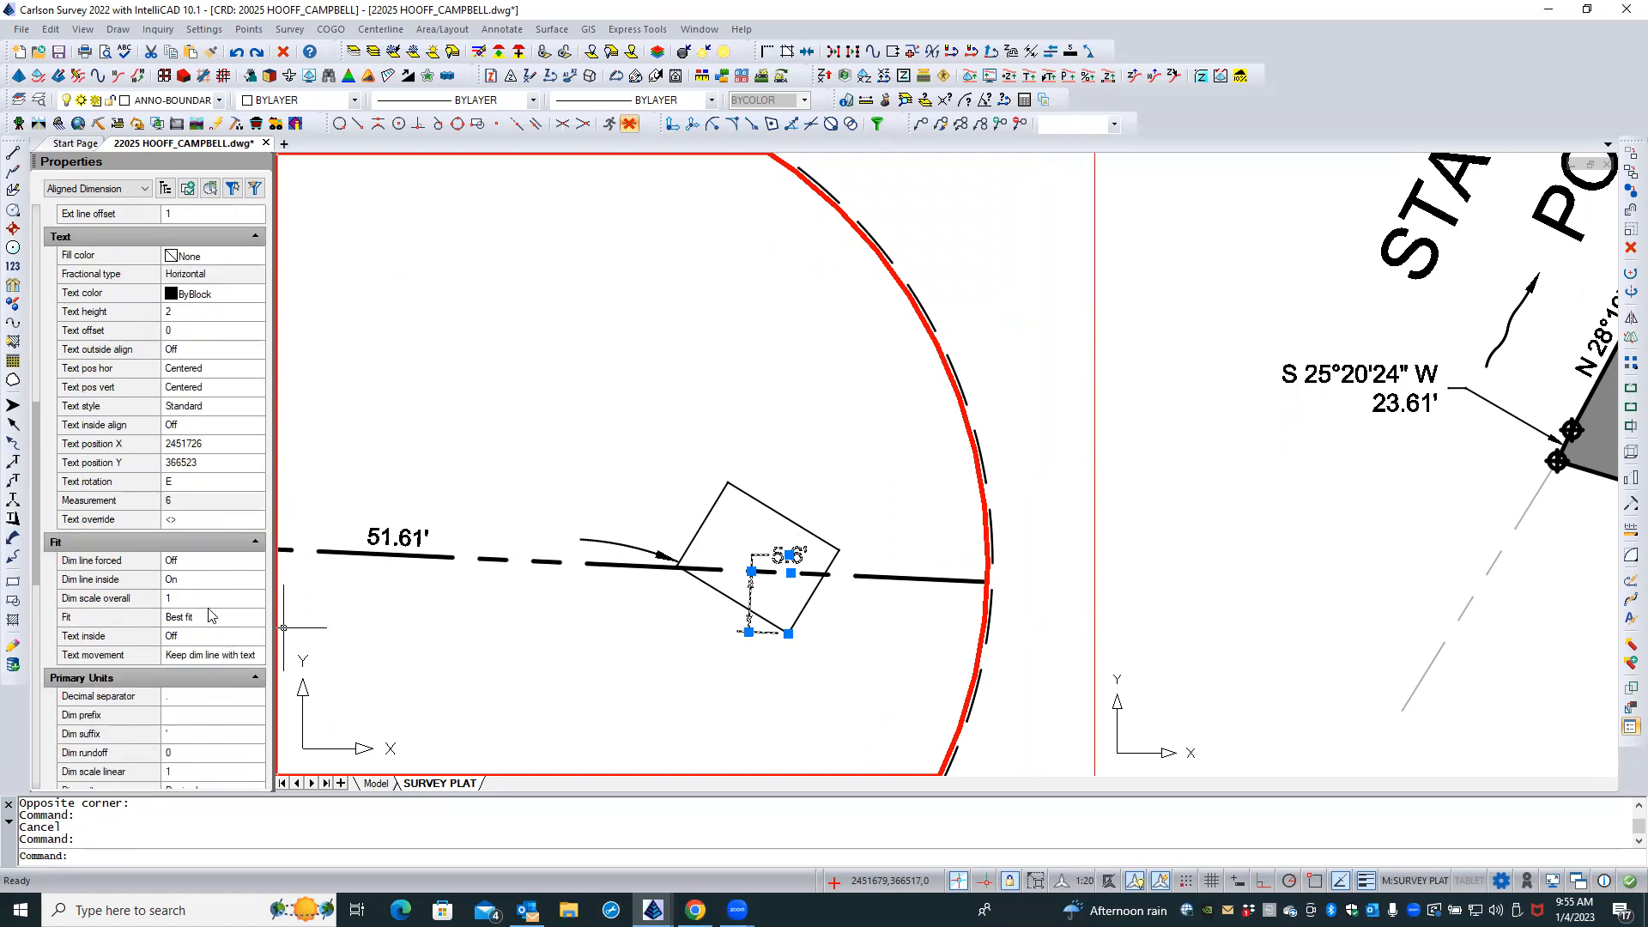
{"action": "left_click", "coordinate": [208, 617]}
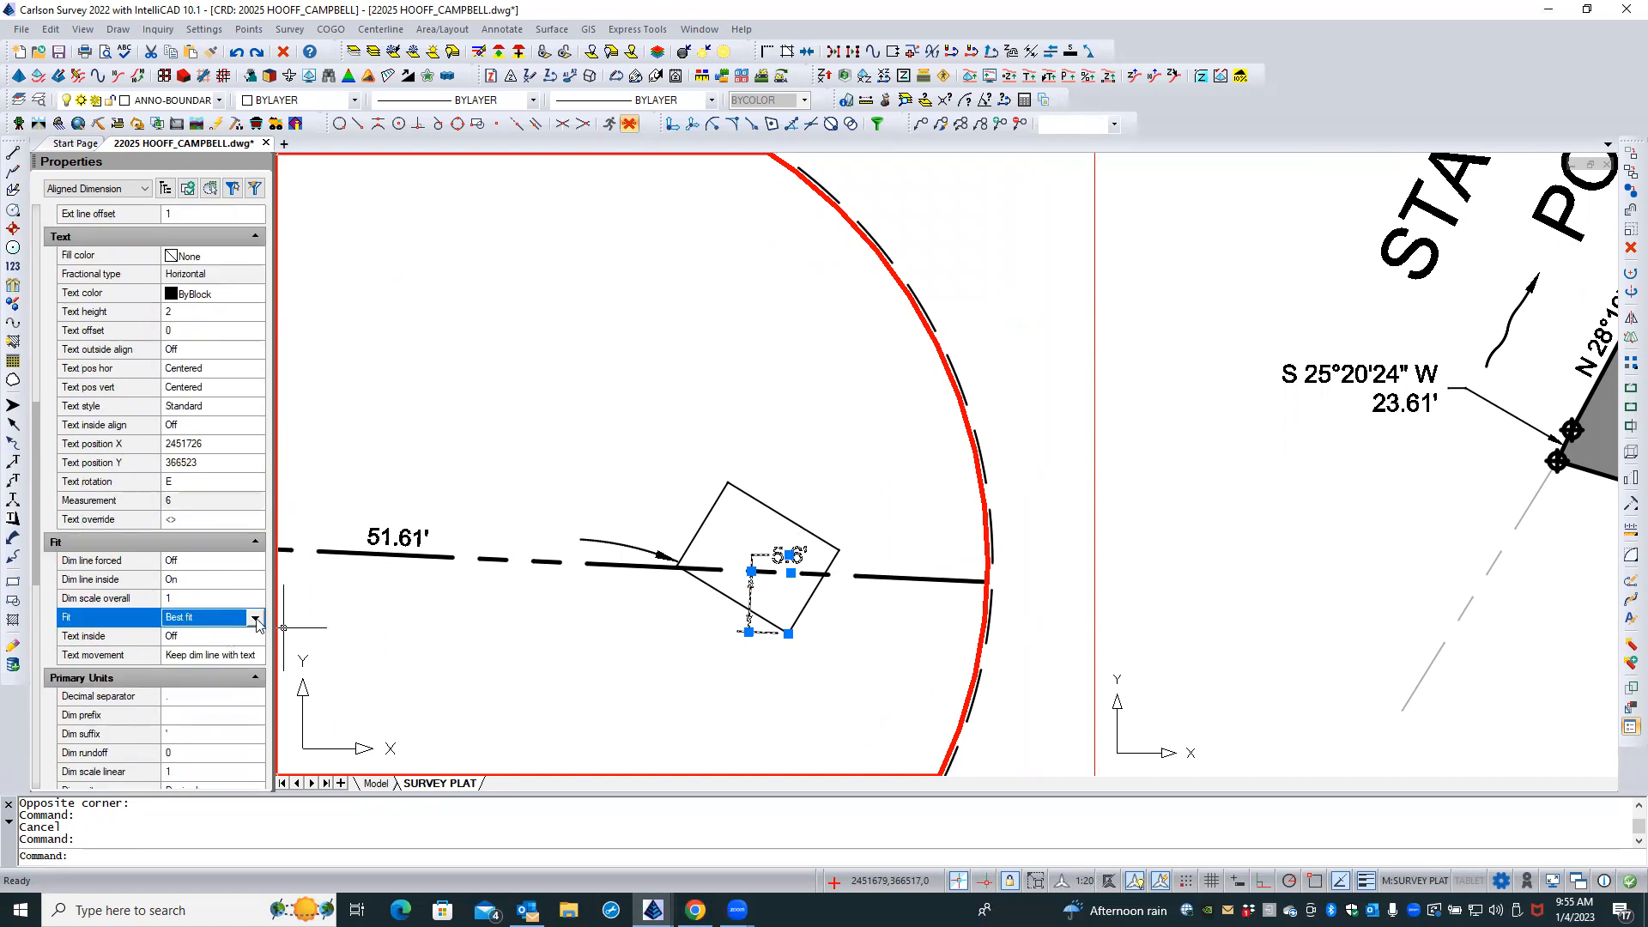
{"action": "left_click", "coordinate": [193, 656]}
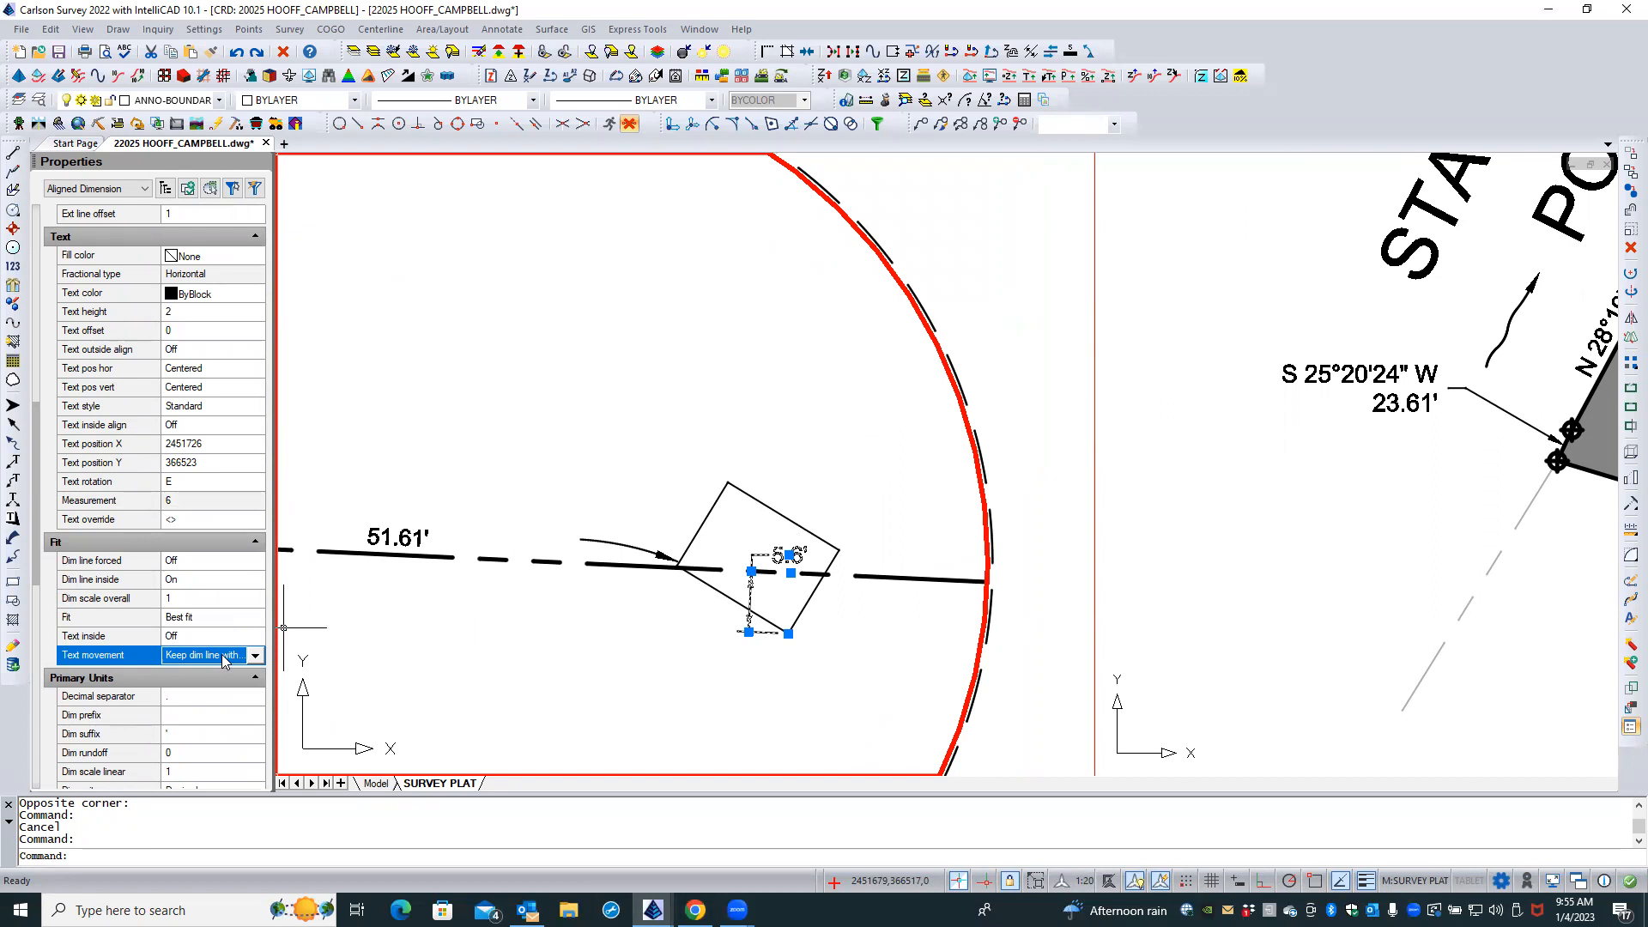
{"action": "left_click", "coordinate": [255, 656]}
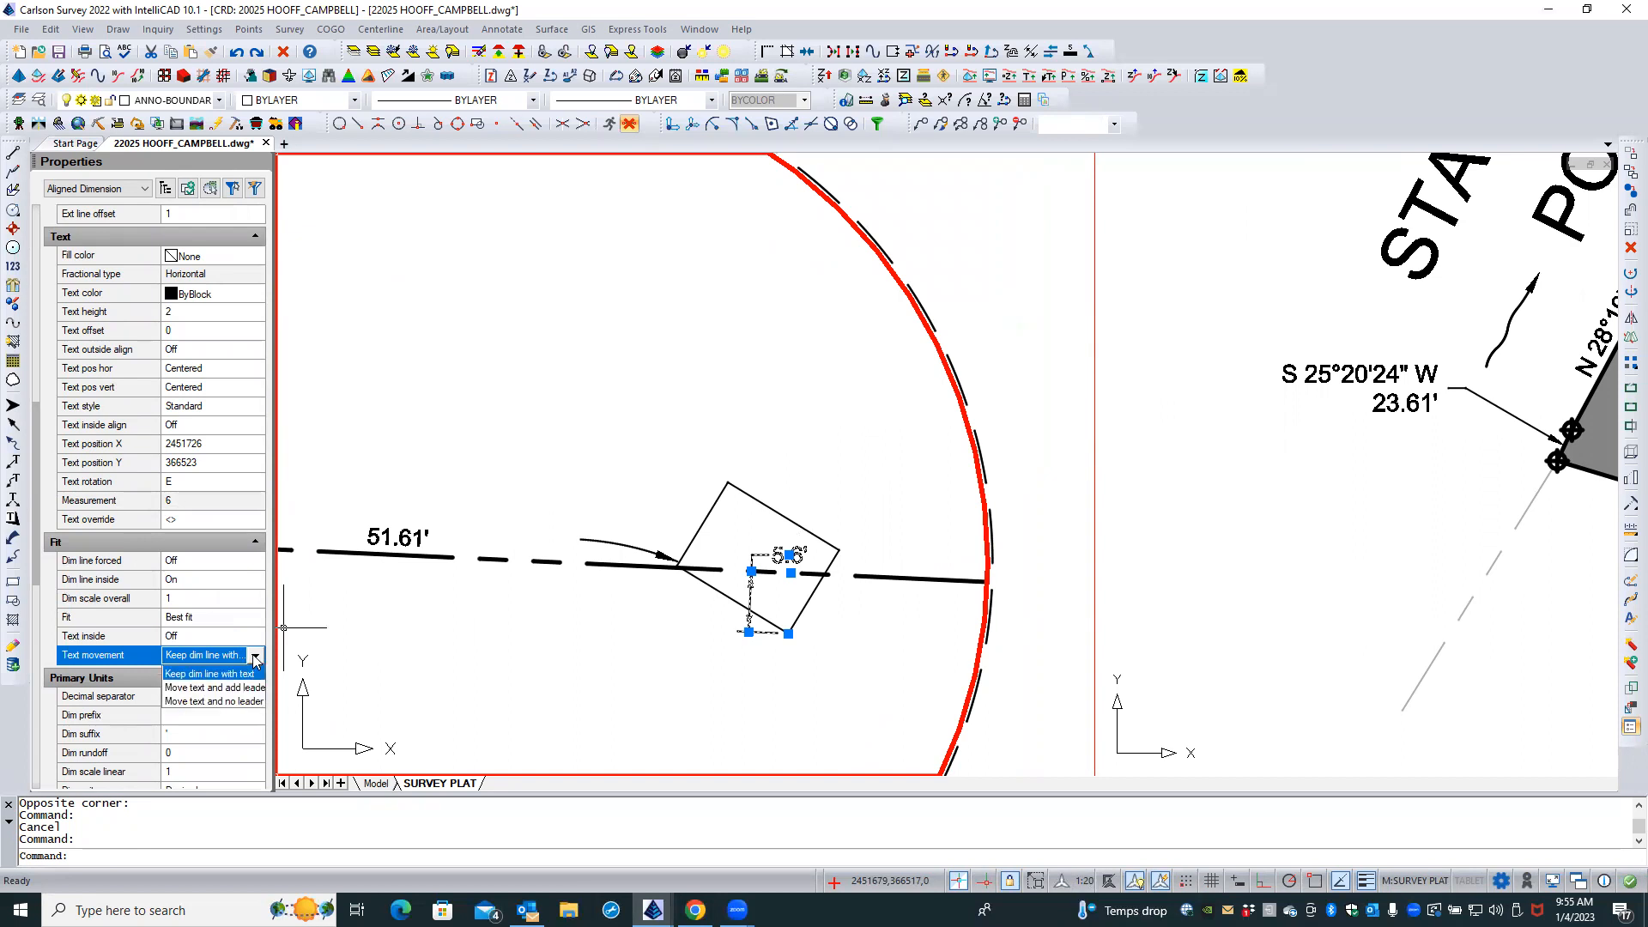
{"action": "left_click", "coordinate": [200, 688]}
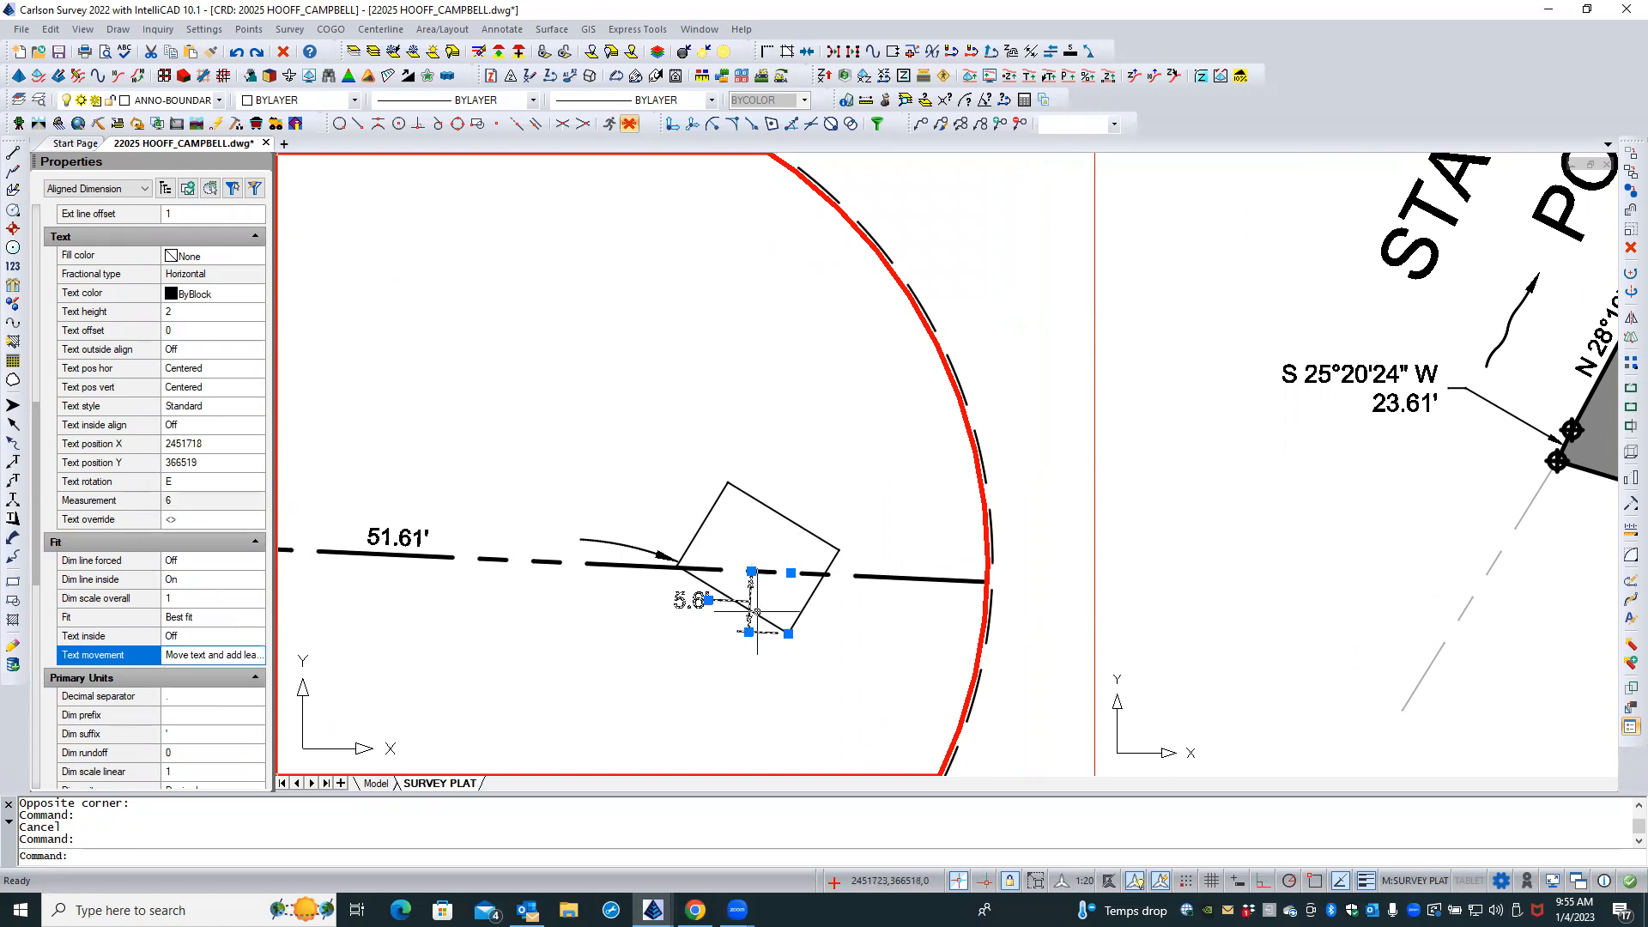
Move the offset dimension's text outside the shed, just beyond its upper right edge and above the boundary line
{"action": "left_click", "coordinate": [708, 599]}
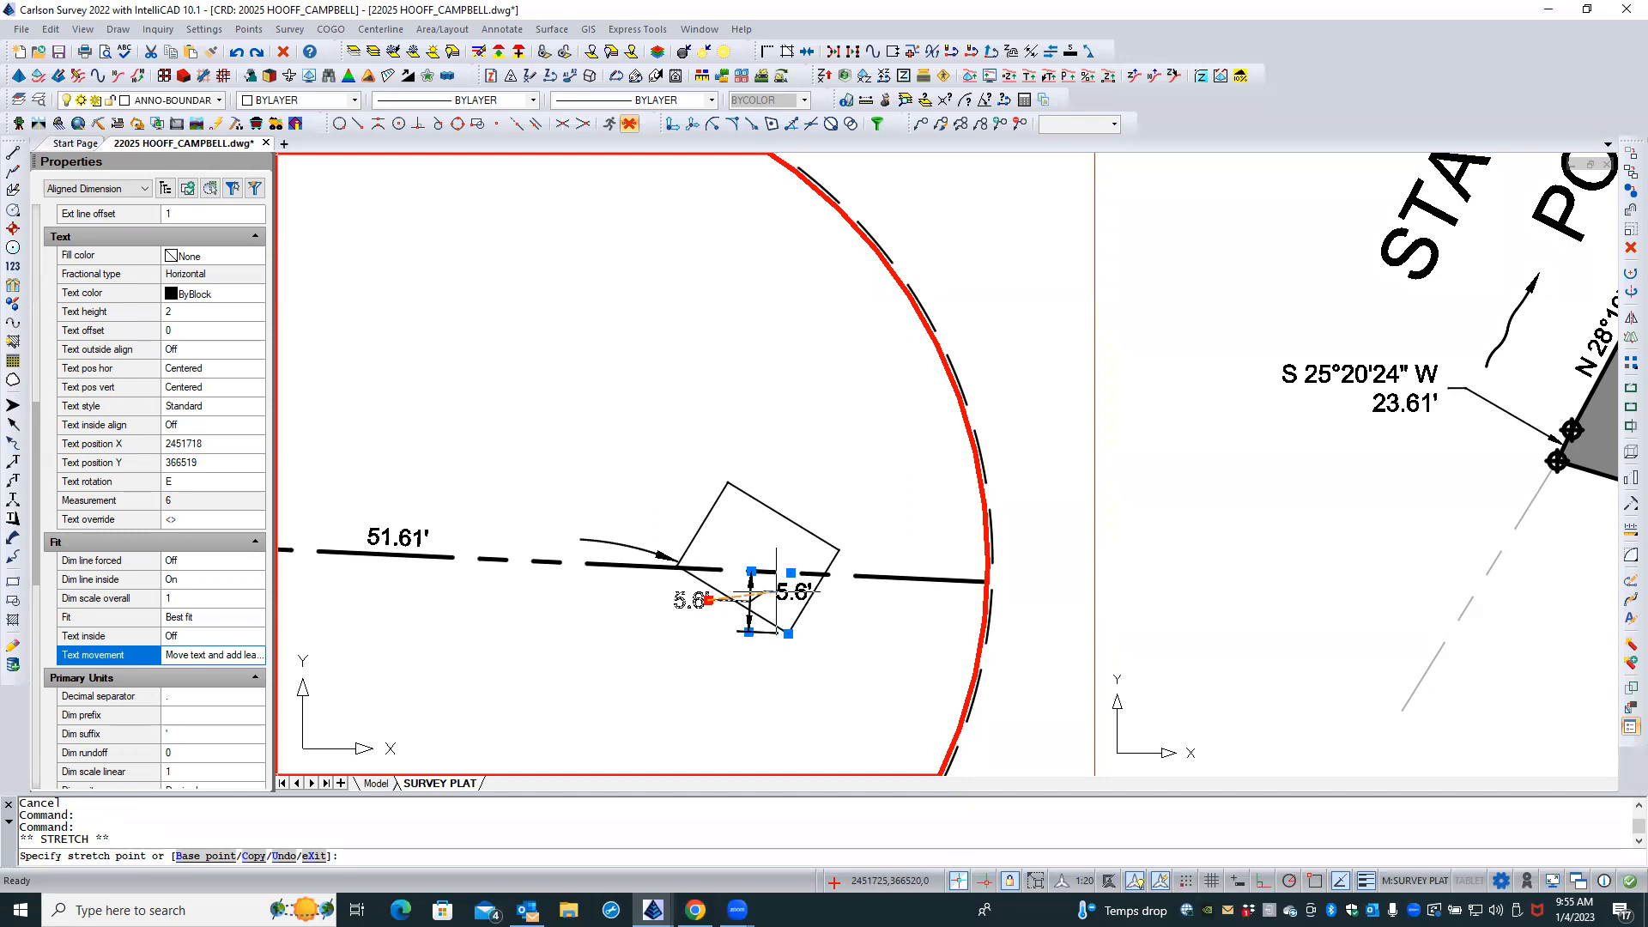
{"action": "left_click", "coordinate": [846, 531]}
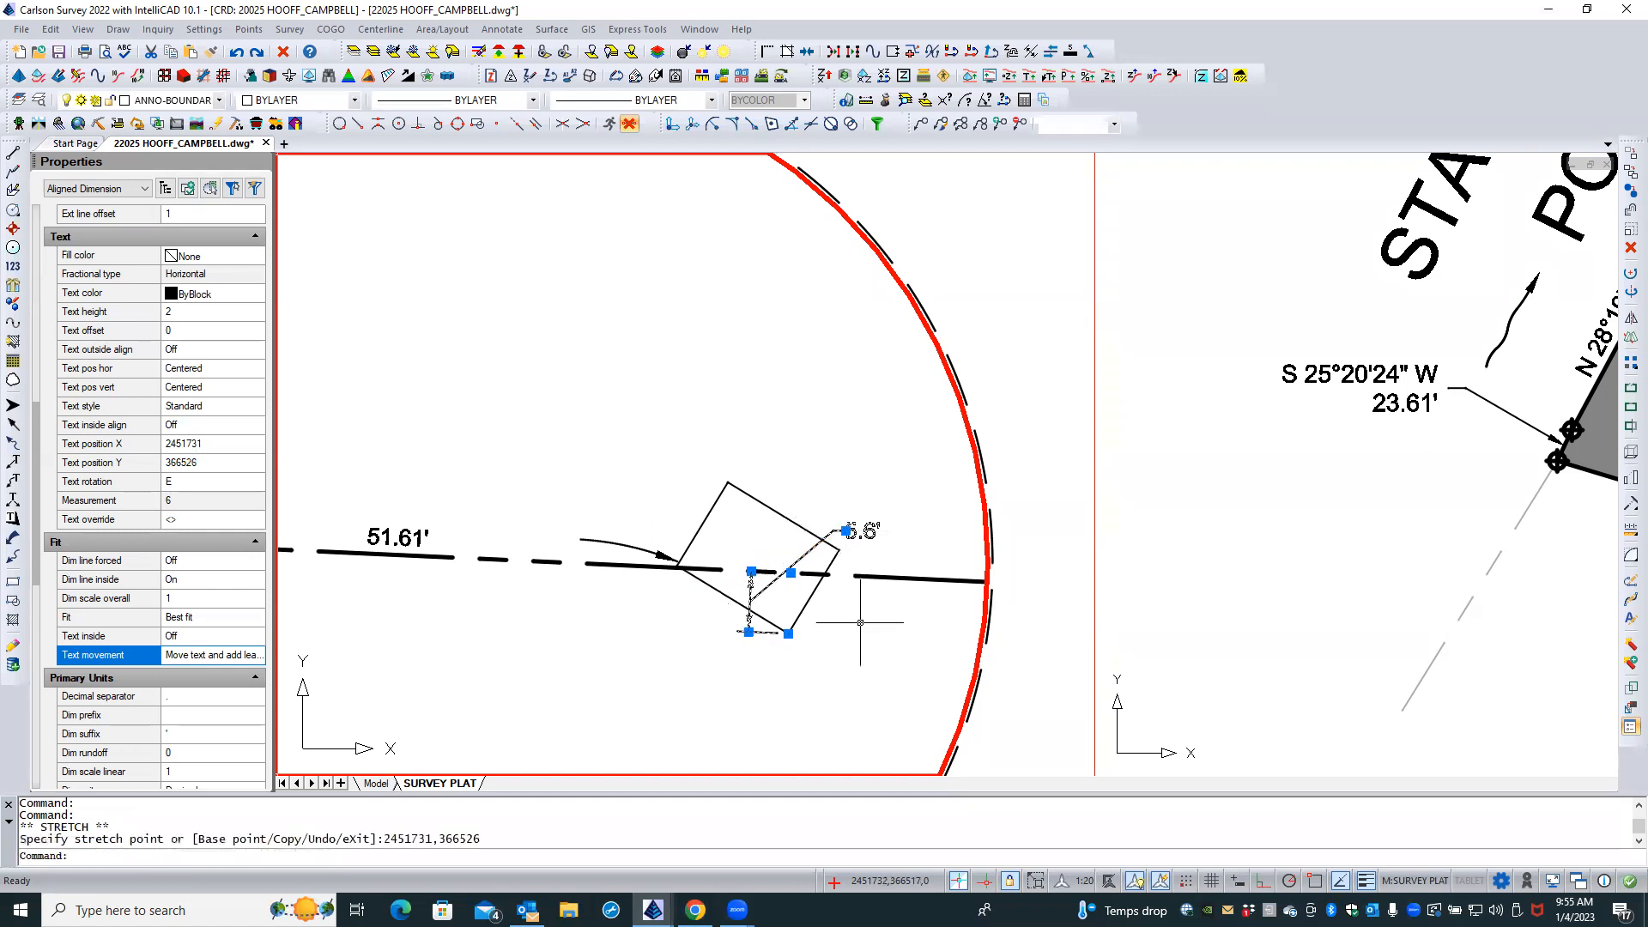
{"action": "key", "text": "Escape"}
{"action": "key", "text": "Escape"}
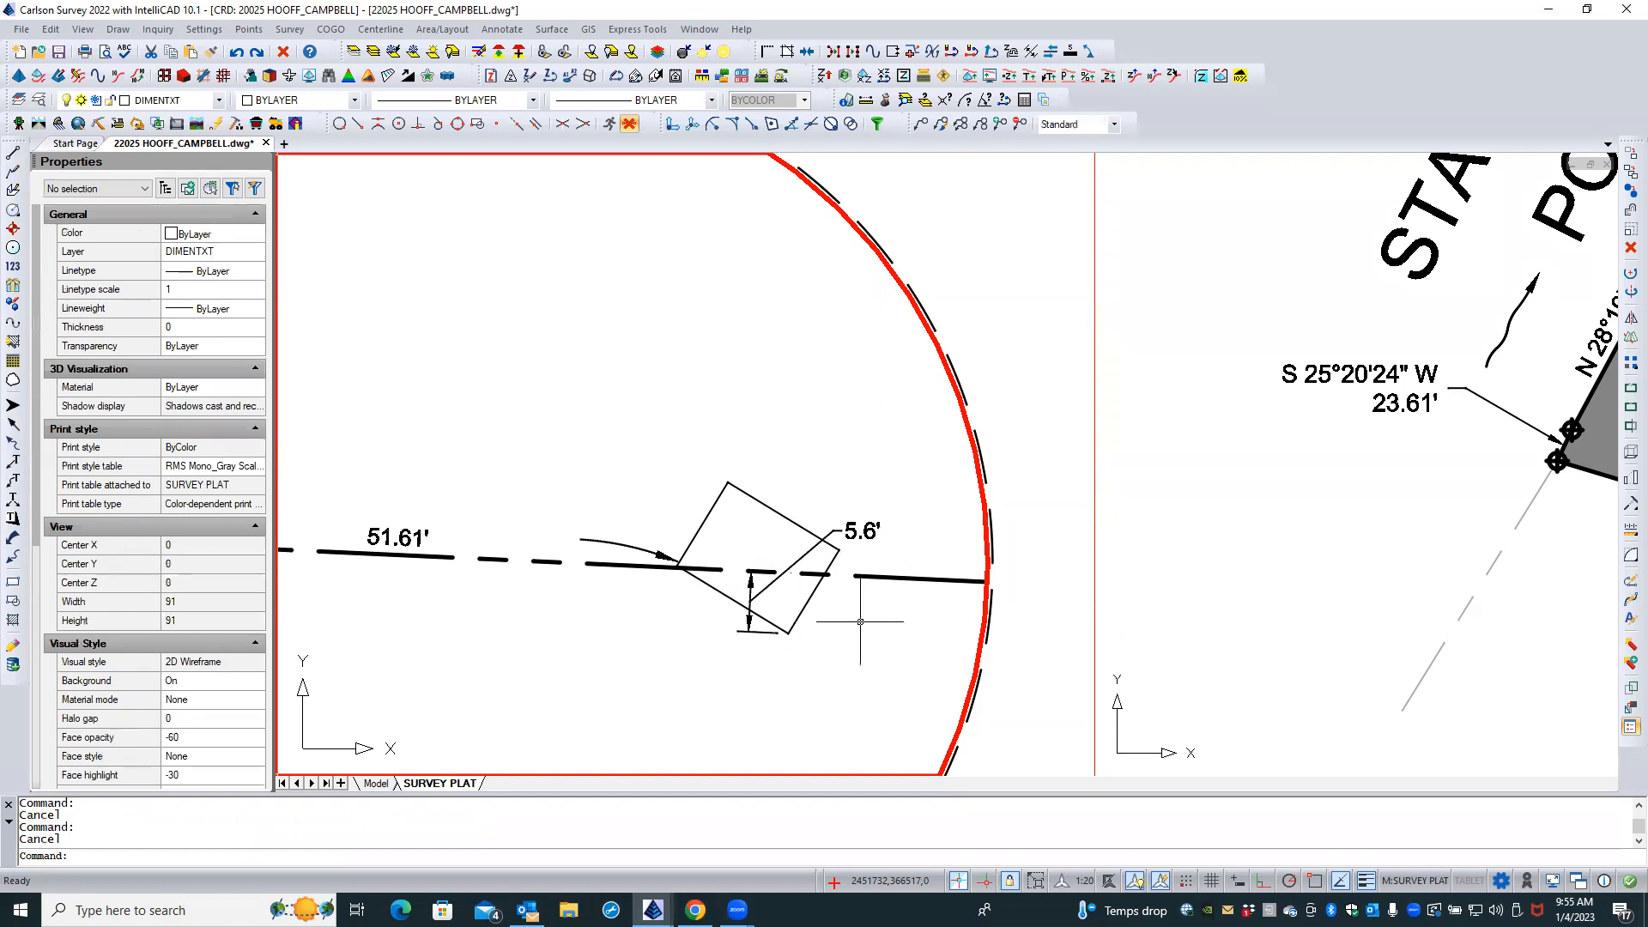
Examine the curved leader arrows at both ends of the inset's distance line, at the shed corner and at the circle symbol
{"action": "scroll", "coordinate": [860, 620], "scroll_direction": "up", "scroll_amount": 3}
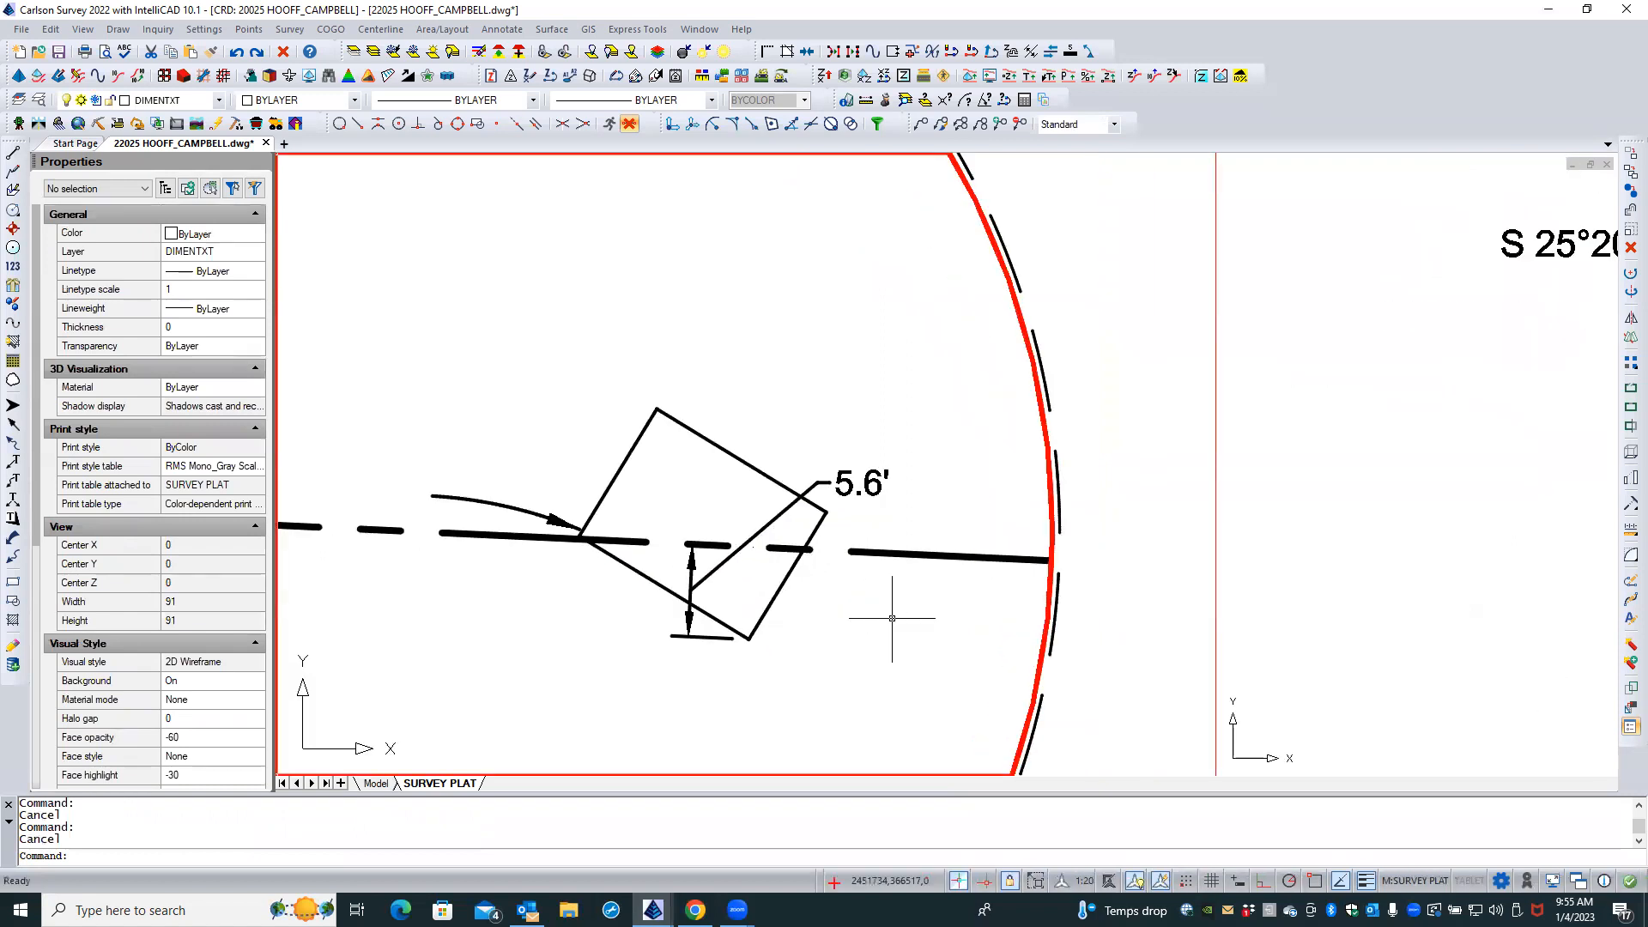
{"action": "left_click", "coordinate": [518, 509]}
{"action": "scroll", "coordinate": [558, 485], "scroll_direction": "up", "scroll_amount": 2}
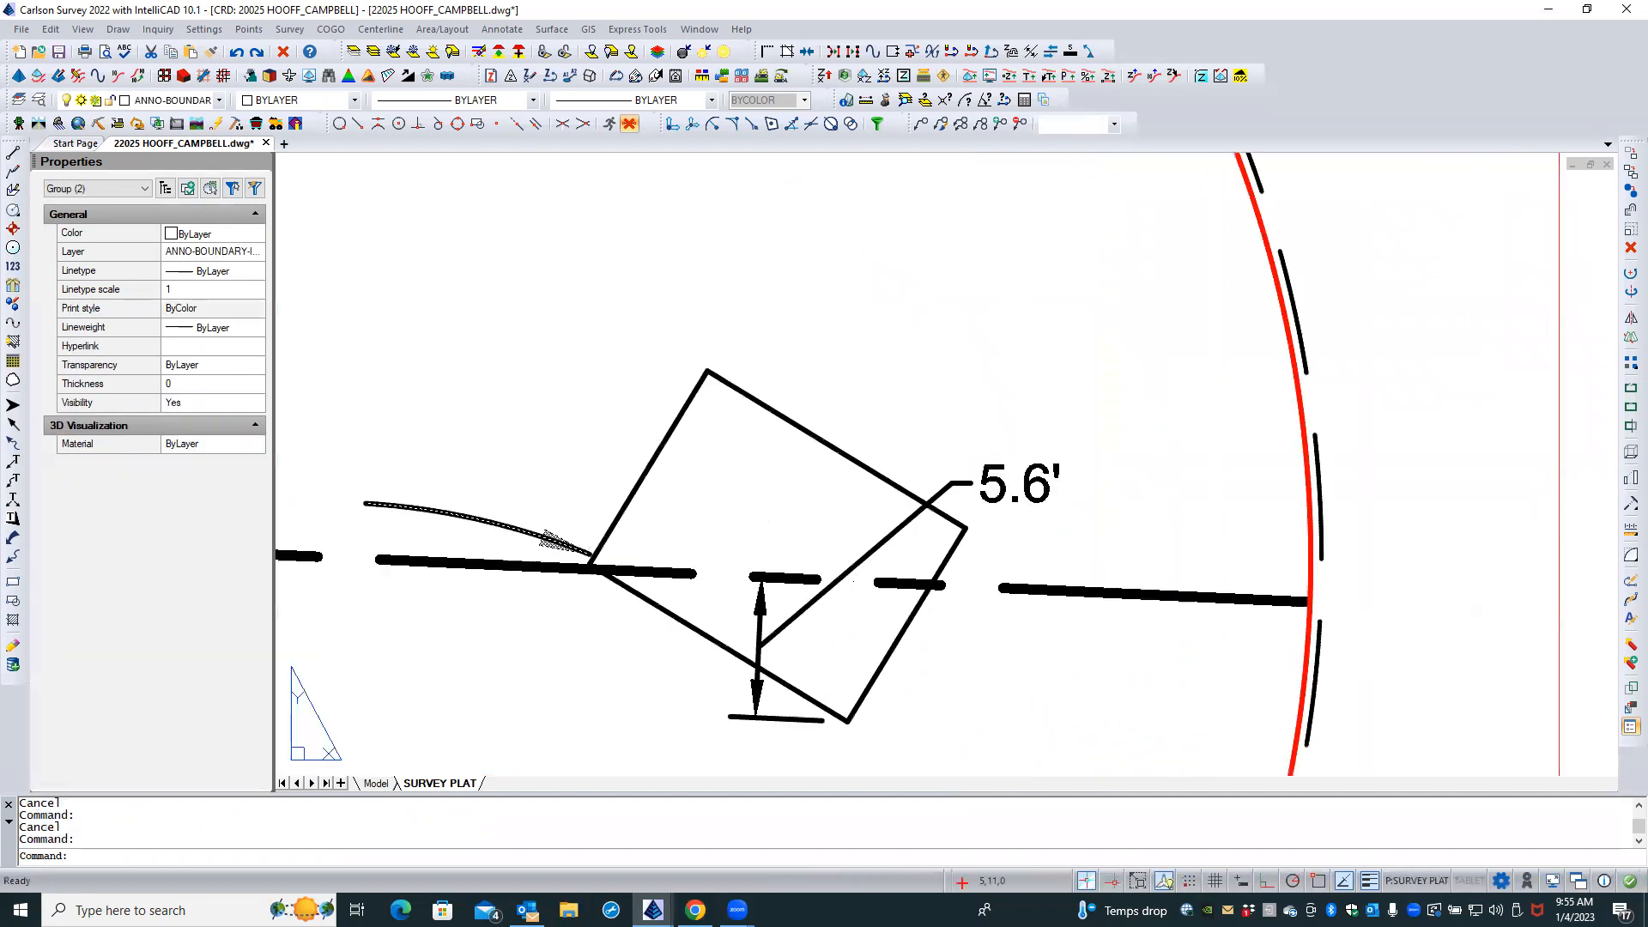
{"action": "scroll", "coordinate": [560, 482], "scroll_direction": "up", "scroll_amount": 2}
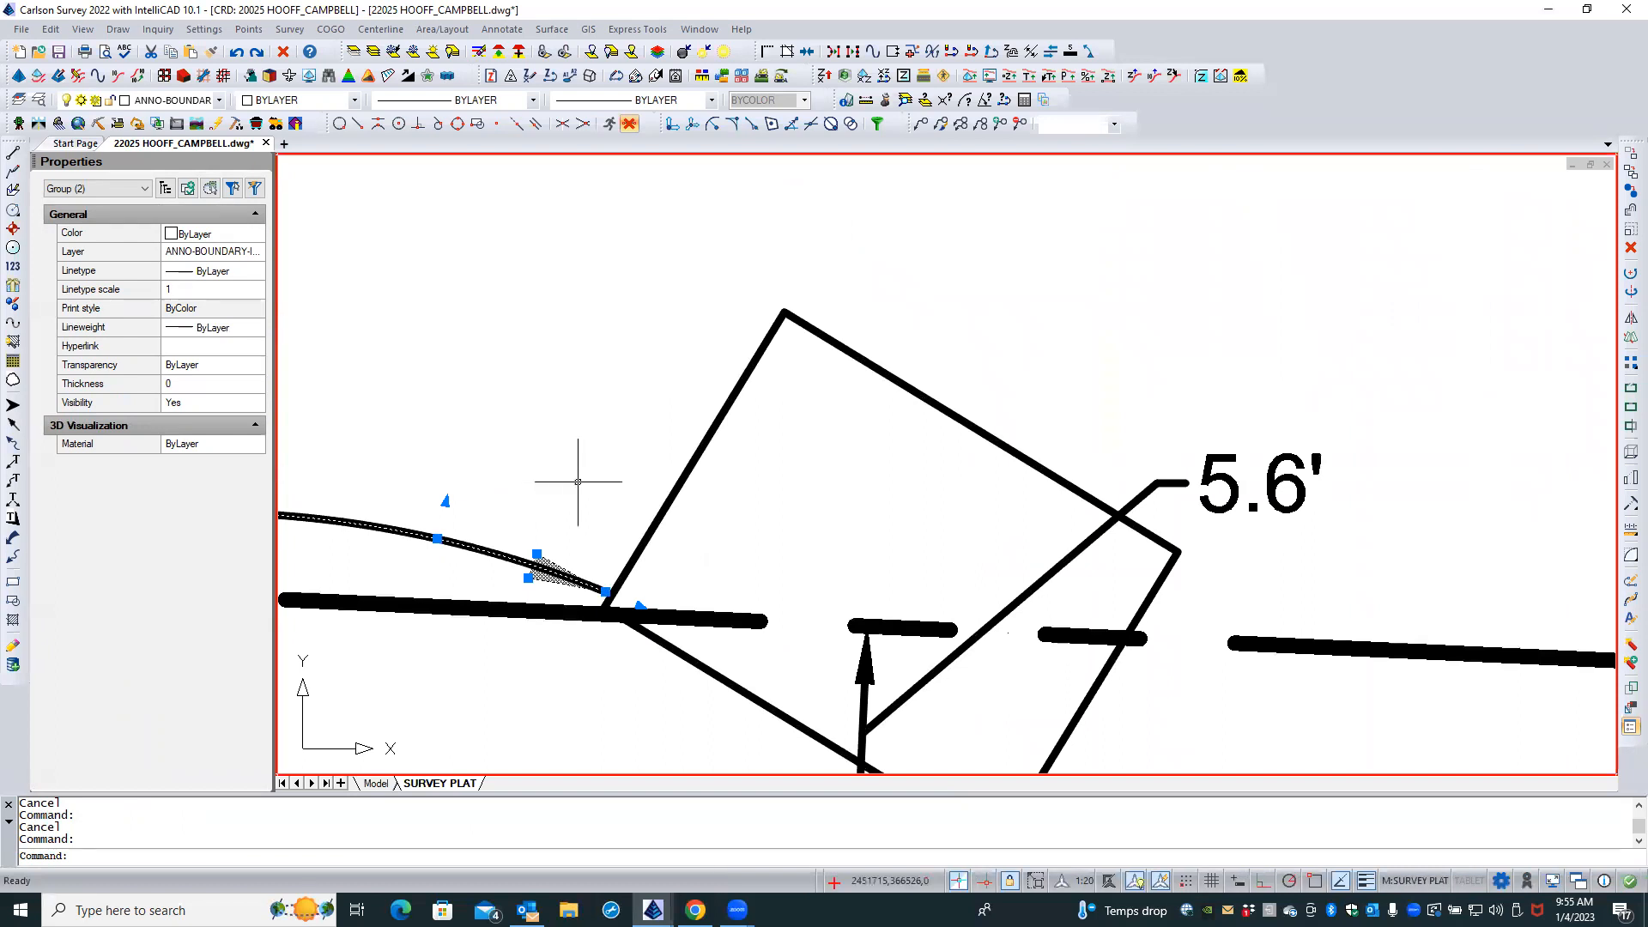
{"action": "scroll", "coordinate": [923, 501], "scroll_direction": "down", "scroll_amount": 1}
{"action": "scroll", "coordinate": [923, 501], "scroll_direction": "down", "scroll_amount": 4}
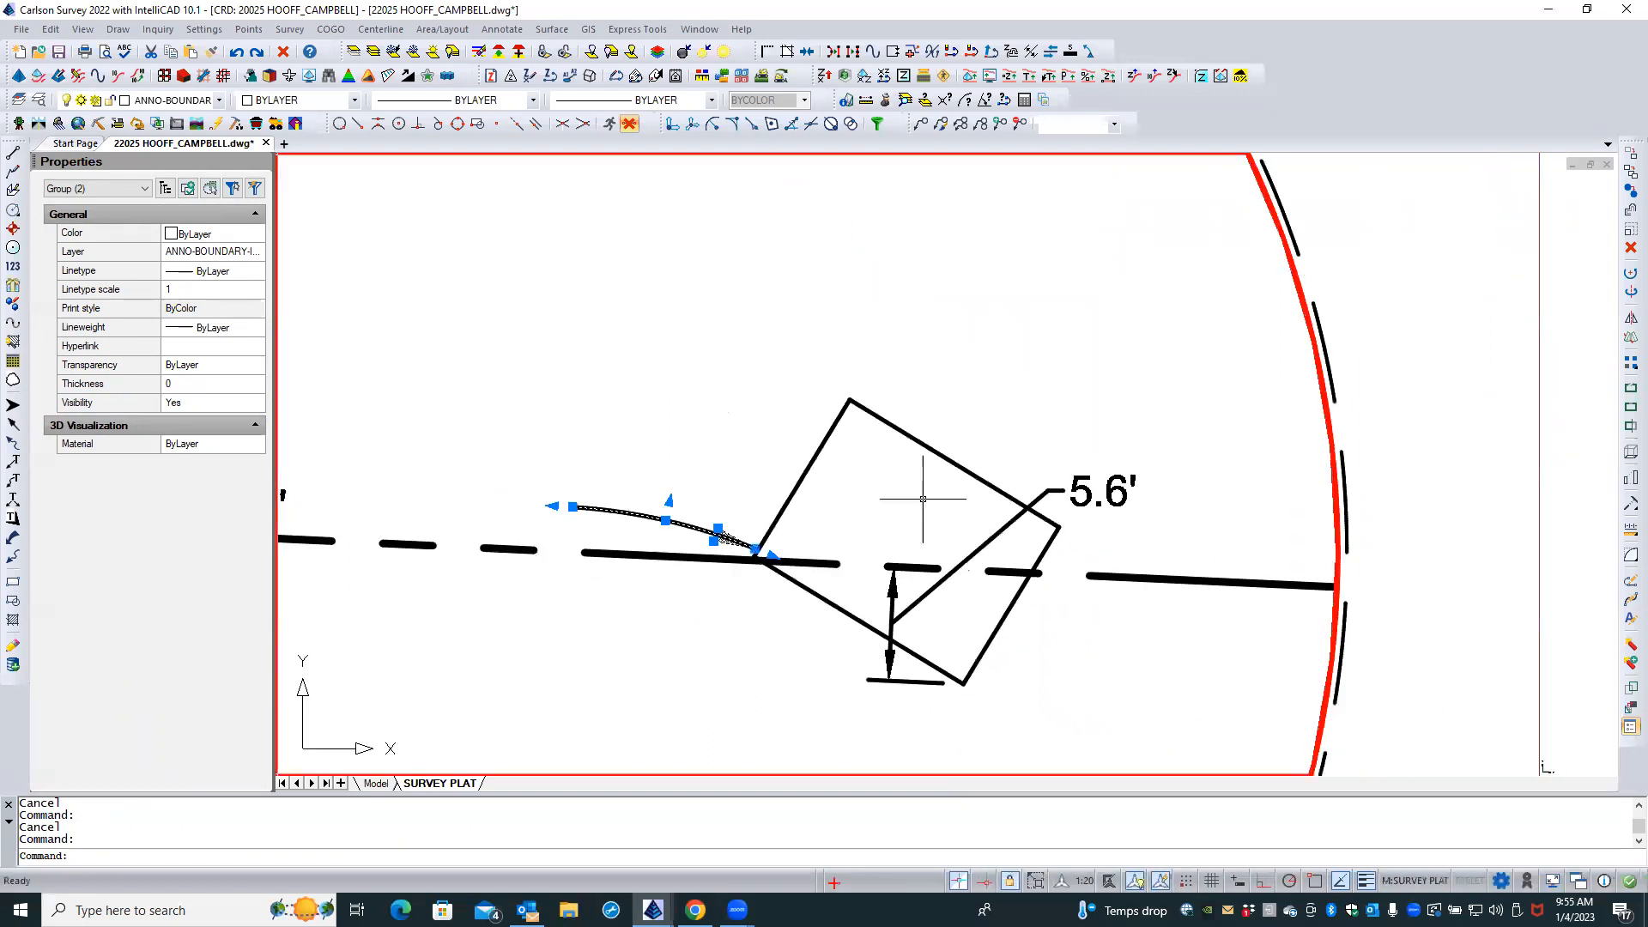
{"action": "scroll", "coordinate": [759, 560], "scroll_direction": "up", "scroll_amount": 3}
{"action": "scroll", "coordinate": [908, 502], "scroll_direction": "down", "scroll_amount": 5}
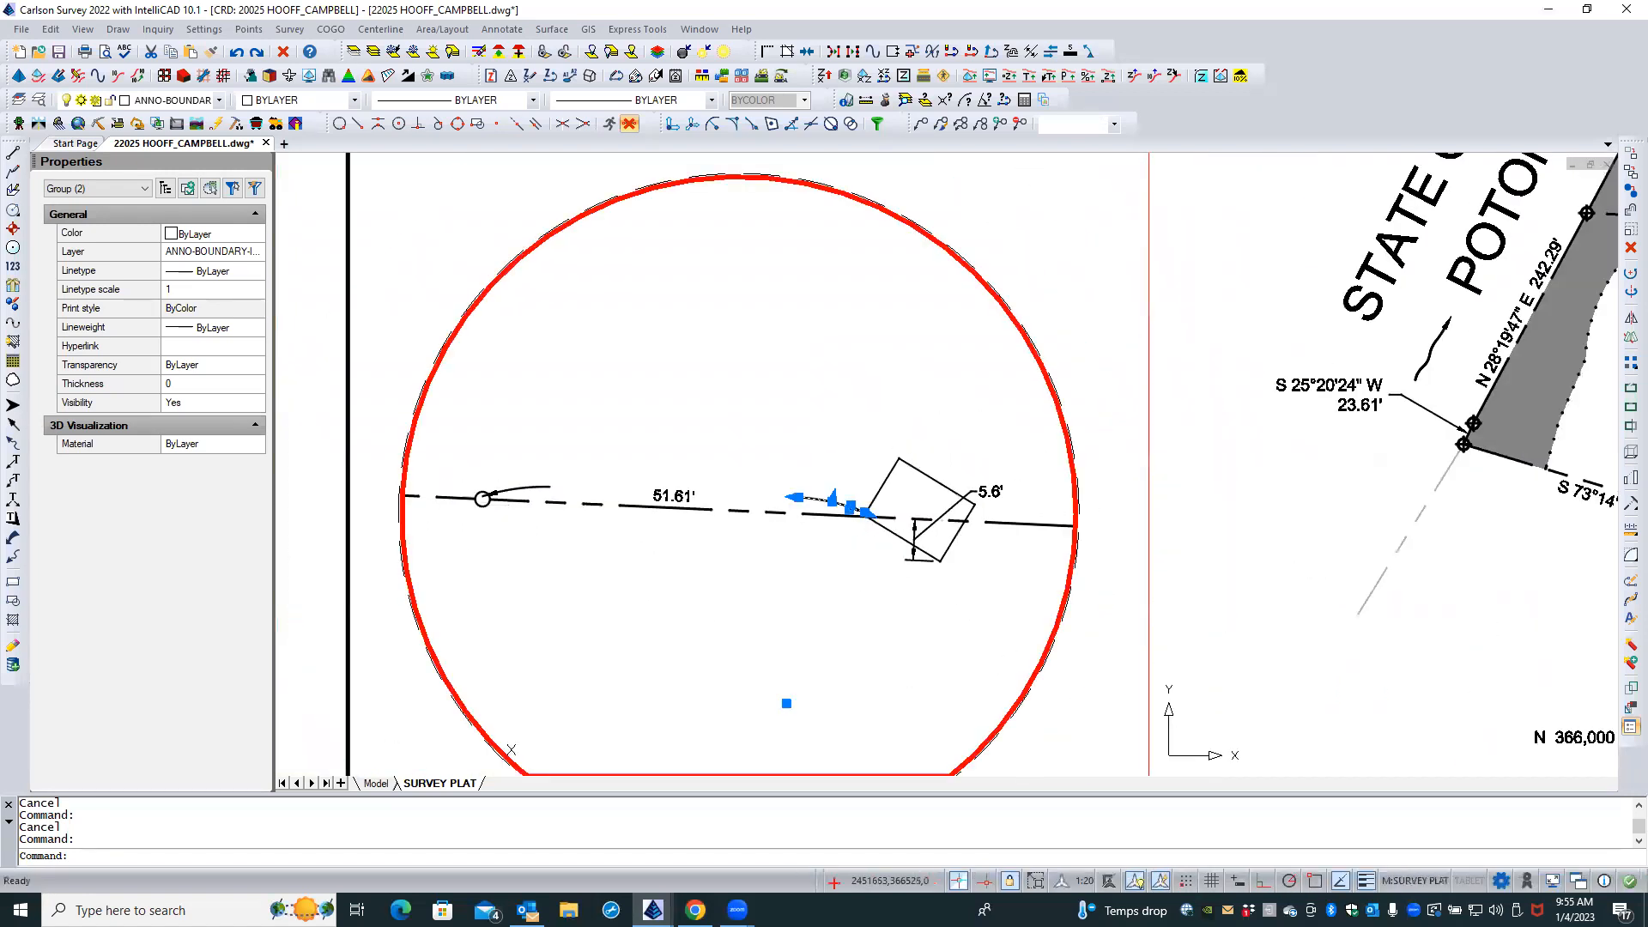
{"action": "scroll", "coordinate": [450, 494], "scroll_direction": "up", "scroll_amount": 3}
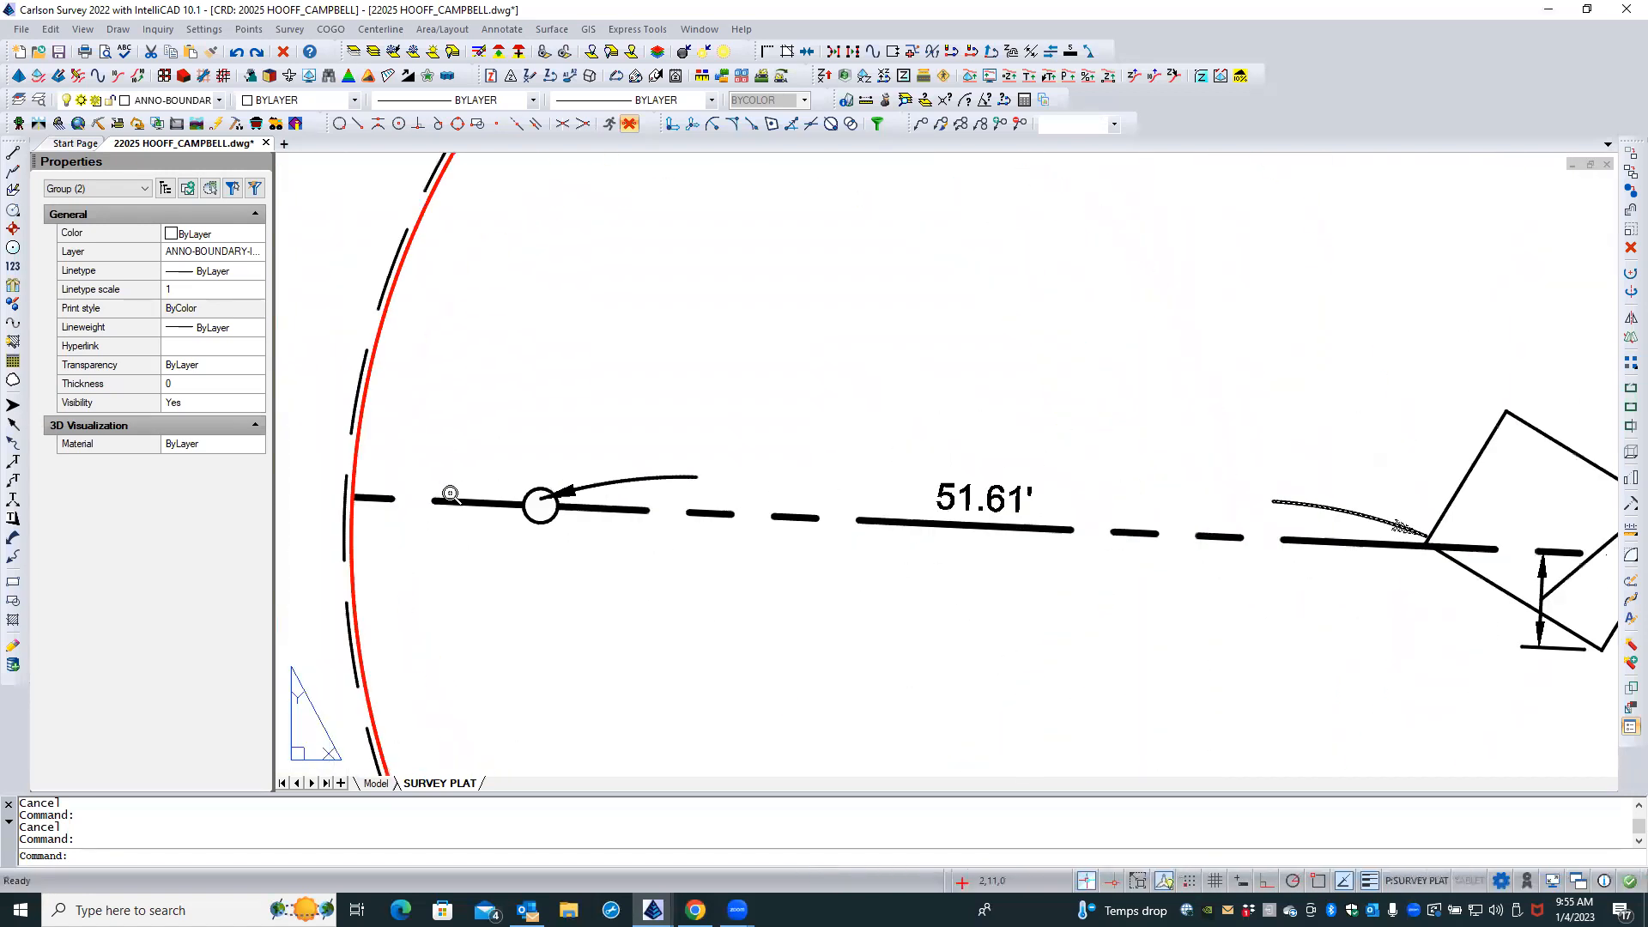
{"action": "left_click", "coordinate": [618, 481]}
{"action": "scroll", "coordinate": [486, 454], "scroll_direction": "up", "scroll_amount": 2}
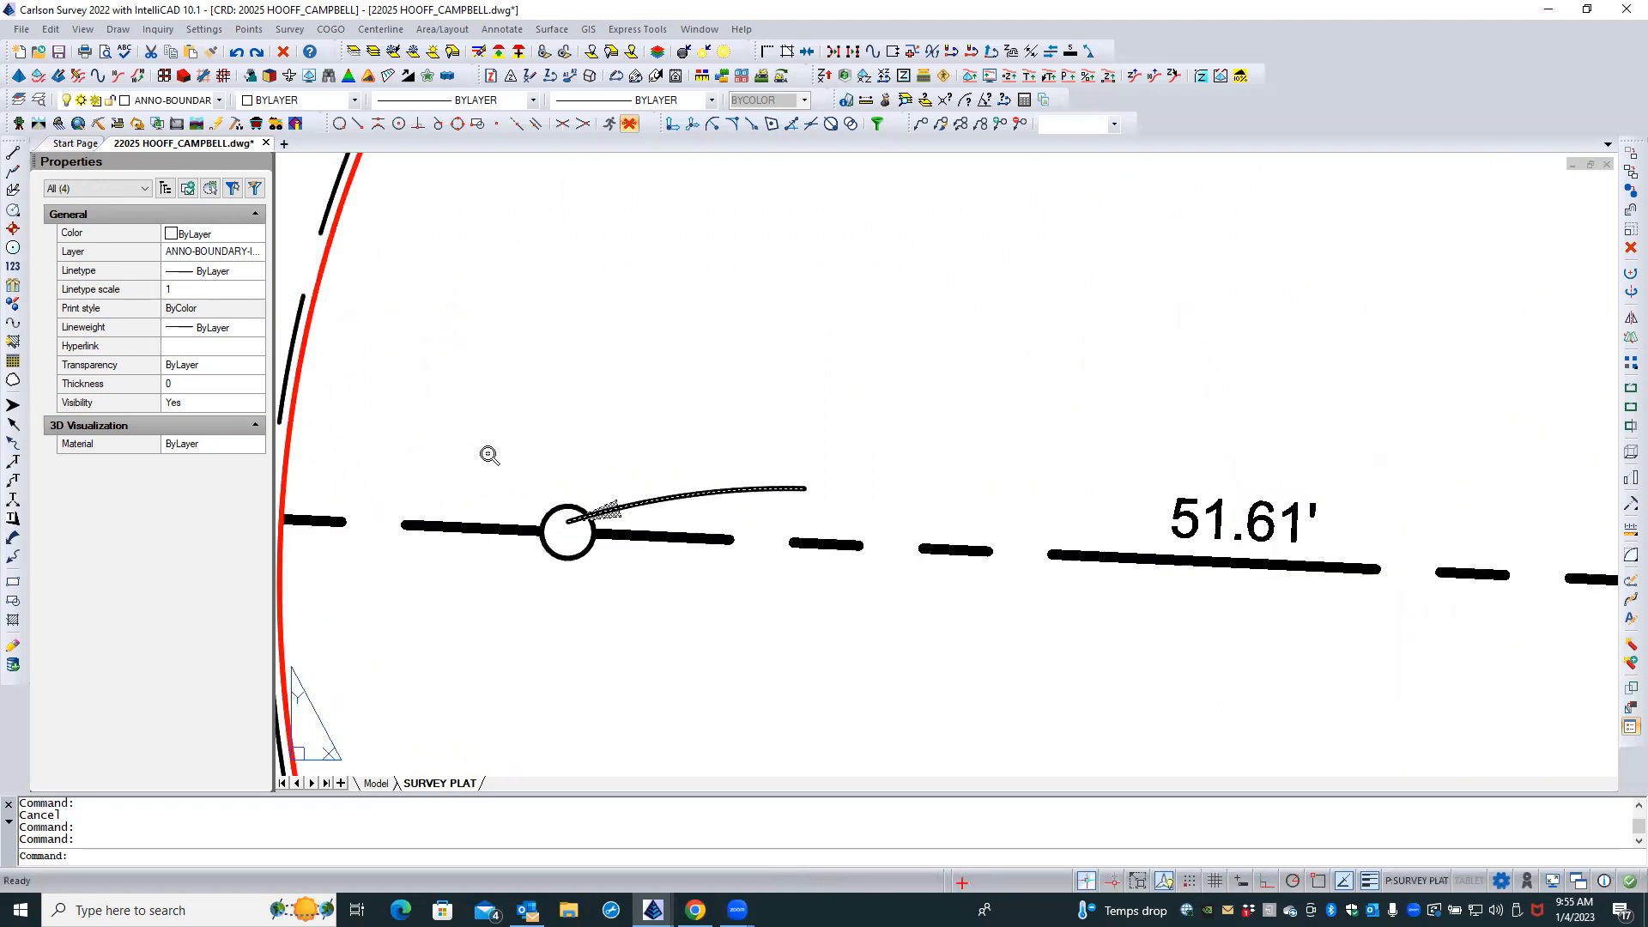
{"action": "scroll", "coordinate": [464, 448], "scroll_direction": "down", "scroll_amount": 2}
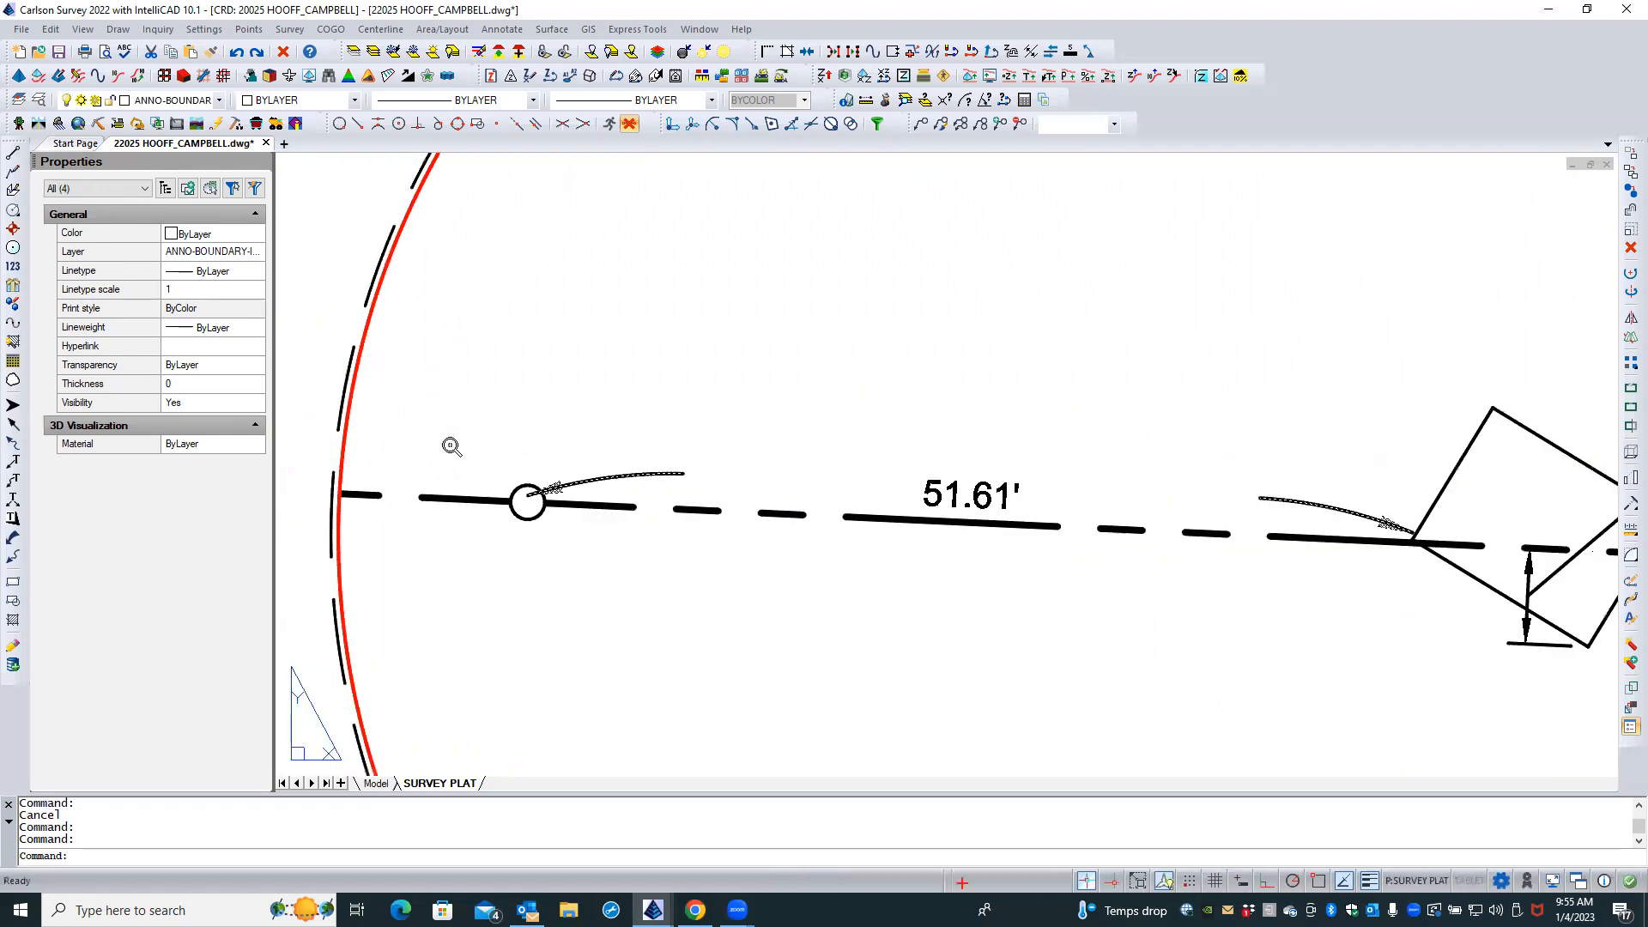
{"action": "key", "text": "Escape"}
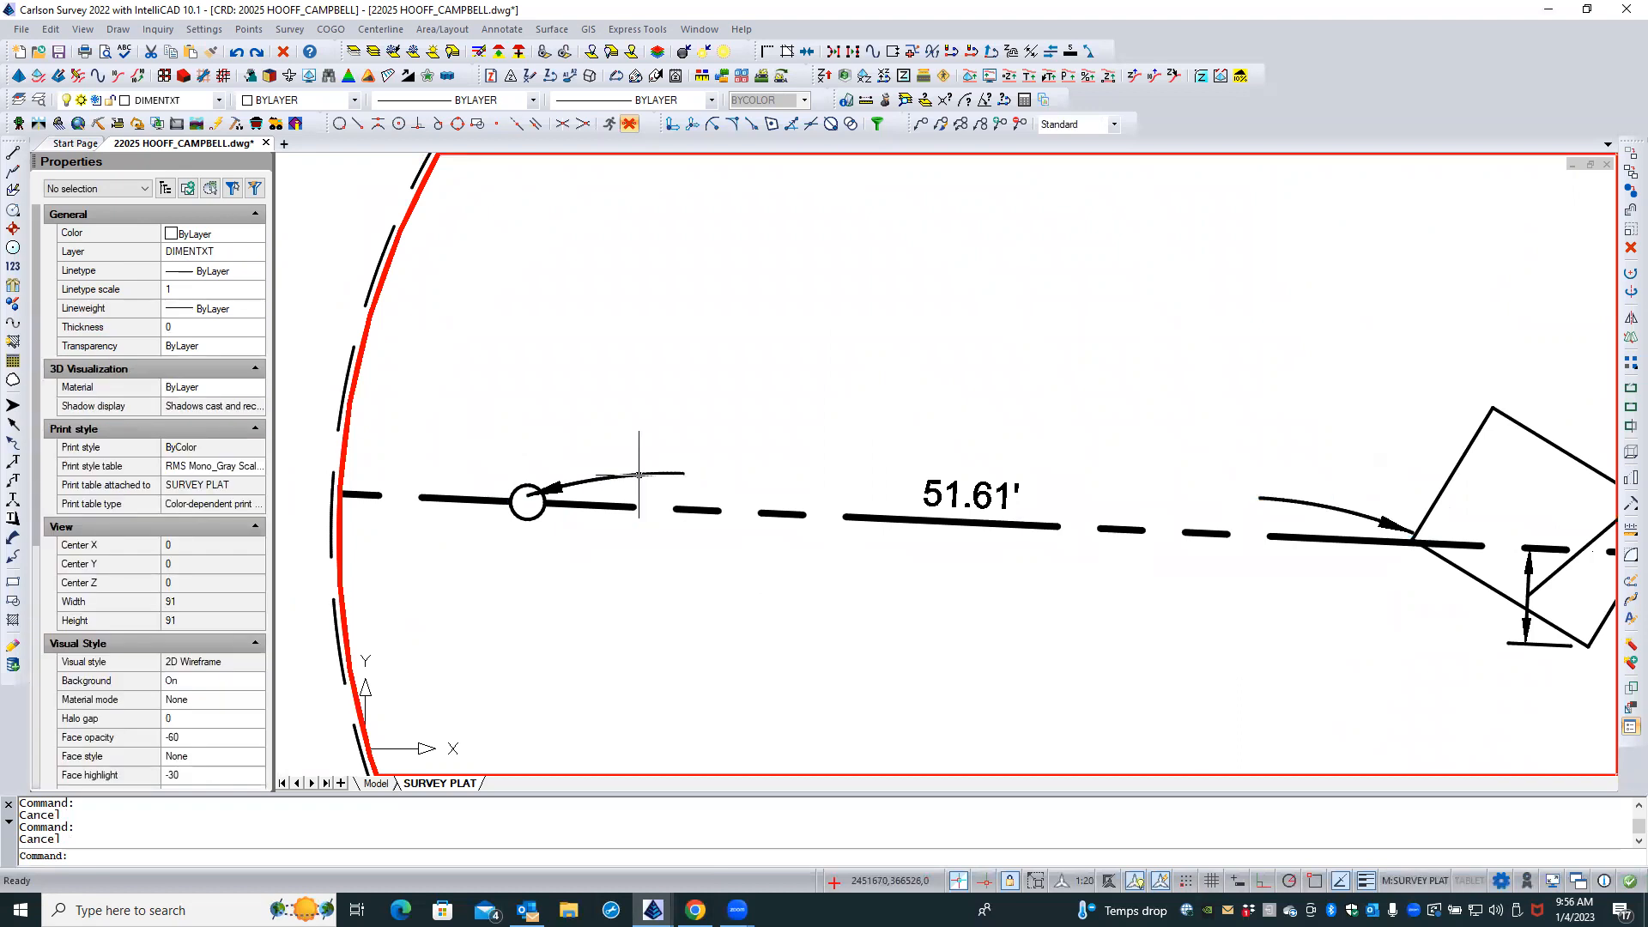
Review the height and offset scalers for endpoint leaders in the general annotate defaults, leaving the settings as they are
{"action": "left_click", "coordinate": [506, 30]}
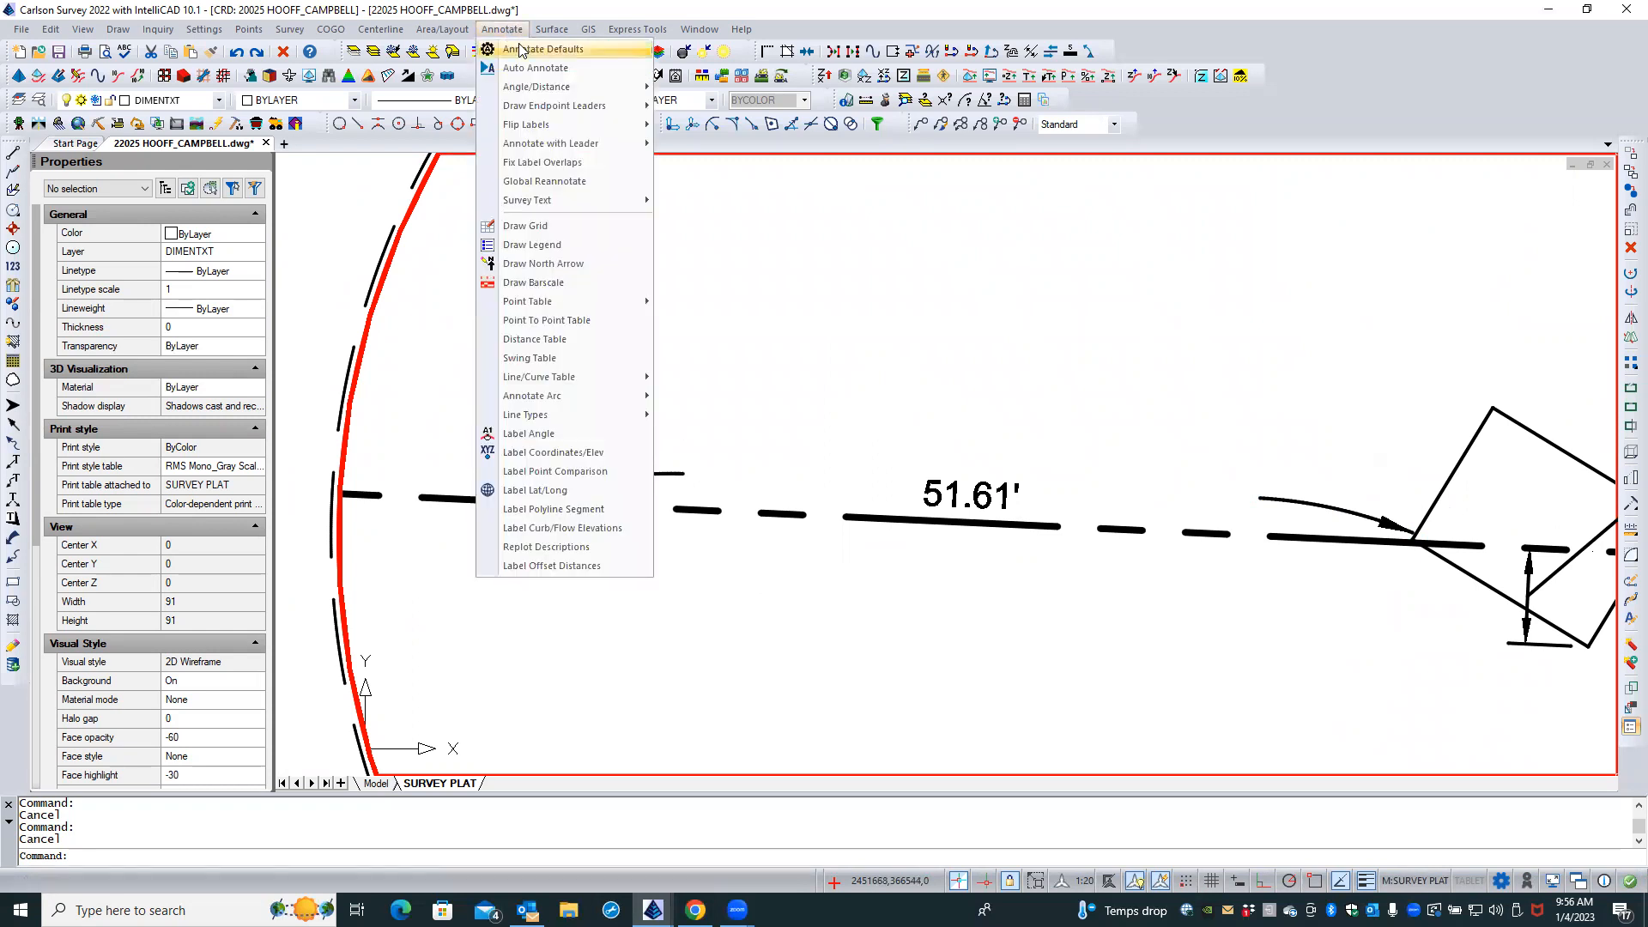
{"action": "left_click", "coordinate": [525, 49]}
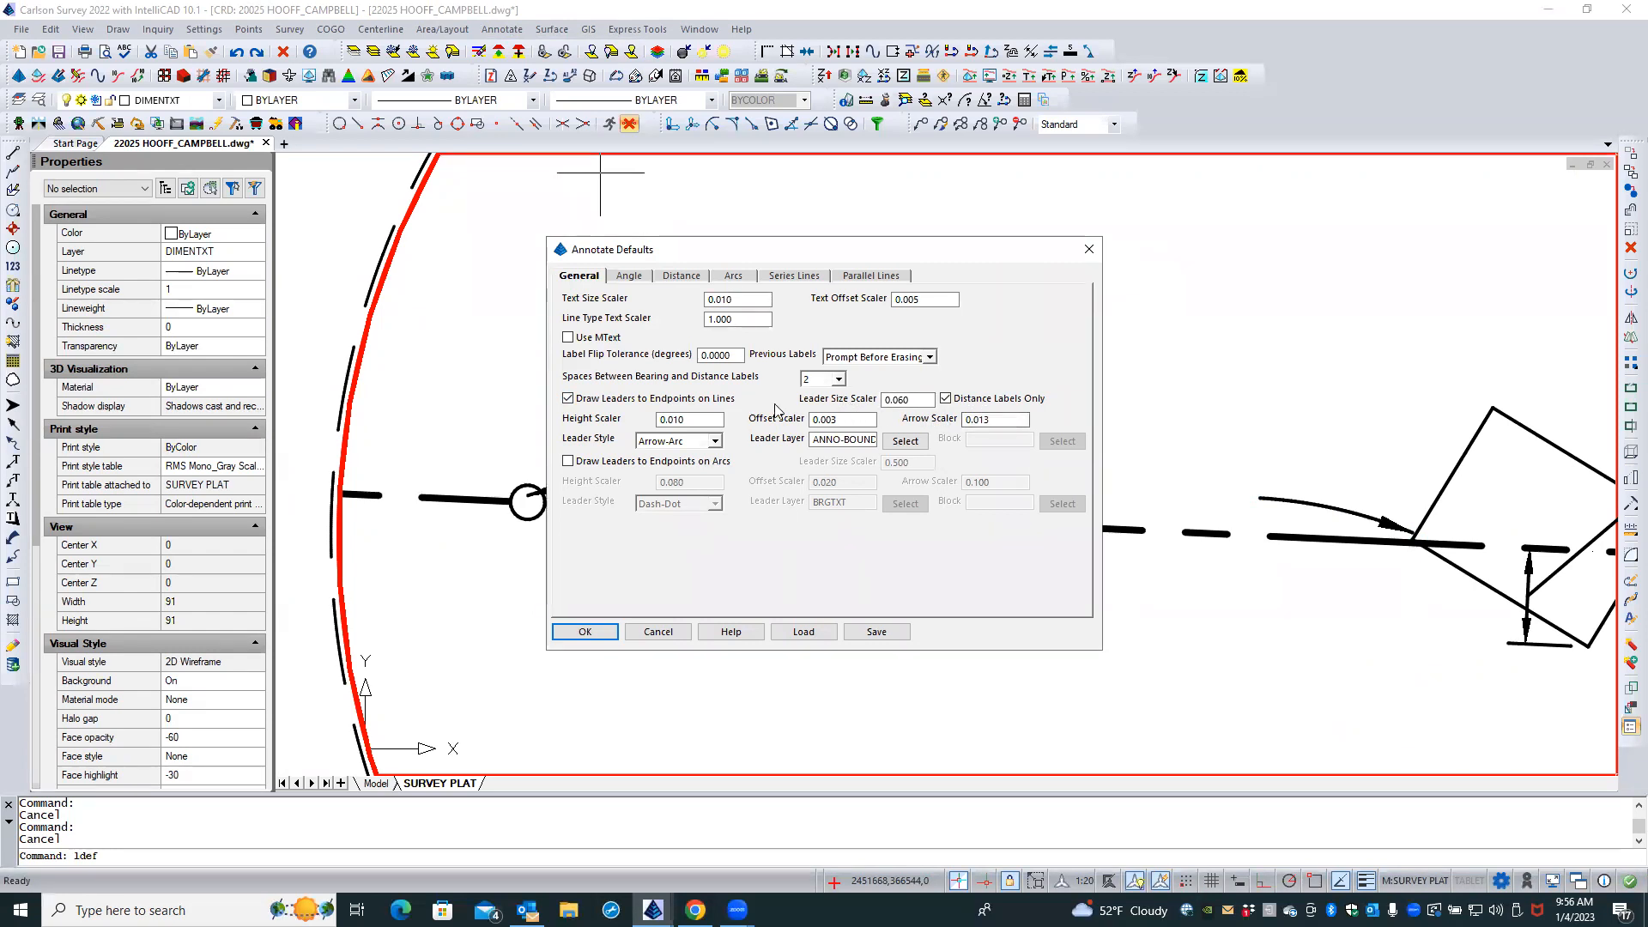
{"action": "left_click", "coordinate": [704, 419]}
{"action": "left_click", "coordinate": [856, 418]}
{"action": "left_click", "coordinate": [658, 631]}
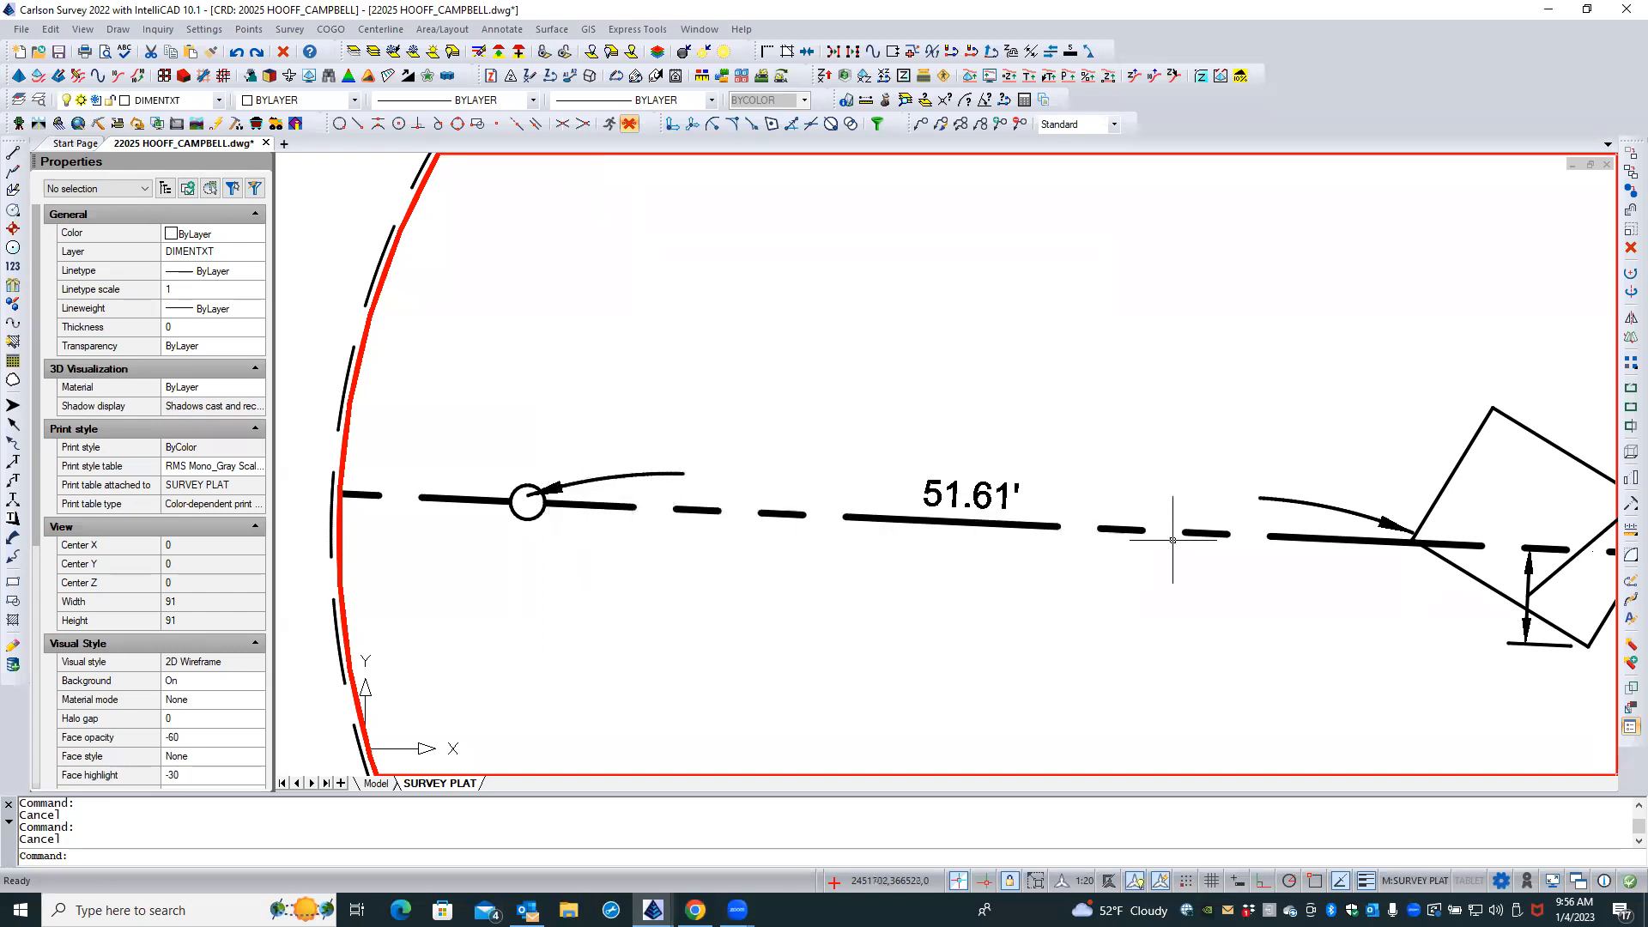
Move the curved leader at the circle symbol from its arrow tip's endpoint to the circle's center
{"action": "left_click", "coordinate": [599, 479]}
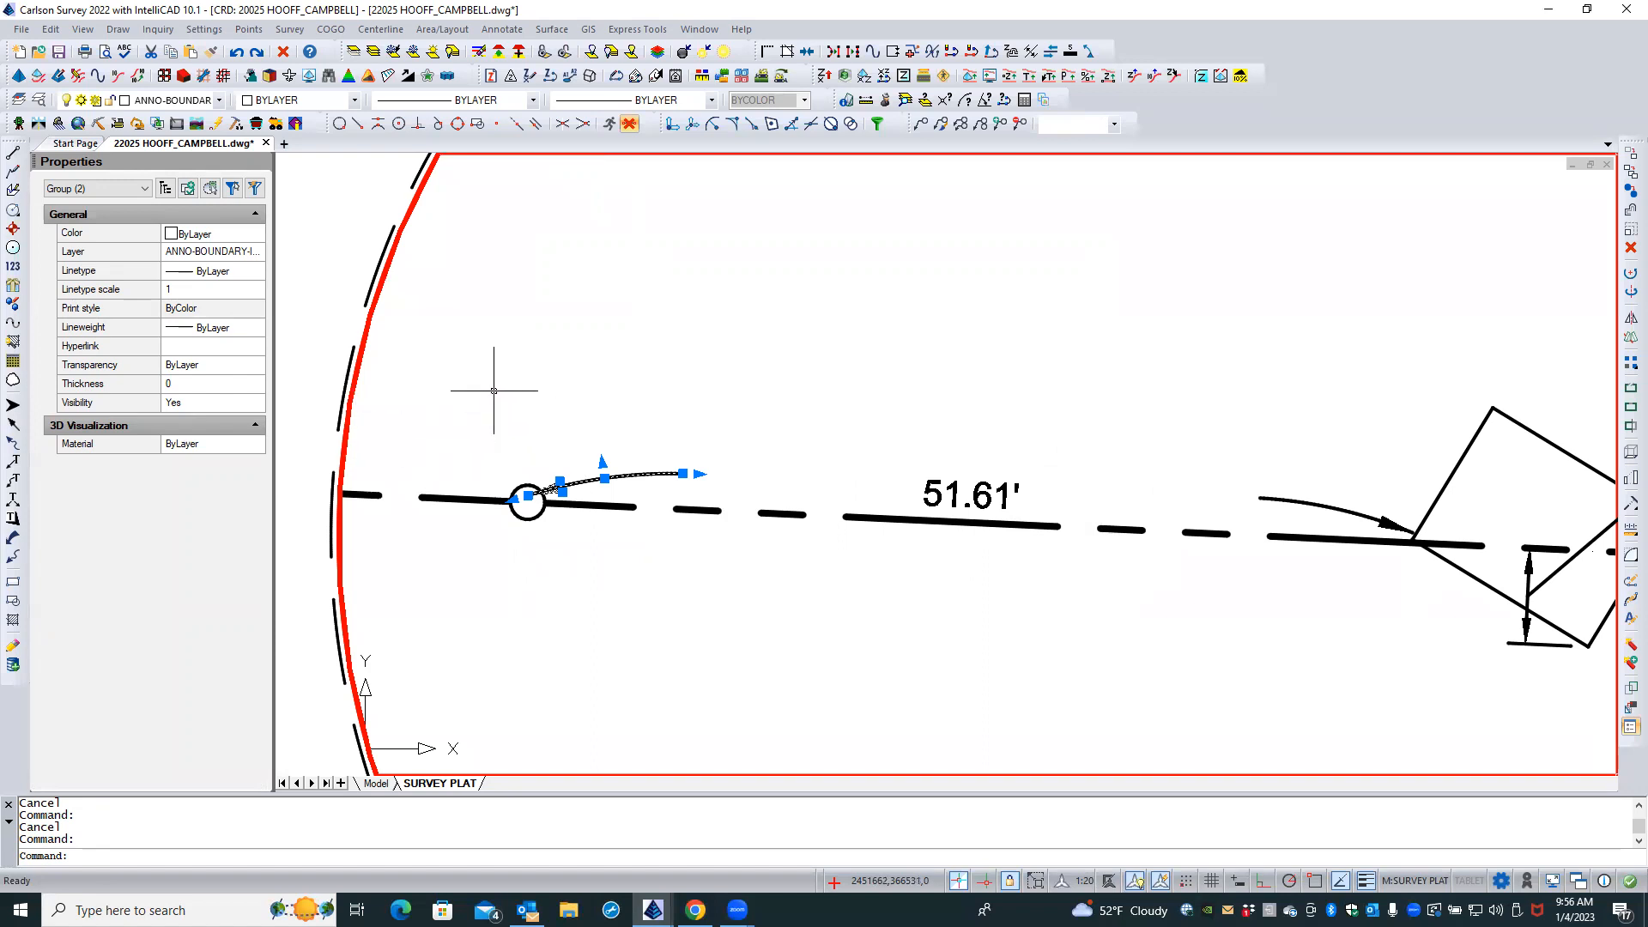
{"action": "left_click", "coordinate": [1630, 154]}
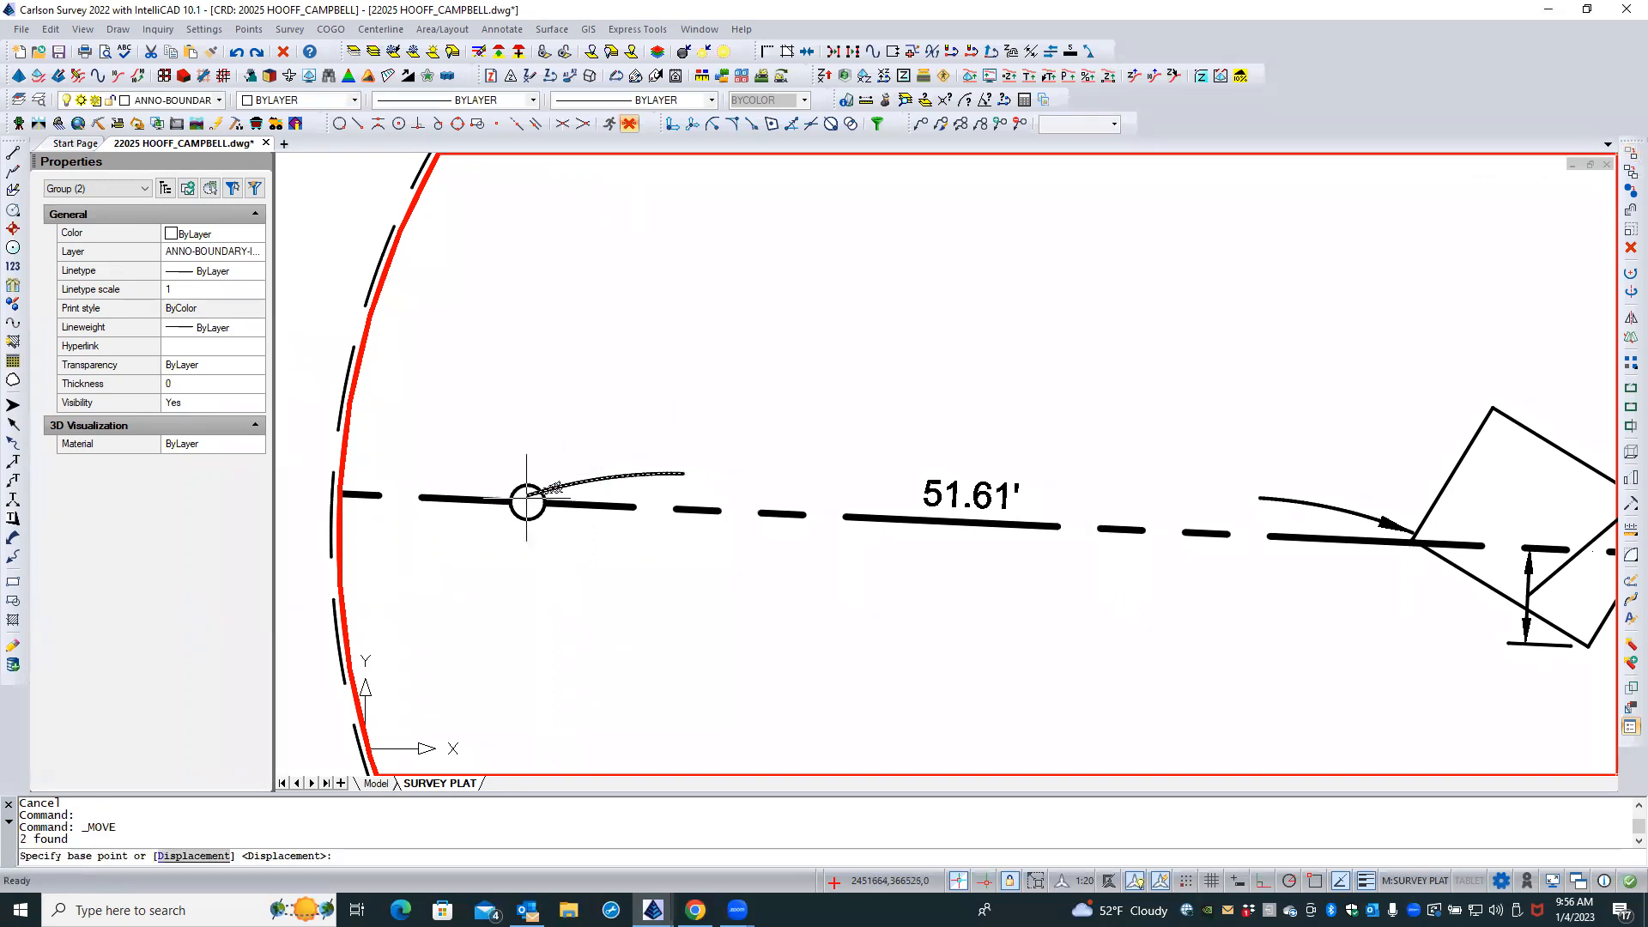
{"action": "scroll", "coordinate": [527, 500], "scroll_direction": "up", "scroll_amount": 4}
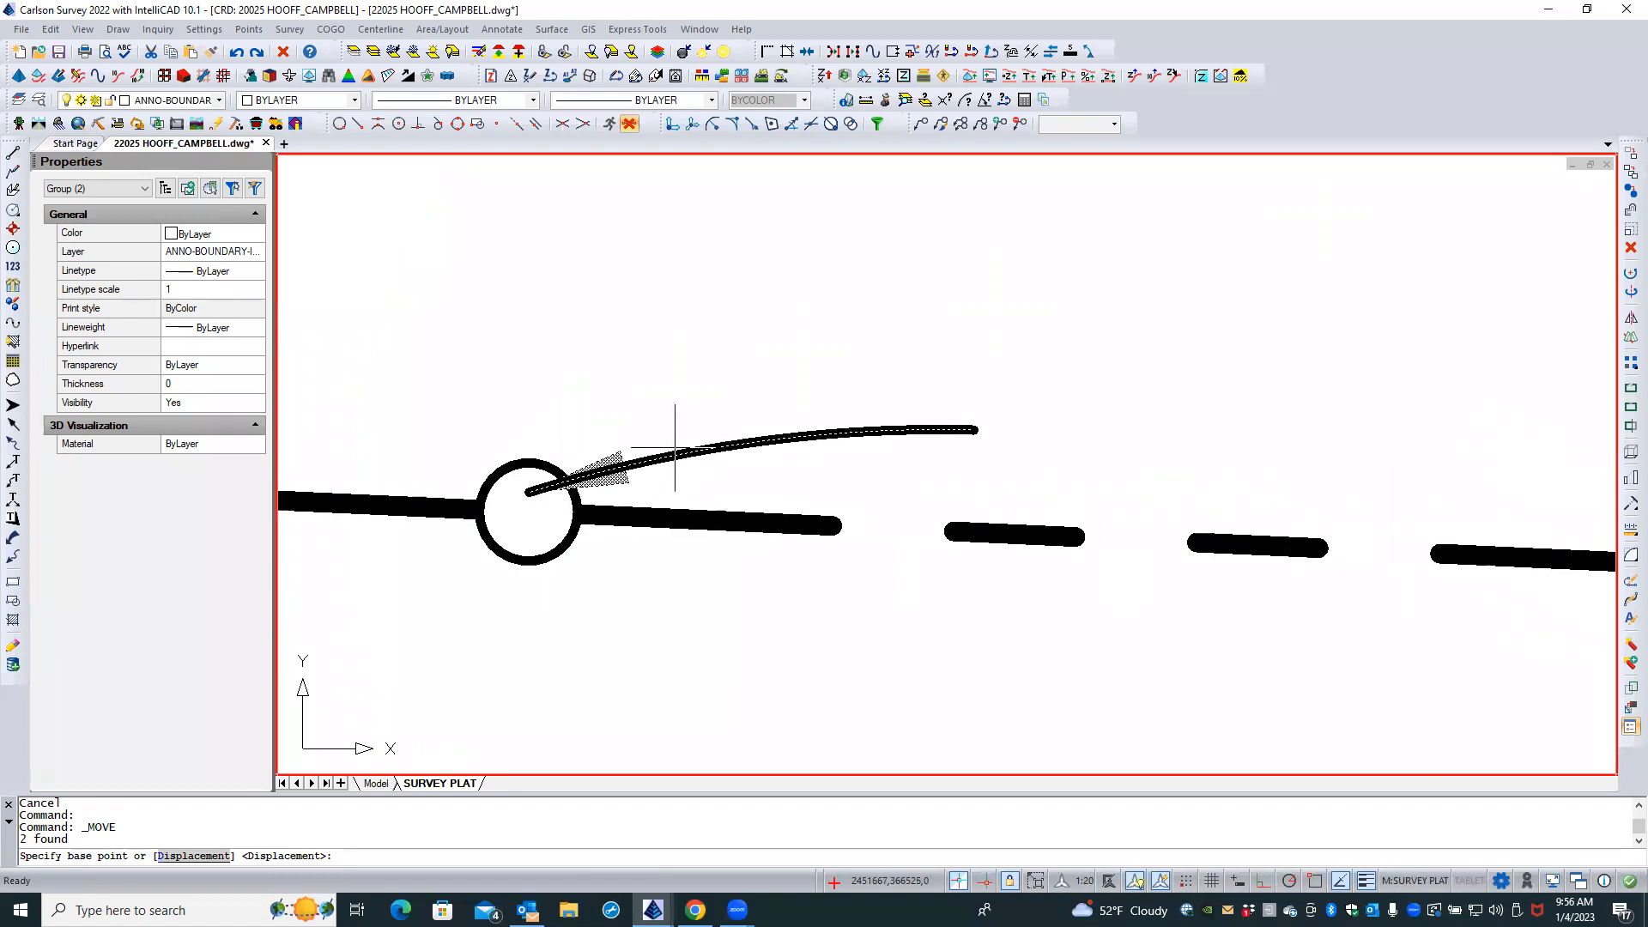
{"action": "right_click", "coordinate": [582, 389], "text": "shift"}
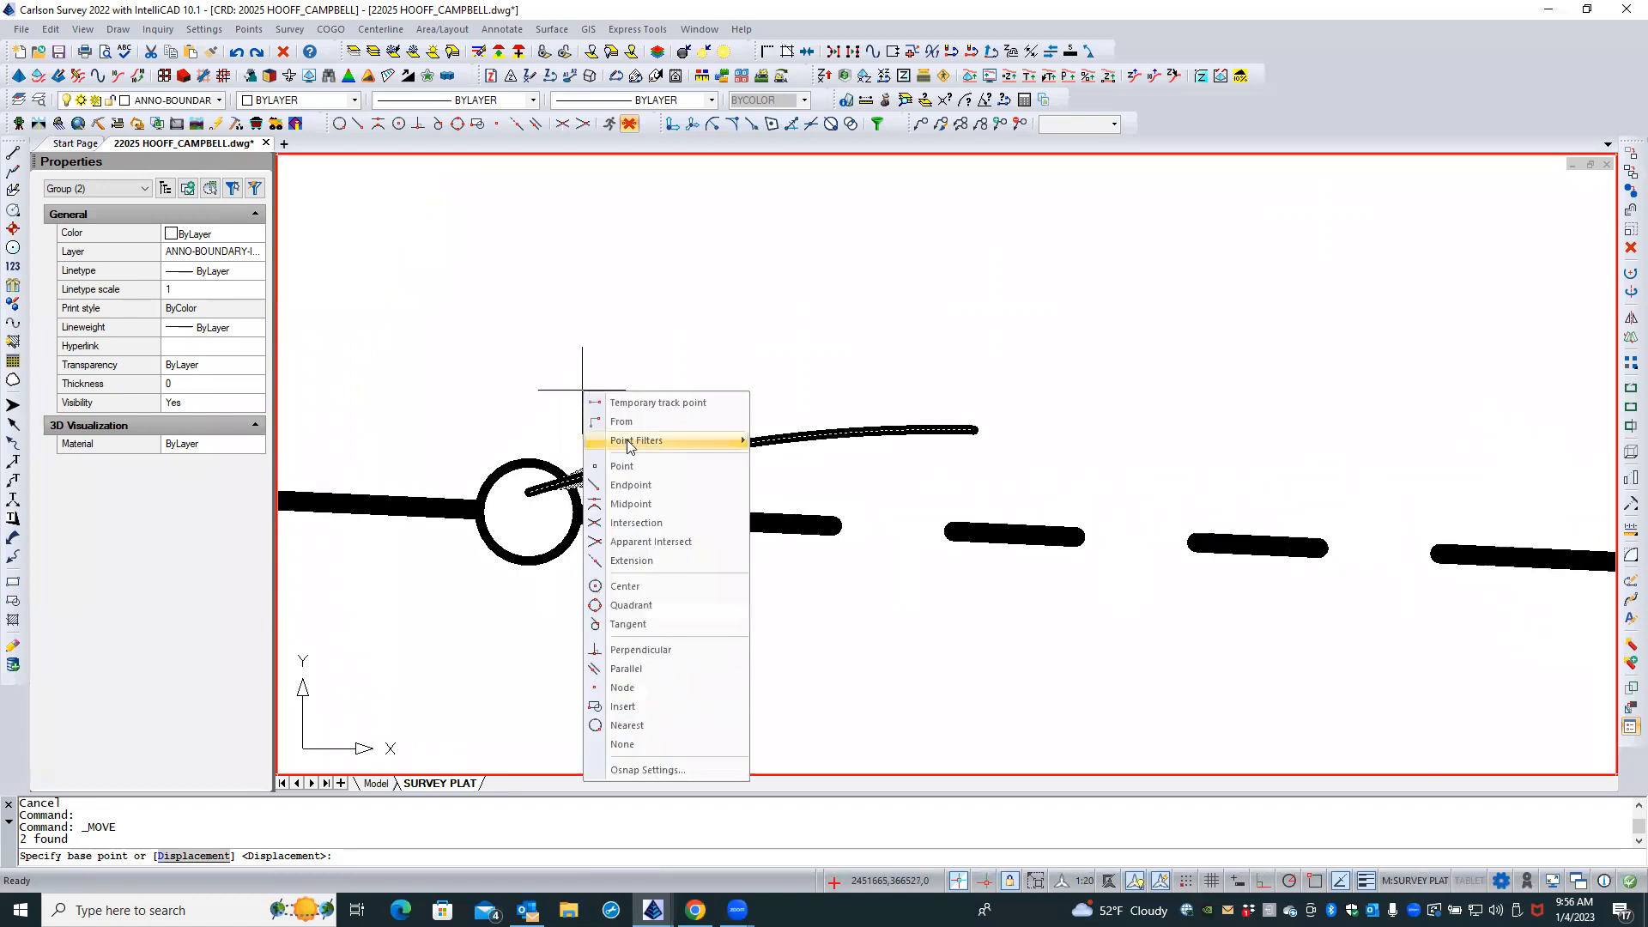
{"action": "left_click", "coordinate": [598, 484]}
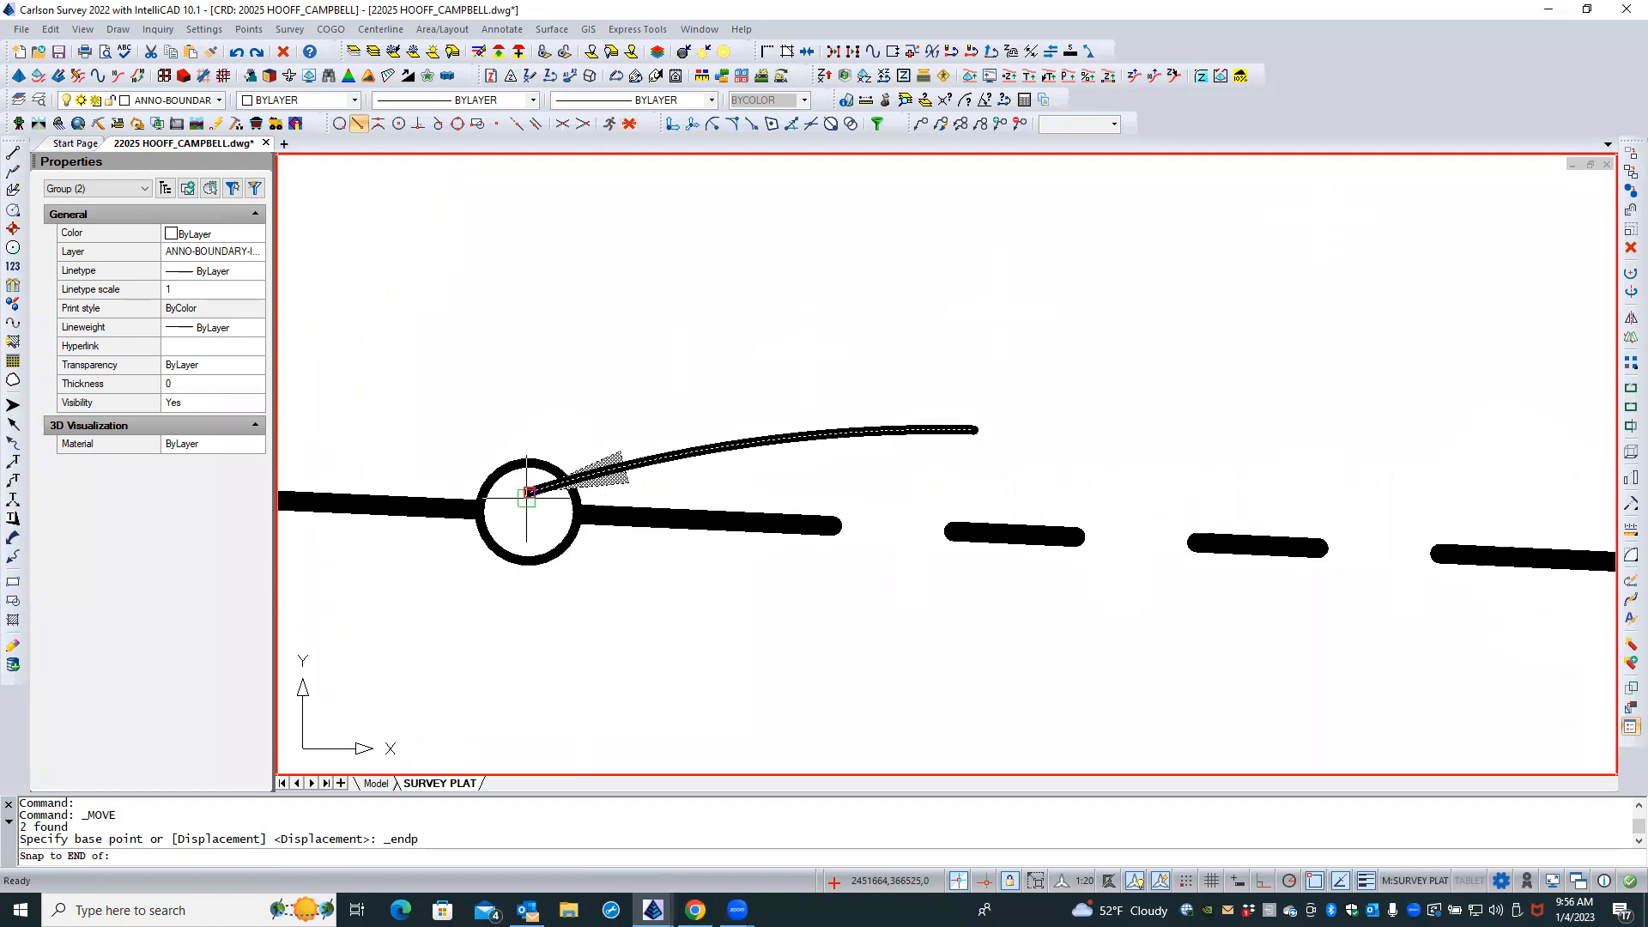
{"action": "left_click", "coordinate": [528, 492]}
{"action": "right_click", "coordinate": [546, 426], "text": "shift"}
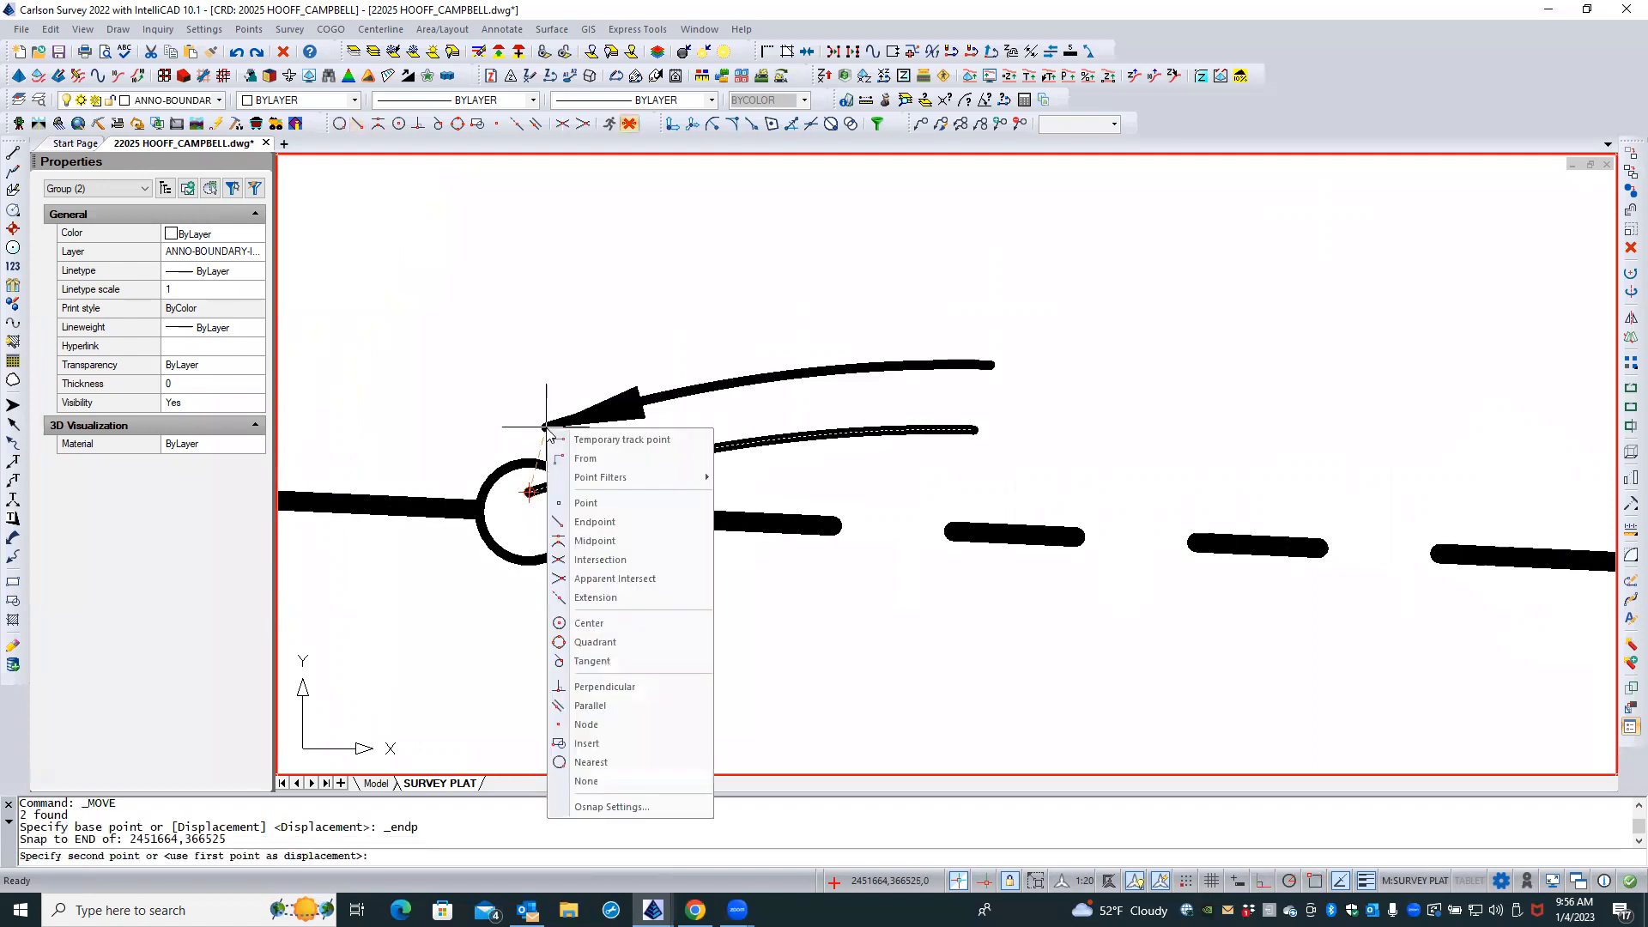
{"action": "left_click", "coordinate": [589, 623]}
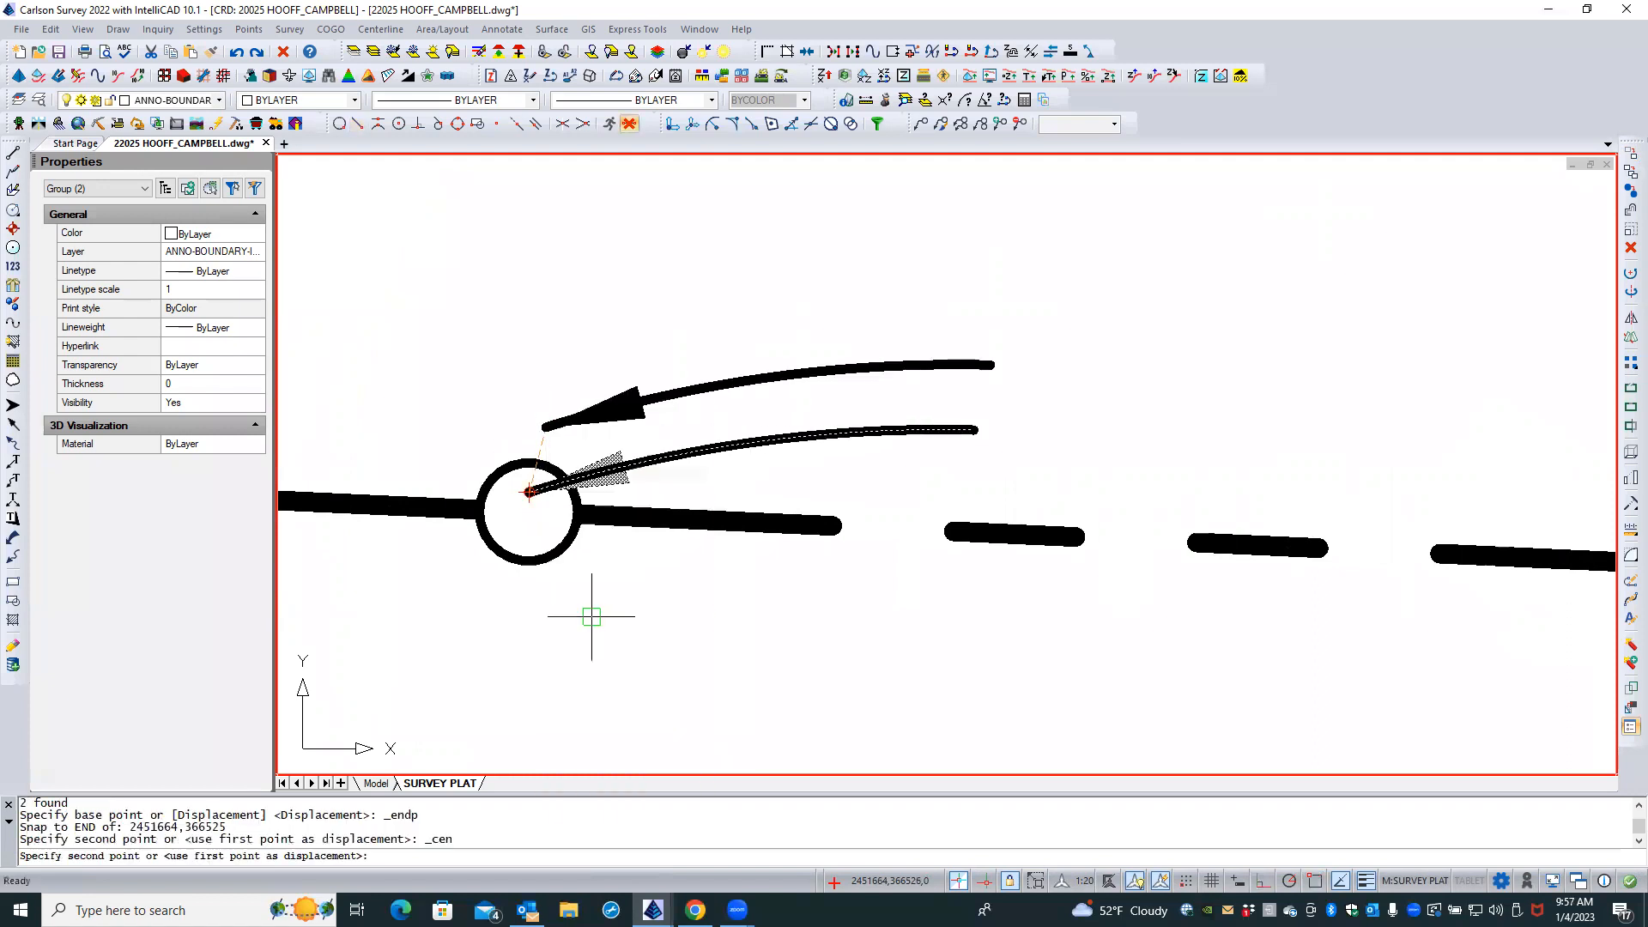
{"action": "left_click", "coordinate": [489, 478]}
{"action": "scroll", "coordinate": [405, 363], "scroll_direction": "down", "scroll_amount": 4}
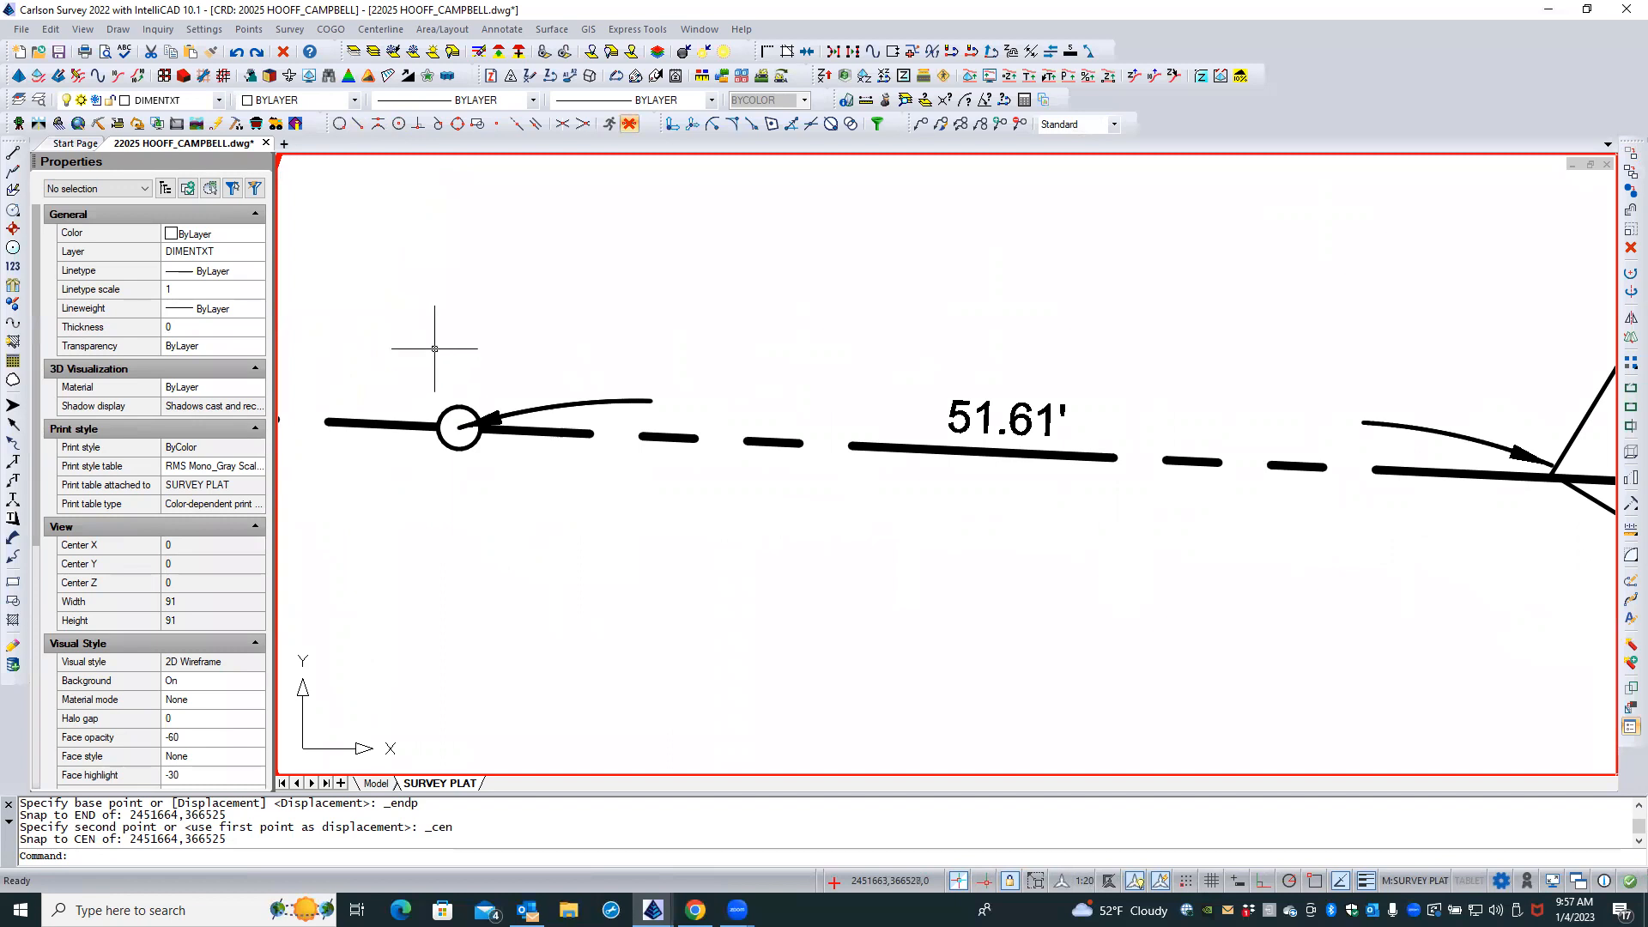
{"action": "left_click", "coordinate": [539, 405]}
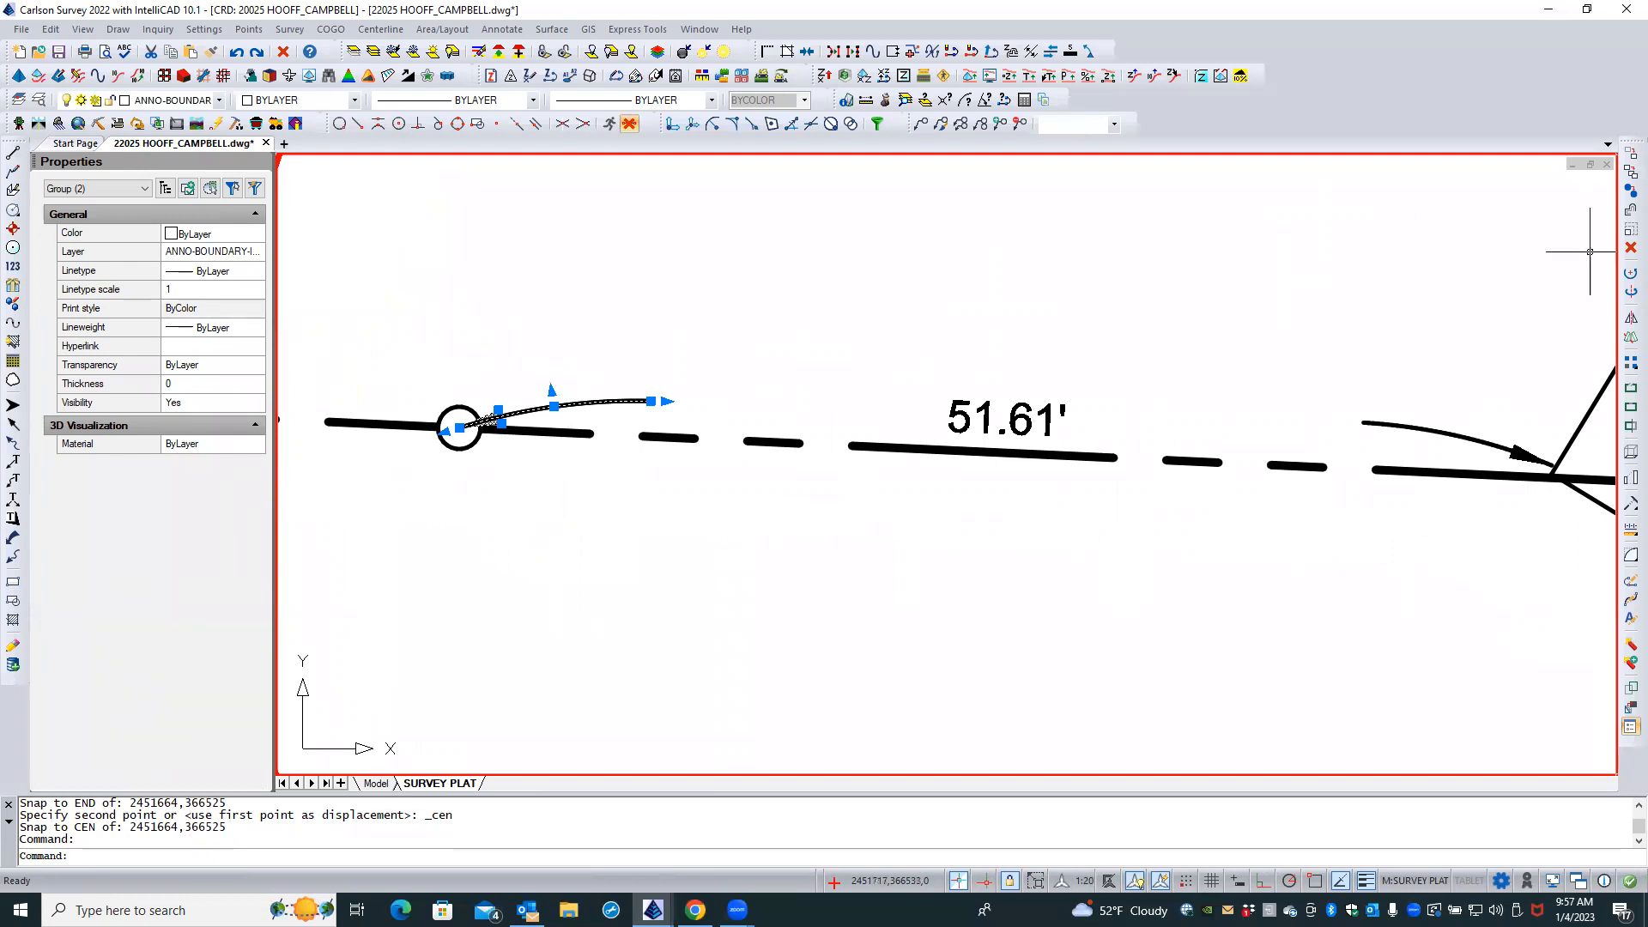
{"action": "left_click", "coordinate": [1624, 275]}
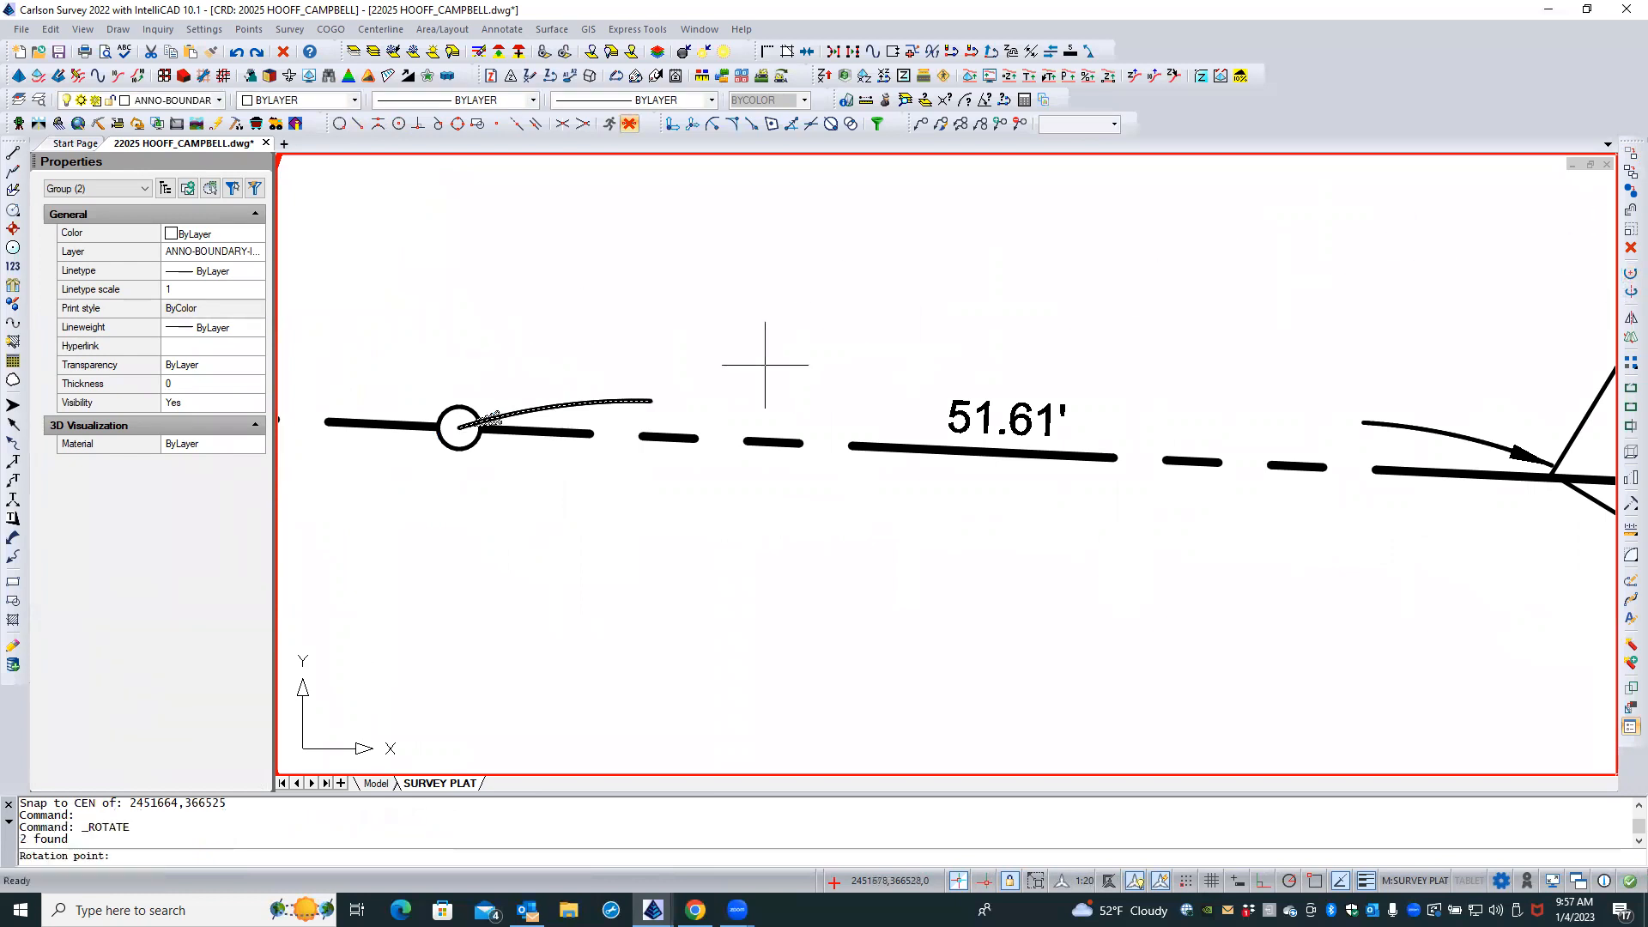
{"action": "right_click", "coordinate": [746, 367], "text": "shift"}
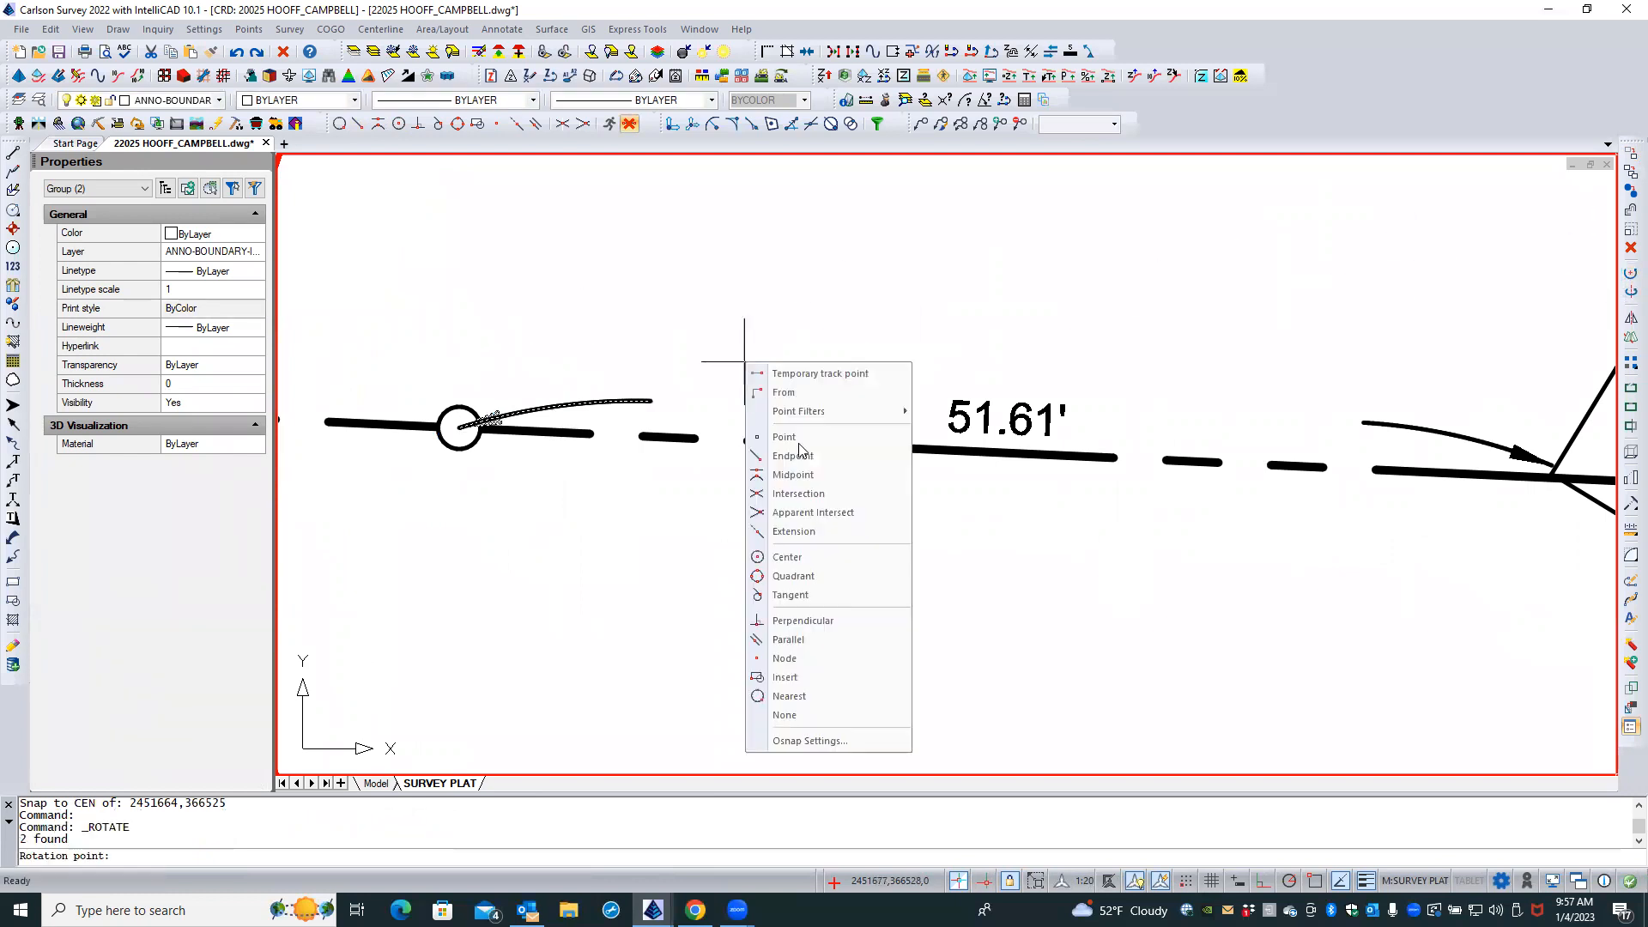
{"action": "left_click", "coordinate": [794, 557]}
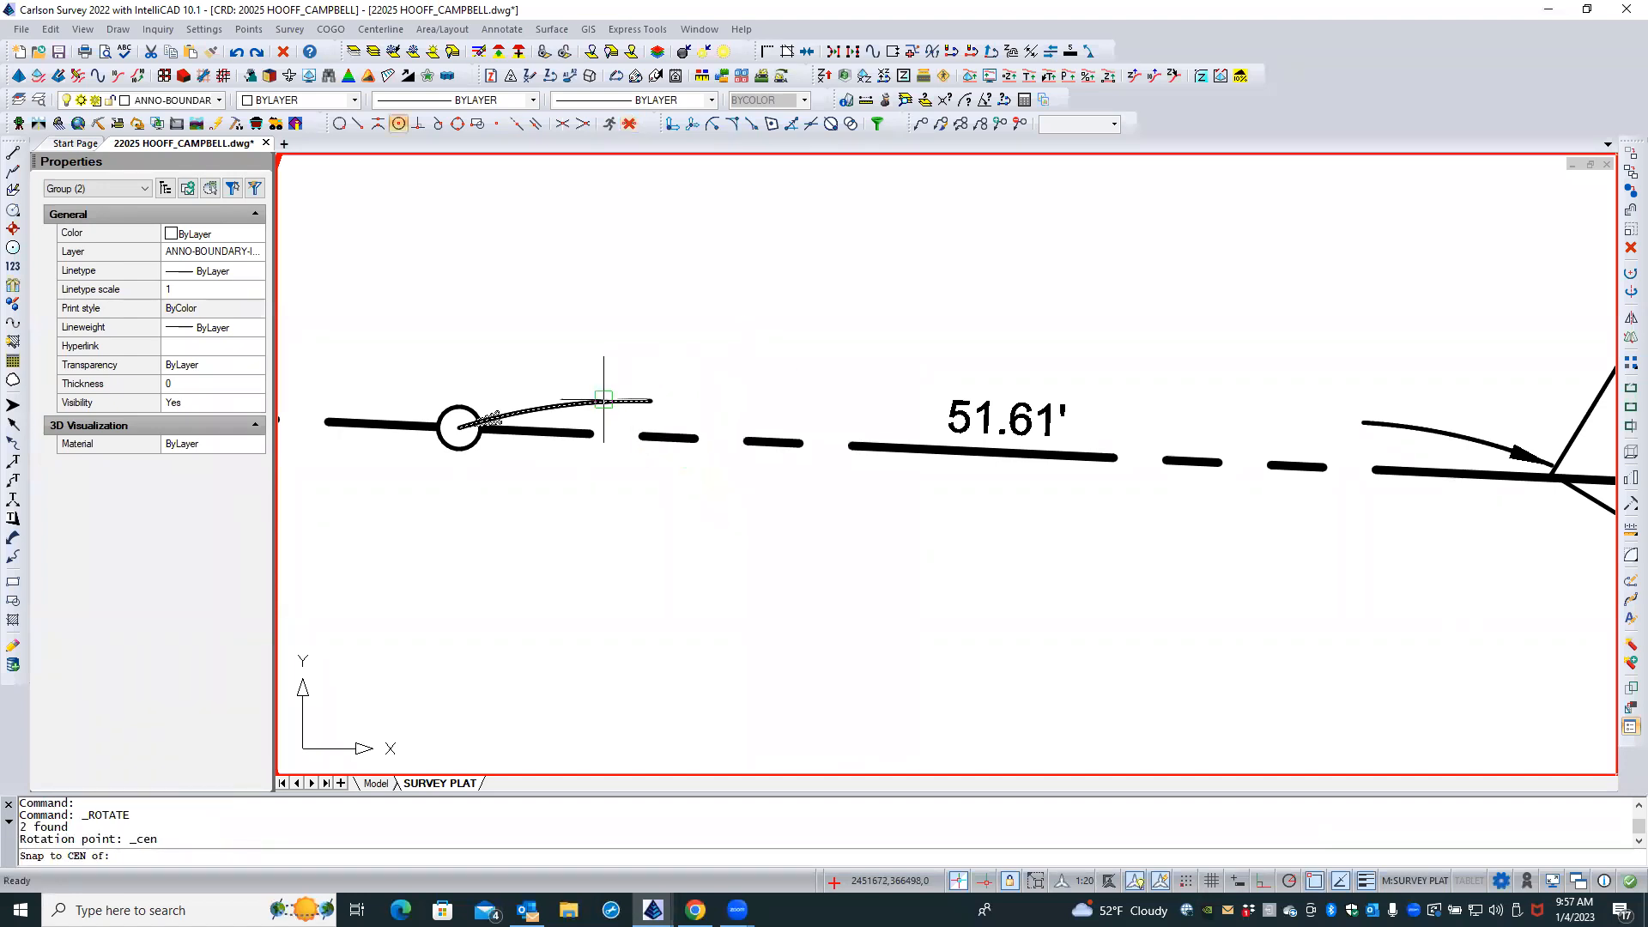
{"action": "left_click", "coordinate": [618, 410]}
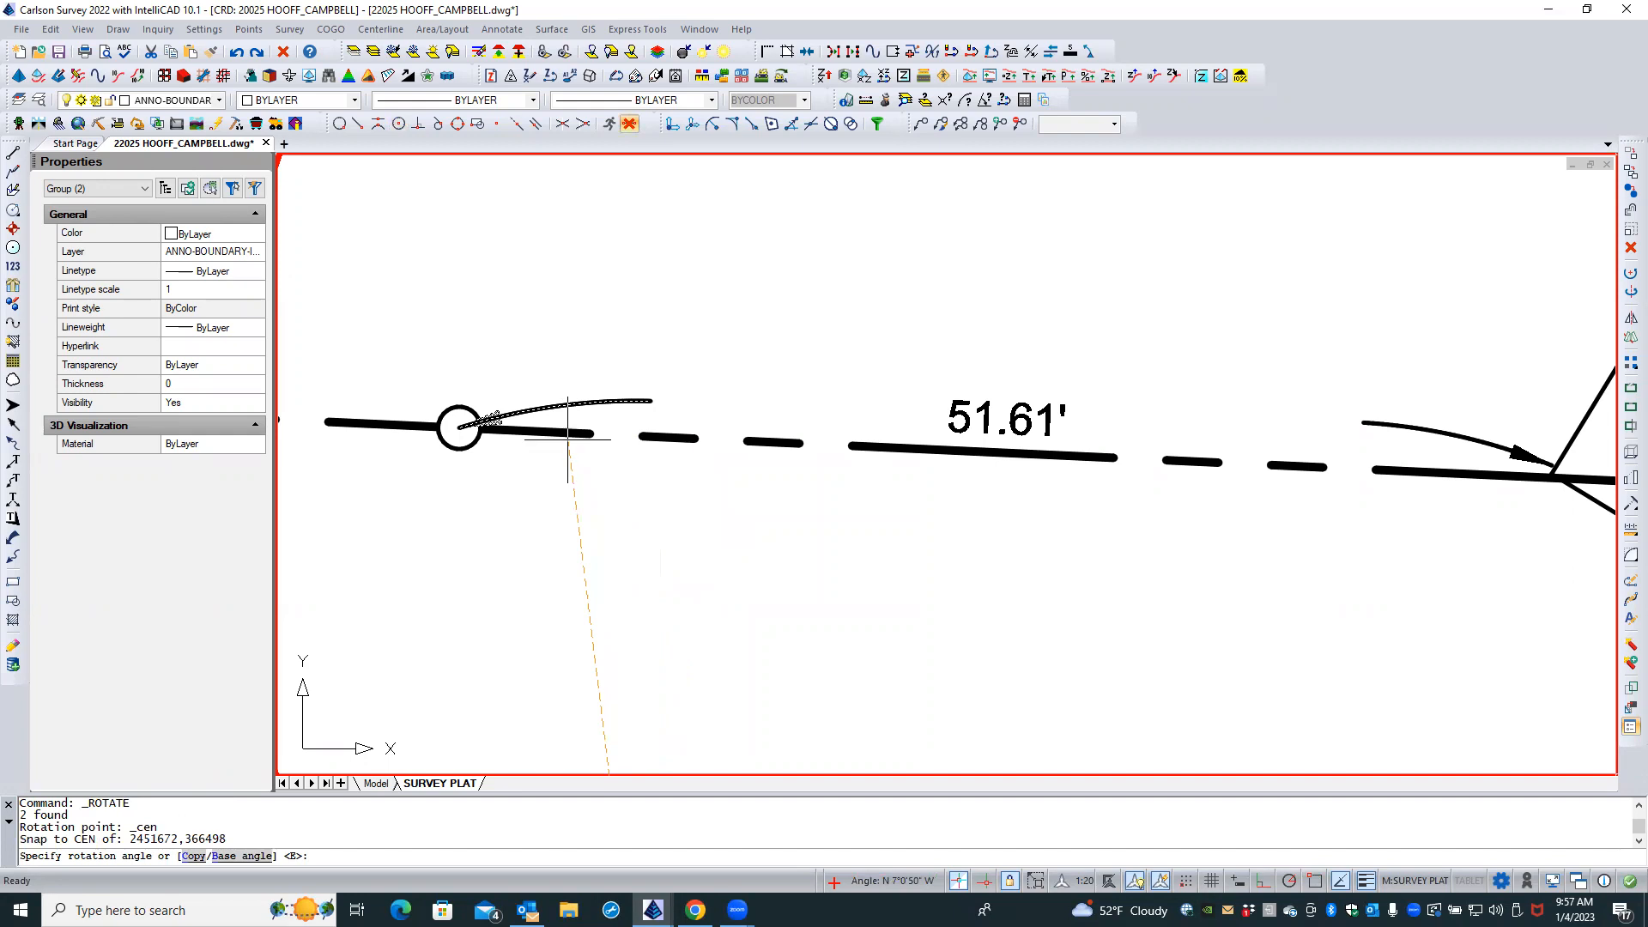
{"action": "key", "text": "Escape"}
{"action": "key", "text": "Escape"}
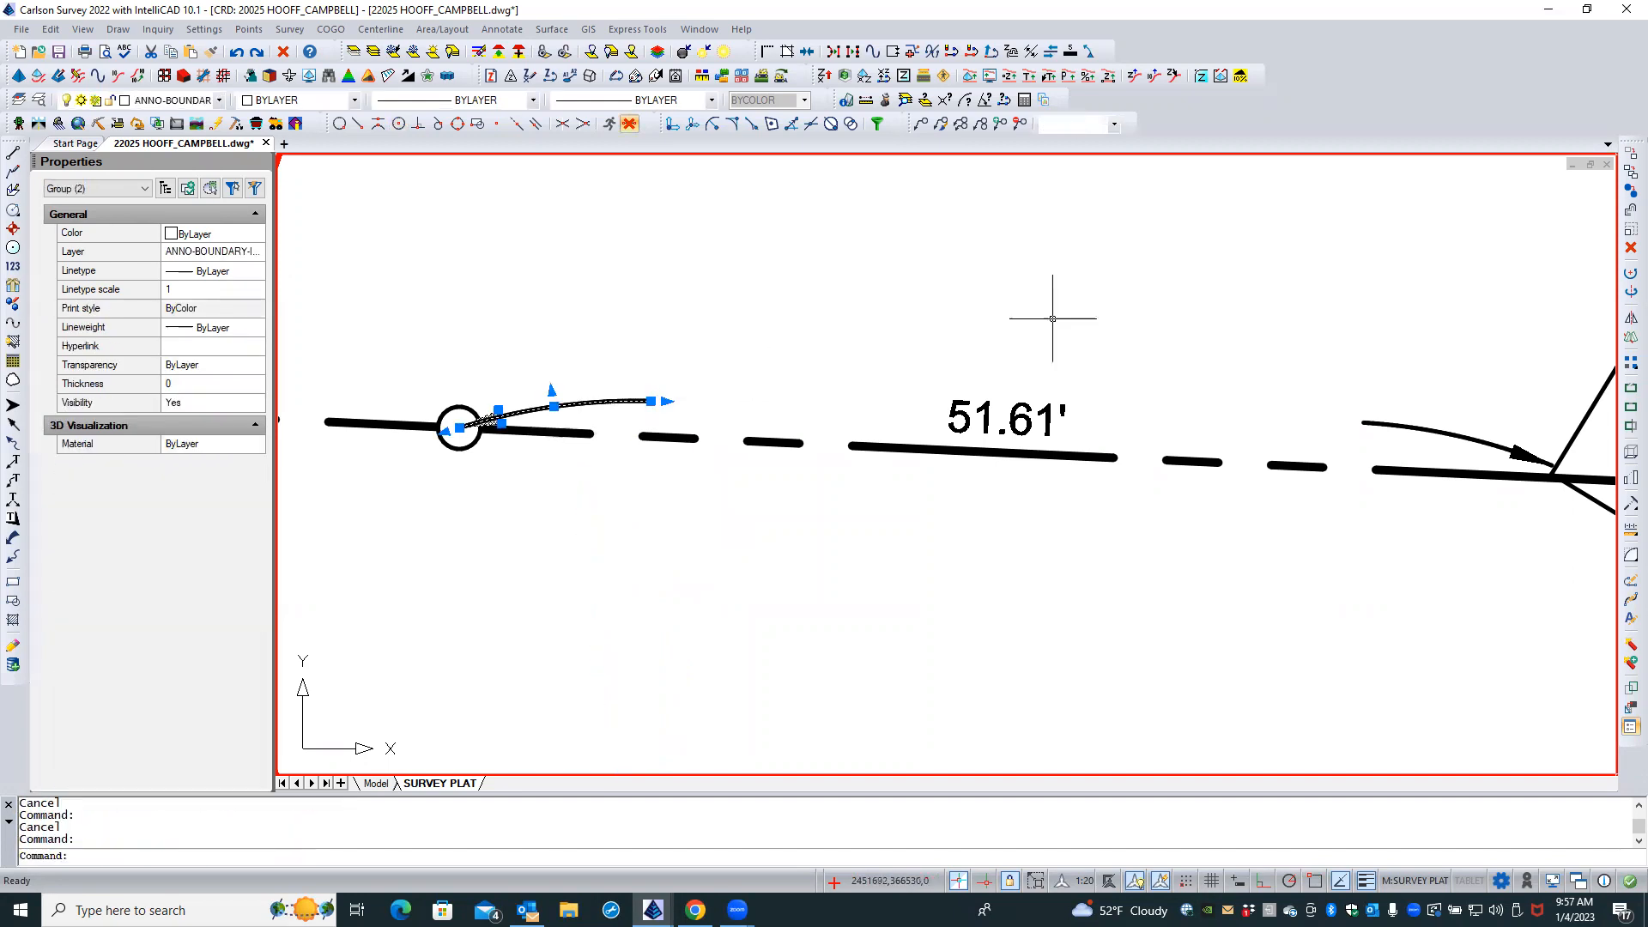
Try to rotate the circle symbol's leader about its arc center, with the circle's center as the rotation angle point
{"action": "left_click", "coordinate": [1628, 273]}
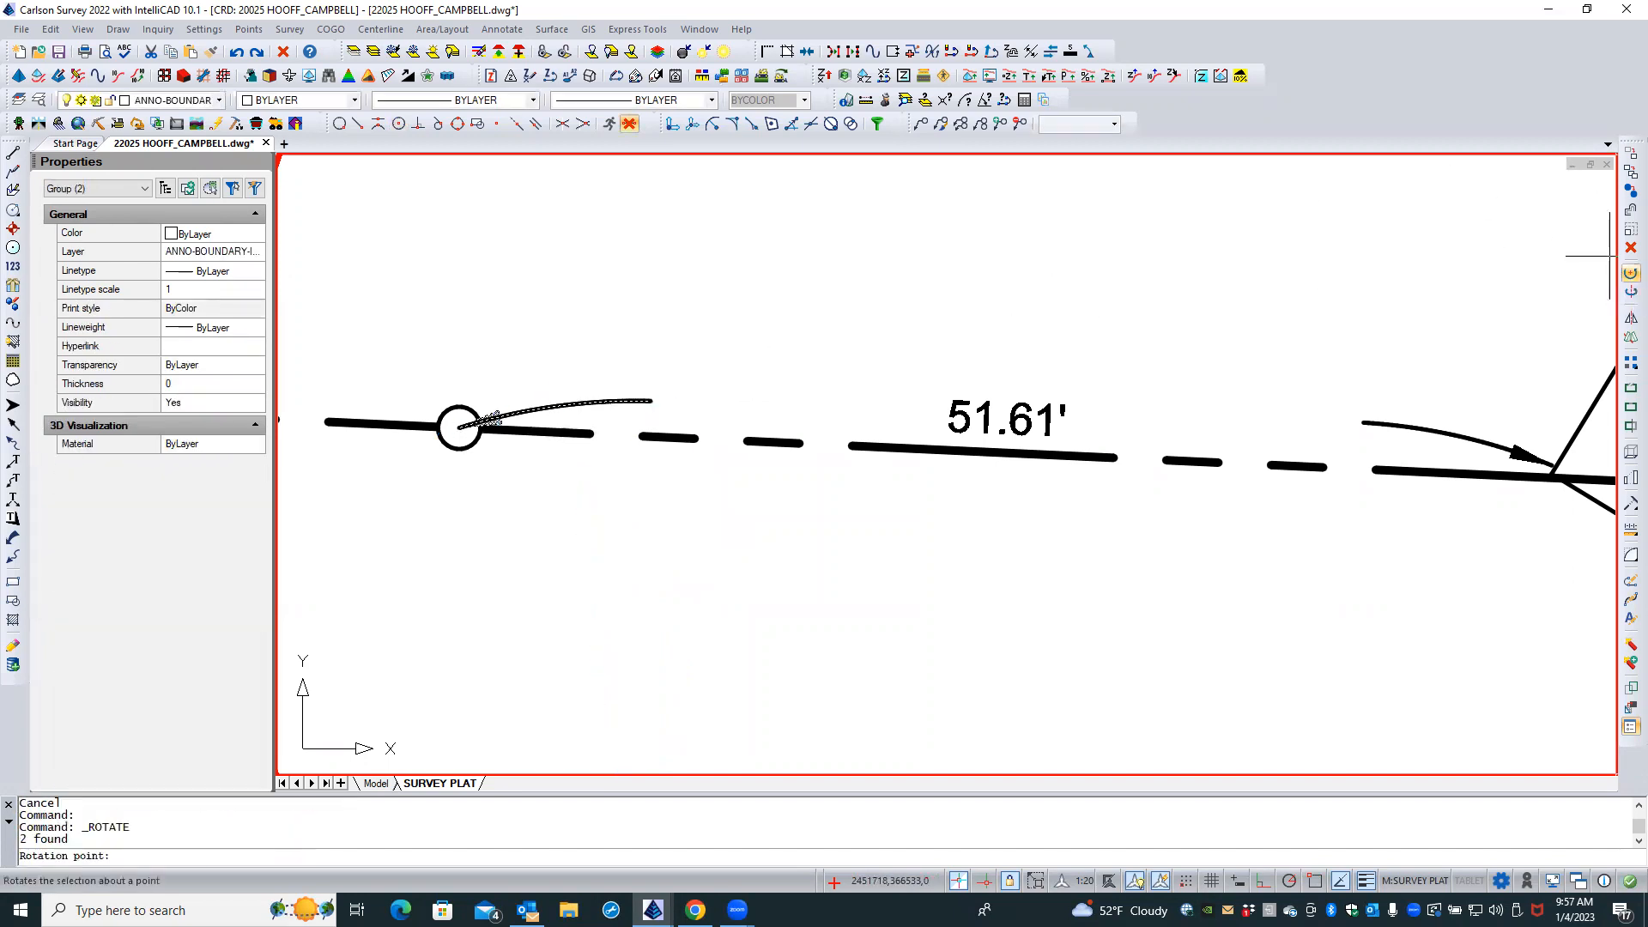
{"action": "right_click", "coordinate": [604, 352], "text": "shift"}
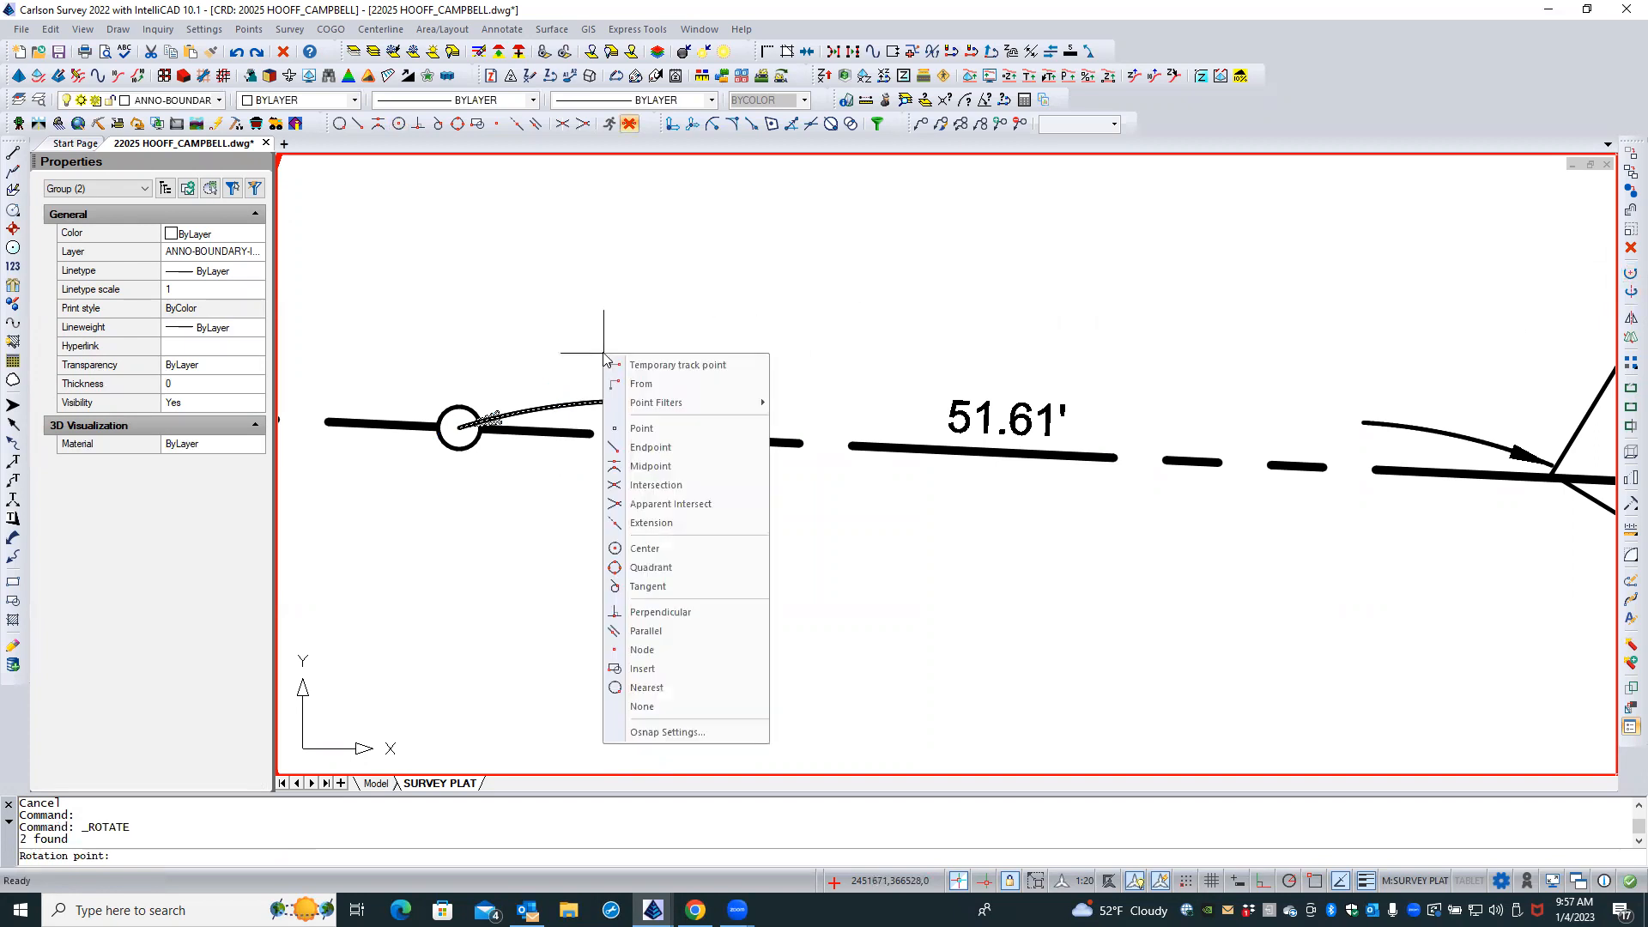
{"action": "left_click", "coordinate": [648, 546]}
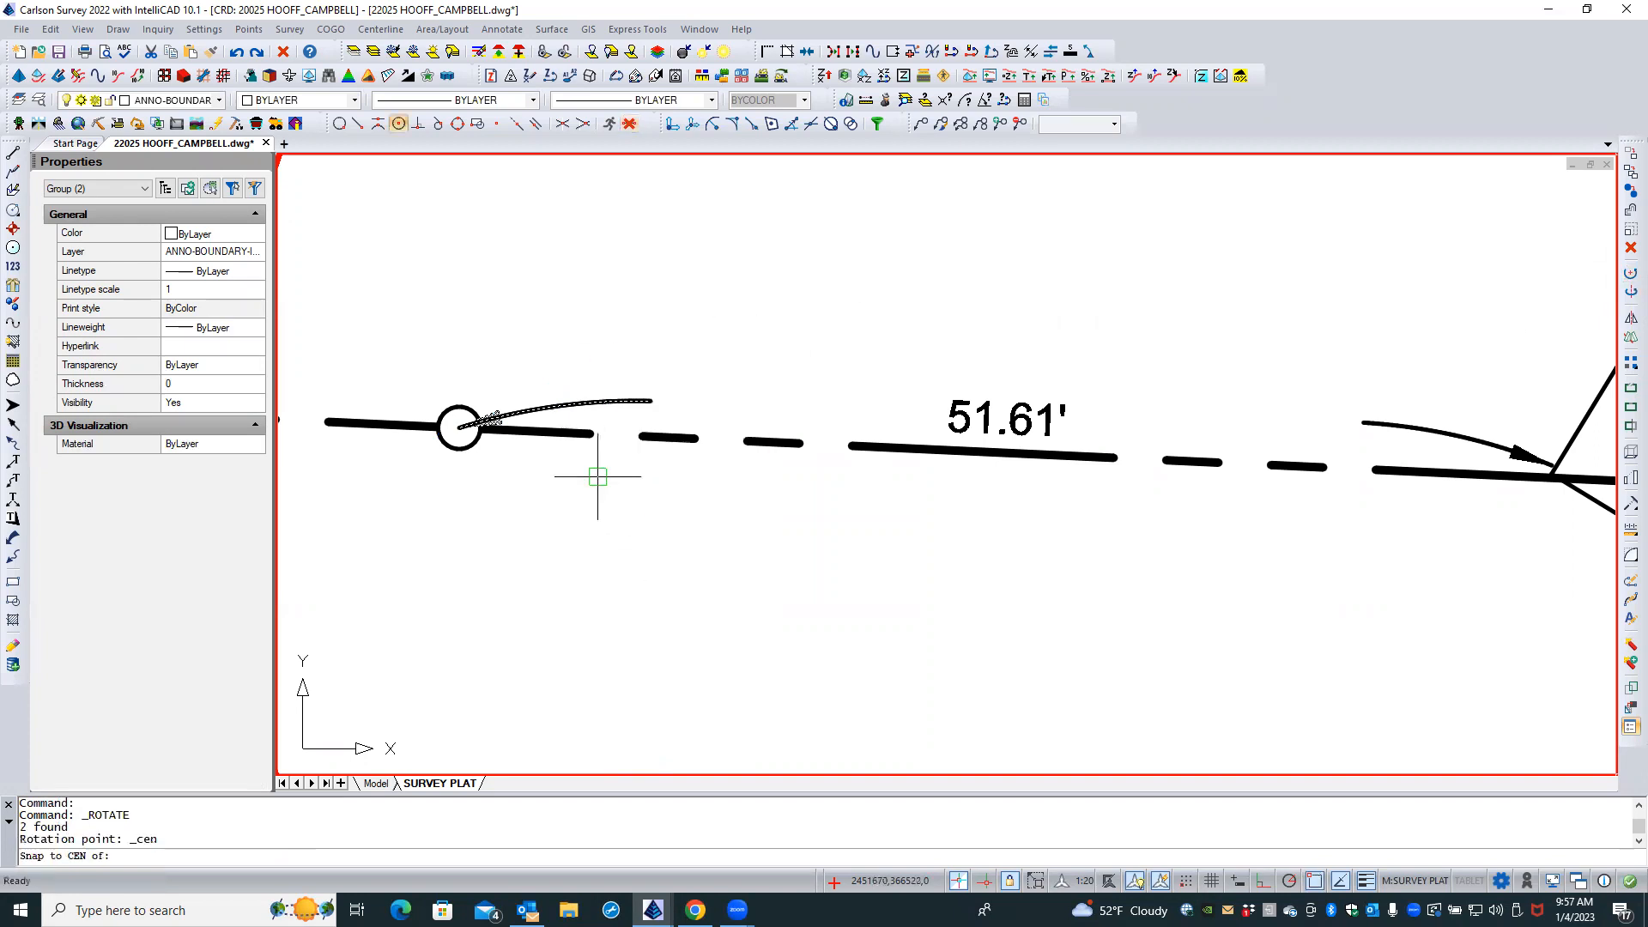
{"action": "left_click", "coordinate": [552, 404]}
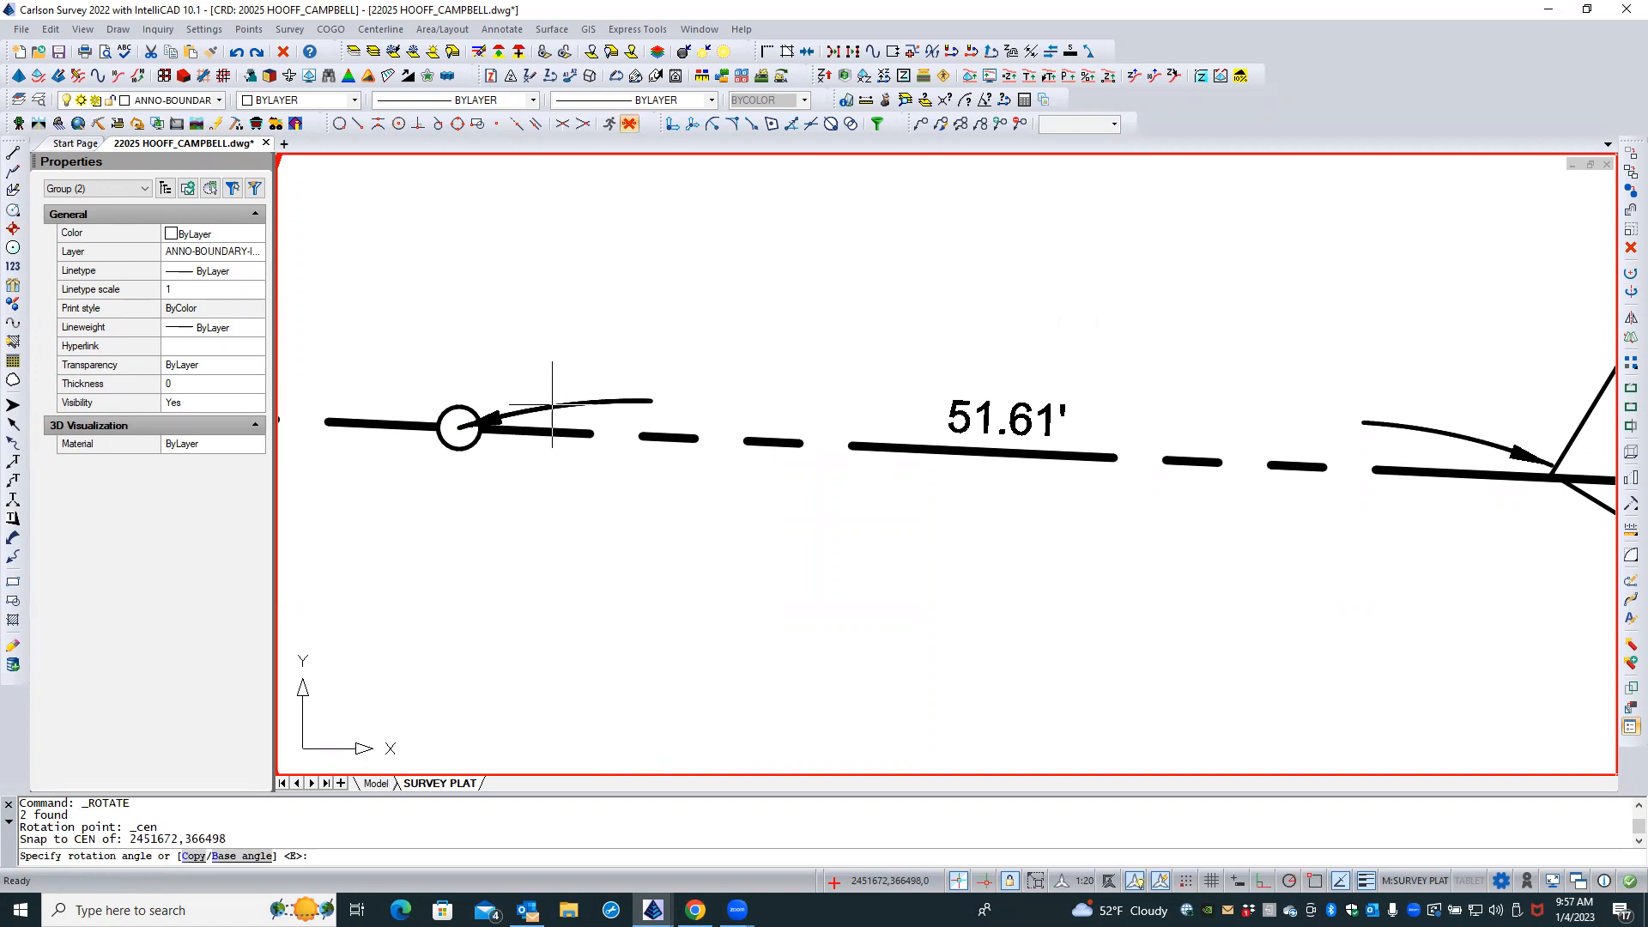
{"action": "key", "text": "F8"}
{"action": "right_click", "coordinate": [553, 405], "text": "shift"}
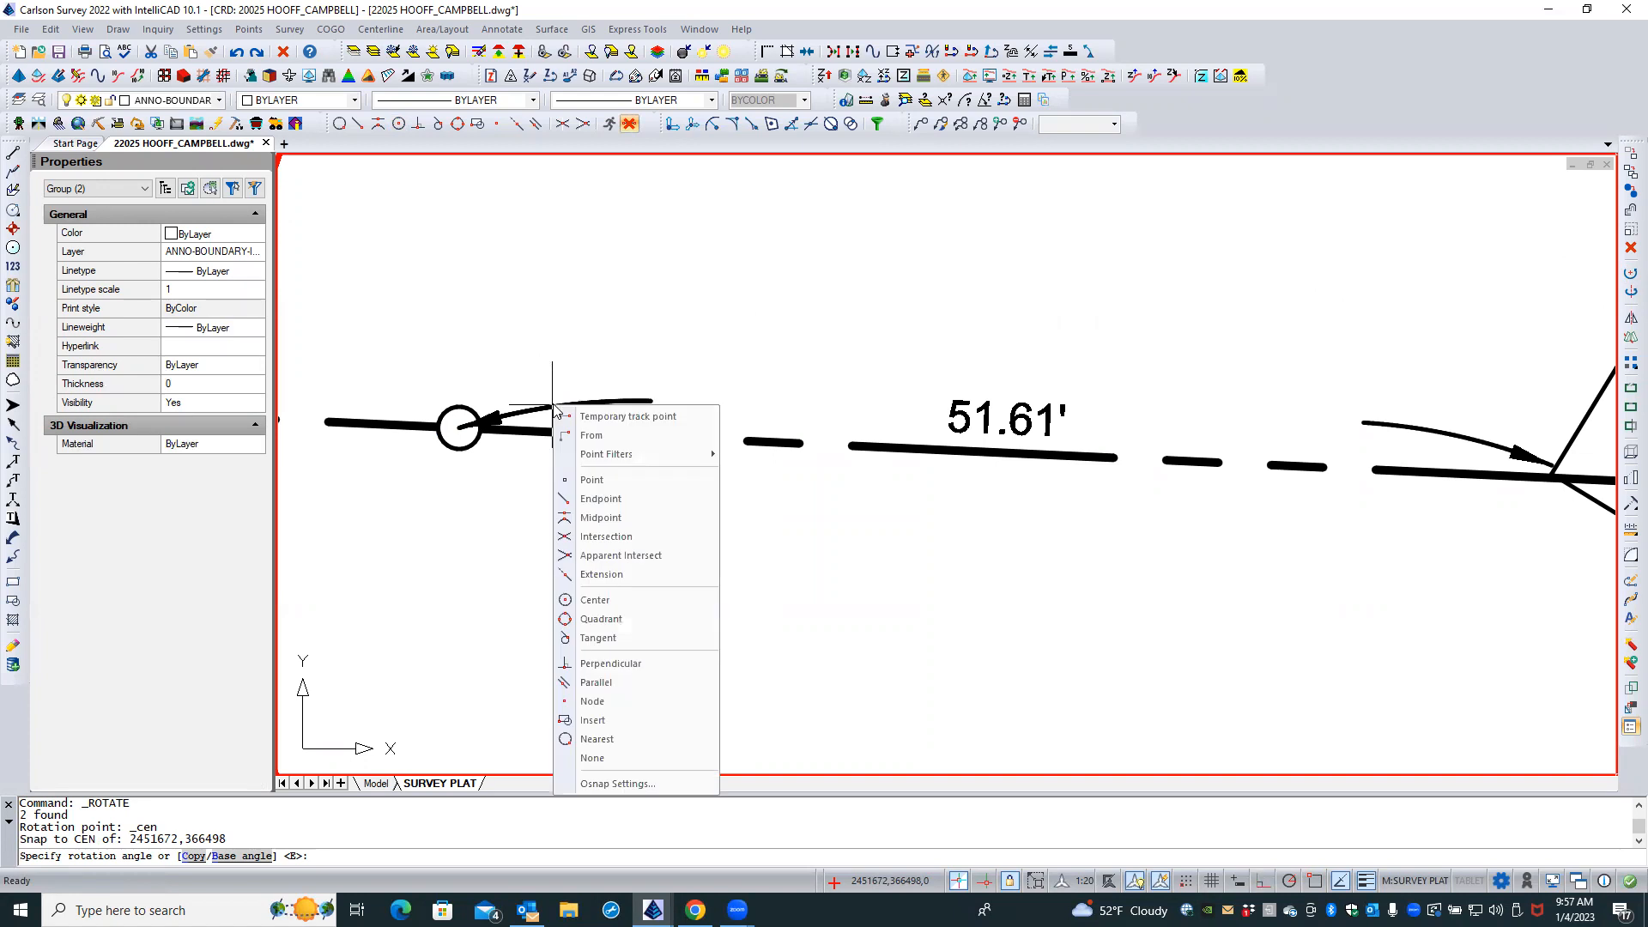
{"action": "left_click", "coordinate": [613, 600]}
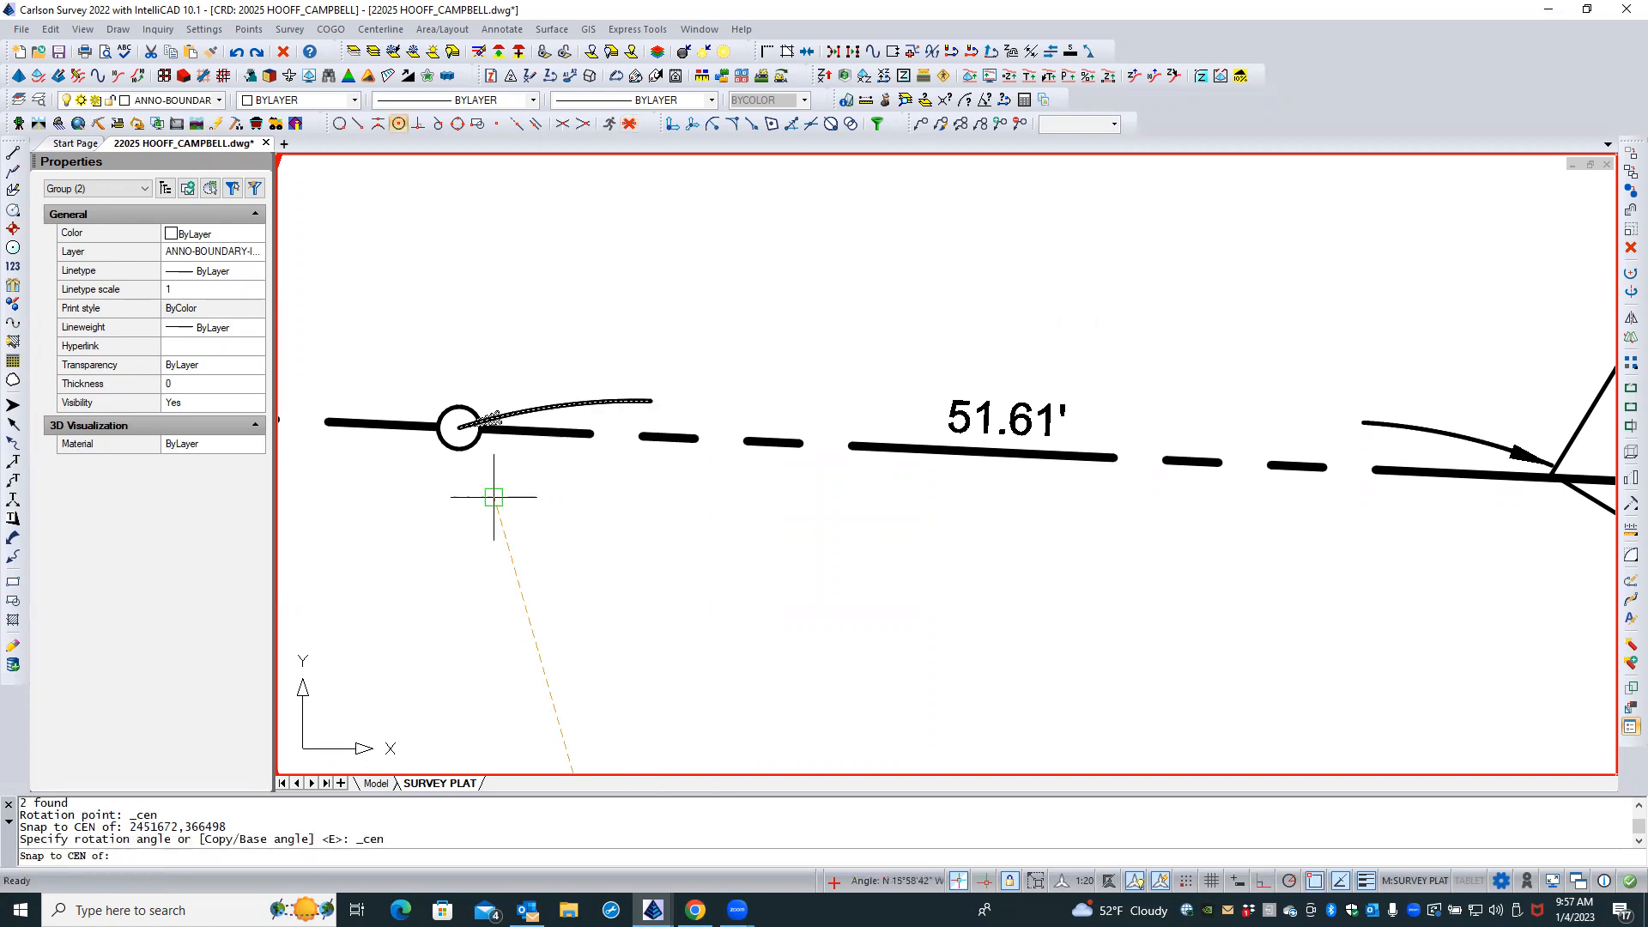
{"action": "left_click", "coordinate": [459, 447]}
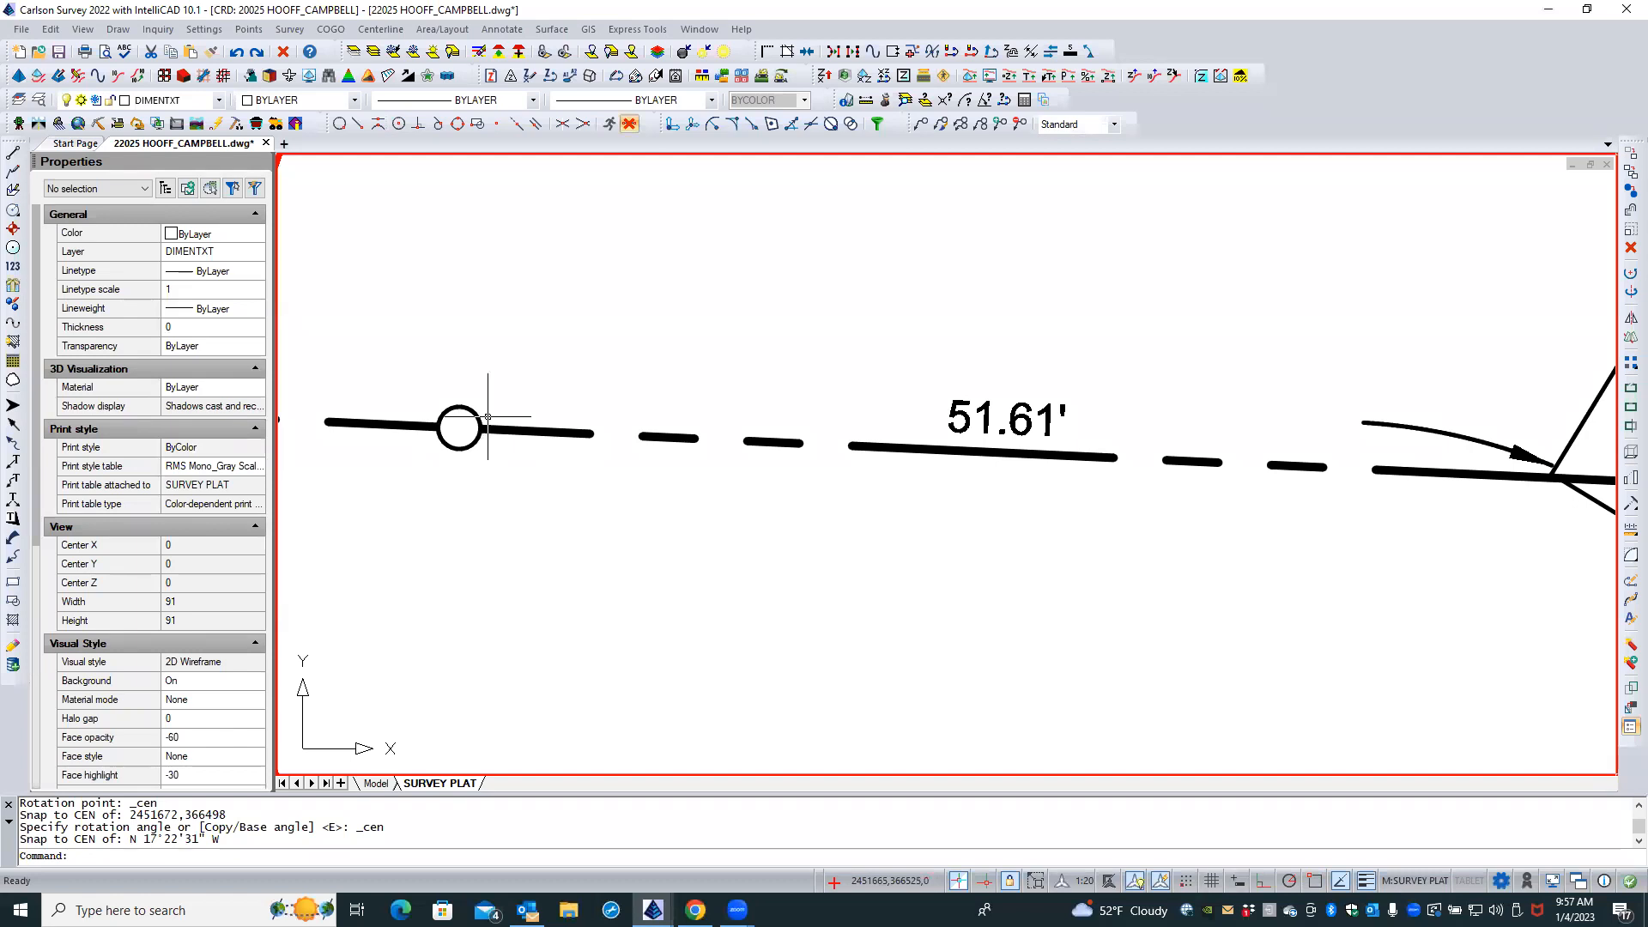
Undo the rotation of the leader at the circle symbol
{"action": "key", "text": "Escape"}
{"action": "key", "text": "Escape"}
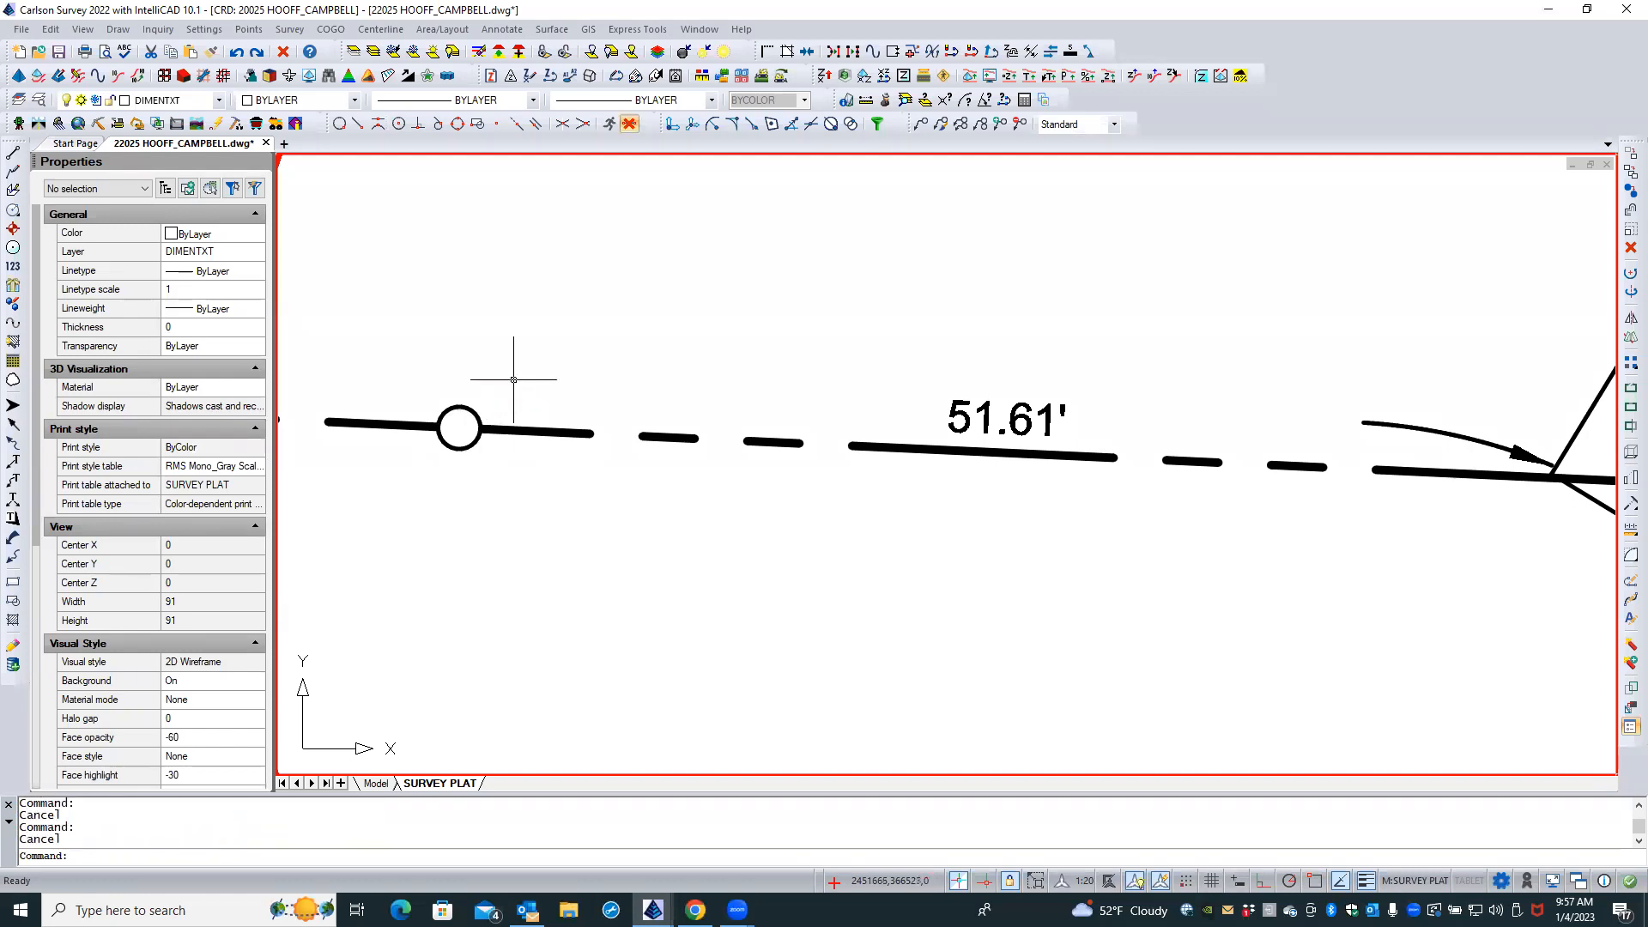
{"action": "type", "text": "u"}
{"action": "key", "text": "Return"}
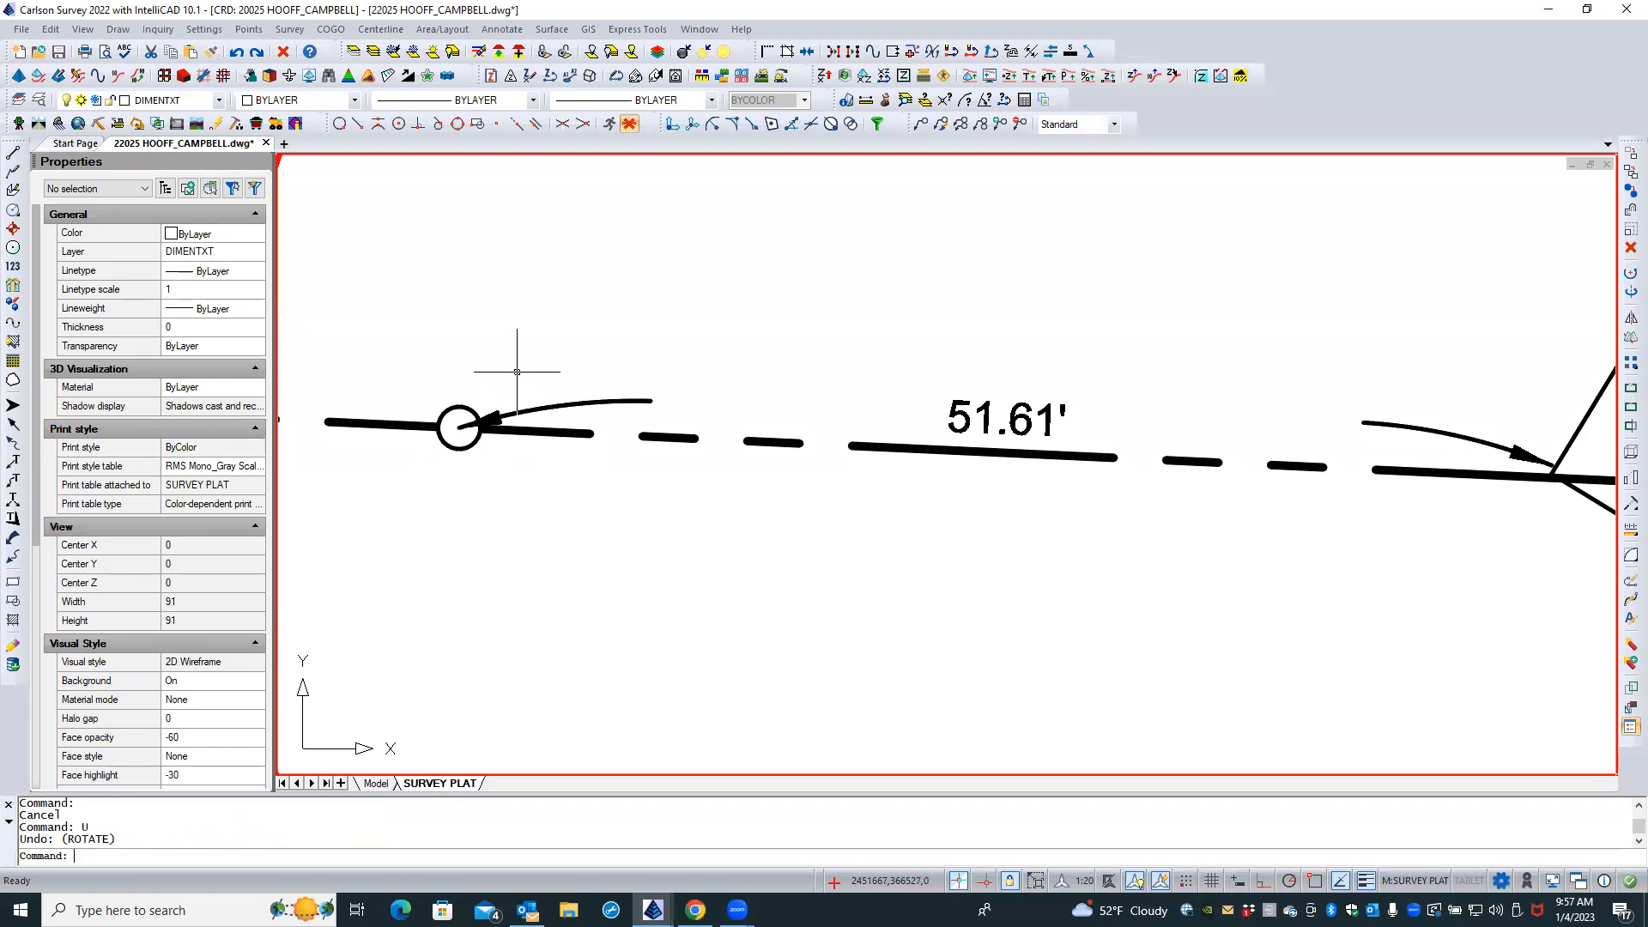
Start rotating the curved leader at the circle symbol, using its arc's center as the rotation point
{"action": "left_click", "coordinate": [565, 402]}
{"action": "left_click", "coordinate": [709, 347]}
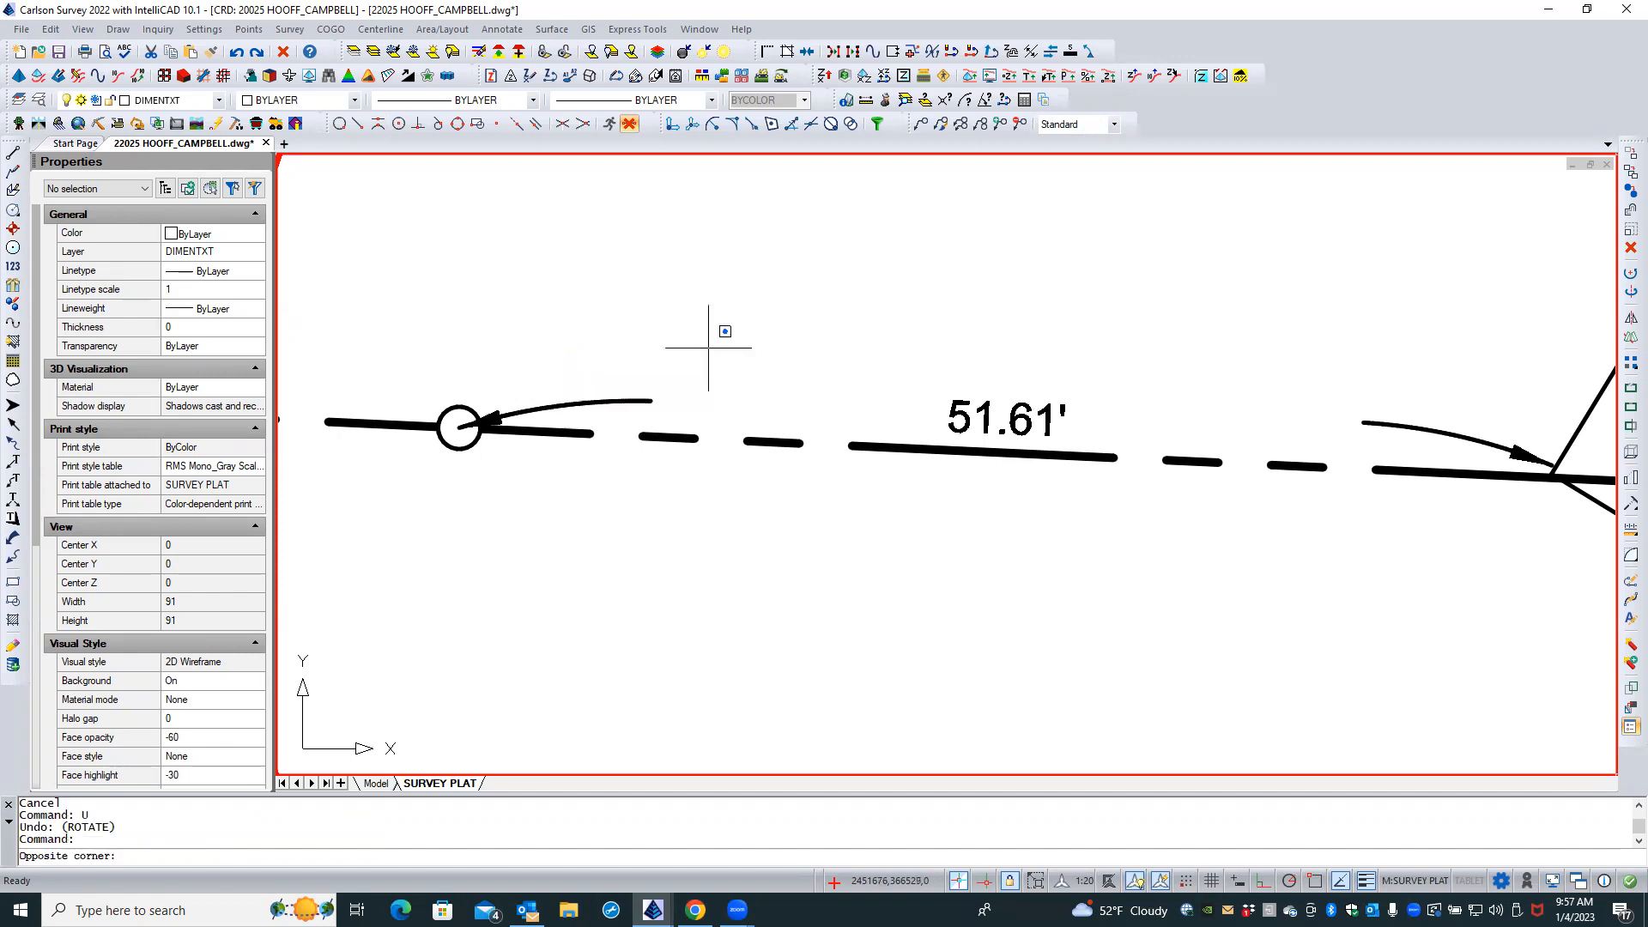
{"action": "left_click", "coordinate": [611, 399]}
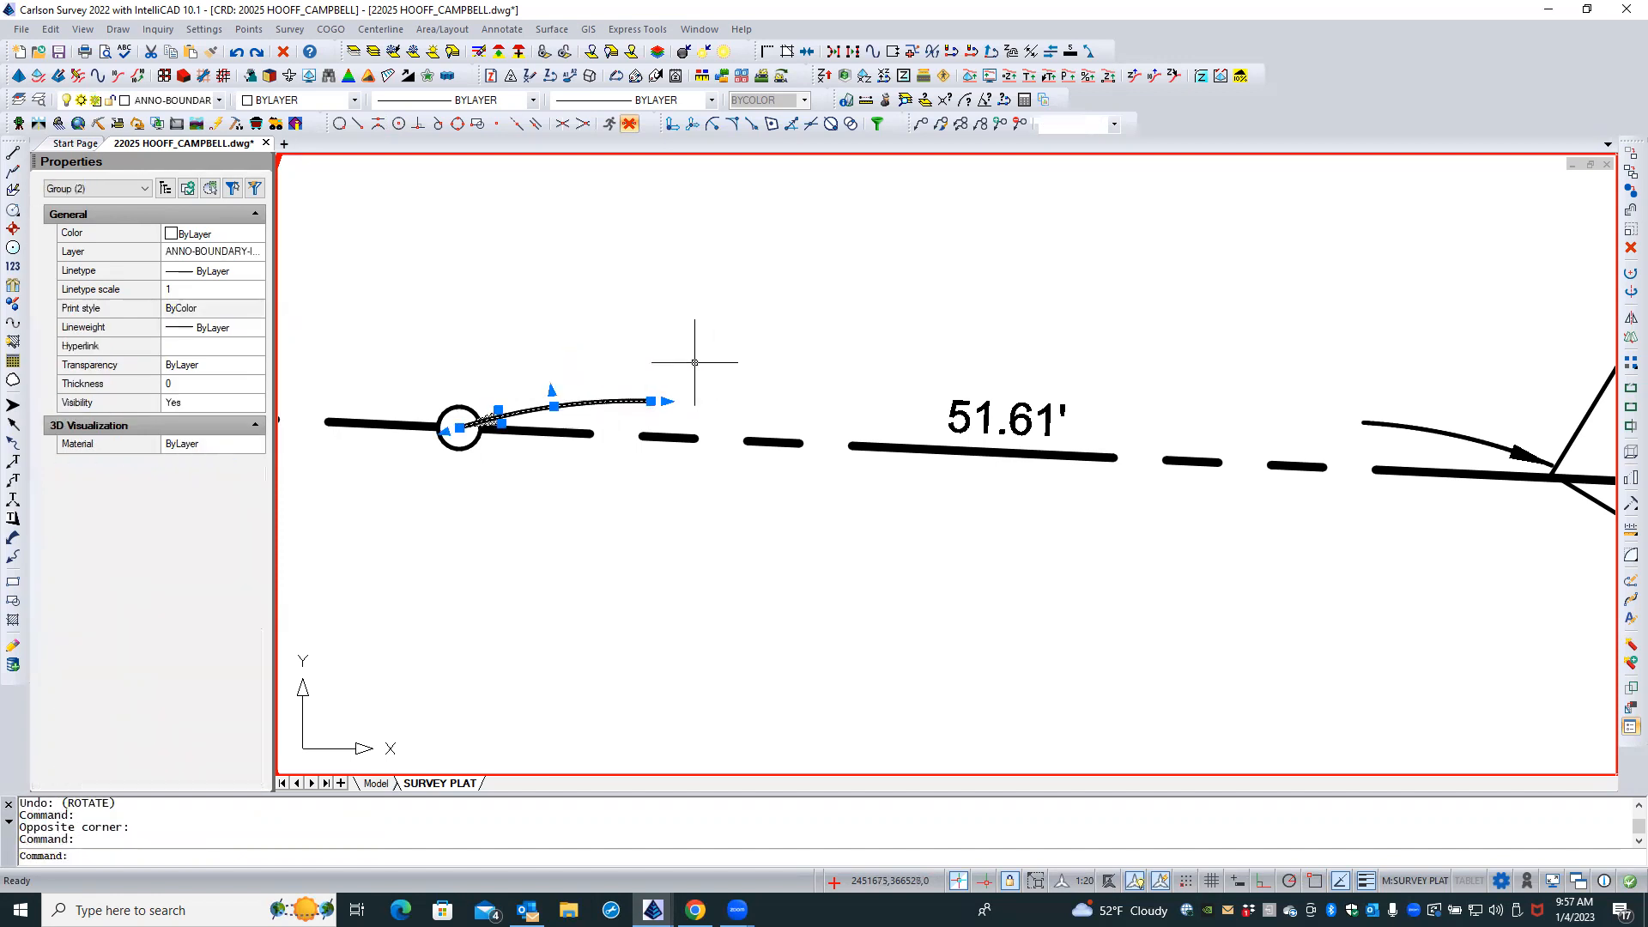
{"action": "left_click", "coordinate": [1630, 273]}
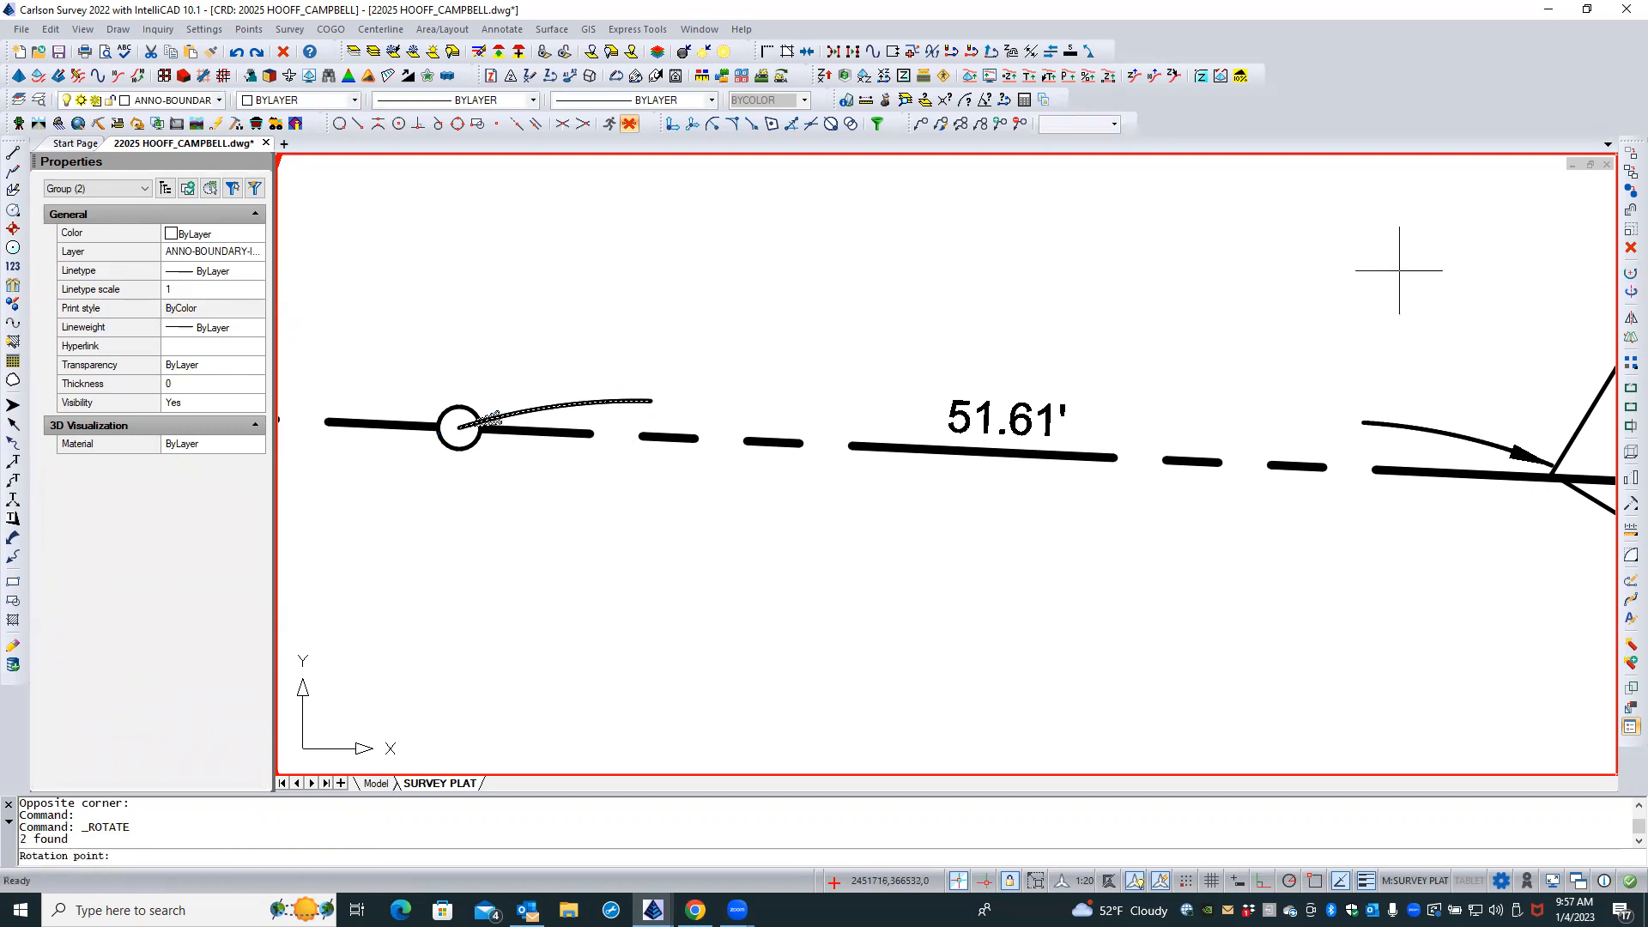
{"action": "right_click", "coordinate": [707, 283], "text": "shift"}
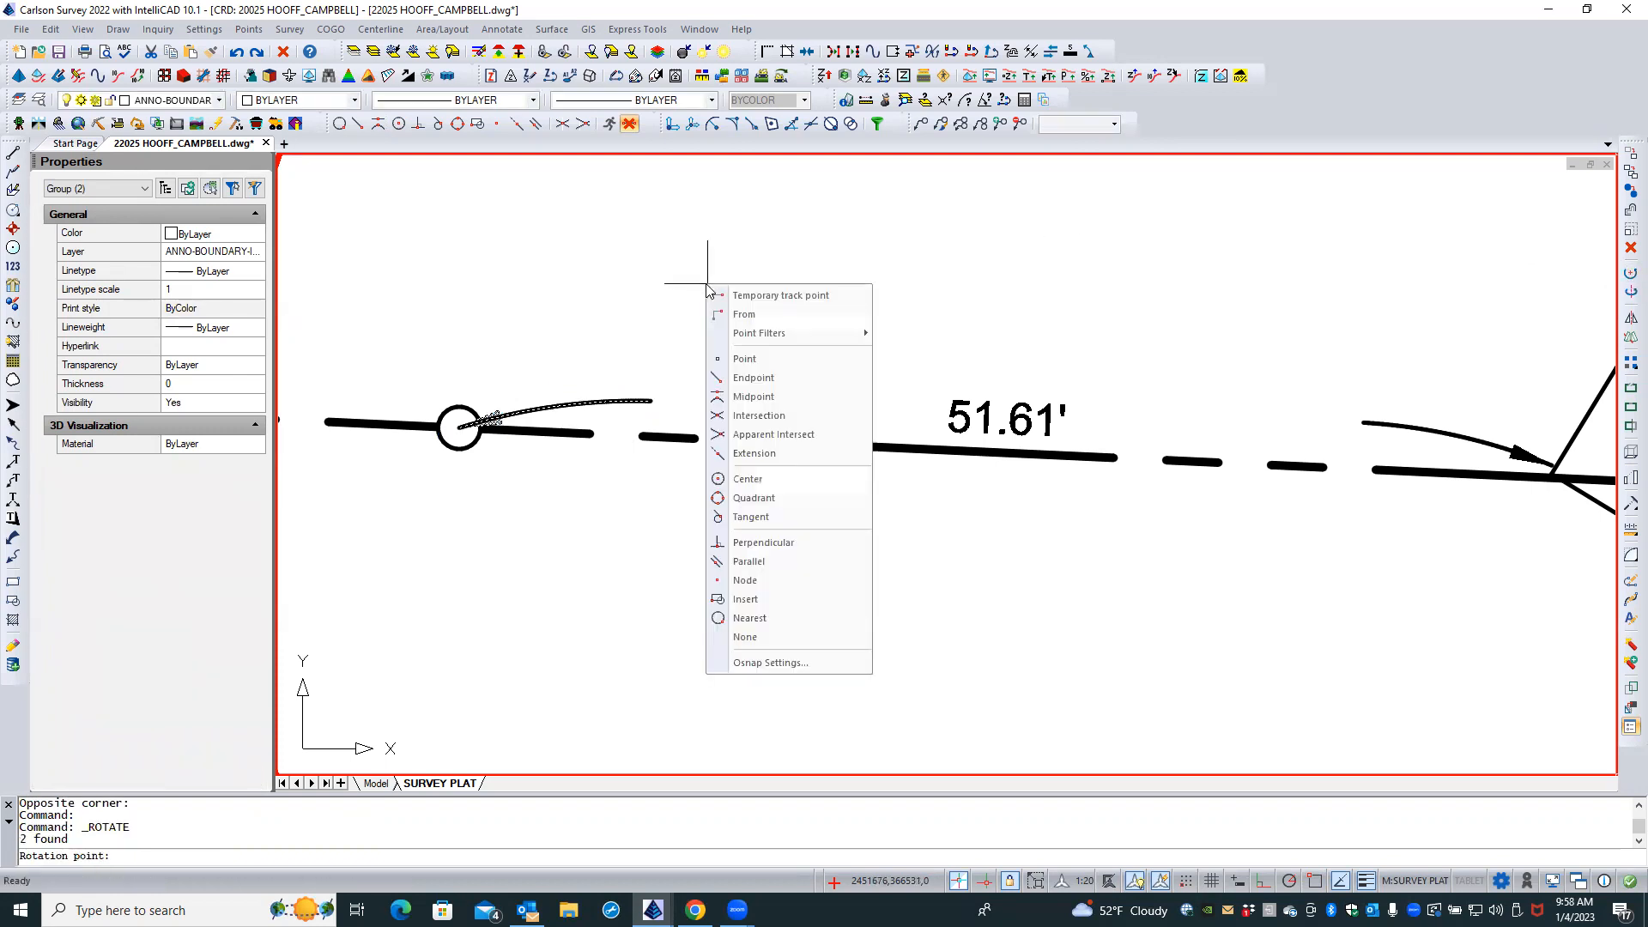
{"action": "left_click", "coordinate": [746, 471]}
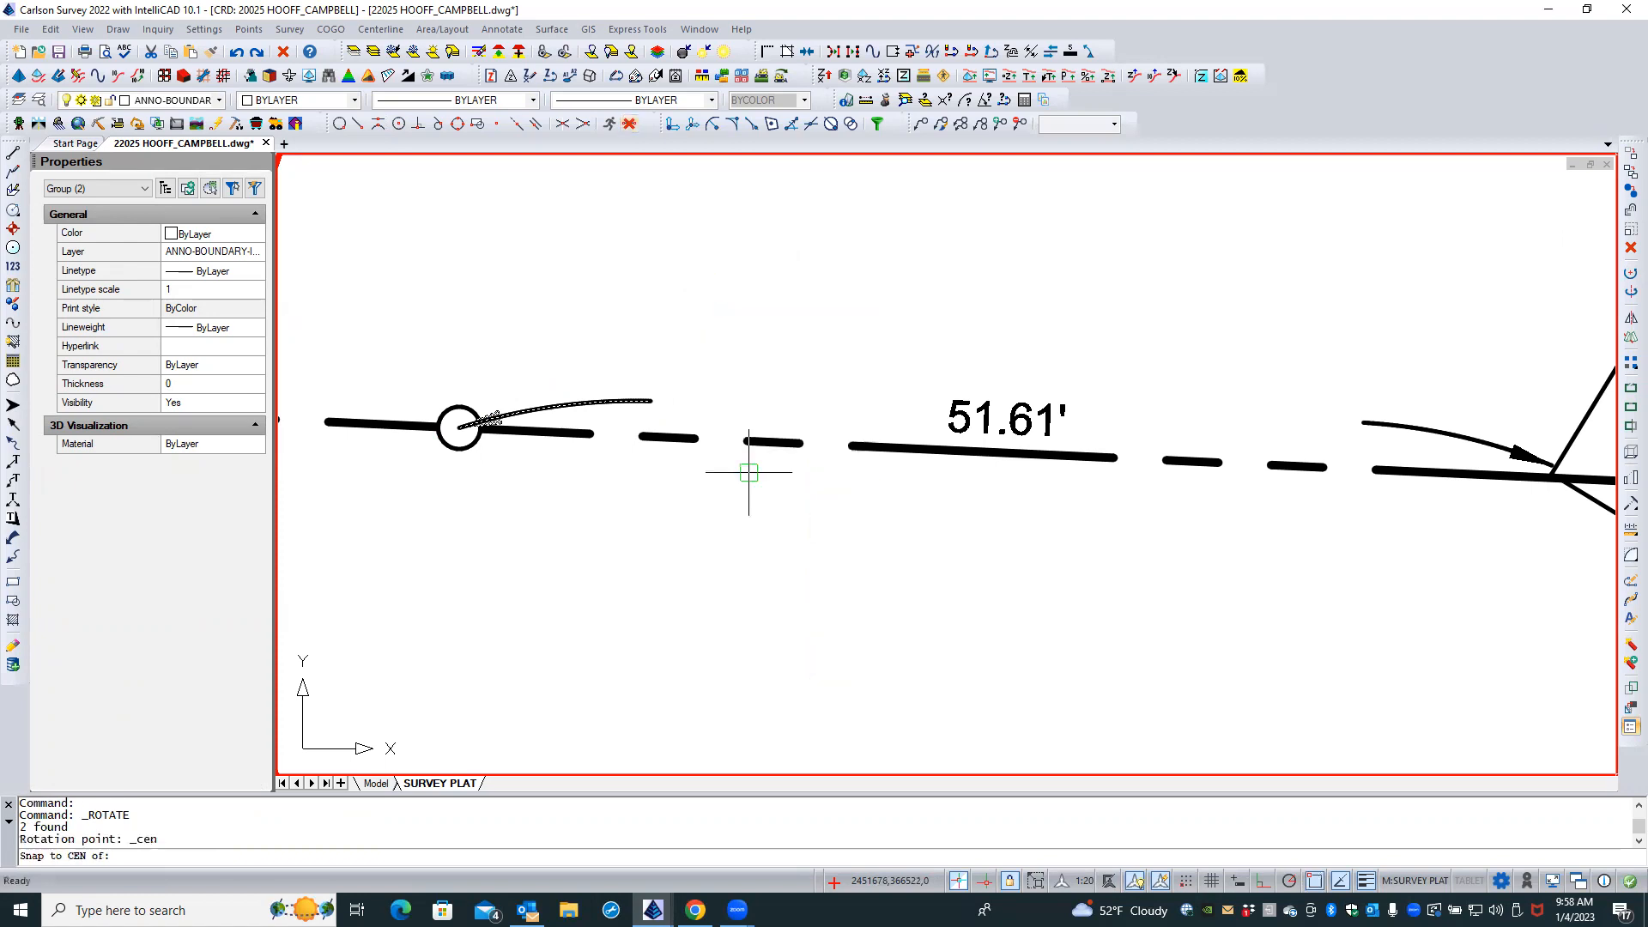
{"action": "left_click", "coordinate": [610, 402]}
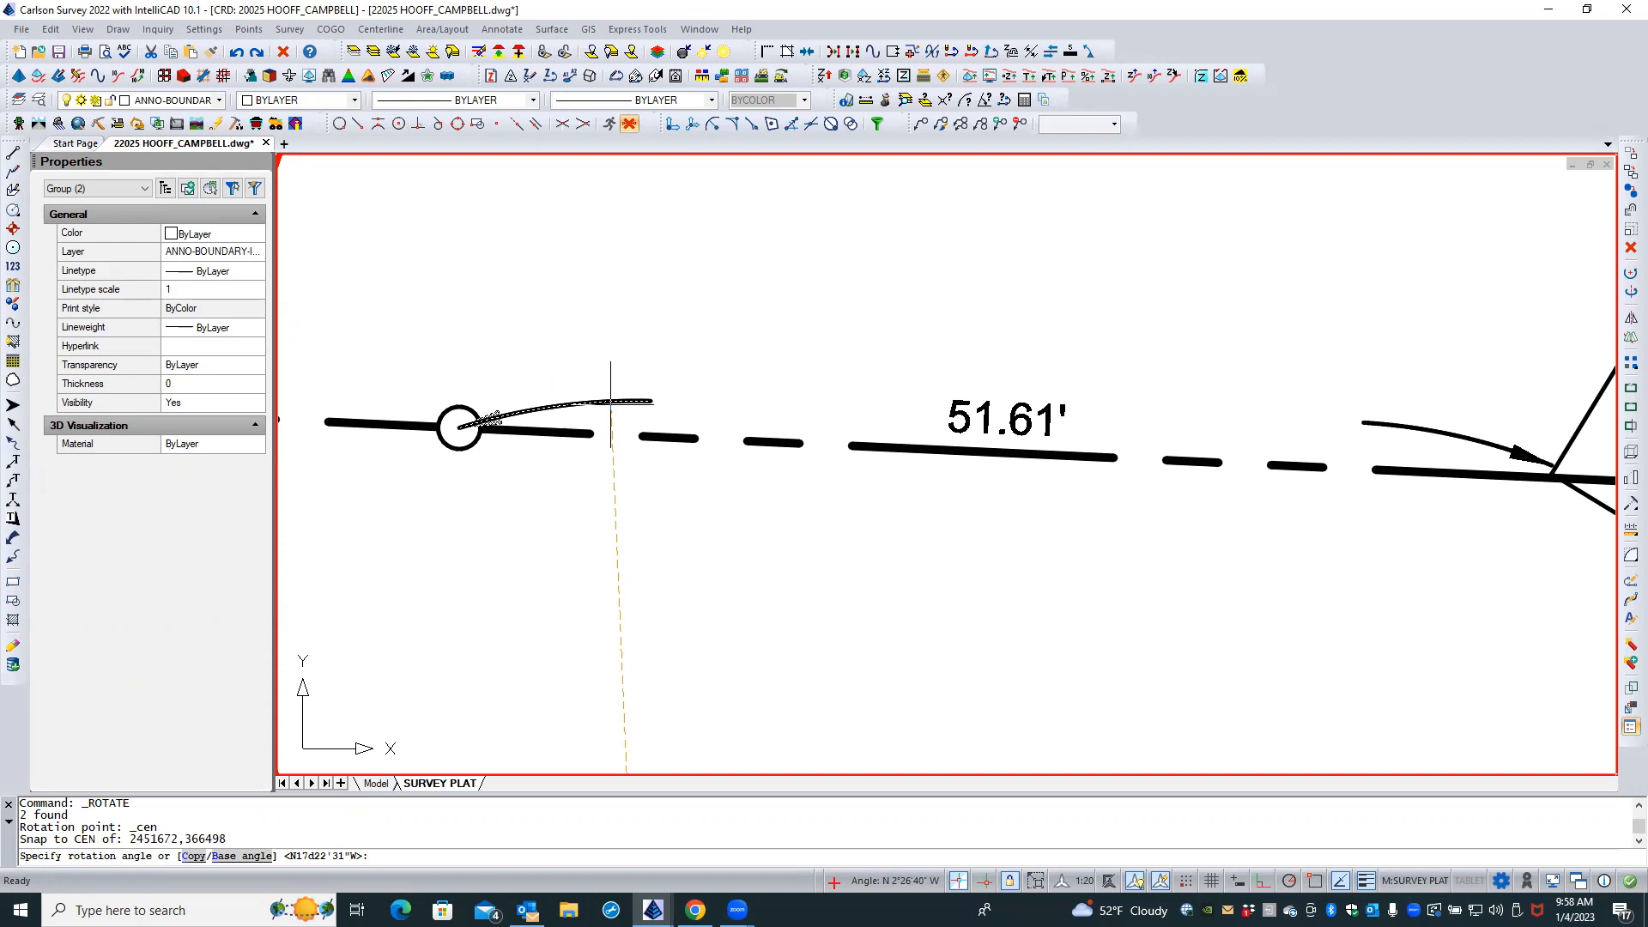
Try to rotate the leader by a reference base angle from the circle's center to a point on the leader's arrowhead
{"action": "type", "text": "R"}
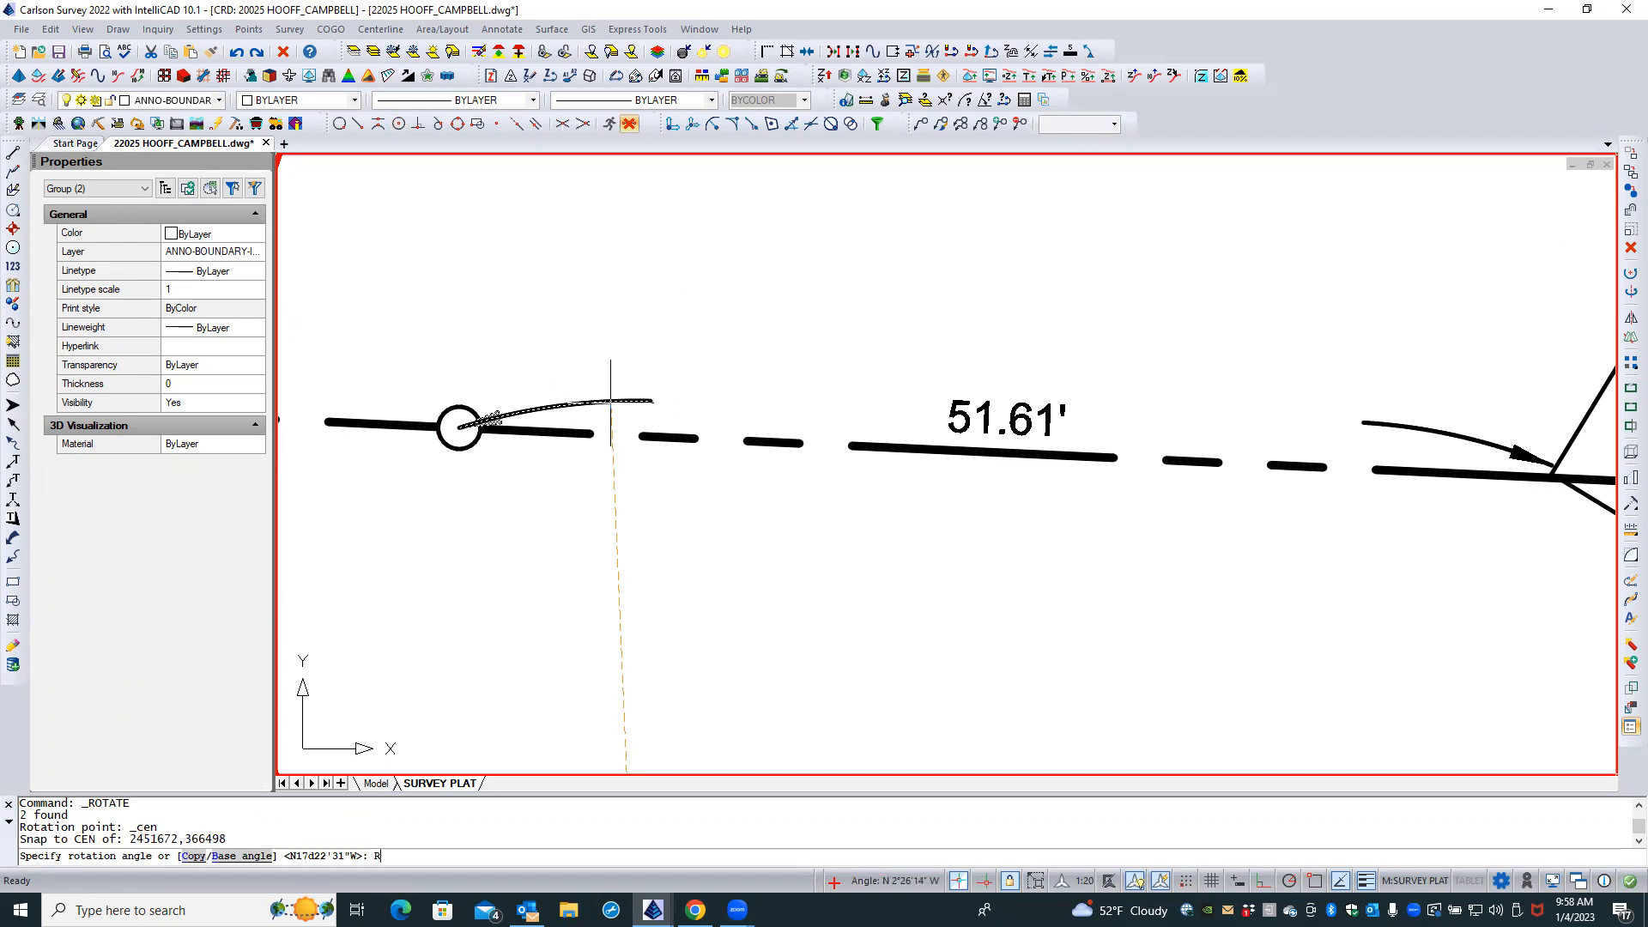
{"action": "key", "text": "Return"}
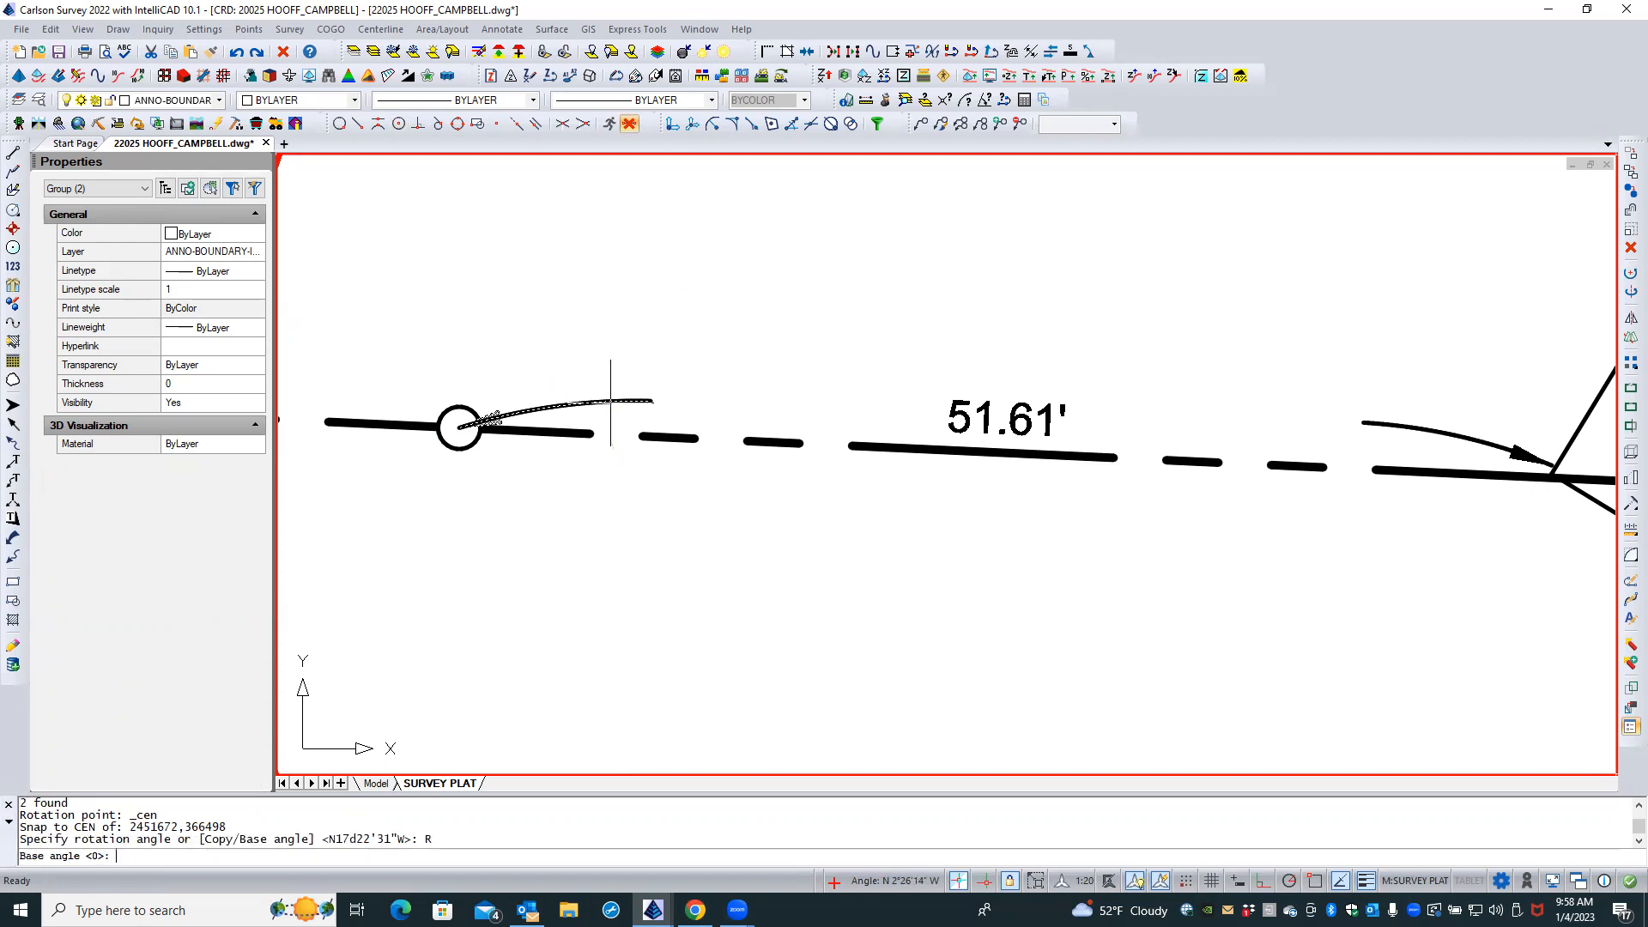
{"action": "right_click", "coordinate": [610, 401], "text": "shift"}
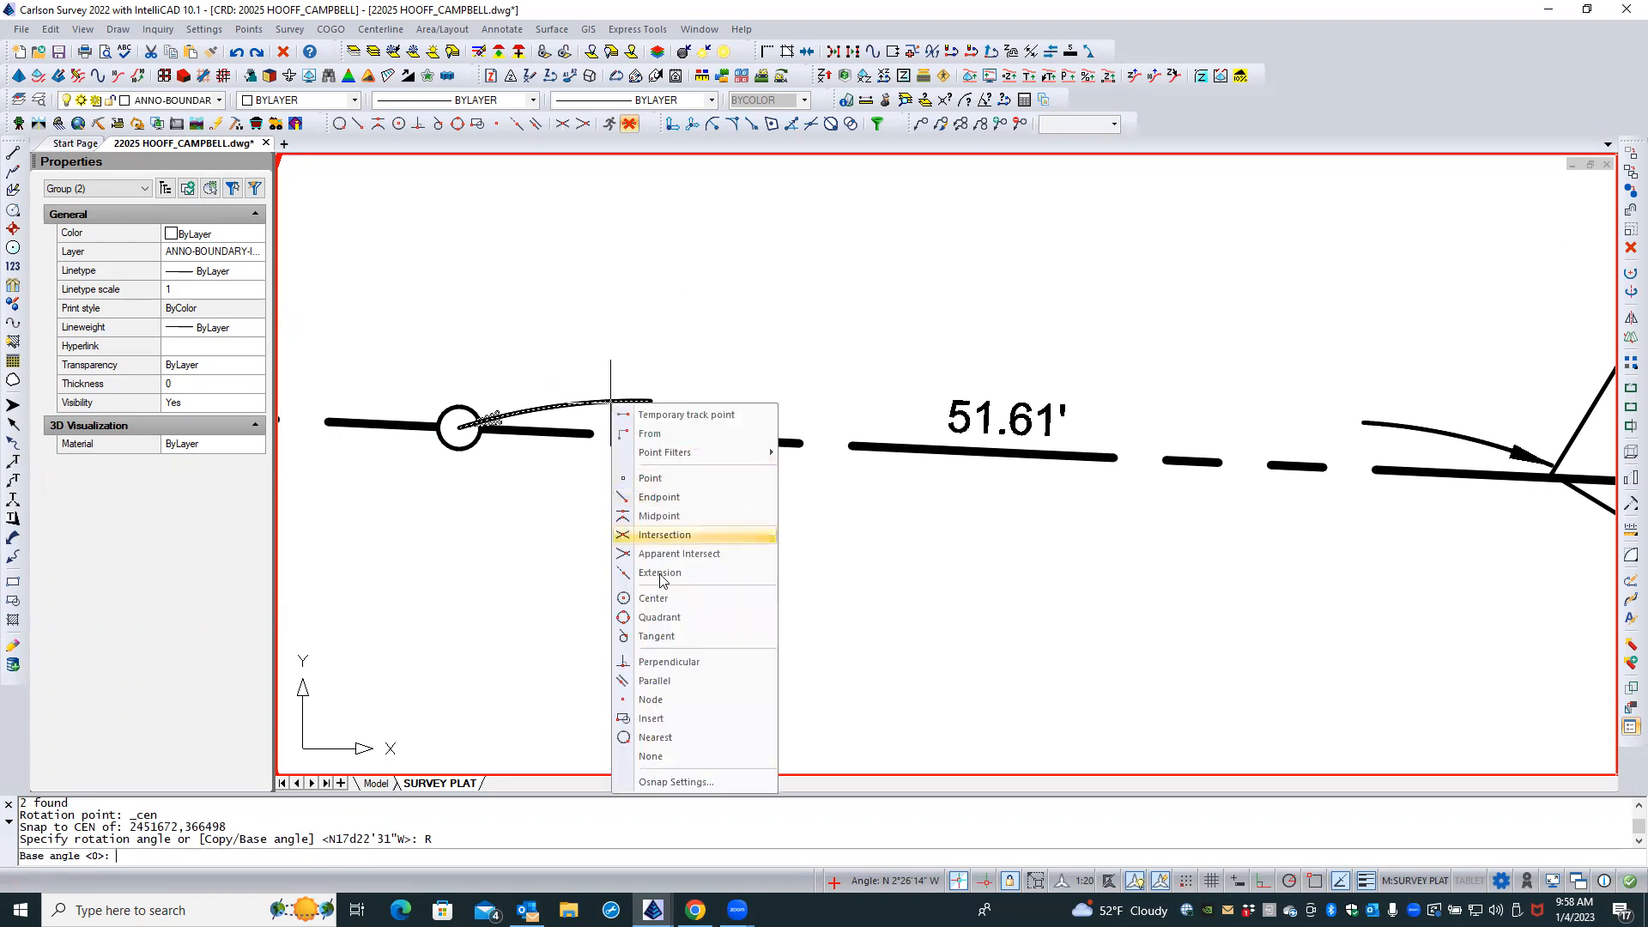
{"action": "left_click", "coordinate": [662, 600]}
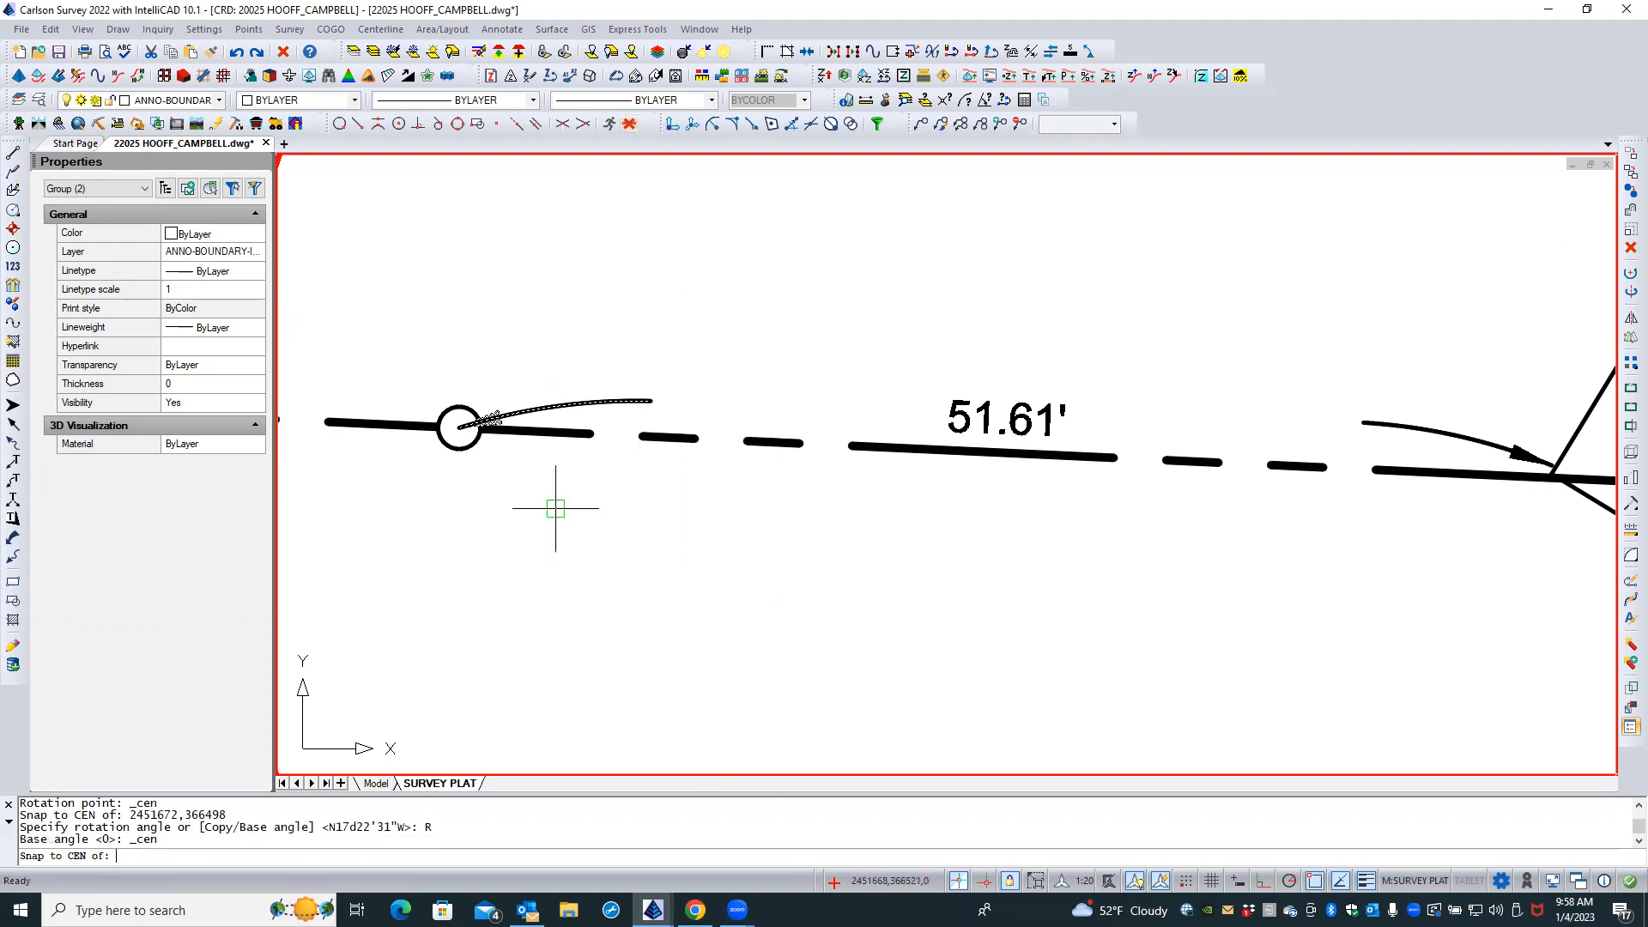
{"action": "left_click", "coordinate": [466, 443]}
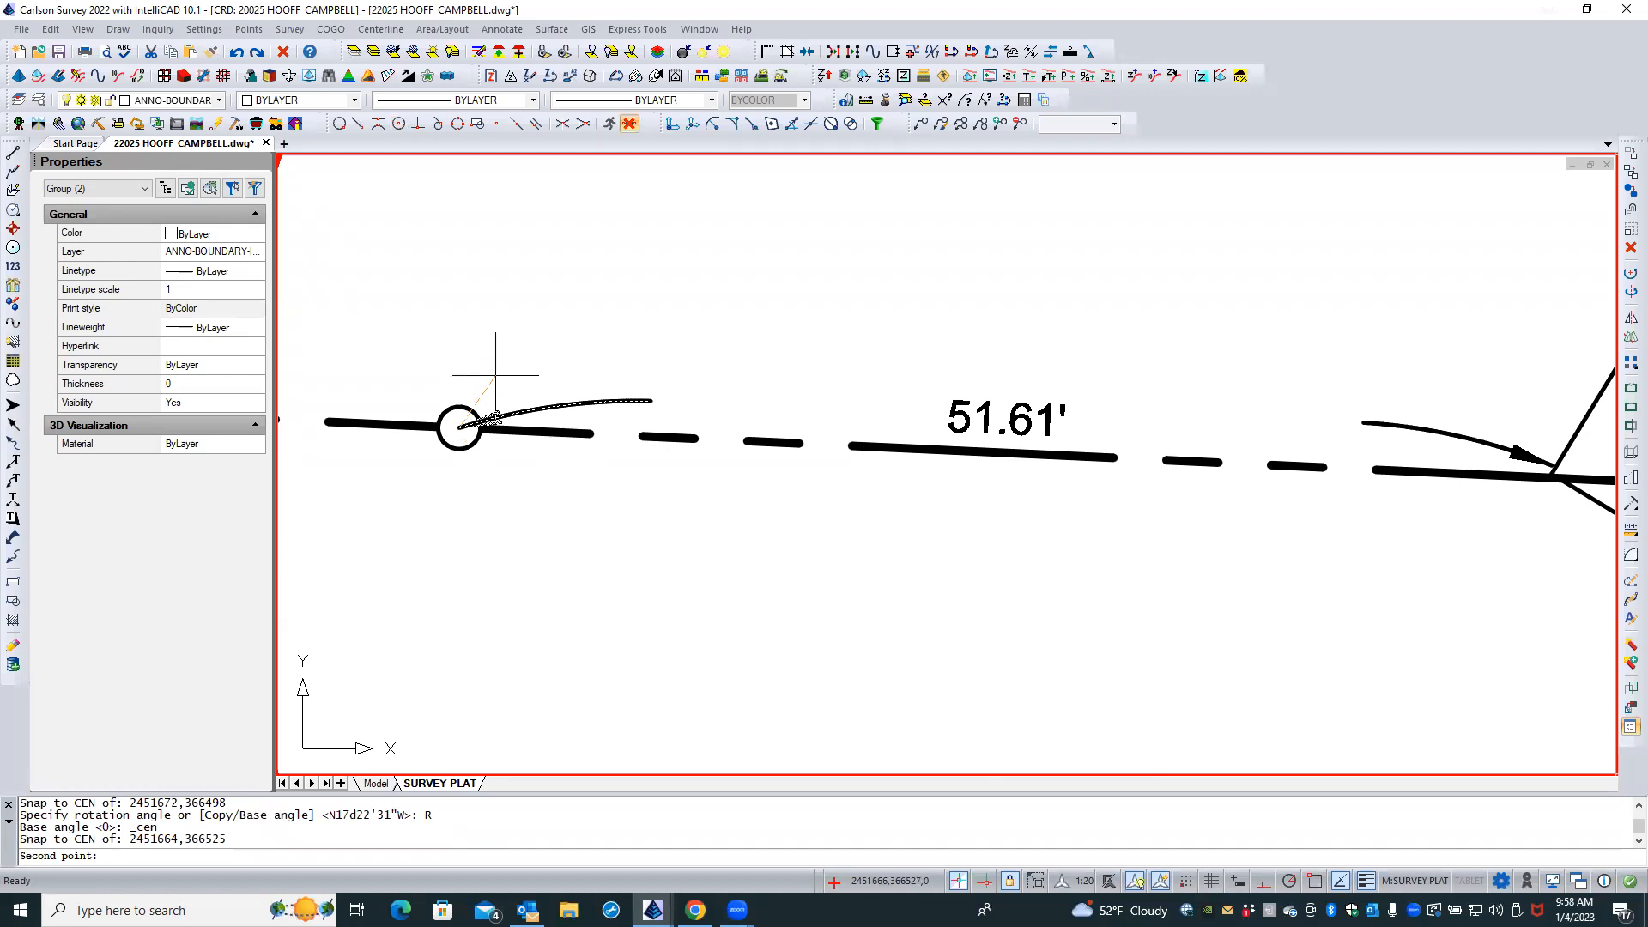
{"action": "scroll", "coordinate": [486, 395], "scroll_direction": "up", "scroll_amount": 4}
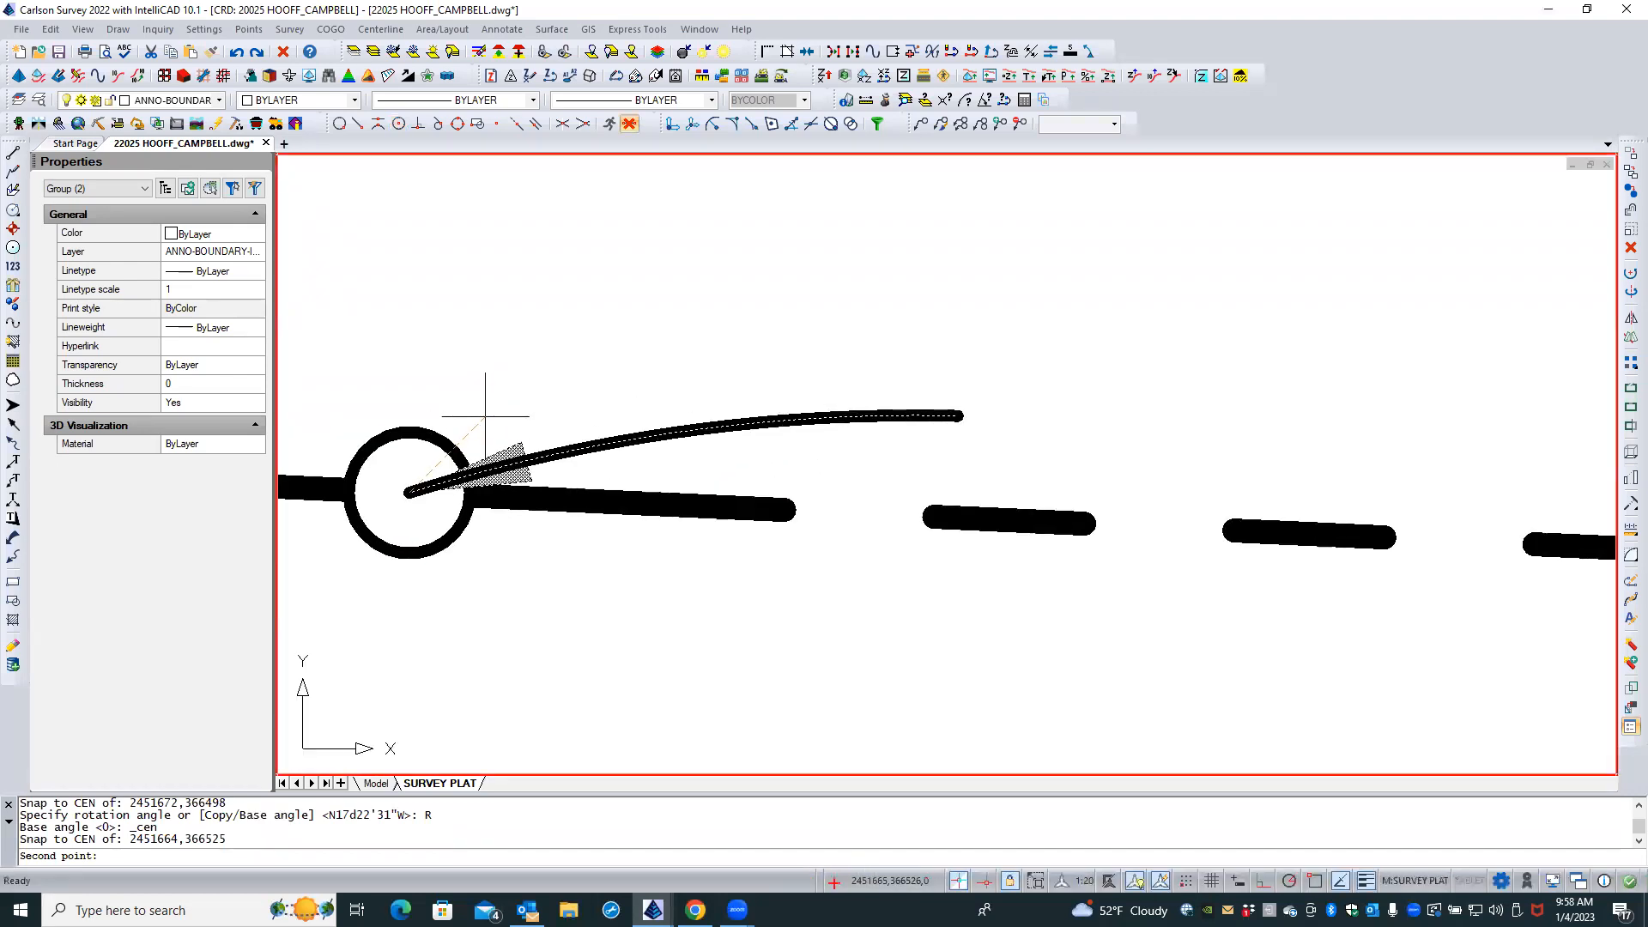
{"action": "scroll", "coordinate": [479, 470], "scroll_direction": "up", "scroll_amount": 4}
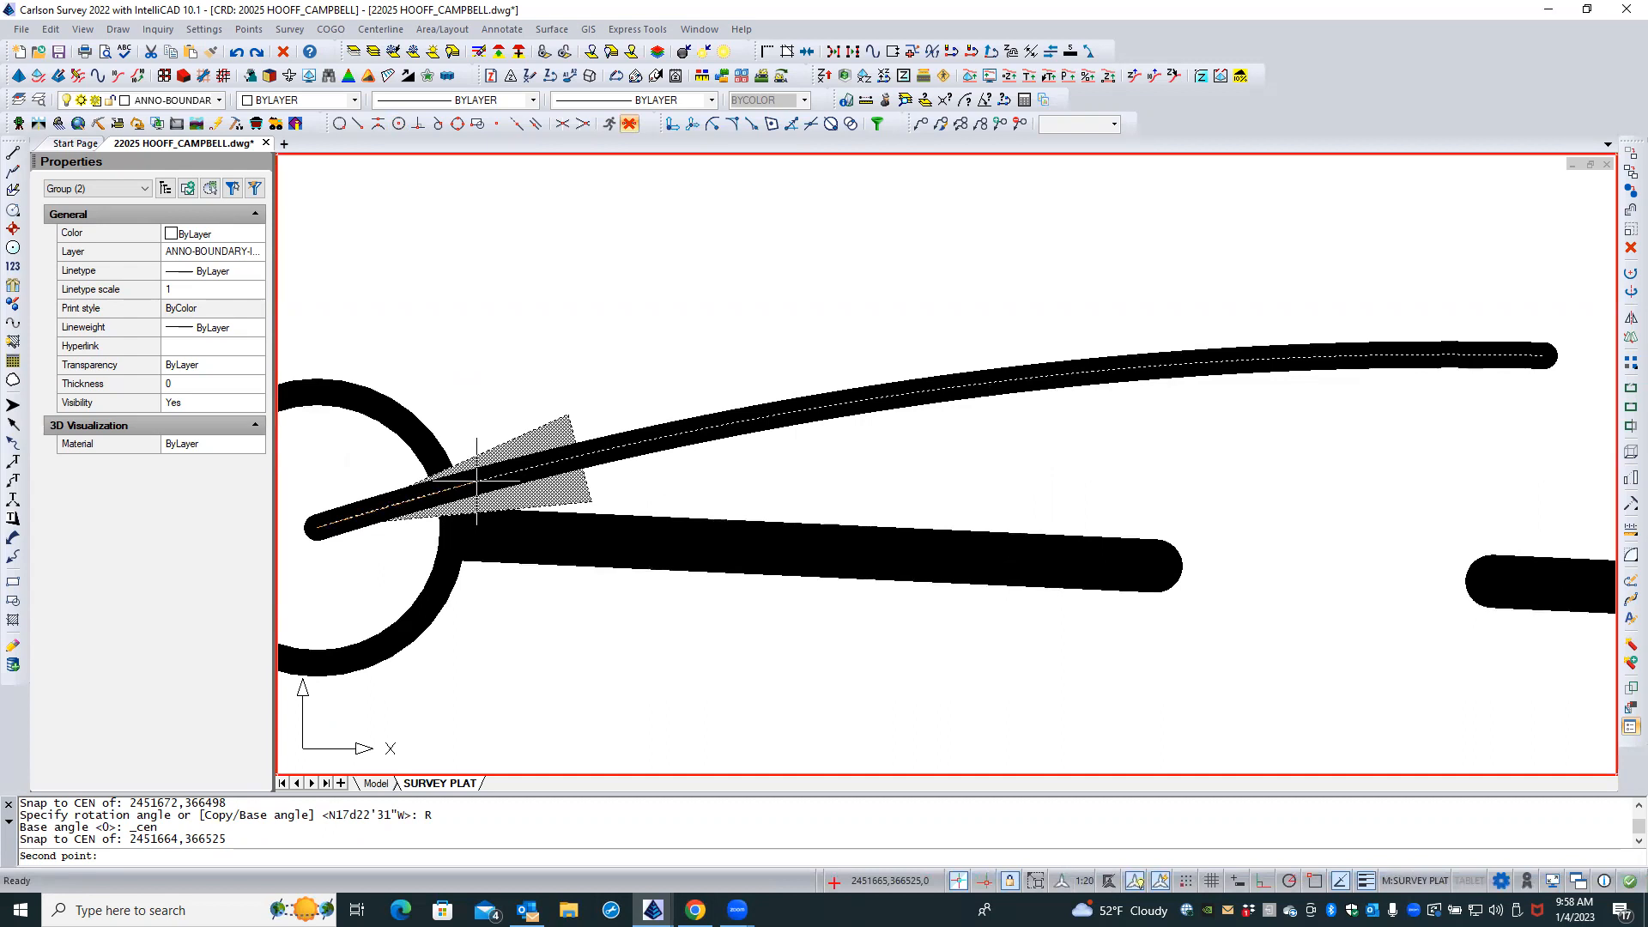
{"action": "left_click", "coordinate": [476, 487]}
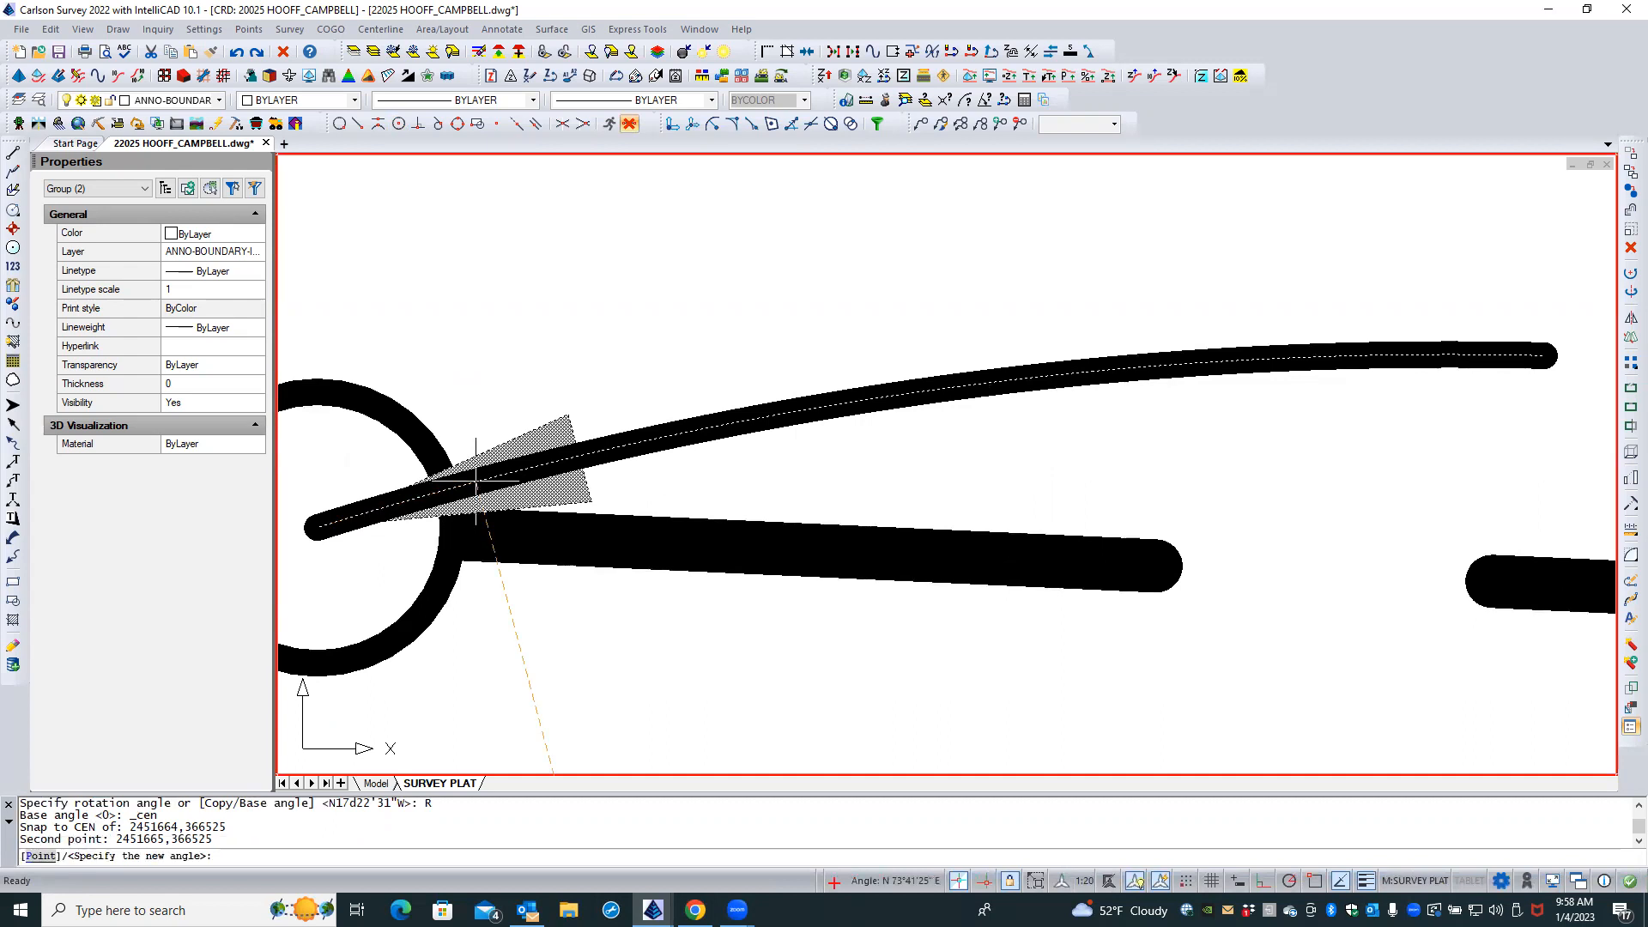
{"action": "left_click", "coordinate": [611, 450]}
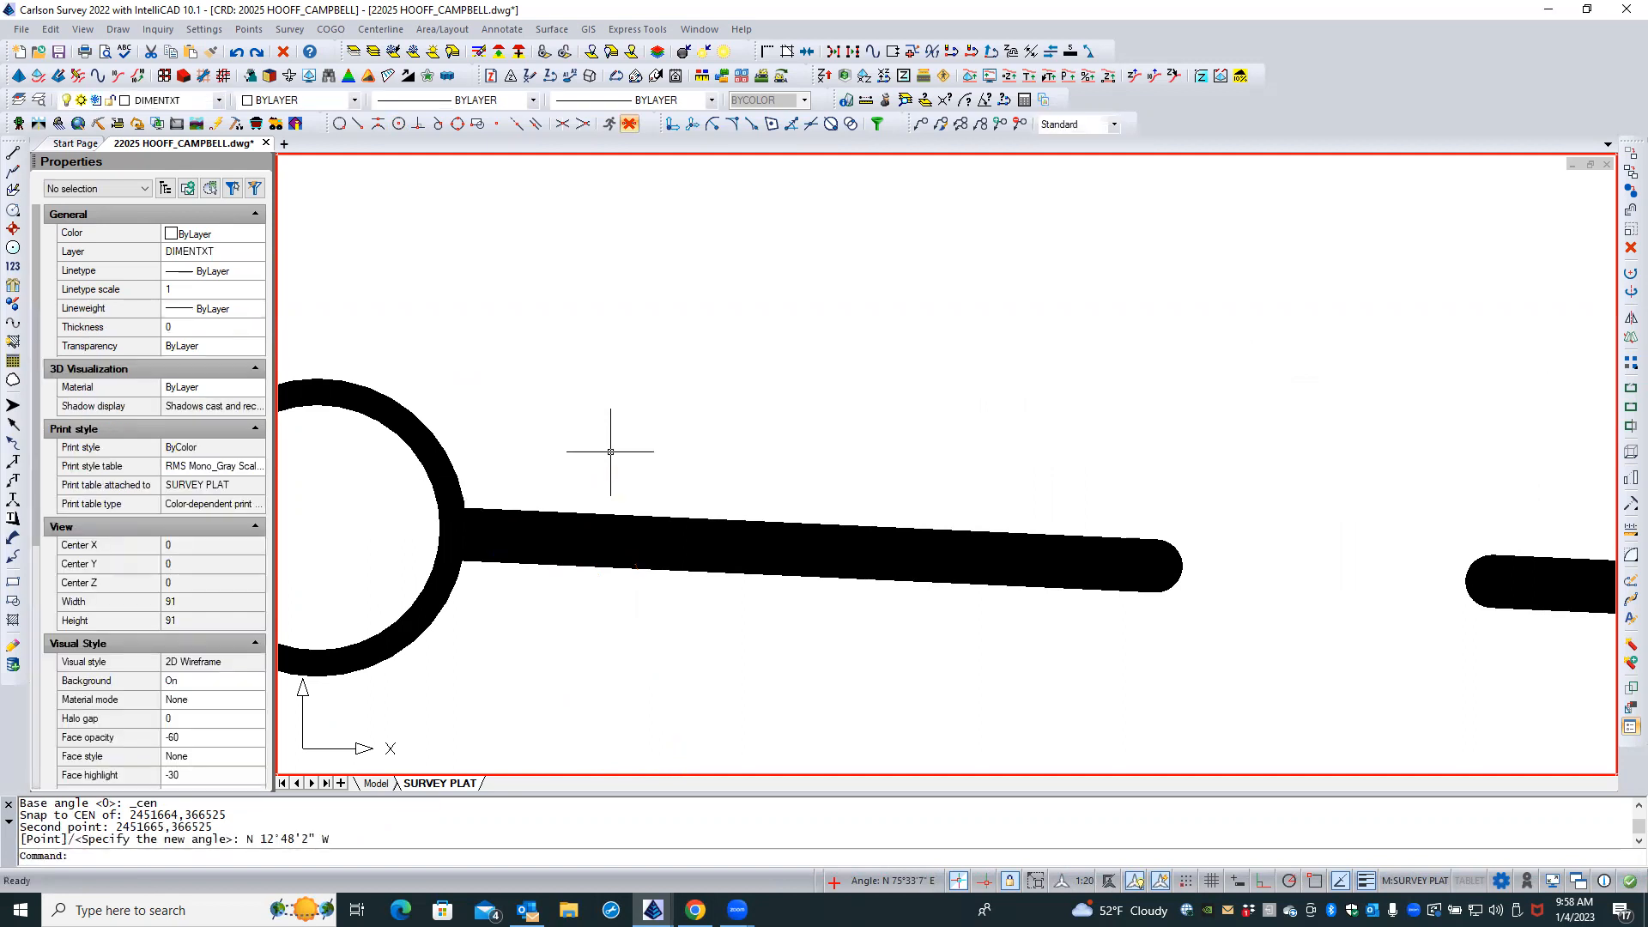
Undo the reference-angle rotation of the circle symbol's leader
{"action": "type", "text": "U"}
{"action": "key", "text": "Return"}
{"action": "type", "text": "U"}
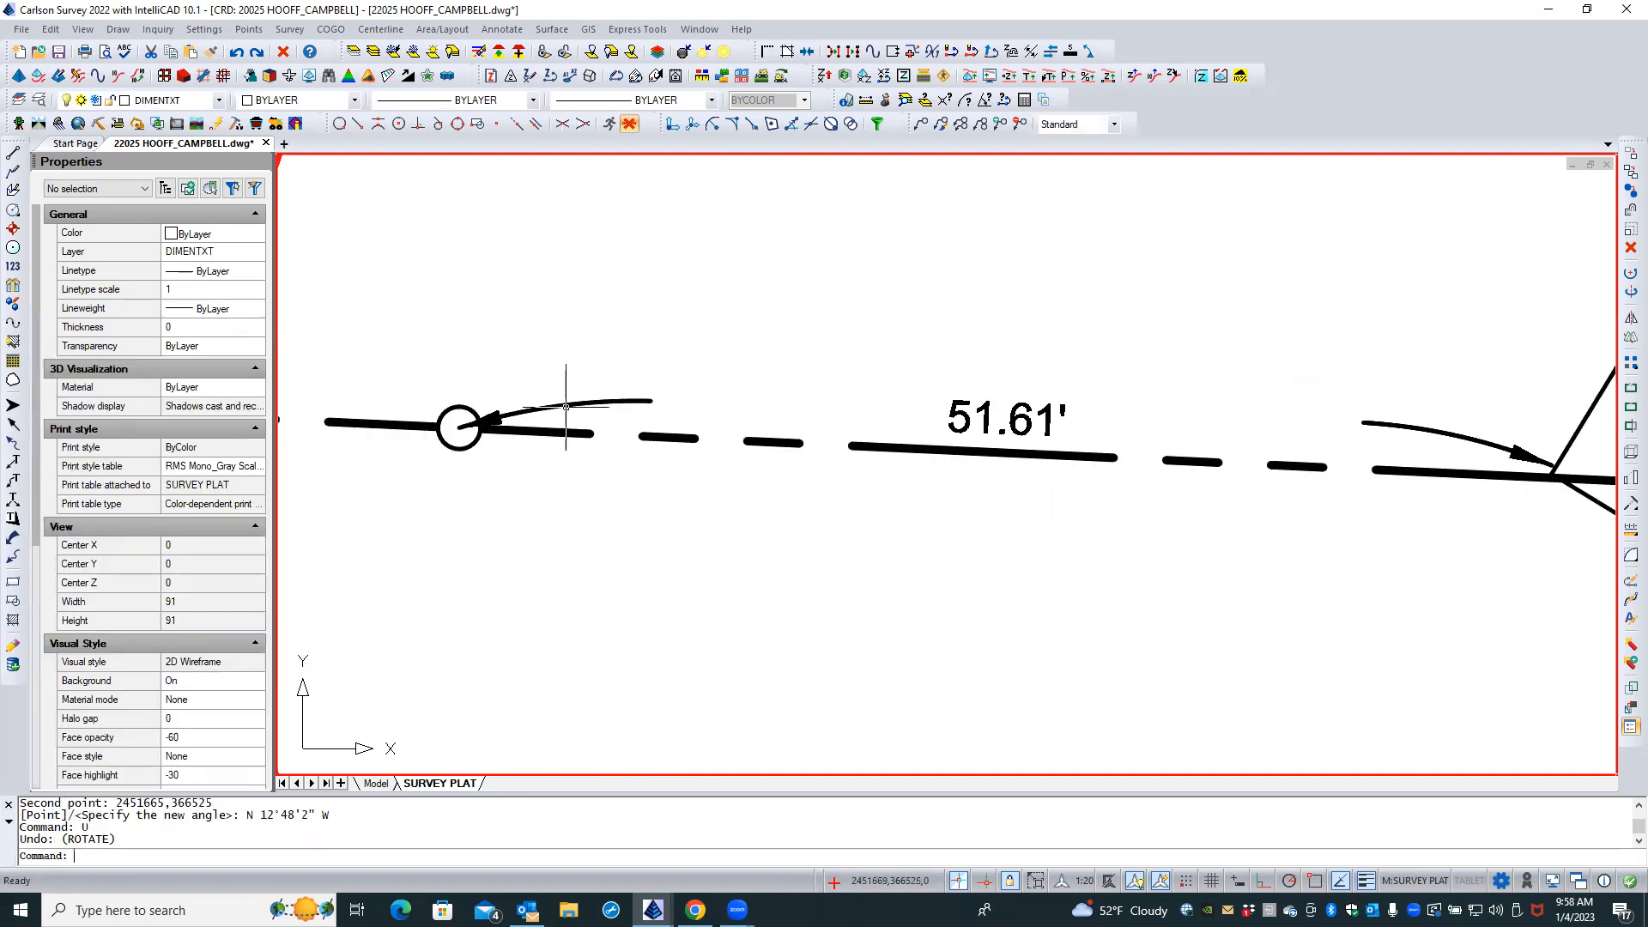
Restart the rotation of the circle symbol's leader about its arc center
{"action": "left_click", "coordinate": [601, 404]}
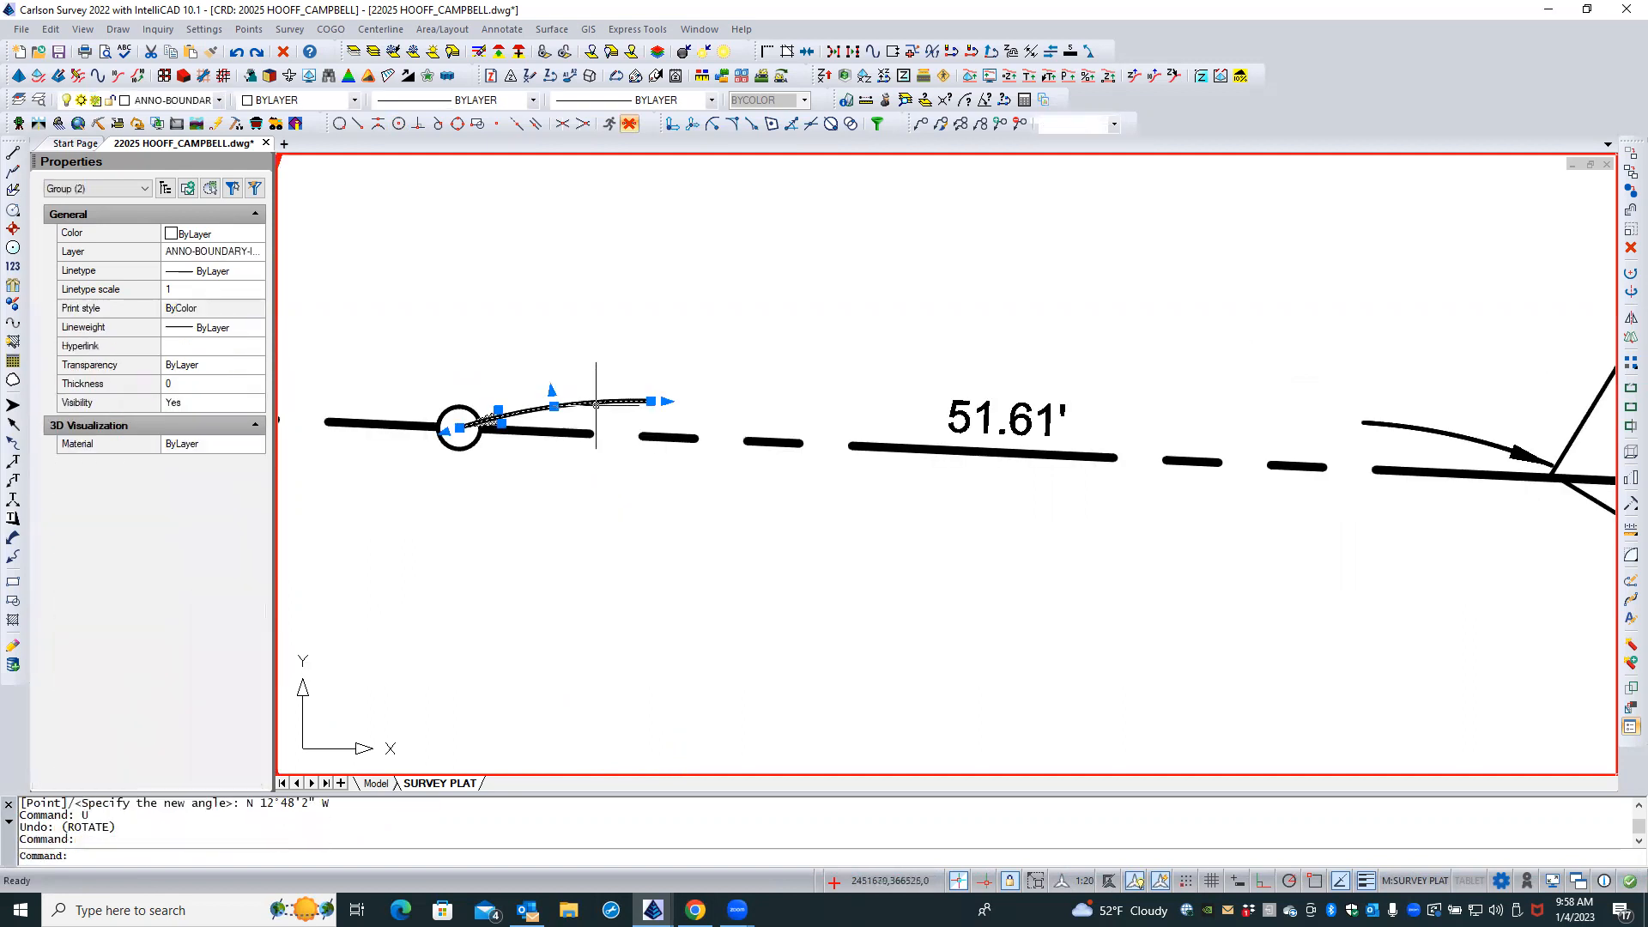
{"action": "left_click", "coordinate": [1631, 273]}
{"action": "right_click", "coordinate": [737, 347], "text": "shift"}
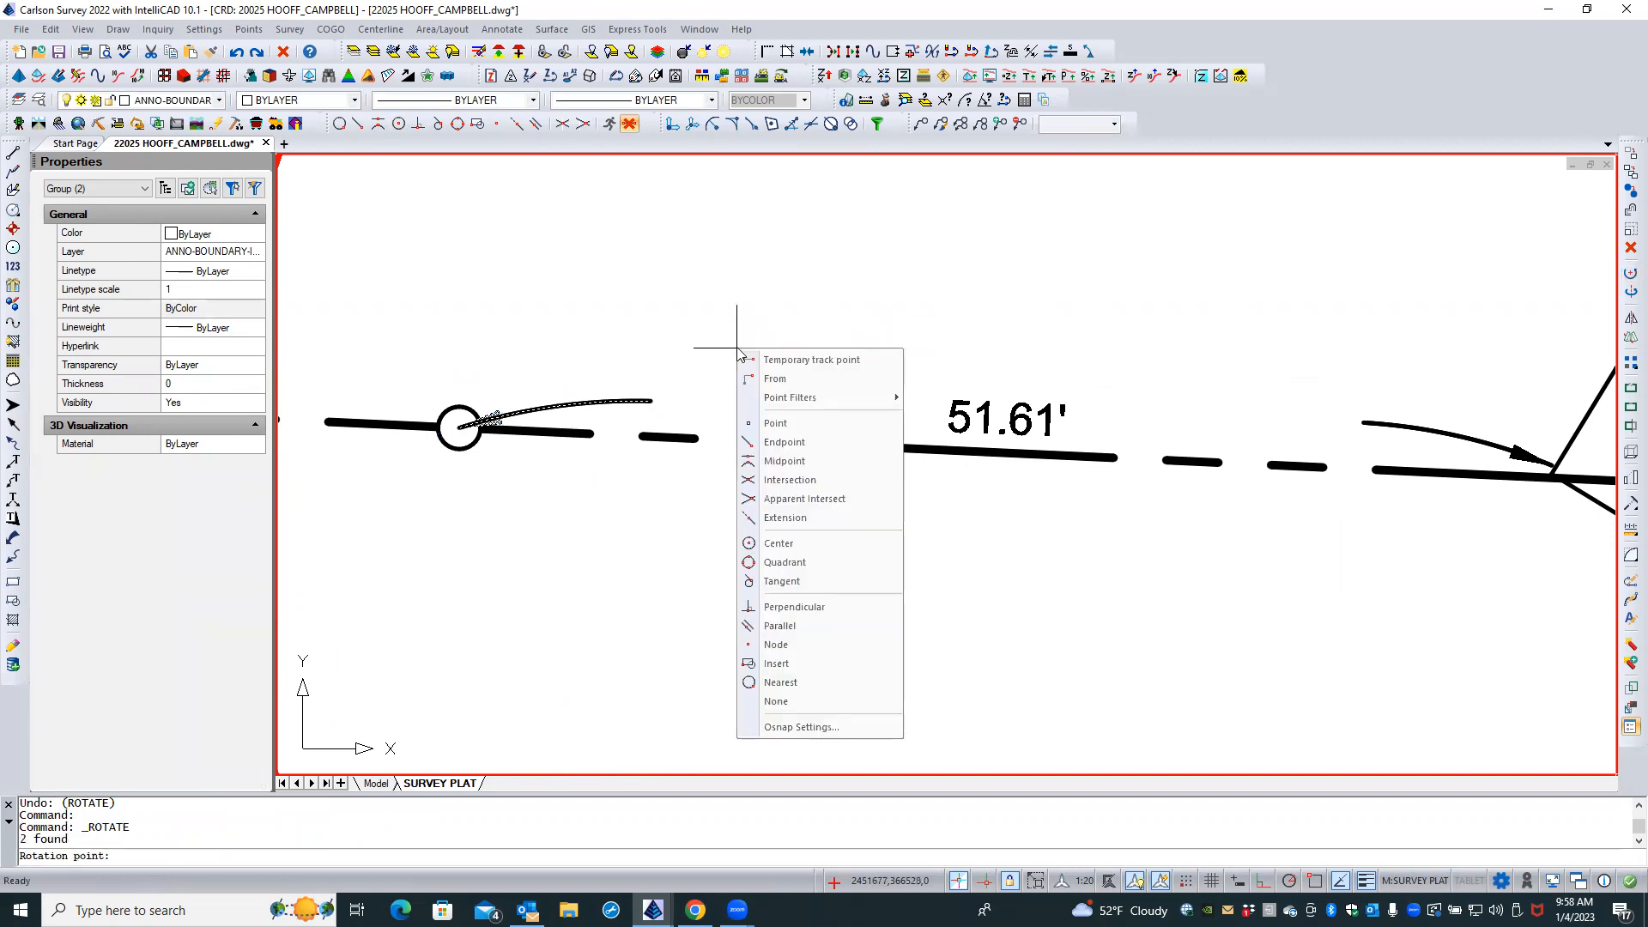
{"action": "left_click", "coordinate": [785, 546]}
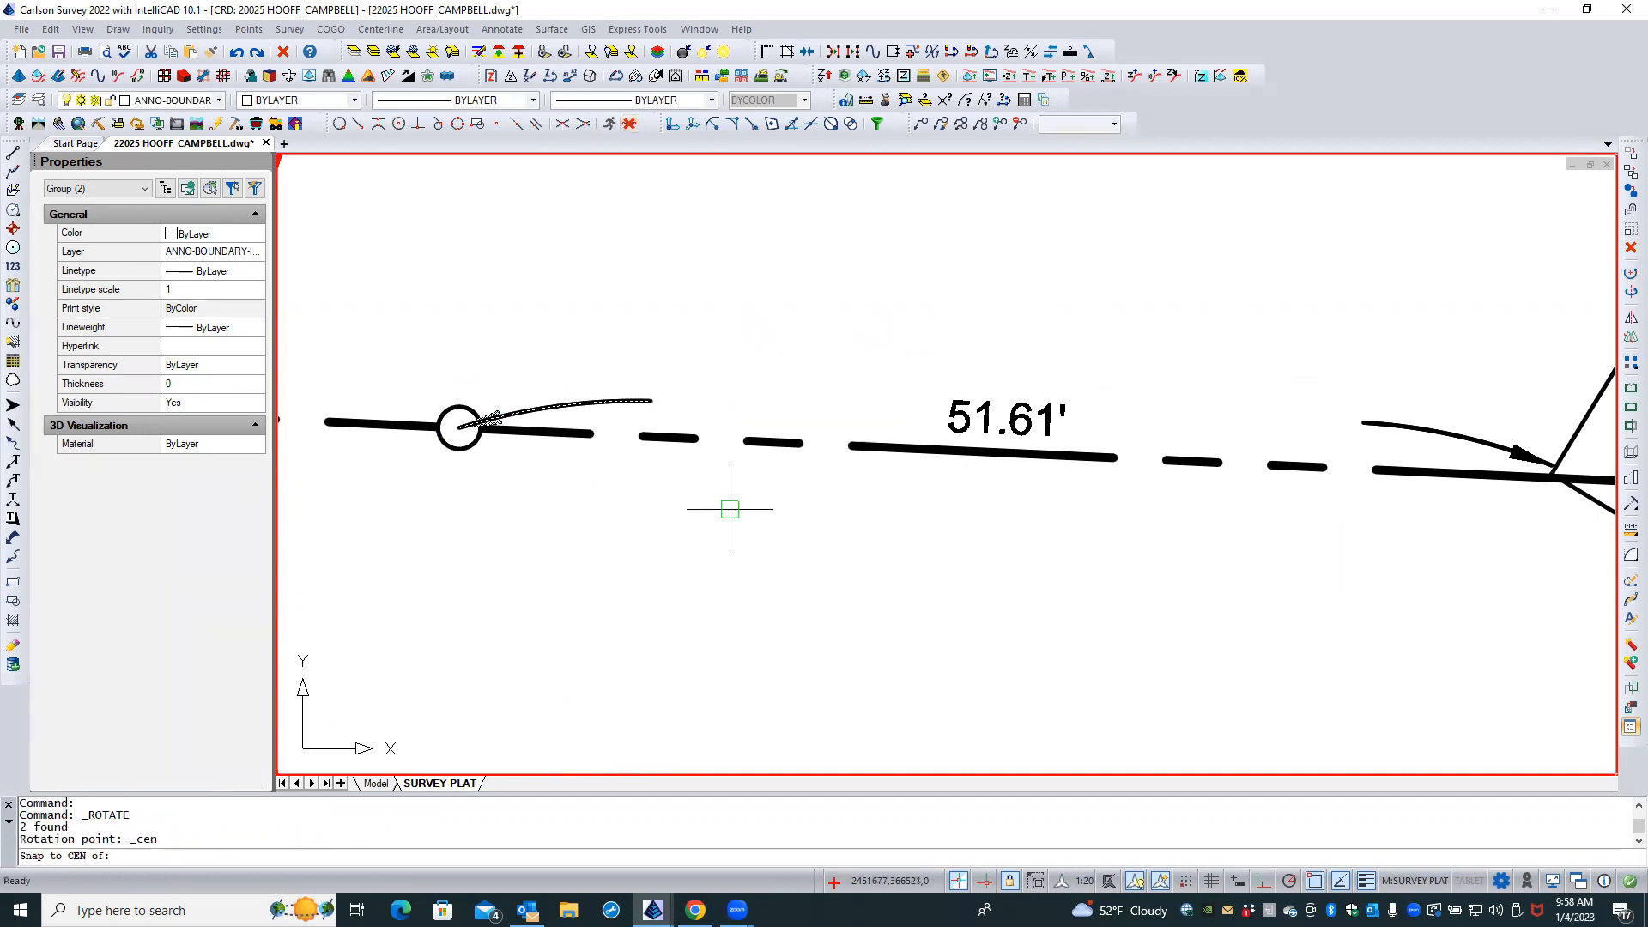
{"action": "left_click", "coordinate": [562, 406]}
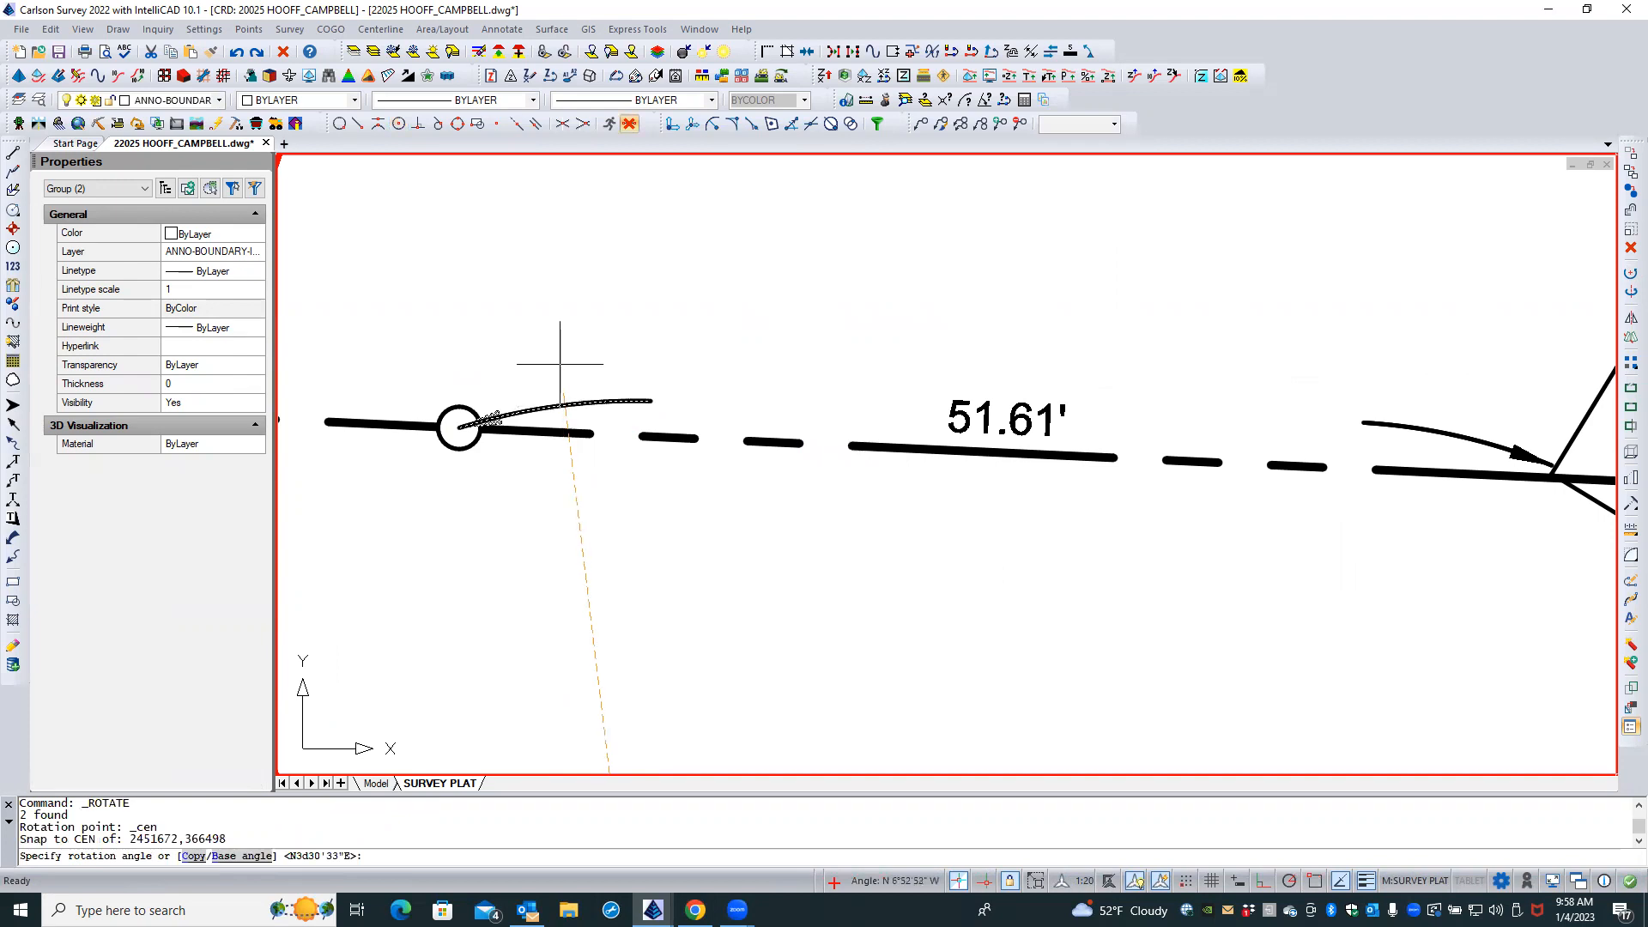
Try to rotate the leader with a base angle from the circle's center to the leader's tail endpoint, and undo the rotation
{"action": "scroll", "coordinate": [559, 355], "scroll_direction": "down", "scroll_amount": 3}
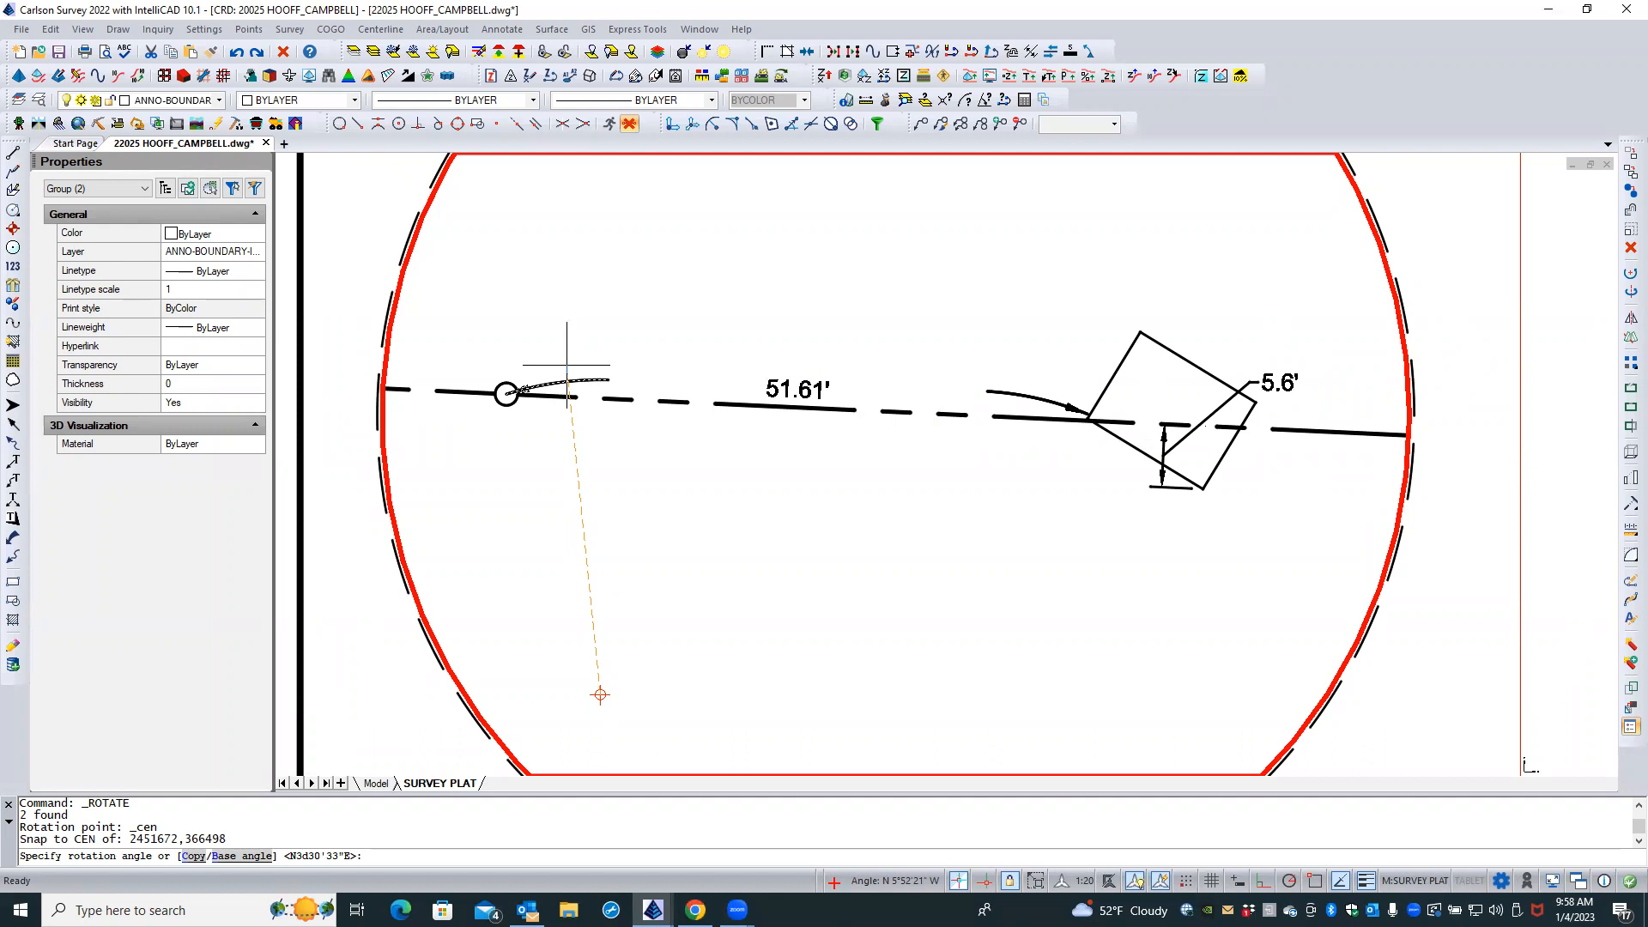
{"action": "type", "text": "B"}
{"action": "key", "text": "Return"}
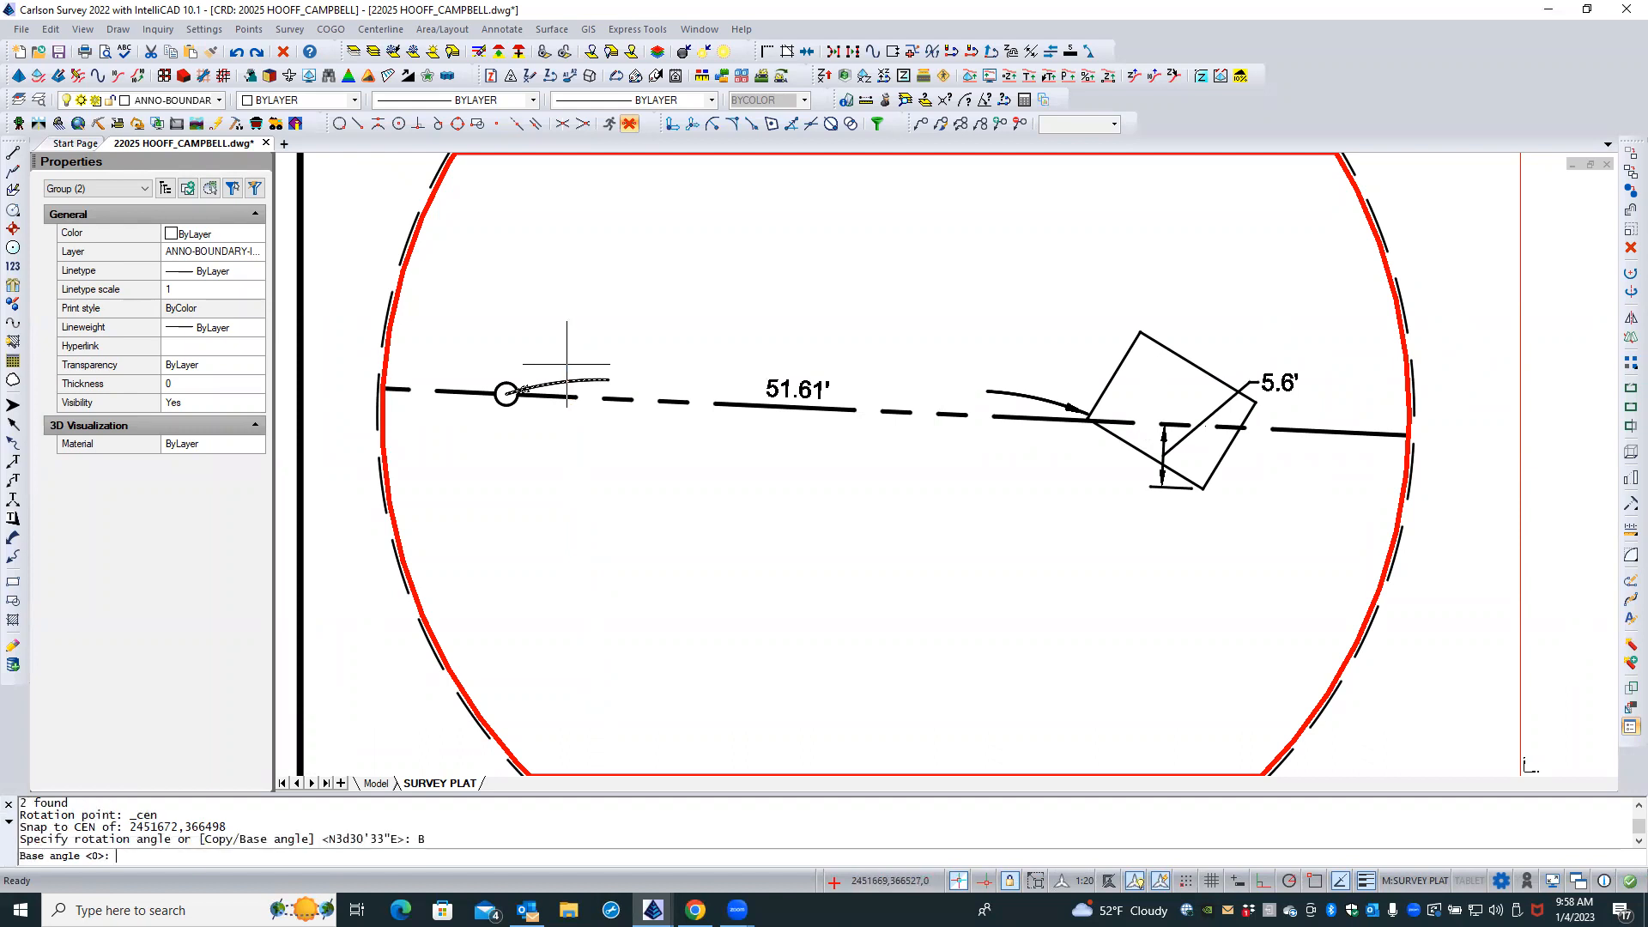
{"action": "right_click", "coordinate": [567, 364], "text": "shift"}
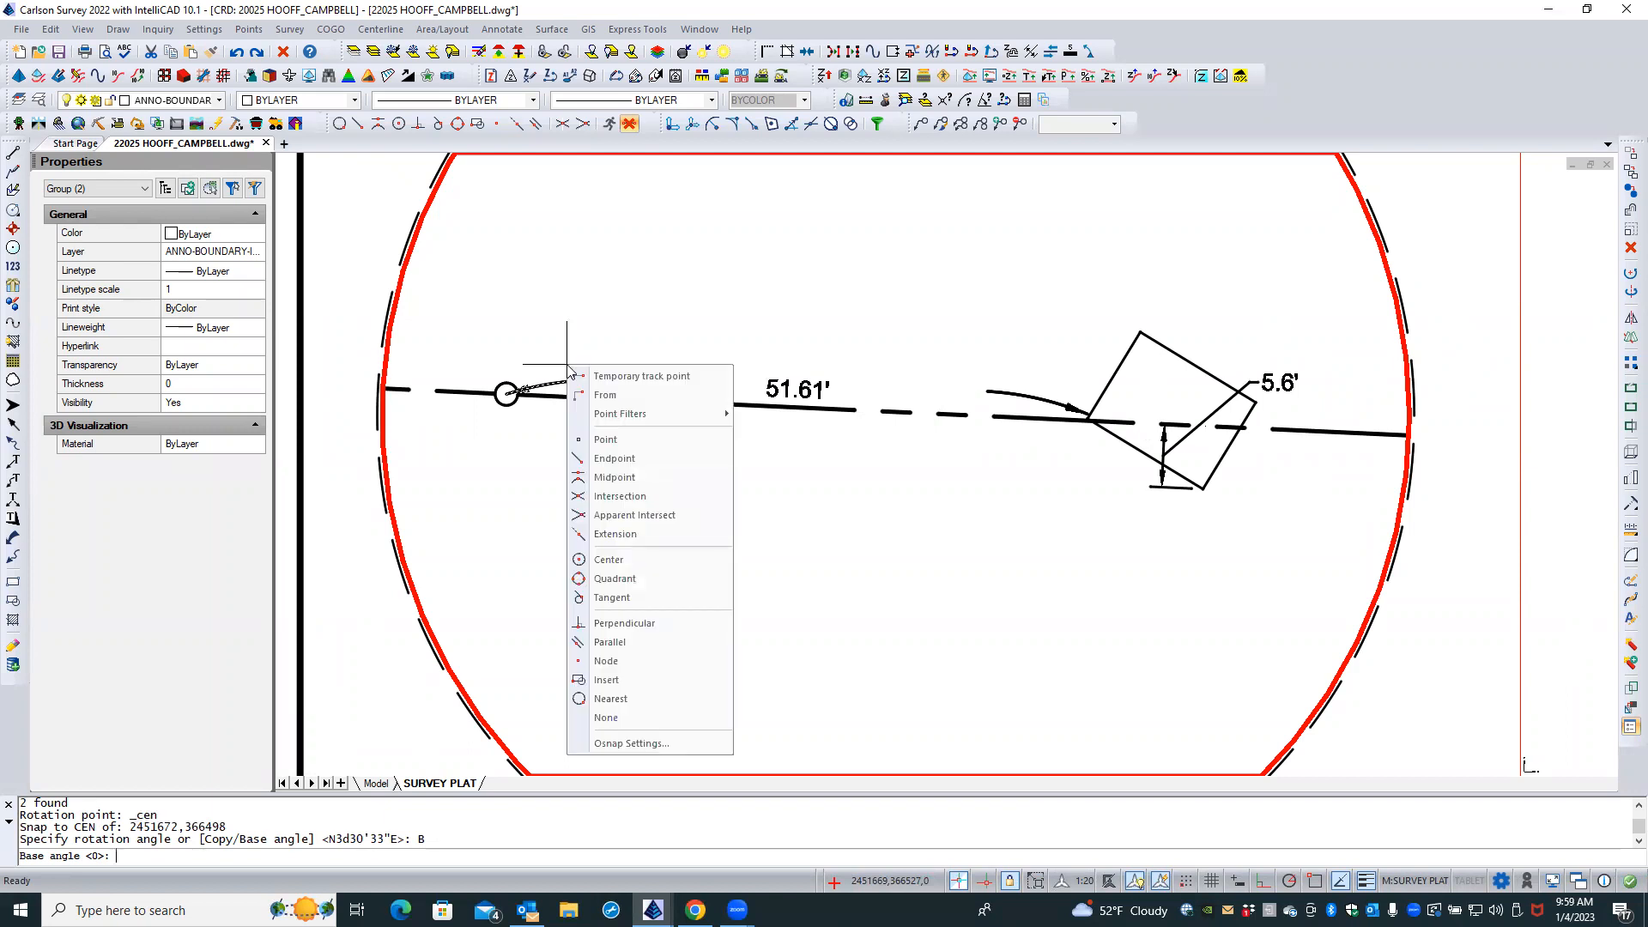
{"action": "left_click", "coordinate": [609, 559]}
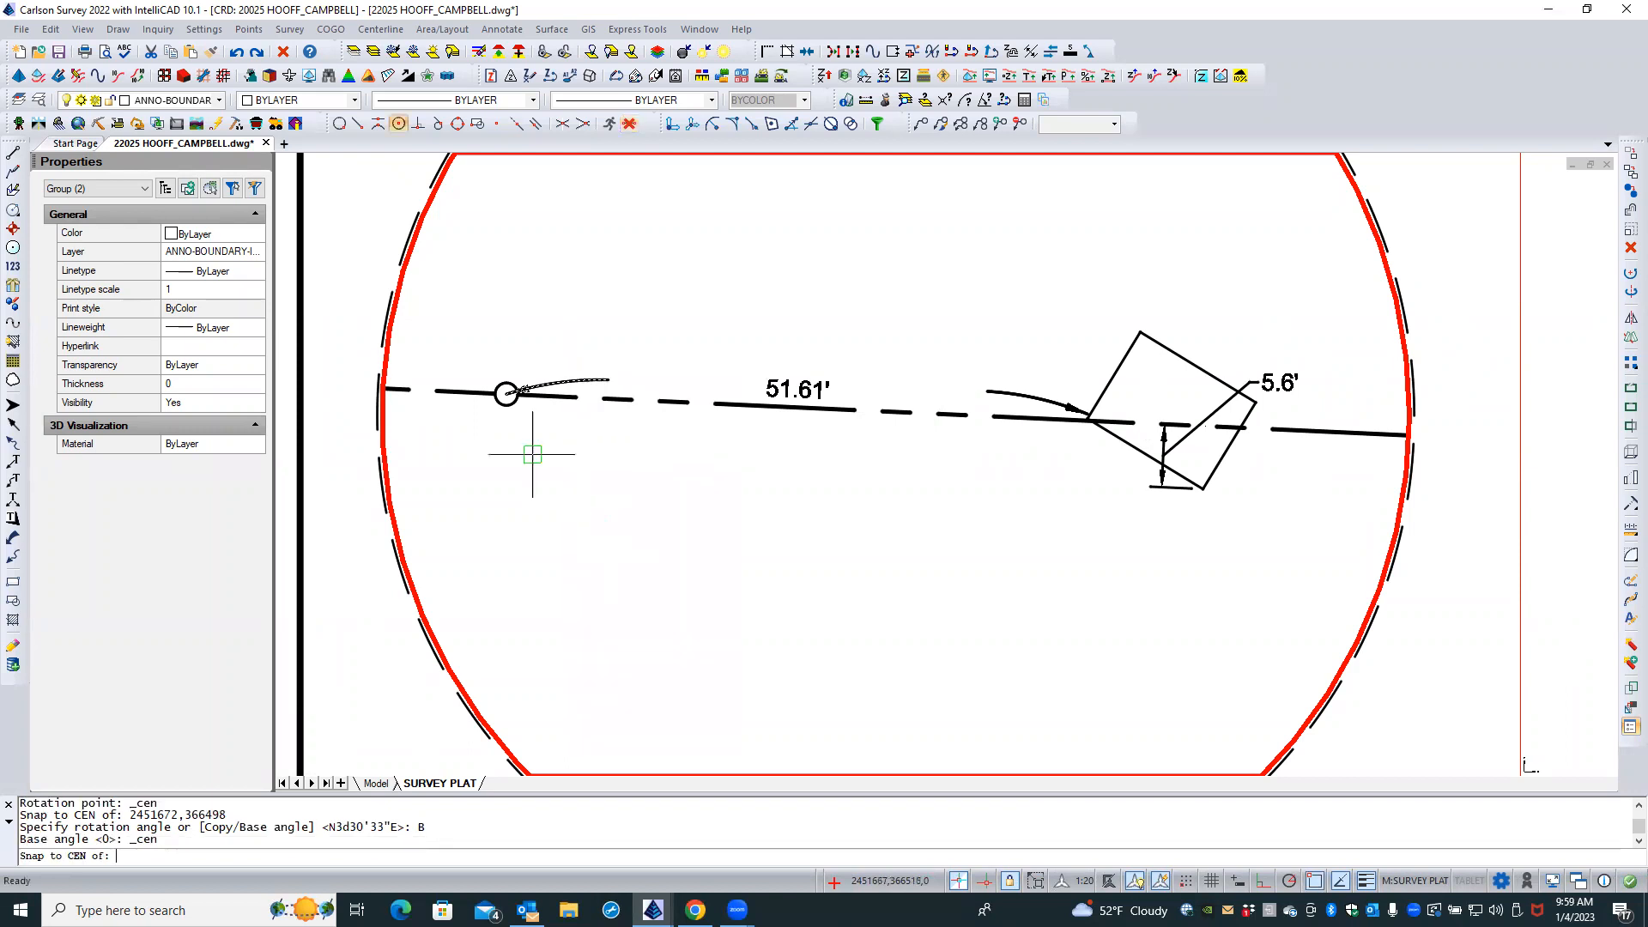
{"action": "left_click", "coordinate": [507, 388]}
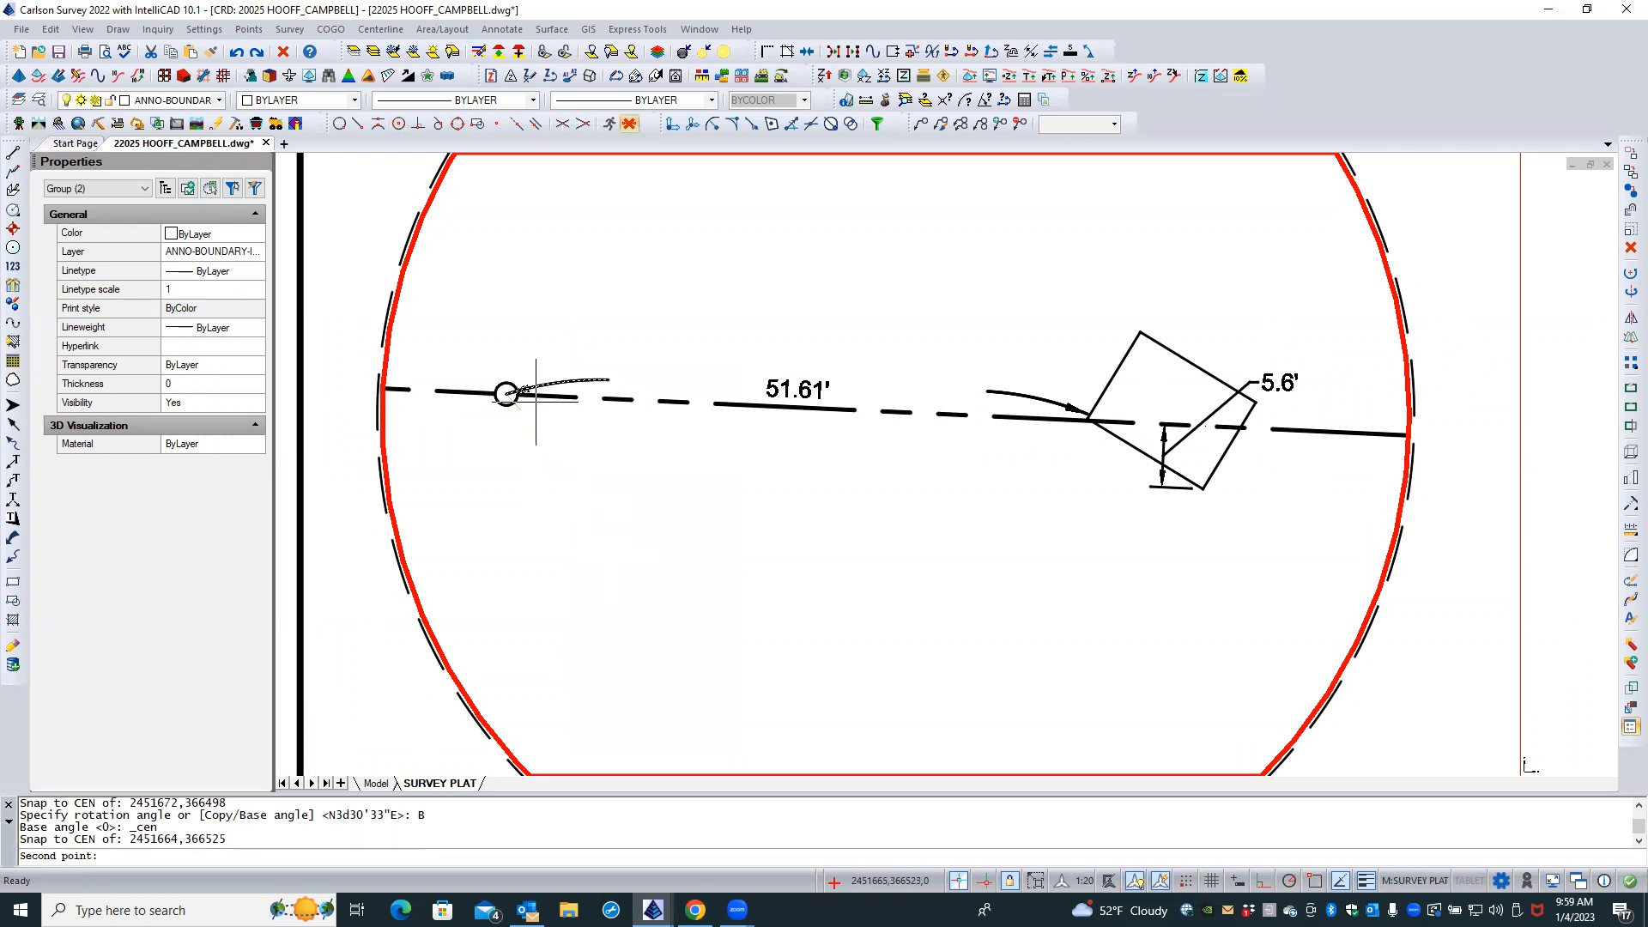
{"action": "right_click", "coordinate": [586, 353], "text": "shift"}
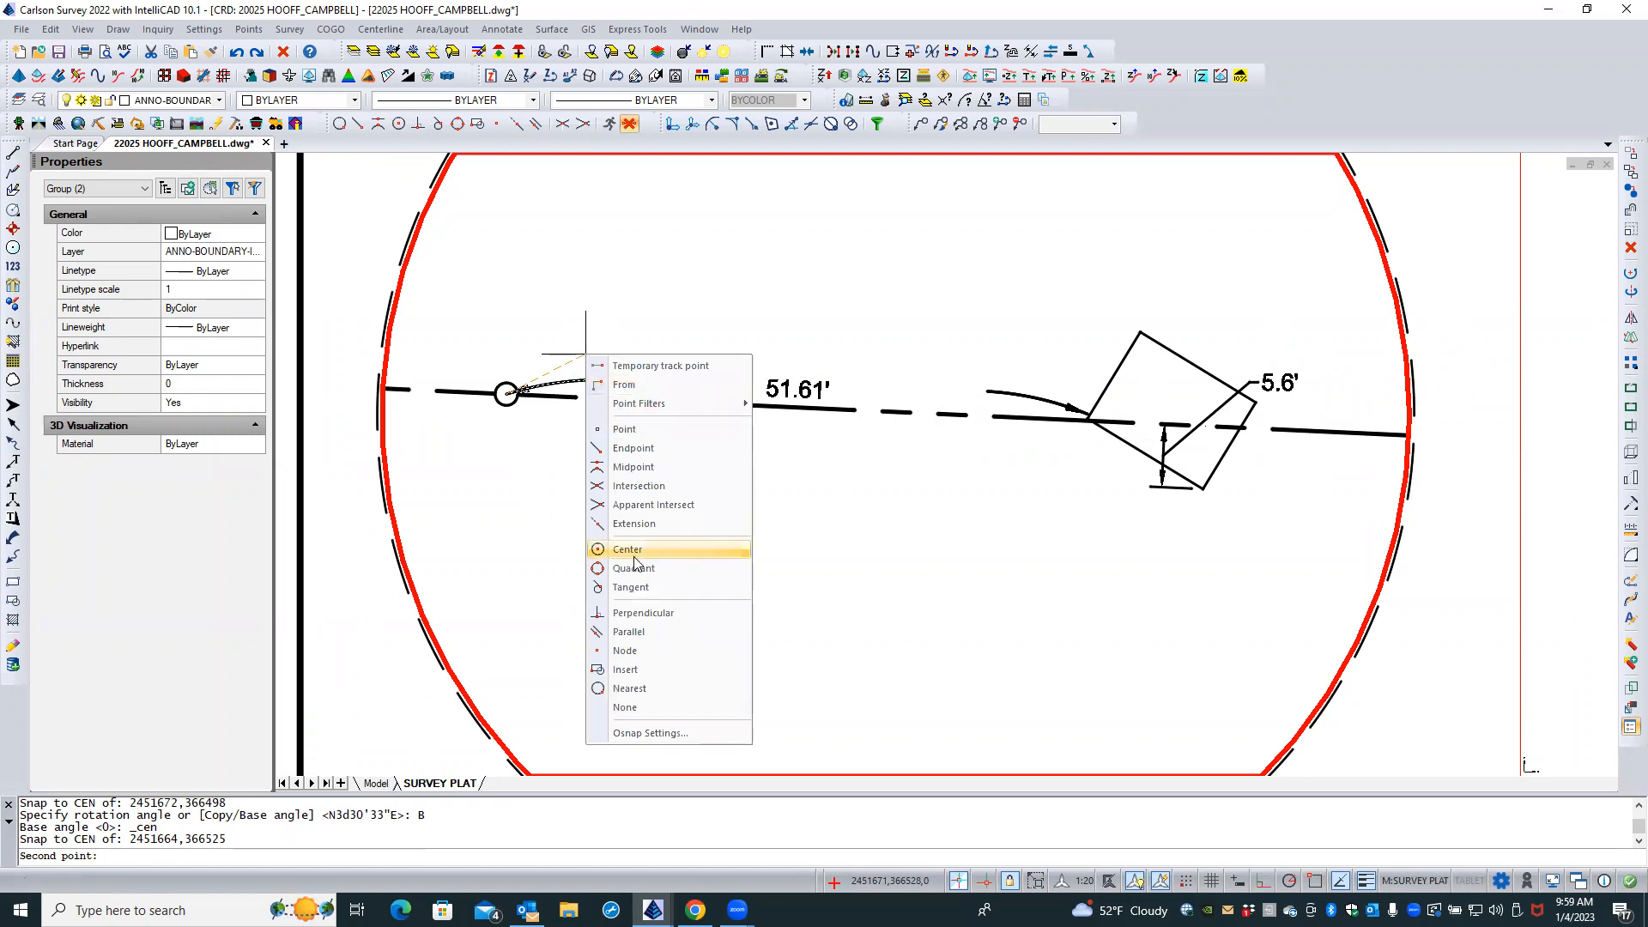
{"action": "left_click", "coordinate": [635, 448]}
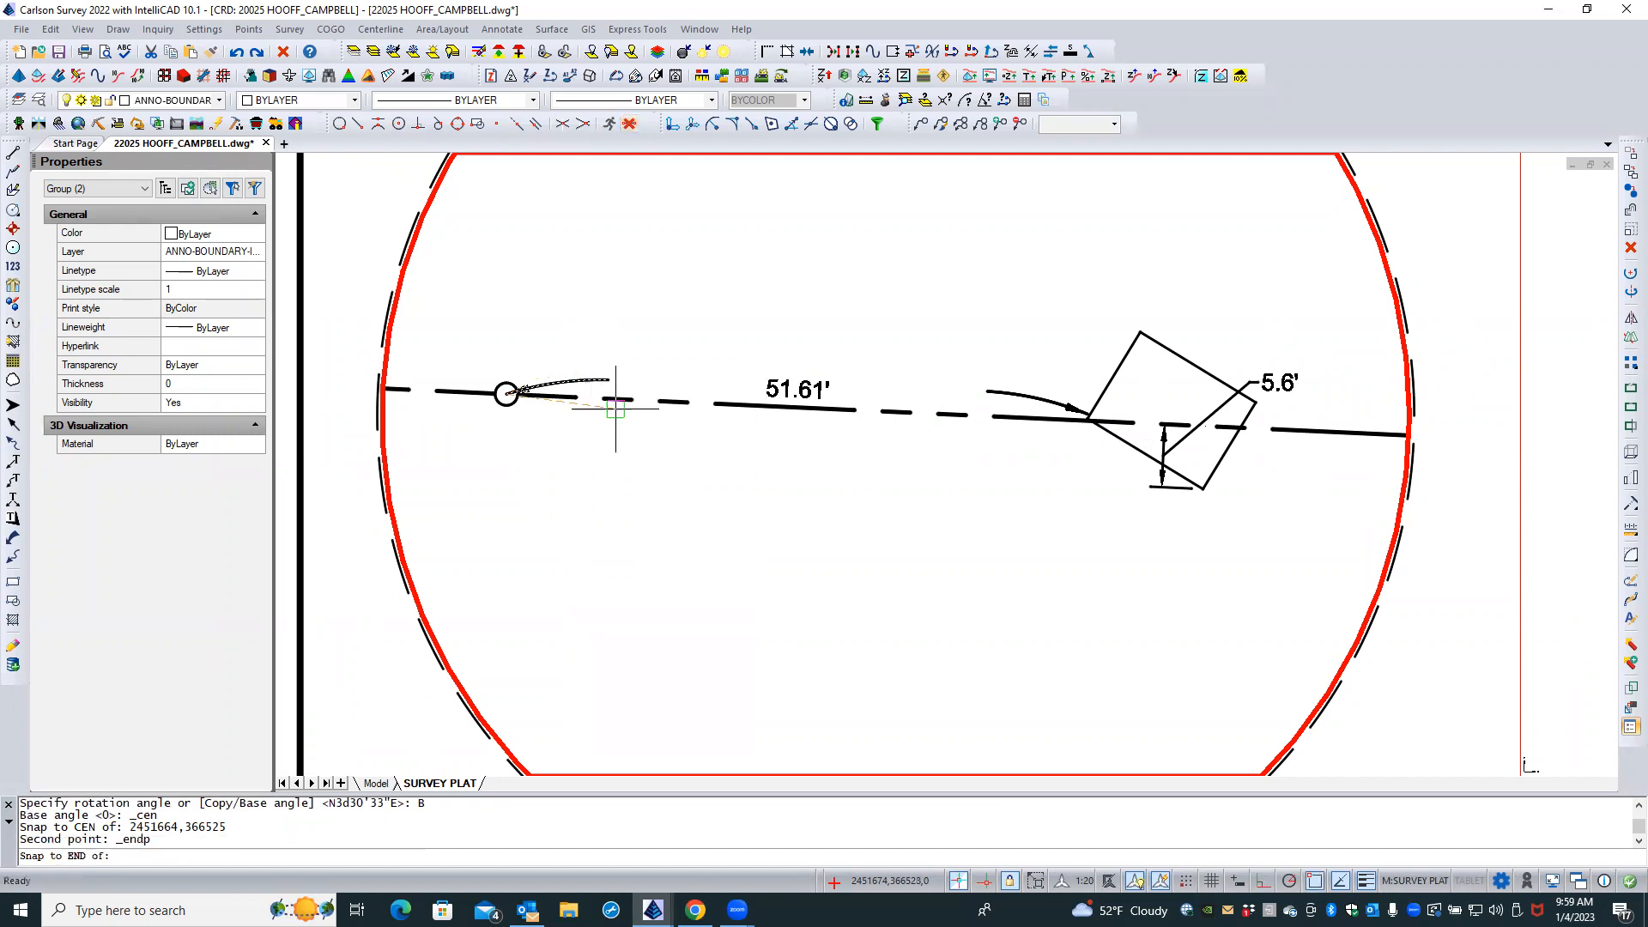
{"action": "left_click", "coordinate": [602, 378]}
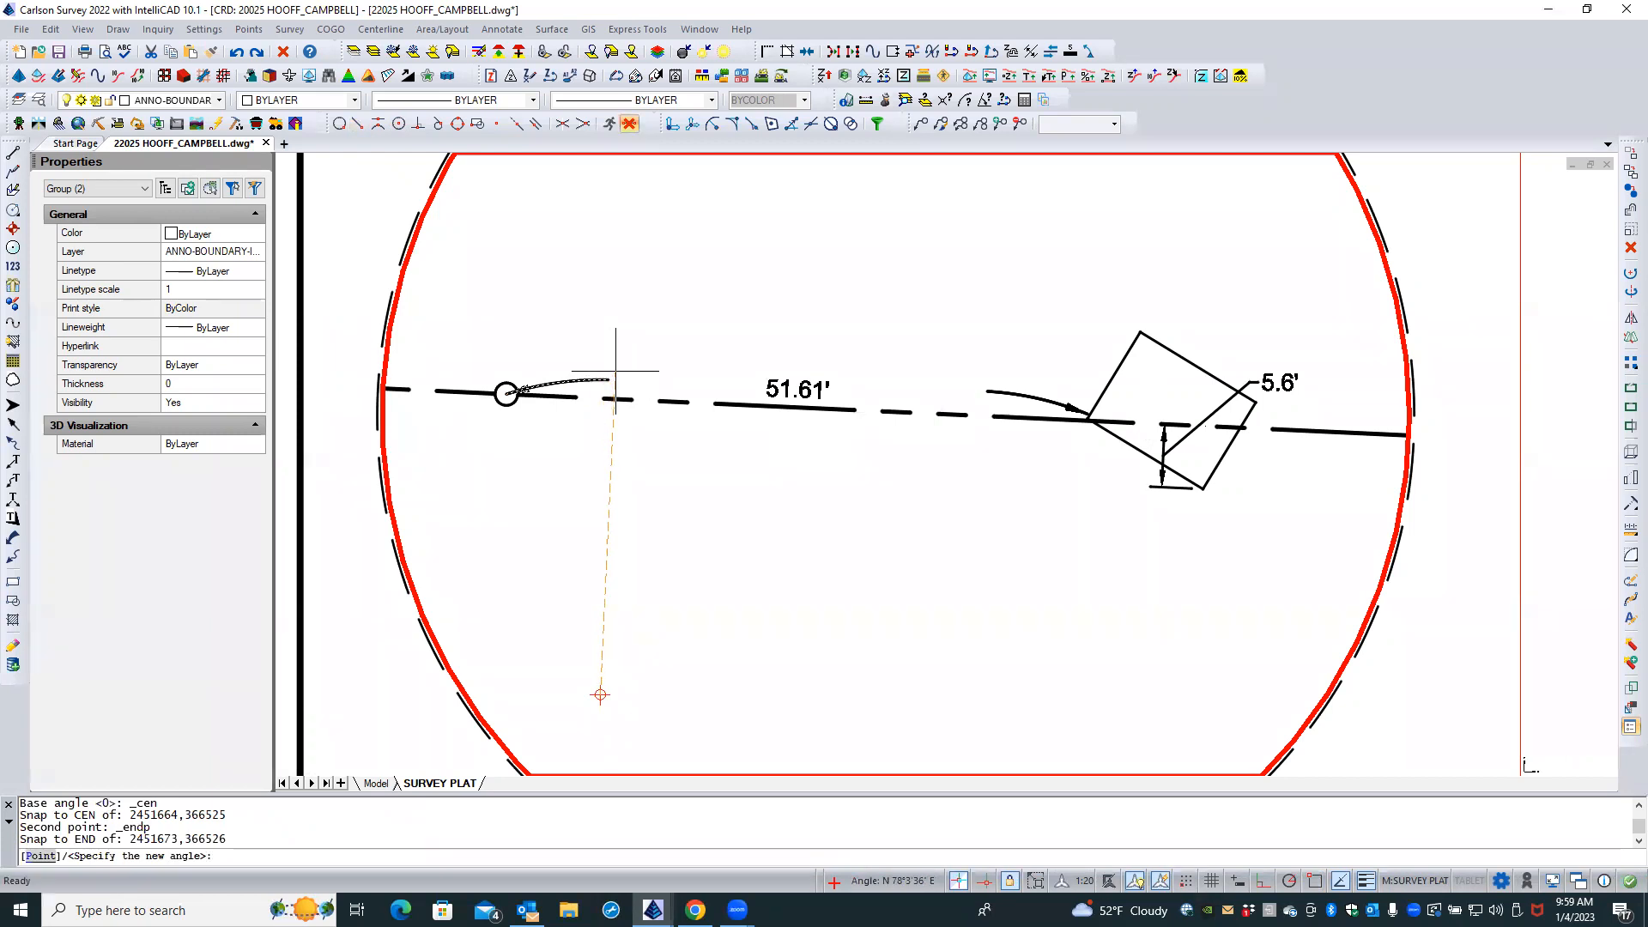
{"action": "left_click", "coordinate": [620, 370]}
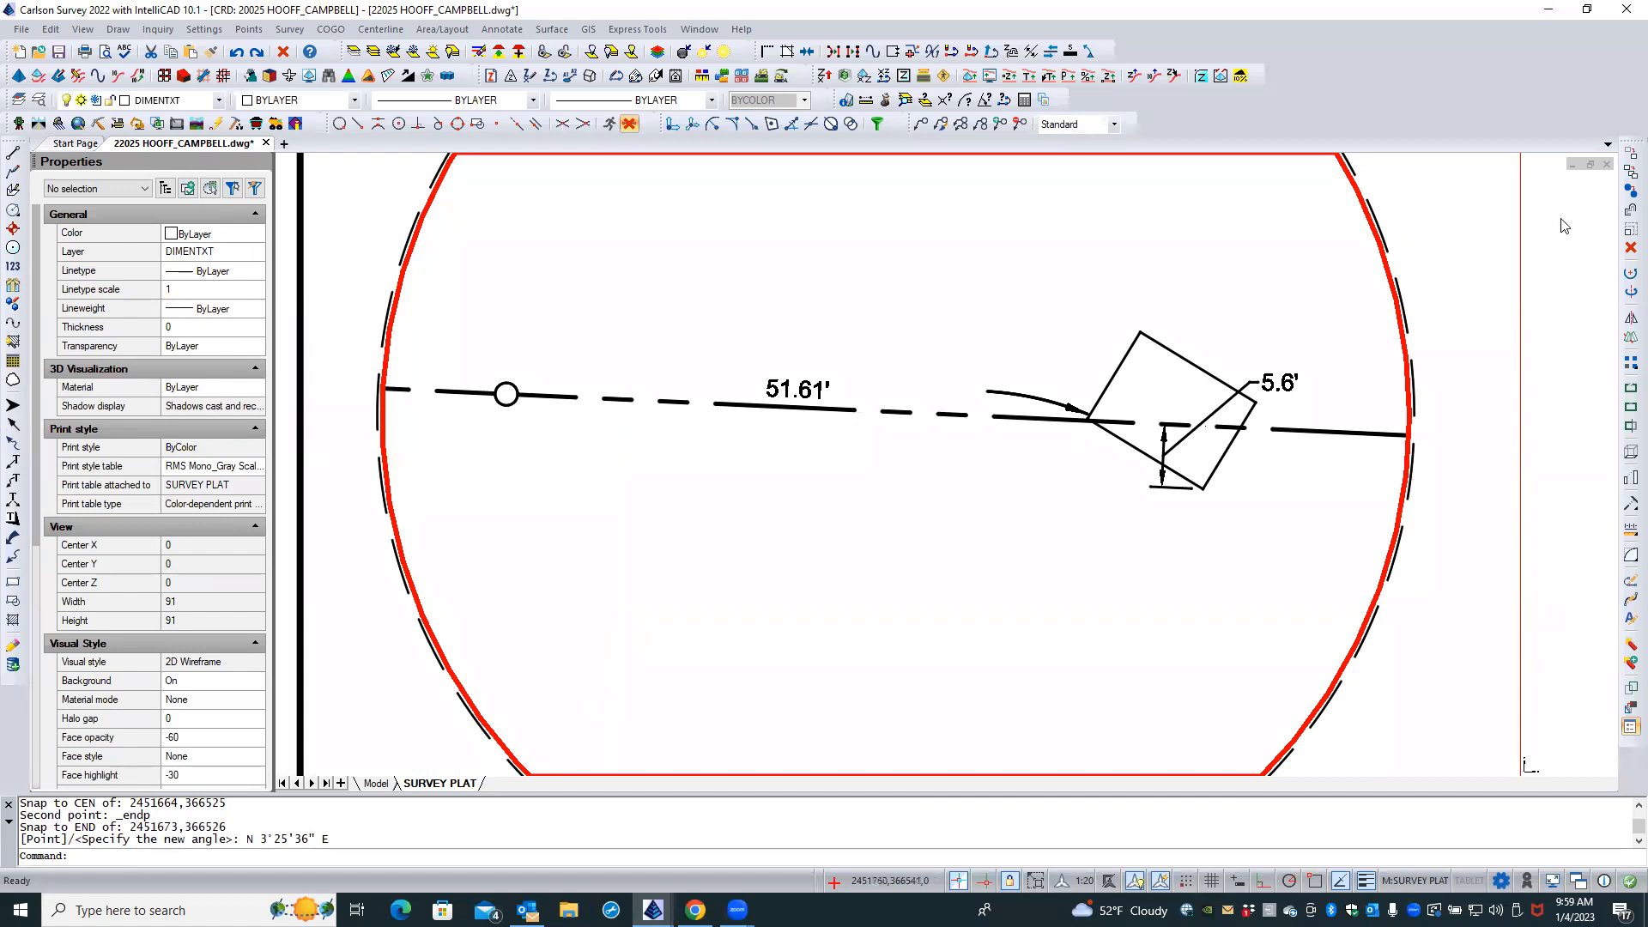
{"action": "type", "text": "u"}
{"action": "key", "text": "Return"}
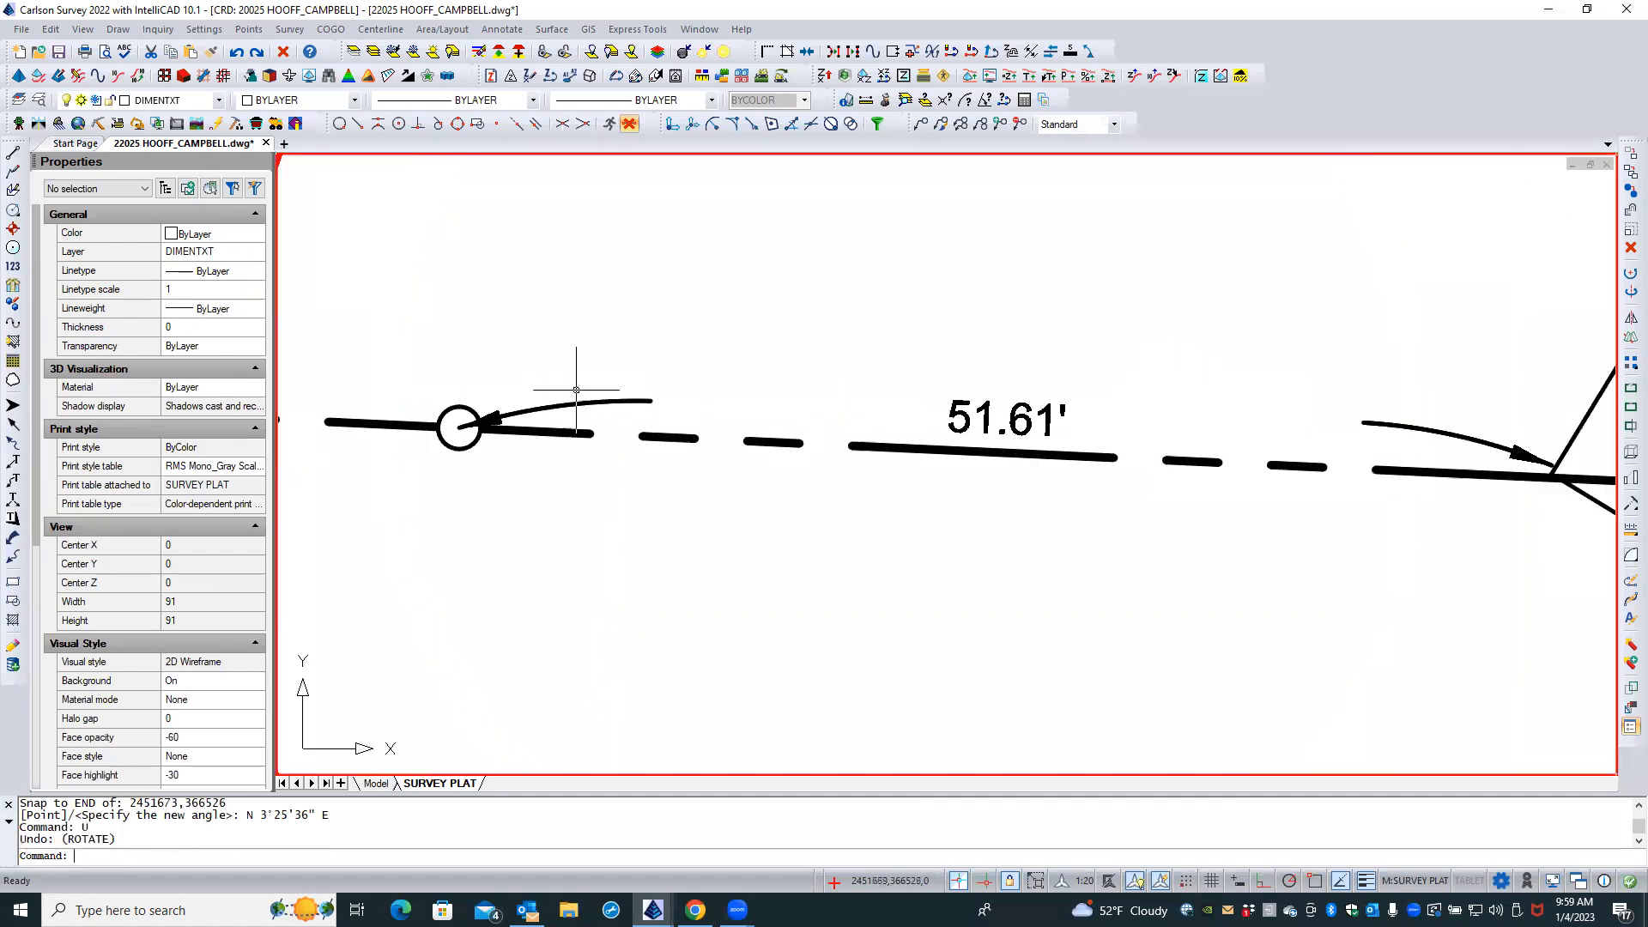
Select the circle symbol's leader and enable the Endpoint and Extension entity snap modes in the drawing settings
{"action": "left_click", "coordinate": [536, 407]}
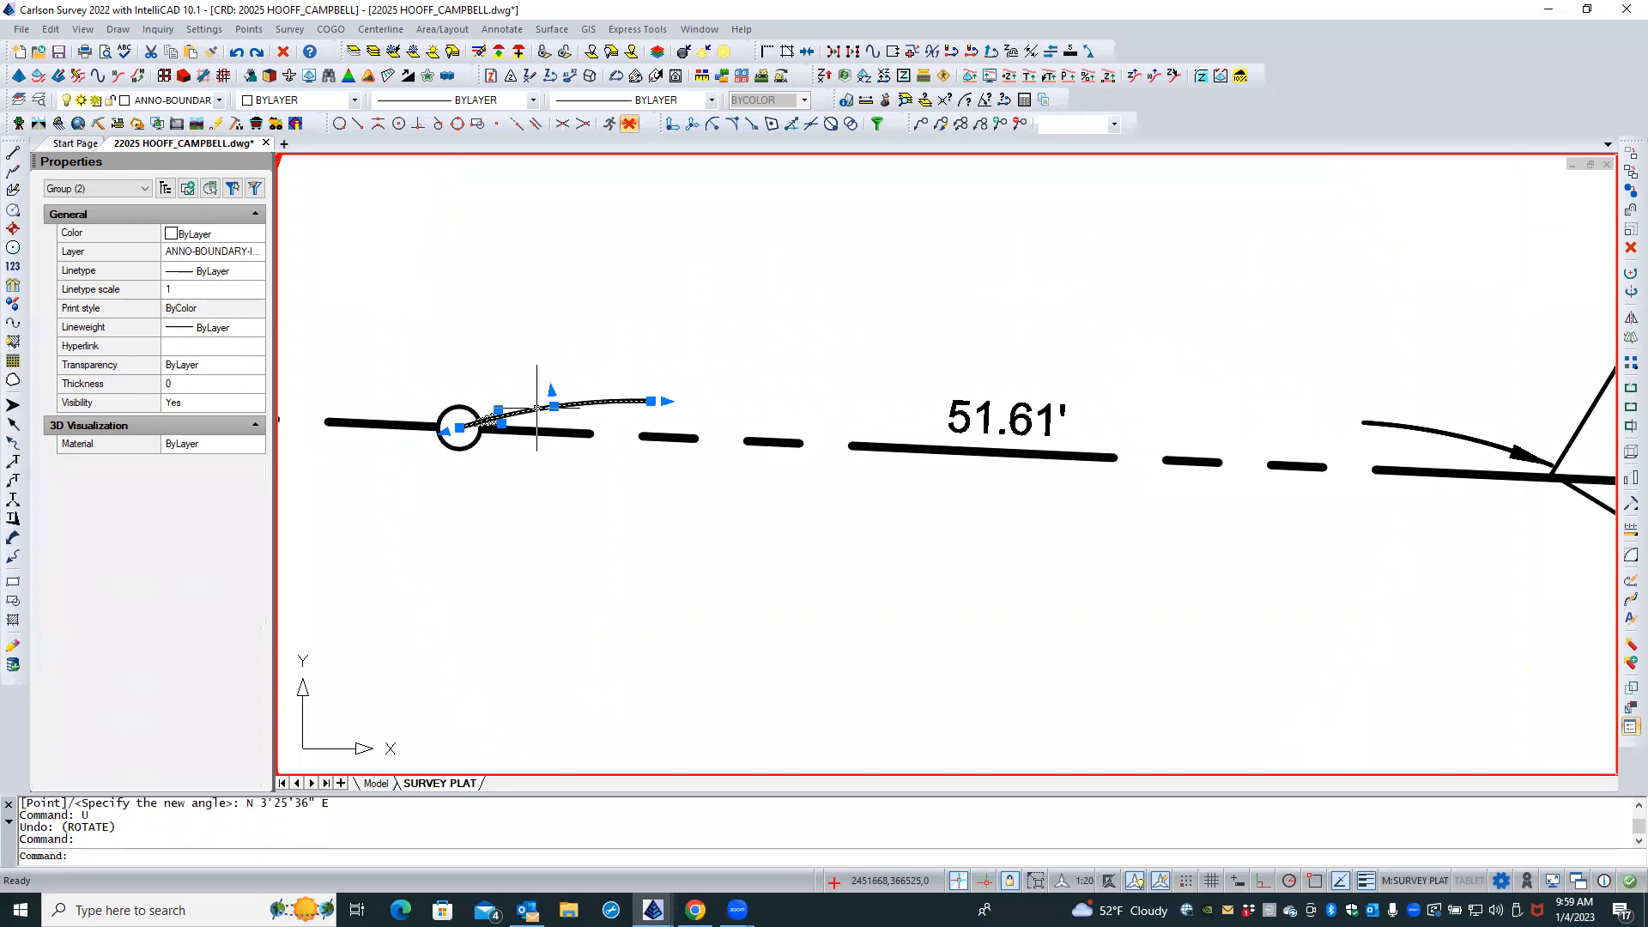
{"action": "scroll", "coordinate": [540, 310], "scroll_direction": "down", "scroll_amount": 2}
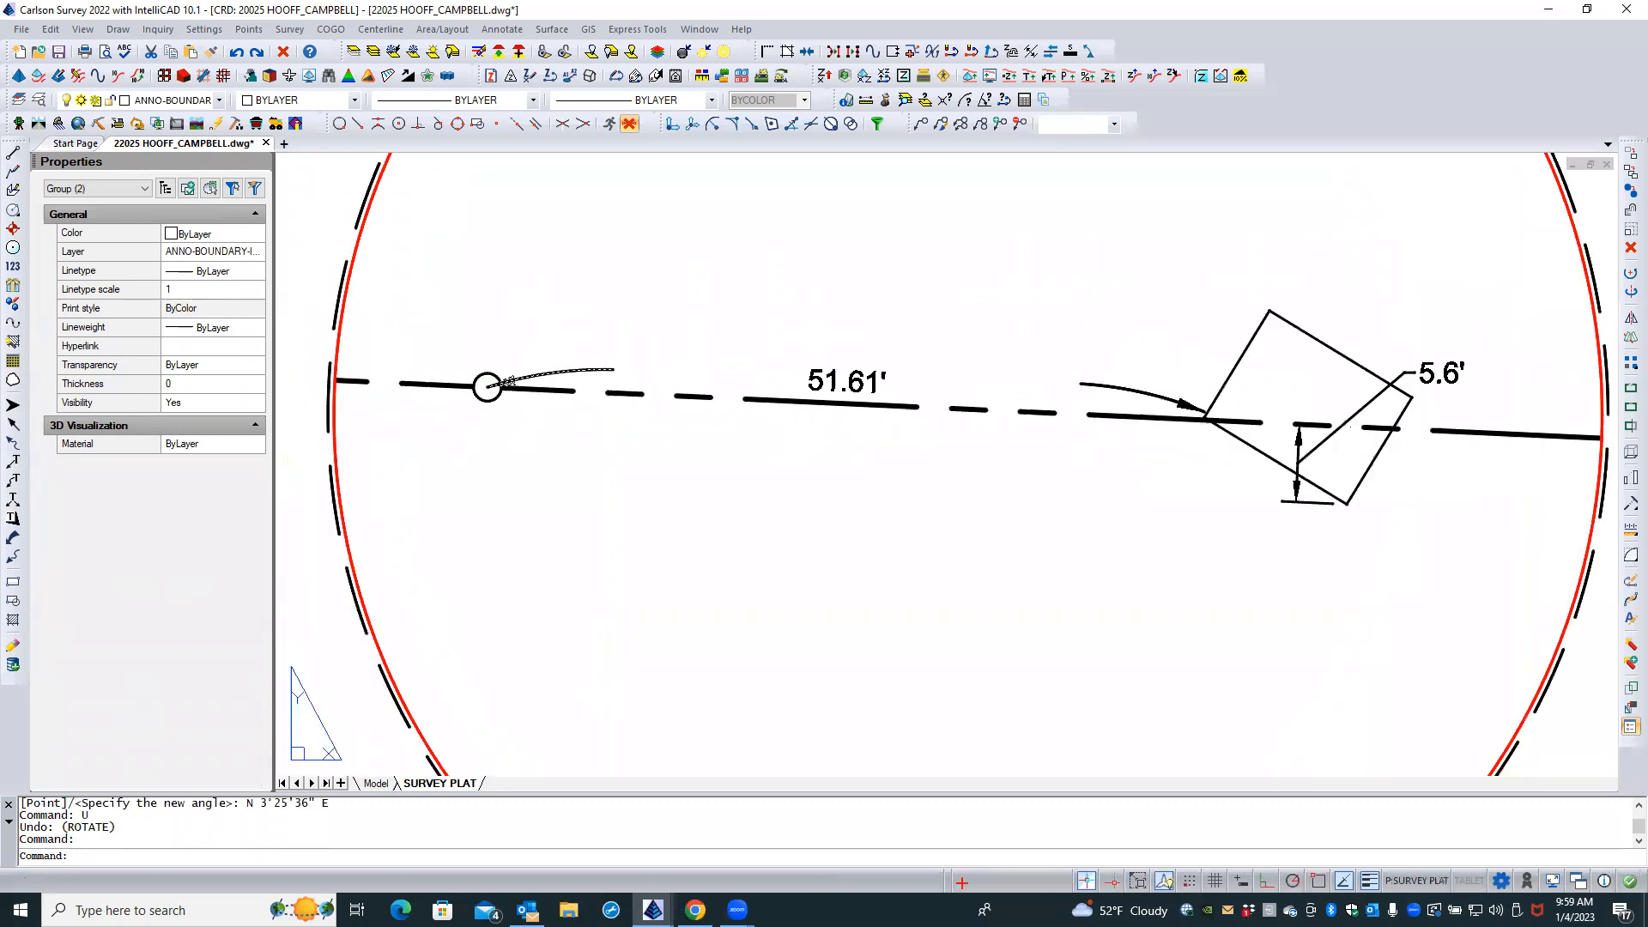
{"action": "scroll", "coordinate": [476, 390], "scroll_direction": "up", "scroll_amount": 1}
{"action": "scroll", "coordinate": [476, 390], "scroll_direction": "down", "scroll_amount": 1}
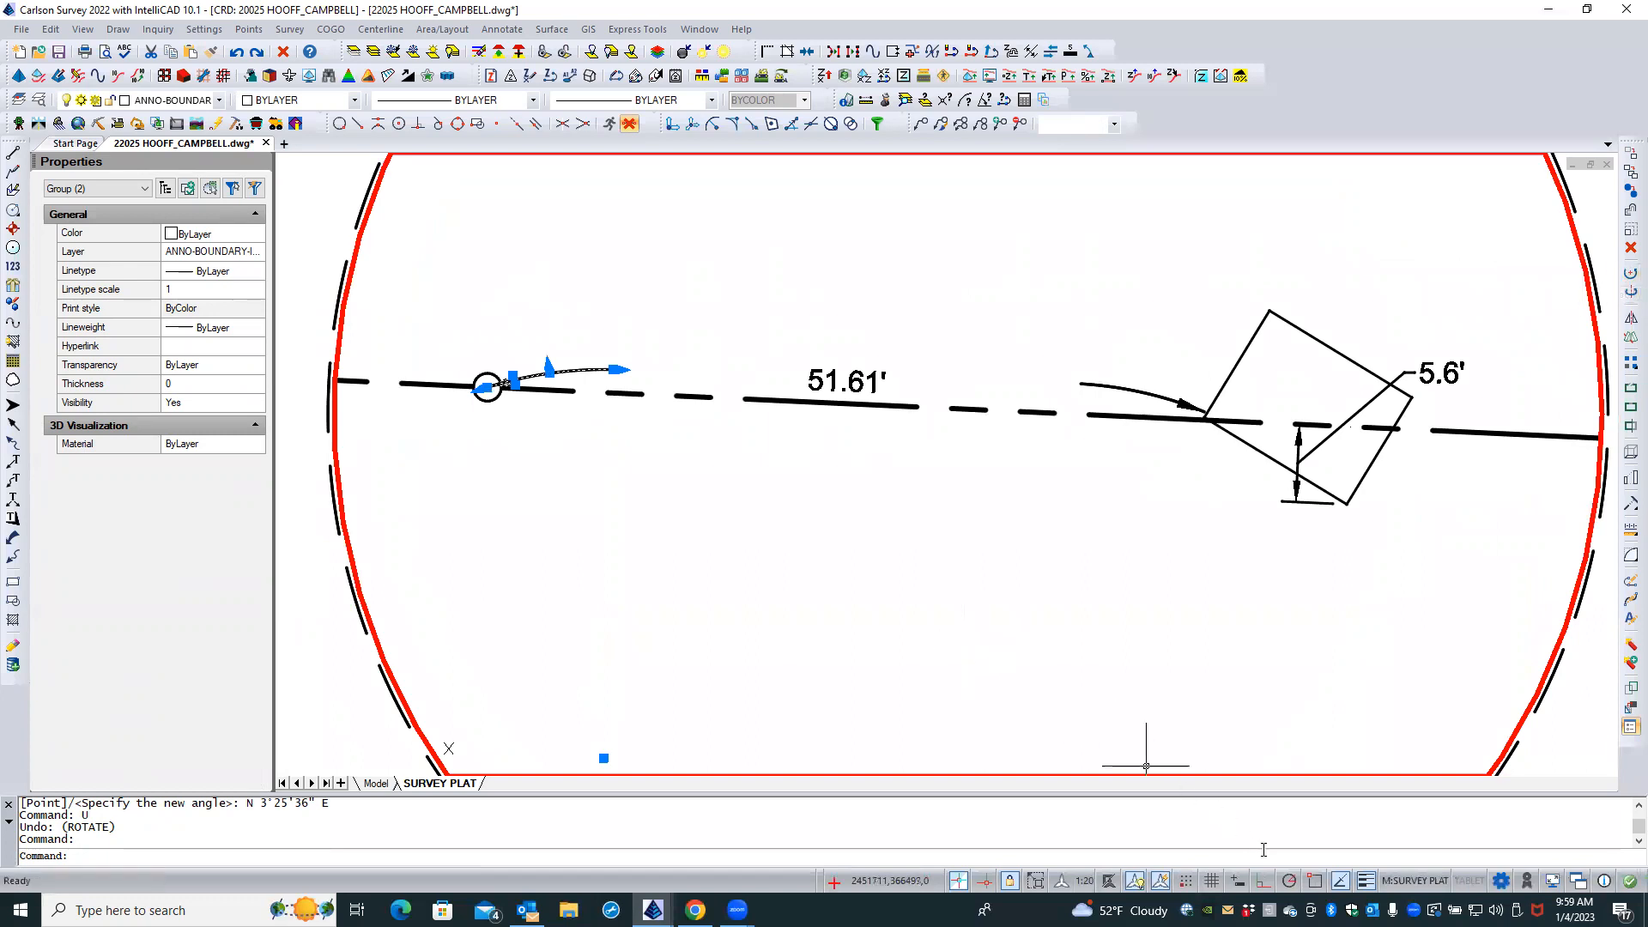
{"action": "left_click", "coordinate": [1309, 878]}
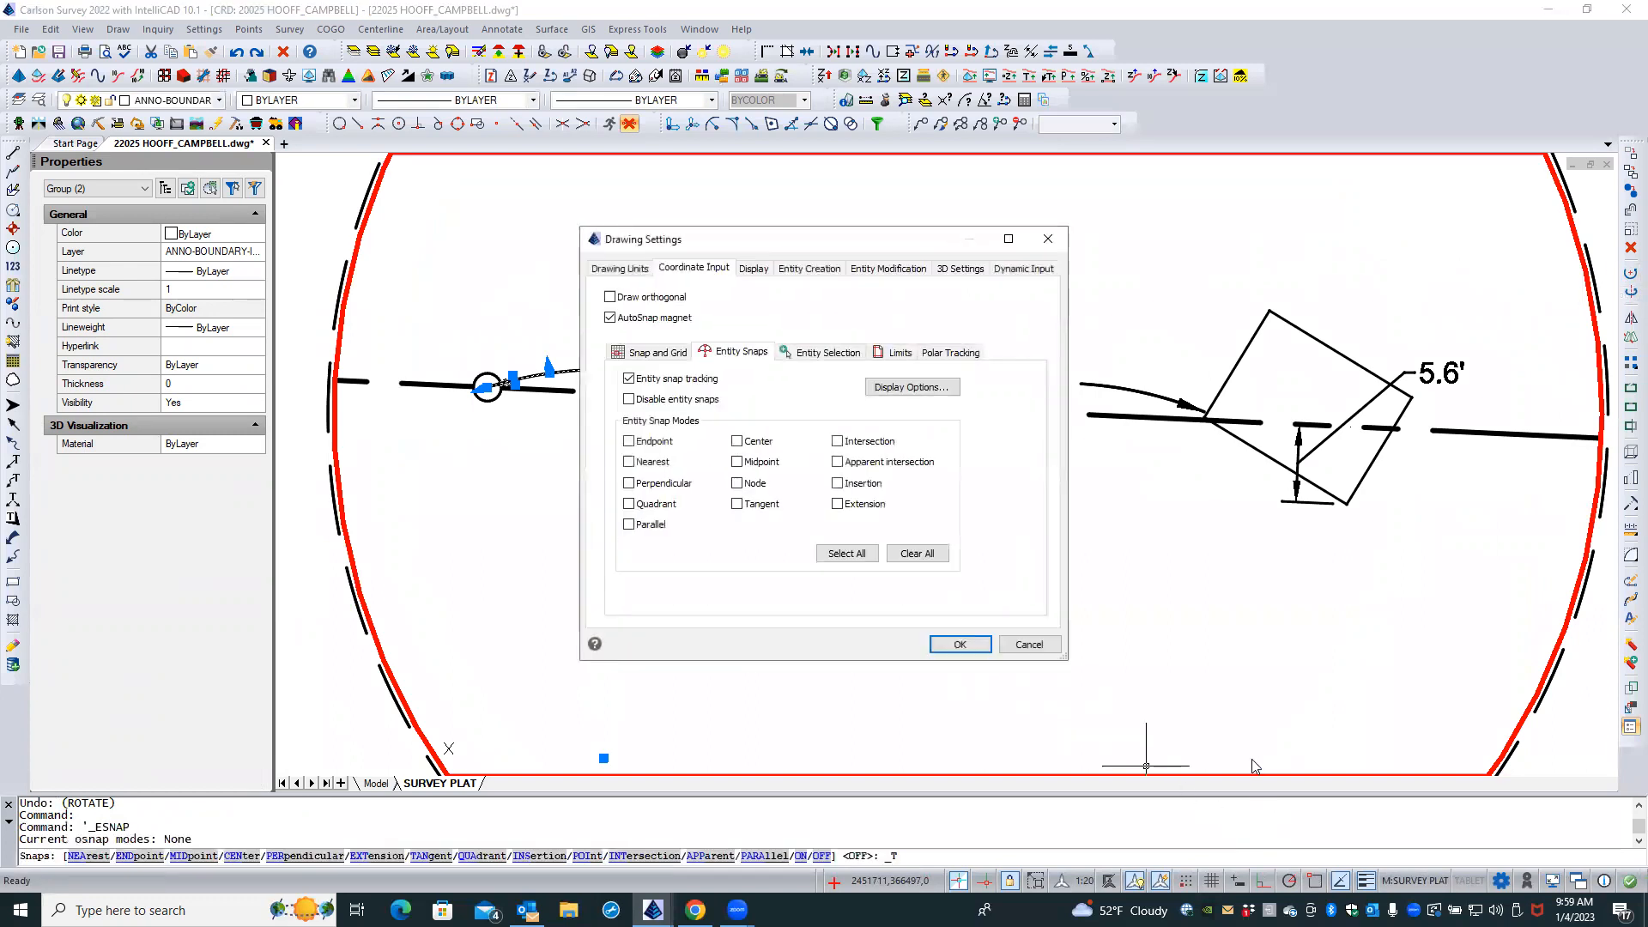
{"action": "left_click", "coordinate": [653, 443]}
{"action": "left_click", "coordinate": [746, 443]}
{"action": "left_click", "coordinate": [737, 463]}
{"action": "left_click", "coordinate": [737, 463]}
{"action": "left_click", "coordinate": [738, 441]}
{"action": "left_click", "coordinate": [867, 506]}
{"action": "left_click", "coordinate": [959, 644]}
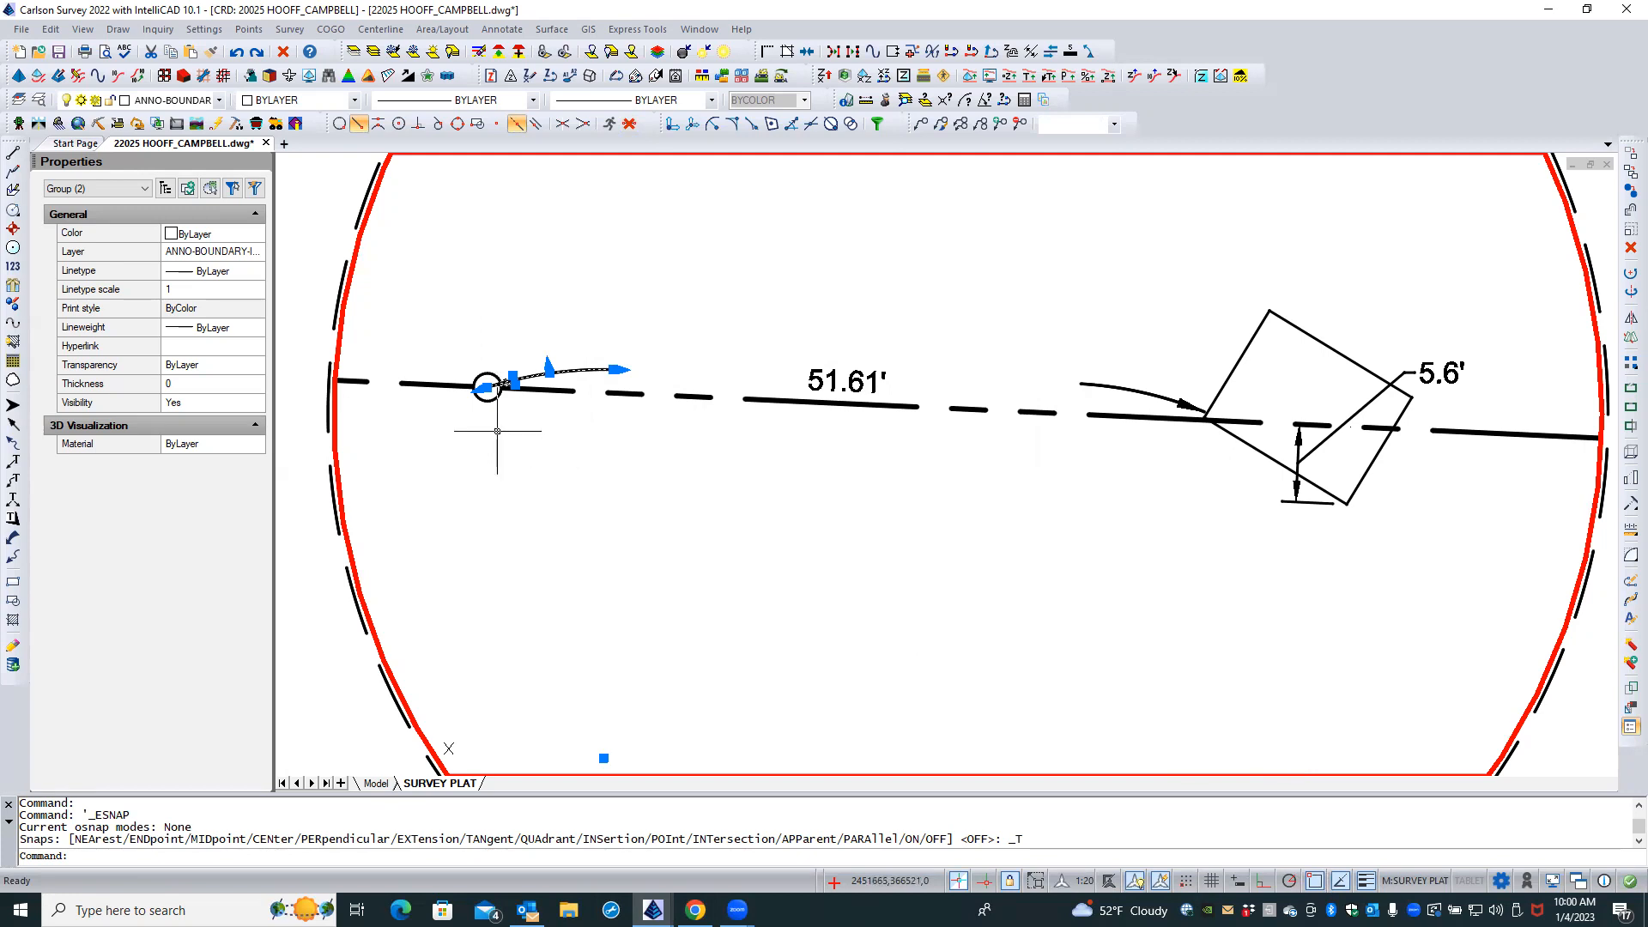
Start rotating the circle symbol's leader, using the center of its own arc as the rotation point
{"action": "left_click", "coordinate": [1628, 275]}
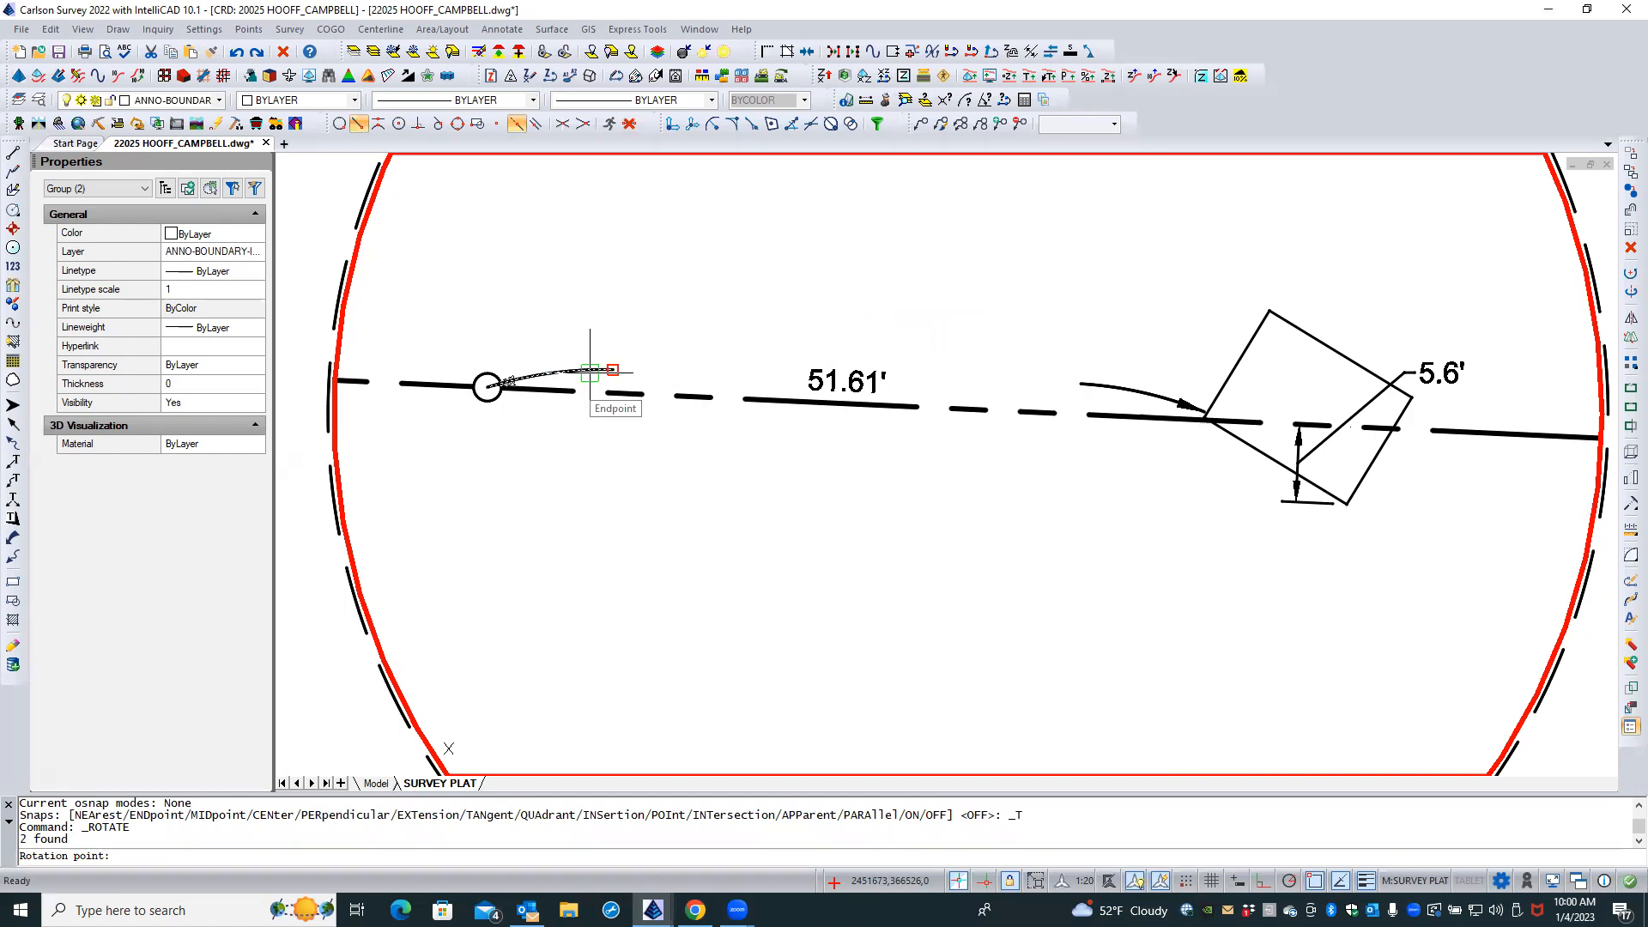
{"action": "right_click", "coordinate": [601, 311], "text": "shift"}
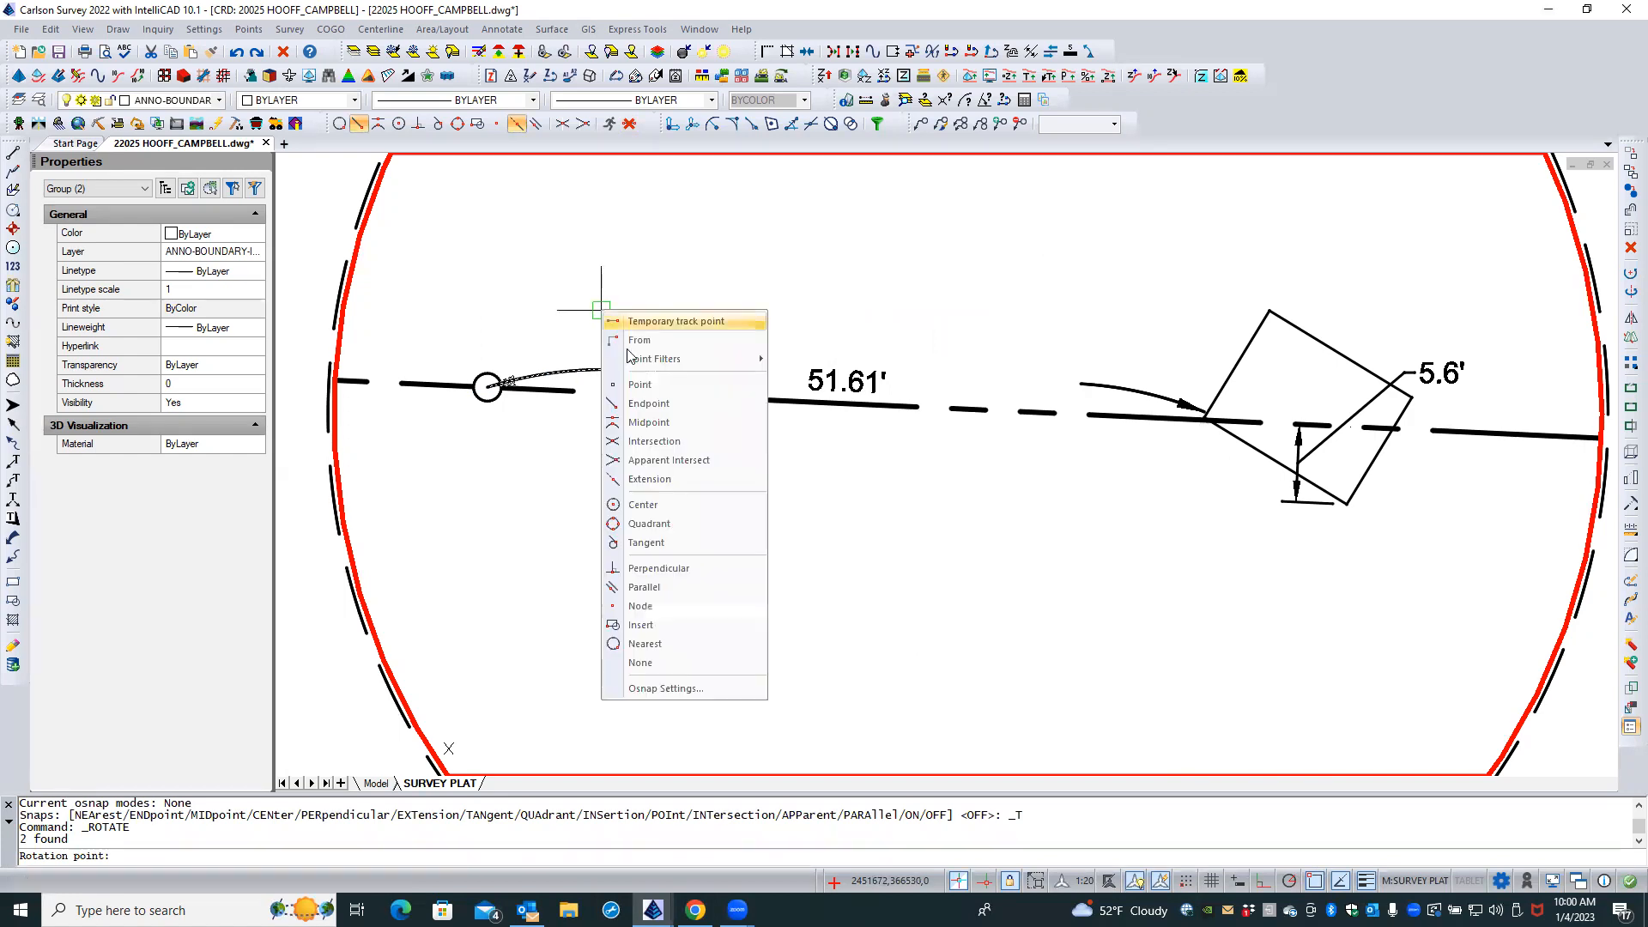
{"action": "left_click", "coordinate": [644, 504]}
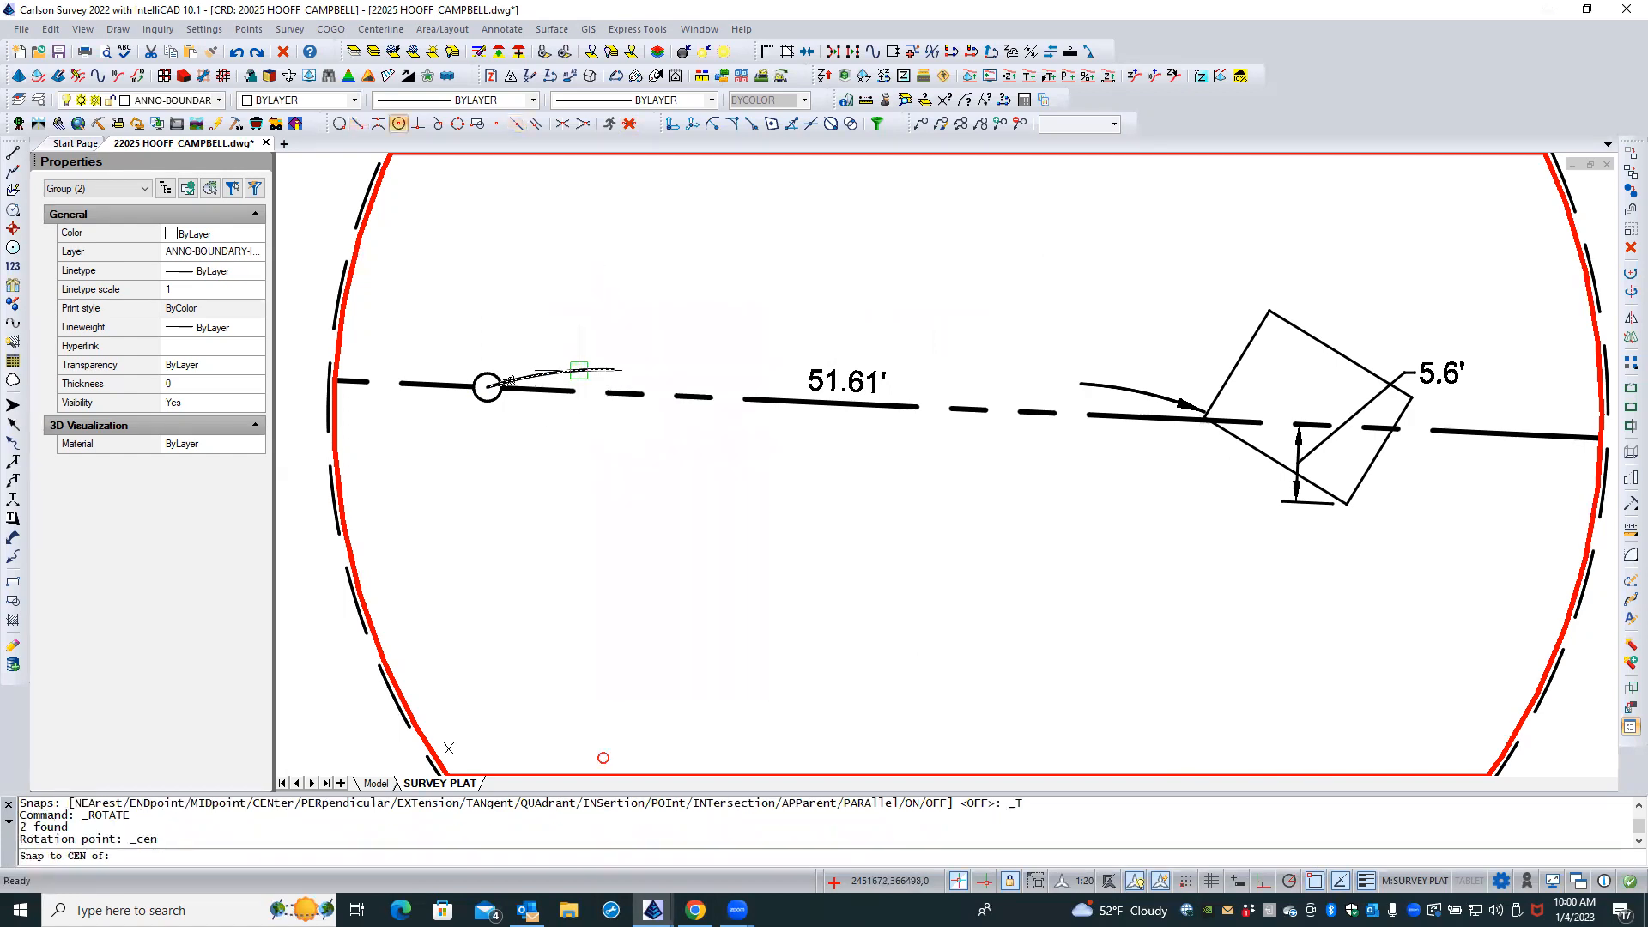
{"action": "left_click", "coordinate": [577, 378]}
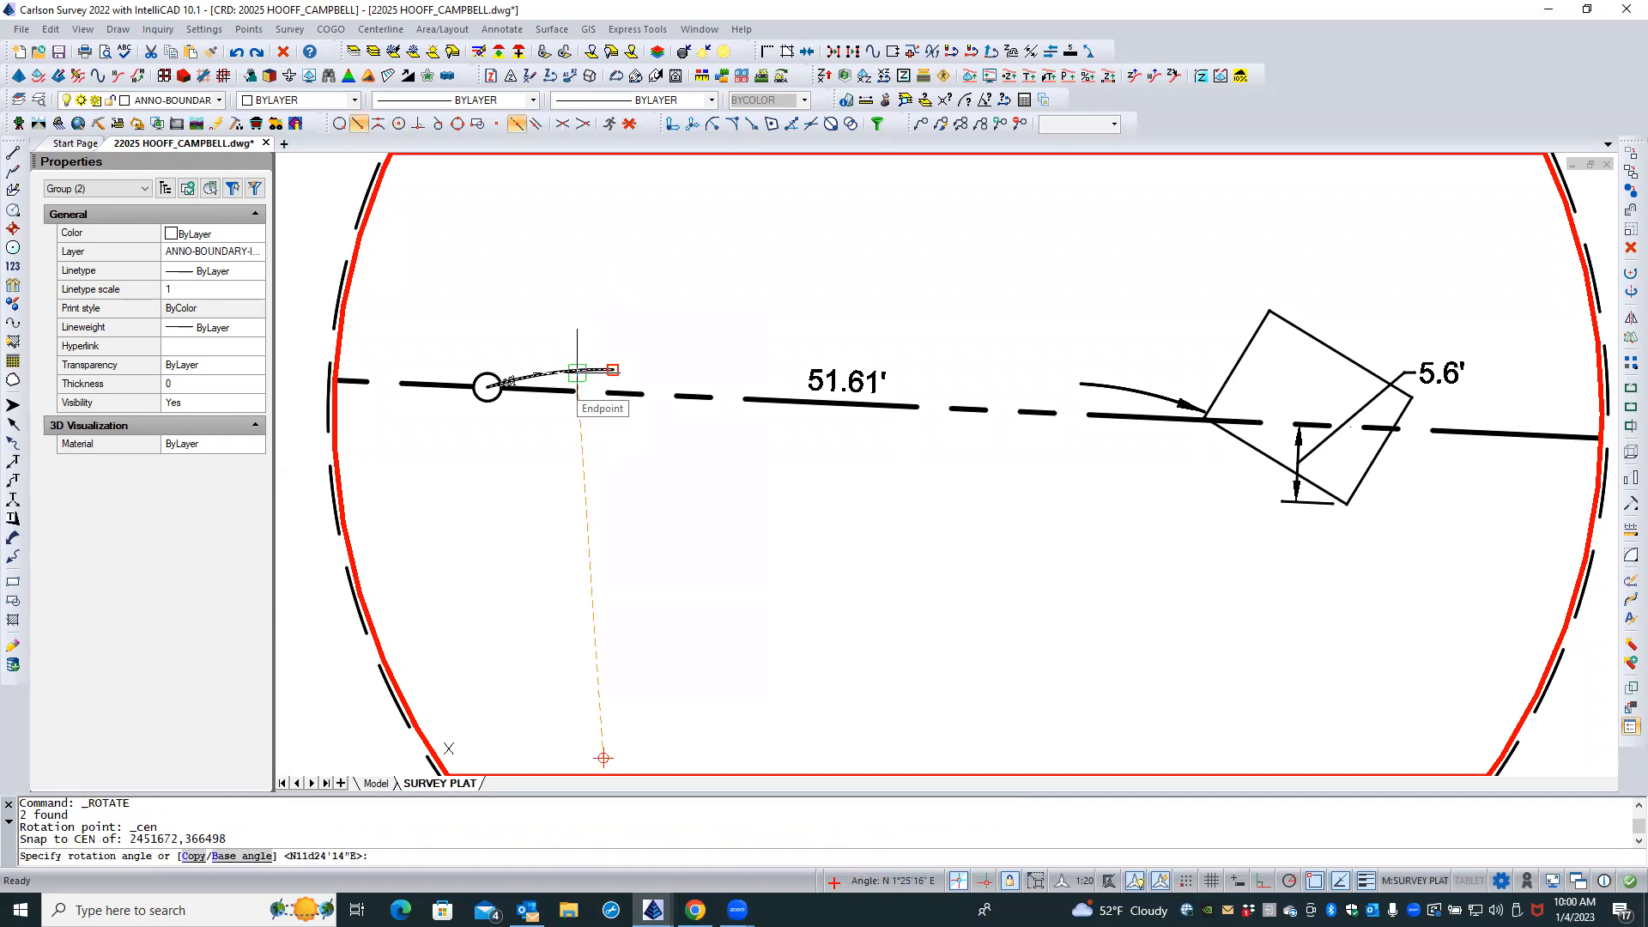
Rotate the leader from a base angle through the circle symbol's center to about N 15° W, bringing its arrow tip to the circle's edge
{"action": "type", "text": "R"}
{"action": "key", "text": "Return"}
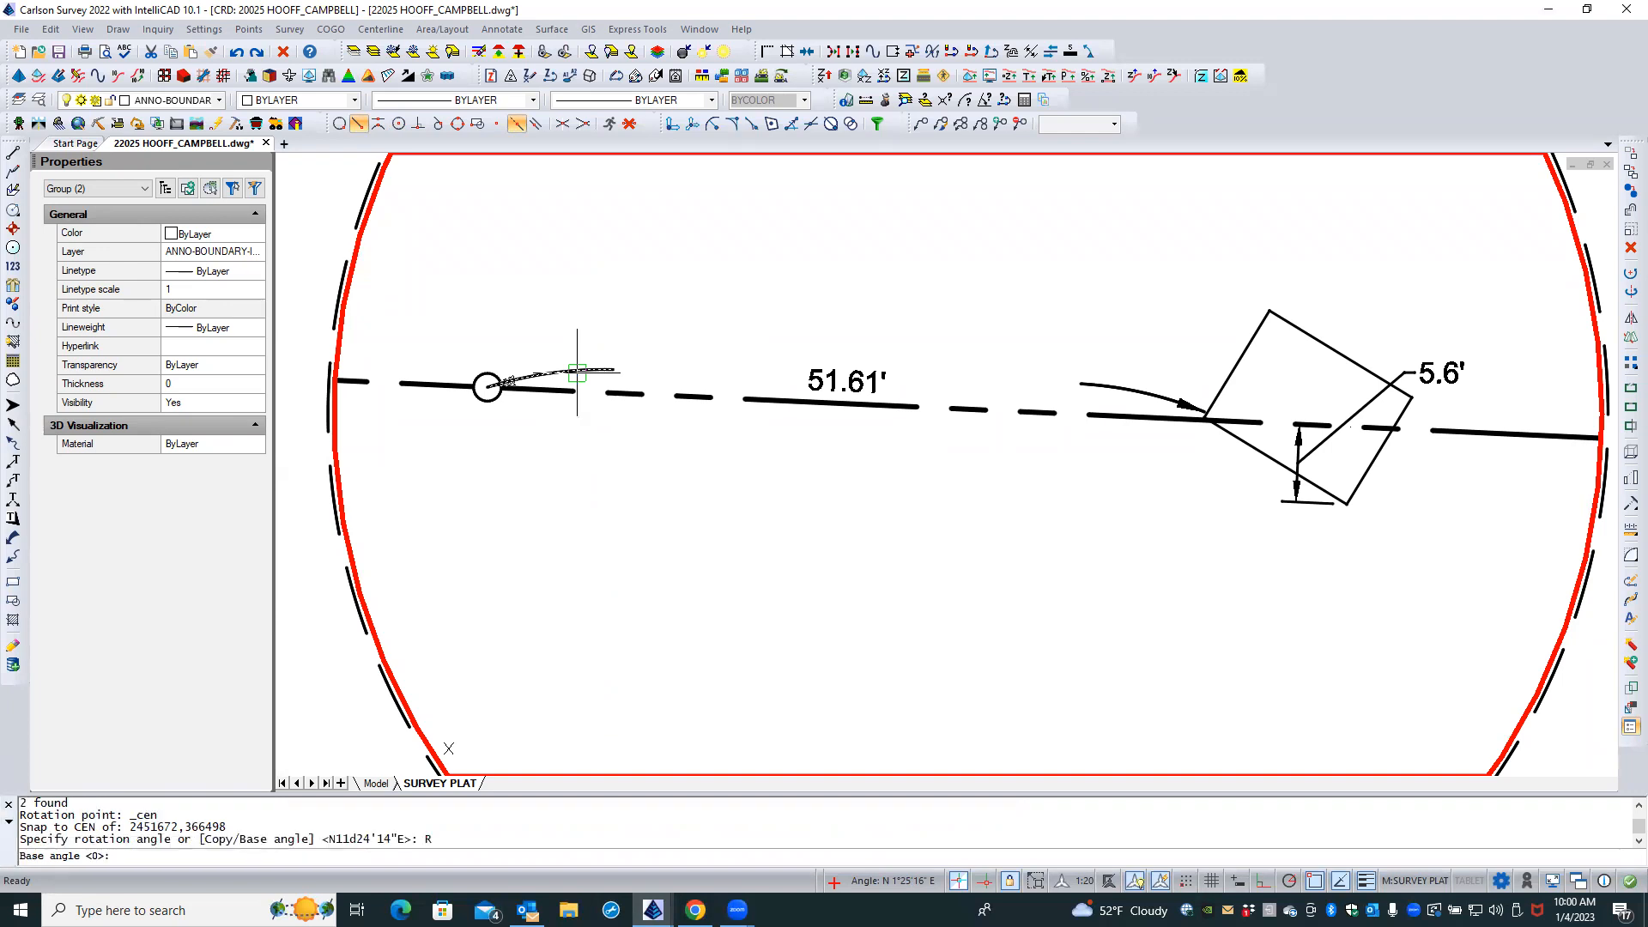
{"action": "right_click", "coordinate": [576, 371], "text": "shift"}
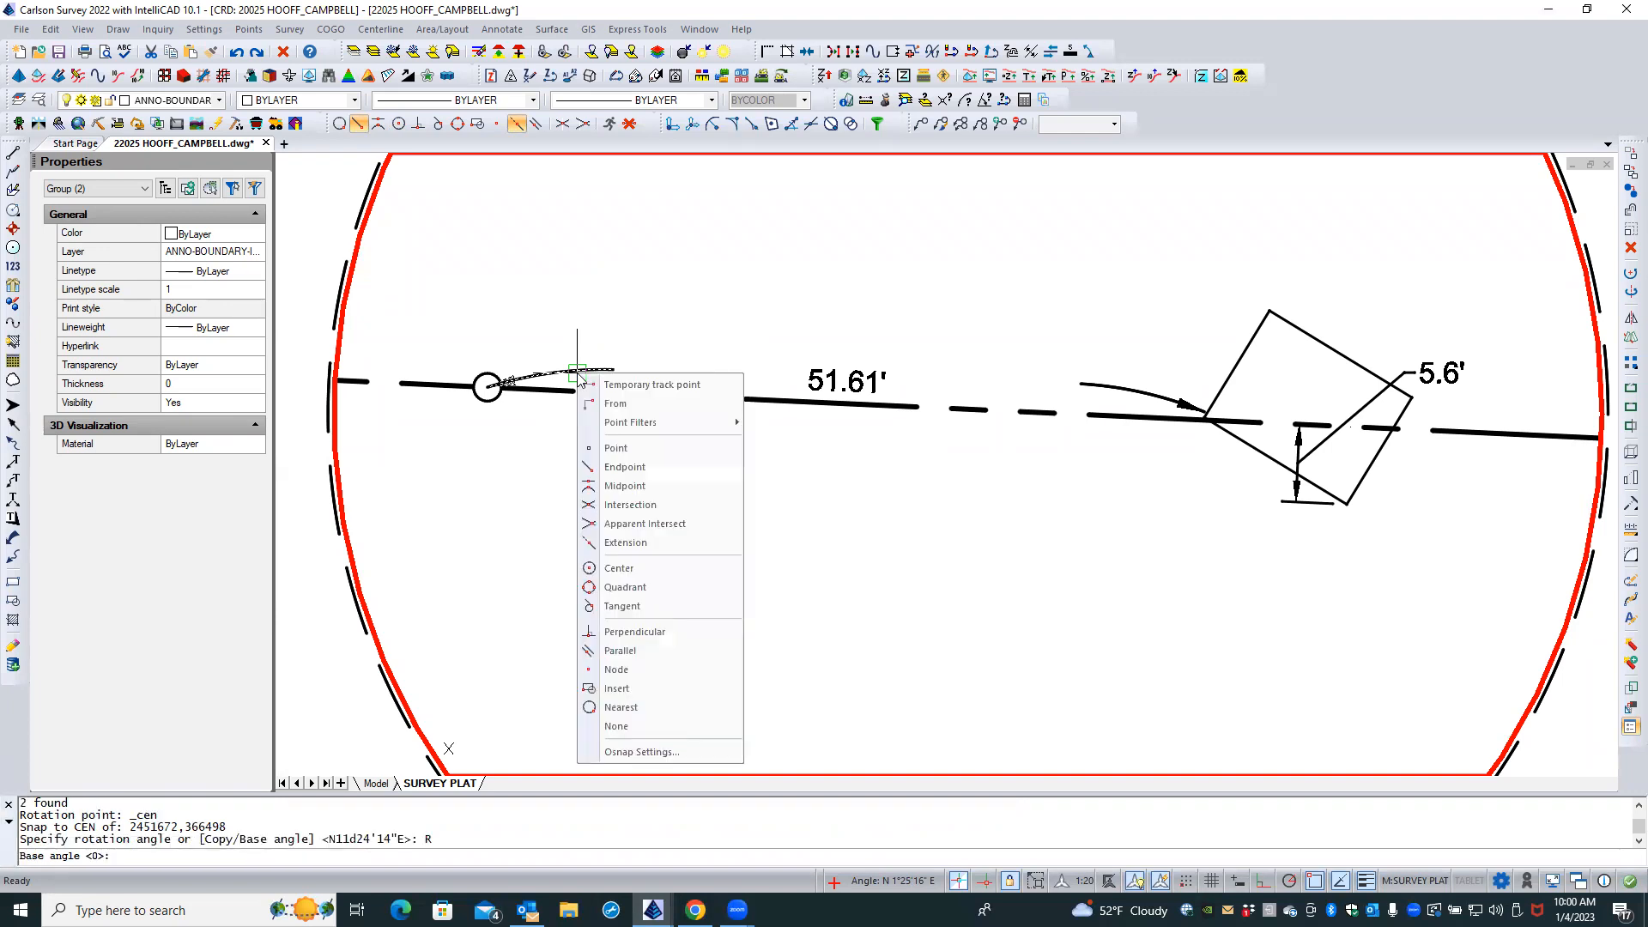
{"action": "left_click", "coordinate": [635, 568]}
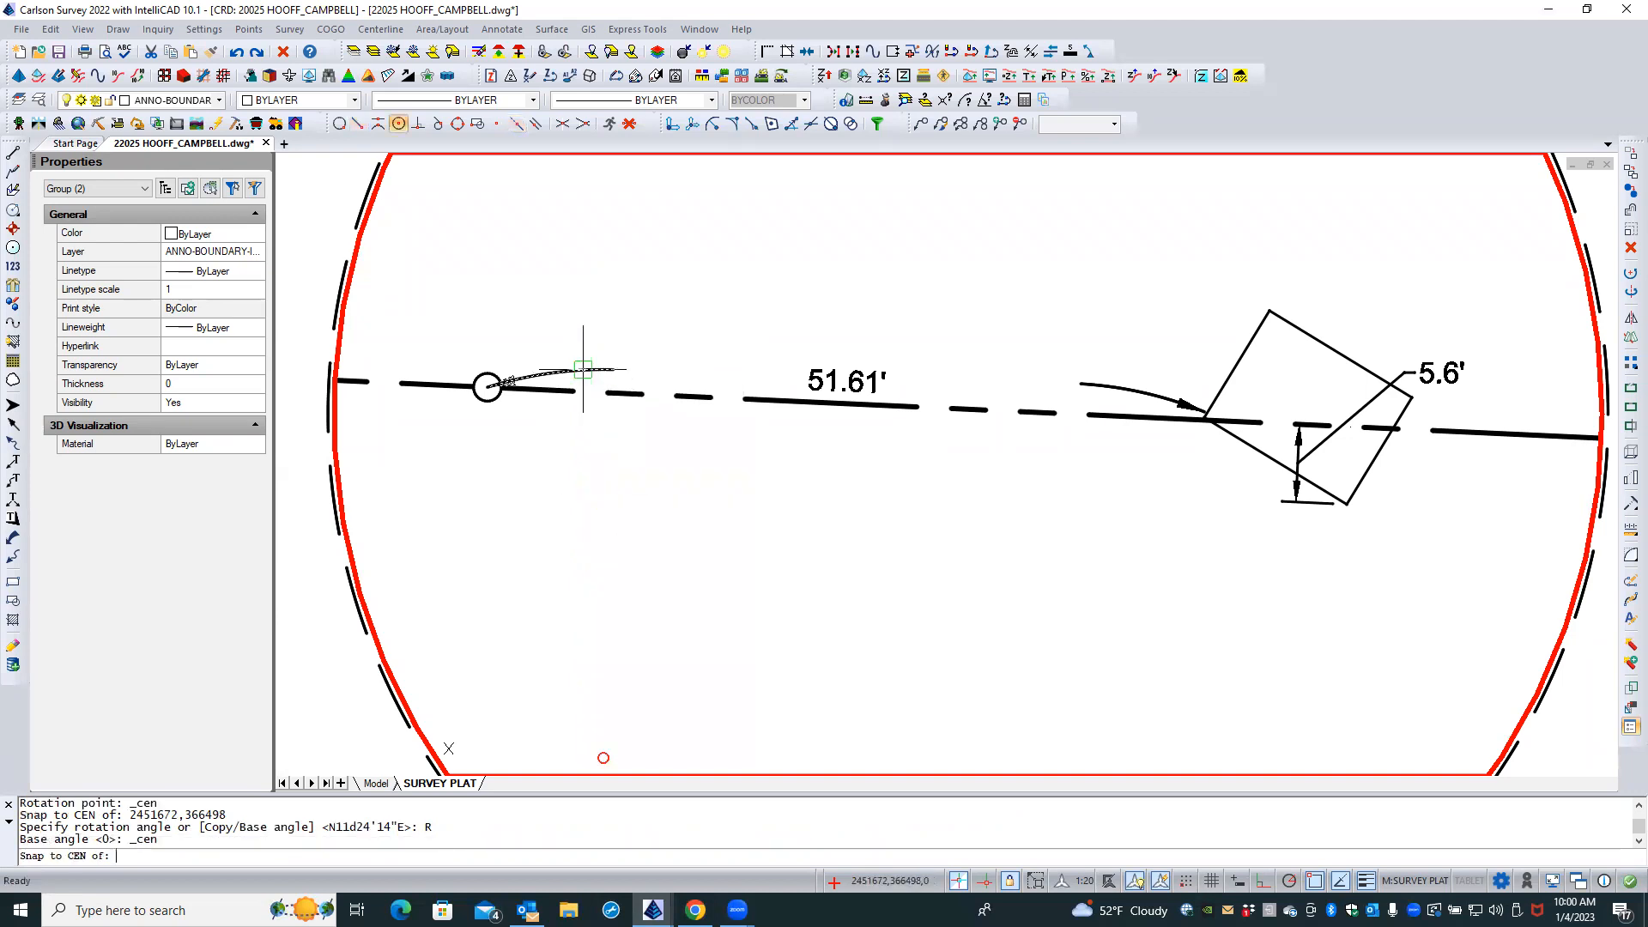
{"action": "left_click", "coordinate": [583, 369]}
{"action": "right_click", "coordinate": [501, 434], "text": "shift"}
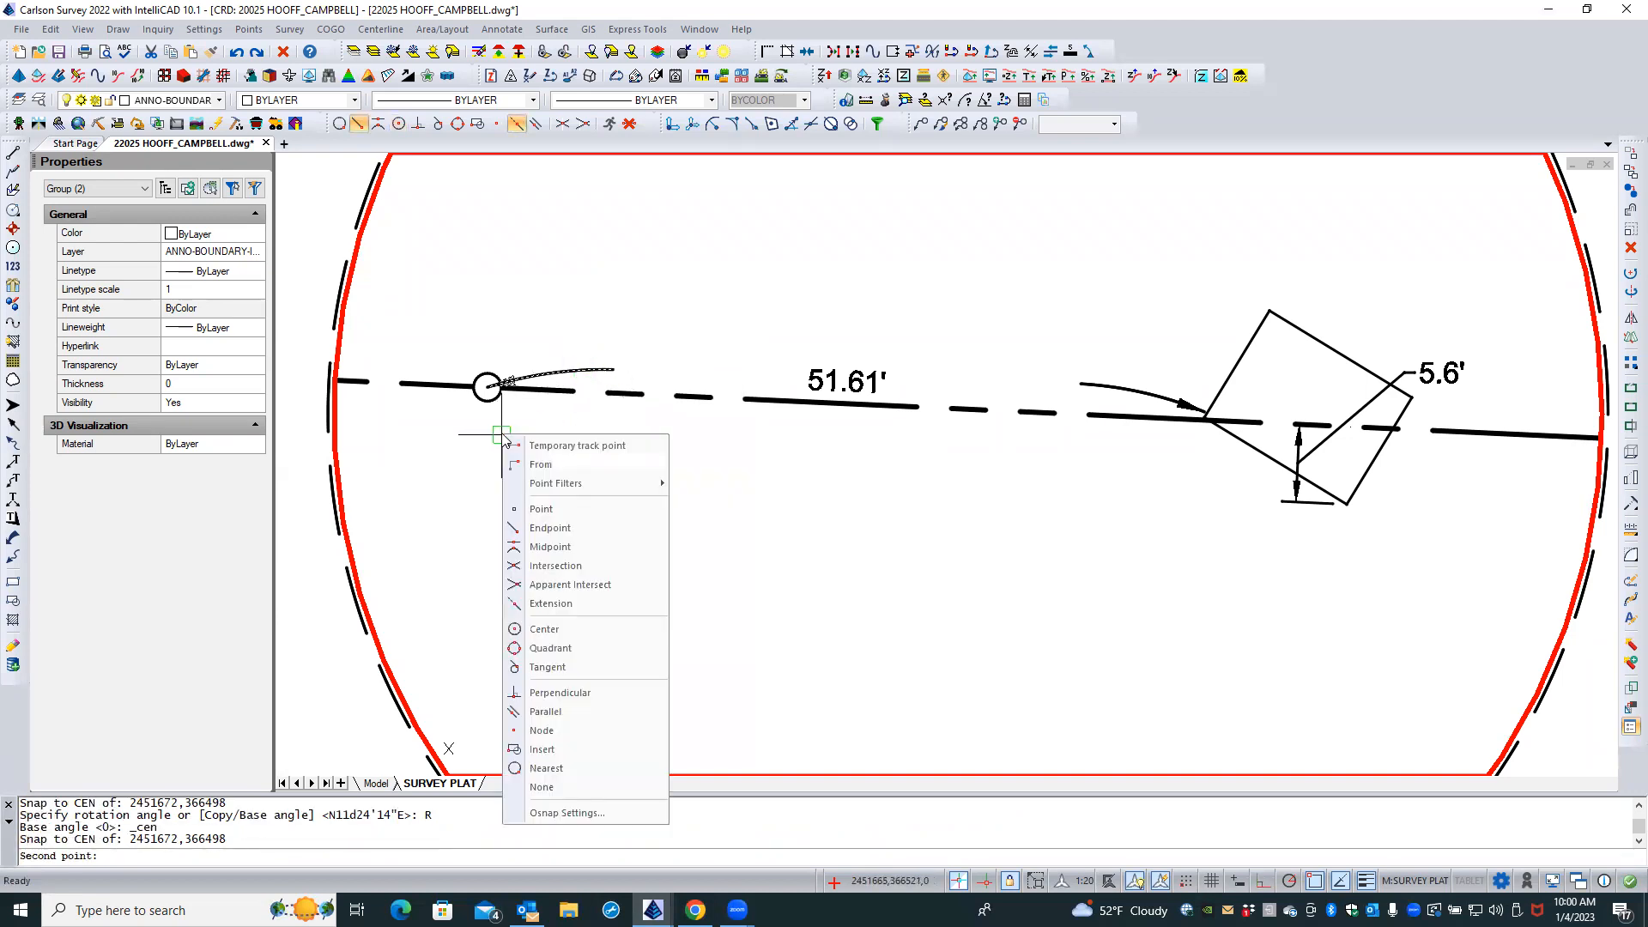
{"action": "left_click", "coordinate": [543, 632]}
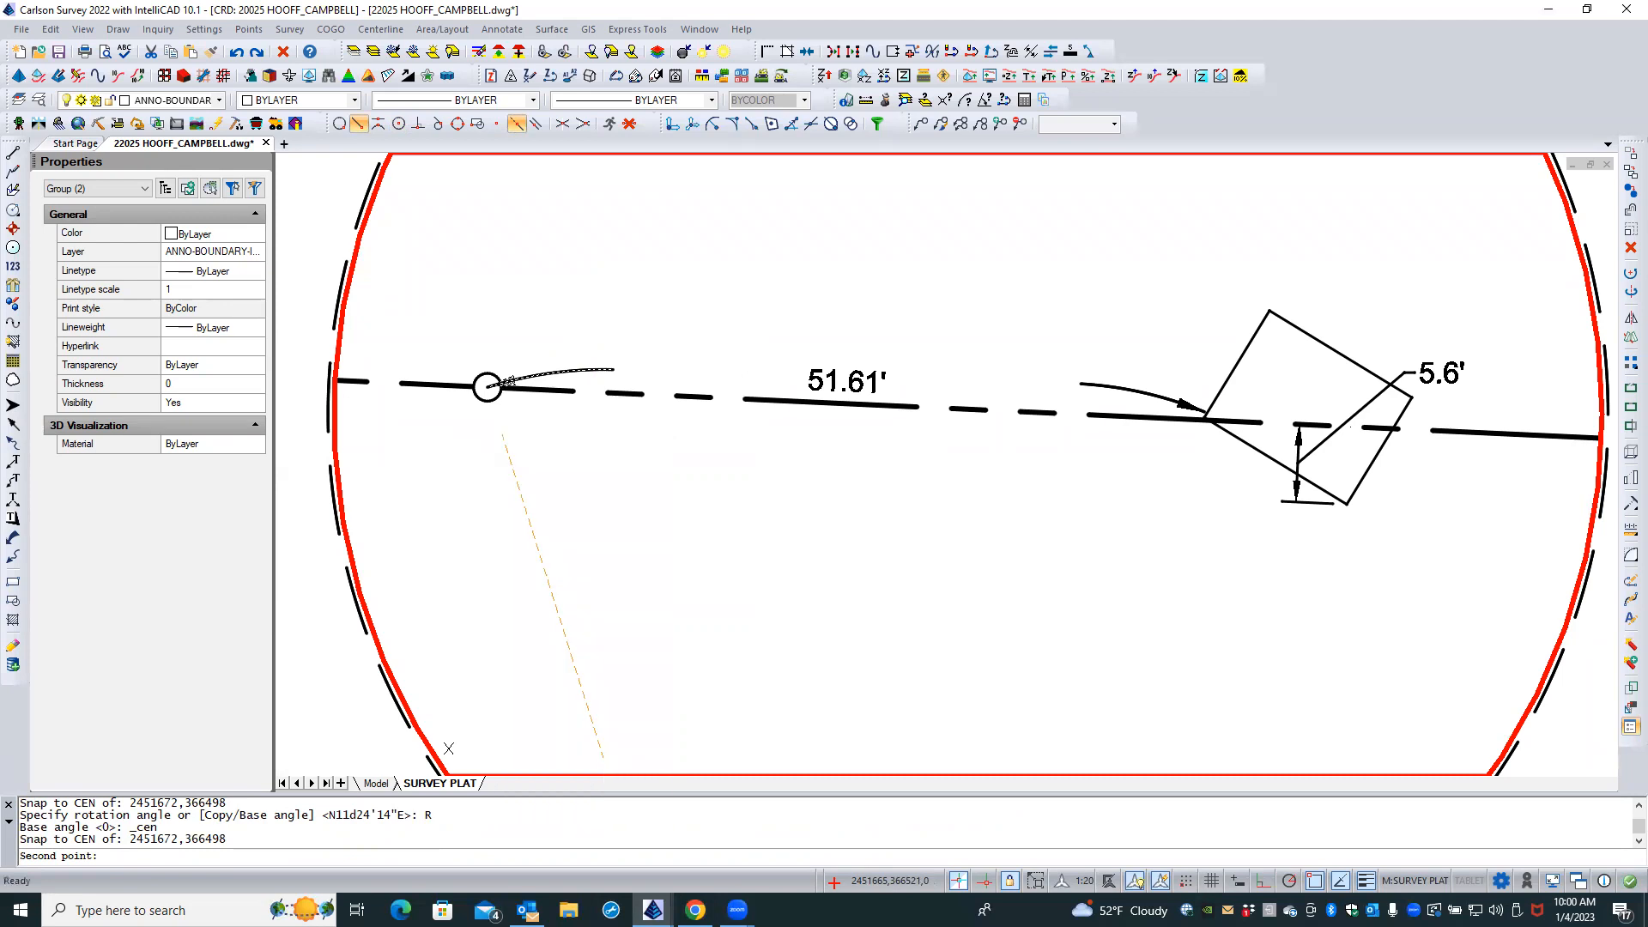
{"action": "left_click", "coordinate": [473, 405]}
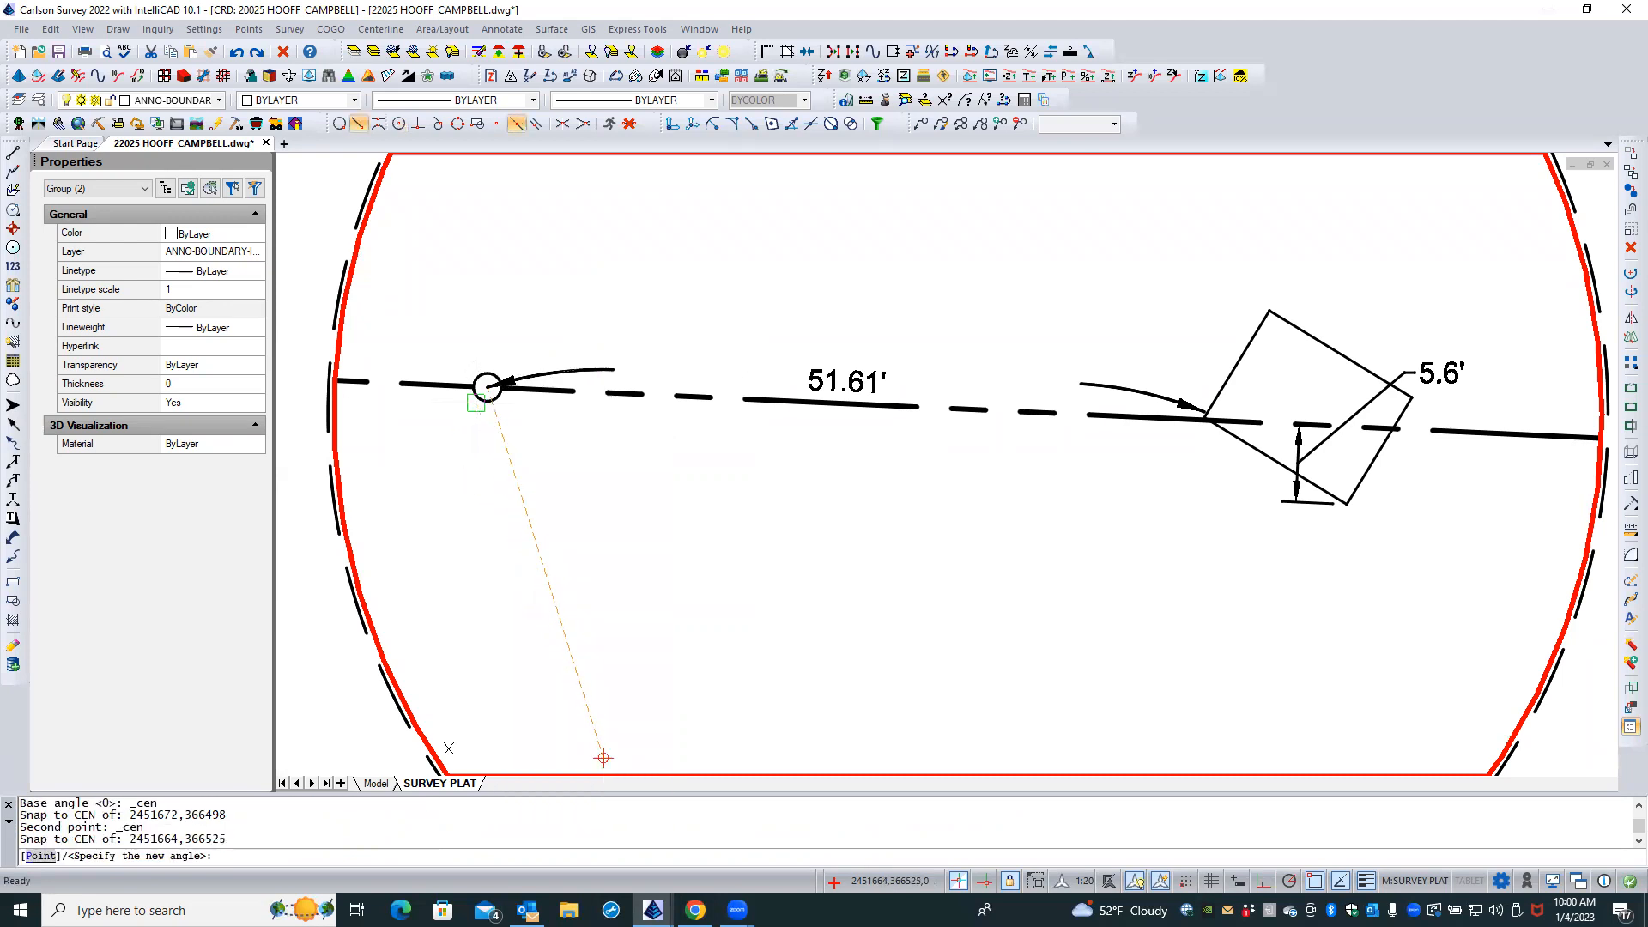
{"action": "scroll", "coordinate": [477, 404], "scroll_direction": "up", "scroll_amount": 2}
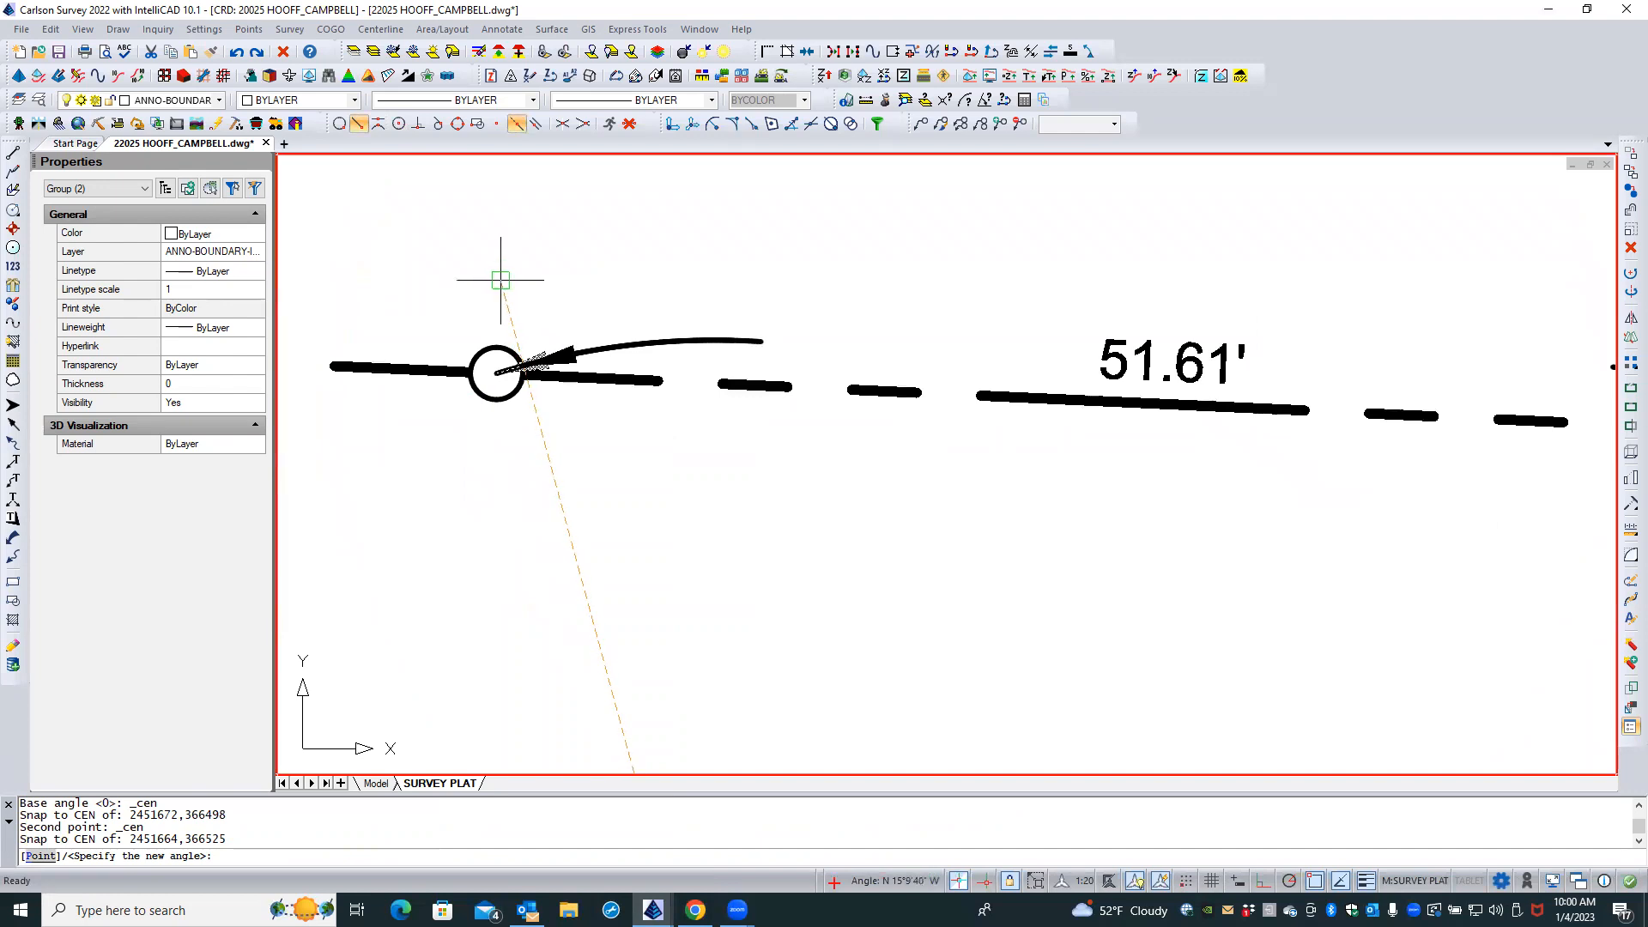
{"action": "left_click", "coordinate": [499, 278]}
{"action": "scroll", "coordinate": [423, 306], "scroll_direction": "down", "scroll_amount": 3}
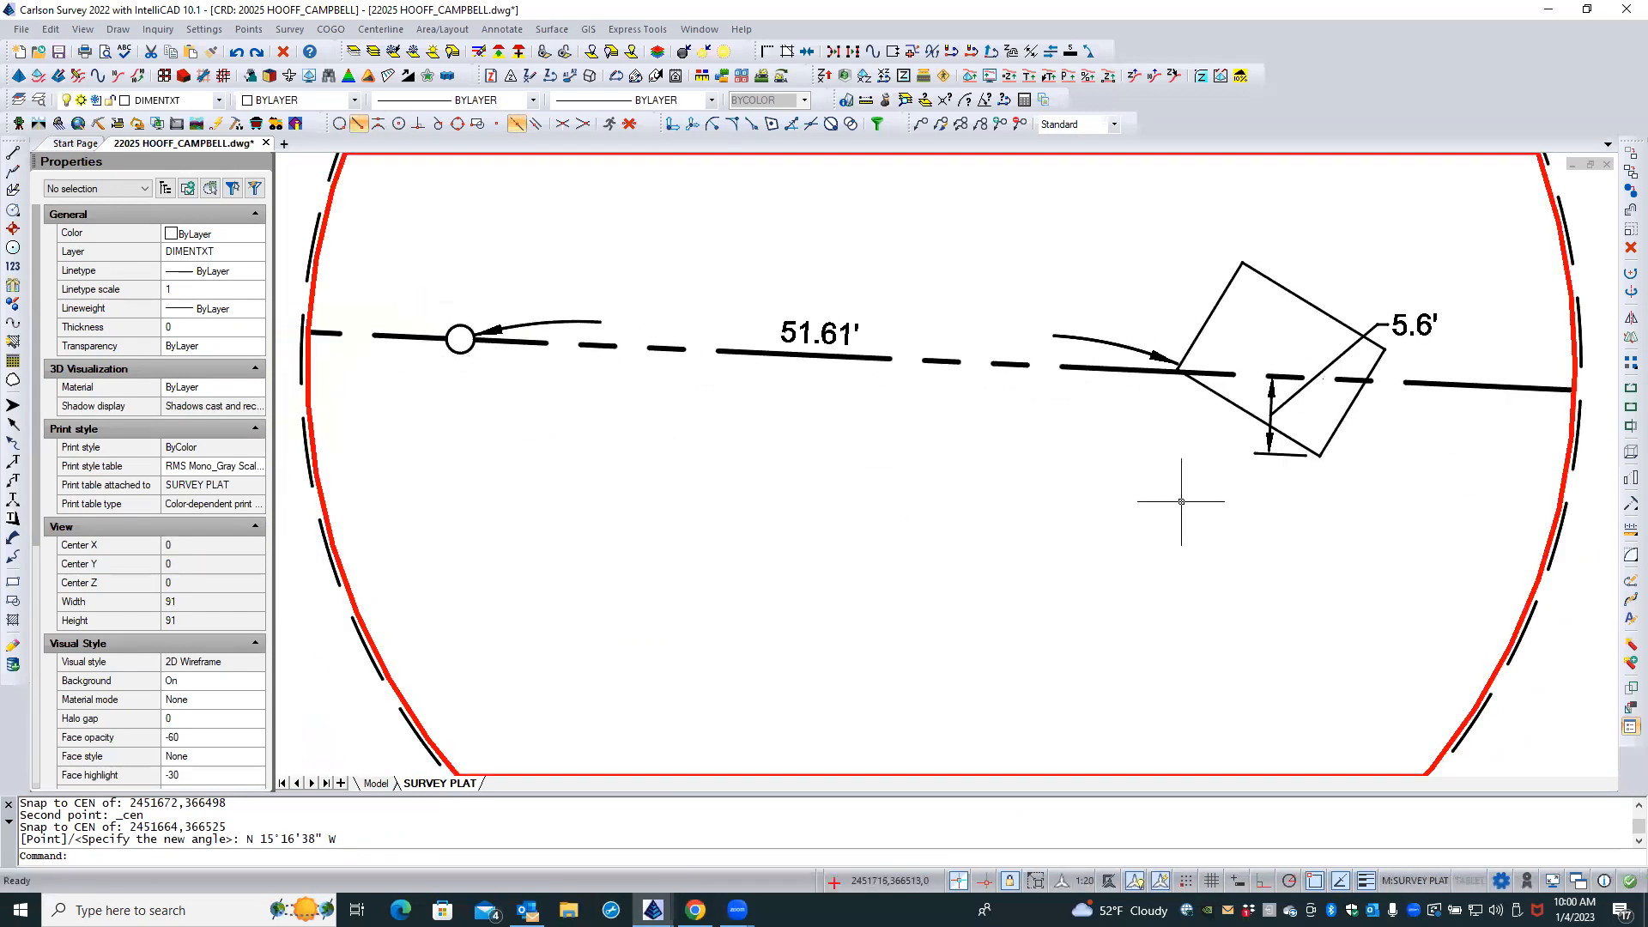
Move the square's curved leader from its arrow tip endpoint to the square's corner on the 51.61' line
{"action": "scroll", "coordinate": [1228, 377], "scroll_direction": "up", "scroll_amount": 3}
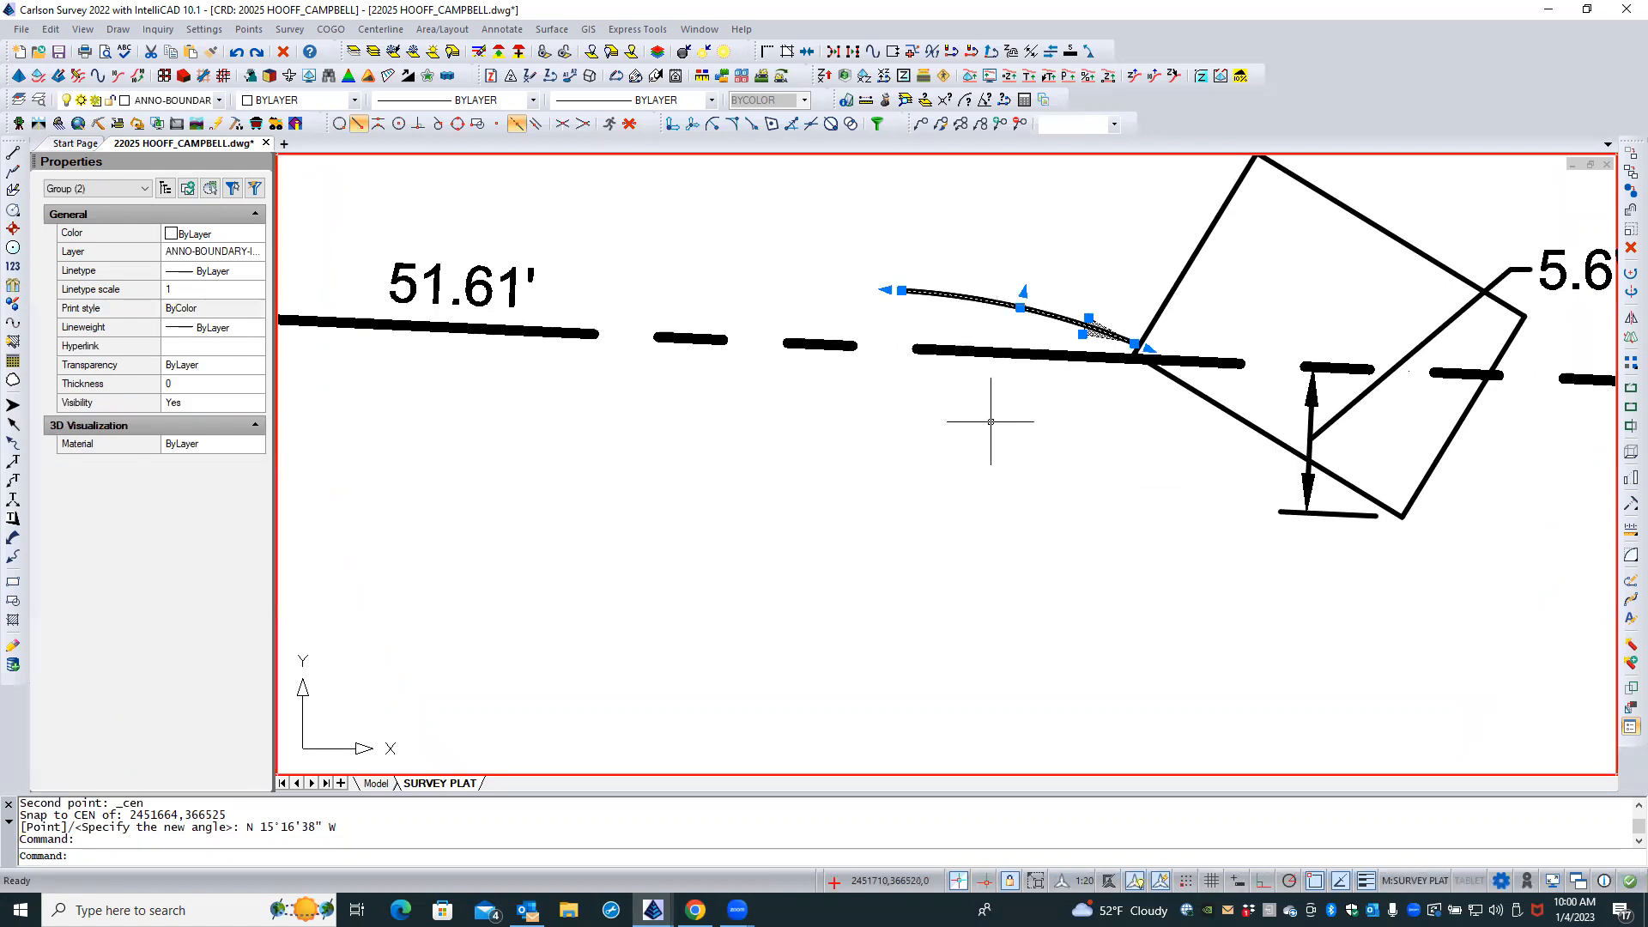
{"action": "type", "text": "m"}
{"action": "key", "text": "Return"}
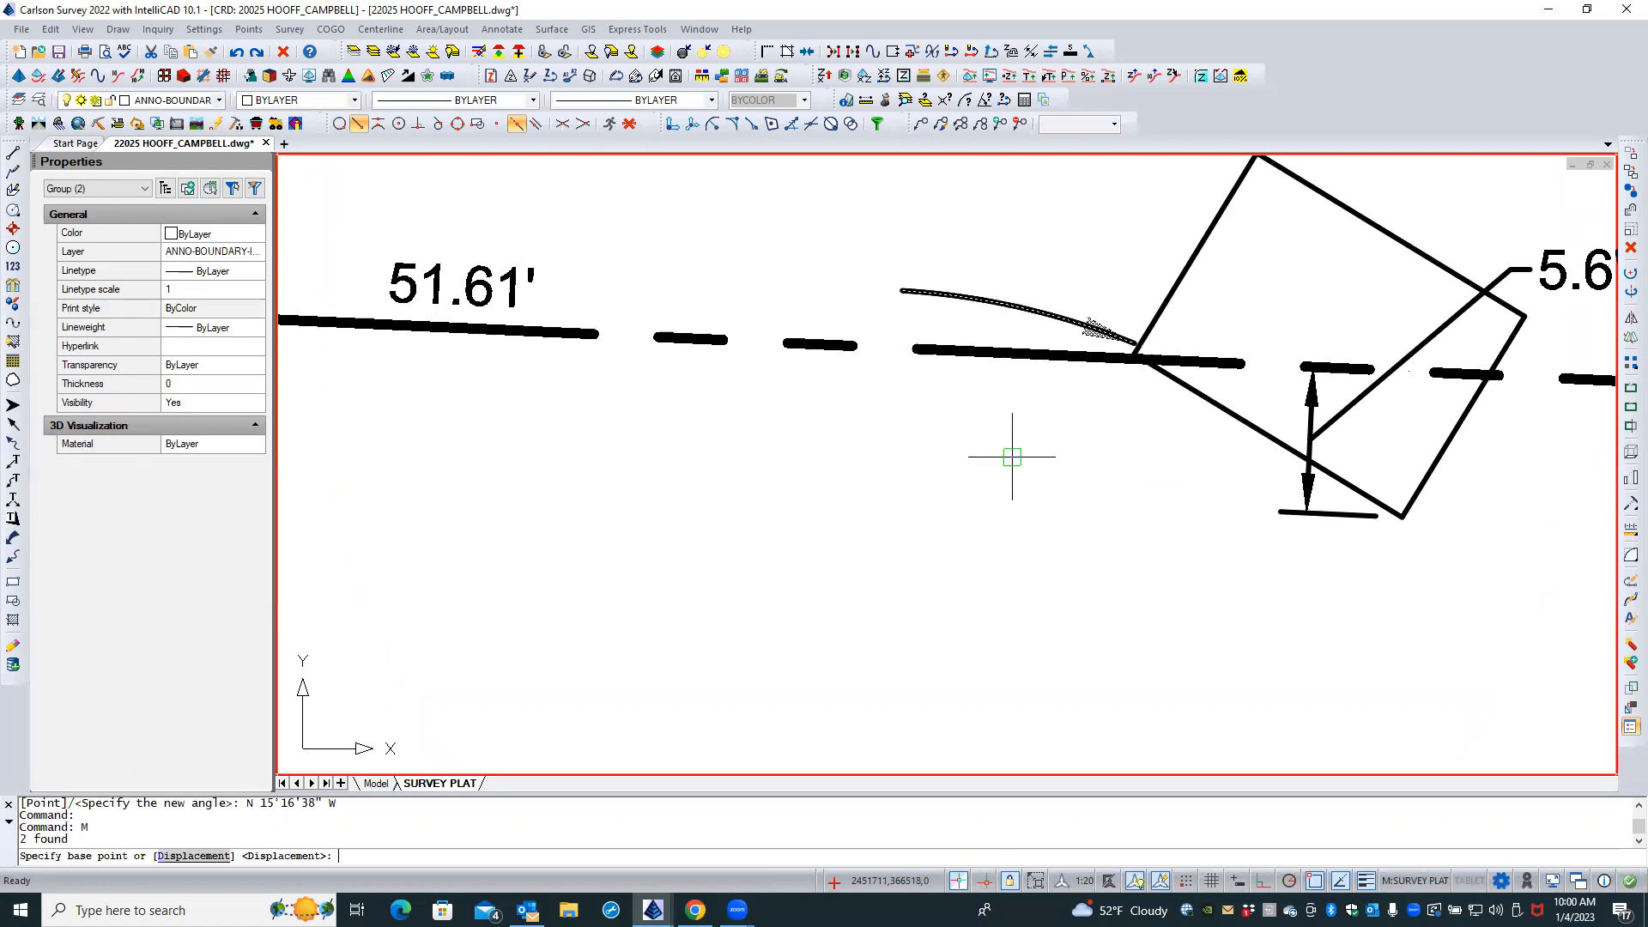
{"action": "left_click", "coordinate": [1121, 334]}
{"action": "left_click", "coordinate": [1149, 321]}
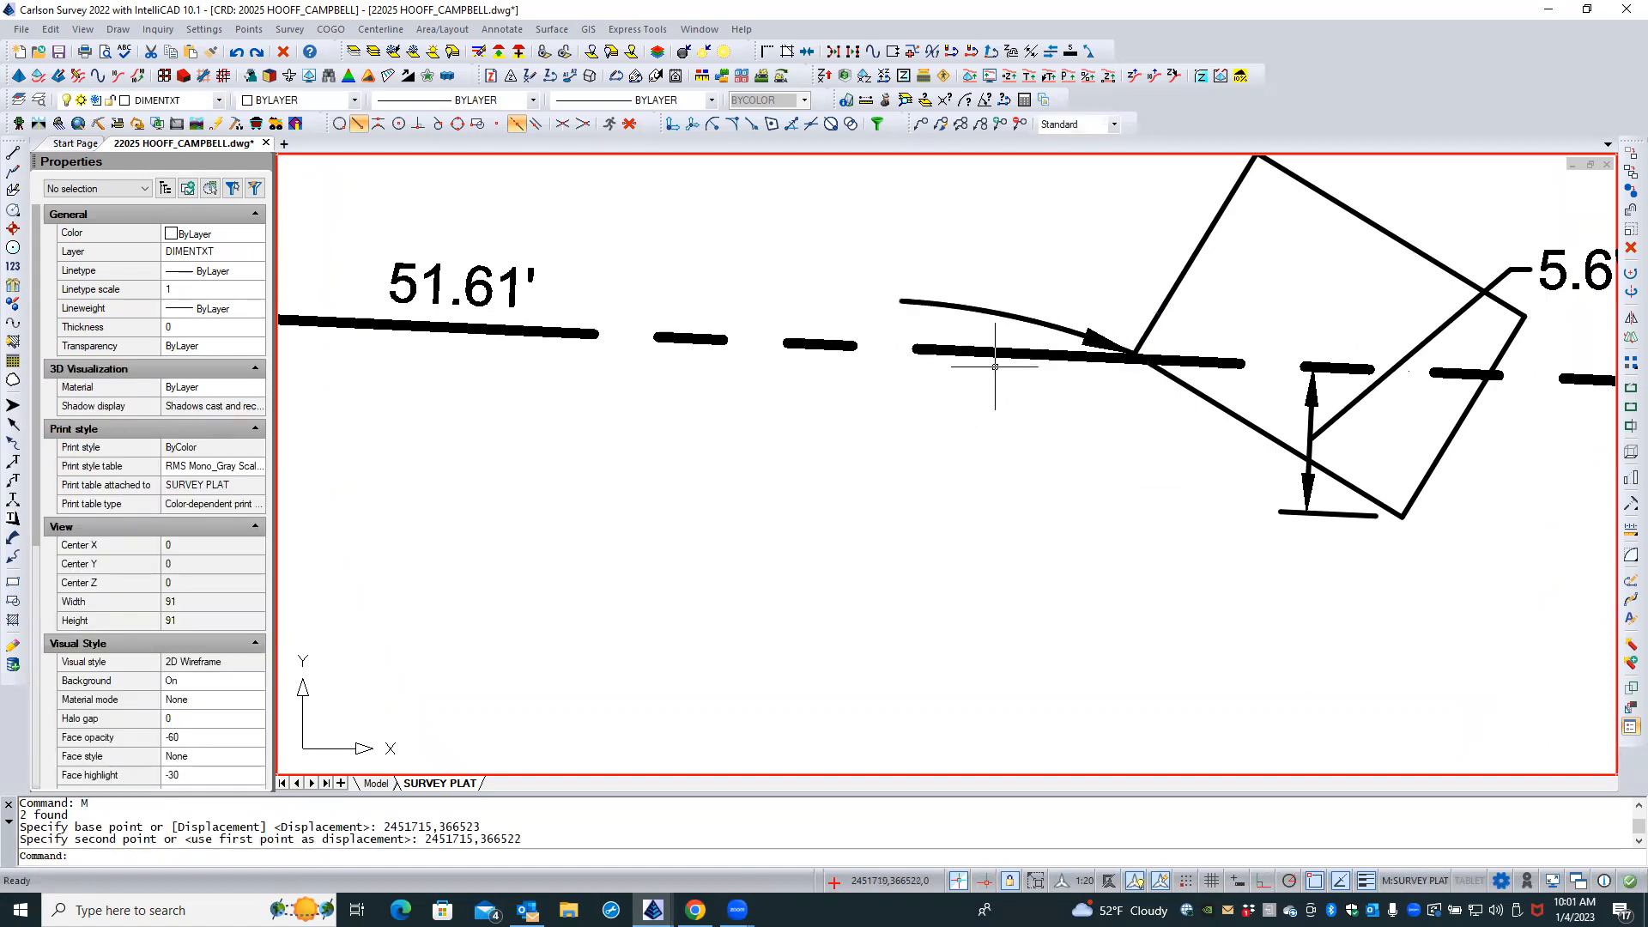
Start rotating the square's leader, using the center of its arc as the rotation point
{"action": "left_click", "coordinate": [1007, 315]}
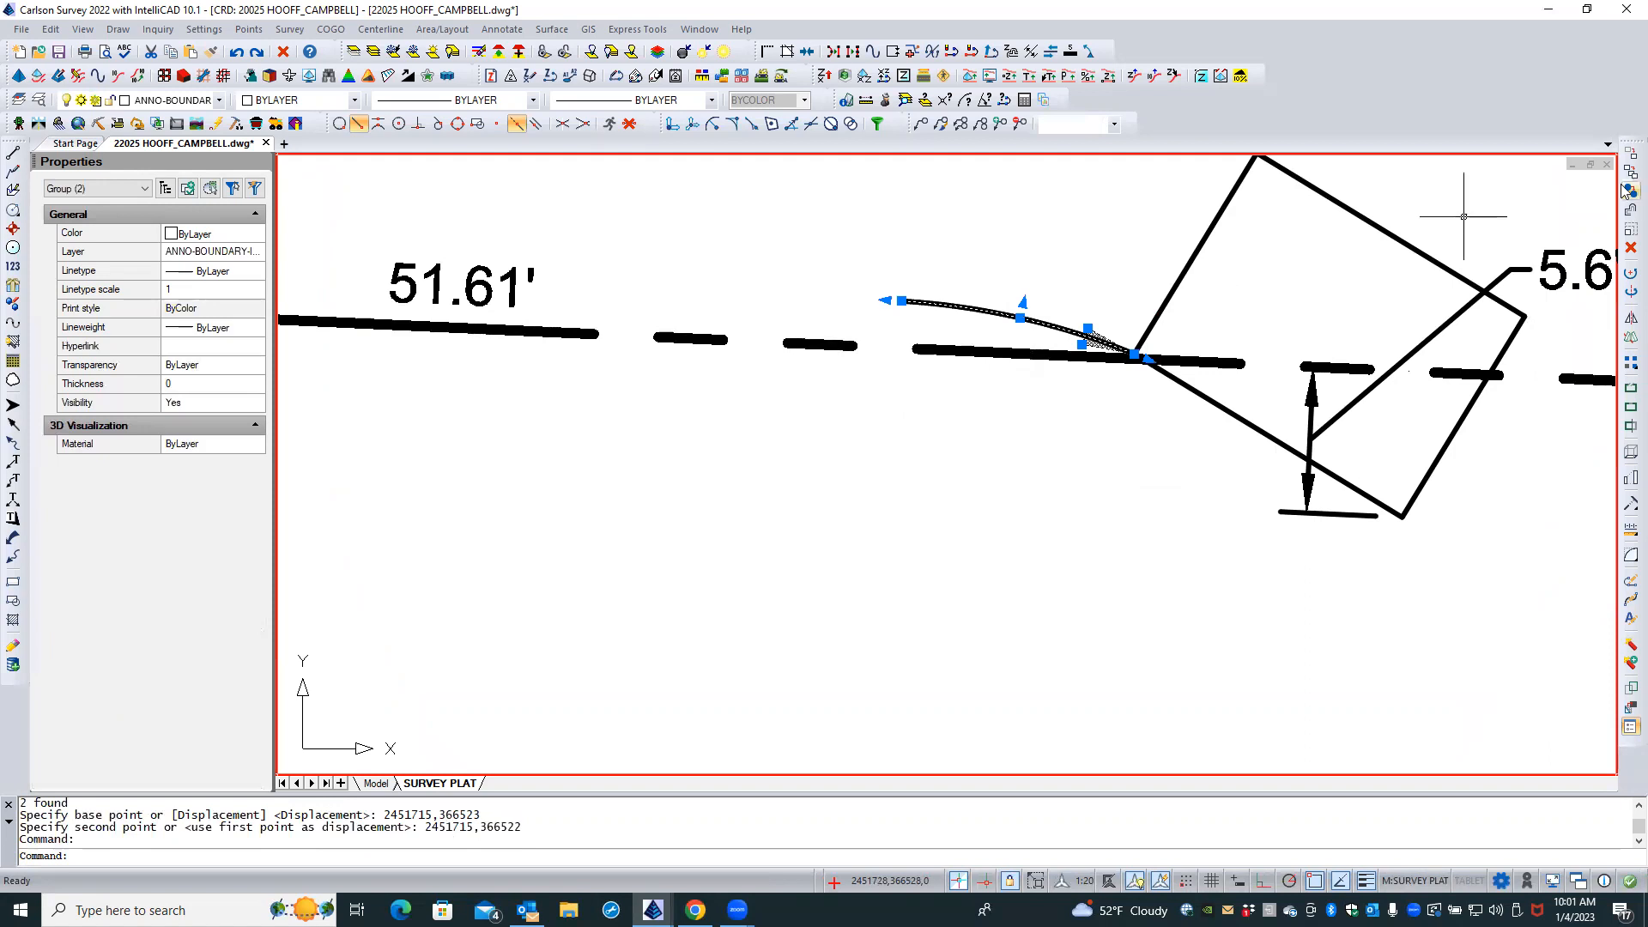
{"action": "left_click", "coordinate": [1625, 275]}
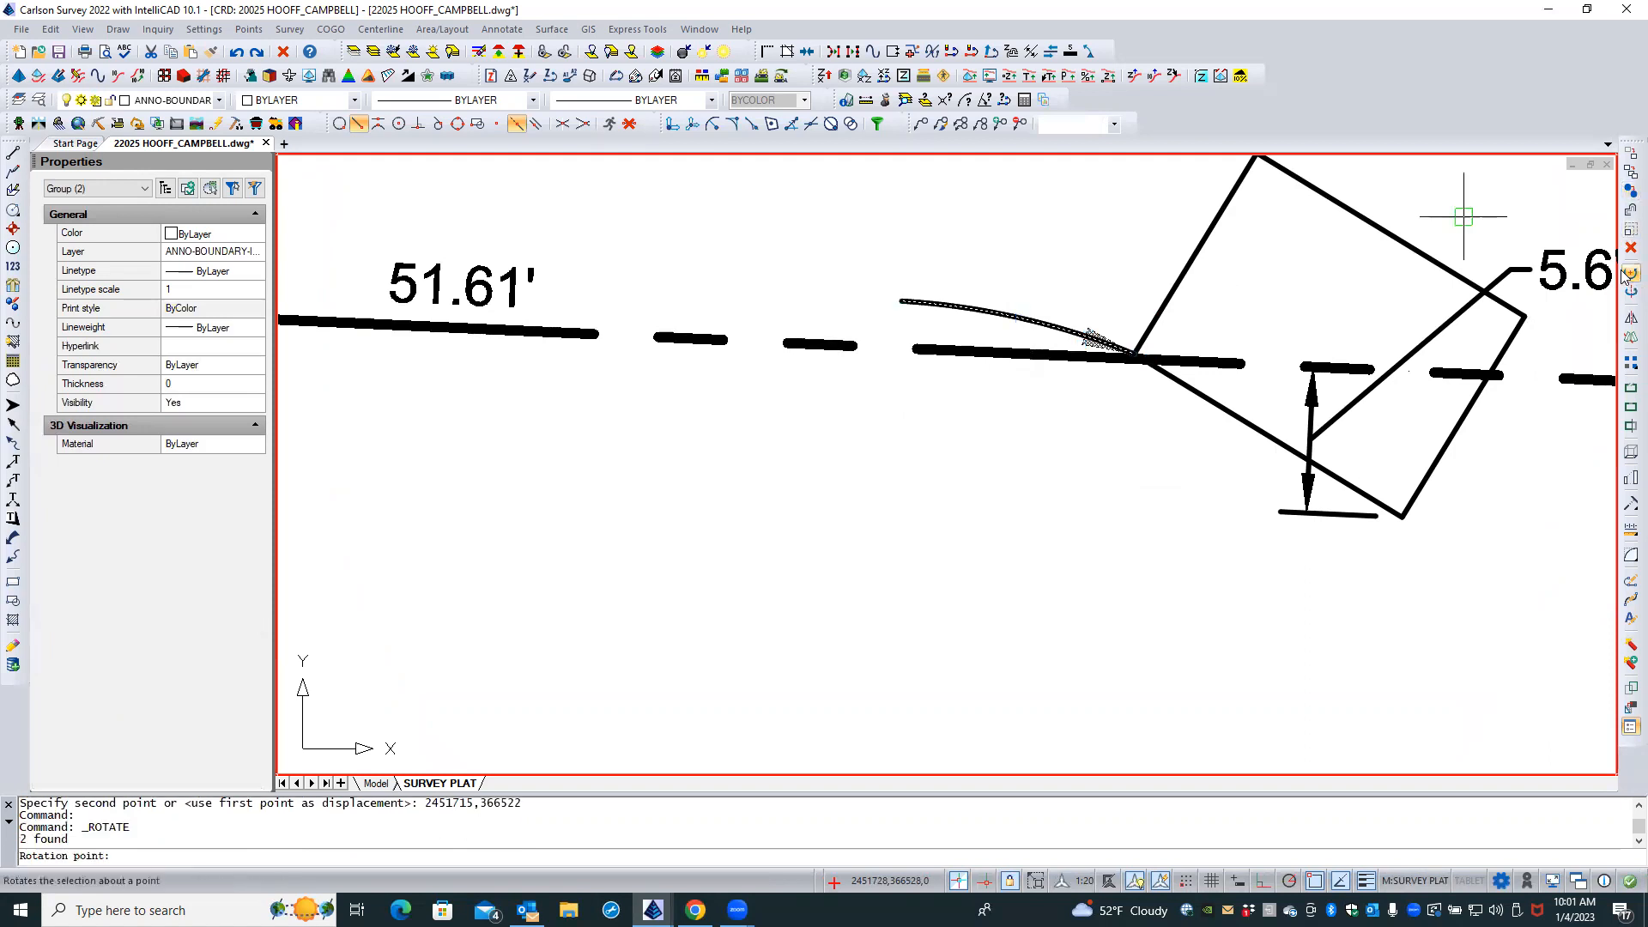
{"action": "right_click", "coordinate": [951, 478], "text": "shift"}
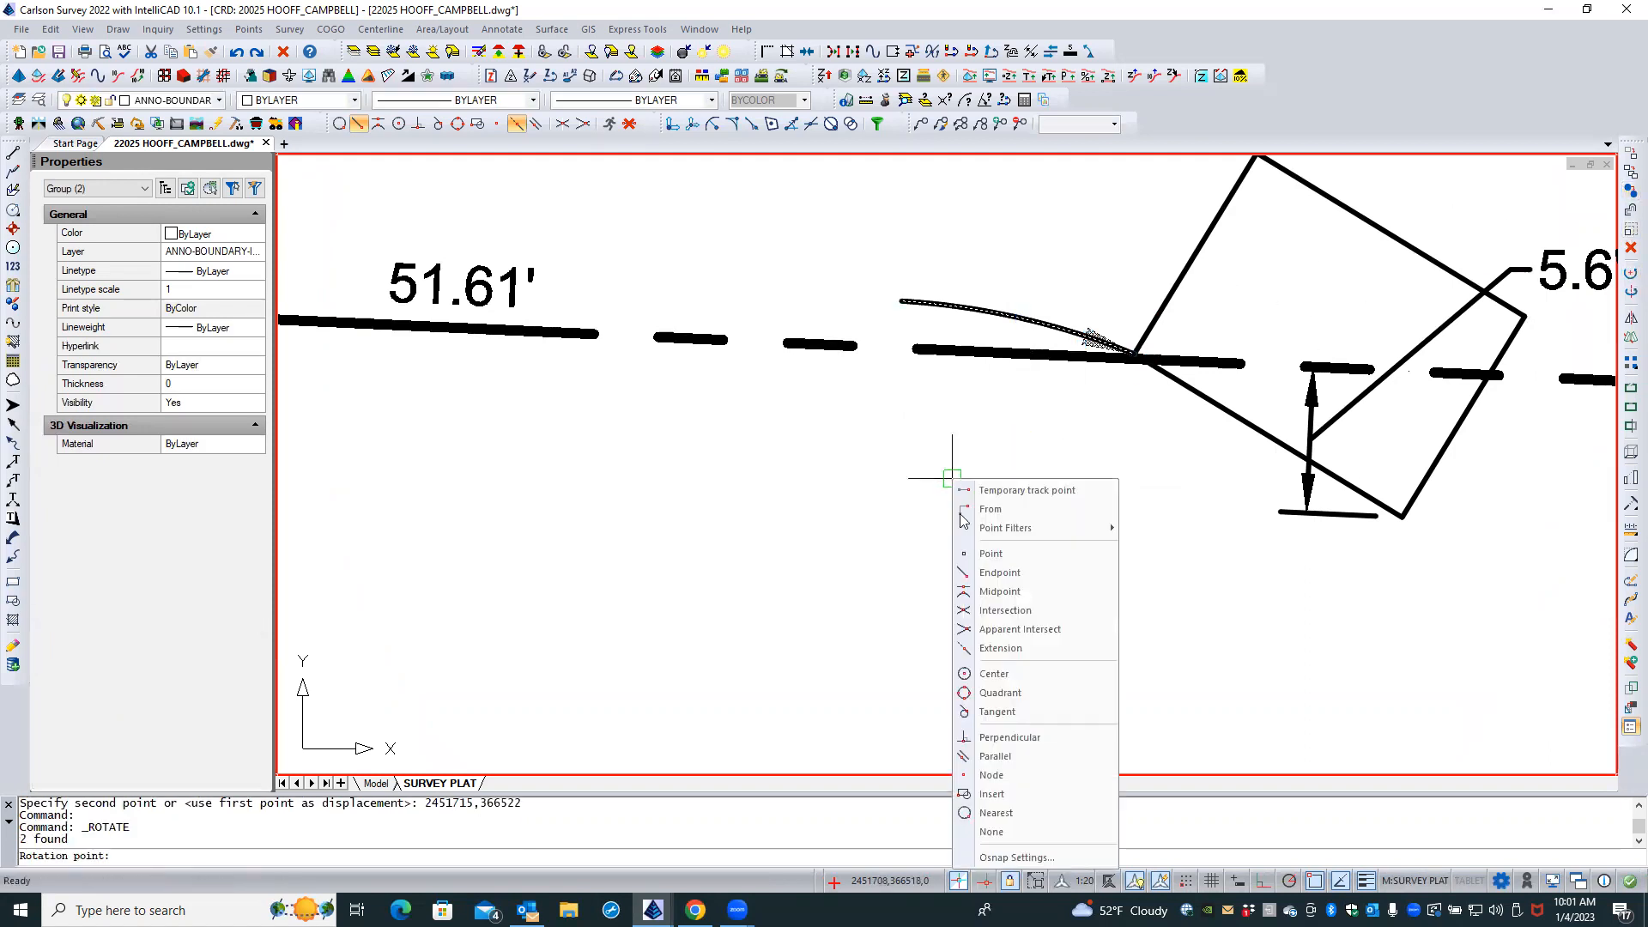
{"action": "left_click", "coordinate": [996, 673]}
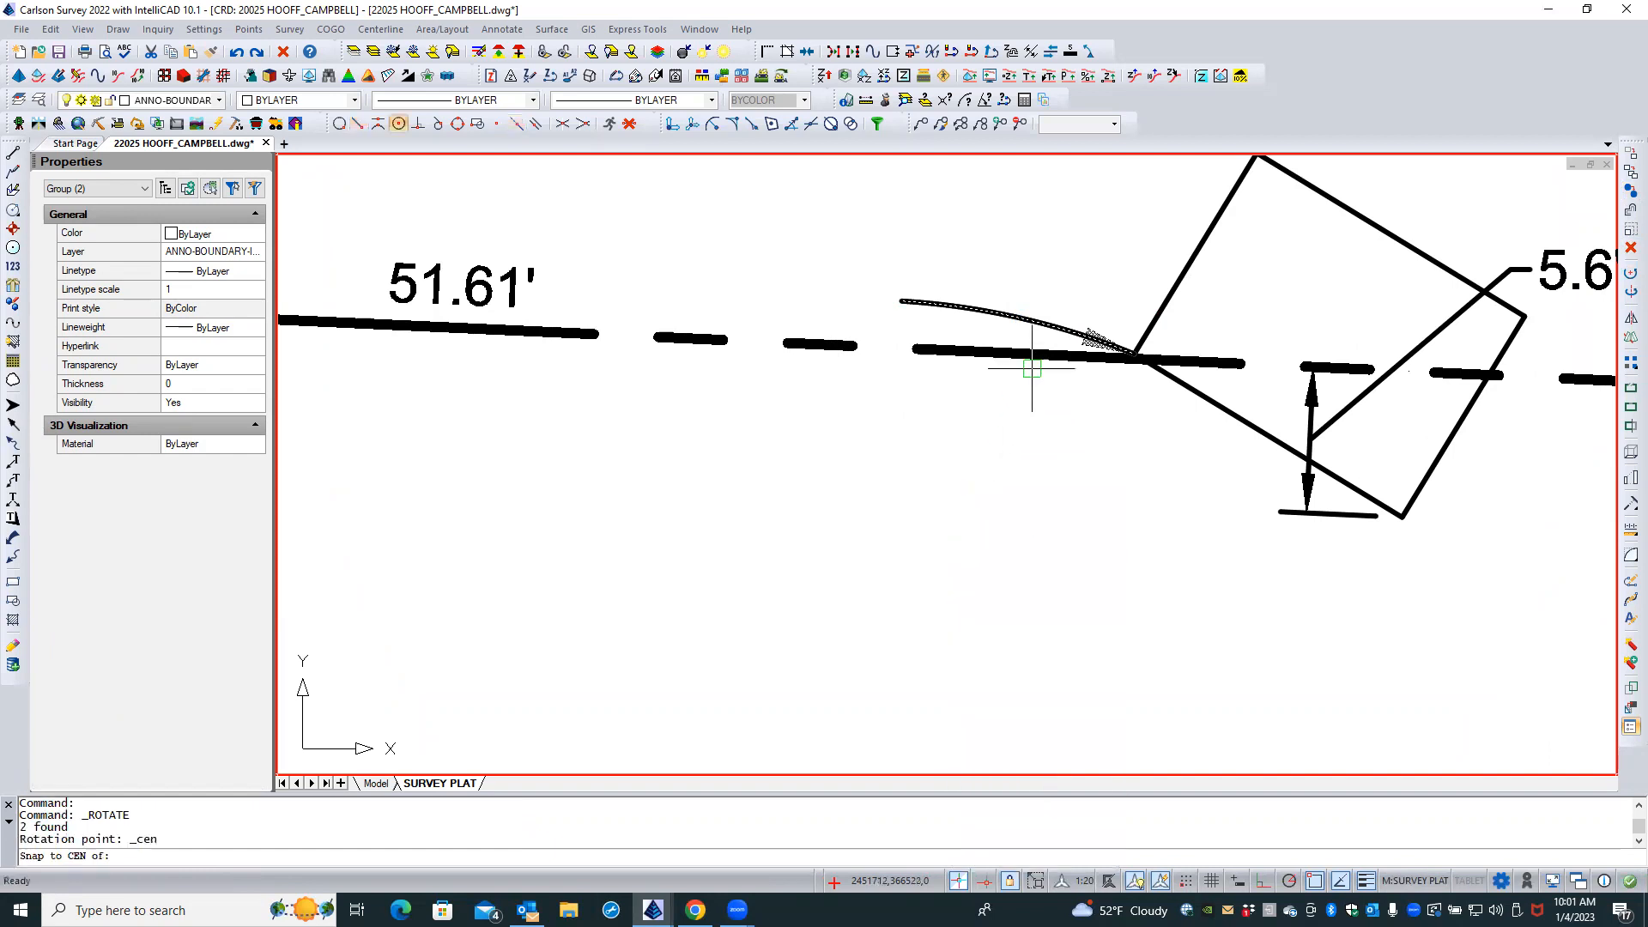
{"action": "left_click", "coordinate": [1043, 326]}
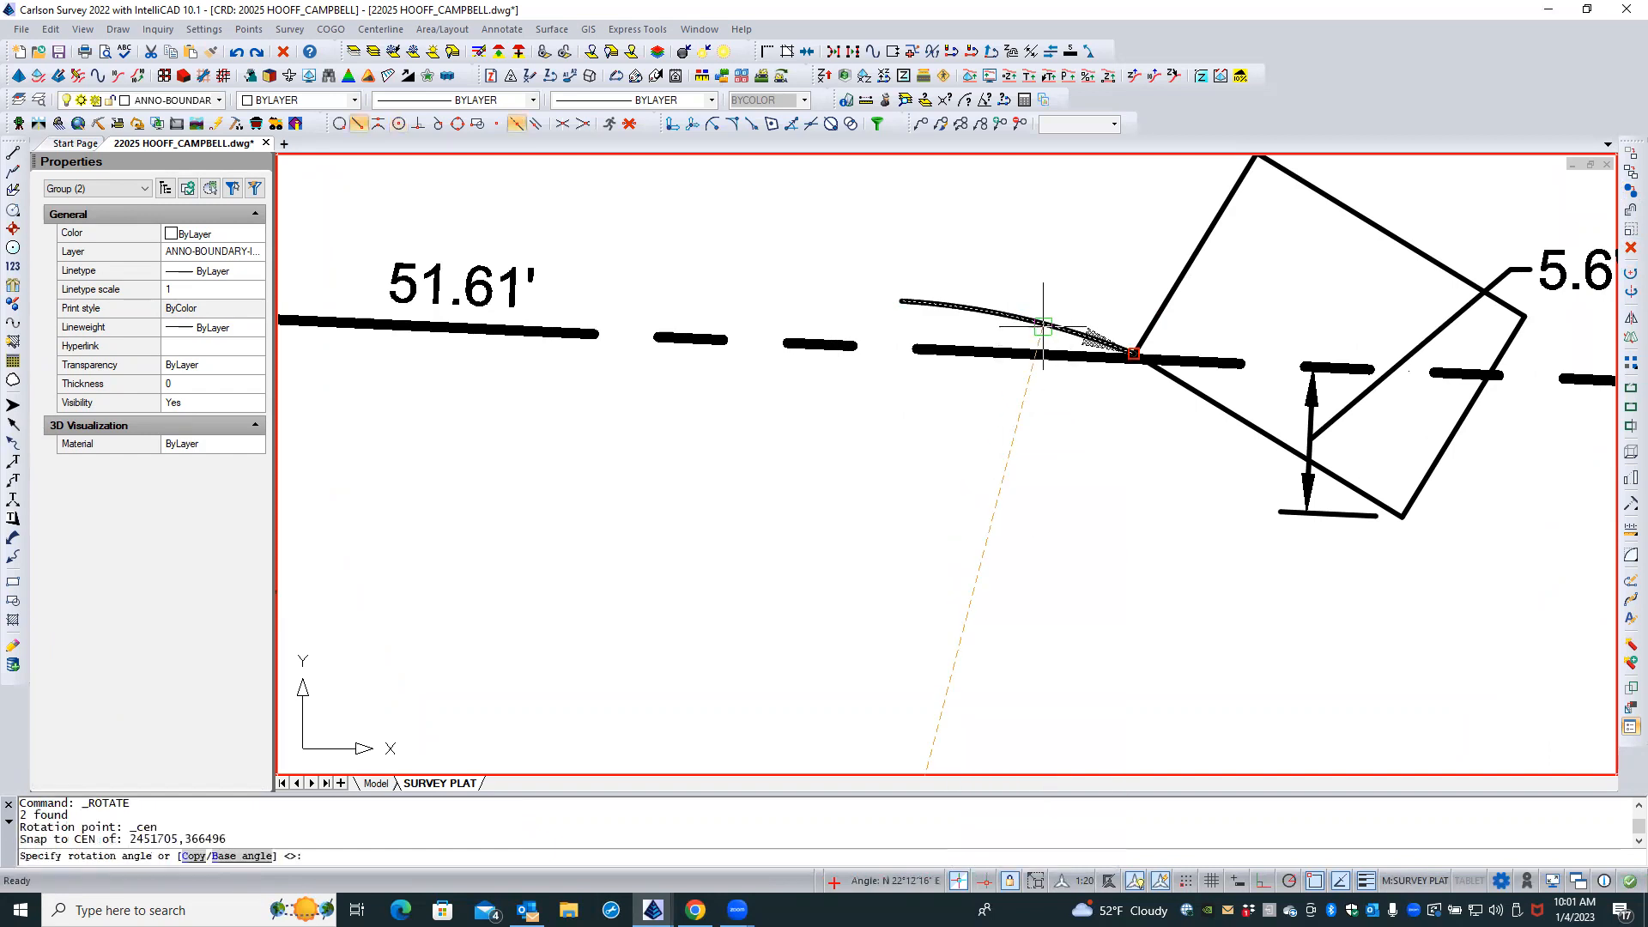
Rotate the square's leader from a base angle through its arrow tip to about N 21° E, backing the tip slightly off the corner
{"action": "type", "text": "R"}
{"action": "key", "text": "Return"}
{"action": "right_click", "coordinate": [999, 372], "text": "shift"}
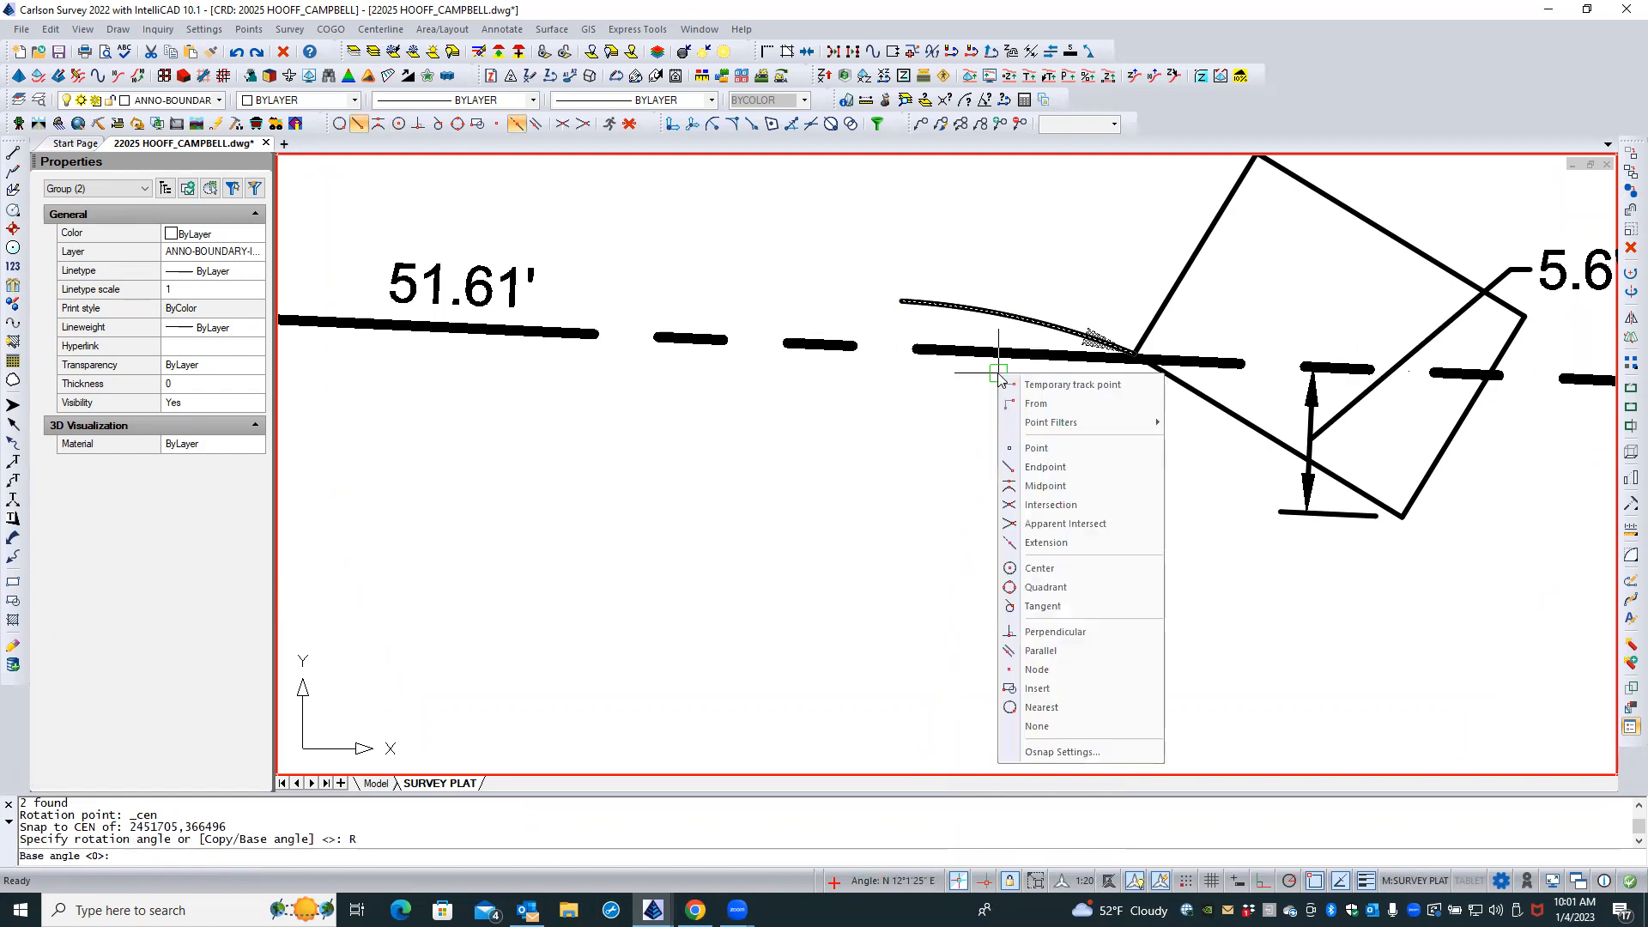
{"action": "left_click", "coordinate": [1061, 569]}
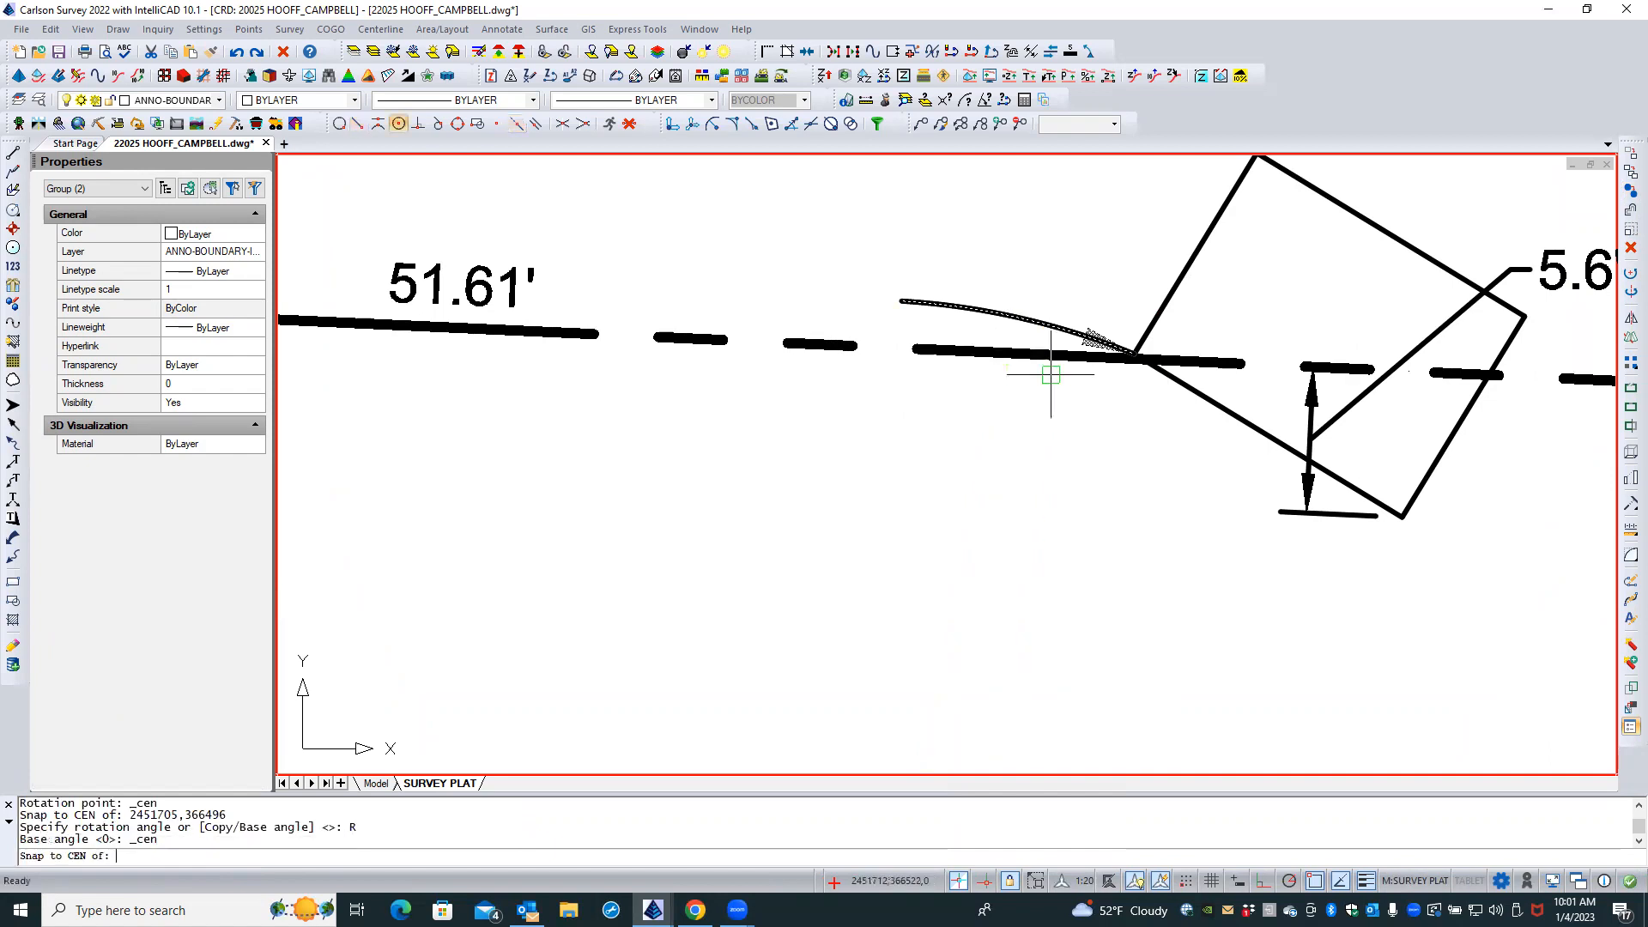
{"action": "left_click", "coordinate": [1050, 321]}
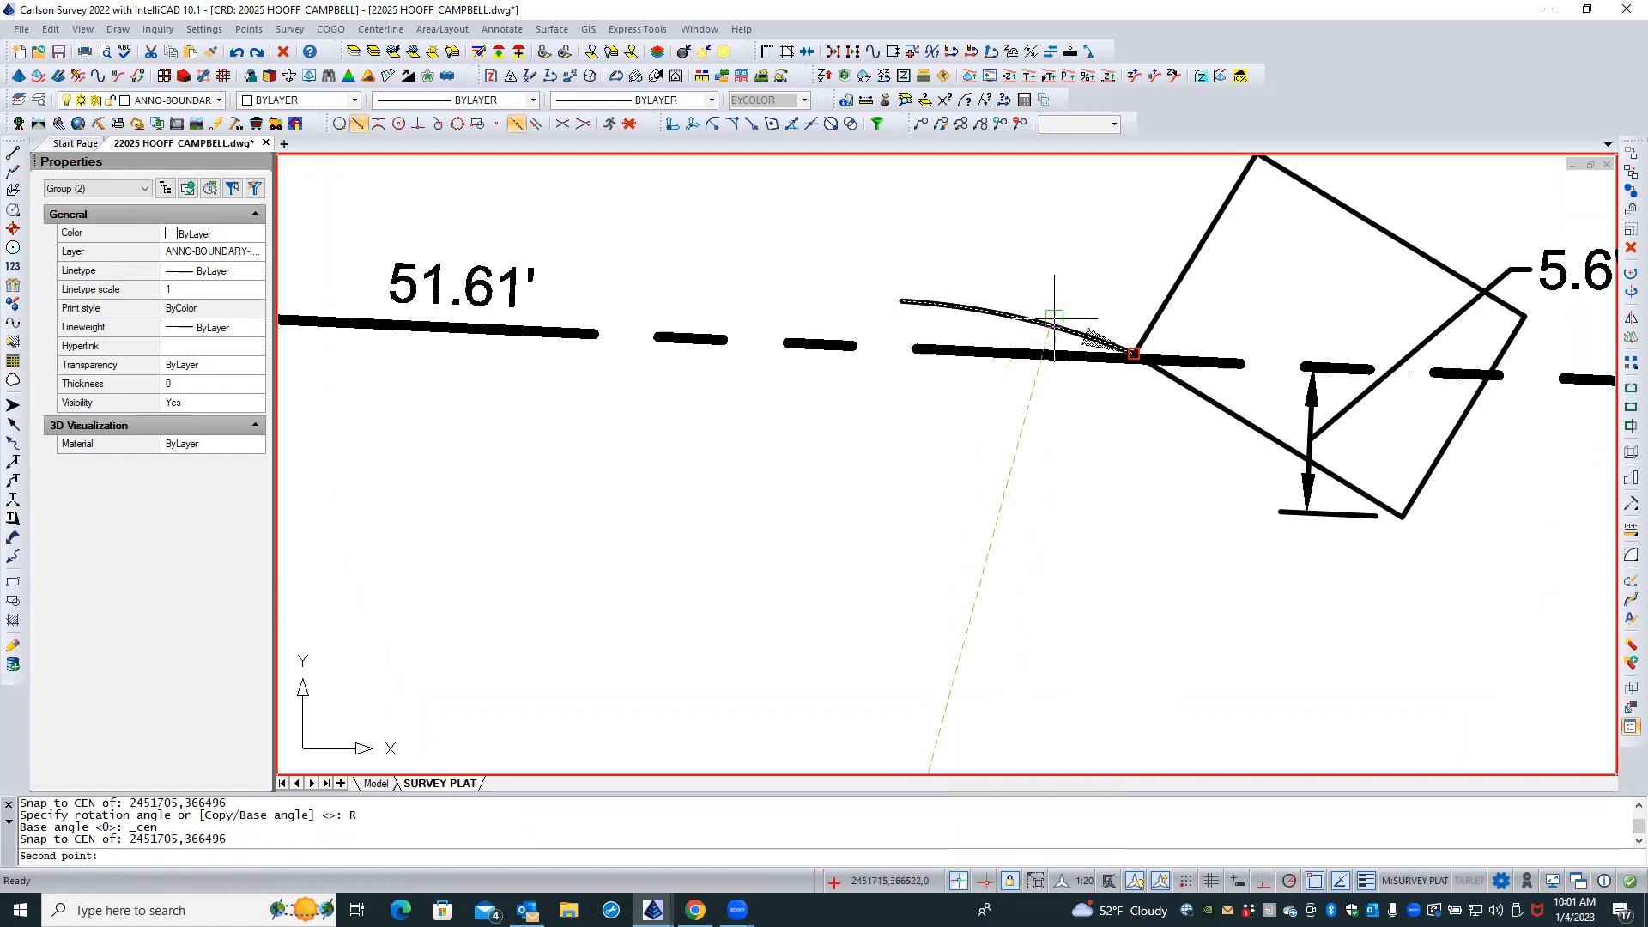
{"action": "left_click", "coordinate": [1154, 306]}
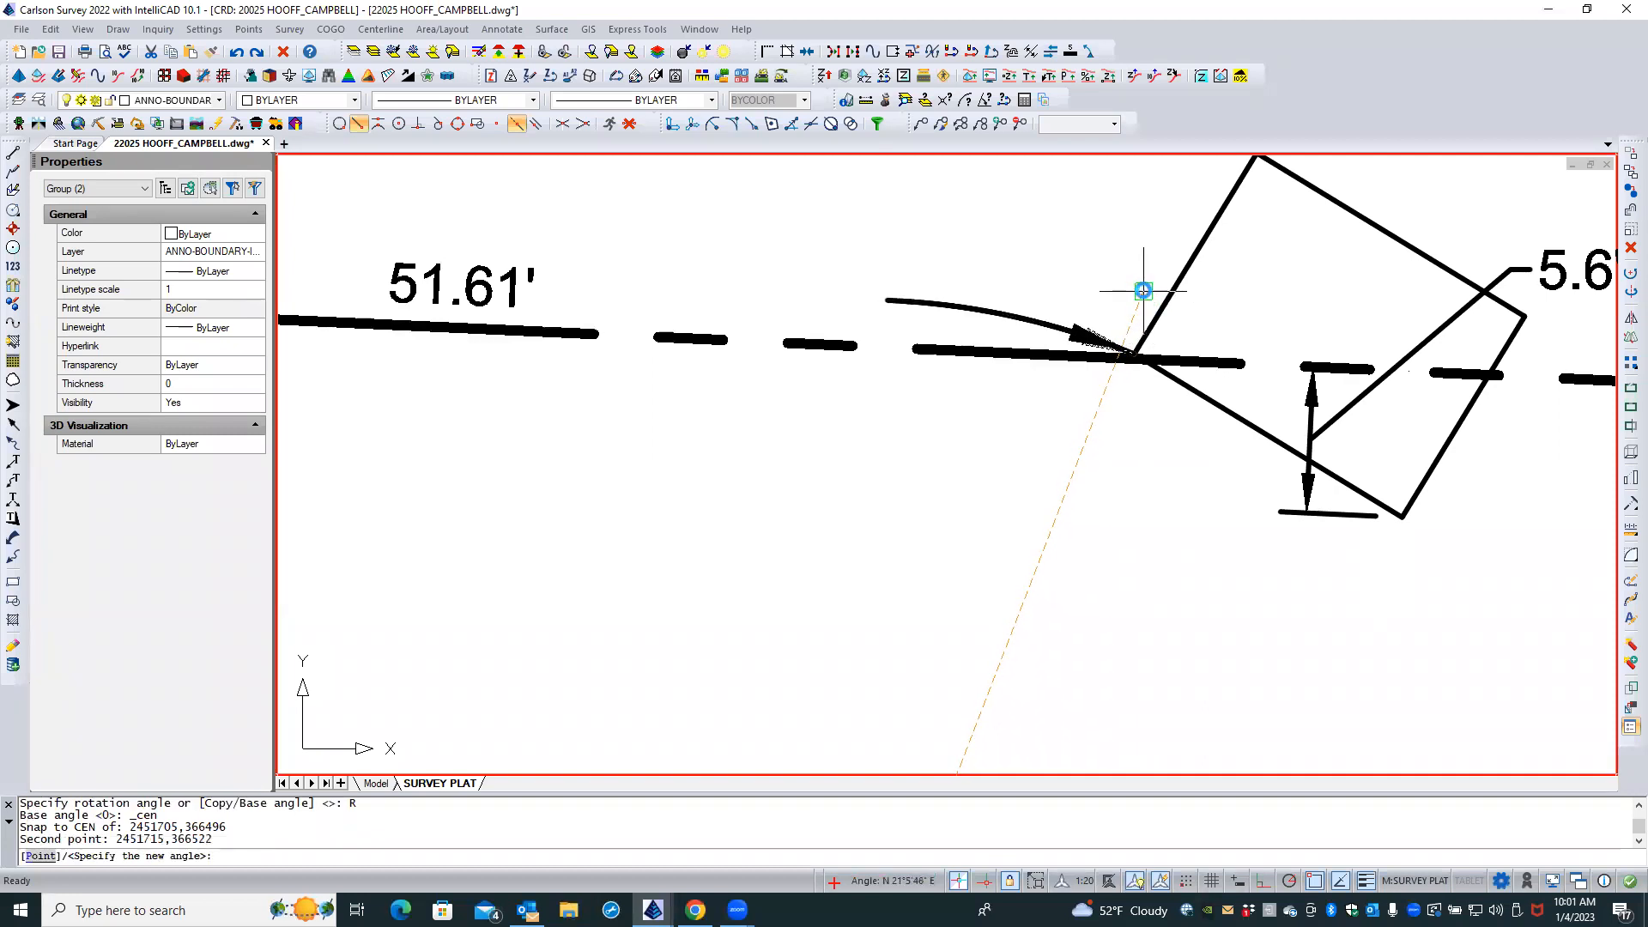
{"action": "left_click", "coordinate": [1150, 287]}
{"action": "scroll", "coordinate": [1030, 283], "scroll_direction": "down", "scroll_amount": 4}
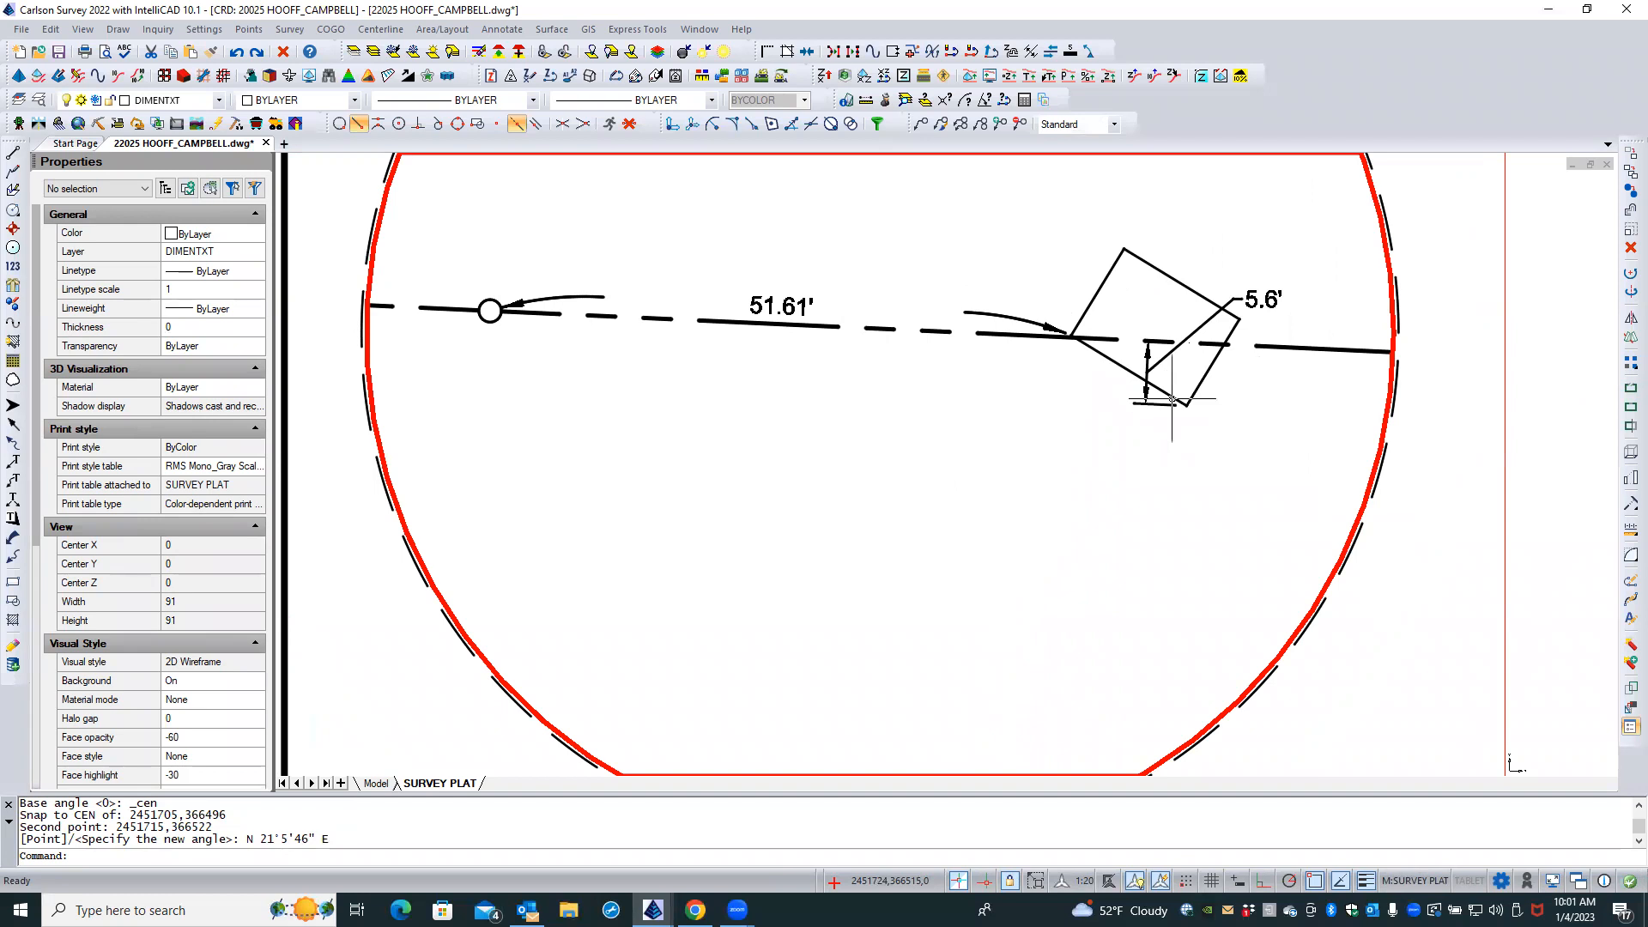
{"action": "scroll", "coordinate": [1180, 370], "scroll_direction": "up", "scroll_amount": 2}
{"action": "scroll", "coordinate": [1178, 371], "scroll_direction": "up", "scroll_amount": 2}
{"action": "double_click", "coordinate": [847, 257]}
{"action": "left_click", "coordinate": [847, 257]}
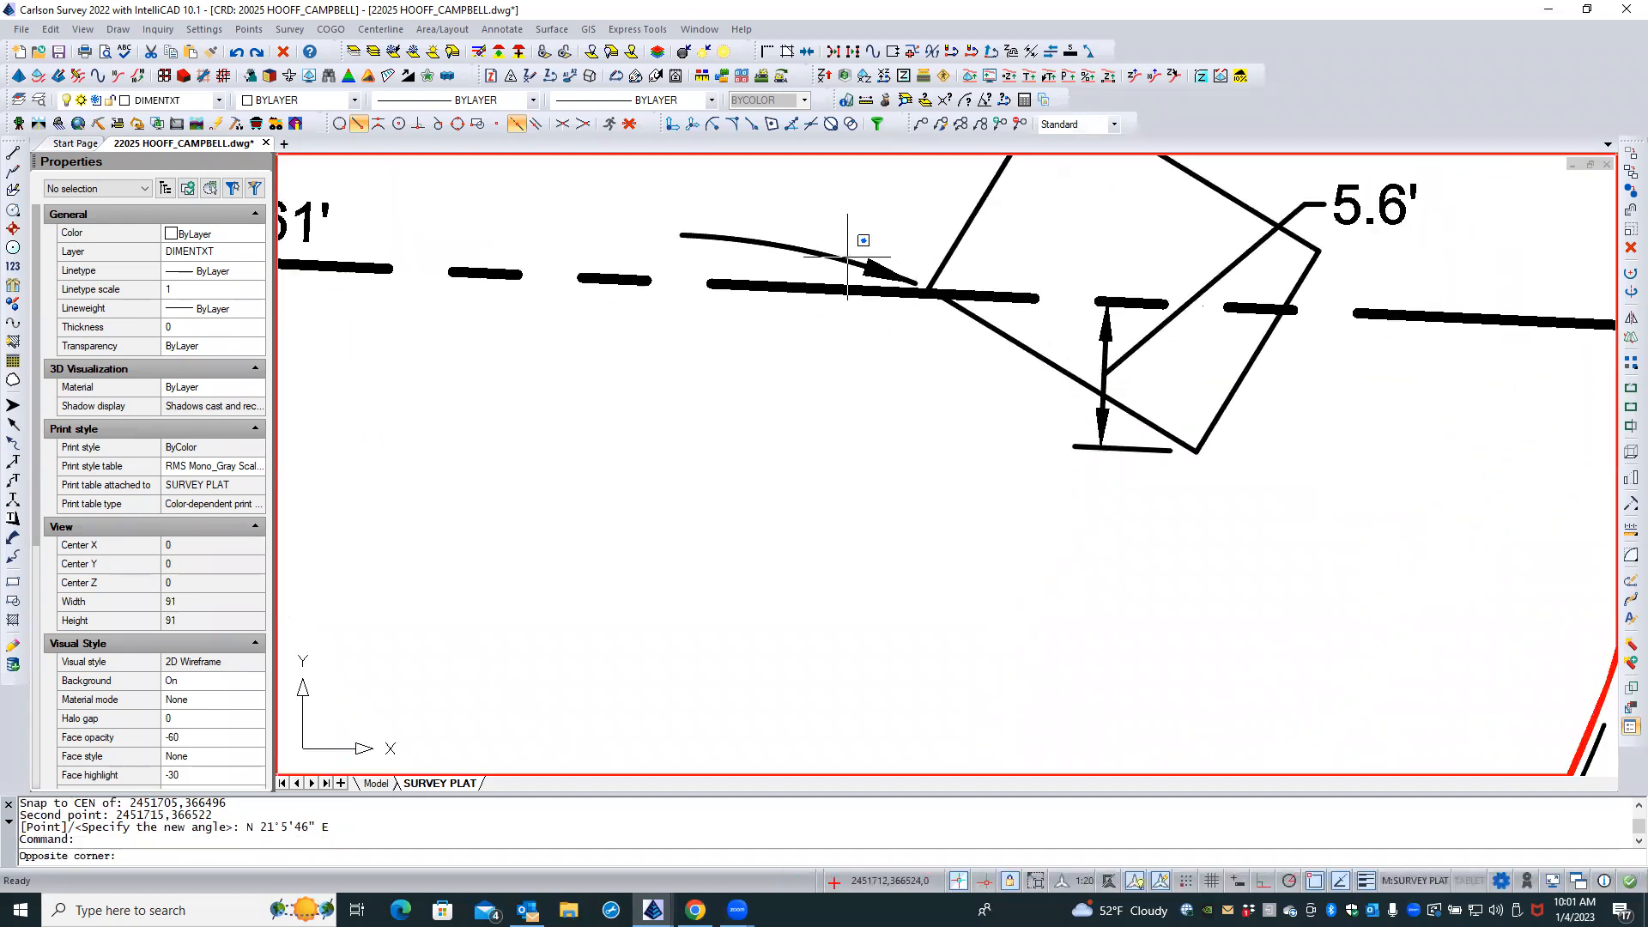
{"action": "left_click", "coordinate": [844, 257]}
{"action": "left_click", "coordinate": [835, 257]}
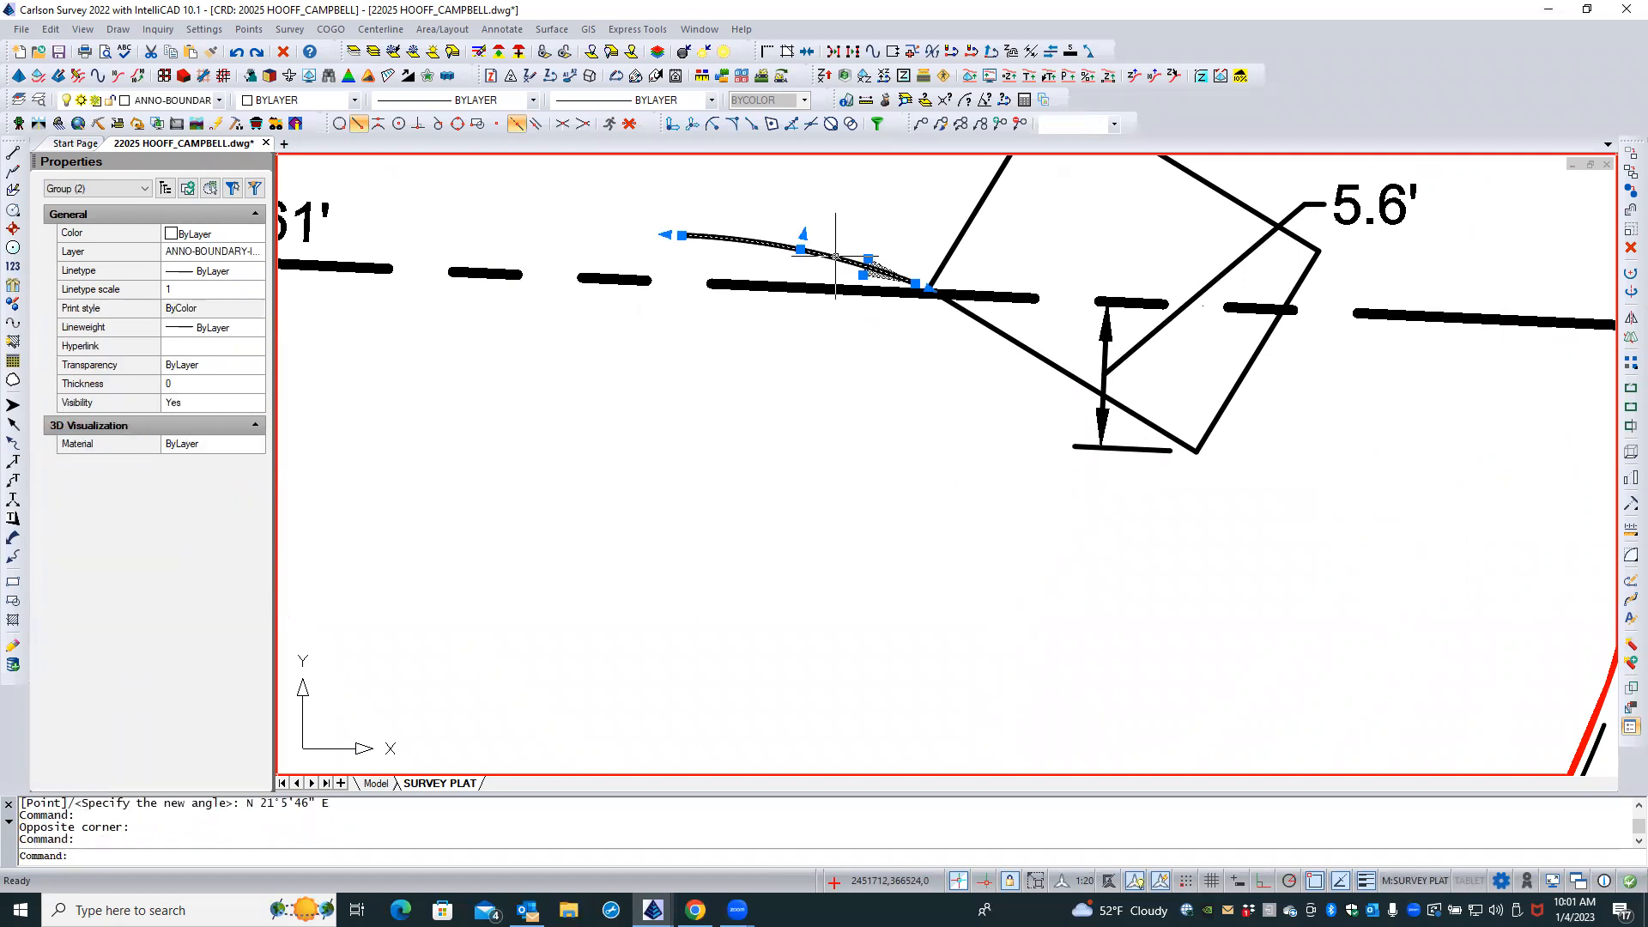
{"action": "key", "text": "Escape"}
{"action": "key", "text": "Escape"}
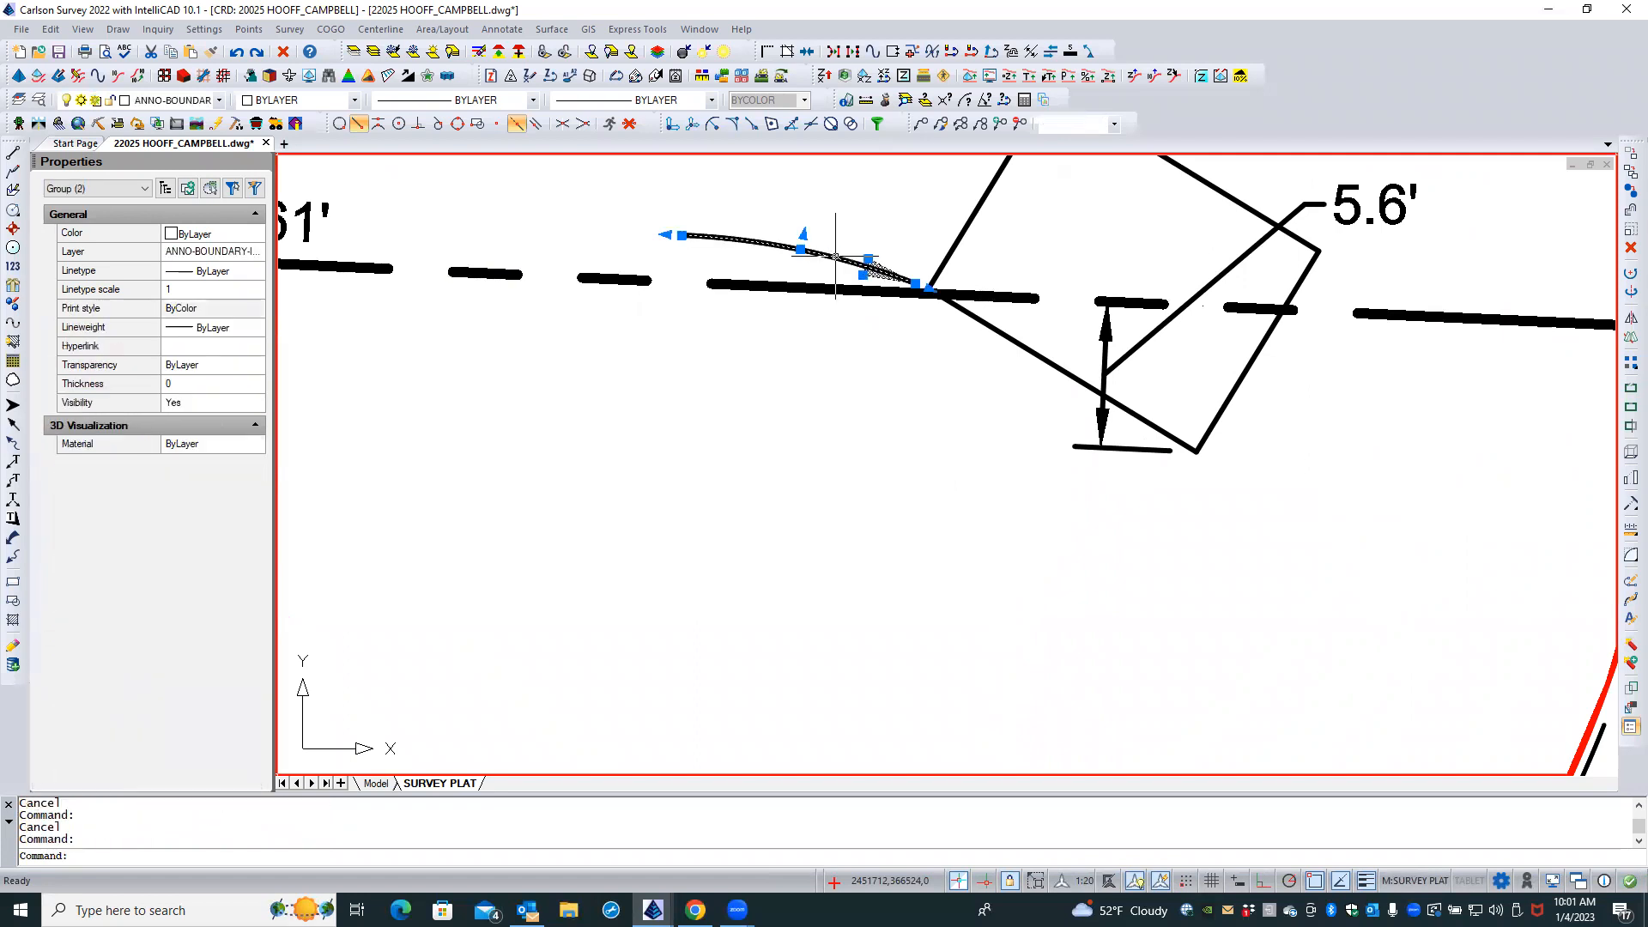
{"action": "key", "text": "Escape"}
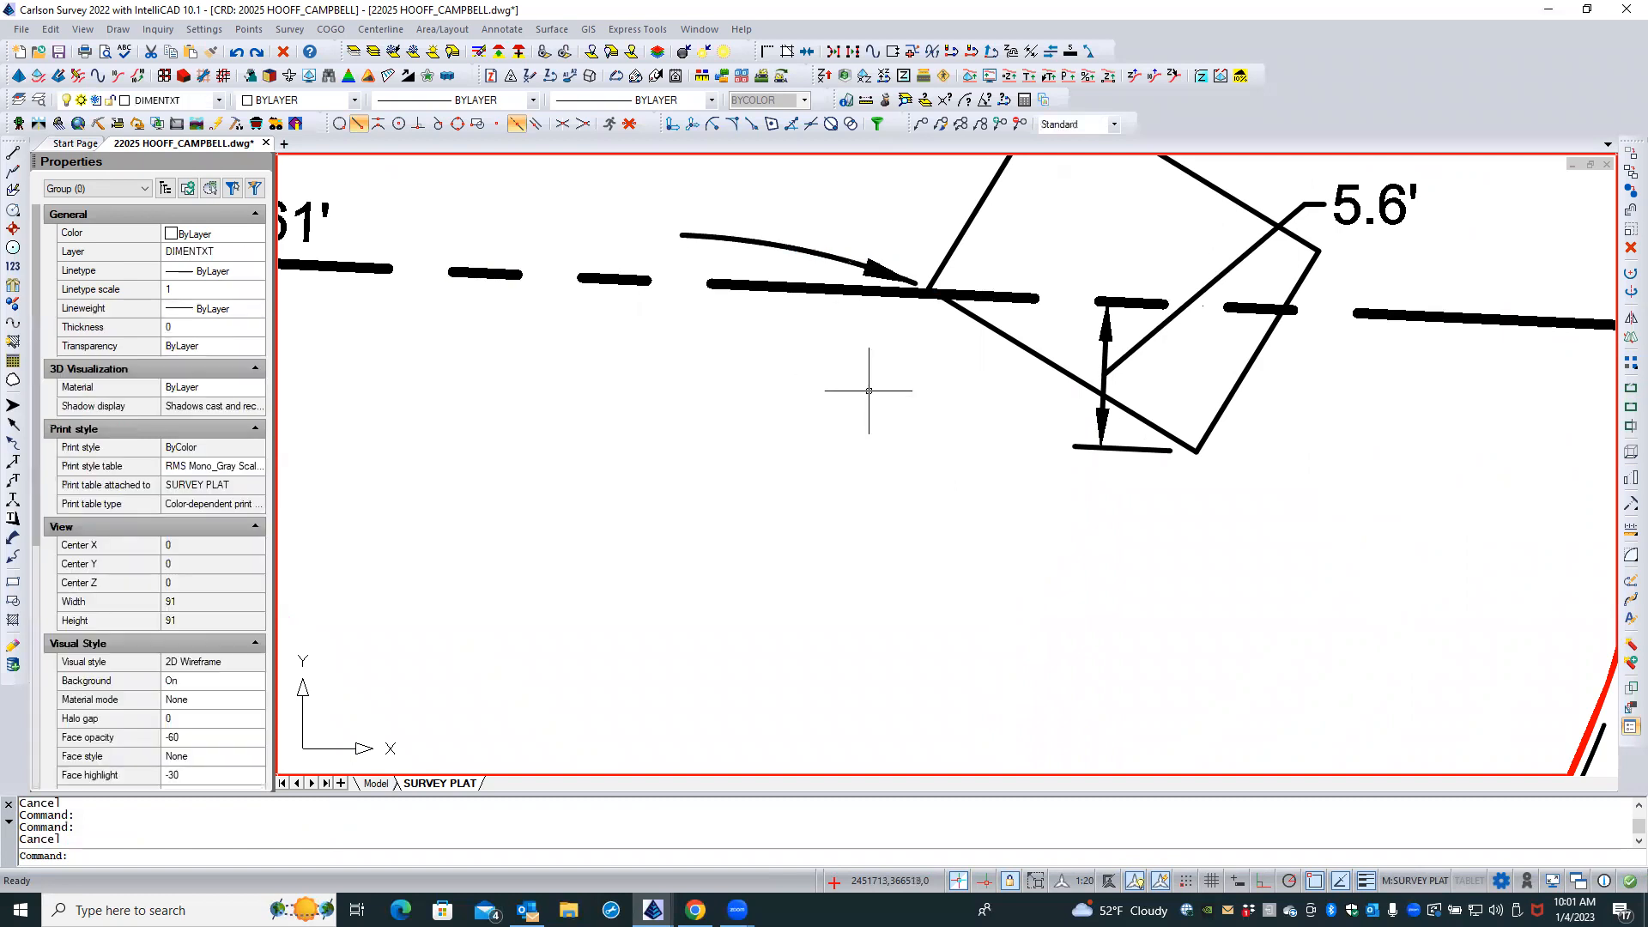
Try slightly different arrow sizes on the 5.6' dimension, including 2.1, and settle on 2.05
{"action": "left_click", "coordinate": [1152, 336]}
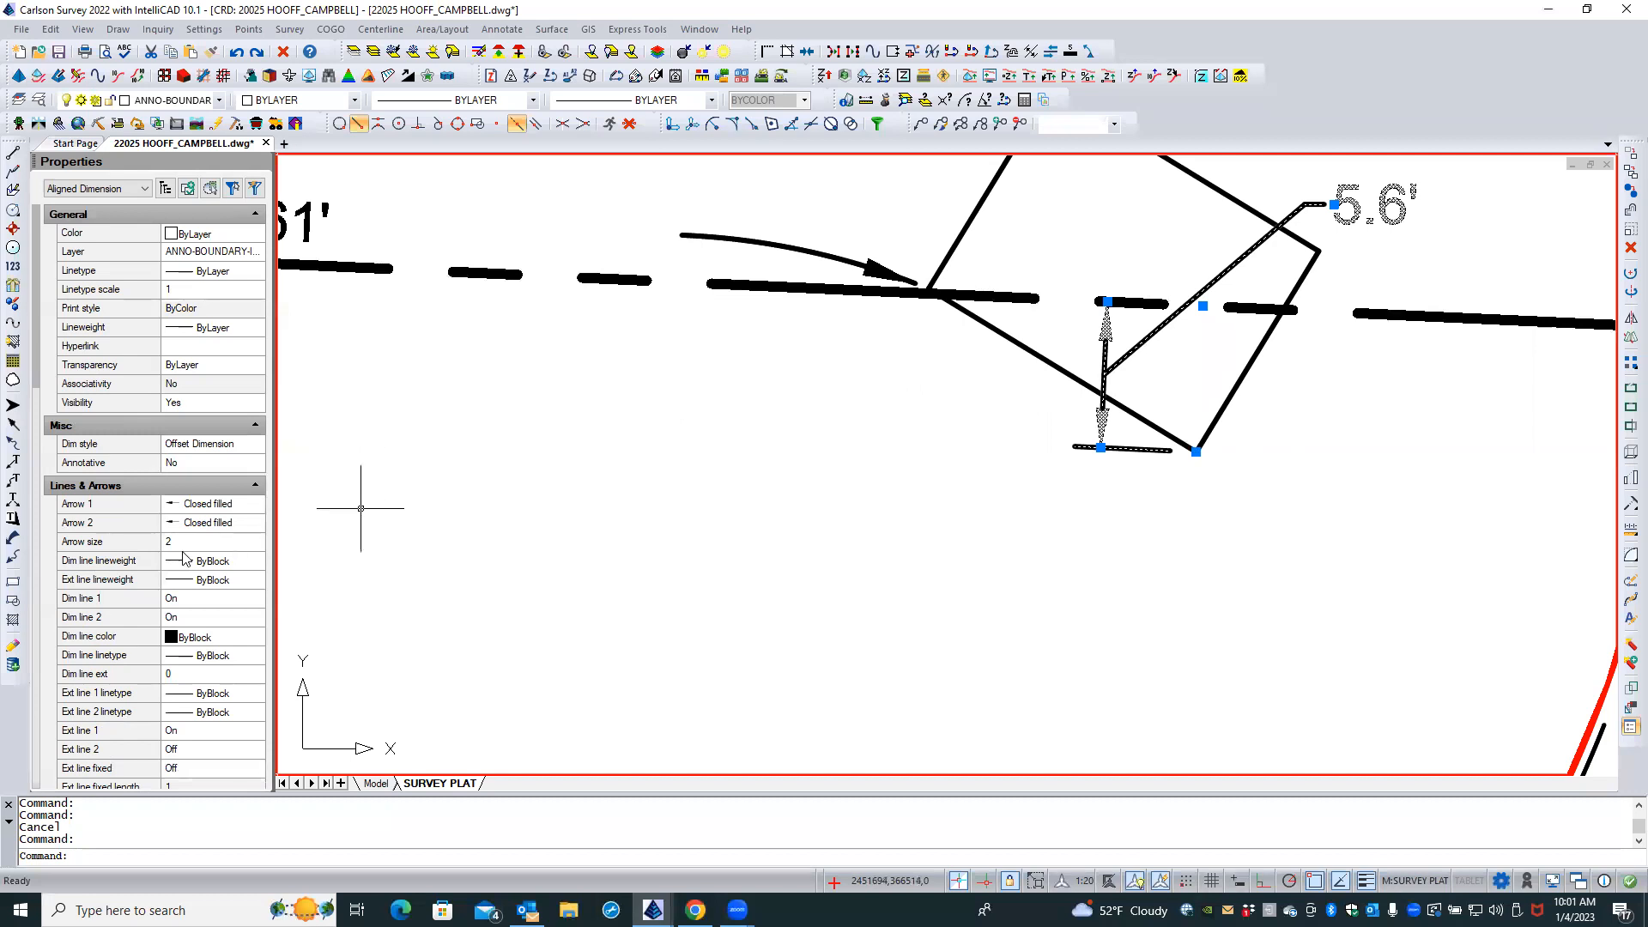
{"action": "left_click", "coordinate": [208, 540]}
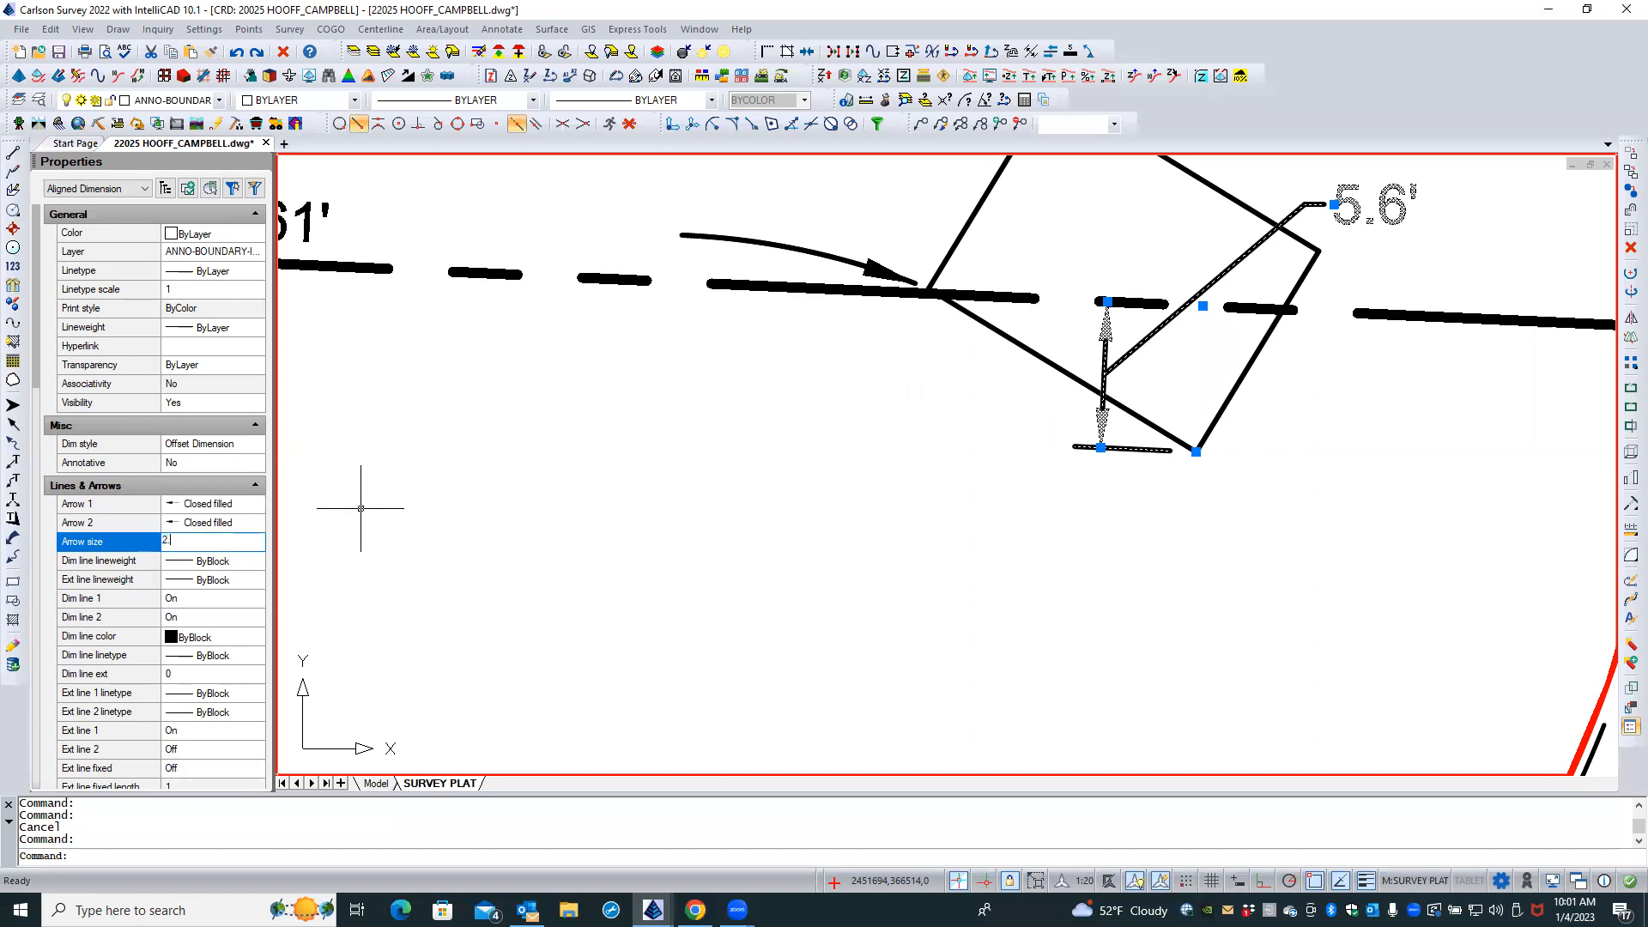
{"action": "key", "text": "Return"}
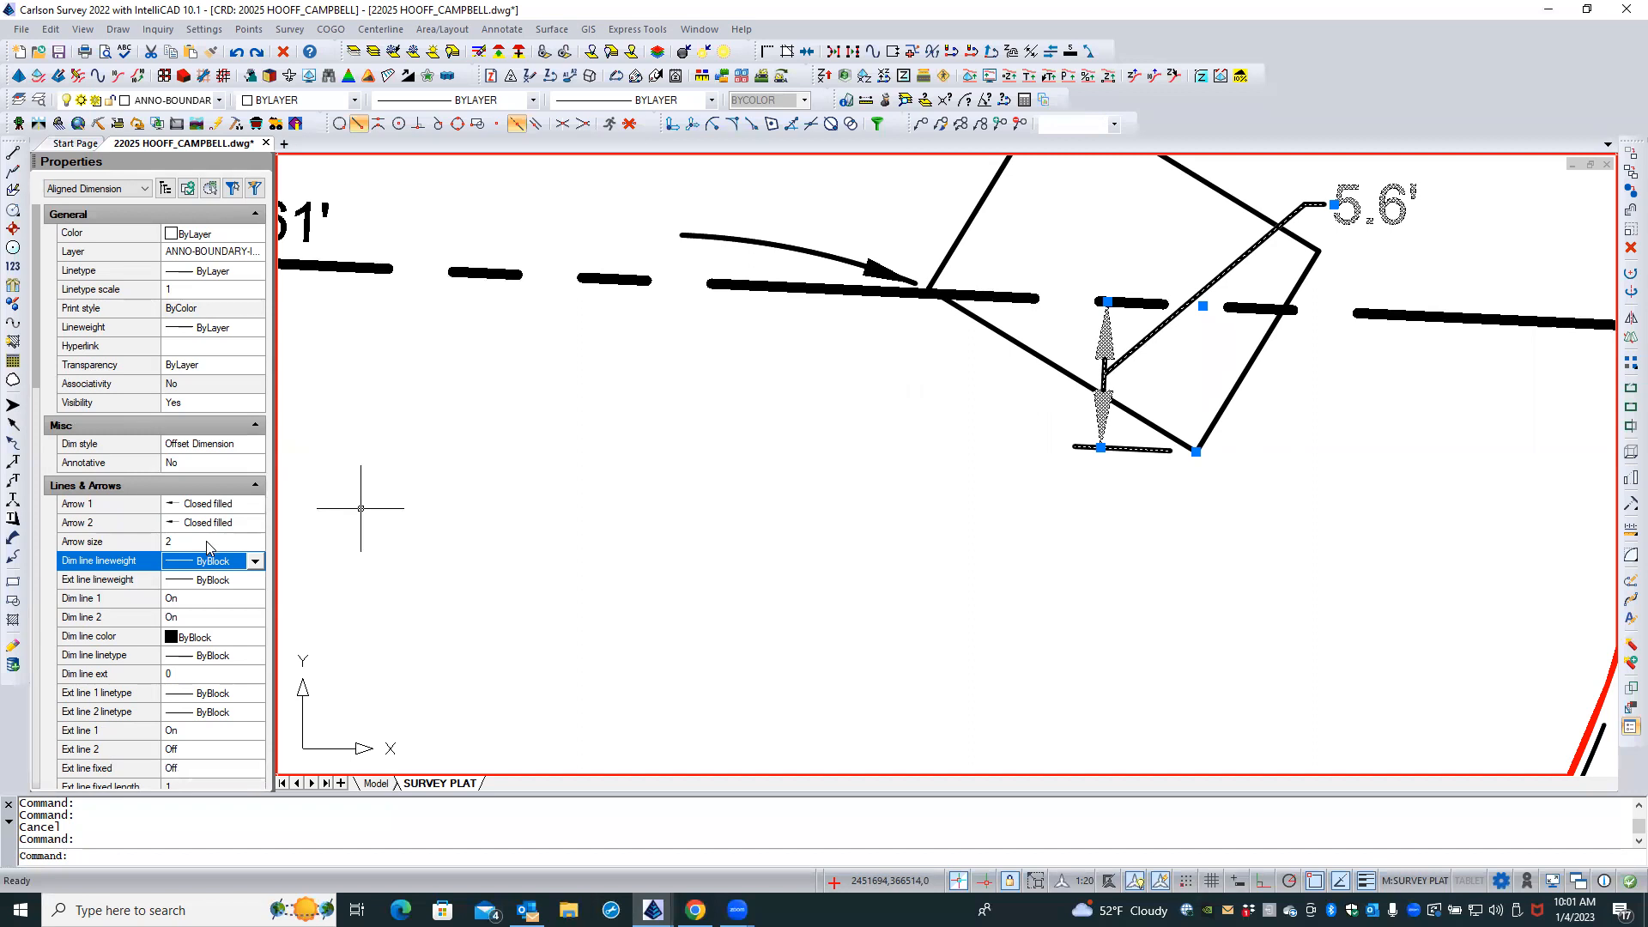
{"action": "left_click", "coordinate": [207, 542]}
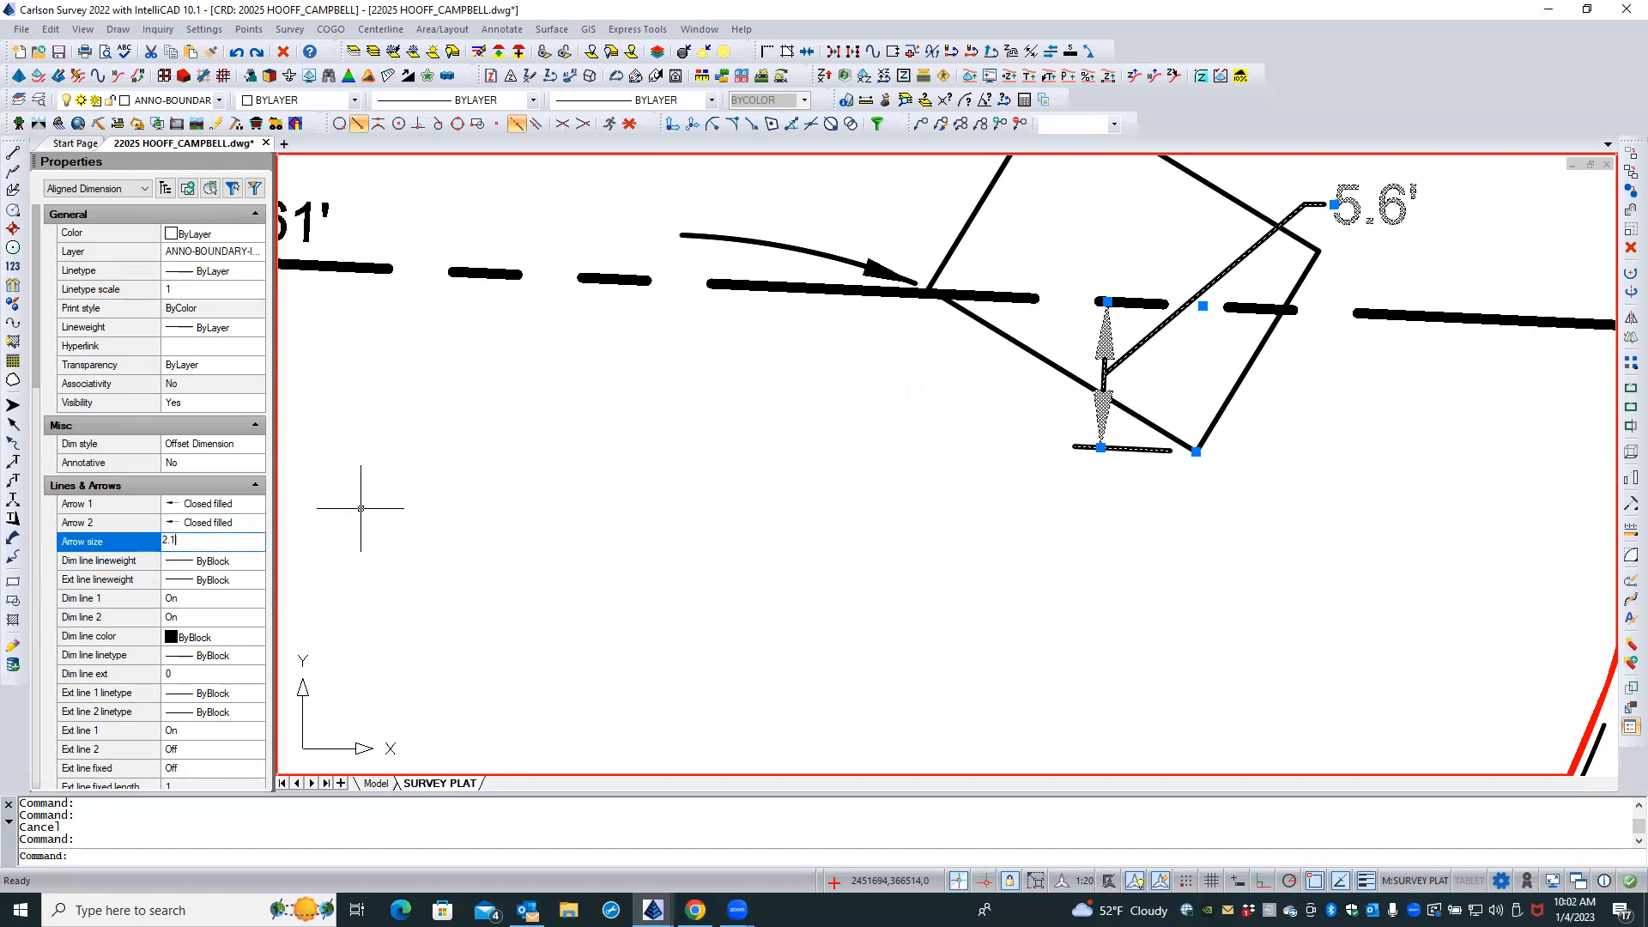
{"action": "key", "text": "Return"}
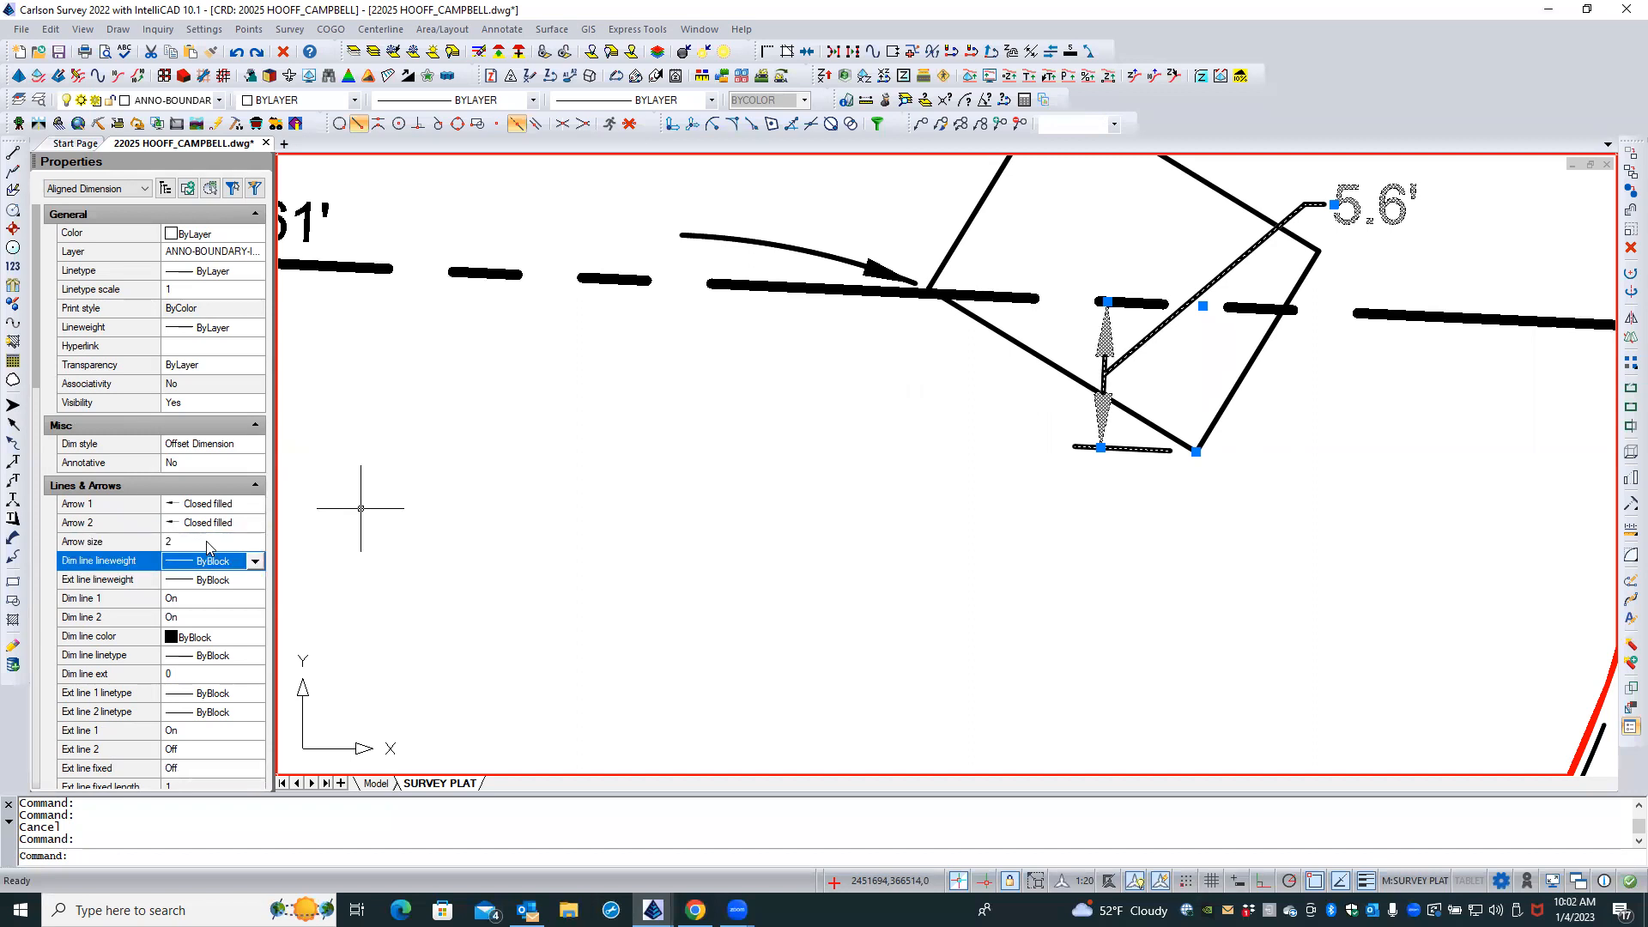
{"action": "left_click", "coordinate": [208, 541]}
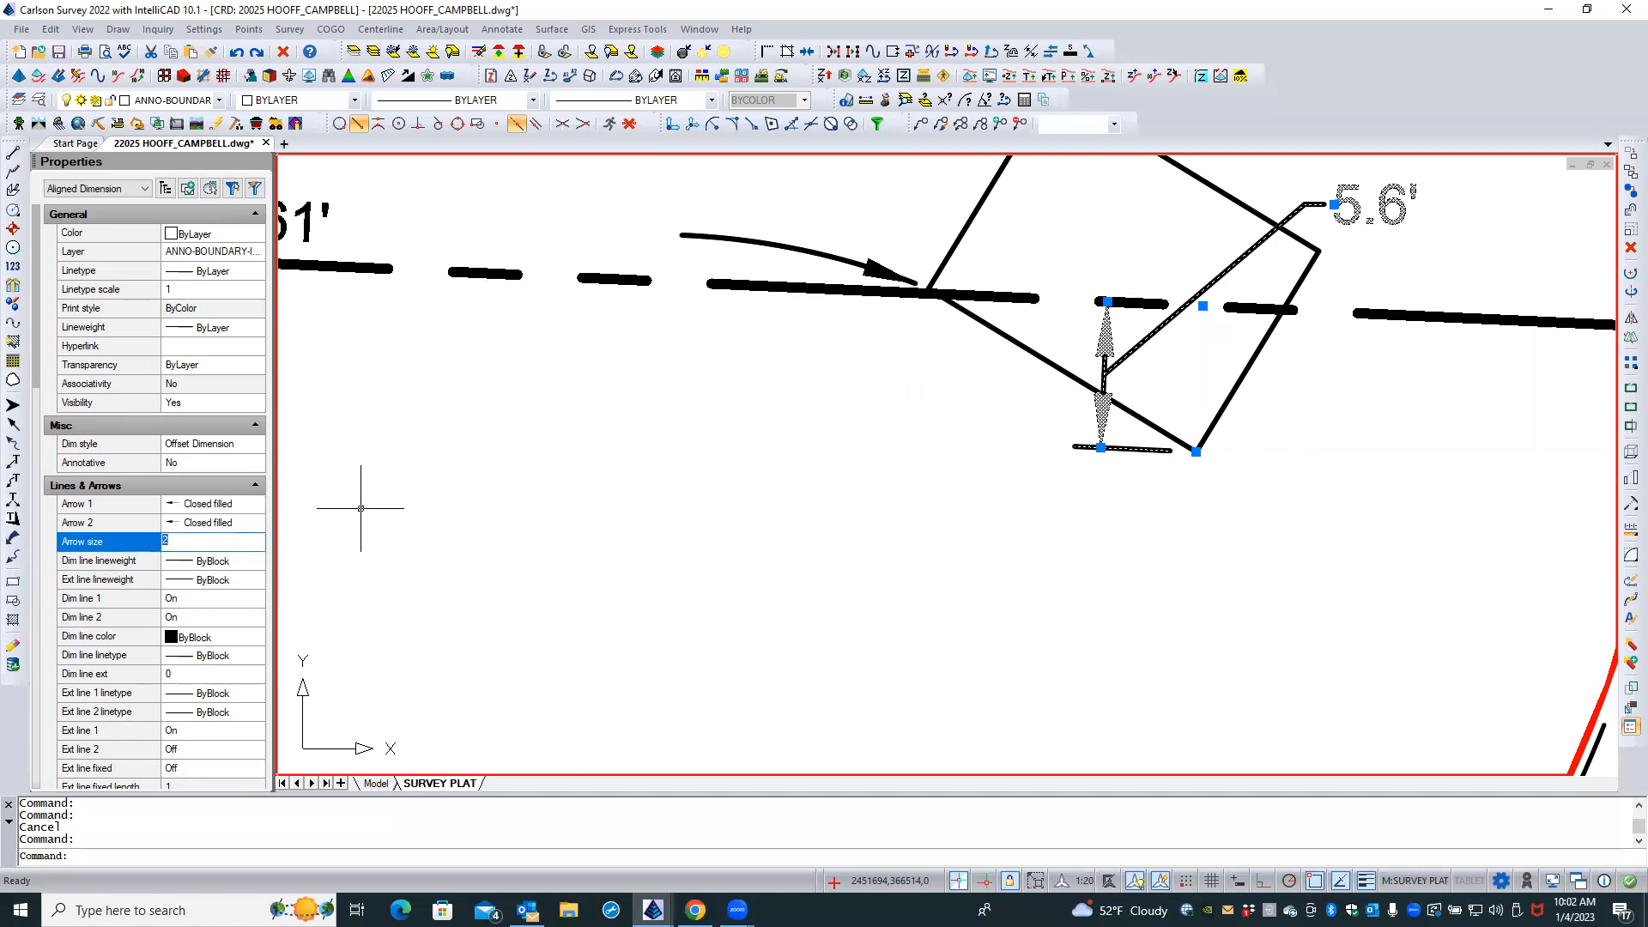
{"action": "type", "text": "2.065"}
{"action": "key", "text": "Return"}
{"action": "left_click", "coordinate": [208, 541]}
{"action": "key", "text": "Return"}
{"action": "key", "text": "Escape"}
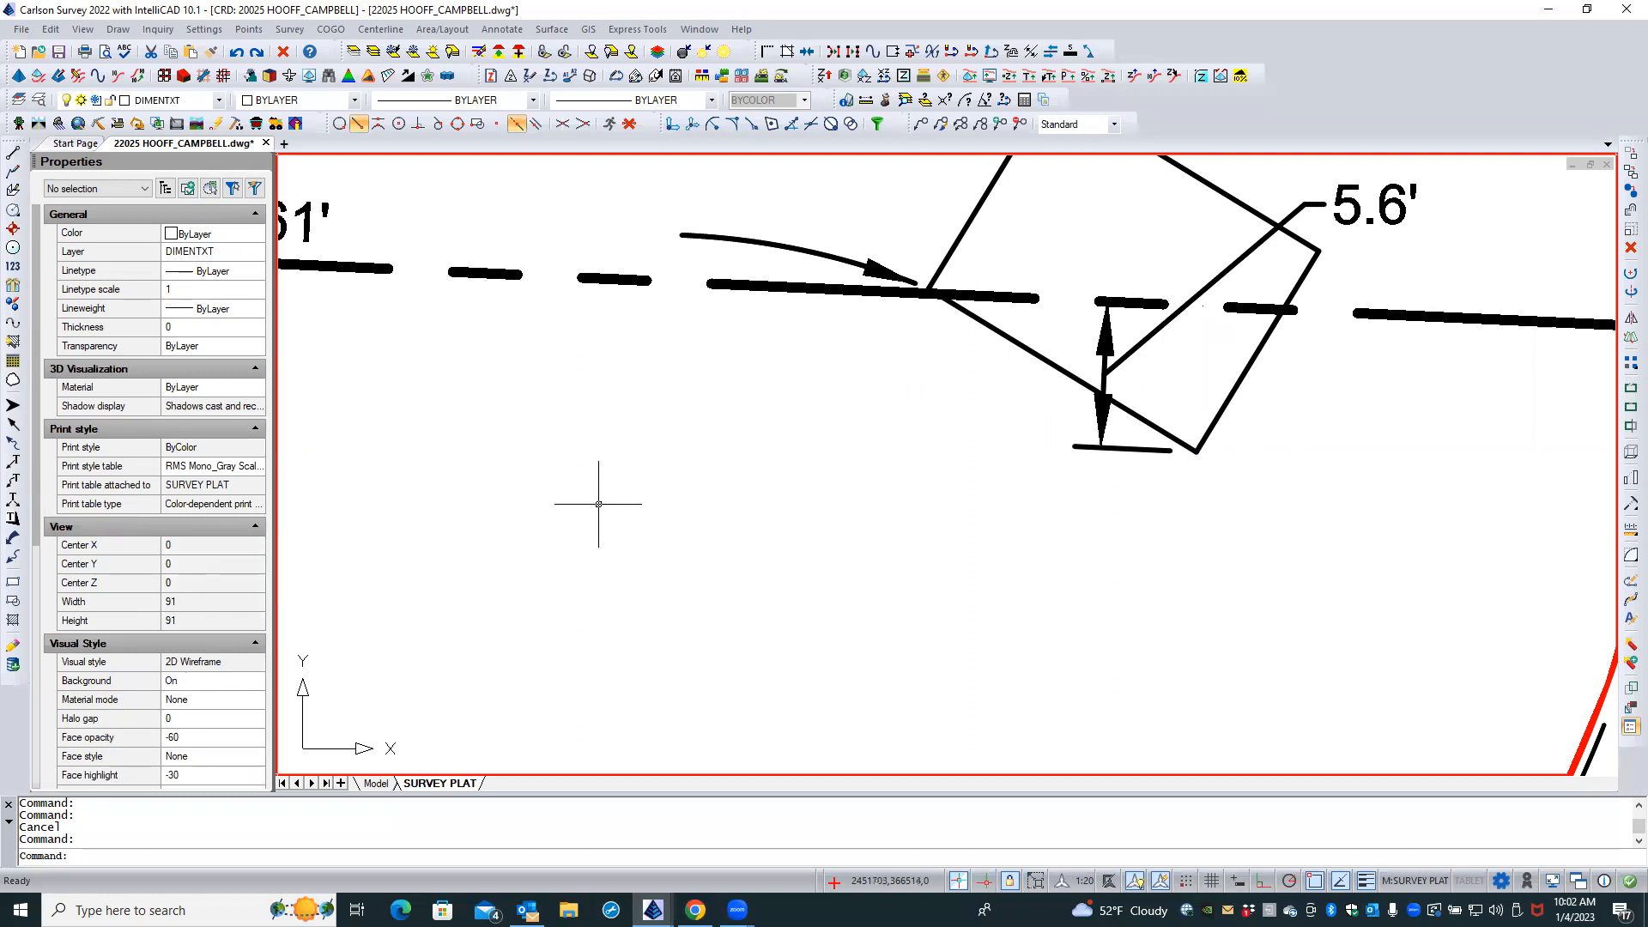
Set the linear display precision in the drawing units to six decimal places
{"action": "key", "text": "Escape"}
{"action": "type", "text": "UNITS"}
{"action": "key", "text": "Return"}
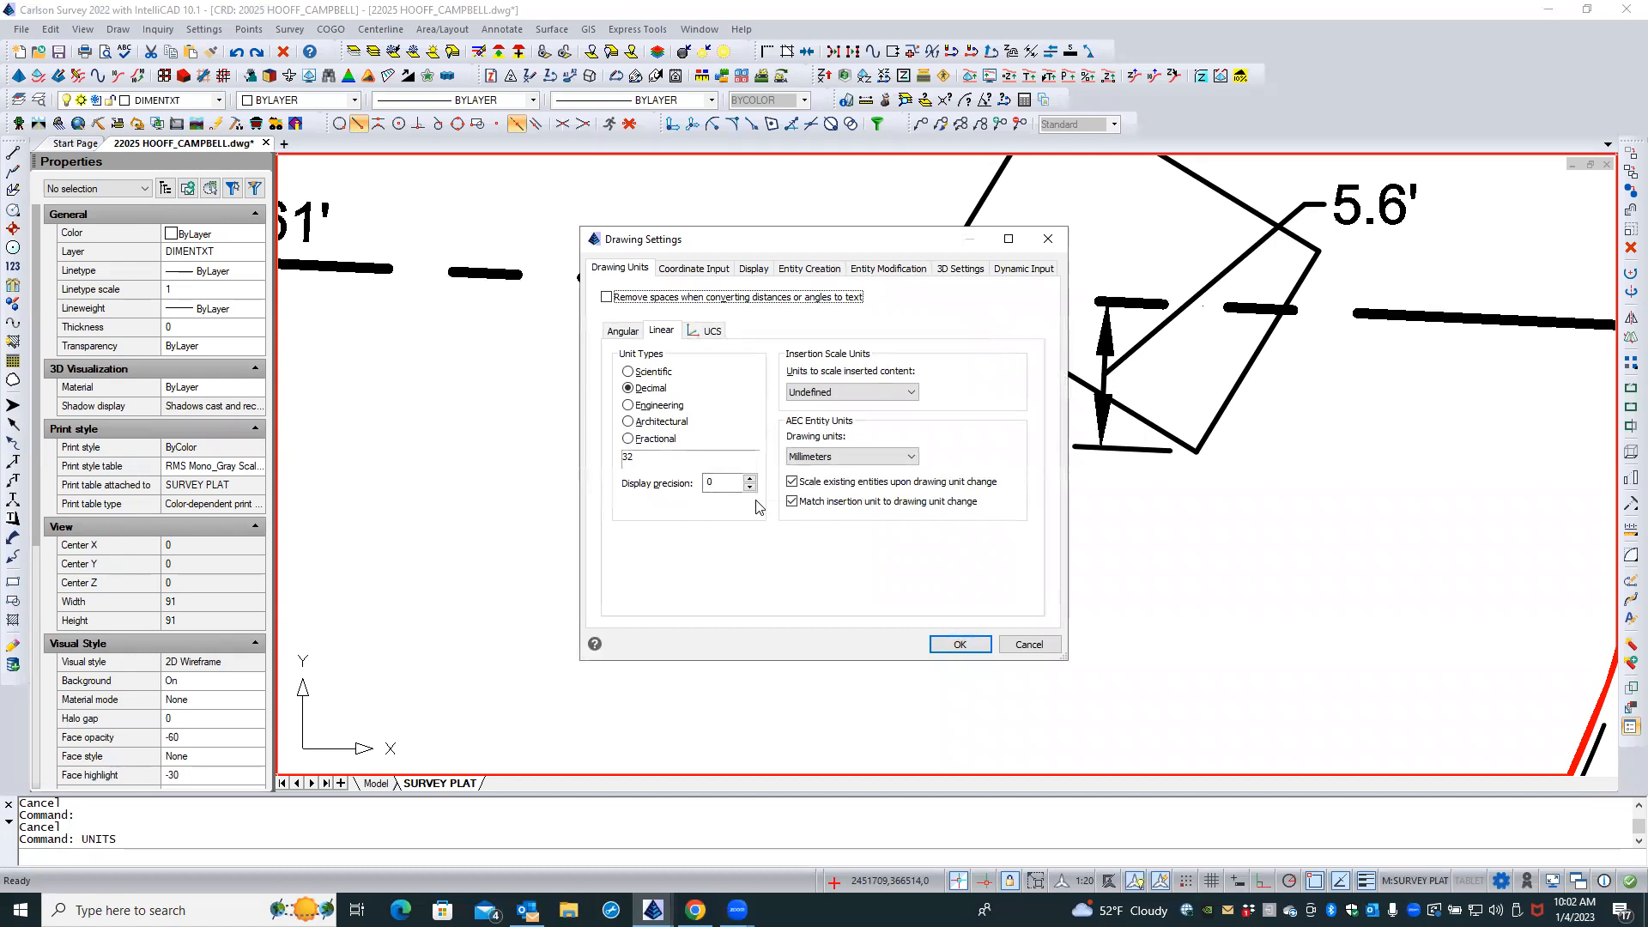
{"action": "double_click", "coordinate": [728, 486]}
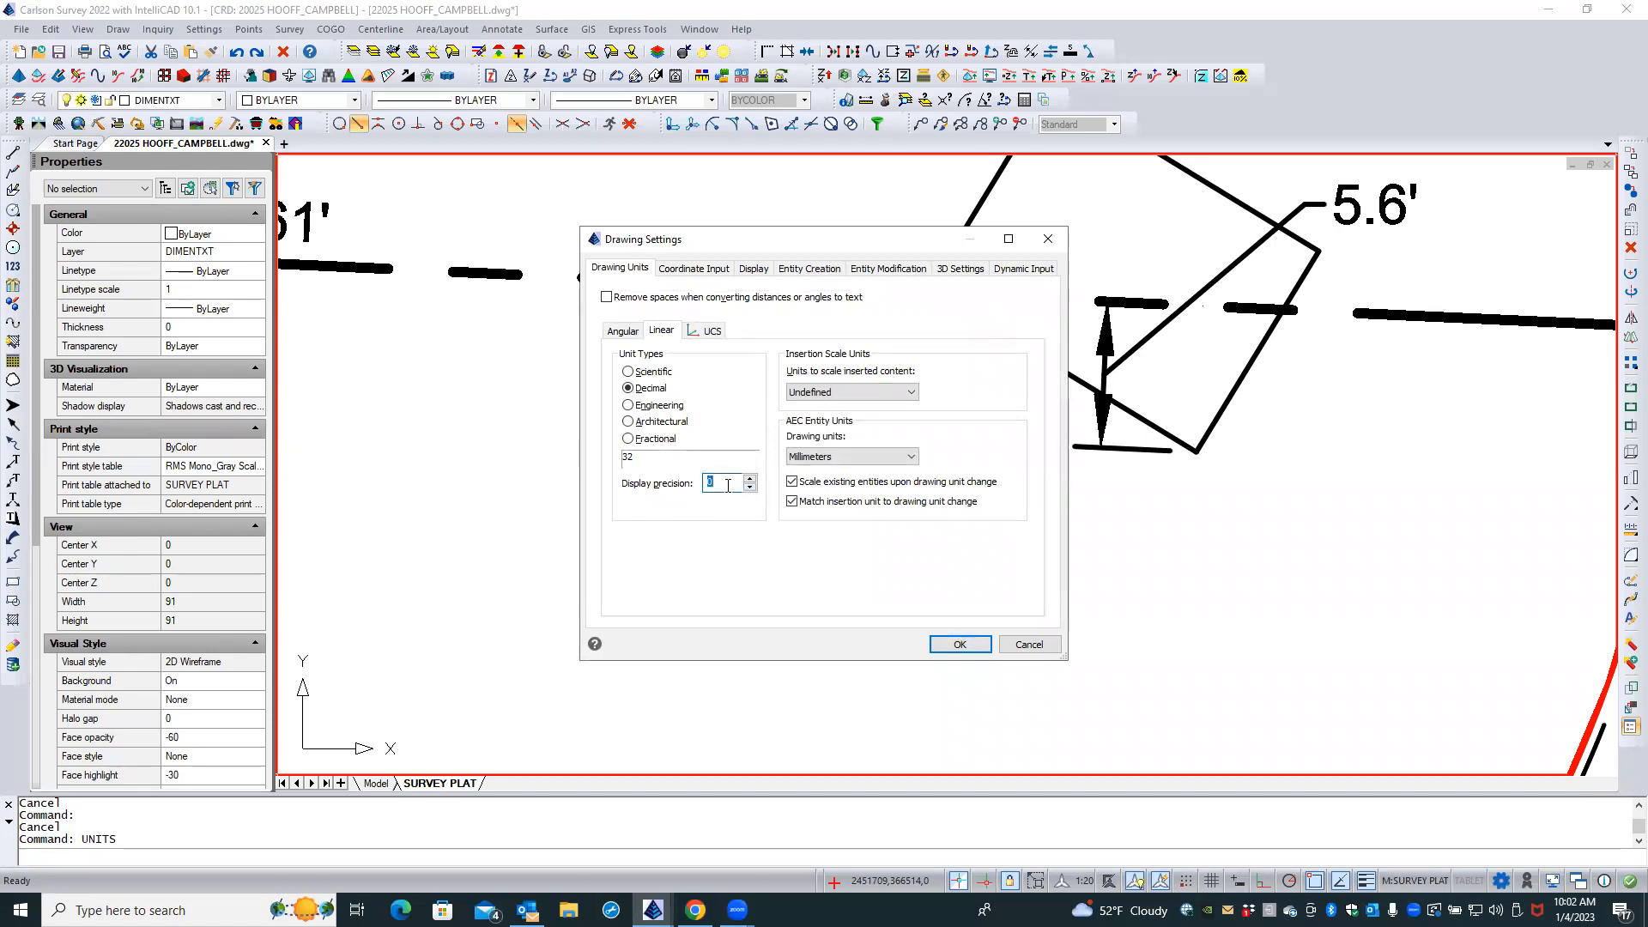
{"action": "key", "text": "Return"}
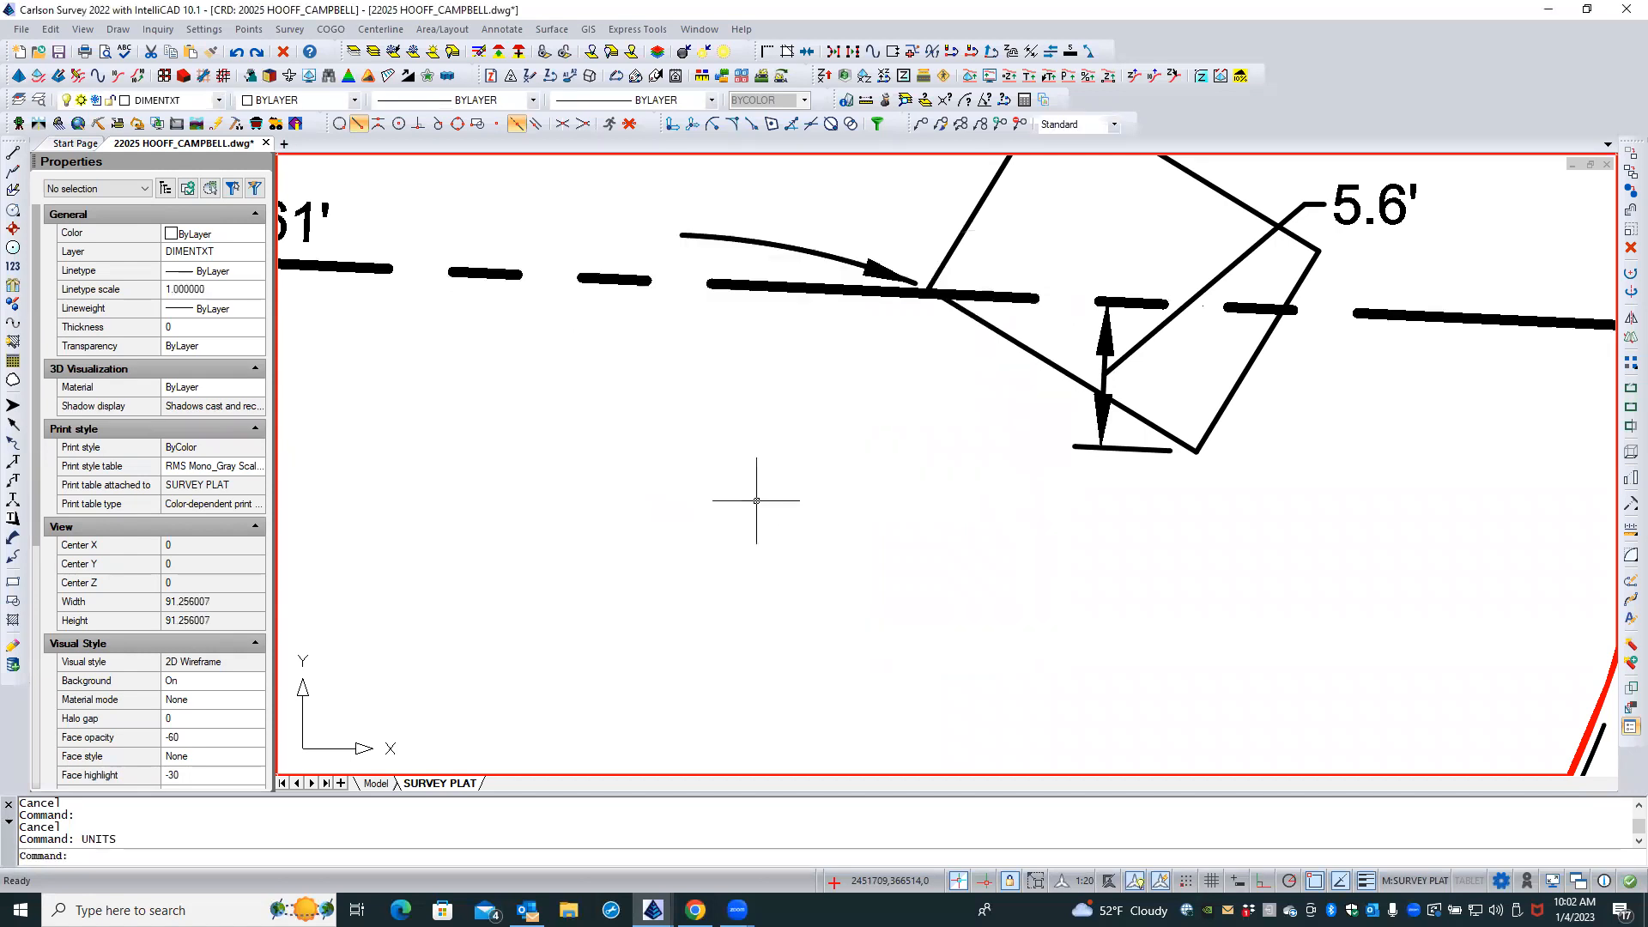
Check the exact arrow size of the 5.6' dimension at the new precision
{"action": "left_click", "coordinate": [1120, 449]}
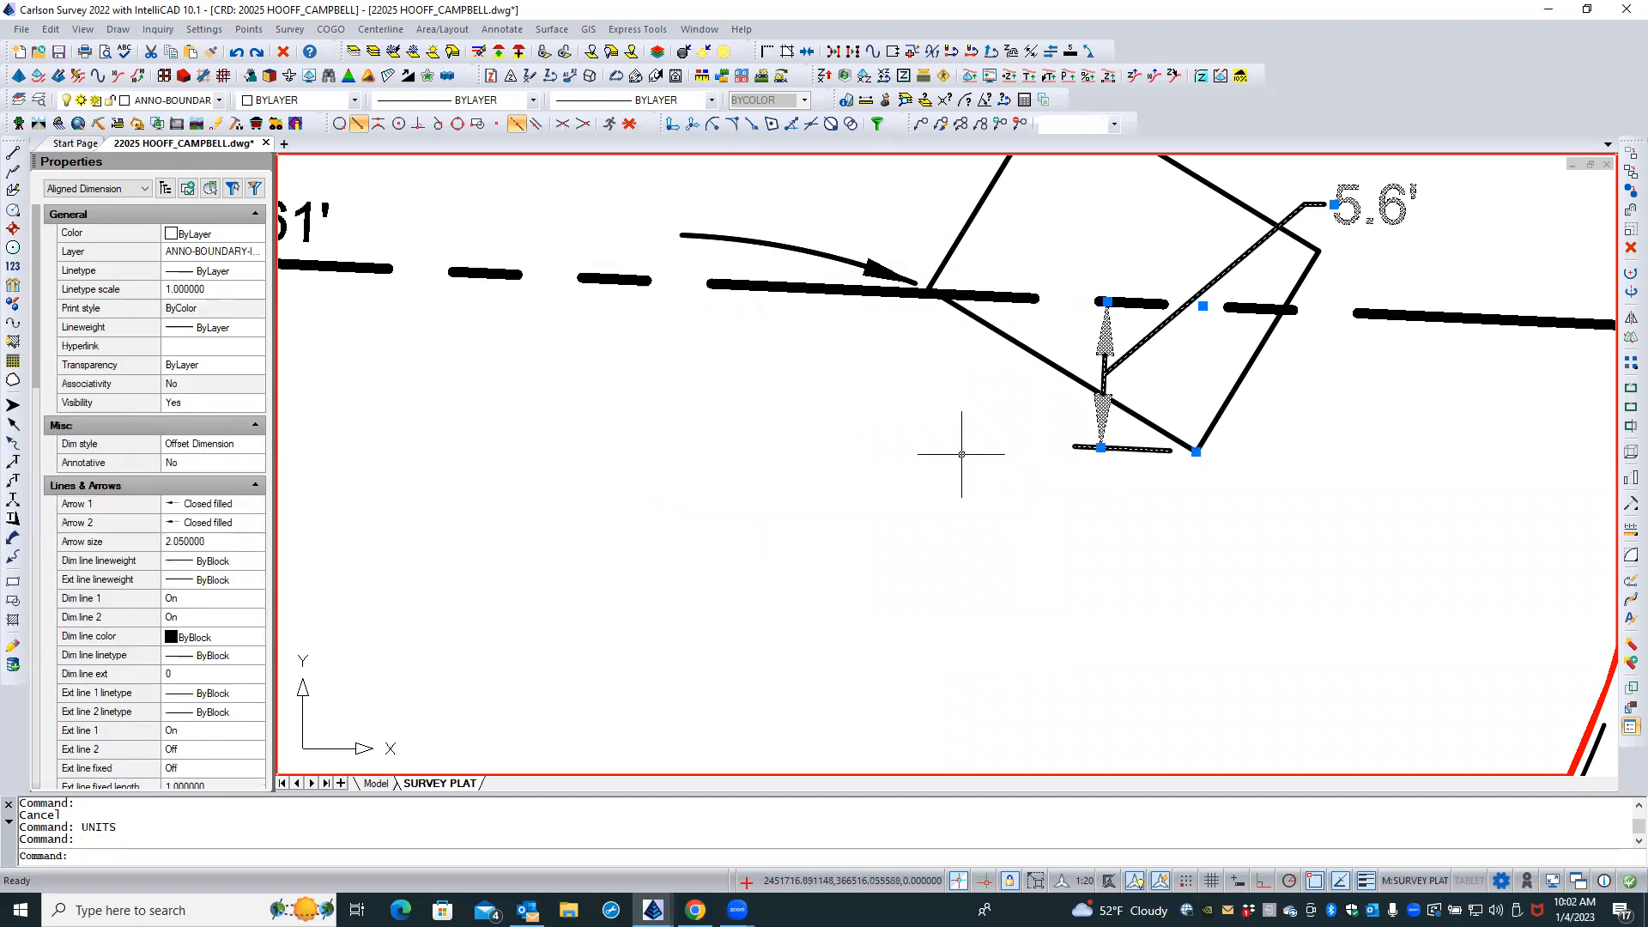
{"action": "left_click", "coordinate": [217, 540]}
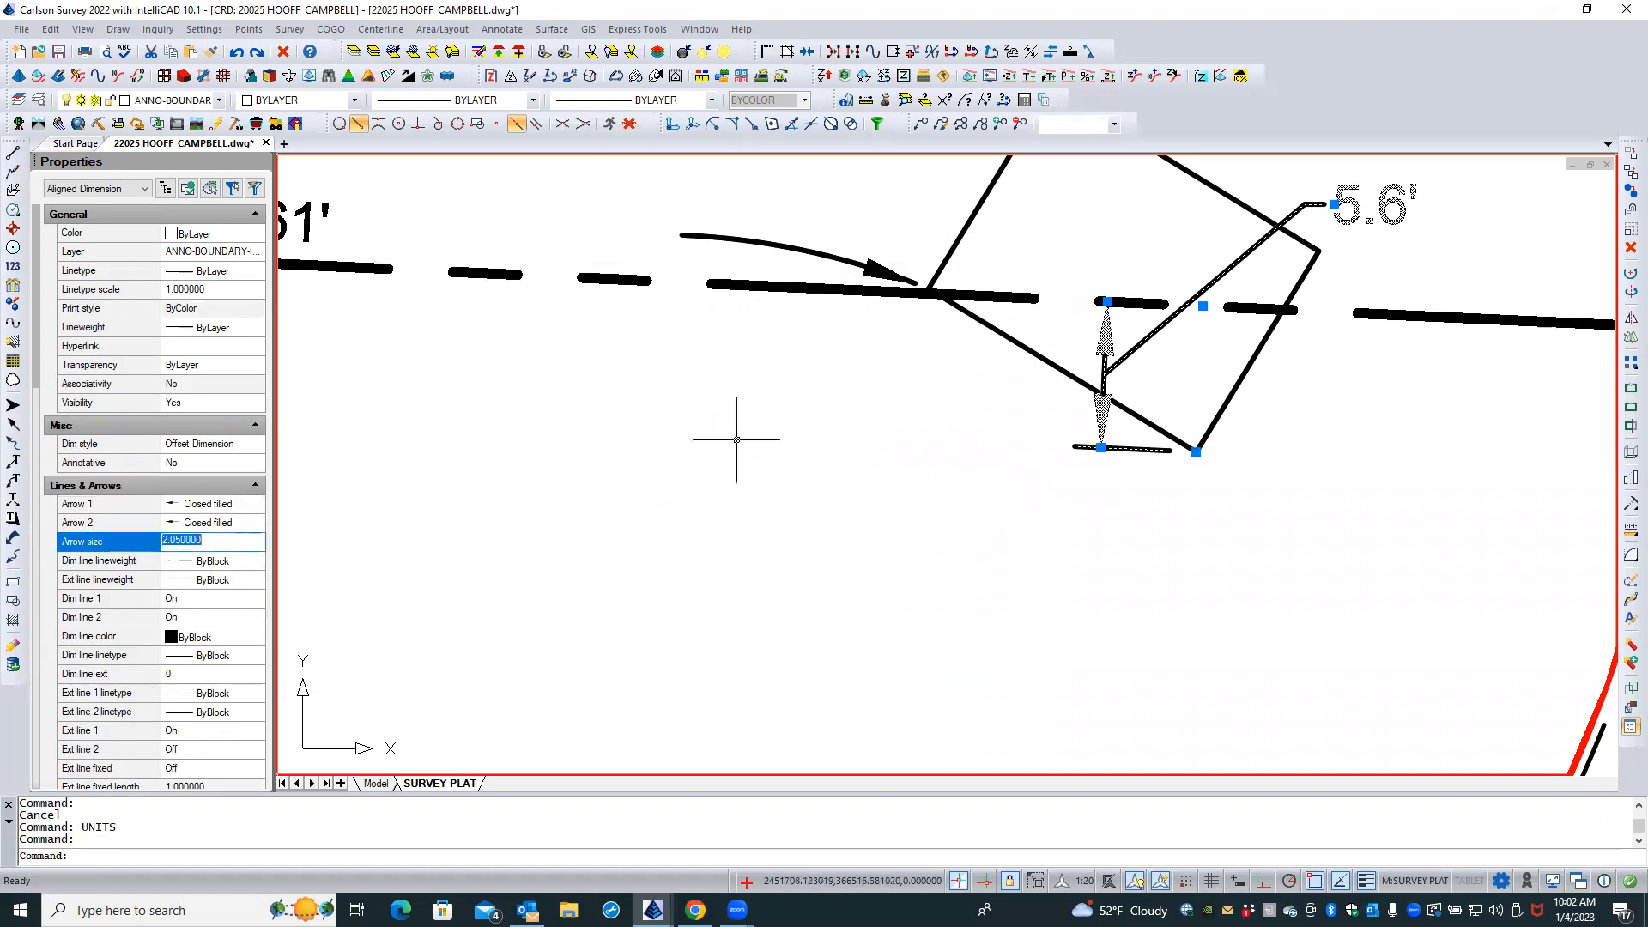
{"action": "key", "text": "Escape"}
Stretch the 5.6' dimension line a short distance west along the dashed line, farther from the square's lowest corner
{"action": "scroll", "coordinate": [662, 456], "scroll_direction": "down", "scroll_amount": 2}
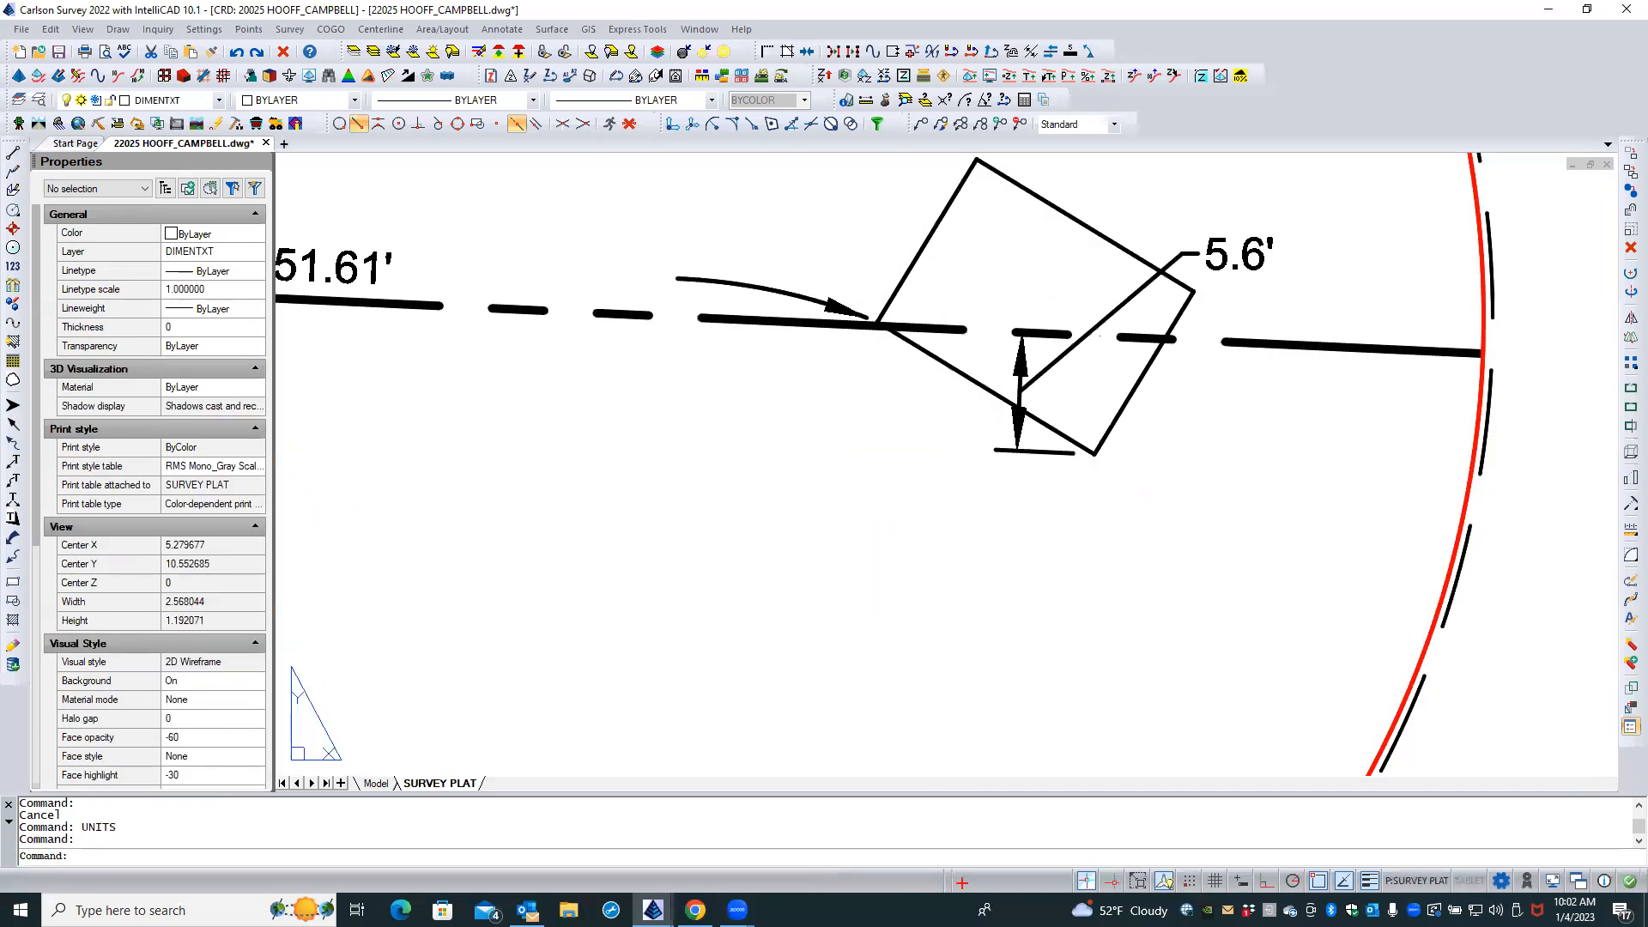
{"action": "scroll", "coordinate": [957, 468], "scroll_direction": "down", "scroll_amount": 1}
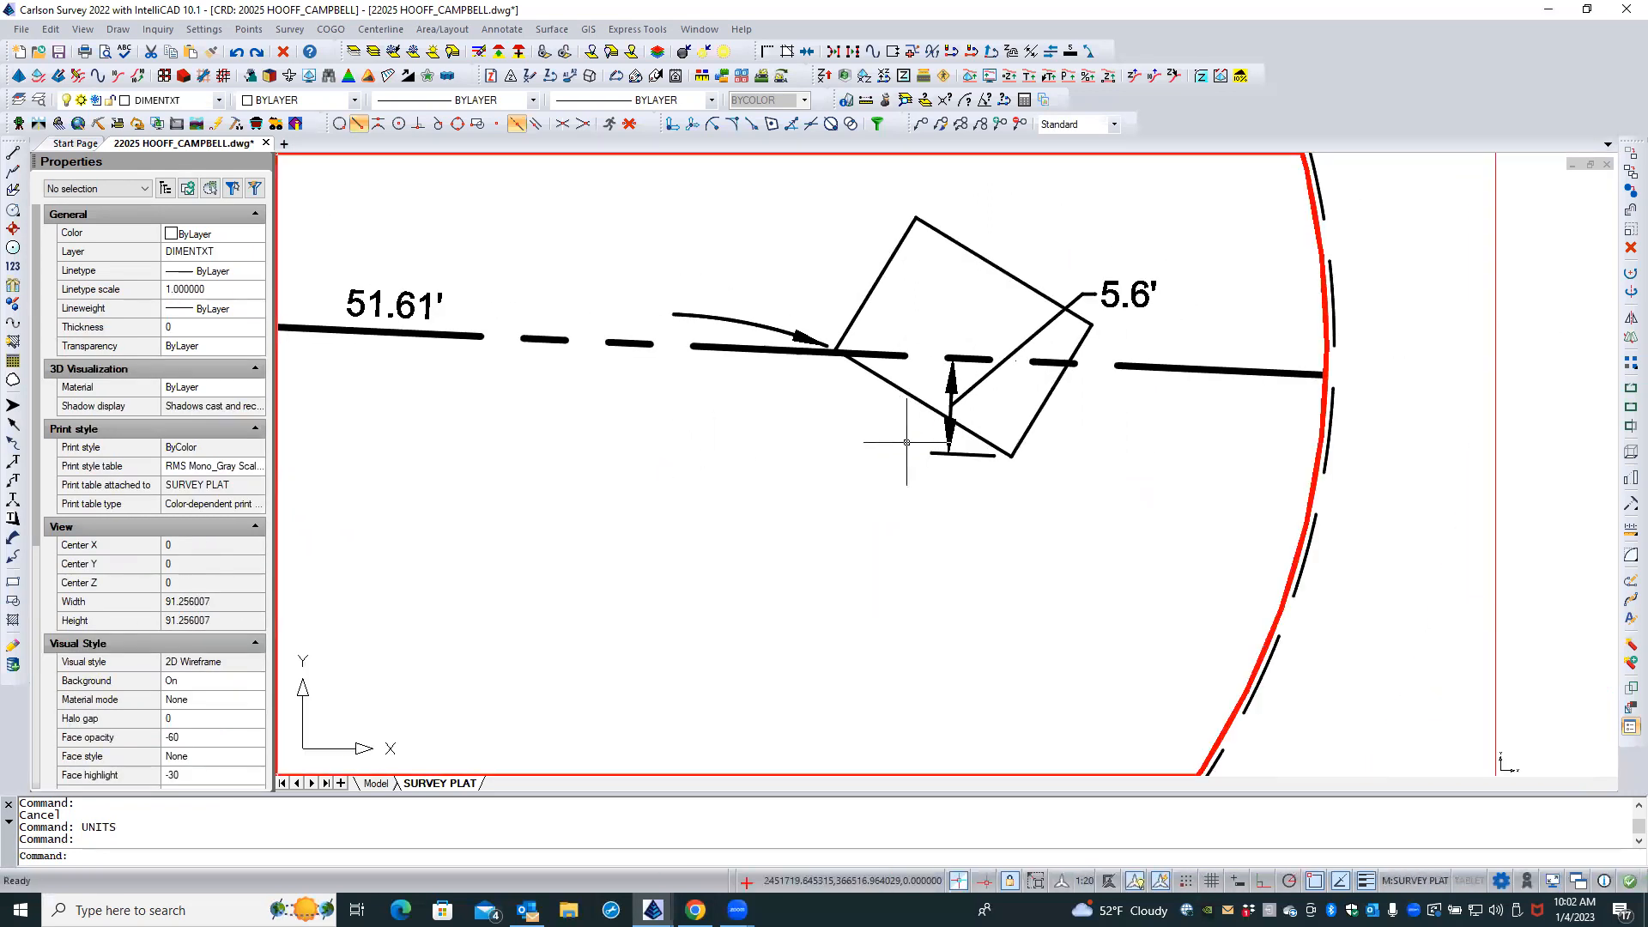
{"action": "scroll", "coordinate": [958, 445], "scroll_direction": "up", "scroll_amount": 2}
{"action": "double_click", "coordinate": [958, 445]}
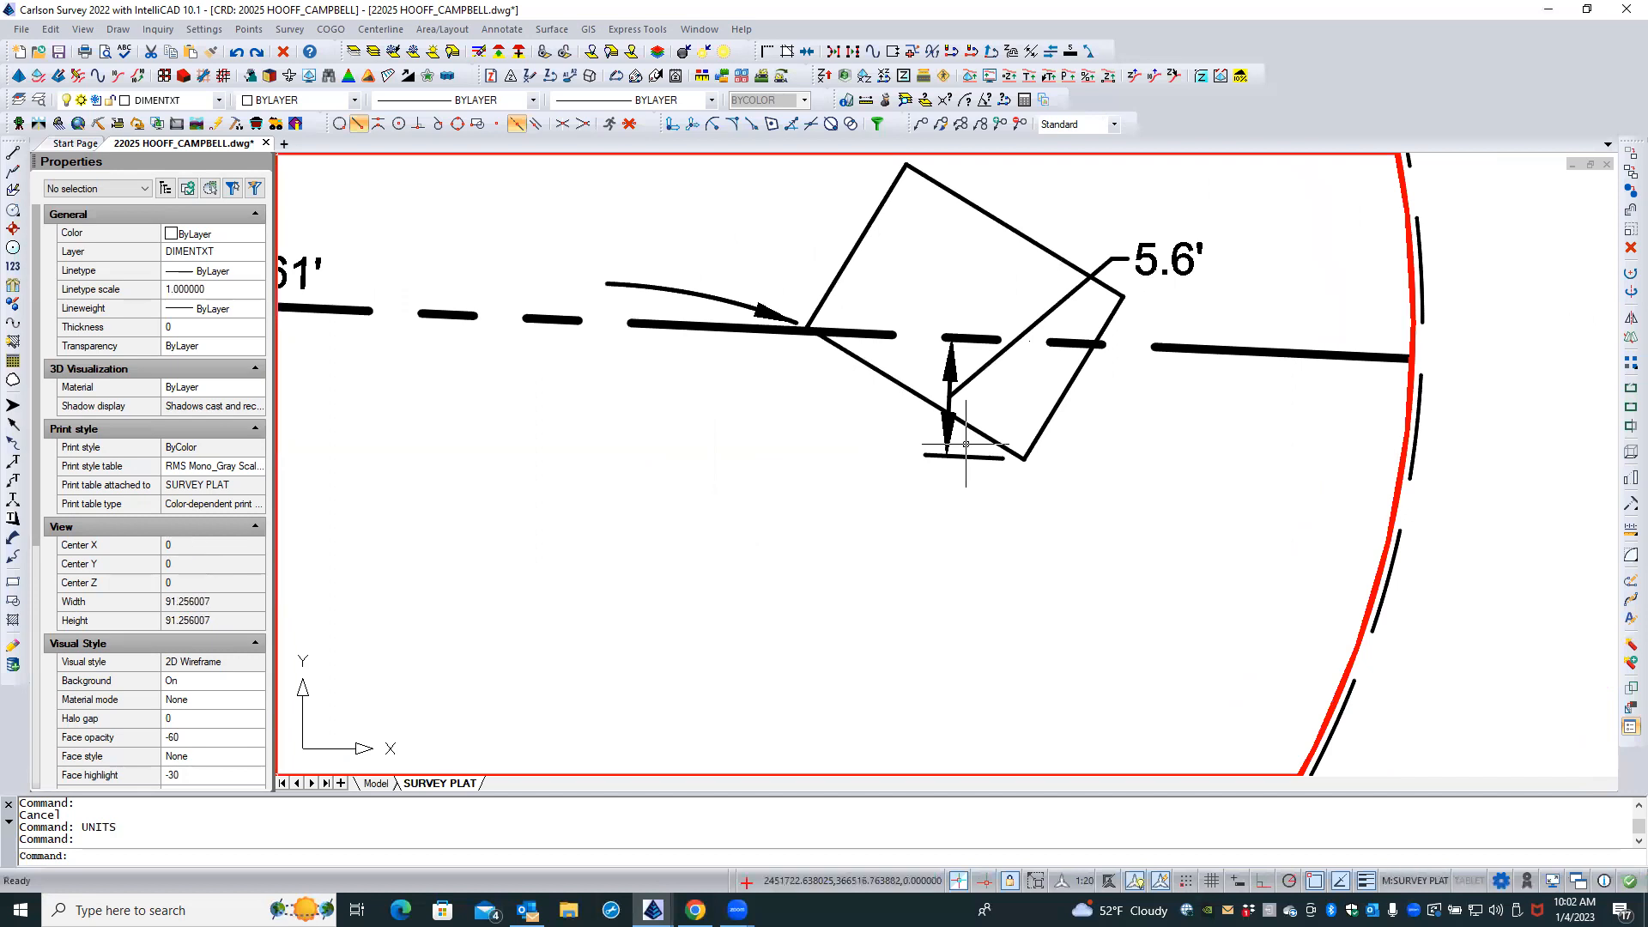
{"action": "scroll", "coordinate": [970, 443], "scroll_direction": "up", "scroll_amount": 1}
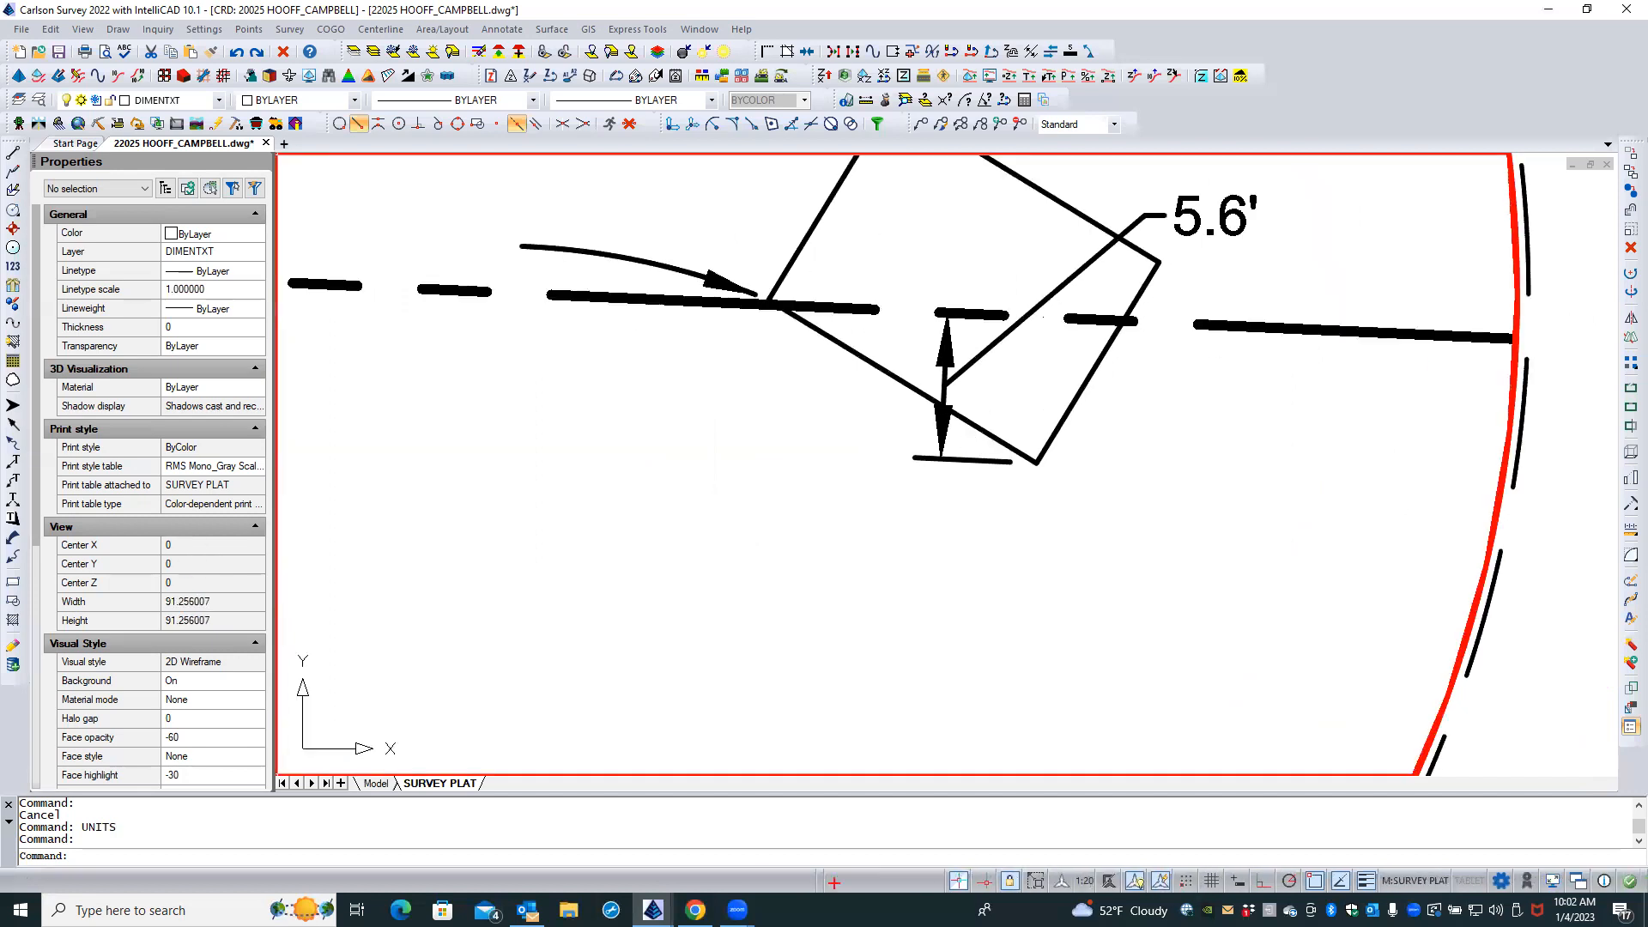
{"action": "left_click", "coordinate": [943, 444]}
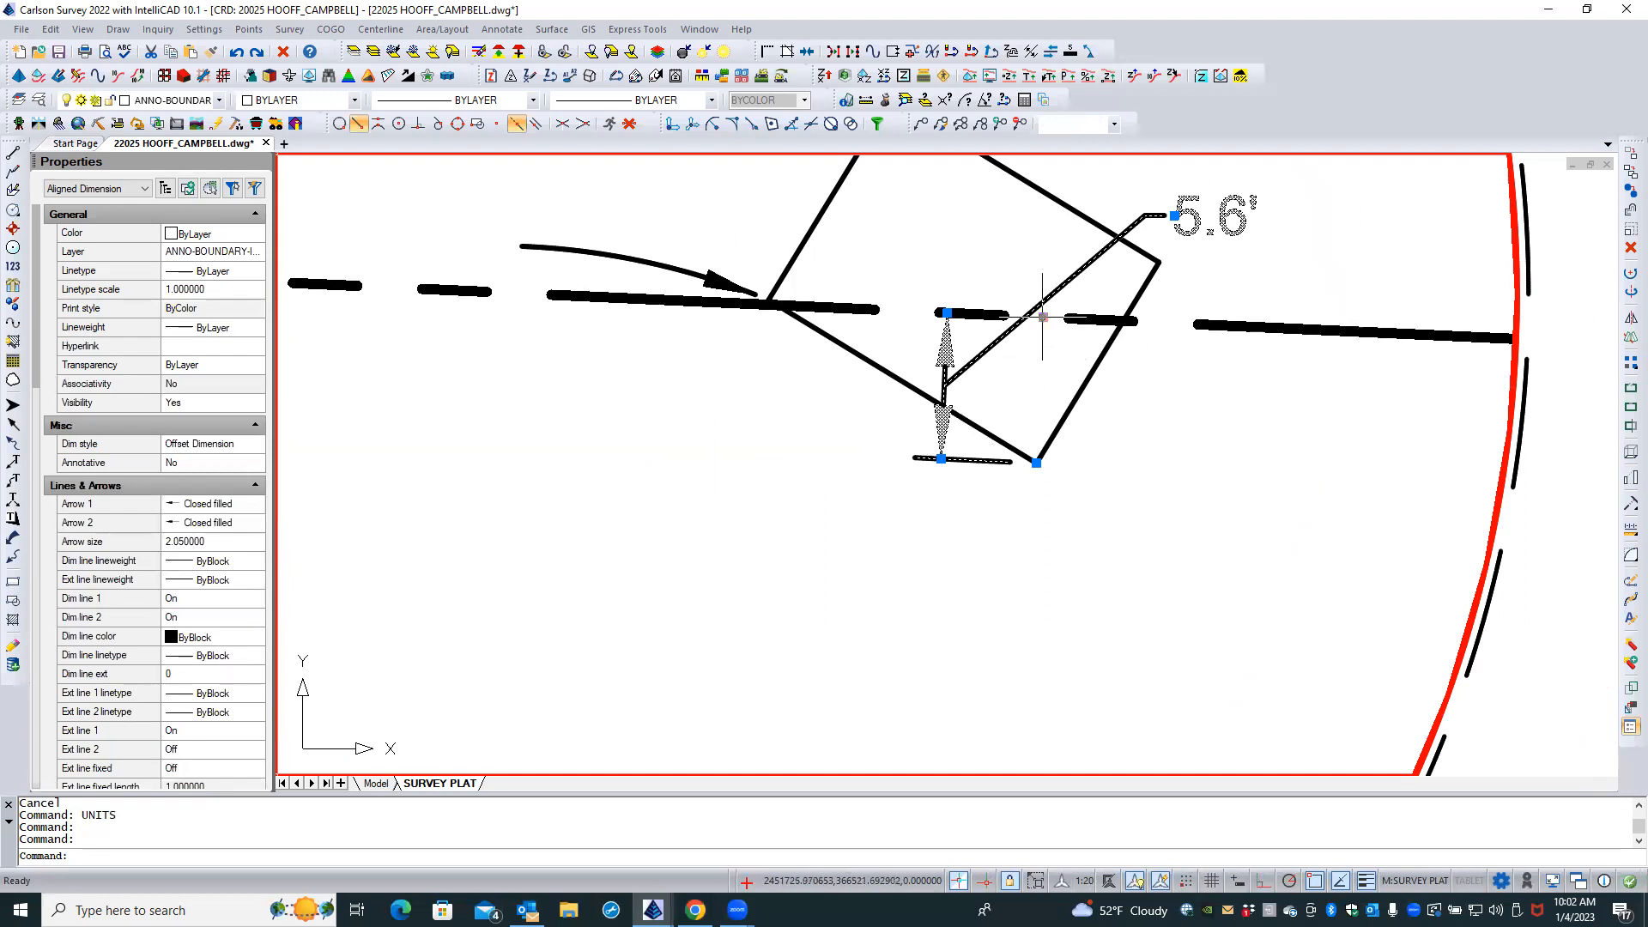
{"action": "left_click", "coordinate": [940, 459]}
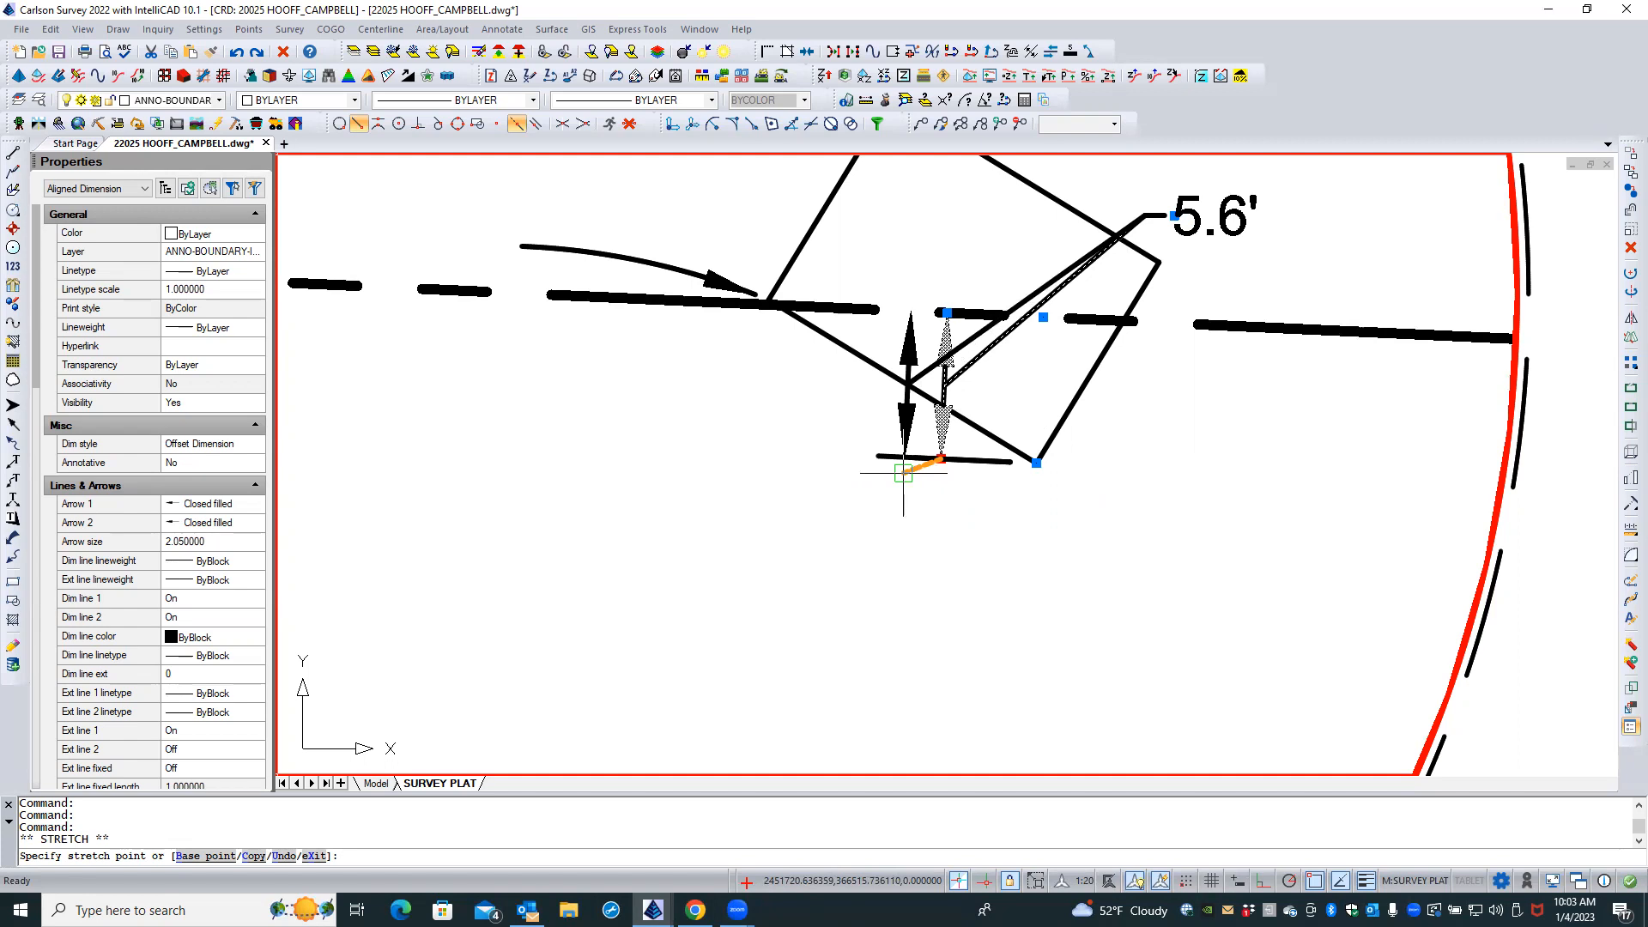
{"action": "key", "text": "Escape"}
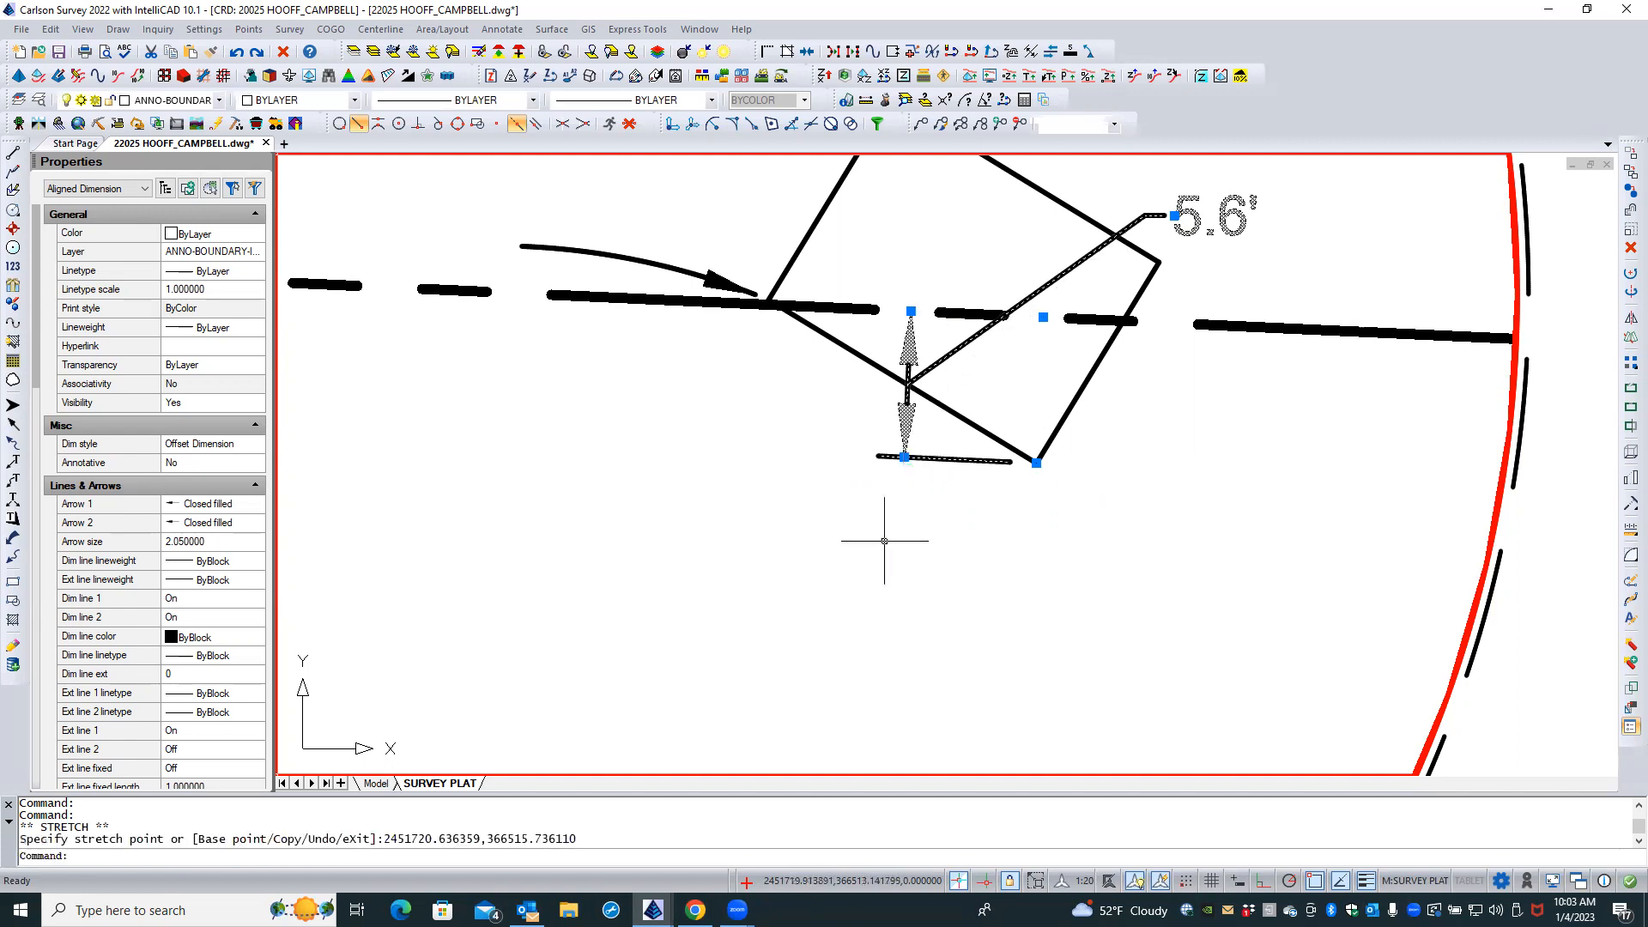
{"action": "key", "text": "Escape"}
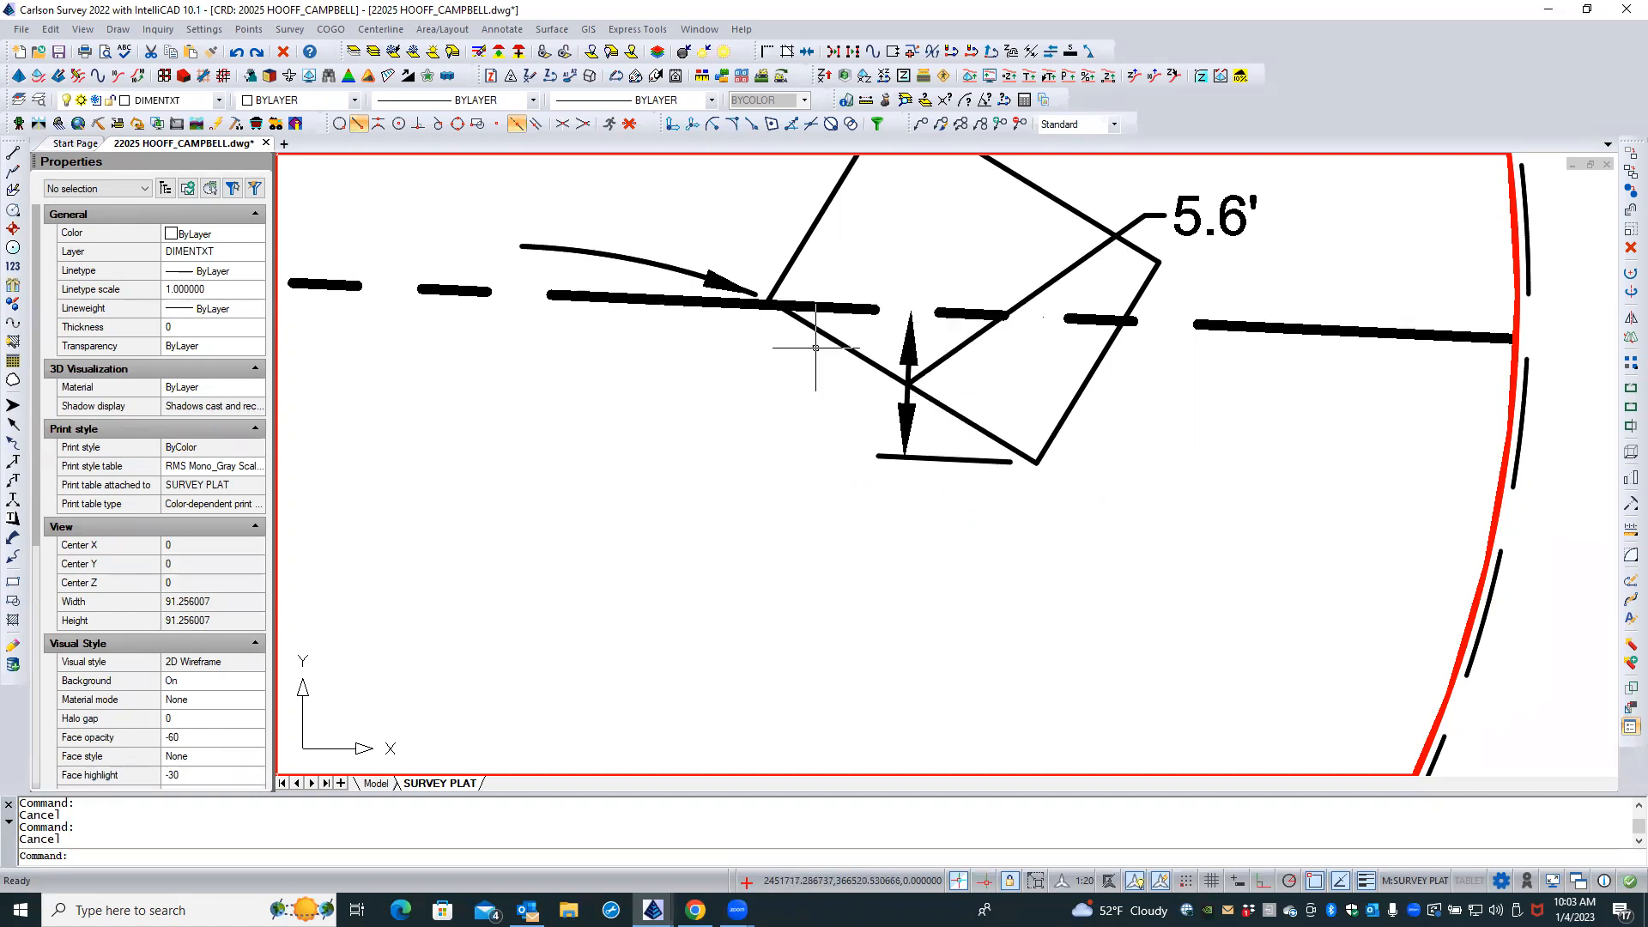
Turn on the second extension line of the 5.6' dimension
{"action": "left_click", "coordinate": [905, 426]}
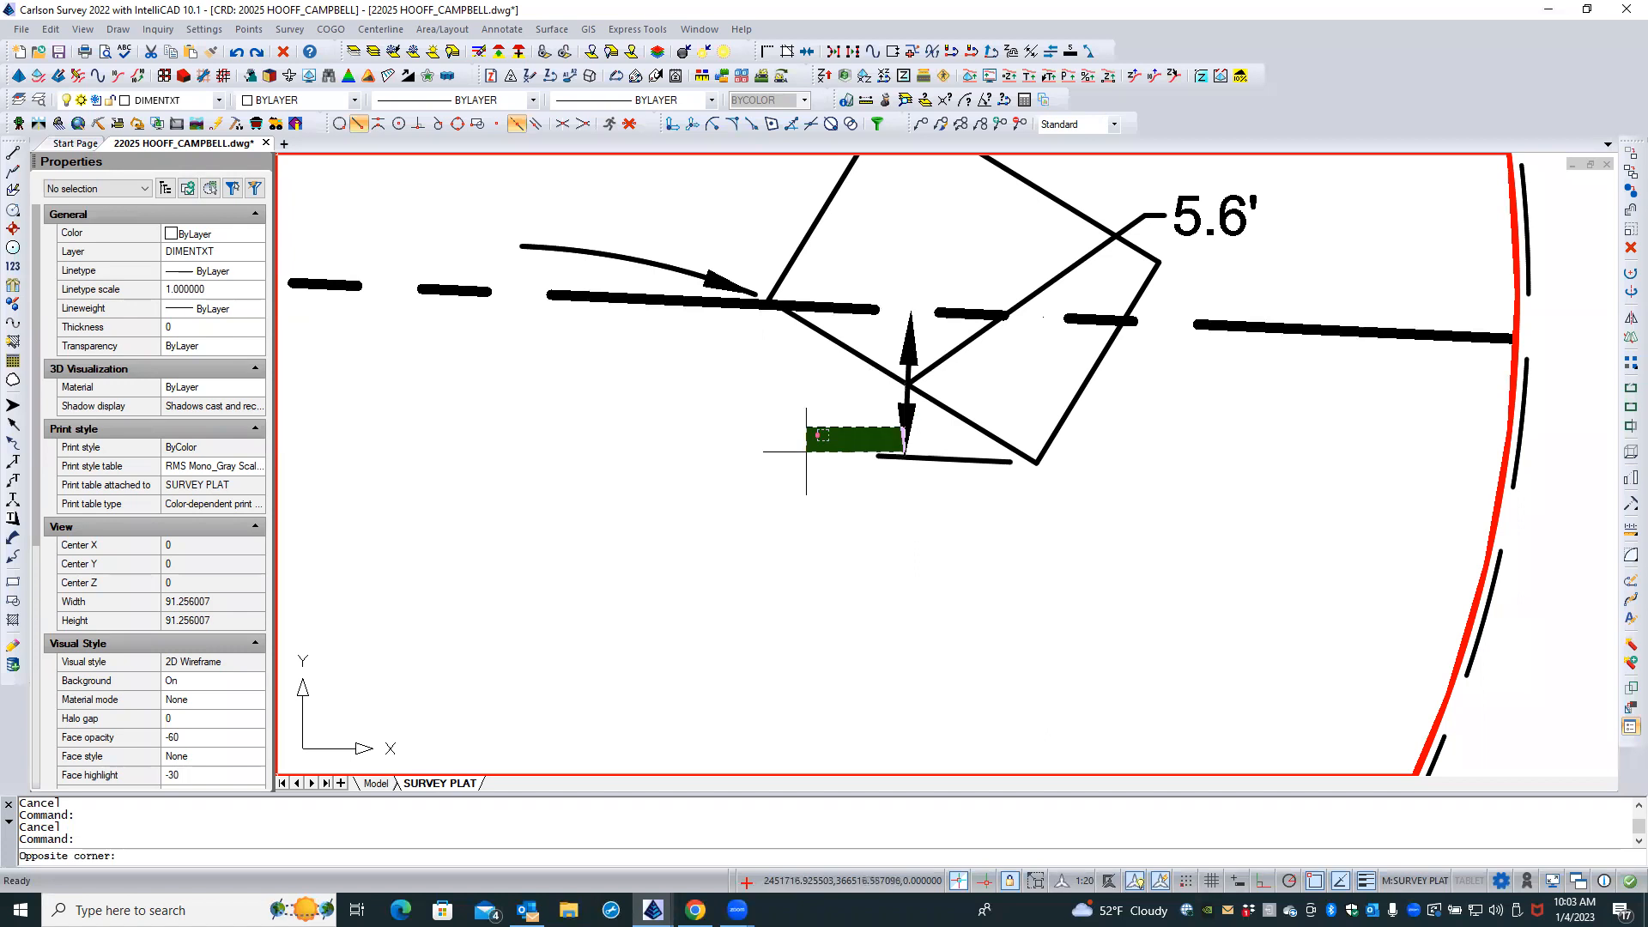
{"action": "key", "text": "Escape"}
{"action": "left_click", "coordinate": [924, 454]}
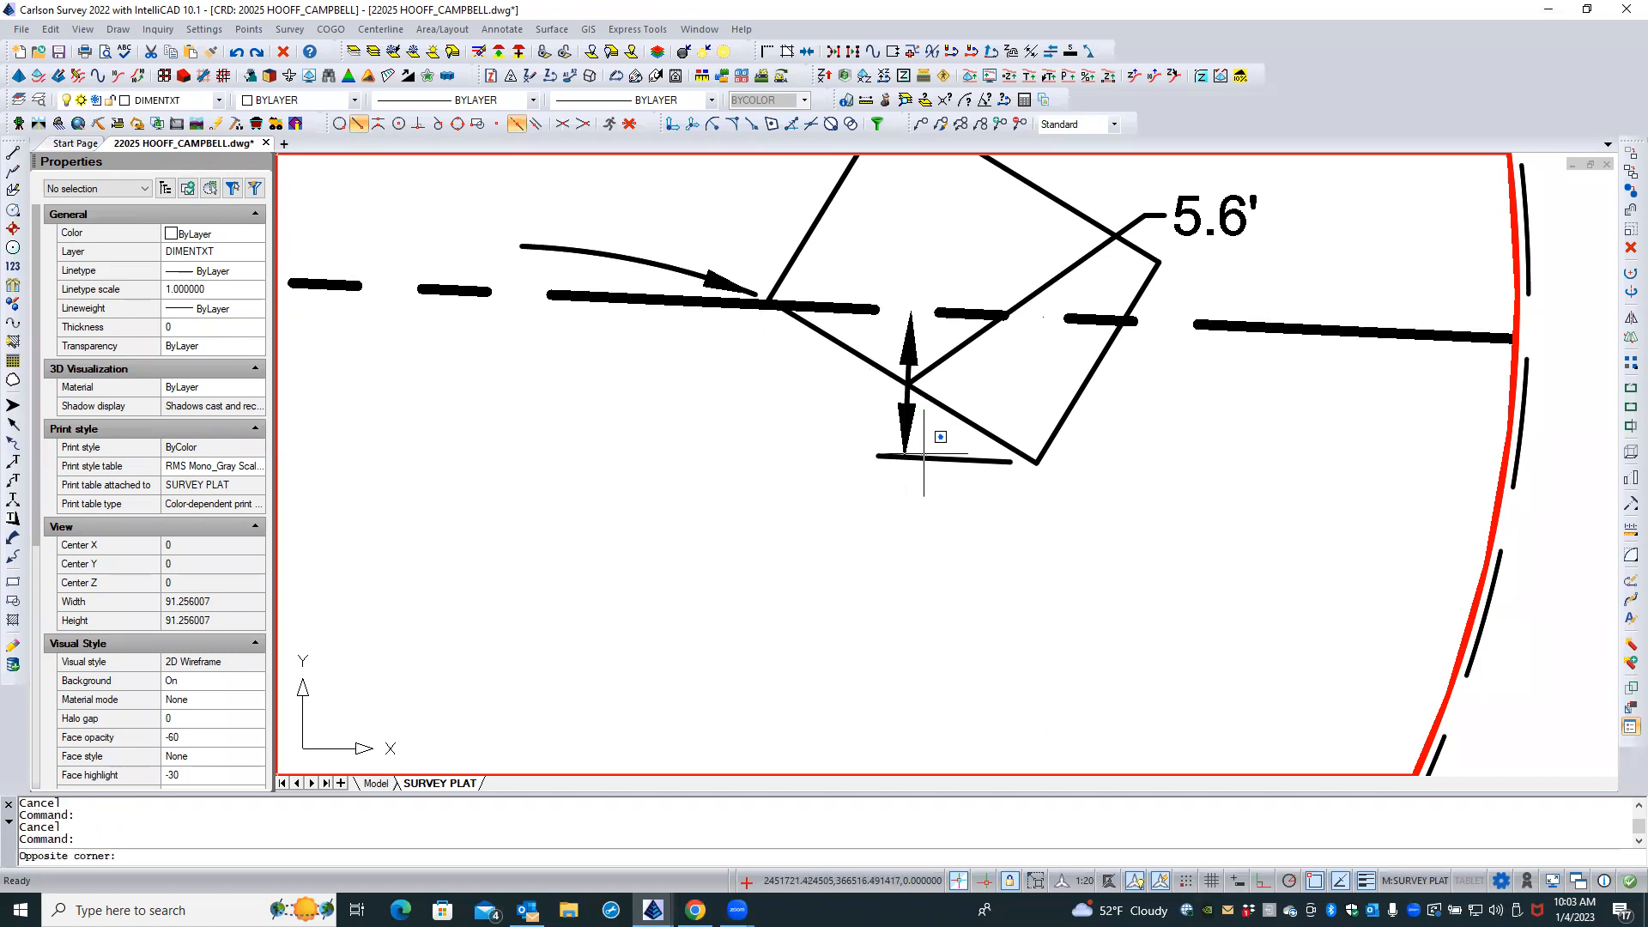
{"action": "left_click", "coordinate": [903, 455]}
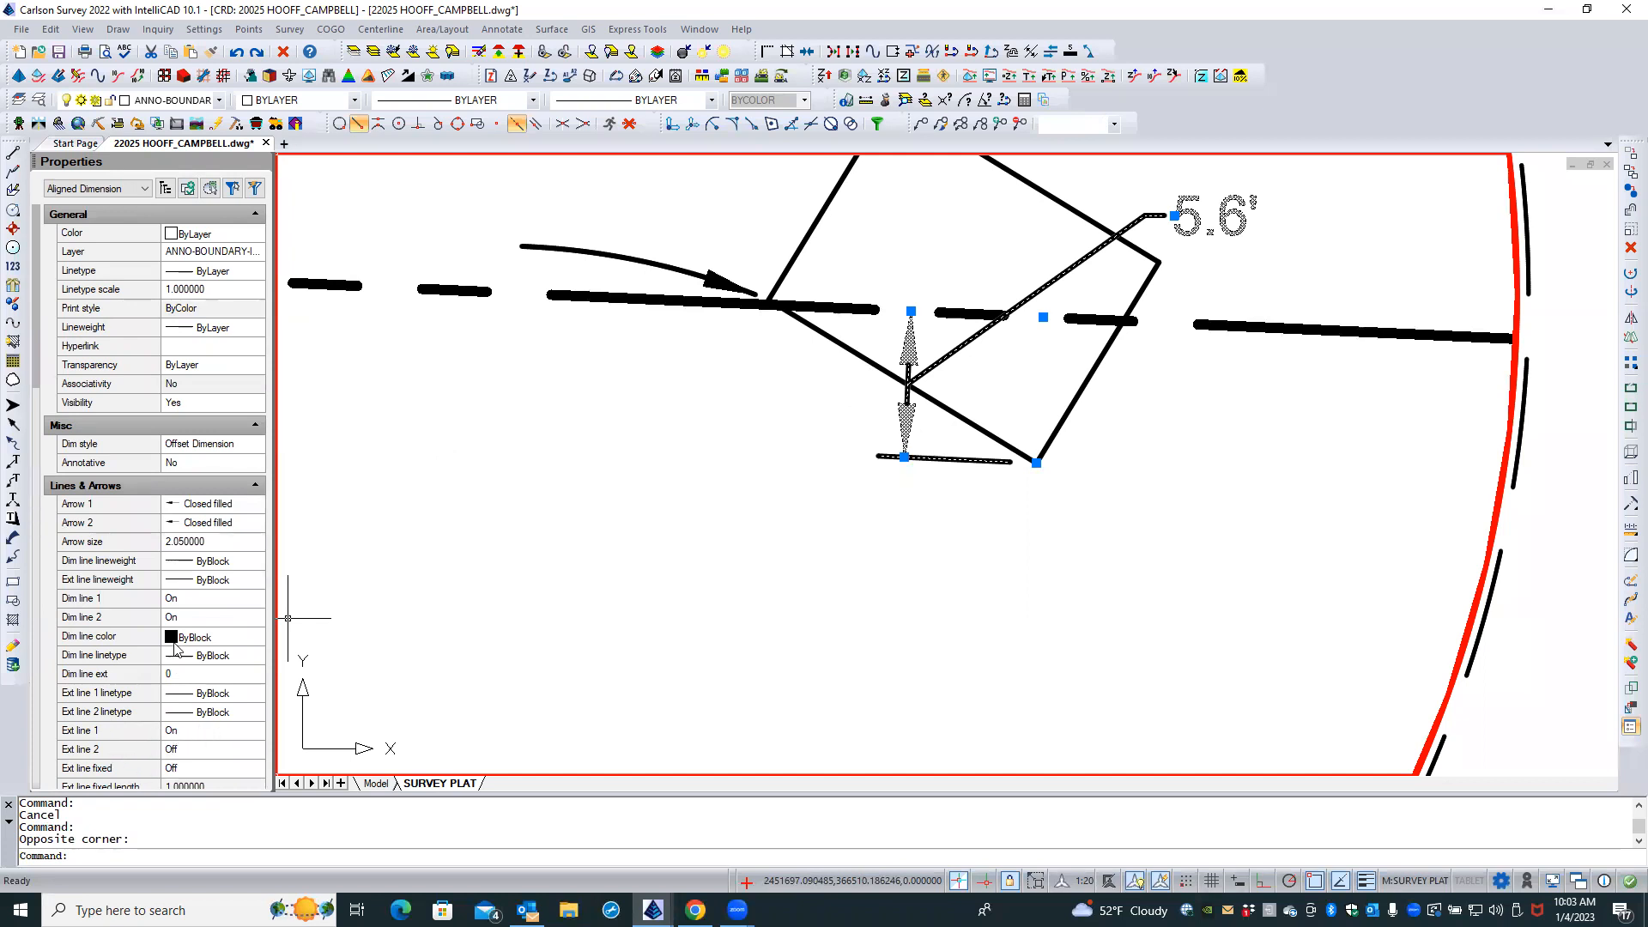
{"action": "scroll", "coordinate": [176, 648], "scroll_direction": "down", "scroll_amount": 1}
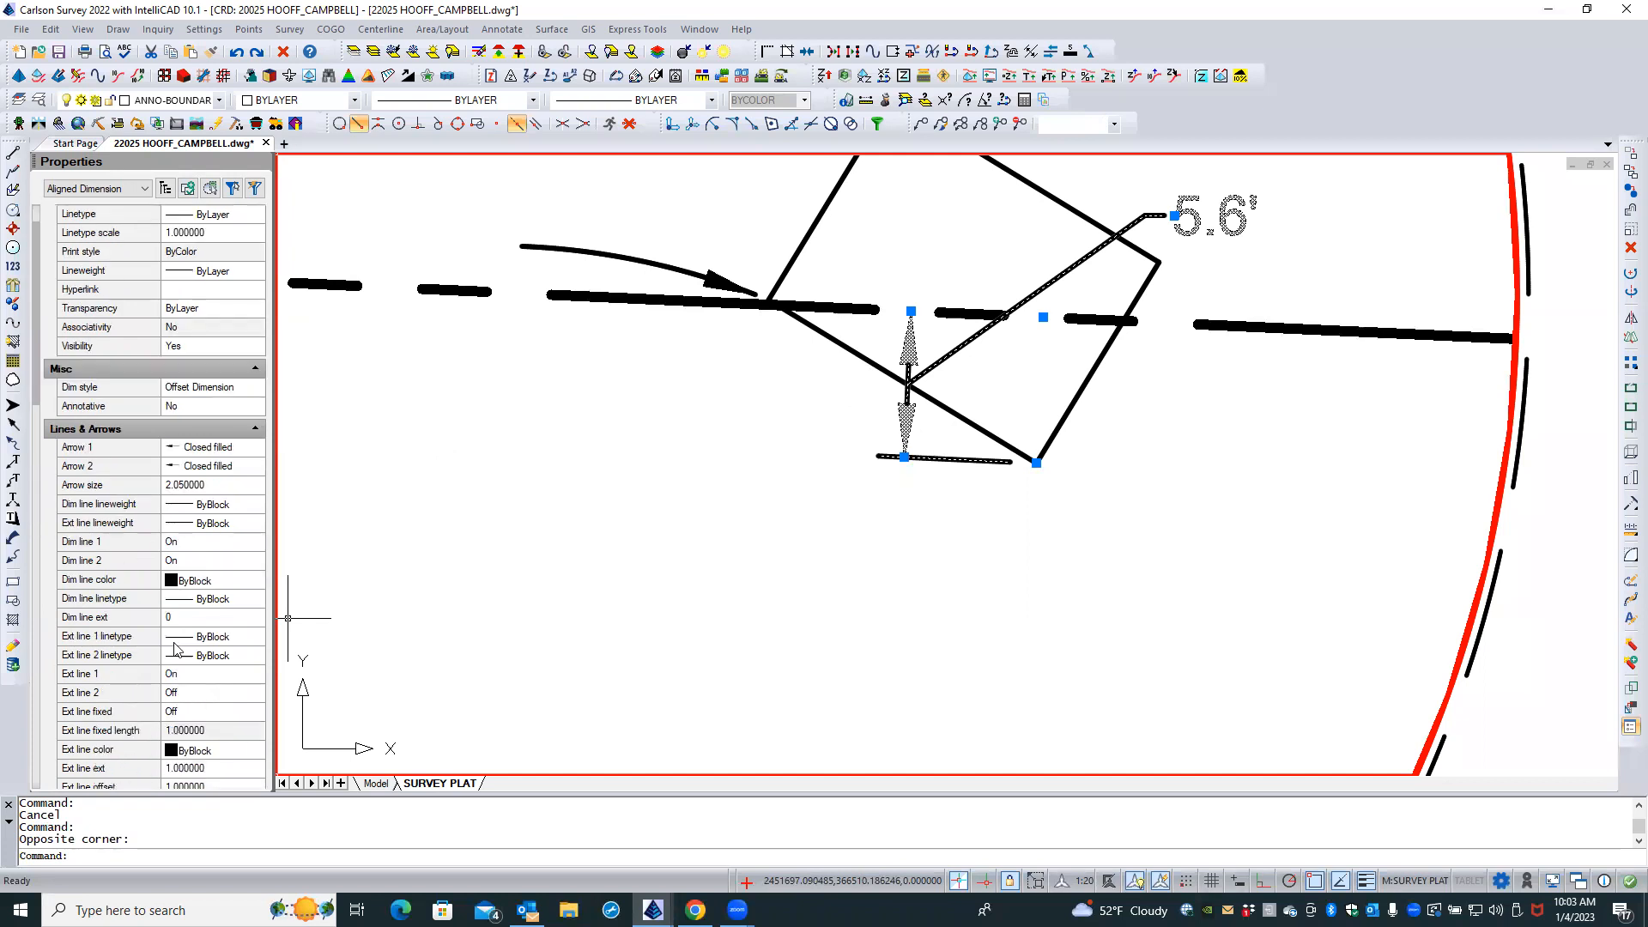
{"action": "left_click", "coordinate": [214, 698]}
{"action": "left_click", "coordinate": [254, 694]}
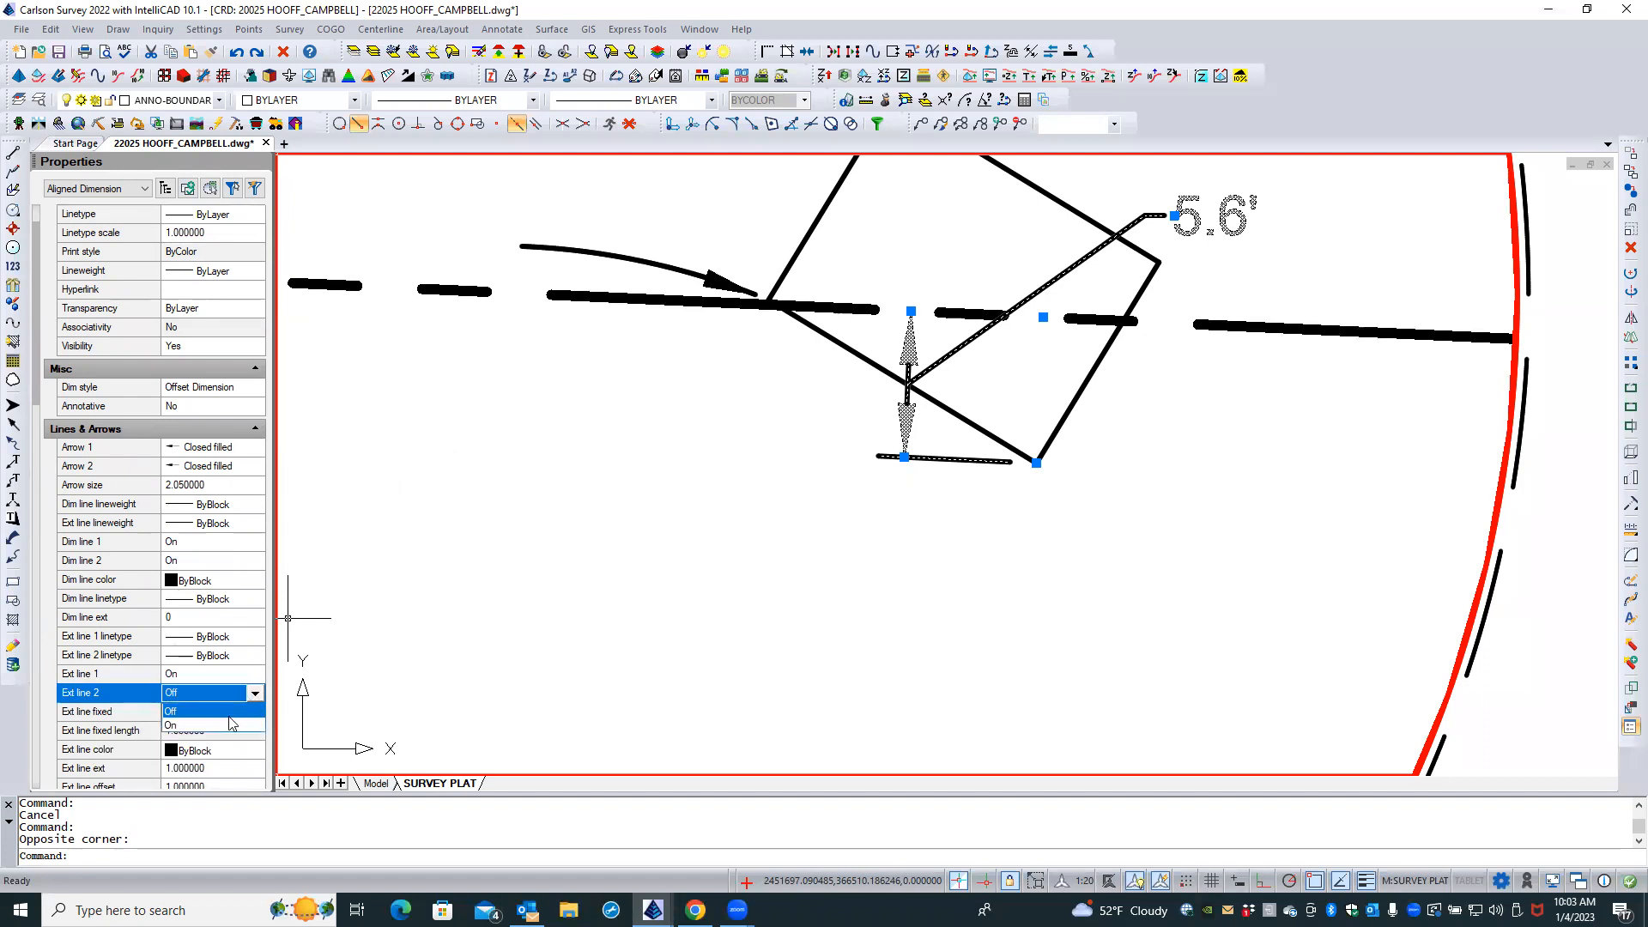
{"action": "left_click", "coordinate": [232, 724]}
{"action": "key", "text": "Escape"}
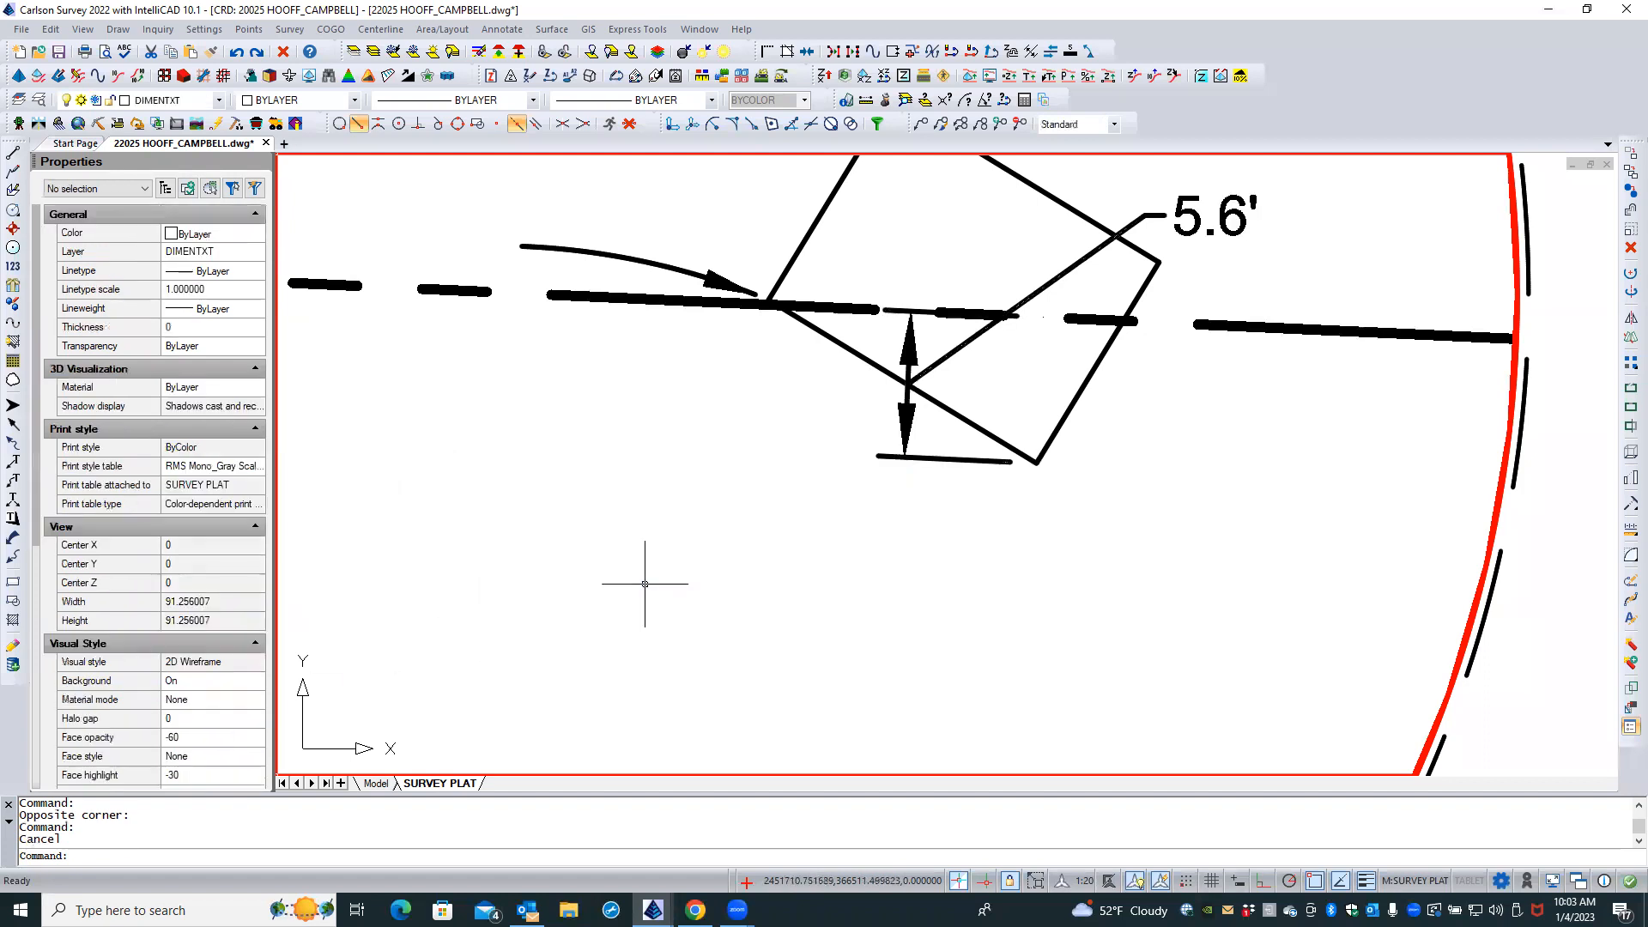
Try a 0.05 mm lineweight on the 5.6' dimension, and settle on 0.13 mm
{"action": "scroll", "coordinate": [607, 489], "scroll_direction": "down", "scroll_amount": 2}
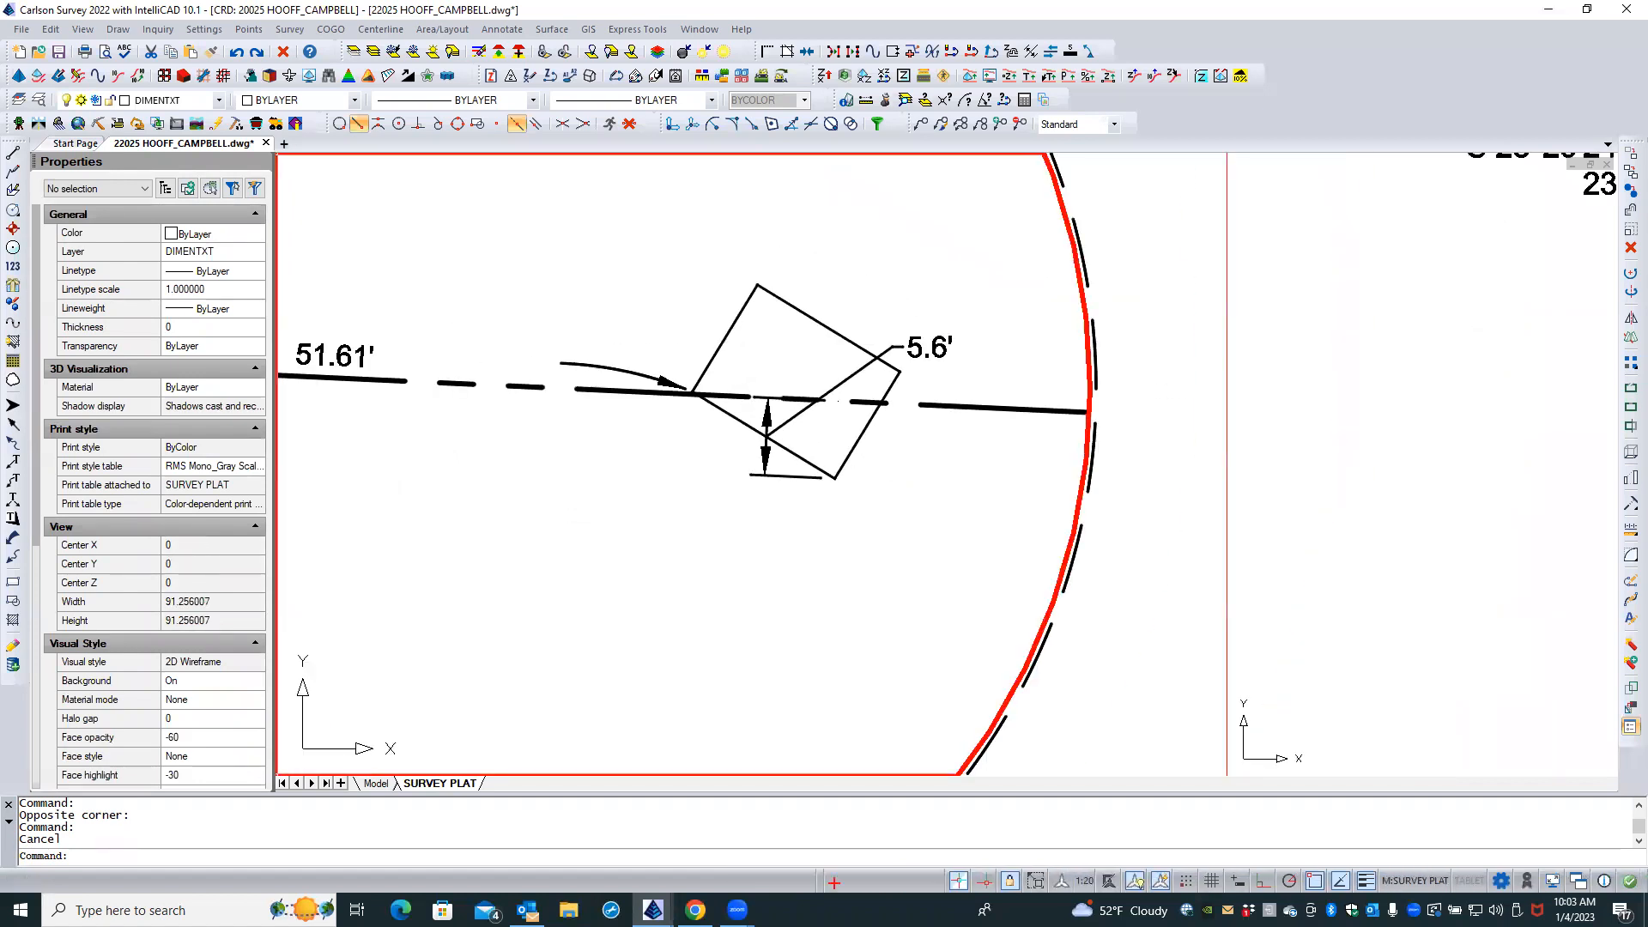
{"action": "scroll", "coordinate": [786, 484], "scroll_direction": "up", "scroll_amount": 1}
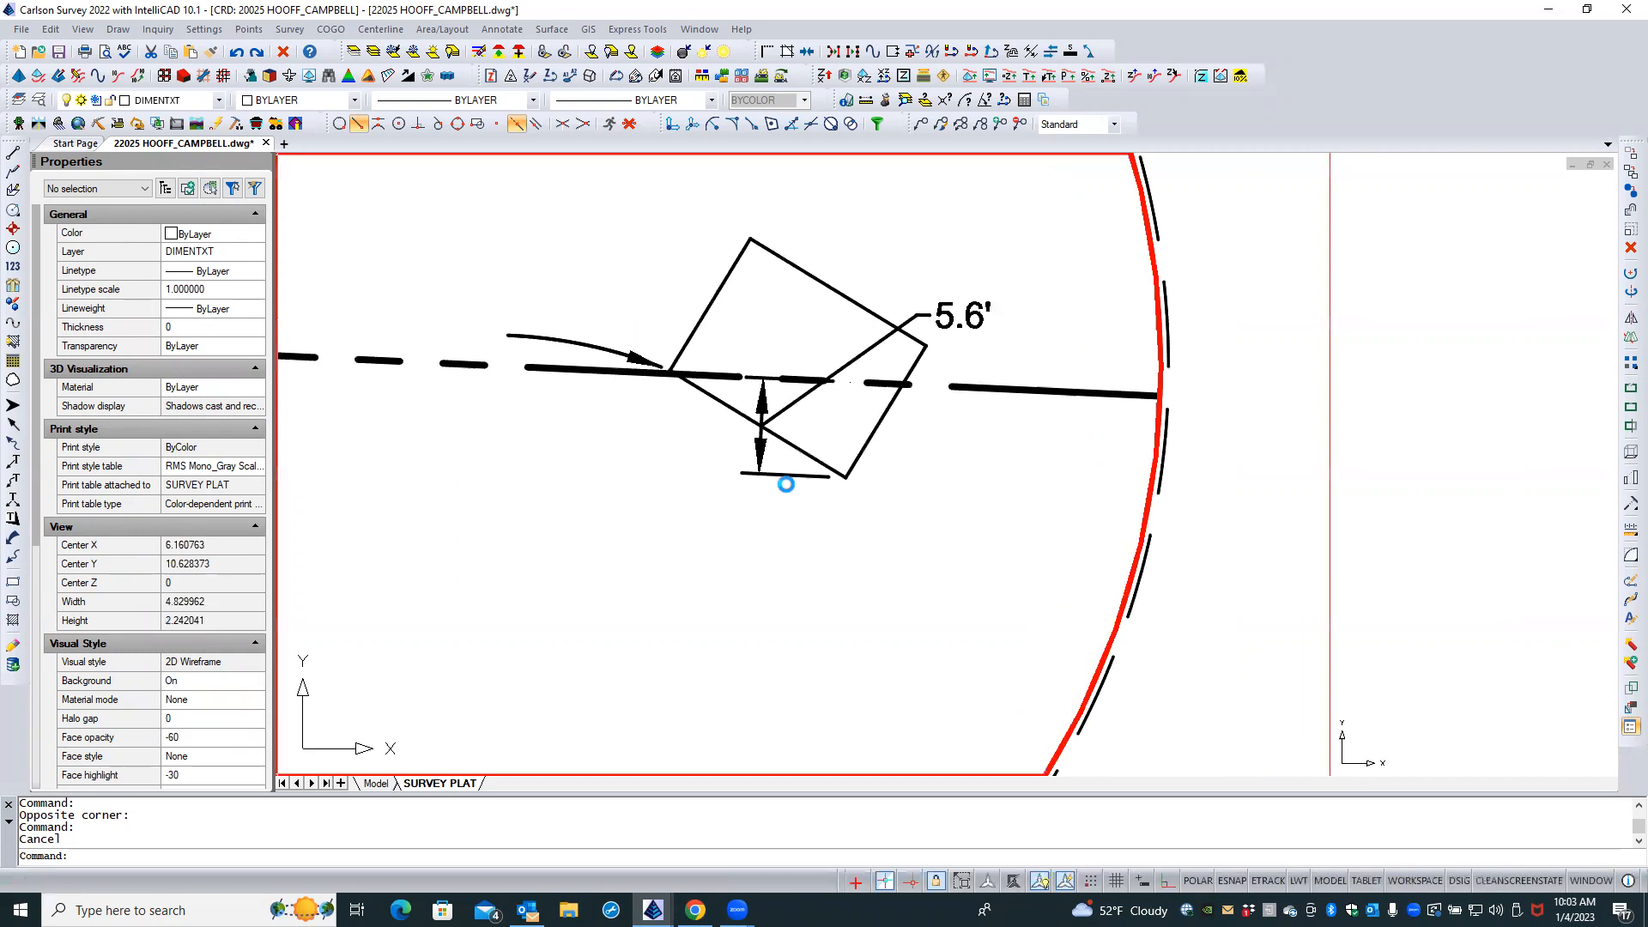
{"action": "left_click", "coordinate": [789, 476]}
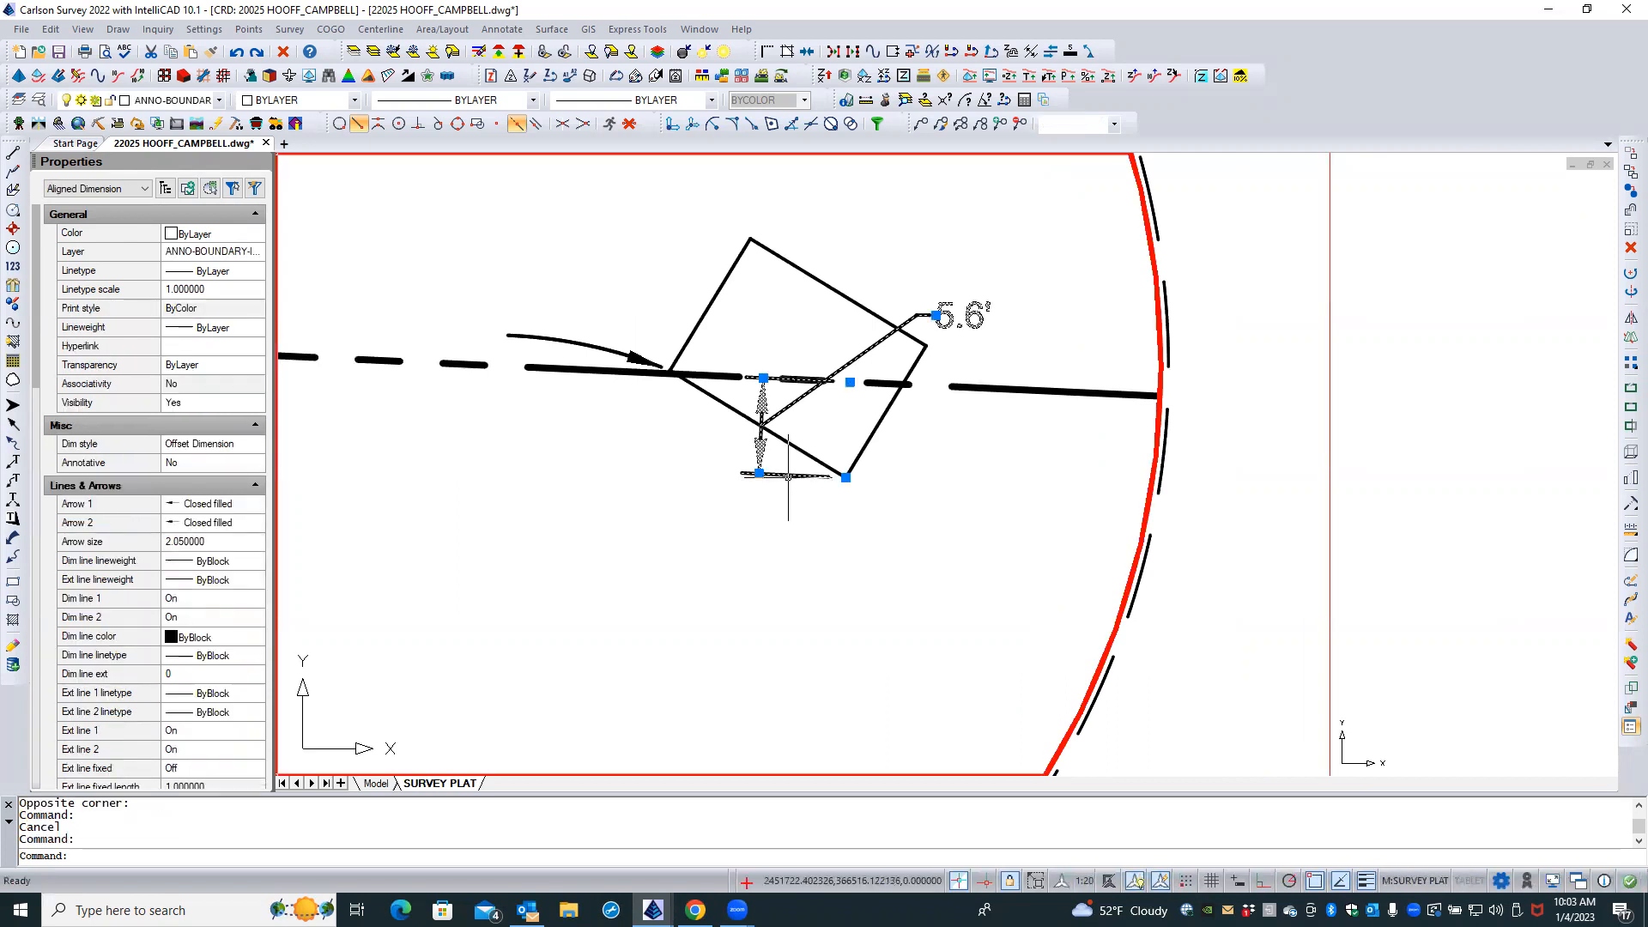
{"action": "left_click", "coordinate": [214, 328]}
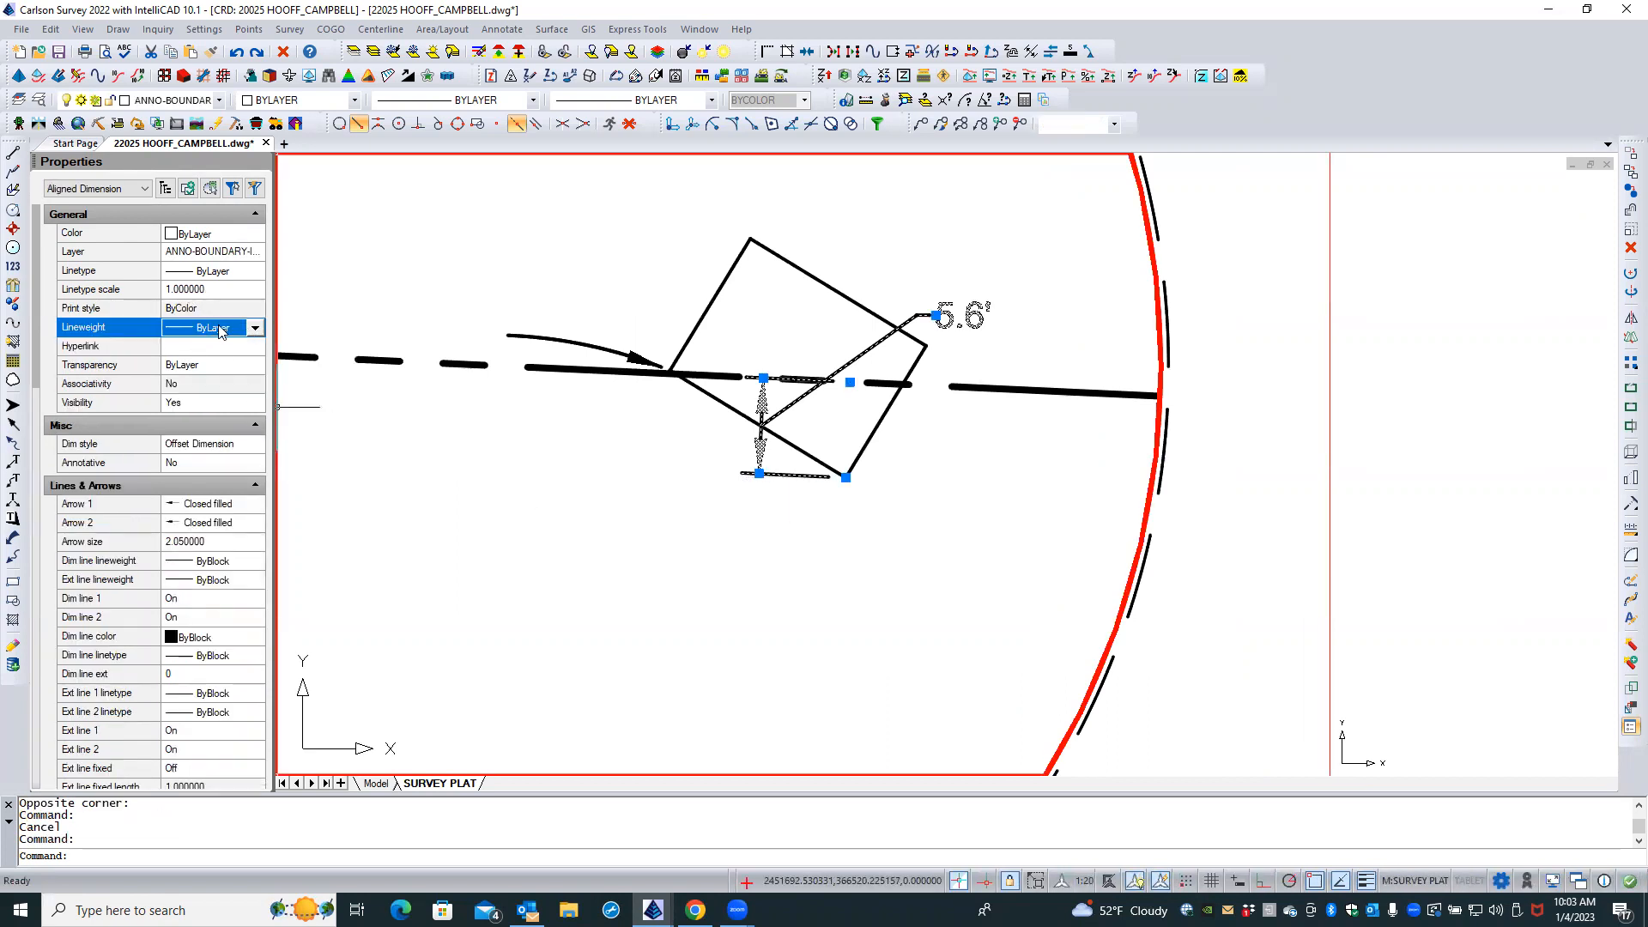
{"action": "left_click", "coordinate": [255, 327]}
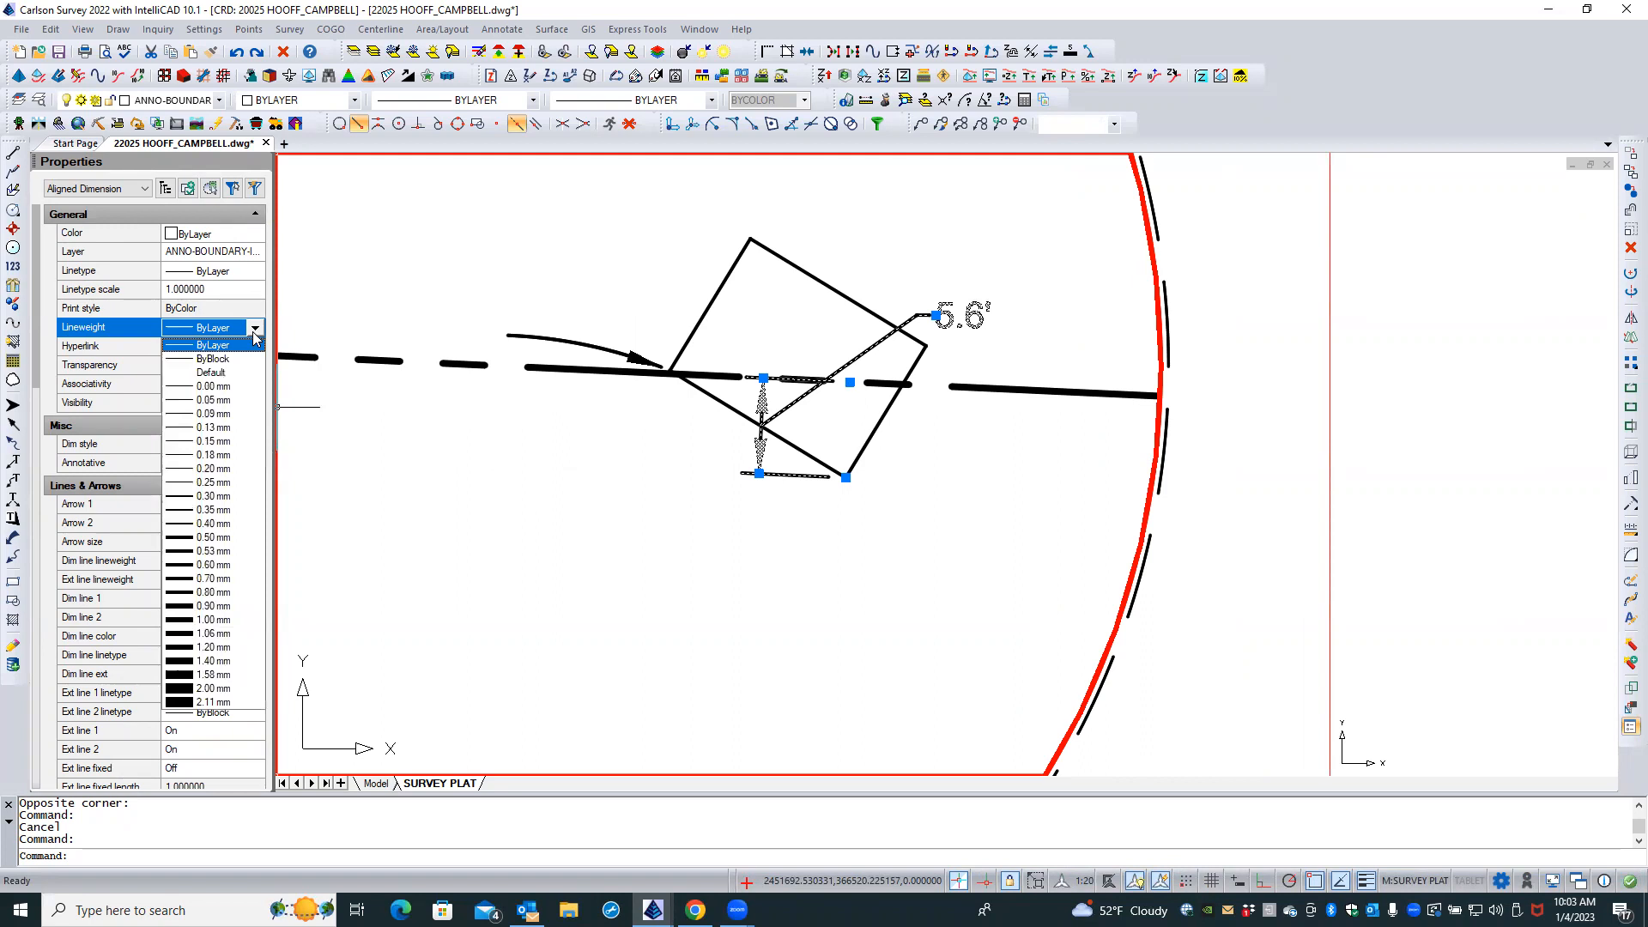
{"action": "left_click", "coordinate": [238, 401]}
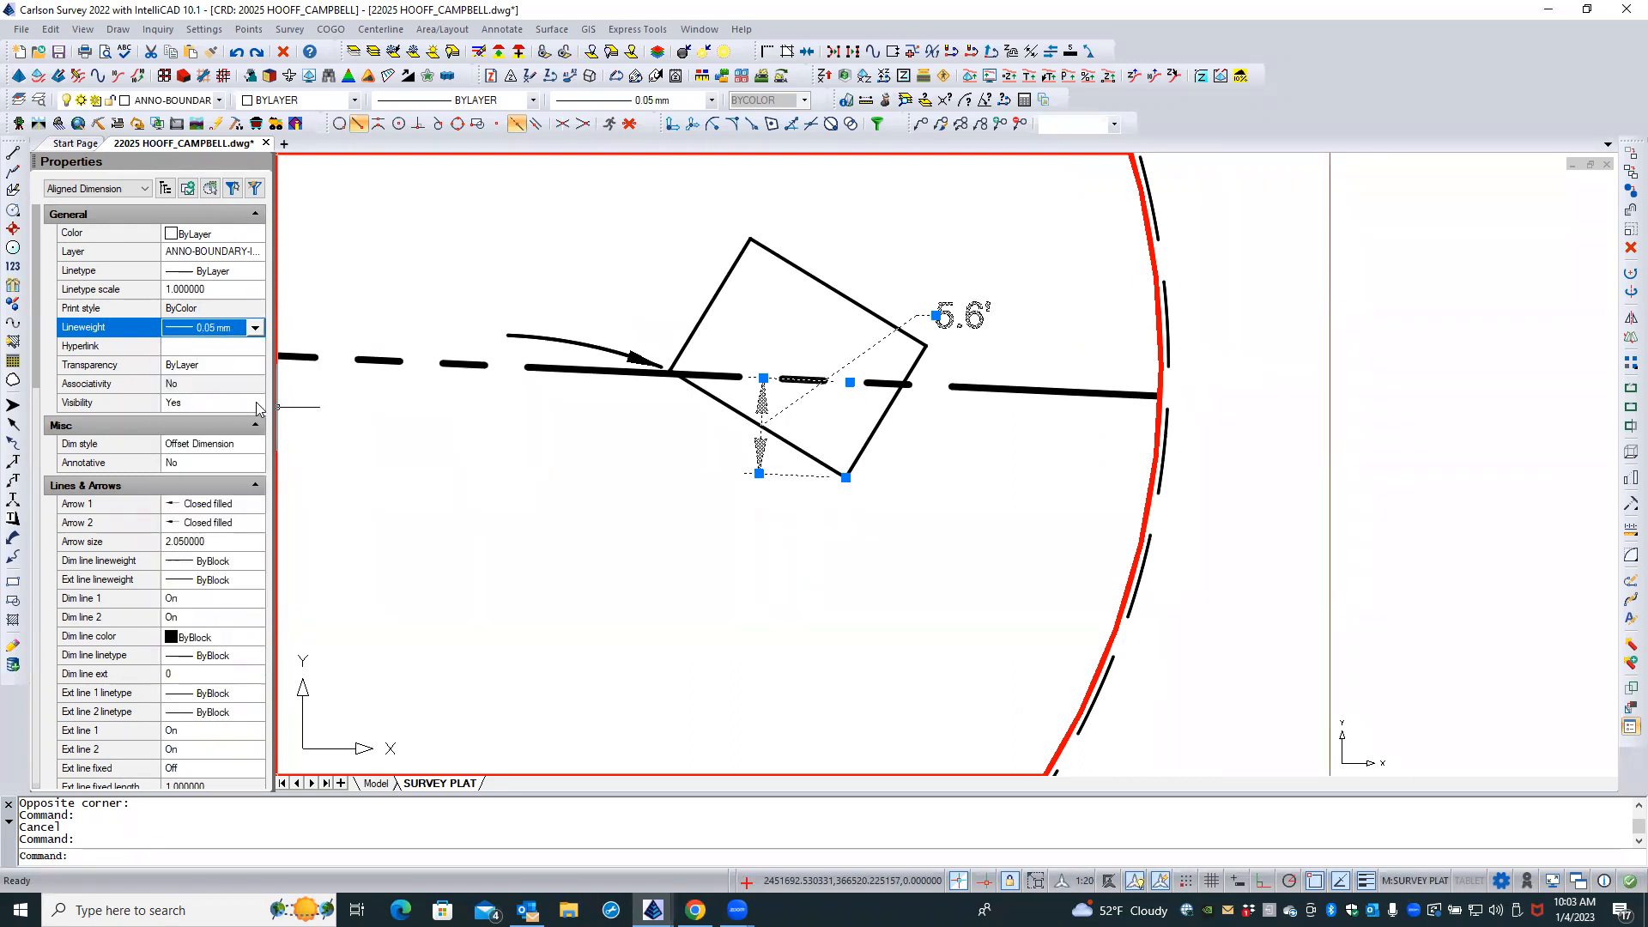
{"action": "left_click", "coordinate": [228, 331]}
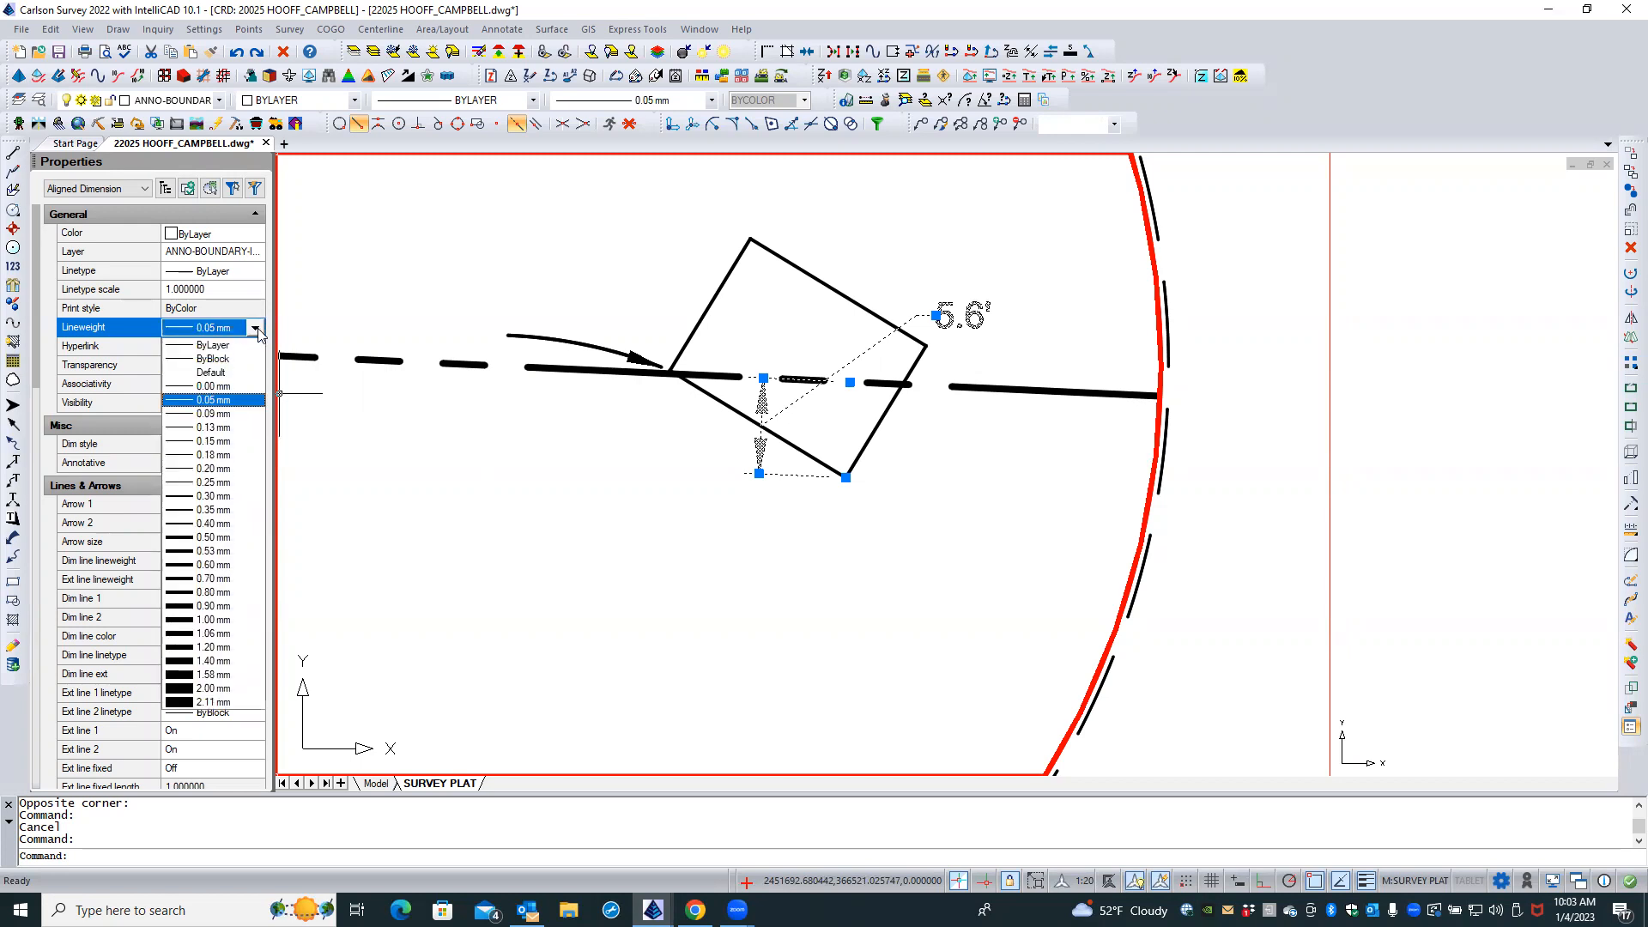
{"action": "left_click", "coordinate": [219, 427]}
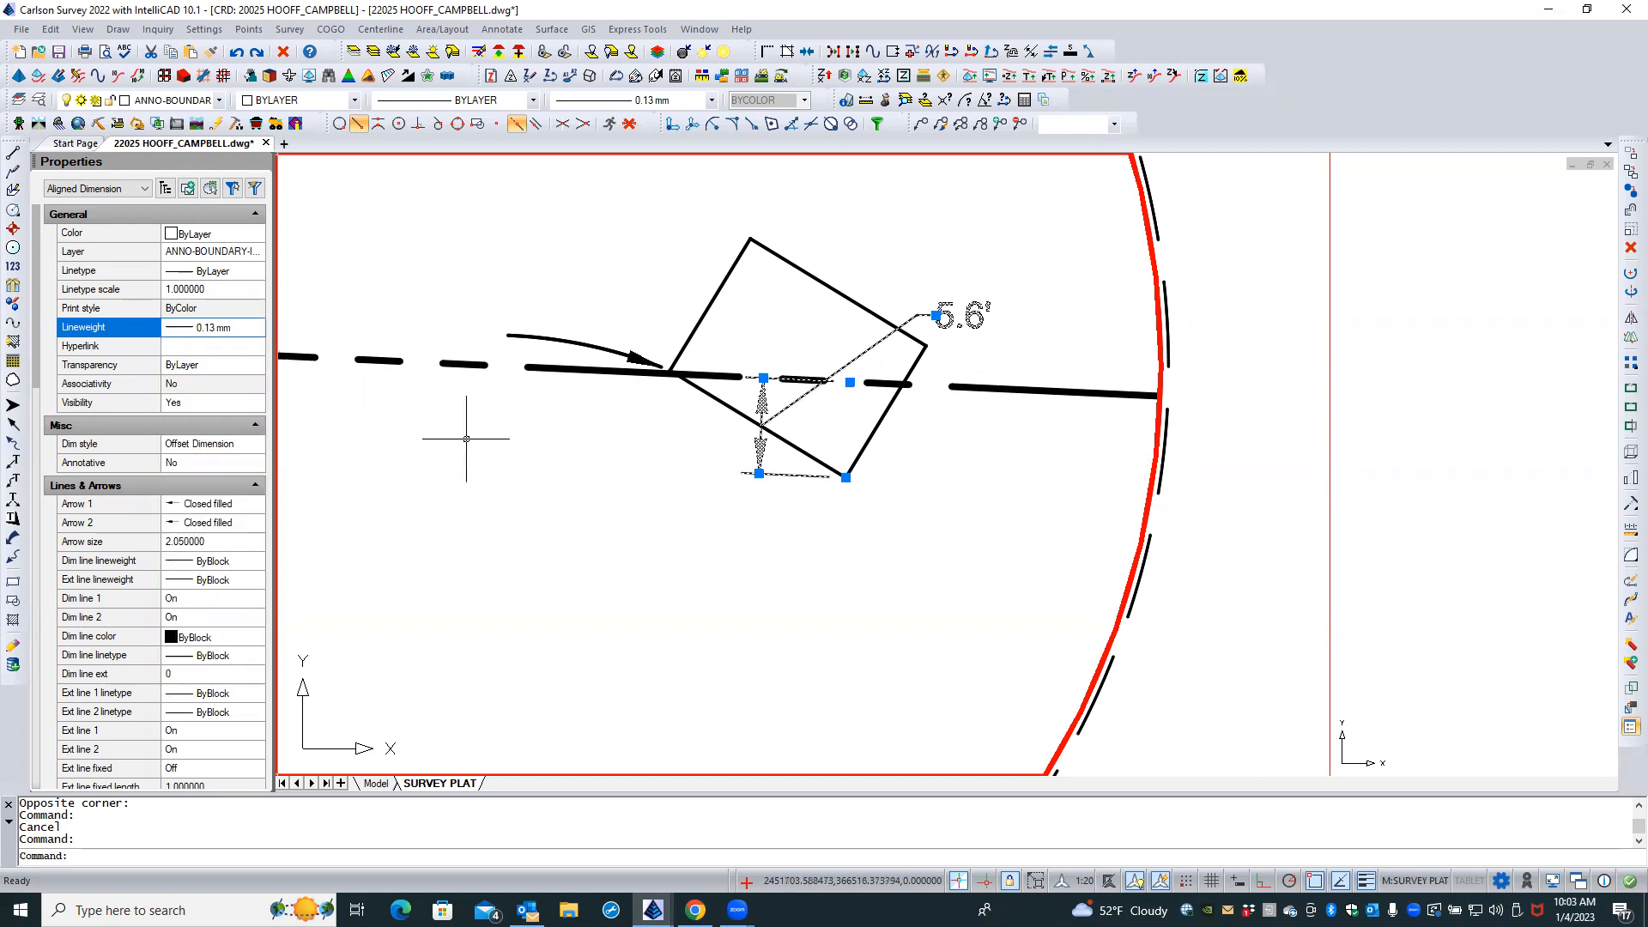
{"action": "key", "text": "Escape"}
{"action": "scroll", "coordinate": [842, 430], "scroll_direction": "up", "scroll_amount": 3}
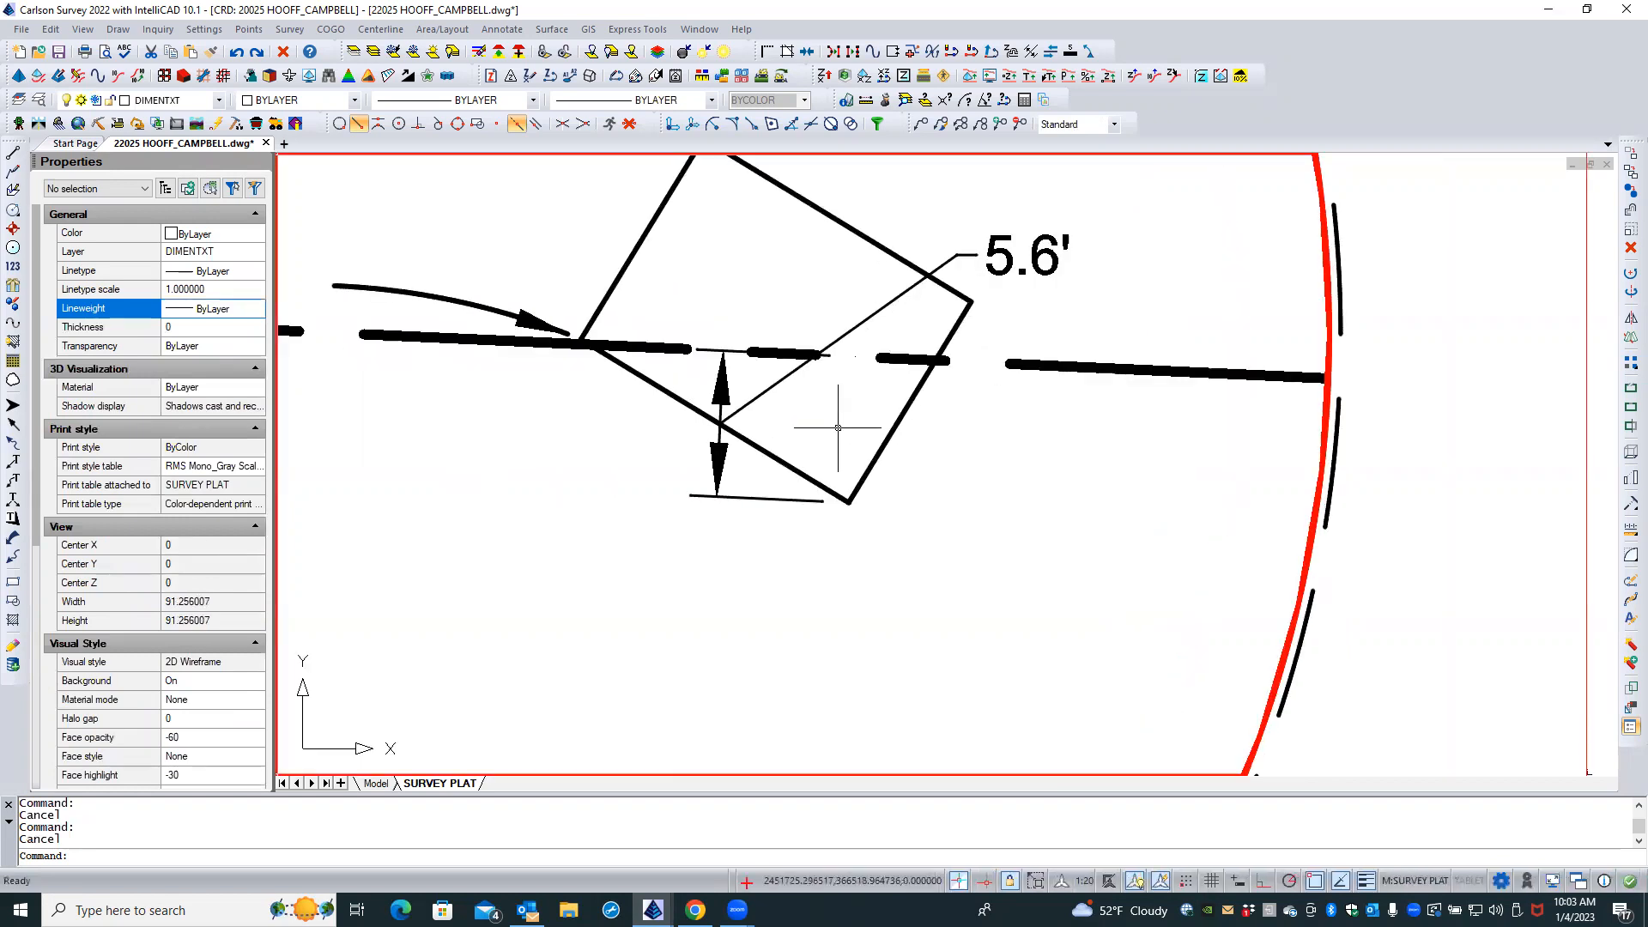
{"action": "scroll", "coordinate": [657, 582], "scroll_direction": "down", "scroll_amount": 1}
{"action": "double_click", "coordinate": [657, 582]}
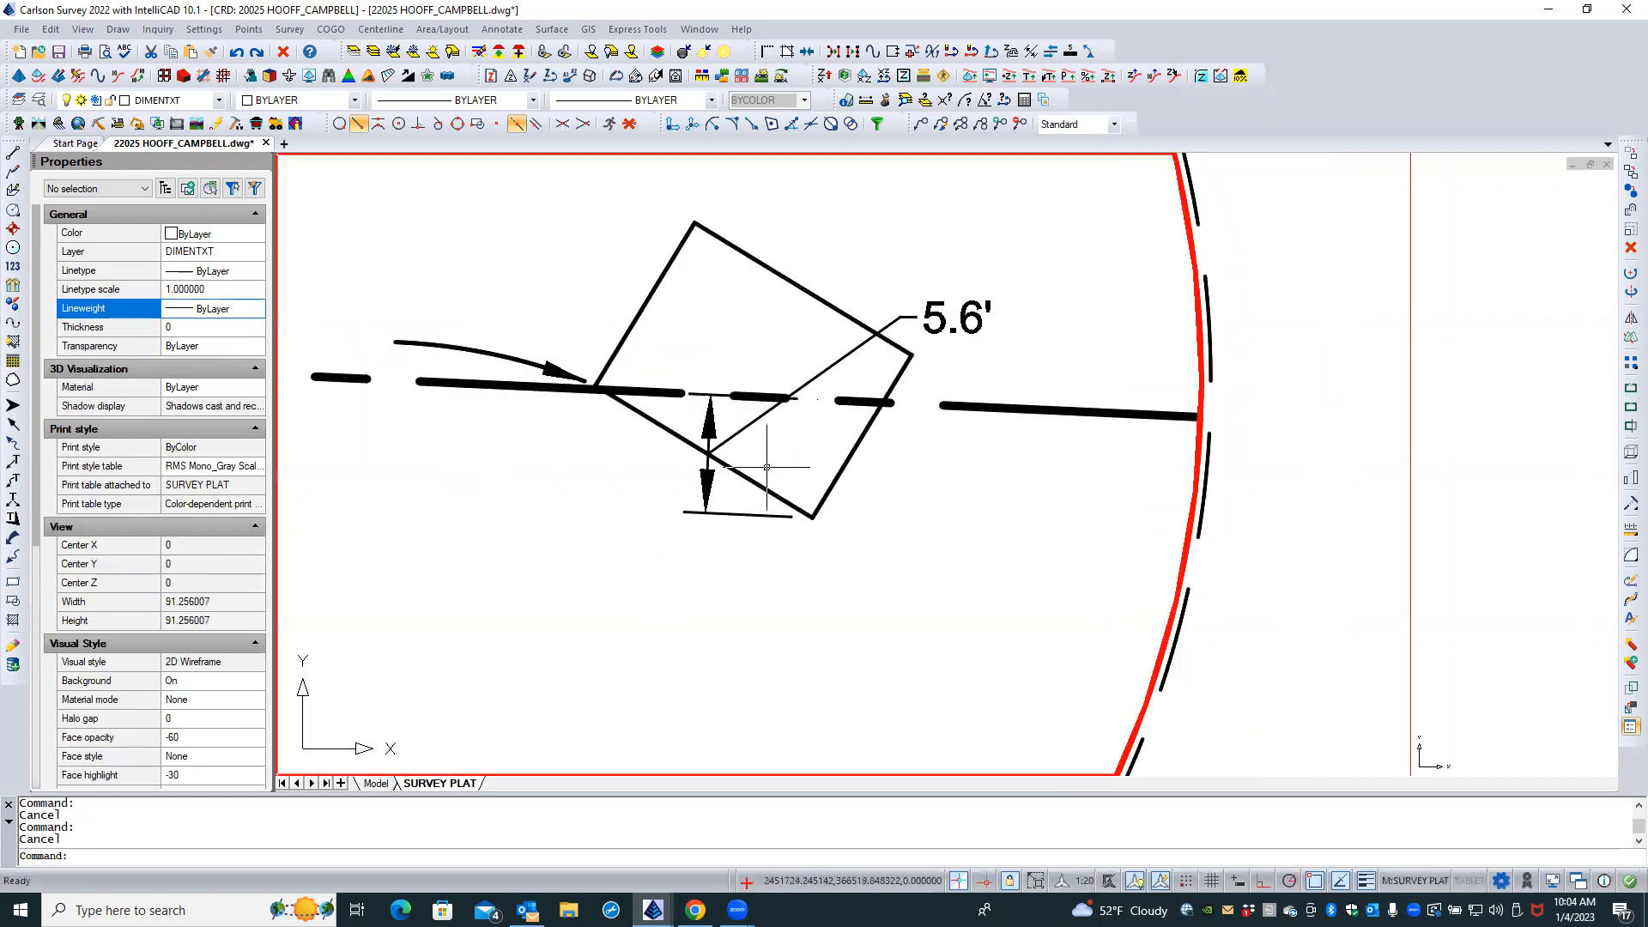
{"action": "left_click", "coordinate": [843, 360]}
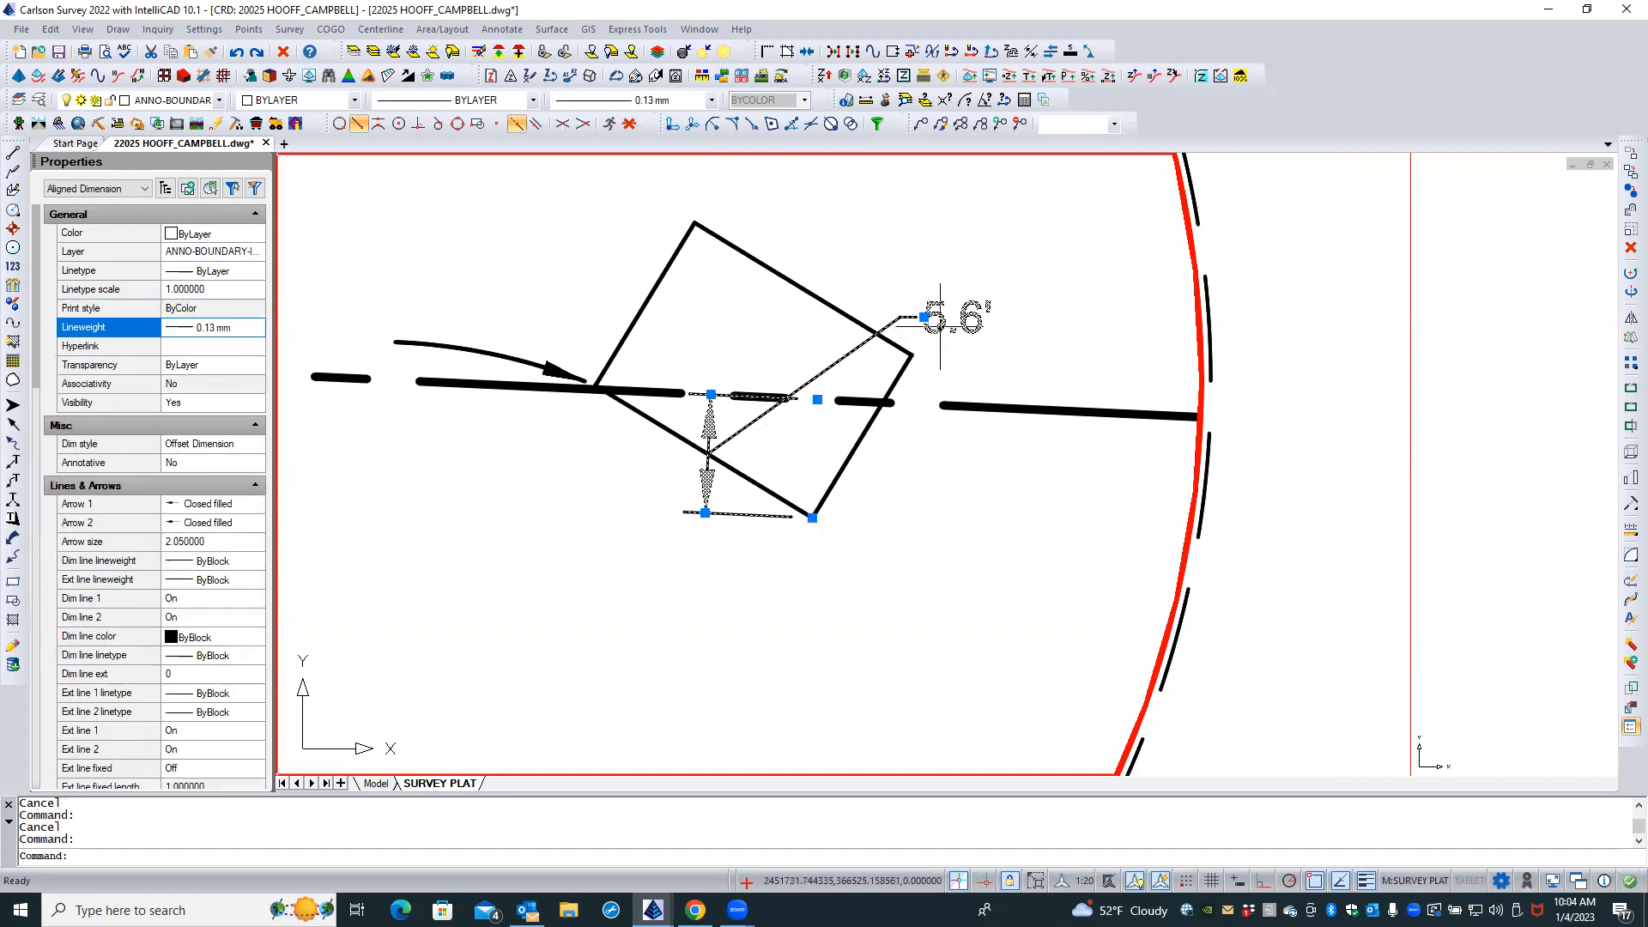
{"action": "left_click", "coordinate": [925, 317]}
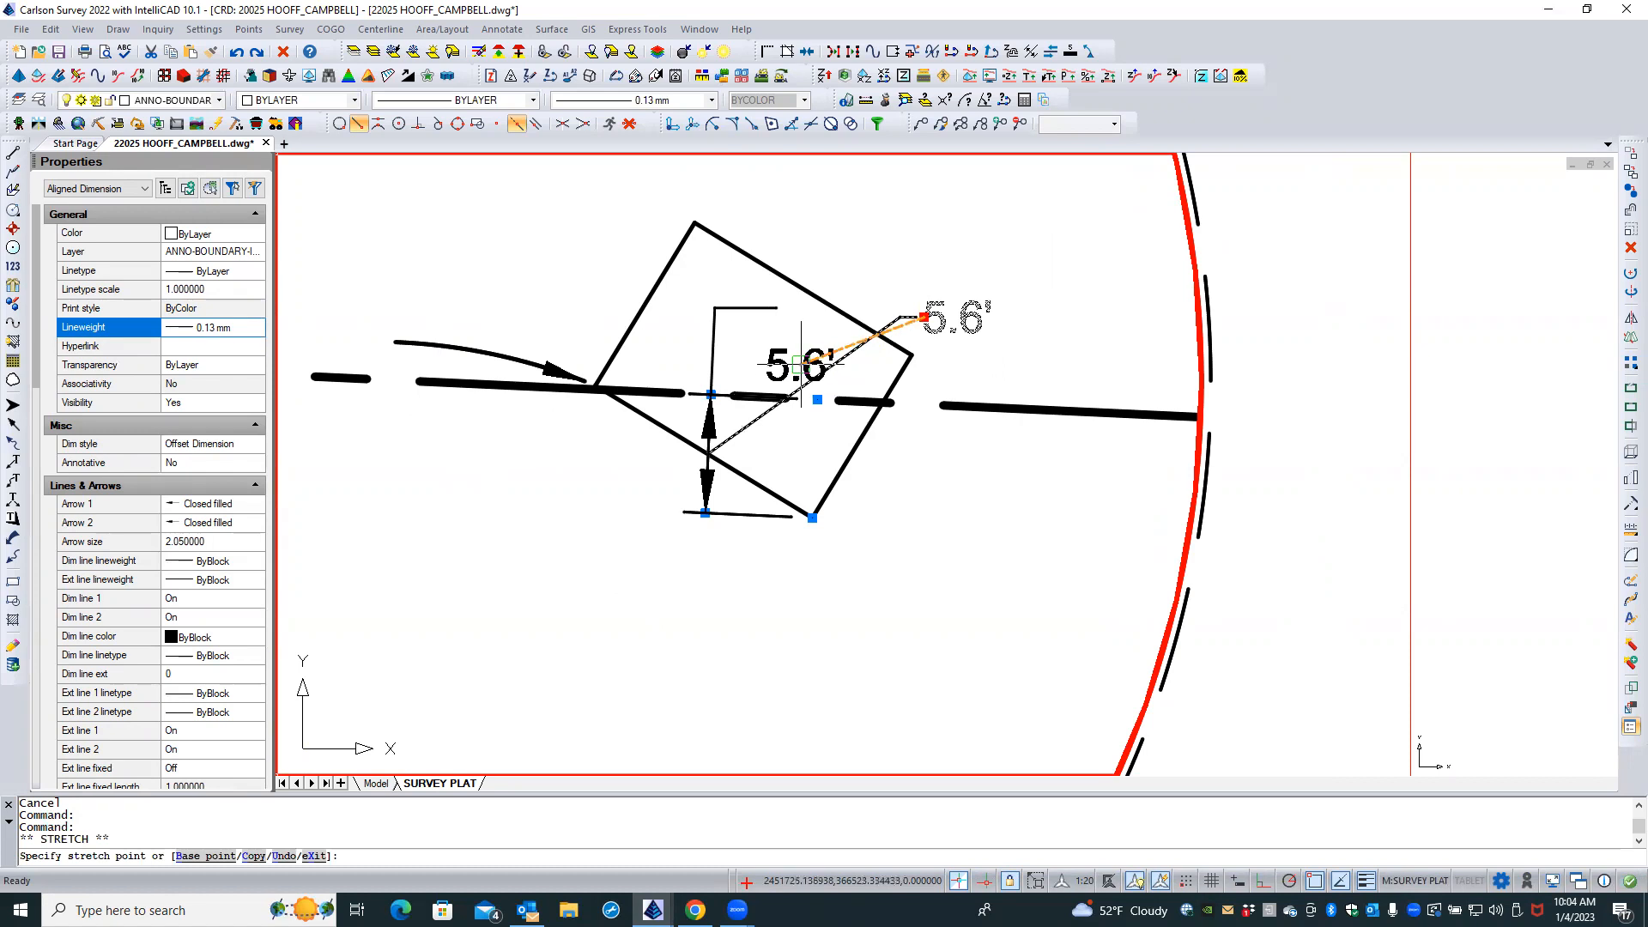
{"action": "scroll", "coordinate": [815, 372], "scroll_direction": "up", "scroll_amount": 3}
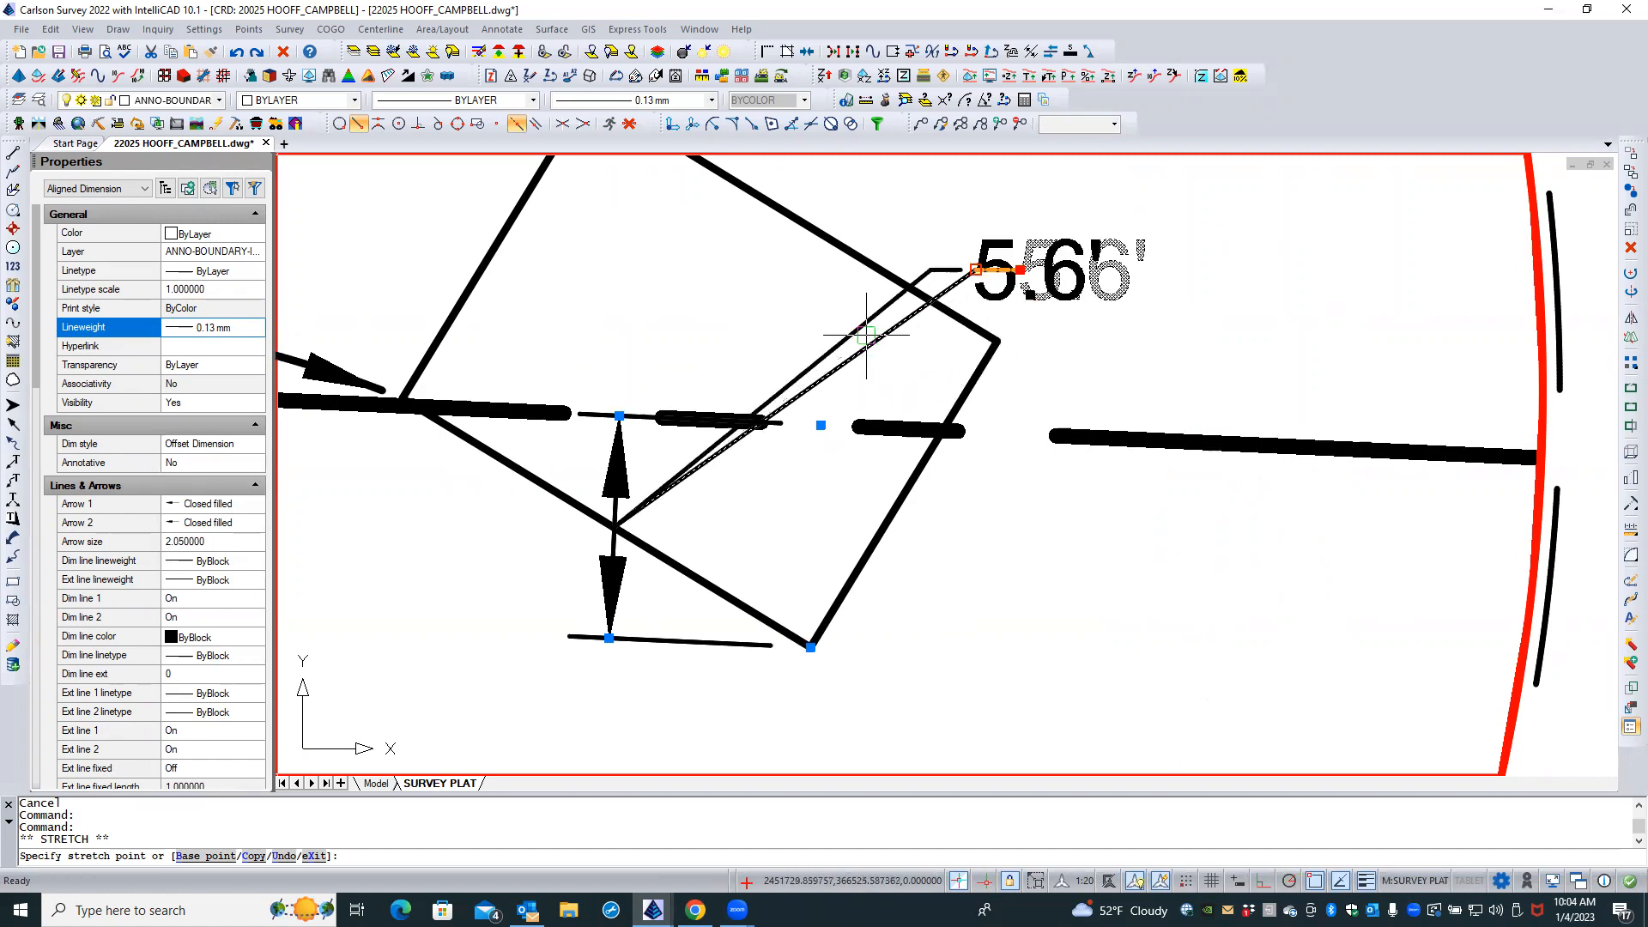
{"action": "scroll", "coordinate": [862, 347], "scroll_direction": "up", "scroll_amount": 2}
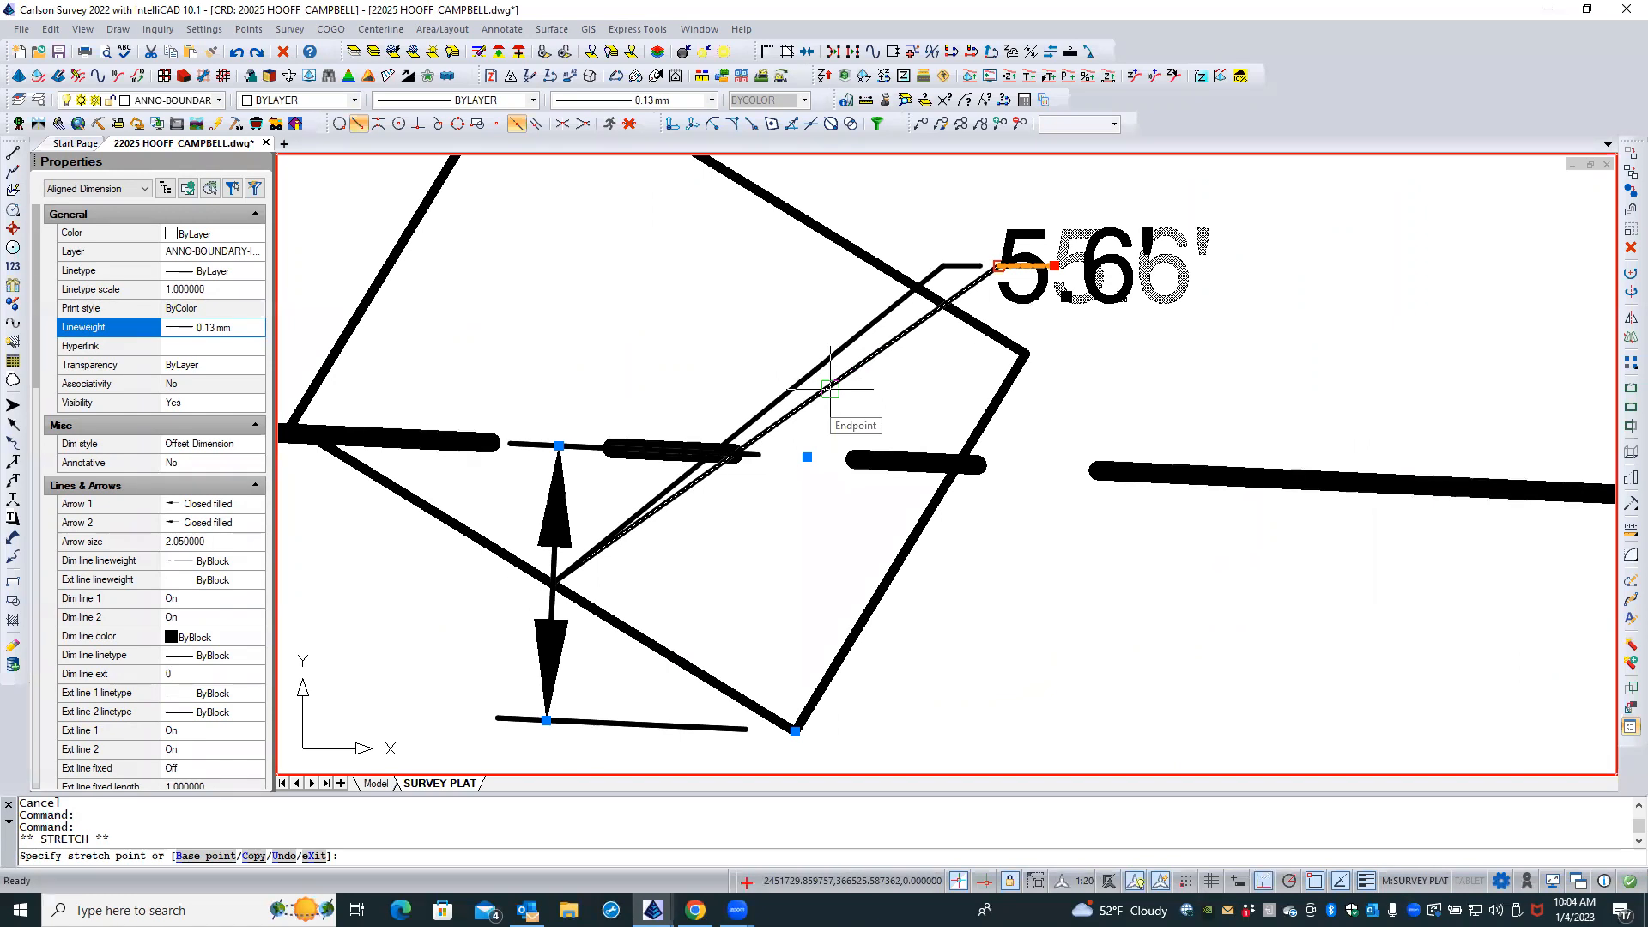
{"action": "right_click", "coordinate": [830, 389], "text": "shift"}
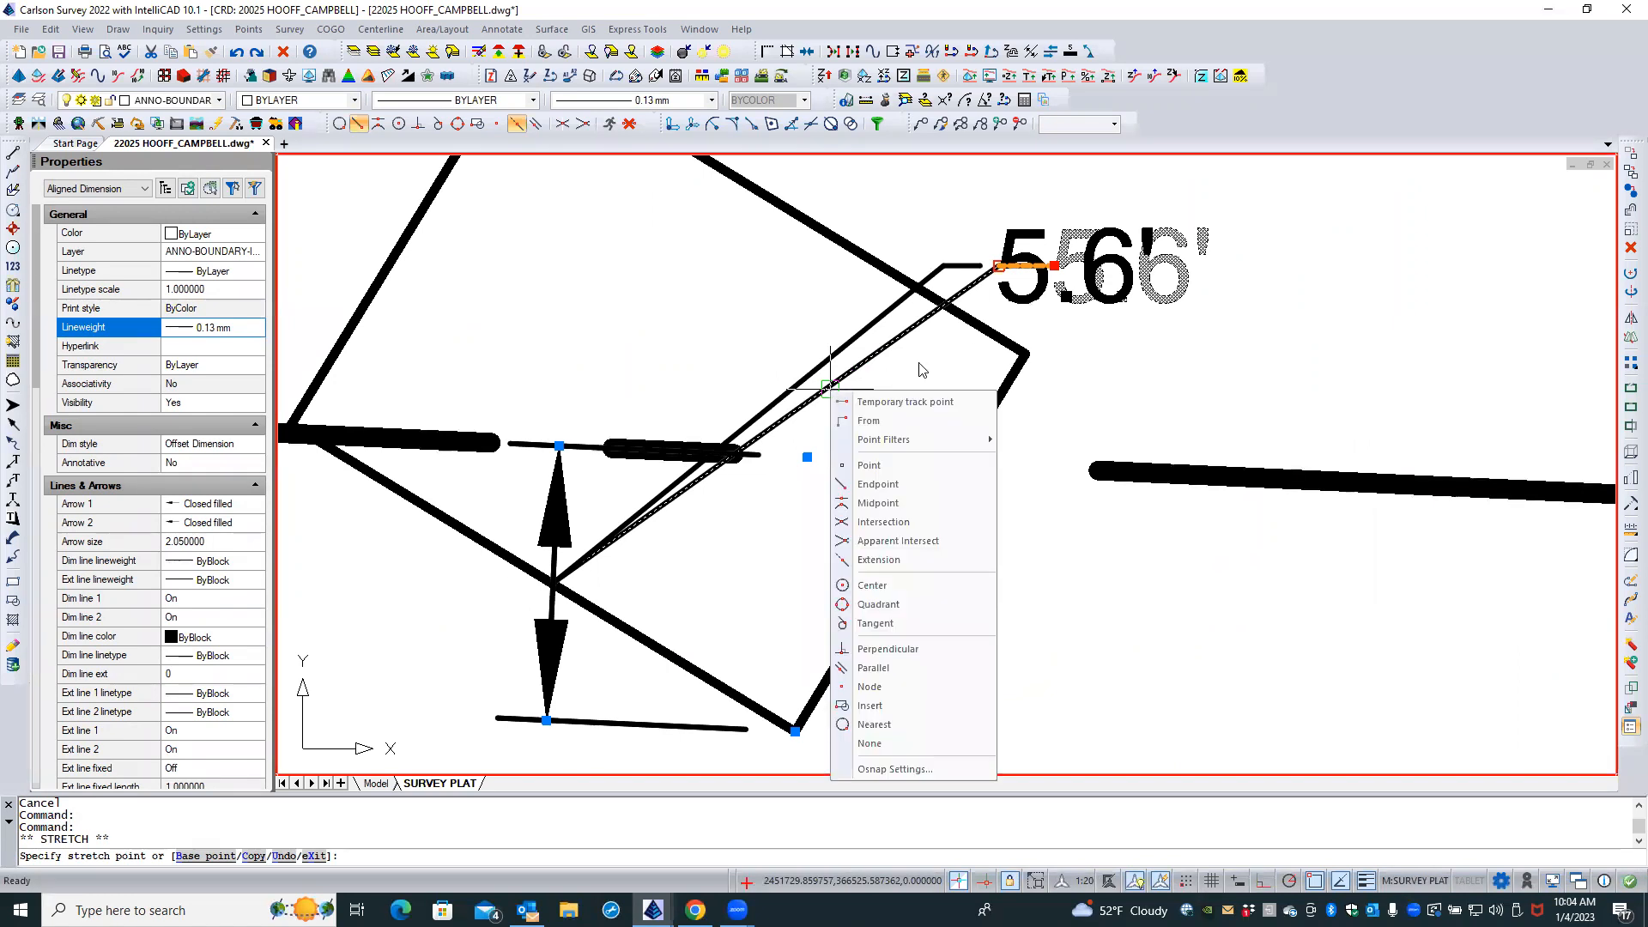
{"action": "key", "text": "Escape"}
{"action": "scroll", "coordinate": [949, 357], "scroll_direction": "down", "scroll_amount": 4}
{"action": "key", "text": "Escape"}
{"action": "key", "text": "Escape"}
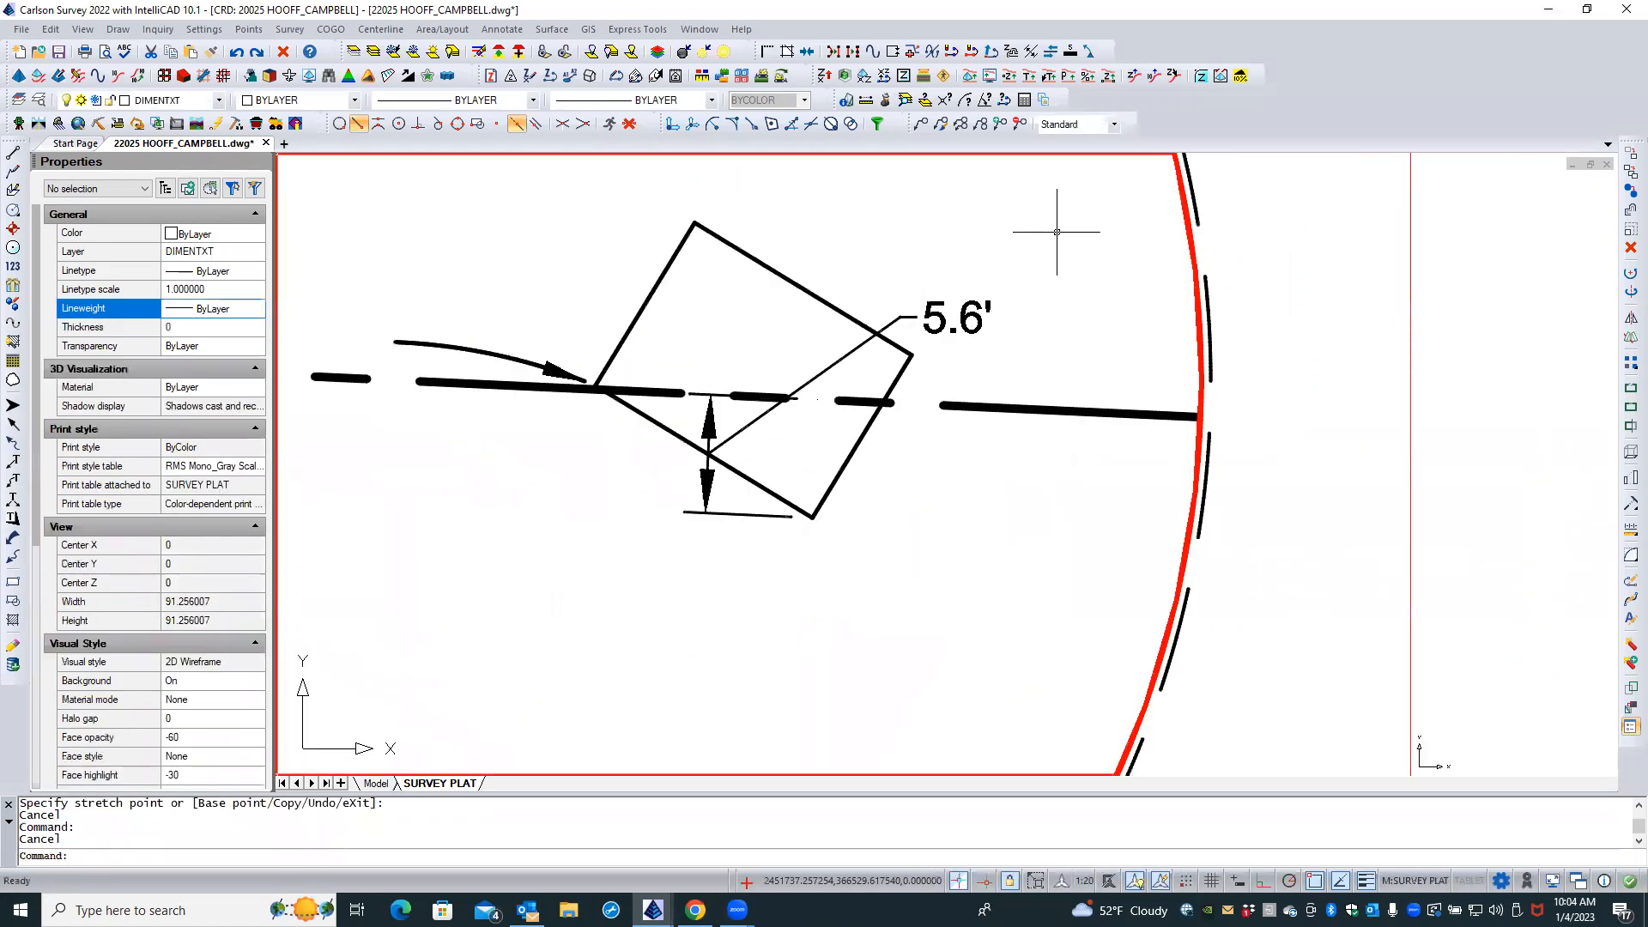
Move the 5.6' dimension text with object snap off to just southwest of its dimension line, outside the square
{"action": "left_click", "coordinate": [973, 311]}
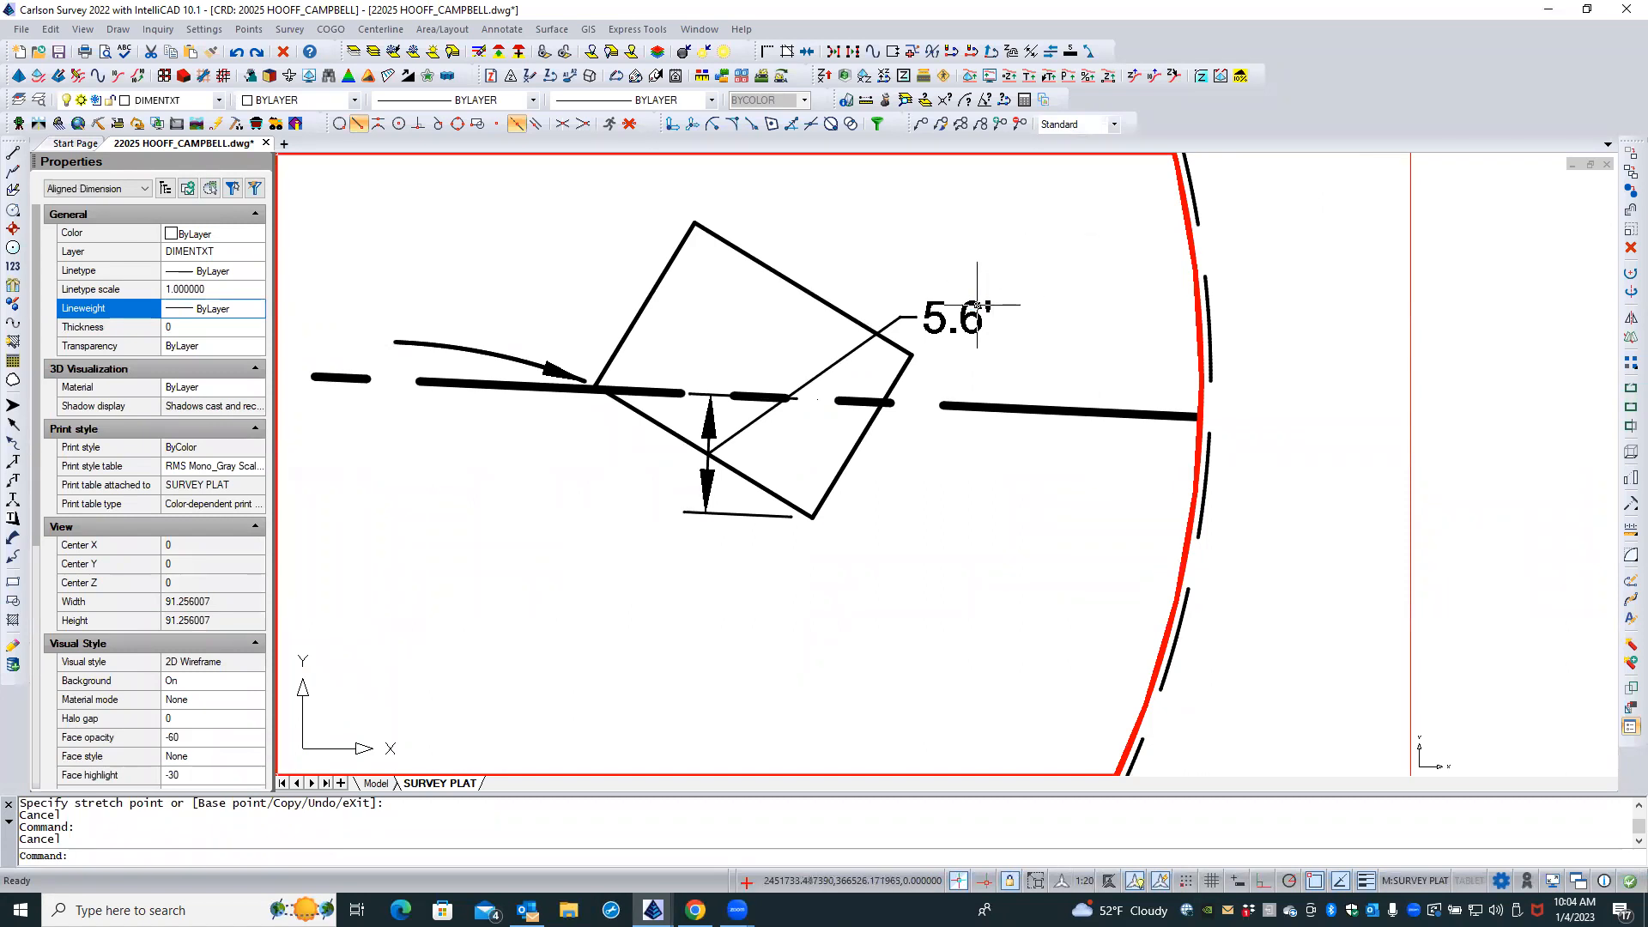
{"action": "left_click", "coordinate": [924, 317]}
{"action": "right_click", "coordinate": [906, 290], "text": "shift"}
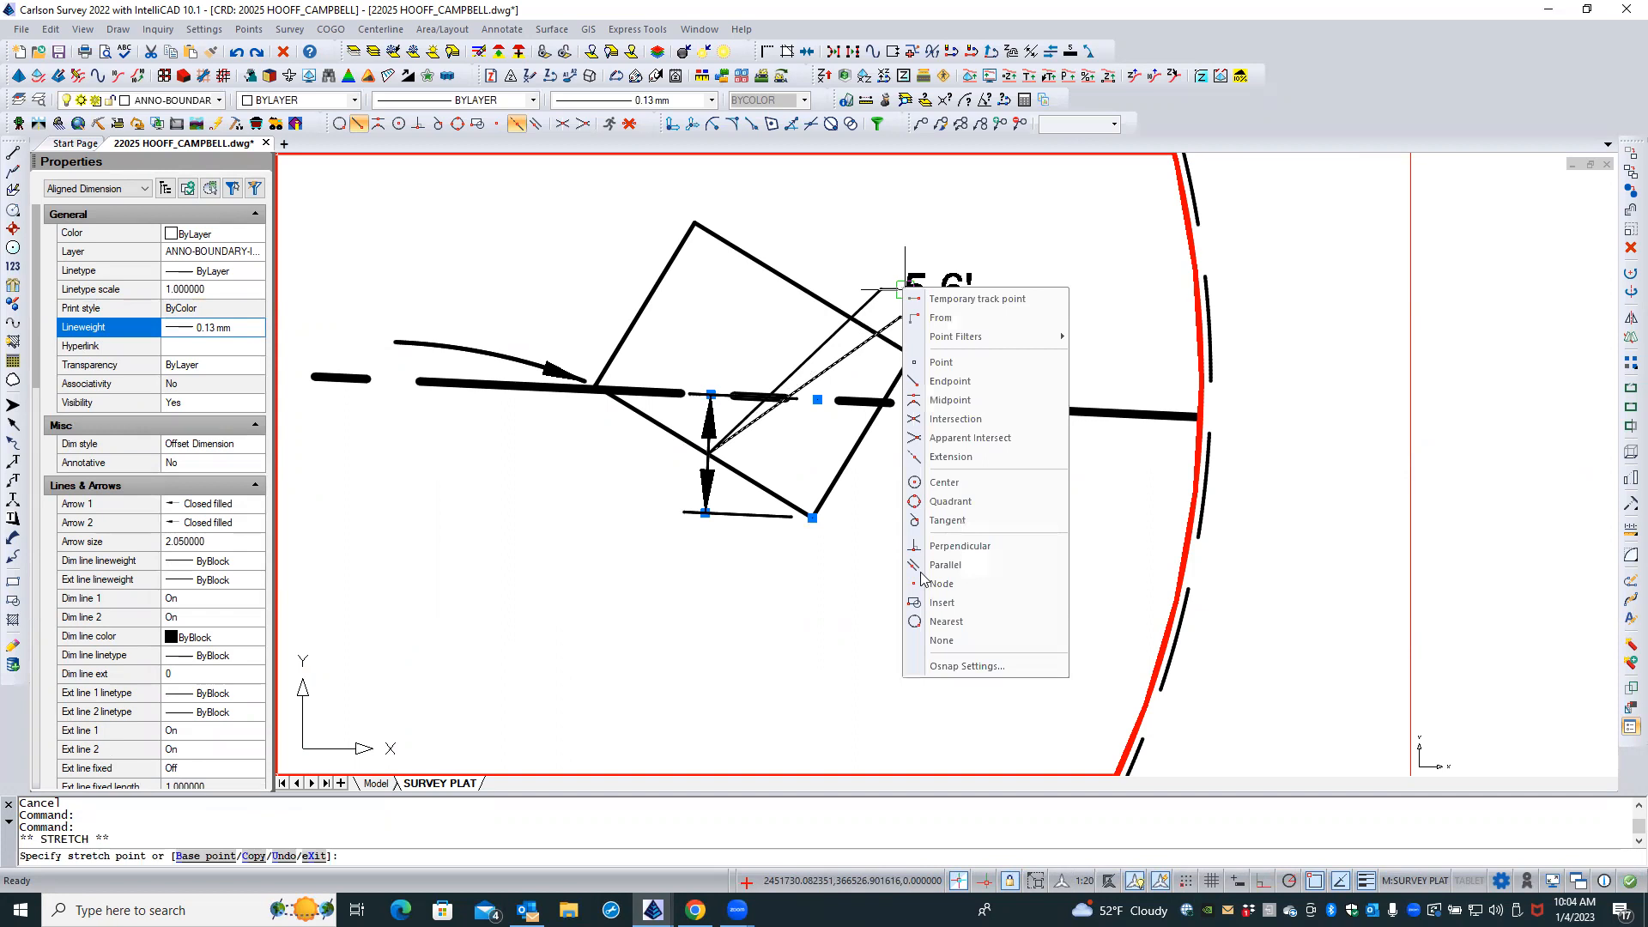
{"action": "left_click", "coordinate": [941, 640]}
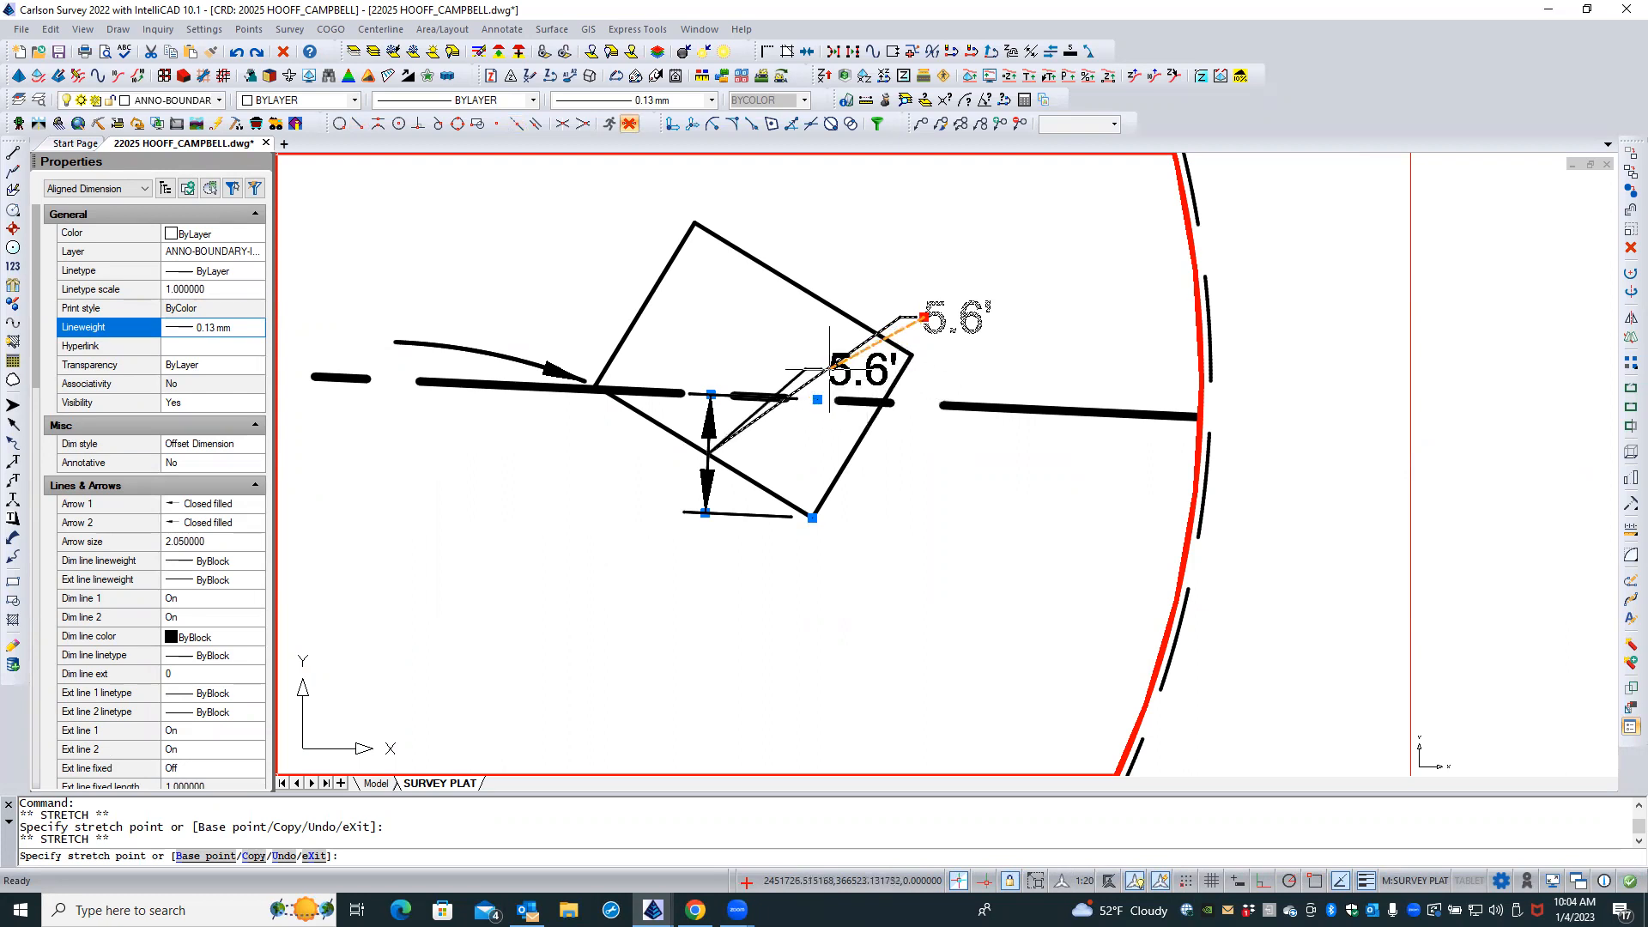
{"action": "scroll", "coordinate": [830, 368], "scroll_direction": "up", "scroll_amount": 2}
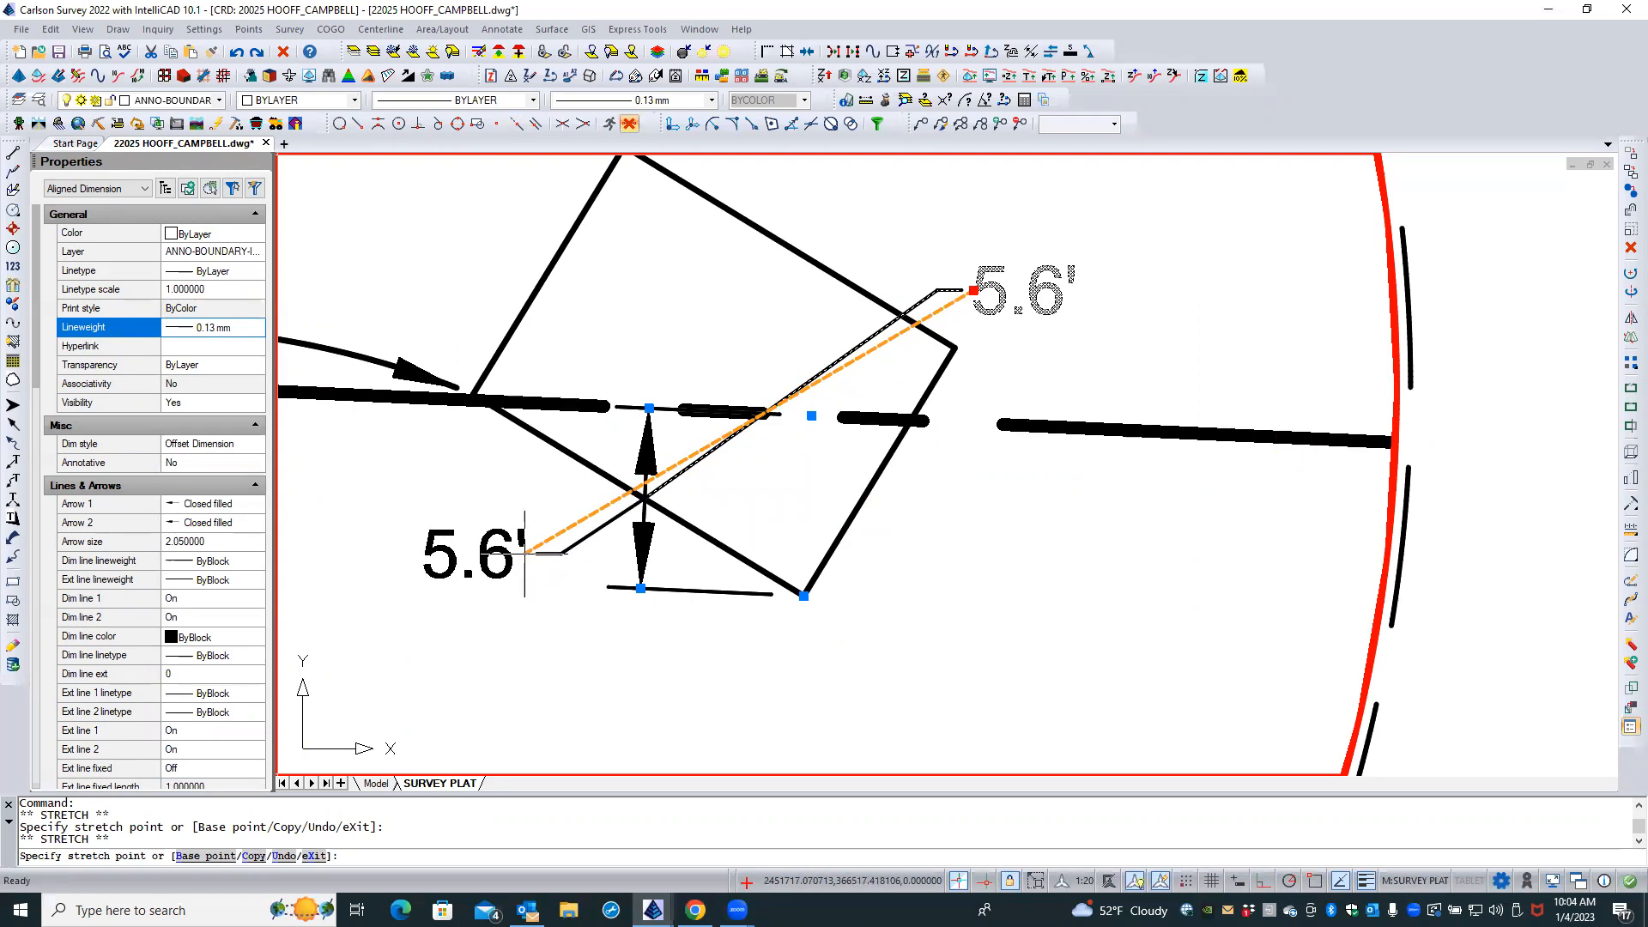
{"action": "left_click", "coordinate": [525, 553]}
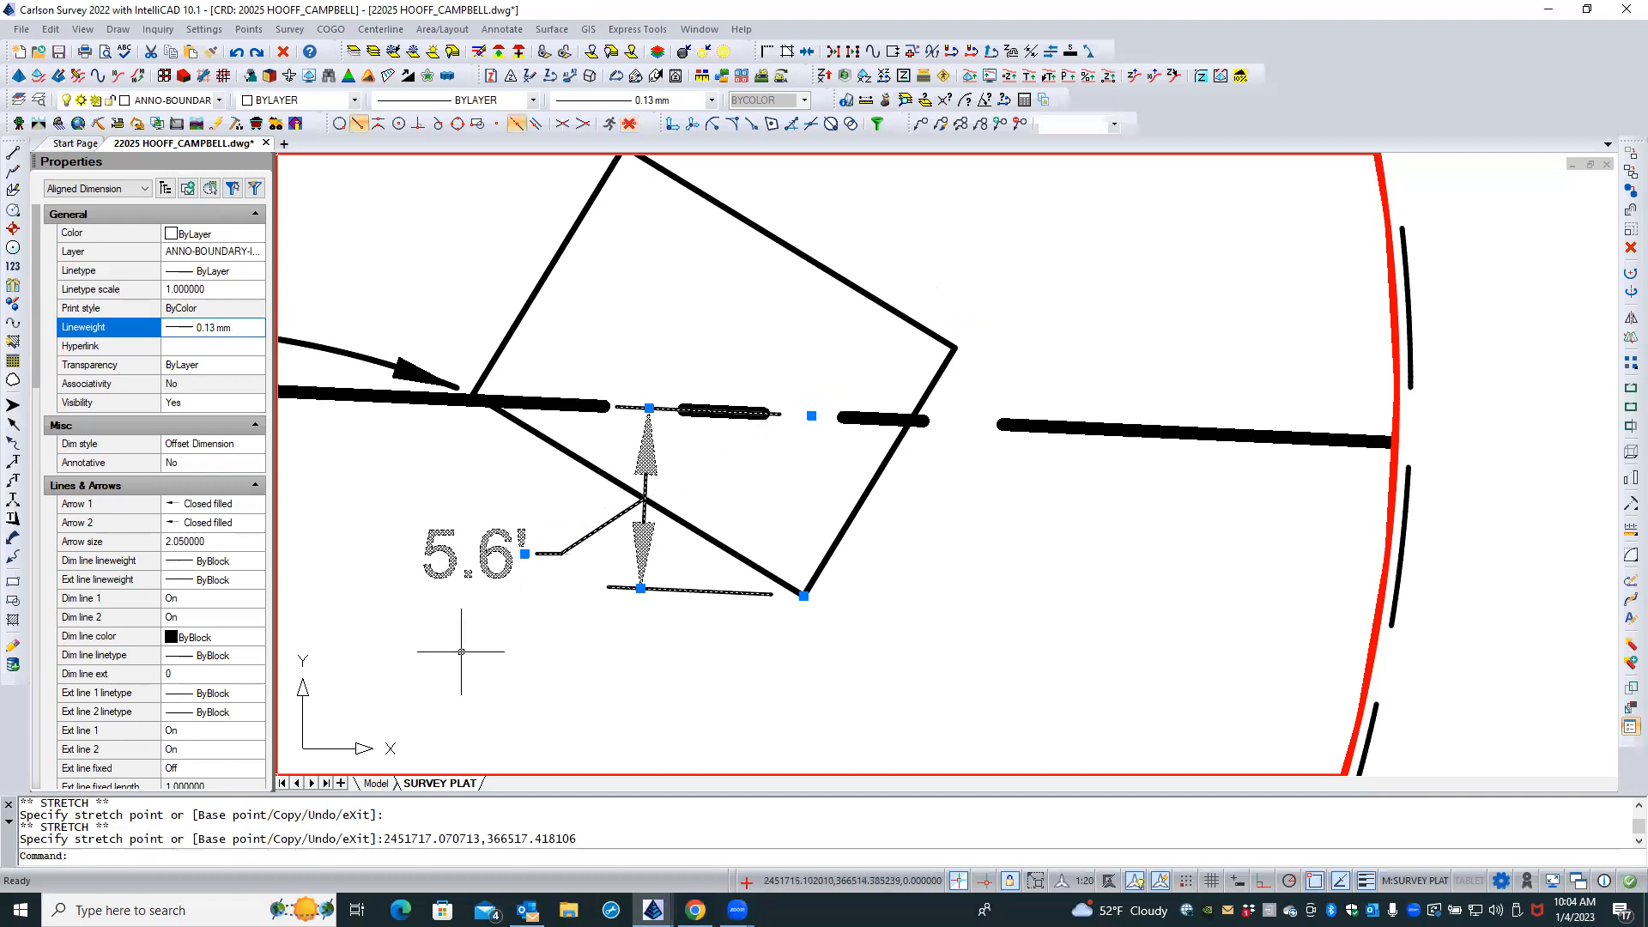
{"action": "key", "text": "Escape"}
{"action": "key", "text": "Escape"}
Examine how the relocated 5.6' label sits beside the square within the circular inset map
{"action": "scroll", "coordinate": [755, 481], "scroll_direction": "down", "scroll_amount": 4}
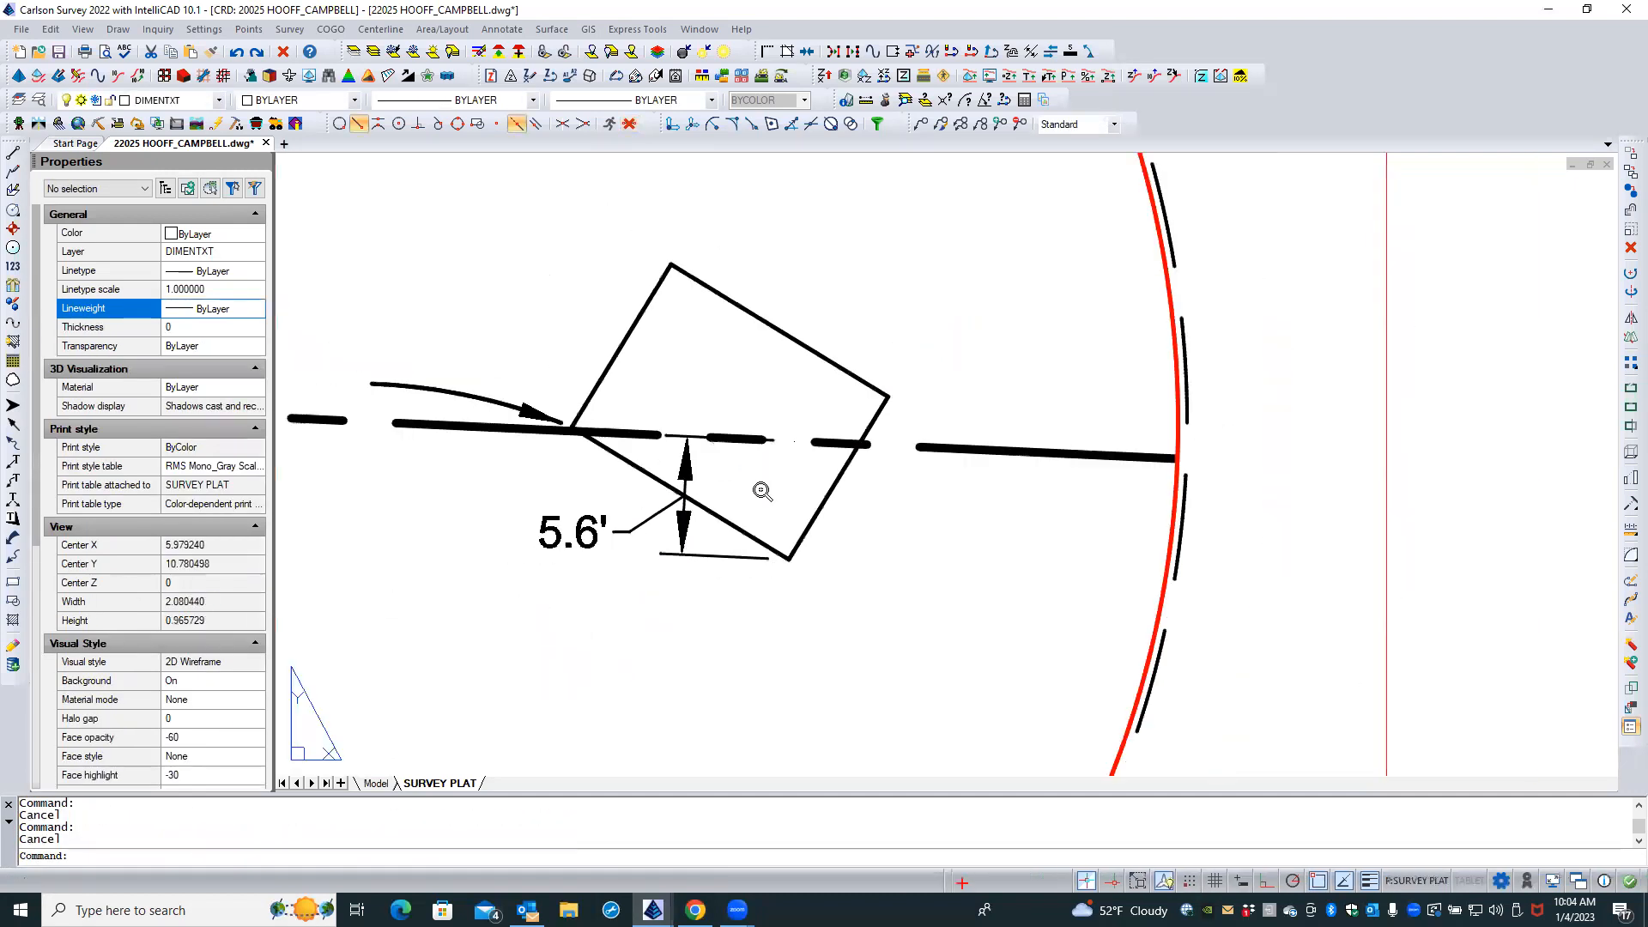
{"action": "double_click", "coordinate": [1011, 515]}
{"action": "scroll", "coordinate": [1020, 525], "scroll_direction": "down", "scroll_amount": 2}
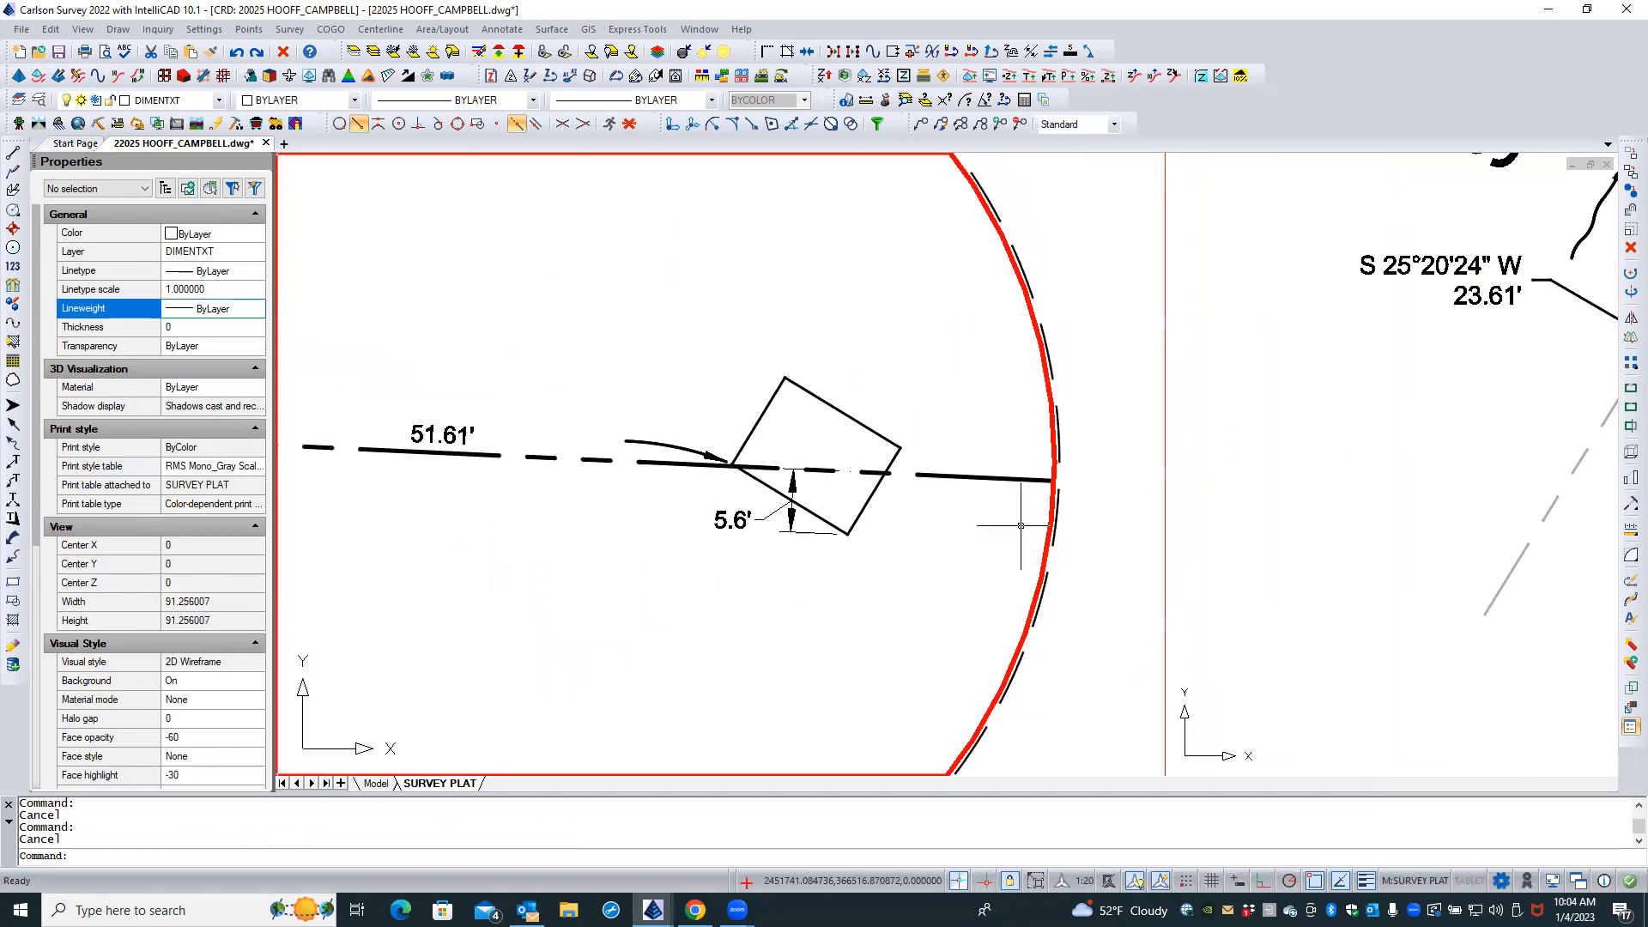
{"action": "scroll", "coordinate": [1021, 525], "scroll_direction": "down", "scroll_amount": 1}
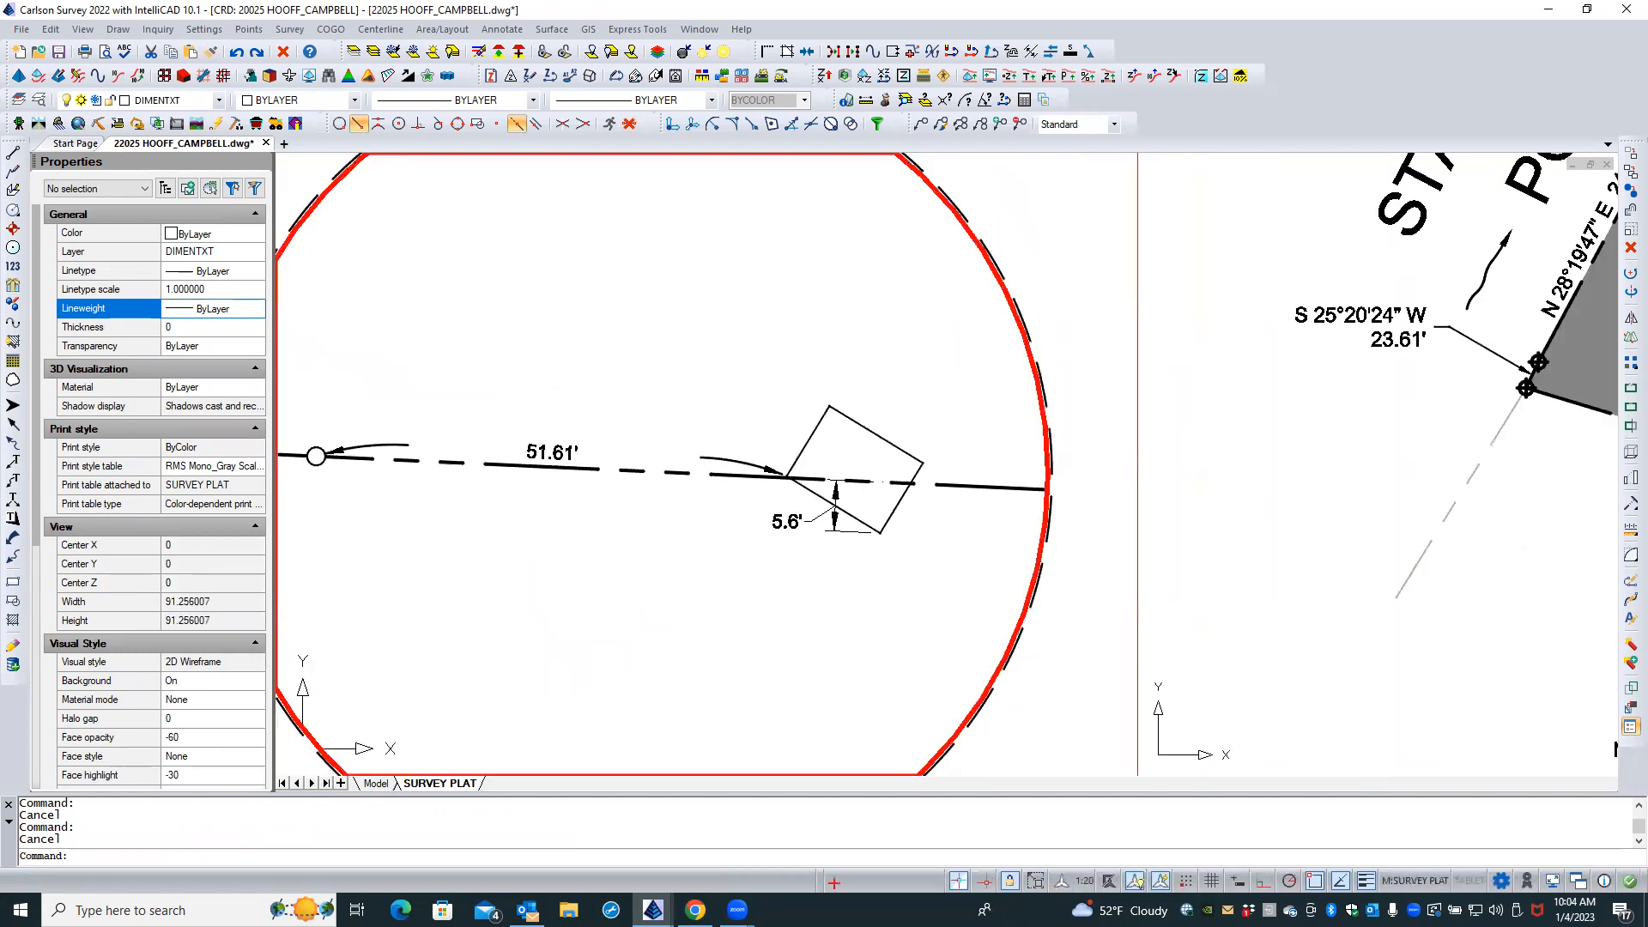
{"action": "double_click", "coordinate": [889, 524]}
{"action": "scroll", "coordinate": [890, 525], "scroll_direction": "up", "scroll_amount": 1}
{"action": "double_click", "coordinate": [889, 524]}
{"action": "scroll", "coordinate": [889, 525], "scroll_direction": "up", "scroll_amount": 1}
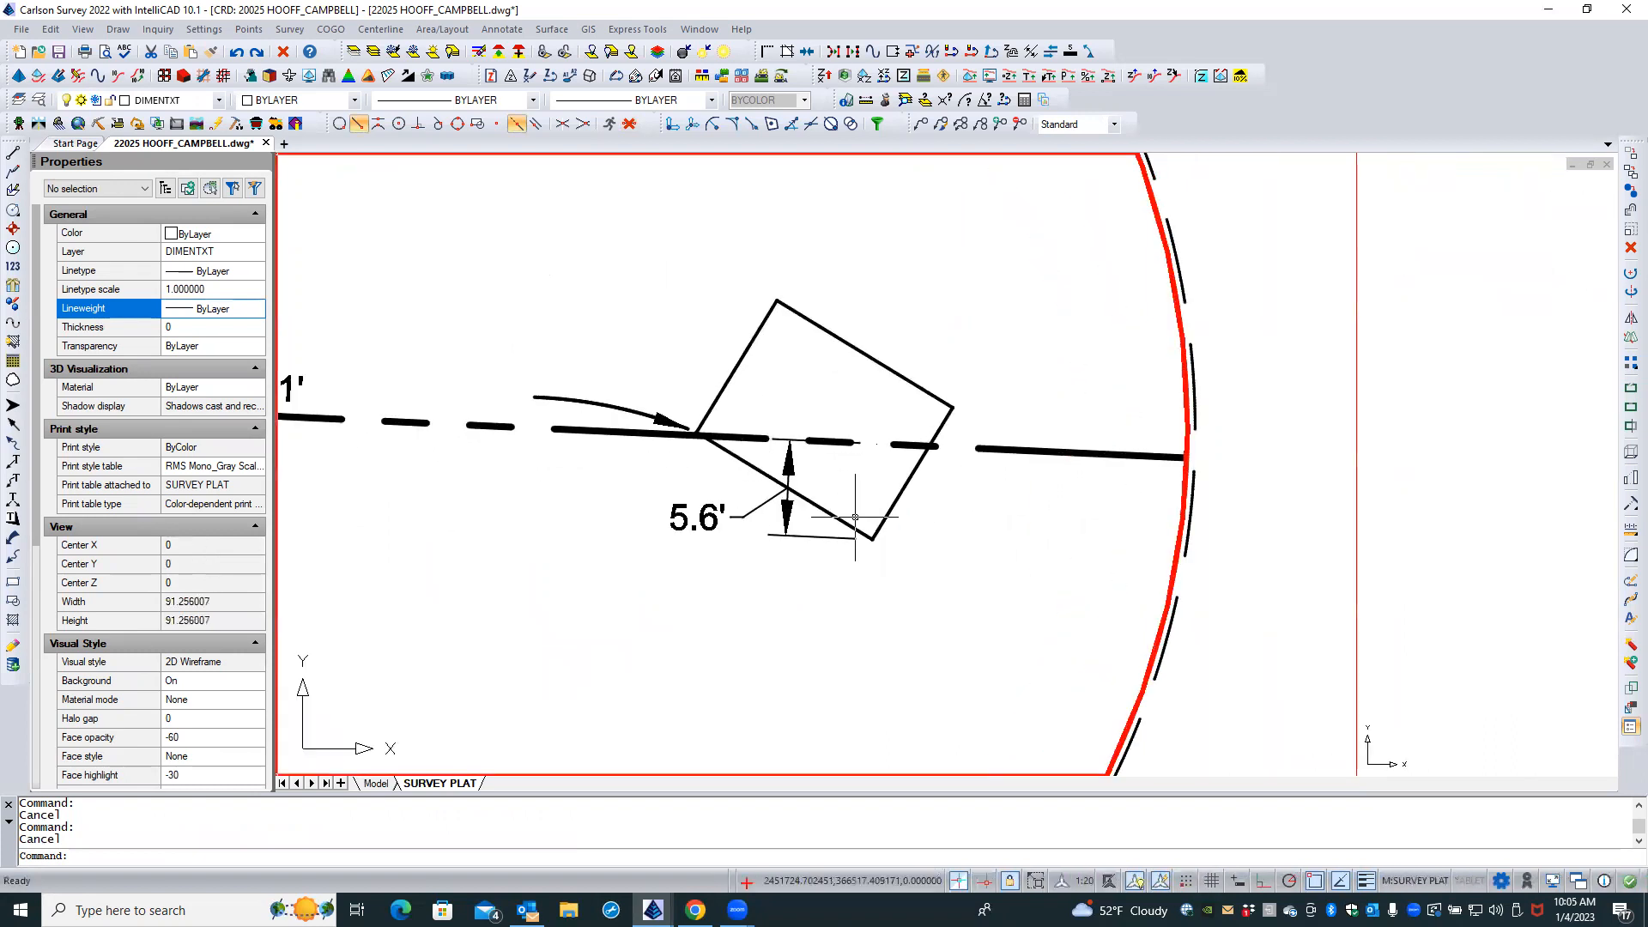
Set the lineweight of both curved leaders in the inset to 0.15 mm
{"action": "left_click", "coordinate": [577, 399]}
{"action": "double_click", "coordinate": [860, 393]}
{"action": "scroll", "coordinate": [861, 397], "scroll_direction": "down", "scroll_amount": 1}
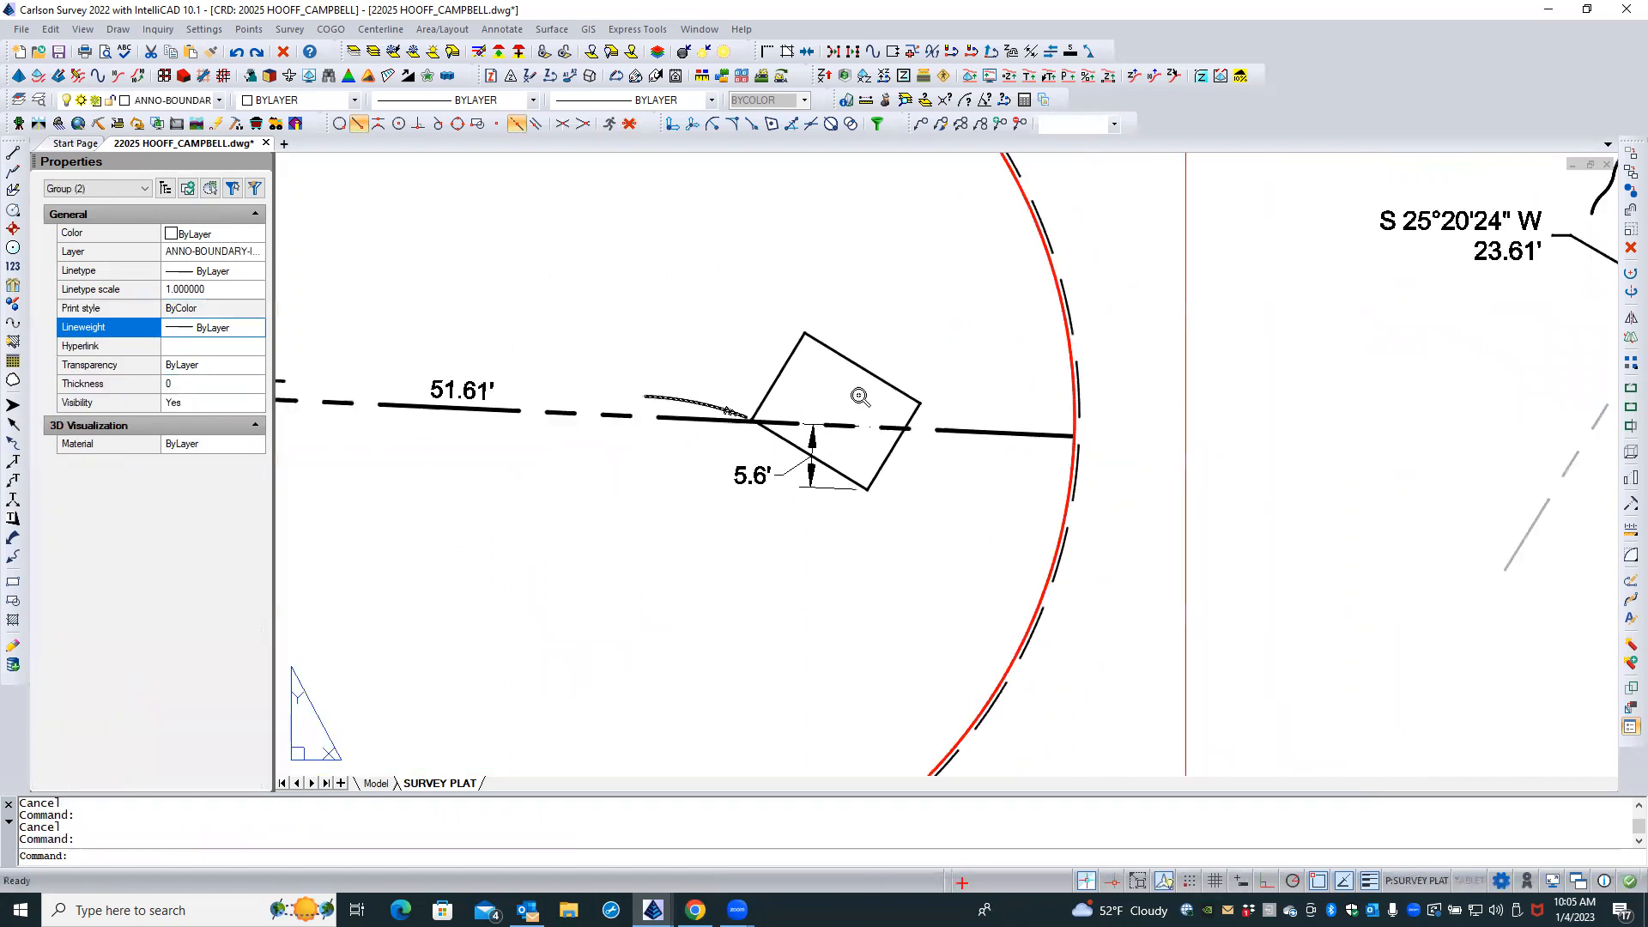
{"action": "scroll", "coordinate": [854, 395], "scroll_direction": "down", "scroll_amount": 2}
{"action": "left_click", "coordinate": [463, 384]}
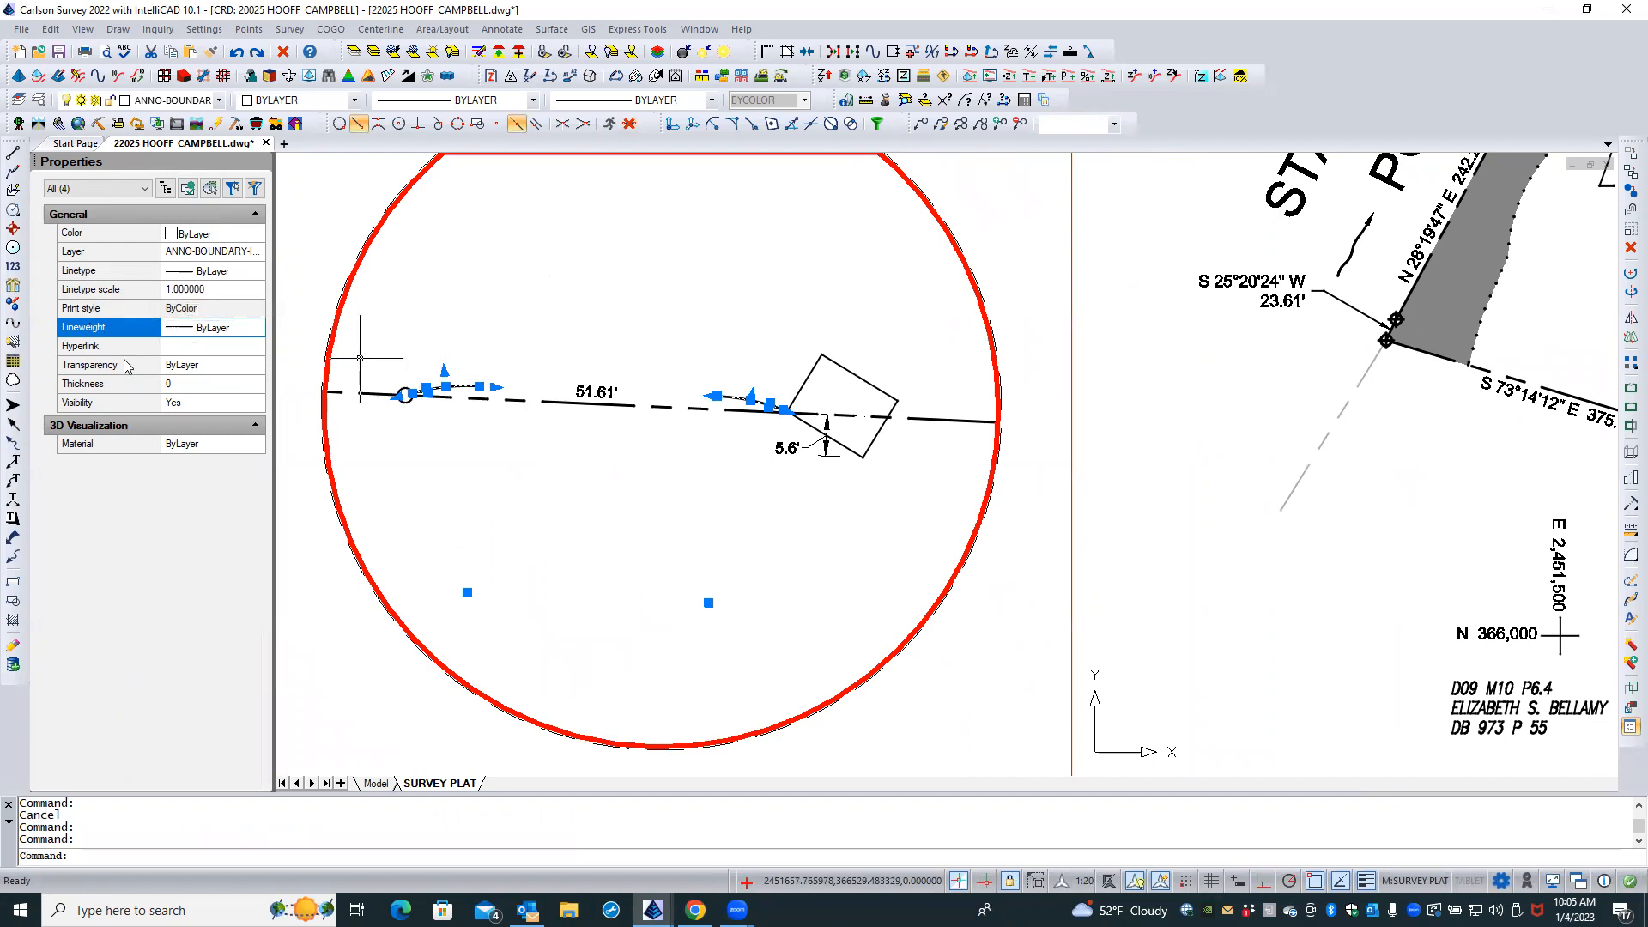
{"action": "left_click", "coordinate": [216, 327]}
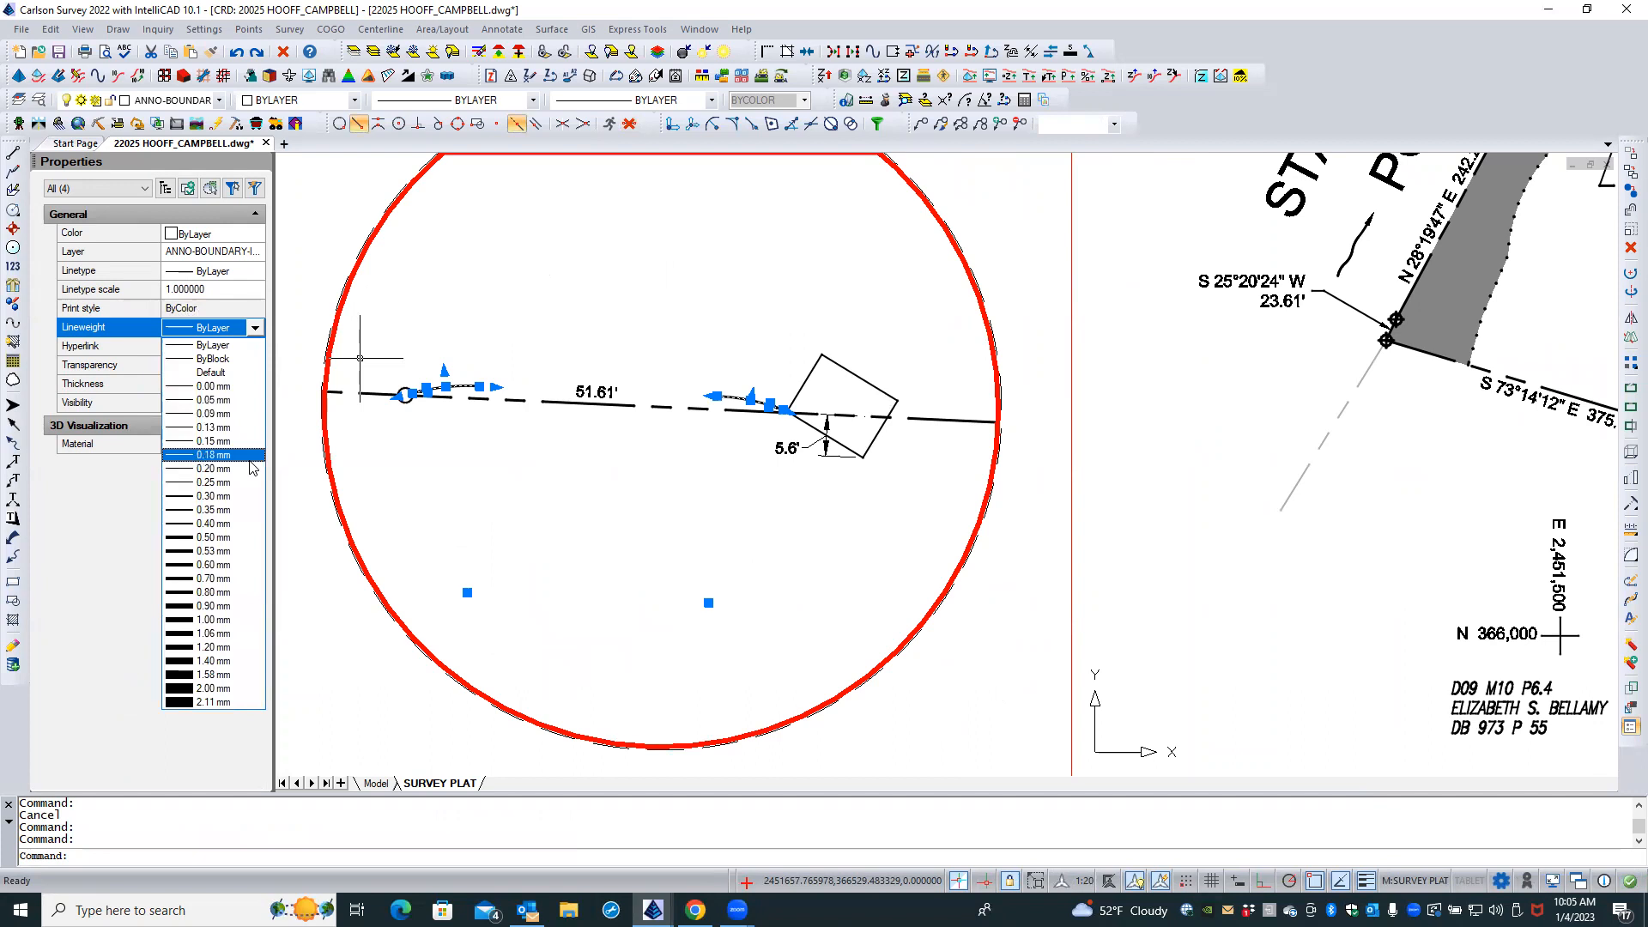
{"action": "left_click", "coordinate": [214, 440]}
{"action": "key", "text": "Escape"}
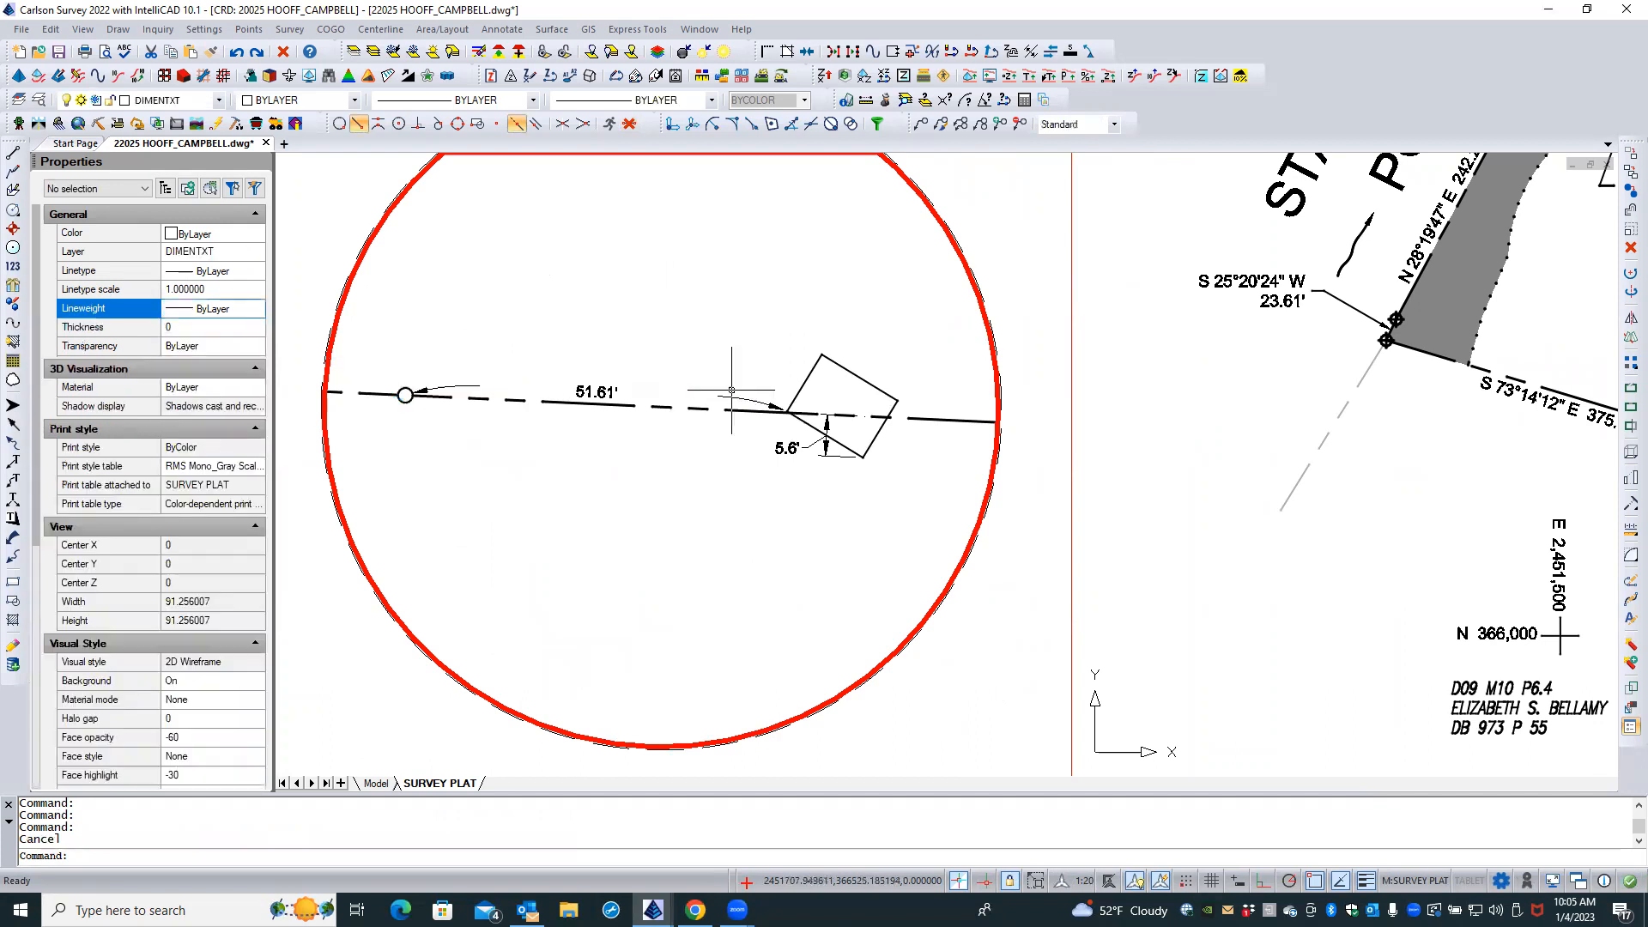
Stretch the 5.6' dimension line farther west to a Nearest snap on the dashed line, just east of the square's western corner
{"action": "scroll", "coordinate": [775, 387], "scroll_direction": "up", "scroll_amount": 3}
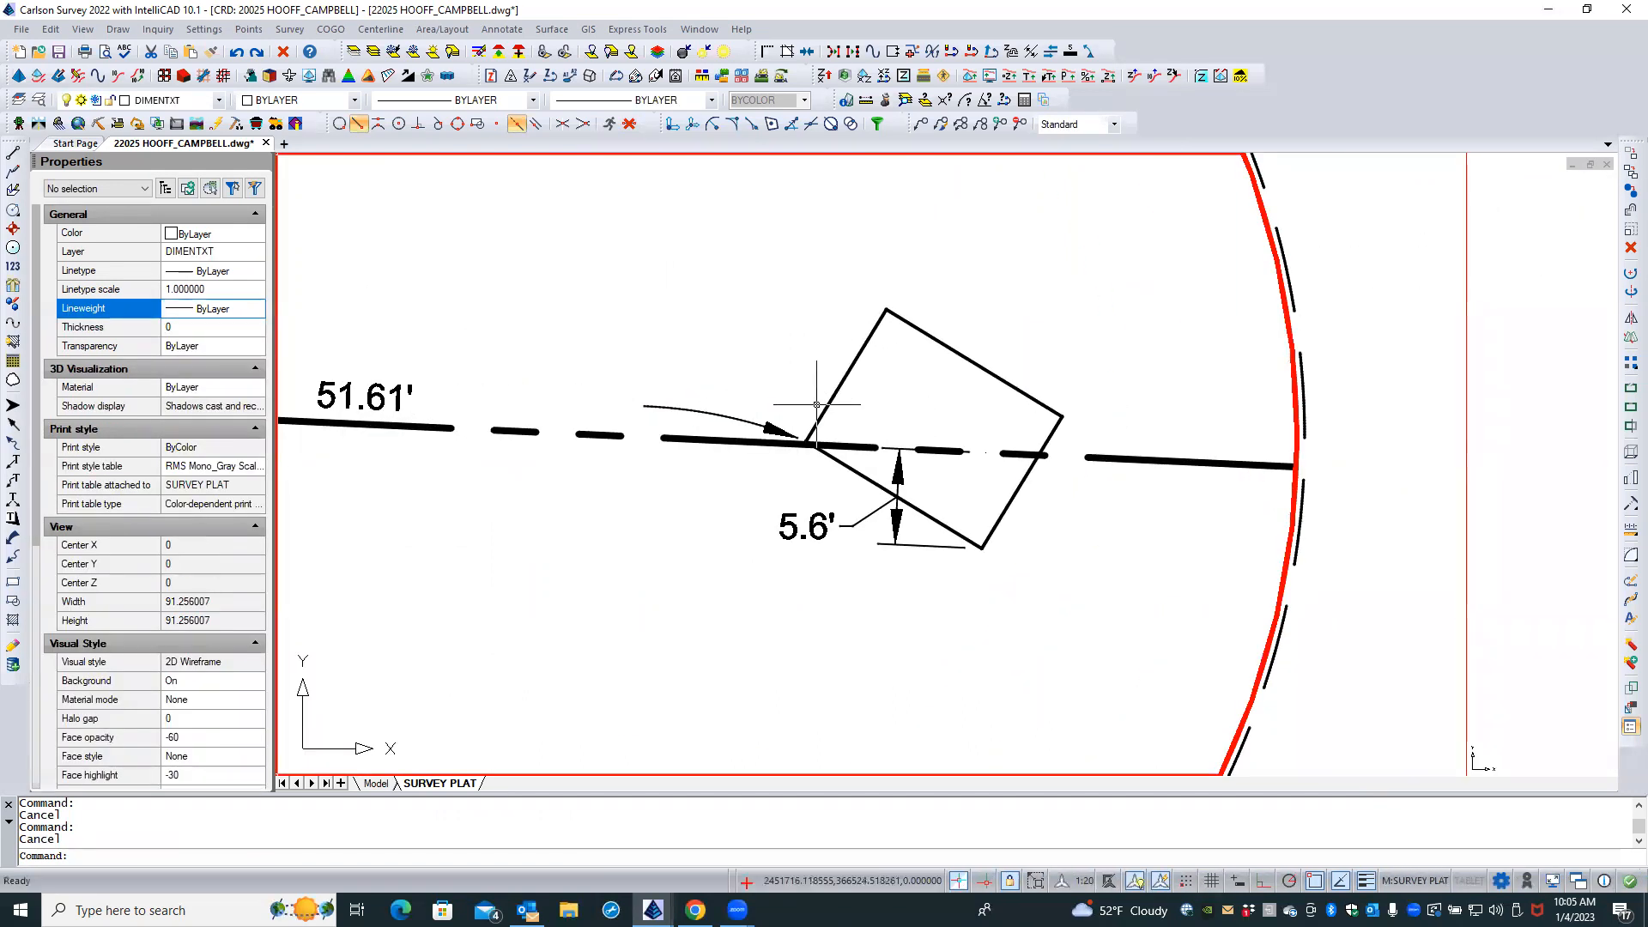
{"action": "scroll", "coordinate": [774, 390], "scroll_direction": "up", "scroll_amount": 2}
{"action": "double_click", "coordinate": [767, 385]}
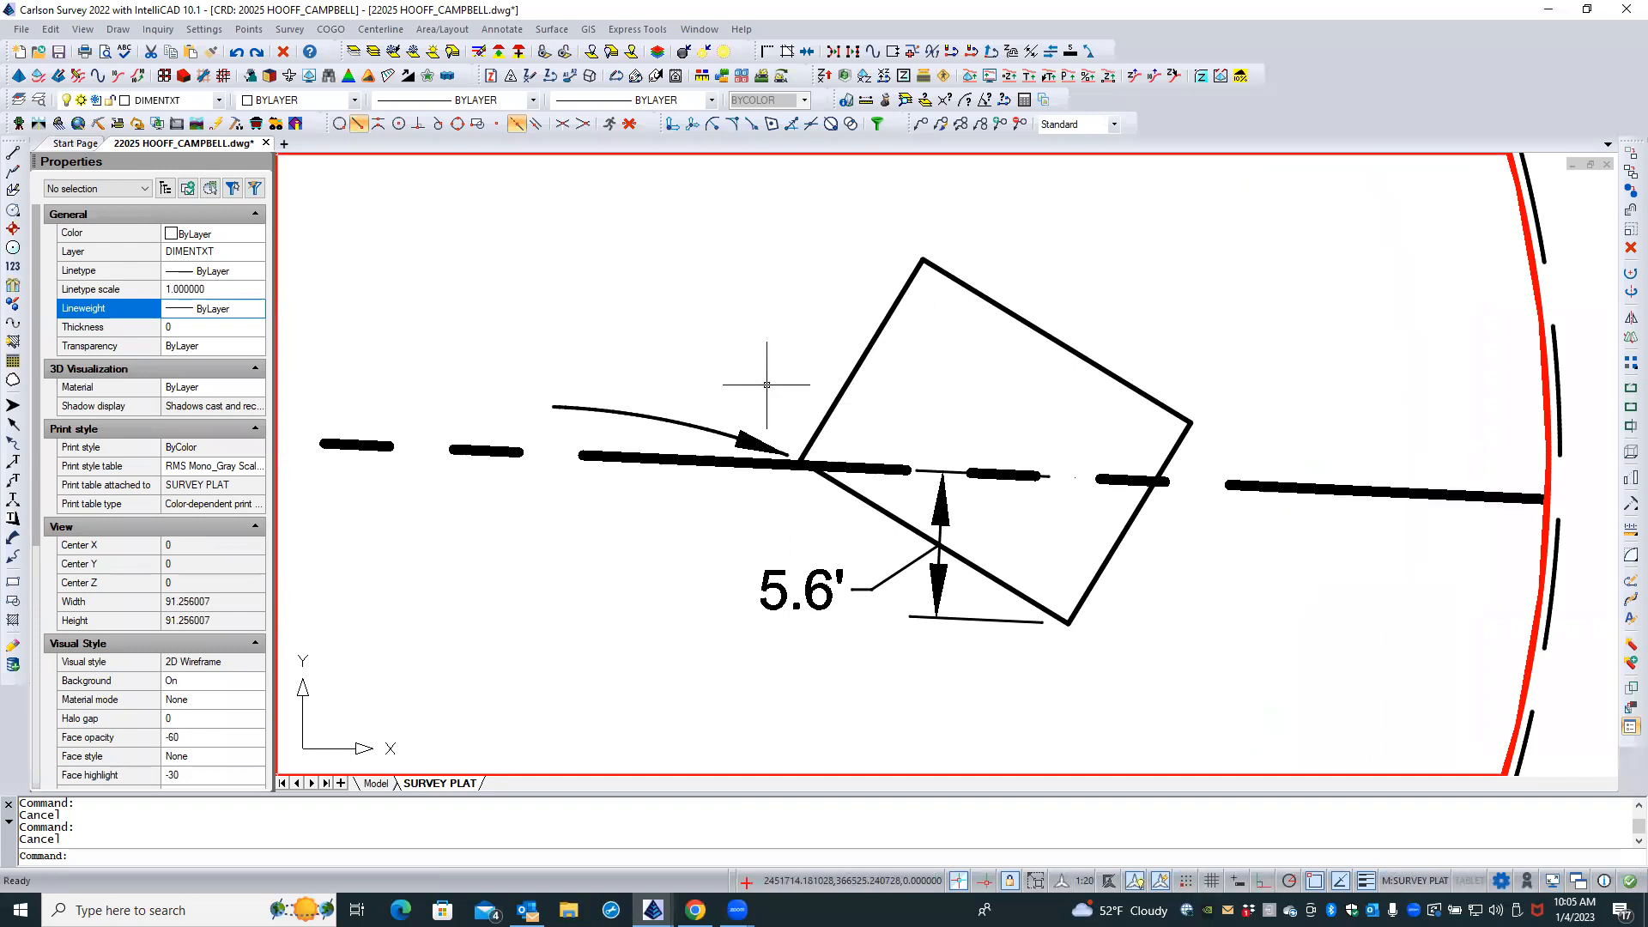
{"action": "scroll", "coordinate": [769, 381], "scroll_direction": "down", "scroll_amount": 2}
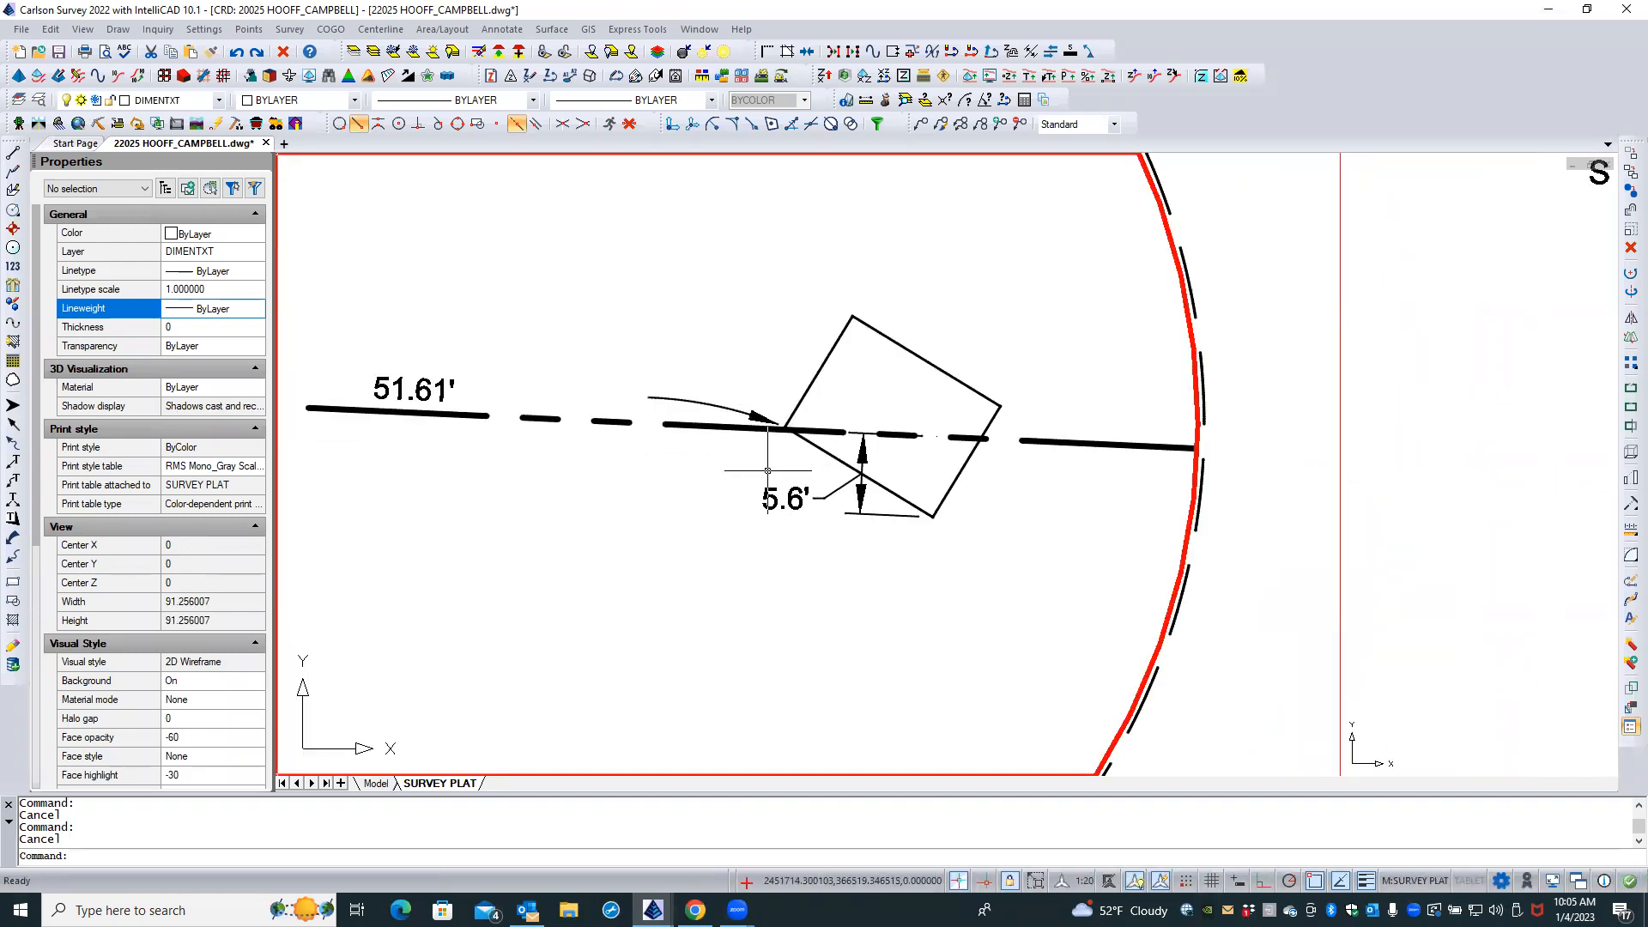
{"action": "scroll", "coordinate": [762, 472], "scroll_direction": "up", "scroll_amount": 1}
{"action": "scroll", "coordinate": [762, 472], "scroll_direction": "up", "scroll_amount": 1}
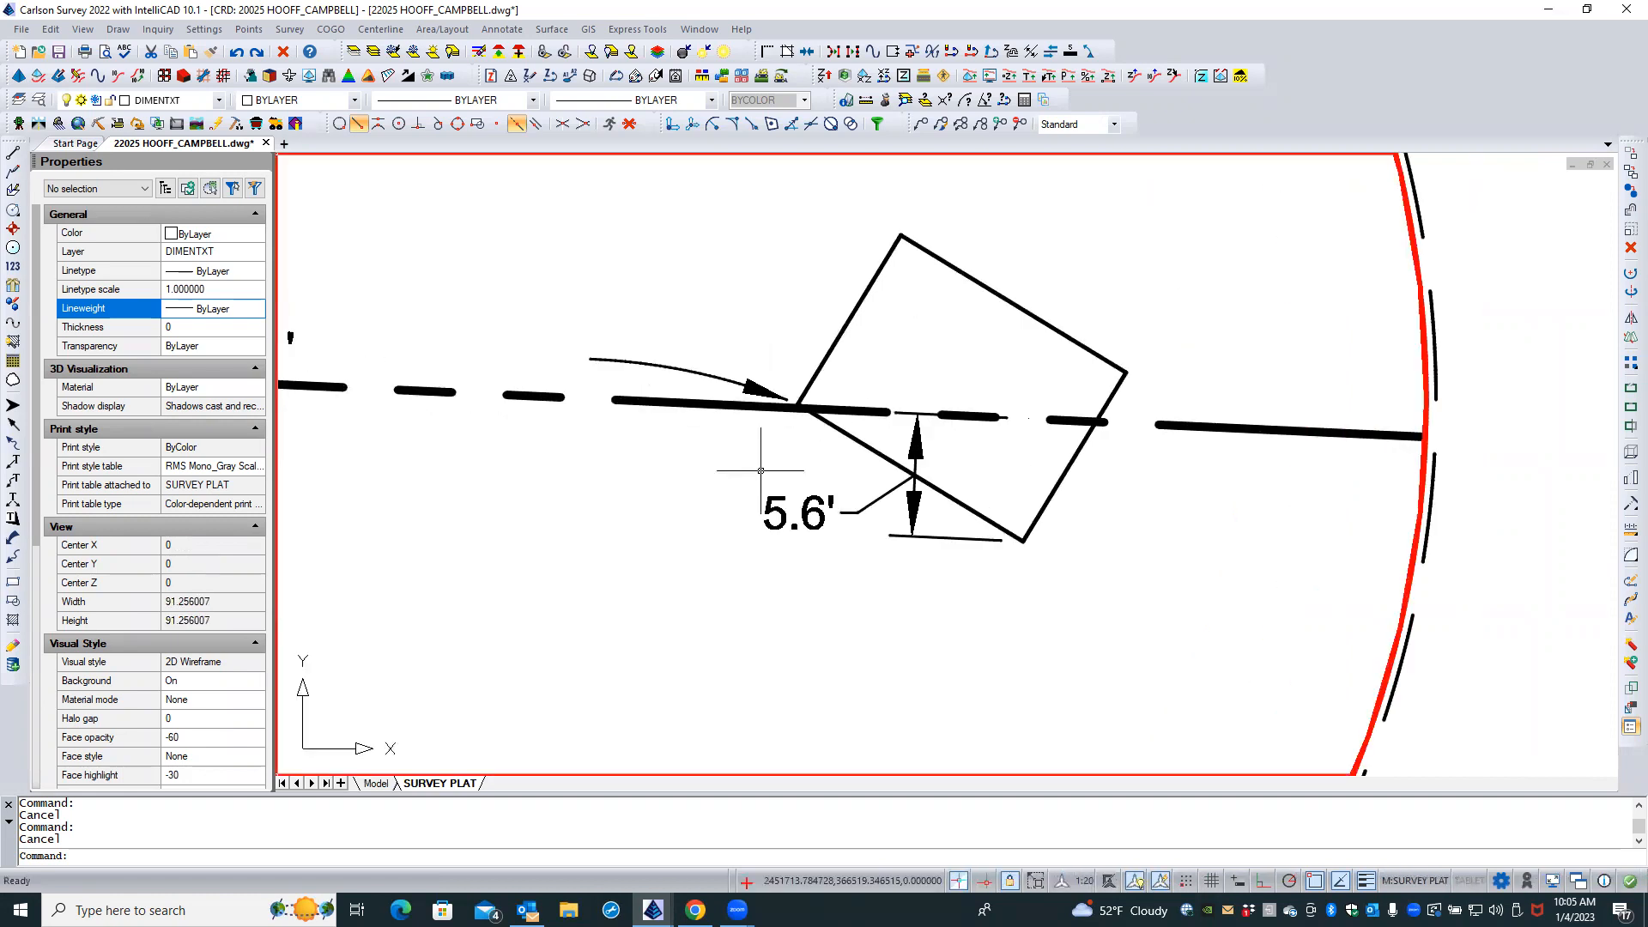
{"action": "left_click", "coordinate": [923, 490]}
{"action": "left_click", "coordinate": [912, 506]}
{"action": "key", "text": "Escape"}
{"action": "left_click", "coordinate": [913, 508]}
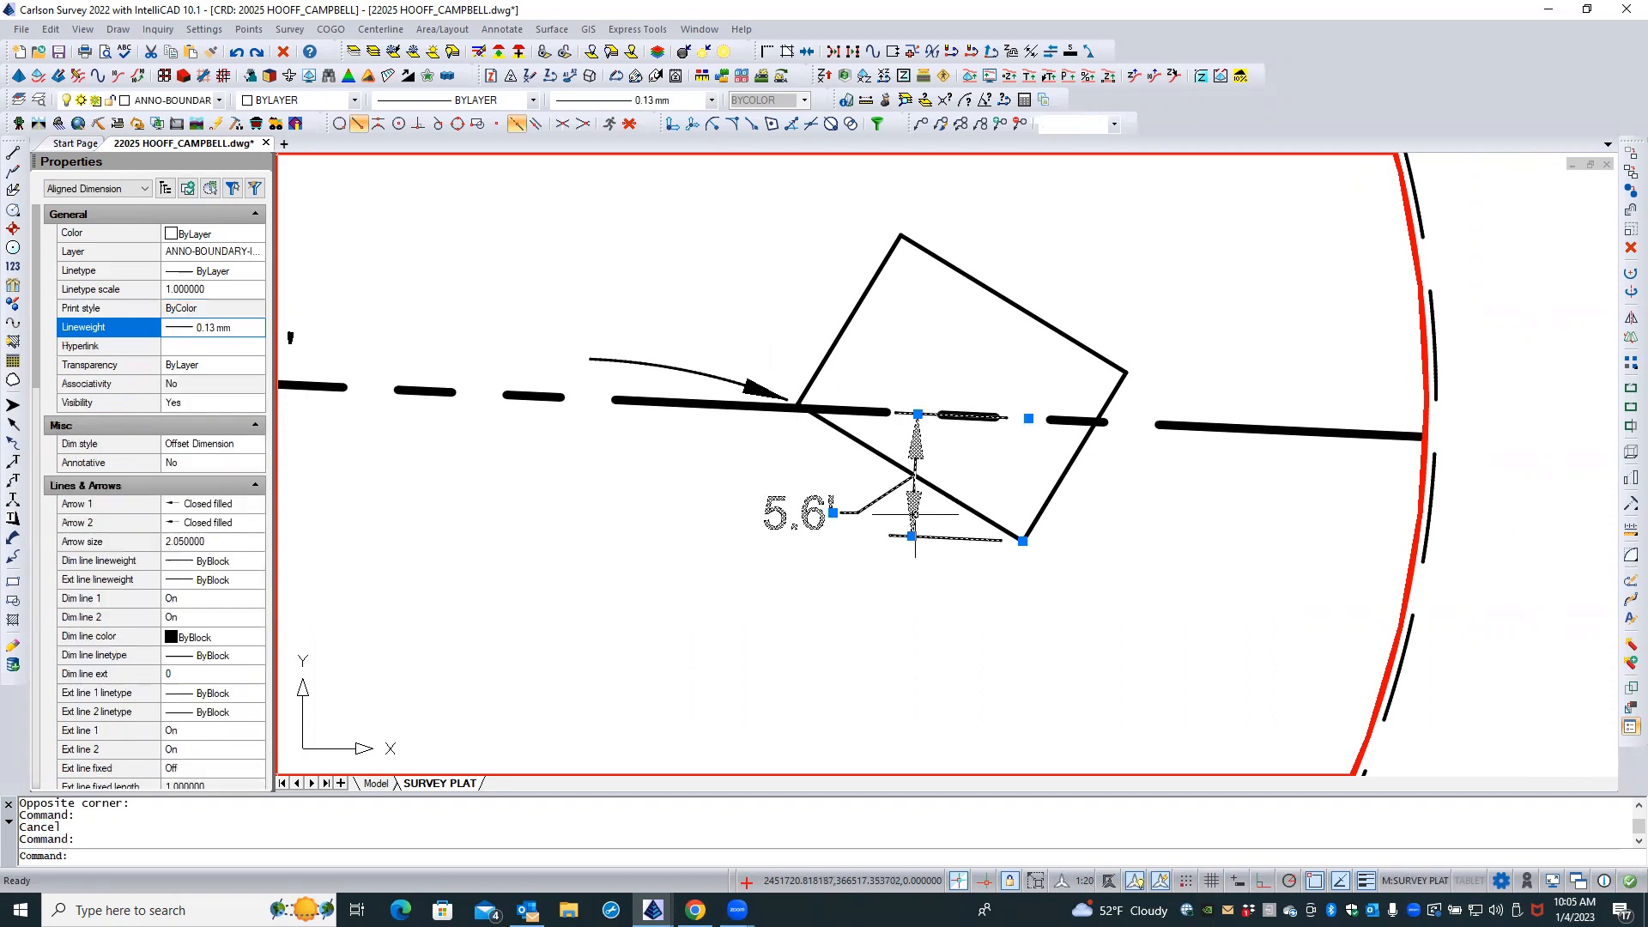
{"action": "left_click", "coordinate": [918, 413]}
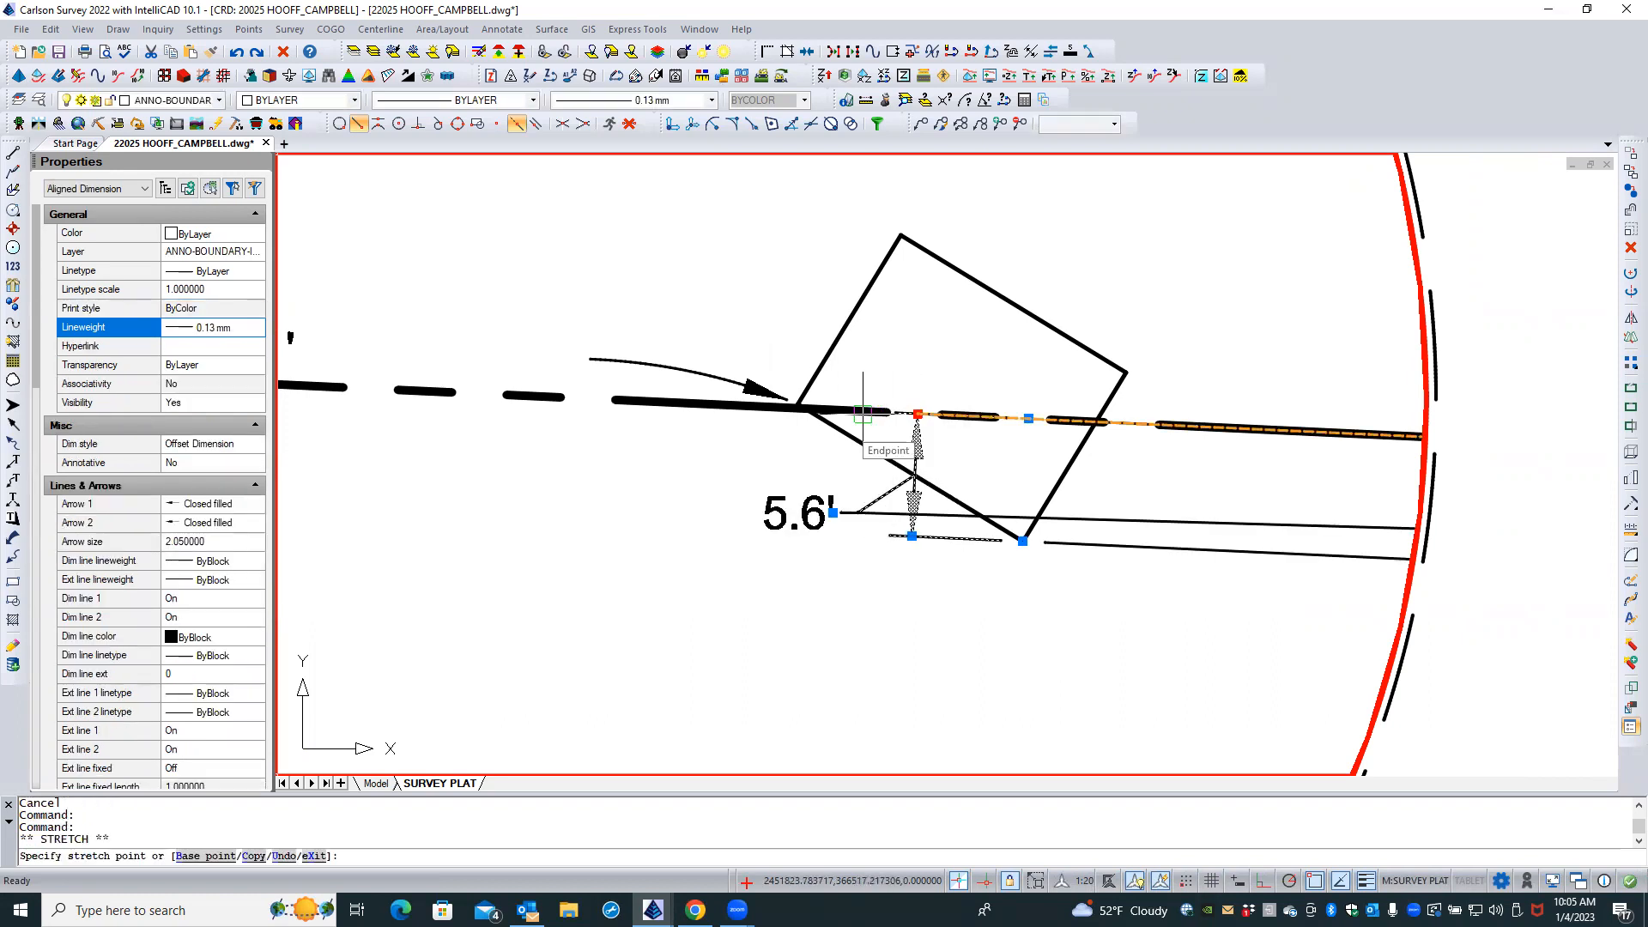
{"action": "right_click", "coordinate": [862, 413], "text": "shift"}
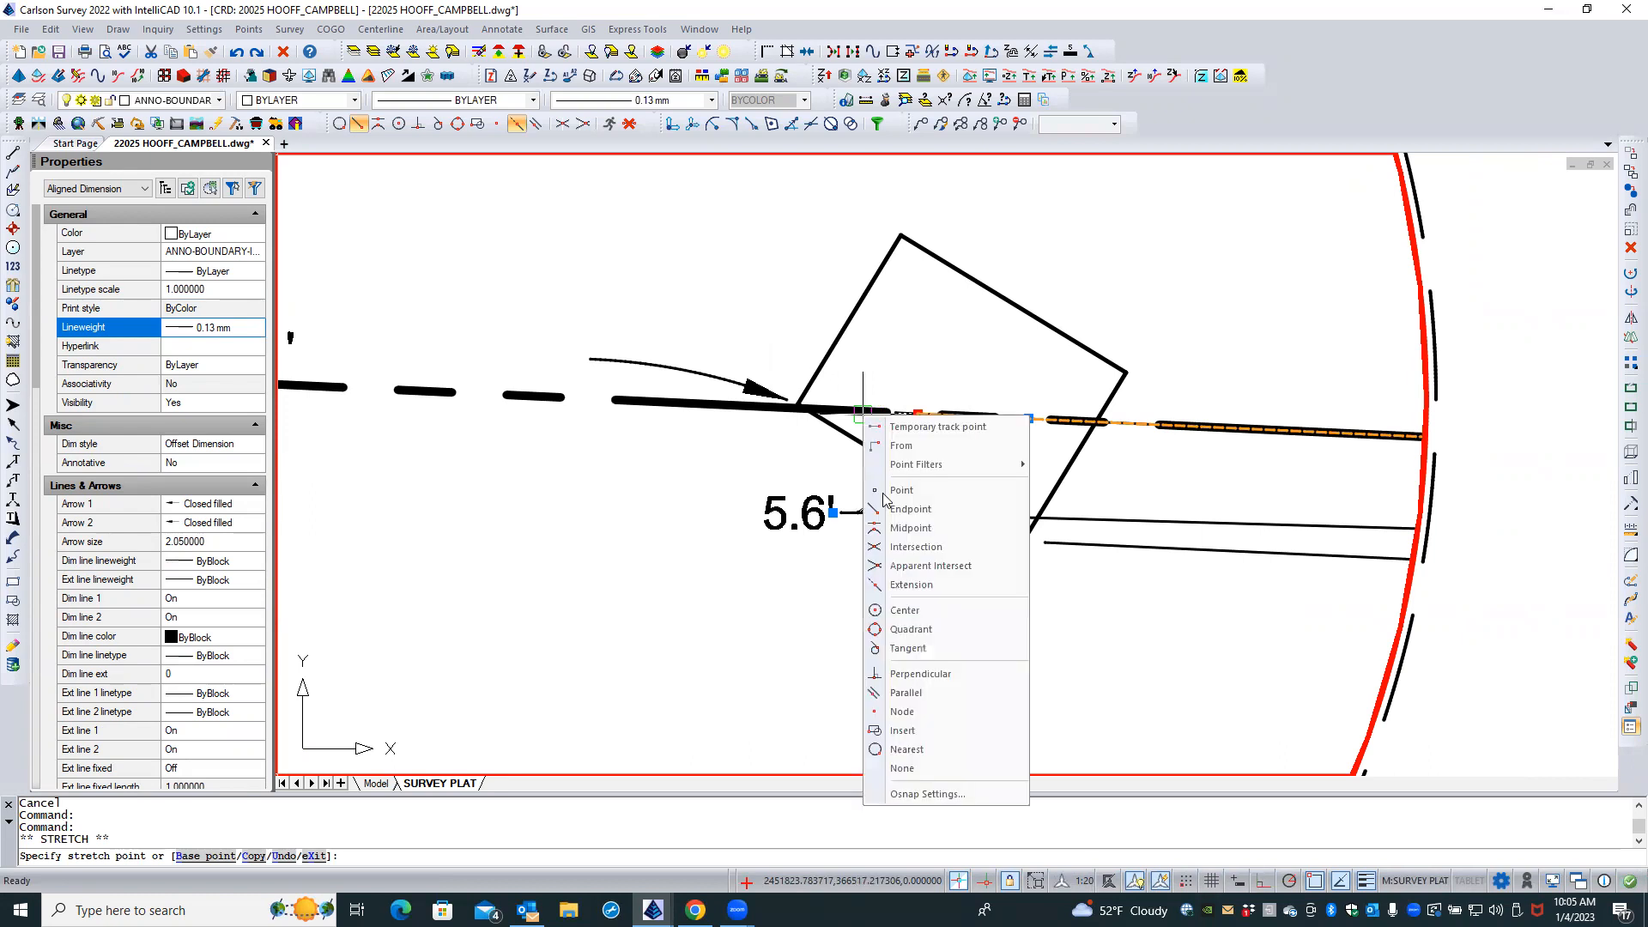
{"action": "left_click", "coordinate": [917, 750]}
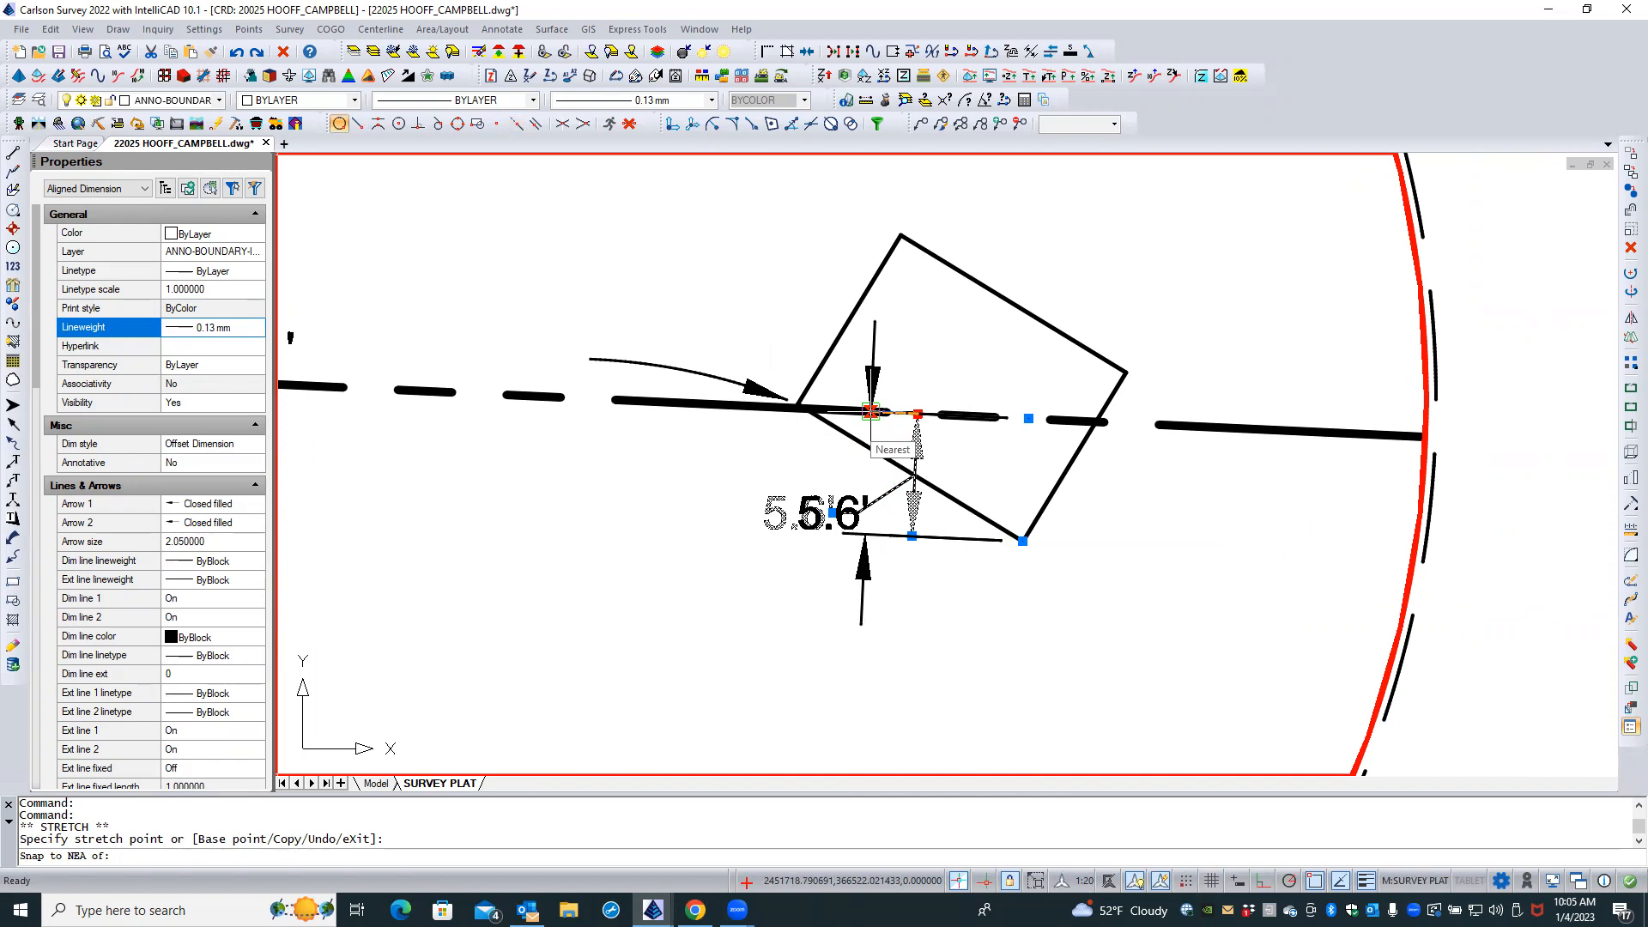
{"action": "left_click", "coordinate": [872, 412]}
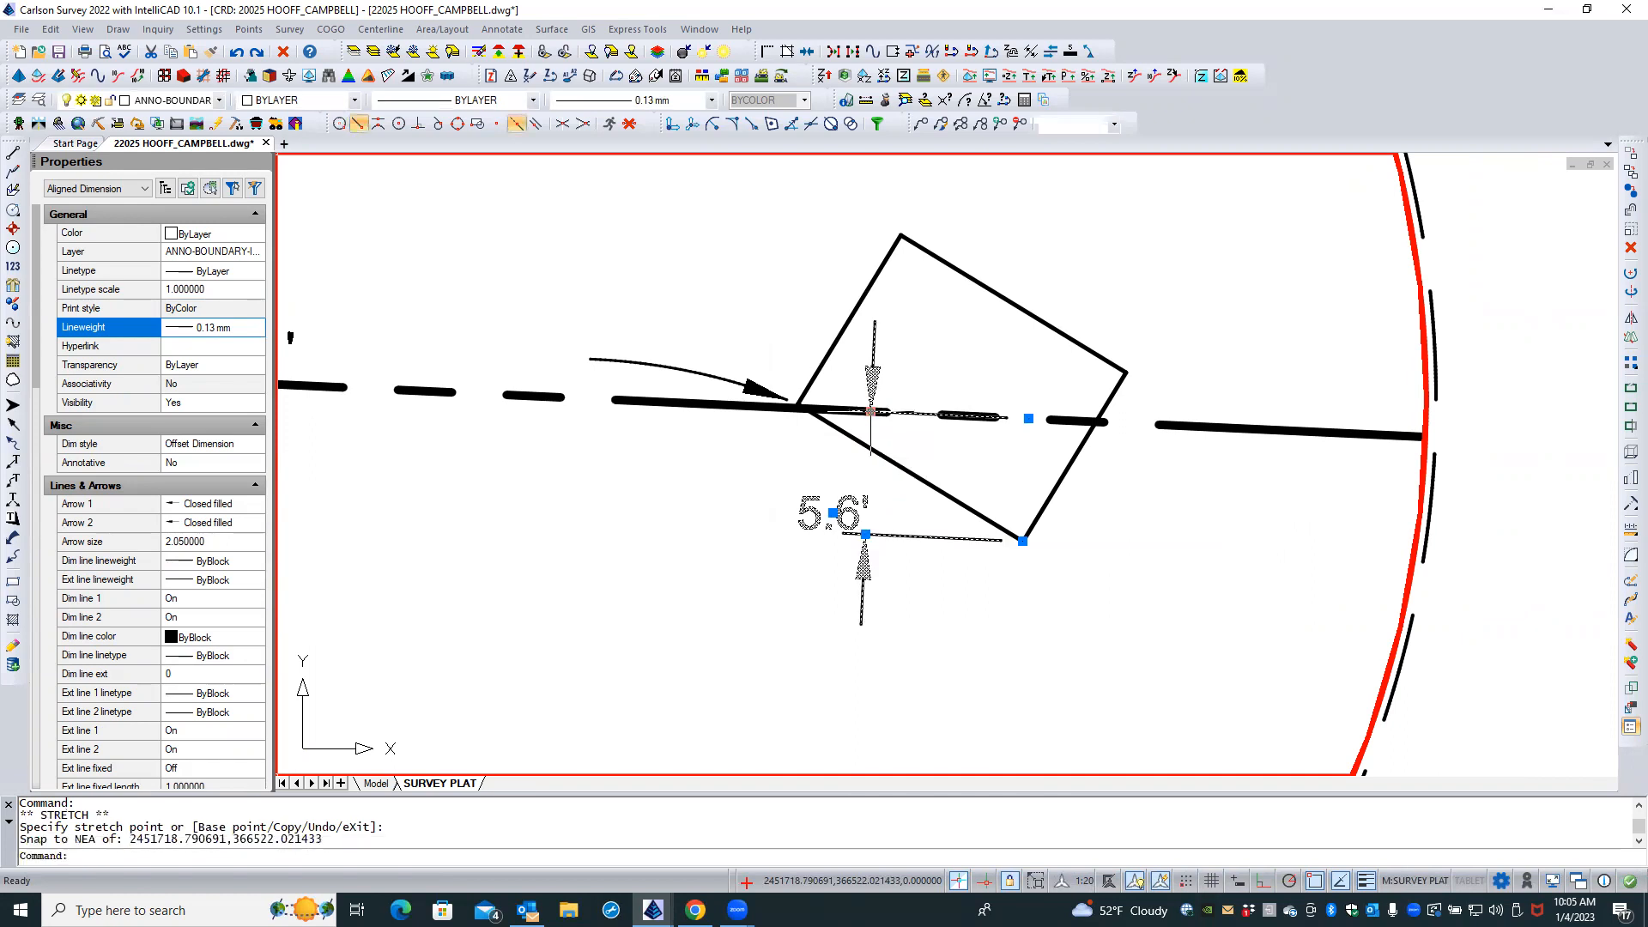
Move the 5.6' dimension text up between the two dimension arrows
{"action": "left_click", "coordinate": [833, 513]}
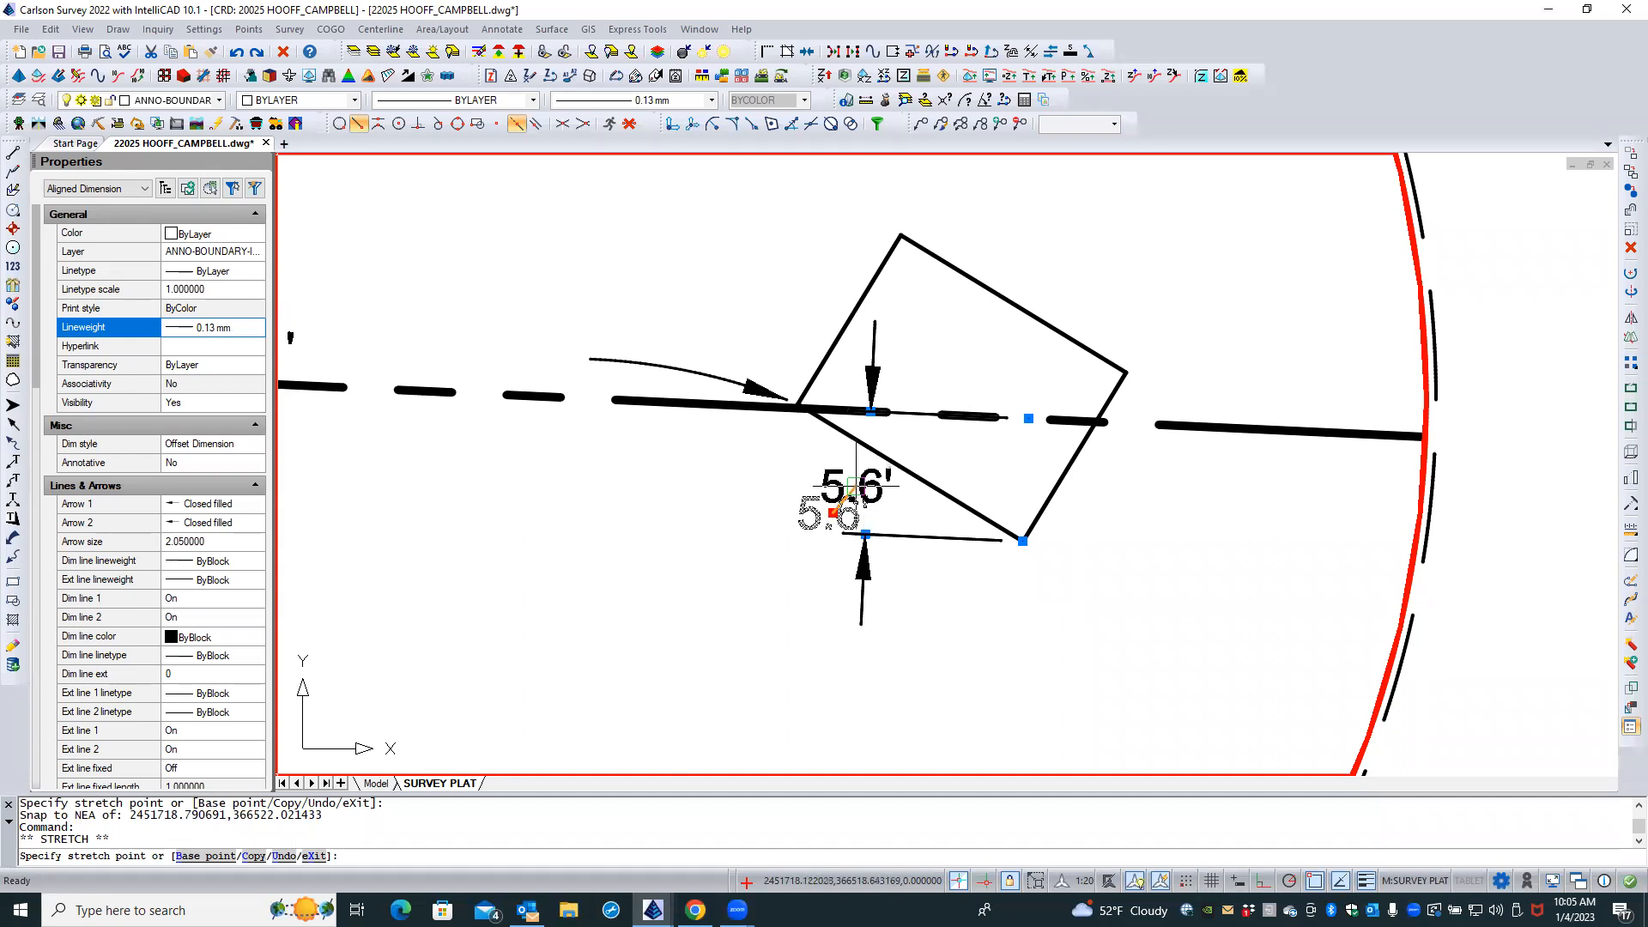
{"action": "key", "text": "Escape"}
{"action": "key", "text": "Escape"}
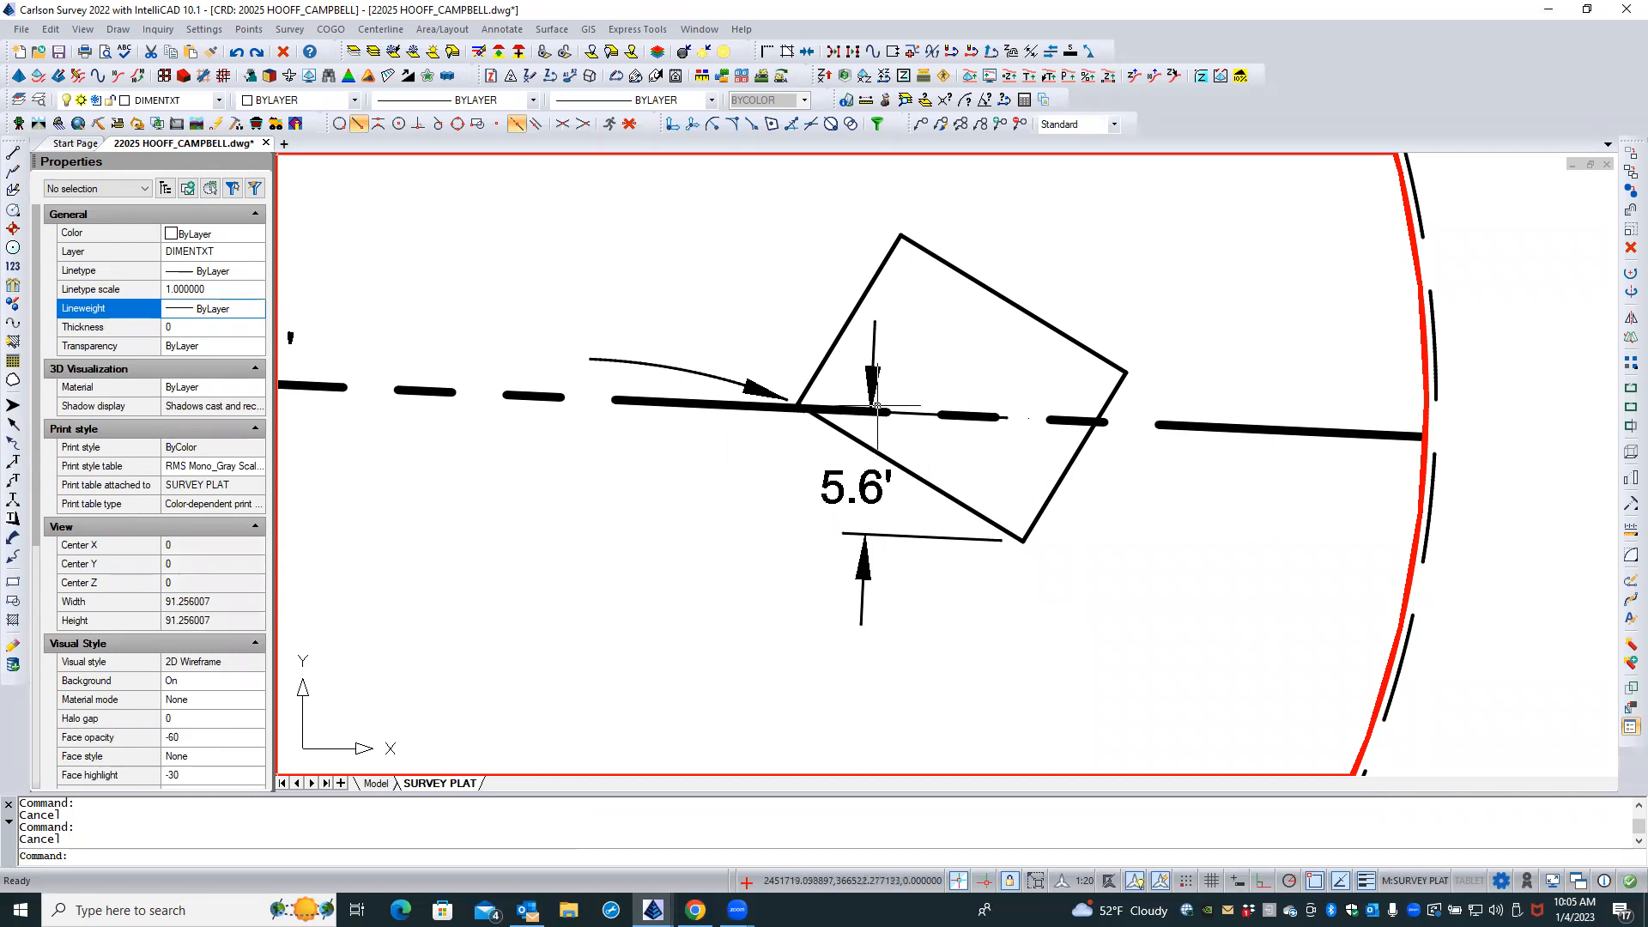
{"action": "left_click", "coordinate": [921, 413]}
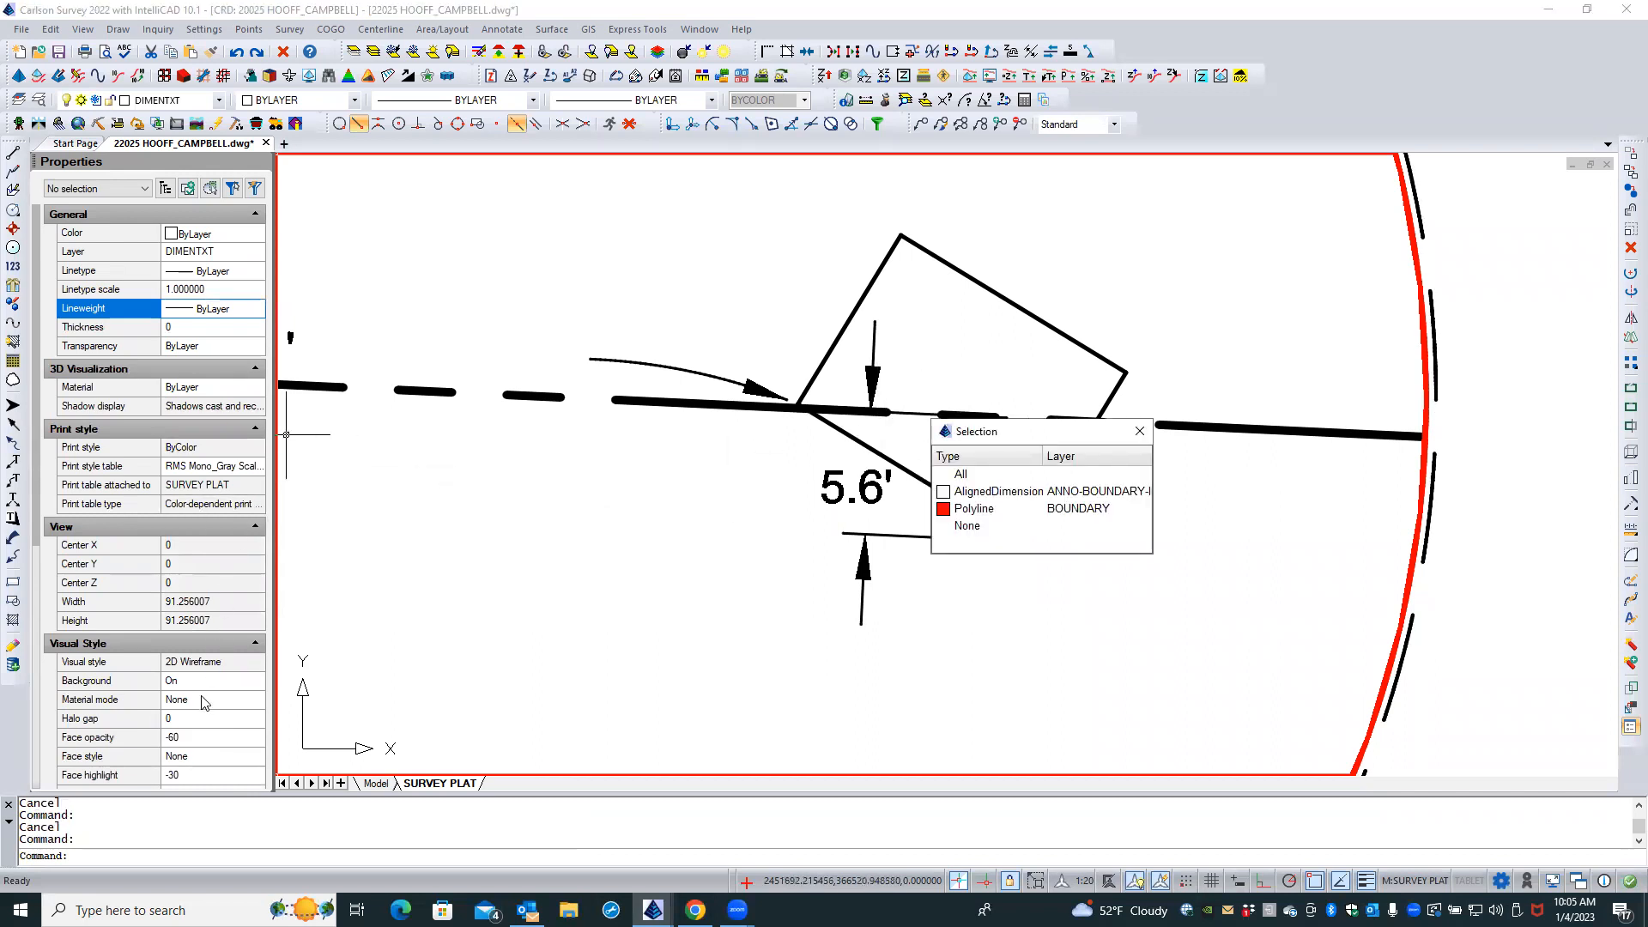
{"action": "scroll", "coordinate": [171, 618], "scroll_direction": "down", "scroll_amount": 2}
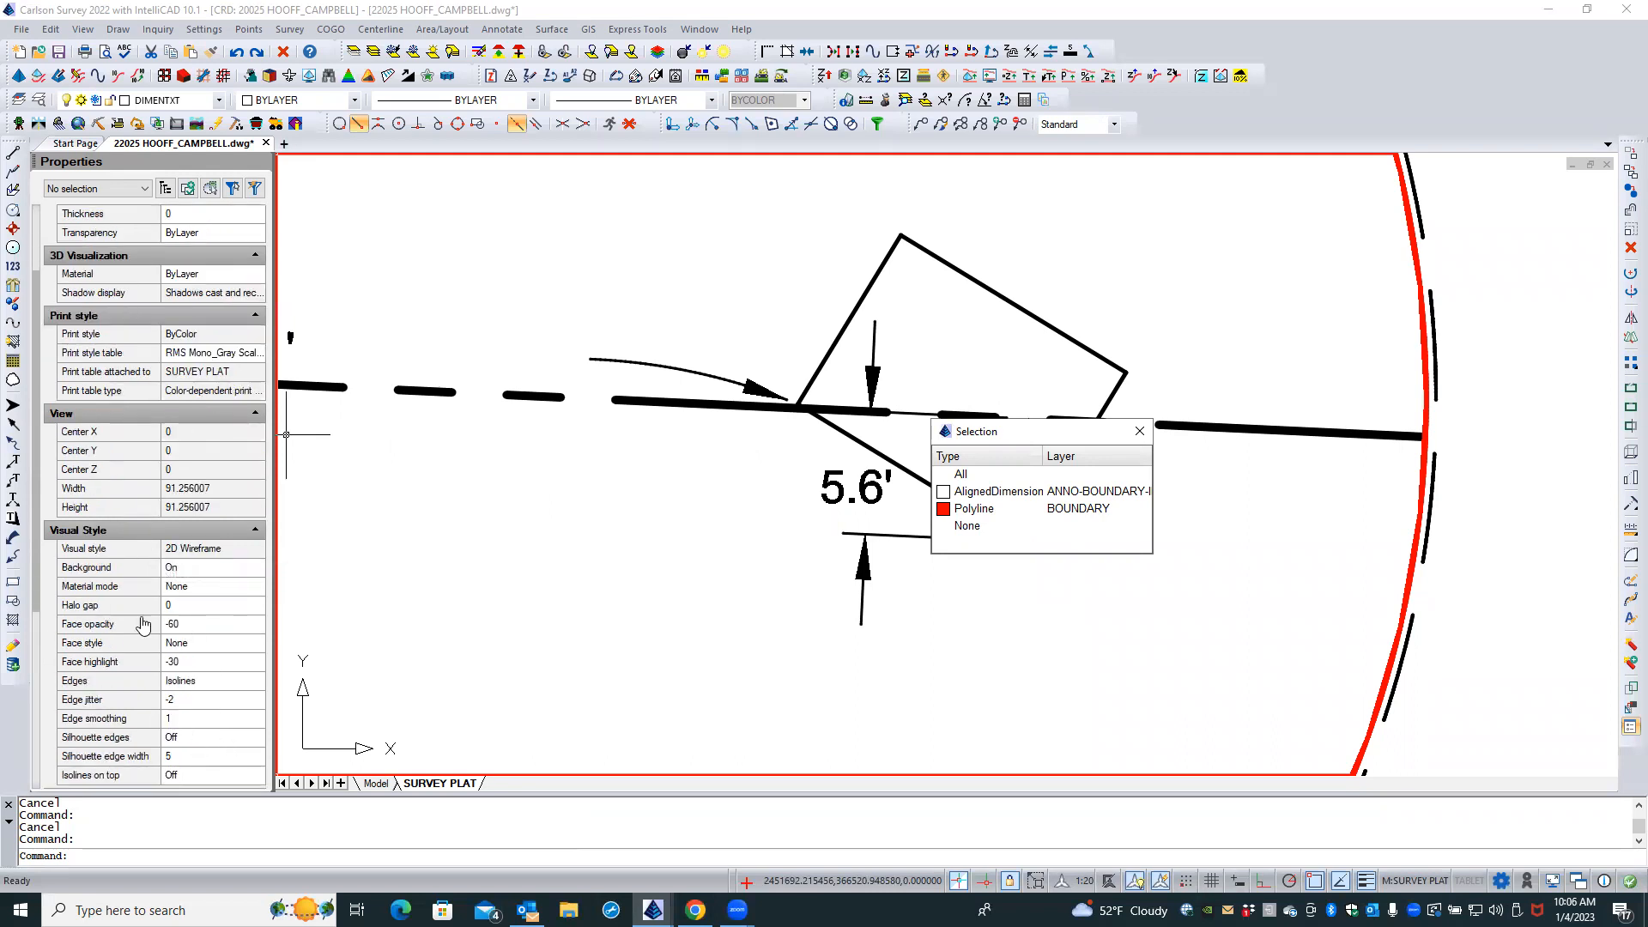
{"action": "key", "text": "Escape"}
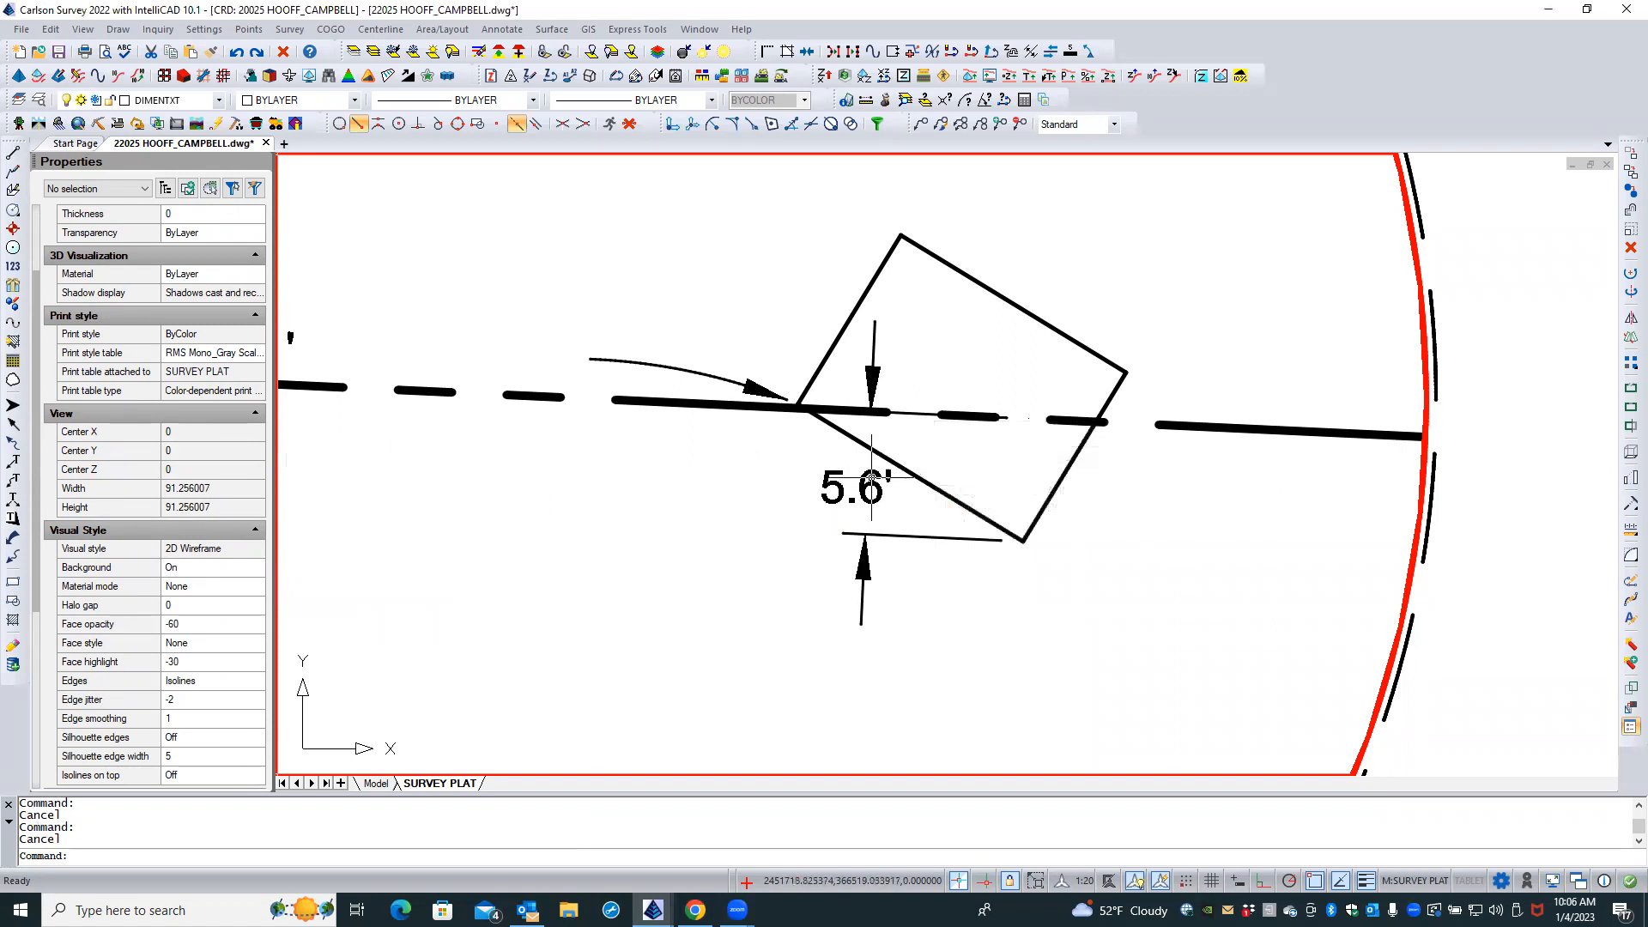
Turn off the second extension line of the 5.6' dimension, which overlaps the dashed boundary line
{"action": "left_click", "coordinate": [871, 477]}
{"action": "scroll", "coordinate": [140, 606], "scroll_direction": "down", "scroll_amount": 2}
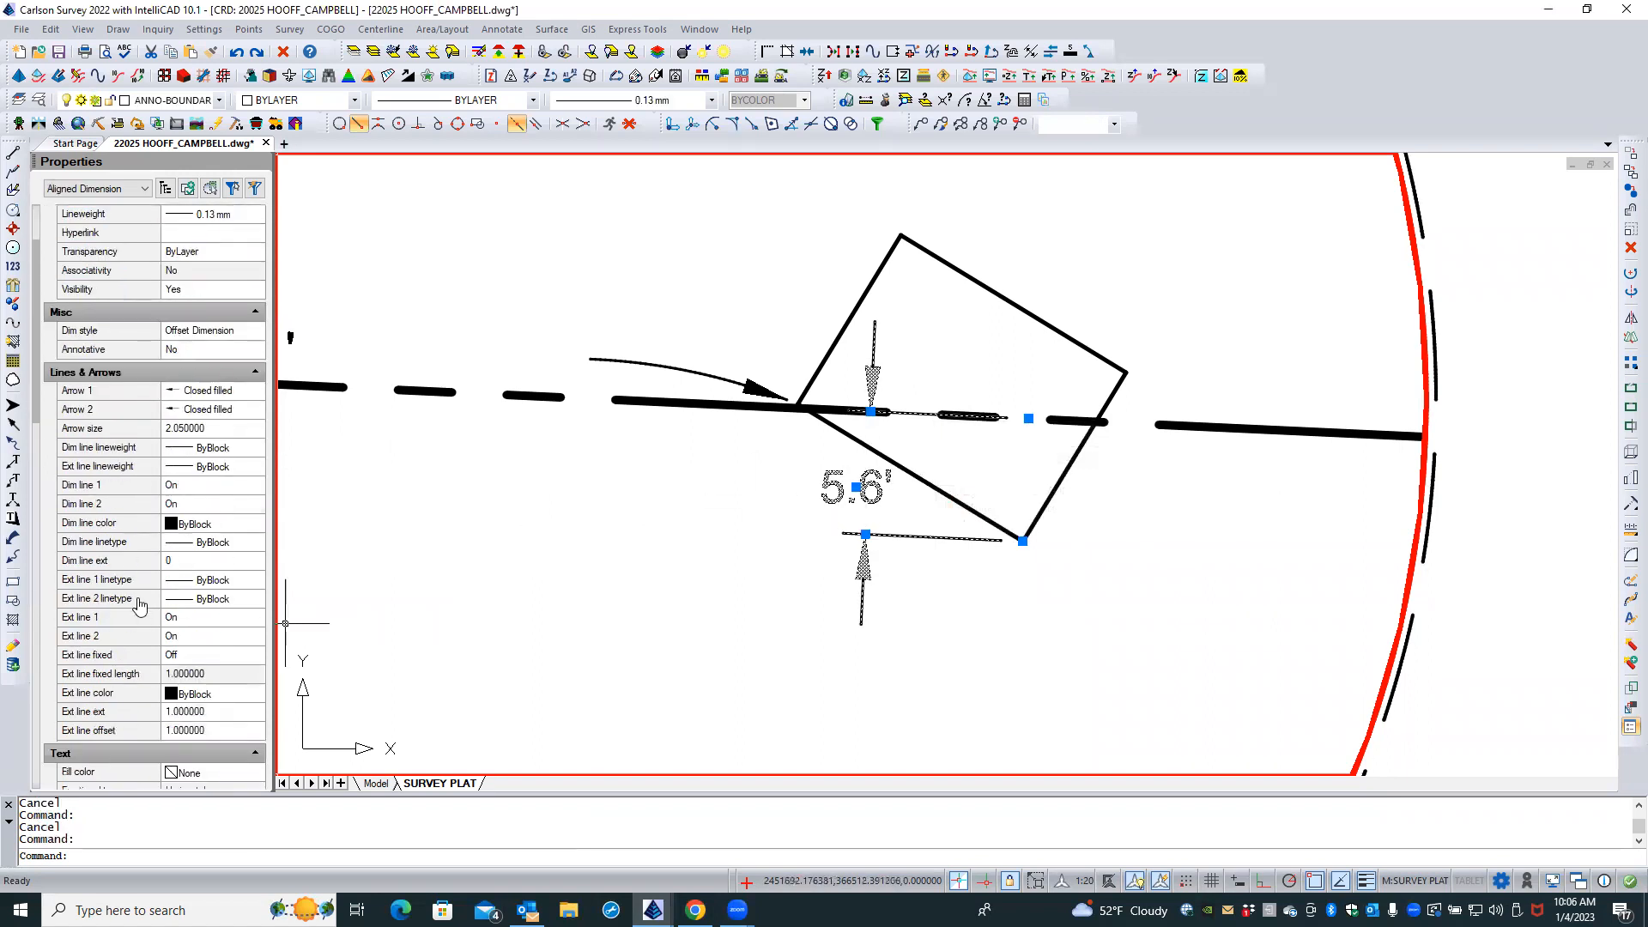
{"action": "left_click", "coordinate": [203, 640]}
{"action": "left_click", "coordinate": [229, 641]}
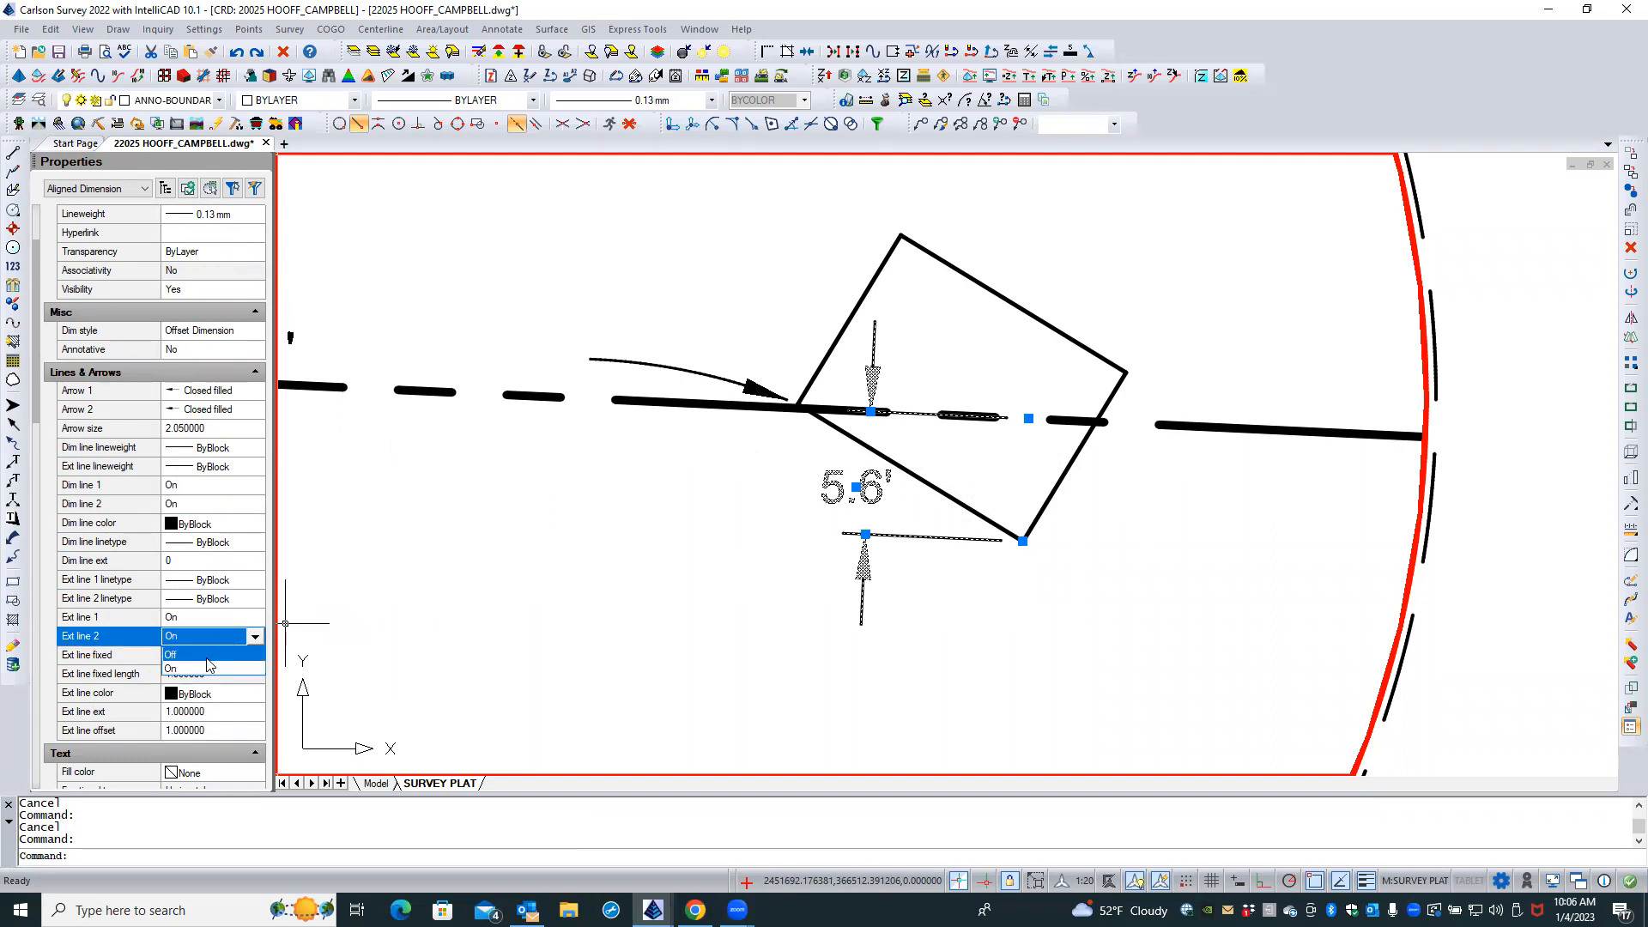
{"action": "left_click", "coordinate": [208, 656]}
{"action": "key", "text": "Escape"}
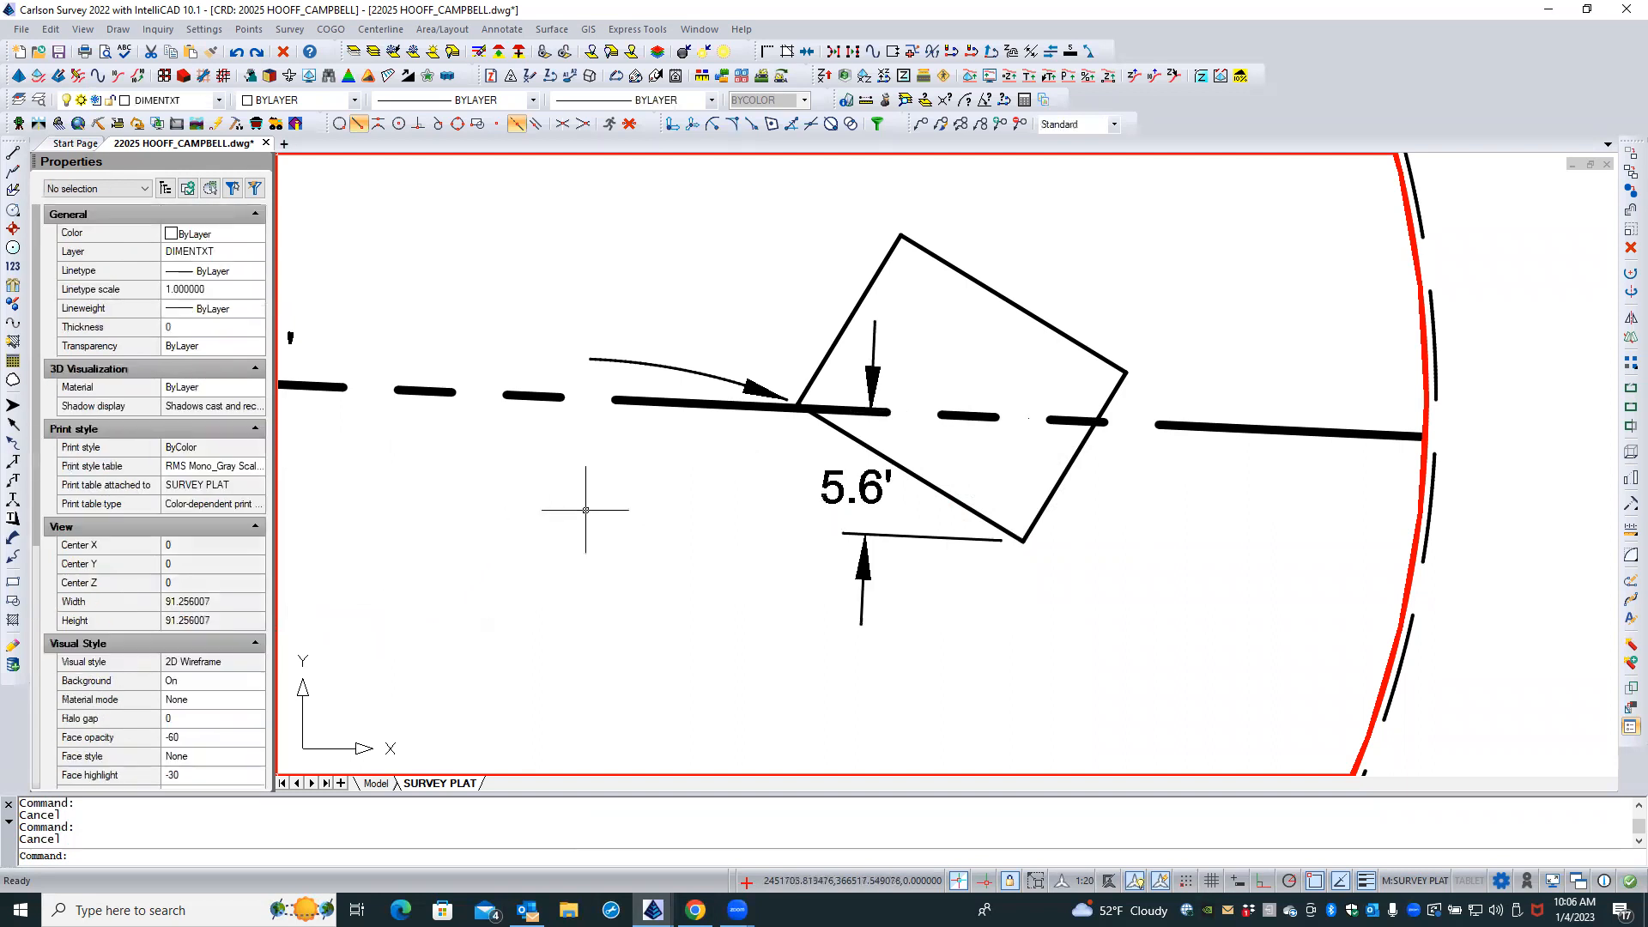
Move the 5.6' dimension text southwest of the dimension line, clear of the square's outline
{"action": "scroll", "coordinate": [602, 501], "scroll_direction": "down", "scroll_amount": 1}
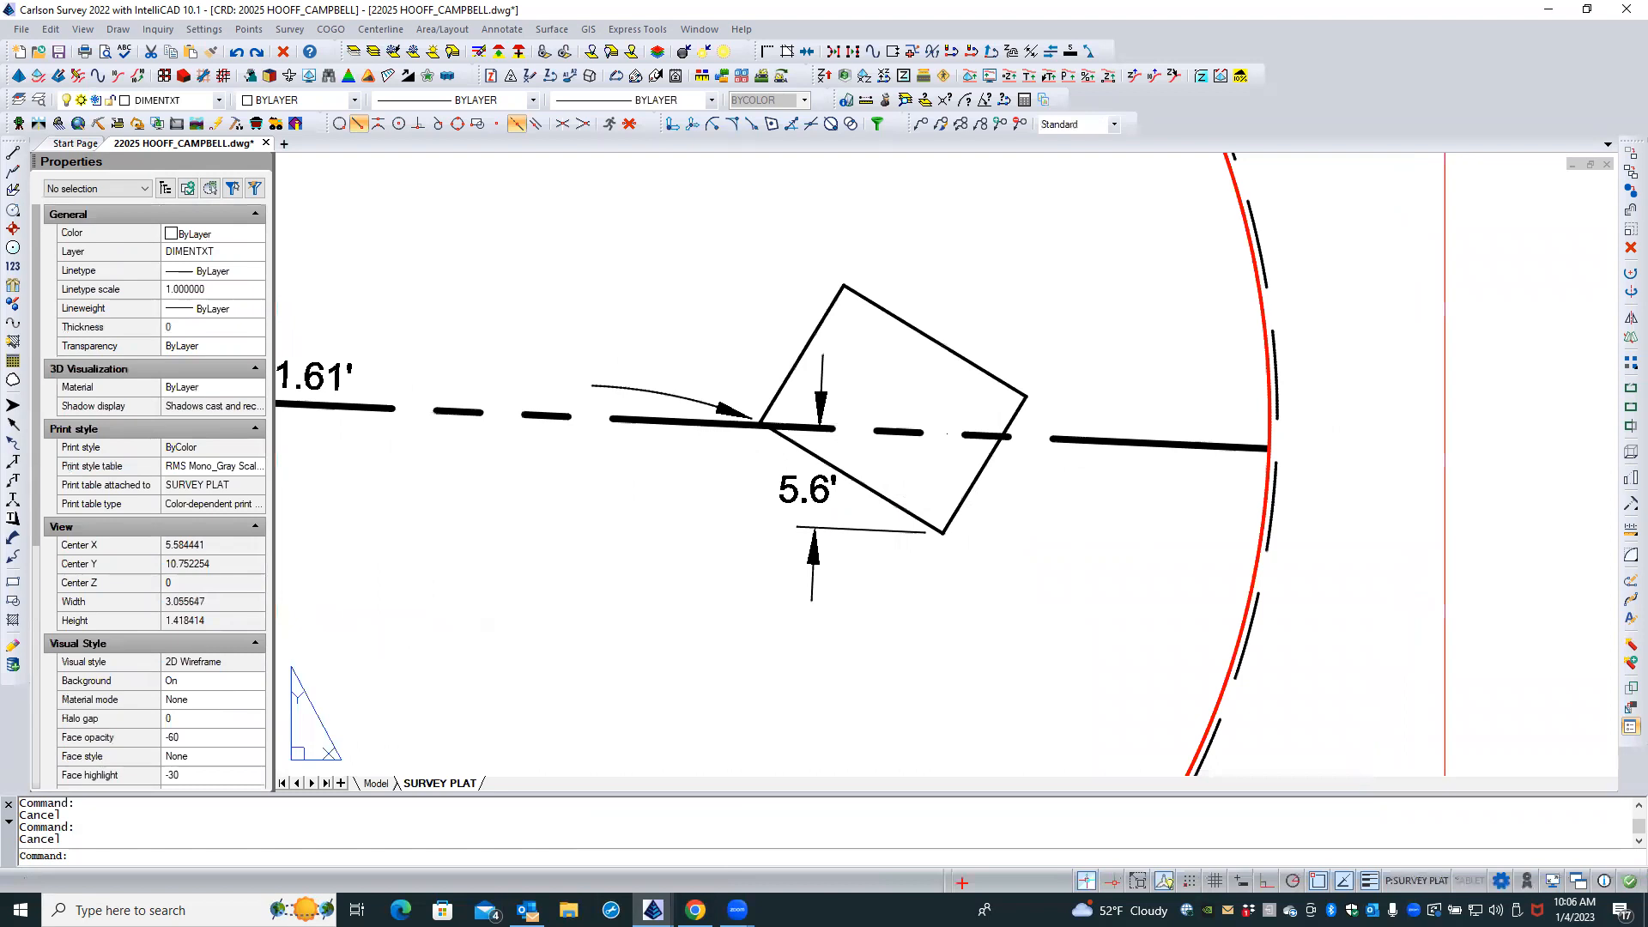
{"action": "scroll", "coordinate": [632, 528], "scroll_direction": "down", "scroll_amount": 2}
{"action": "scroll", "coordinate": [820, 562], "scroll_direction": "up", "scroll_amount": 2}
{"action": "double_click", "coordinate": [811, 559]}
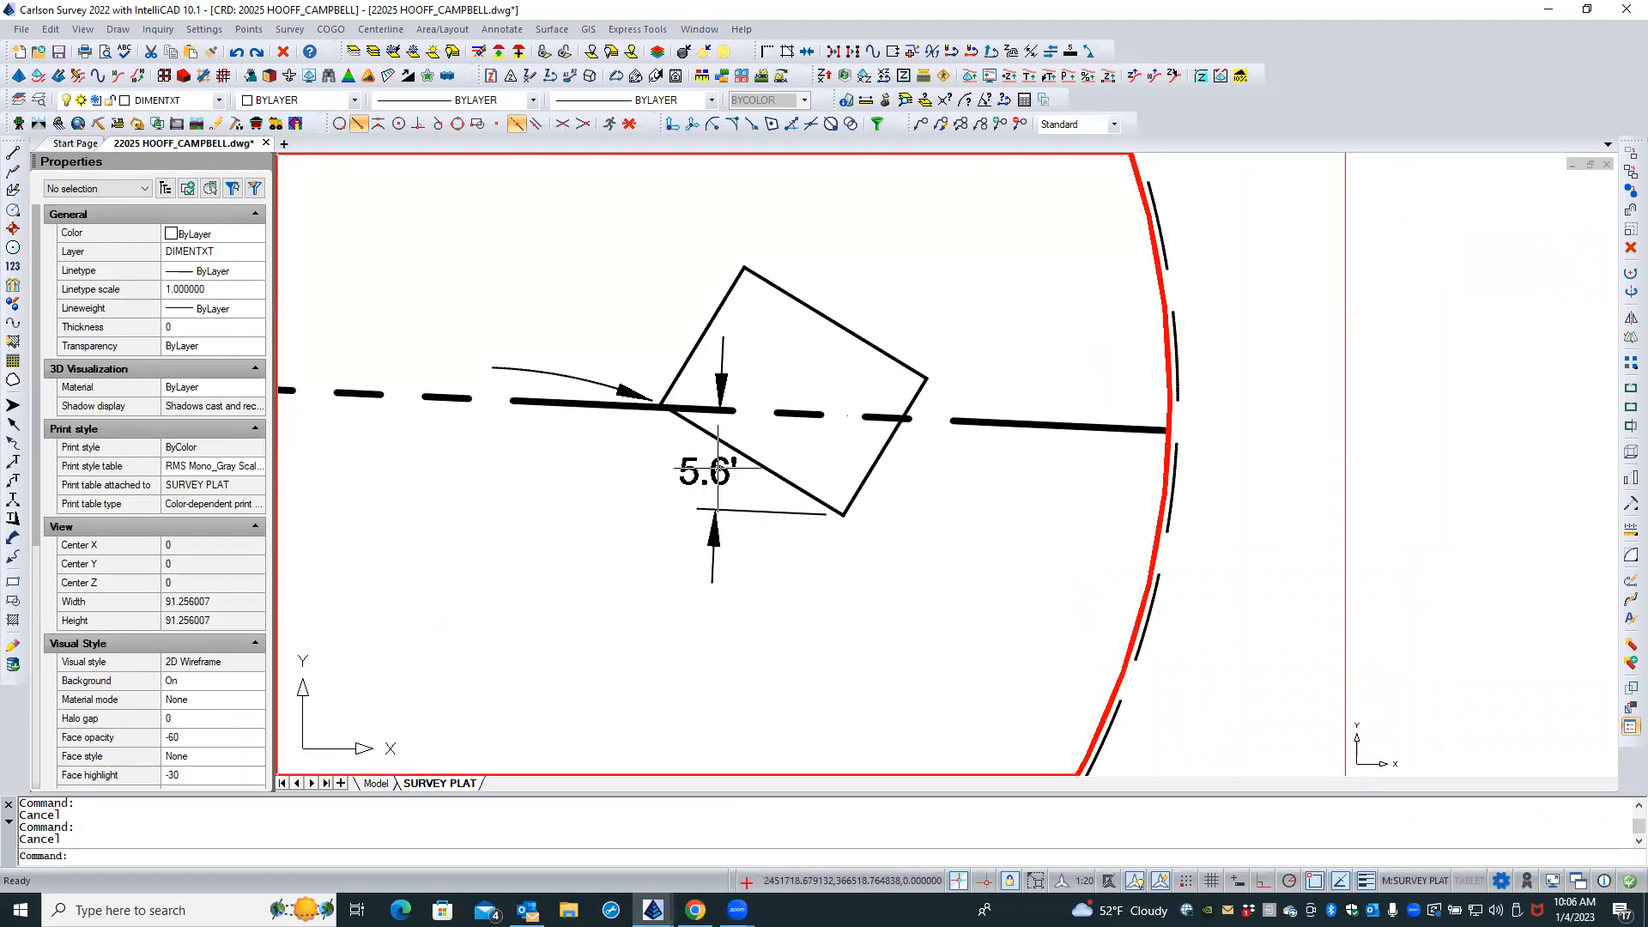
{"action": "left_click", "coordinate": [717, 468]}
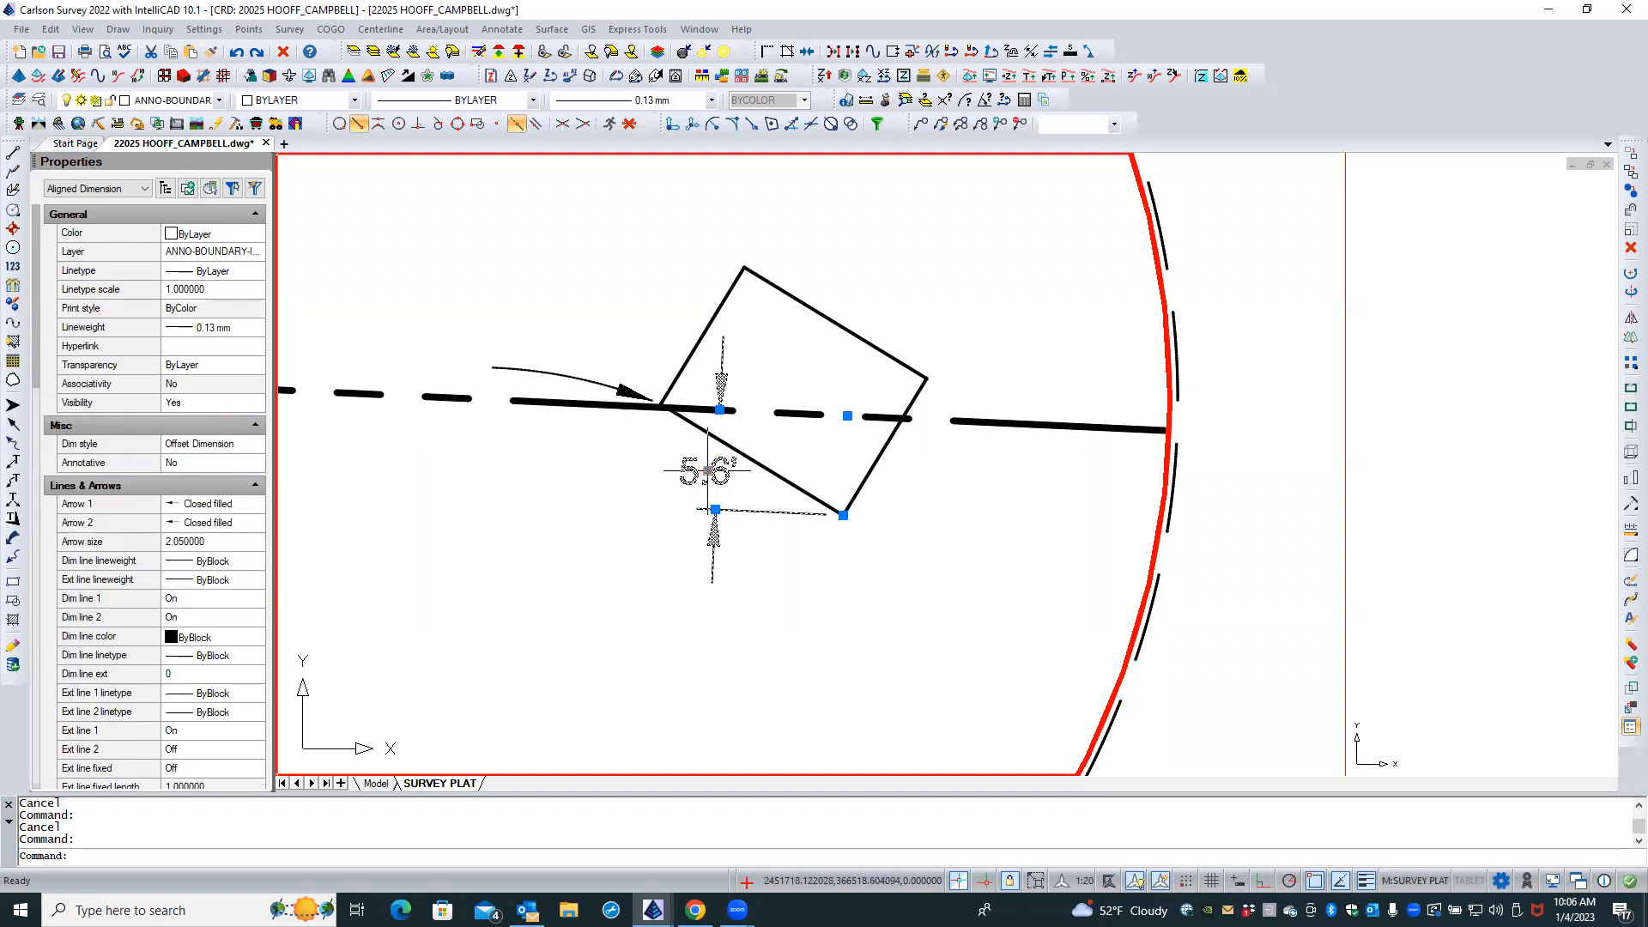
{"action": "left_click", "coordinate": [706, 470]}
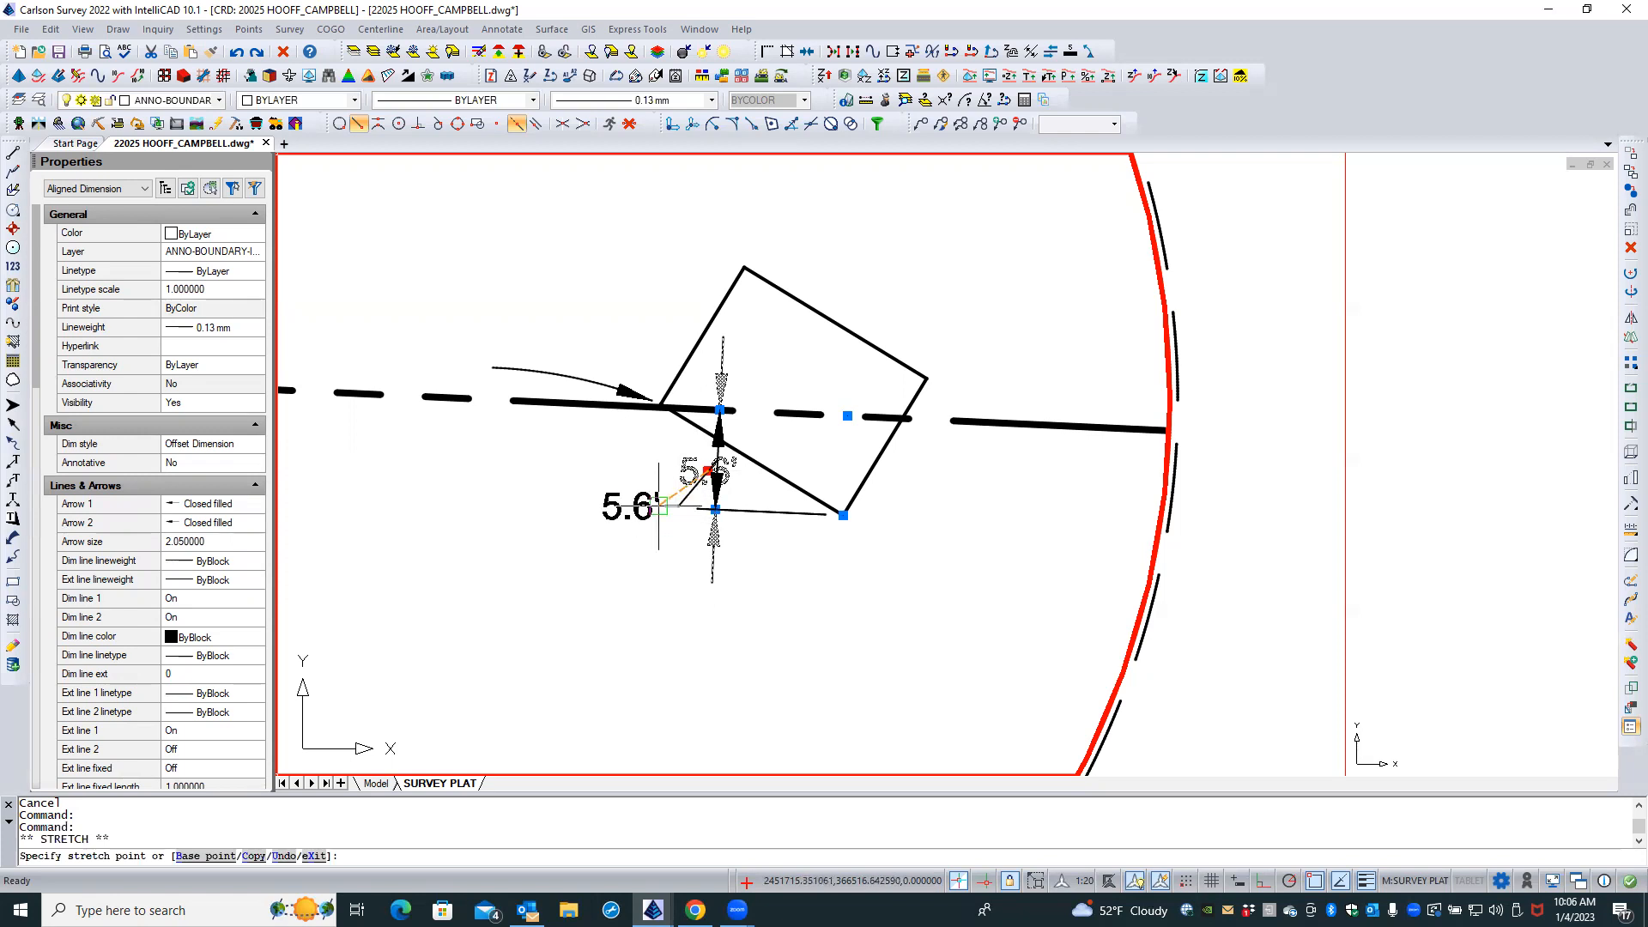
{"action": "left_click", "coordinate": [660, 495]}
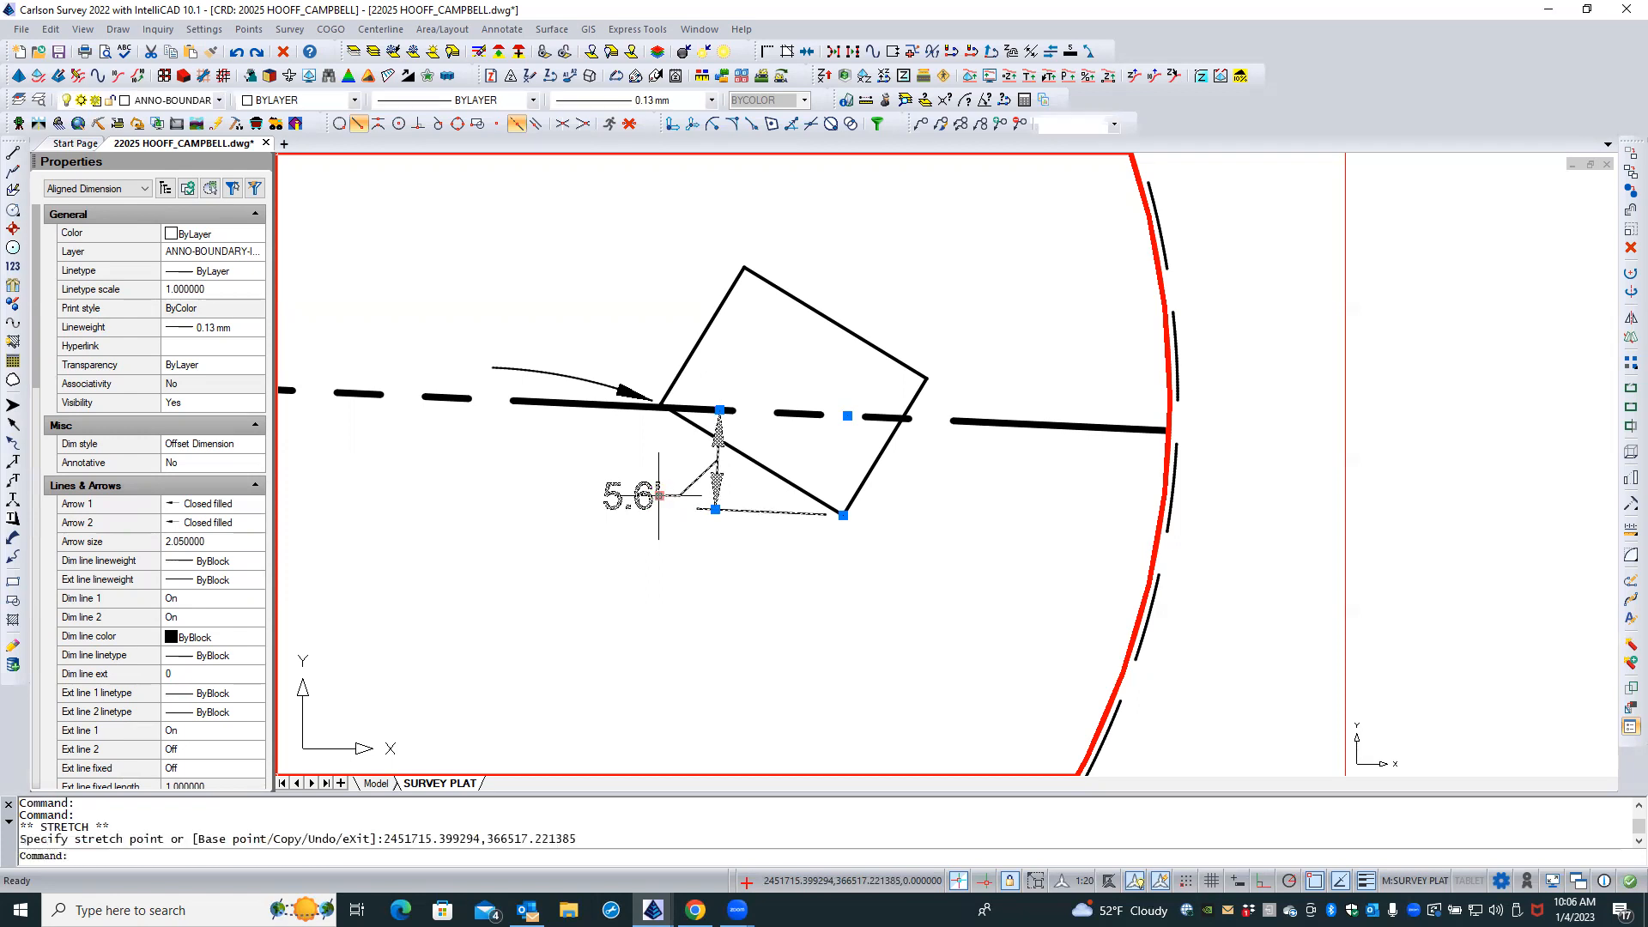
{"action": "key", "text": "Escape"}
{"action": "key", "text": "Escape"}
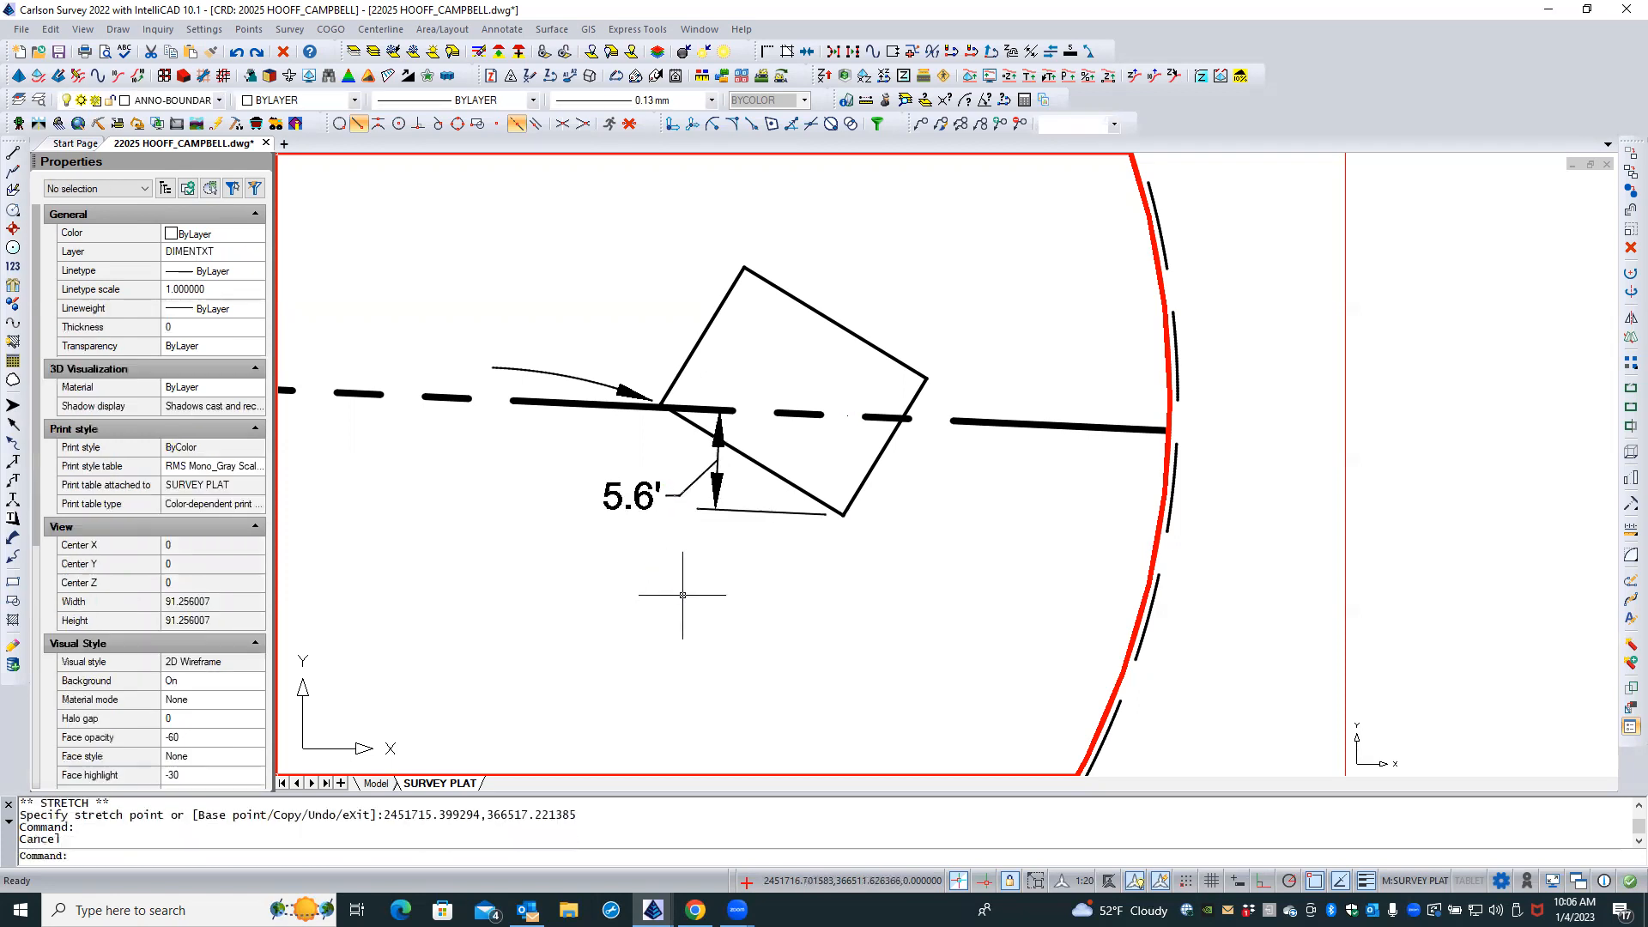
Examine how the repositioned 5.6' dimension reads within the whole circular inset, leaving the viewport for paper space
{"action": "scroll", "coordinate": [608, 578], "scroll_direction": "down", "scroll_amount": 2}
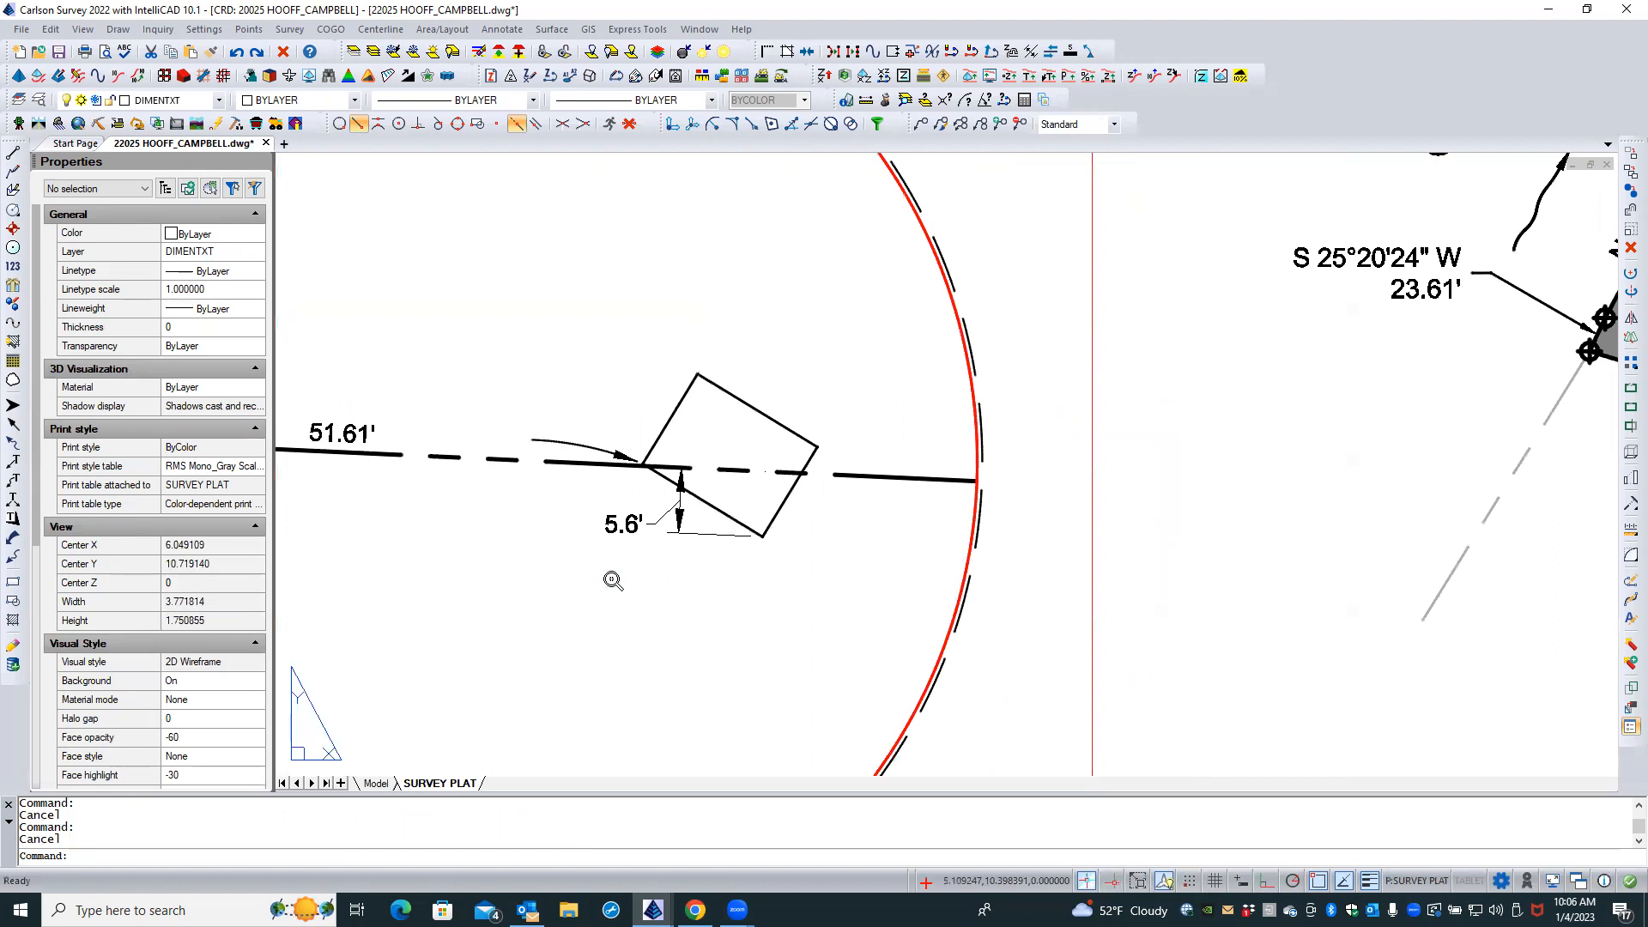
{"action": "scroll", "coordinate": [613, 580], "scroll_direction": "up", "scroll_amount": 2}
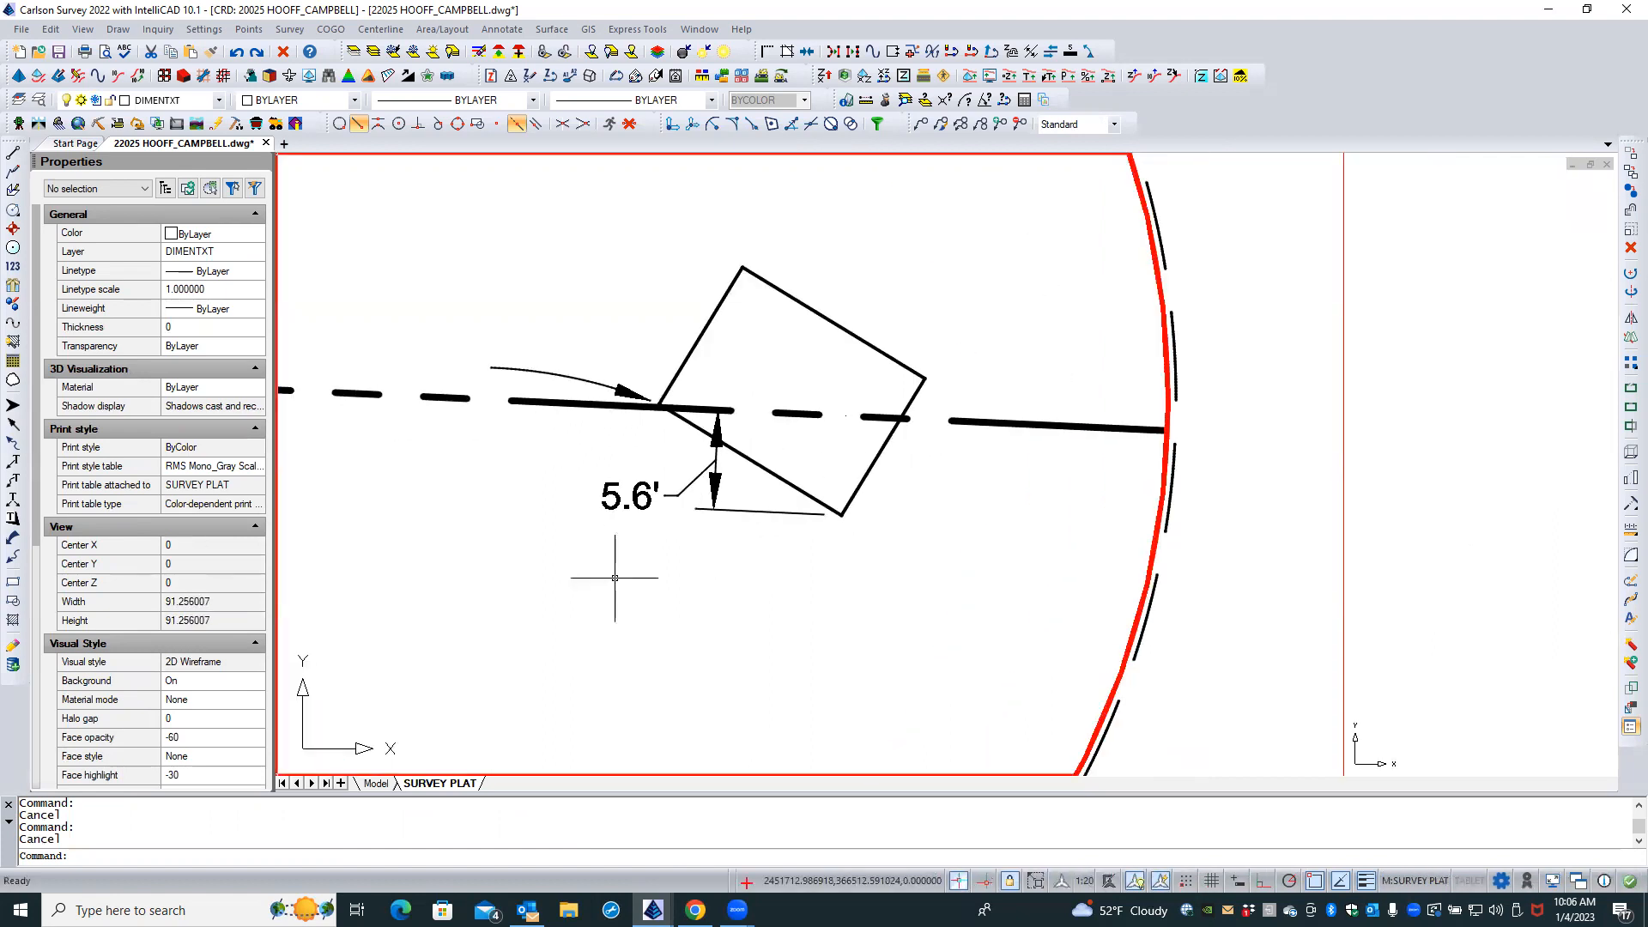
{"action": "scroll", "coordinate": [615, 578], "scroll_direction": "down", "scroll_amount": 3}
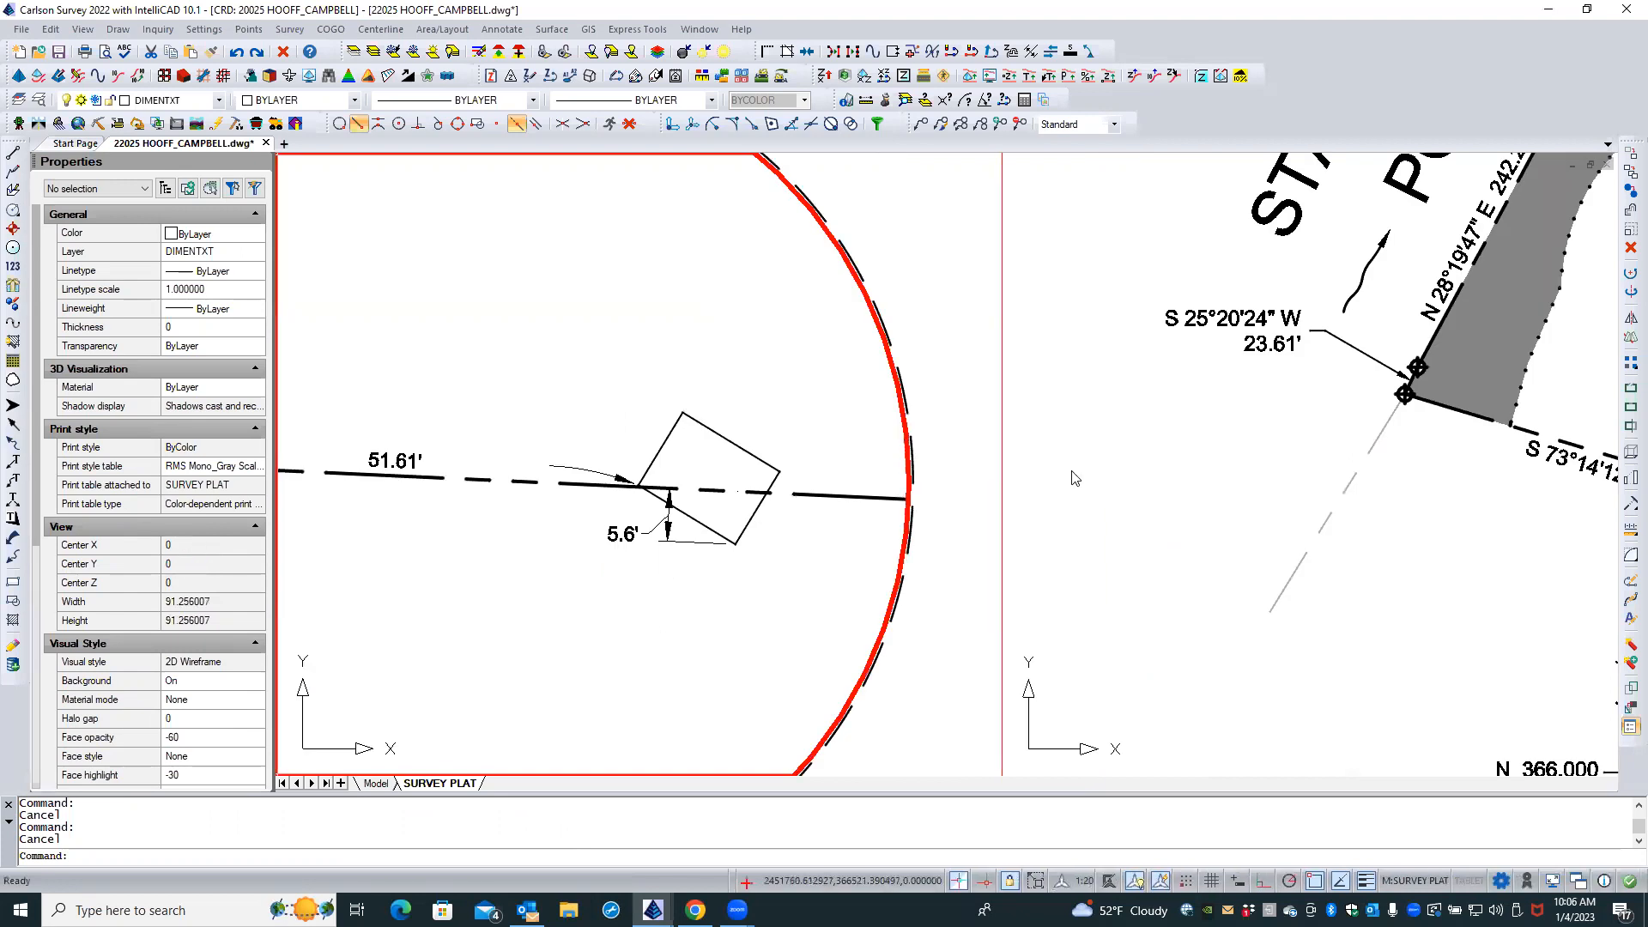
{"action": "double_click", "coordinate": [947, 479]}
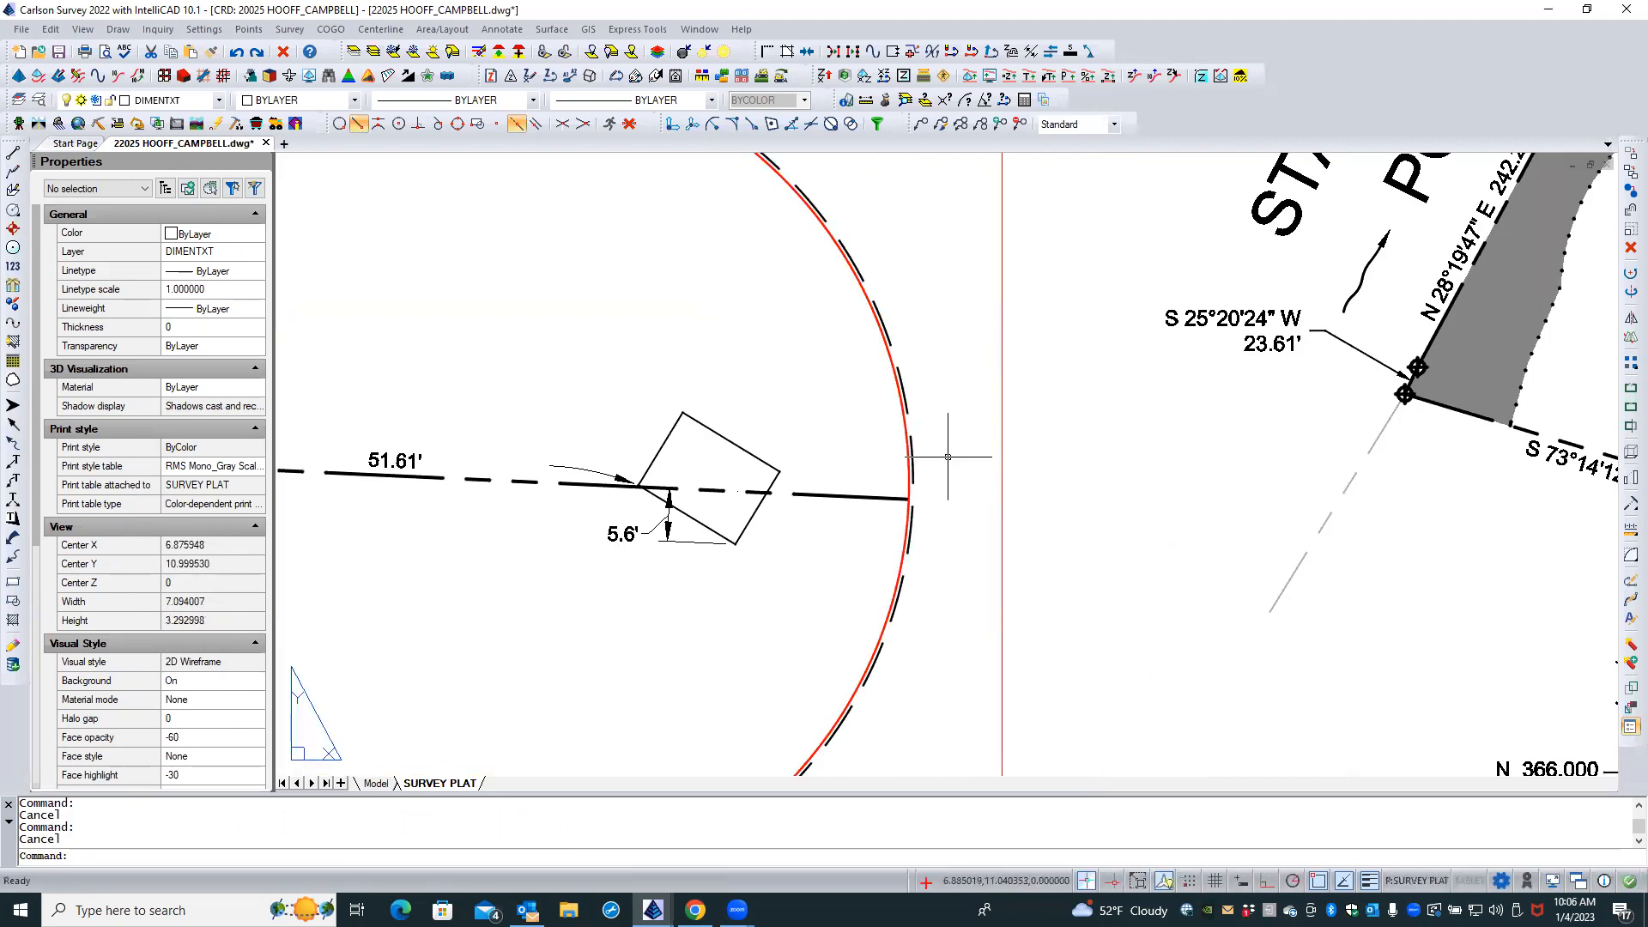
{"action": "scroll", "coordinate": [805, 411], "scroll_direction": "down", "scroll_amount": 2}
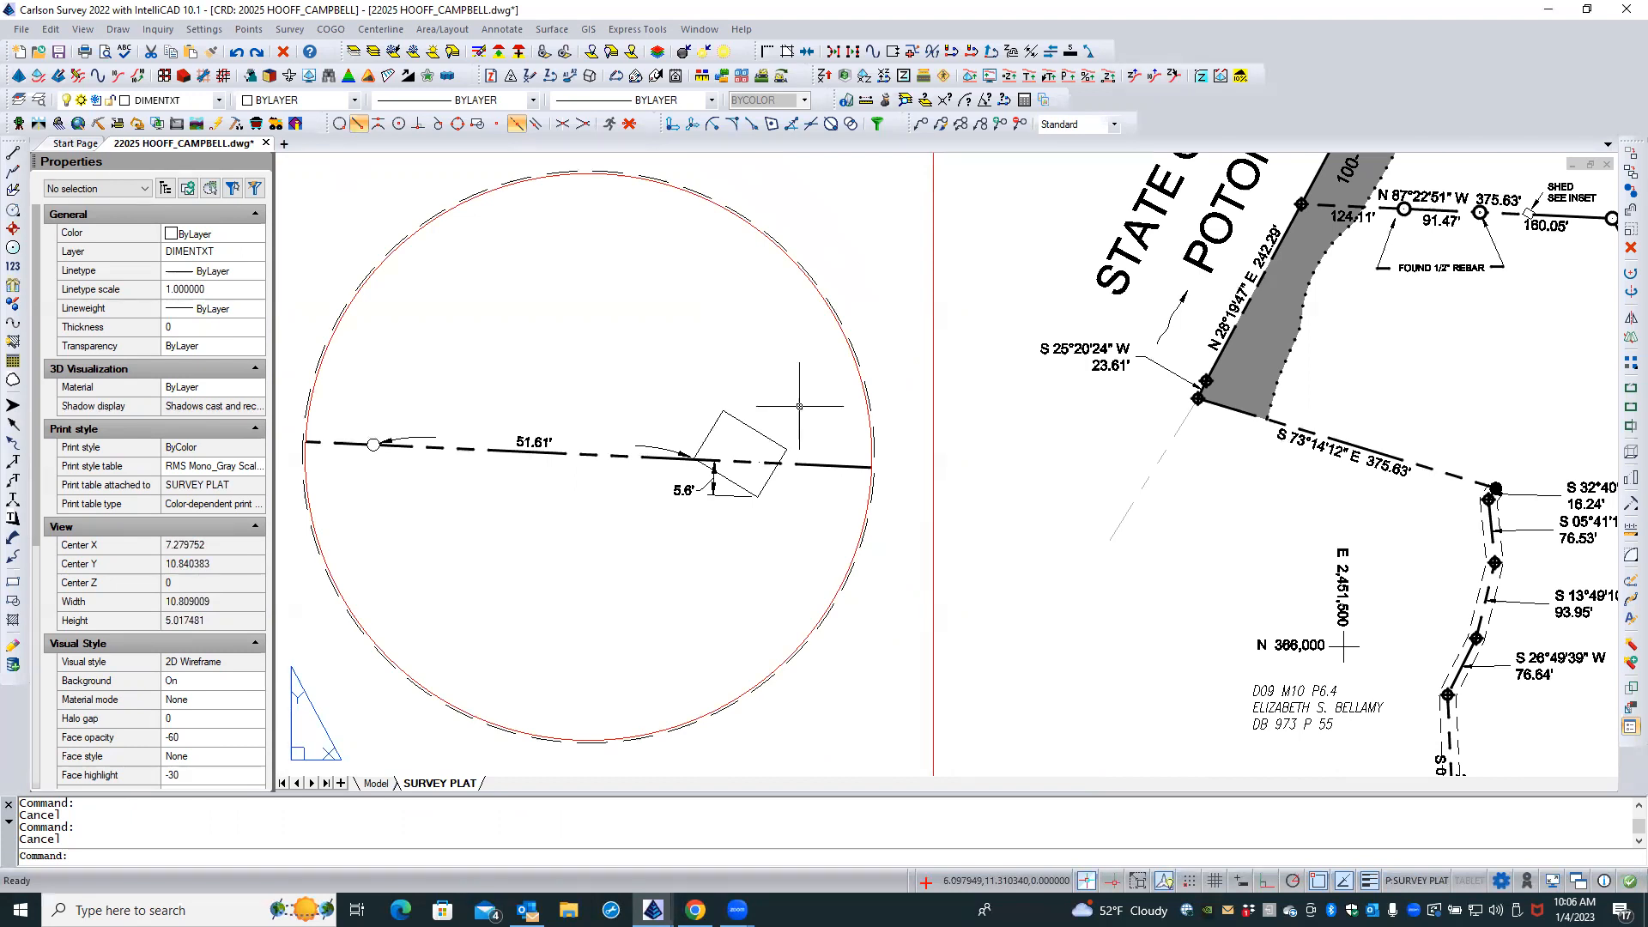
{"action": "scroll", "coordinate": [639, 483], "scroll_direction": "up", "scroll_amount": 2}
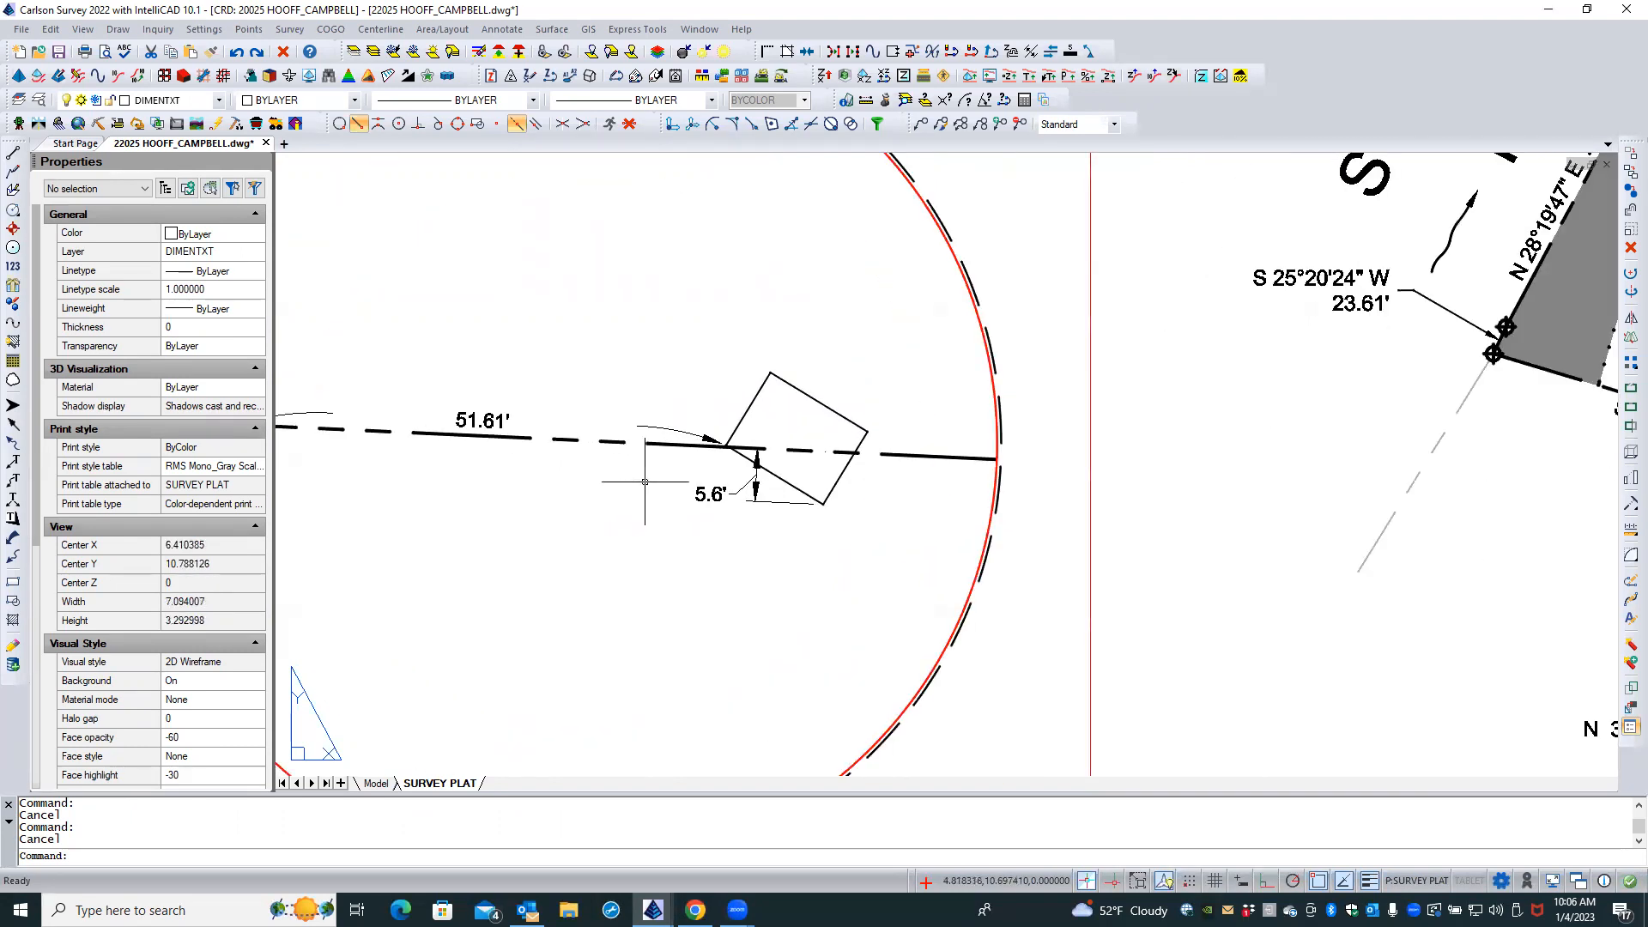
{"action": "scroll", "coordinate": [645, 482], "scroll_direction": "down", "scroll_amount": 2}
{"action": "scroll", "coordinate": [486, 428], "scroll_direction": "up", "scroll_amount": 3}
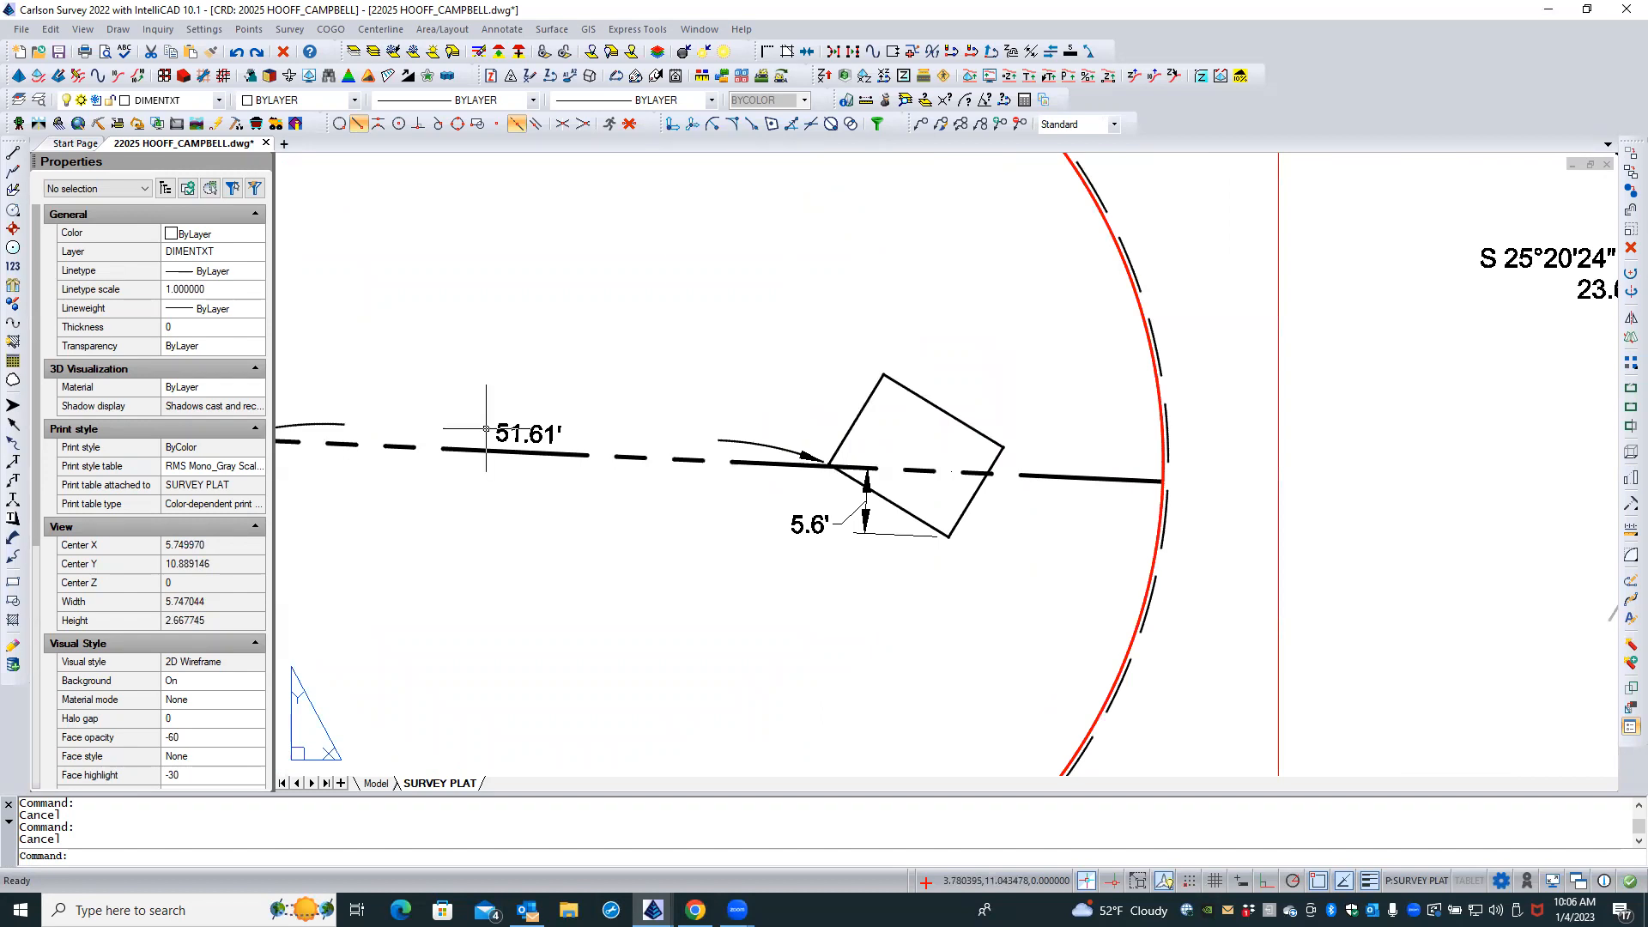
Change the distance label above the dashed line in the inset viewport to 51.6'
{"action": "left_click", "coordinate": [529, 428]}
{"action": "double_click", "coordinate": [531, 428]}
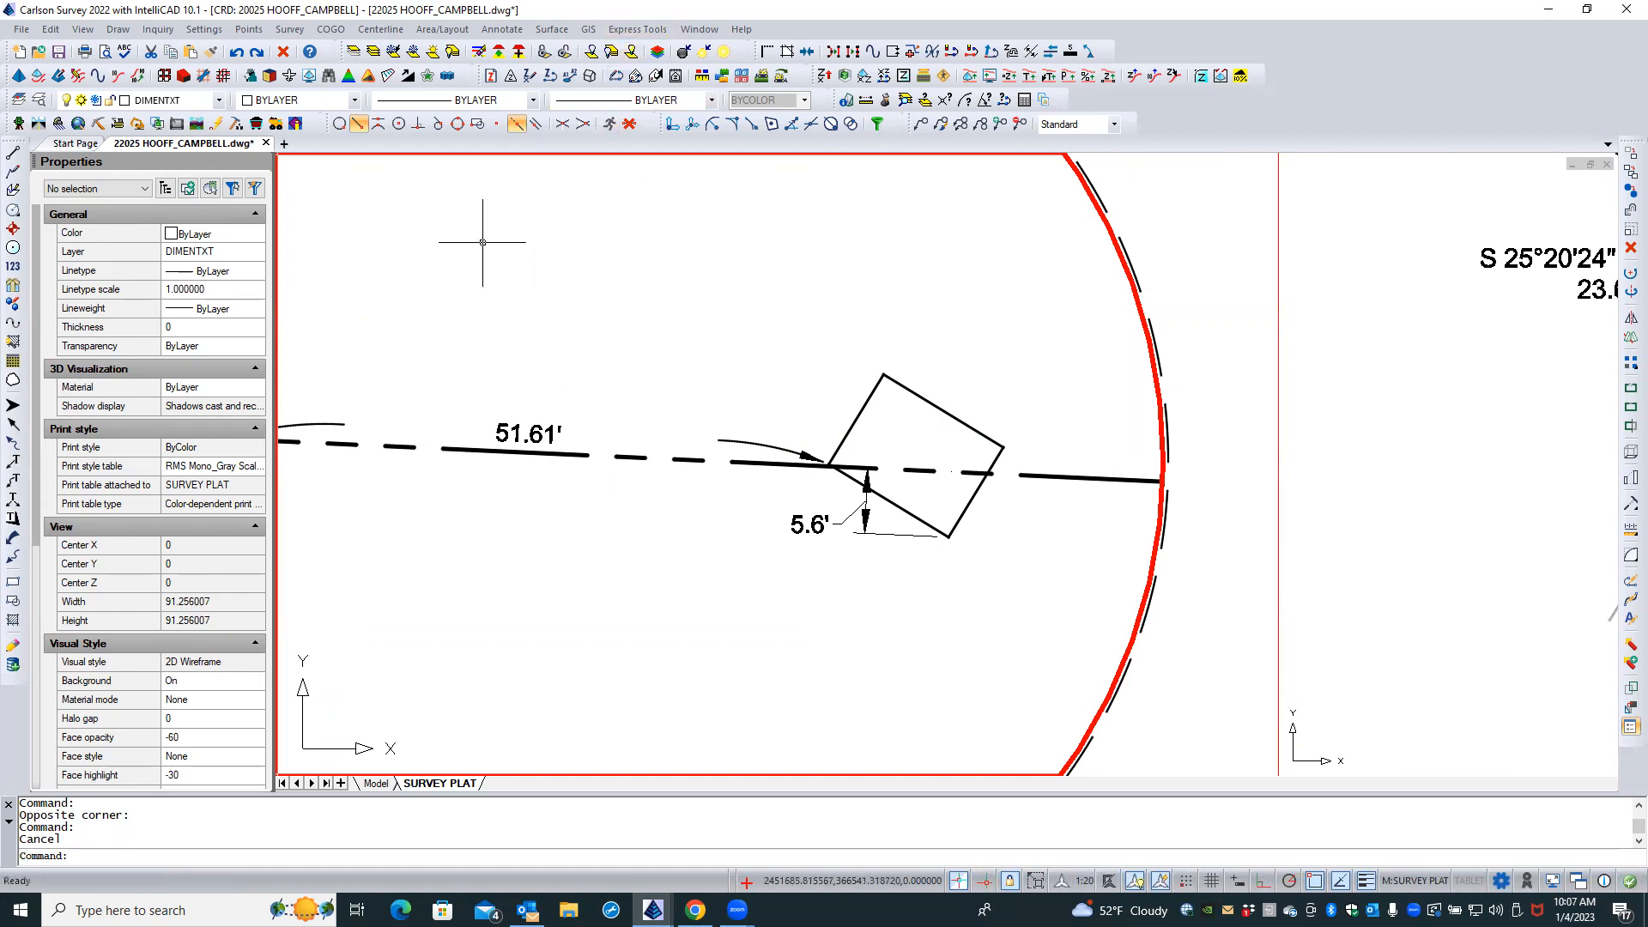
{"action": "double_click", "coordinate": [532, 433]}
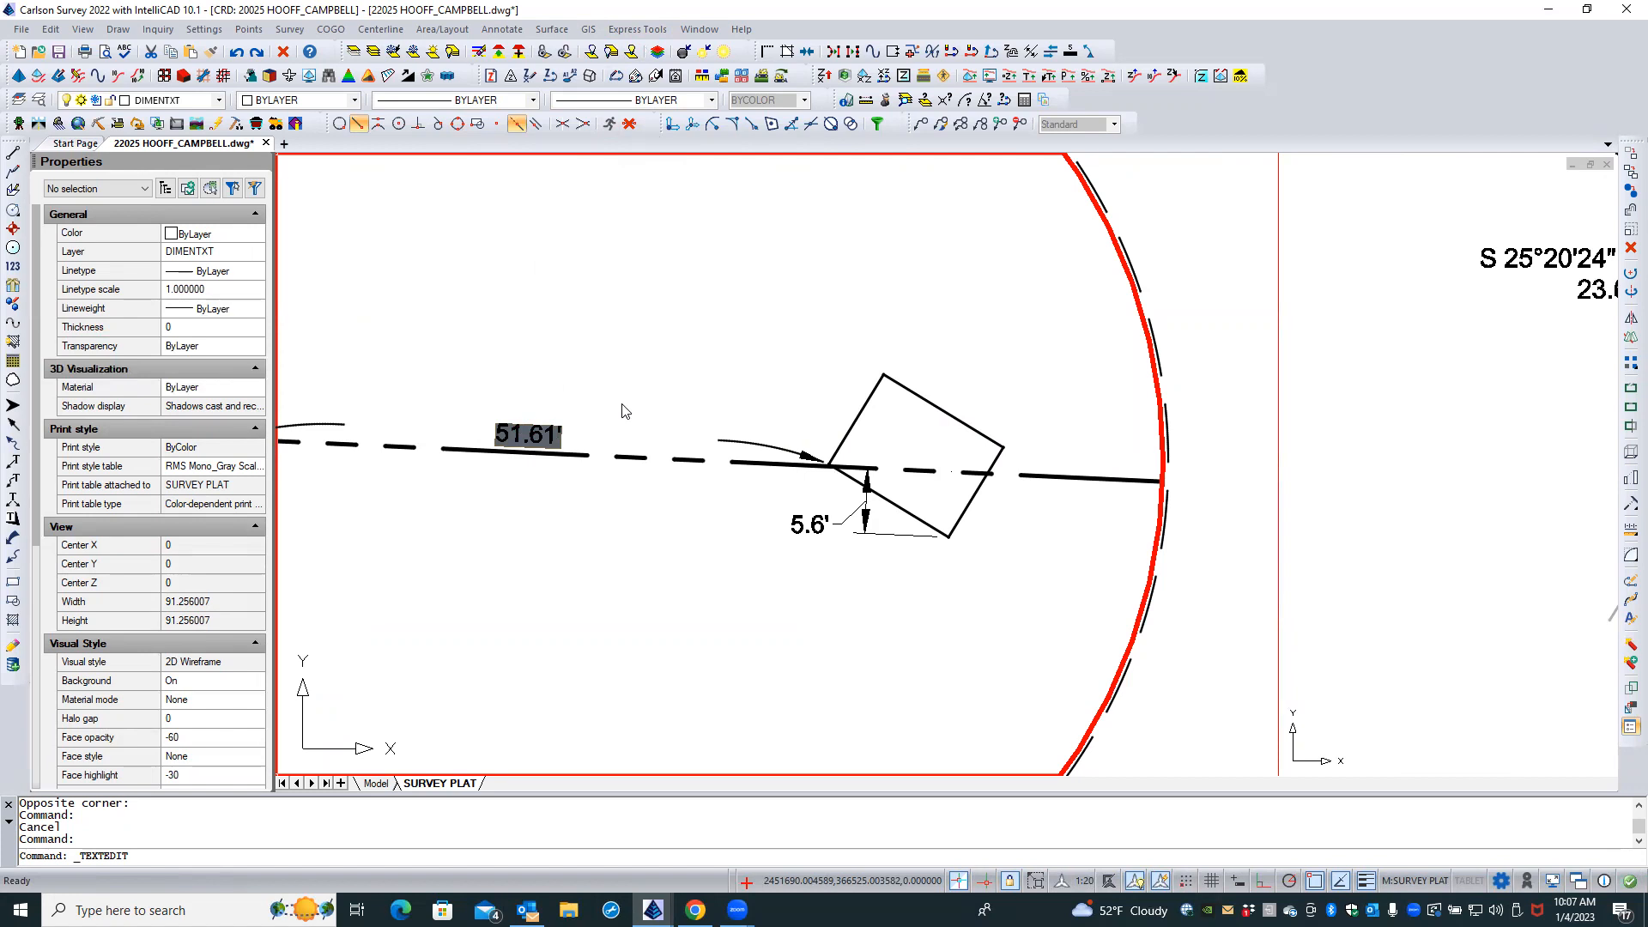
{"action": "key", "text": "BackSpace"}
{"action": "left_click", "coordinate": [625, 403]}
{"action": "left_click", "coordinate": [625, 397]}
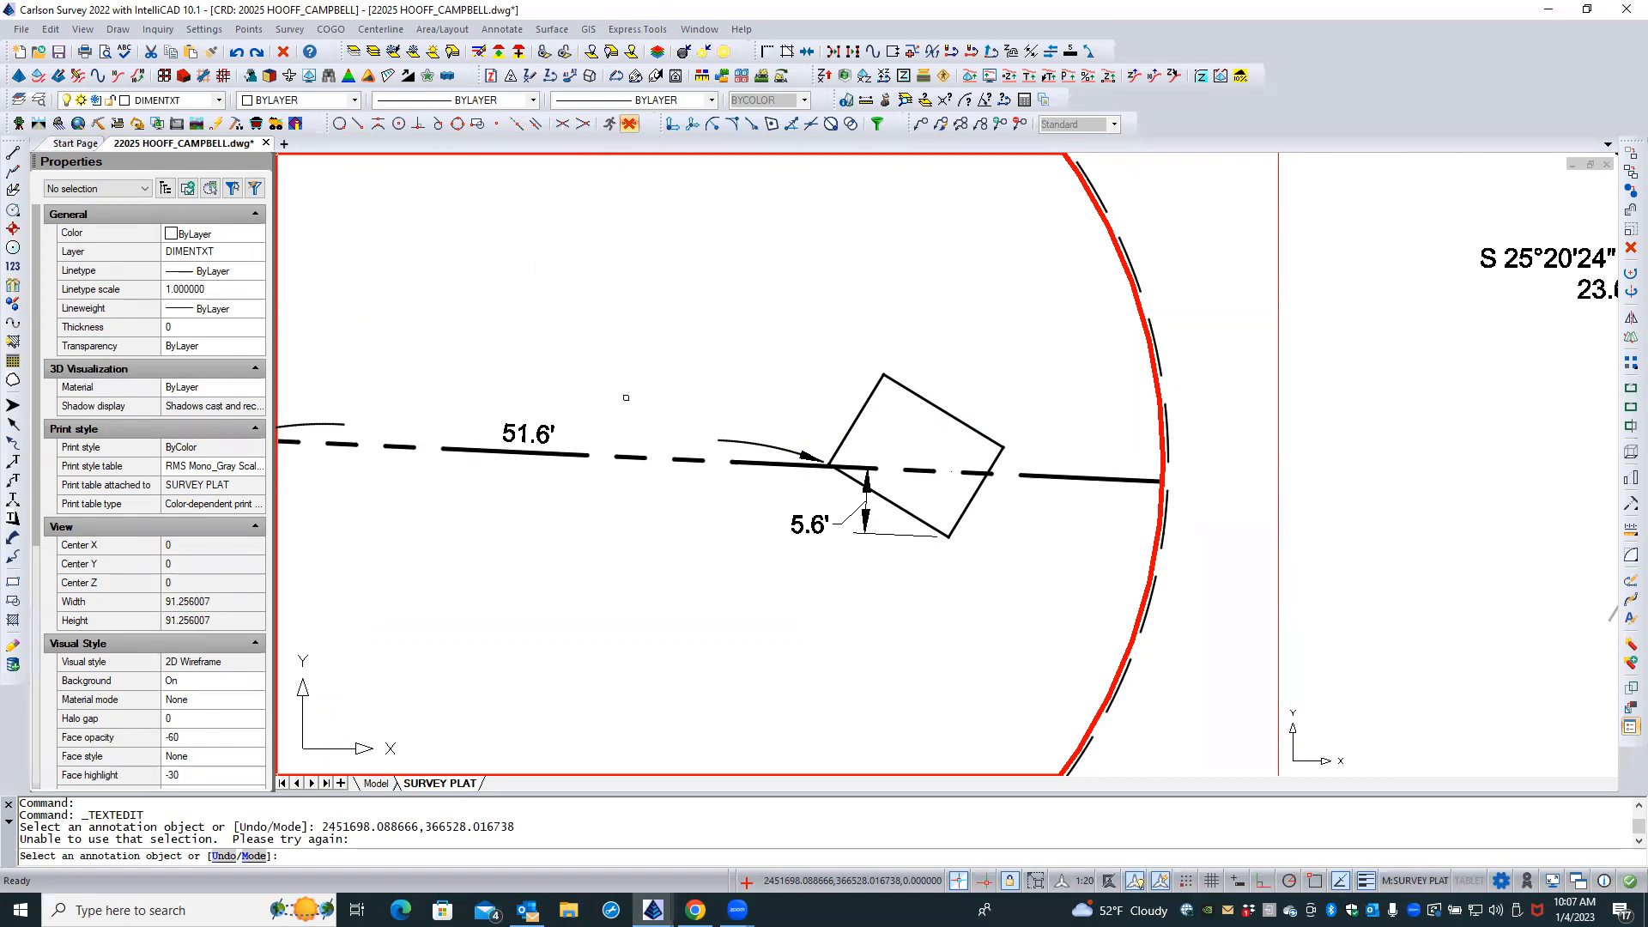
{"action": "left_click", "coordinate": [756, 382]}
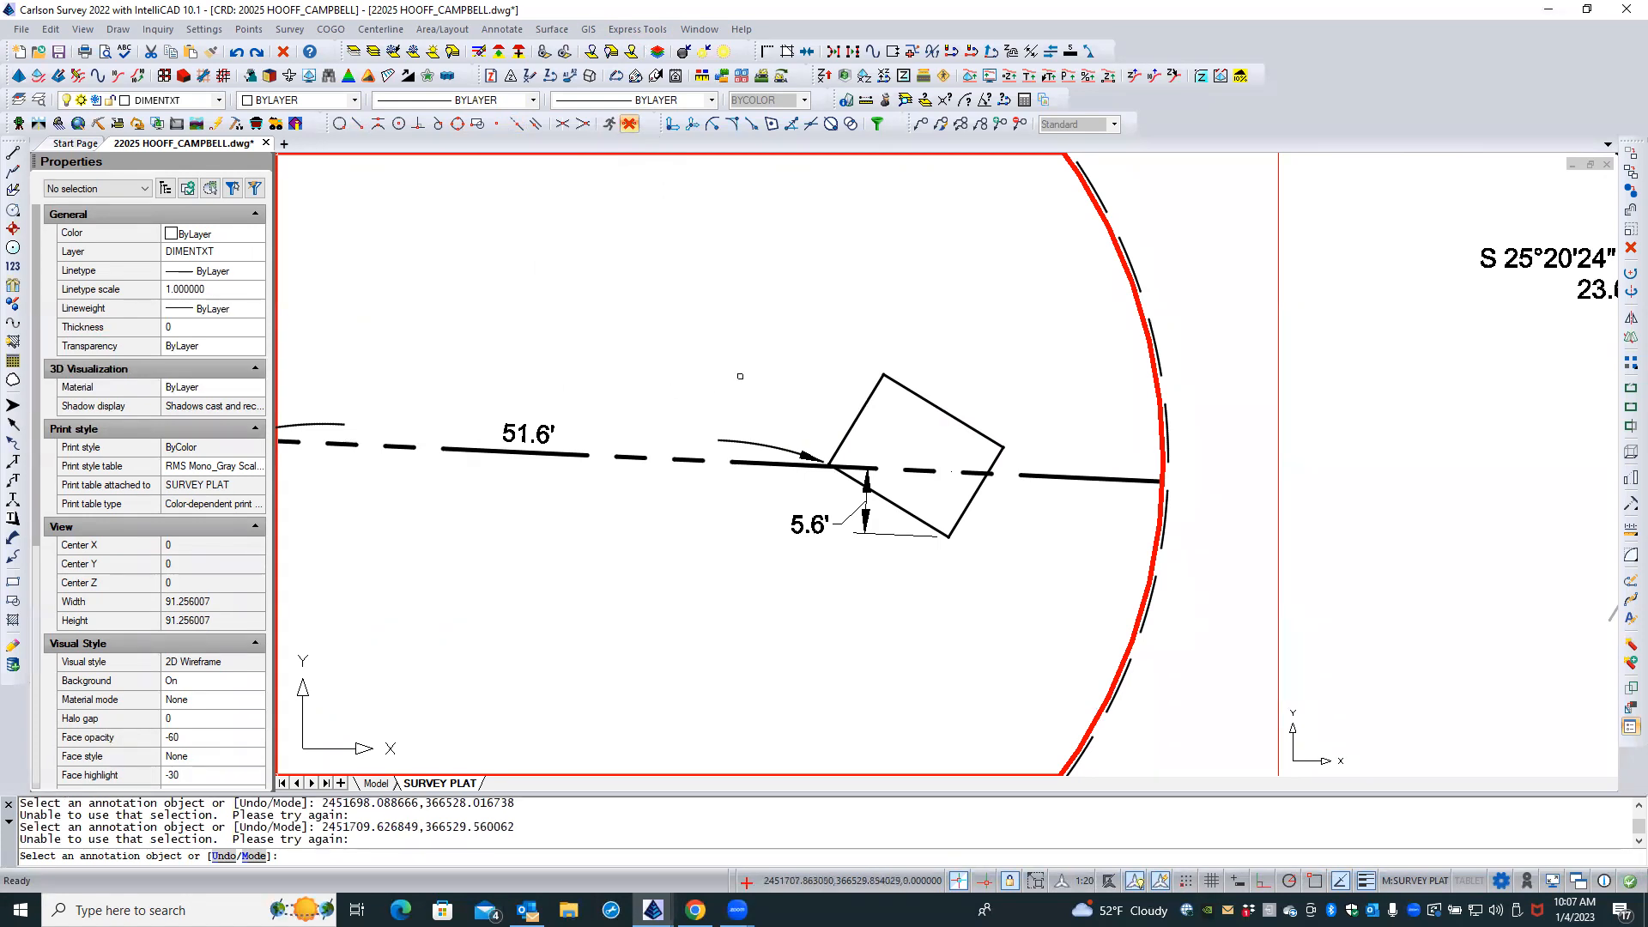
{"action": "key", "text": "Escape"}
{"action": "key", "text": "Escape"}
Return from the inset viewport to paper space and save the drawing
{"action": "scroll", "coordinate": [716, 367], "scroll_direction": "down", "scroll_amount": 2}
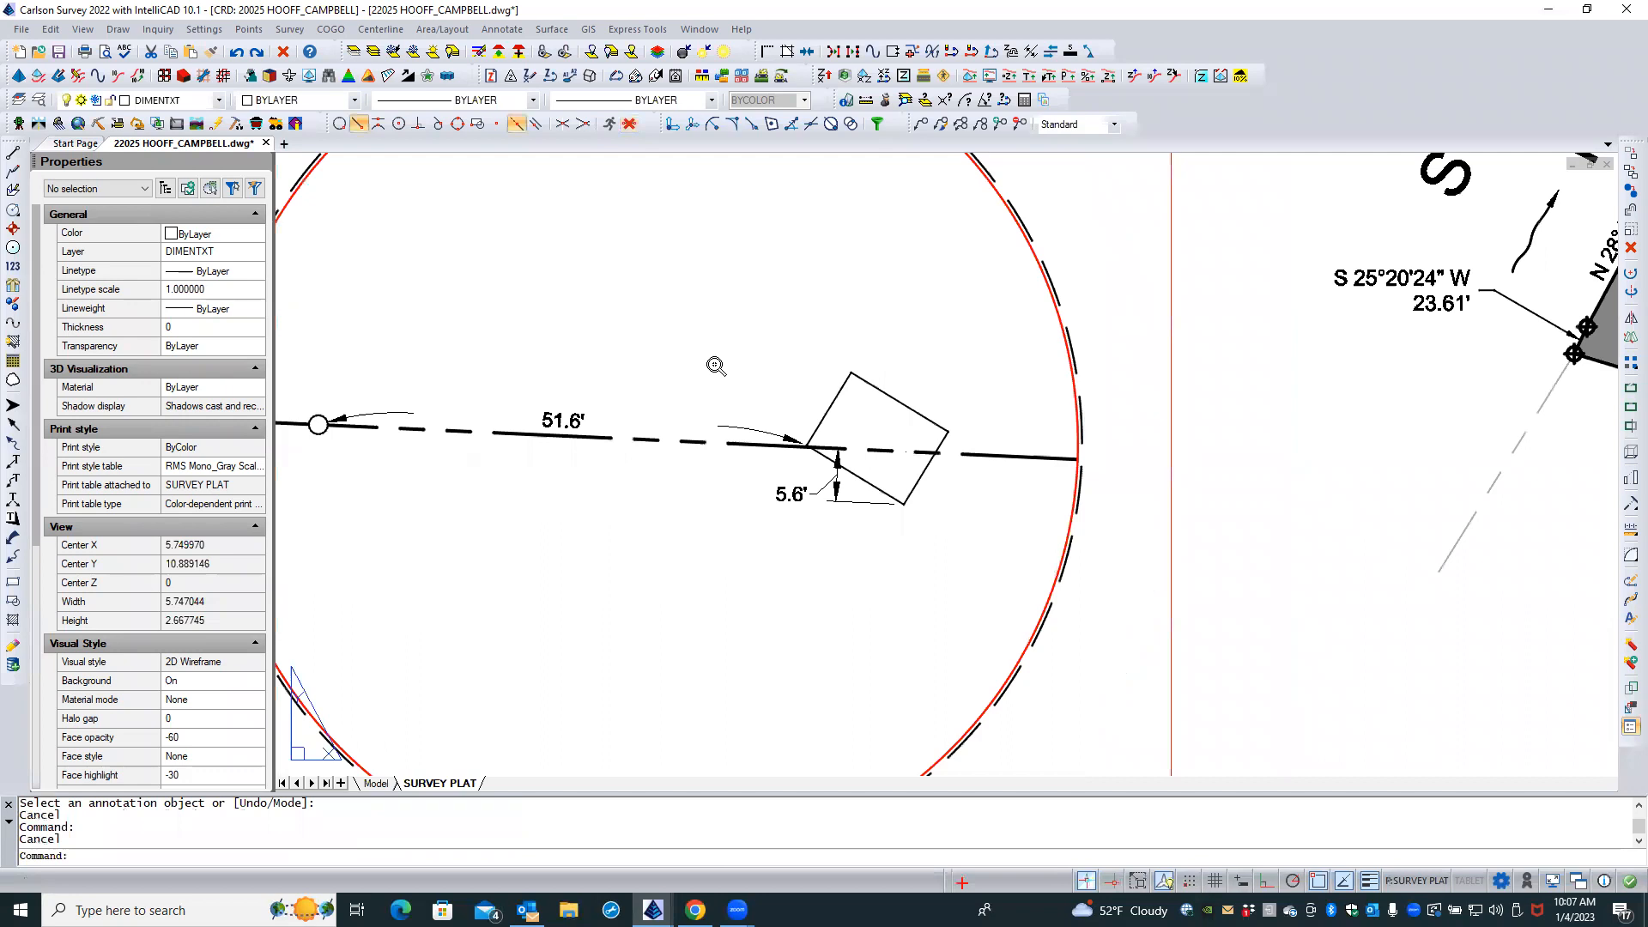
{"action": "double_click", "coordinate": [1004, 237]}
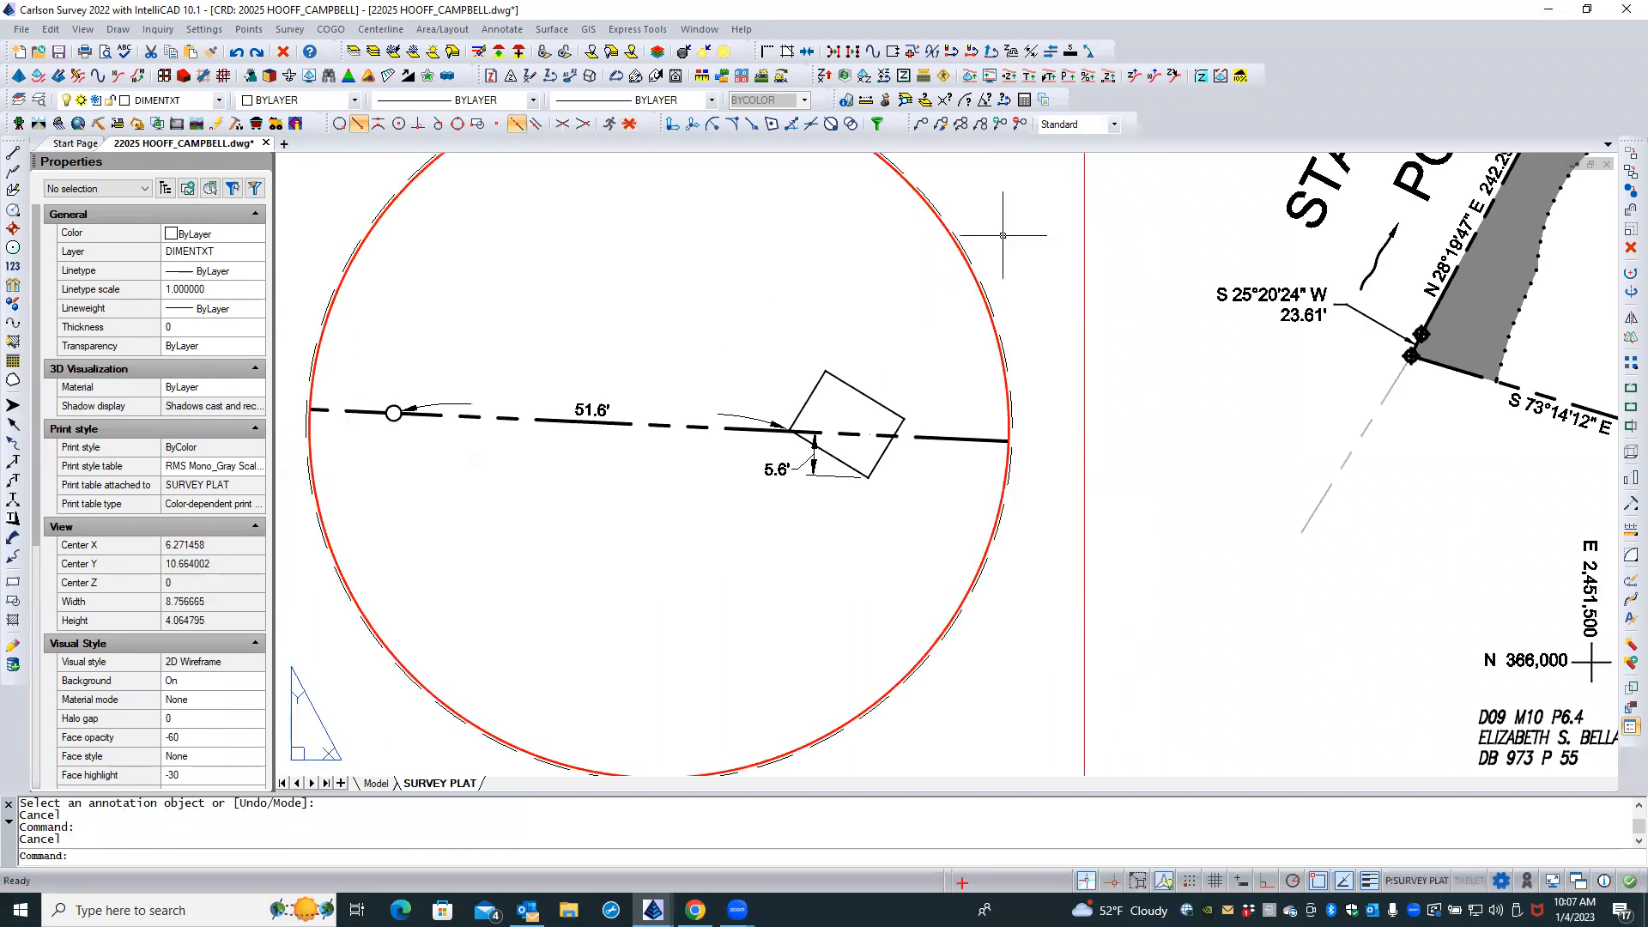
{"action": "scroll", "coordinate": [1003, 235], "scroll_direction": "down", "scroll_amount": 2}
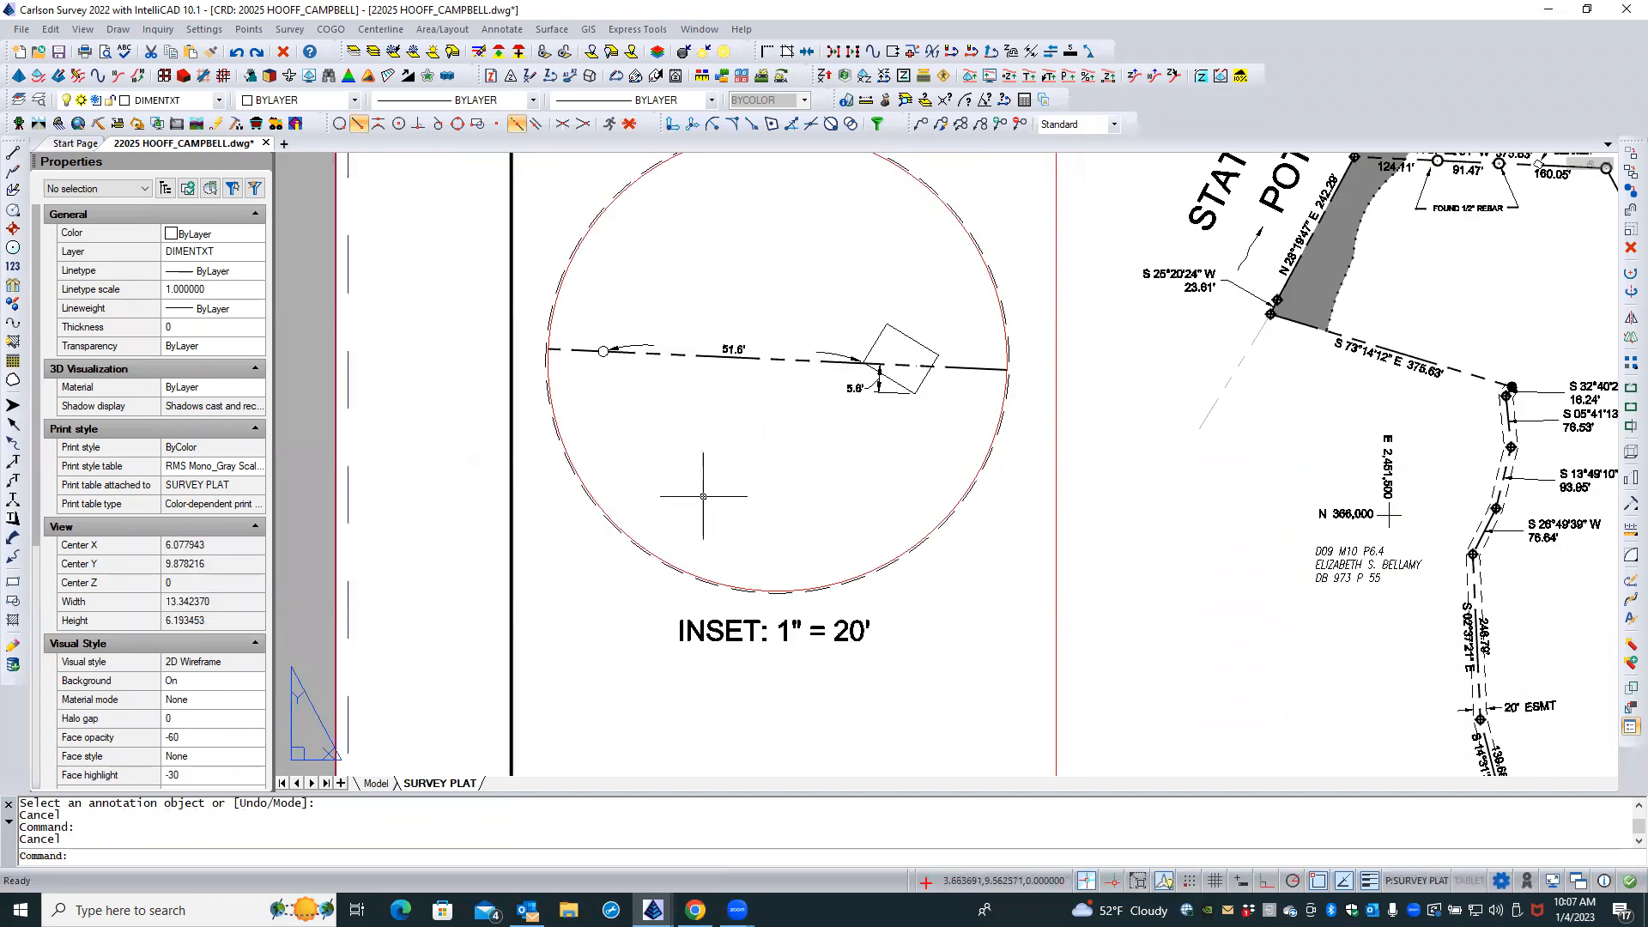
{"action": "scroll", "coordinate": [699, 489], "scroll_direction": "down", "scroll_amount": 1}
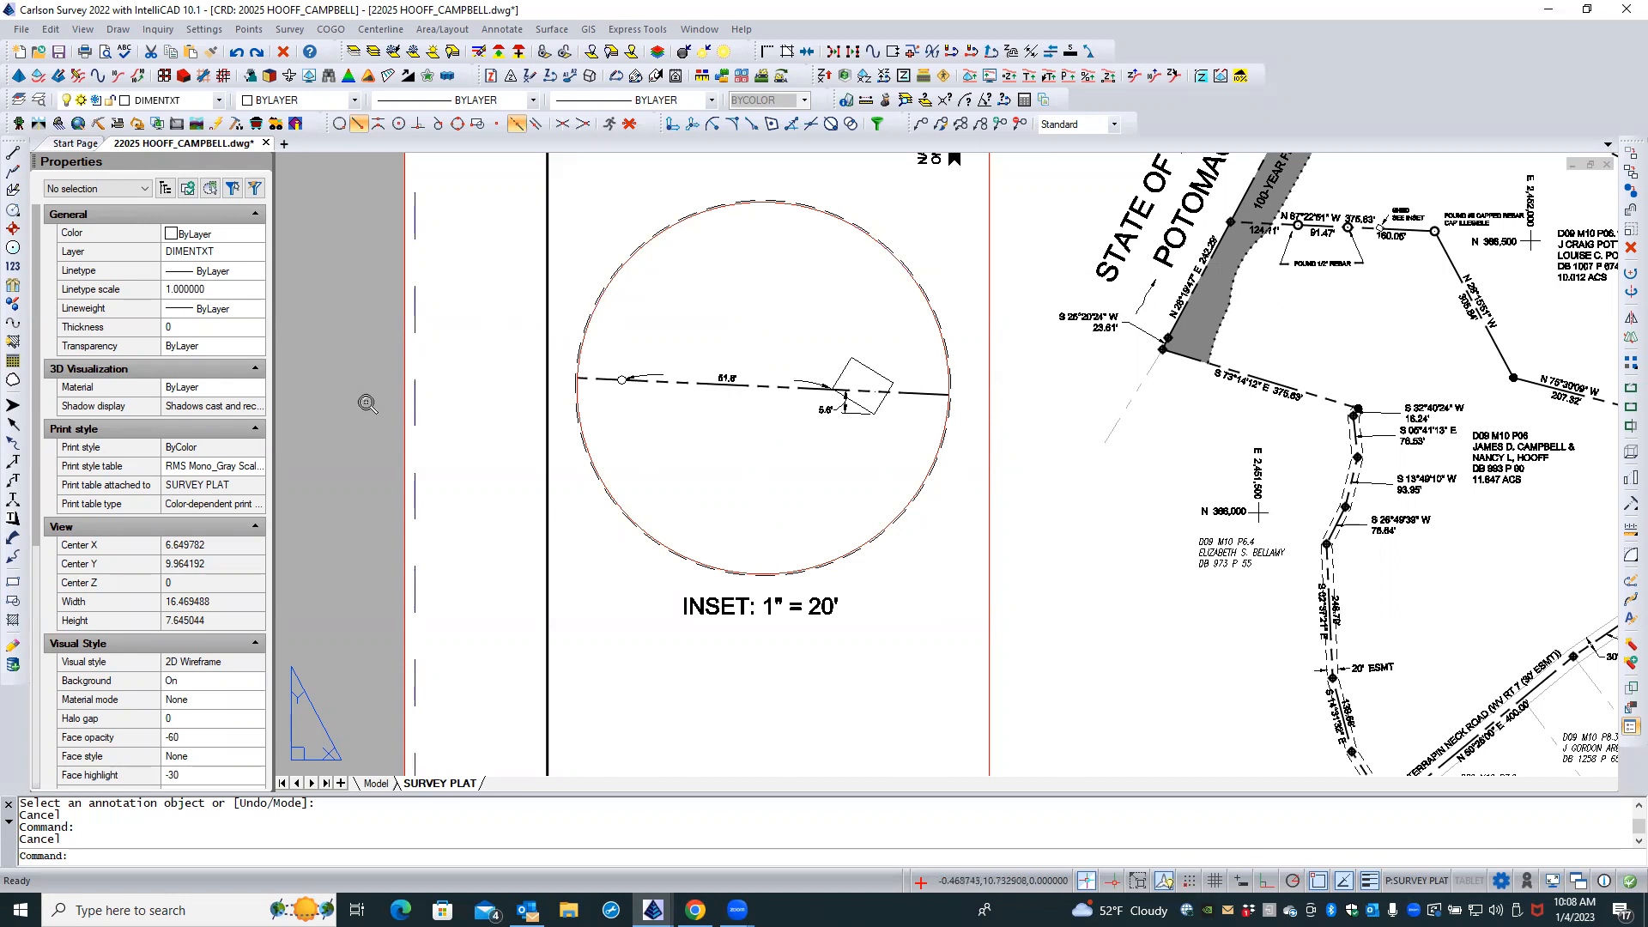
{"action": "scroll", "coordinate": [366, 401], "scroll_direction": "down", "scroll_amount": 3}
{"action": "key", "text": "Escape"}
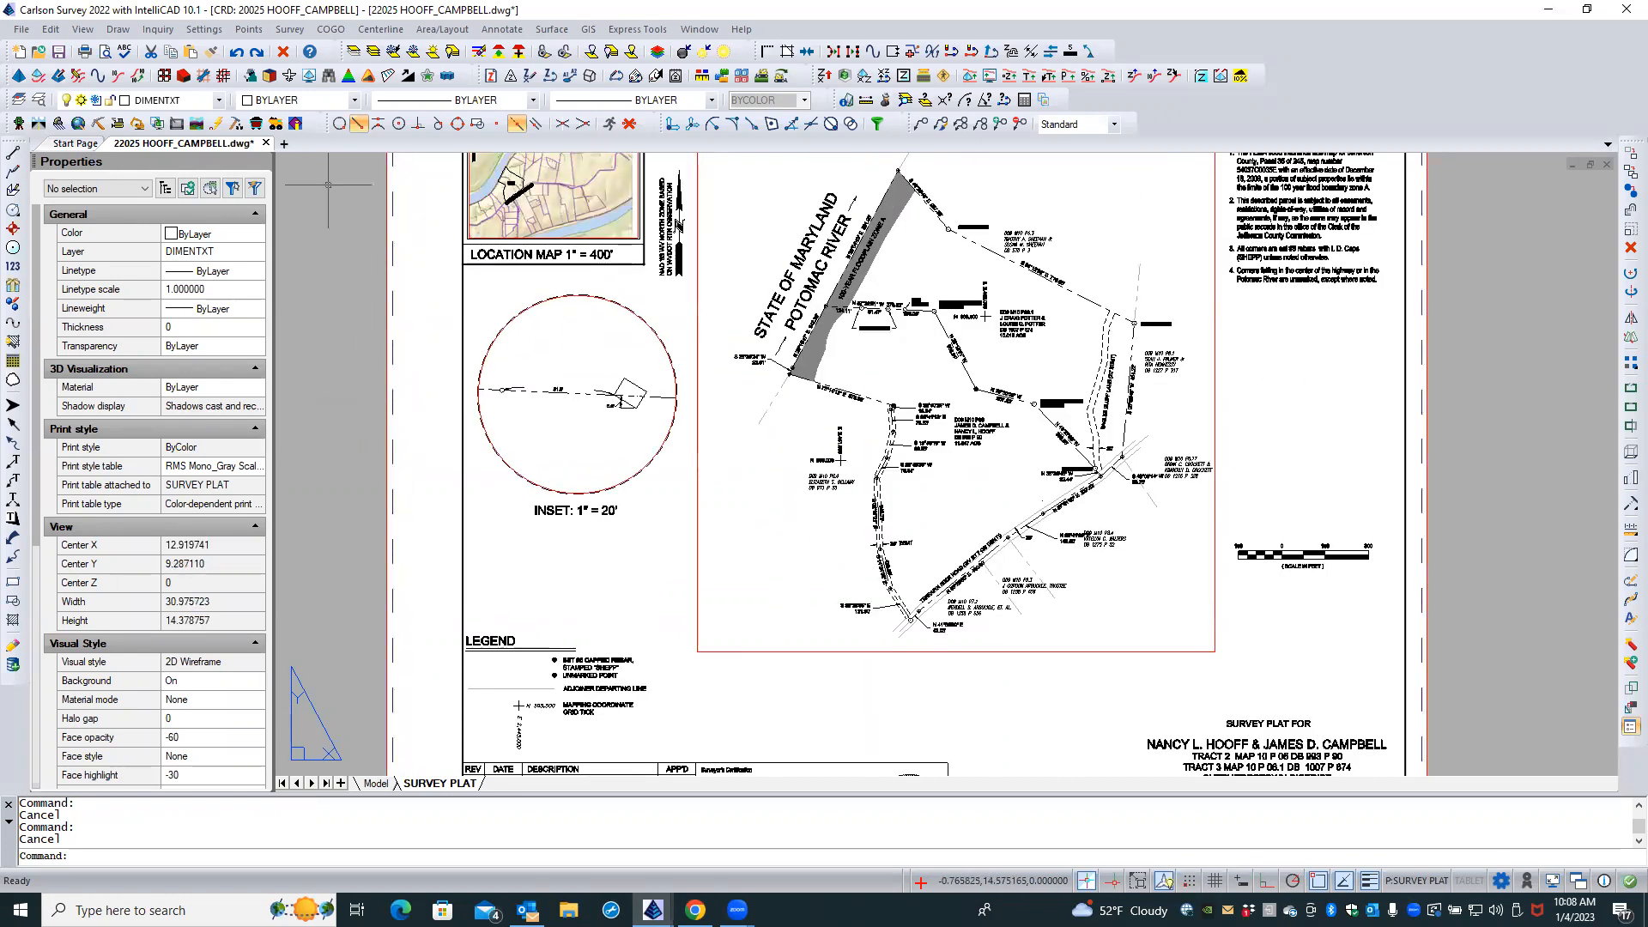
{"action": "left_click", "coordinate": [59, 54]}
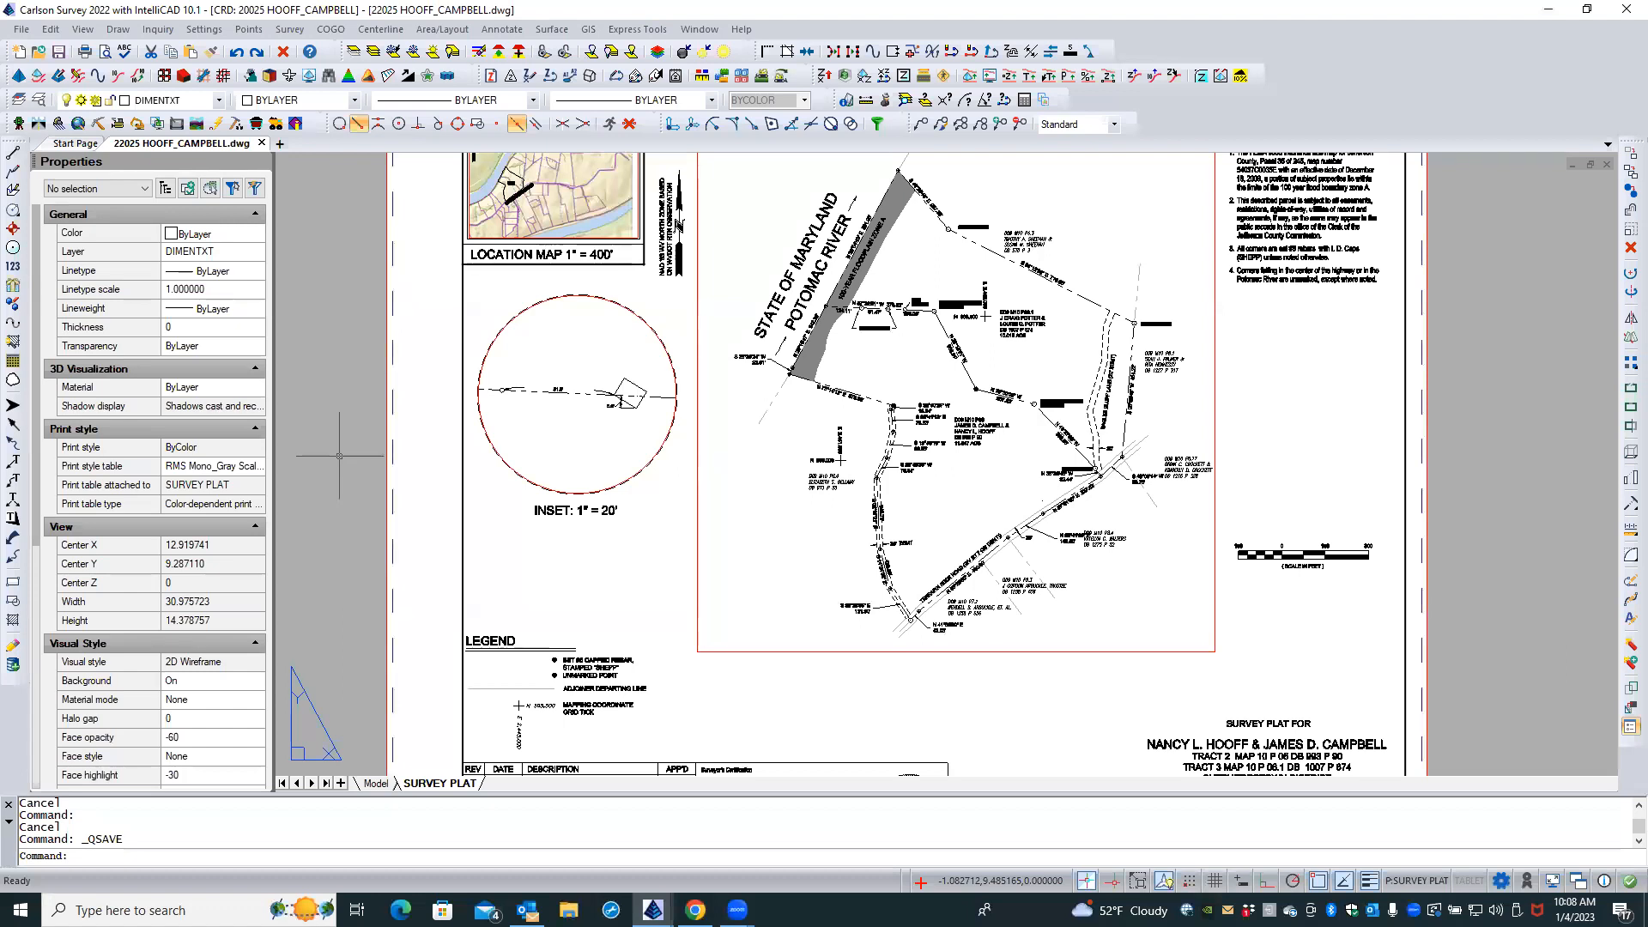
{"action": "right_click", "coordinate": [441, 786]}
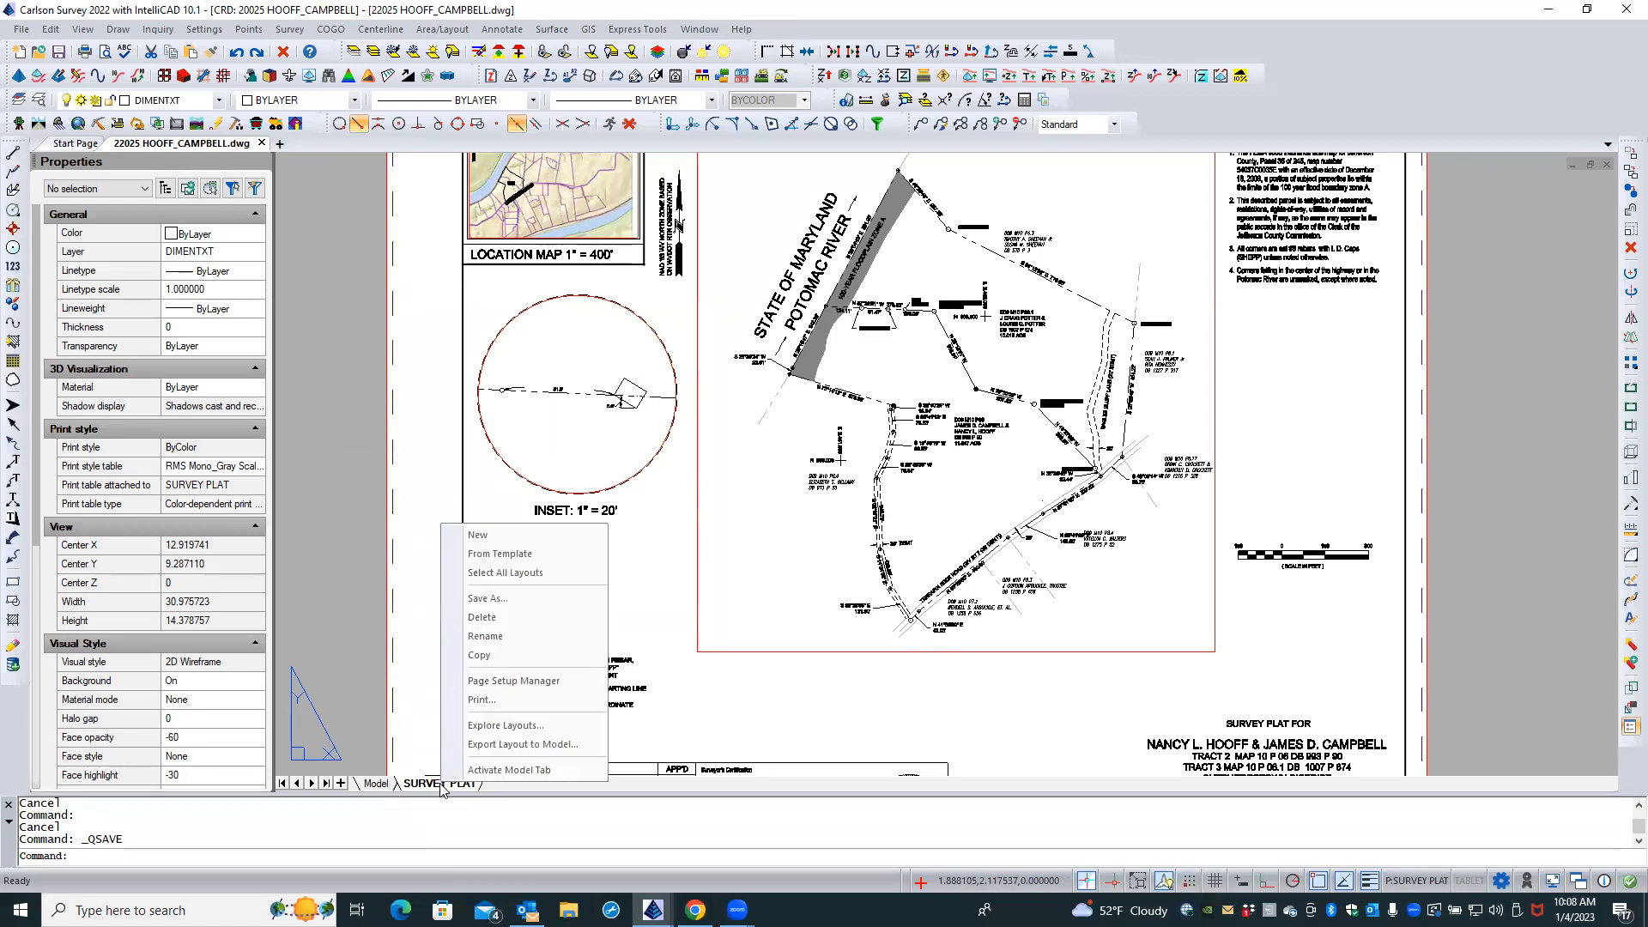
{"action": "key", "text": "Escape"}
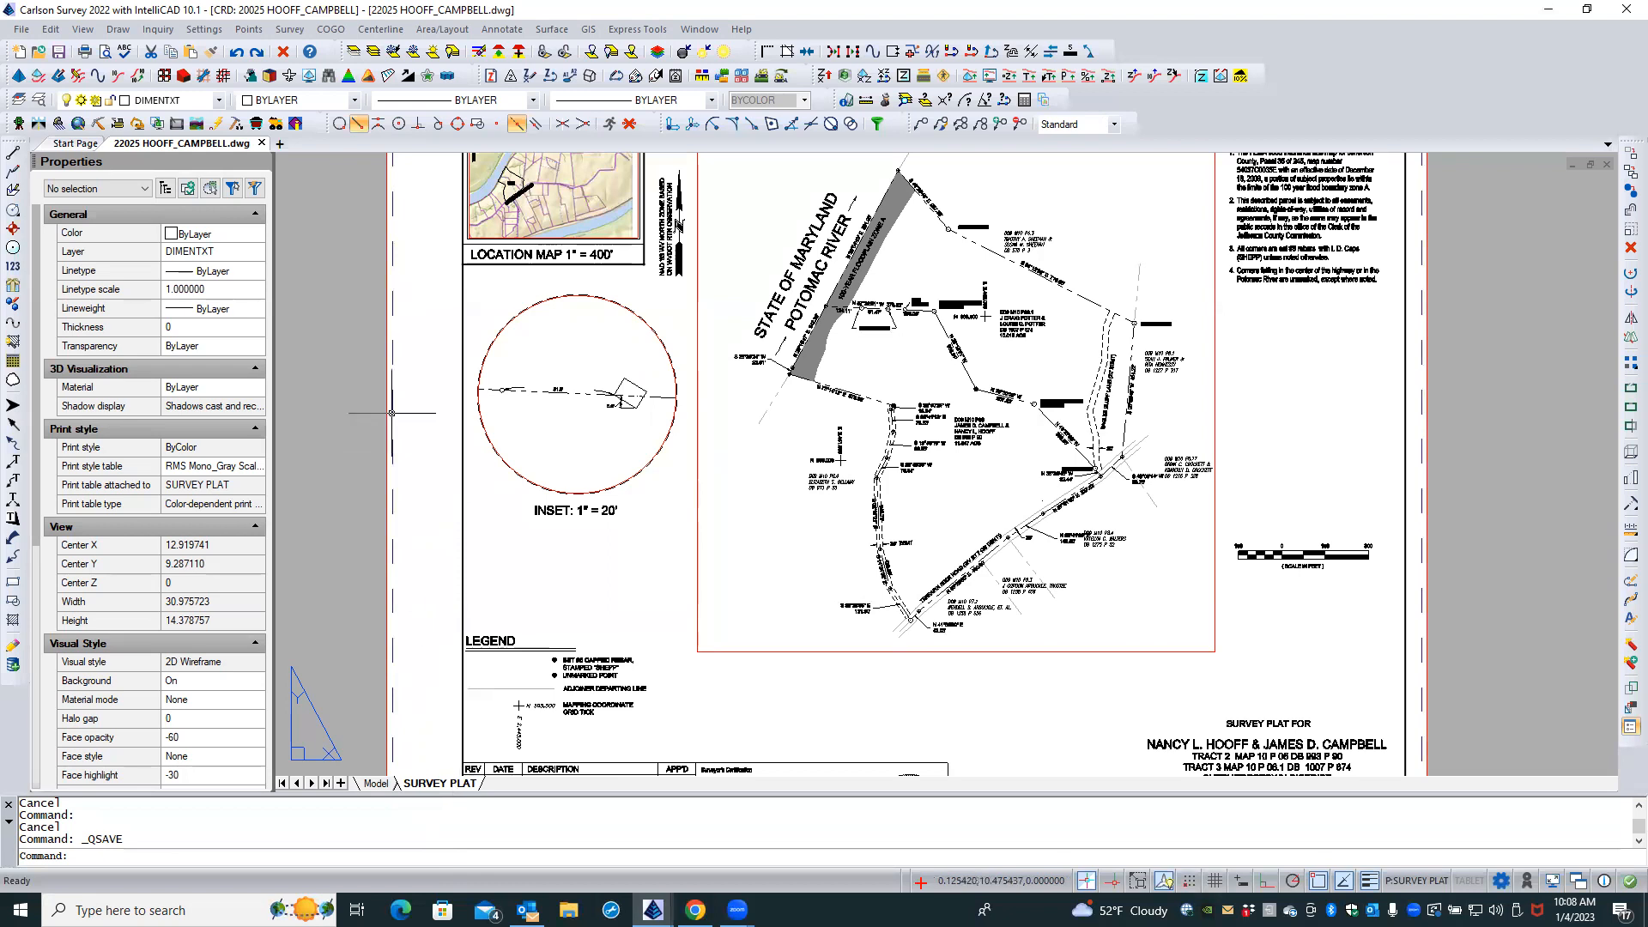
{"action": "key", "text": "Escape"}
{"action": "key", "text": "Escape"}
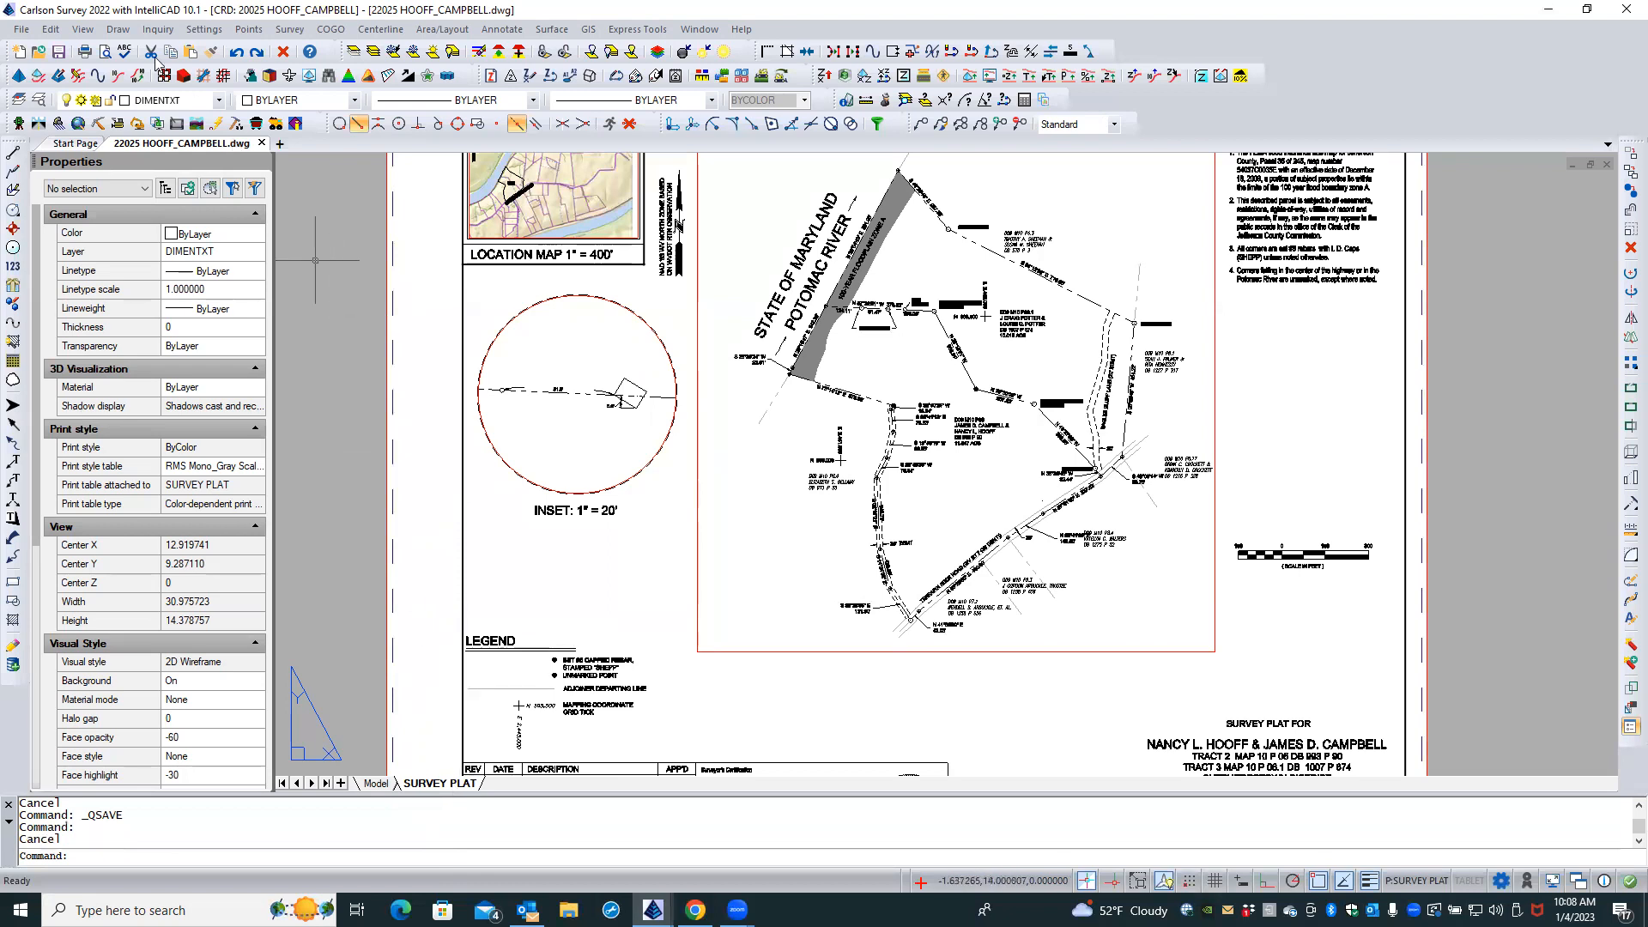
Print the SURVEY PLAT layout to Adobe PDF under the file name TEST
{"action": "key", "text": "ctrl+p"}
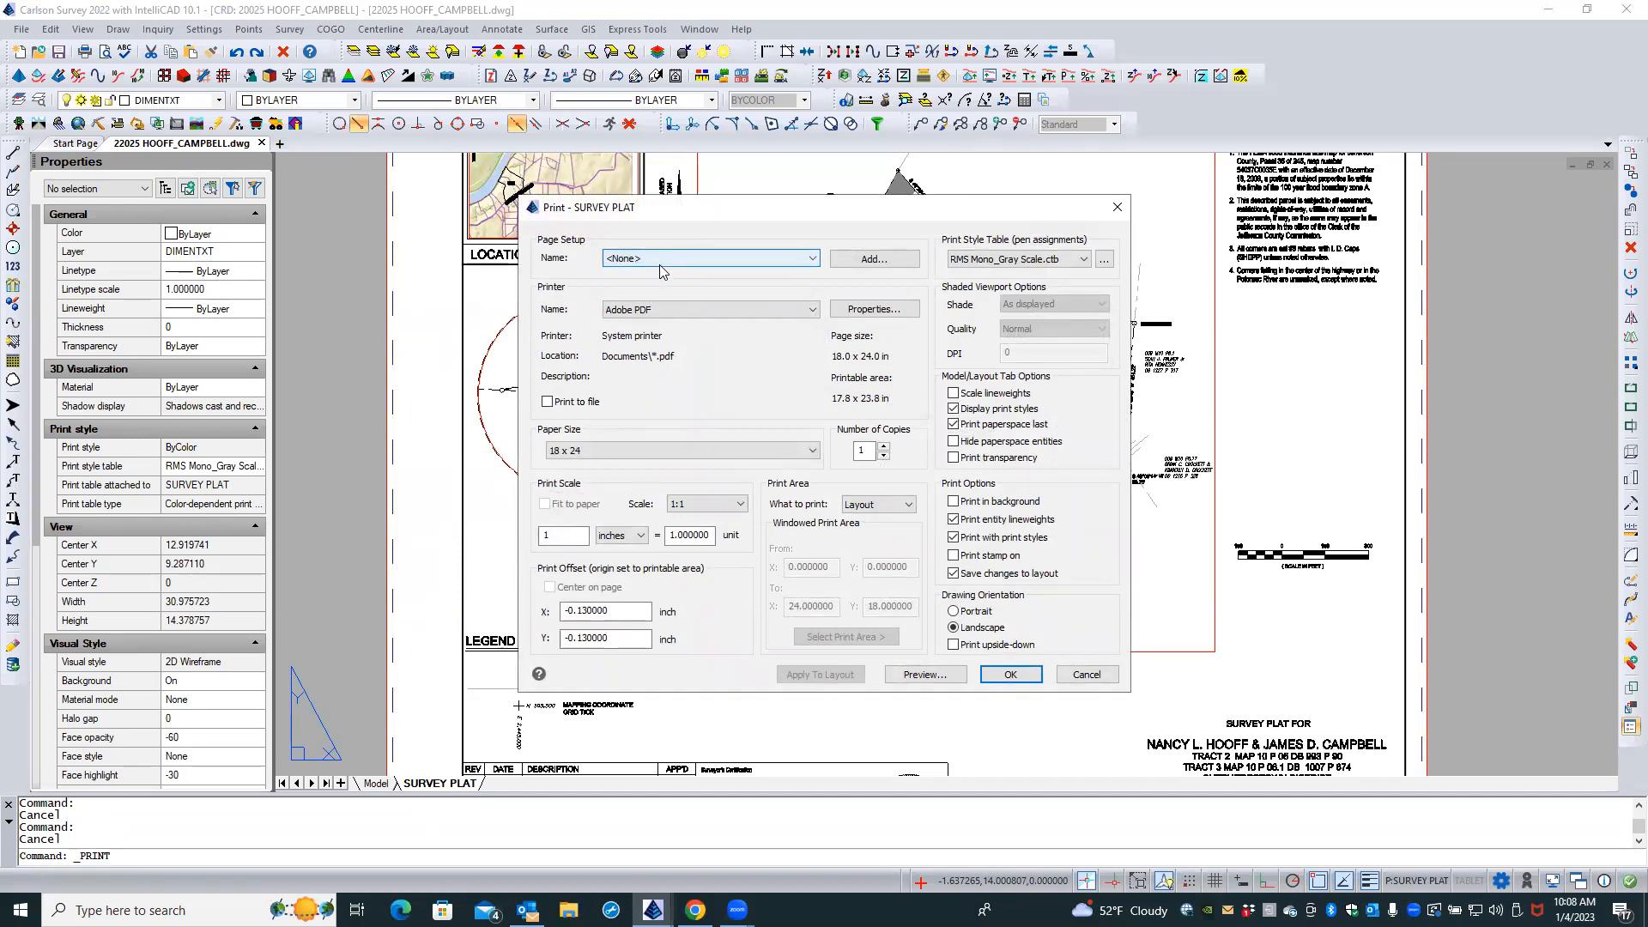
{"action": "left_click", "coordinate": [1013, 677]}
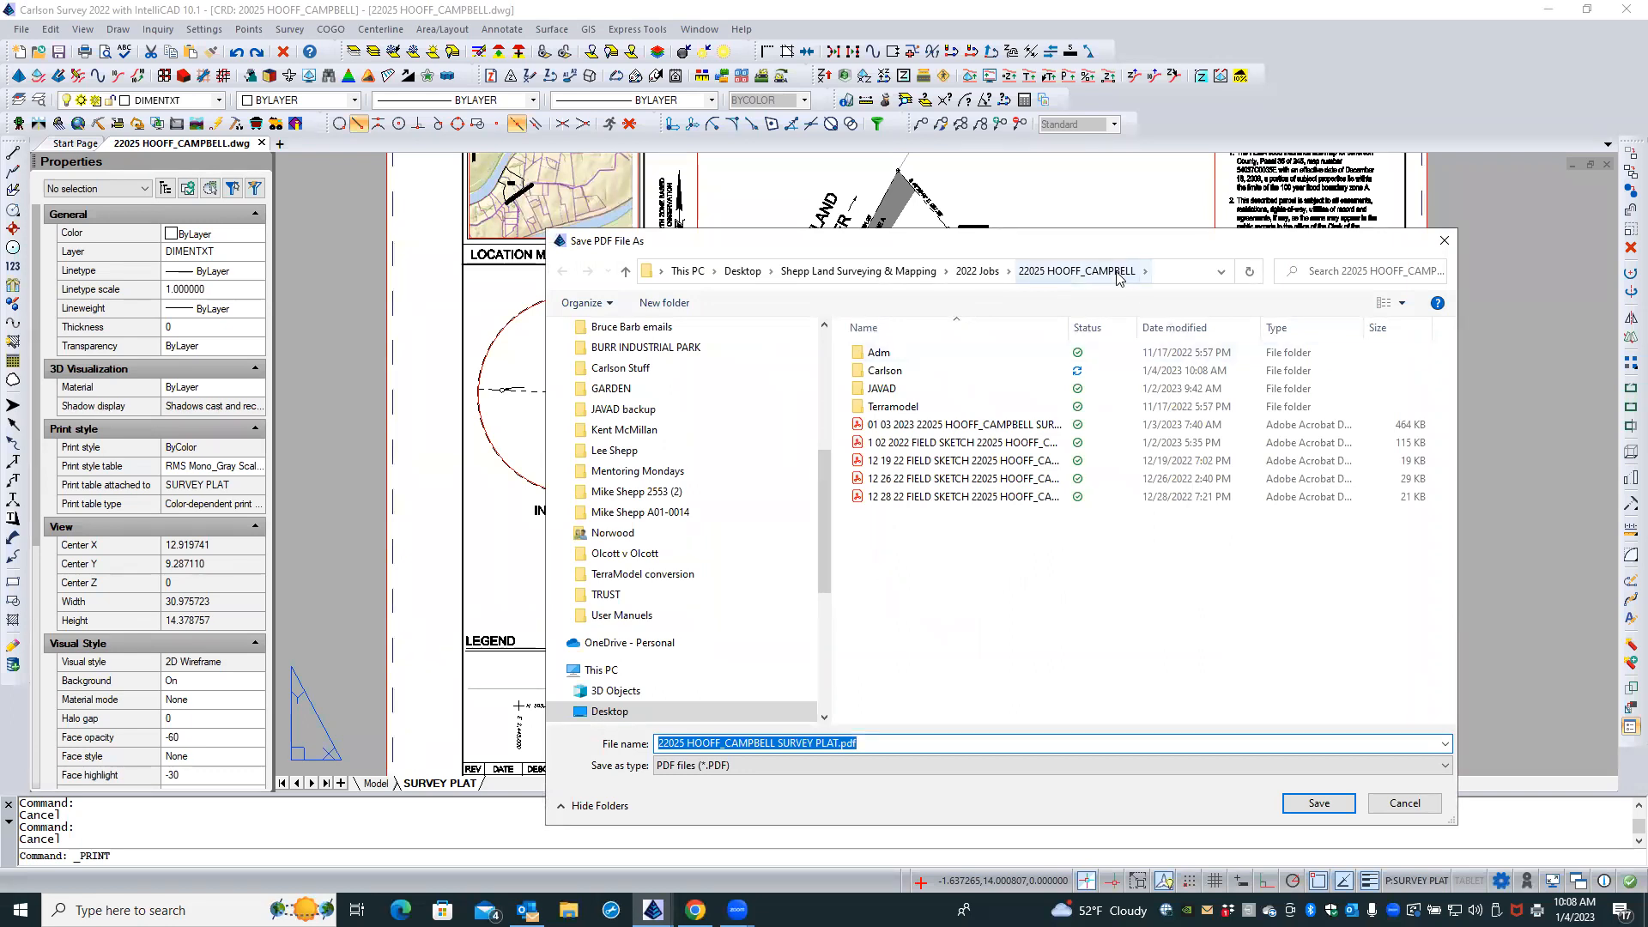
{"action": "type", "text": "TEST"}
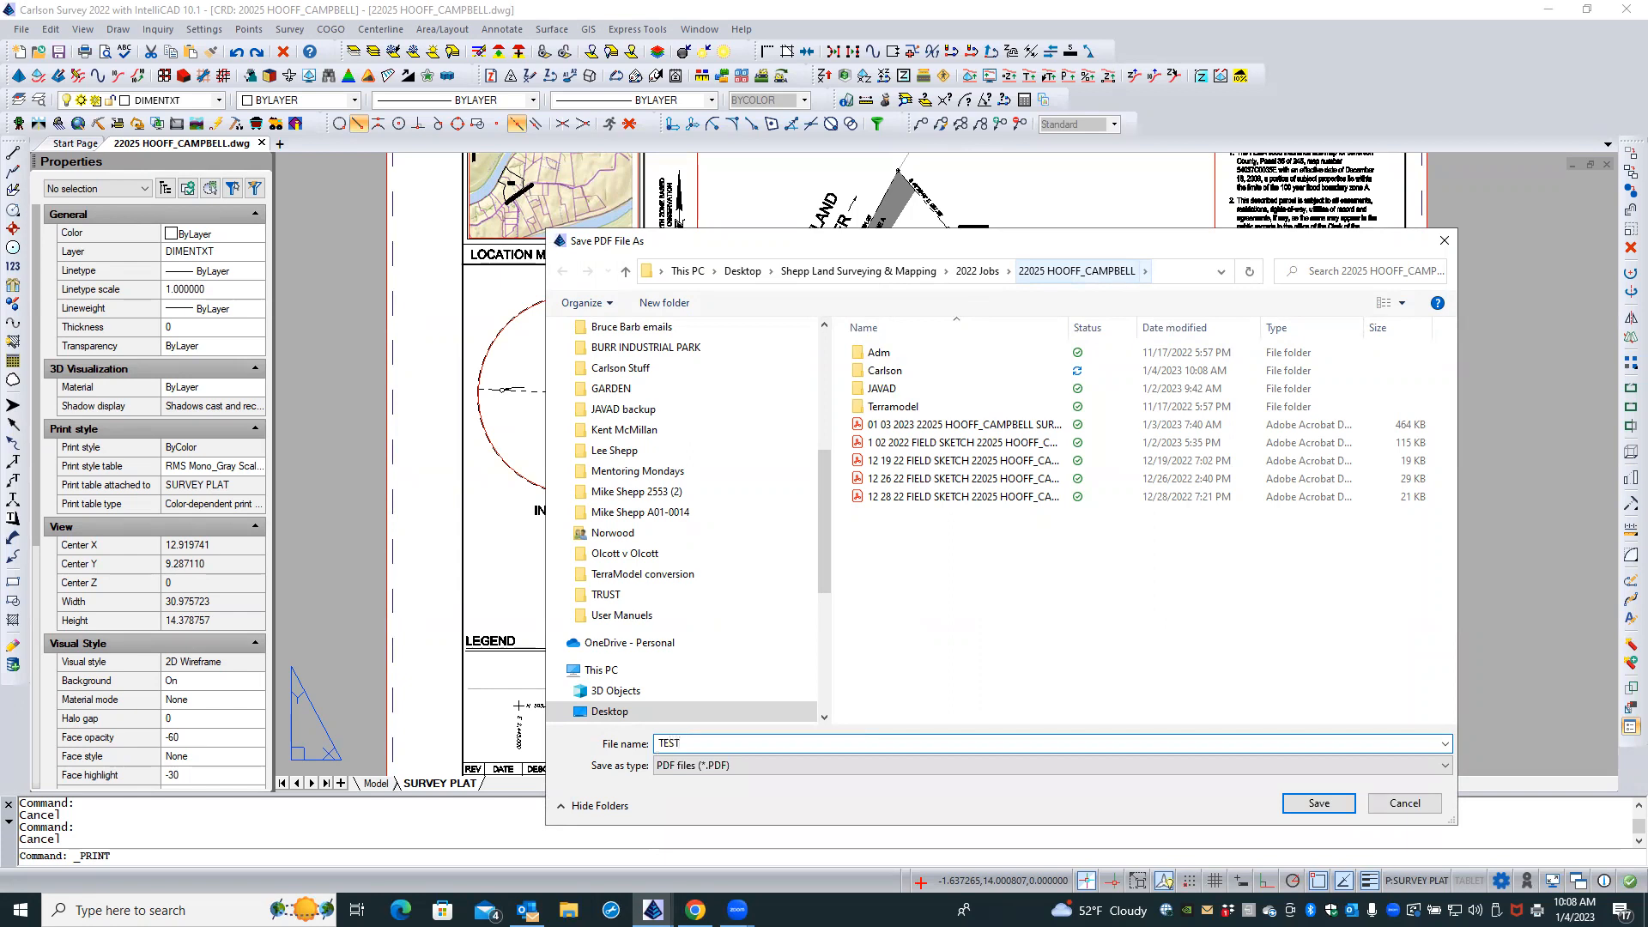
{"action": "key", "text": "Return"}
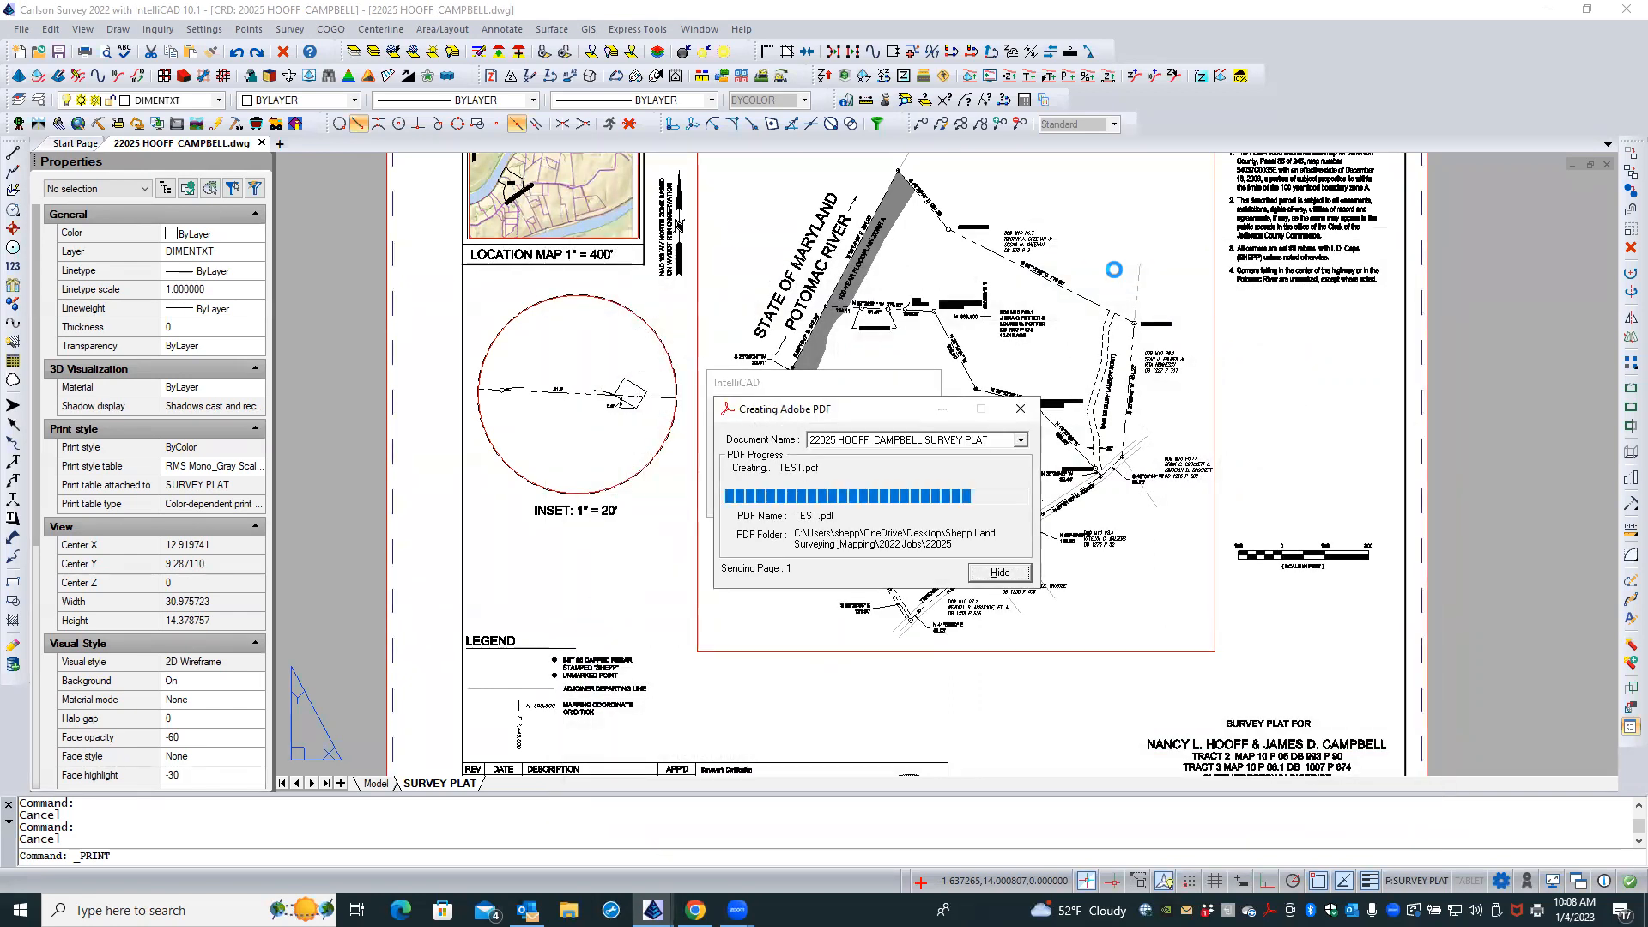
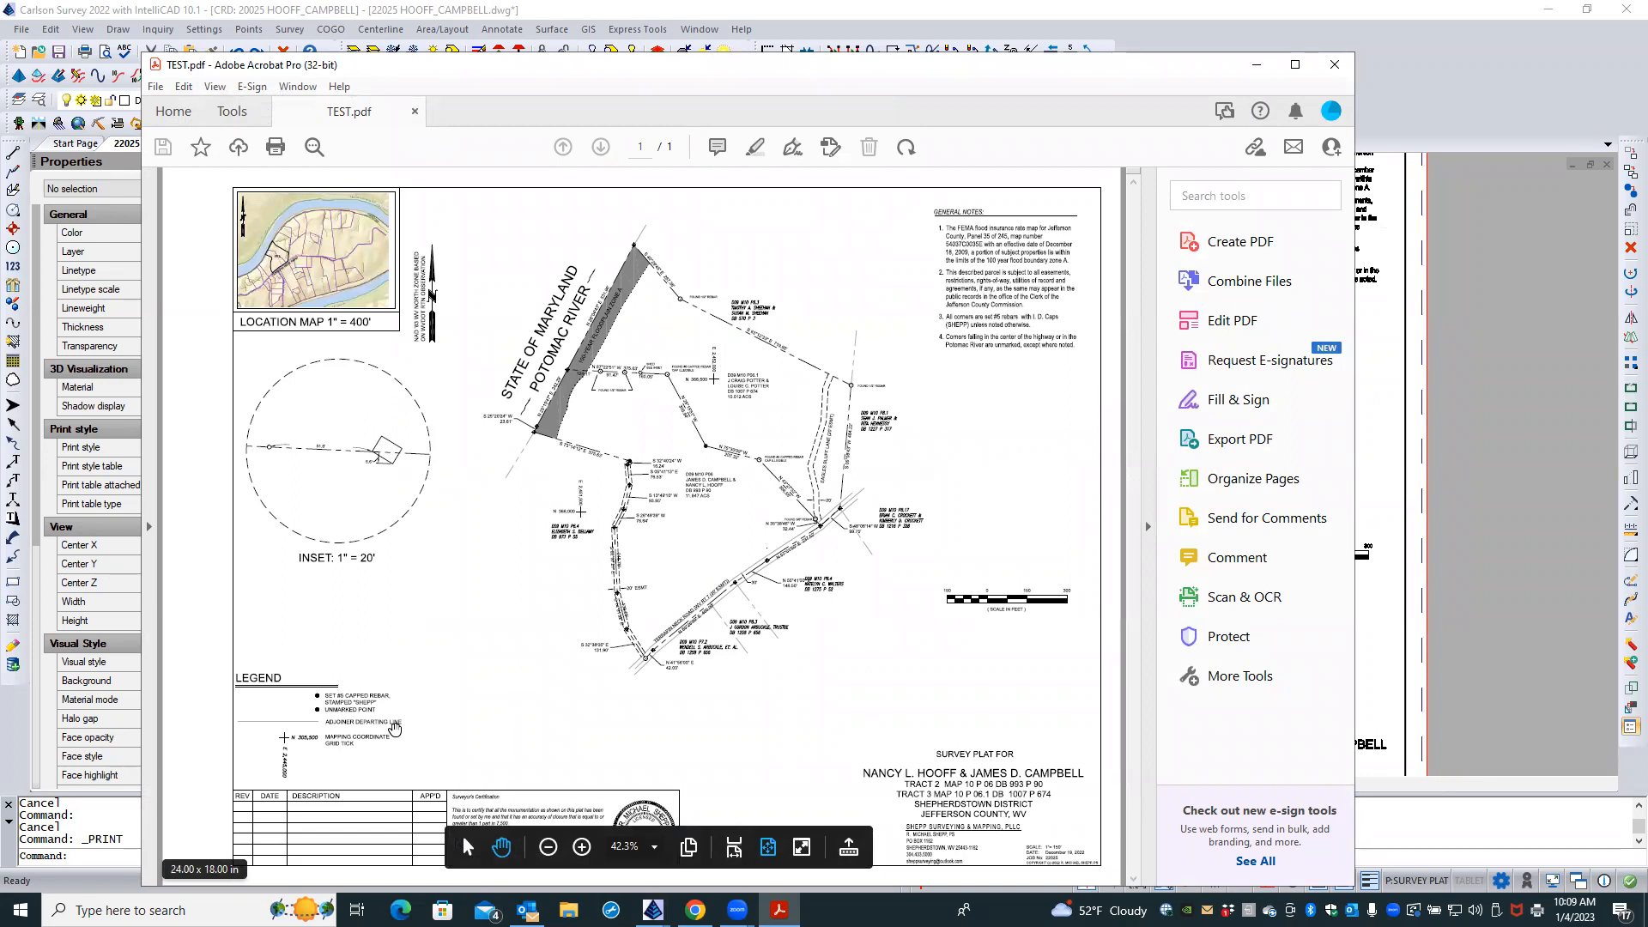
Examine how legible the inset's distance labels are in the printed TEST PDF, closing the PDF when done
{"action": "scroll", "coordinate": [394, 729], "scroll_direction": "up", "scroll_amount": 2, "text": "ctrl"}
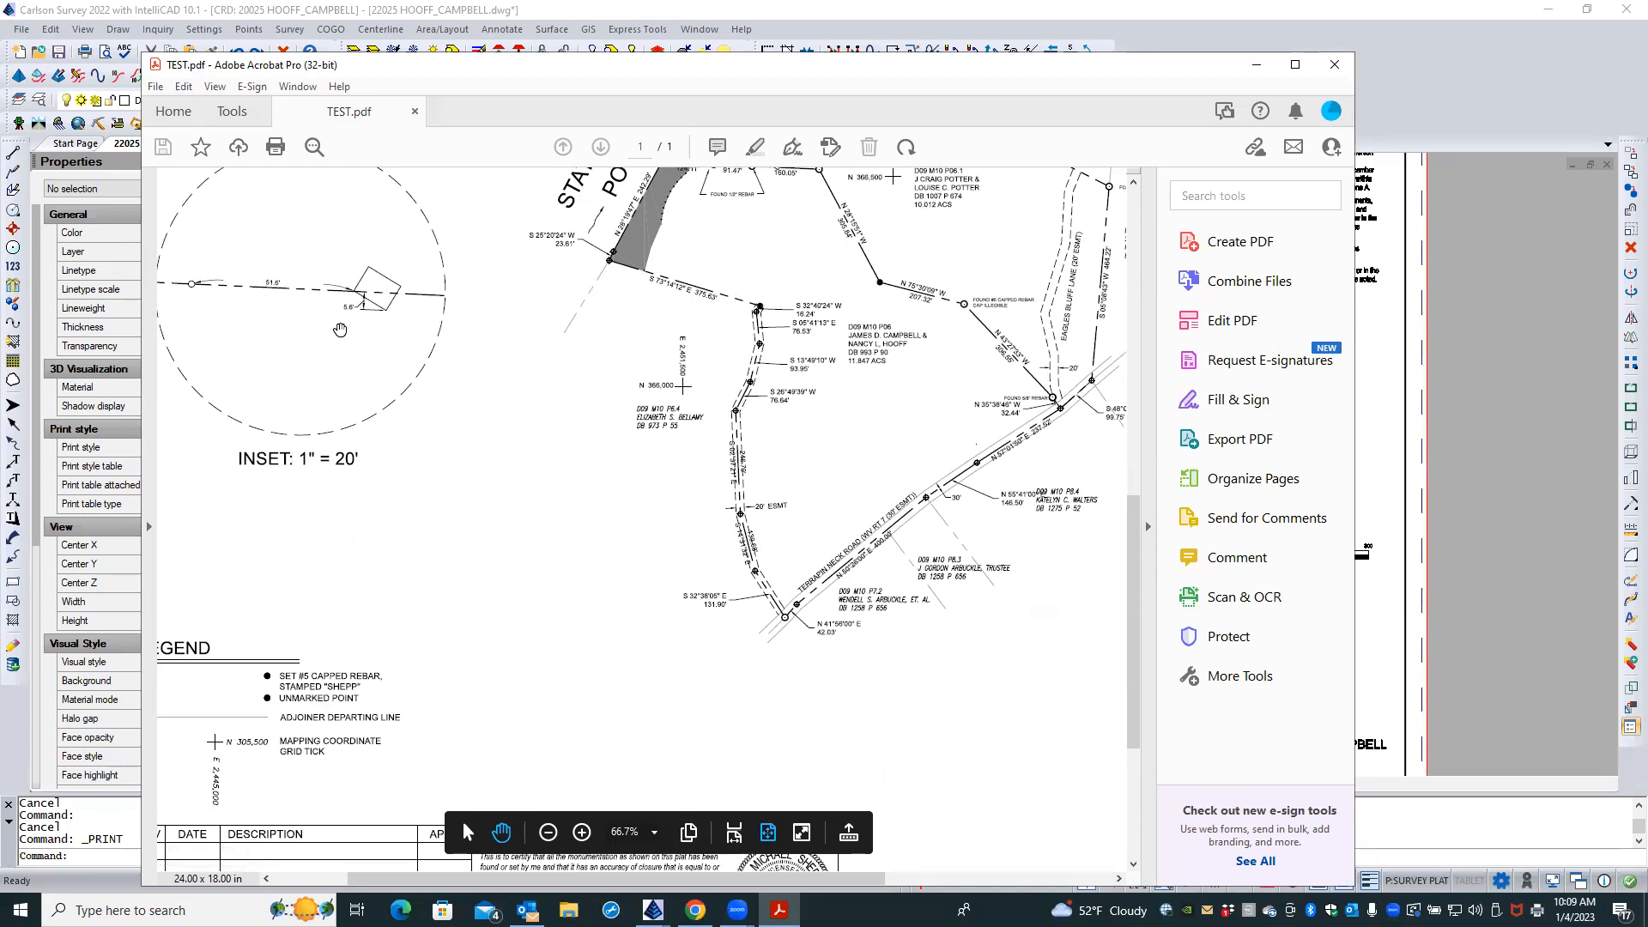
{"action": "scroll", "coordinate": [485, 489], "scroll_direction": "down", "scroll_amount": 1, "text": "ctrl"}
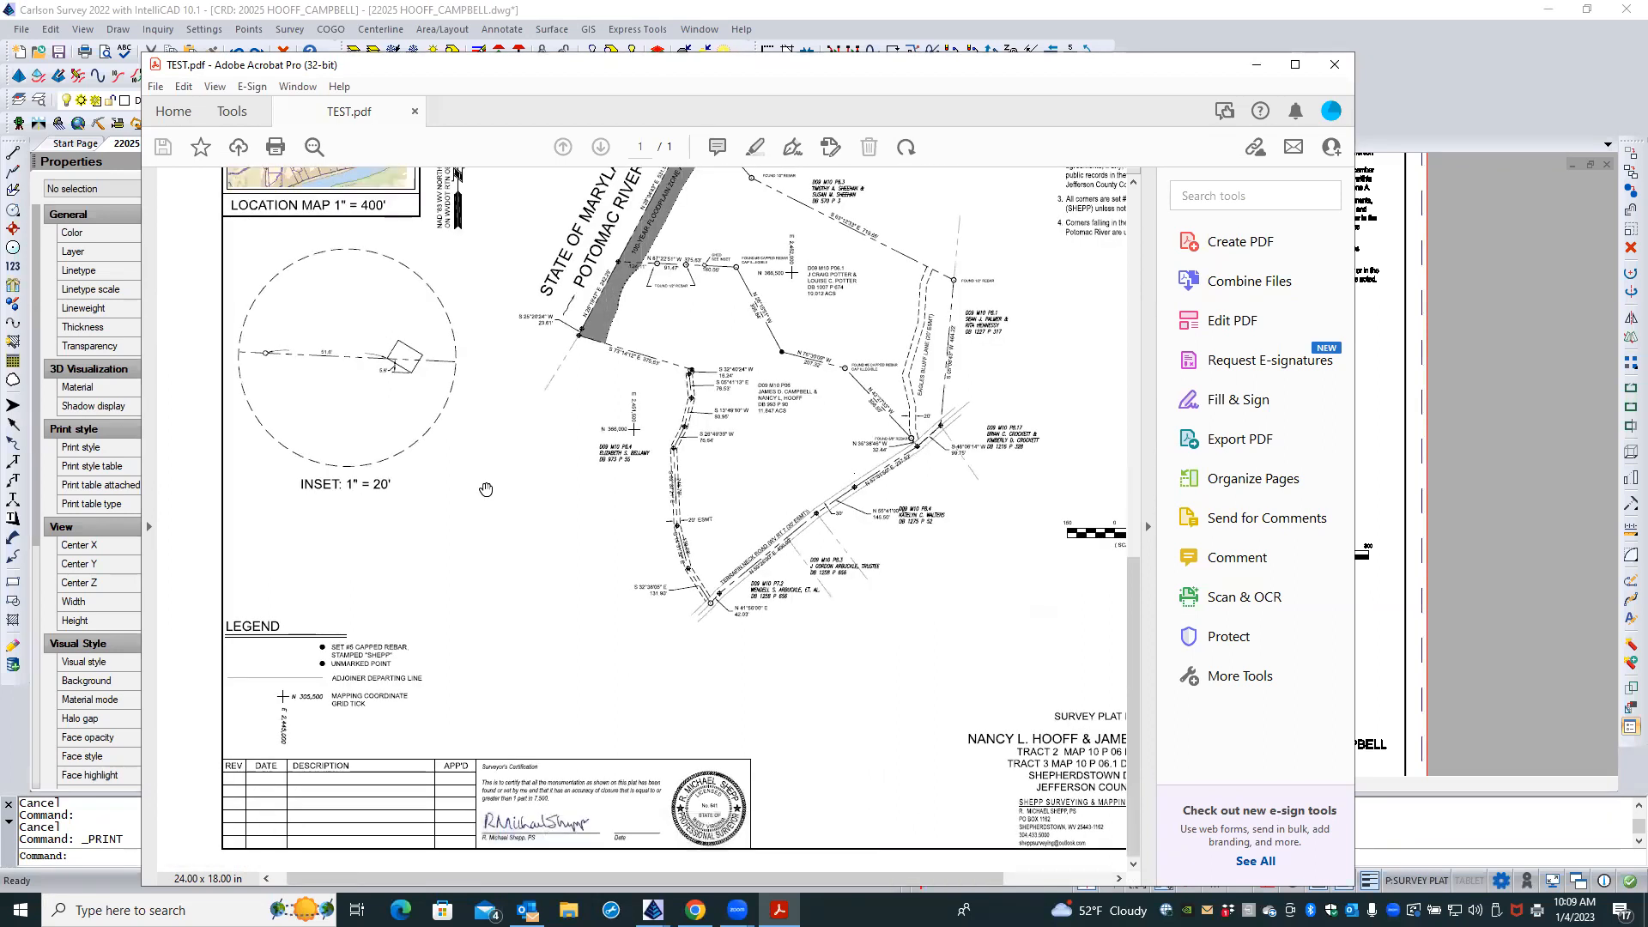
{"action": "scroll", "coordinate": [335, 360], "scroll_direction": "up", "scroll_amount": 2, "text": "ctrl"}
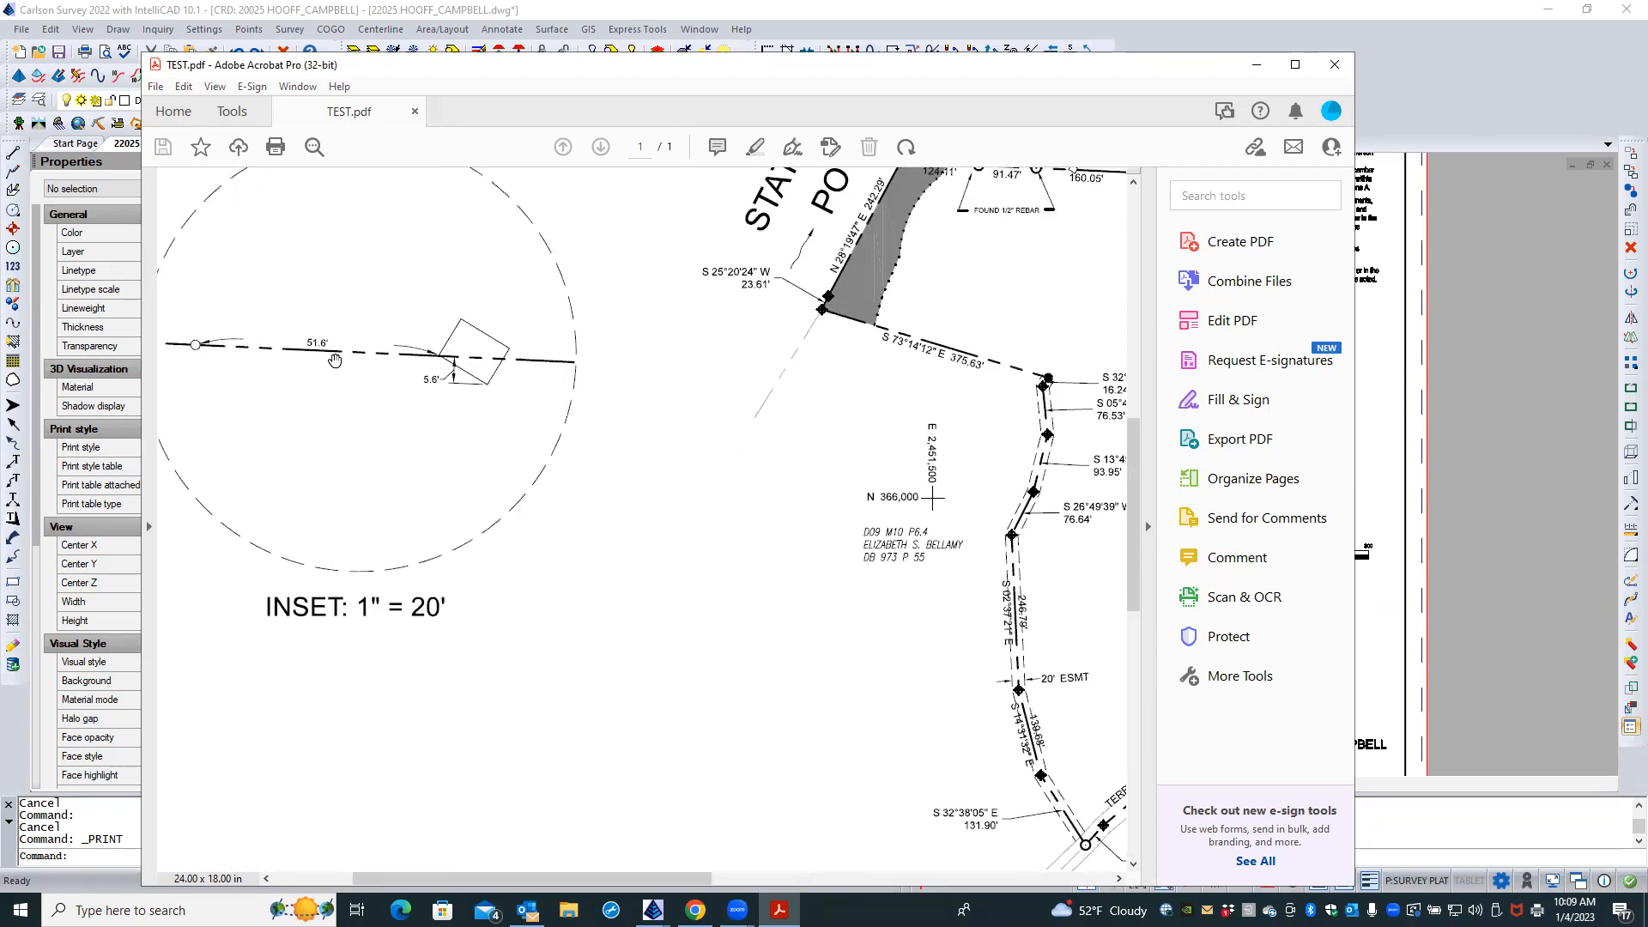
{"action": "scroll", "coordinate": [374, 374], "scroll_direction": "down", "scroll_amount": 1, "text": "ctrl"}
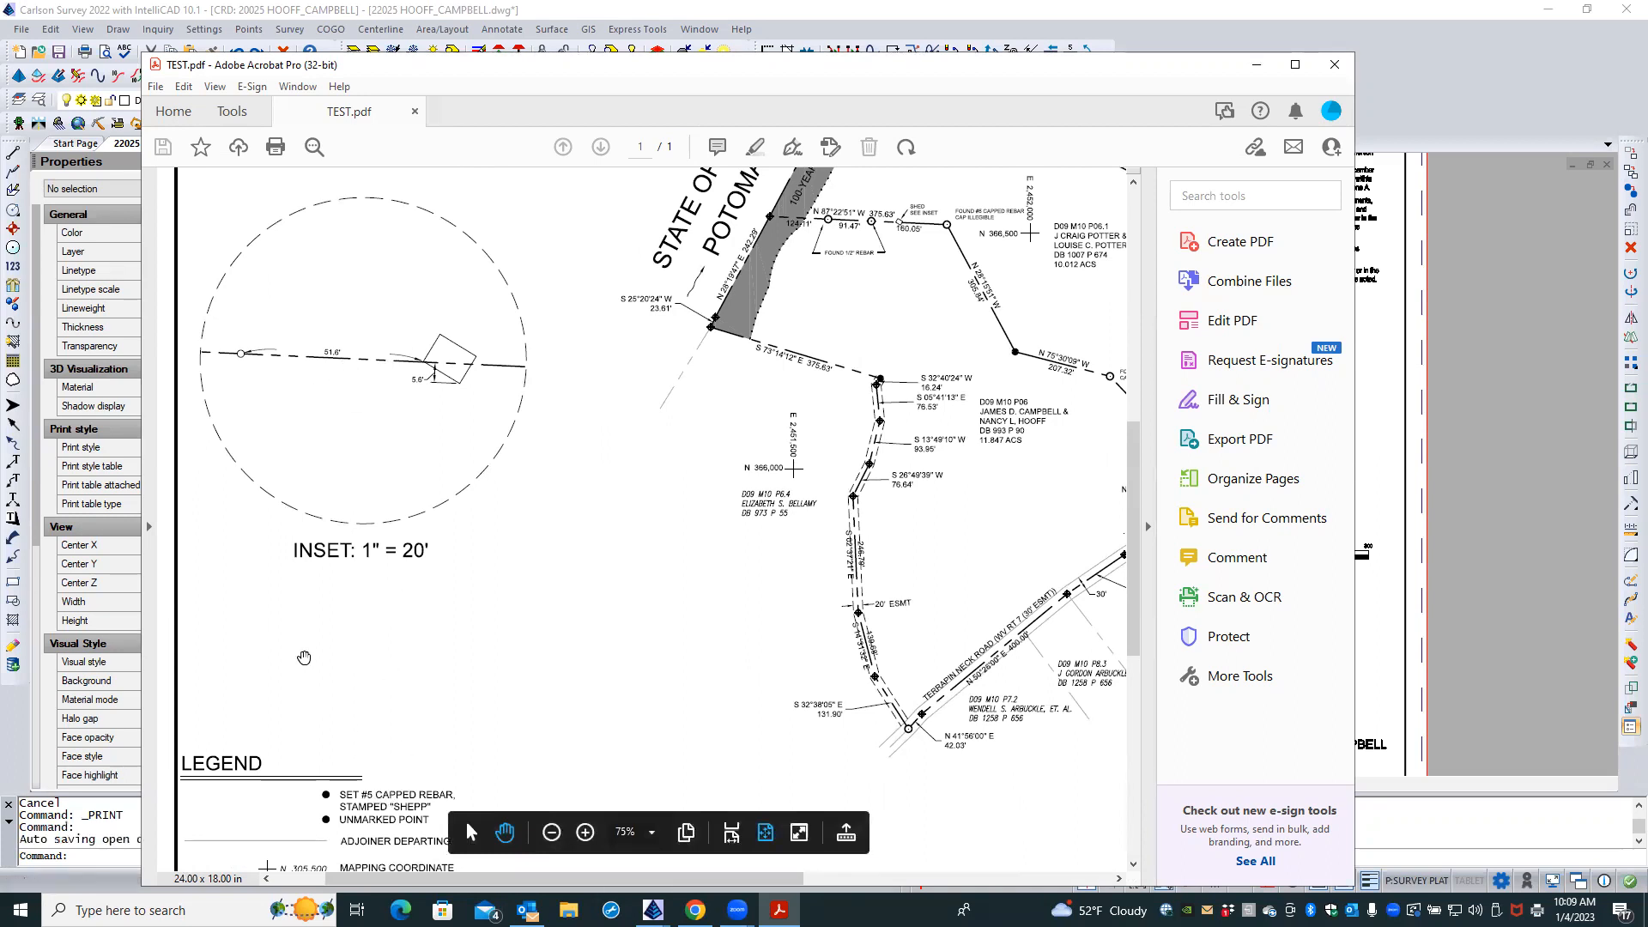
{"action": "scroll", "coordinate": [289, 667], "scroll_direction": "down", "scroll_amount": 1, "text": "ctrl"}
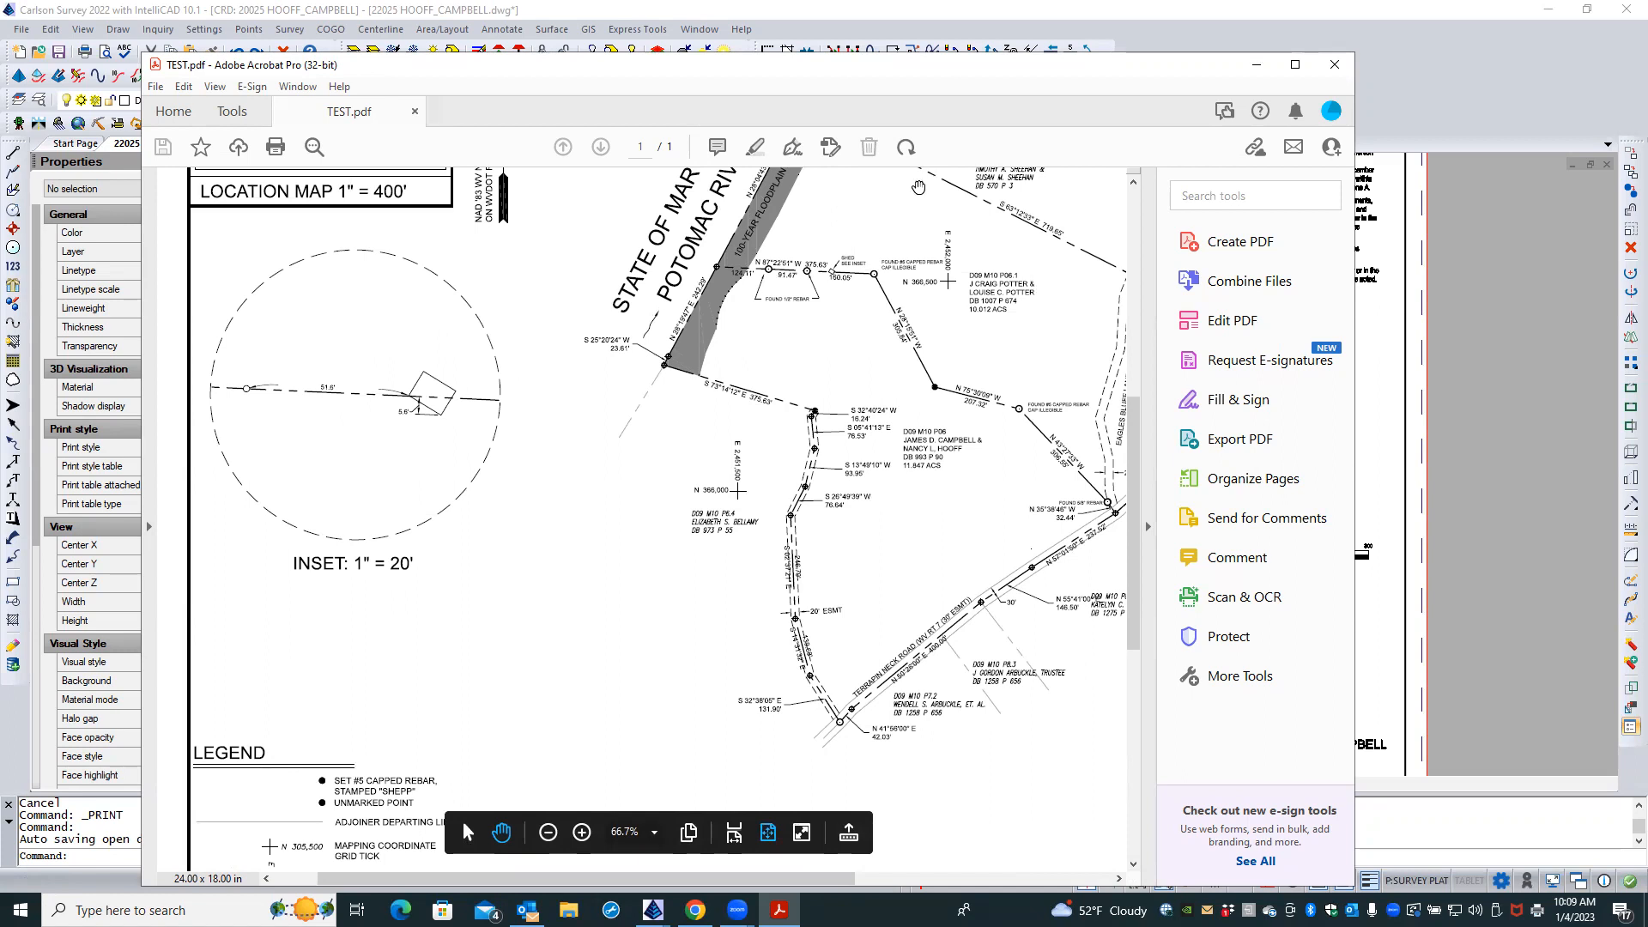
{"action": "left_click", "coordinate": [1333, 69]}
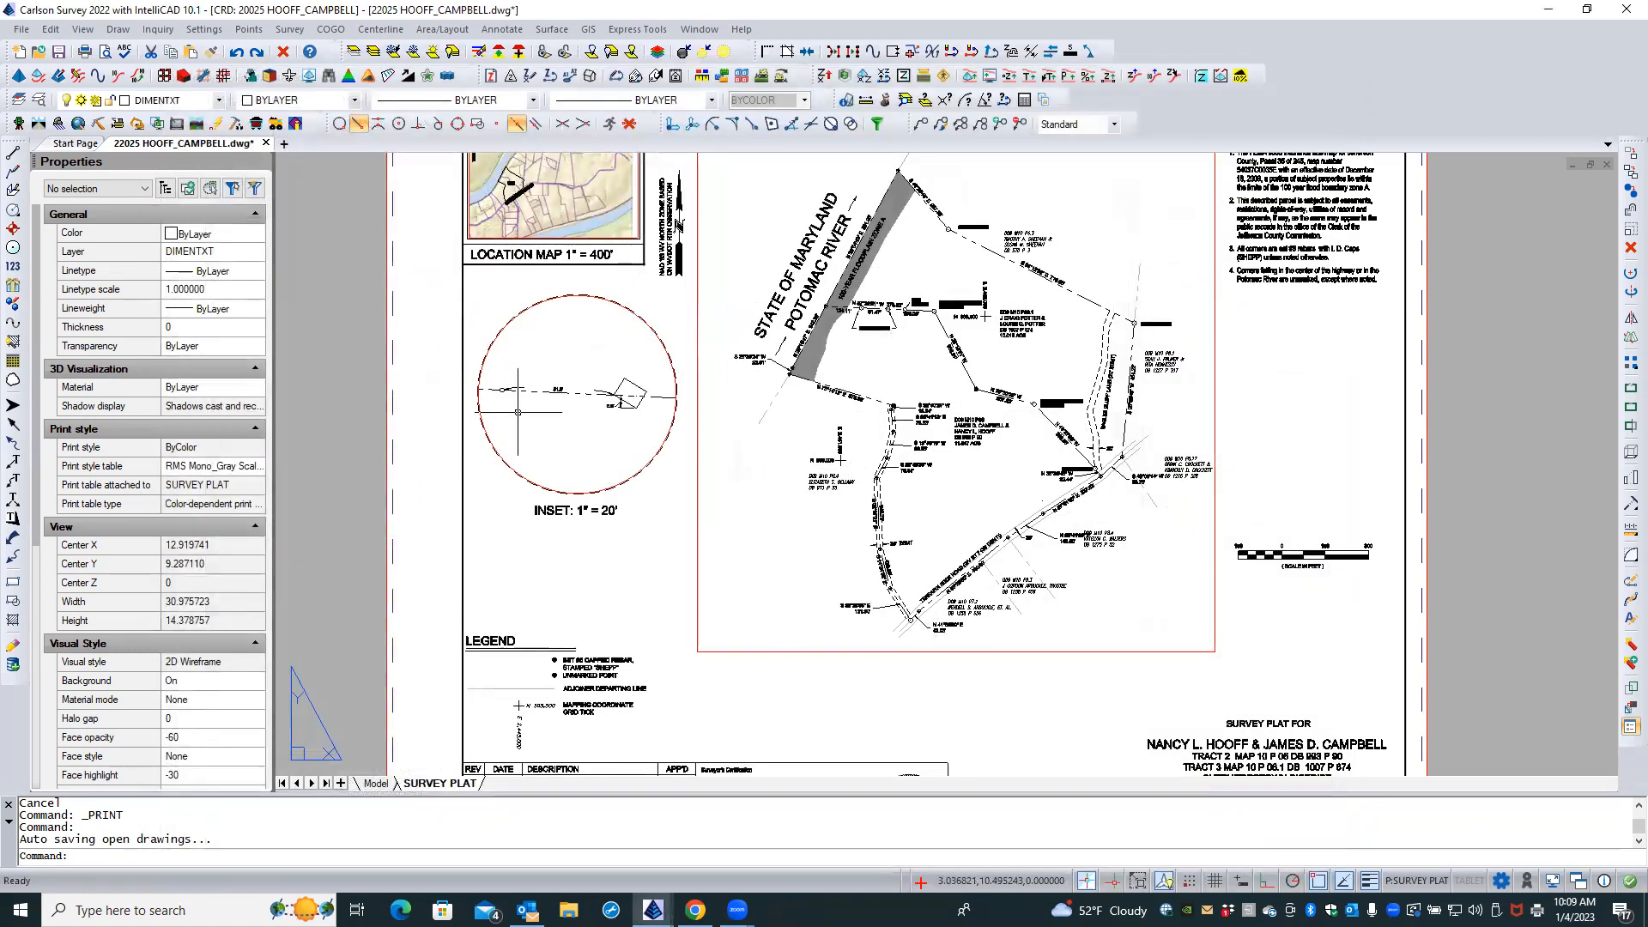
Inspect the text properties of the 51.6' label inside the inset viewport, returning to paper space
{"action": "scroll", "coordinate": [518, 412], "scroll_direction": "up", "scroll_amount": 2}
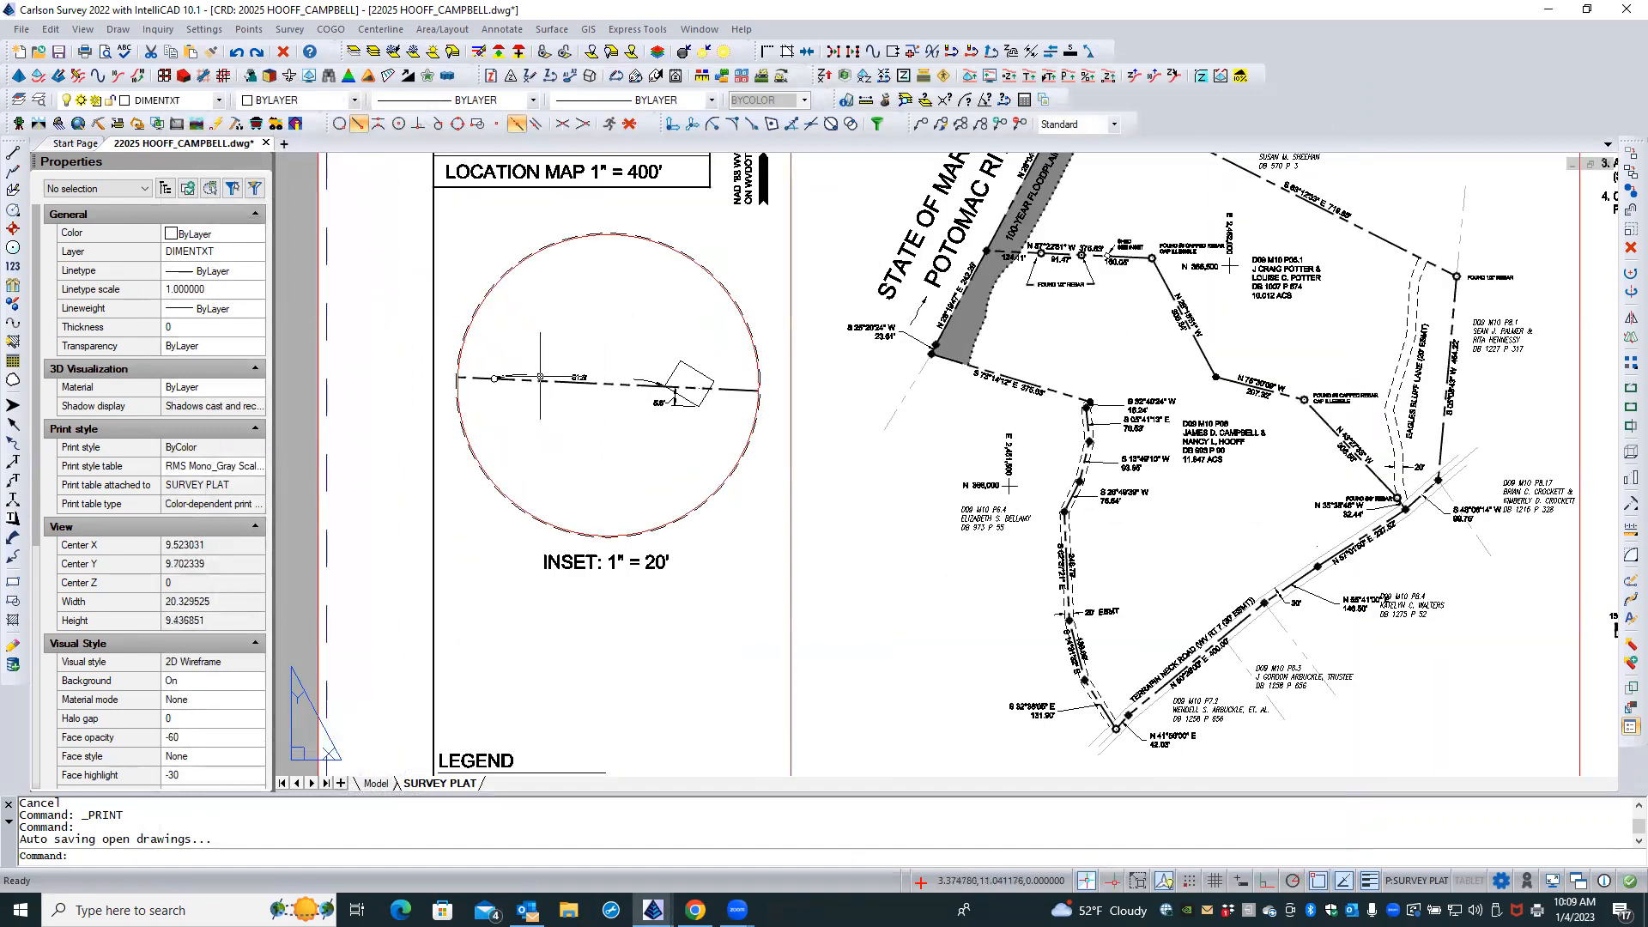
{"action": "scroll", "coordinate": [559, 399], "scroll_direction": "up", "scroll_amount": 3}
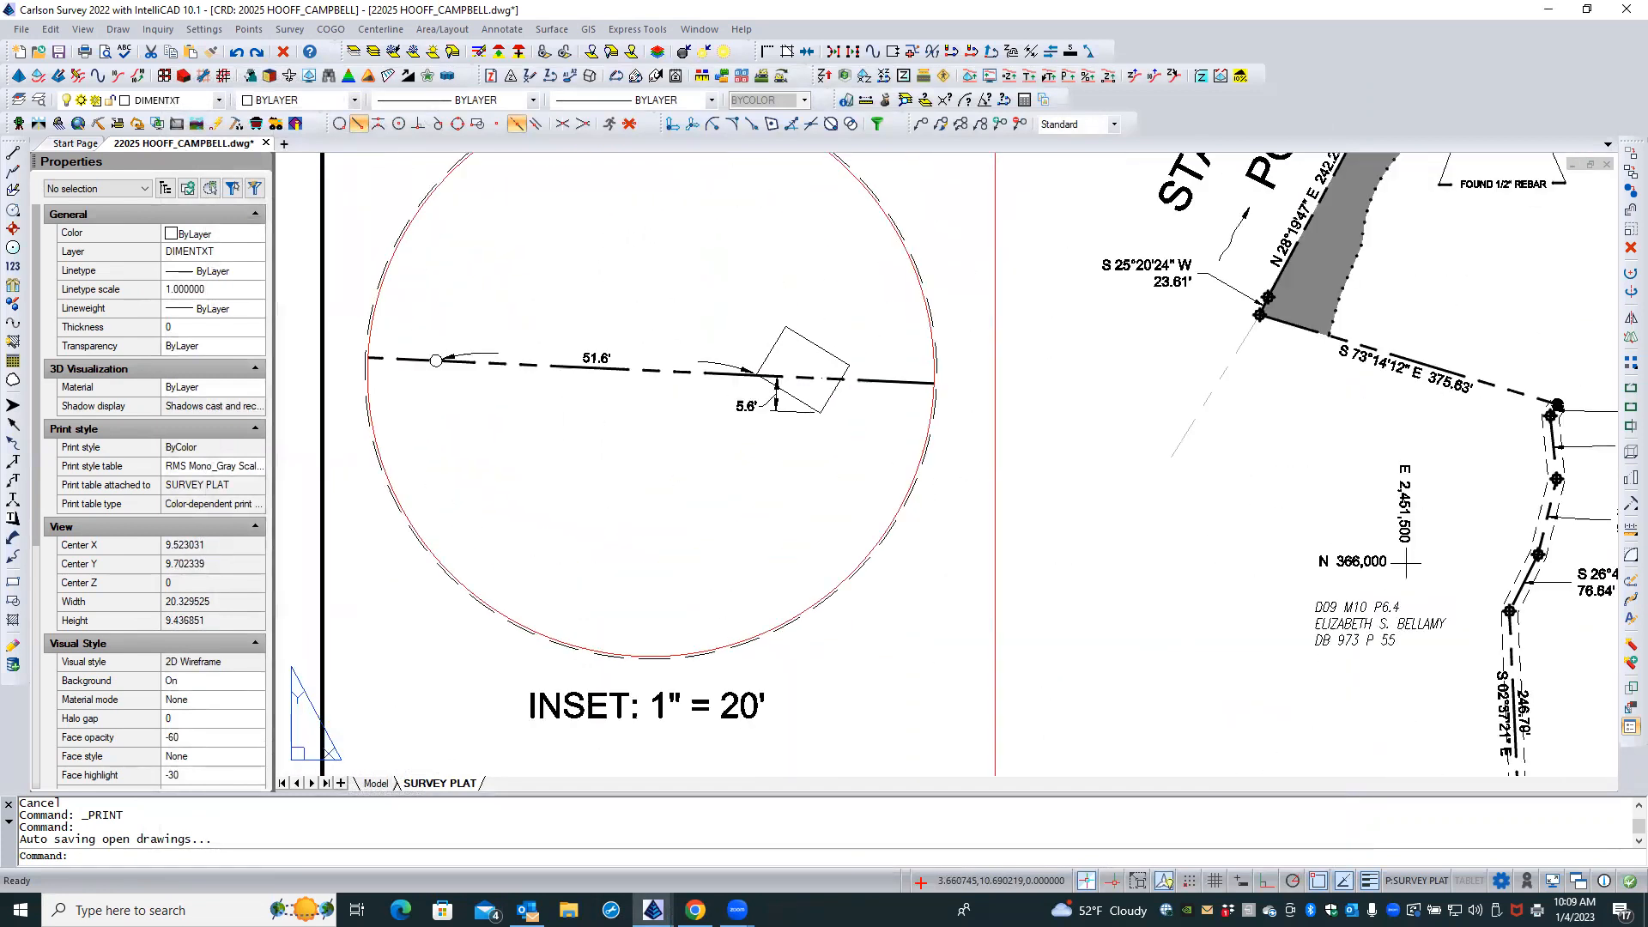
{"action": "left_click", "coordinate": [595, 358]}
{"action": "double_click", "coordinate": [562, 406]}
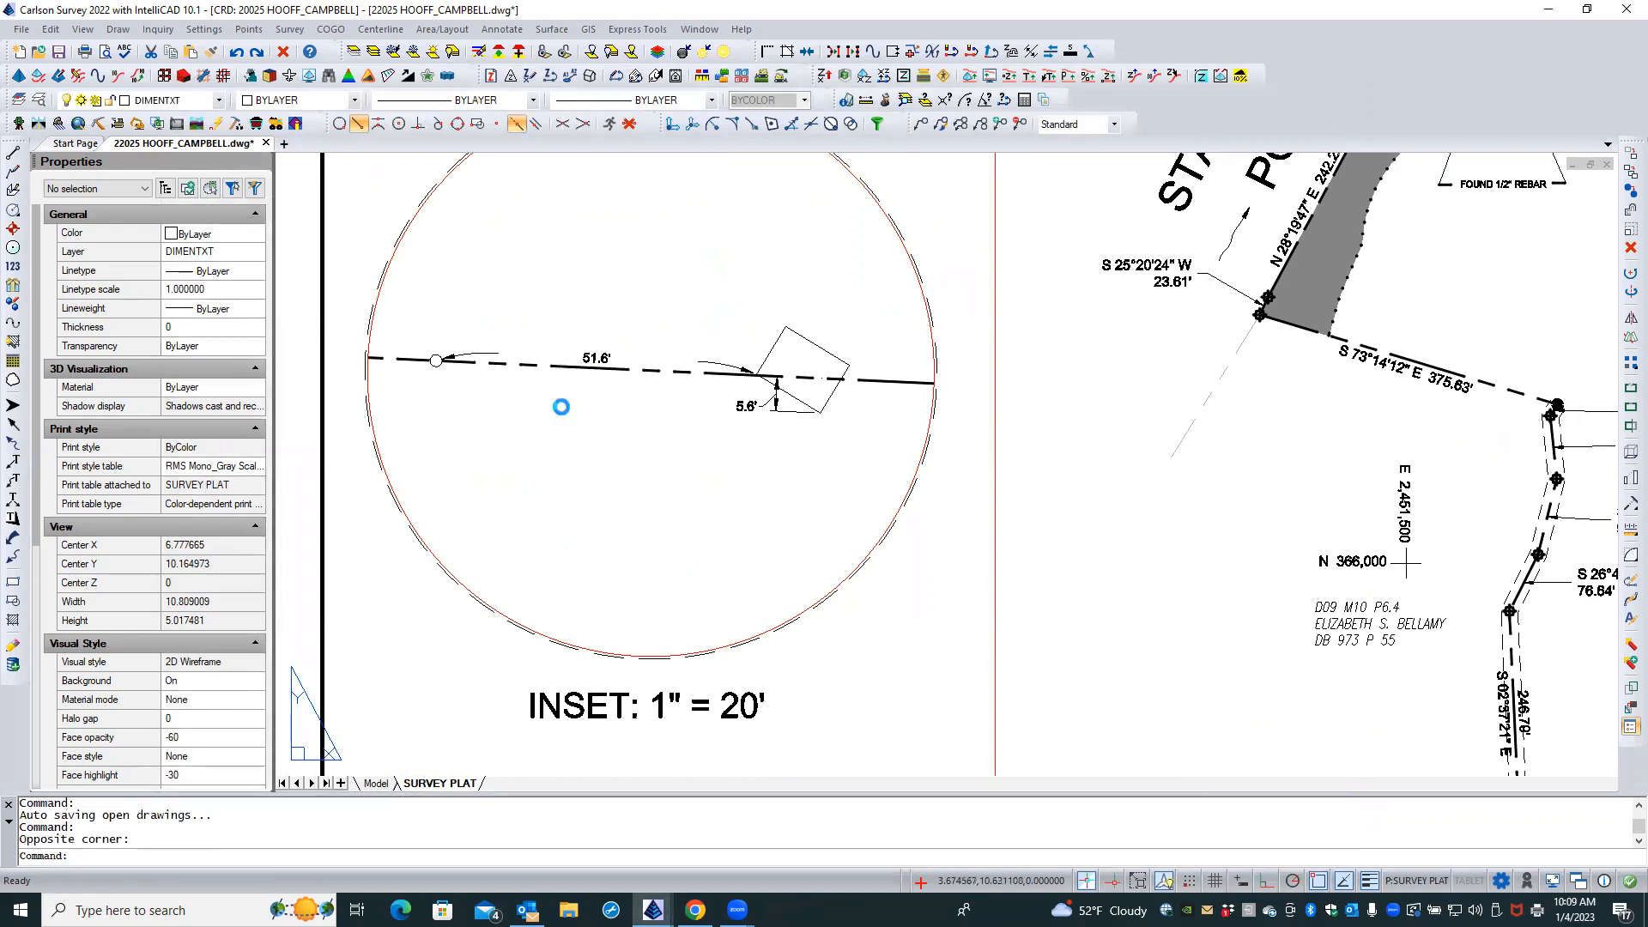
{"action": "left_click", "coordinate": [562, 415]}
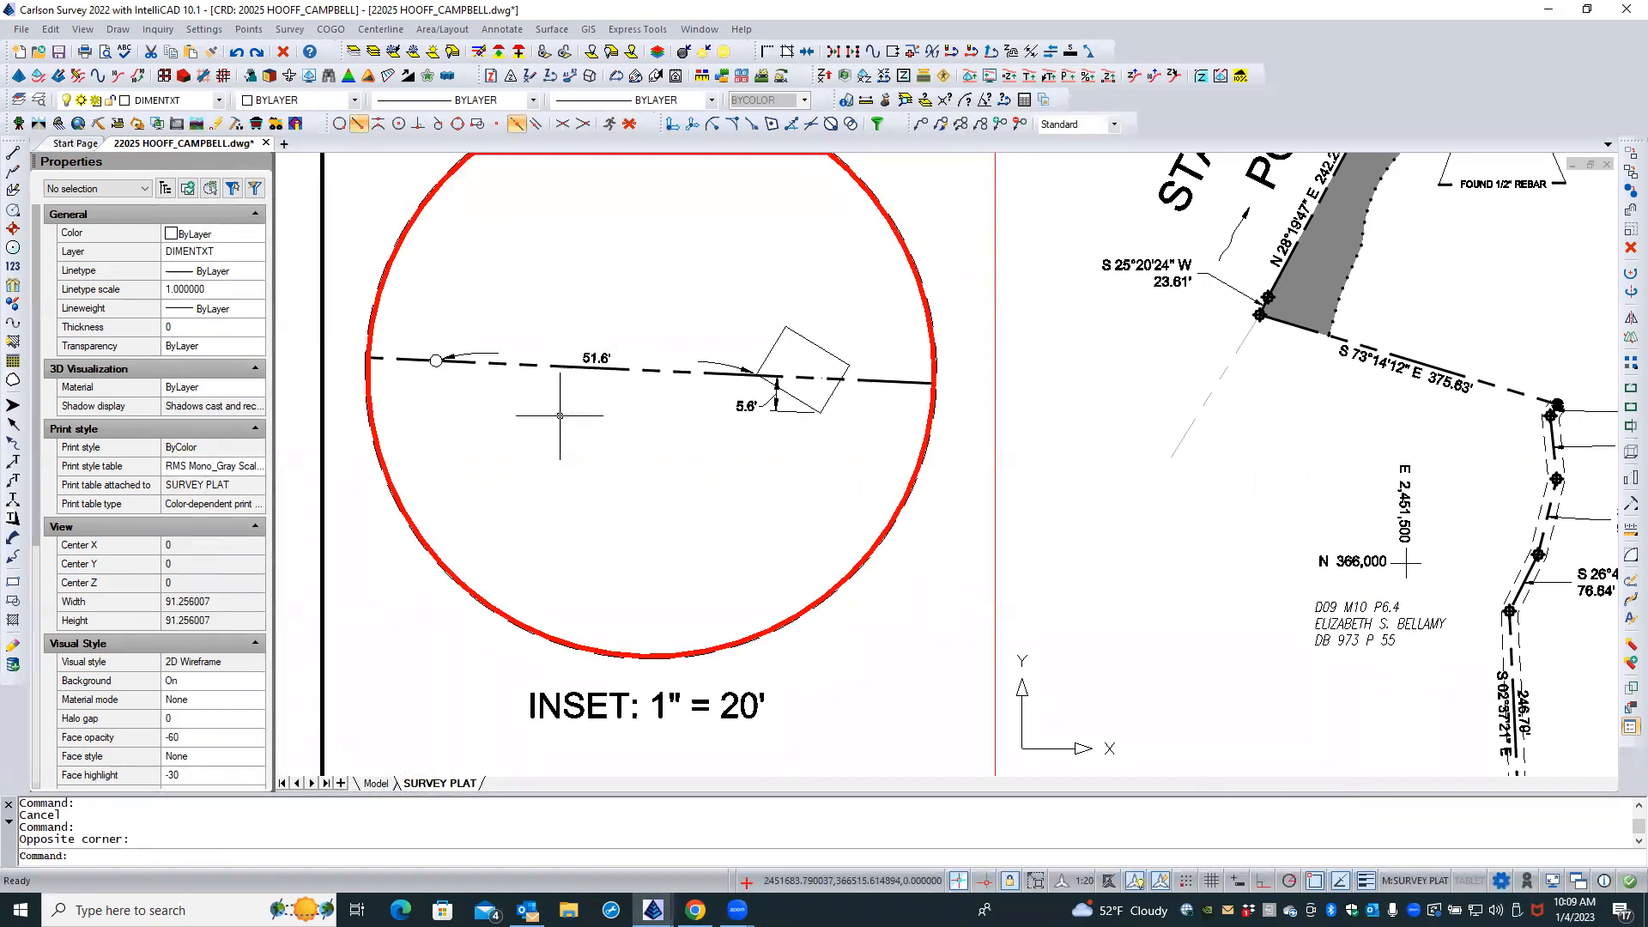
{"action": "left_click", "coordinate": [596, 357]}
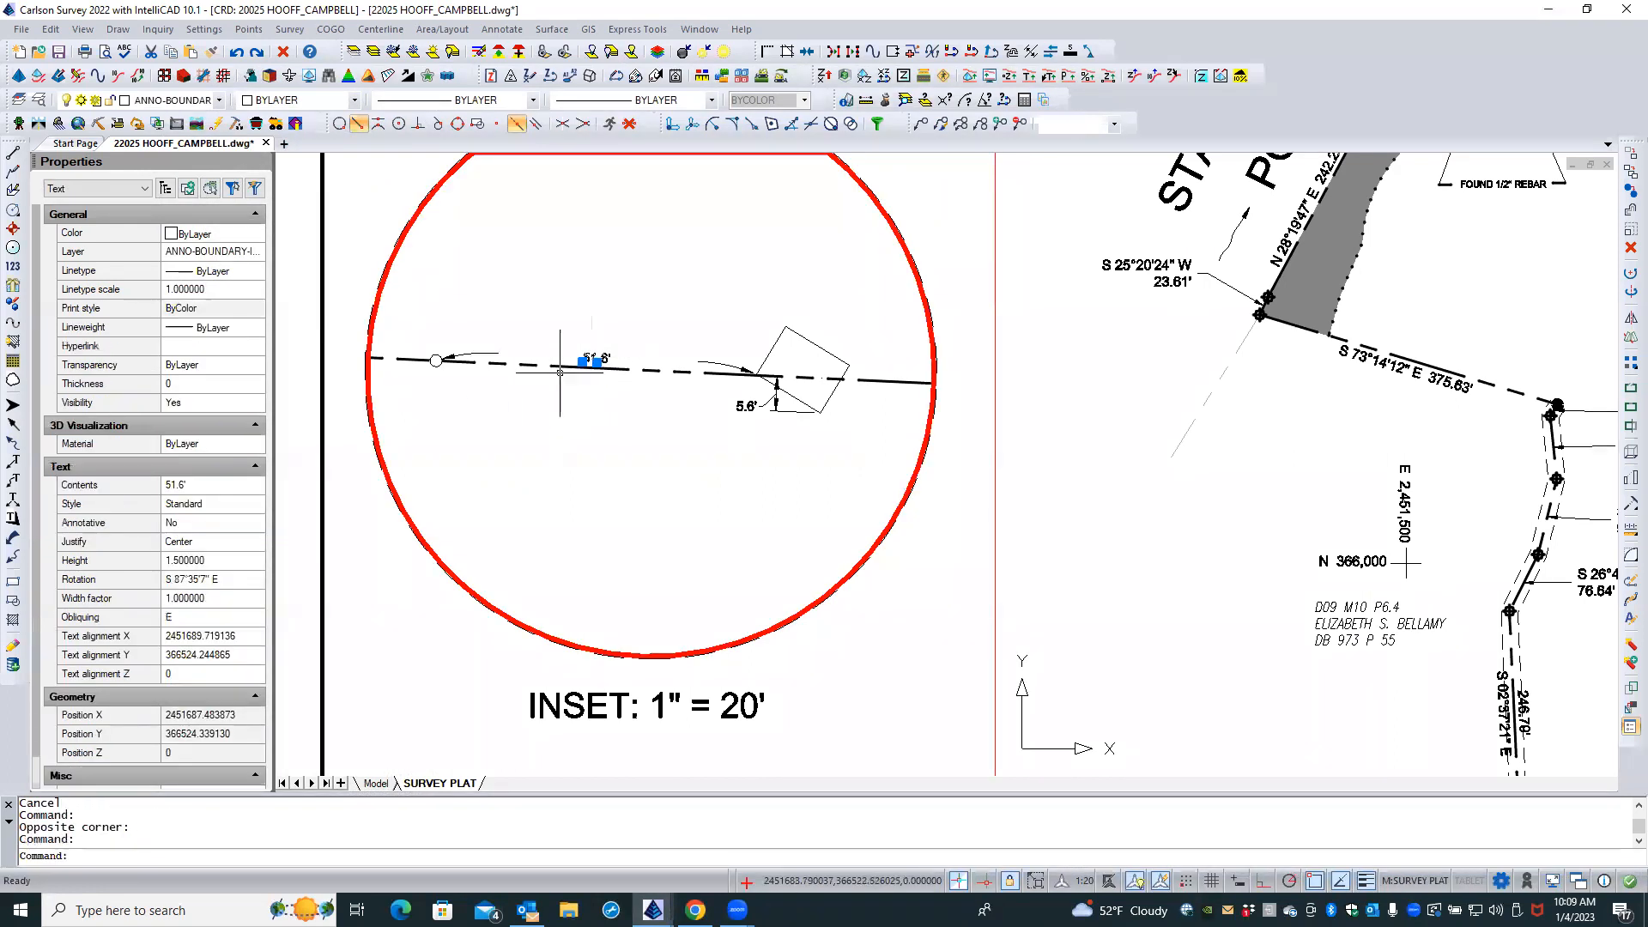
{"action": "key", "text": "Escape"}
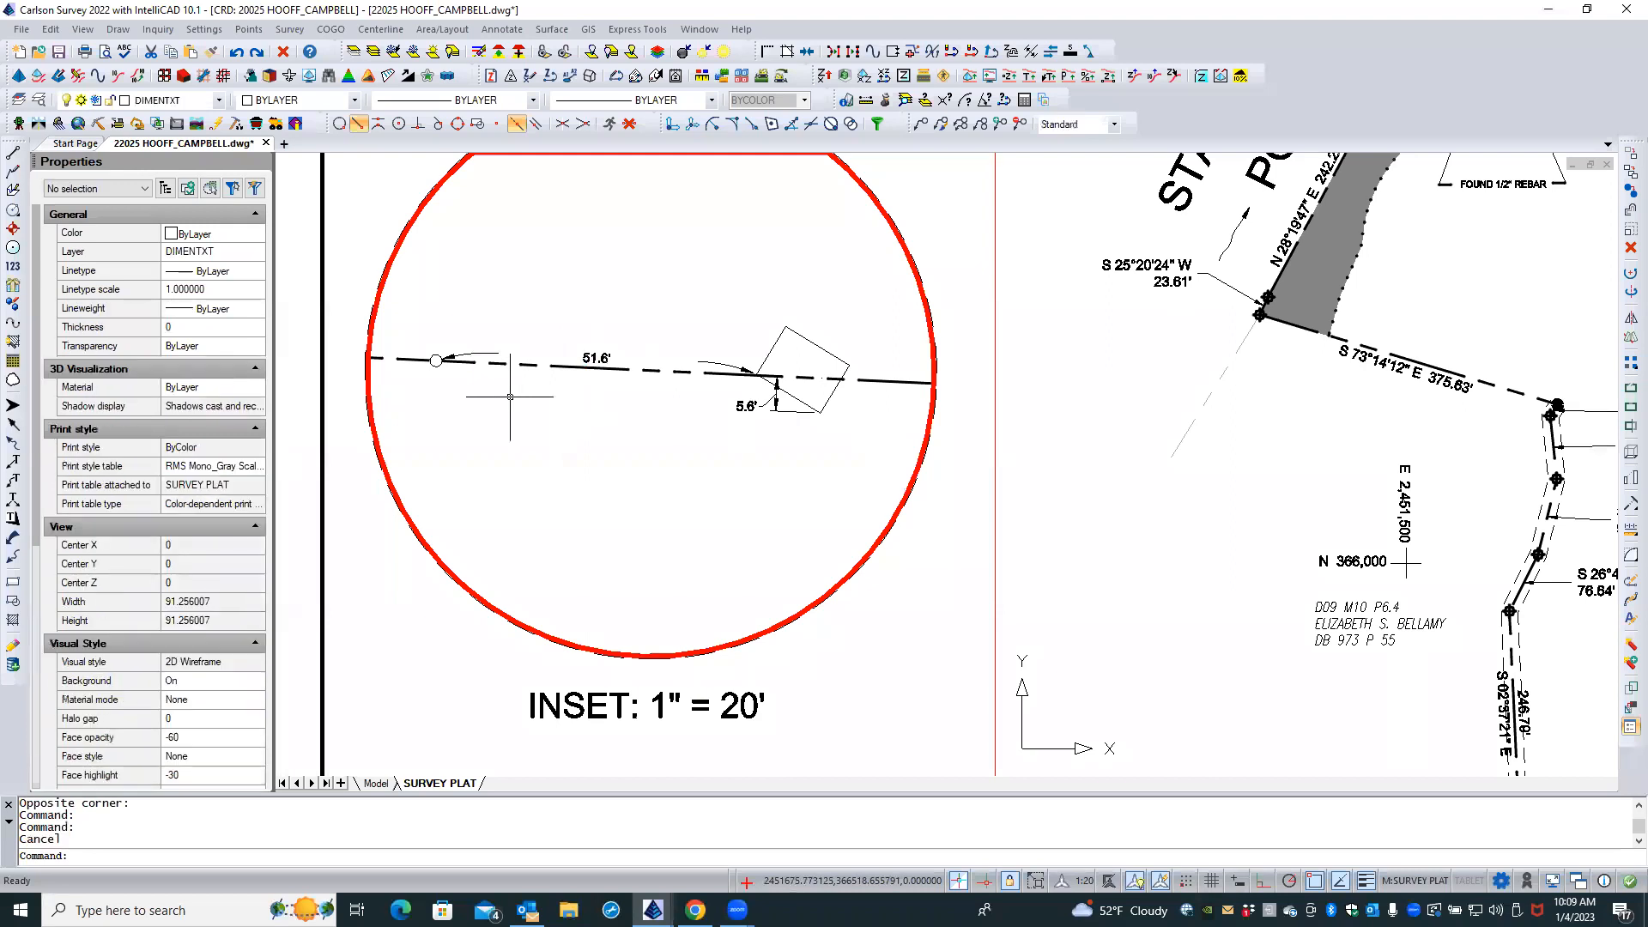
{"action": "double_click", "coordinate": [409, 603]}
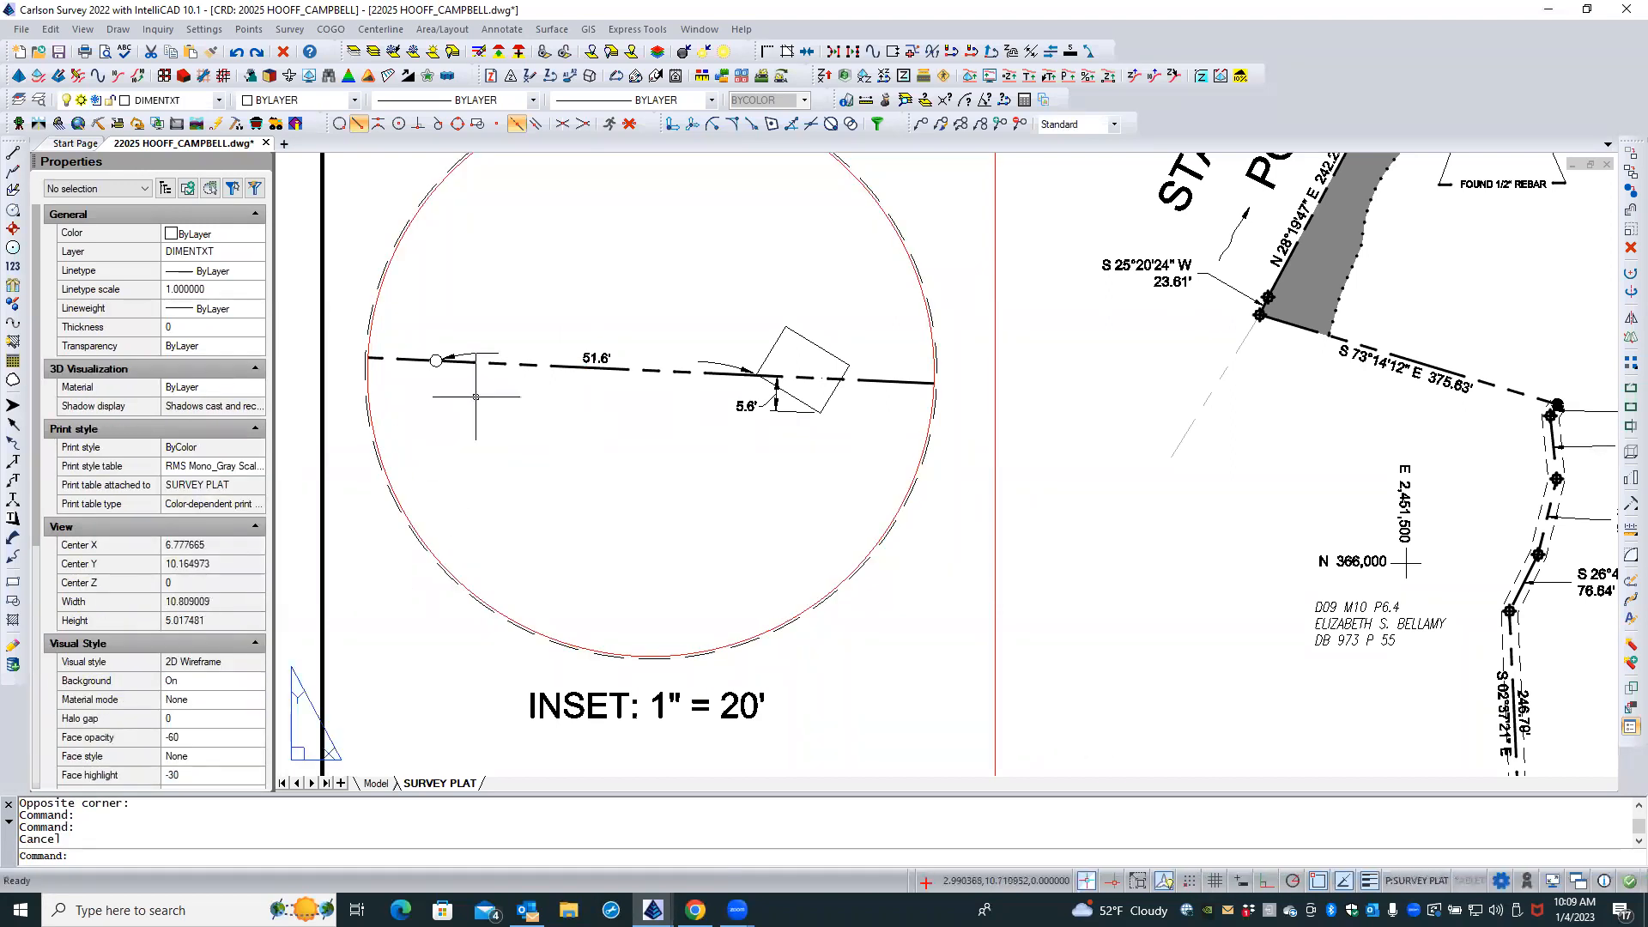
Inspect the text height of the legend's capped rebar note for comparison with the inset labels
{"action": "scroll", "coordinate": [479, 388], "scroll_direction": "down", "scroll_amount": 4}
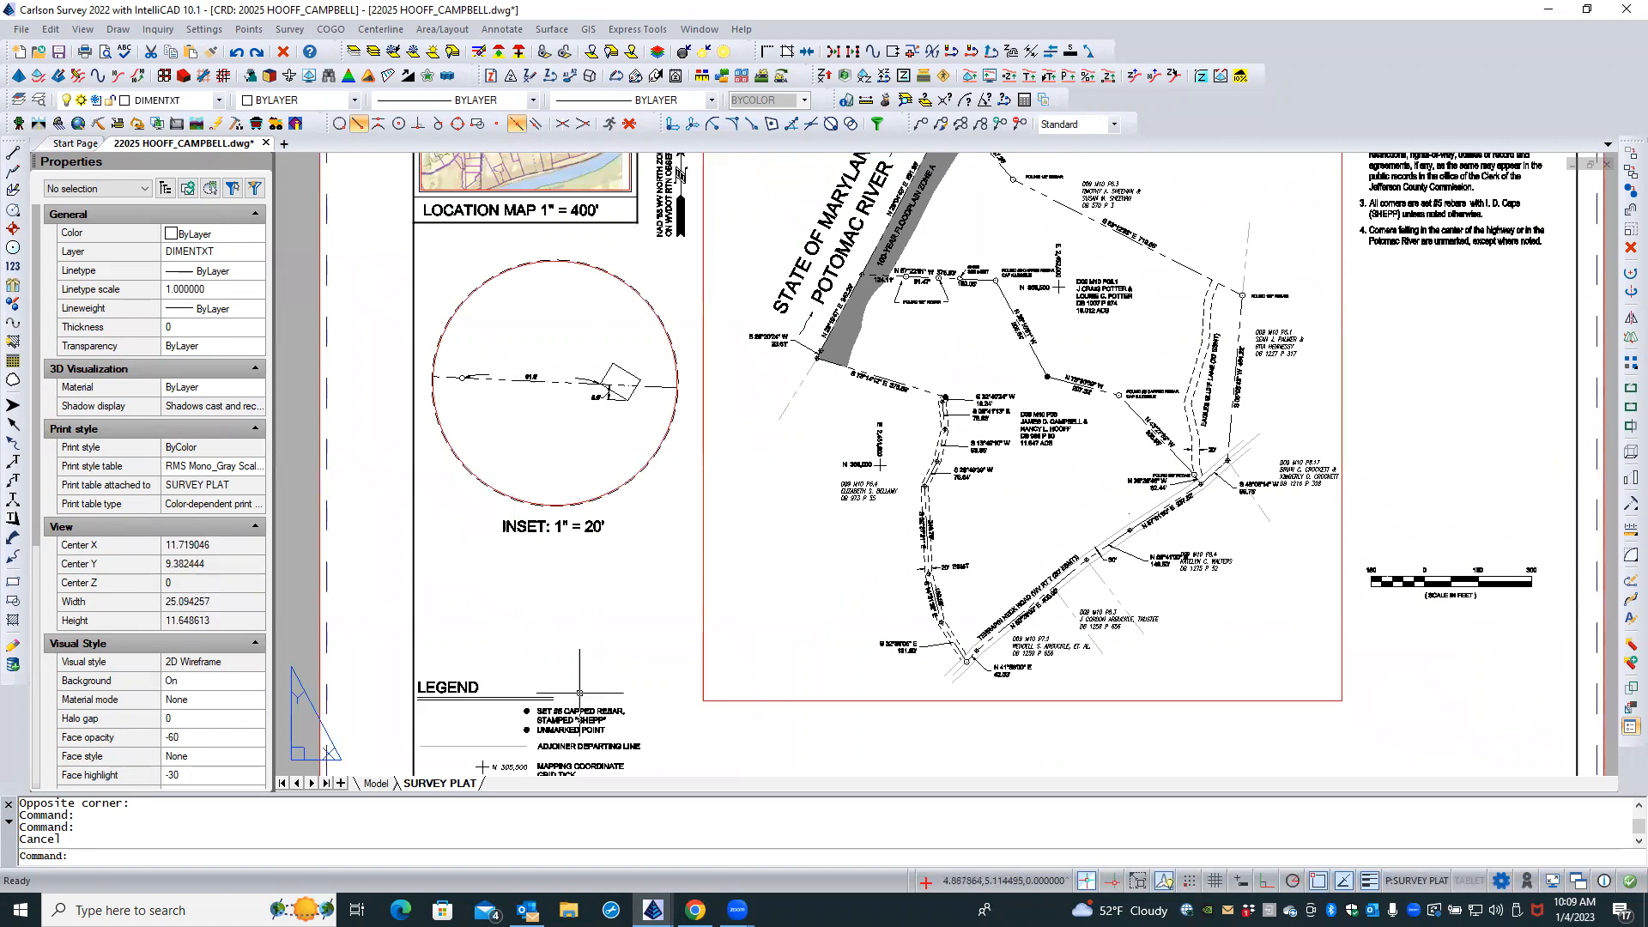
{"action": "scroll", "coordinate": [588, 702], "scroll_direction": "up", "scroll_amount": 2}
{"action": "left_click", "coordinate": [588, 703]}
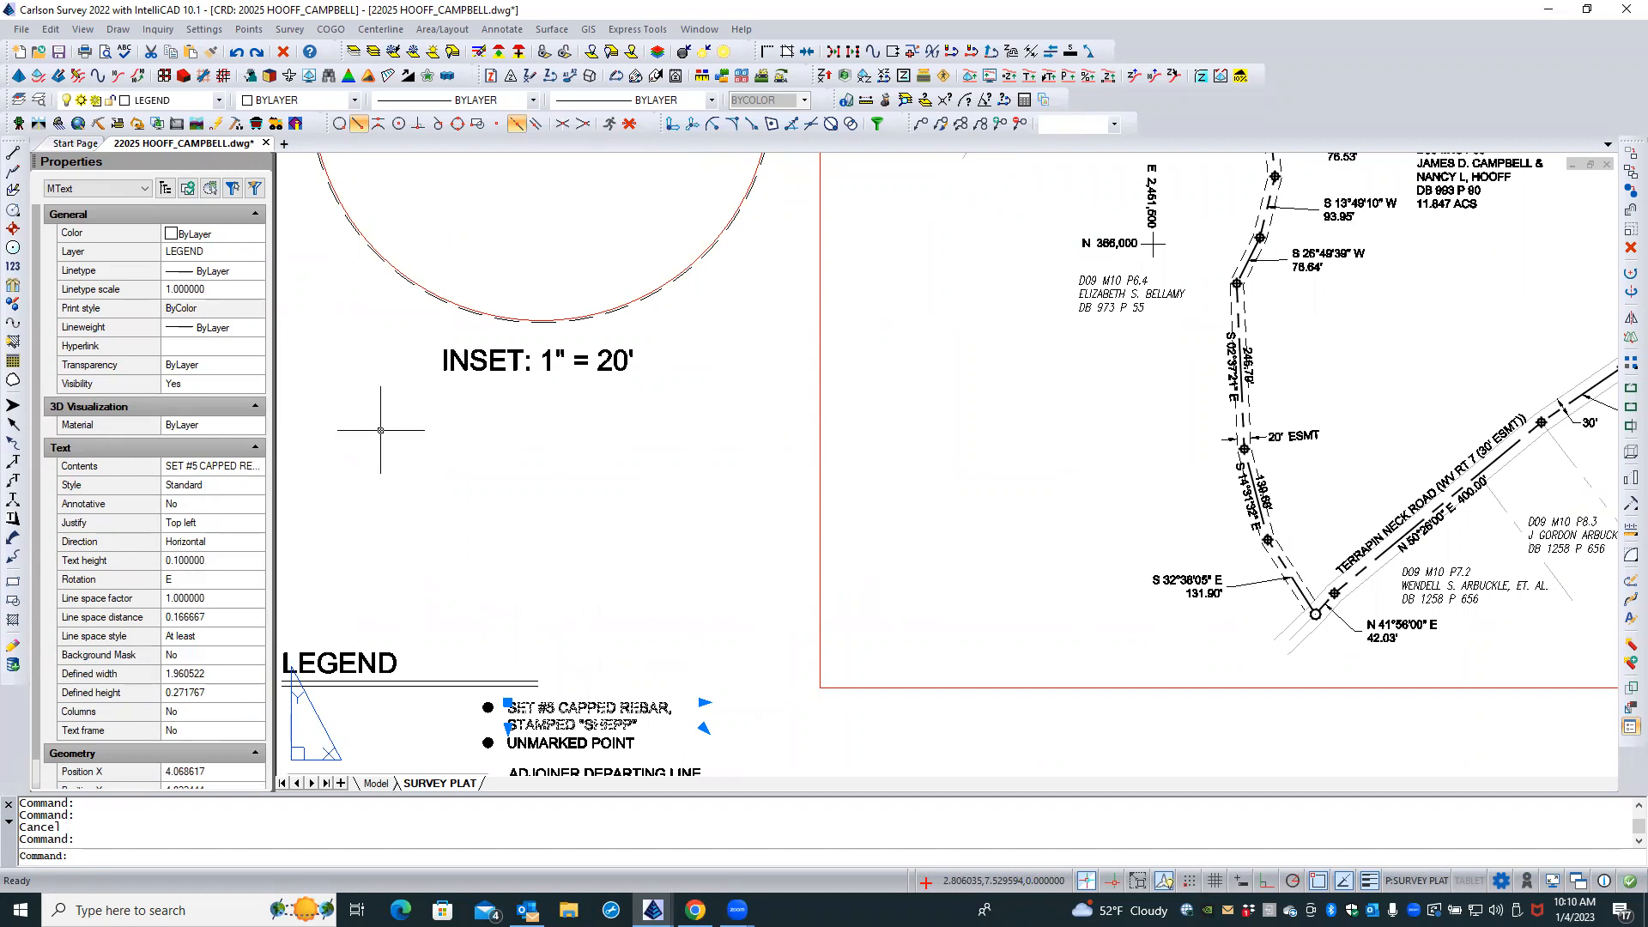
{"action": "key", "text": "Escape"}
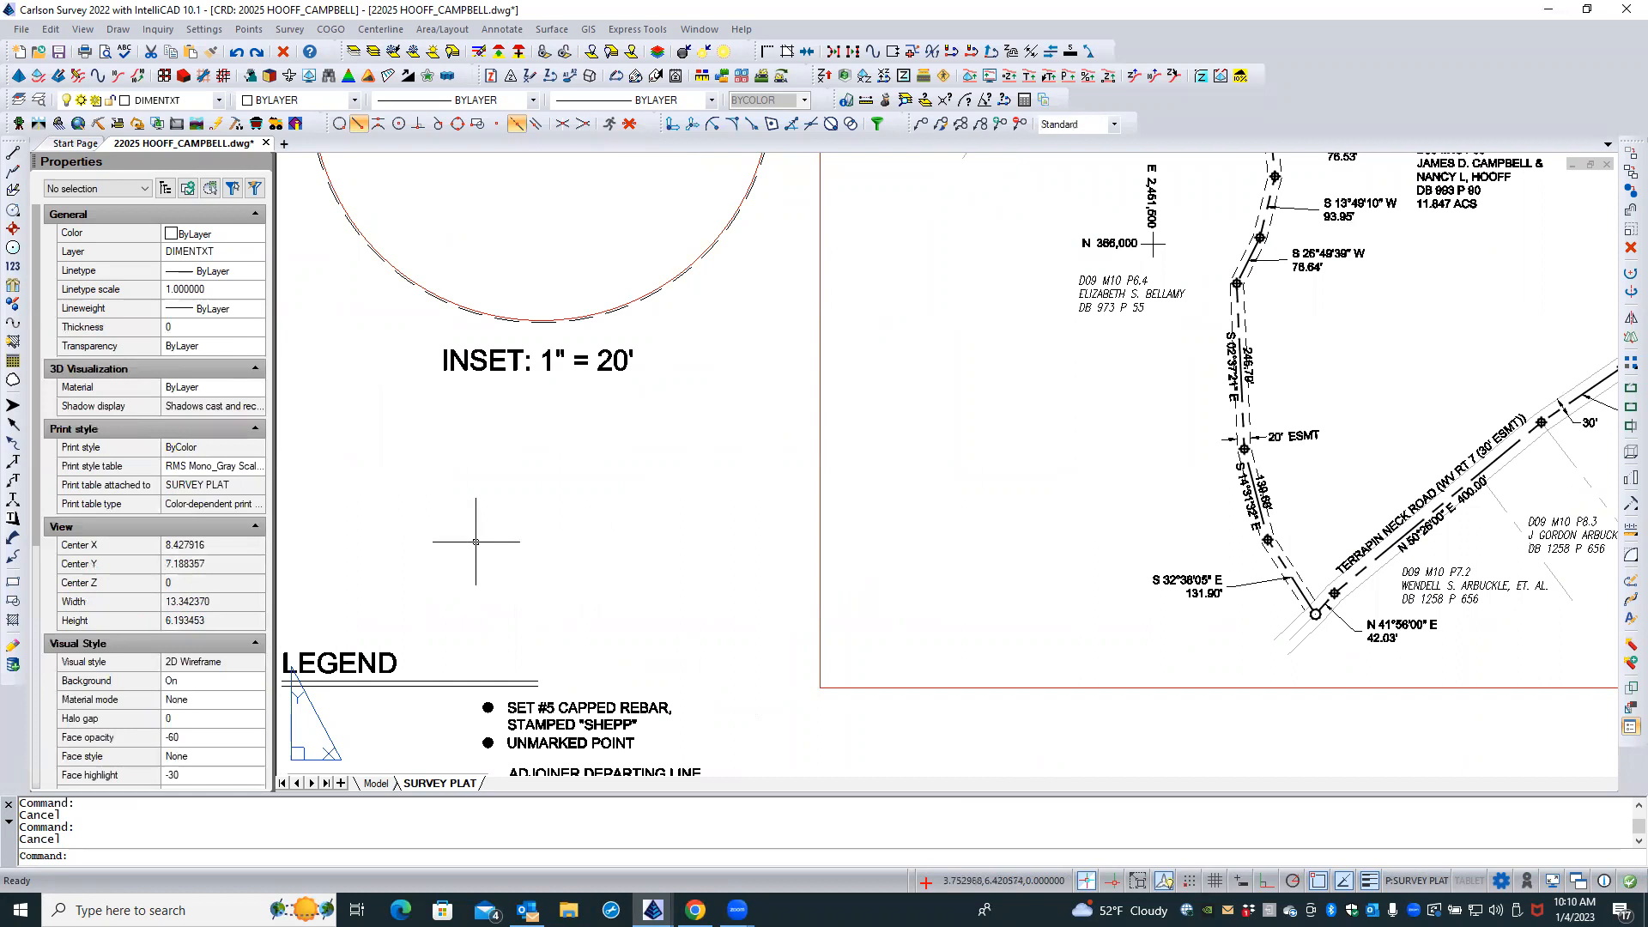
Set the text height of the 51.6' label in the inset viewport to 2
{"action": "scroll", "coordinate": [485, 547], "scroll_direction": "down", "scroll_amount": 1}
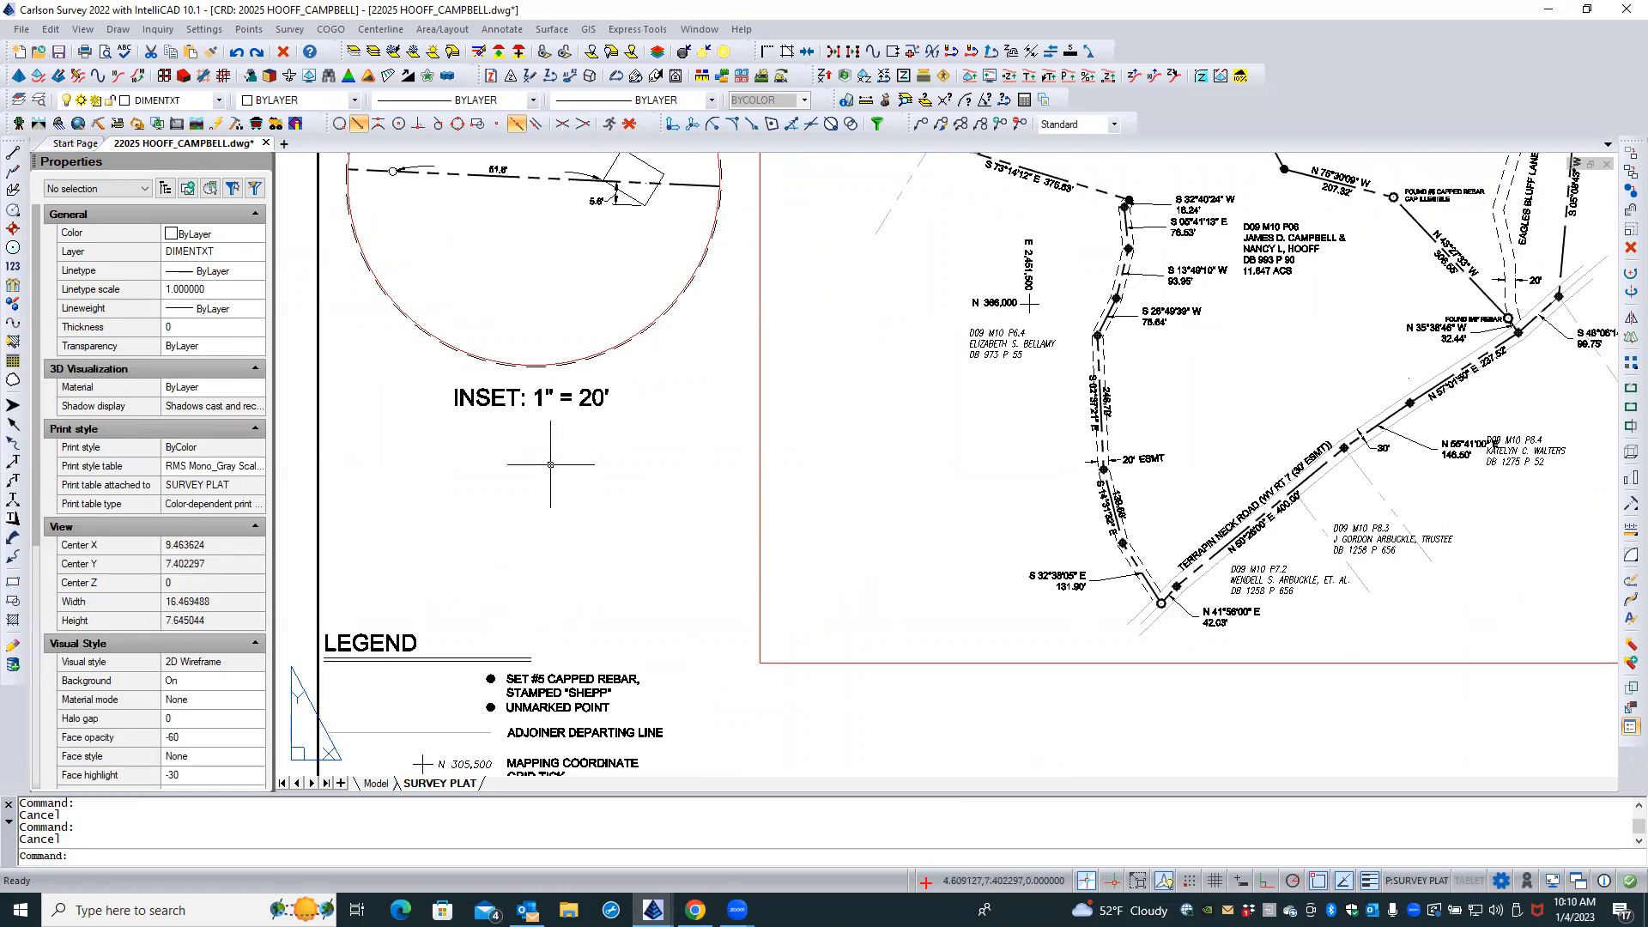
{"action": "scroll", "coordinate": [541, 529], "scroll_direction": "down", "scroll_amount": 1}
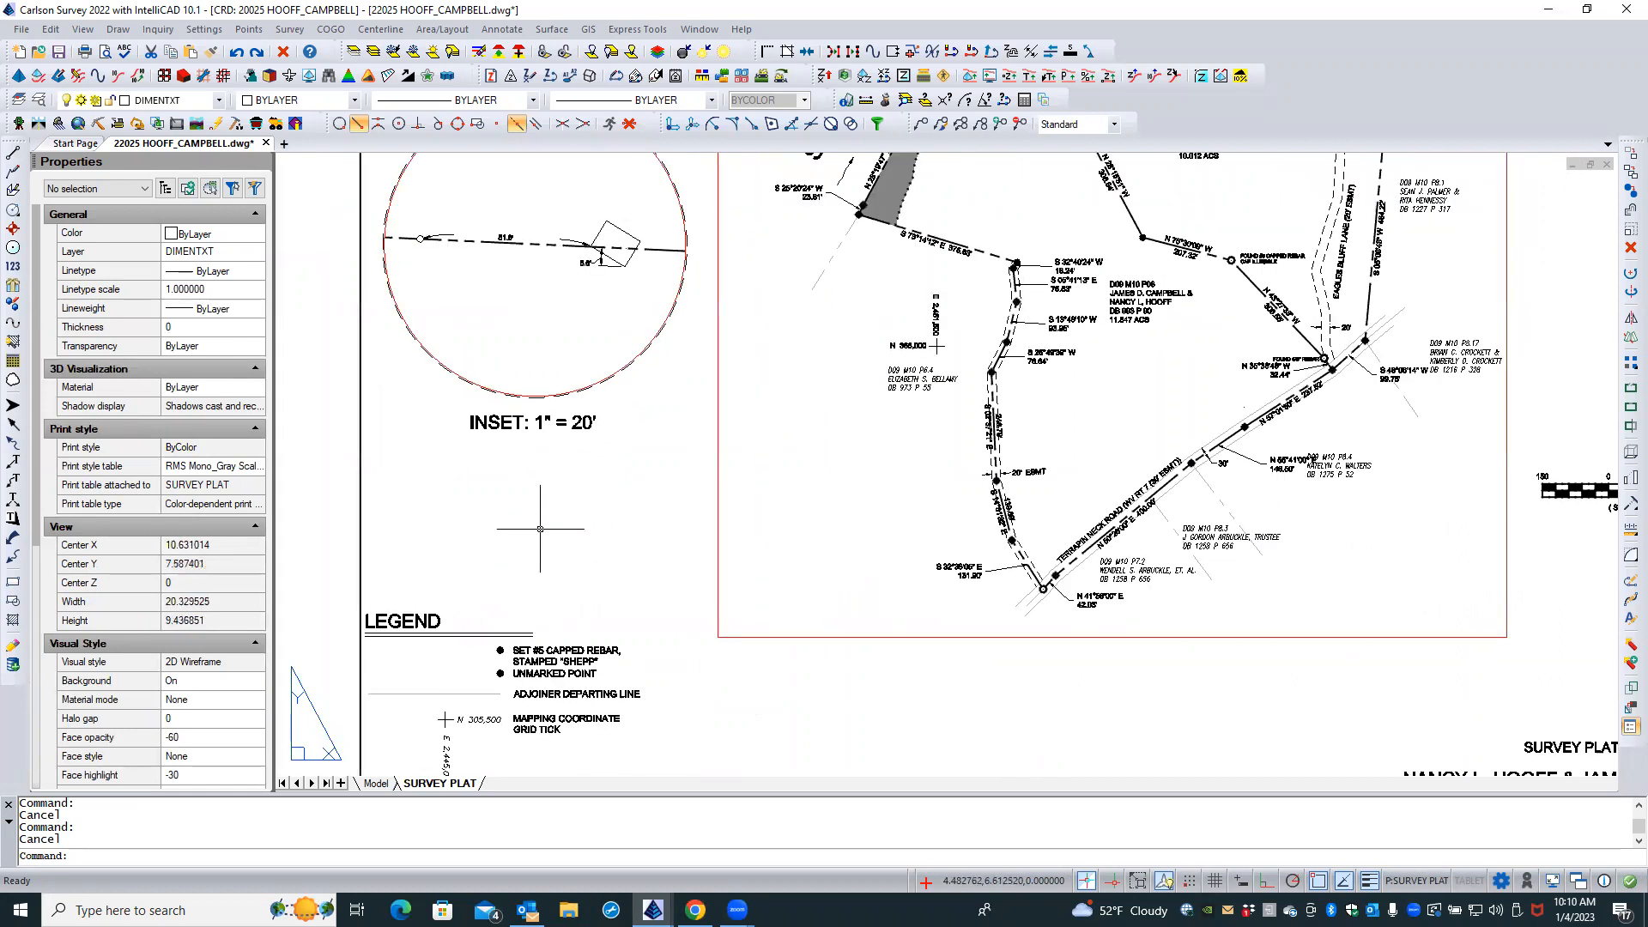
{"action": "scroll", "coordinate": [510, 233], "scroll_direction": "up", "scroll_amount": 3}
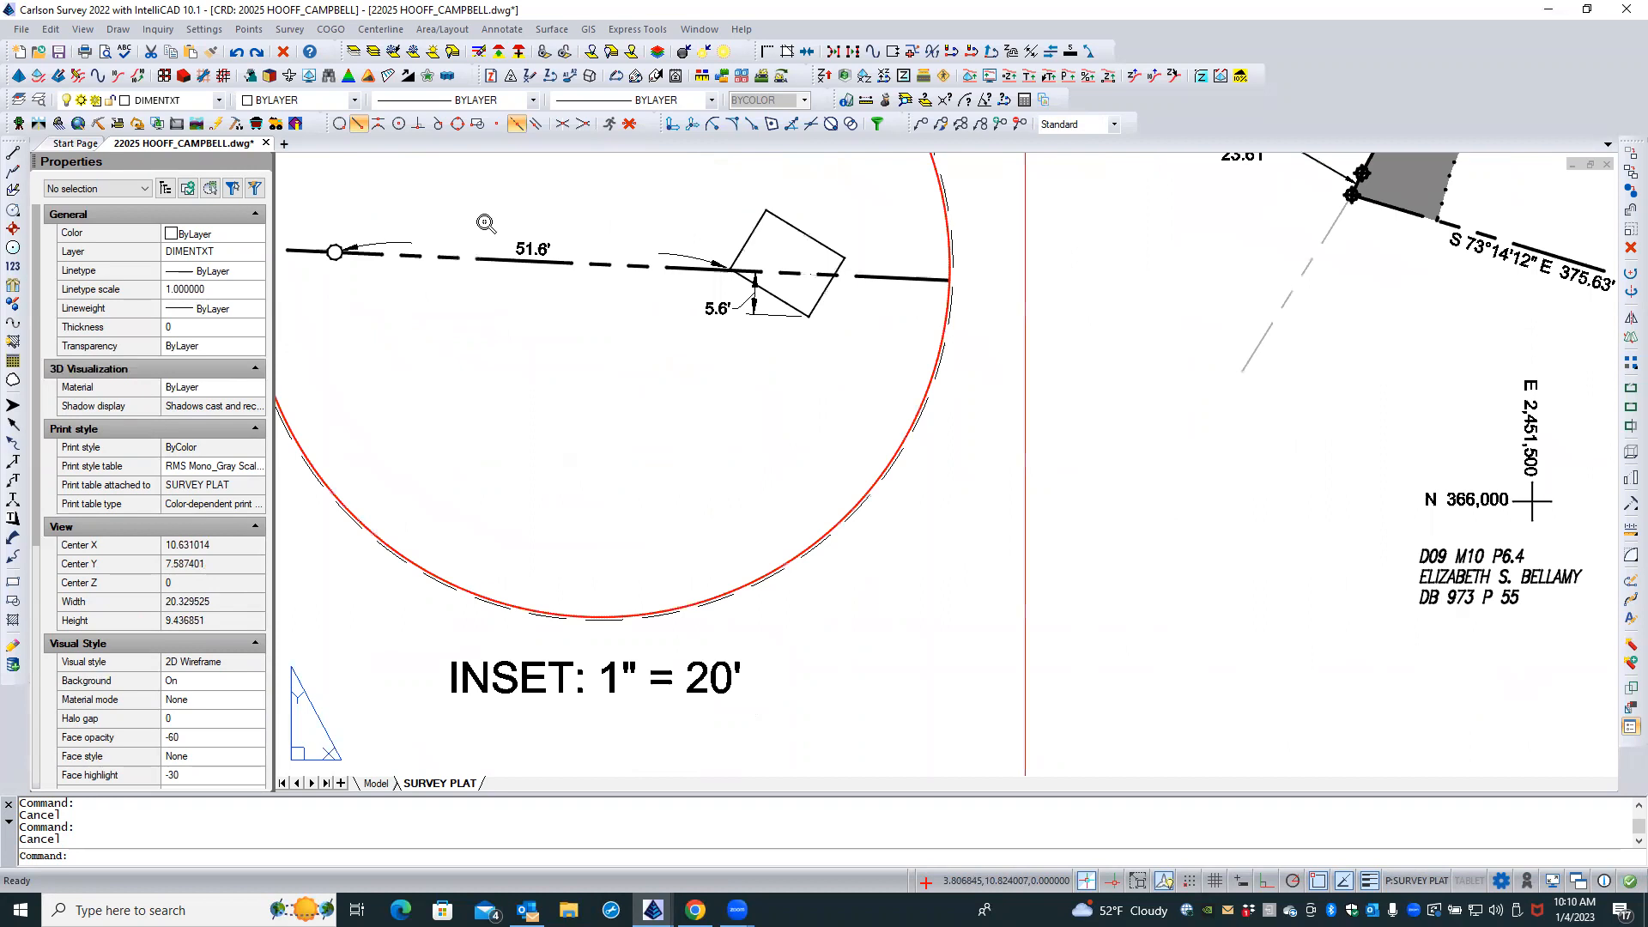
{"action": "left_click", "coordinate": [531, 249]}
{"action": "key", "text": "Escape"}
{"action": "double_click", "coordinate": [532, 247]}
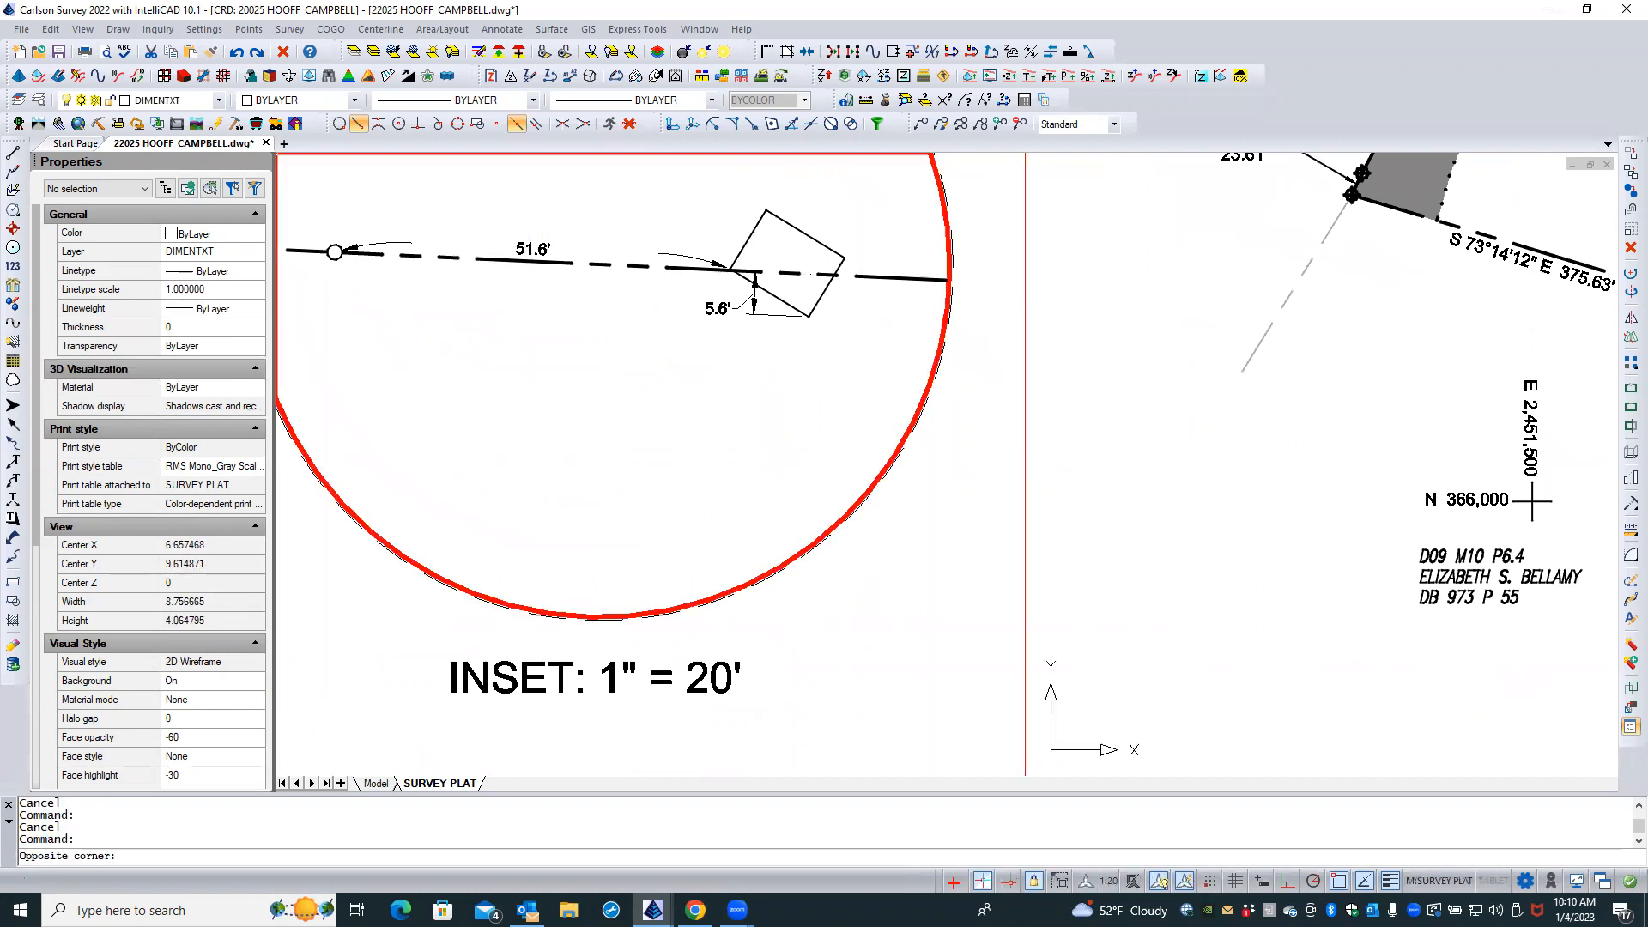
{"action": "left_click", "coordinate": [531, 245]}
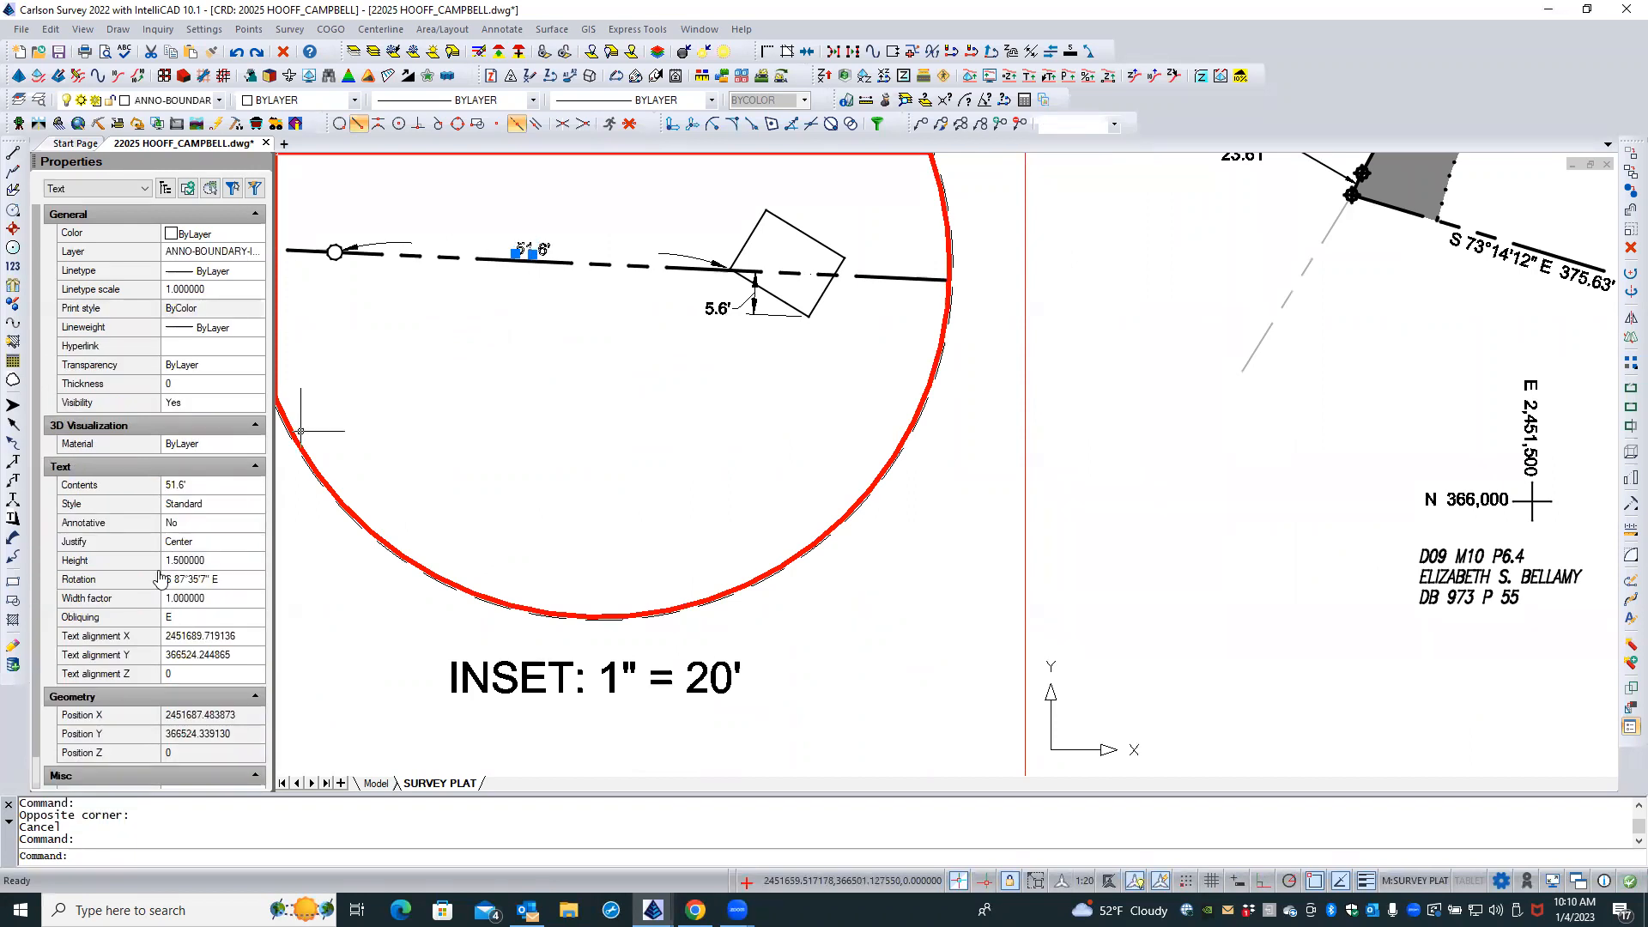
{"action": "left_click", "coordinate": [219, 558]}
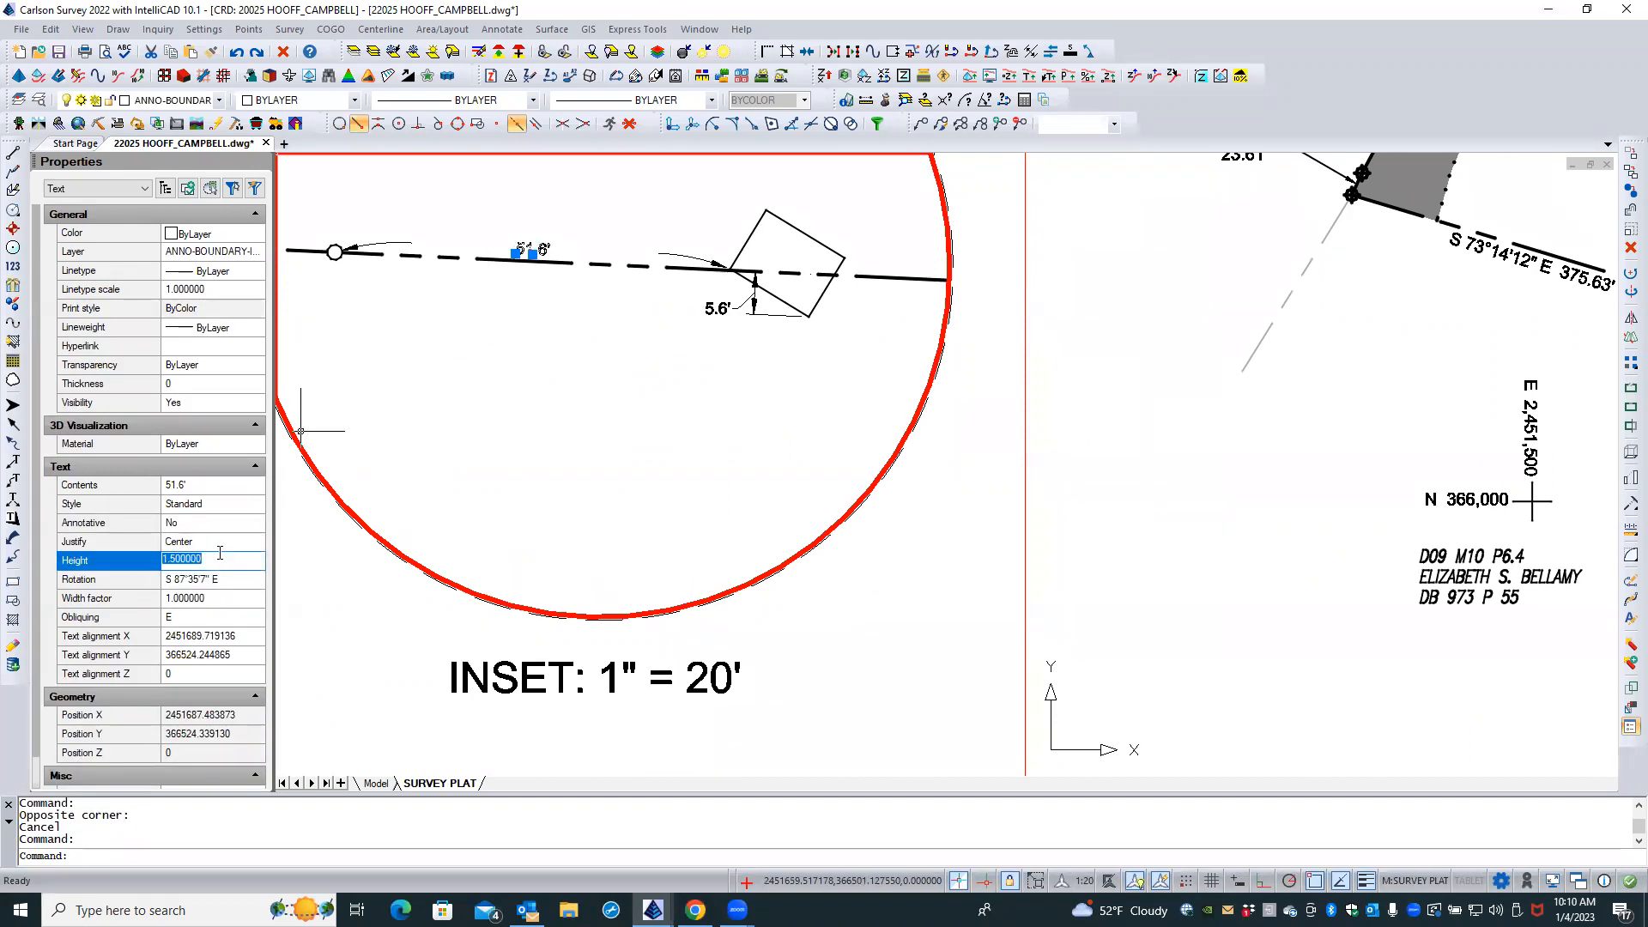
{"action": "type", "text": "2"}
{"action": "key", "text": "Tab"}
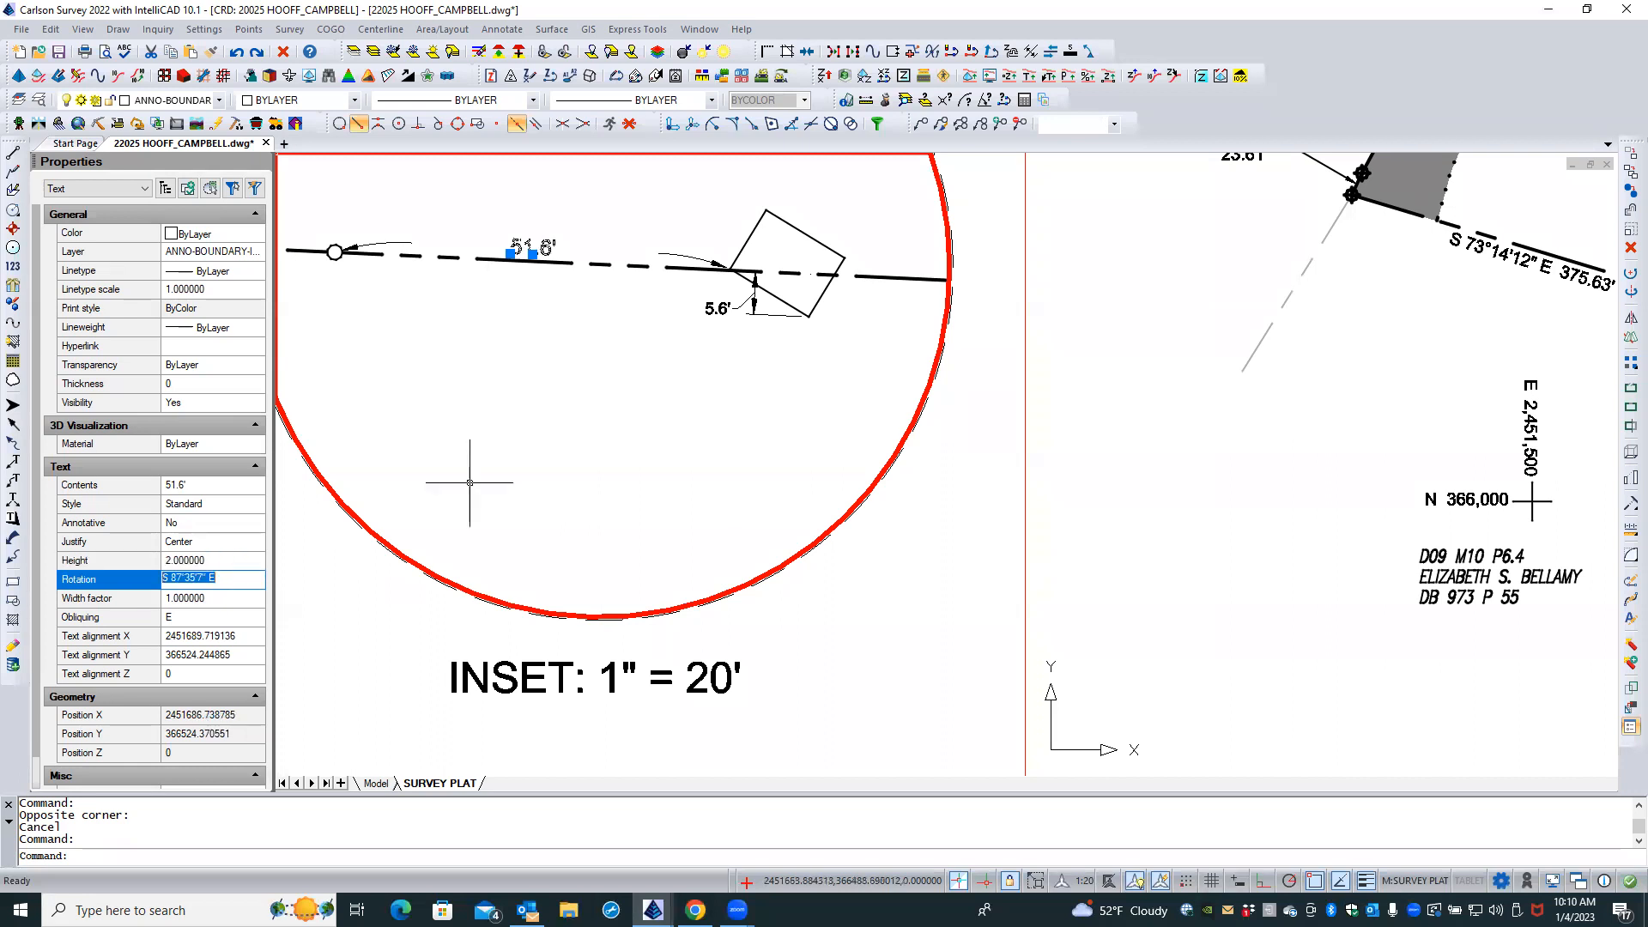
{"action": "key", "text": "Escape"}
{"action": "key", "text": "Escape"}
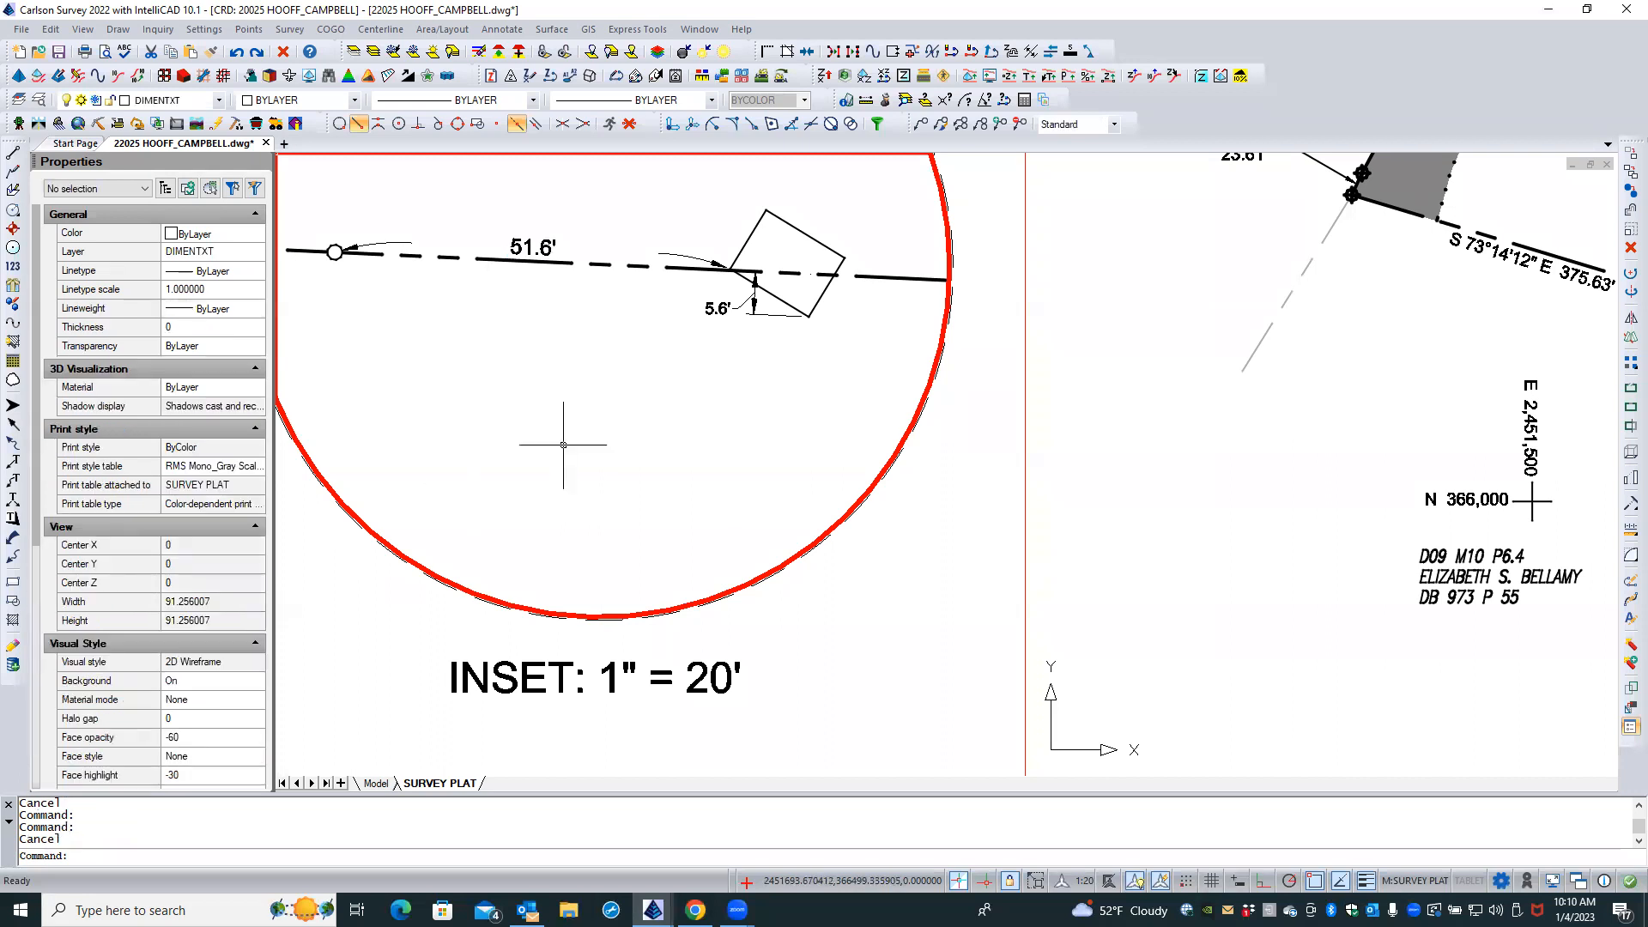
Set the text height of the 5.6' aligned dimension at the inset's square to 2
{"action": "scroll", "coordinate": [518, 248], "scroll_direction": "up", "scroll_amount": 2}
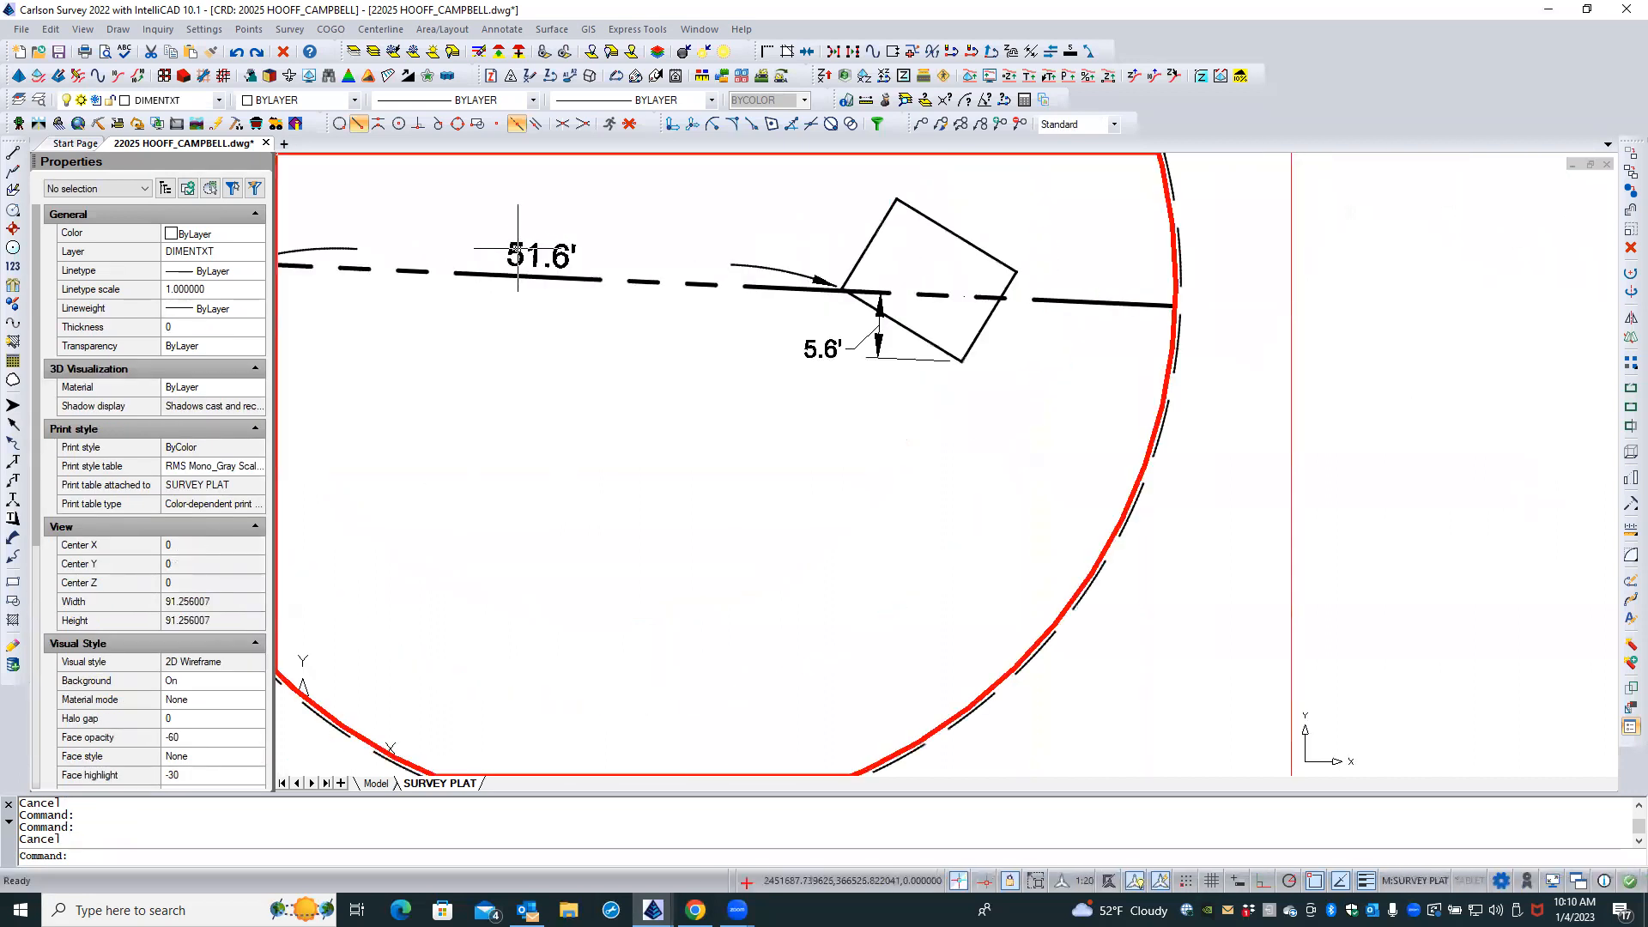
{"action": "left_click", "coordinate": [811, 350]}
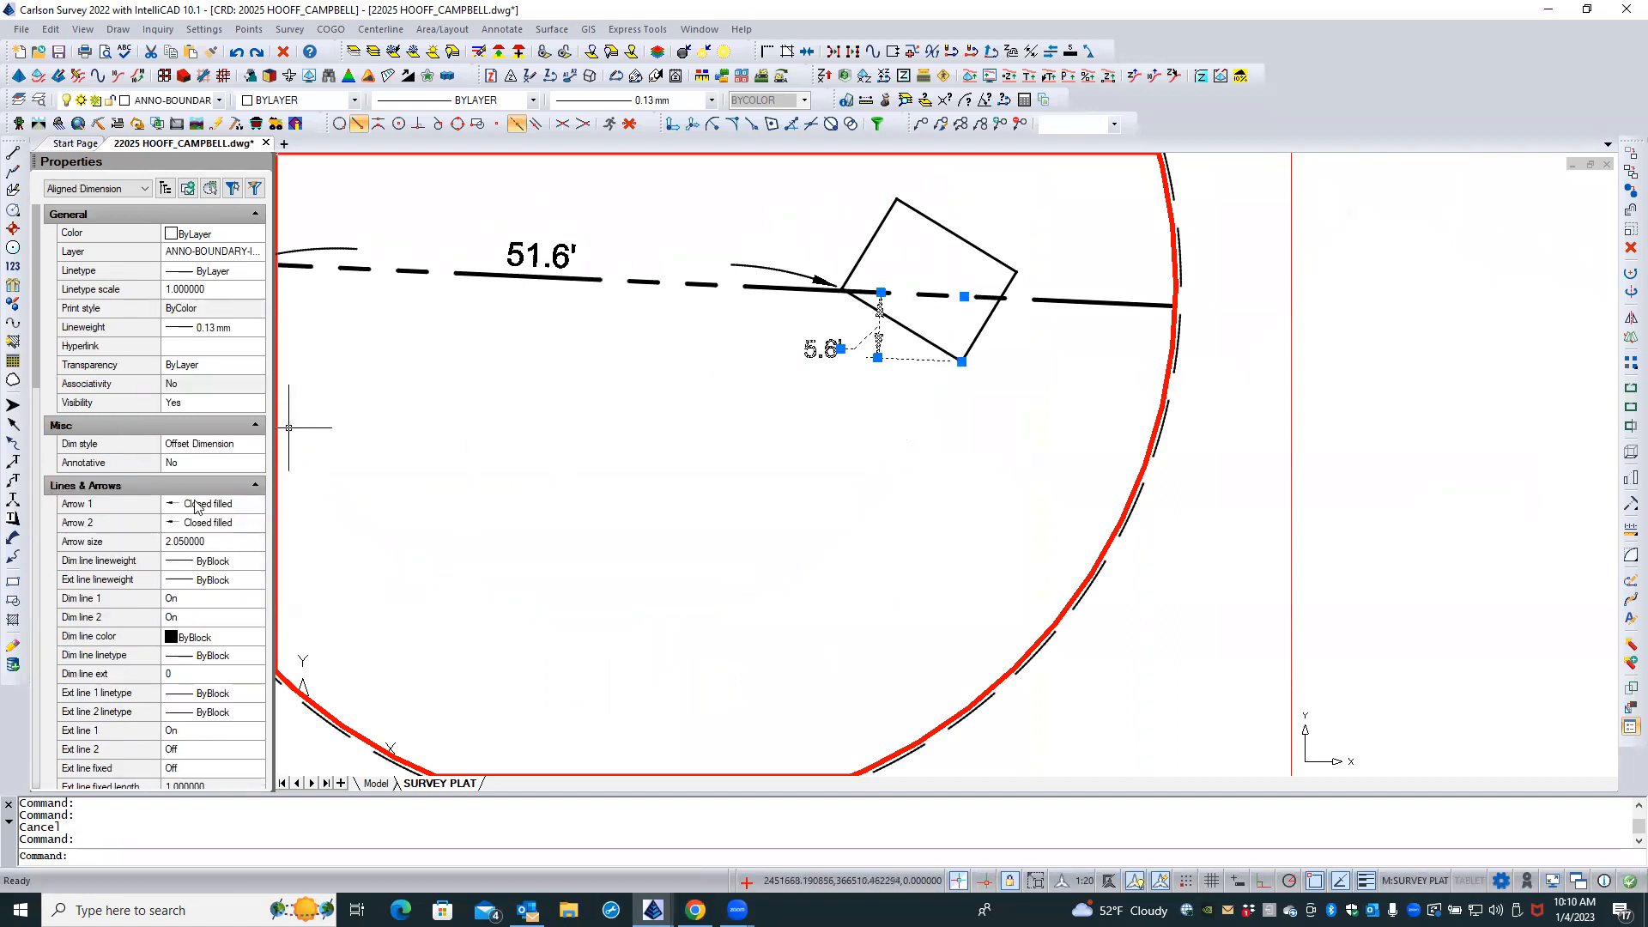
{"action": "scroll", "coordinate": [195, 506], "scroll_direction": "down", "scroll_amount": 3}
{"action": "scroll", "coordinate": [196, 507], "scroll_direction": "down", "scroll_amount": 1}
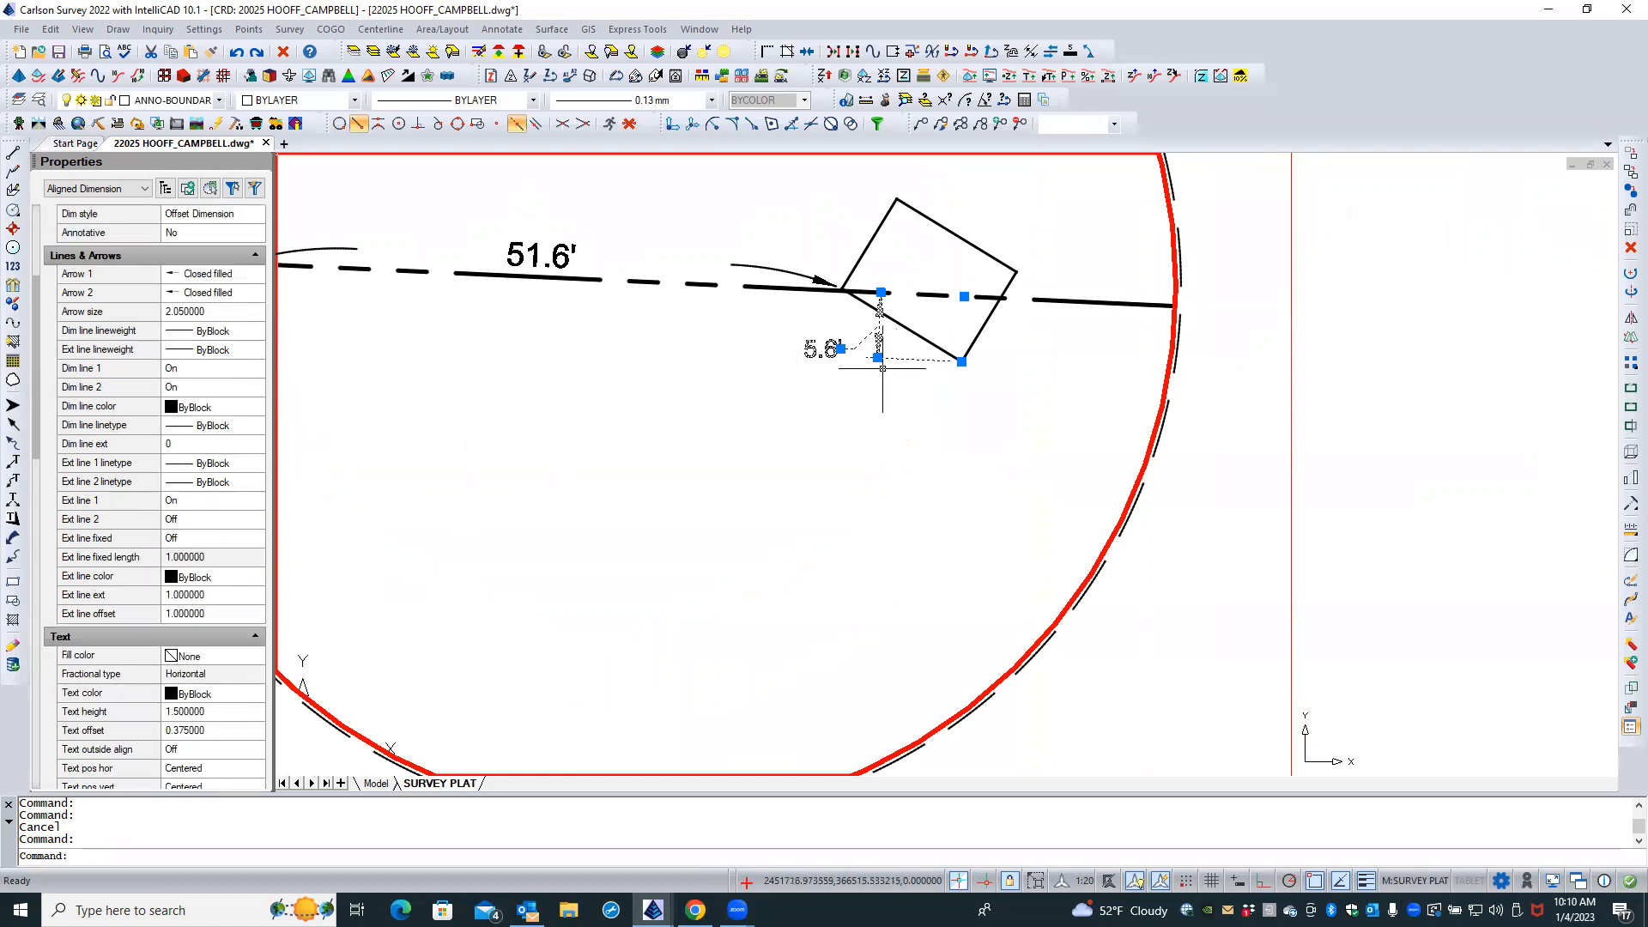
{"action": "scroll", "coordinate": [129, 515], "scroll_direction": "down", "scroll_amount": 5}
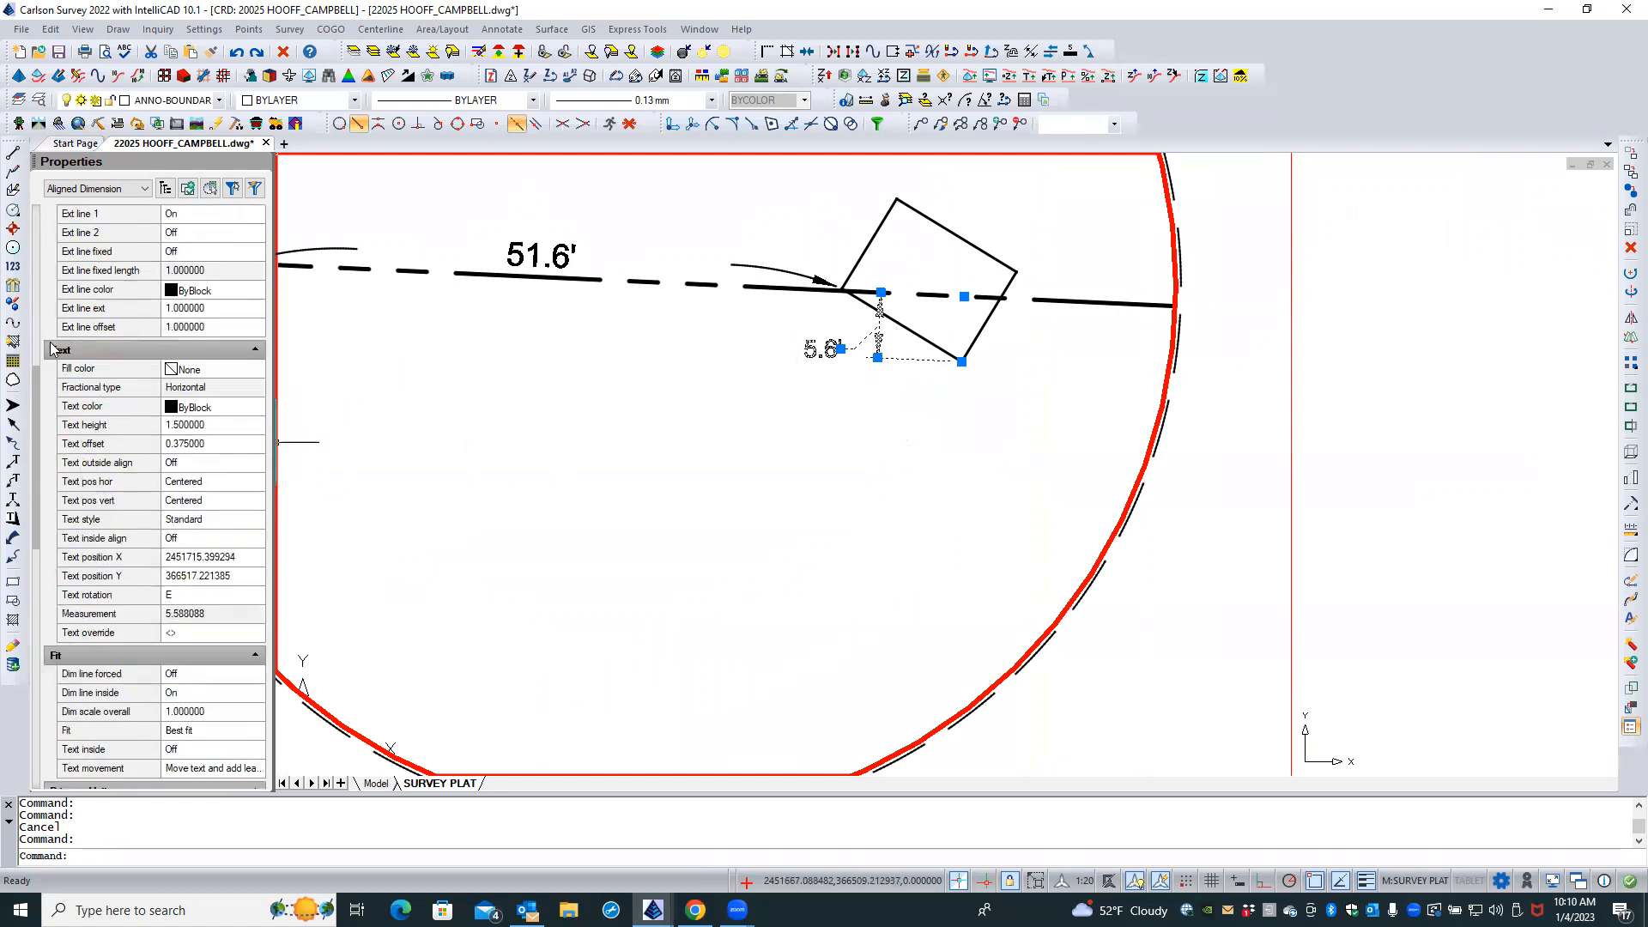
{"action": "left_click", "coordinate": [218, 427]}
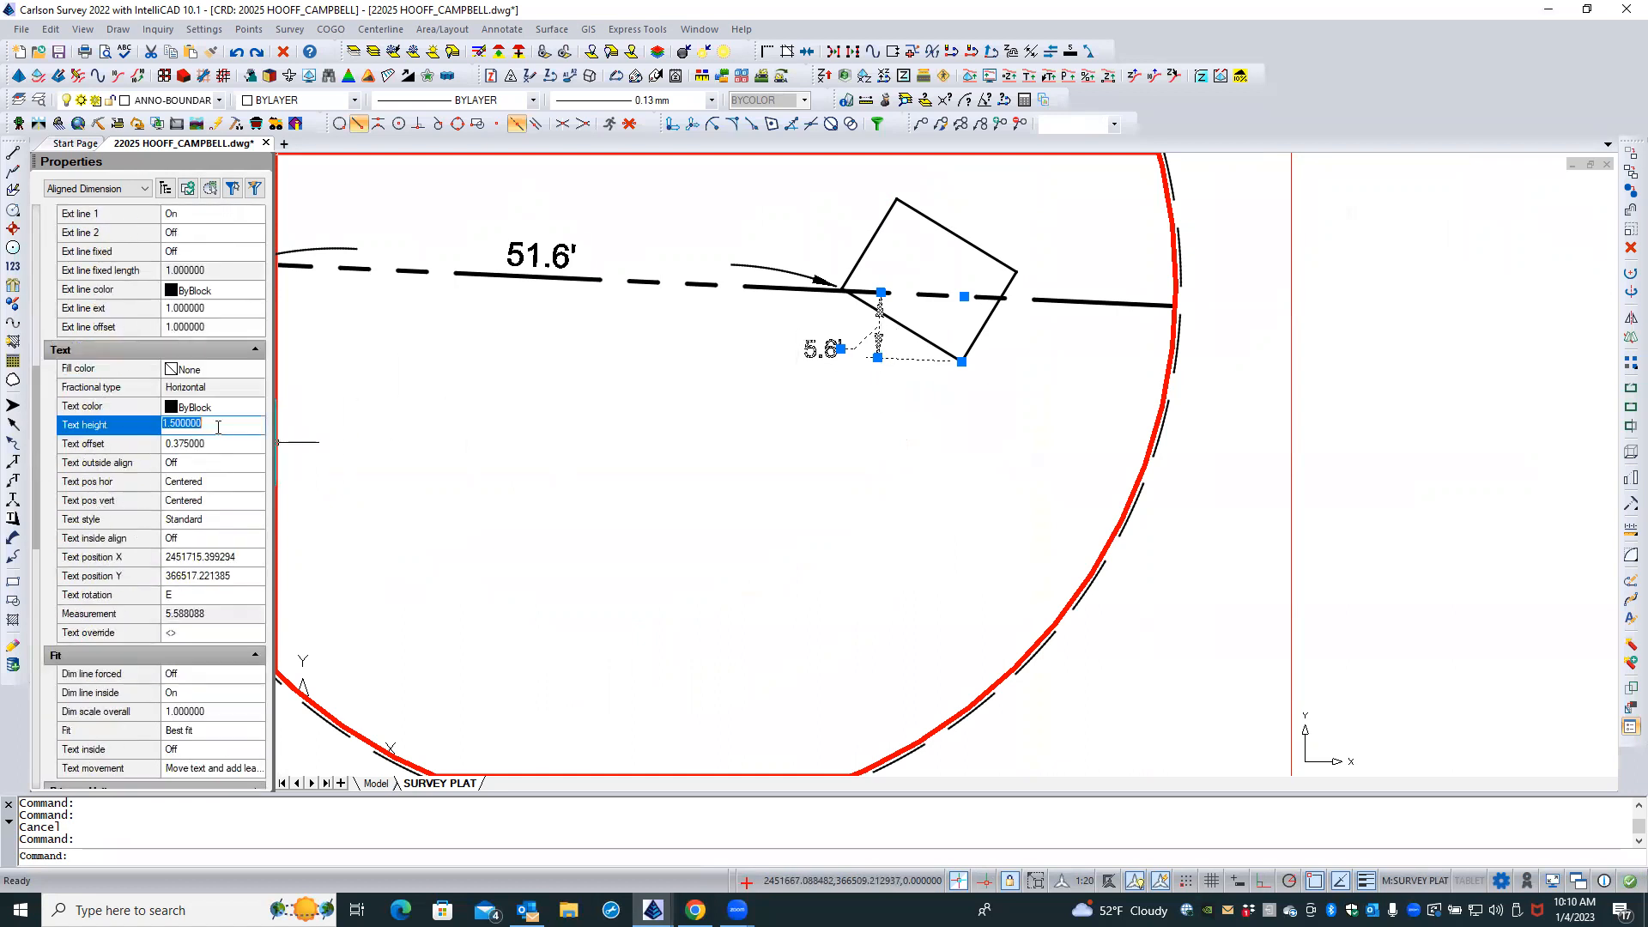
{"action": "type", "text": "2"}
{"action": "key", "text": "Return"}
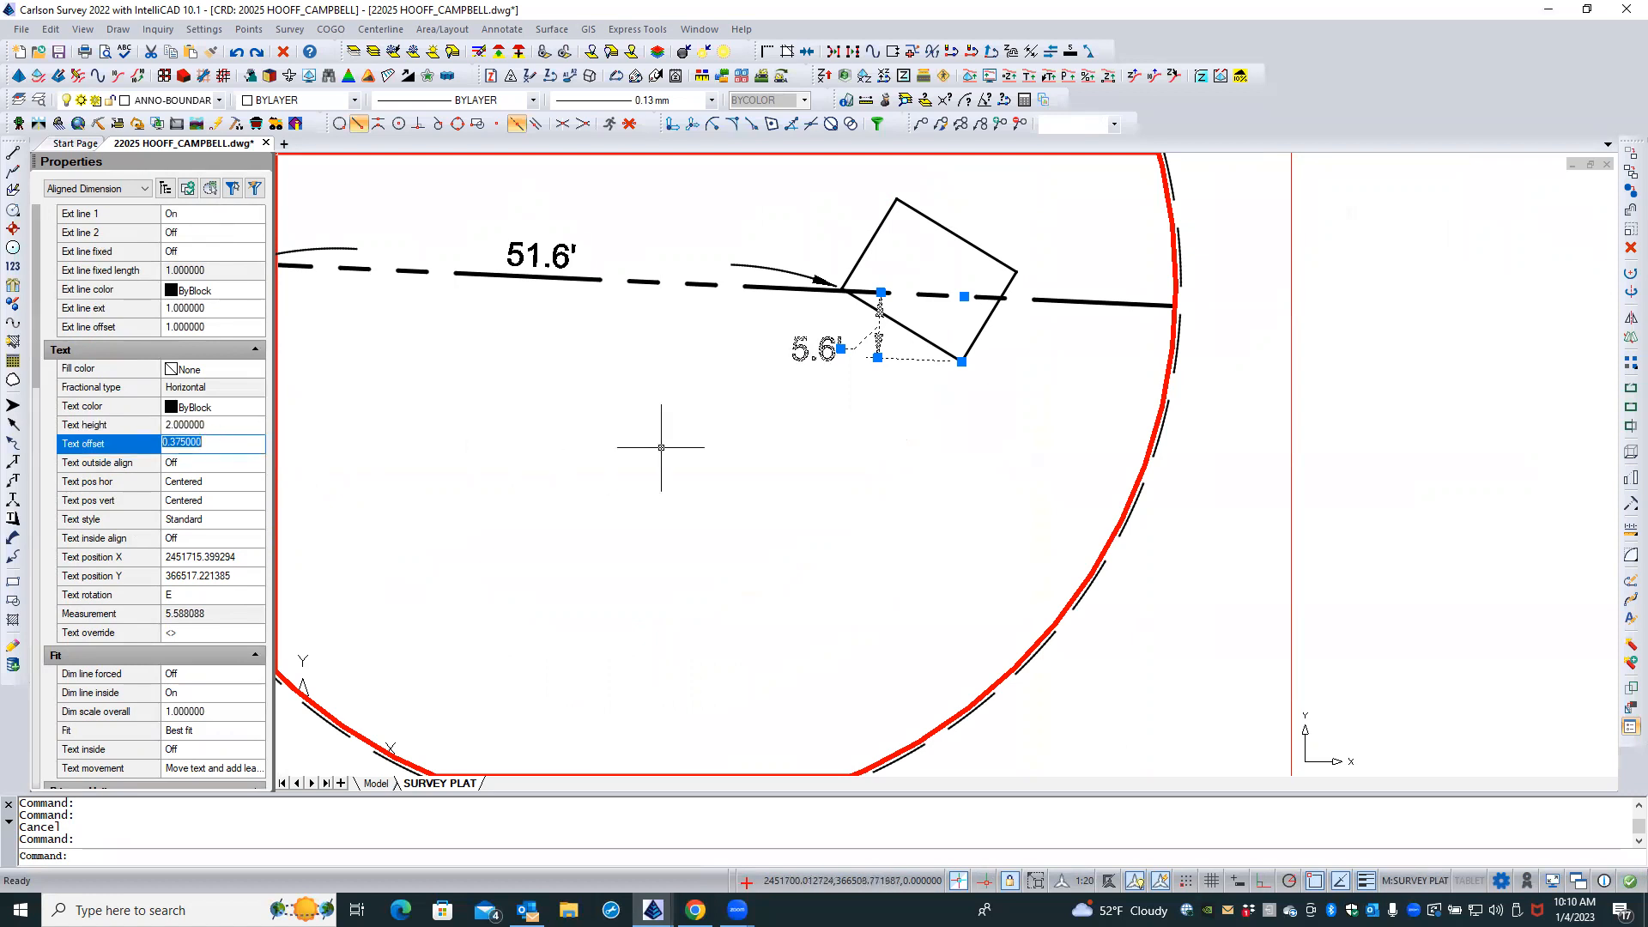
Deselect the 5.6' dimension and examine the inset's labels, leaders and round corner marker
{"action": "key", "text": "Escape"}
{"action": "key", "text": "Escape"}
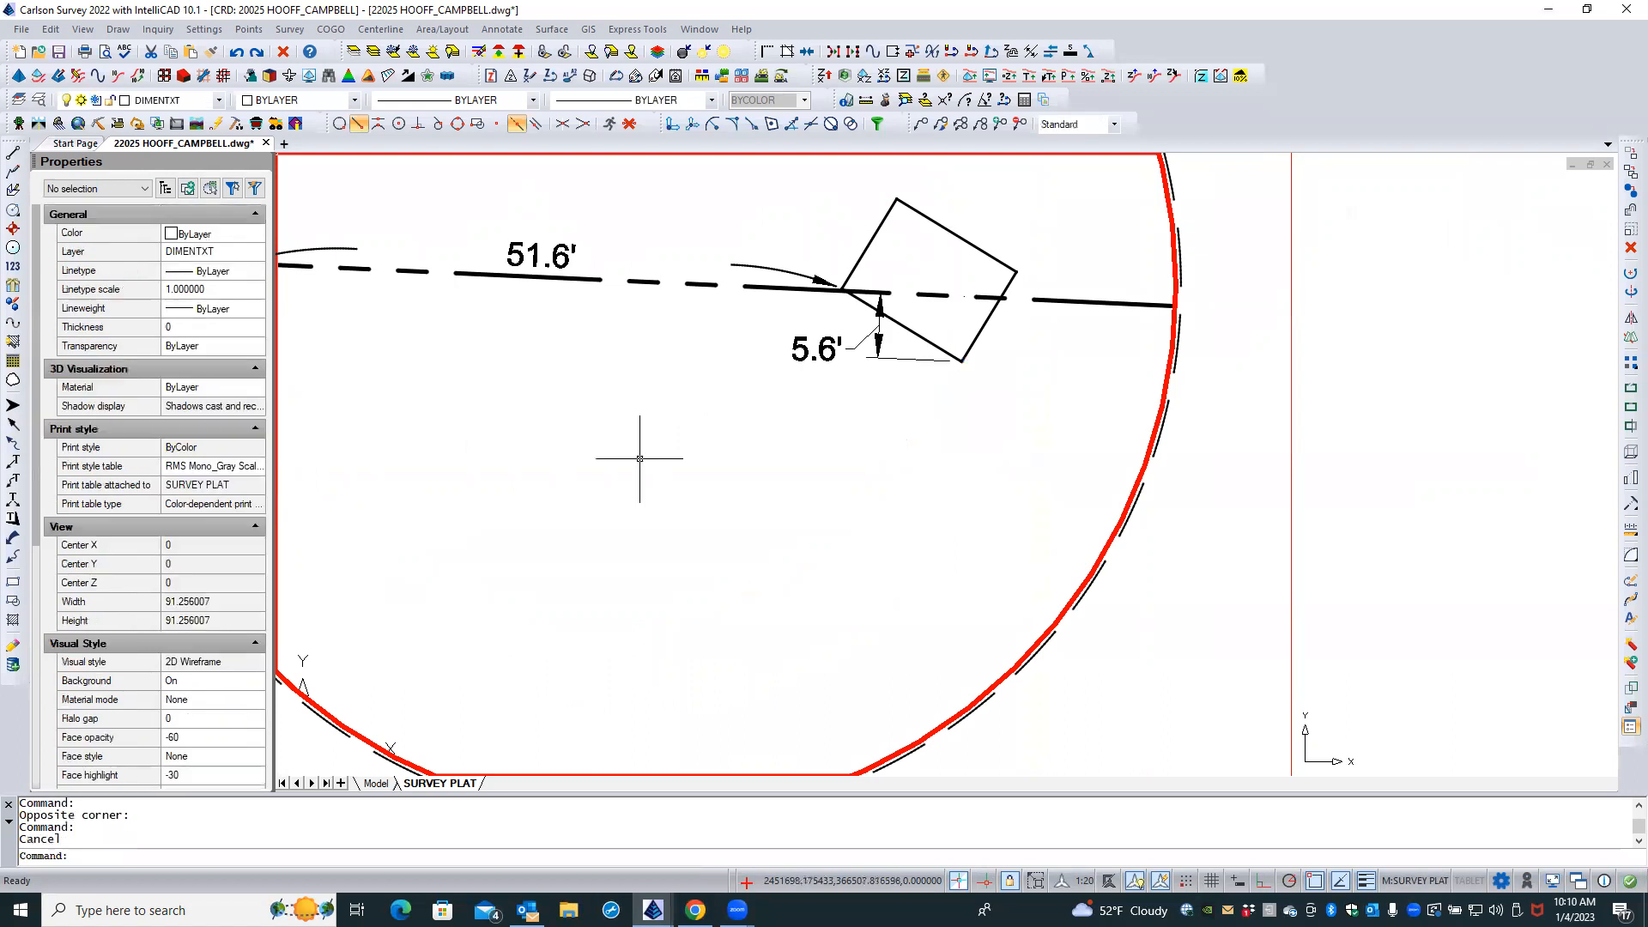
{"action": "scroll", "coordinate": [805, 488], "scroll_direction": "down", "scroll_amount": 2}
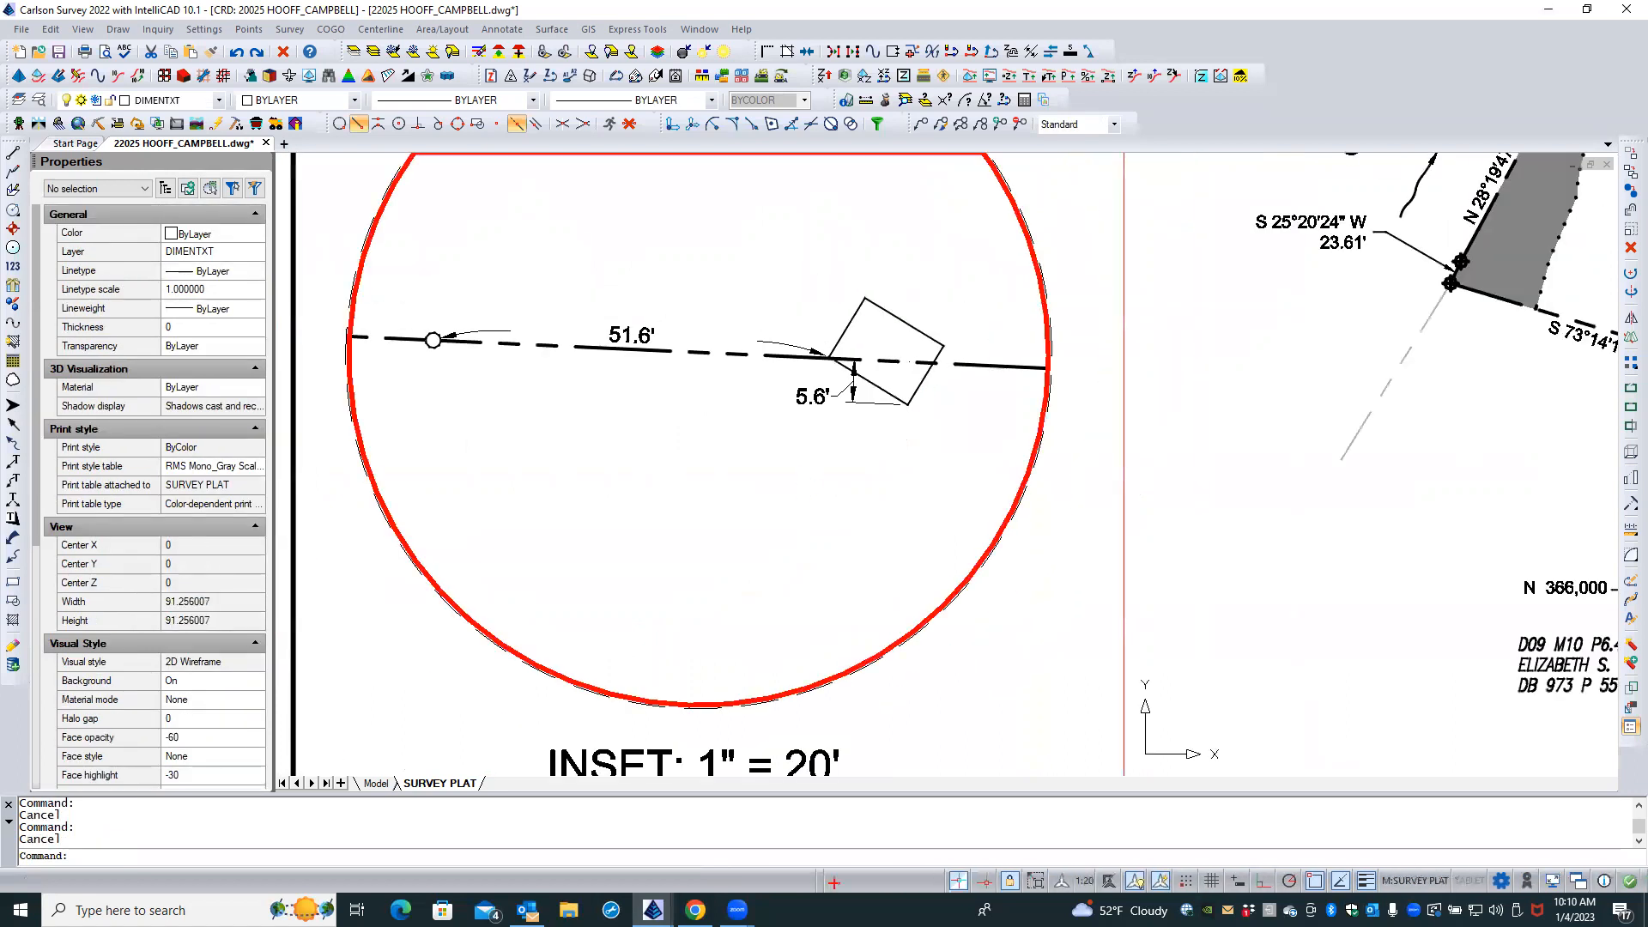
{"action": "scroll", "coordinate": [418, 321], "scroll_direction": "up", "scroll_amount": 1}
{"action": "scroll", "coordinate": [418, 322], "scroll_direction": "up", "scroll_amount": 2}
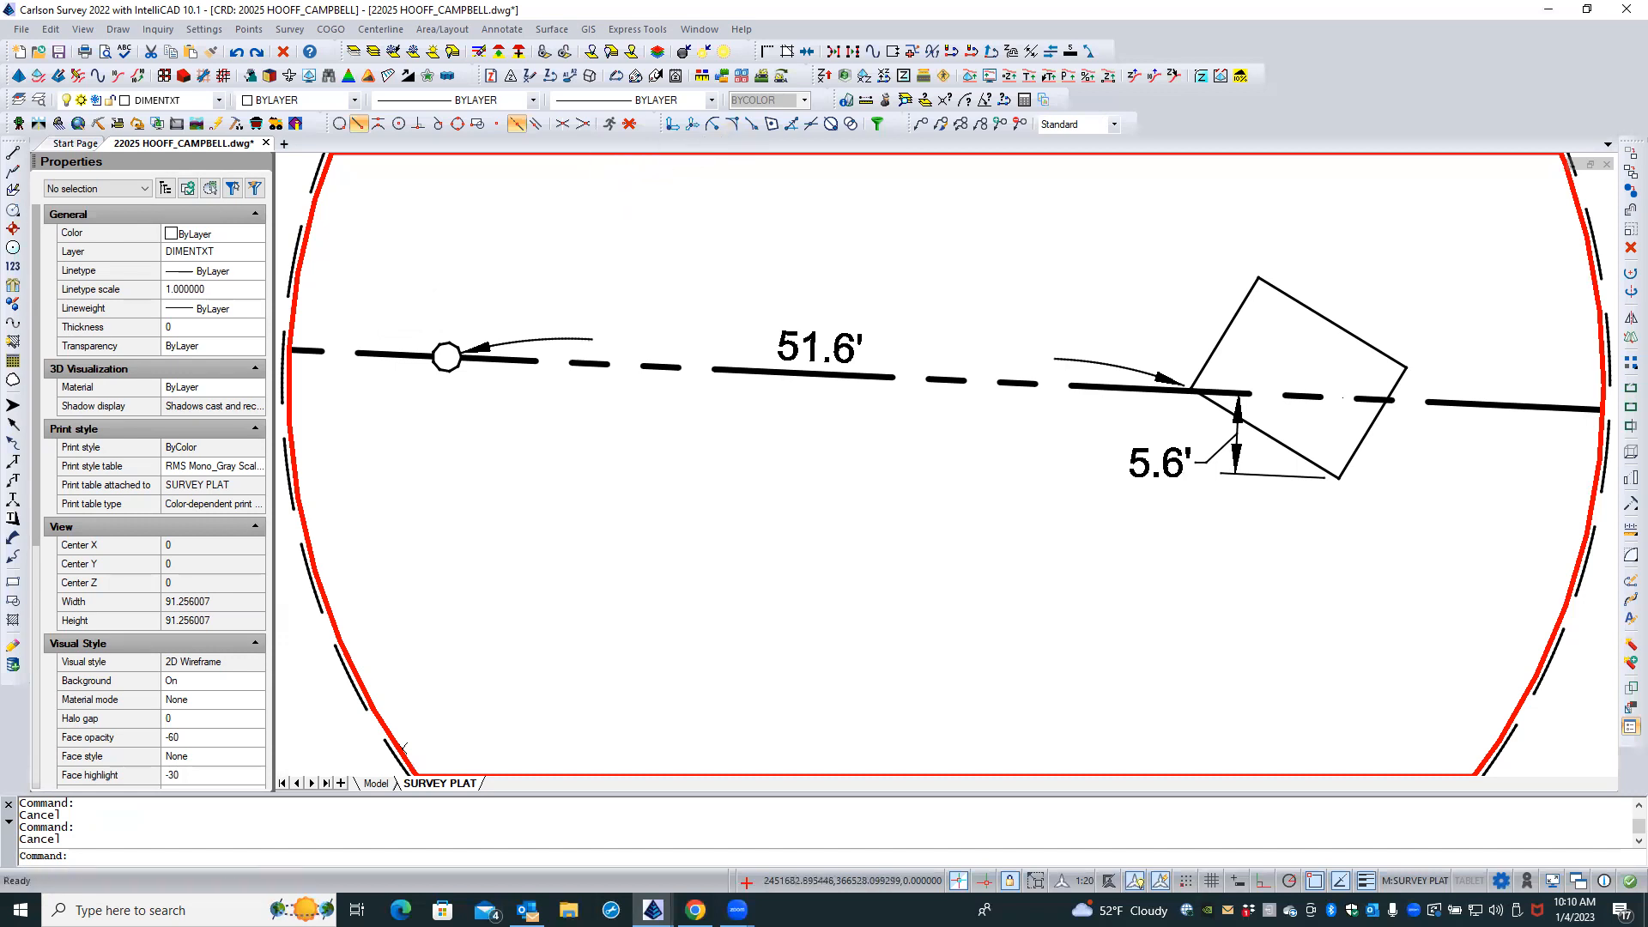
{"action": "scroll", "coordinate": [717, 306], "scroll_direction": "down", "scroll_amount": 1}
{"action": "scroll", "coordinate": [529, 350], "scroll_direction": "up", "scroll_amount": 1}
{"action": "double_click", "coordinate": [528, 351]}
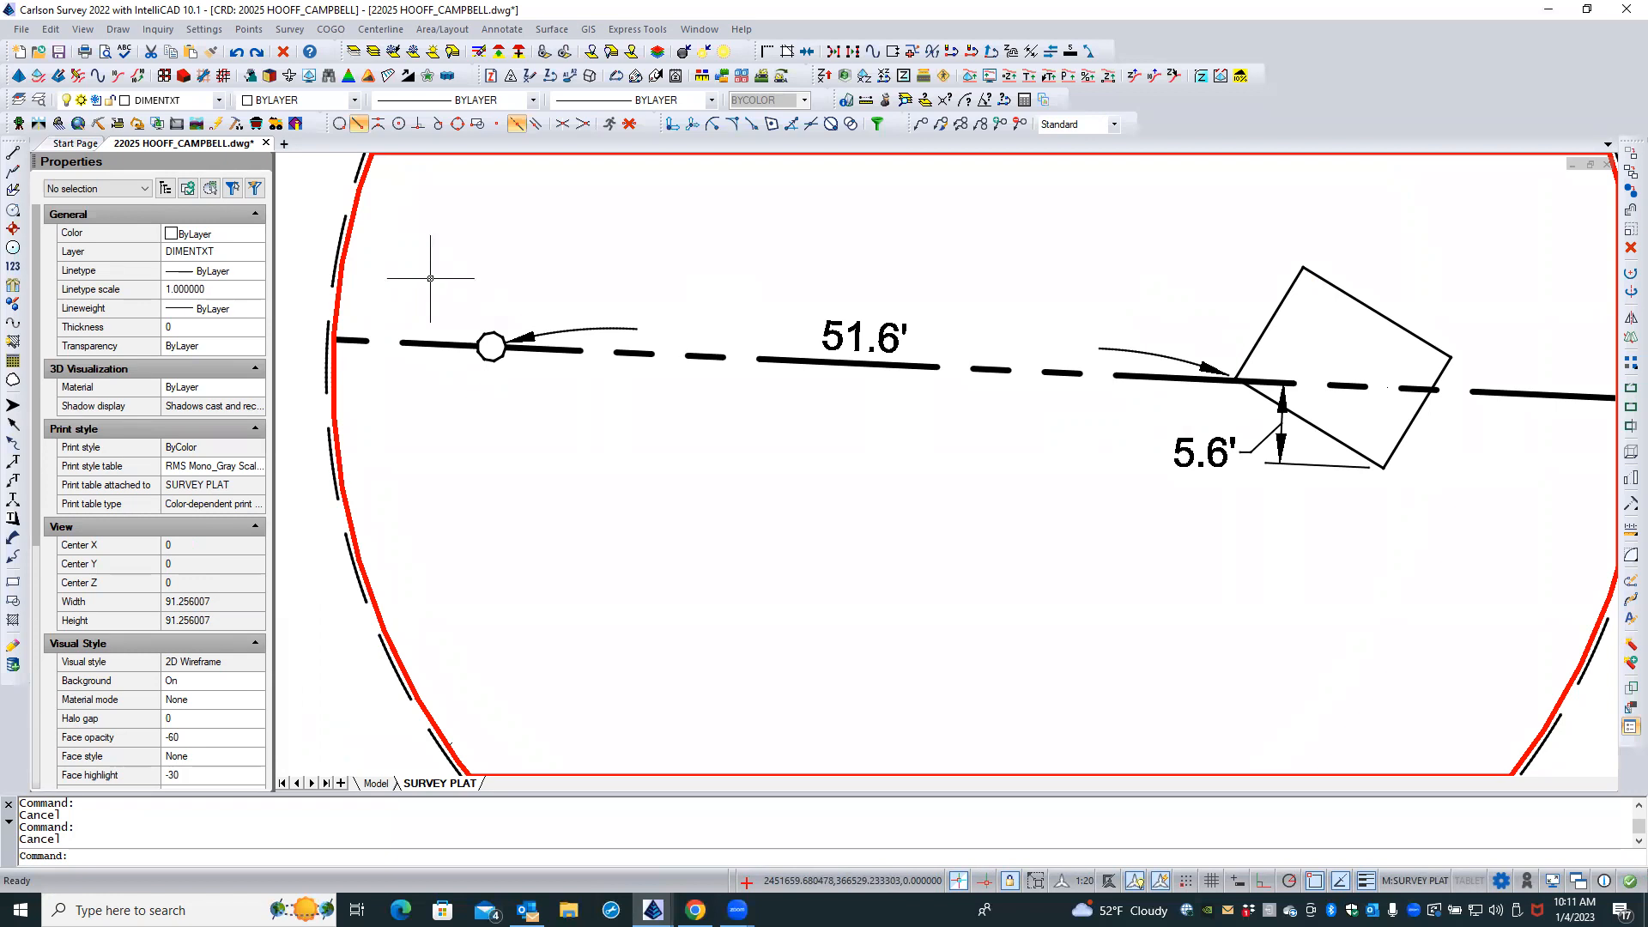
Draw a circle of radius 1 centred on the round corner marker at the inset line's left end
{"action": "left_click", "coordinate": [12, 210]}
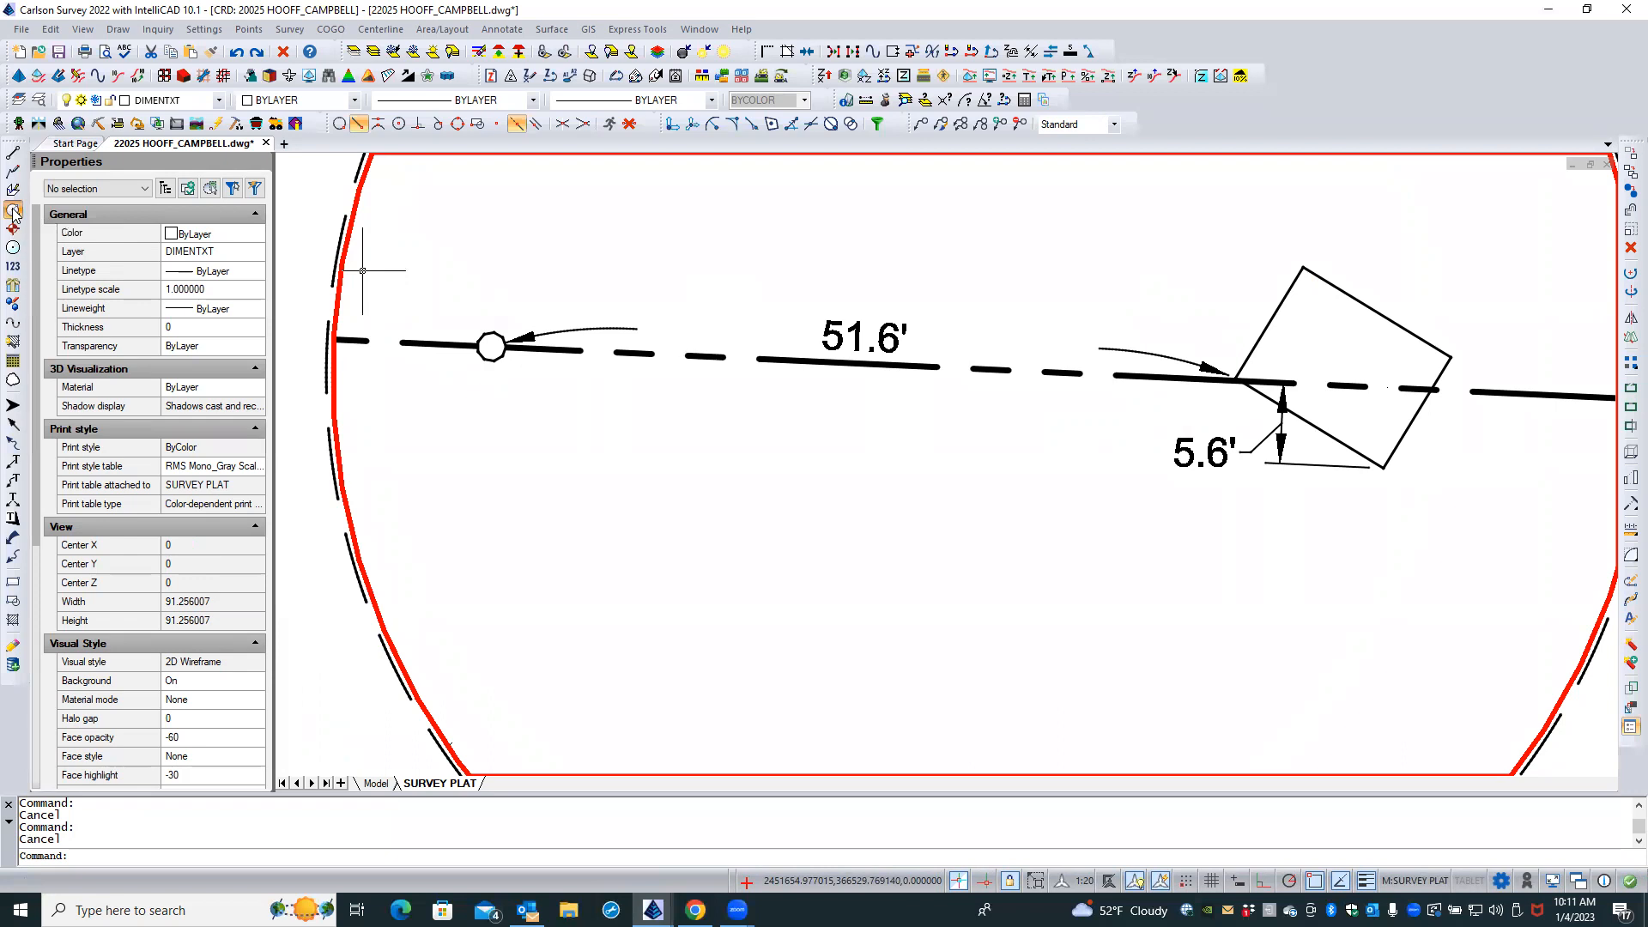
{"action": "right_click", "coordinate": [436, 262], "text": "shift"}
{"action": "left_click", "coordinate": [481, 460]}
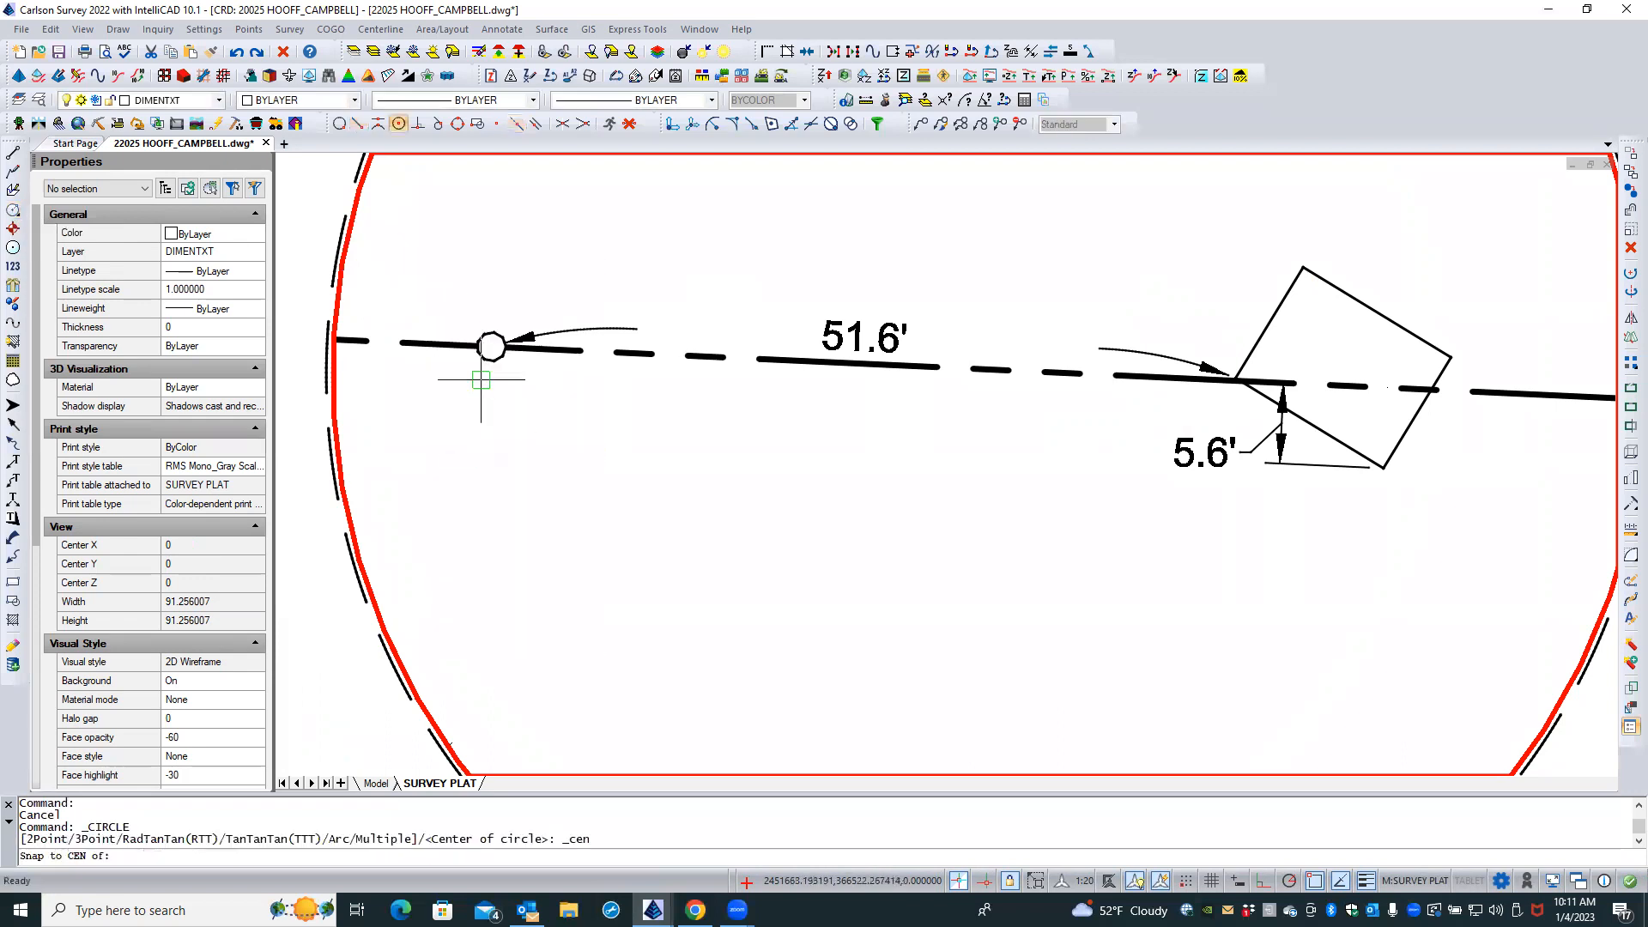
{"action": "left_click", "coordinate": [479, 336]}
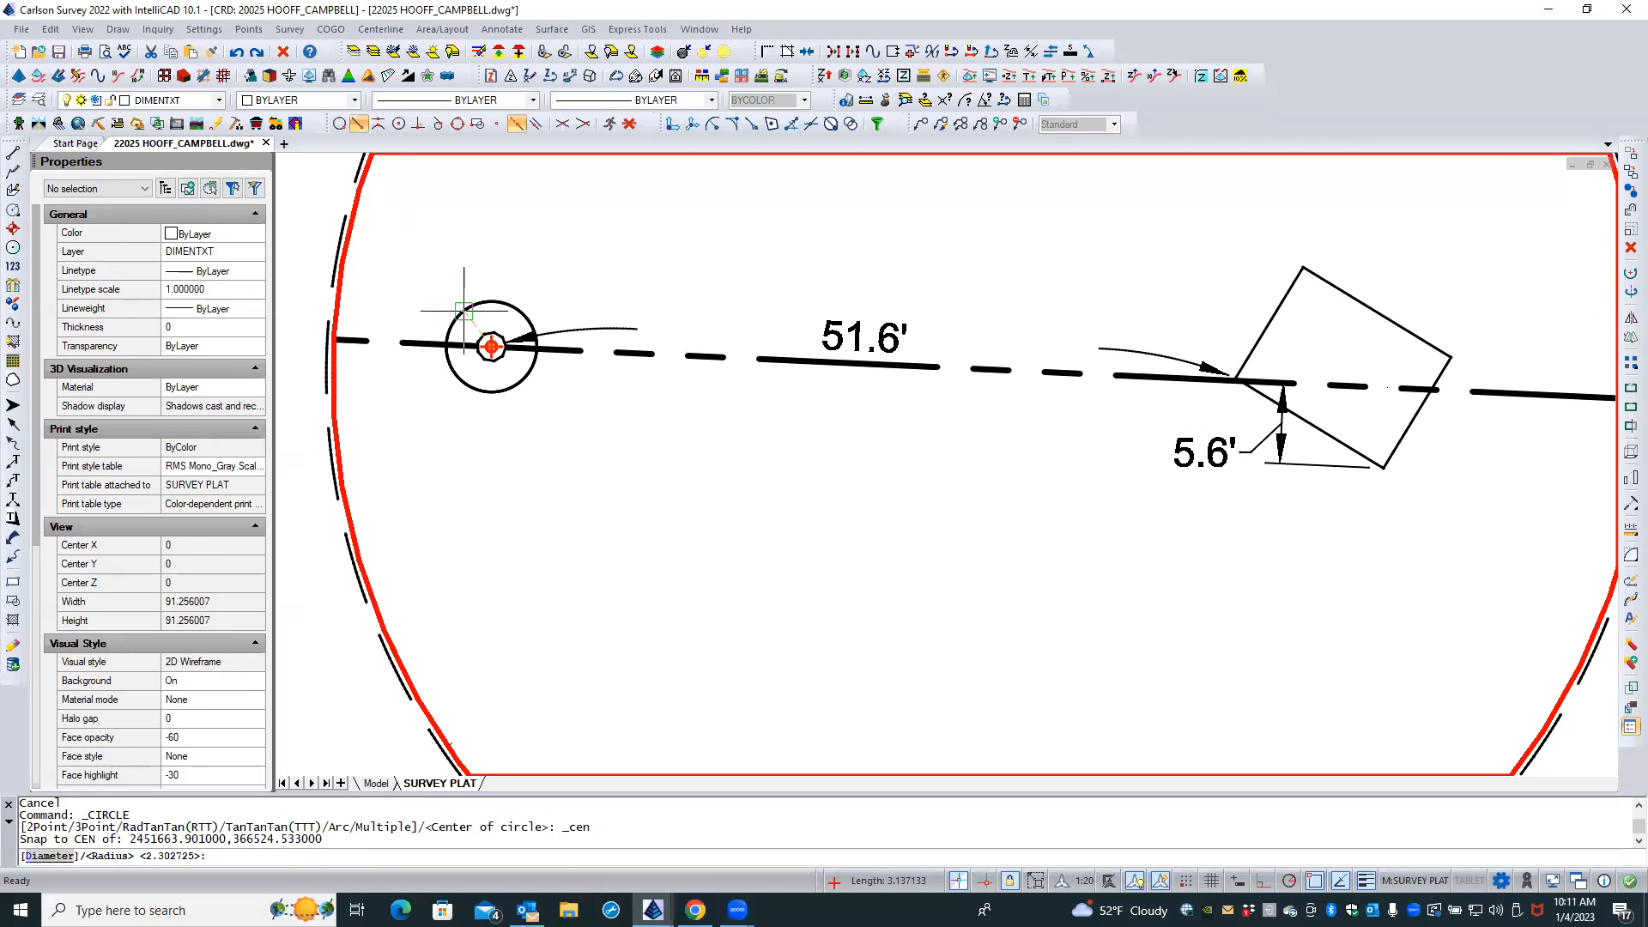
{"action": "type", "text": "1"}
{"action": "key", "text": "Return"}
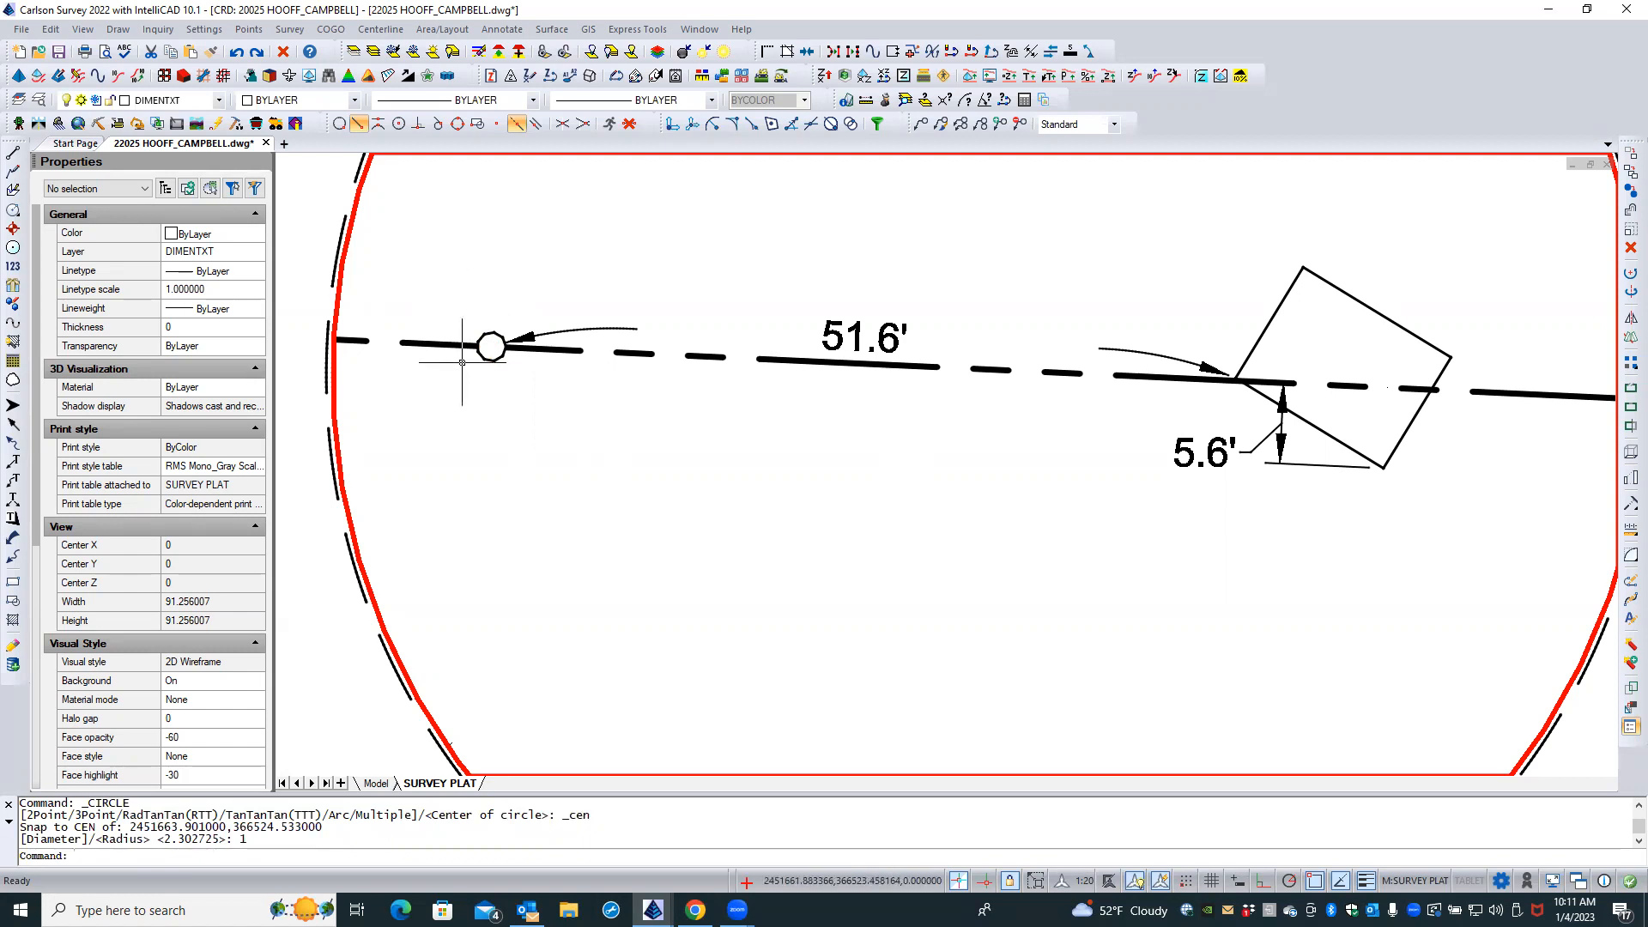
{"action": "type", "text": "M"}
{"action": "key", "text": "Return"}
{"action": "type", "text": "L"}
{"action": "key", "text": "Return"}
{"action": "key", "text": "Return"}
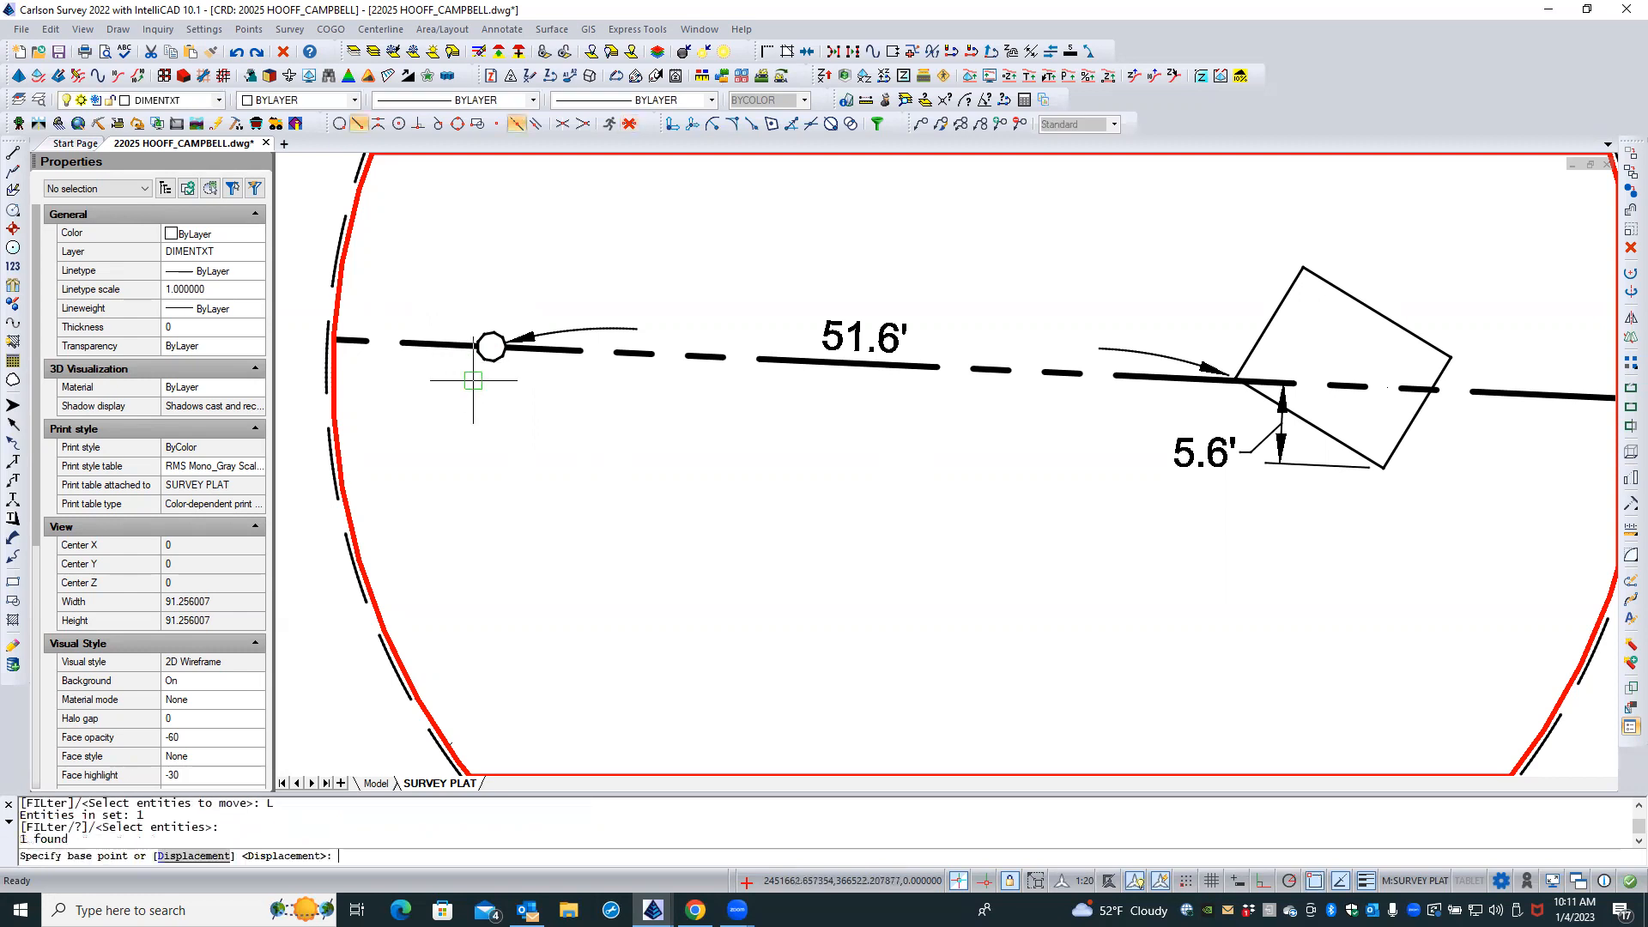
{"action": "left_click", "coordinate": [482, 386]}
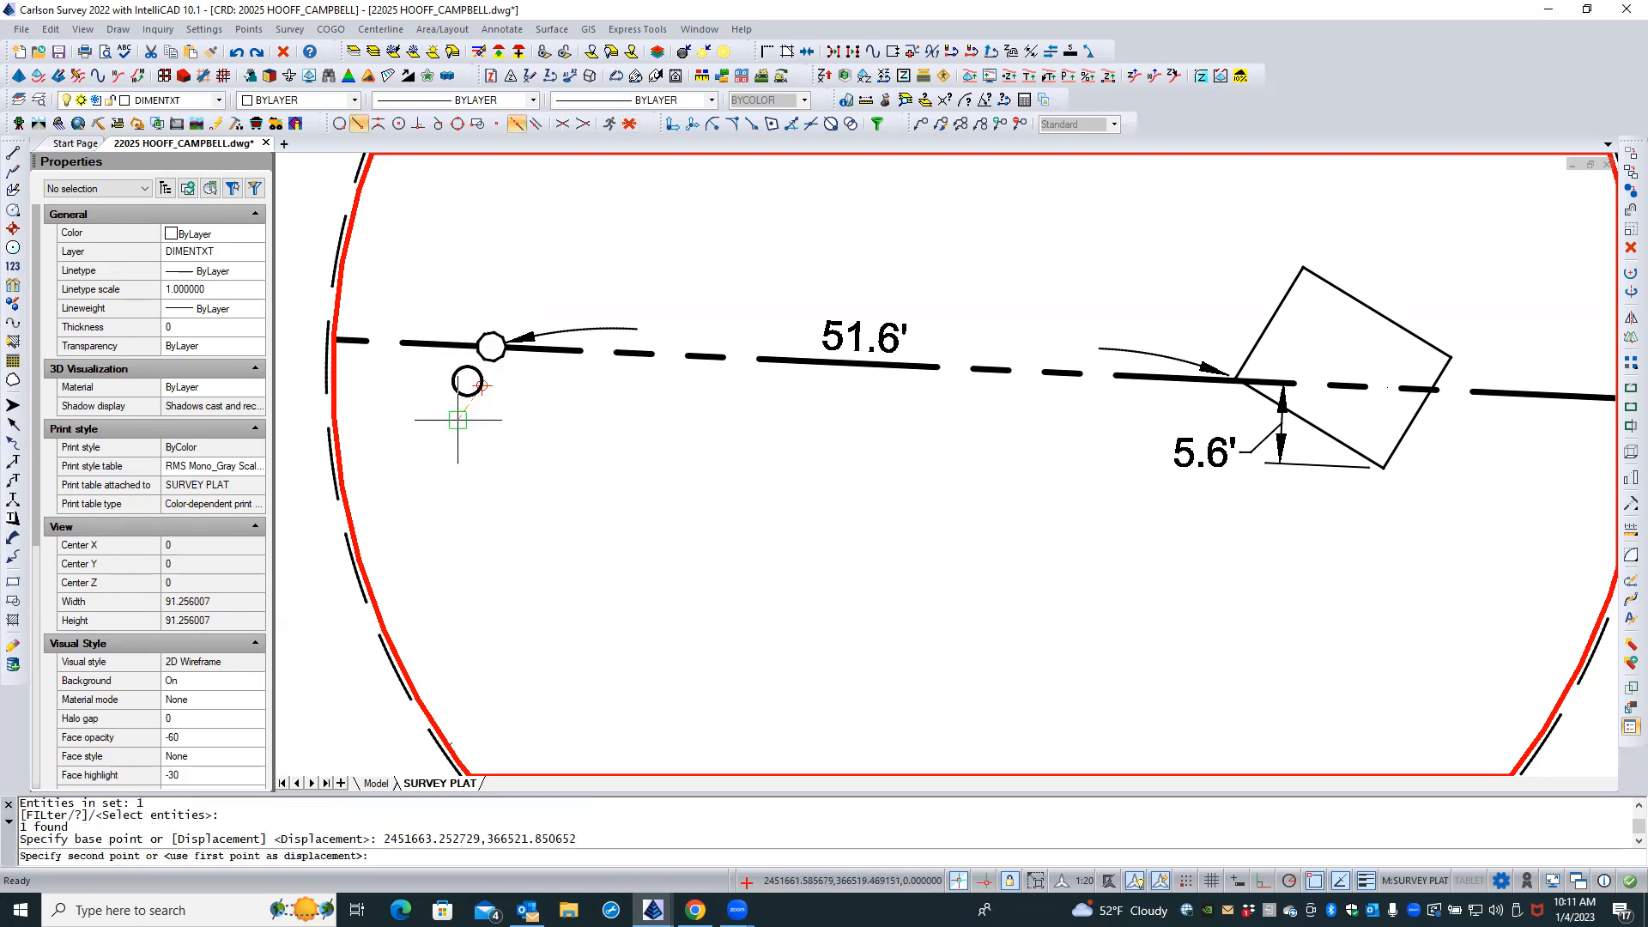
{"action": "key", "text": "Escape"}
{"action": "key", "text": "Escape"}
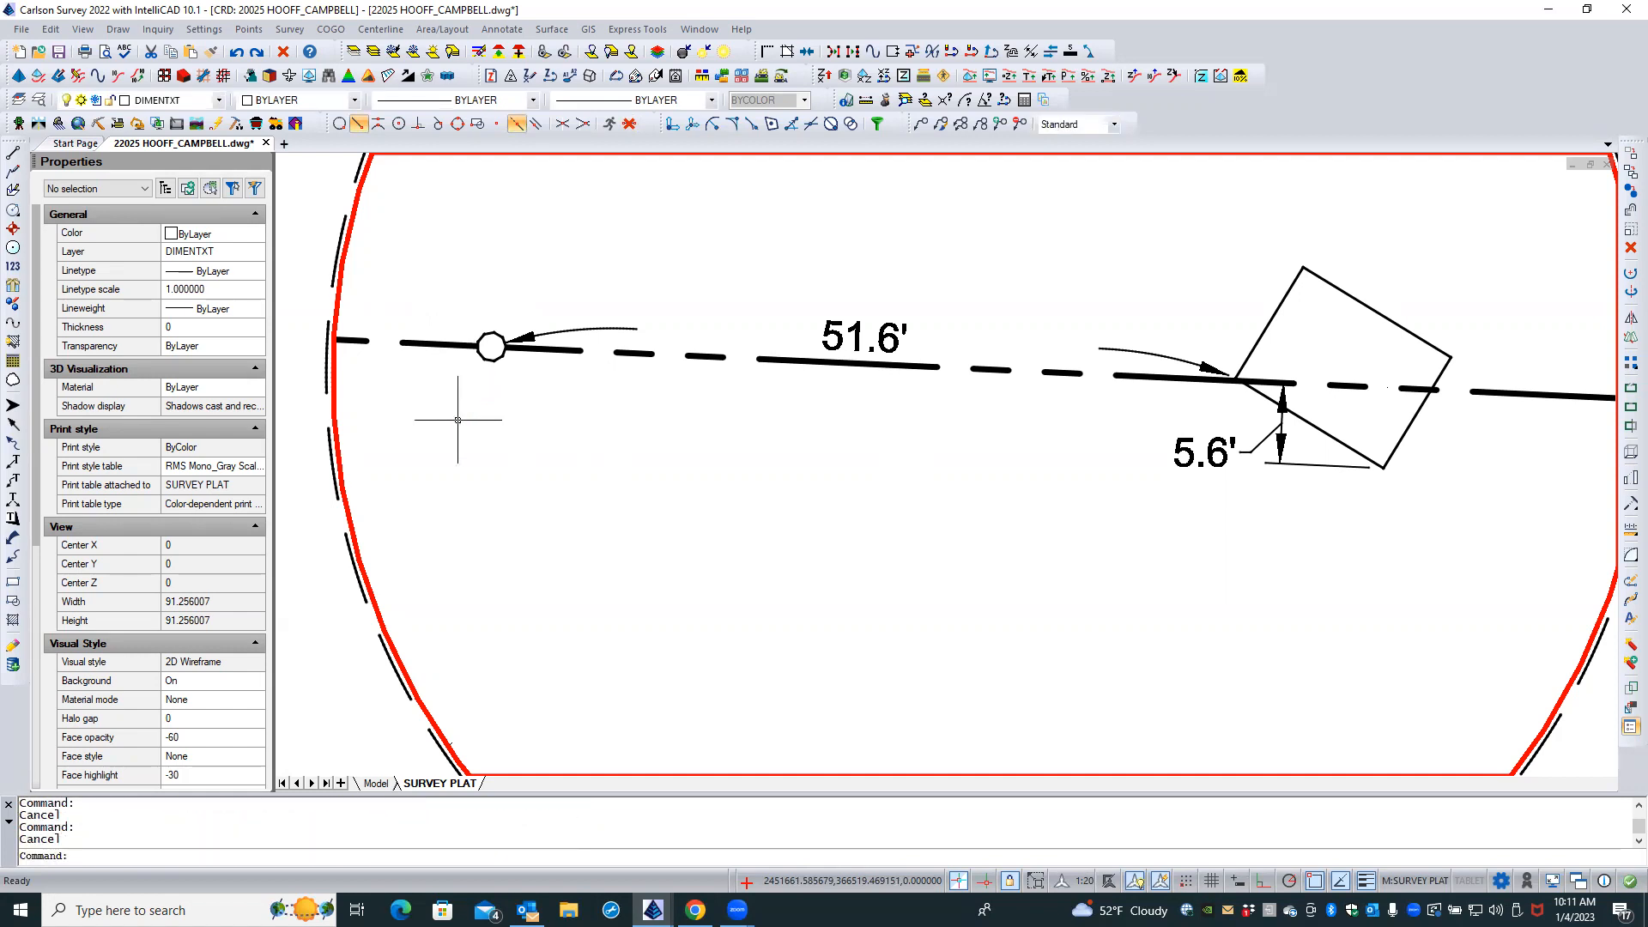
{"action": "type", "text": "U"}
{"action": "key", "text": "Return"}
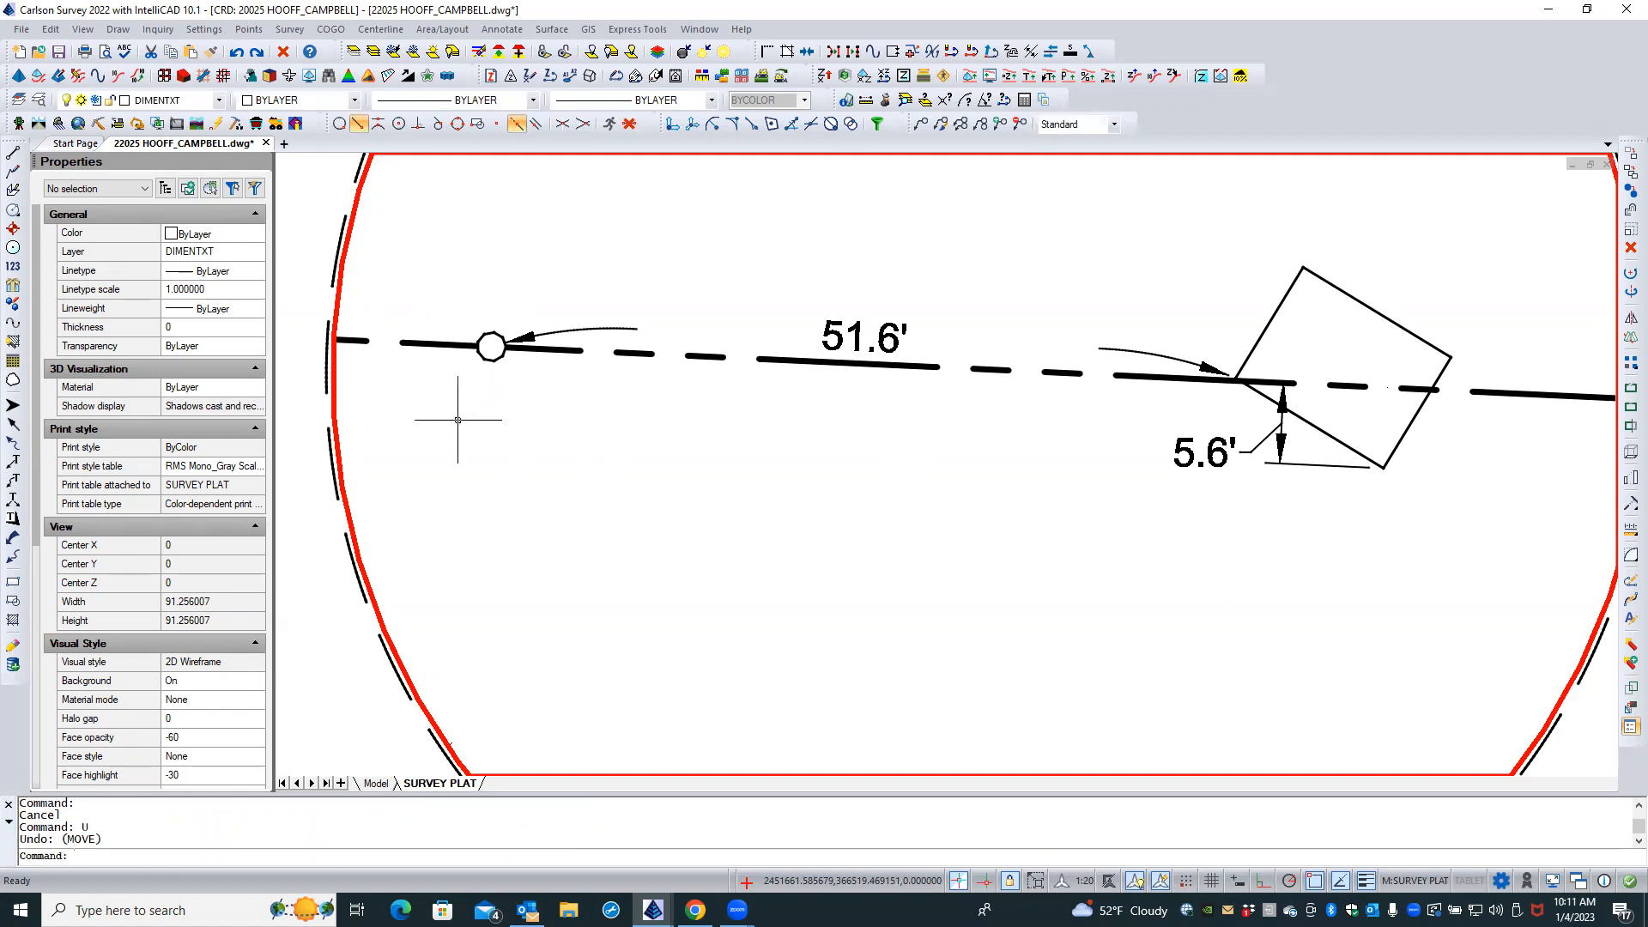
Regenerate the display of all viewports so the inset's curves redraw smoothly
{"action": "type", "text": "REA"}
{"action": "key", "text": "Return"}
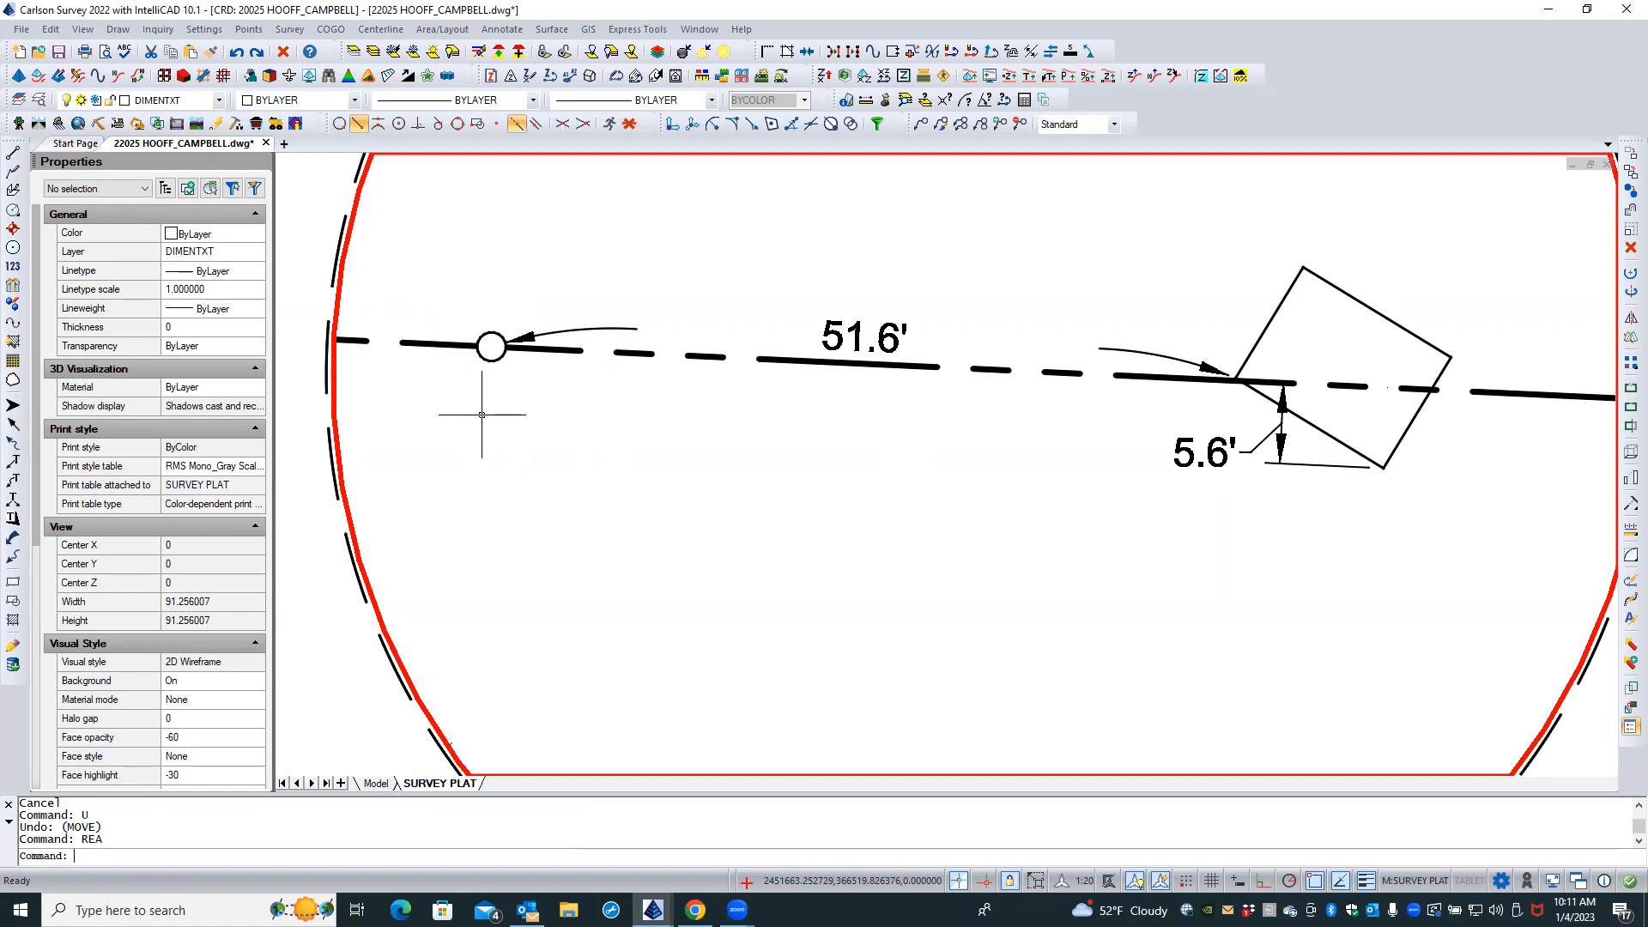
{"action": "scroll", "coordinate": [482, 414], "scroll_direction": "down", "scroll_amount": 5}
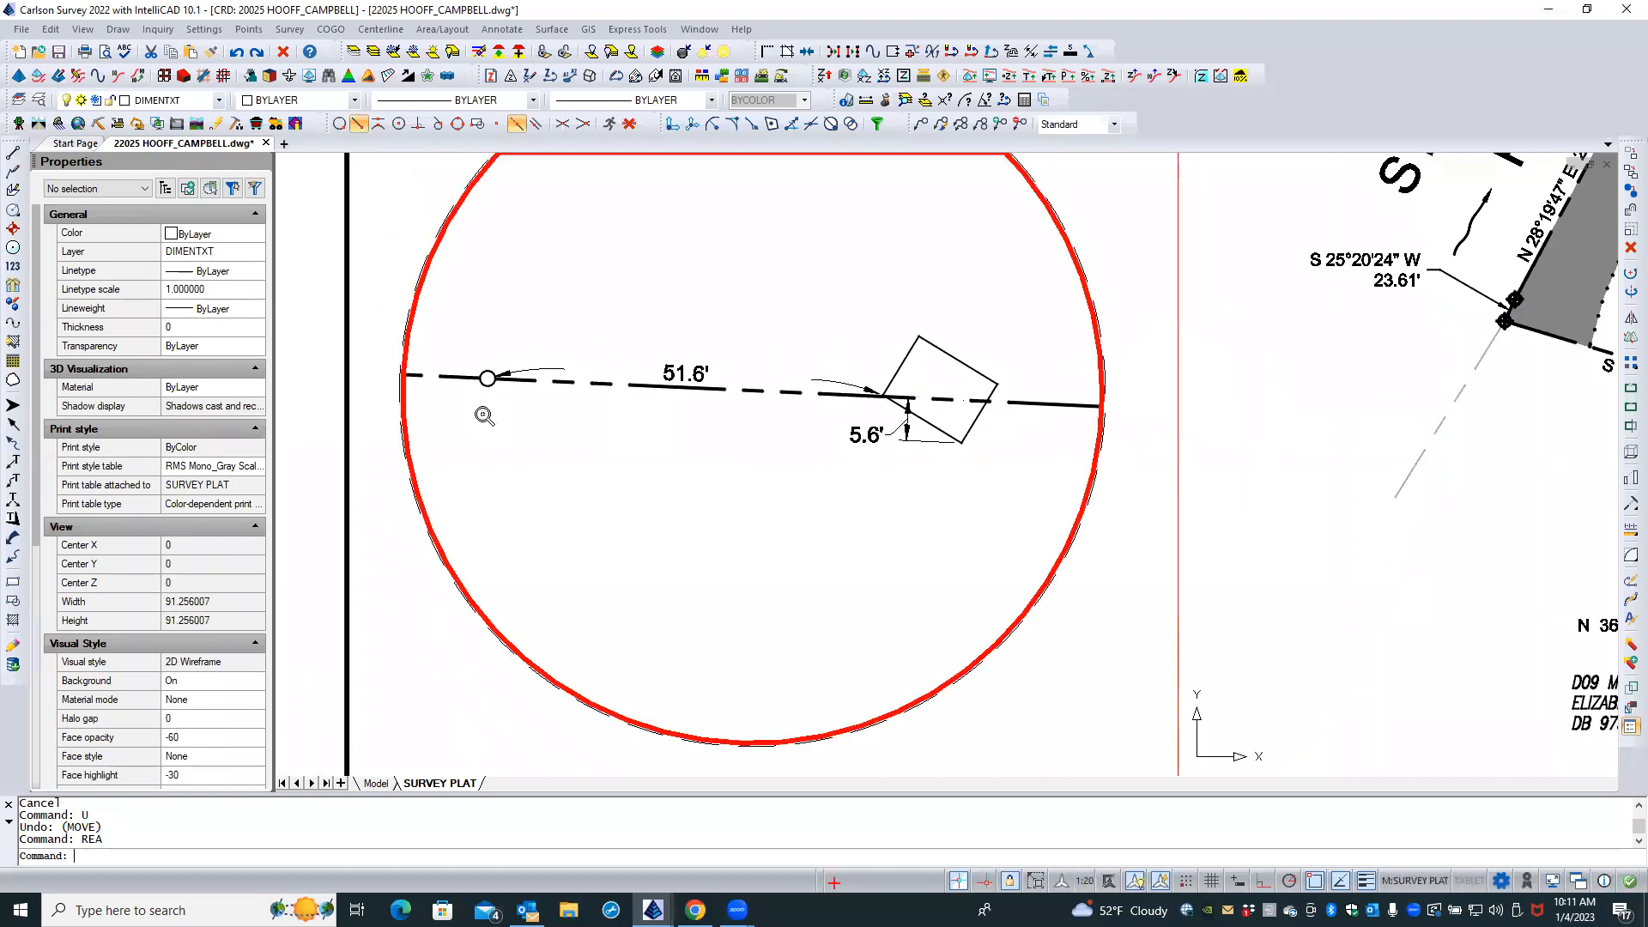
{"action": "scroll", "coordinate": [481, 414], "scroll_direction": "down", "scroll_amount": 2}
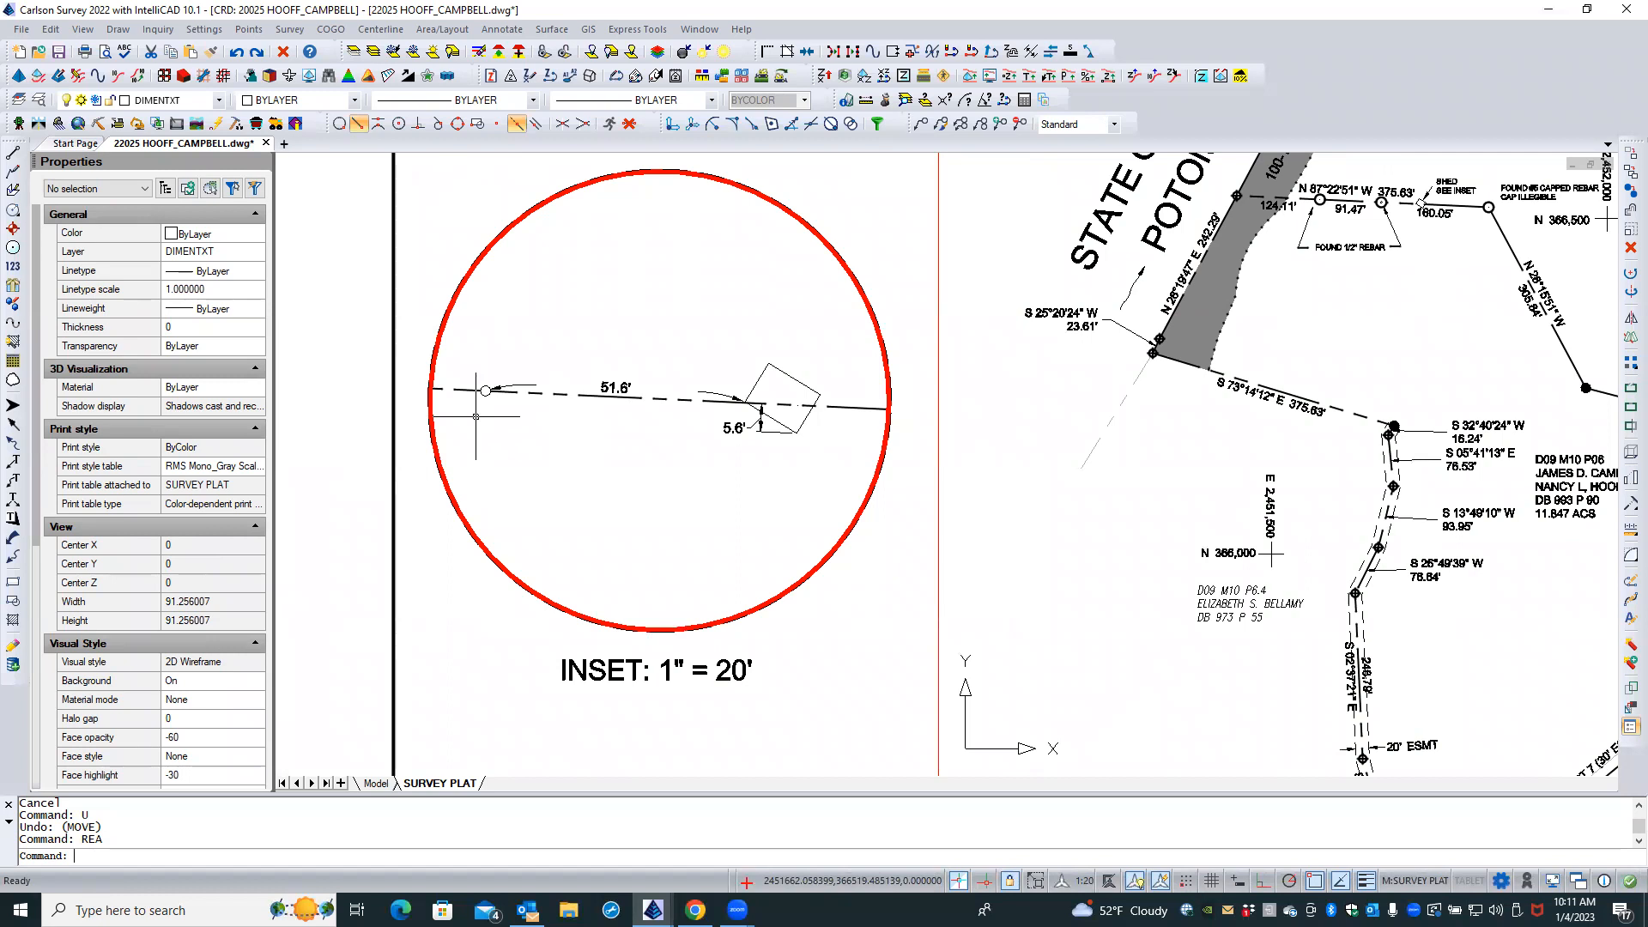
Return from the inset viewport to paper space and save the drawing
{"action": "double_click", "coordinate": [412, 257]}
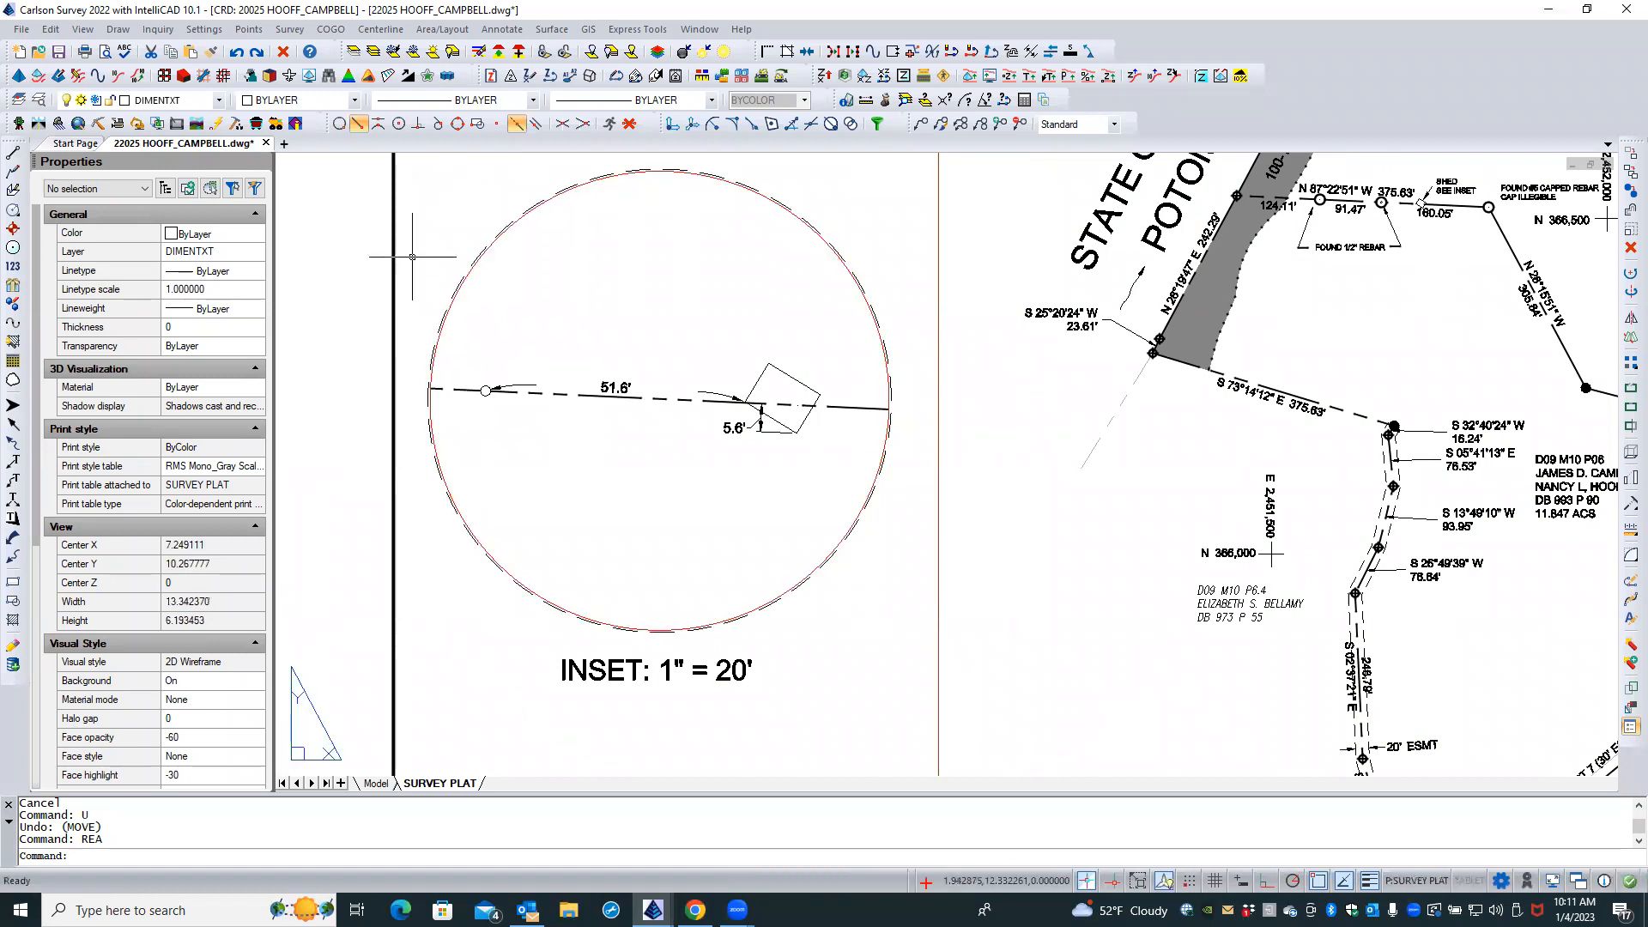
{"action": "left_click", "coordinate": [58, 53]}
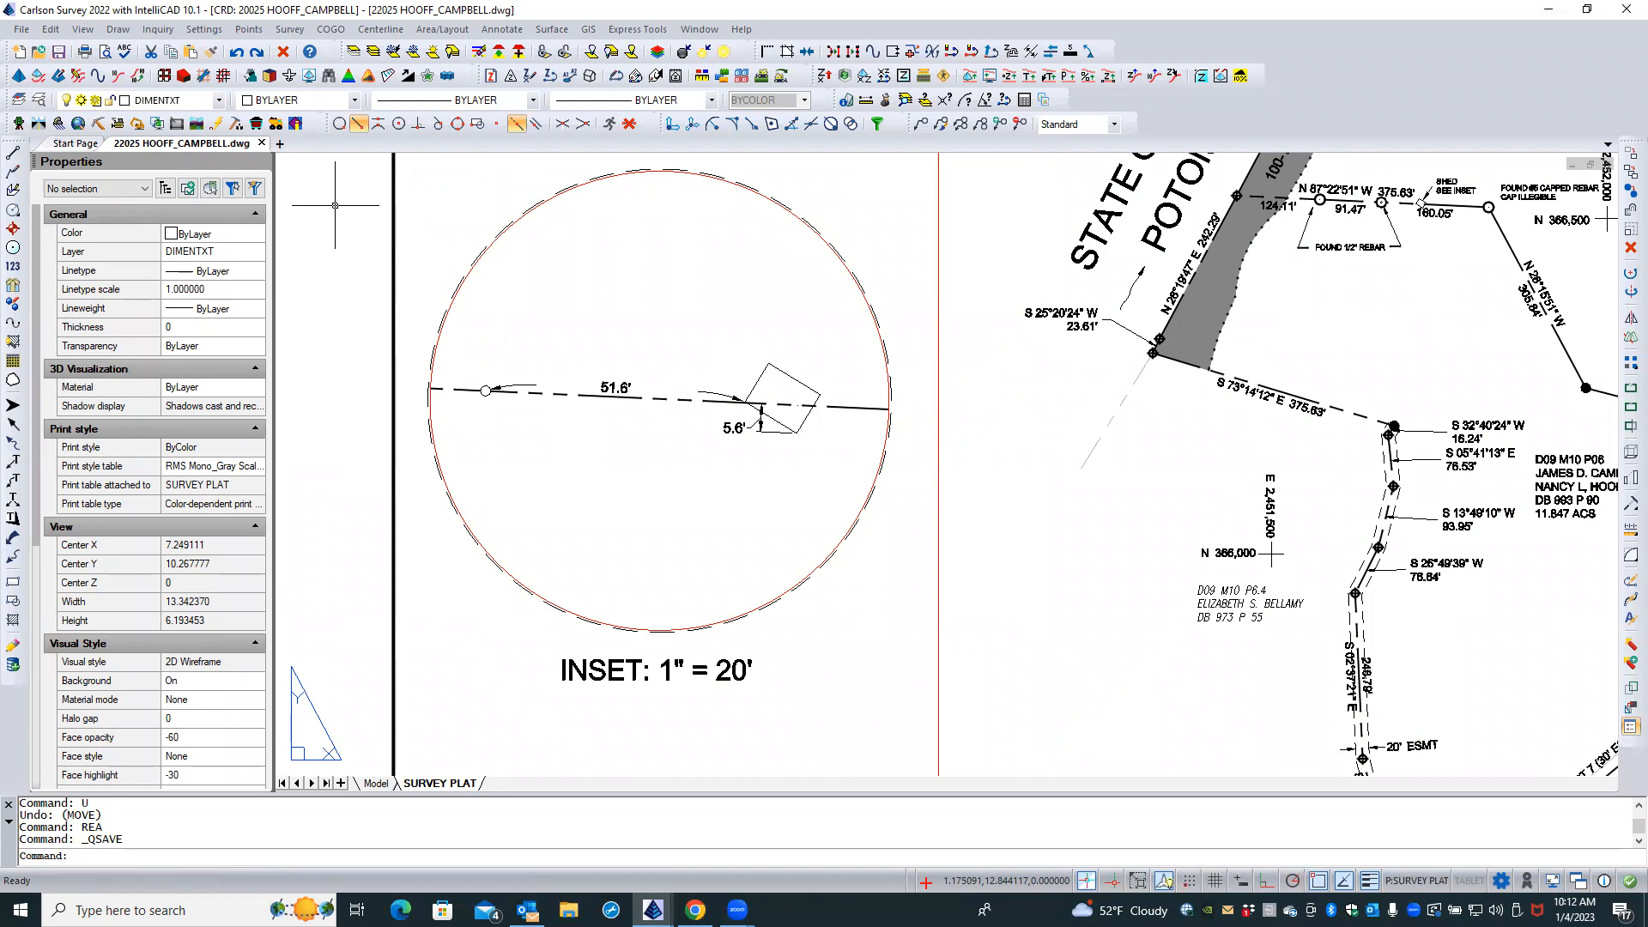
Open the Annotate Defaults settings to review the general label and leader options
{"action": "left_click", "coordinate": [493, 29]}
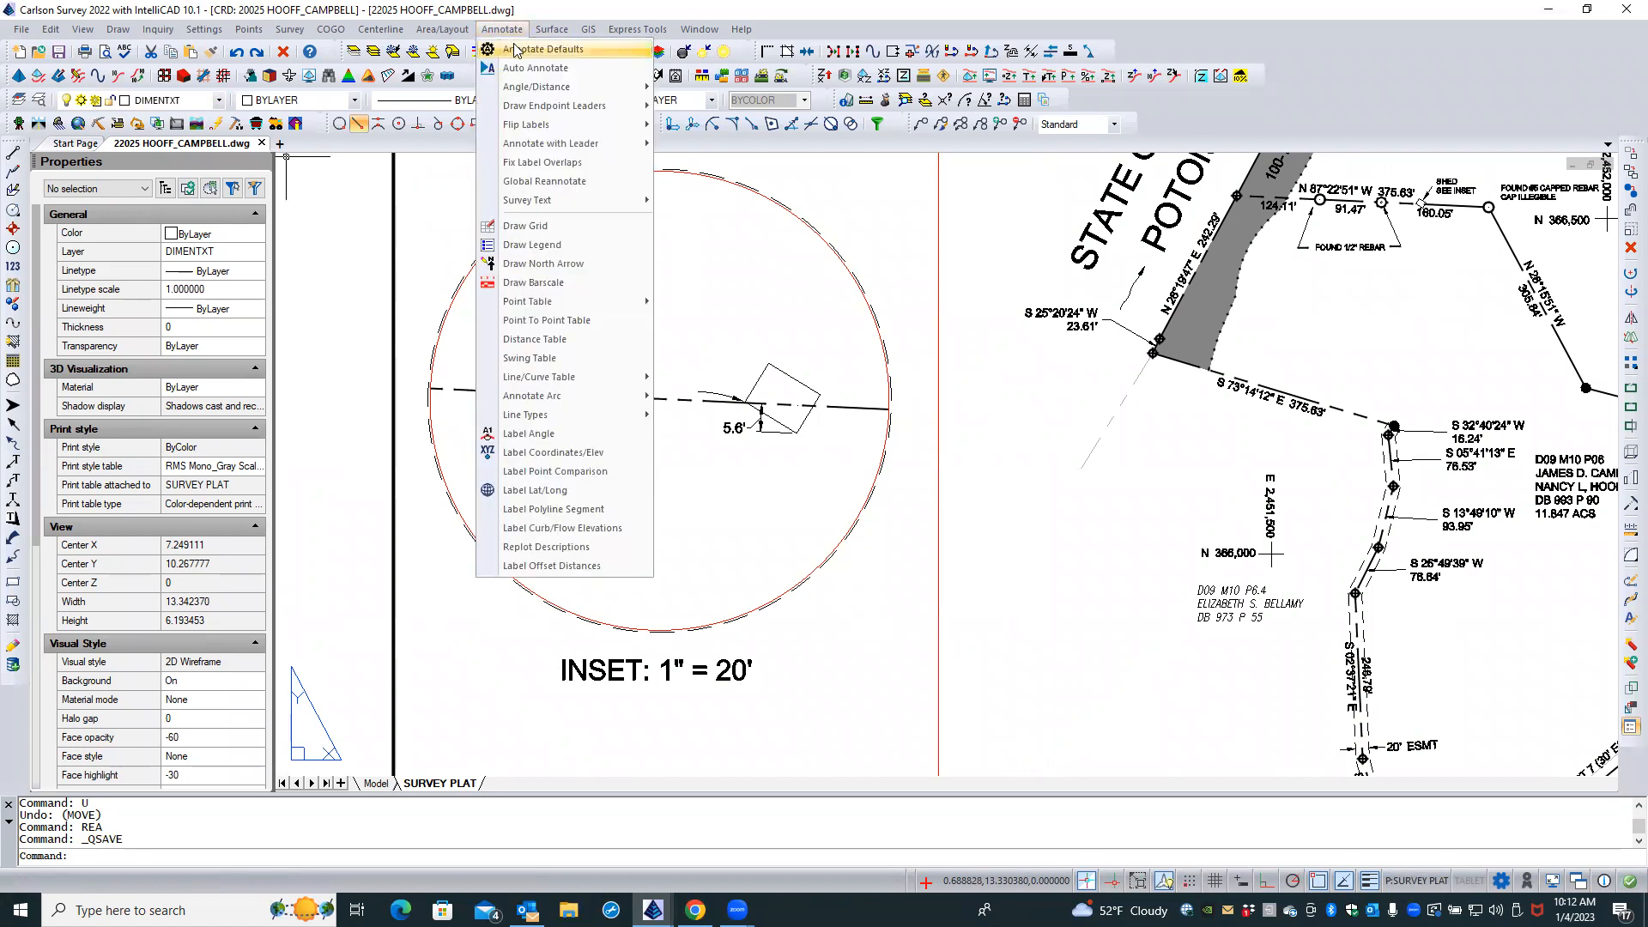
{"action": "left_click", "coordinate": [543, 49]}
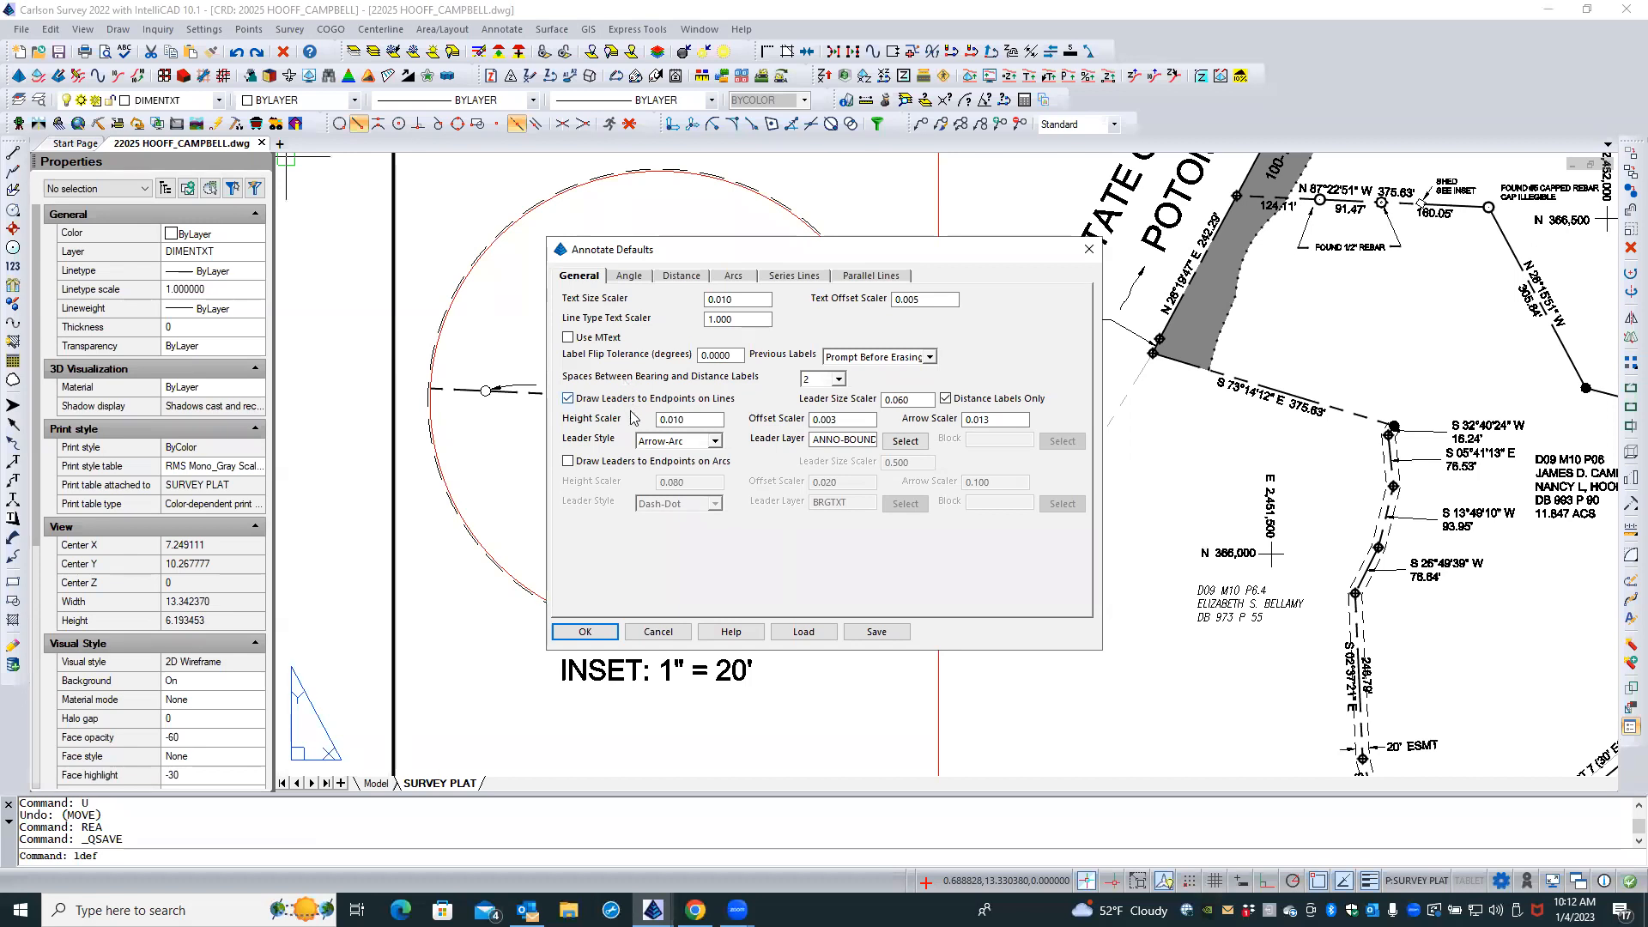
Load the annotation defaults from ANNO GLOBAL DEFAULTS.adf and accept them
{"action": "left_click", "coordinate": [805, 632]}
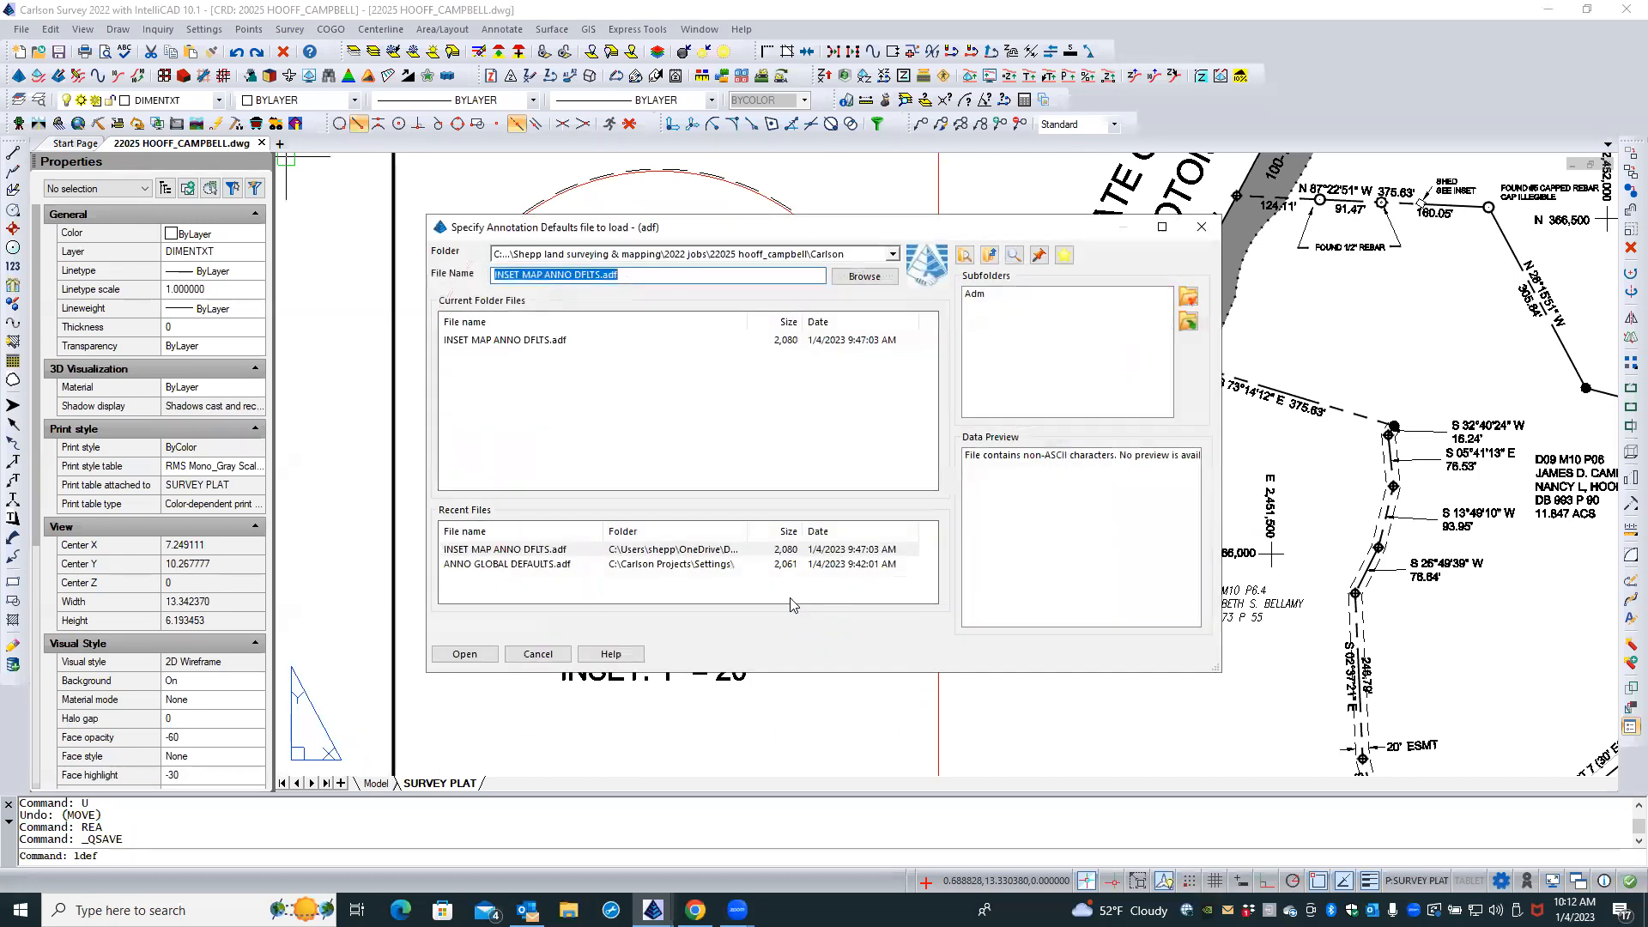
{"action": "left_click", "coordinate": [556, 564]}
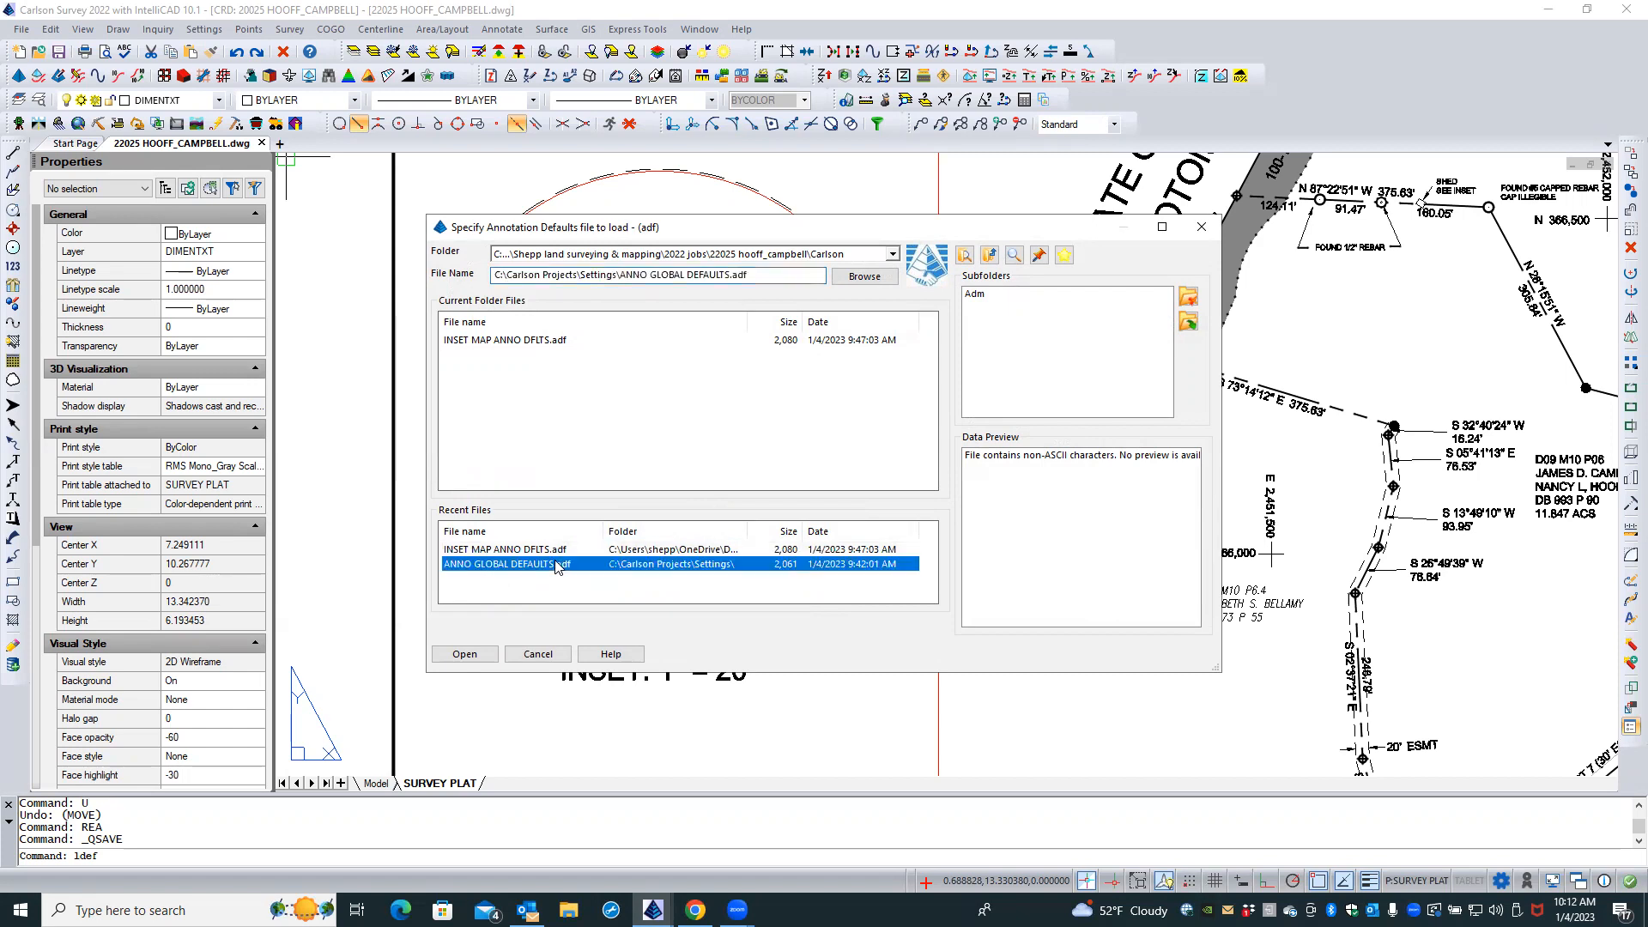
{"action": "left_click", "coordinate": [481, 657]}
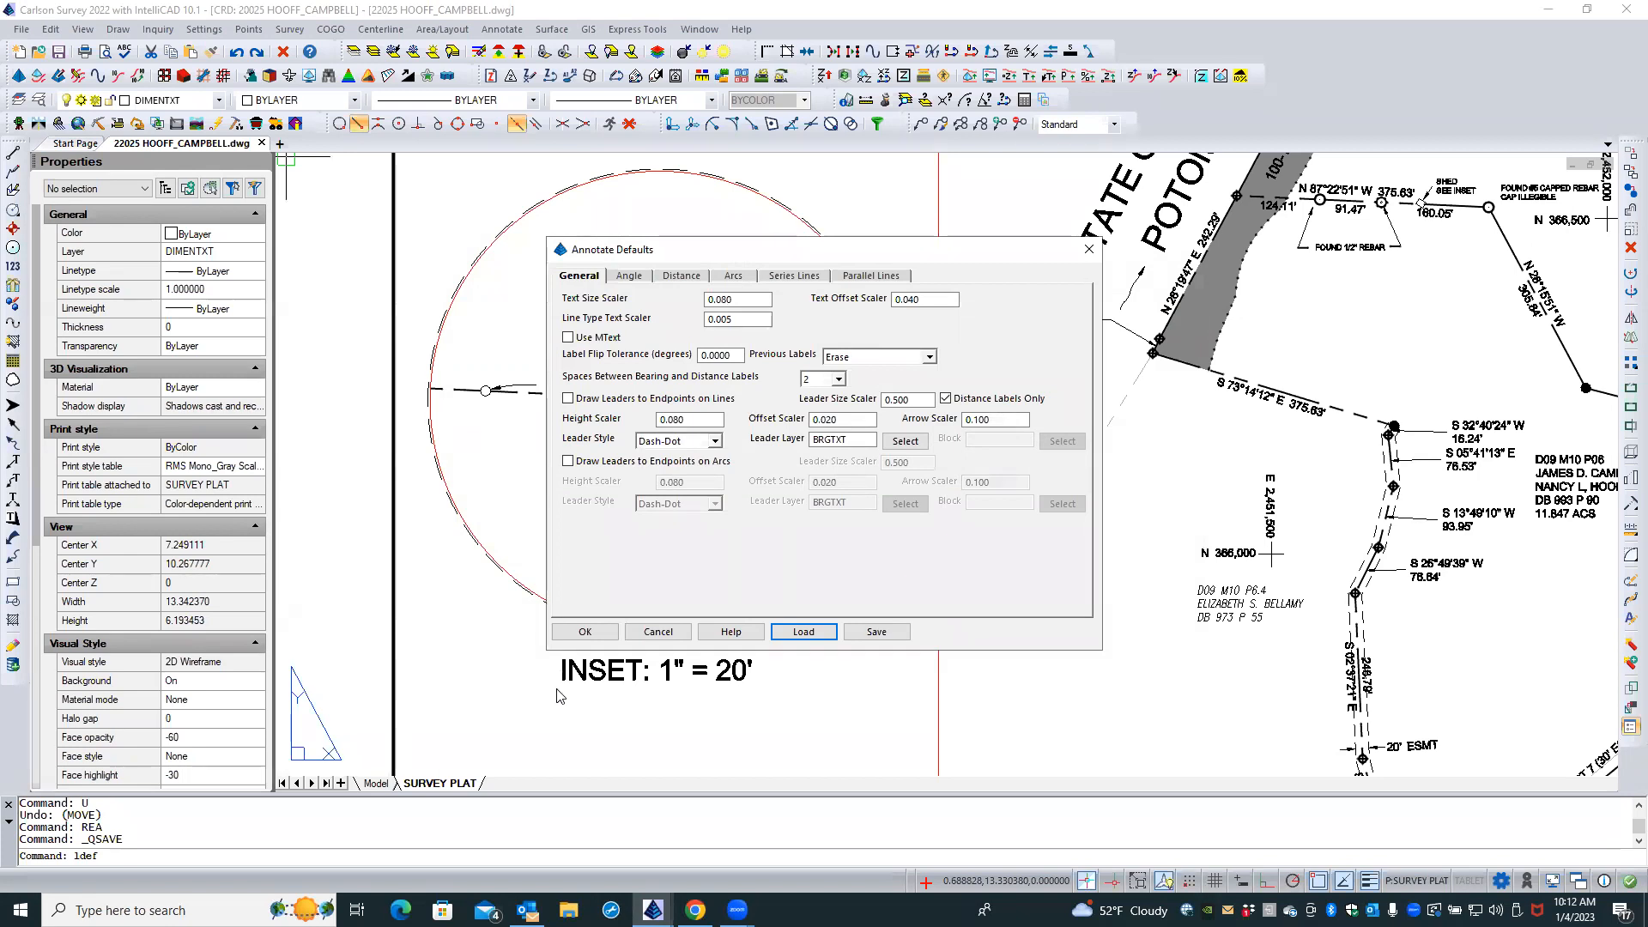
{"action": "left_click", "coordinate": [586, 631]}
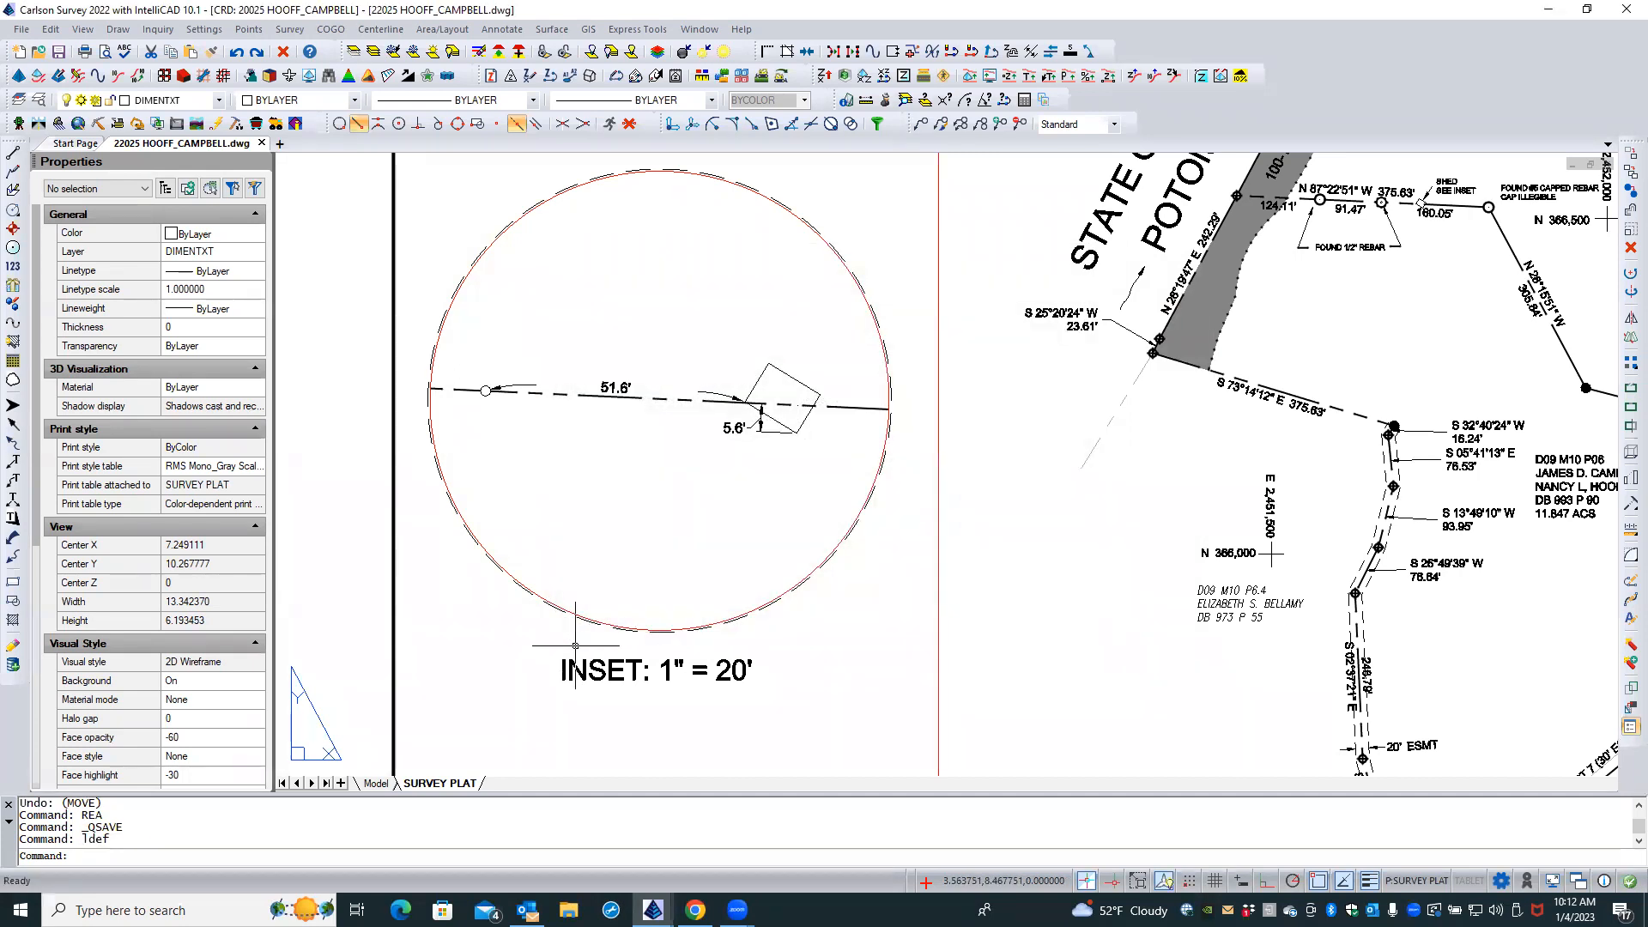
Load the survey text defaults from SURVEY TEXT ANNO.svt and accept them
{"action": "left_click", "coordinate": [502, 29]}
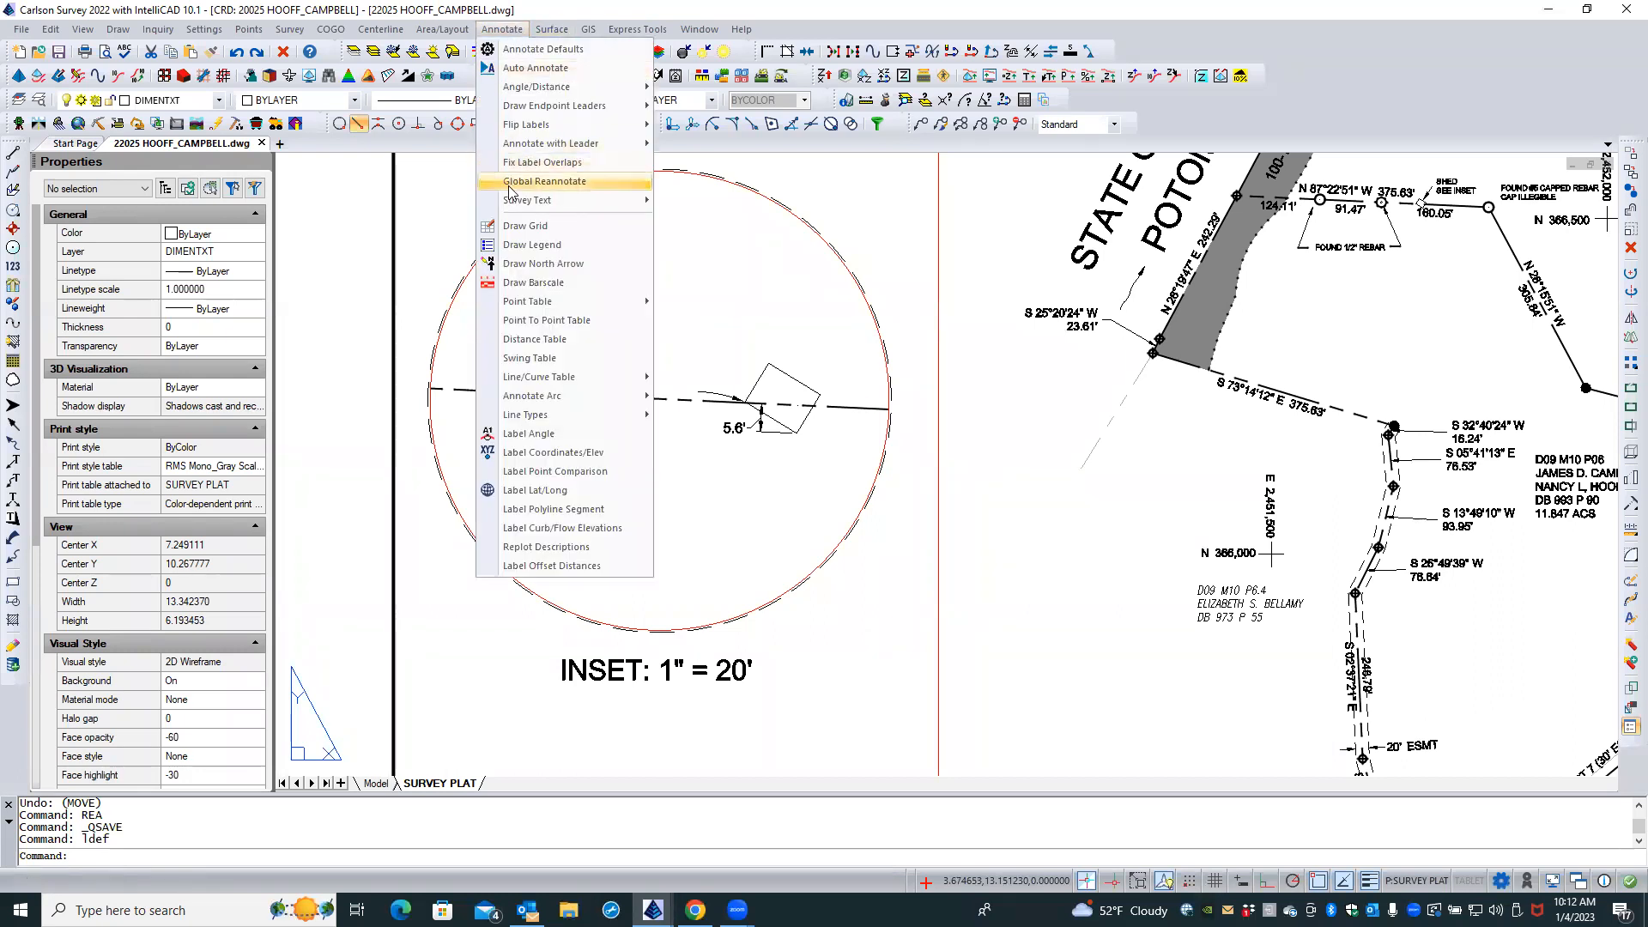
{"action": "mouse_move", "coordinate": [520, 202]}
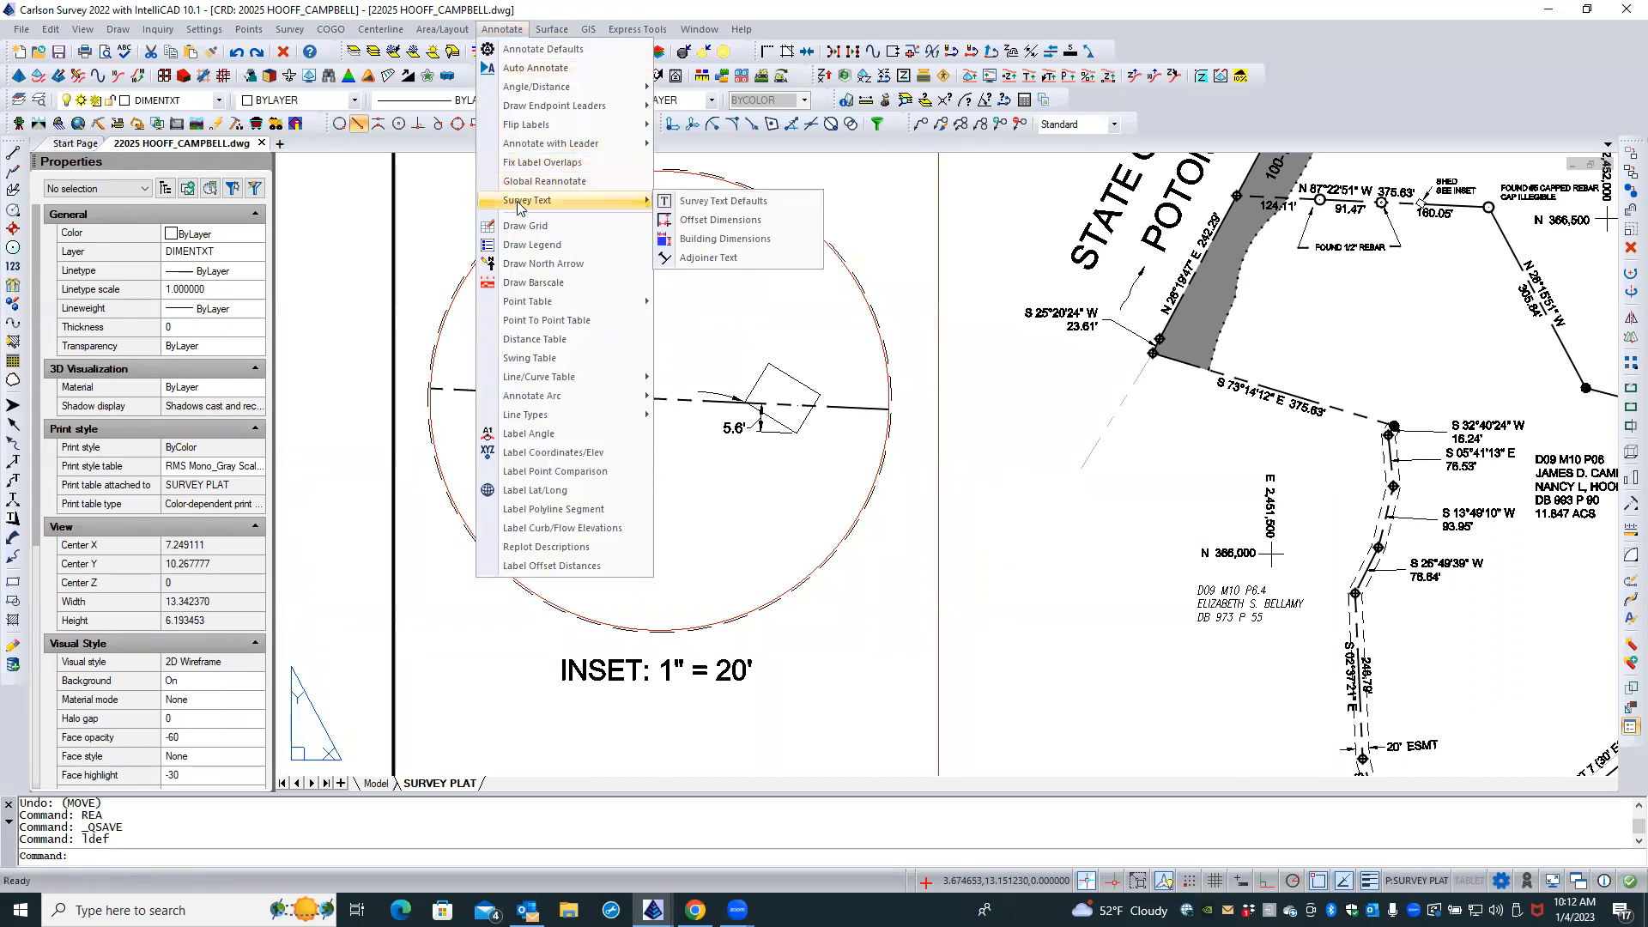
{"action": "left_click", "coordinate": [724, 201]}
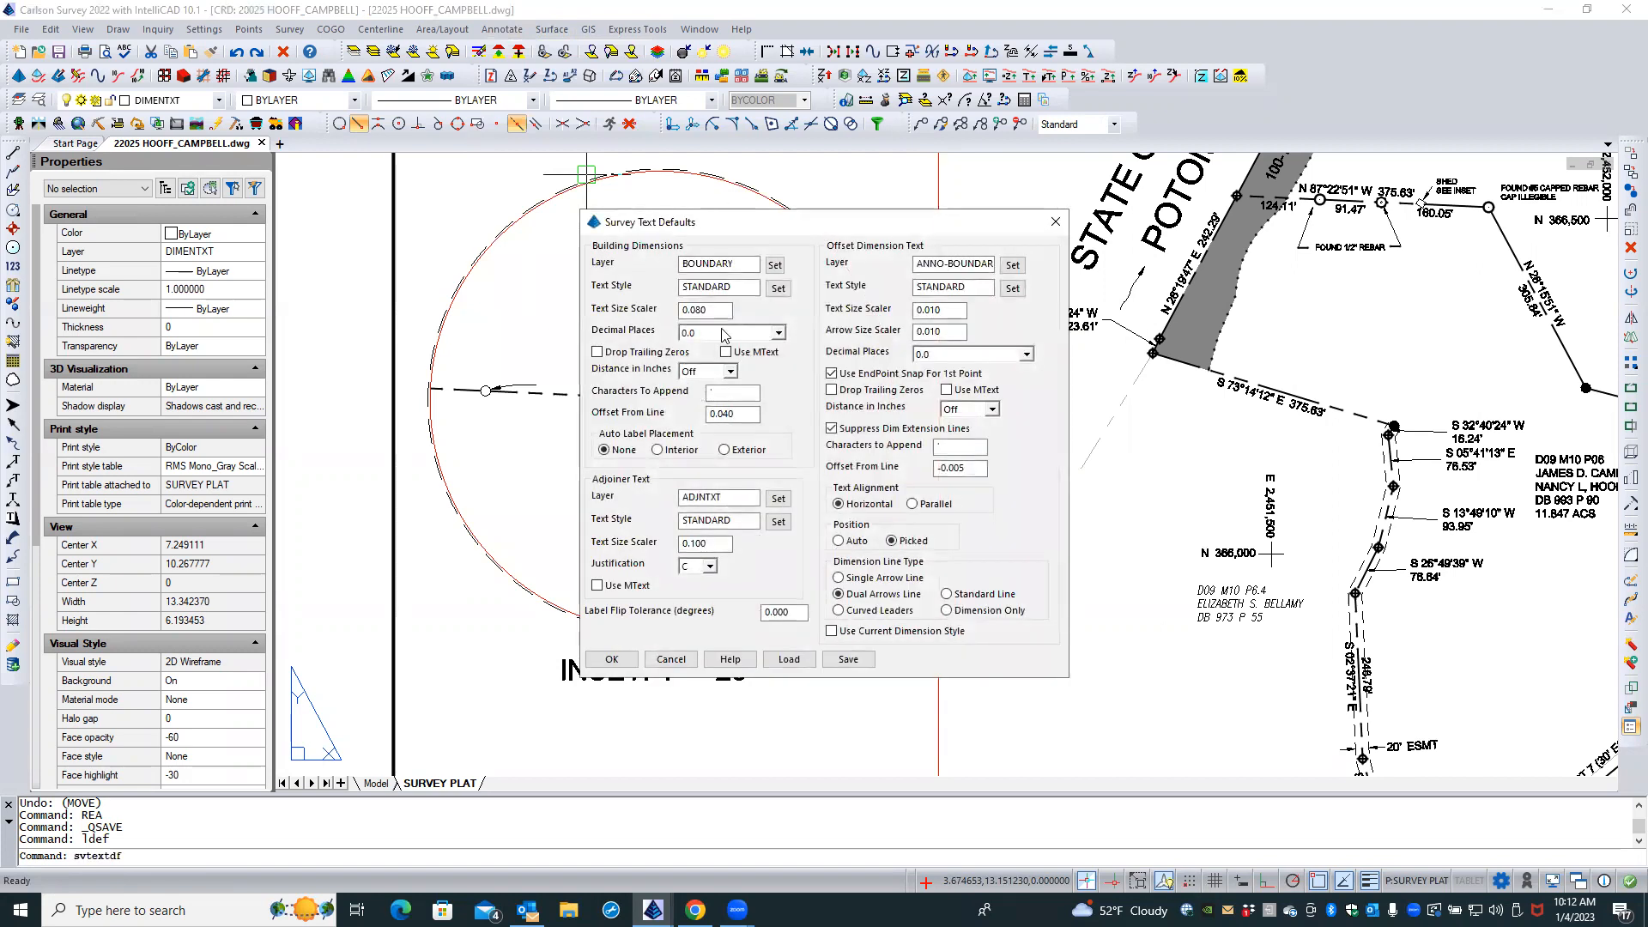
{"action": "left_click", "coordinate": [782, 660]}
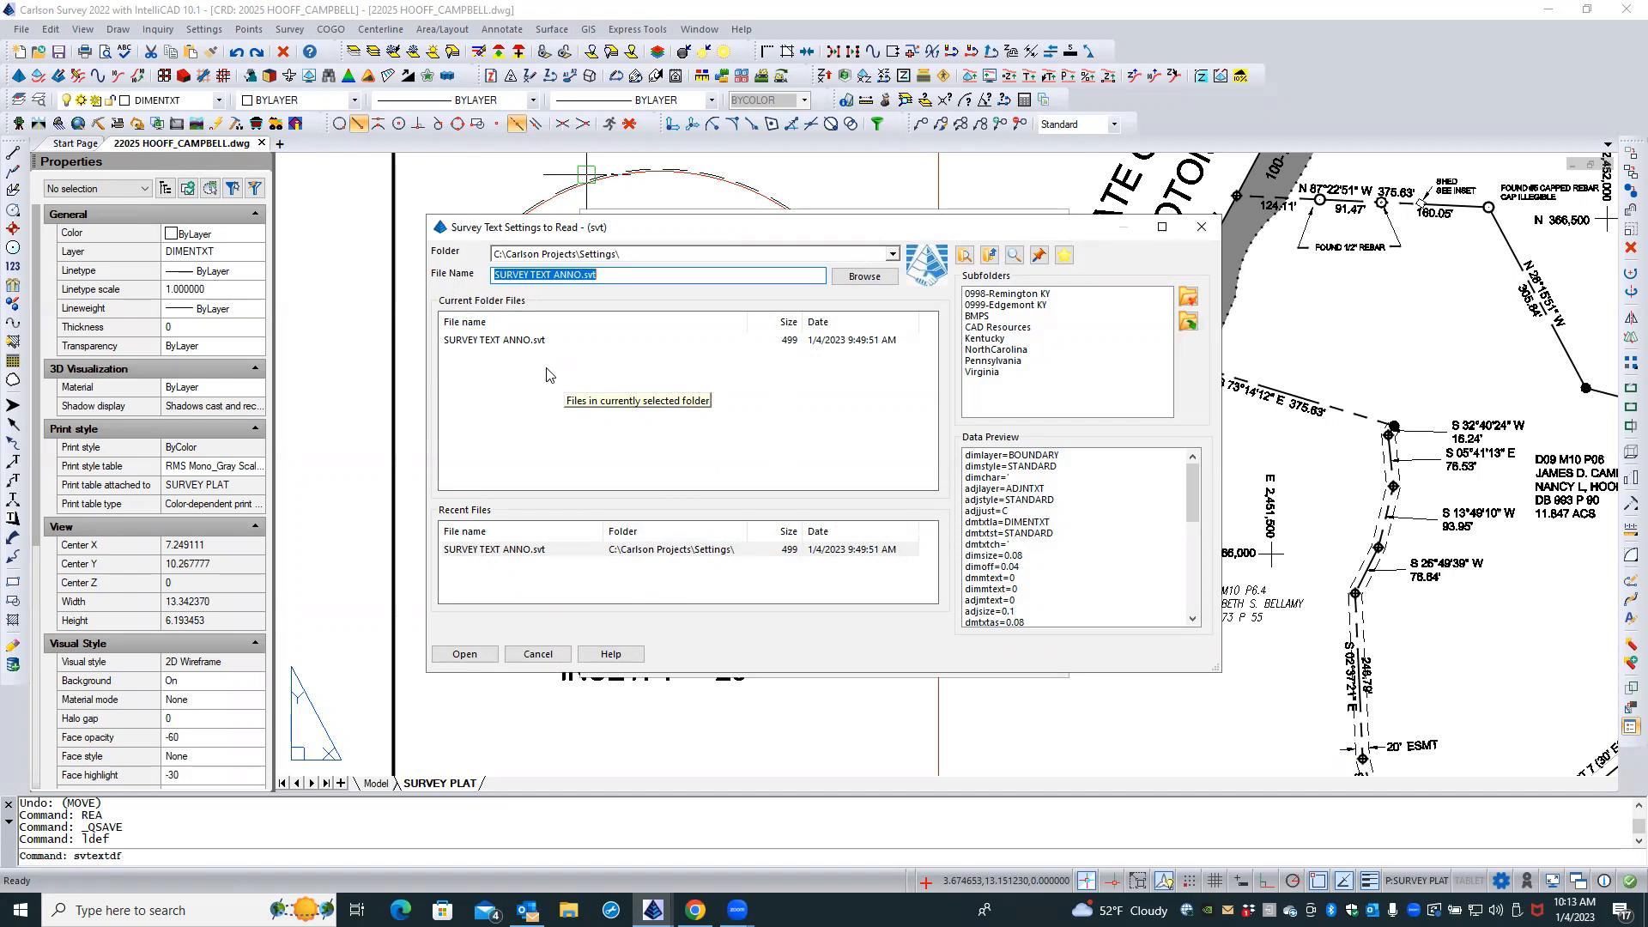
{"action": "left_click", "coordinate": [535, 553]}
{"action": "left_click", "coordinate": [491, 657]}
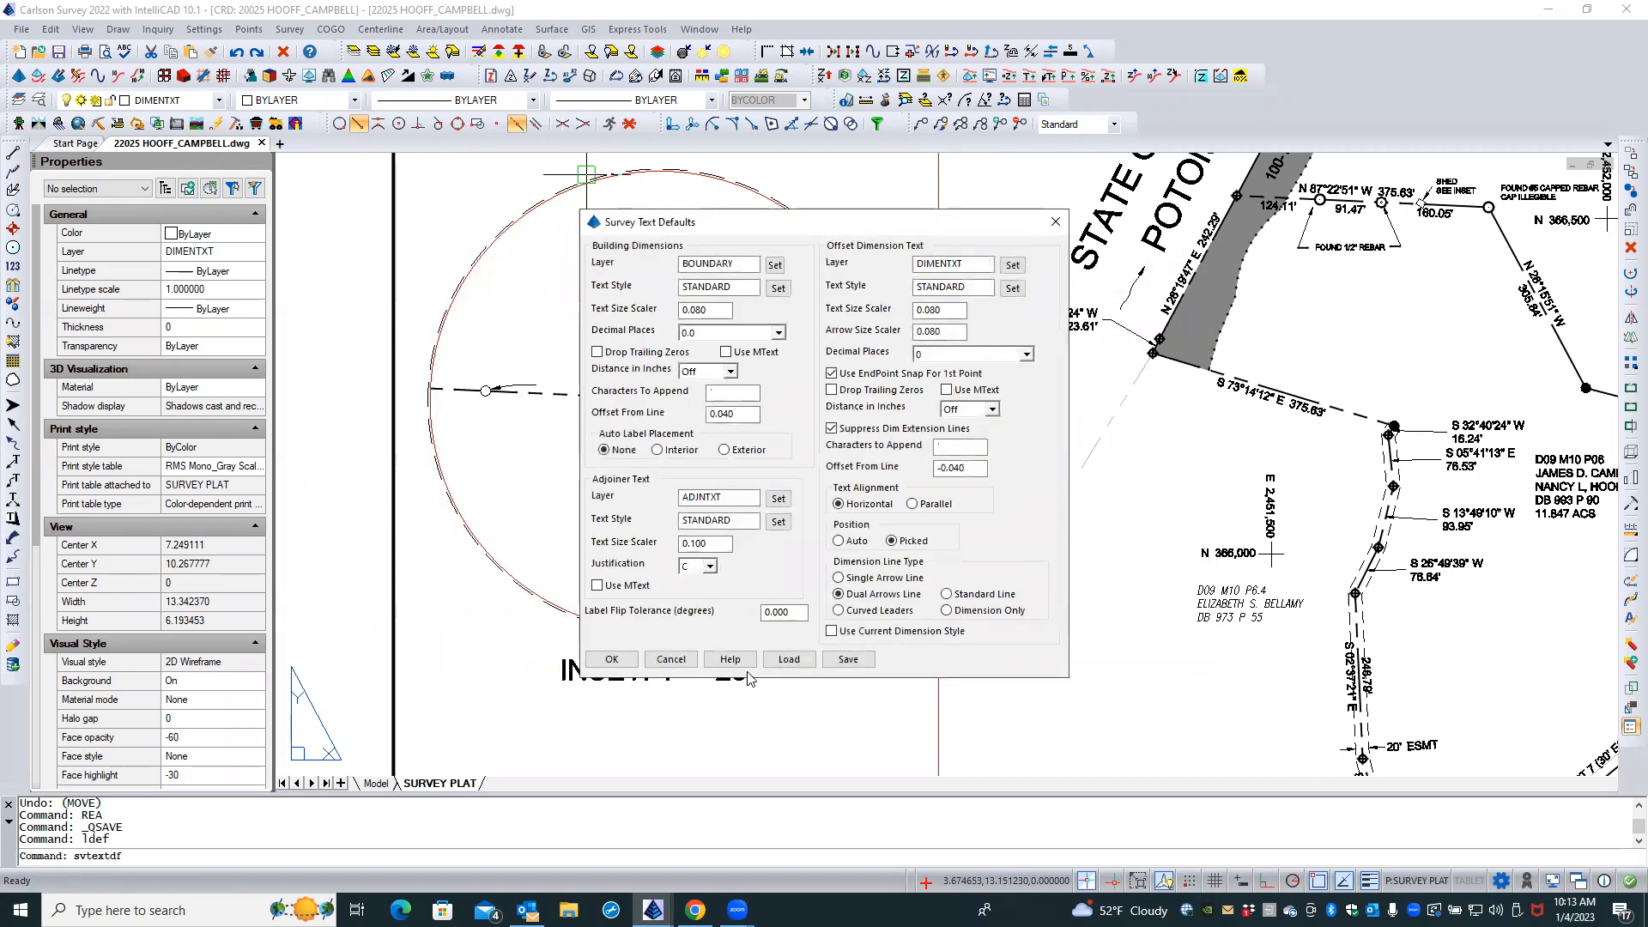
{"action": "left_click", "coordinate": [612, 659]}
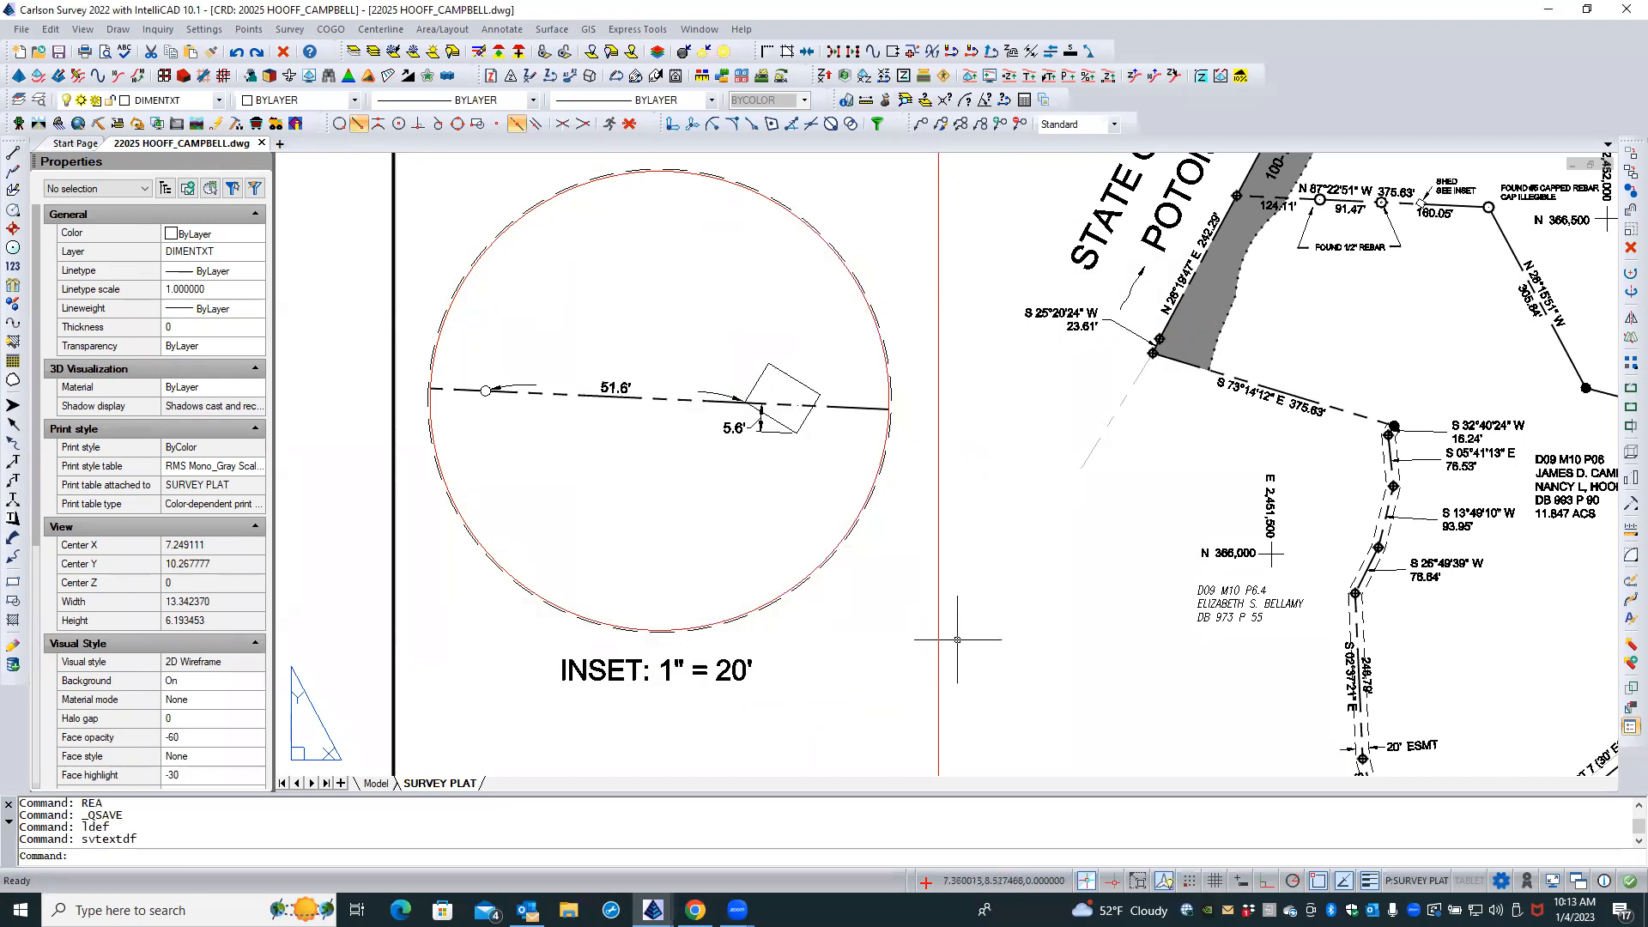
Examine the corner point symbols along the boundary and 20' easement on the survey plat
{"action": "scroll", "coordinate": [957, 636], "scroll_direction": "down", "scroll_amount": 2}
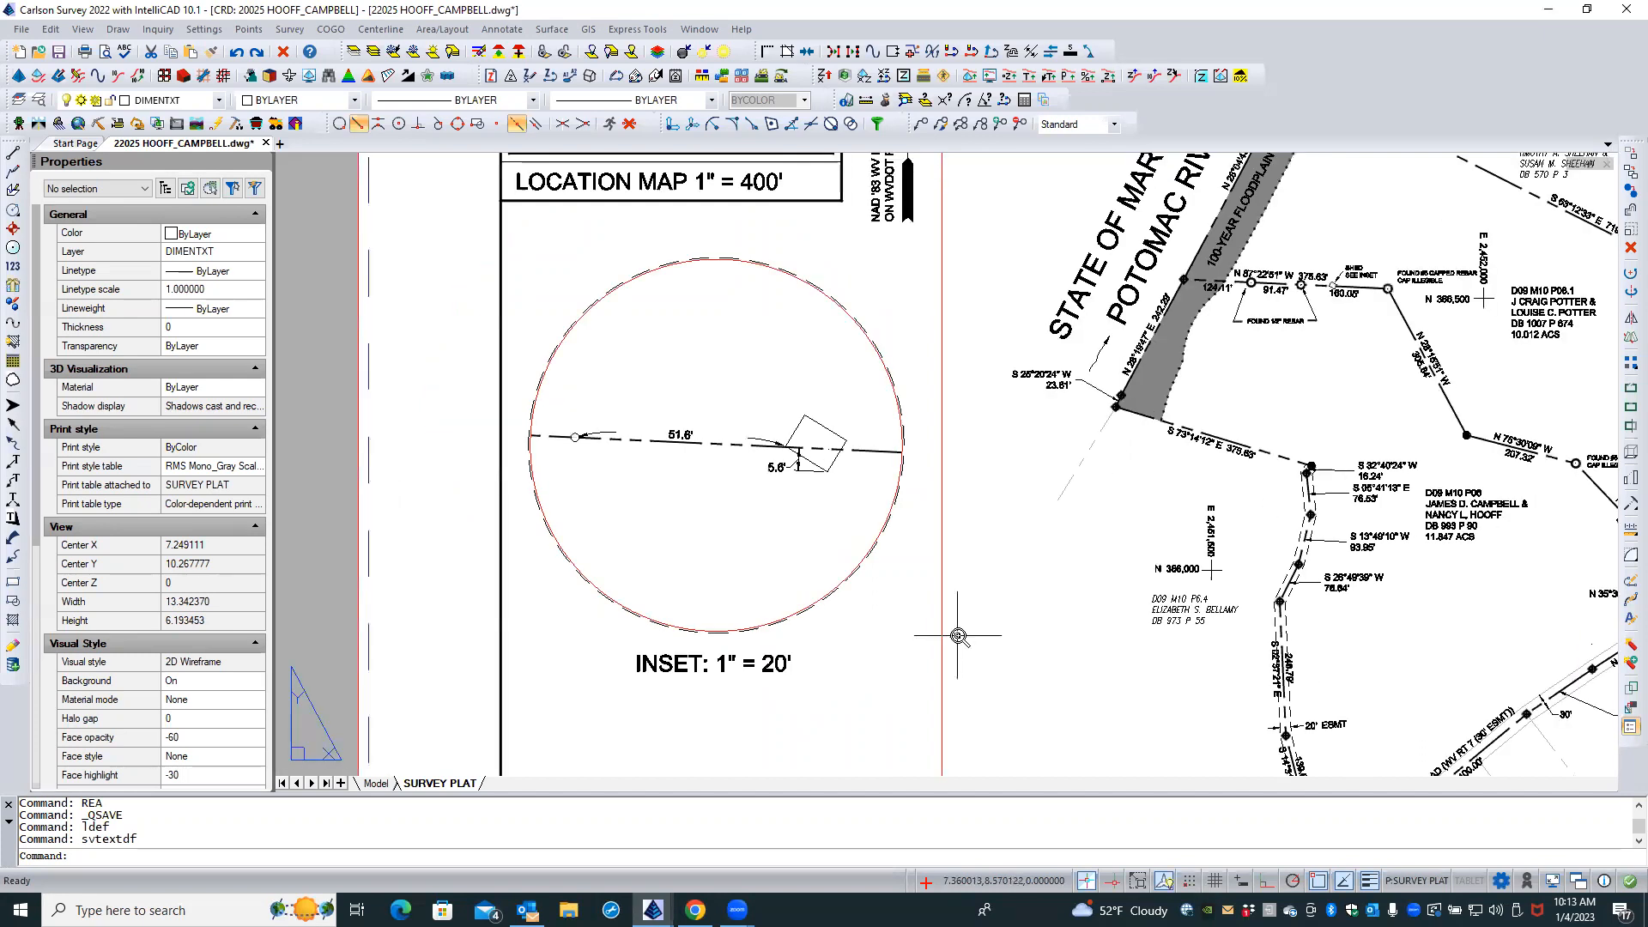
{"action": "scroll", "coordinate": [957, 636], "scroll_direction": "down", "scroll_amount": 3}
{"action": "scroll", "coordinate": [957, 636], "scroll_direction": "down", "scroll_amount": 1}
{"action": "middle_click_drag", "start_coordinate": [958, 634], "coordinate": [952, 381]}
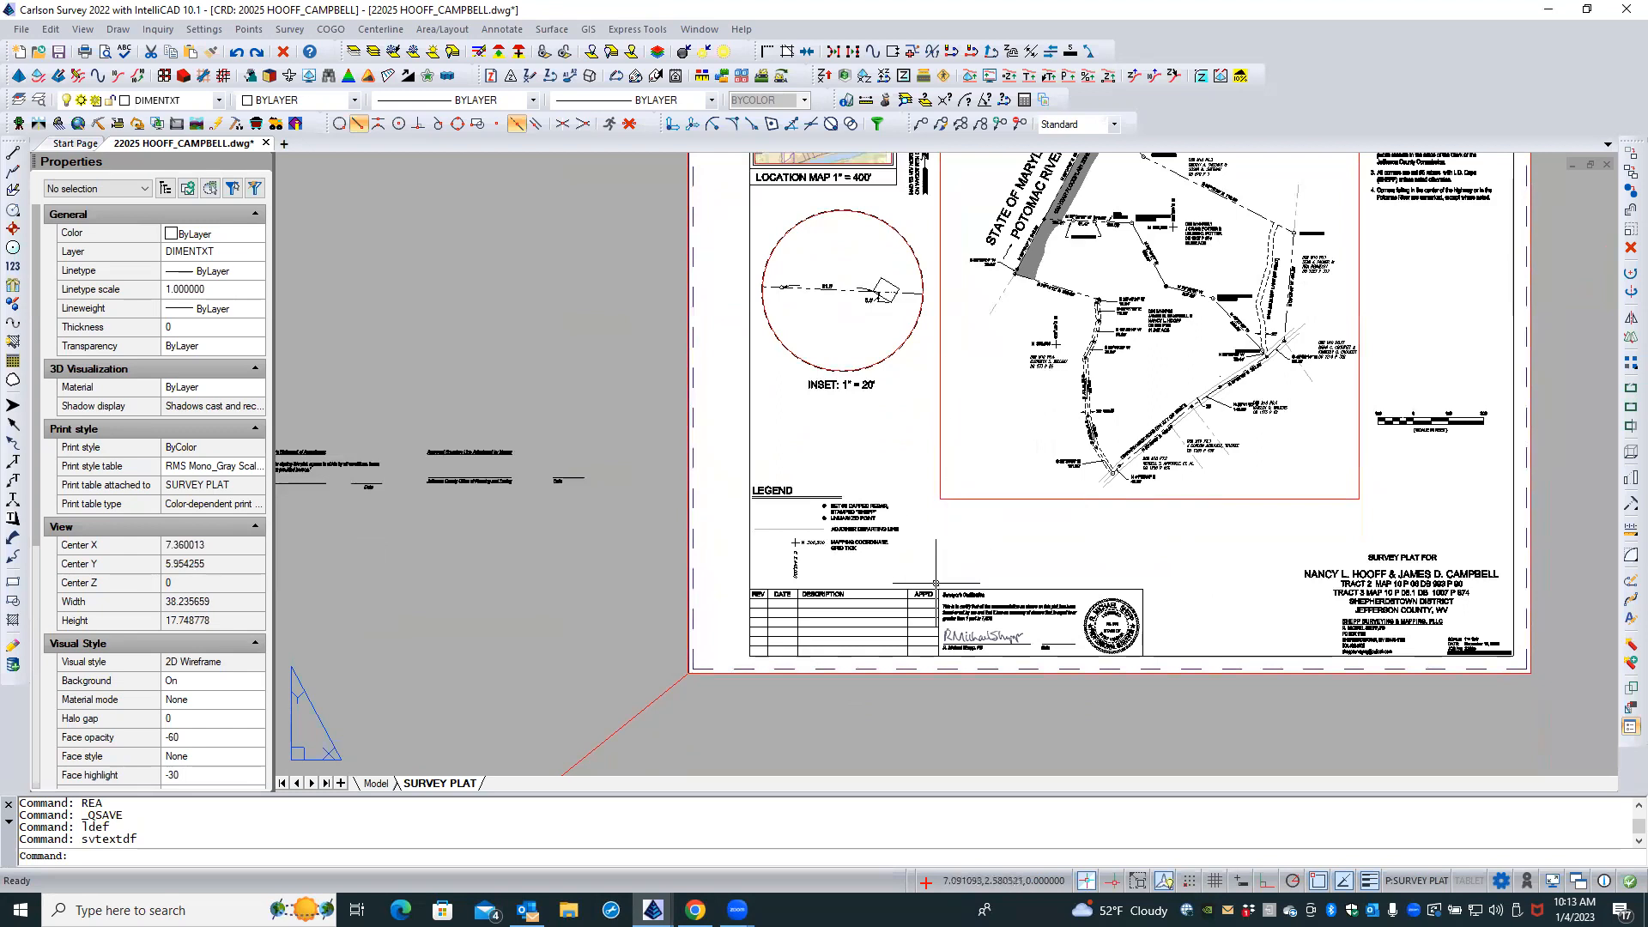
{"action": "scroll", "coordinate": [1110, 292], "scroll_direction": "up", "scroll_amount": 4}
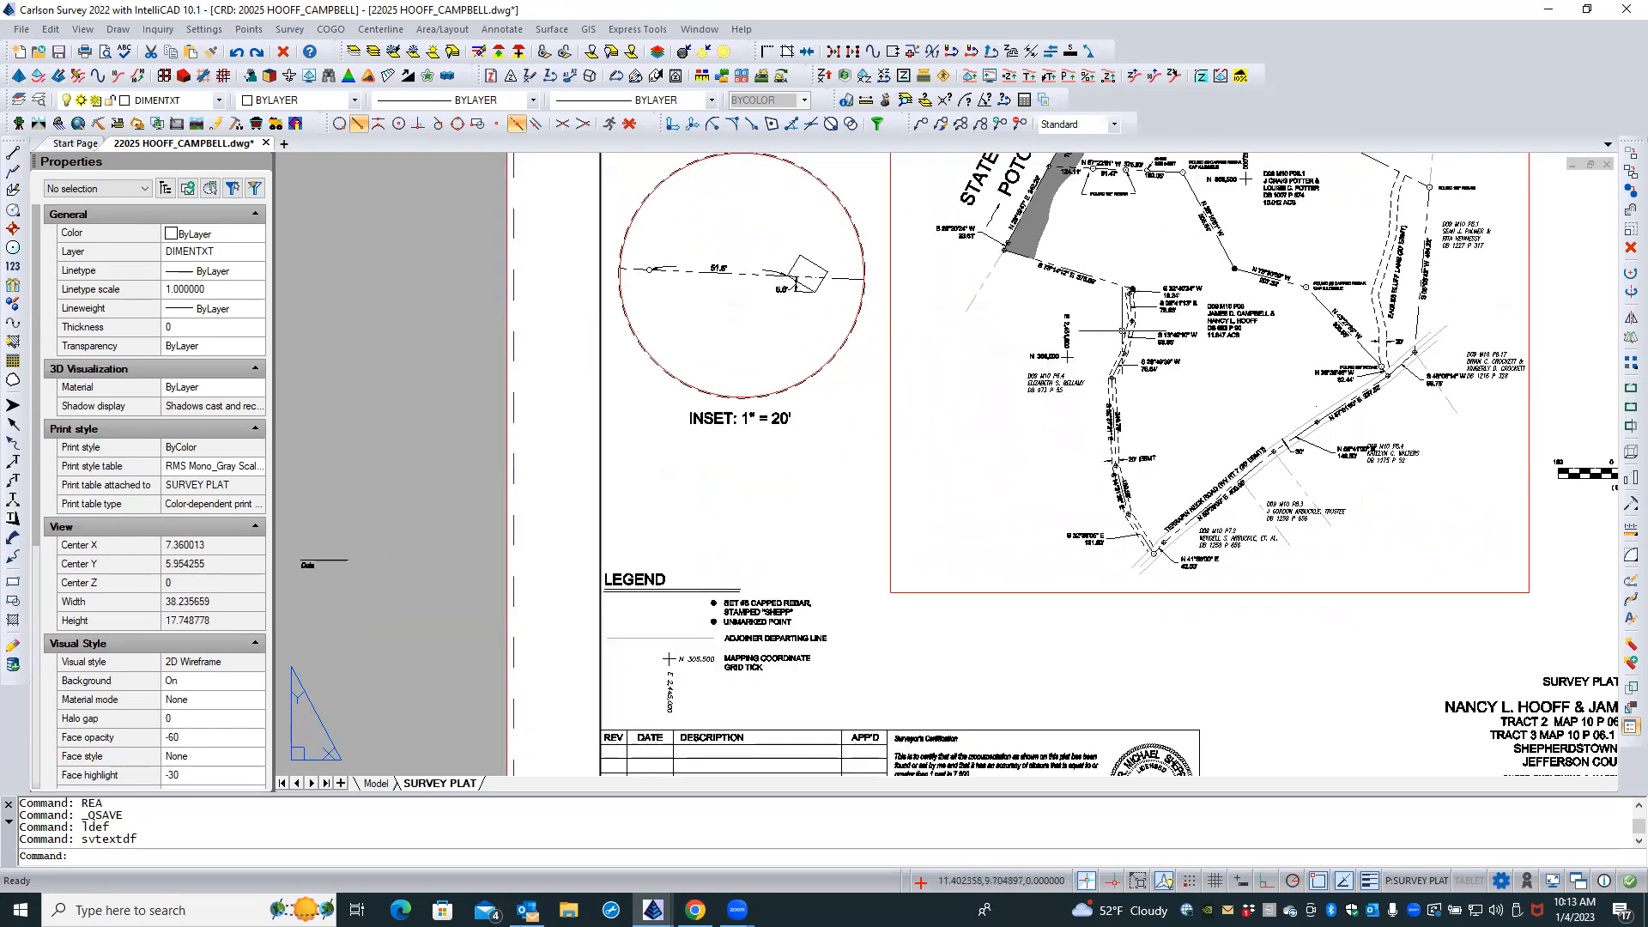
{"action": "middle_click_drag", "start_coordinate": [1114, 273], "coordinate": [1077, 468]}
{"action": "scroll", "coordinate": [1085, 465], "scroll_direction": "up", "scroll_amount": 1}
{"action": "scroll", "coordinate": [1086, 465], "scroll_direction": "up", "scroll_amount": 1}
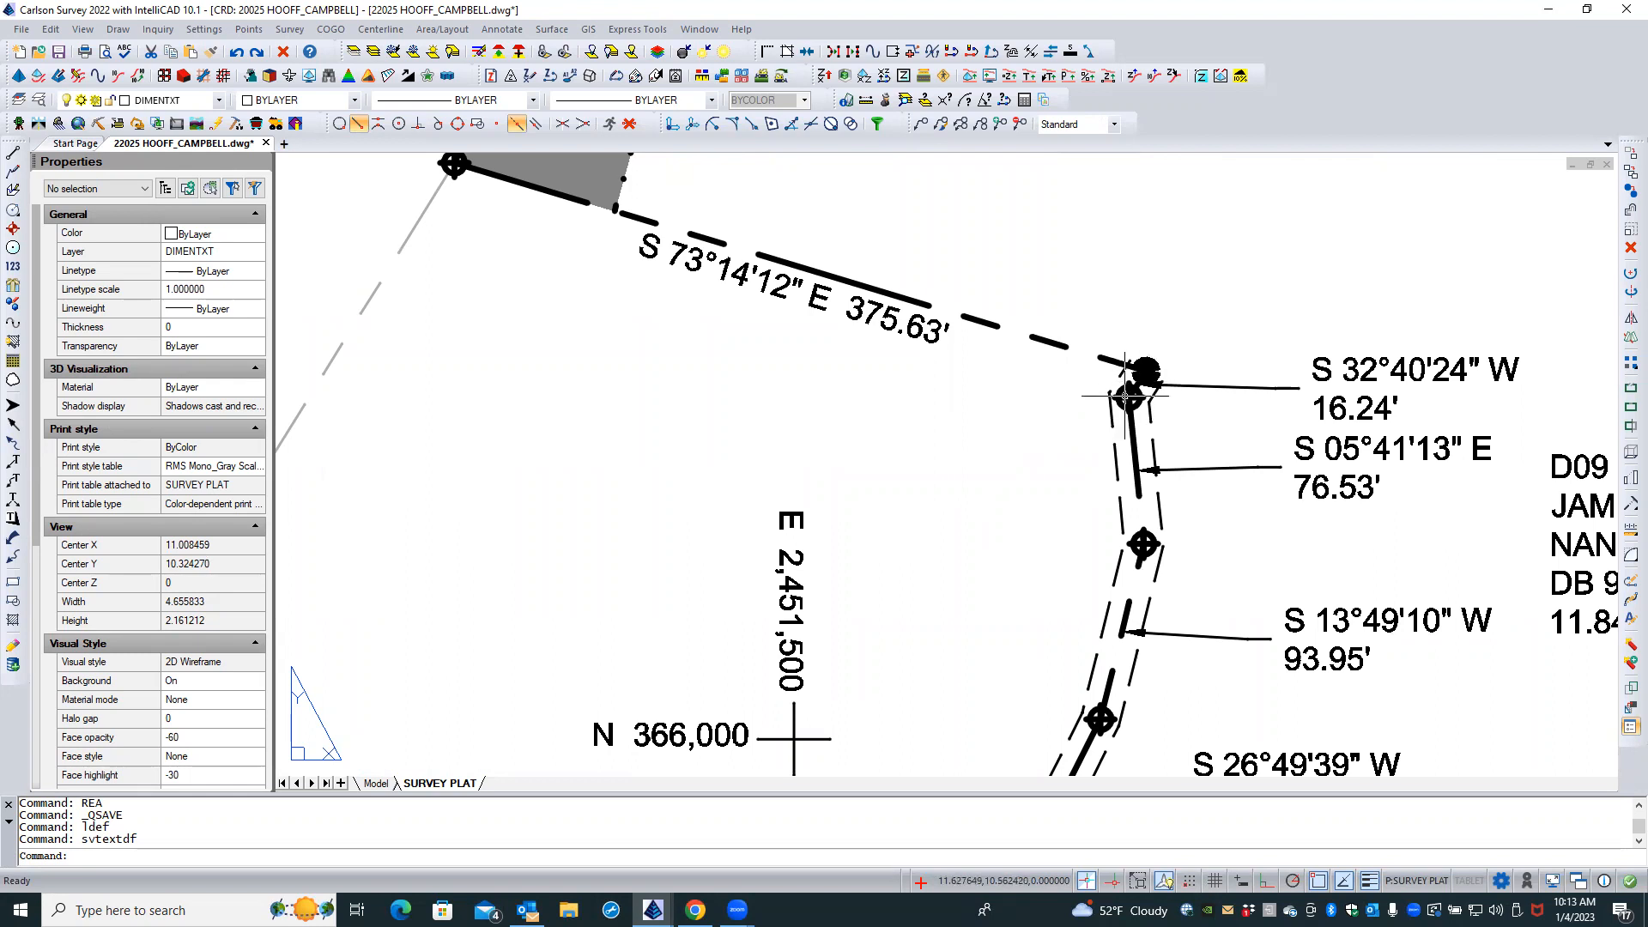
{"action": "scroll", "coordinate": [676, 594], "scroll_direction": "down", "scroll_amount": 1}
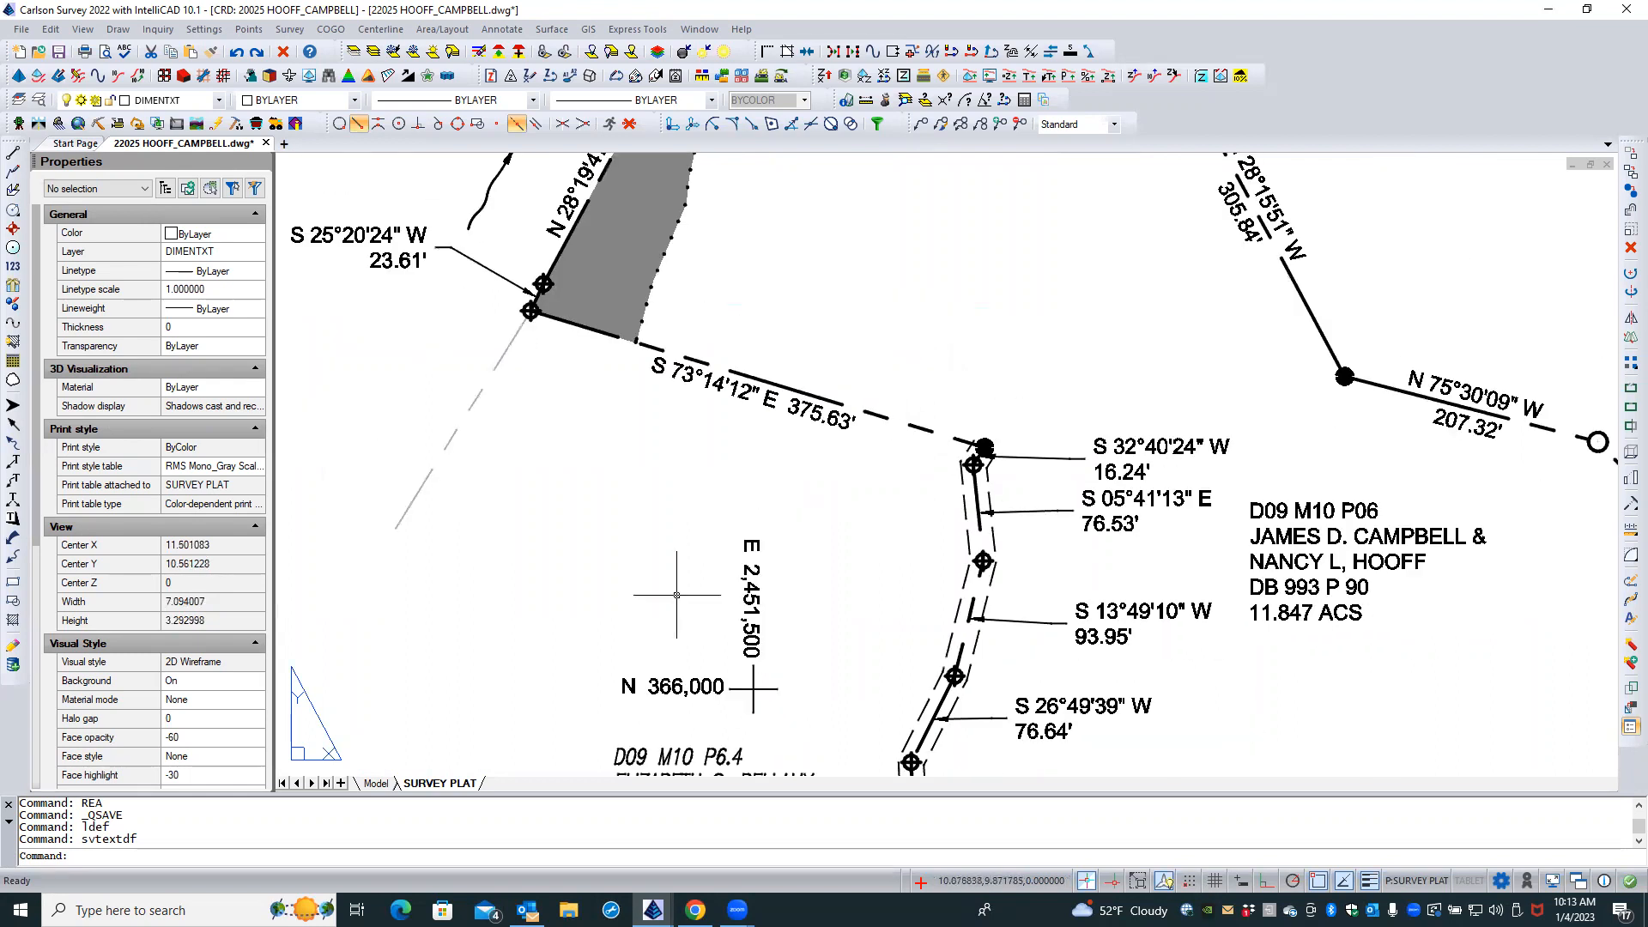
{"action": "scroll", "coordinate": [677, 594], "scroll_direction": "down", "scroll_amount": 1}
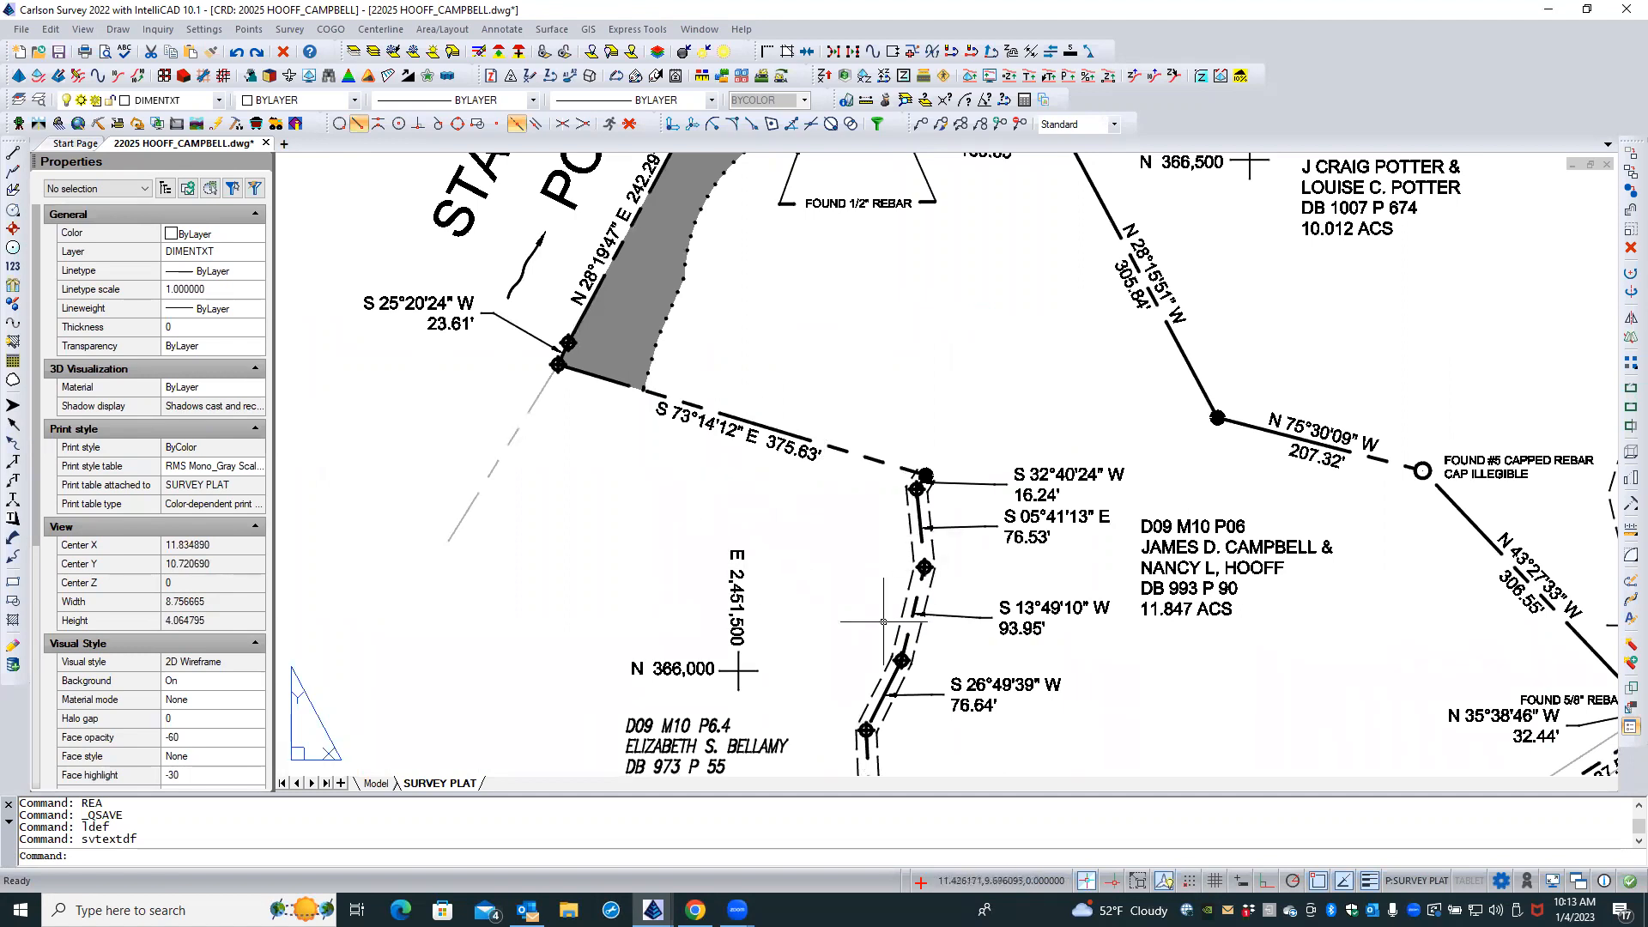
{"action": "mouse_move", "coordinate": [884, 601]}
{"action": "middle_mouse_down"}
{"action": "mouse_move", "coordinate": [1133, 360]}
{"action": "mouse_move", "coordinate": [1241, 332]}
{"action": "middle_mouse_up"}
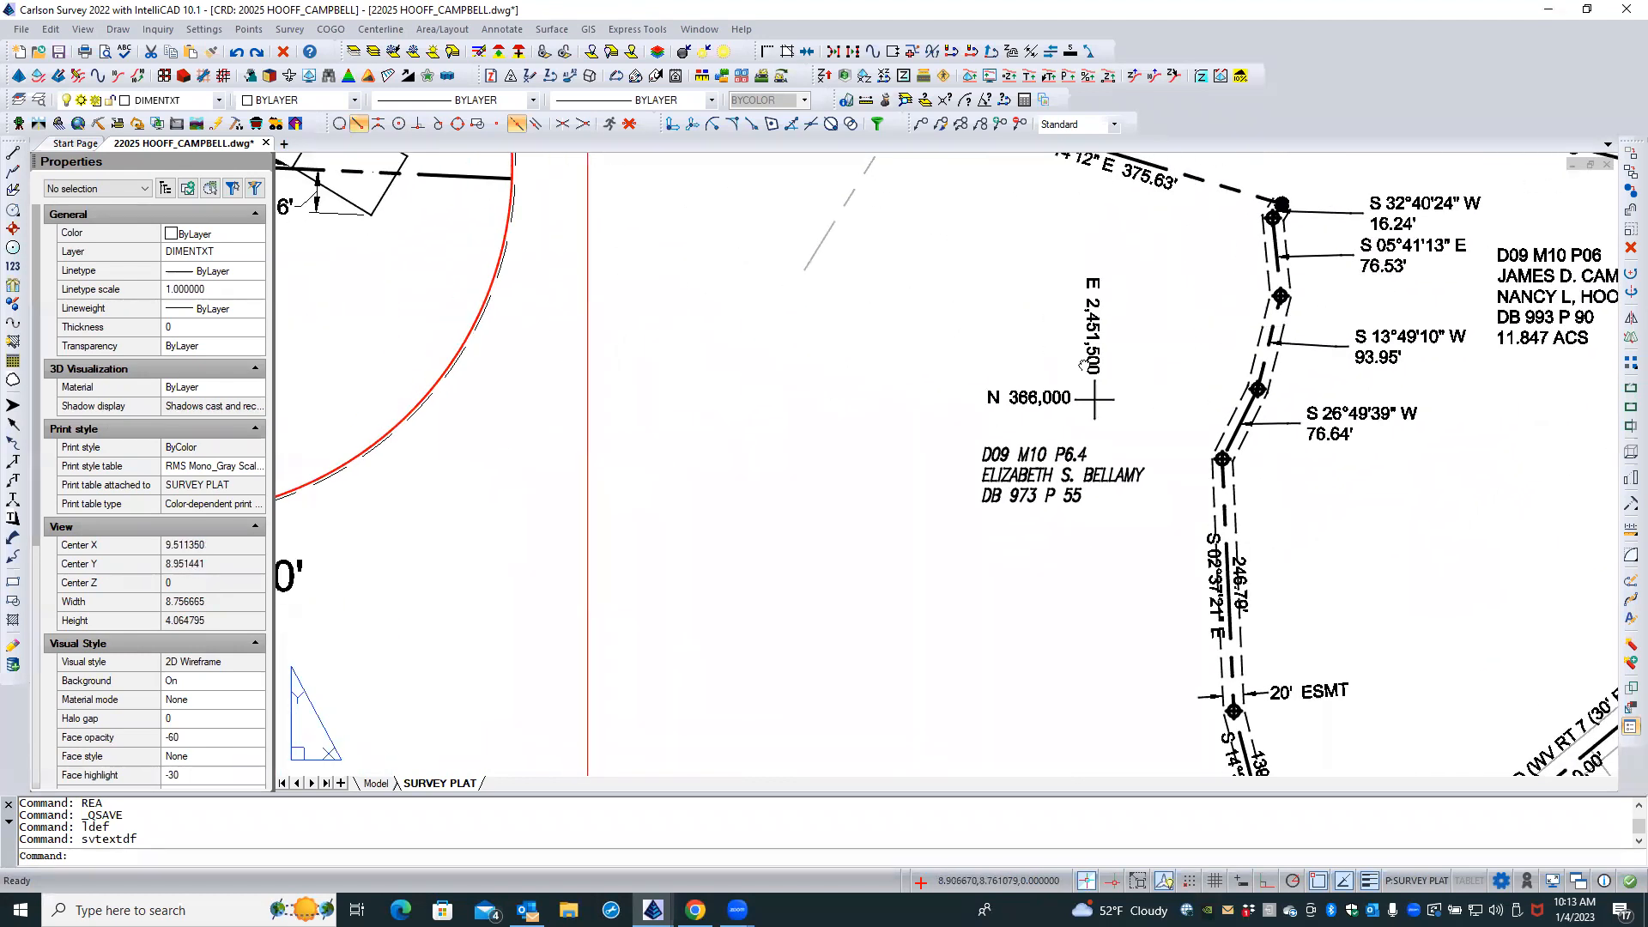
Inspect the SPT5 block definition of the legend's set capped rebar symbol in the block editor, and close it without changes
{"action": "middle_click_drag", "start_coordinate": [1083, 365], "coordinate": [1433, 320]}
{"action": "scroll", "coordinate": [894, 491], "scroll_direction": "down", "scroll_amount": 4}
{"action": "middle_click_drag", "start_coordinate": [874, 606], "coordinate": [902, 418]}
{"action": "scroll", "coordinate": [909, 506], "scroll_direction": "up", "scroll_amount": 2}
{"action": "scroll", "coordinate": [685, 569], "scroll_direction": "up", "scroll_amount": 2}
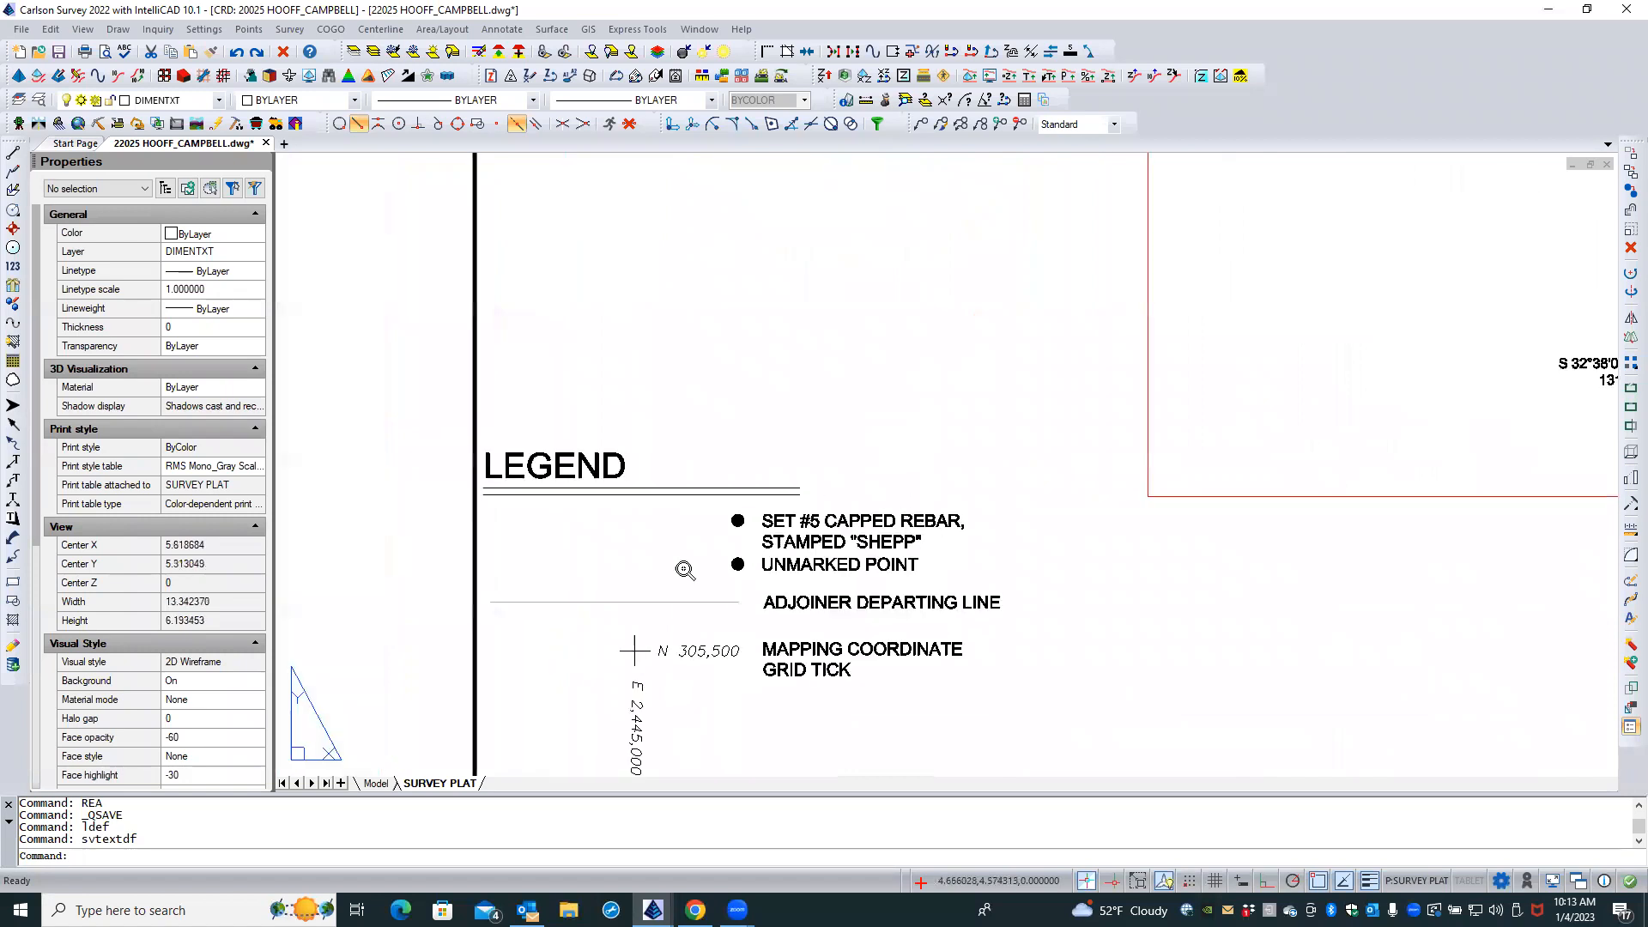
{"action": "double_click", "coordinate": [739, 521]}
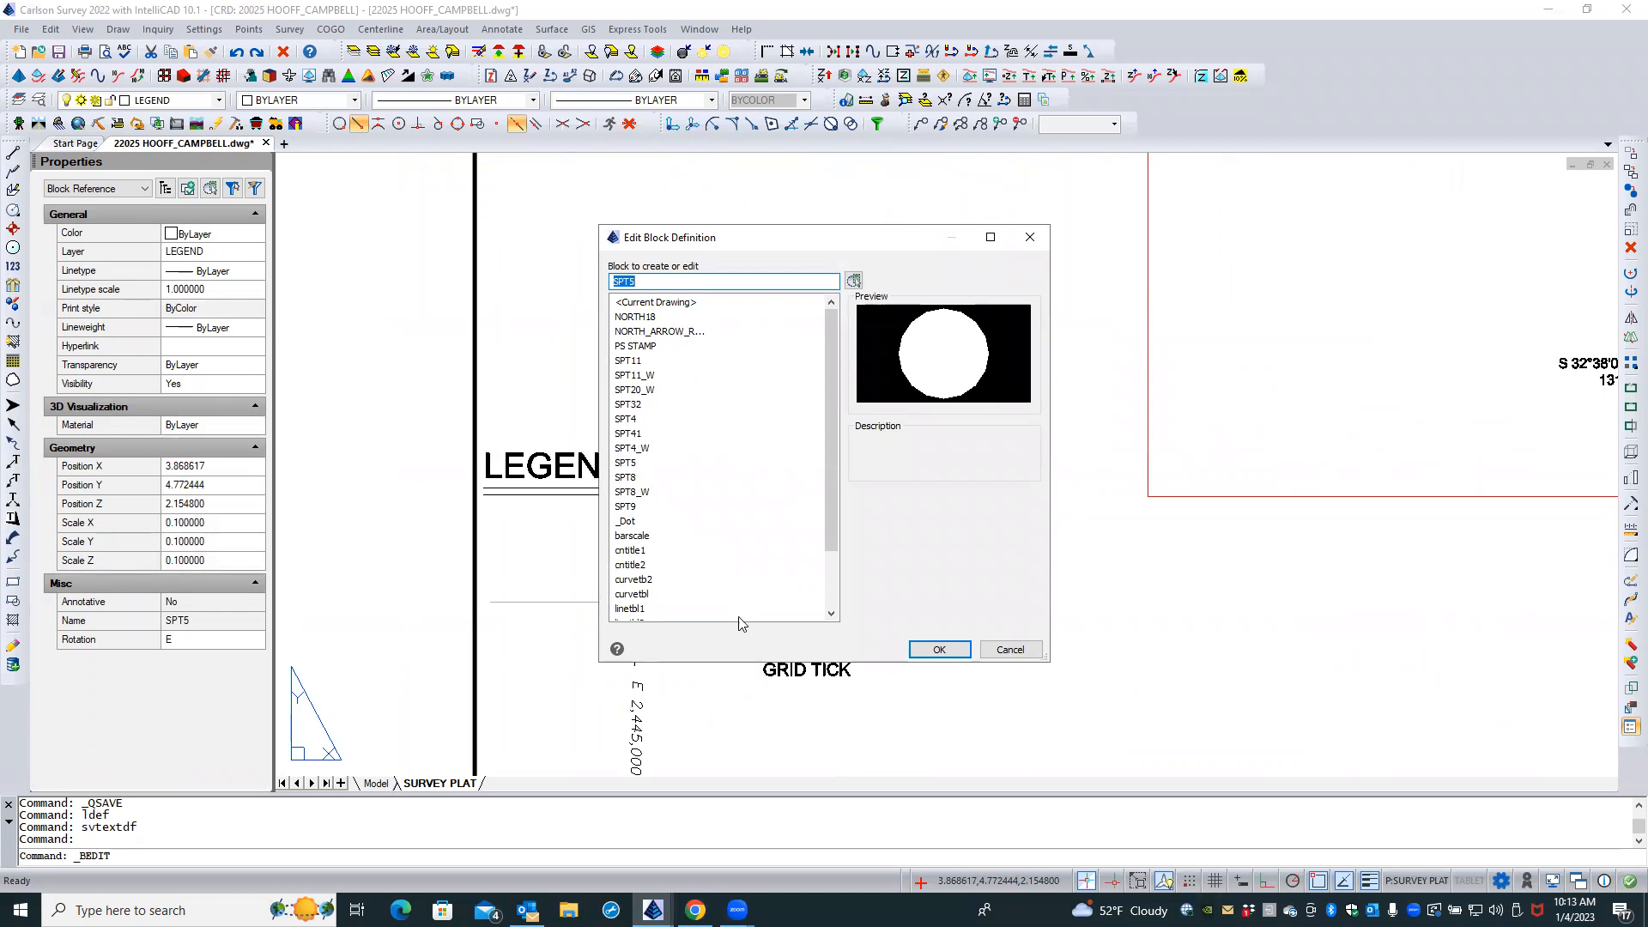
{"action": "left_click", "coordinate": [938, 650]}
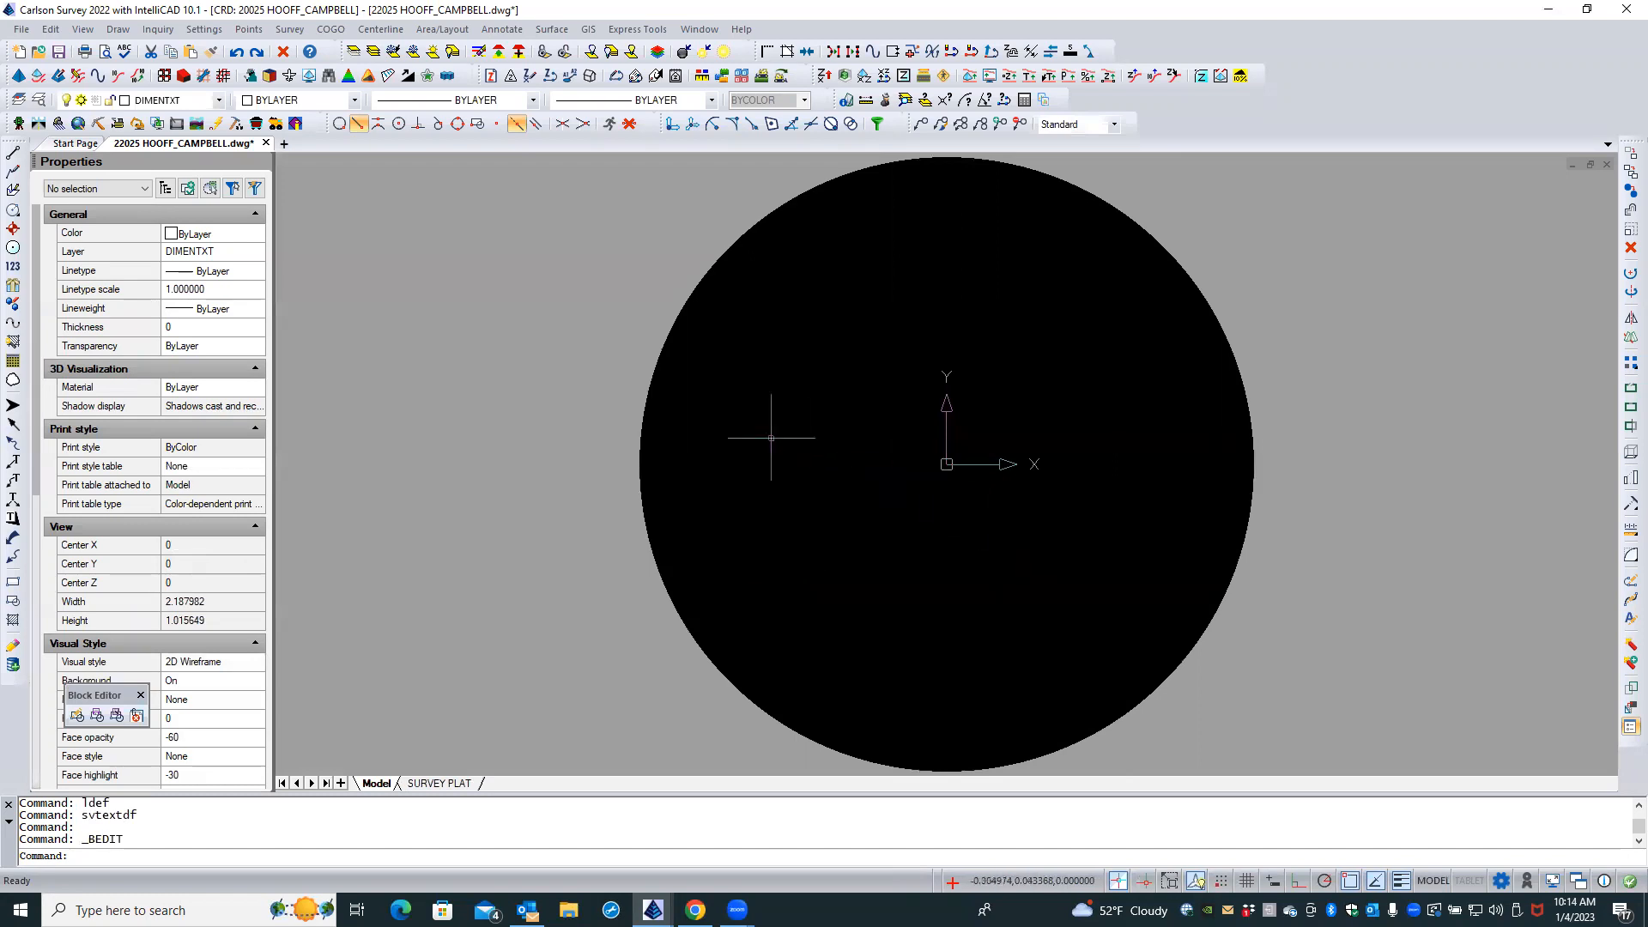
{"action": "key", "text": "Escape"}
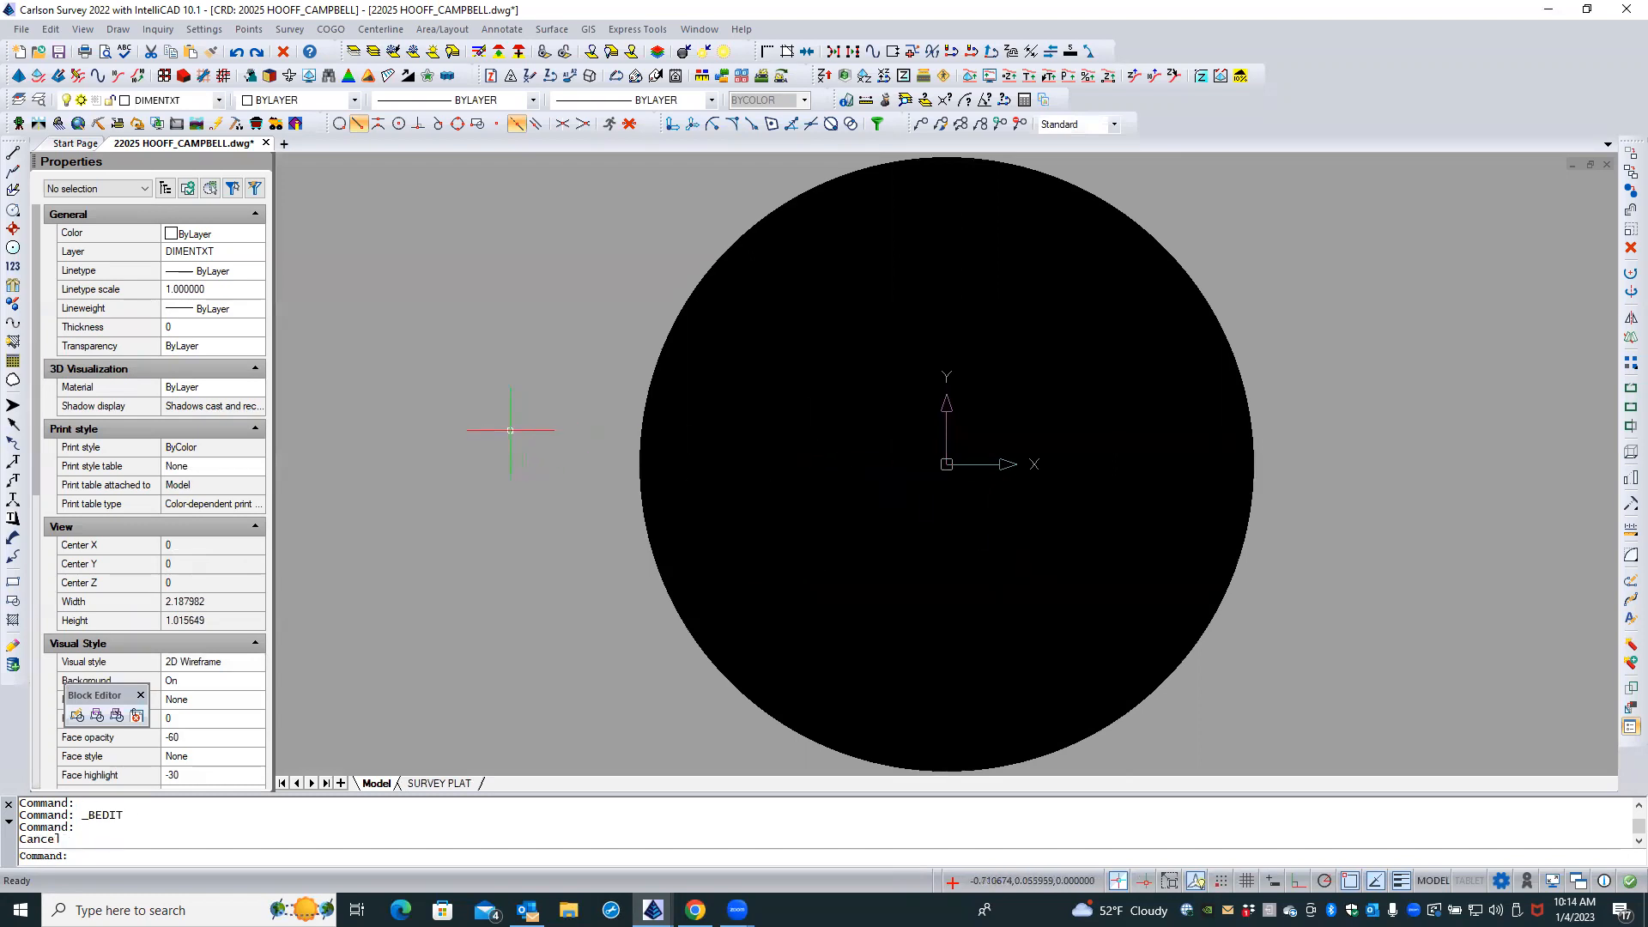
{"action": "left_click_drag", "start_coordinate": [133, 701], "coordinate": [387, 620]}
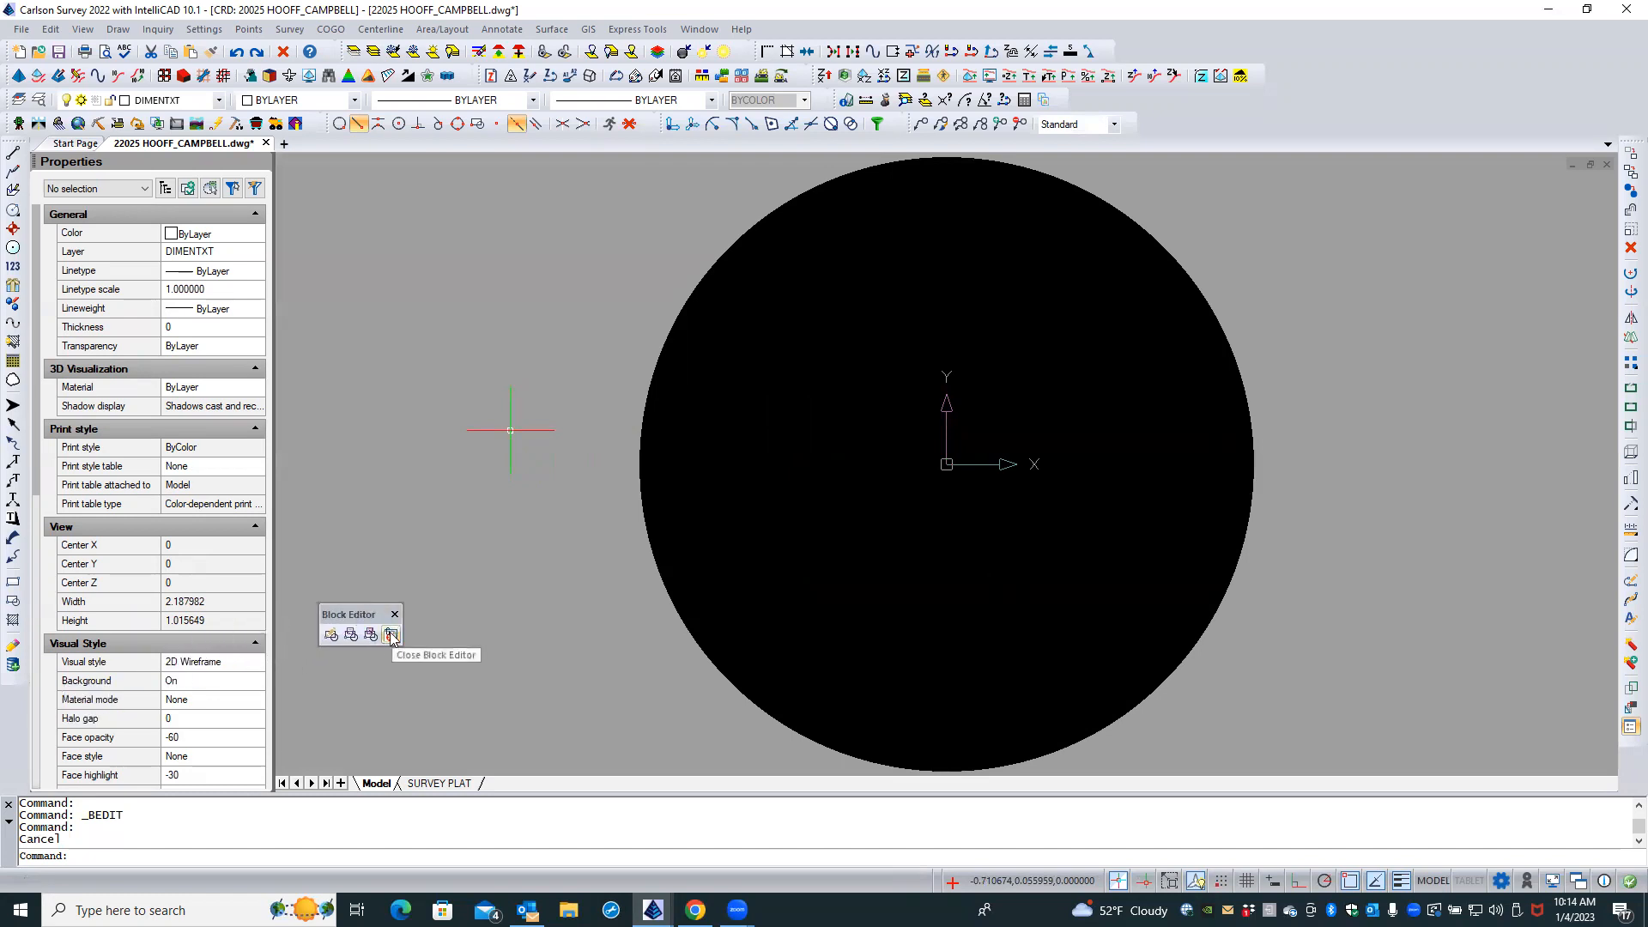
{"action": "left_click", "coordinate": [391, 635]}
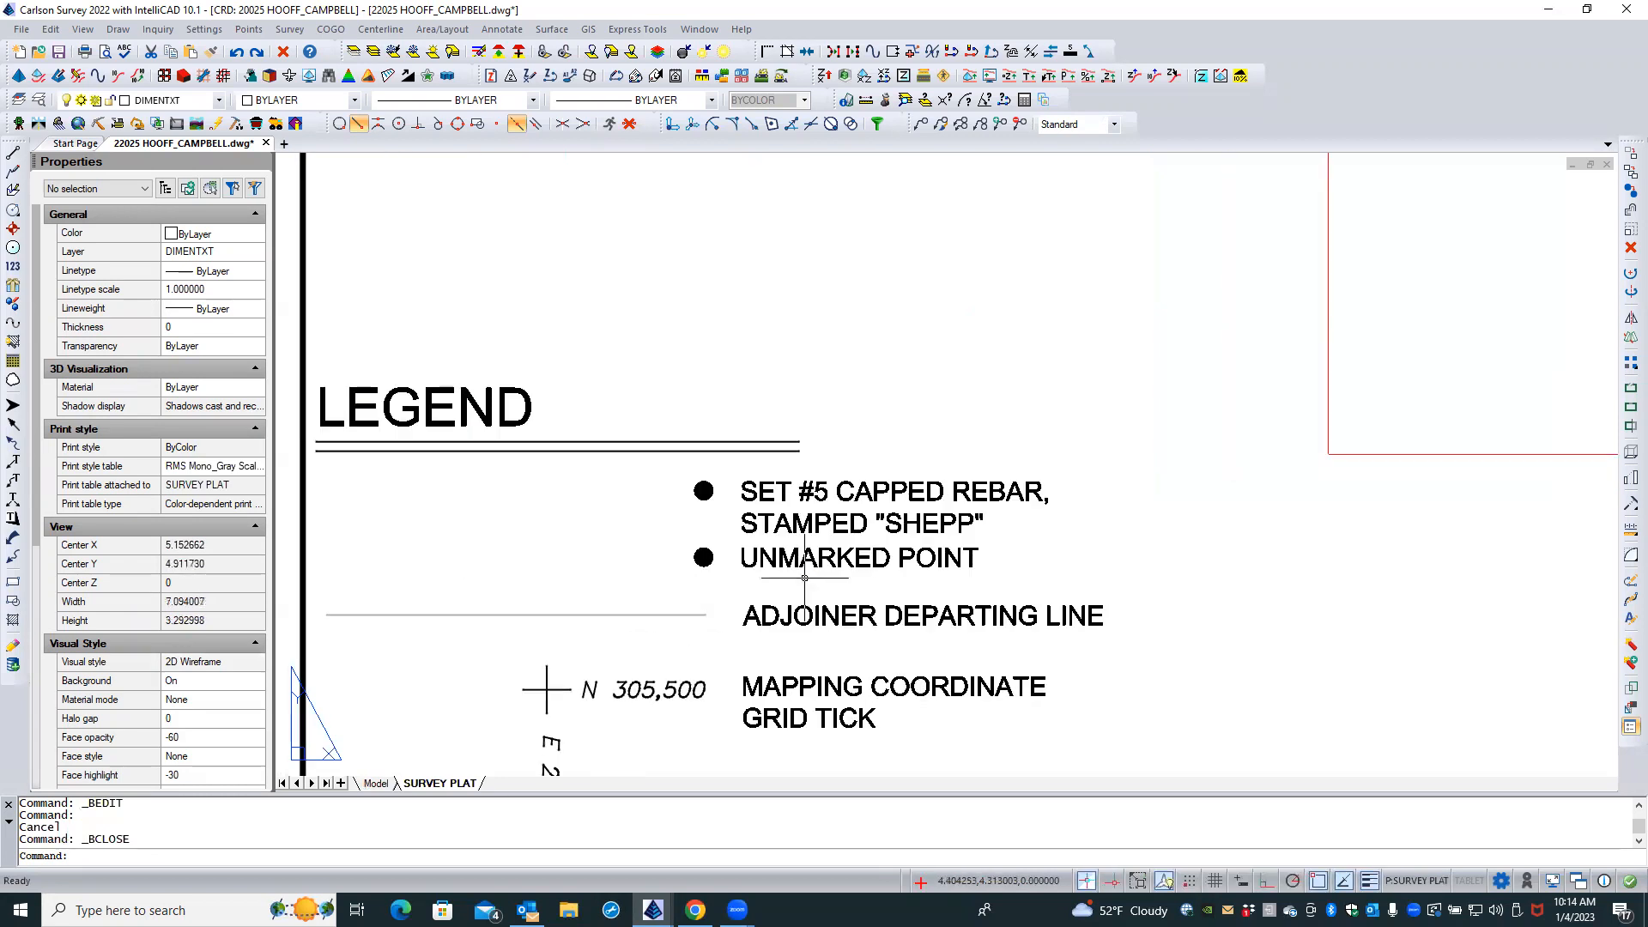
{"action": "left_click", "coordinate": [704, 559]}
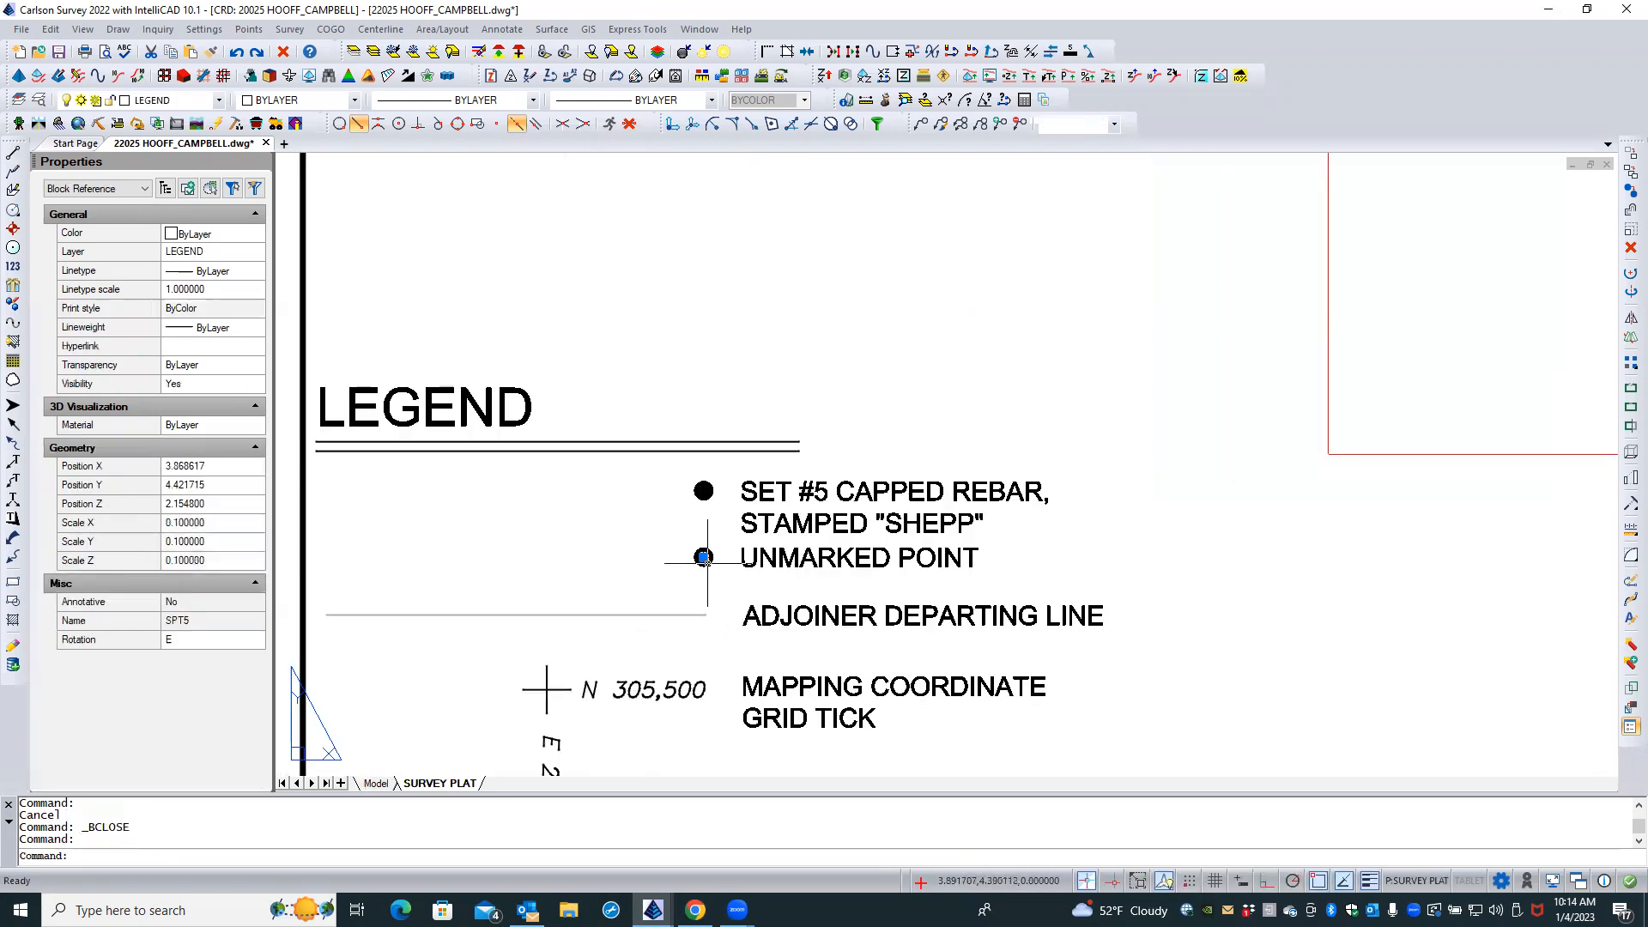
{"action": "double_click", "coordinate": [705, 558]}
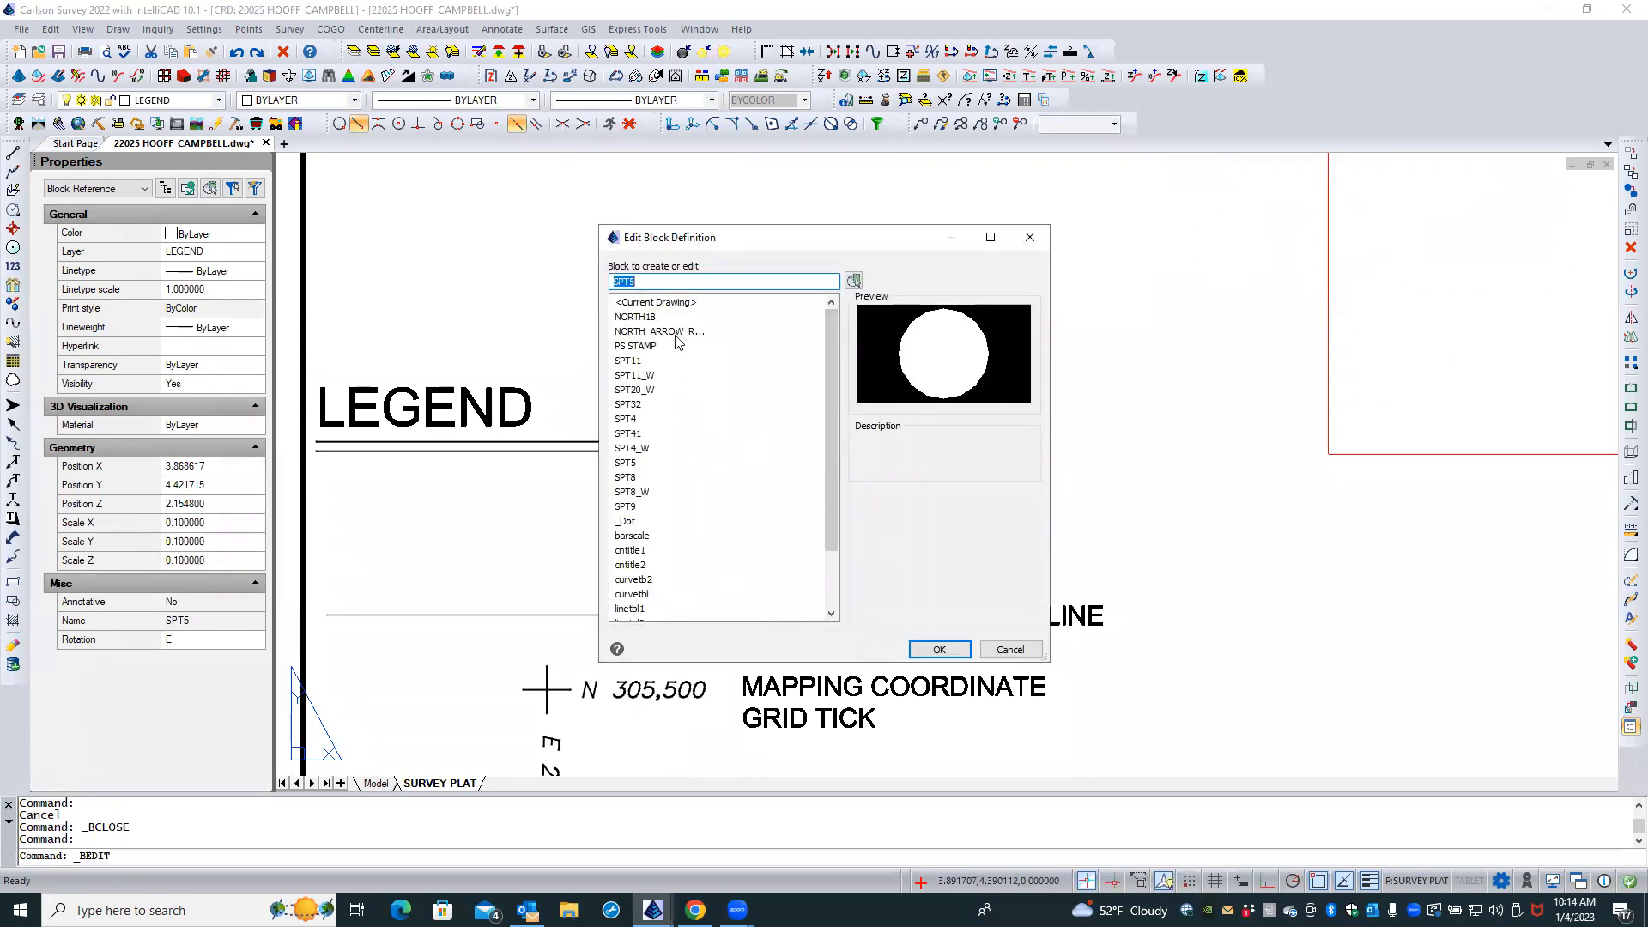
{"action": "left_click", "coordinate": [1011, 650]}
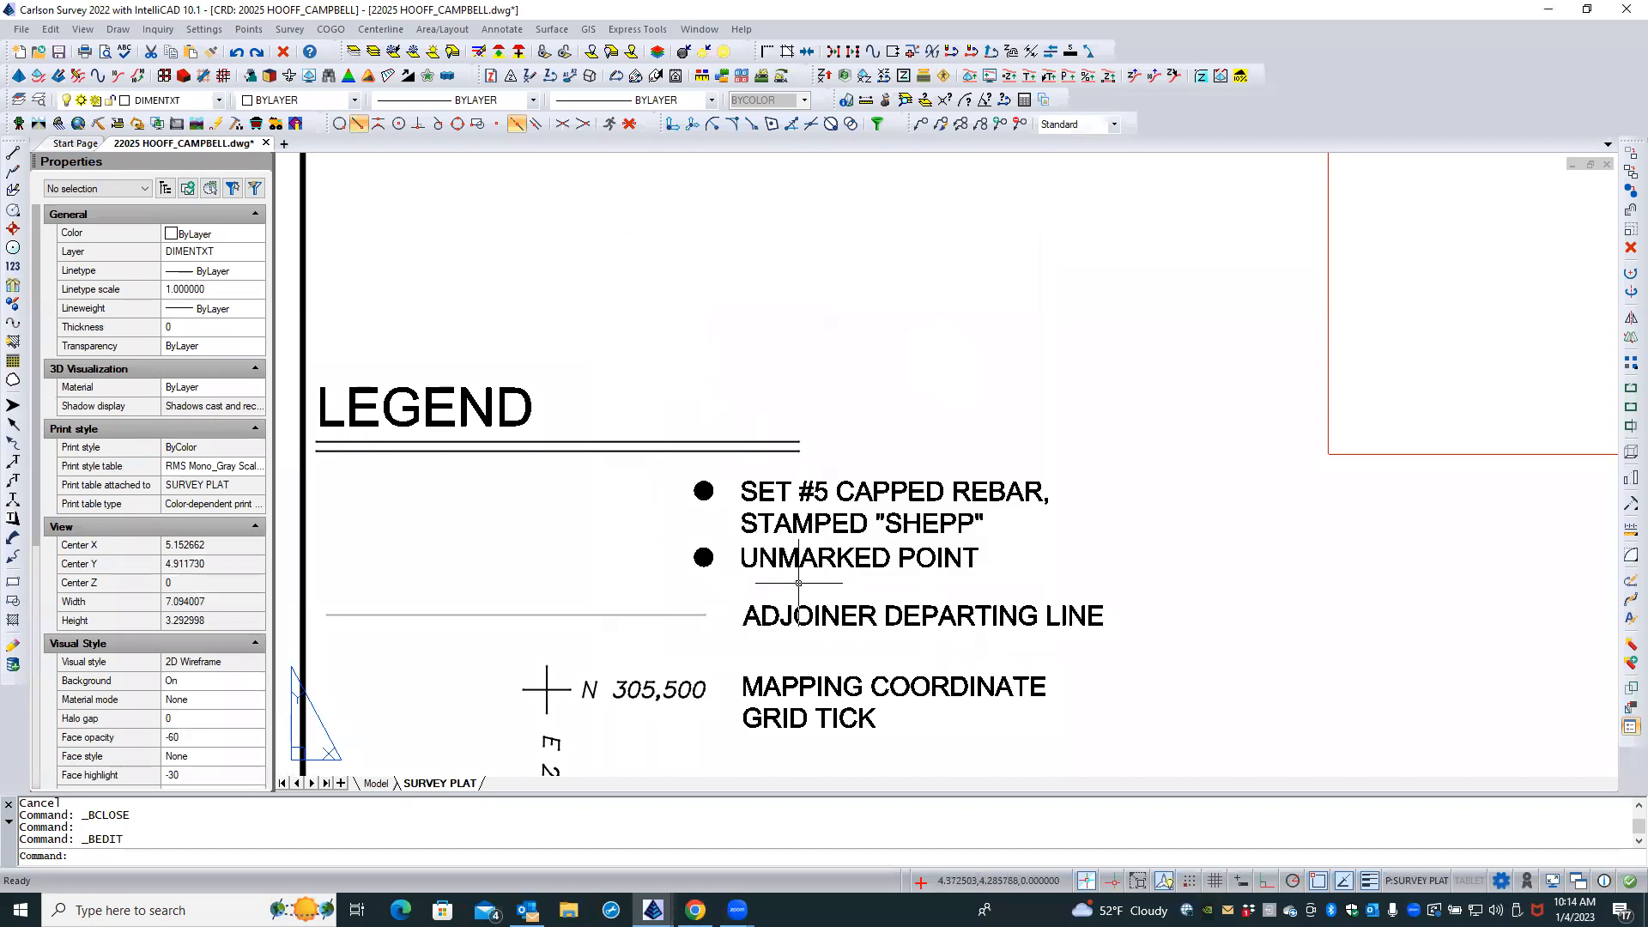
{"action": "double_click", "coordinate": [704, 562]}
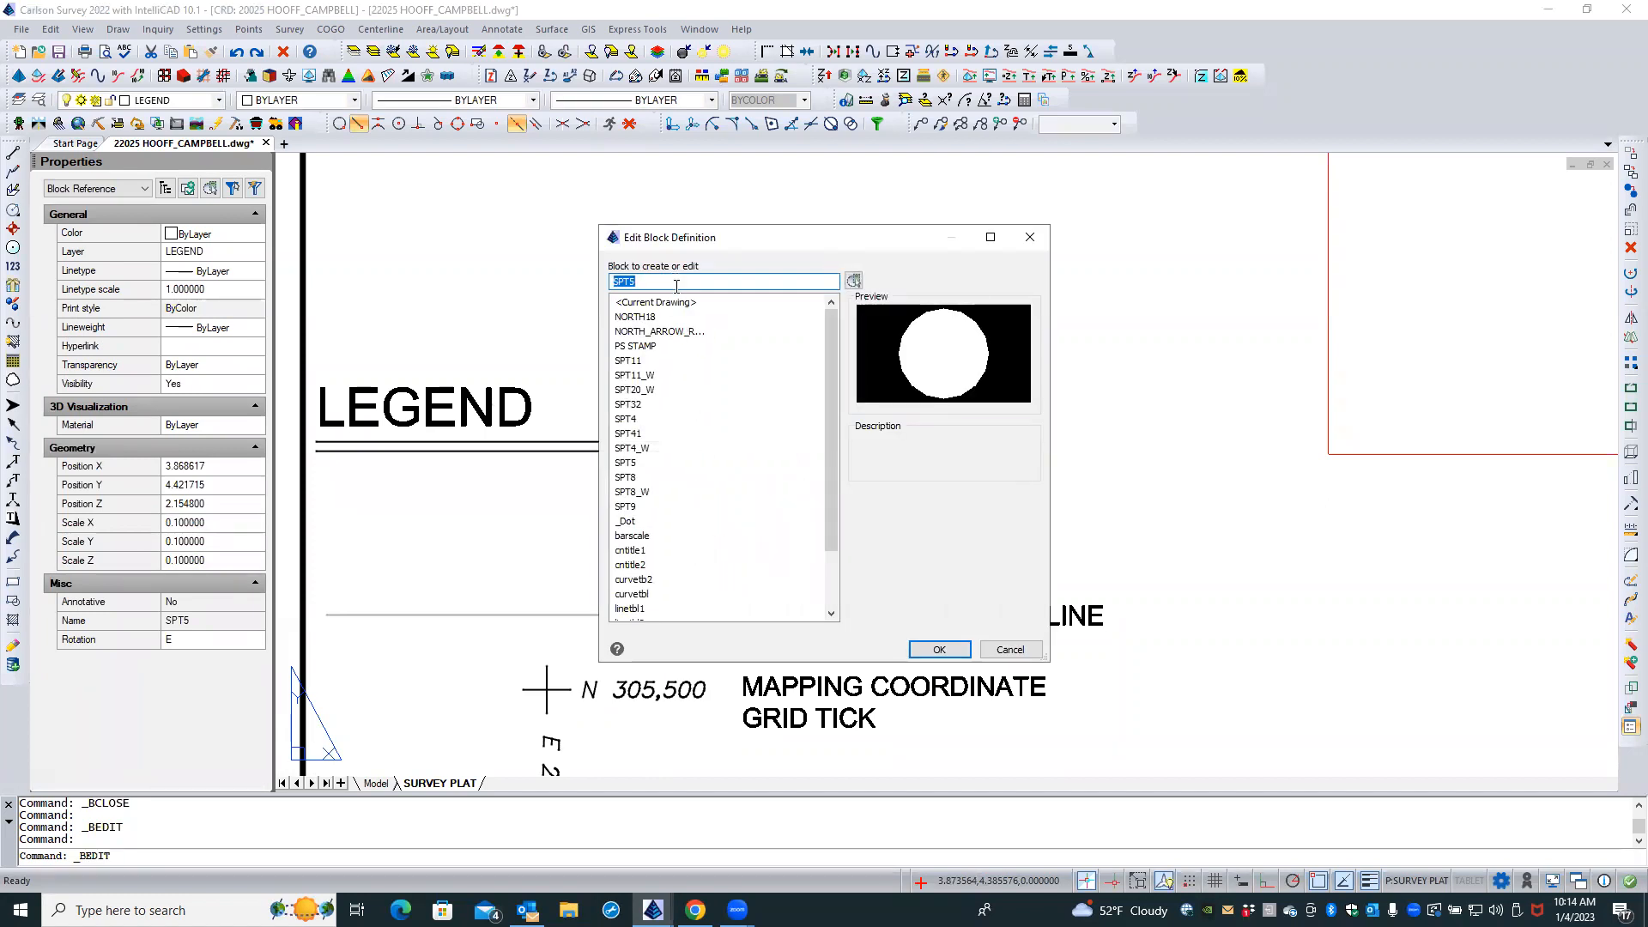
{"action": "left_click", "coordinate": [1010, 650]}
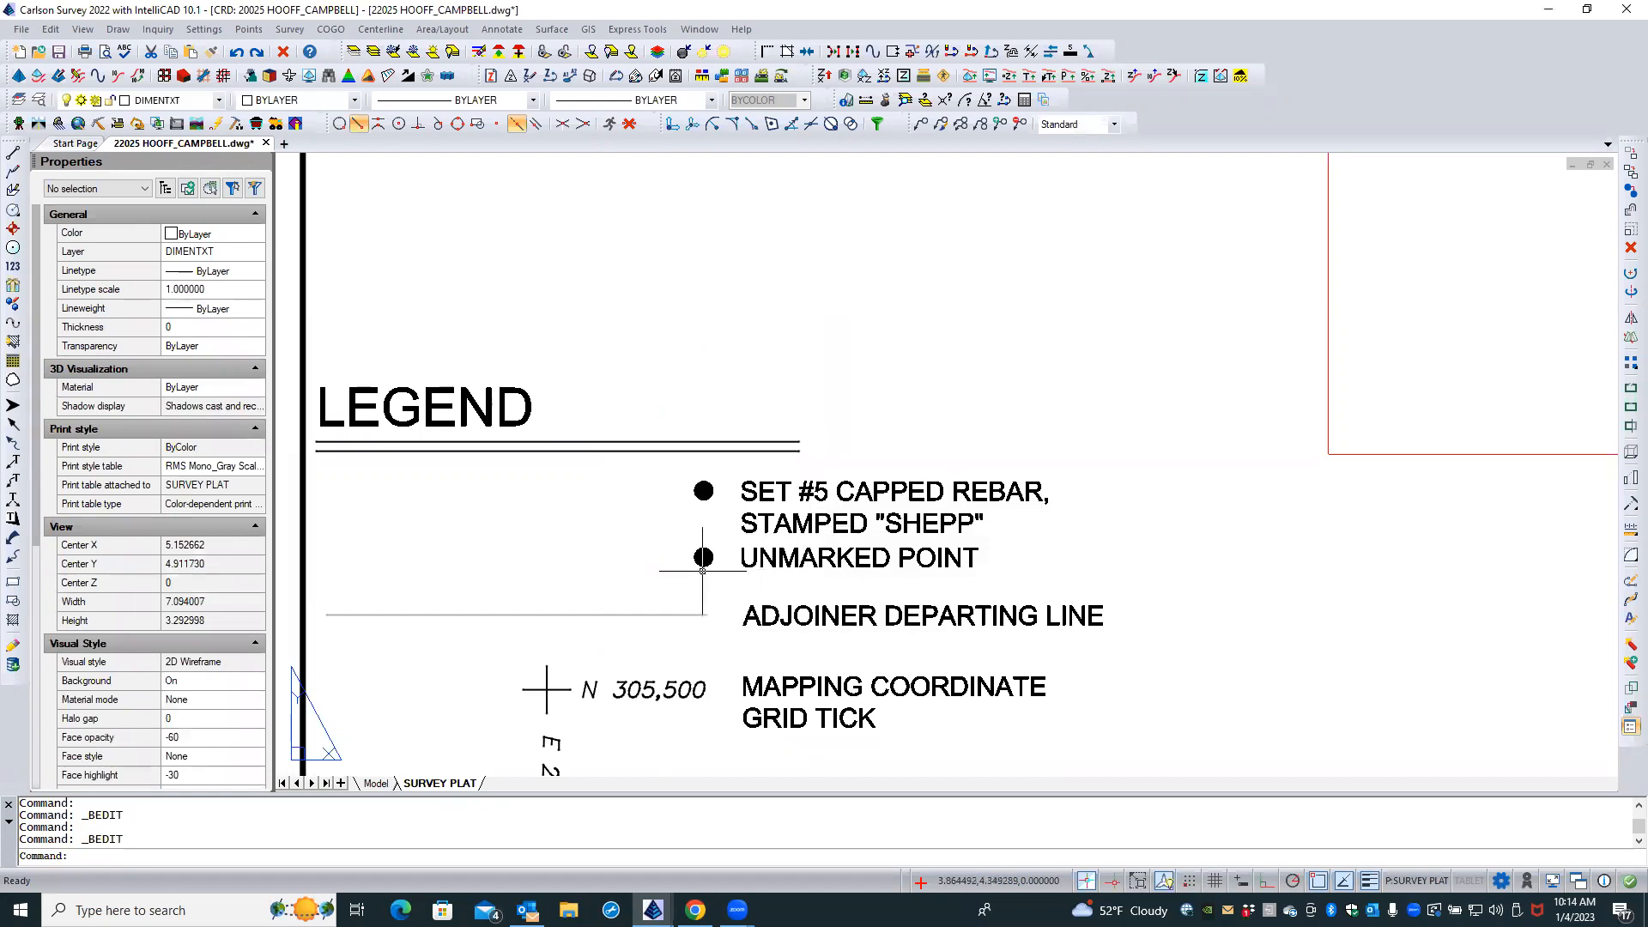
Check the block name of the legend's UNMARKED POINT symbol in its properties, and deselect the symbol
{"action": "left_click", "coordinate": [704, 565]}
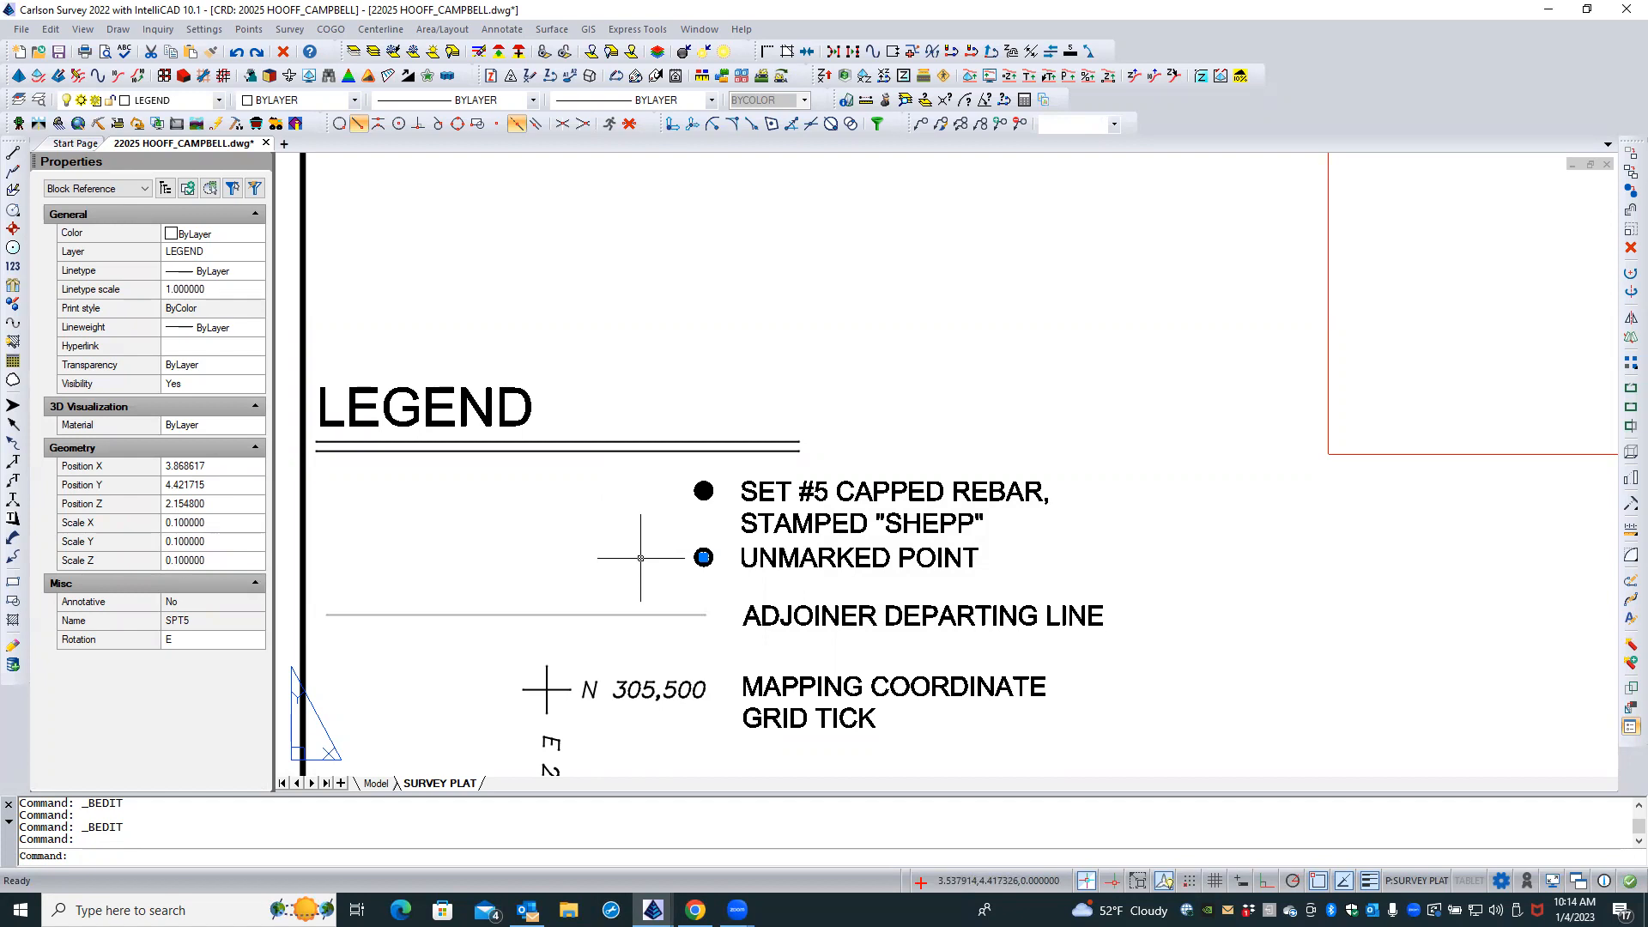
{"action": "left_click", "coordinate": [192, 621]}
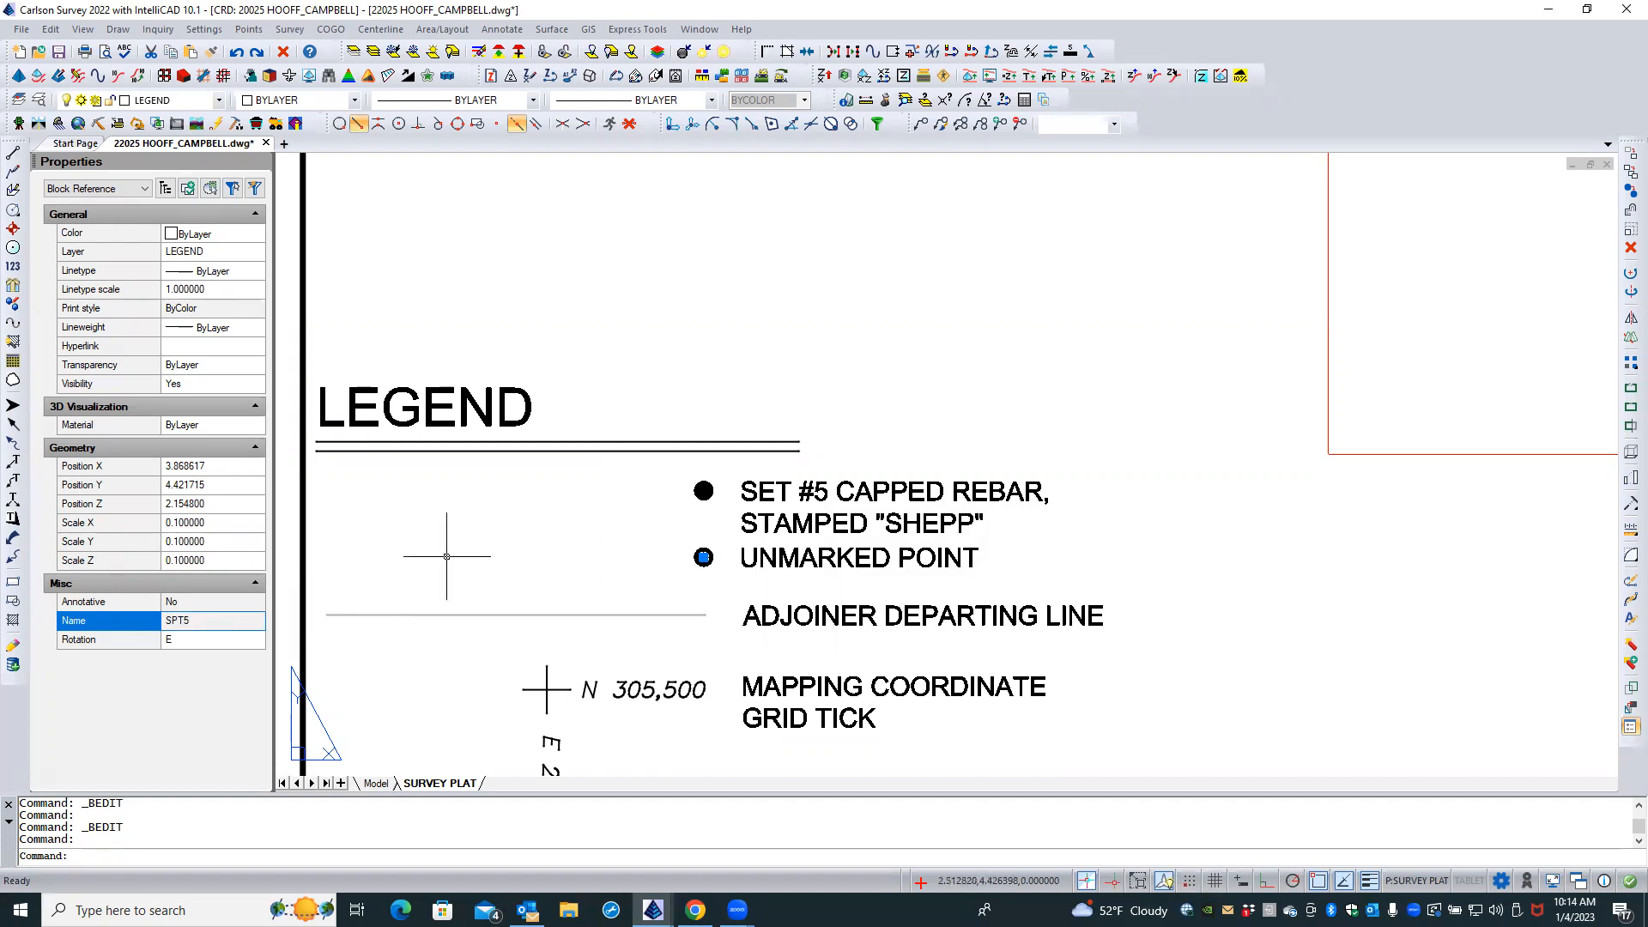
{"action": "key", "text": "Escape"}
{"action": "key", "text": "Escape"}
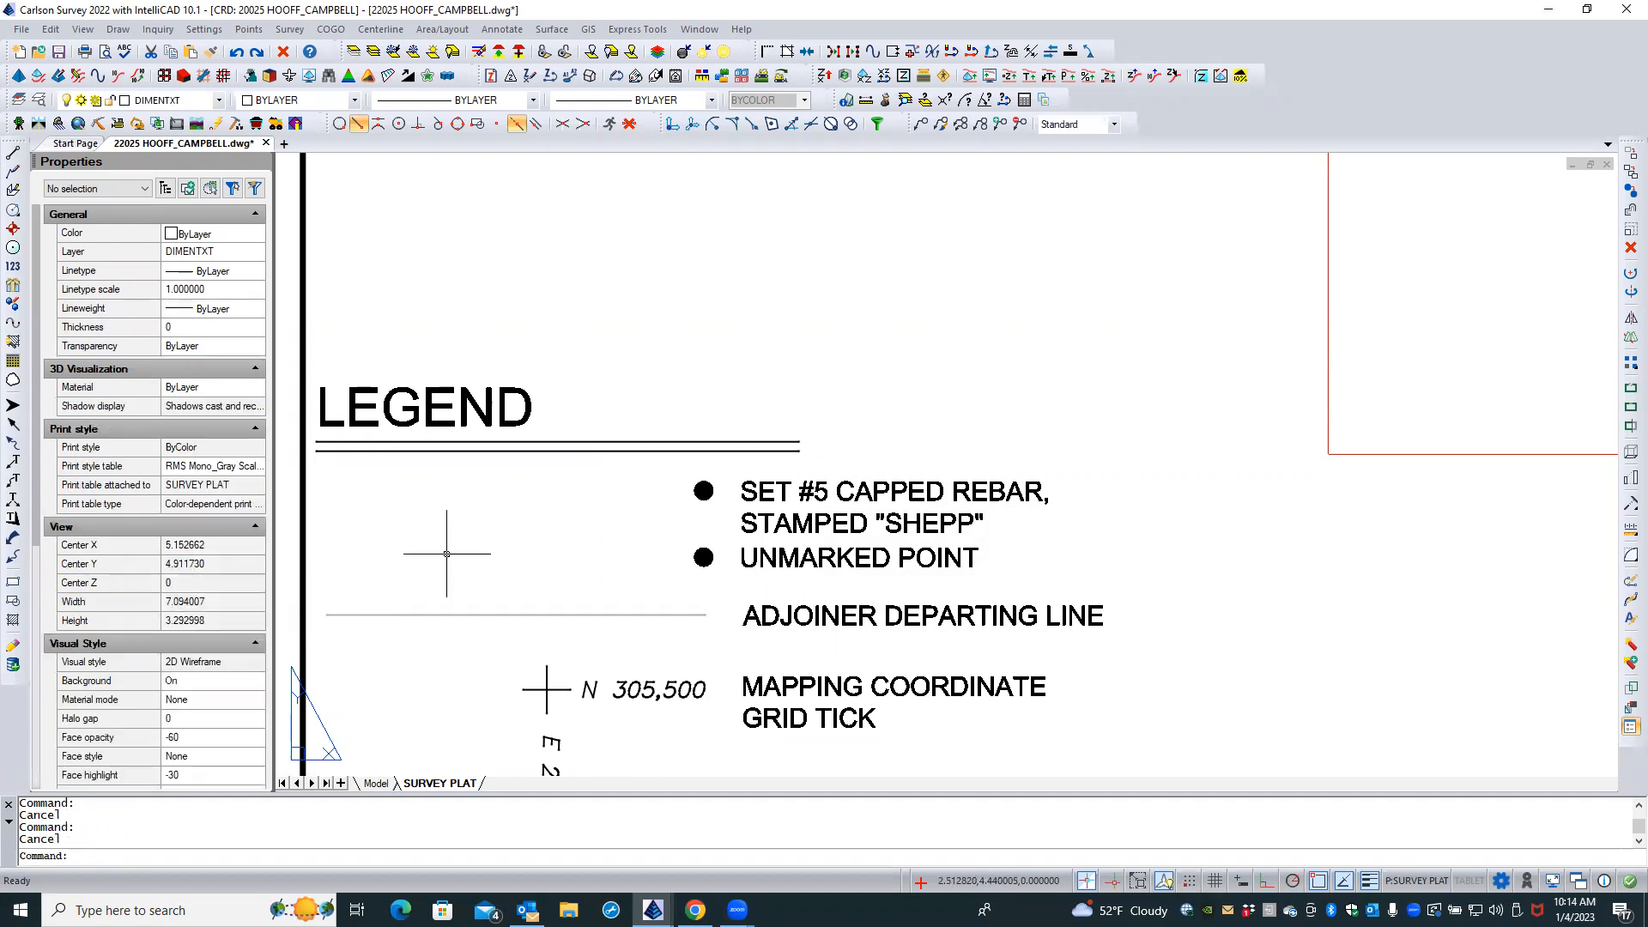
{"action": "left_click", "coordinate": [695, 556]}
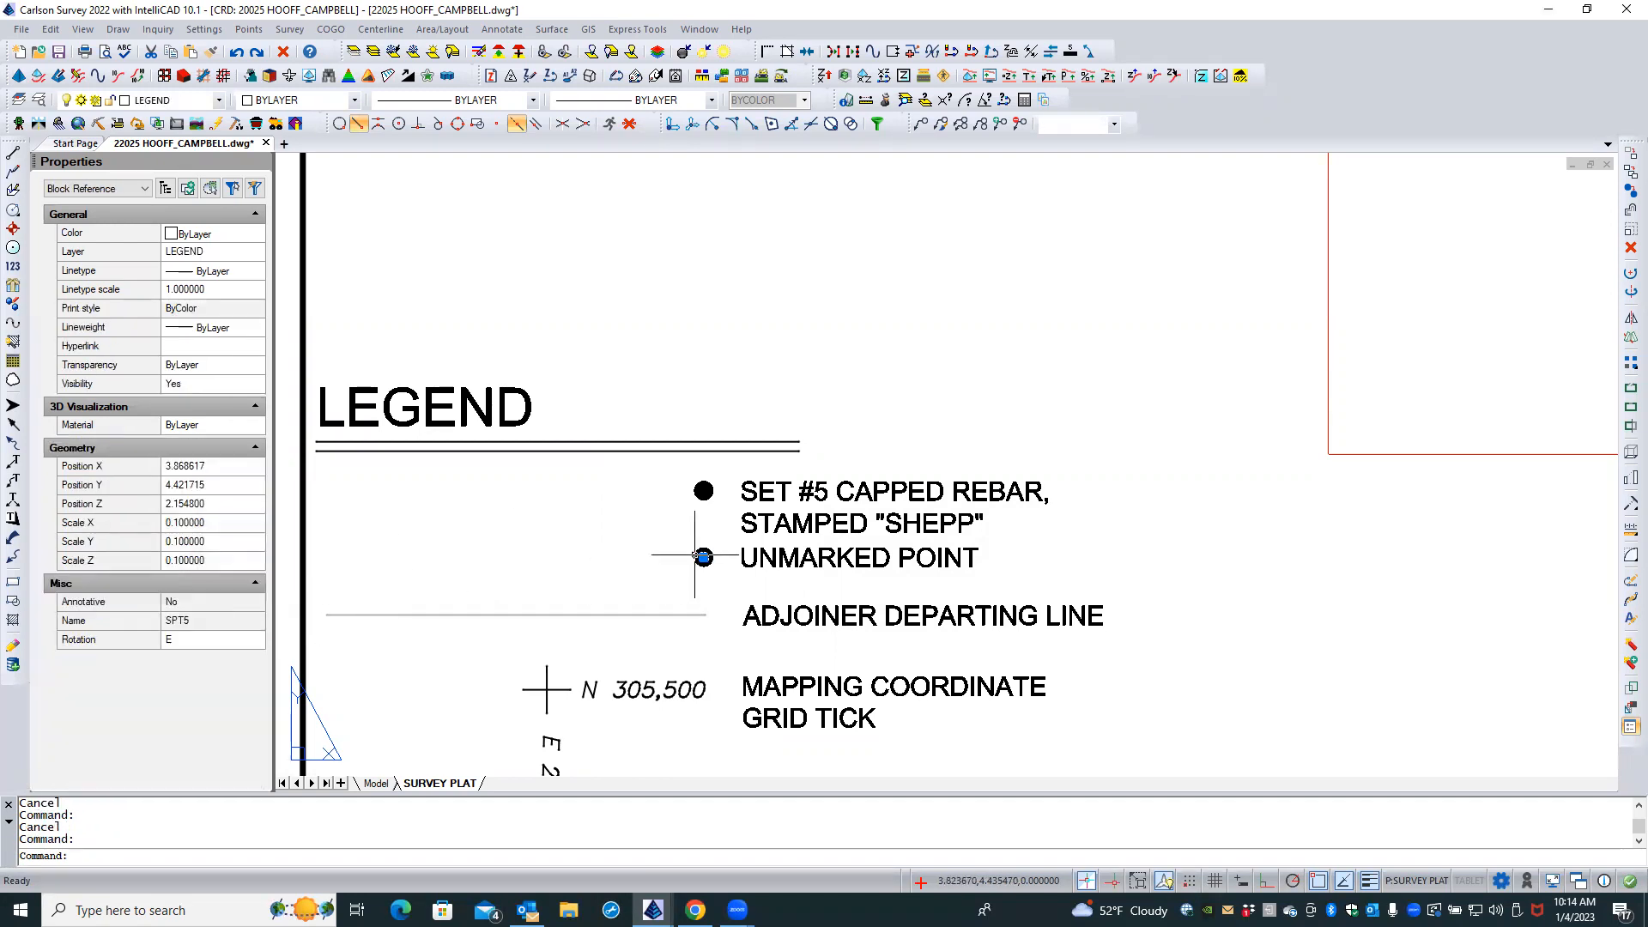
{"action": "key", "text": "Escape"}
{"action": "key", "text": "Escape"}
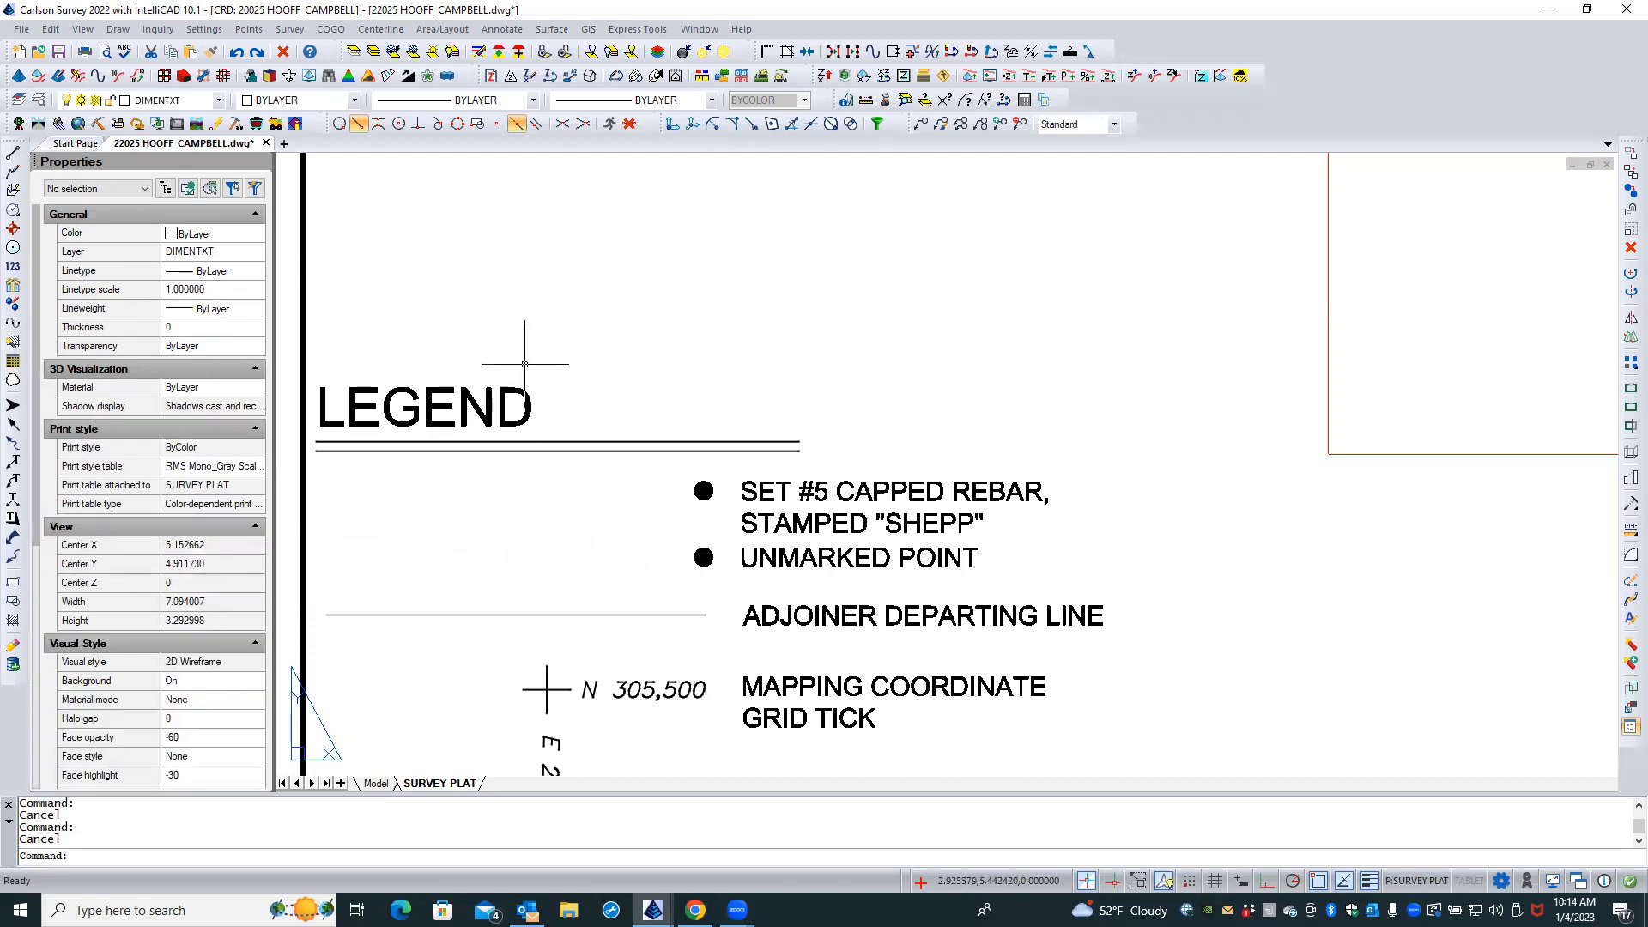
Make LEGEND the current layer by matching the layer of the legend's UNMARKED POINT symbol
{"action": "left_click", "coordinate": [120, 29]}
{"action": "left_click", "coordinate": [127, 30]}
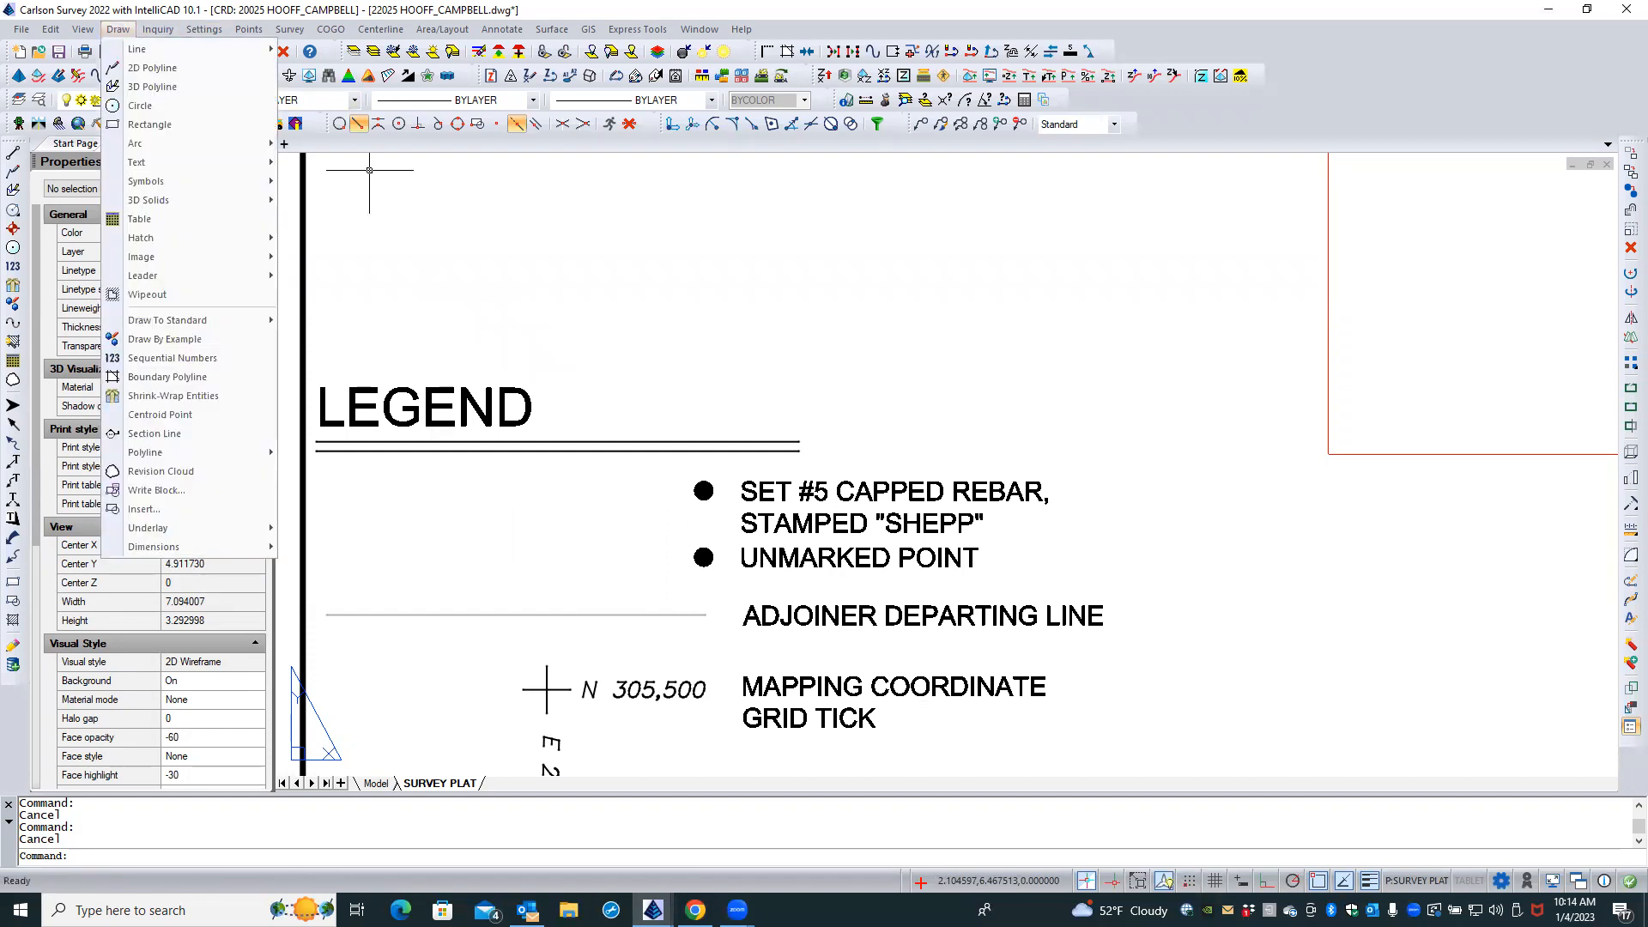
{"action": "left_click", "coordinate": [695, 556]}
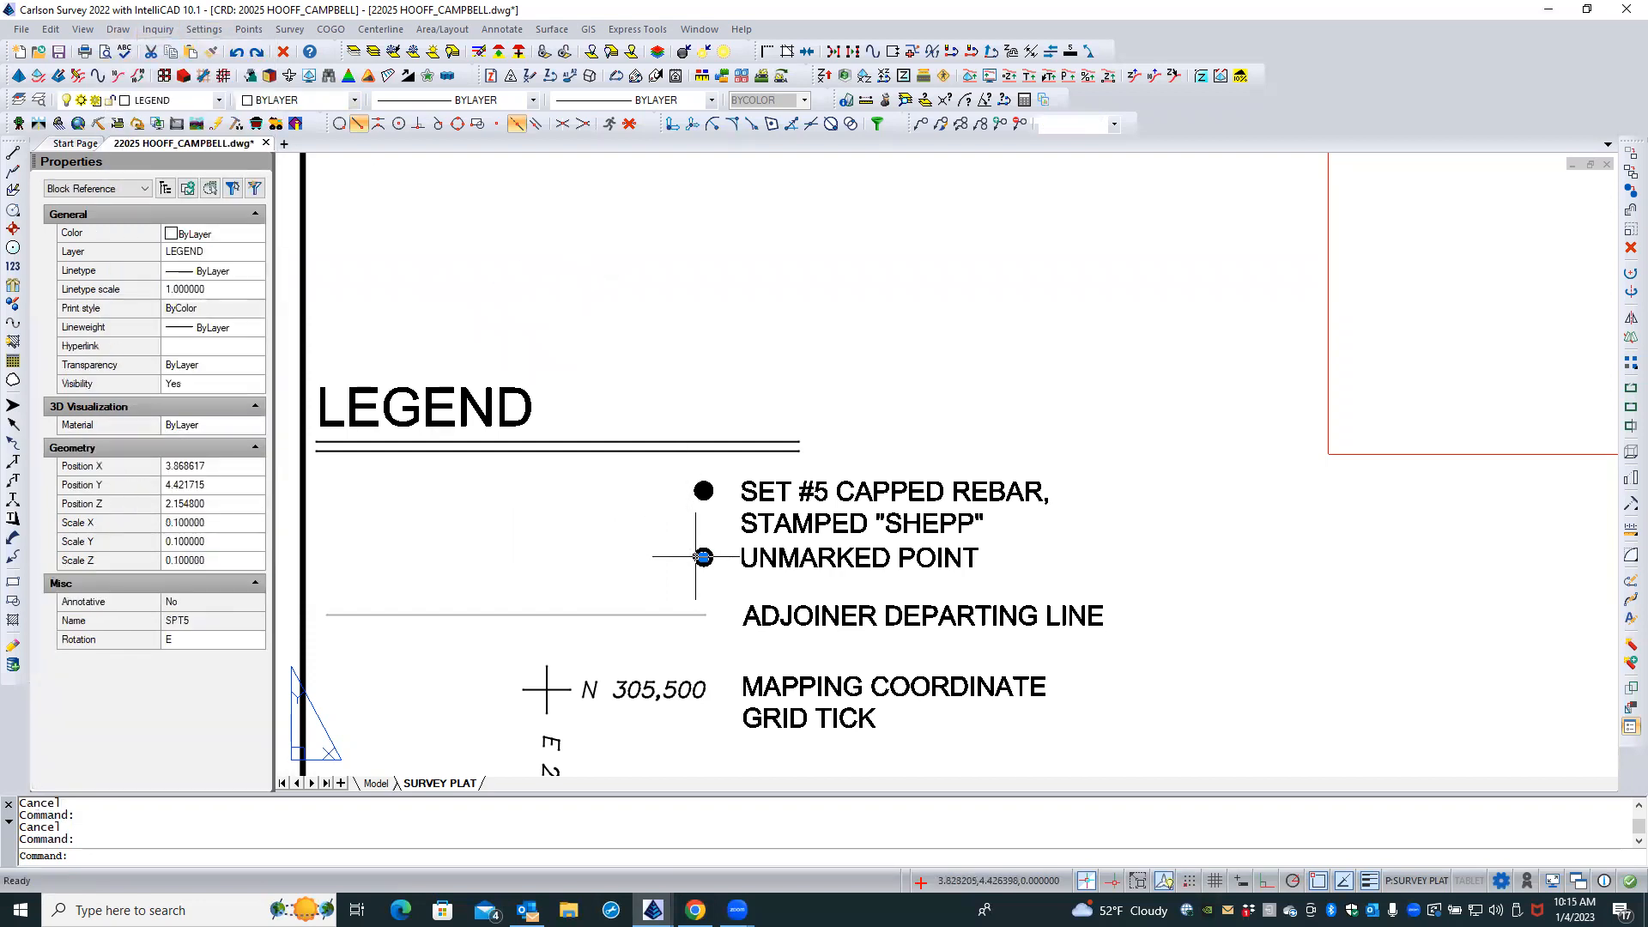
{"action": "key", "text": "Escape"}
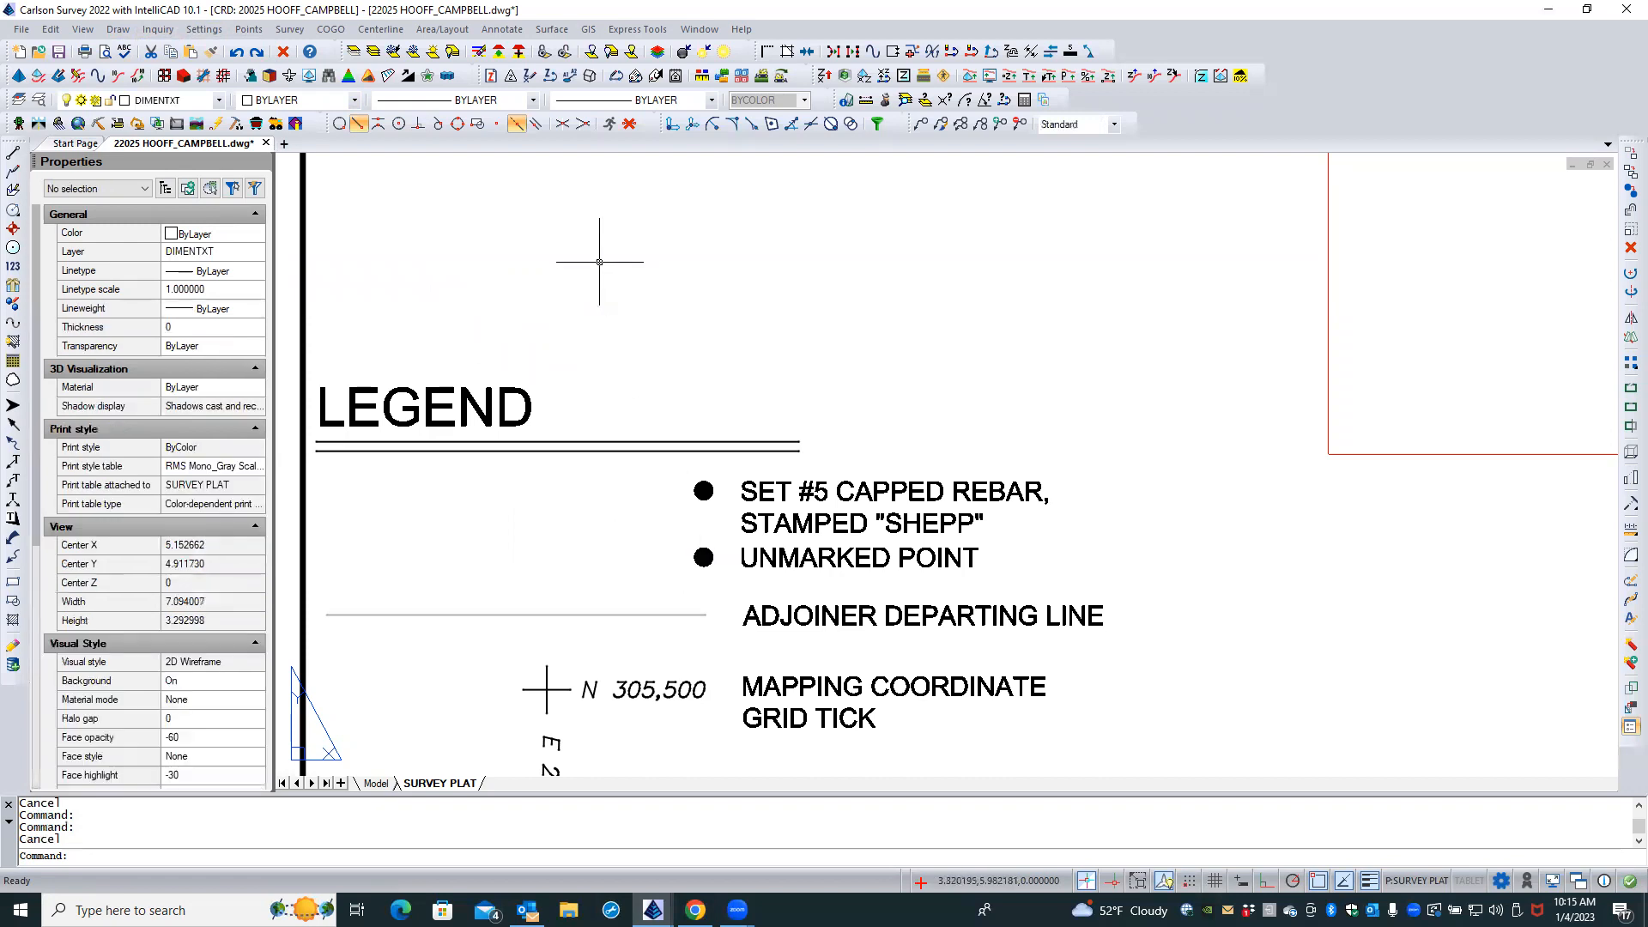
{"action": "left_click", "coordinate": [16, 101]}
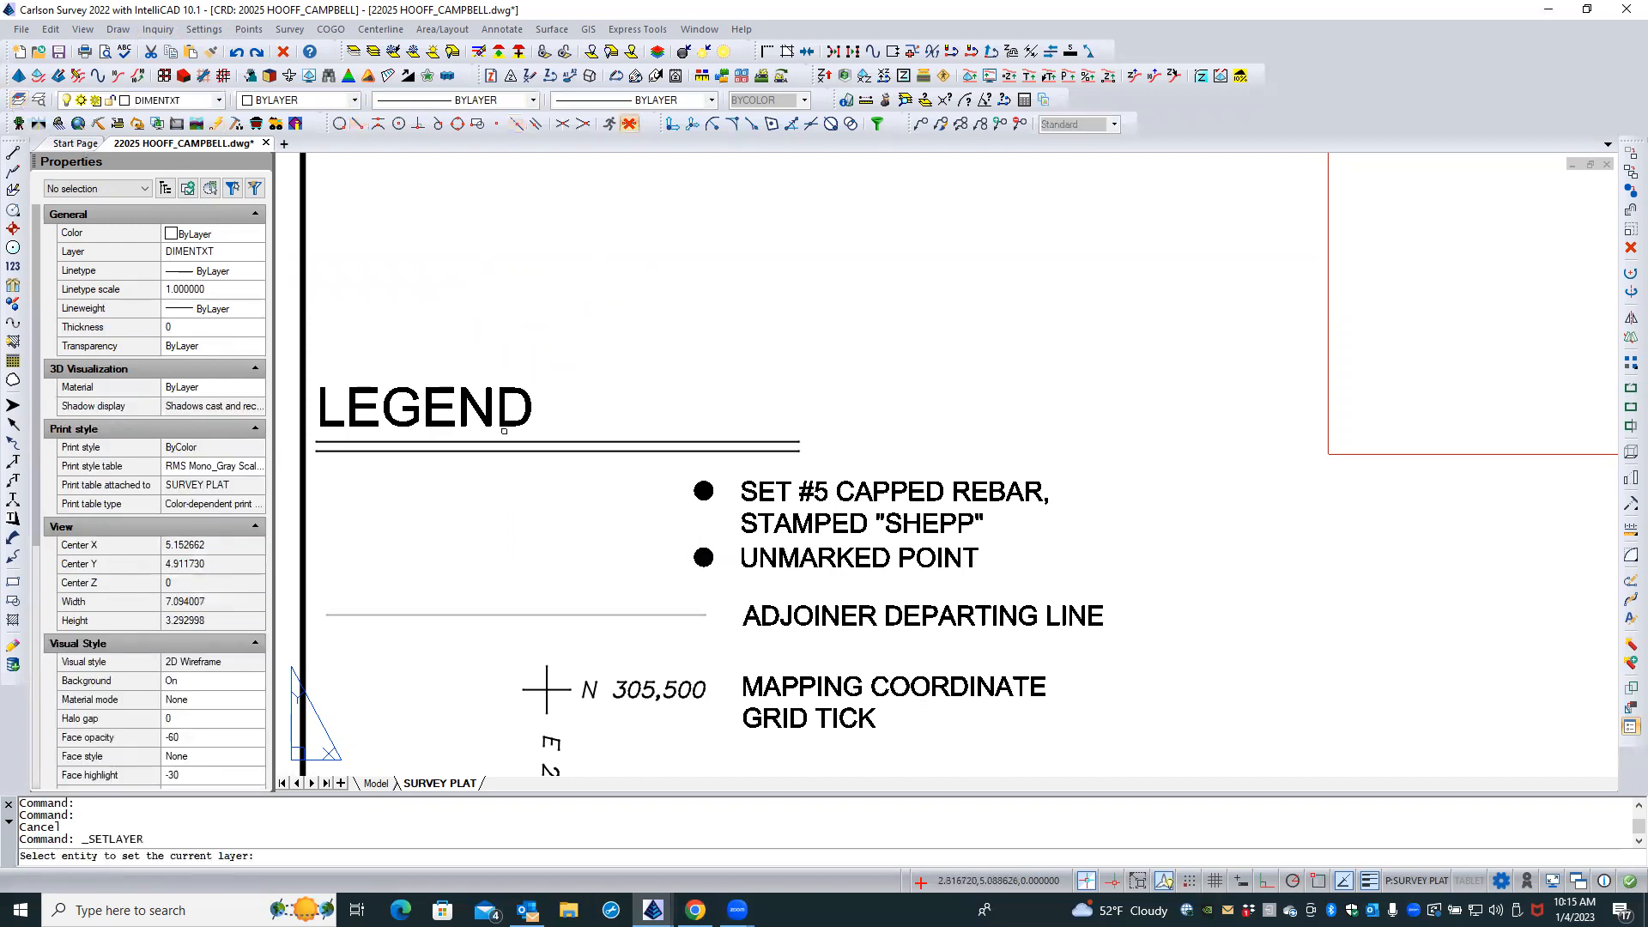
{"action": "left_click", "coordinate": [698, 556]}
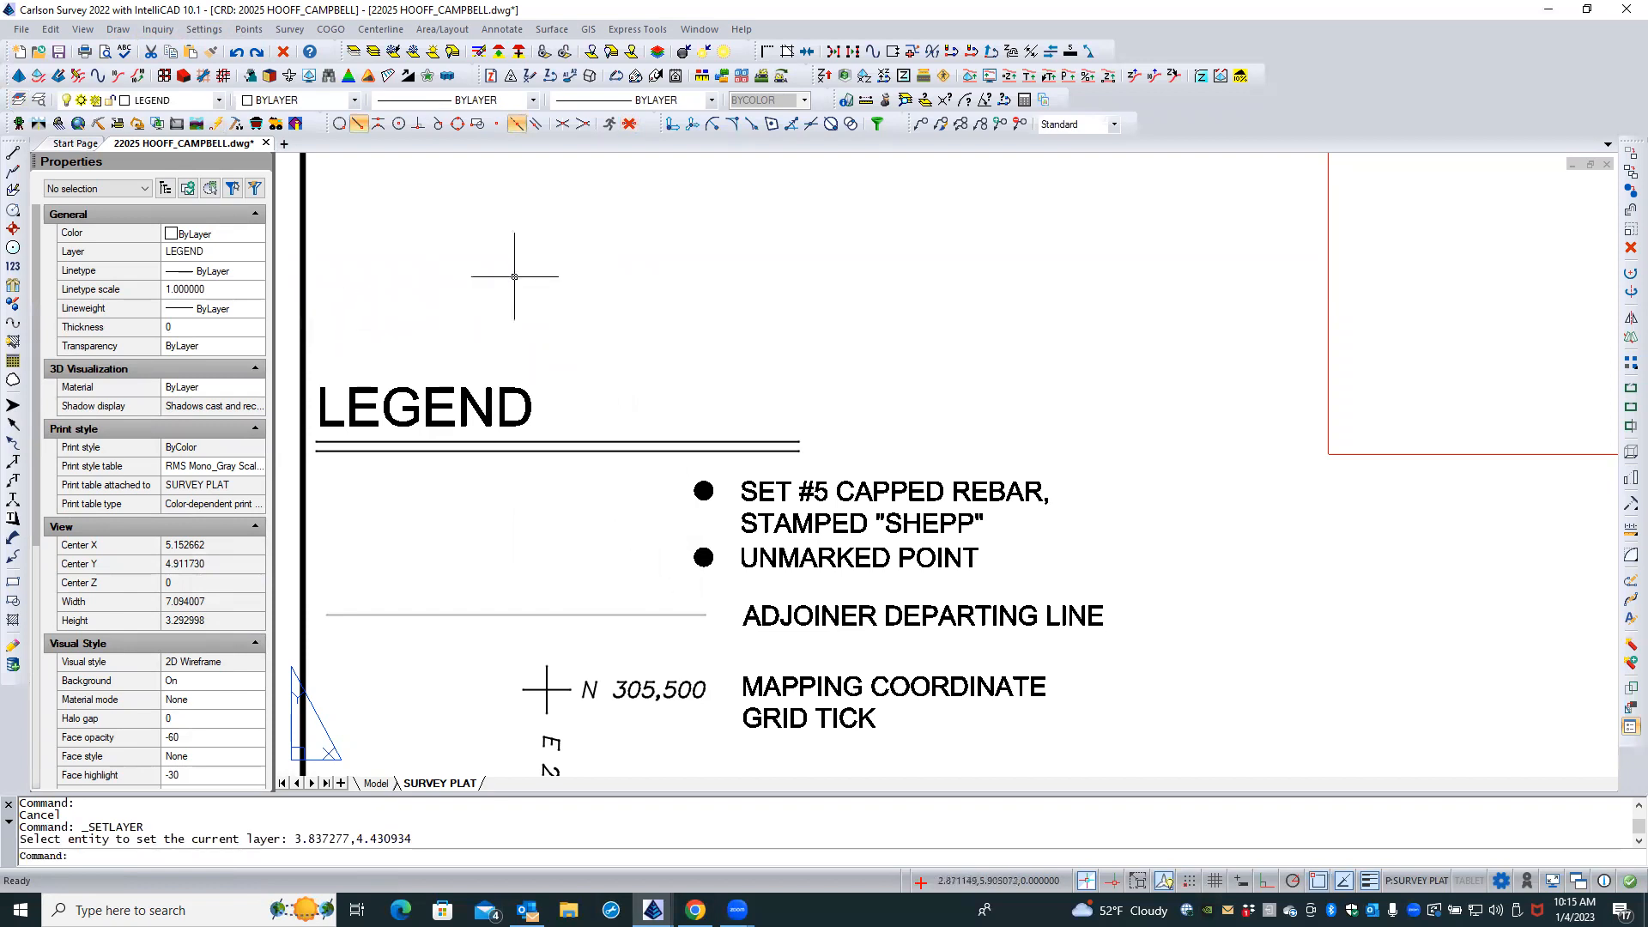
{"action": "right_click", "coordinate": [514, 276]}
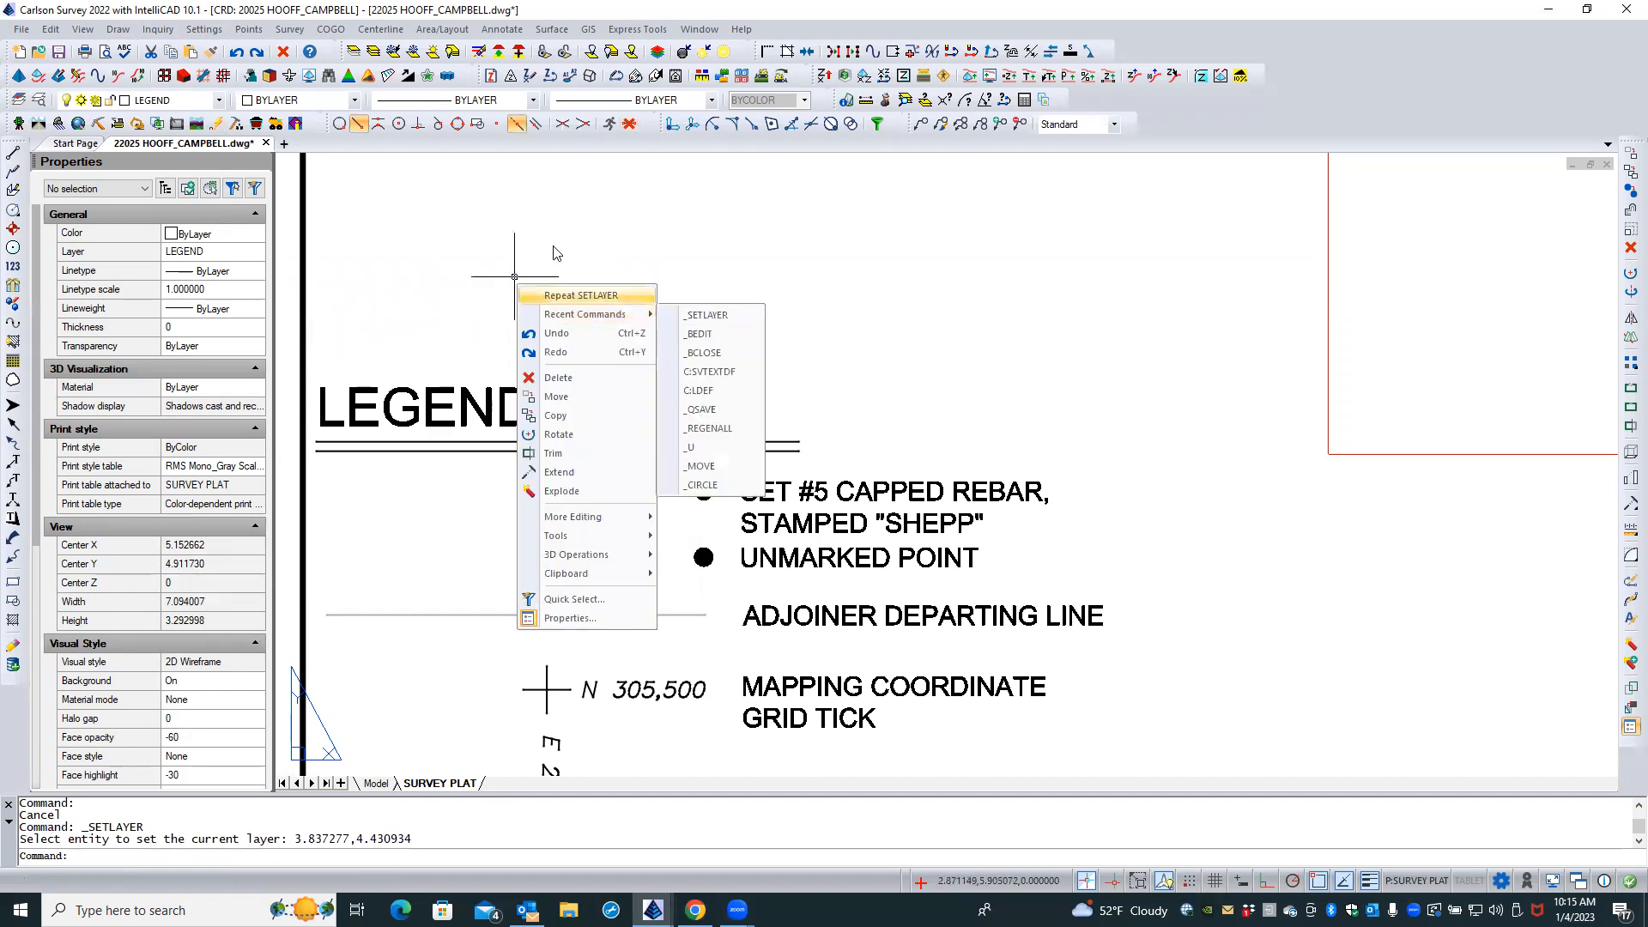
{"action": "key", "text": "Escape"}
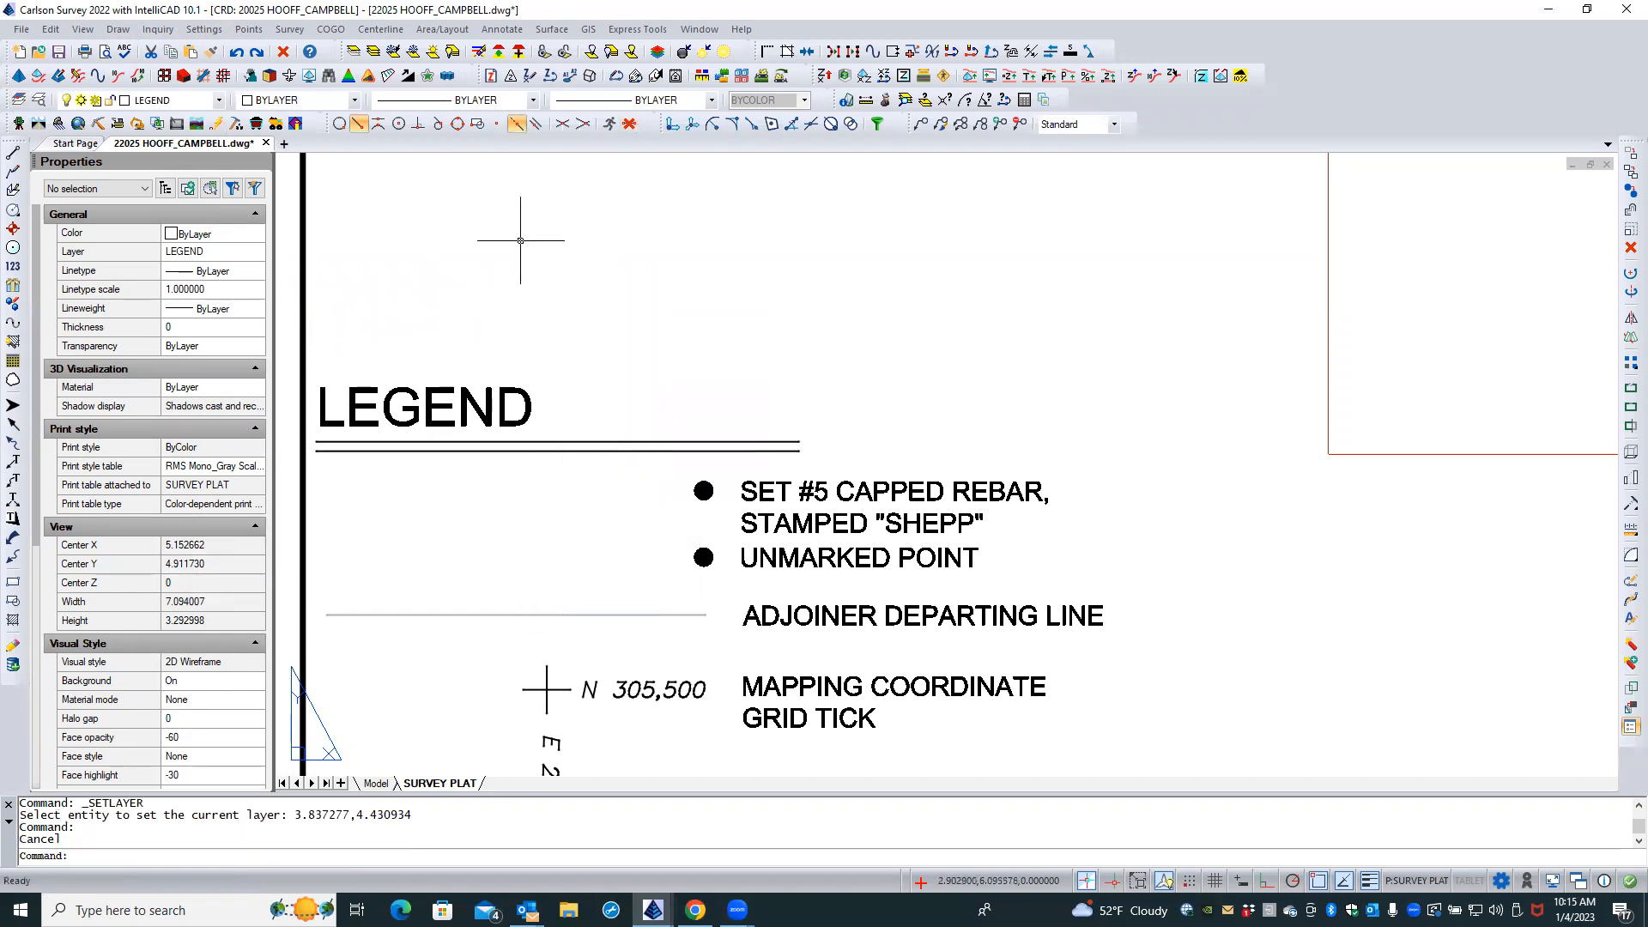
{"action": "left_click", "coordinate": [217, 250]}
{"action": "key", "text": "Escape"}
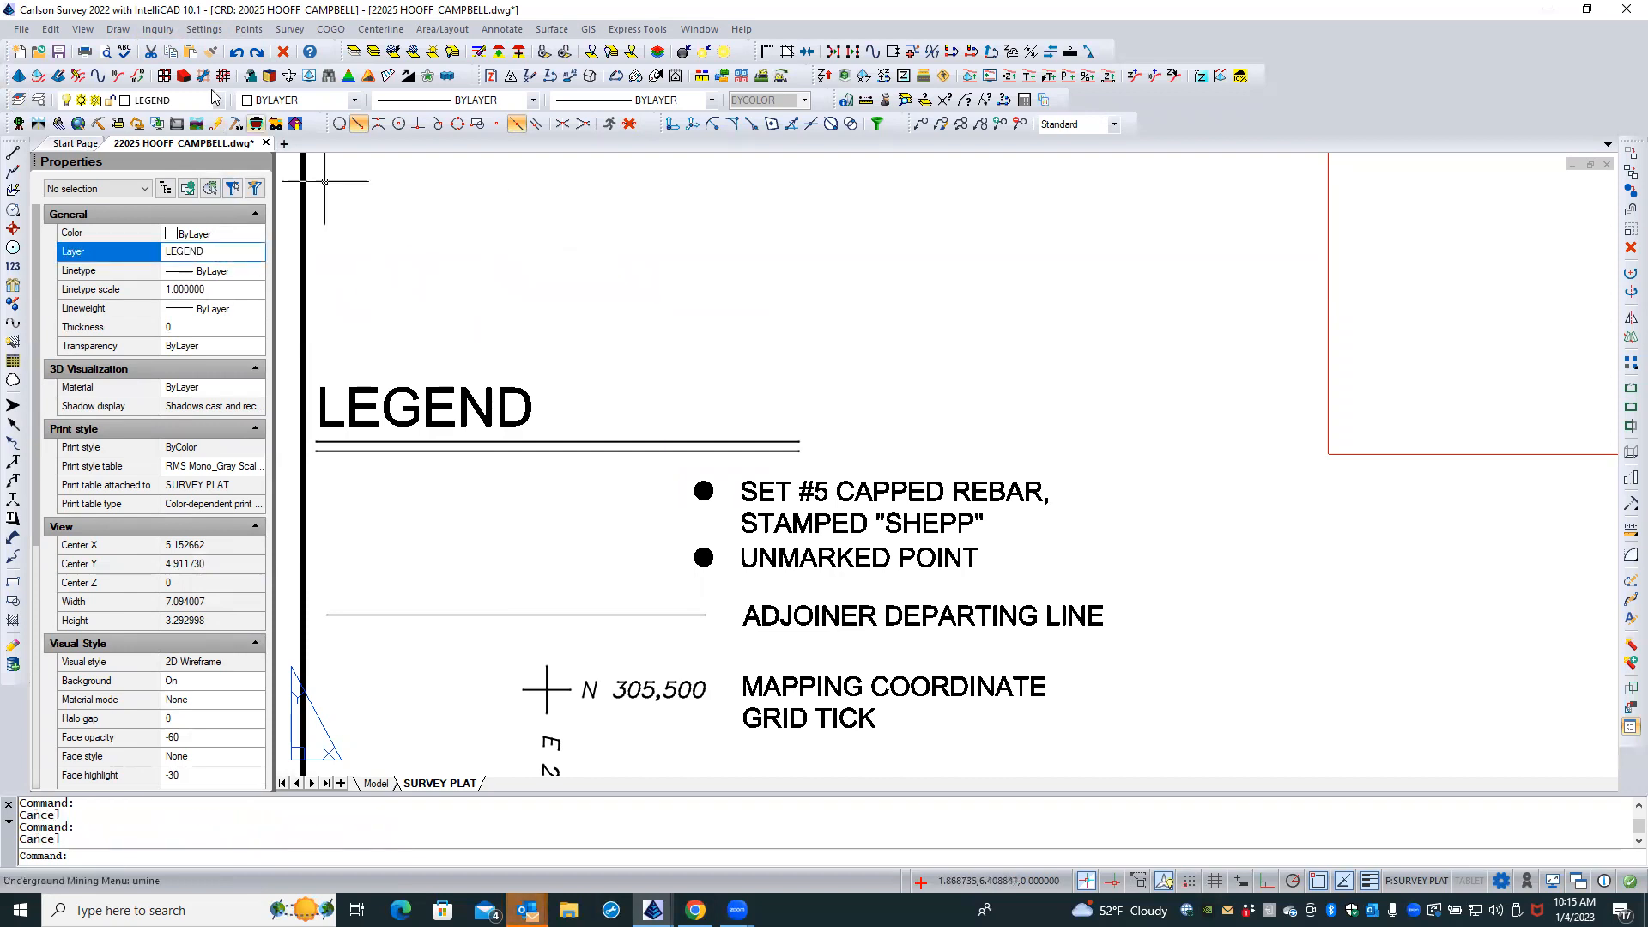
Set up symbol insertion with the SPT11_W symbol from the Points+Wipeout category at a scale of 0.1, erasing existing symbols
{"action": "left_click", "coordinate": [117, 29]}
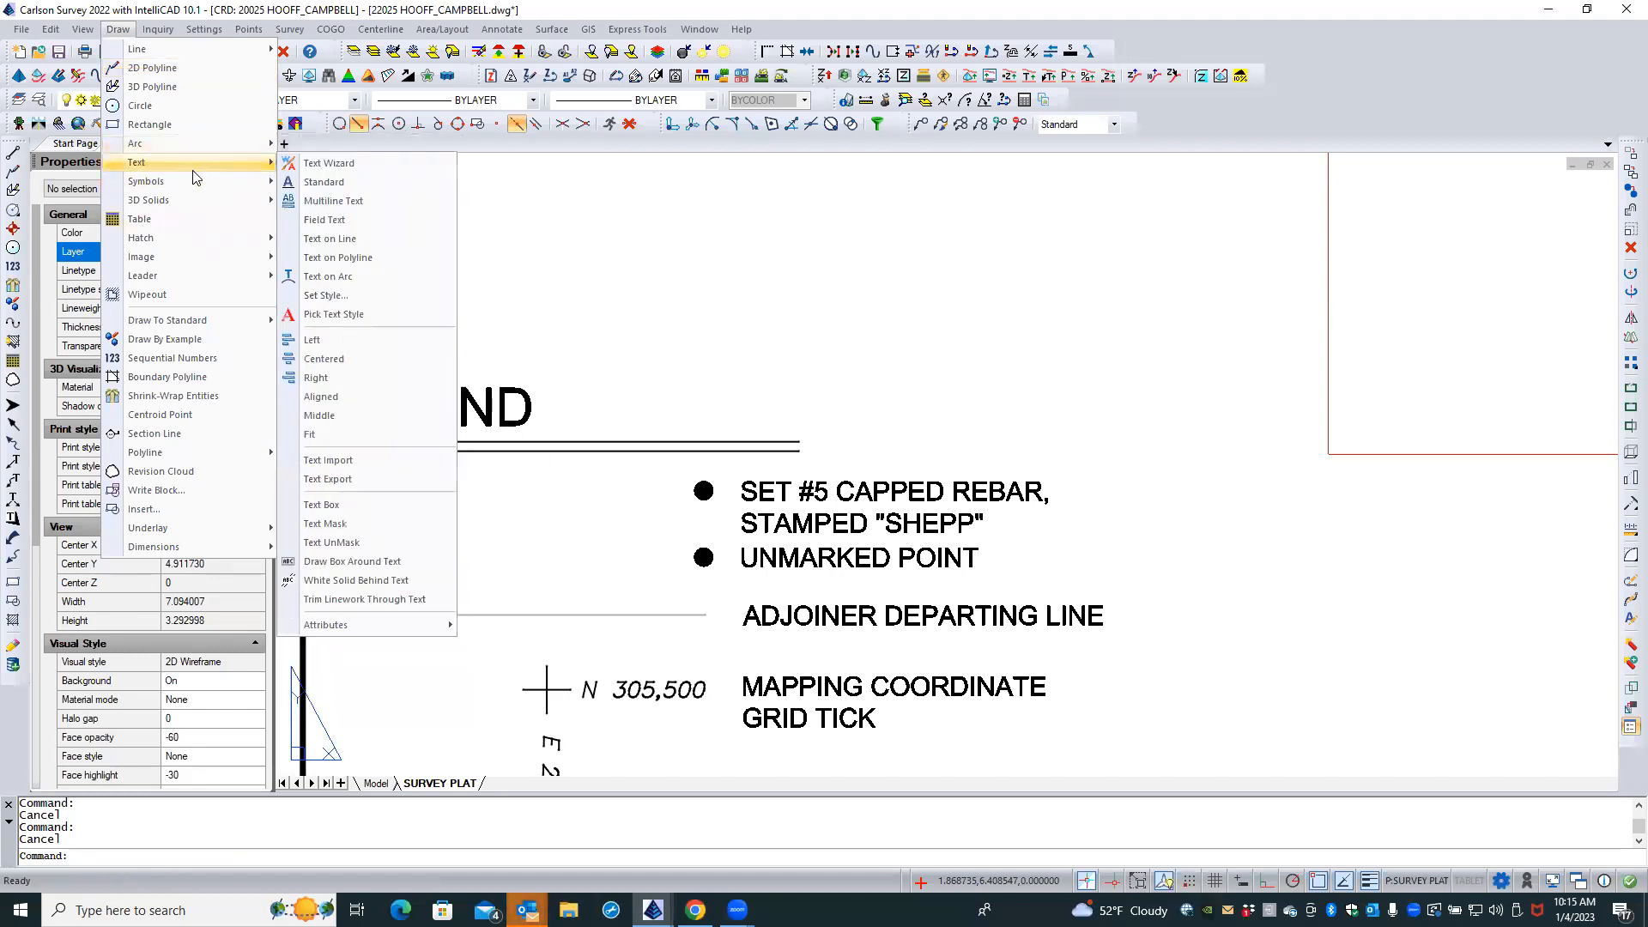
{"action": "mouse_move", "coordinate": [192, 181]}
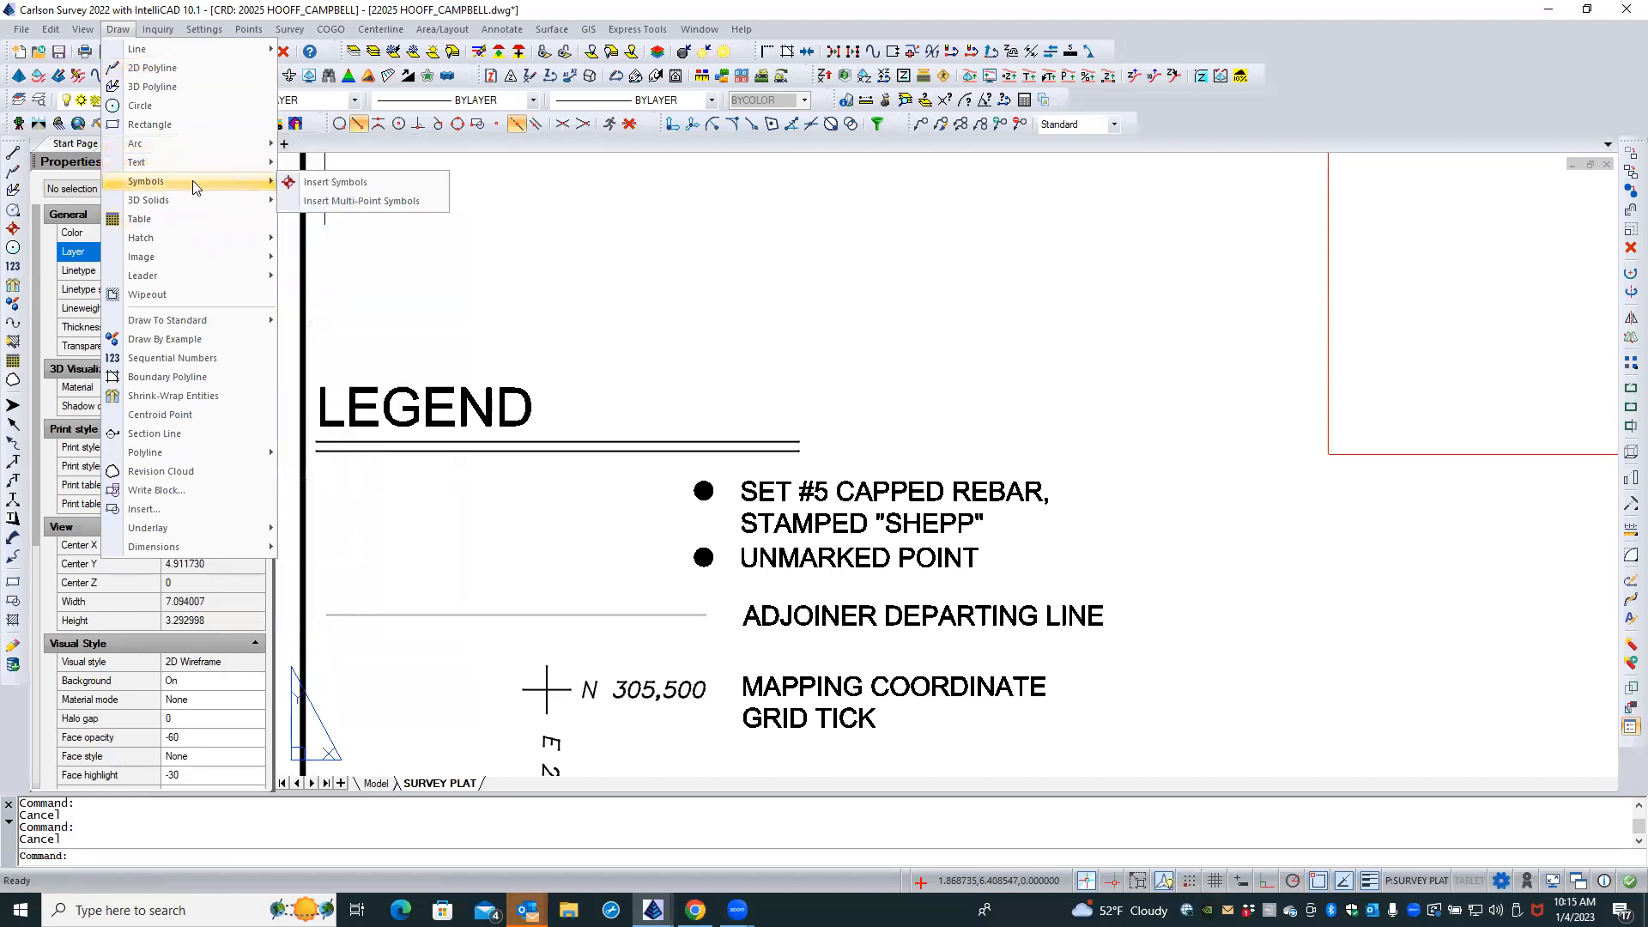
{"action": "left_click", "coordinate": [333, 181]}
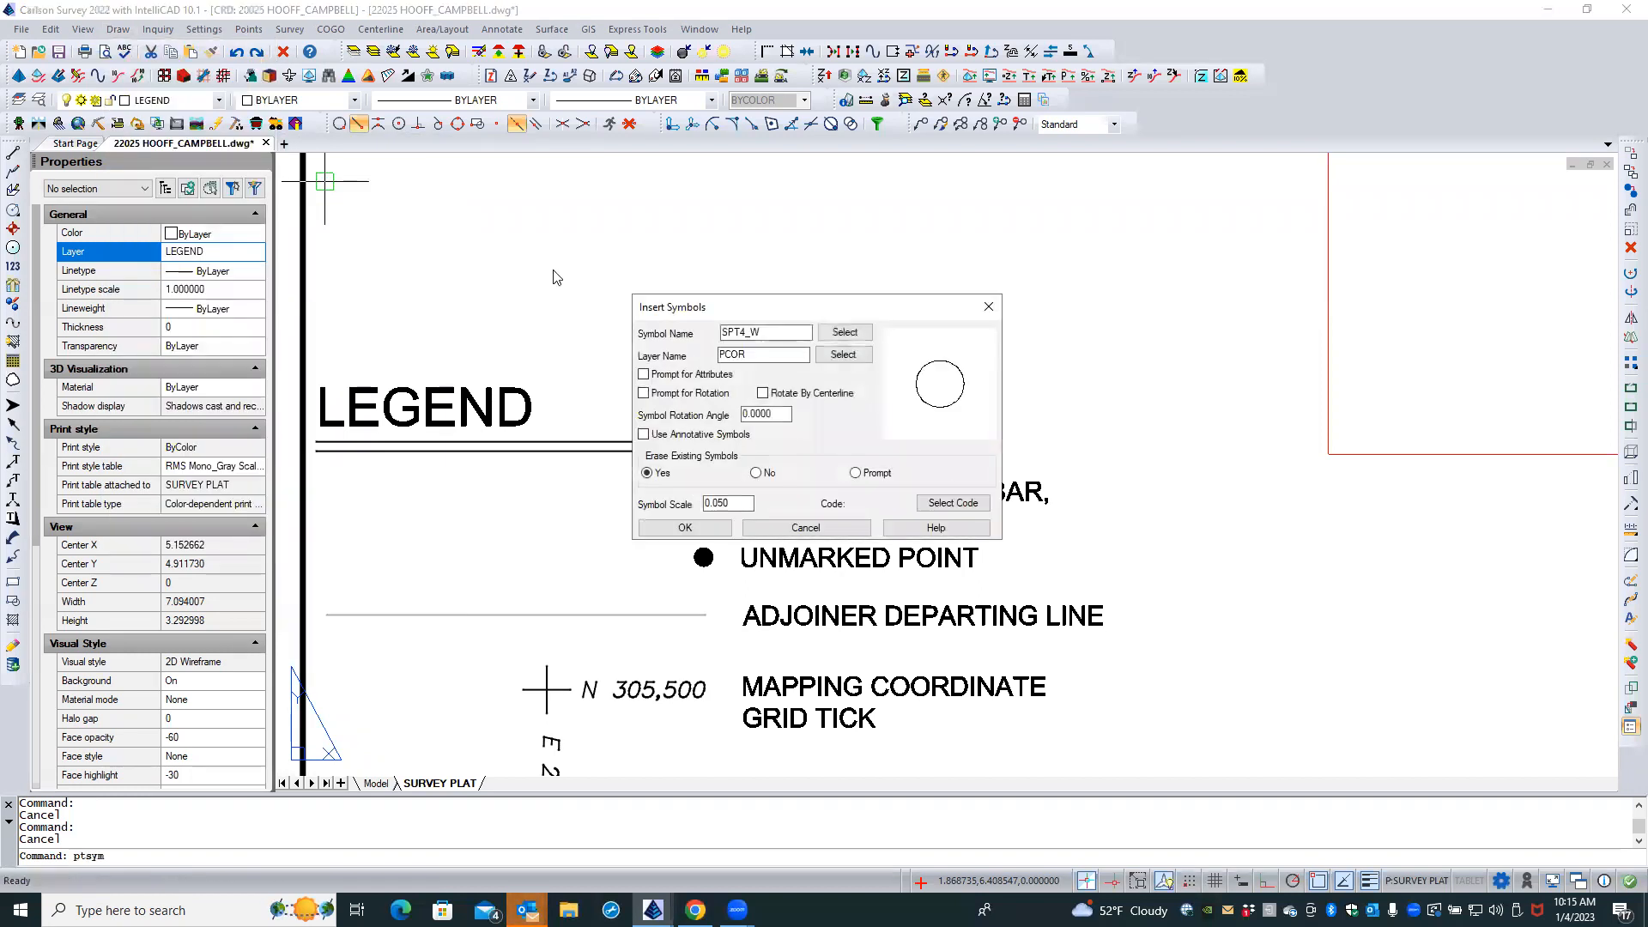
{"action": "left_click", "coordinate": [843, 334]}
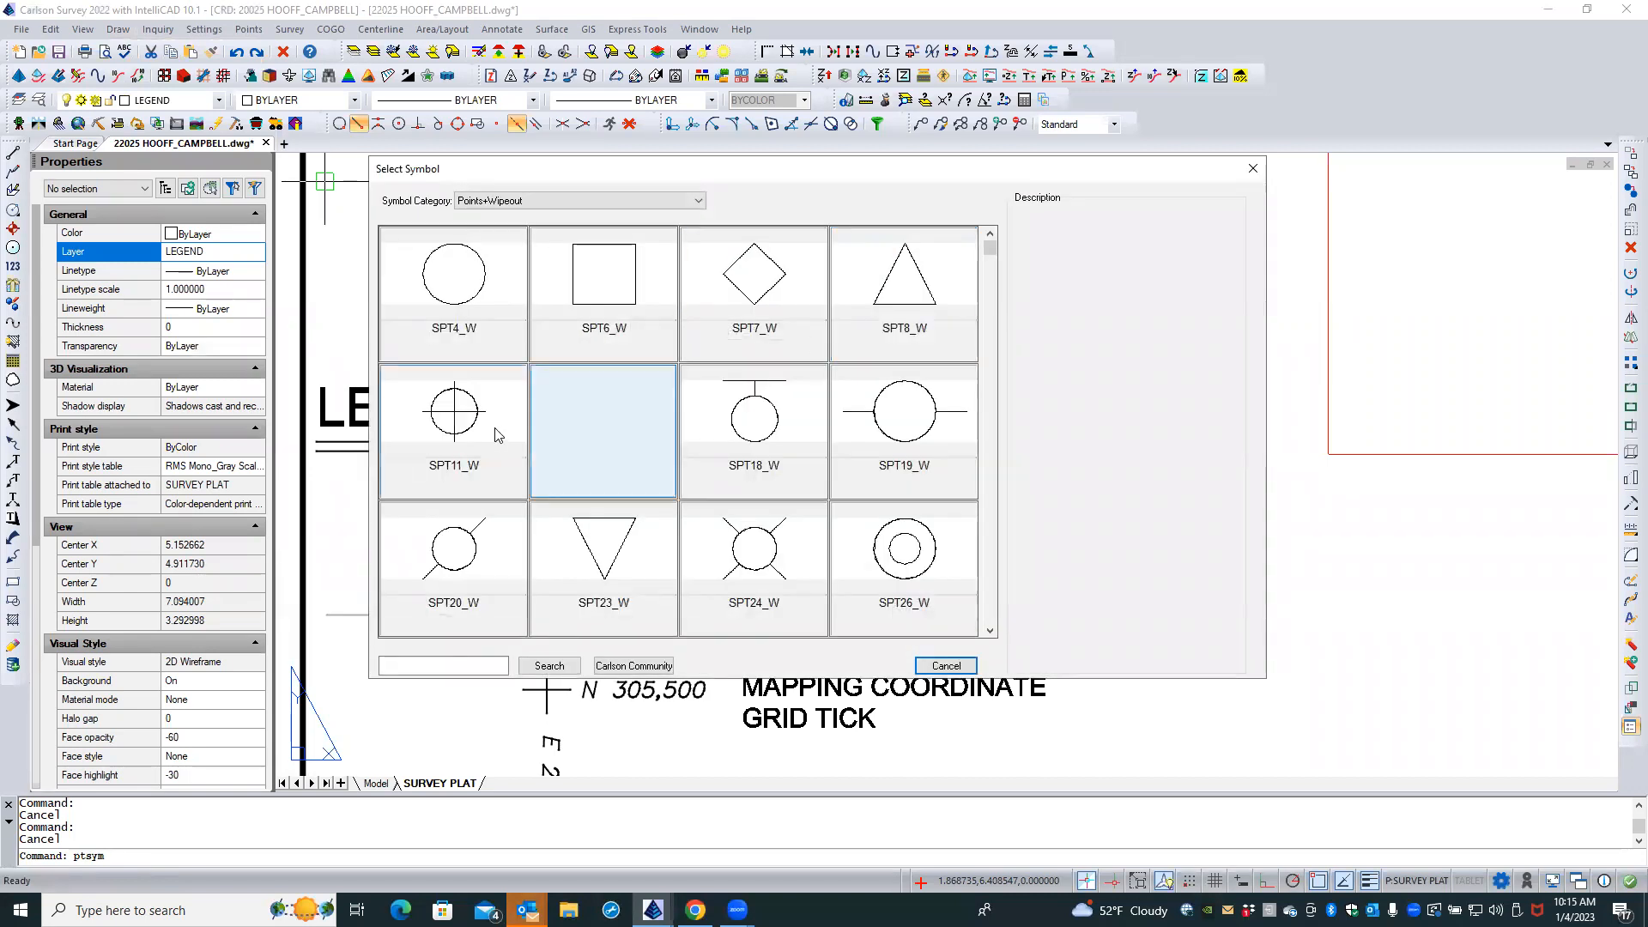
{"action": "left_click", "coordinate": [453, 418]}
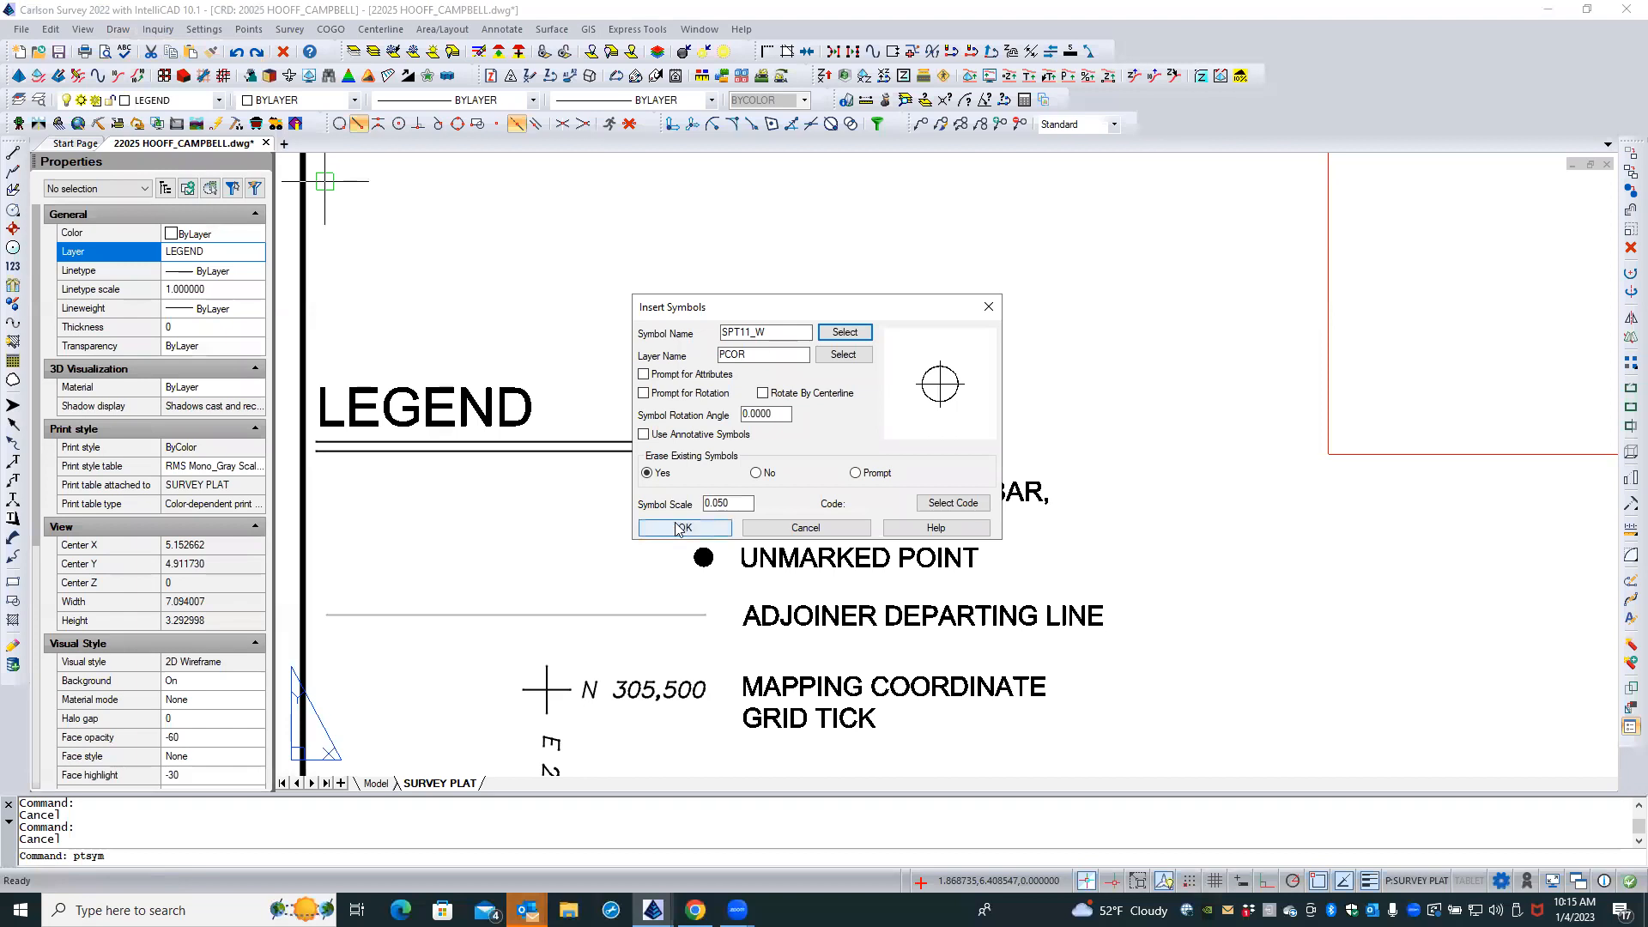
{"action": "double_click", "coordinate": [752, 503]}
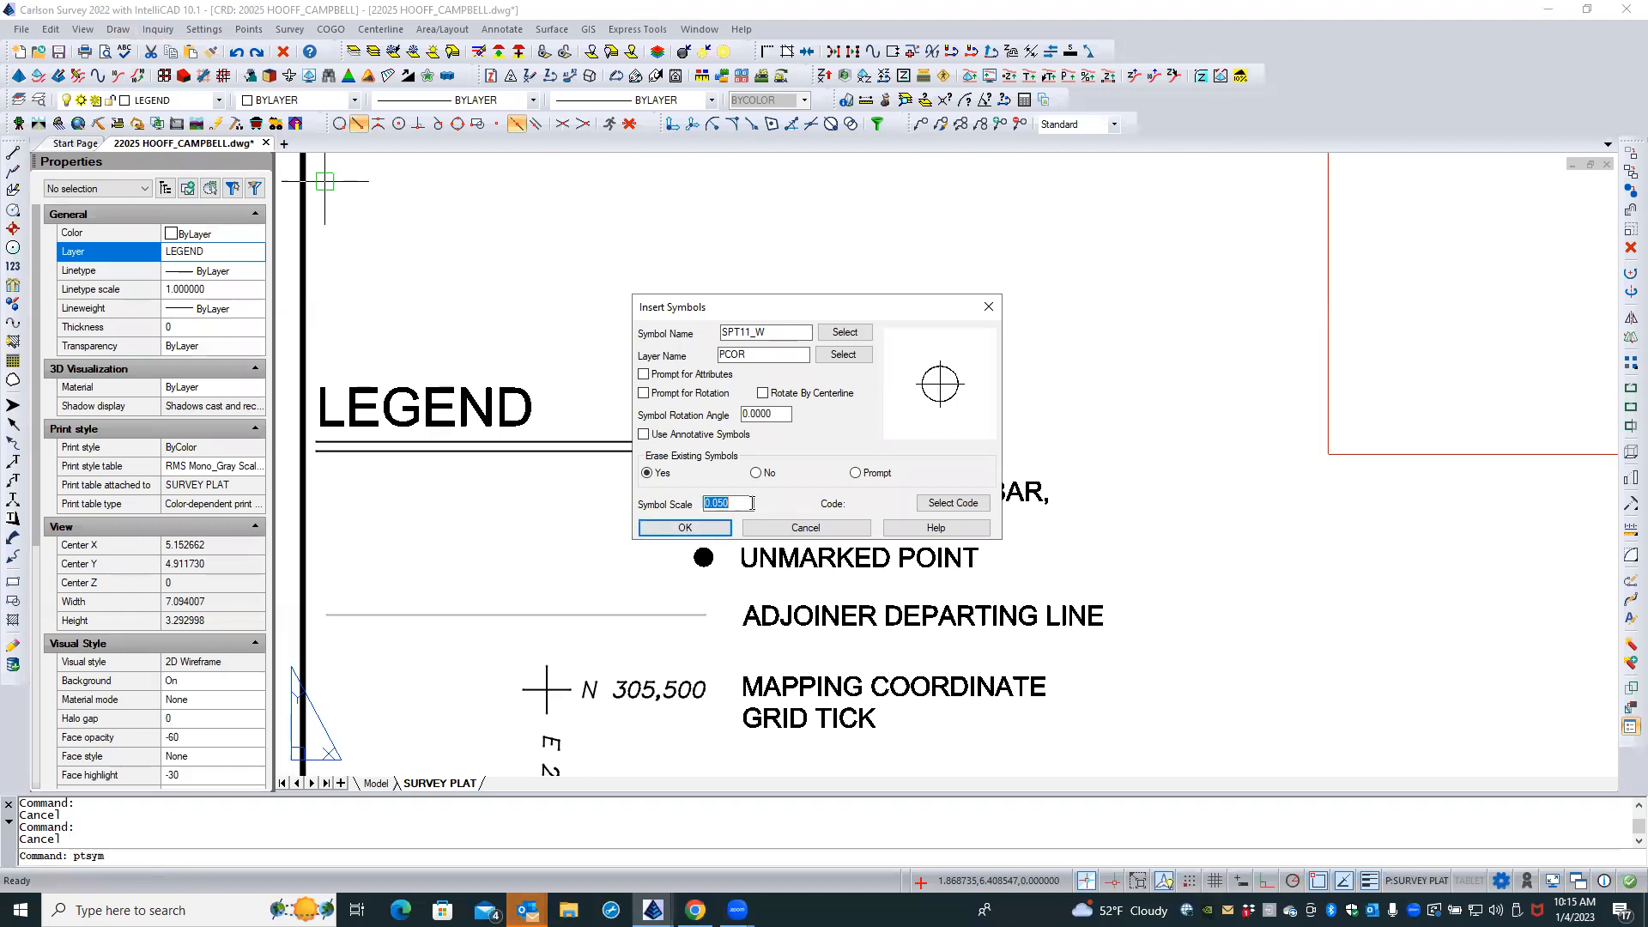
{"action": "key", "text": "BackSpace"}
{"action": "type", "text": ".1"}
{"action": "left_click", "coordinate": [678, 525]}
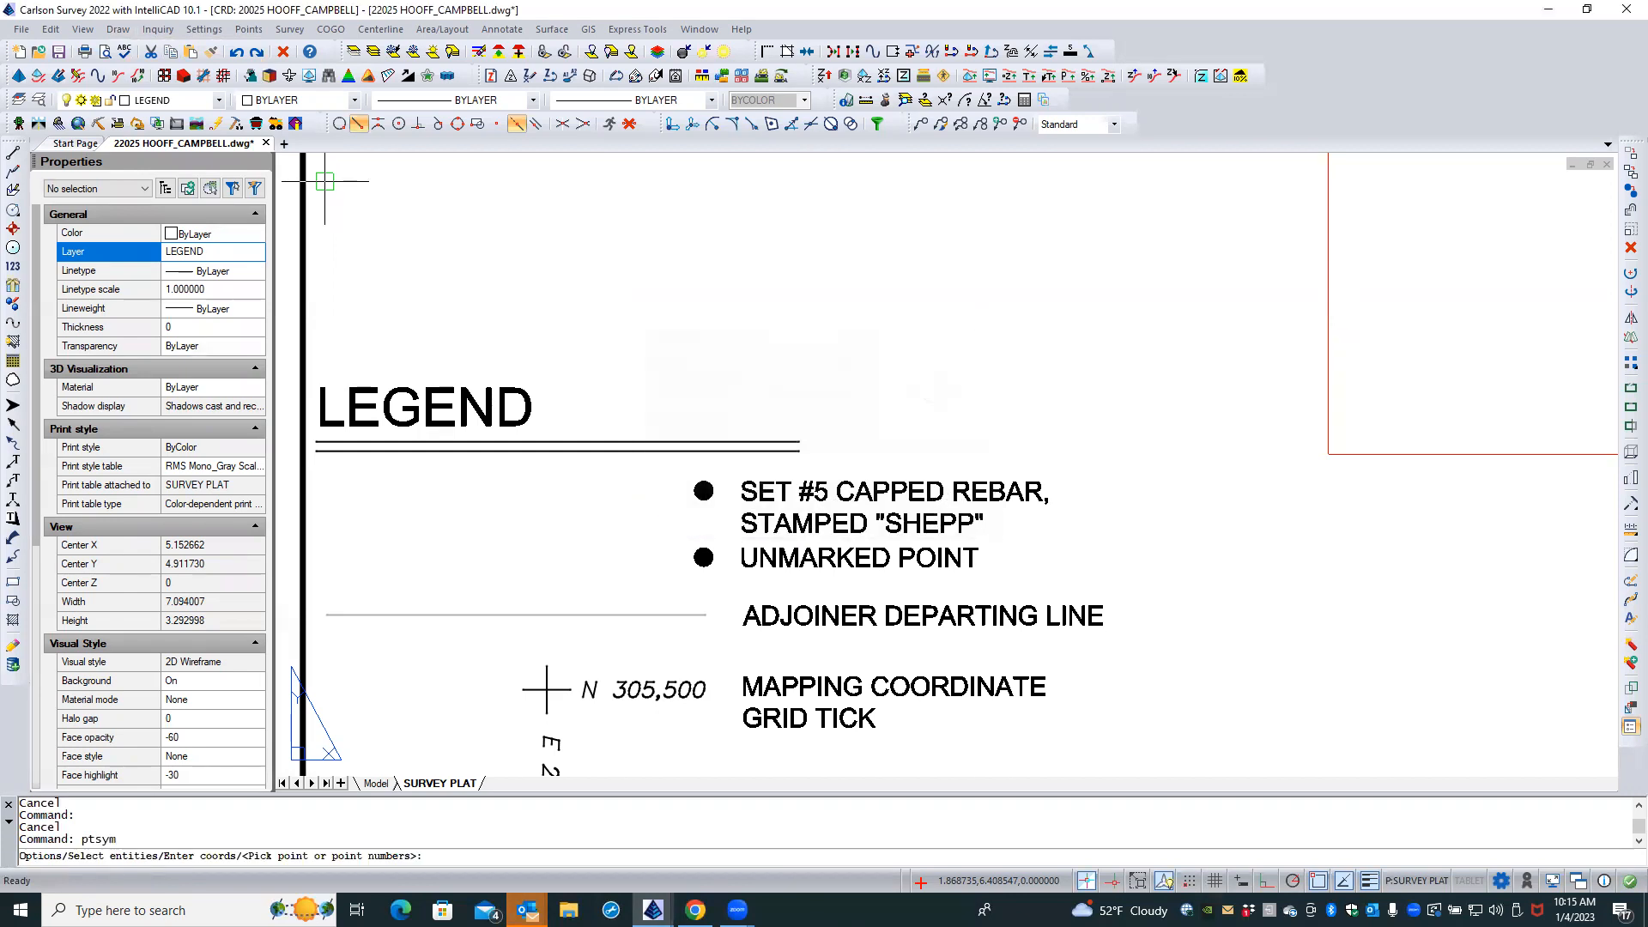
Place the symbol at the center of the legend's existing UNMARKED POINT dot, replacing the dot, and end the command
{"action": "right_click", "coordinate": [687, 542], "text": "shift"}
{"action": "left_click", "coordinate": [730, 346]}
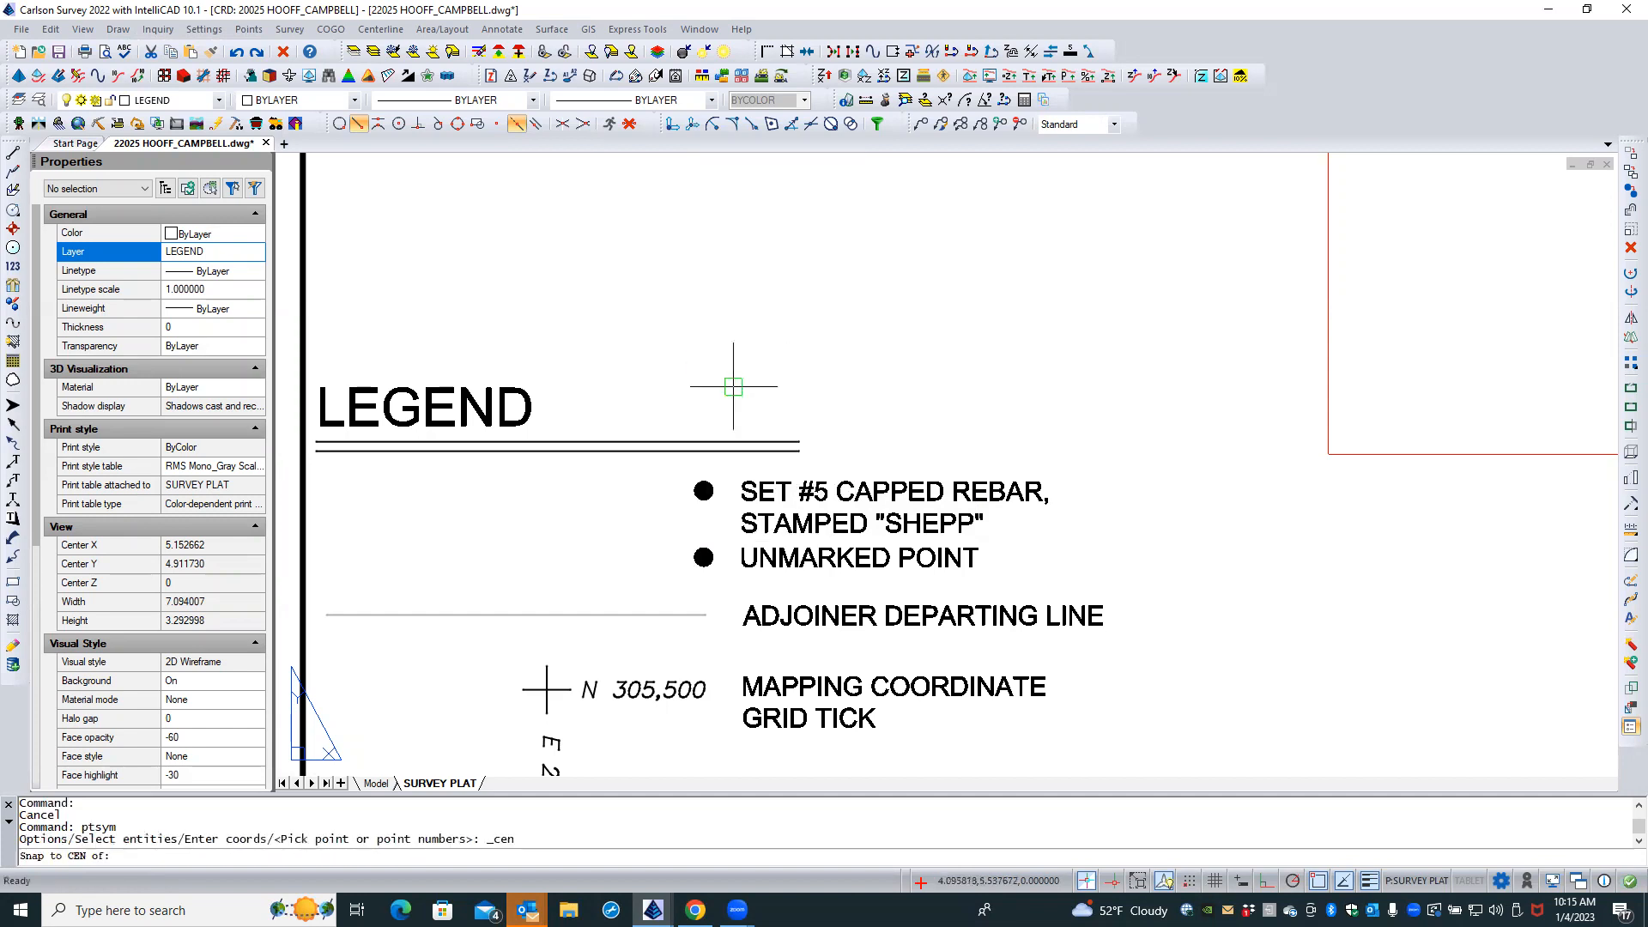
{"action": "left_click", "coordinate": [701, 541]}
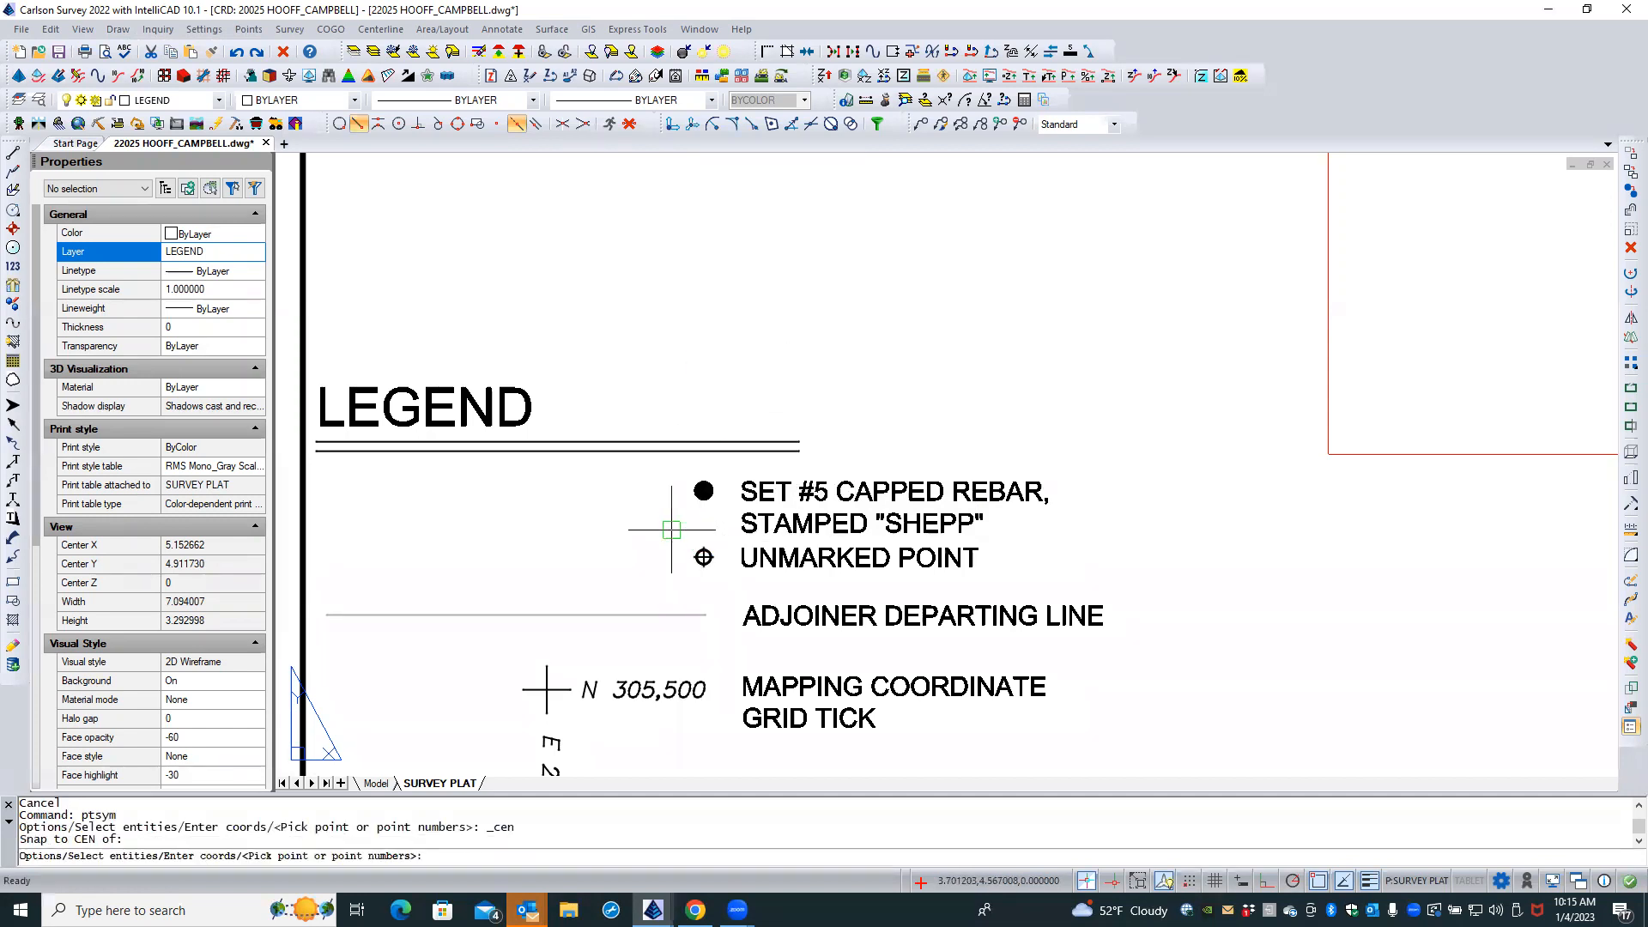
{"action": "scroll", "coordinate": [699, 570], "scroll_direction": "up", "scroll_amount": 4}
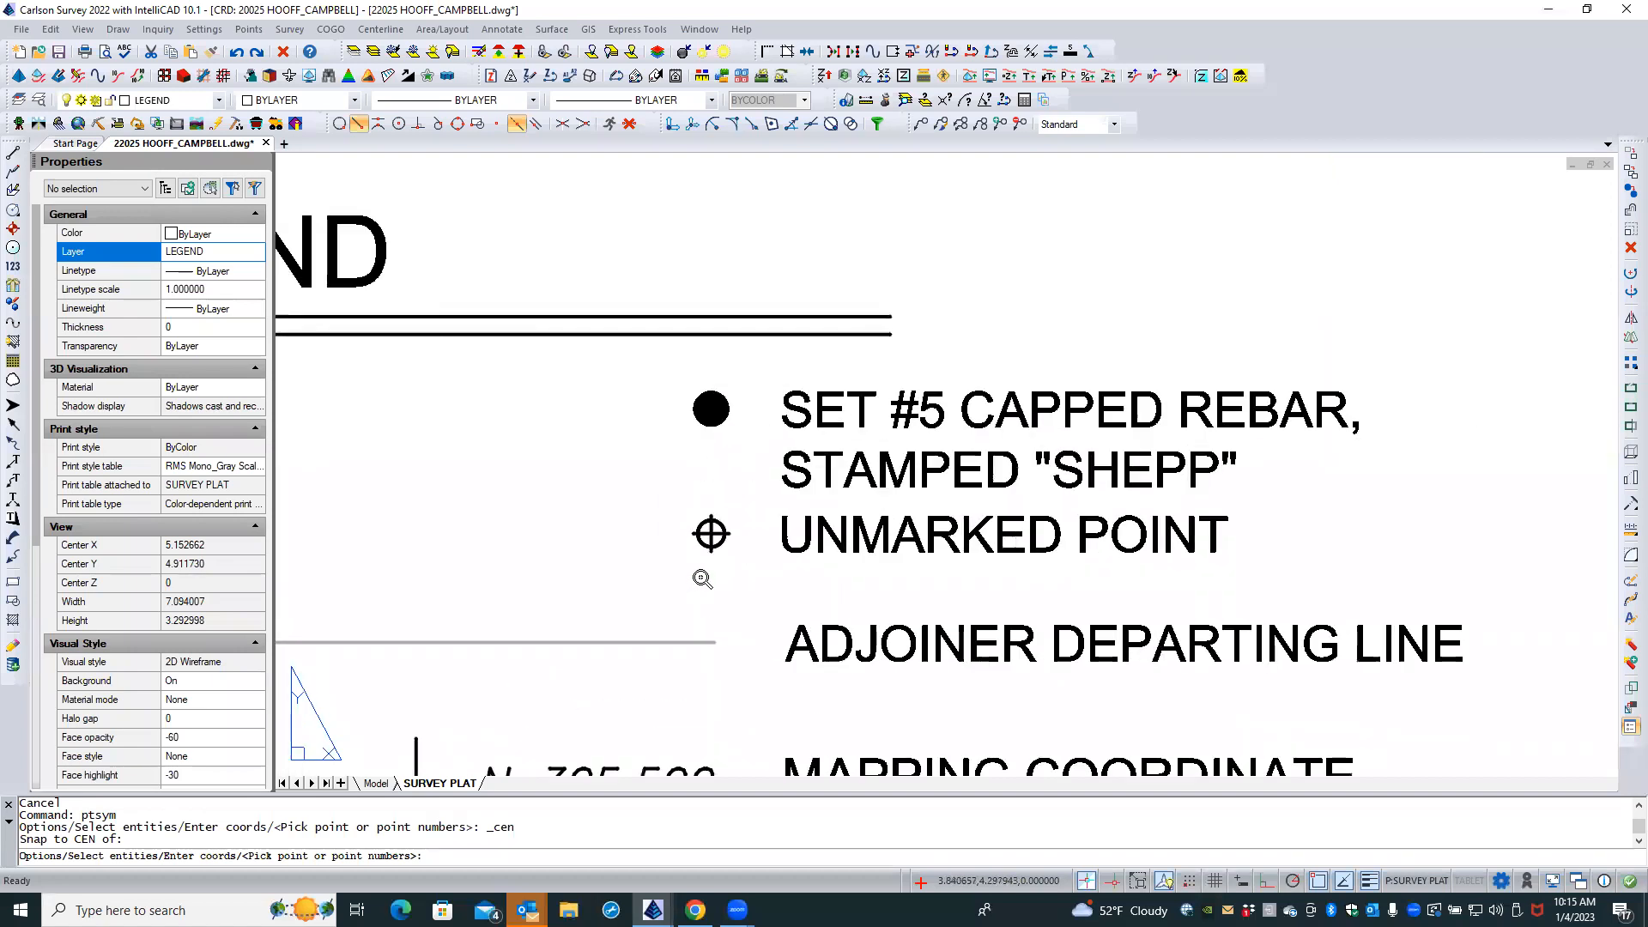
{"action": "scroll", "coordinate": [702, 577], "scroll_direction": "up", "scroll_amount": 2}
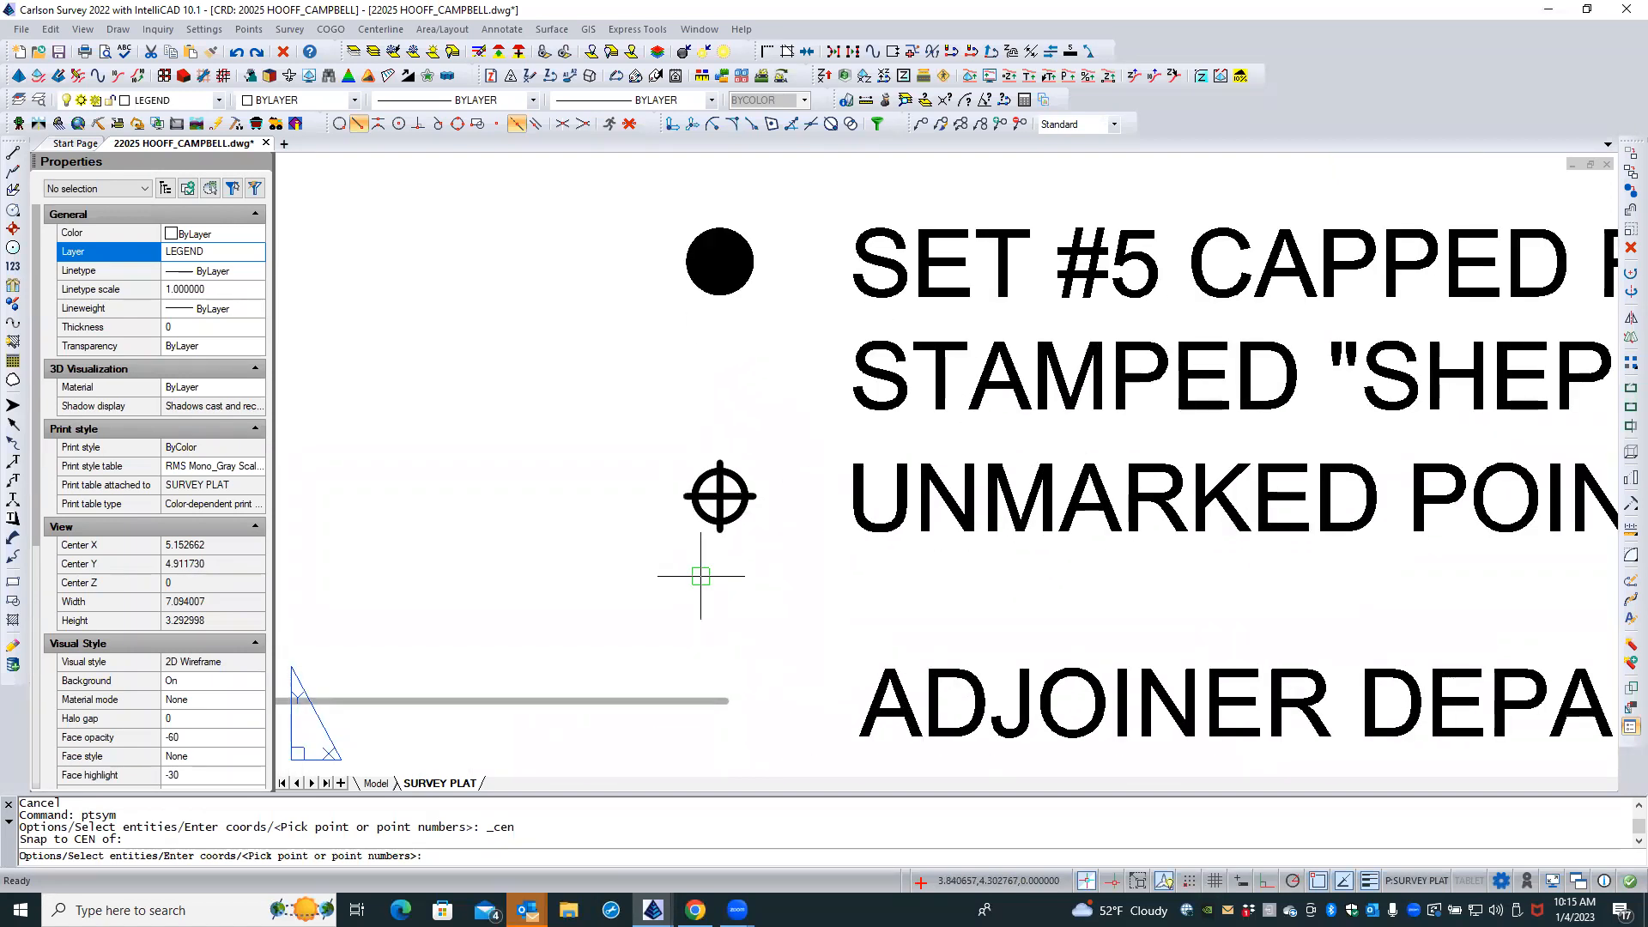
{"action": "key", "text": "Escape"}
{"action": "key", "text": "Escape"}
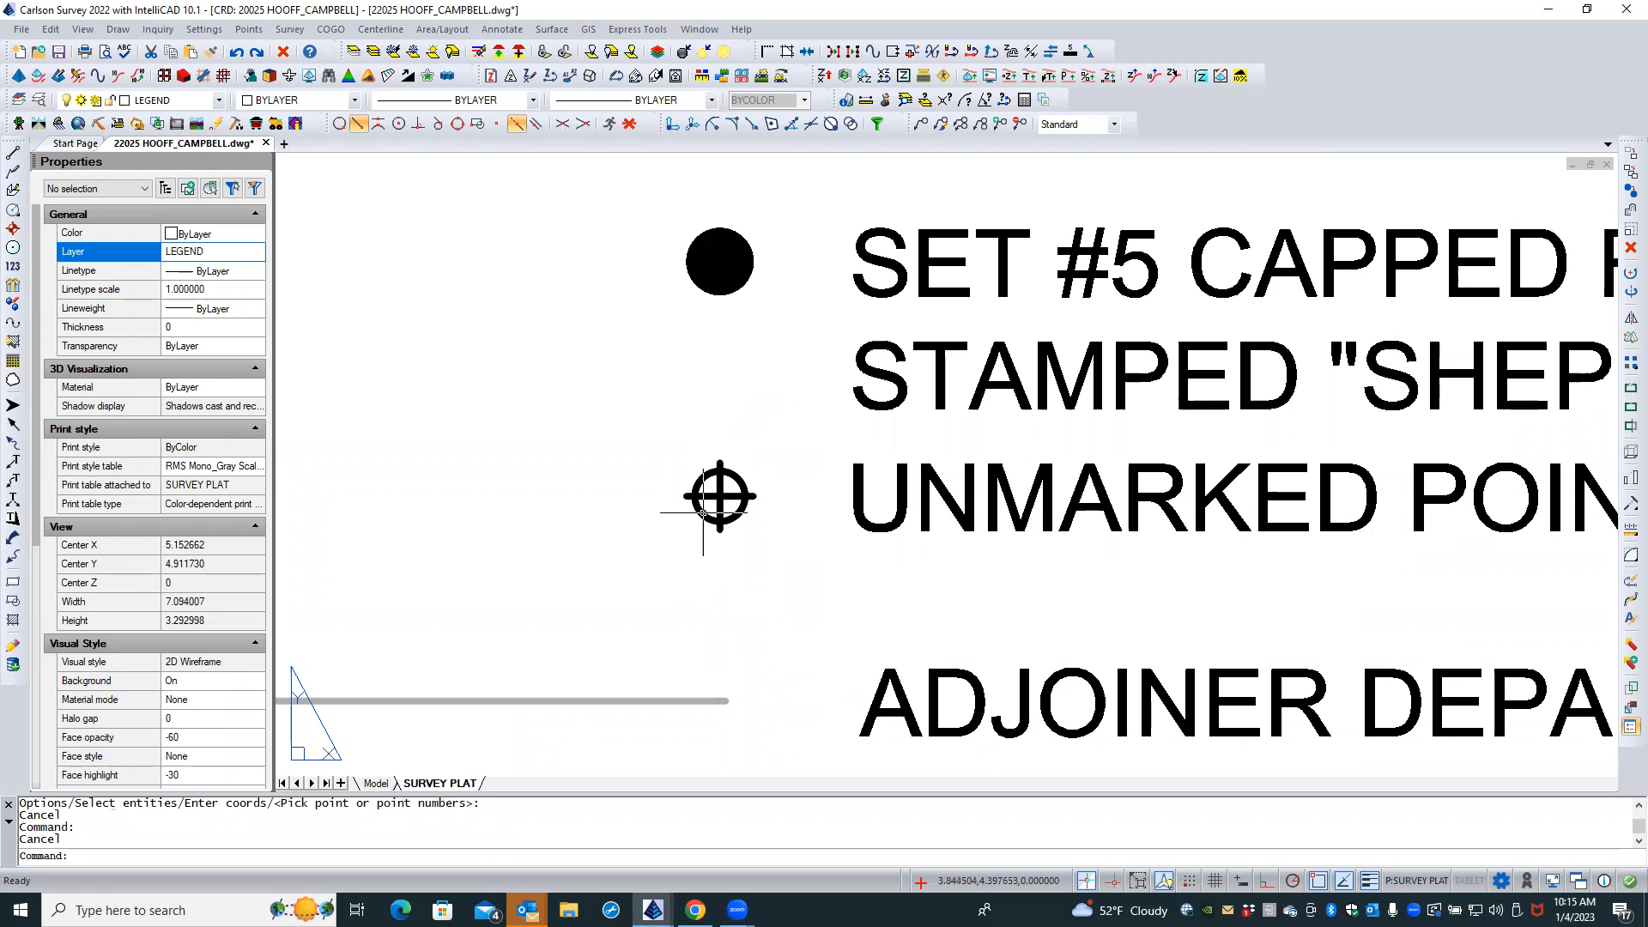
Check the layer and block name of the legend's new UNMARKED POINT symbol in its properties, and deselect it
{"action": "left_click", "coordinate": [703, 511]}
{"action": "key", "text": "Escape"}
{"action": "left_click", "coordinate": [736, 556]}
{"action": "left_click", "coordinate": [685, 482]}
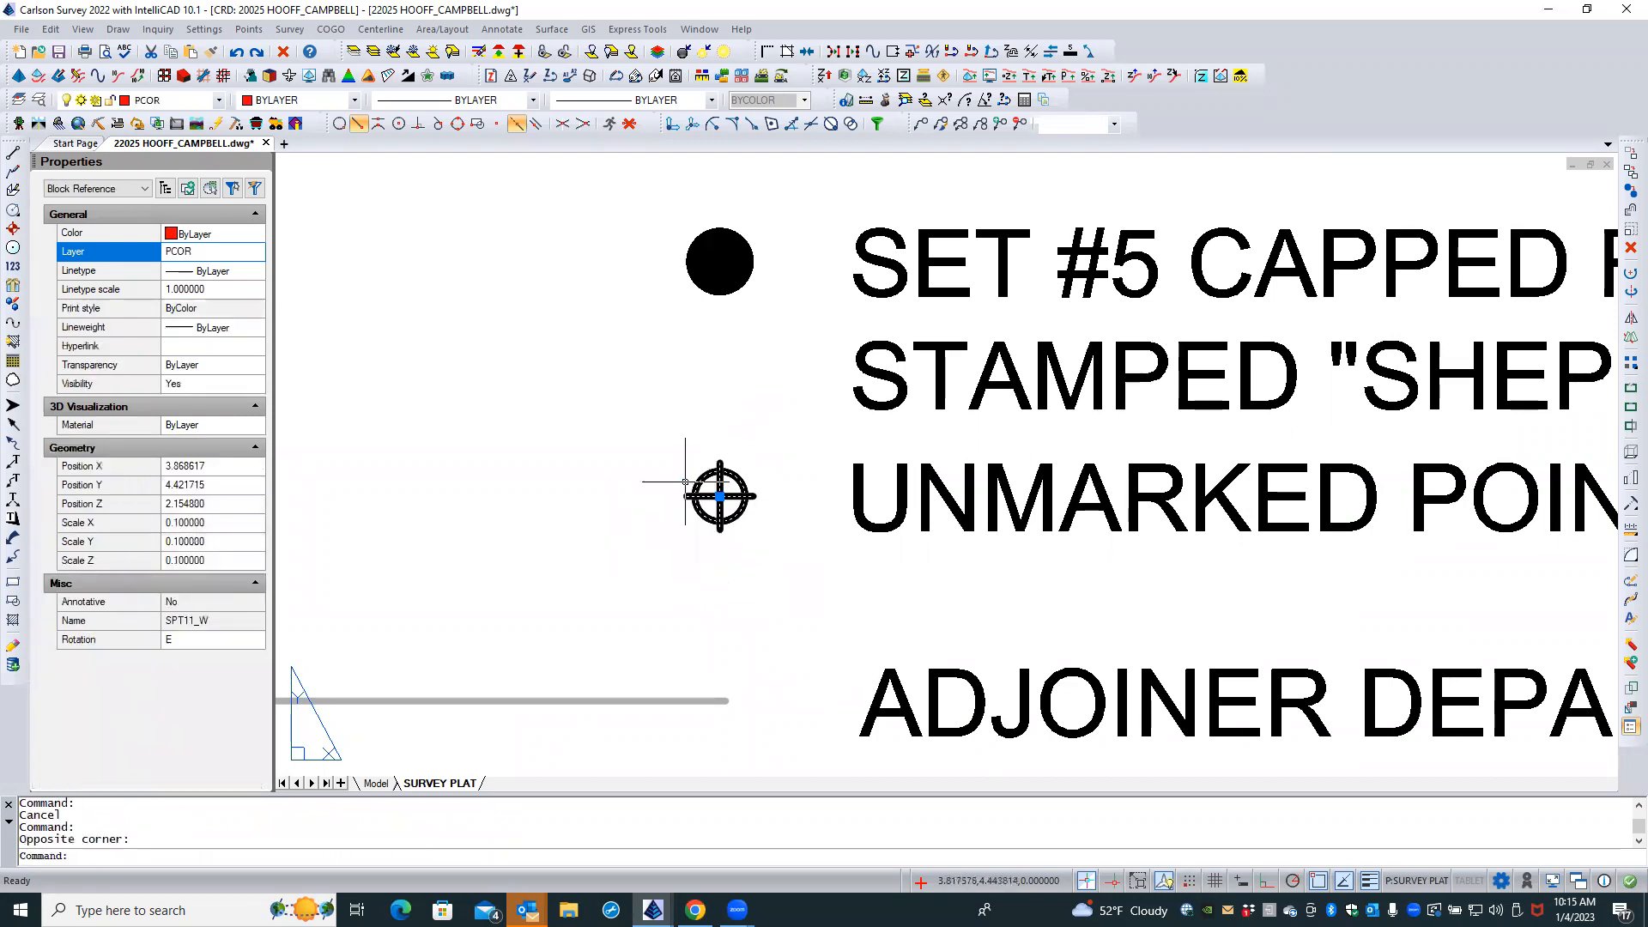
{"action": "key", "text": "Escape"}
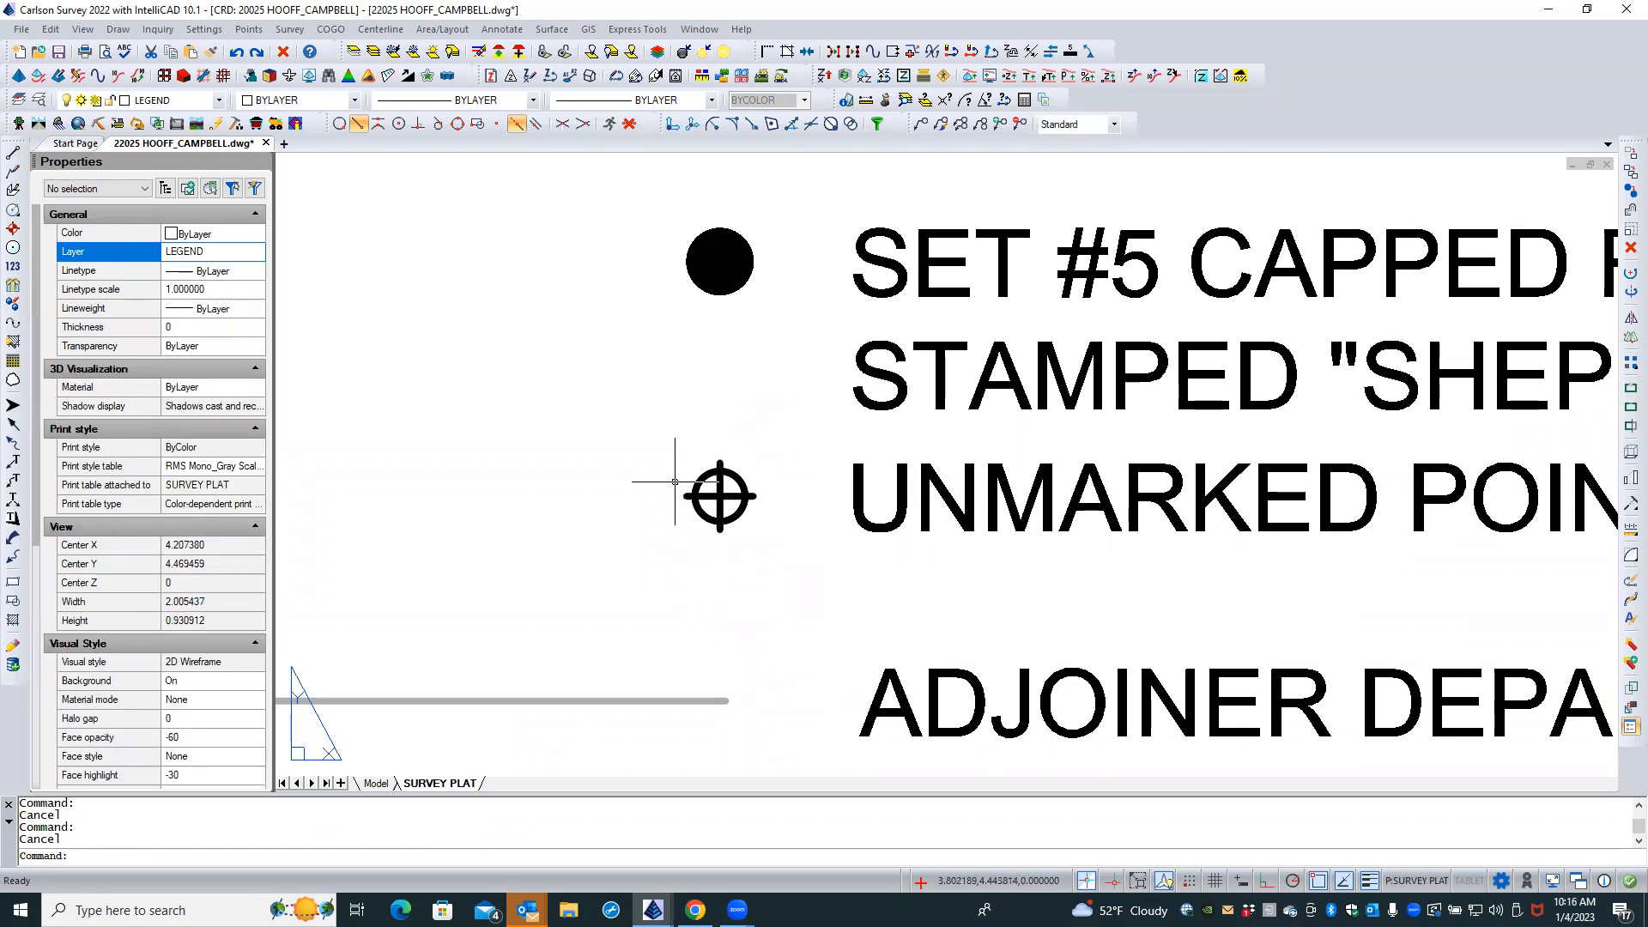
Compare the properties of the legend's capped rebar and UNMARKED POINT symbols by selecting both, and clear the selection
{"action": "scroll", "coordinate": [675, 481], "scroll_direction": "down", "scroll_amount": 2}
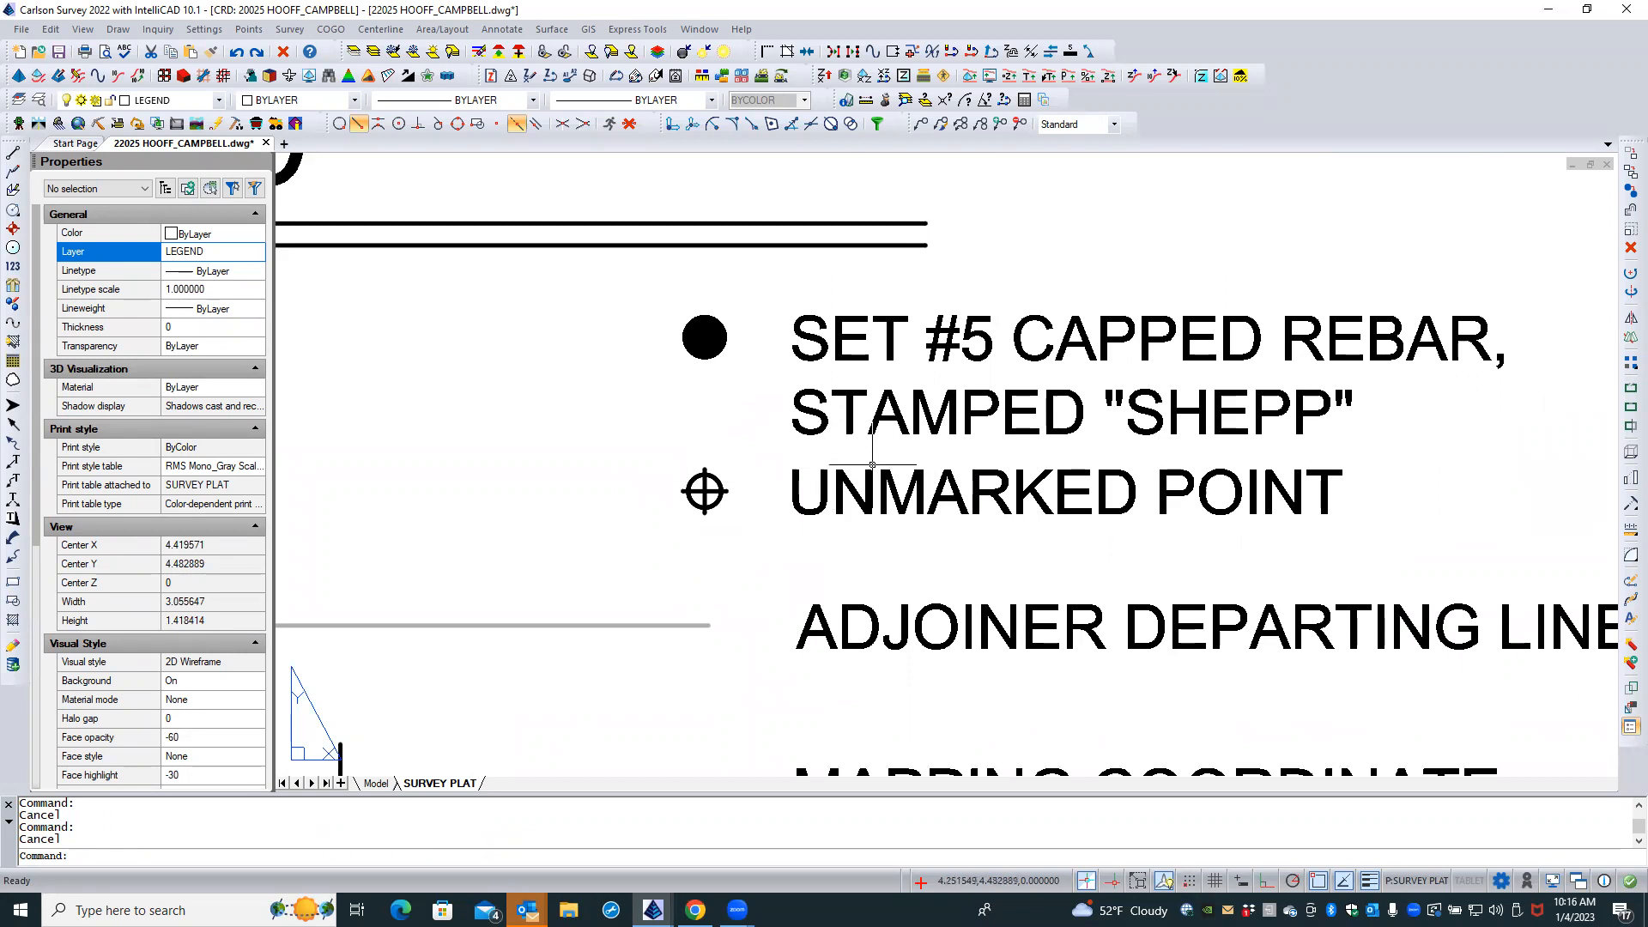
{"action": "scroll", "coordinate": [876, 465], "scroll_direction": "down", "scroll_amount": 1}
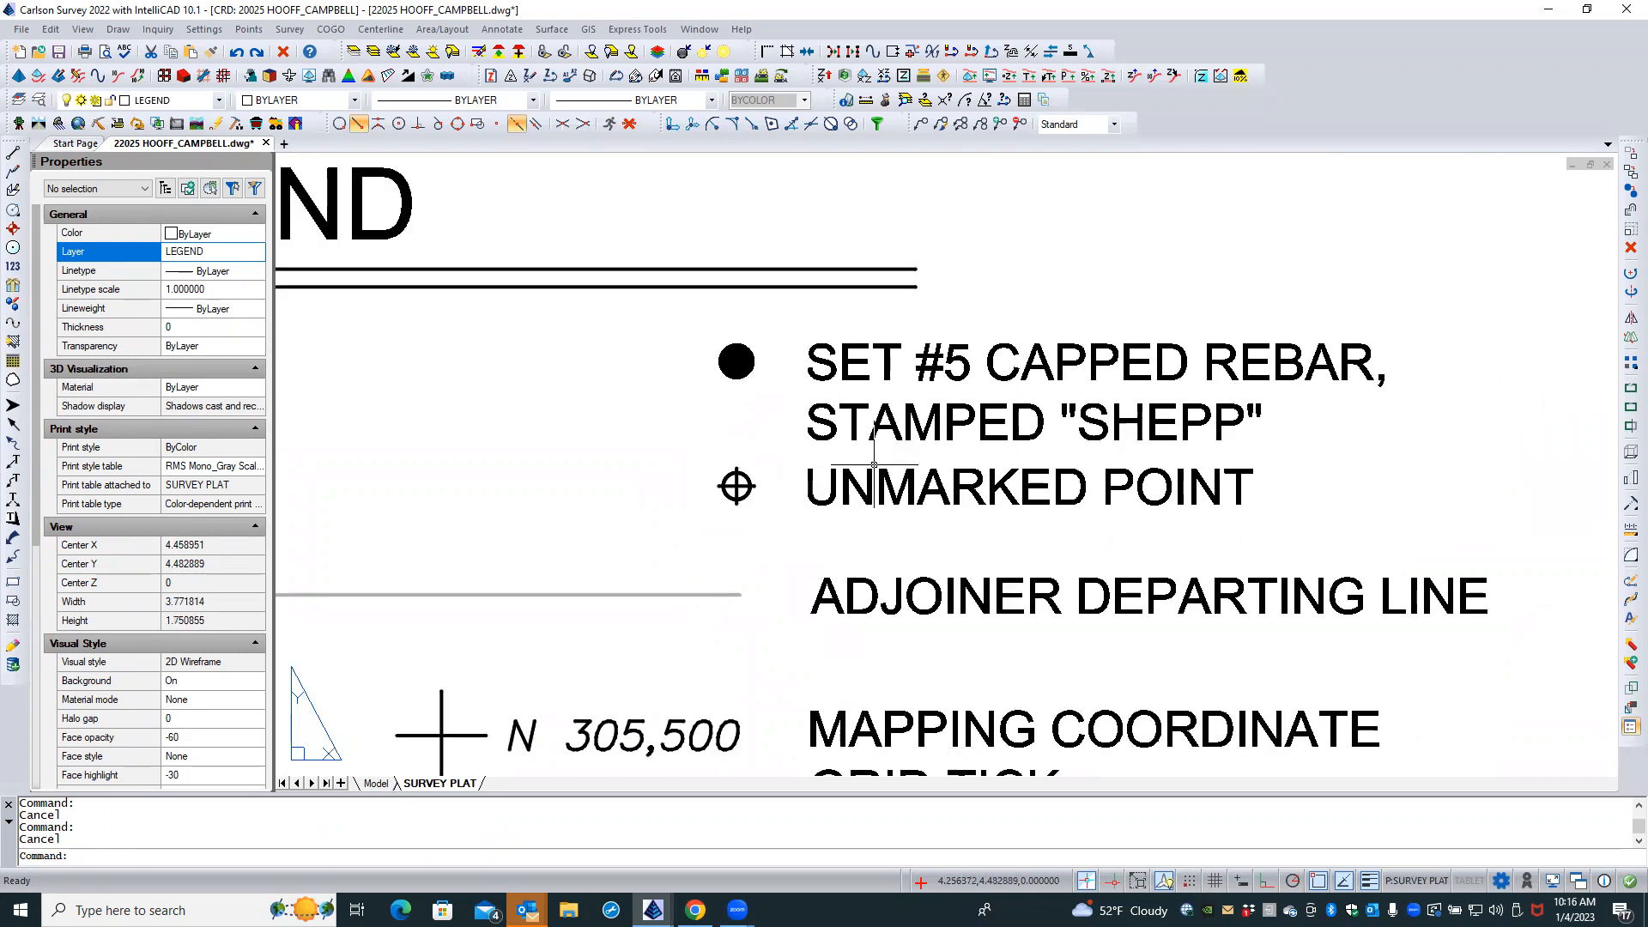
{"action": "scroll", "coordinate": [963, 461], "scroll_direction": "down", "scroll_amount": 1}
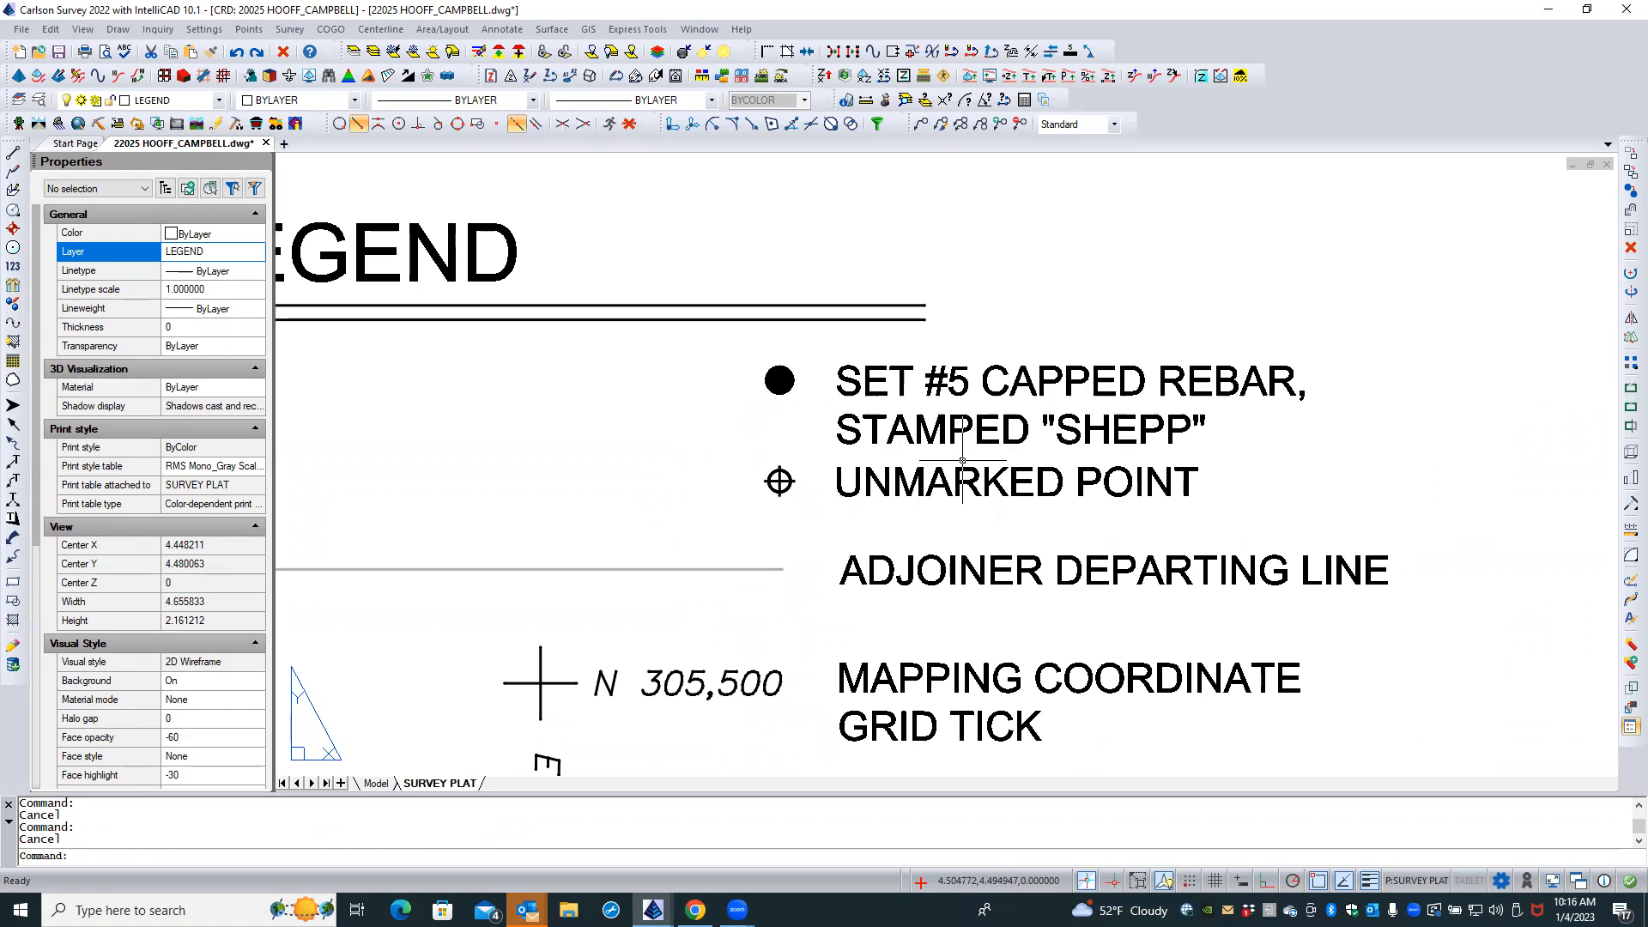
{"action": "left_click", "coordinate": [801, 347]}
{"action": "left_click", "coordinate": [722, 498]}
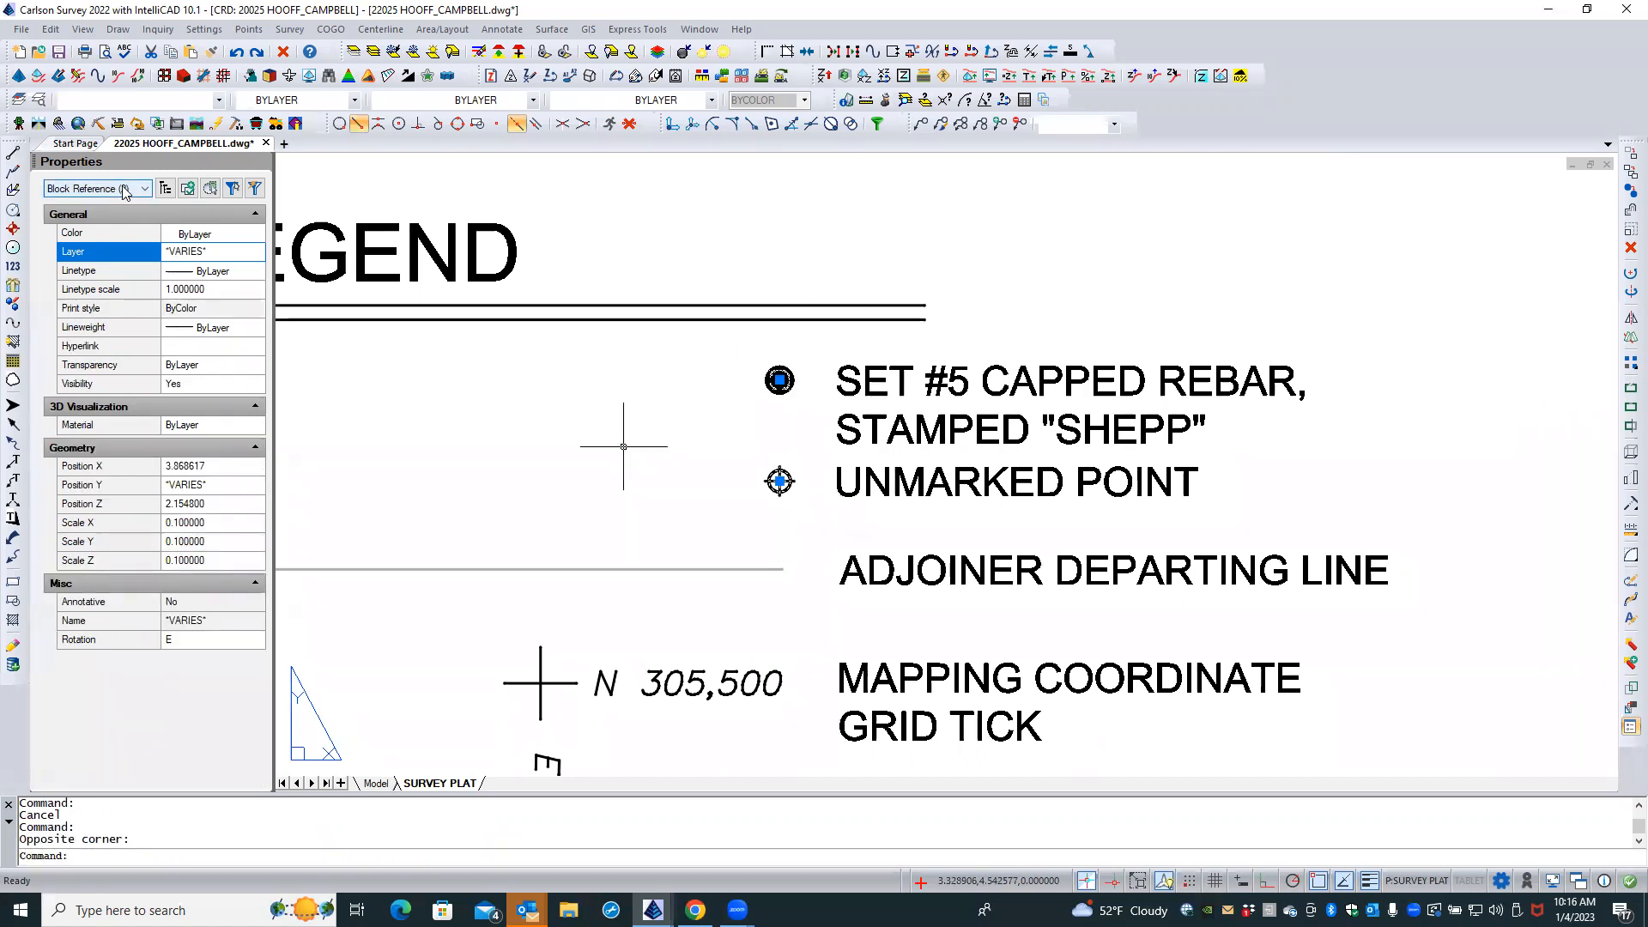
{"action": "key", "text": "Escape"}
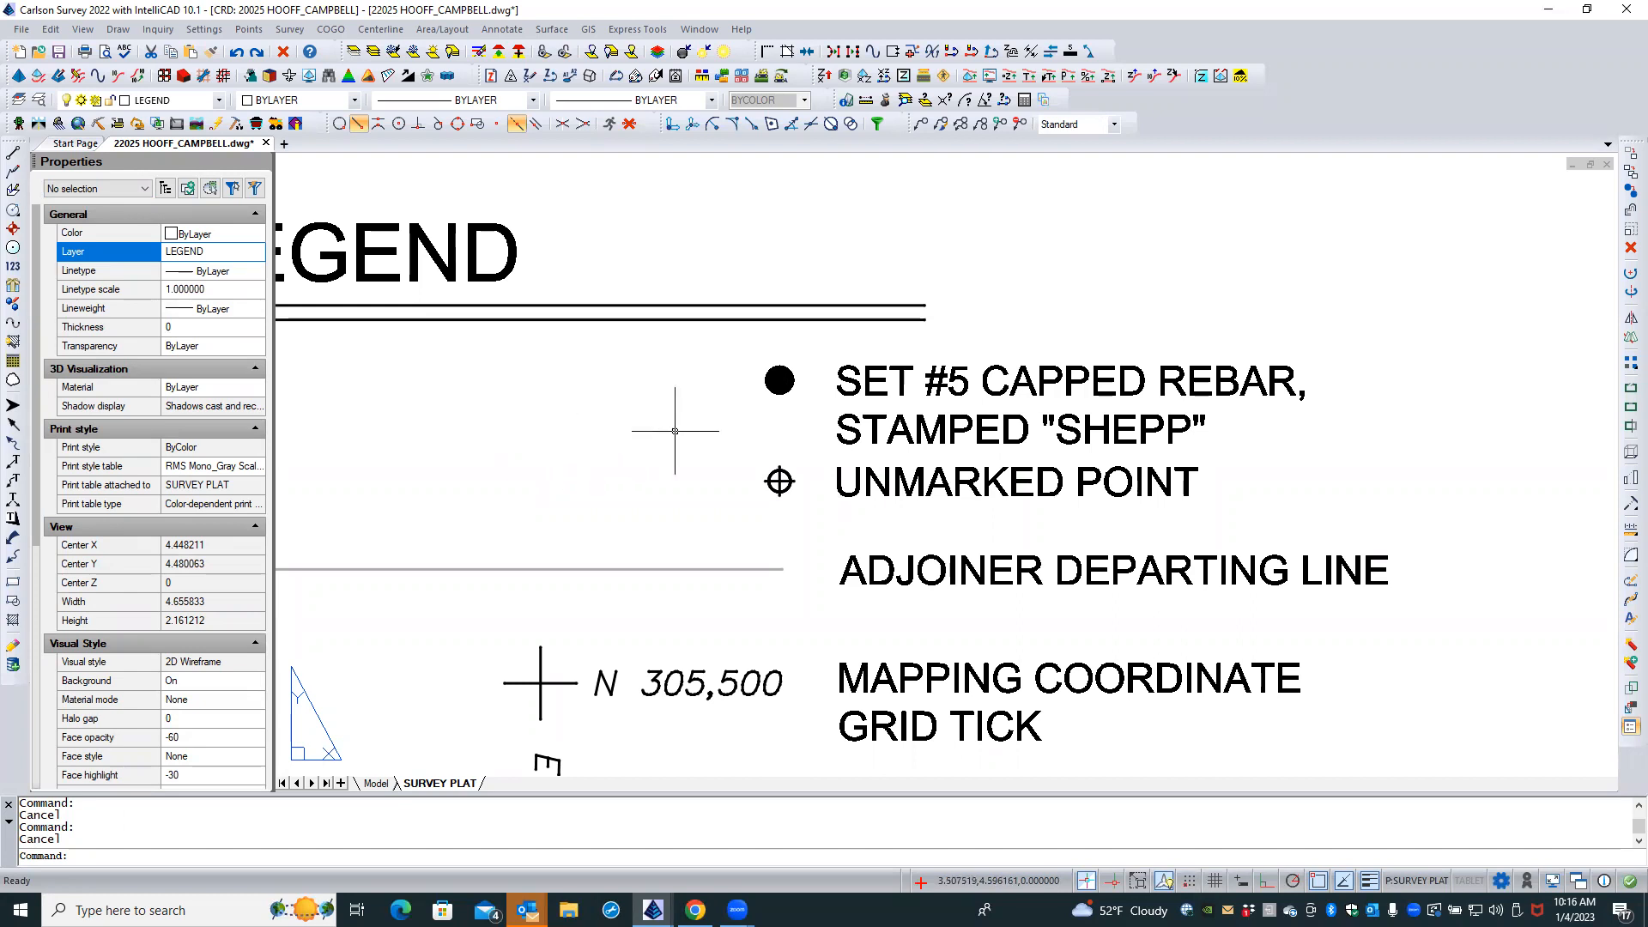
Save the drawing and regenerate all of its viewports
{"action": "key", "text": "ctrl+s"}
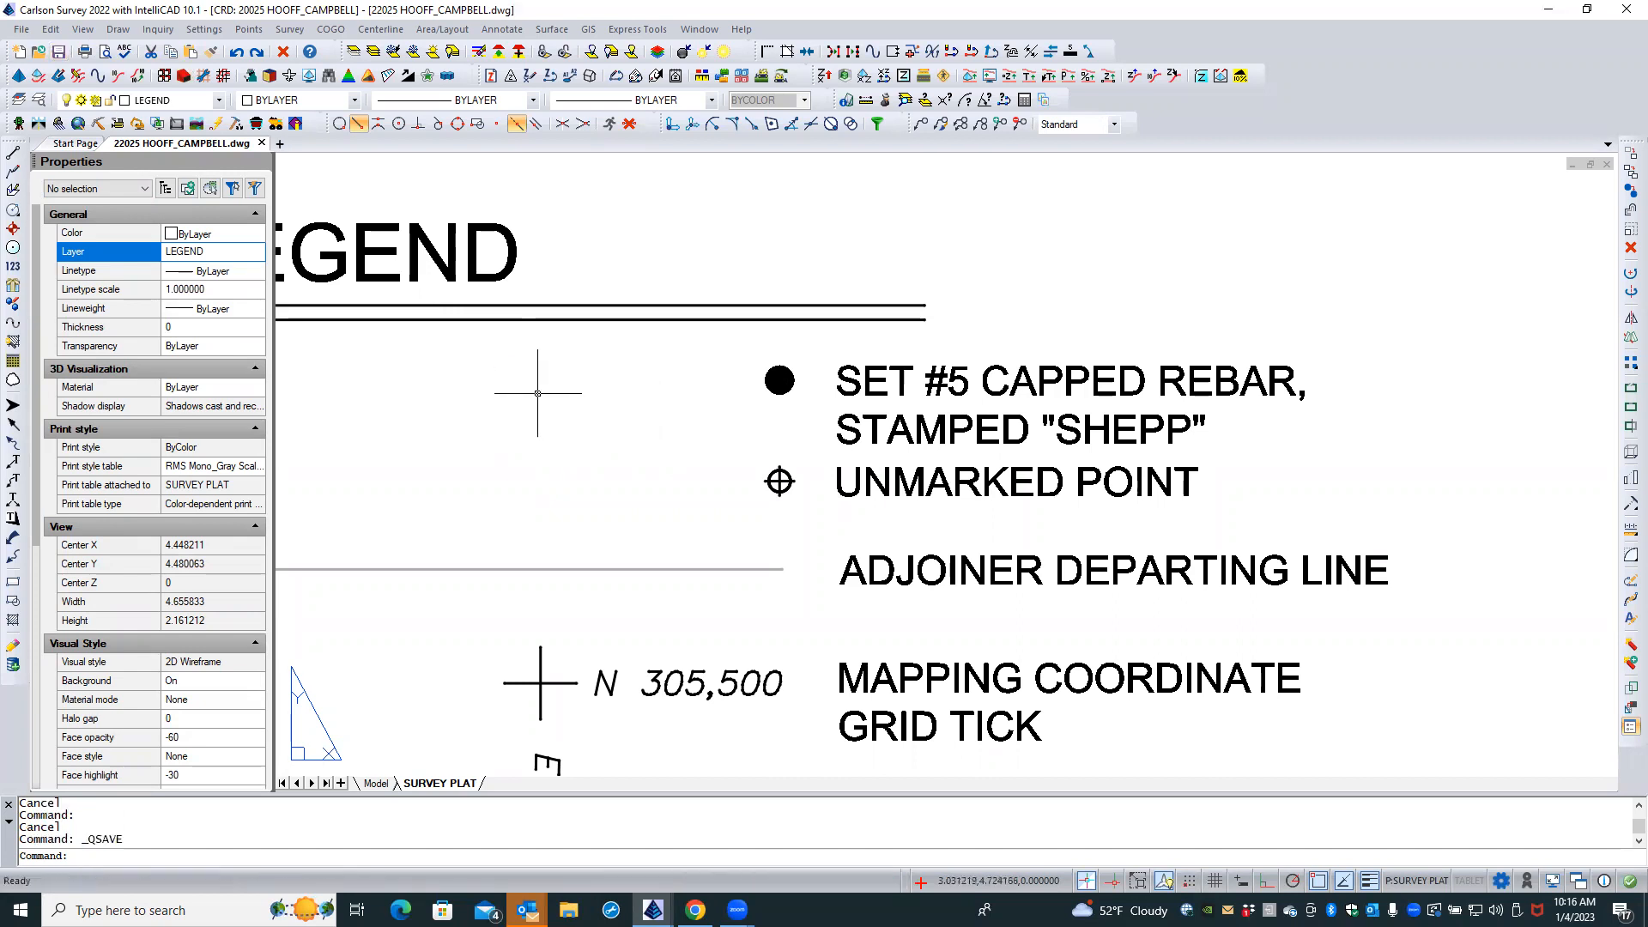
{"action": "type", "text": "REA"}
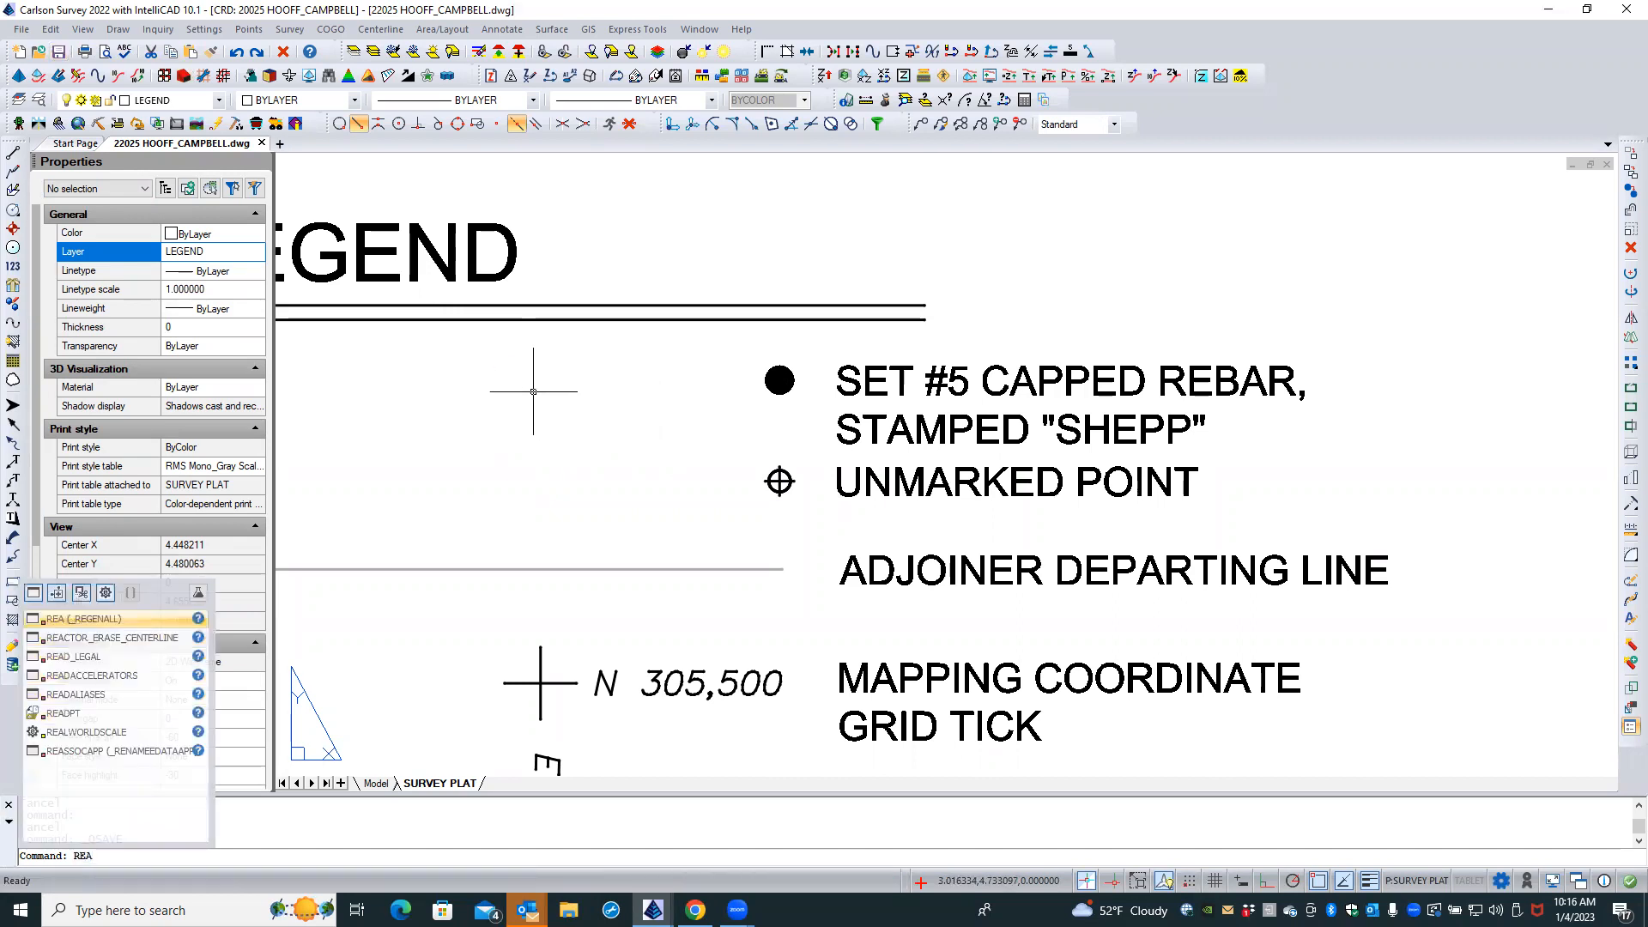
{"action": "key", "text": "Return"}
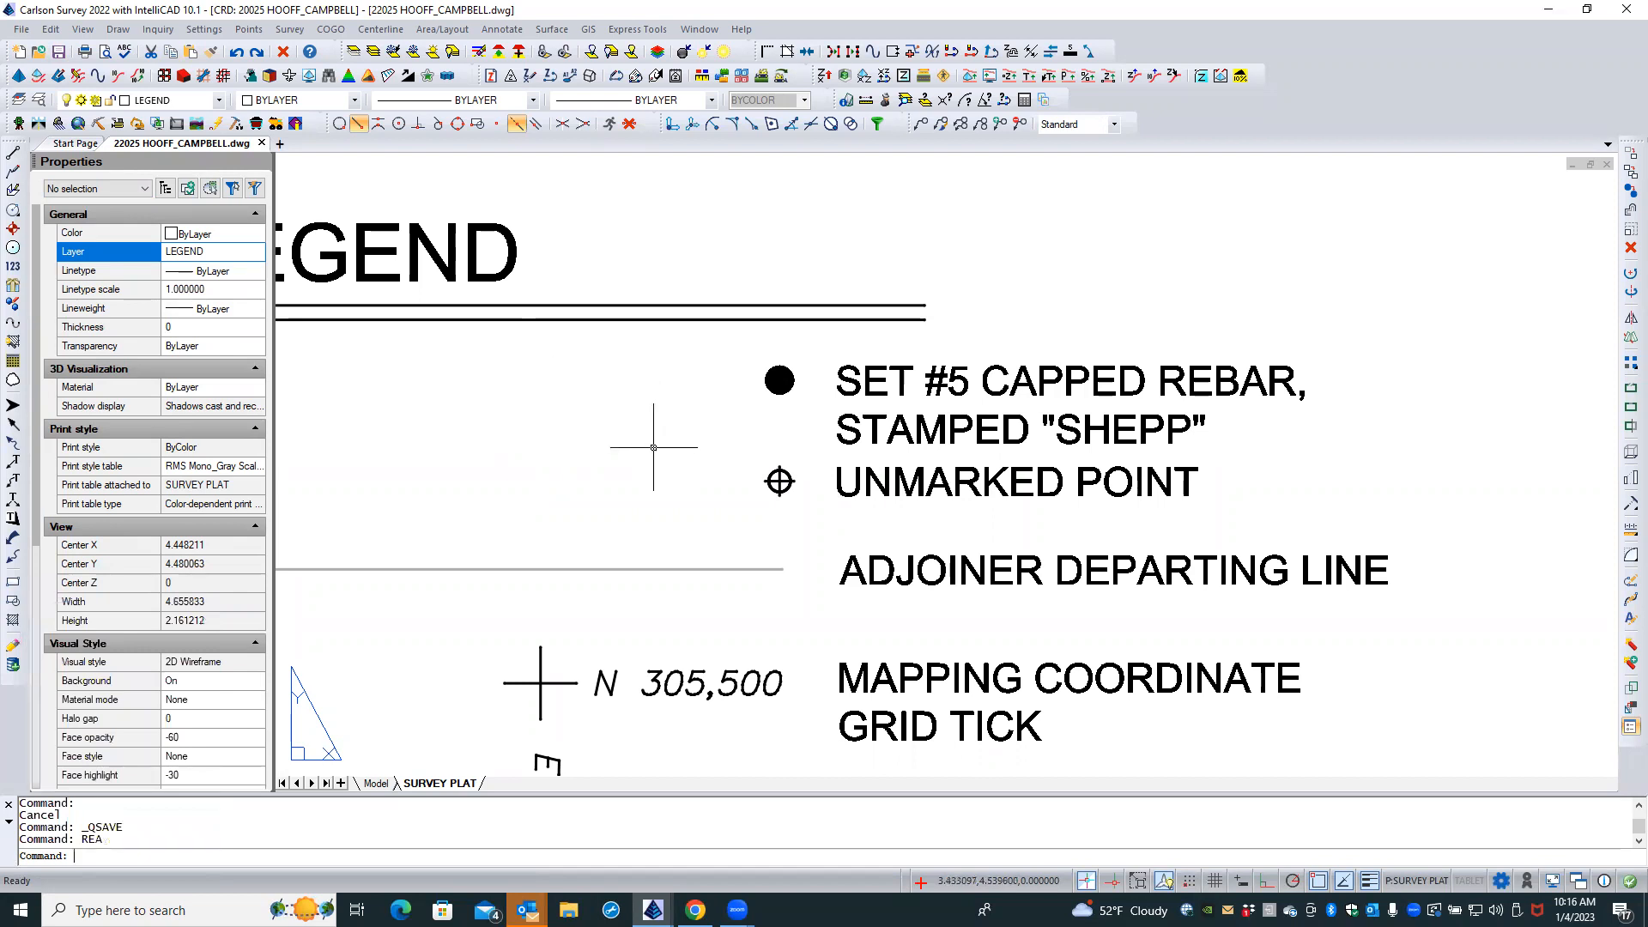
Examine the whole plat sheet and the legend's entries down to the mapping coordinate grid tick
{"action": "middle_click", "coordinate": [653, 447]}
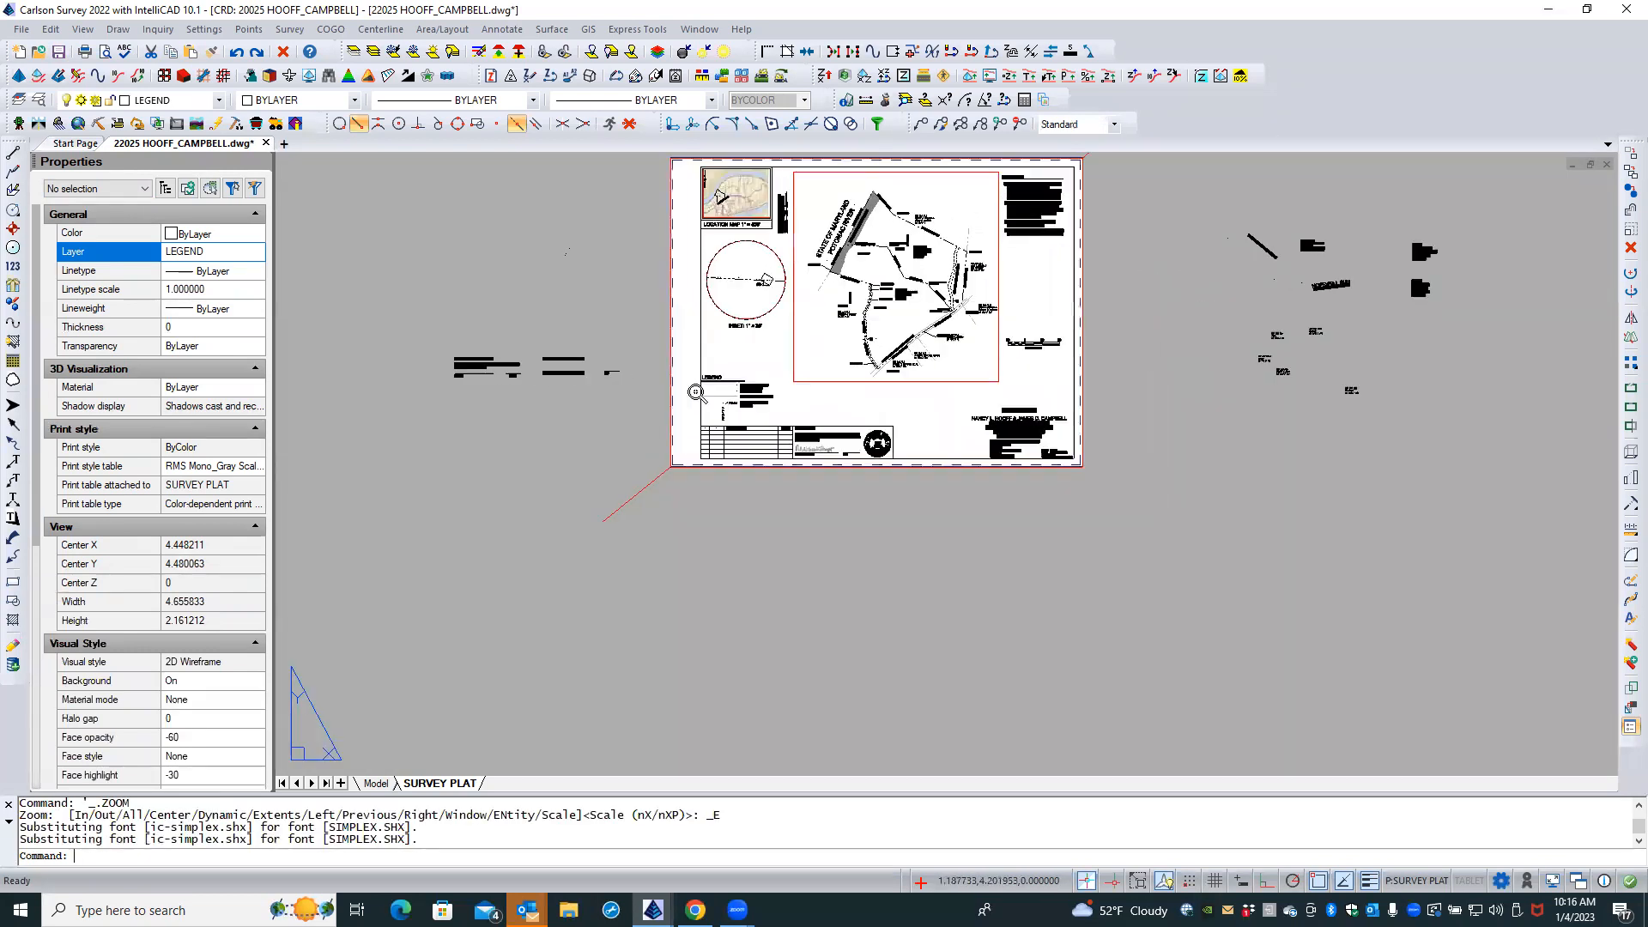
{"action": "scroll", "coordinate": [696, 392], "scroll_direction": "up", "scroll_amount": 5}
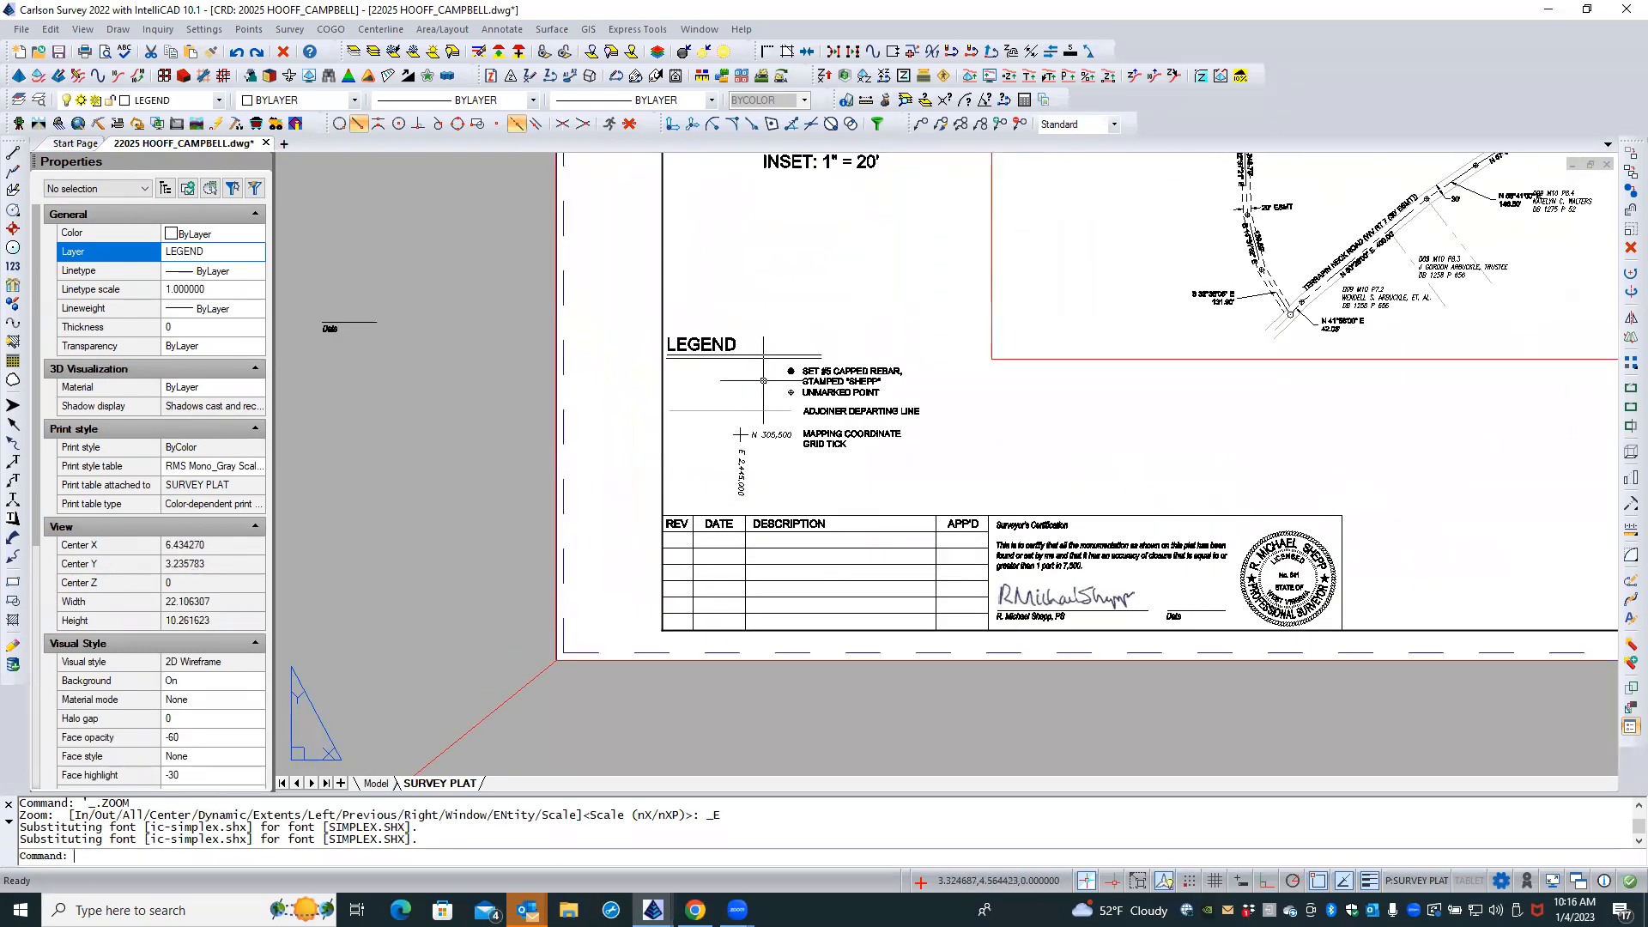
{"action": "scroll", "coordinate": [798, 356], "scroll_direction": "up", "scroll_amount": 4}
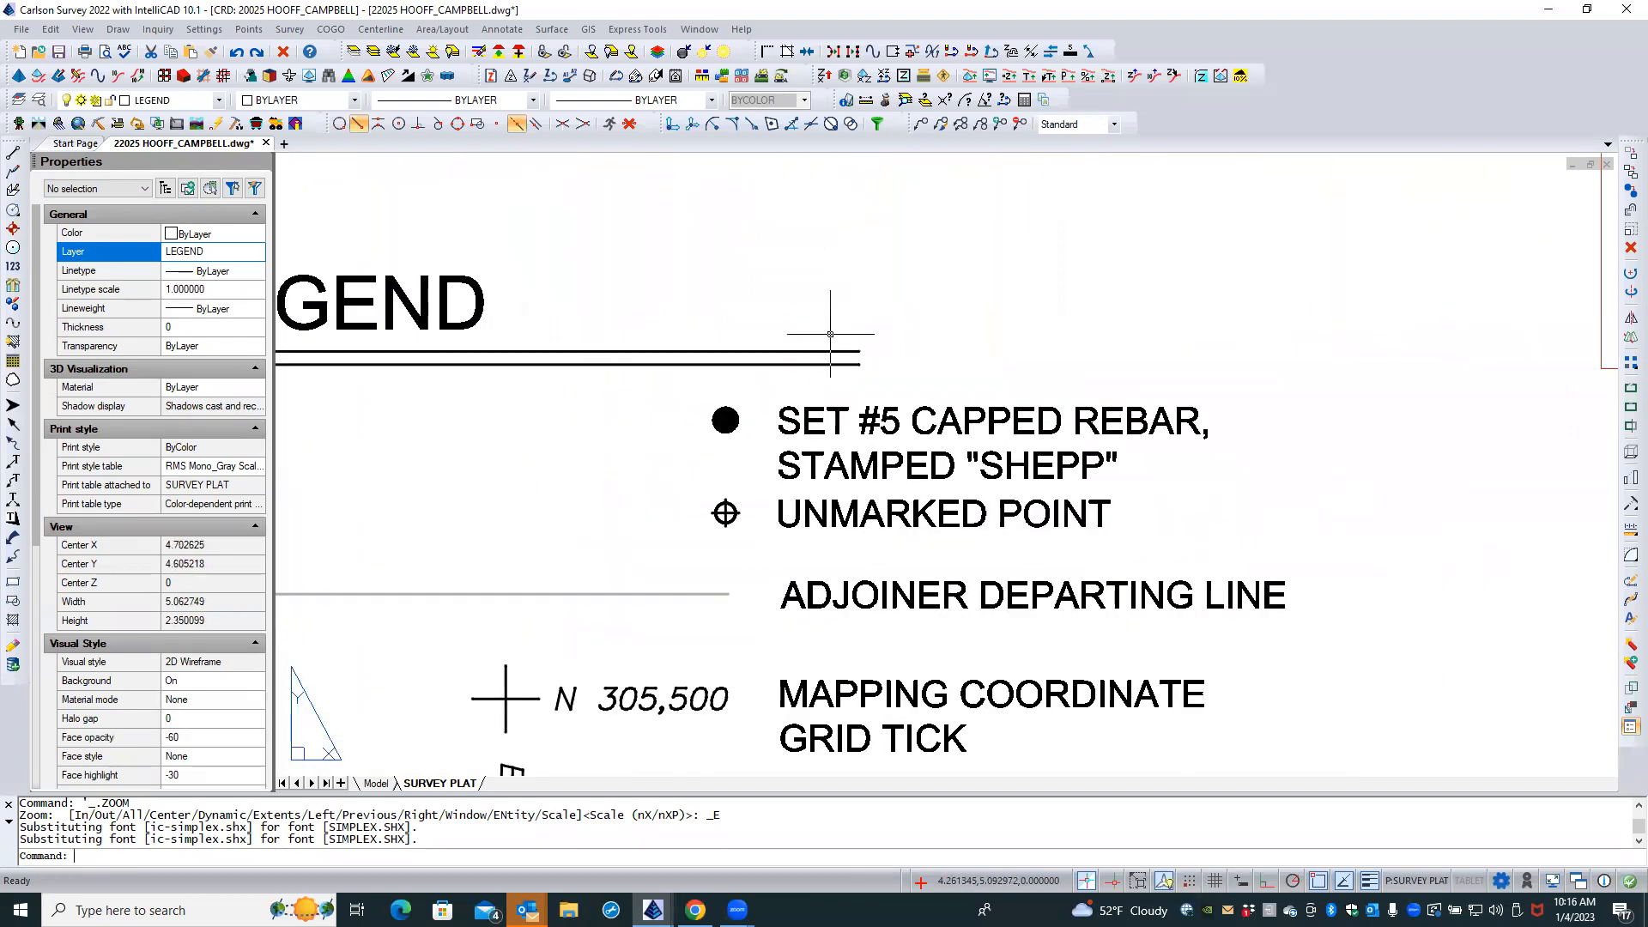
{"action": "scroll", "coordinate": [830, 334], "scroll_direction": "down", "scroll_amount": 3}
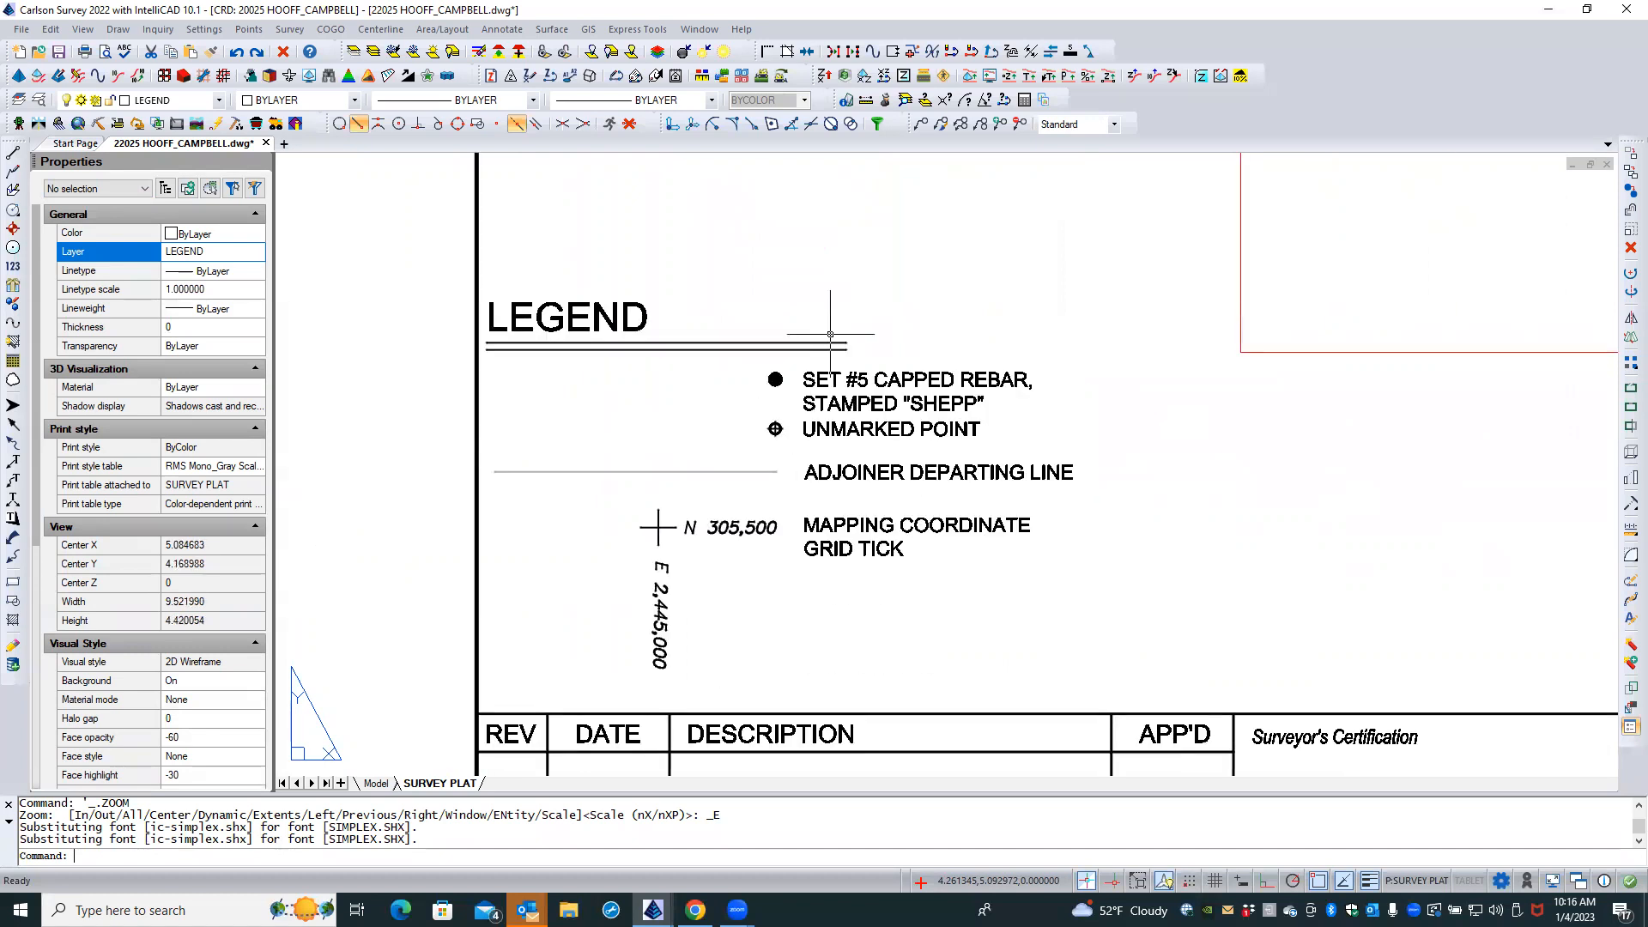
{"action": "scroll", "coordinate": [697, 602], "scroll_direction": "up", "scroll_amount": 4}
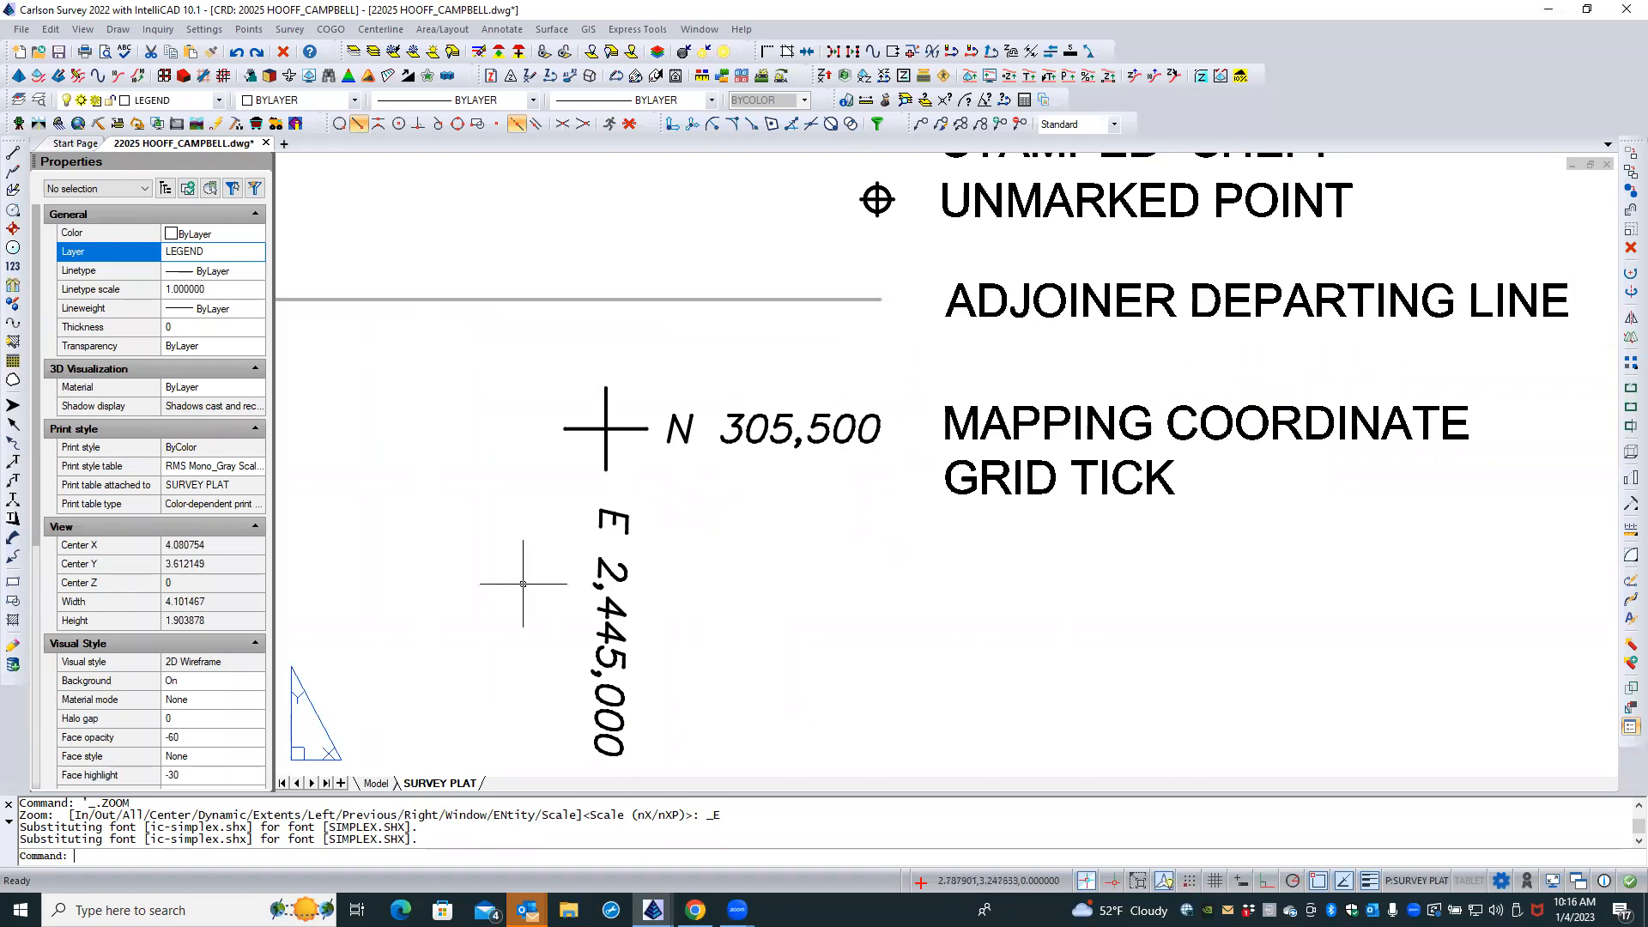
Examine the legend entries against the boundary lines, point symbols and easement shown on the plat
{"action": "scroll", "coordinate": [523, 584], "scroll_direction": "down", "scroll_amount": 3}
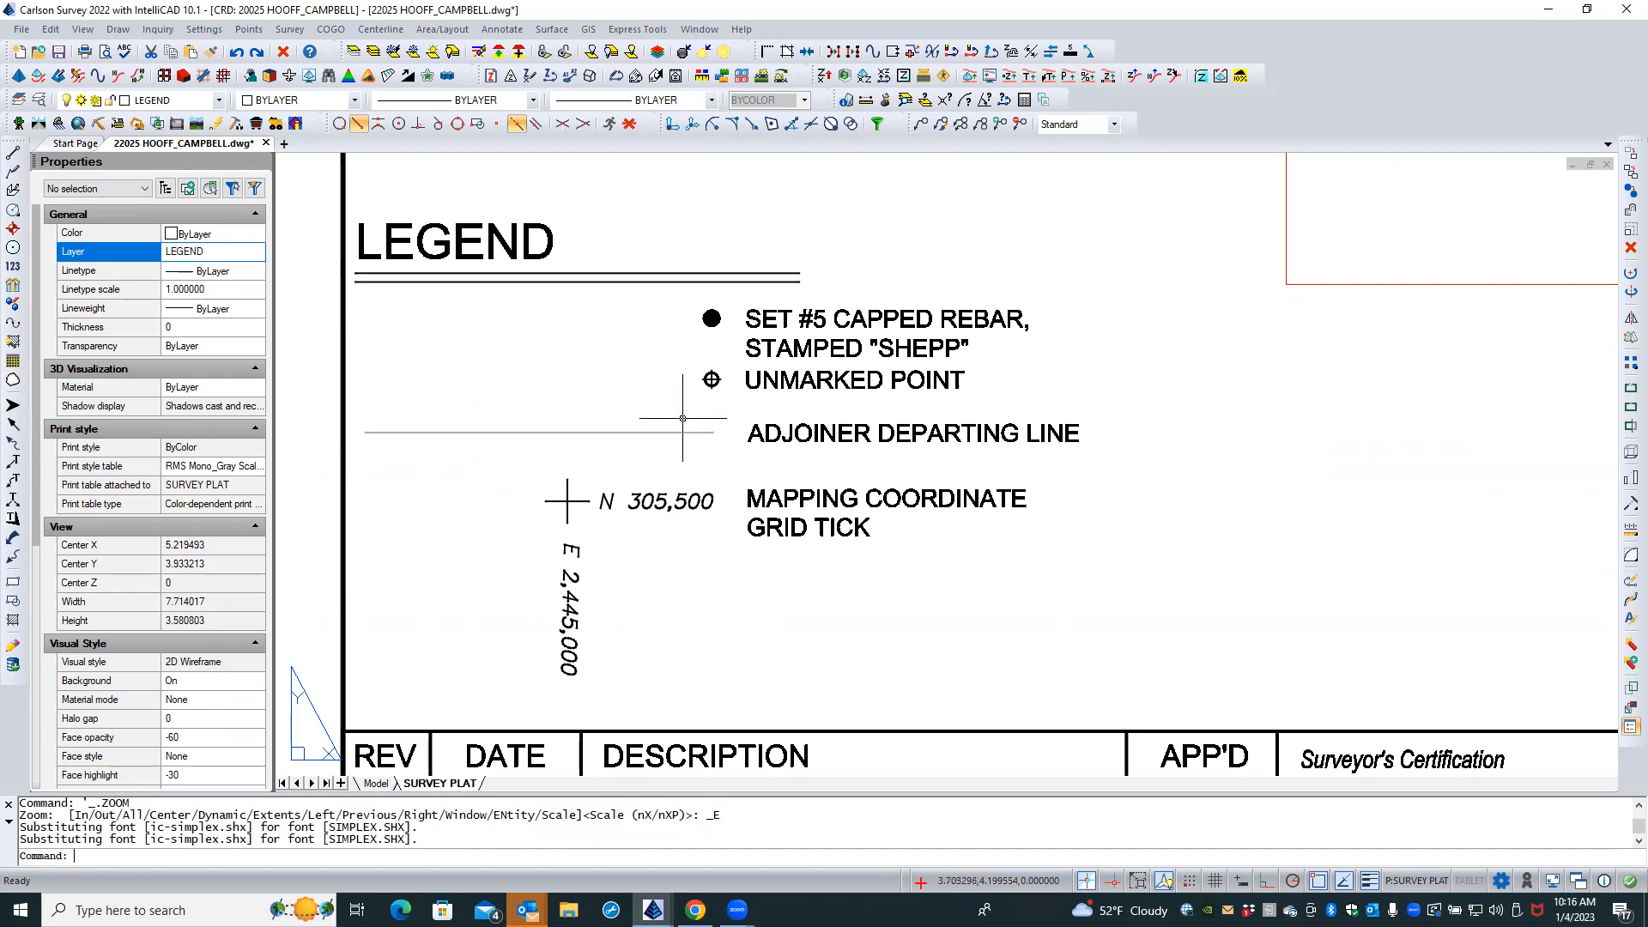
{"action": "scroll", "coordinate": [632, 418], "scroll_direction": "up", "scroll_amount": 1}
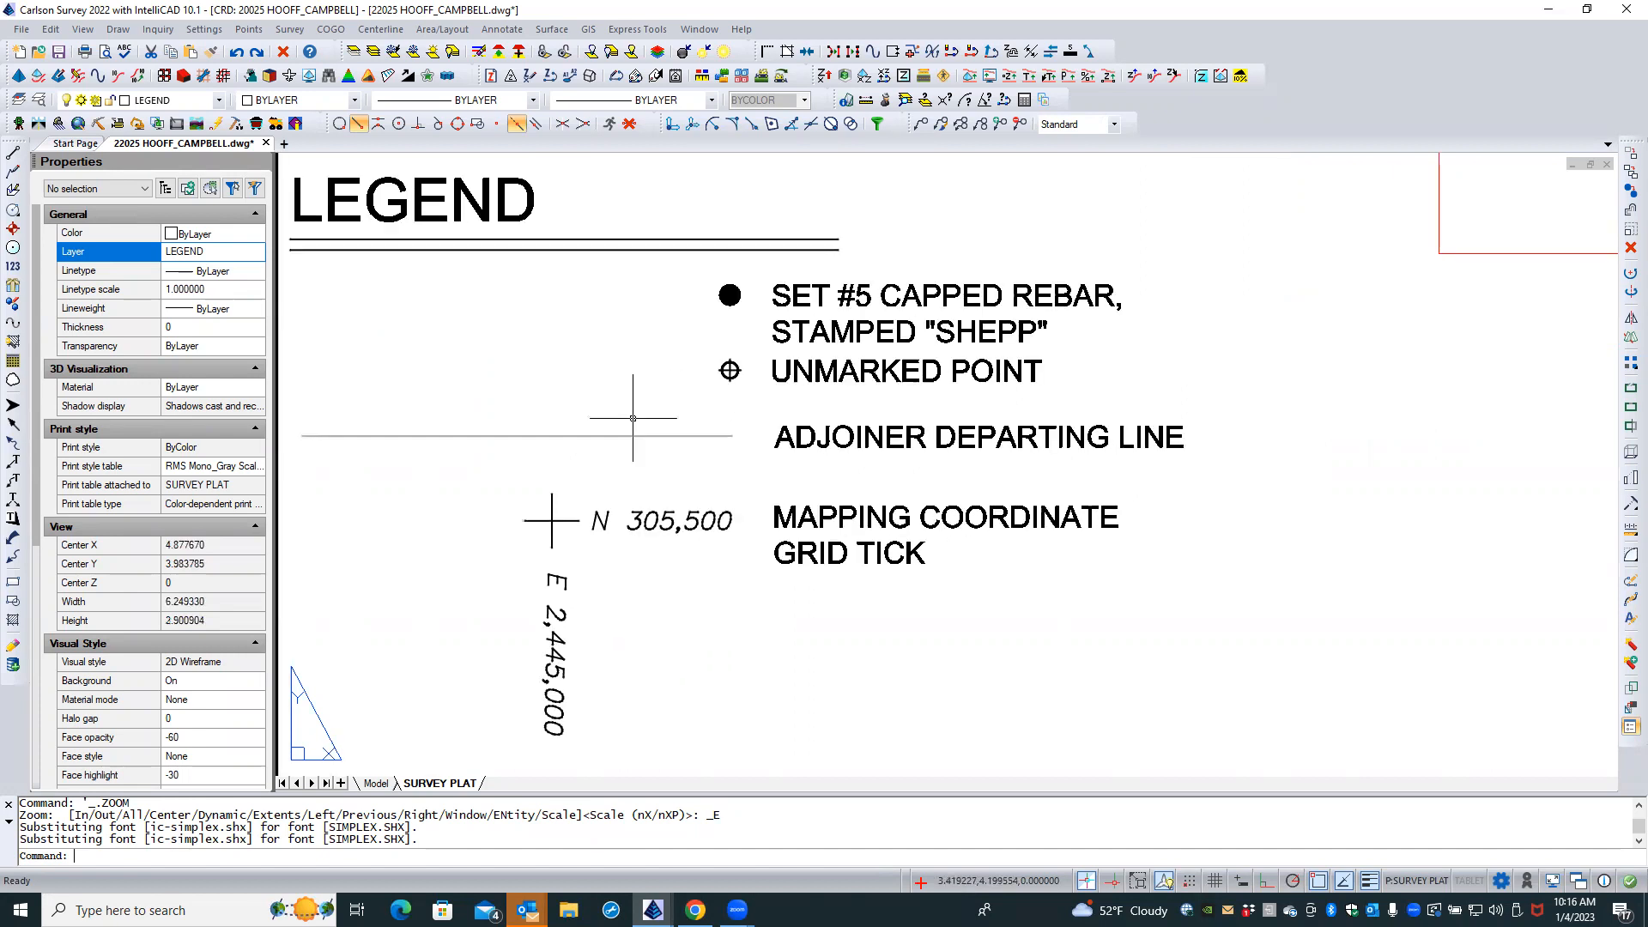
{"action": "scroll", "coordinate": [632, 473], "scroll_direction": "down", "scroll_amount": 2}
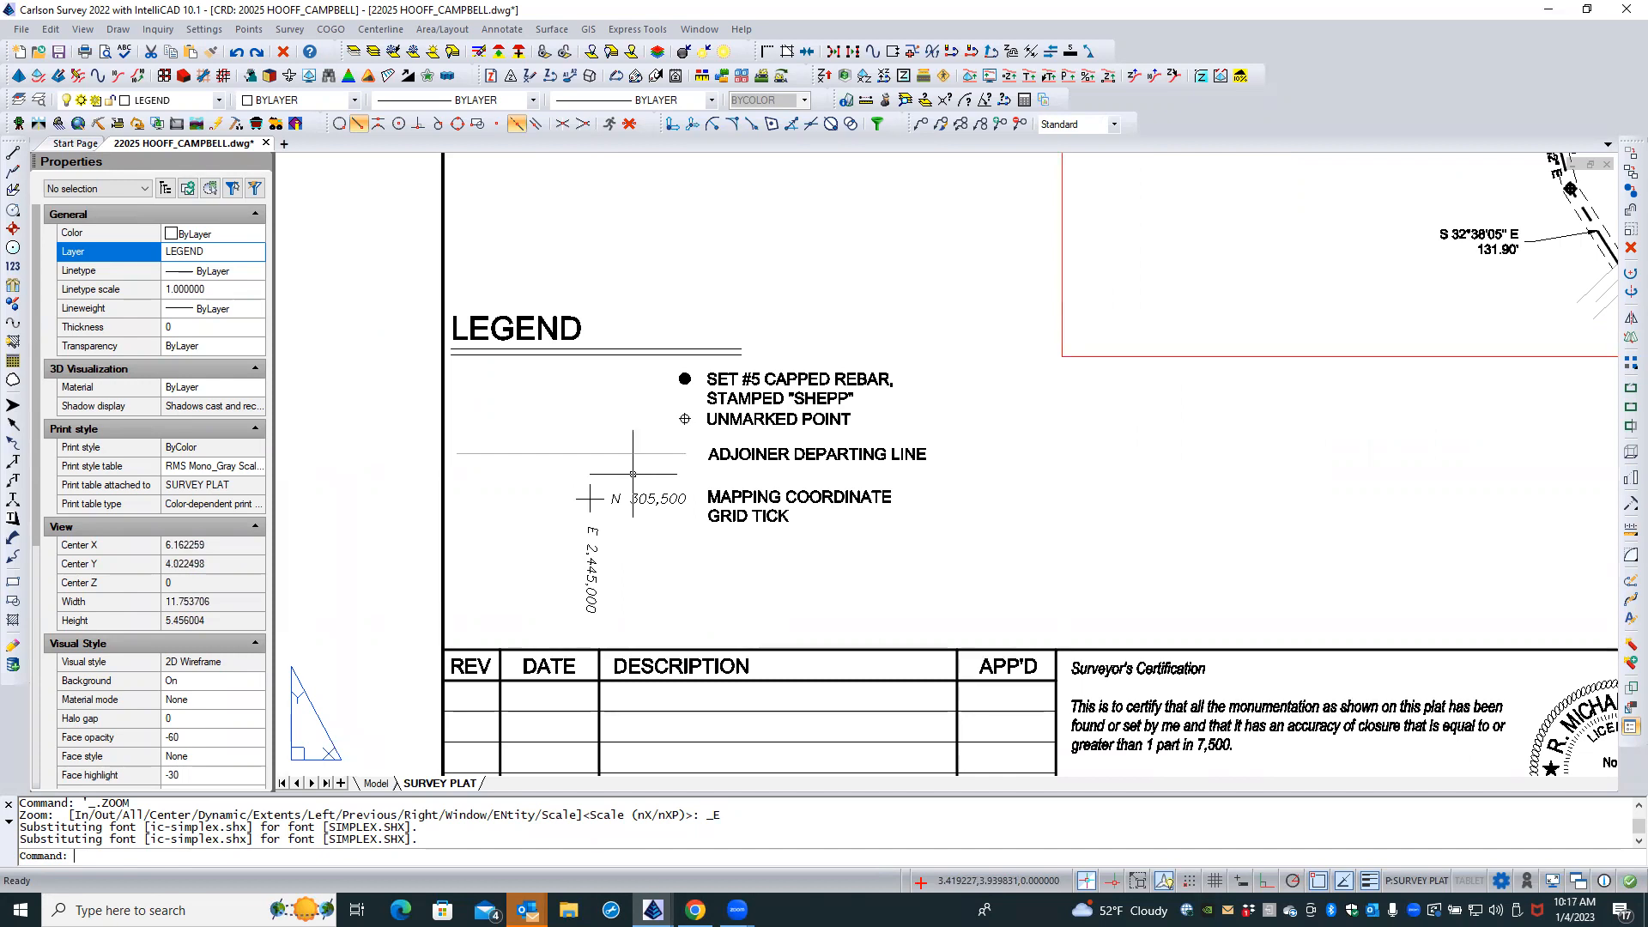
{"action": "scroll", "coordinate": [632, 474], "scroll_direction": "down", "scroll_amount": 3}
{"action": "scroll", "coordinate": [1129, 213], "scroll_direction": "up", "scroll_amount": 3}
{"action": "scroll", "coordinate": [1129, 213], "scroll_direction": "down", "scroll_amount": 2}
{"action": "scroll", "coordinate": [1131, 213], "scroll_direction": "up", "scroll_amount": 3}
{"action": "scroll", "coordinate": [1130, 315], "scroll_direction": "down", "scroll_amount": 3}
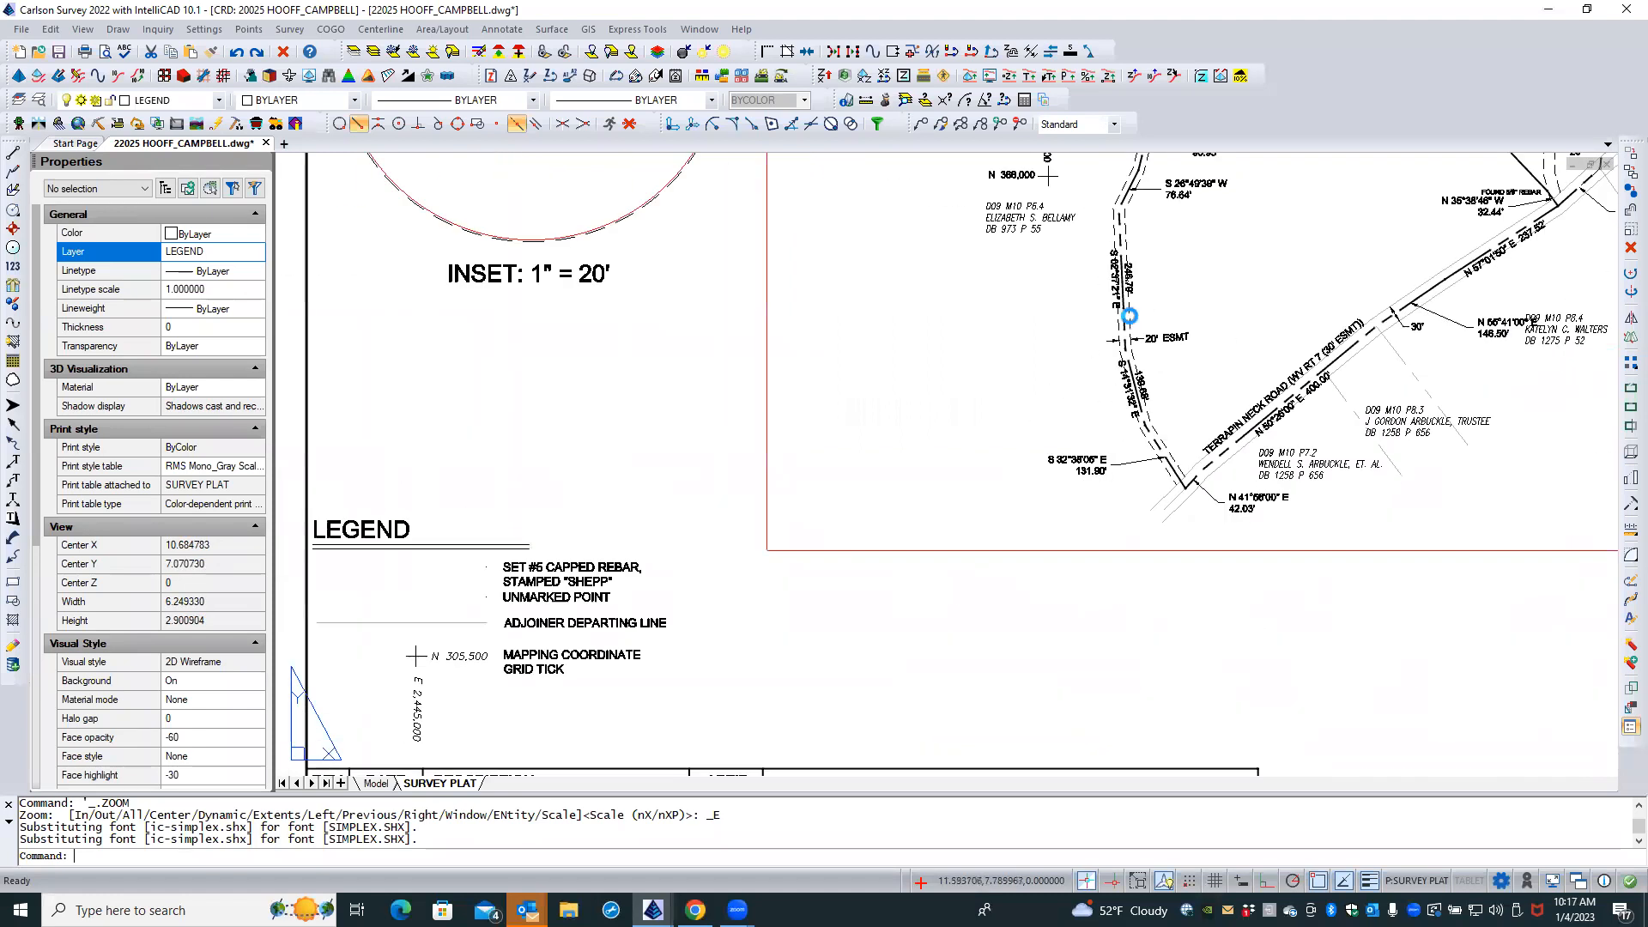
{"action": "scroll", "coordinate": [455, 635], "scroll_direction": "up", "scroll_amount": 2}
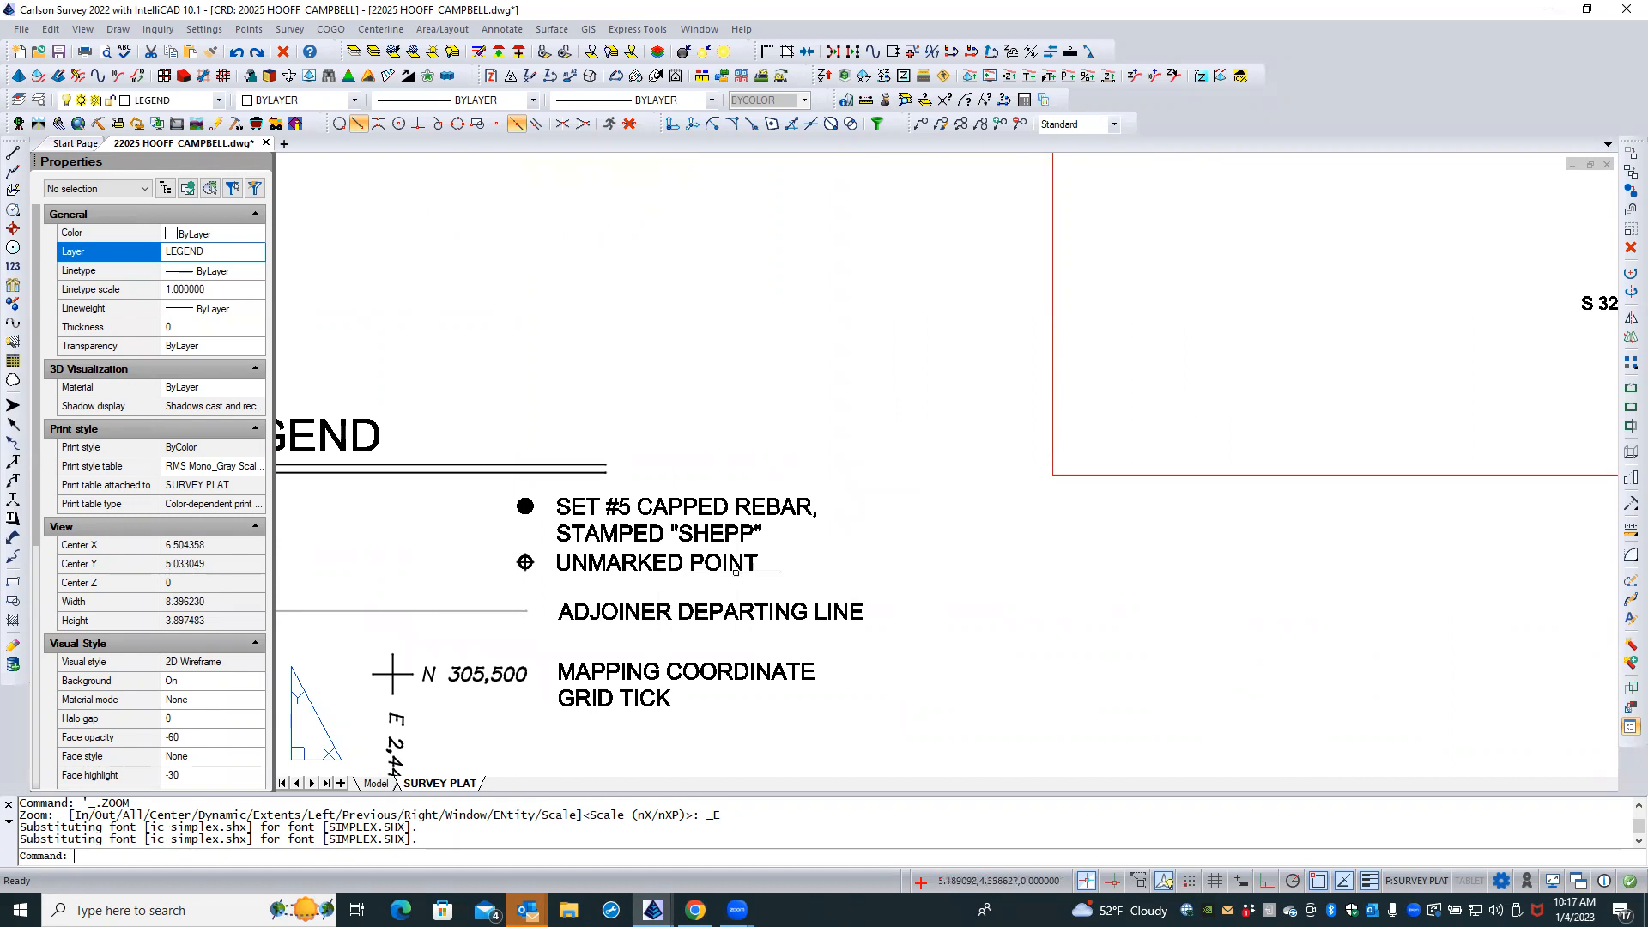
{"action": "scroll", "coordinate": [661, 655], "scroll_direction": "down", "scroll_amount": 2}
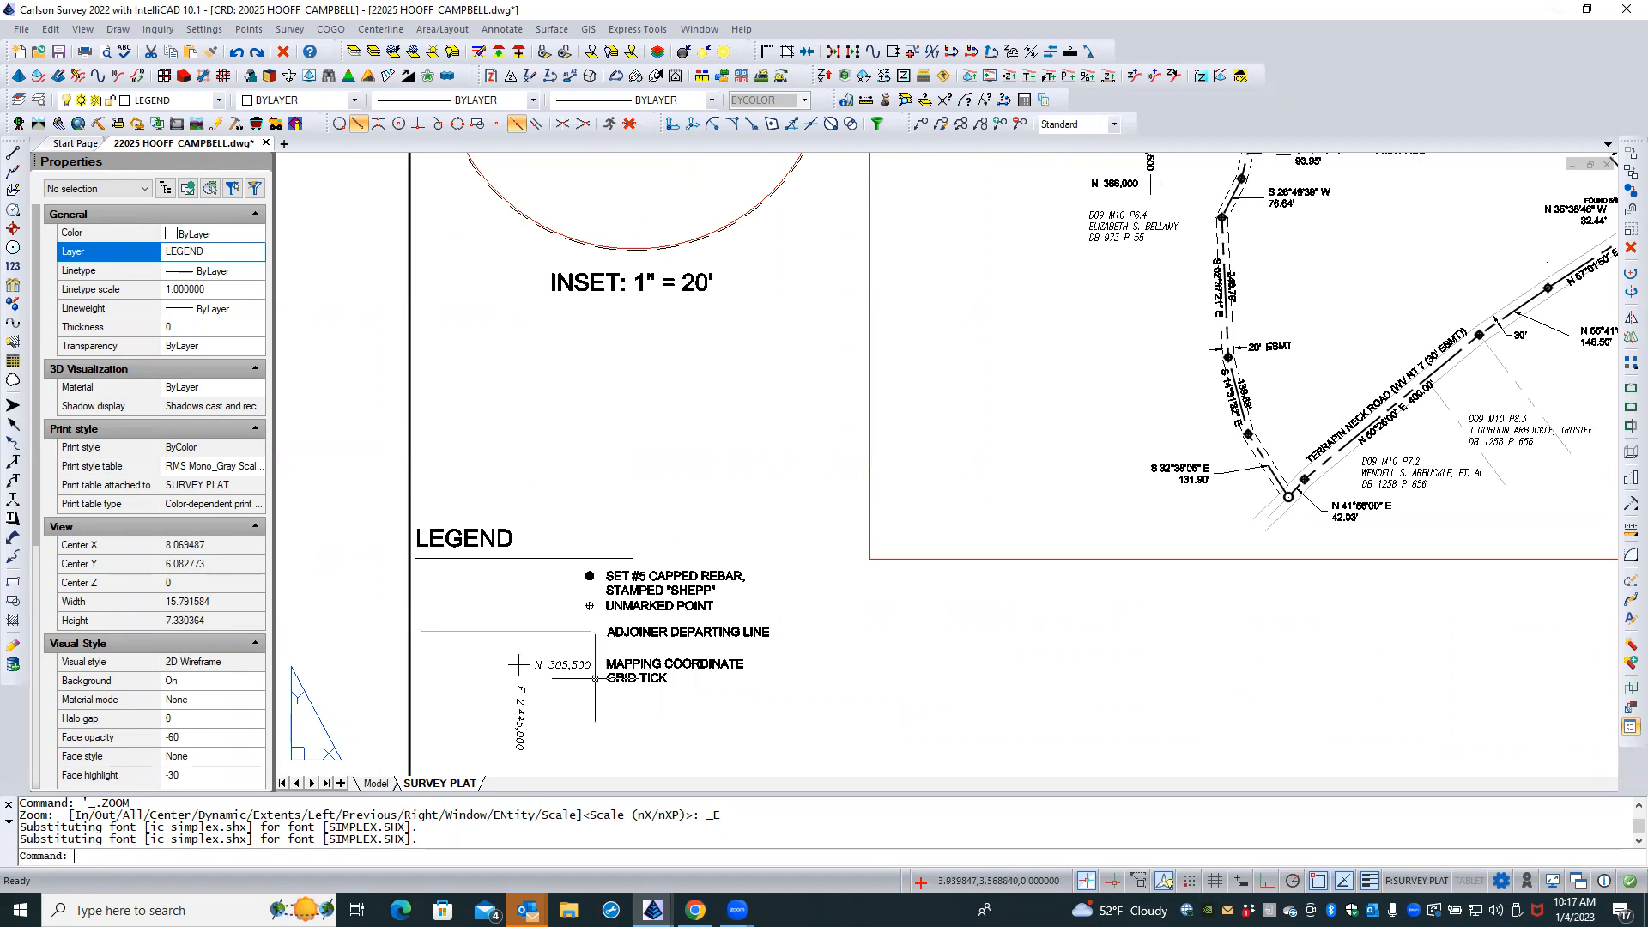
{"action": "scroll", "coordinate": [598, 651], "scroll_direction": "up", "scroll_amount": 1}
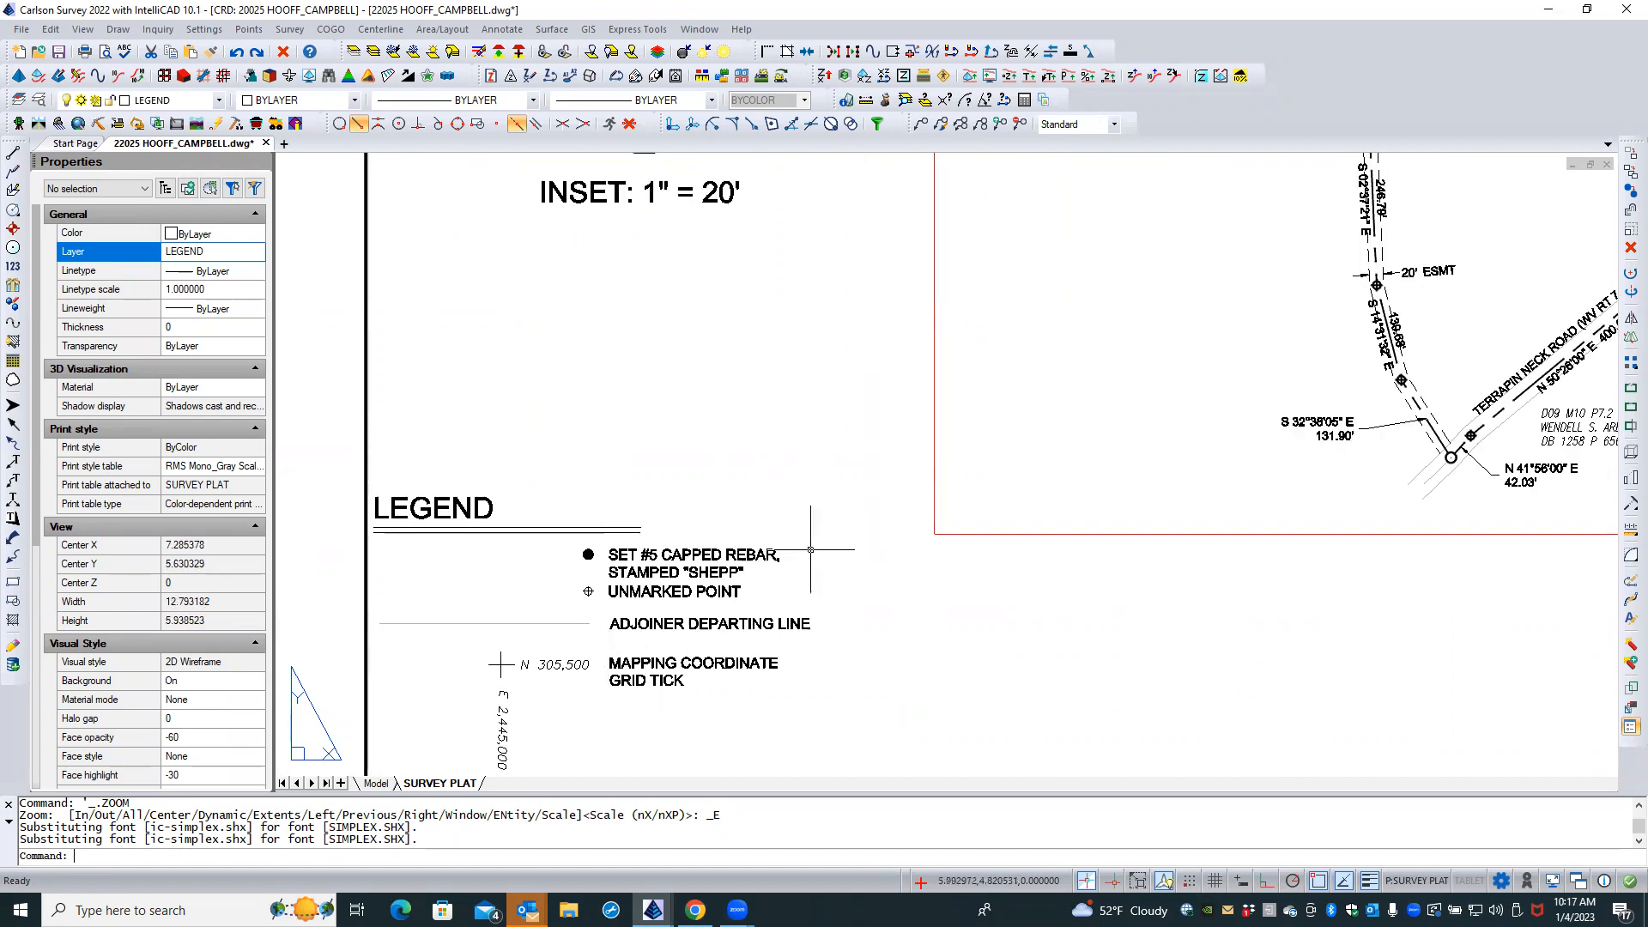
{"action": "left_click", "coordinate": [773, 599]}
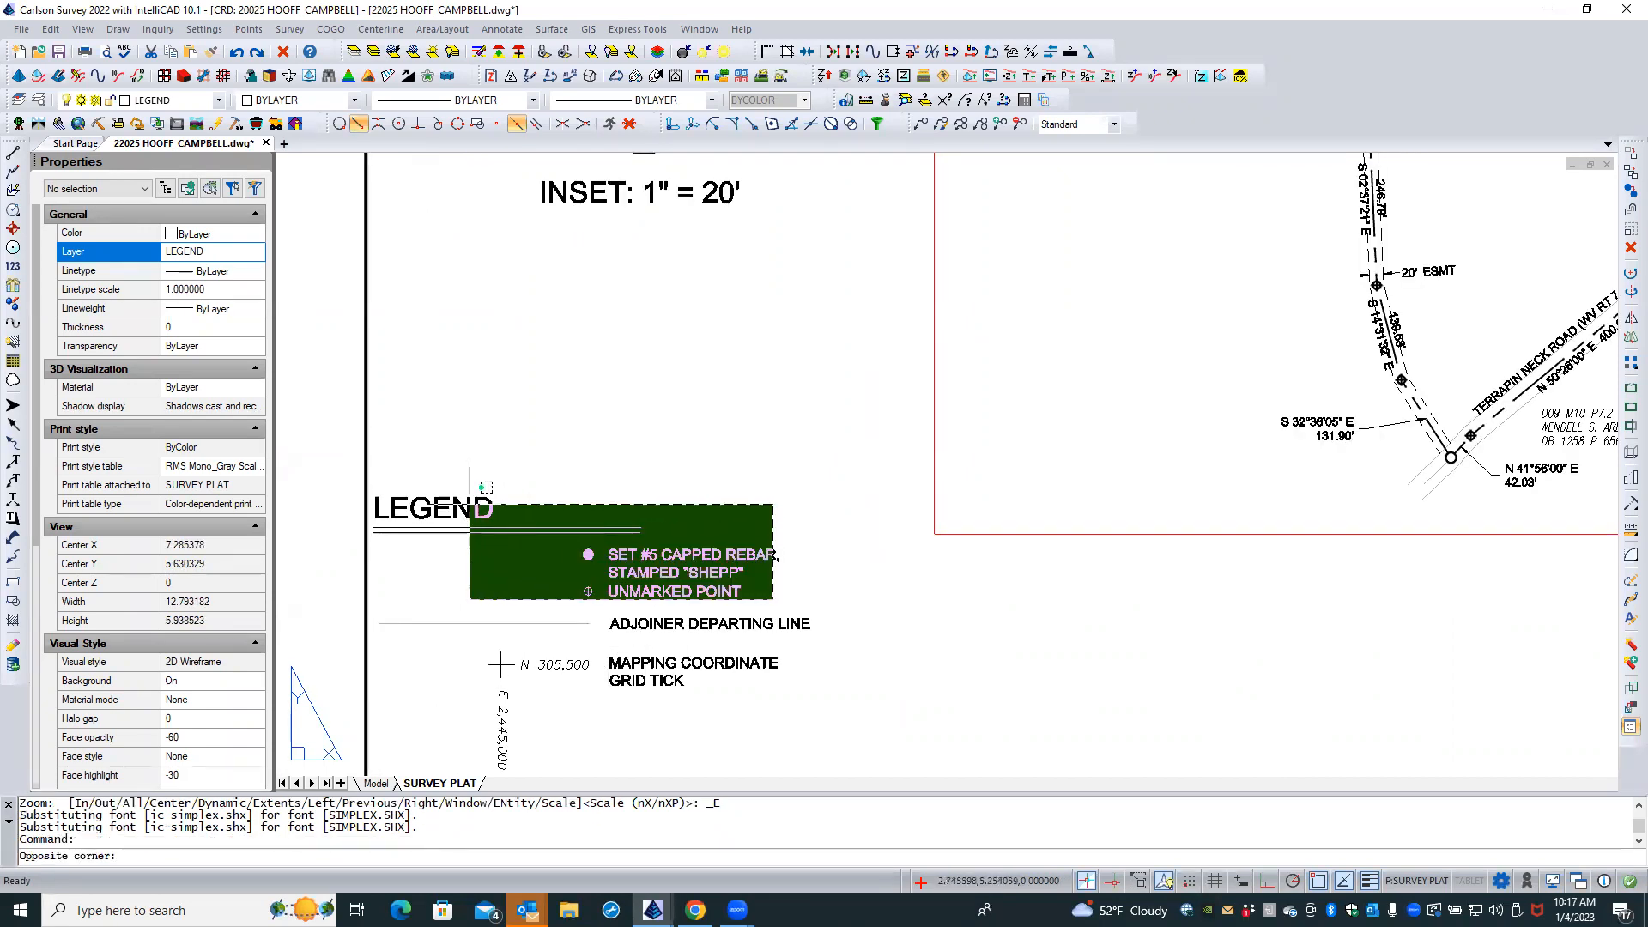
{"action": "left_click", "coordinate": [451, 494]}
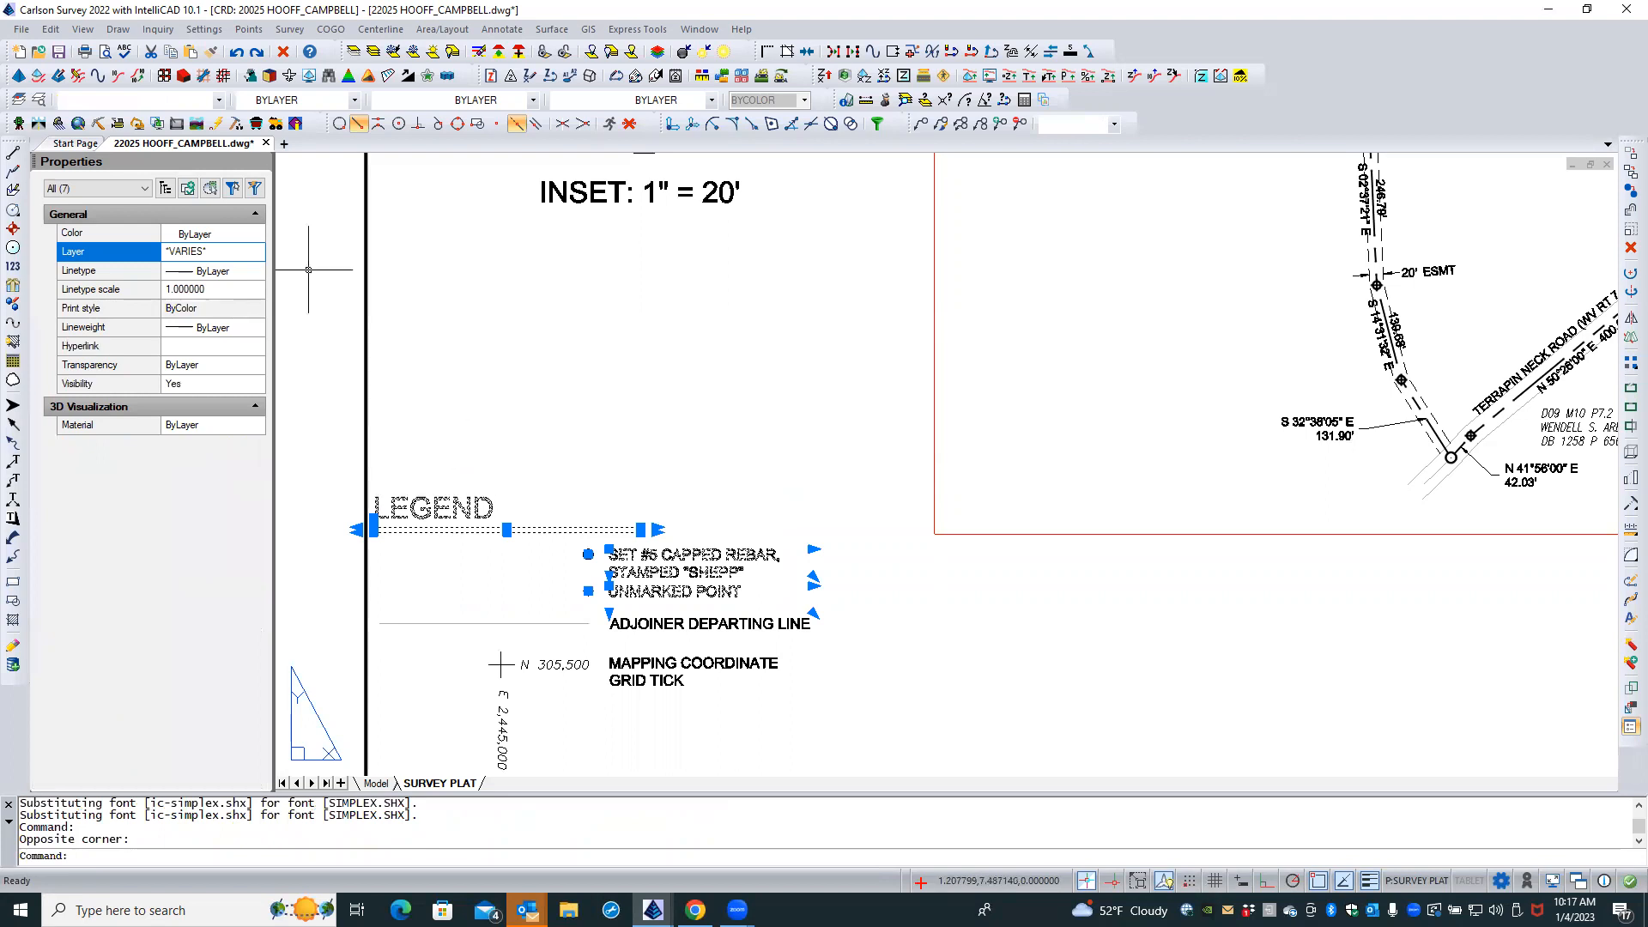
{"action": "left_click", "coordinate": [1624, 158]}
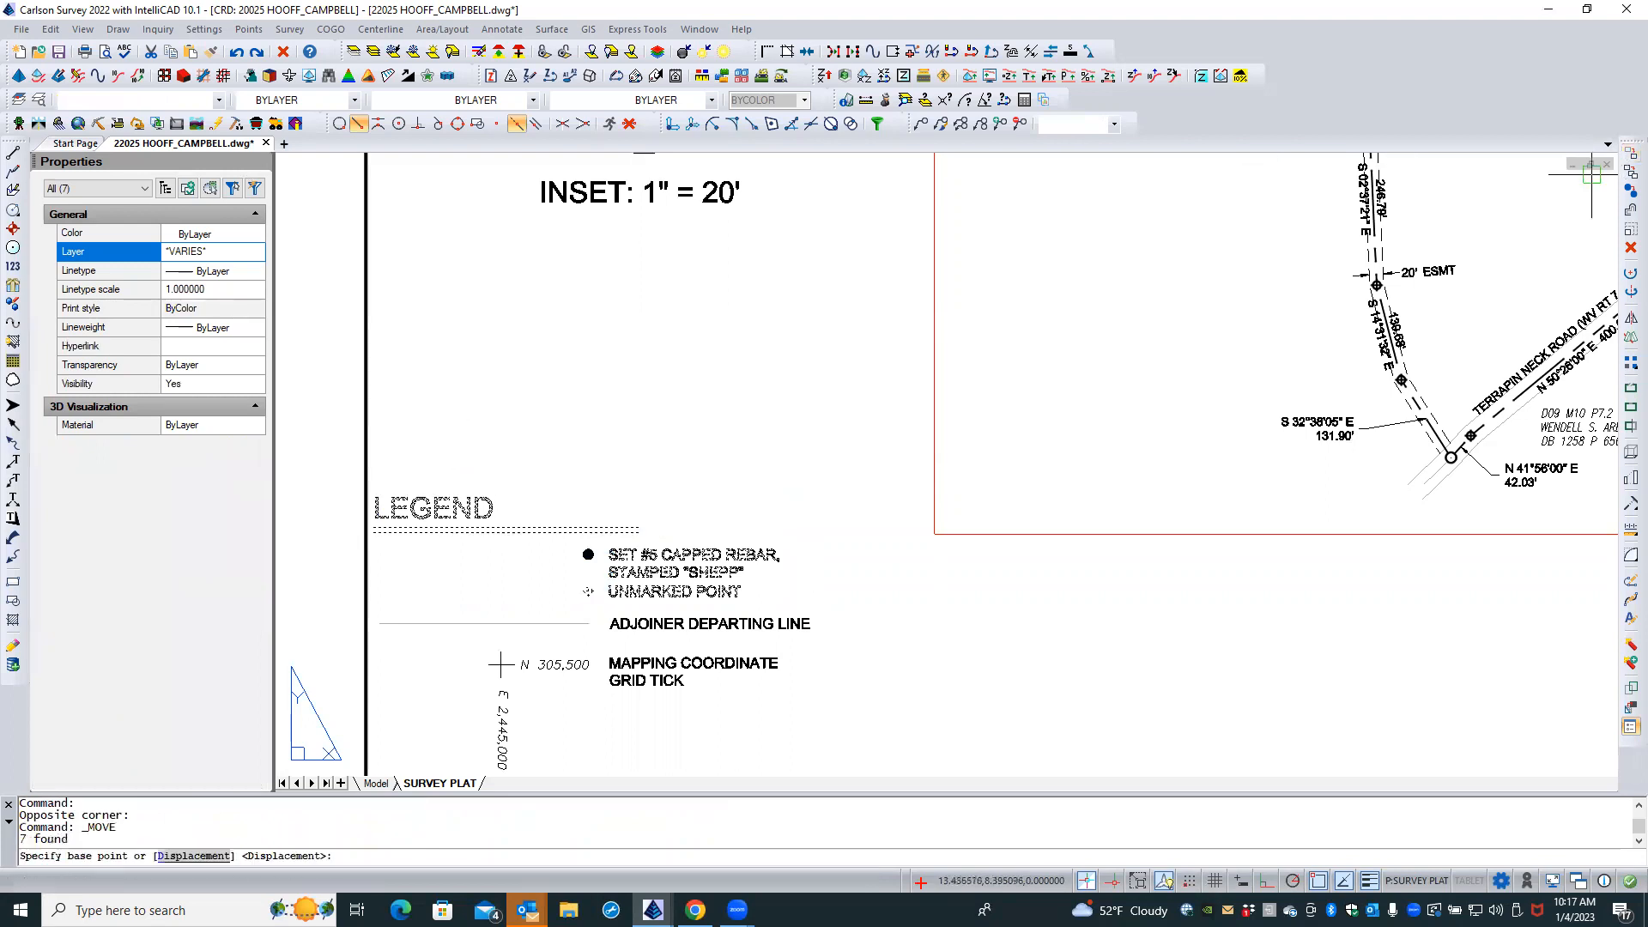
{"action": "left_click", "coordinate": [605, 456]}
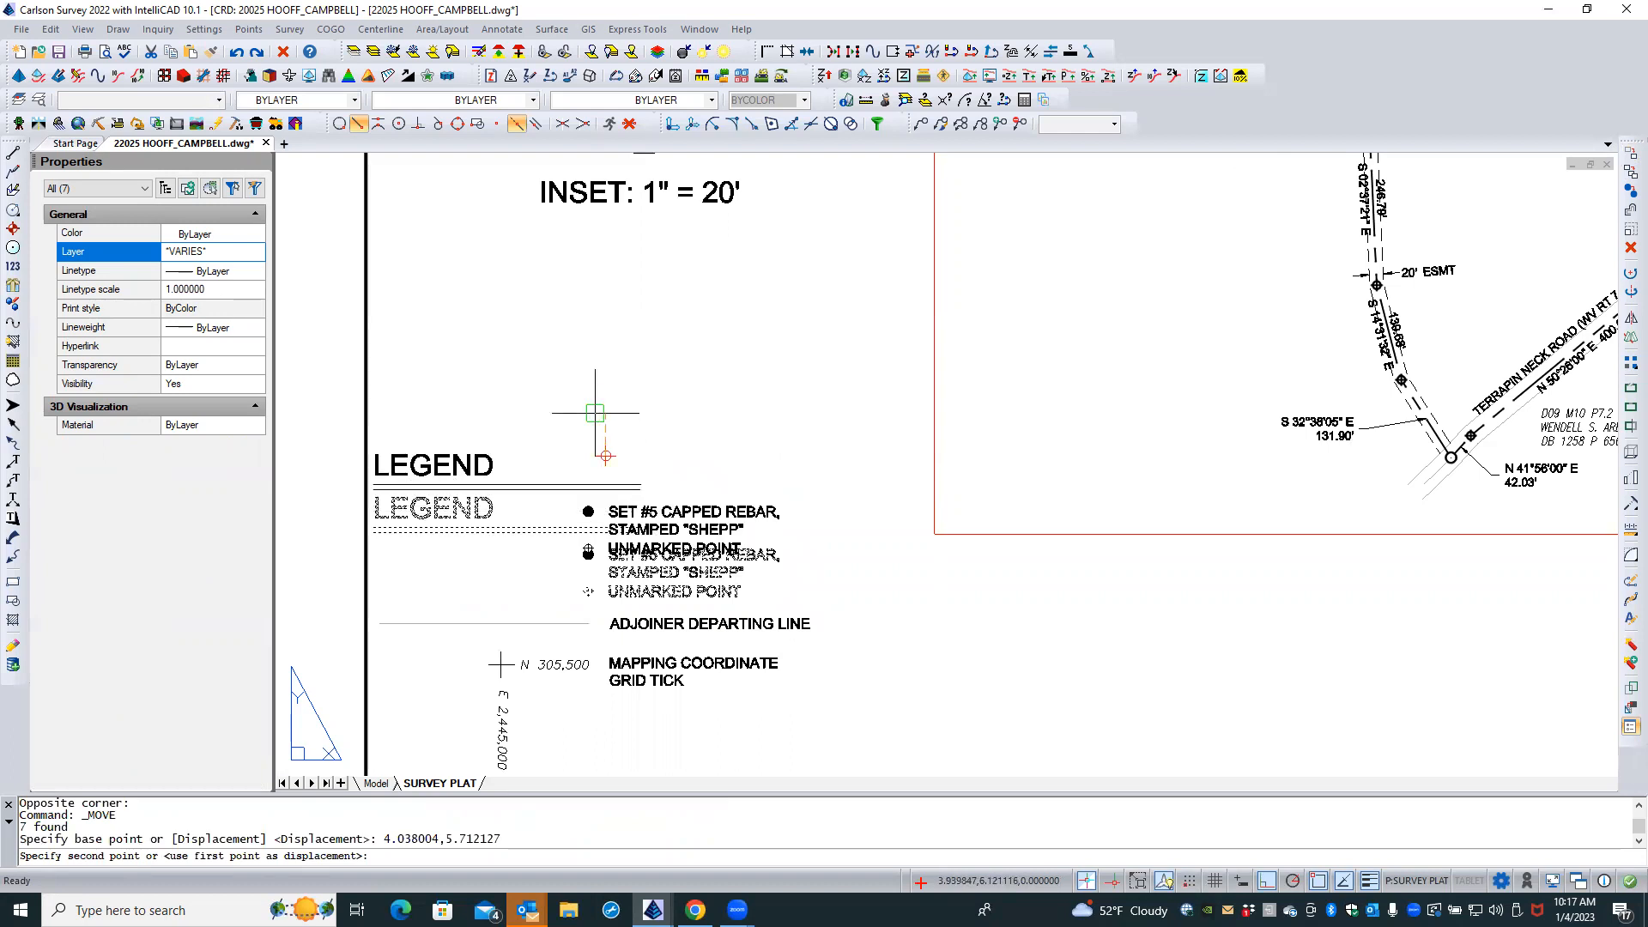
{"action": "key", "text": "Escape"}
{"action": "key", "text": "Escape"}
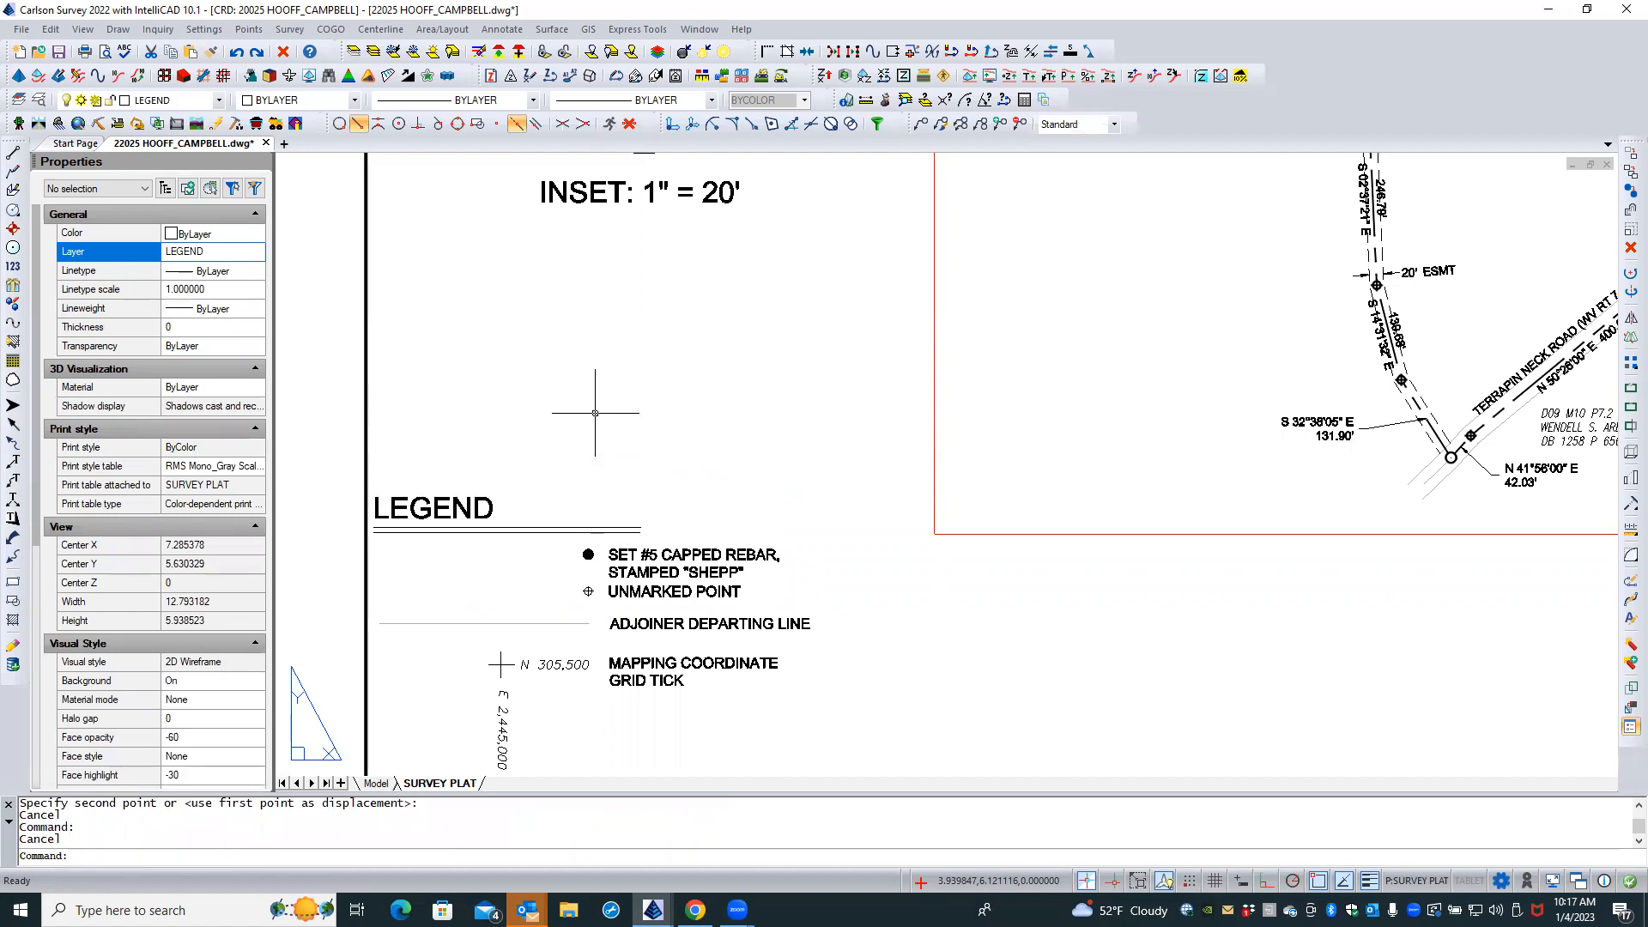
Move the LEGEND heading, its underlines and the capped rebar and UNMARKED POINT entries straight up about 0.85 units
{"action": "left_click_drag", "start_coordinate": [768, 598], "coordinate": [438, 420]}
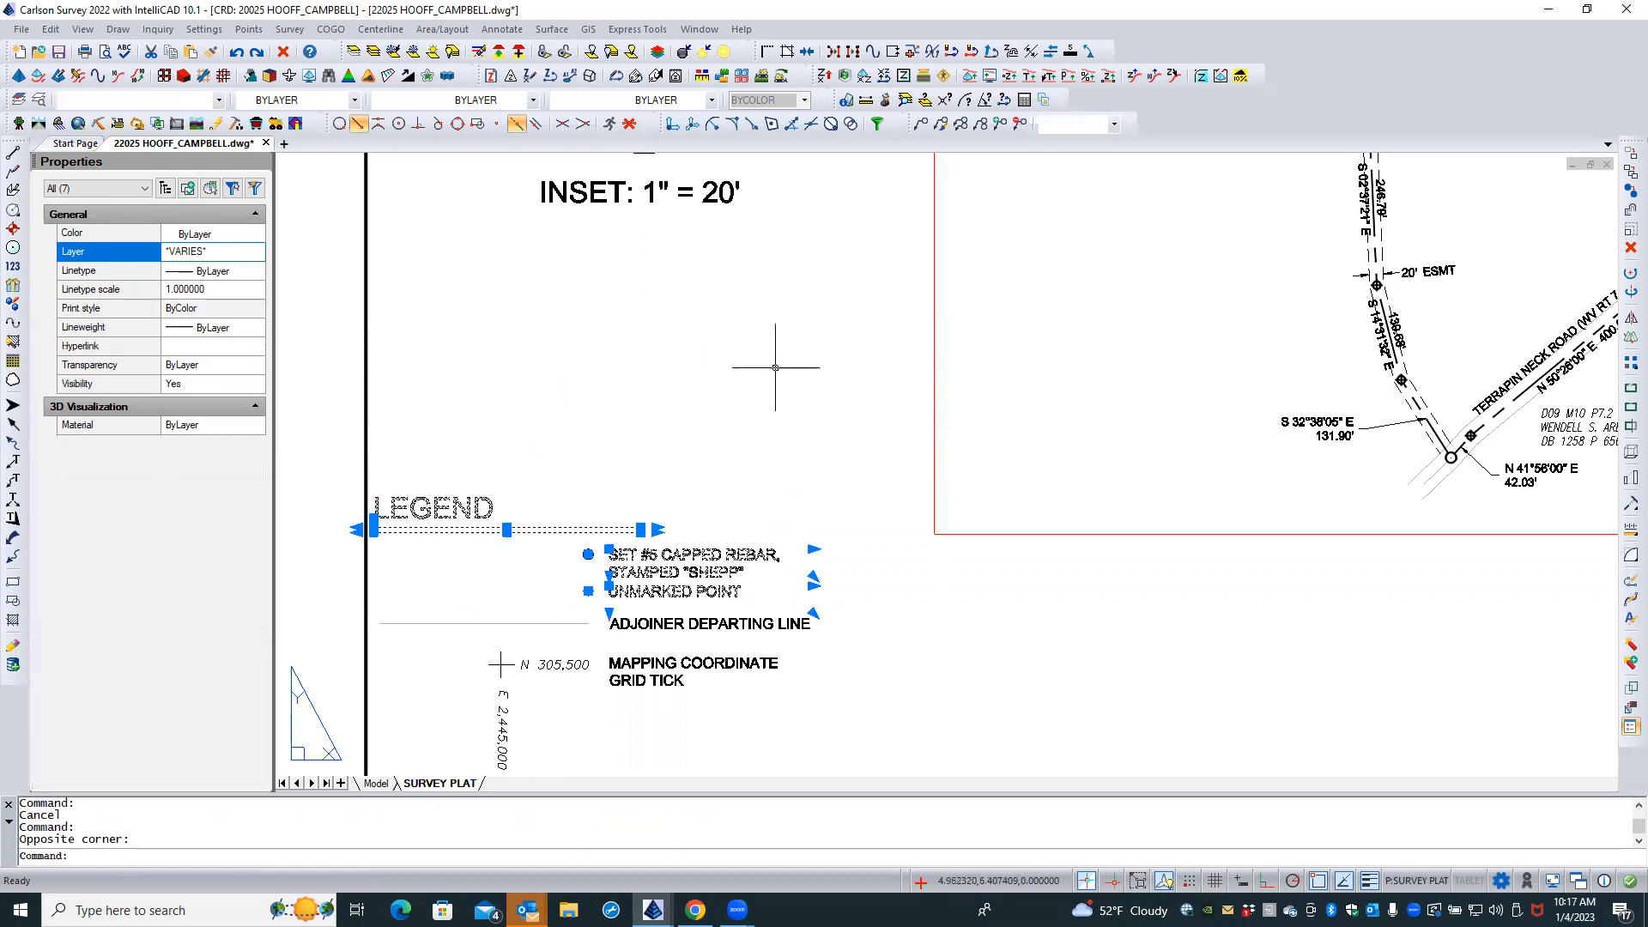
{"action": "left_click", "coordinate": [1626, 155]}
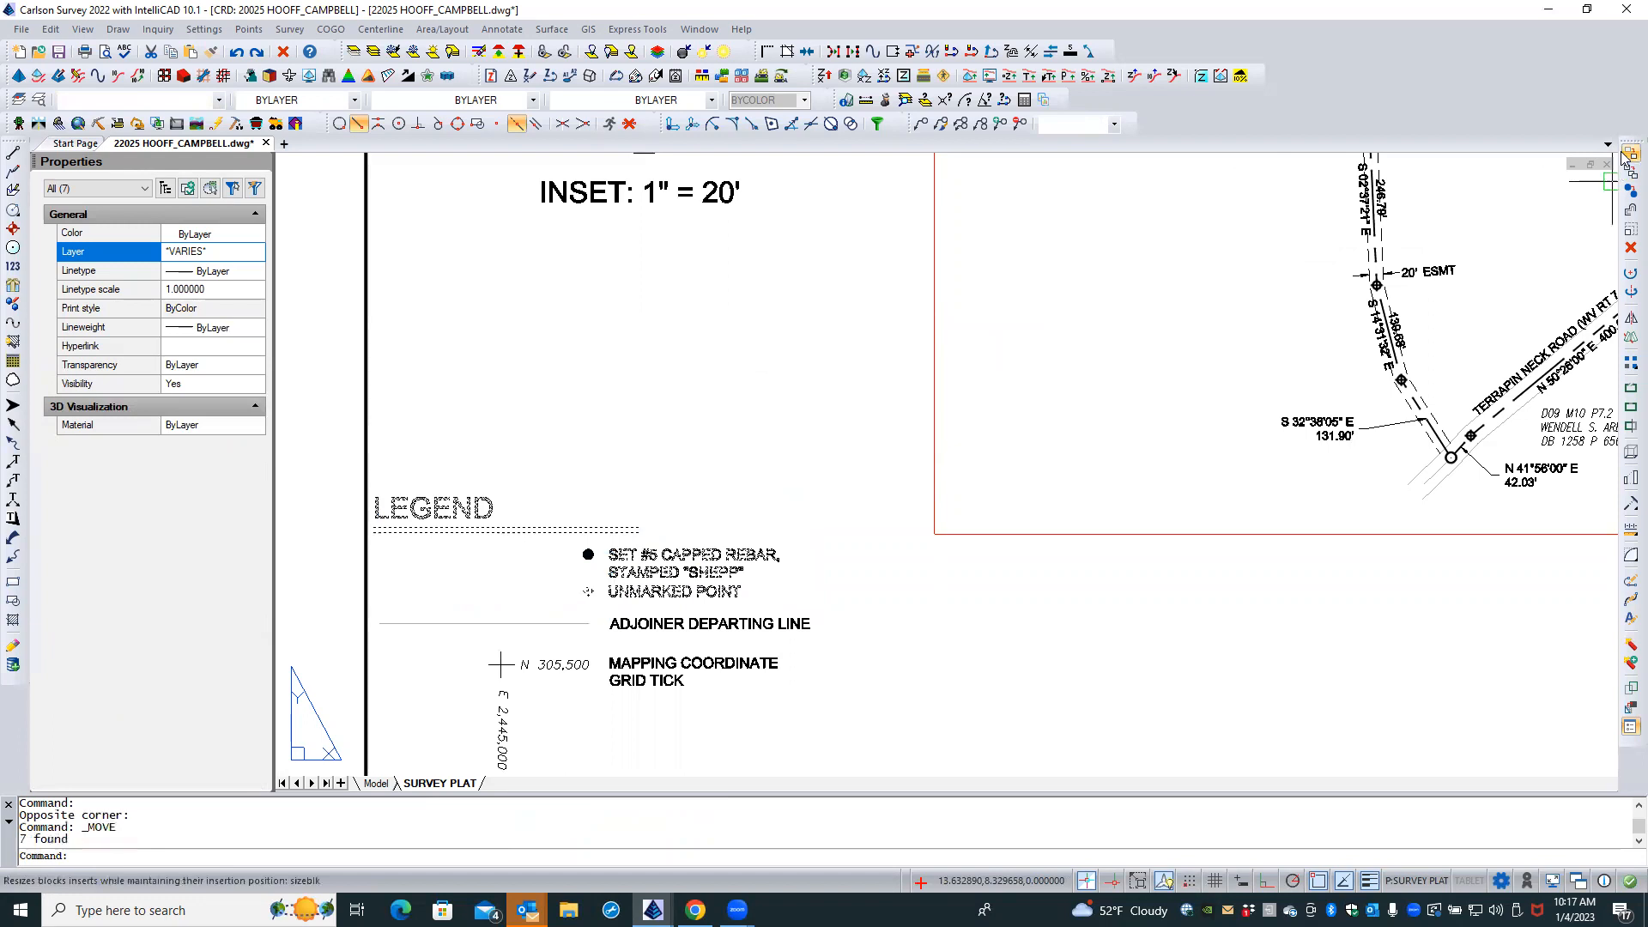
{"action": "left_click", "coordinate": [754, 438]}
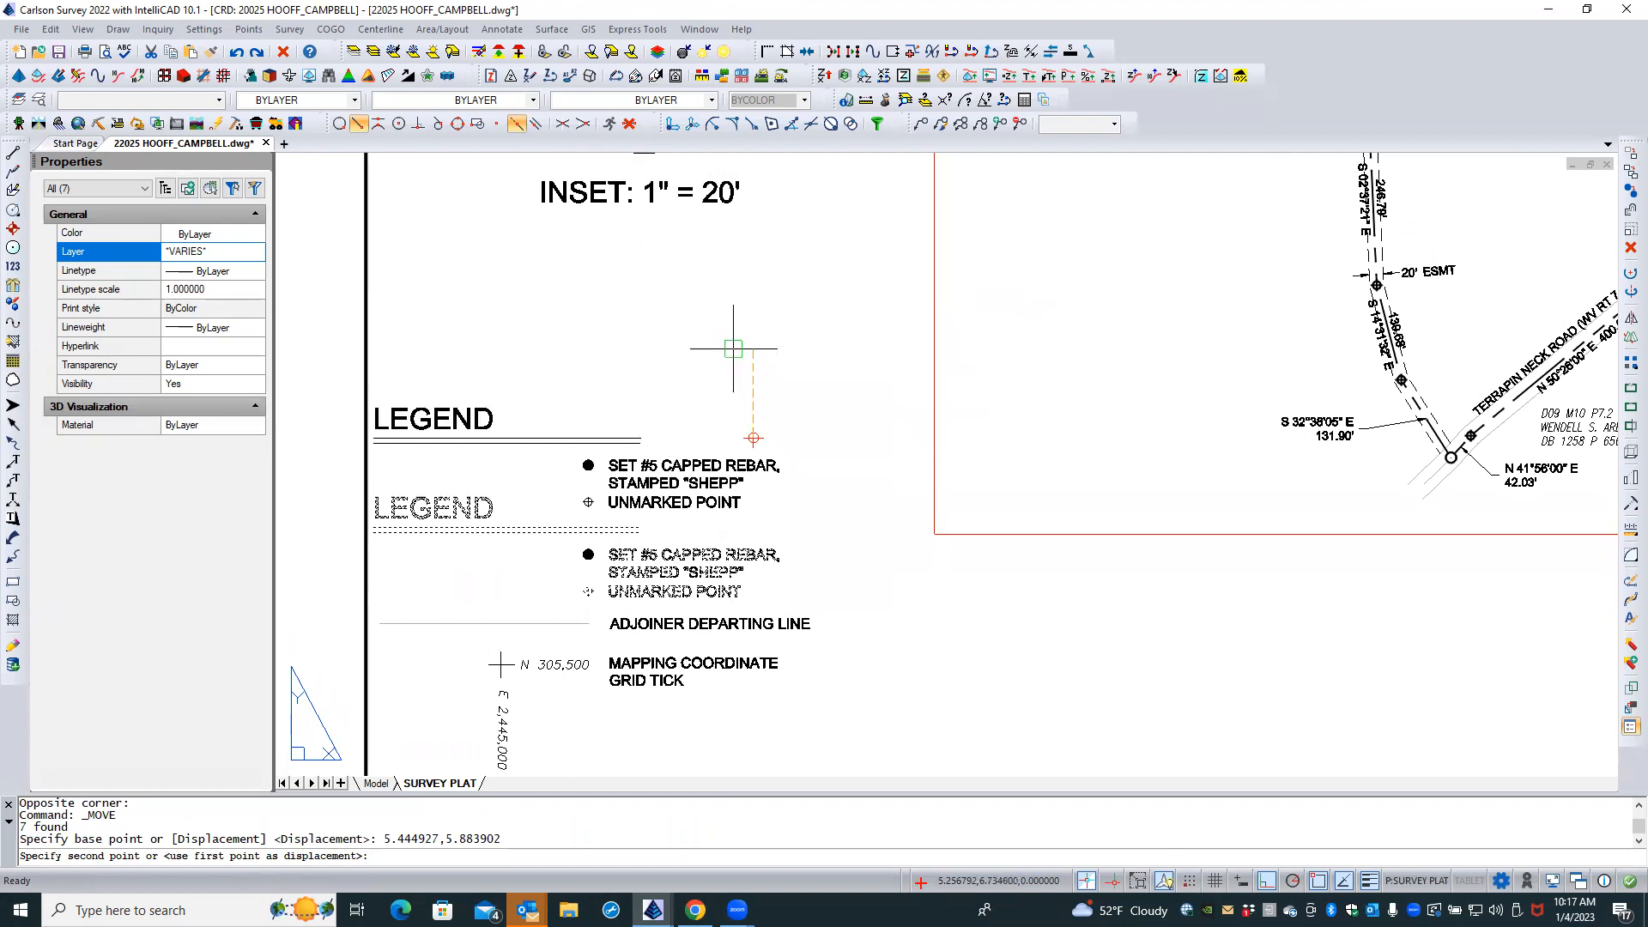
{"action": "left_click", "coordinate": [733, 349]}
{"action": "key", "text": "Escape"}
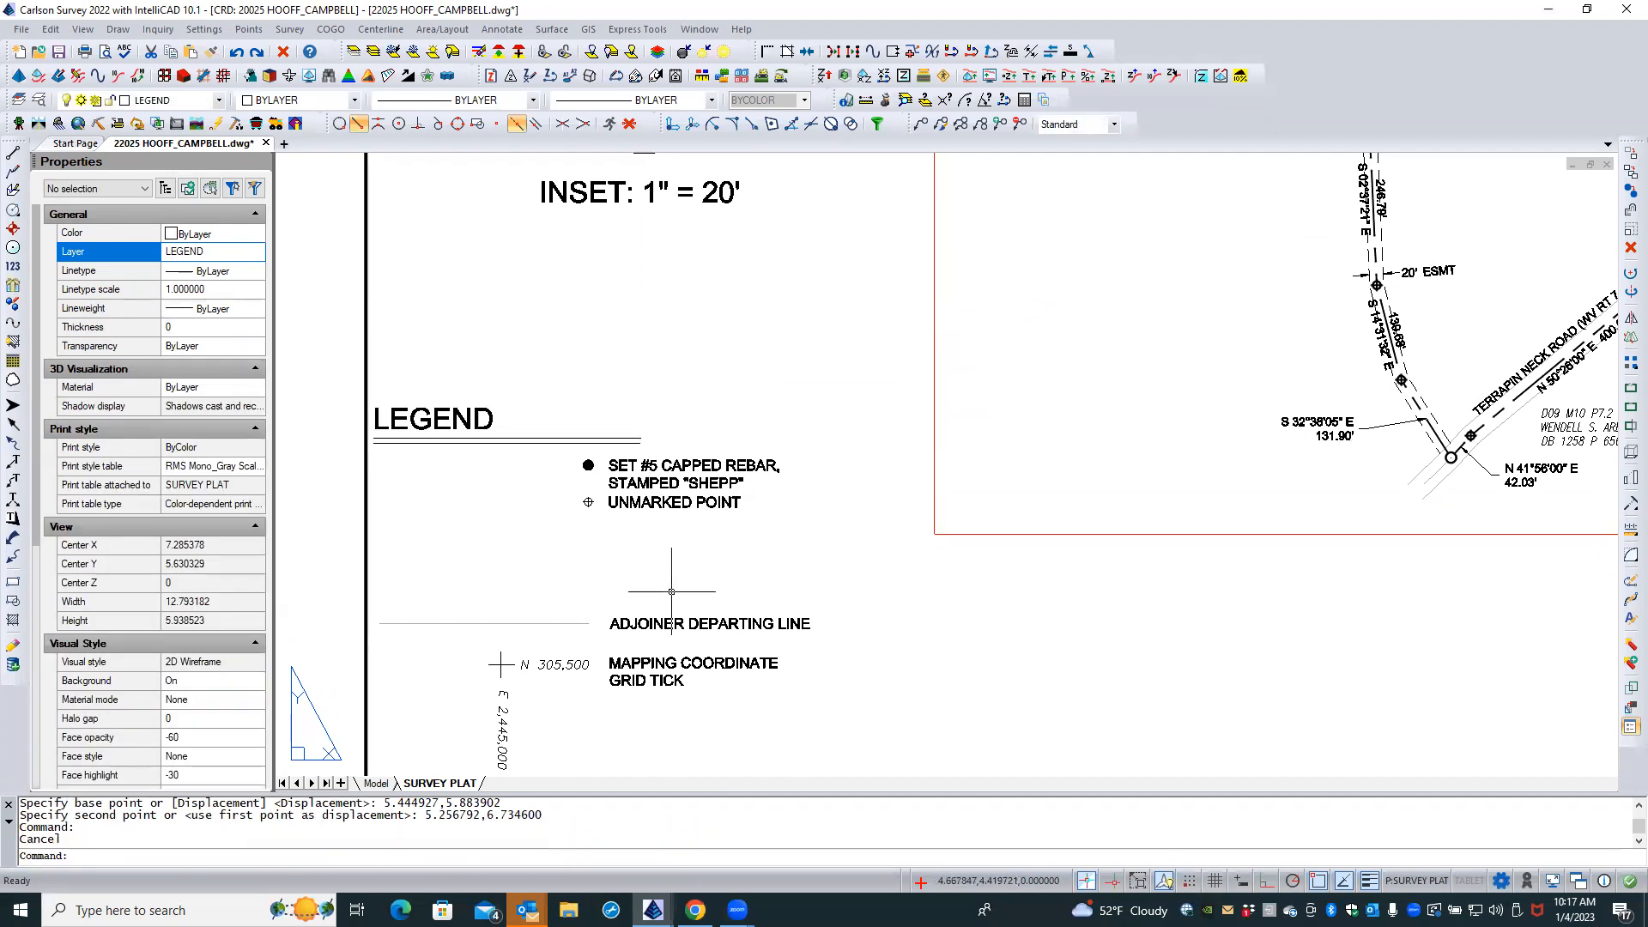
Copy the ADJOINER DEPARTING LINE label and its sample line about 0.25 units straight above the original
{"action": "left_click", "coordinate": [670, 597]}
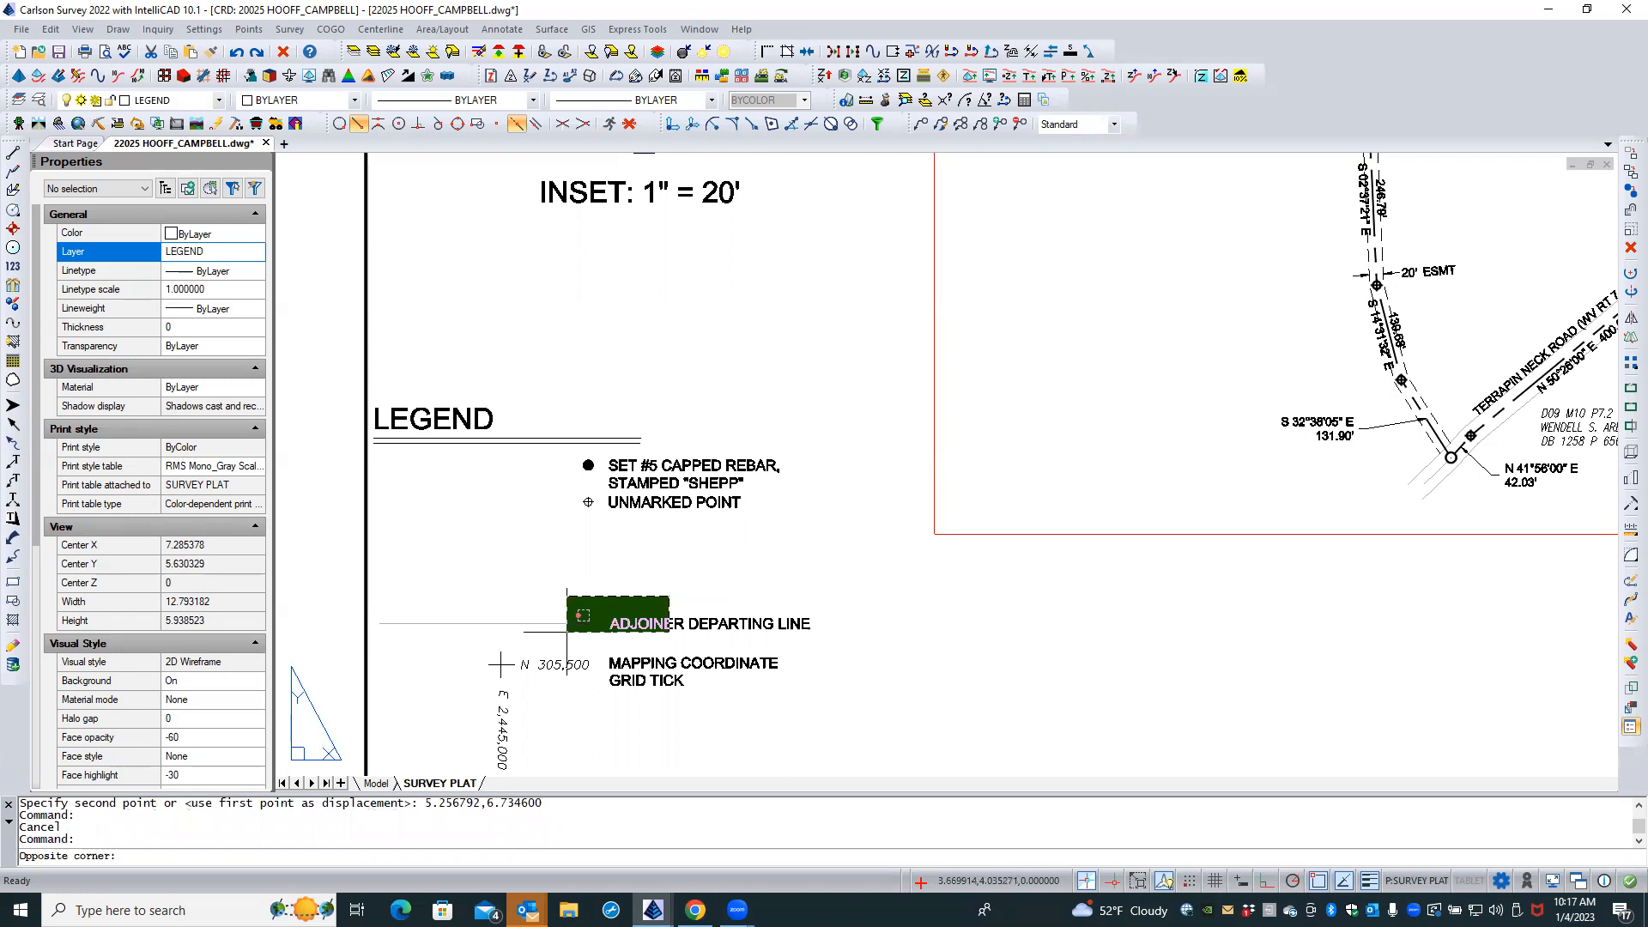
{"action": "left_click", "coordinate": [558, 632]}
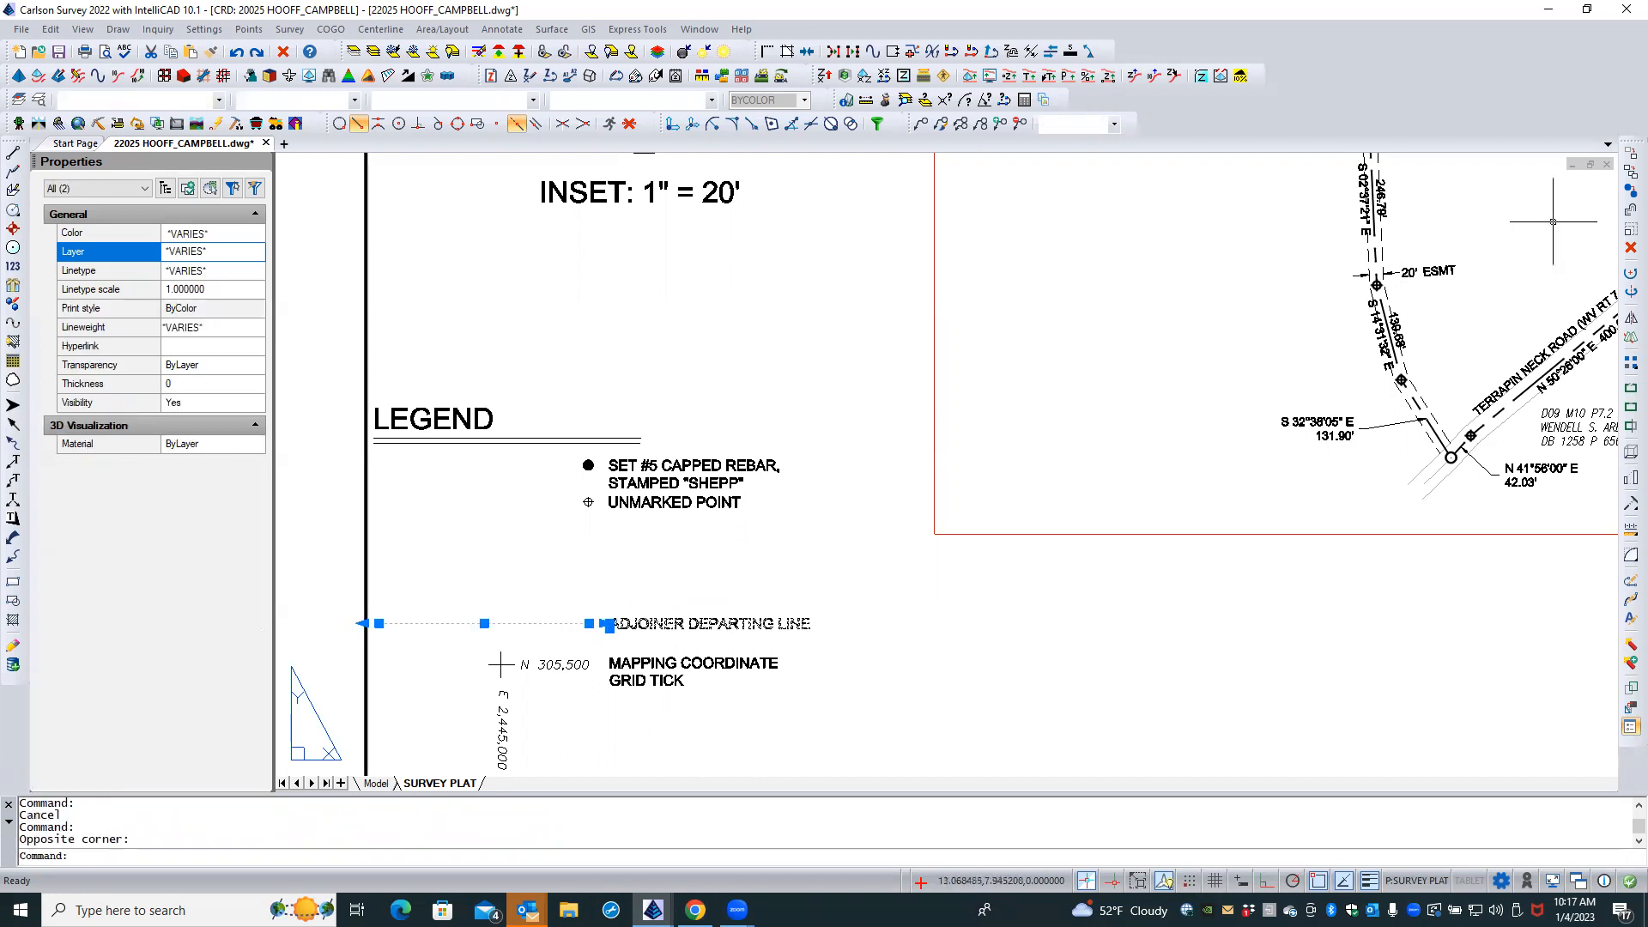
{"action": "left_click", "coordinate": [1629, 172]}
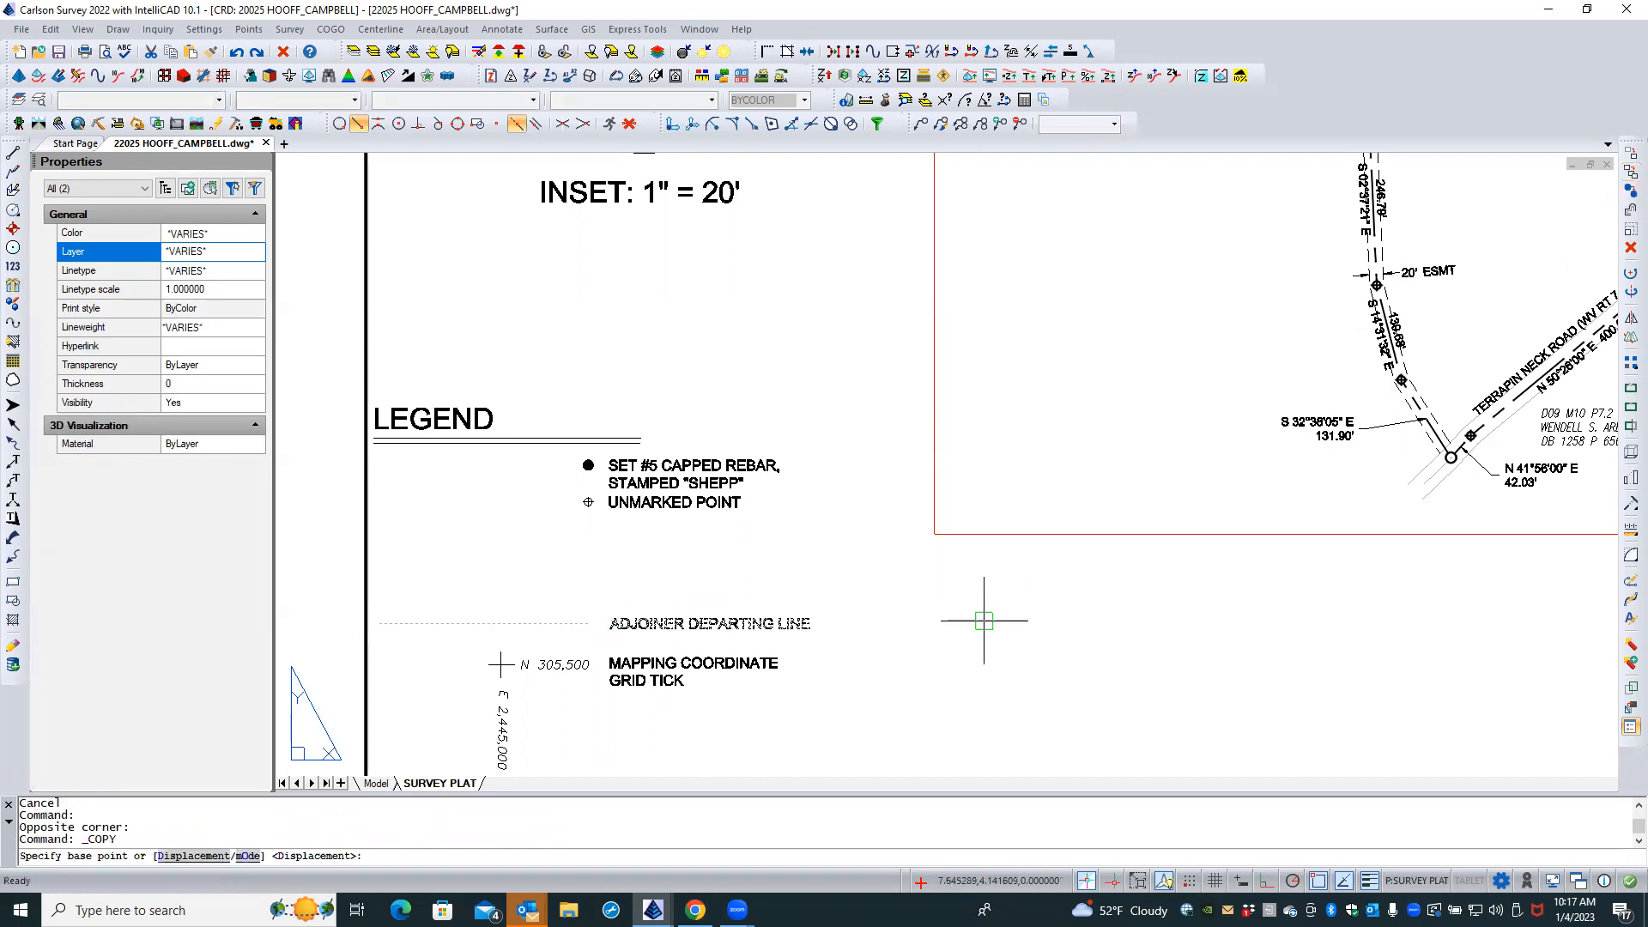
{"action": "left_click", "coordinate": [865, 617]}
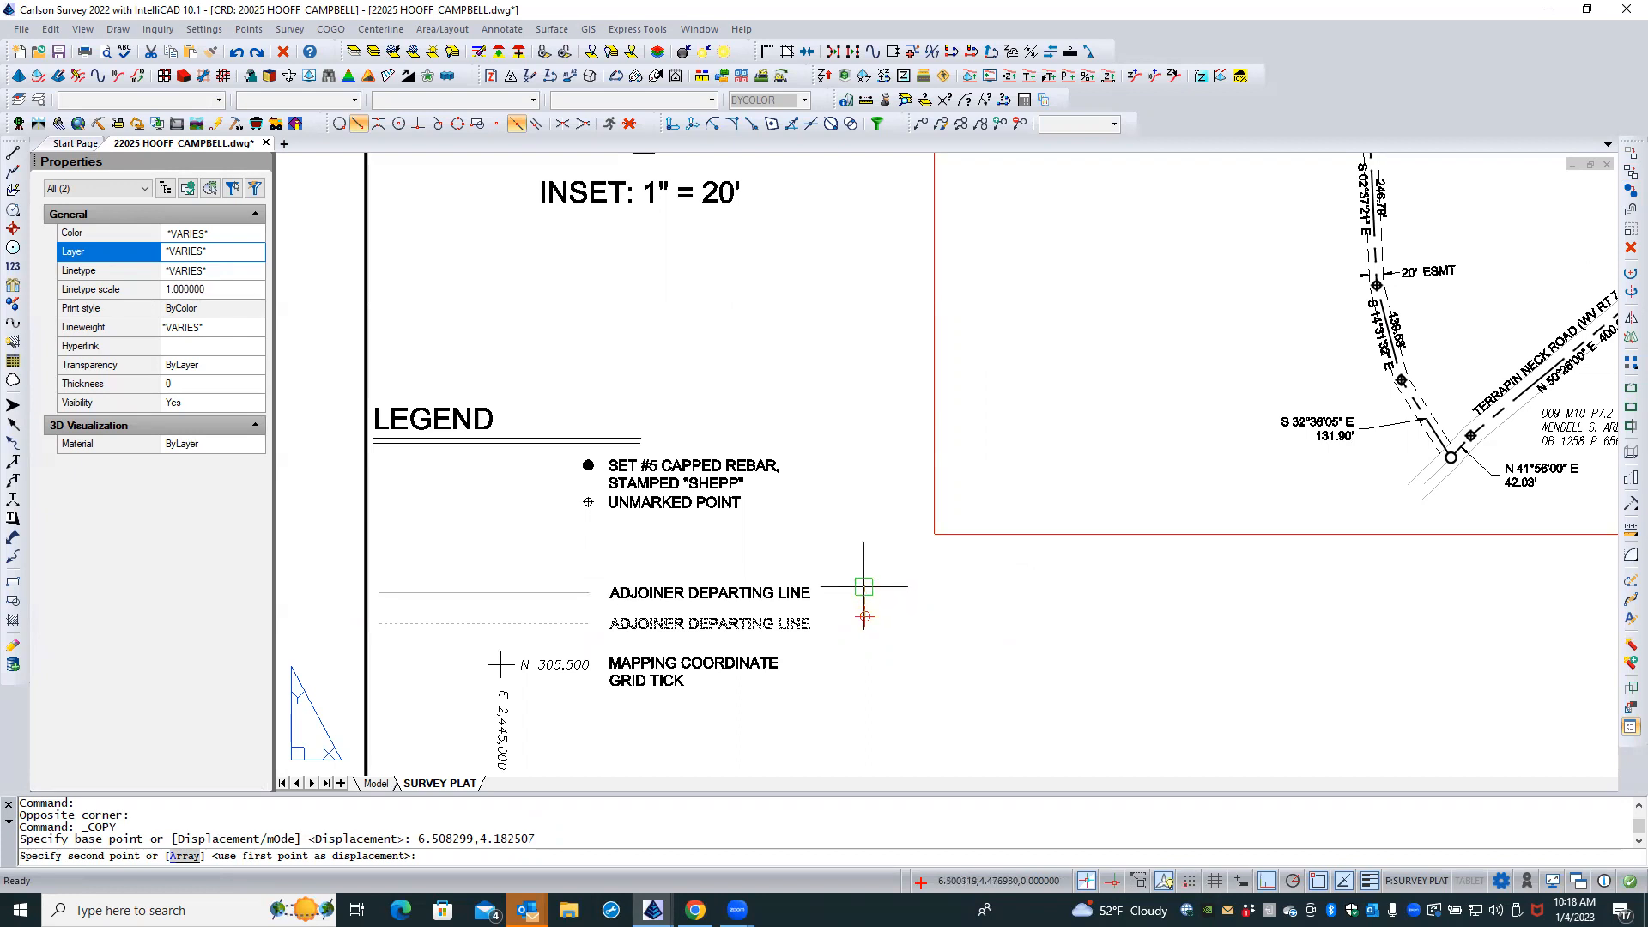
{"action": "left_click", "coordinate": [866, 590]}
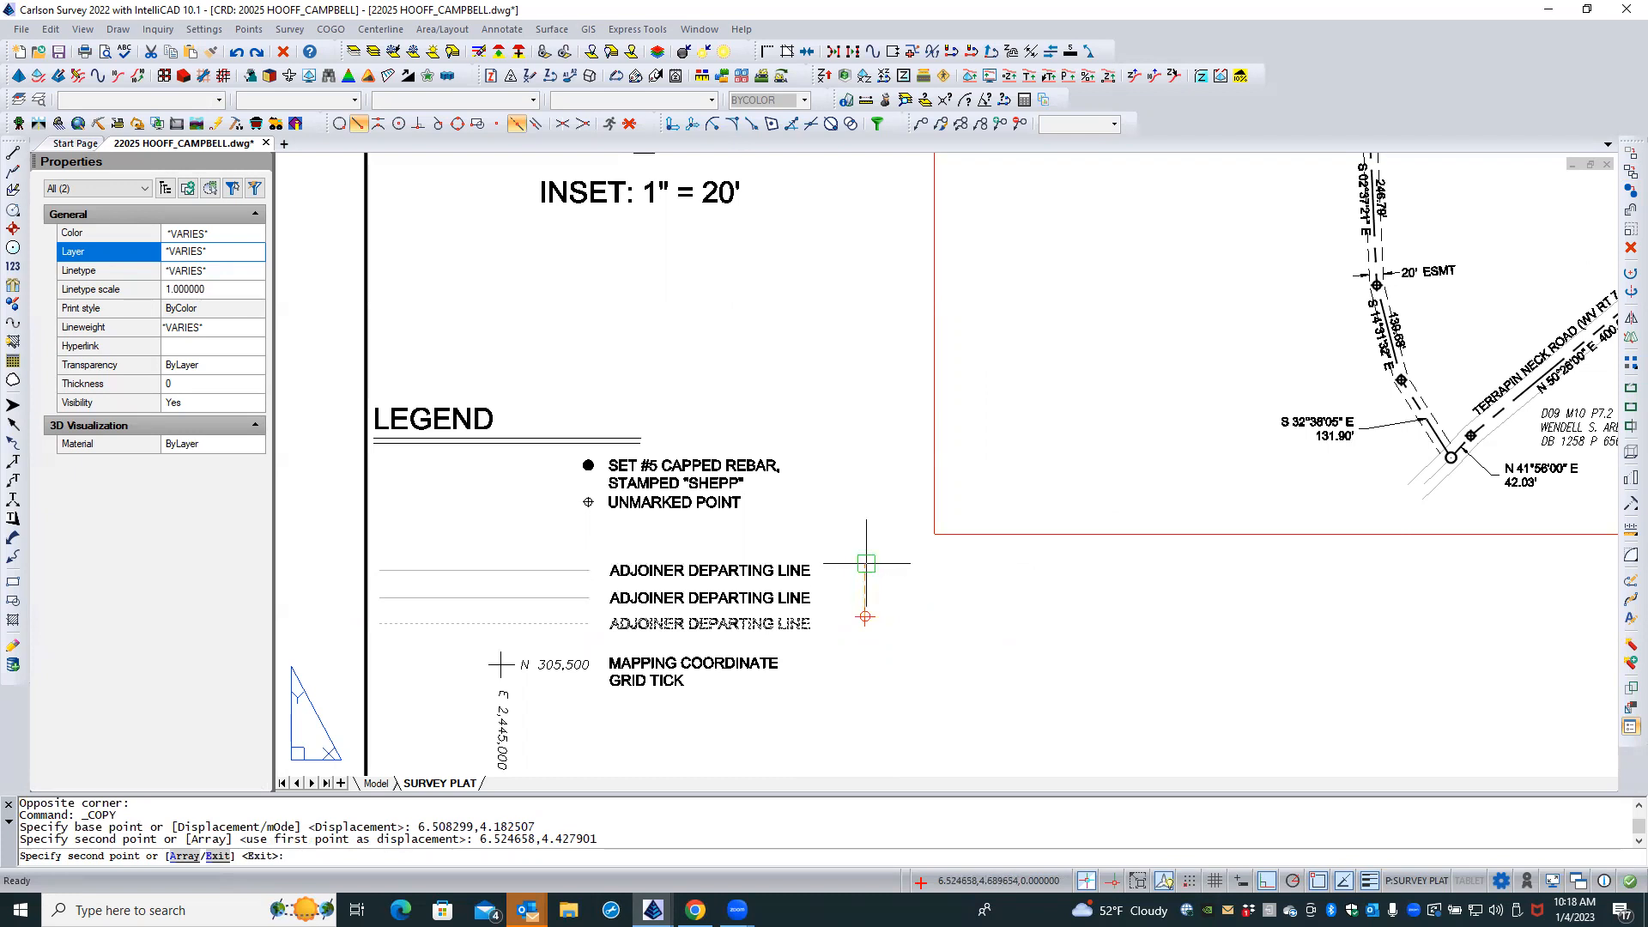
{"action": "key", "text": "Escape"}
{"action": "key", "text": "Escape"}
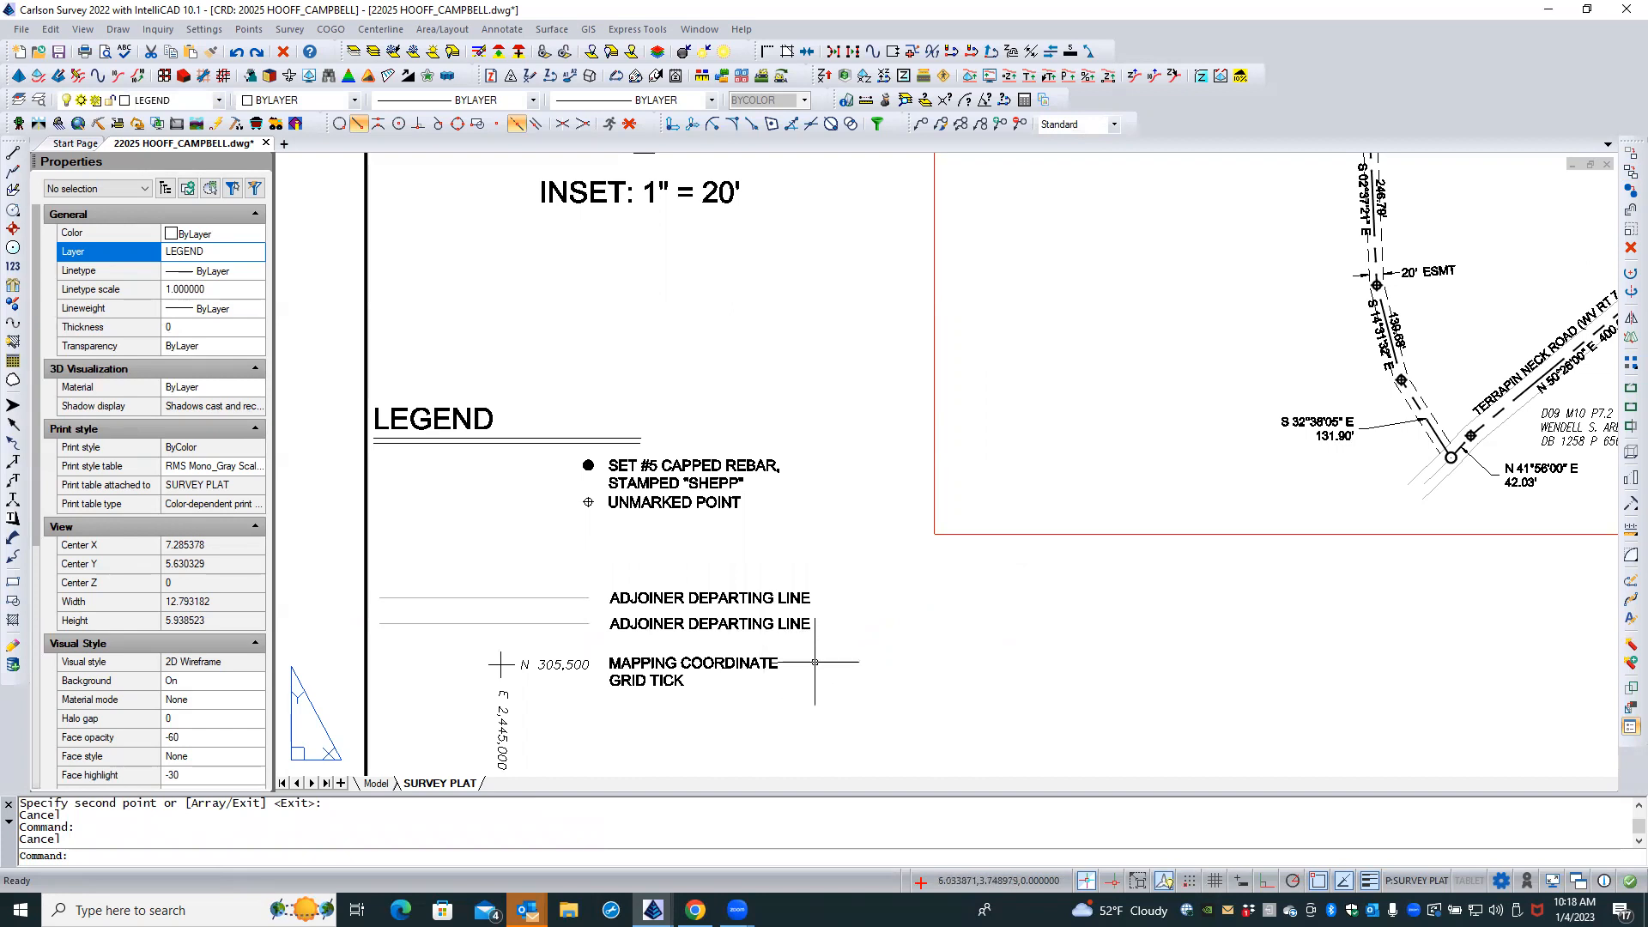
Move the LEGEND heading, underlines and two point symbol entries straight down about 0.6 units, closing the gap above the copied line entry
{"action": "left_click", "coordinate": [766, 530]}
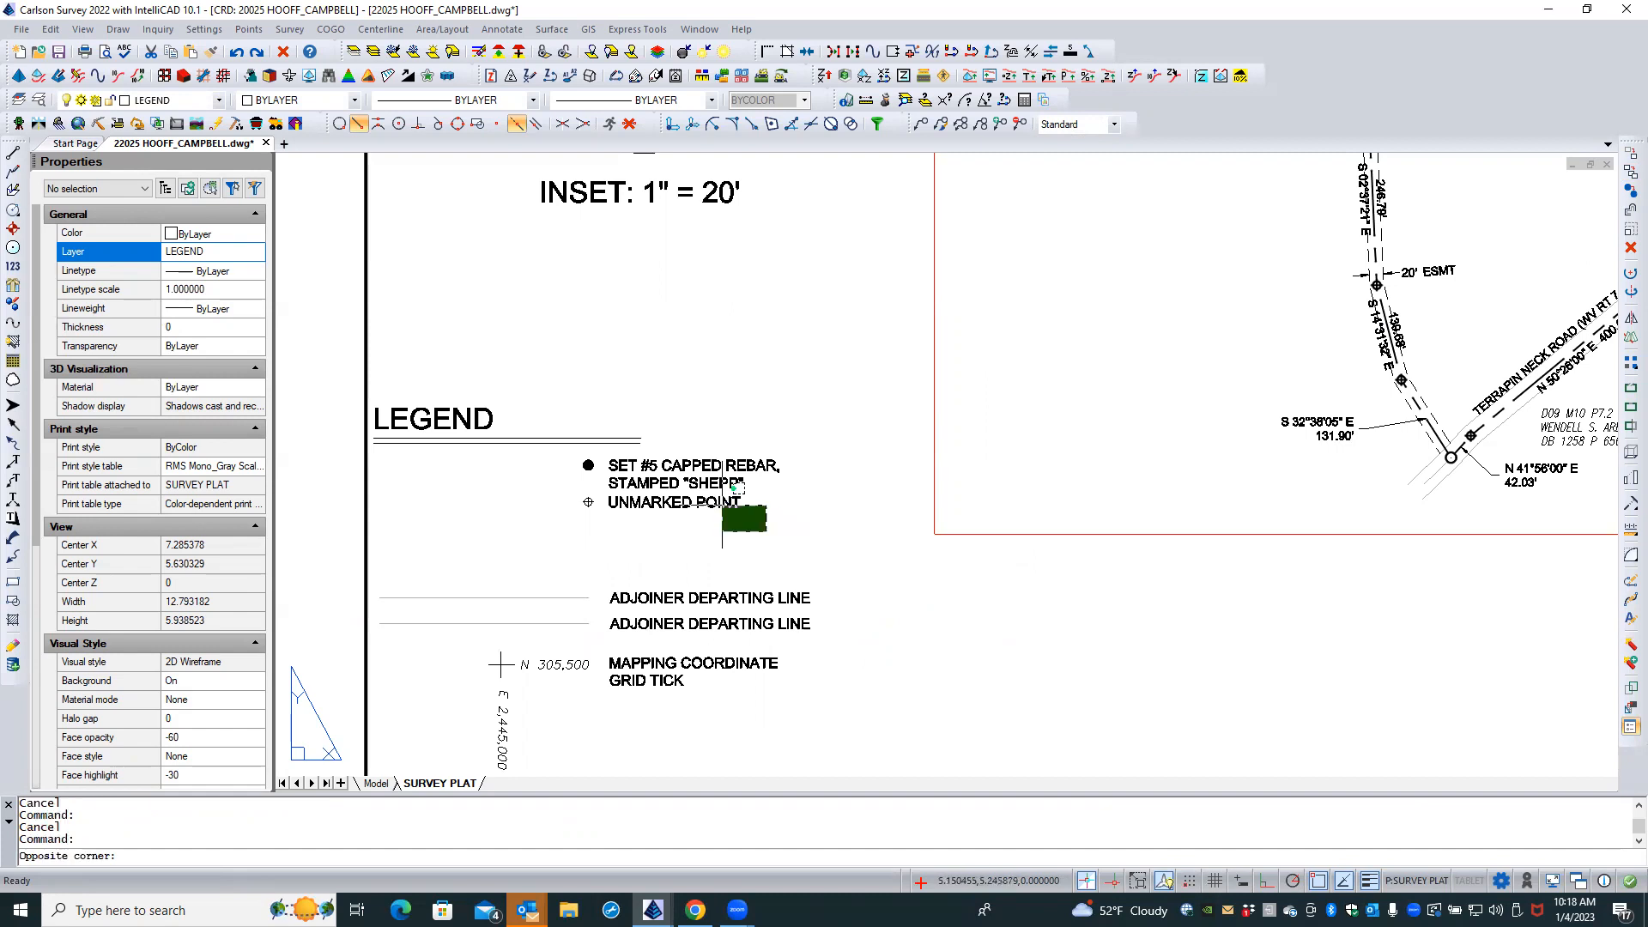
{"action": "left_click", "coordinate": [466, 389]}
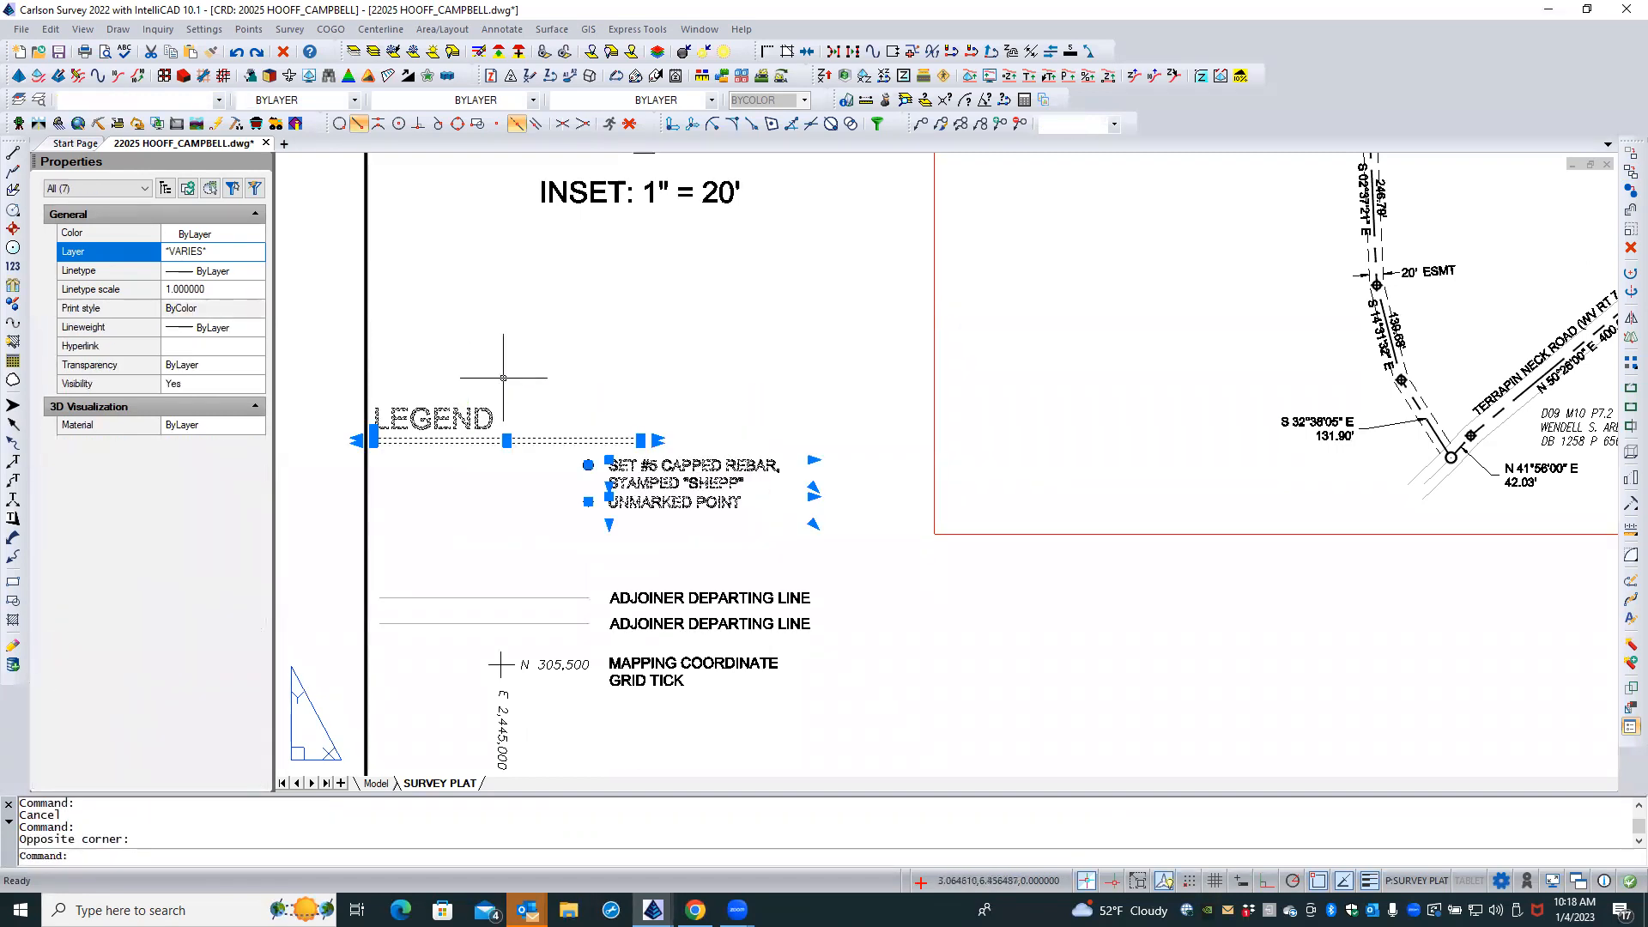
{"action": "left_click", "coordinate": [1628, 156]}
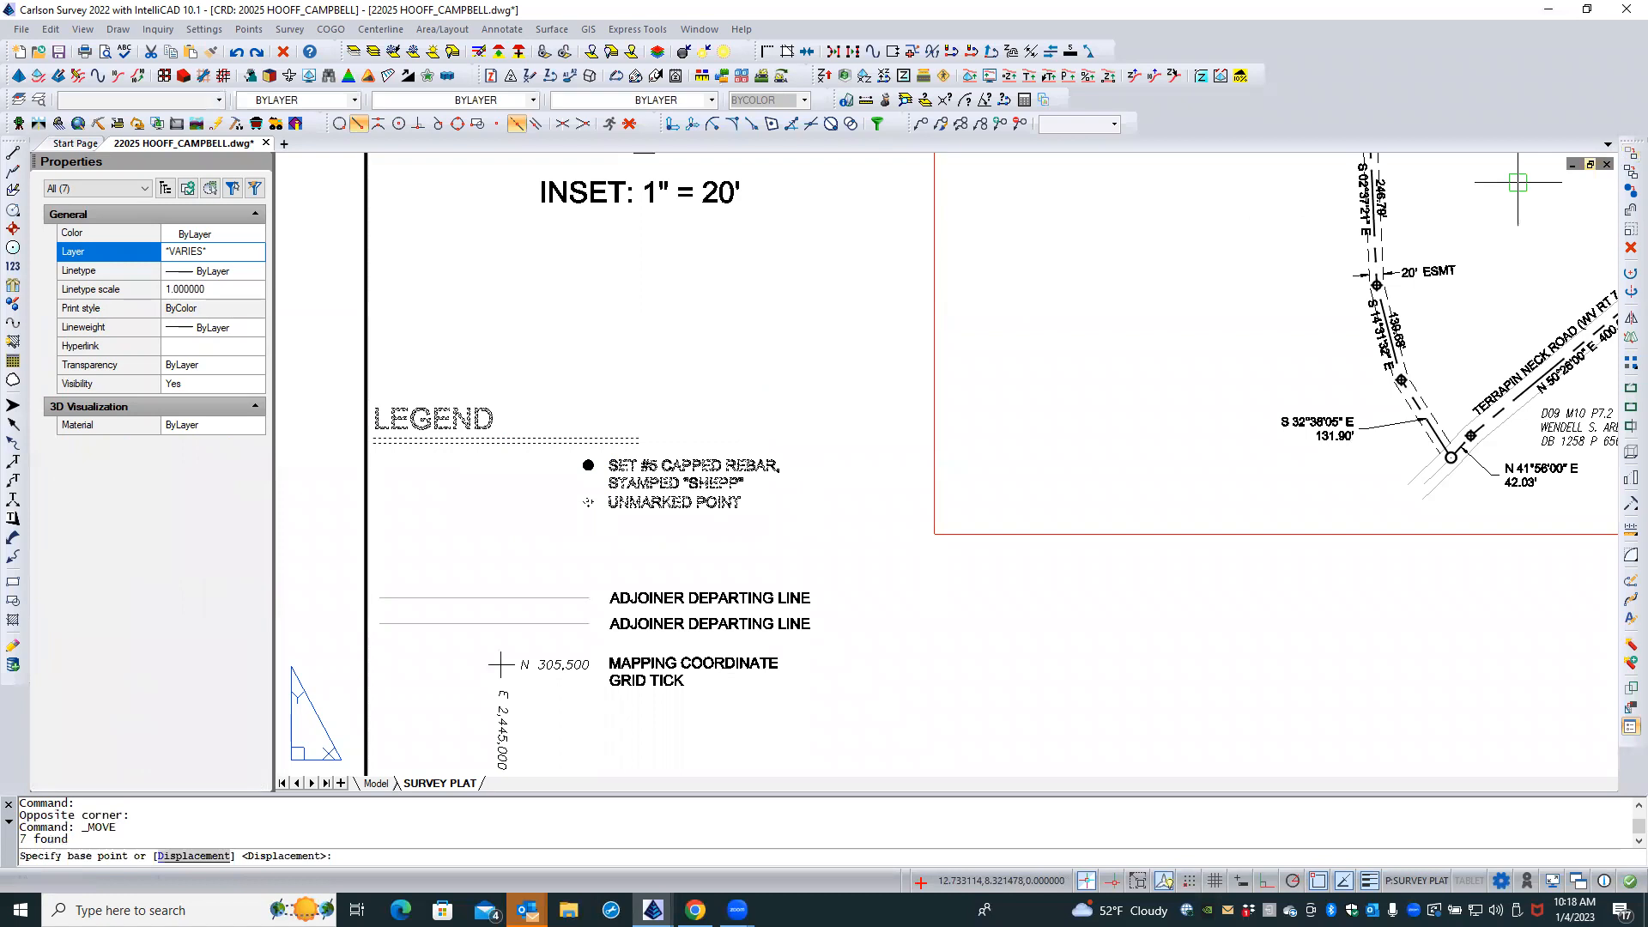
{"action": "left_click", "coordinate": [778, 309]}
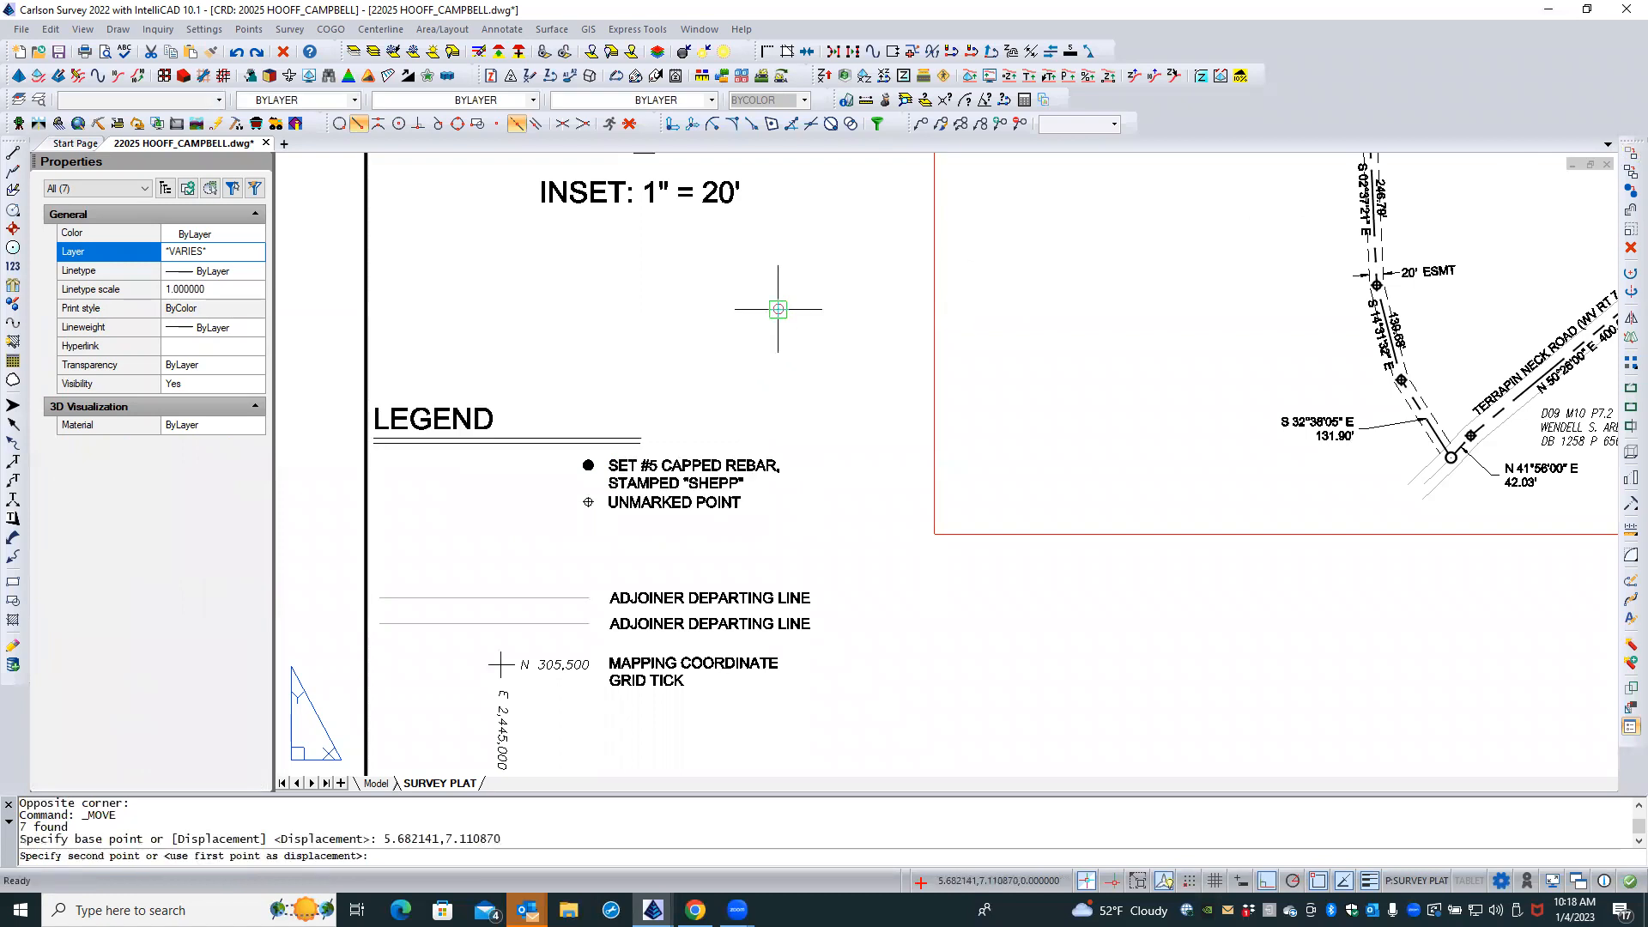
{"action": "left_click", "coordinate": [775, 372]}
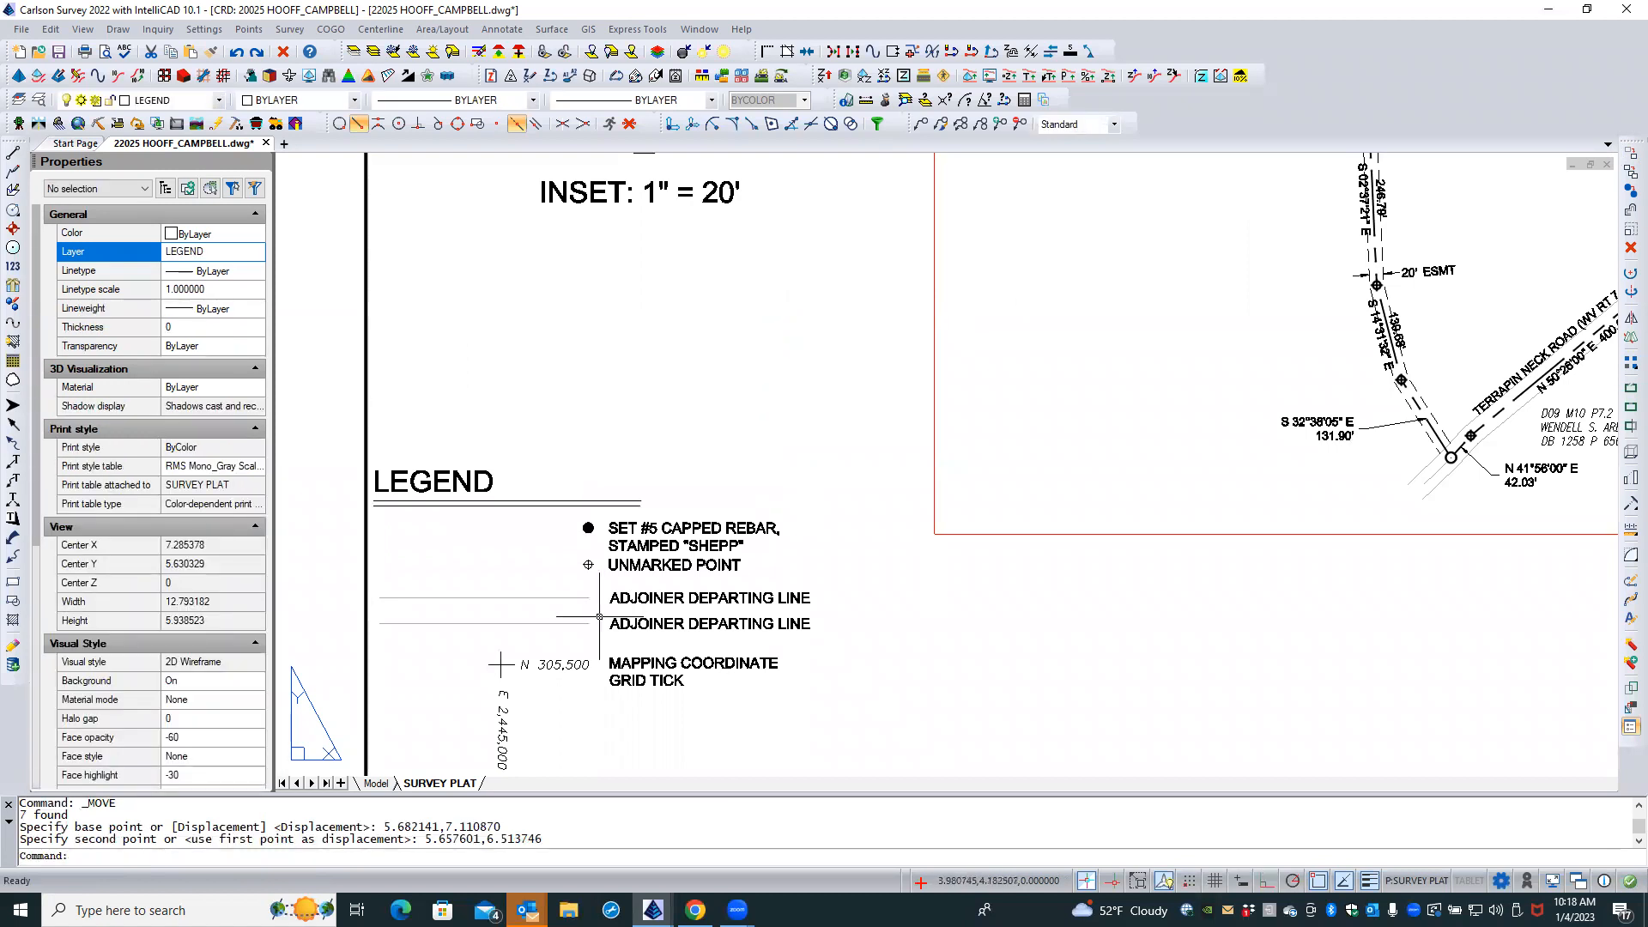
Change the upper ADJOINER DEPARTING LINE label to read PROPERTY LINE
{"action": "double_click", "coordinate": [652, 598]}
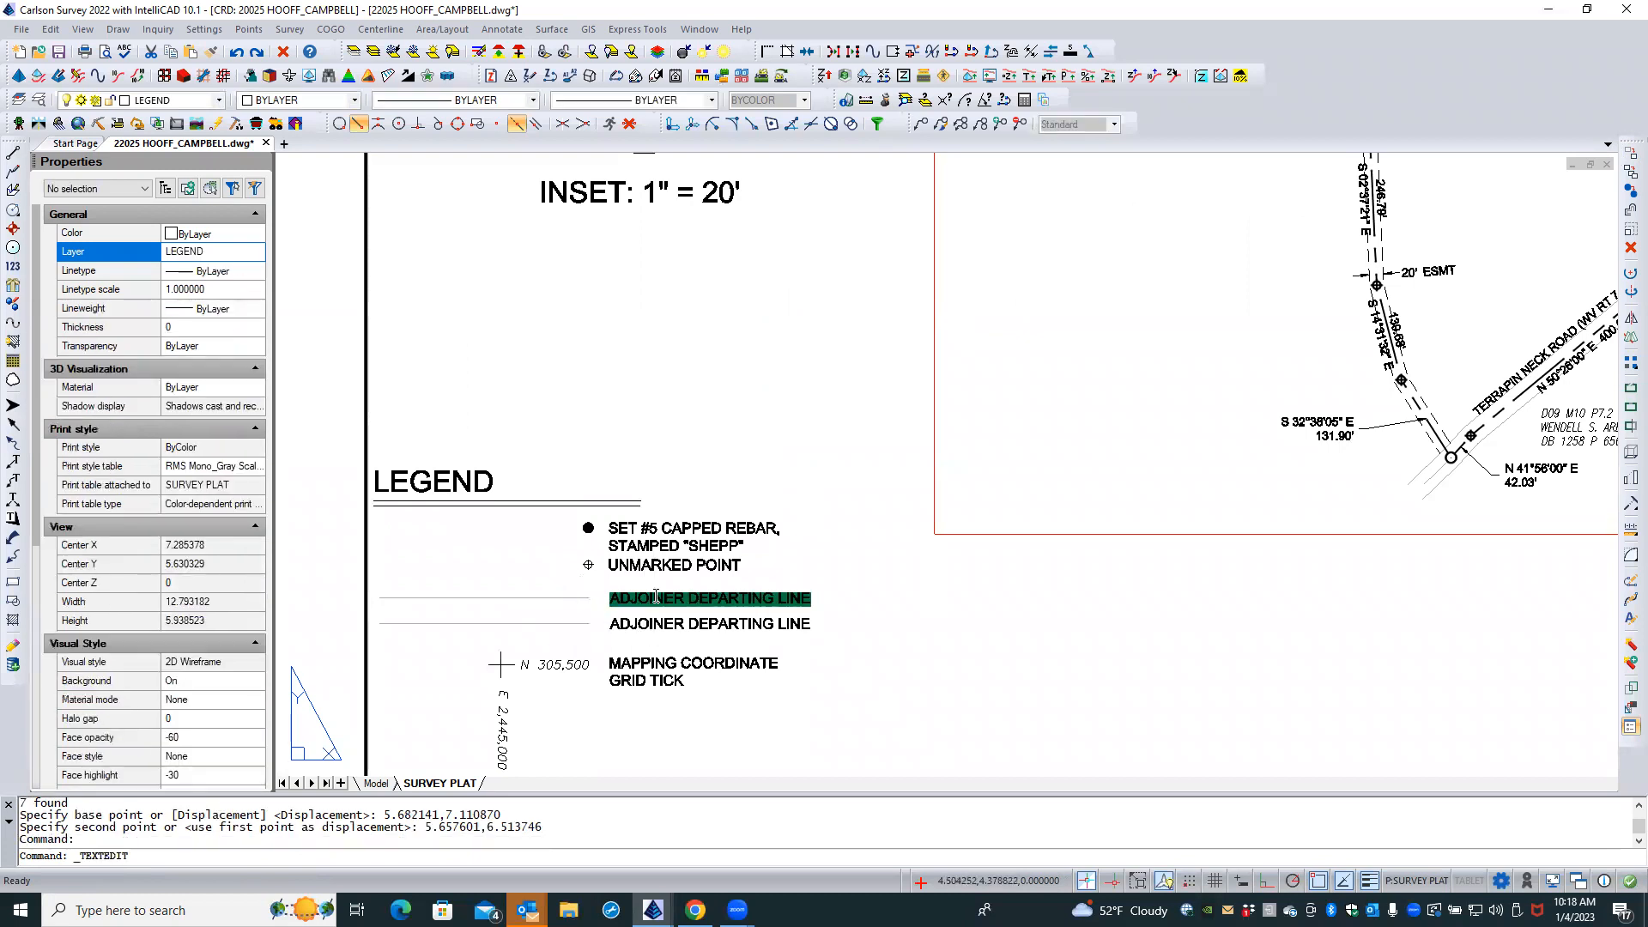
{"action": "left_click_drag", "start_coordinate": [656, 595], "coordinate": [723, 597]}
{"action": "left_click", "coordinate": [668, 599]}
{"action": "left_click_drag", "start_coordinate": [666, 599], "coordinate": [776, 594]}
{"action": "type", "text": "PROPERTY"}
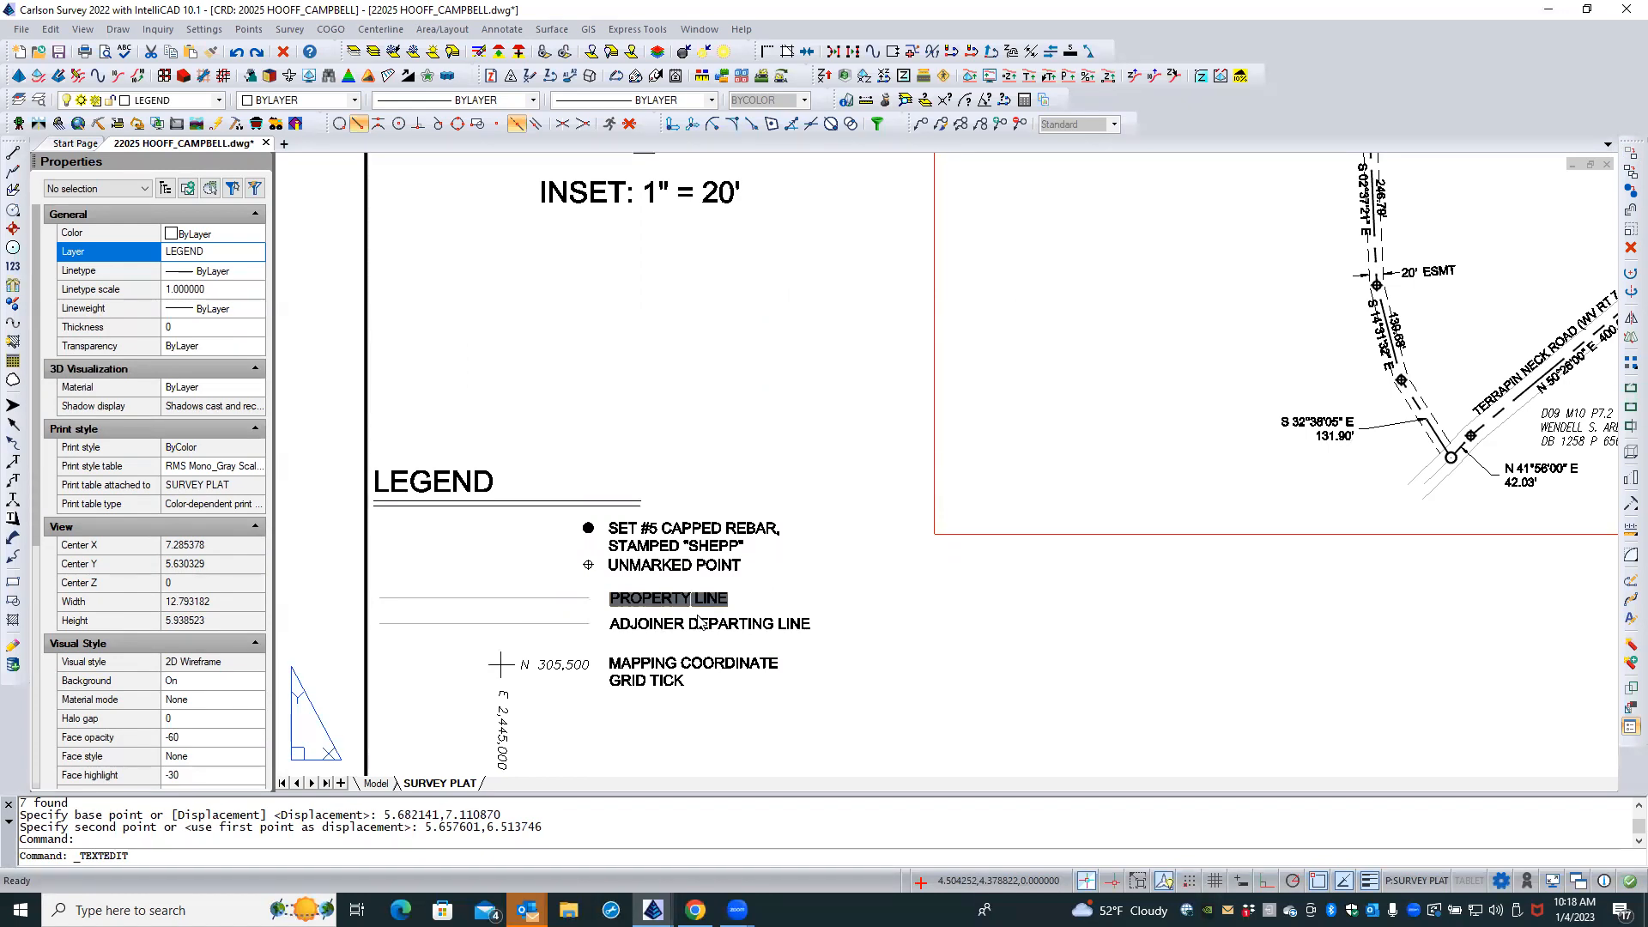
{"action": "left_click", "coordinate": [791, 567]}
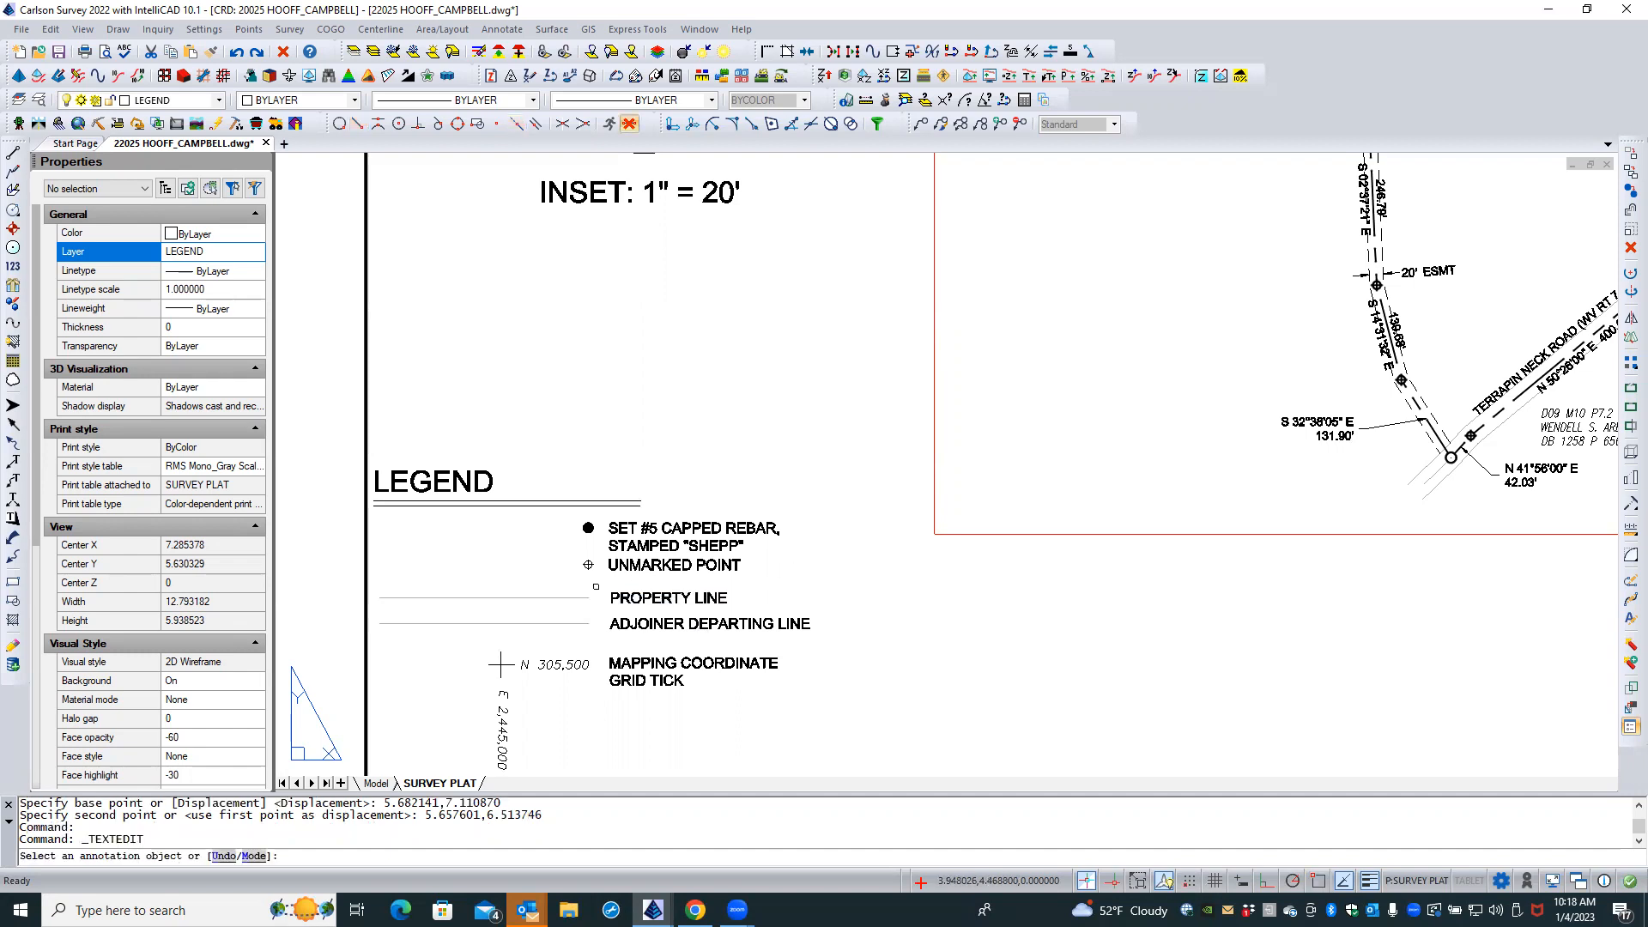
{"action": "key", "text": "Return"}
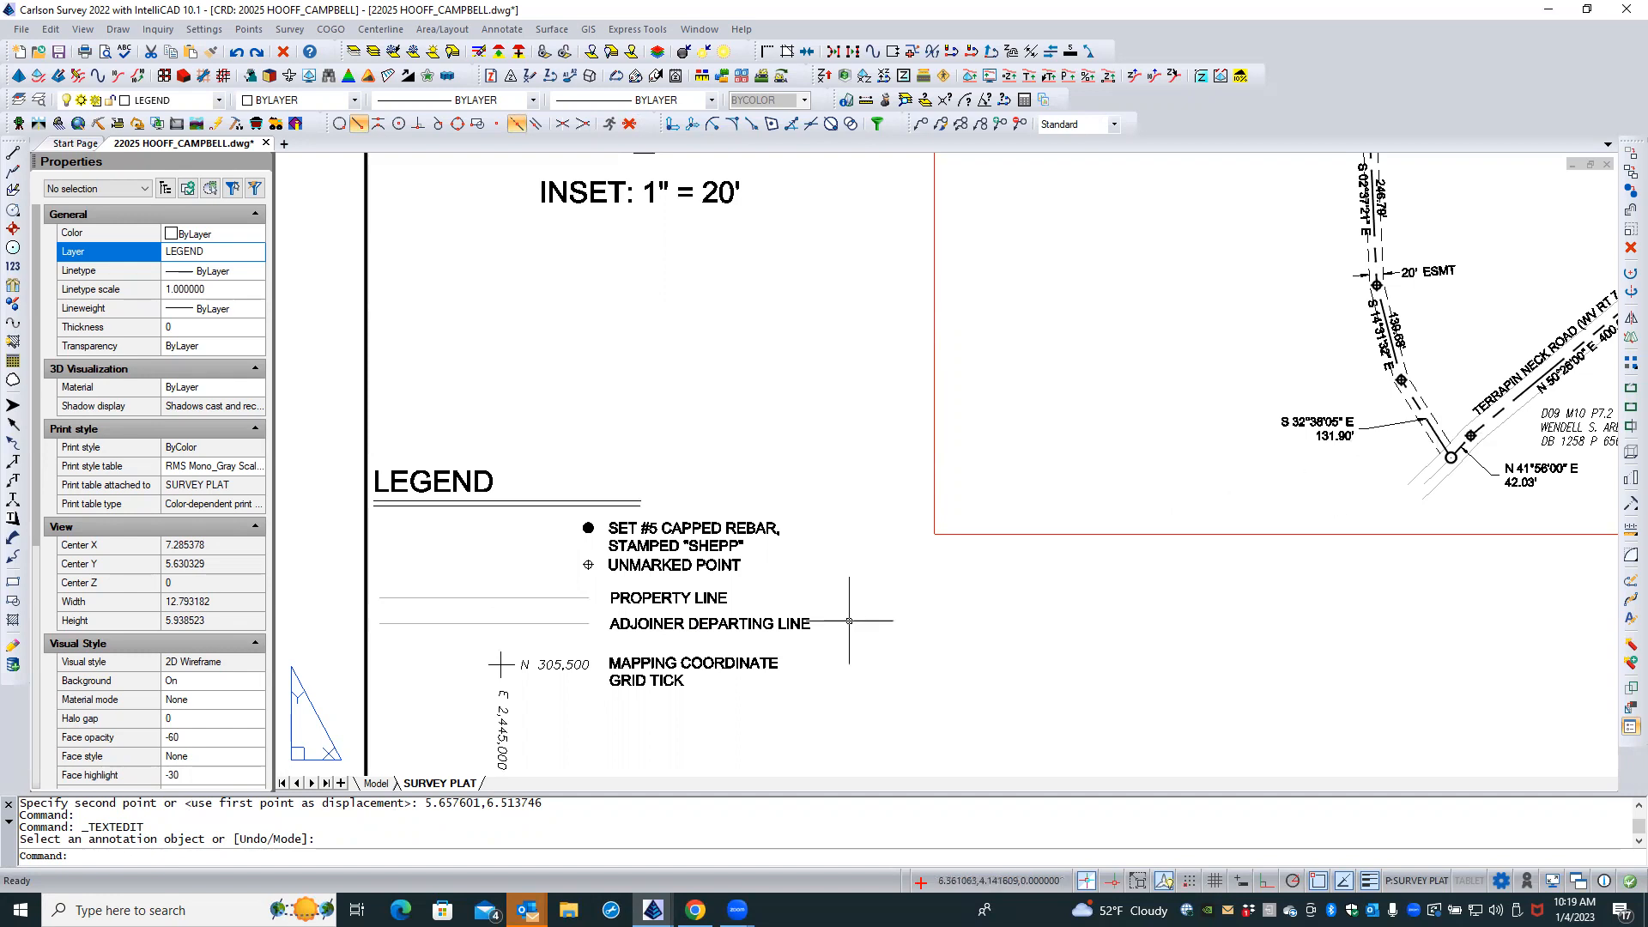
Set the color of the sample line beside the PROPERTY LINE label to ByLayer
{"action": "left_click", "coordinate": [542, 600]}
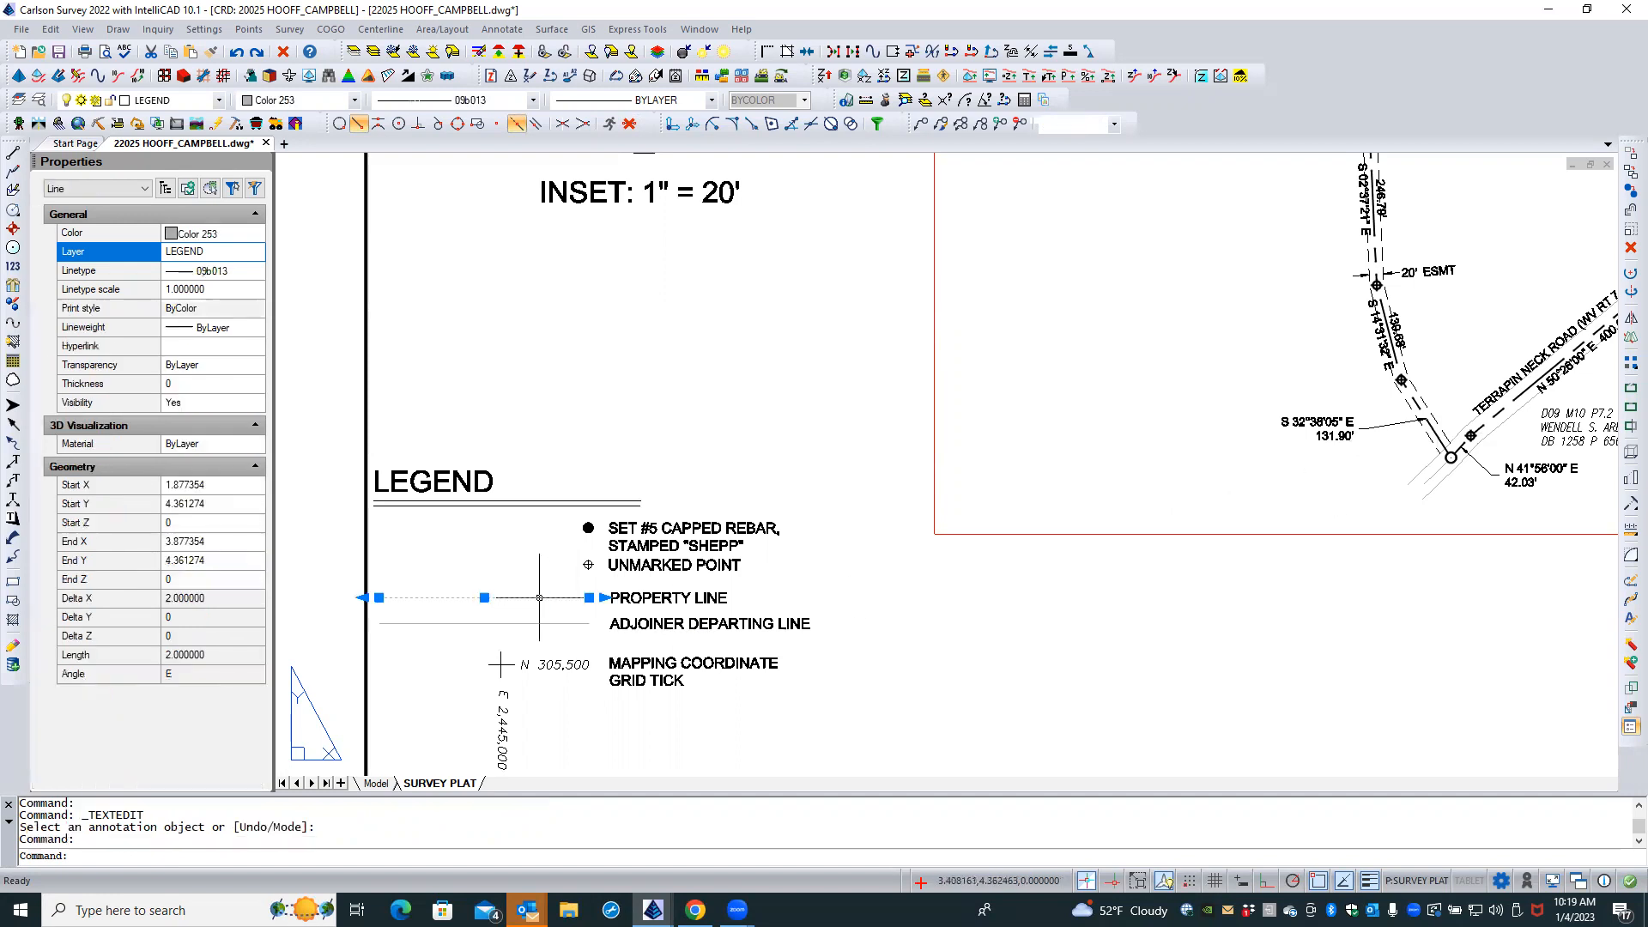
{"action": "left_click", "coordinate": [228, 240]}
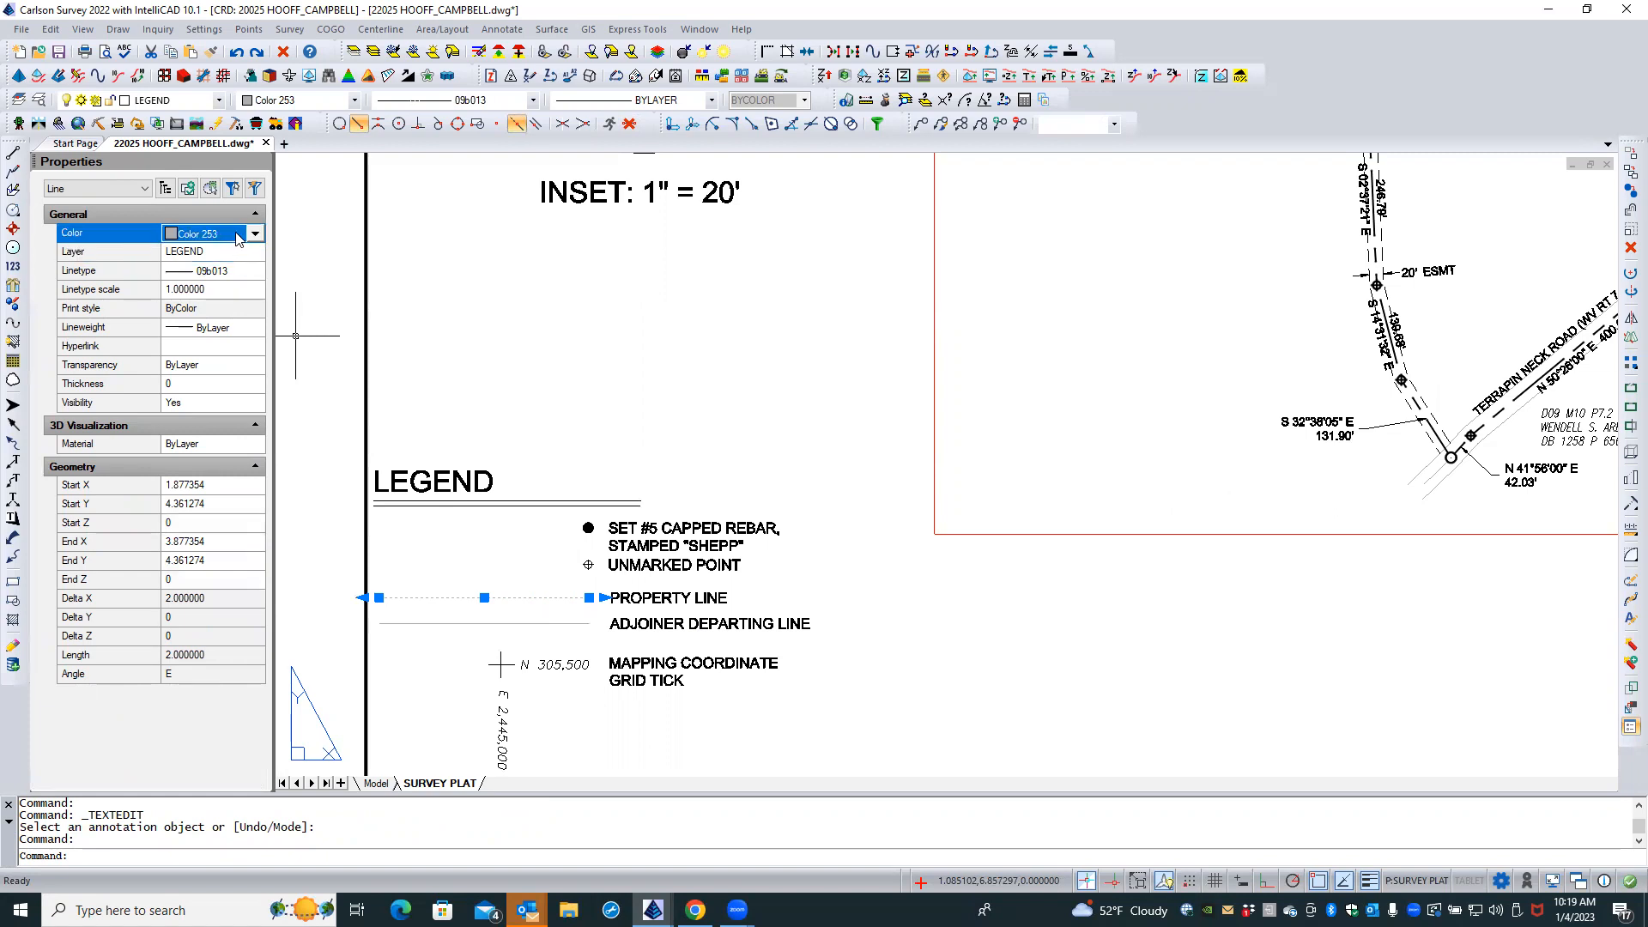
{"action": "left_click", "coordinate": [256, 239]}
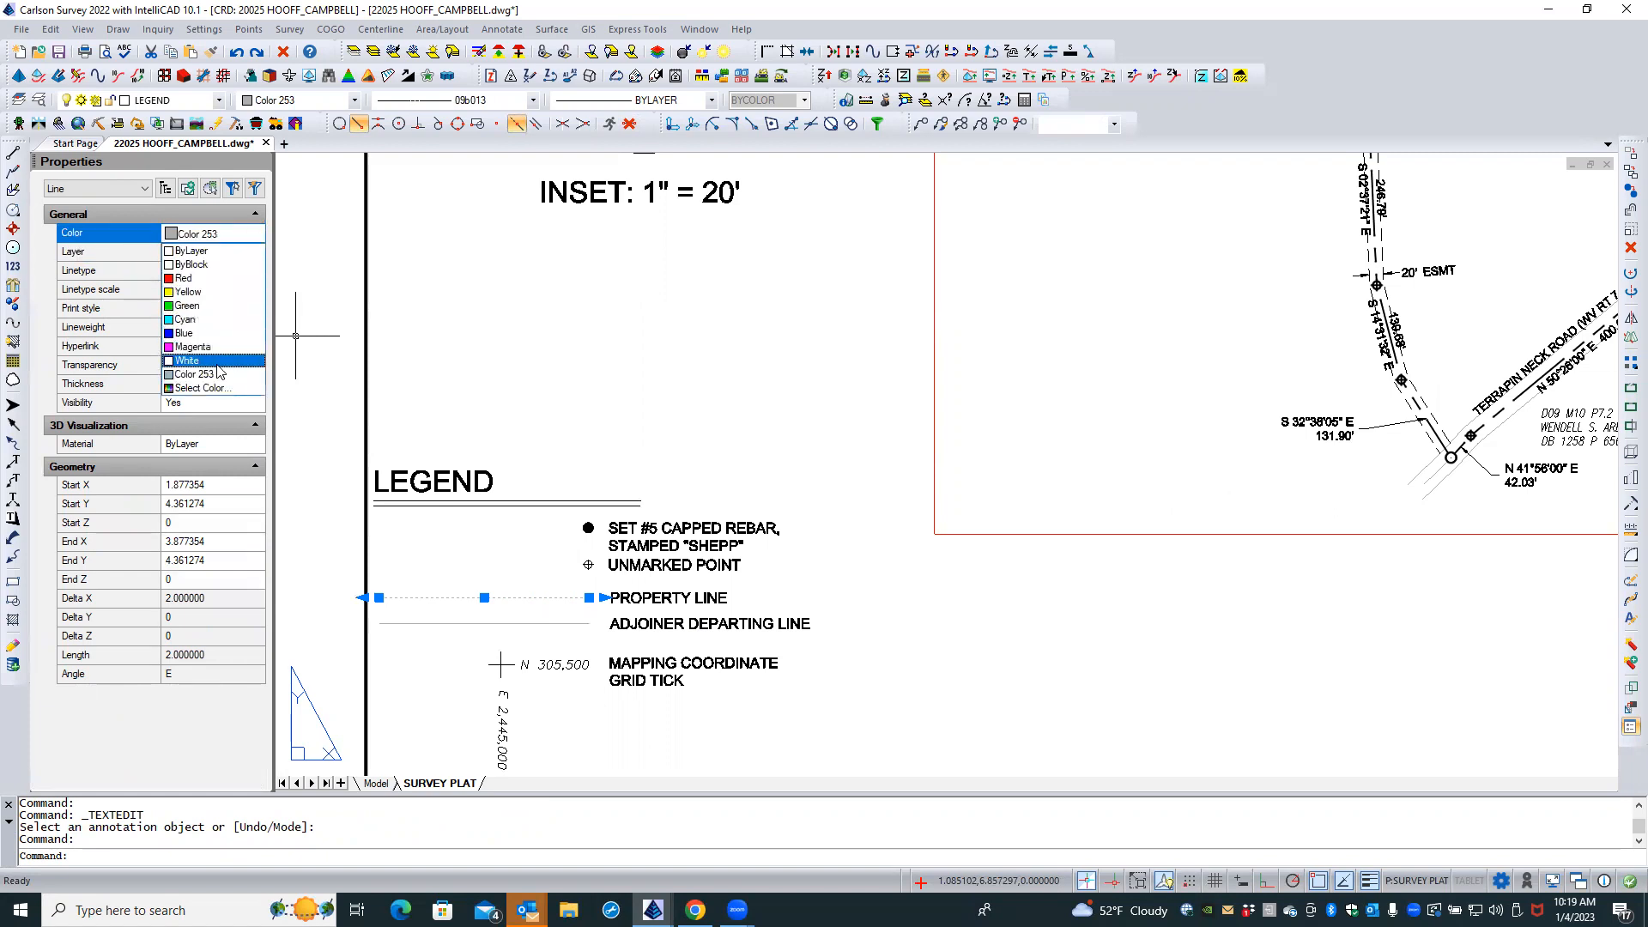
{"action": "left_click", "coordinate": [232, 251]}
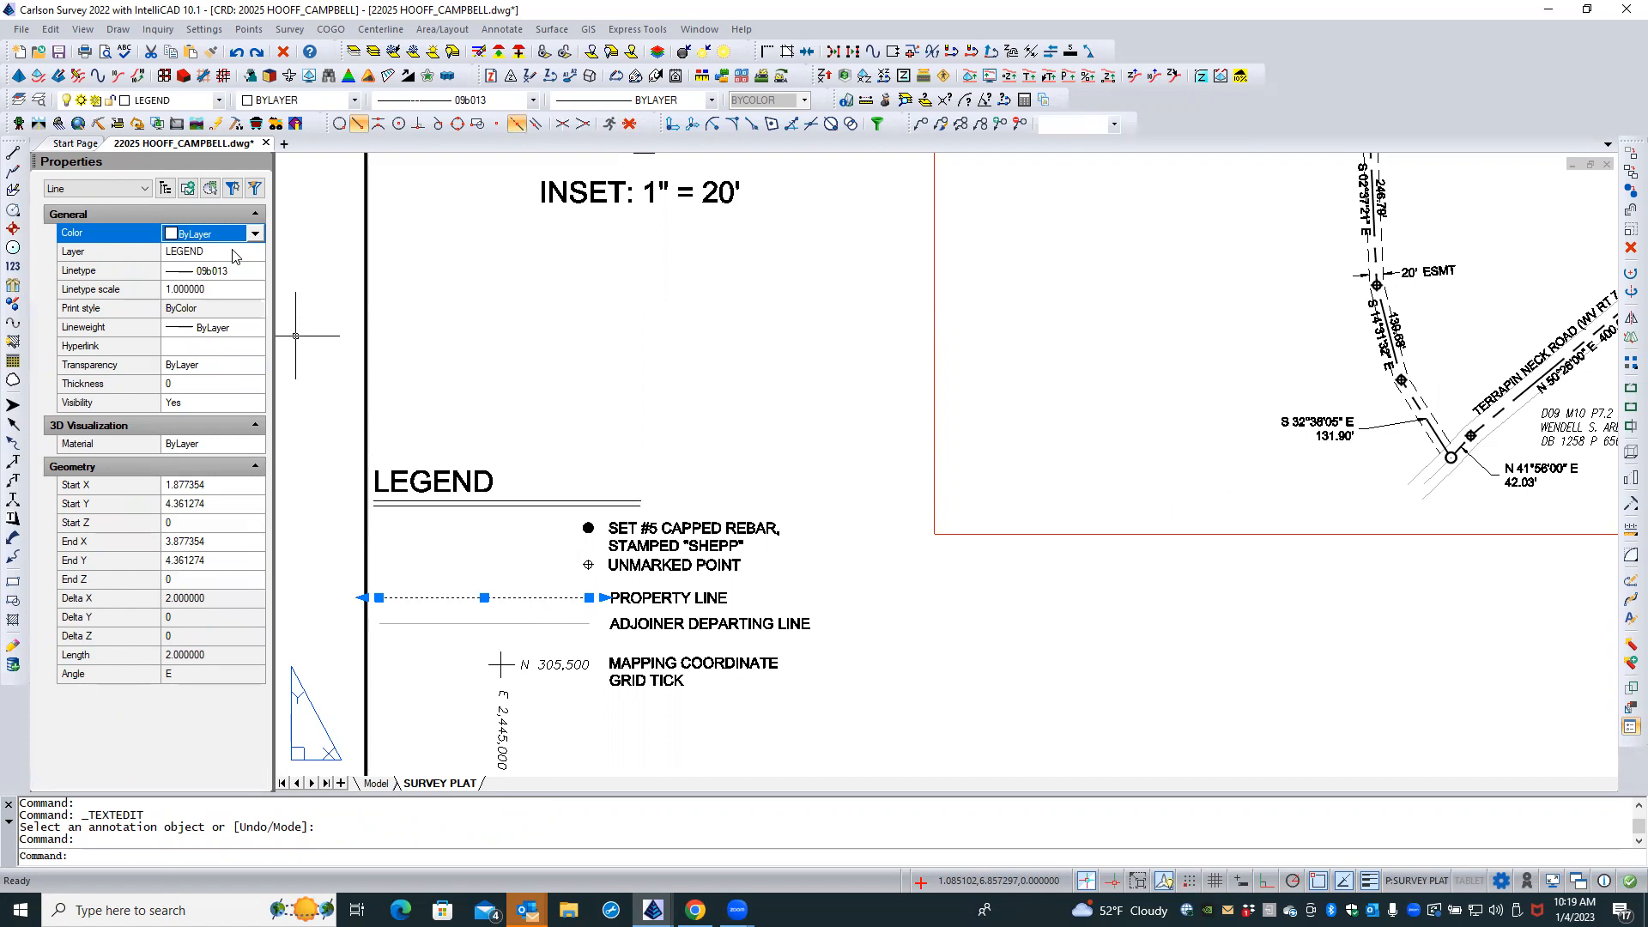
Set the linetype of the sample line beside the PROPERTY LINE label to ByLayer and move it to the BOUNDARY layer
{"action": "left_click", "coordinate": [254, 274]}
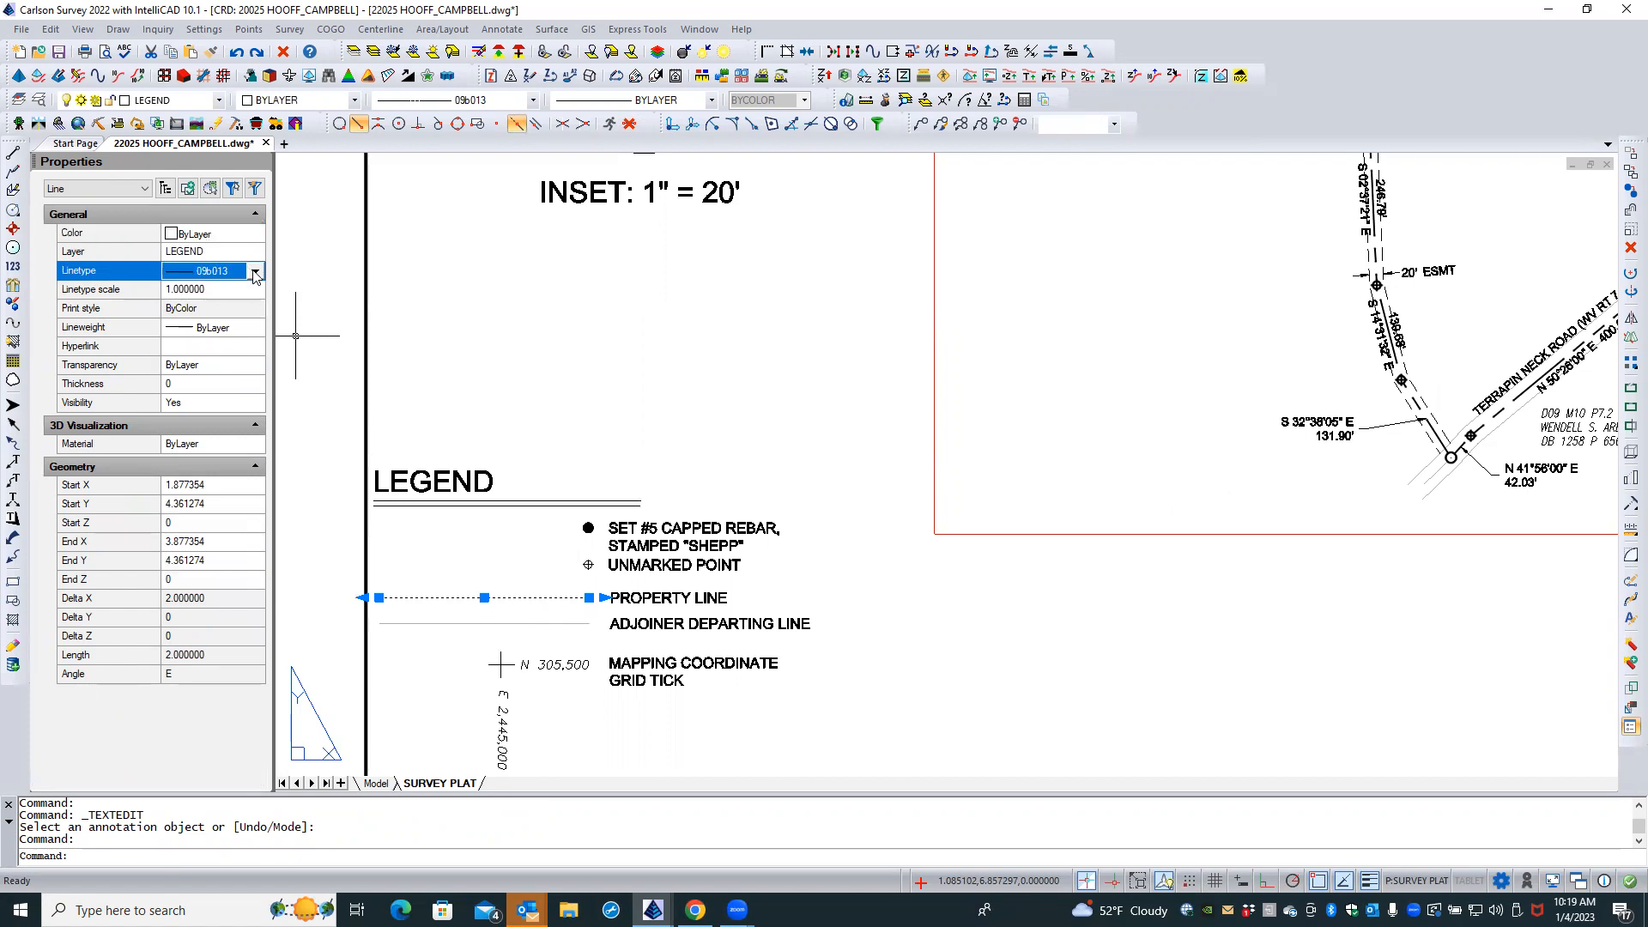
{"action": "left_click", "coordinate": [255, 272]}
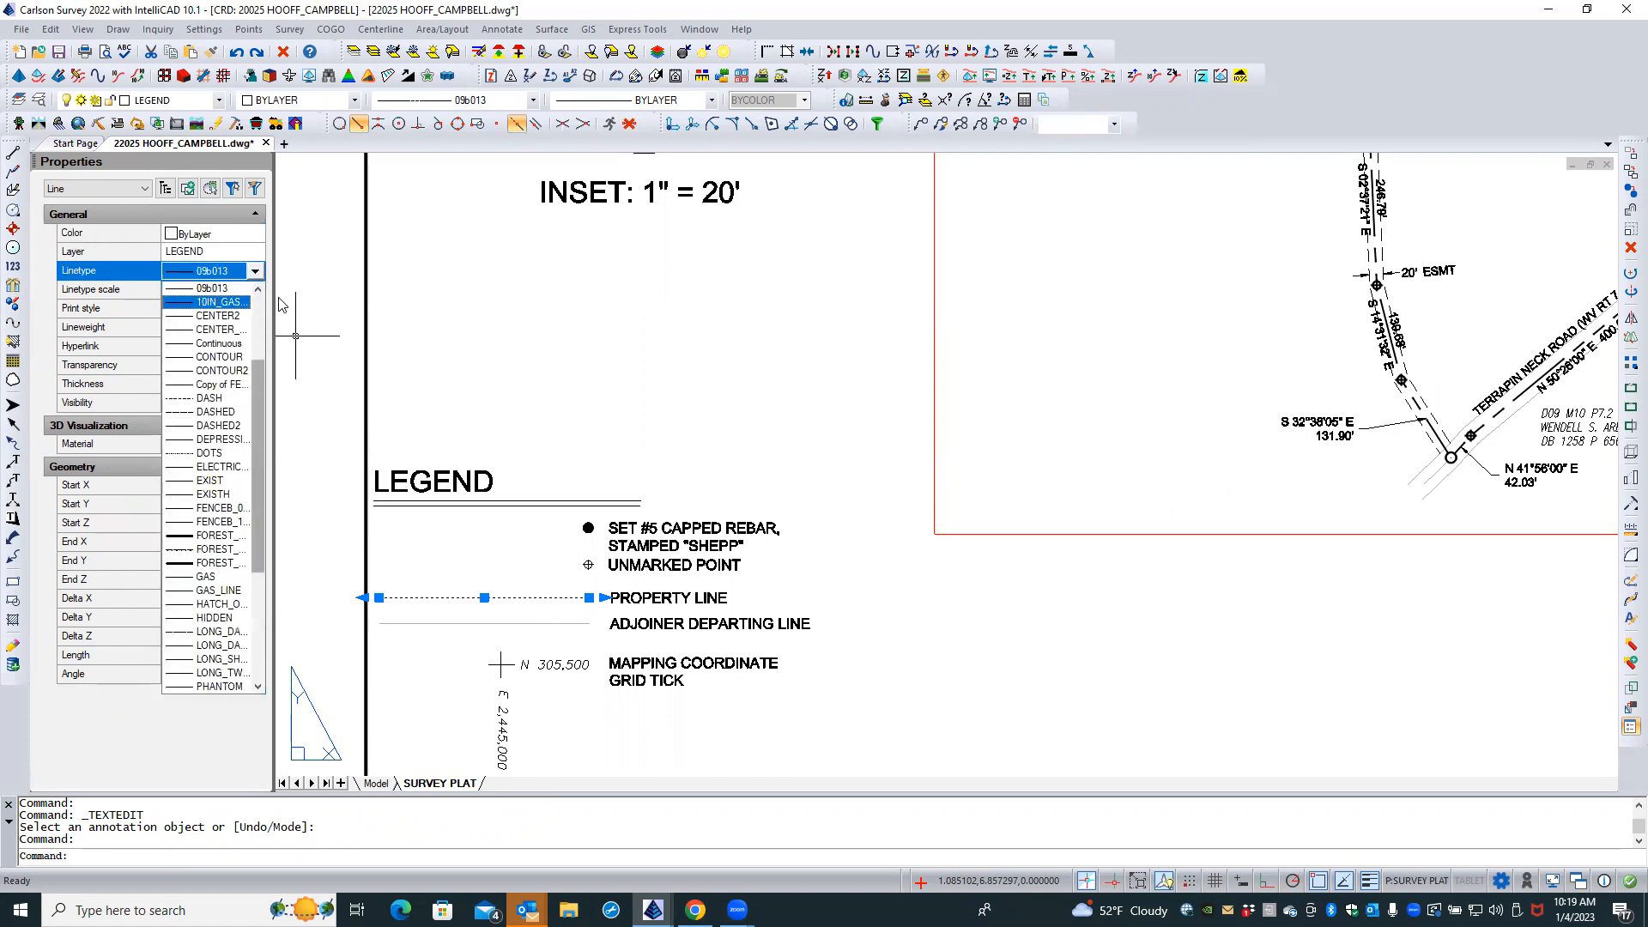
{"action": "left_click", "coordinate": [212, 288]}
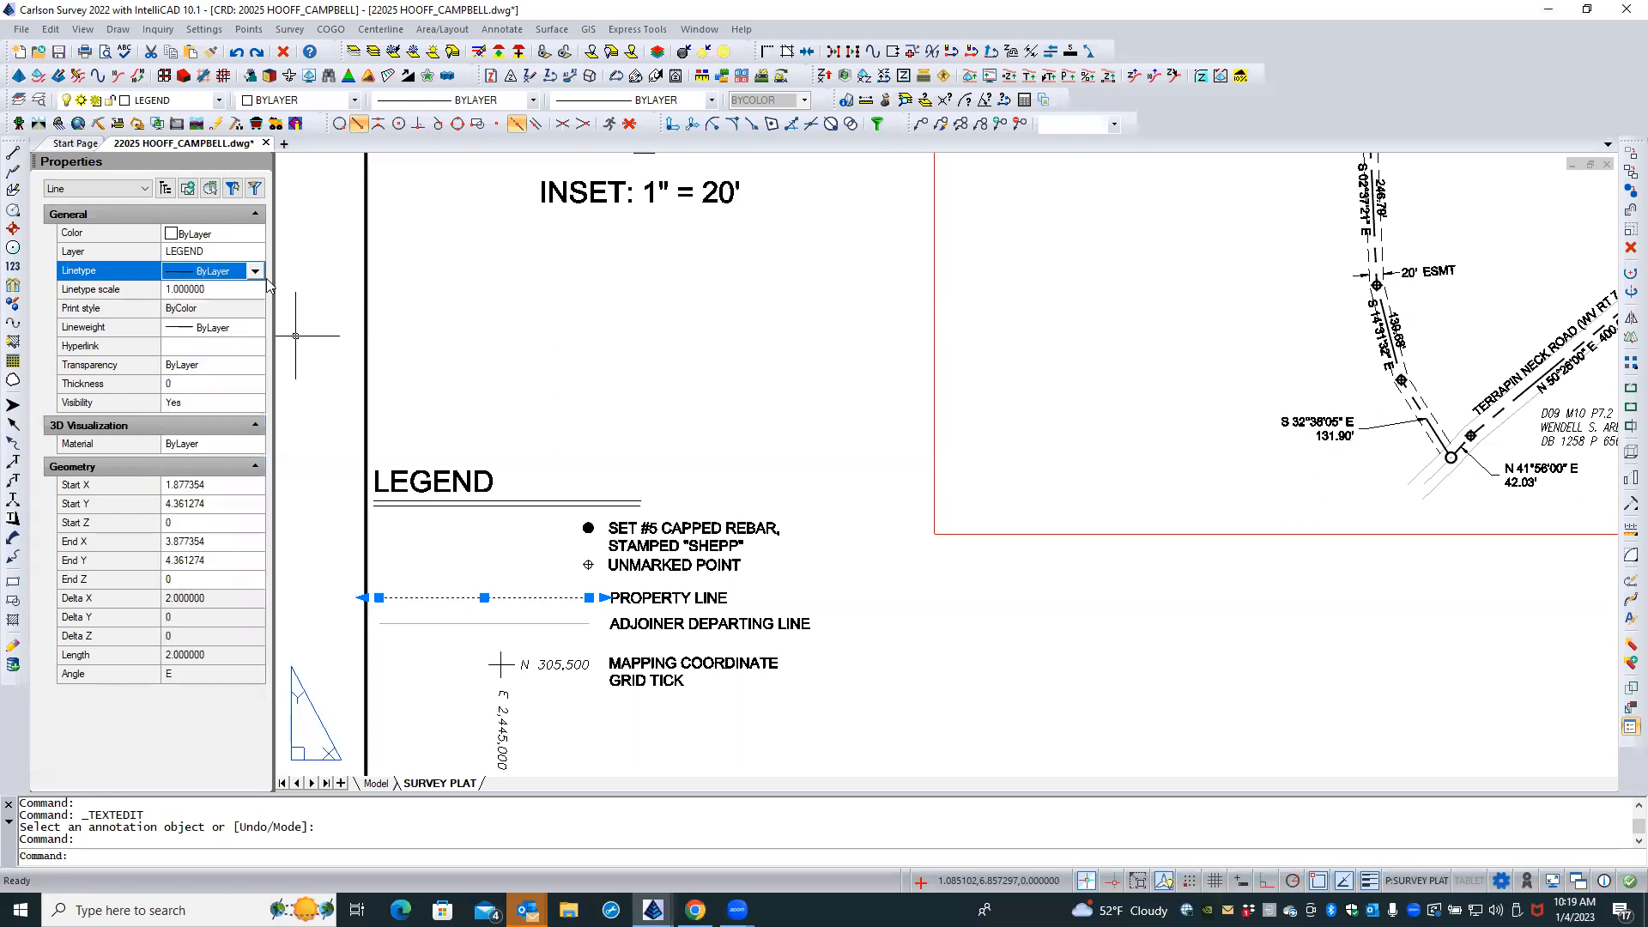
{"action": "left_click", "coordinate": [217, 255]}
{"action": "left_click", "coordinate": [255, 253]}
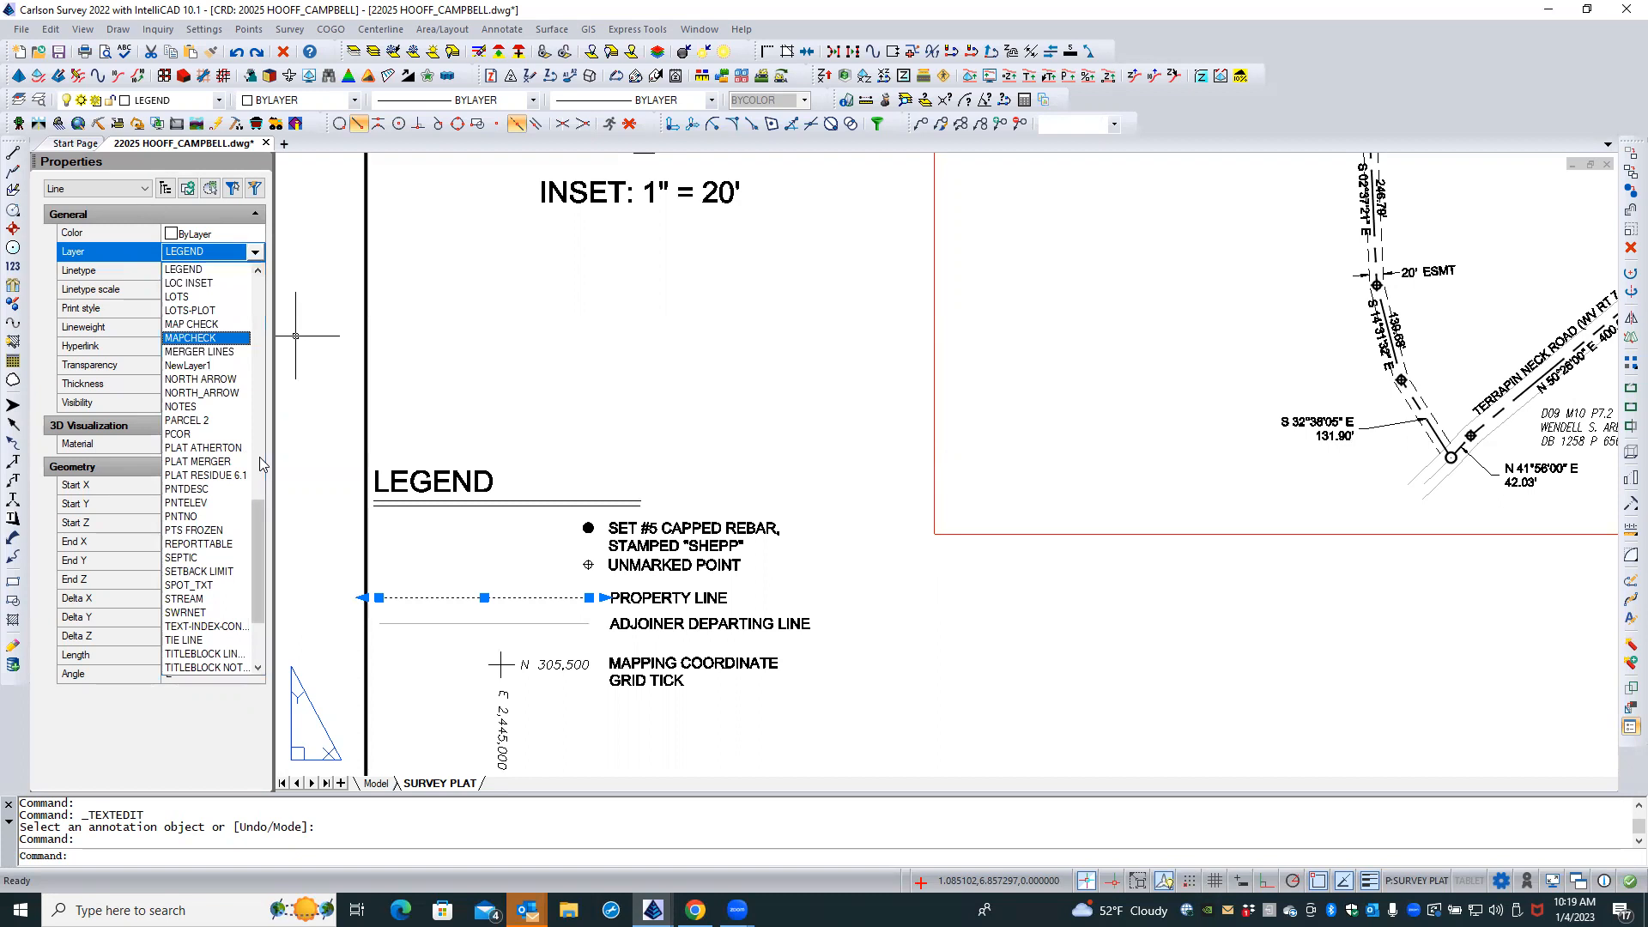
{"action": "left_click_drag", "start_coordinate": [261, 512], "coordinate": [241, 271]}
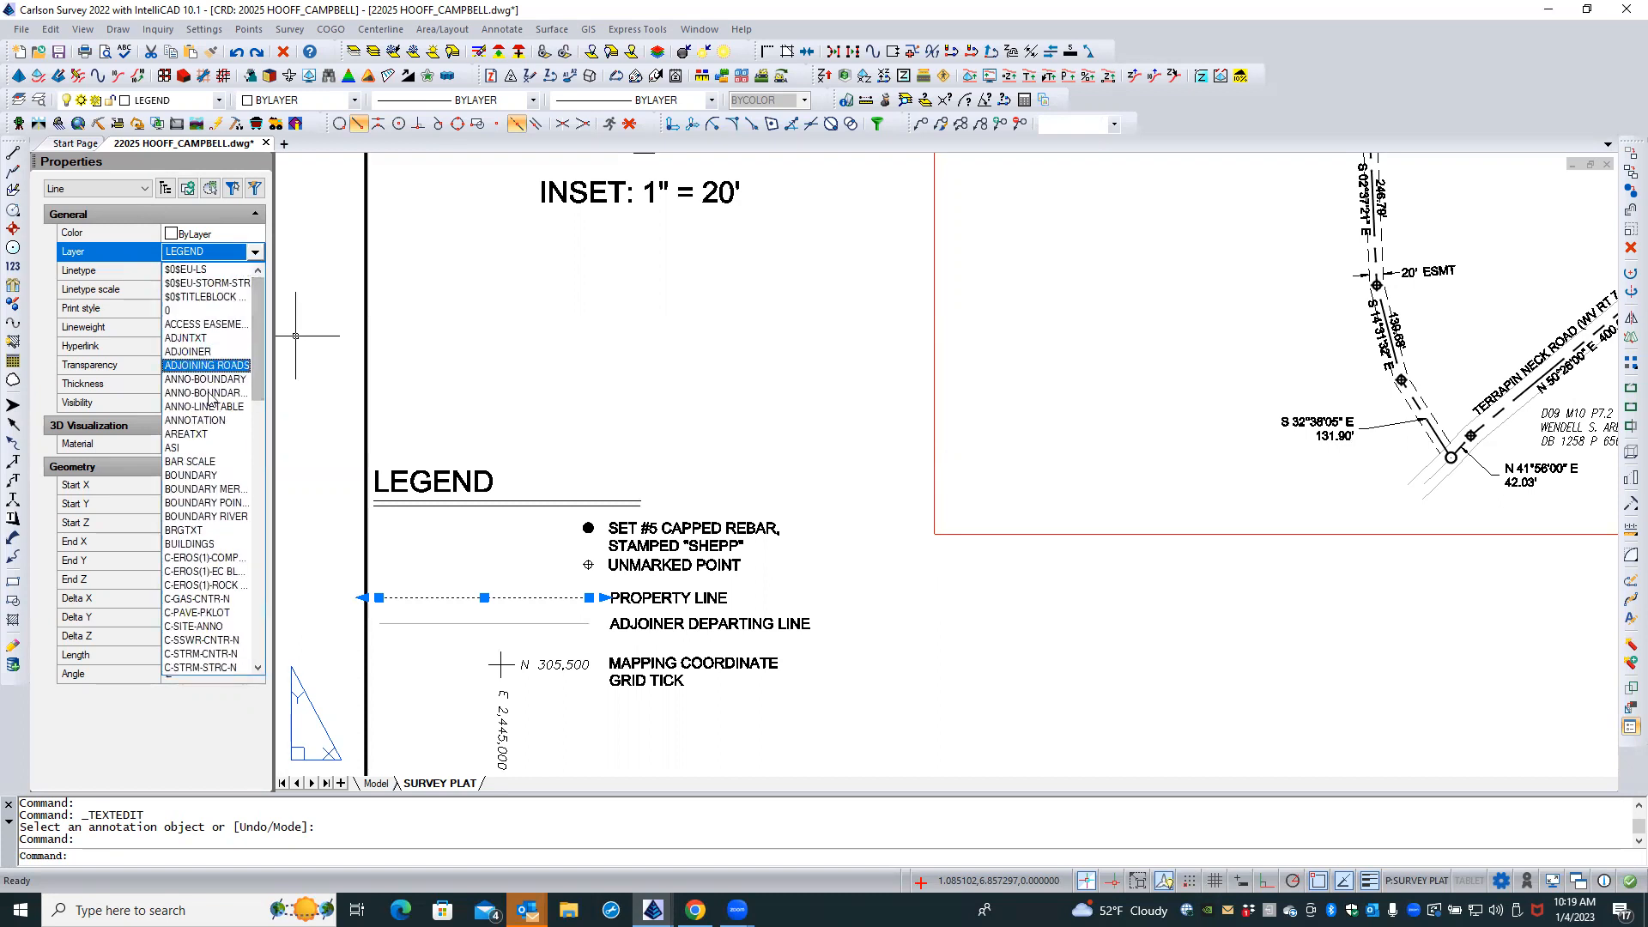
{"action": "left_click", "coordinate": [215, 477]}
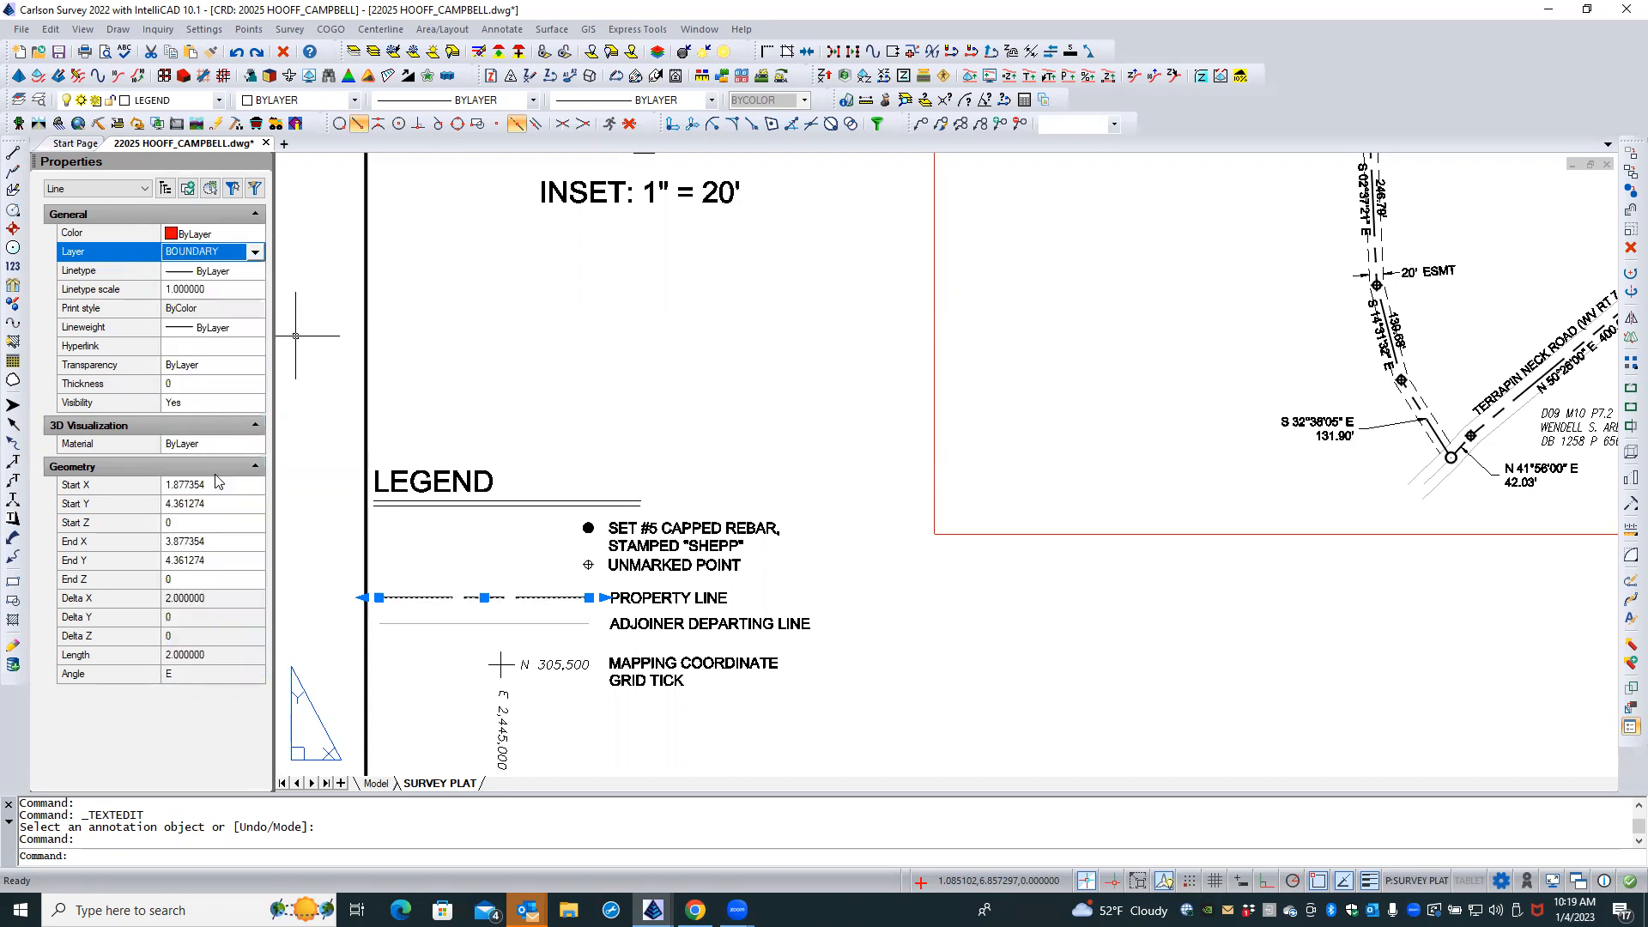
{"action": "key", "text": "Escape"}
{"action": "key", "text": "Escape"}
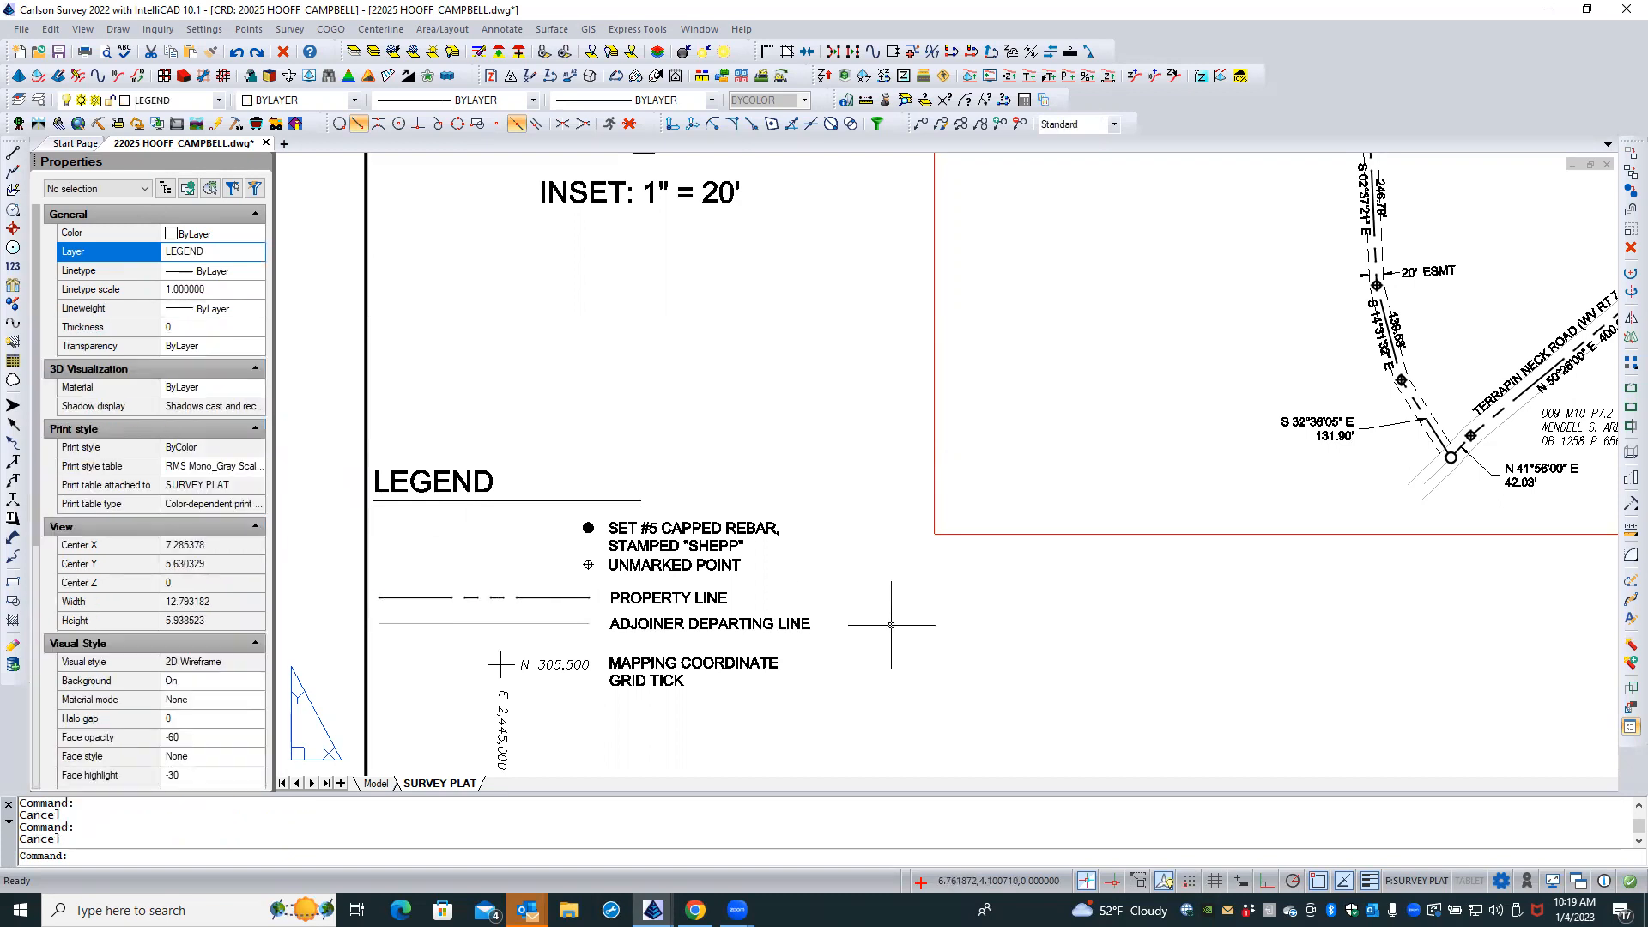
Examine the whole plat sheet, comparing the legend entries with the symbols and line types on the survey
{"action": "scroll", "coordinate": [891, 625], "scroll_direction": "down", "scroll_amount": 1}
{"action": "scroll", "coordinate": [891, 624], "scroll_direction": "down", "scroll_amount": 1}
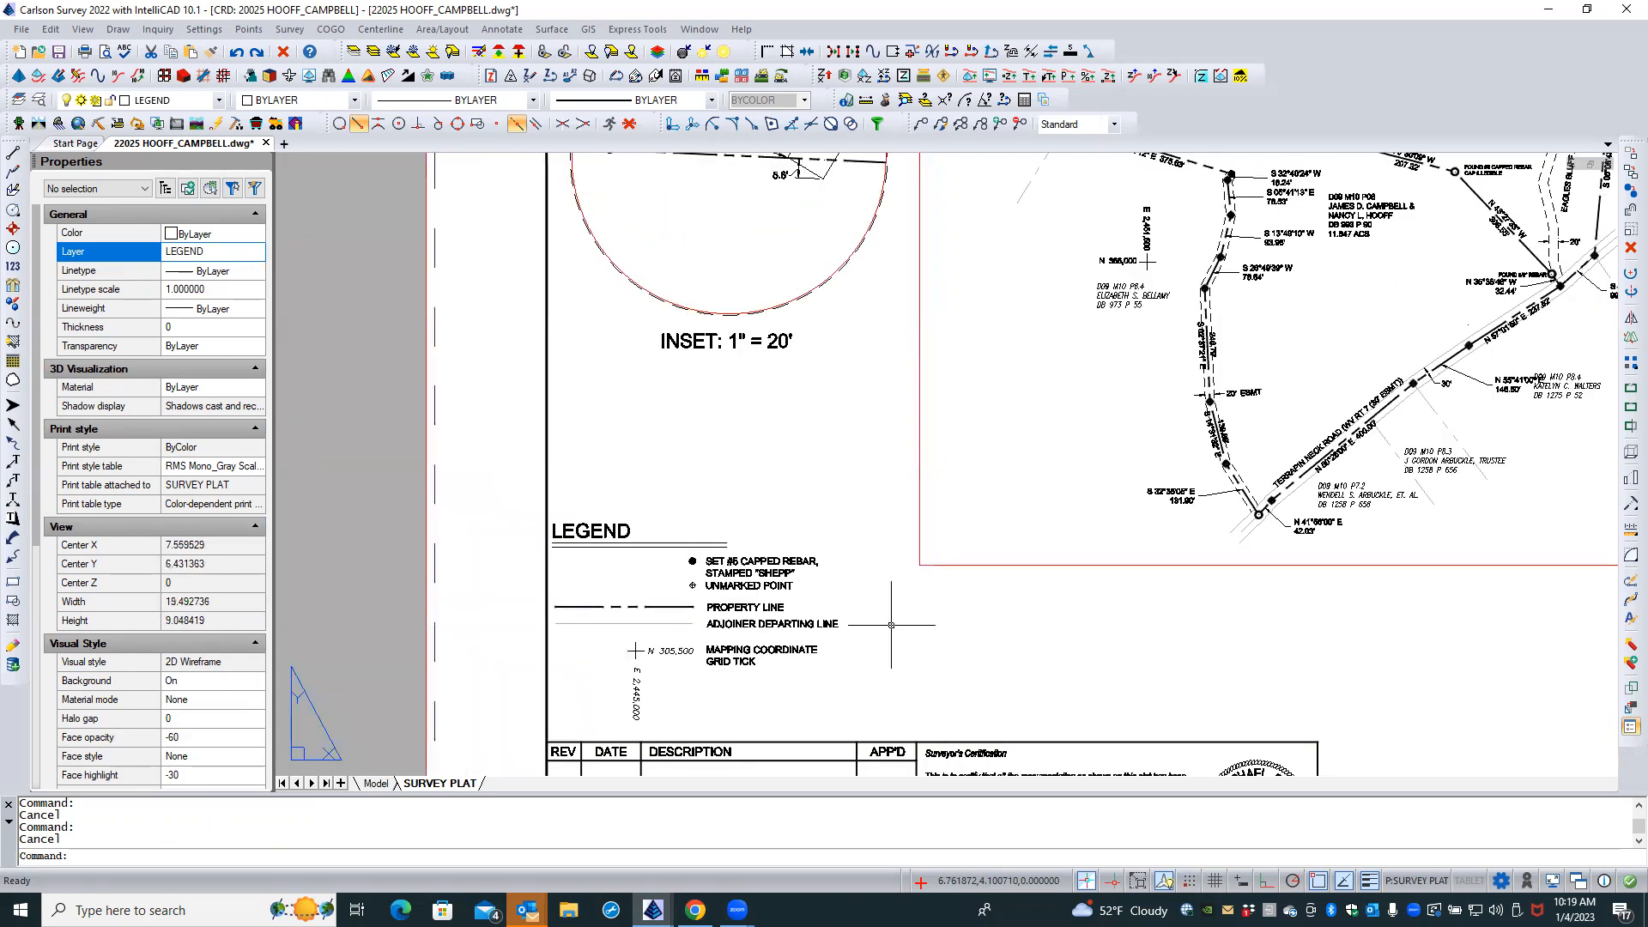
{"action": "scroll", "coordinate": [891, 625], "scroll_direction": "down", "scroll_amount": 1}
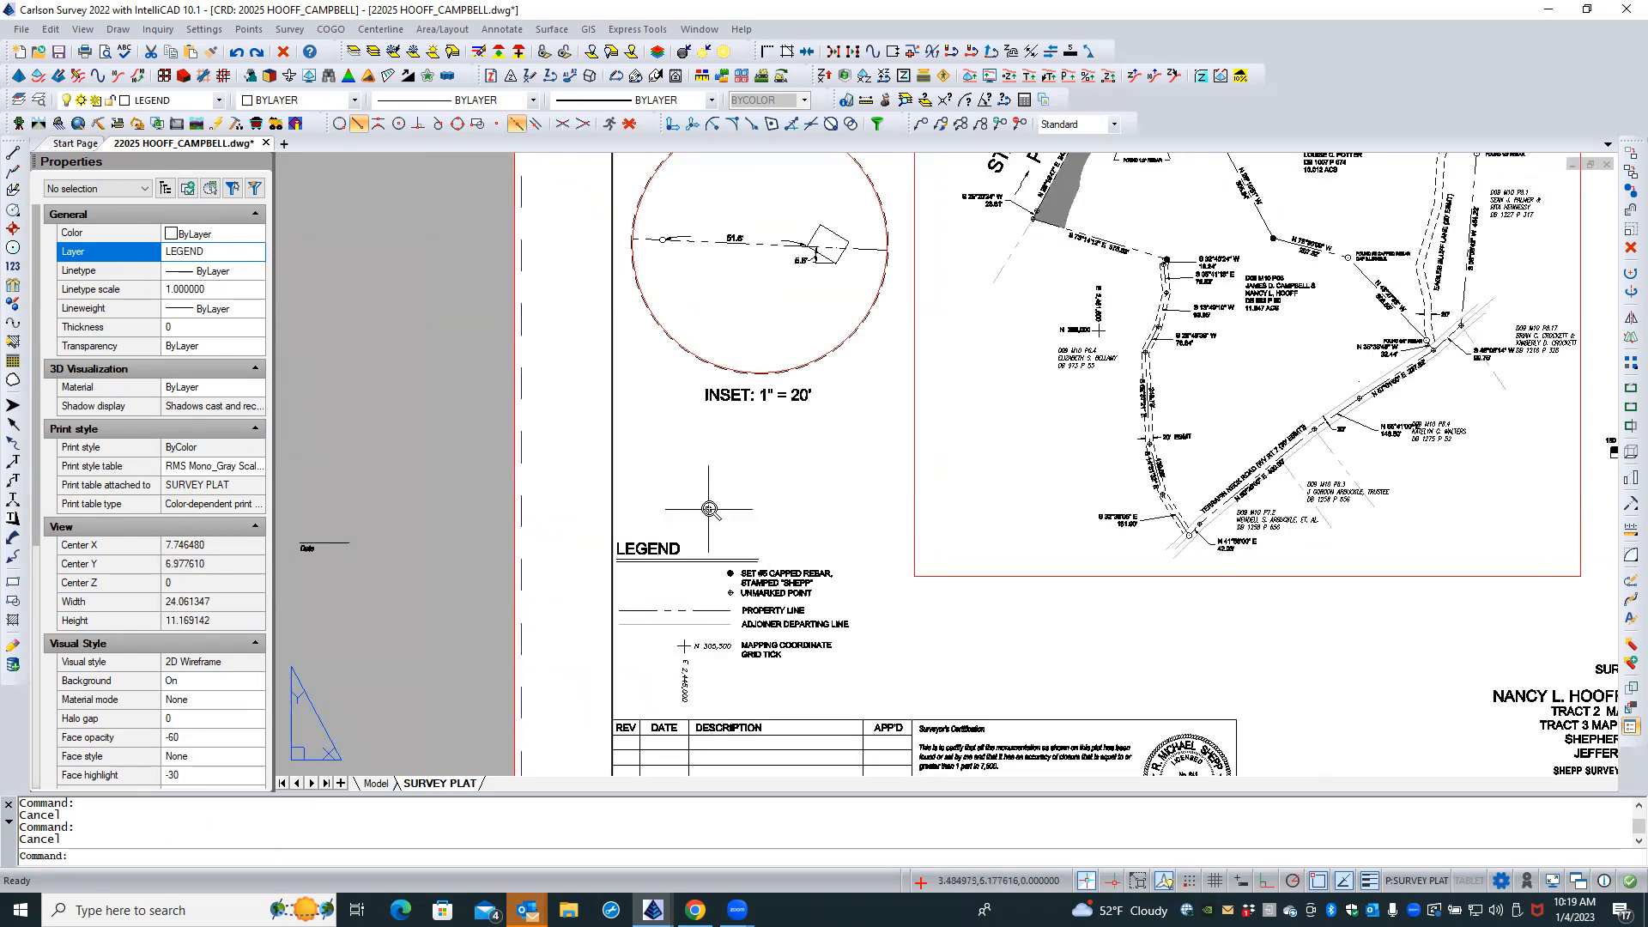
{"action": "scroll", "coordinate": [708, 509], "scroll_direction": "down", "scroll_amount": 1}
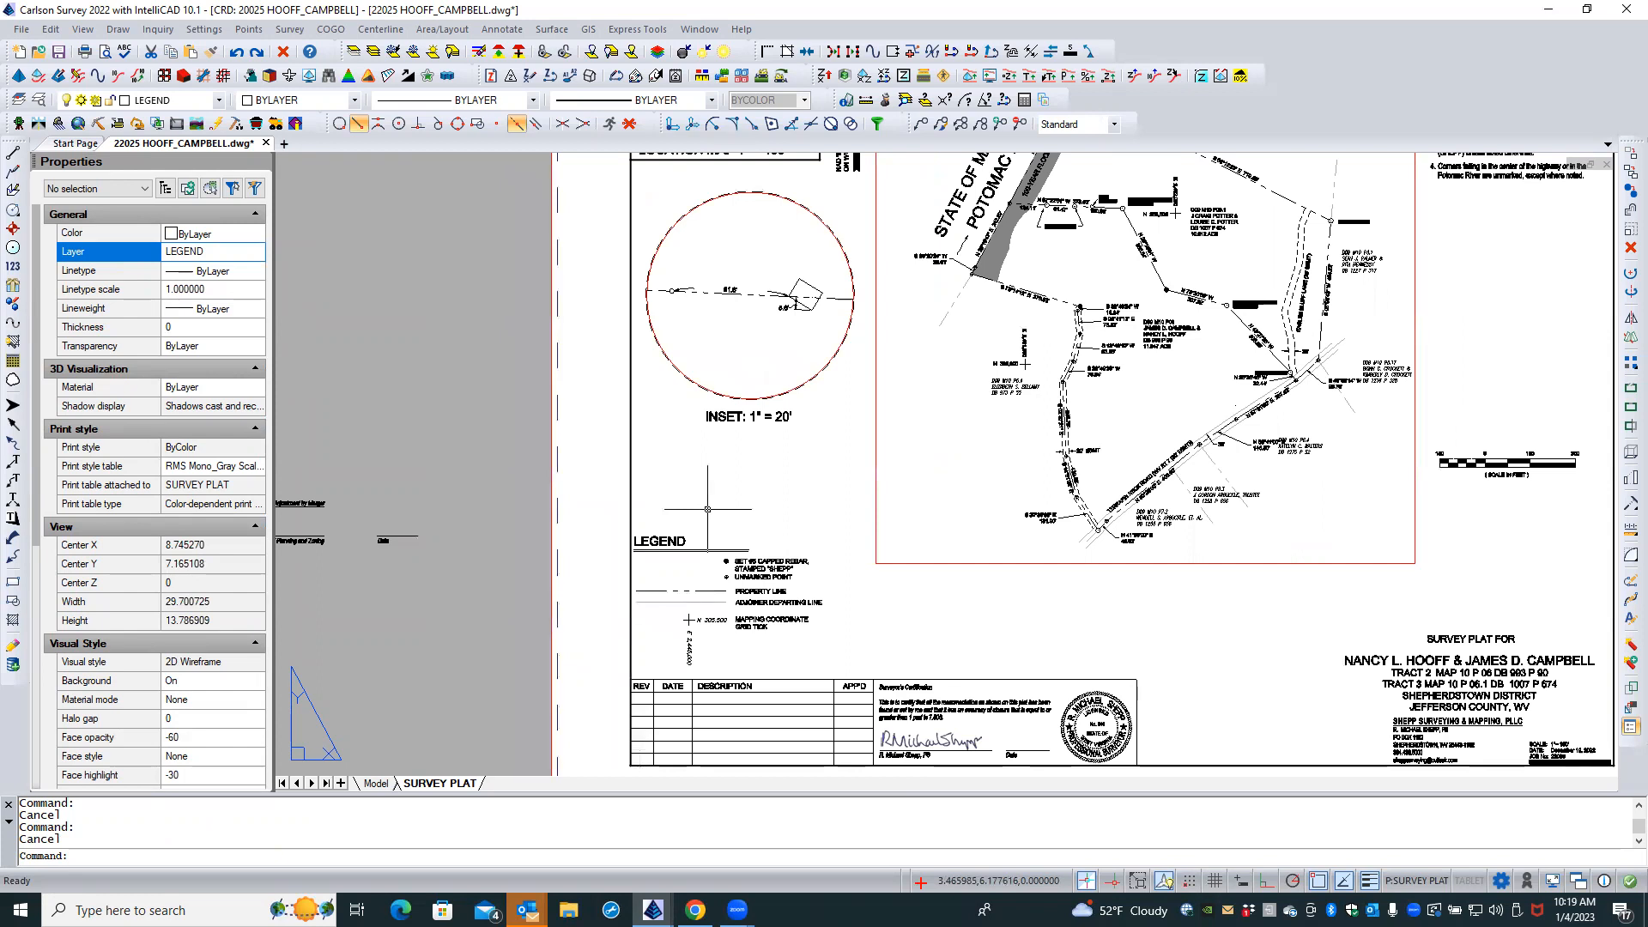
{"action": "scroll", "coordinate": [1551, 434], "scroll_direction": "up", "scroll_amount": 2}
{"action": "scroll", "coordinate": [1551, 434], "scroll_direction": "up", "scroll_amount": 2}
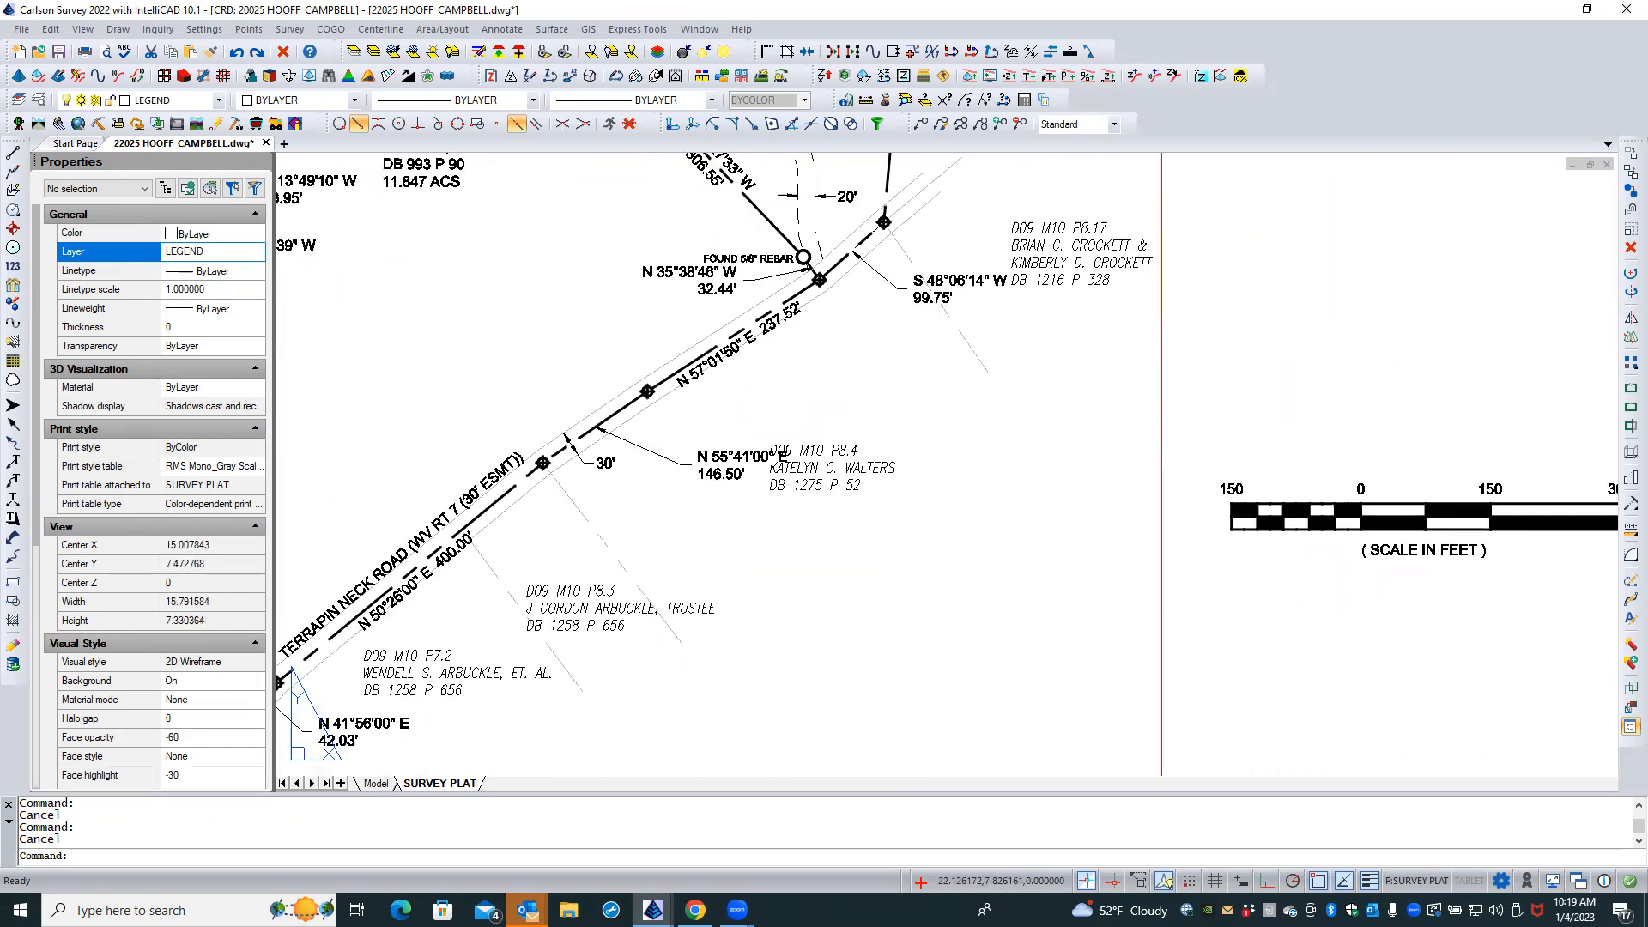
{"action": "scroll", "coordinate": [1311, 582], "scroll_direction": "down", "scroll_amount": 2}
{"action": "scroll", "coordinate": [1317, 579], "scroll_direction": "down", "scroll_amount": 2}
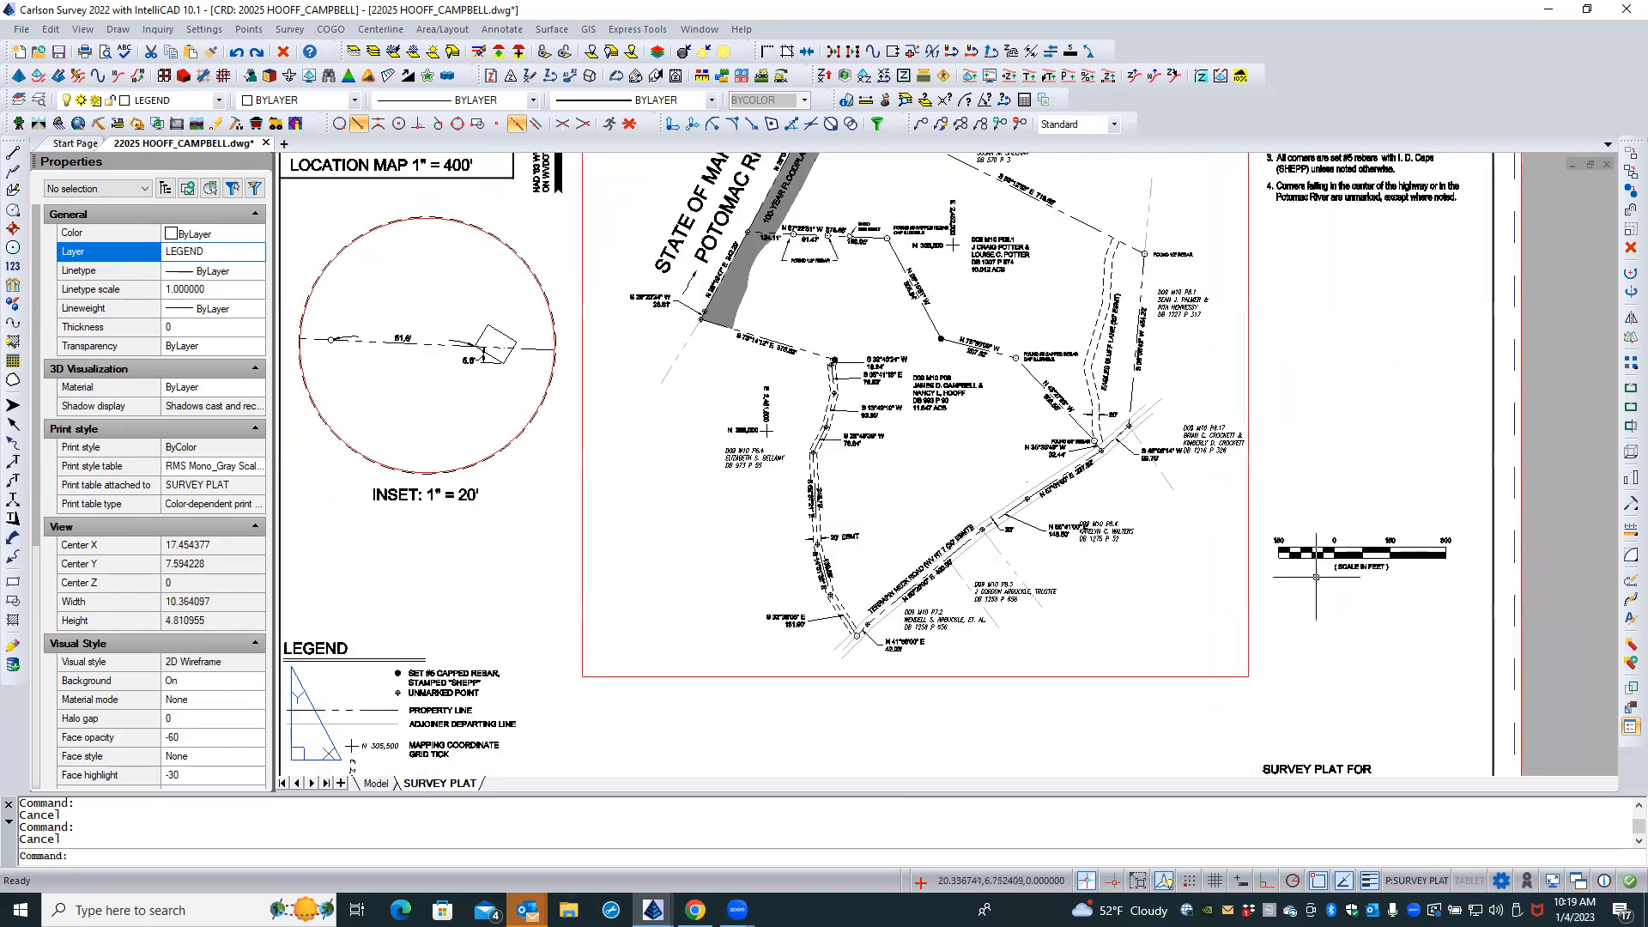
{"action": "scroll", "coordinate": [1401, 541], "scroll_direction": "down", "scroll_amount": 1}
{"action": "scroll", "coordinate": [1414, 543], "scroll_direction": "down", "scroll_amount": 1}
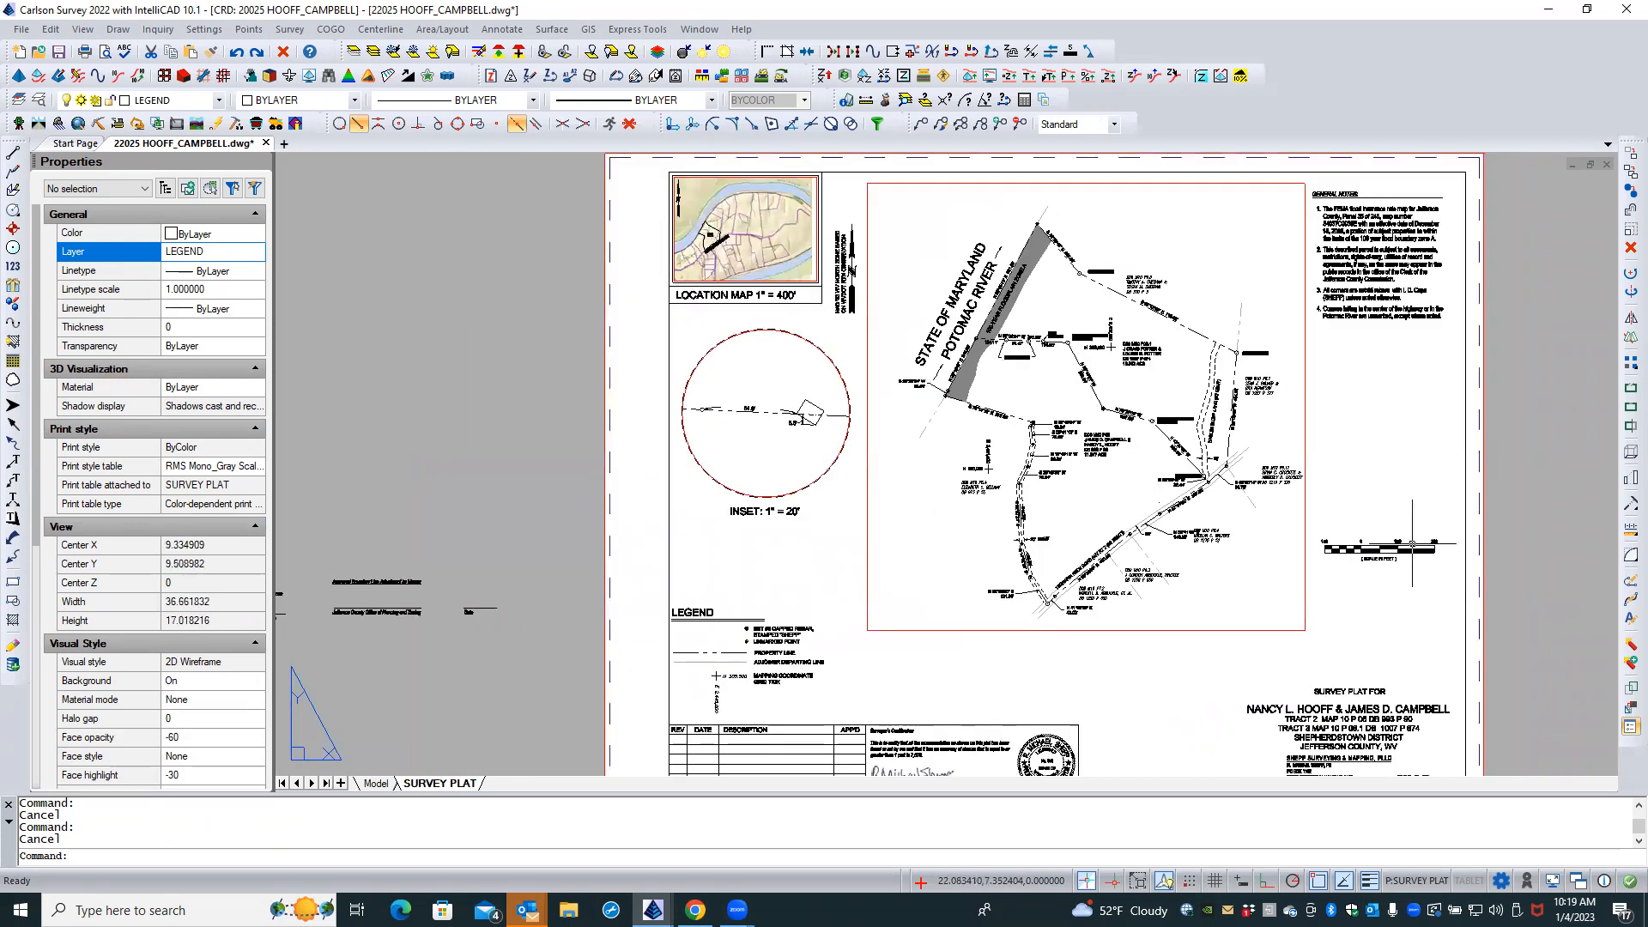
{"action": "scroll", "coordinate": [1066, 220], "scroll_direction": "up", "scroll_amount": 3}
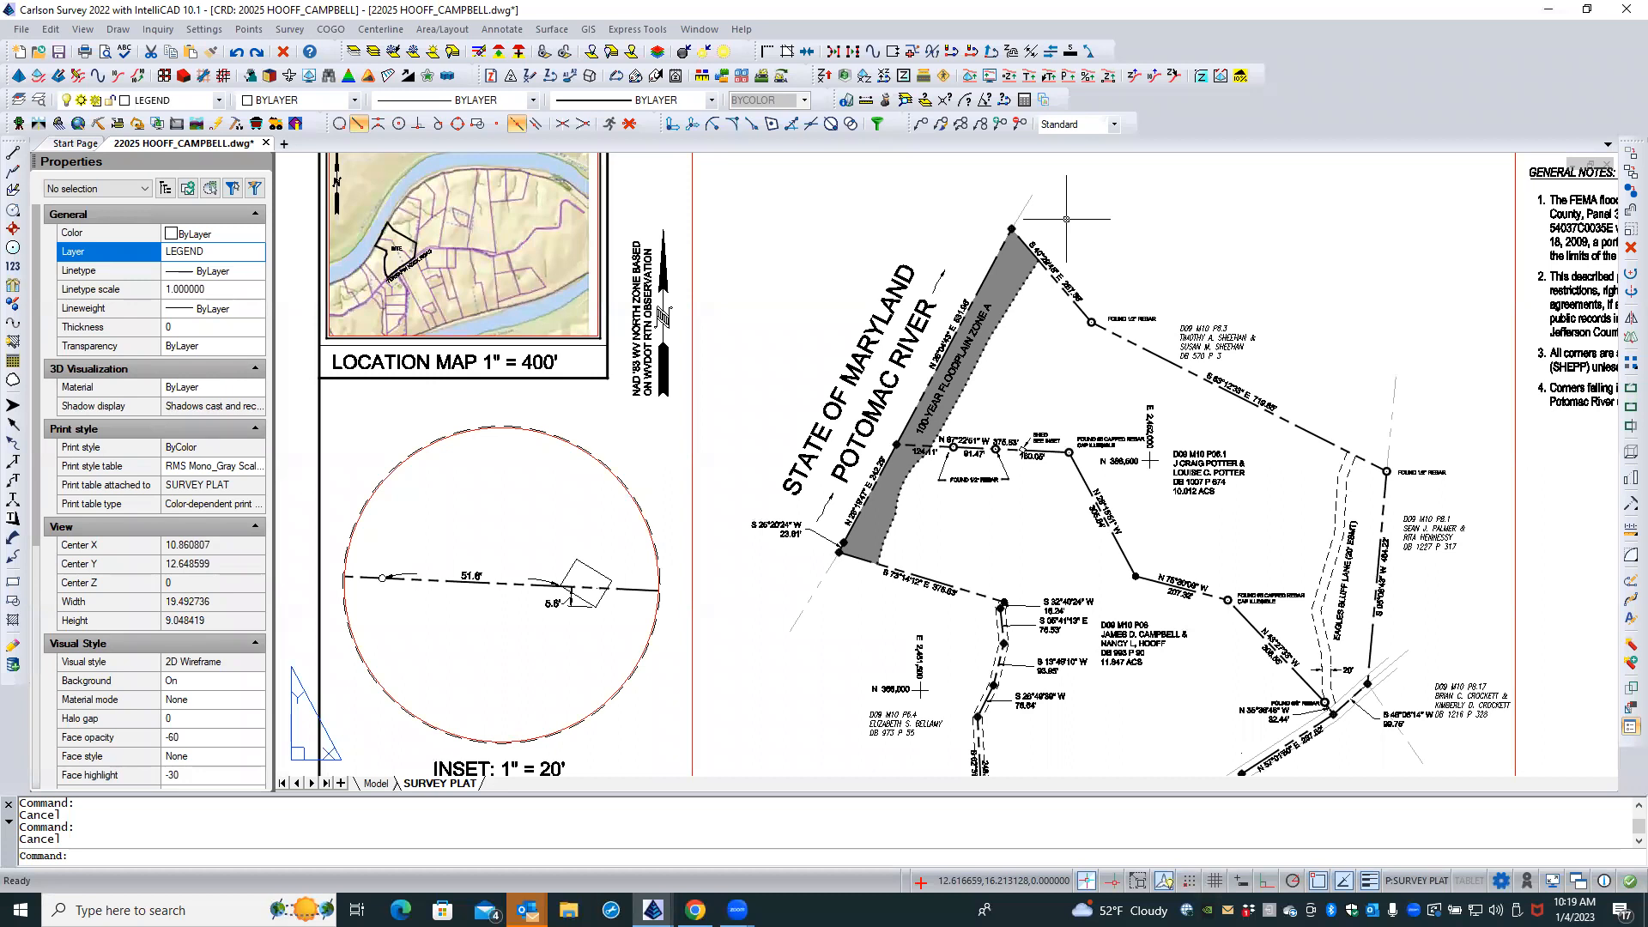
{"action": "scroll", "coordinate": [1066, 220], "scroll_direction": "down", "scroll_amount": 2}
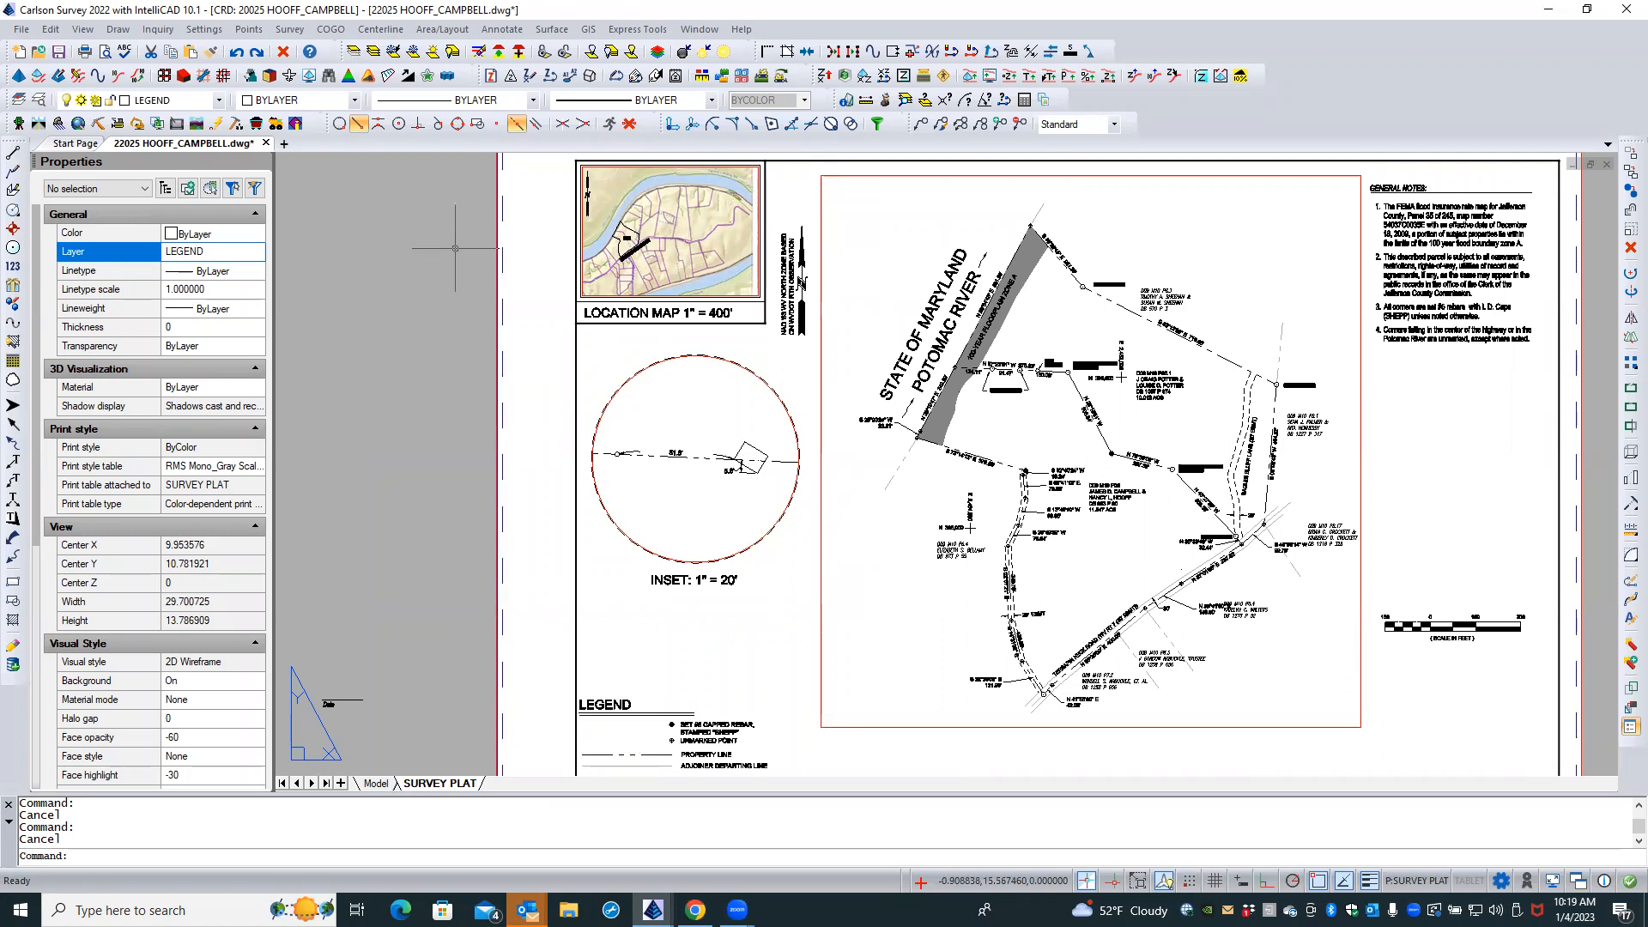
Save the plat drawing, rechecking the boundary lines around the river end of the survey
{"action": "key", "text": "ctrl+s"}
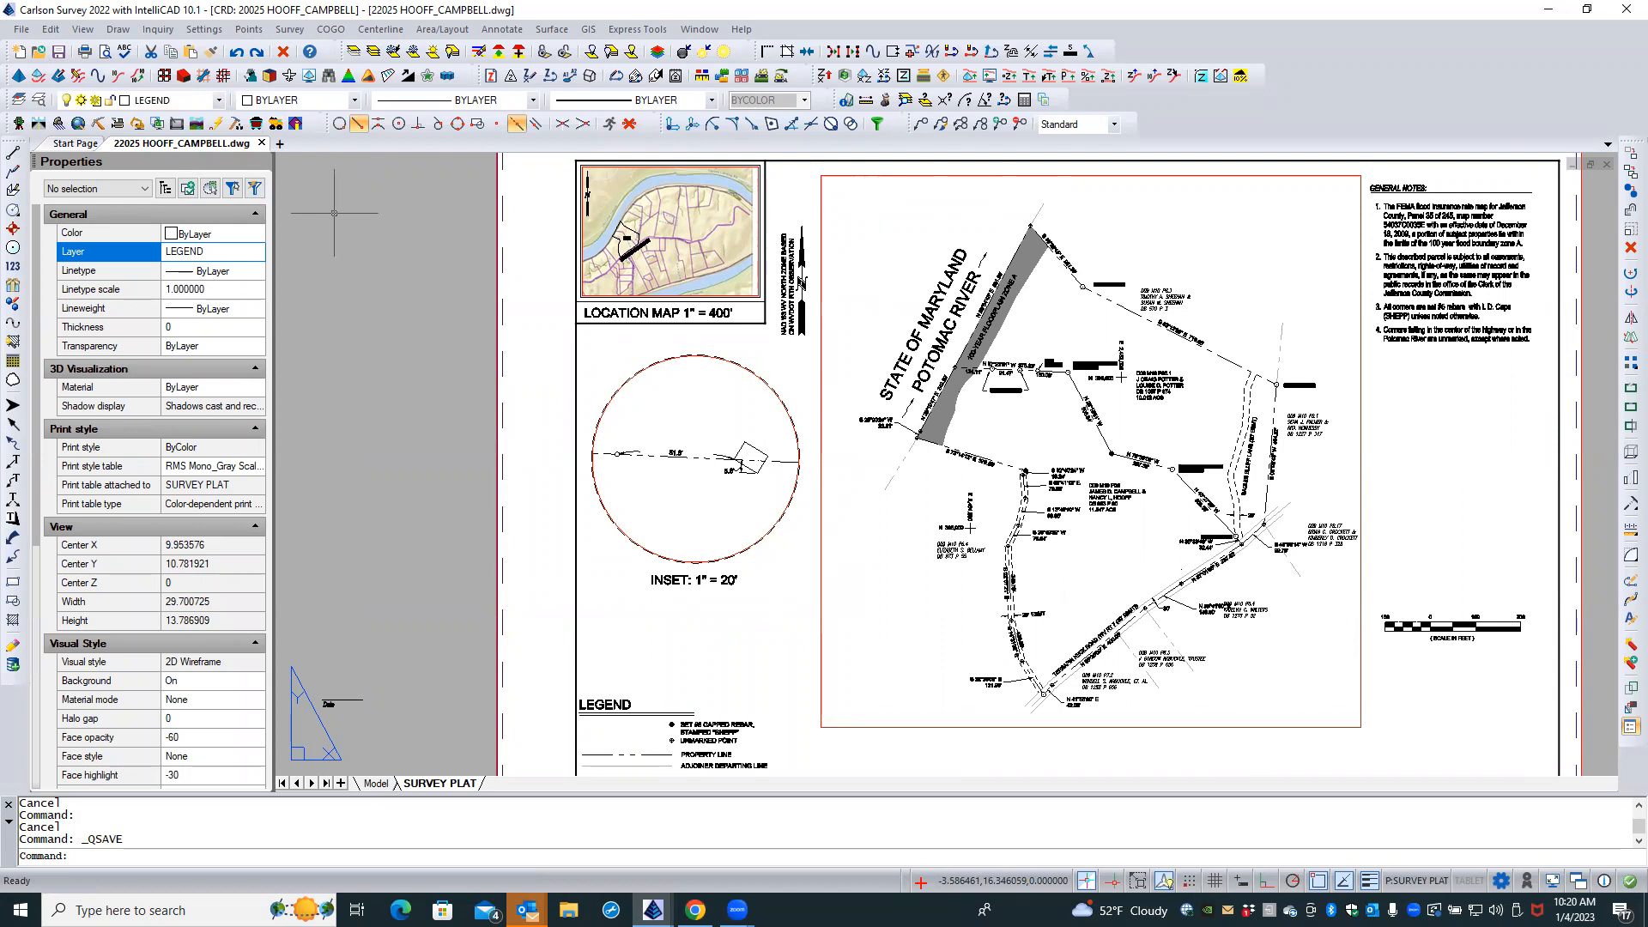
{"action": "scroll", "coordinate": [998, 419], "scroll_direction": "up", "scroll_amount": 1}
{"action": "scroll", "coordinate": [998, 420], "scroll_direction": "up", "scroll_amount": 5}
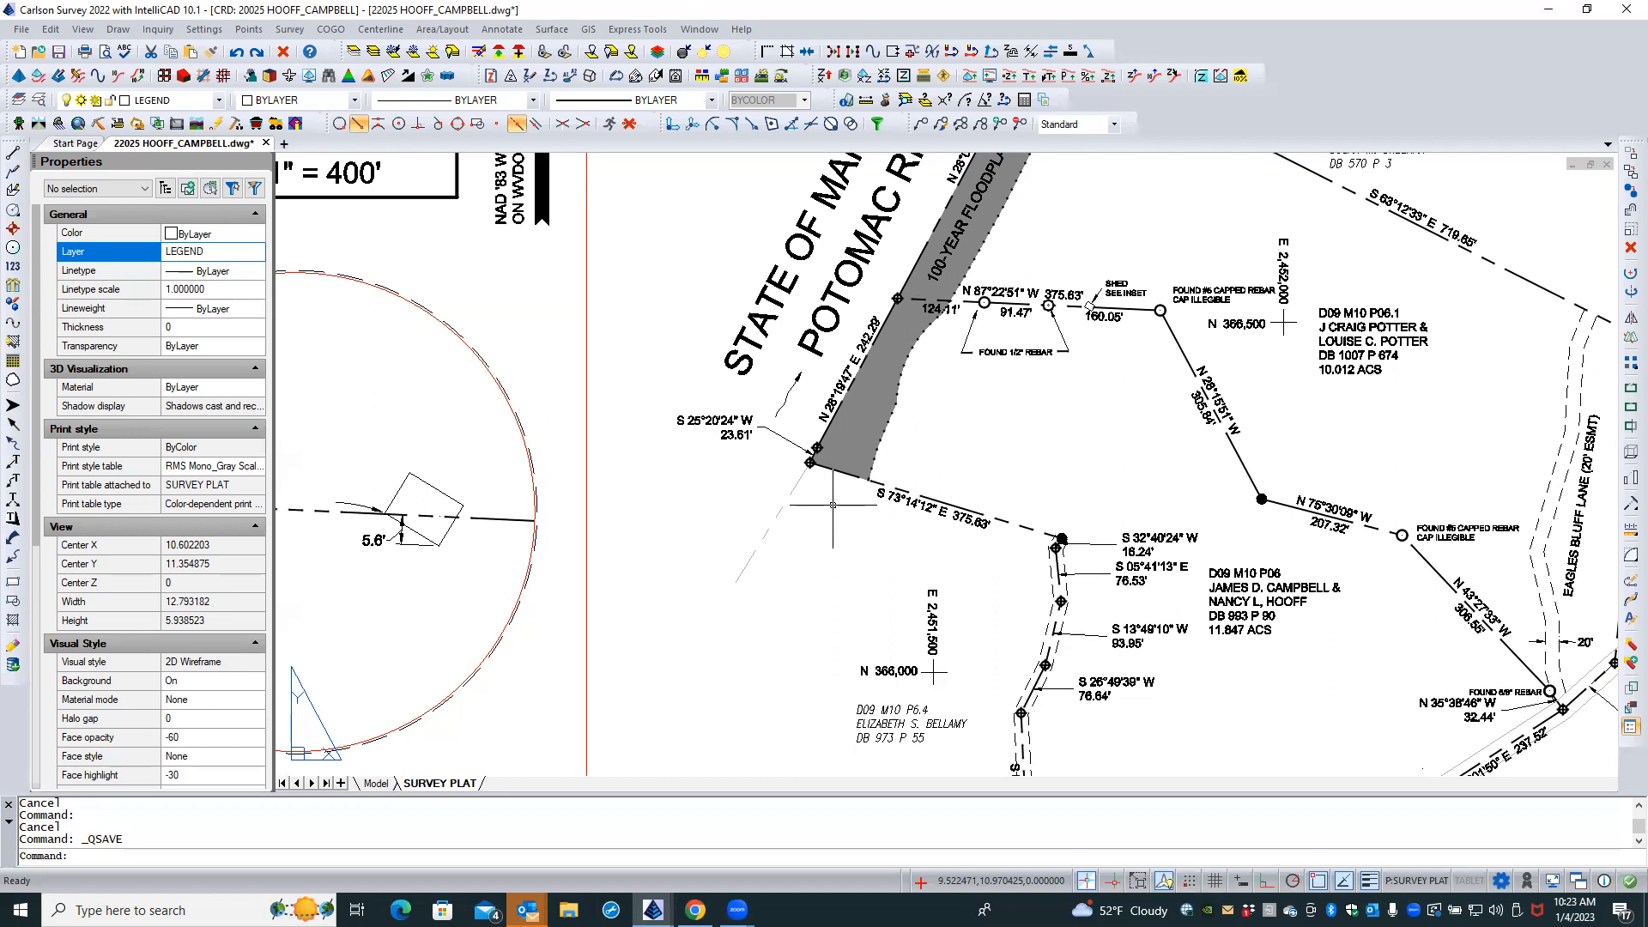
{"action": "scroll", "coordinate": [996, 444], "scroll_direction": "down", "scroll_amount": 3}
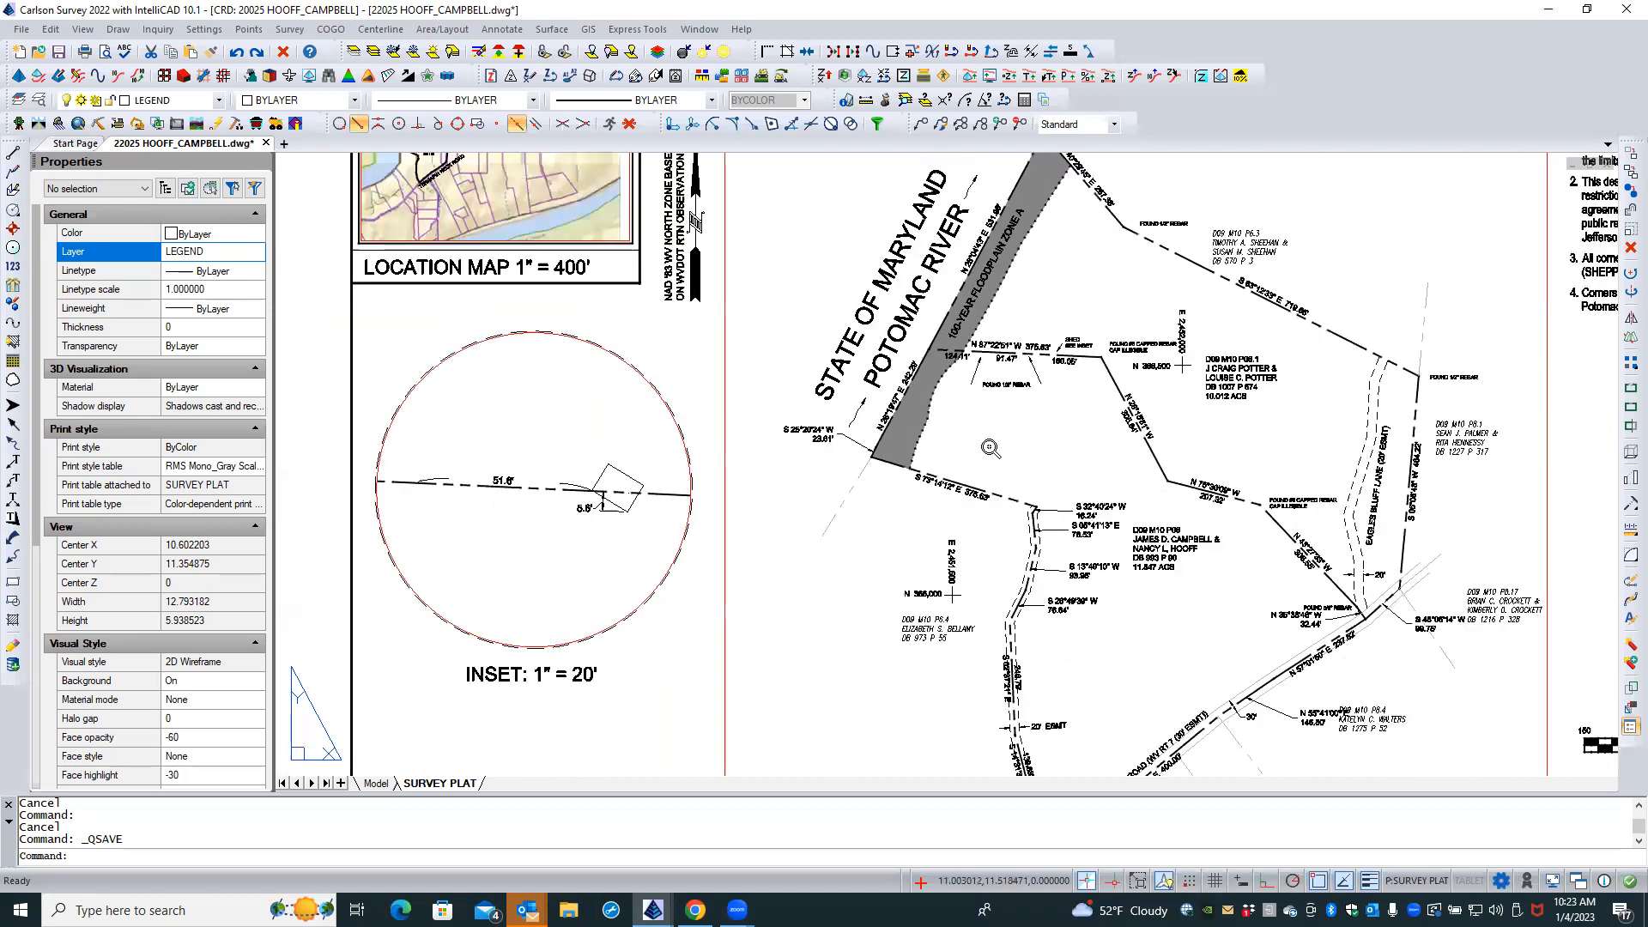
{"action": "scroll", "coordinate": [1004, 443], "scroll_direction": "down", "scroll_amount": 1}
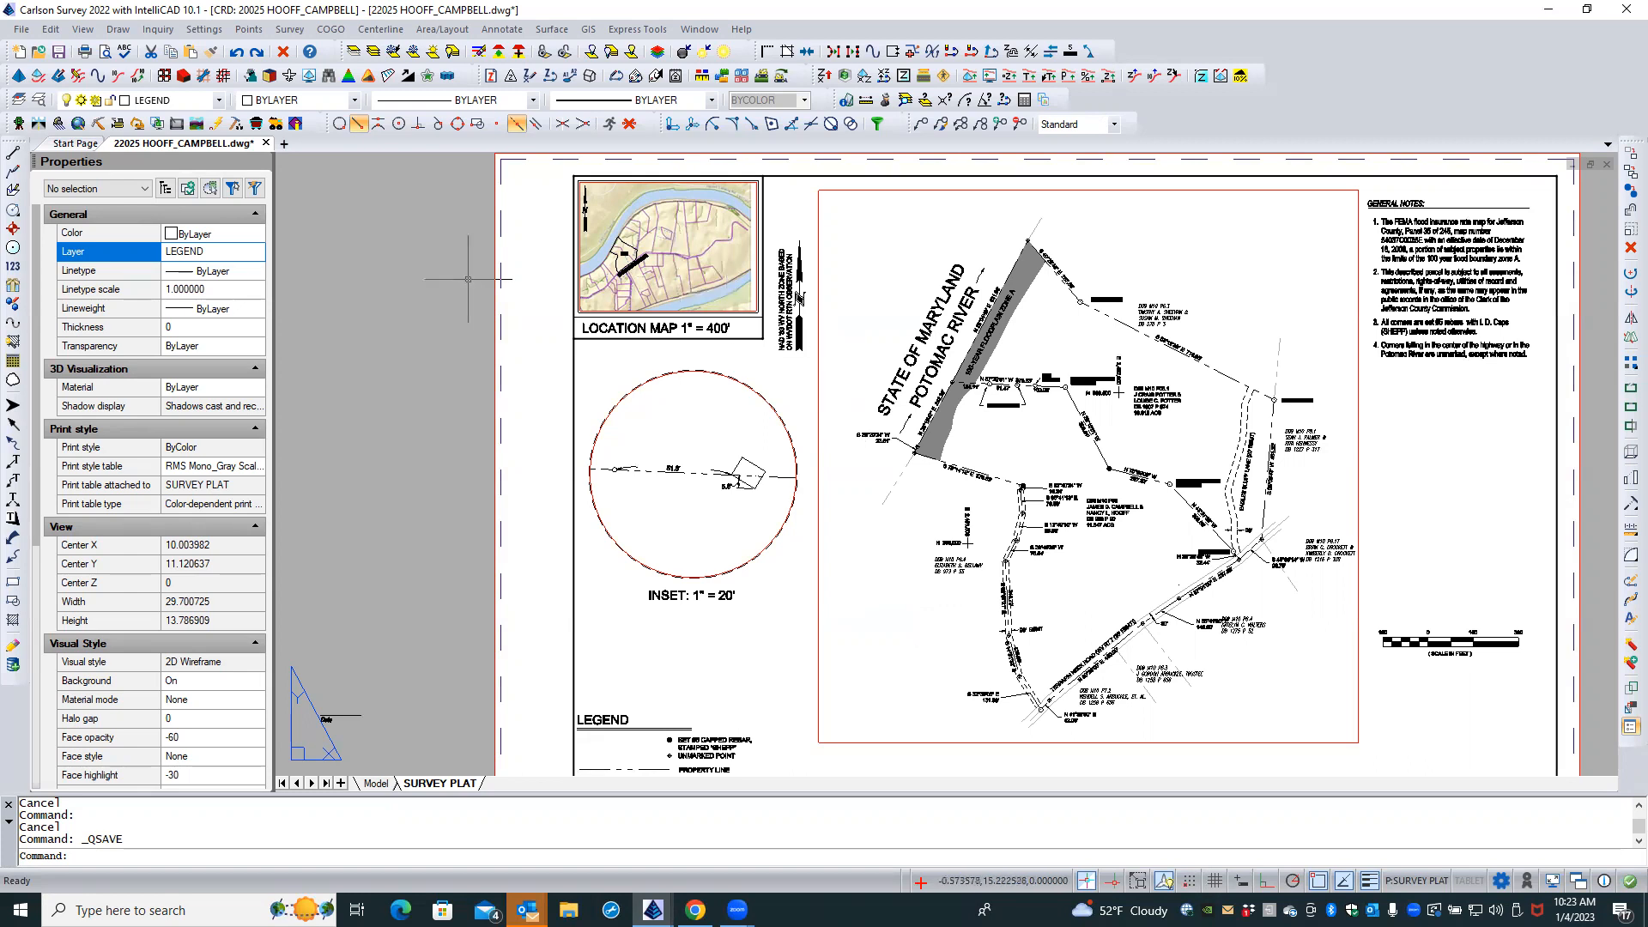
{"action": "left_click", "coordinate": [60, 51]}
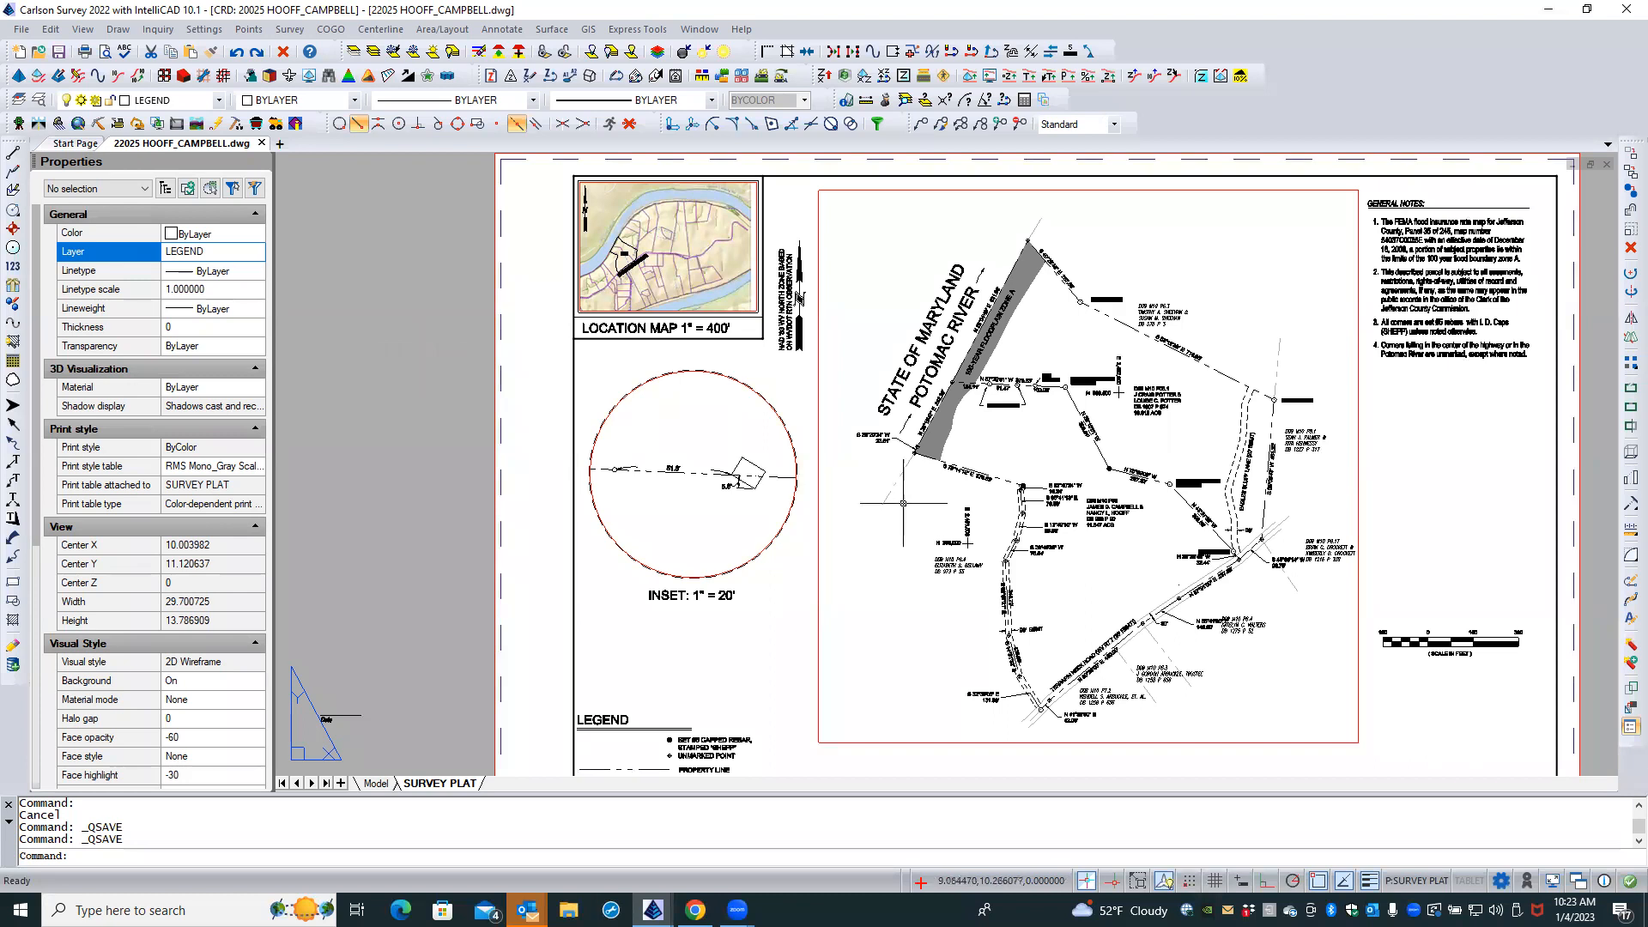
Check the layer and linetype properties of the adjoiner line departing southwest from the parcel's river corner
{"action": "scroll", "coordinate": [904, 498], "scroll_direction": "up", "scroll_amount": 3}
{"action": "scroll", "coordinate": [905, 498], "scroll_direction": "up", "scroll_amount": 6}
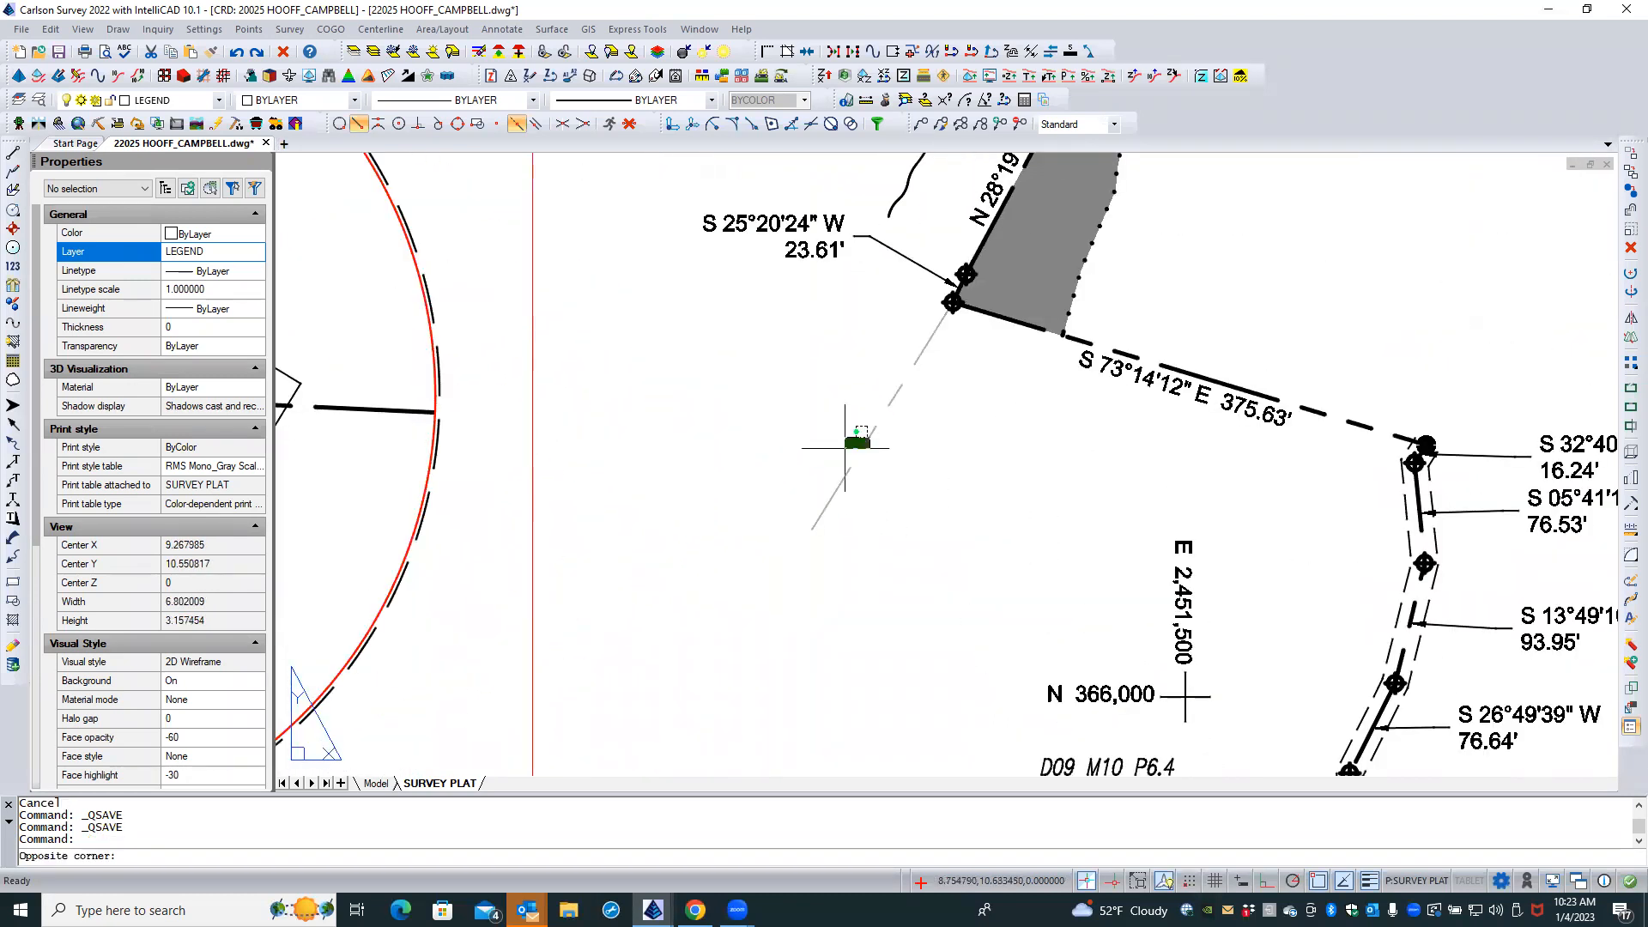
{"action": "double_click", "coordinate": [858, 446]}
{"action": "key", "text": "Escape"}
{"action": "left_click", "coordinate": [877, 423]}
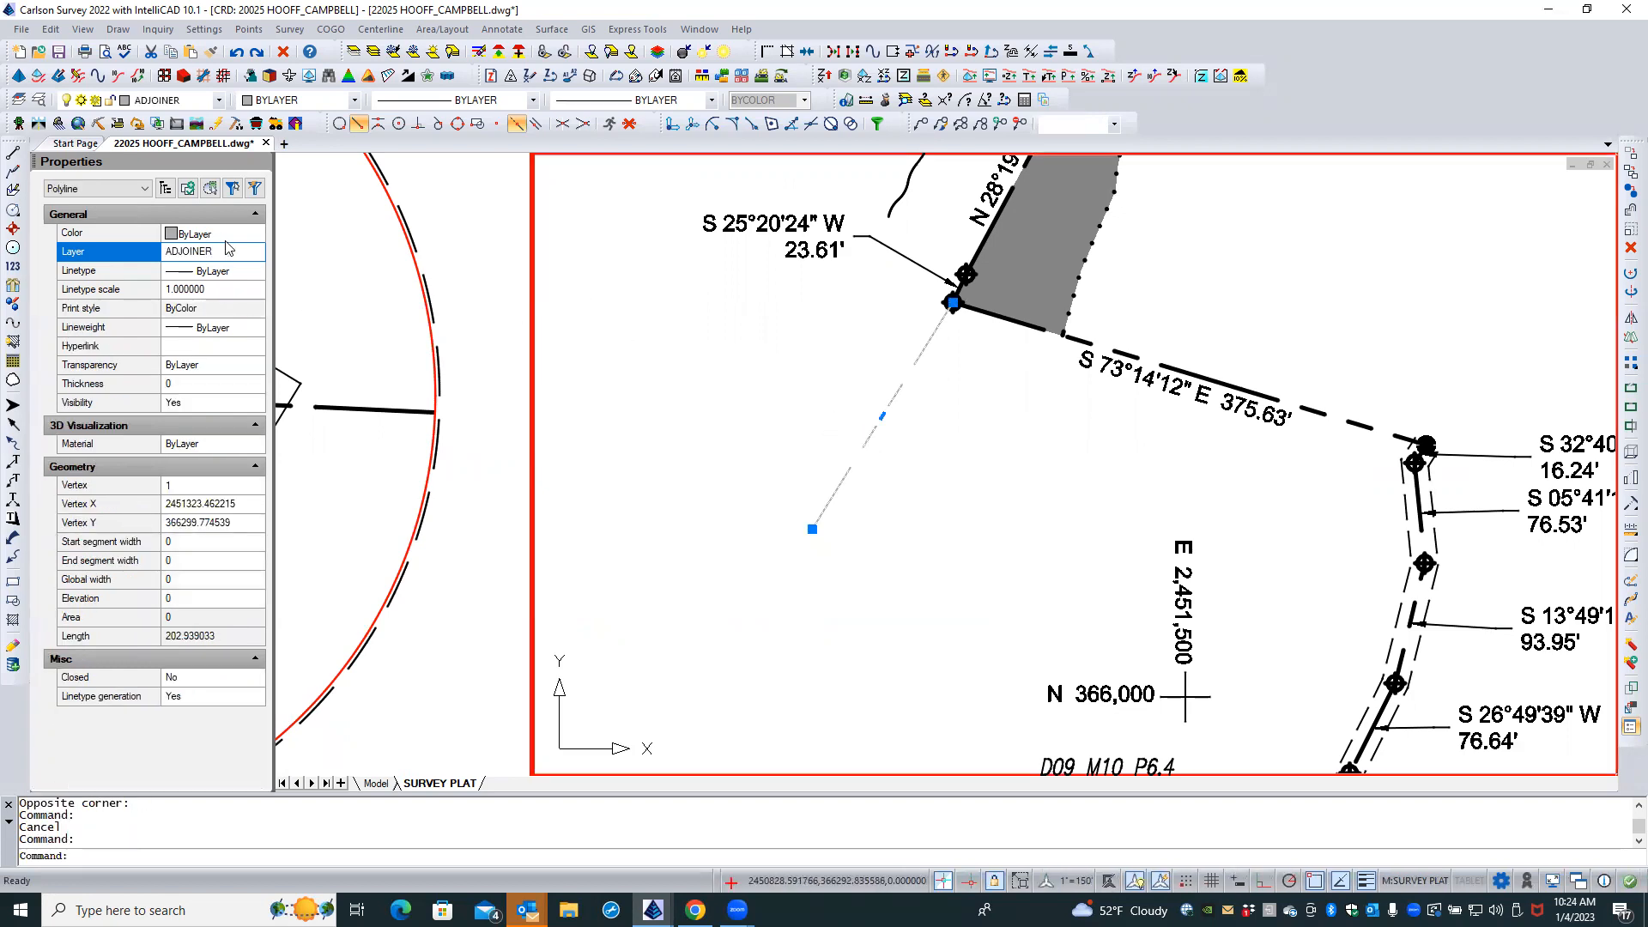
{"action": "double_click", "coordinate": [489, 510]}
{"action": "key", "text": "Escape"}
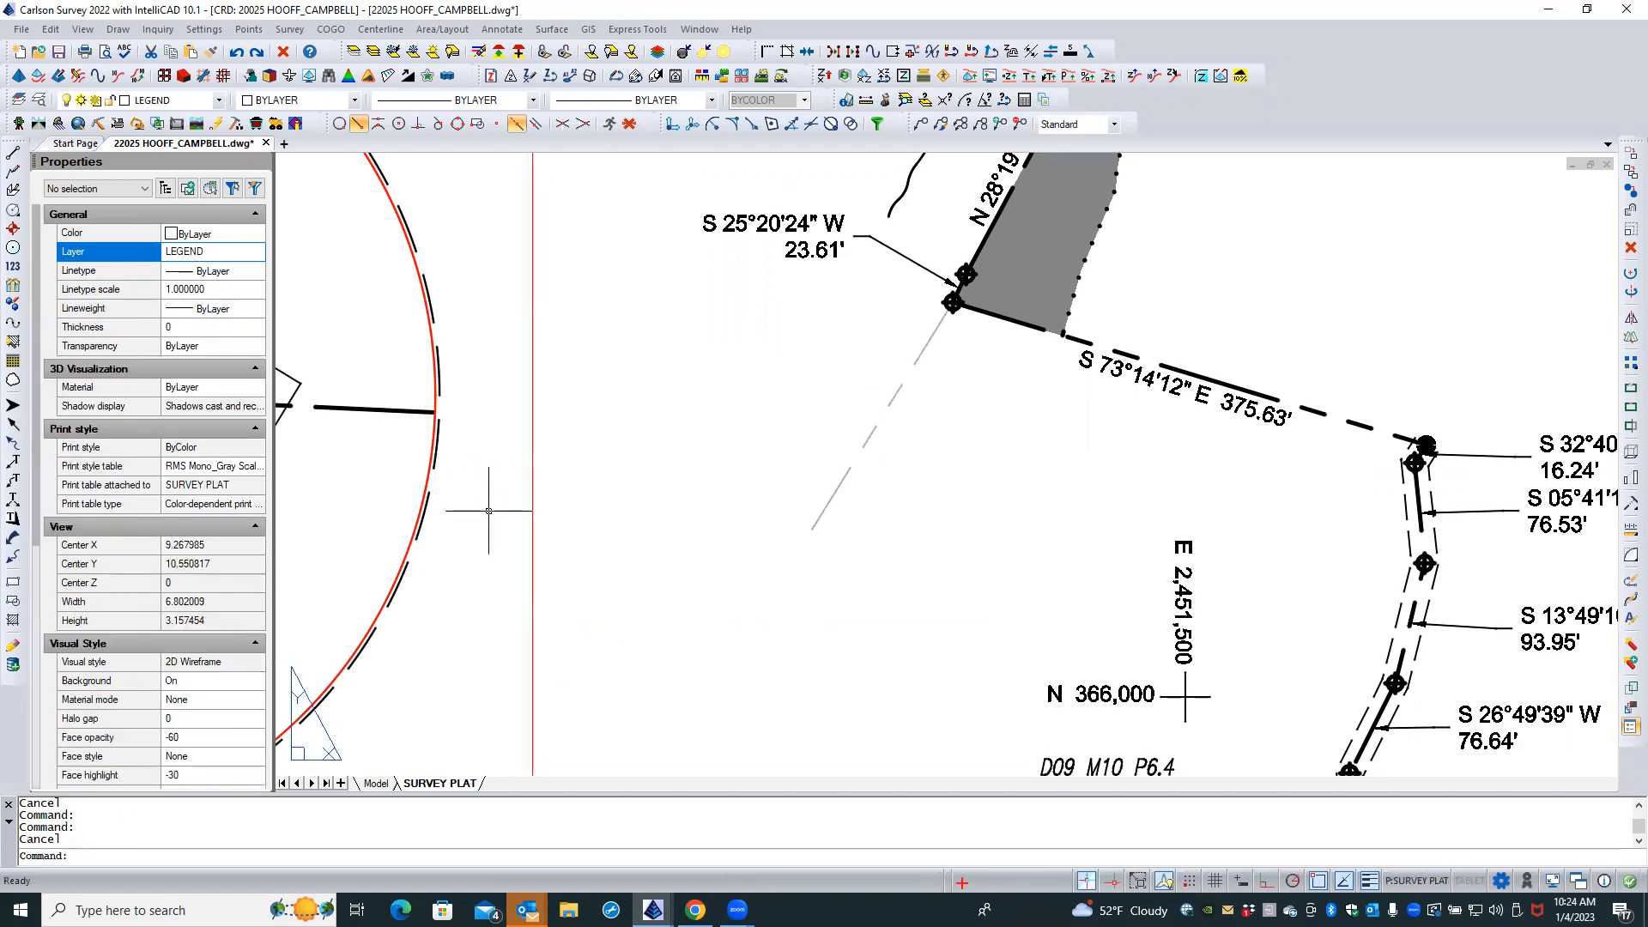
Set the linetype of the sample line beside the ADJOINER DEPARTING LINE label to ByLayer
{"action": "scroll", "coordinate": [650, 366], "scroll_direction": "down", "scroll_amount": 5}
{"action": "scroll", "coordinate": [649, 367], "scroll_direction": "down", "scroll_amount": 3}
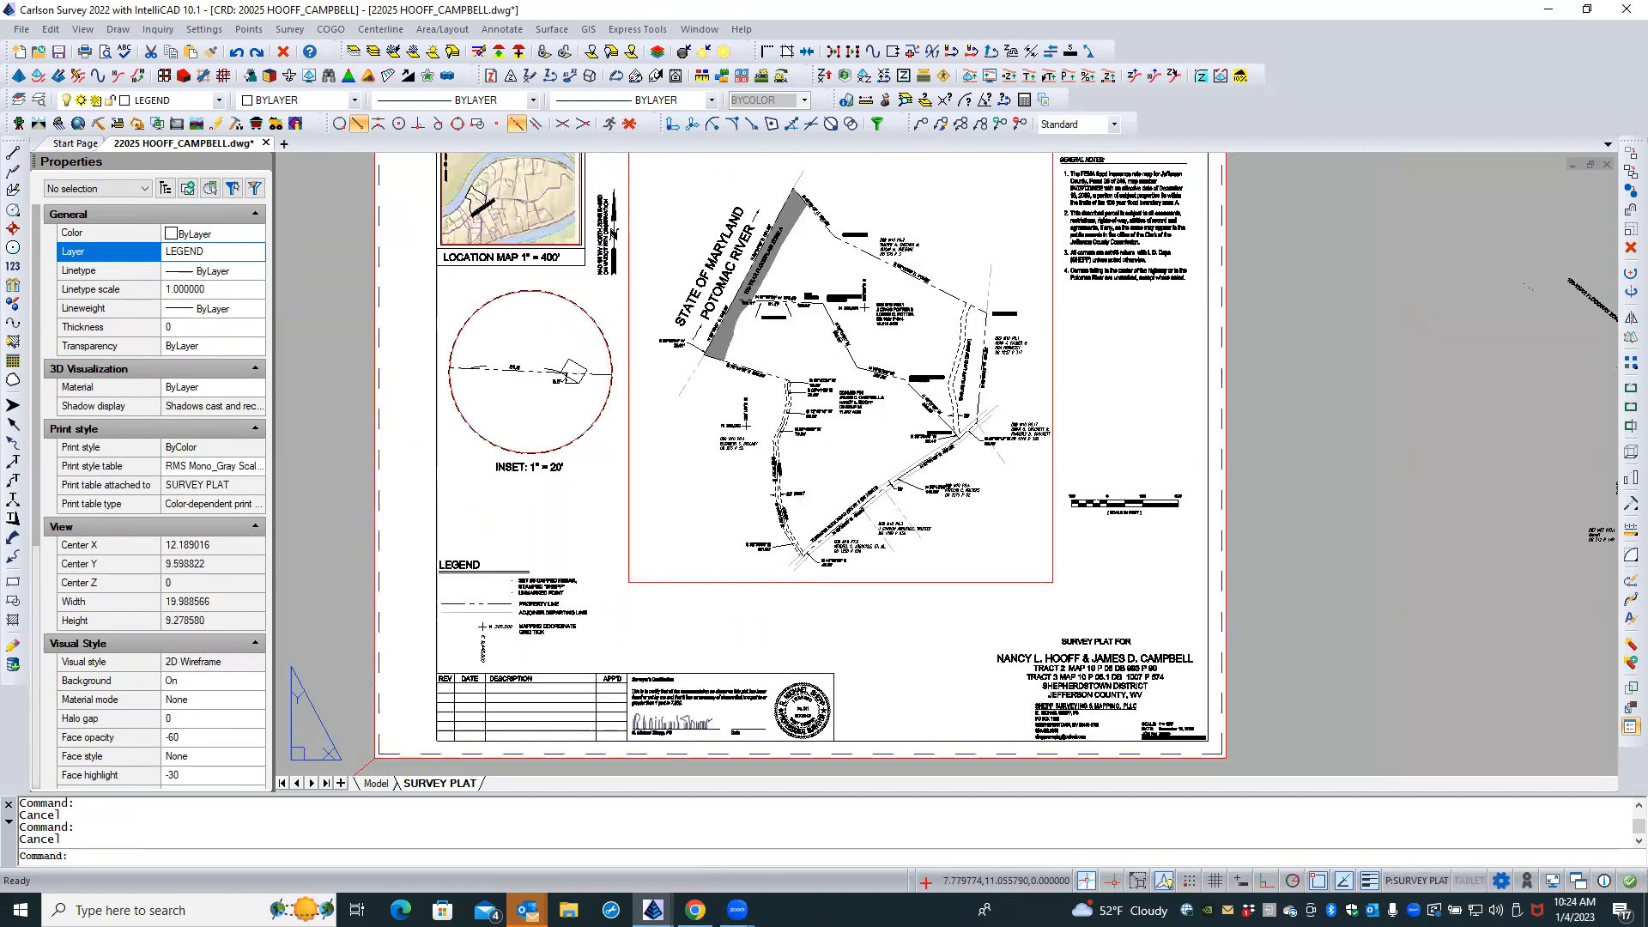
{"action": "scroll", "coordinate": [456, 617], "scroll_direction": "up", "scroll_amount": 5}
{"action": "scroll", "coordinate": [455, 616], "scroll_direction": "up", "scroll_amount": 1}
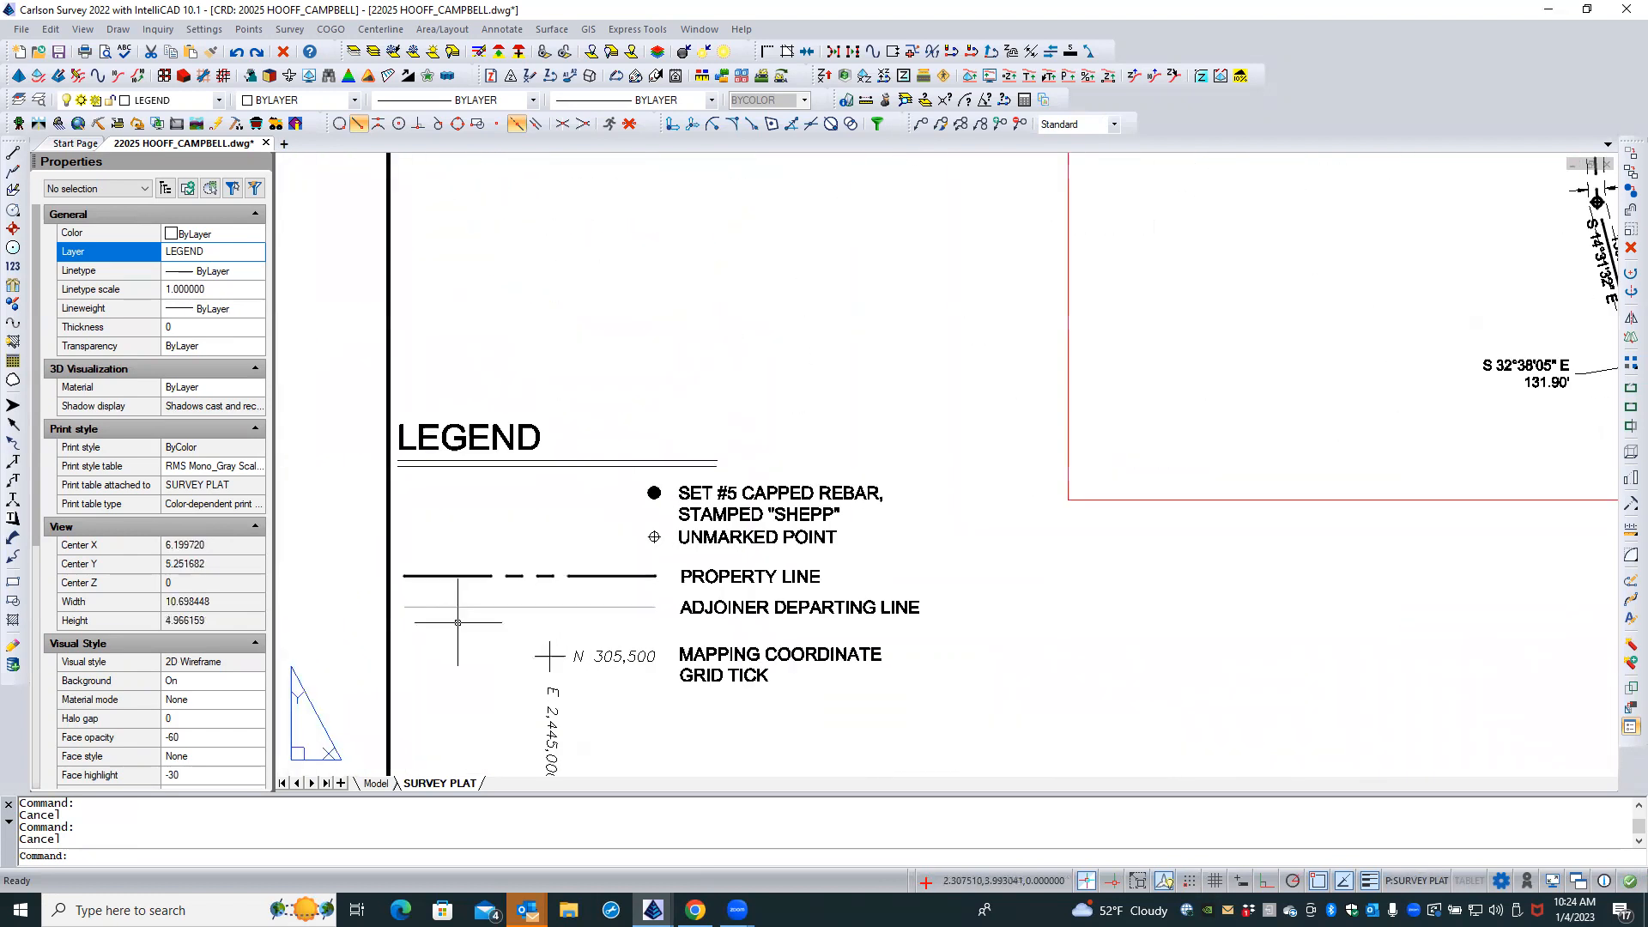
{"action": "left_click", "coordinate": [605, 606]}
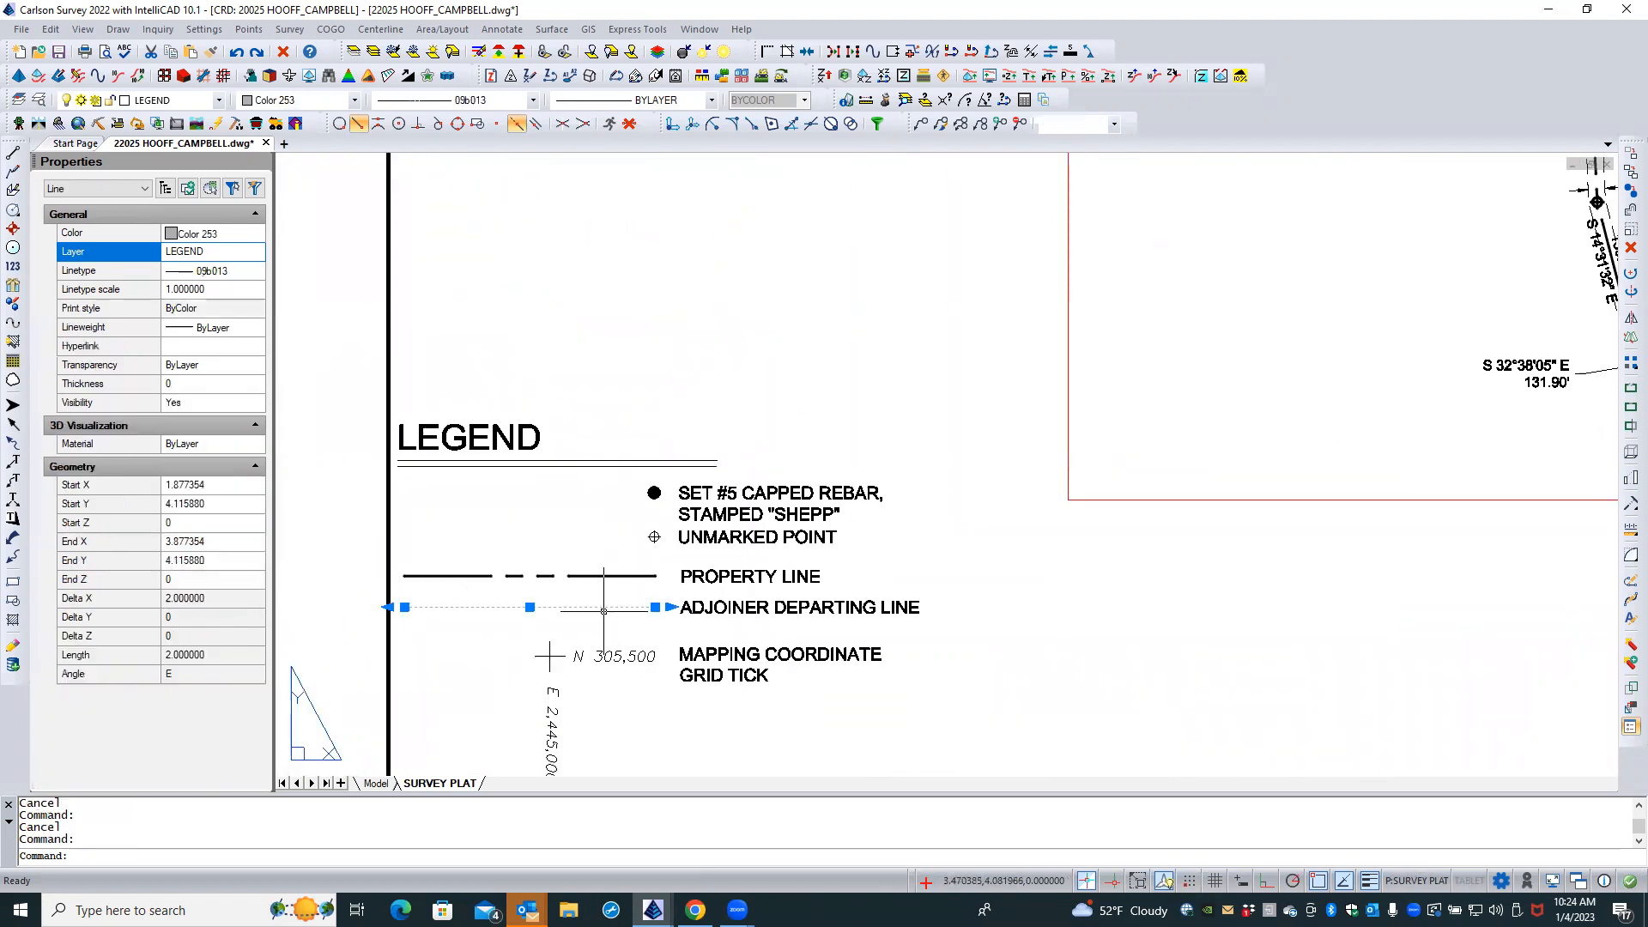
{"action": "left_click", "coordinate": [239, 272]}
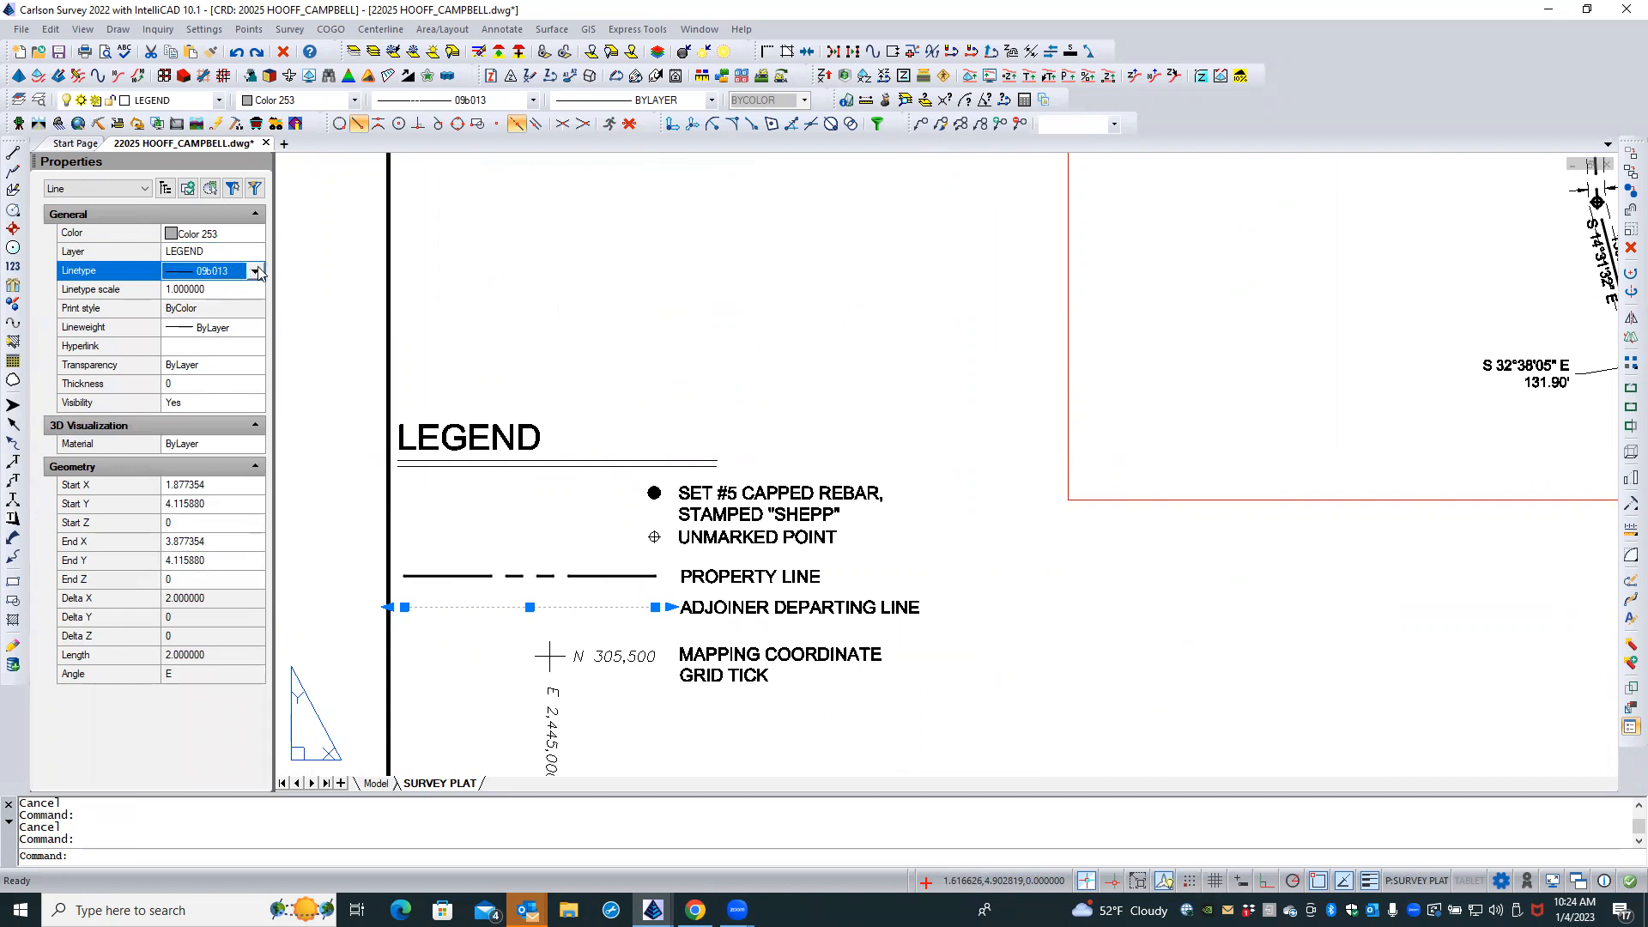
{"action": "left_click", "coordinate": [254, 271]}
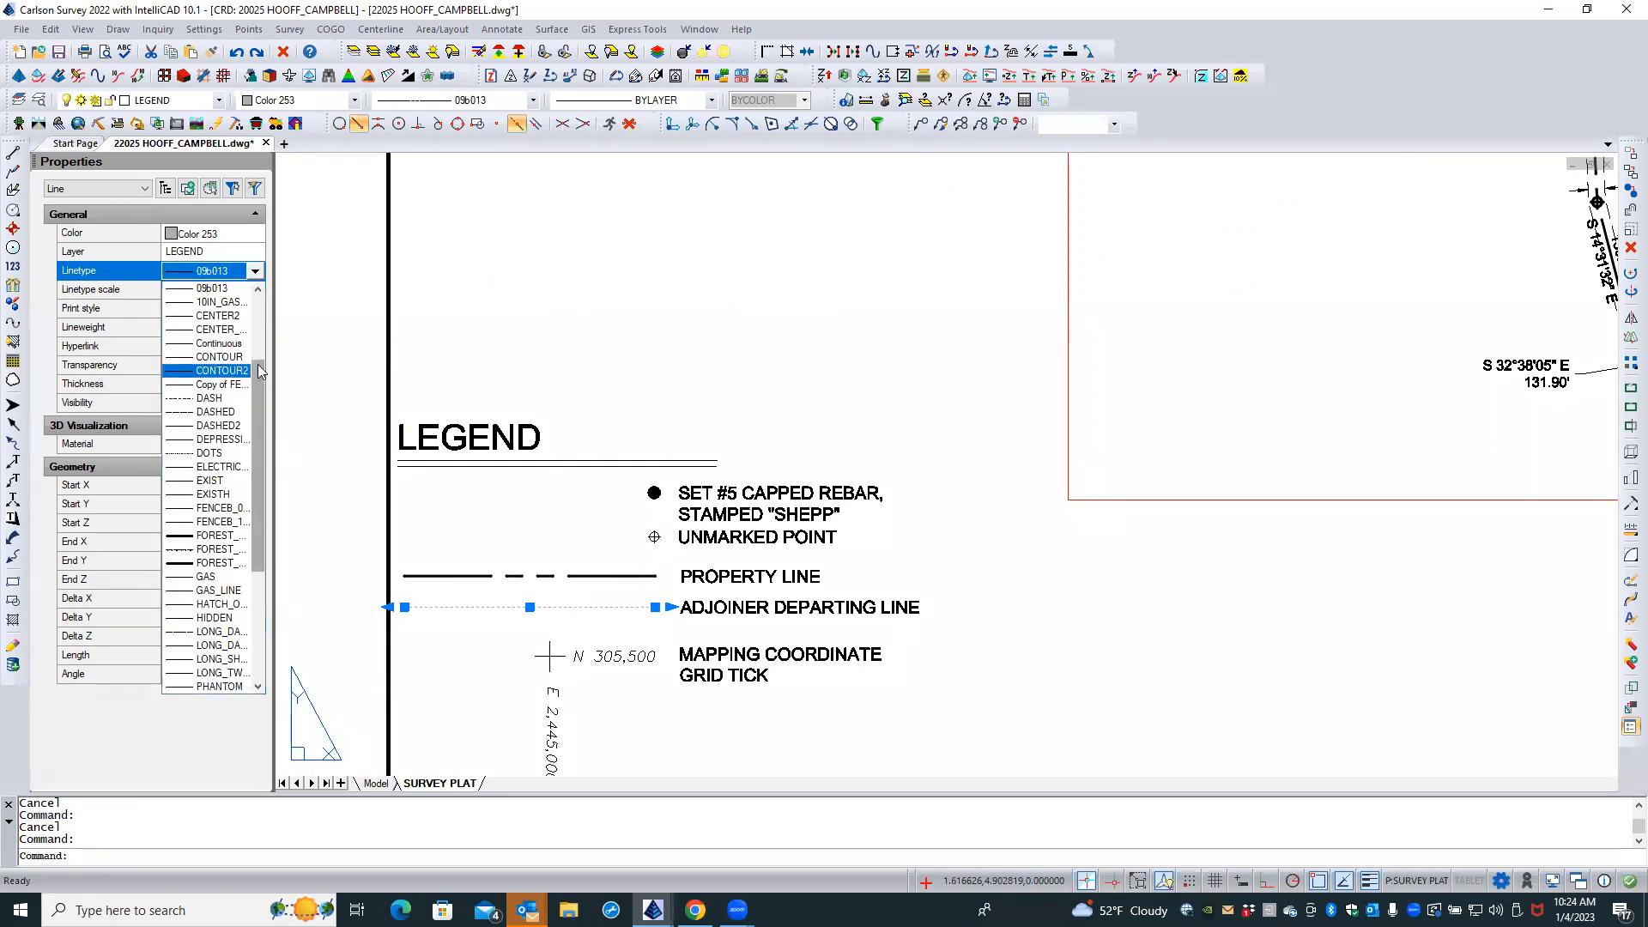
{"action": "scroll", "coordinate": [243, 291], "scroll_direction": "up", "scroll_amount": 3}
{"action": "left_click", "coordinate": [234, 289]}
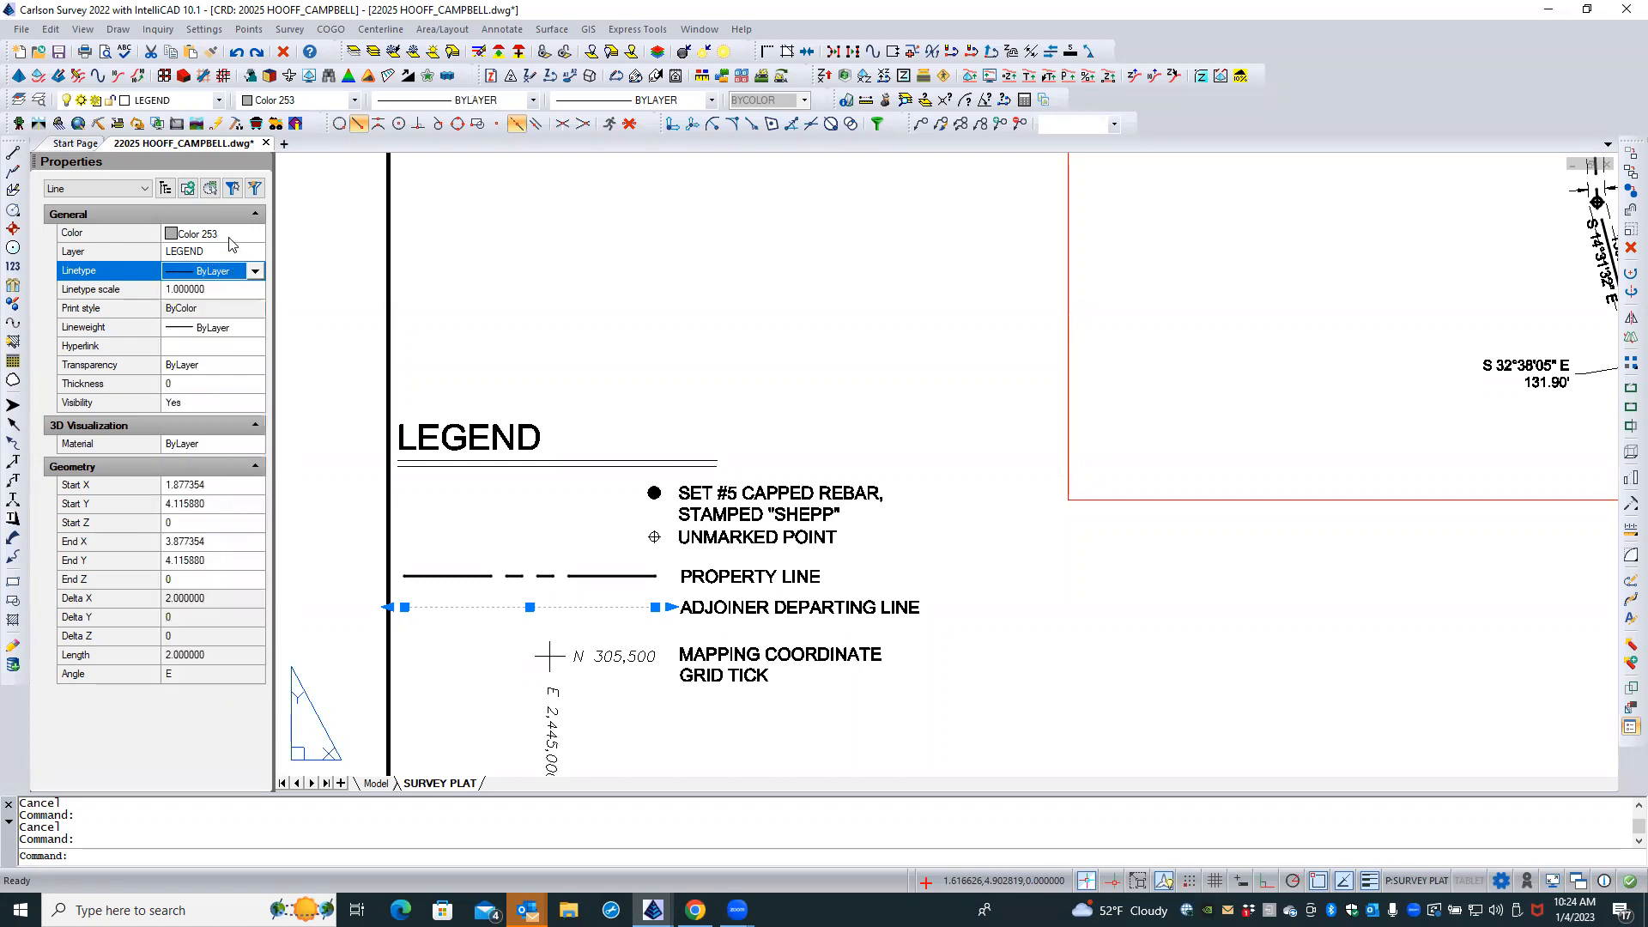
Move the sample line beside the ADJOINER DEPARTING LINE label to the ADJOINER layer
{"action": "left_click", "coordinate": [229, 236]}
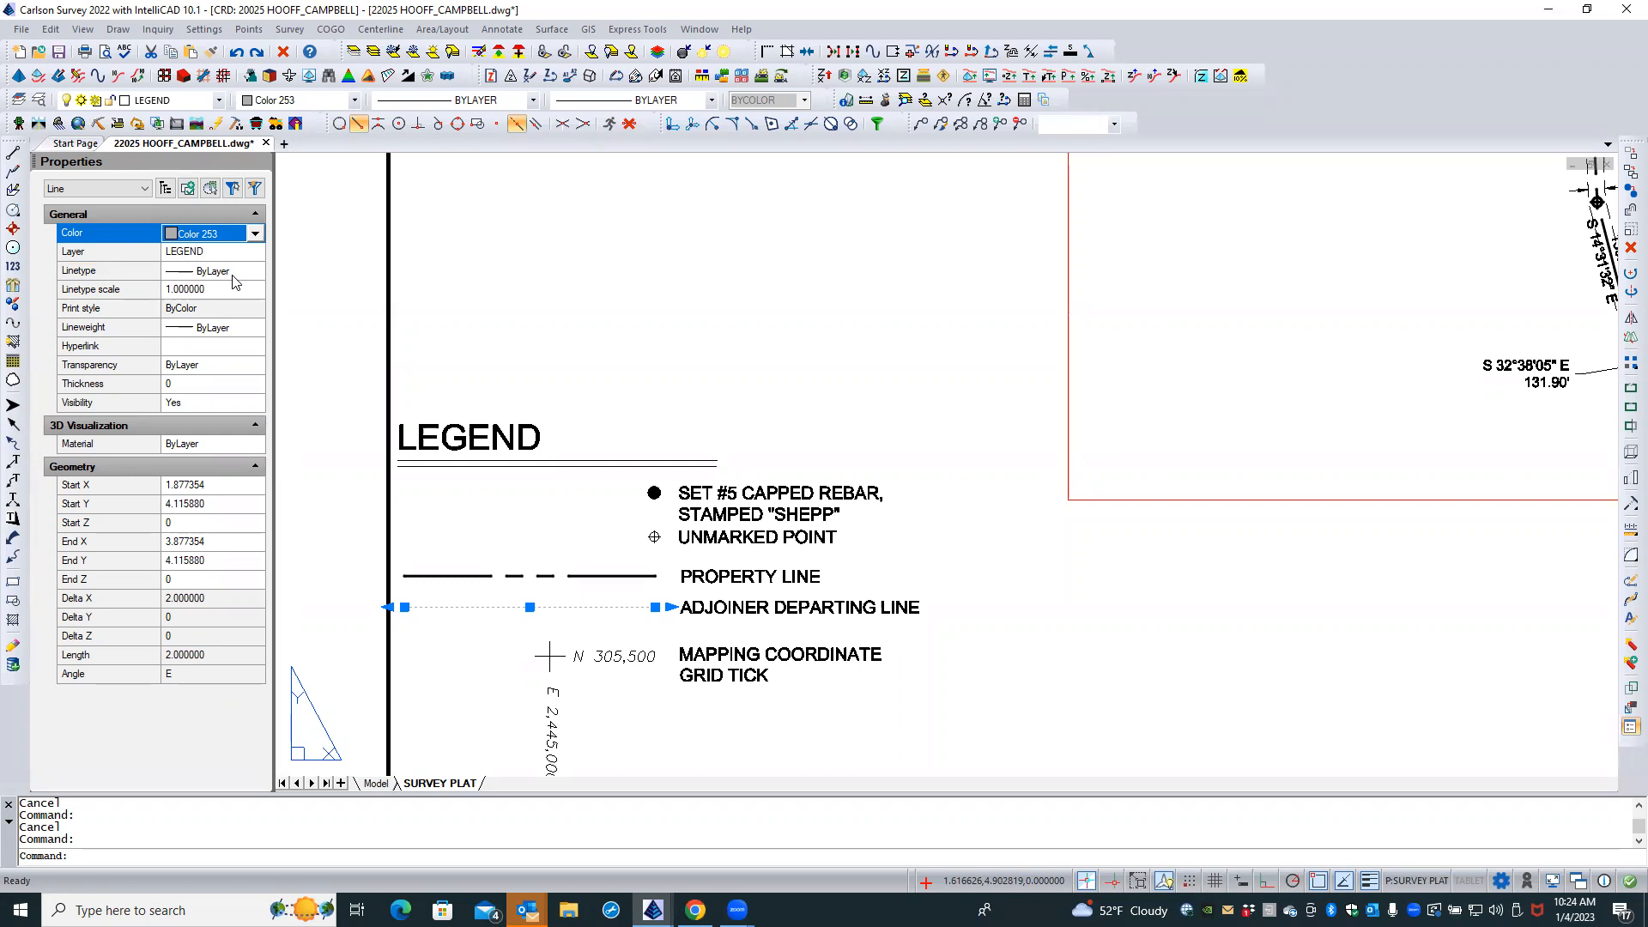
{"action": "left_click", "coordinate": [210, 255]}
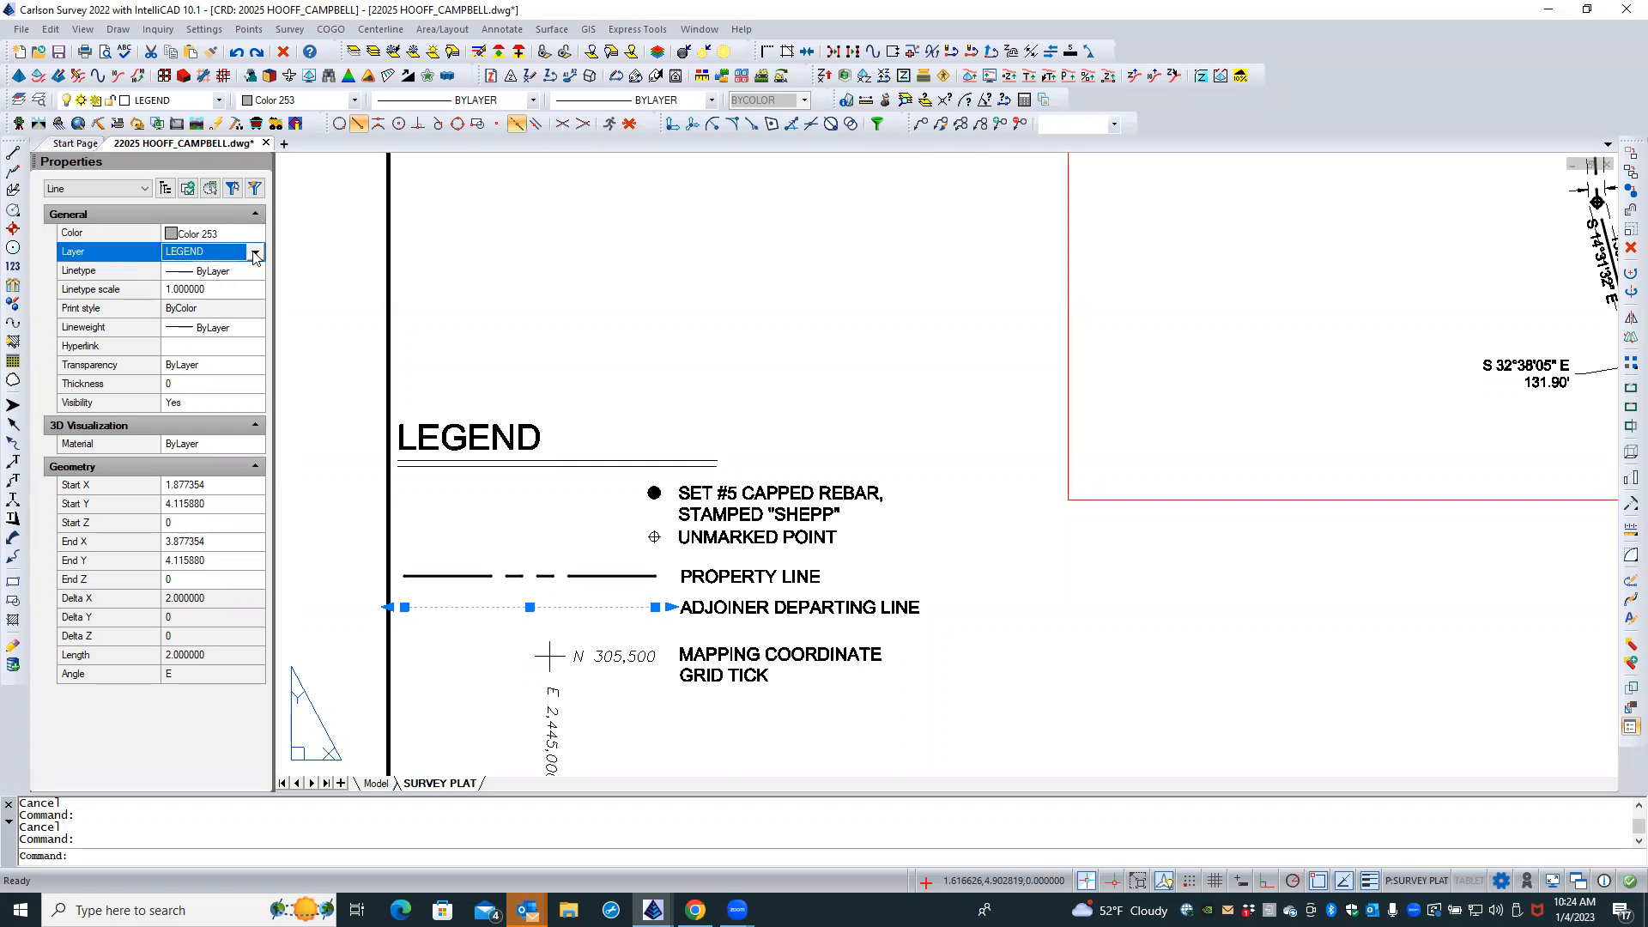
{"action": "left_click", "coordinate": [254, 254]}
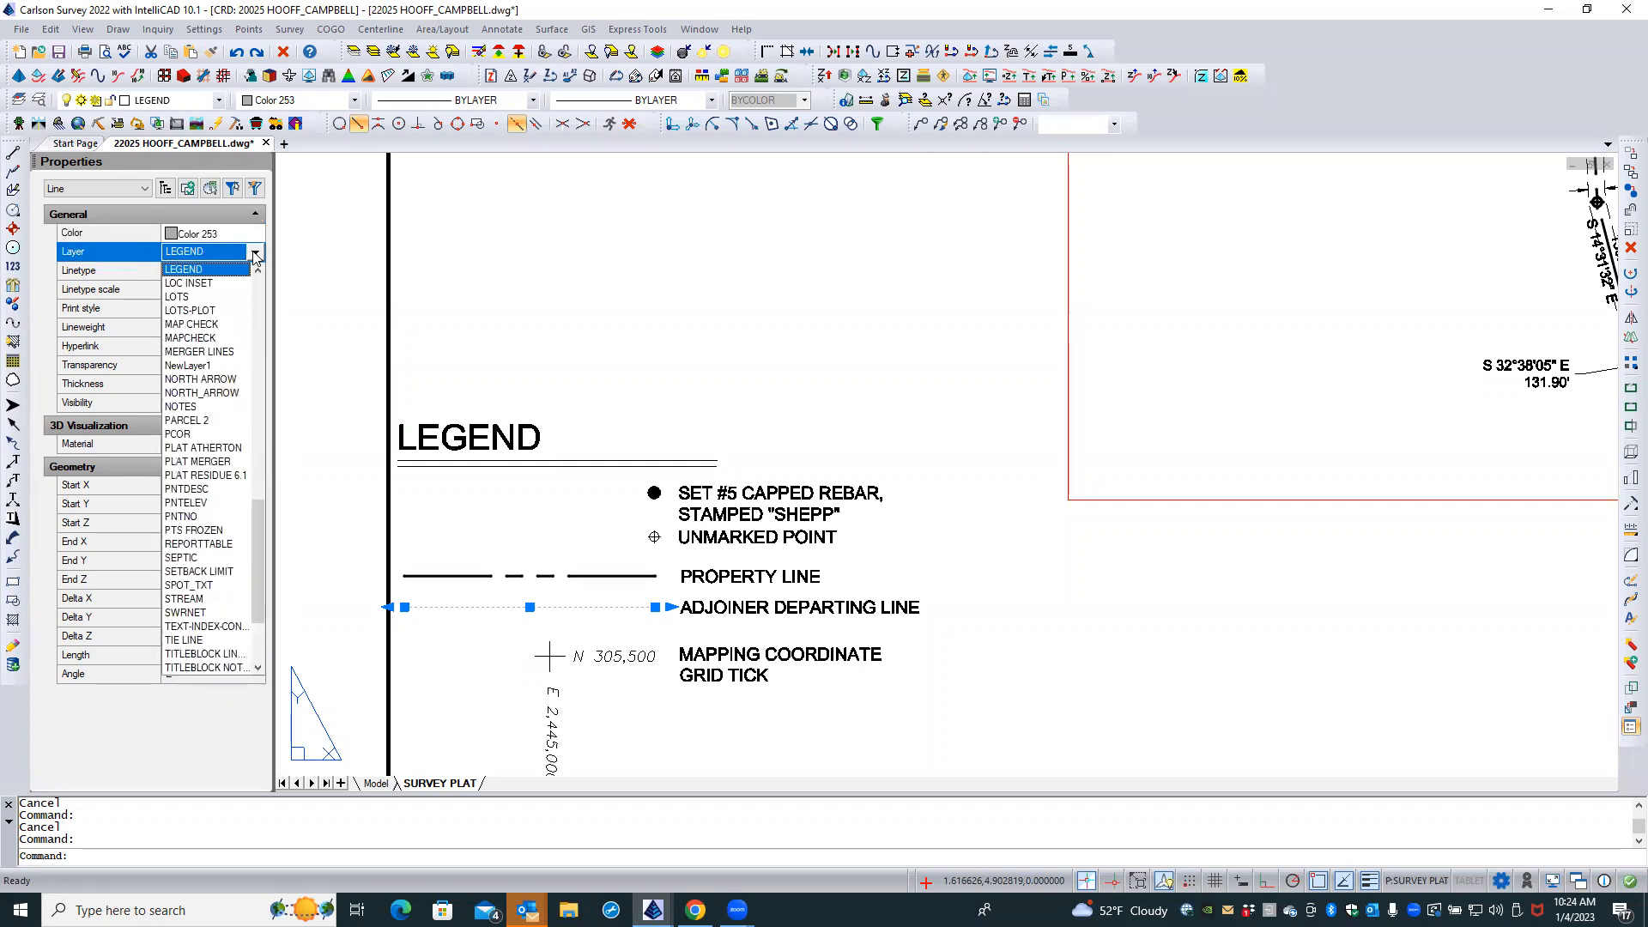
{"action": "left_click_drag", "start_coordinate": [258, 515], "coordinate": [271, 283]}
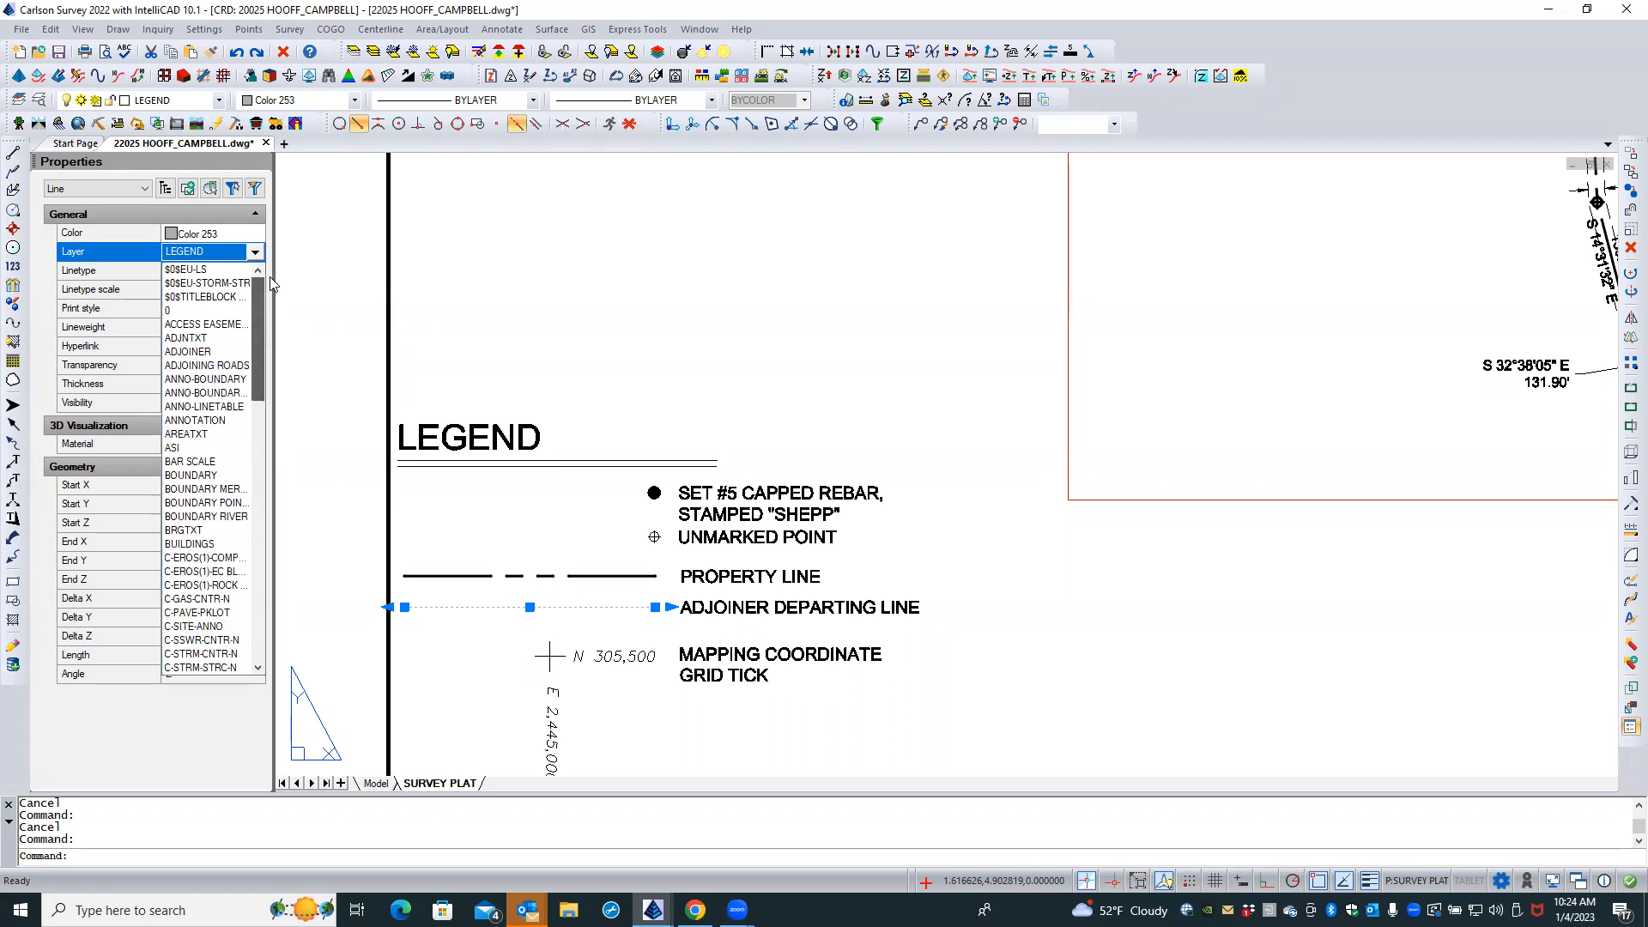
{"action": "left_click", "coordinate": [210, 352]}
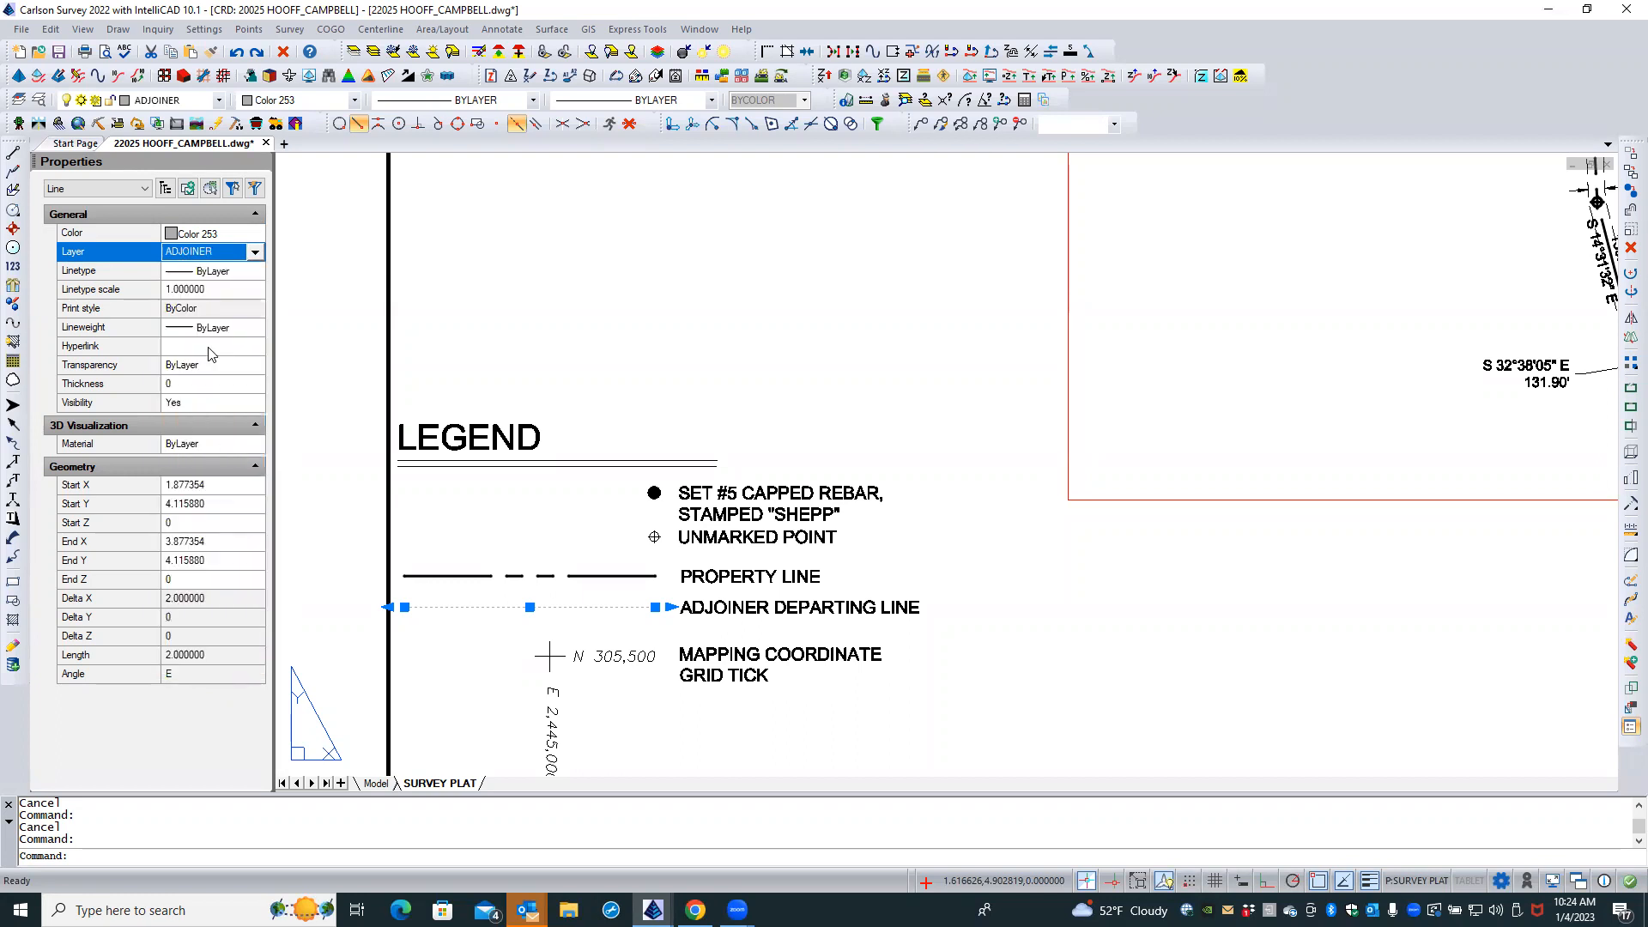
Set the color of the sample line beside the ADJOINER DEPARTING LINE label to ByLayer and regenerate the drawing
{"action": "left_click", "coordinate": [227, 234]}
{"action": "left_click", "coordinate": [255, 233]}
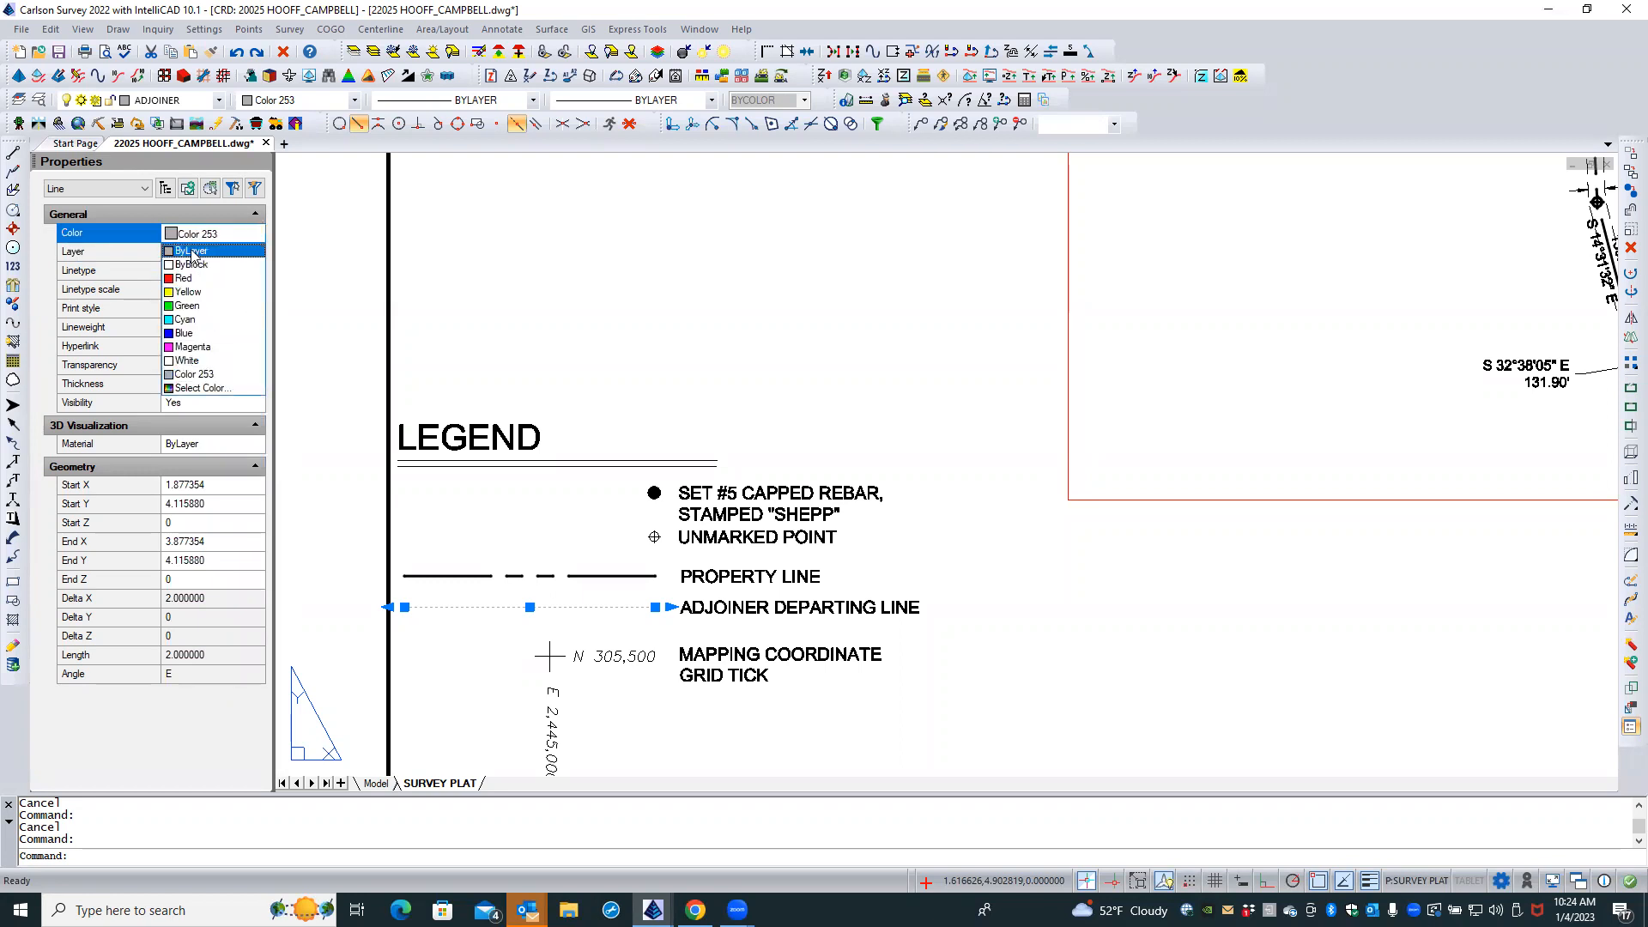
{"action": "key", "text": "Escape"}
{"action": "key", "text": "Escape"}
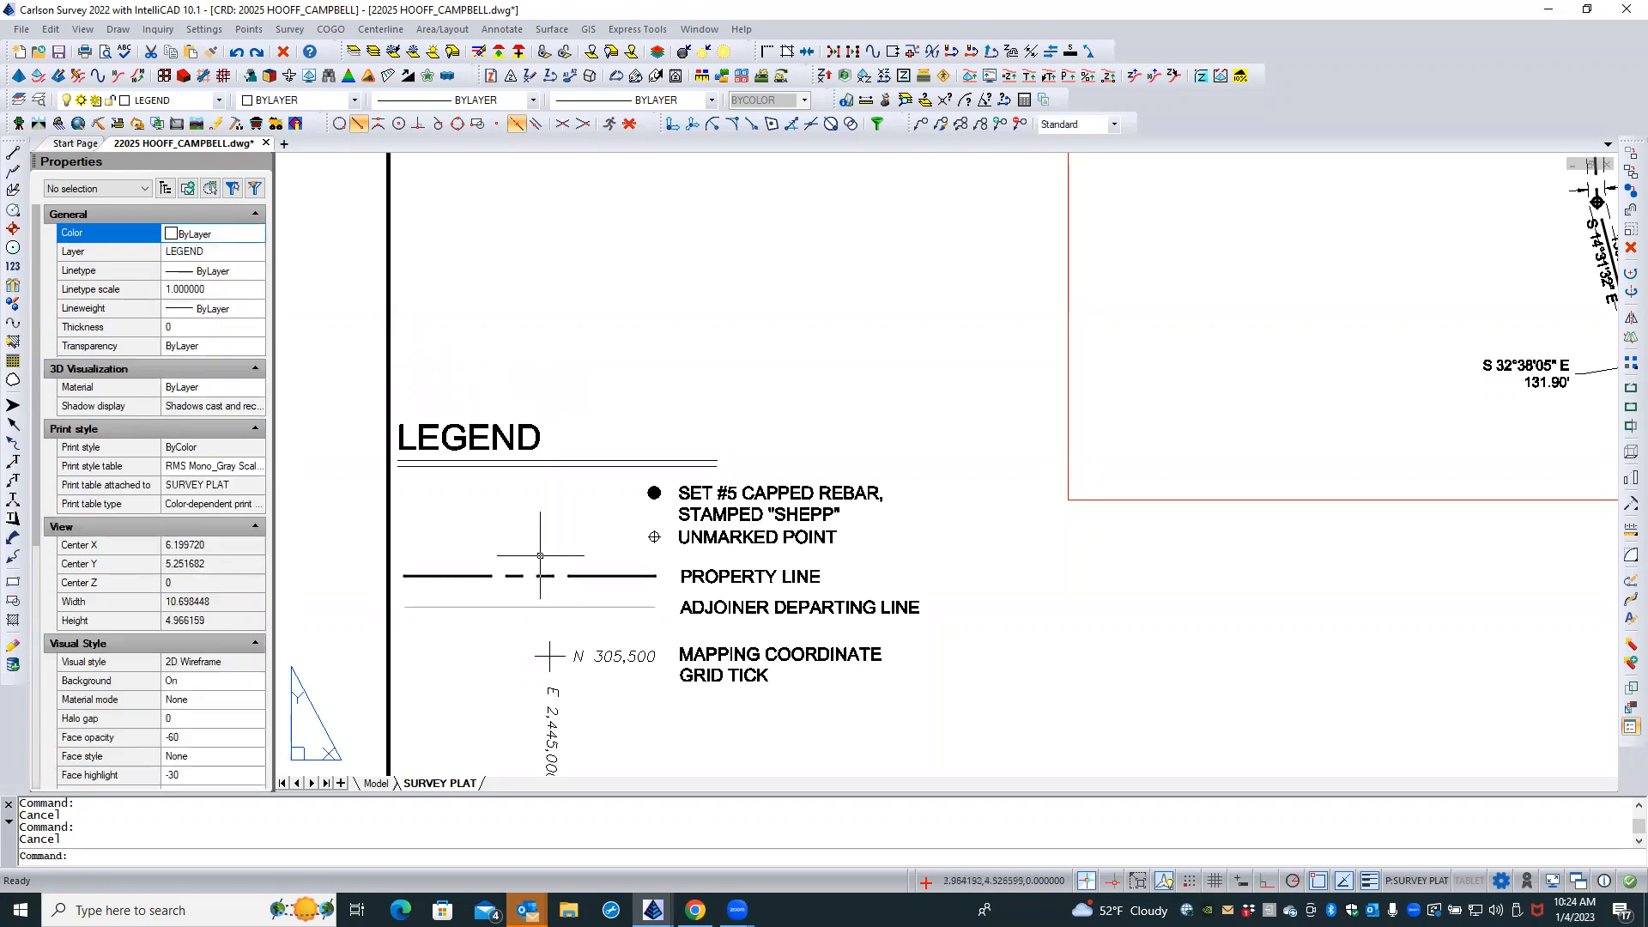
{"action": "type", "text": "REA"}
{"action": "key", "text": "Return"}
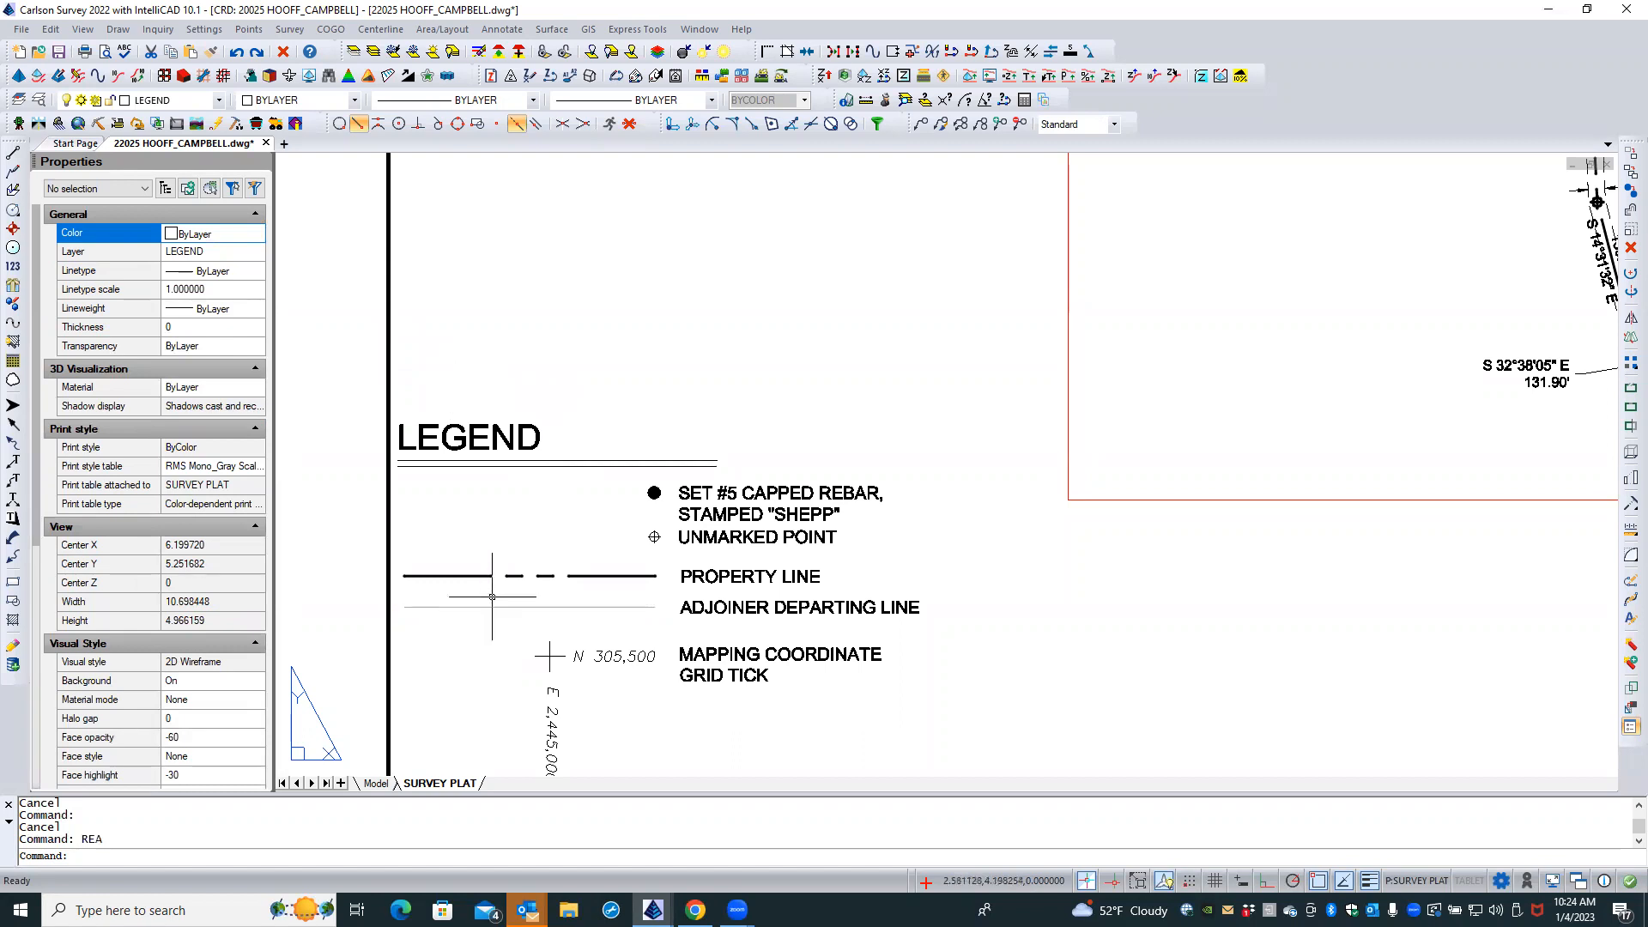
Check the color, layer and linetype properties of the legend's property line and adjoiner departing line samples
{"action": "left_click", "coordinate": [478, 574]}
{"action": "left_click", "coordinate": [477, 575]}
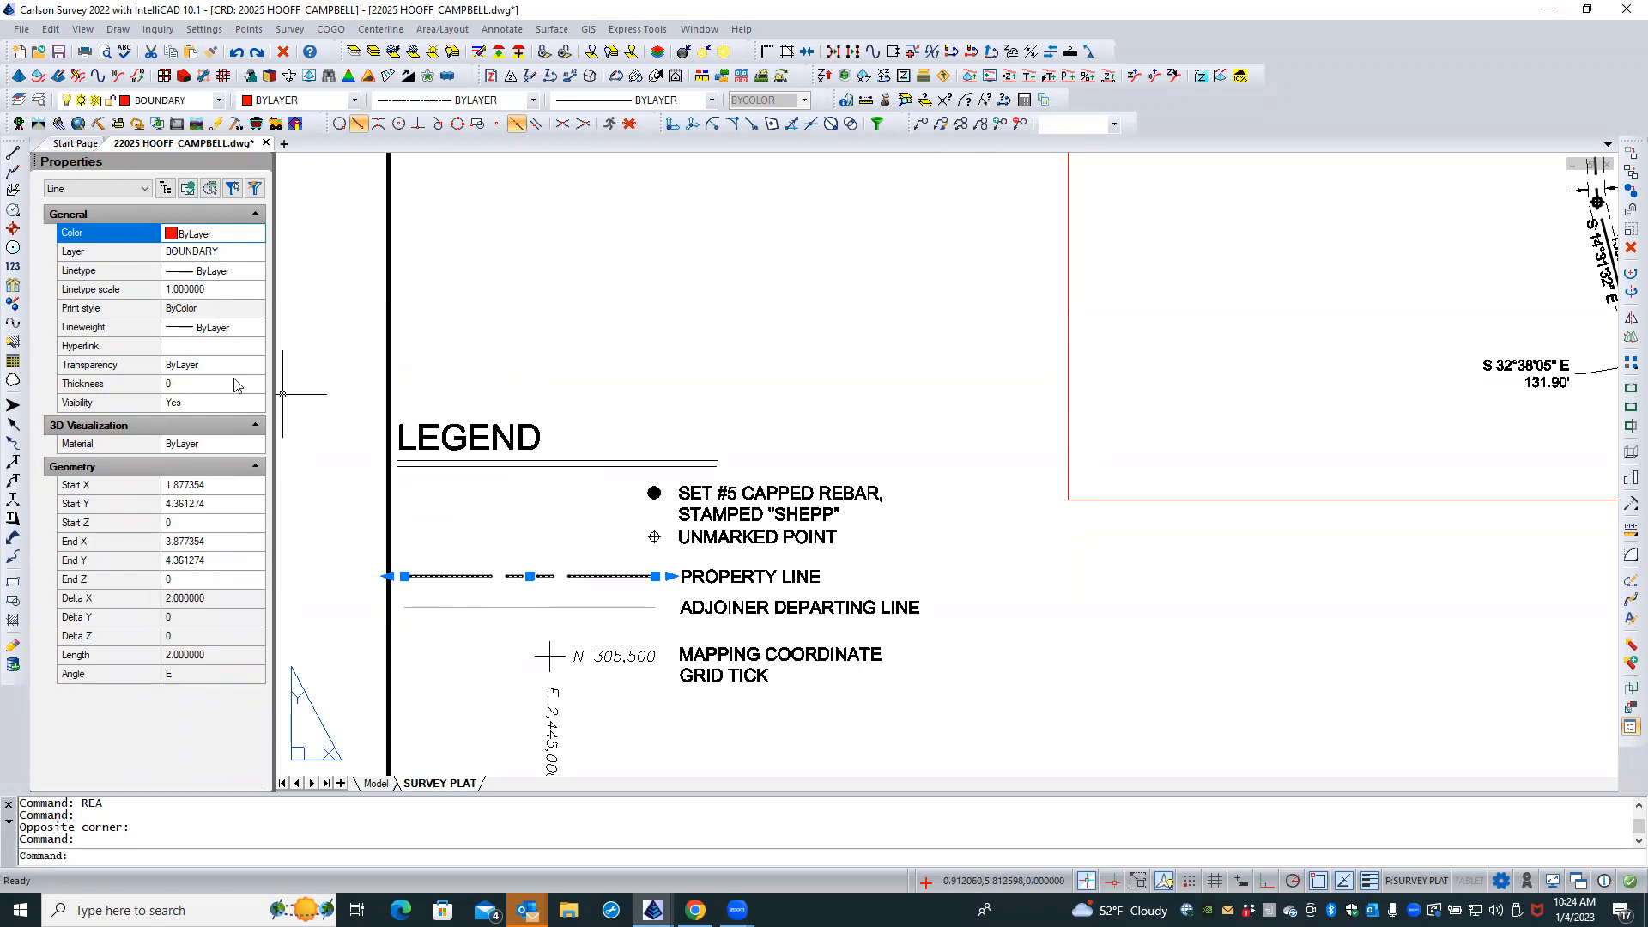
{"action": "key", "text": "Escape"}
{"action": "key", "text": "Escape"}
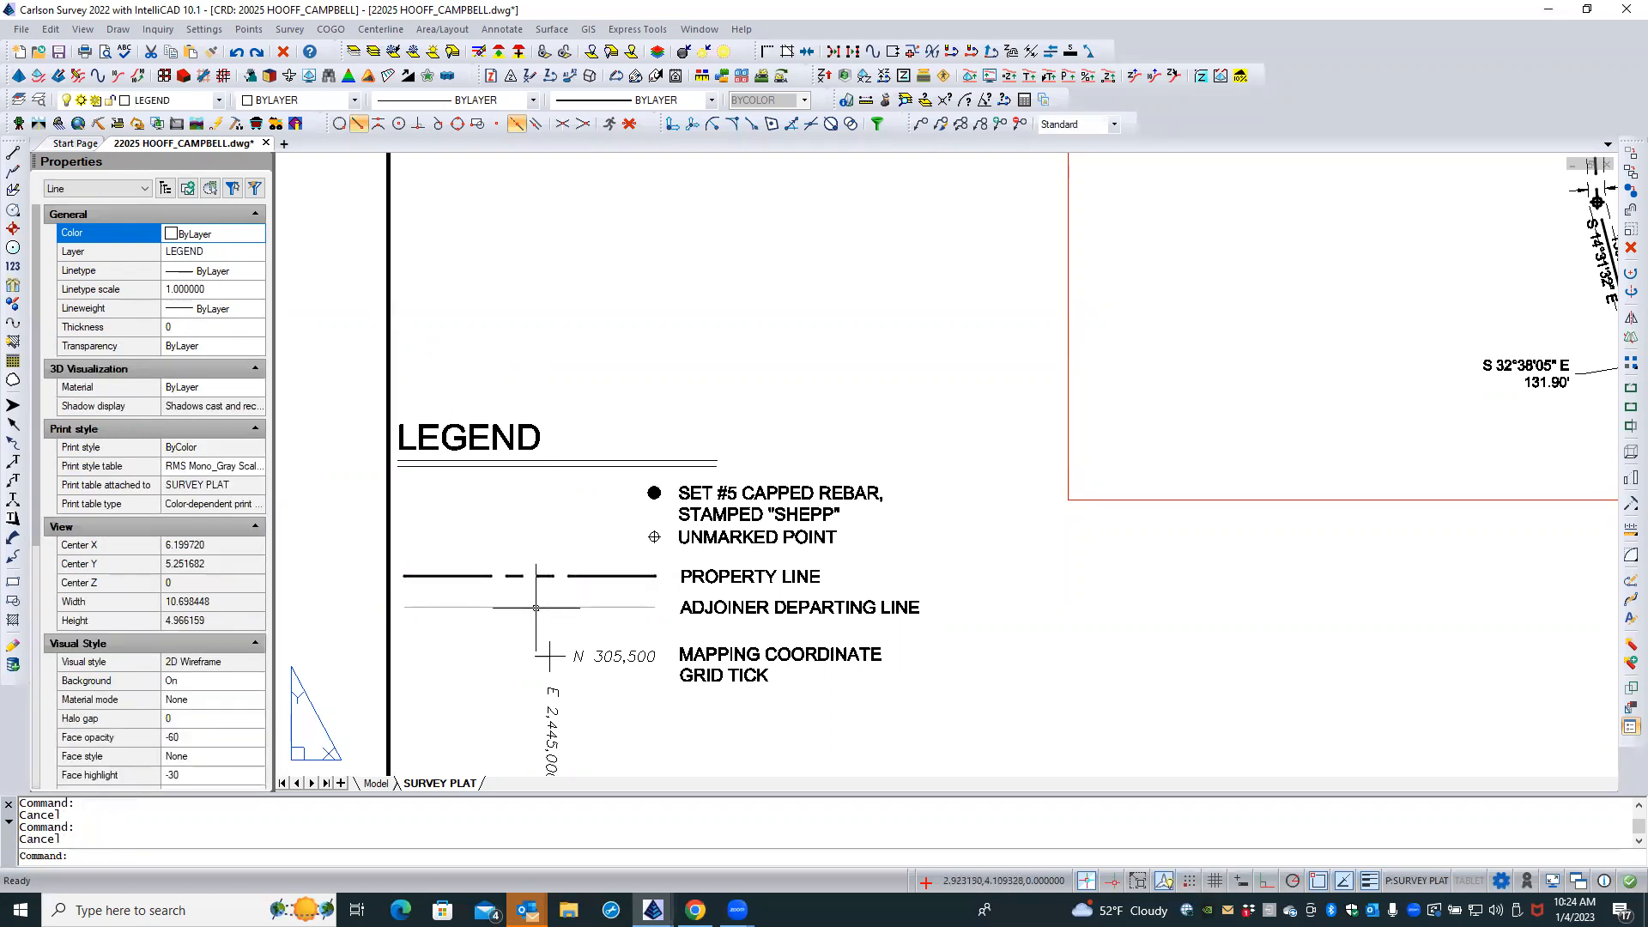
{"action": "left_click", "coordinate": [532, 607]}
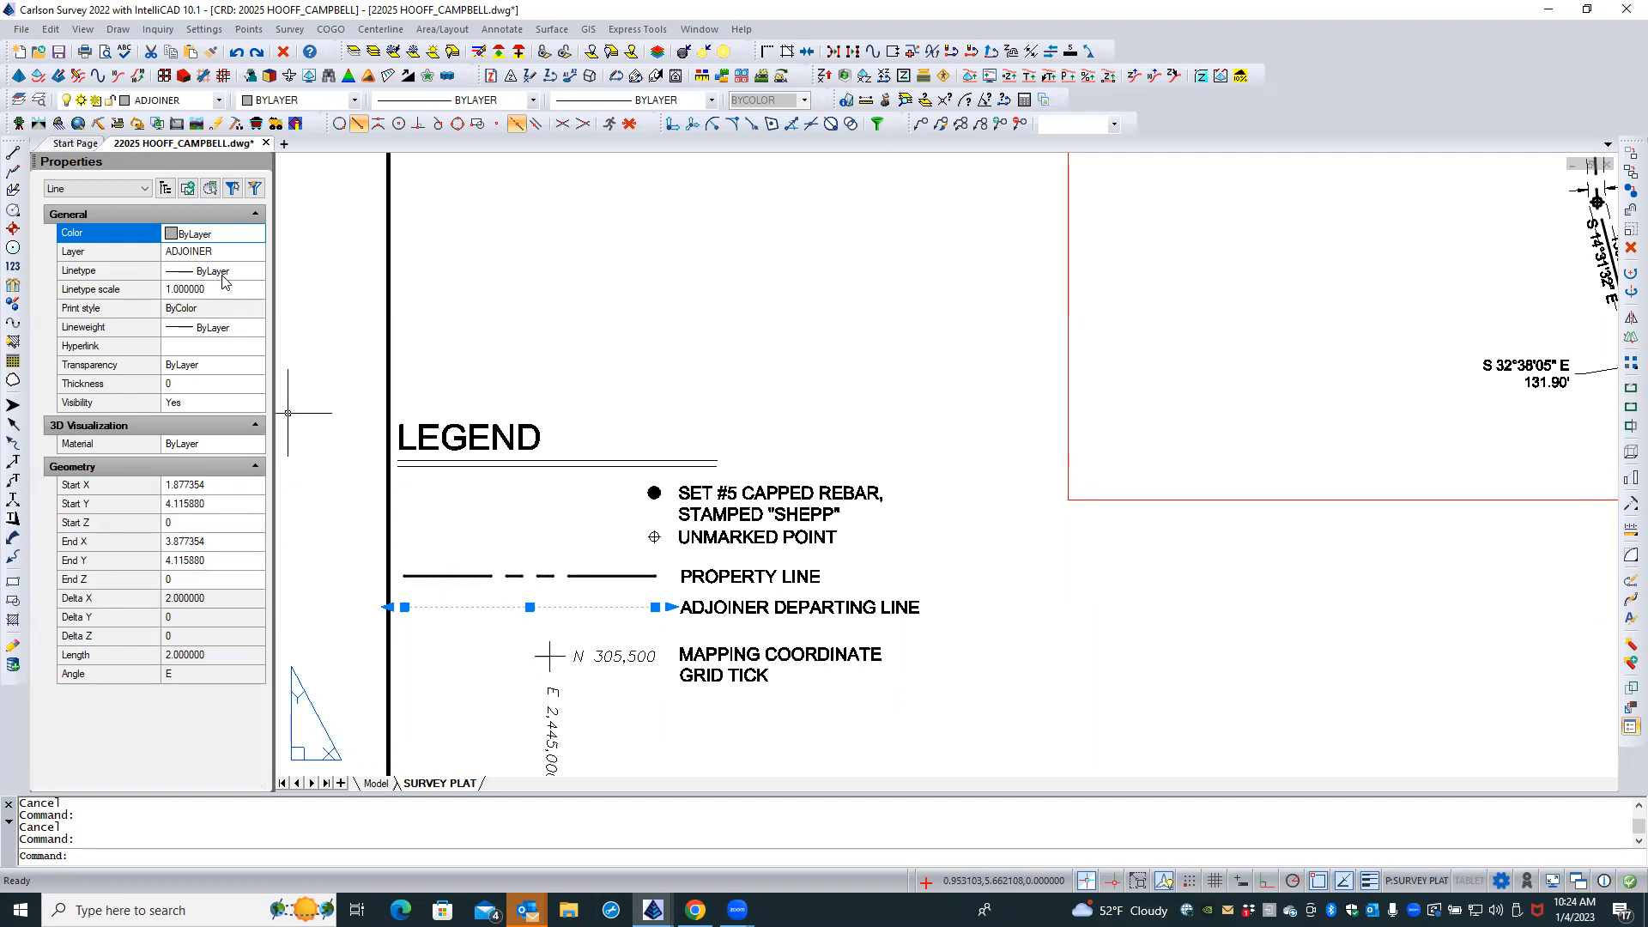
{"action": "key", "text": "Escape"}
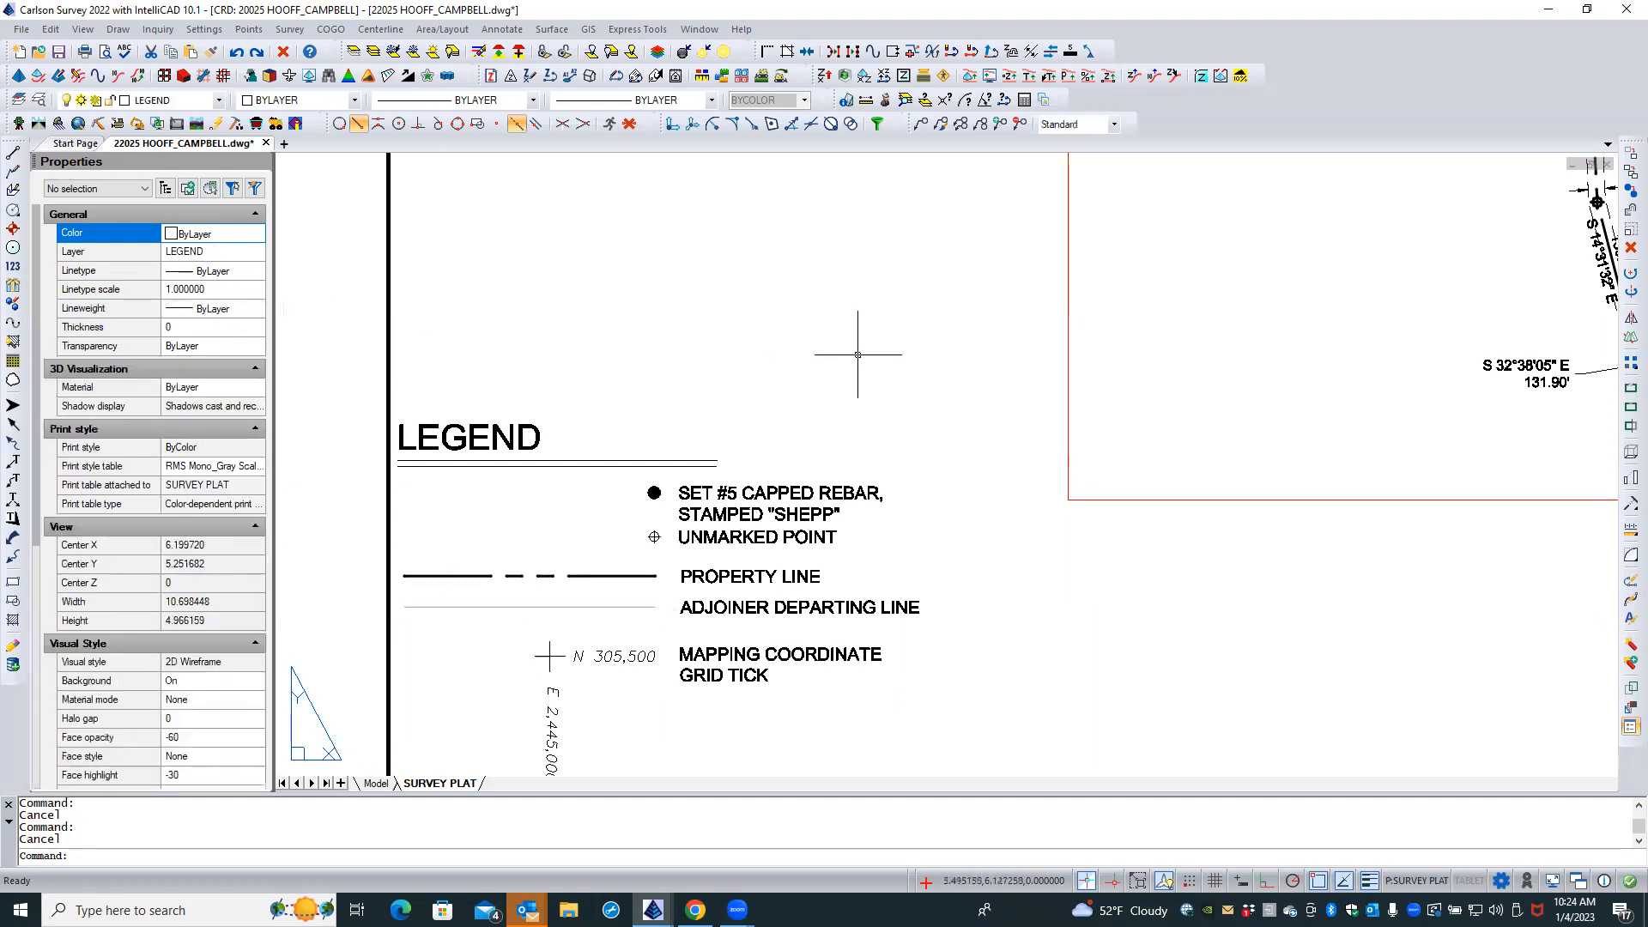
Check the layer and linetype properties of an adjoiner polyline west of the parcel in the main survey viewport
{"action": "scroll", "coordinate": [889, 419], "scroll_direction": "down", "scroll_amount": 1}
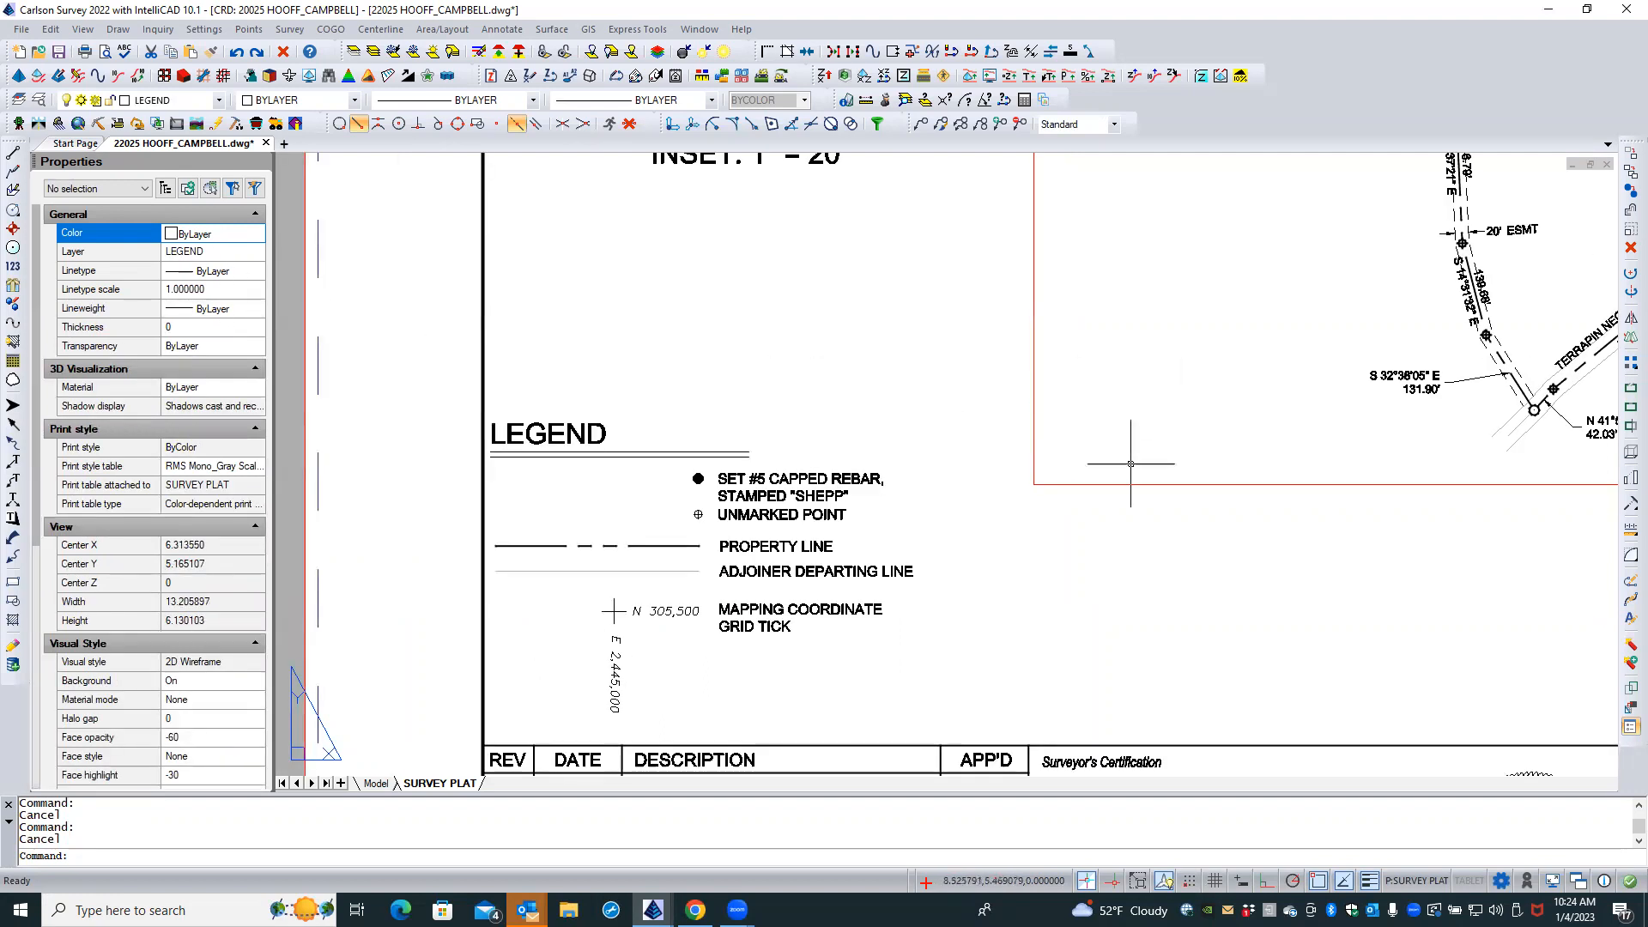
{"action": "scroll", "coordinate": [1124, 464], "scroll_direction": "down", "scroll_amount": 2}
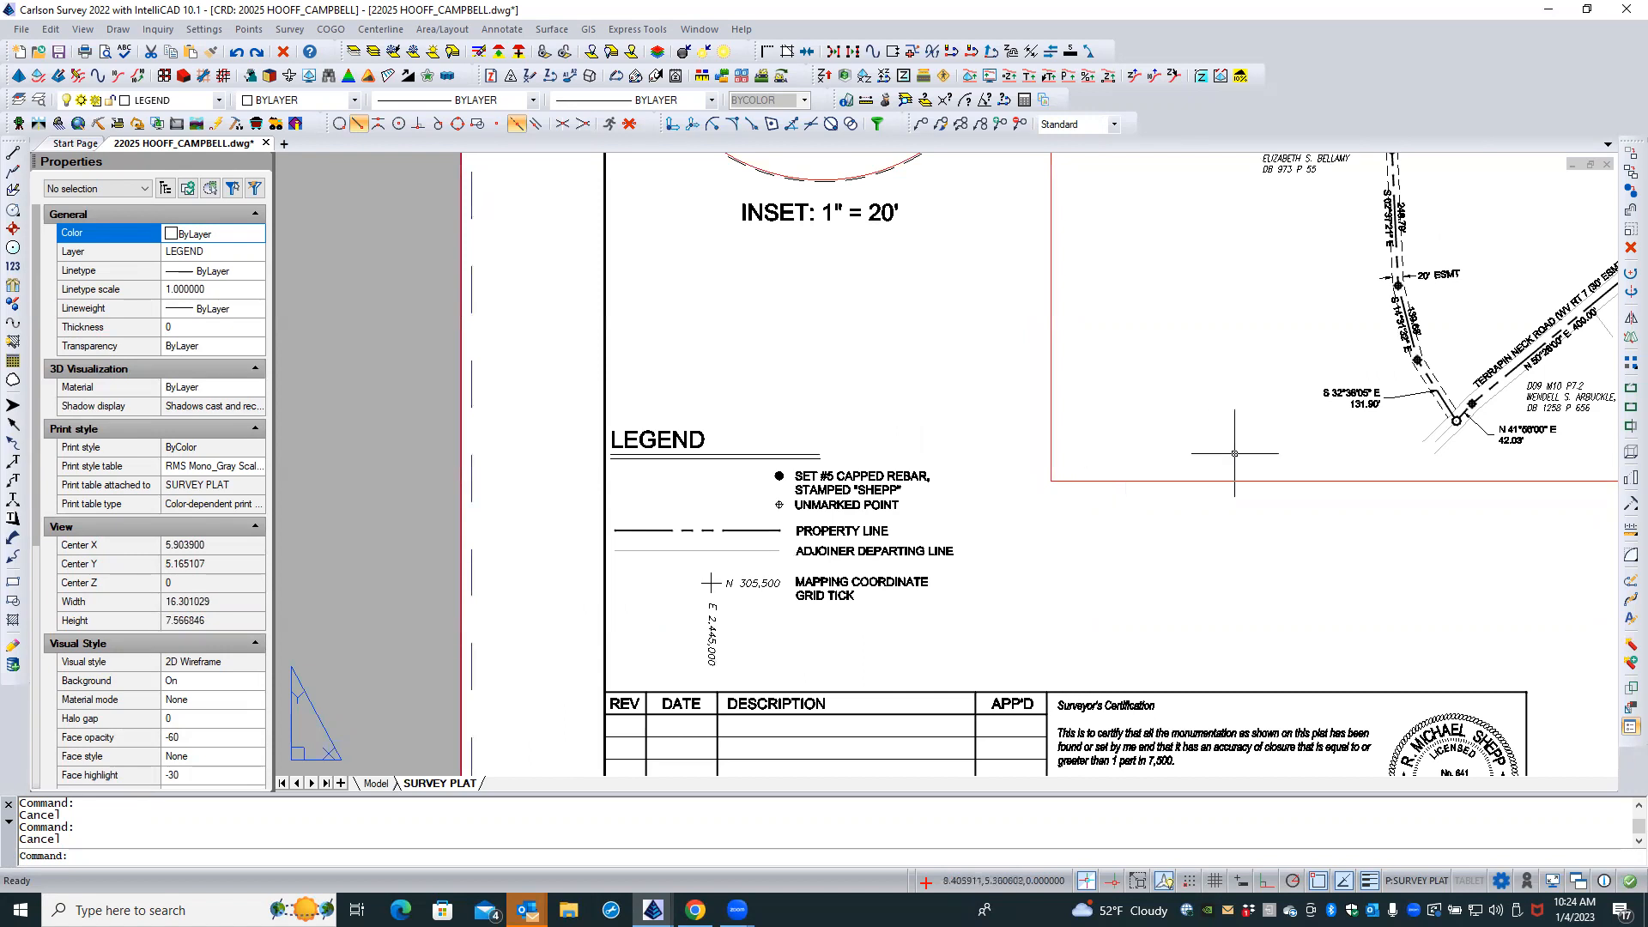
{"action": "scroll", "coordinate": [1191, 438], "scroll_direction": "down", "scroll_amount": 1}
{"action": "double_click", "coordinate": [1182, 169]}
{"action": "left_click", "coordinate": [1182, 169]}
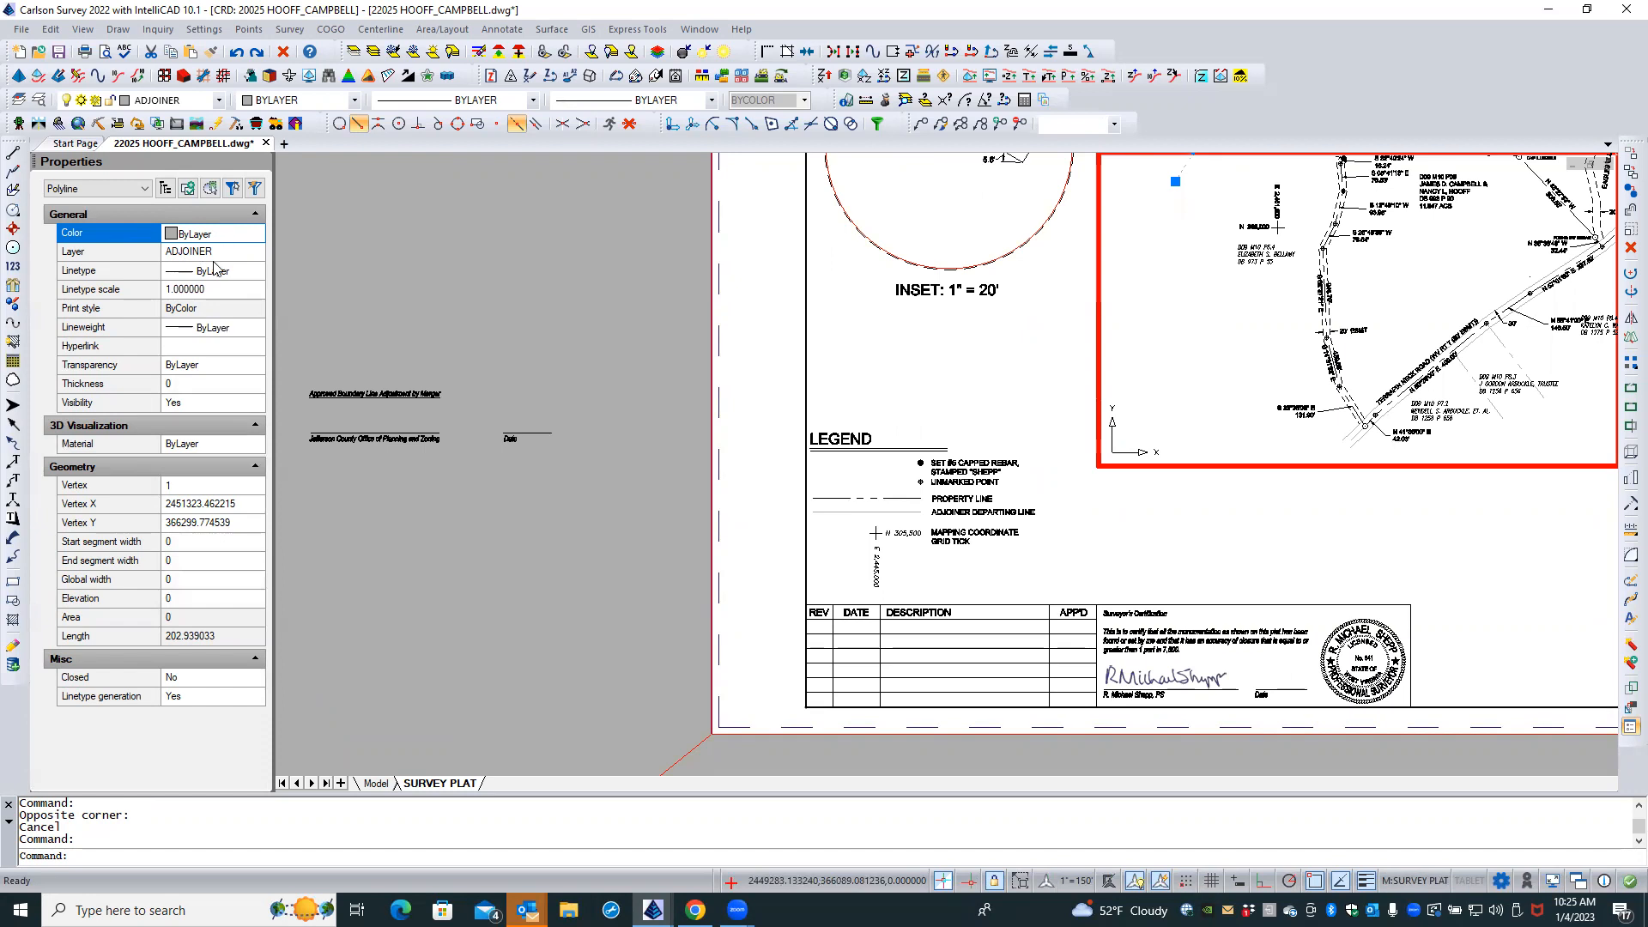
{"action": "key", "text": "Escape"}
{"action": "double_click", "coordinate": [561, 328]}
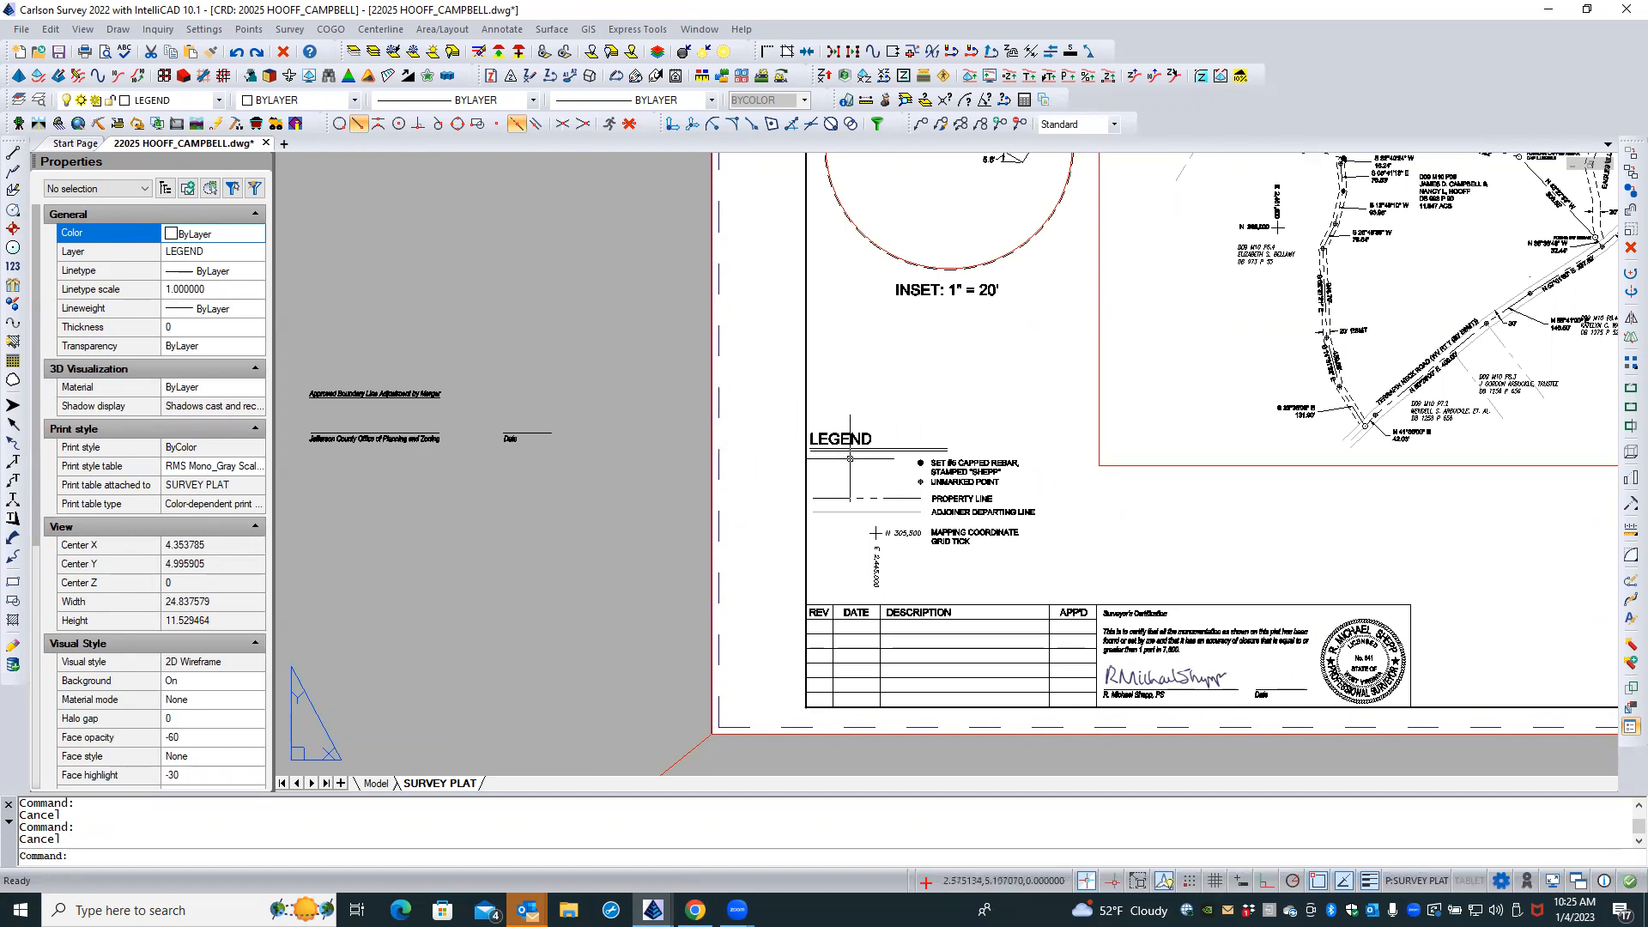
Check the properties of the parcel boundary polyline at its corner on Terrapin Neck Road in the survey viewport
{"action": "left_click", "coordinate": [1375, 357]}
{"action": "double_click", "coordinate": [1376, 357]}
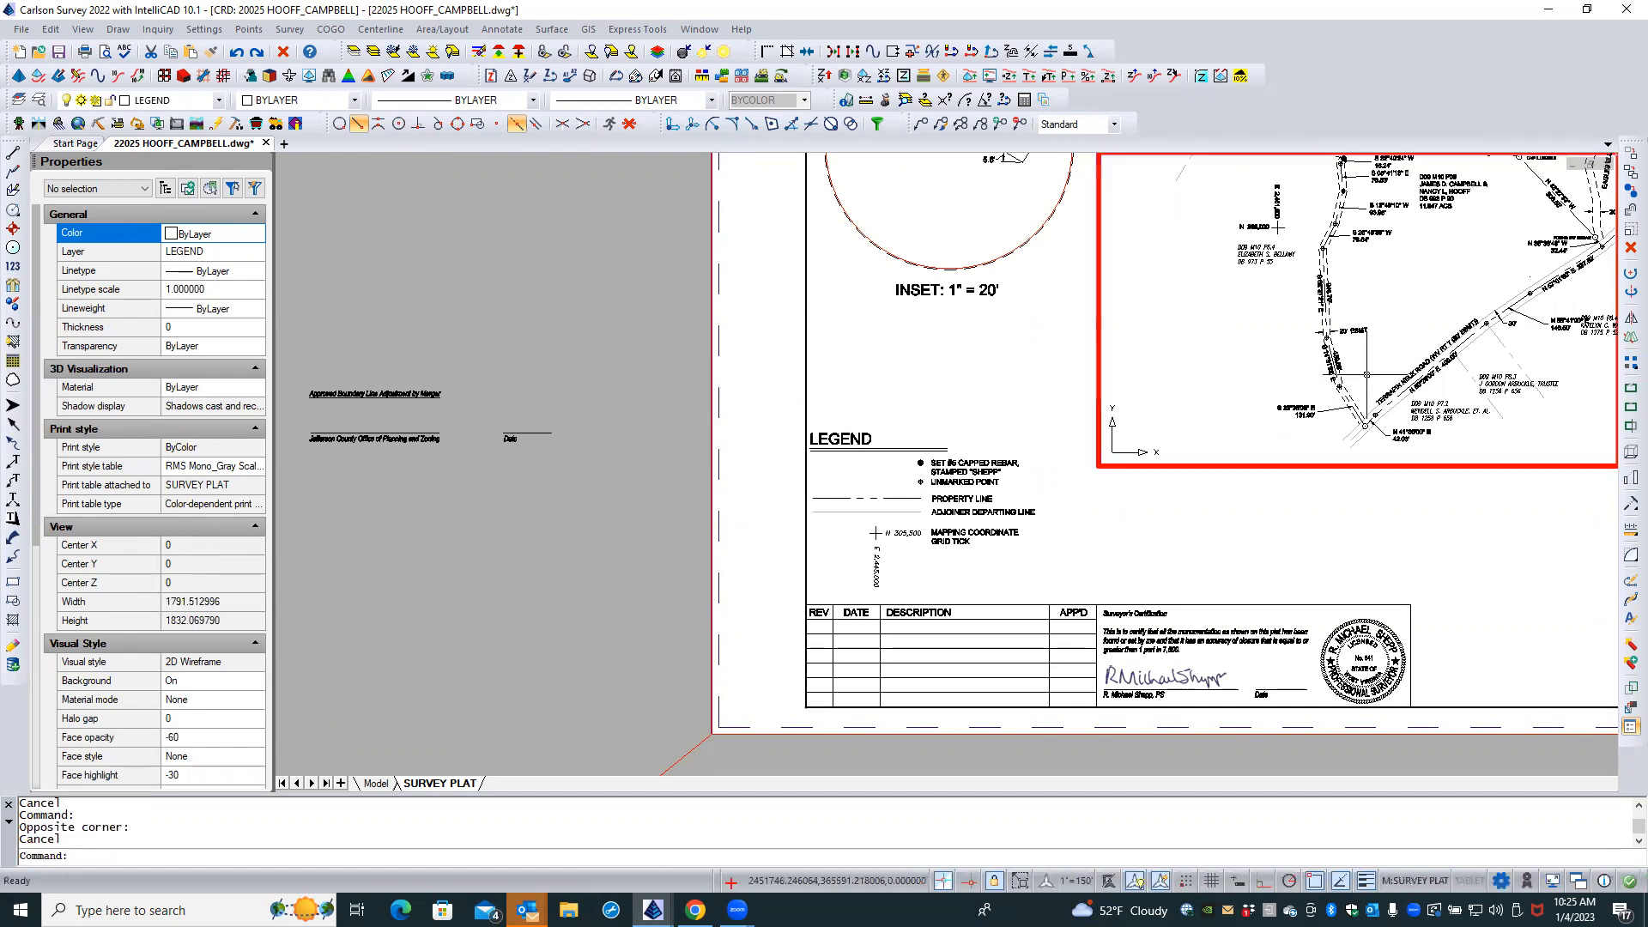
{"action": "scroll", "coordinate": [1375, 357], "scroll_direction": "up", "scroll_amount": 3}
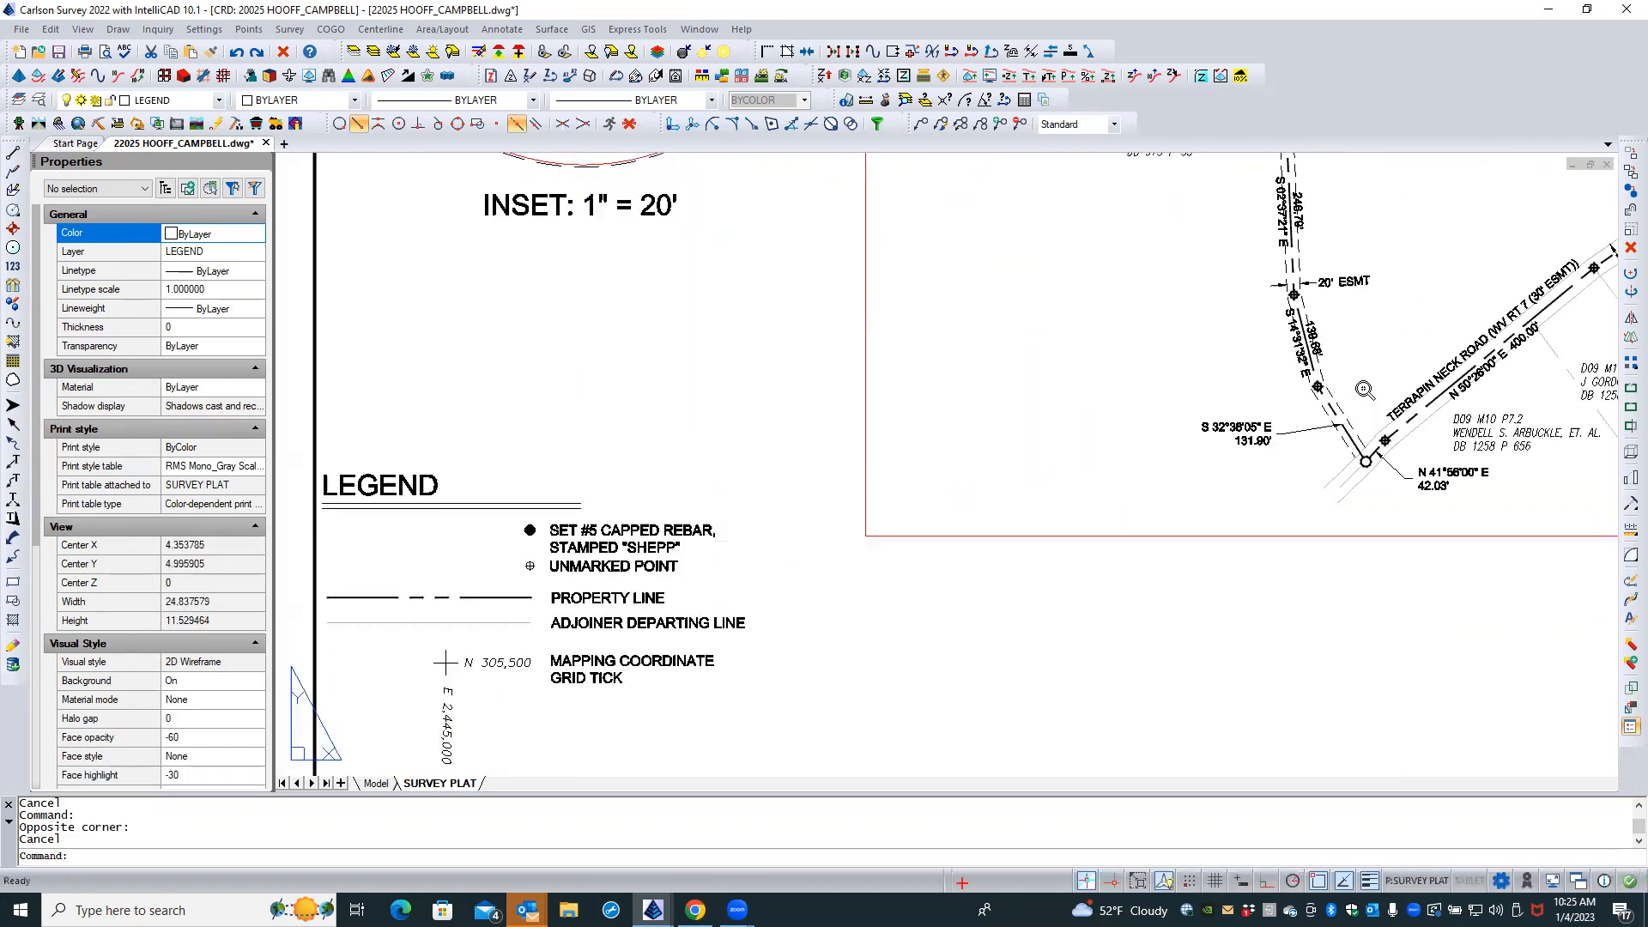
{"action": "left_click", "coordinate": [1348, 447]}
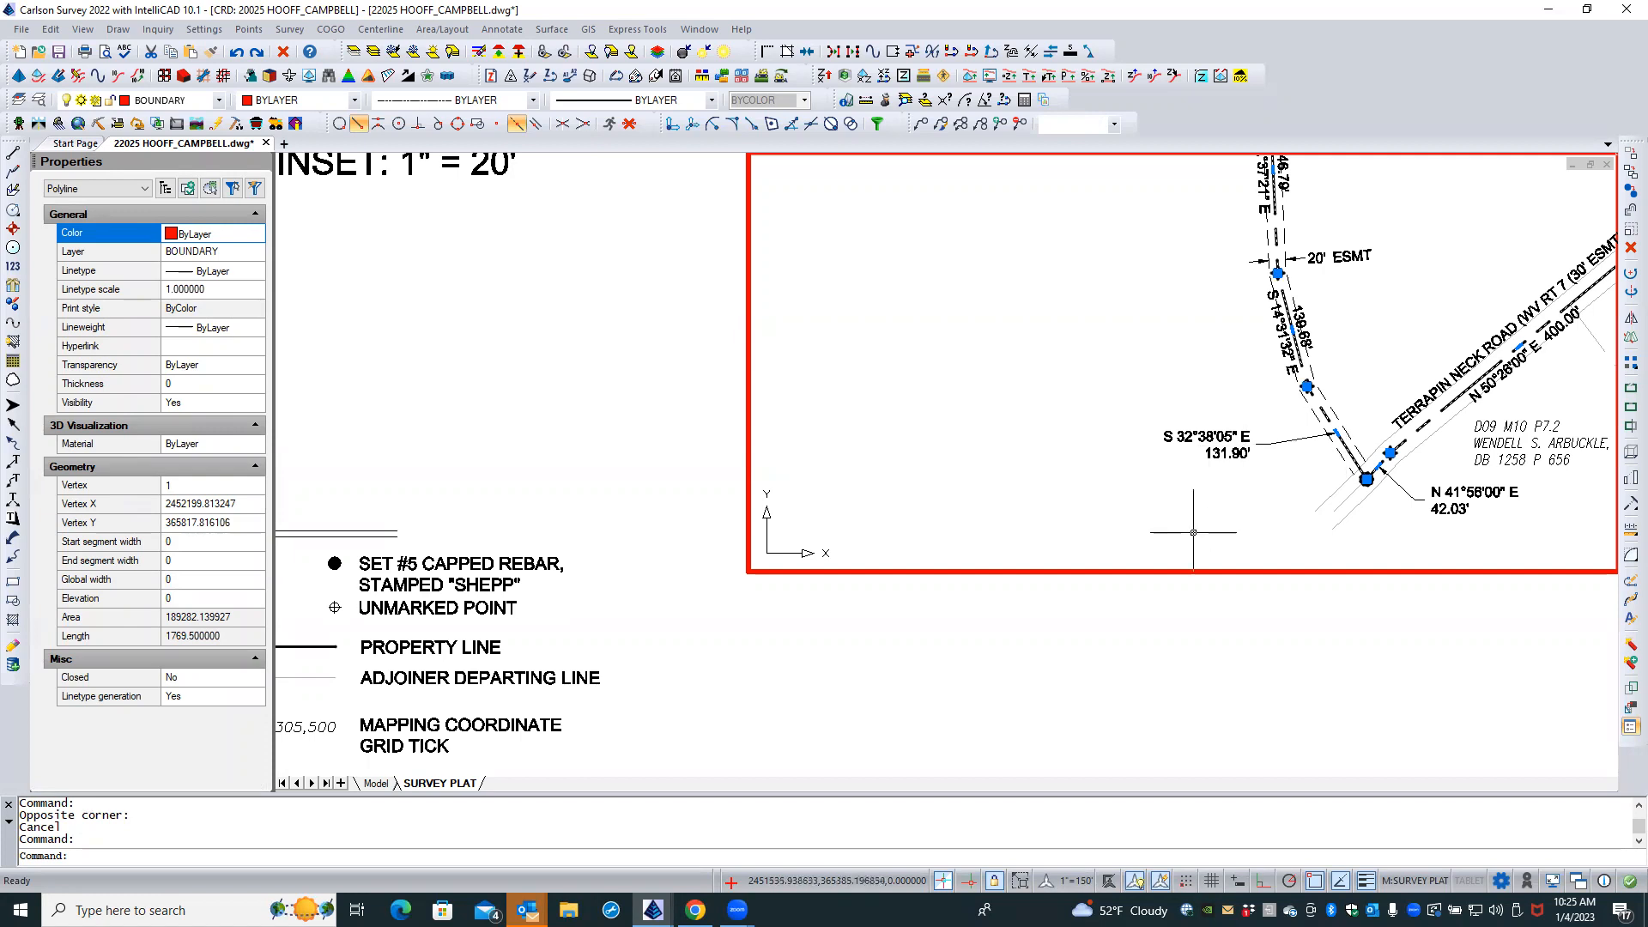
{"action": "double_click", "coordinate": [1174, 616]}
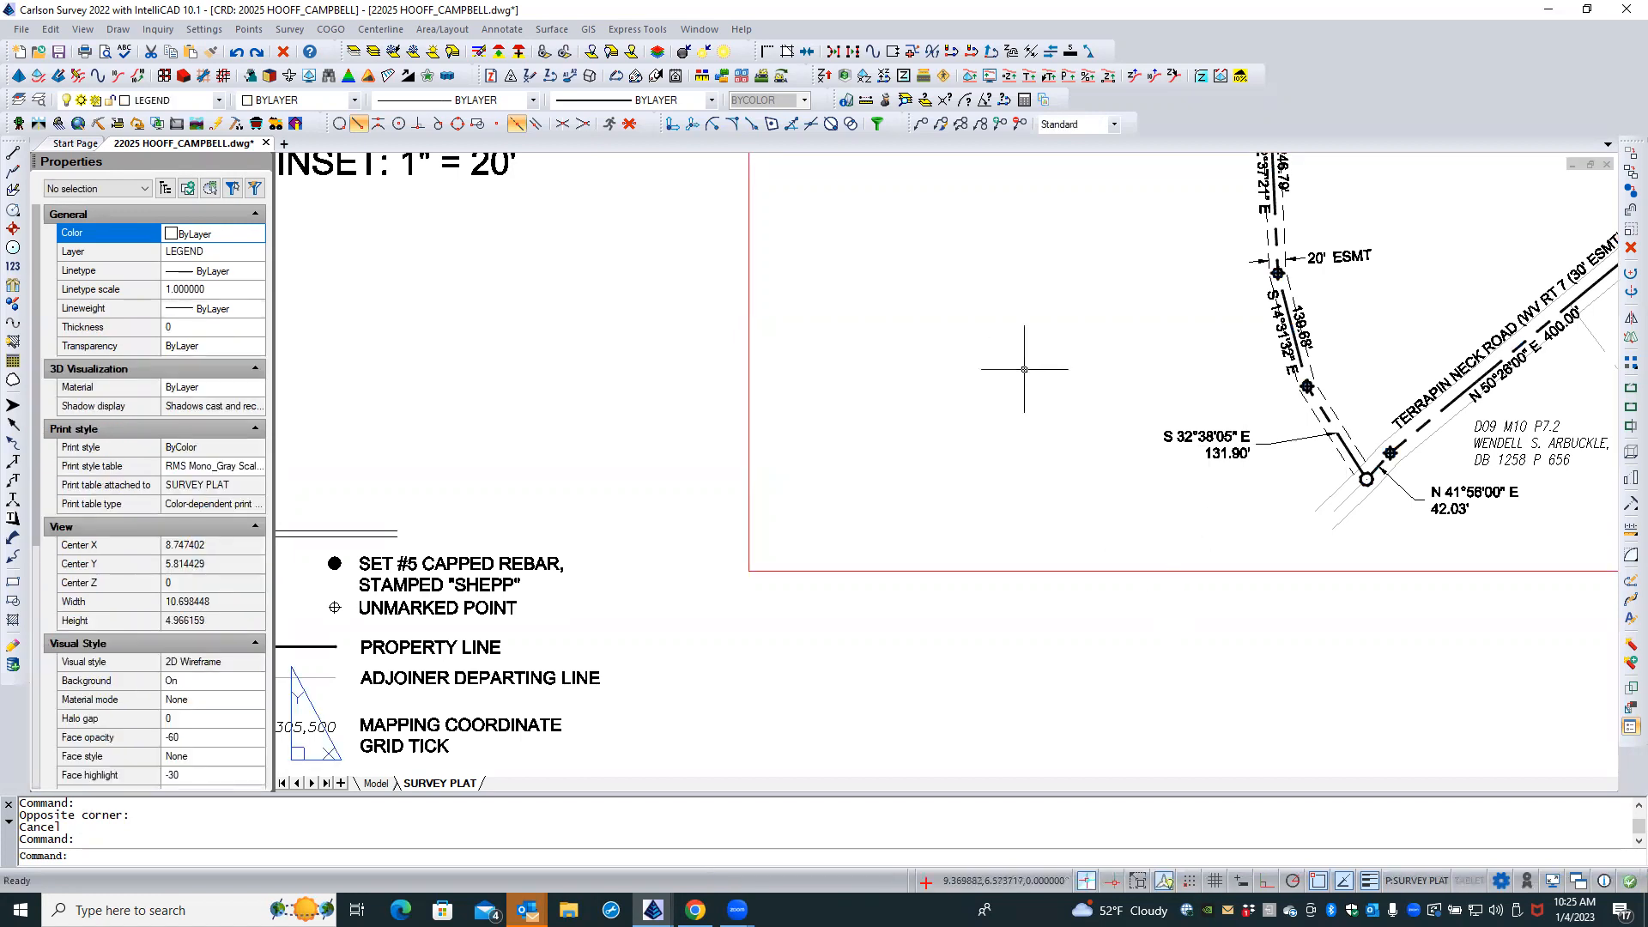
Recheck the layer, linetype and linetype scale of the legend's adjoiner departing line sample
{"action": "scroll", "coordinate": [1024, 369], "scroll_direction": "down", "scroll_amount": 3}
{"action": "scroll", "coordinate": [547, 579], "scroll_direction": "up", "scroll_amount": 2}
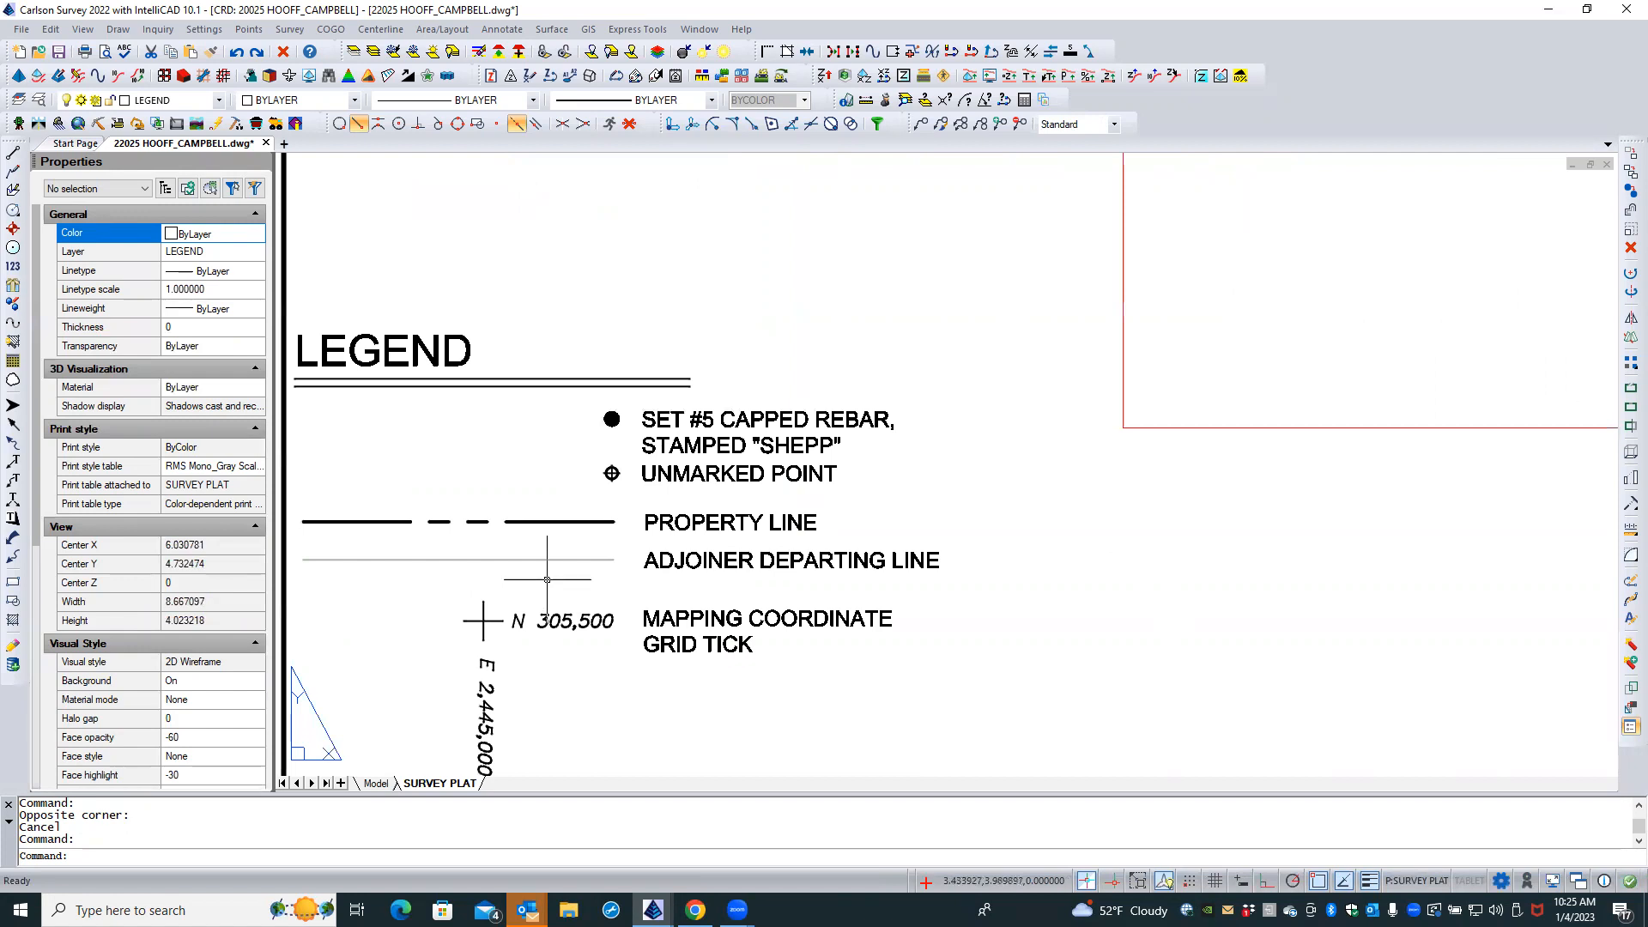
{"action": "left_click", "coordinate": [547, 579]}
{"action": "left_click", "coordinate": [504, 552]}
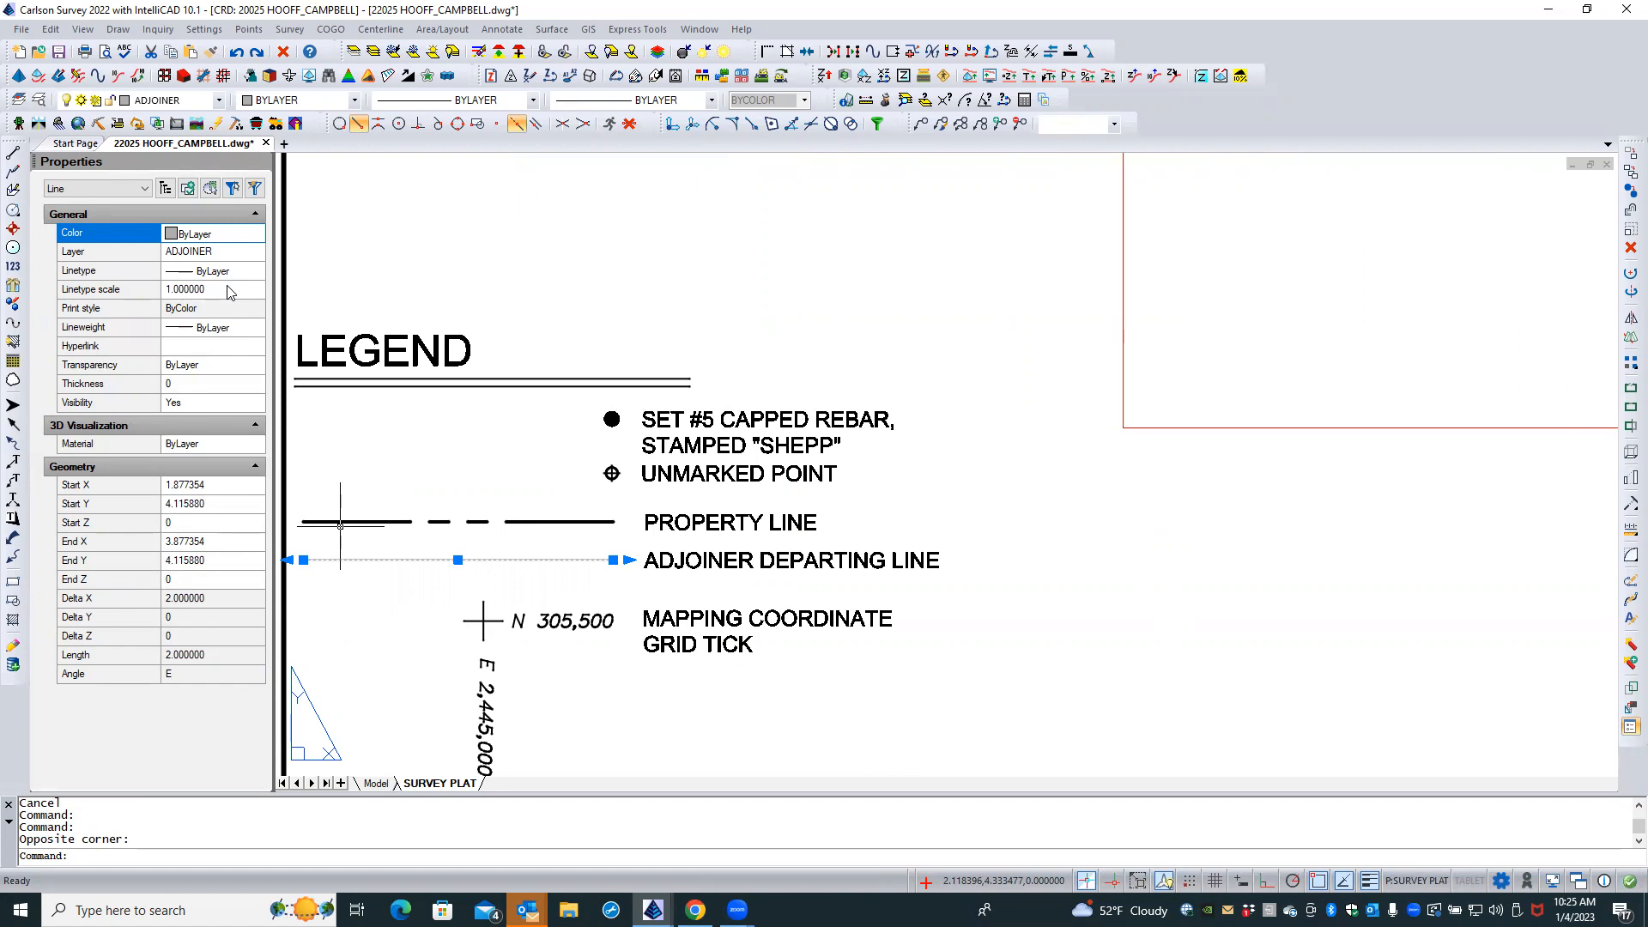
{"action": "key", "text": "Escape"}
{"action": "key", "text": "Escape"}
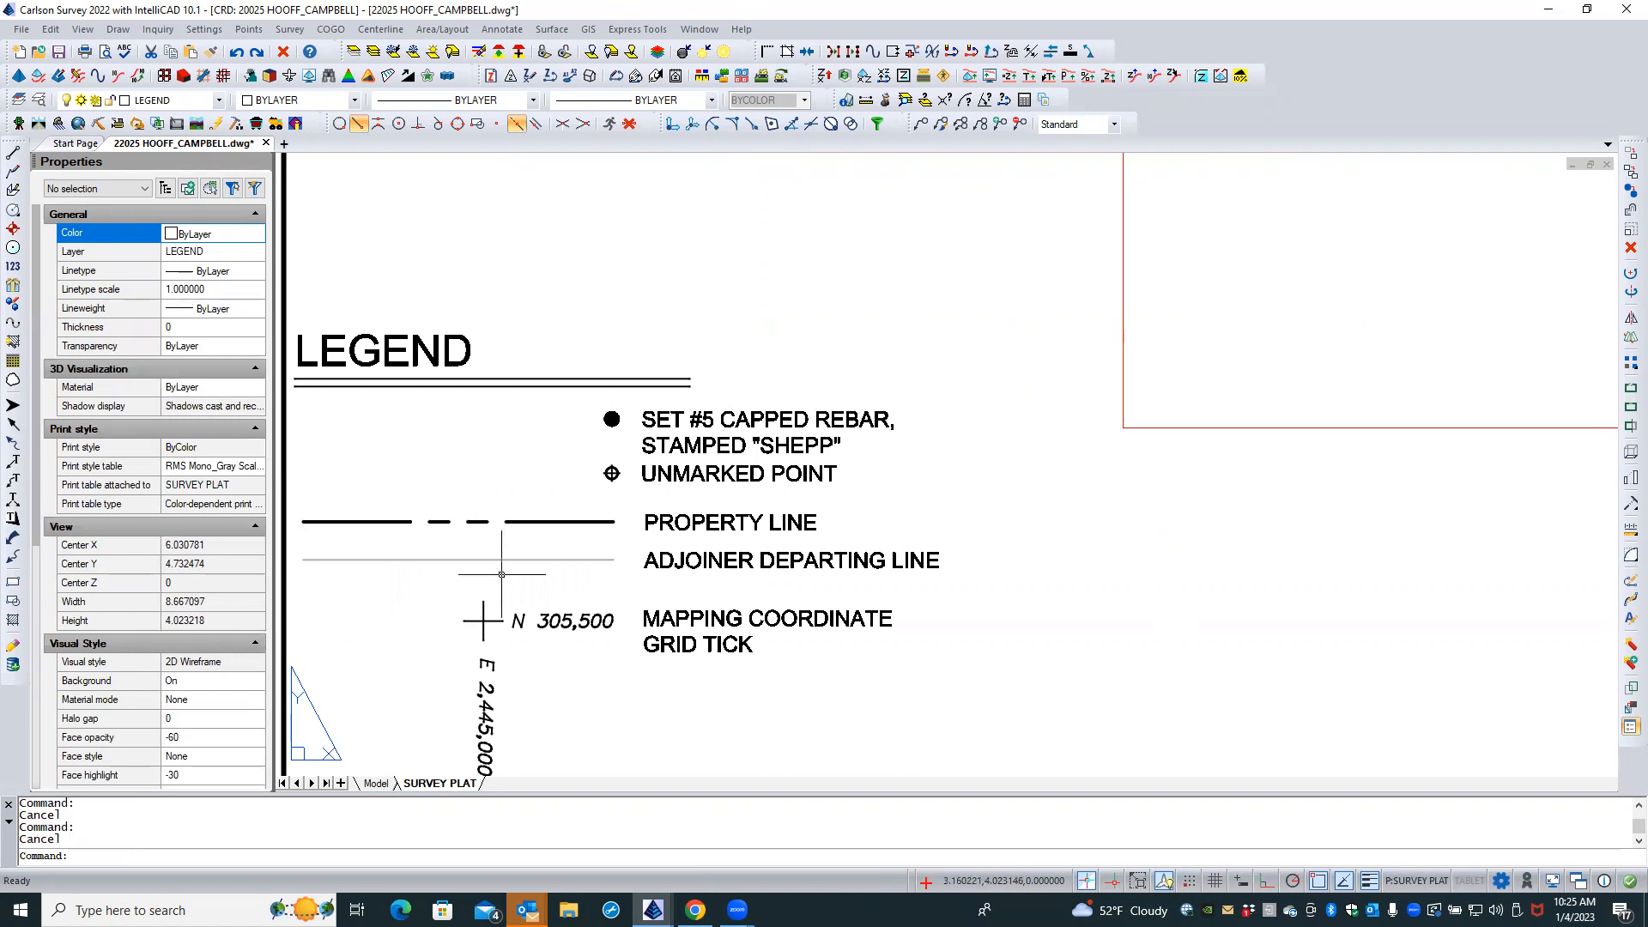
Try linetype scales of 0.5 and 0.1 on the legend's adjoiner departing line sample
{"action": "left_click", "coordinate": [506, 560]}
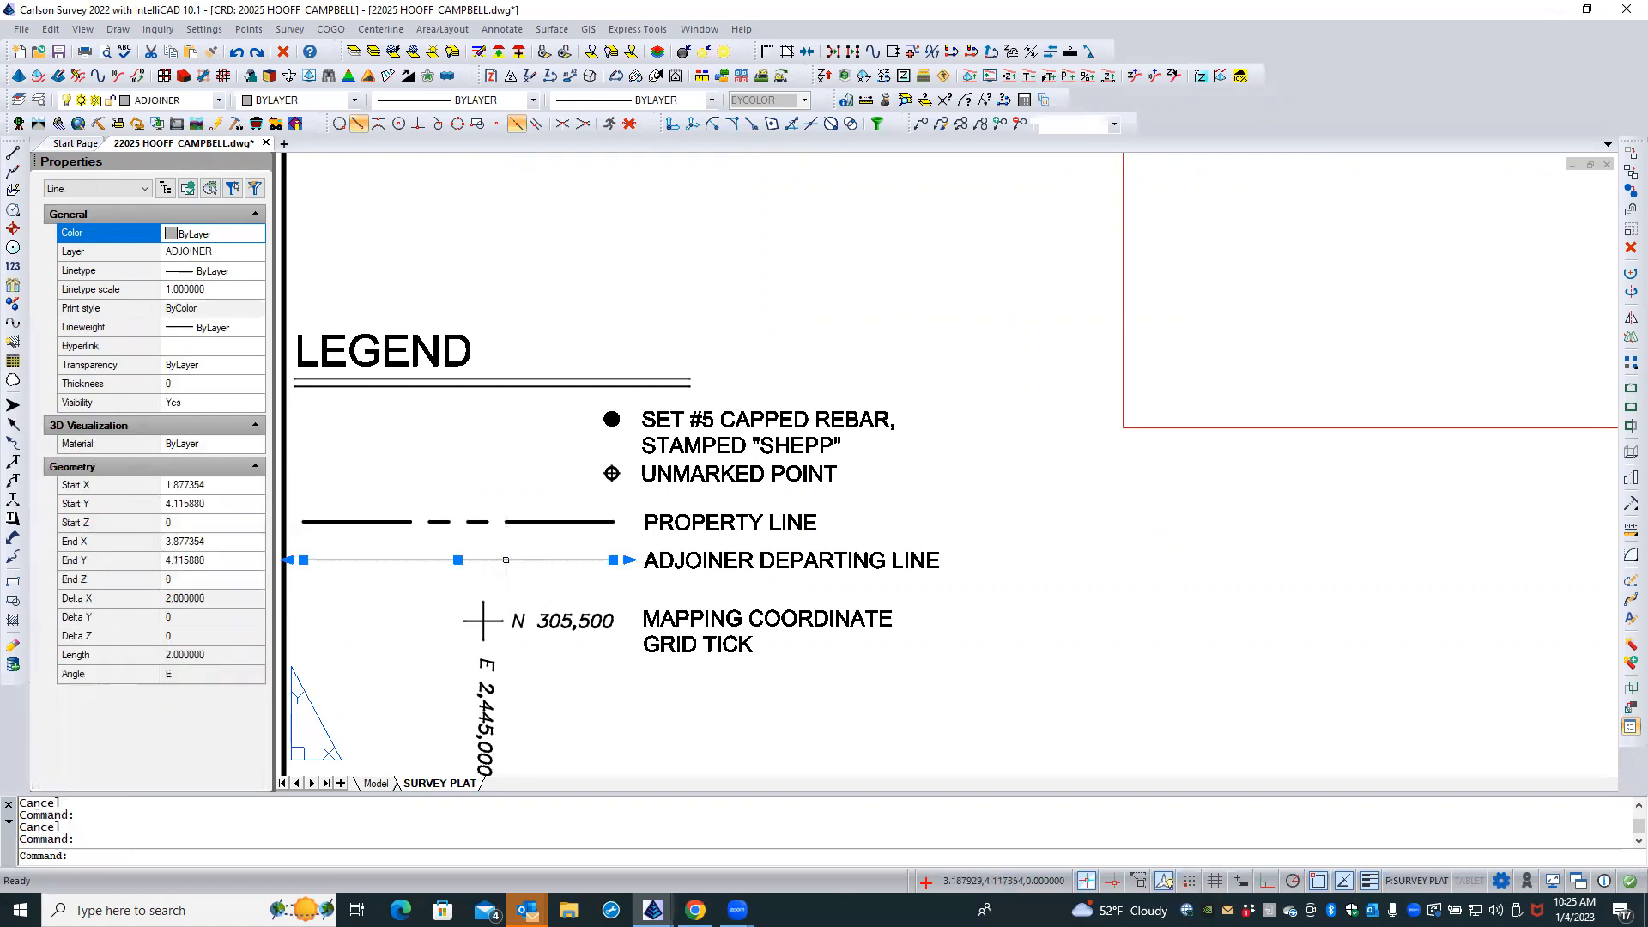
{"action": "left_click", "coordinate": [224, 289]}
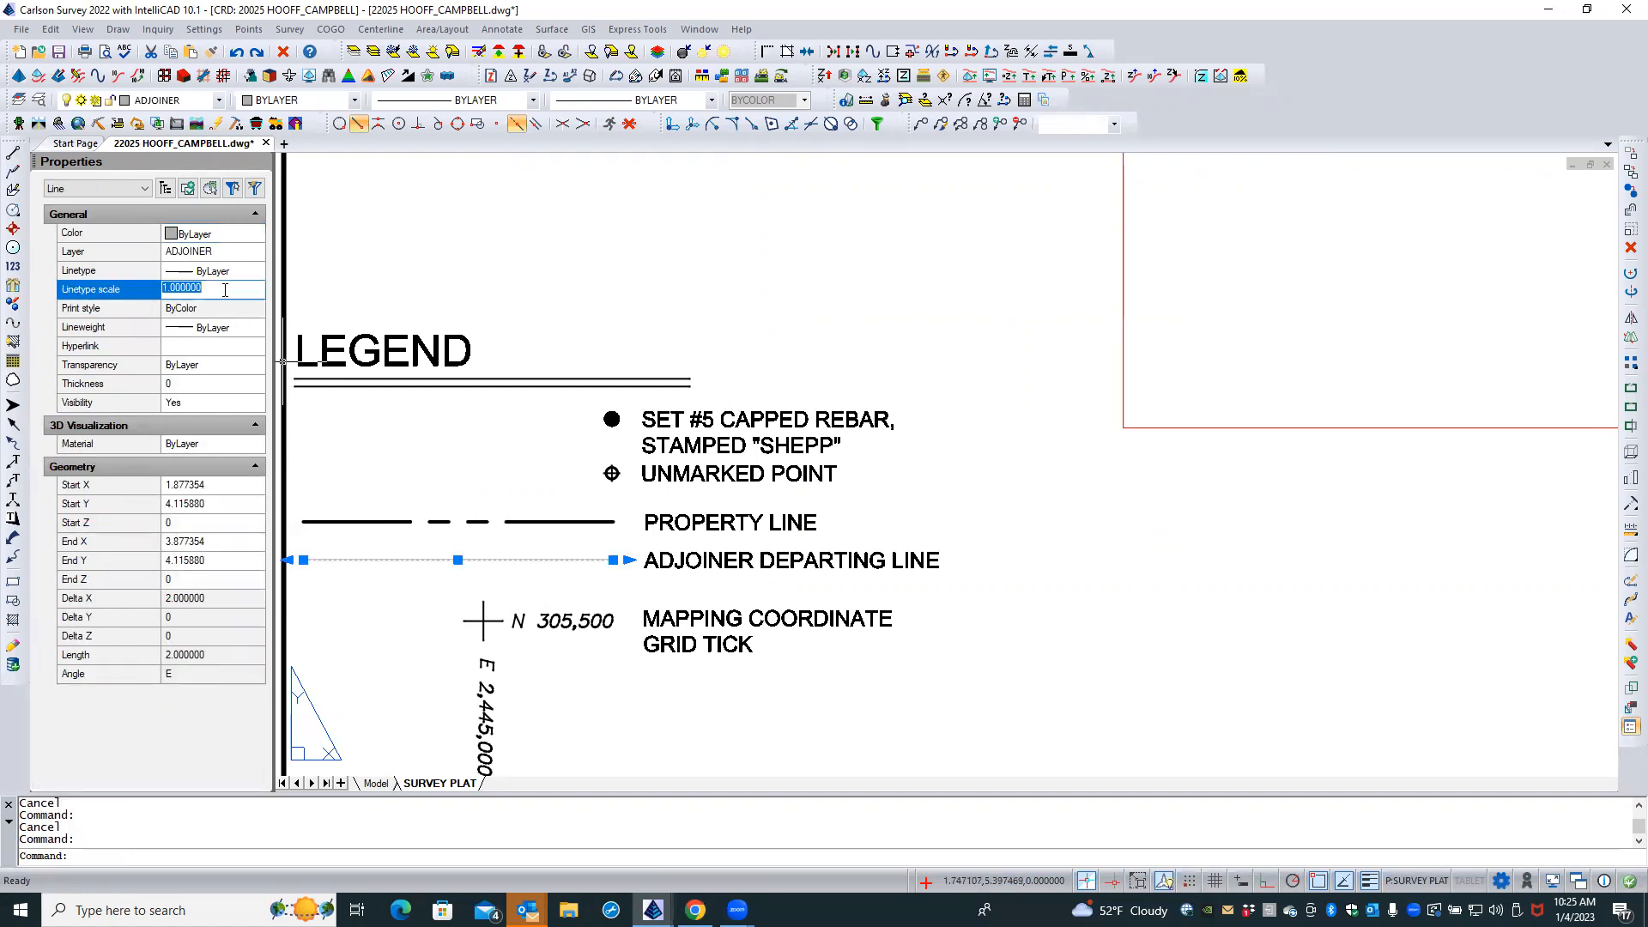
{"action": "key", "text": "BackSpace"}
{"action": "key", "text": "Return"}
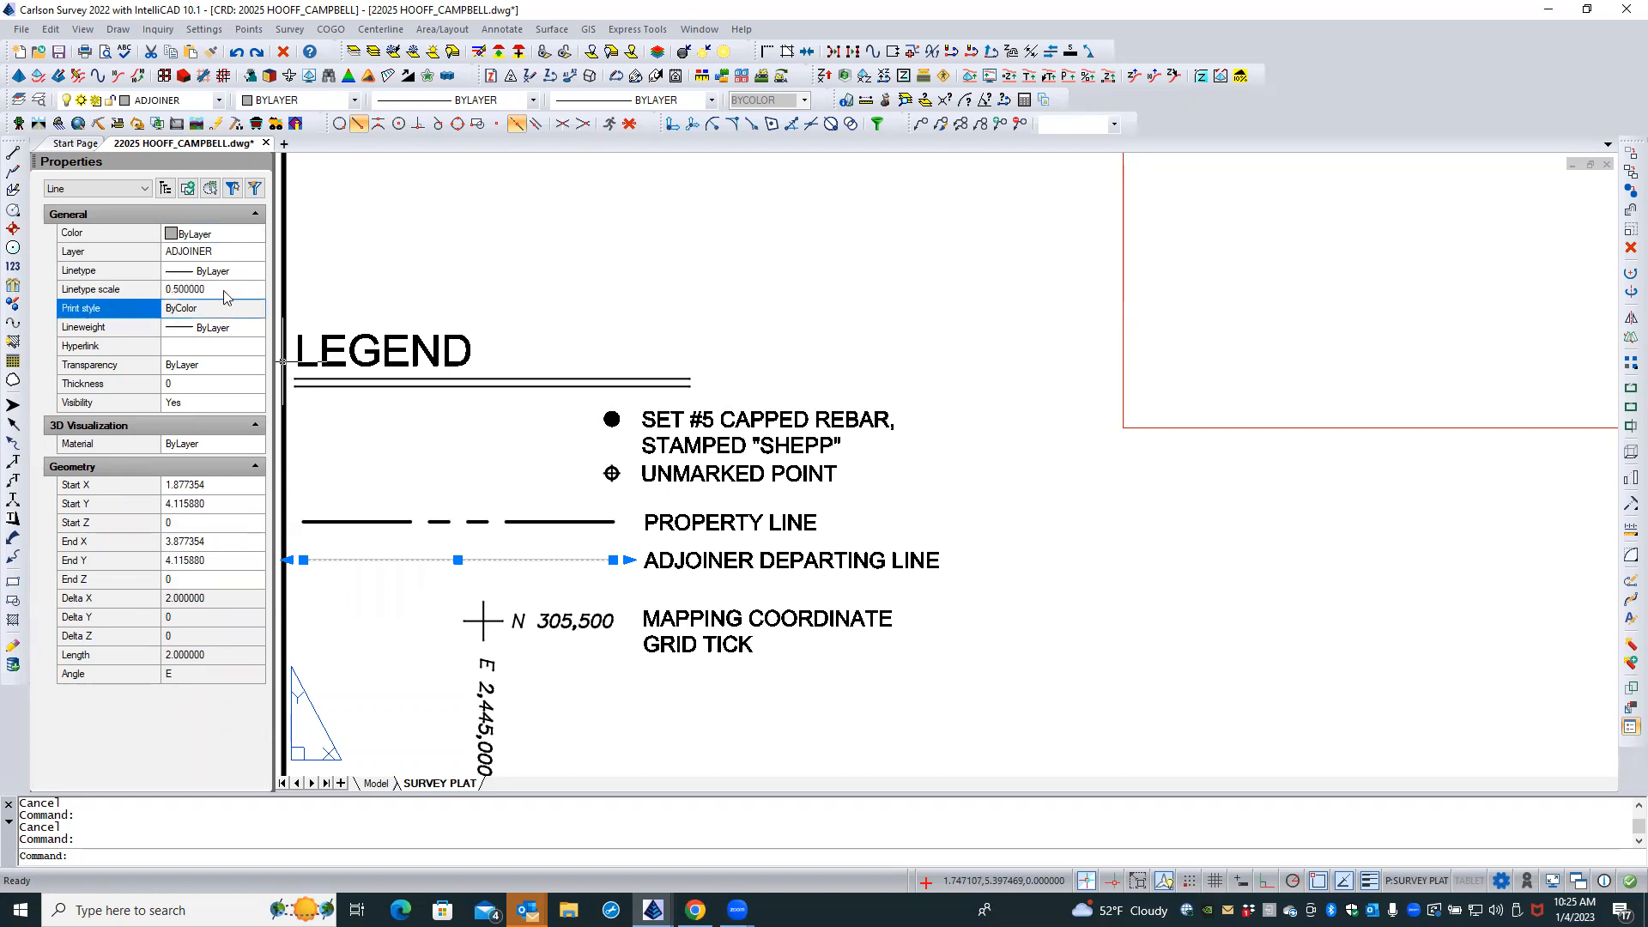
{"action": "left_click", "coordinate": [225, 290]}
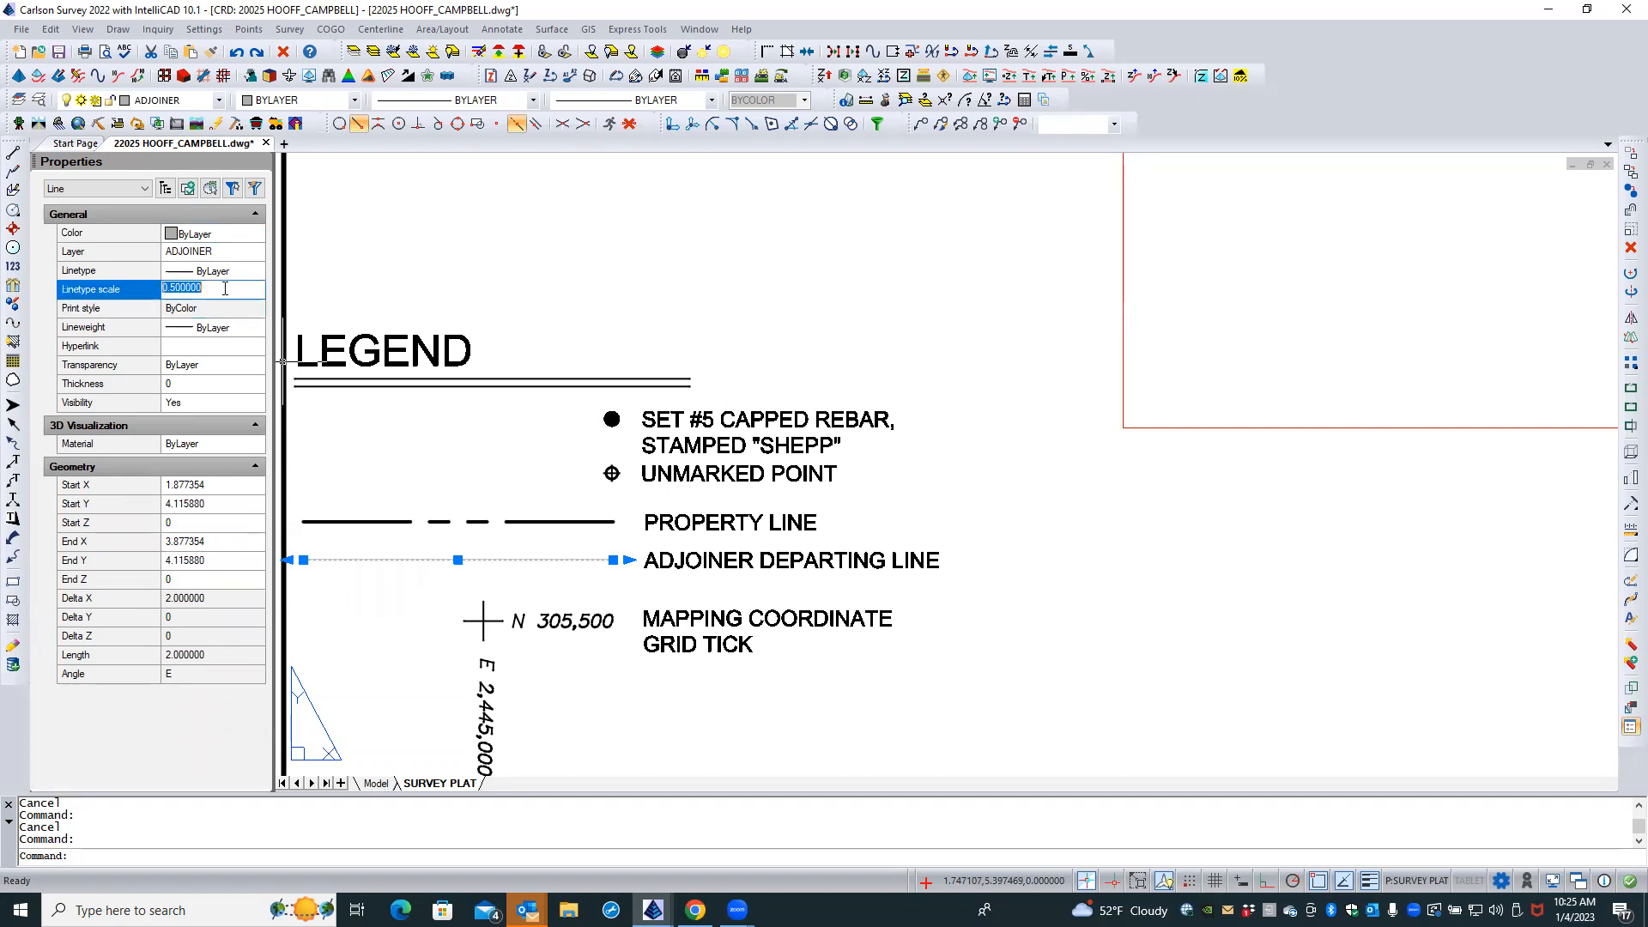
{"action": "key", "text": "BackSpace"}
{"action": "key", "text": "Return"}
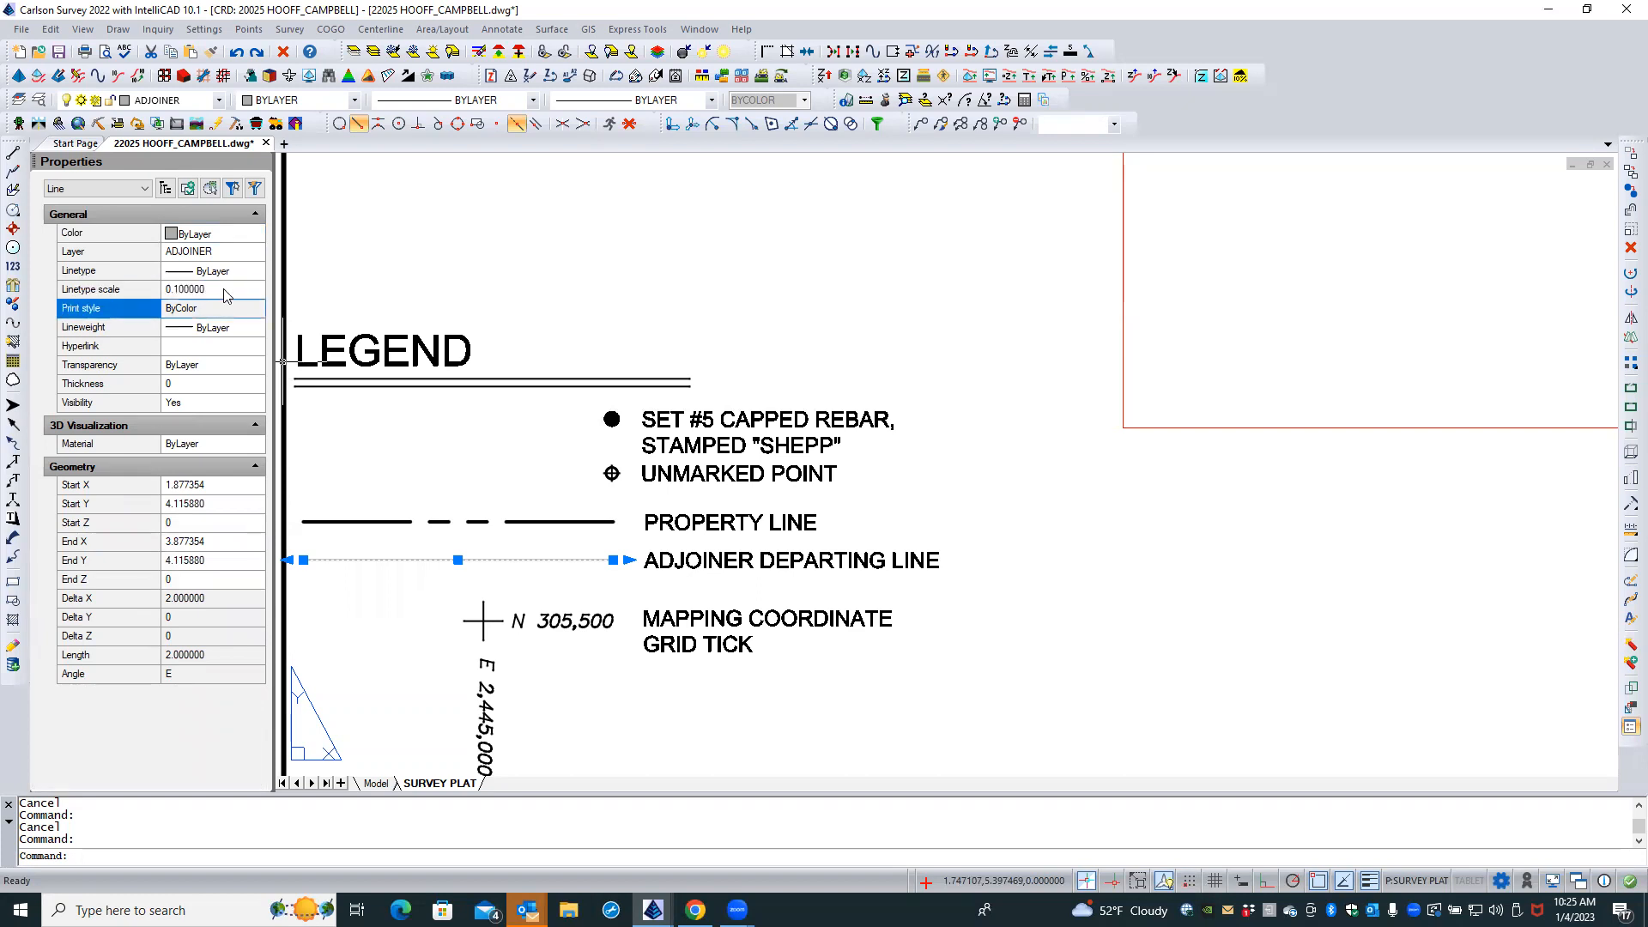
{"action": "key", "text": "Escape"}
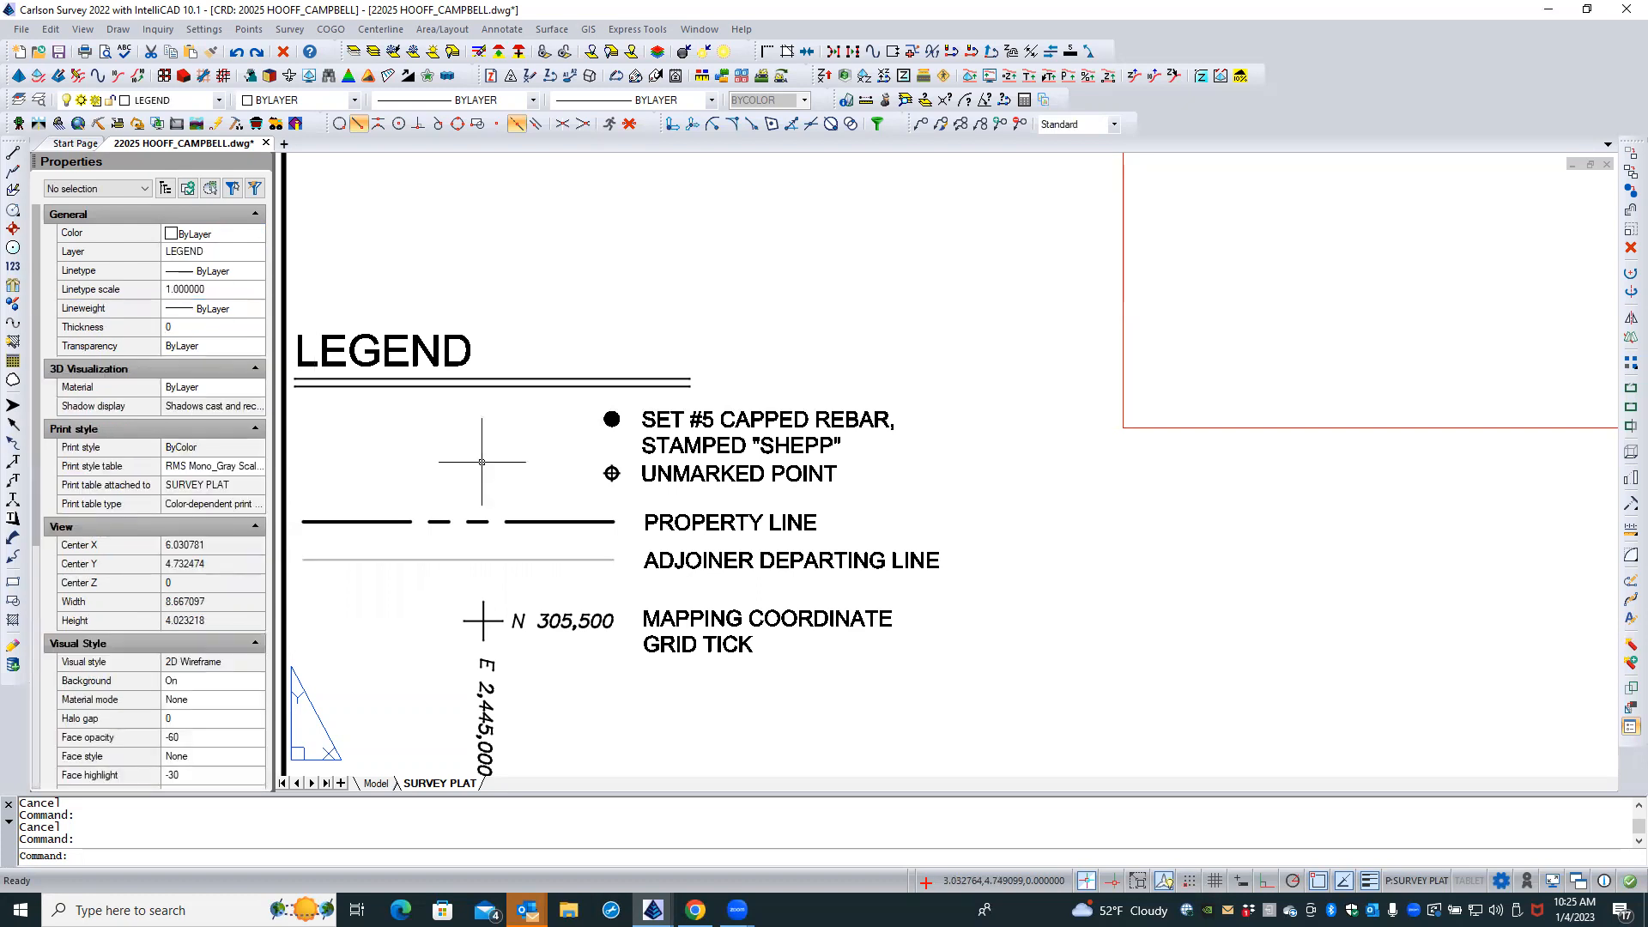
Try linetype scales of 0.01 and 10 on the legend's adjoiner departing line sample
{"action": "left_click", "coordinate": [490, 559]}
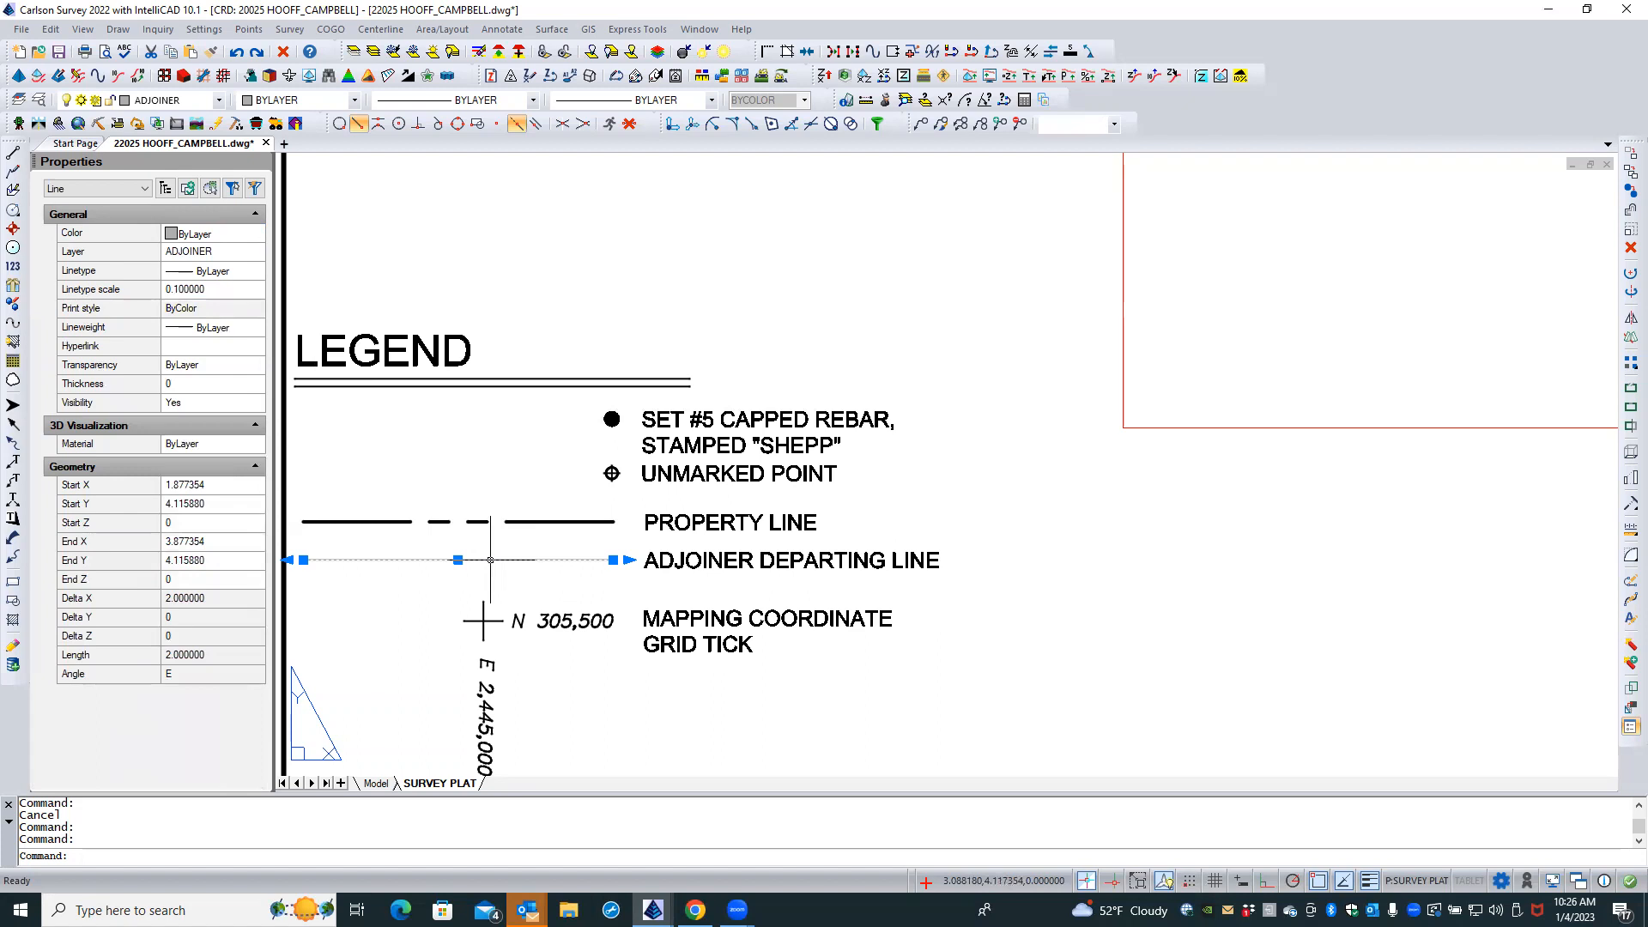
{"action": "left_click", "coordinate": [227, 289]}
{"action": "key", "text": "BackSpace"}
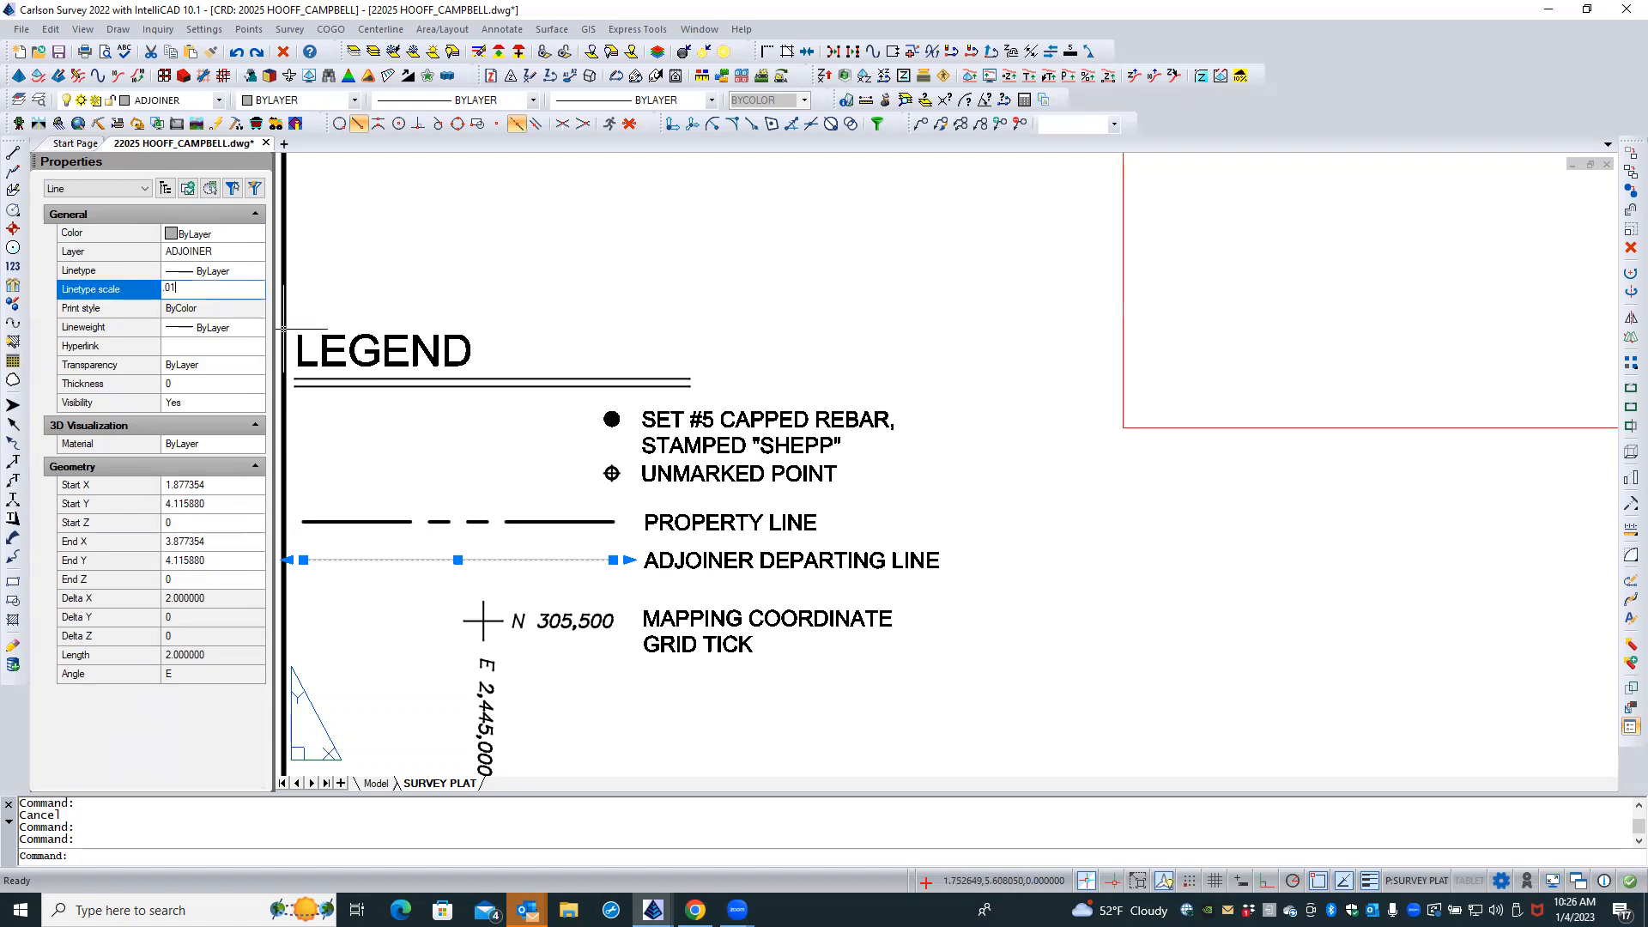
{"action": "key", "text": "Return"}
{"action": "left_click", "coordinate": [227, 289]}
{"action": "type", "text": "10"}
{"action": "key", "text": "Return"}
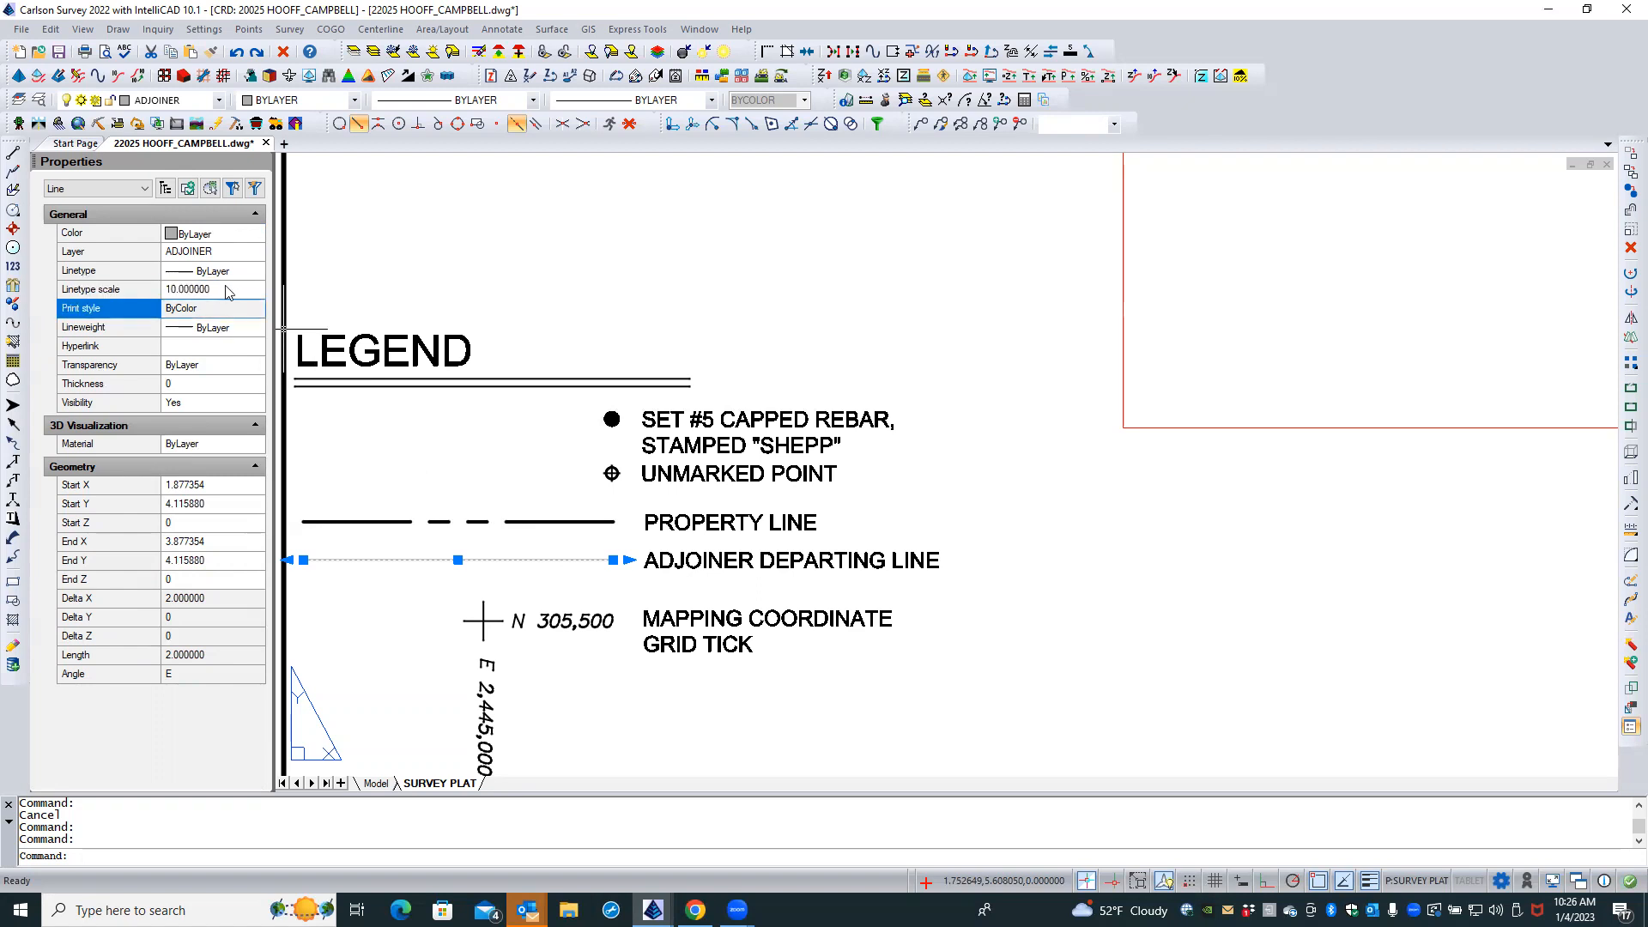
Restore the linetype scale of the legend's adjoiner departing line sample to 1
{"action": "left_click", "coordinate": [227, 291]}
{"action": "type", "text": "1"}
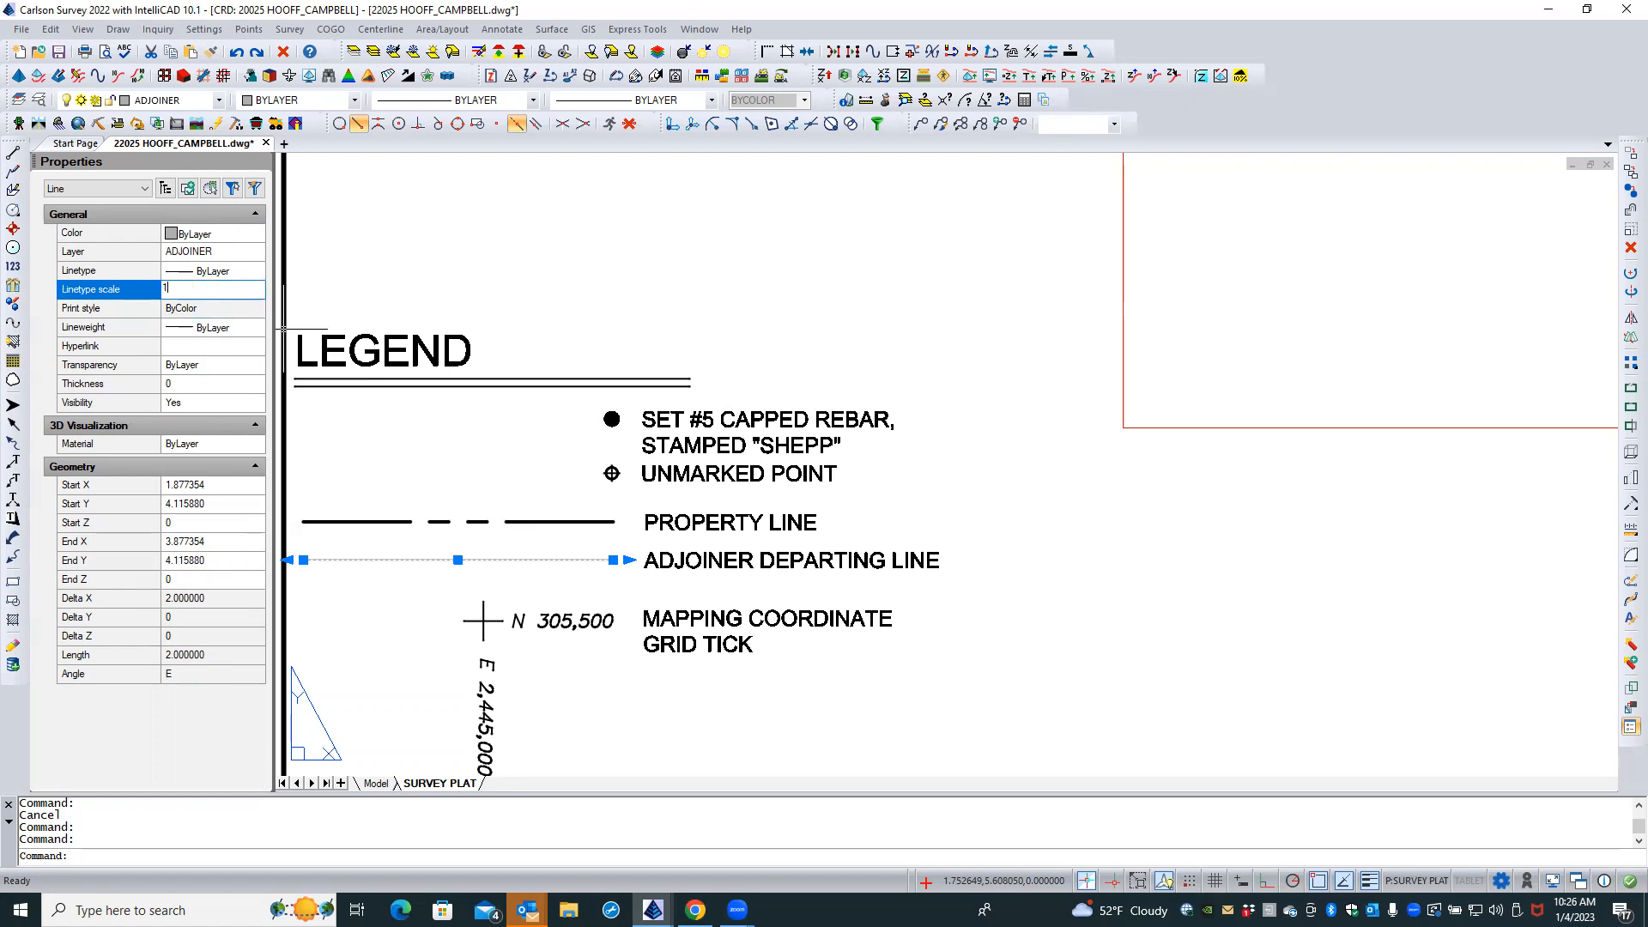
{"action": "key", "text": "Return"}
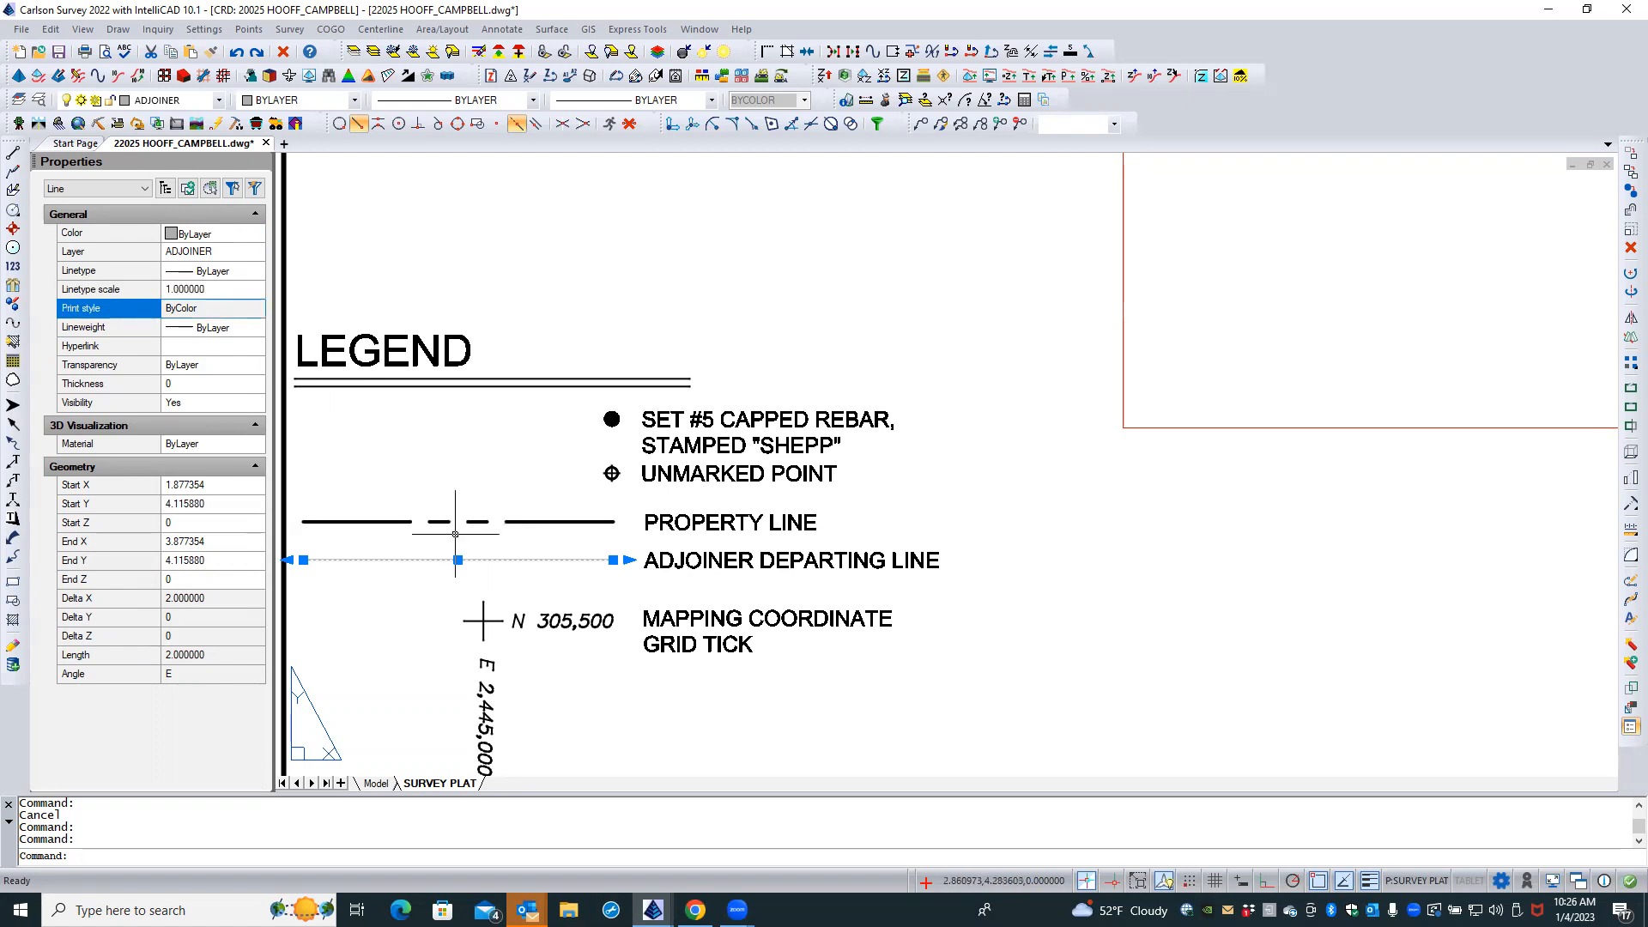
{"action": "key", "text": "Escape"}
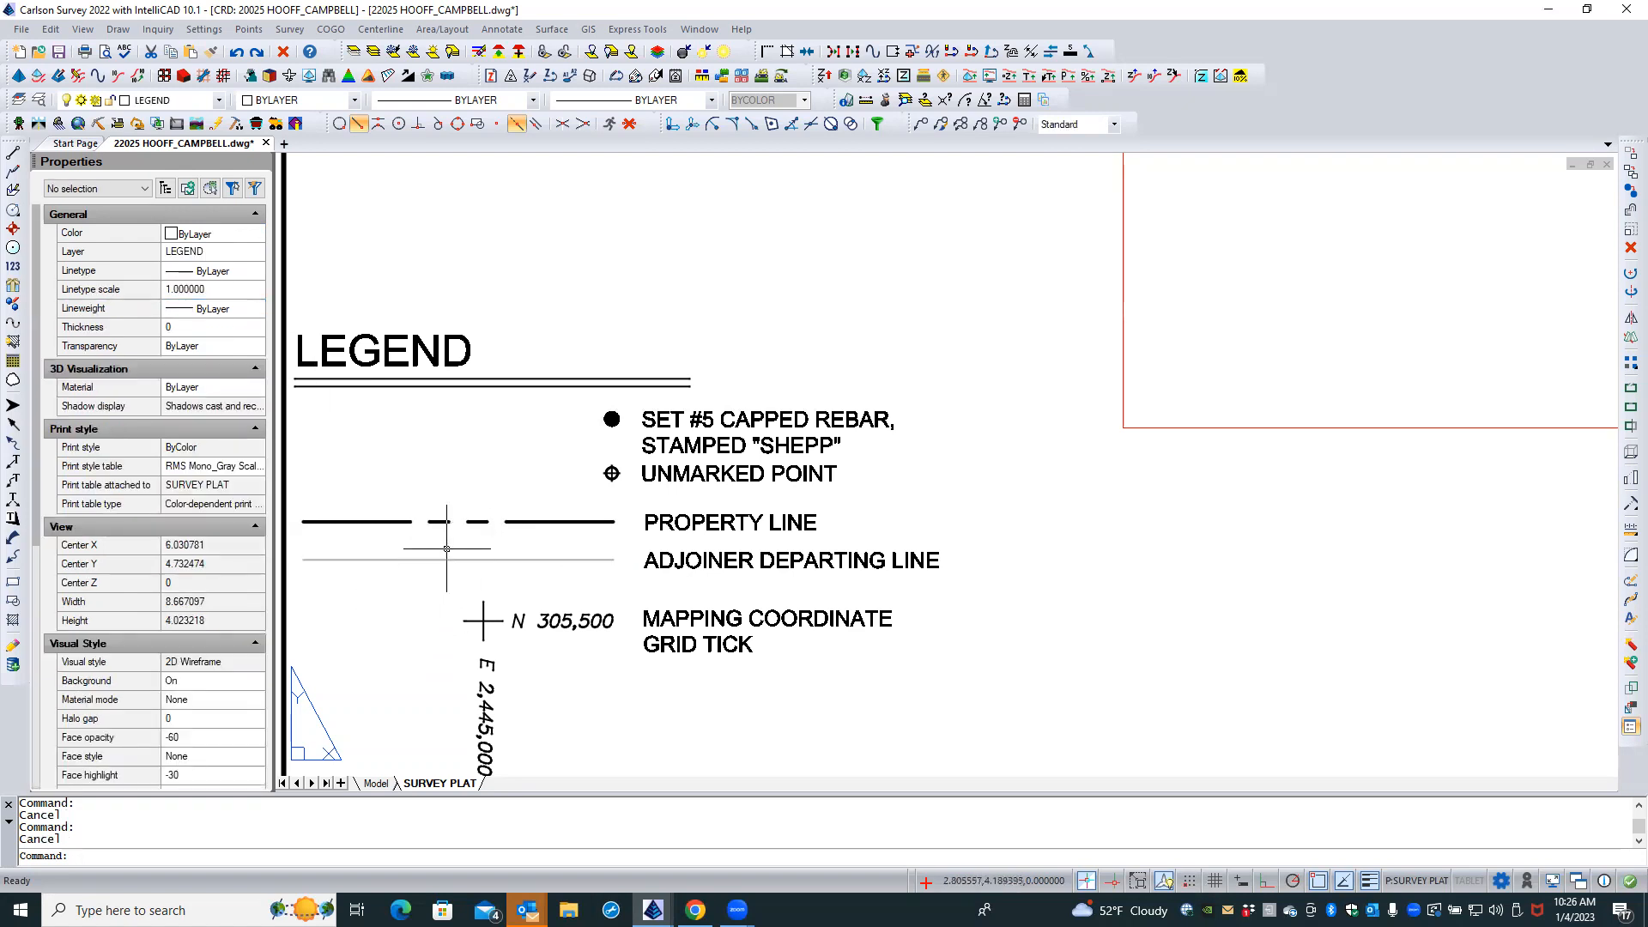
Try the ANNO-BOUNDARY and BOUNDARY layers on the legend's adjoiner departing line sample, and put it back on ADJOINER
{"action": "left_click", "coordinate": [418, 557]}
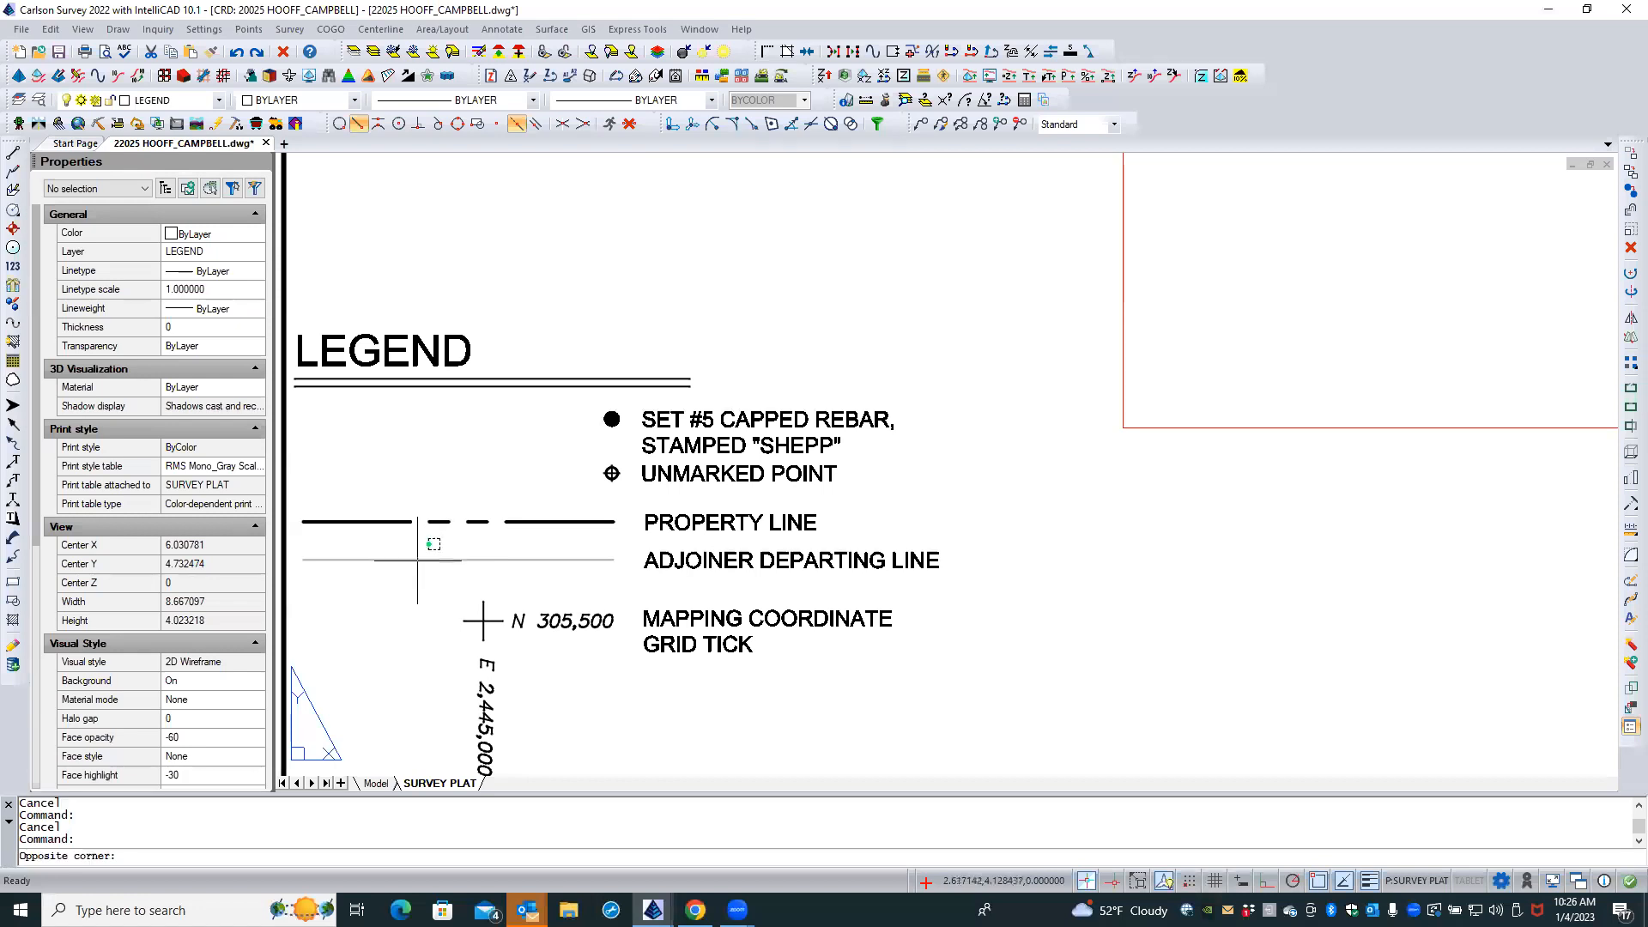
{"action": "left_click", "coordinate": [411, 567]}
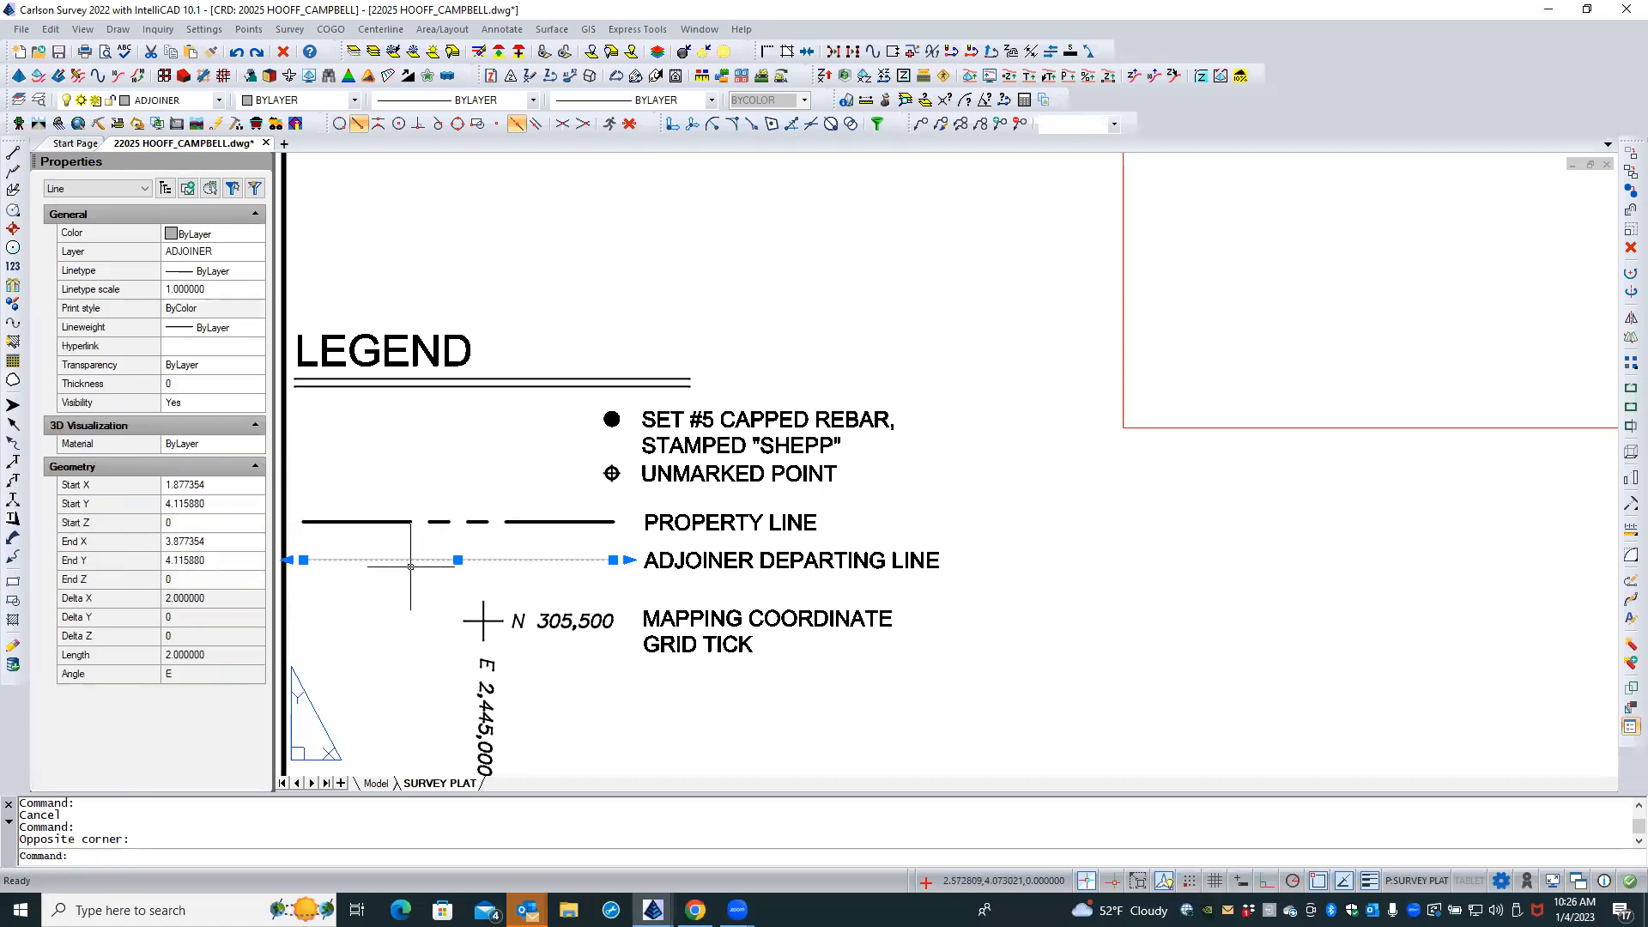
{"action": "left_click", "coordinate": [226, 253]}
{"action": "left_click", "coordinate": [256, 252]}
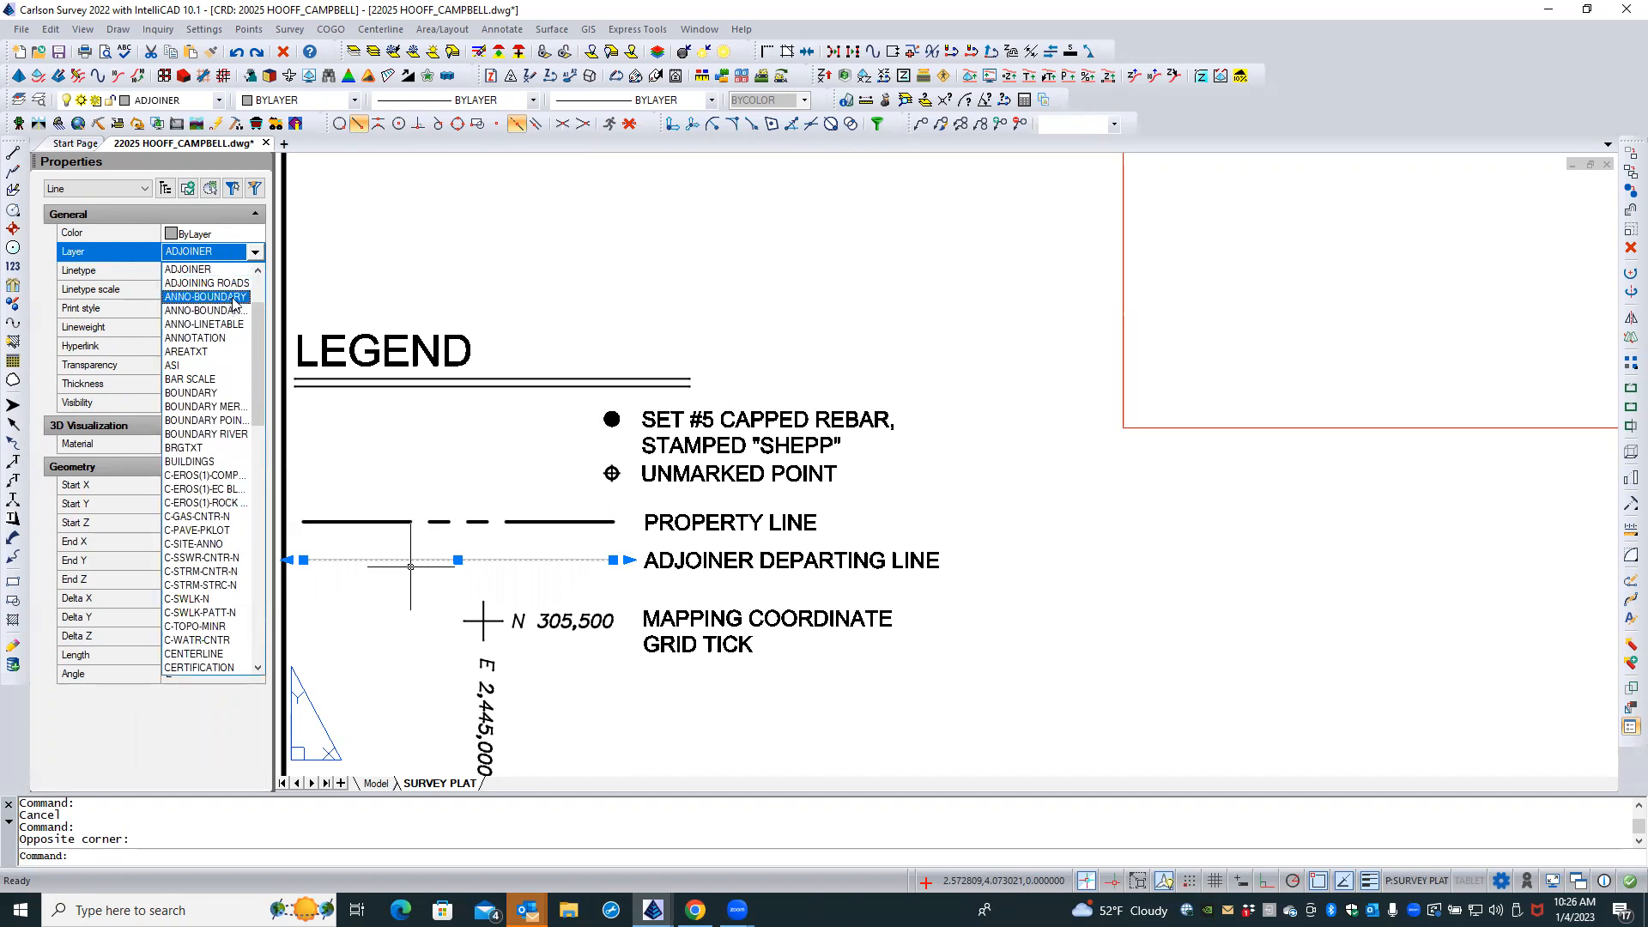
{"action": "left_click", "coordinate": [234, 297]}
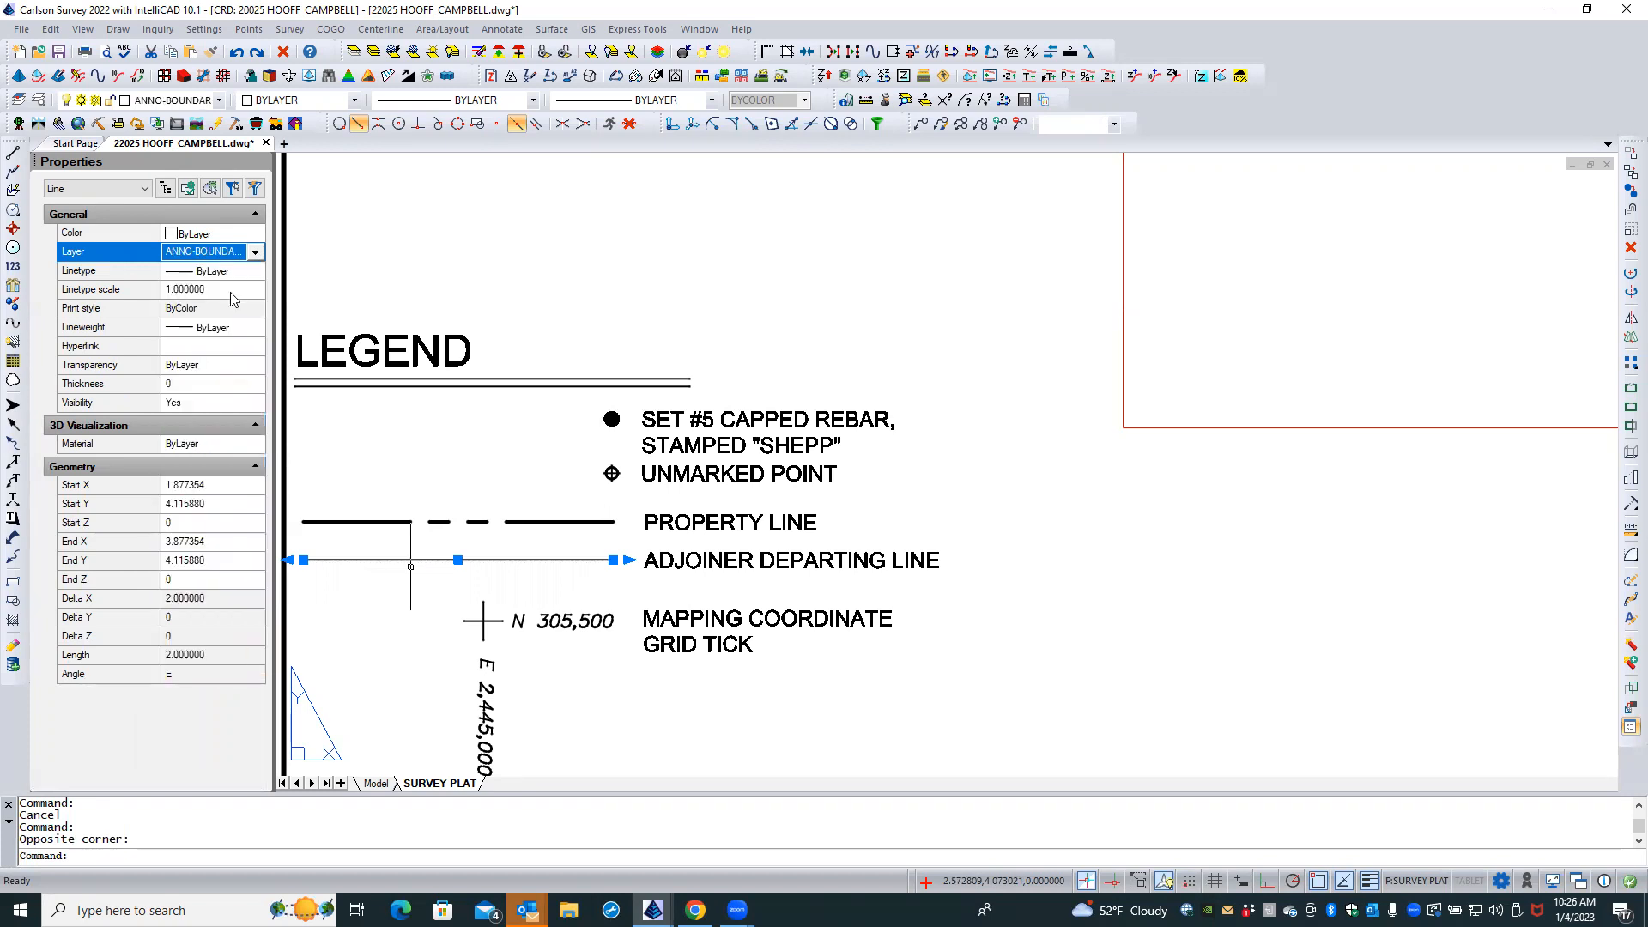
{"action": "left_click", "coordinate": [255, 252]}
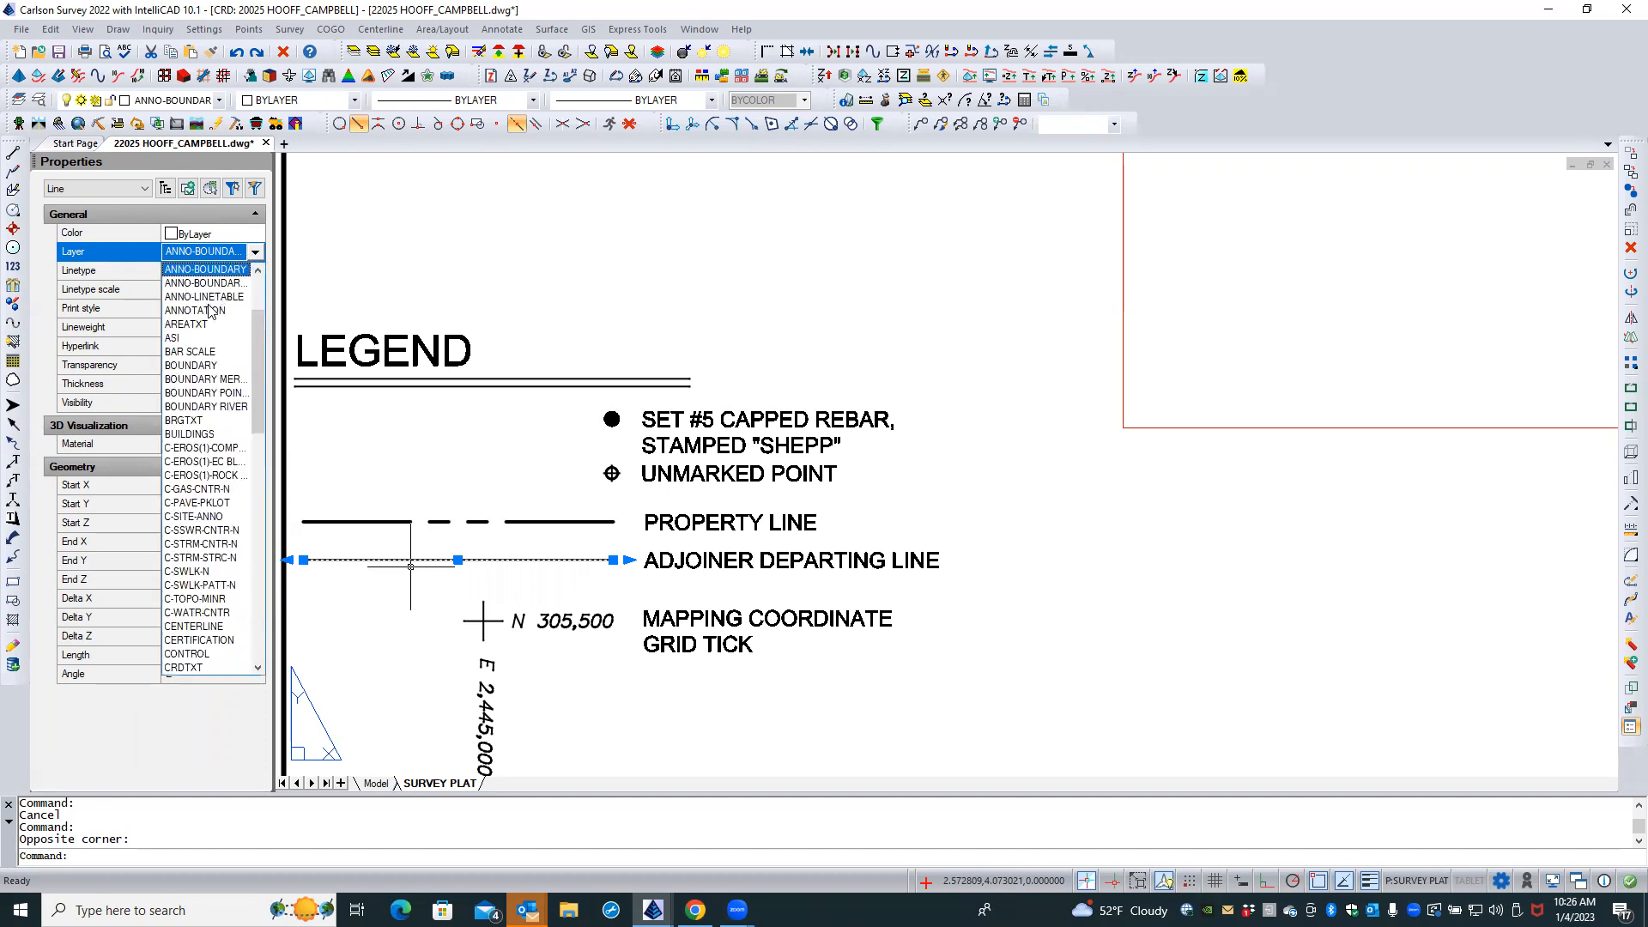
{"action": "left_click", "coordinate": [210, 366]}
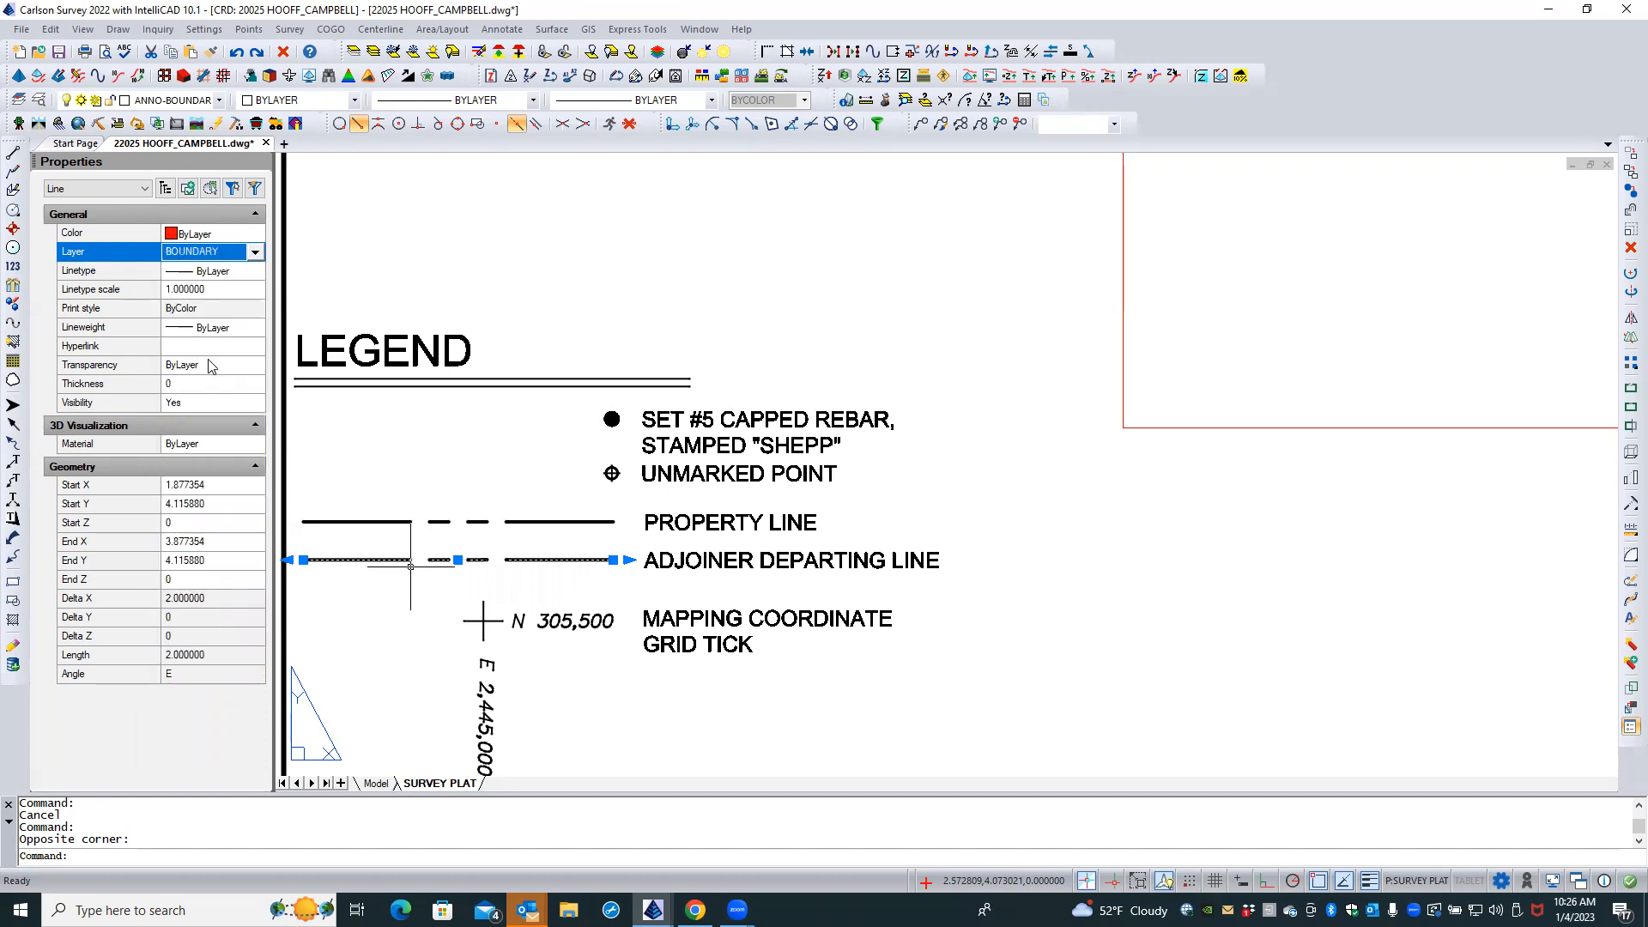
{"action": "left_click", "coordinate": [255, 252]}
{"action": "scroll", "coordinate": [245, 377], "scroll_direction": "up", "scroll_amount": 5}
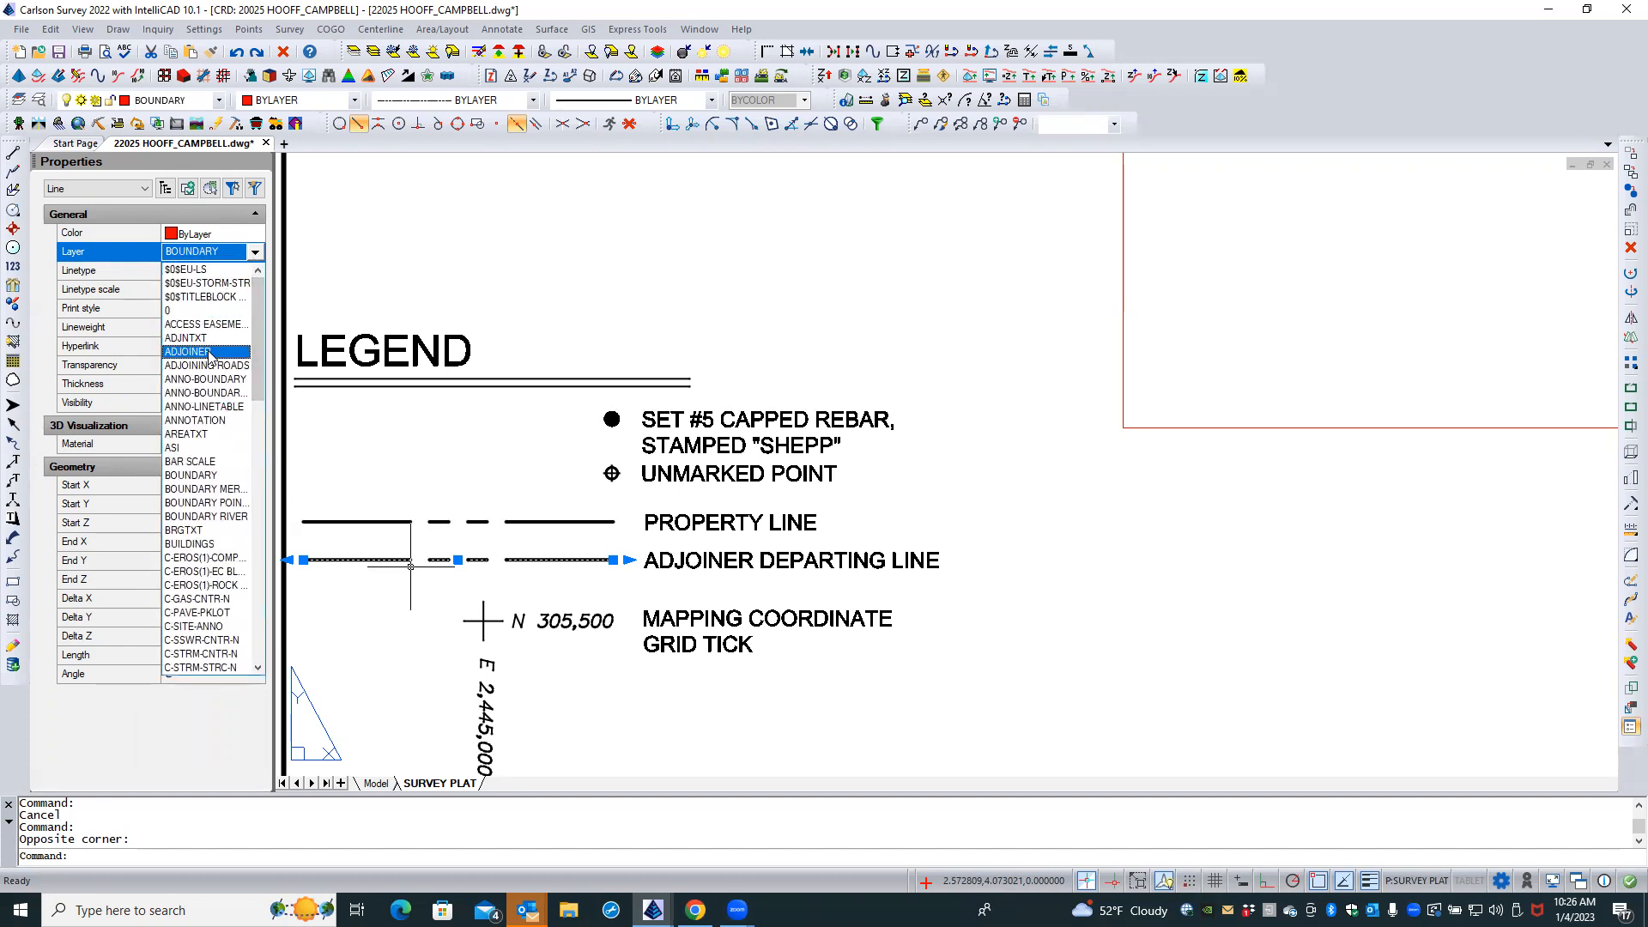
{"action": "left_click", "coordinate": [210, 353]}
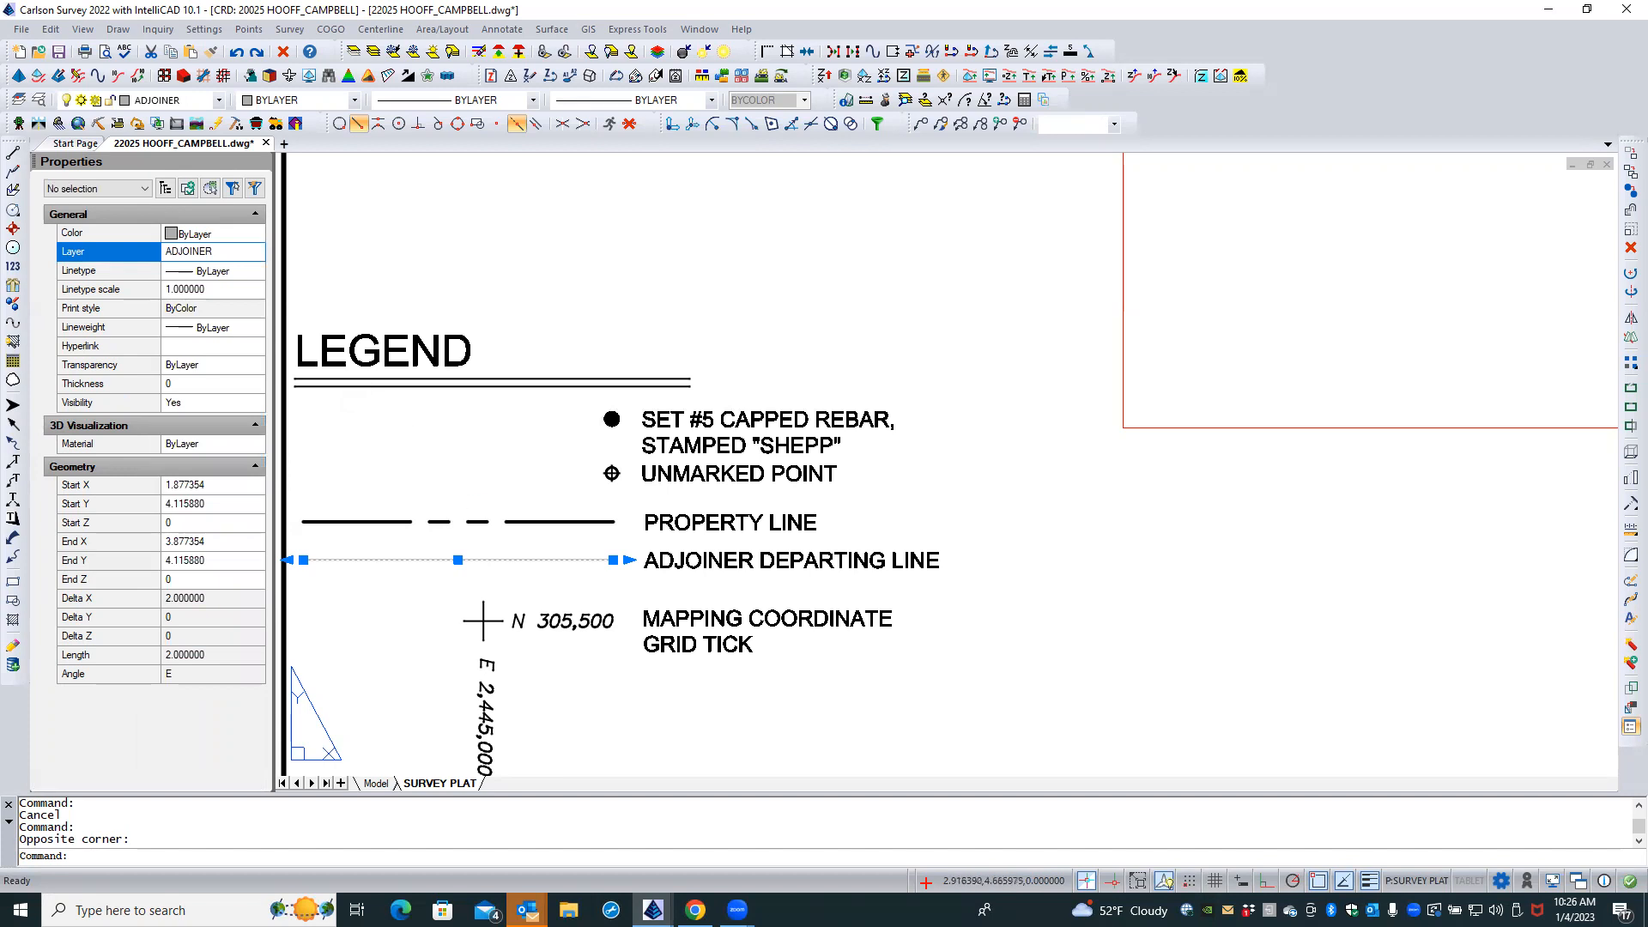
Check the layer and linetype properties of the legend's property line sample
{"action": "key", "text": "Escape"}
{"action": "left_click", "coordinate": [527, 521]}
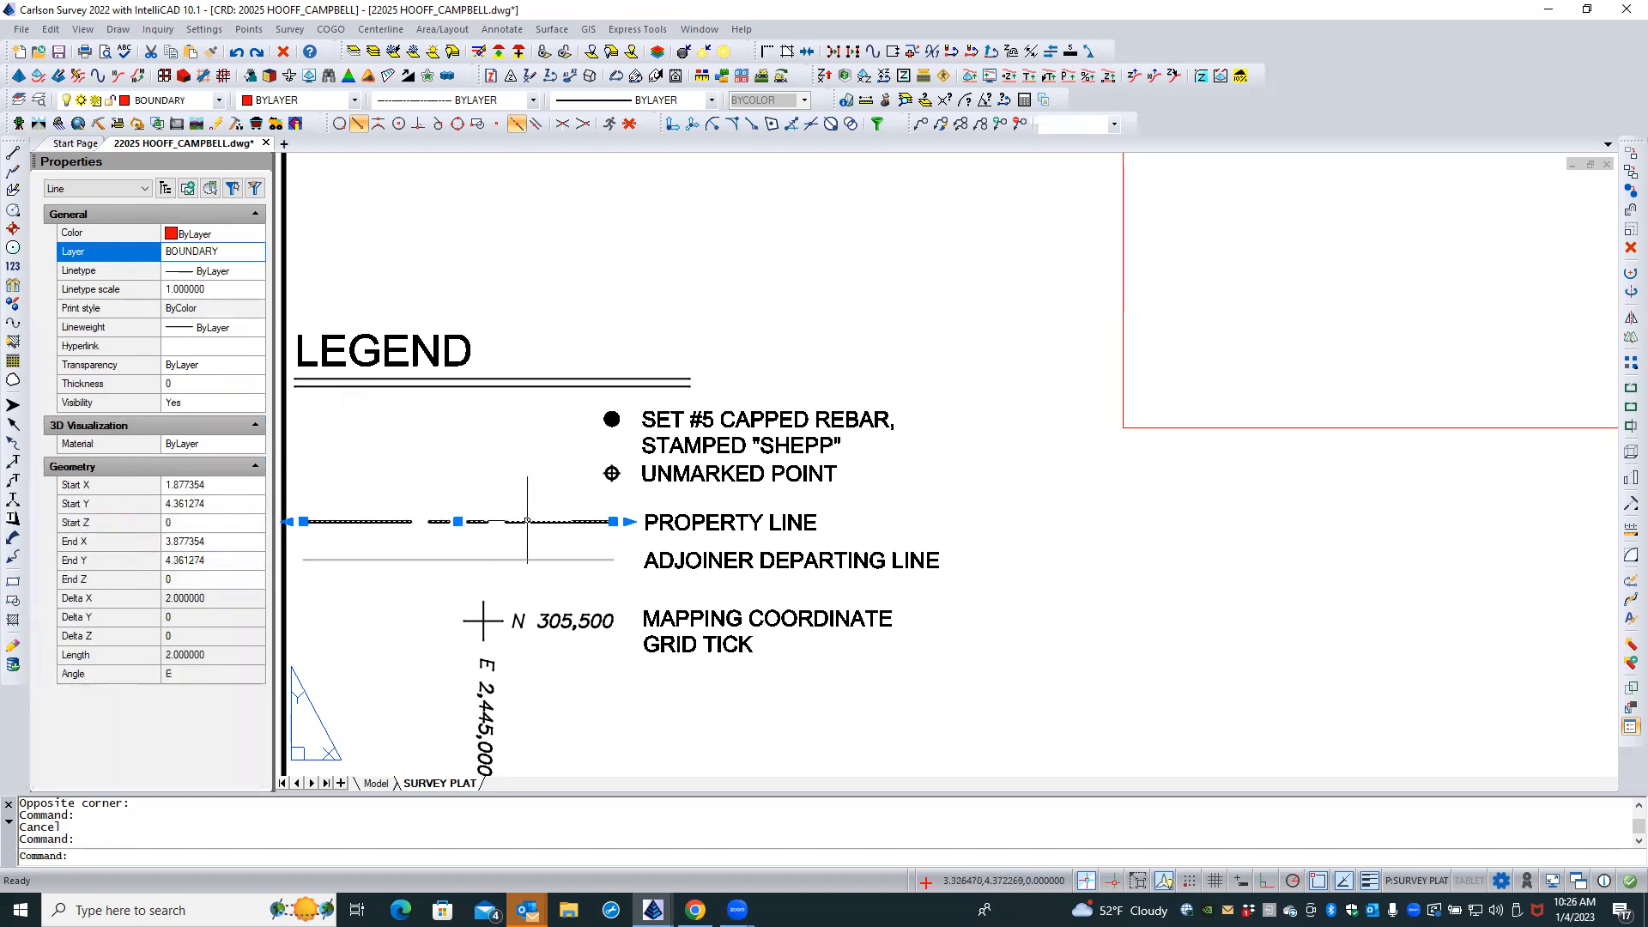
{"action": "key", "text": "Escape"}
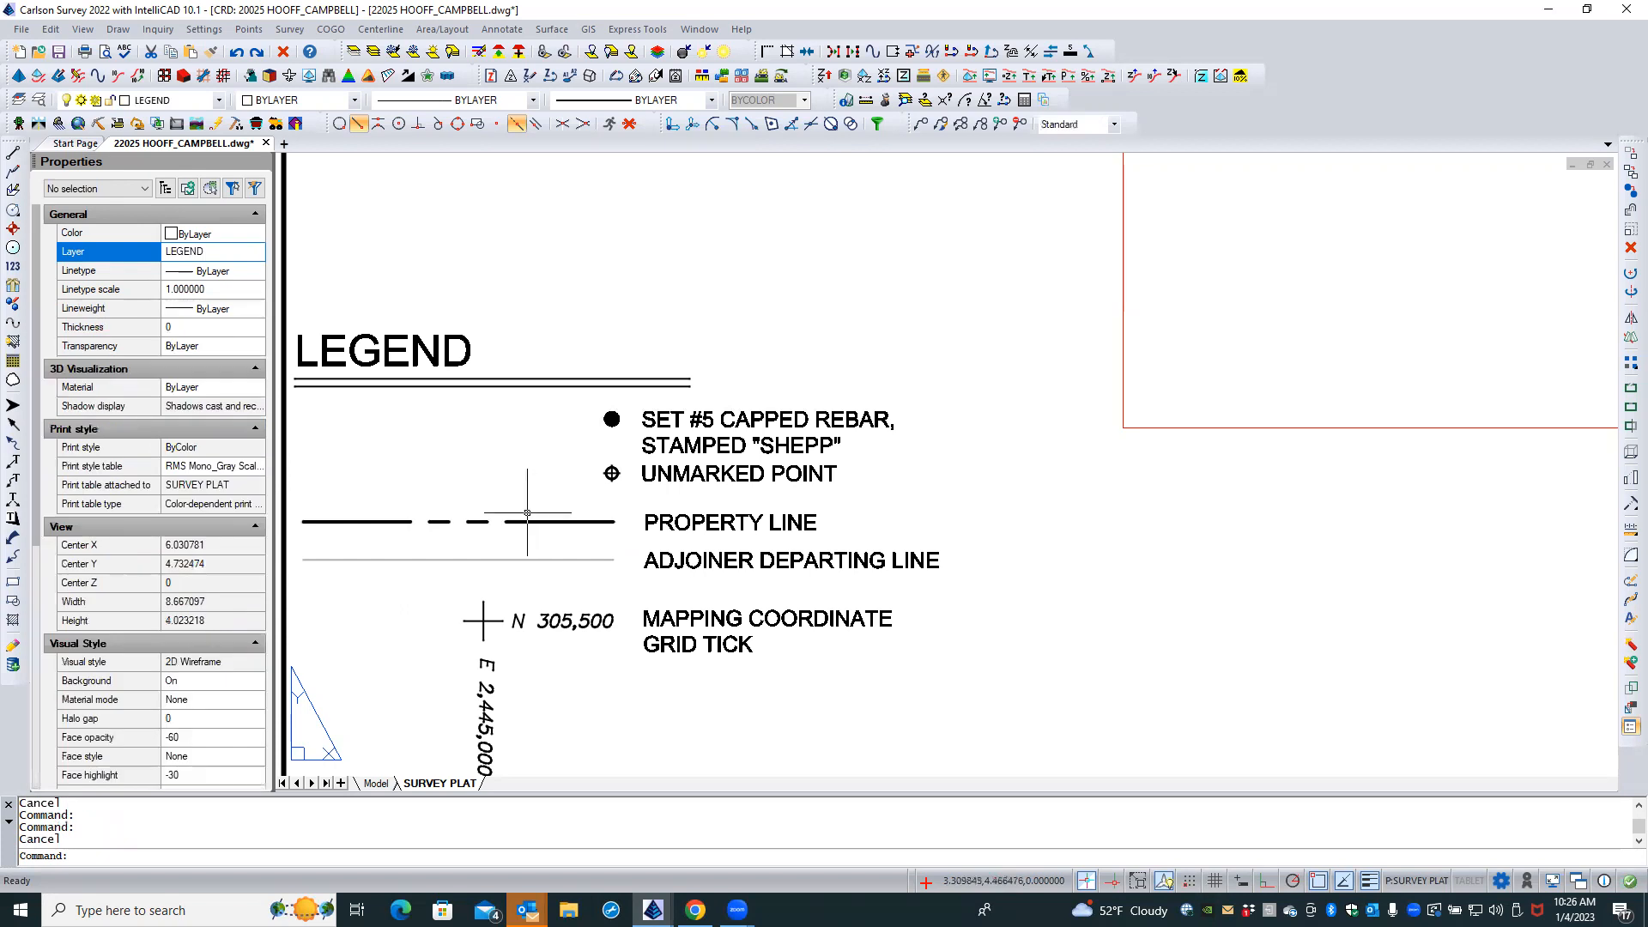
Try stretching the legend's adjoiner departing line sample past its label to a length of about 4.59, and undo the stretch
{"action": "left_click", "coordinate": [524, 559]}
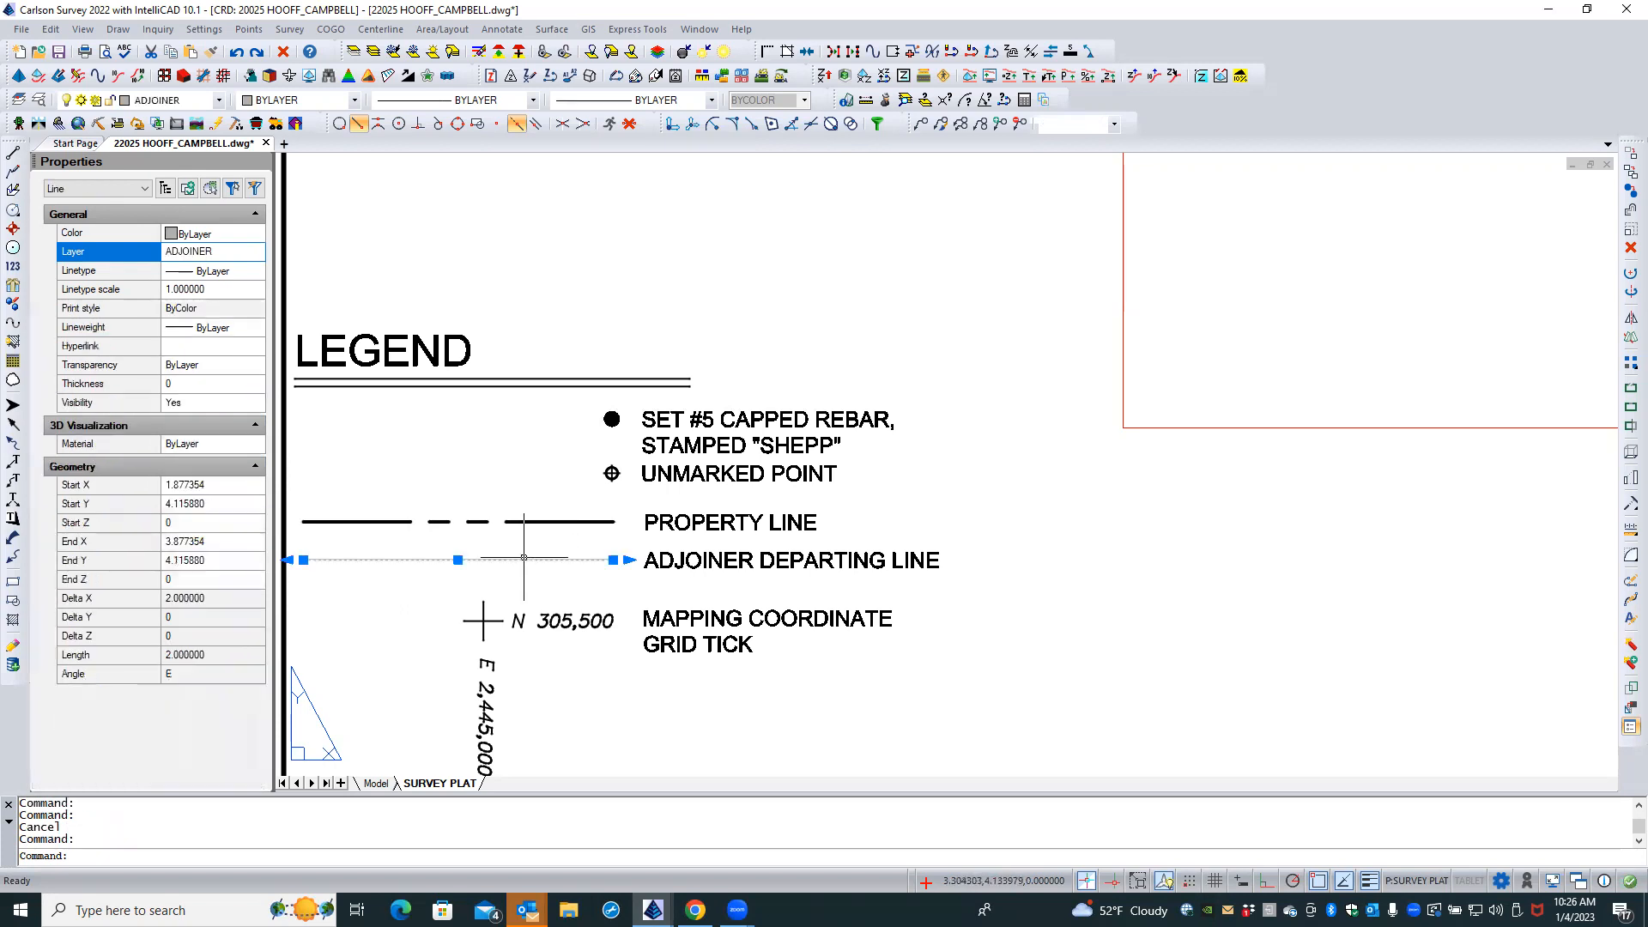
{"action": "left_click", "coordinate": [629, 559]}
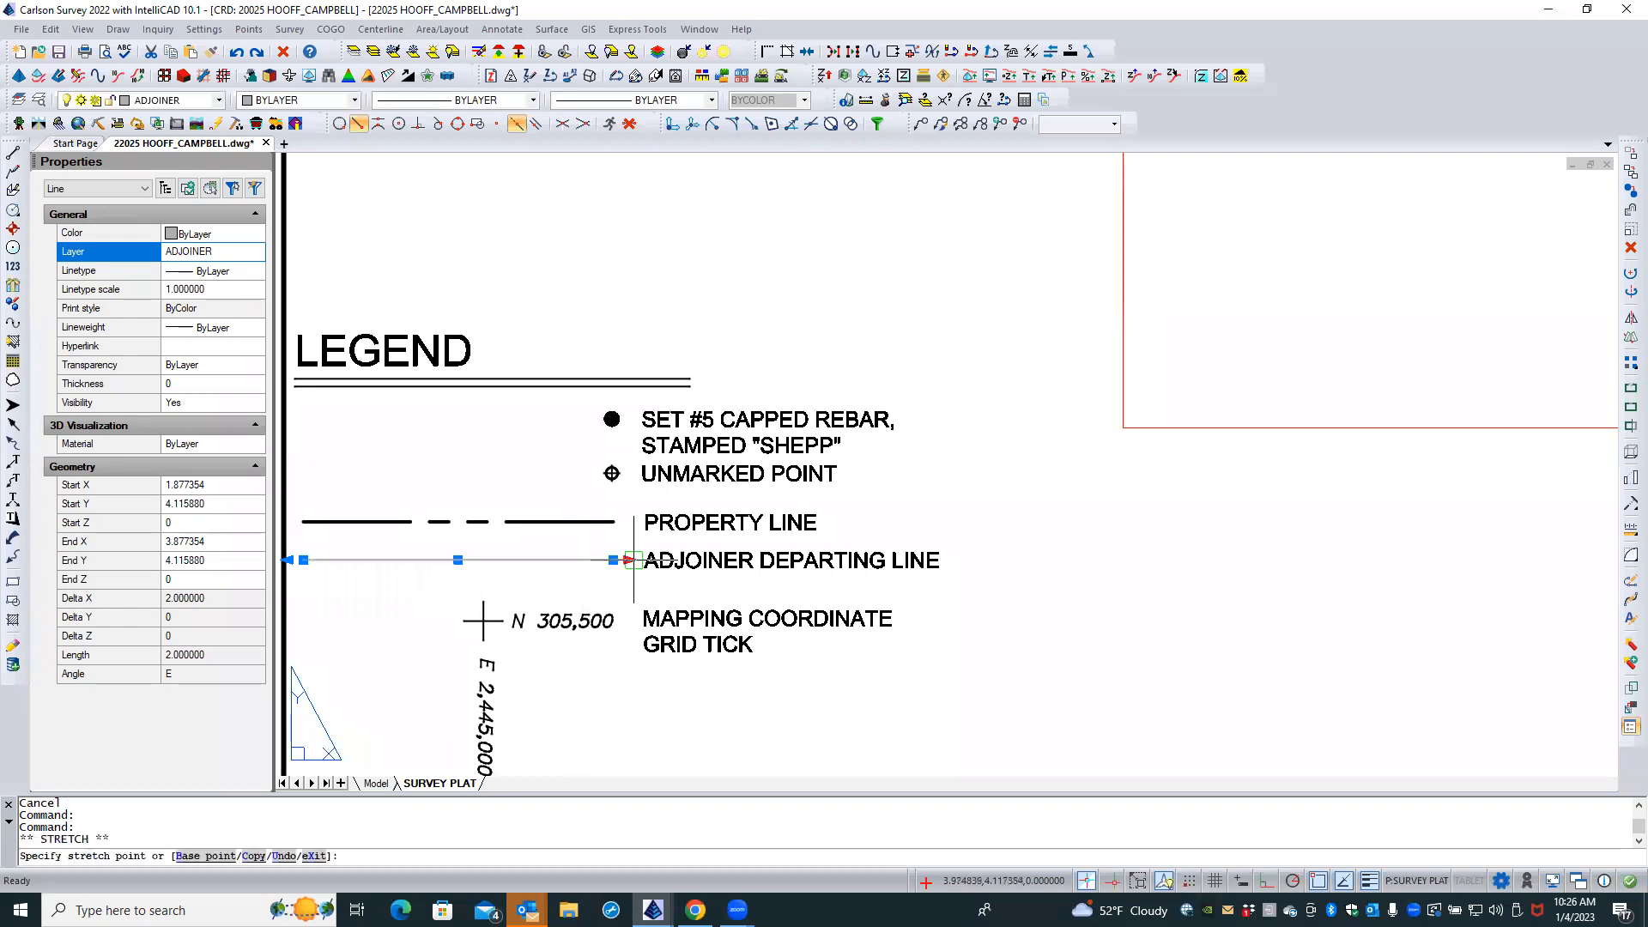
{"action": "left_click", "coordinate": [1013, 573]}
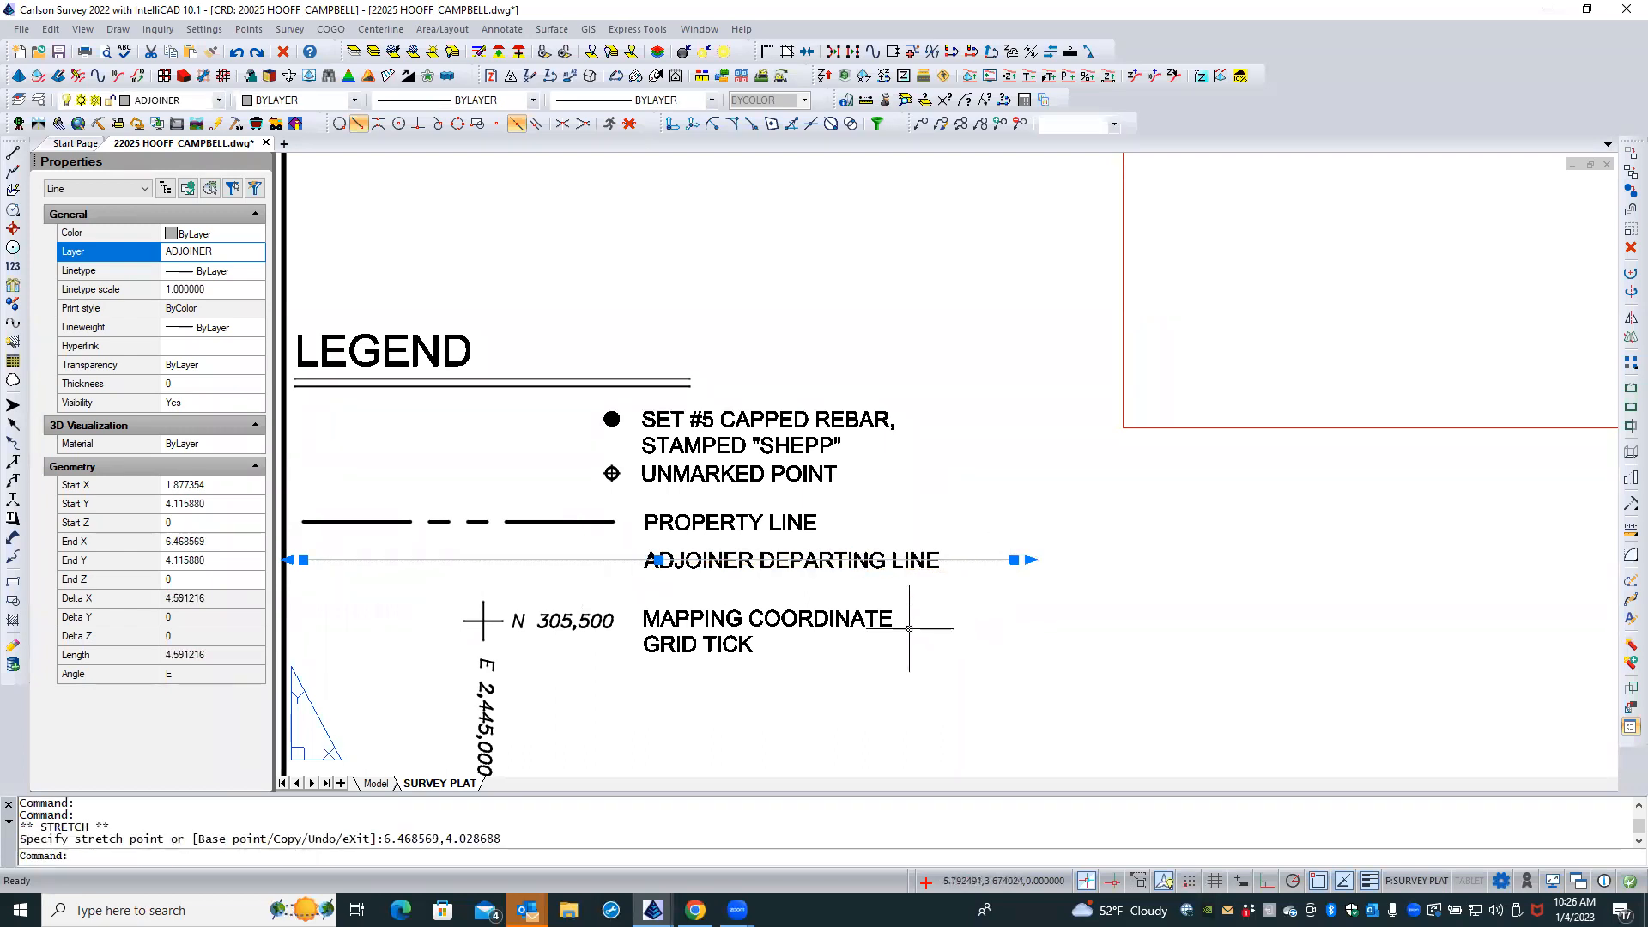
{"action": "left_click", "coordinate": [235, 52]}
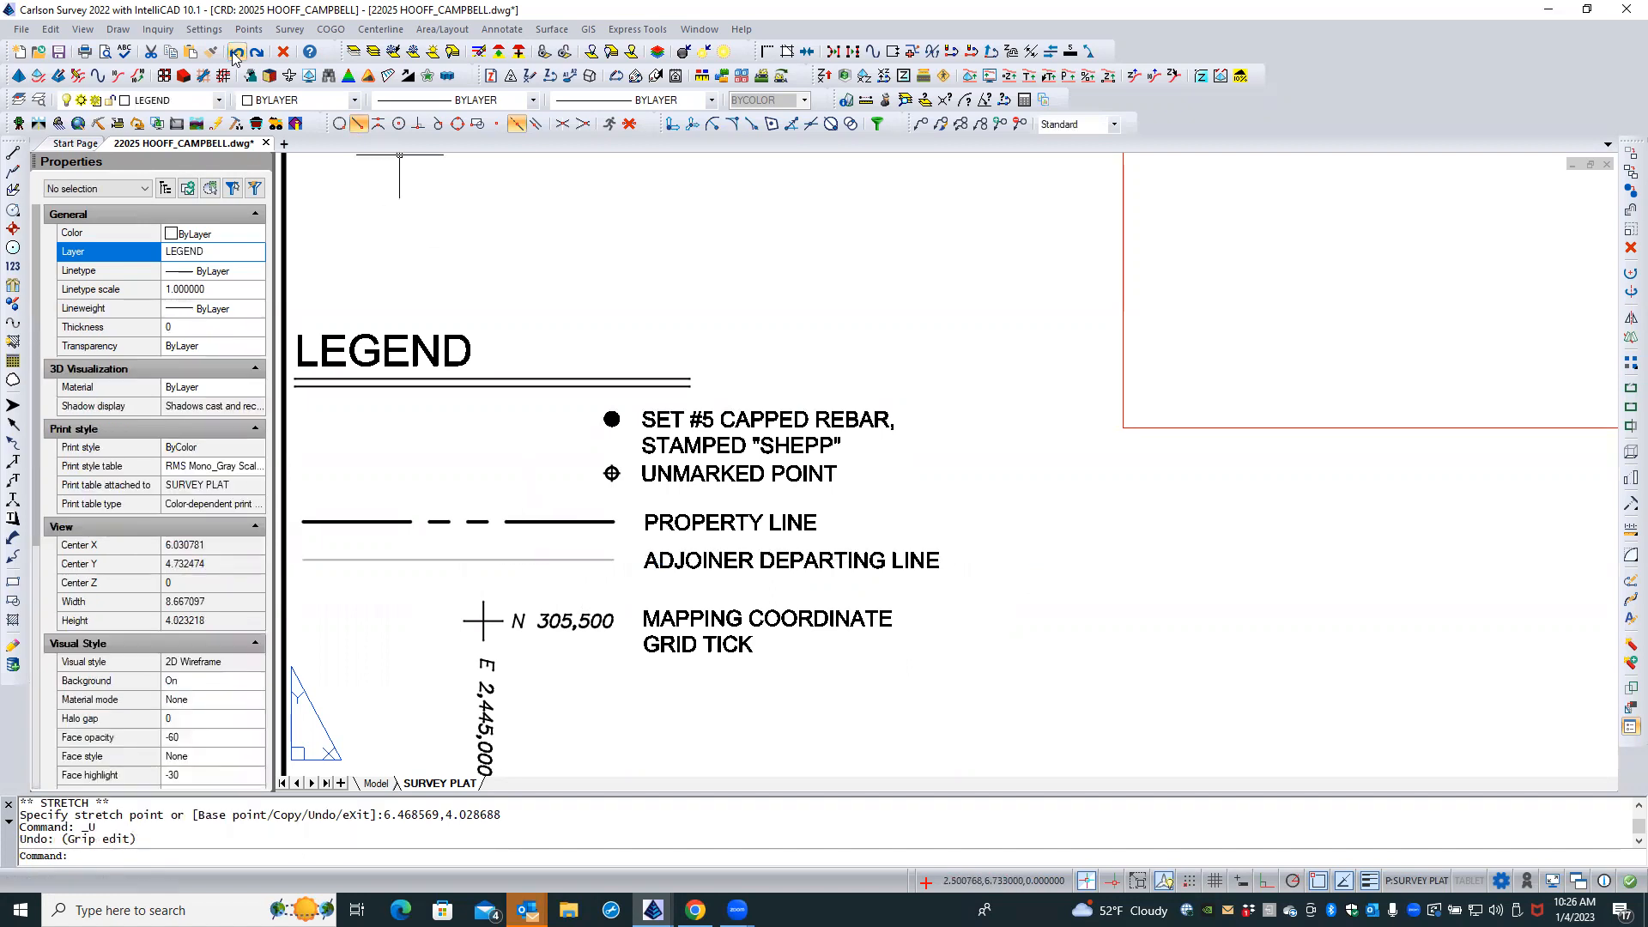
Check the properties of the adjoiner line departing southwest from the river-side corner inside the plat's main viewport
{"action": "scroll", "coordinate": [433, 575], "scroll_direction": "down", "scroll_amount": 4}
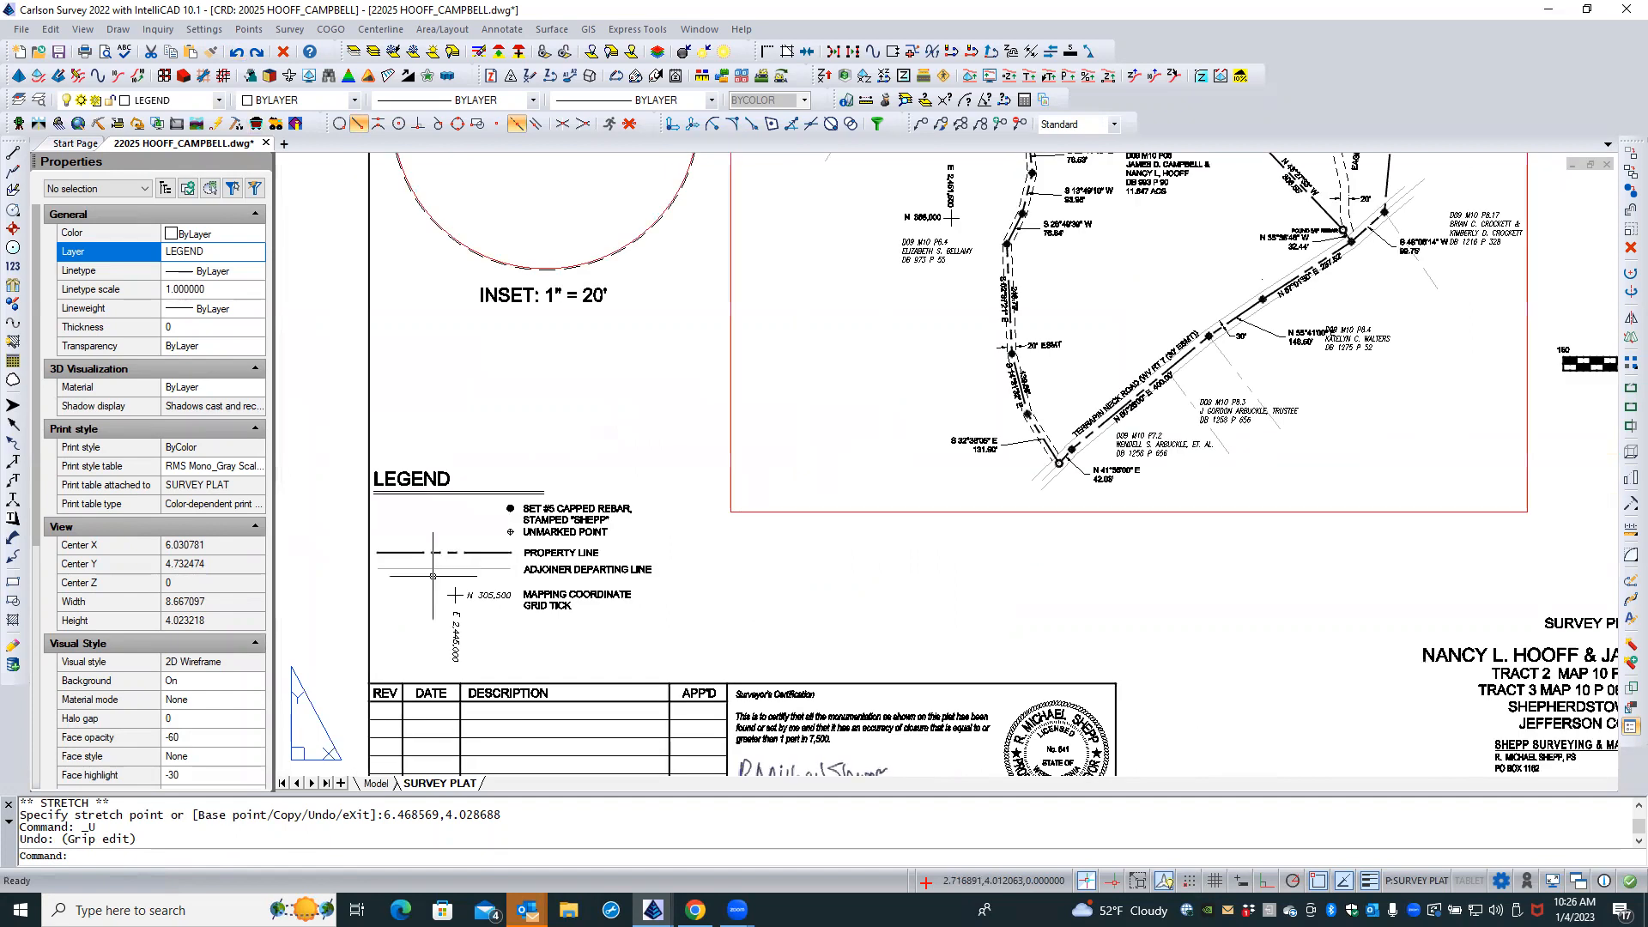
{"action": "scroll", "coordinate": [957, 472], "scroll_direction": "down", "scroll_amount": 2}
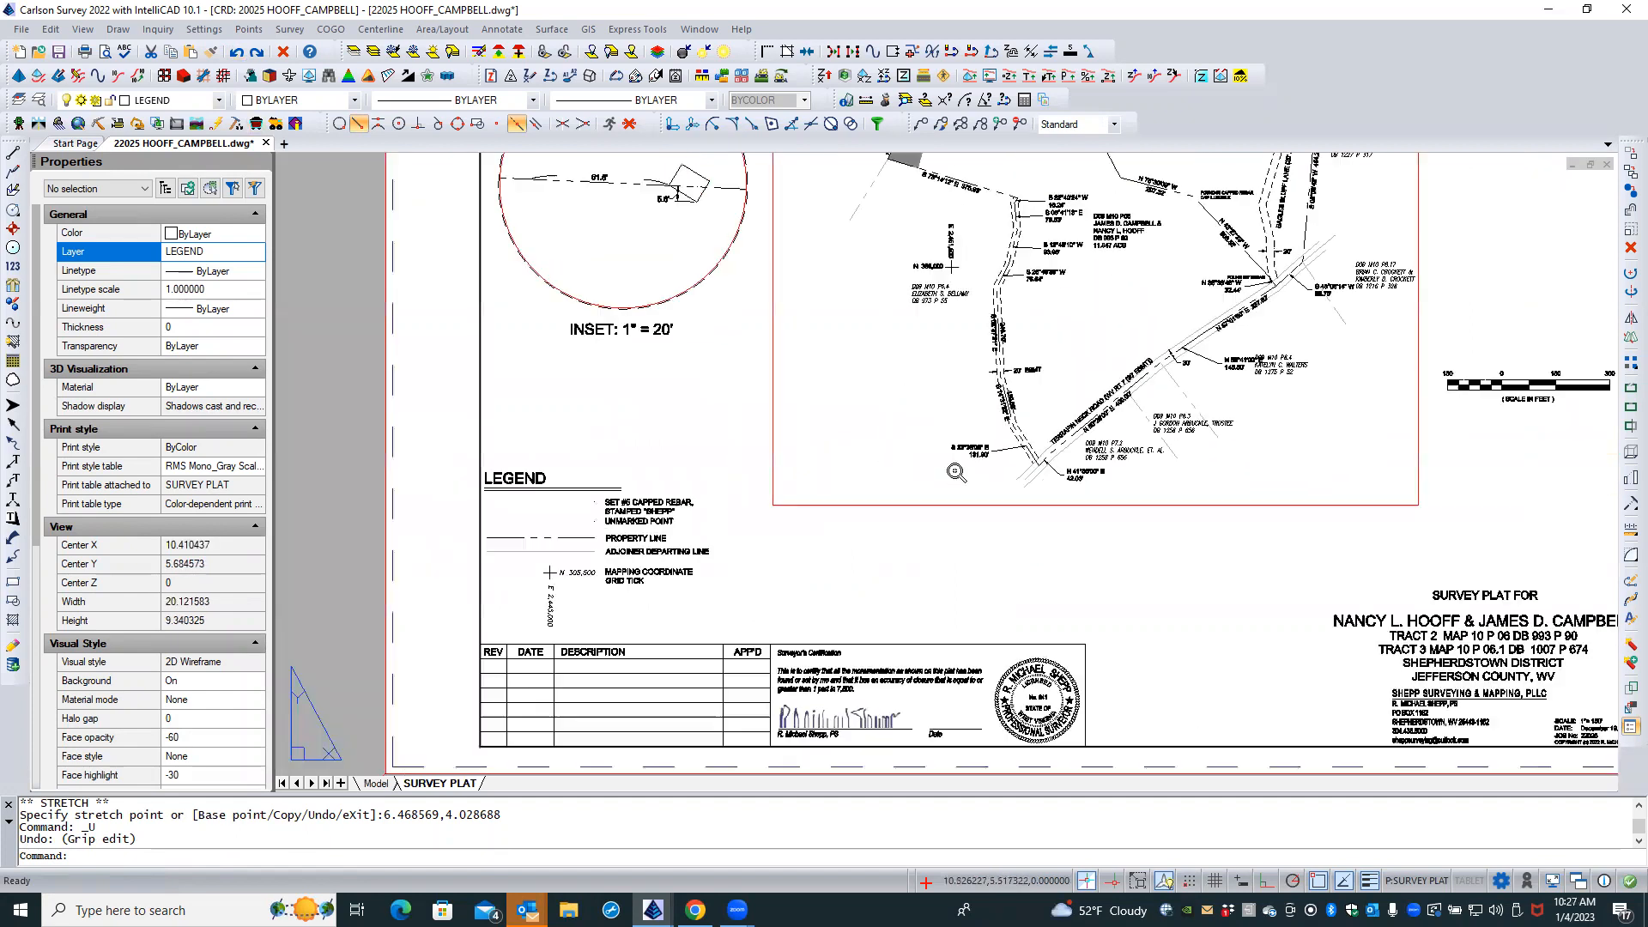
{"action": "scroll", "coordinate": [956, 472], "scroll_direction": "down", "scroll_amount": 1}
{"action": "scroll", "coordinate": [889, 280], "scroll_direction": "up", "scroll_amount": 3}
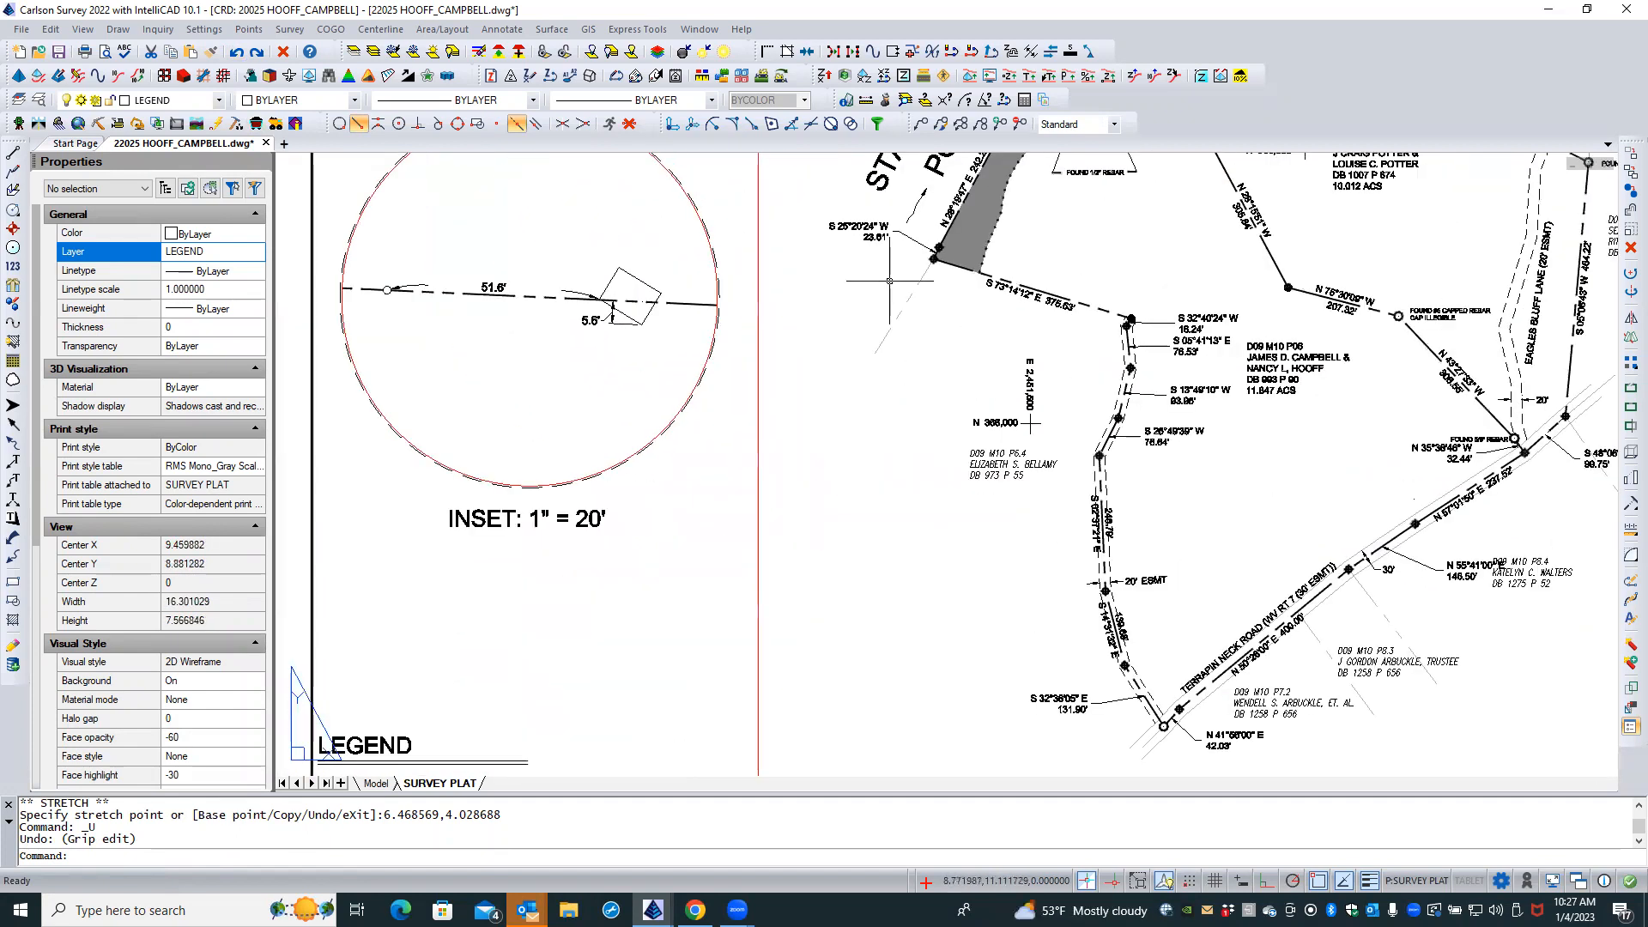
{"action": "double_click", "coordinate": [889, 281]}
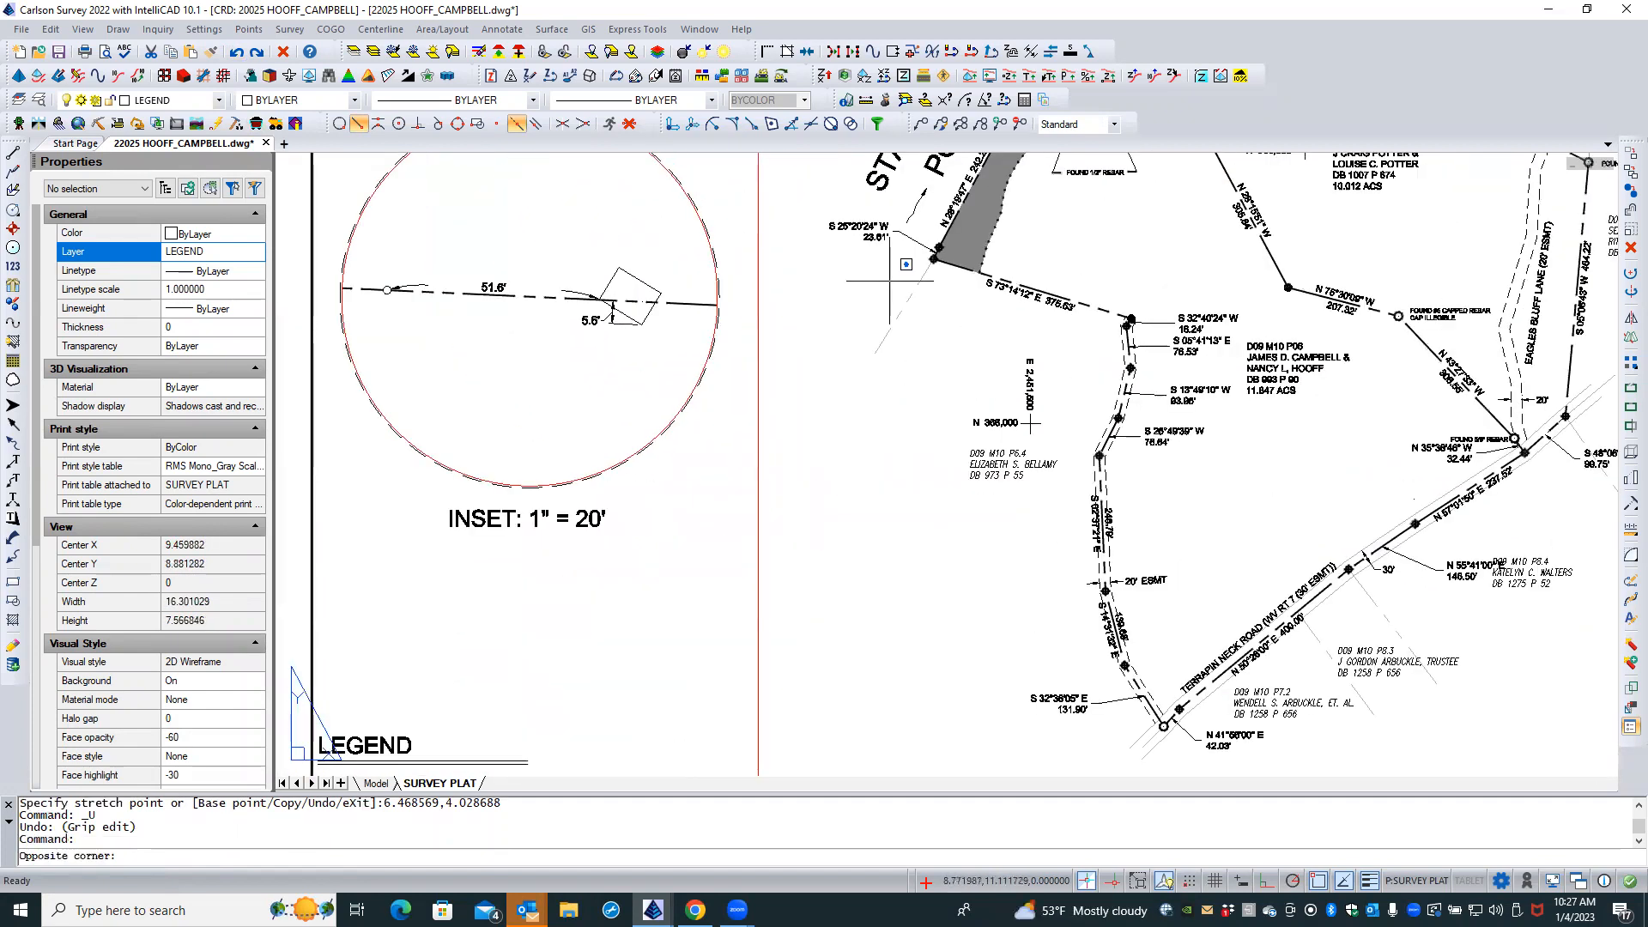
{"action": "left_click", "coordinate": [882, 344]}
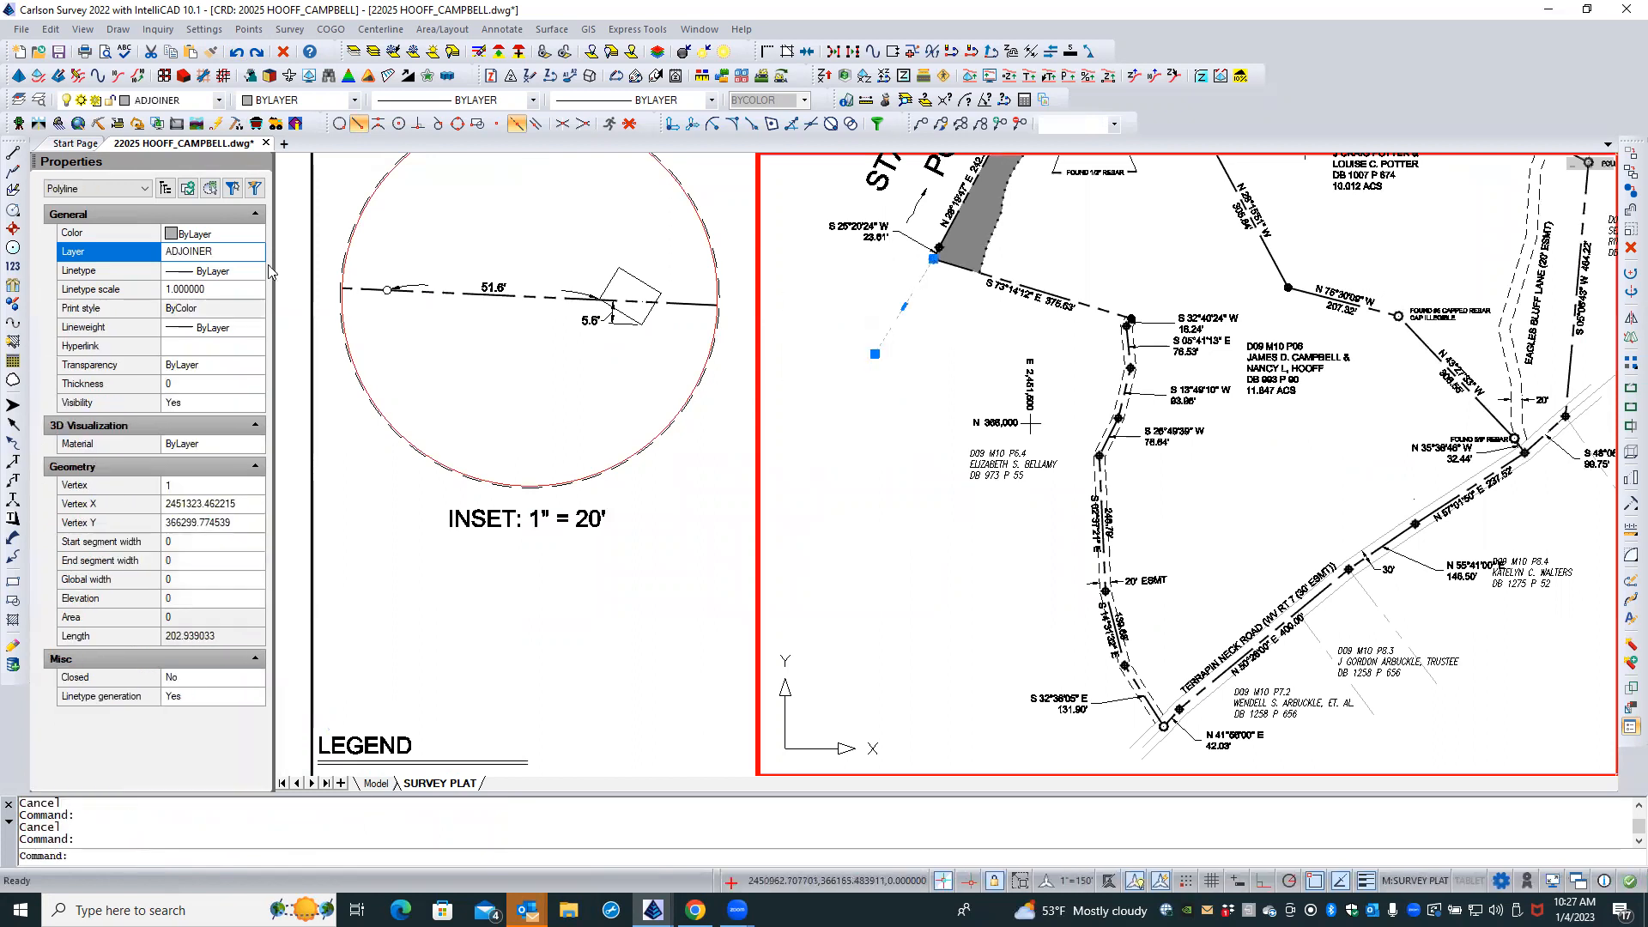
{"action": "key", "text": "Escape"}
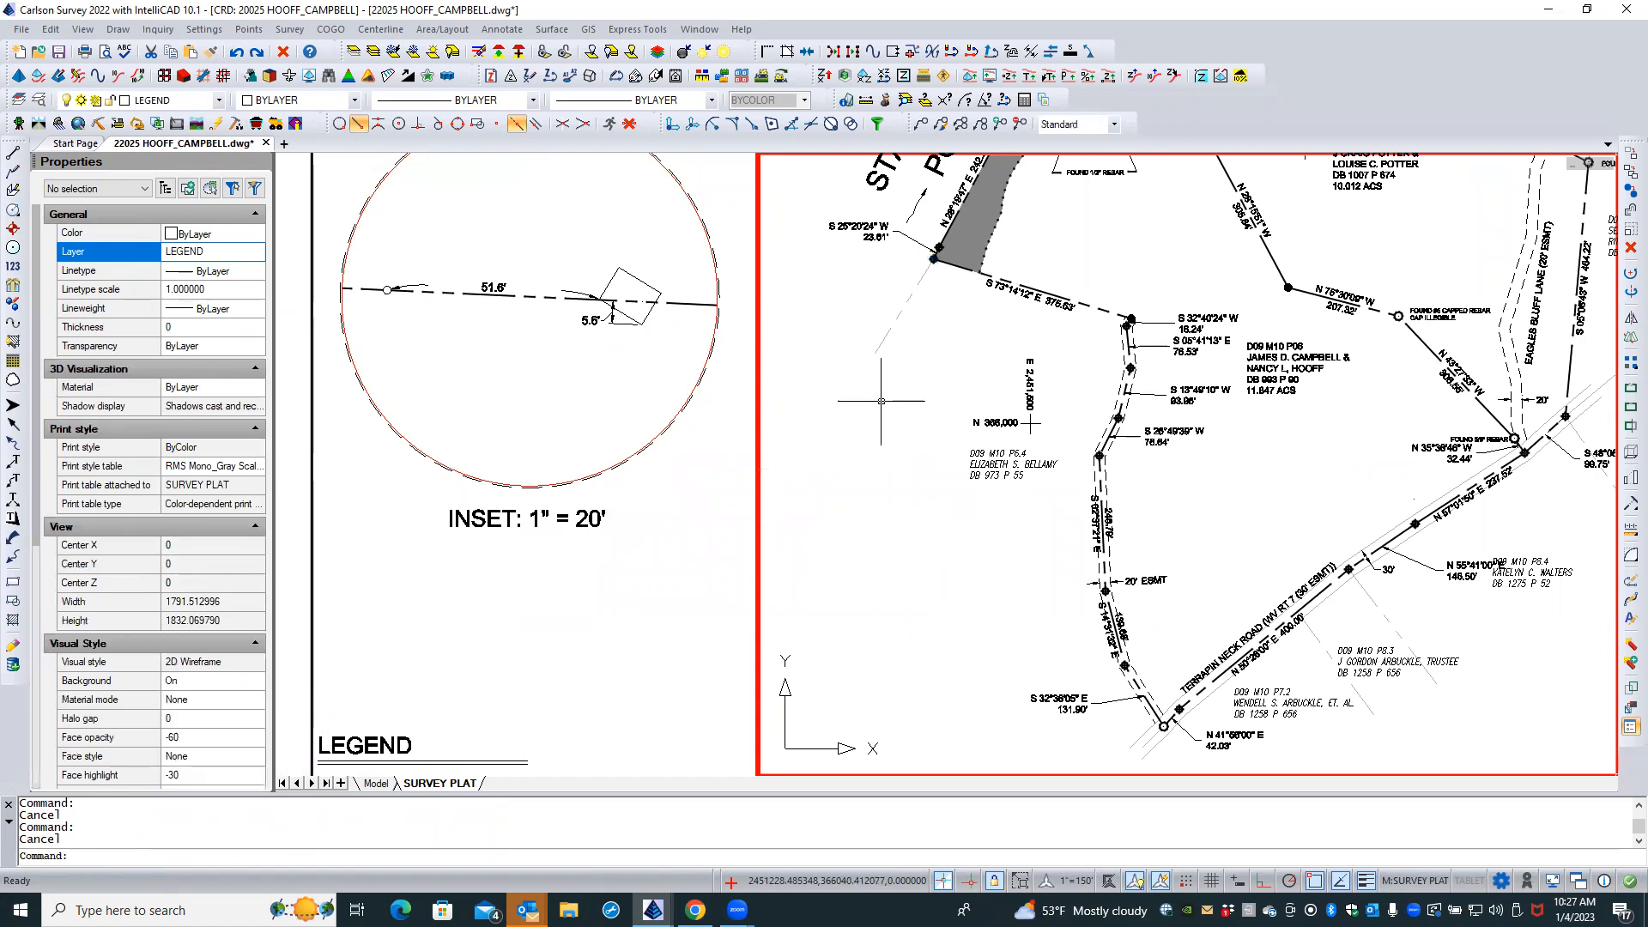
Return to paper space and convert the legend's property line and adjoiner departing line samples to polylines
{"action": "scroll", "coordinate": [944, 305], "scroll_direction": "down", "scroll_amount": 3}
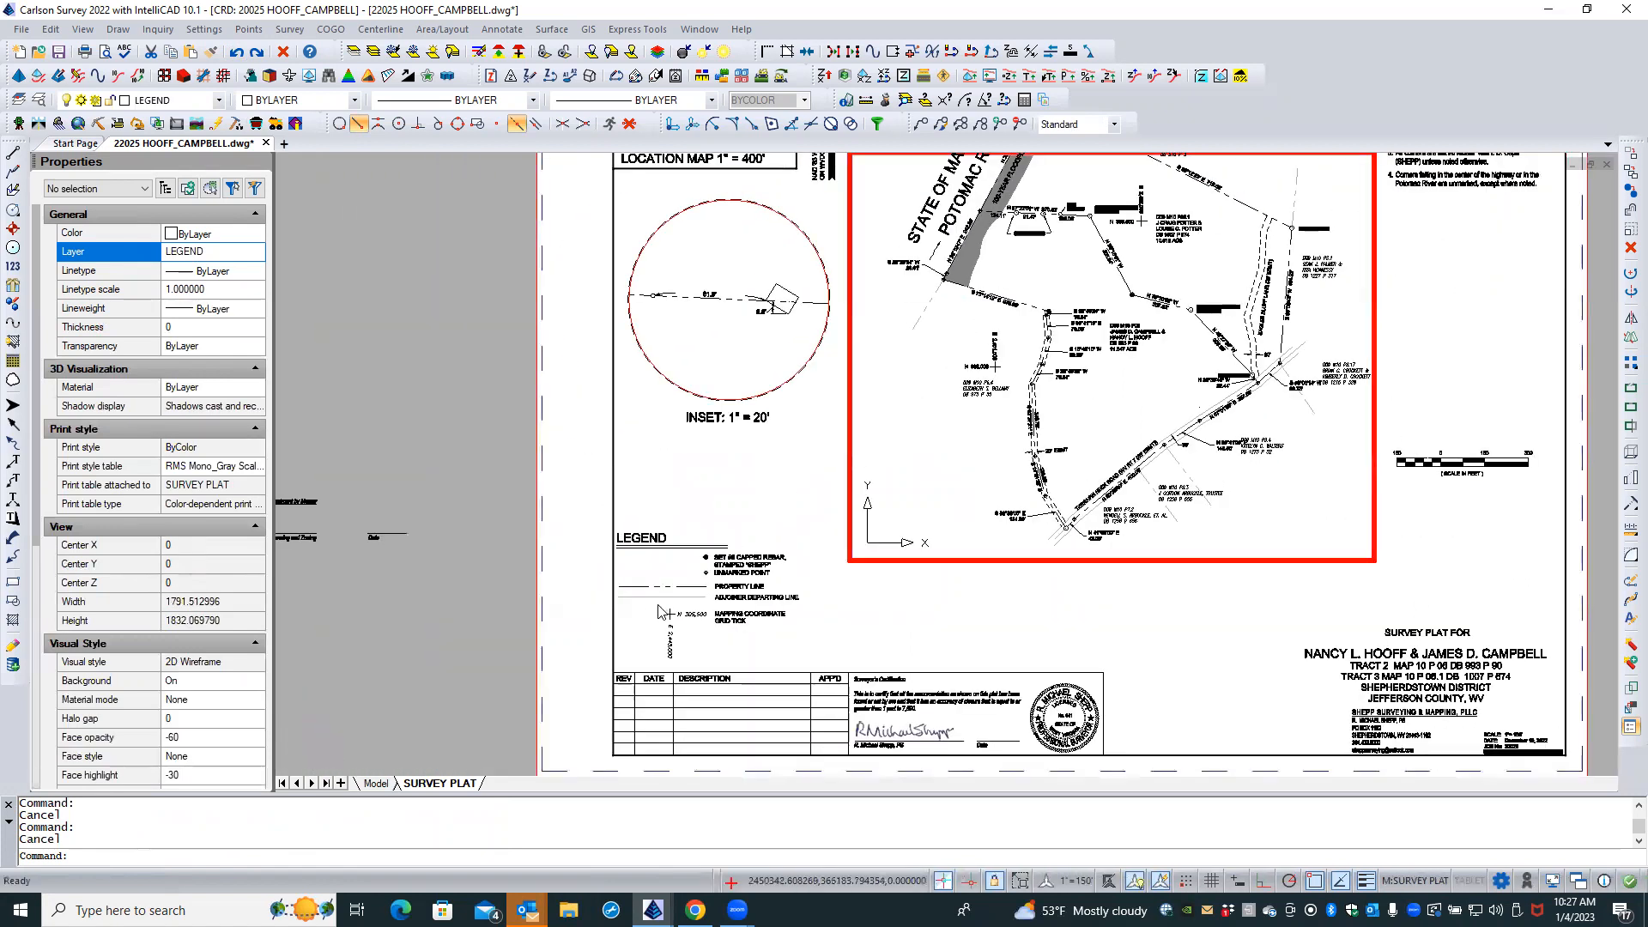
{"action": "scroll", "coordinate": [662, 612], "scroll_direction": "up", "scroll_amount": 3}
{"action": "scroll", "coordinate": [648, 600], "scroll_direction": "up", "scroll_amount": 2}
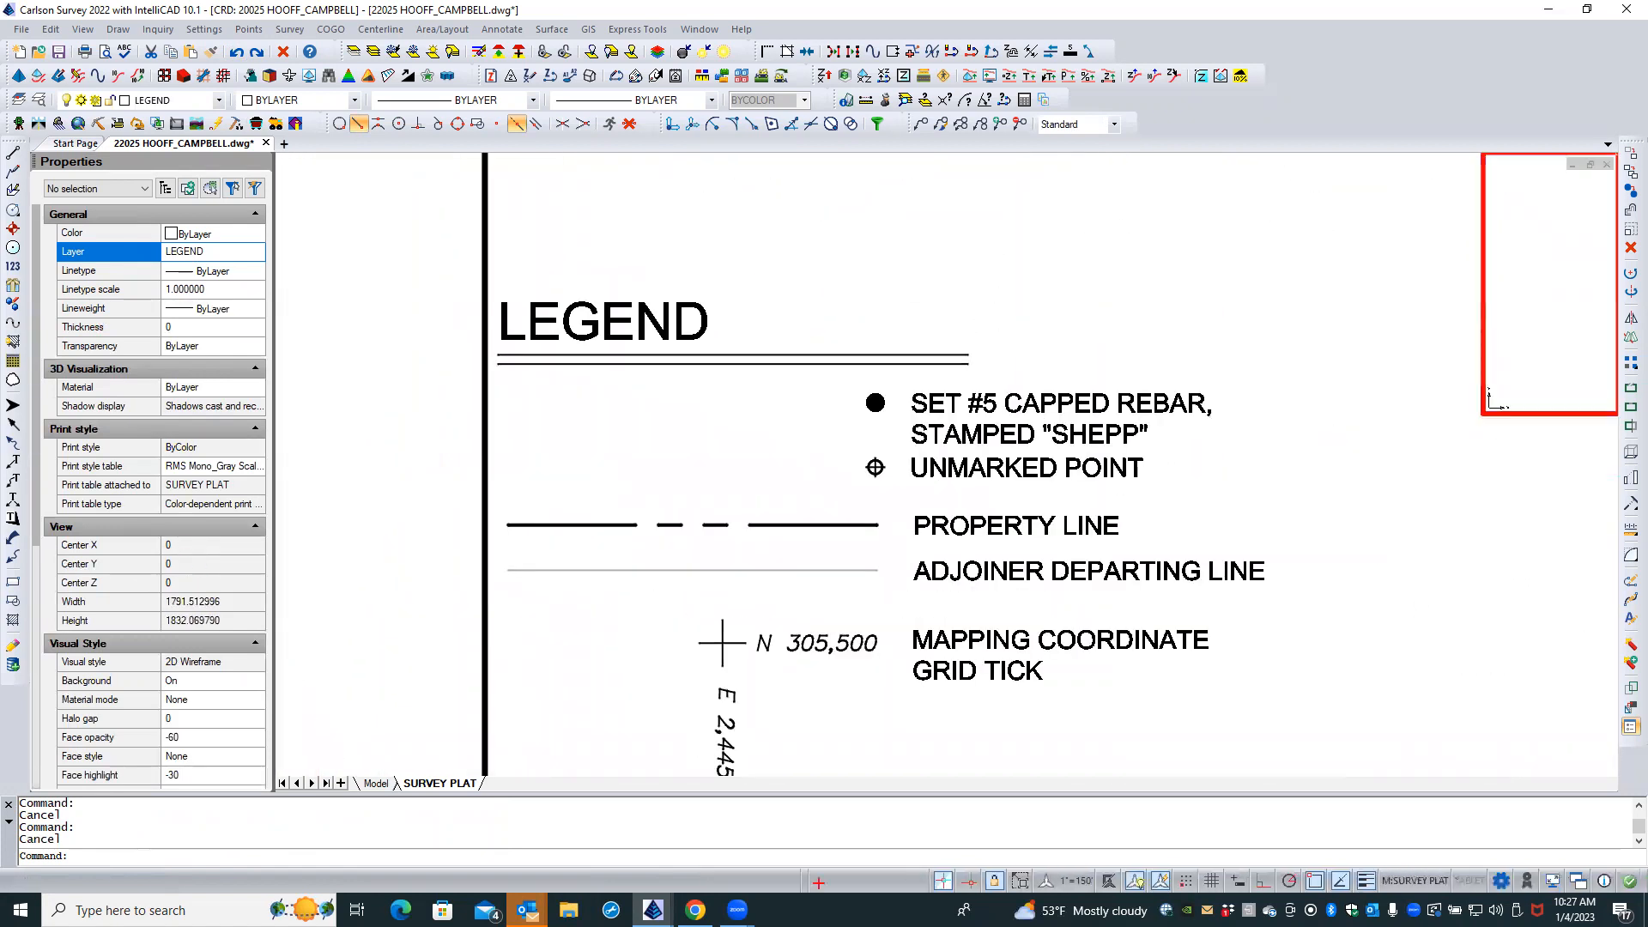
{"action": "double_click", "coordinate": [585, 604]}
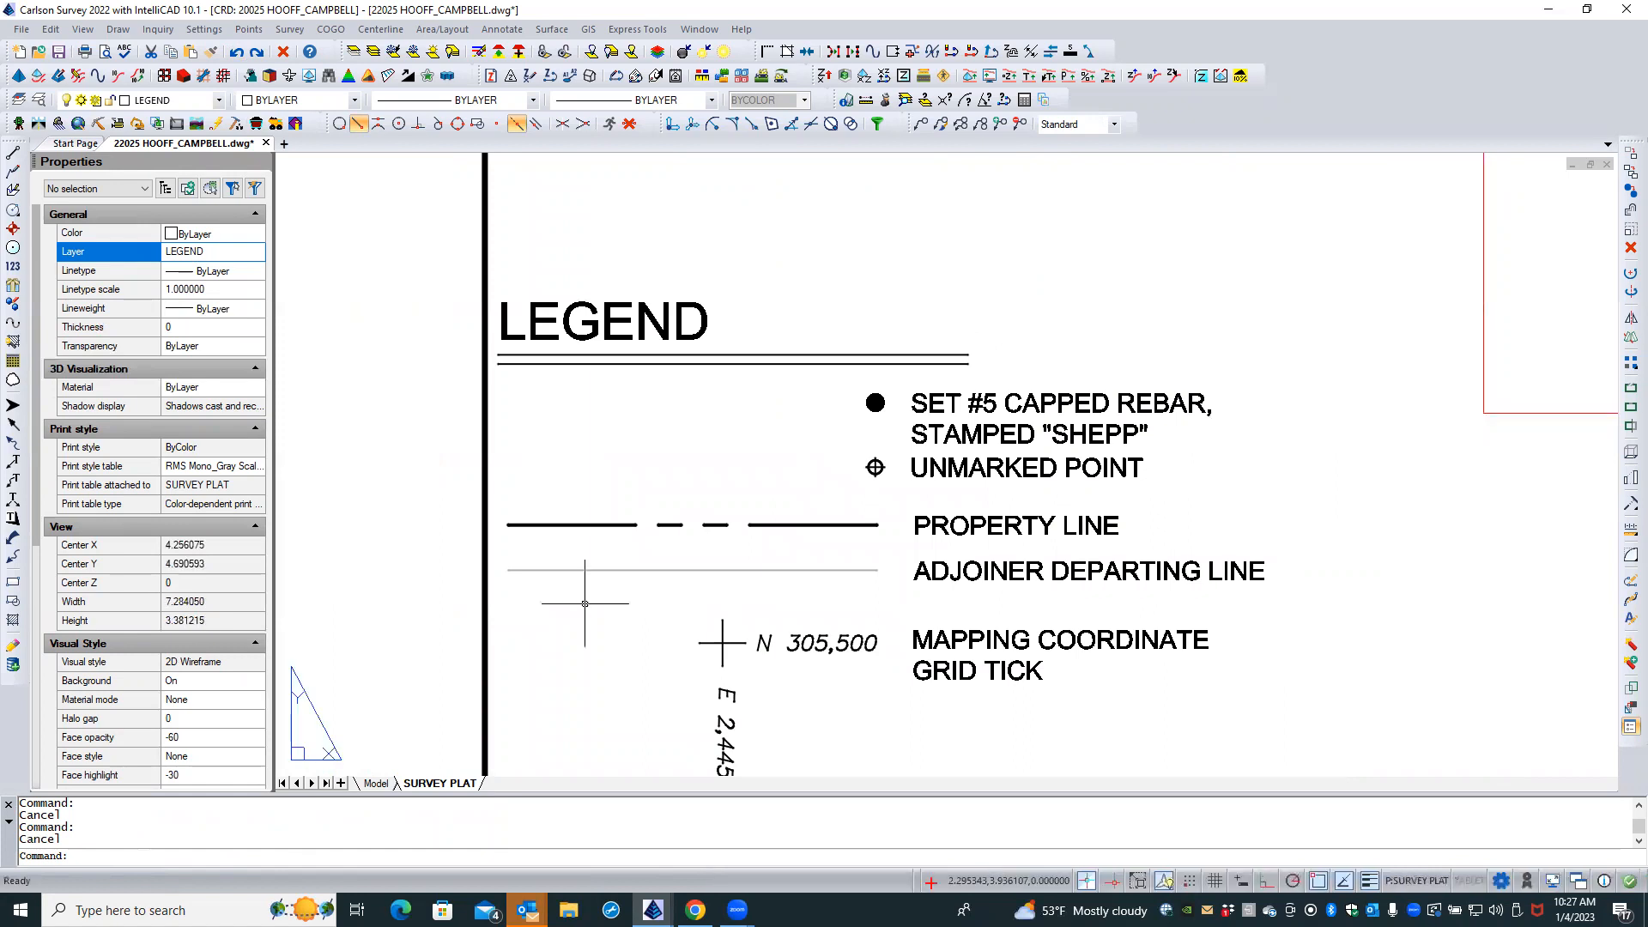
{"action": "left_click", "coordinate": [50, 30]}
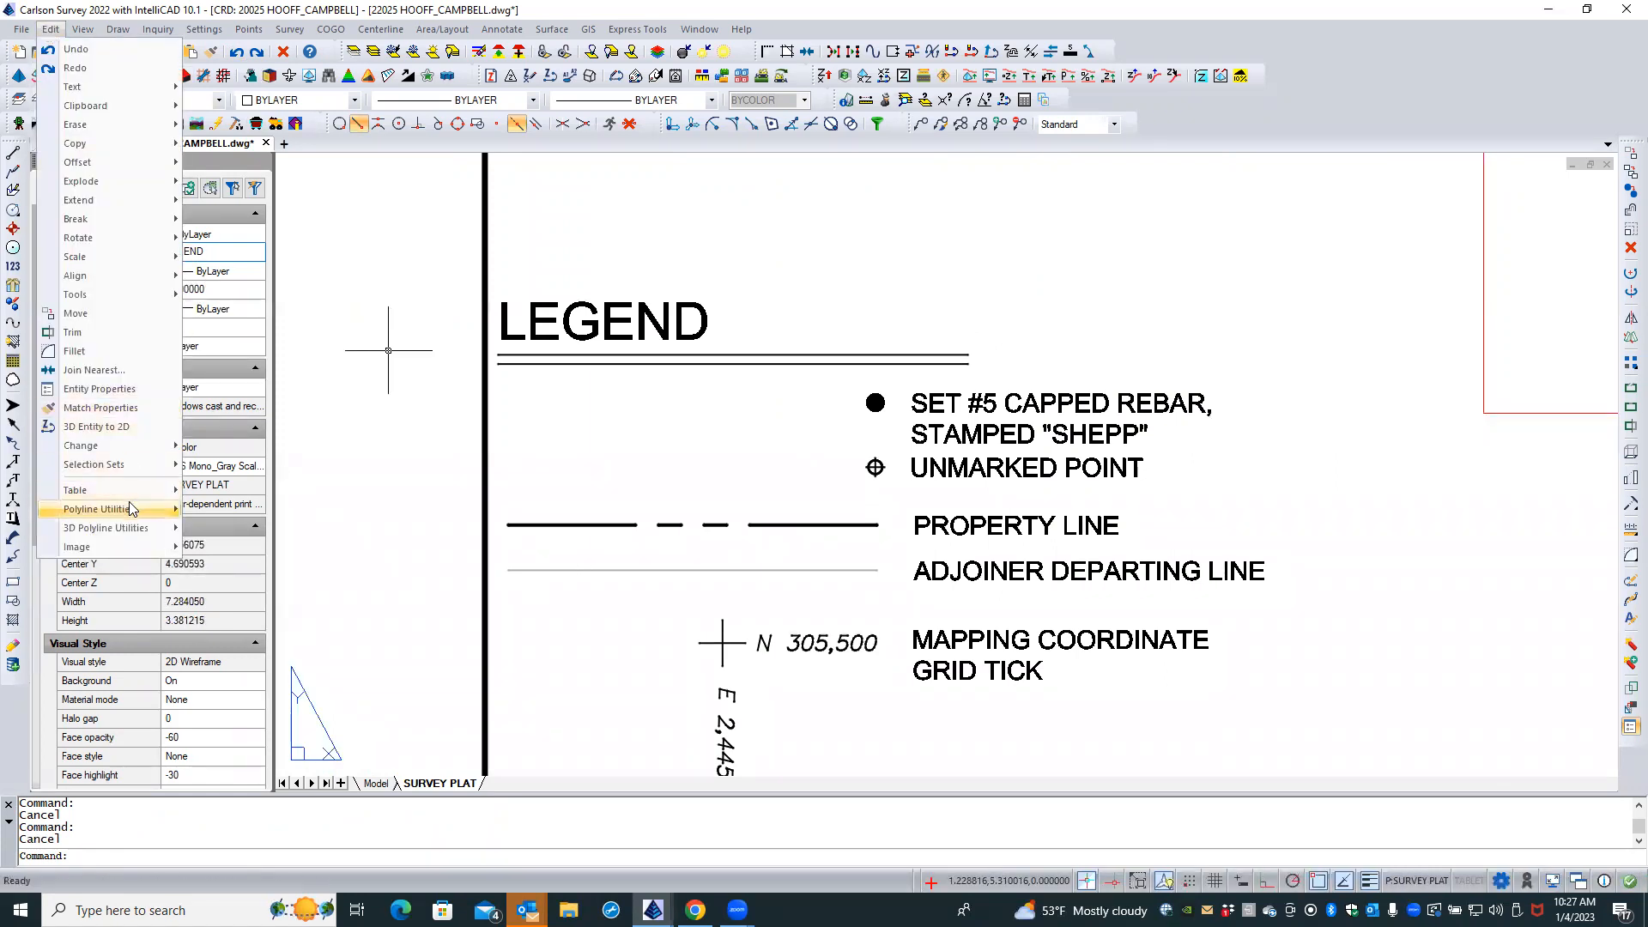
{"action": "mouse_move", "coordinate": [151, 513]}
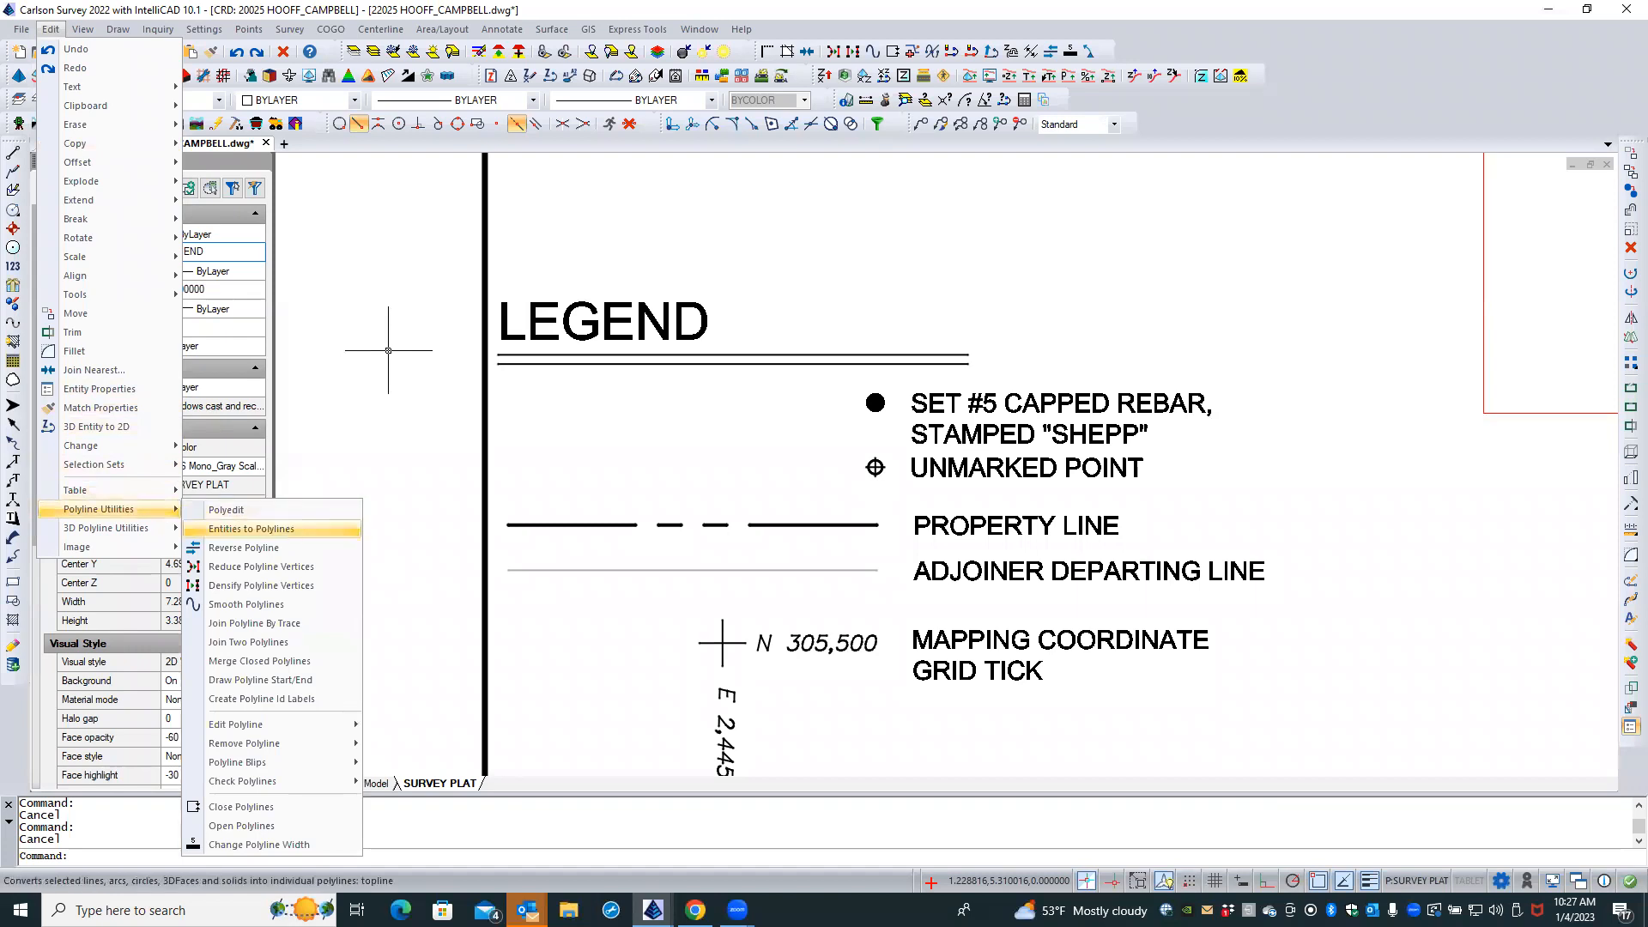
{"action": "left_click", "coordinate": [250, 528]}
{"action": "left_click", "coordinate": [607, 584]}
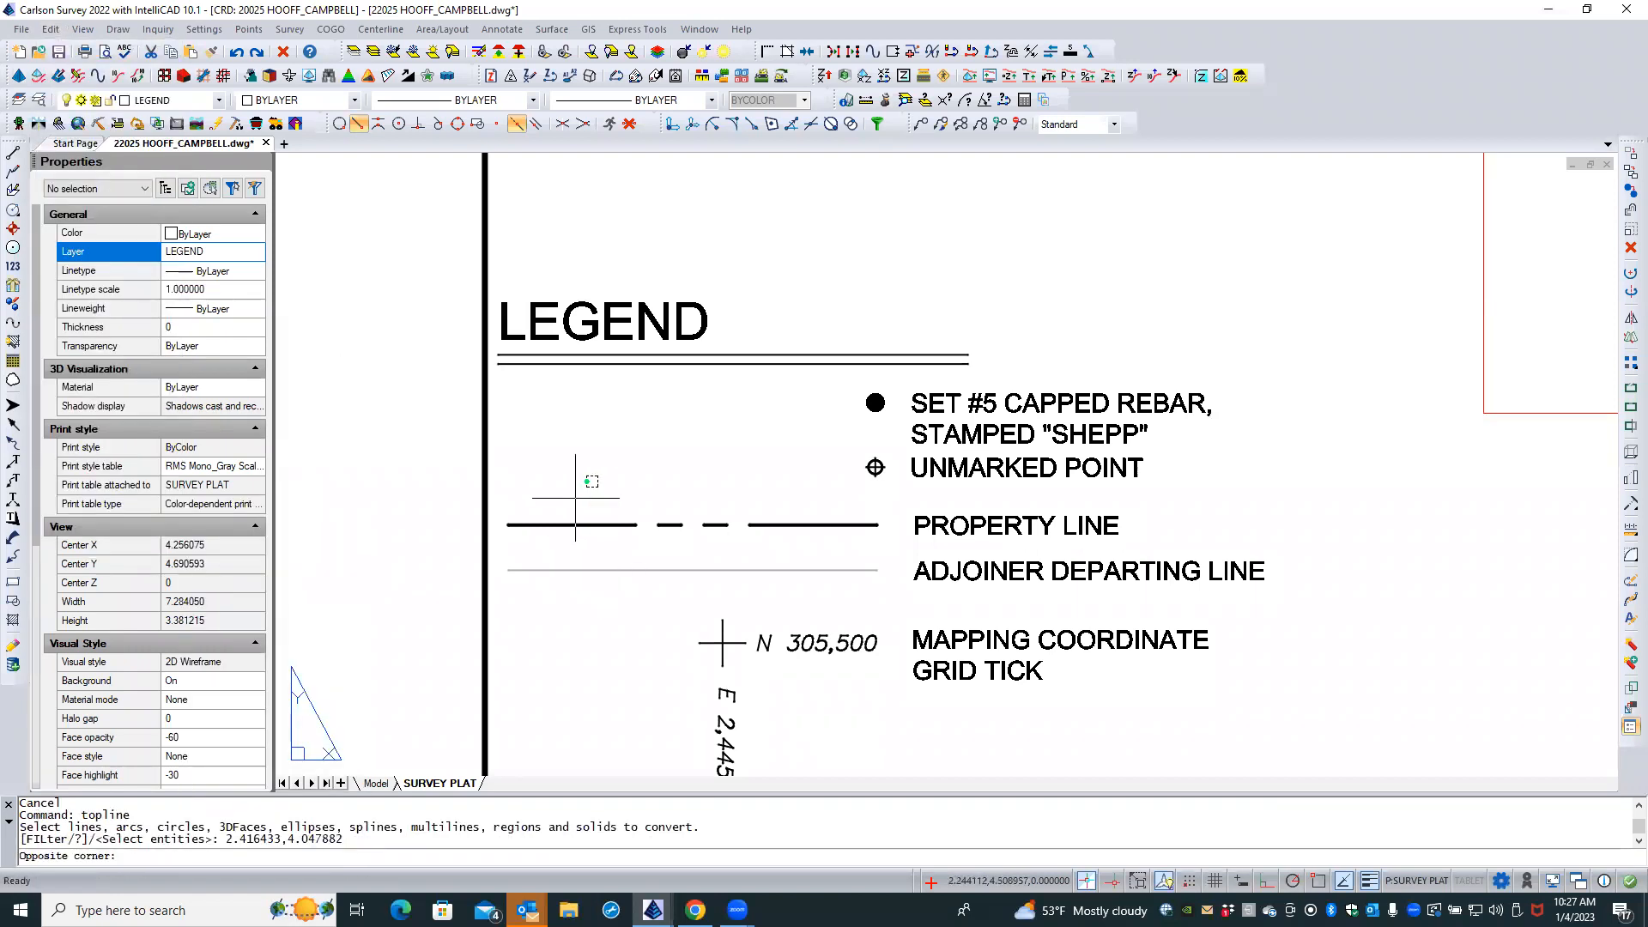
{"action": "left_click", "coordinate": [575, 498]}
{"action": "key", "text": "Return"}
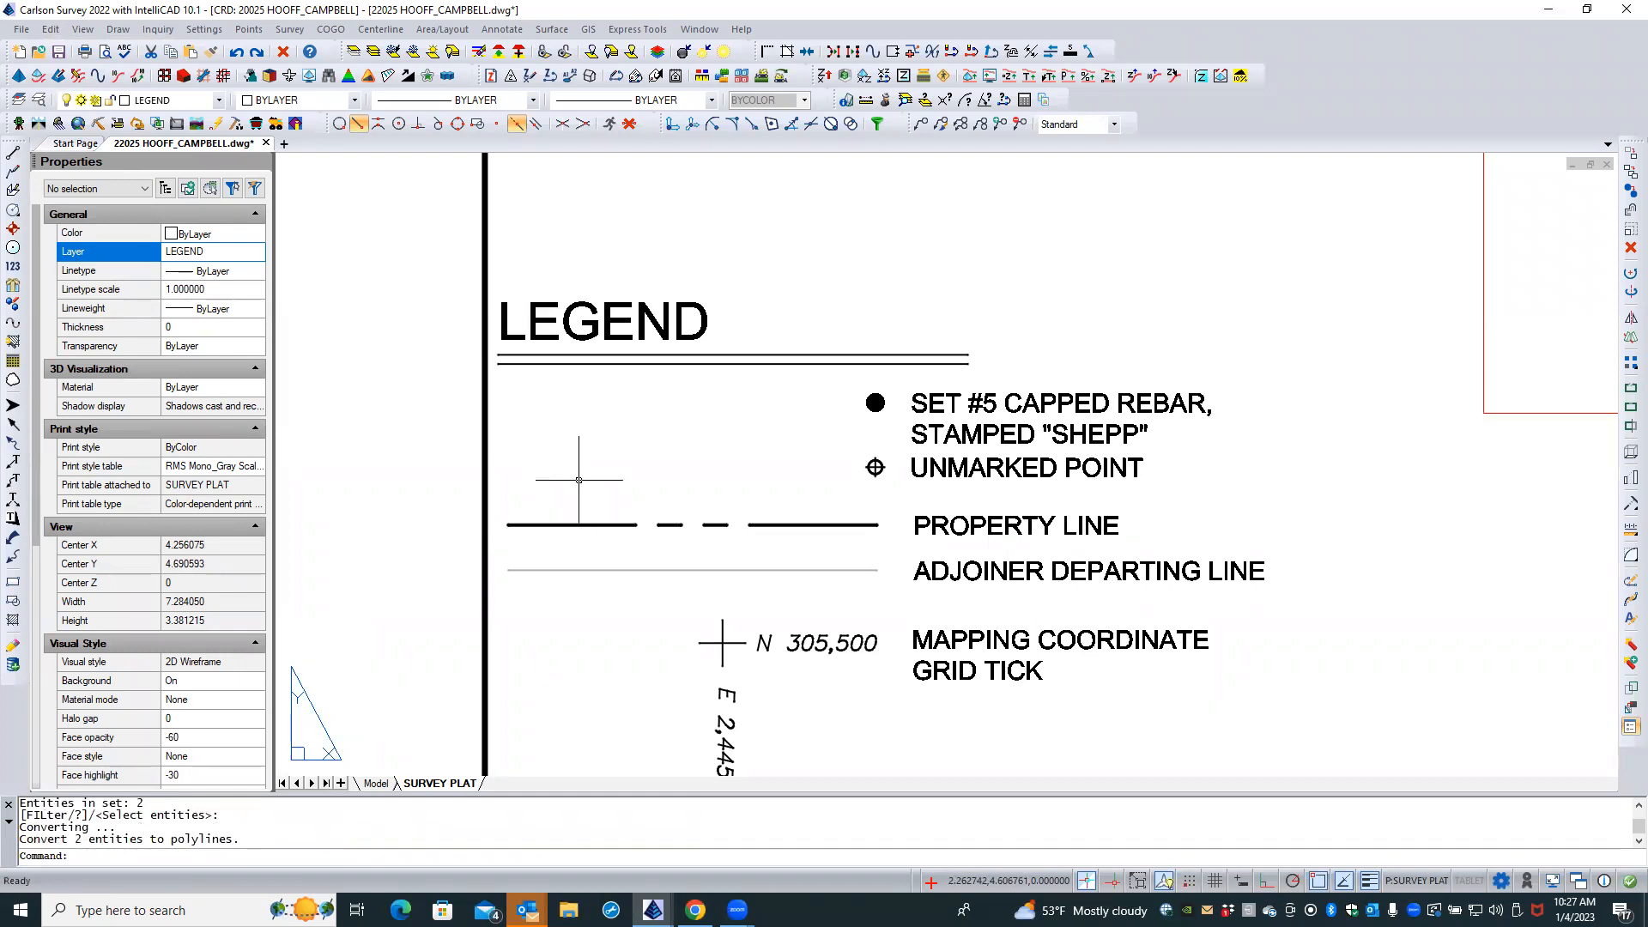
Regenerate the drawing display and save the drawing
{"action": "type", "text": "T"}
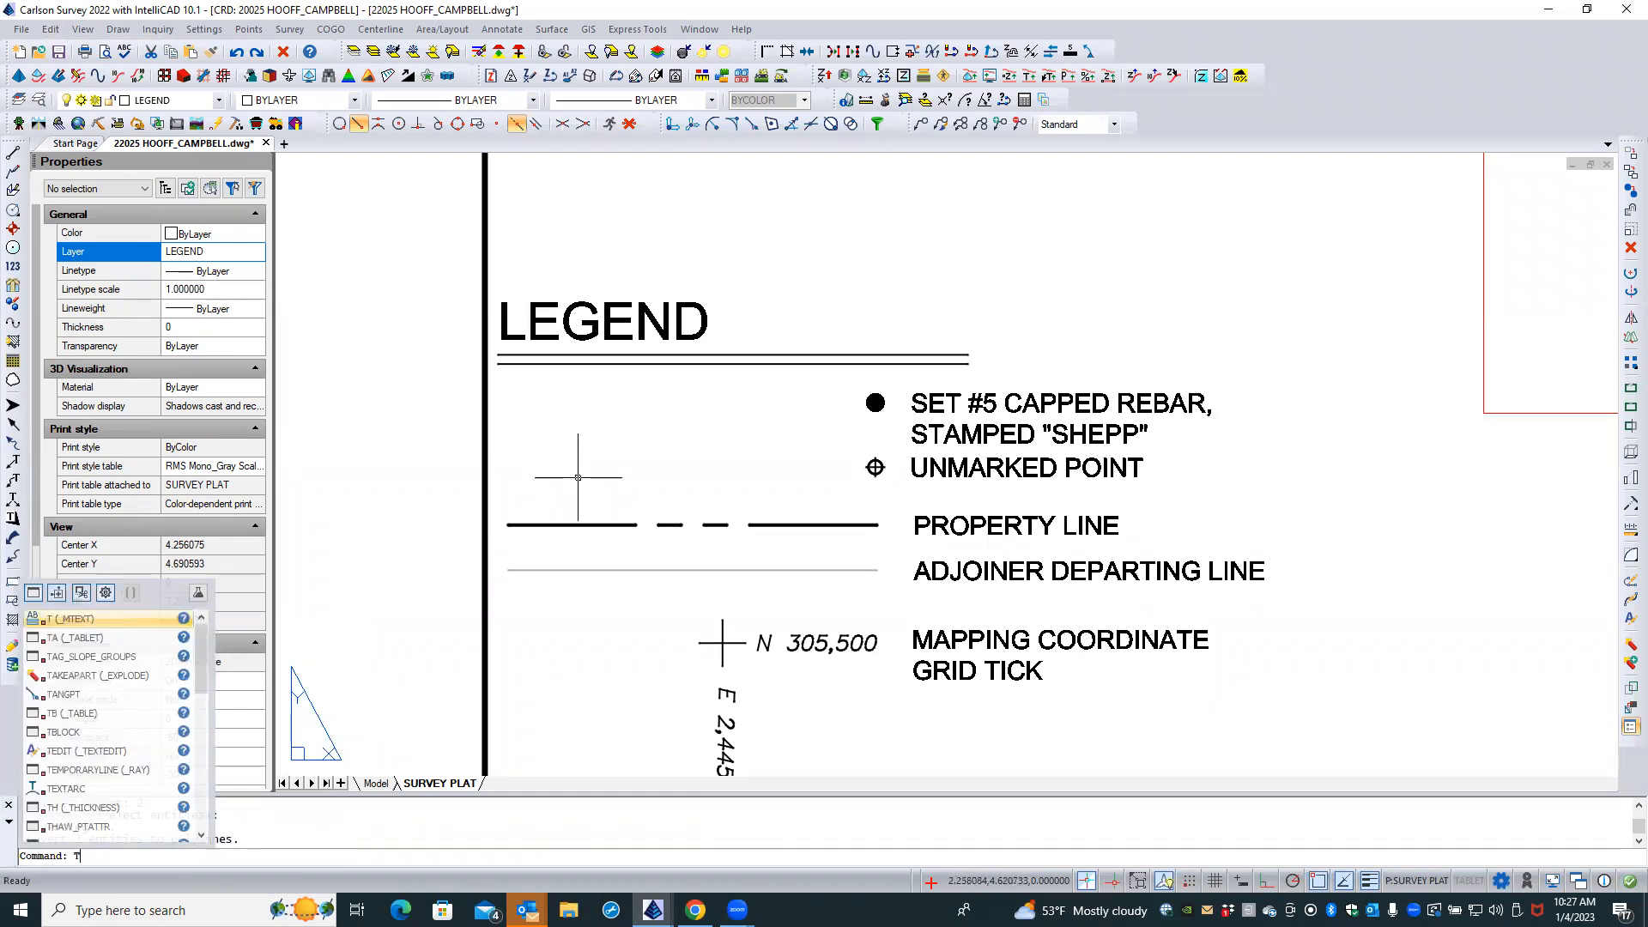
{"action": "type", "text": "REA"}
{"action": "key", "text": "Return"}
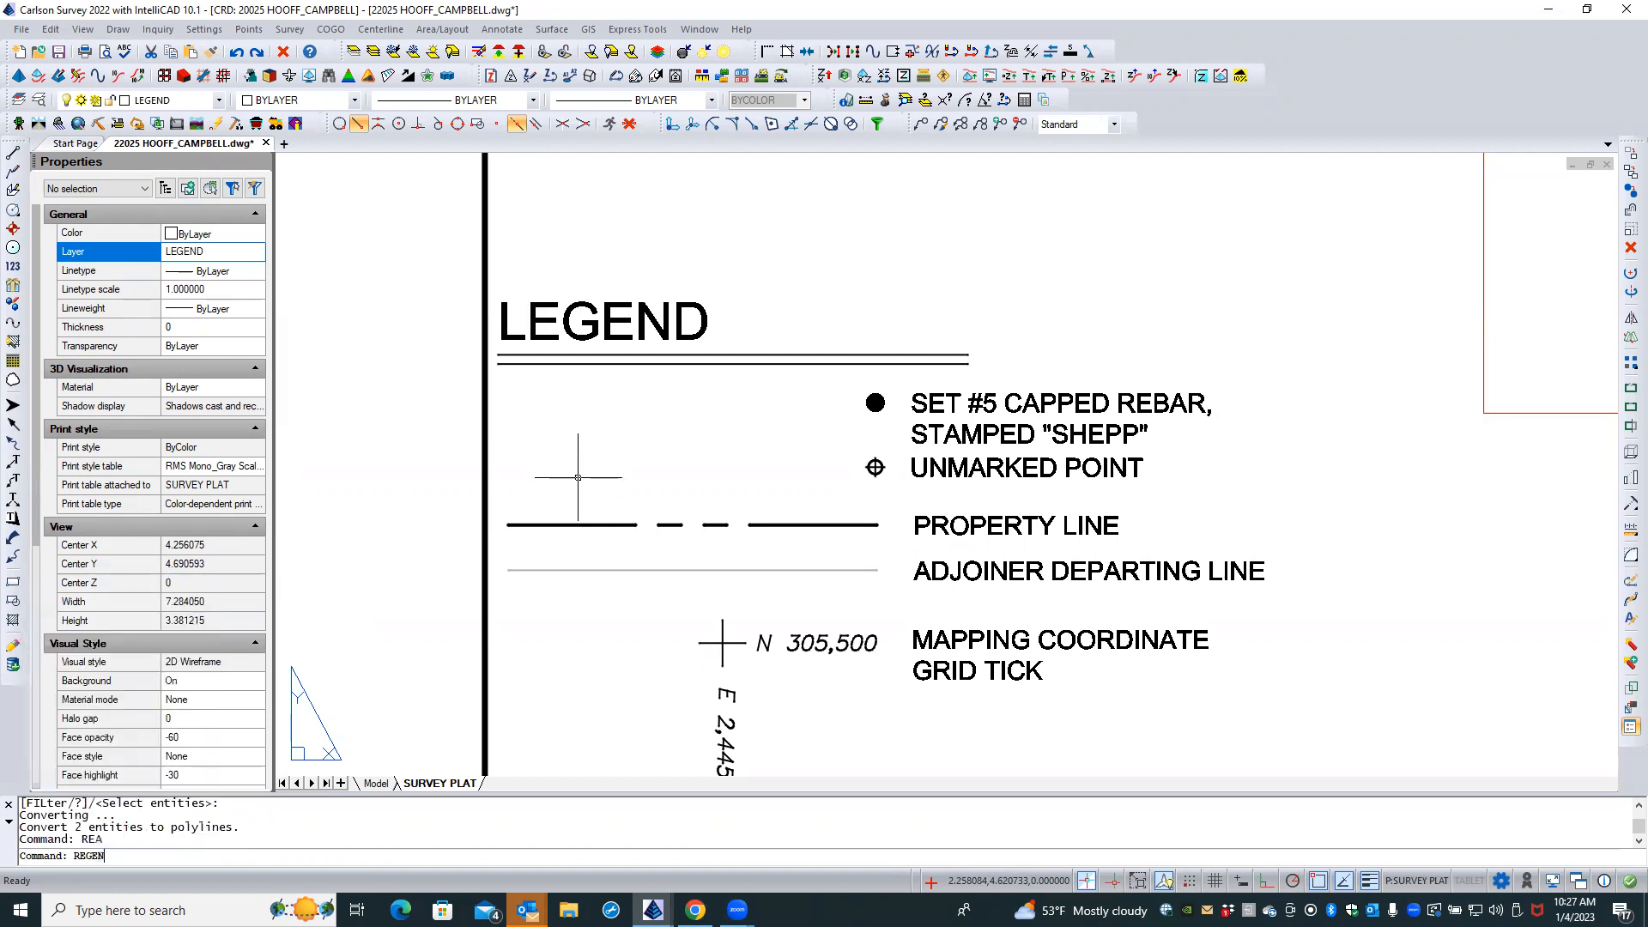
{"action": "key", "text": "Return"}
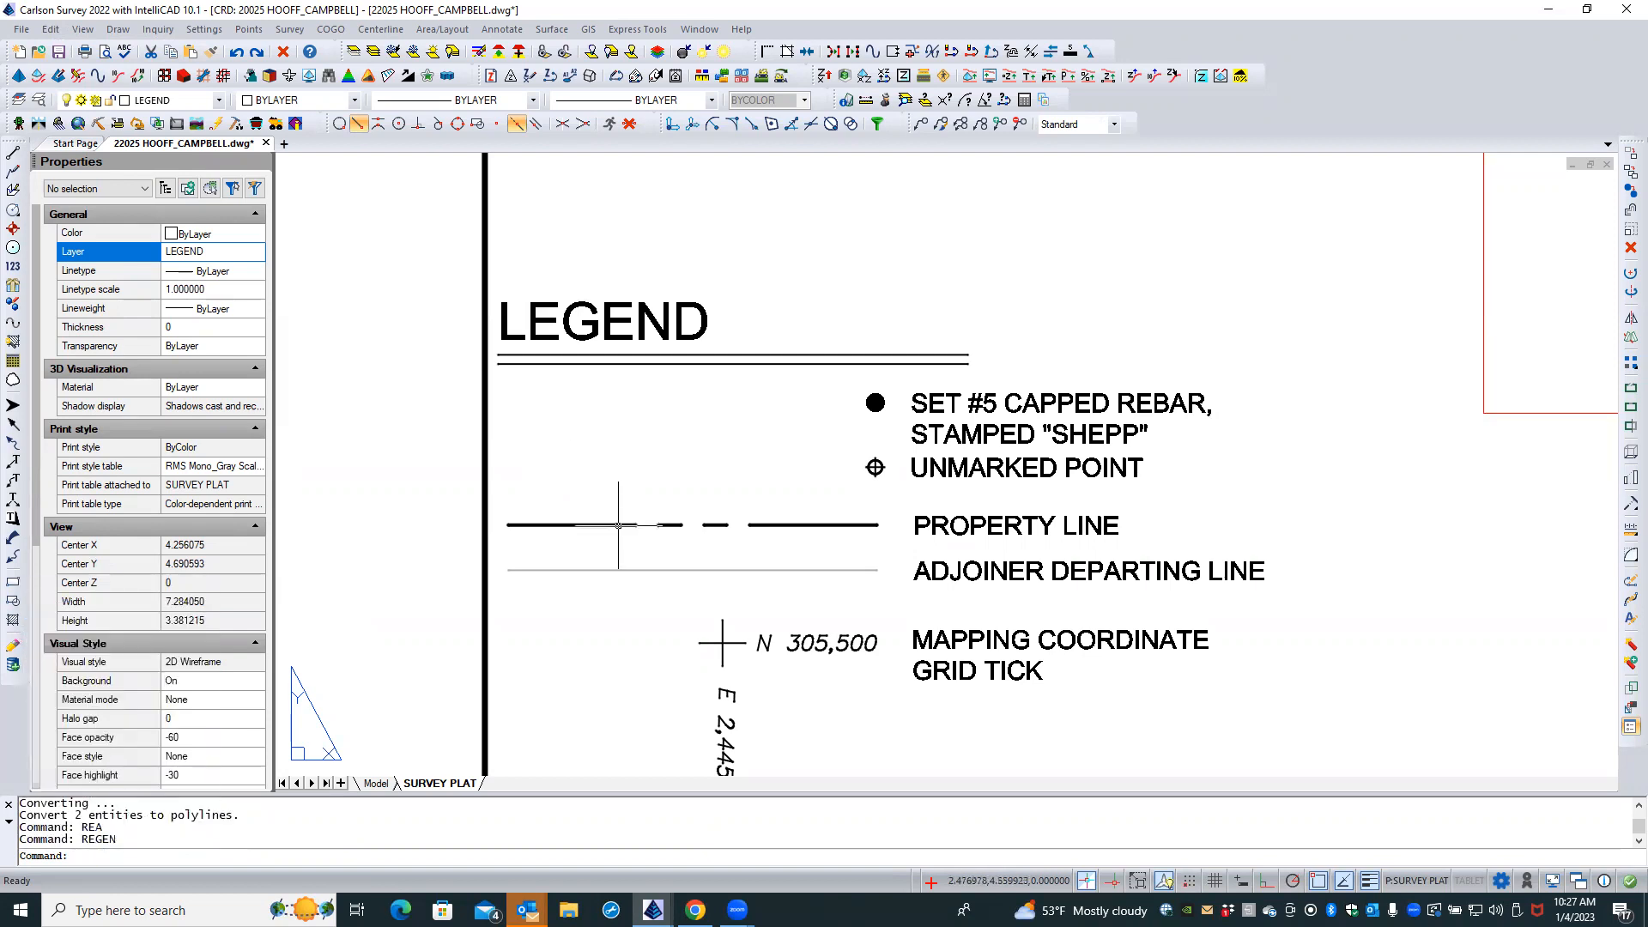
{"action": "left_click", "coordinate": [56, 54]}
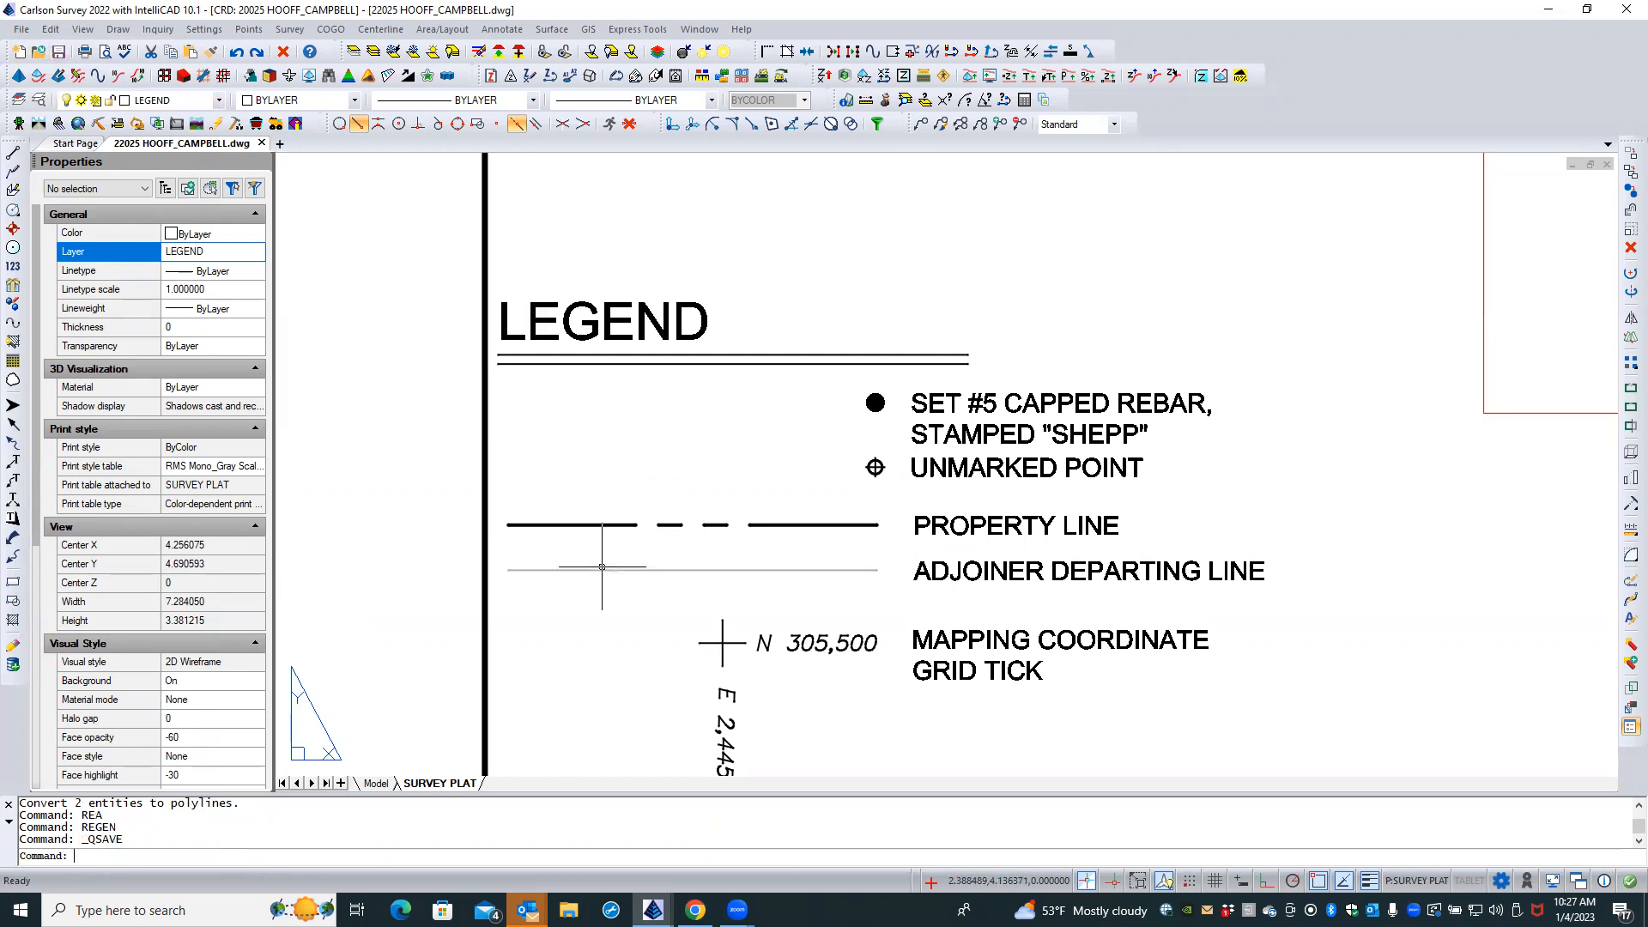
With nothing selected, make ADJOINER the current layer
{"action": "left_click", "coordinate": [254, 252]}
{"action": "left_click_drag", "start_coordinate": [260, 507], "coordinate": [260, 273]}
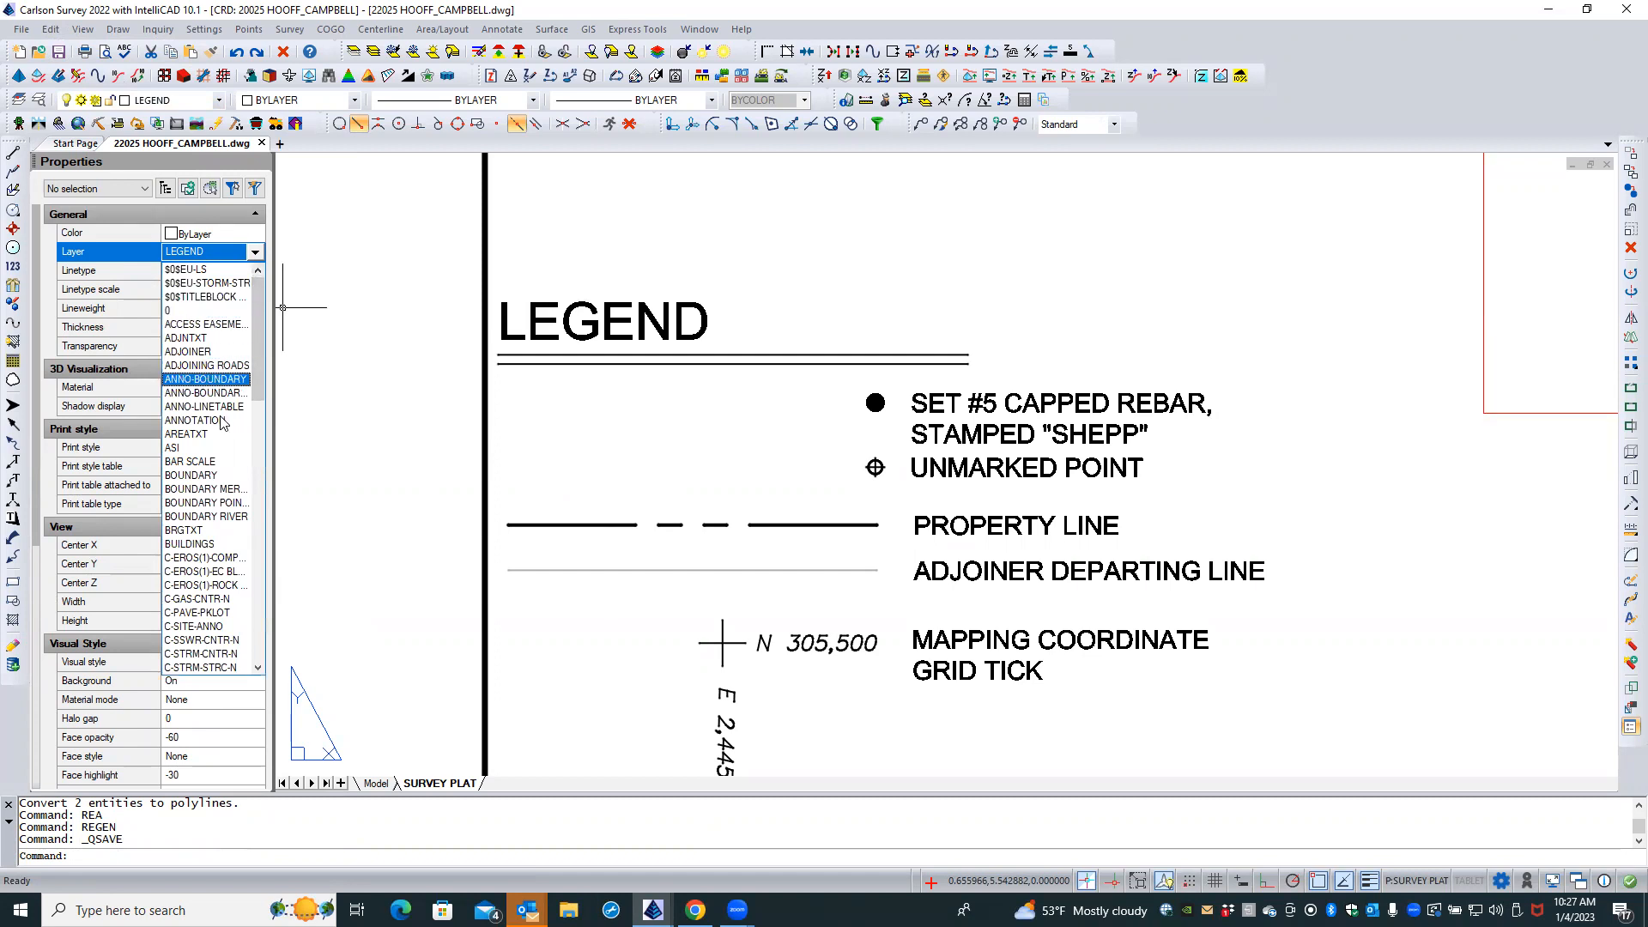
{"action": "left_click", "coordinate": [202, 351]}
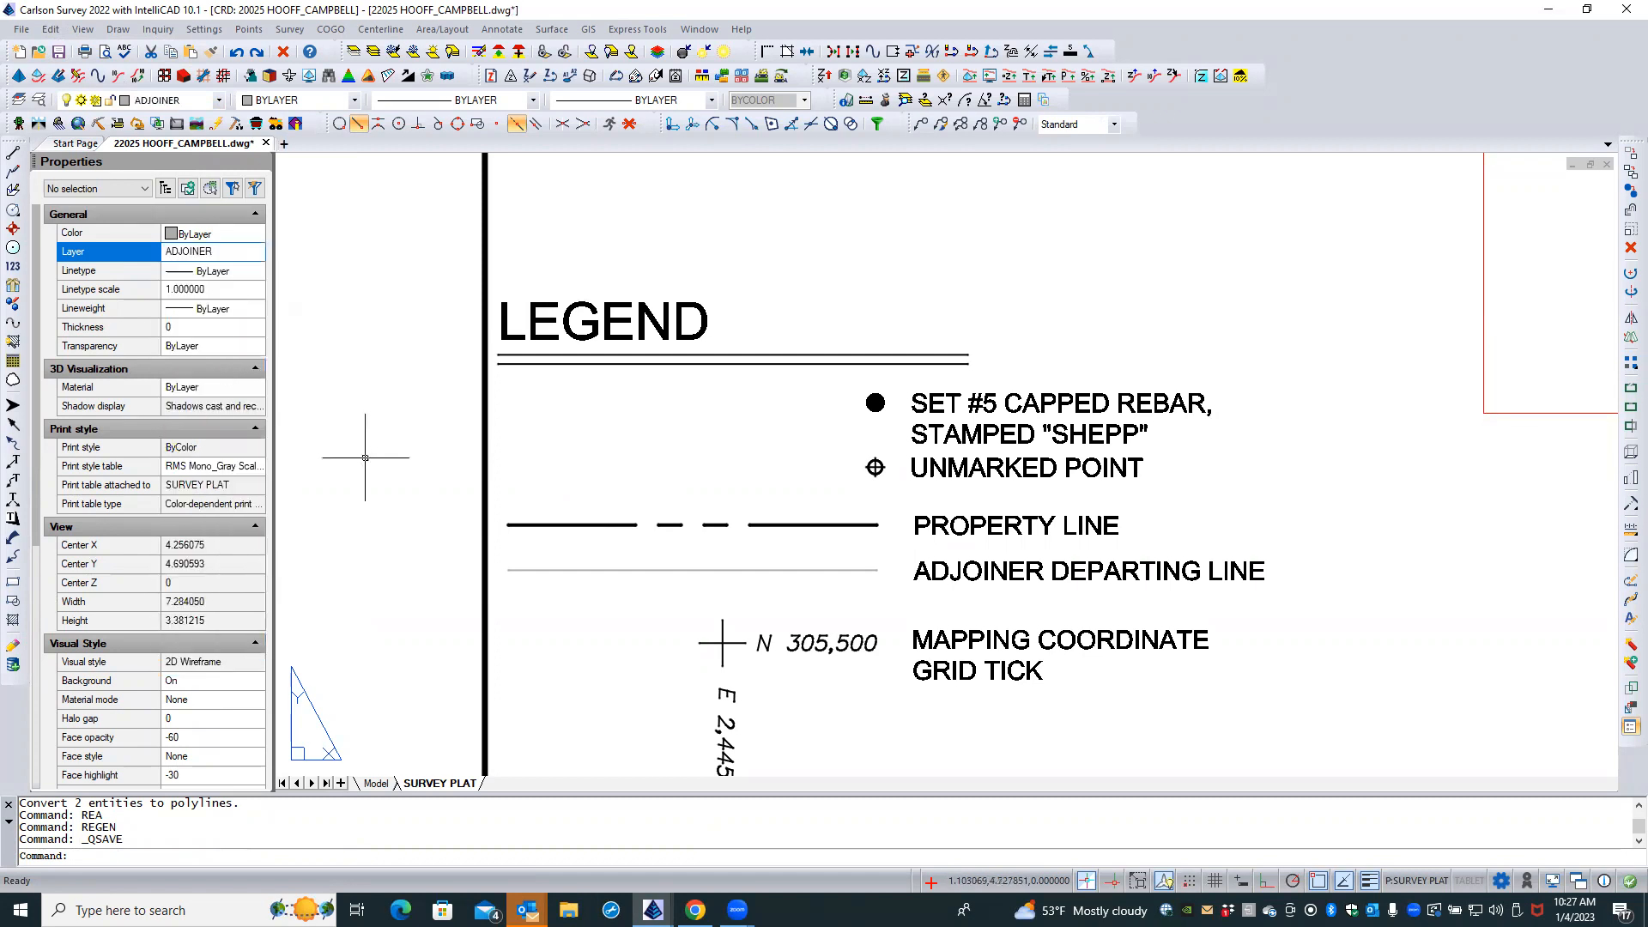
Draw a three-segment 2D polyline about 10.51 long around the legend using the current drawing properties, and erase it
{"action": "left_click", "coordinate": [12, 172]}
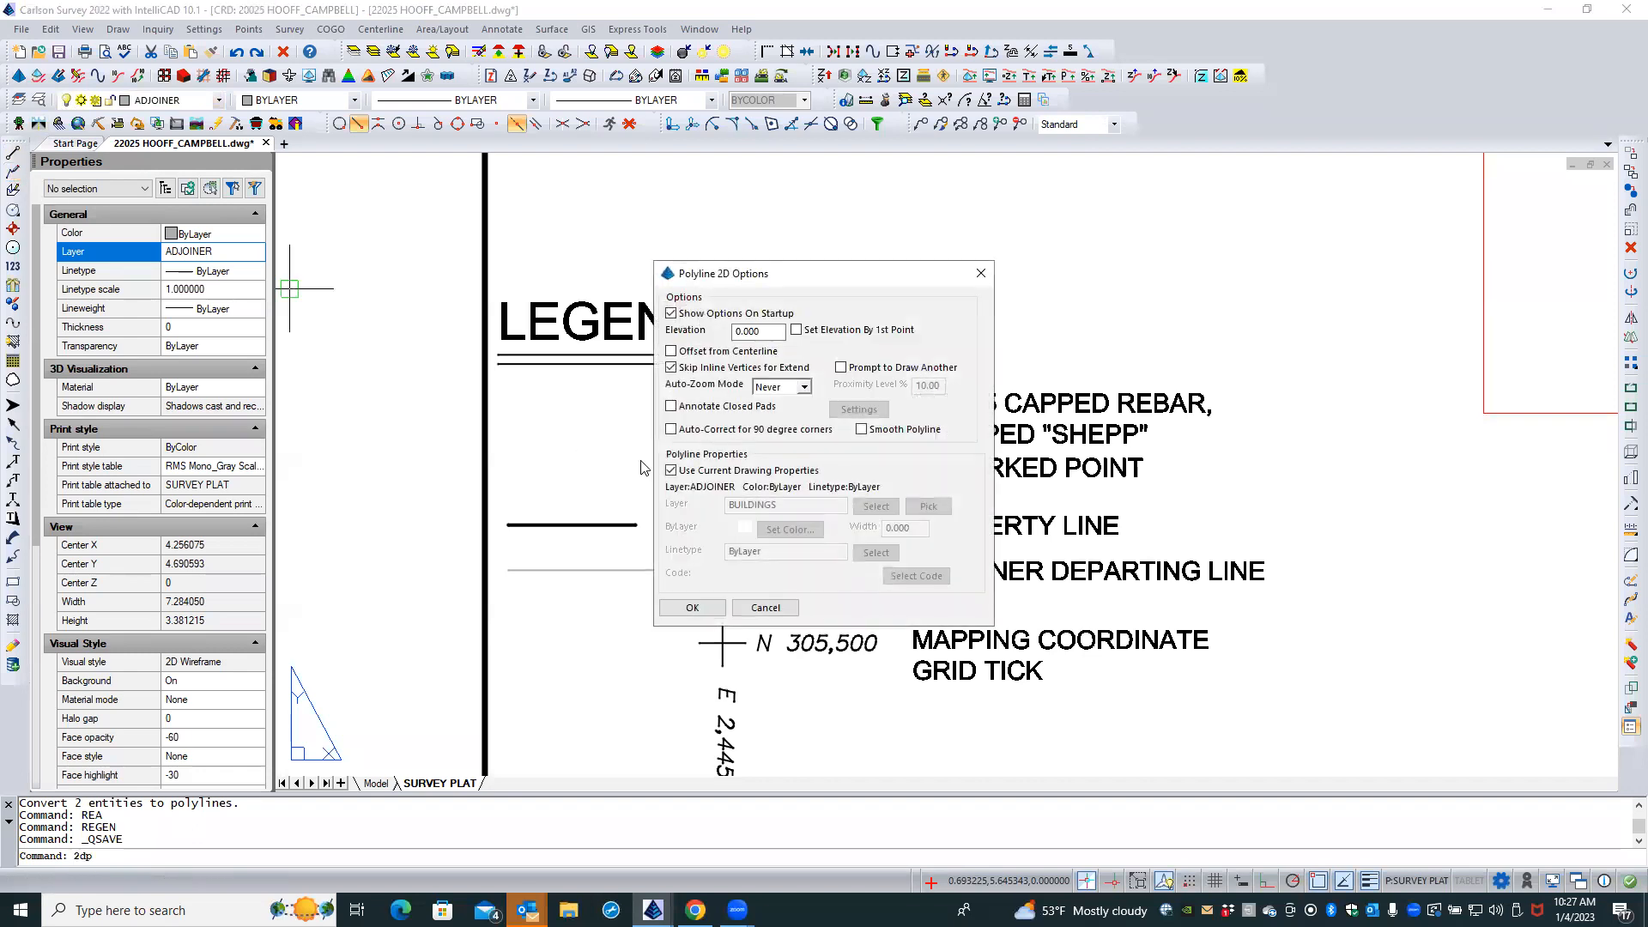
{"action": "left_click", "coordinate": [691, 607]}
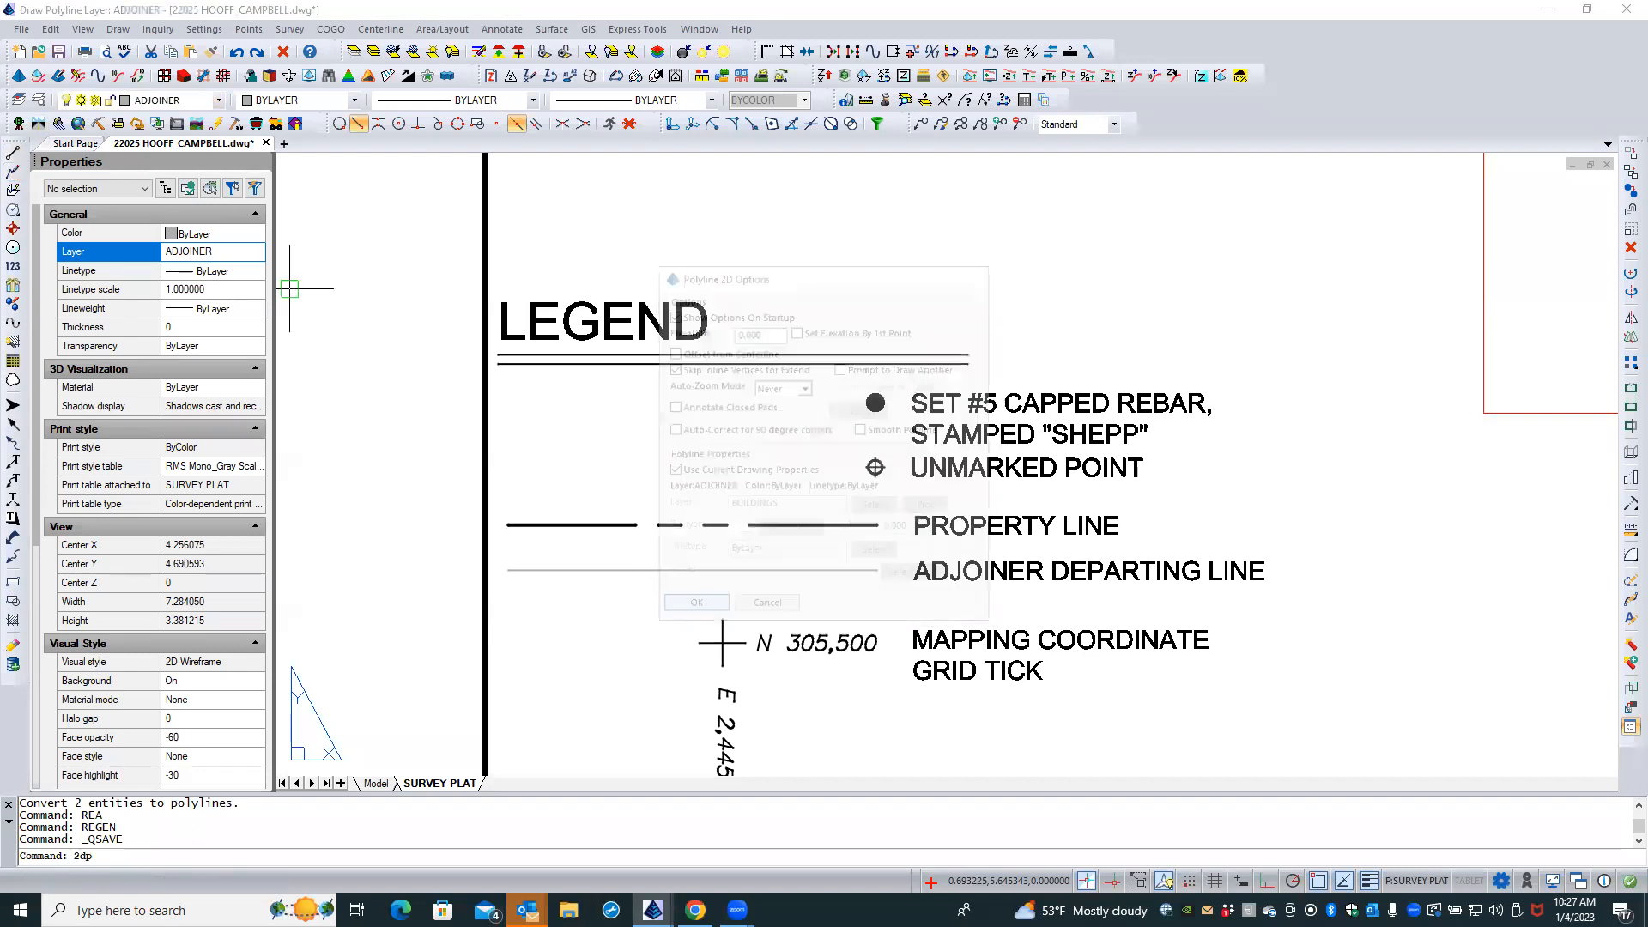
{"action": "left_click", "coordinate": [575, 254]}
{"action": "left_click", "coordinate": [1130, 229]}
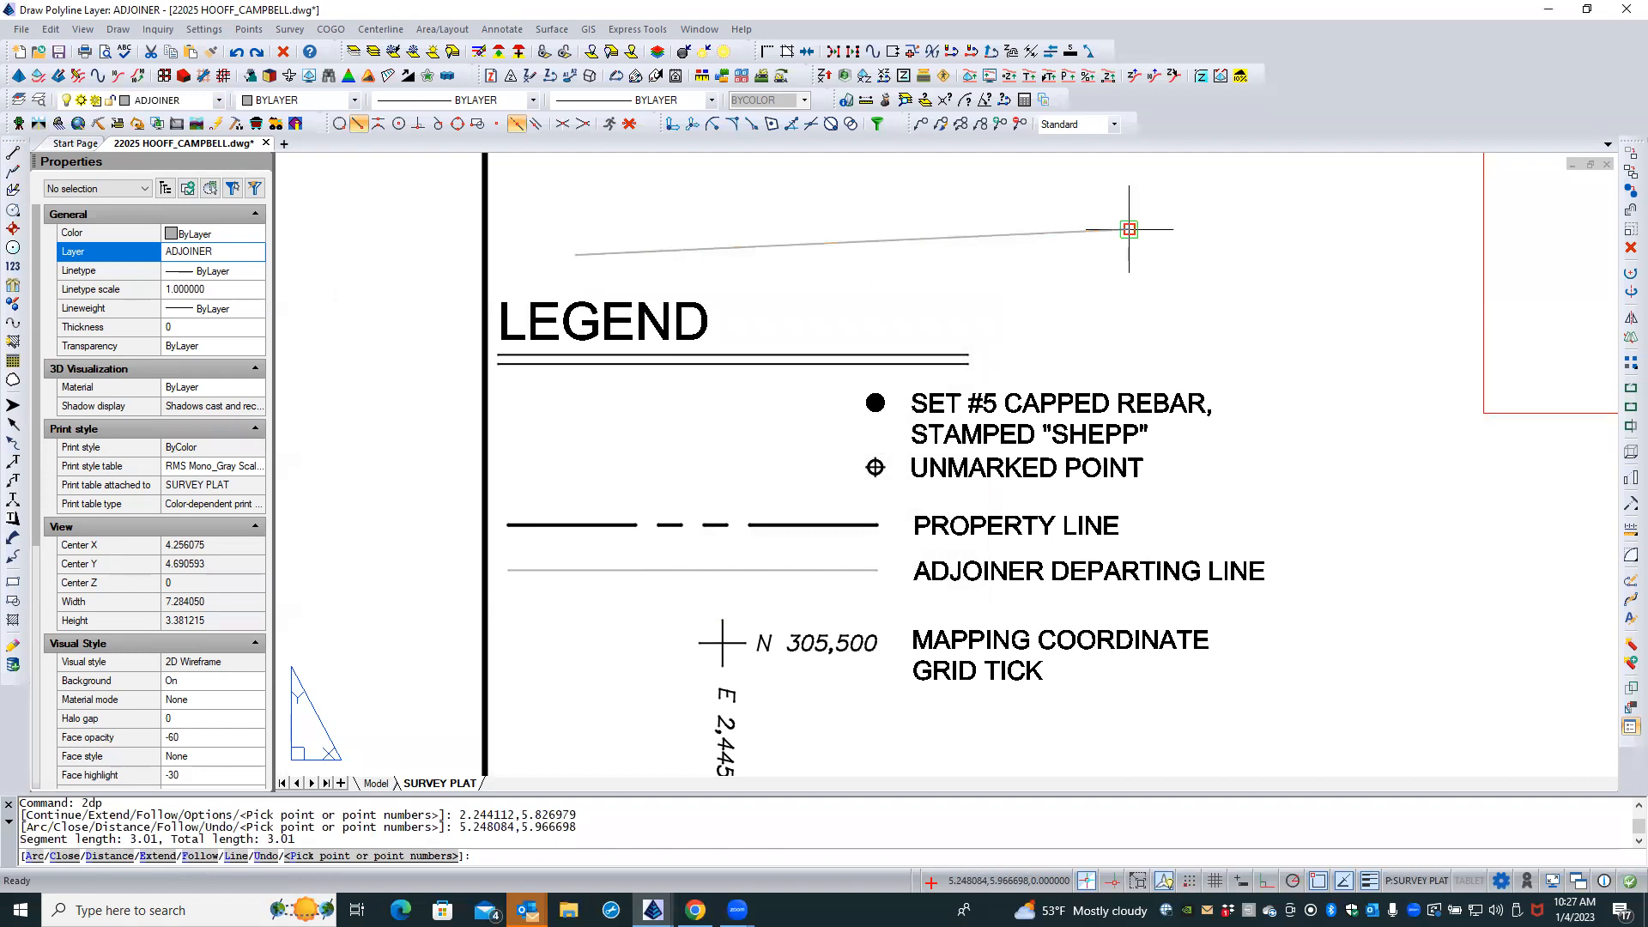
{"action": "left_click", "coordinate": [1396, 670]}
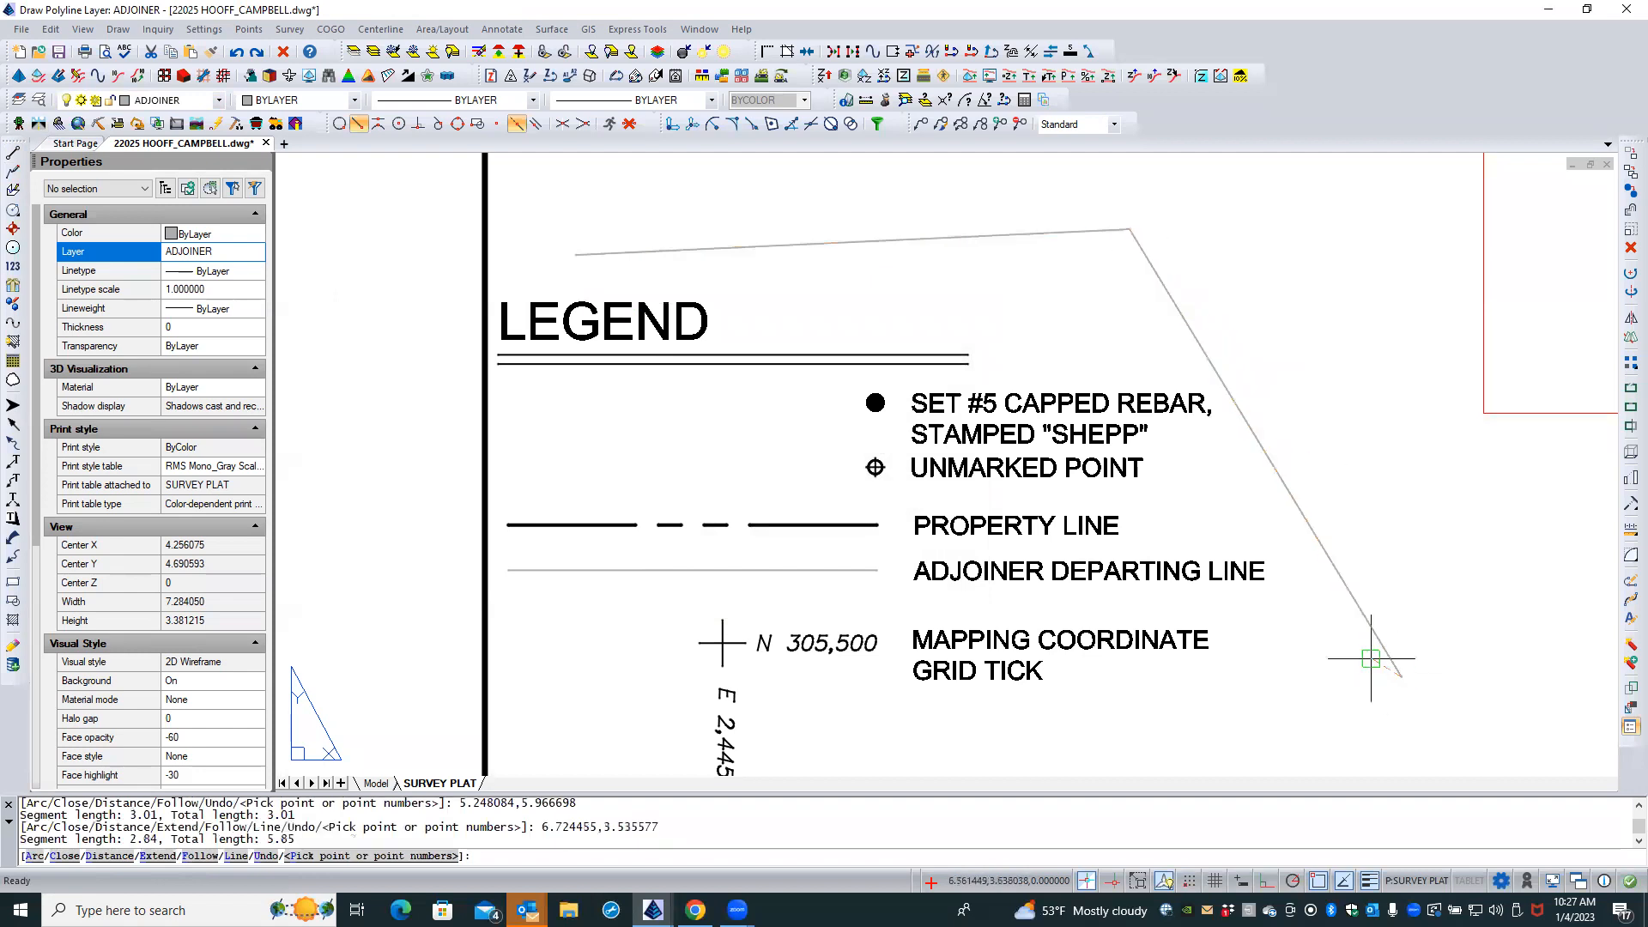
{"action": "scroll", "coordinate": [1005, 506], "scroll_direction": "down", "scroll_amount": 2}
{"action": "scroll", "coordinate": [1004, 504], "scroll_direction": "down", "scroll_amount": 2}
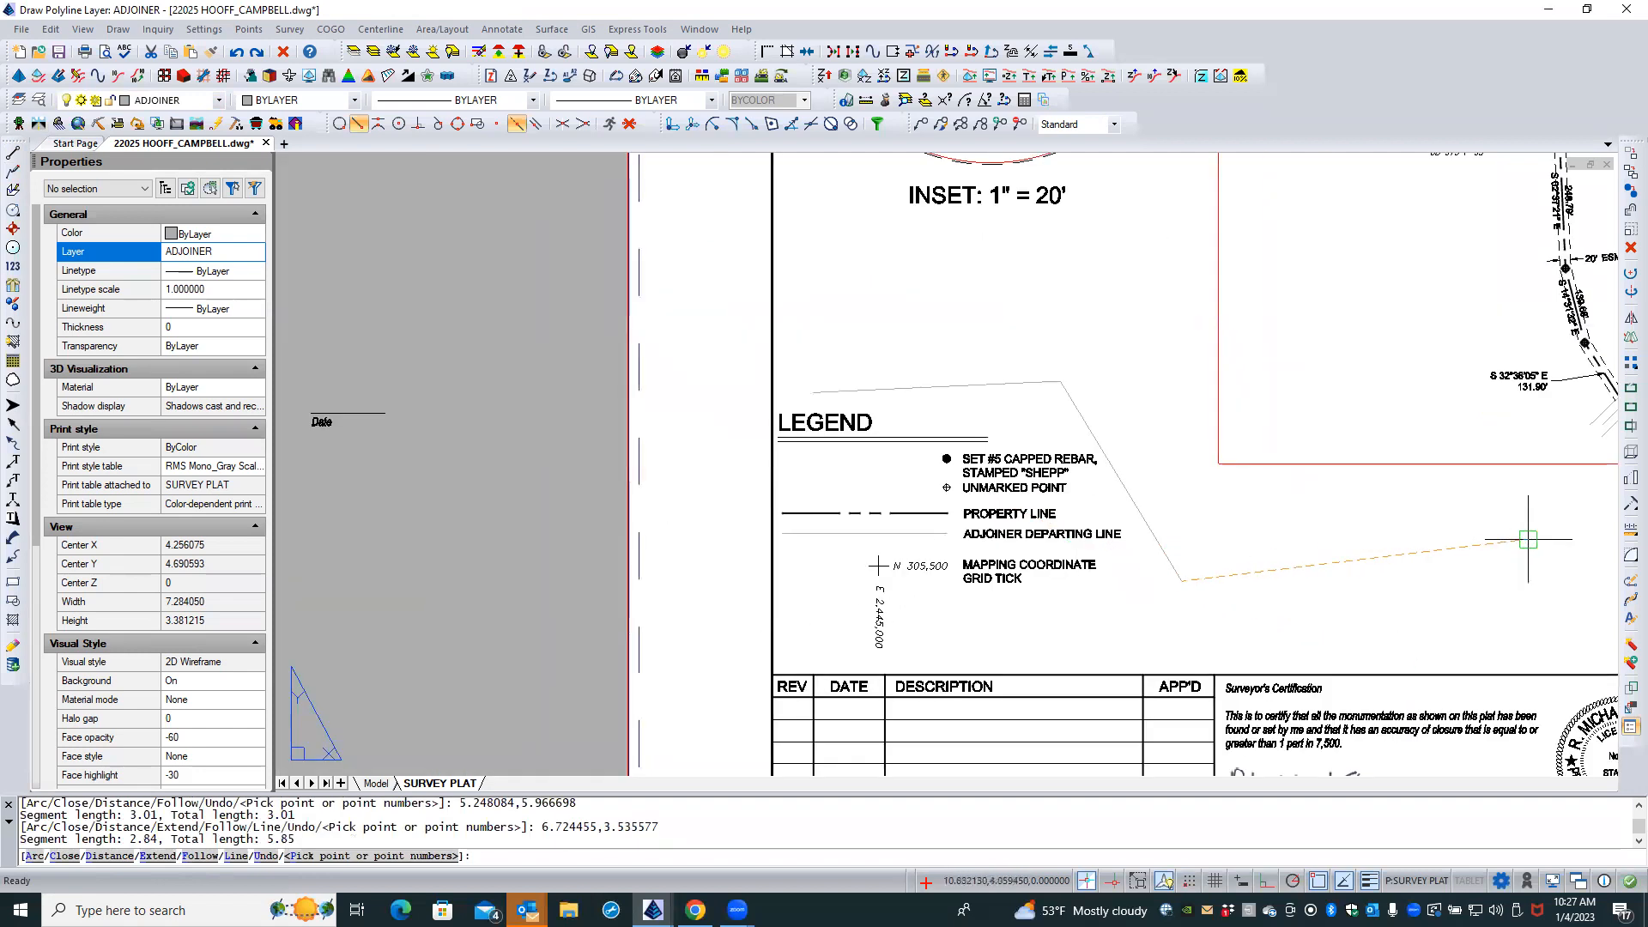
{"action": "left_click", "coordinate": [1559, 538]}
{"action": "key", "text": "Return"}
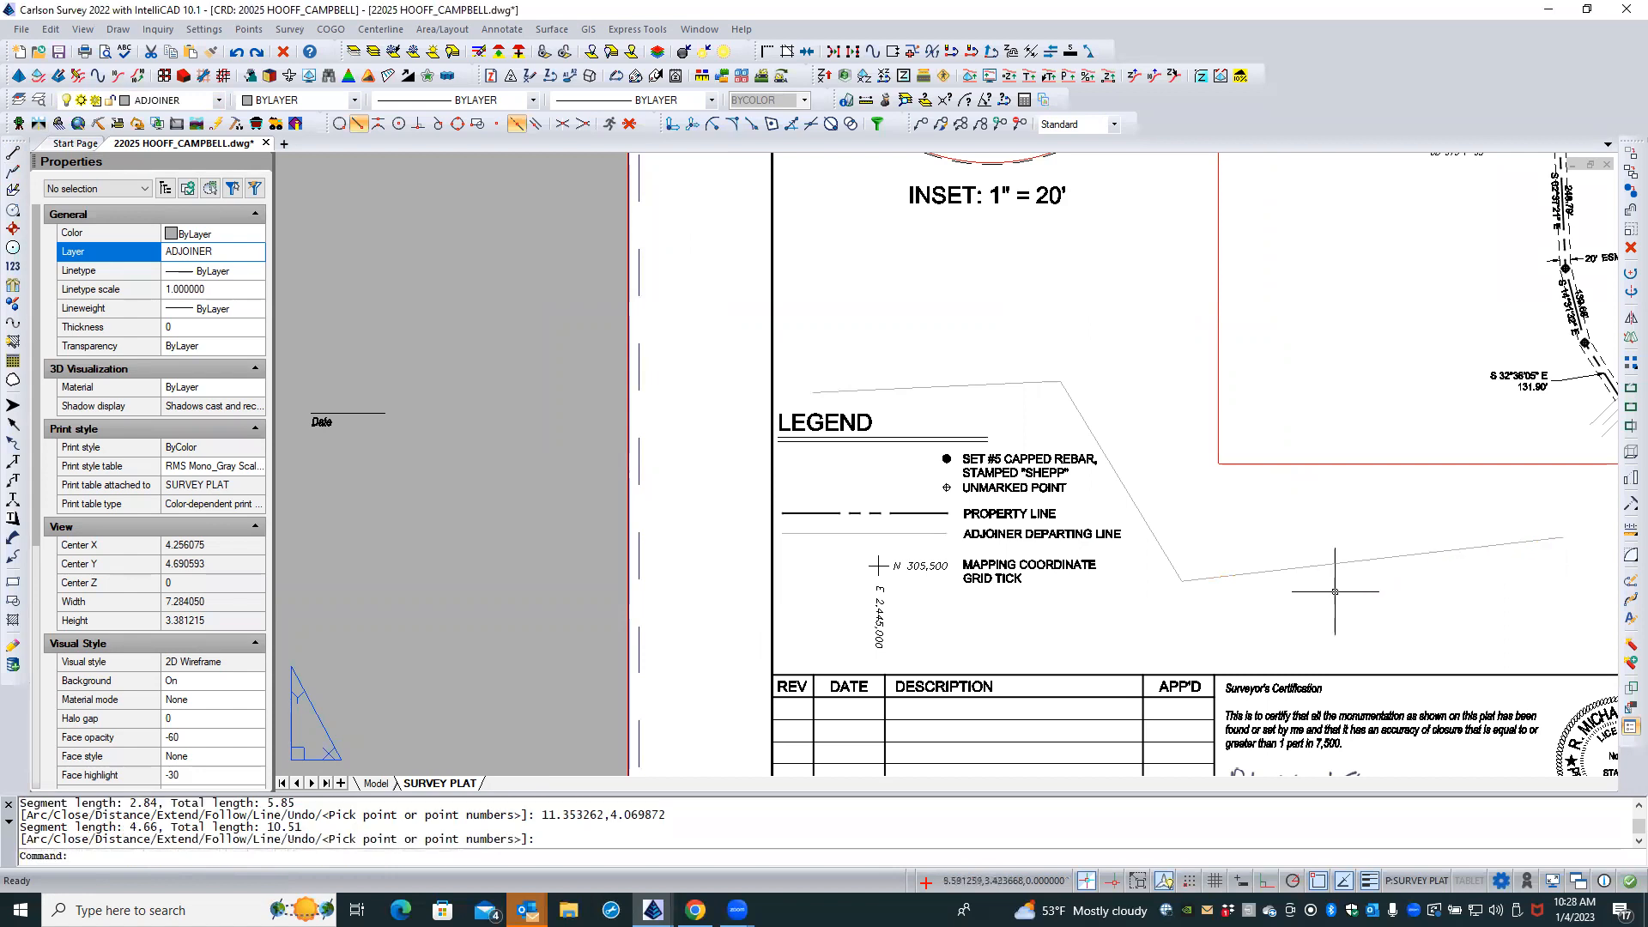
{"action": "left_click", "coordinate": [1225, 578]}
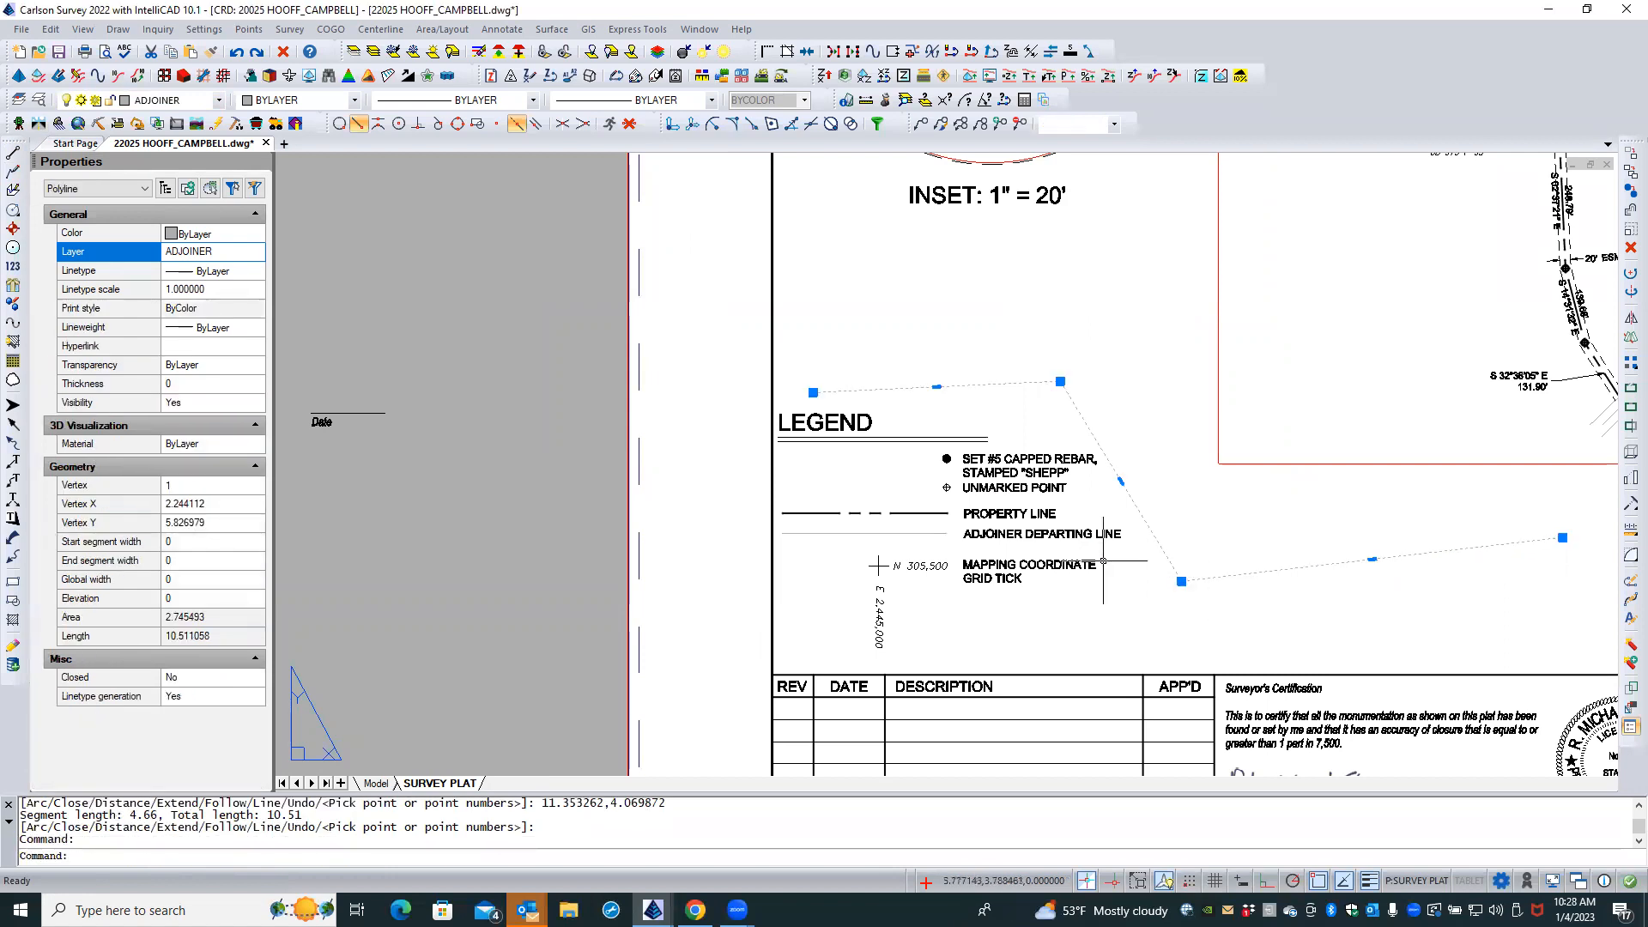
{"action": "left_click", "coordinate": [1625, 249]}
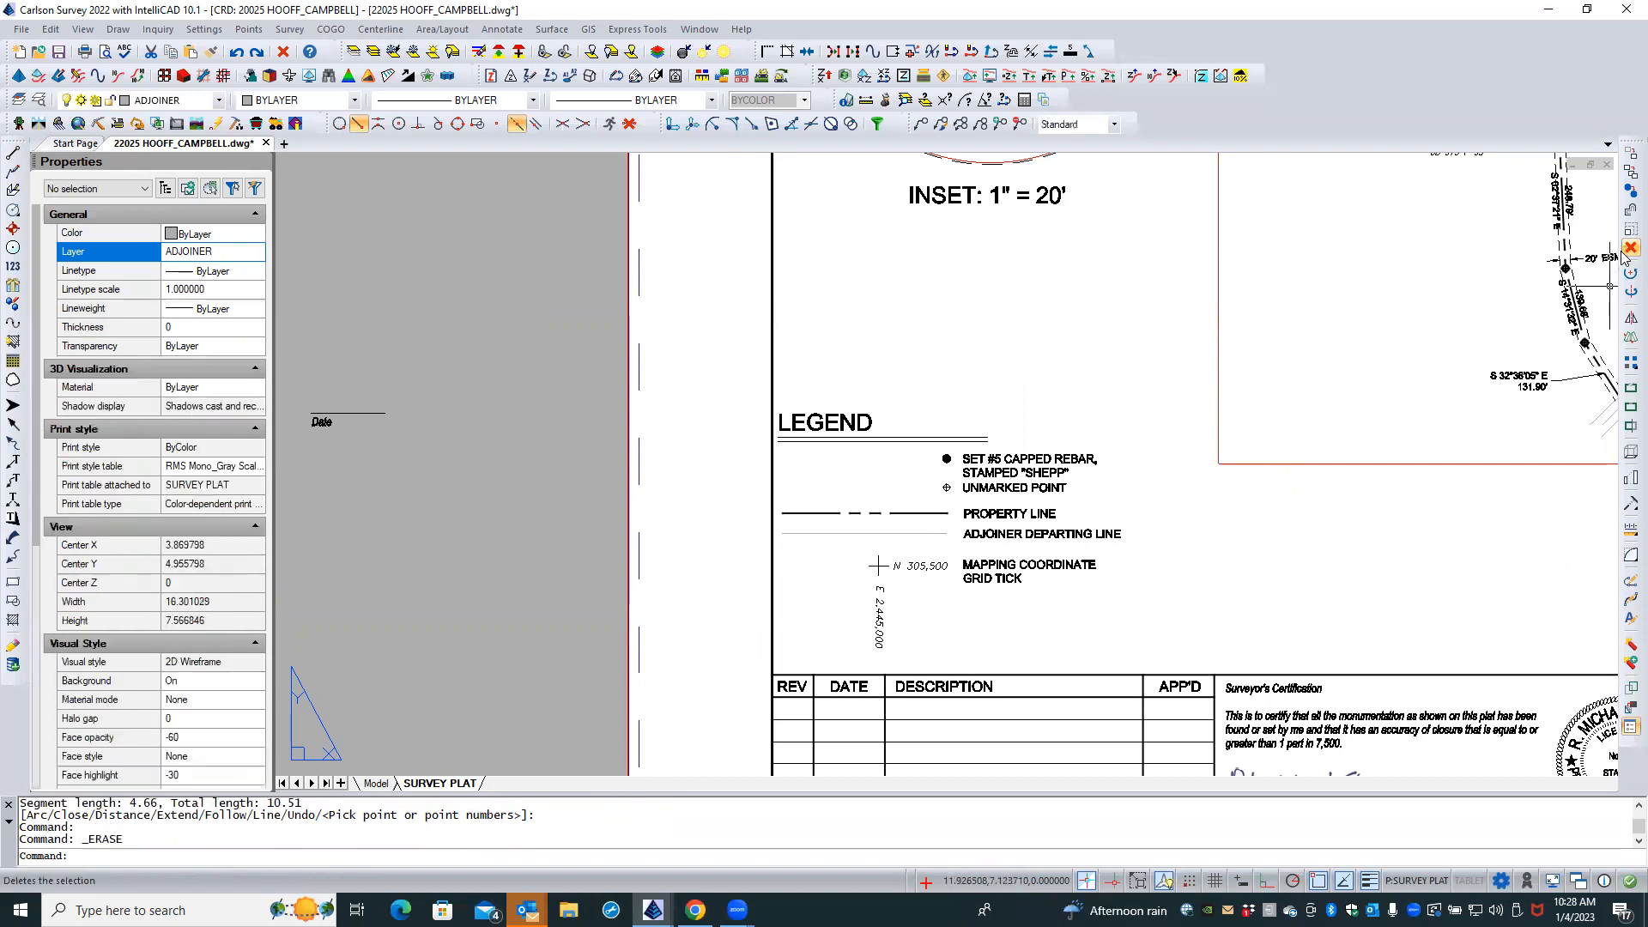
Activate the plat's main viewport and check the ADJOINER layer's linetype in the layer settings without changing it
{"action": "scroll", "coordinate": [1008, 522], "scroll_direction": "down", "scroll_amount": 1}
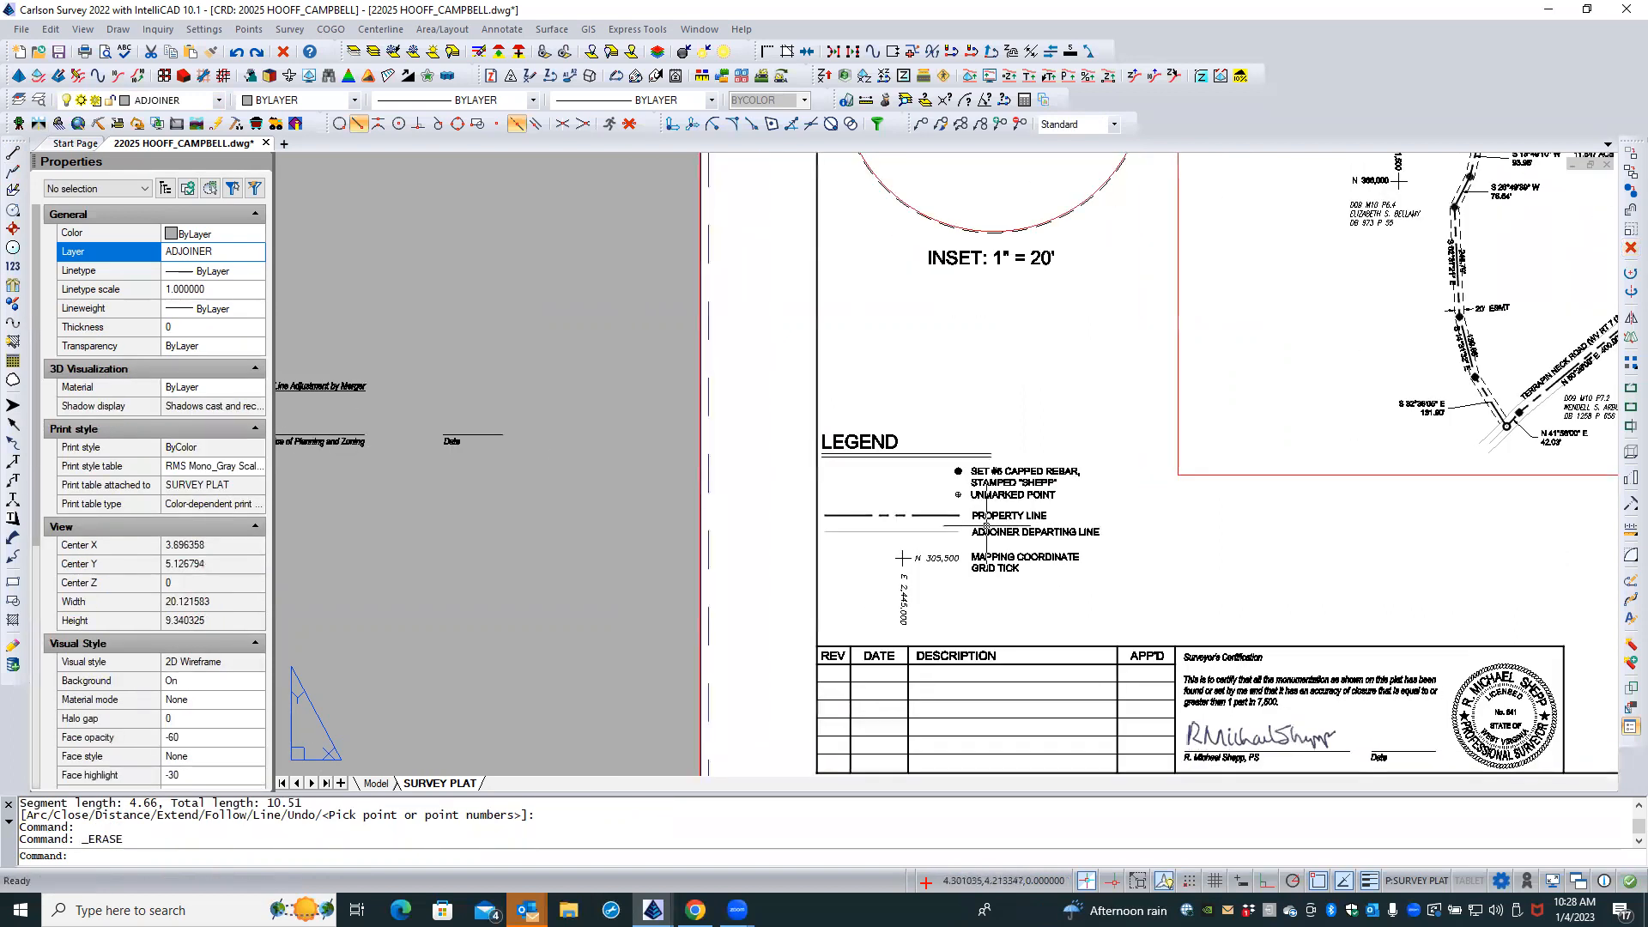
{"action": "scroll", "coordinate": [845, 435], "scroll_direction": "down", "scroll_amount": 1}
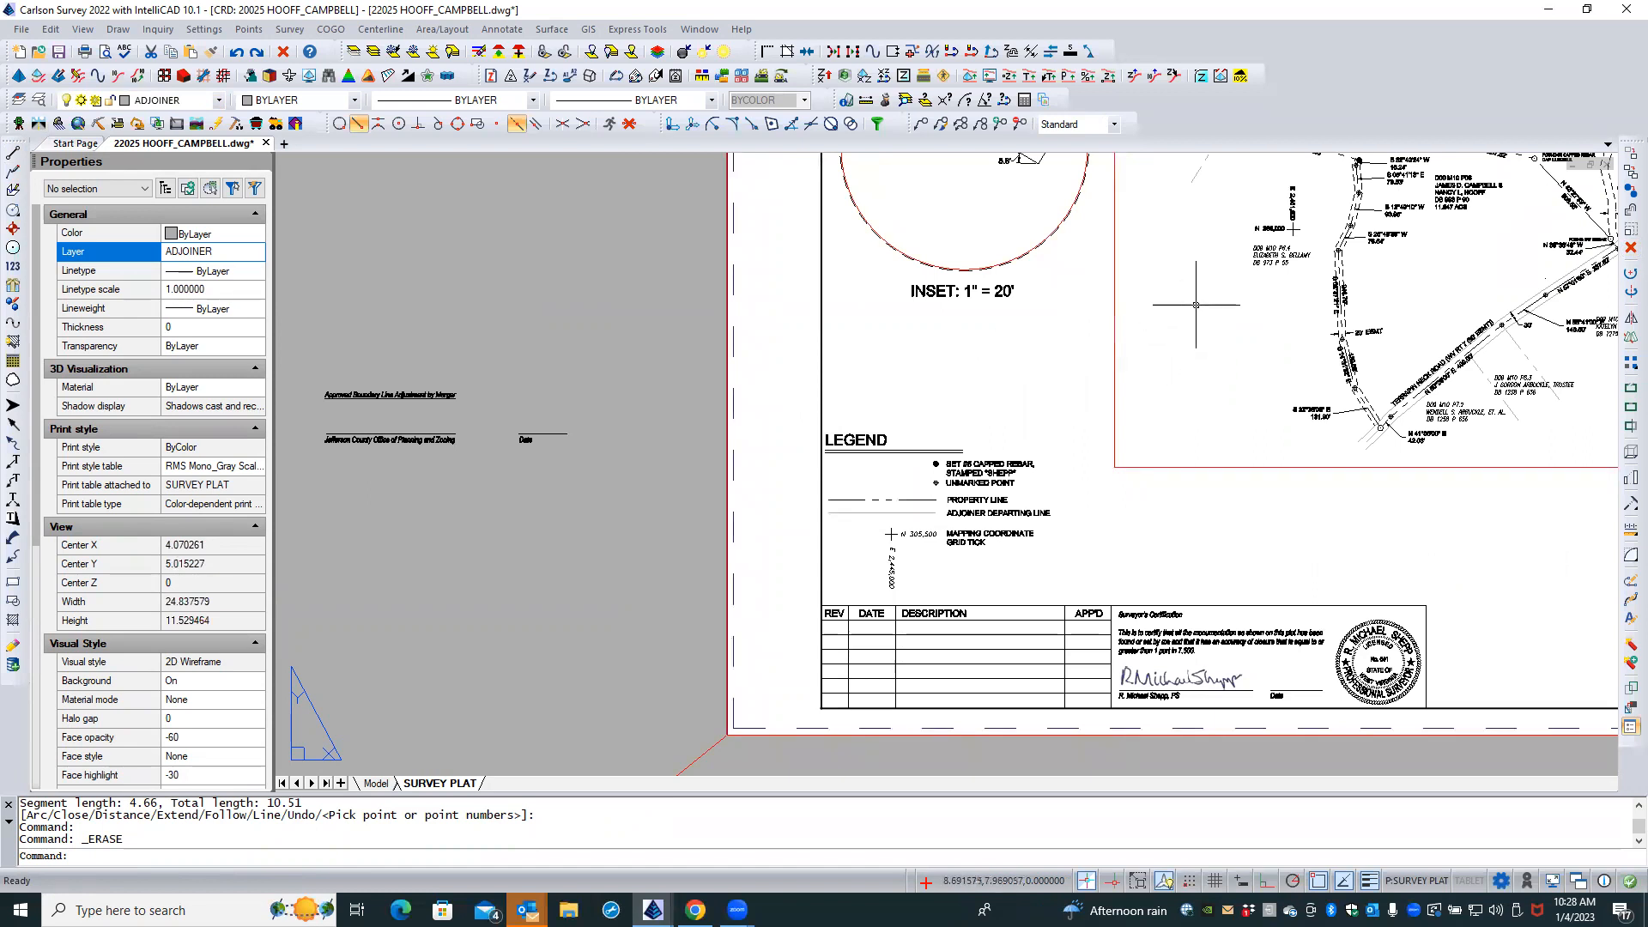
{"action": "left_click", "coordinate": [1192, 302]}
{"action": "double_click", "coordinate": [1191, 302]}
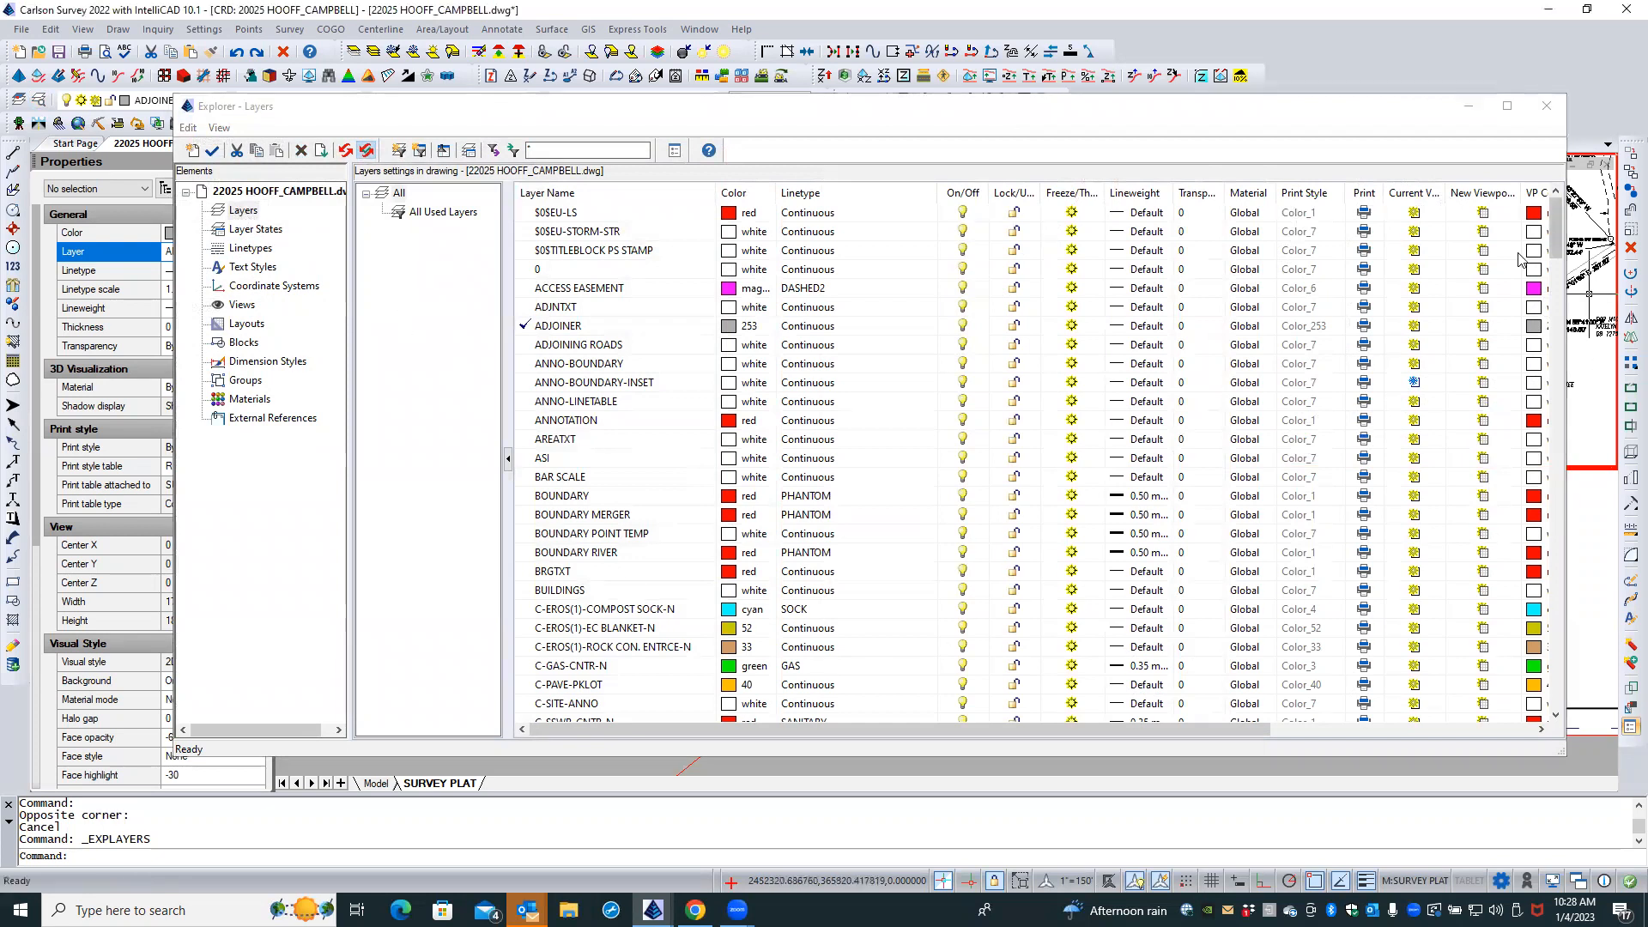
{"action": "left_click", "coordinate": [620, 192]}
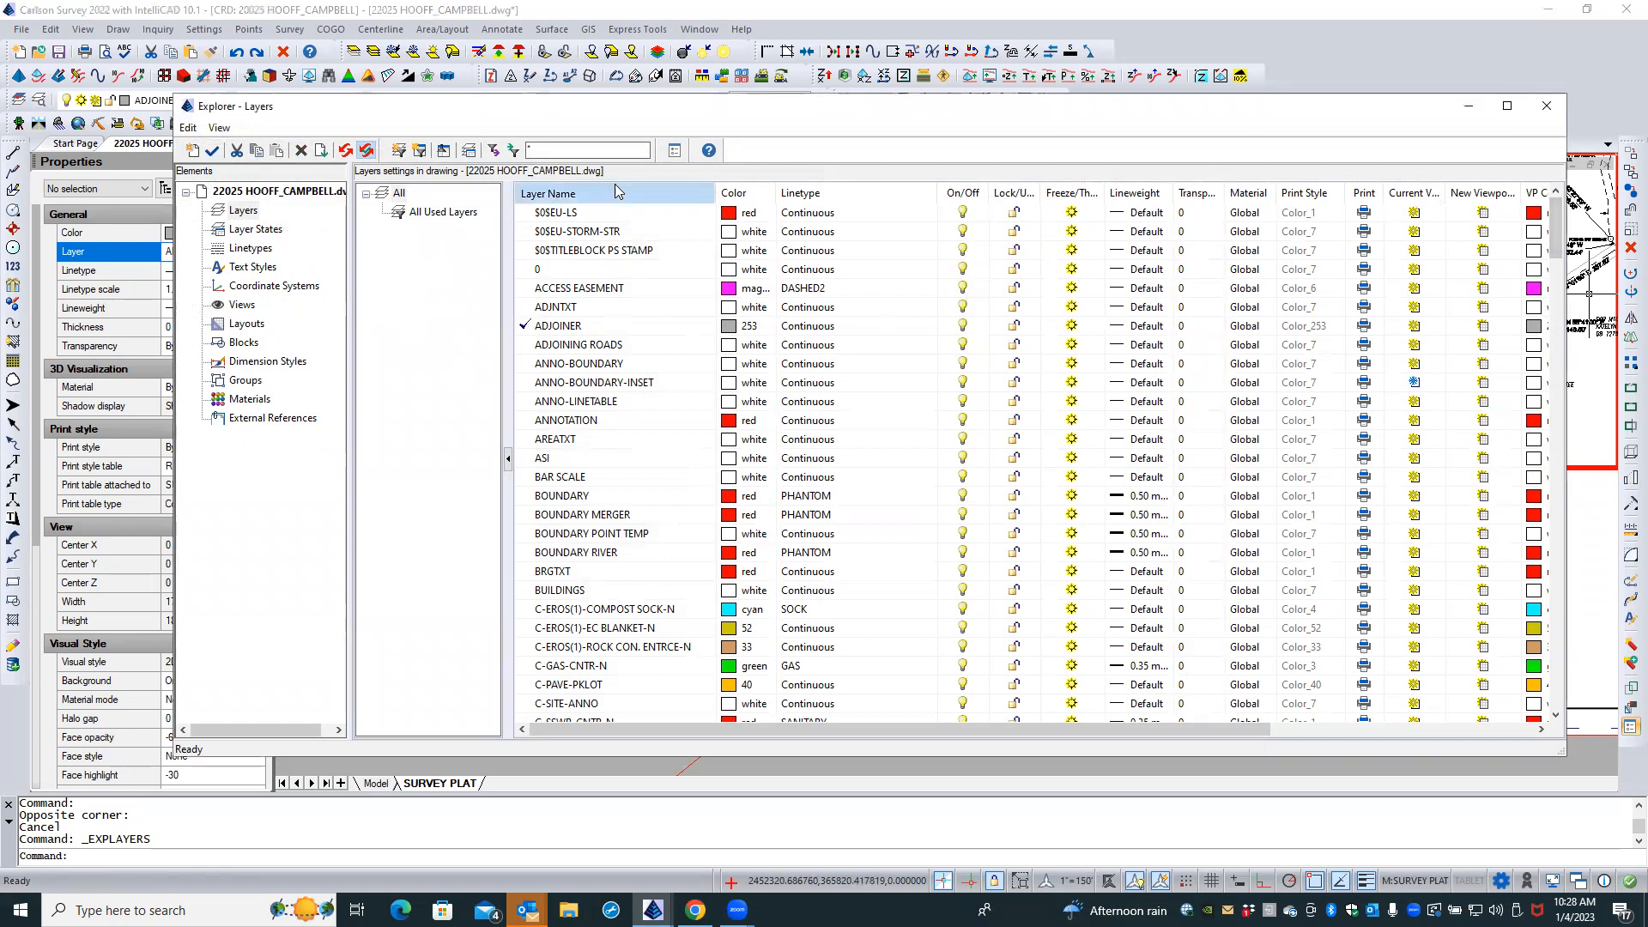
{"action": "left_click", "coordinate": [614, 192]}
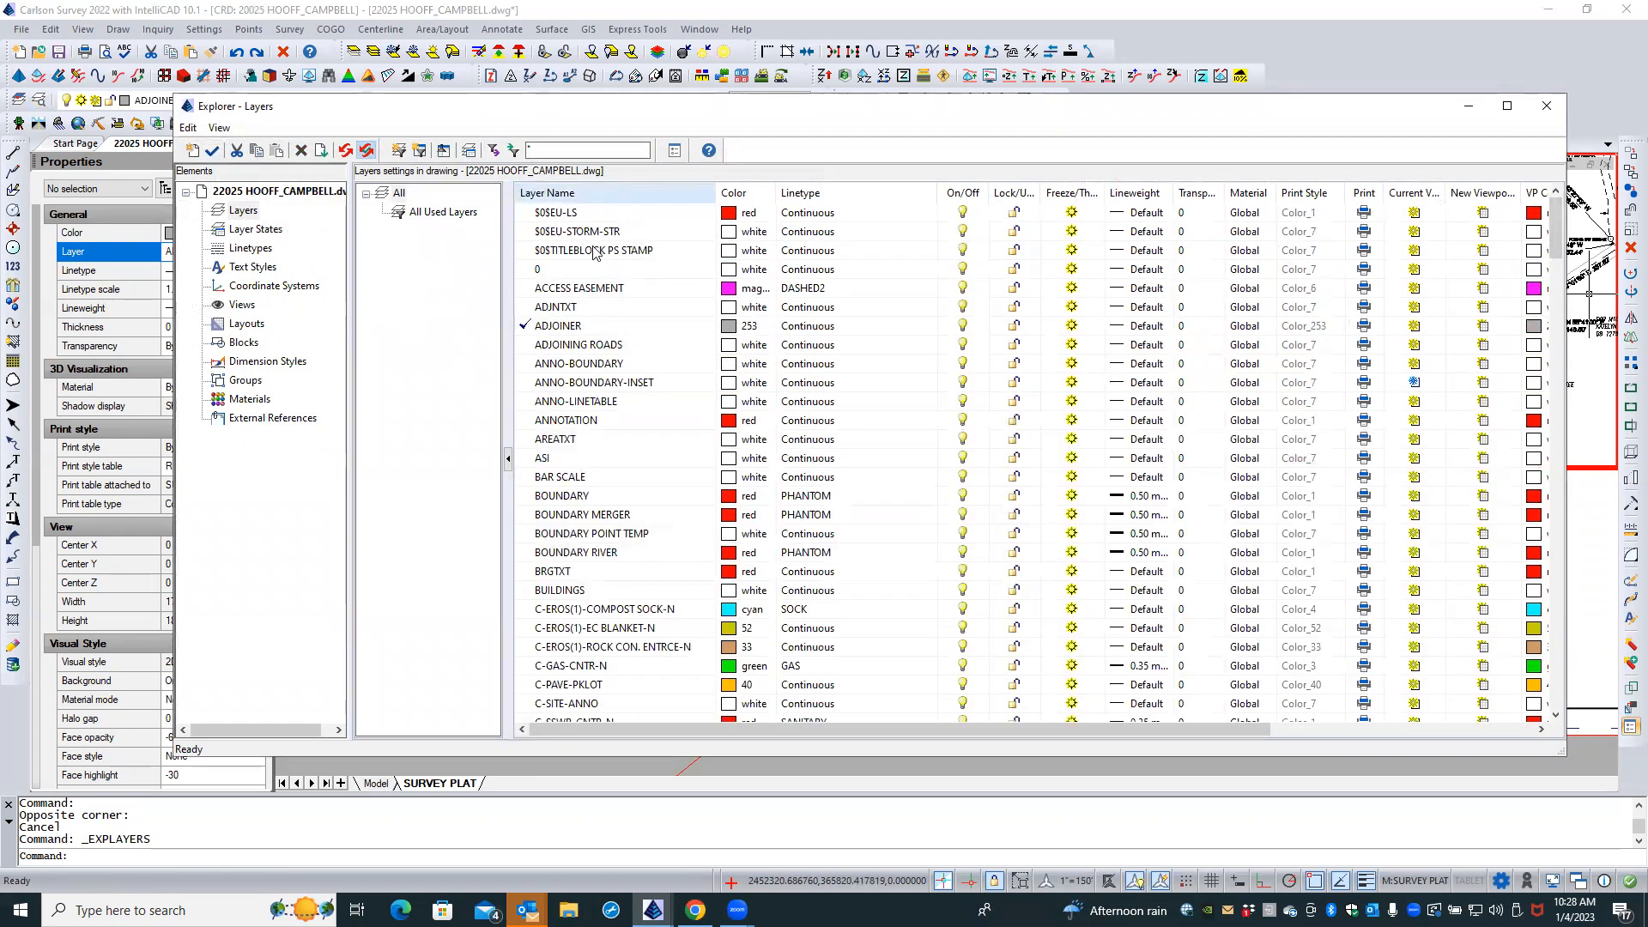
{"action": "left_click", "coordinate": [842, 333]}
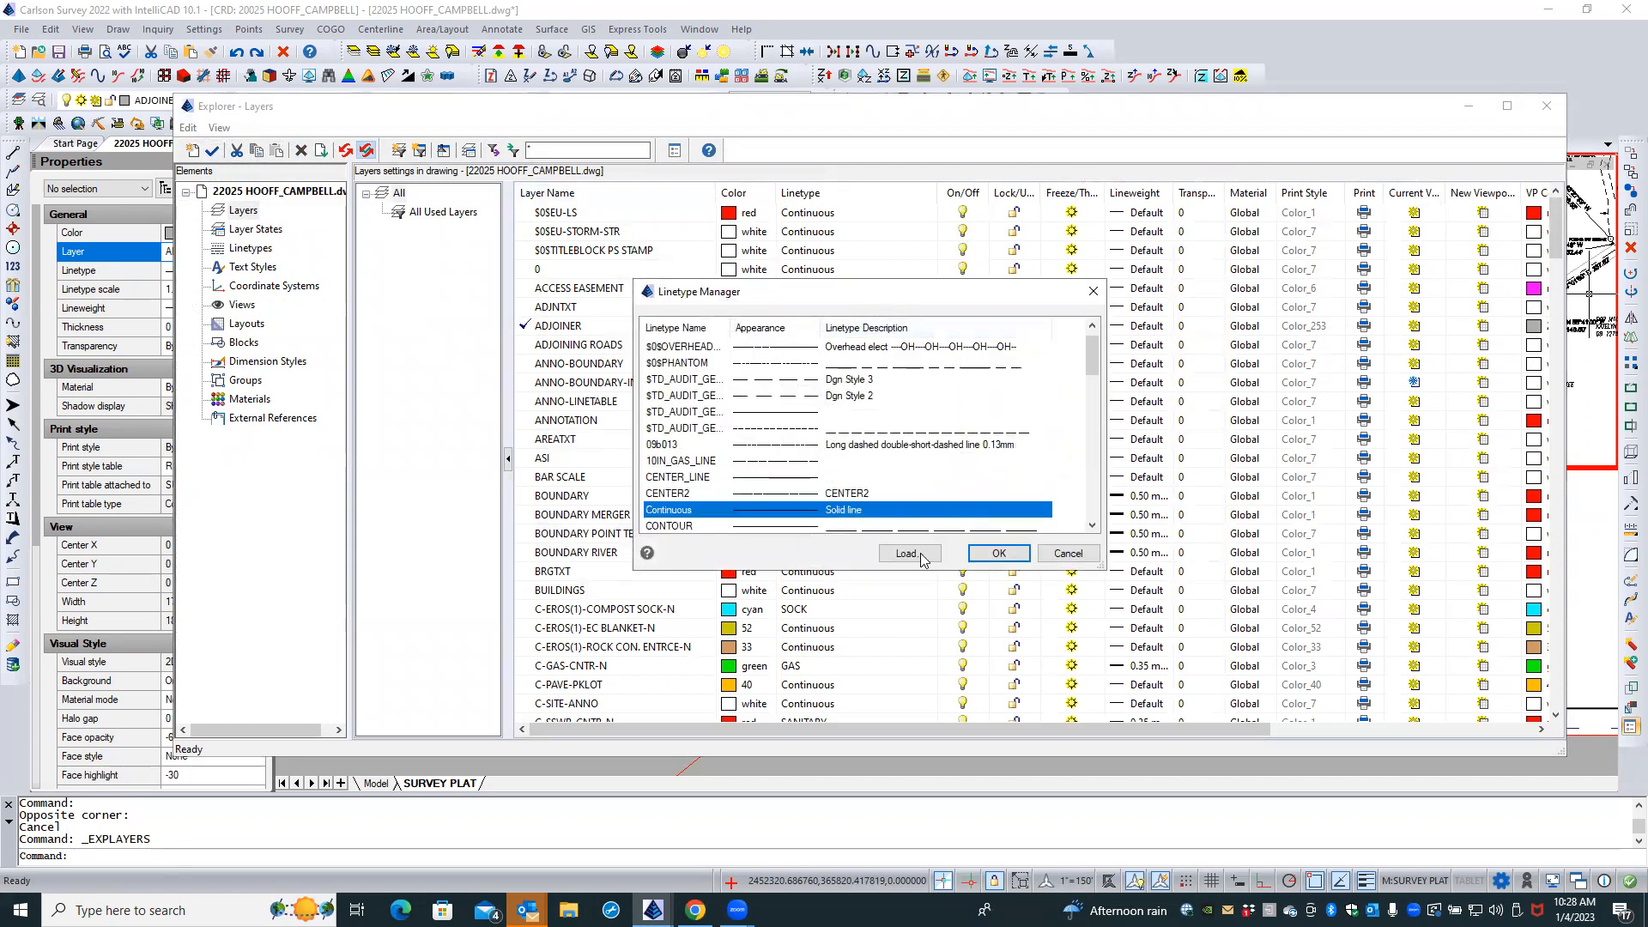
{"action": "left_click", "coordinate": [1069, 553]}
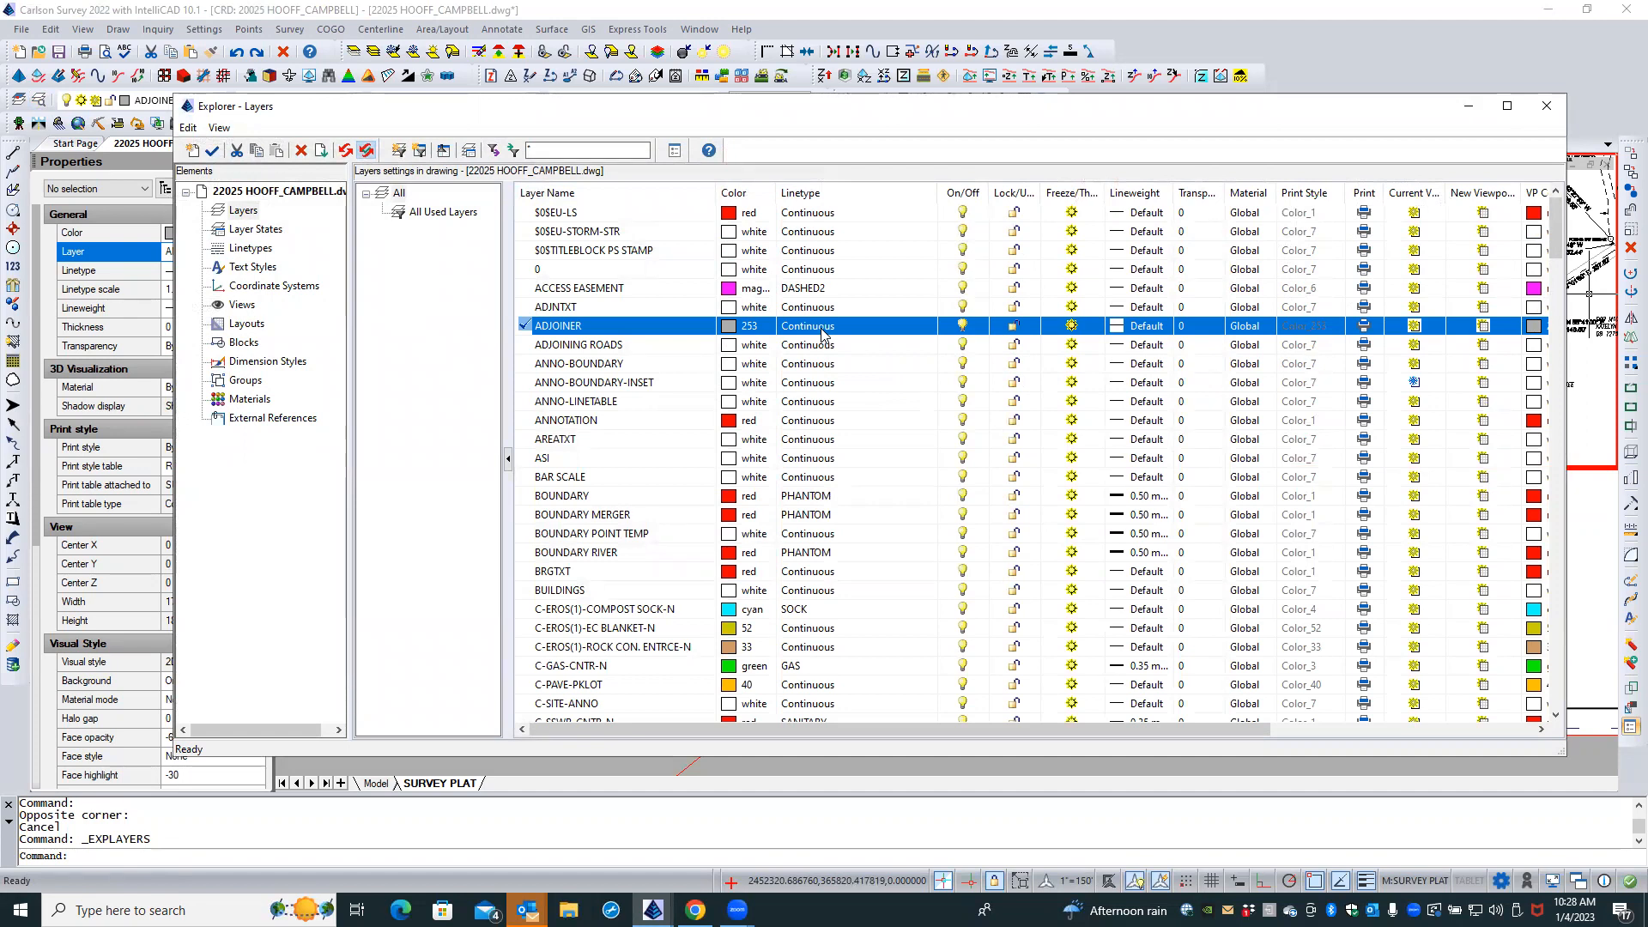
Set the ADJOINER layer's viewport linetype override to Continuous for the main viewport and close the layer settings
{"action": "left_click_drag", "start_coordinate": [1219, 729], "coordinate": [1424, 743]}
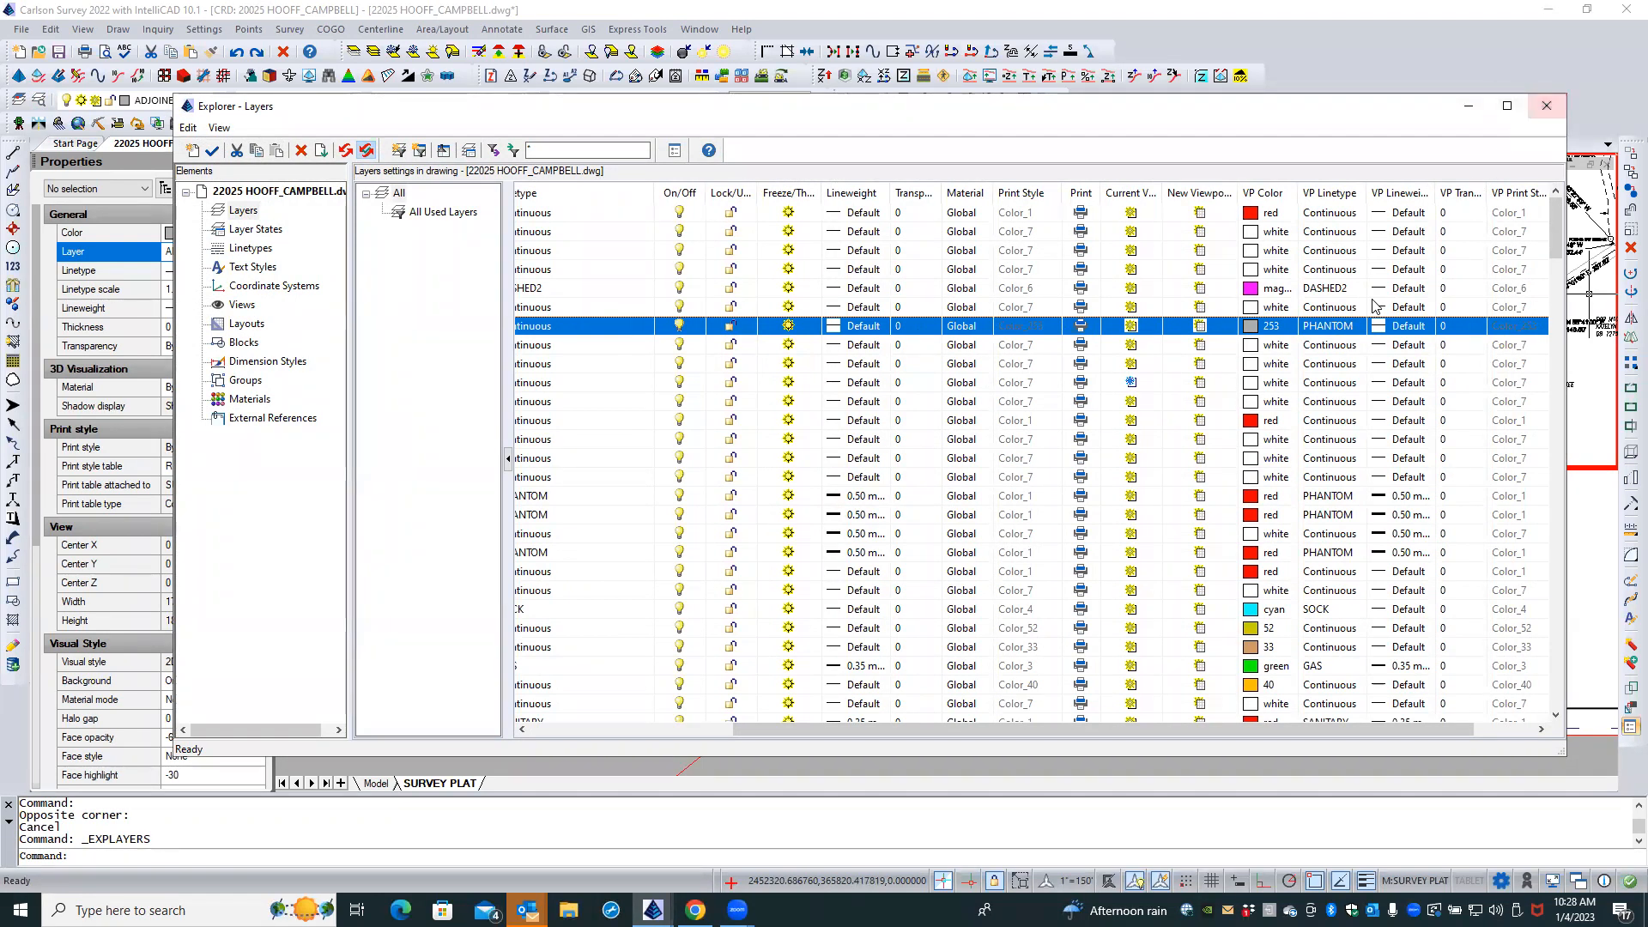
{"action": "left_click", "coordinate": [1328, 331]}
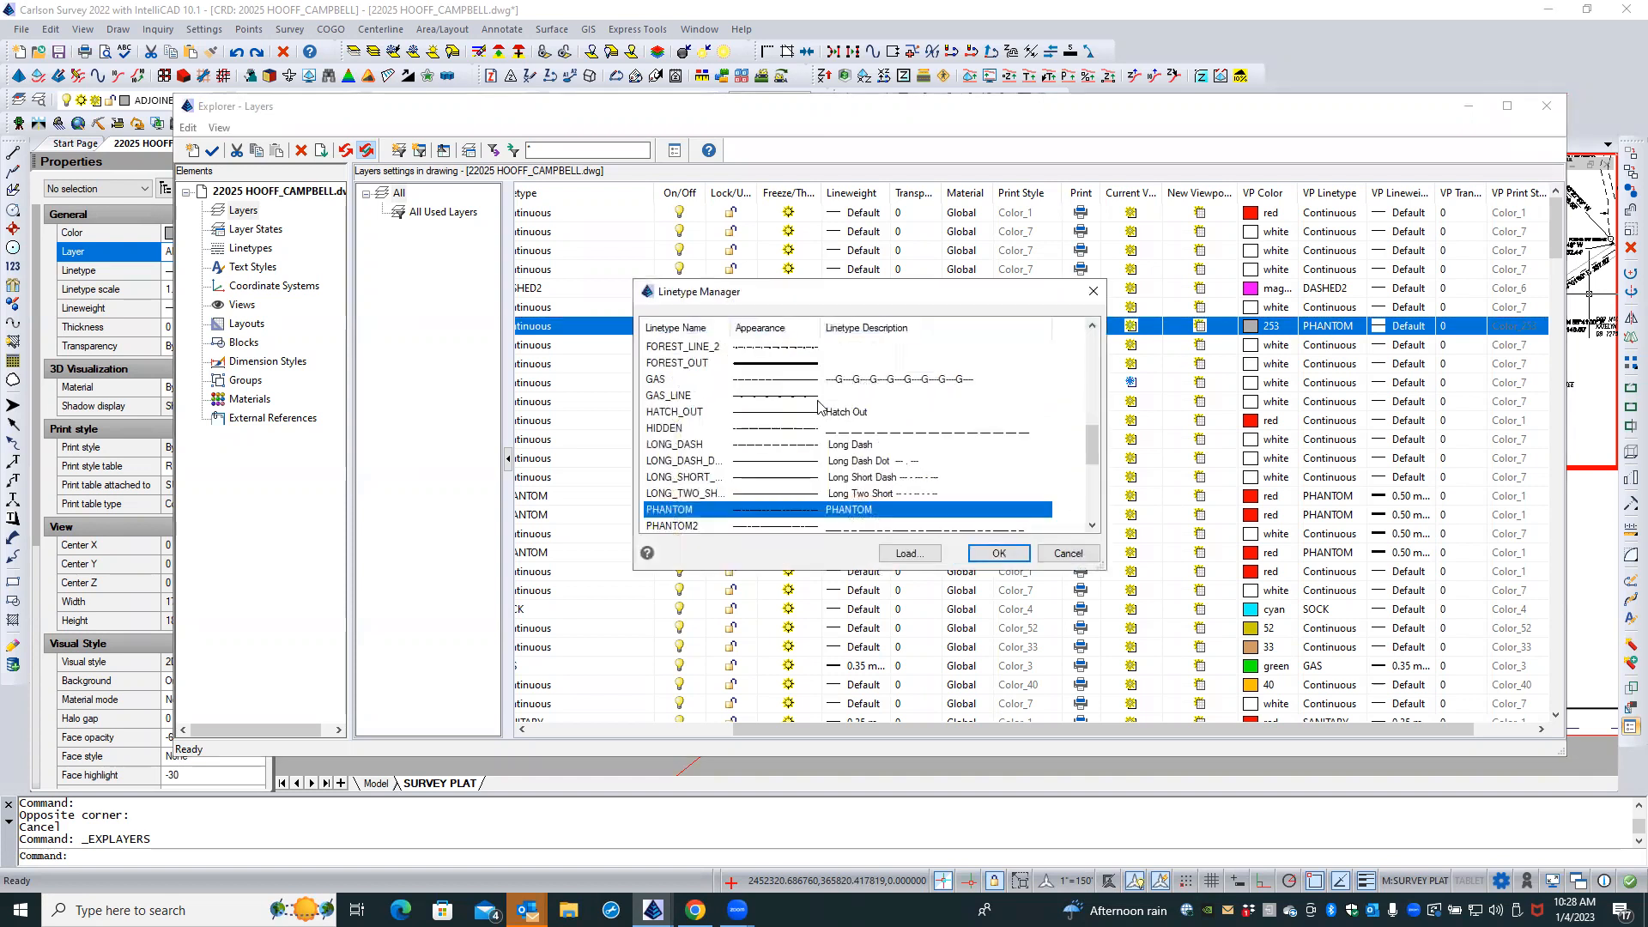
{"action": "left_click_drag", "start_coordinate": [1090, 437], "coordinate": [1086, 338]}
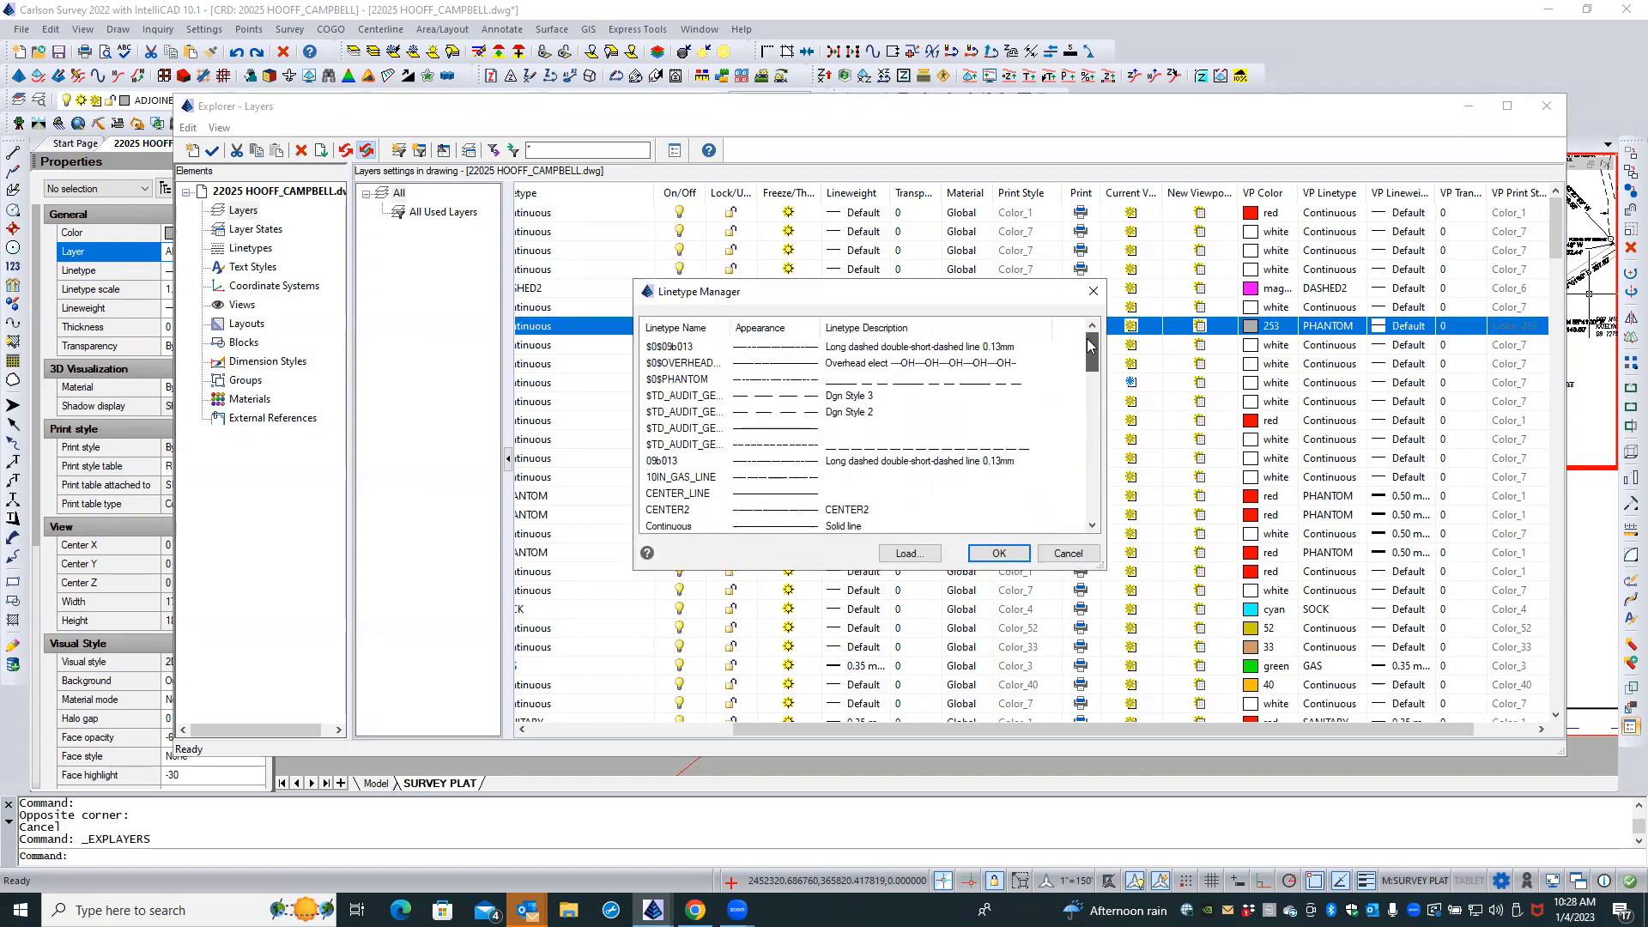
{"action": "left_click", "coordinate": [678, 526]}
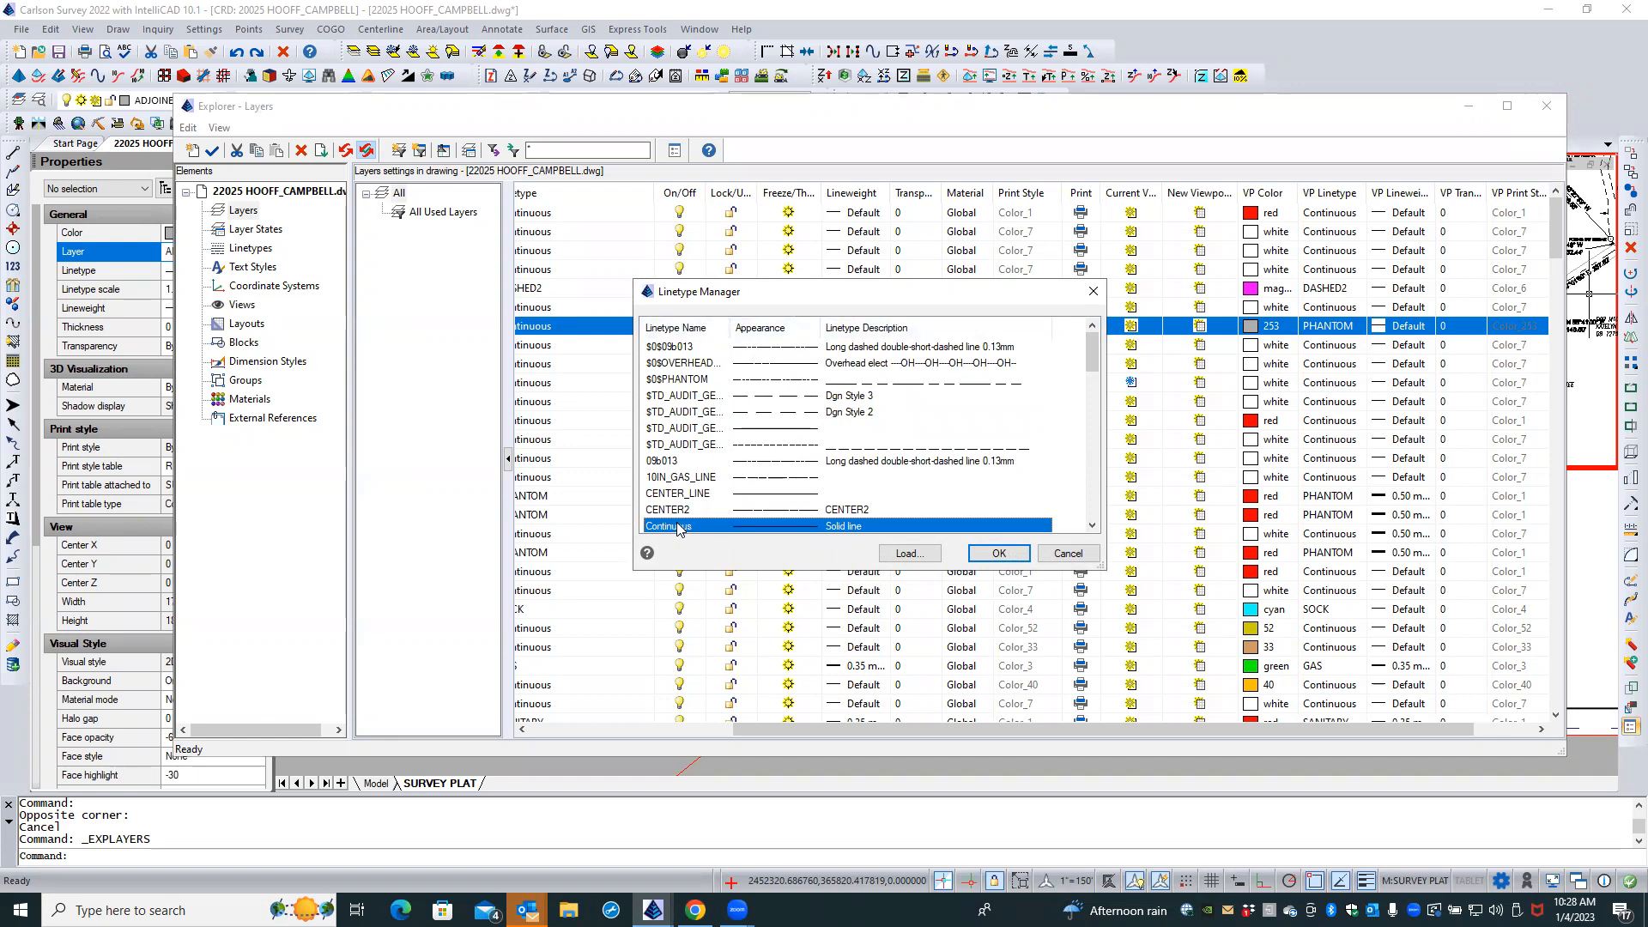
{"action": "left_click", "coordinate": [975, 556]}
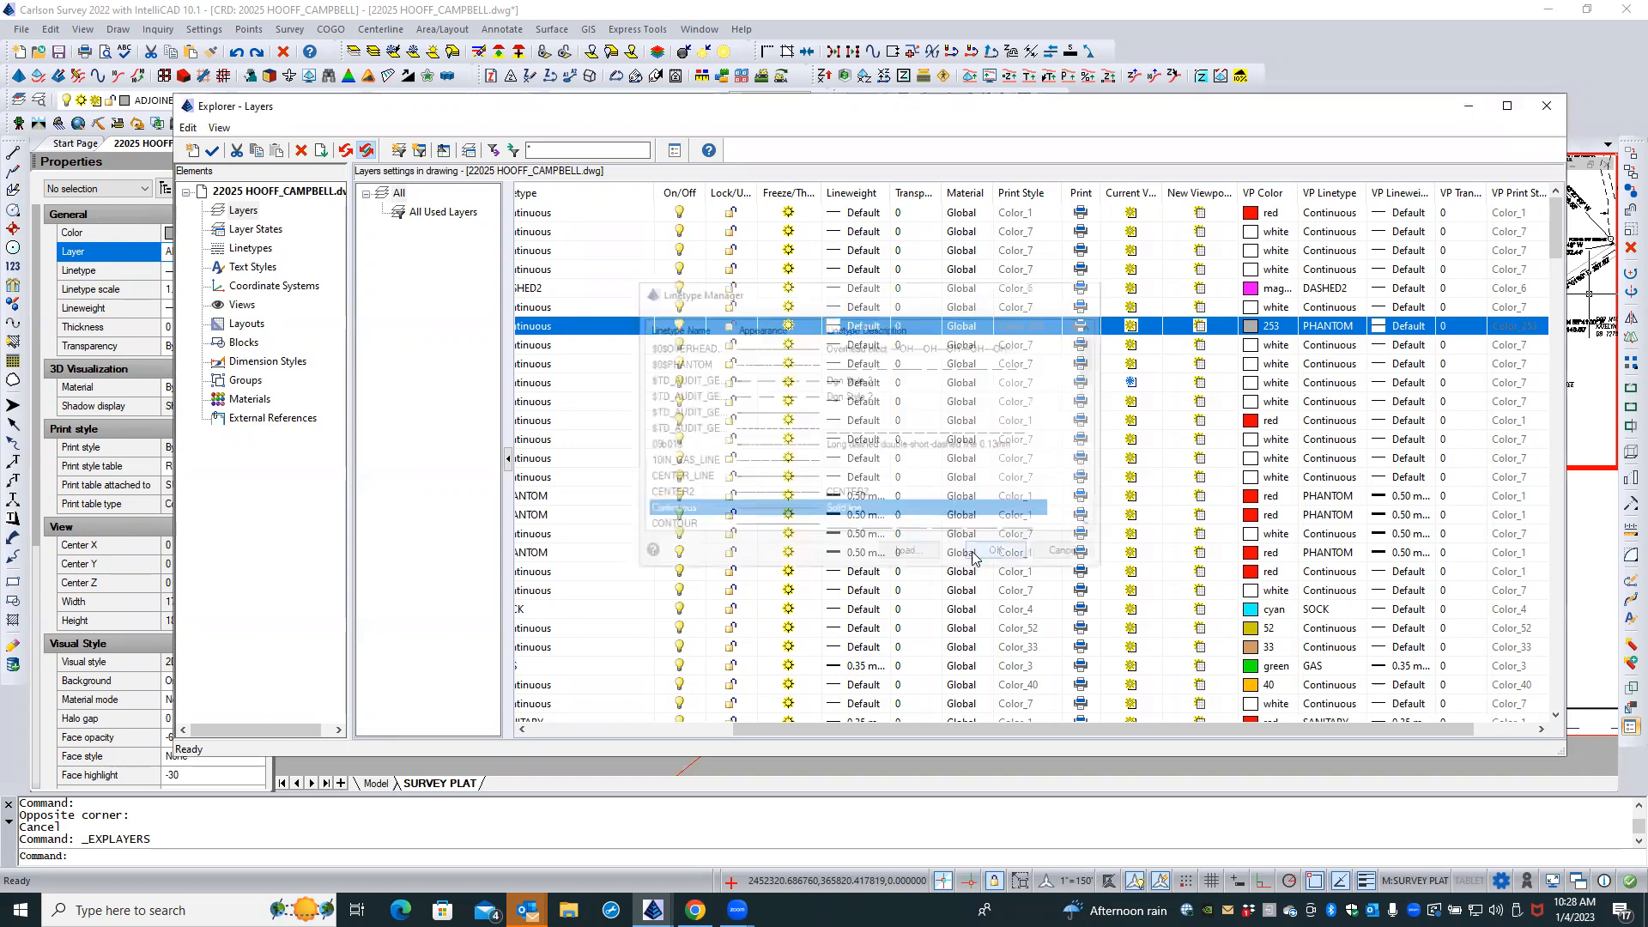
{"action": "left_click", "coordinate": [1545, 112]}
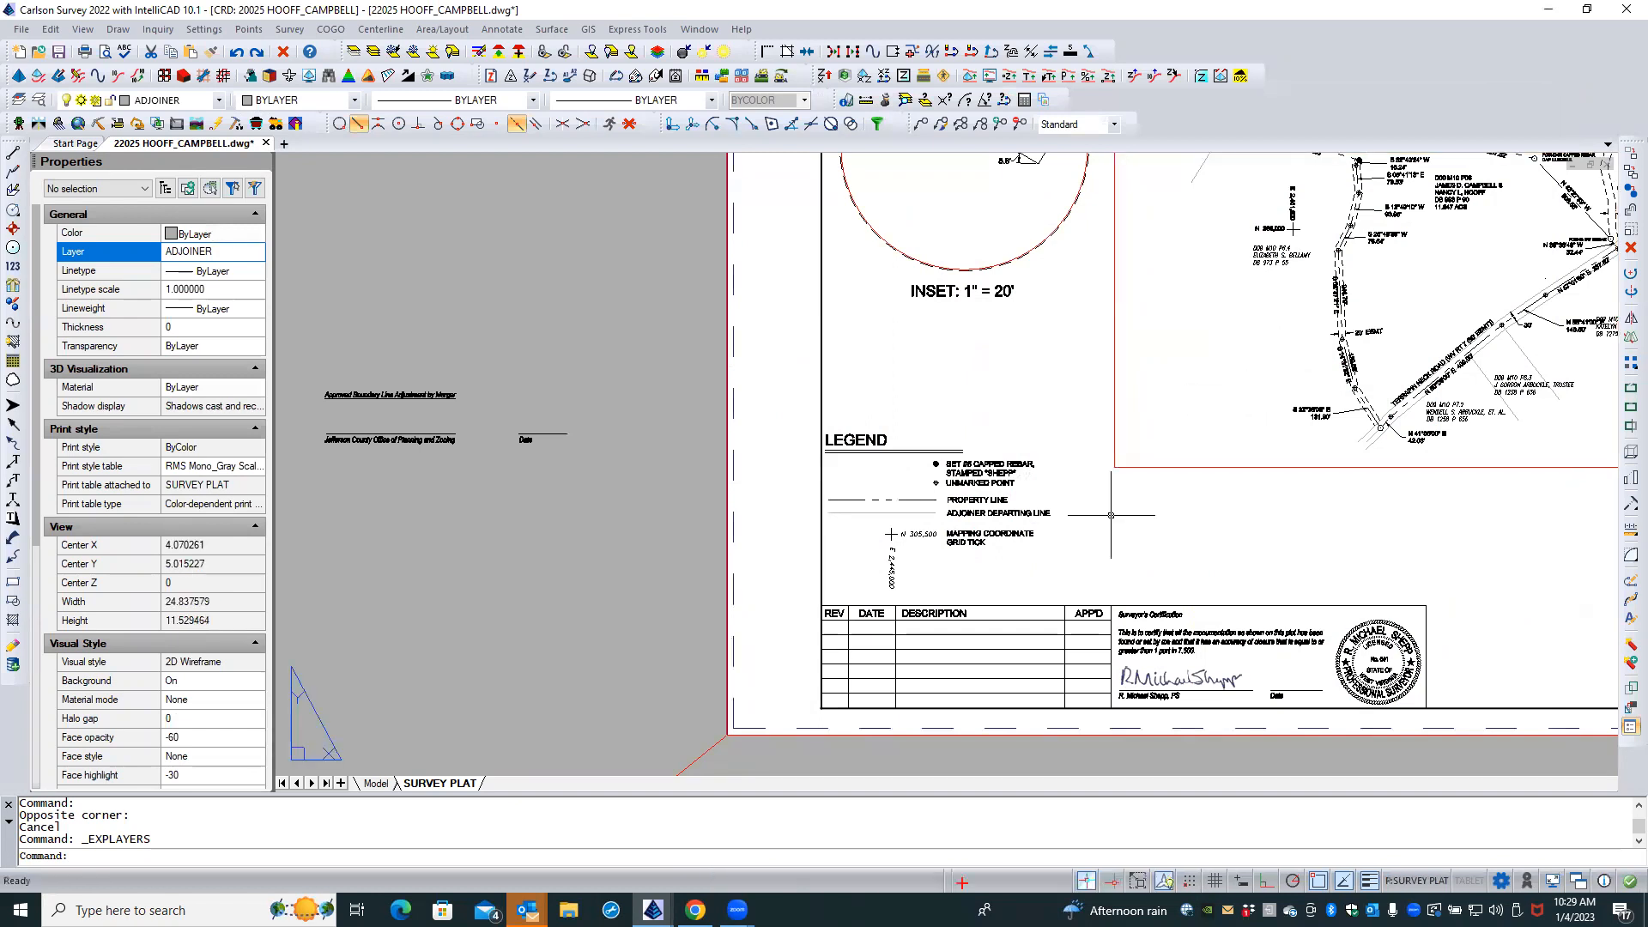
Examine the adjoiner departing line at the river-side corner and compare it with the legend's line sample
{"action": "scroll", "coordinate": [1040, 500], "scroll_direction": "down", "scroll_amount": 1}
{"action": "scroll", "coordinate": [1040, 501], "scroll_direction": "down", "scroll_amount": 1}
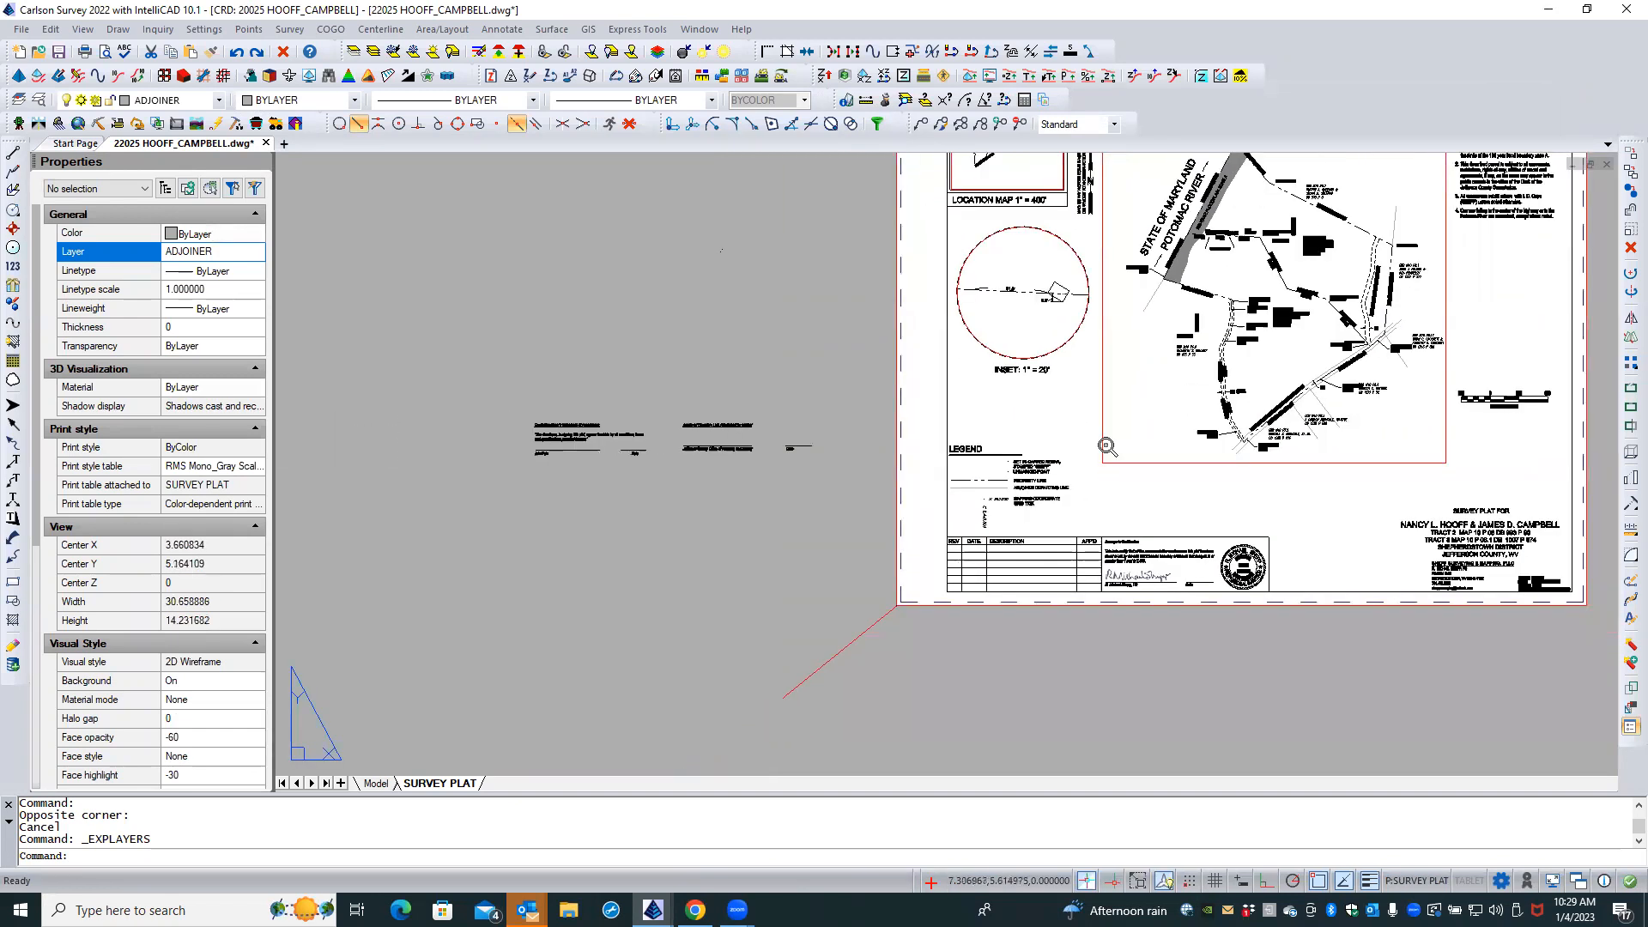
{"action": "scroll", "coordinate": [1191, 269], "scroll_direction": "up", "scroll_amount": 4}
{"action": "scroll", "coordinate": [1191, 269], "scroll_direction": "up", "scroll_amount": 2}
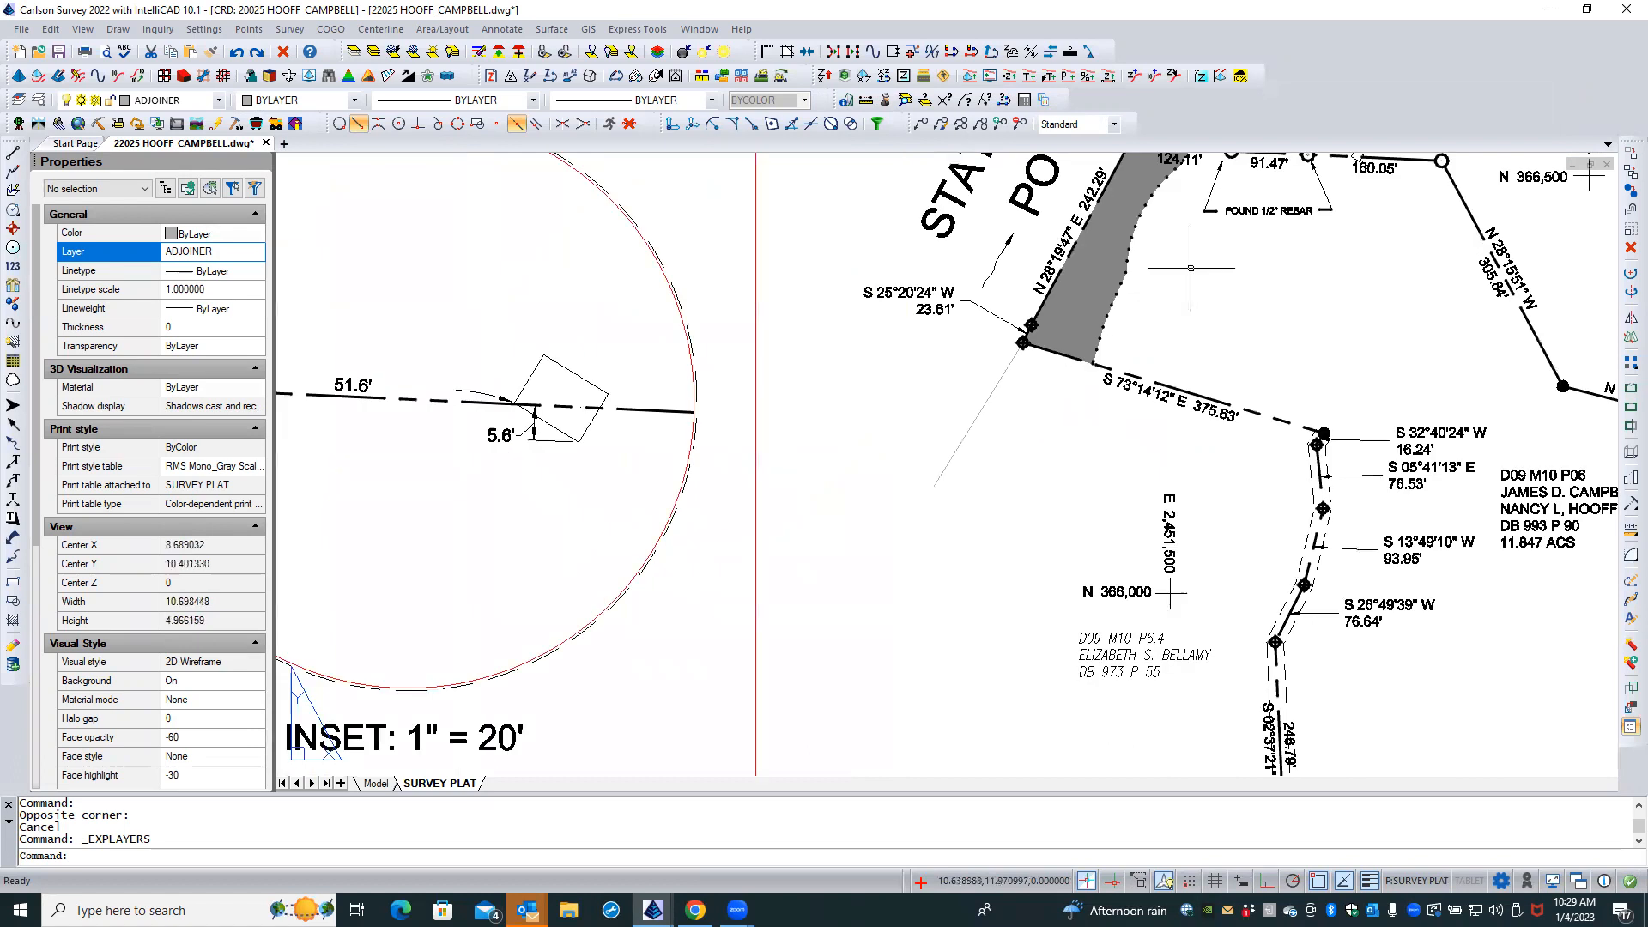
{"action": "scroll", "coordinate": [1026, 407], "scroll_direction": "up", "scroll_amount": 2}
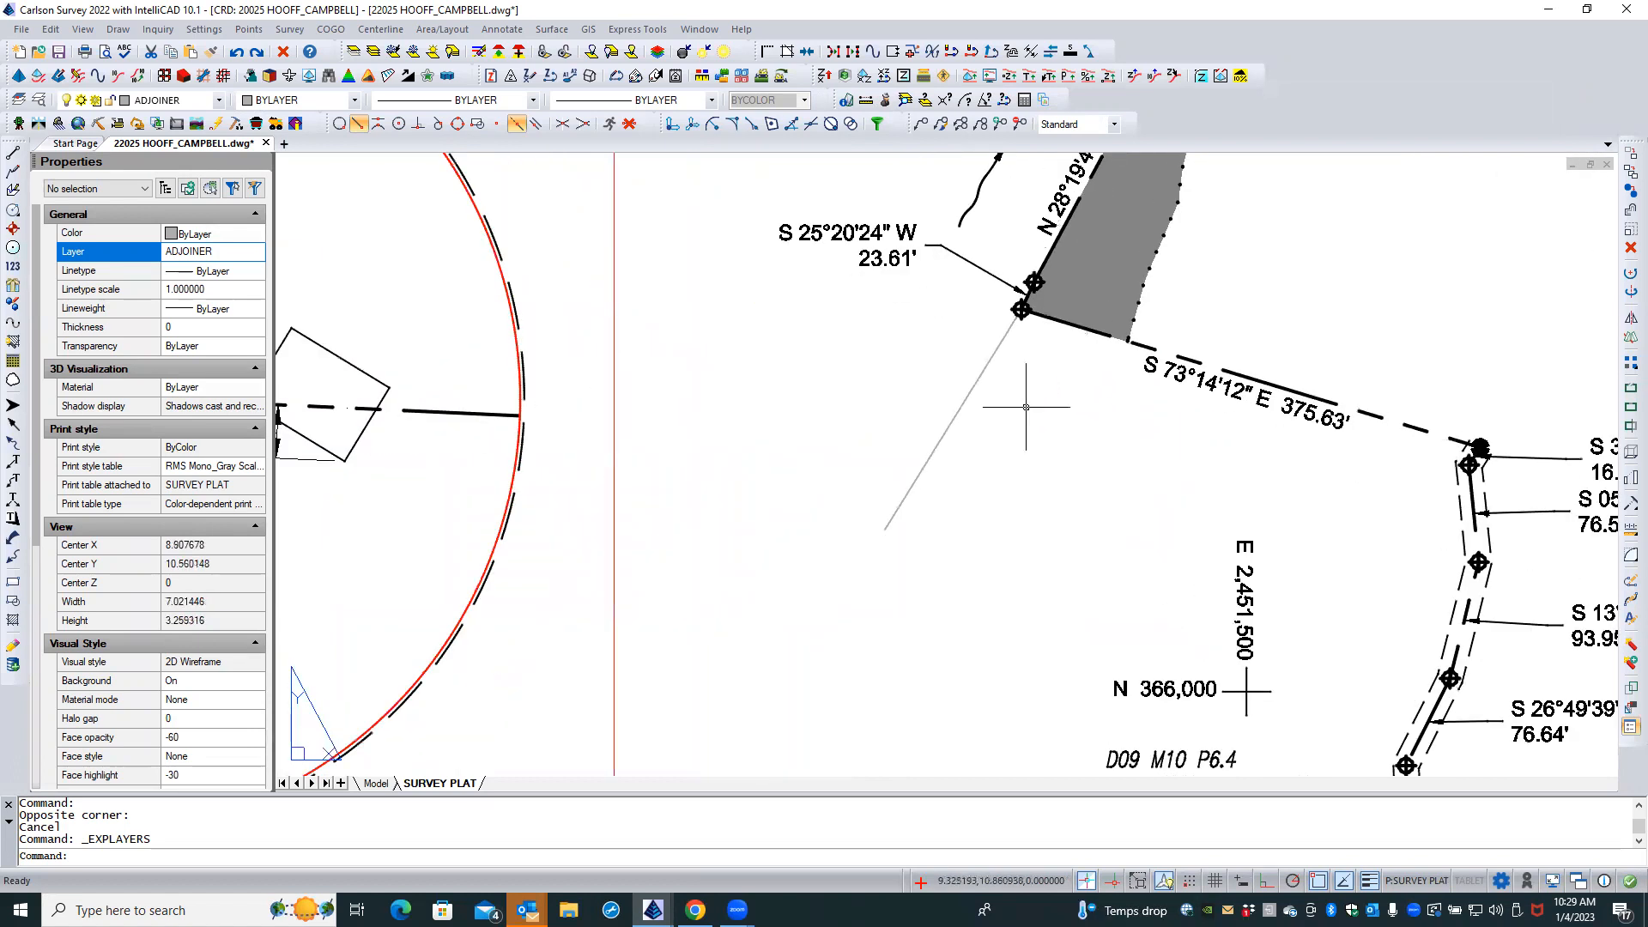
{"action": "scroll", "coordinate": [1026, 407], "scroll_direction": "down", "scroll_amount": 2}
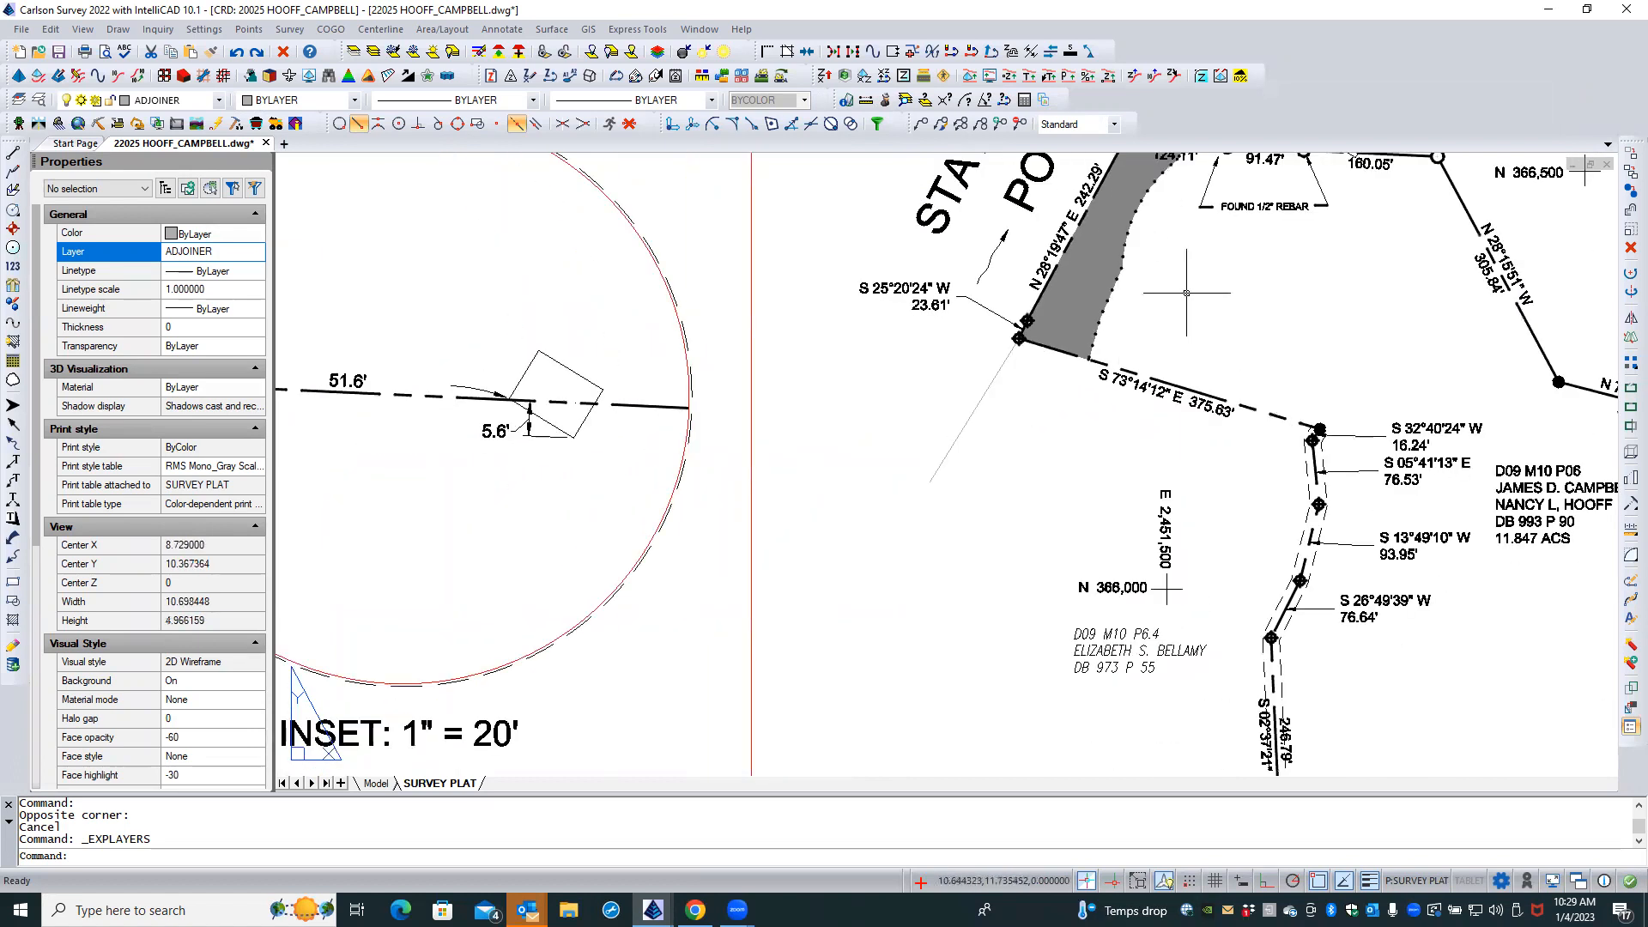
{"action": "scroll", "coordinate": [1189, 294], "scroll_direction": "down", "scroll_amount": 2}
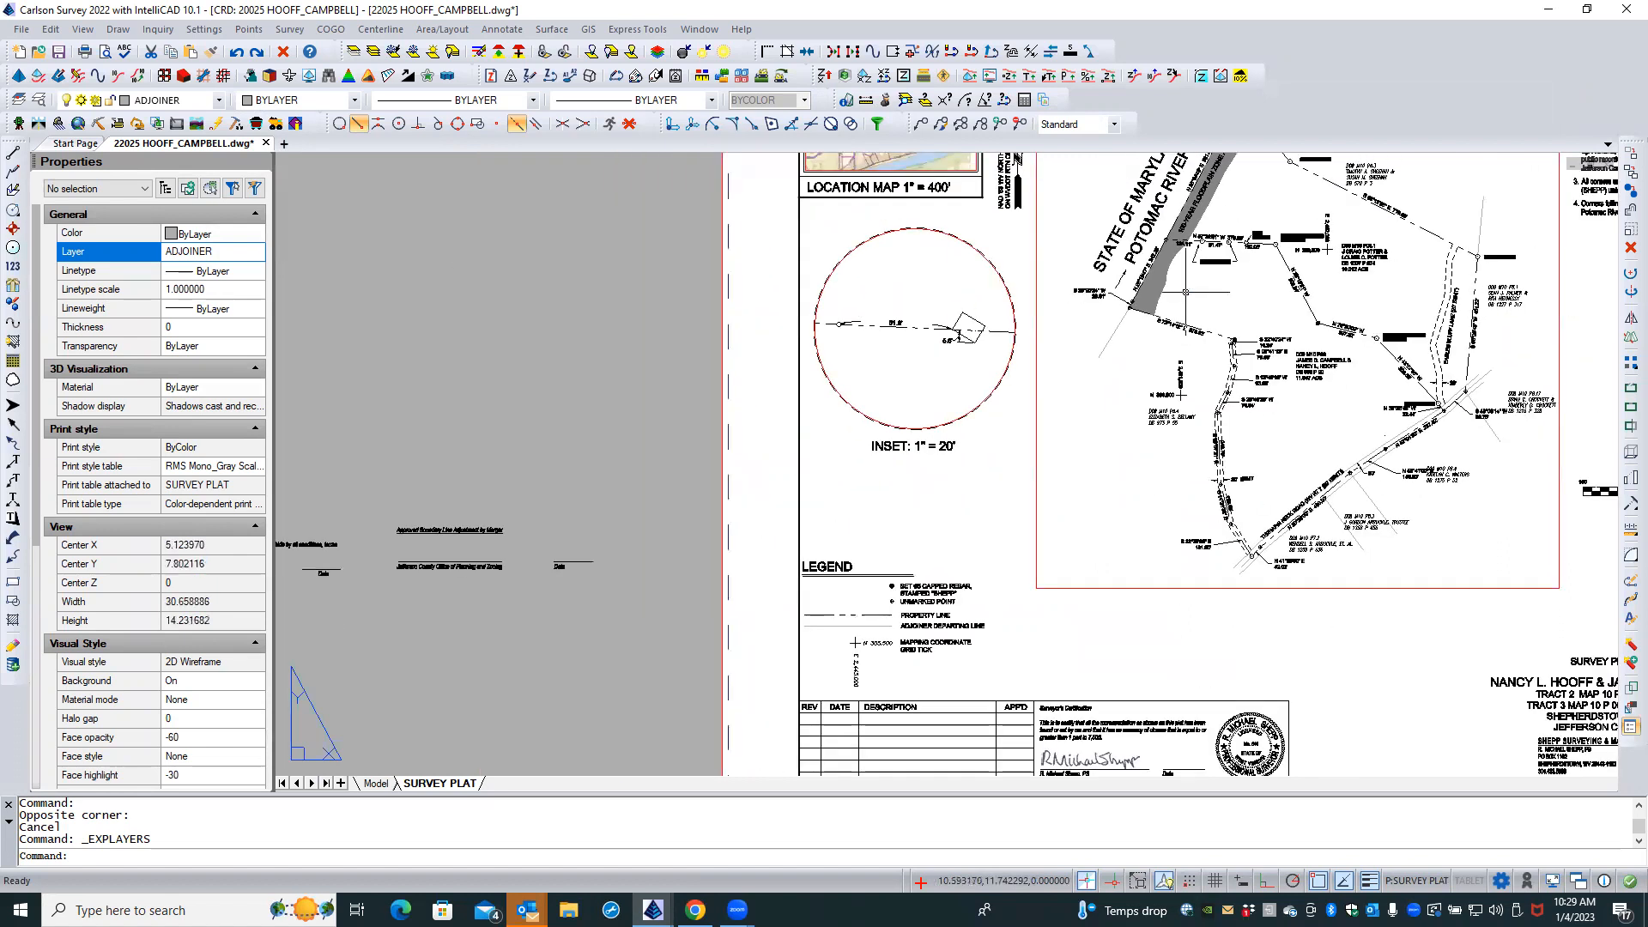
{"action": "scroll", "coordinate": [959, 659], "scroll_direction": "up", "scroll_amount": 2}
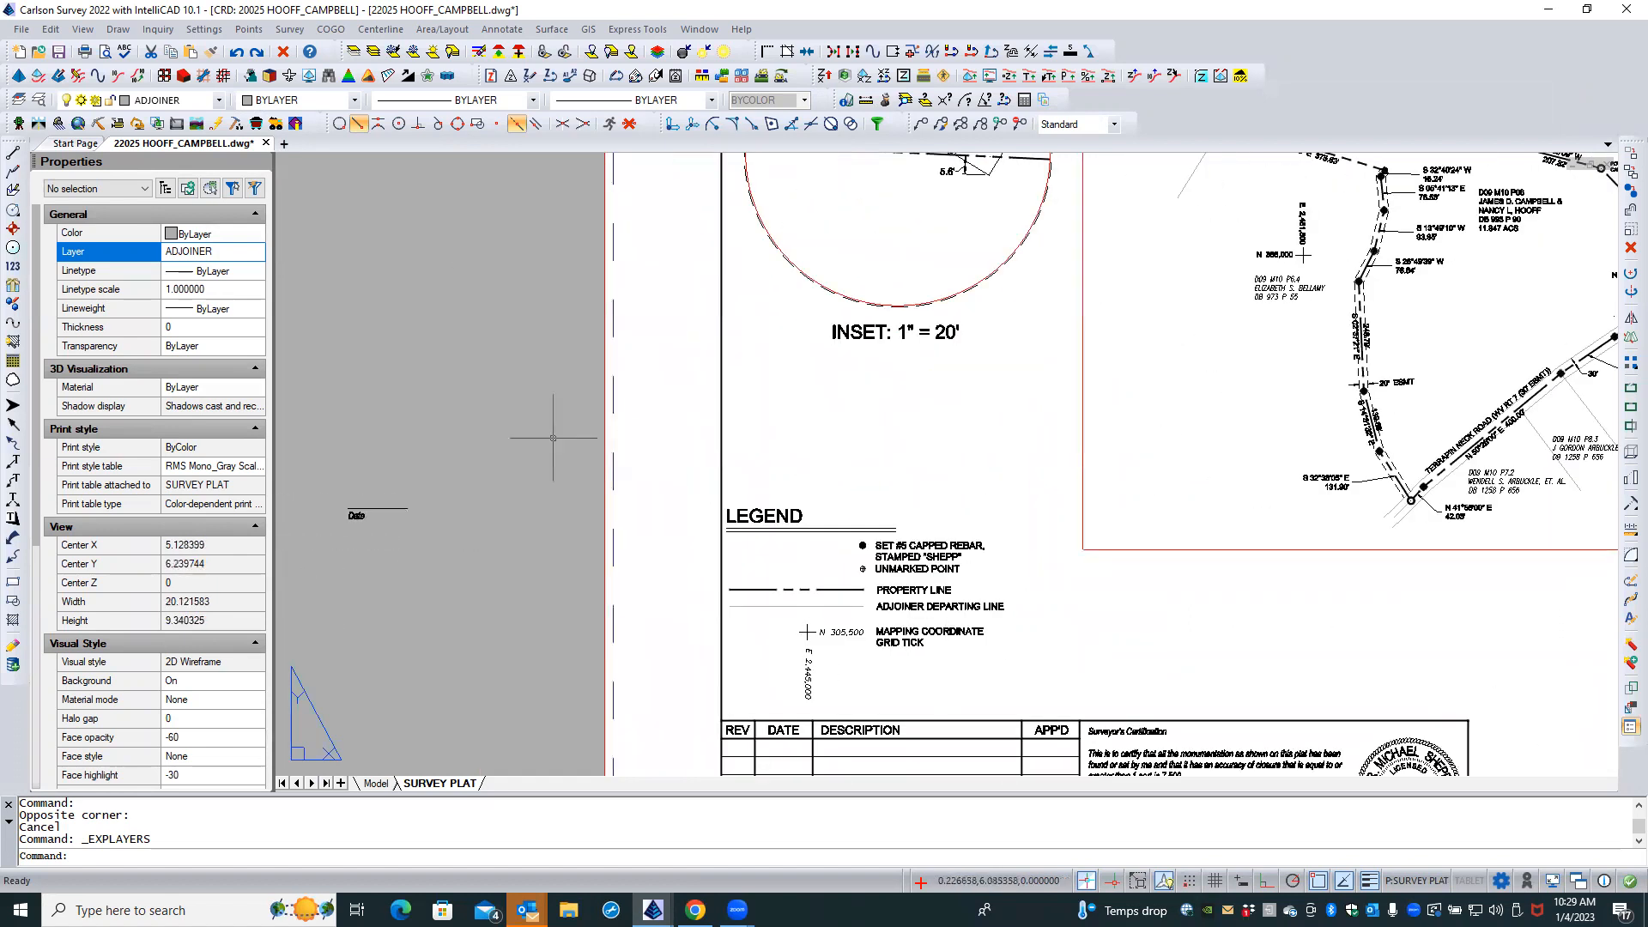
Save the drawing and minimize its window to reach the desktop
{"action": "left_click", "coordinate": [58, 52]}
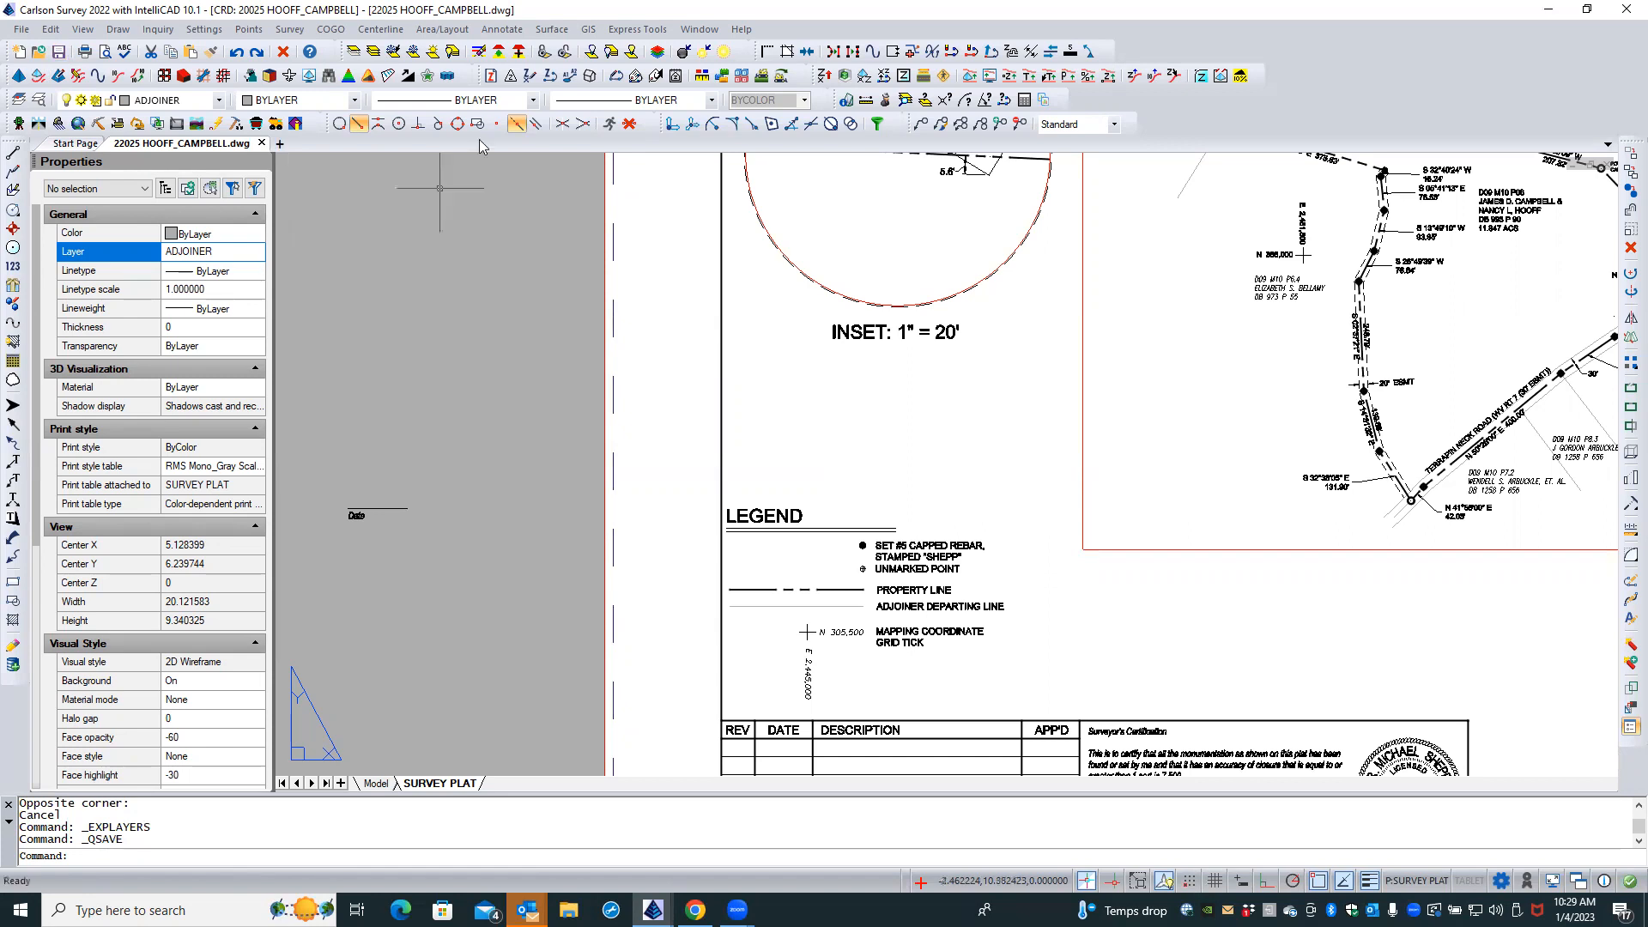
{"action": "left_click", "coordinate": [1554, 11]}
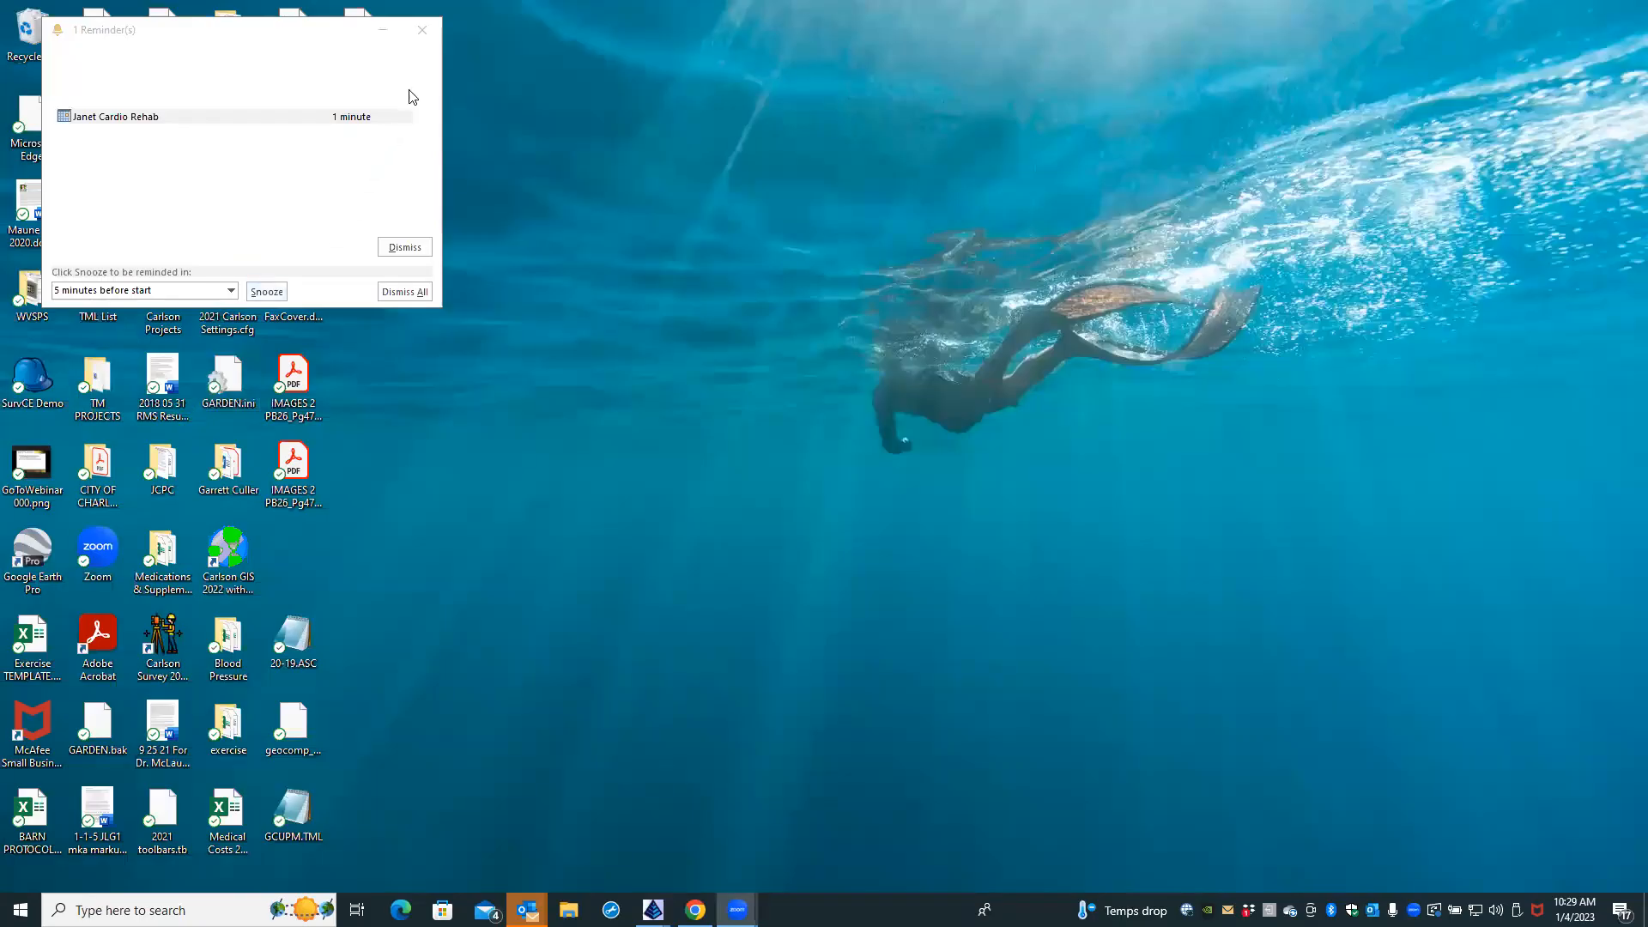
Dismiss the calendar reminder and open the desktop file IMAGES 2 PB26_Pg471.pdf in a maximized Adobe Acrobat window
{"action": "left_click", "coordinate": [410, 248]}
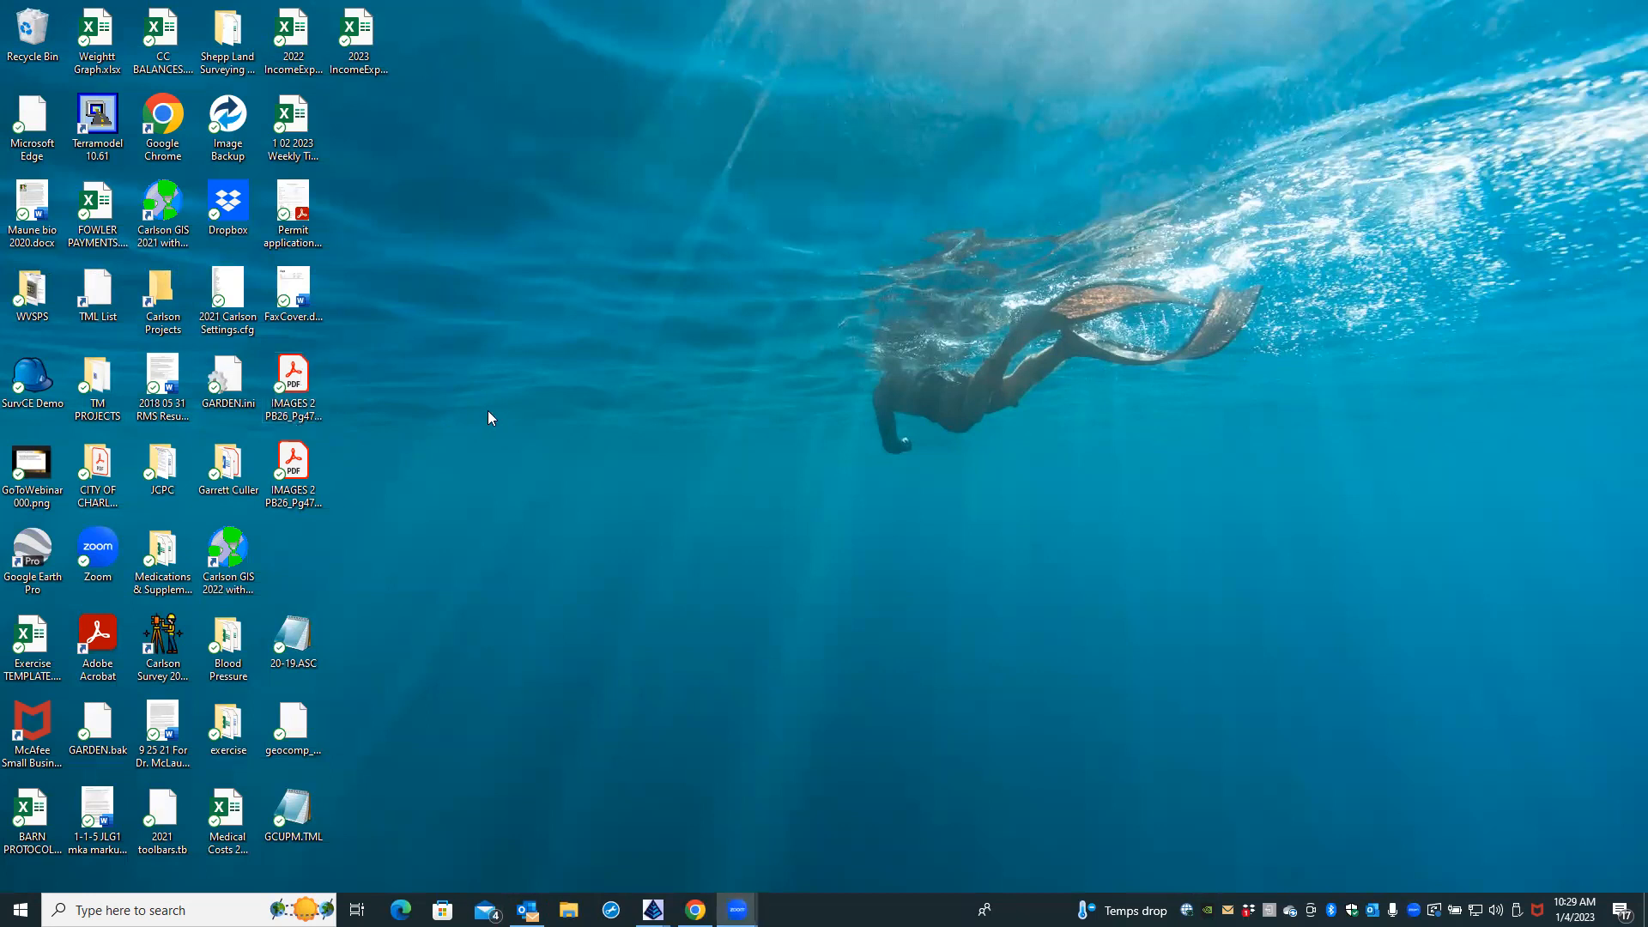
{"action": "double_click", "coordinate": [308, 387]}
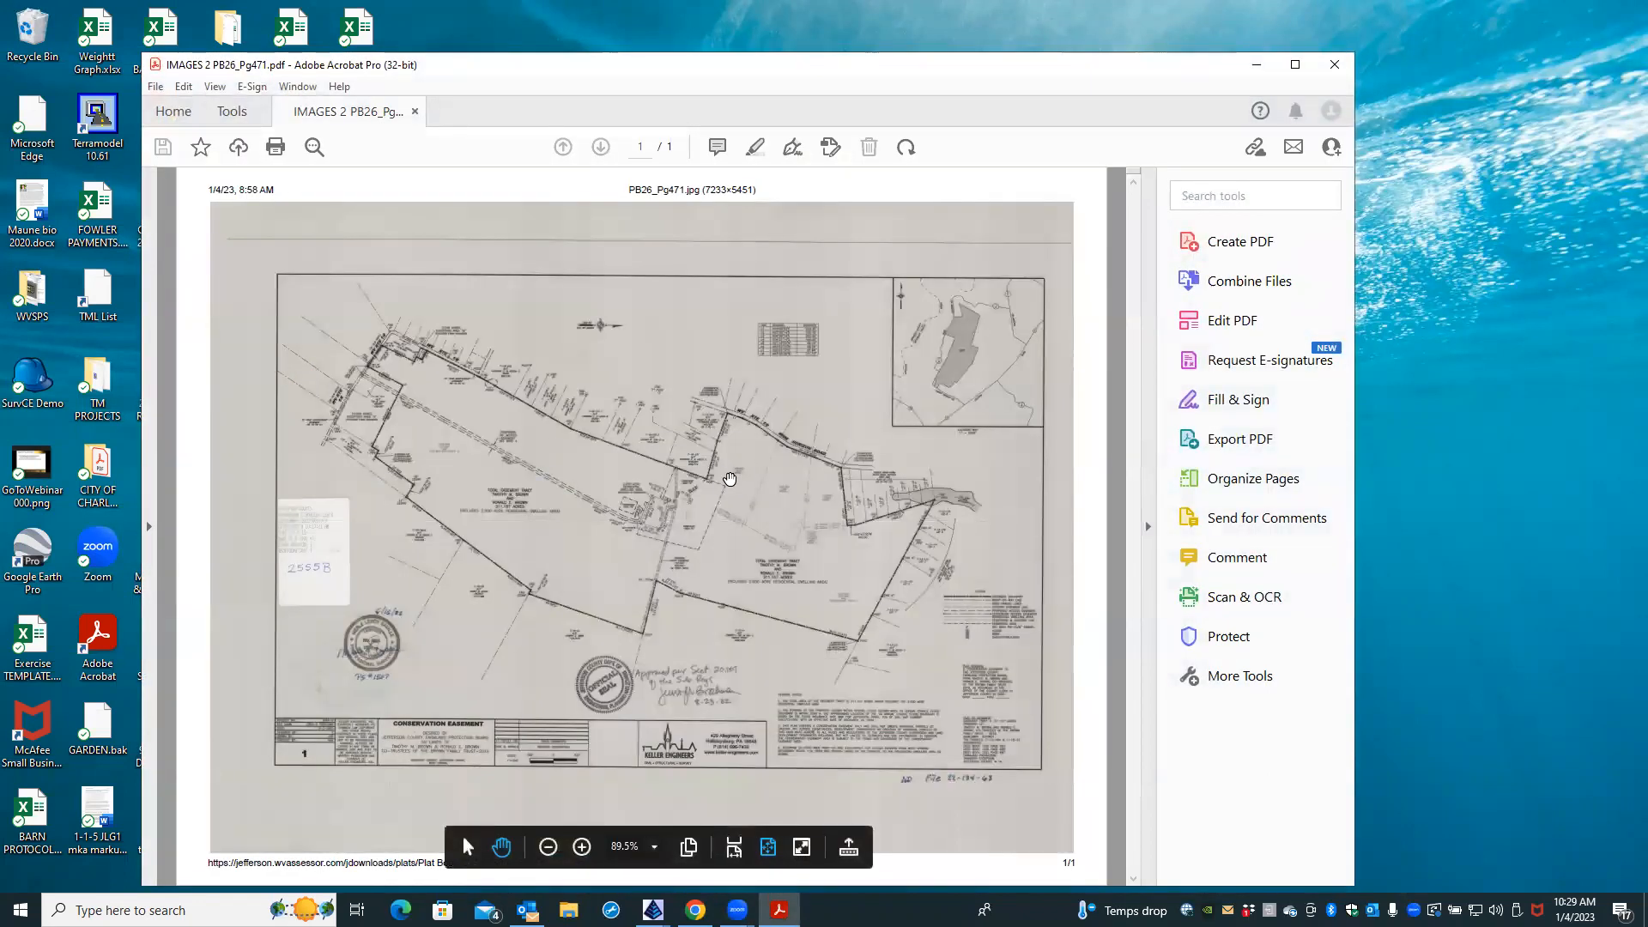
{"action": "left_click", "coordinate": [1295, 66]}
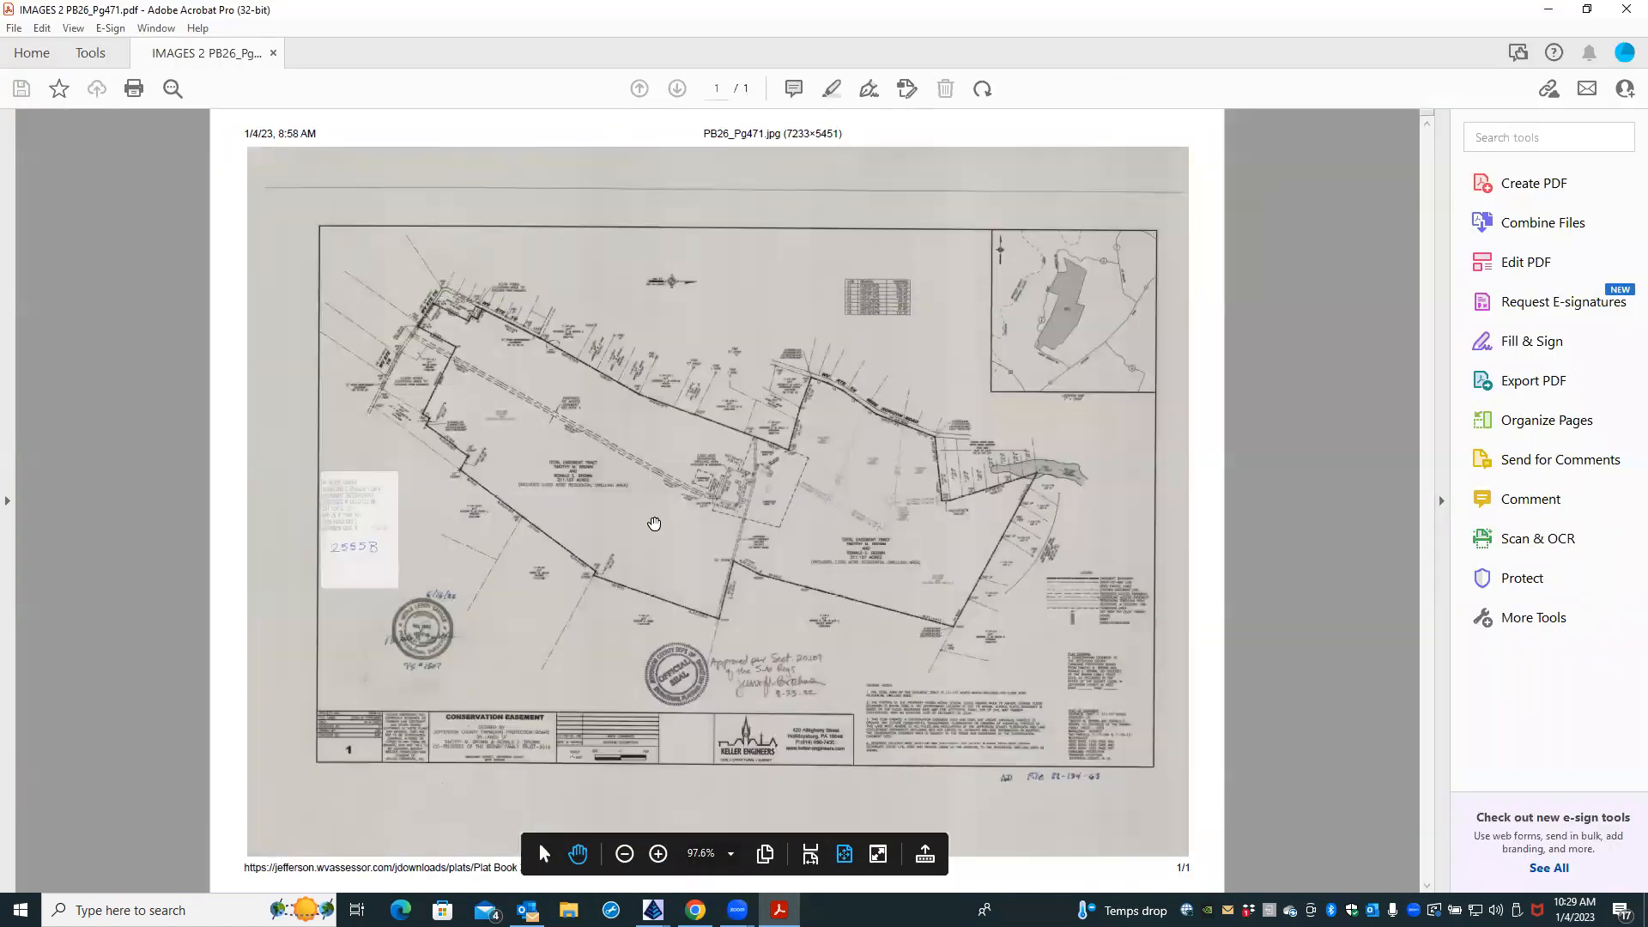
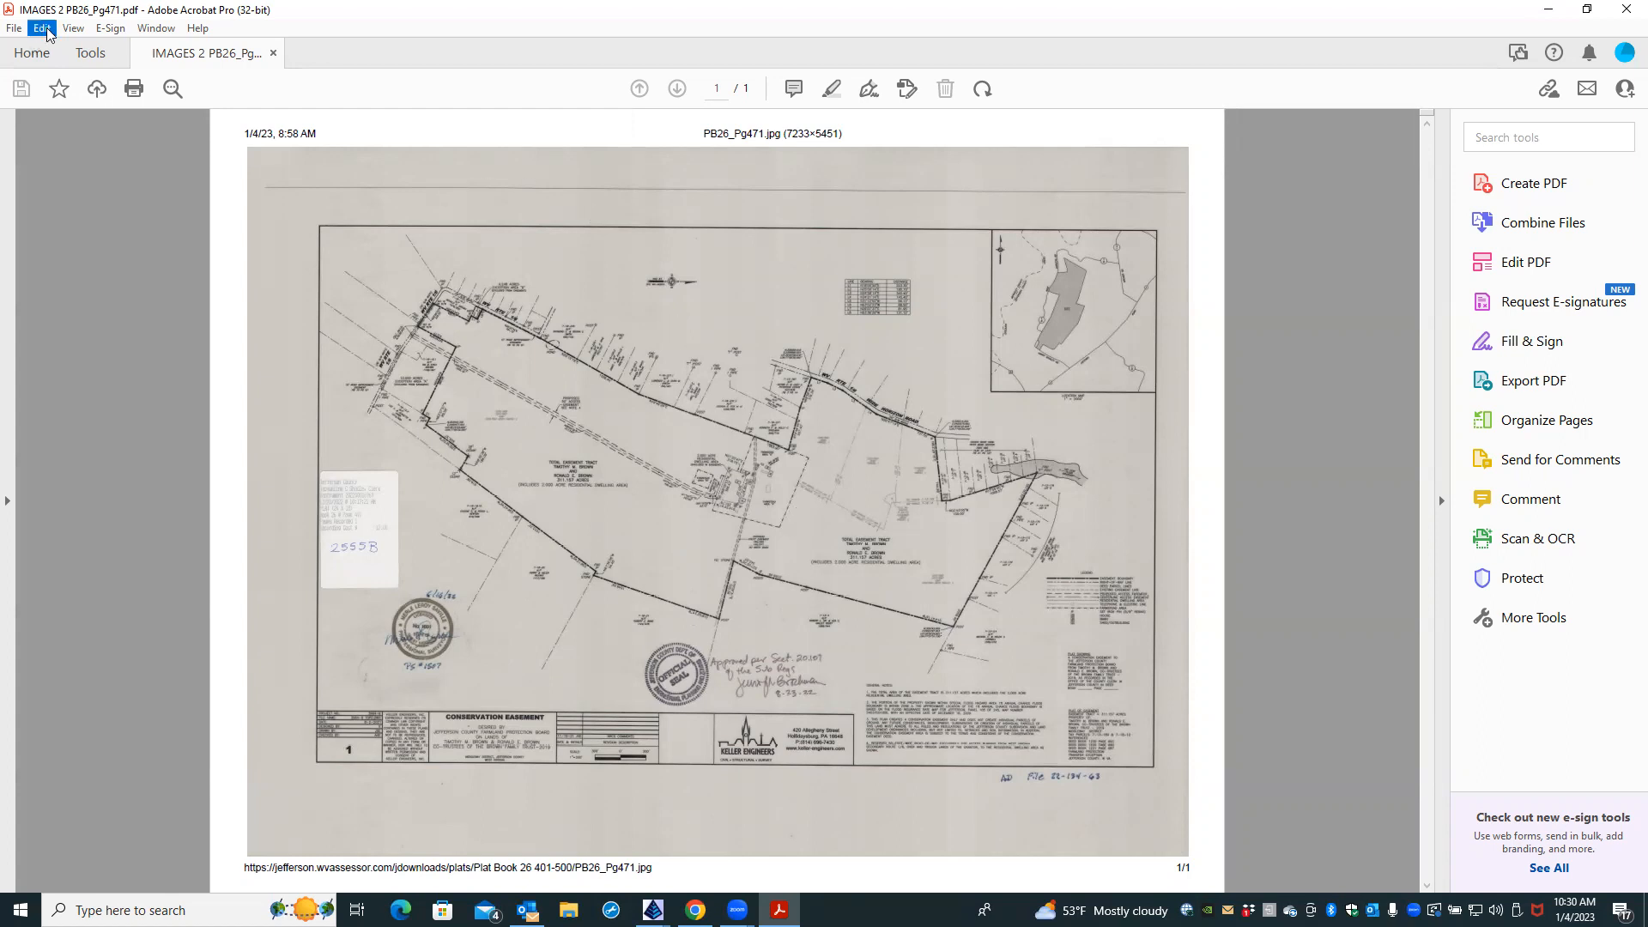
Turn on Dynamic Zoom and examine the farmstead areas and the 2.000 acre residential dwelling area near the plat's centre
{"action": "left_click", "coordinate": [73, 29]}
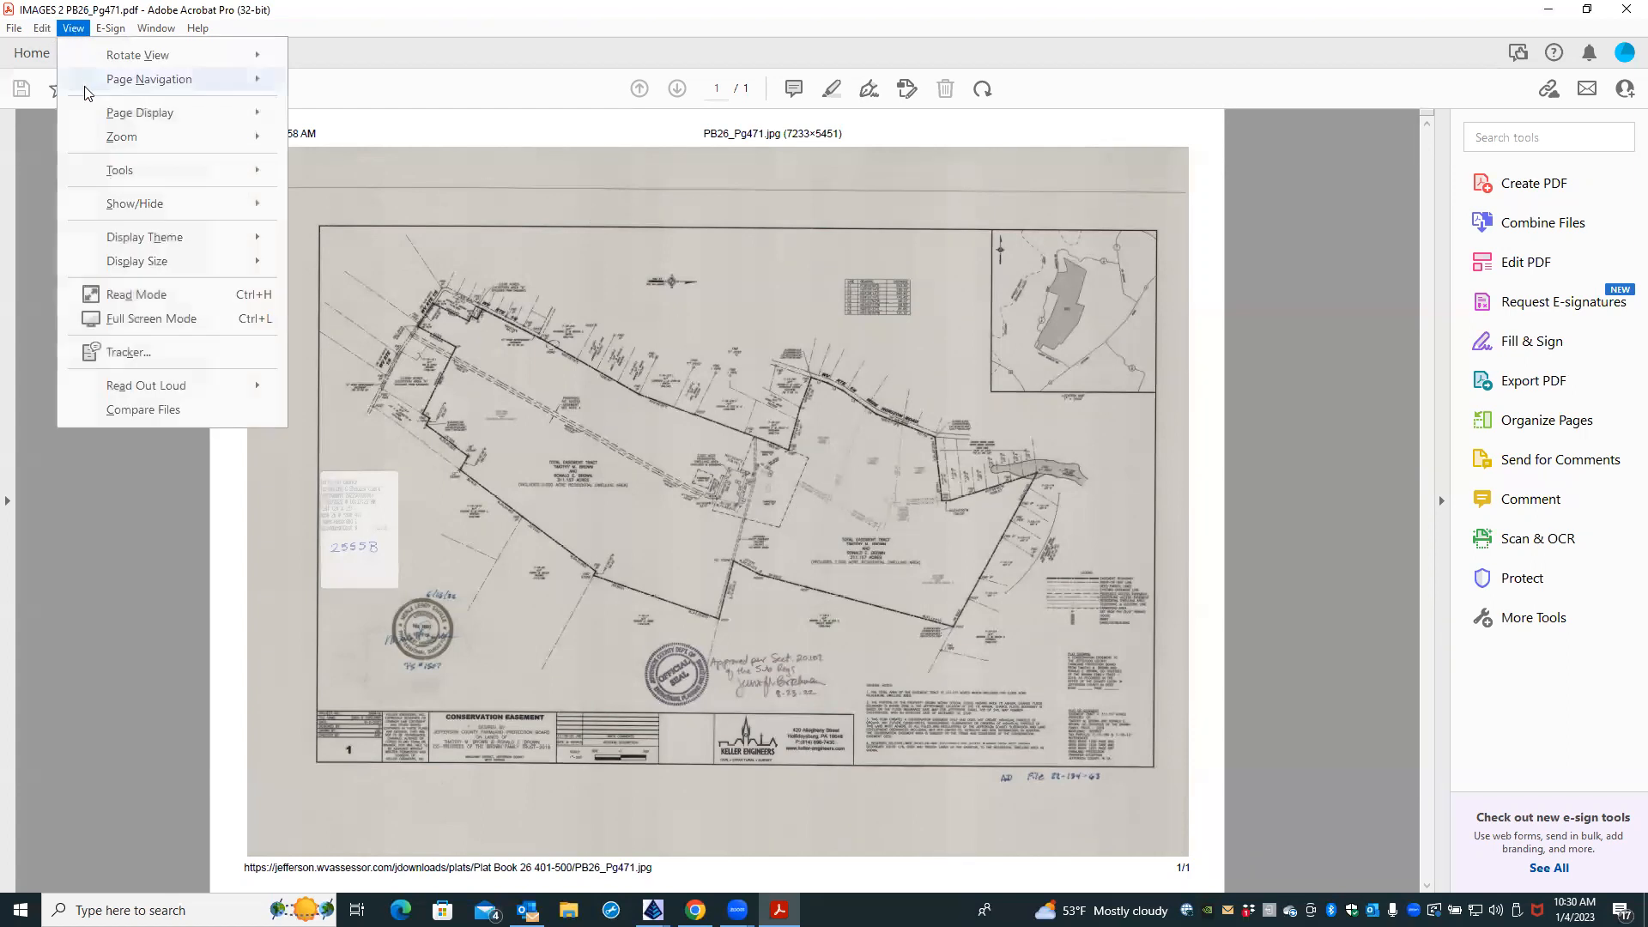
{"action": "mouse_move", "coordinate": [121, 138]}
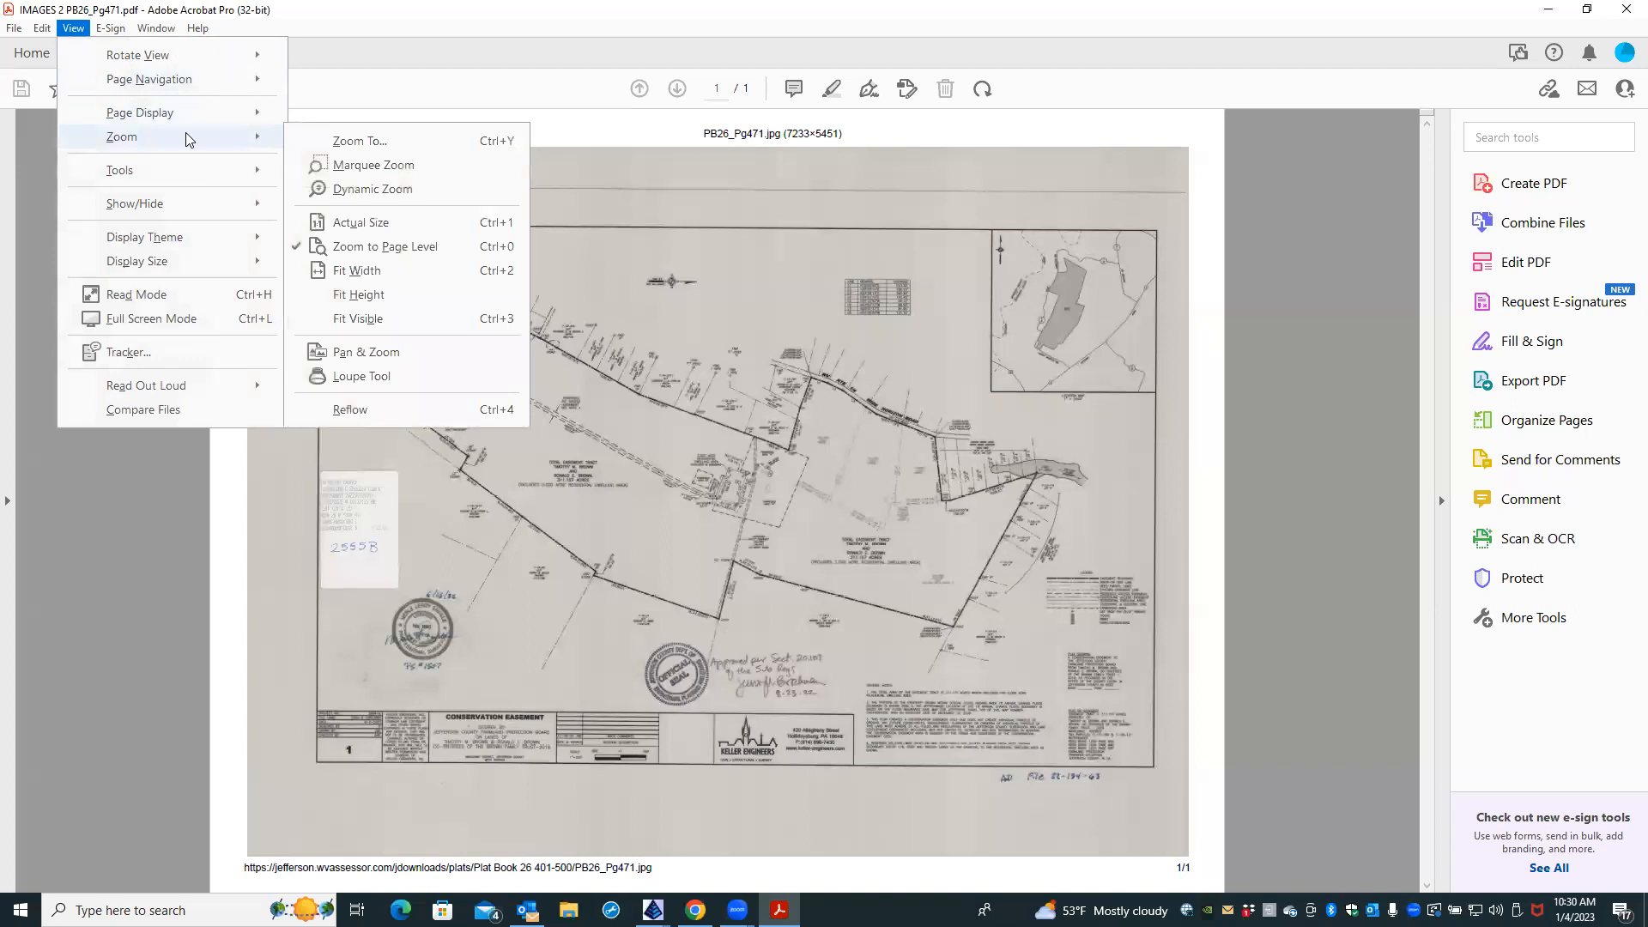
{"action": "left_click", "coordinate": [394, 188]}
{"action": "scroll", "coordinate": [732, 541], "scroll_direction": "up", "scroll_amount": 5}
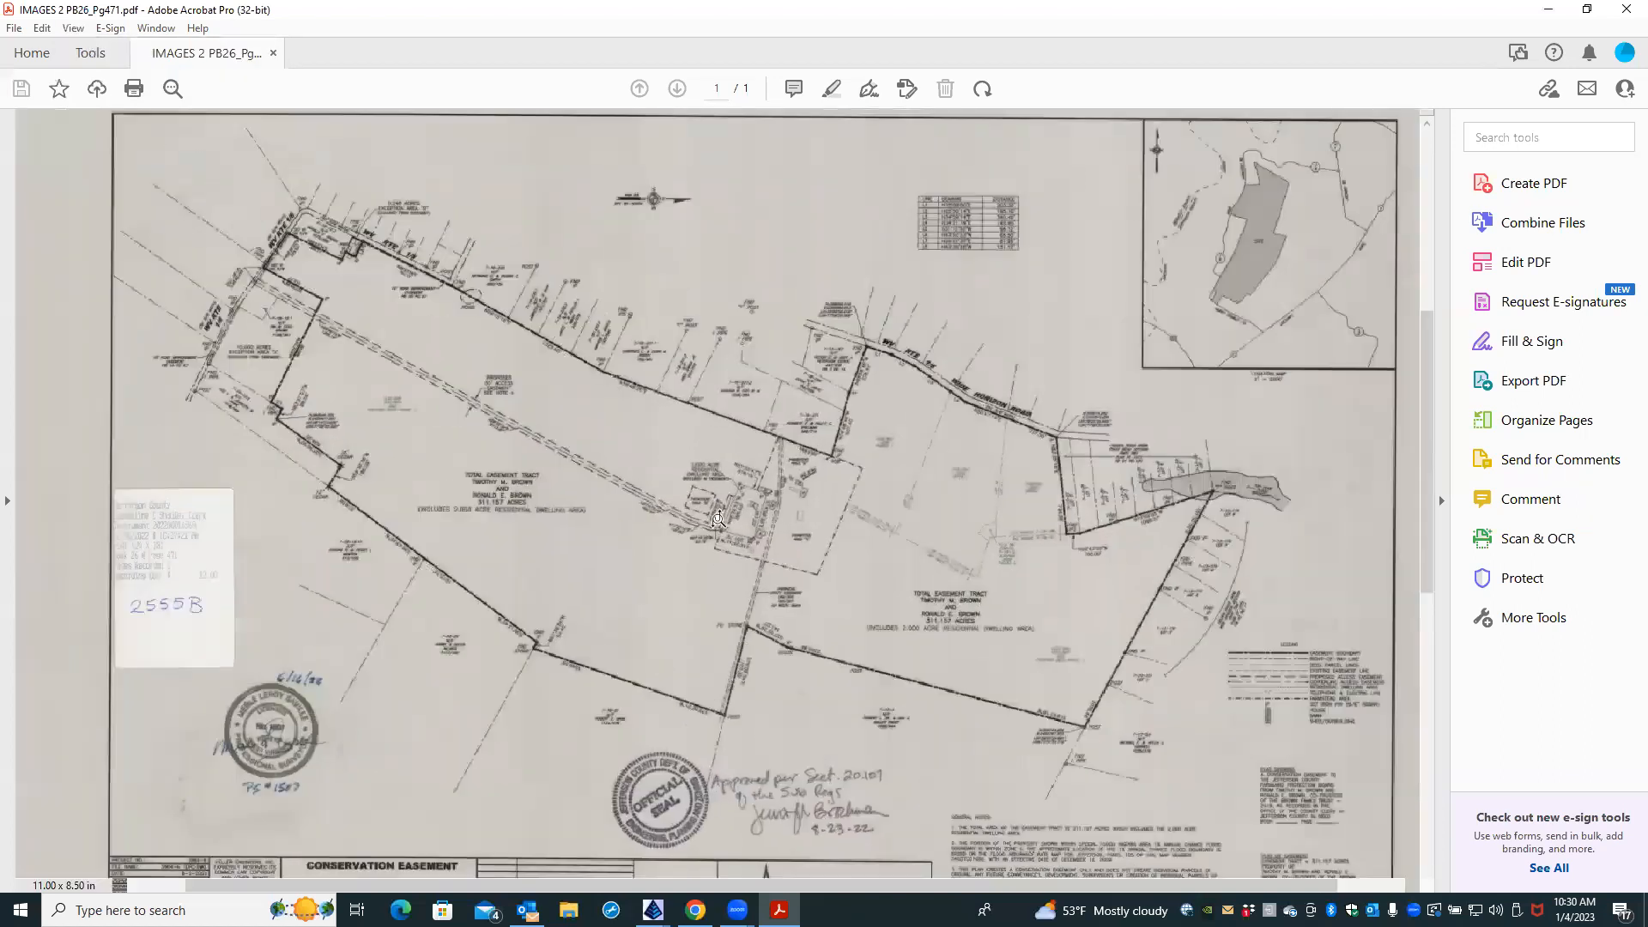
{"action": "scroll", "coordinate": [732, 540], "scroll_direction": "up", "scroll_amount": 5}
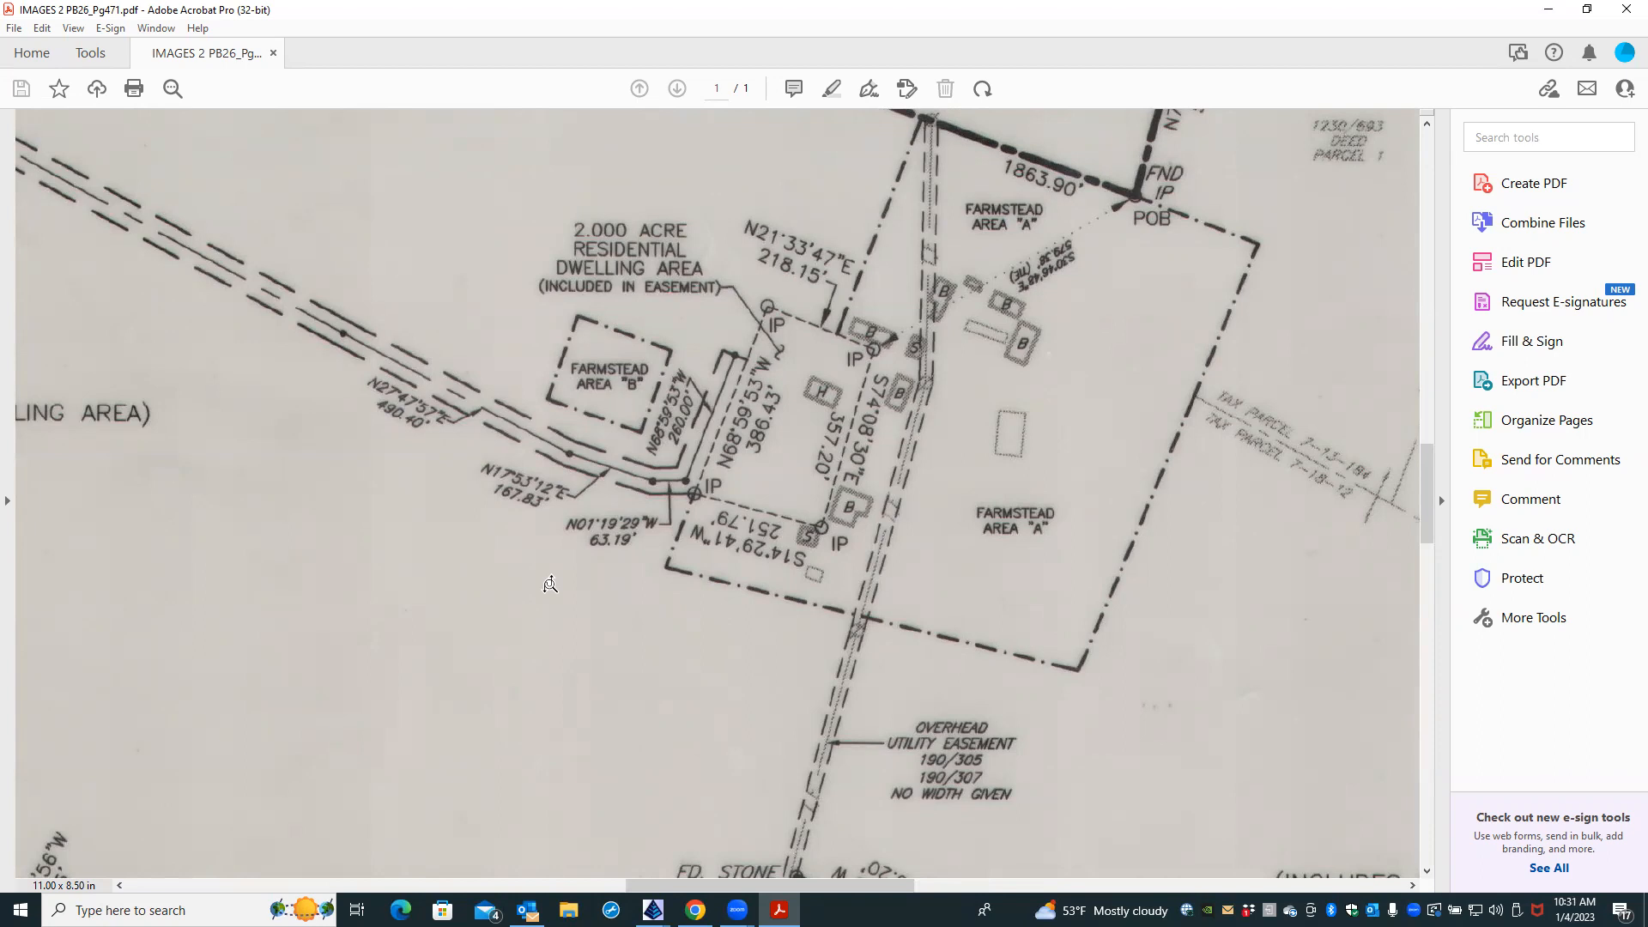
{"action": "scroll", "coordinate": [550, 584], "scroll_direction": "down", "scroll_amount": 3, "text": "ctrl"}
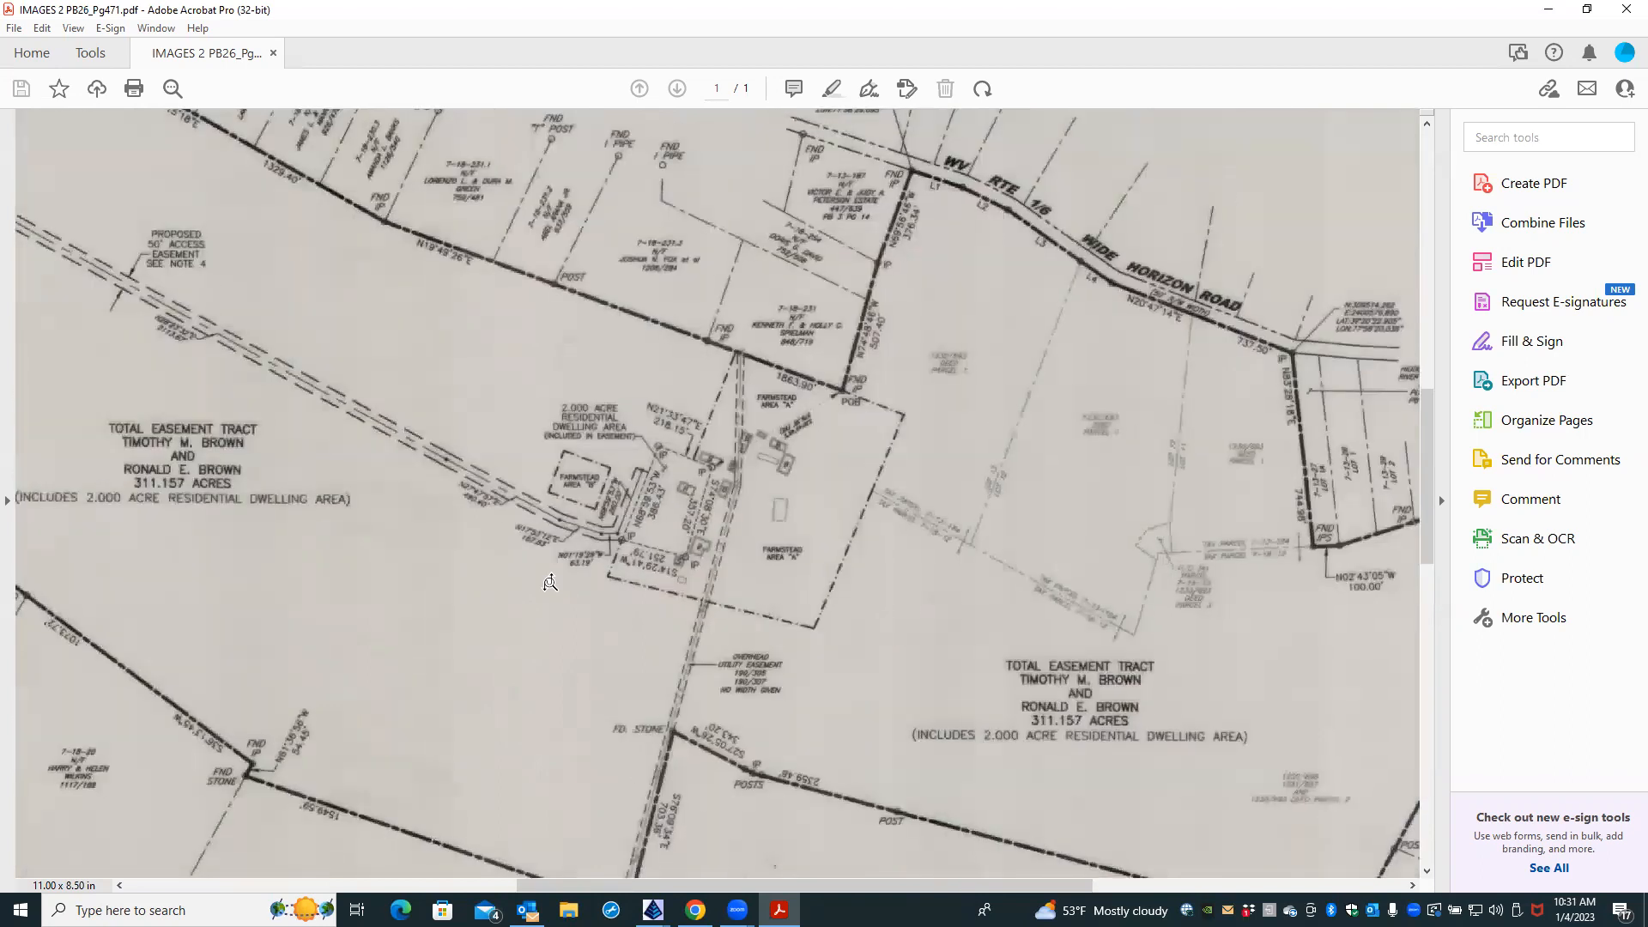
{"action": "scroll", "coordinate": [550, 584], "scroll_direction": "up", "scroll_amount": 4, "text": "ctrl"}
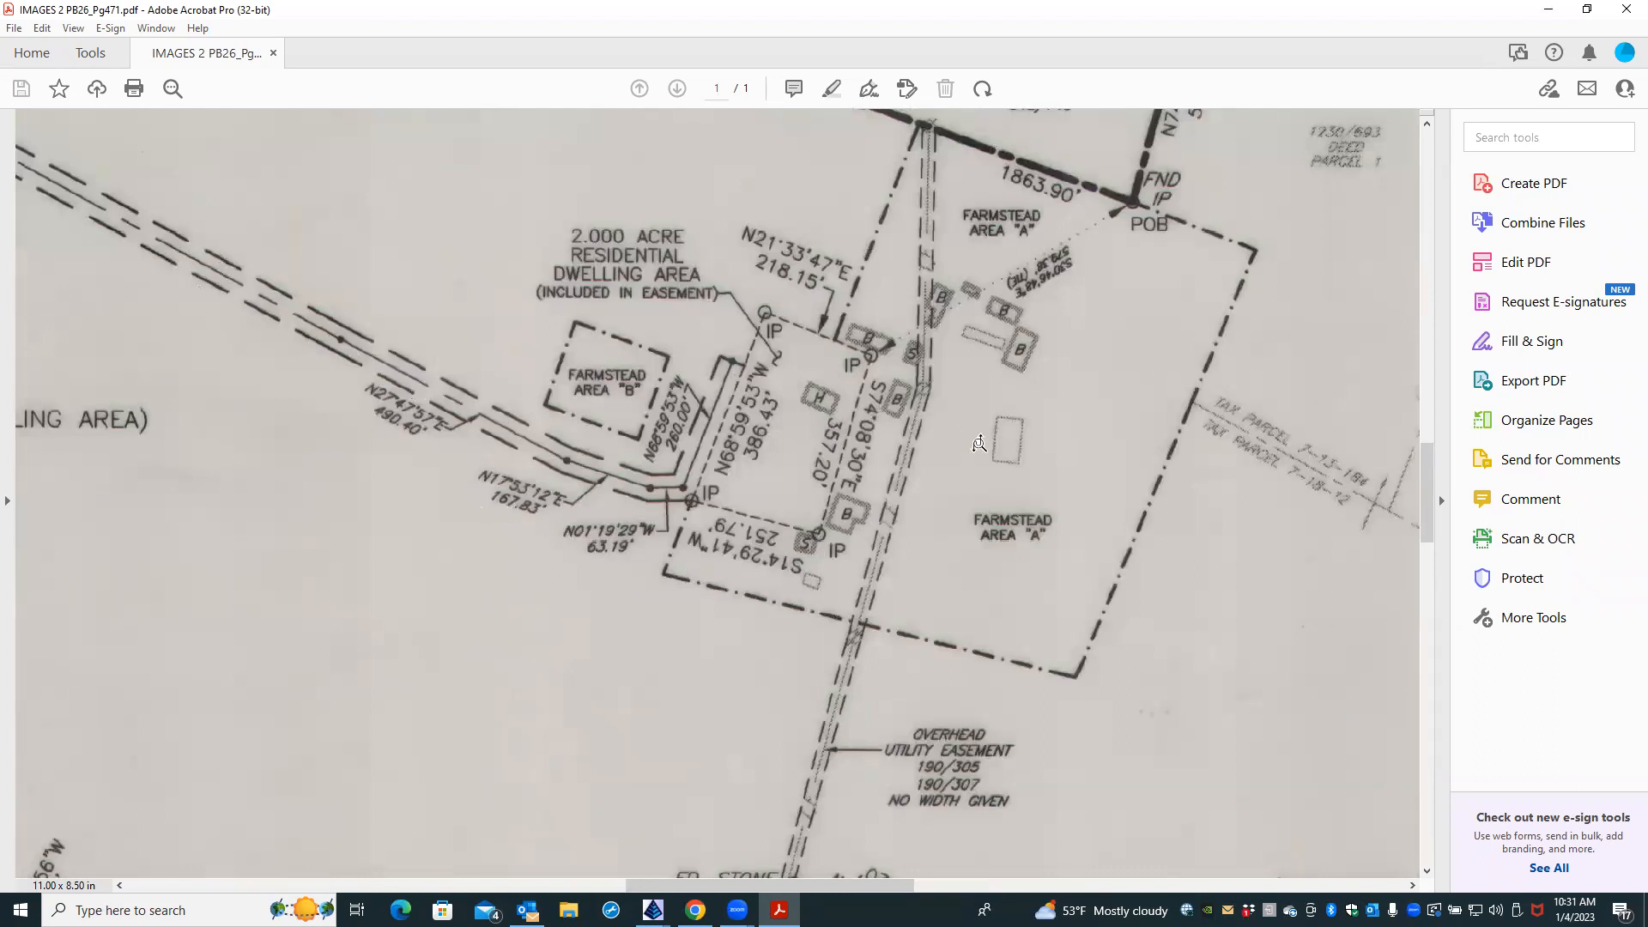
{"action": "scroll", "coordinate": [1046, 385], "scroll_direction": "down", "scroll_amount": 2, "text": "ctrl"}
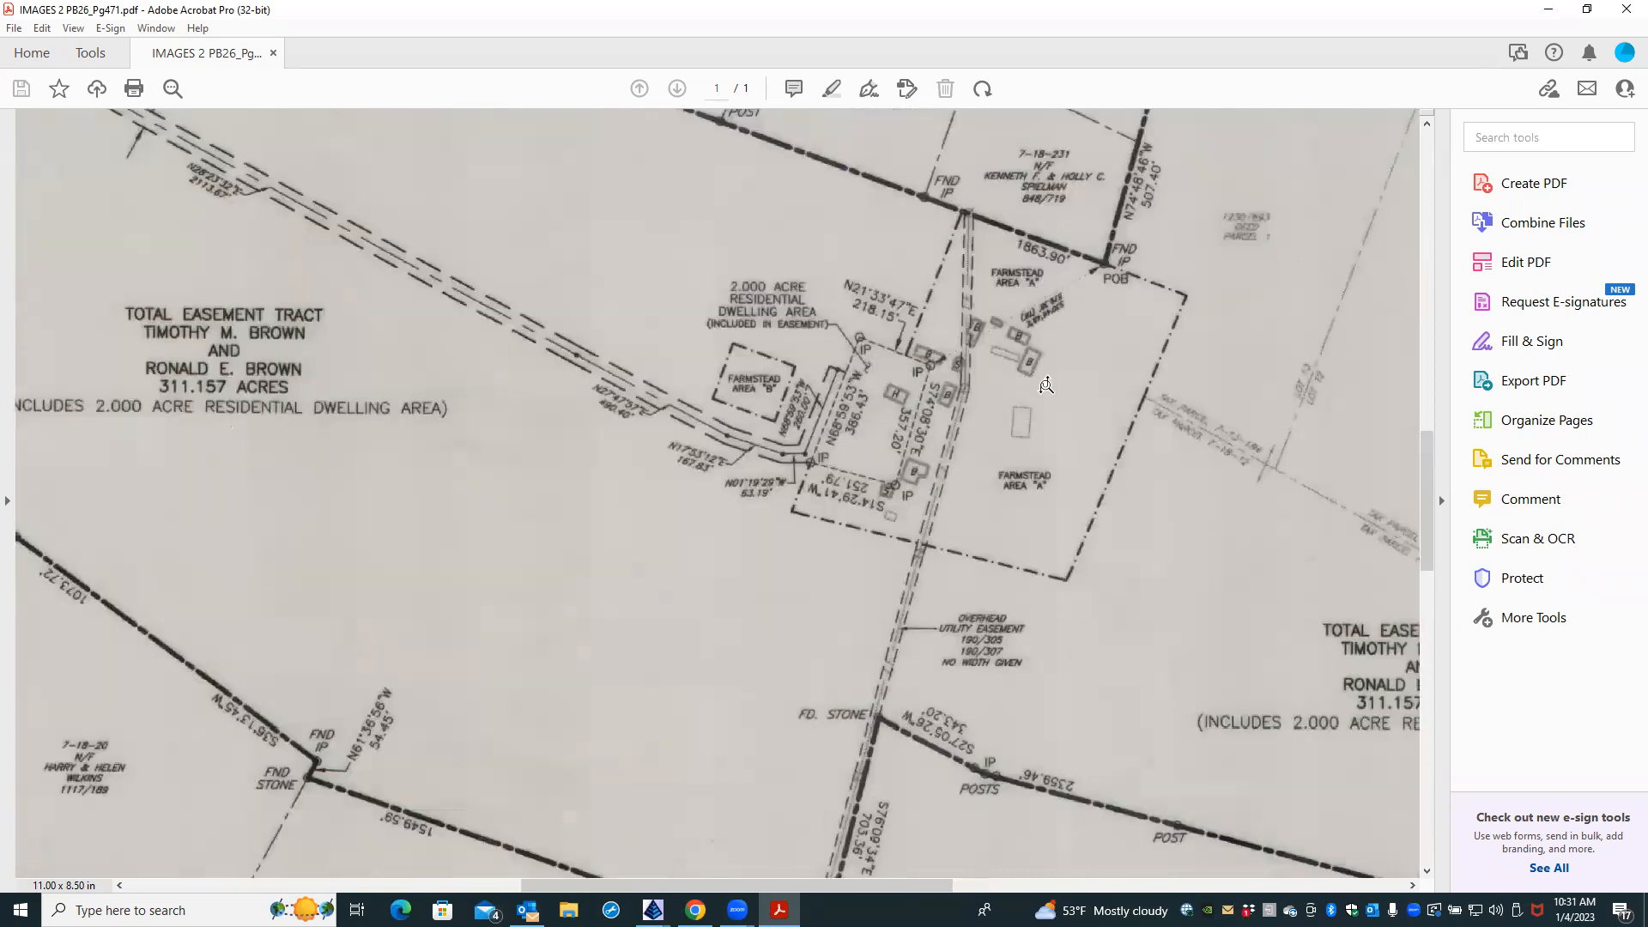
{"action": "scroll", "coordinate": [1046, 386], "scroll_direction": "down", "scroll_amount": 2, "text": "ctrl"}
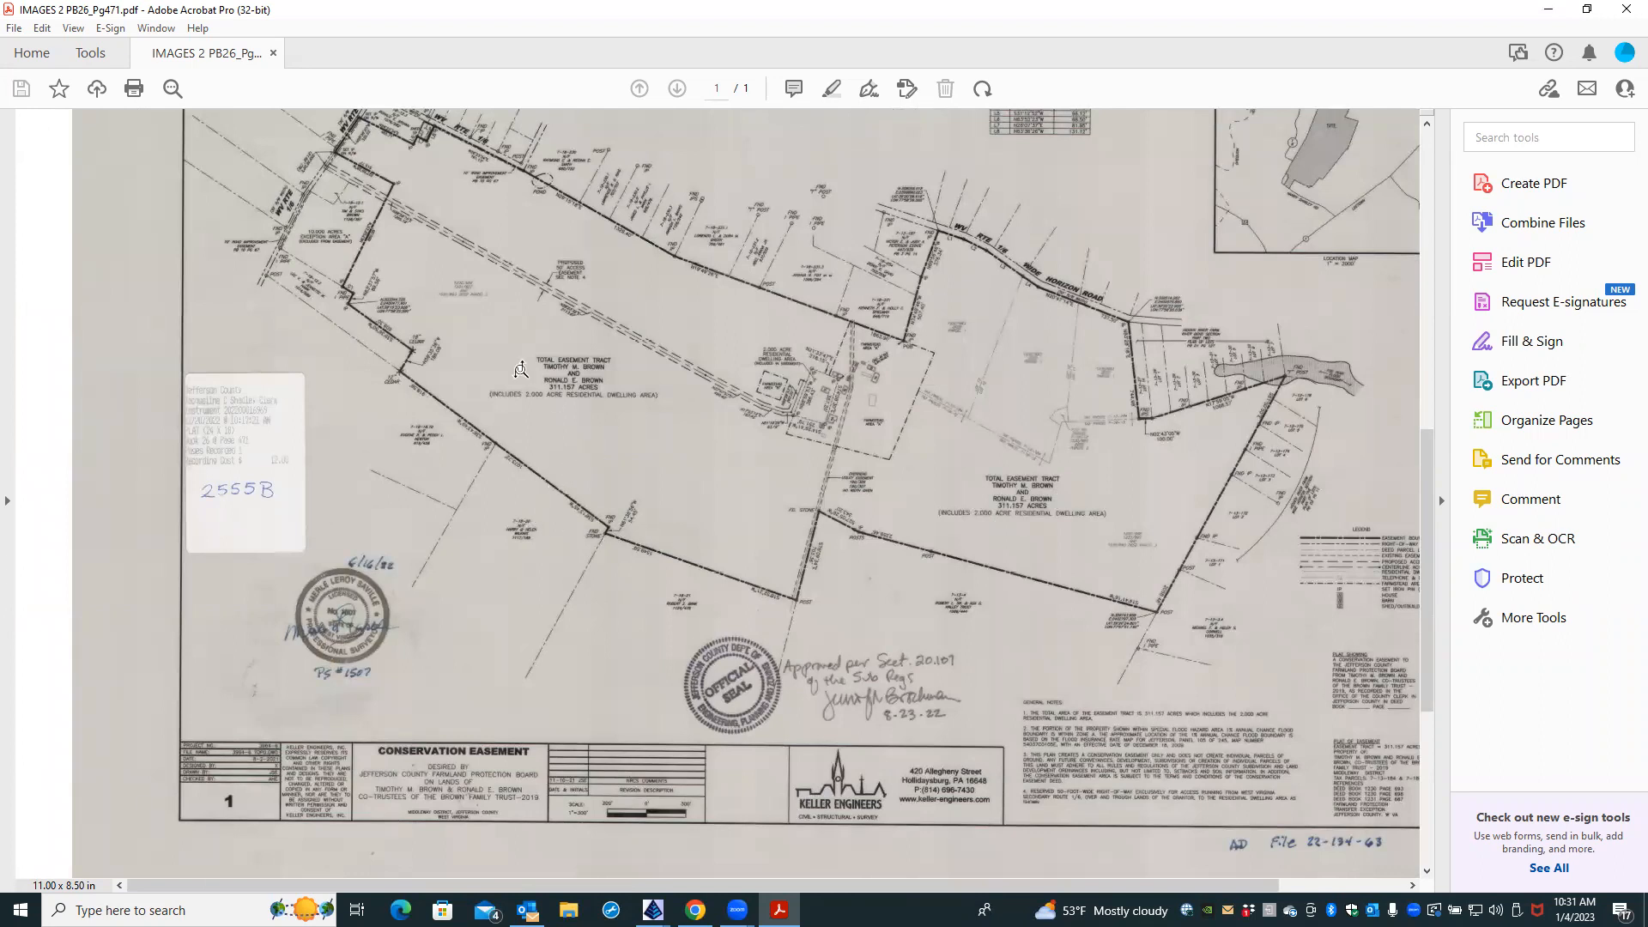
Examine the tax parcel and deed parcel lines inside the eastern easement tract and the adjoining river lots
{"action": "scroll", "coordinate": [1032, 435], "scroll_direction": "up", "scroll_amount": 1, "text": "ctrl"}
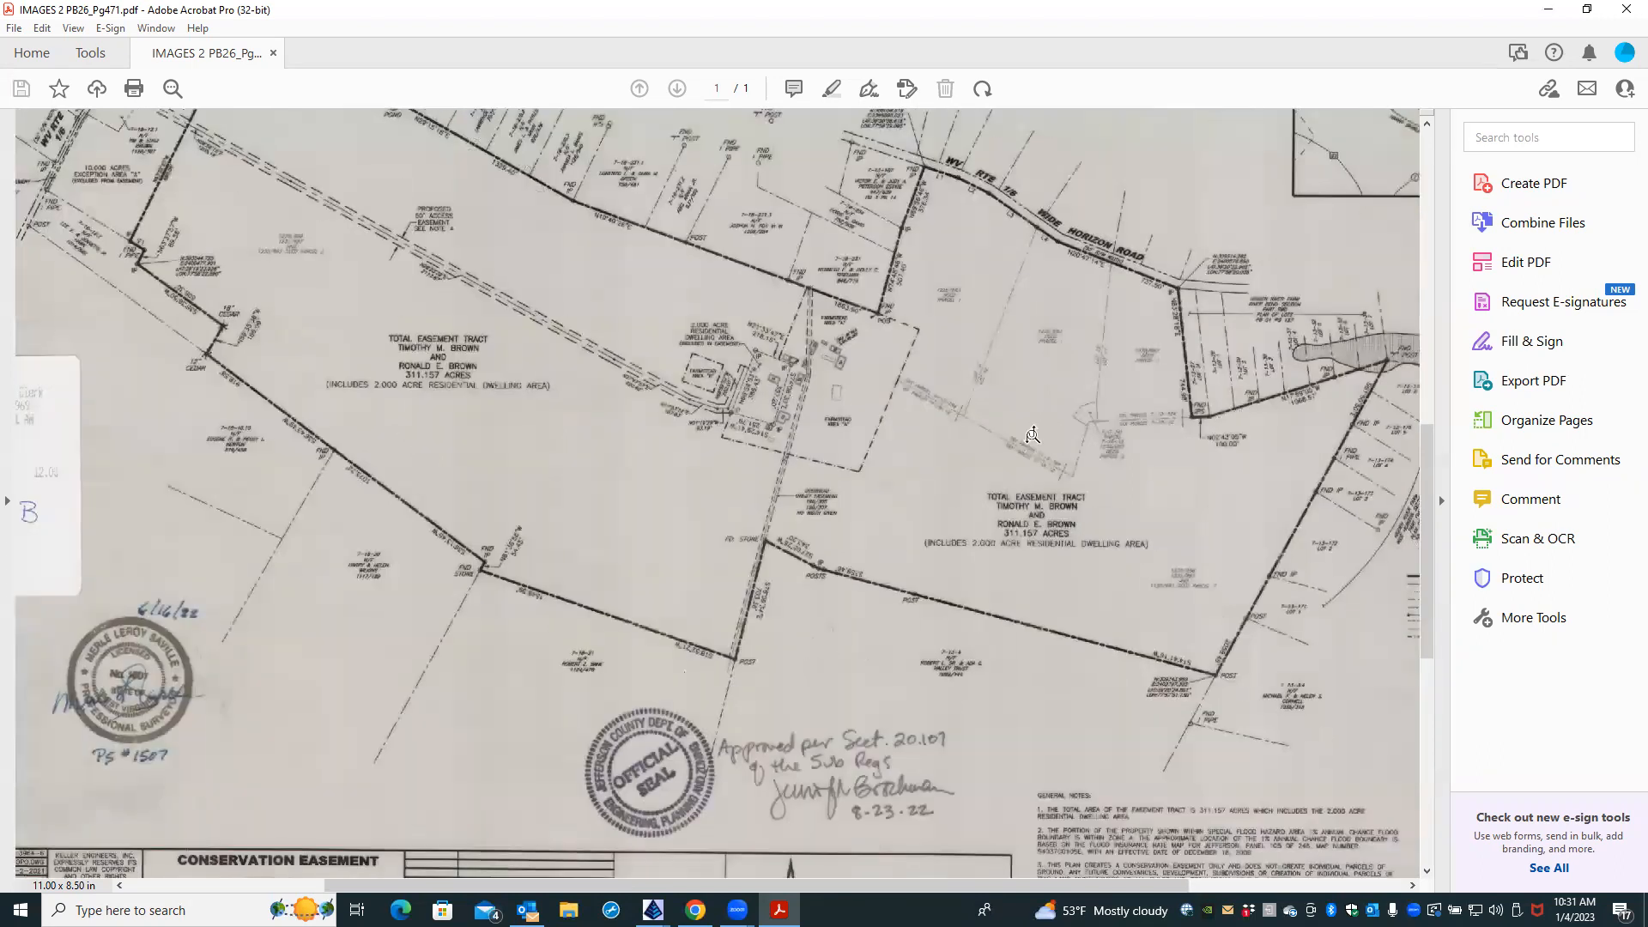
{"action": "scroll", "coordinate": [1155, 424], "scroll_direction": "up", "scroll_amount": 3, "text": "ctrl"}
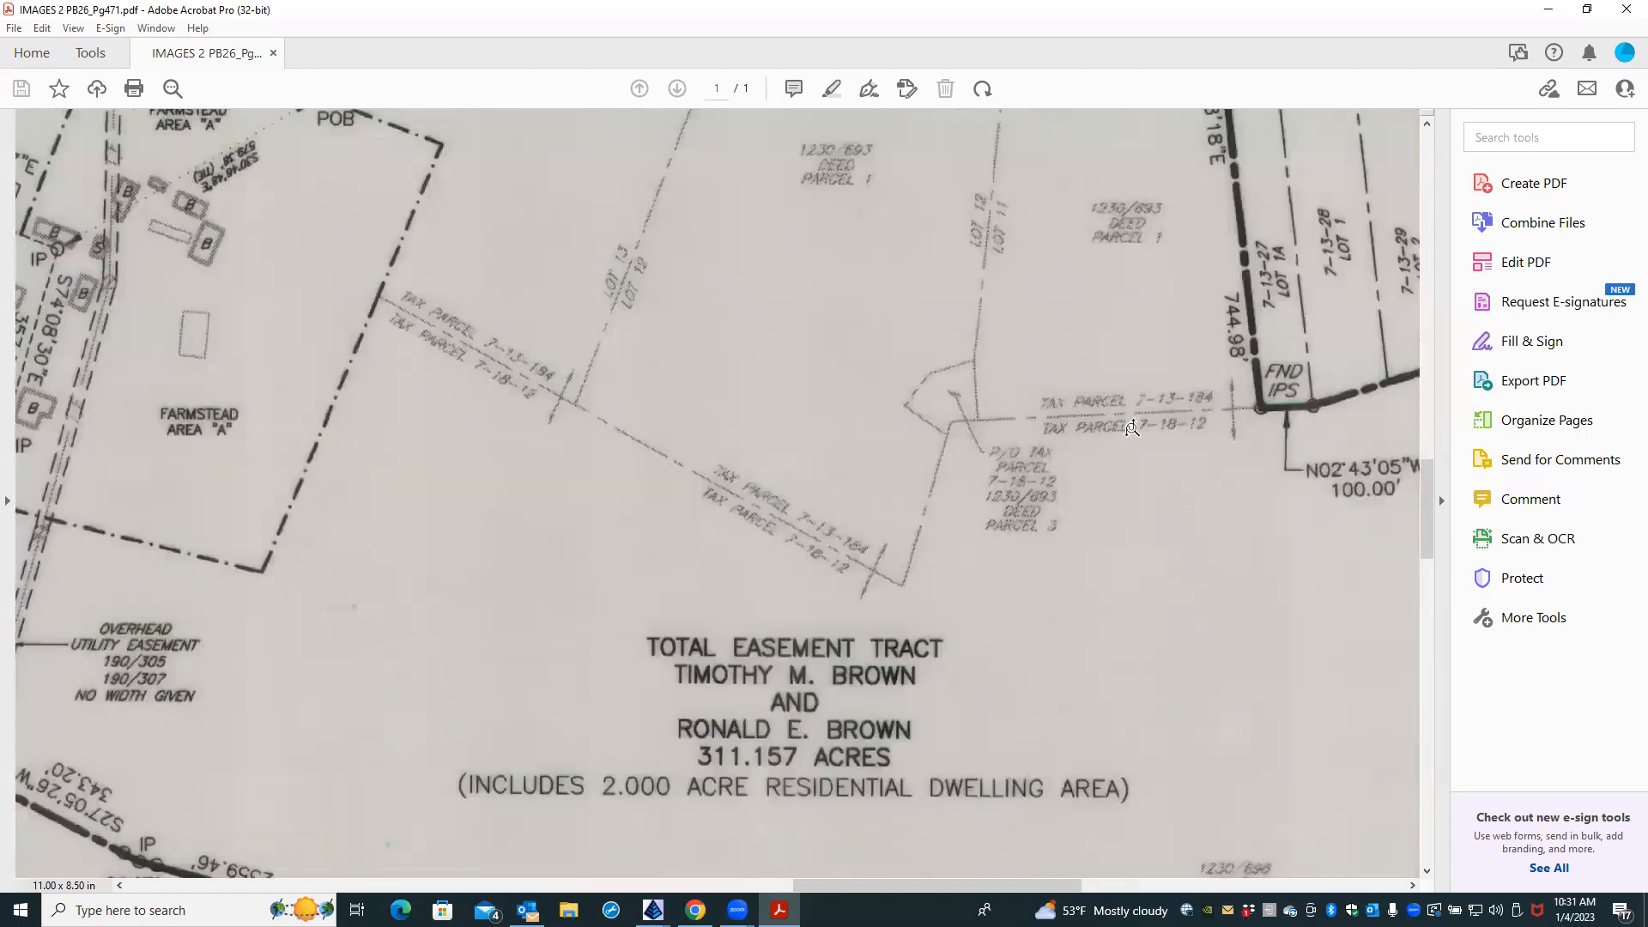
{"action": "scroll", "coordinate": [1119, 444], "scroll_direction": "down", "scroll_amount": 5, "text": "ctrl"}
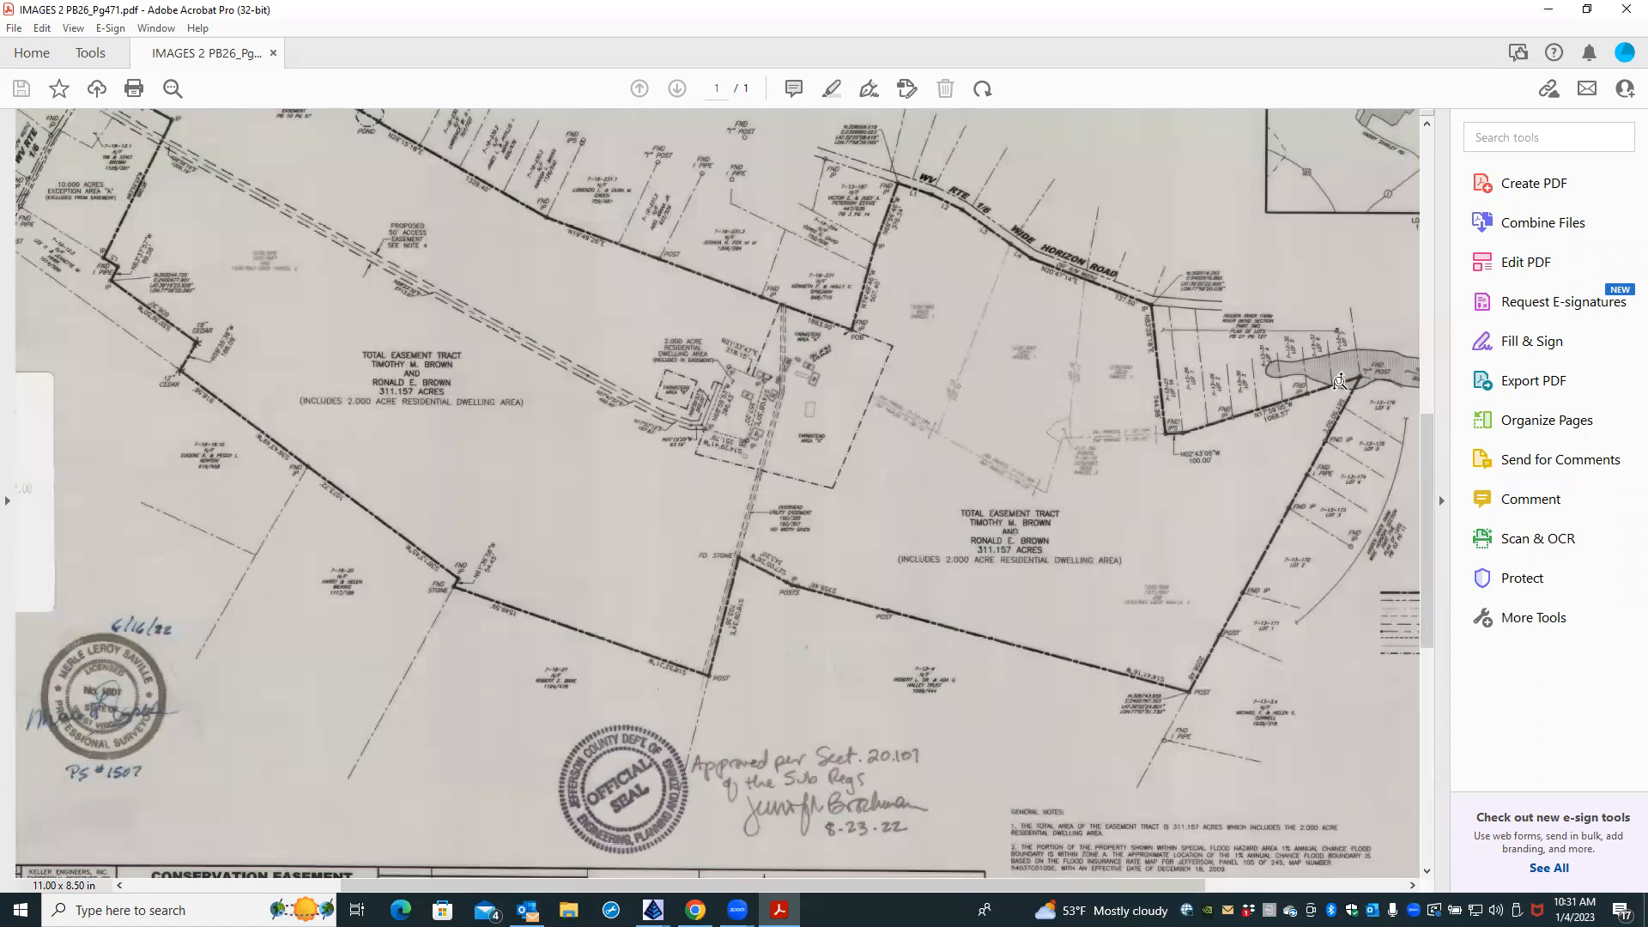
{"action": "scroll", "coordinate": [1339, 381], "scroll_direction": "up", "scroll_amount": 4, "text": "ctrl"}
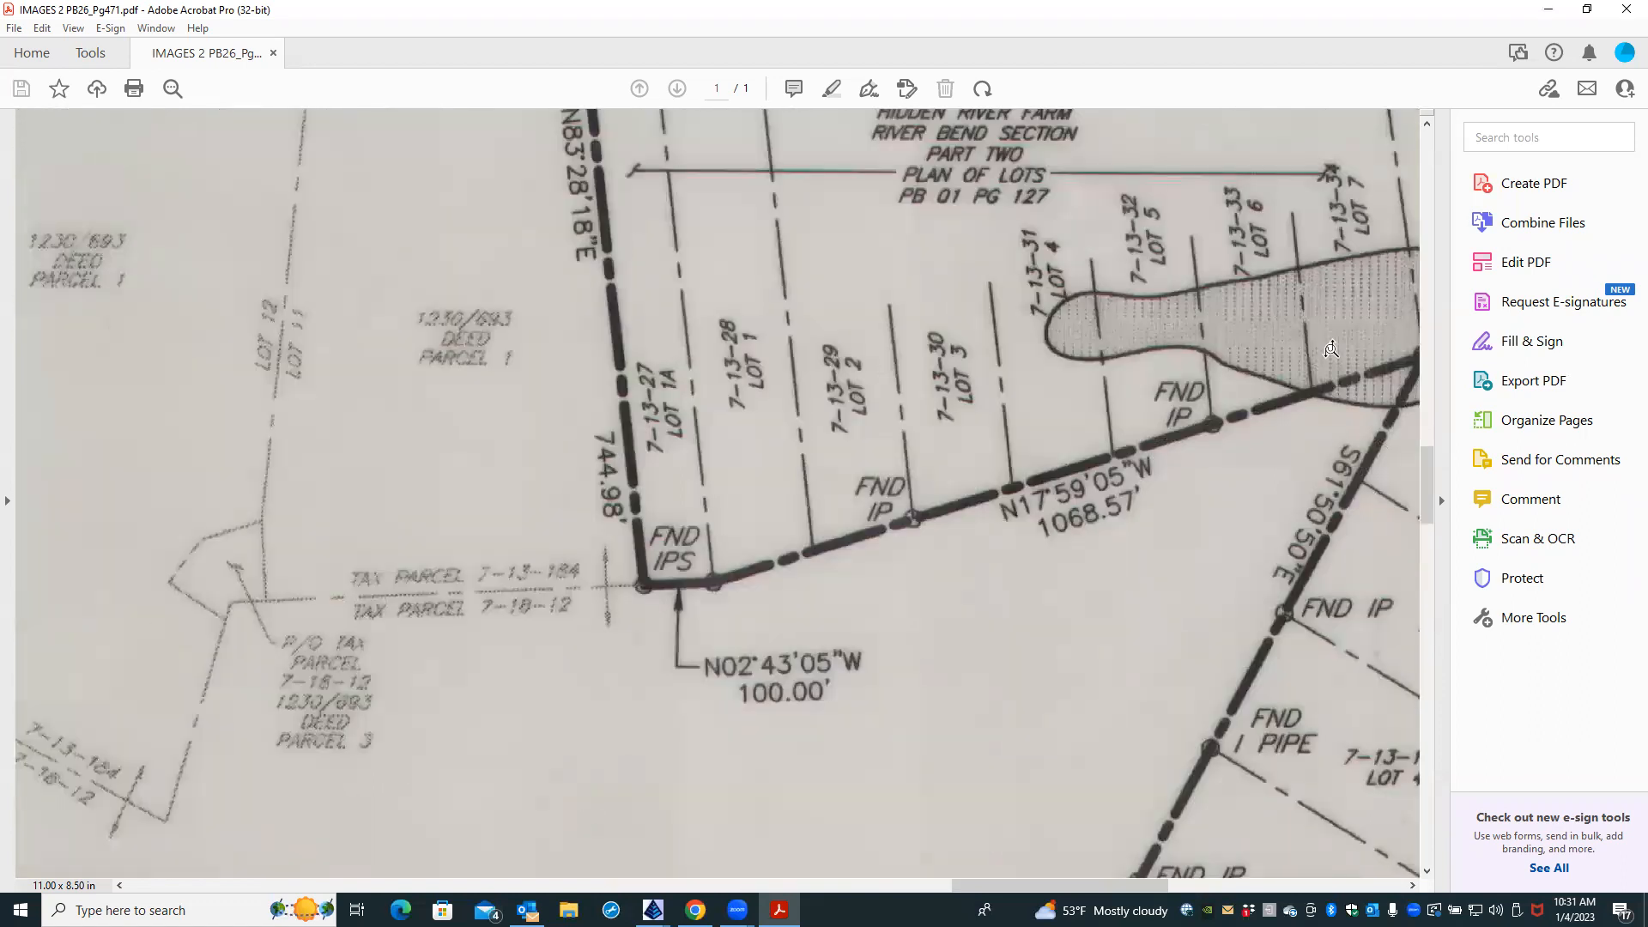
{"action": "scroll", "coordinate": [1261, 352], "scroll_direction": "down", "scroll_amount": 4, "text": "ctrl"}
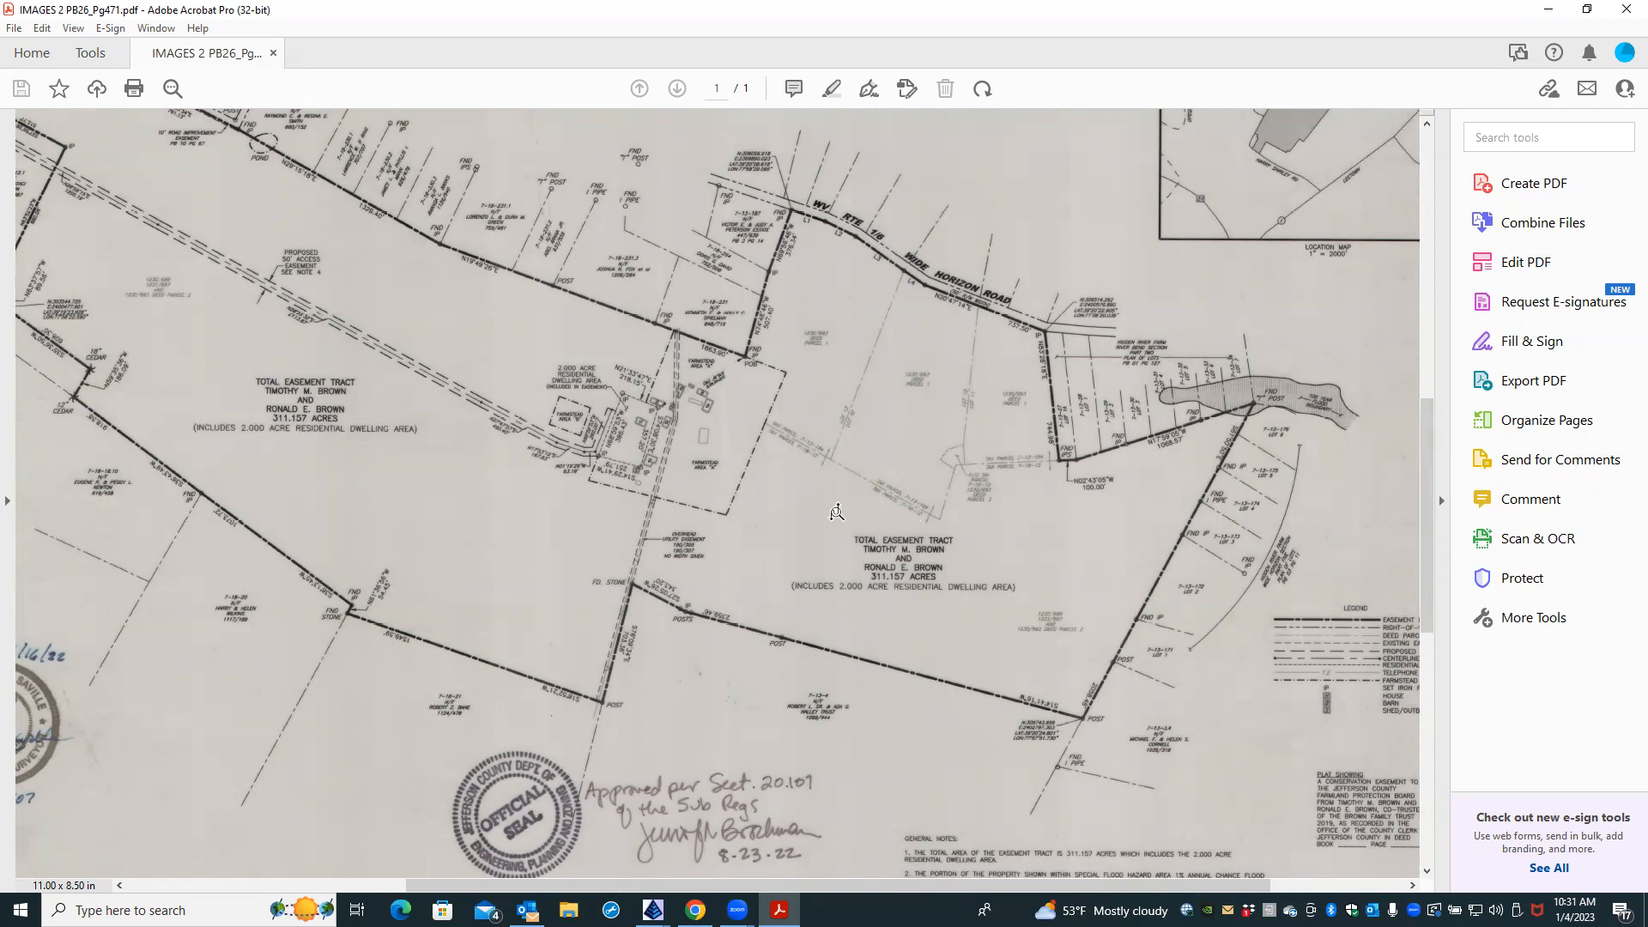
{"action": "left_click", "coordinate": [859, 400]}
{"action": "left_click", "coordinate": [859, 400]}
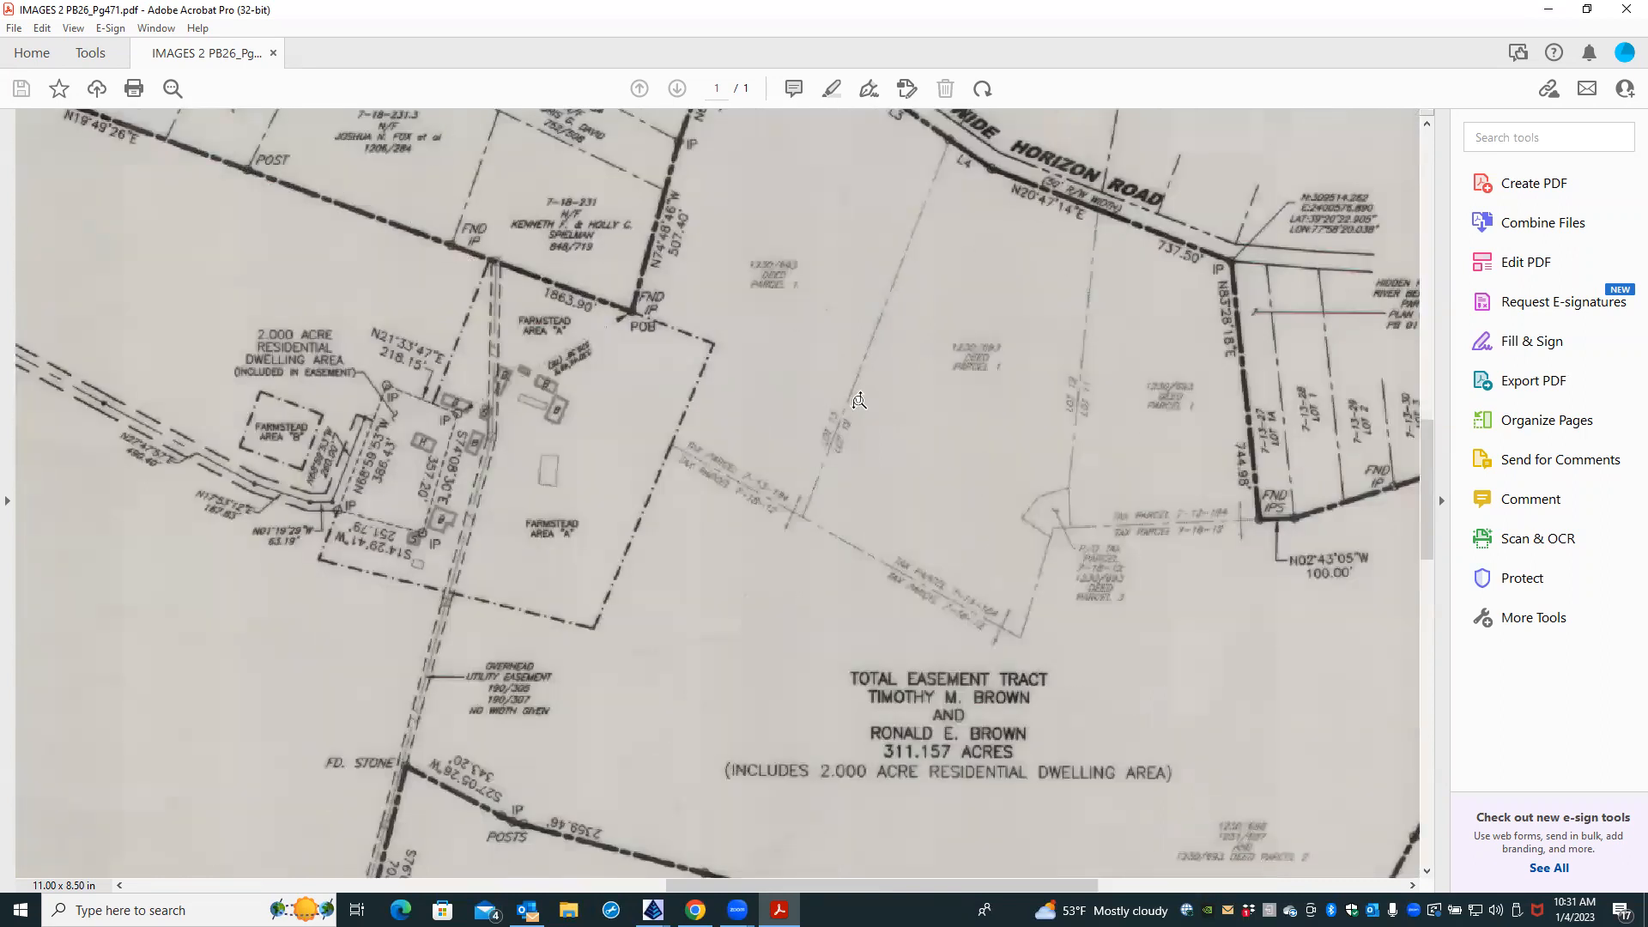
{"action": "left_click", "coordinate": [859, 400]}
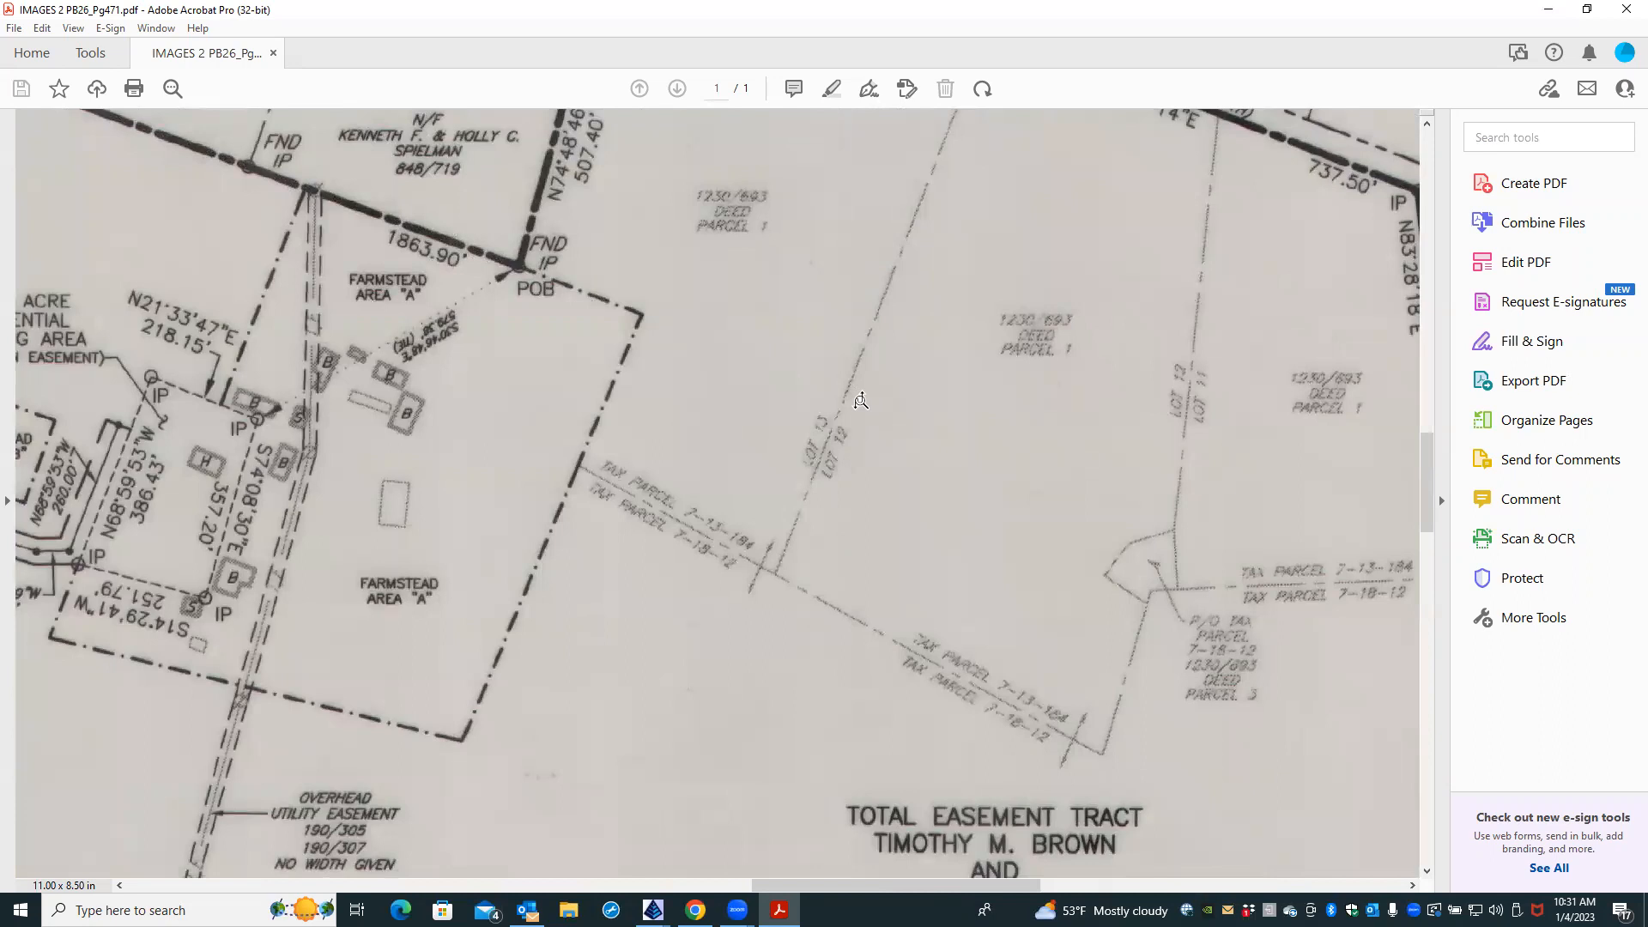
{"action": "scroll", "coordinate": [860, 401], "scroll_direction": "down", "scroll_amount": 4, "text": "ctrl"}
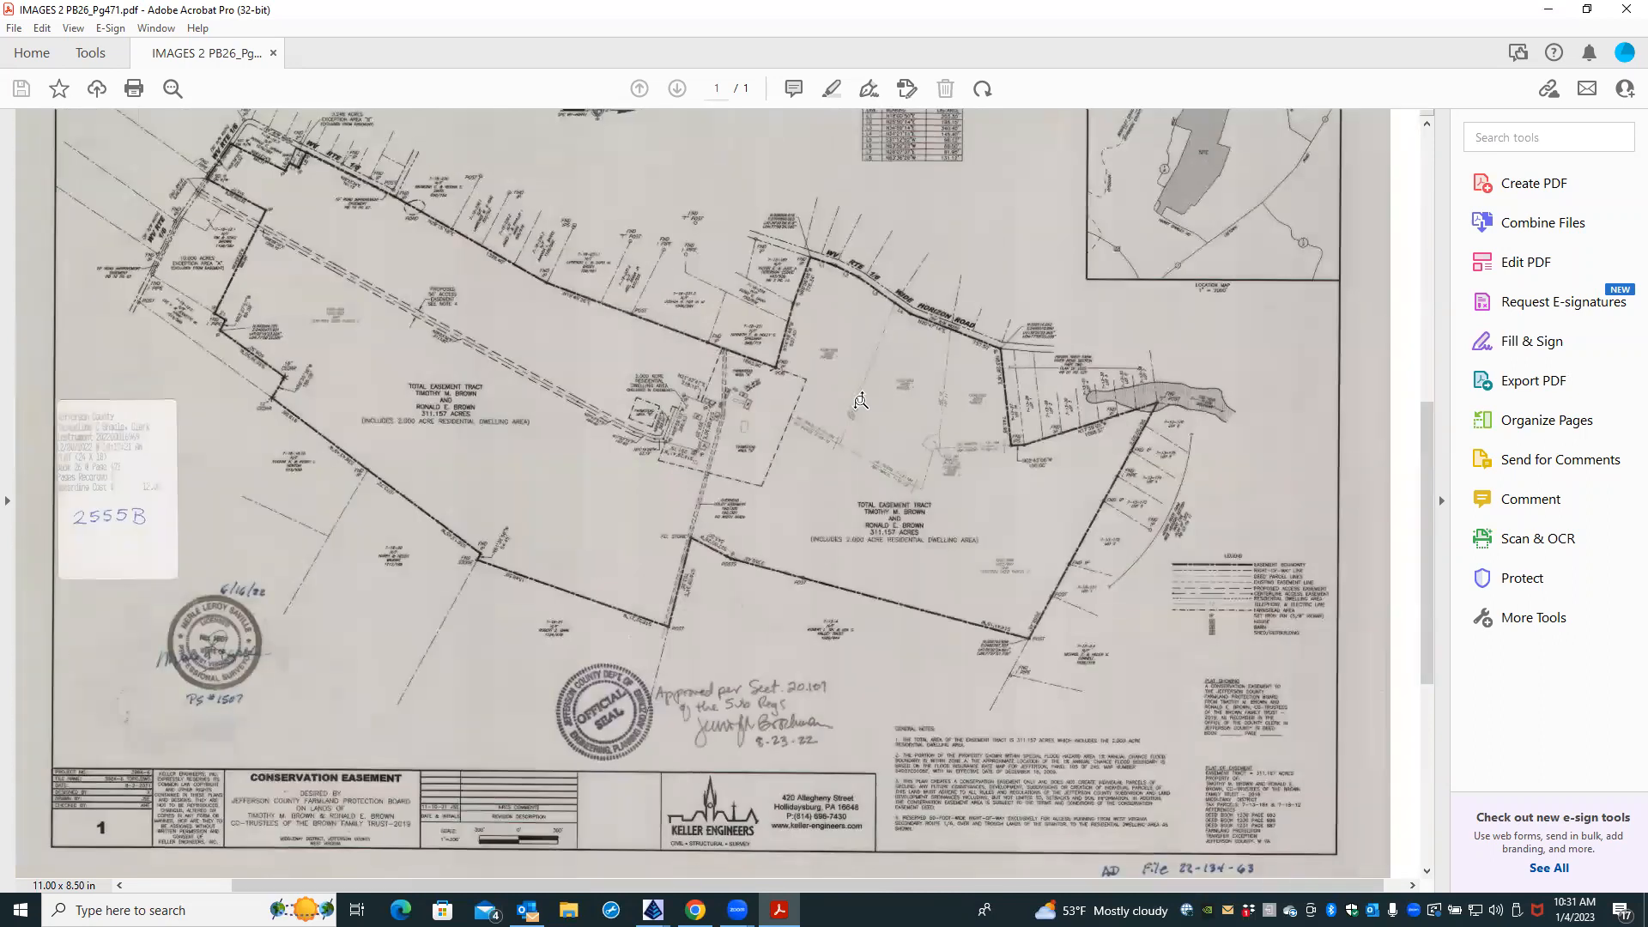
{"action": "scroll", "coordinate": [860, 401], "scroll_direction": "down", "scroll_amount": 1, "text": "ctrl"}
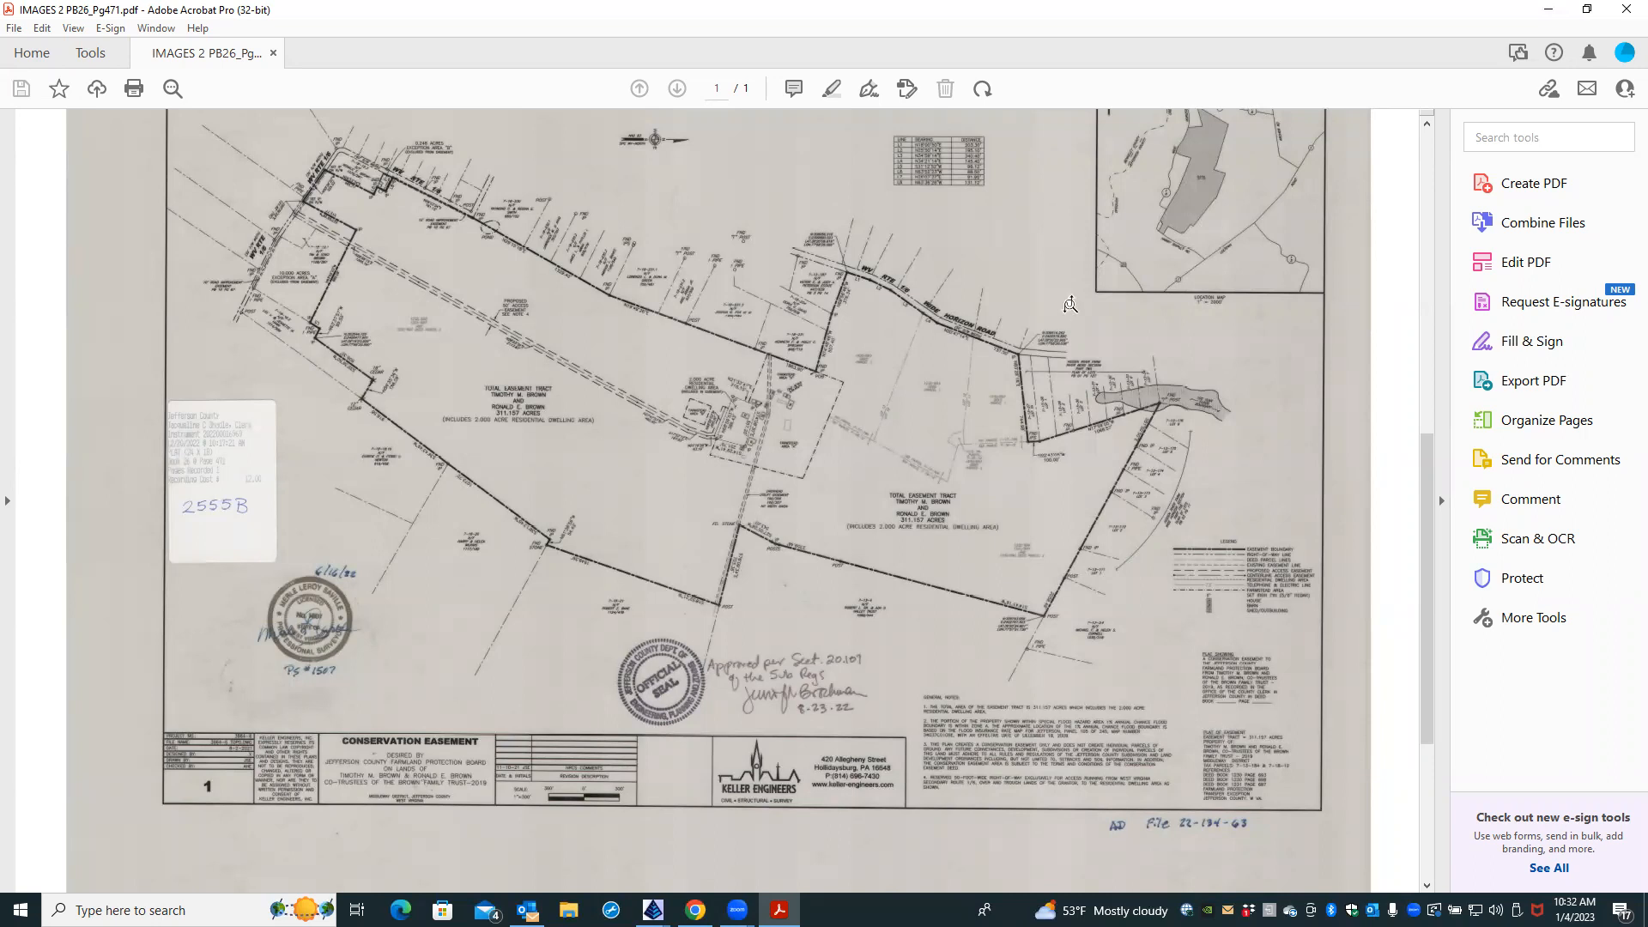
{"action": "left_click", "coordinate": [1171, 339]}
{"action": "scroll", "coordinate": [1220, 310], "scroll_direction": "up", "scroll_amount": 10}
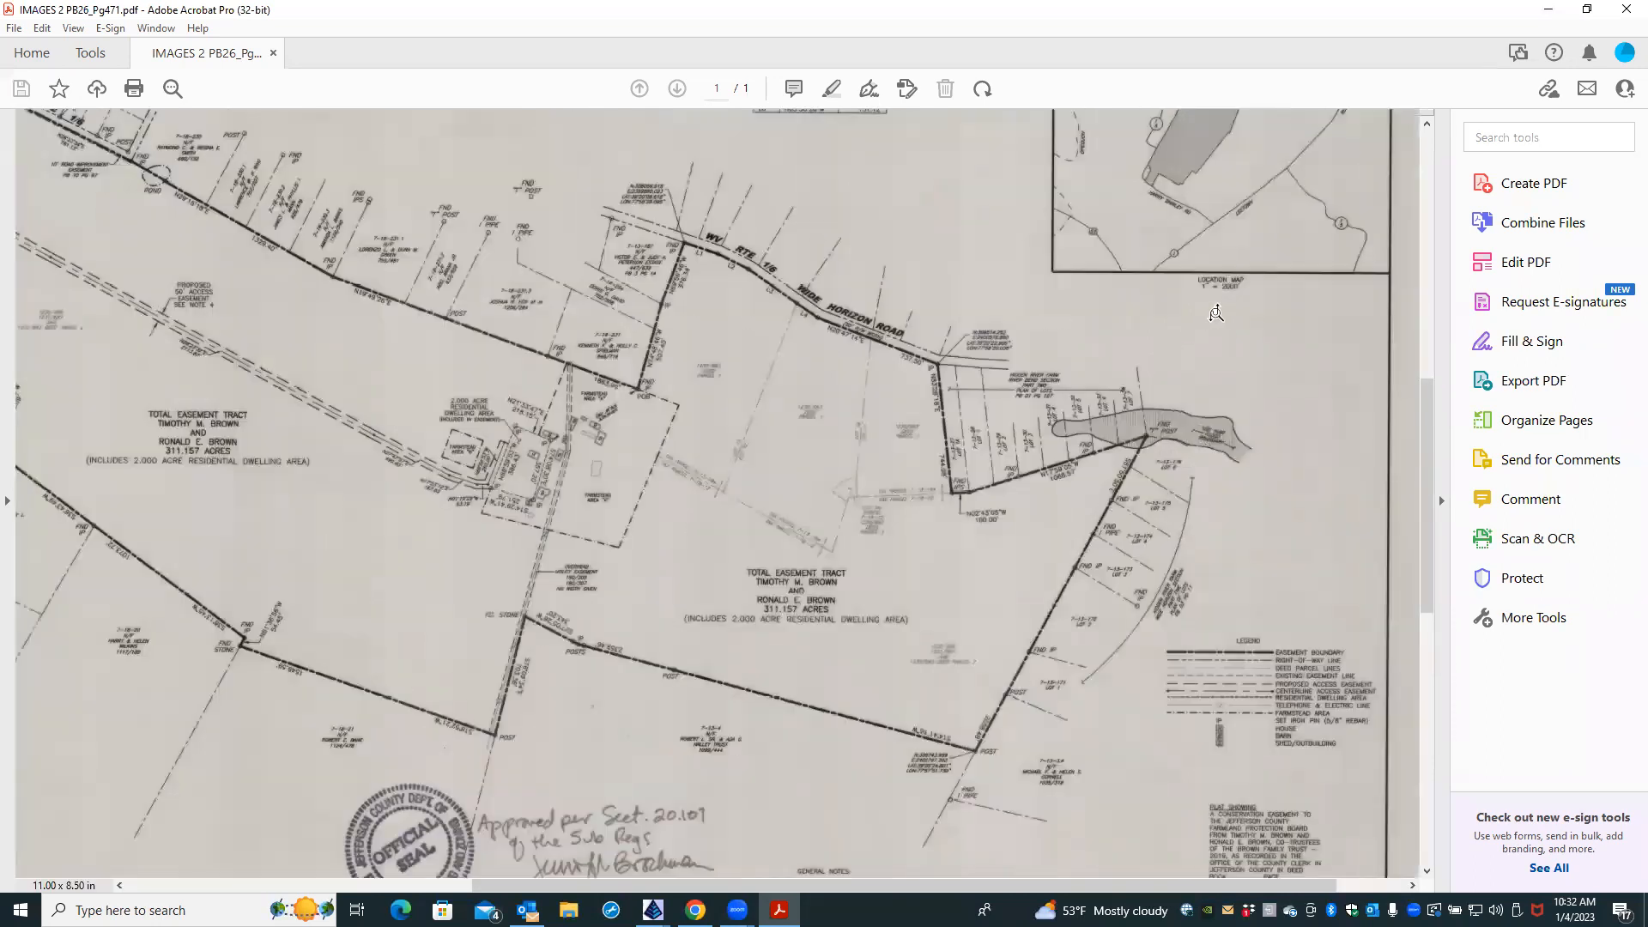
{"action": "scroll", "coordinate": [1219, 309], "scroll_direction": "down", "scroll_amount": 6}
{"action": "scroll", "coordinate": [1220, 310], "scroll_direction": "down", "scroll_amount": 5}
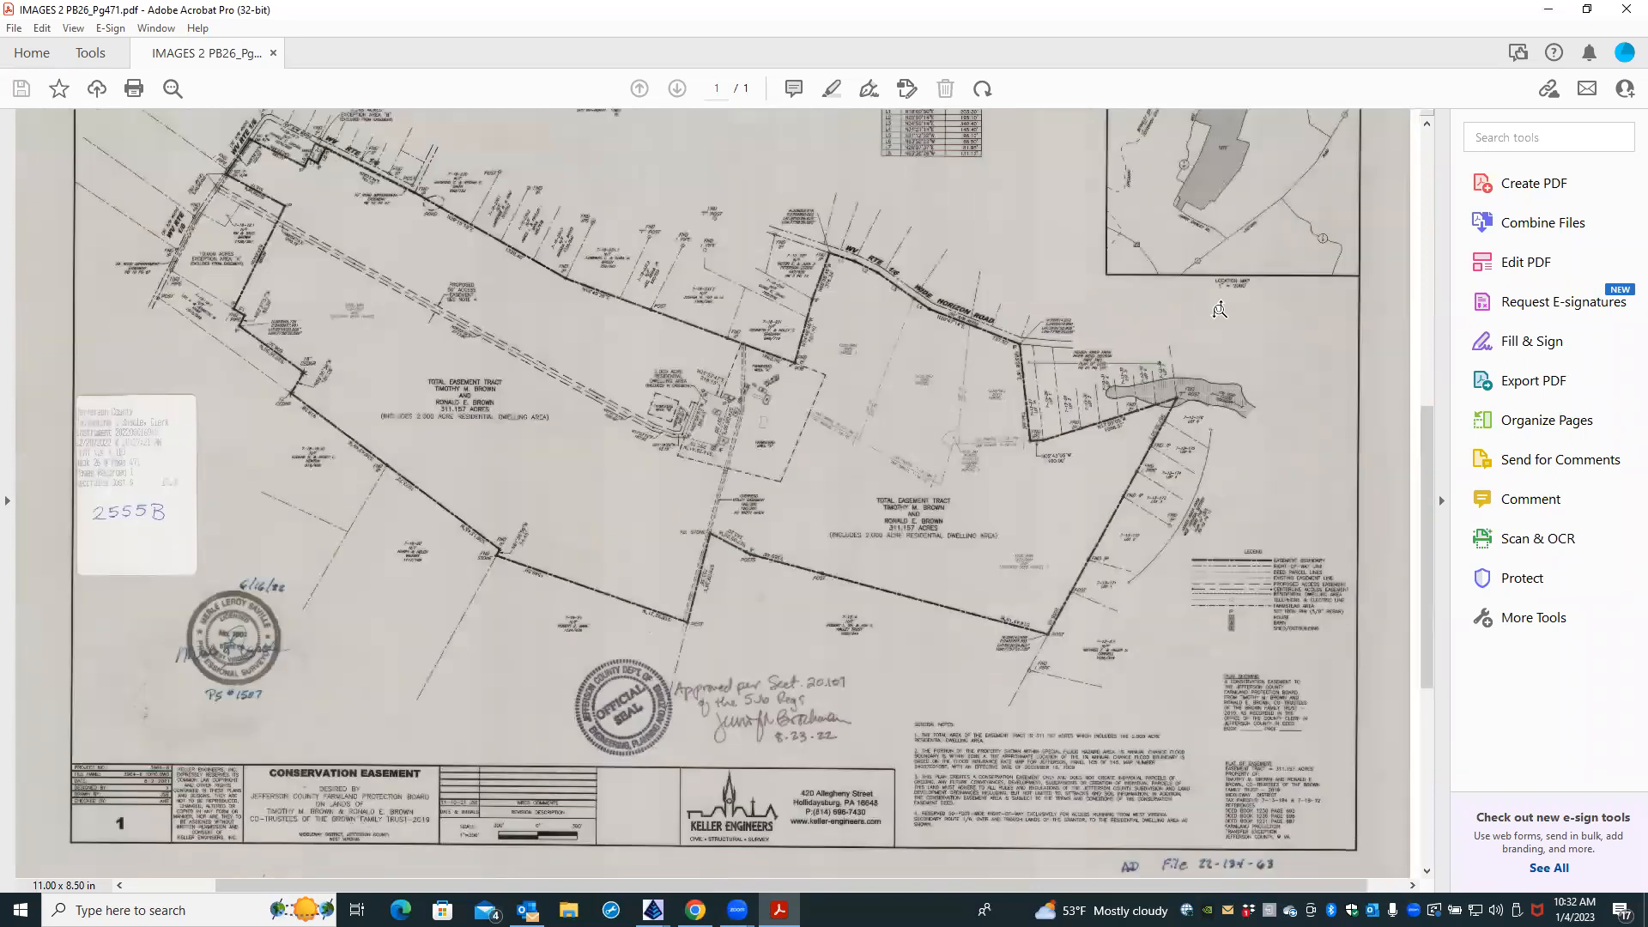
{"action": "scroll", "coordinate": [1020, 432], "scroll_direction": "down", "scroll_amount": 1}
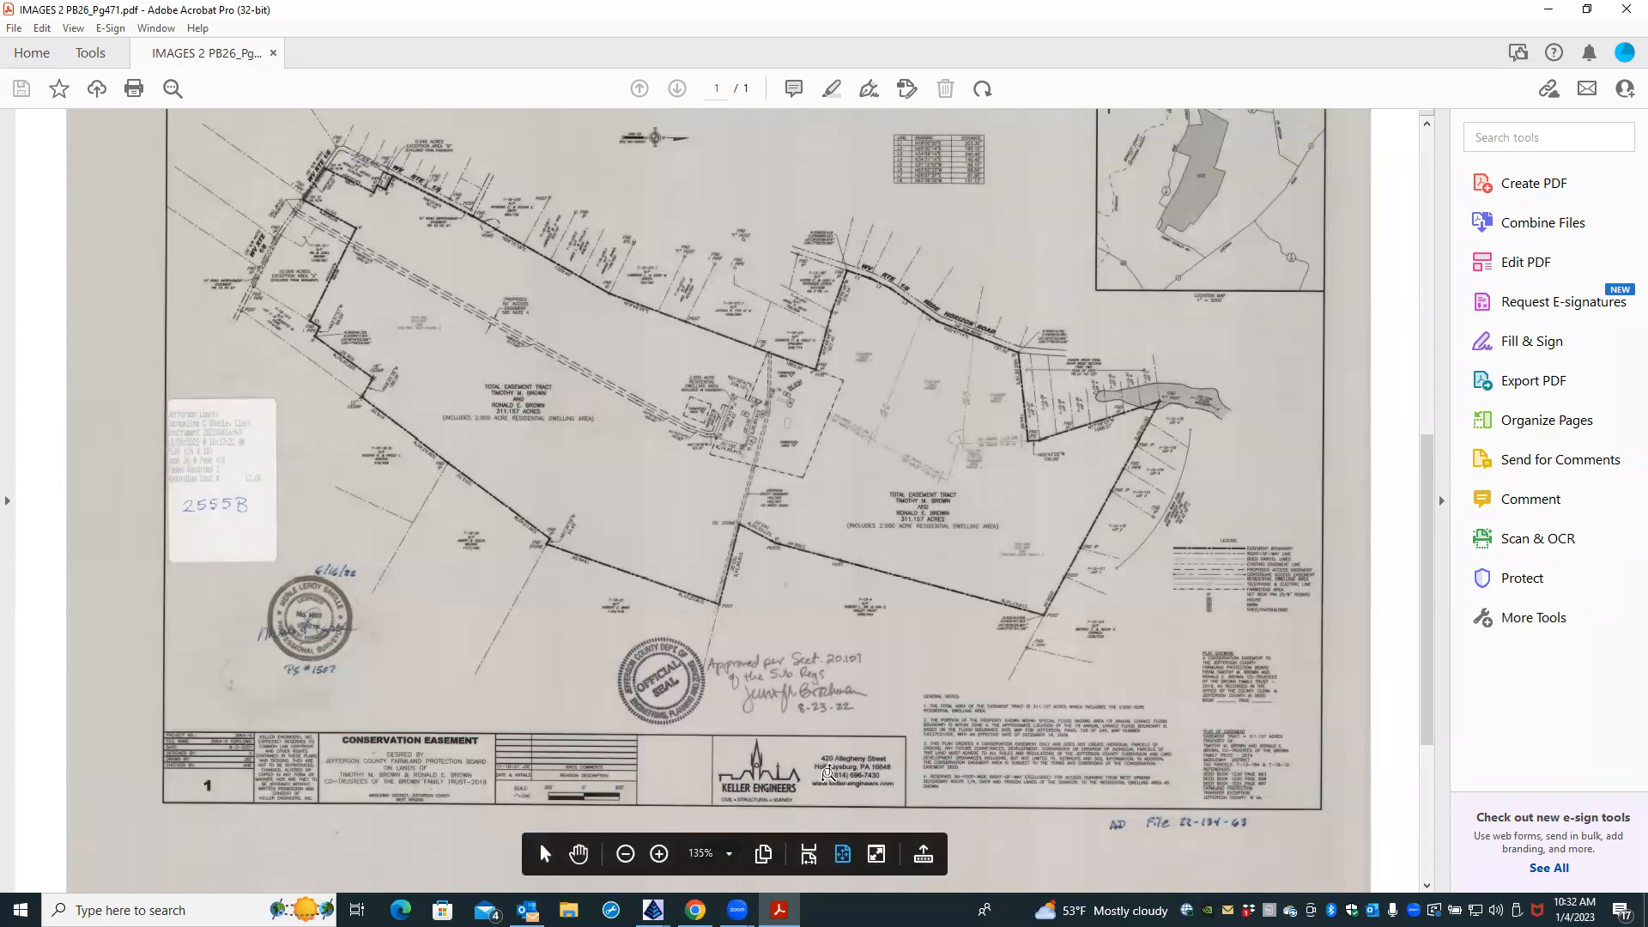
Look over the county approval note and the engineer's title block, and close the plat PDF
{"action": "left_click", "coordinate": [830, 757]}
{"action": "left_click", "coordinate": [830, 757]}
{"action": "left_click", "coordinate": [830, 757]}
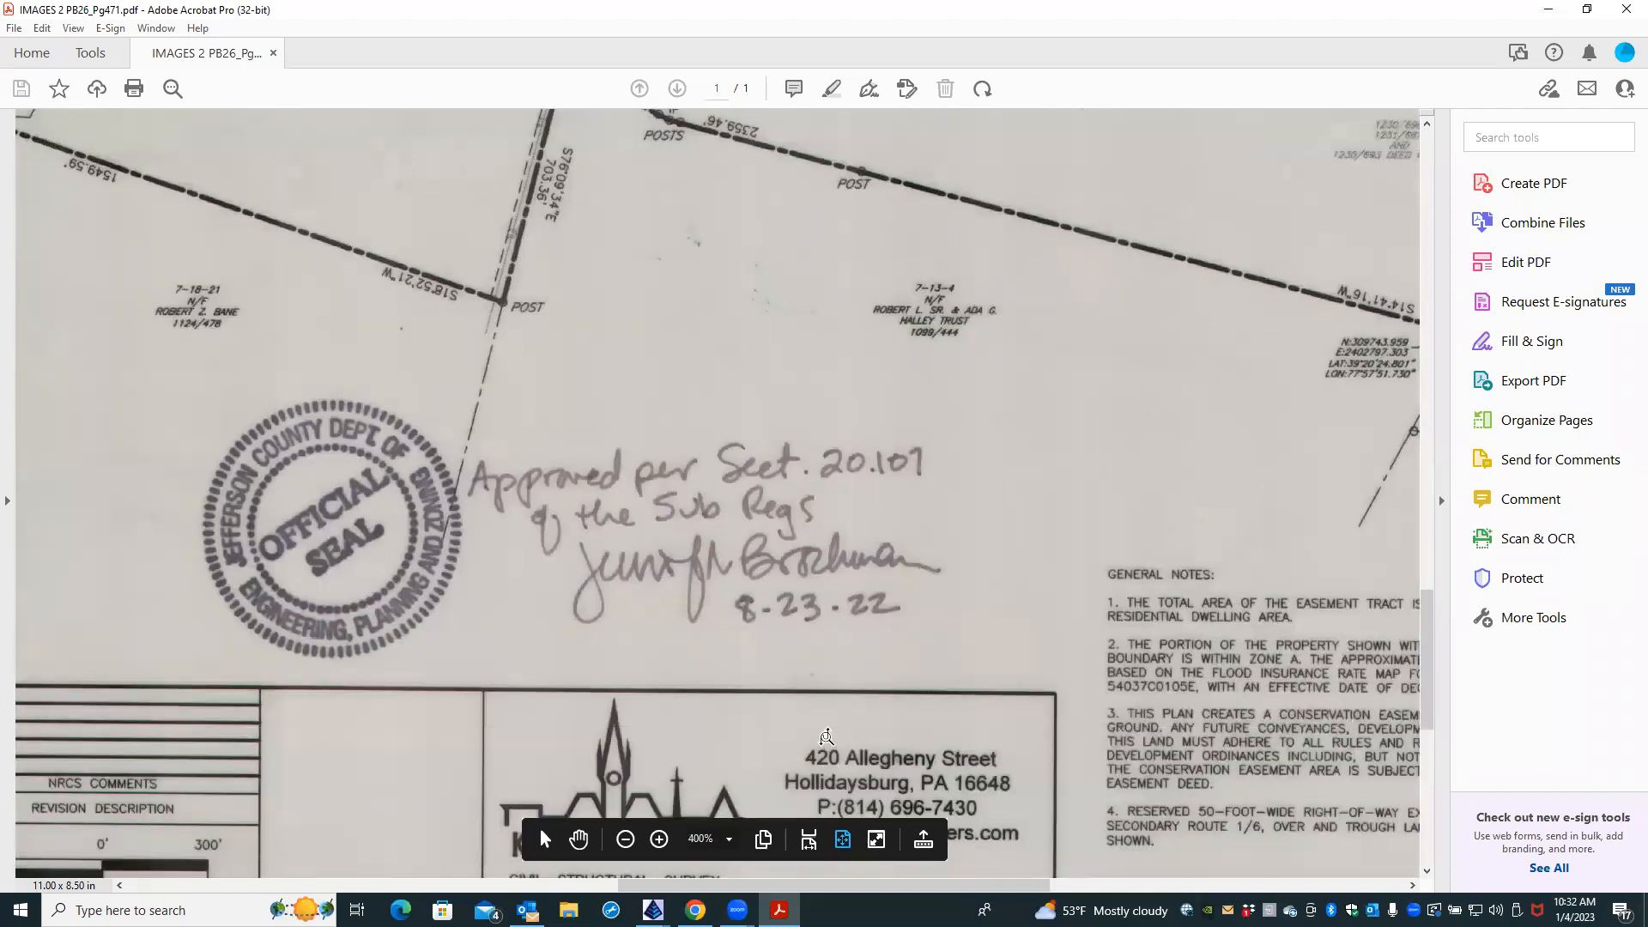
{"action": "left_click", "coordinate": [748, 727], "text": "ctrl"}
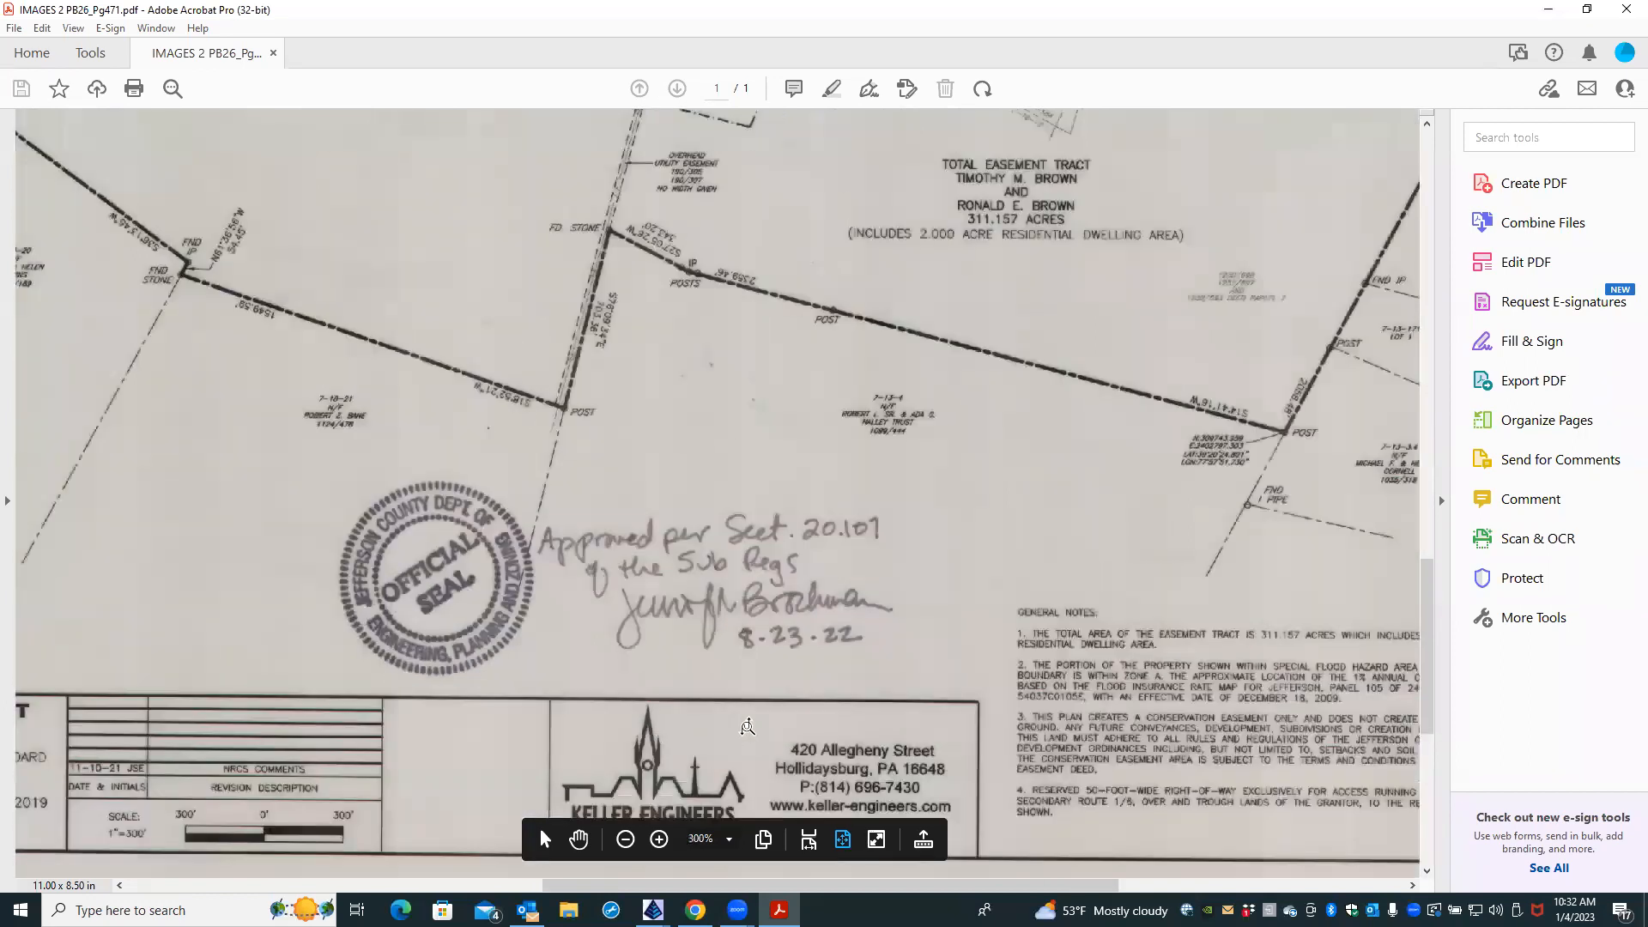
{"action": "left_click", "coordinate": [748, 727], "text": "ctrl"}
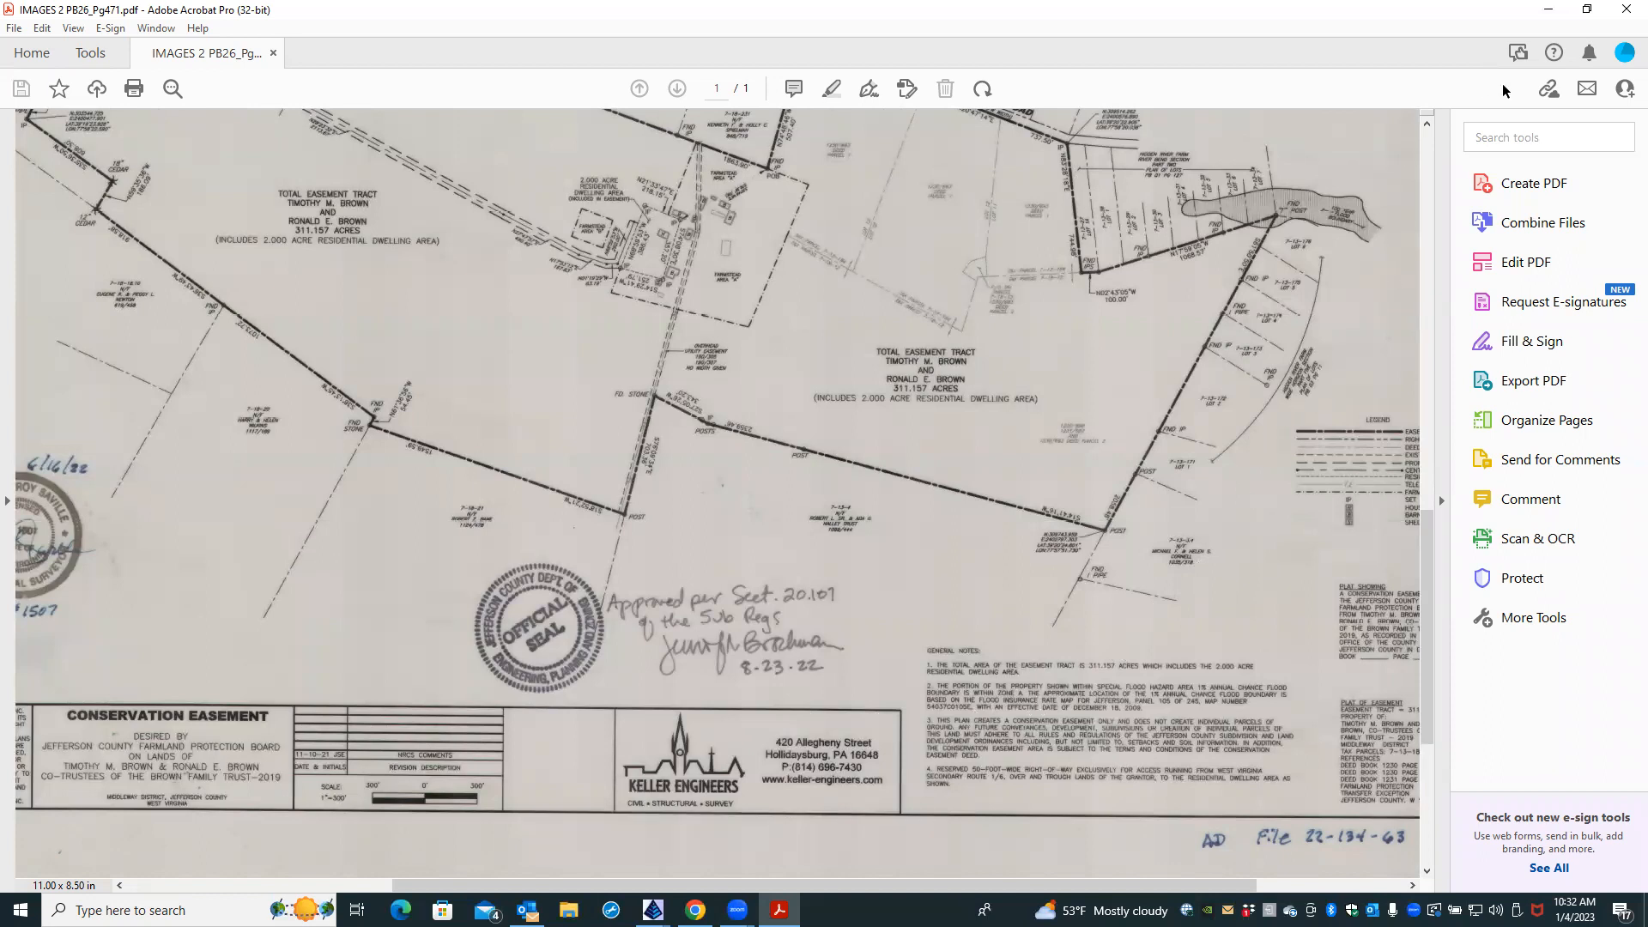
{"action": "left_click", "coordinate": [1623, 9]}
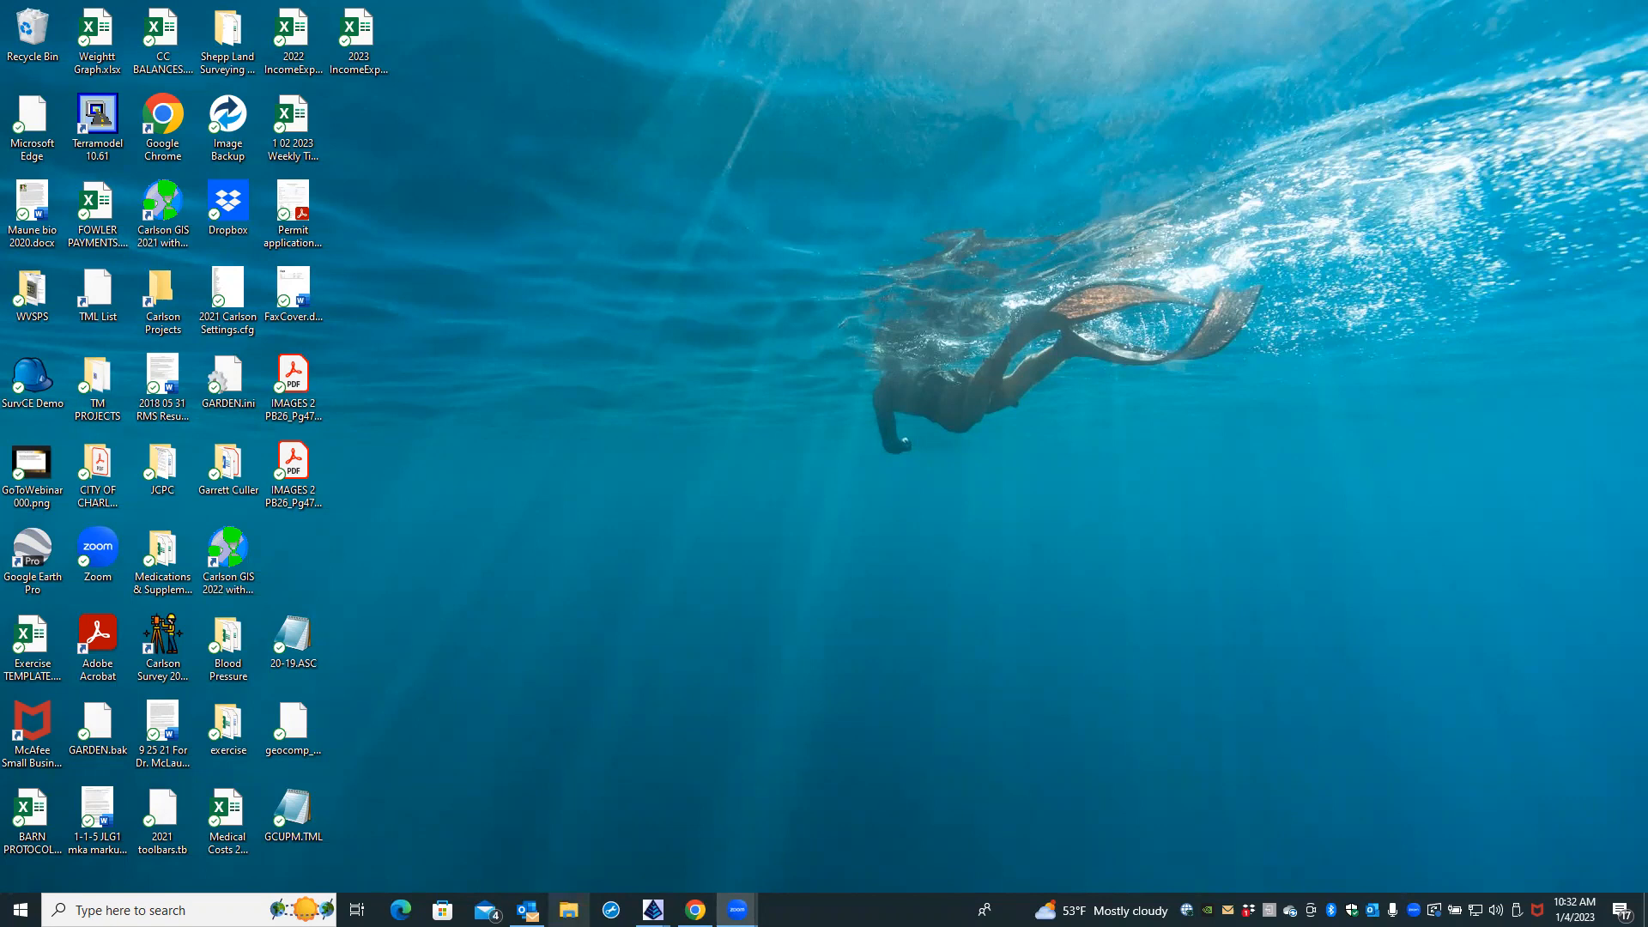
Open File Explorer and look through the Desktop, Downloads and Documents folders, returning to Desktop
{"action": "left_click", "coordinate": [568, 910]}
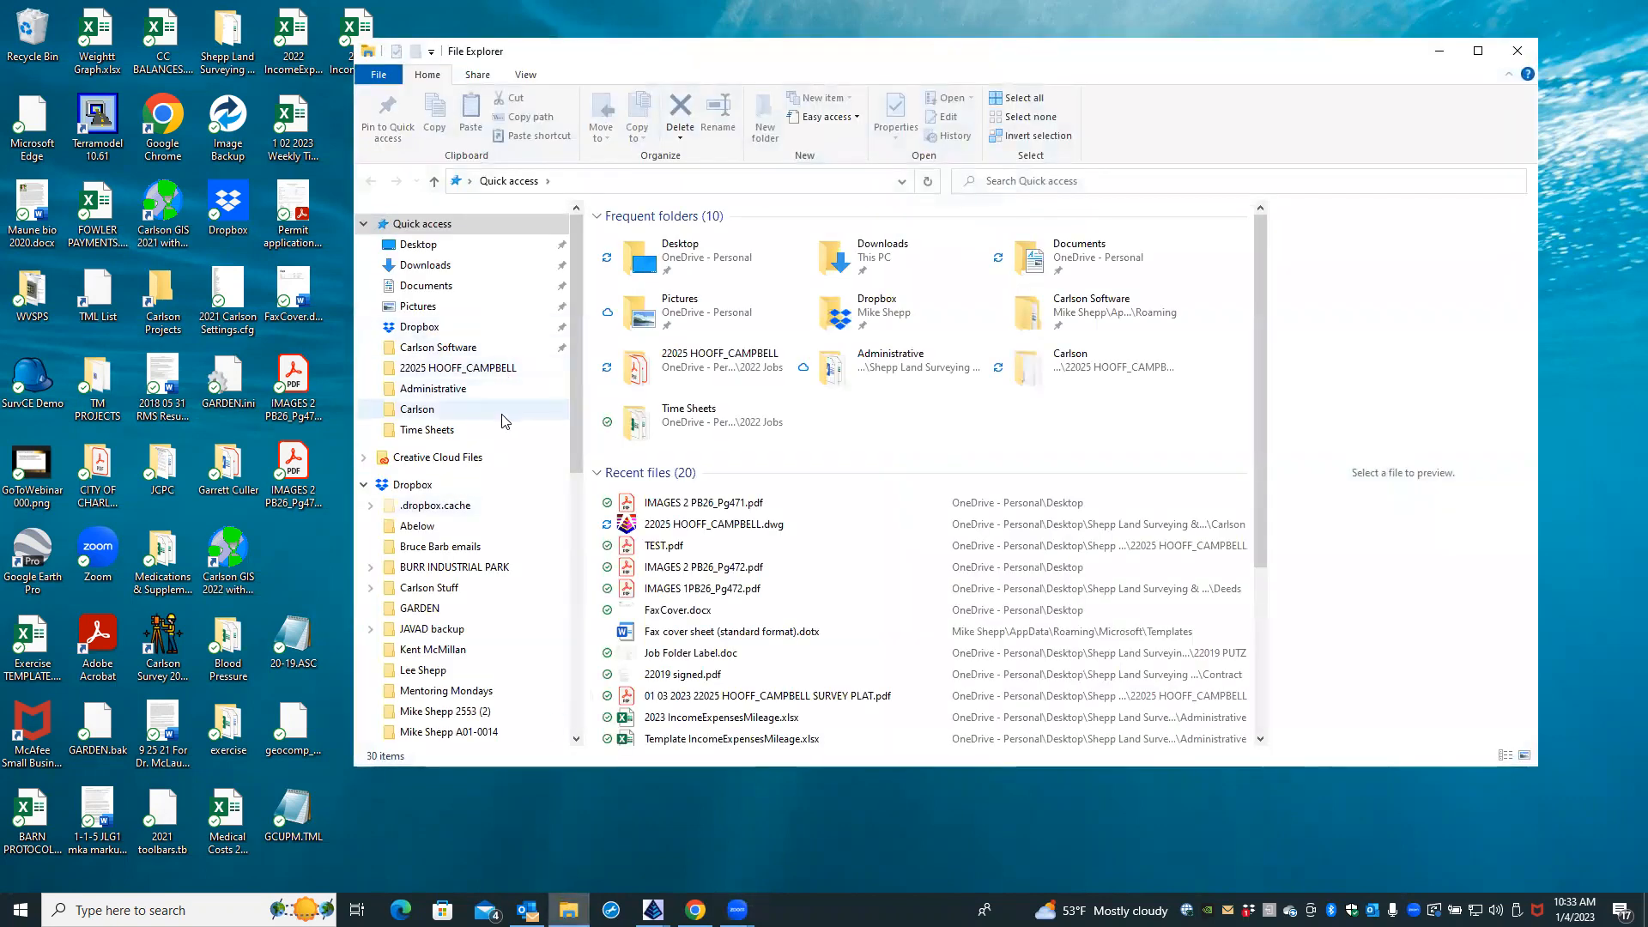
{"action": "left_click", "coordinate": [454, 249]}
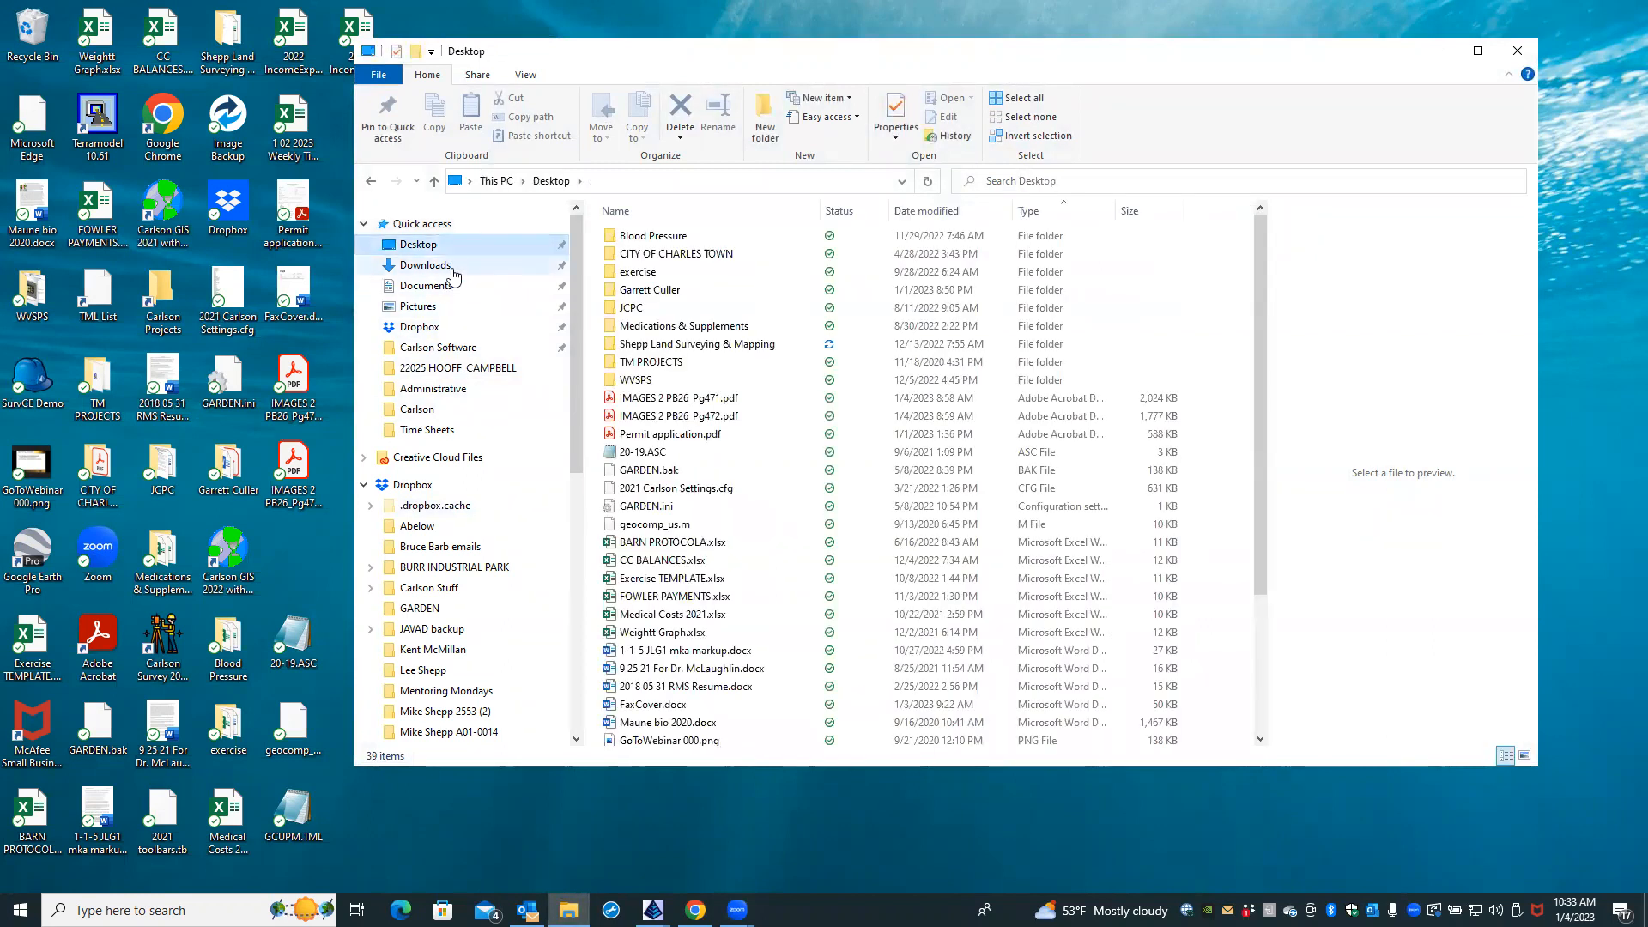
{"action": "left_click", "coordinate": [452, 270]}
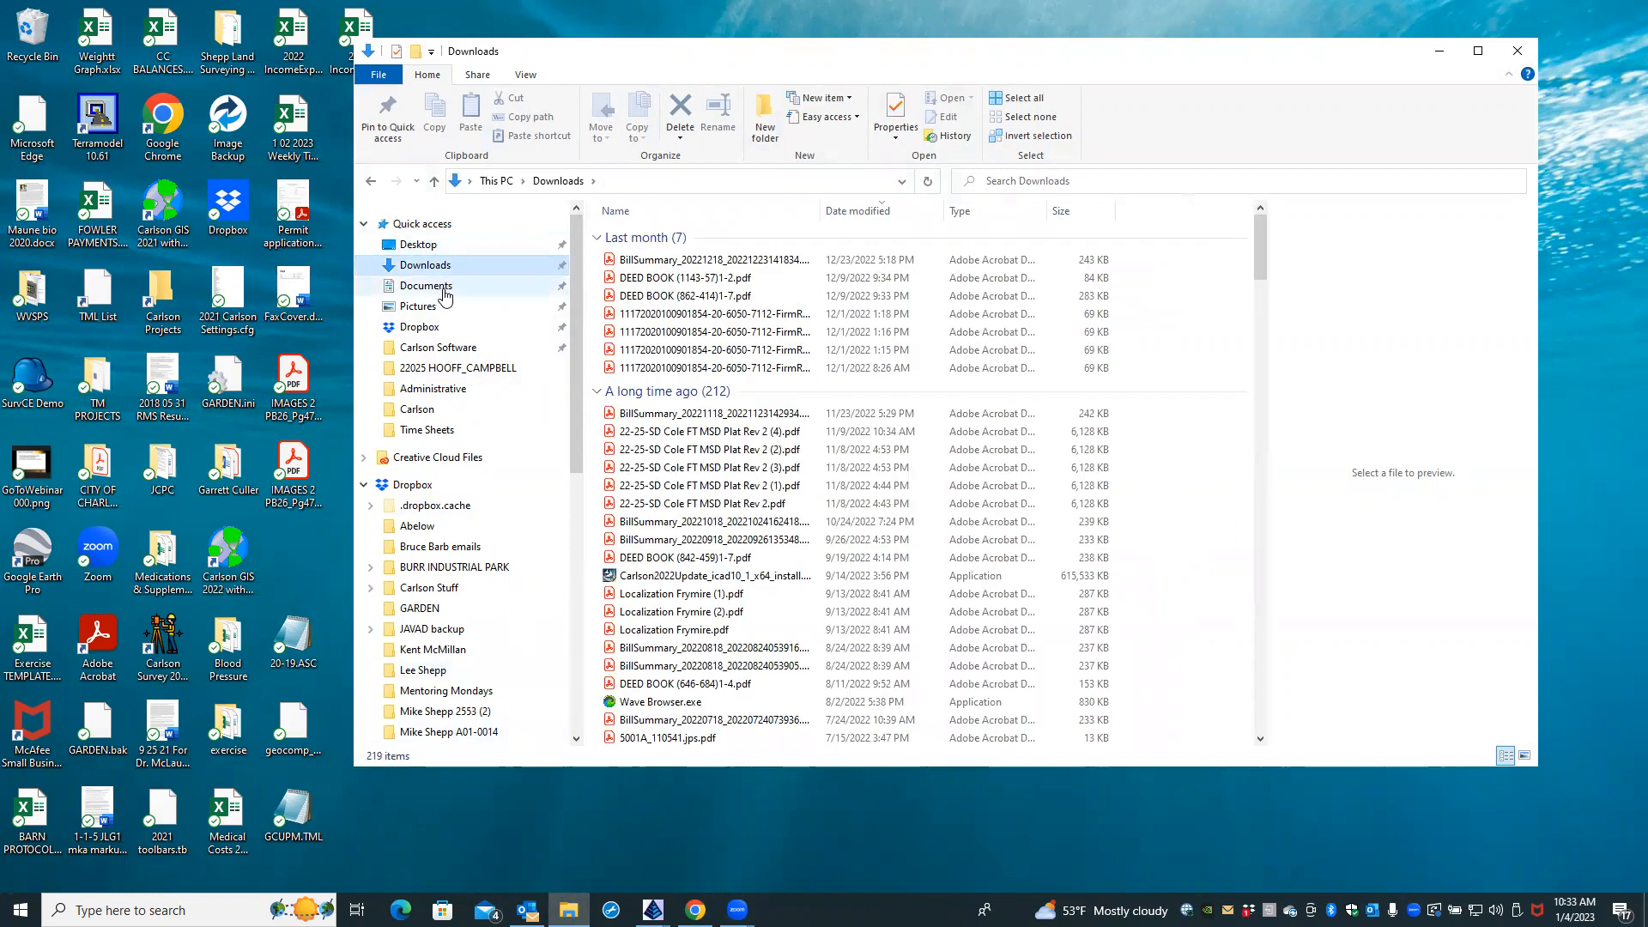
{"action": "left_click", "coordinate": [444, 292]}
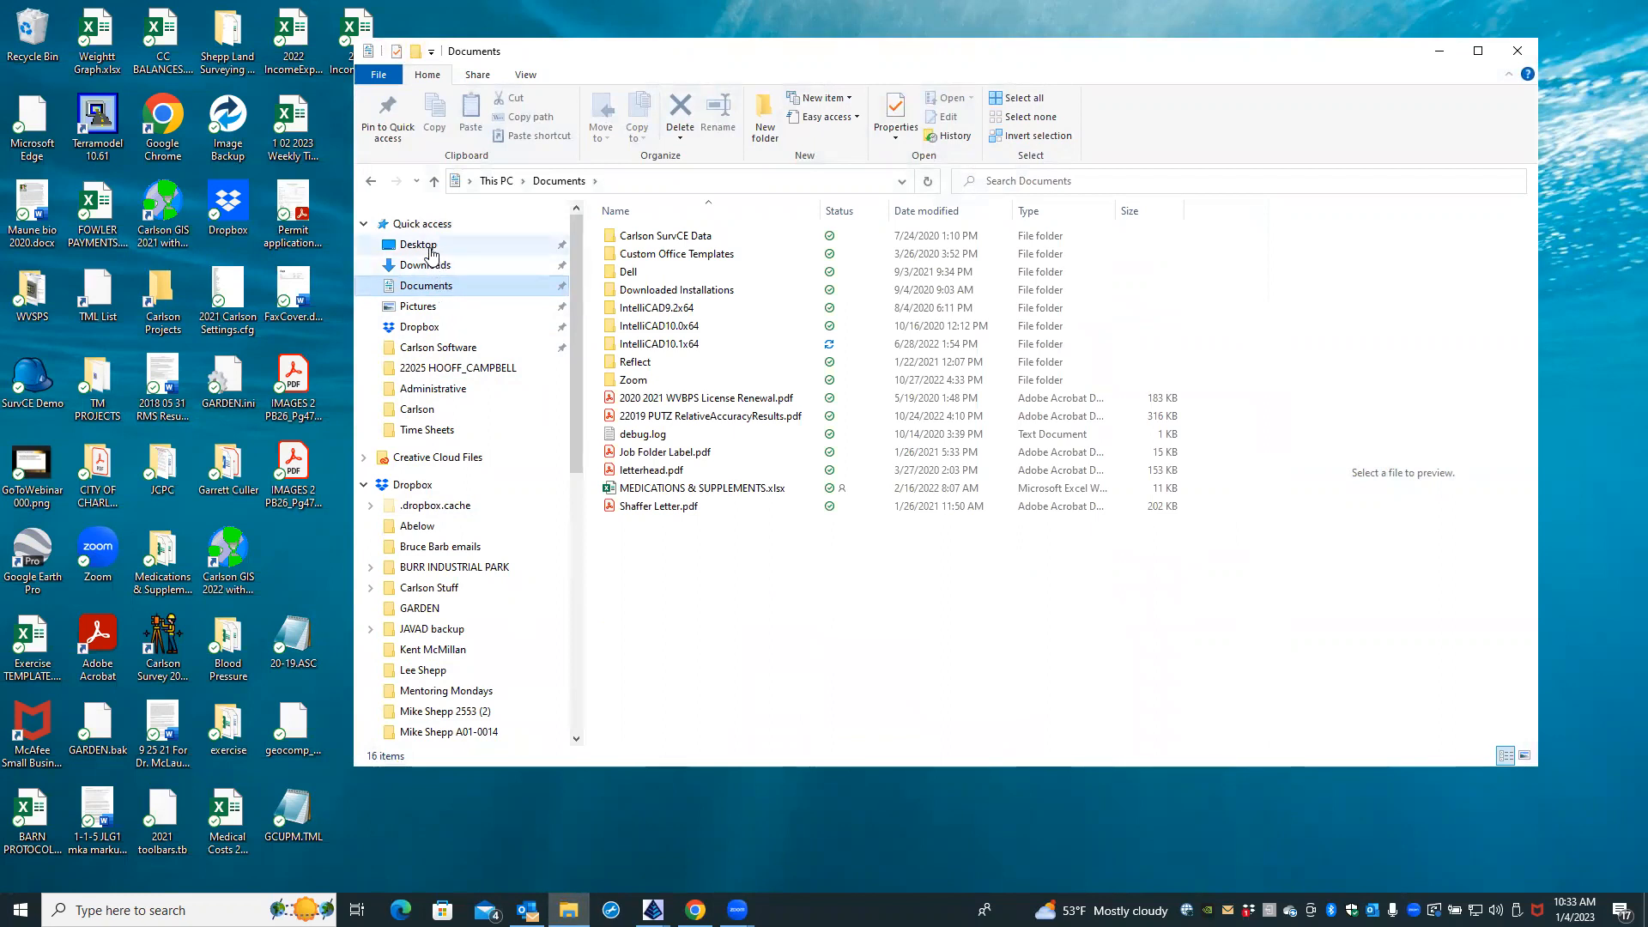
{"action": "left_click", "coordinate": [431, 249]}
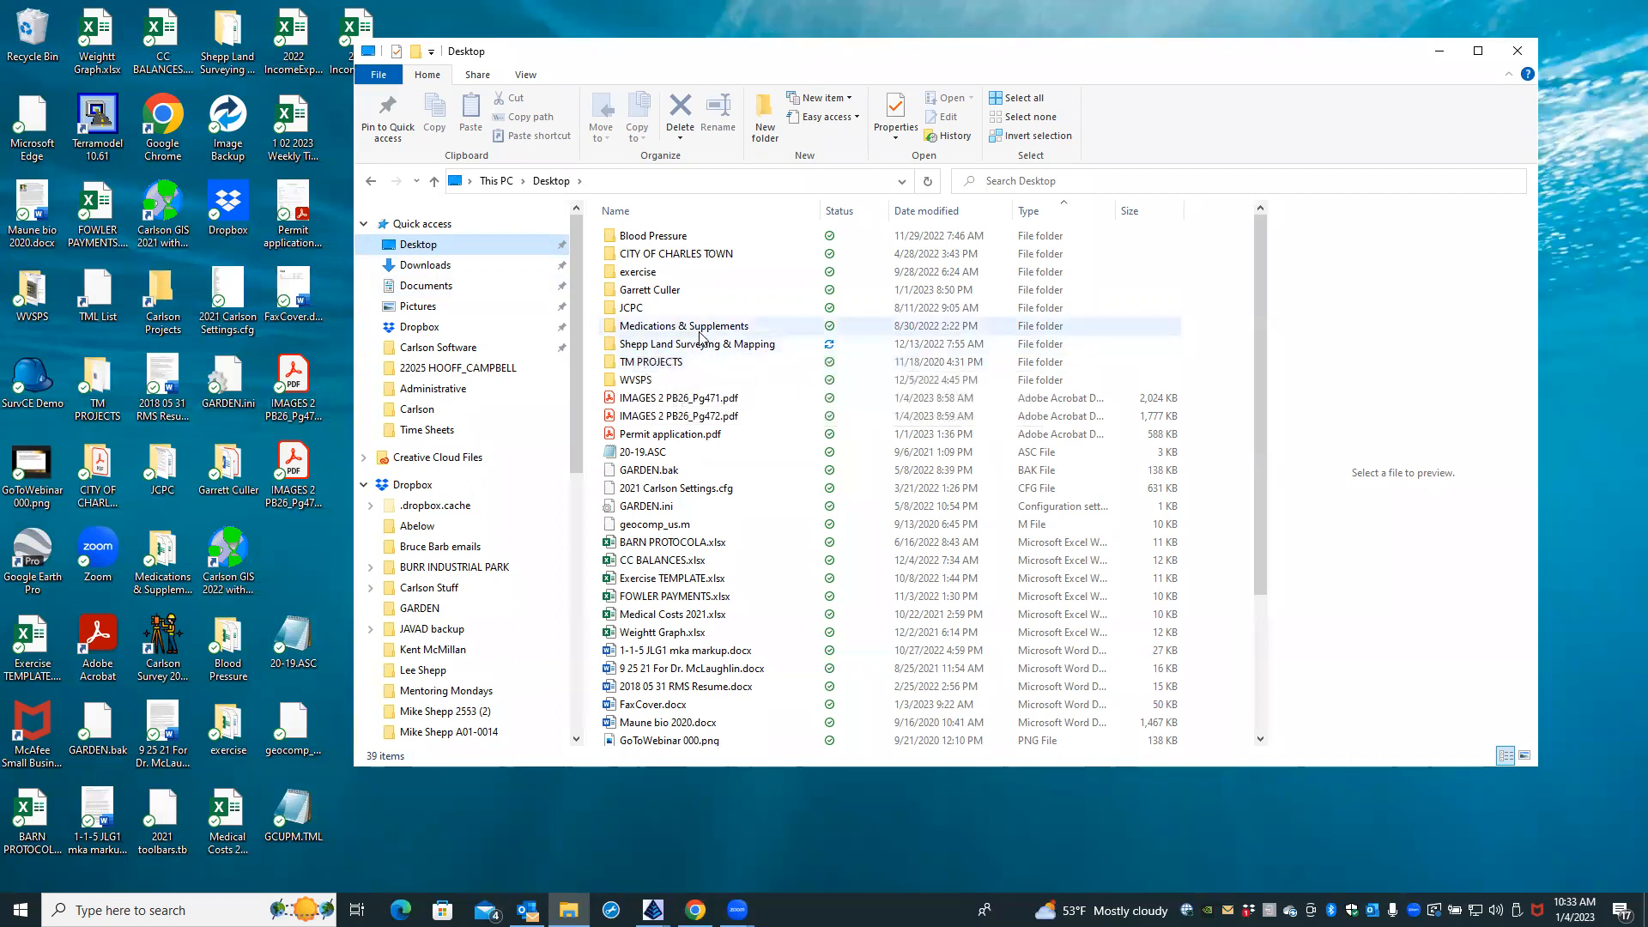
Browse through Shepp Land Surveying & Mapping and 2022 Jobs into the 22025 job folder, and close File Explorer
{"action": "mouse_move", "coordinate": [701, 353]}
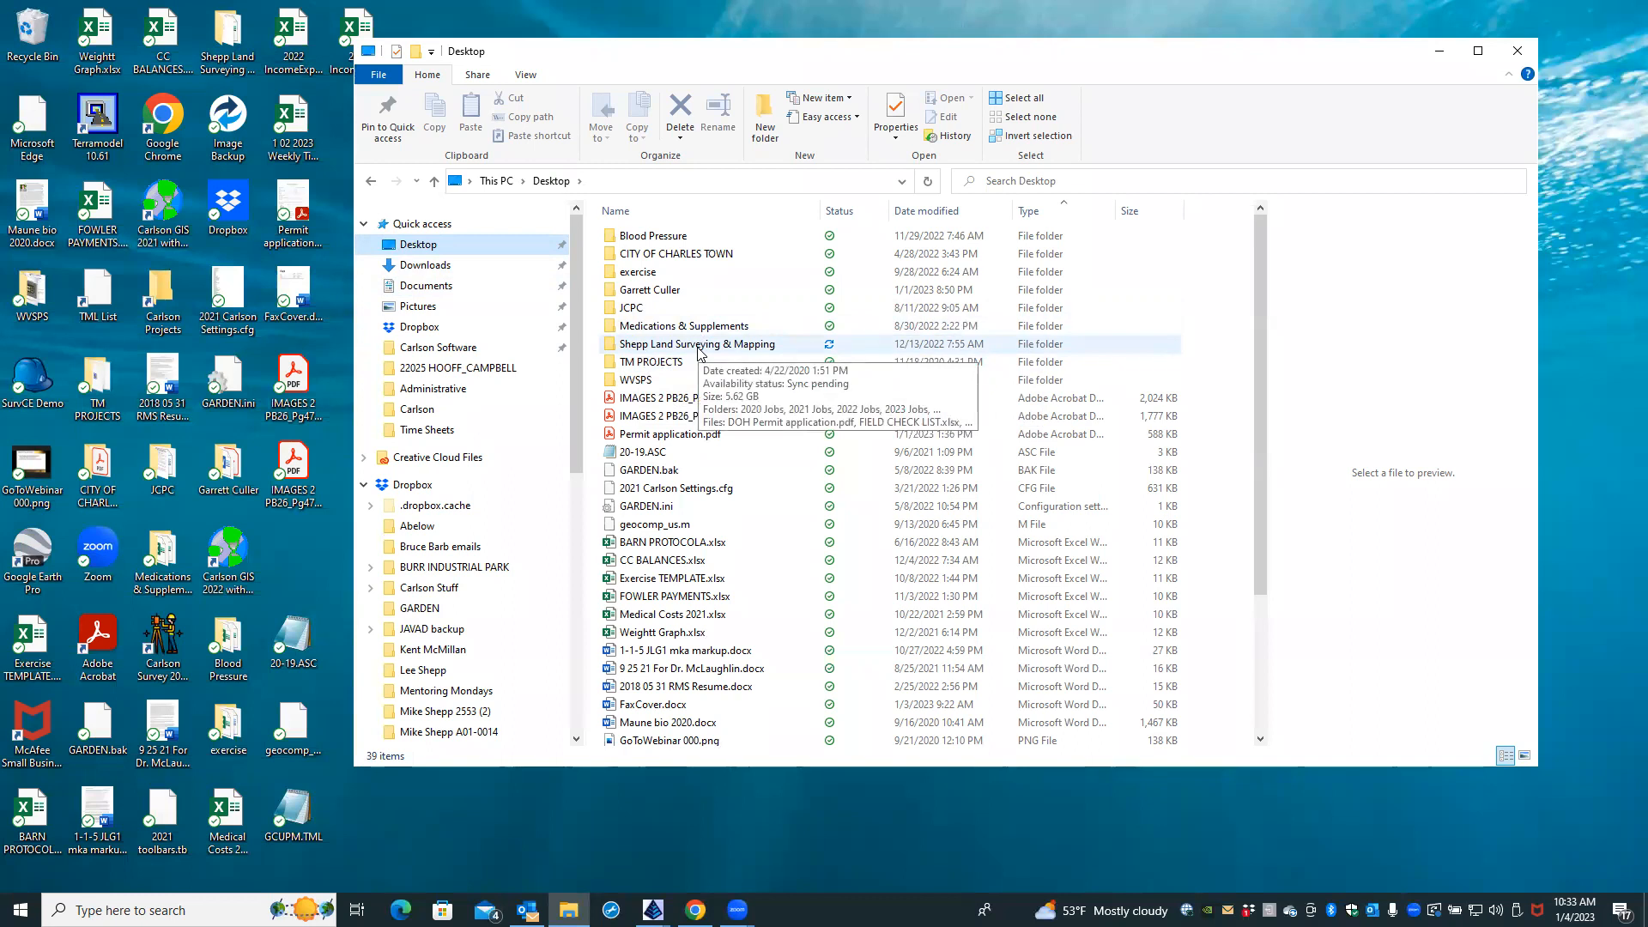
{"action": "double_click", "coordinate": [699, 345]}
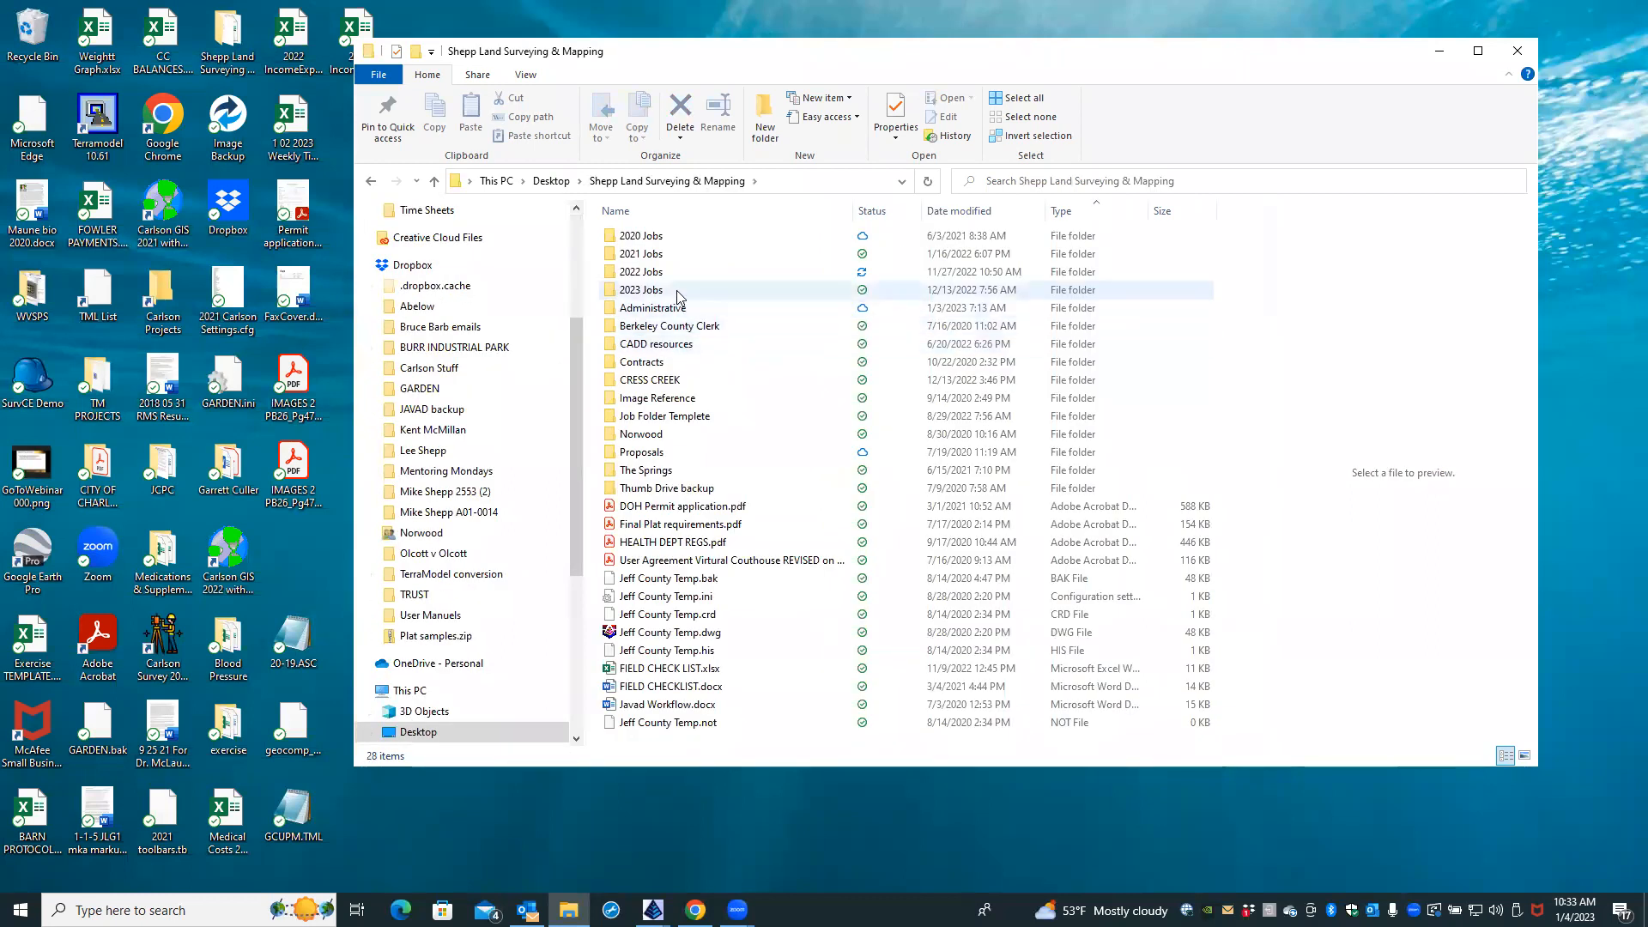
{"action": "double_click", "coordinate": [677, 272]}
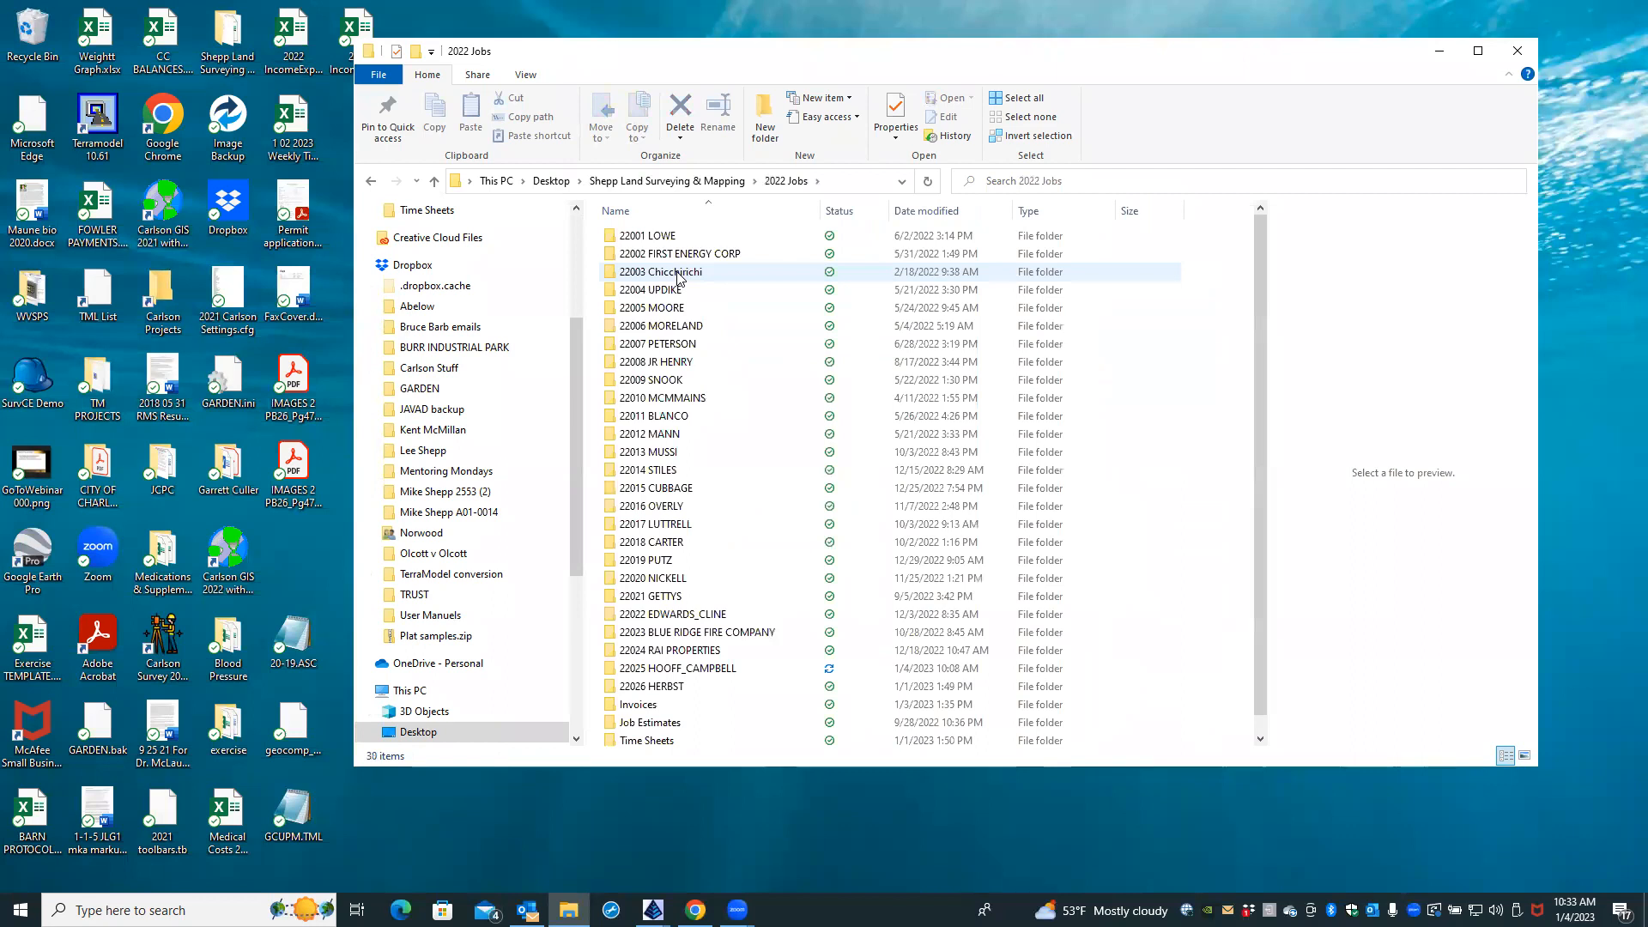
{"action": "double_click", "coordinate": [710, 670]}
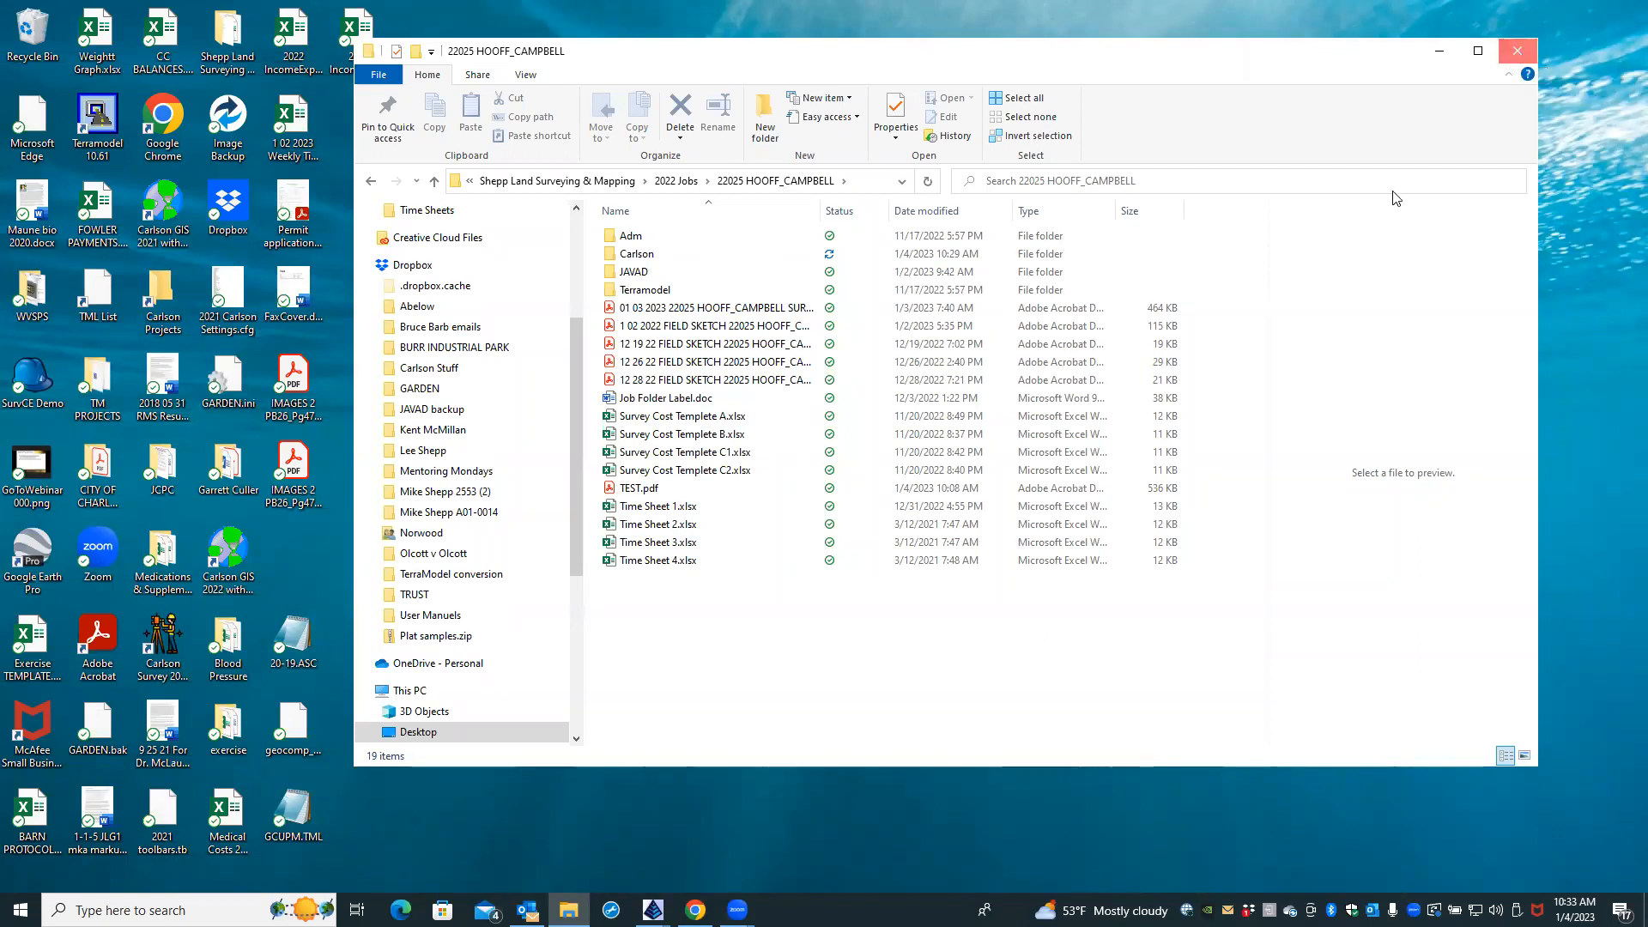
{"action": "left_click", "coordinate": [1518, 54]}
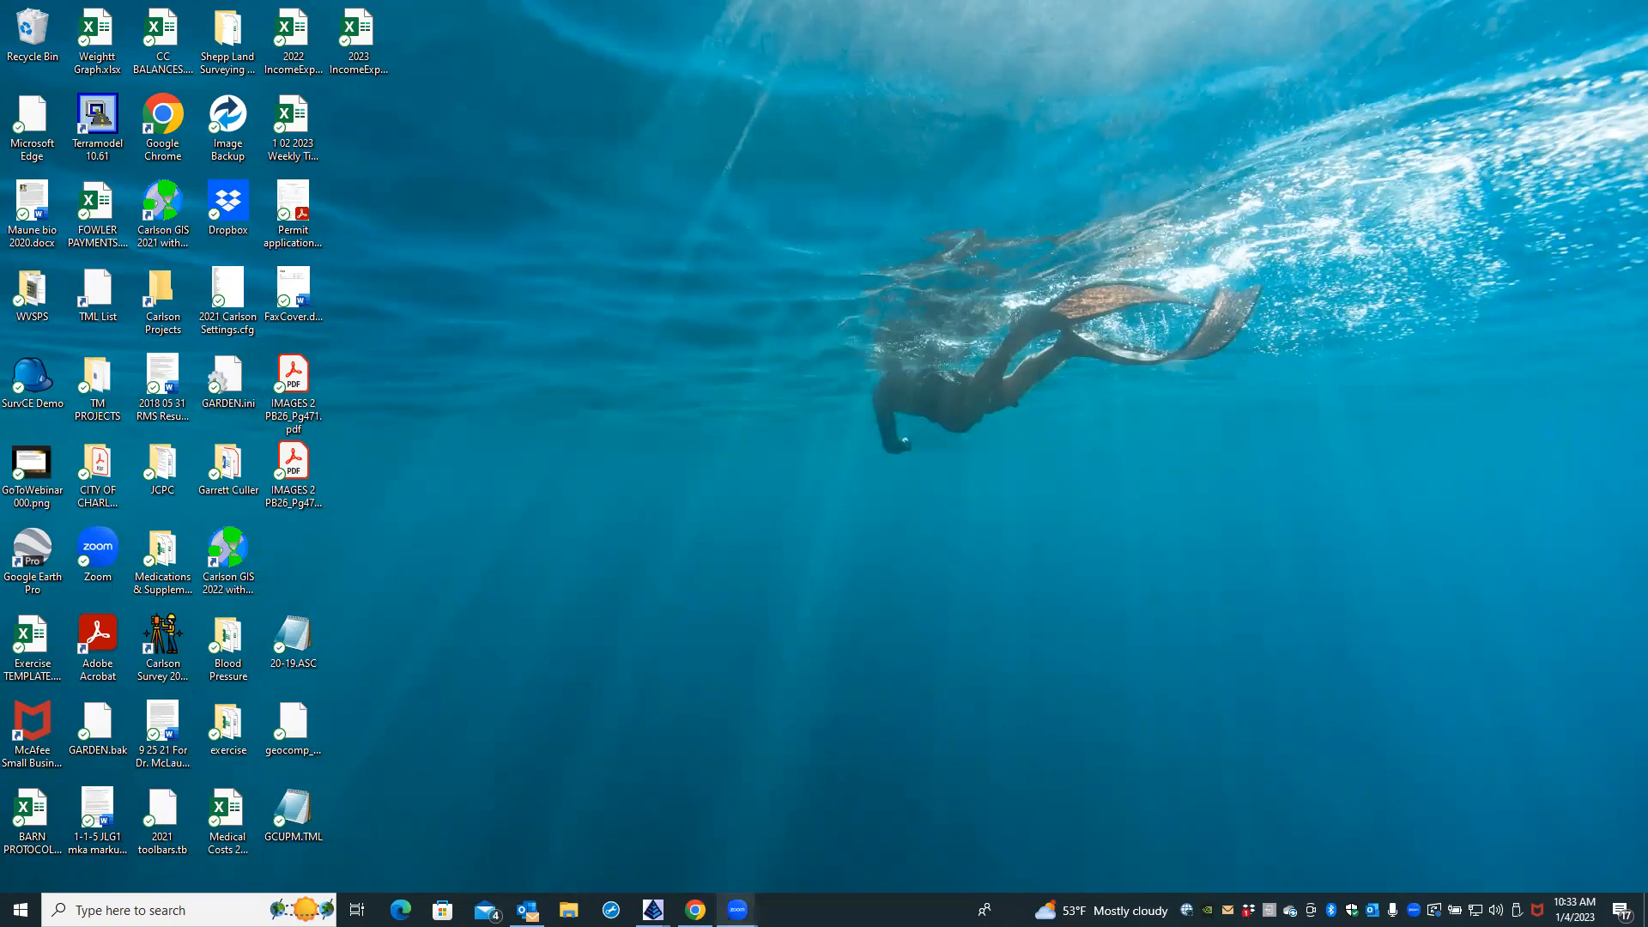
{"action": "mouse_move", "coordinate": [737, 909]}
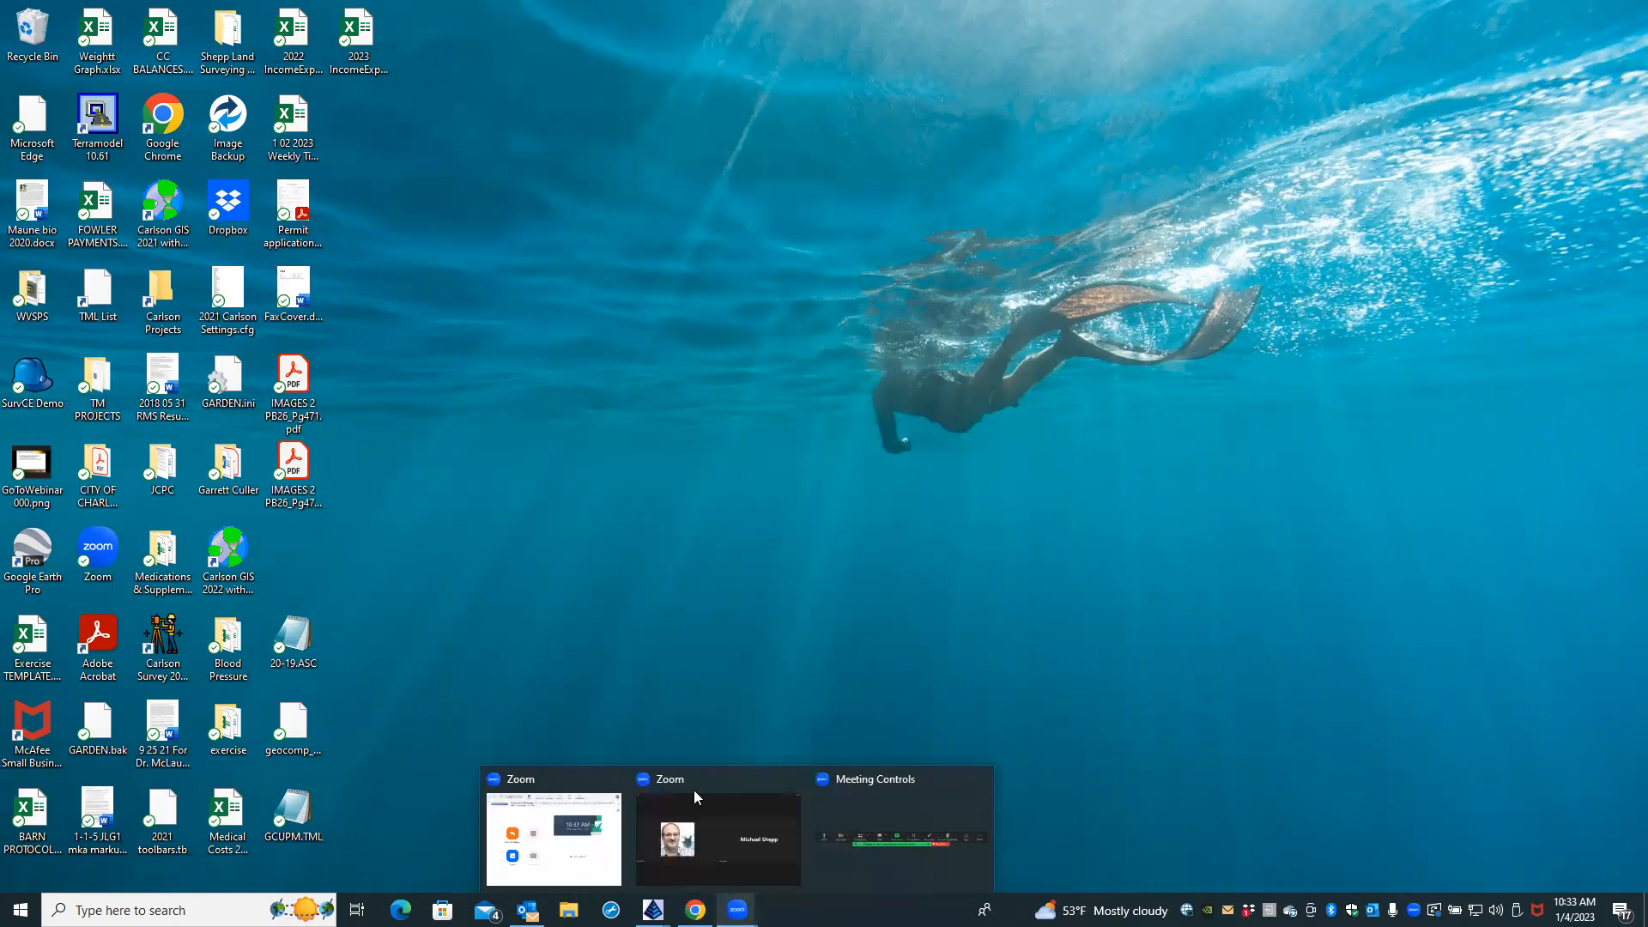
Switch back to the 22025 survey plat drawing in Carlson Survey and look over the inset, legend and parcel layout
{"action": "mouse_move", "coordinate": [653, 909]}
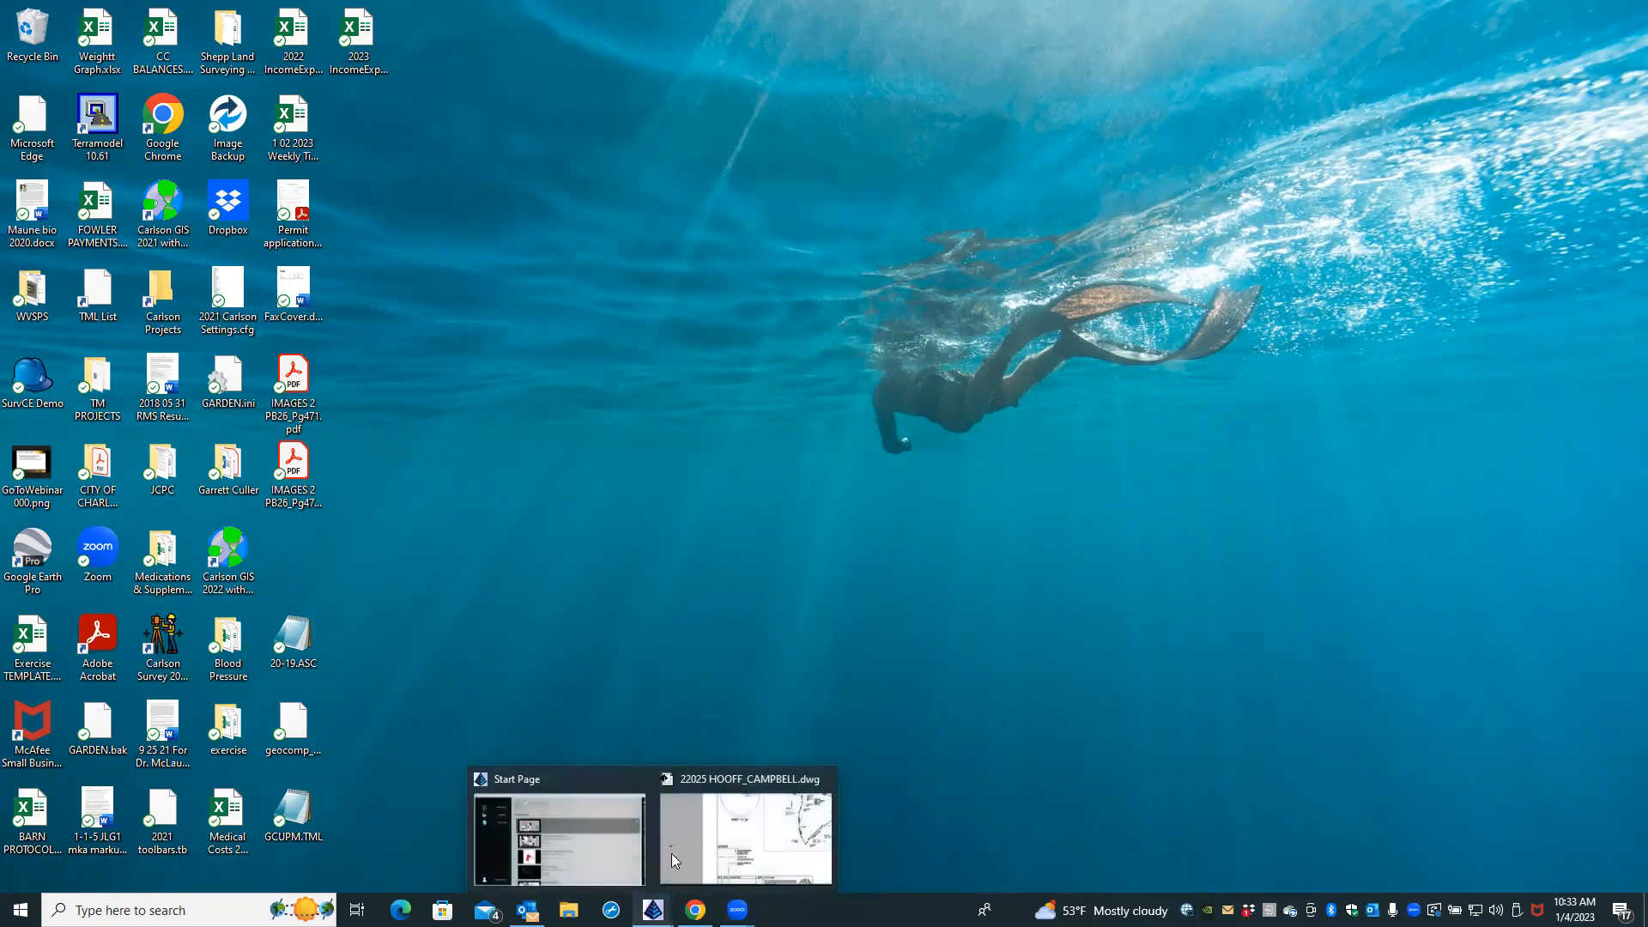
{"action": "left_click", "coordinate": [685, 831]}
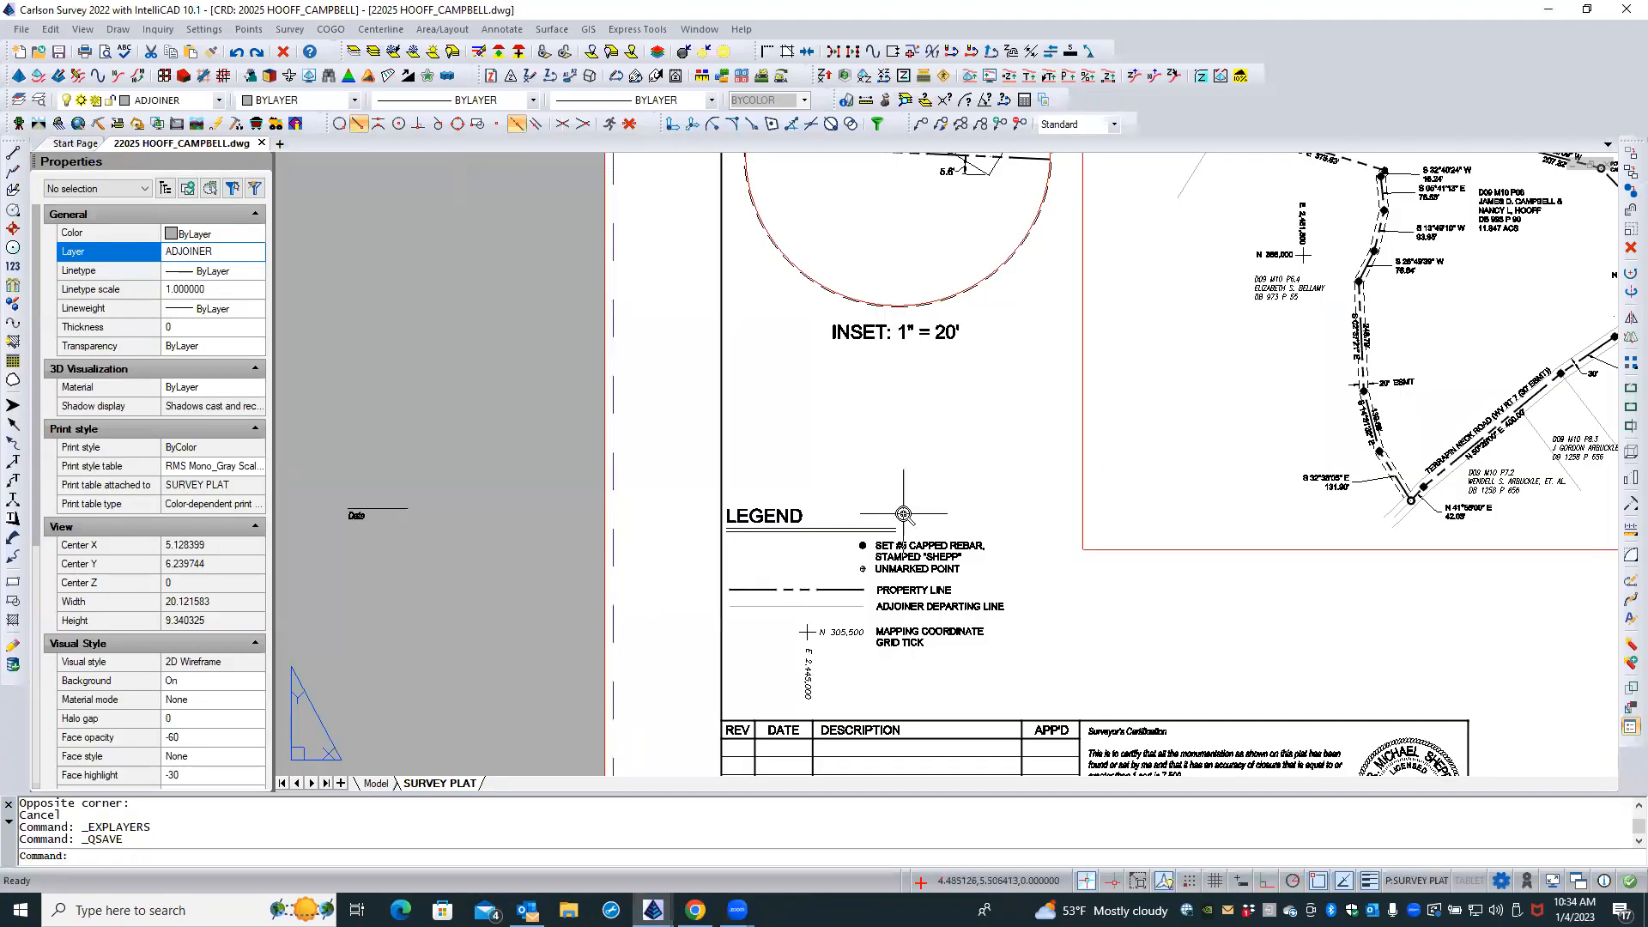
{"action": "scroll", "coordinate": [904, 472], "scroll_direction": "down", "scroll_amount": 3}
{"action": "middle_click_drag", "start_coordinate": [904, 472], "coordinate": [676, 560]}
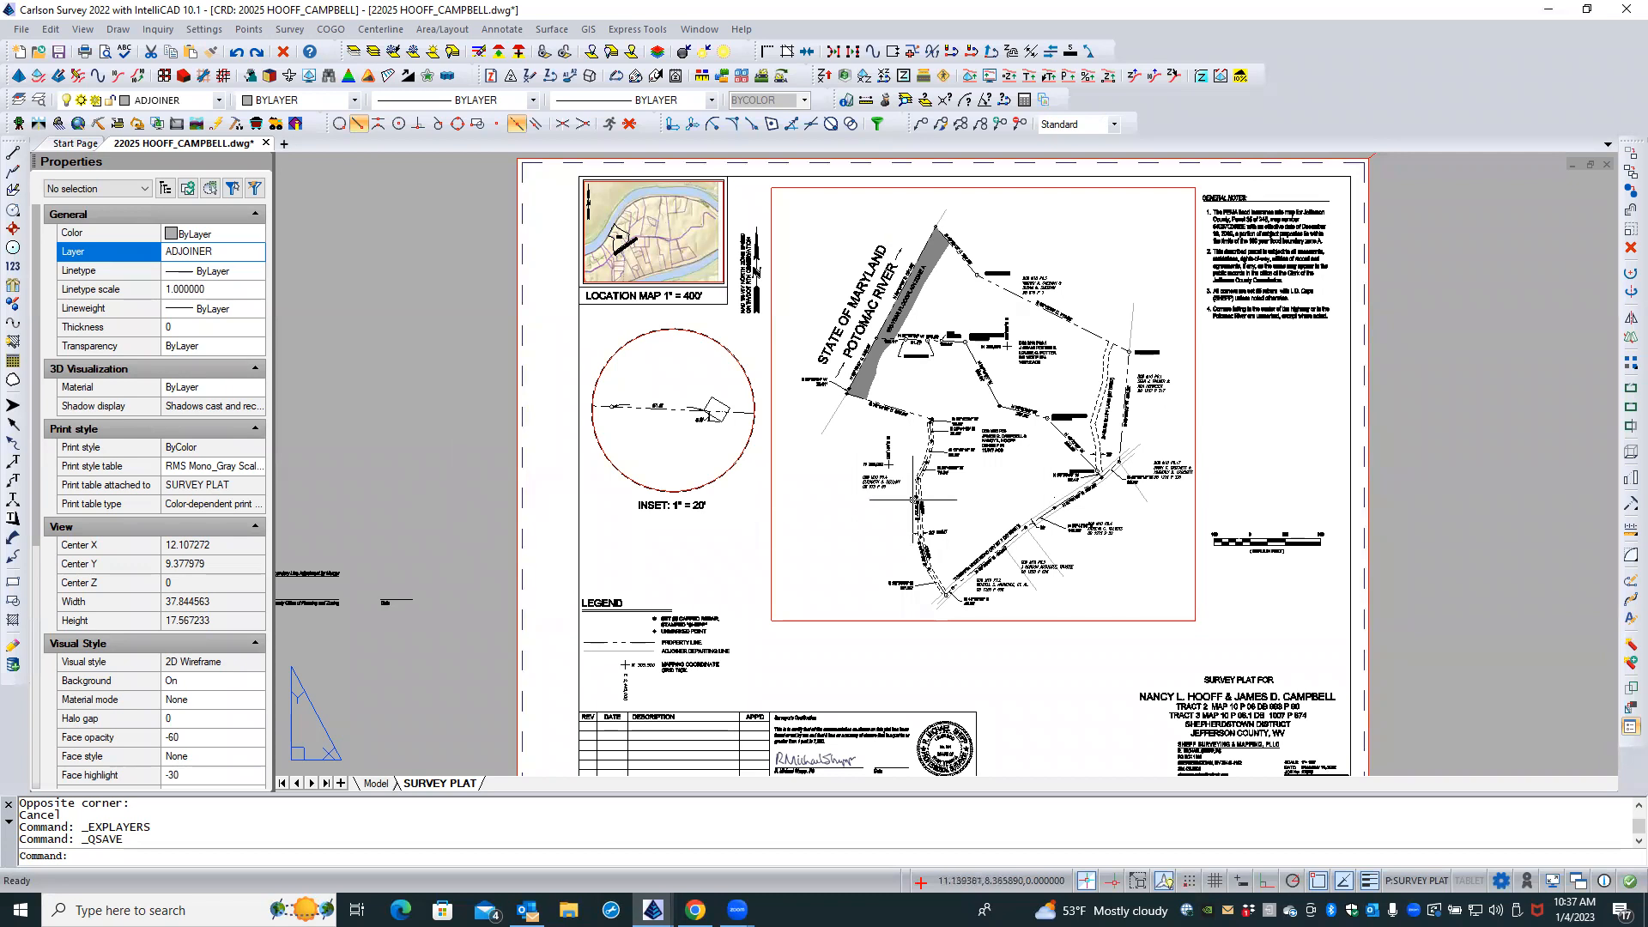
{"action": "scroll", "coordinate": [852, 461], "scroll_direction": "up", "scroll_amount": 2}
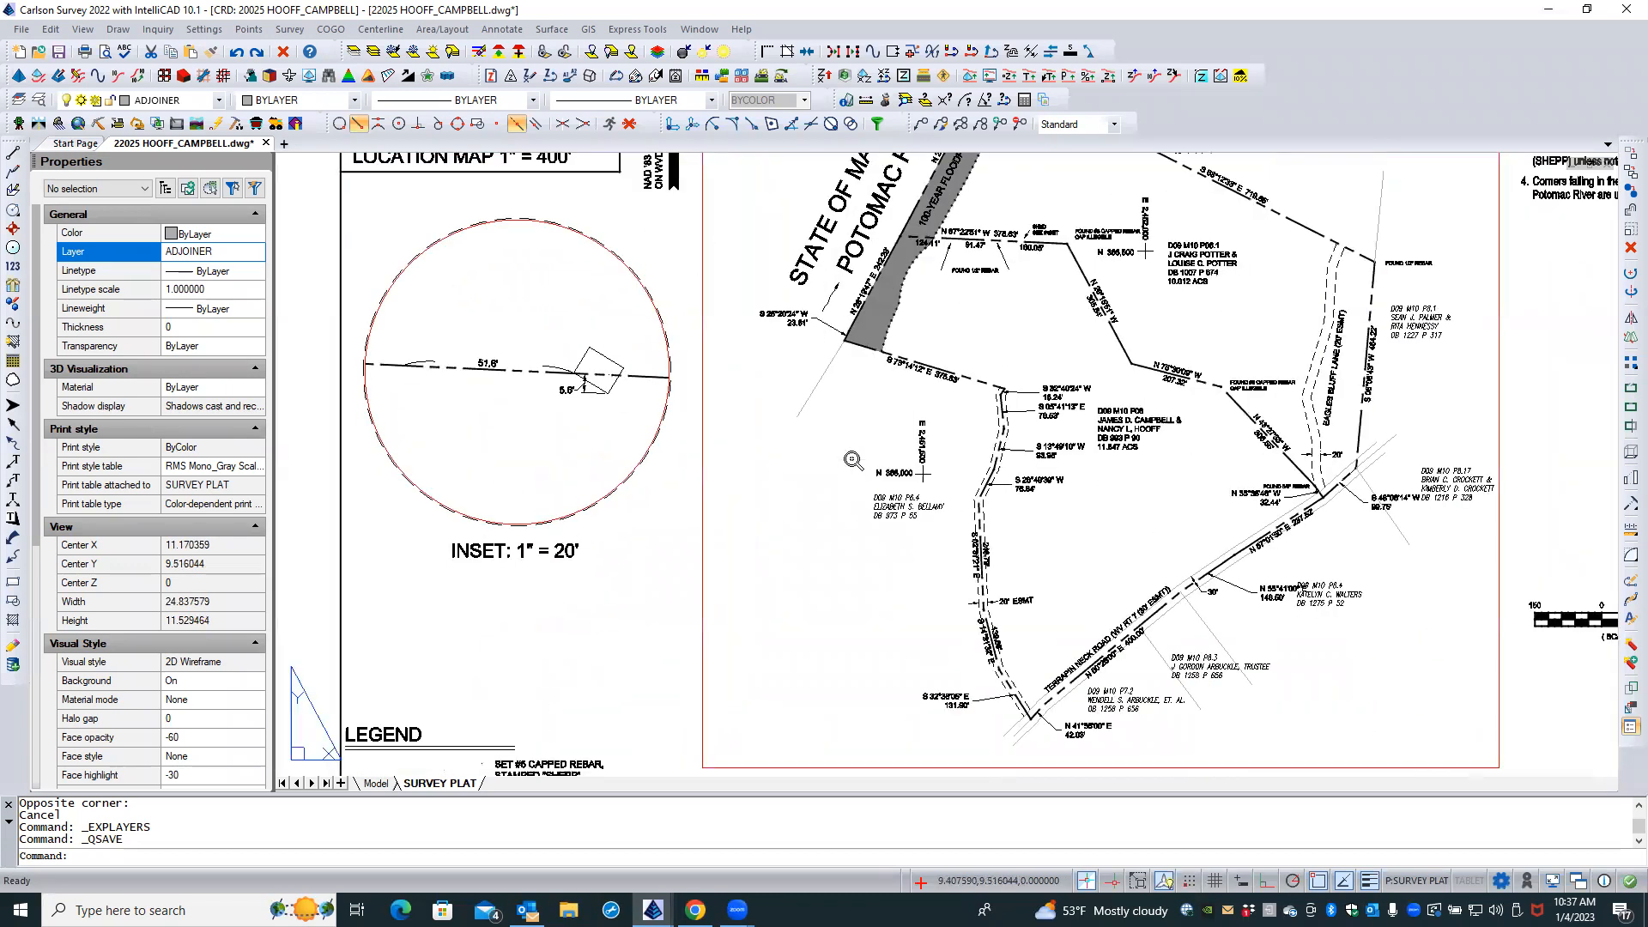
{"action": "scroll", "coordinate": [852, 461], "scroll_direction": "up", "scroll_amount": 1}
{"action": "scroll", "coordinate": [852, 459], "scroll_direction": "down", "scroll_amount": 2}
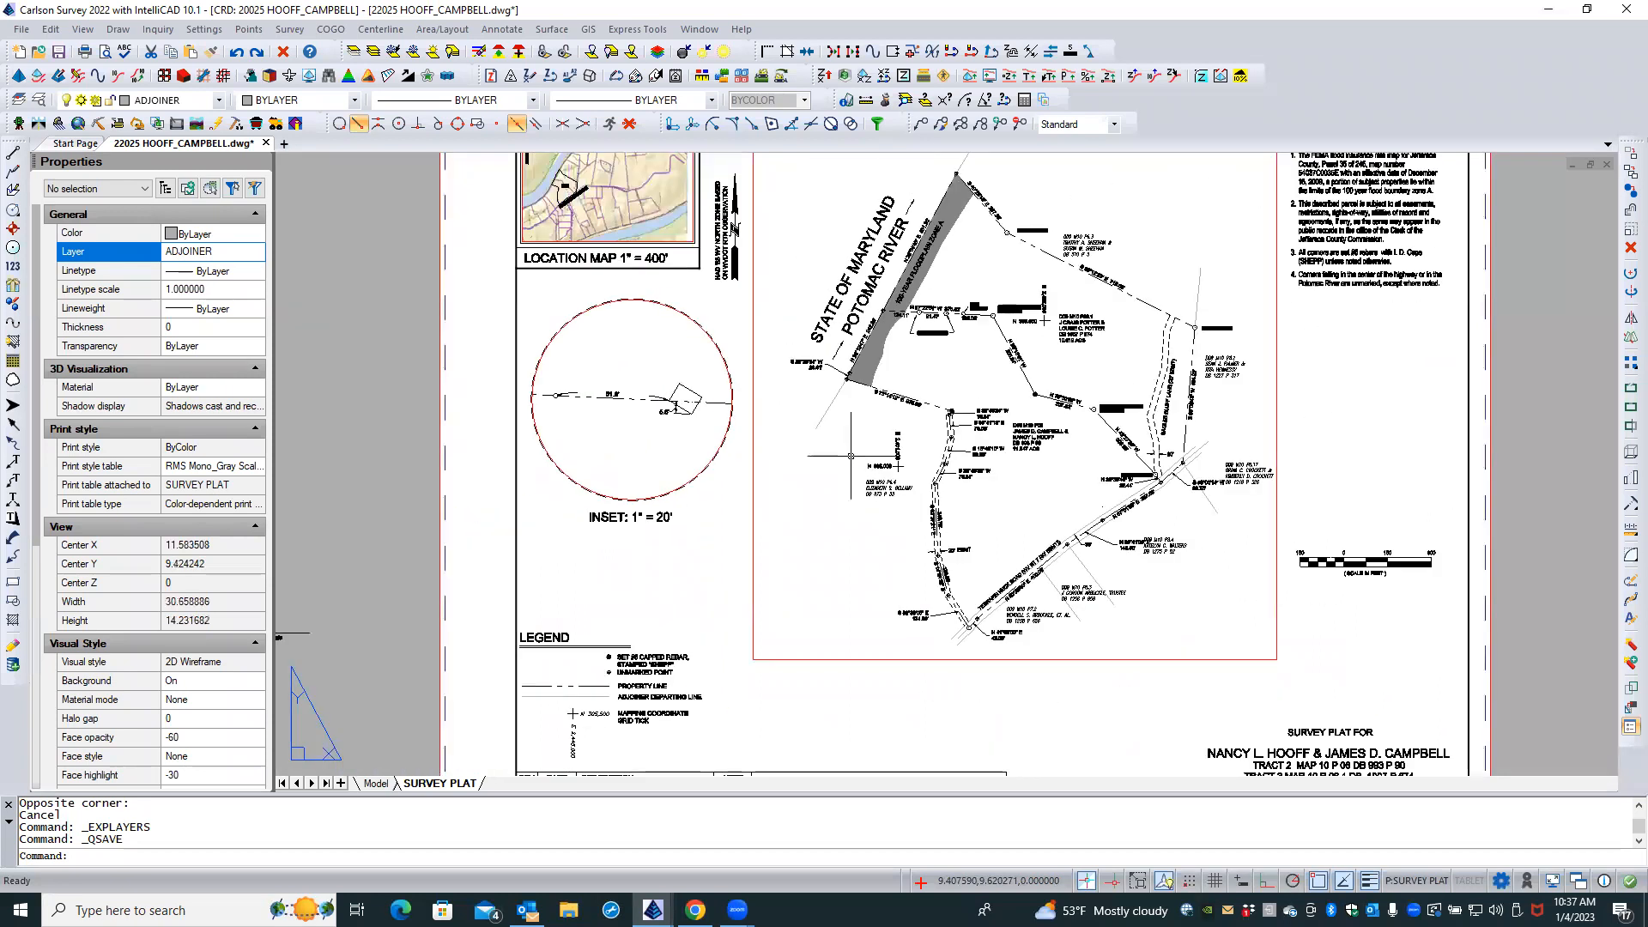
{"action": "scroll", "coordinate": [851, 456], "scroll_direction": "down", "scroll_amount": 2}
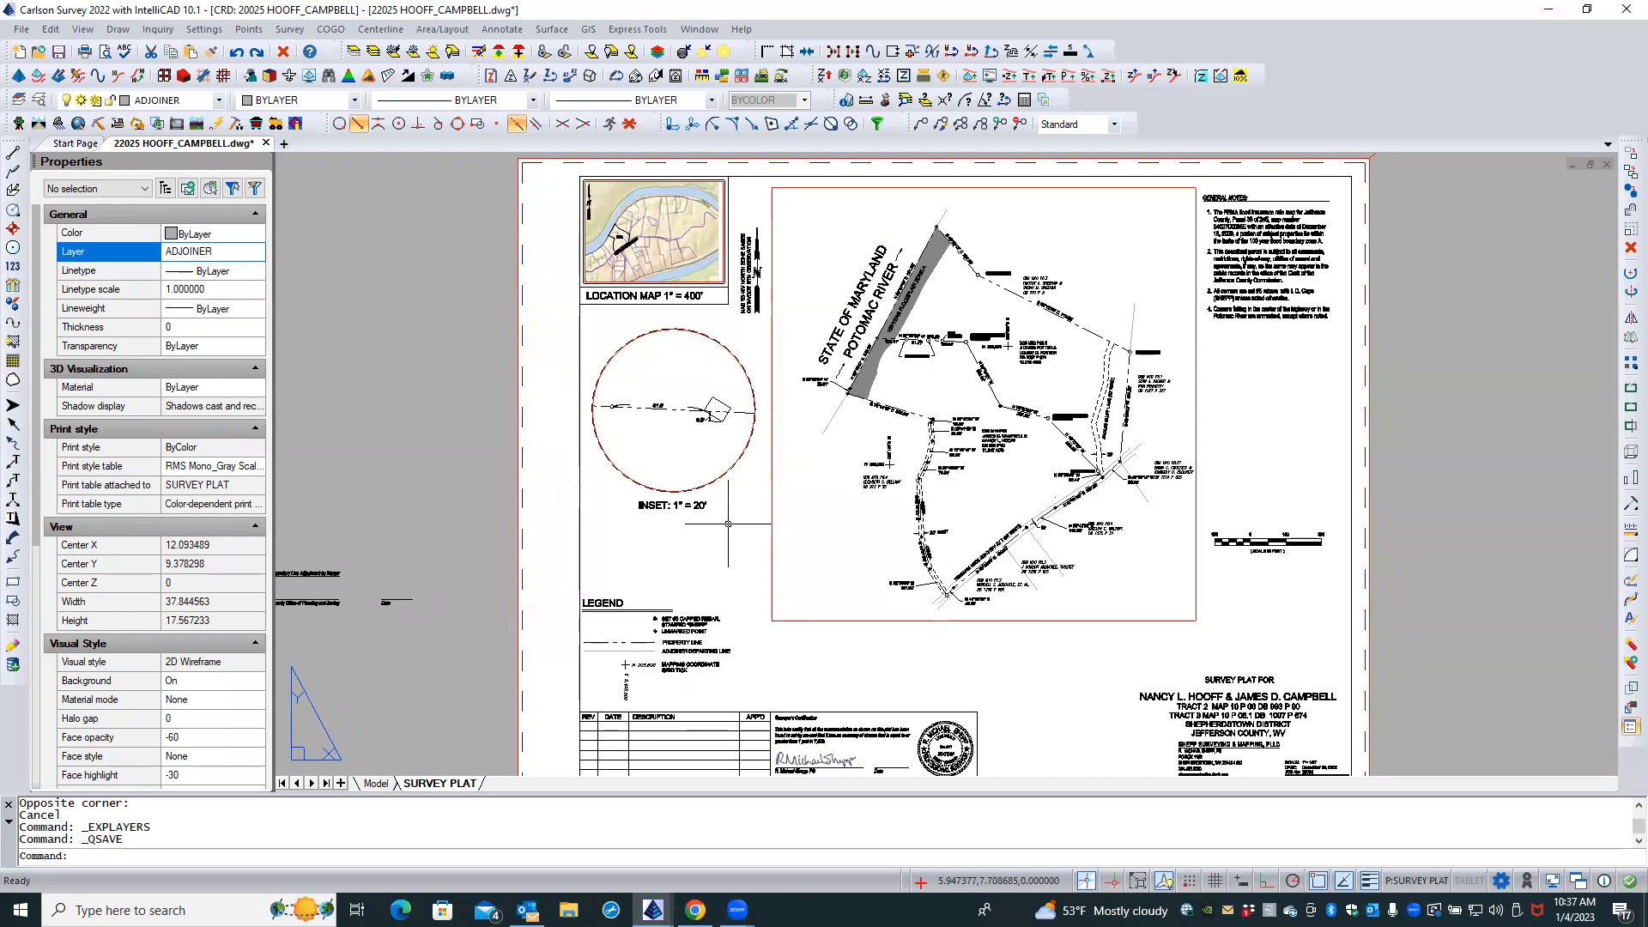
Draw a circle of about 0.1 radius around the shed location on the N 87°22'51" W boundary line
{"action": "scroll", "coordinate": [840, 467], "scroll_direction": "up", "scroll_amount": 2}
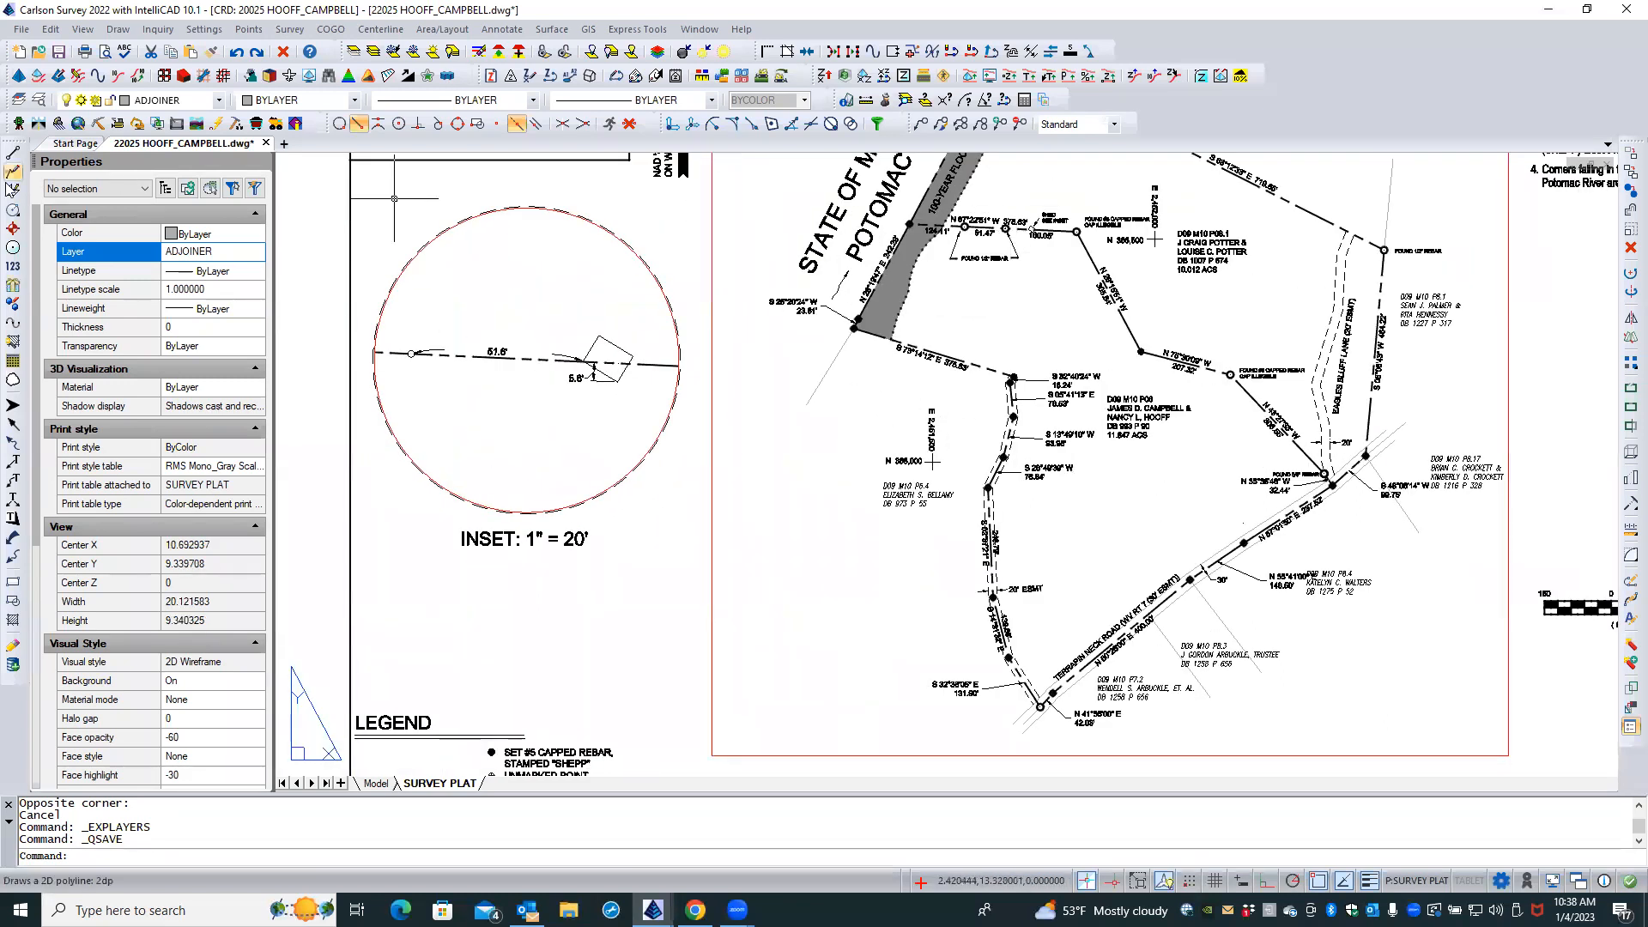
{"action": "left_click", "coordinate": [13, 211]}
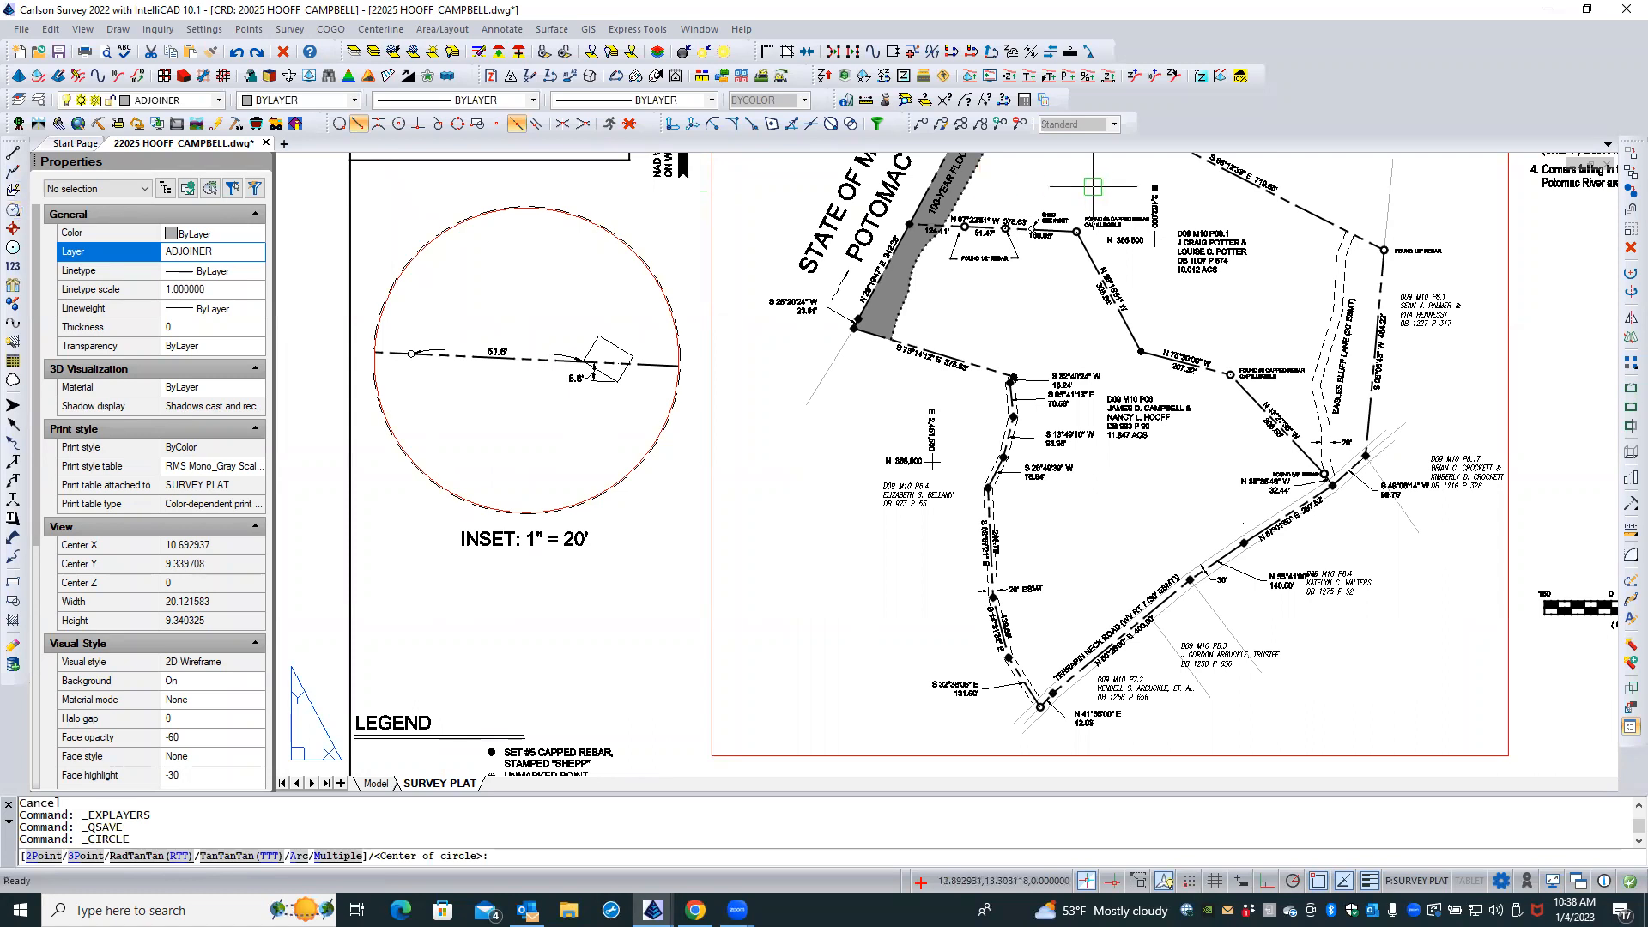
{"action": "left_click", "coordinate": [1033, 231]}
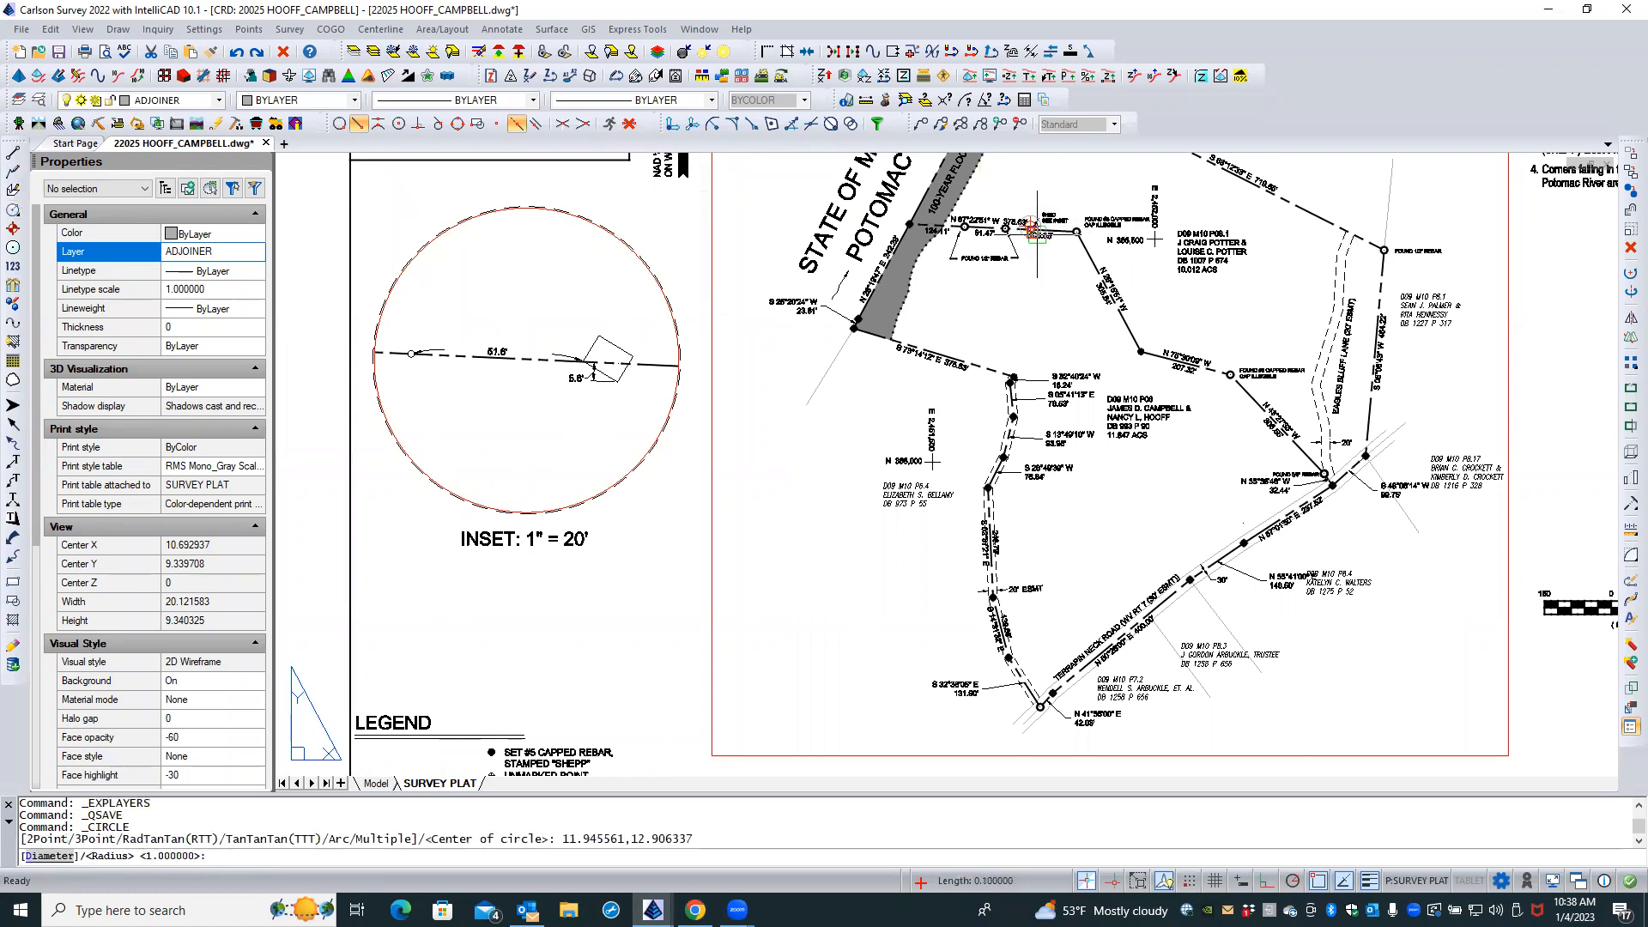
{"action": "left_click", "coordinate": [1039, 239]}
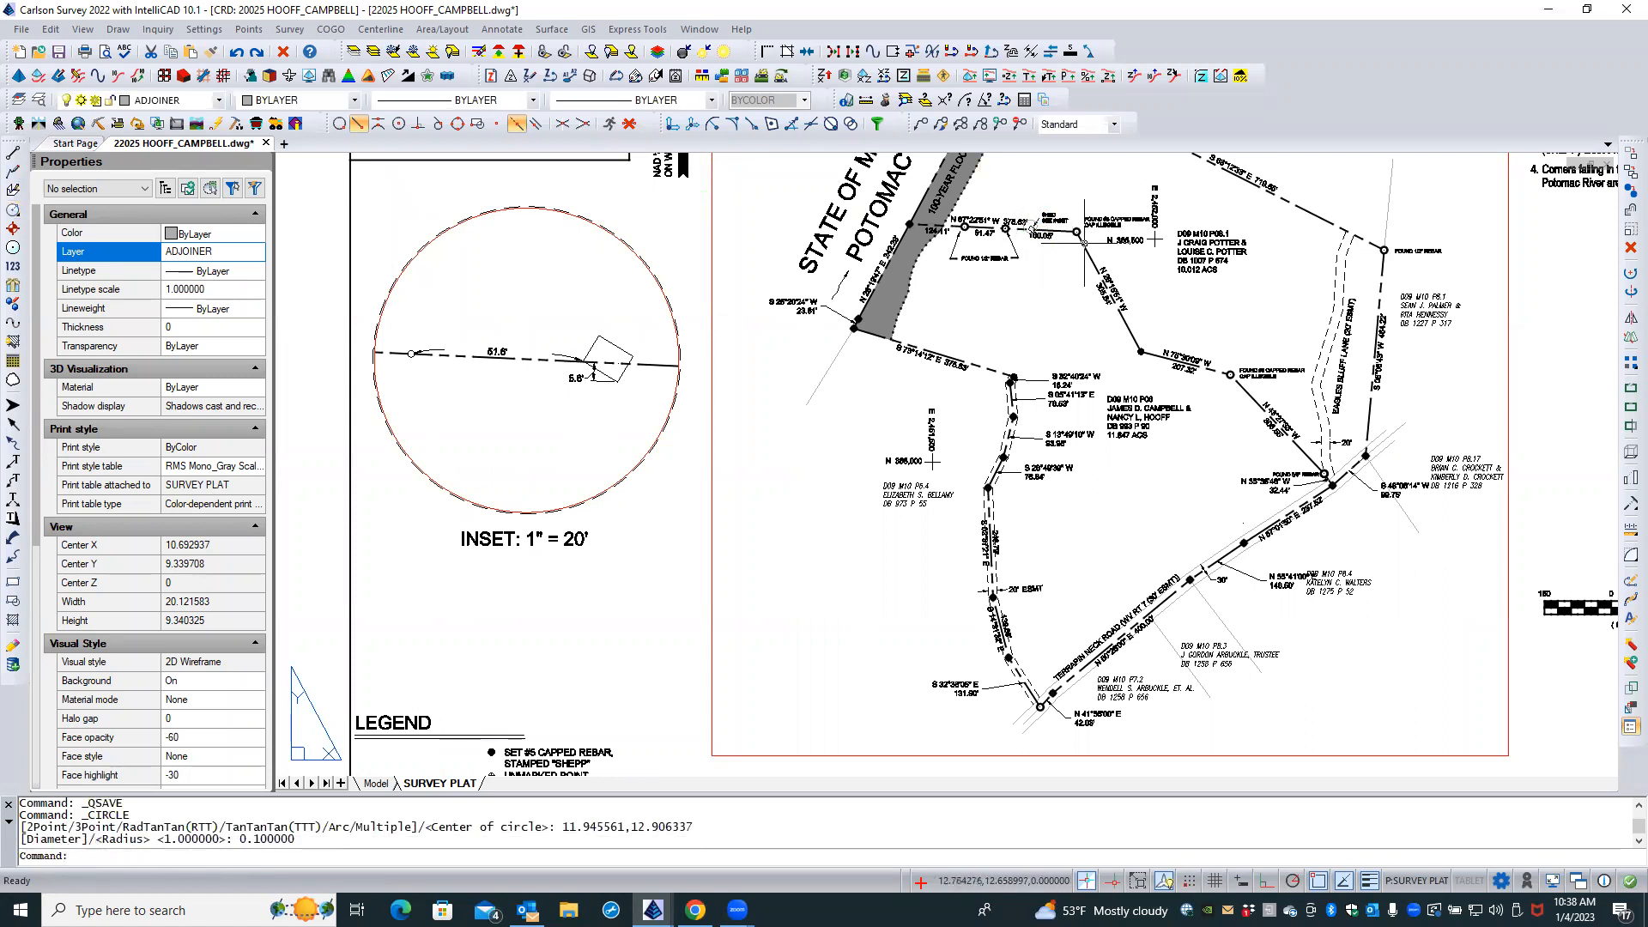
{"action": "scroll", "coordinate": [1034, 201], "scroll_direction": "up", "scroll_amount": 3}
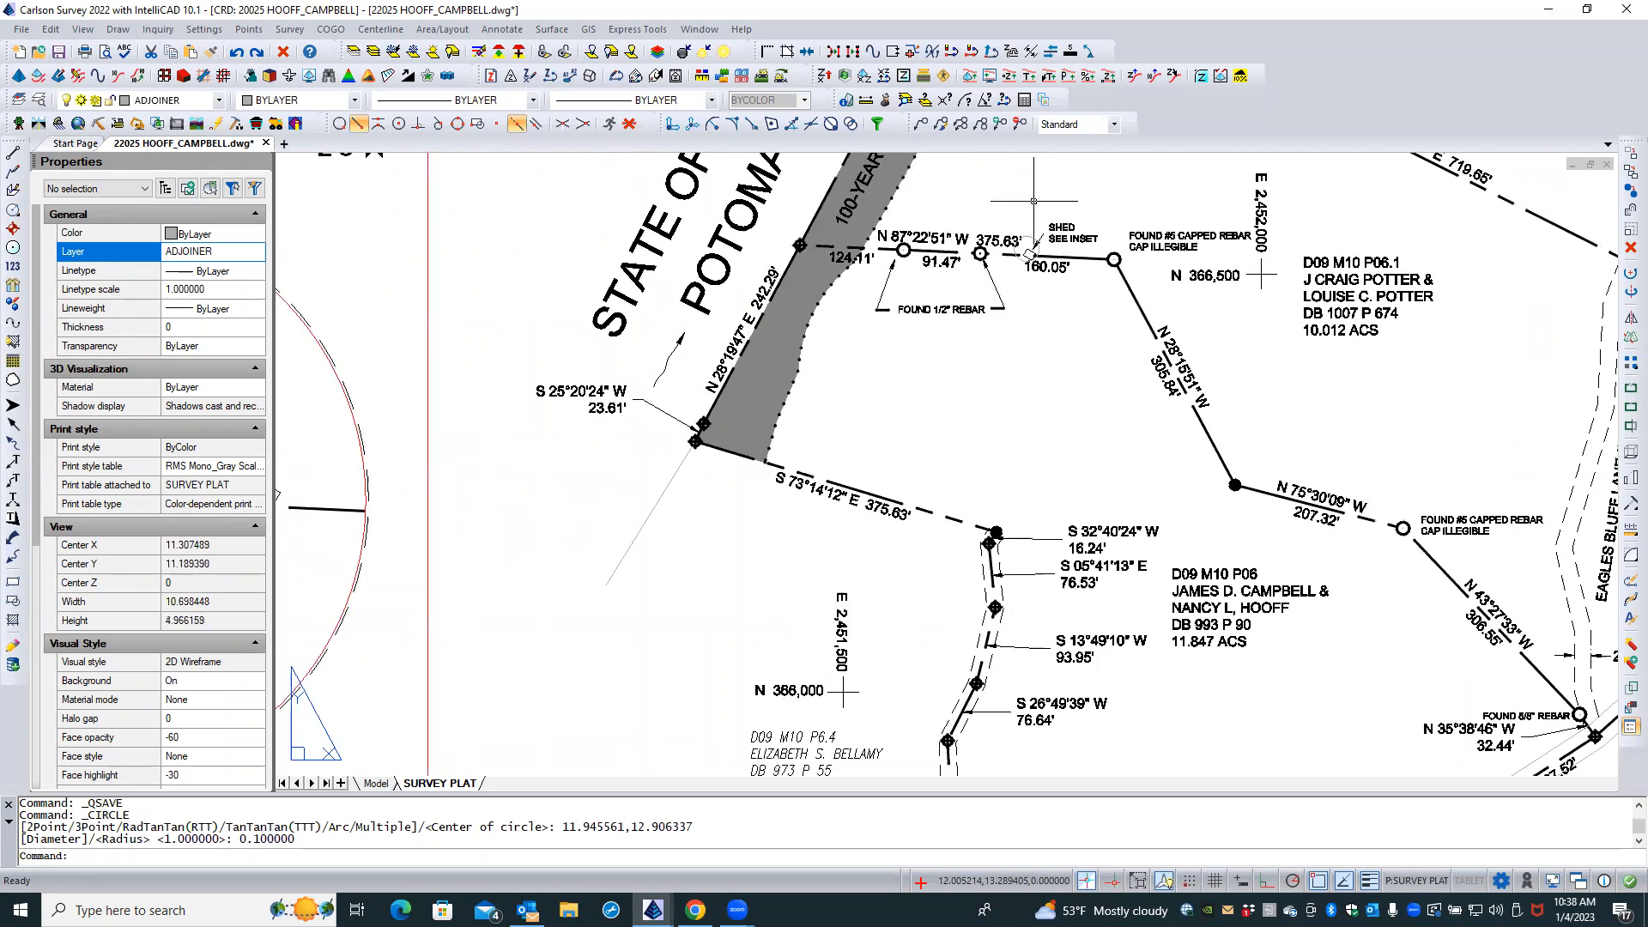
{"action": "scroll", "coordinate": [1034, 201], "scroll_direction": "down", "scroll_amount": 2}
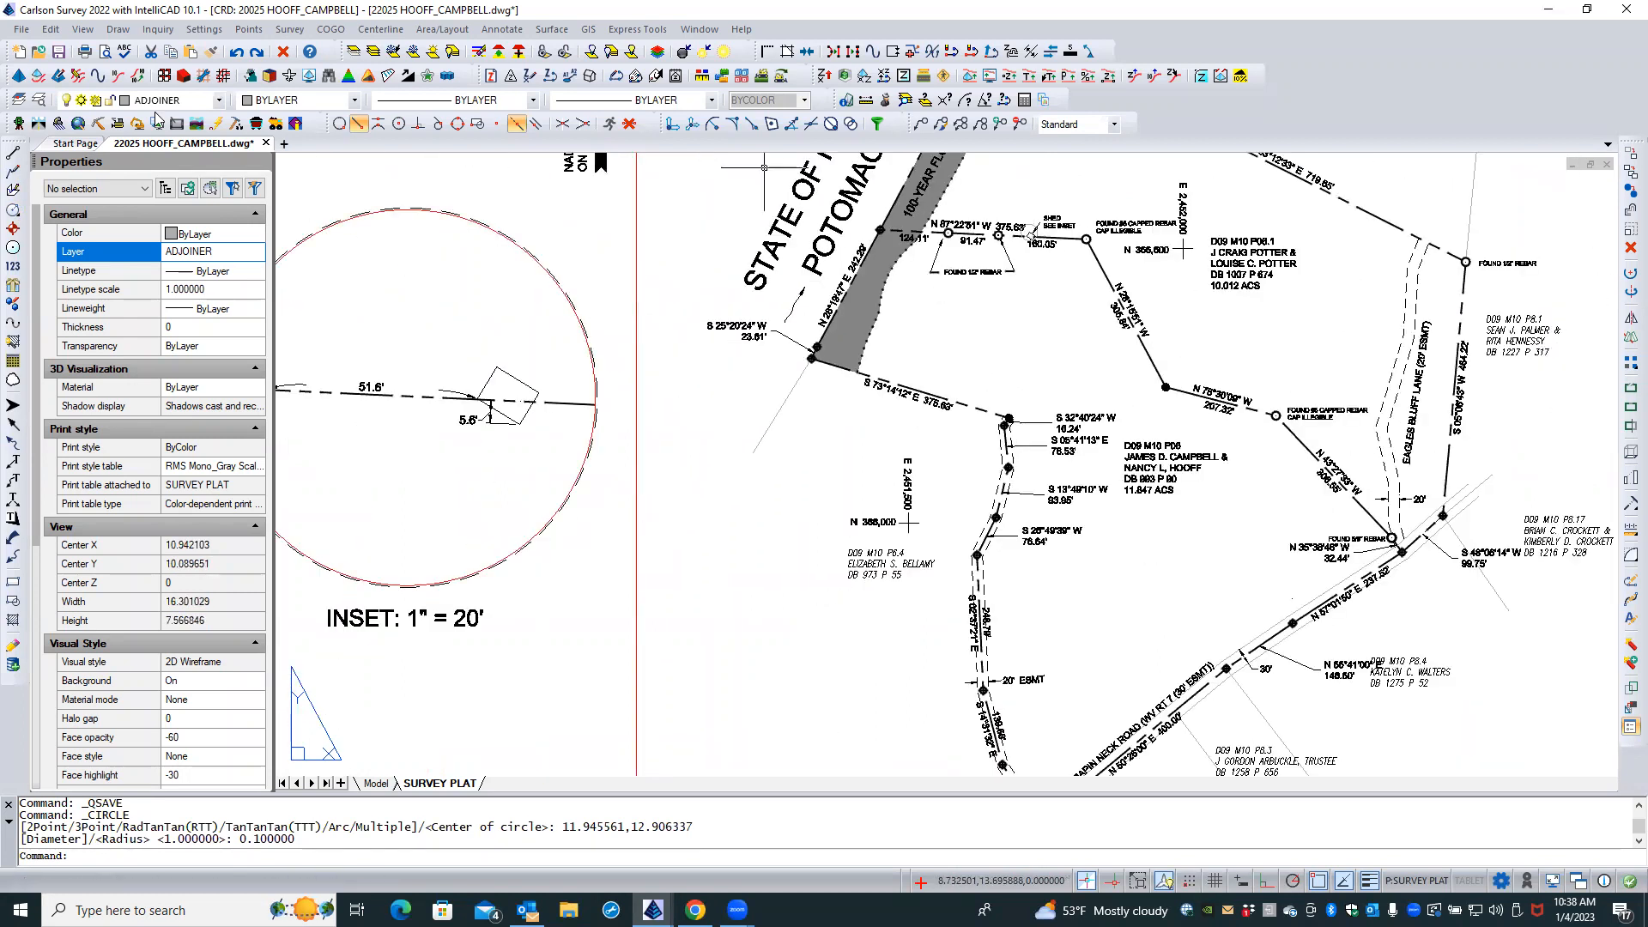
Draw a 2D polyline on the ADJOINER layer from the small shed circle's upper quadrant tangent to the top of the inset circle
{"action": "left_click", "coordinate": [13, 172]}
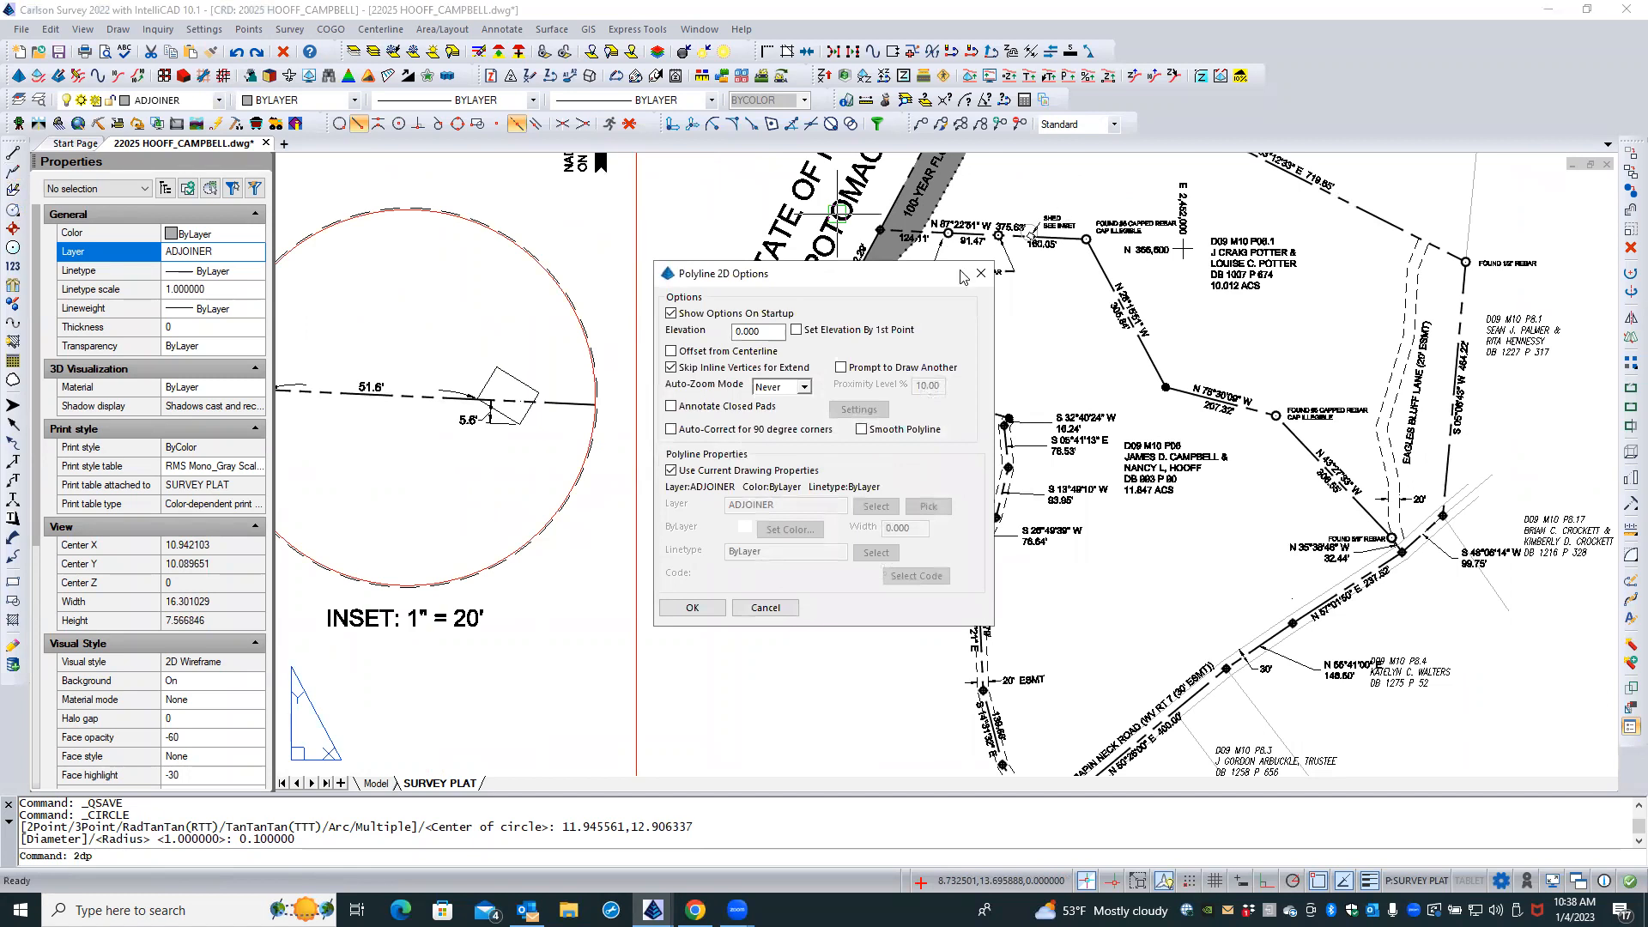
{"action": "left_click", "coordinate": [709, 609]}
{"action": "scroll", "coordinate": [1034, 211], "scroll_direction": "up", "scroll_amount": 1}
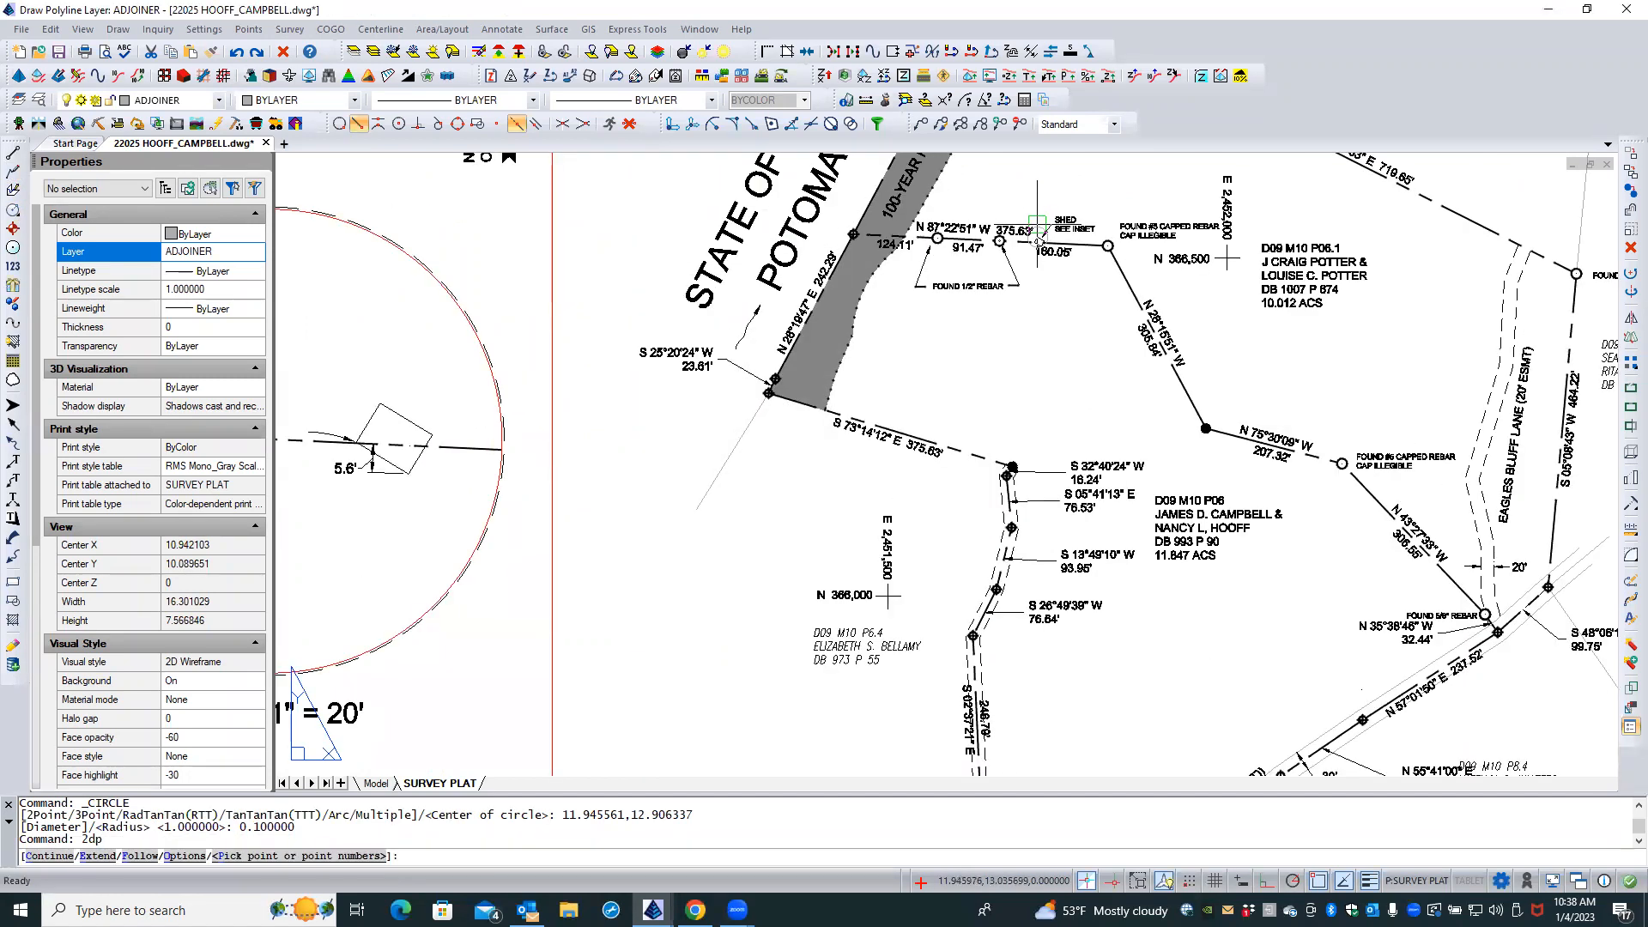
{"action": "right_click", "coordinate": [1038, 223], "text": "shift"}
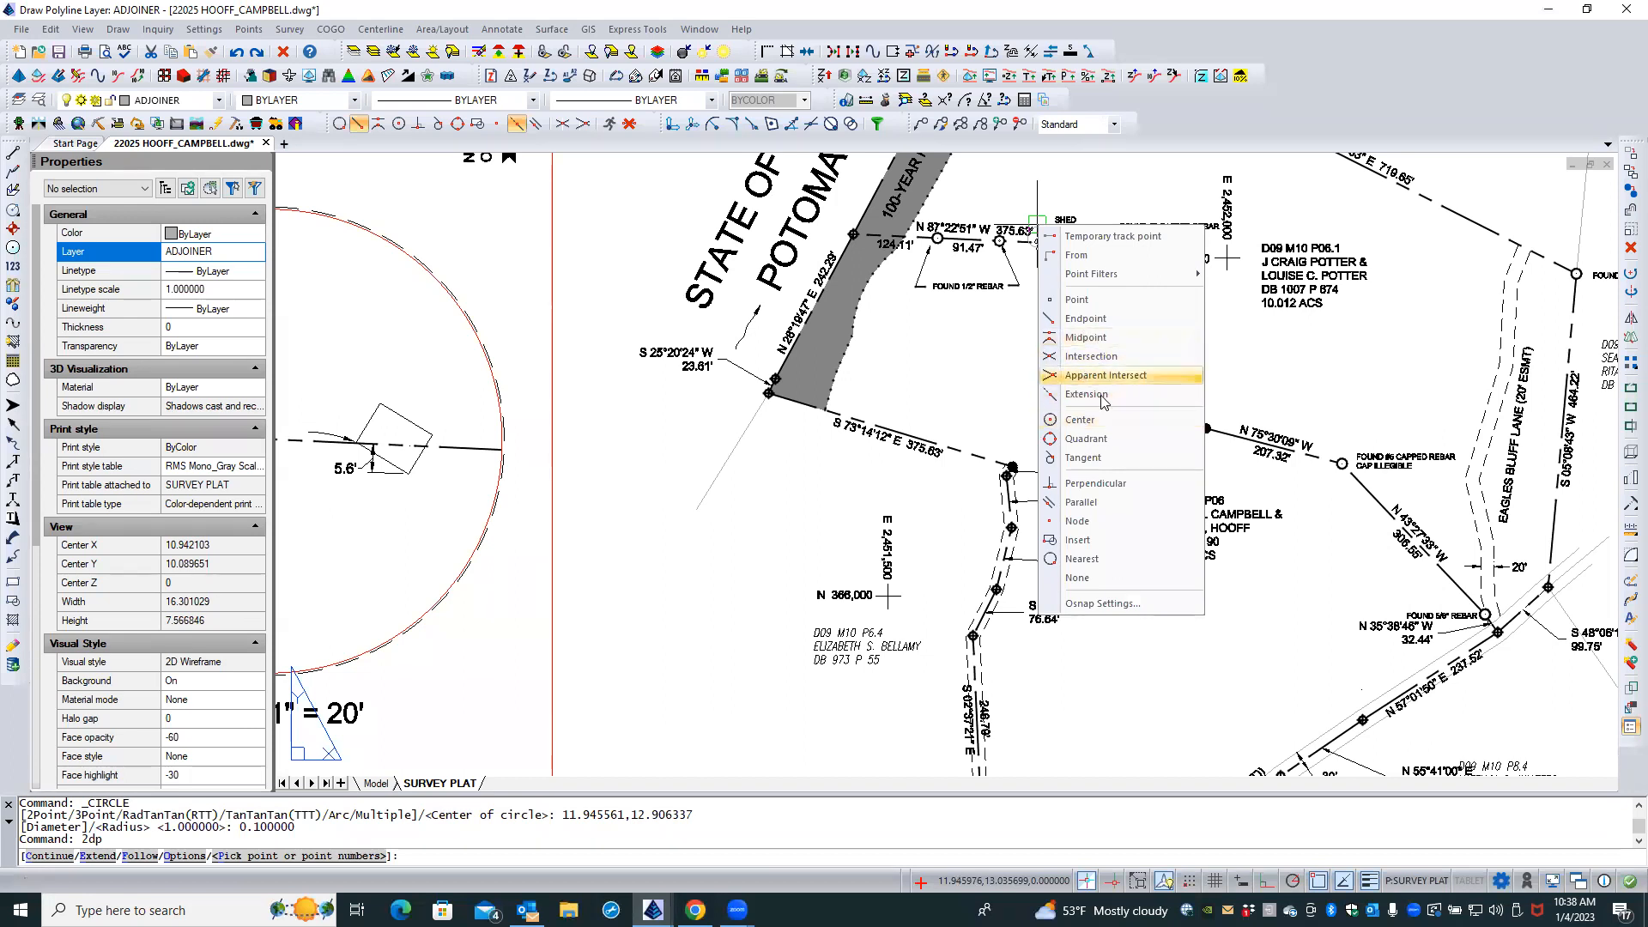
{"action": "left_click", "coordinate": [1099, 438]}
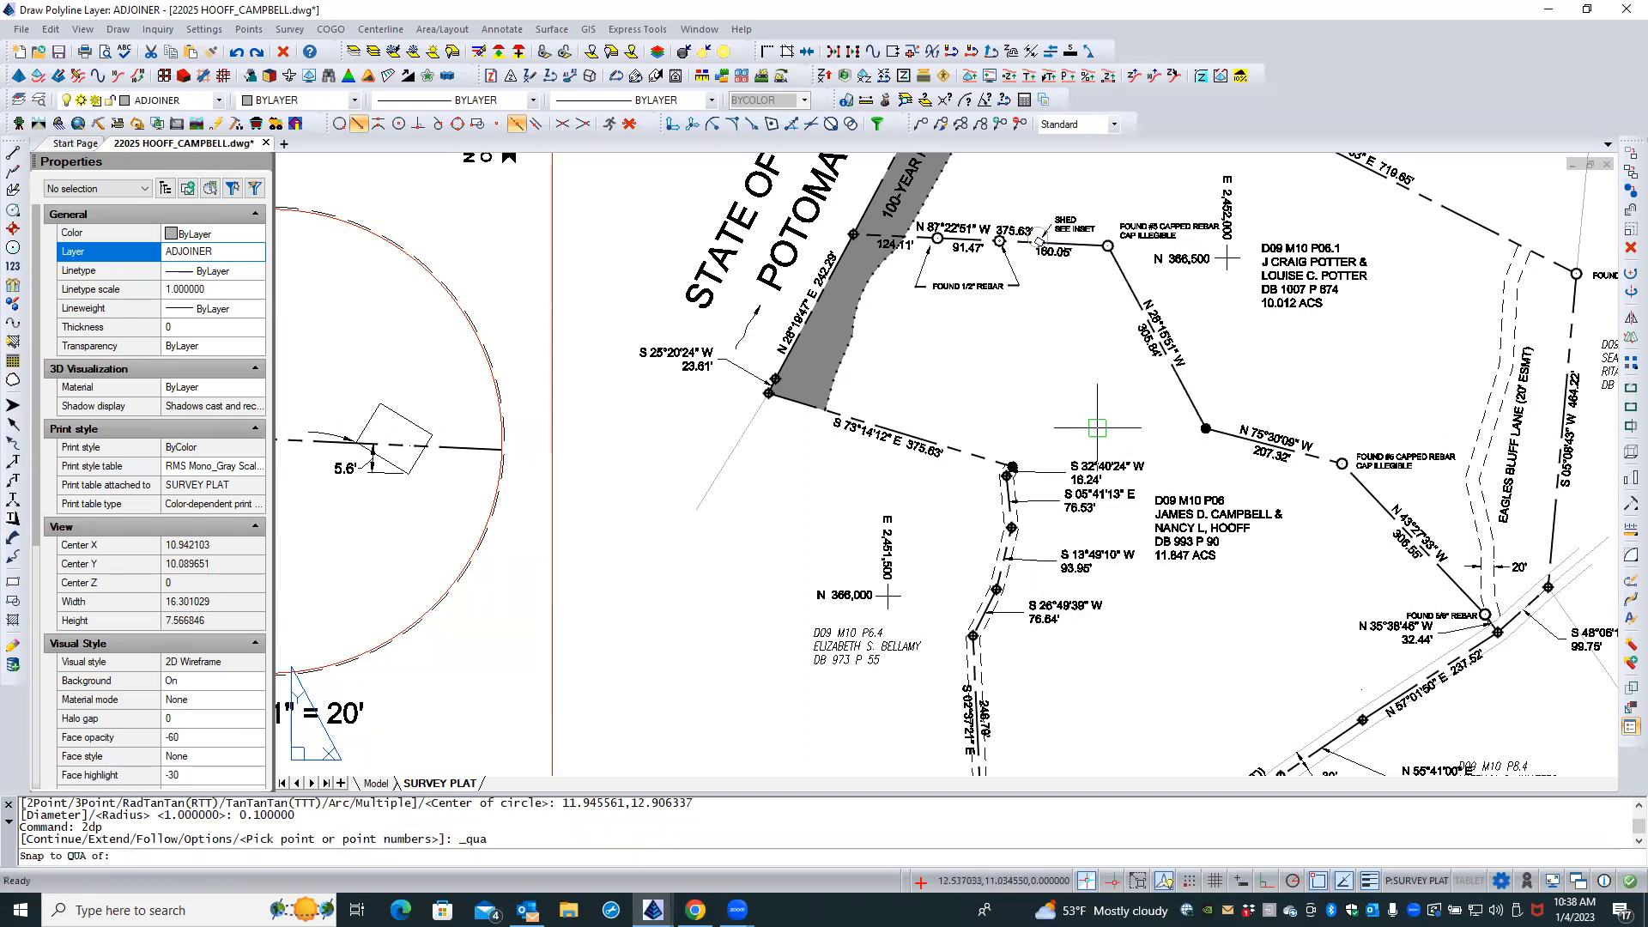
{"action": "left_click", "coordinate": [1039, 226]}
{"action": "scroll", "coordinate": [1039, 228], "scroll_direction": "down", "scroll_amount": 2}
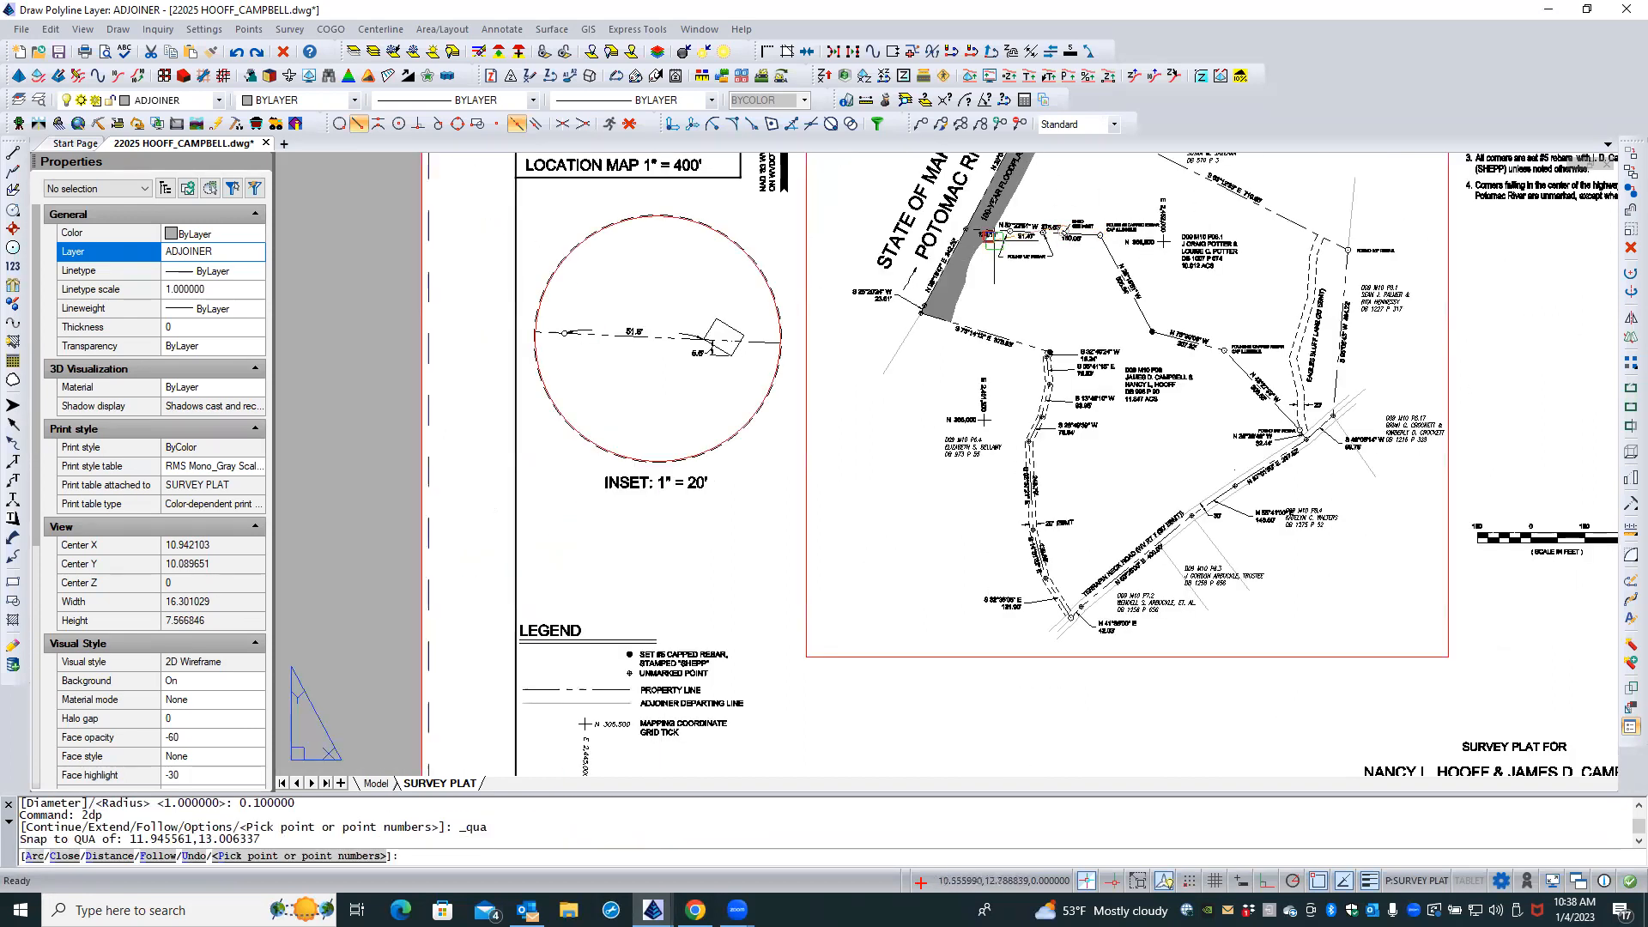
{"action": "right_click", "coordinate": [670, 206], "text": "shift"}
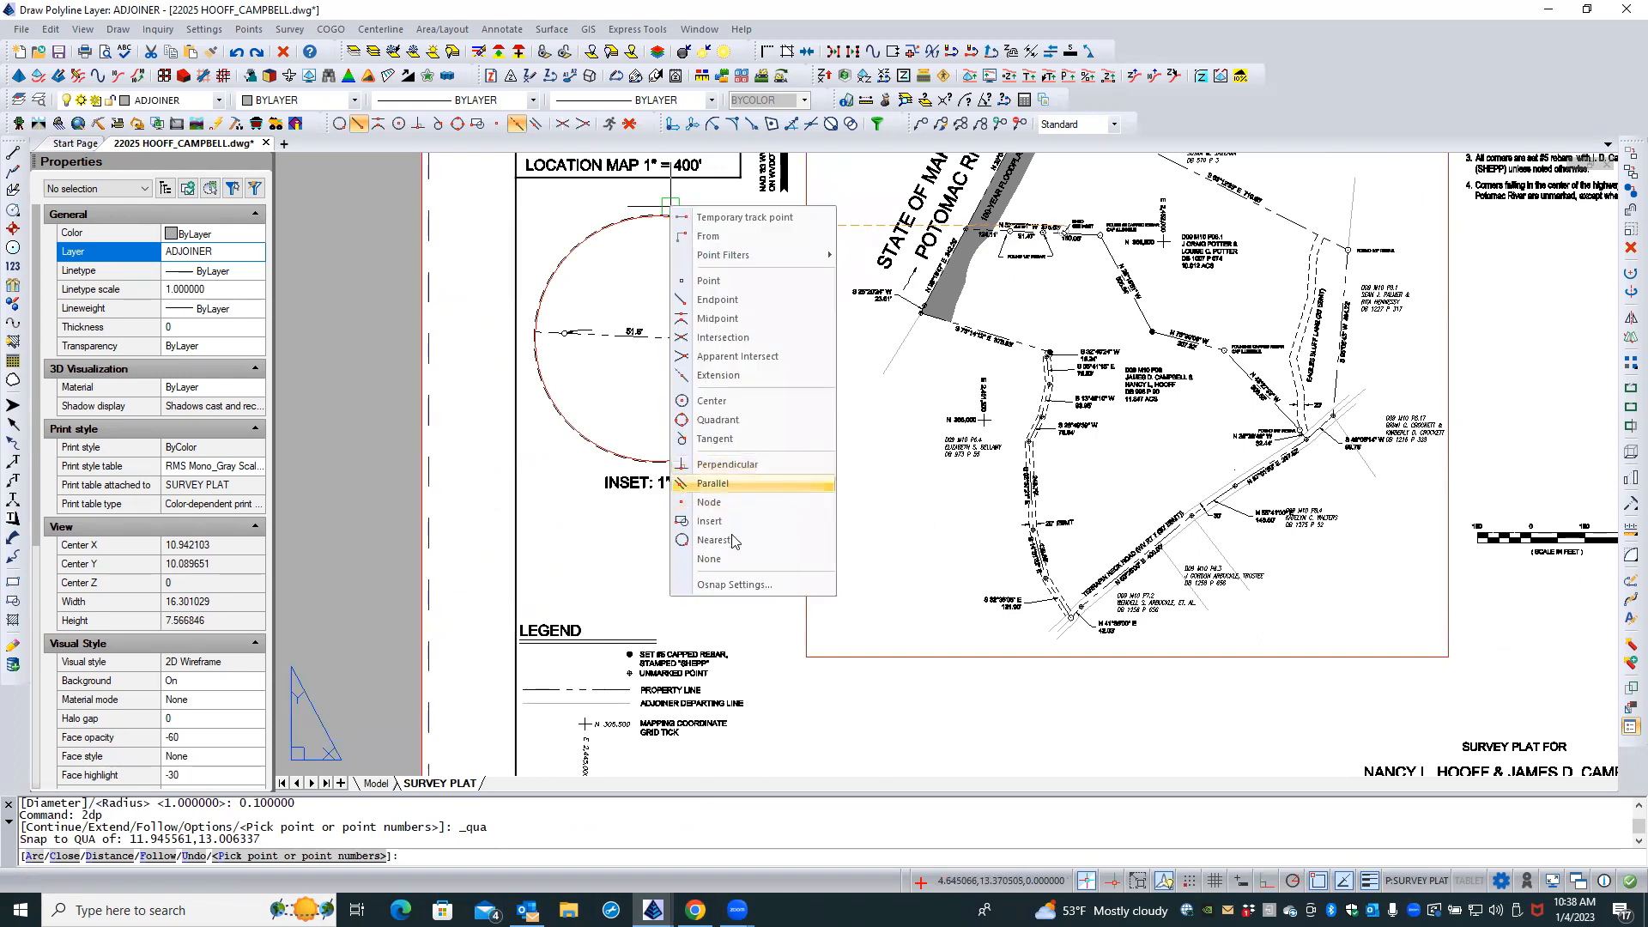
{"action": "left_click", "coordinate": [727, 441]}
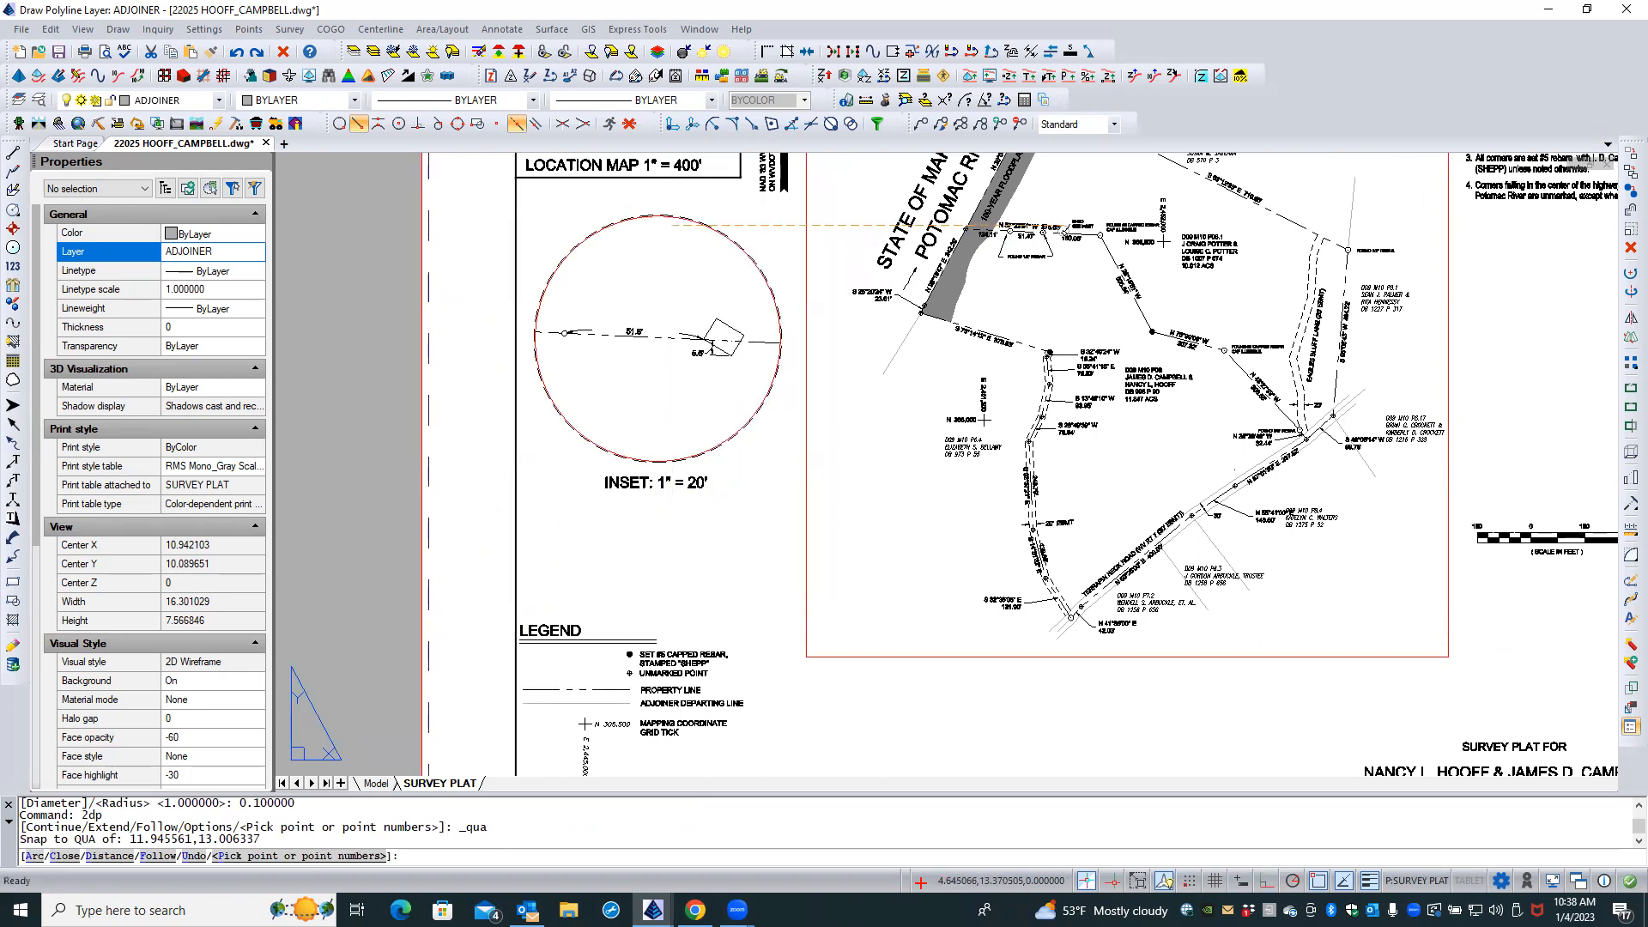
{"action": "left_click", "coordinate": [647, 209]}
{"action": "key", "text": "Return"}
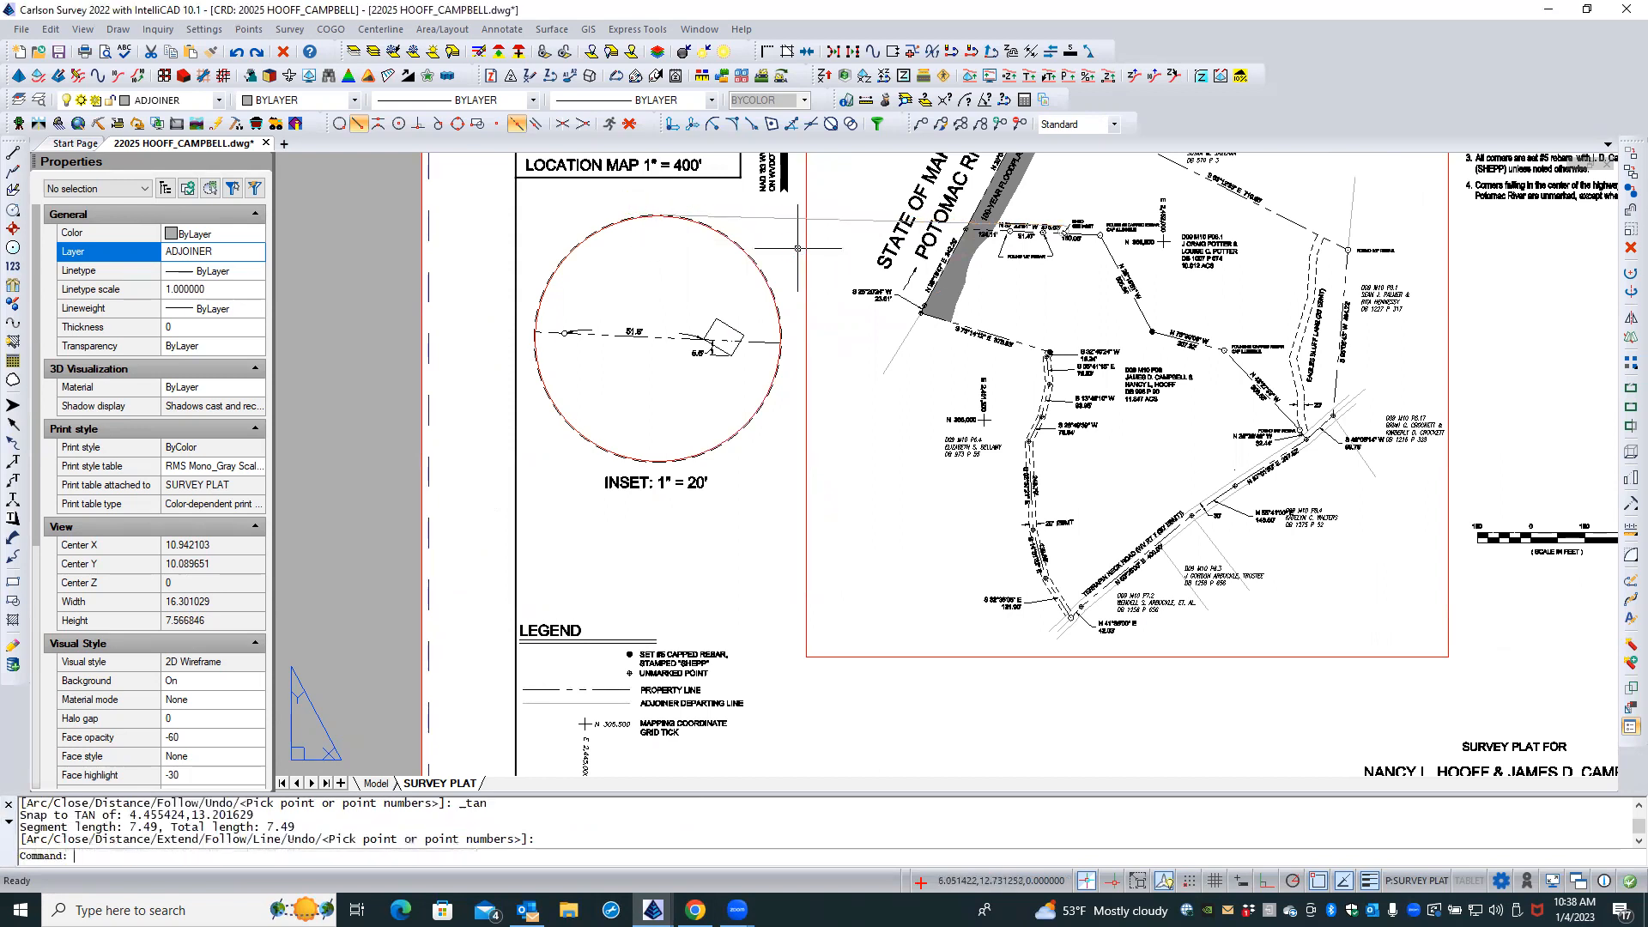
Draw a second 2D polyline from the small shed circle's lower quadrant tangent to the lower side of the inset circle
{"action": "key", "text": "Return"}
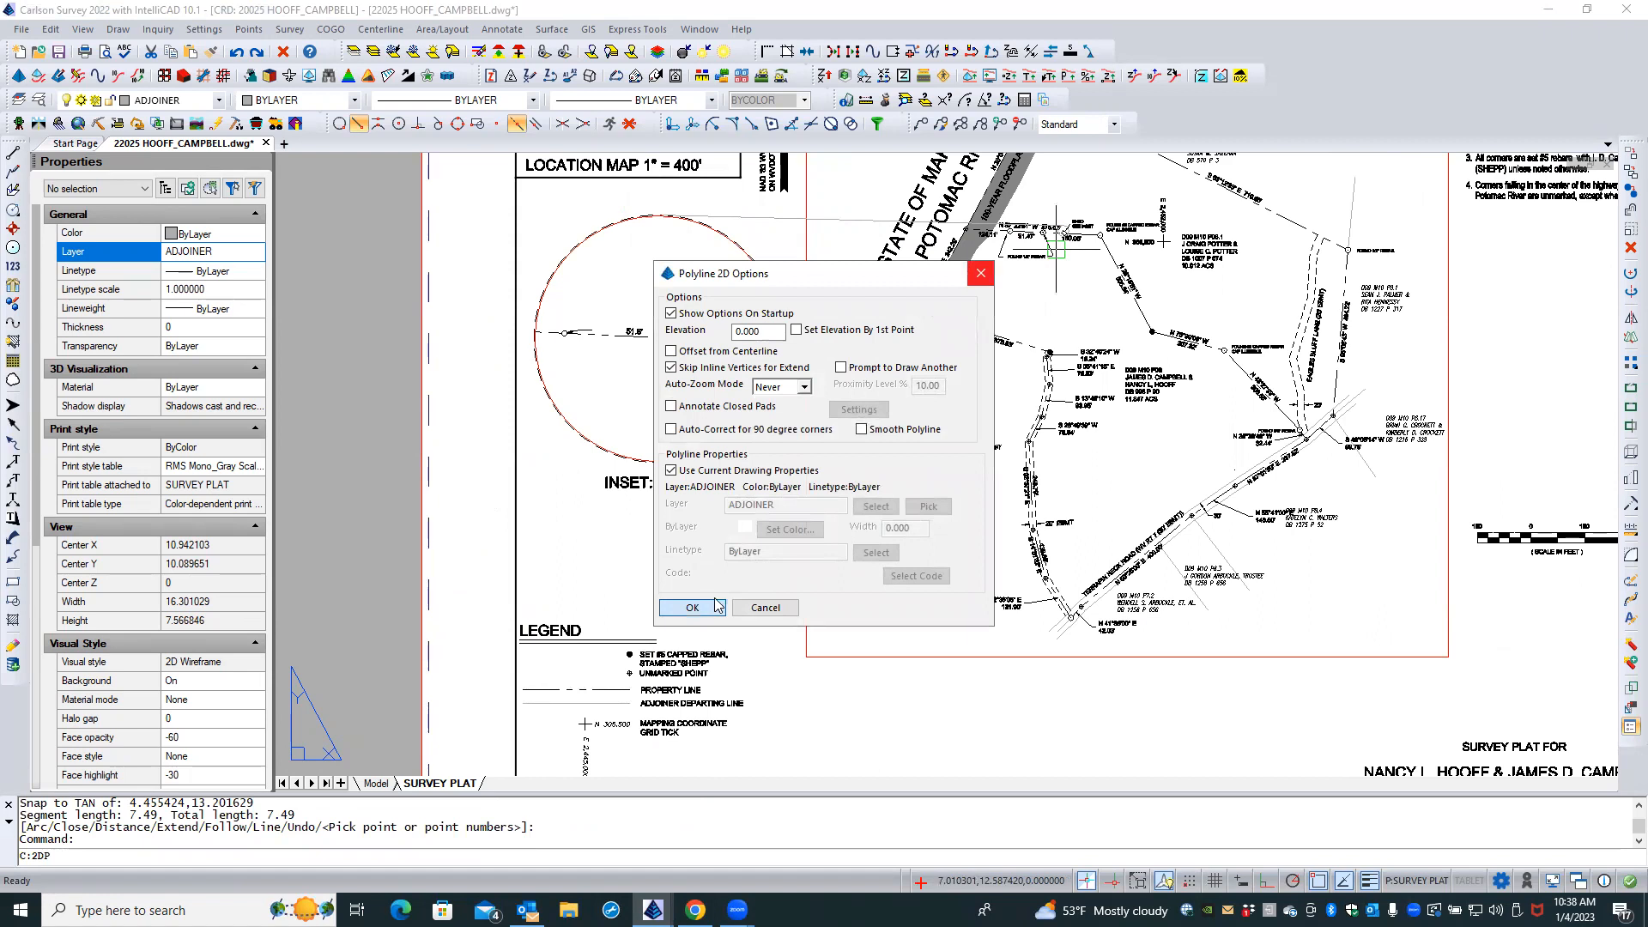
{"action": "left_click", "coordinate": [693, 606]}
{"action": "scroll", "coordinate": [1054, 231], "scroll_direction": "up", "scroll_amount": 3}
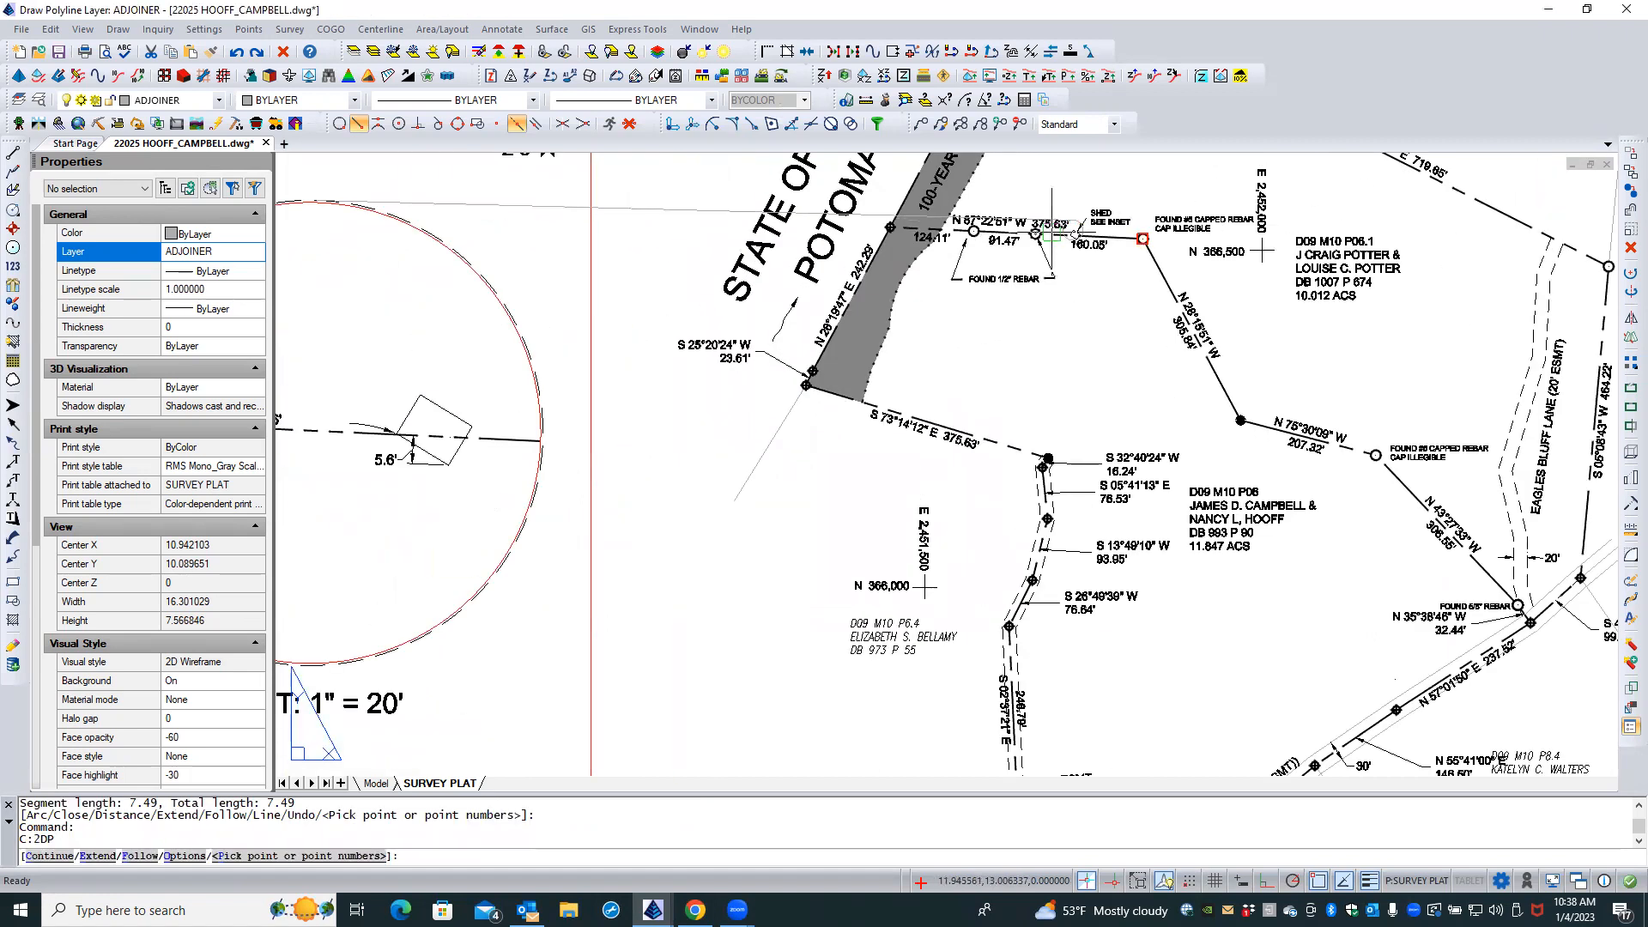
{"action": "right_click", "coordinate": [1053, 232], "text": "shift"}
{"action": "left_click", "coordinate": [1107, 446]}
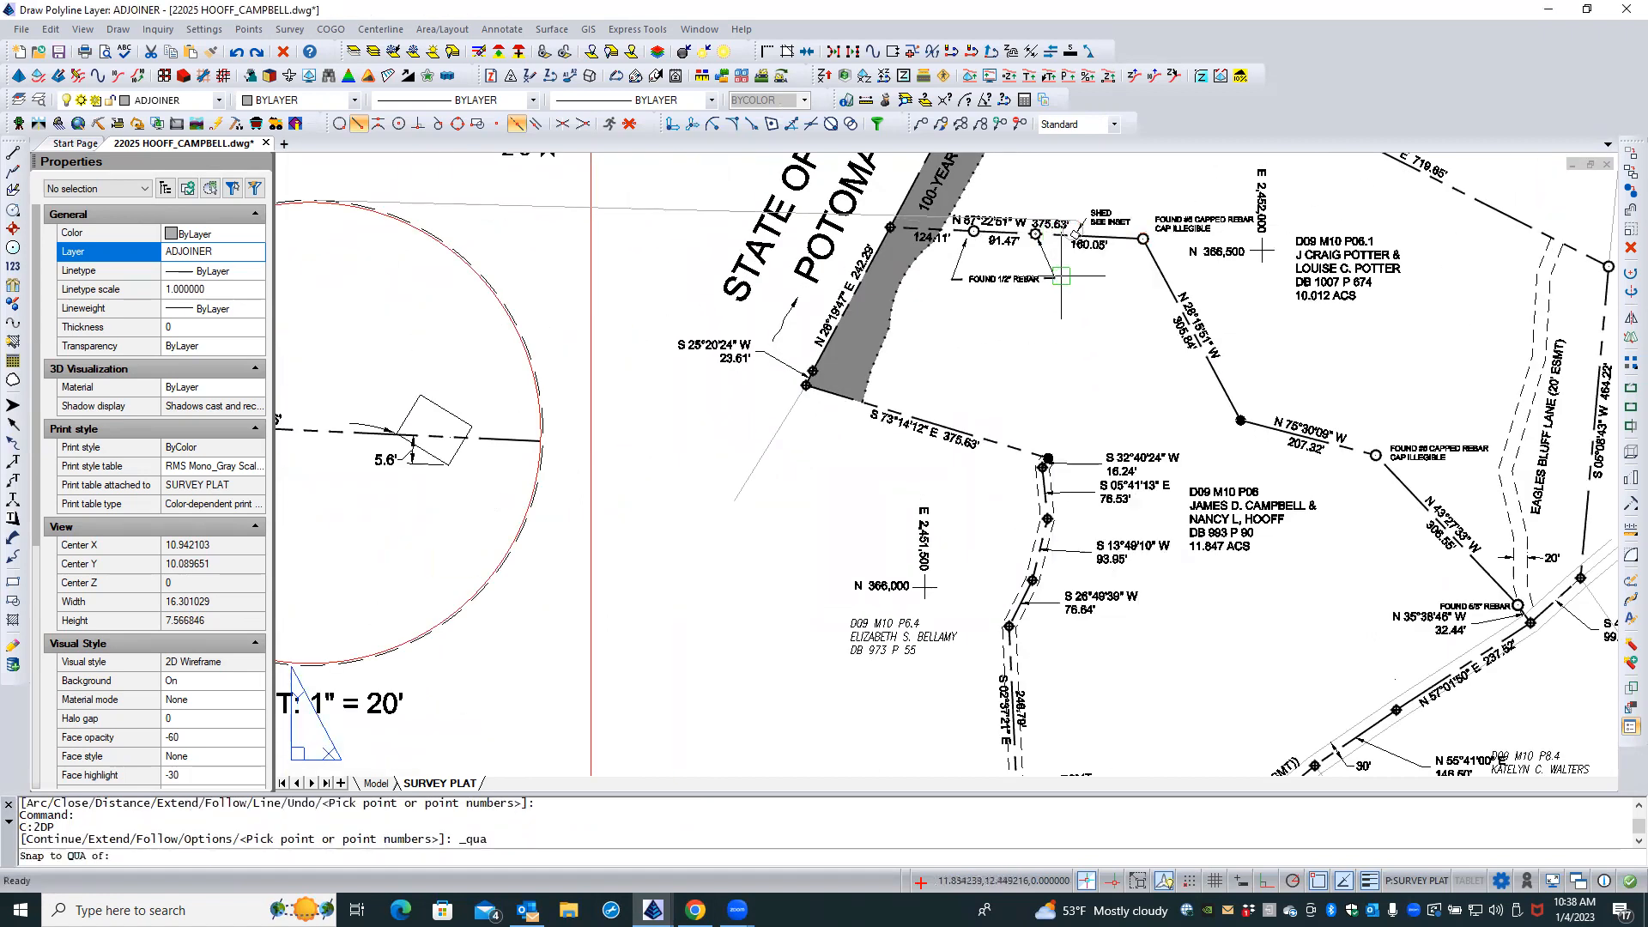
{"action": "left_click", "coordinate": [1078, 236]}
{"action": "scroll", "coordinate": [976, 279], "scroll_direction": "down", "scroll_amount": 2}
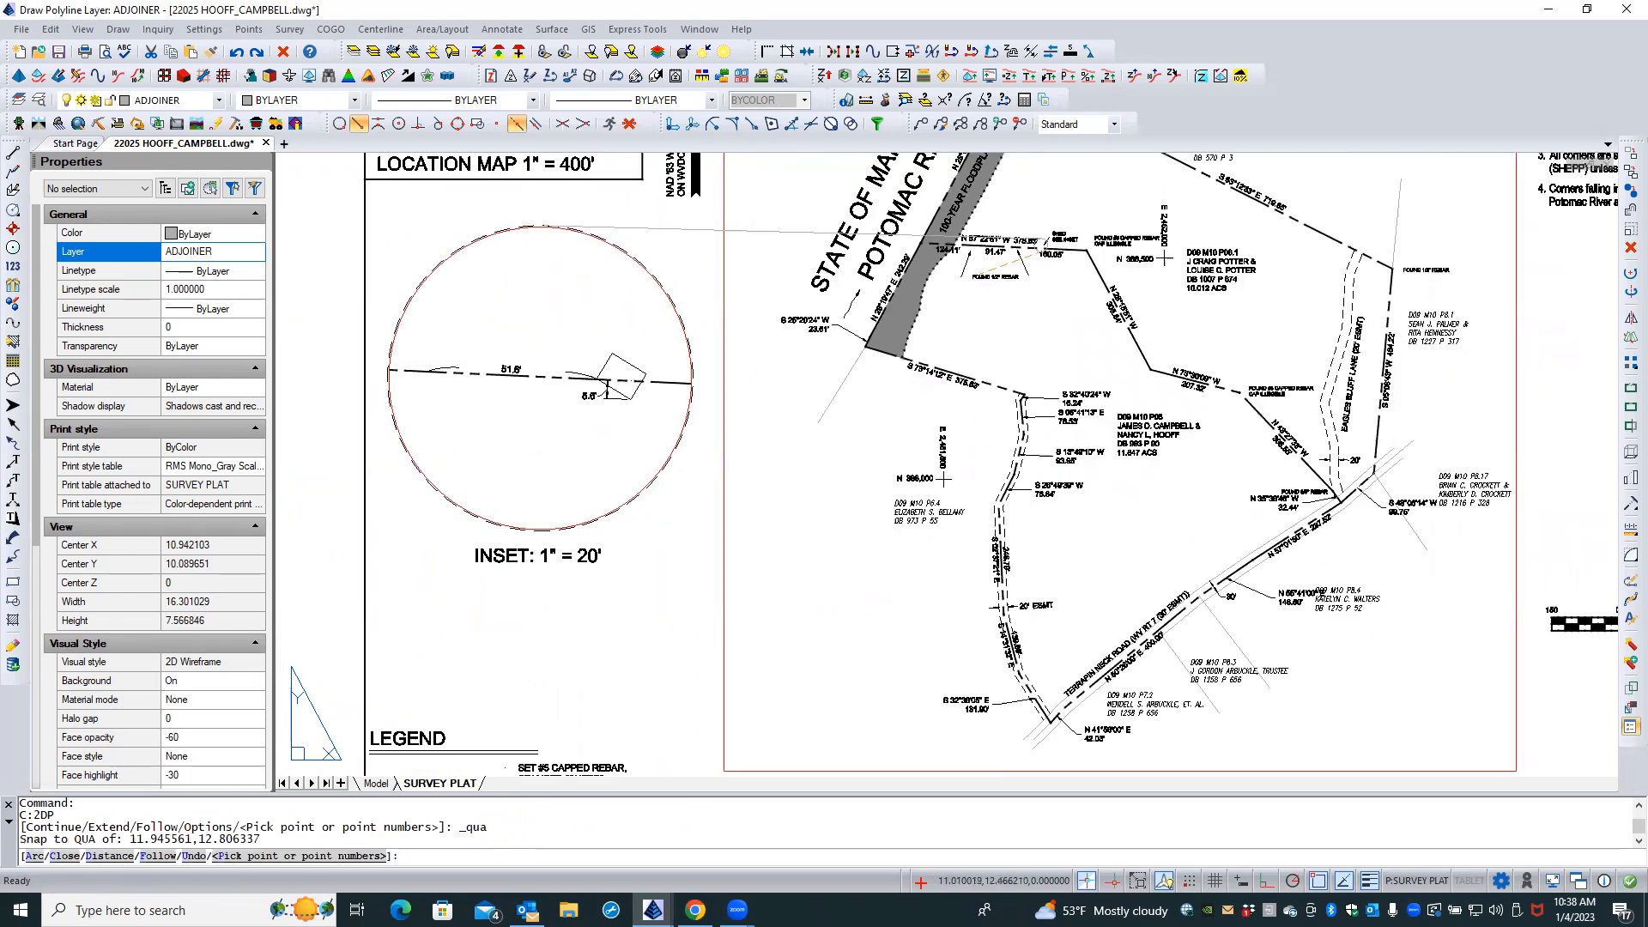
{"action": "right_click", "coordinate": [581, 500], "text": "shift"}
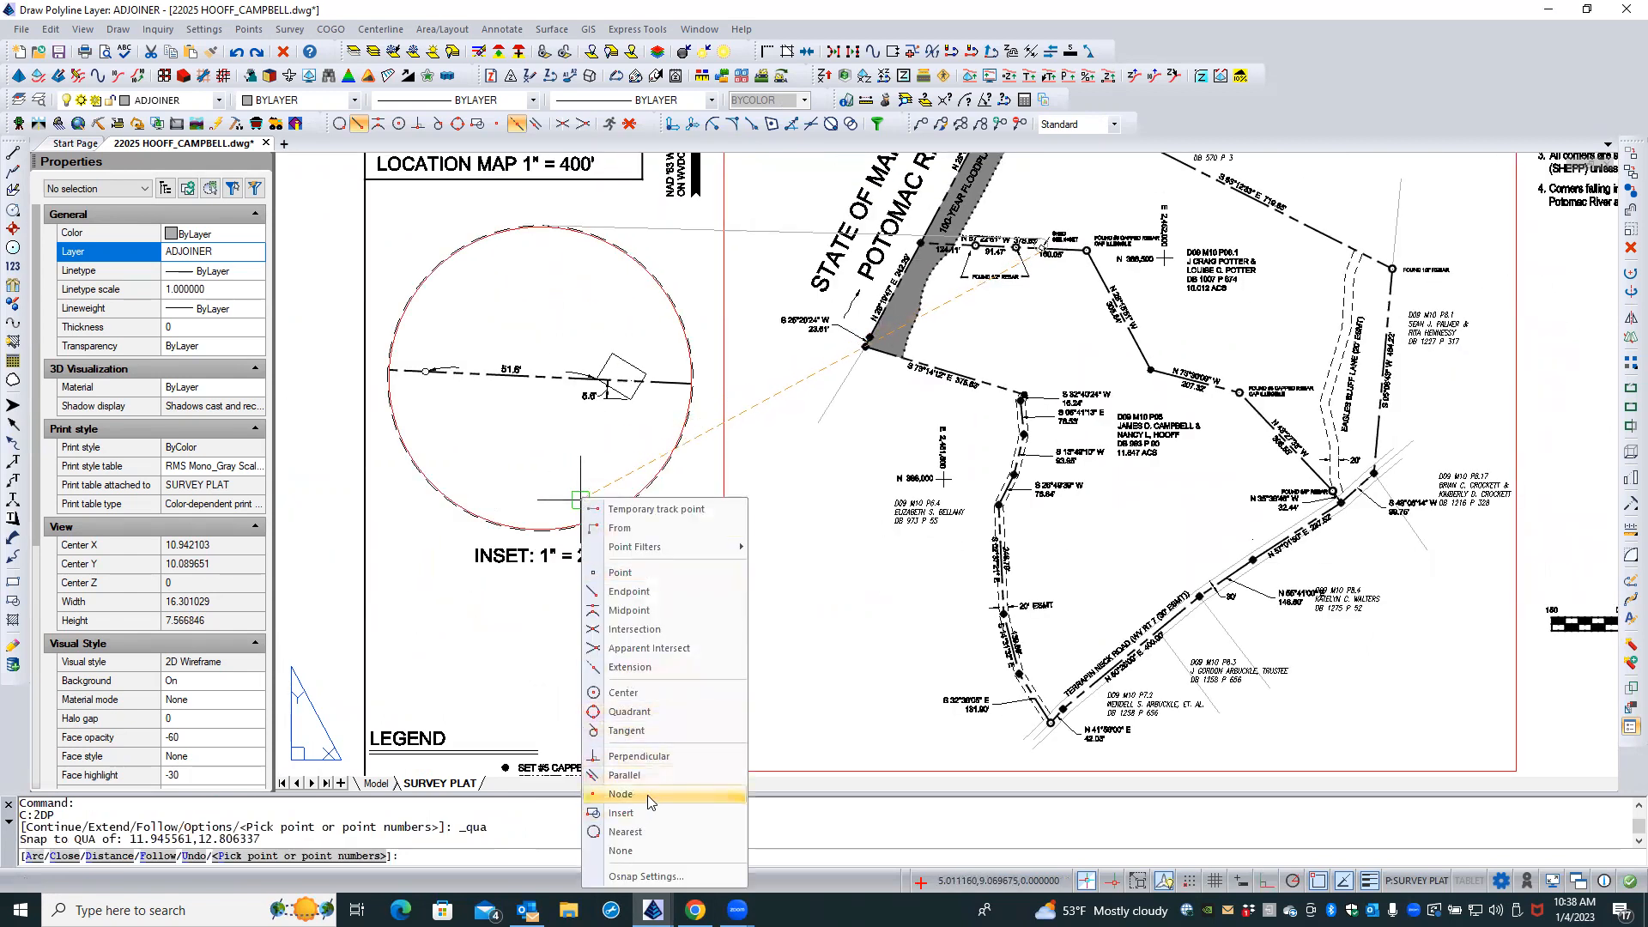
{"action": "left_click", "coordinate": [629, 731]}
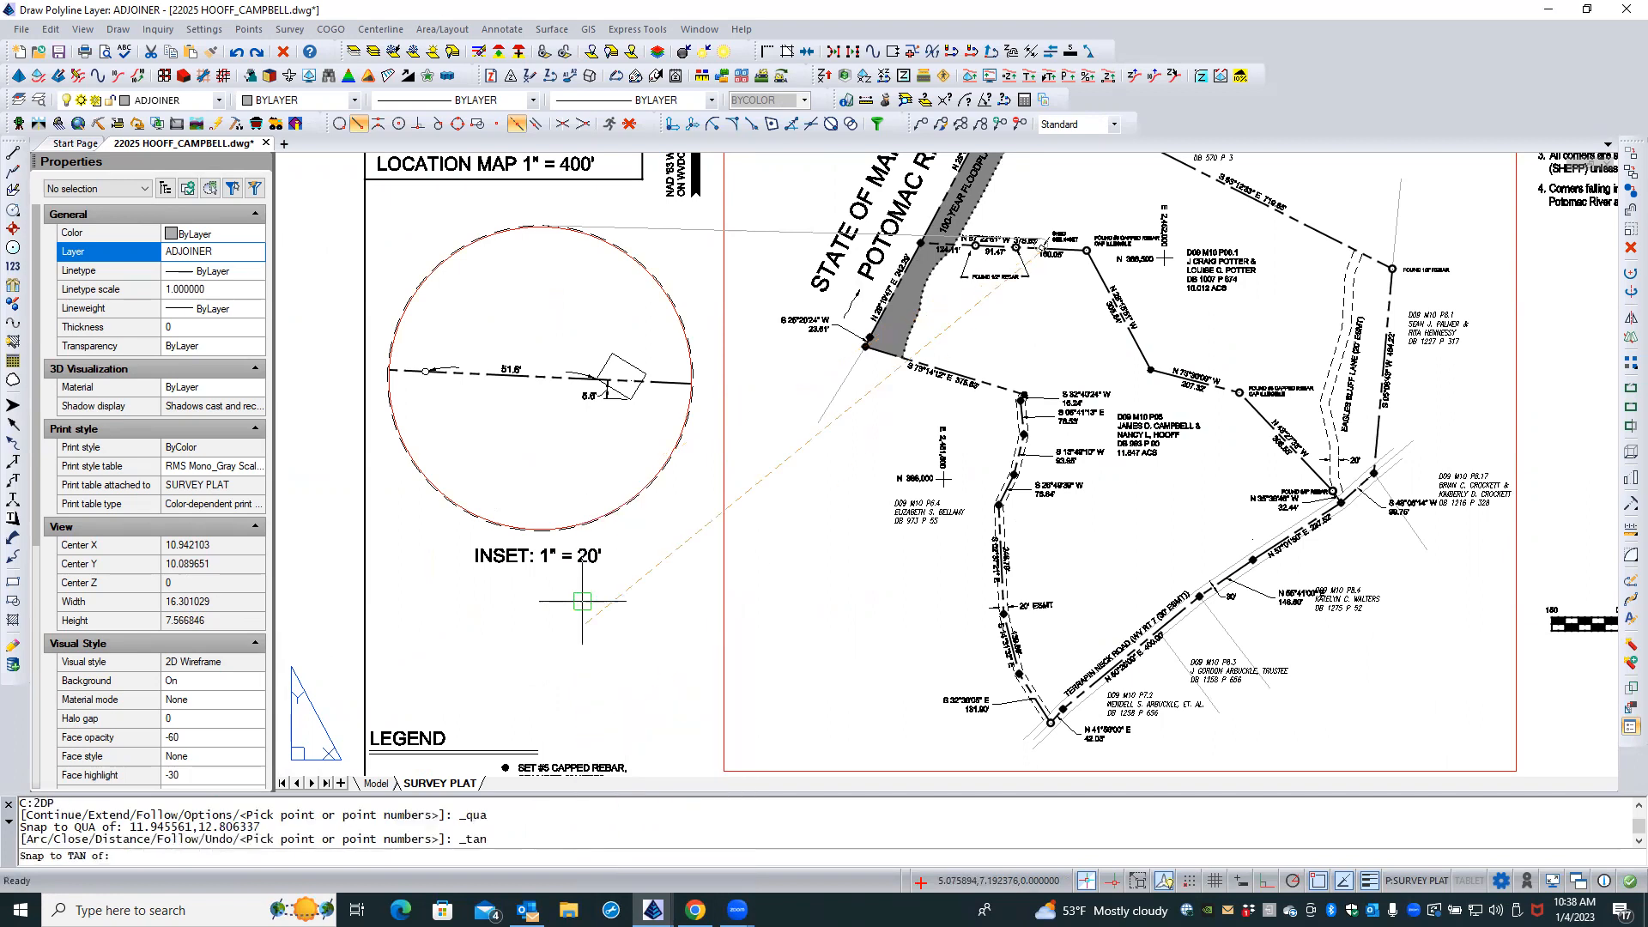
{"action": "left_click", "coordinate": [576, 526]}
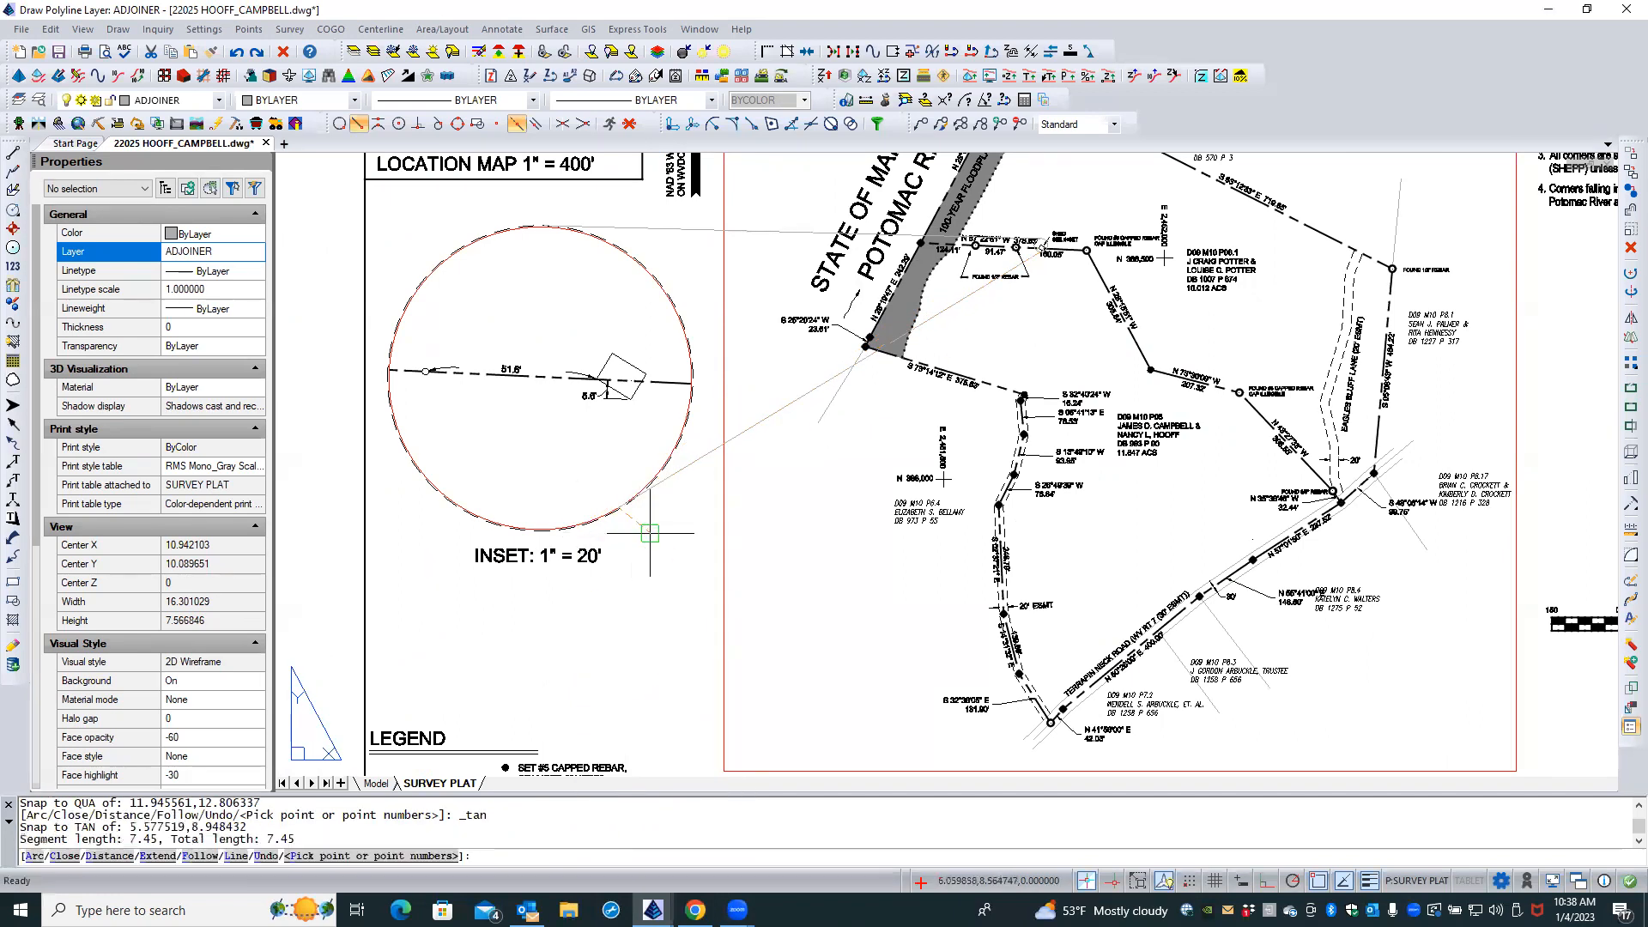
{"action": "key", "text": "Return"}
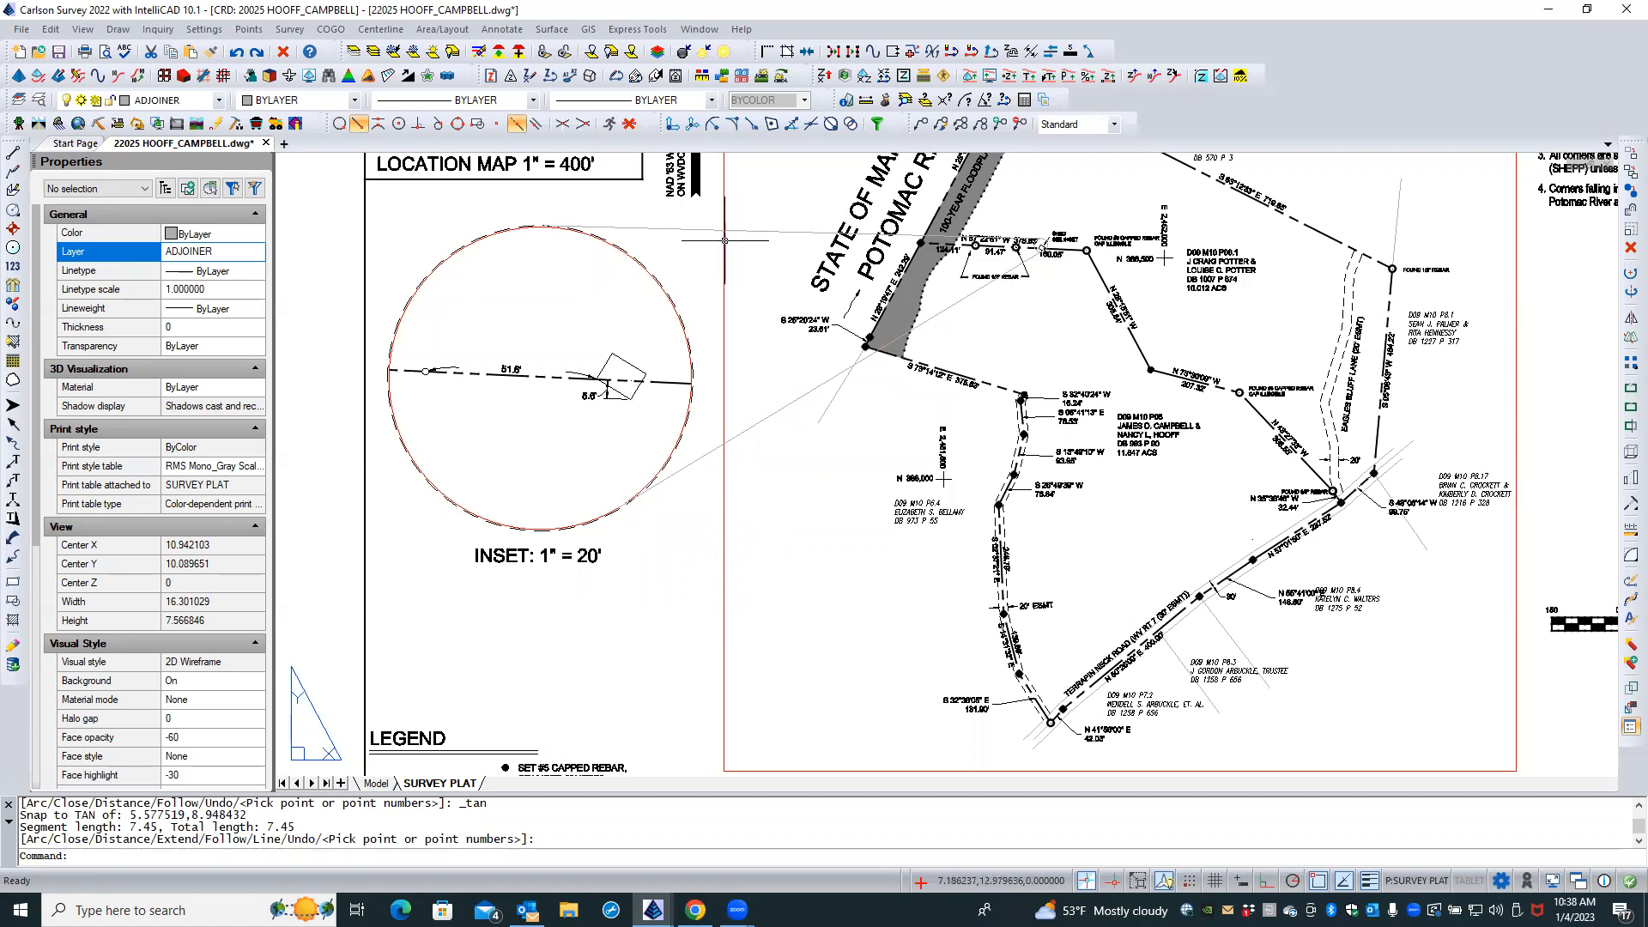
Delete both tangent polylines connecting the shed circle to the inset circle
{"action": "left_click", "coordinate": [775, 429]}
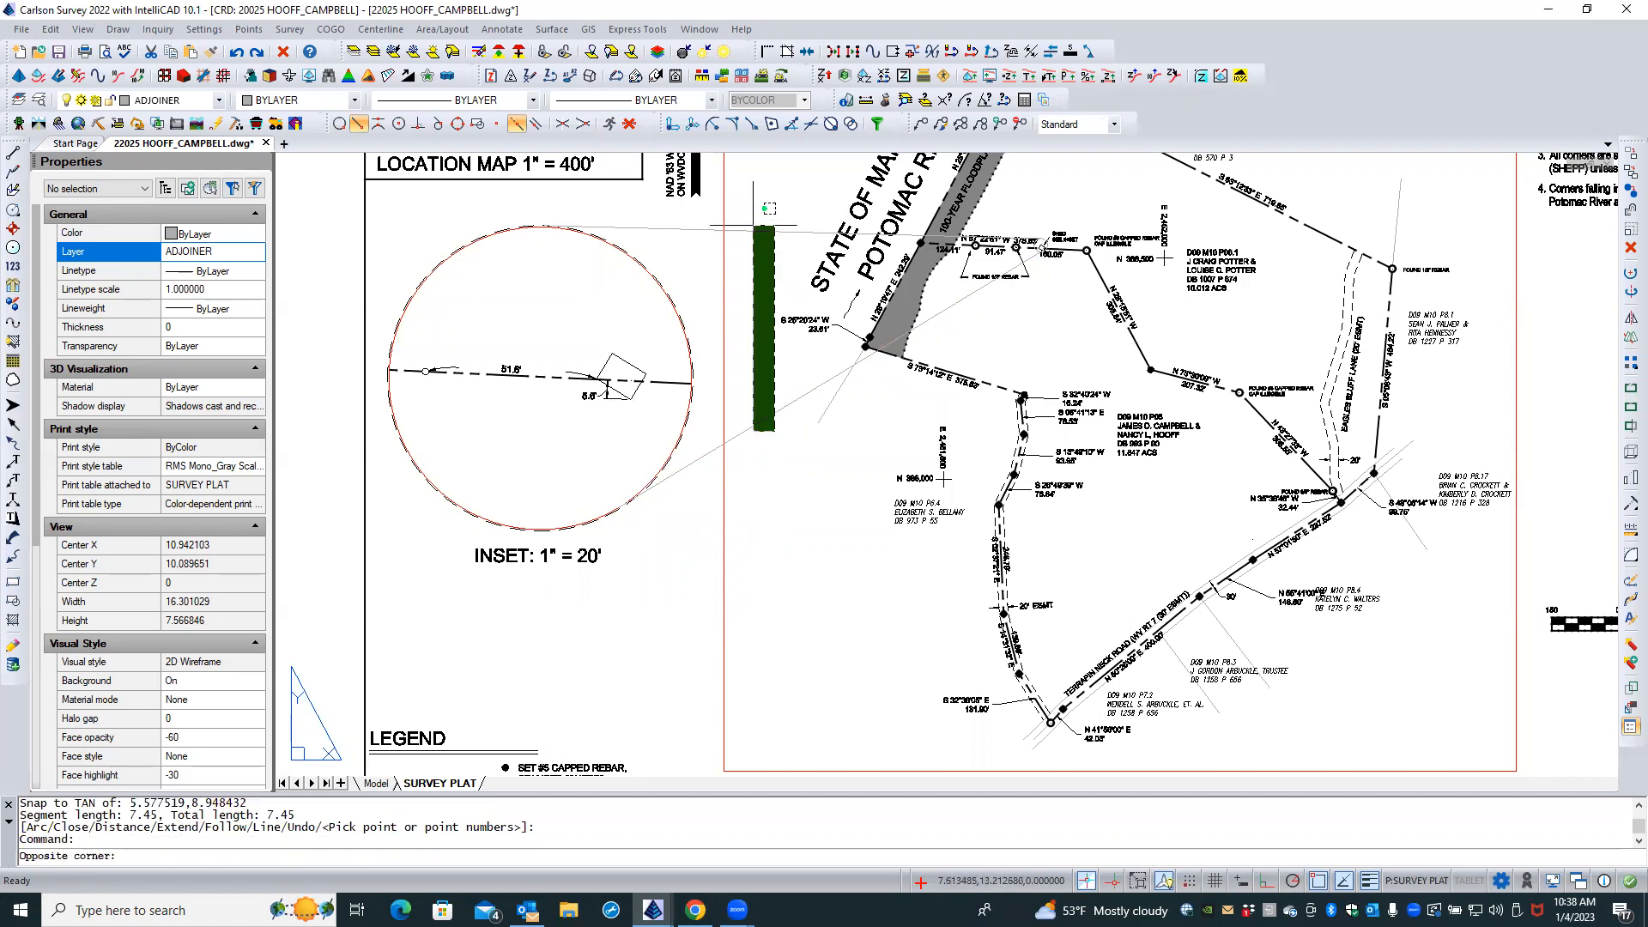
{"action": "left_click", "coordinate": [754, 233]}
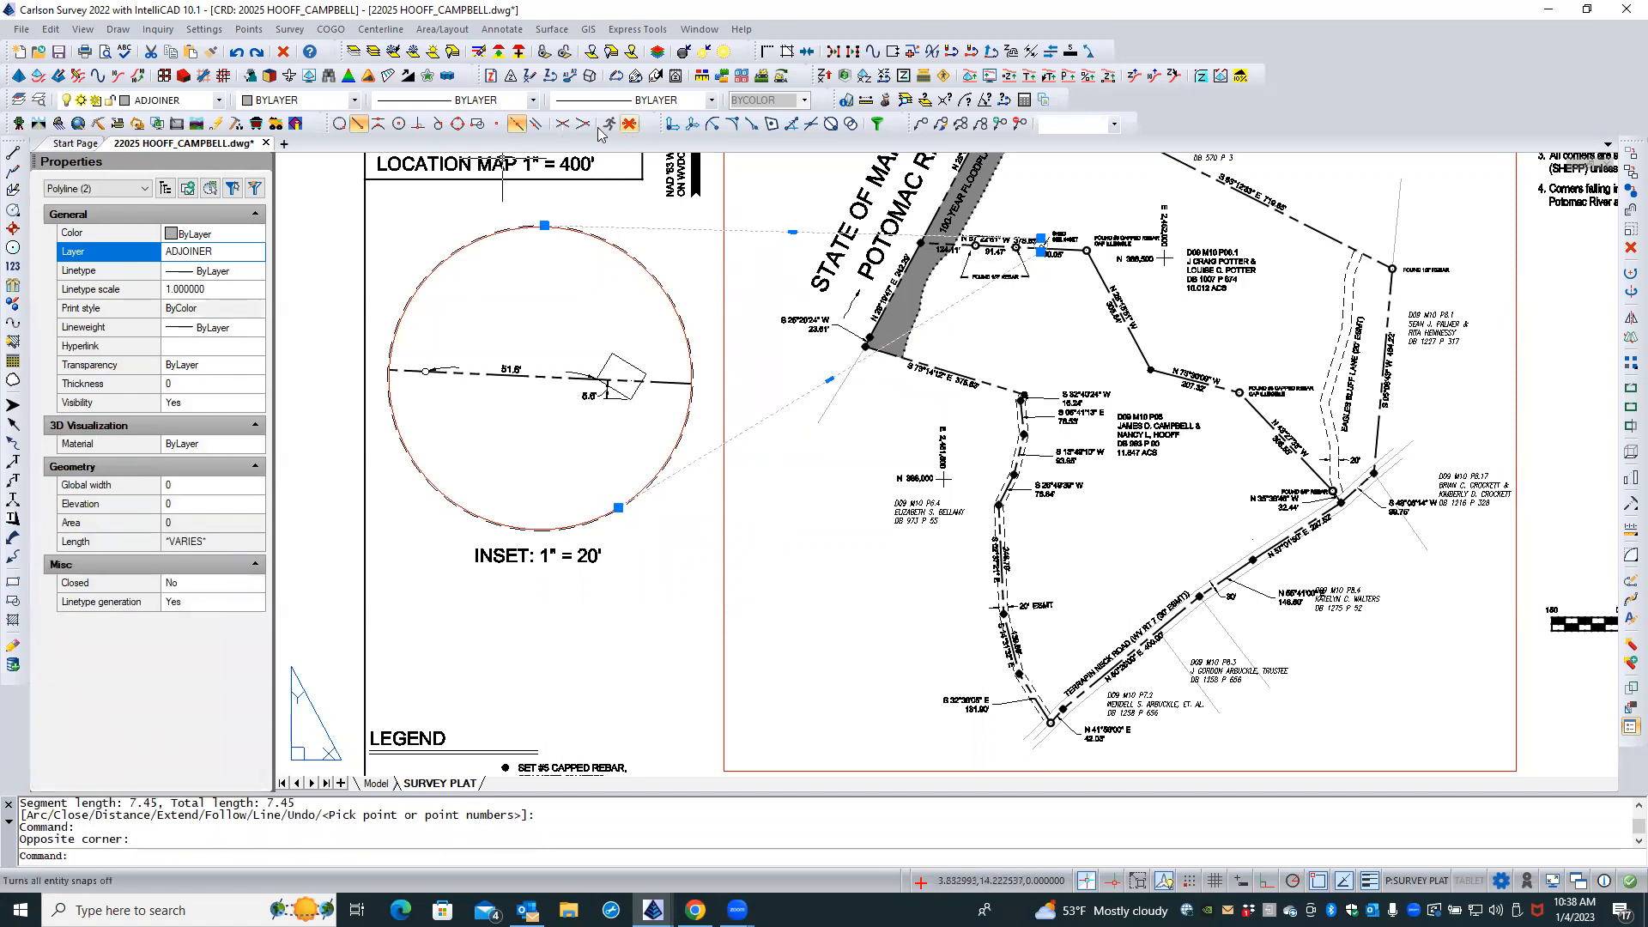
{"action": "left_click", "coordinate": [283, 53]}
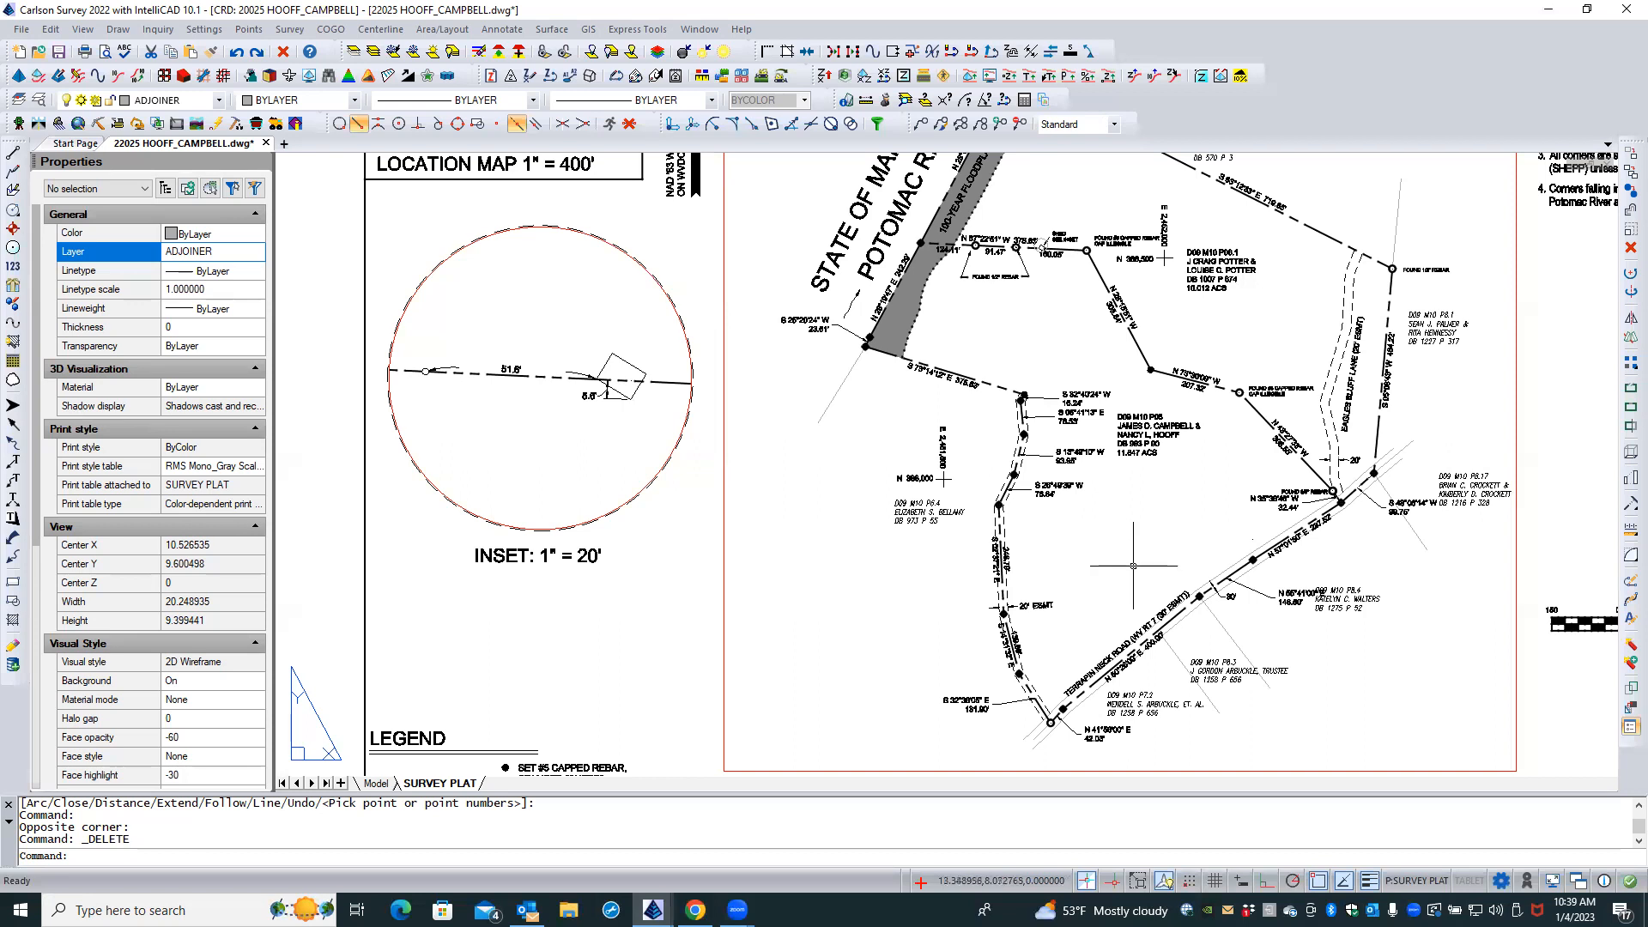
{"action": "scroll", "coordinate": [1319, 211], "scroll_direction": "up", "scroll_amount": 2}
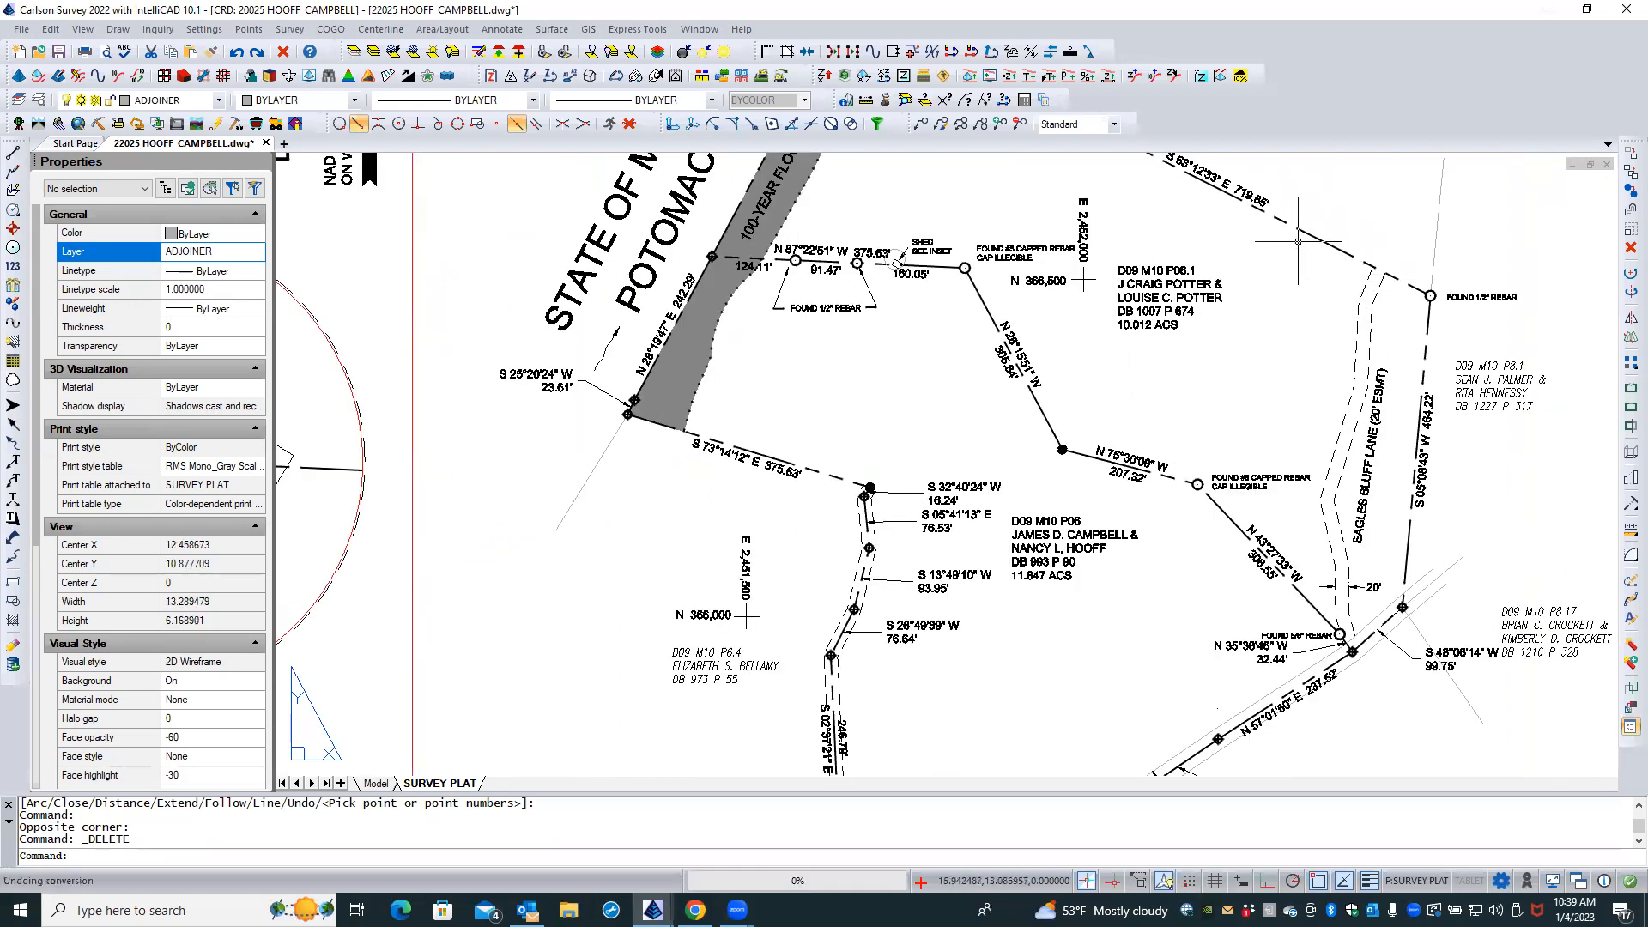
{"action": "scroll", "coordinate": [1319, 246], "scroll_direction": "down", "scroll_amount": 3}
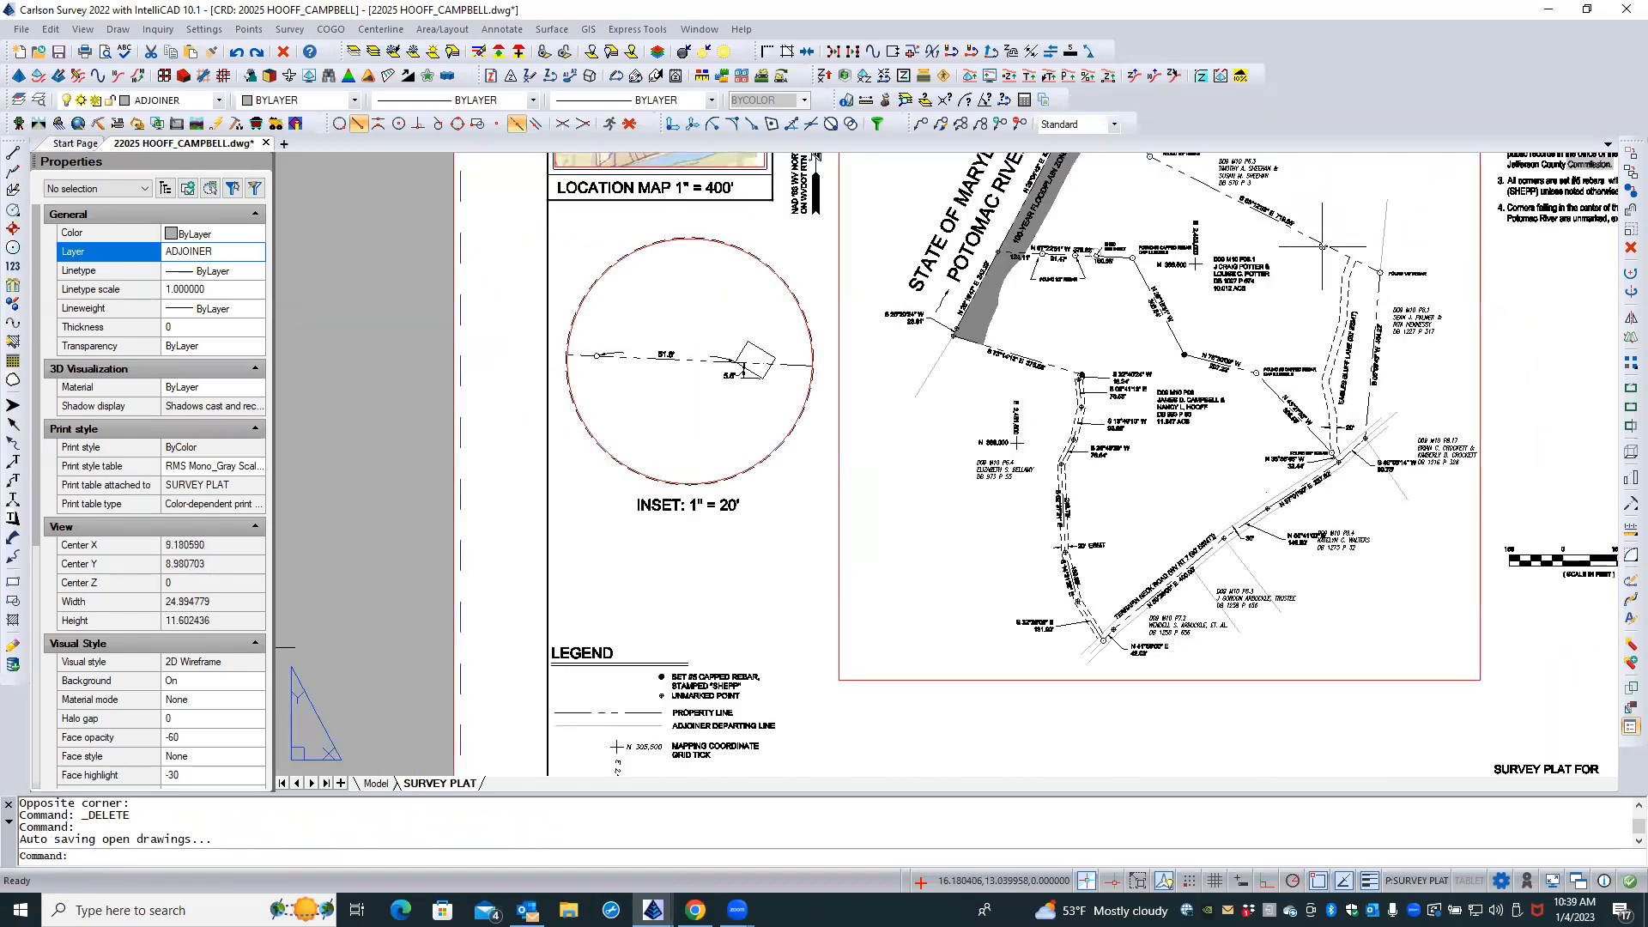
{"action": "scroll", "coordinate": [618, 726], "scroll_direction": "up", "scroll_amount": 2}
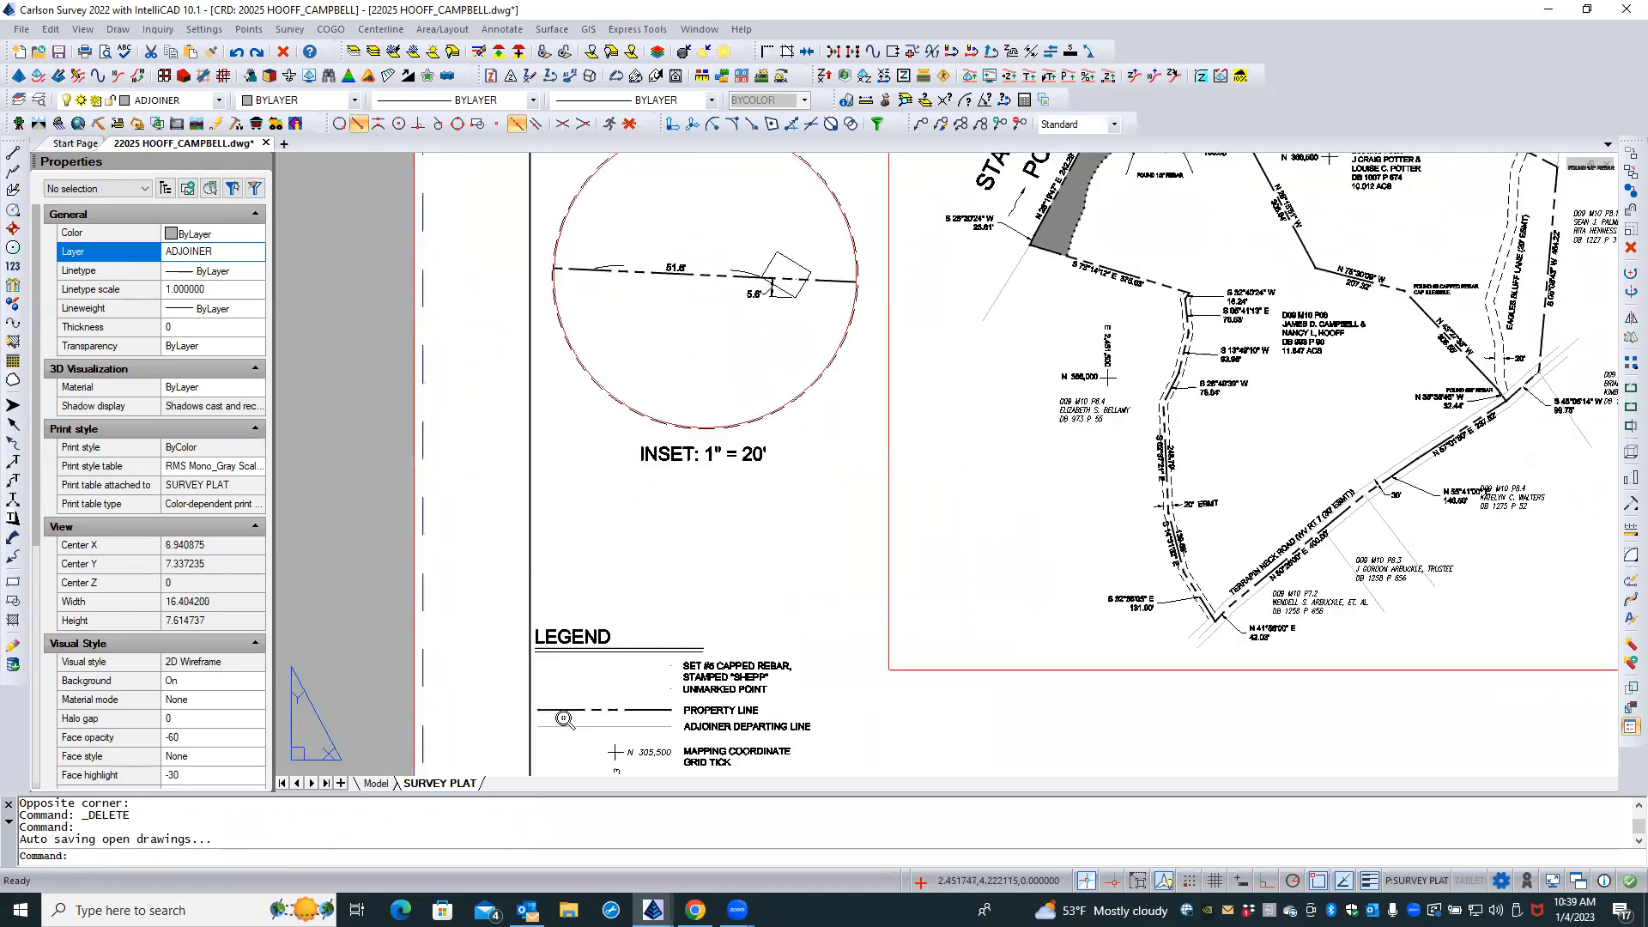
{"action": "scroll", "coordinate": [1167, 309], "scroll_direction": "up", "scroll_amount": 2}
{"action": "scroll", "coordinate": [1166, 312], "scroll_direction": "down", "scroll_amount": 3}
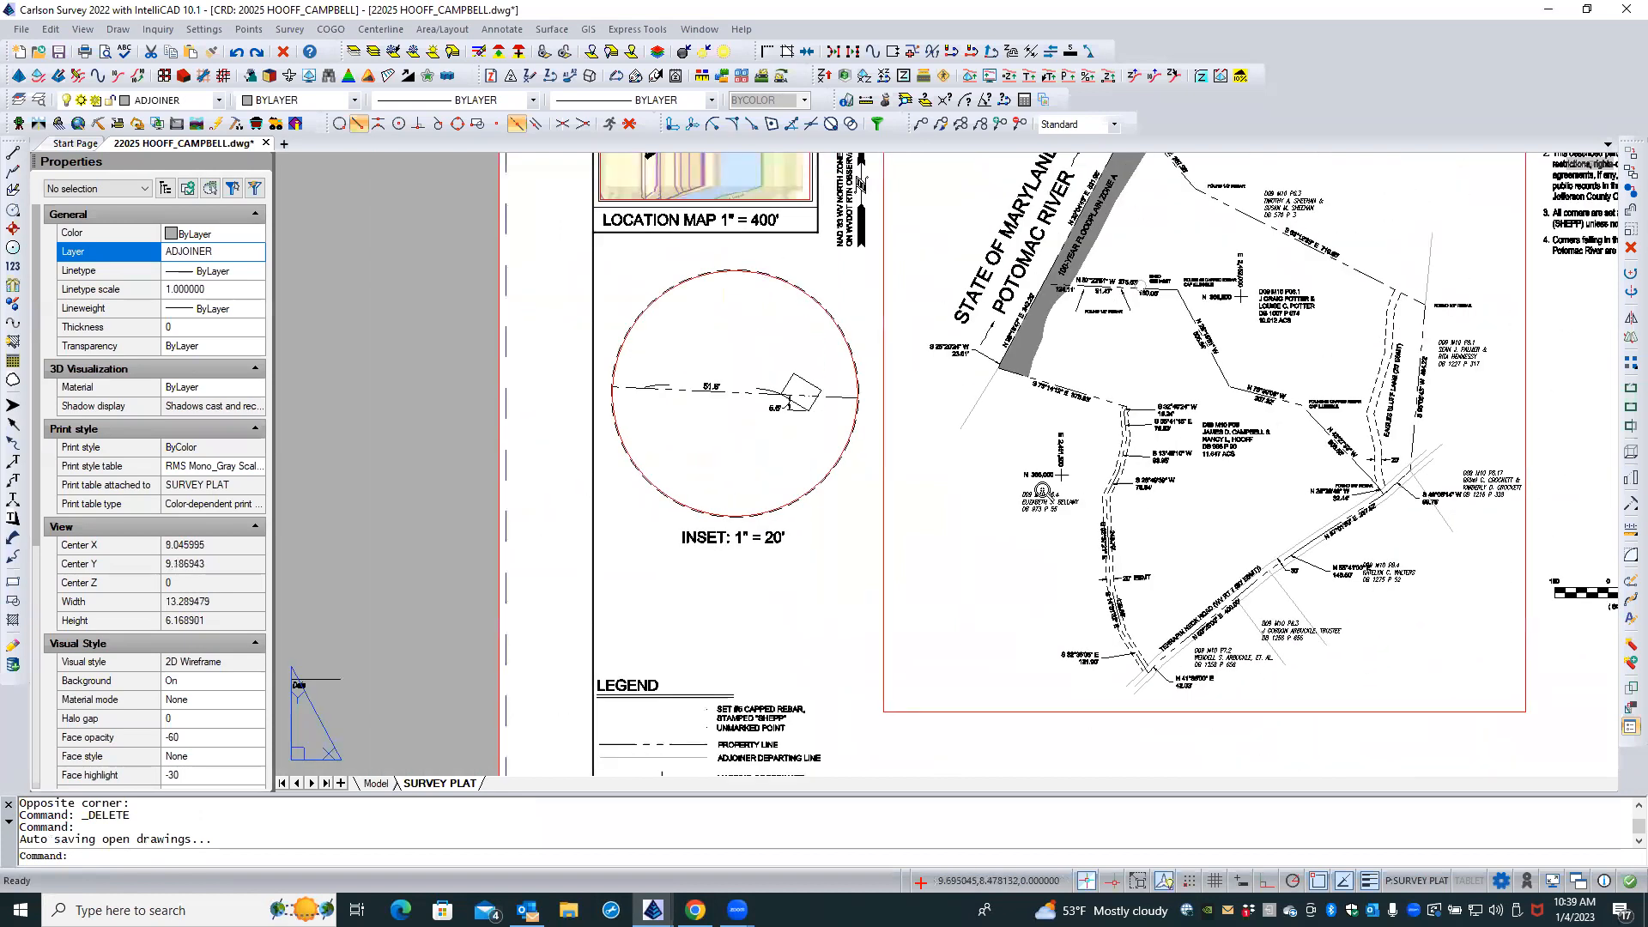
Activate the main plat viewport and check the properties of the boundary polylines along S 63°12'33" E and N 28°15'51" W
{"action": "scroll", "coordinate": [1166, 312], "scroll_direction": "up", "scroll_amount": 2}
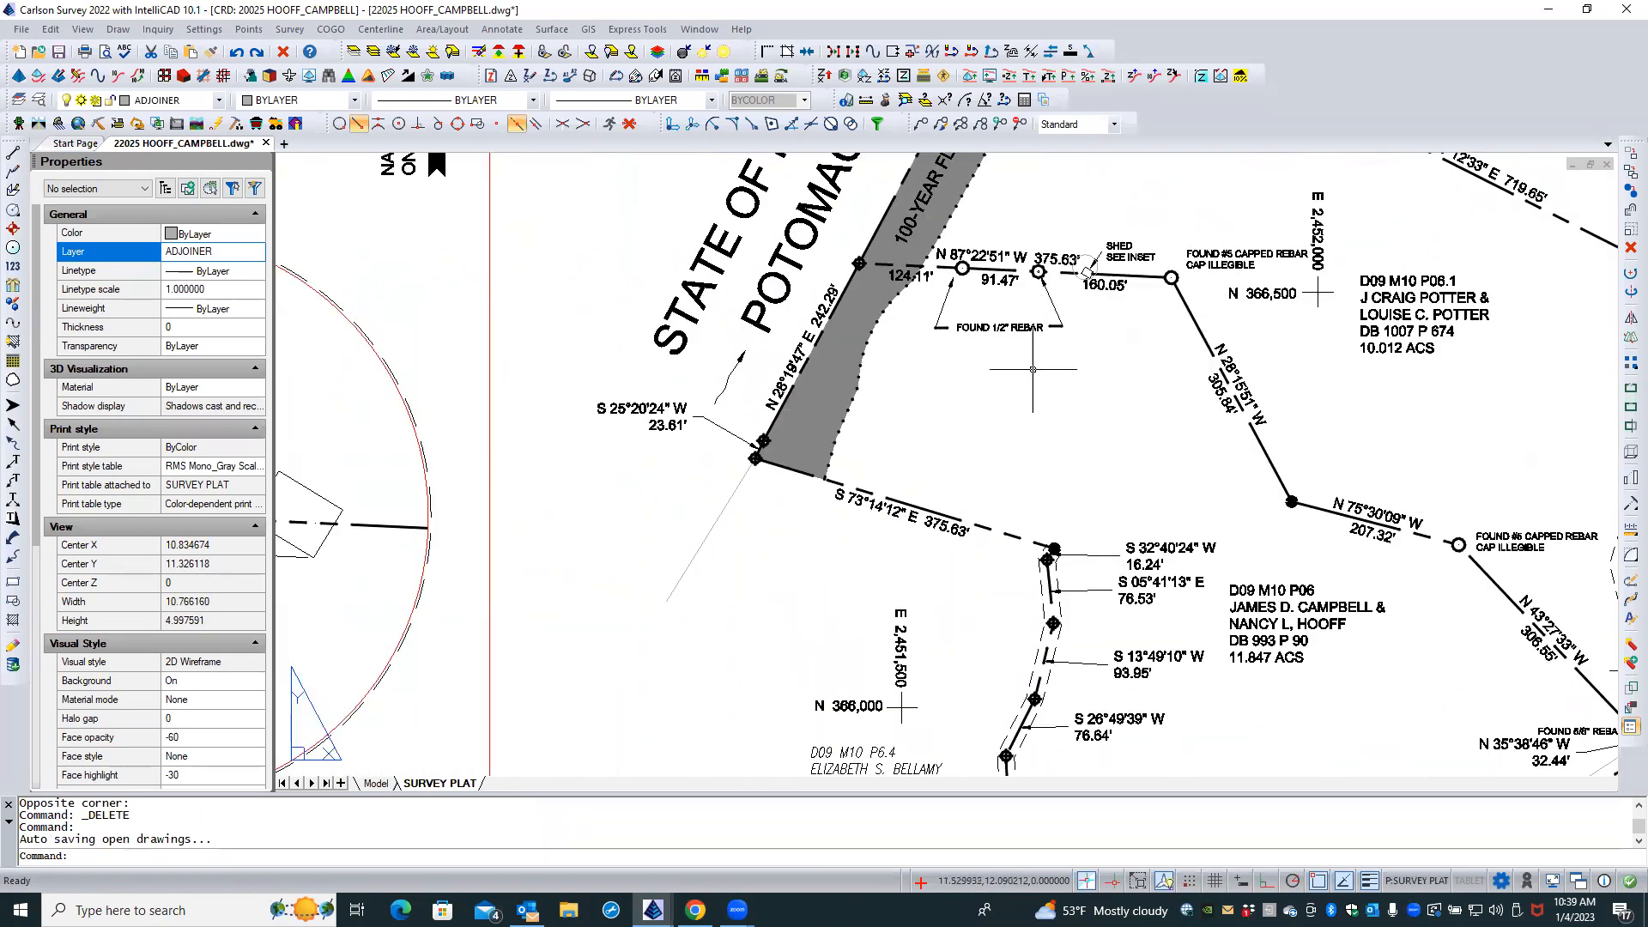
{"action": "scroll", "coordinate": [930, 452], "scroll_direction": "down", "scroll_amount": 2}
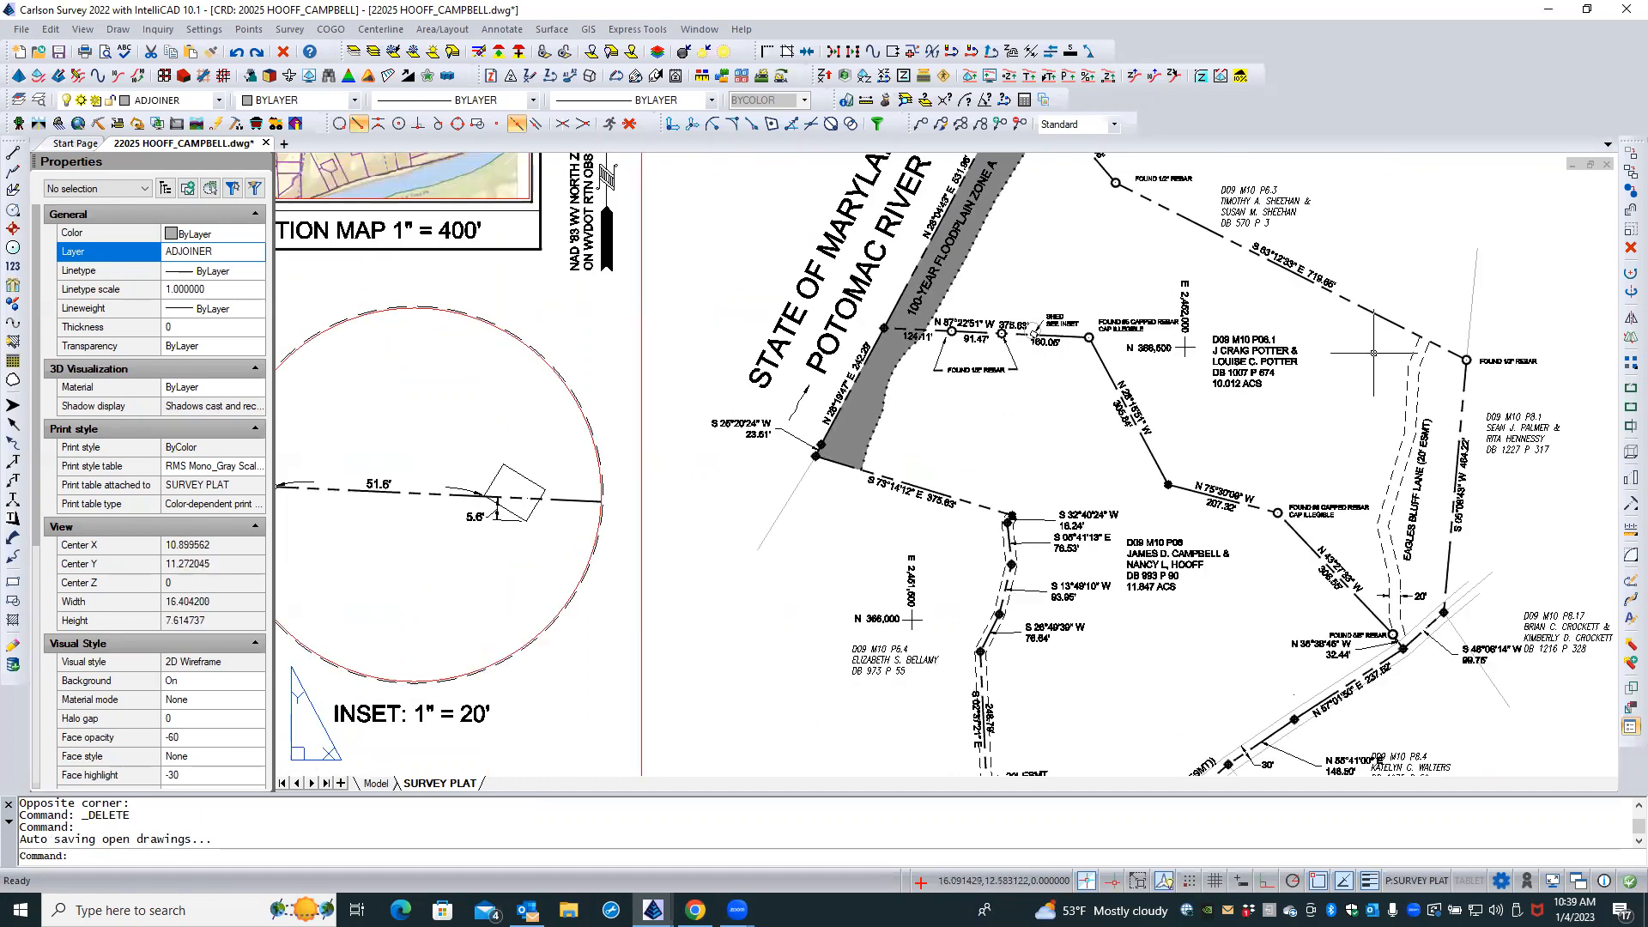
{"action": "left_click", "coordinate": [1380, 316]}
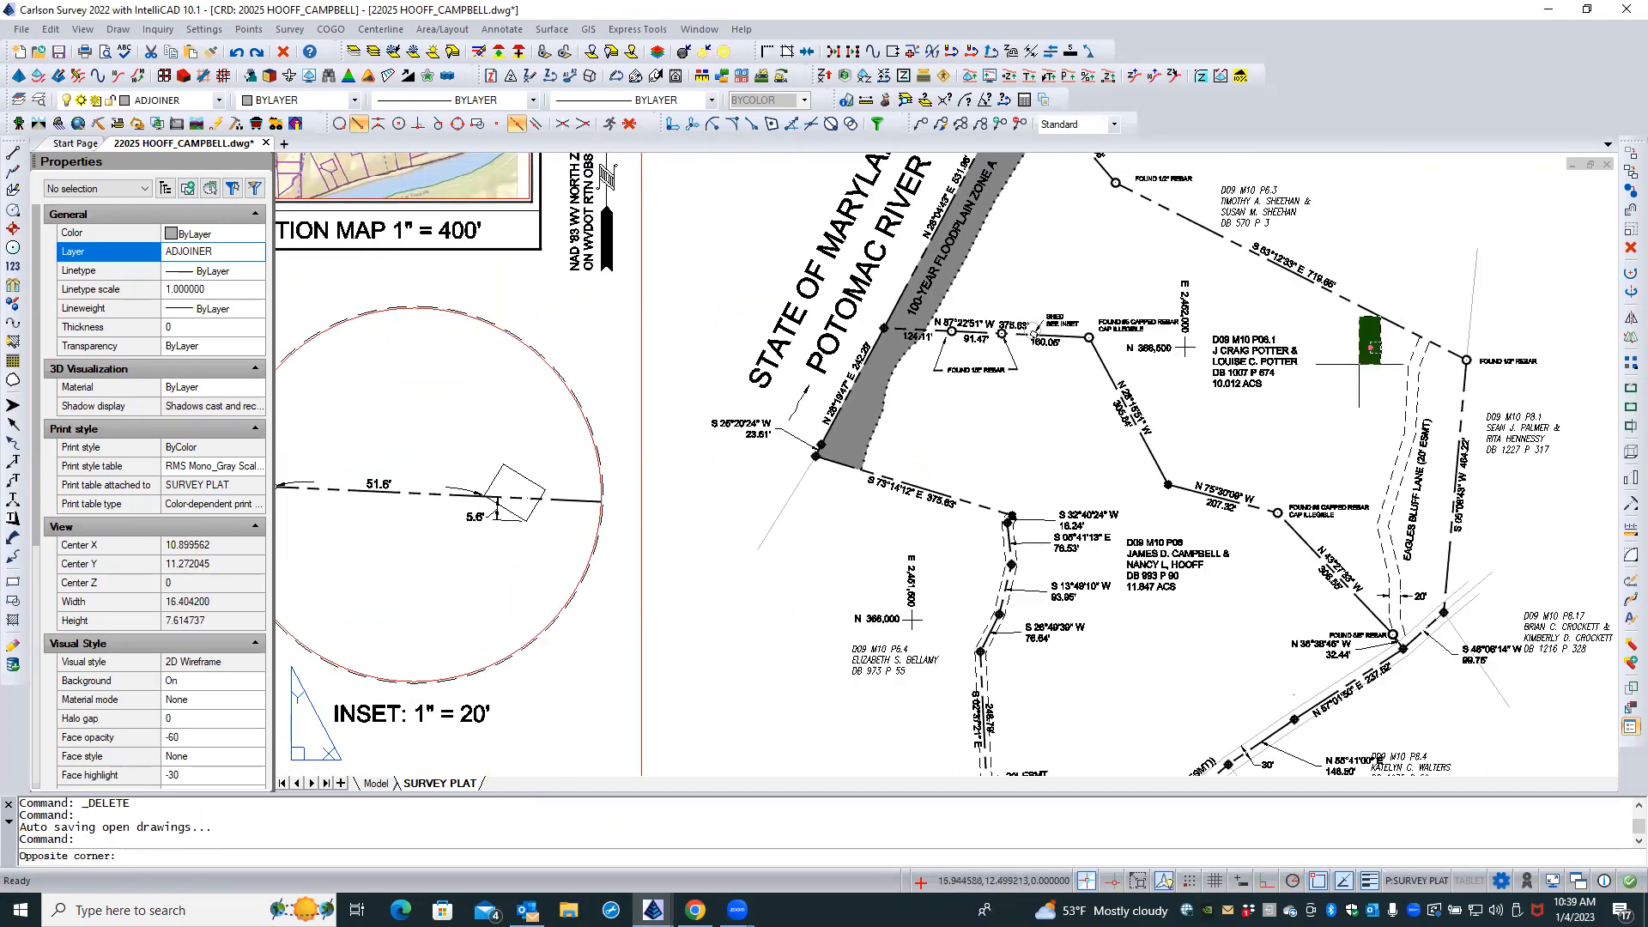
{"action": "double_click", "coordinate": [1381, 318]}
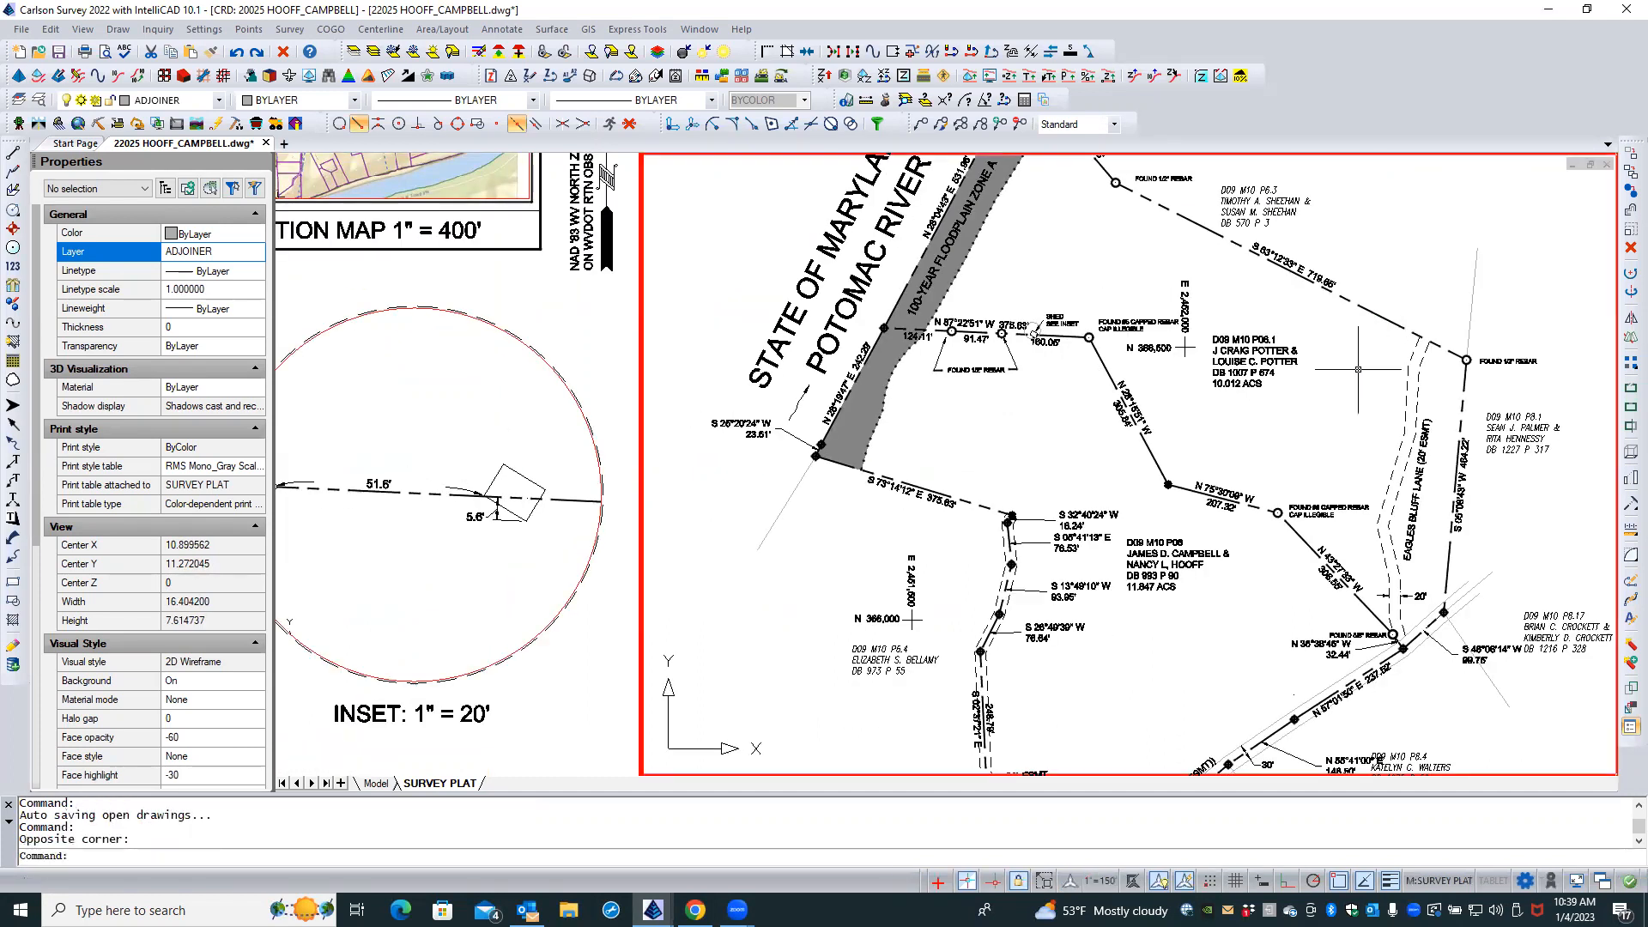
{"action": "left_click", "coordinate": [1381, 317]}
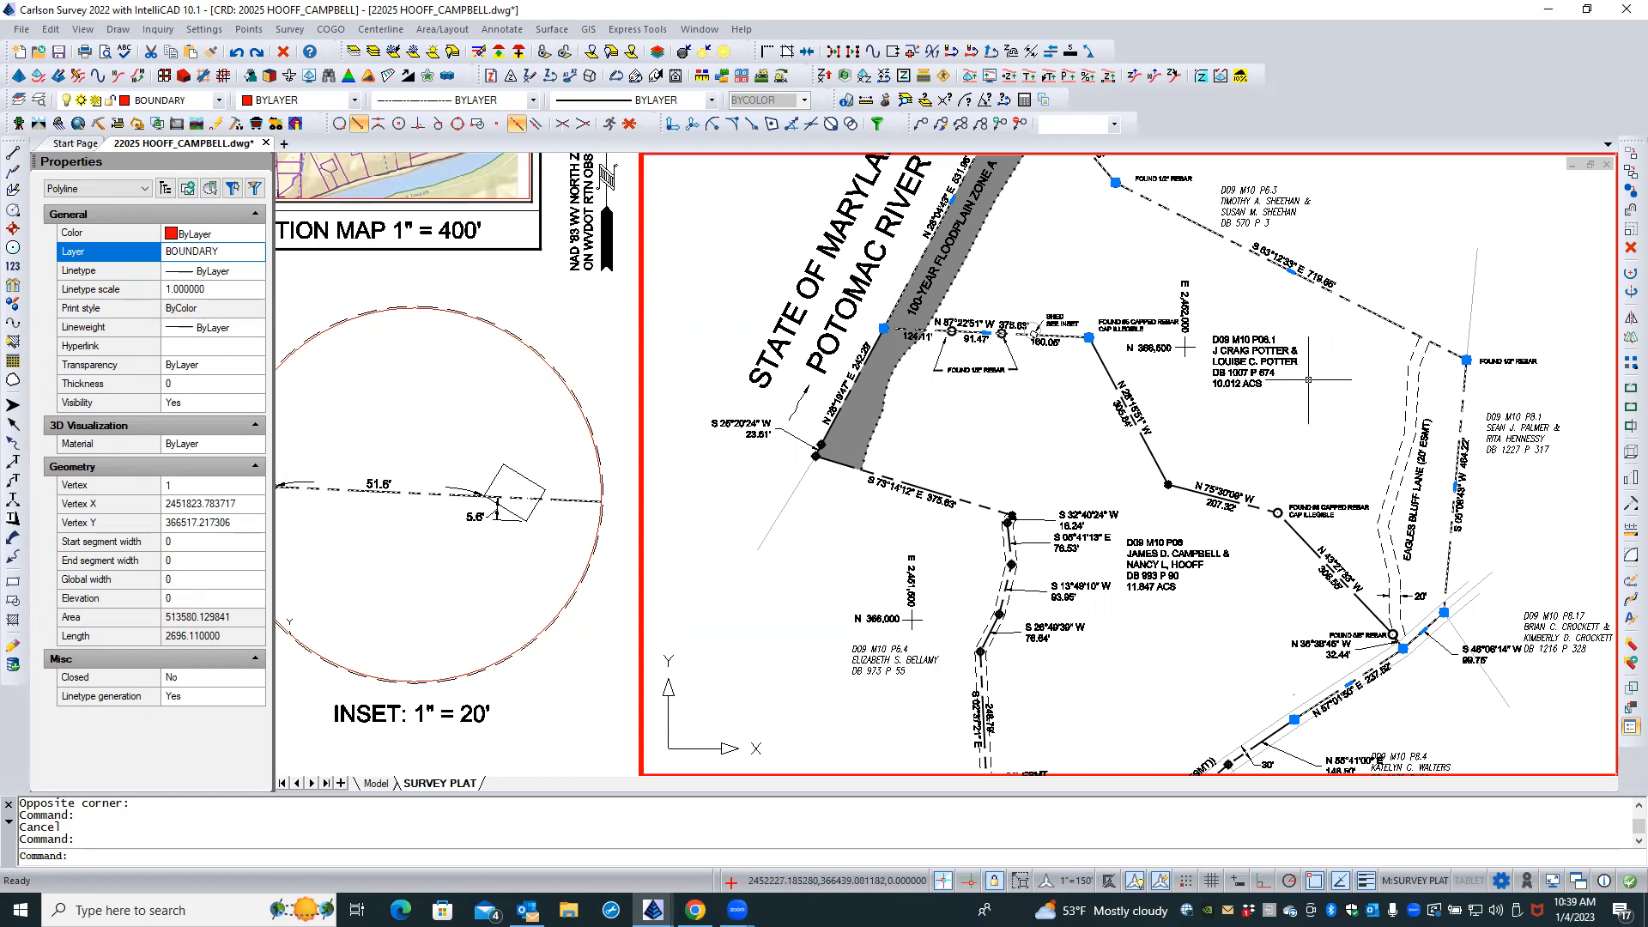
{"action": "key", "text": "Escape"}
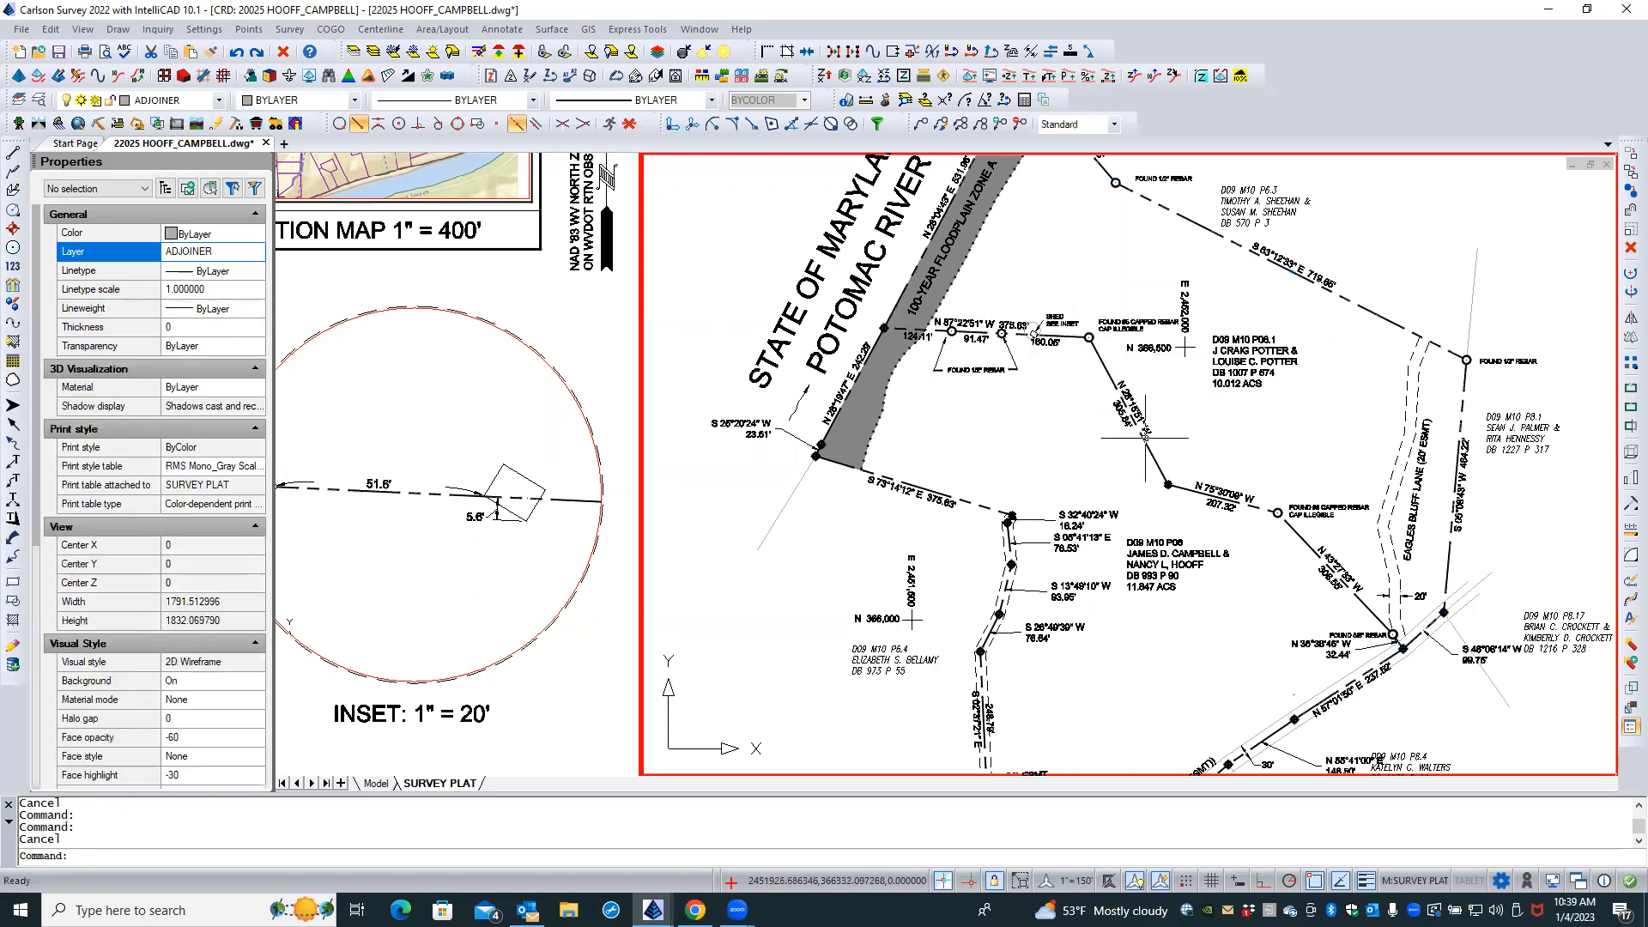
{"action": "left_click", "coordinate": [1145, 438]}
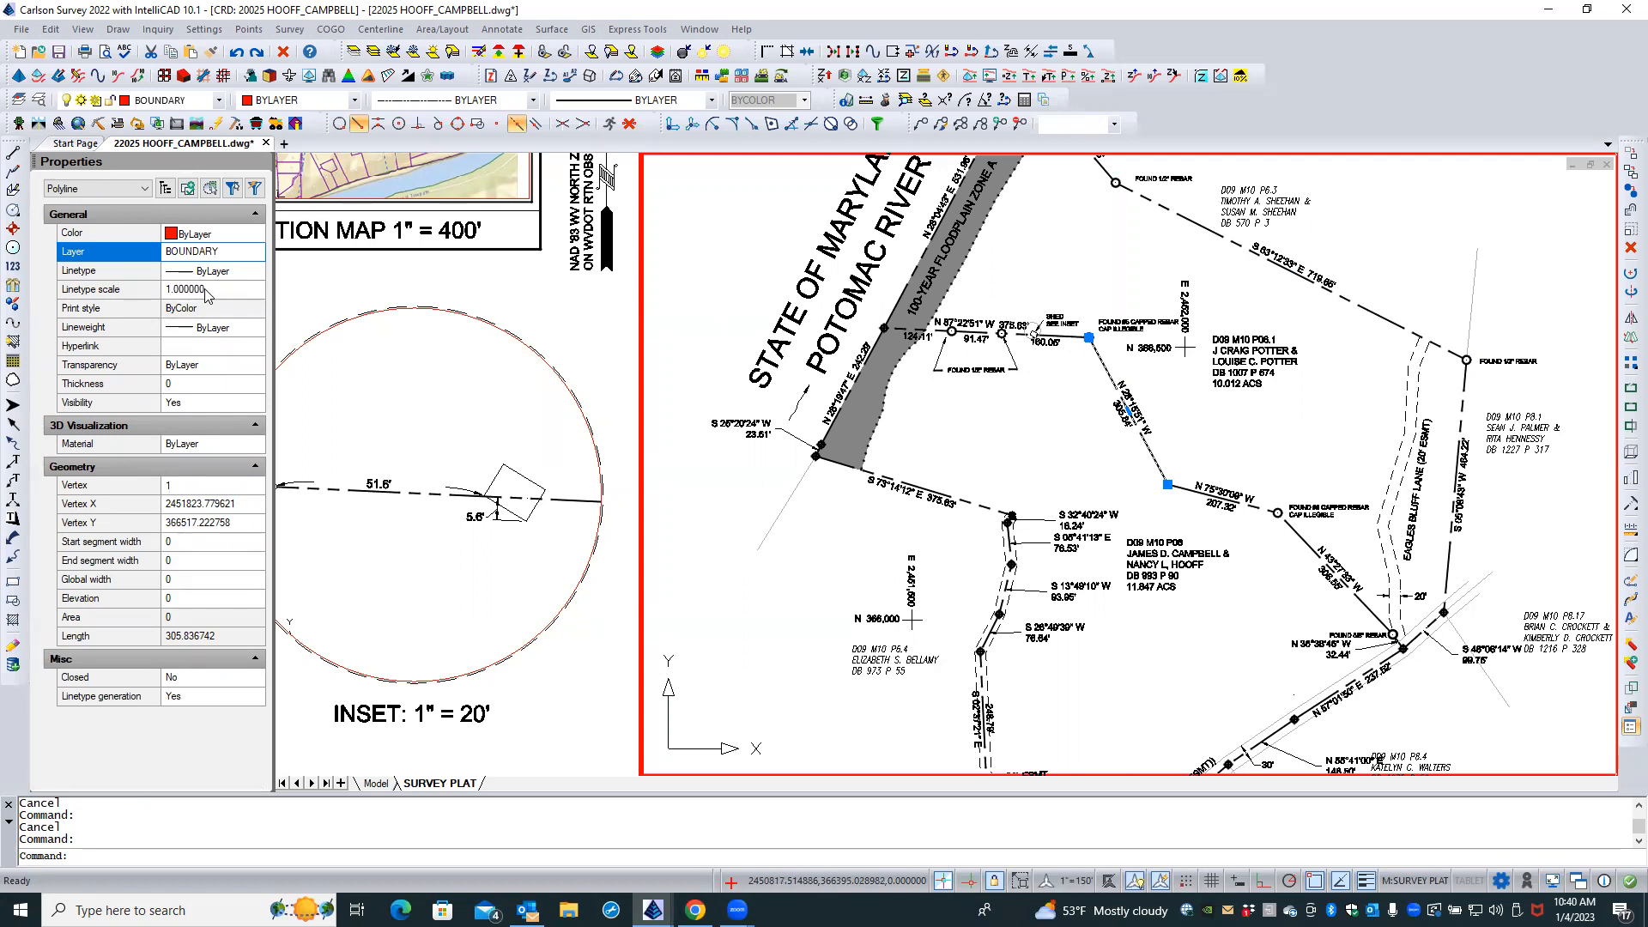
{"action": "key", "text": "Escape"}
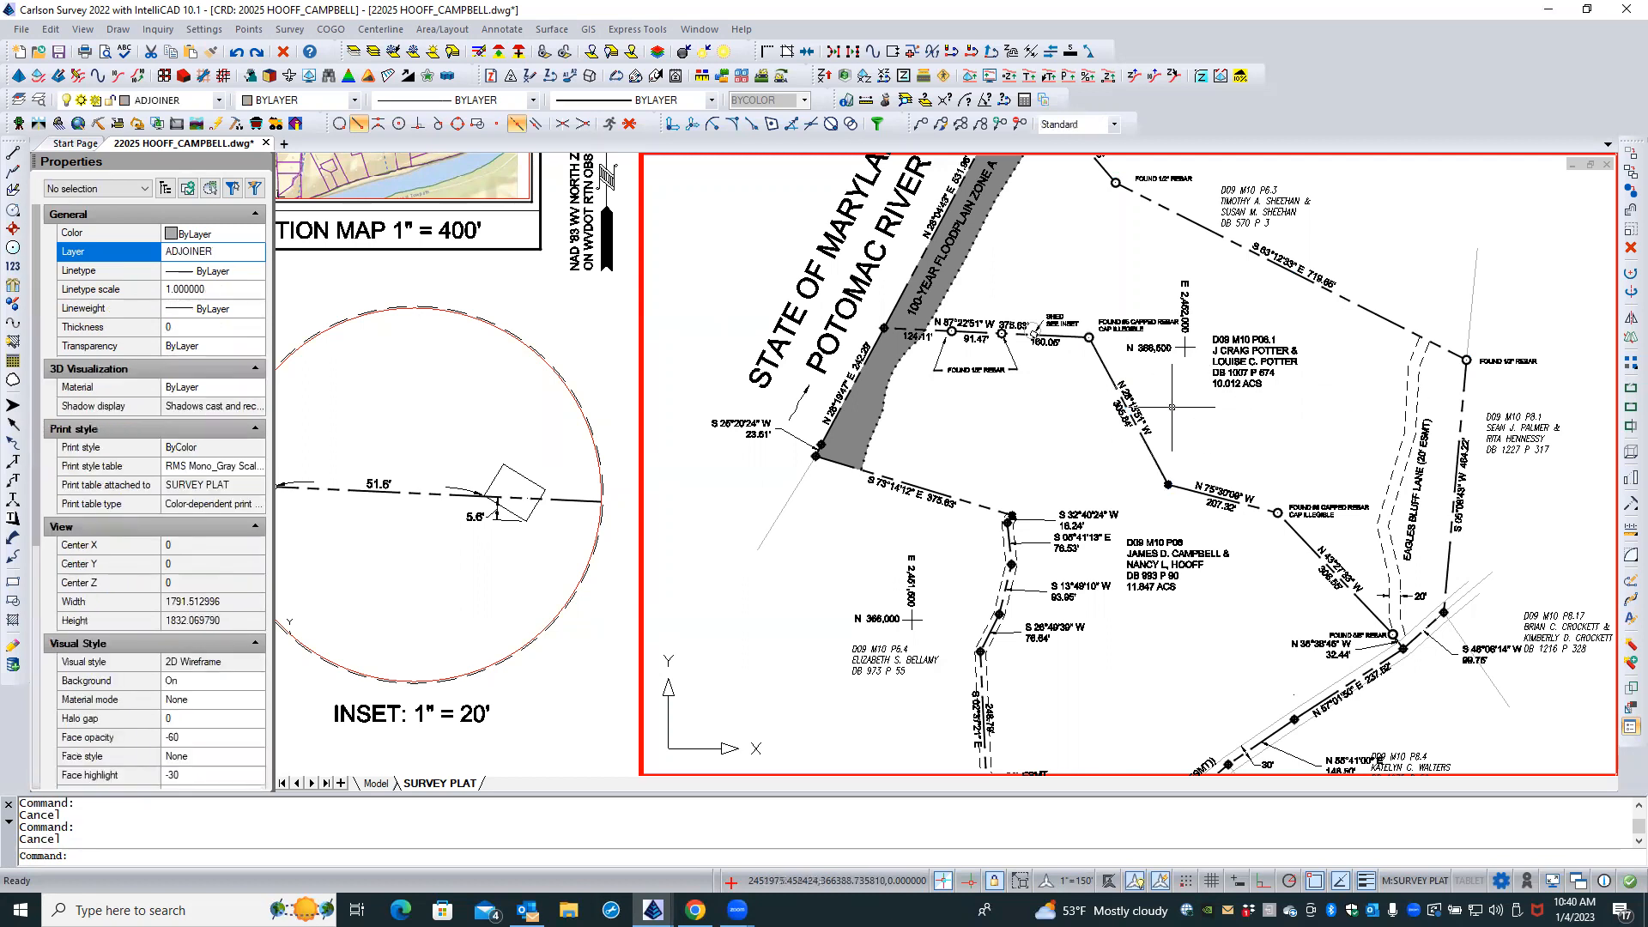
Set linetype generation to No for the boundary polyline running along N 75°30'09" W and N 43°27'33" W
{"action": "scroll", "coordinate": [1169, 409], "scroll_direction": "up", "scroll_amount": 2}
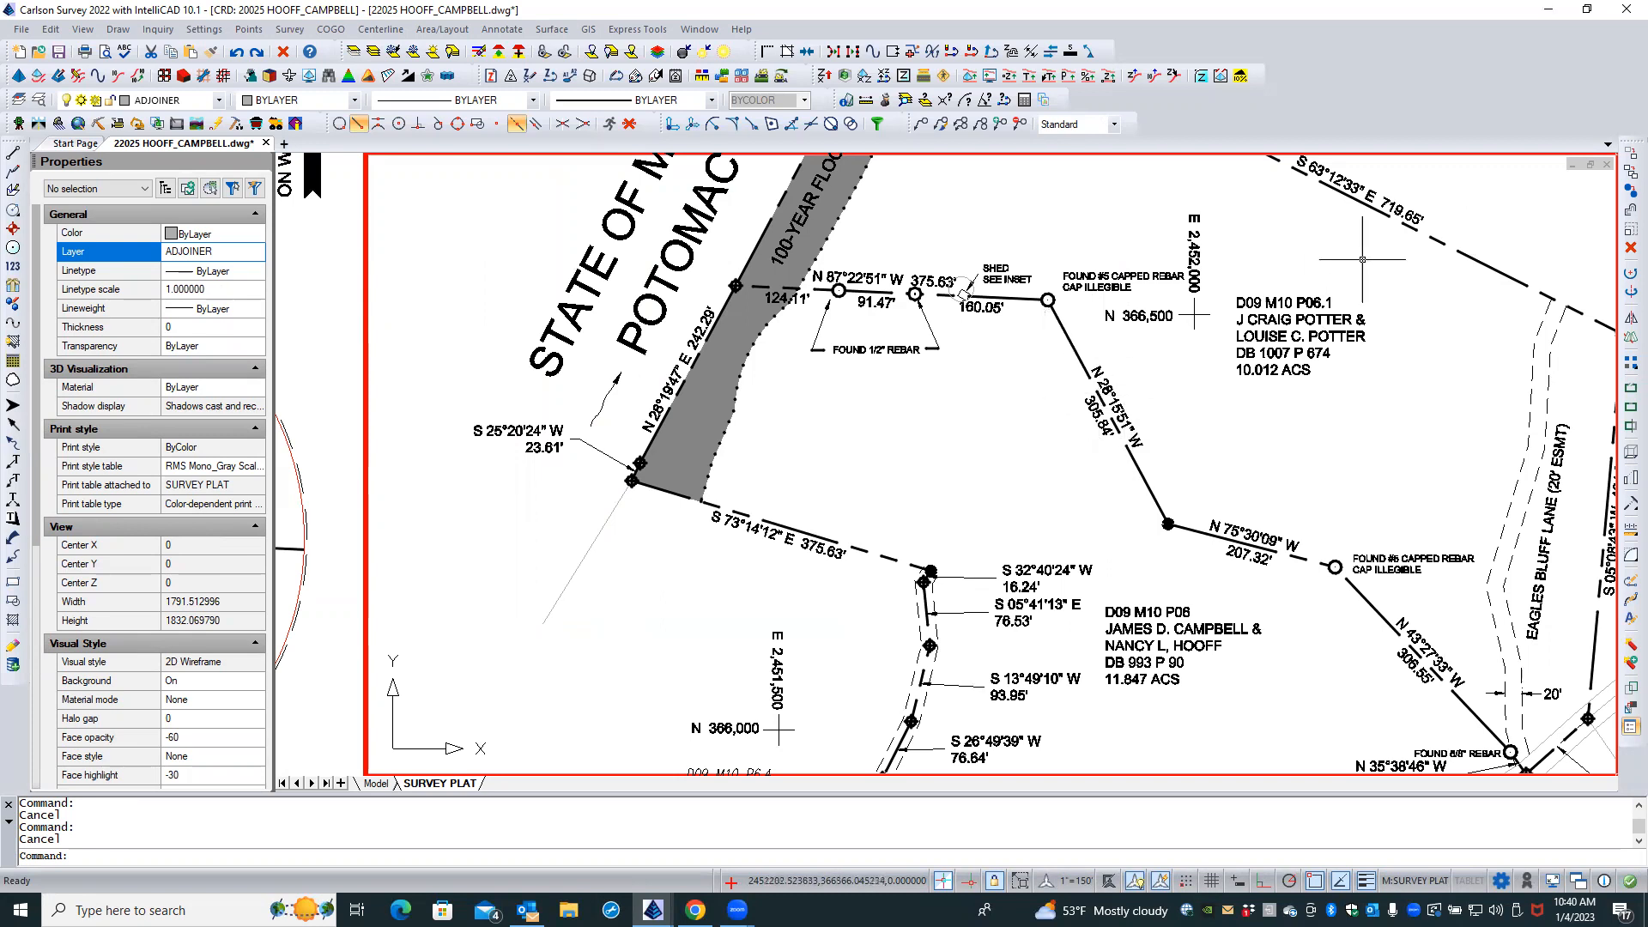
{"action": "scroll", "coordinate": [1161, 286], "scroll_direction": "down", "scroll_amount": 1}
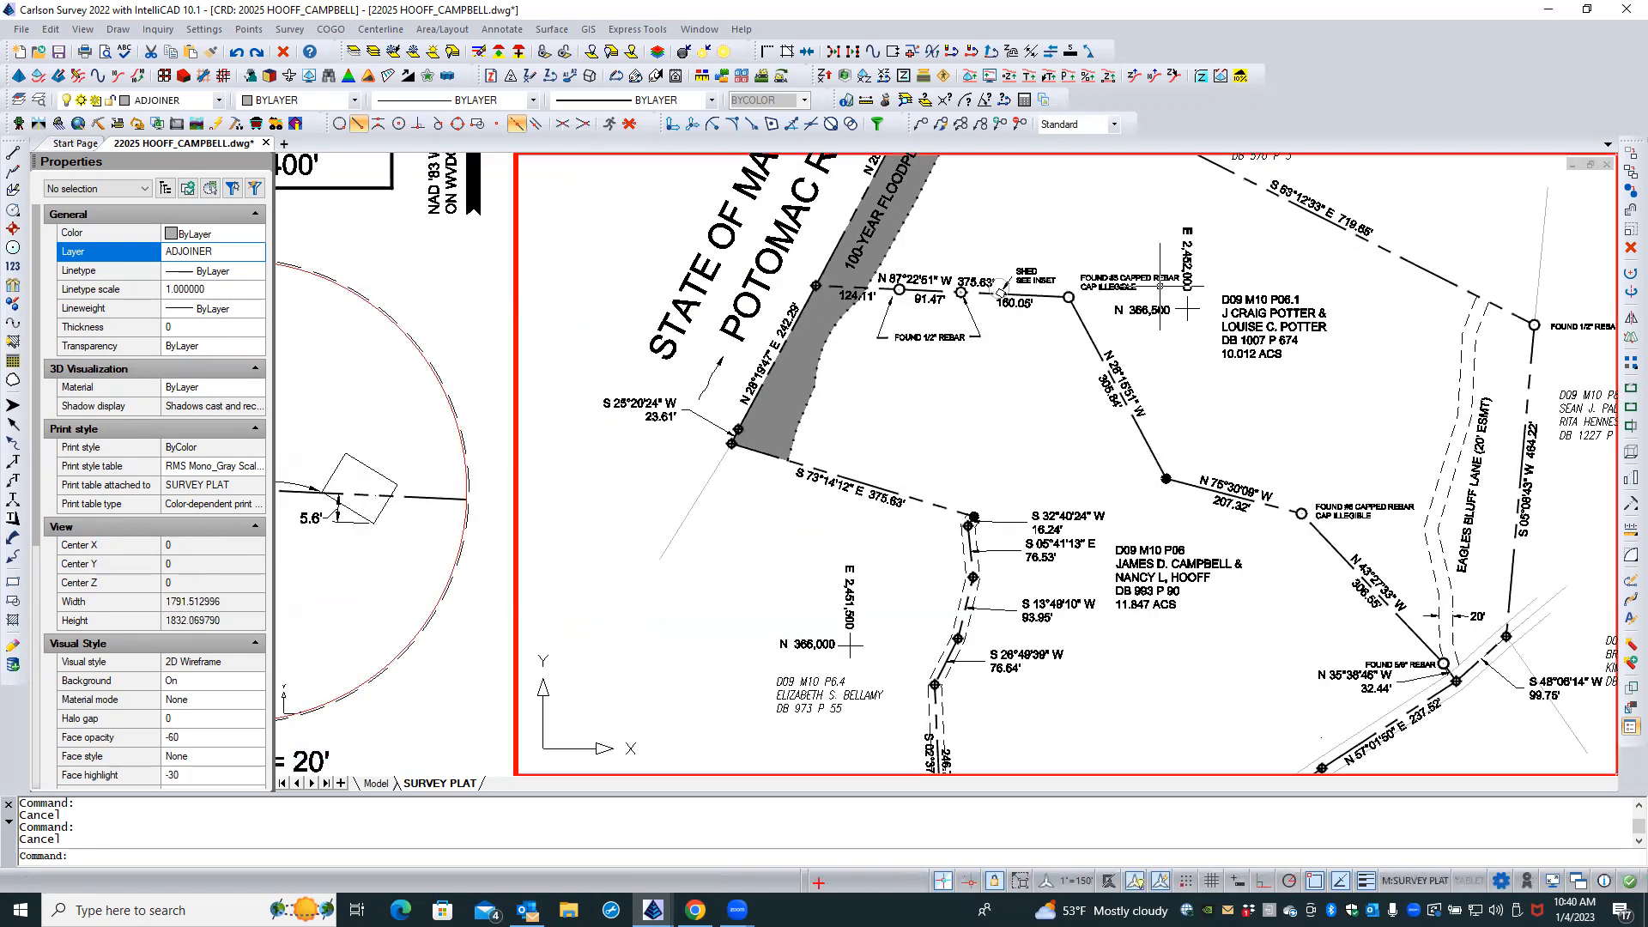
{"action": "scroll", "coordinate": [1336, 564], "scroll_direction": "up", "scroll_amount": 1}
{"action": "scroll", "coordinate": [1336, 564], "scroll_direction": "up", "scroll_amount": 1}
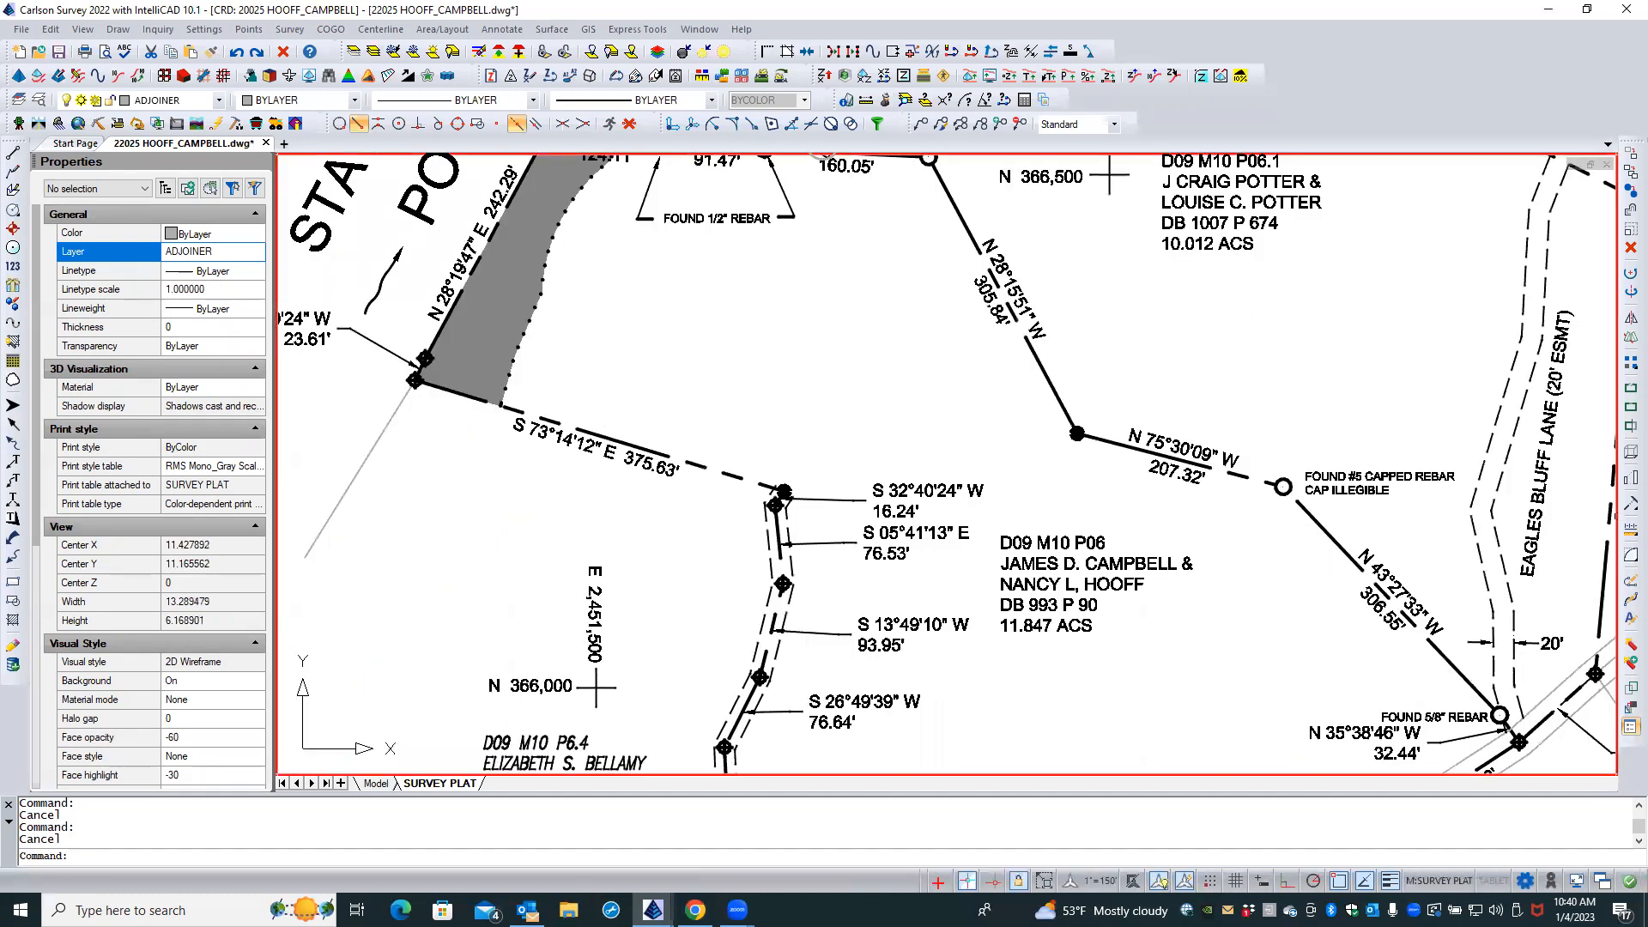
{"action": "left_click", "coordinate": [1329, 545]}
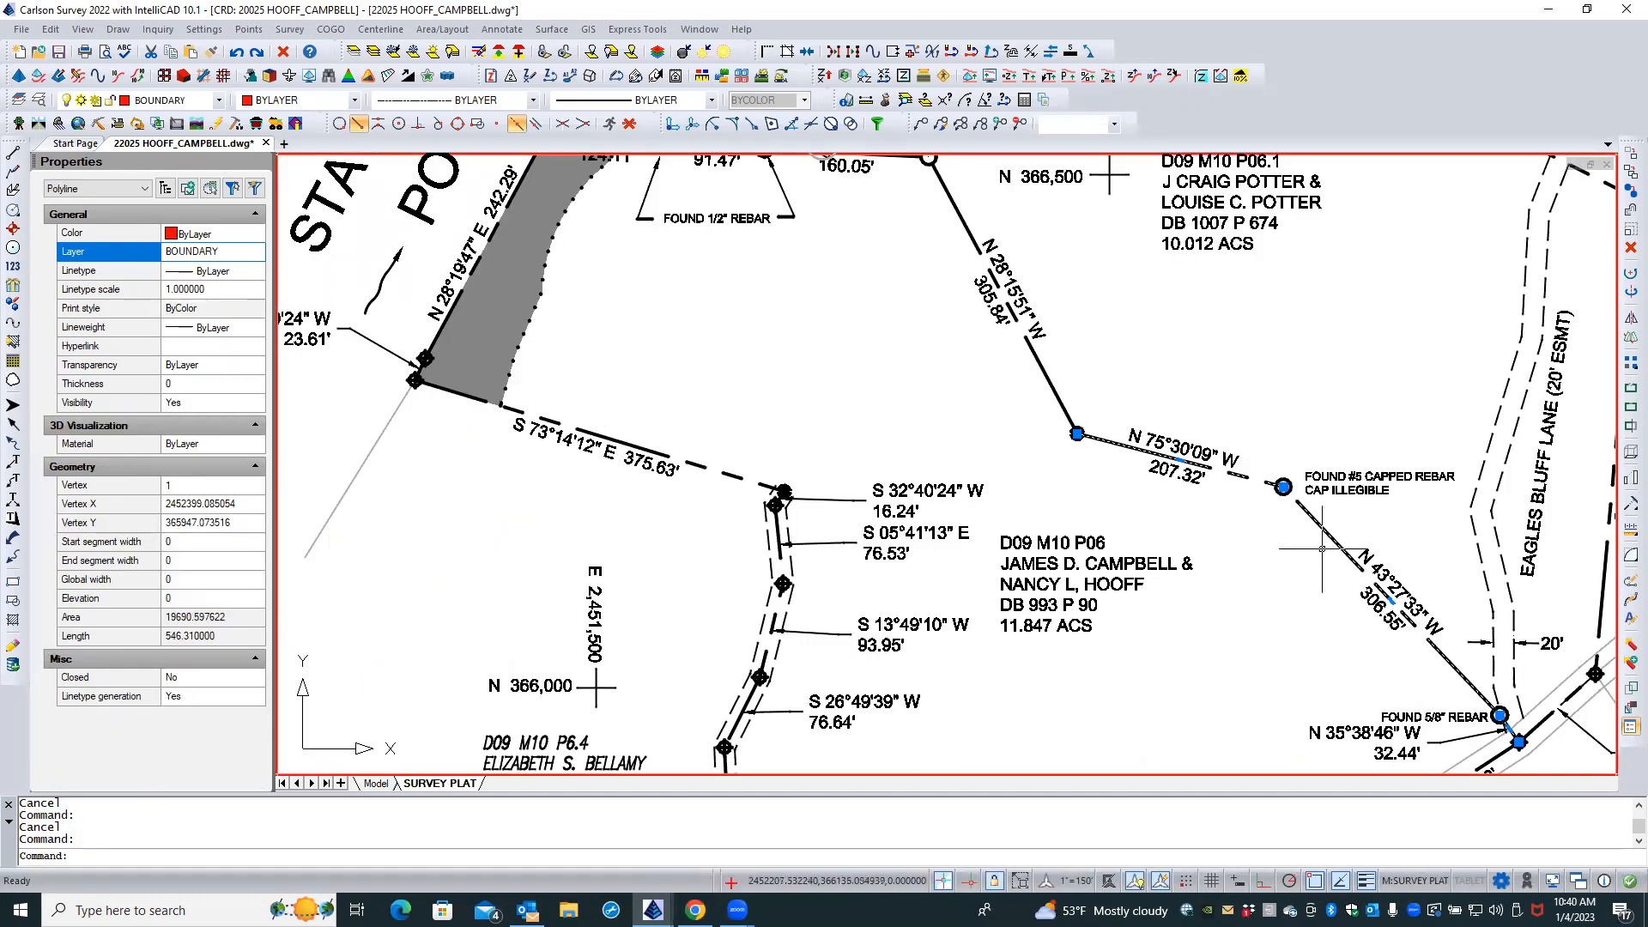
{"action": "left_click", "coordinate": [183, 697]}
{"action": "left_click", "coordinate": [186, 698]}
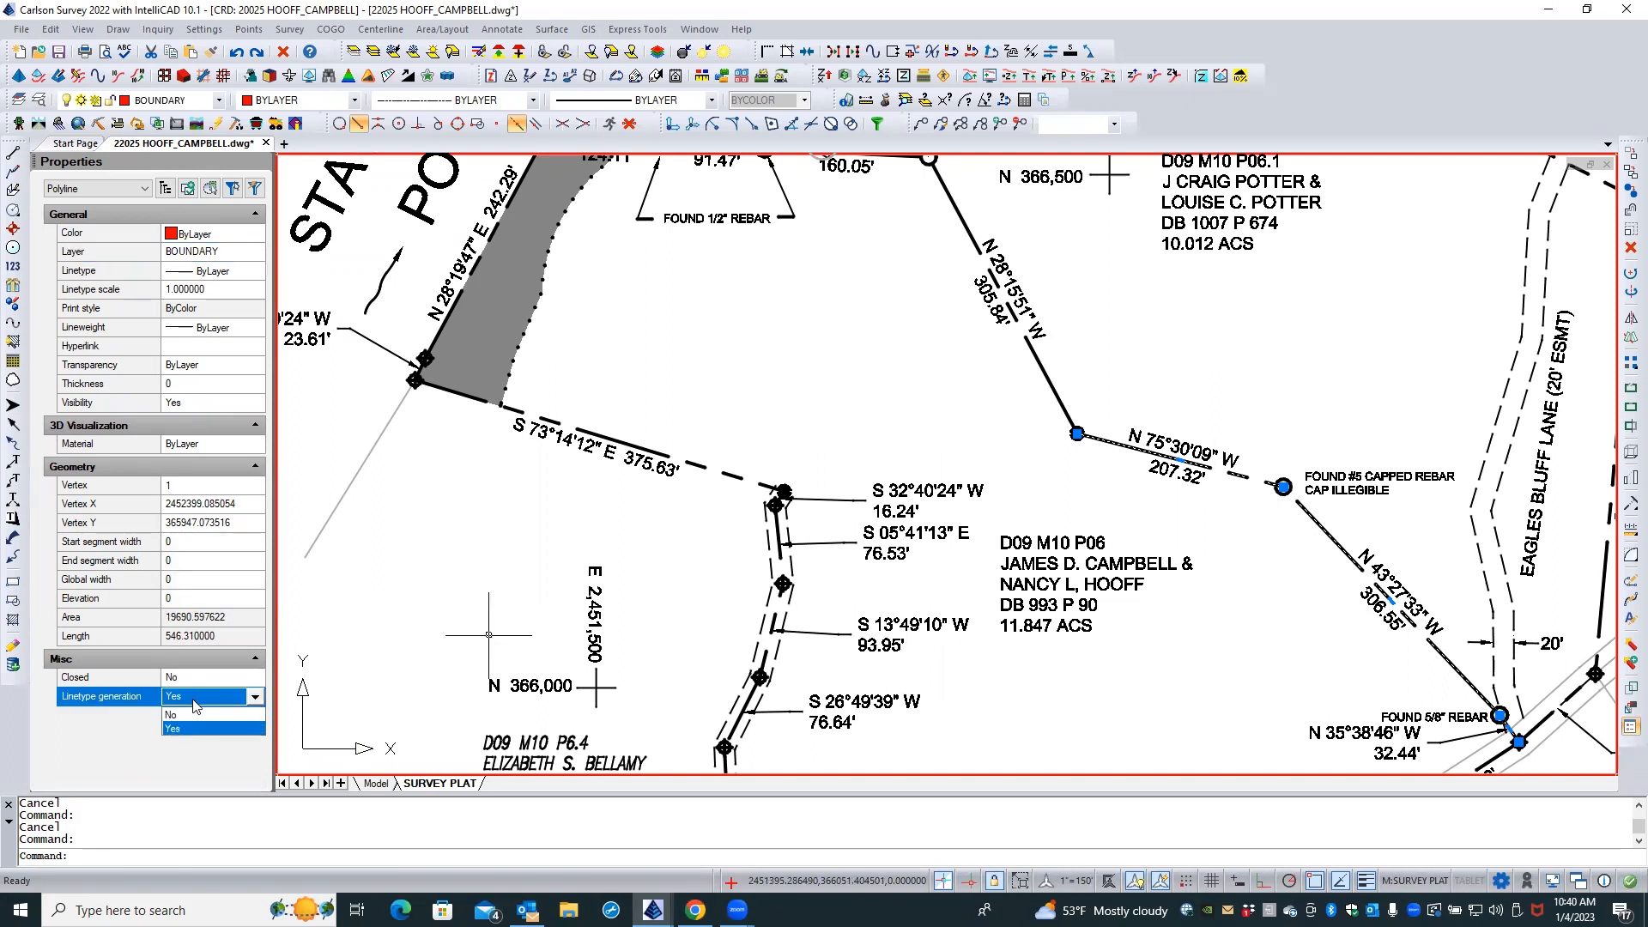
{"action": "left_click", "coordinate": [196, 717]}
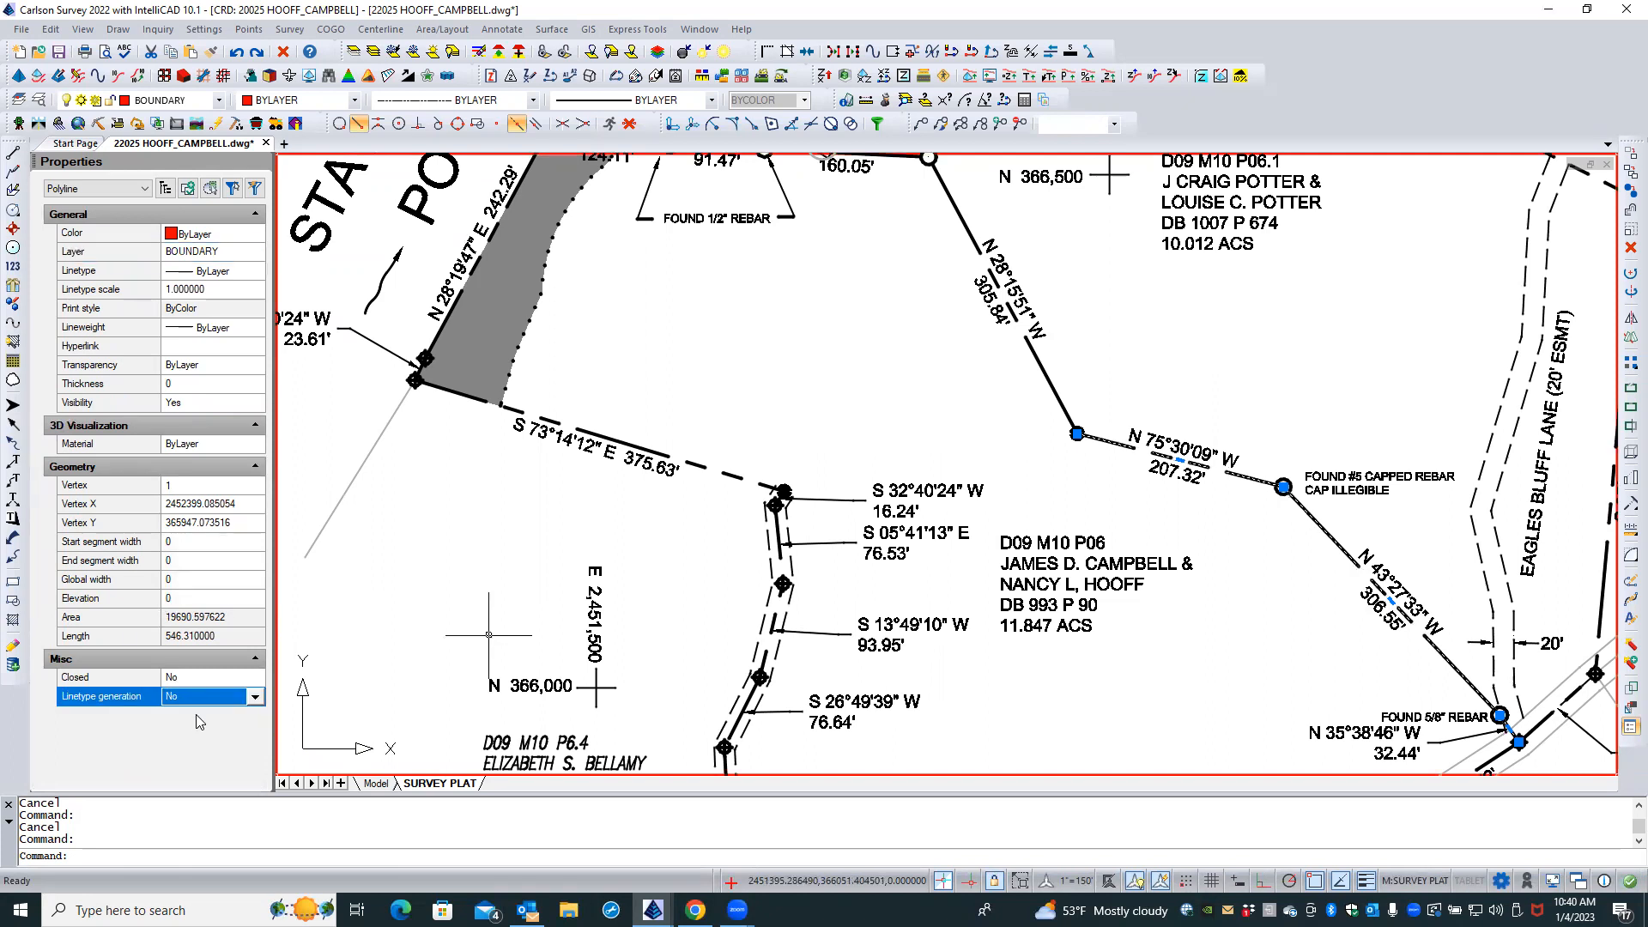
{"action": "key", "text": "Escape"}
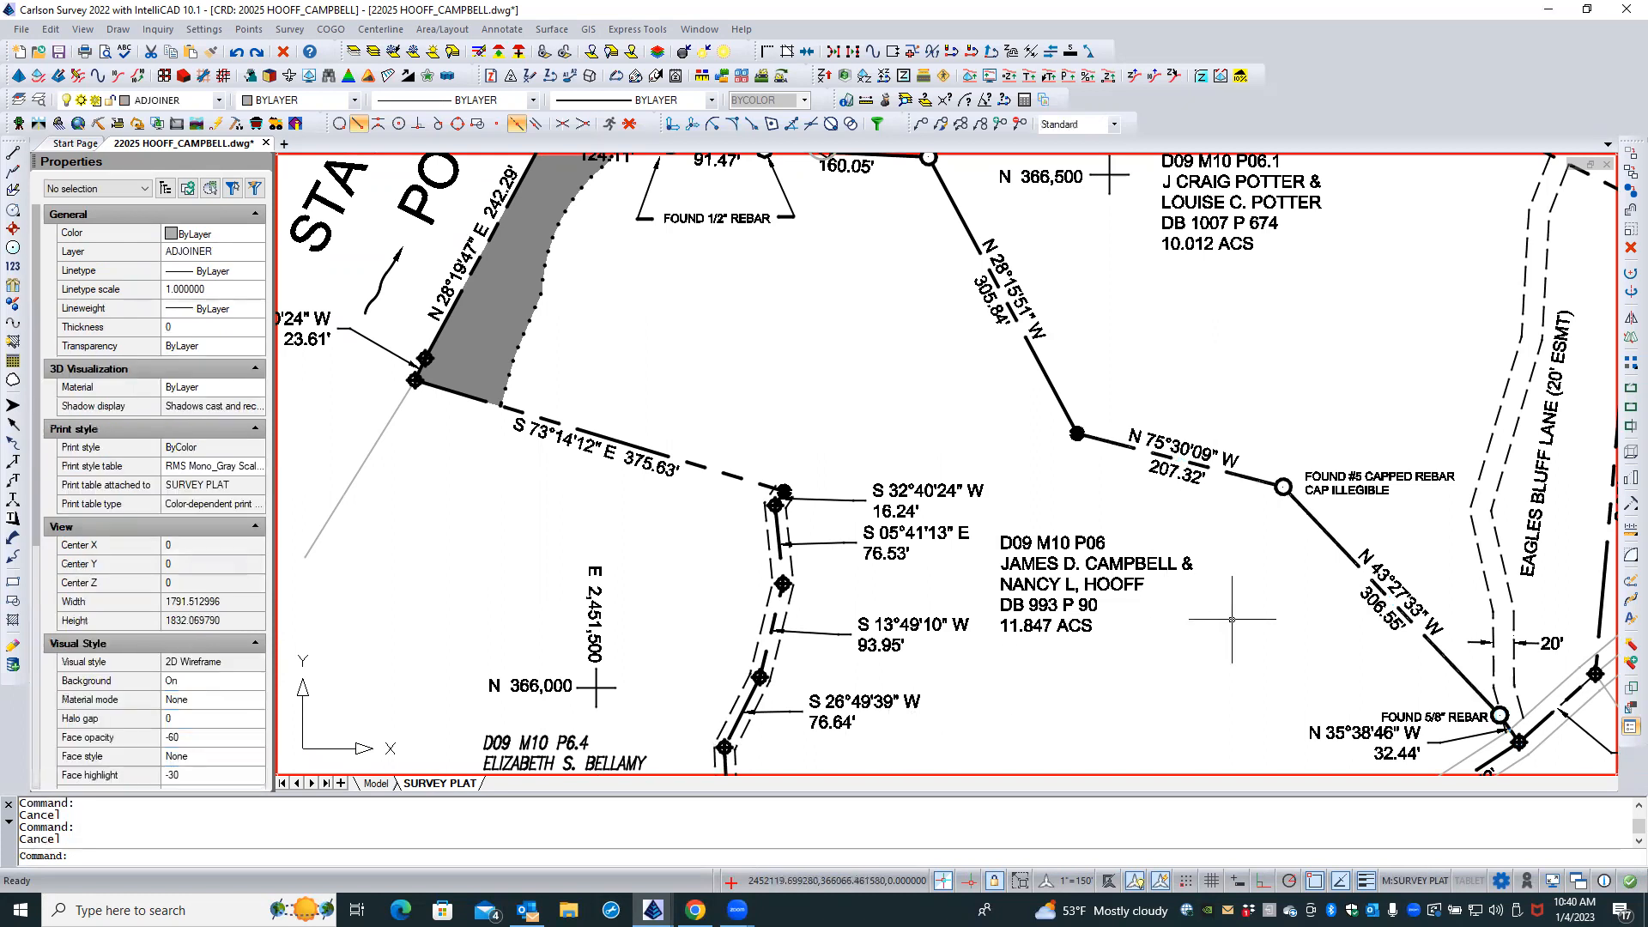
Switch linetype generation back to Yes for the N 75°30'09" W and N 43°27'33" W boundary polyline
{"action": "left_click", "coordinate": [1329, 535]}
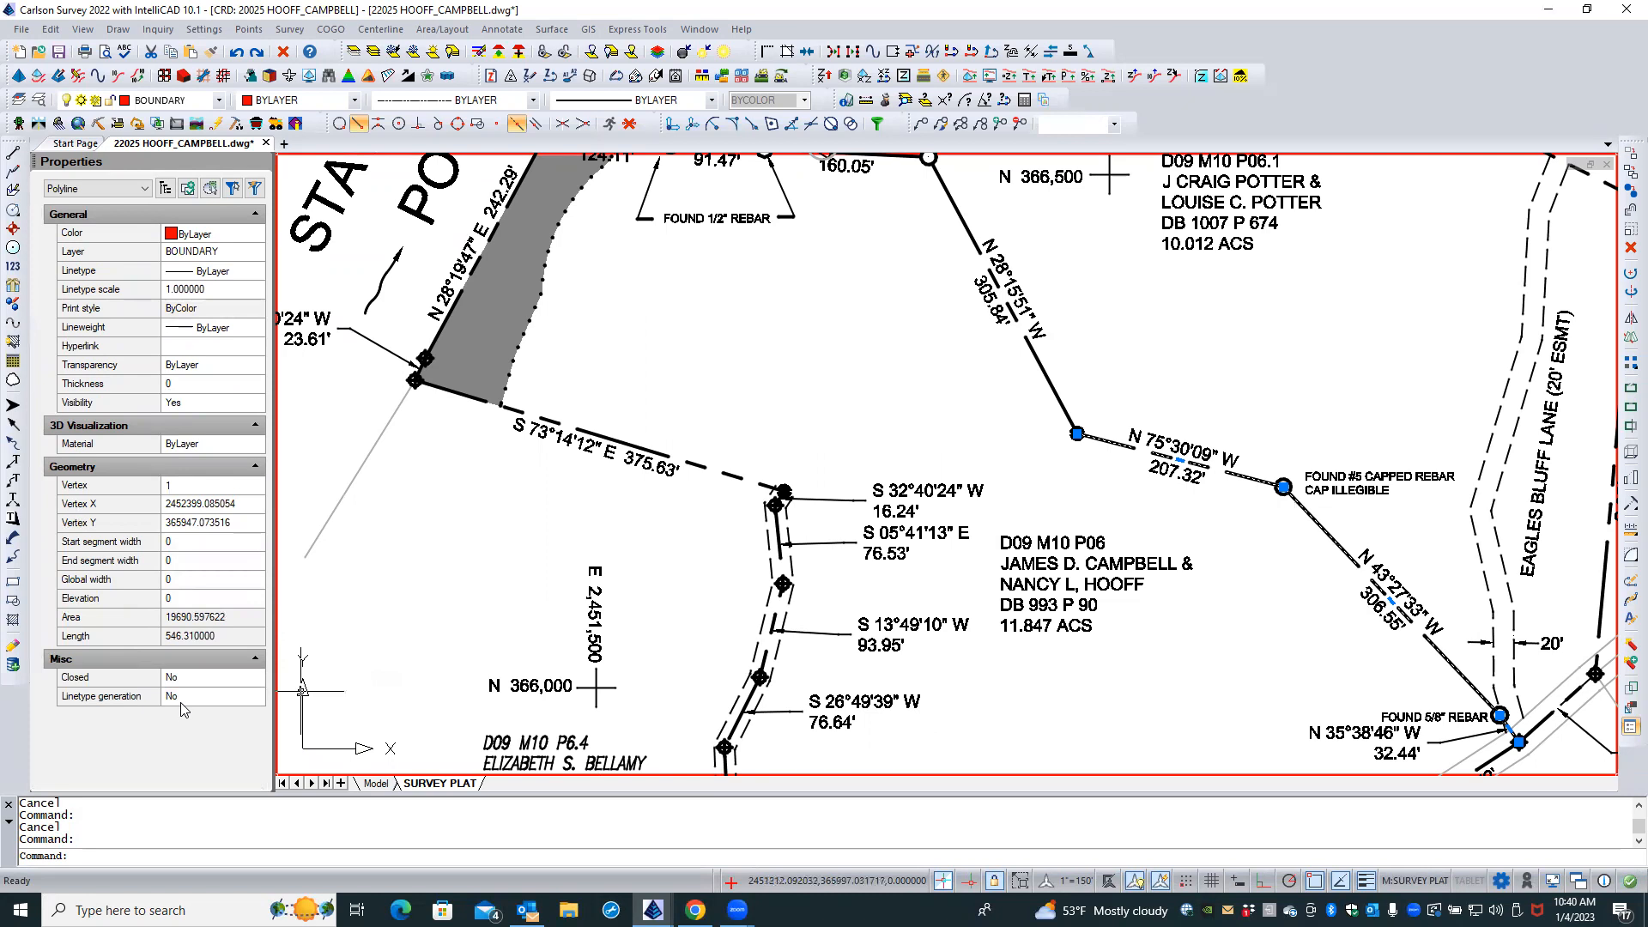
{"action": "left_click", "coordinate": [190, 704]}
{"action": "left_click", "coordinate": [197, 705]}
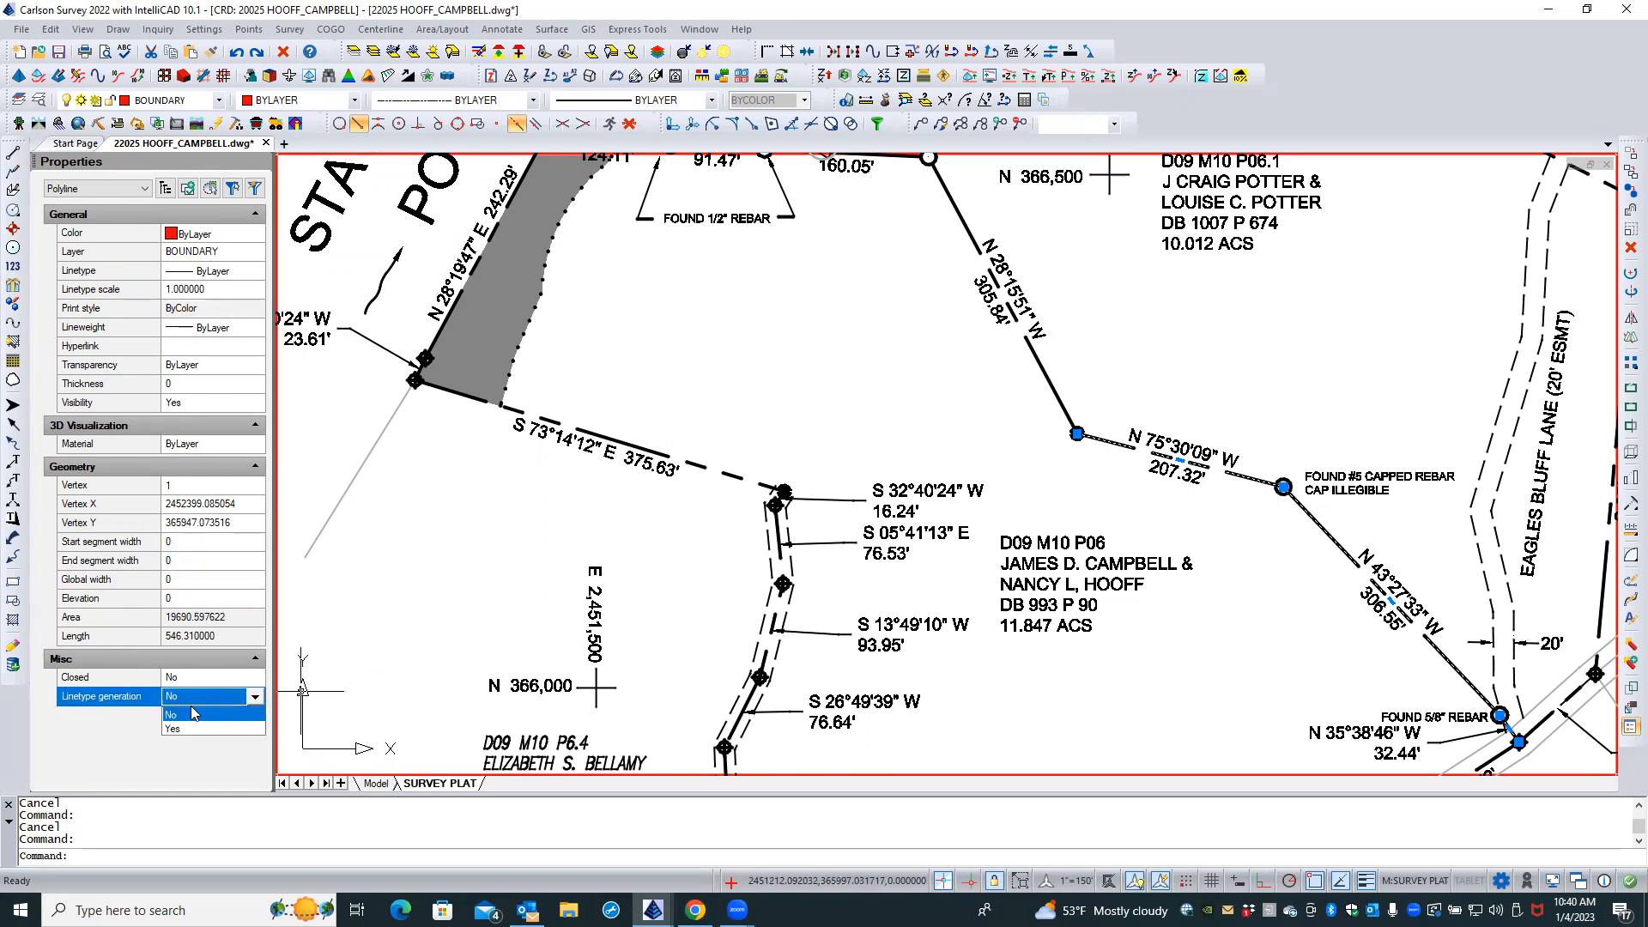
{"action": "left_click", "coordinate": [187, 735]}
{"action": "key", "text": "Escape"}
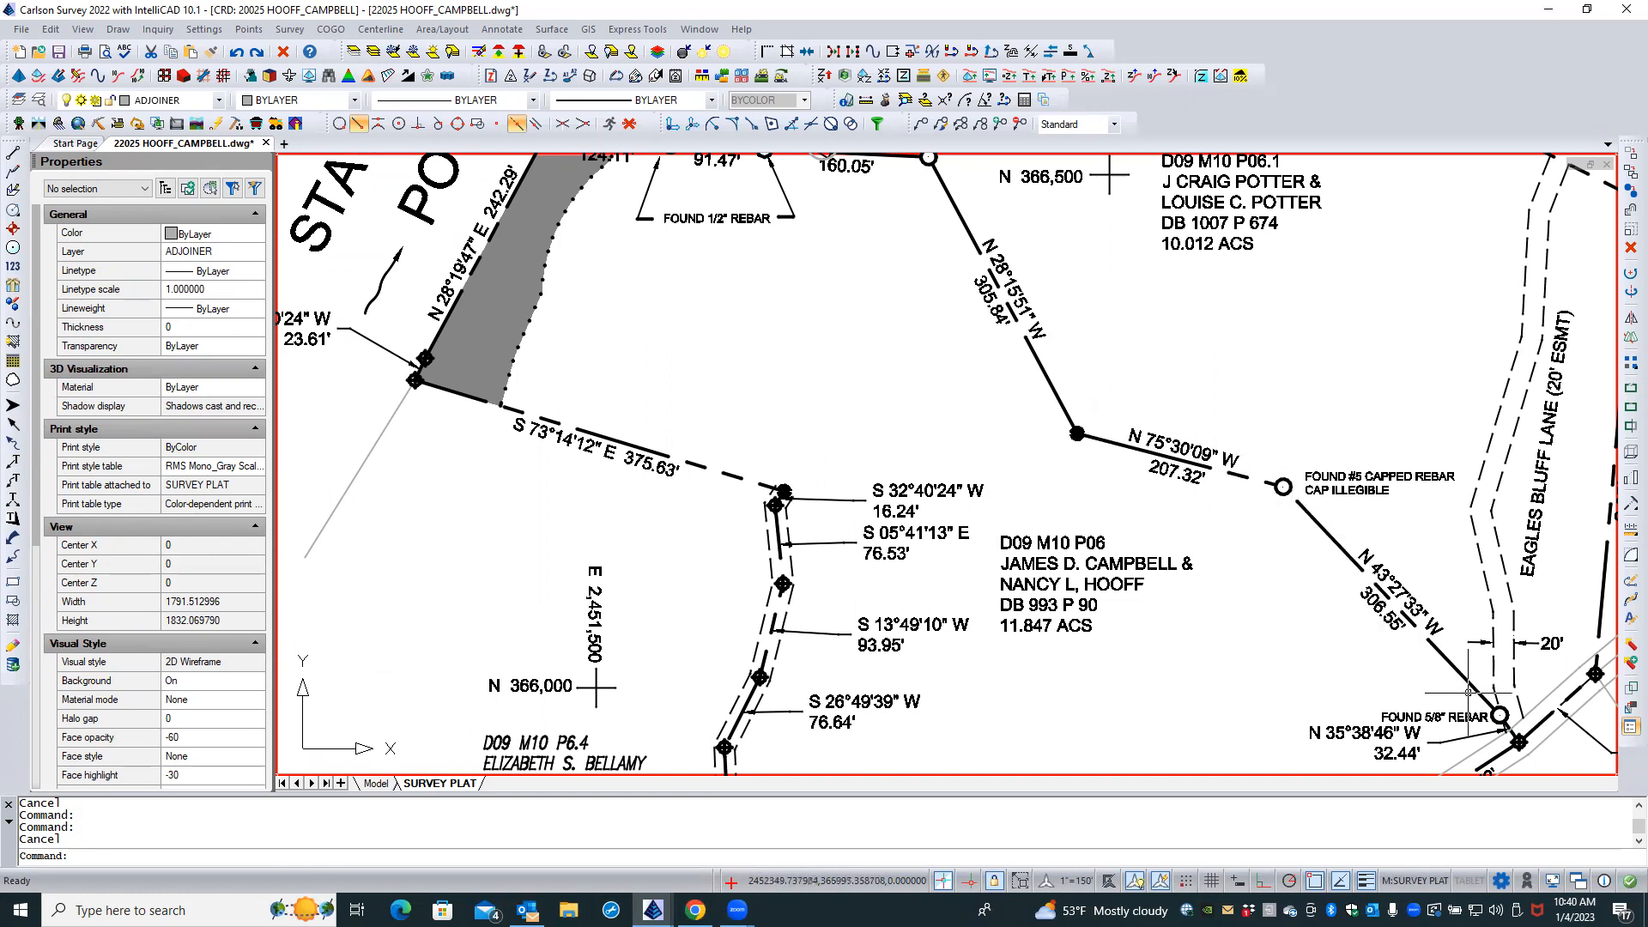
Turn linetype generation off again for the N 43°27'33" W boundary polyline and clear the selection
{"action": "left_click", "coordinate": [1320, 527]}
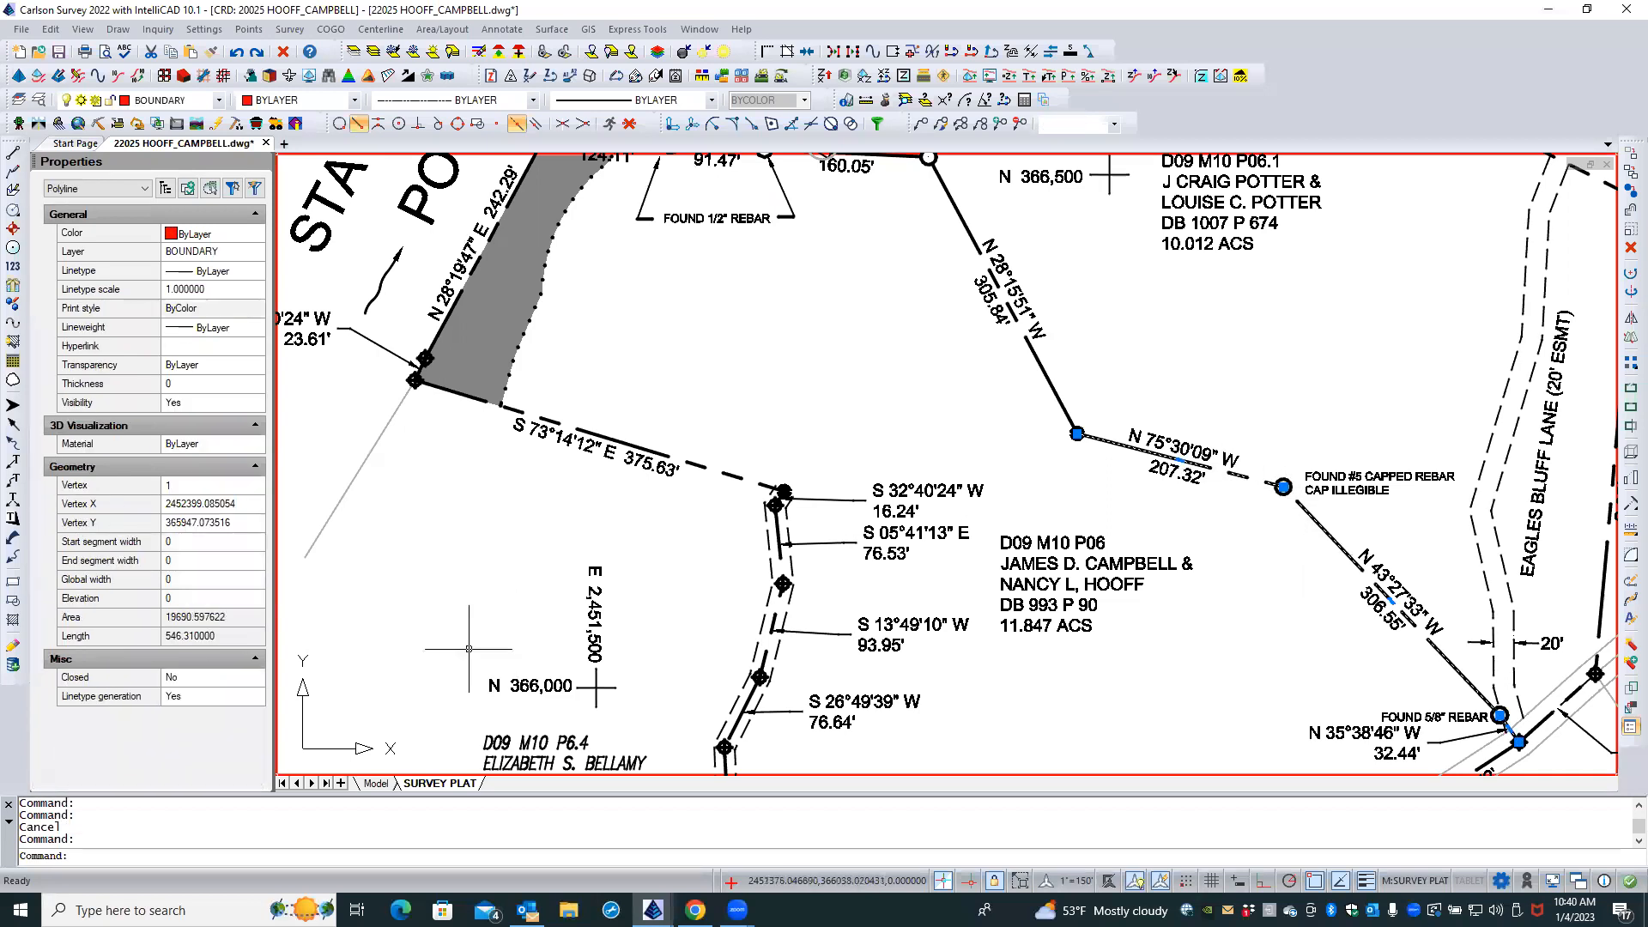
{"action": "left_click", "coordinate": [207, 703]}
{"action": "left_click", "coordinate": [215, 706]}
{"action": "left_click", "coordinate": [191, 716]}
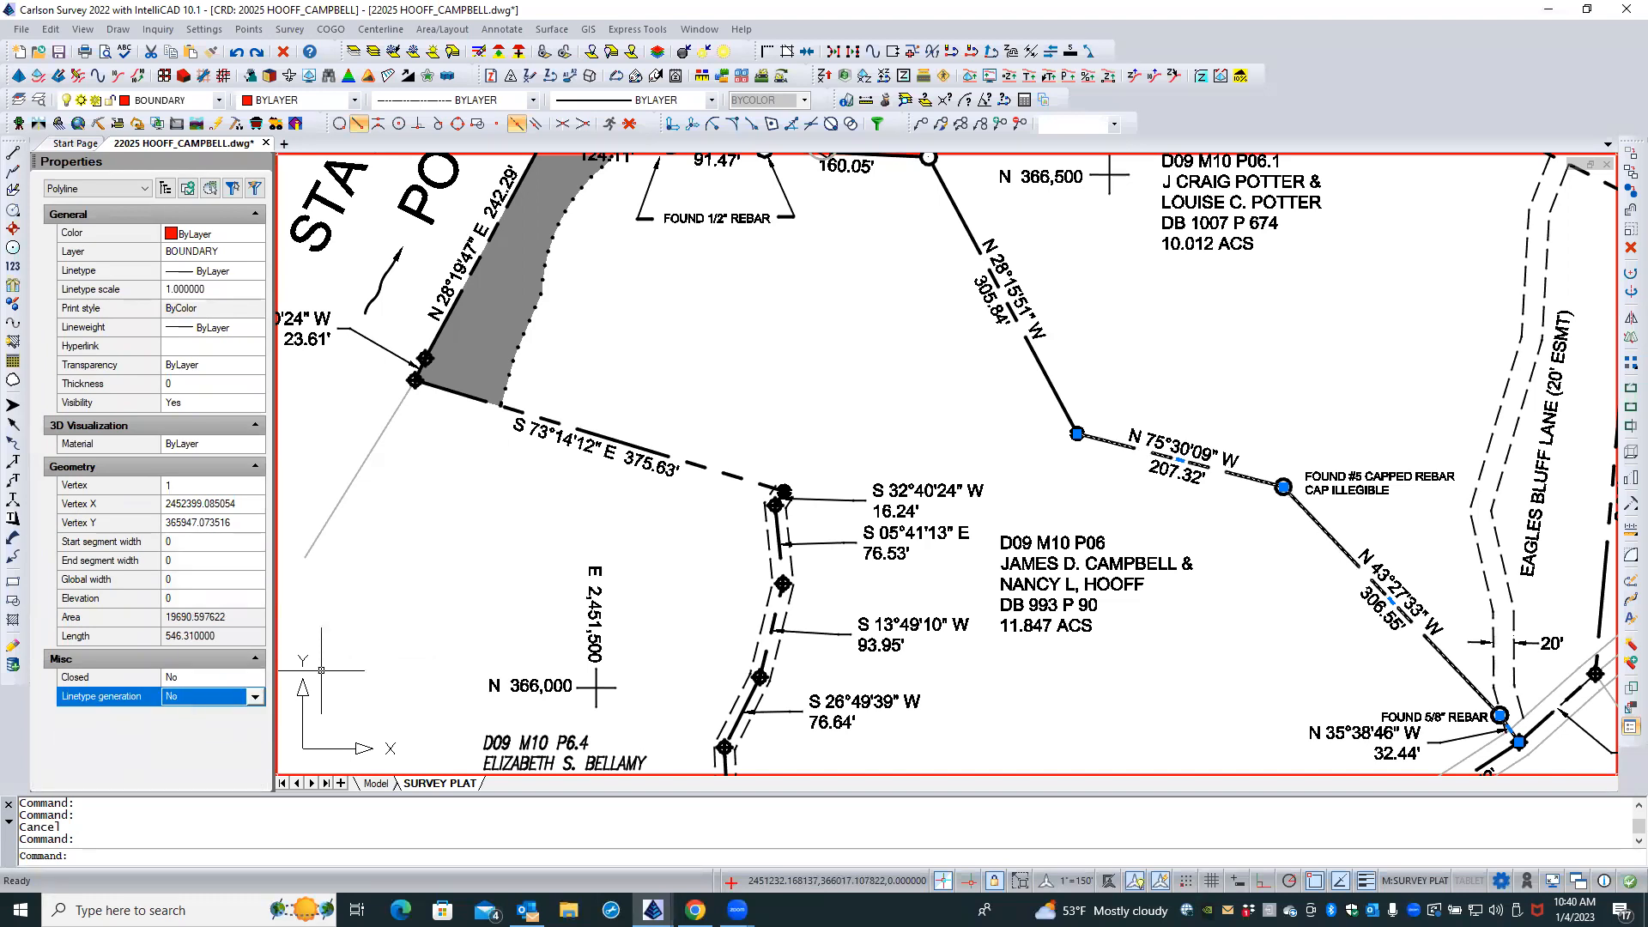
{"action": "key", "text": "Escape"}
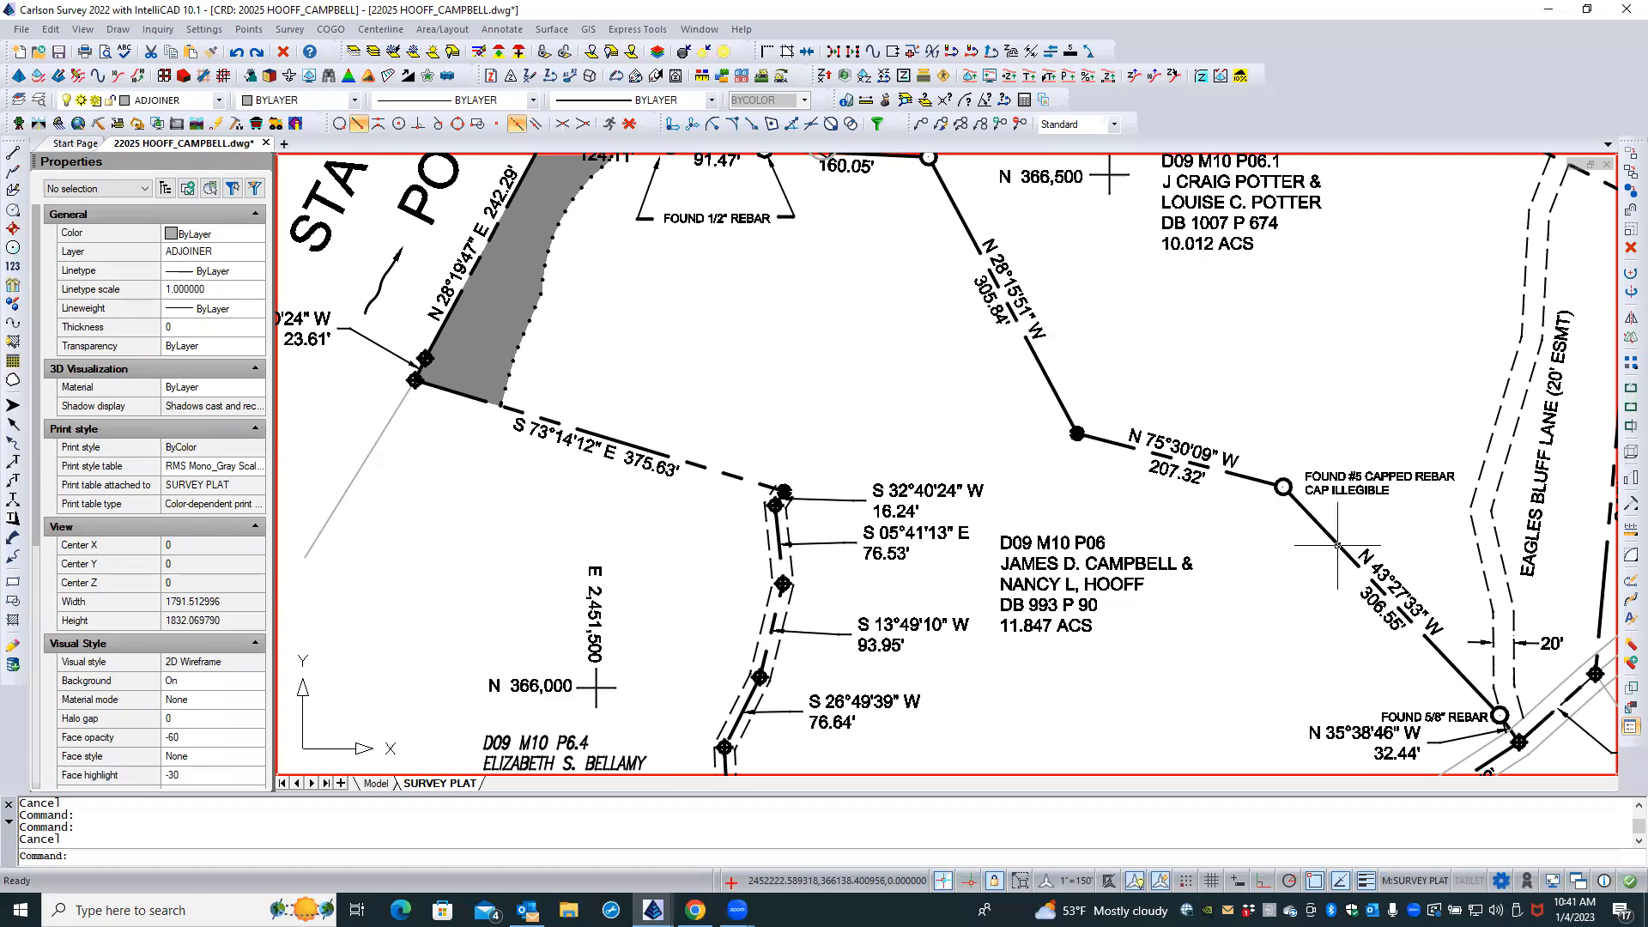
Try setting linetype generation to No for the long boundary polyline starting along S 73°14'12" E, and undo that property change
{"action": "scroll", "coordinate": [1279, 409], "scroll_direction": "down", "scroll_amount": 1}
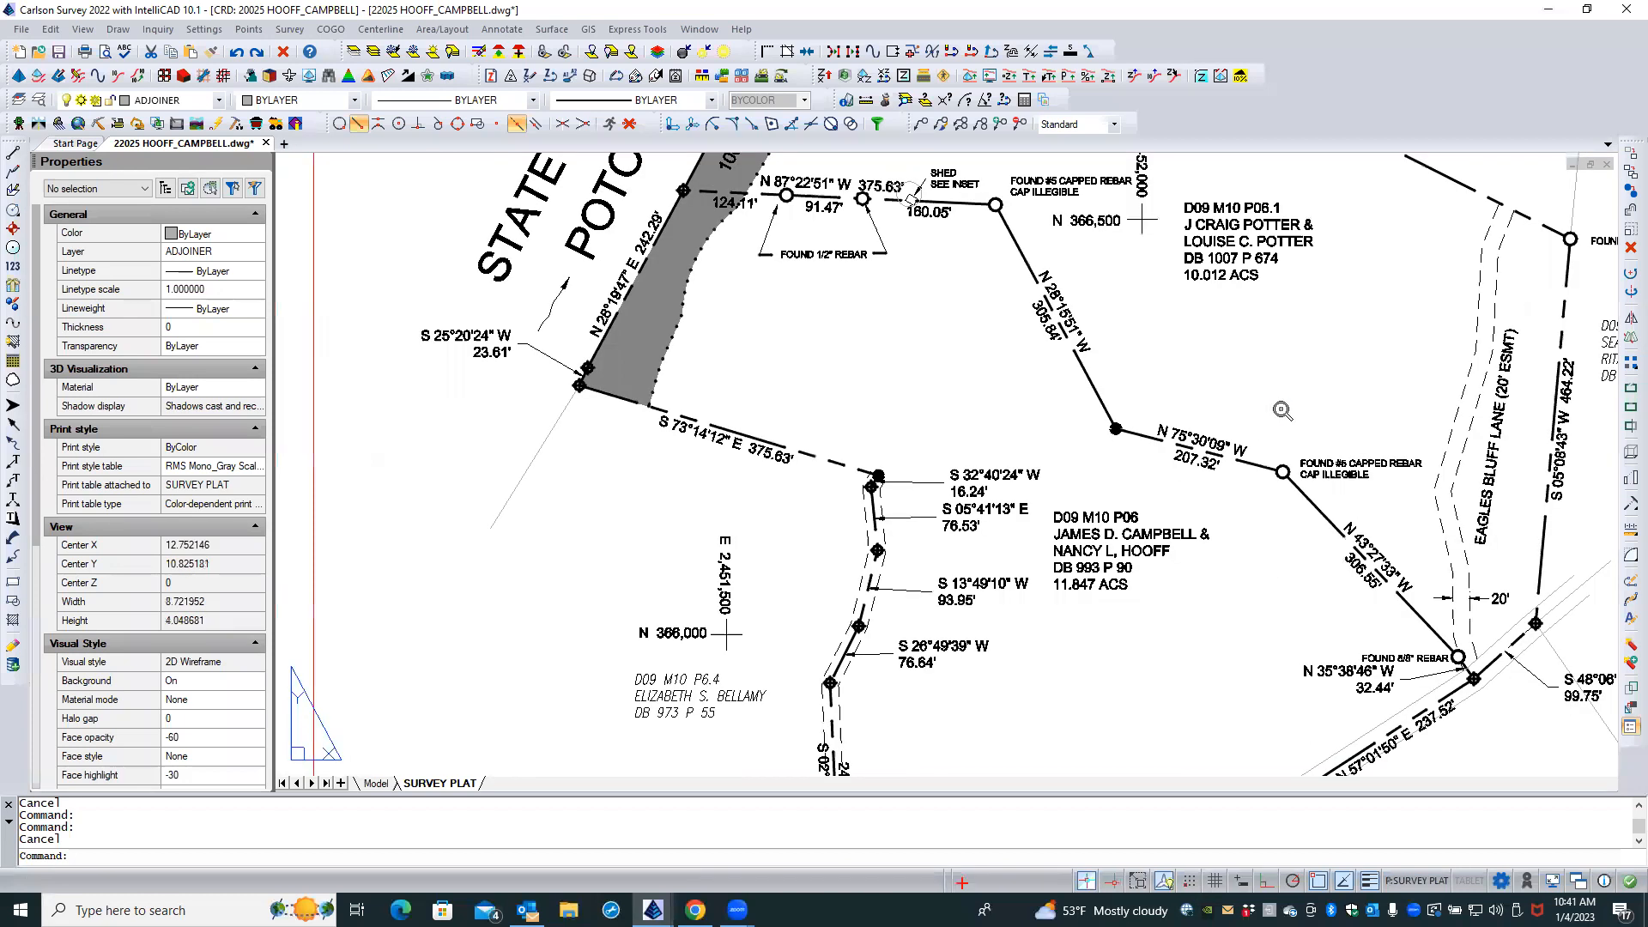
{"action": "scroll", "coordinate": [760, 466], "scroll_direction": "up", "scroll_amount": 2}
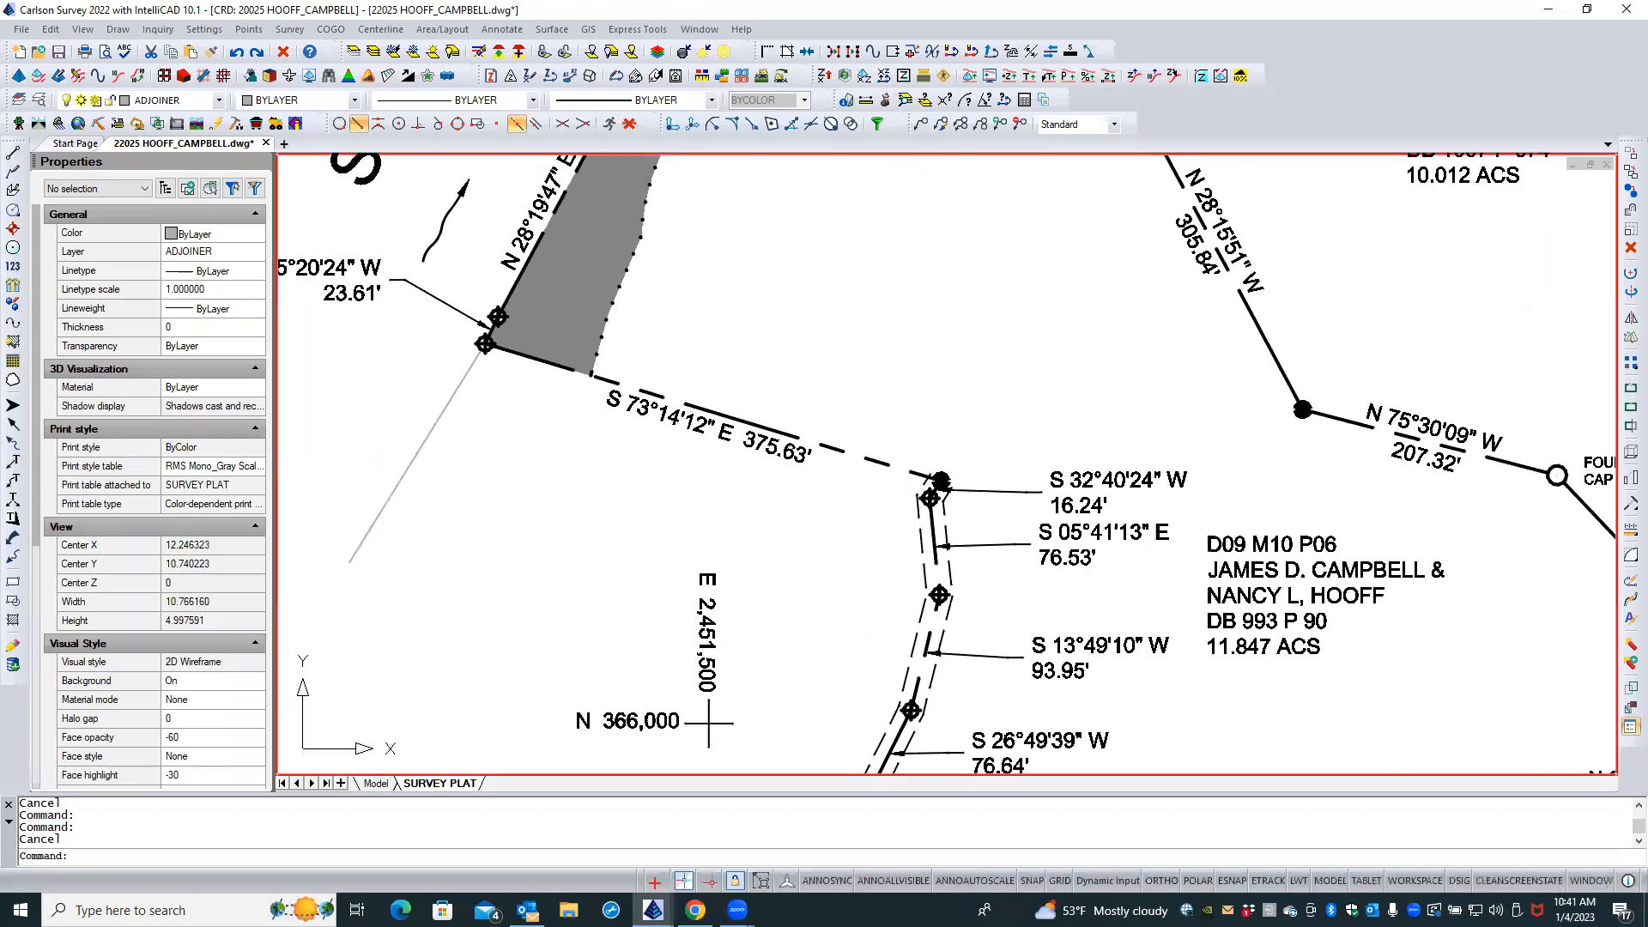
{"action": "left_click", "coordinate": [836, 450]}
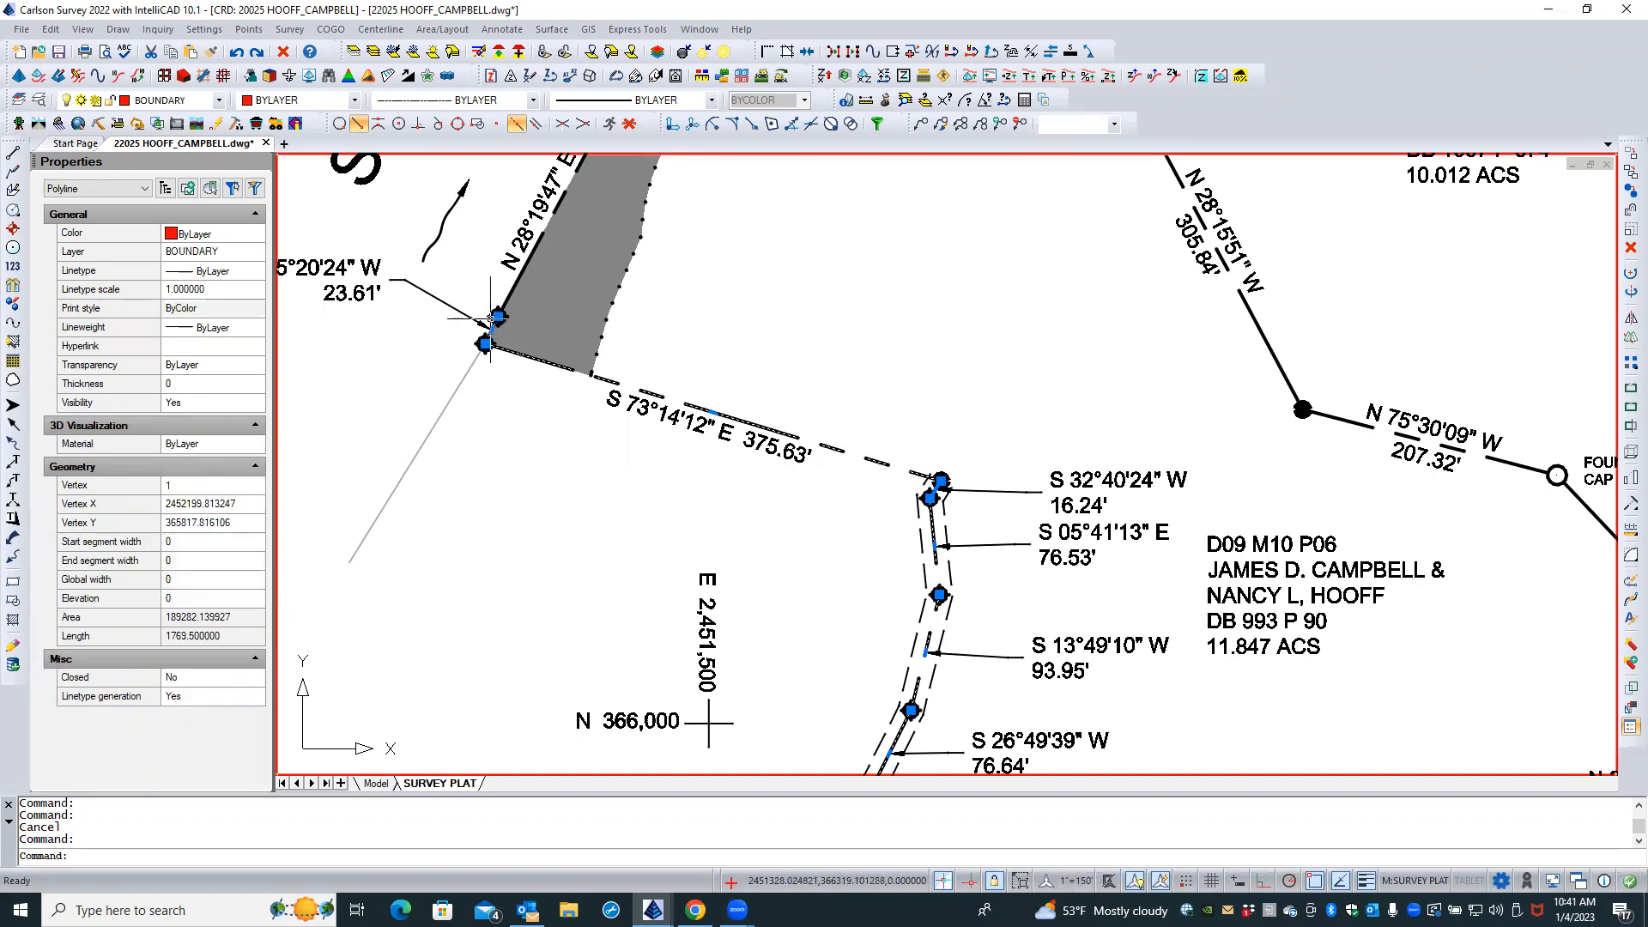
{"action": "scroll", "coordinate": [936, 391], "scroll_direction": "down", "scroll_amount": 2}
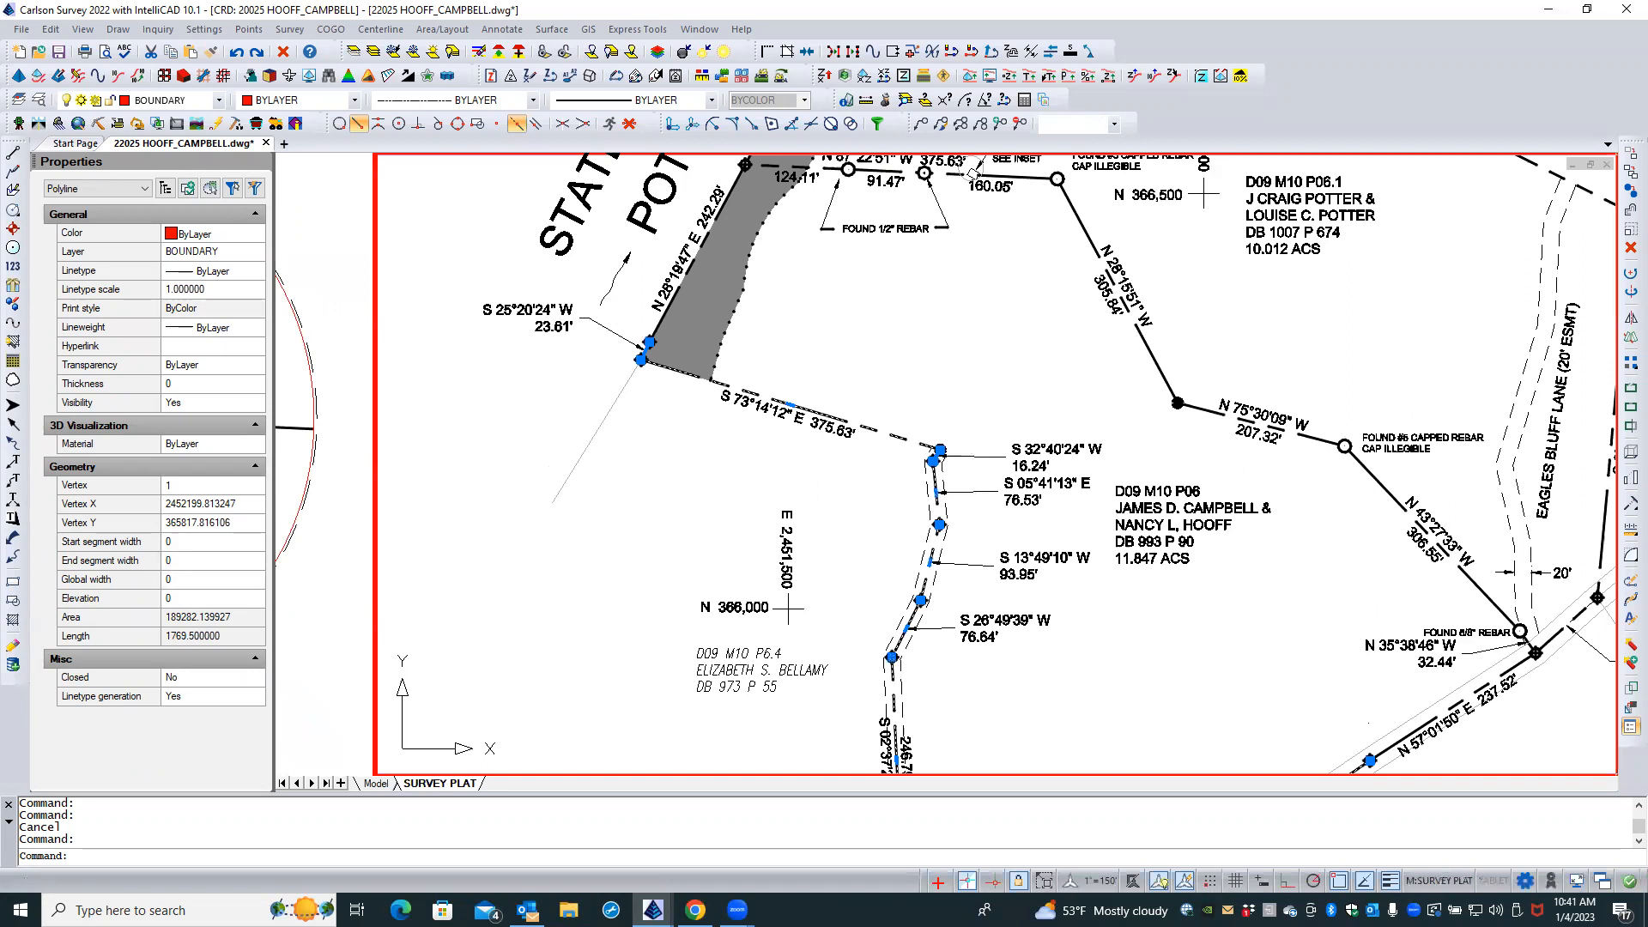
{"action": "scroll", "coordinate": [936, 388], "scroll_direction": "down", "scroll_amount": 1}
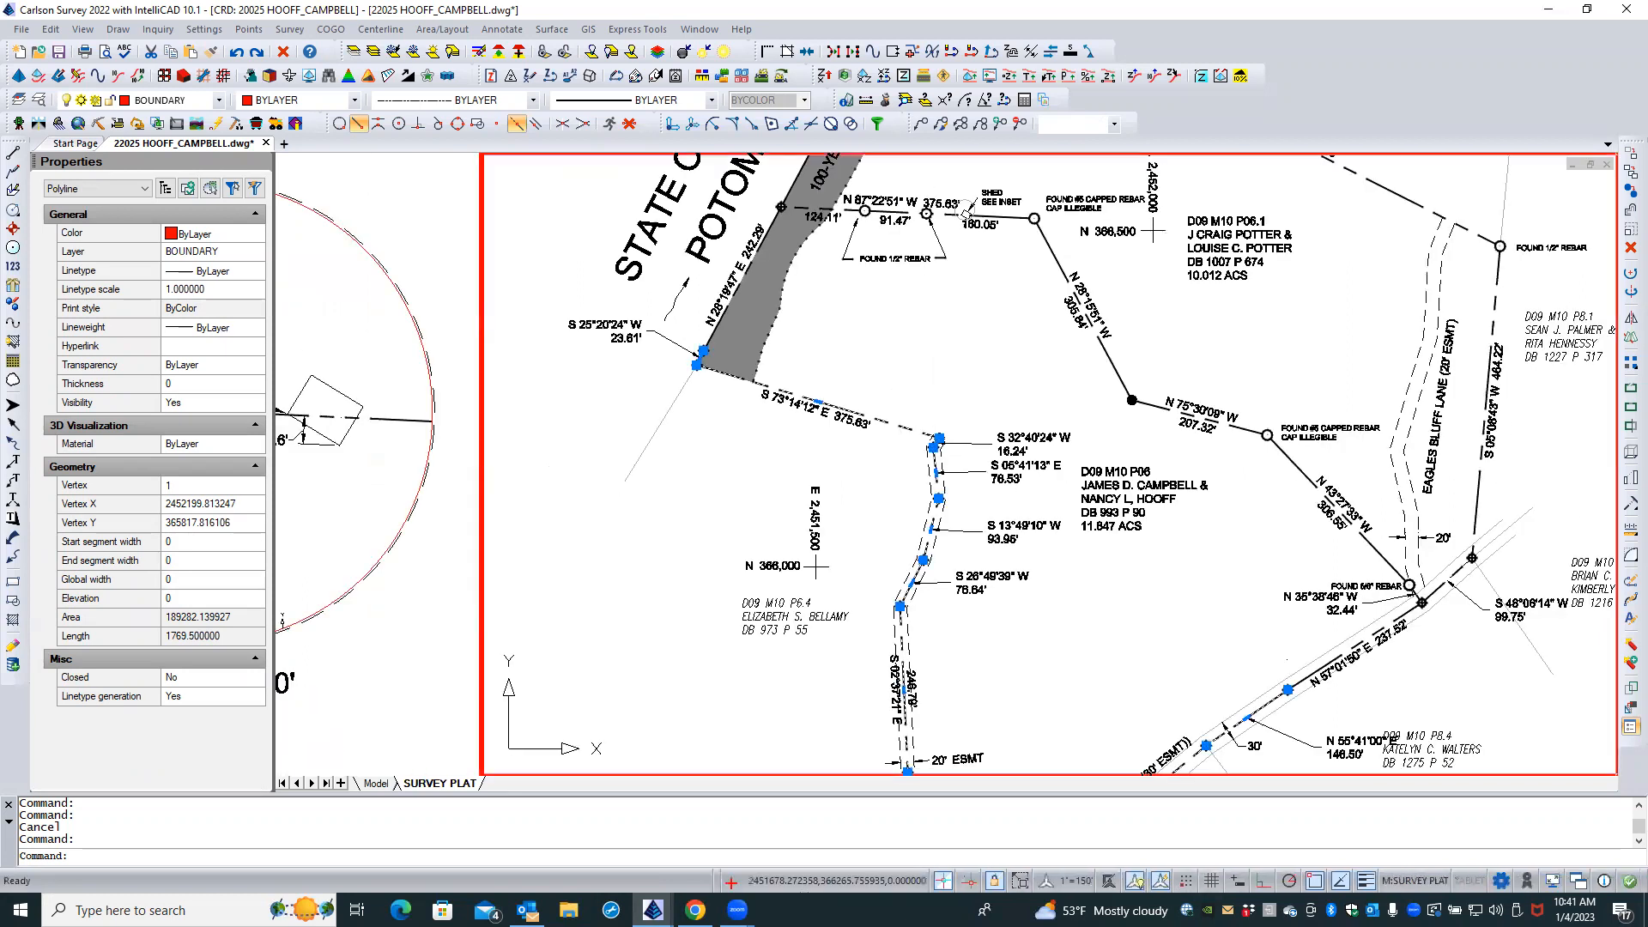
{"action": "scroll", "coordinate": [936, 388], "scroll_direction": "down", "scroll_amount": 1}
{"action": "scroll", "coordinate": [936, 388], "scroll_direction": "down", "scroll_amount": 1}
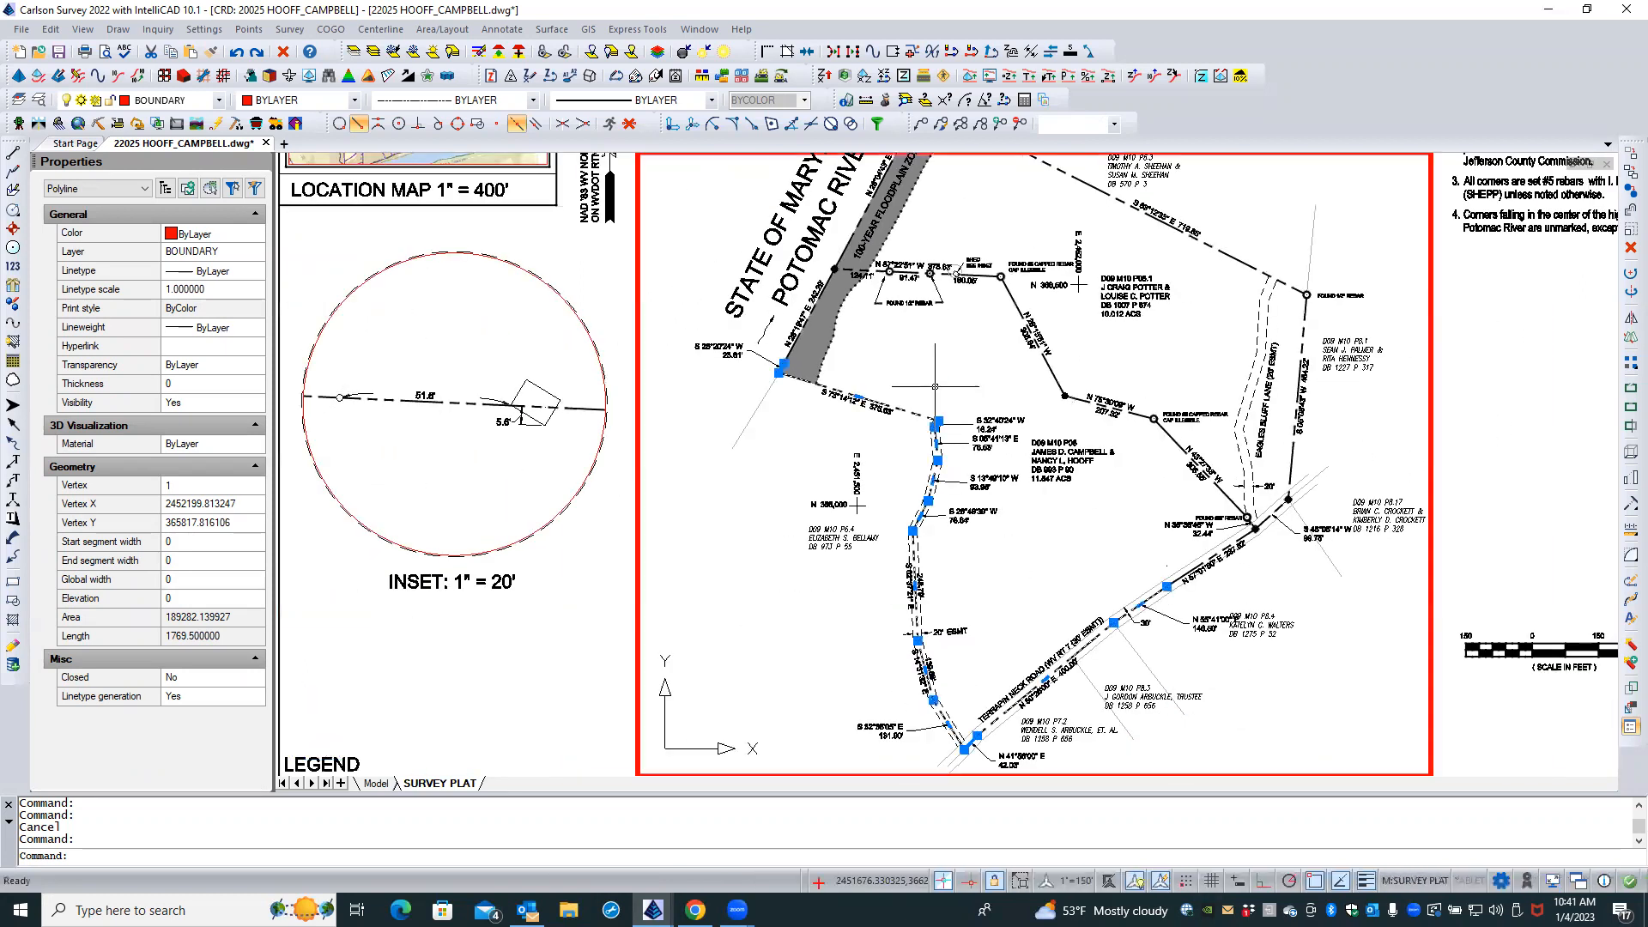
{"action": "scroll", "coordinate": [866, 497], "scroll_direction": "up", "scroll_amount": 3}
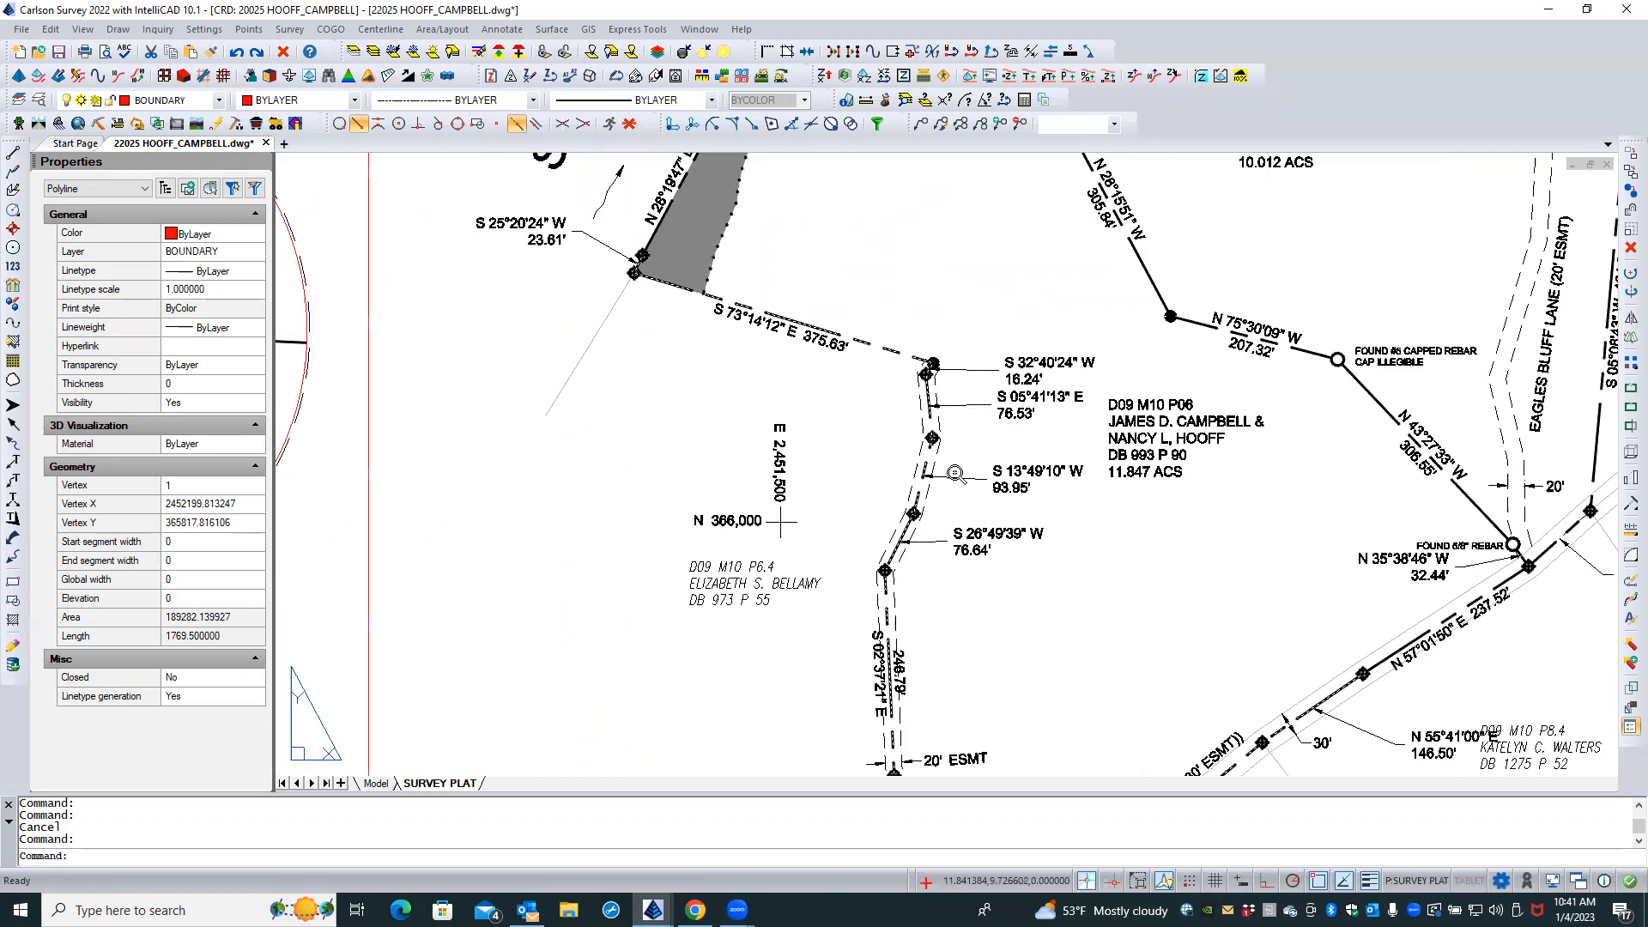
{"action": "left_click", "coordinate": [199, 695]}
{"action": "left_click", "coordinate": [202, 699]}
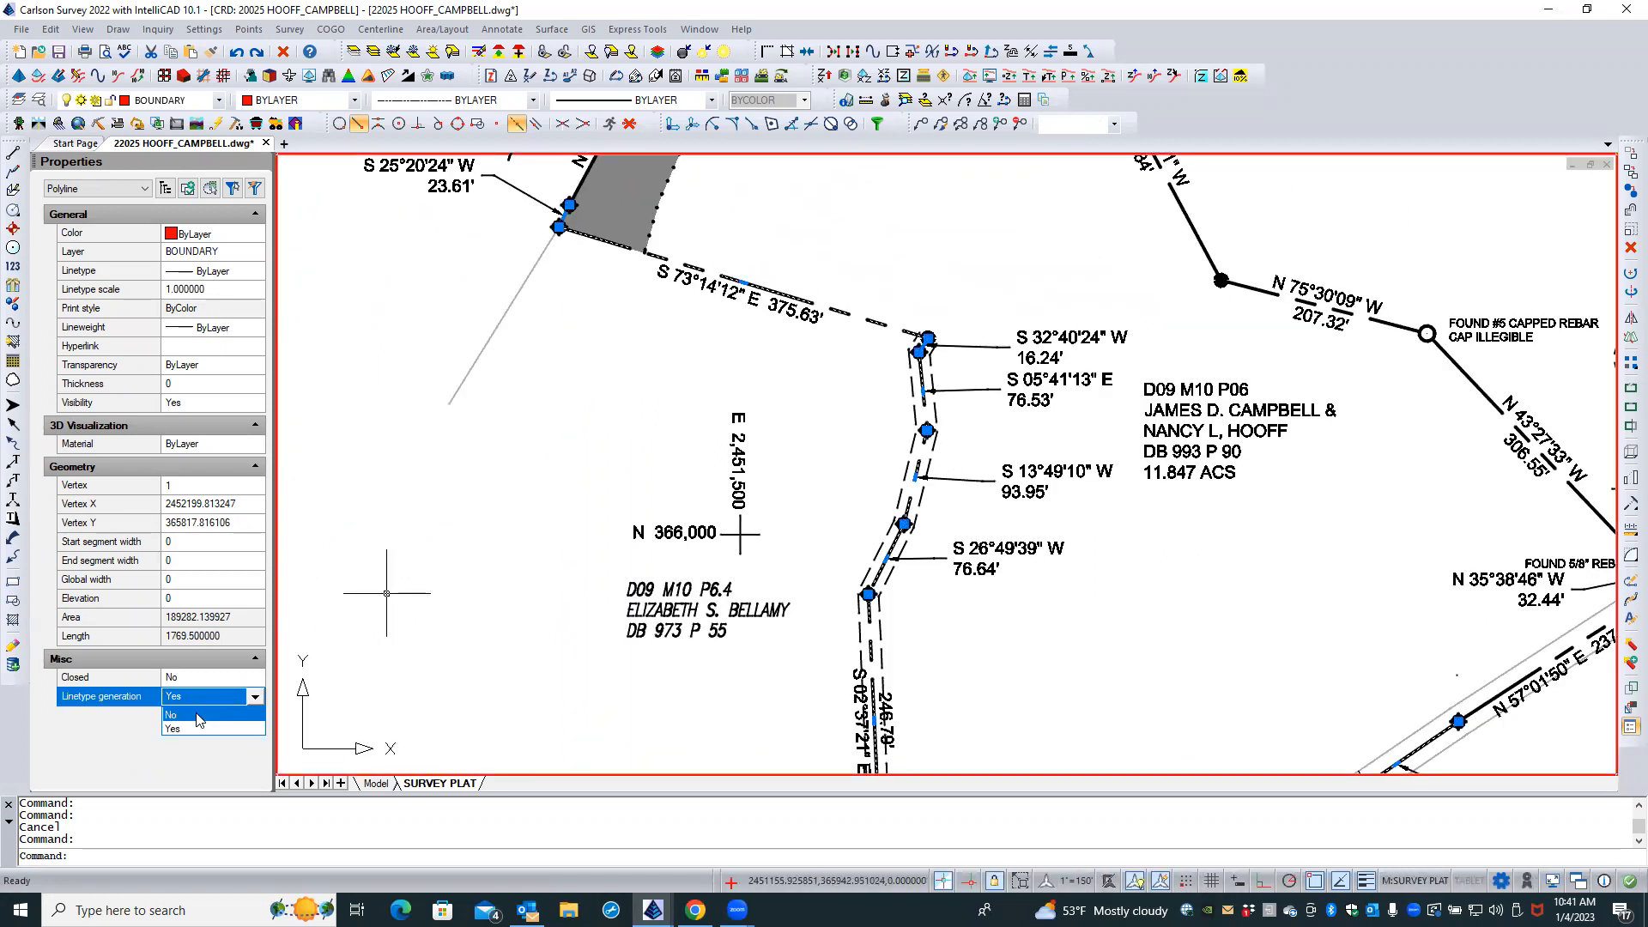
{"action": "left_click", "coordinate": [199, 716]}
{"action": "key", "text": "Escape"}
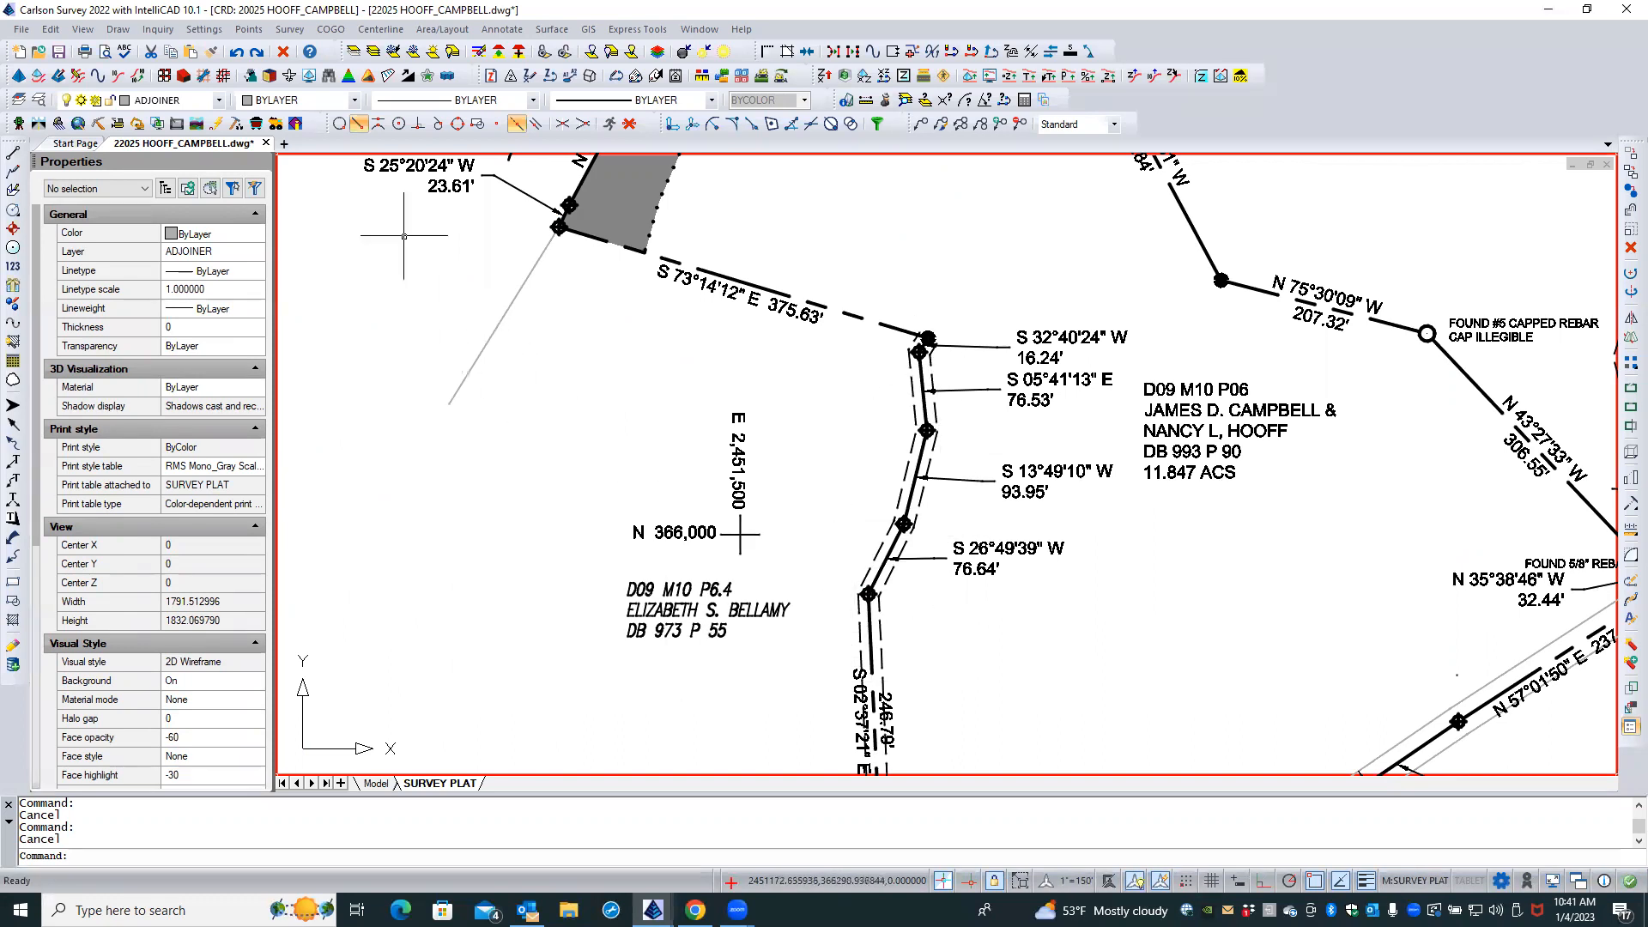
{"action": "left_click", "coordinate": [237, 52]}
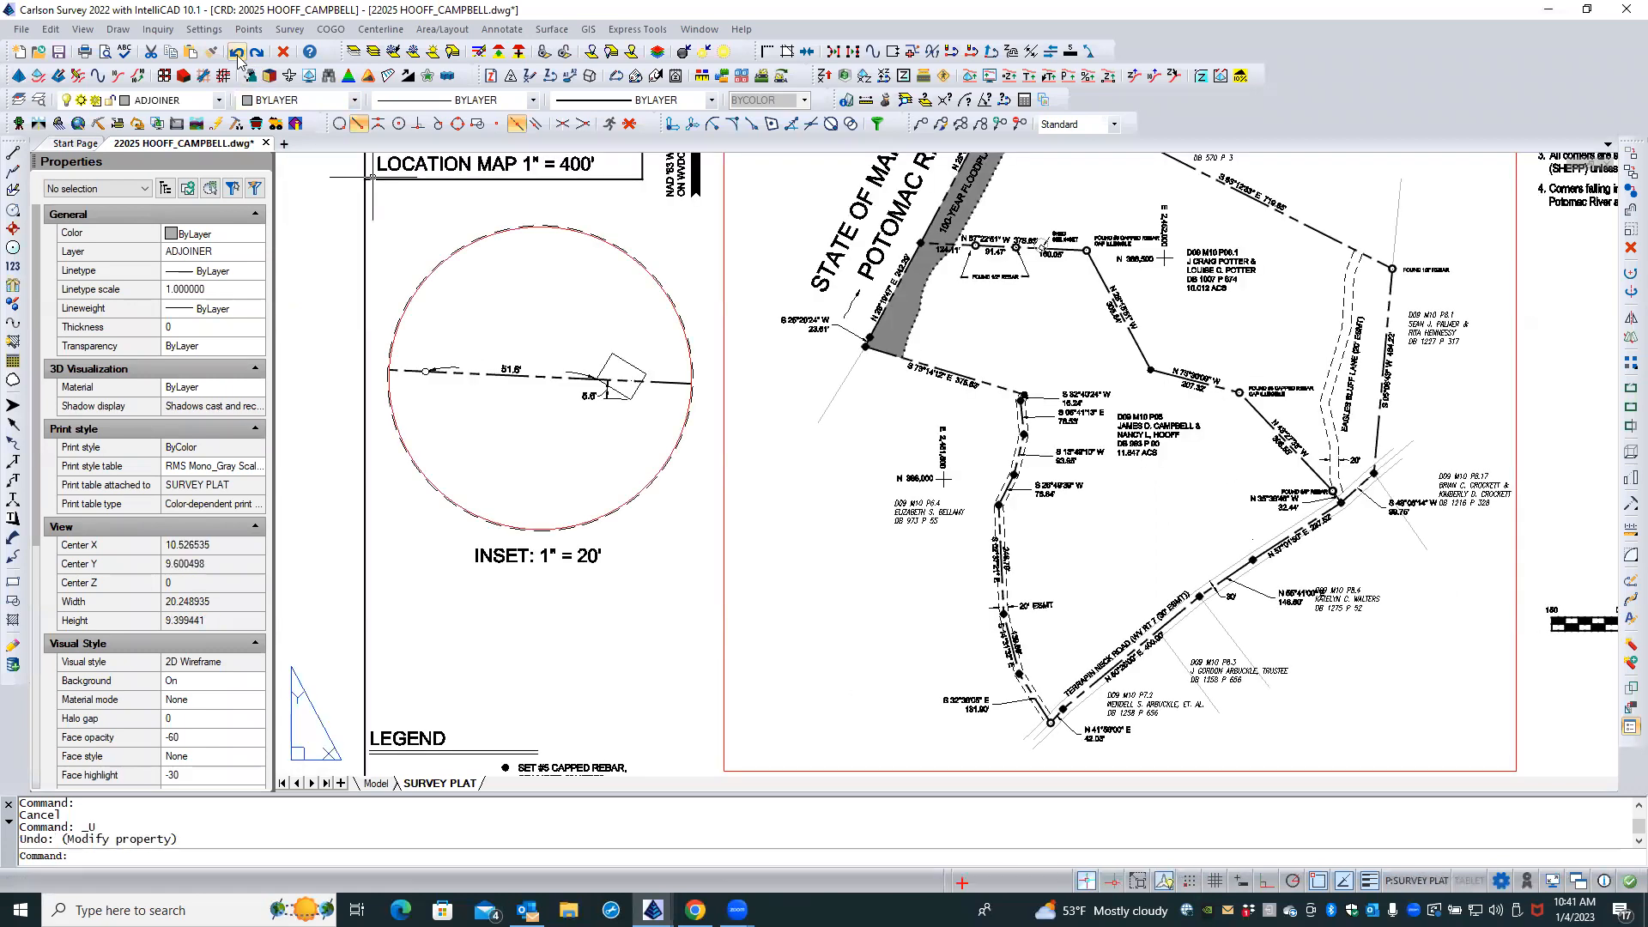
Reactivate the main plat viewport and select the S 73°14'12" E boundary polyline to check its linetype generation setting
{"action": "left_click", "coordinate": [998, 383]}
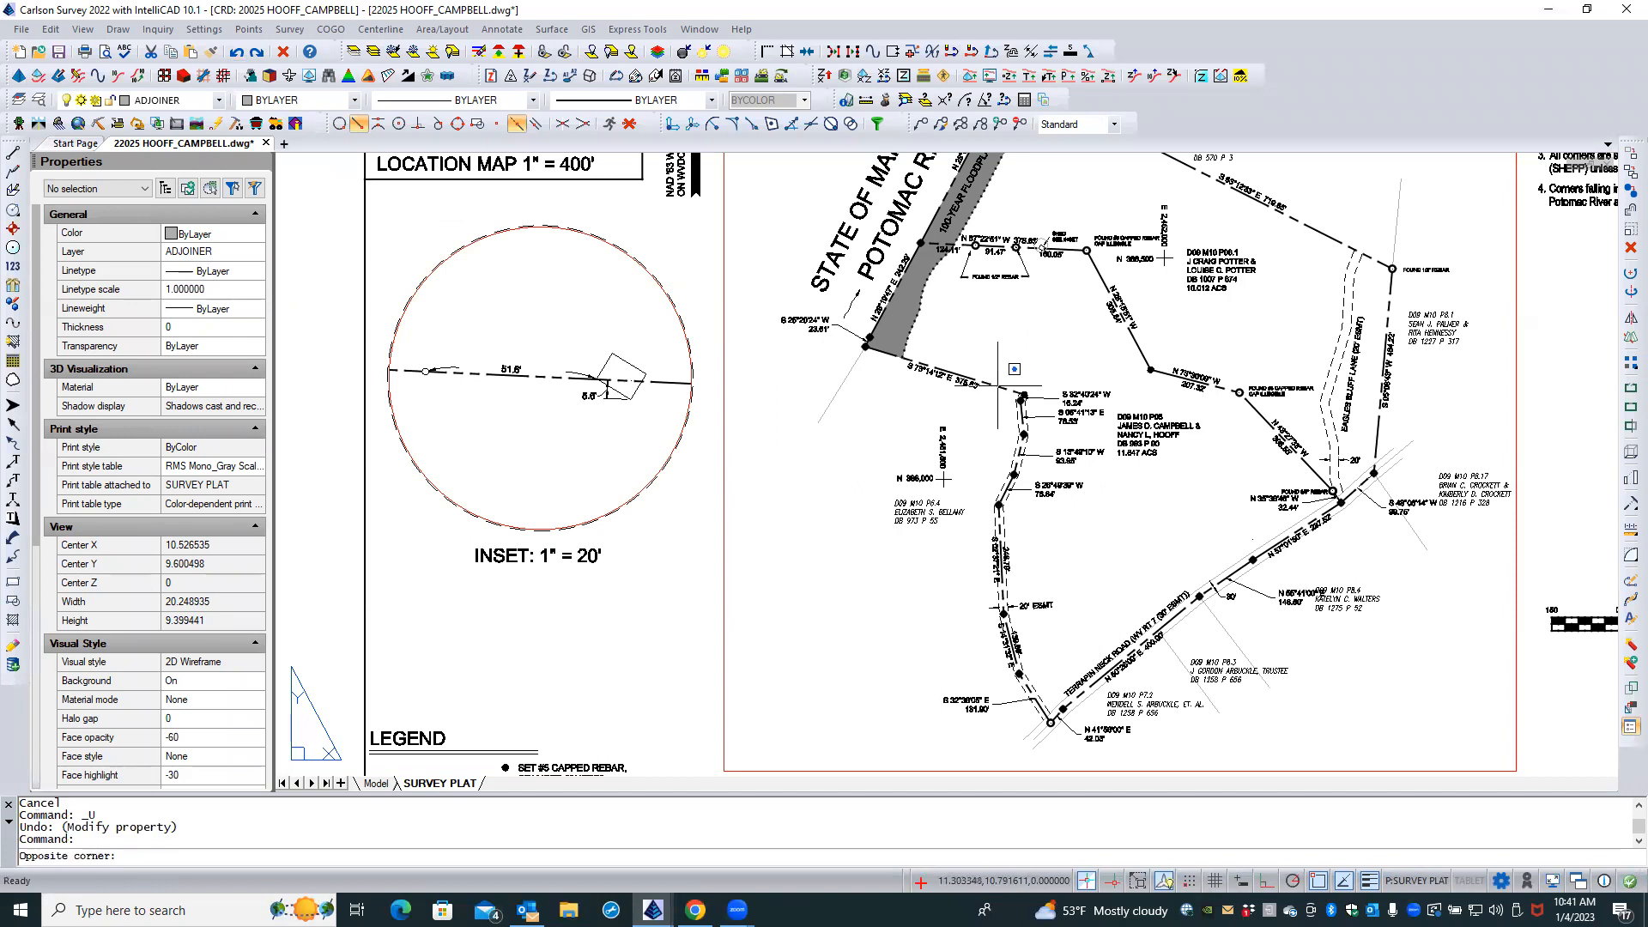
{"action": "left_click", "coordinate": [999, 385]}
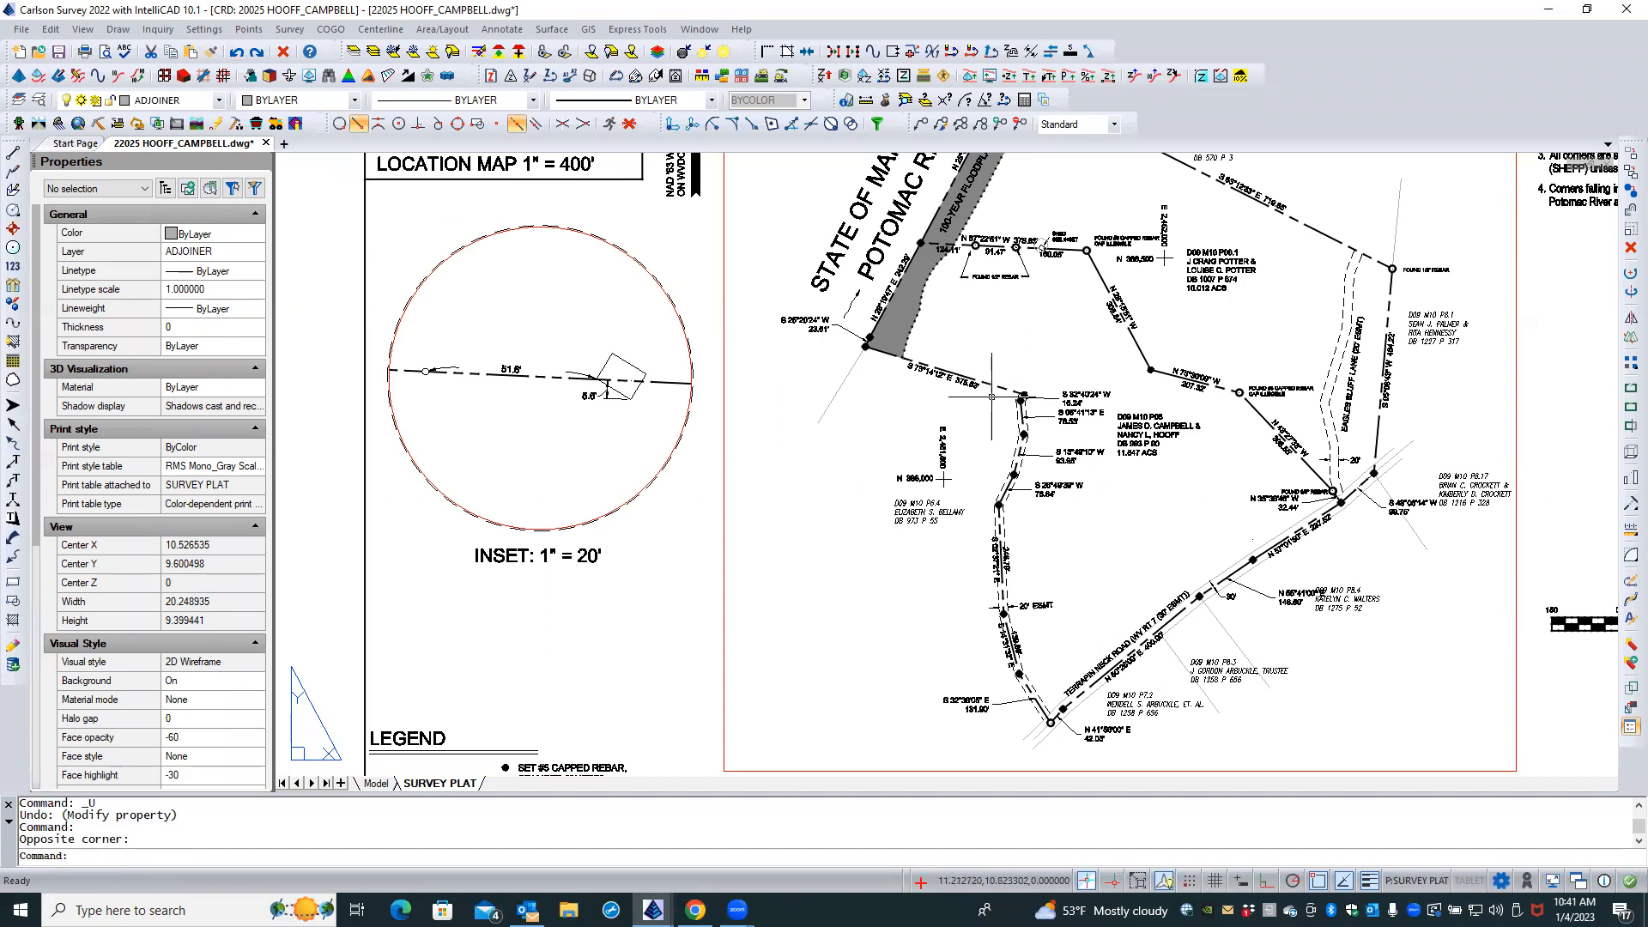
{"action": "double_click", "coordinate": [999, 386]}
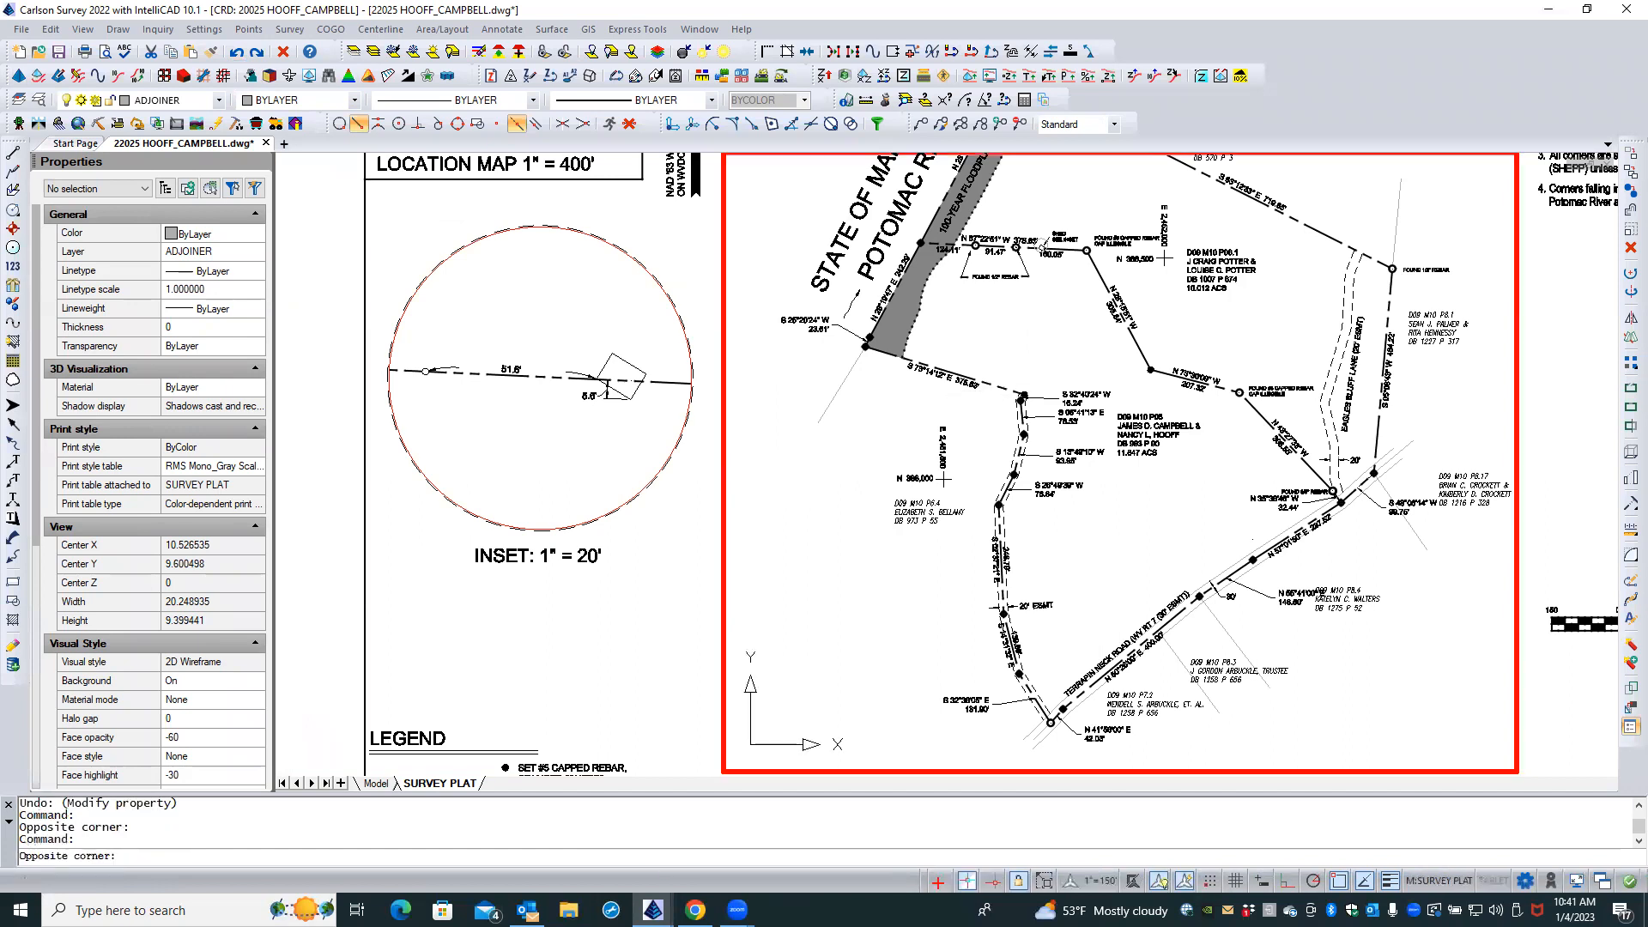
{"action": "left_click", "coordinate": [999, 388]}
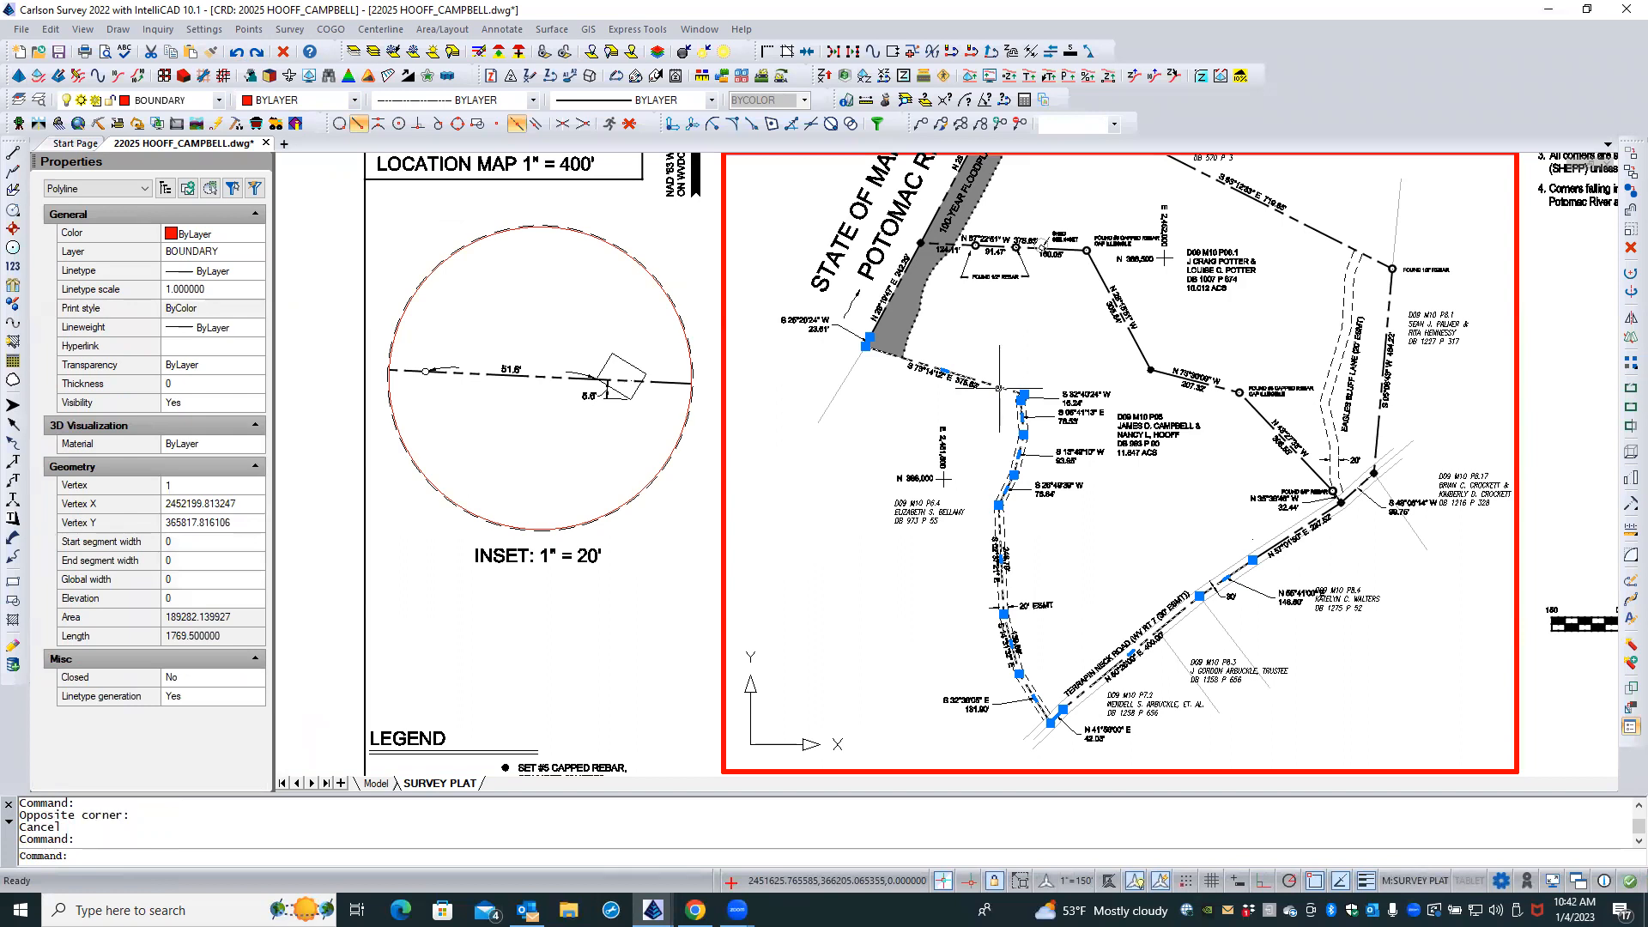
Clear the boundary selection, select the S 02°37'21" E bearing label to inspect its placement on the easement line, and deselect it
{"action": "key", "text": "Escape"}
{"action": "scroll", "coordinate": [1004, 395], "scroll_direction": "up", "scroll_amount": 3}
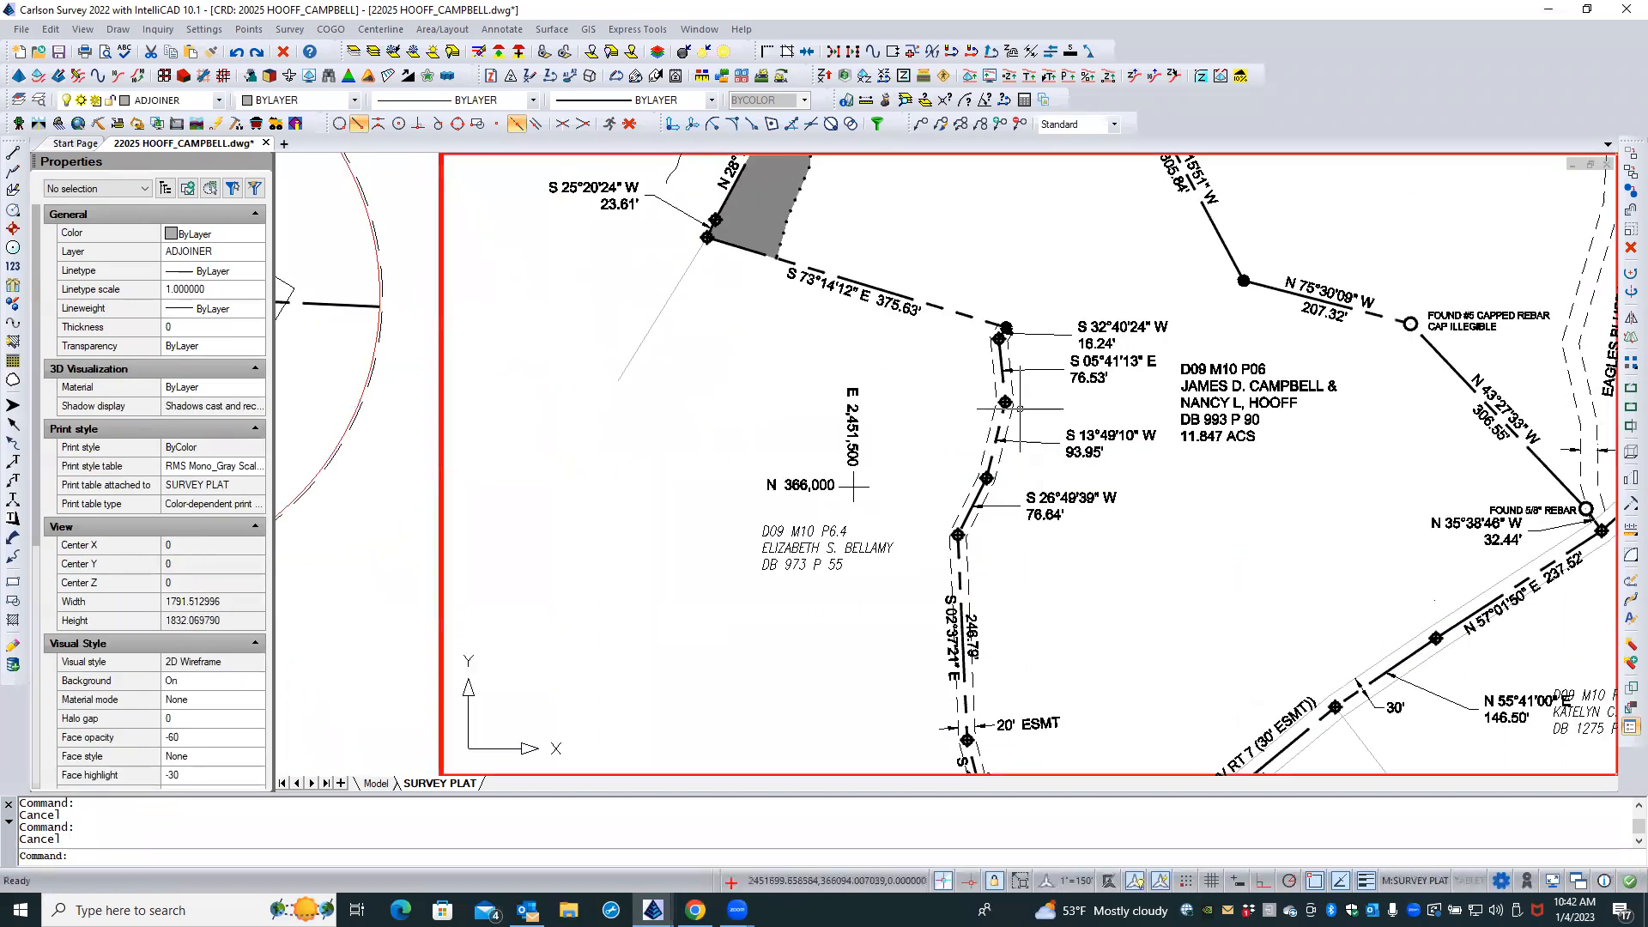
{"action": "scroll", "coordinate": [935, 659], "scroll_direction": "up", "scroll_amount": 3}
{"action": "double_click", "coordinate": [955, 648]}
{"action": "scroll", "coordinate": [955, 649], "scroll_direction": "up", "scroll_amount": 1}
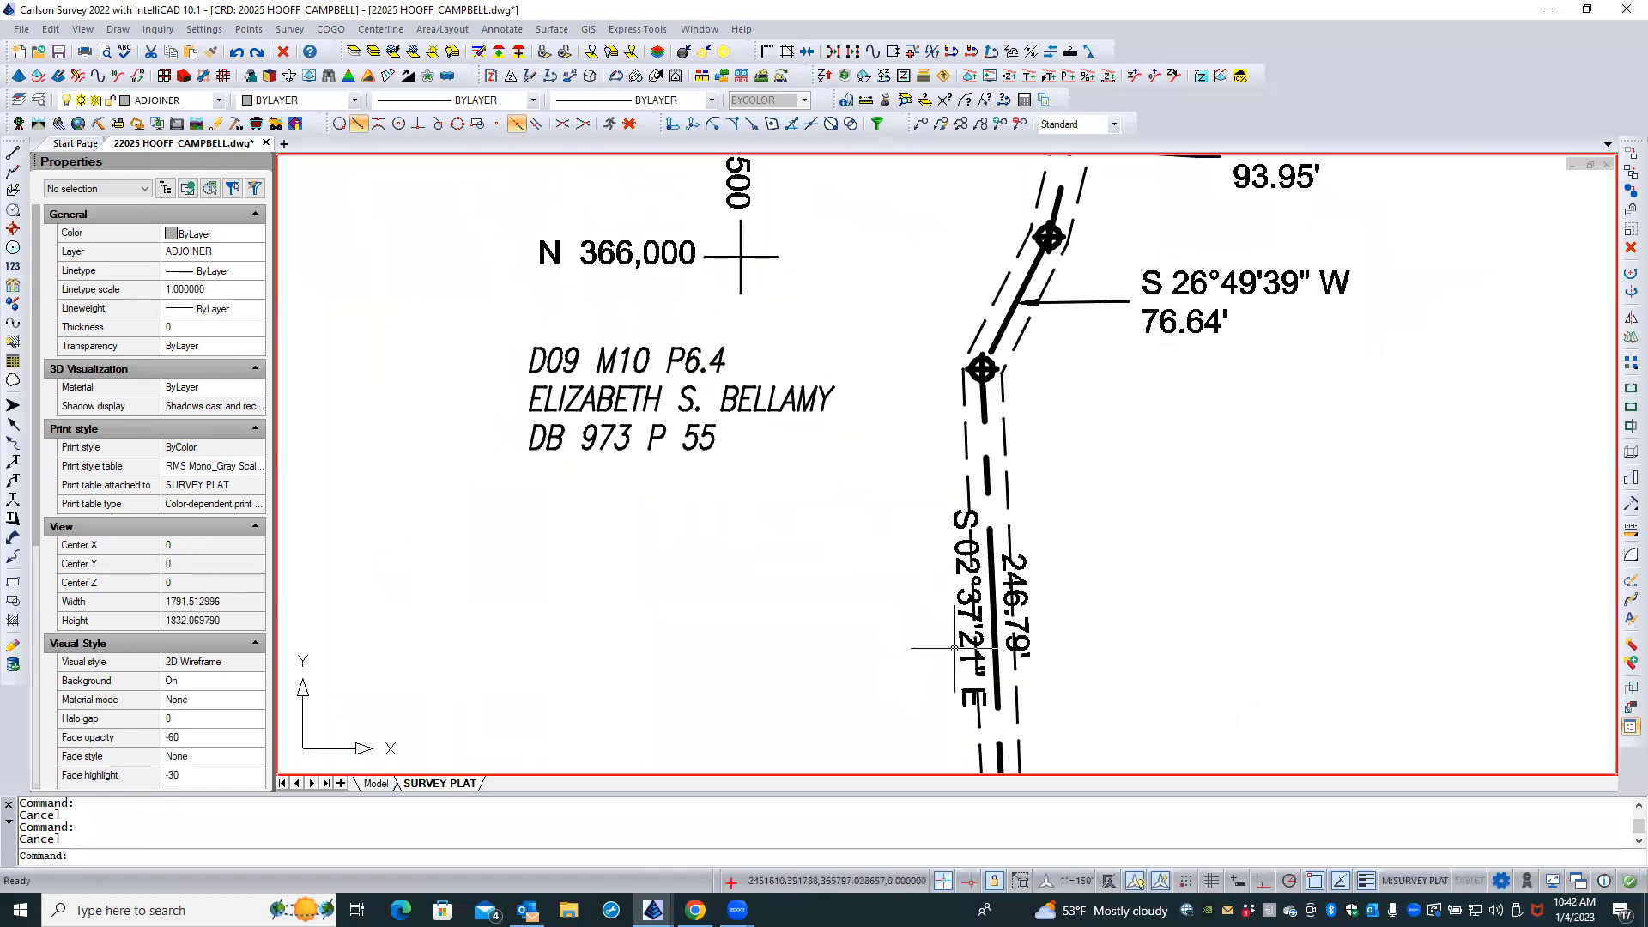
{"action": "left_click", "coordinate": [967, 612]}
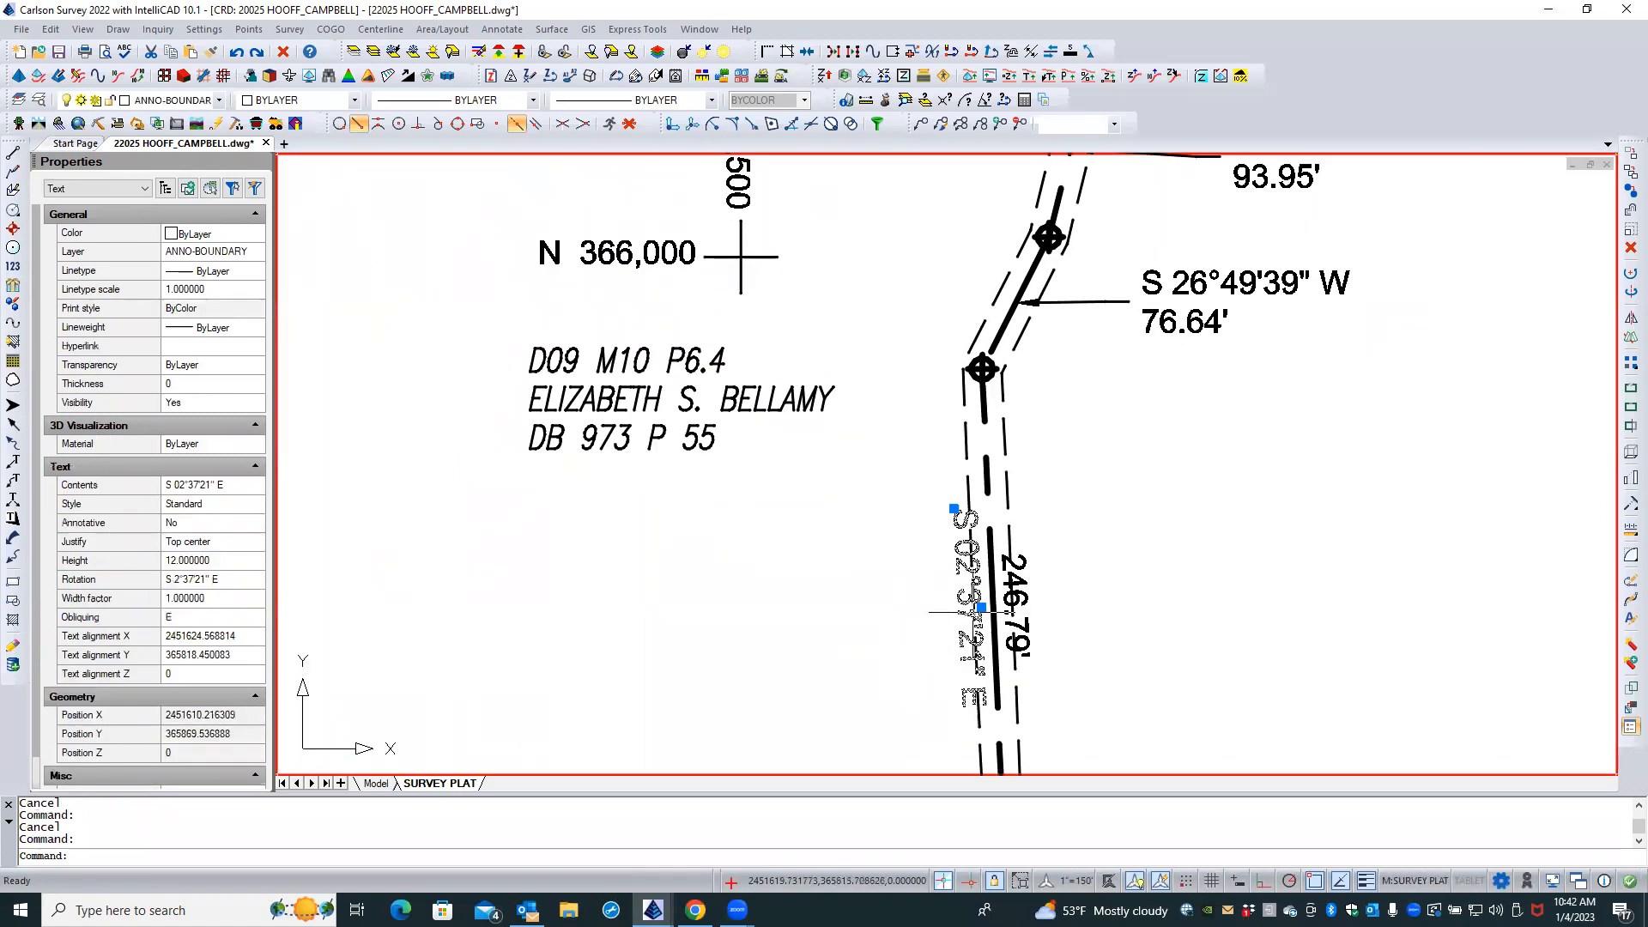
{"action": "scroll", "coordinate": [979, 606], "scroll_direction": "up", "scroll_amount": 1}
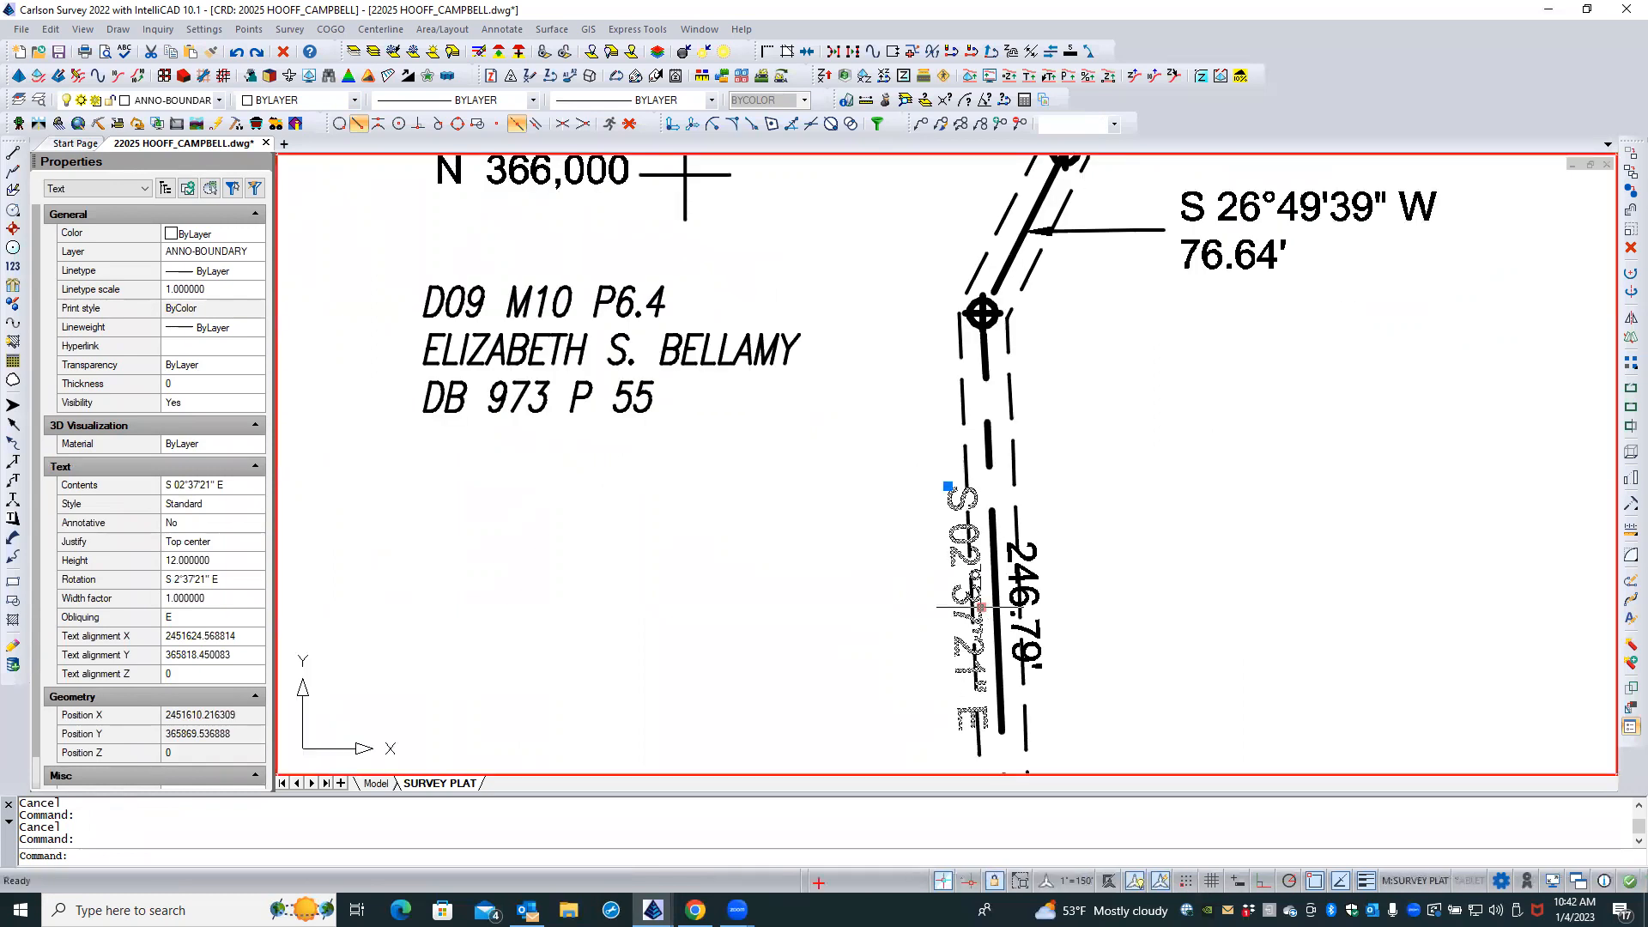
{"action": "key", "text": "Escape"}
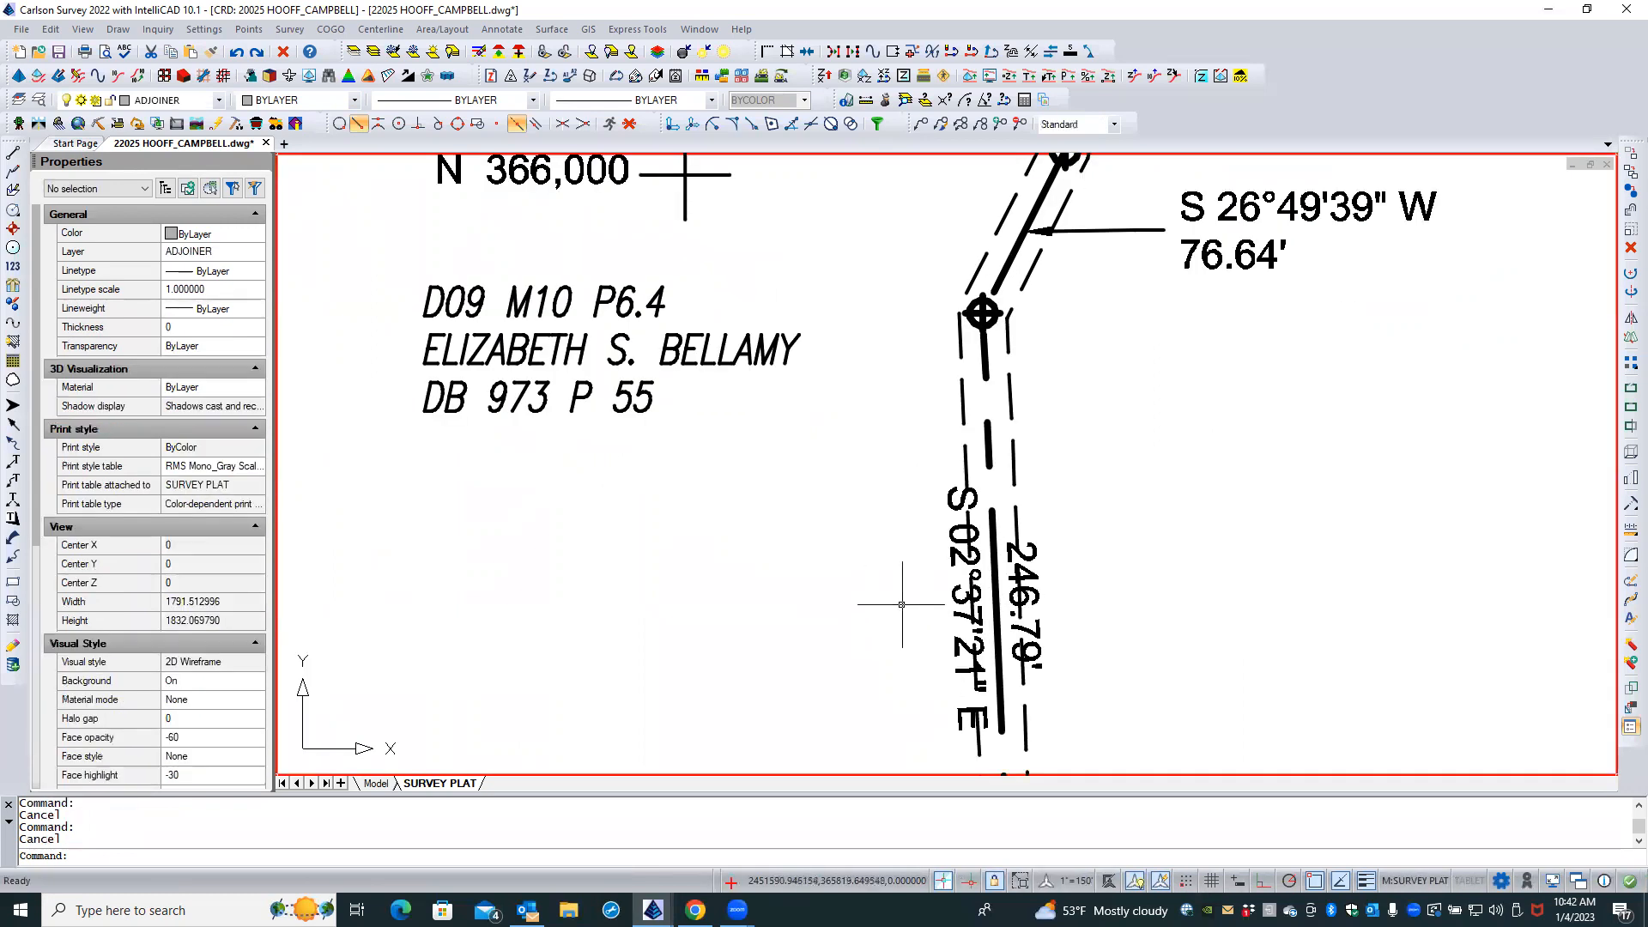
Leave the main plat viewport for paper space and save the survey plat drawing
{"action": "scroll", "coordinate": [876, 519], "scroll_direction": "down", "scroll_amount": 3}
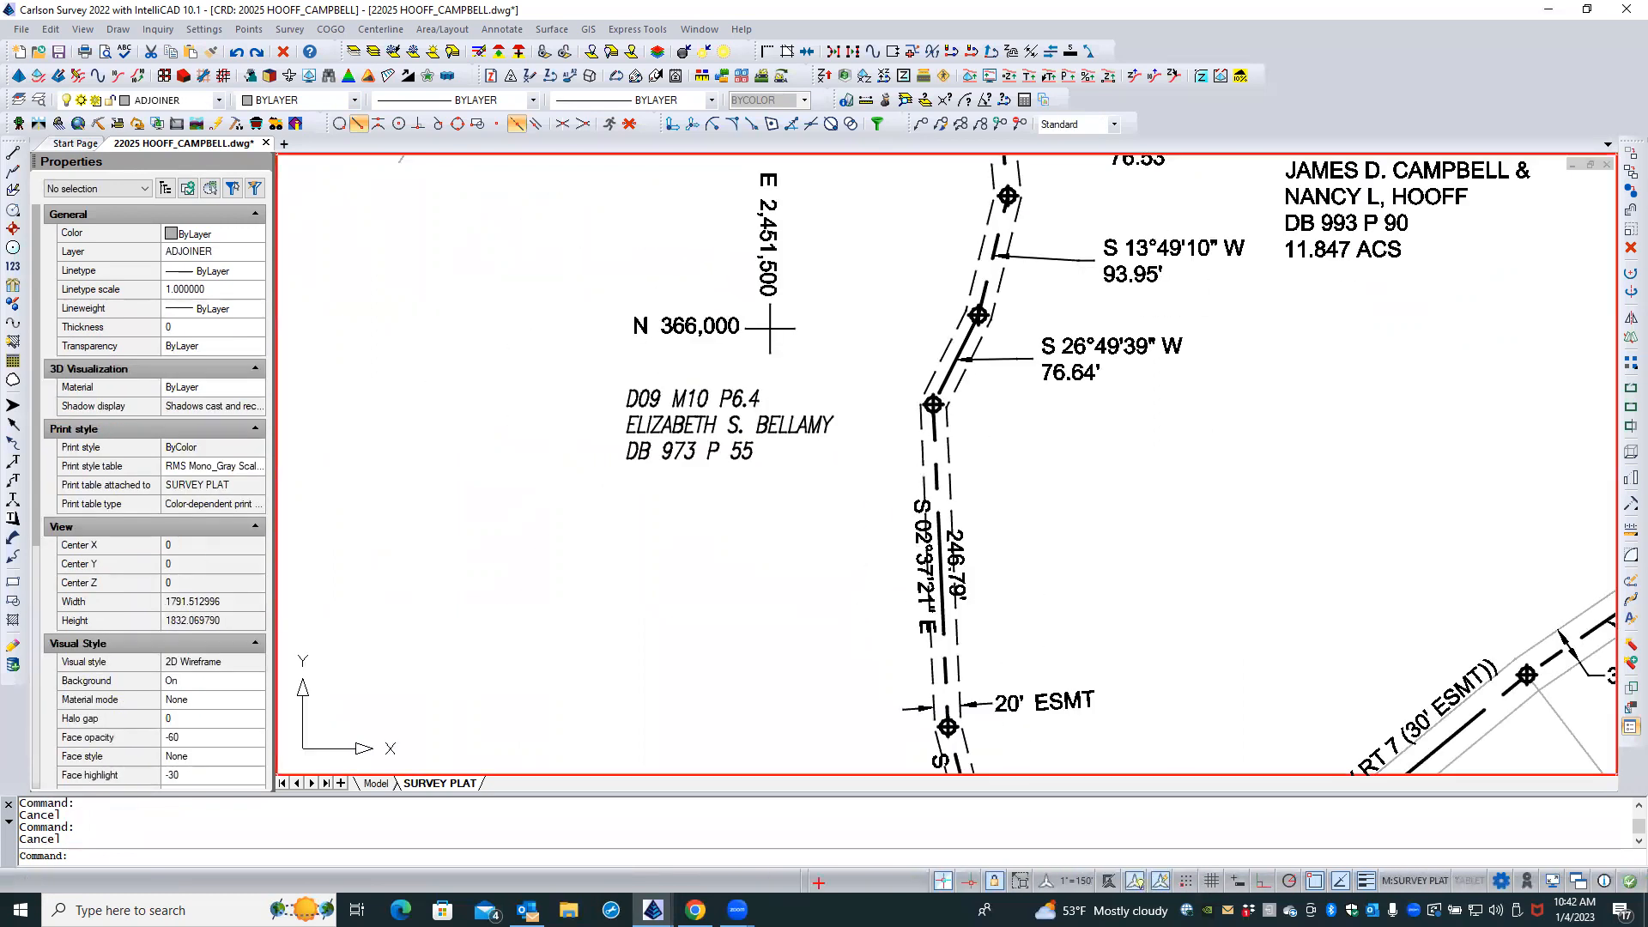
{"action": "scroll", "coordinate": [875, 517], "scroll_direction": "down", "scroll_amount": 3}
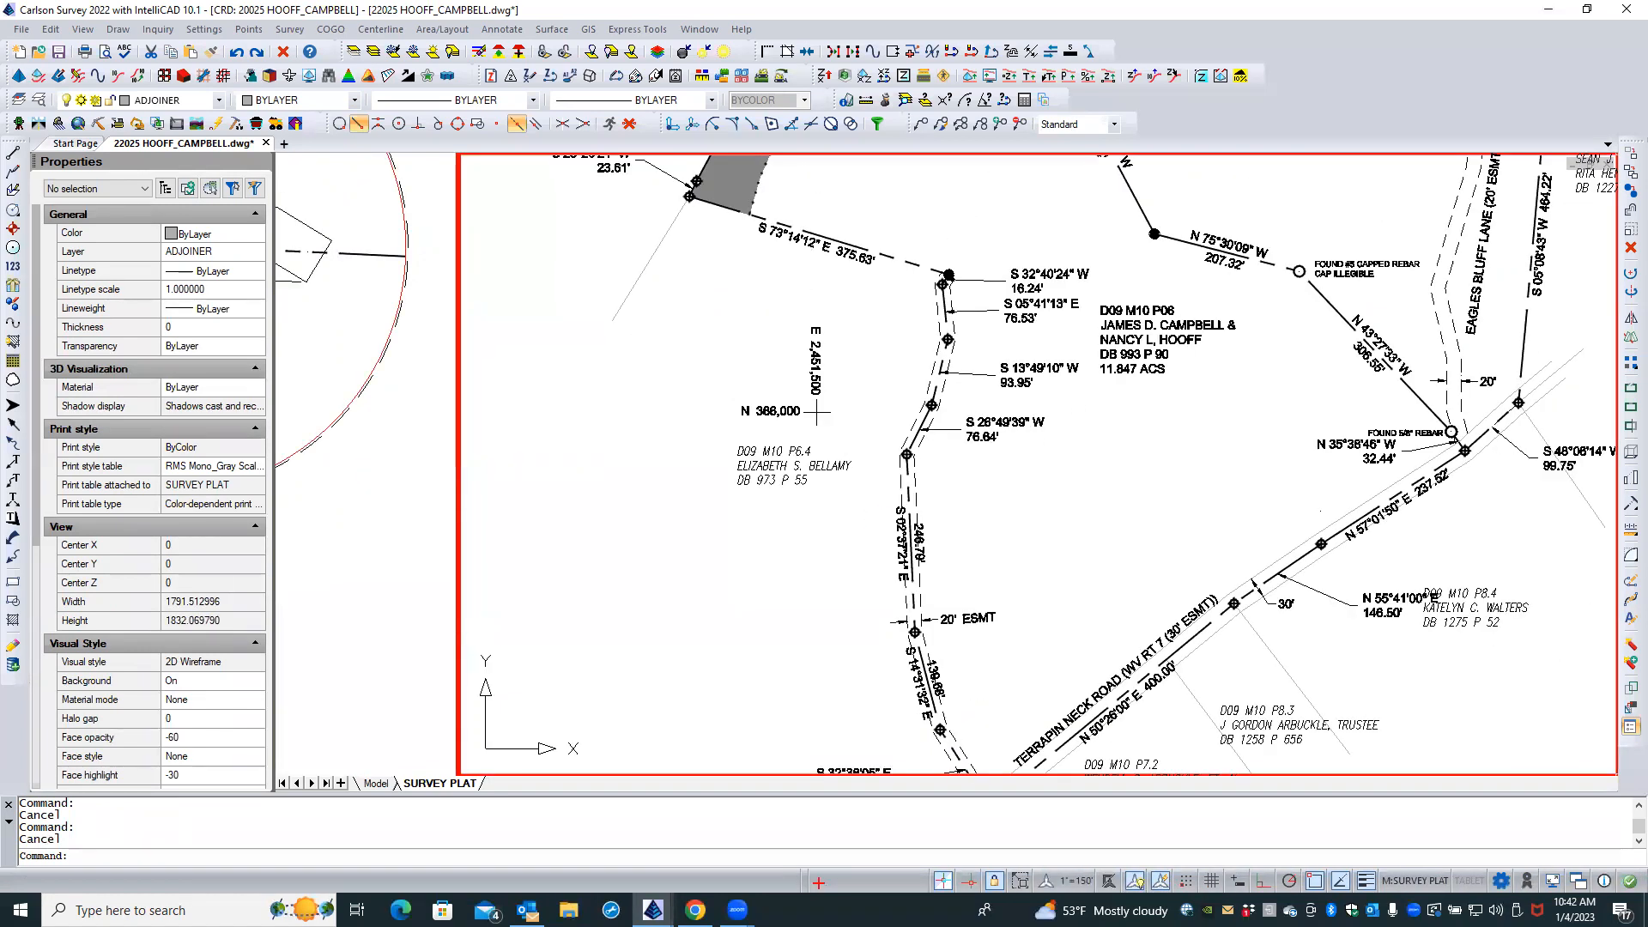
{"action": "scroll", "coordinate": [874, 515], "scroll_direction": "down", "scroll_amount": 3}
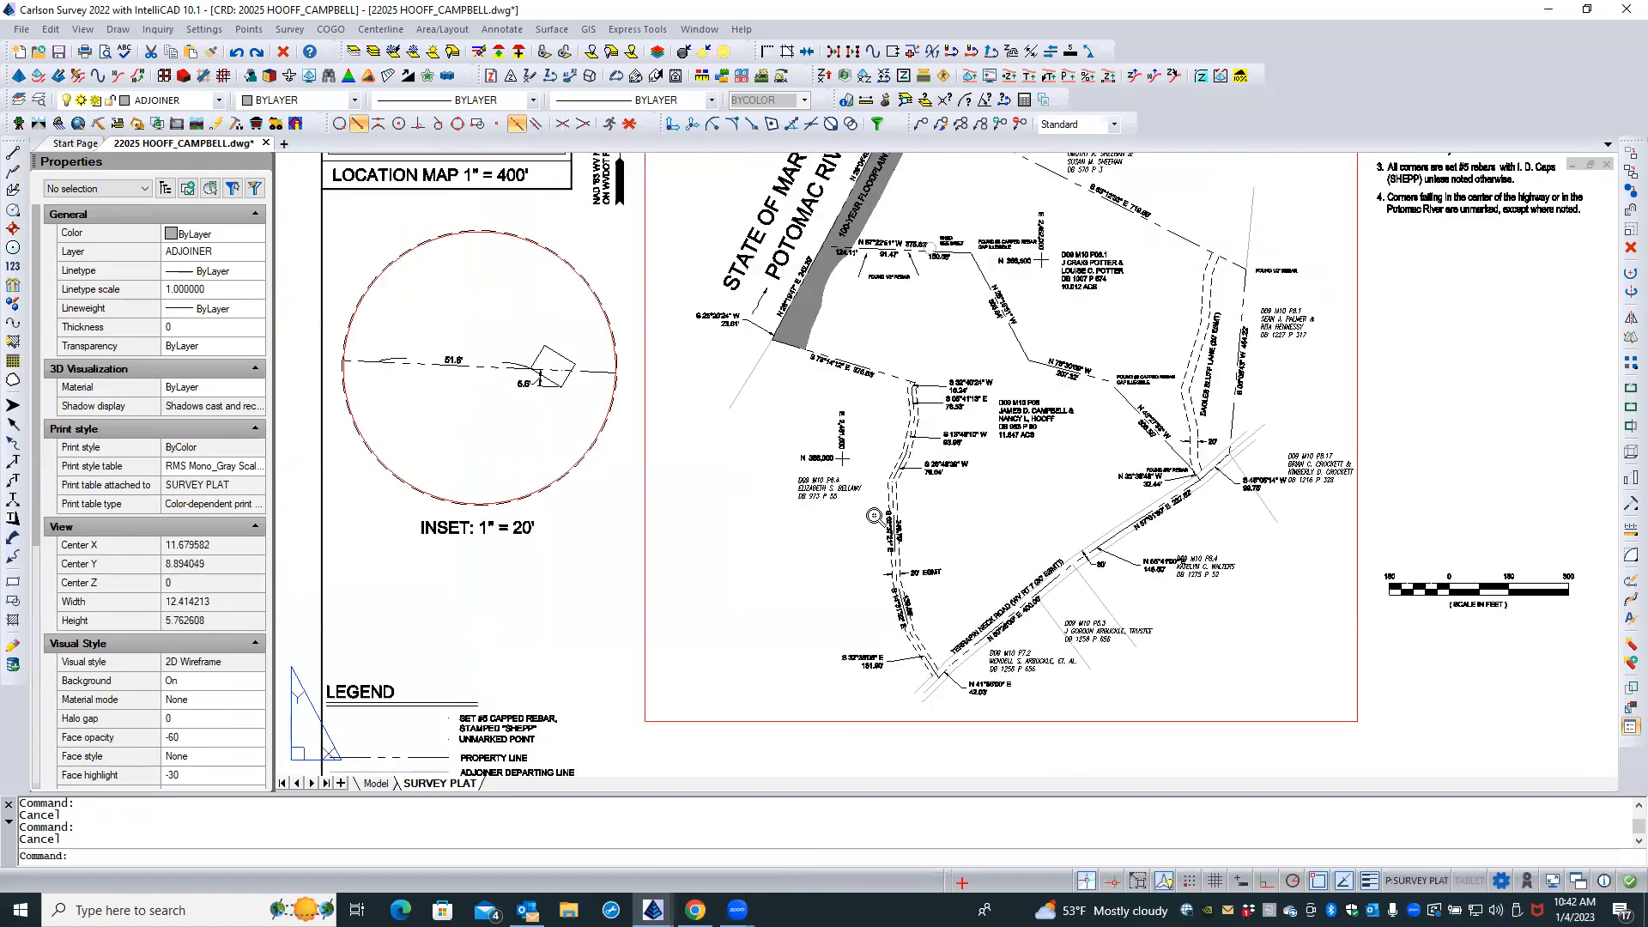
{"action": "double_click", "coordinate": [580, 577]}
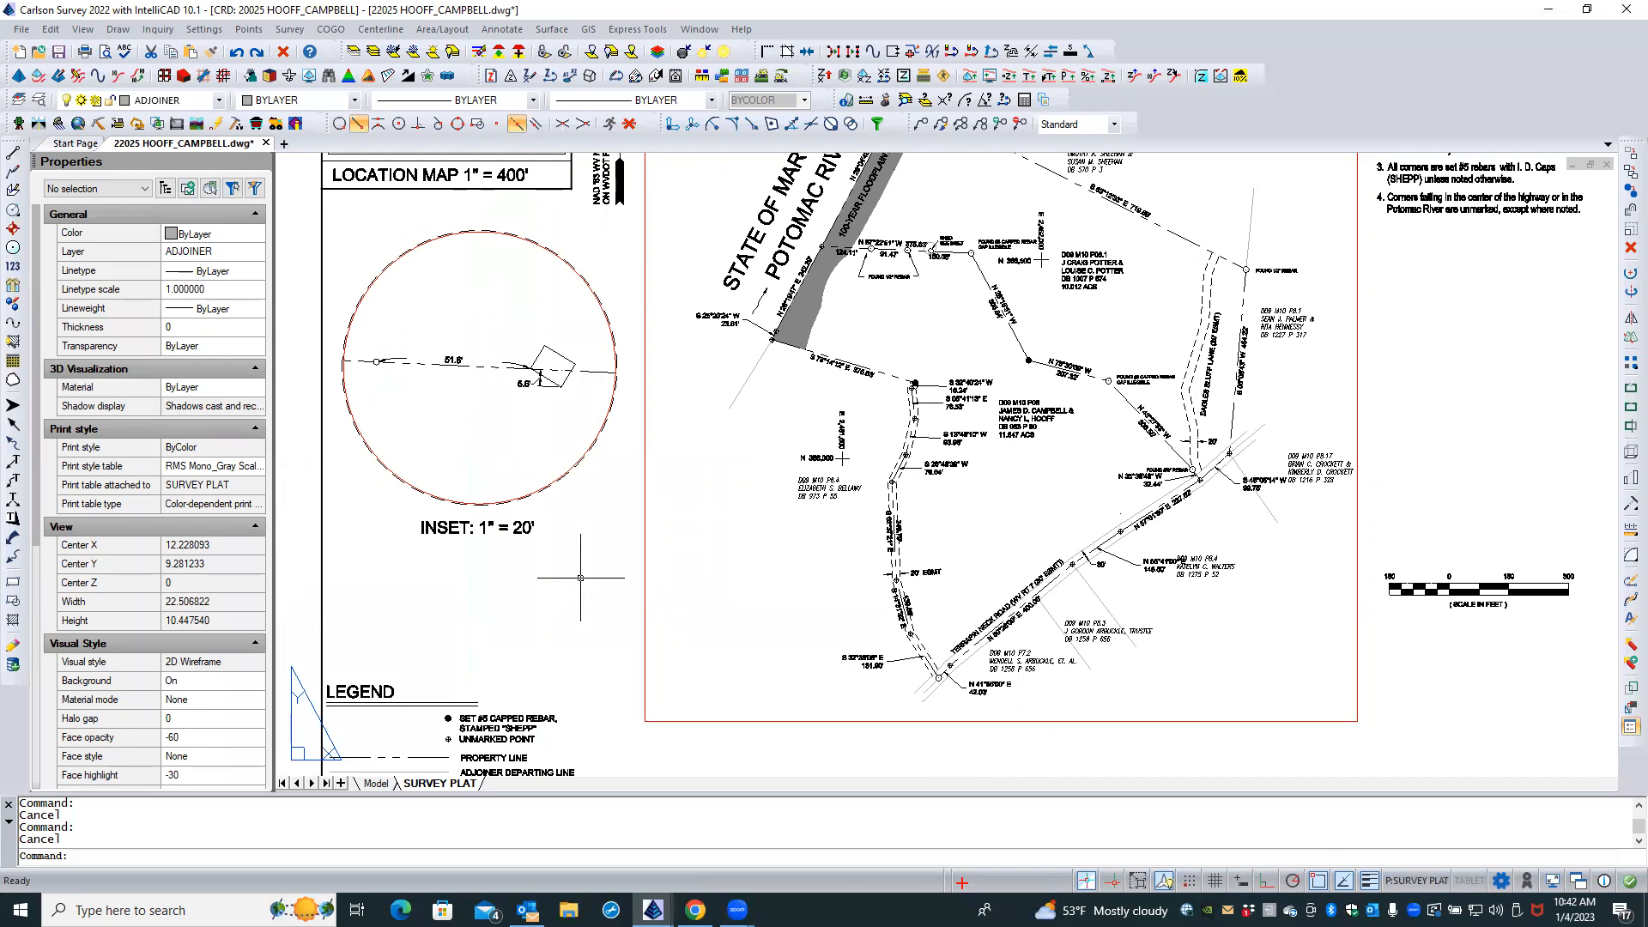
{"action": "scroll", "coordinate": [580, 577], "scroll_direction": "down", "scroll_amount": 2}
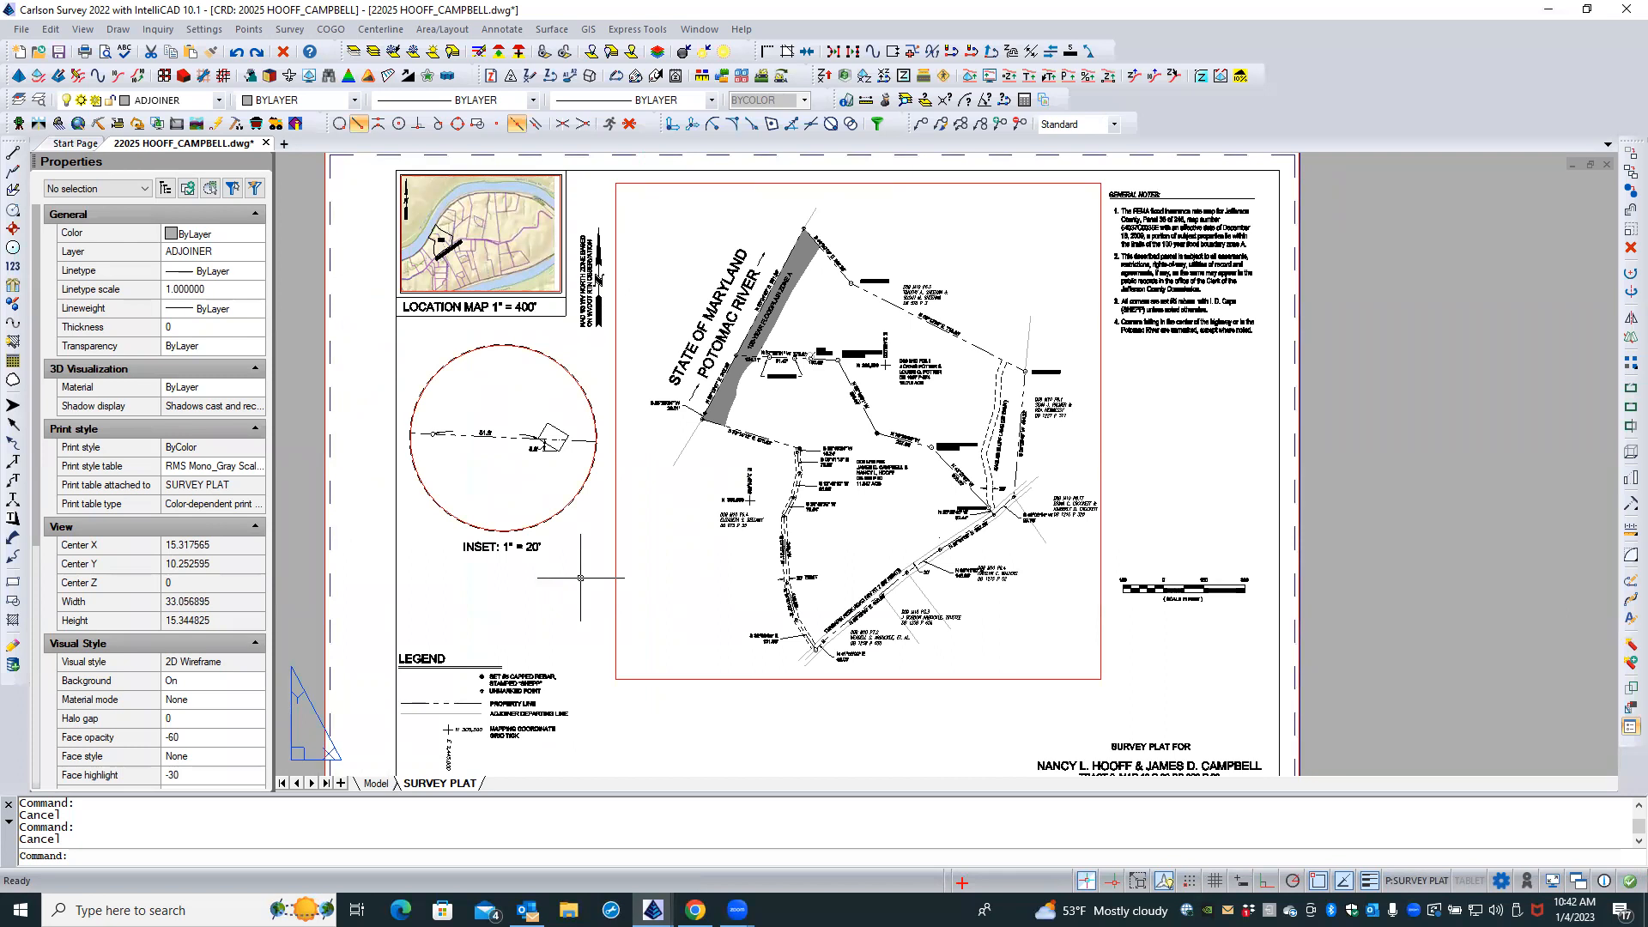
{"action": "left_click", "coordinate": [57, 53]}
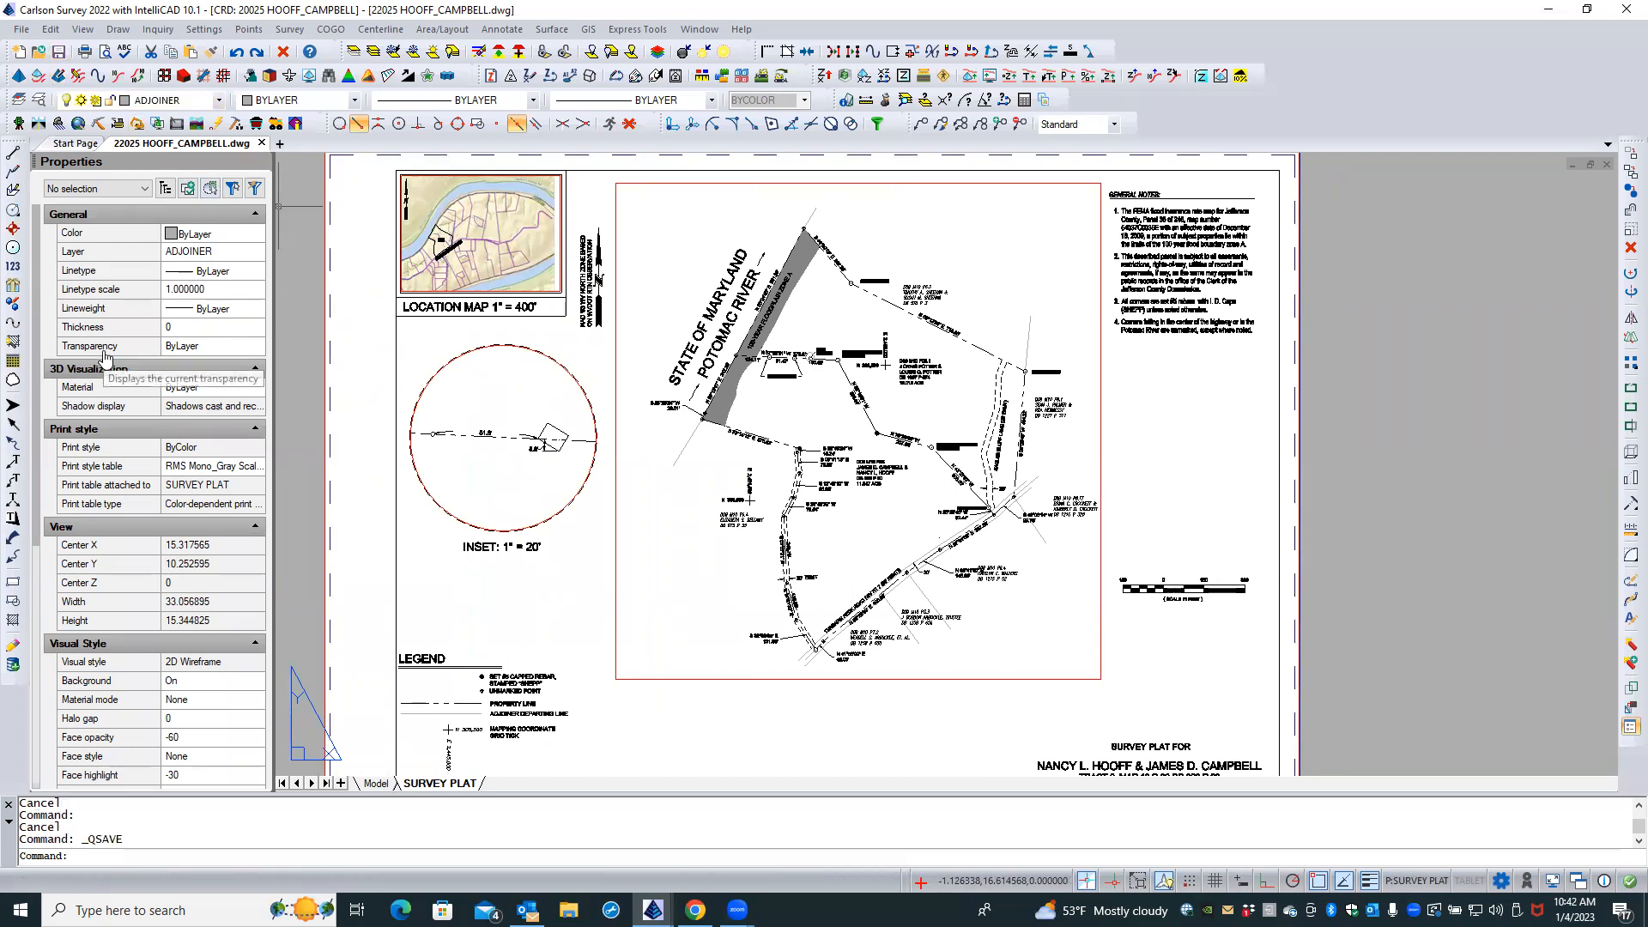